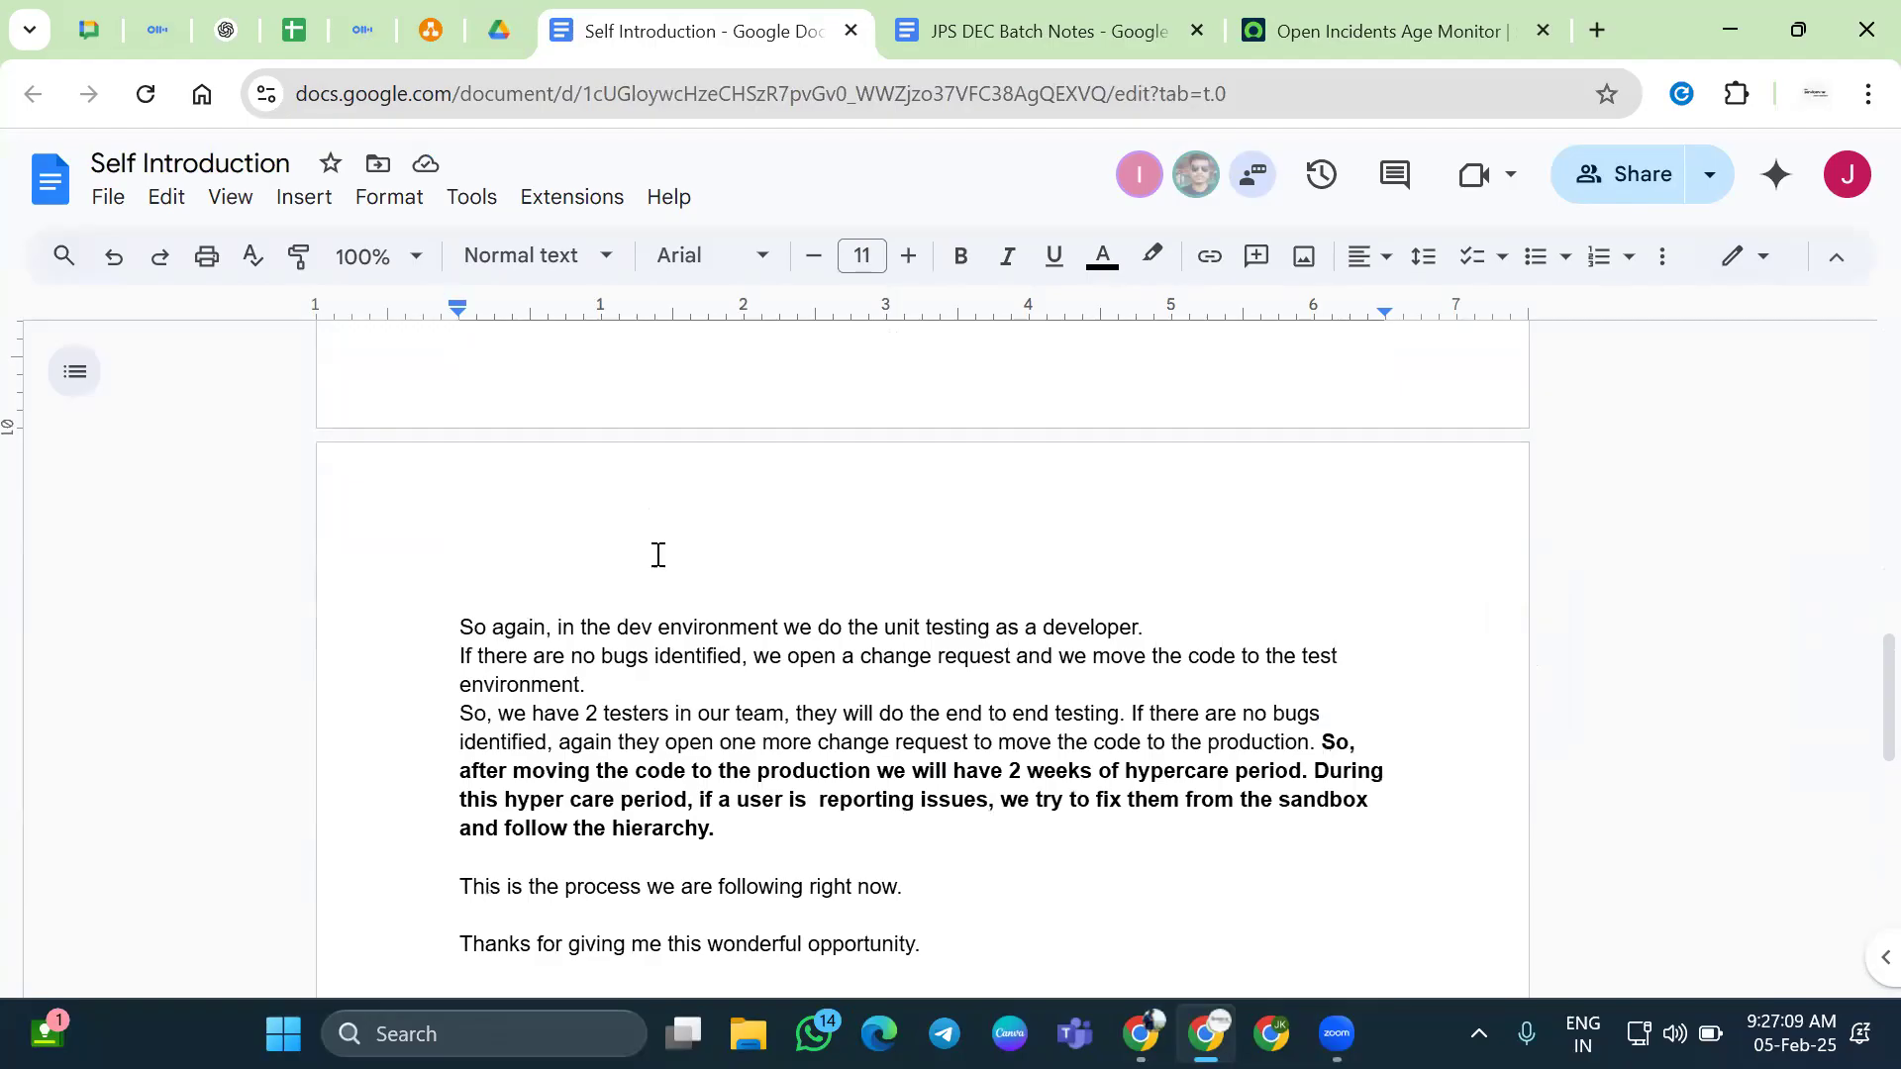
Append " // Worked for Client side and Server side scripts." after "ServiceNow etc." in the platform-utilities paragraph
{"action": "scroll", "coordinate": [663, 471], "scroll_direction": "up", "scroll_amount": 10}
{"action": "scroll", "coordinate": [663, 472], "scroll_direction": "down", "scroll_amount": 3}
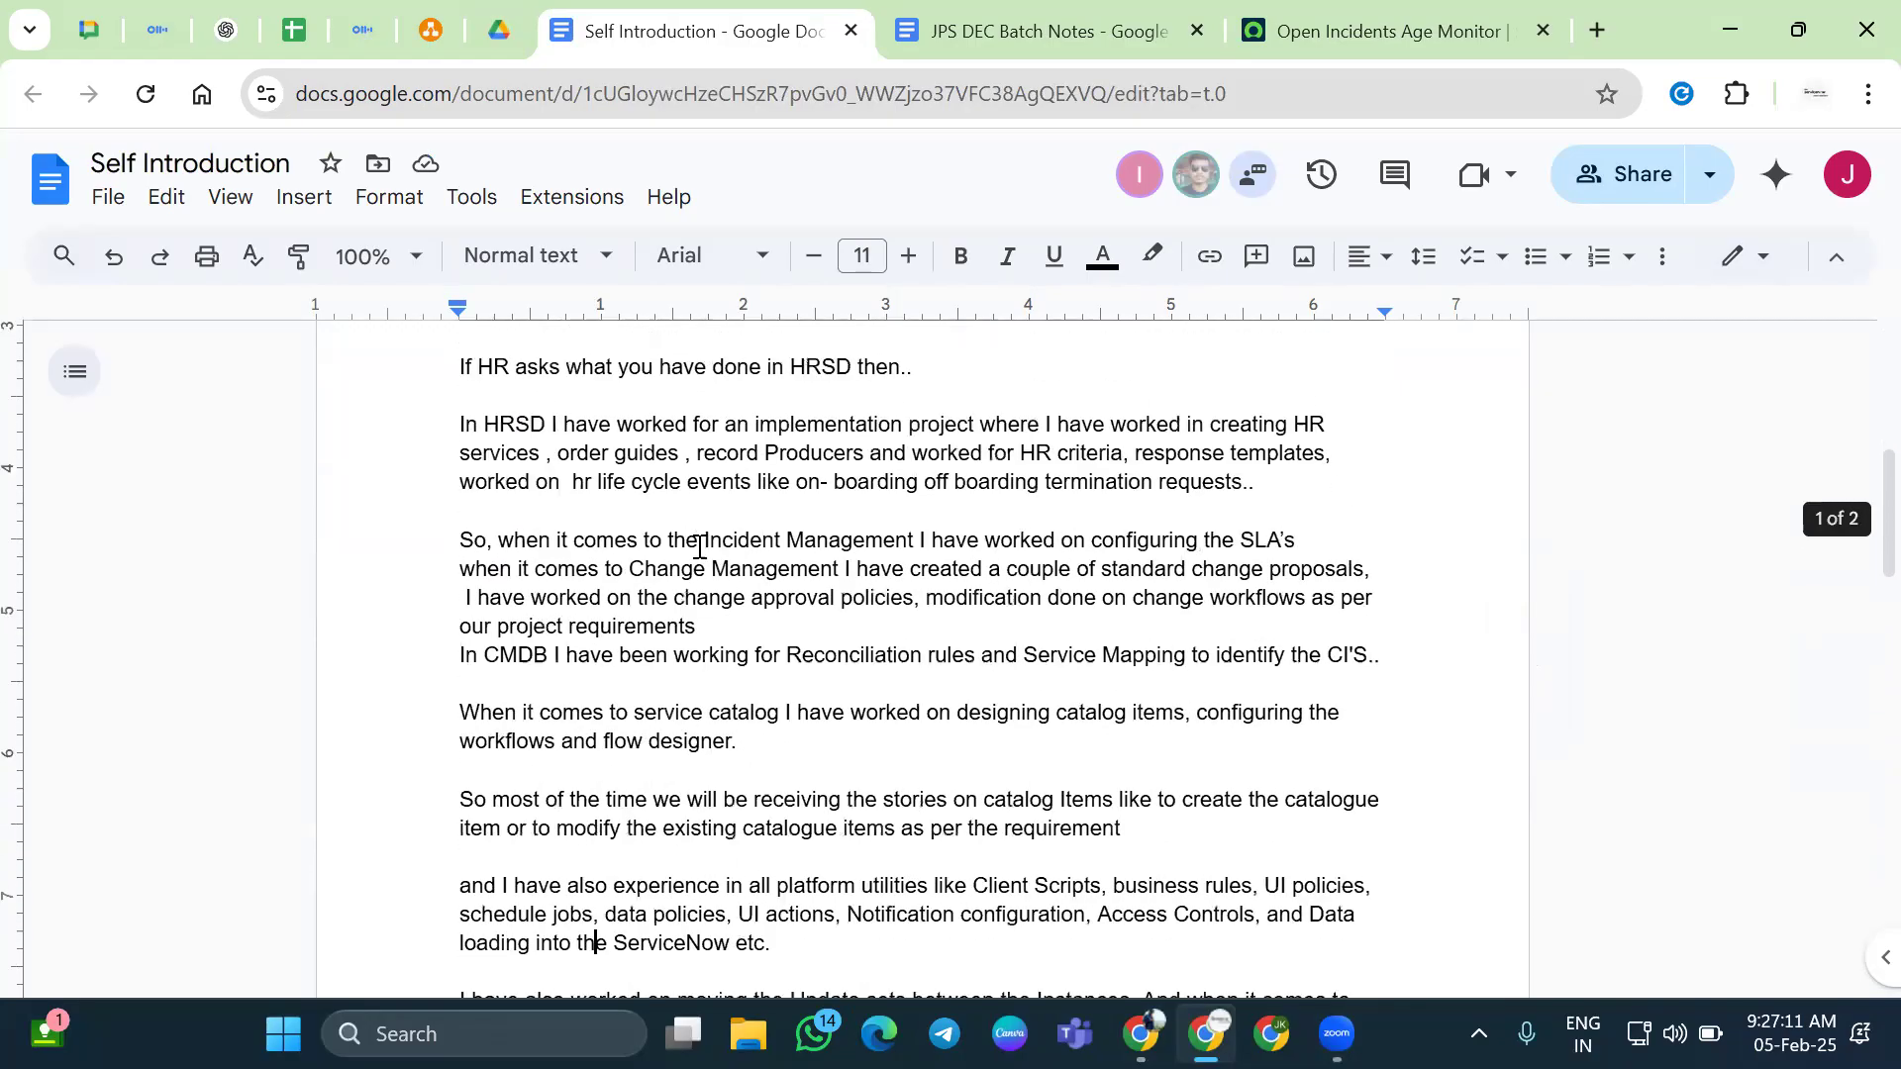
{"action": "left_click", "coordinate": [703, 622]}
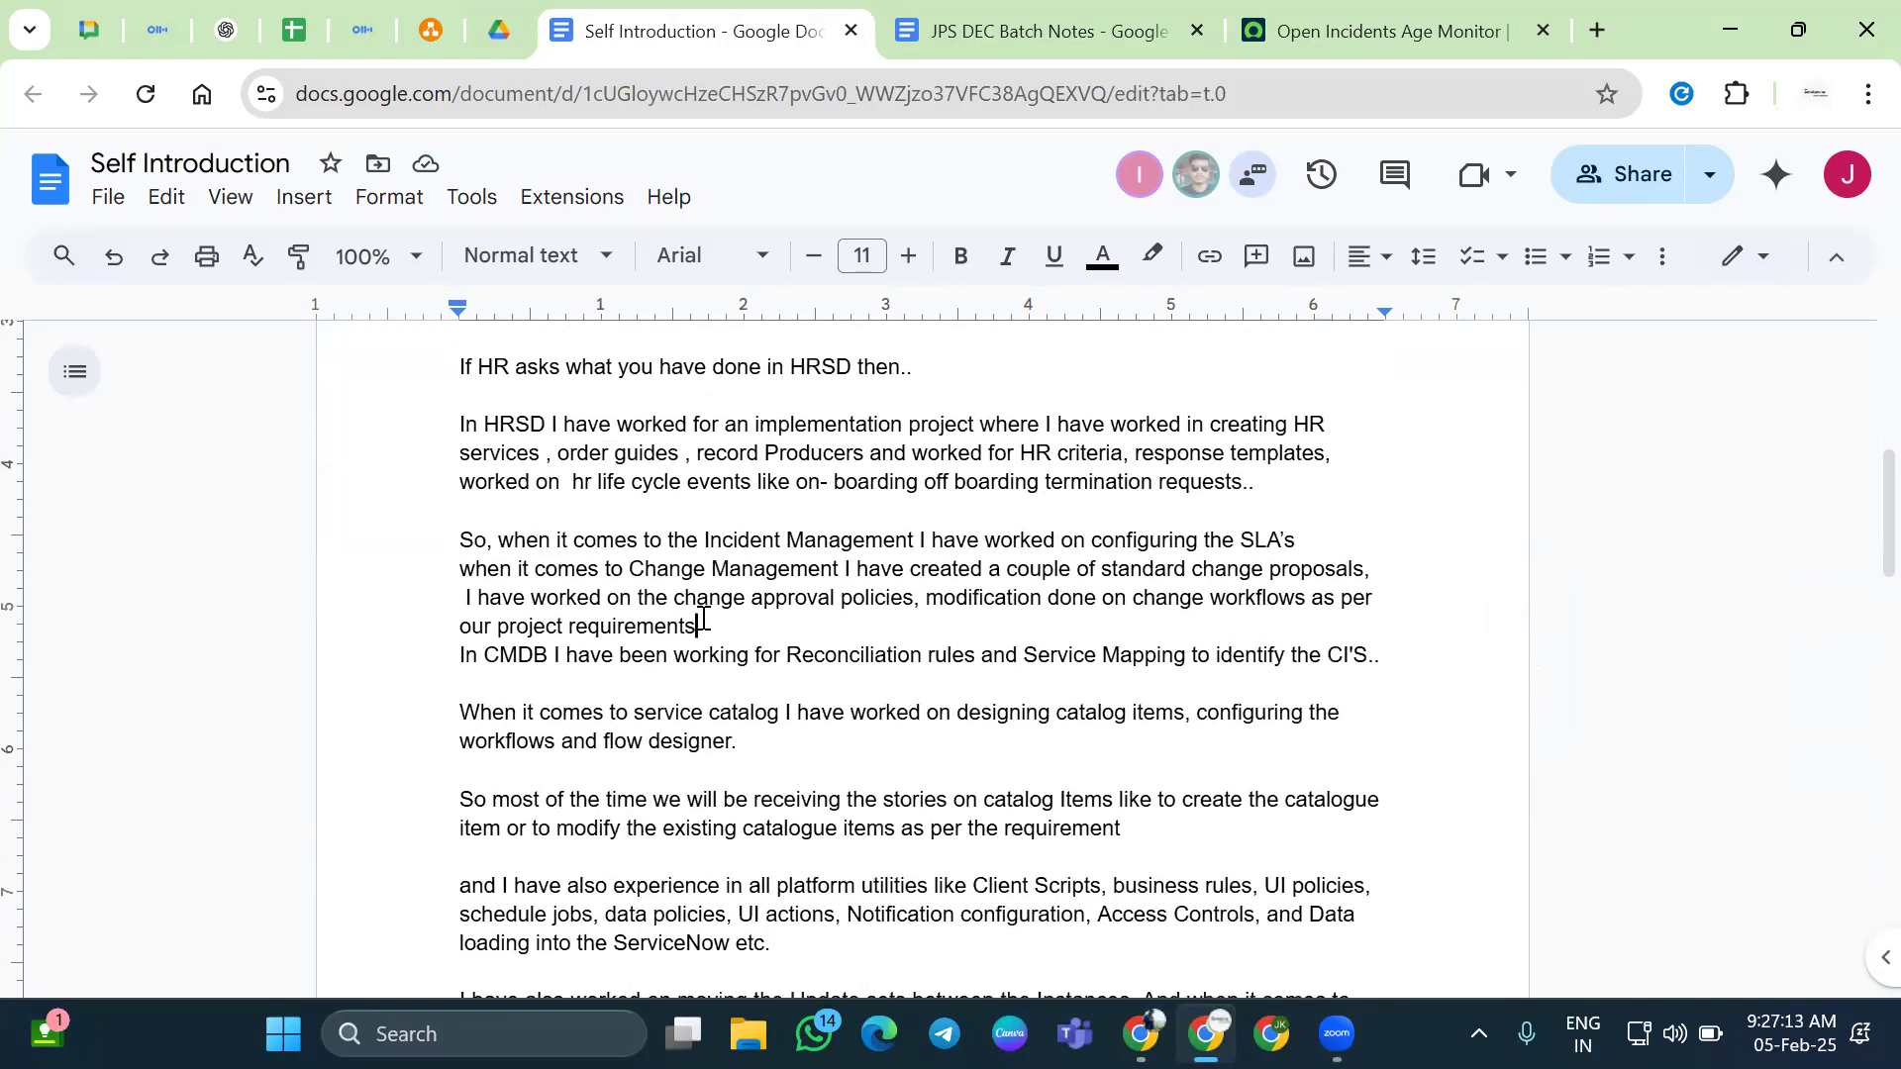
{"action": "left_click", "coordinate": [747, 697]}
{"action": "scroll", "coordinate": [747, 631], "scroll_direction": "down", "scroll_amount": 1}
{"action": "left_click", "coordinate": [747, 630]}
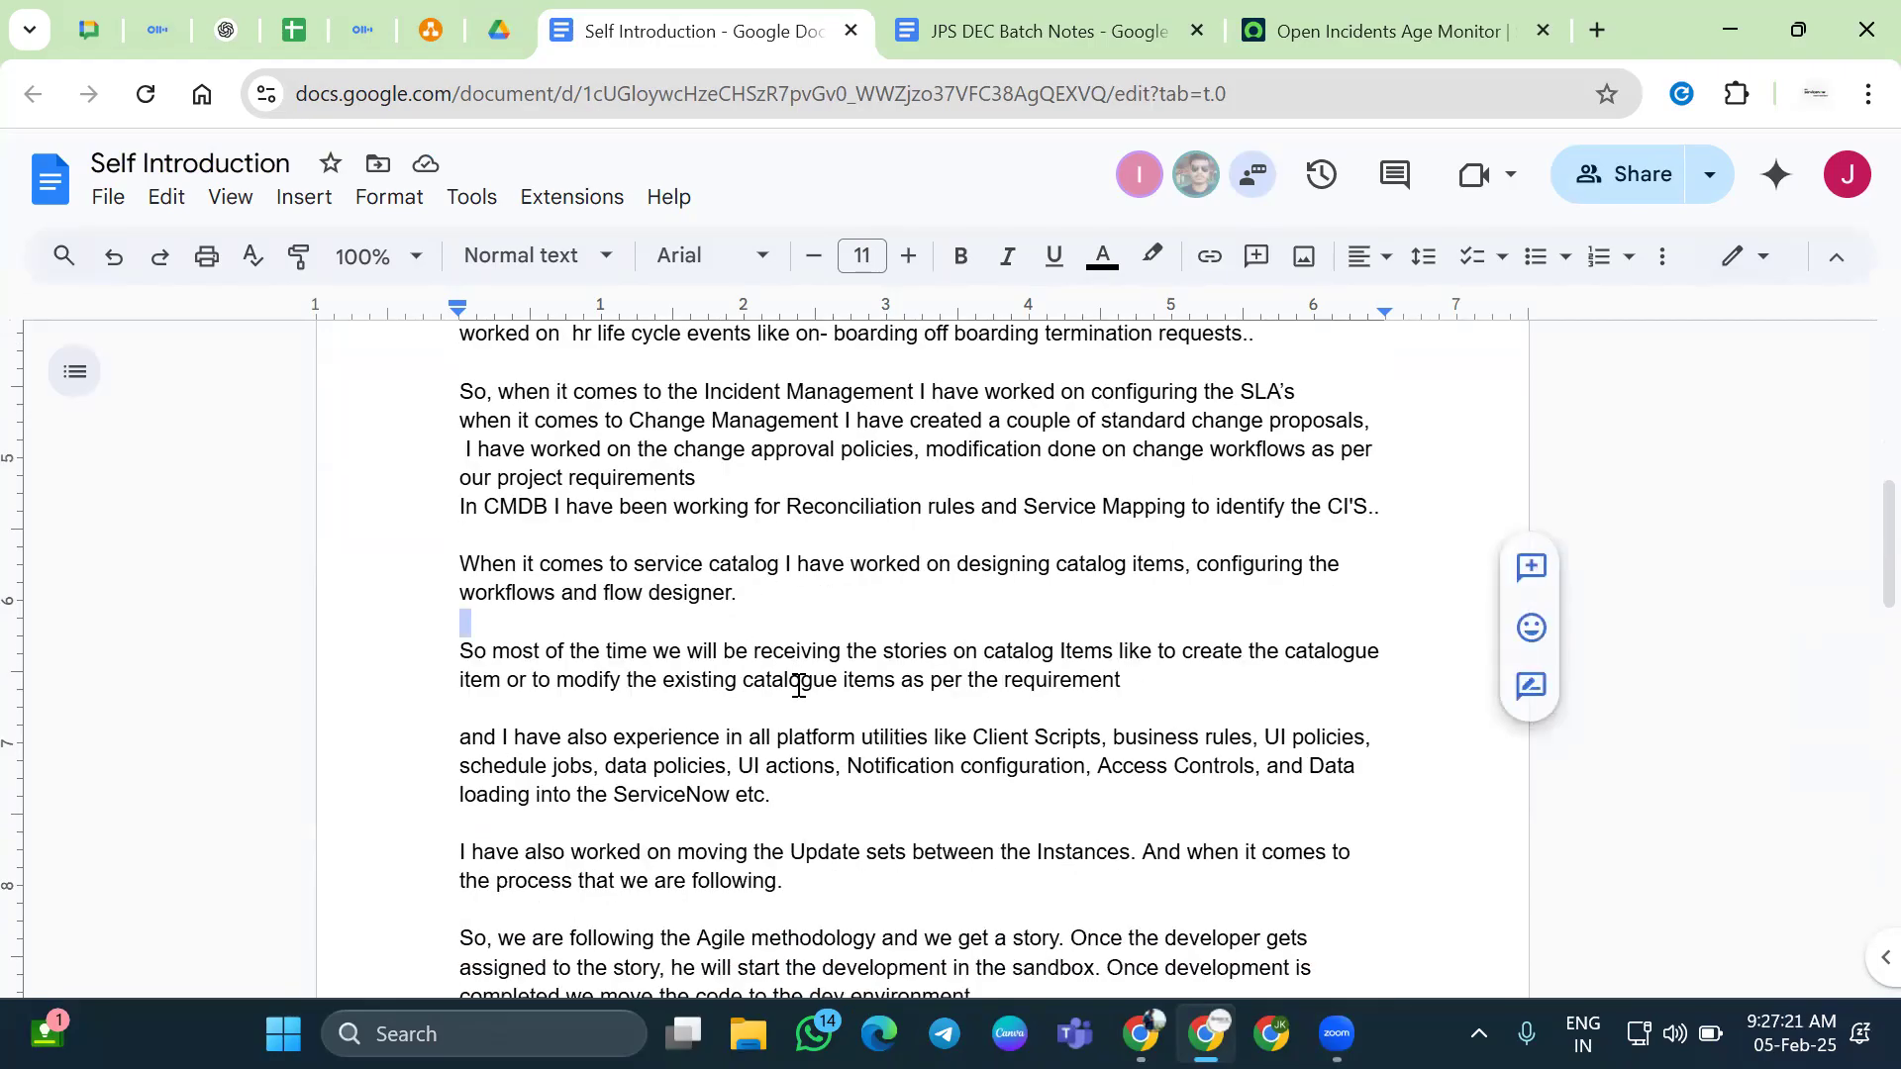
{"action": "scroll", "coordinate": [1053, 679], "scroll_direction": "down", "scroll_amount": 1}
{"action": "left_click", "coordinate": [884, 674]}
{"action": "left_click", "coordinate": [871, 649]}
{"action": "type", "text": "// Work"}
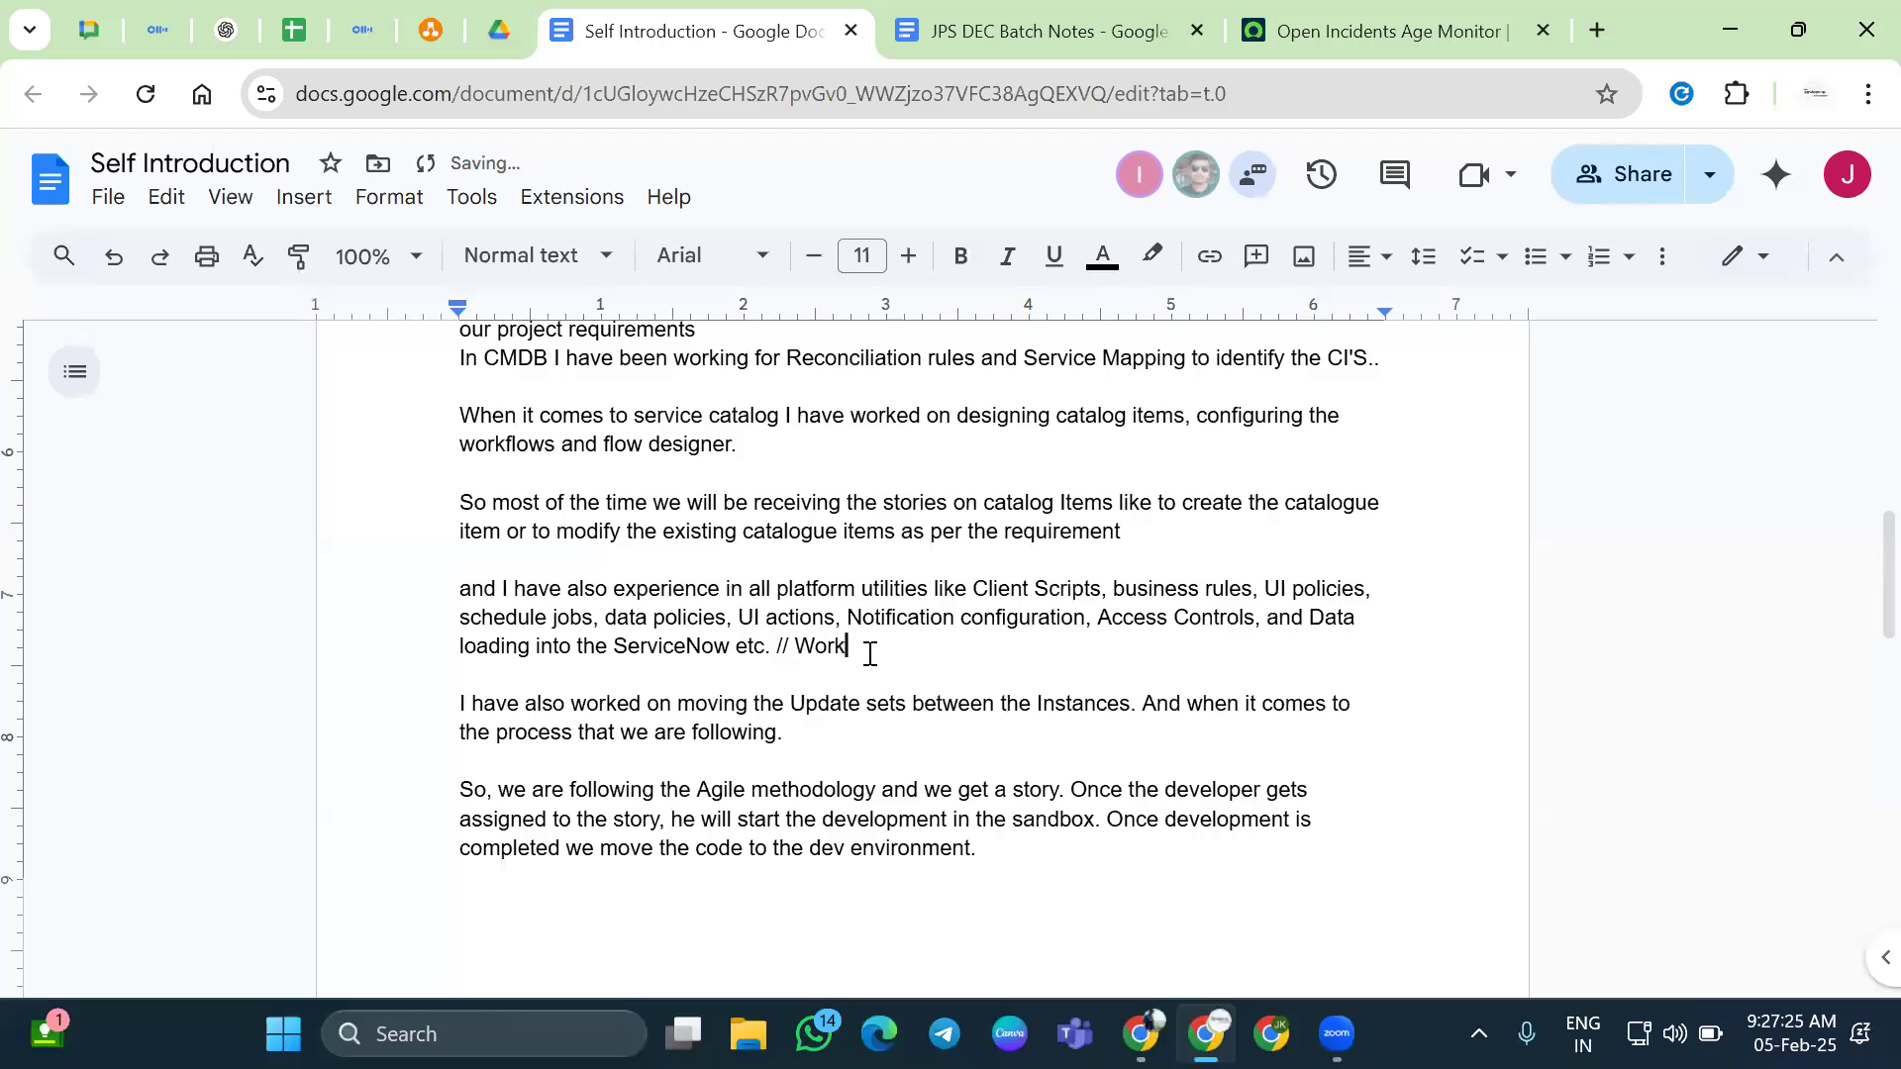
{"action": "type", "text": "ed for Client side and Server side and"}
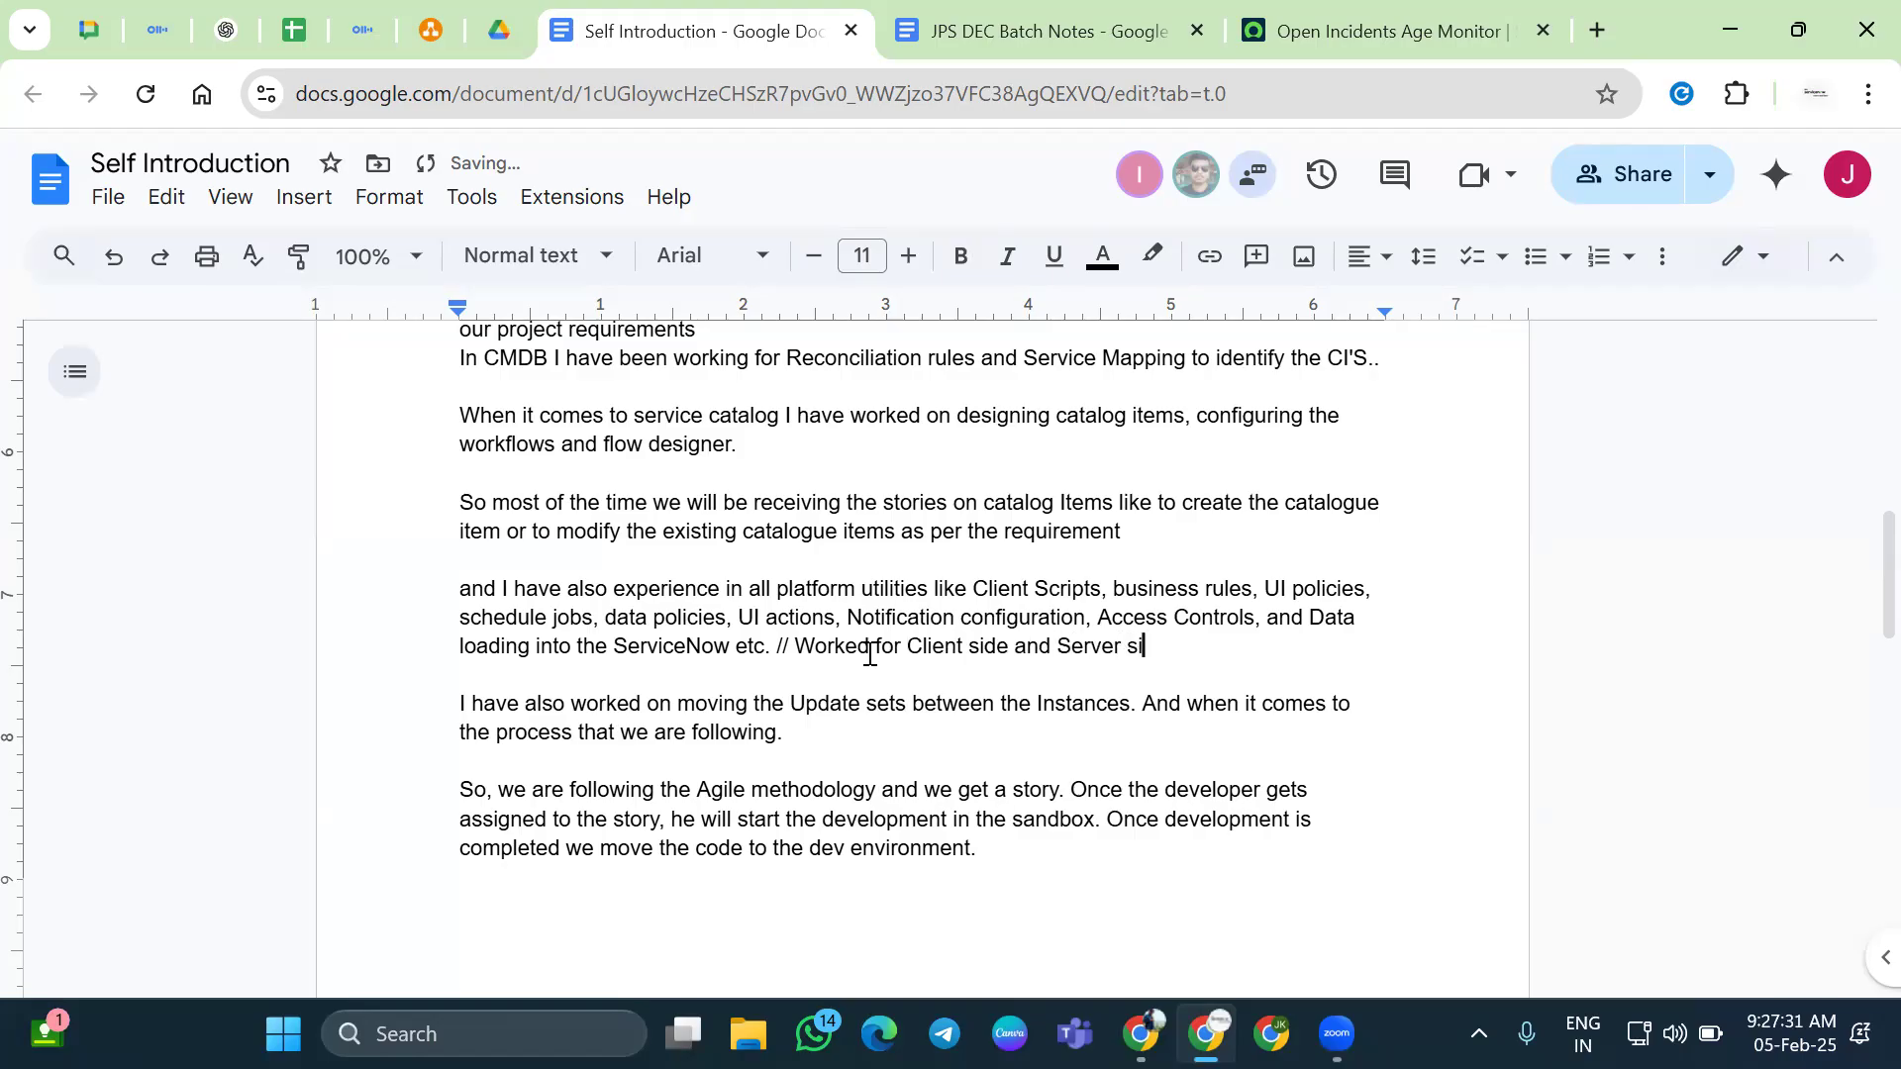
{"action": "key", "text": "BackSpace"}
{"action": "key", "text": "BackSpace"}
{"action": "key", "text": "BackSpace"}
{"action": "type", "text": "scripts."}
Insert the bold line "Coming back to the changes deployment Process:" above the Update sets paragraph
{"action": "double_click", "coordinate": [840, 774]}
{"action": "scroll", "coordinate": [861, 774], "scroll_direction": "down", "scroll_amount": 2}
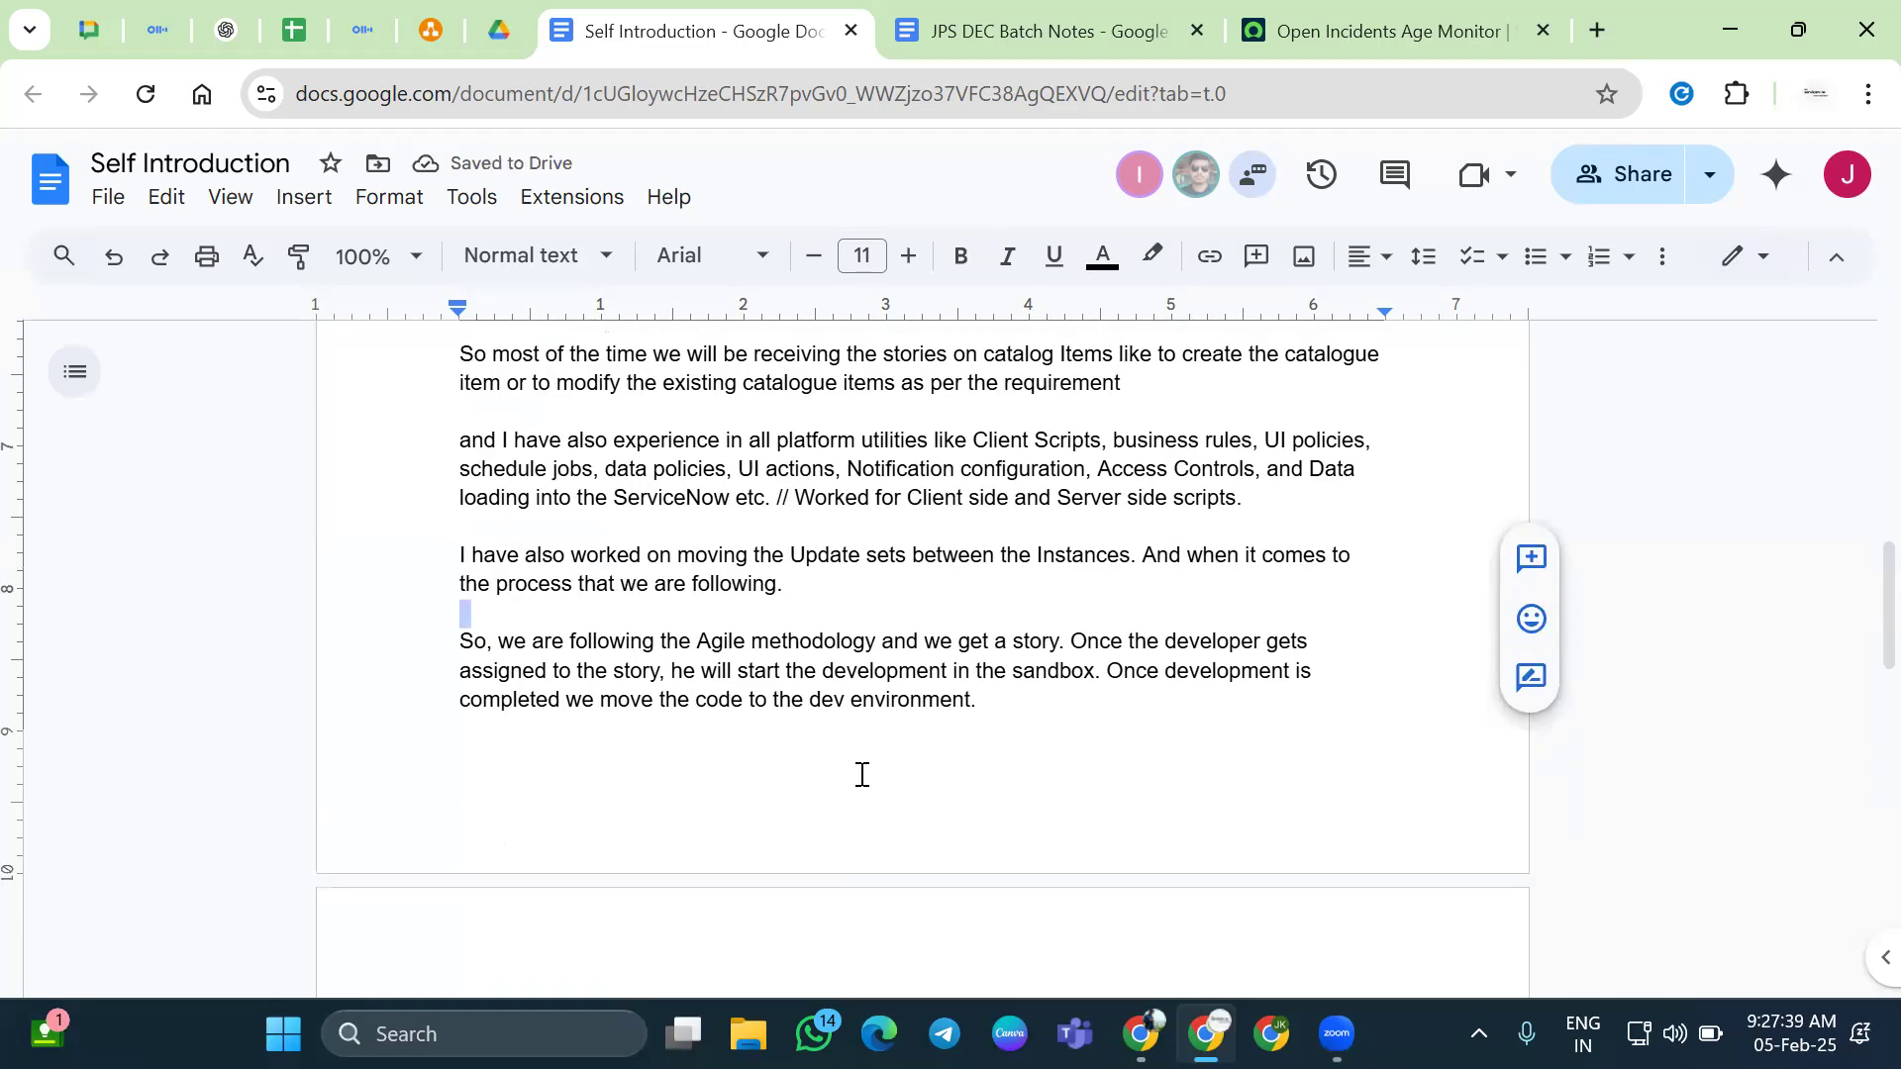
{"action": "left_click", "coordinate": [811, 595]}
{"action": "left_click", "coordinate": [571, 534]}
{"action": "key", "text": "Return"}
{"action": "type", "text": "Coming ba"}
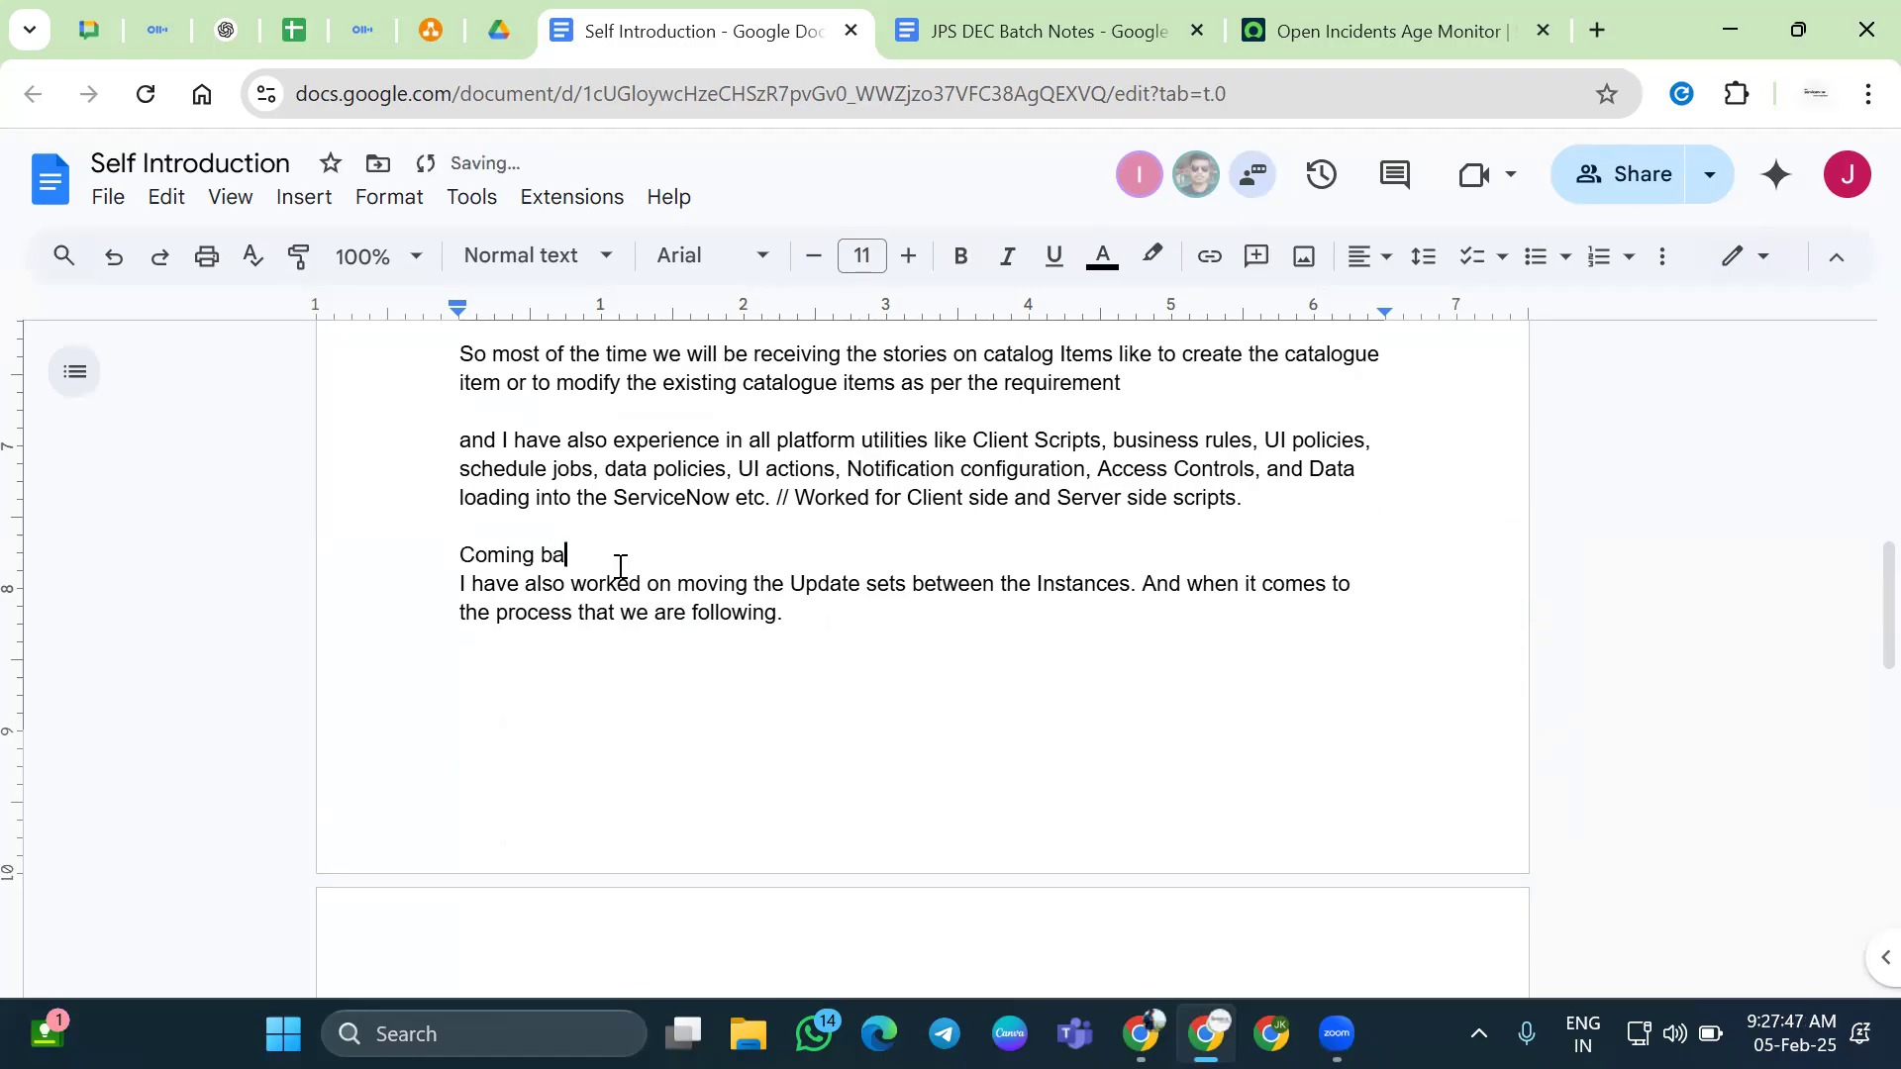
{"action": "type", "text": "ck to the changes m"}
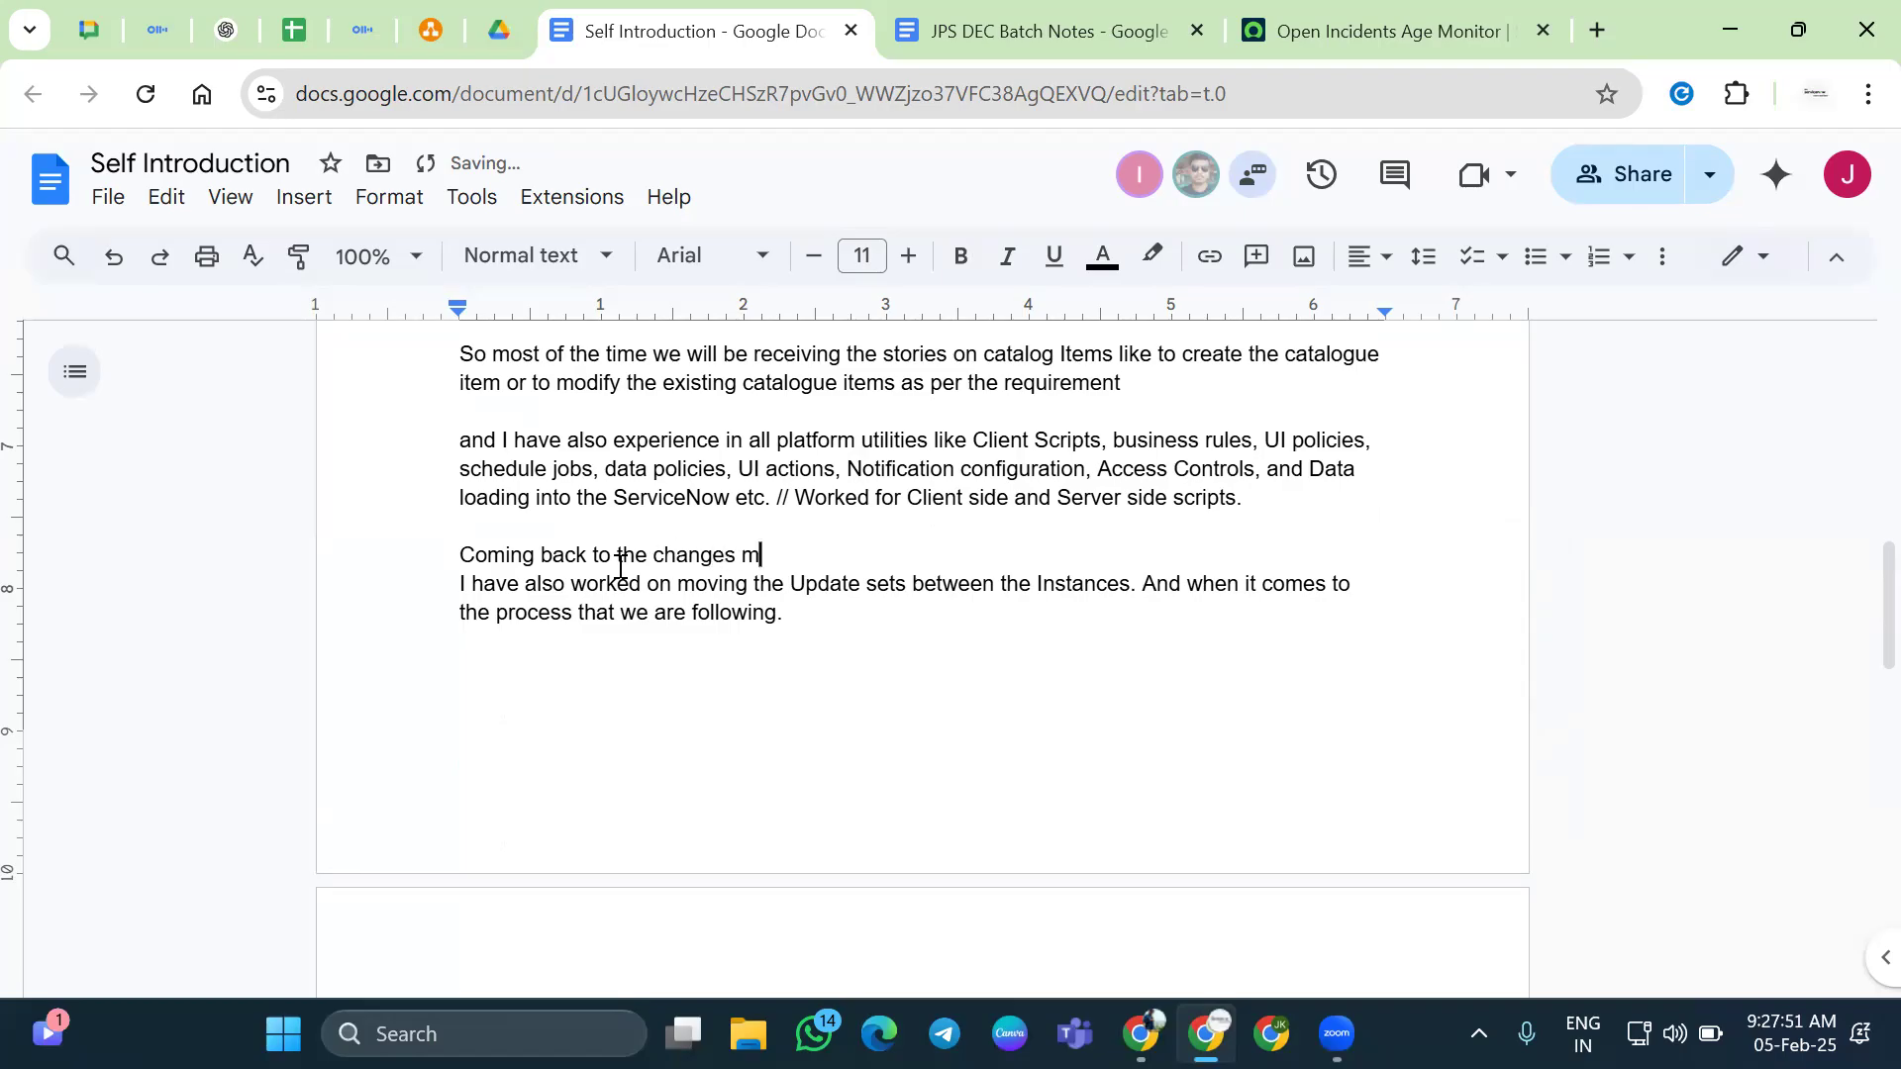
{"action": "type", "text": "ovin"}
{"action": "key", "text": "BackSpace"}
{"action": "key", "text": "BackSpace"}
{"action": "key", "text": "BackSpace"}
{"action": "key", "text": "BackSpace"}
{"action": "key", "text": "BackSpace"}
{"action": "type", "text": "deployment Process:"}
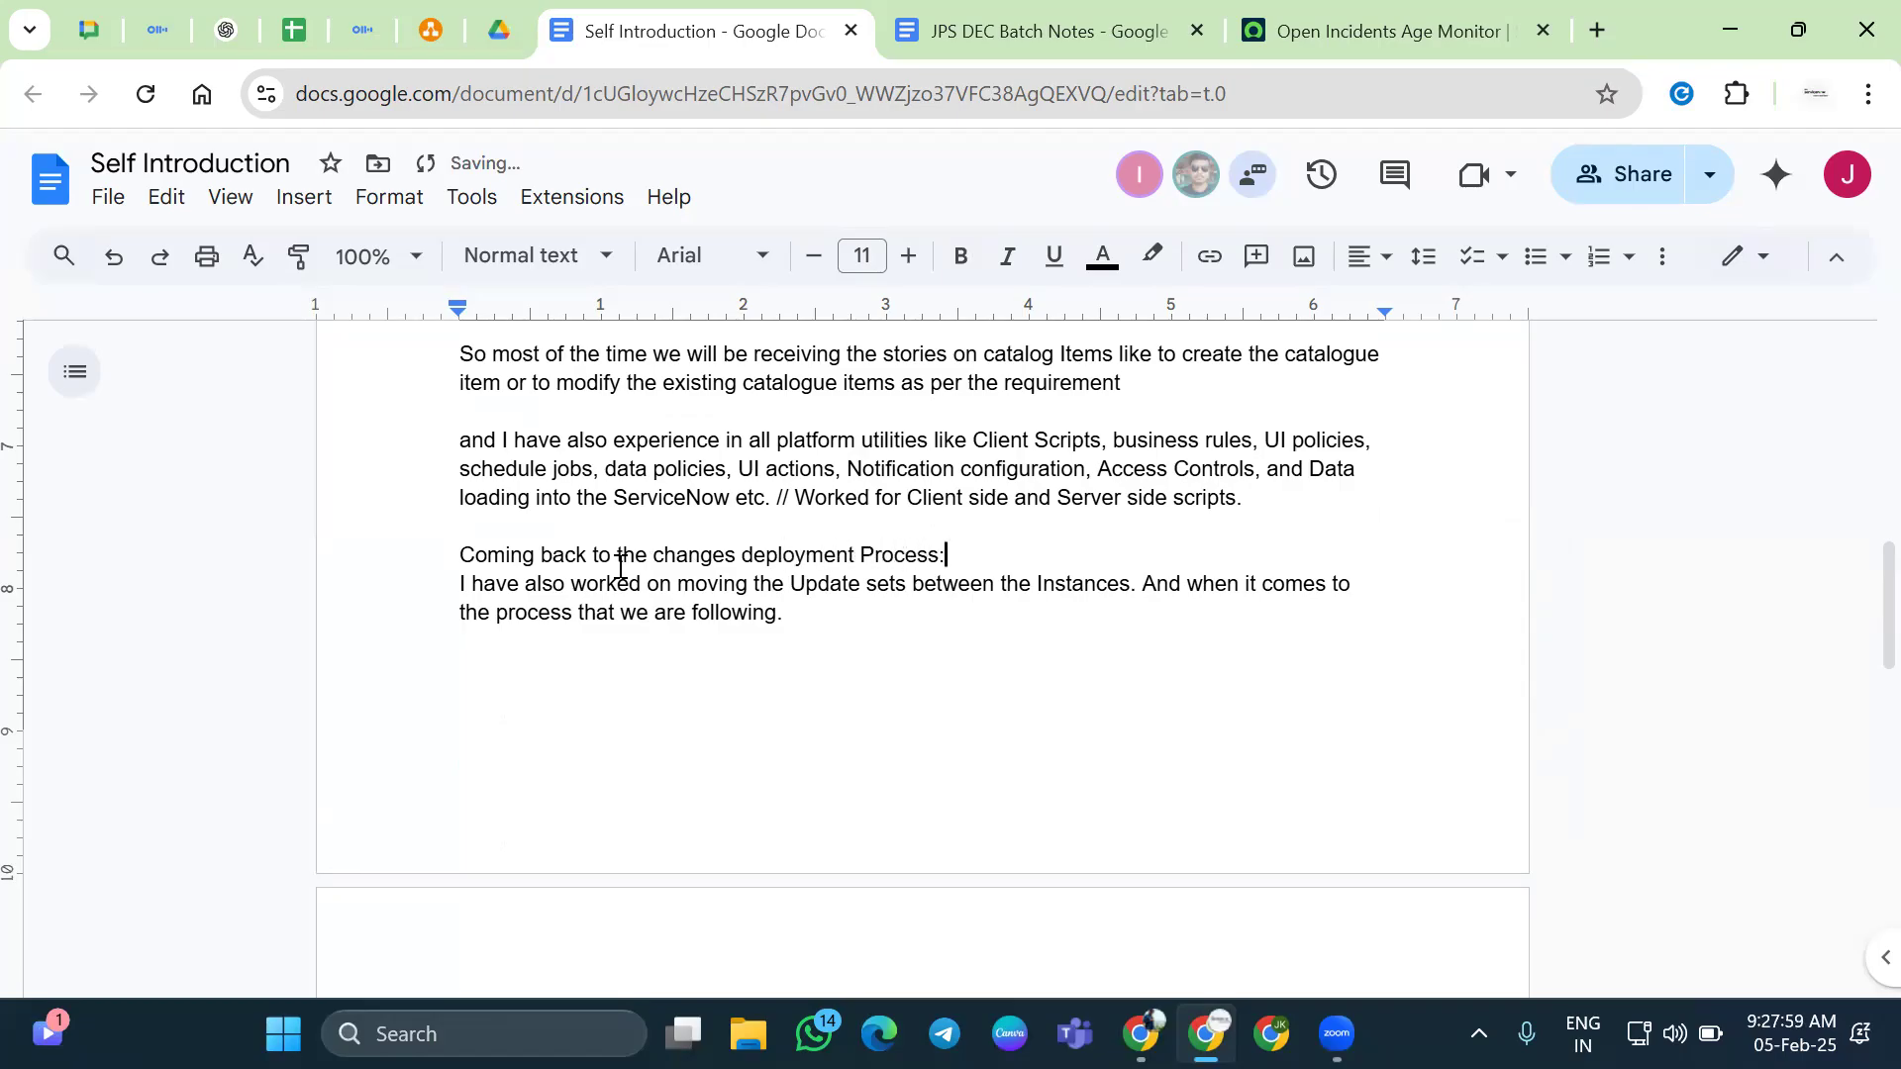
{"action": "key", "text": "Return"}
{"action": "key", "text": "Up"}
{"action": "key", "text": "shift+Down"}
{"action": "key", "text": "ctrl+b"}
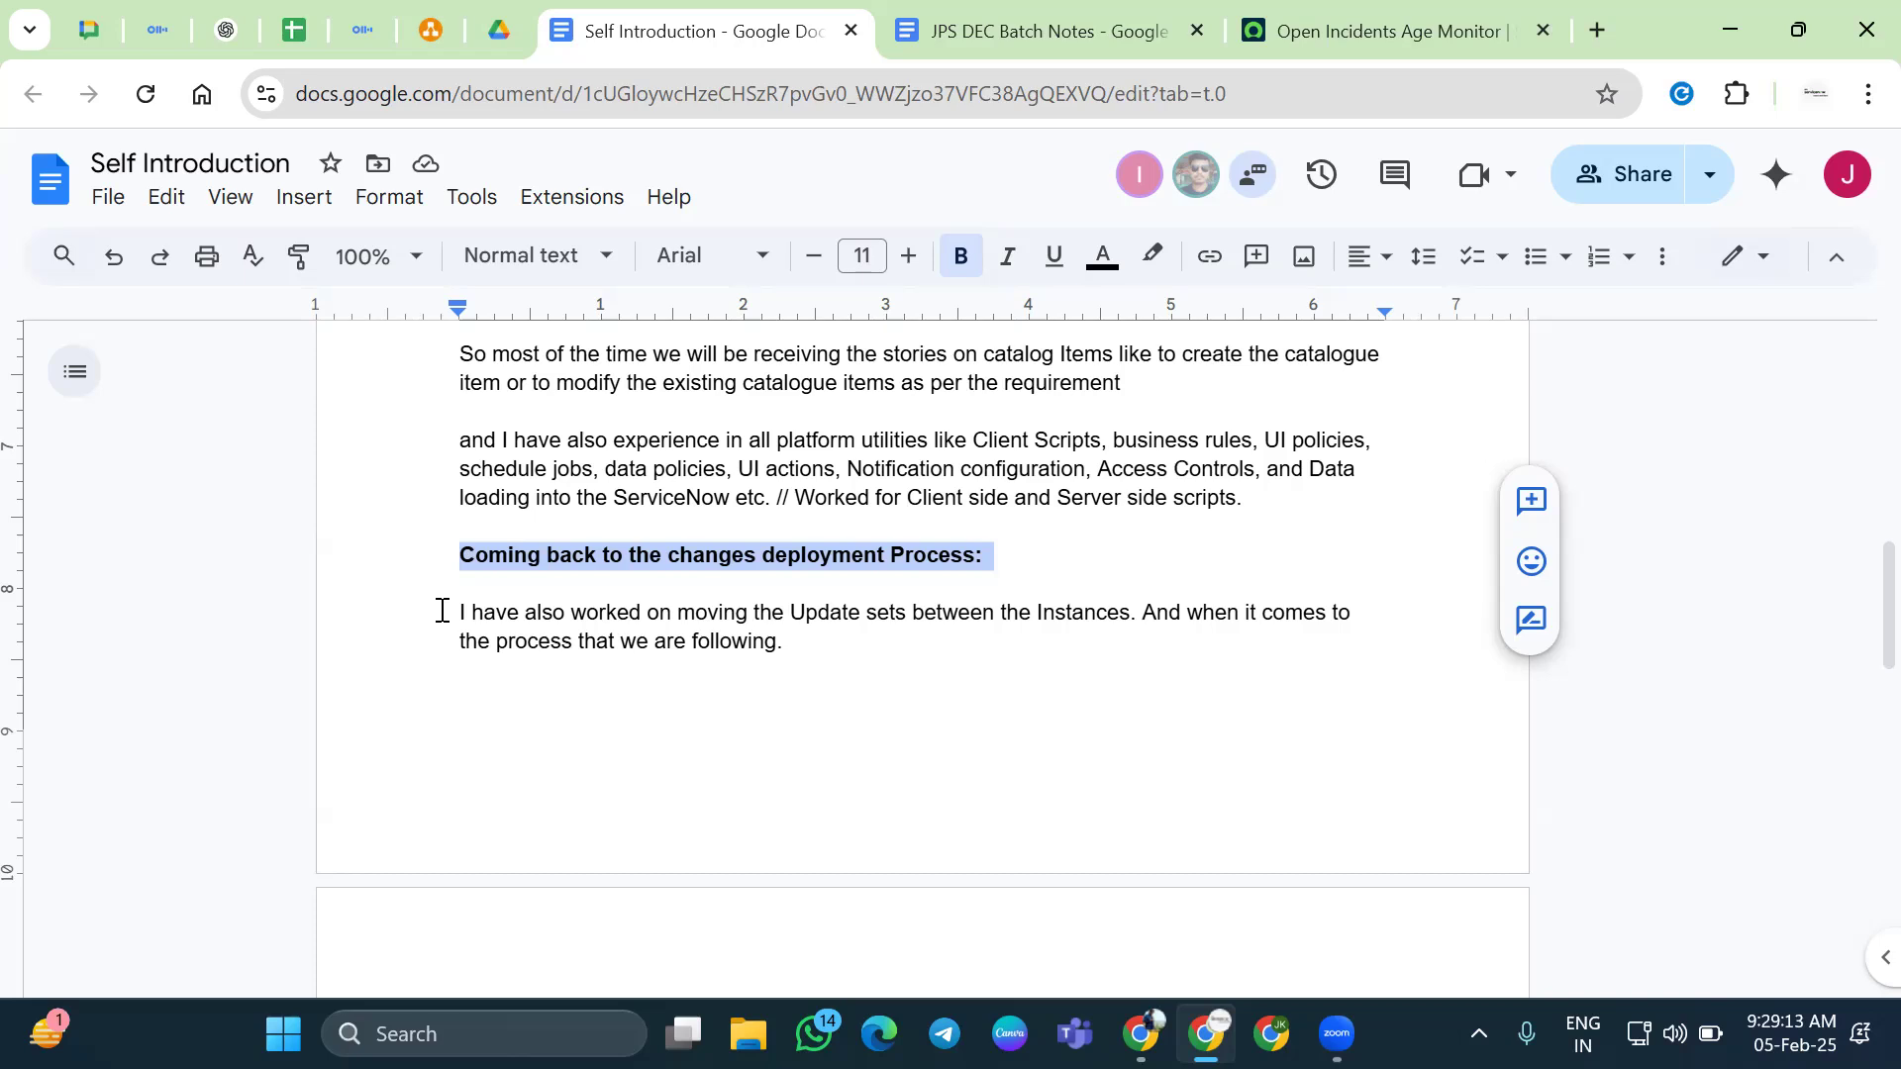
{"action": "left_click_drag", "start_coordinate": [441, 611], "coordinate": [615, 772]}
{"action": "left_click", "coordinate": [686, 778]}
Insert "it's a" before "Great" in the thank-you line, accepting the it's spelling suggestion
{"action": "scroll", "coordinate": [684, 776], "scroll_direction": "down", "scroll_amount": 10}
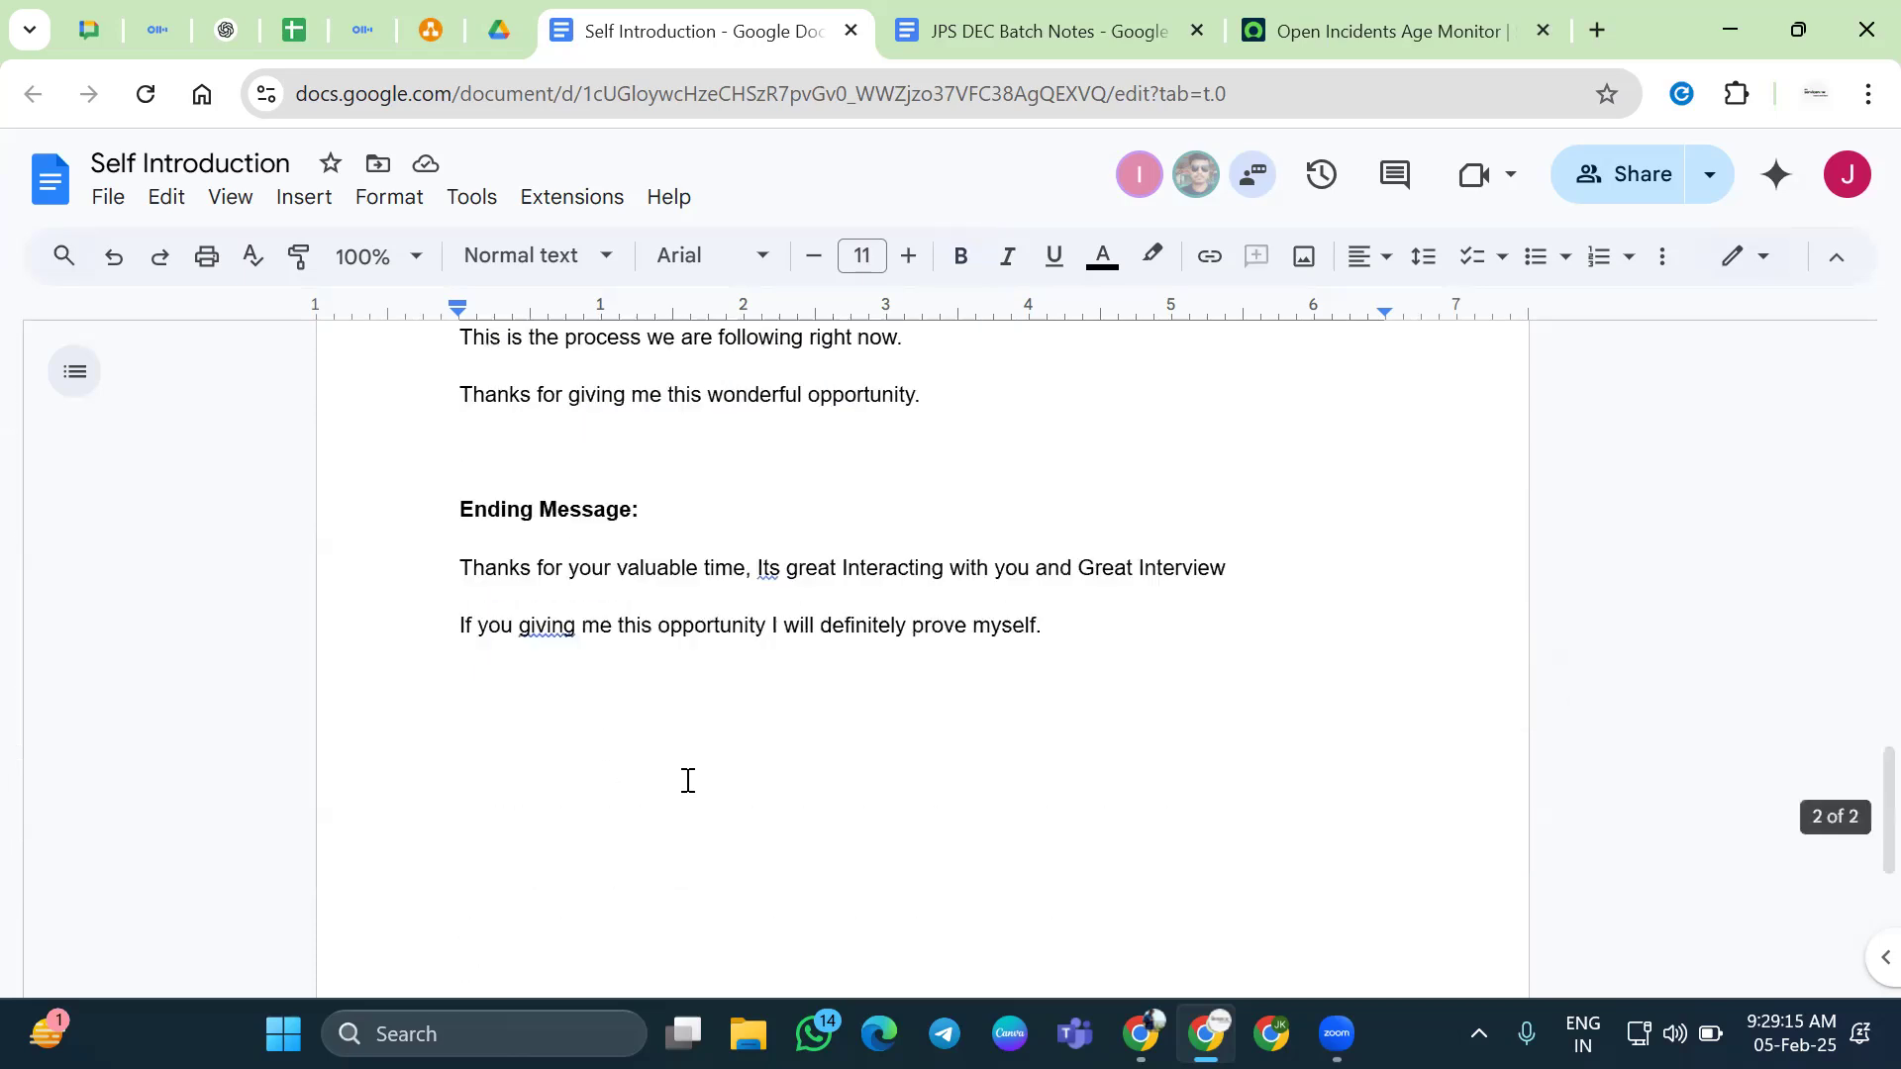
{"action": "scroll", "coordinate": [688, 778], "scroll_direction": "up", "scroll_amount": 6}
{"action": "scroll", "coordinate": [687, 780], "scroll_direction": "down", "scroll_amount": 9}
{"action": "scroll", "coordinate": [687, 772], "scroll_direction": "up", "scroll_amount": 3}
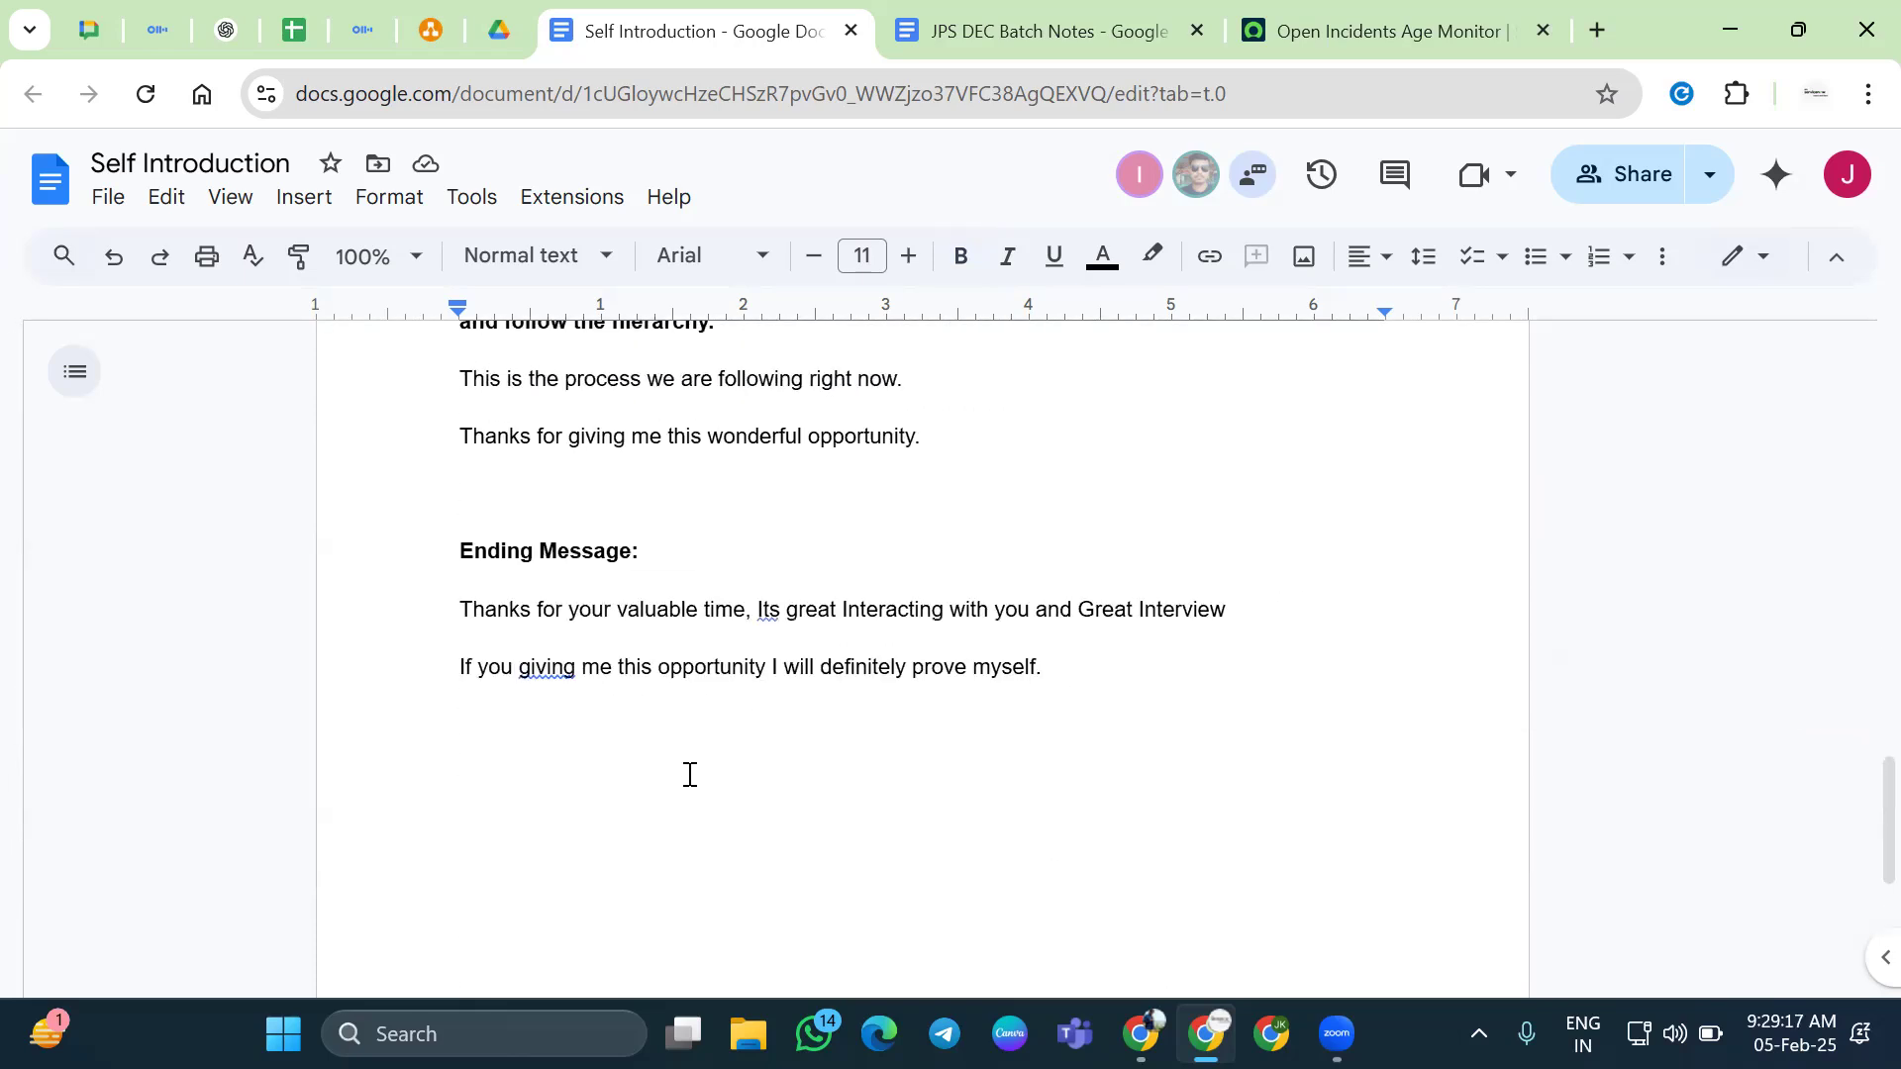
{"action": "triple_click", "coordinate": [483, 608]}
{"action": "double_click", "coordinate": [483, 607]}
{"action": "double_click", "coordinate": [833, 616]}
{"action": "left_click", "coordinate": [1118, 608]}
{"action": "left_click", "coordinate": [1077, 609]}
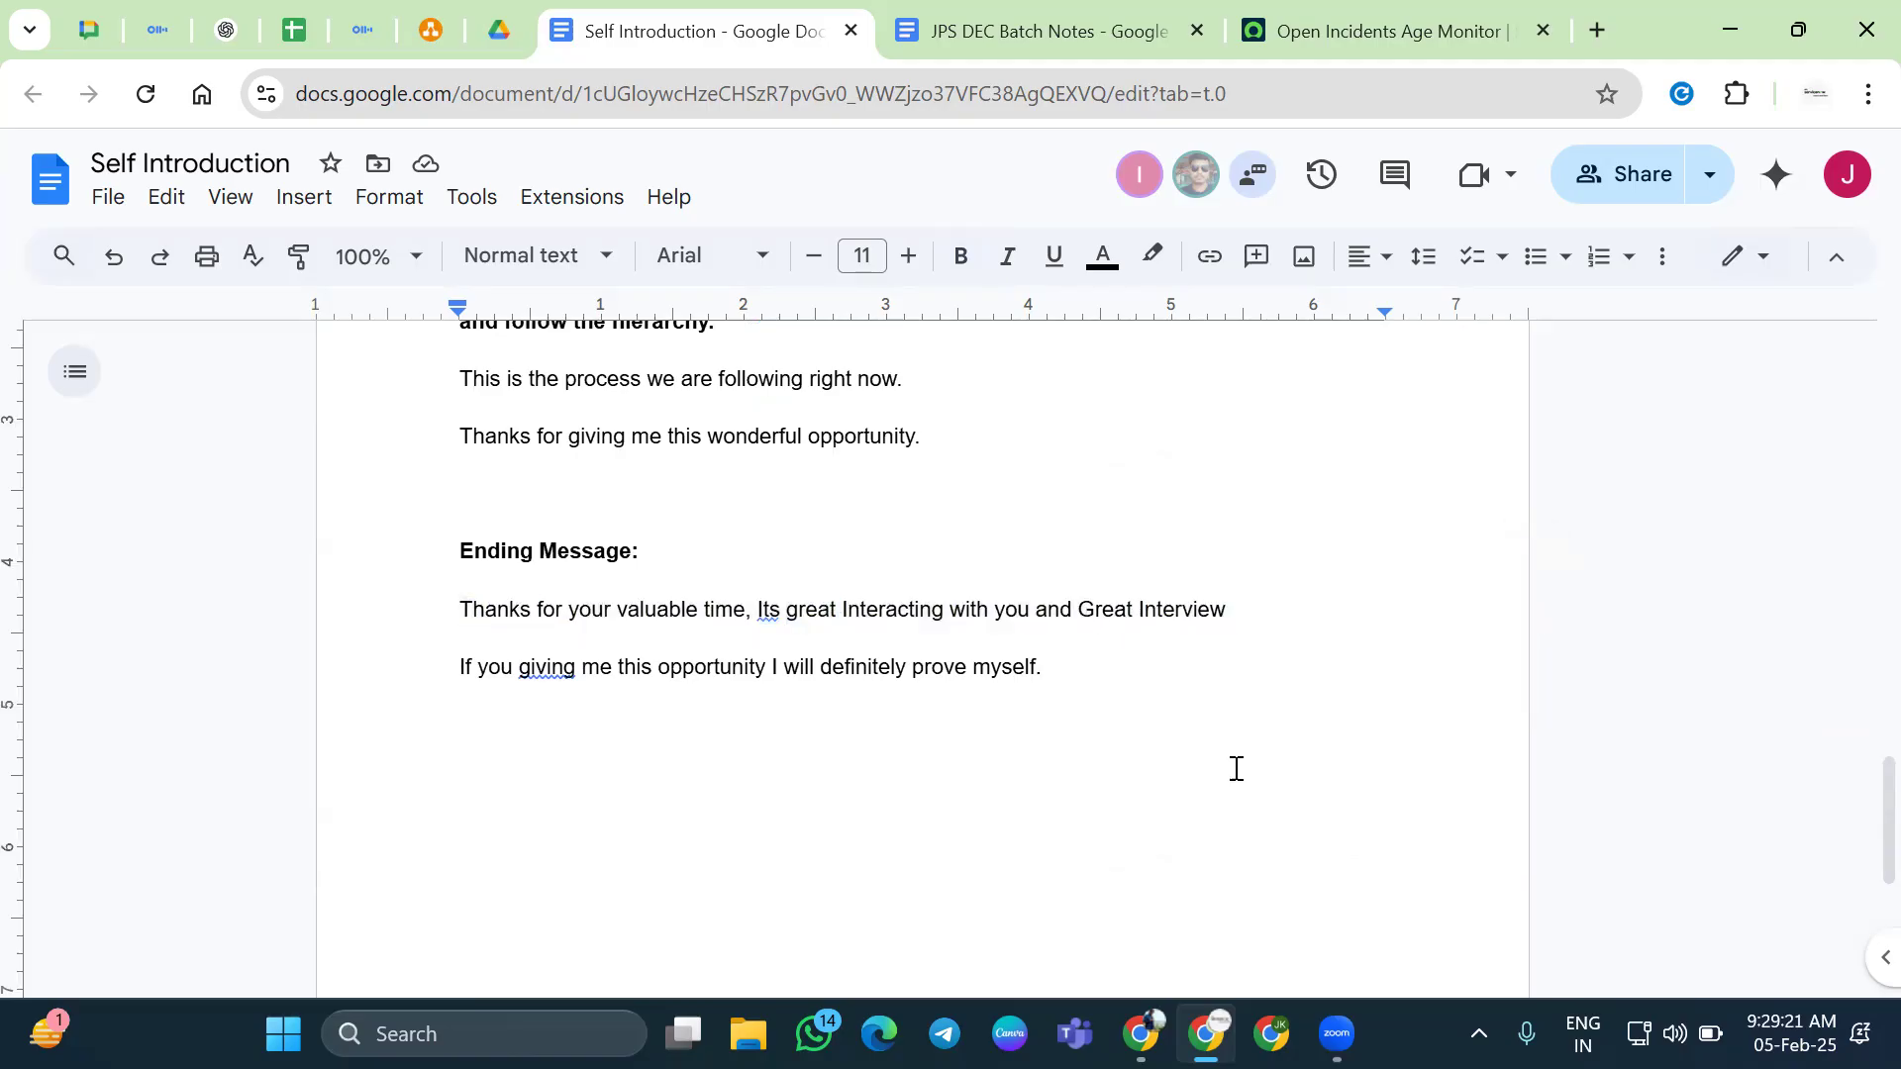
{"action": "type", "text": "its a"}
{"action": "key", "text": "BackSpace"}
{"action": "key", "text": "Left"}
{"action": "key", "text": "Left"}
{"action": "key", "text": "Left"}
{"action": "key", "text": "Left"}
{"action": "key", "text": "Left"}
{"action": "key", "text": "Right"}
{"action": "key", "text": "Right"}
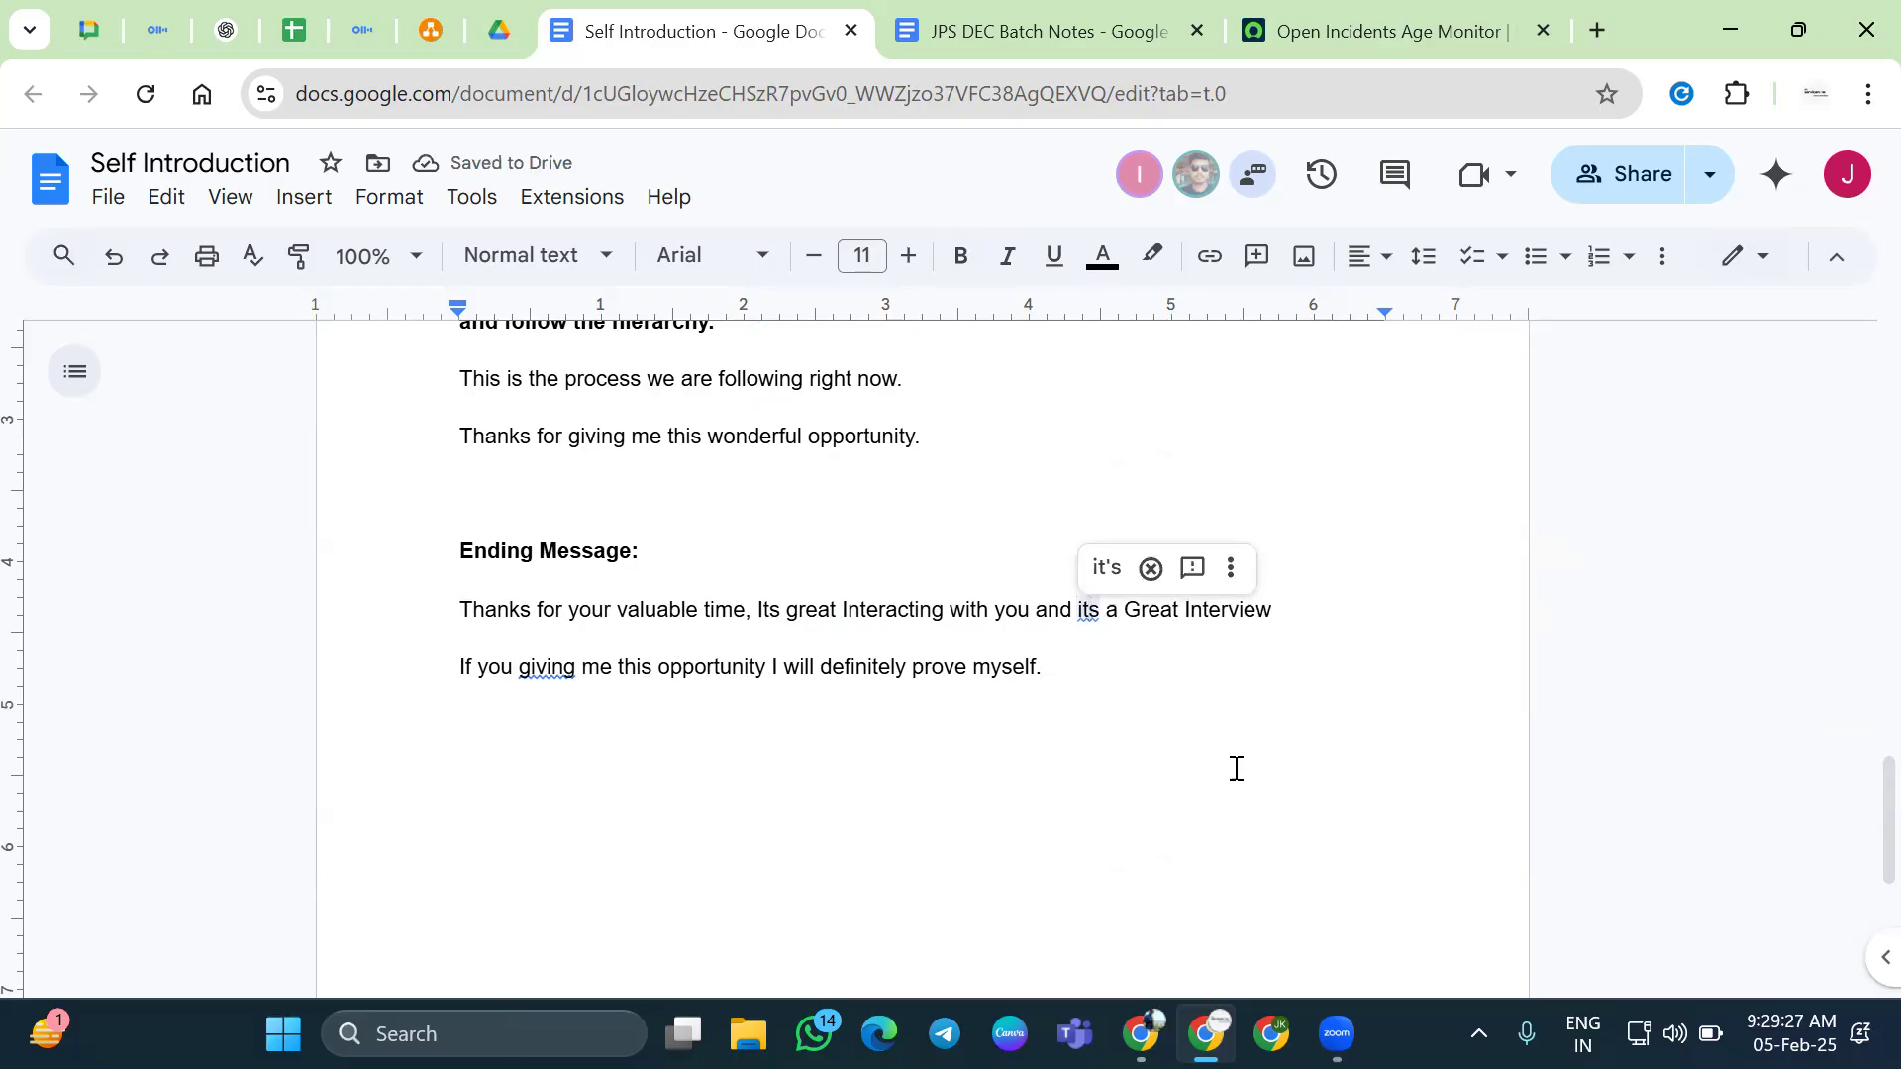
{"action": "left_click", "coordinate": [1105, 566]}
Correct "giving" to "give" in the closing line via the spelling suggestion
{"action": "left_click_drag", "start_coordinate": [1051, 666], "coordinate": [1073, 733]}
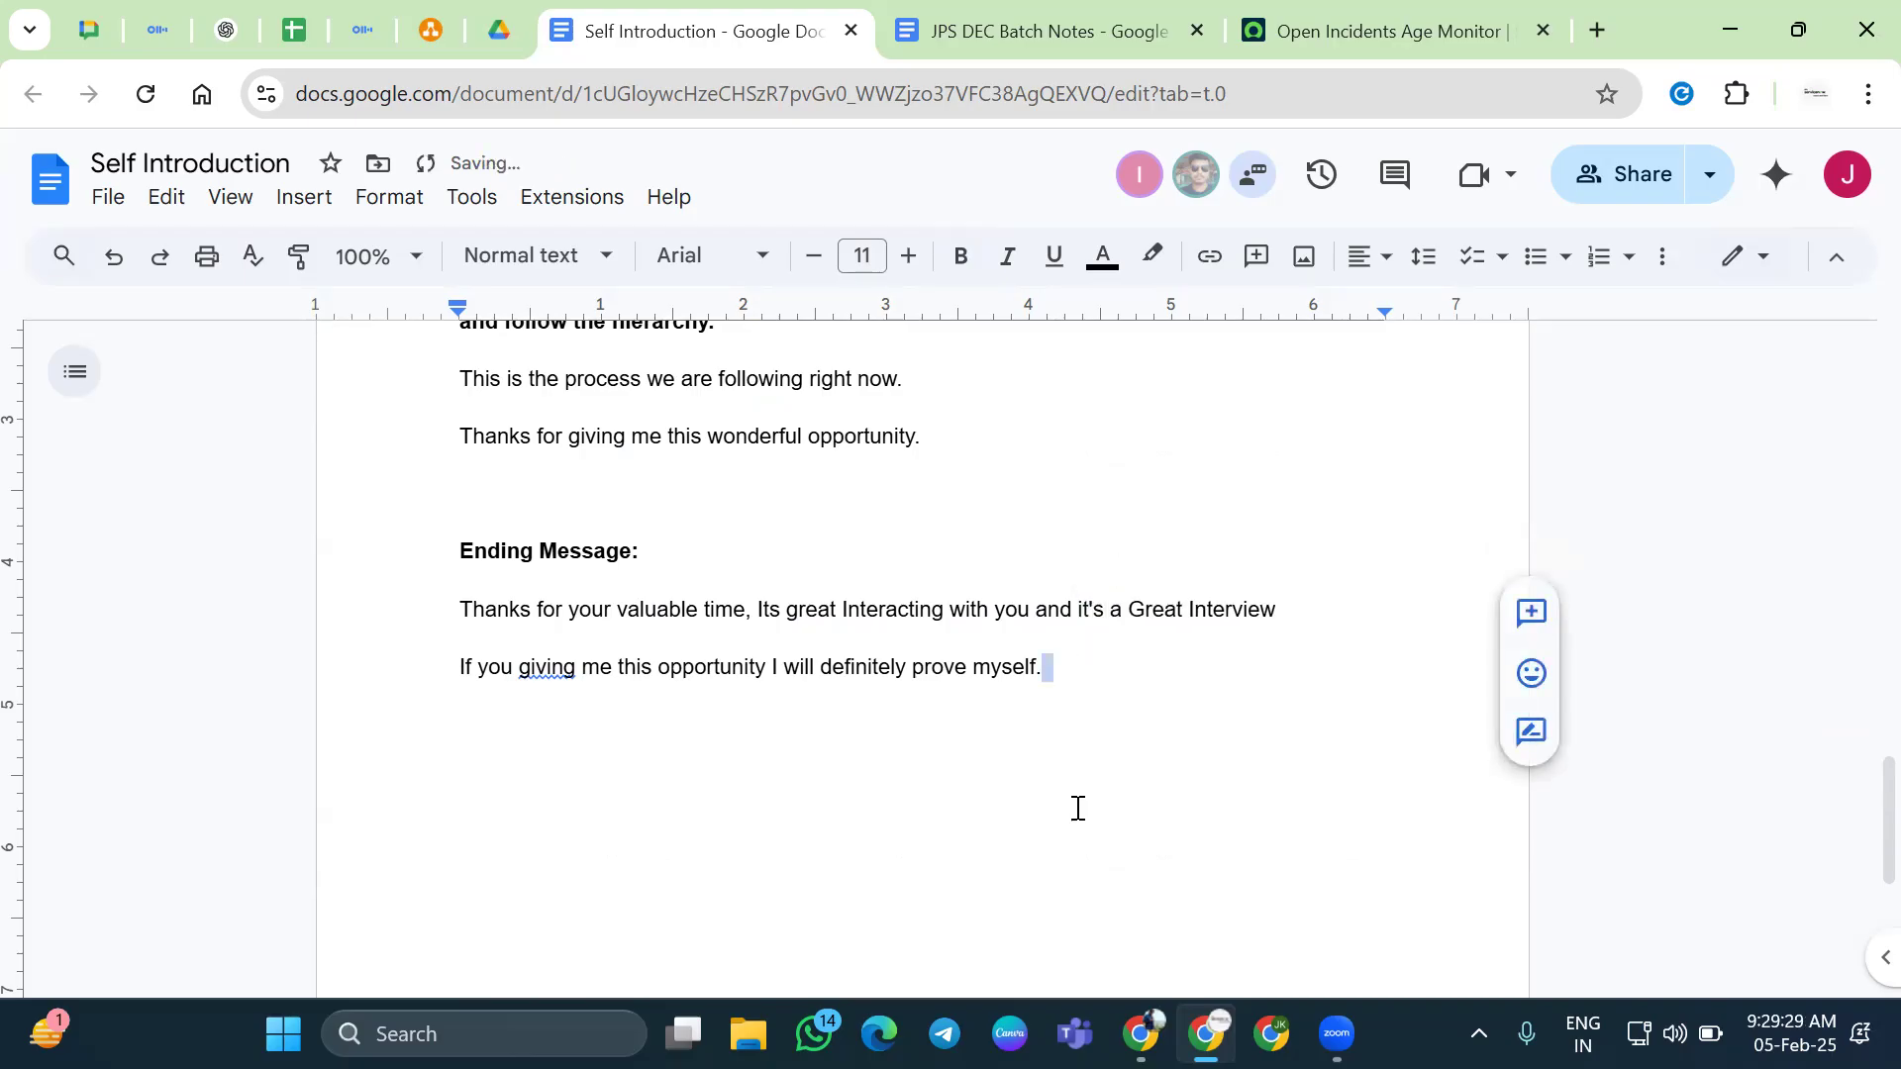
{"action": "left_click", "coordinate": [546, 671]}
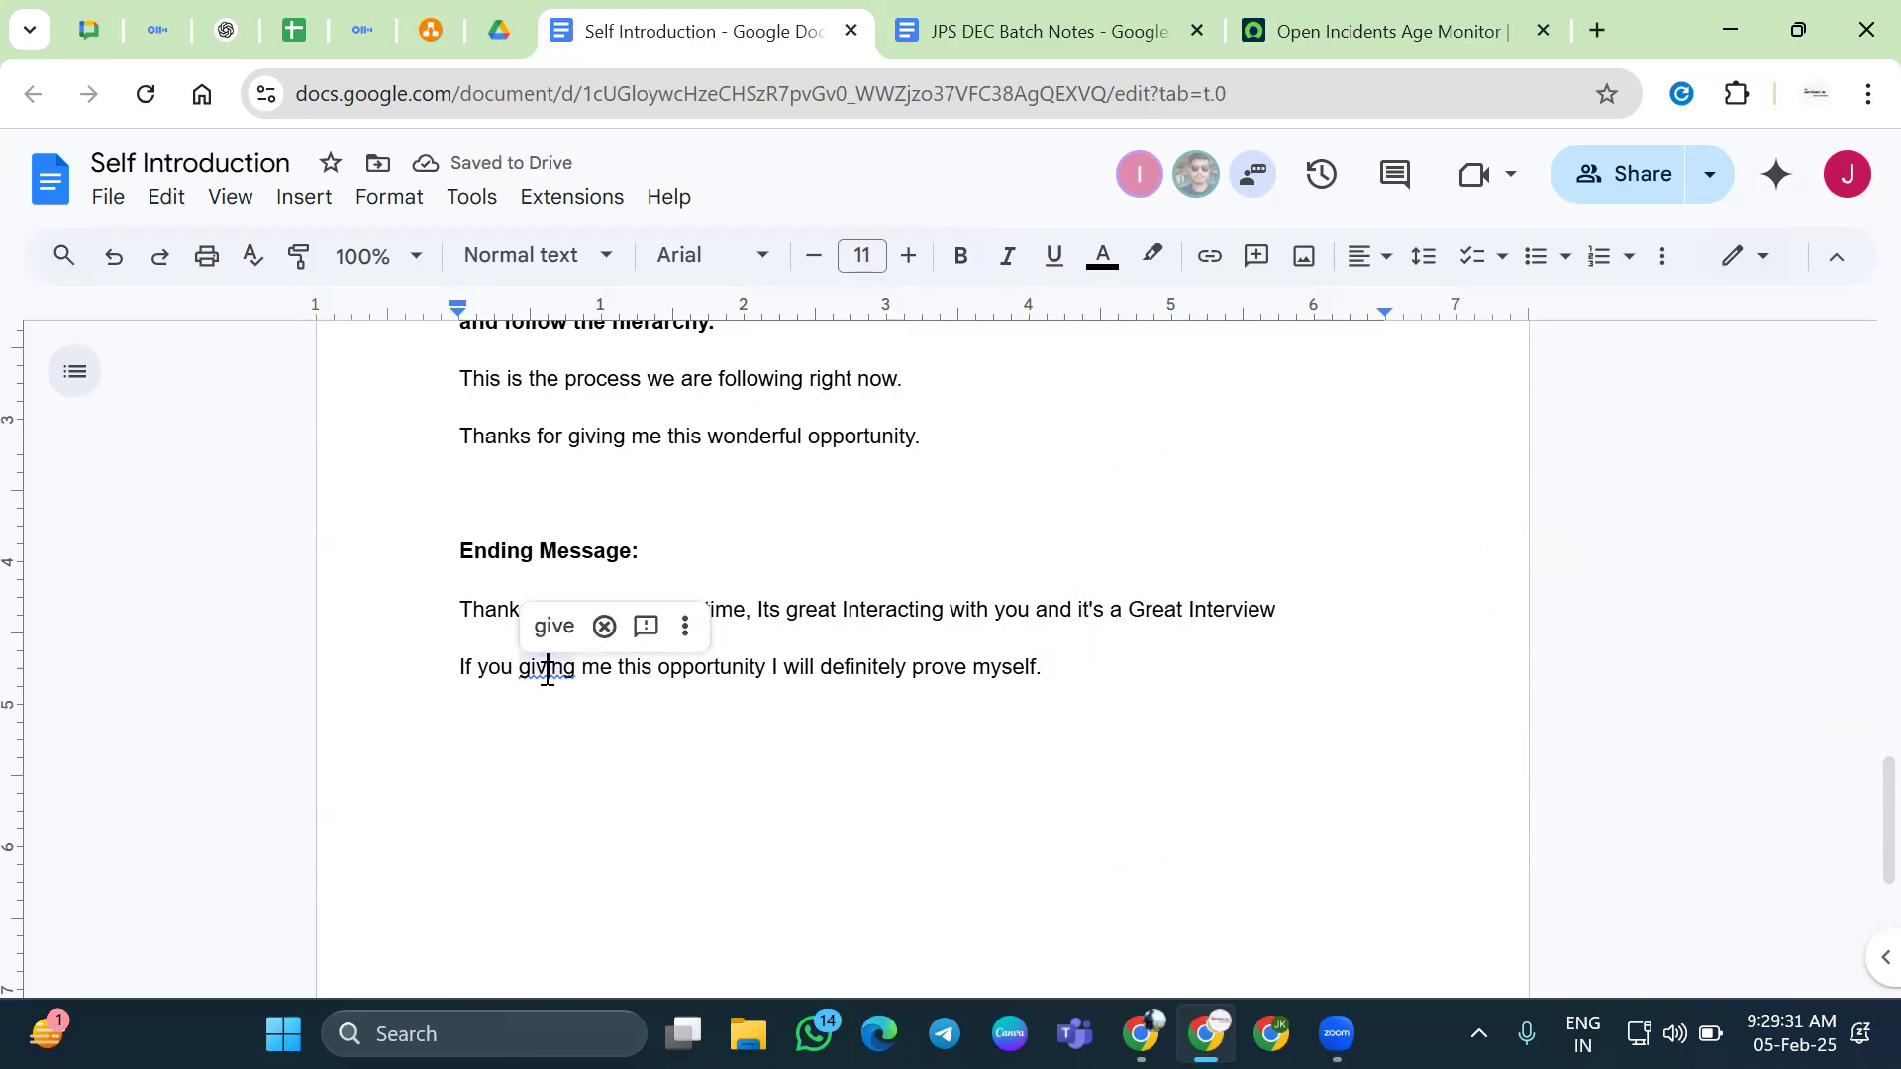
{"action": "left_click", "coordinate": [540, 627]}
{"action": "left_click", "coordinate": [673, 687]}
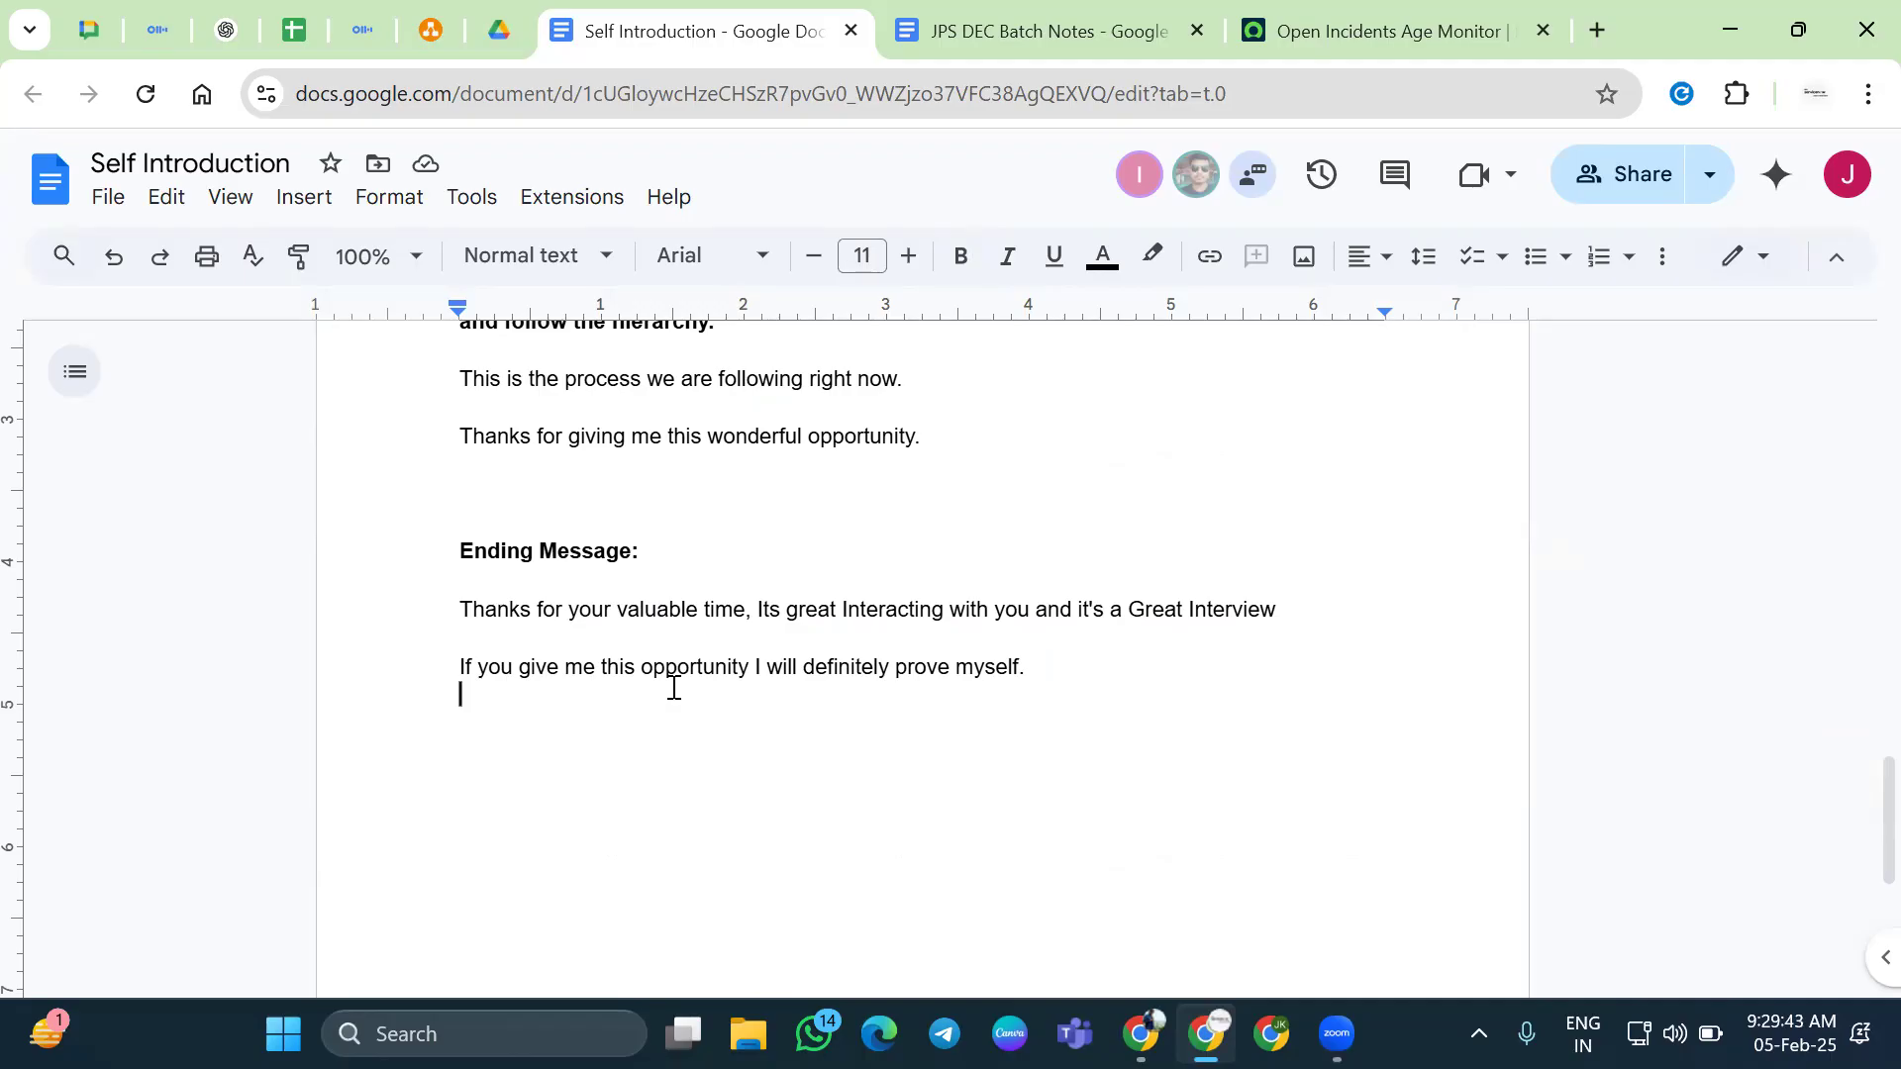
{"action": "key", "text": "ctrl+shift+a"}
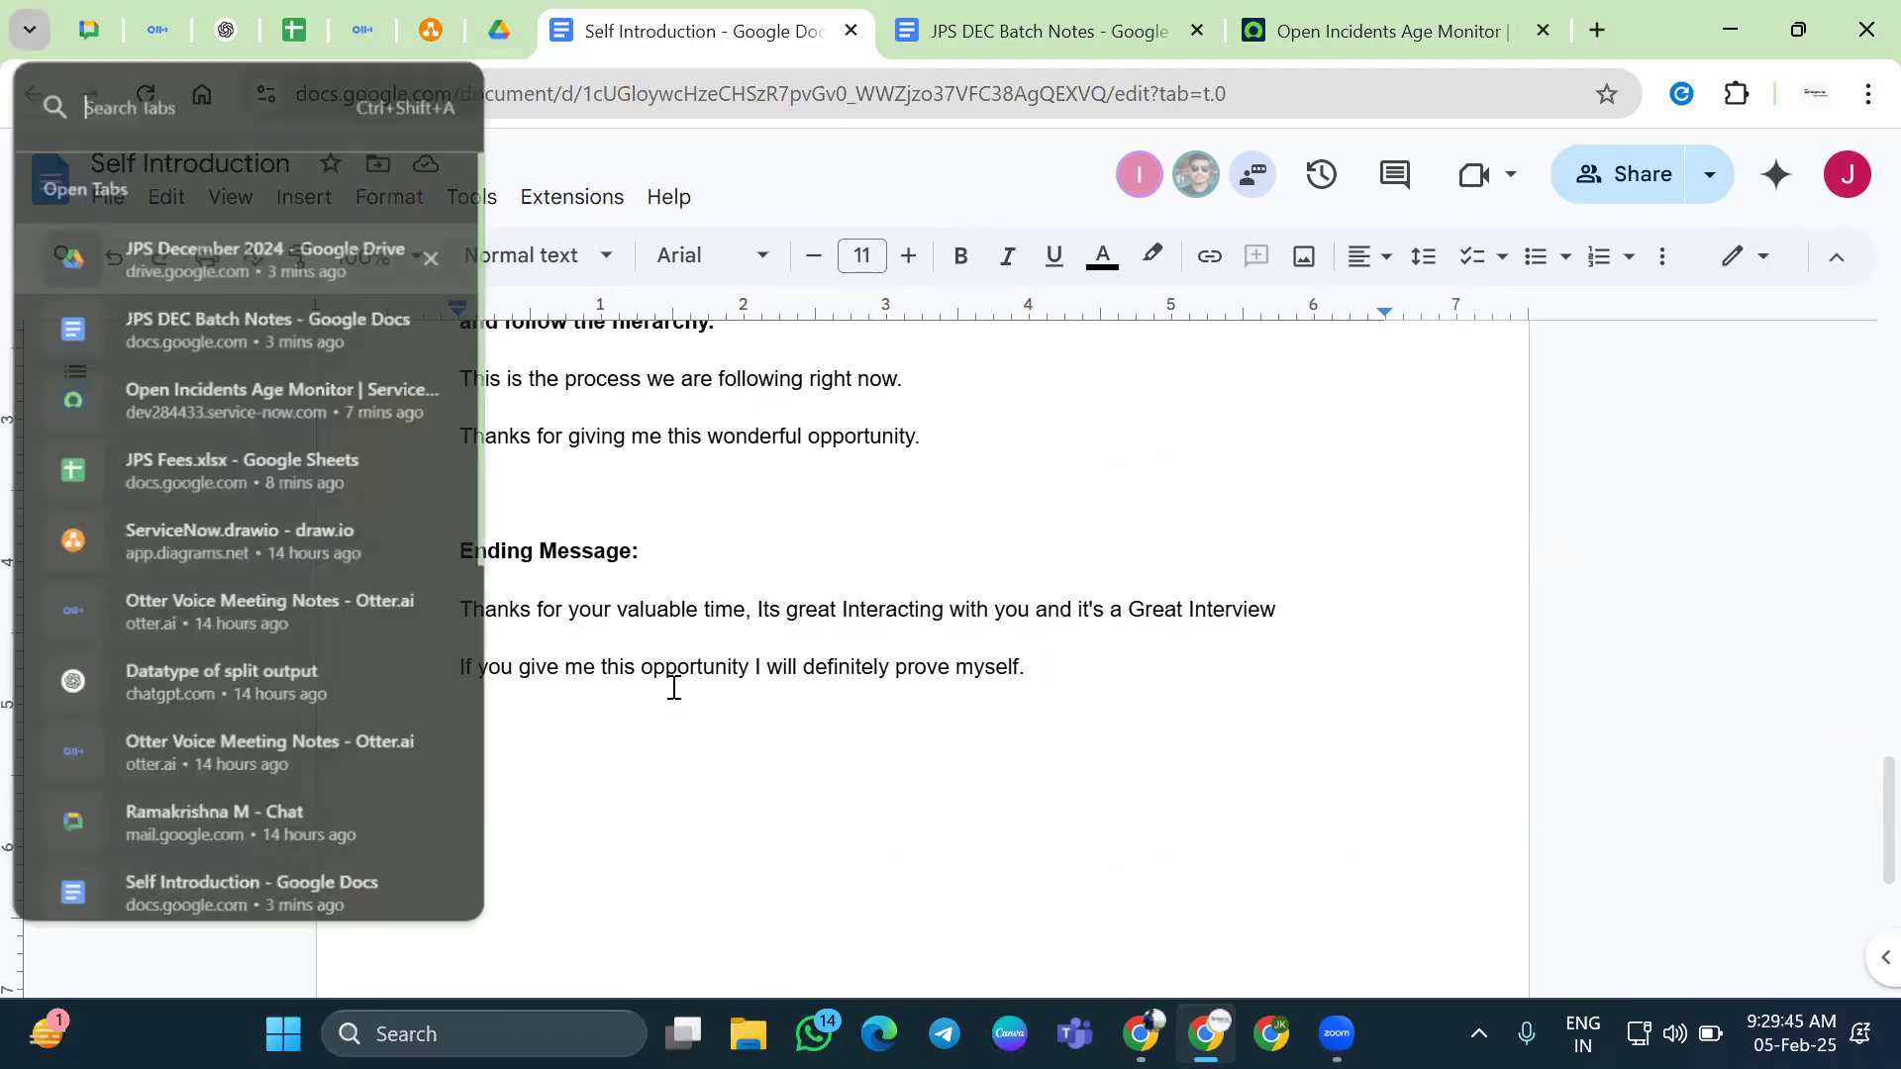
Put a space between "time" and the comma in the thank-you line
{"action": "left_click", "coordinate": [26, 29]}
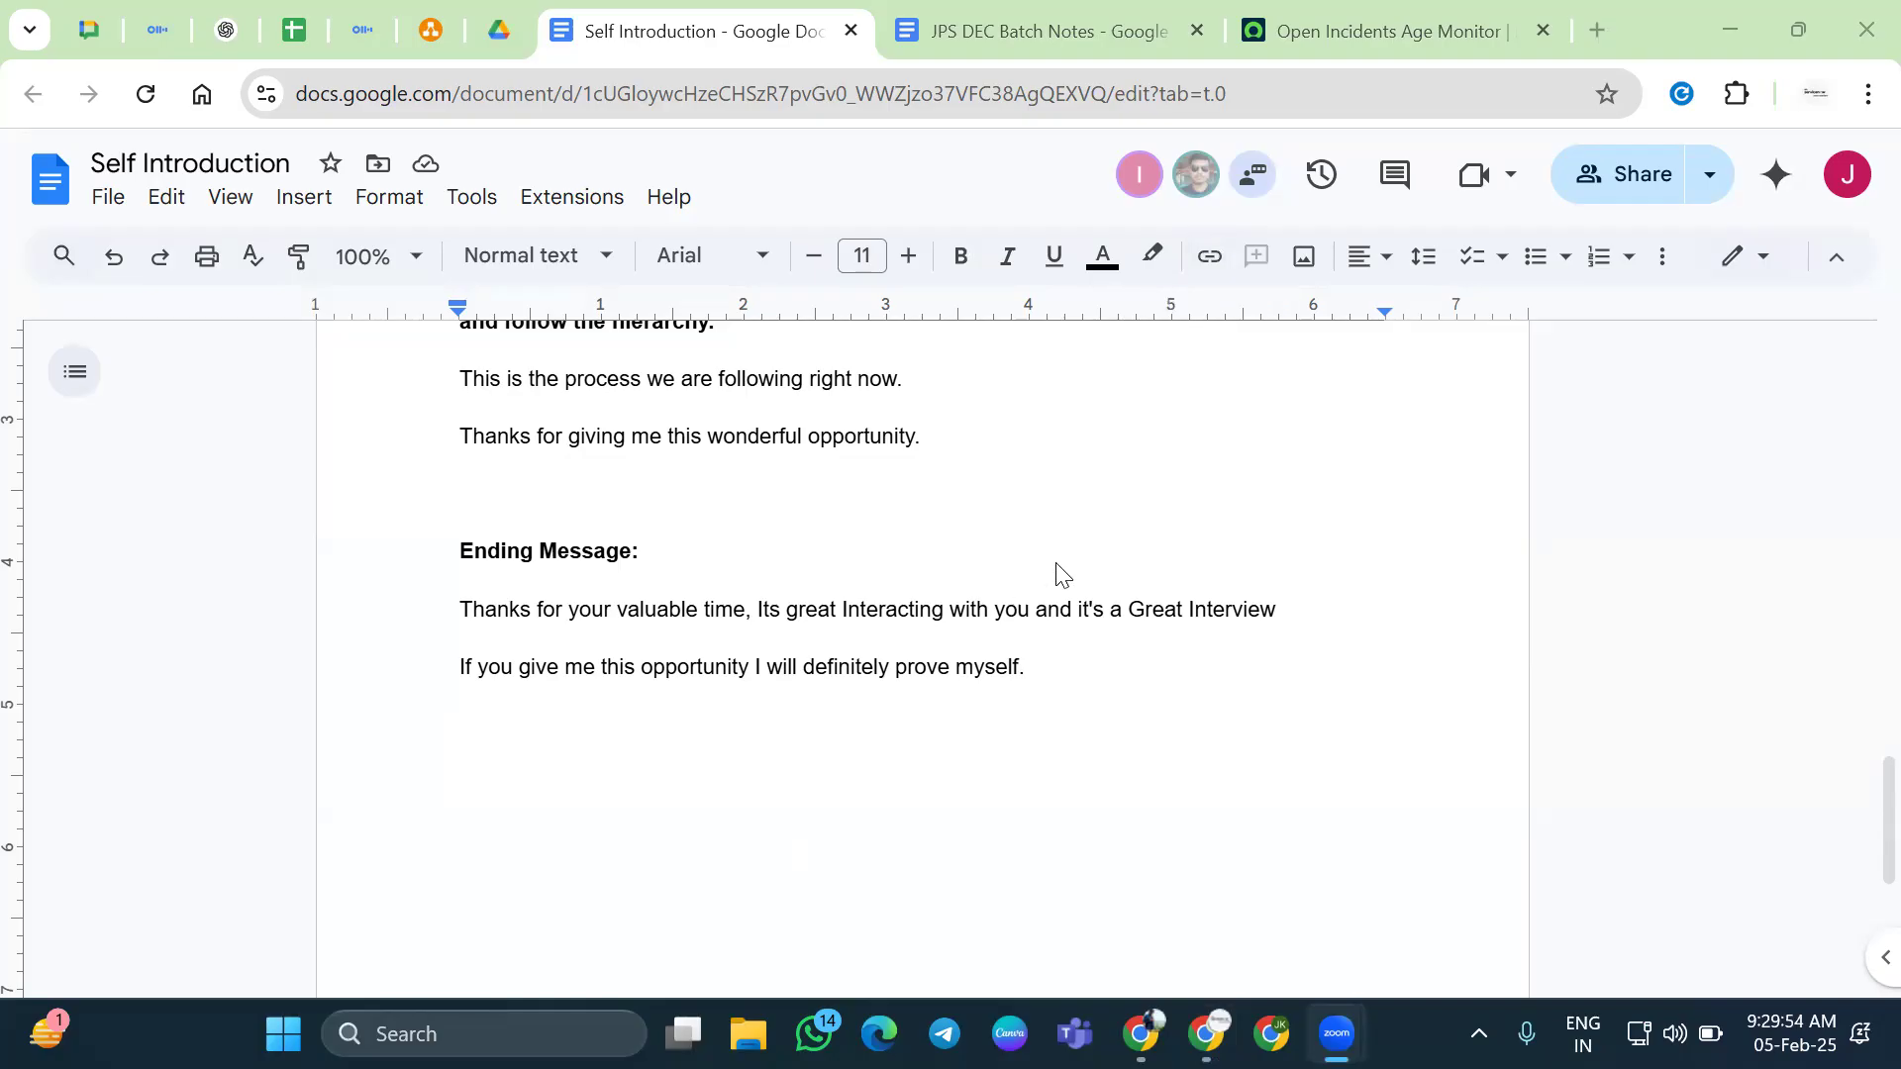
{"action": "left_click", "coordinate": [1140, 663]}
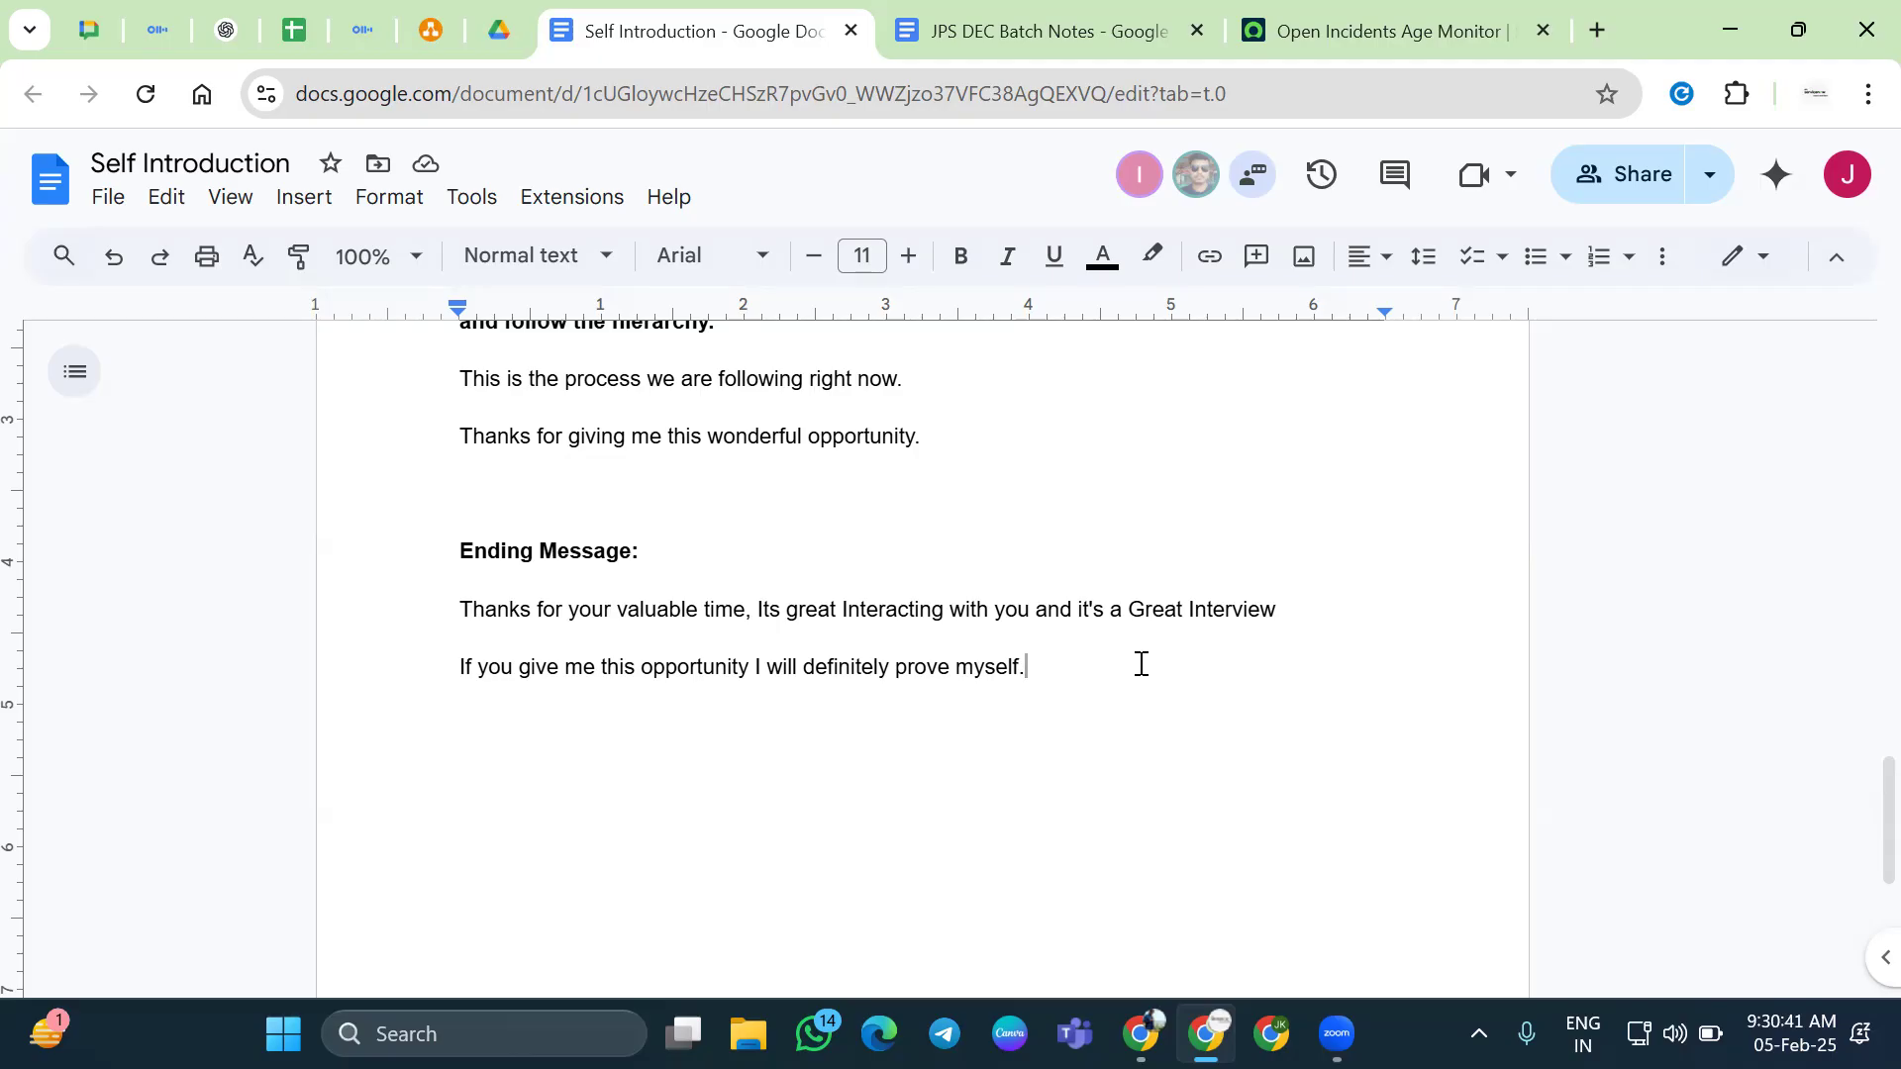
{"action": "left_click", "coordinate": [740, 623]}
{"action": "left_click", "coordinate": [743, 614]}
{"action": "left_click", "coordinate": [834, 615]}
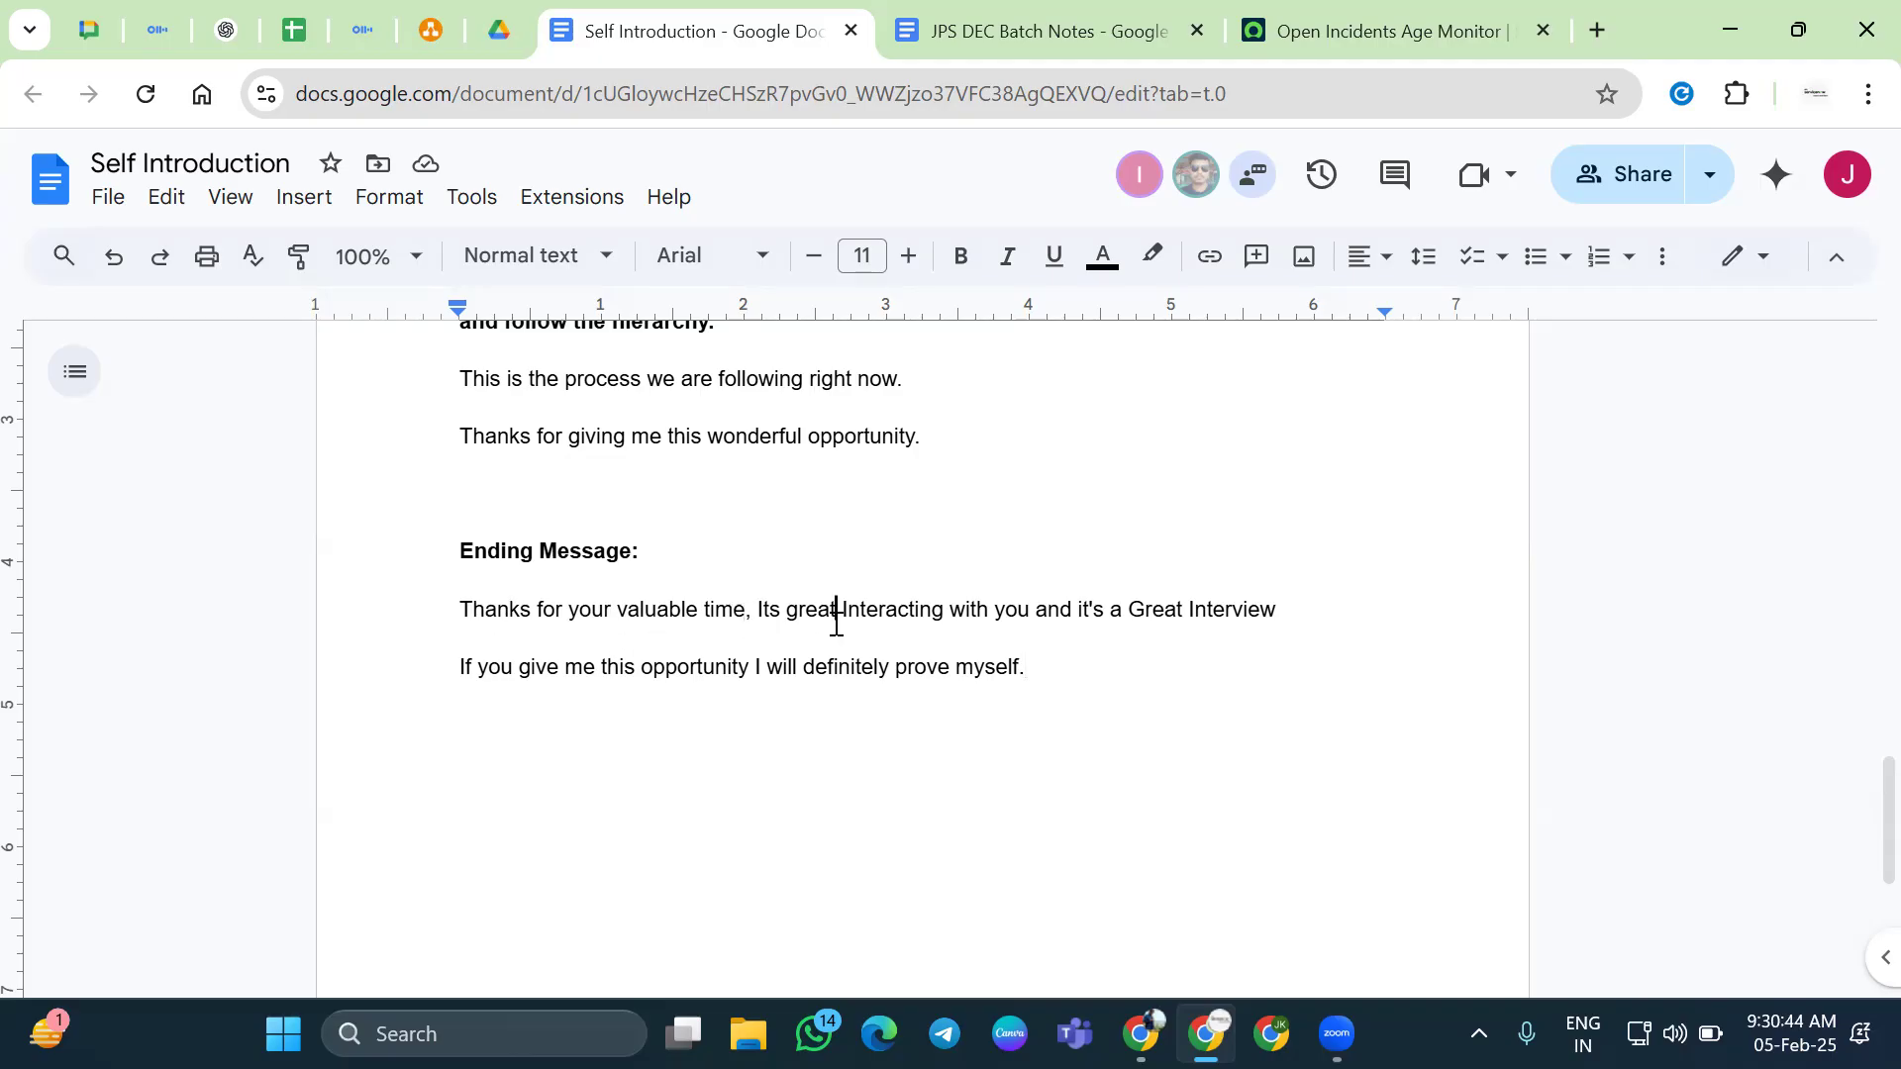
{"action": "left_click", "coordinate": [748, 610]}
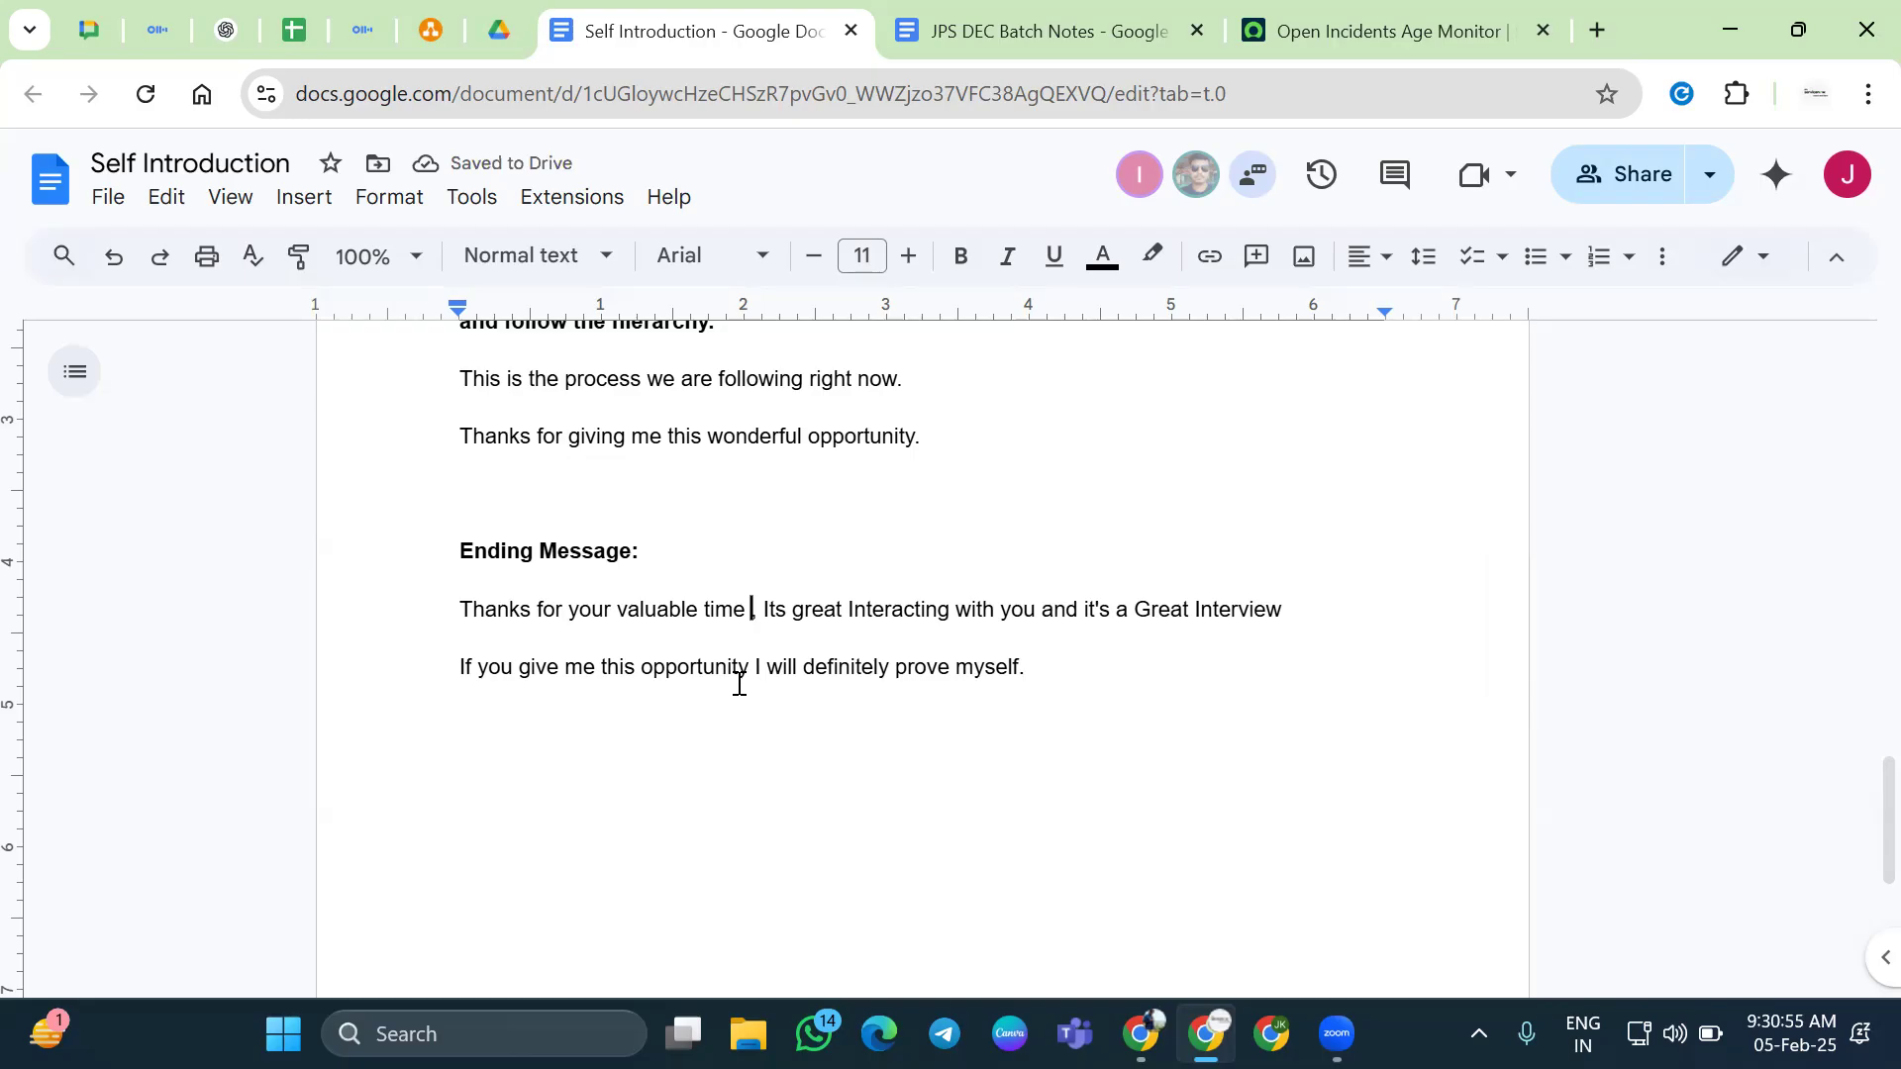
Replace the full stop after "myself" with "(optional)"
{"action": "left_click", "coordinate": [447, 666]}
{"action": "left_click", "coordinate": [475, 704], "text": "shift"}
{"action": "left_click", "coordinate": [1030, 670], "text": "shift"}
{"action": "left_click", "coordinate": [1106, 658]}
{"action": "key", "text": "BackSpace"}
{"action": "type", "text": "()"}
{"action": "type", "text": "optiob"}
{"action": "key", "text": "BackSpace"}
{"action": "type", "text": "nal"}
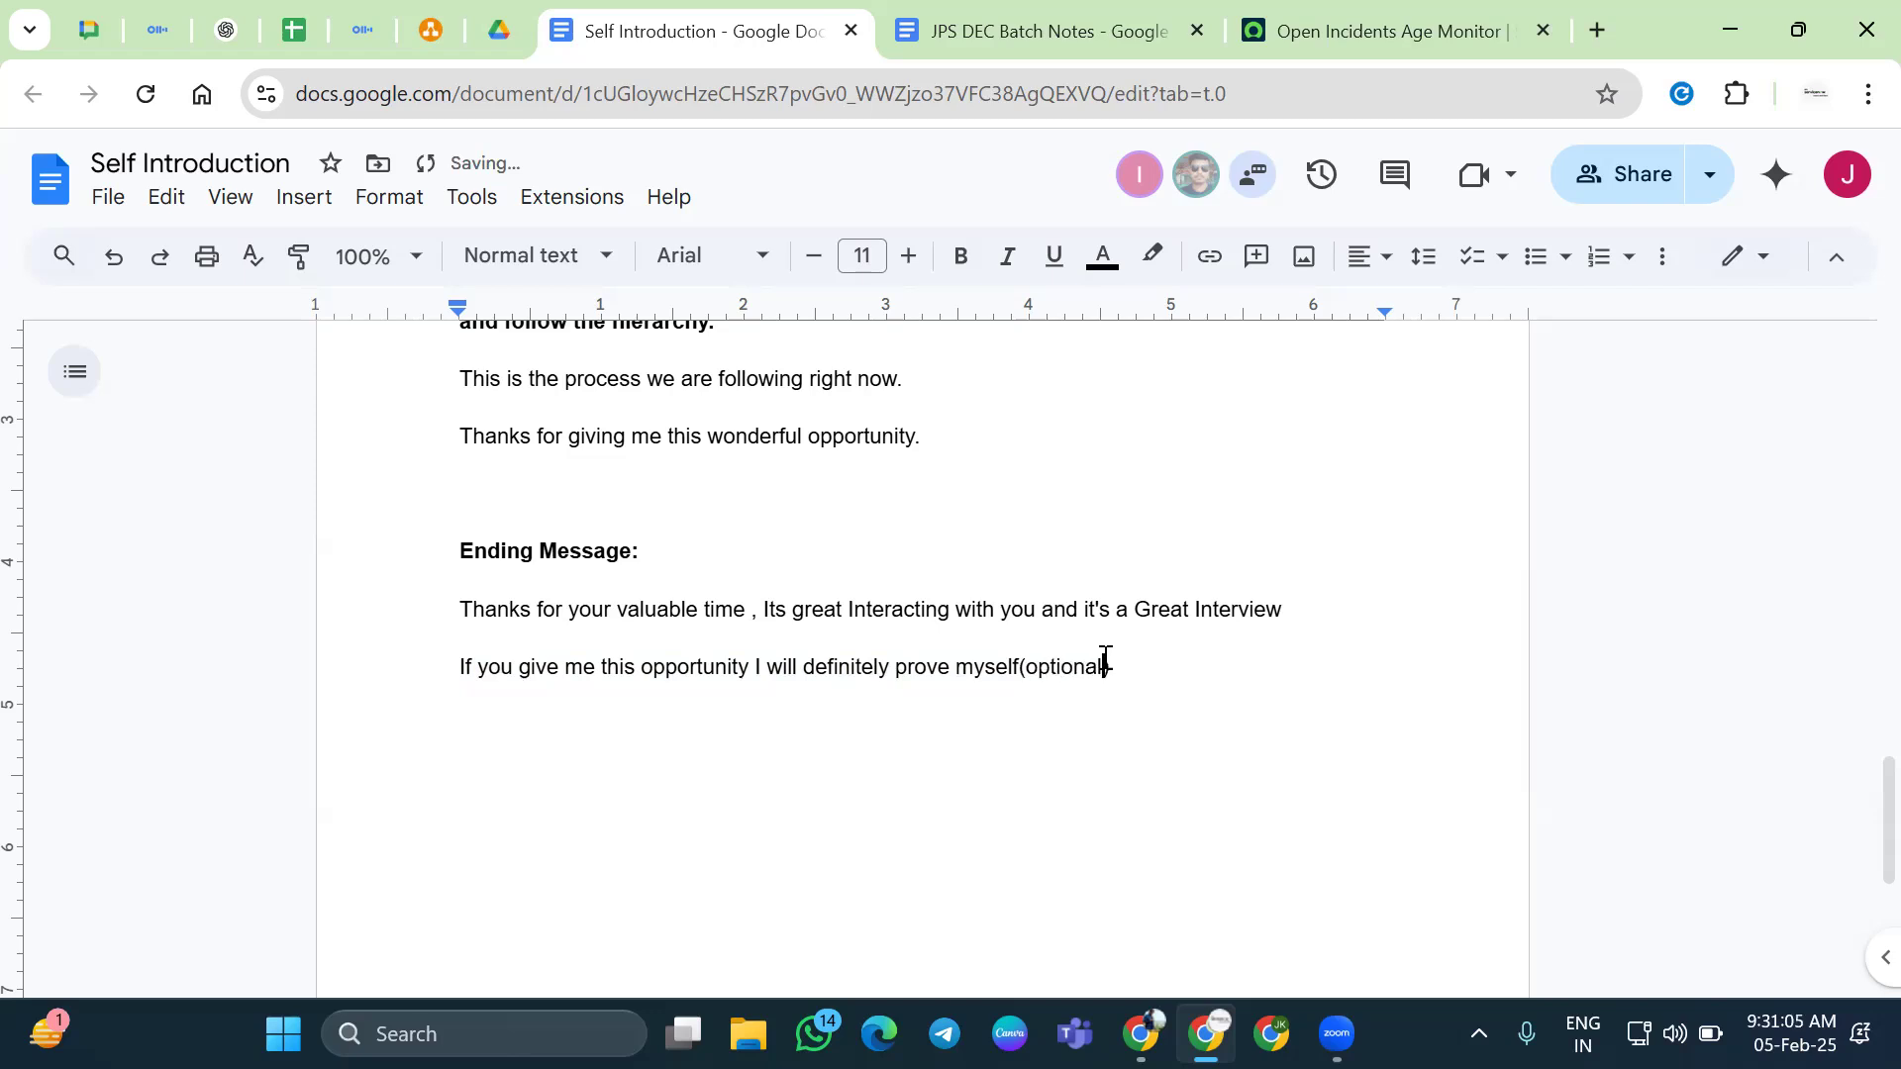
Make the word "optional" bold
{"action": "double_click", "coordinate": [1104, 661]}
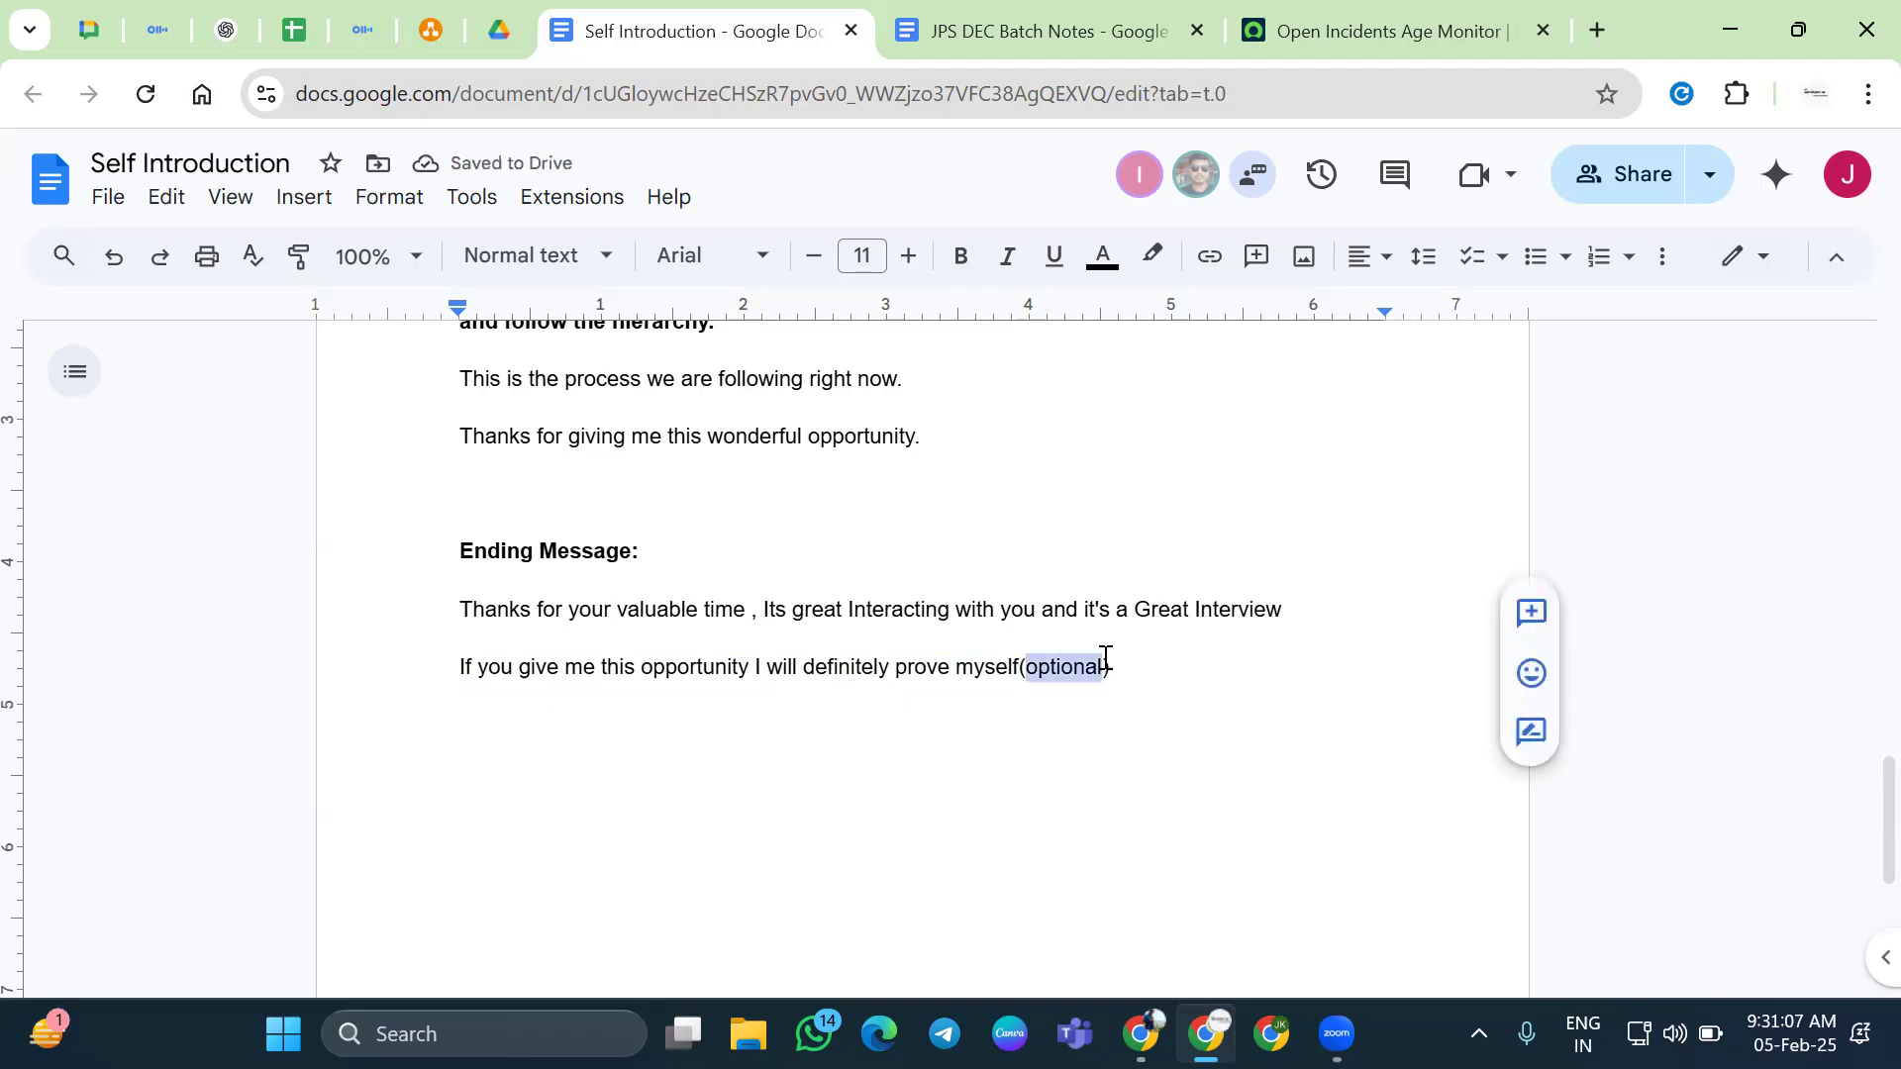
{"action": "left_click", "coordinate": [1105, 661]}
{"action": "key", "text": "Home"}
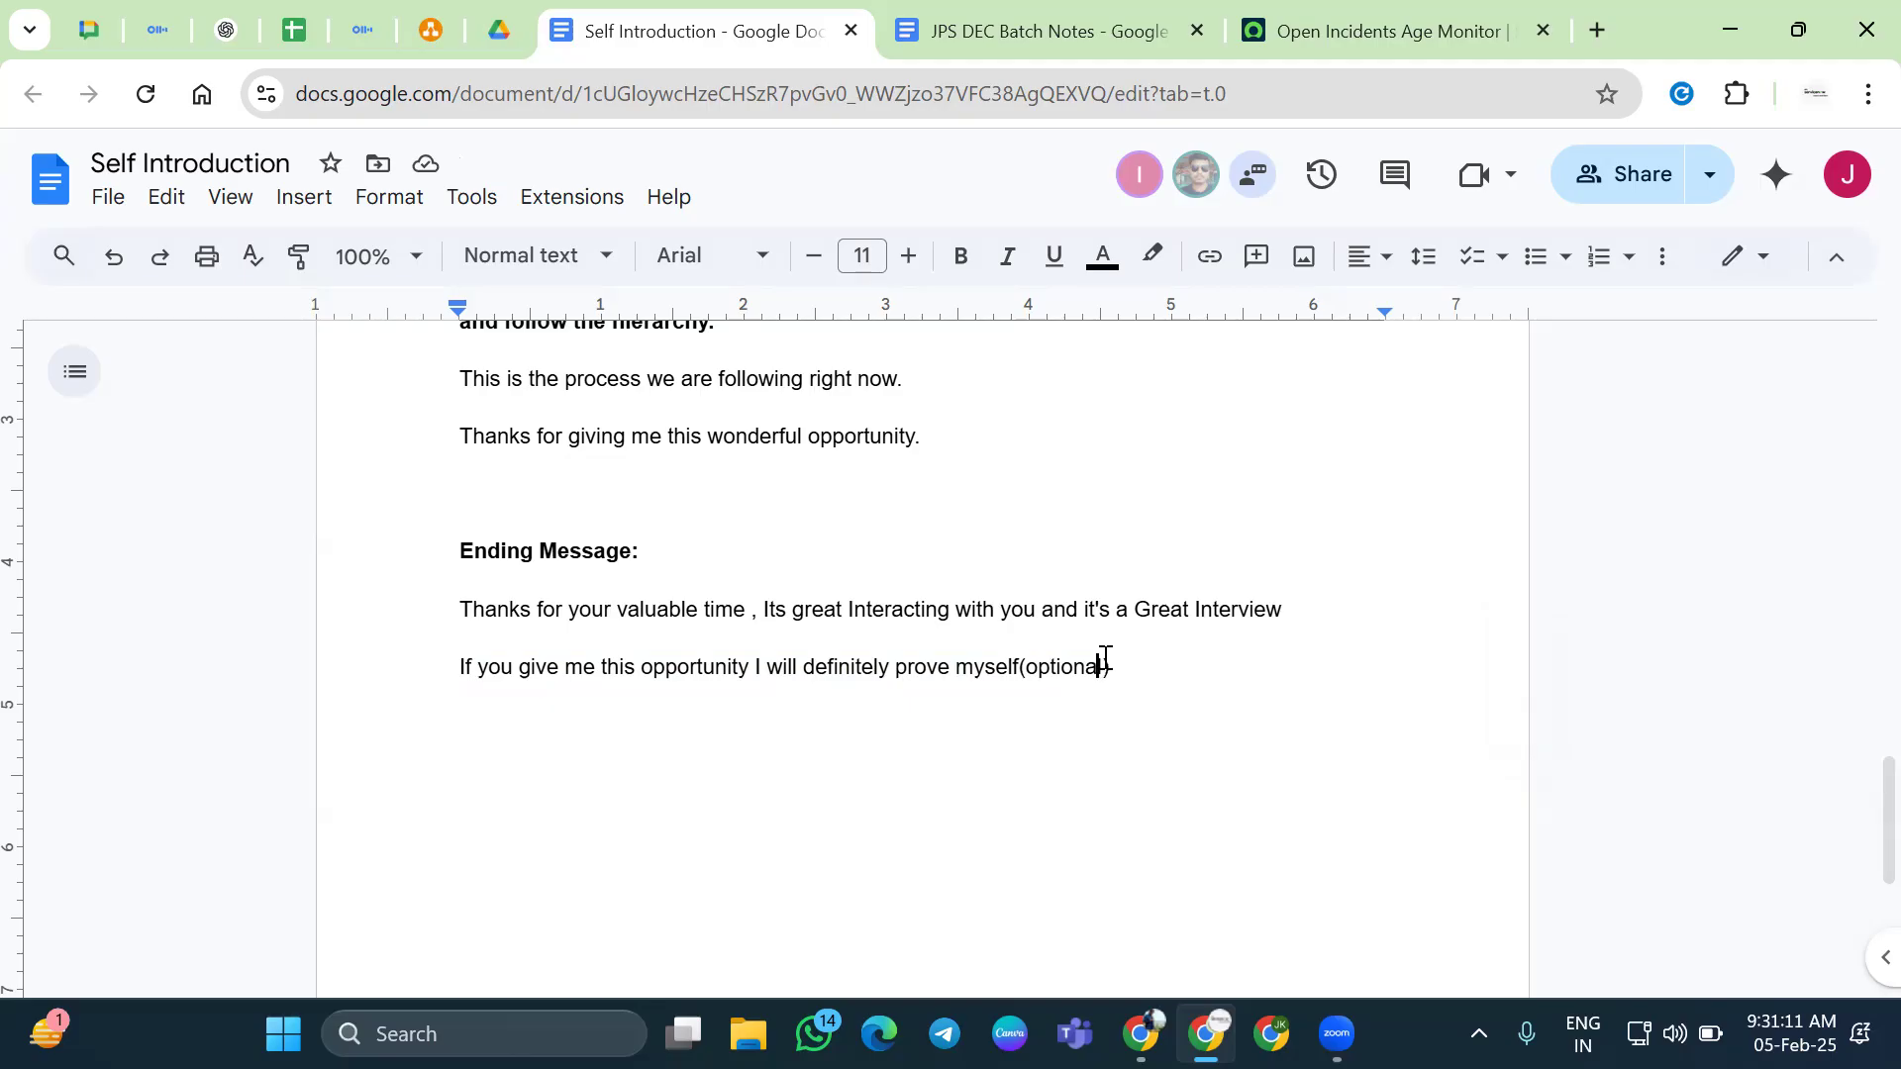
{"action": "double_click", "coordinate": [1105, 661]}
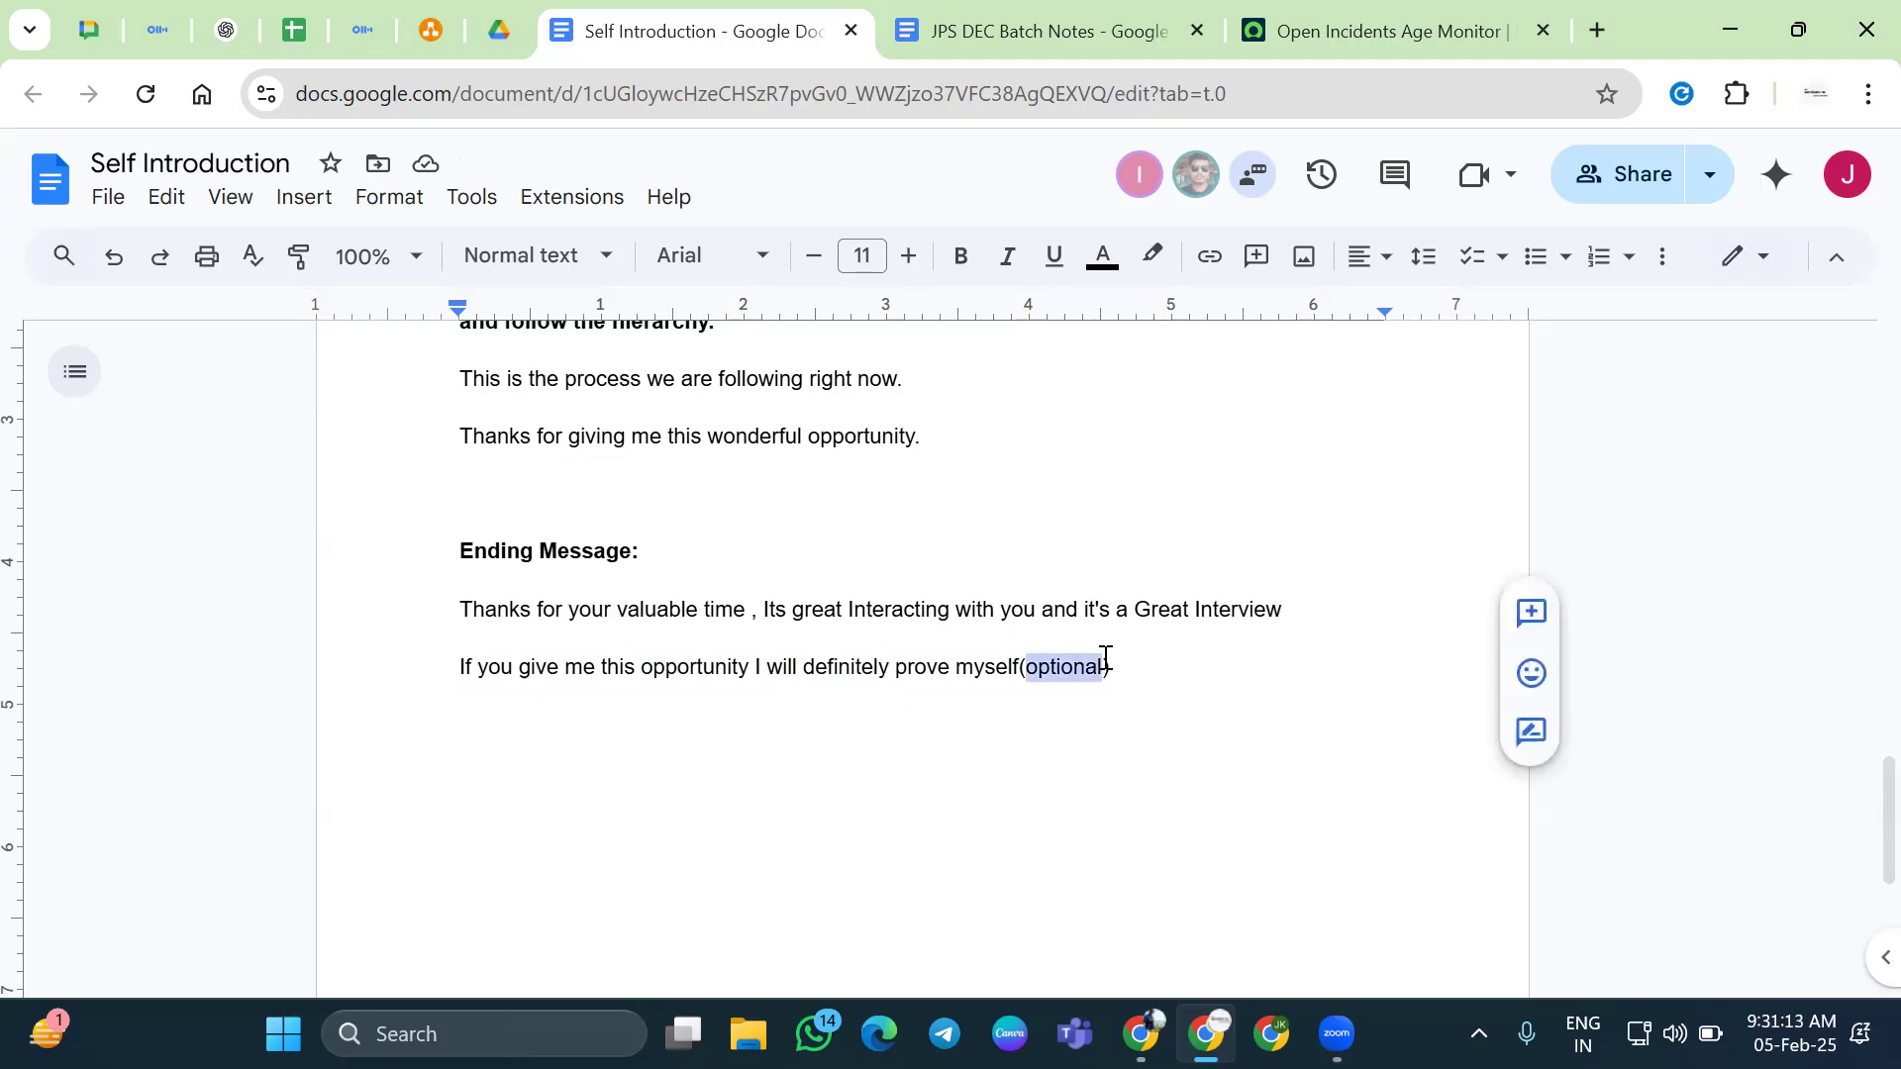
{"action": "key", "text": "ctrl+b"}
{"action": "key", "text": "Right"}
{"action": "key", "text": "Down"}
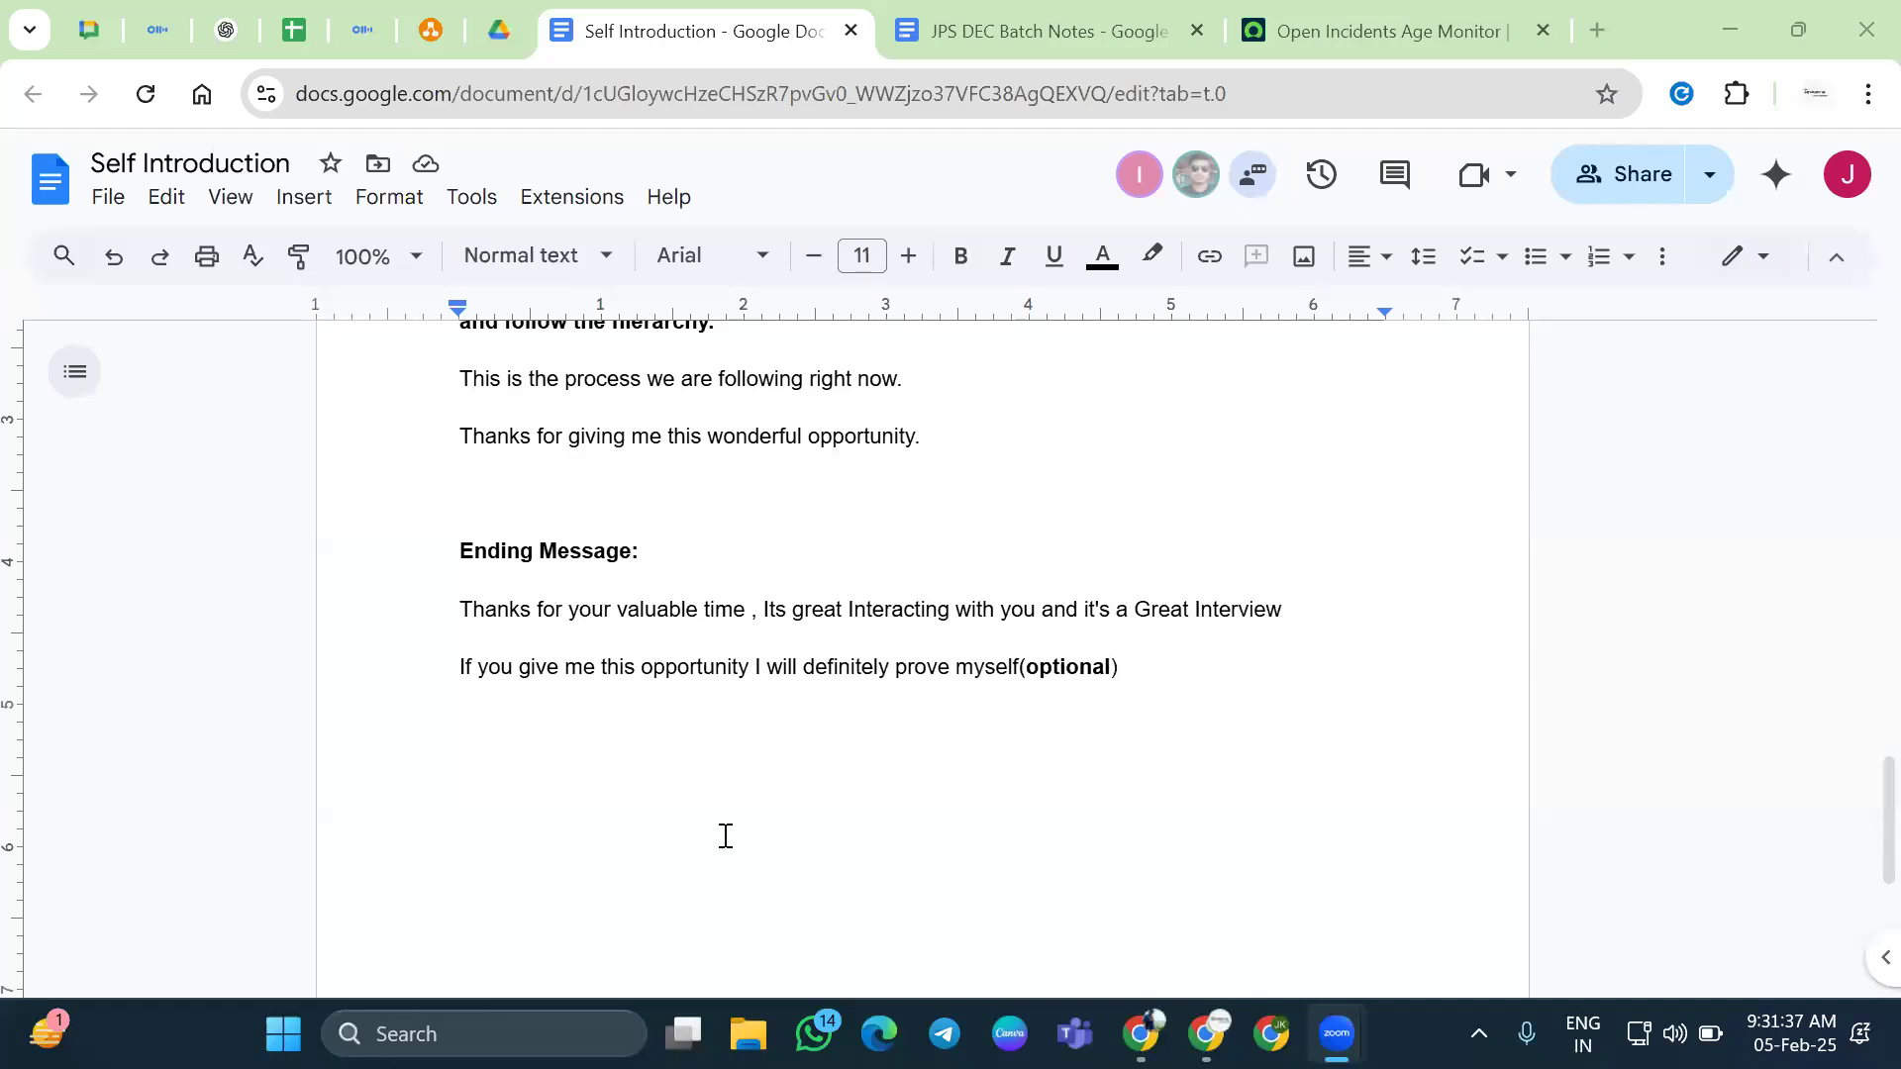
In the Self Introduction document, add the first name on a new line below the closing line
{"action": "left_click", "coordinate": [1196, 701]}
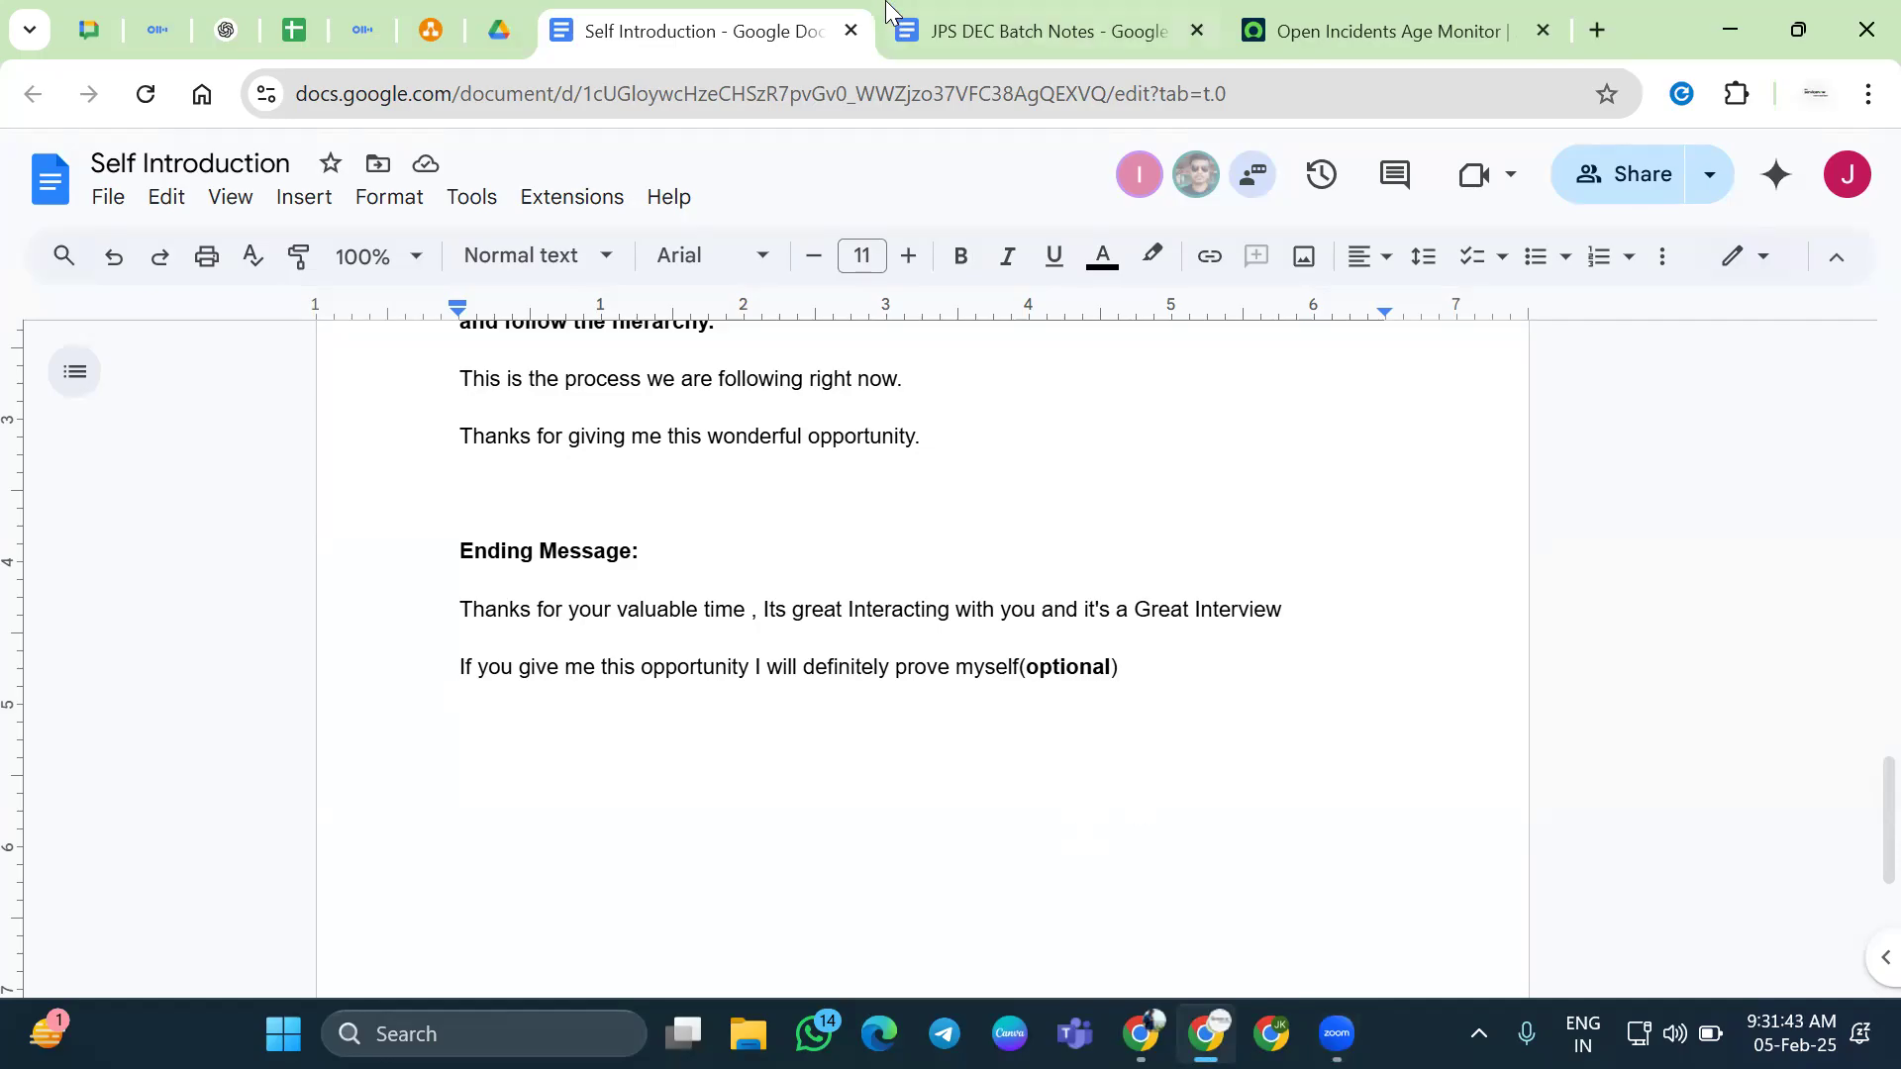
{"action": "left_click", "coordinate": [982, 34]}
{"action": "key", "text": "ctrl+shift+Tab"}
{"action": "key", "text": "Return"}
{"action": "type", "text": "Sanjana"}
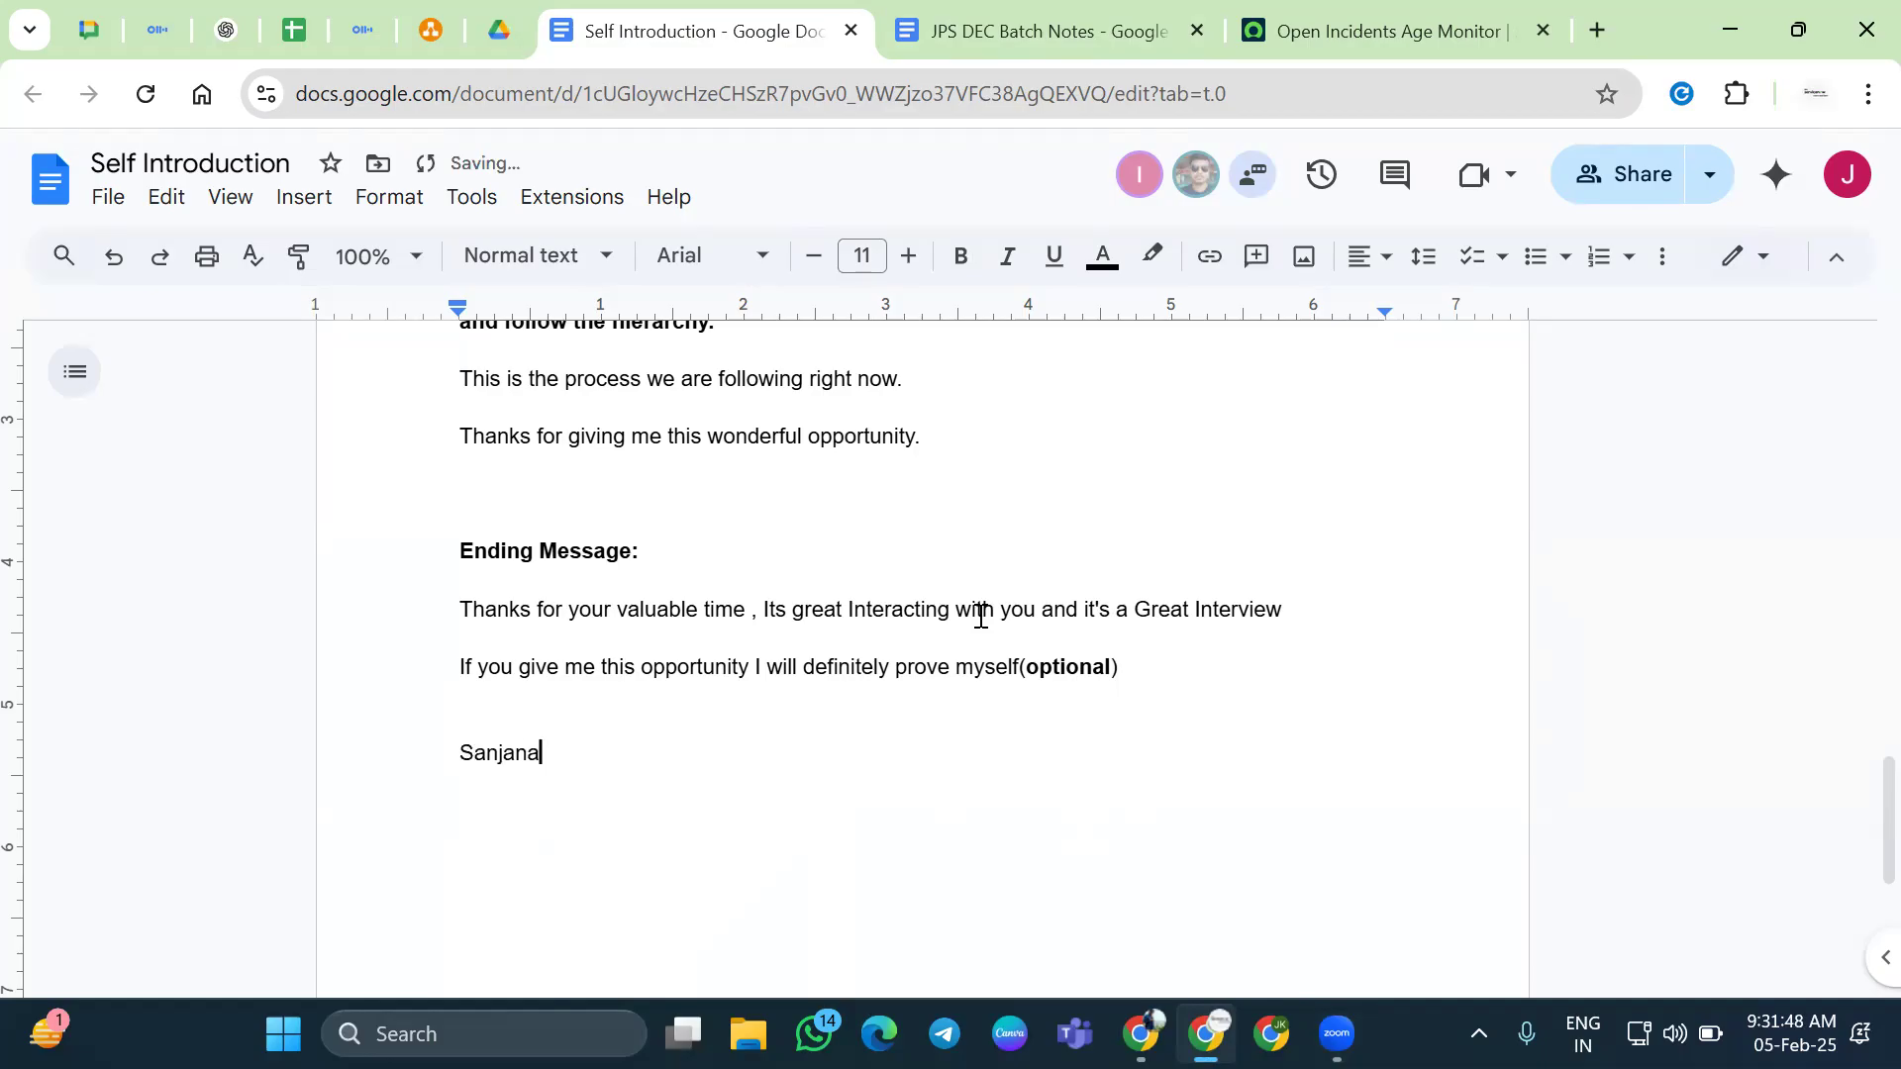
{"action": "key", "text": "Return"}
{"action": "key", "text": "Up"}
{"action": "key", "text": "Return"}
{"action": "key", "text": "Up"}
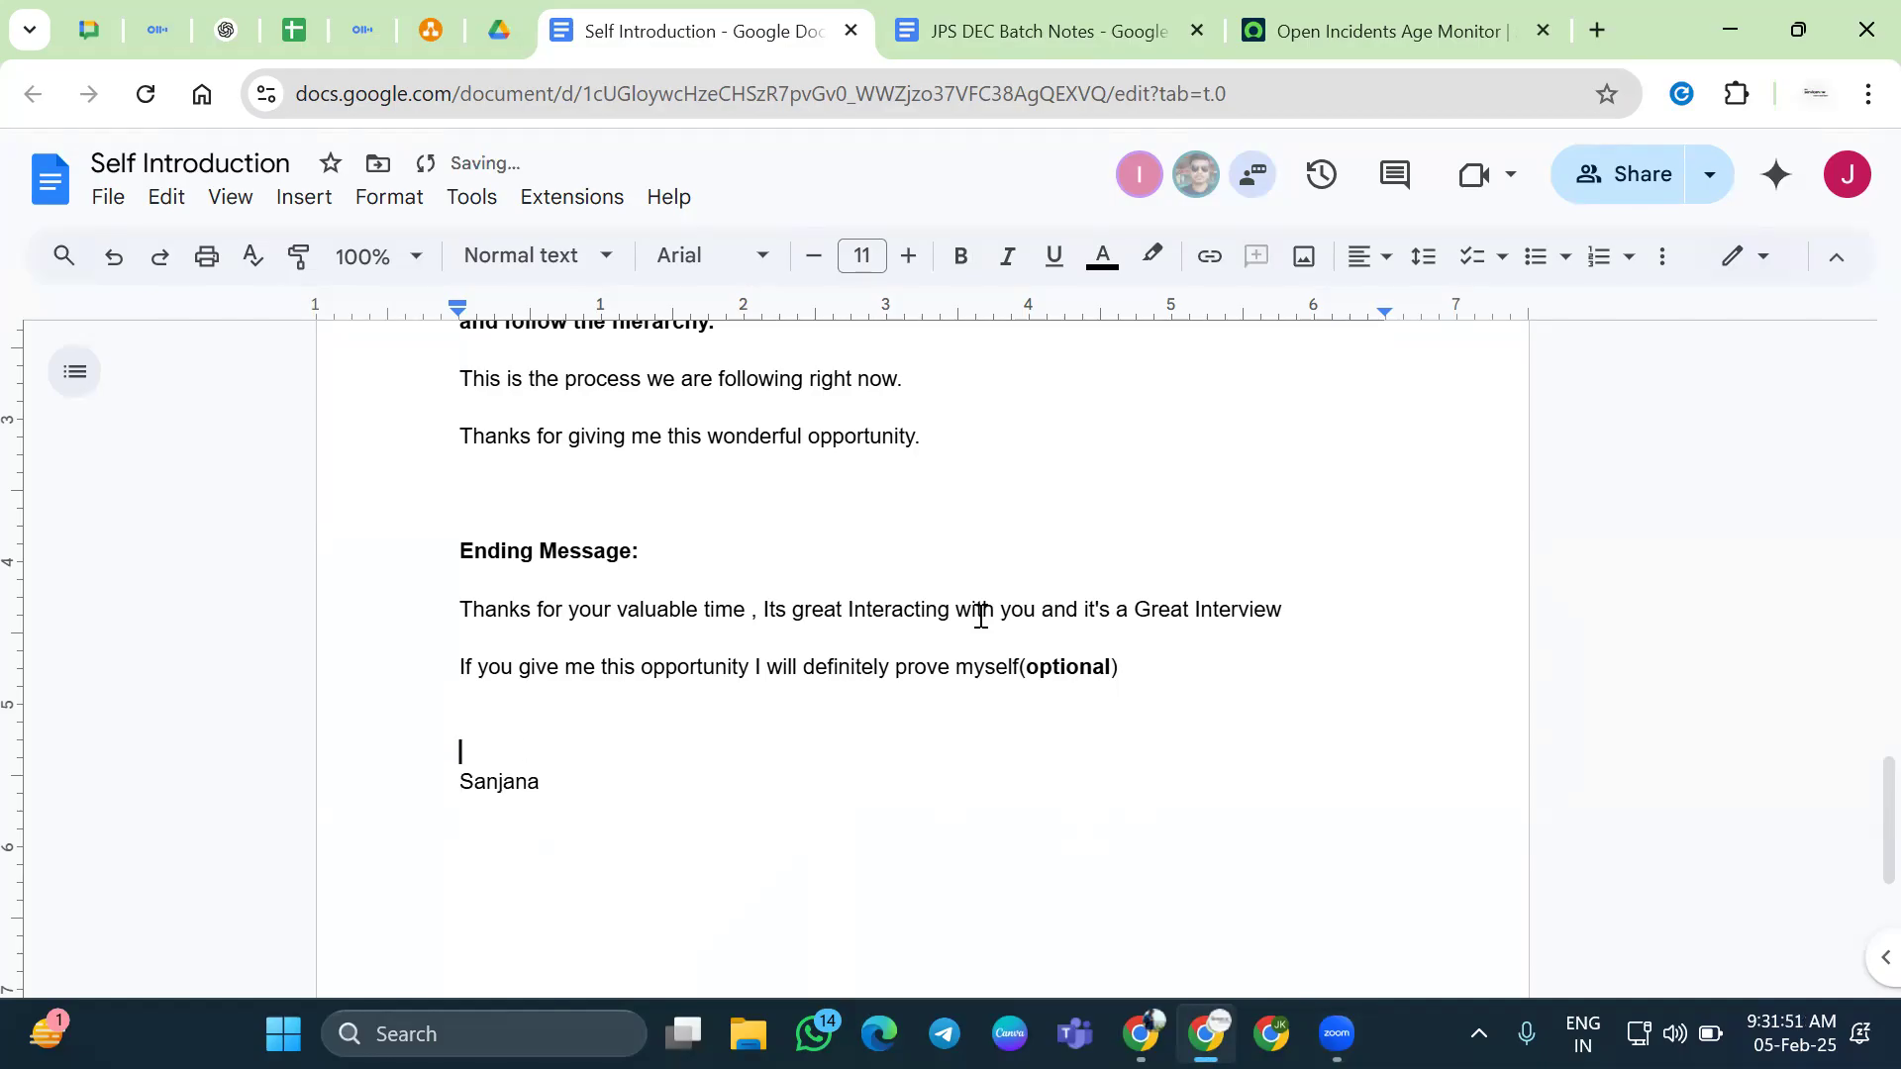
{"action": "key", "text": "Delete"}
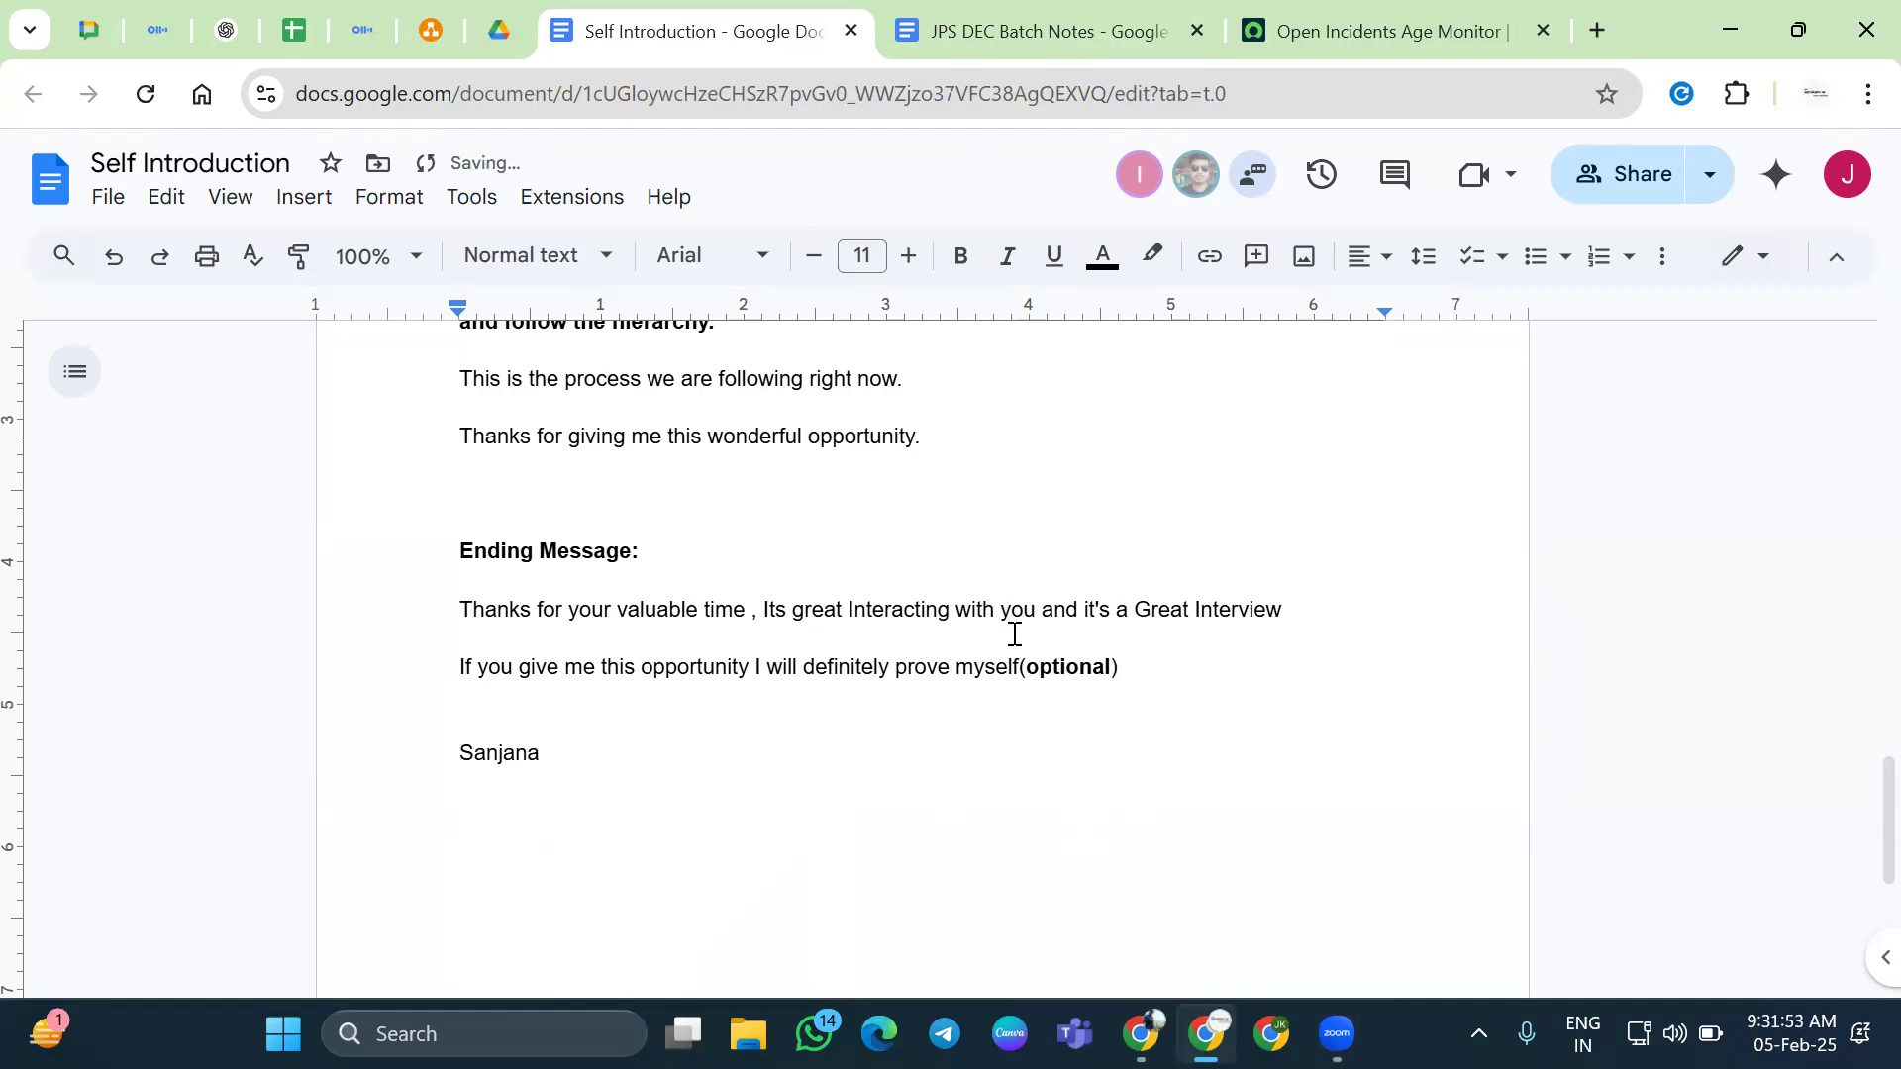
{"action": "key", "text": "Return"}
Add the second and third names, one per line
{"action": "type", "text": "Srinraj"}
{"action": "key", "text": "Return"}
{"action": "type", "text": "Sanajan"}
{"action": "key", "text": "BackSpace"}
{"action": "key", "text": "BackSpace"}
{"action": "key", "text": "BackSpace"}
{"action": "key", "text": "BackSpace"}
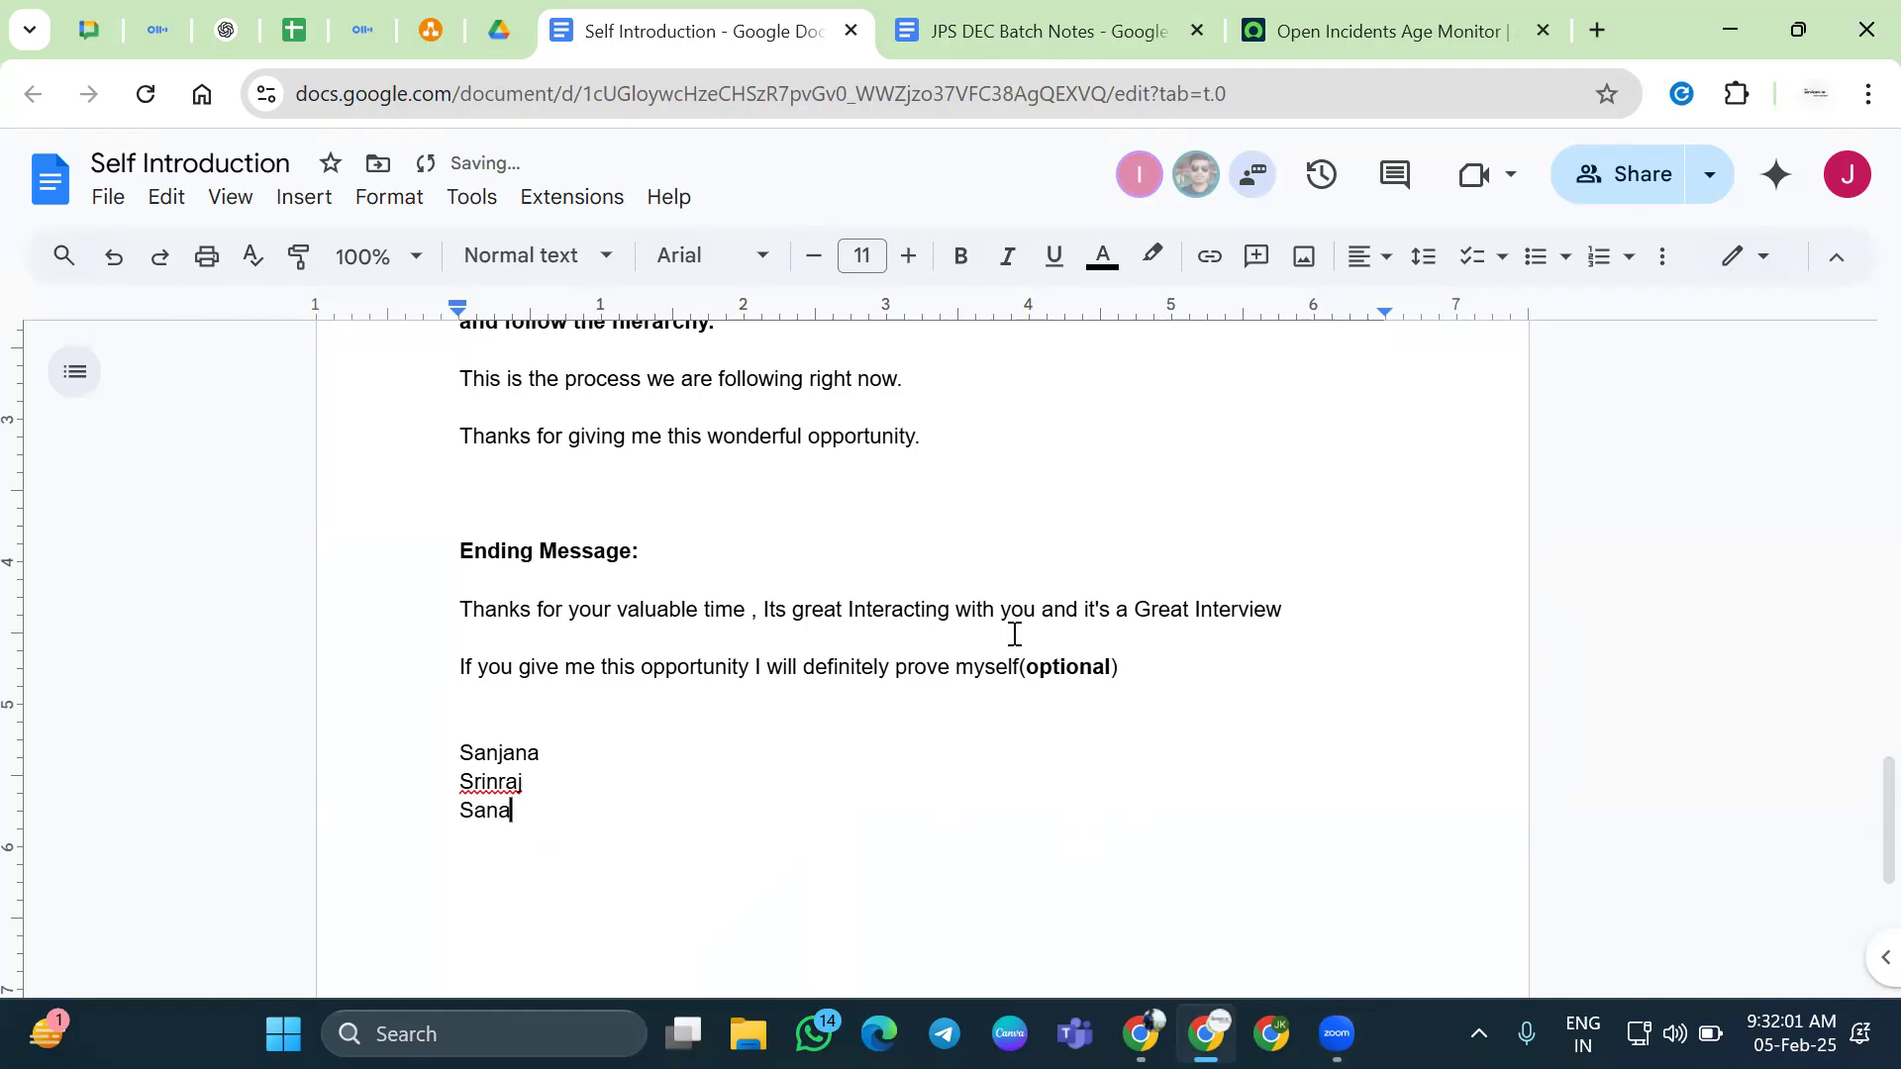
{"action": "type", "text": "jana"}
{"action": "left_click", "coordinate": [824, 302]}
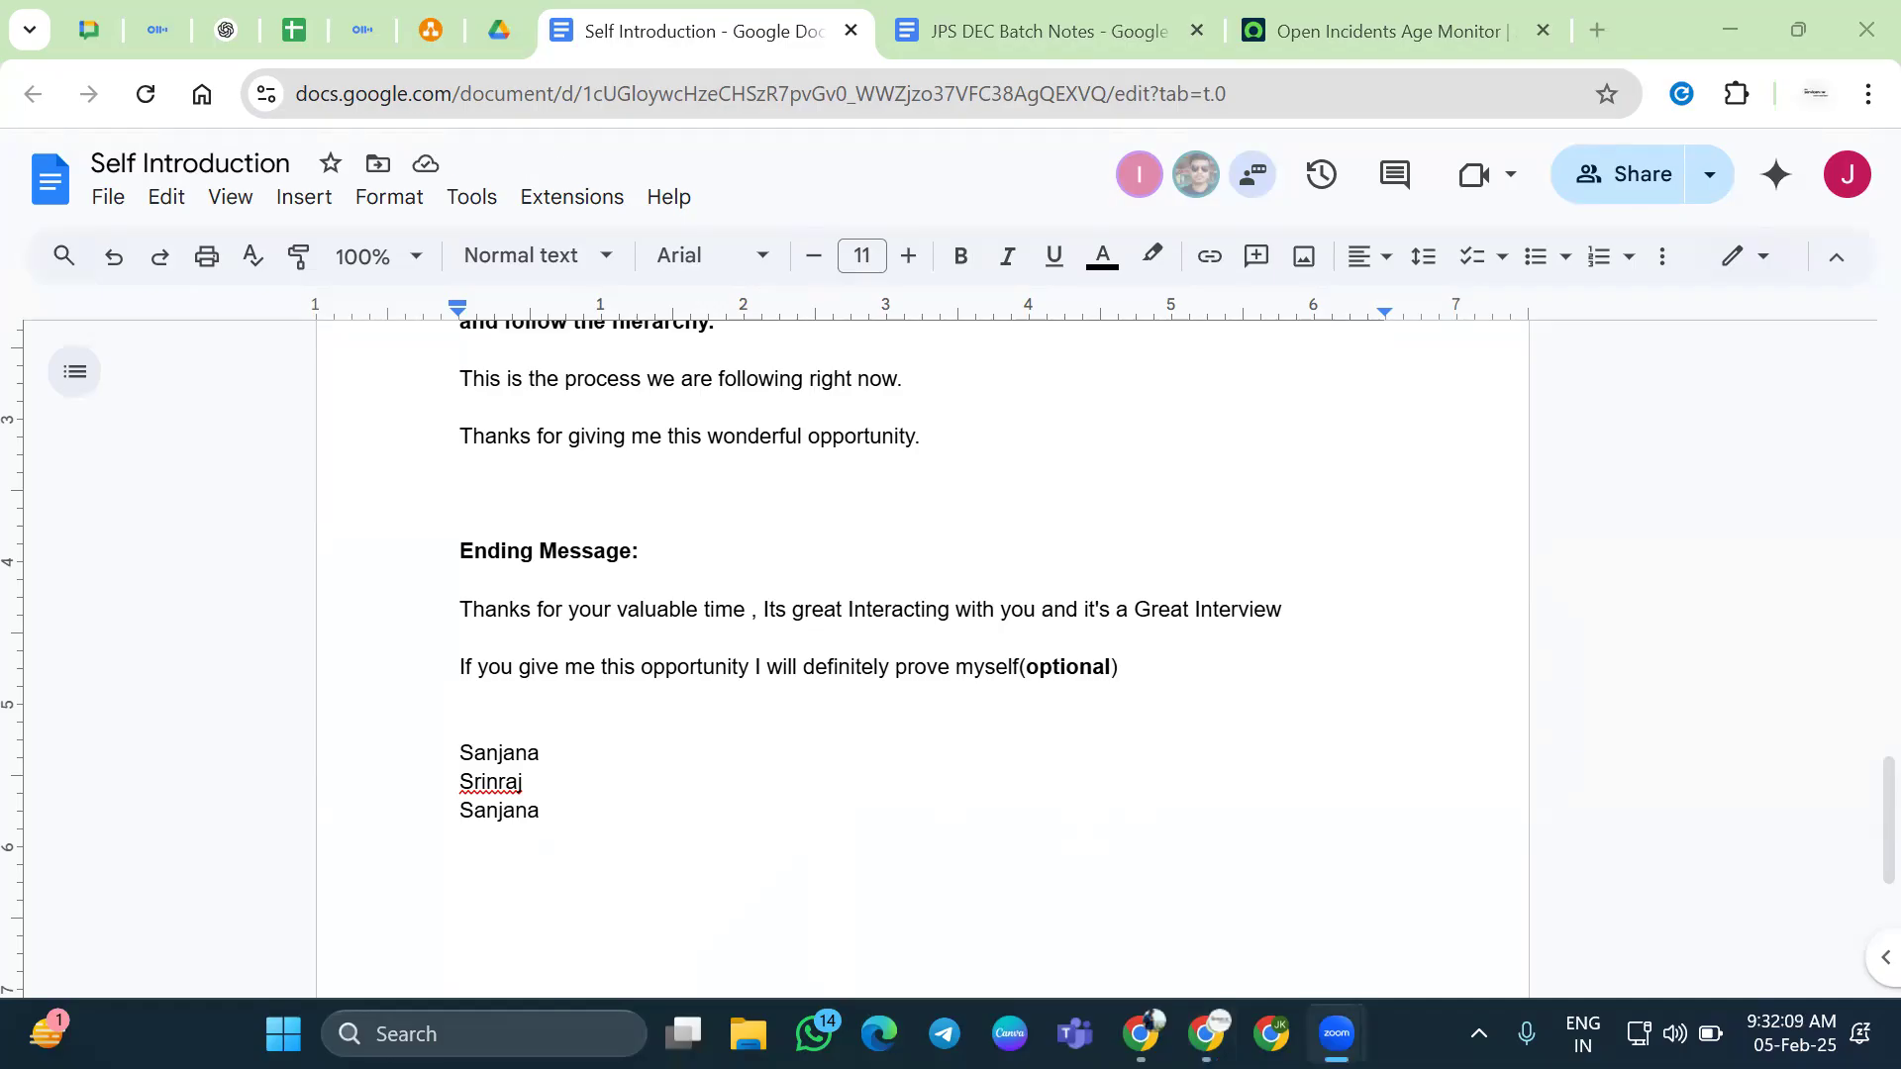
Replace the top name and add four more names below it, one per line
{"action": "double_click", "coordinate": [530, 753]}
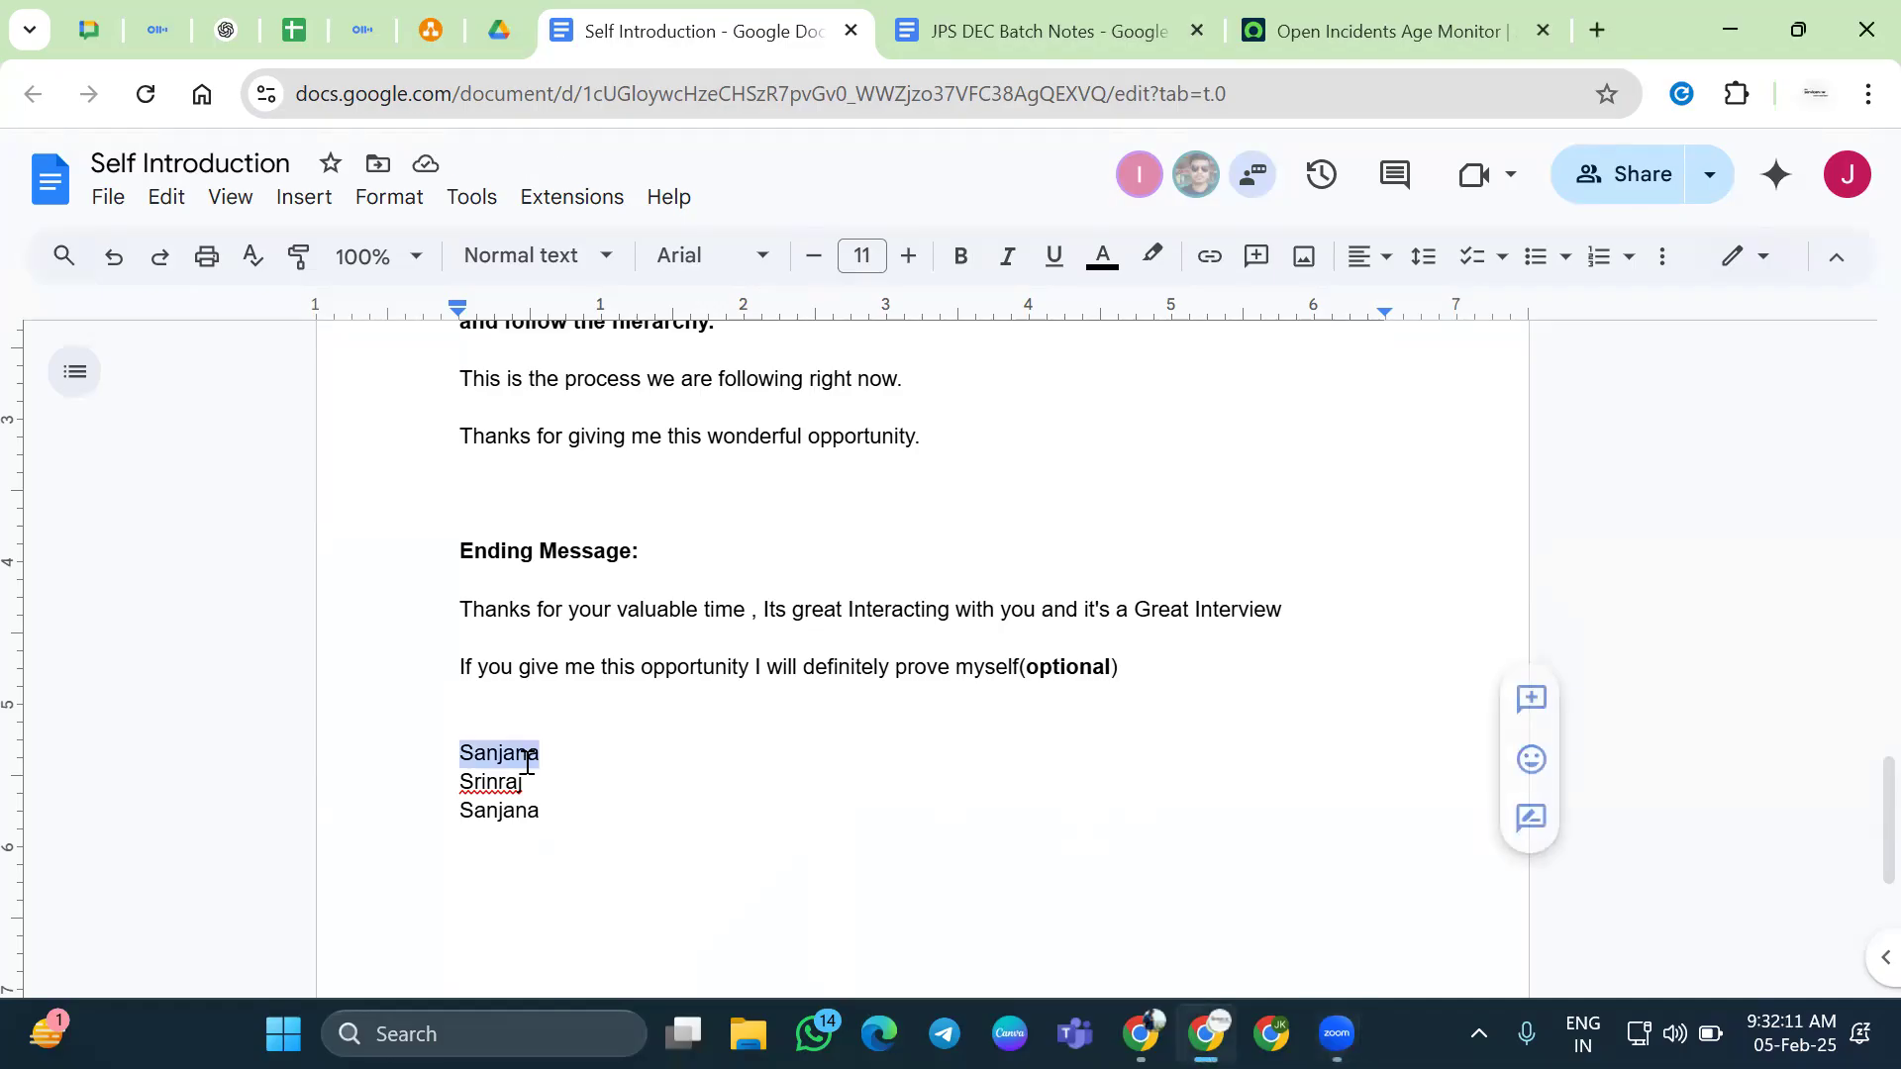
{"action": "type", "text": "Az"}
{"action": "key", "text": "BackSpace"}
{"action": "key", "text": "BackSpace"}
{"action": "key", "text": "BackSpace"}
{"action": "key", "text": "Down"}
{"action": "key", "text": "Down"}
{"action": "key", "text": "Down"}
{"action": "type", "text": "Azher"}
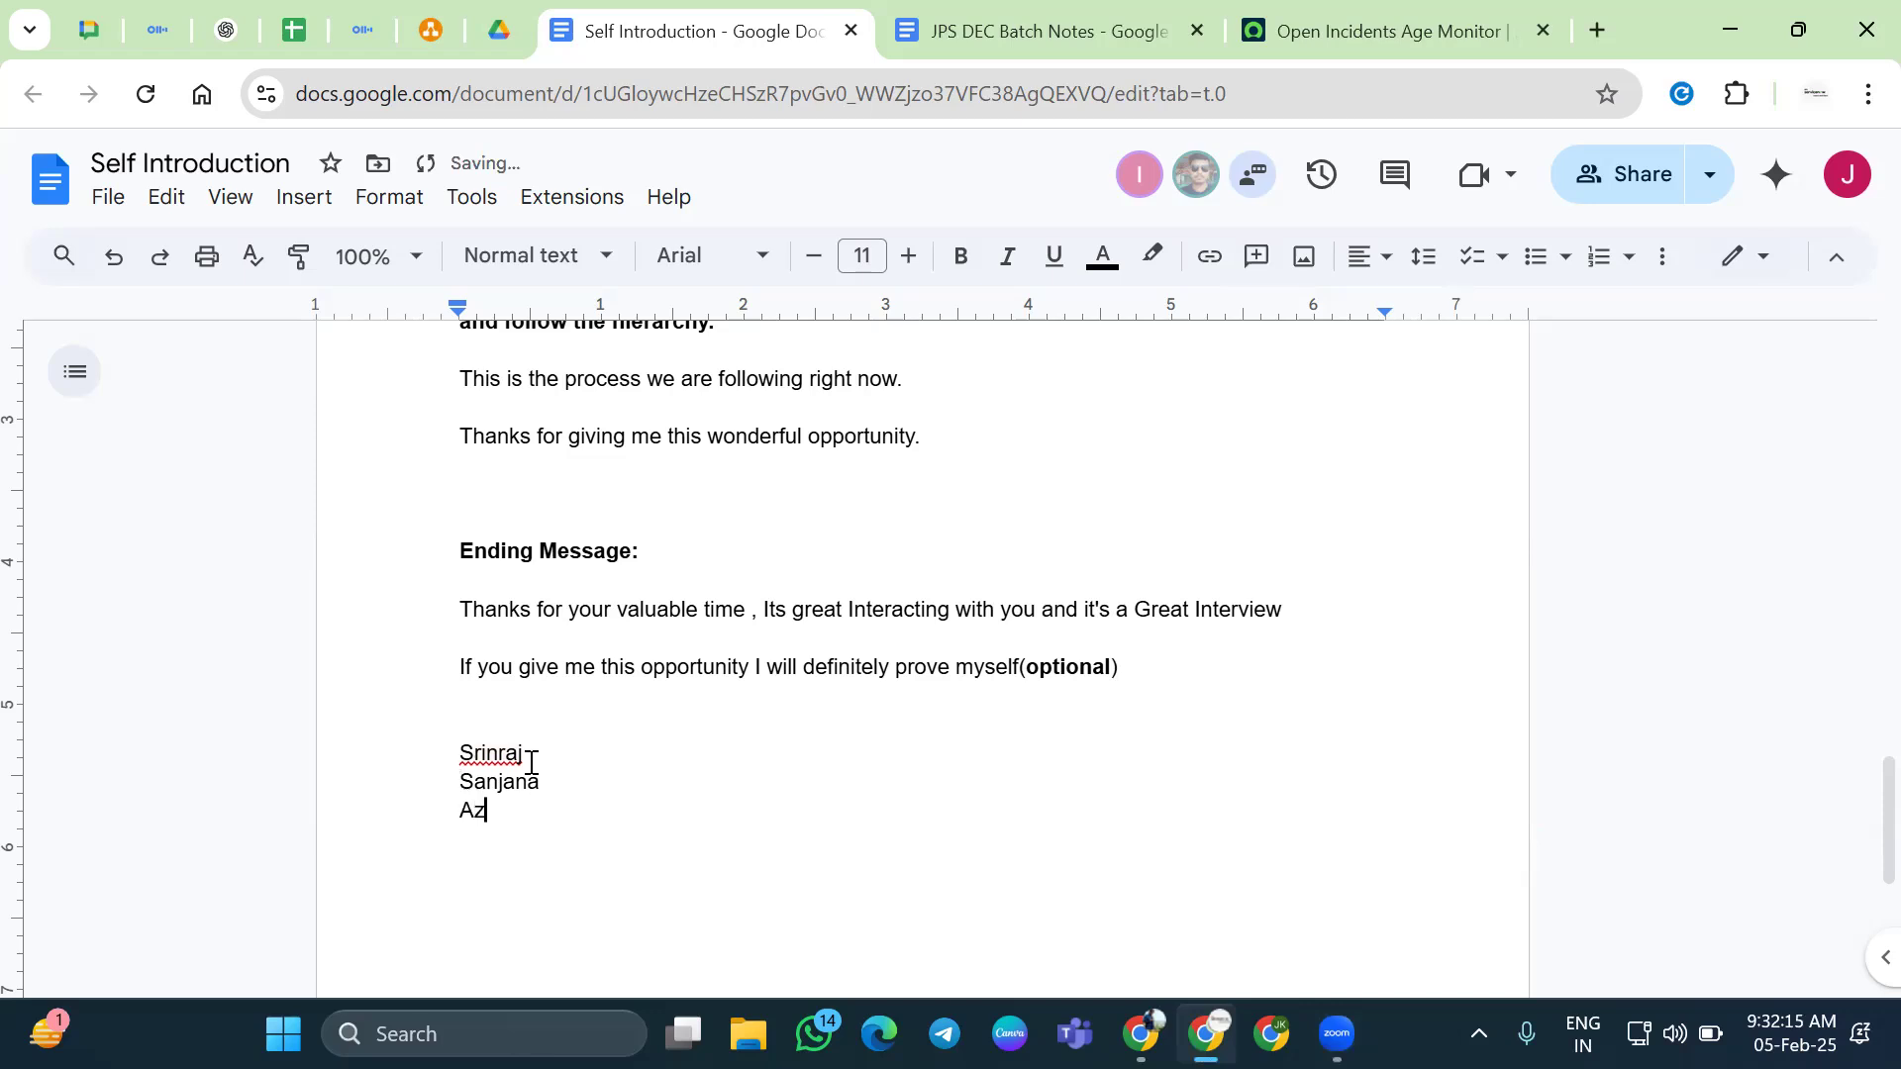
{"action": "key", "text": "Return"}
{"action": "type", "text": "Mohsin"}
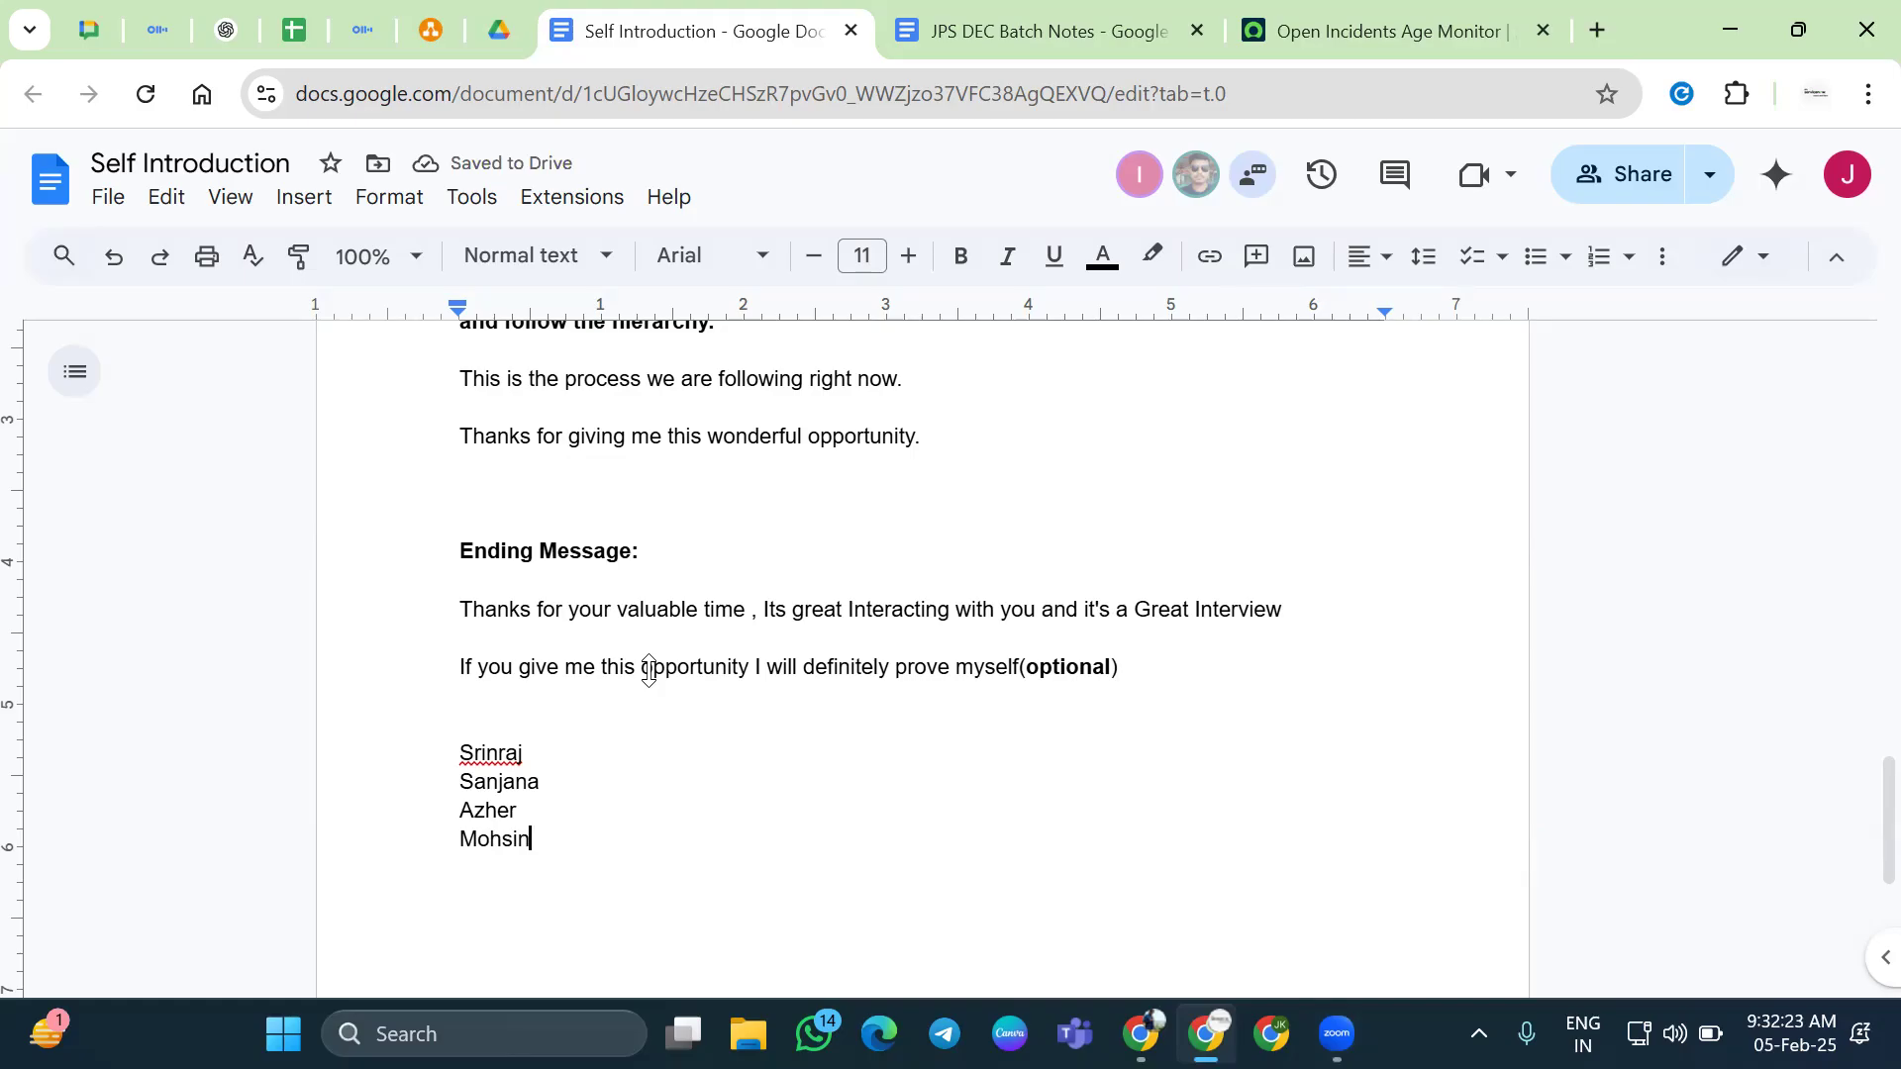
{"action": "key", "text": "Return"}
{"action": "type", "text": "isthiyaq"}
{"action": "key", "text": "Return"}
{"action": "scroll", "coordinate": [1338, 641], "scroll_direction": "down", "scroll_amount": 2}
{"action": "type", "text": "Bharath"}
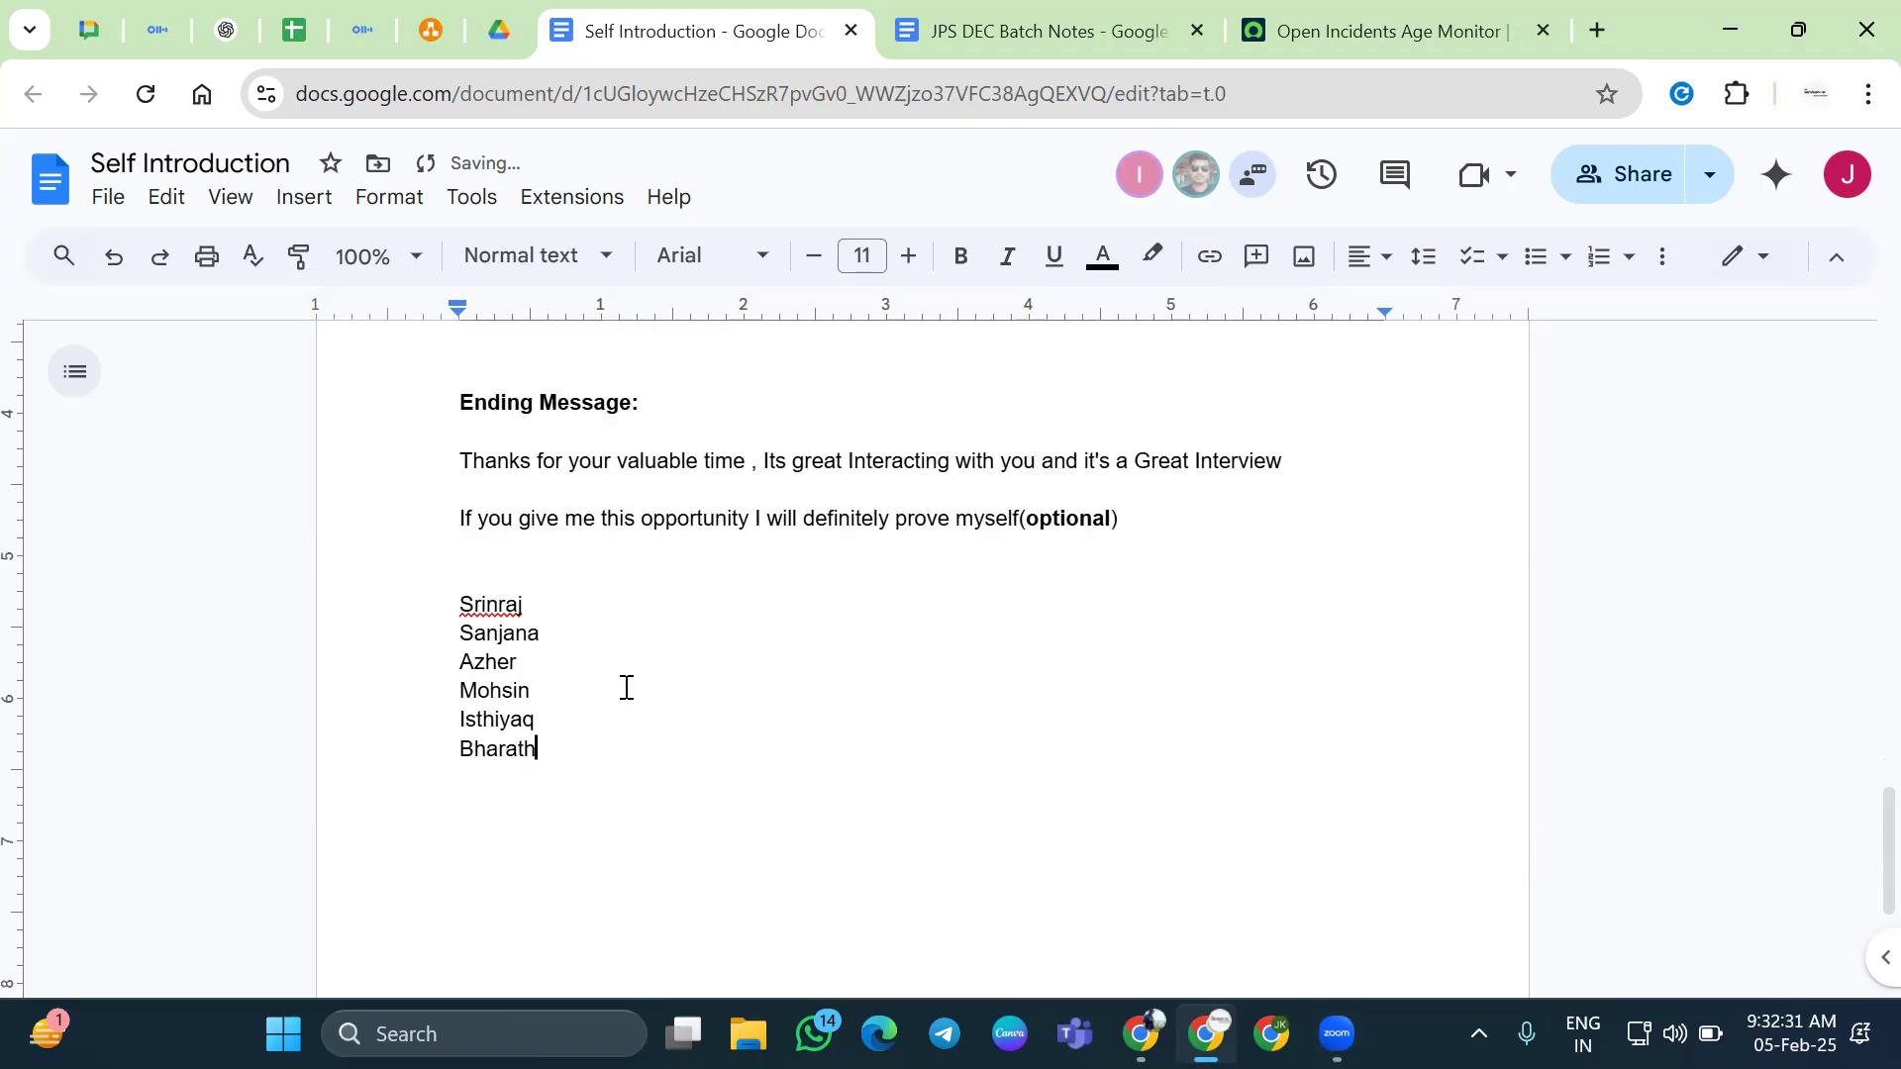
Accept the spelling suggestion for a misspelled name and delete the top name
{"action": "left_click", "coordinate": [522, 604]}
{"action": "left_click", "coordinate": [501, 561]}
{"action": "double_click", "coordinate": [496, 606]}
{"action": "double_click", "coordinate": [531, 635]}
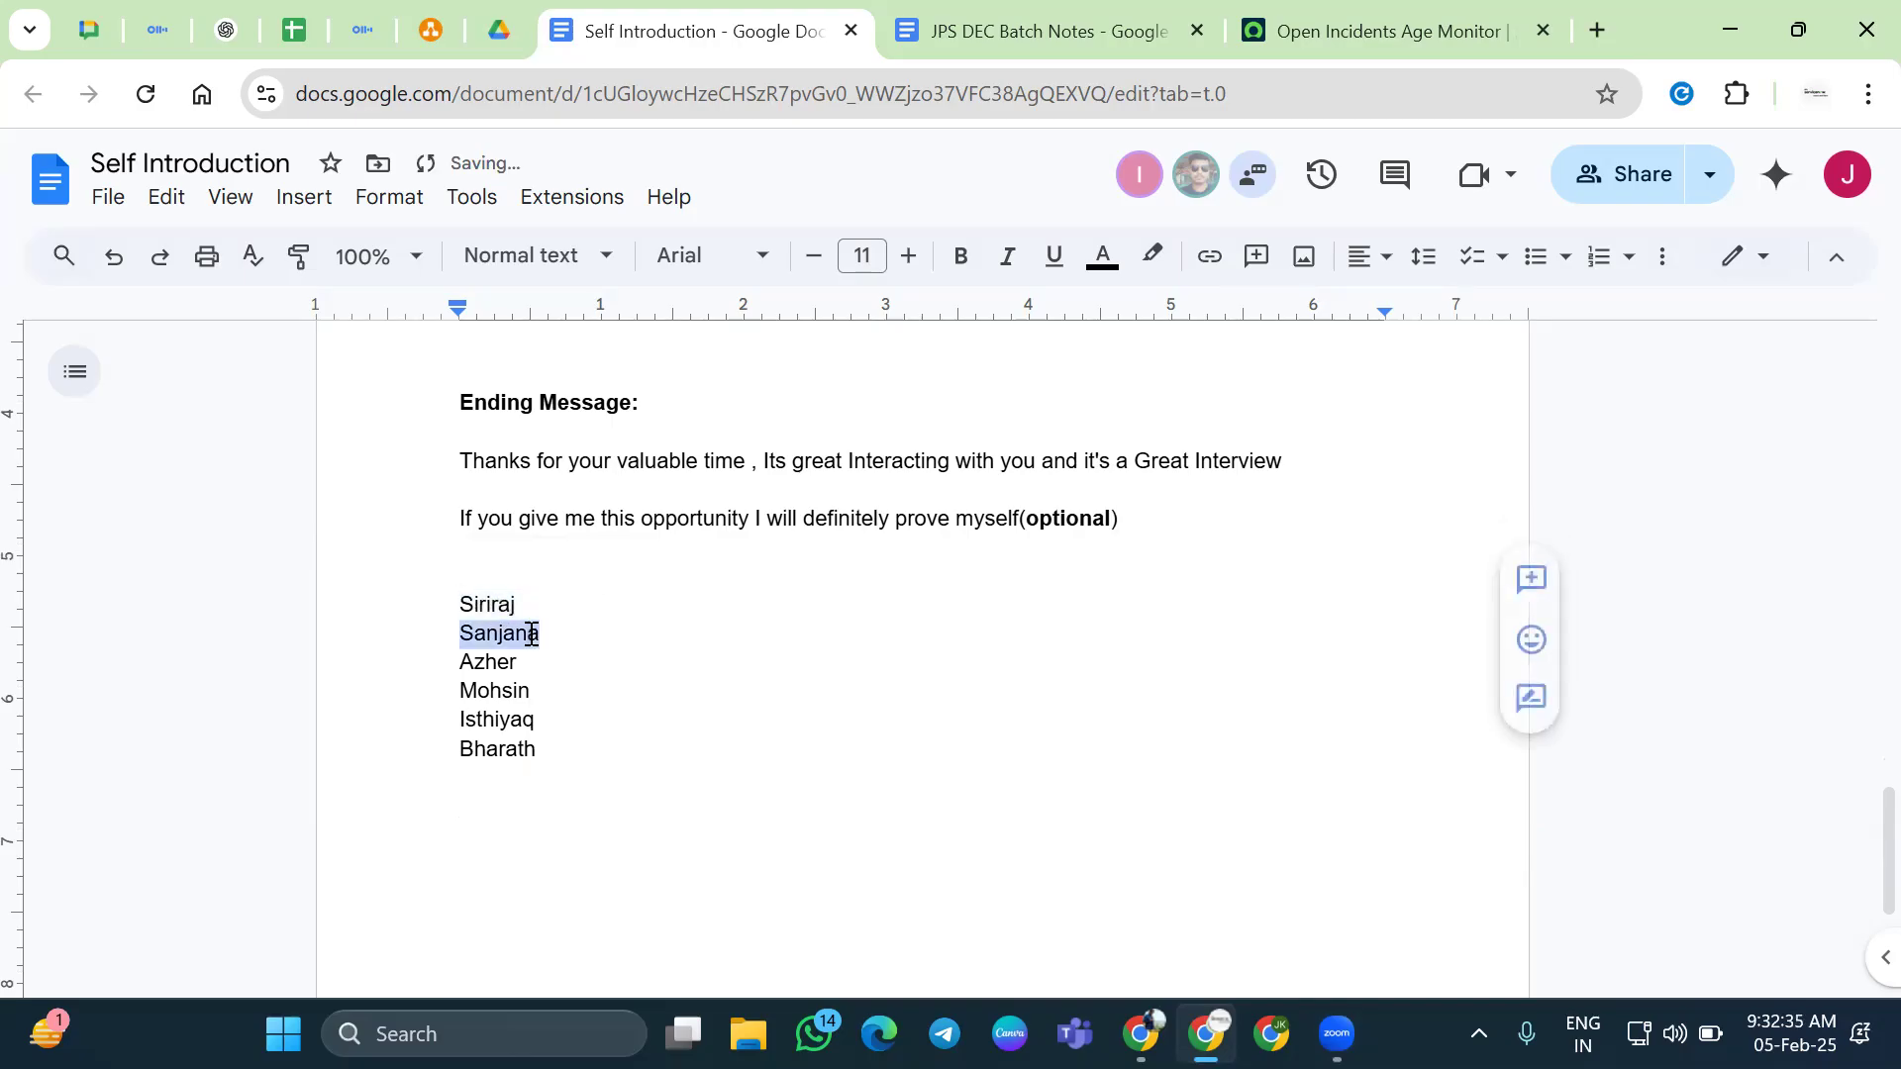
{"action": "left_click", "coordinate": [489, 603]}
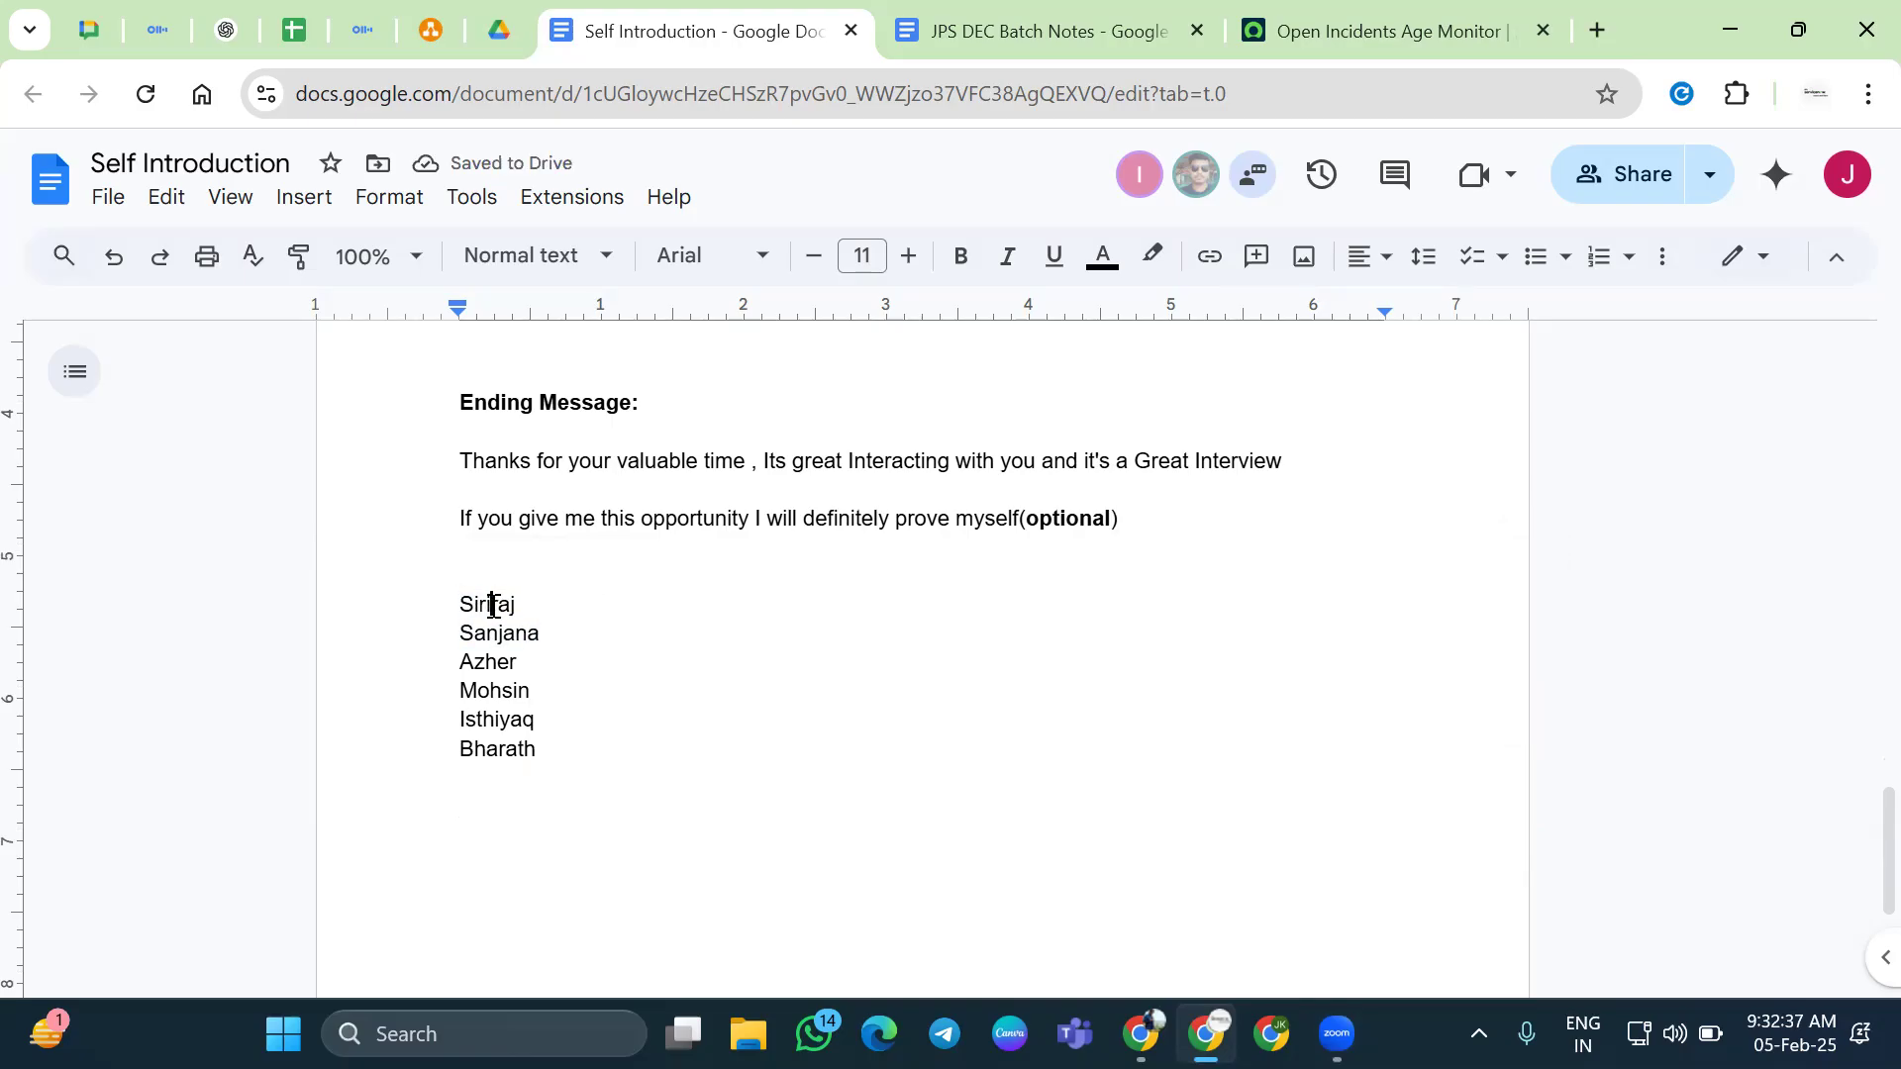
{"action": "double_click", "coordinate": [492, 606]}
{"action": "key", "text": "BackSpace"}
{"action": "key", "text": "Down"}
{"action": "key", "text": "Return"}
{"action": "key", "text": "BackSpace"}
Retype the third name and remove the stray space from its corrected spelling
{"action": "key", "text": "Down"}
{"action": "key", "text": "Return"}
{"action": "key", "text": "Up"}
{"action": "type", "text": "Srinu"}
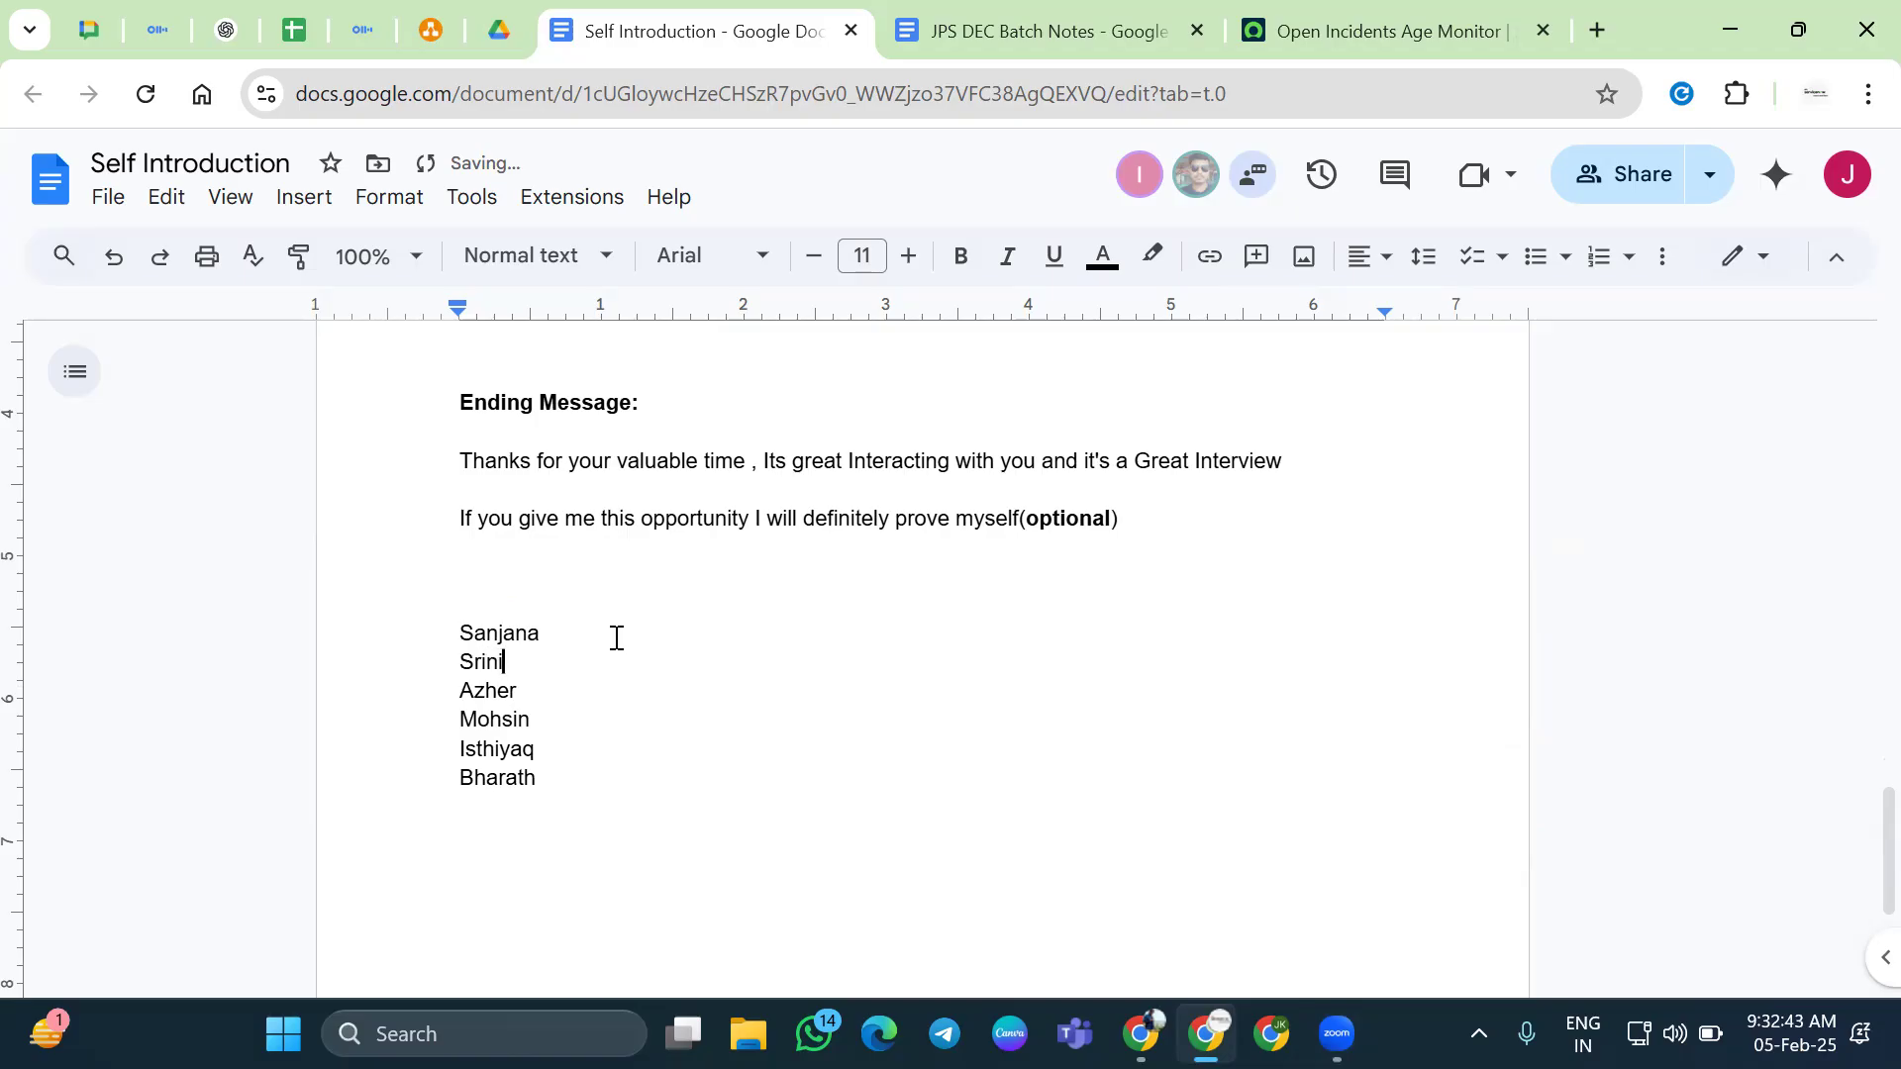
{"action": "type", "text": "raj"}
{"action": "key", "text": "Left"}
{"action": "key", "text": "Left"}
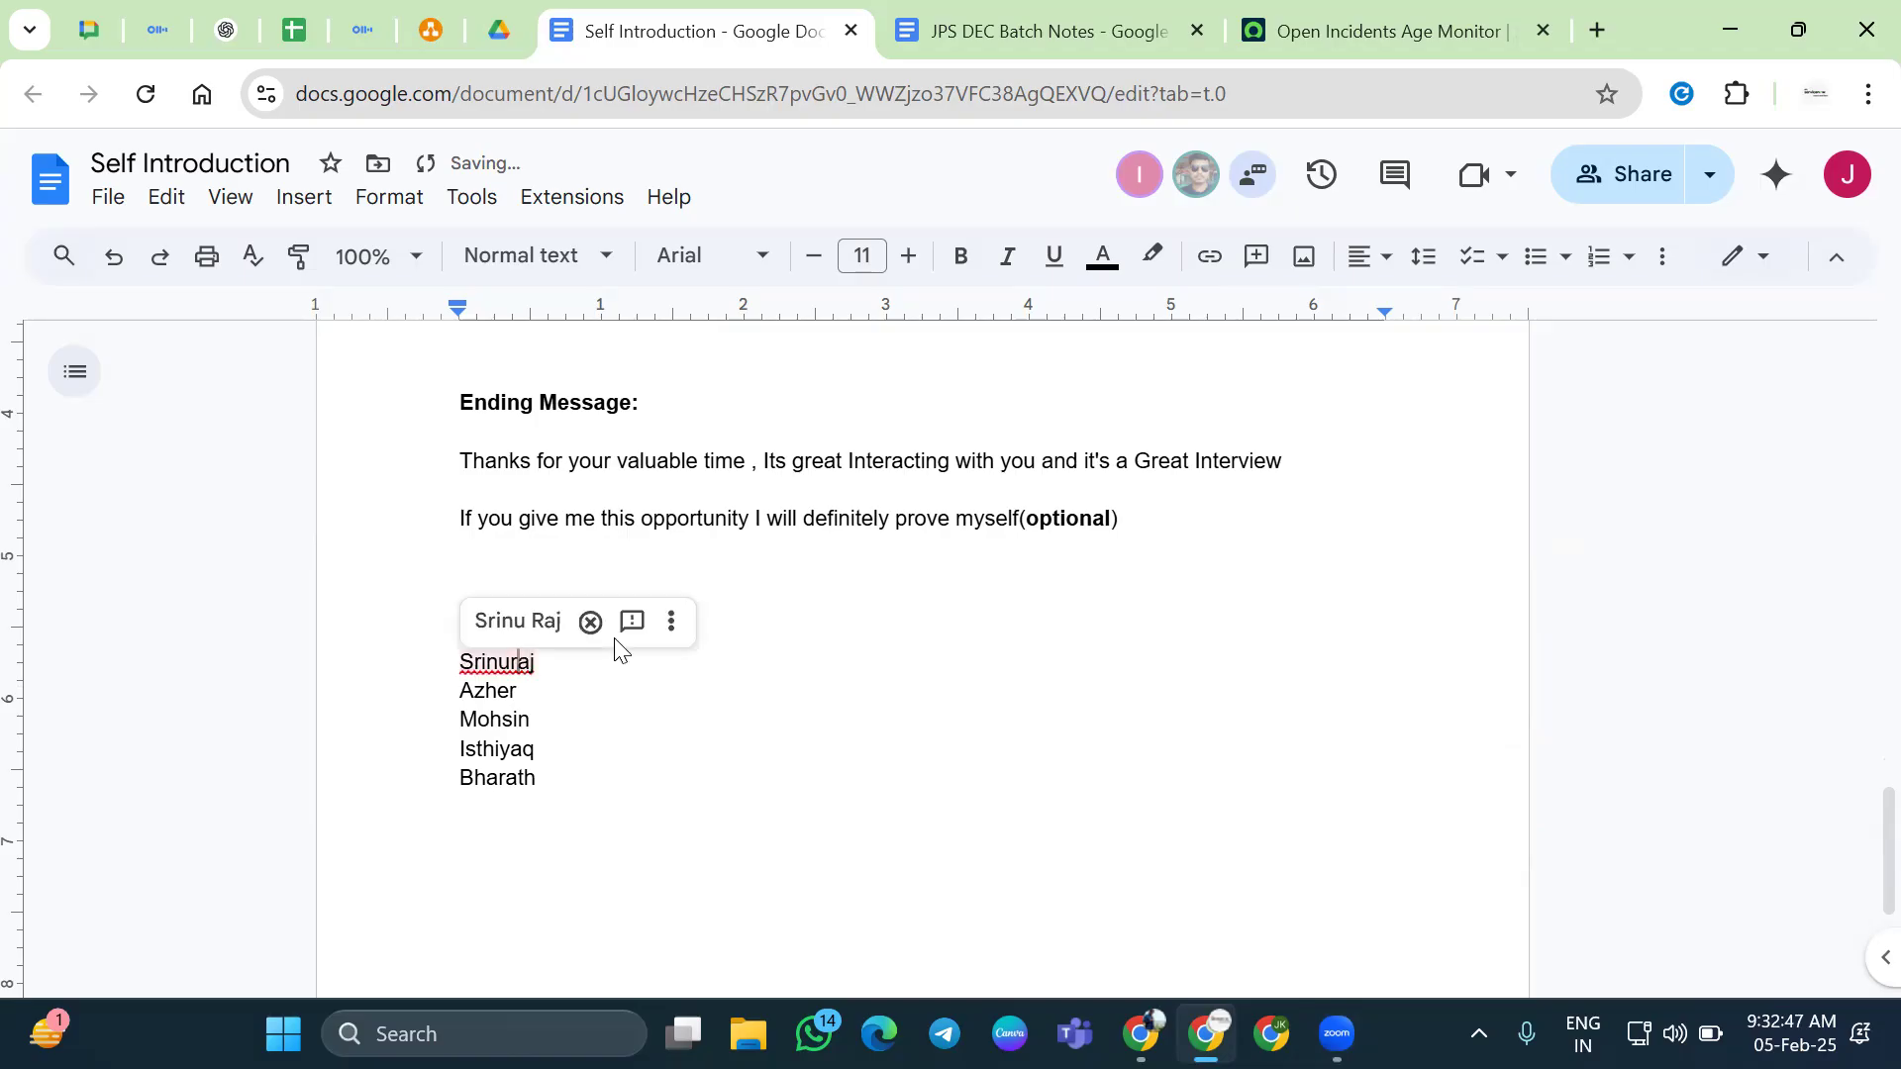
{"action": "left_click", "coordinate": [517, 622]}
{"action": "left_click", "coordinate": [517, 661]}
{"action": "key", "text": "BackSpace"}
Delete the blank line above the list and correct the fifth name's spelling
{"action": "key", "text": "ctrl+End"}
{"action": "key", "text": "Up"}
{"action": "key", "text": "Up"}
{"action": "key", "text": "Up"}
{"action": "key", "text": "Up"}
{"action": "key", "text": "Up"}
{"action": "key", "text": "Up"}
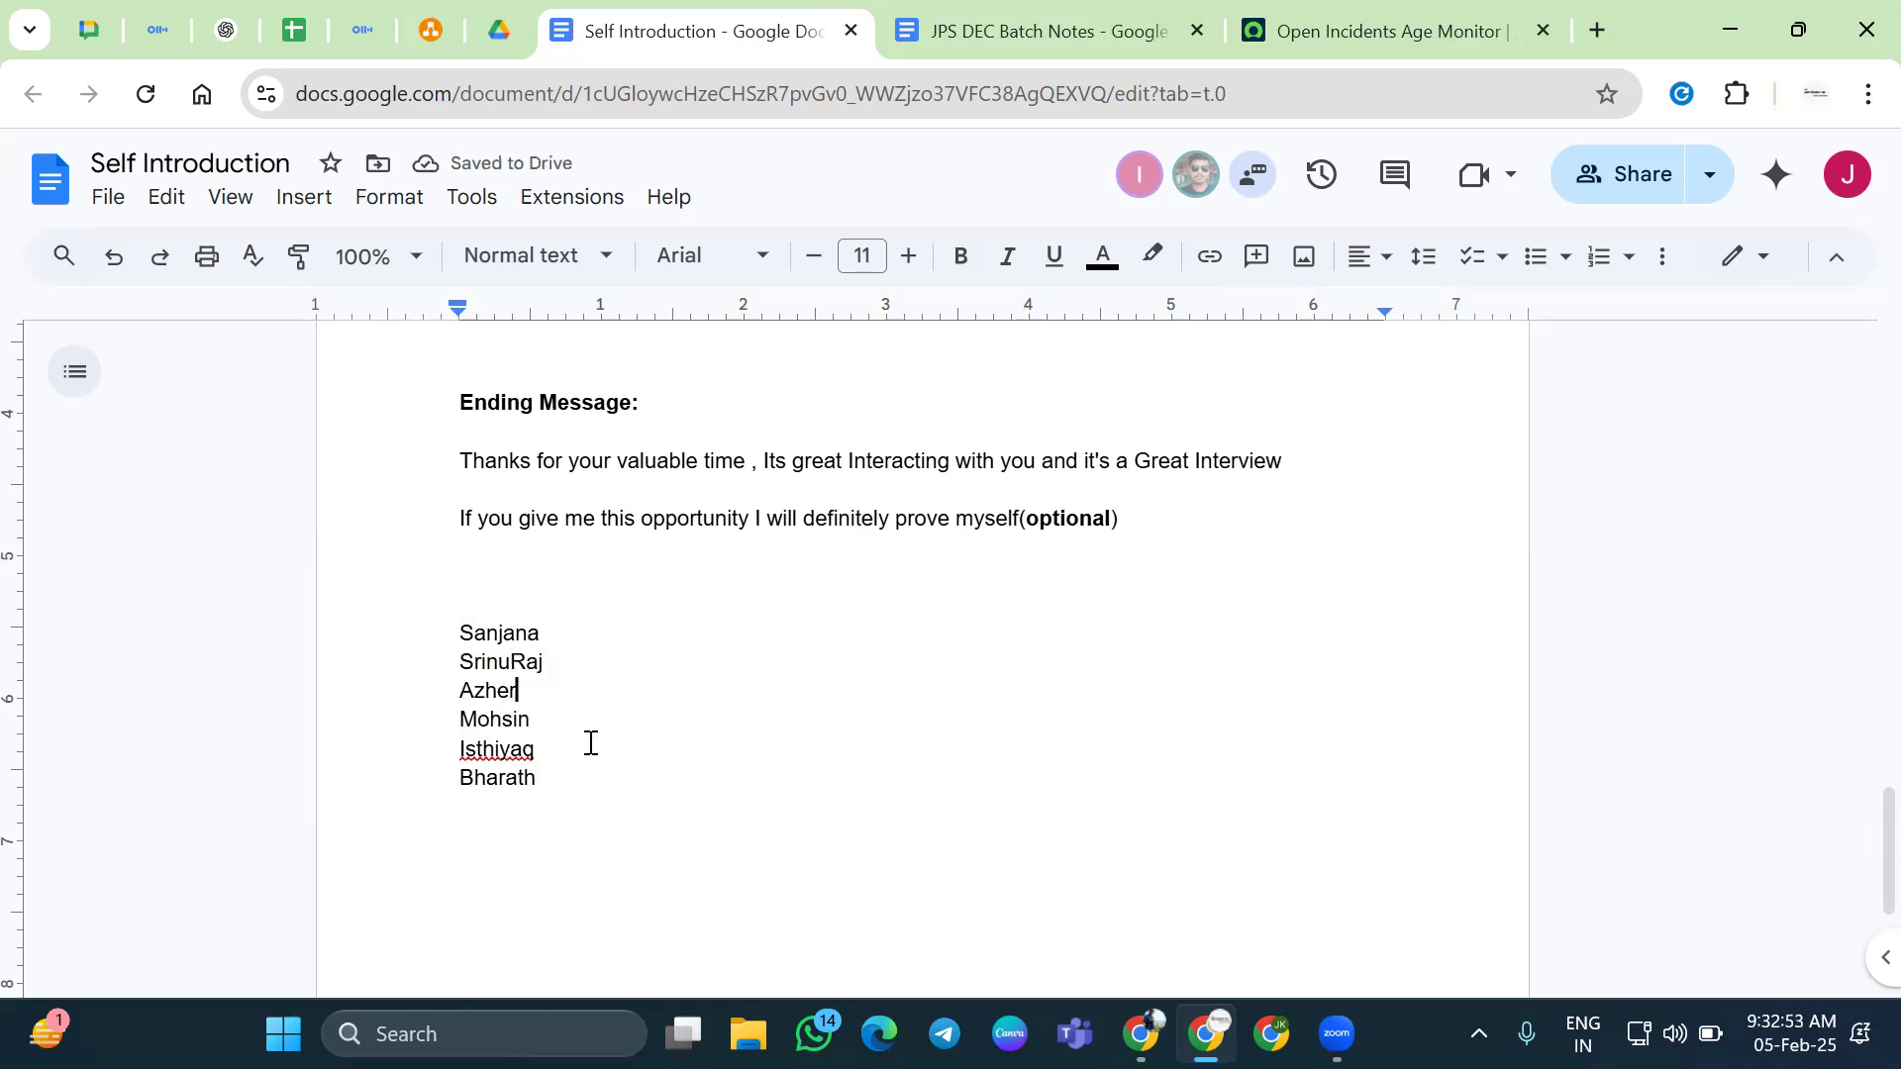
{"action": "key", "text": "BackSpace"}
{"action": "key", "text": "ctrl+End"}
{"action": "left_click", "coordinate": [529, 719]}
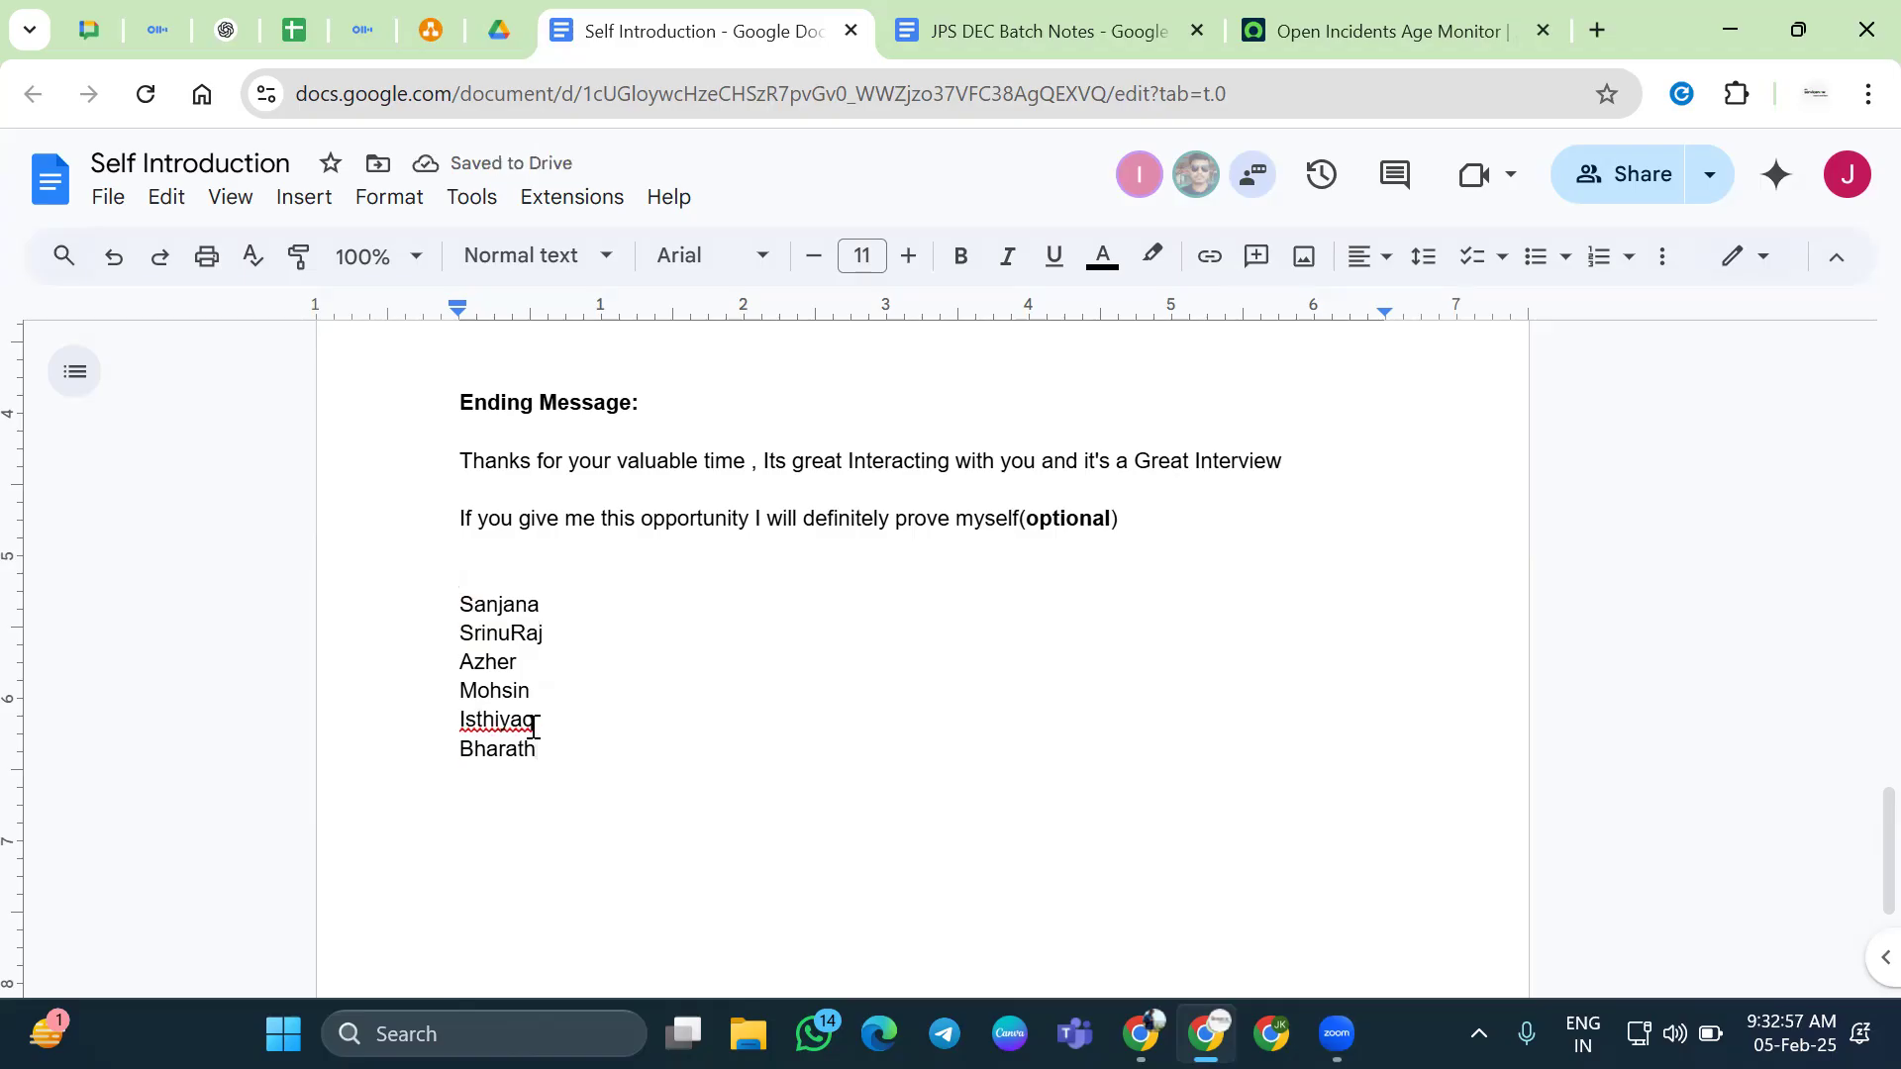
{"action": "left_click", "coordinate": [509, 679]}
{"action": "left_click", "coordinate": [560, 745]}
{"action": "key", "text": "Return"}
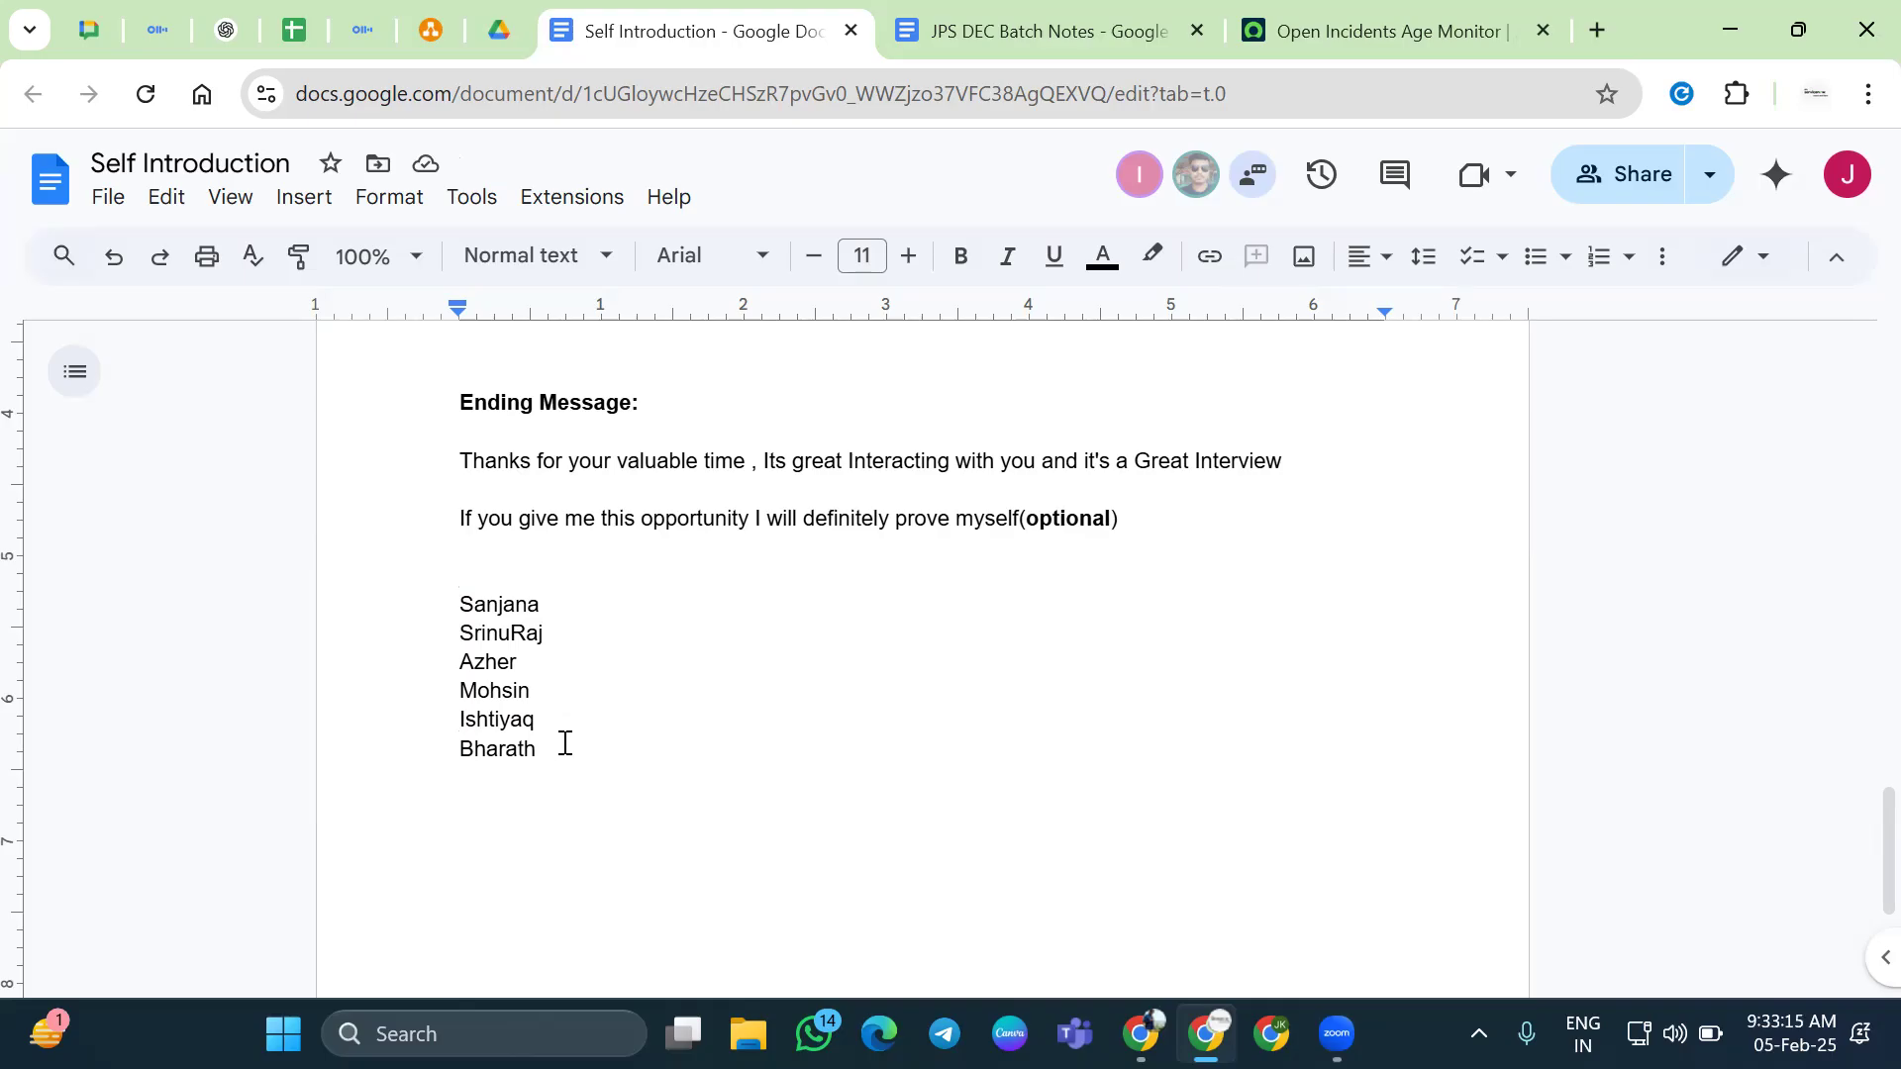
Remove the remaining empty line above the six-name list
{"action": "left_click", "coordinate": [914, 713]}
{"action": "left_click", "coordinate": [782, 792]}
{"action": "key", "text": "Up"}
{"action": "key", "text": "Up"}
{"action": "key", "text": "Up"}
{"action": "key", "text": "Up"}
{"action": "key", "text": "Up"}
{"action": "key", "text": "Up"}
{"action": "key", "text": "BackSpace"}
{"action": "left_click", "coordinate": [1121, 792]}
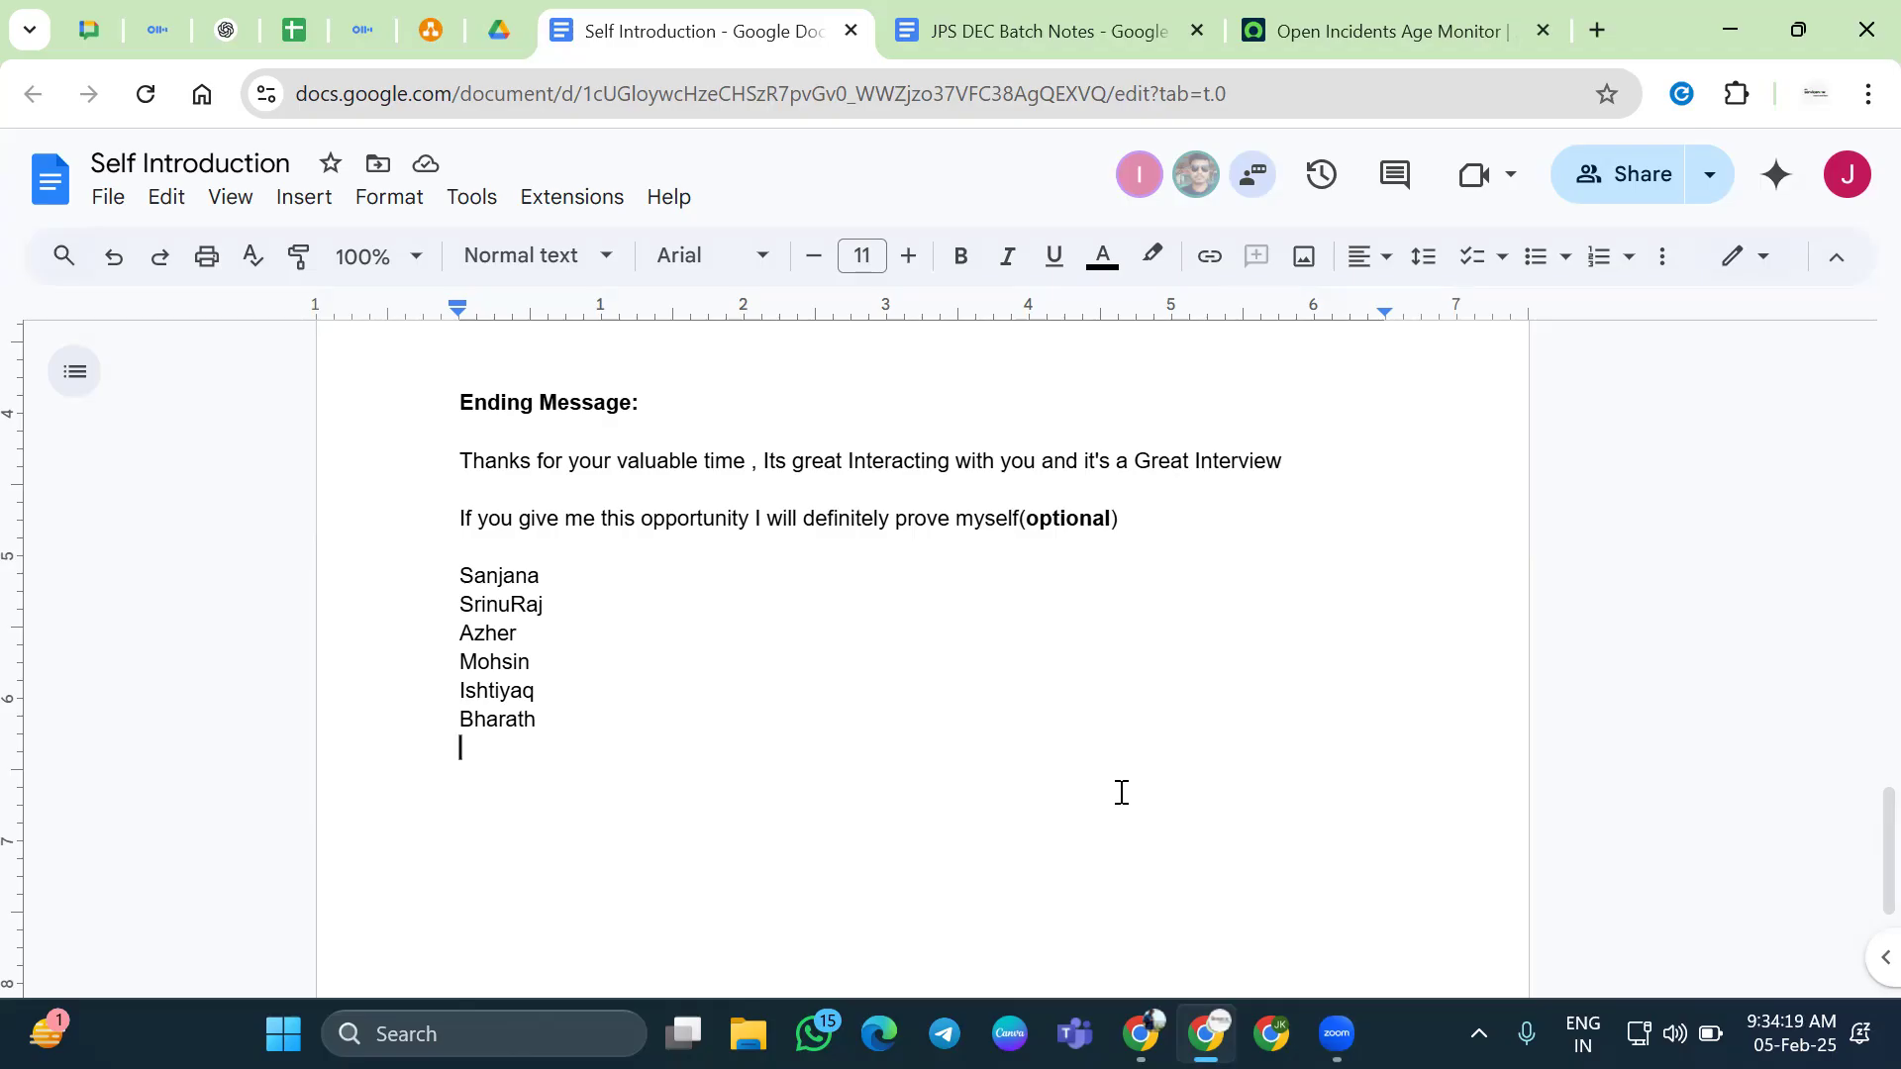
Type '8 Interviews' below the name list and open blank lines above it
{"action": "type", "text": "8 "}
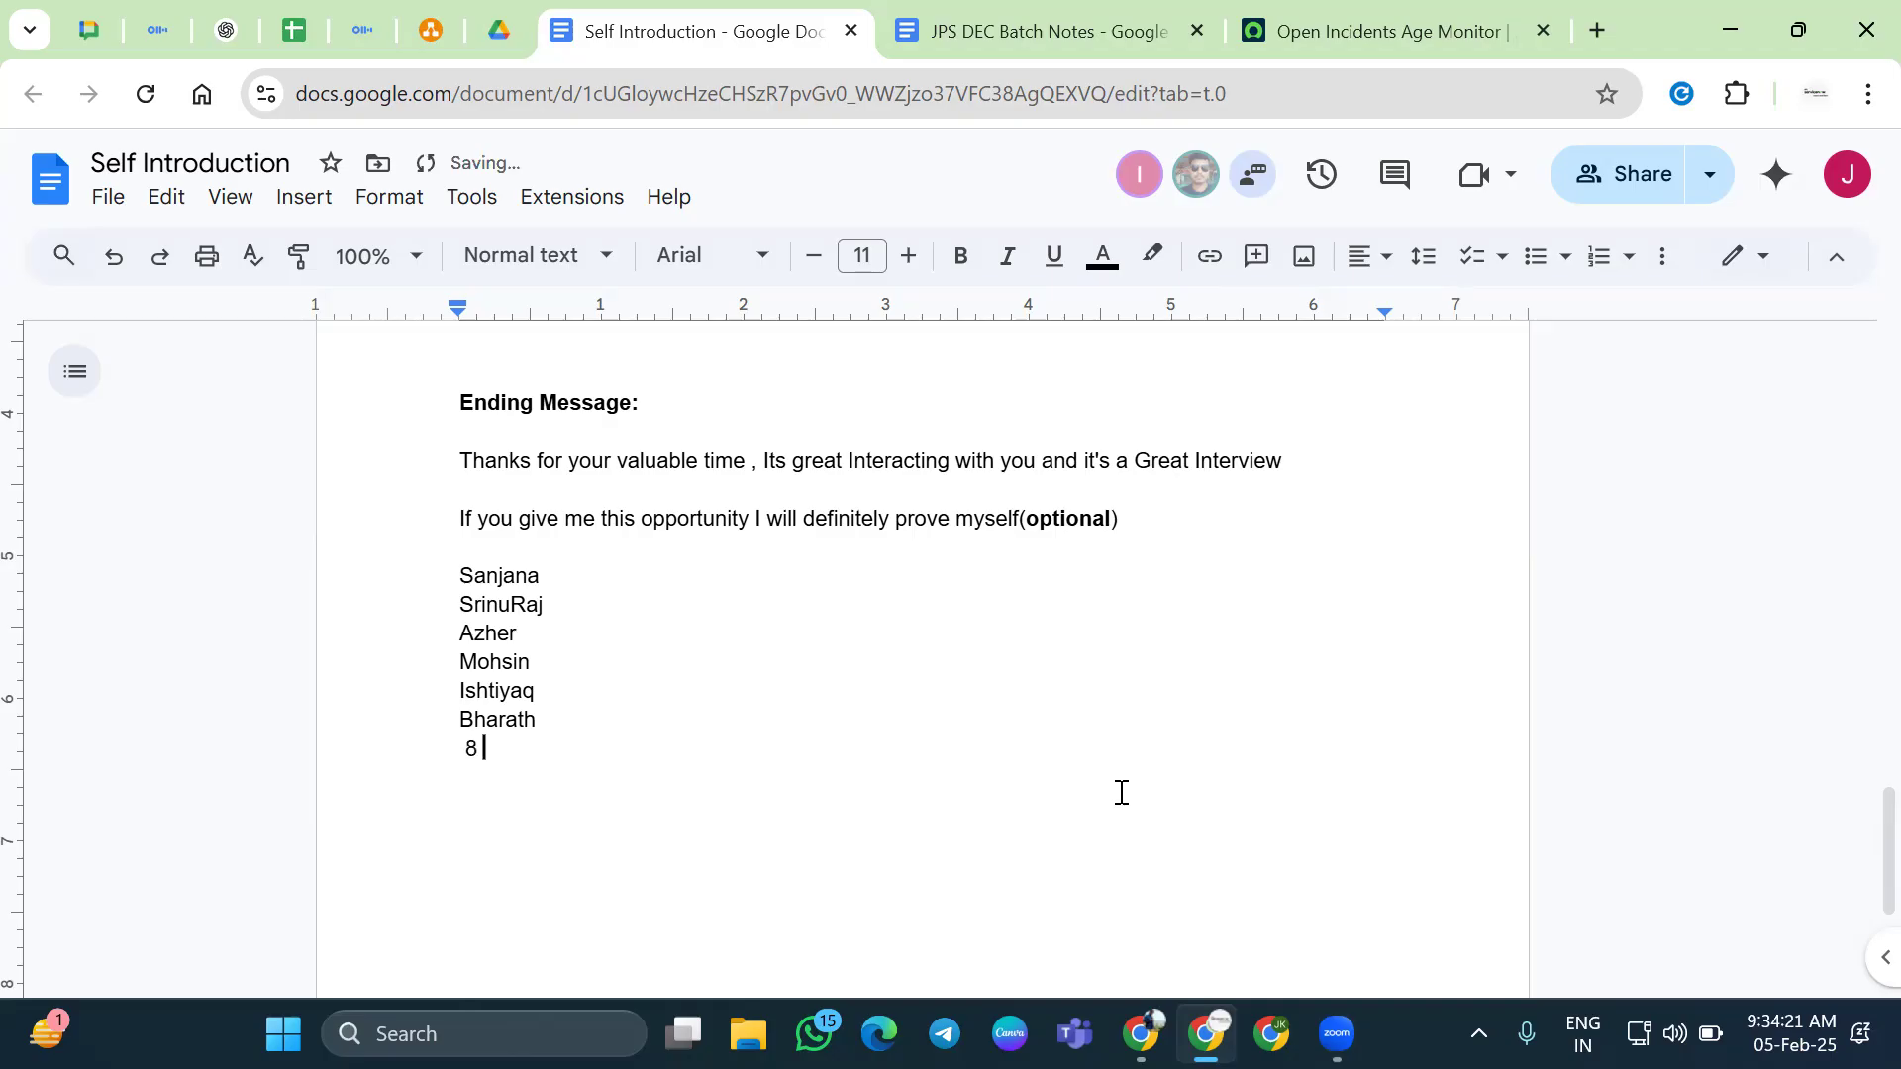
{"action": "type", "text": "Interview"}
{"action": "key", "text": "Return"}
{"action": "key", "text": "BackSpace"}
{"action": "type", "text": "s"}
{"action": "key", "text": "Home"}
{"action": "key", "text": "Return"}
{"action": "key", "text": "Up"}
{"action": "key", "text": "Return"}
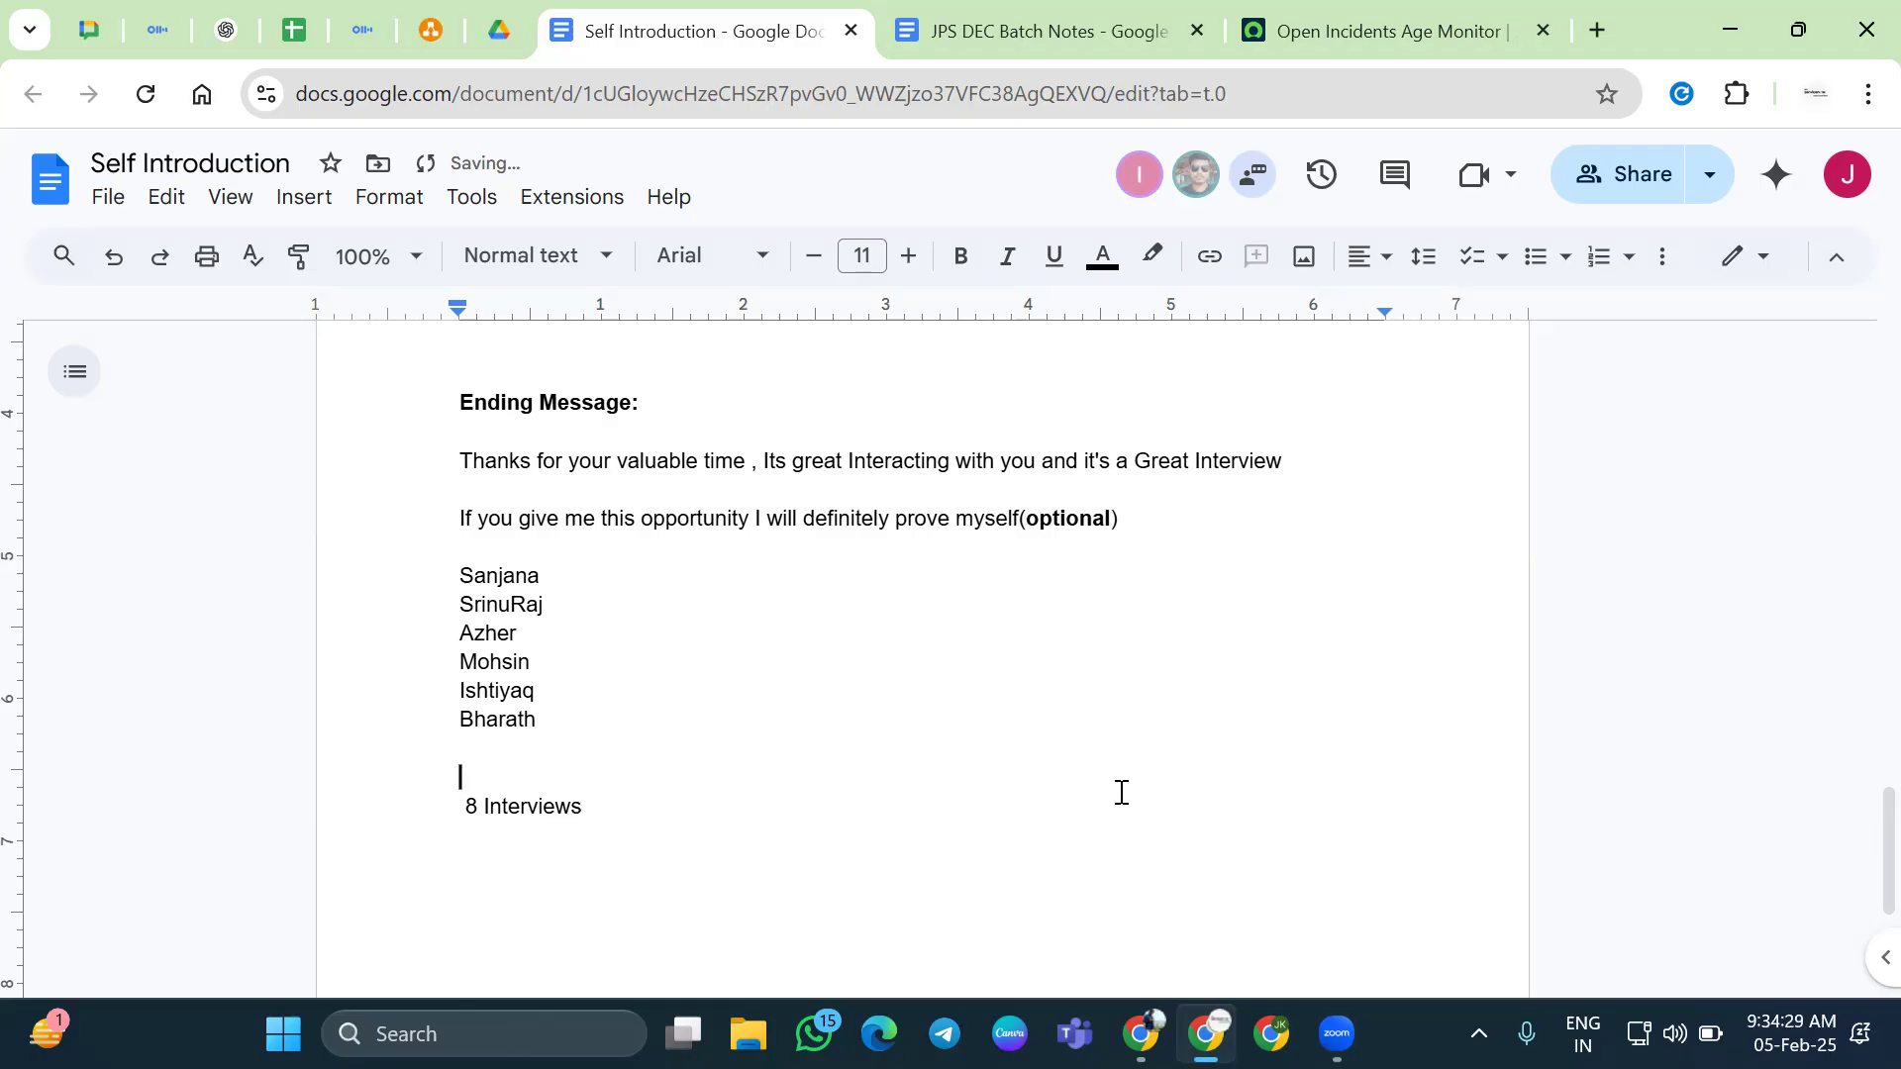
Add '1 or 2 nd' above it and delete the leading space before '8 Interviews'
{"action": "type", "text": "1 or 2 nd"}
{"action": "key", "text": "Up"}
{"action": "key", "text": "Down"}
{"action": "key", "text": "Down"}
{"action": "key", "text": "Home"}
{"action": "key", "text": "Delete"}
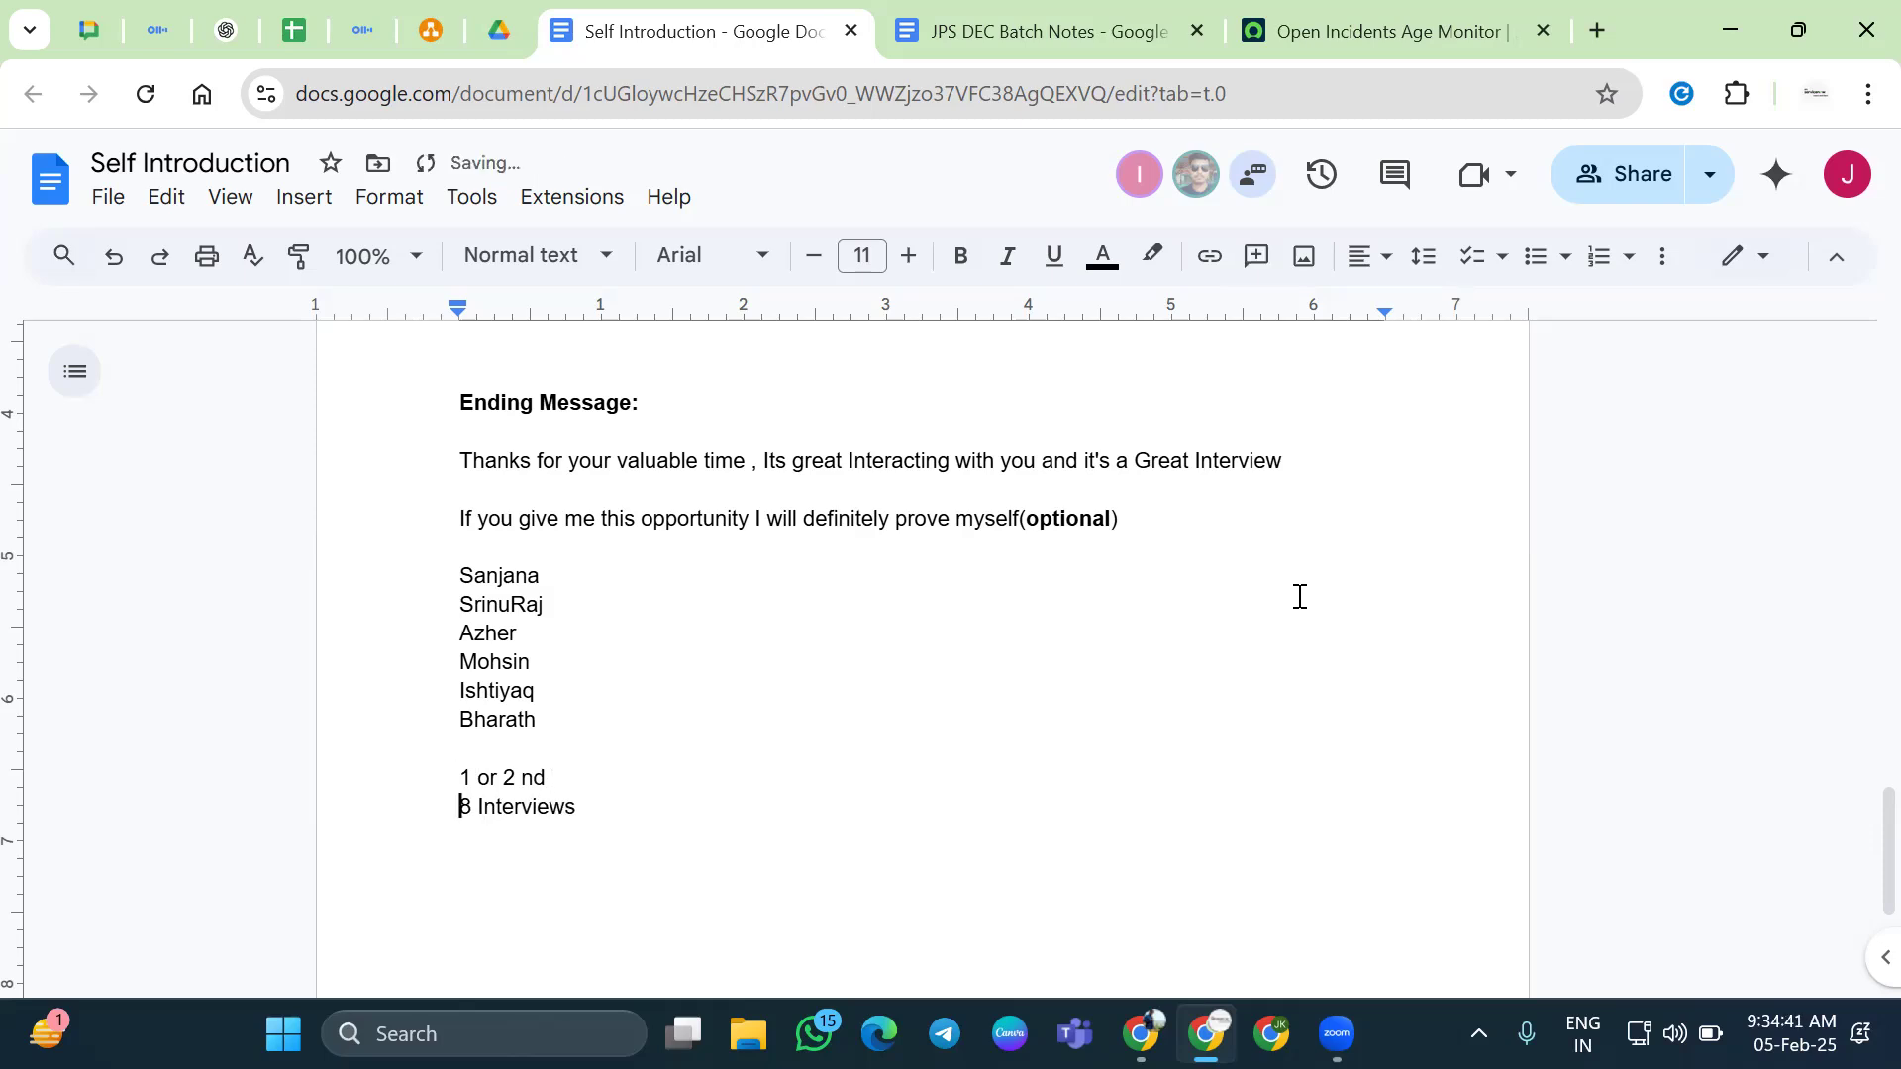
{"action": "key", "text": "End"}
{"action": "key", "text": "Up"}
{"action": "key", "text": "Down"}
{"action": "key", "text": "Up"}
{"action": "key", "text": "Home"}
{"action": "scroll", "coordinate": [1248, 590], "scroll_direction": "down", "scroll_amount": 1}
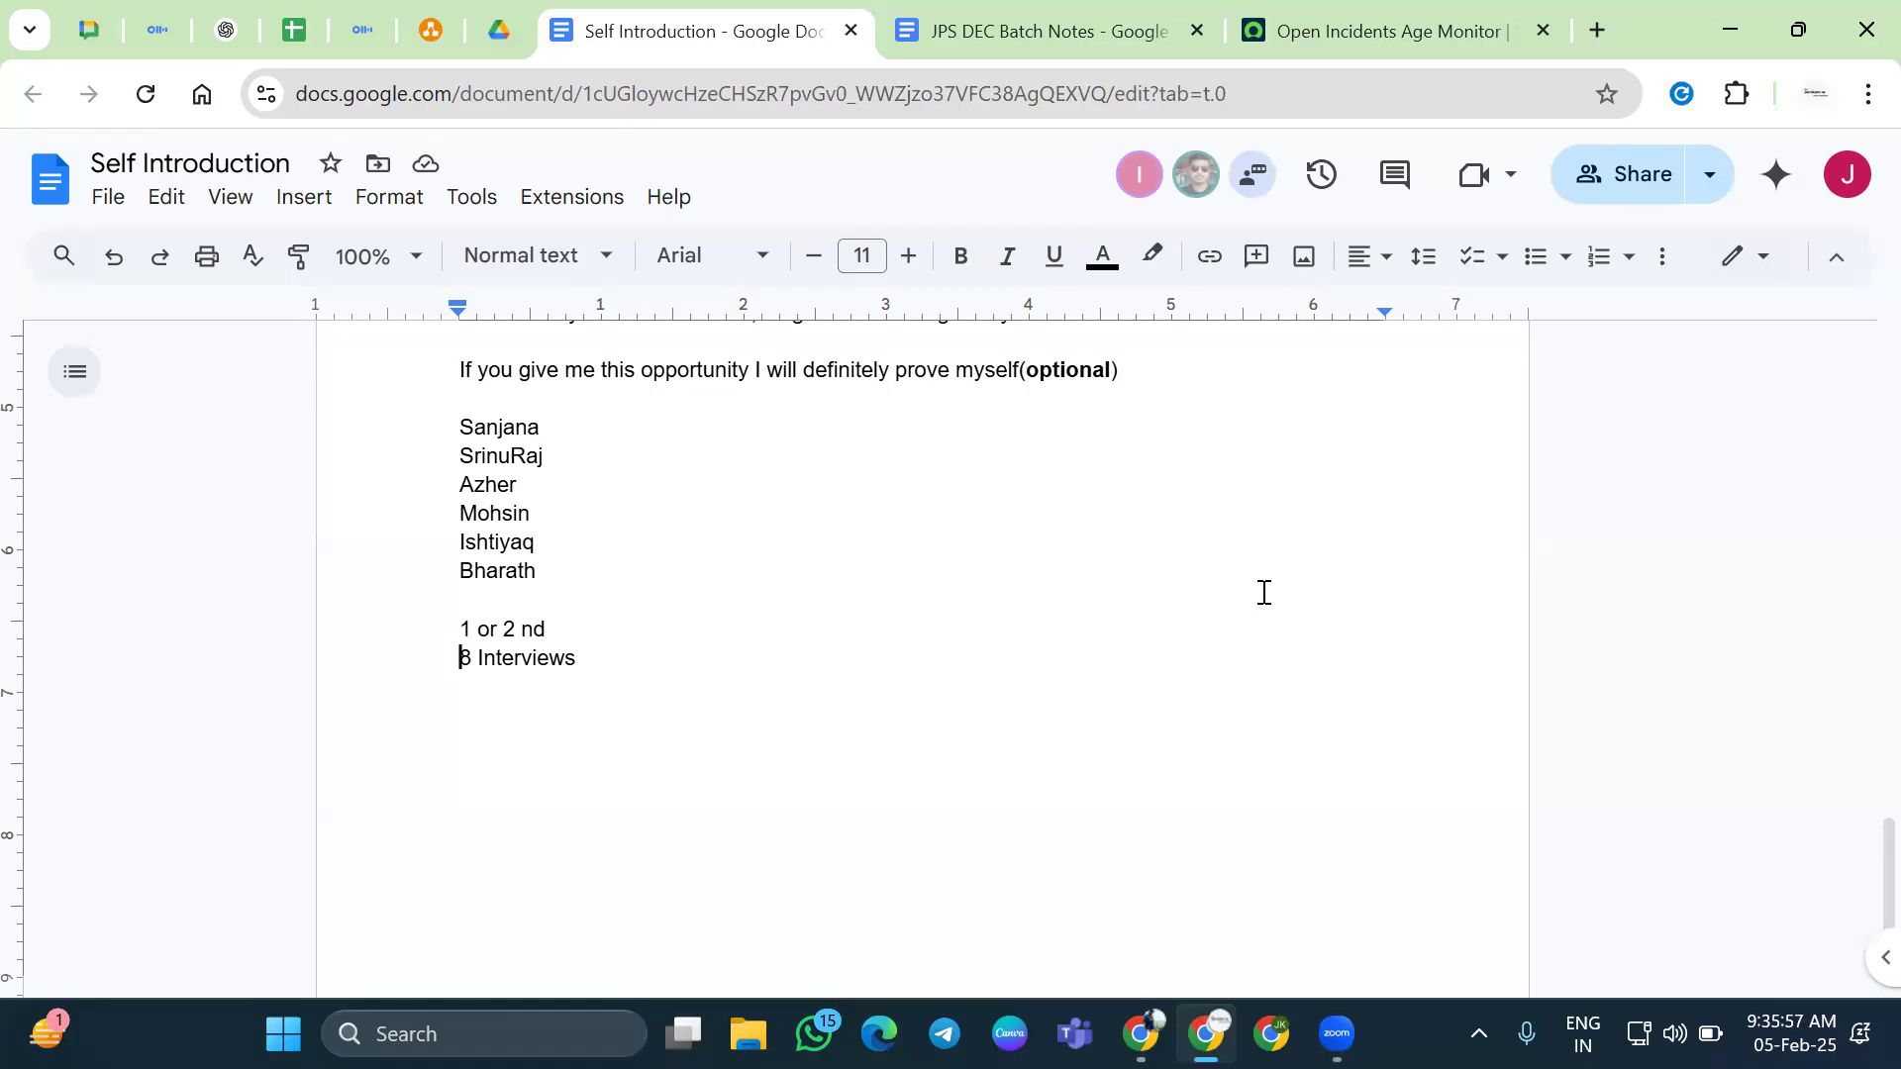
Move the caret up to '1 or 2 nd' and back to the end of '8 Interviews'
{"action": "key", "text": "Up"}
{"action": "key", "text": "Down"}
{"action": "key", "text": "Down"}
In JPS DEC Batch Notes, delete the trailing 'Acting skills' line
{"action": "left_click", "coordinate": [1034, 31]}
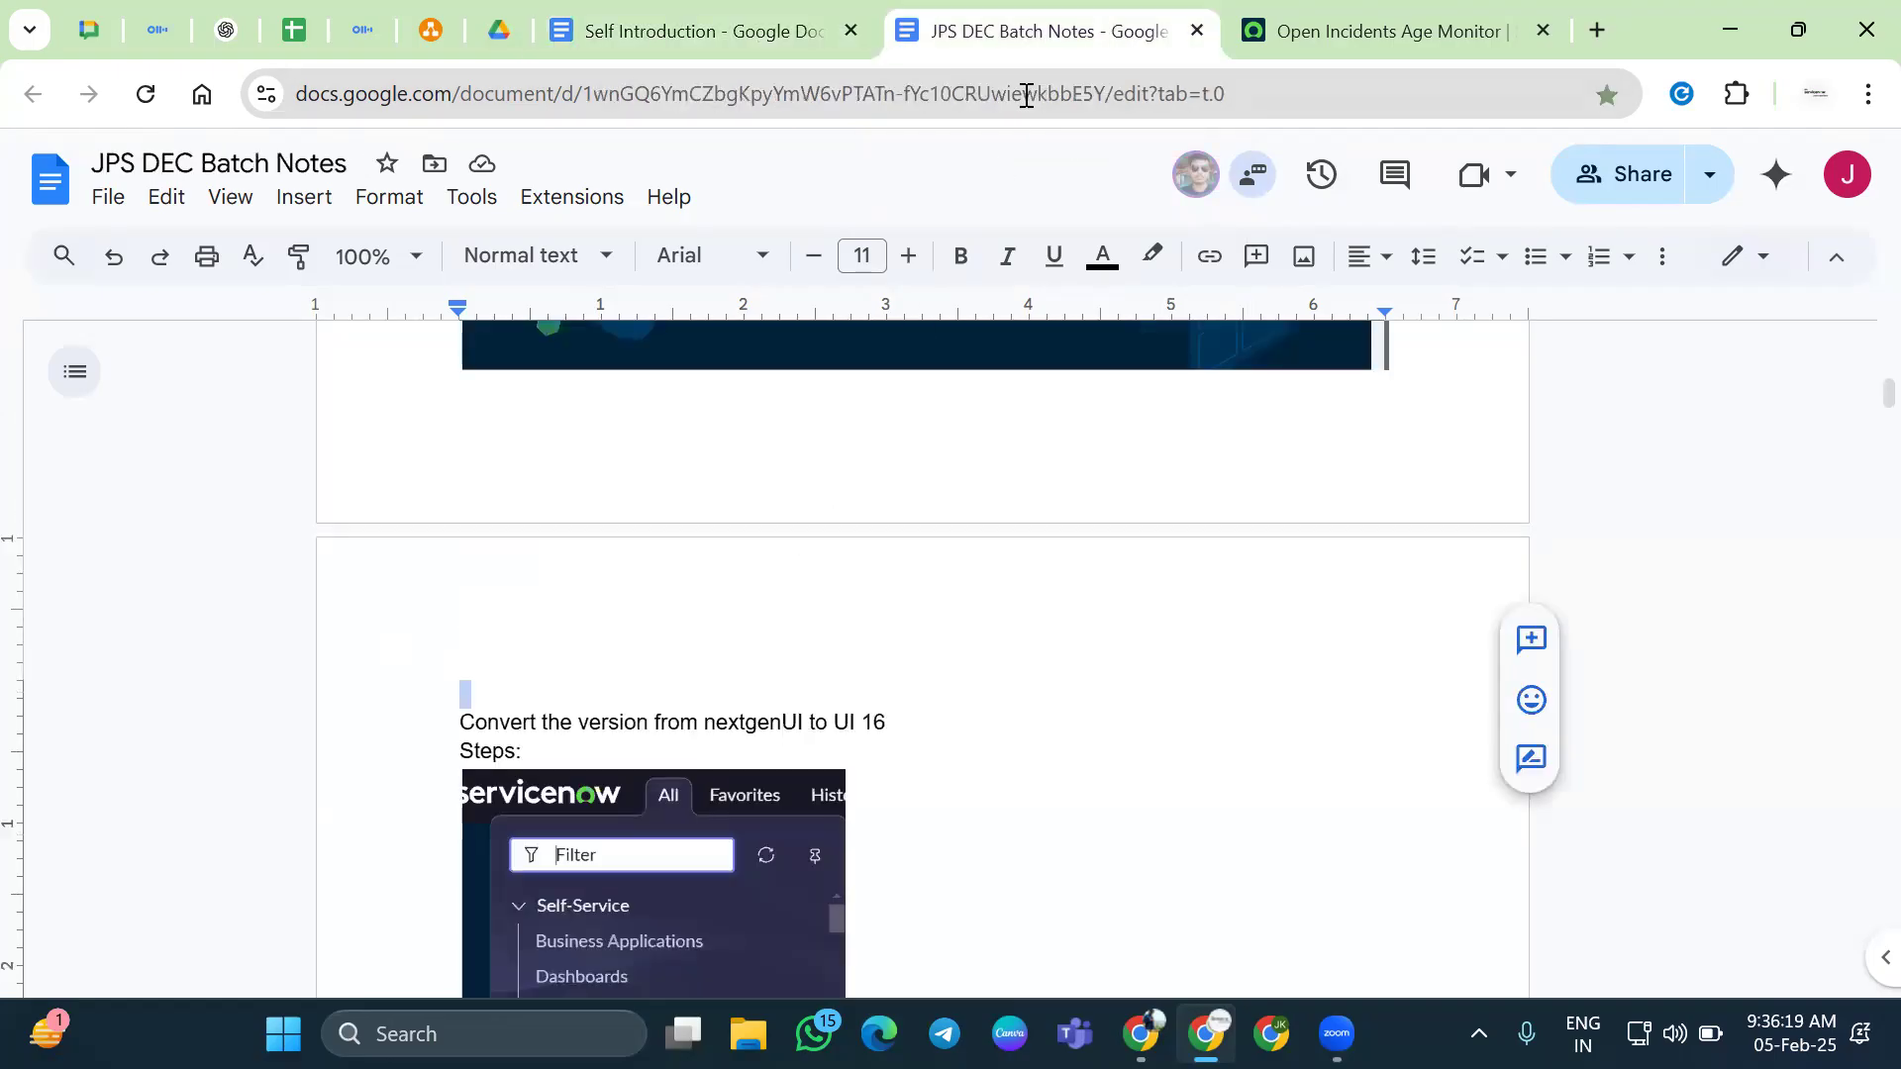
{"action": "key", "text": "ctrl+End"}
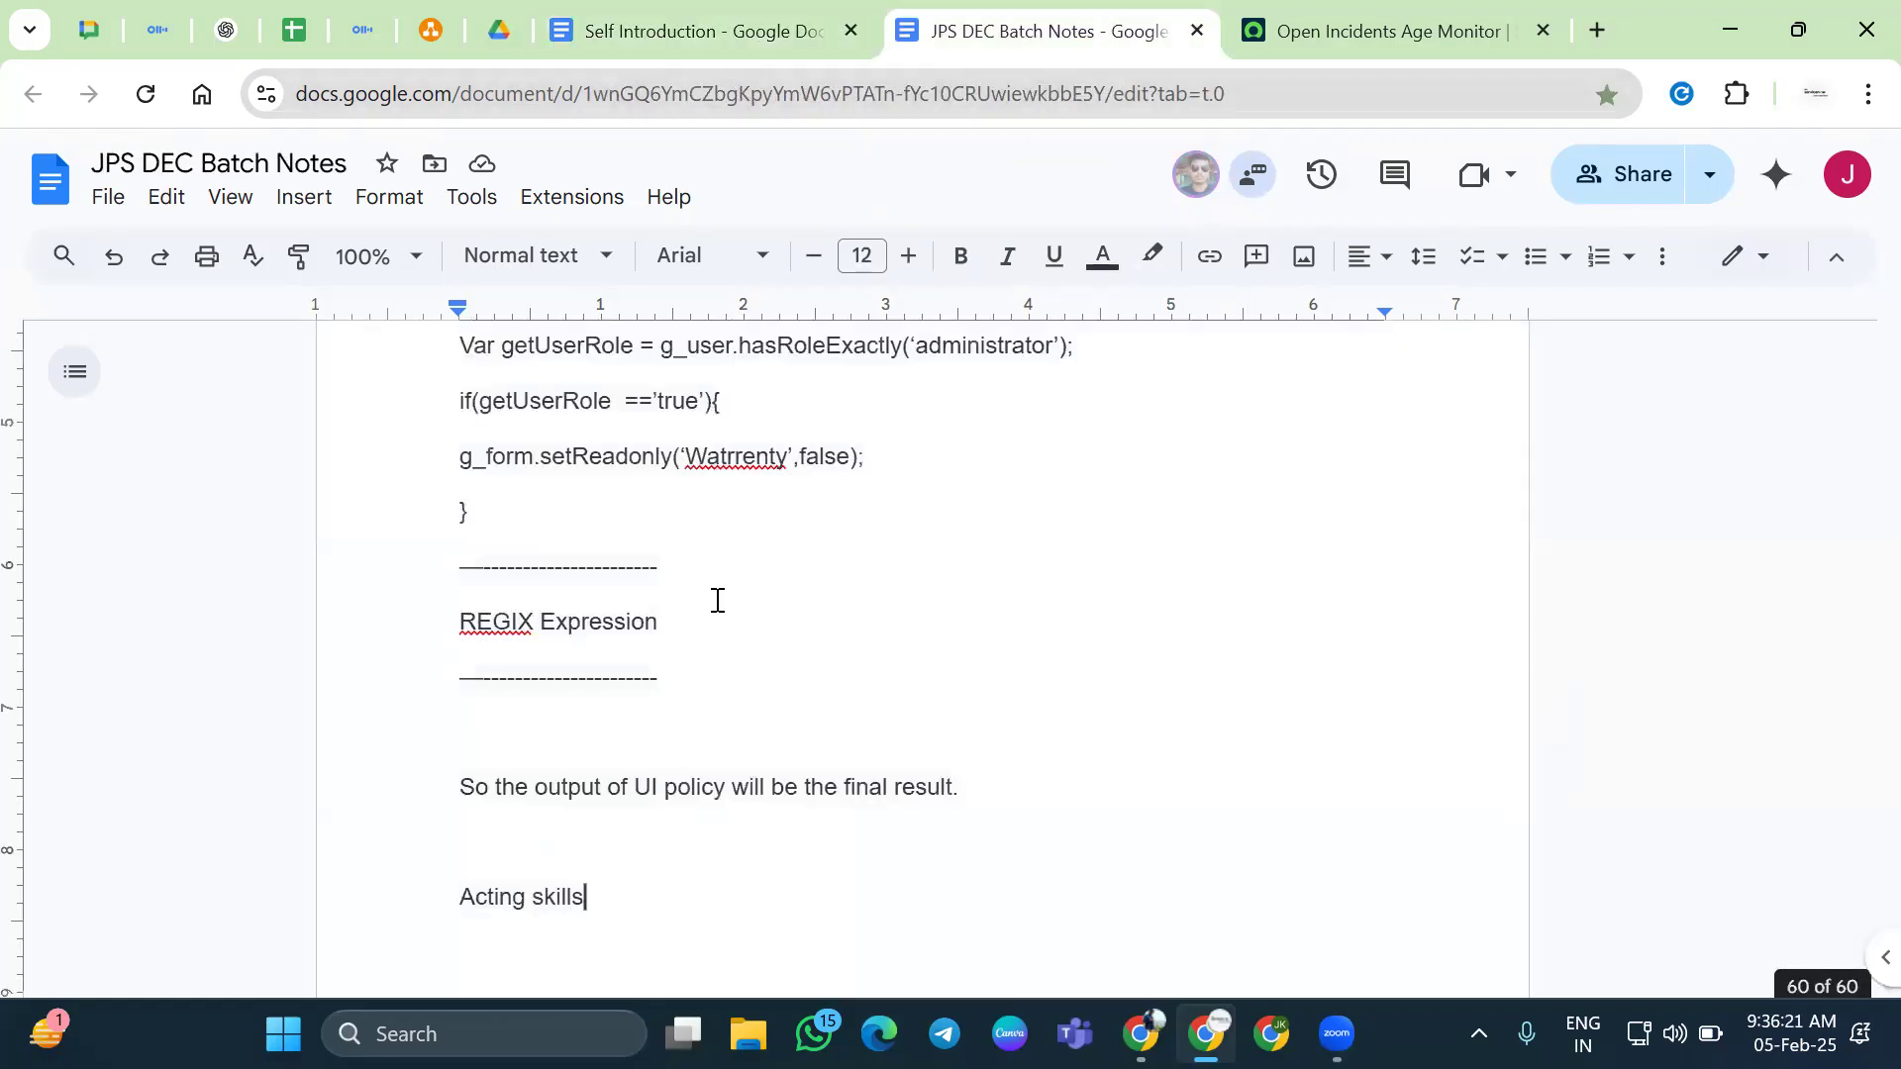
{"action": "key", "text": "shift+Up"}
{"action": "key", "text": "shift+Up"}
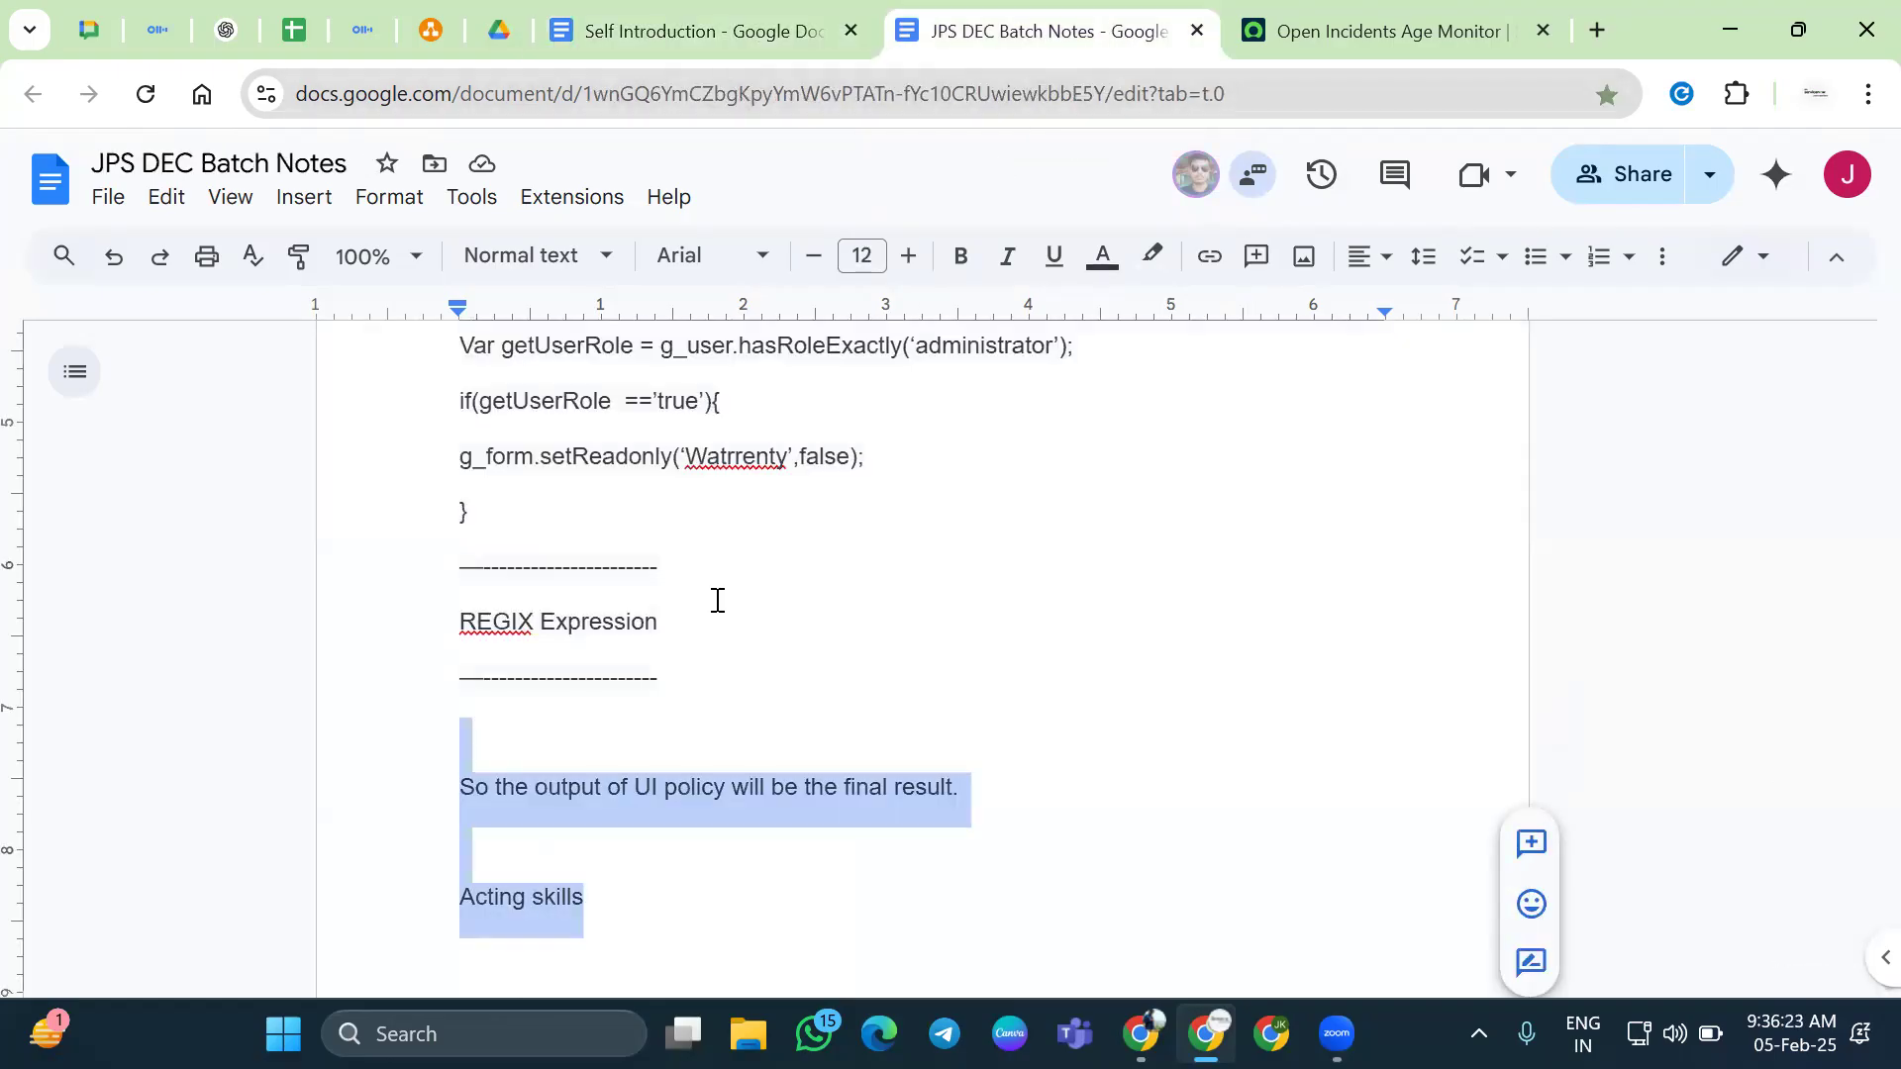
{"action": "scroll", "coordinate": [683, 644], "scroll_direction": "down", "scroll_amount": 2}
{"action": "left_click", "coordinate": [671, 662]}
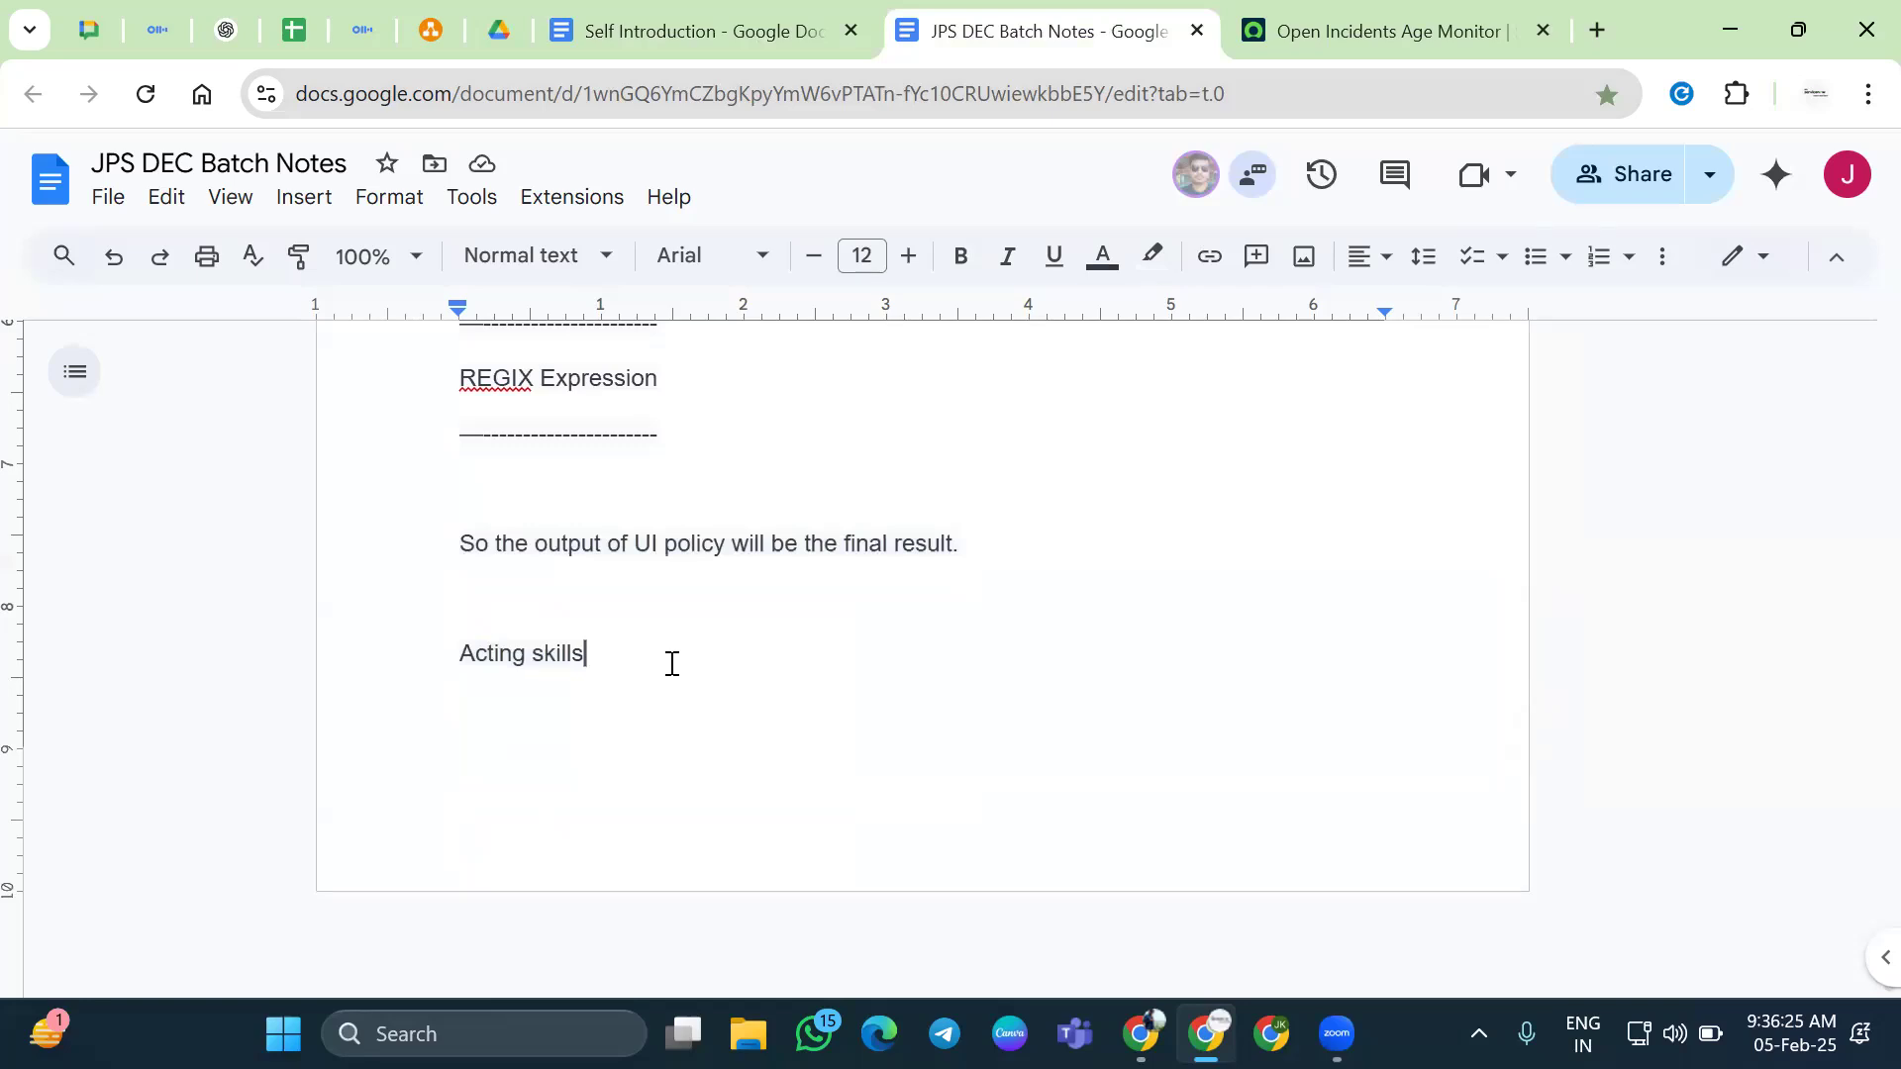
{"action": "key", "text": "ctrl+BackSpace"}
{"action": "key", "text": "ctrl+BackSpace"}
{"action": "key", "text": "BackSpace"}
{"action": "key", "text": "BackSpace"}
Add a dashed separator below the final-result sentence and remove the blank lines around it
{"action": "key", "text": "Return"}
{"action": "key", "text": "Return"}
{"action": "type", "text": "-----------------------------------------------------------"}
{"action": "key", "text": "Return"}
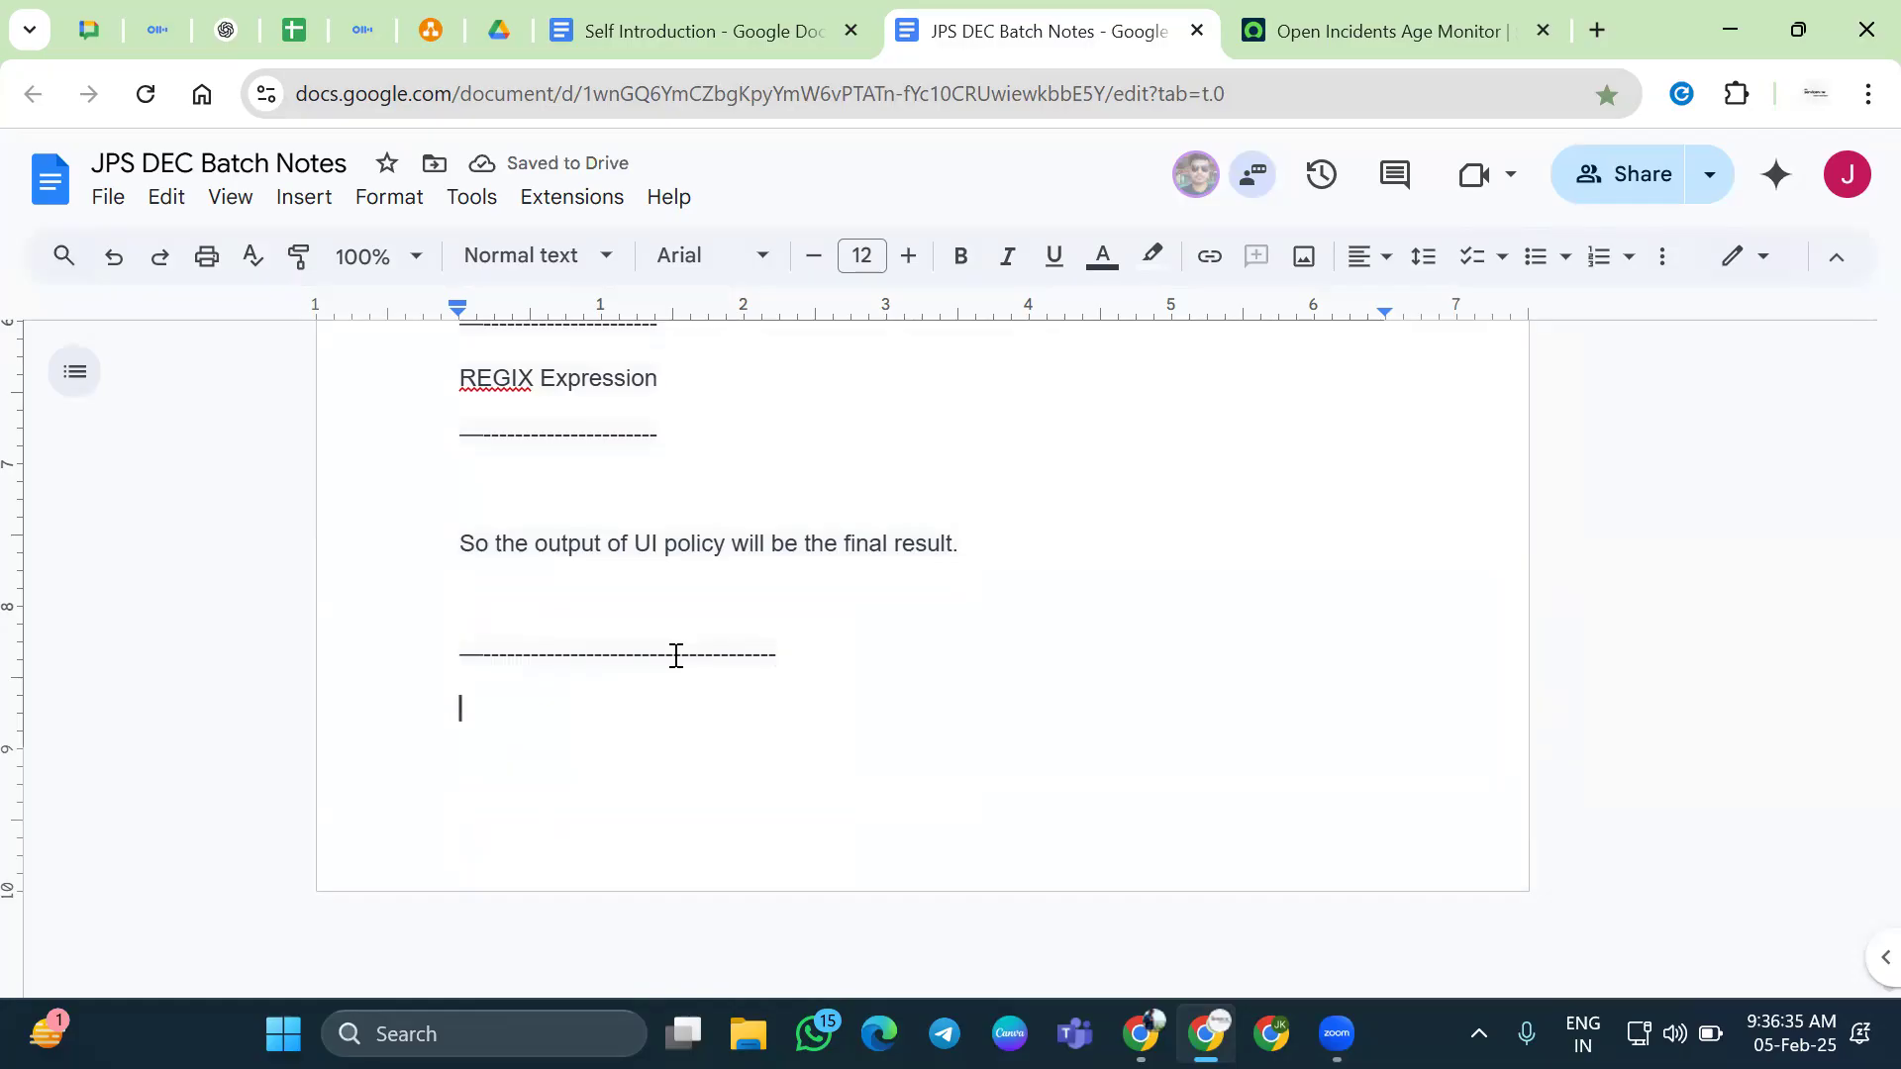
{"action": "key", "text": "Up"}
{"action": "key", "text": "Up"}
{"action": "key", "text": "BackSpace"}
{"action": "key", "text": "Up"}
{"action": "key", "text": "Up"}
{"action": "key", "text": "Down"}
{"action": "key", "text": "BackSpace"}
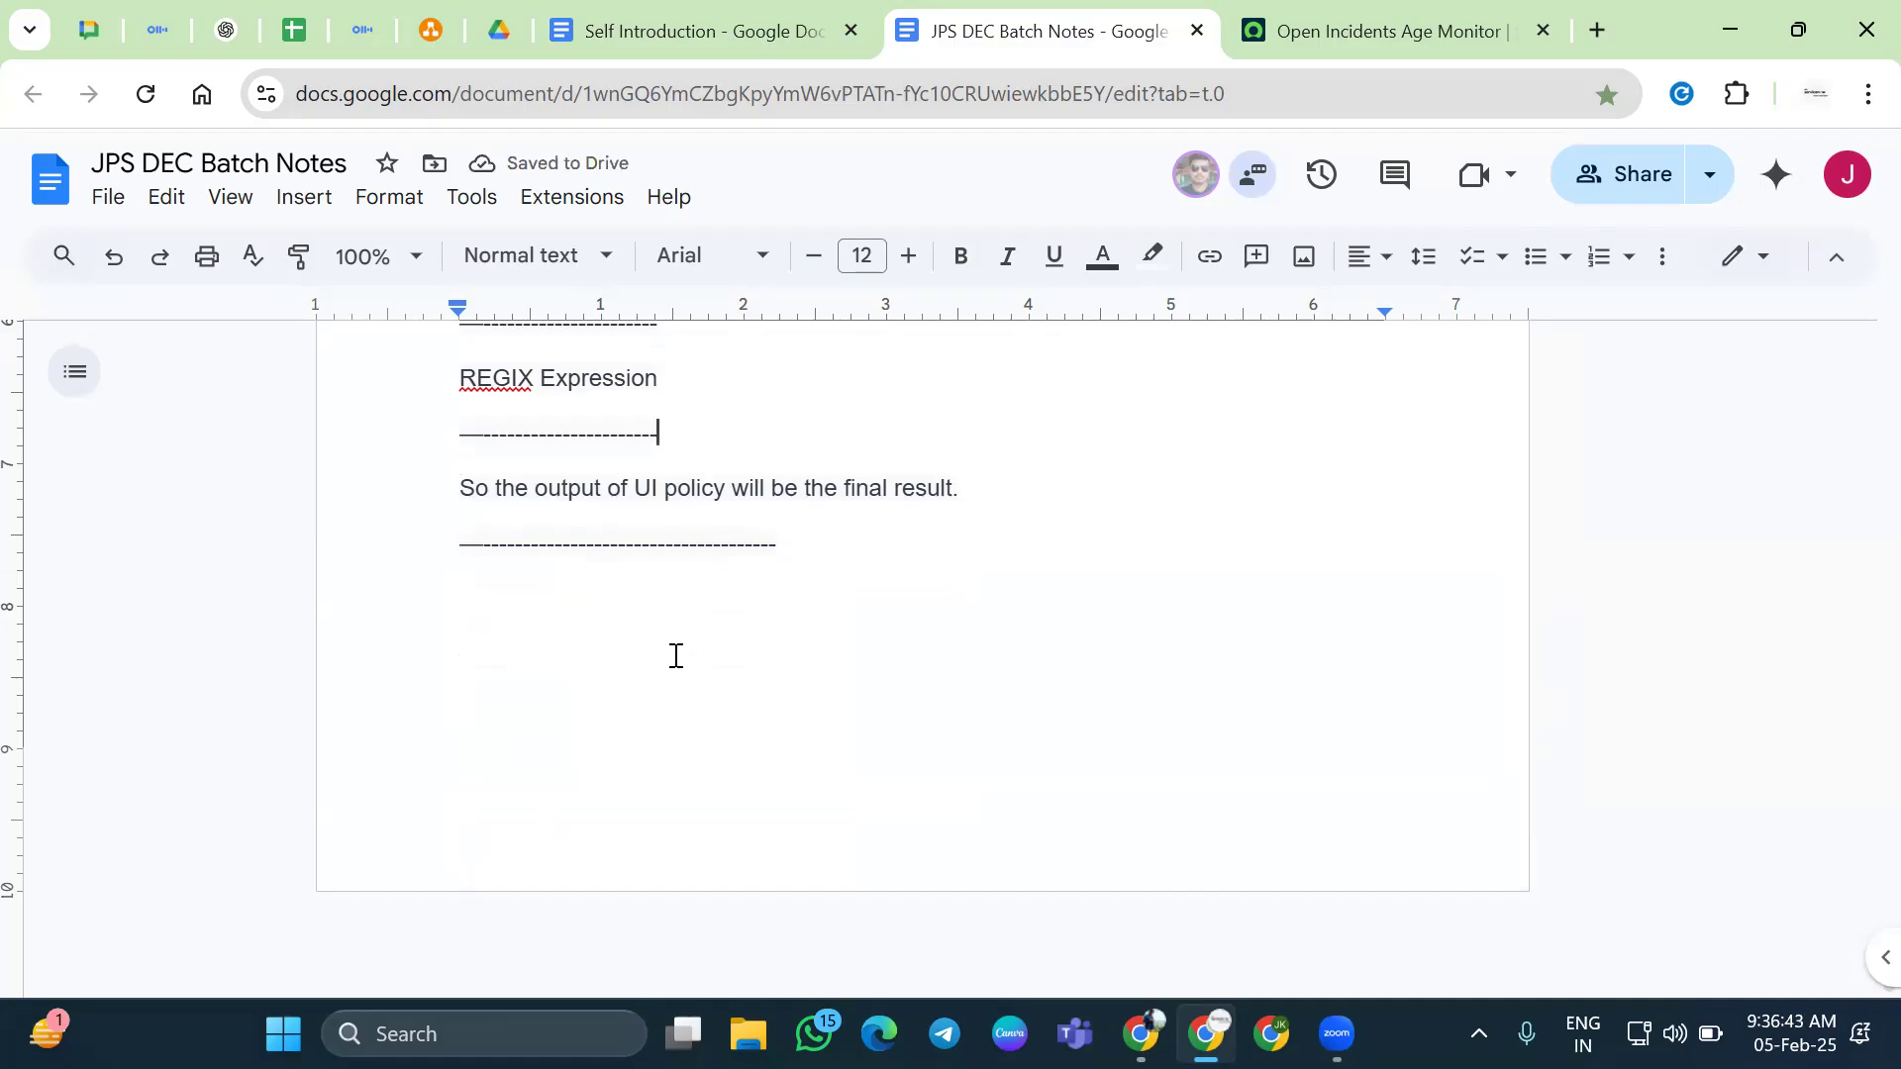
Correct 'REGIX' to 'REGEX' and return to the empty end line
{"action": "key", "text": "ctrl+Left"}
{"action": "key", "text": "ctrl+Left"}
{"action": "key", "text": "Right"}
{"action": "key", "text": "Right"}
{"action": "key", "text": "Right"}
{"action": "key", "text": "Right"}
{"action": "key", "text": "BackSpace"}
{"action": "type", "text": "E"}
{"action": "key", "text": "End"}
{"action": "left_click", "coordinate": [676, 656]}
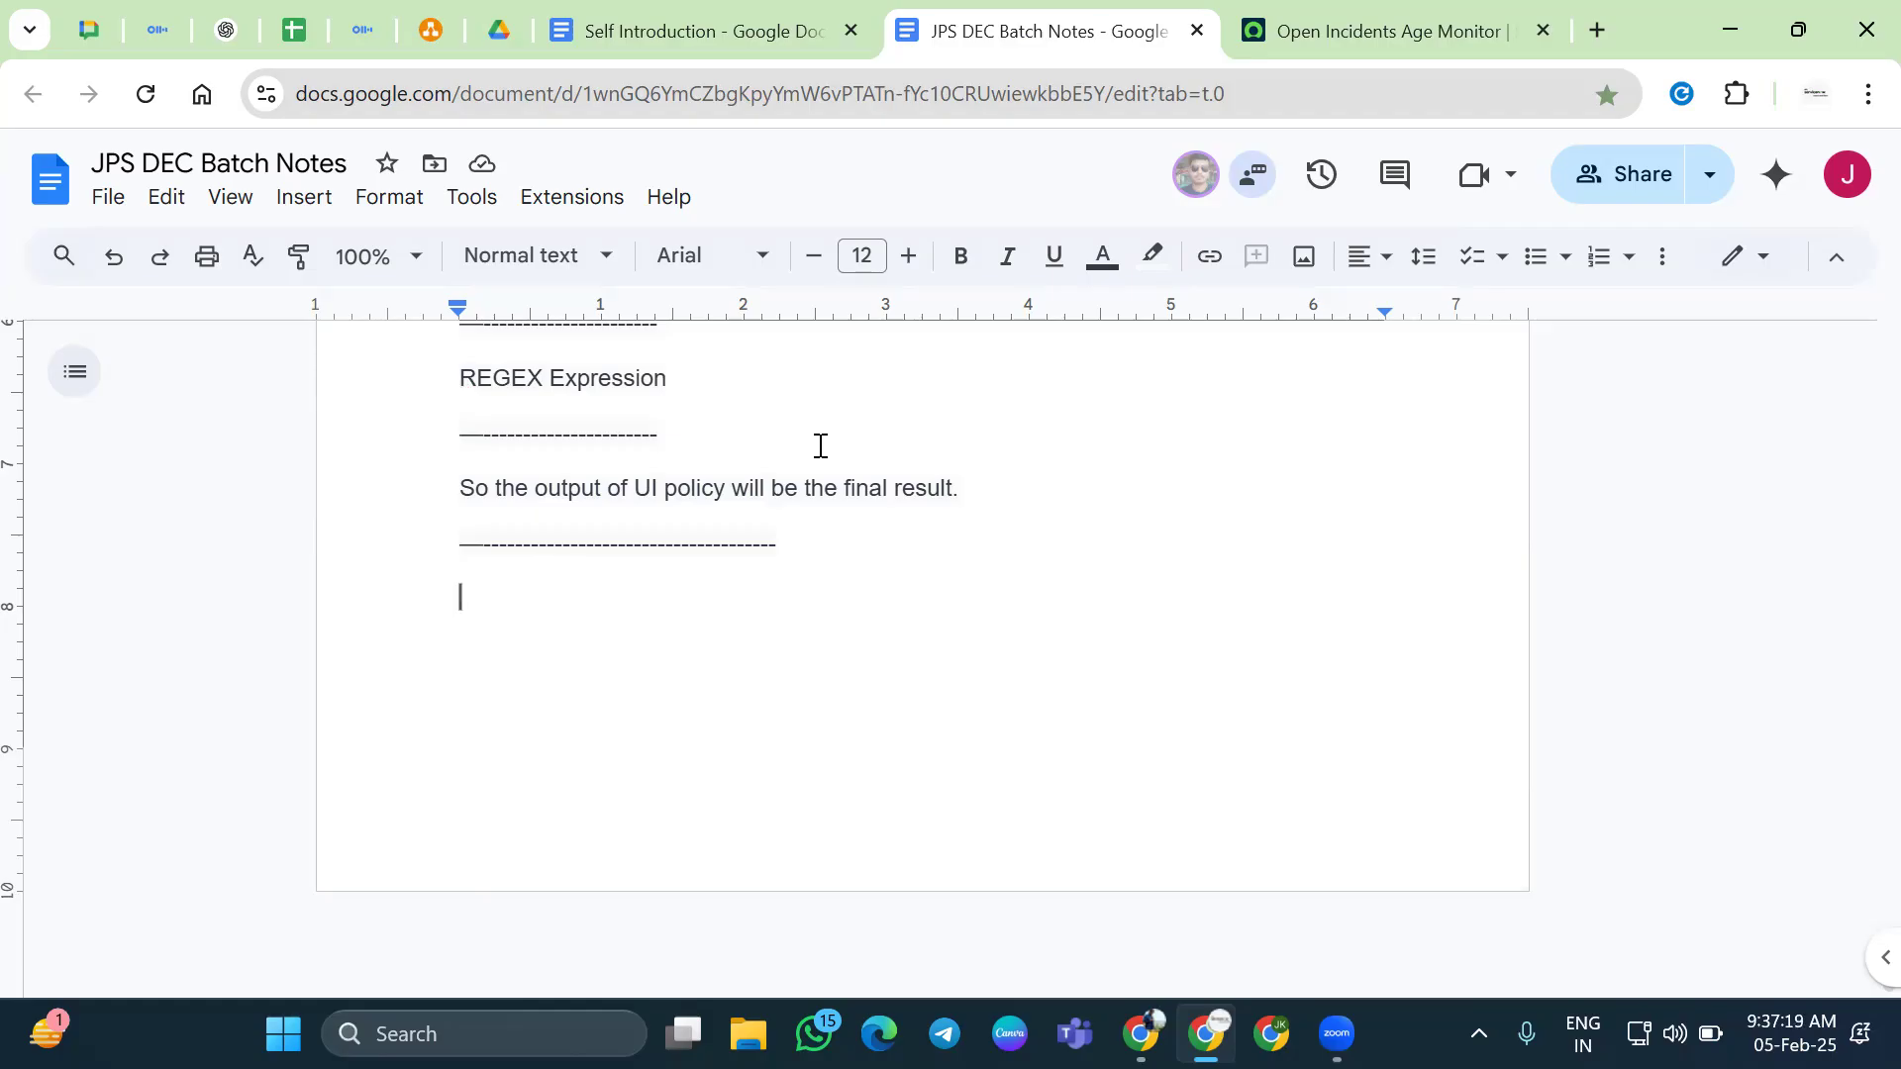
Add a line below the dashes and colour 'So the output of UI policy will be the final result.' red
{"action": "left_click", "coordinate": [749, 490]}
{"action": "left_click", "coordinate": [837, 564]}
{"action": "key", "text": "Return"}
{"action": "triple_click", "coordinate": [758, 499]}
{"action": "left_click", "coordinate": [1102, 255]}
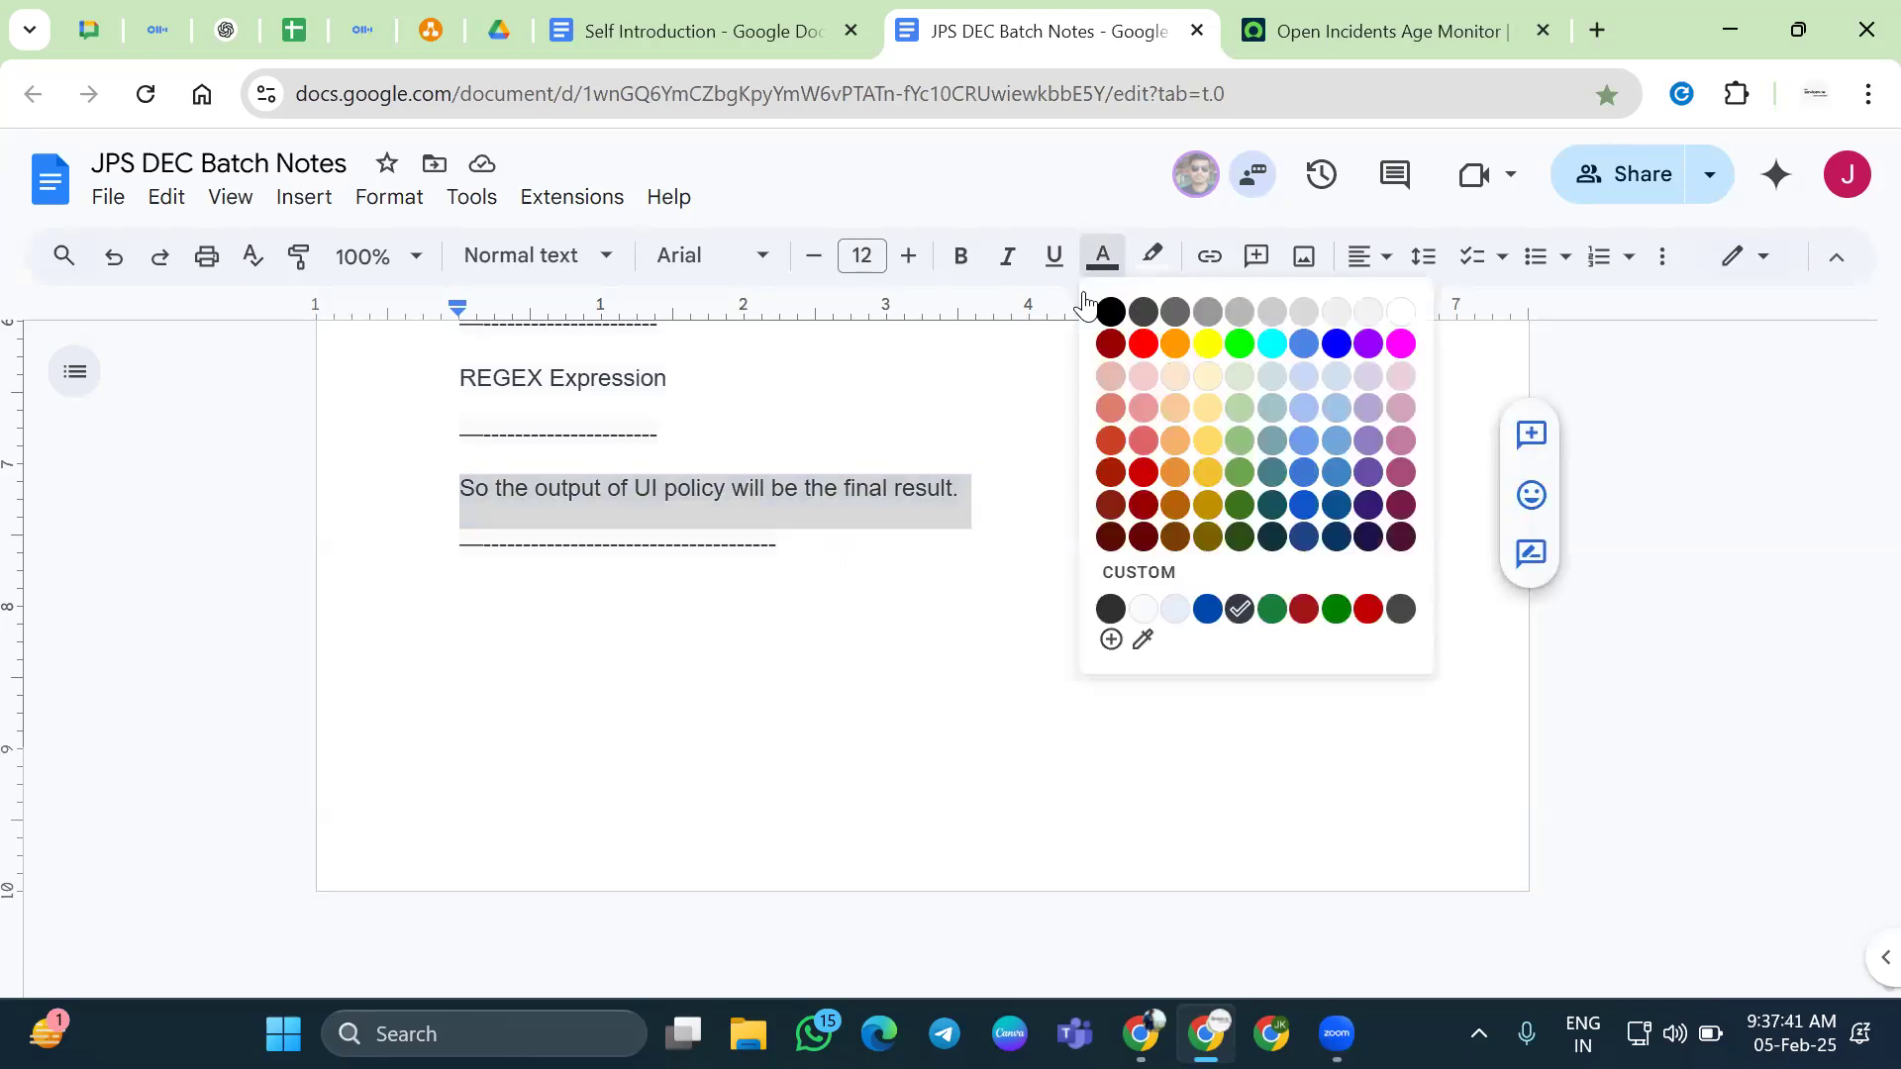
{"action": "left_click", "coordinate": [1106, 447]}
{"action": "left_click", "coordinate": [947, 616]}
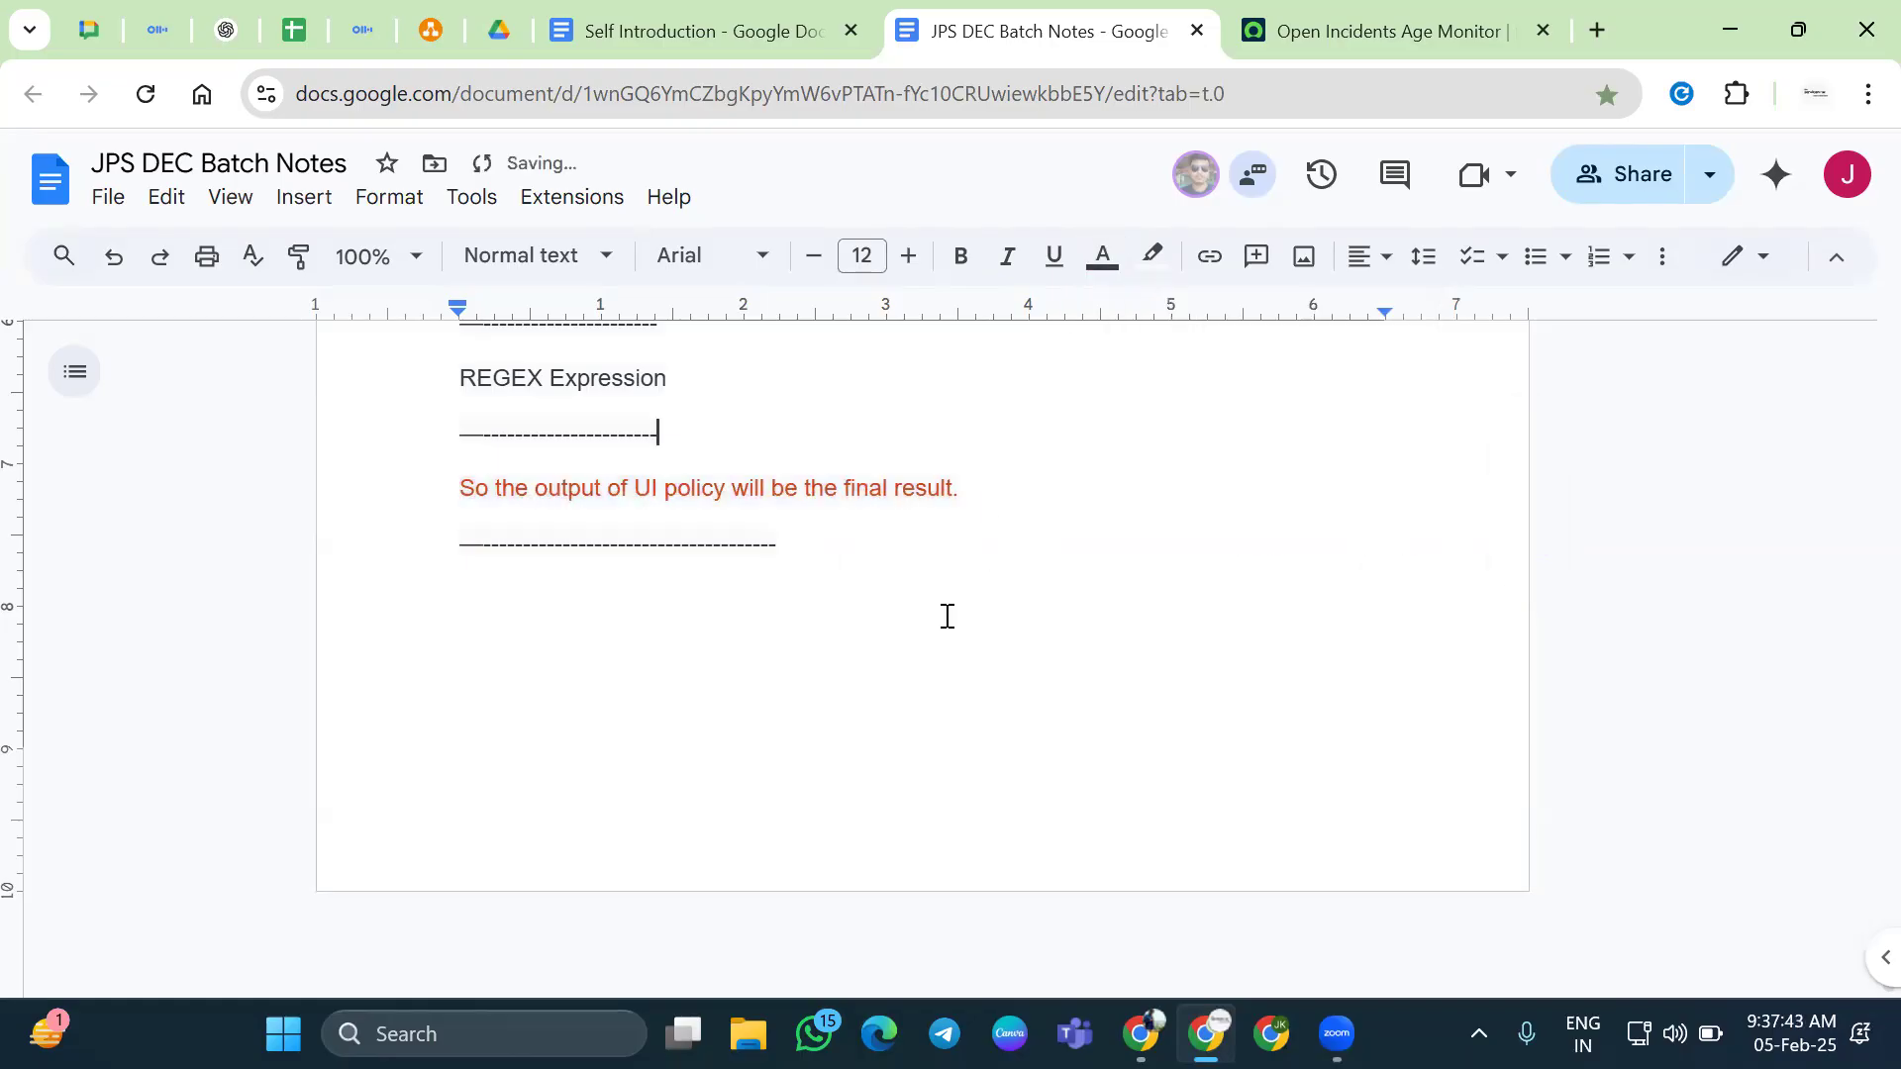
List the topics Business, Script, UI Actions and Service CAtalogs on separate lines
{"action": "type", "text": "Business"}
{"action": "key", "text": "Return"}
{"action": "type", "text": "Script"}
{"action": "key", "text": "Return"}
{"action": "type", "text": "UI Actions"}
{"action": "key", "text": "Return"}
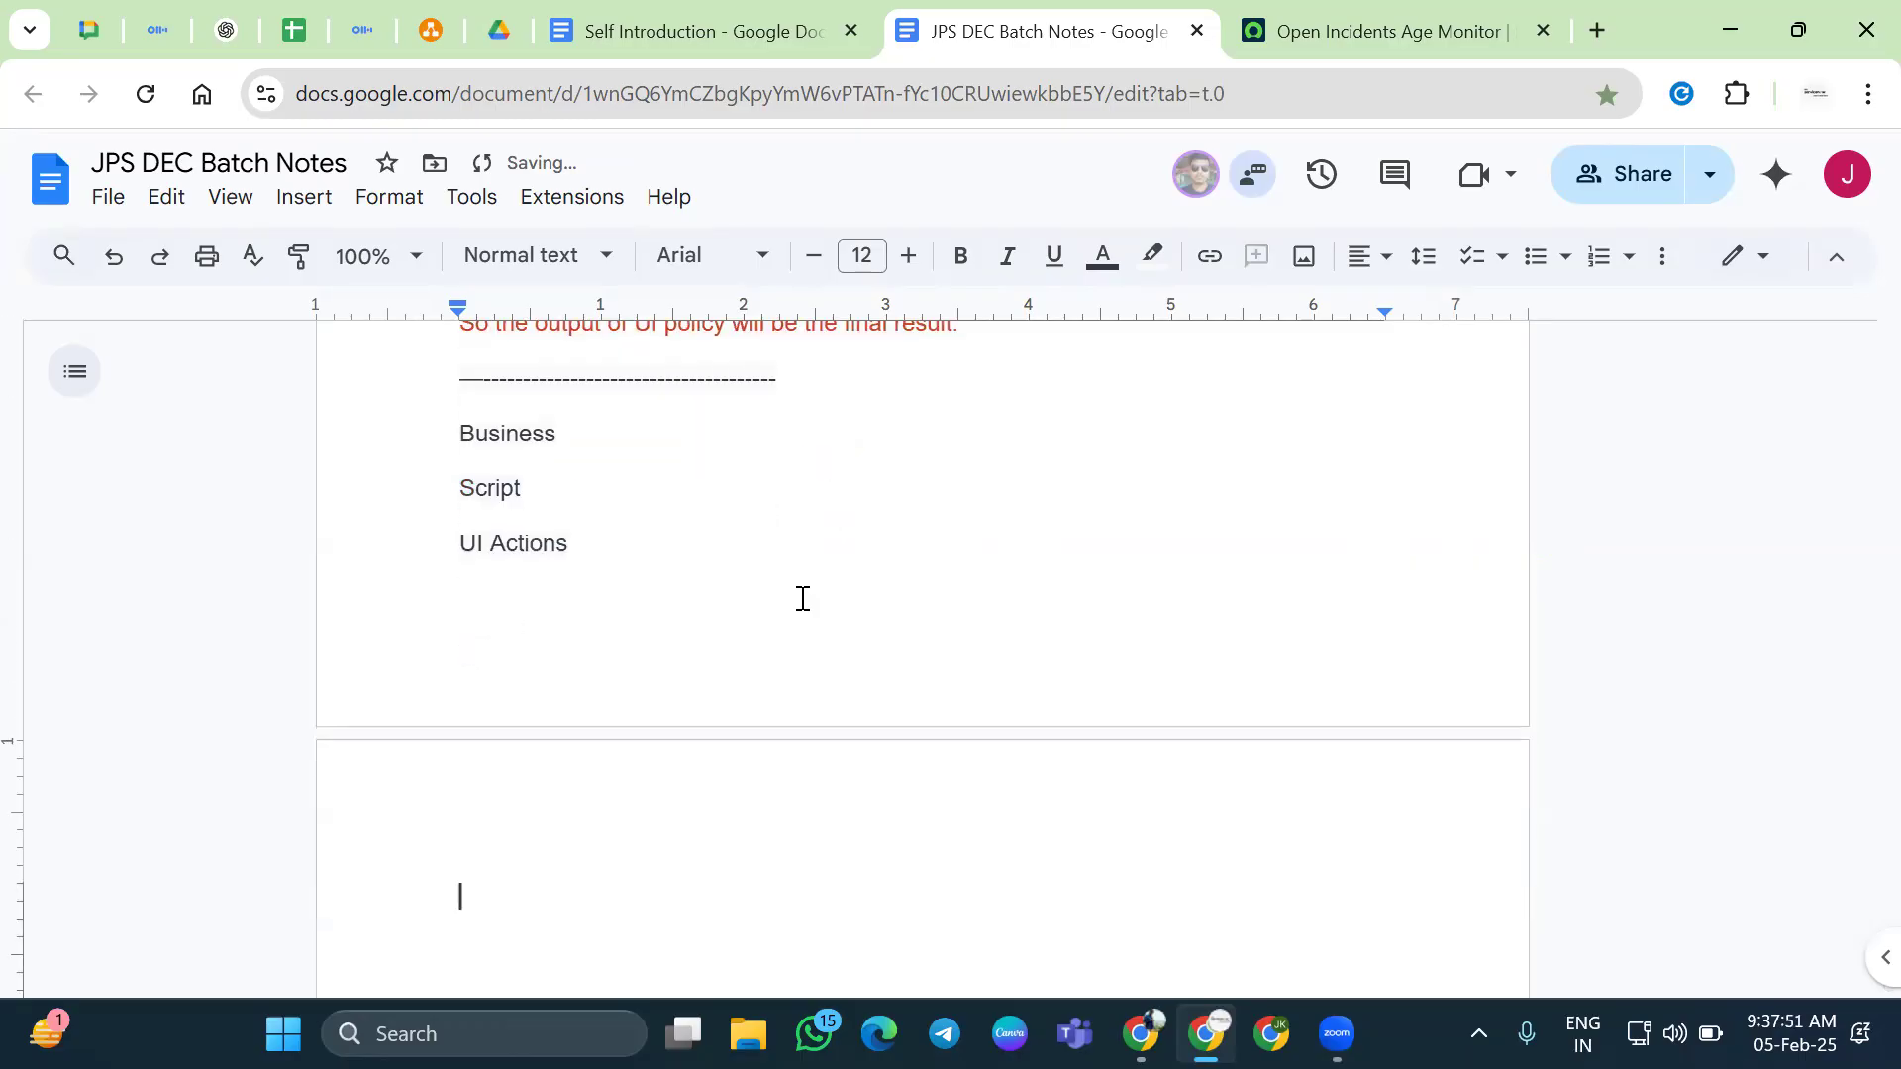
{"action": "type", "text": "Servicen"}
{"action": "scroll", "coordinate": [802, 598], "scroll_direction": "down", "scroll_amount": 3}
{"action": "key", "text": "BackSpace"}
{"action": "key", "text": "BackSpace"}
{"action": "type", "text": "CAtalogs"}
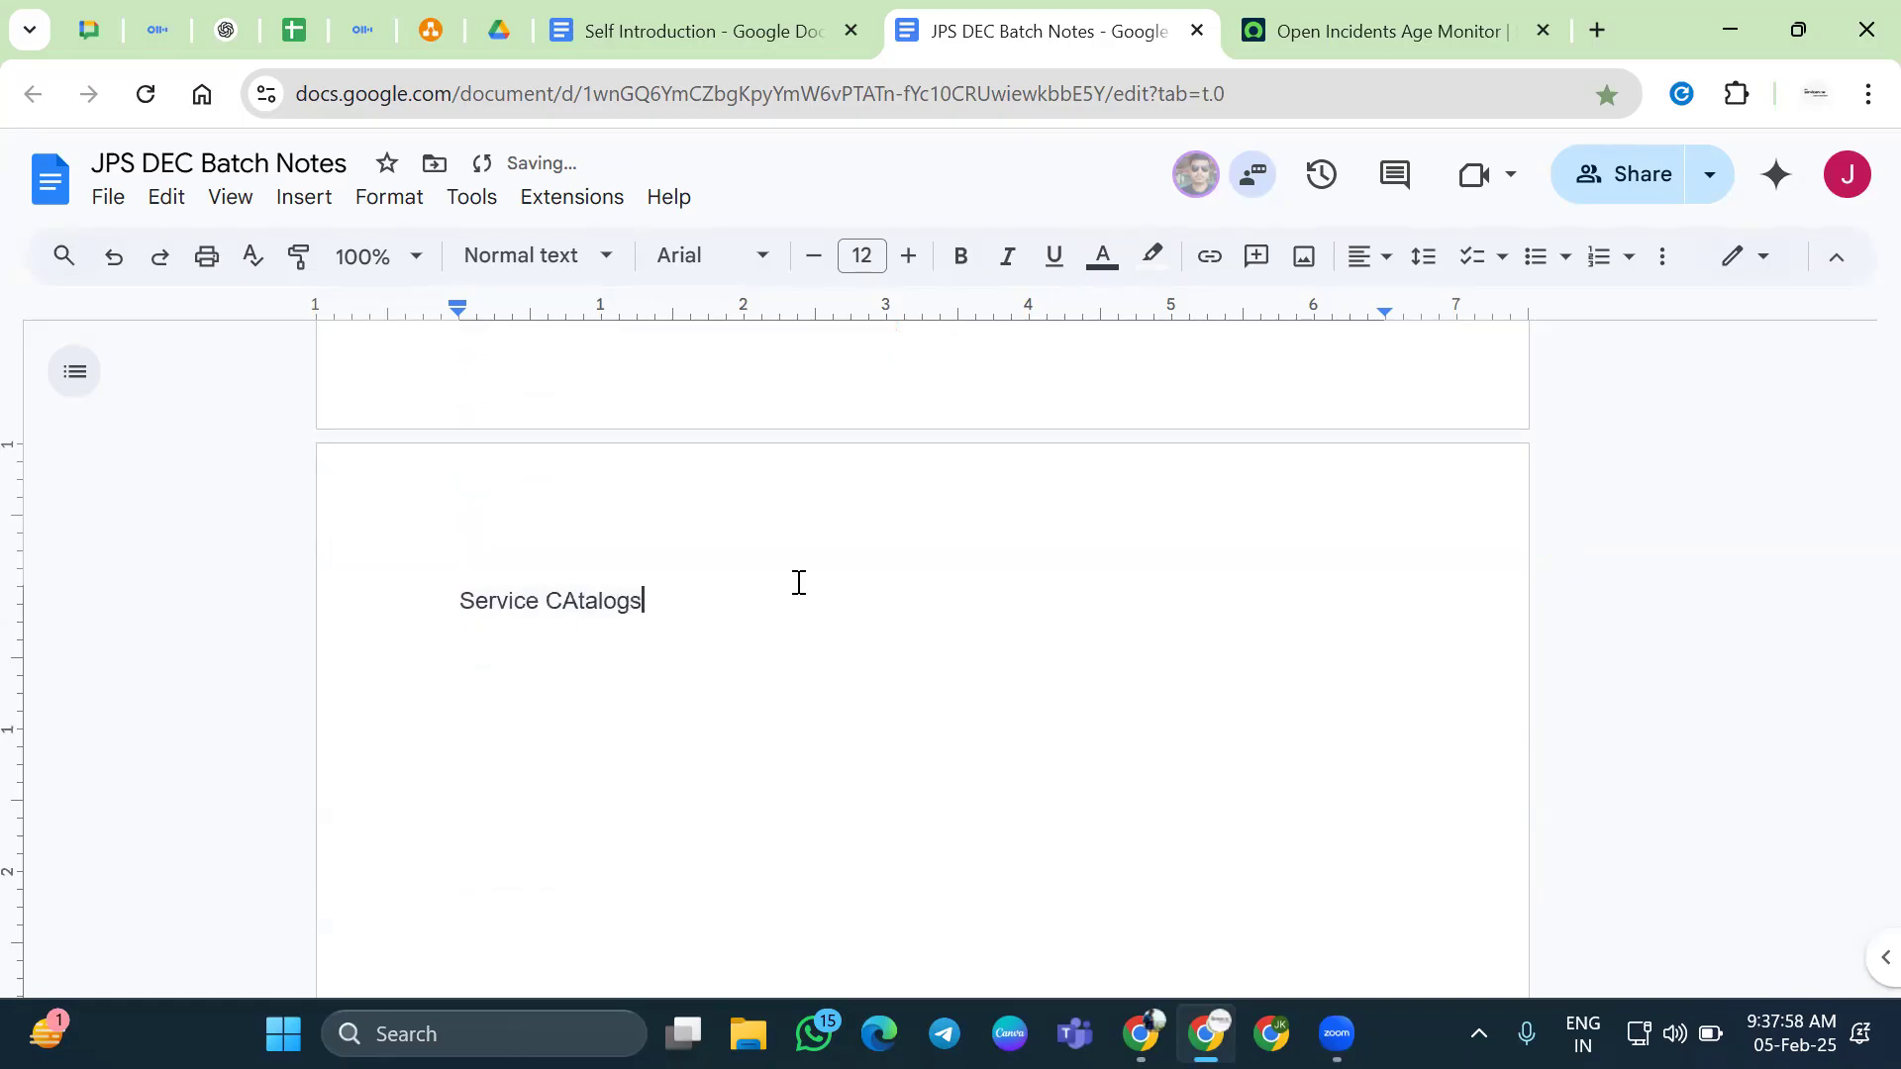
{"action": "key", "text": "Return"}
Insert 'background script', 'Fix script' and 'schedule Jobs' lines below Business
{"action": "scroll", "coordinate": [653, 687], "scroll_direction": "up", "scroll_amount": 3}
{"action": "scroll", "coordinate": [653, 687], "scroll_direction": "down", "scroll_amount": 3}
{"action": "scroll", "coordinate": [526, 472], "scroll_direction": "up", "scroll_amount": 3}
{"action": "left_click", "coordinate": [584, 436]}
{"action": "key", "text": "Return"}
{"action": "type", "text": "back"}
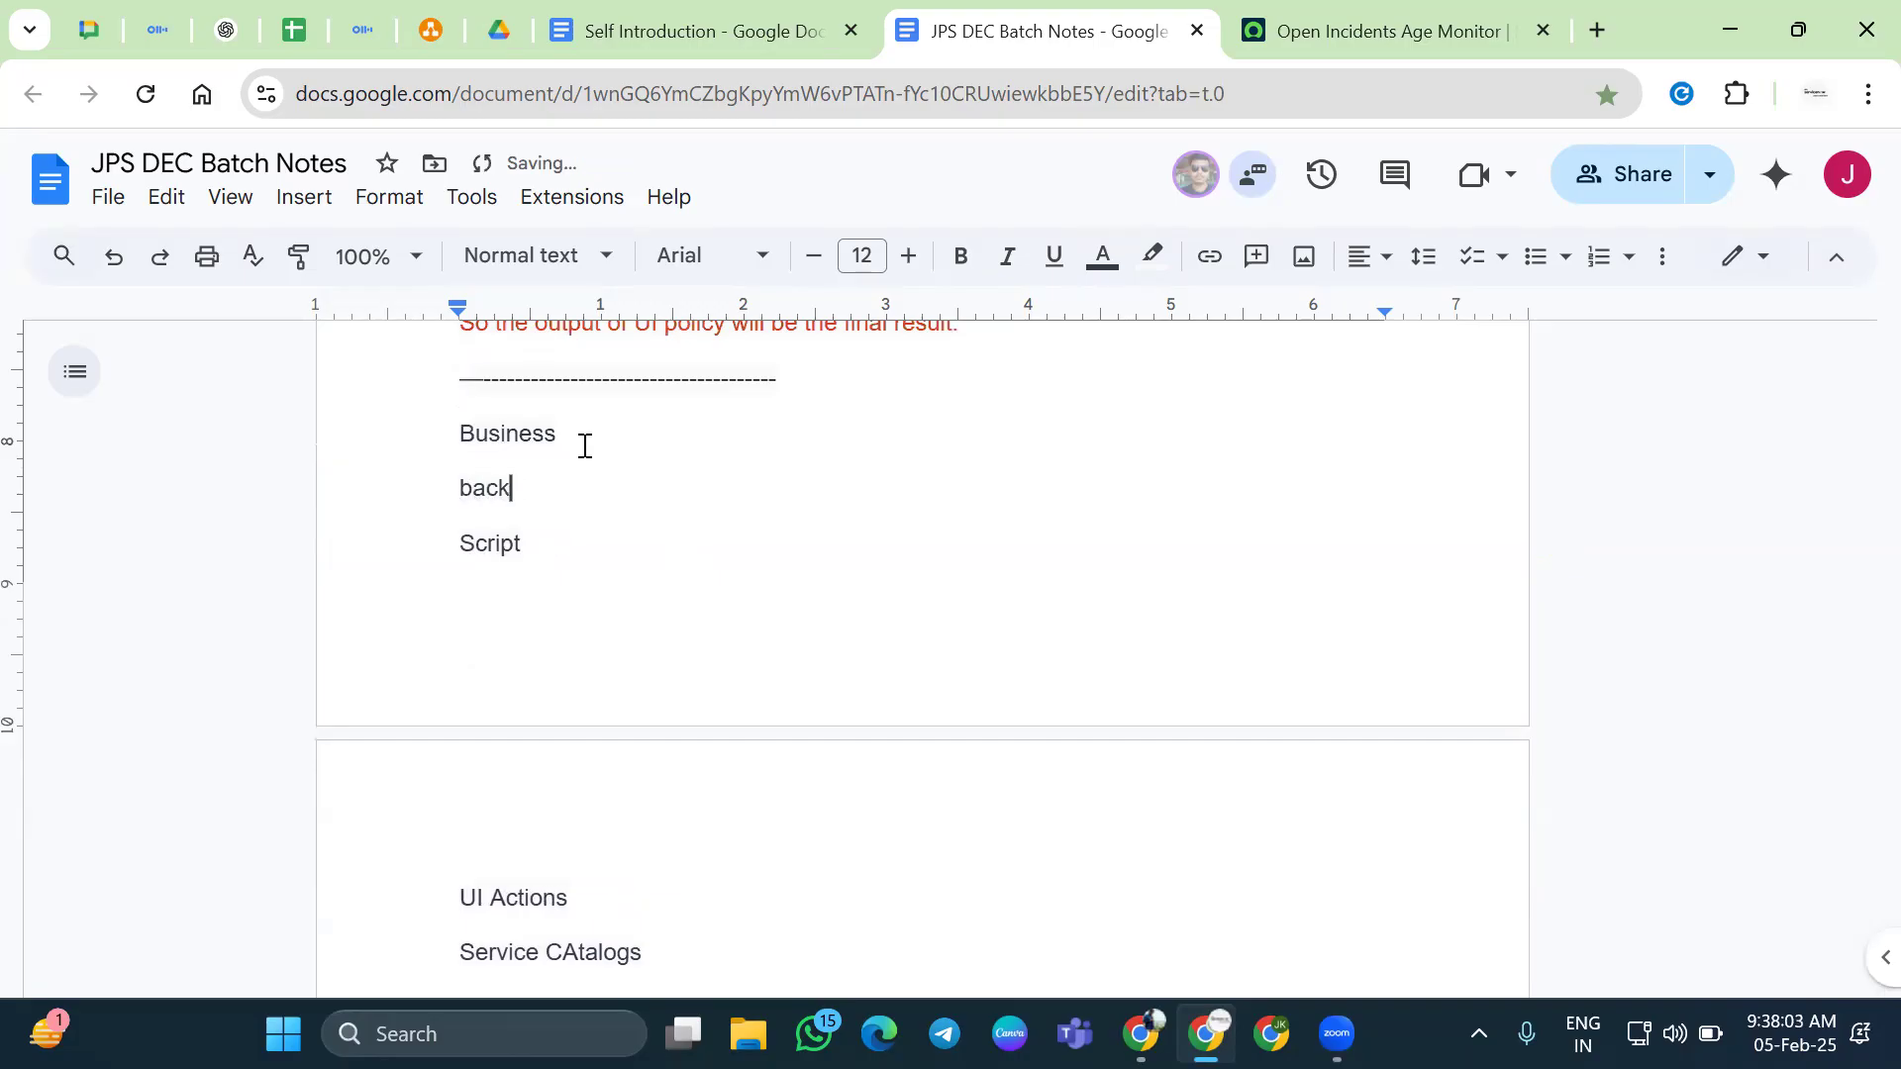
{"action": "type", "text": "ground script"}
{"action": "key", "text": "Return"}
{"action": "type", "text": "Fix scr"}
{"action": "key", "text": "Return"}
{"action": "type", "text": "sched"}
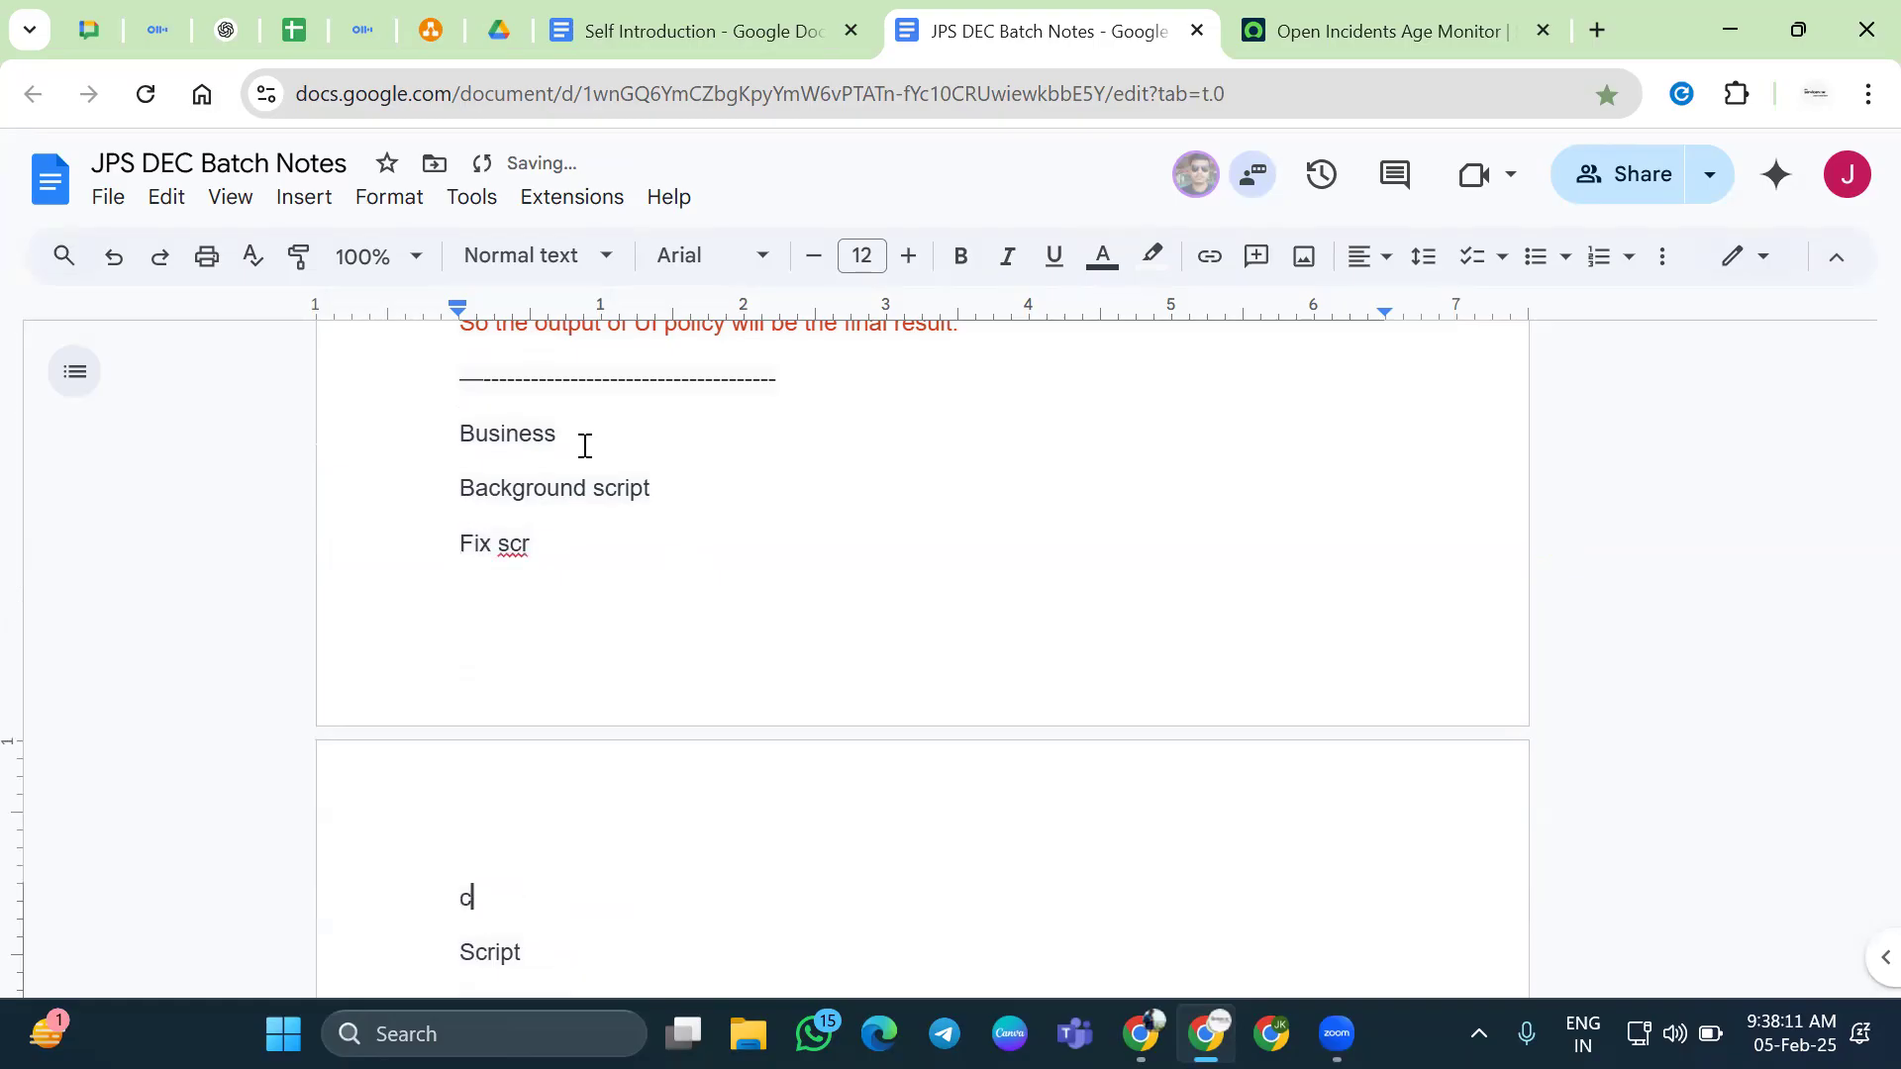
{"action": "type", "text": "ule Jobs"}
{"action": "scroll", "coordinate": [668, 538], "scroll_direction": "down", "scroll_amount": 2}
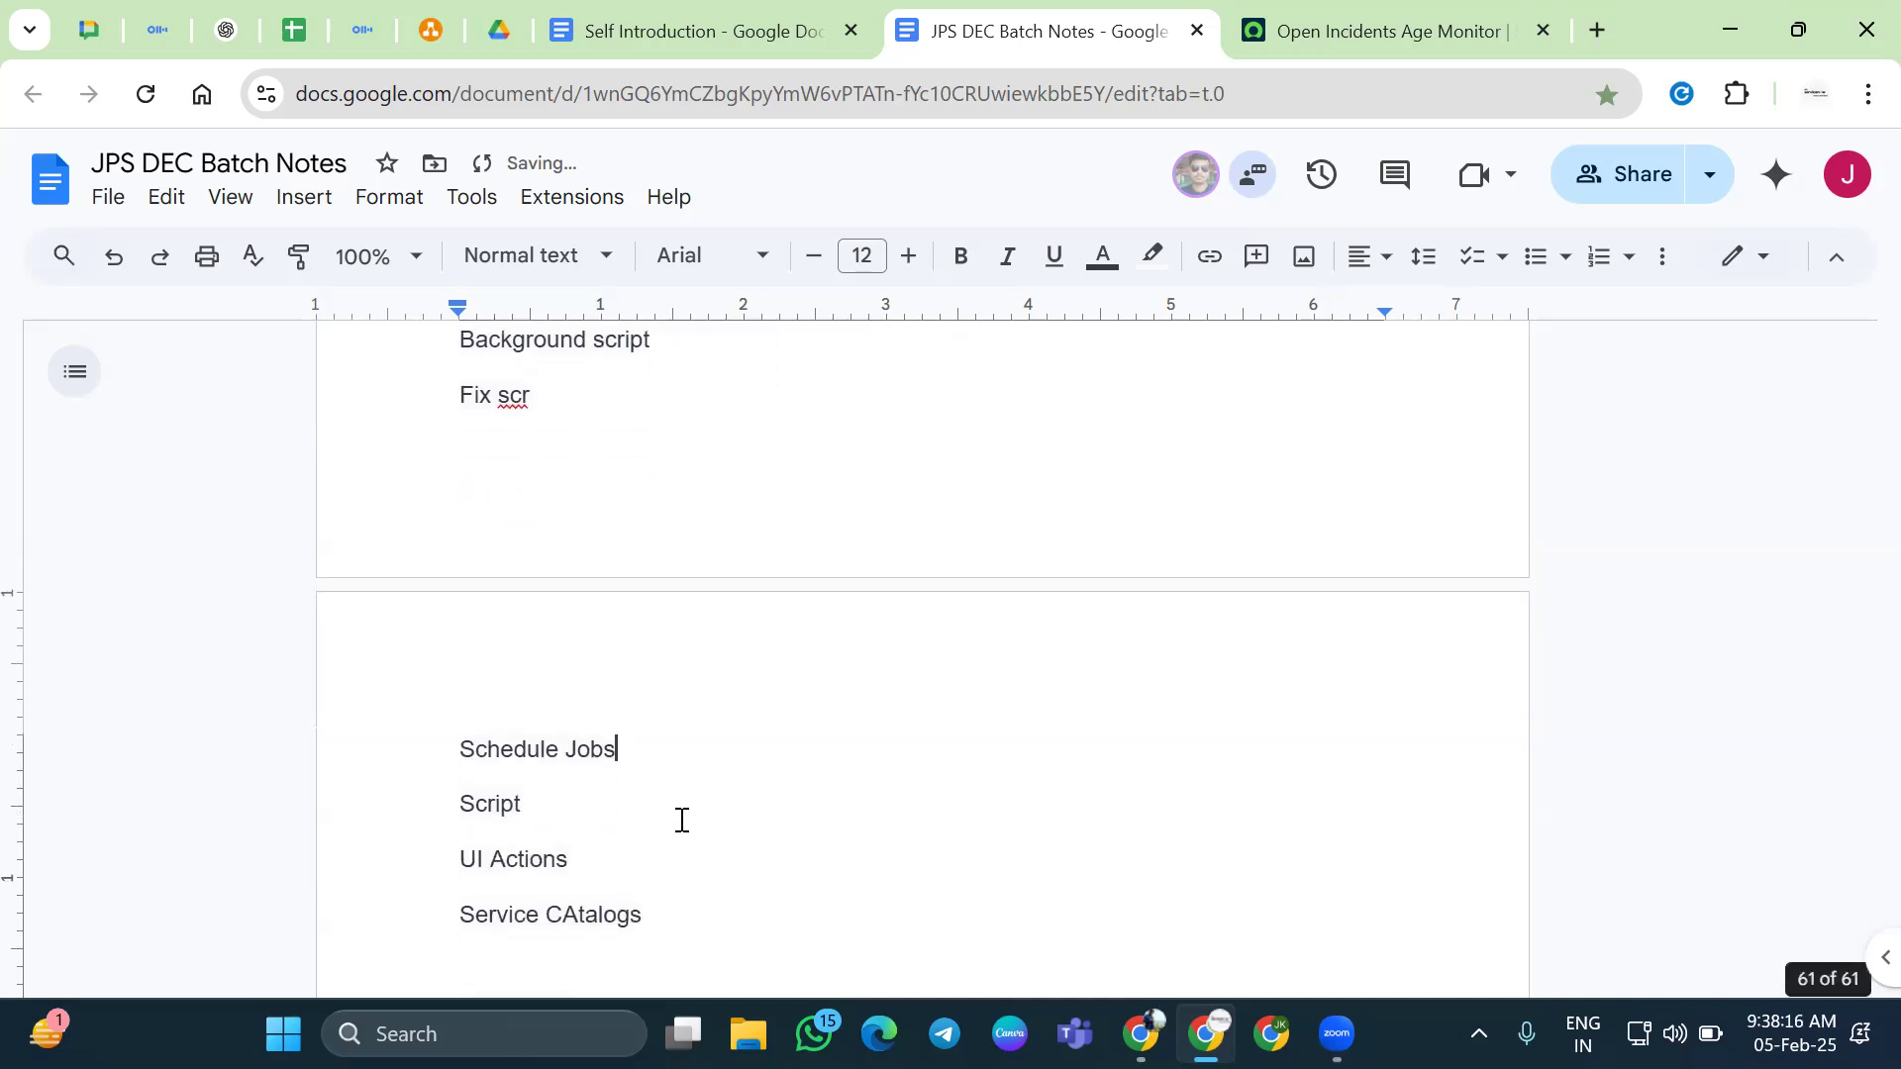
{"action": "left_click", "coordinate": [576, 400]}
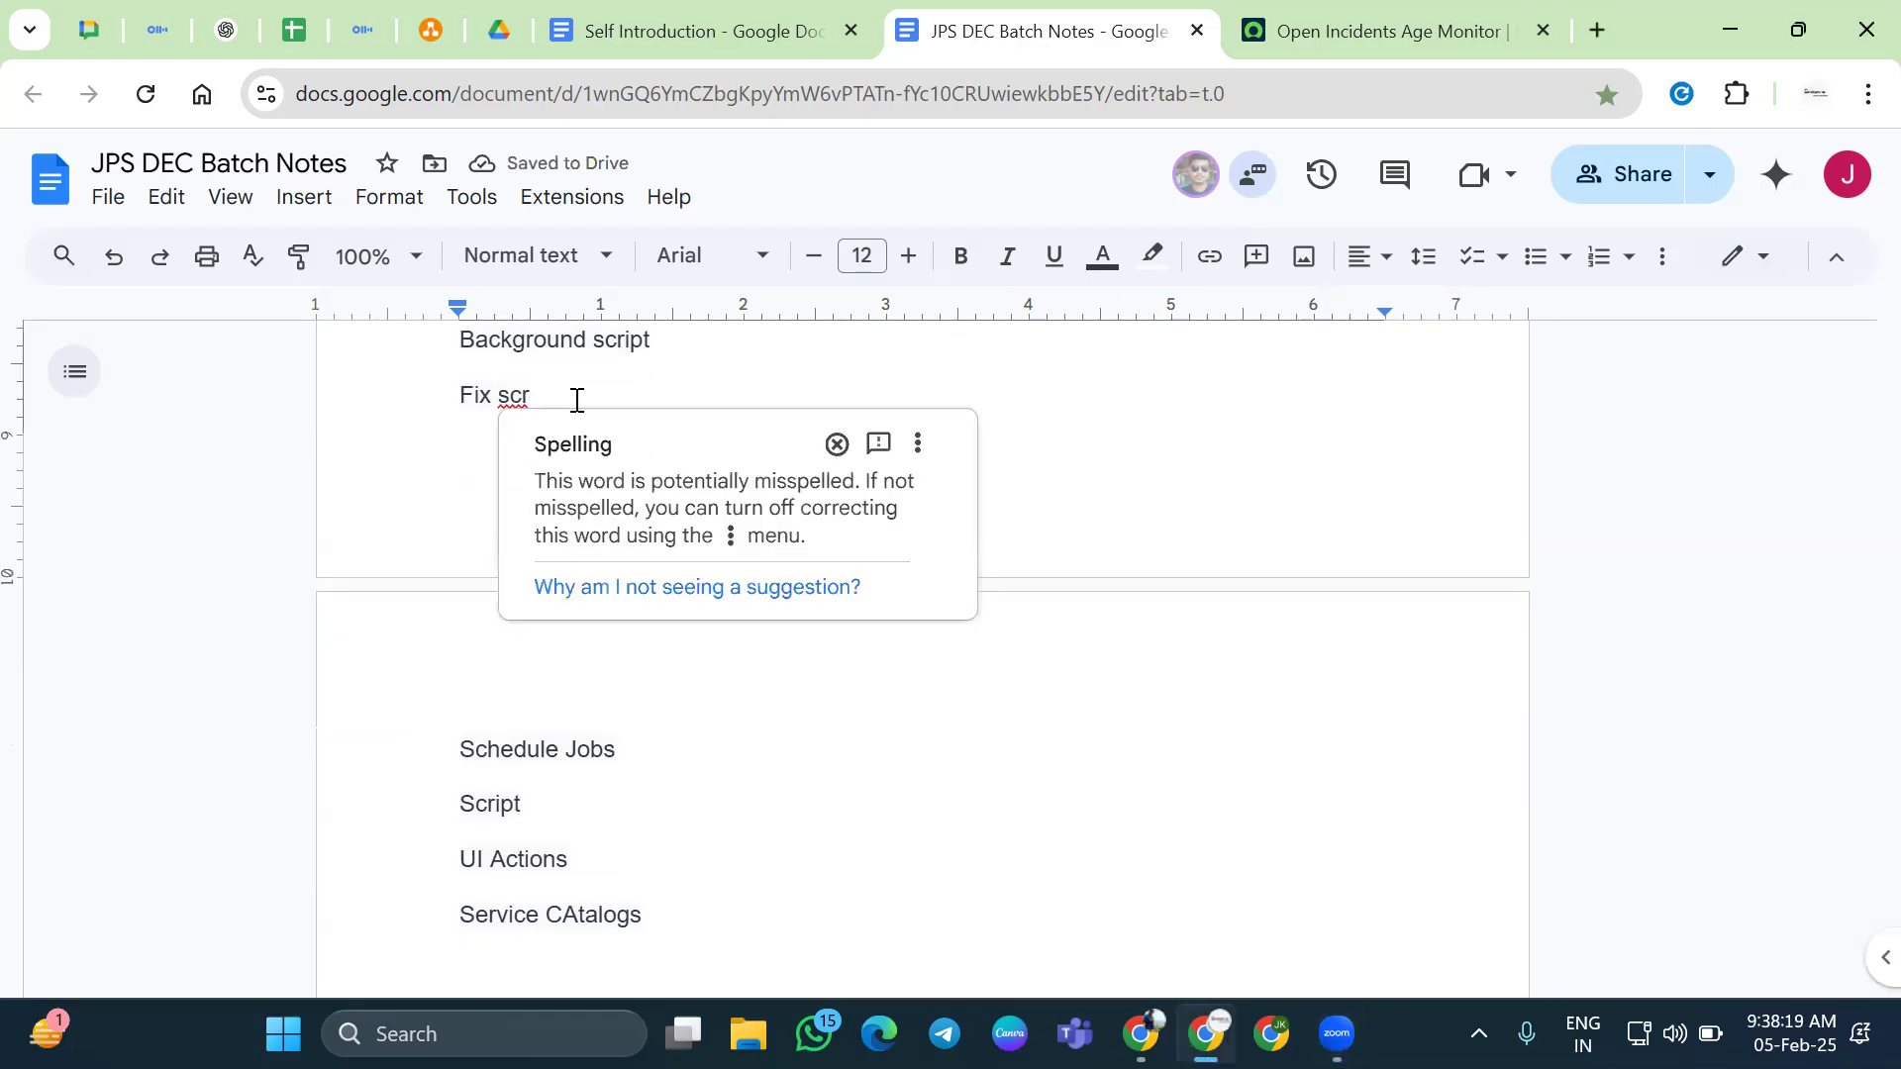
{"action": "type", "text": "ipt"}
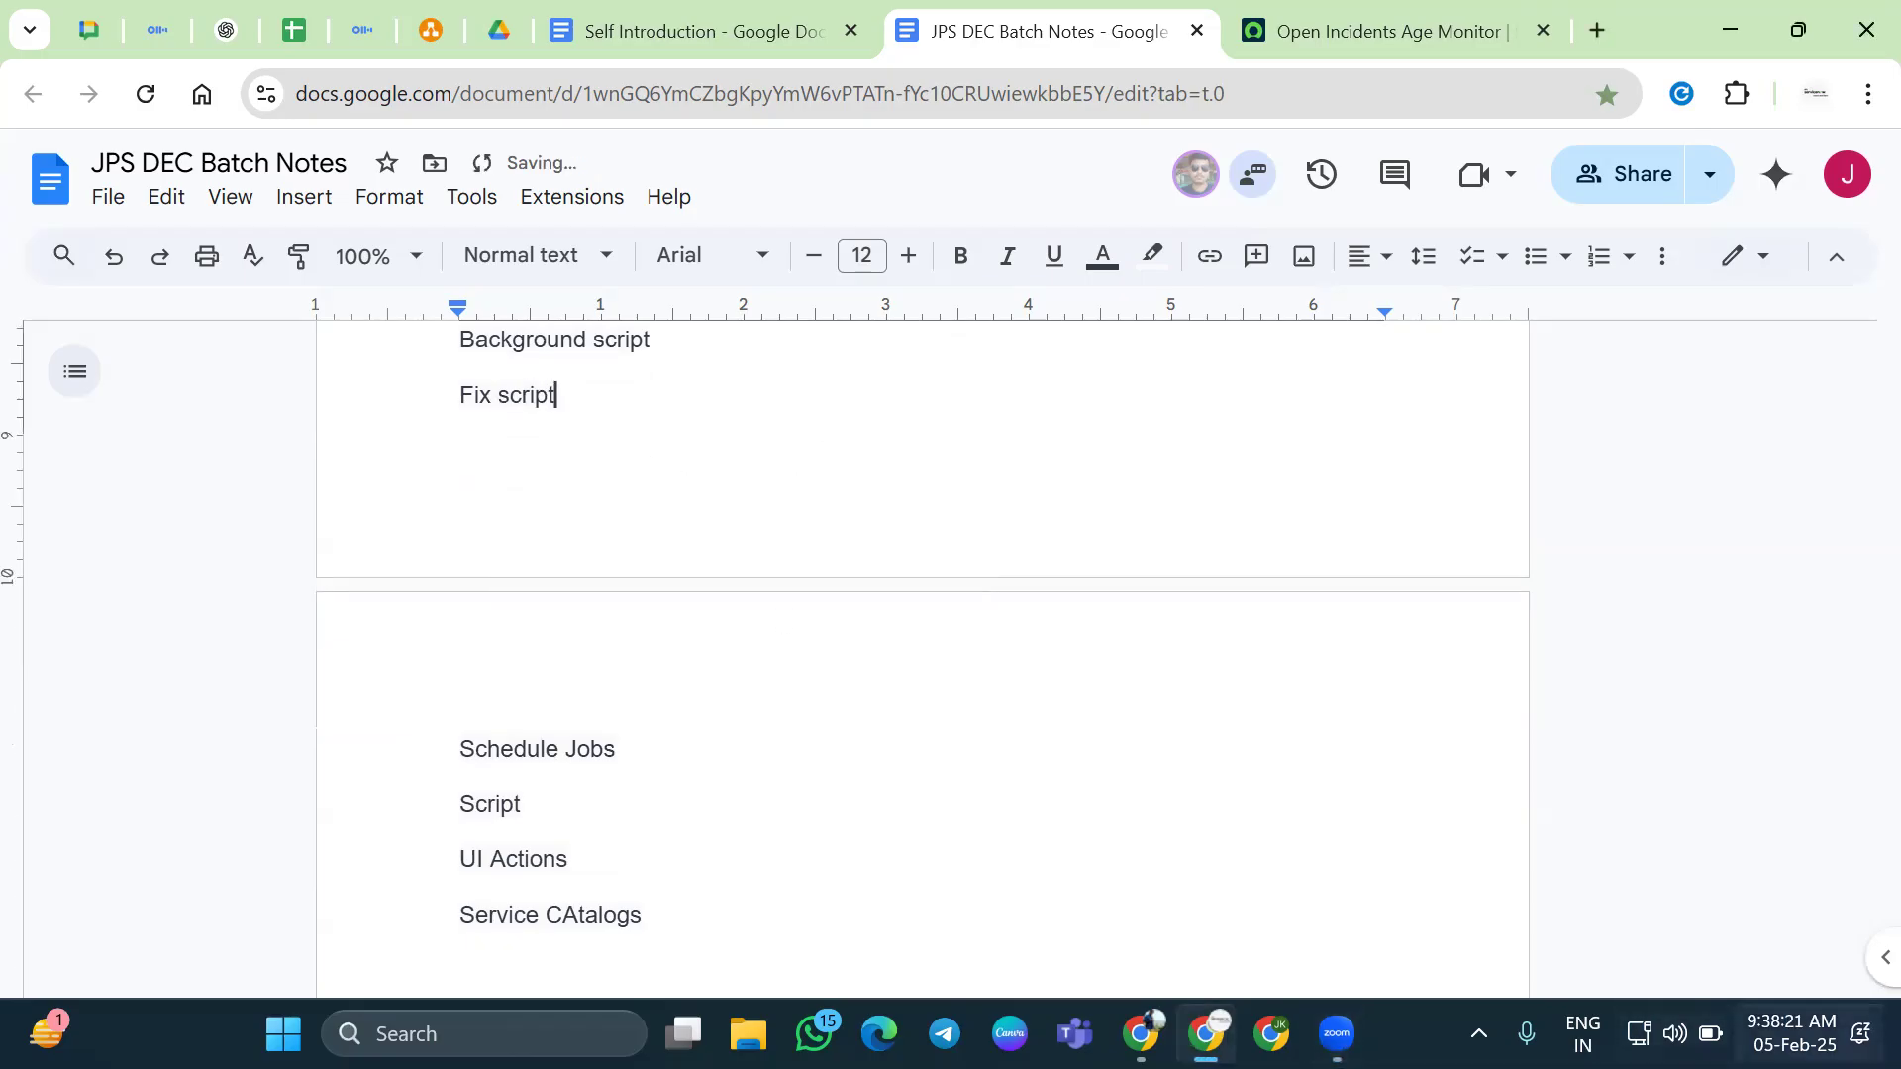
Type '08:PM' on the last line of the notes after a glance at the calendar
{"action": "left_click", "coordinate": [1791, 1032]}
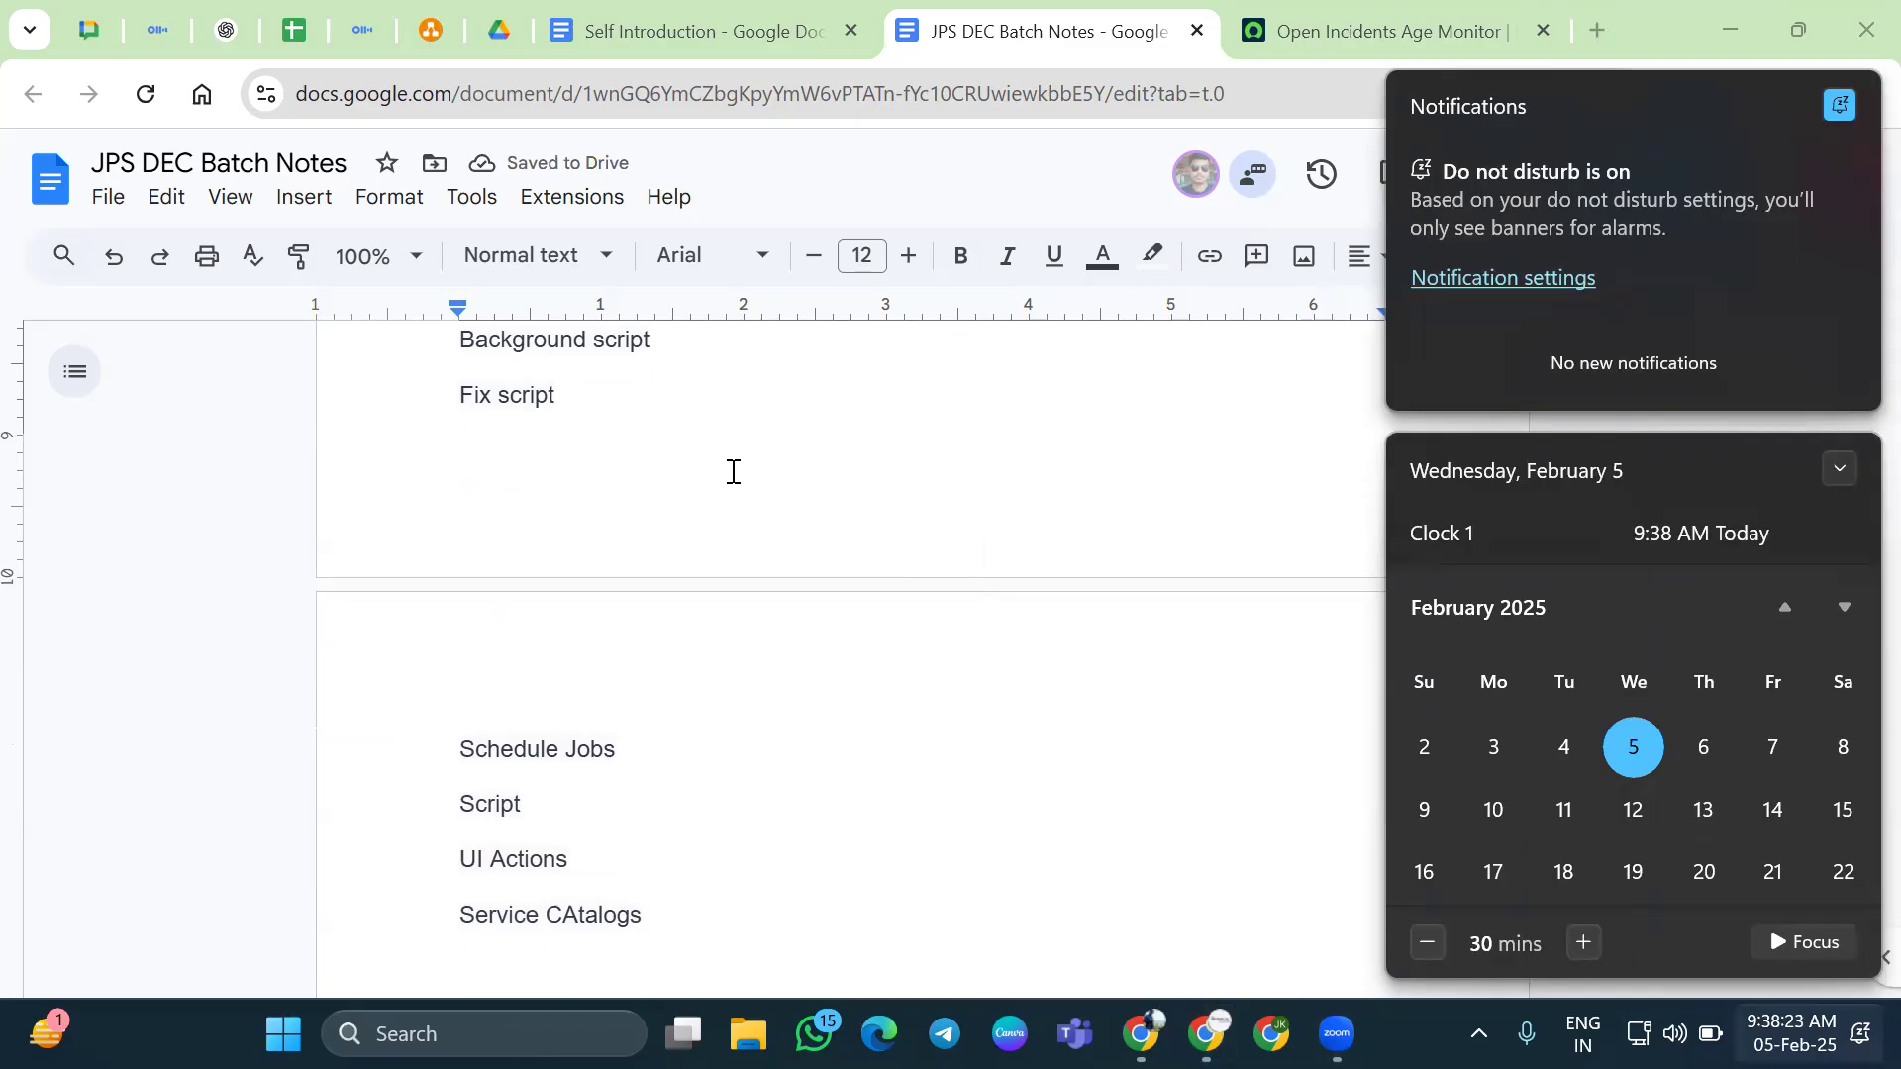
{"action": "left_click", "coordinate": [733, 471]}
{"action": "key", "text": "ctrl+End"}
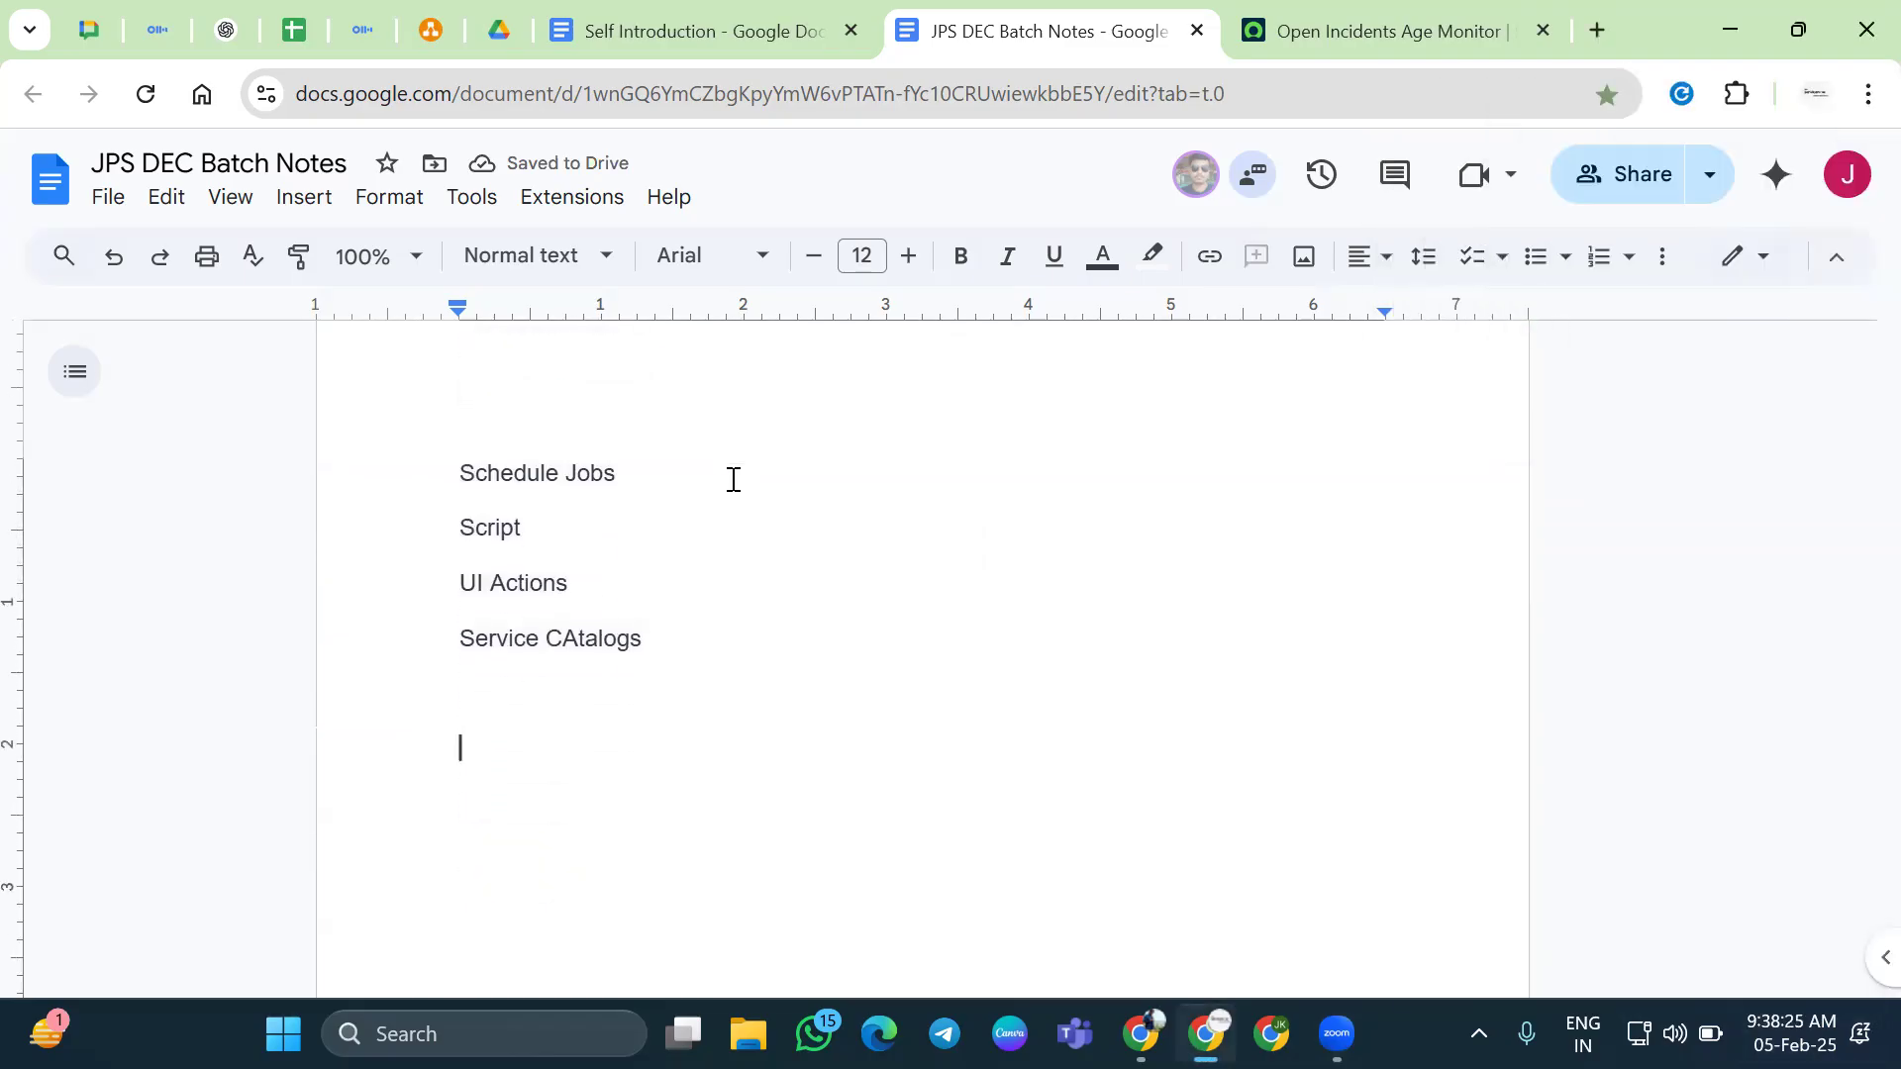
{"action": "type", "text": "0"}
{"action": "key", "text": "BackSpace"}
{"action": "type", "text": "08"}
{"action": "key", "text": "BackSpace"}
{"action": "key", "text": "BackSpace"}
{"action": "type", "text": "08"}
{"action": "key", "text": "BackSpace"}
{"action": "key", "text": "BackSpace"}
{"action": "type", "text": "08:"}
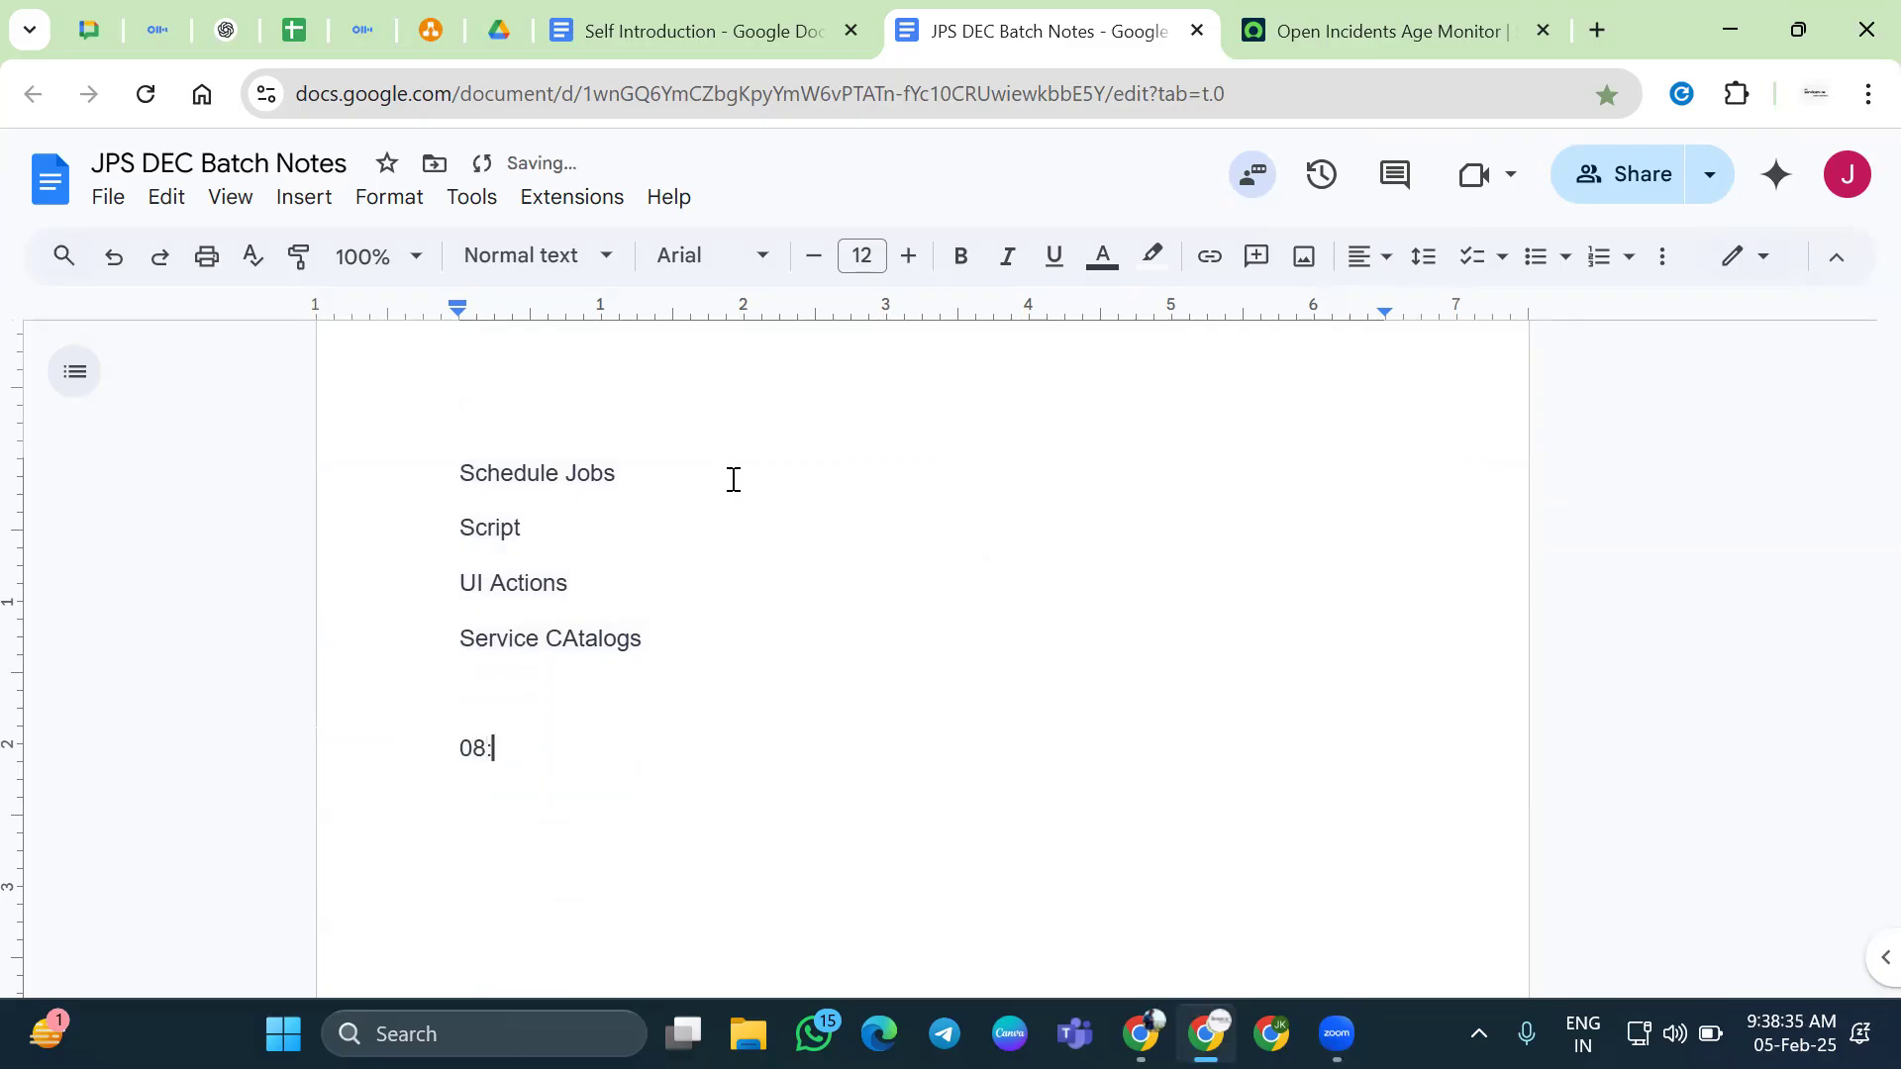
{"action": "type", "text": "PM"}
{"action": "scroll", "coordinate": [802, 623], "scroll_direction": "up", "scroll_amount": 5}
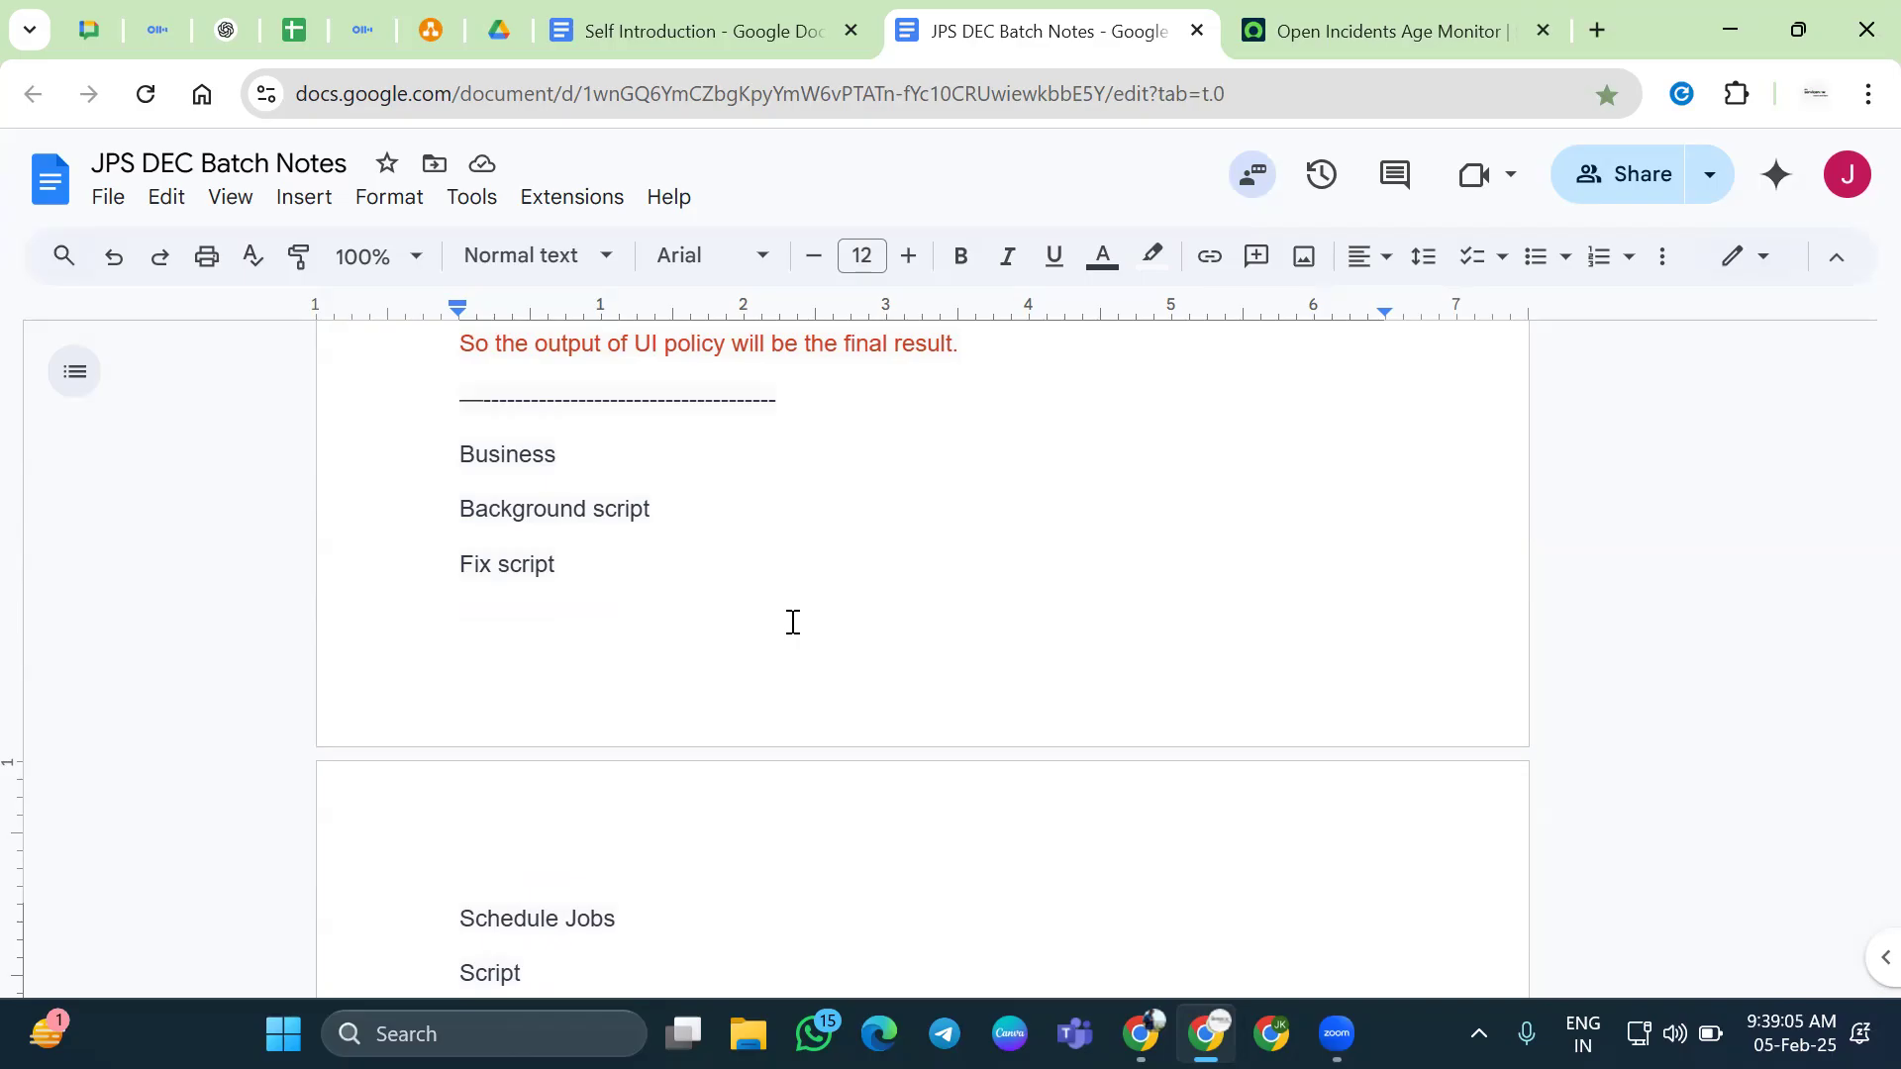
Open the taskbar calendar and check February dates 8, 9, 10 and 14
{"action": "left_click", "coordinate": [1791, 1032]}
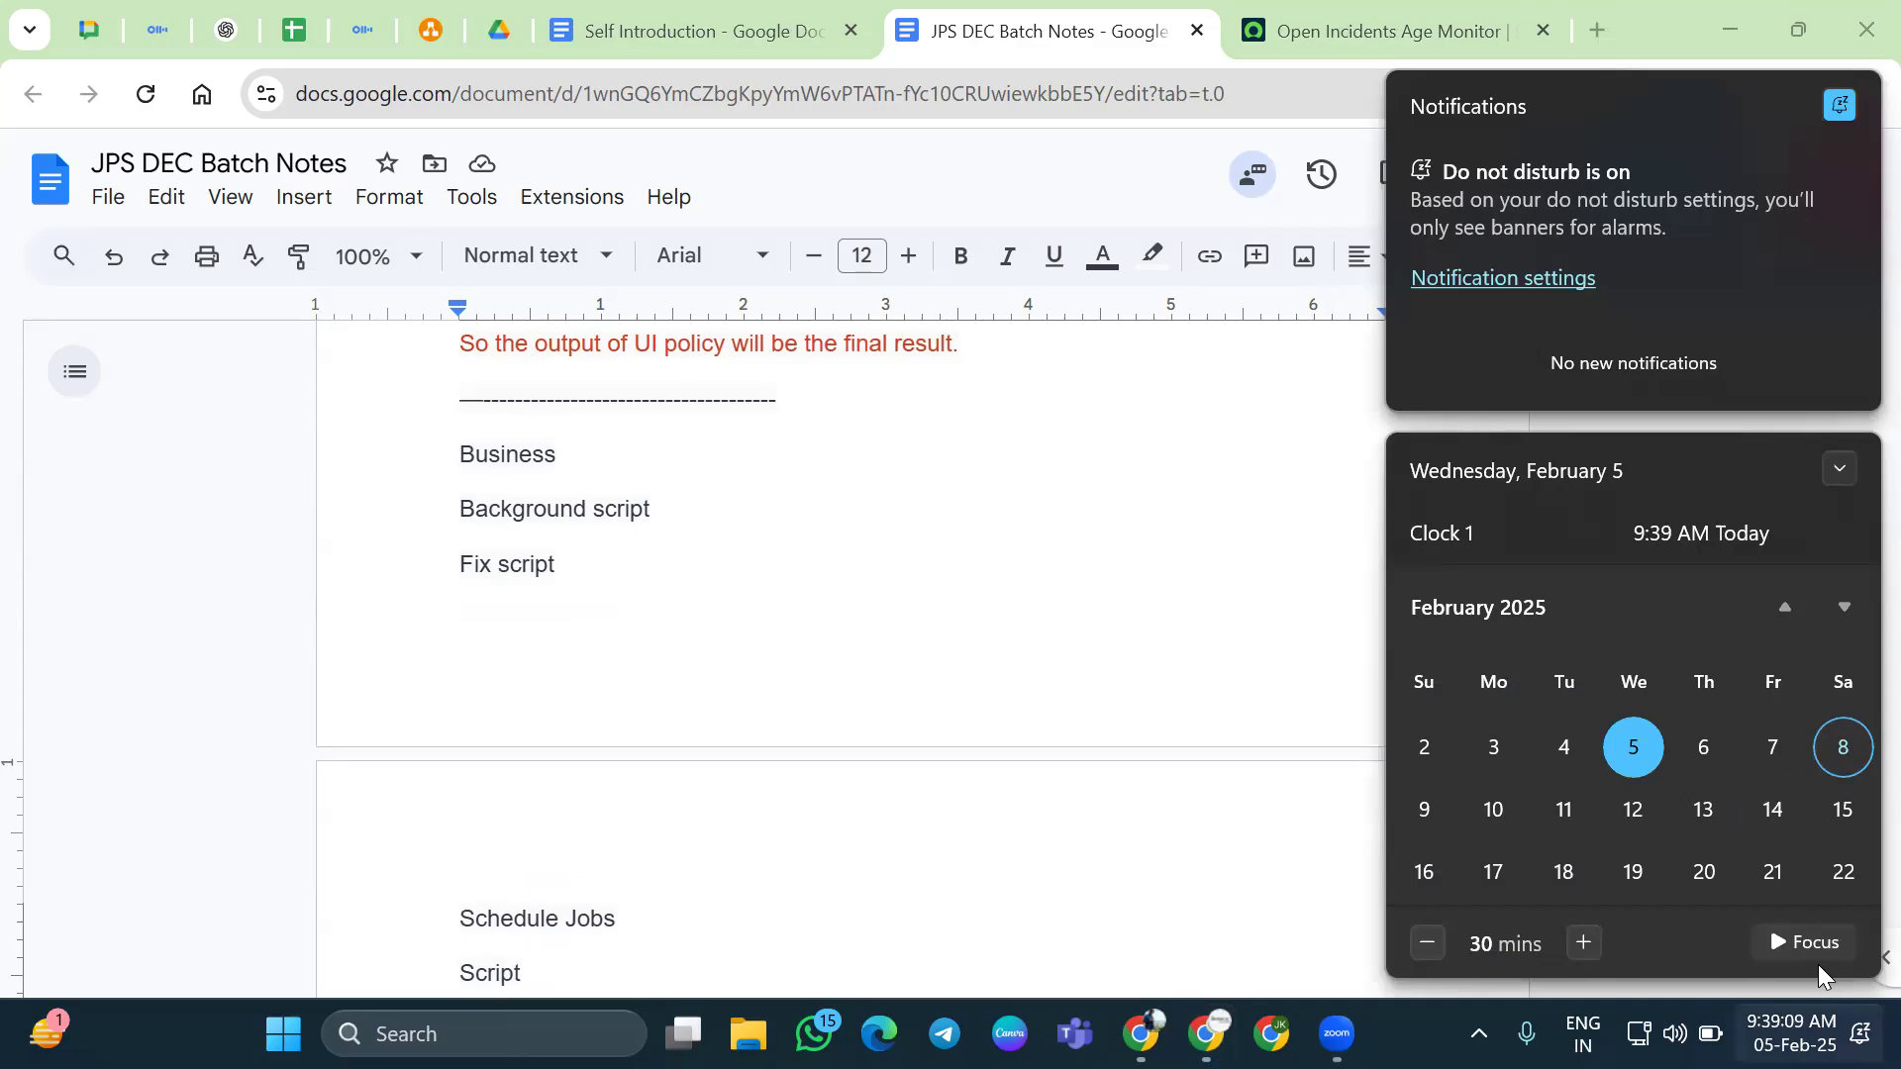
{"action": "left_click", "coordinate": [1422, 812]}
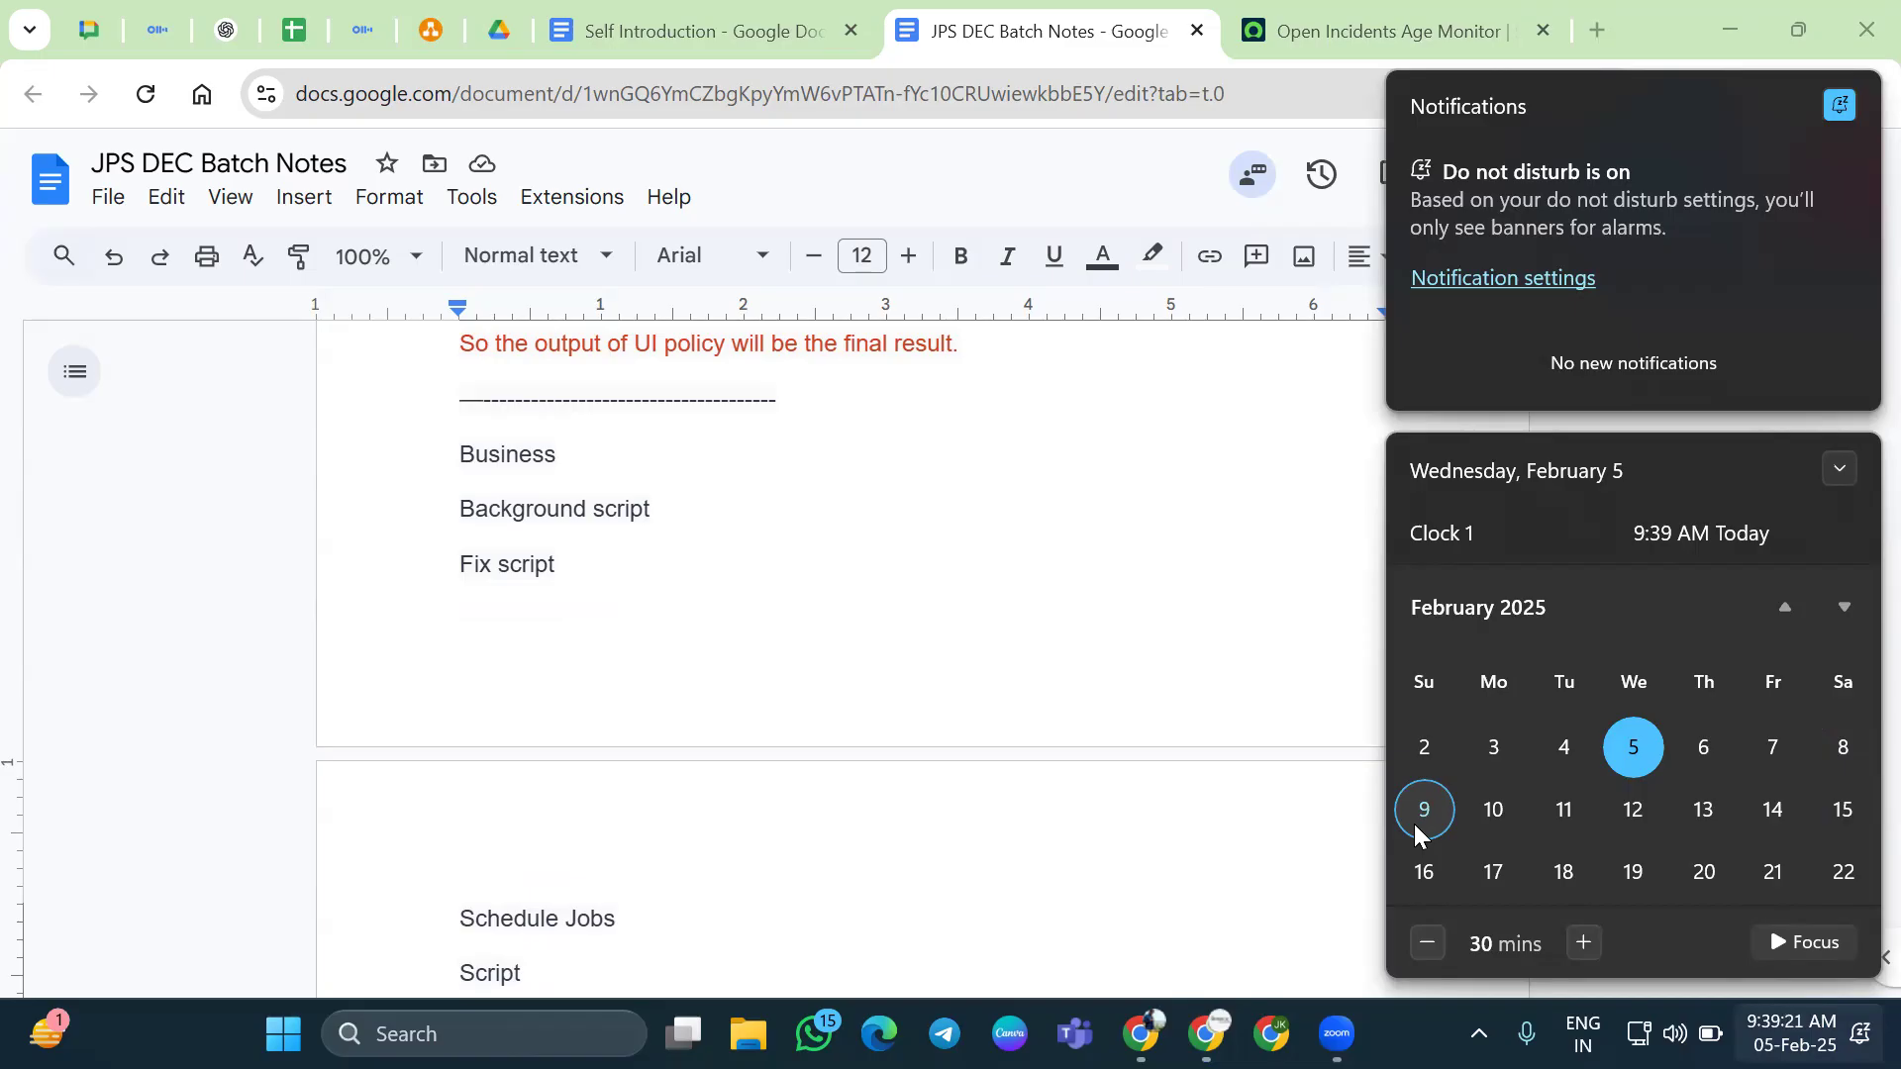
{"action": "left_click", "coordinate": [1845, 749]}
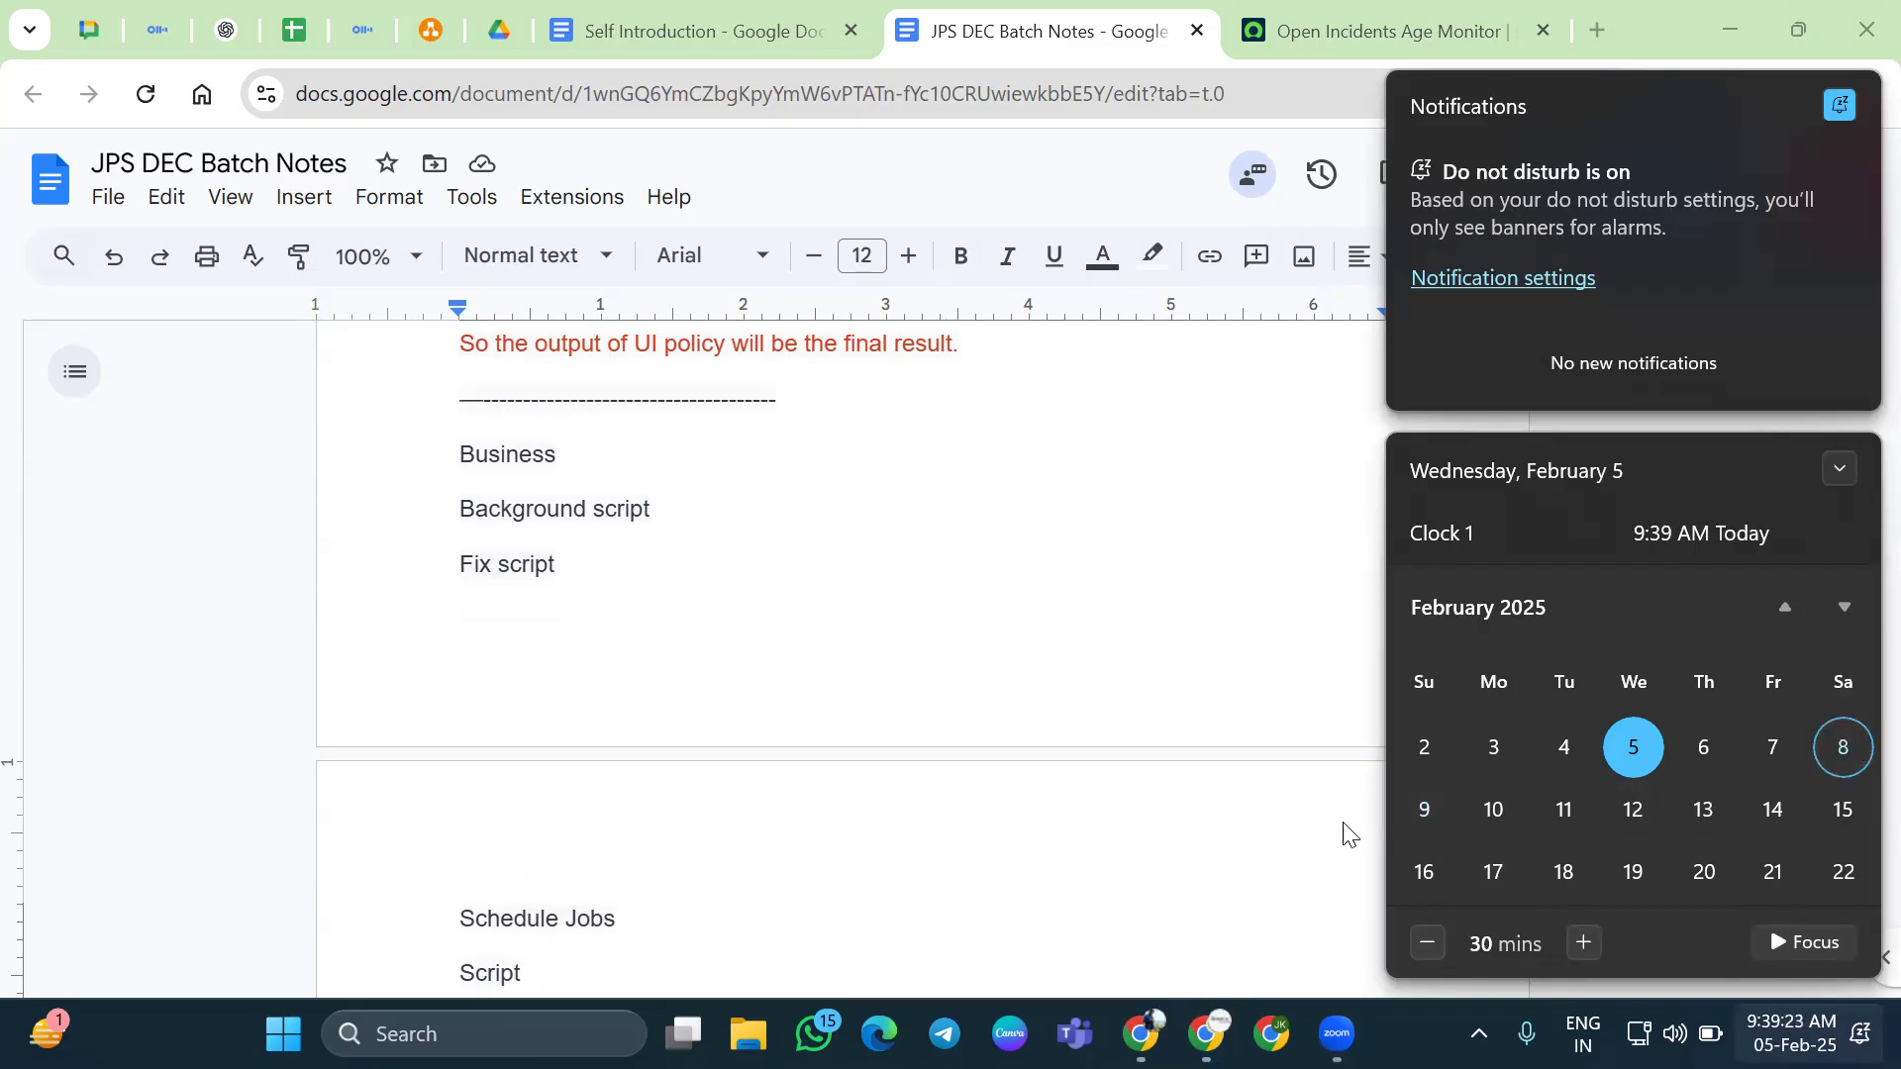
{"action": "left_click", "coordinate": [1406, 807]}
{"action": "left_click", "coordinate": [1500, 813]}
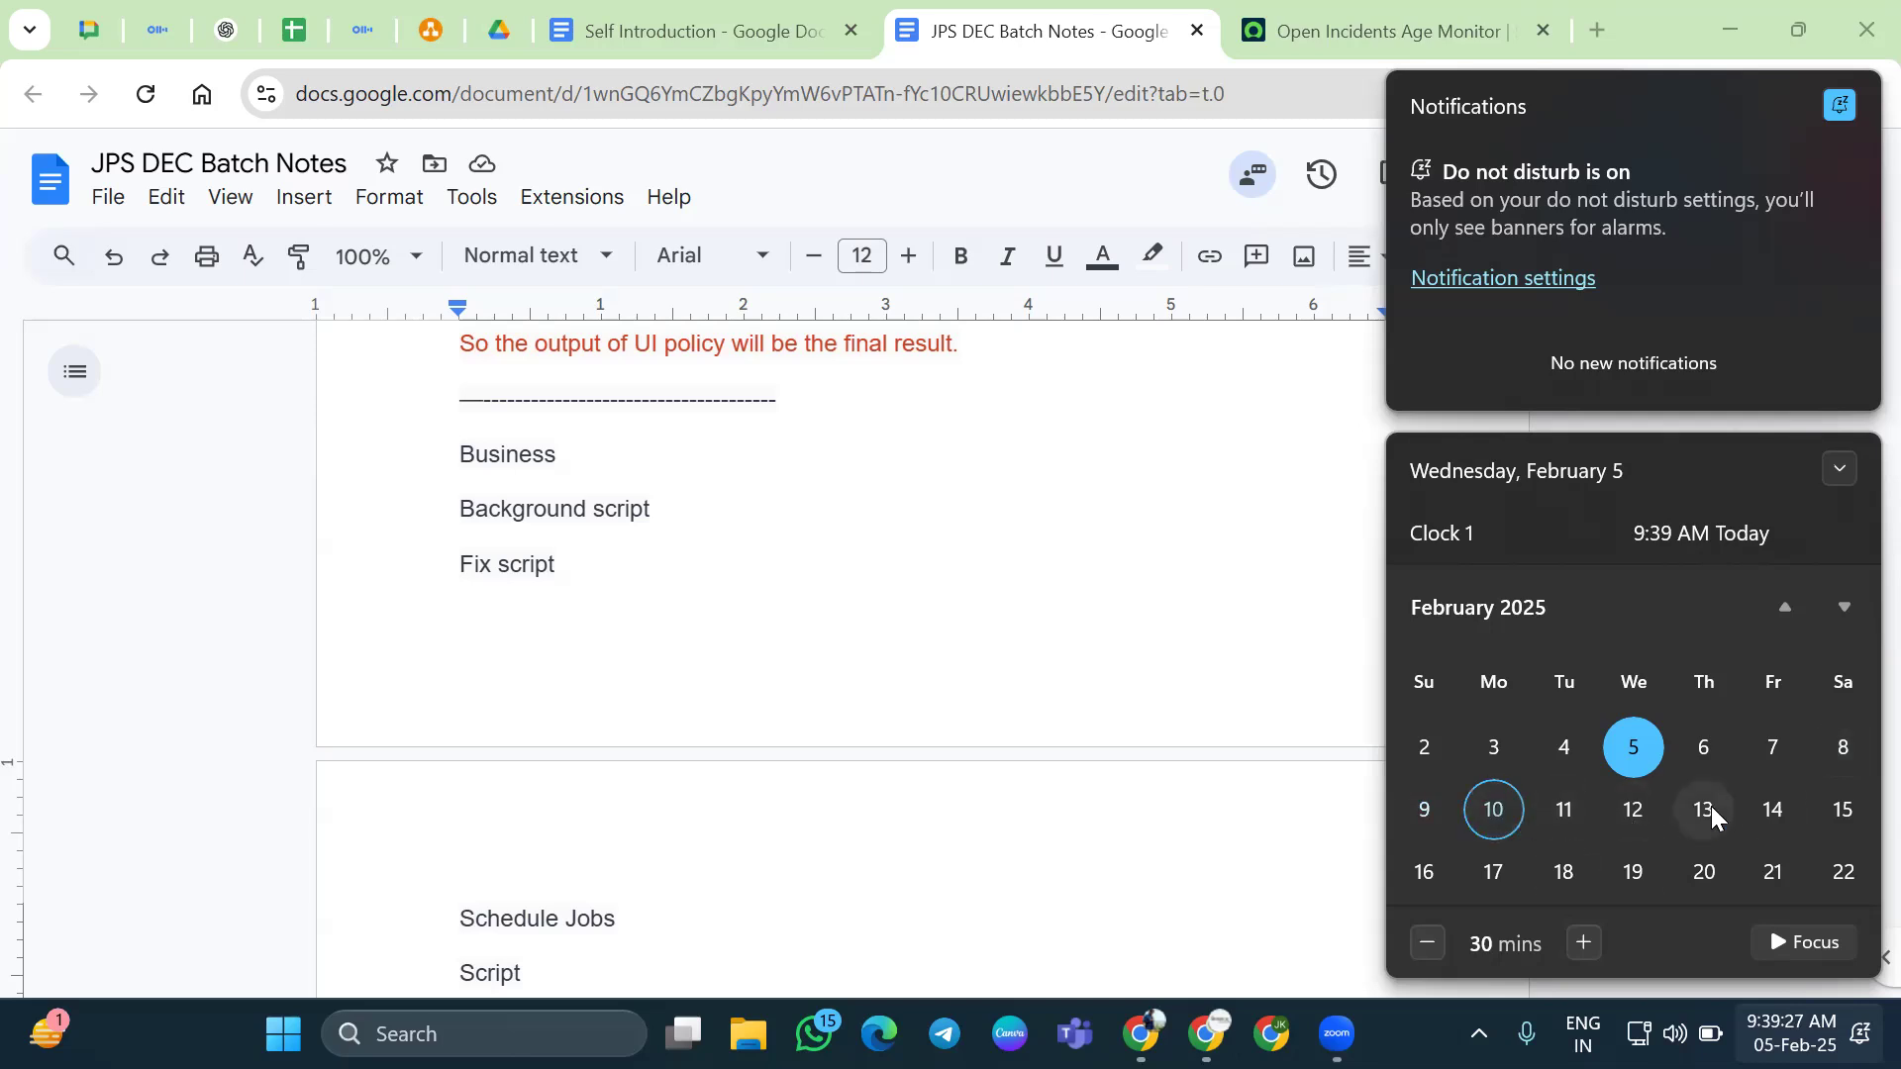
{"action": "left_click", "coordinate": [1754, 807]}
{"action": "left_click", "coordinate": [1488, 814]}
Check today, the 5th, on the calendar, then switch to the Open Incidents Age Monitor dashboard
{"action": "left_click", "coordinate": [749, 548]}
{"action": "scroll", "coordinate": [749, 548], "scroll_direction": "down", "scroll_amount": 2}
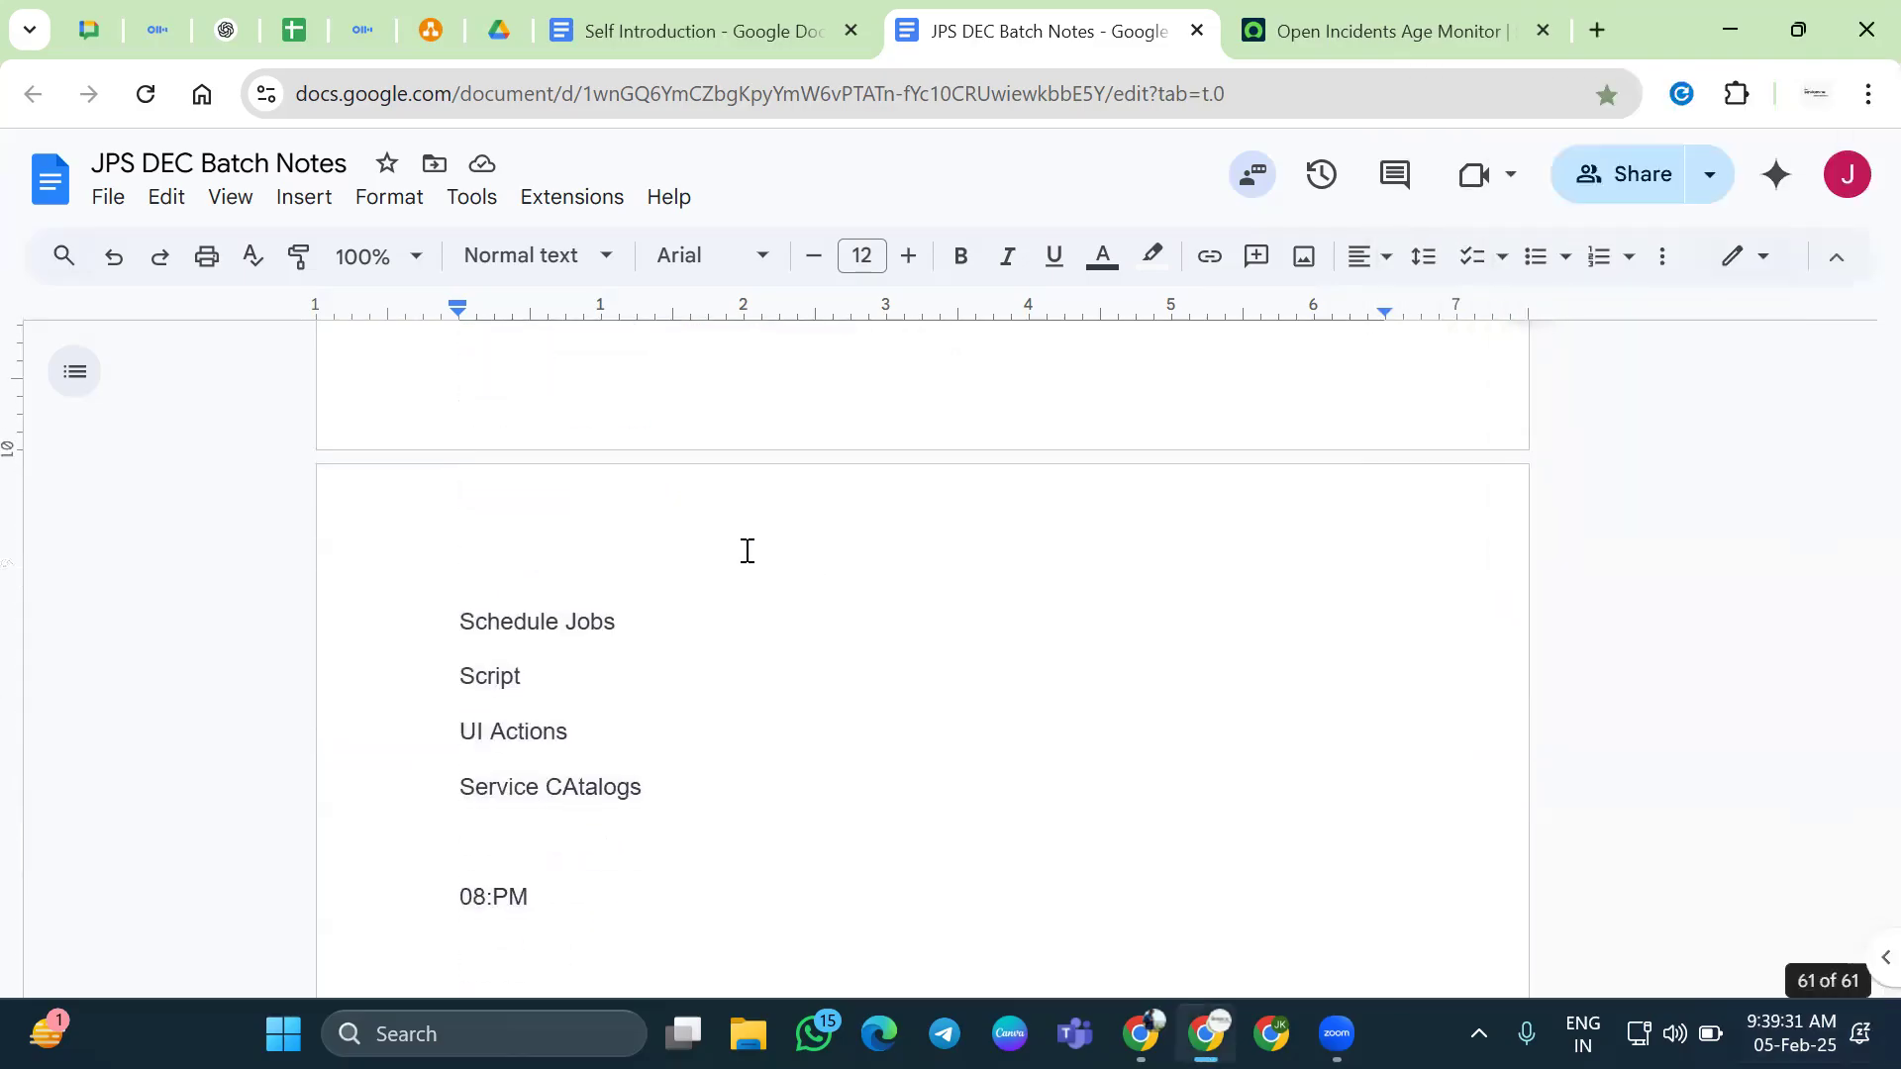
{"action": "scroll", "coordinate": [750, 549], "scroll_direction": "up", "scroll_amount": 1}
{"action": "left_click", "coordinate": [1792, 1033]}
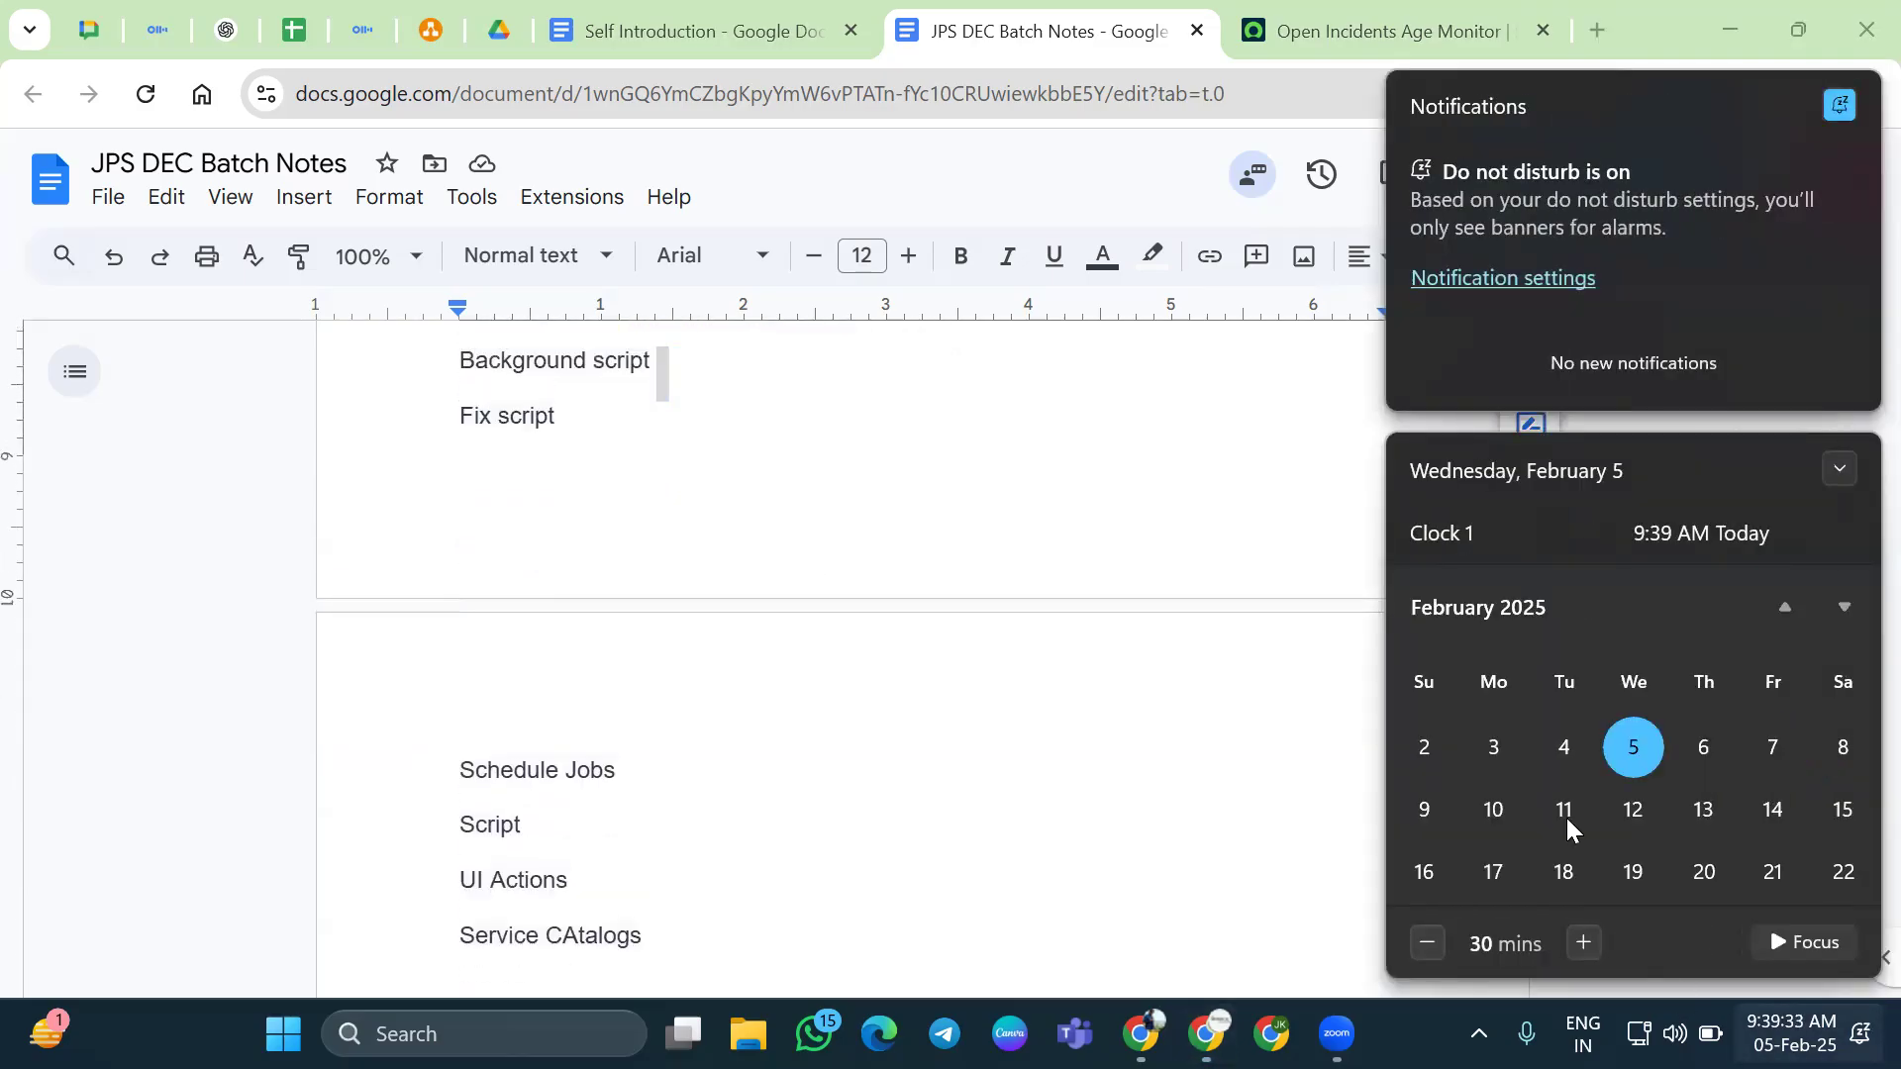
{"action": "left_click", "coordinate": [1632, 758]}
{"action": "scroll", "coordinate": [777, 664], "scroll_direction": "down", "scroll_amount": 3}
{"action": "left_click", "coordinate": [711, 741]}
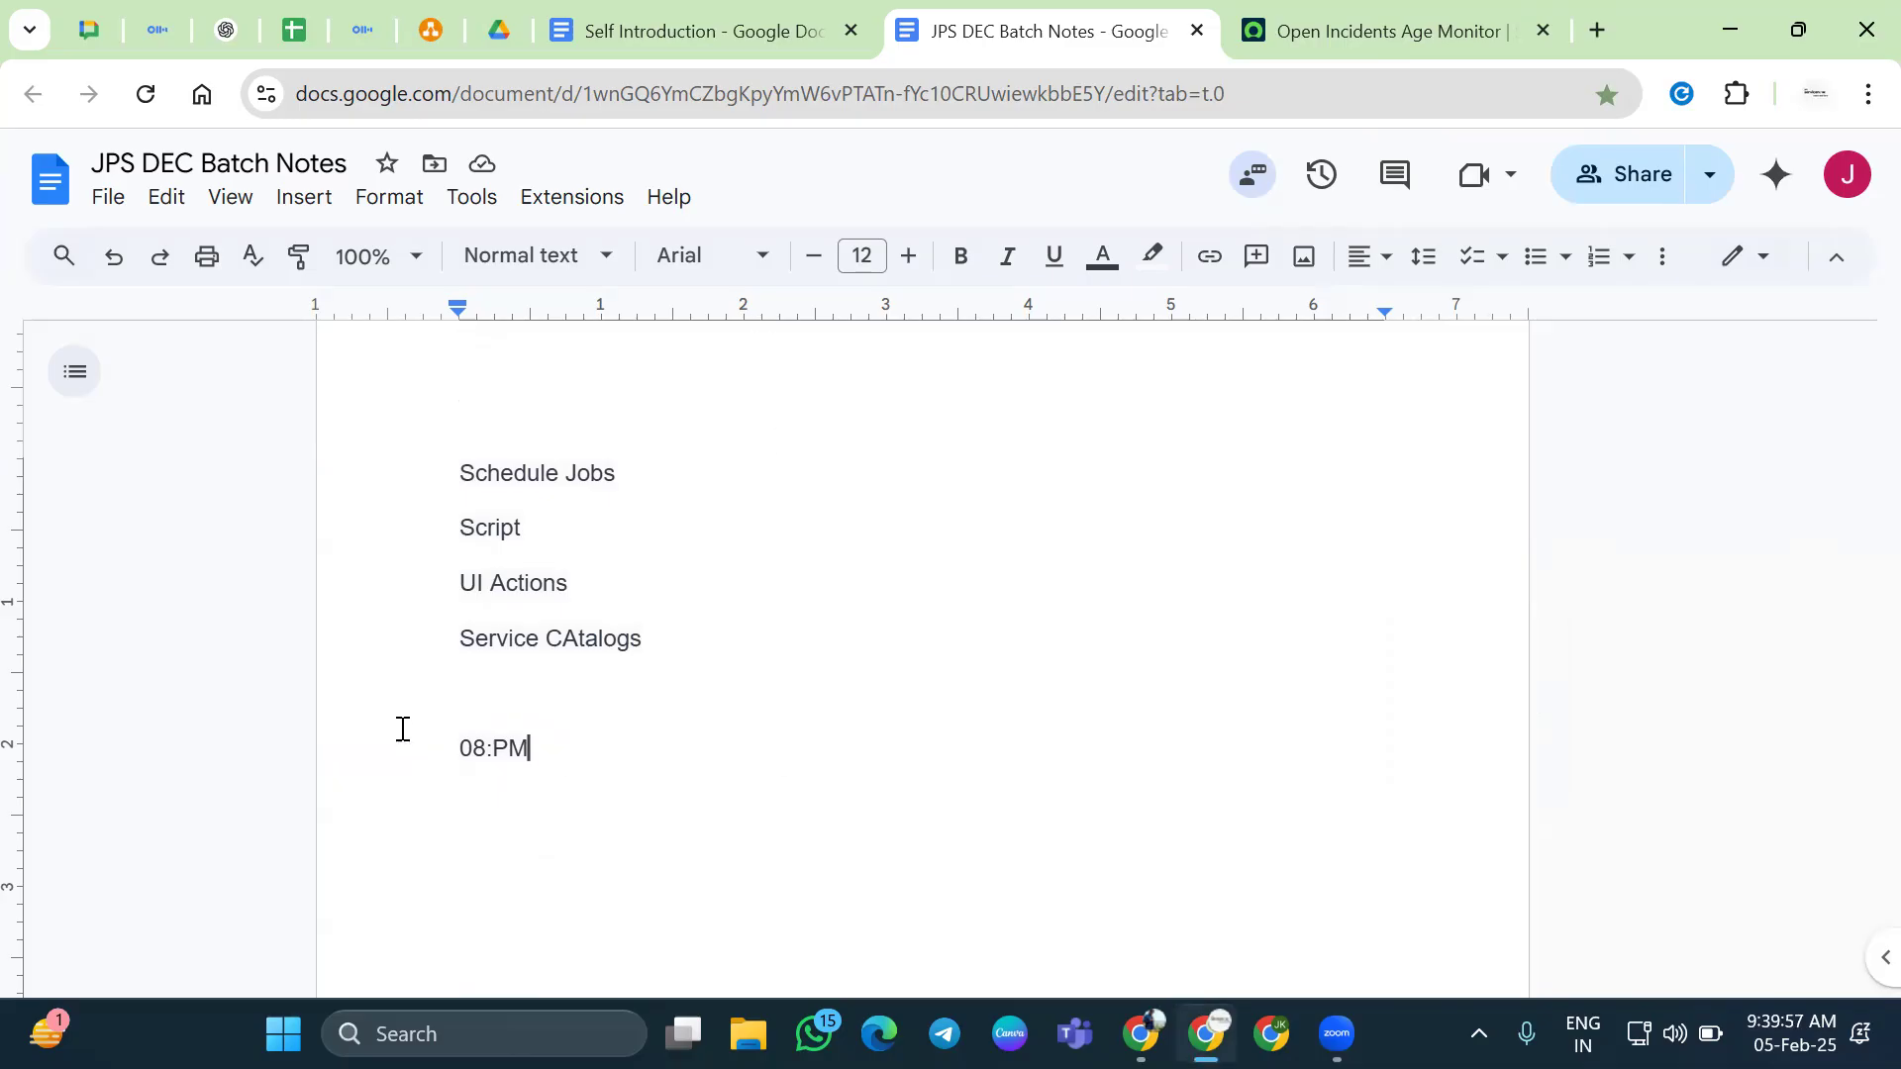
{"action": "left_click", "coordinate": [1396, 47]}
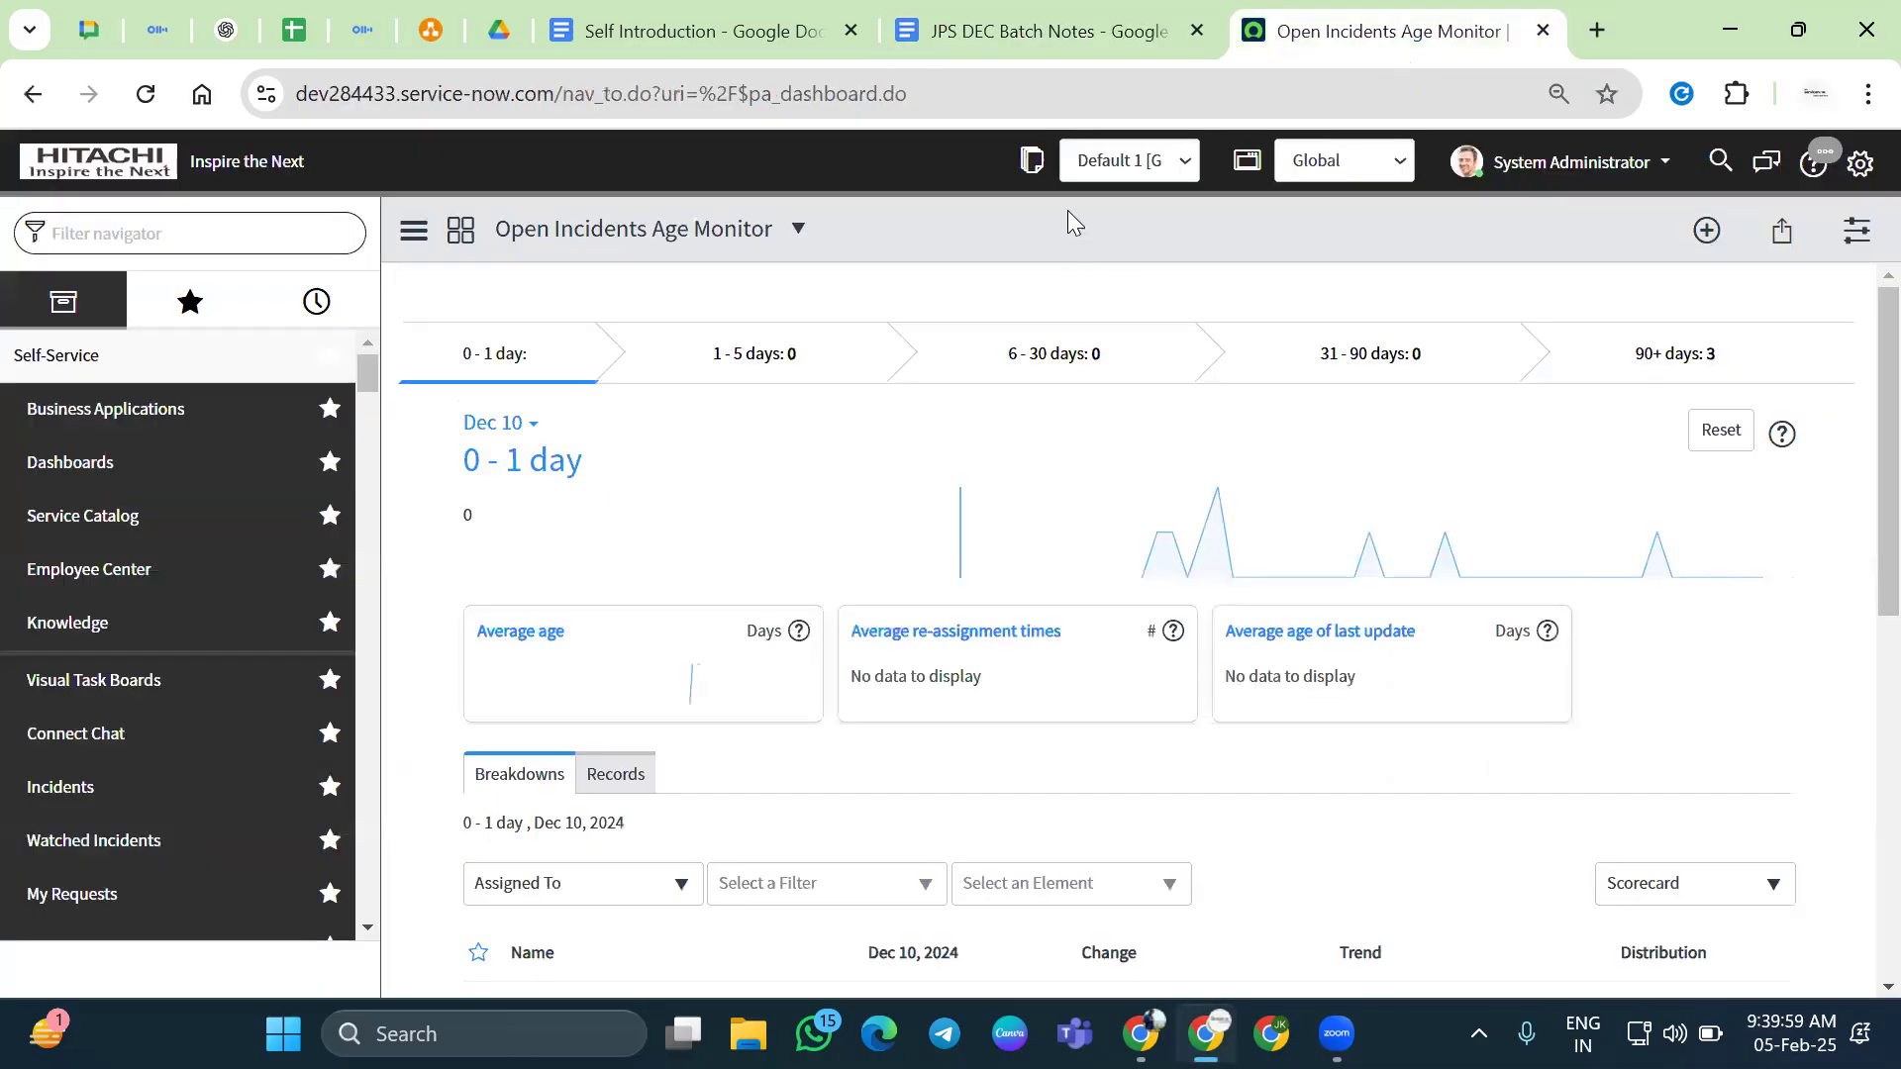
Visit the ServiceNow home page and Favorites, then return to the JPS DEC Batch Notes tab
{"action": "left_click", "coordinate": [102, 191]}
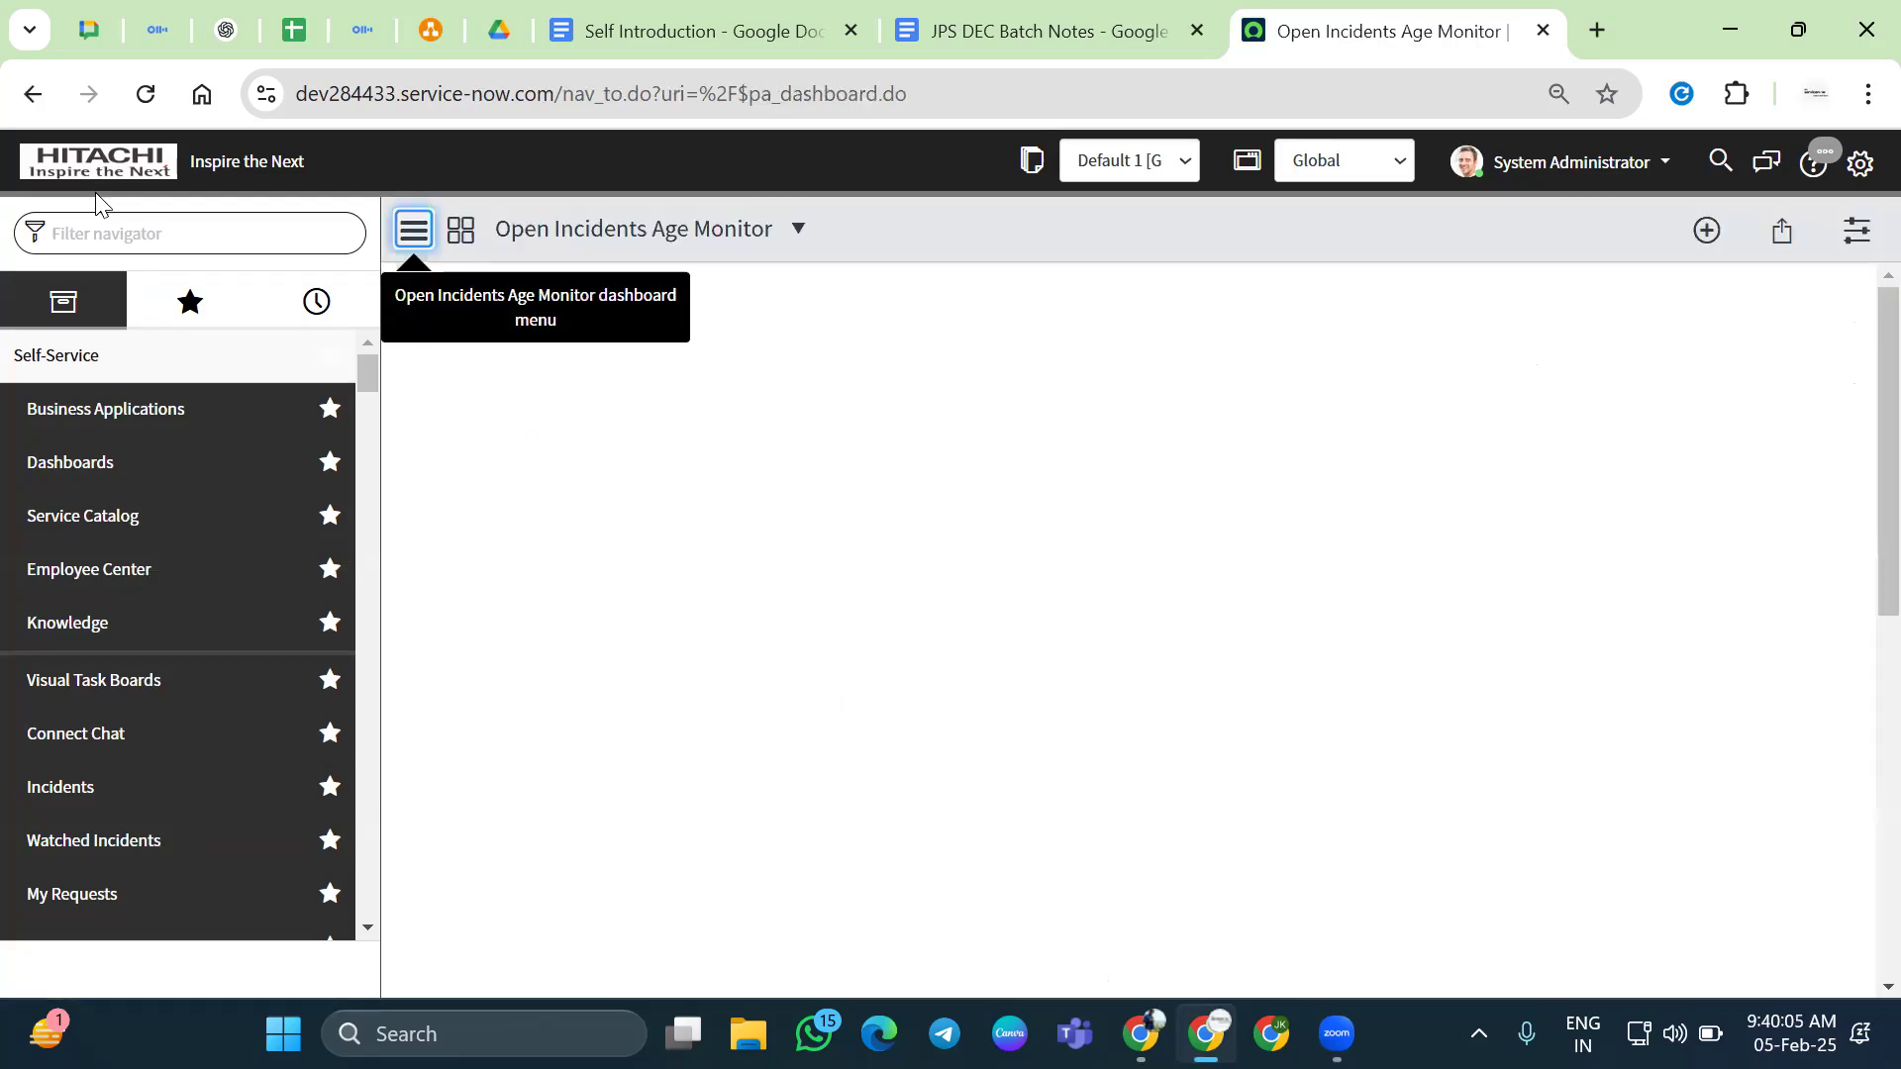
{"action": "left_click", "coordinate": [198, 305]}
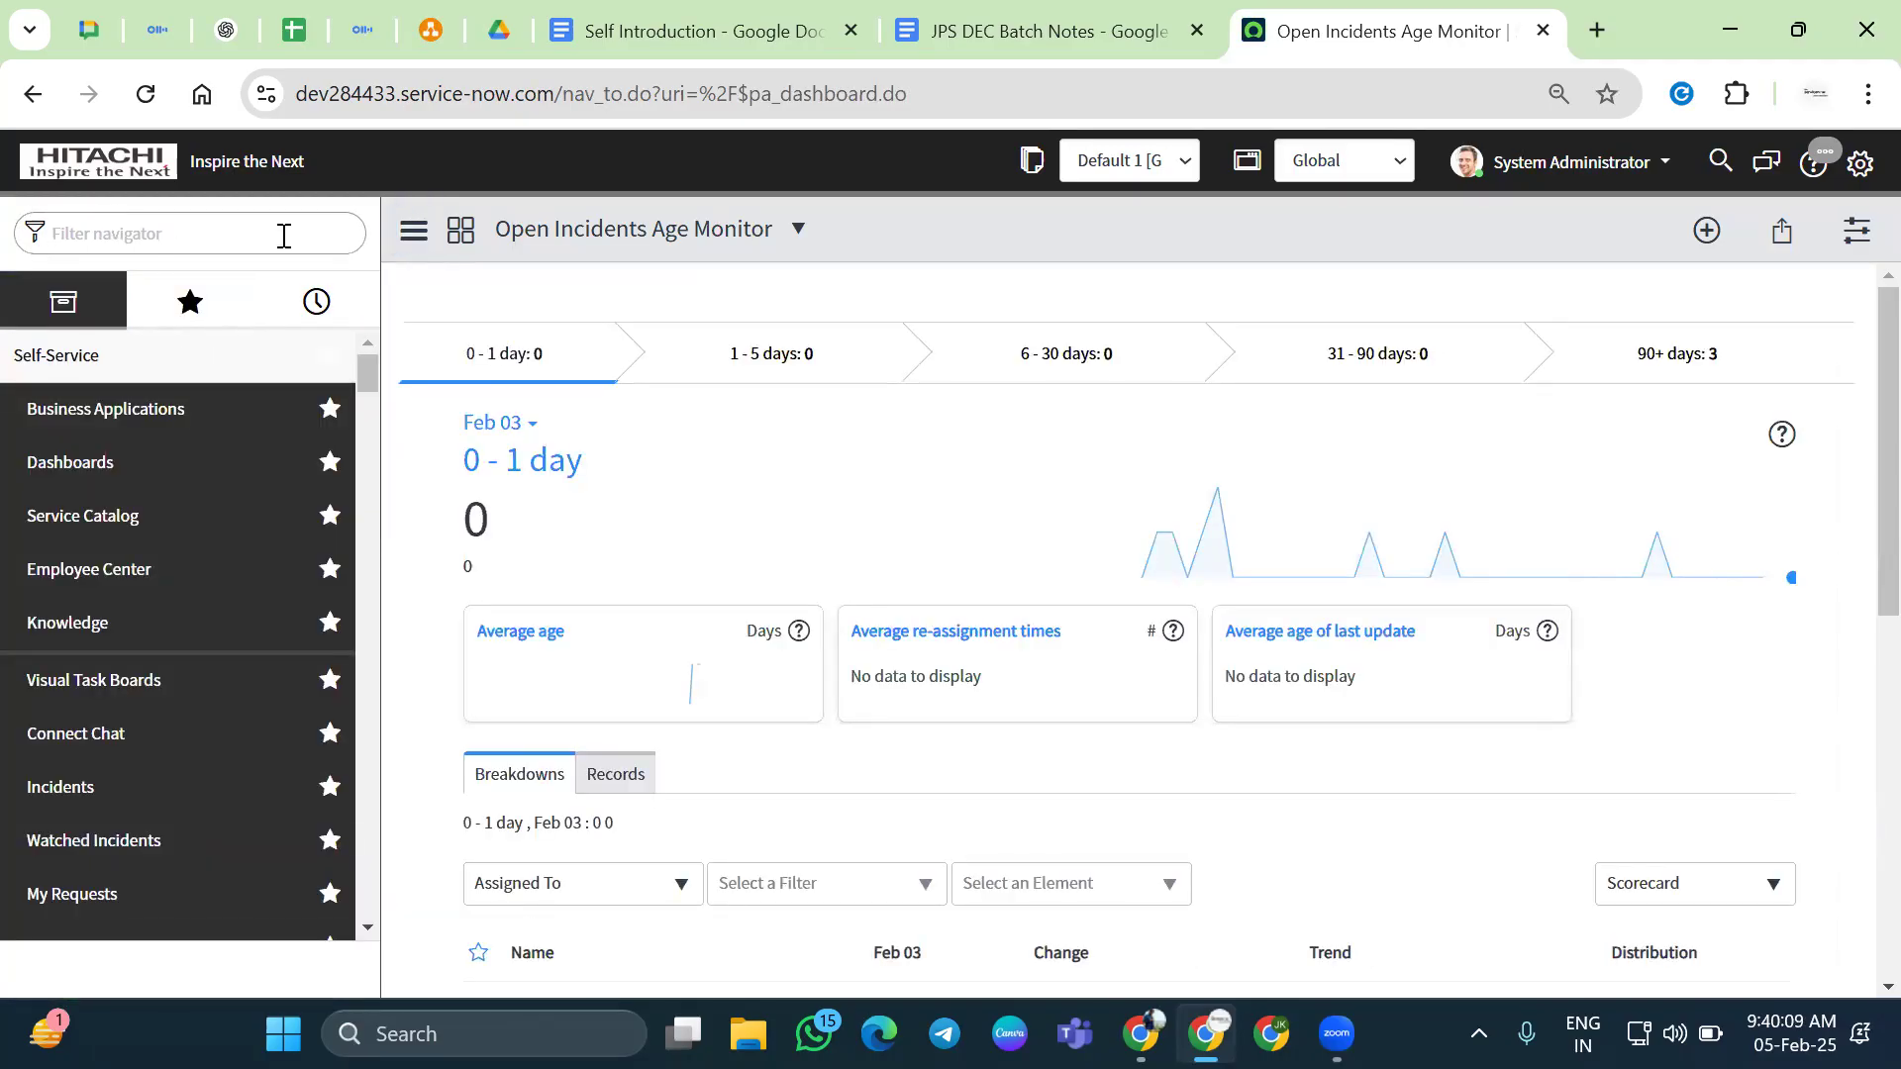
{"action": "left_click", "coordinate": [1040, 32]}
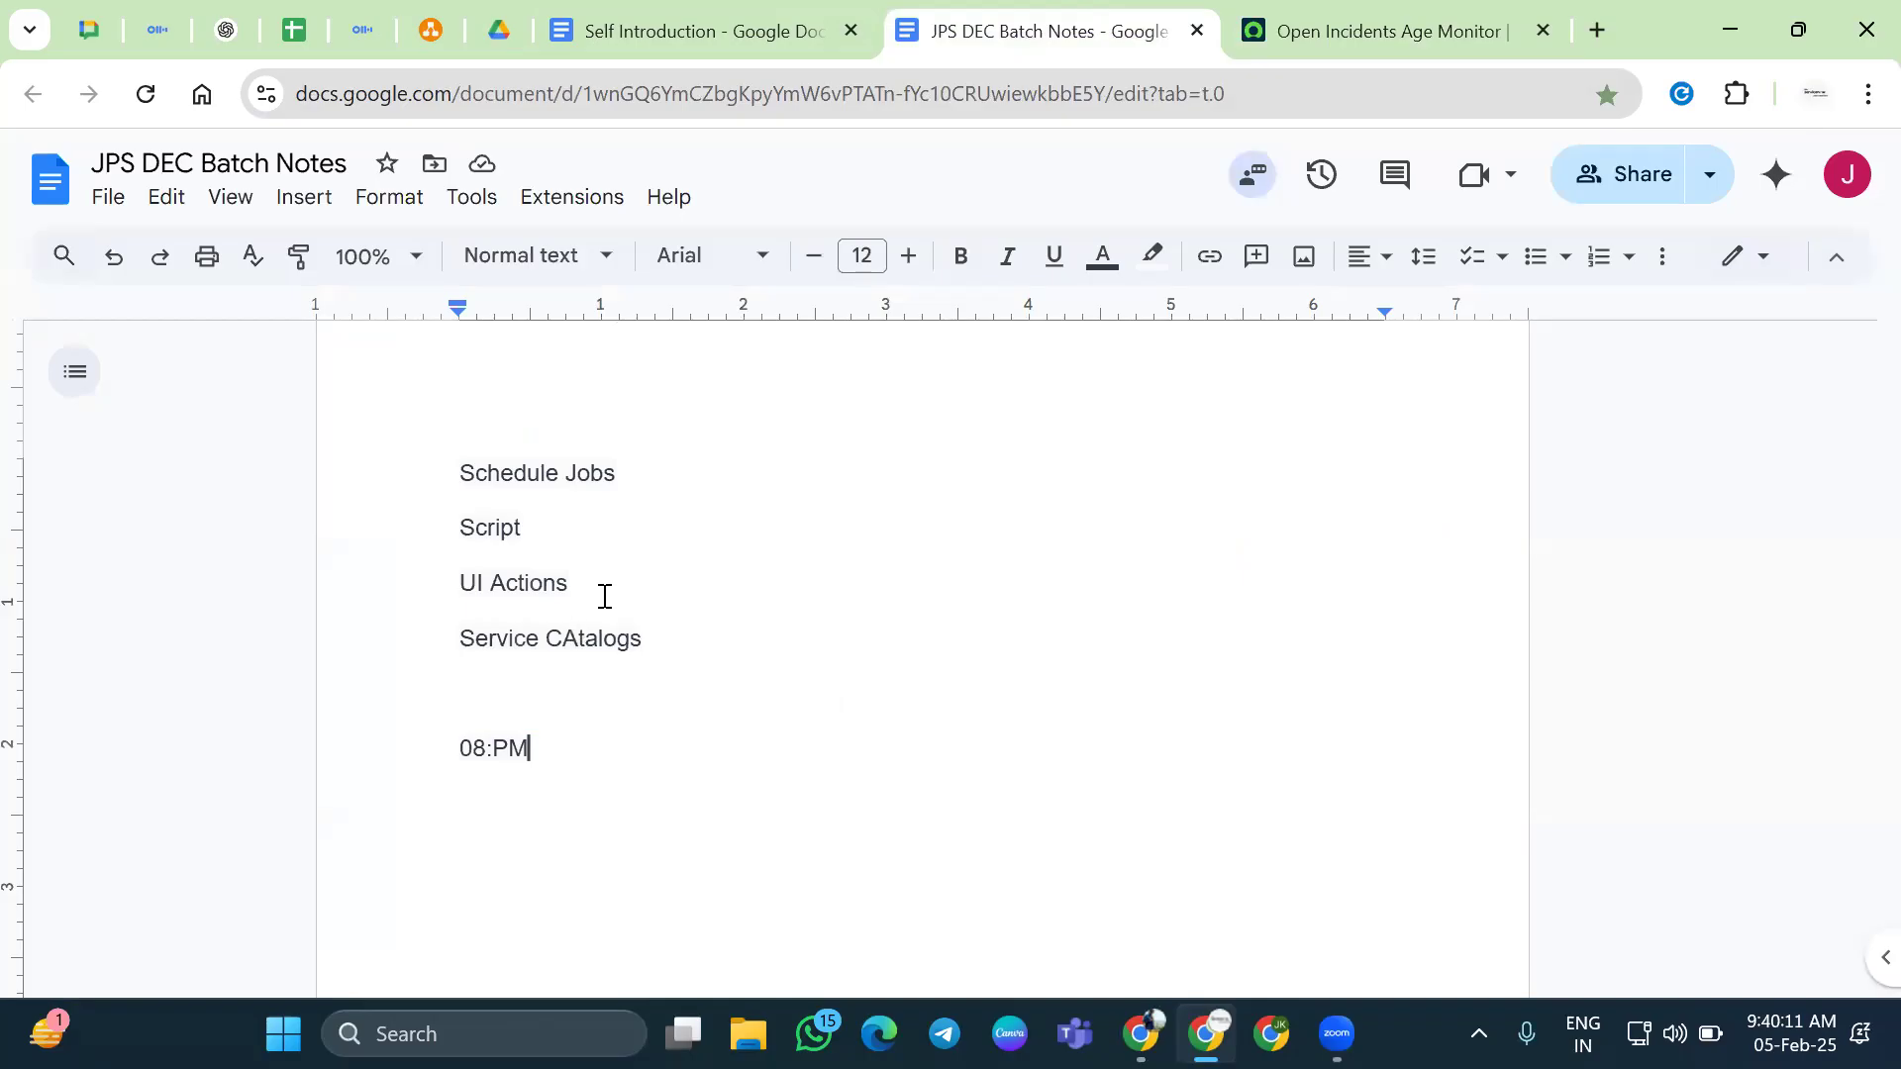
Select and delete the red 'So the output of UI policy…' sentence
{"action": "scroll", "coordinate": [604, 596], "scroll_direction": "down", "scroll_amount": 20}
{"action": "left_click", "coordinate": [463, 604]}
{"action": "left_click", "coordinate": [507, 679], "text": "shift"}
{"action": "scroll", "coordinate": [564, 726], "scroll_direction": "down", "scroll_amount": 10}
{"action": "left_click", "coordinate": [599, 490]}
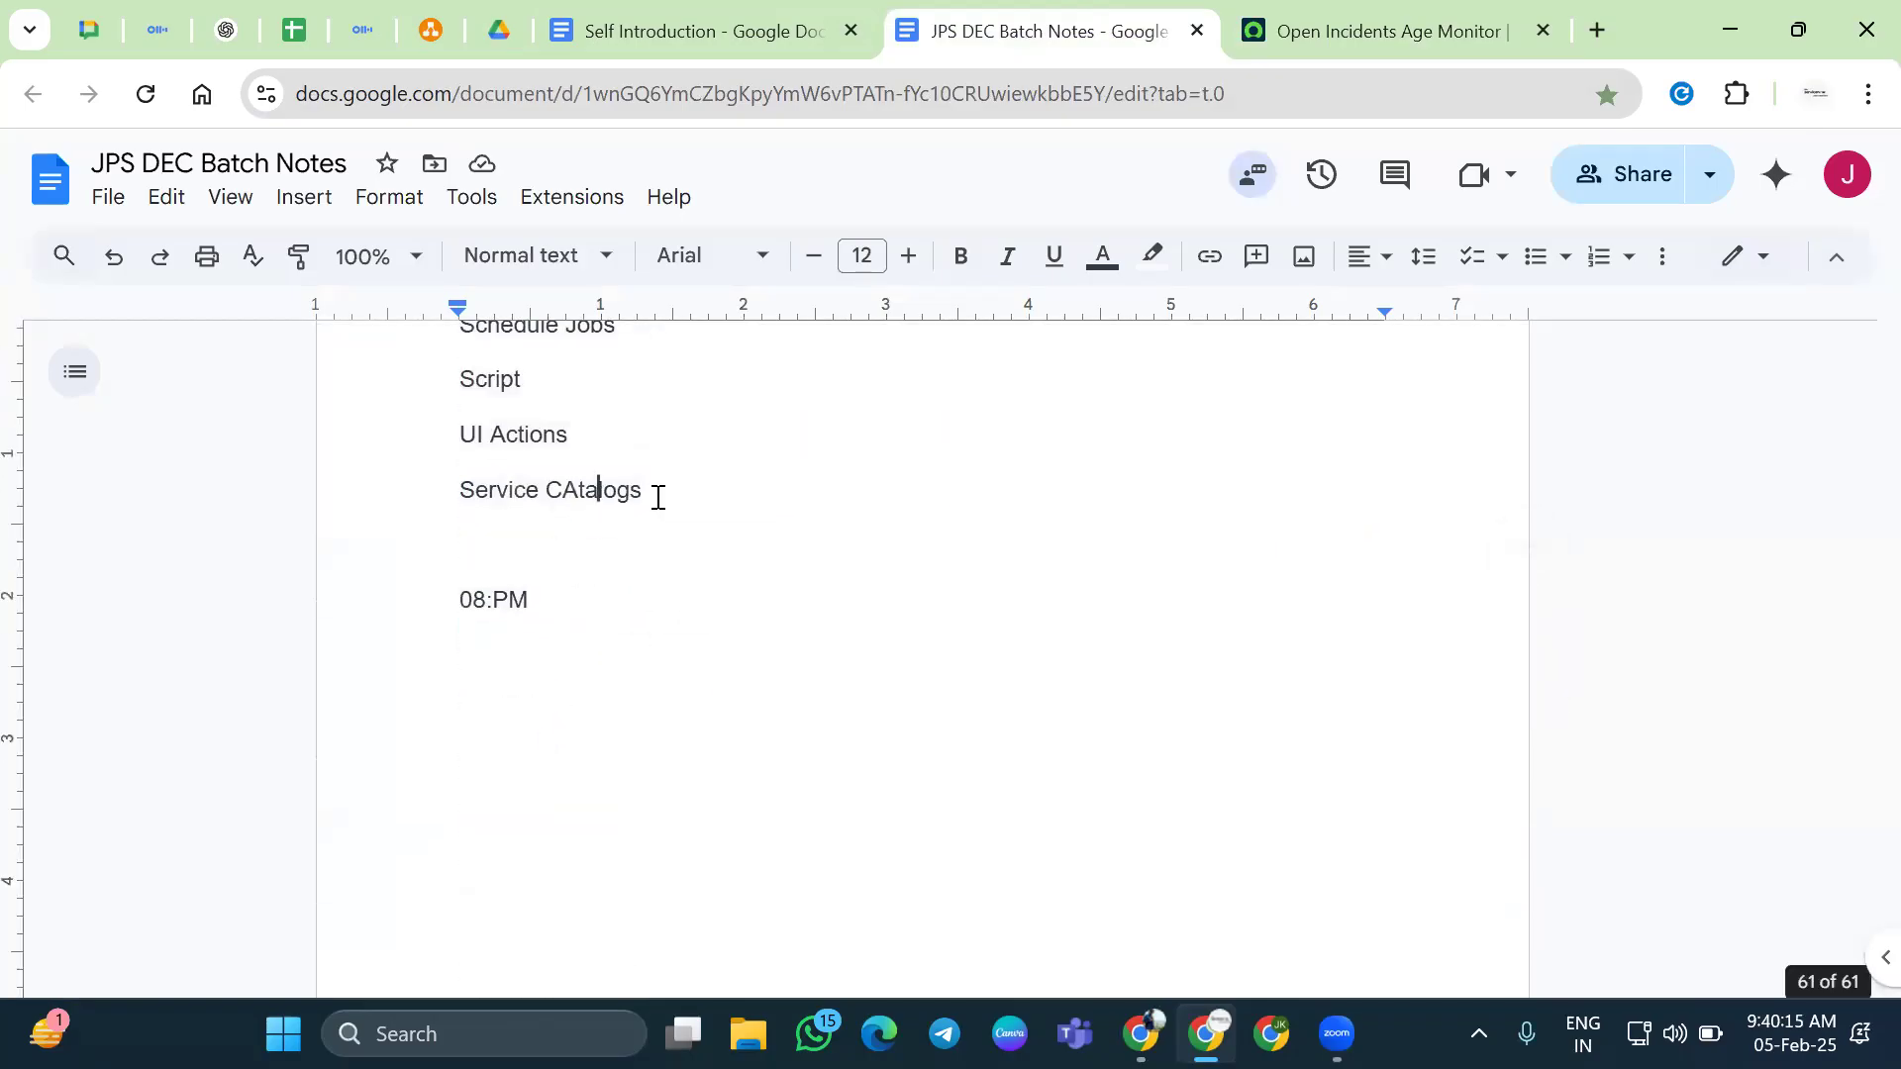
{"action": "left_click", "coordinate": [657, 497], "text": "shift"}
{"action": "scroll", "coordinate": [623, 582], "scroll_direction": "up", "scroll_amount": 6}
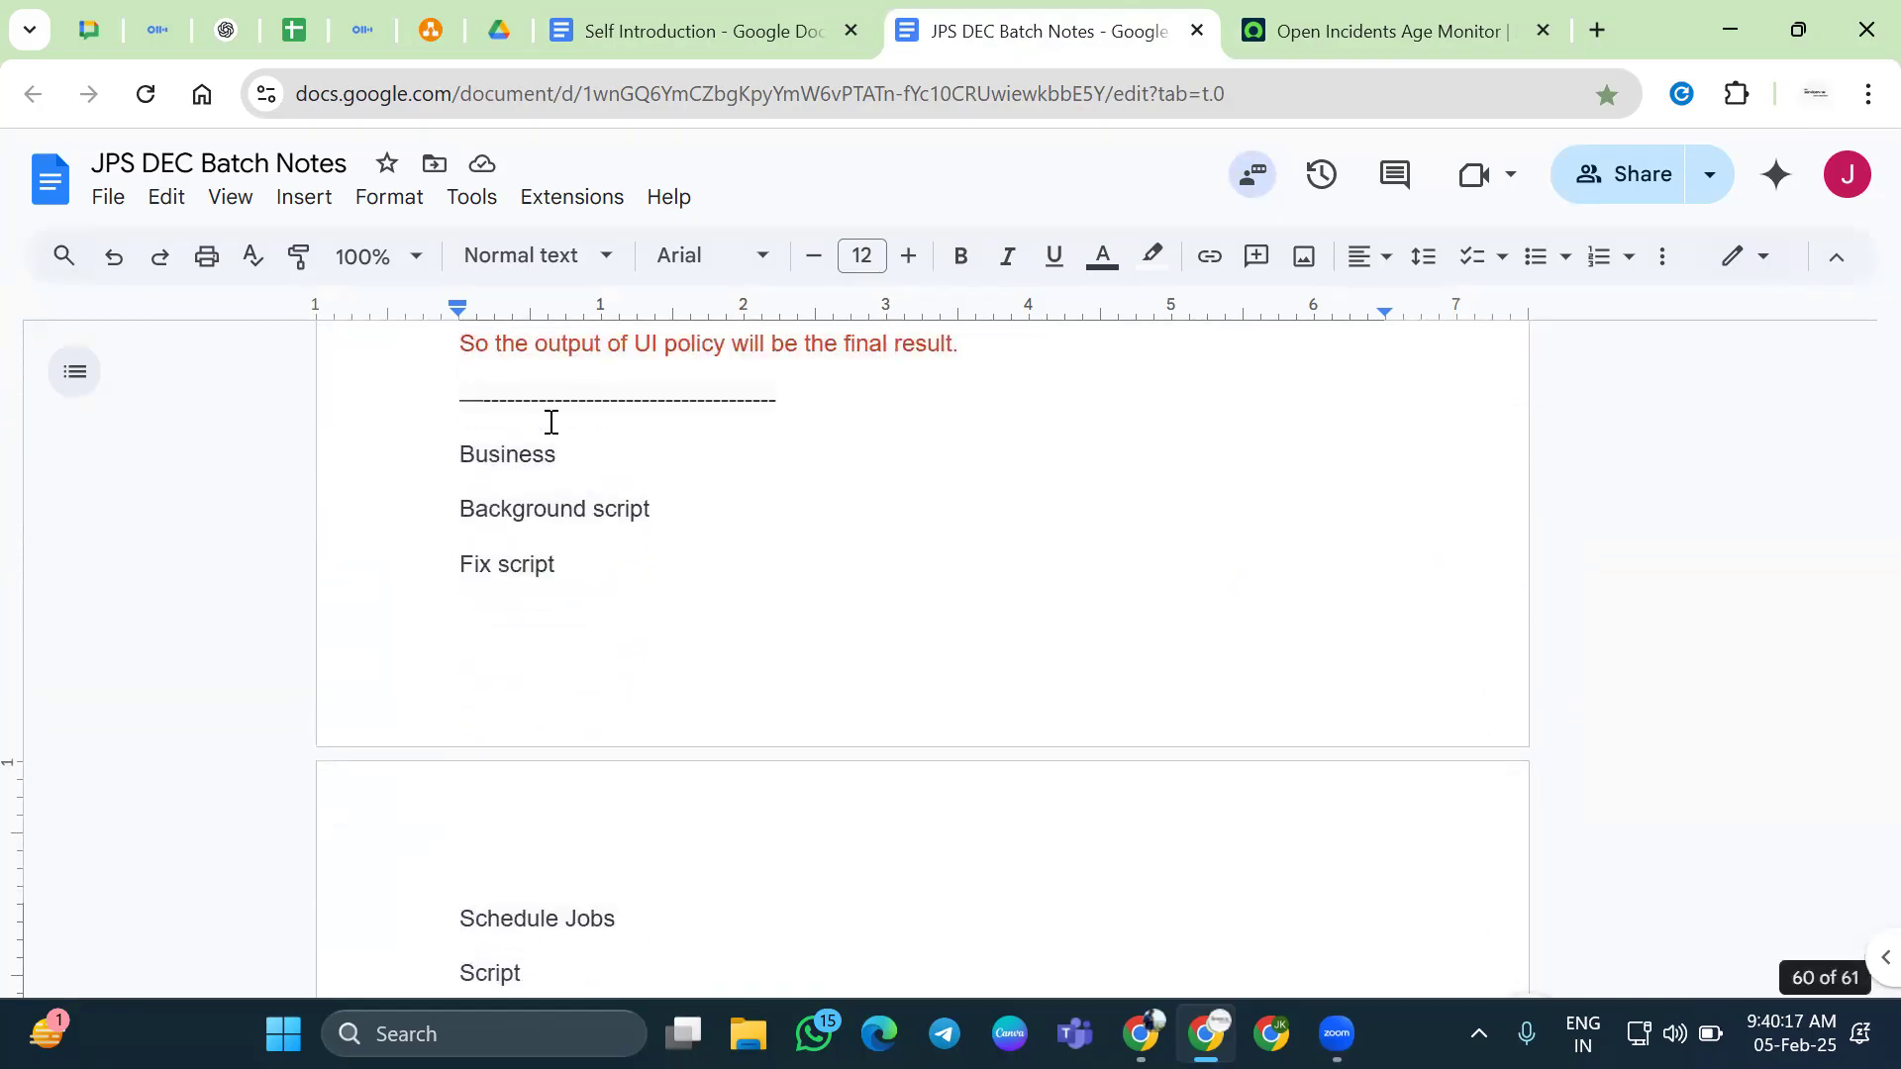
{"action": "scroll", "coordinate": [604, 545], "scroll_direction": "up", "scroll_amount": 2}
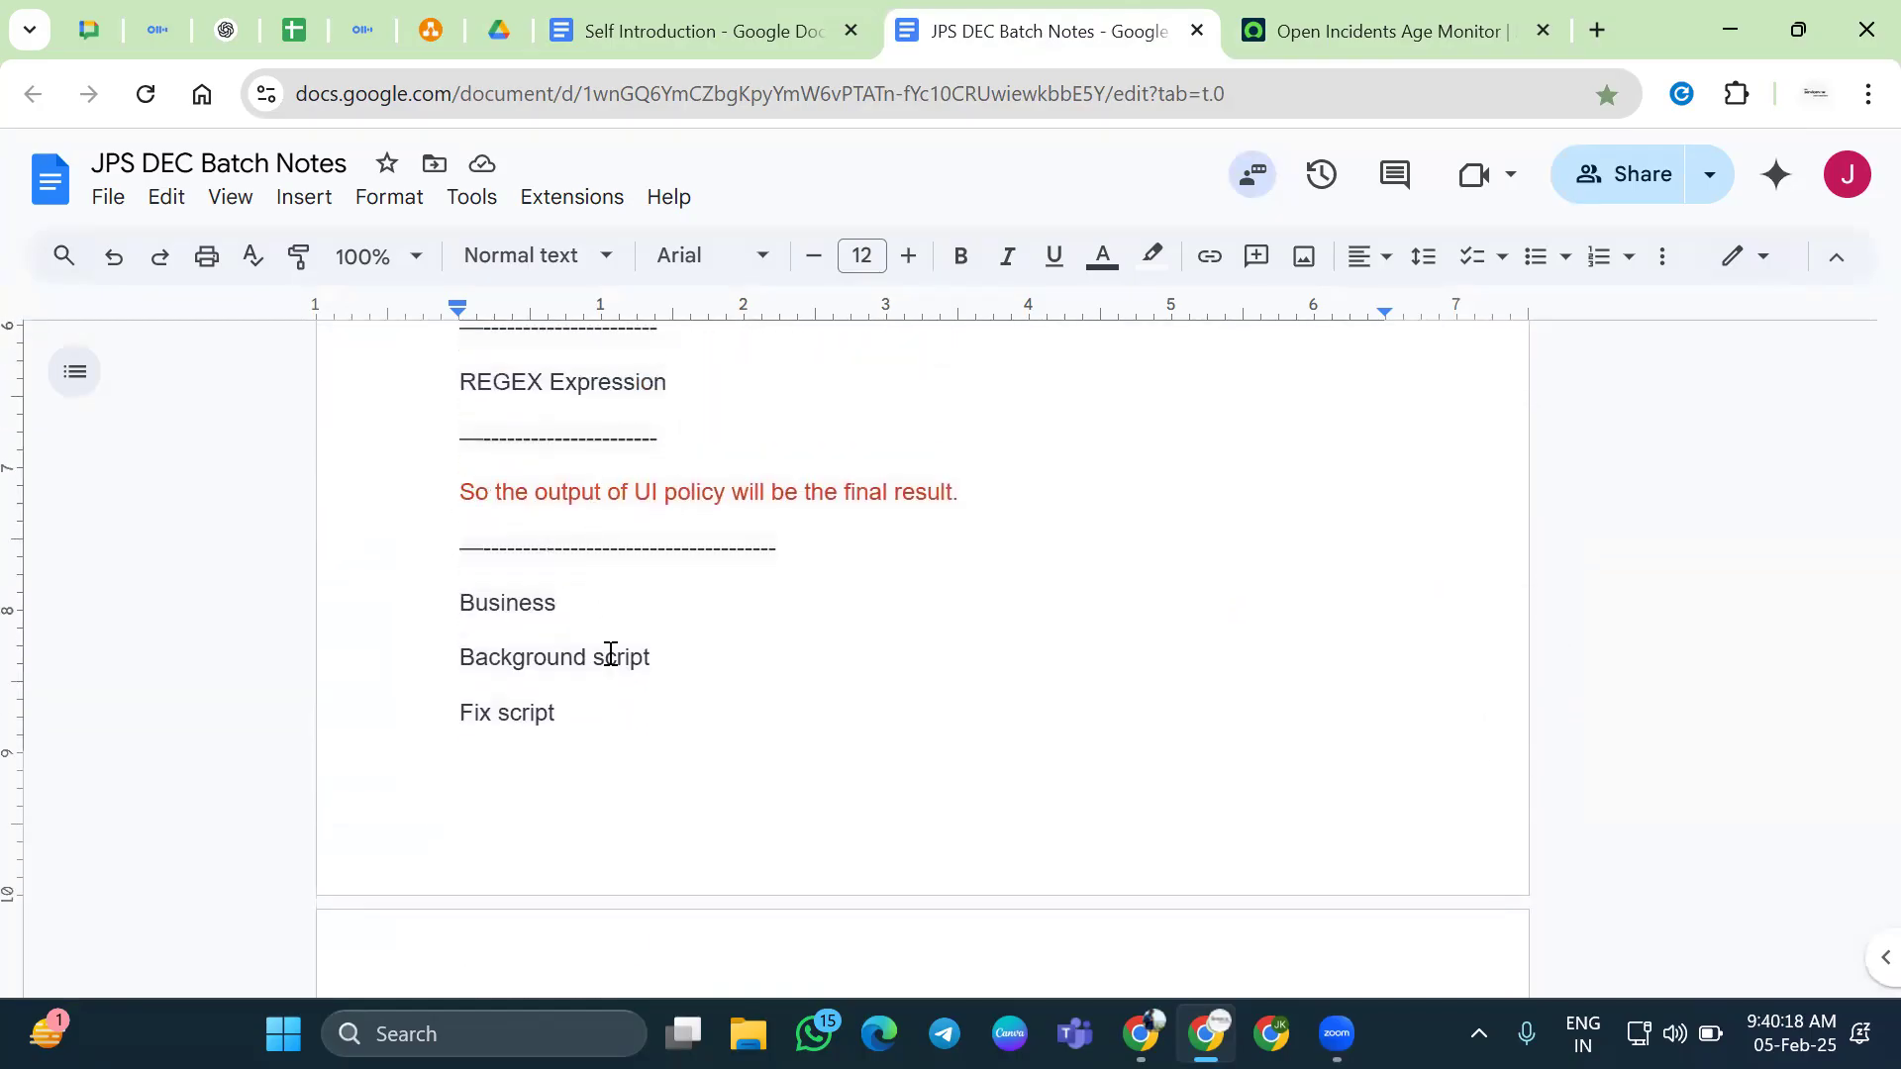
{"action": "triple_click", "coordinate": [594, 497]}
{"action": "left_click", "coordinate": [594, 497]}
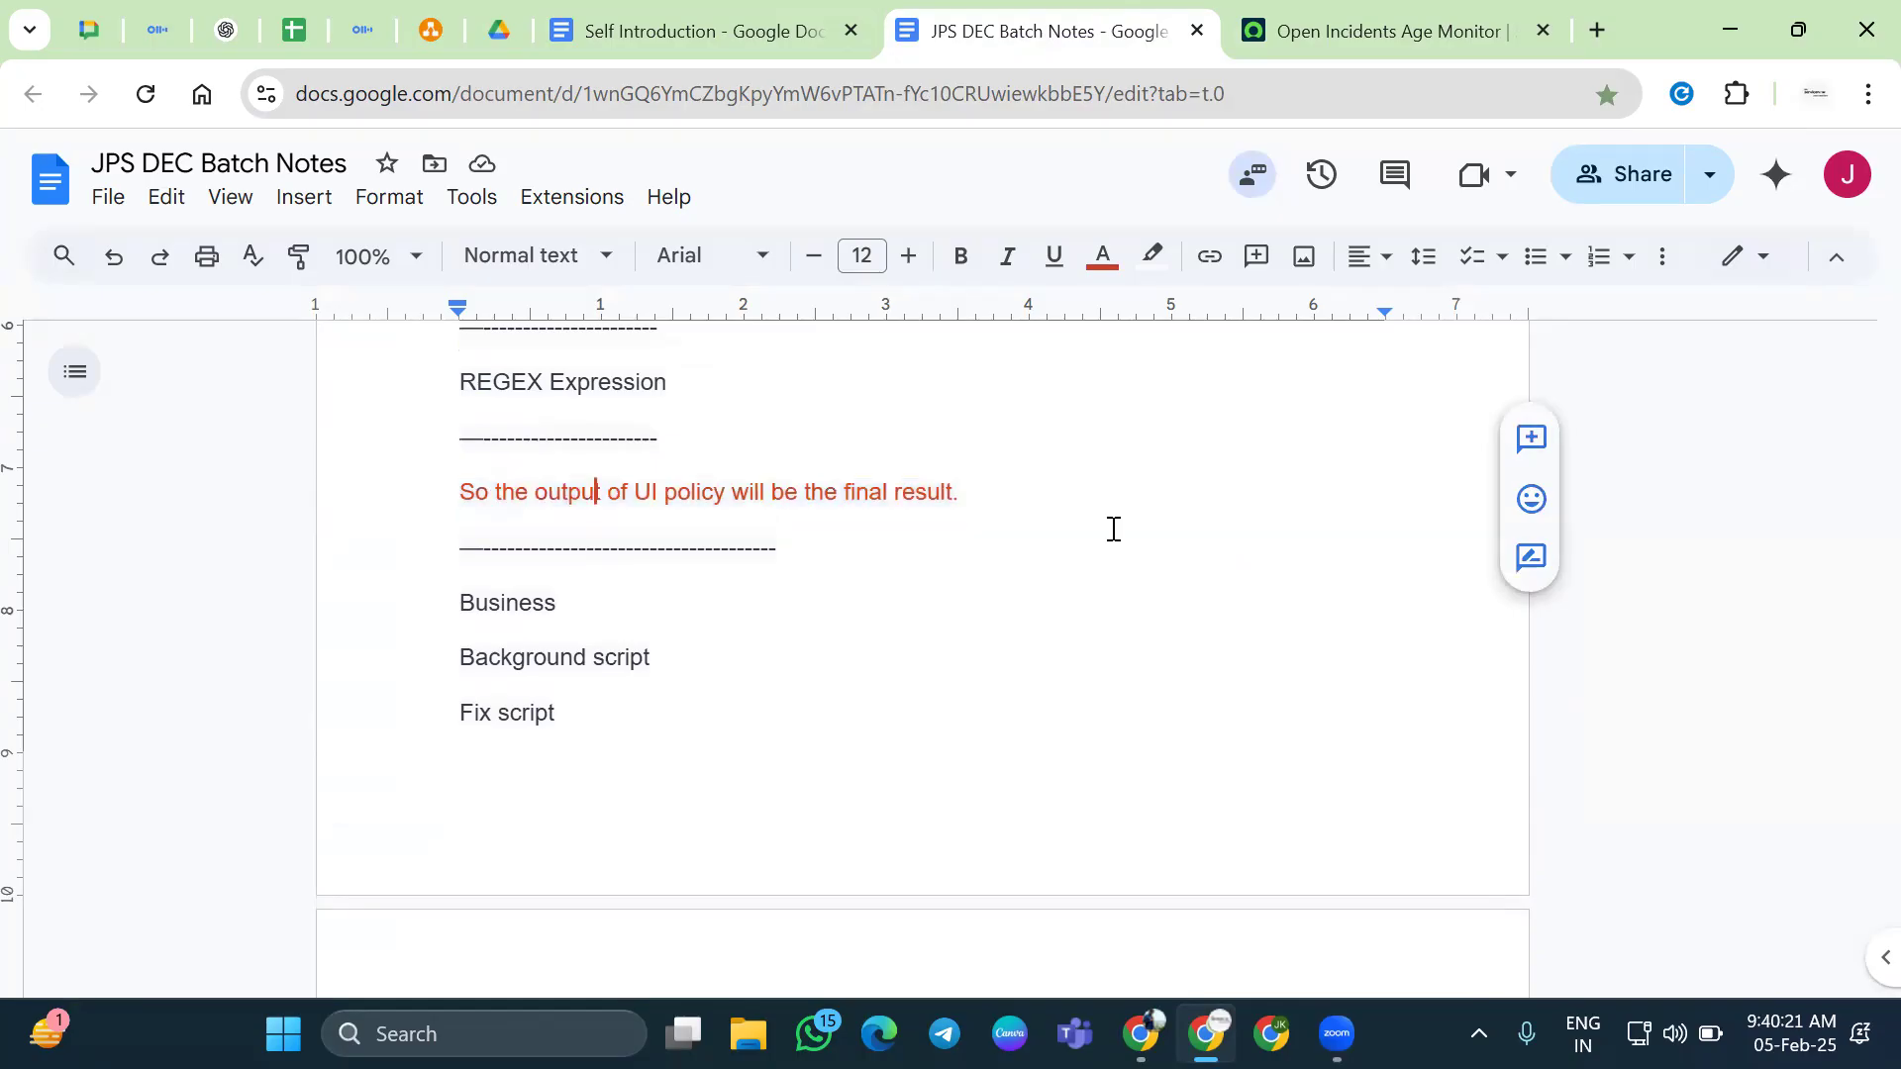
{"action": "left_click", "coordinate": [1048, 500]}
{"action": "type", "text": ":"}
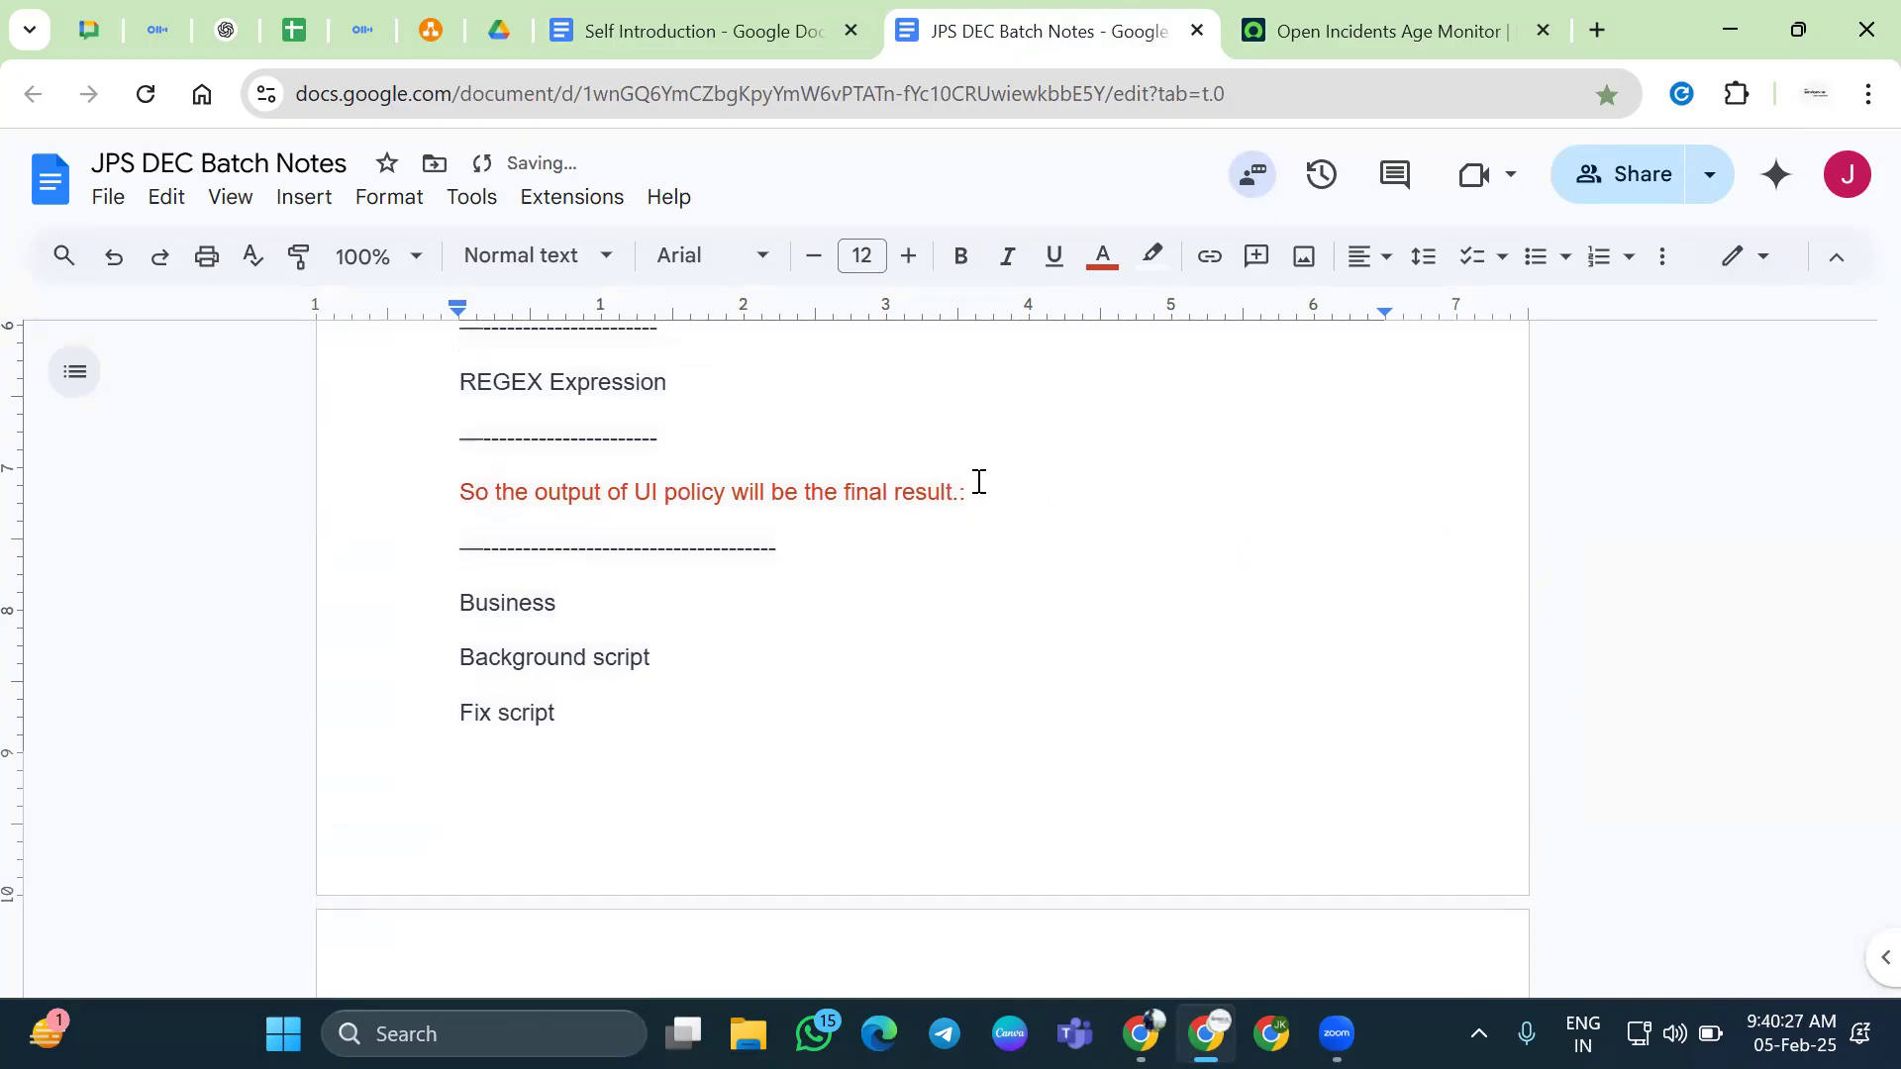
{"action": "left_click_drag", "start_coordinate": [978, 482], "coordinate": [475, 485]}
{"action": "key", "text": "BackSpace"}
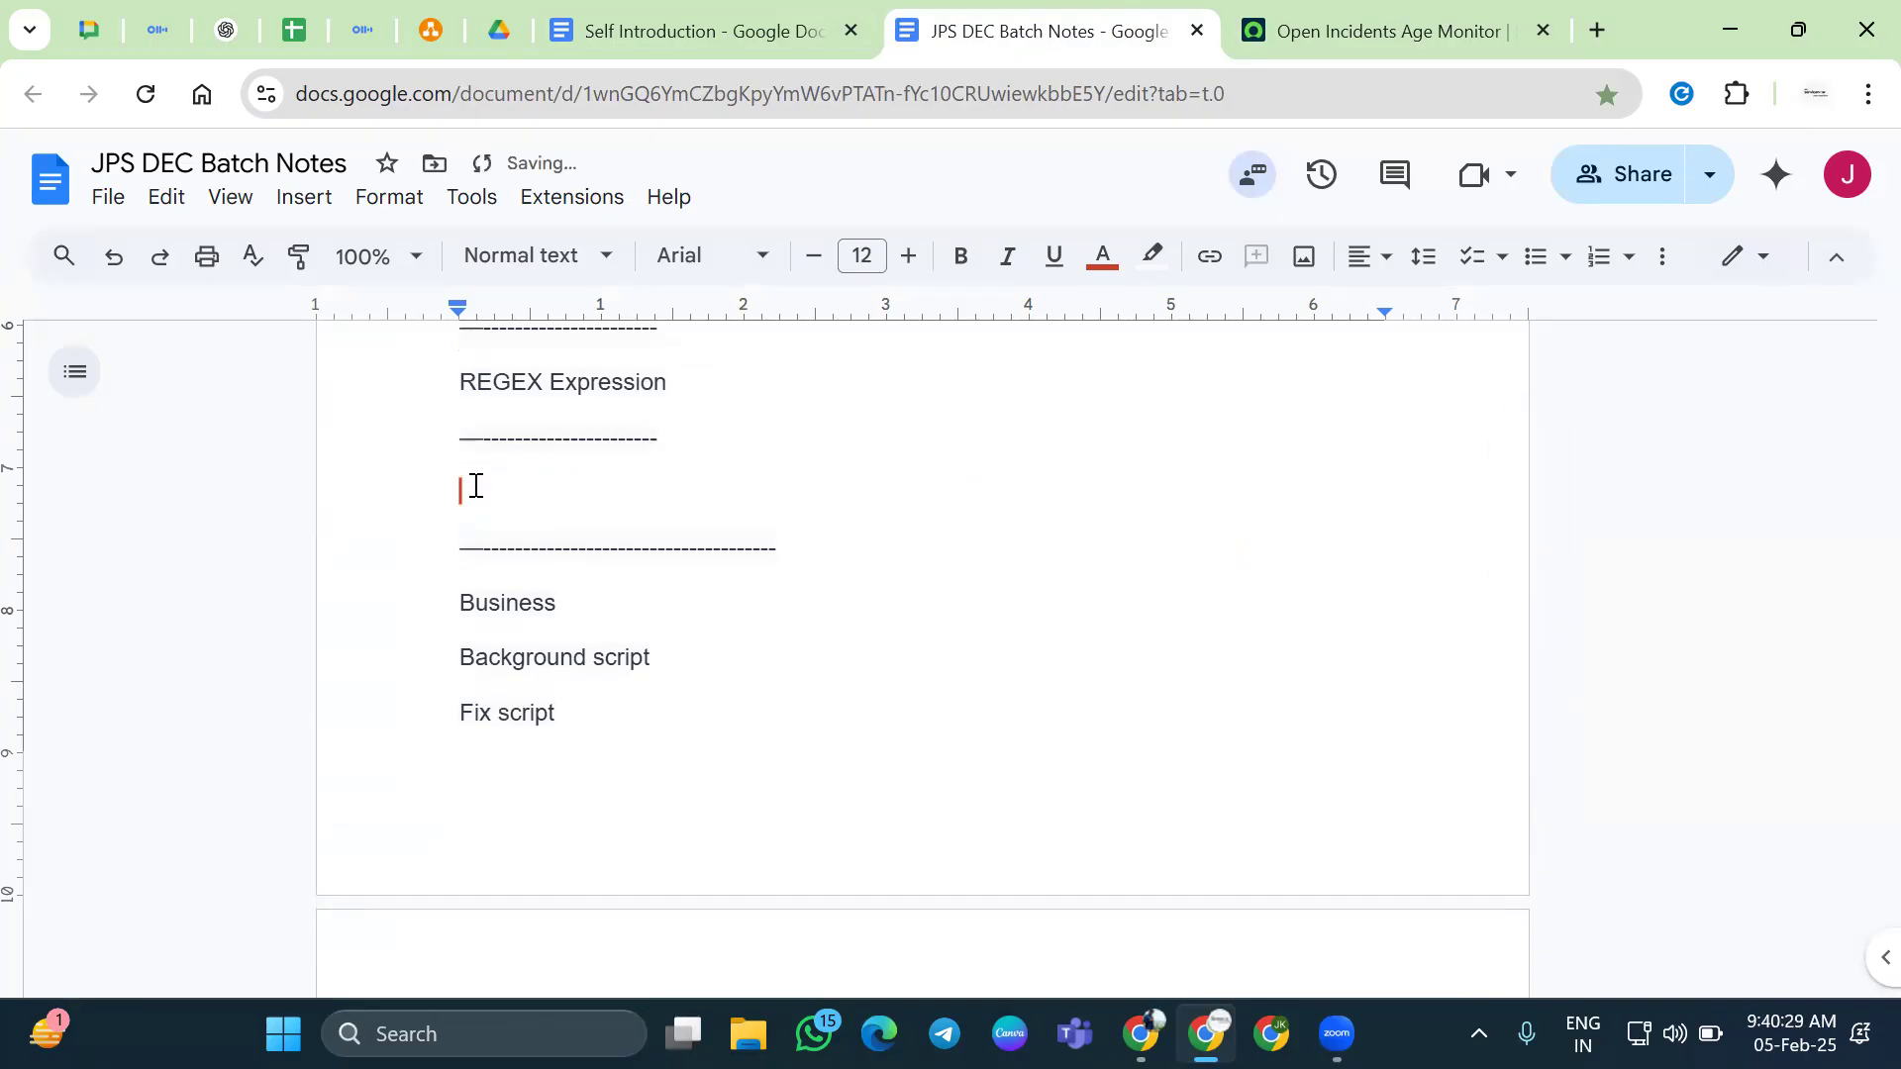
Type the question: a field made Mandate via Client Script, then non-mandate — what's the final result?
{"action": "type", "text": "have"}
{"action": "key", "text": "BackSpace"}
{"action": "key", "text": "BackSpace"}
{"action": "key", "text": "BackSpace"}
{"action": "key", "text": "BackSpace"}
{"action": "key", "text": "BackSpace"}
{"action": "type", "text": "I have amade "}
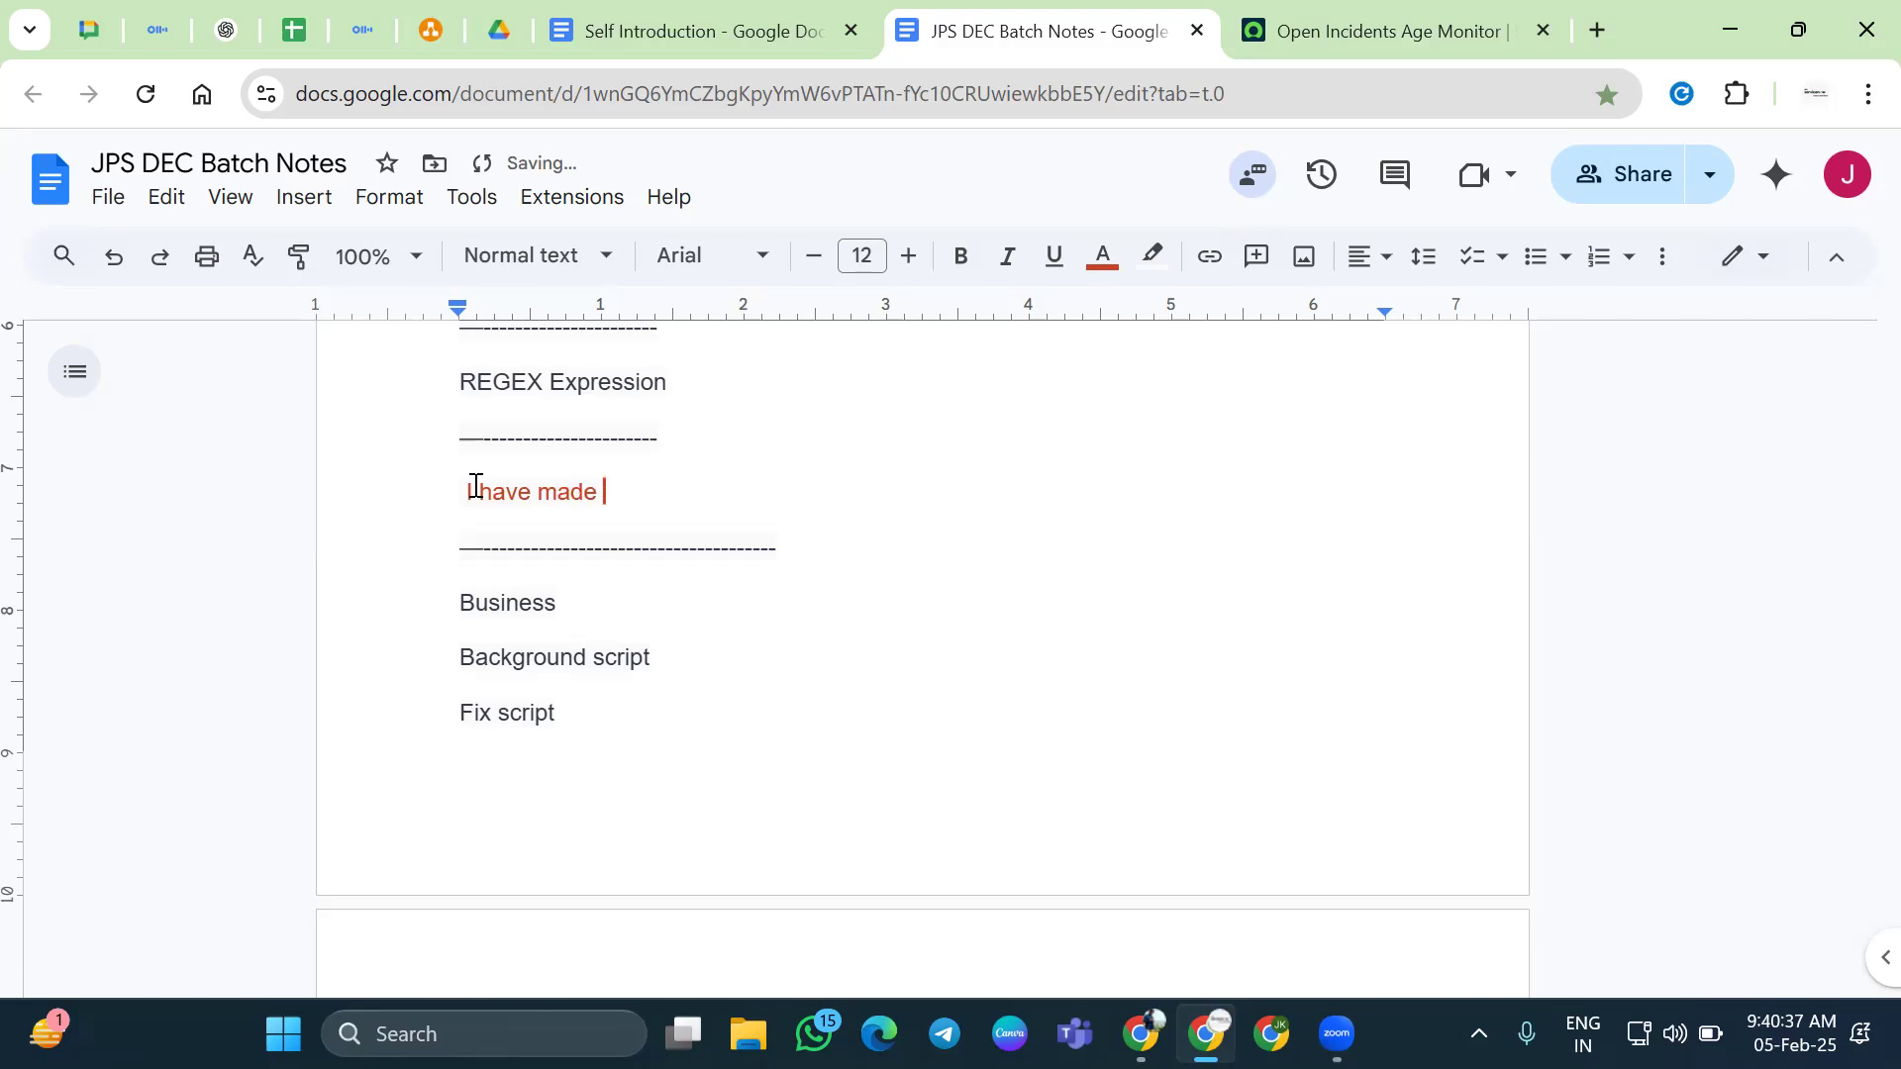
{"action": "type", "text": "a field Read"}
{"action": "key", "text": "BackSpace"}
{"action": "key", "text": "BackSpace"}
{"action": "key", "text": "BackSpace"}
{"action": "key", "text": "BackSpace"}
{"action": "type", "text": "Mandate with the help"}
{"action": "type", "text": " of "}
{"action": "type", "text": "UI"}
{"action": "key", "text": "BackSpace"}
{"action": "key", "text": "BackSpace"}
{"action": "key", "text": "BackSpace"}
{"action": "type", "text": "Clieb"}
{"action": "key", "text": "BackSpace"}
{"action": "type", "text": "nt Script and"}
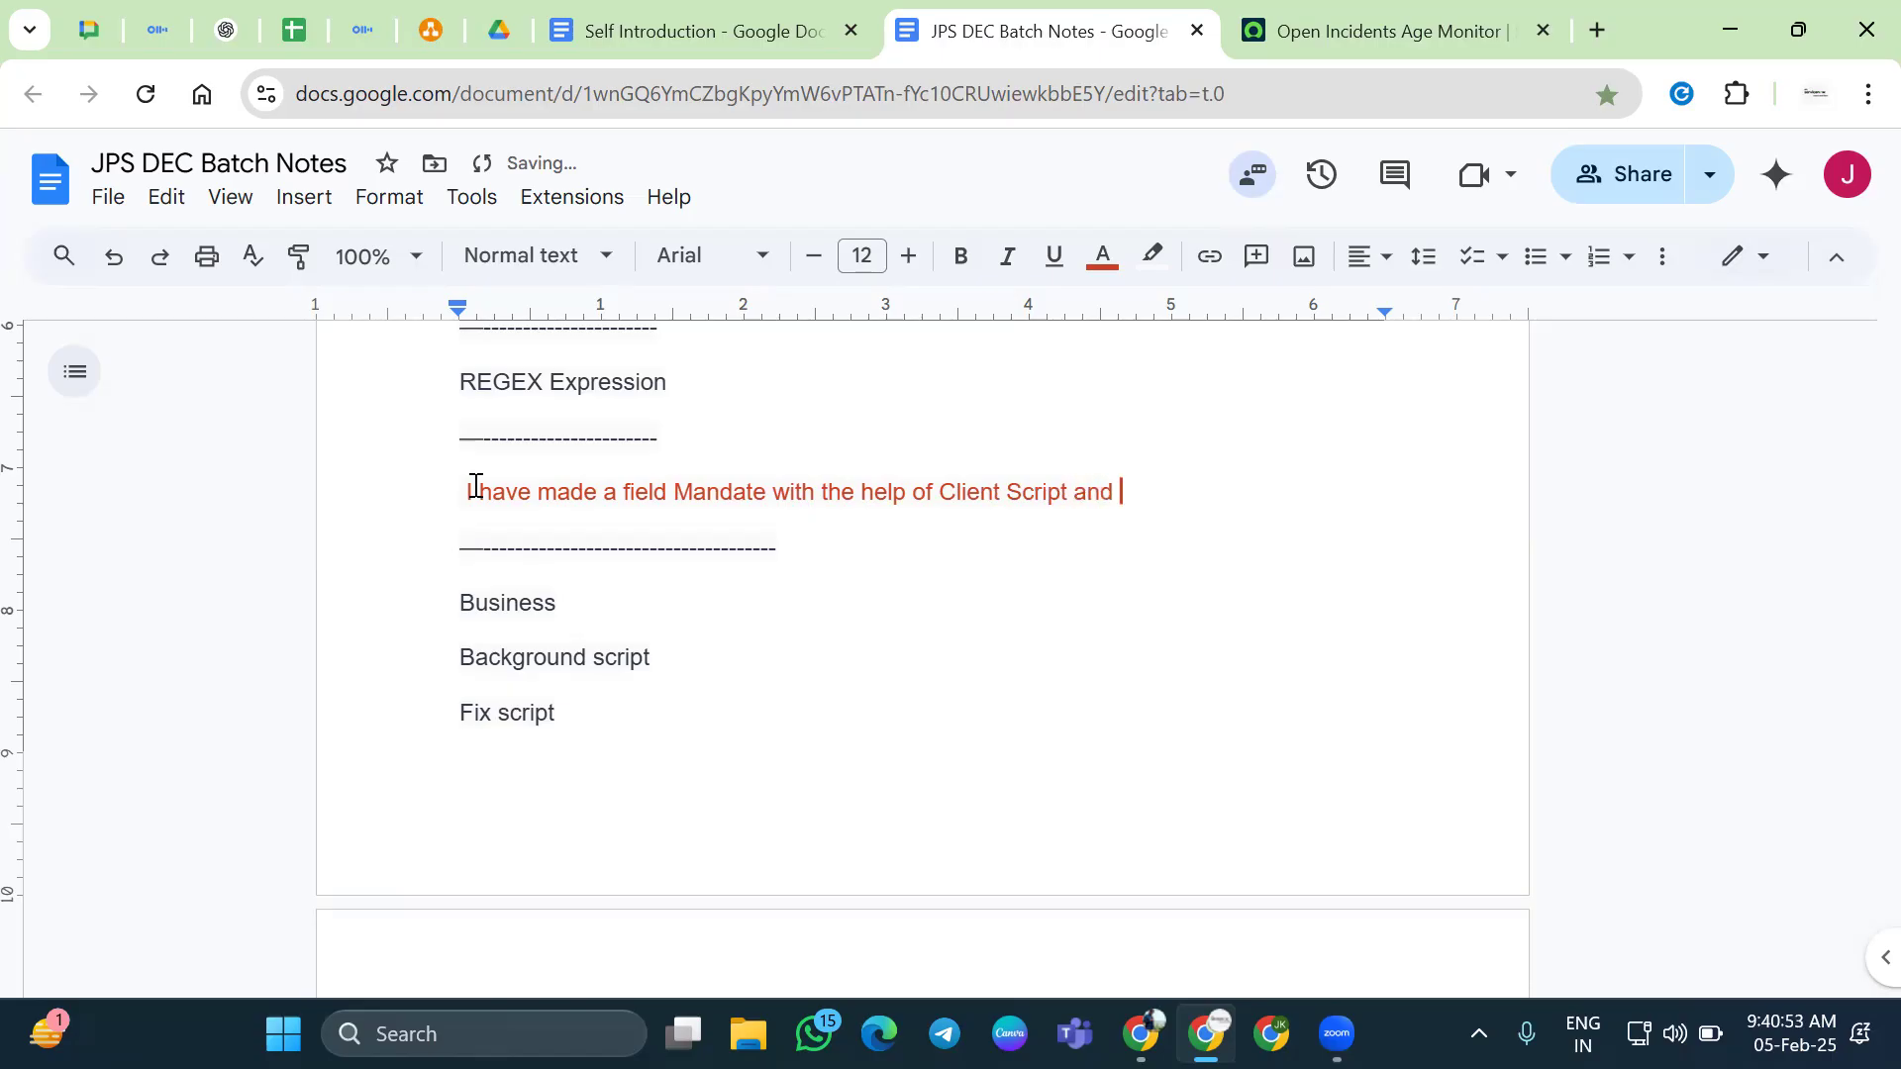
{"action": "type", "text": " I"}
{"action": "key", "text": "BackSpace"}
{"action": "key", "text": "BackSpace"}
{"action": "type", "text": "sathe sam efield"}
{"action": "key", "text": "ctrl+BackSpace"}
{"action": "key", "text": "ctrl+BackSpace"}
{"action": "type", "text": "same fied ueld ha"}
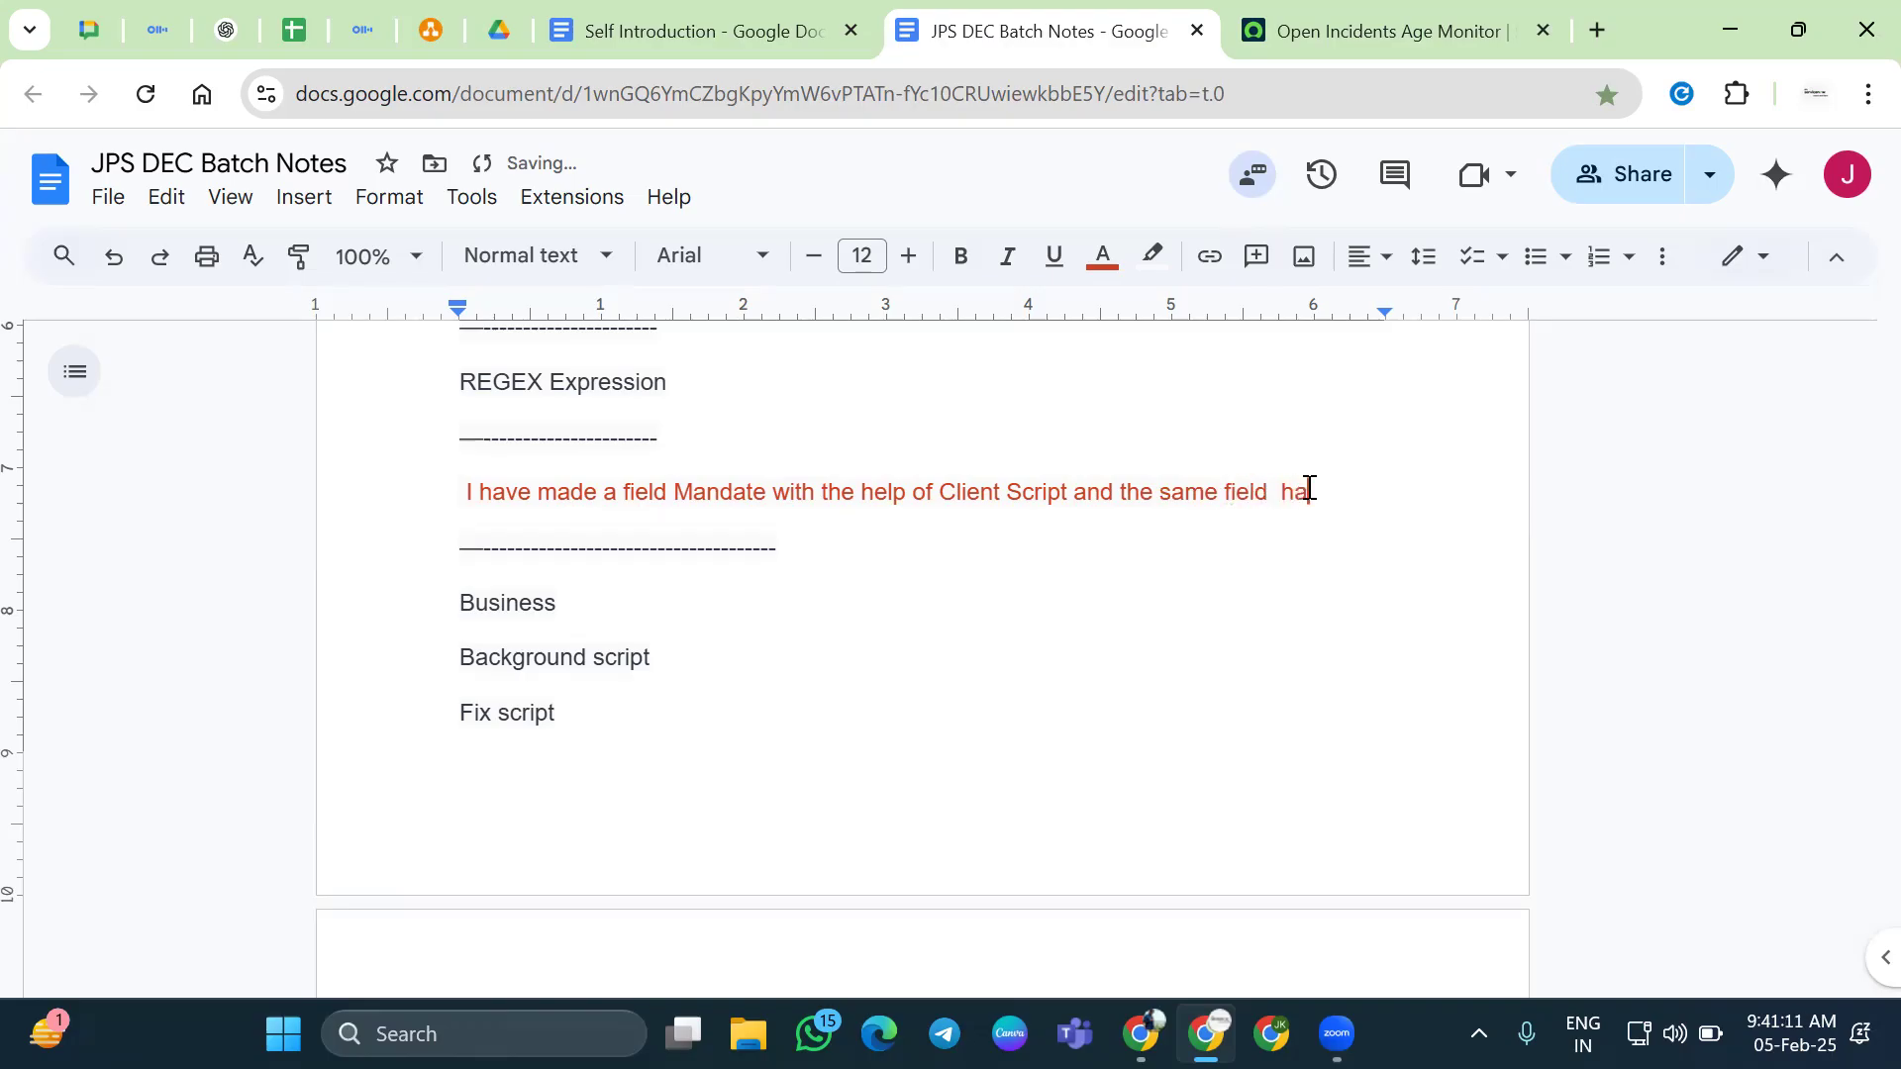
{"action": "type", "text": "ve amade"}
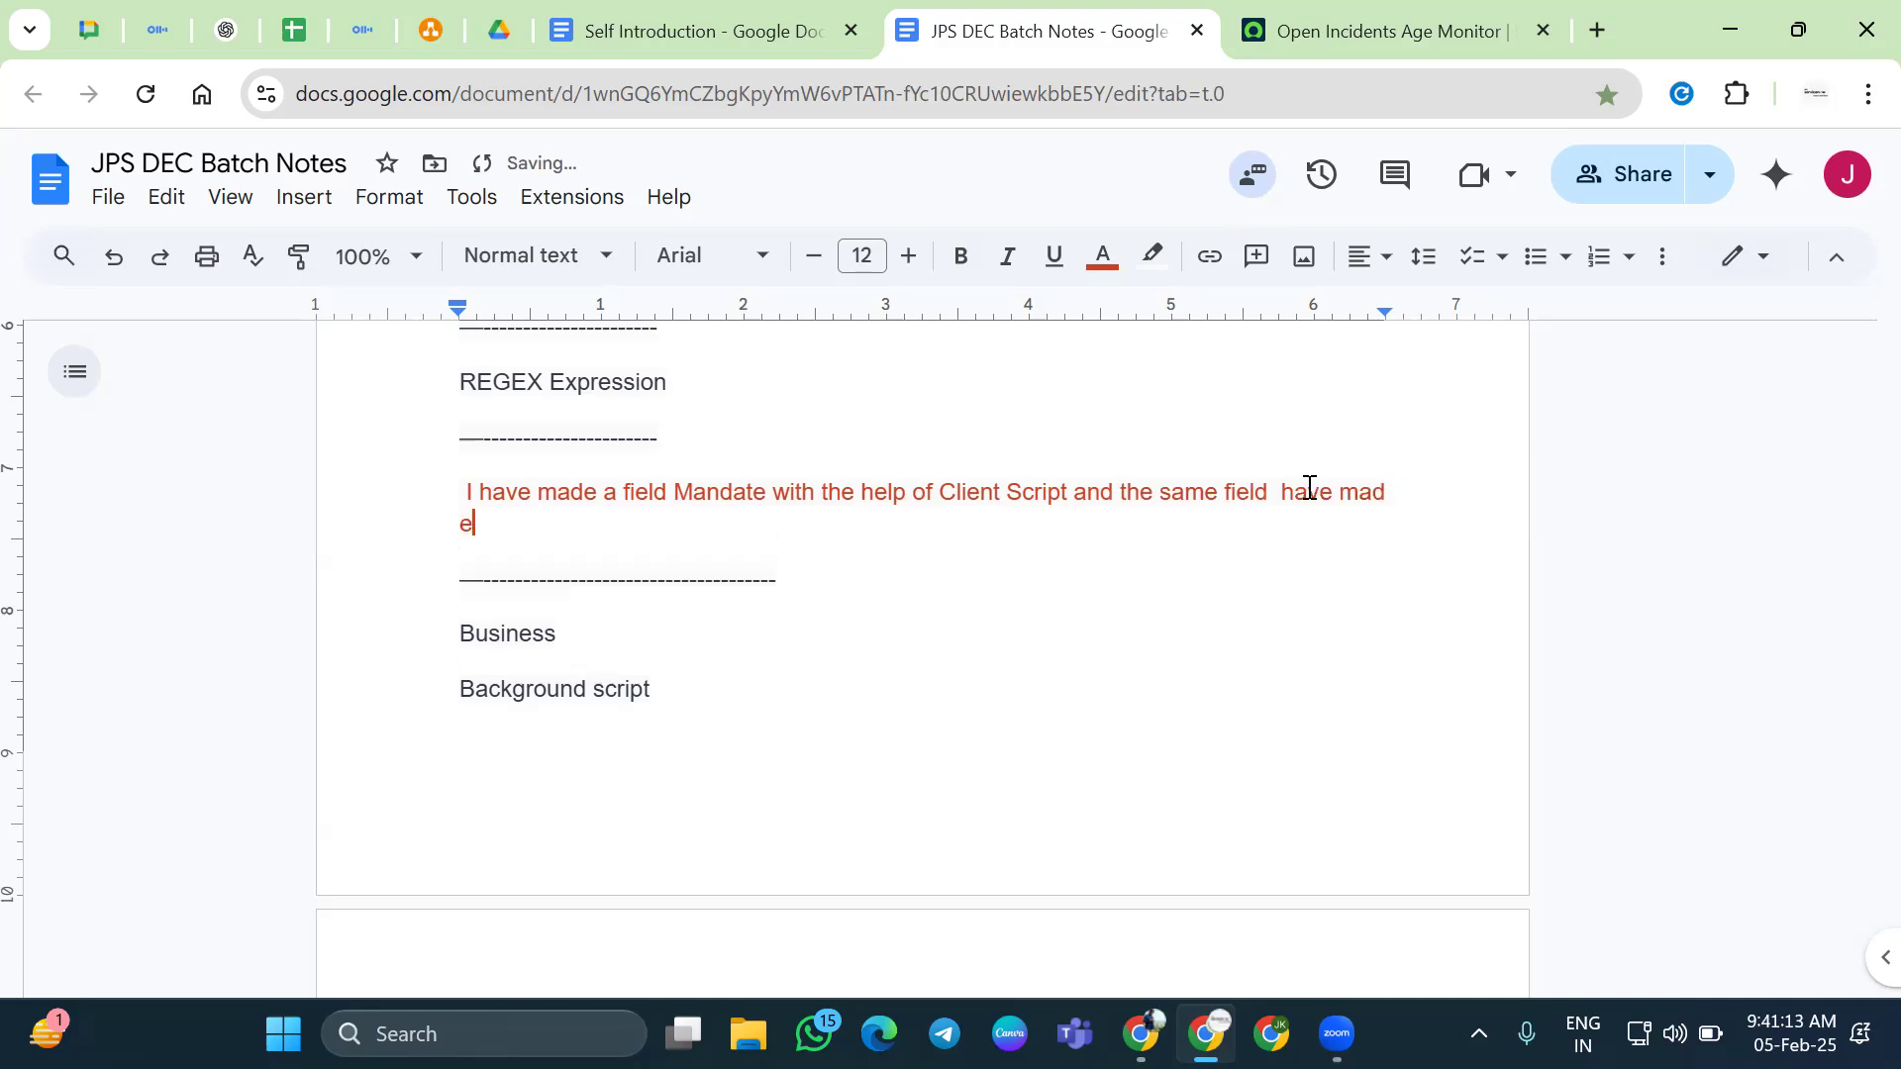
{"action": "key", "text": "BackSpace"}
{"action": "type", "text": "e"}
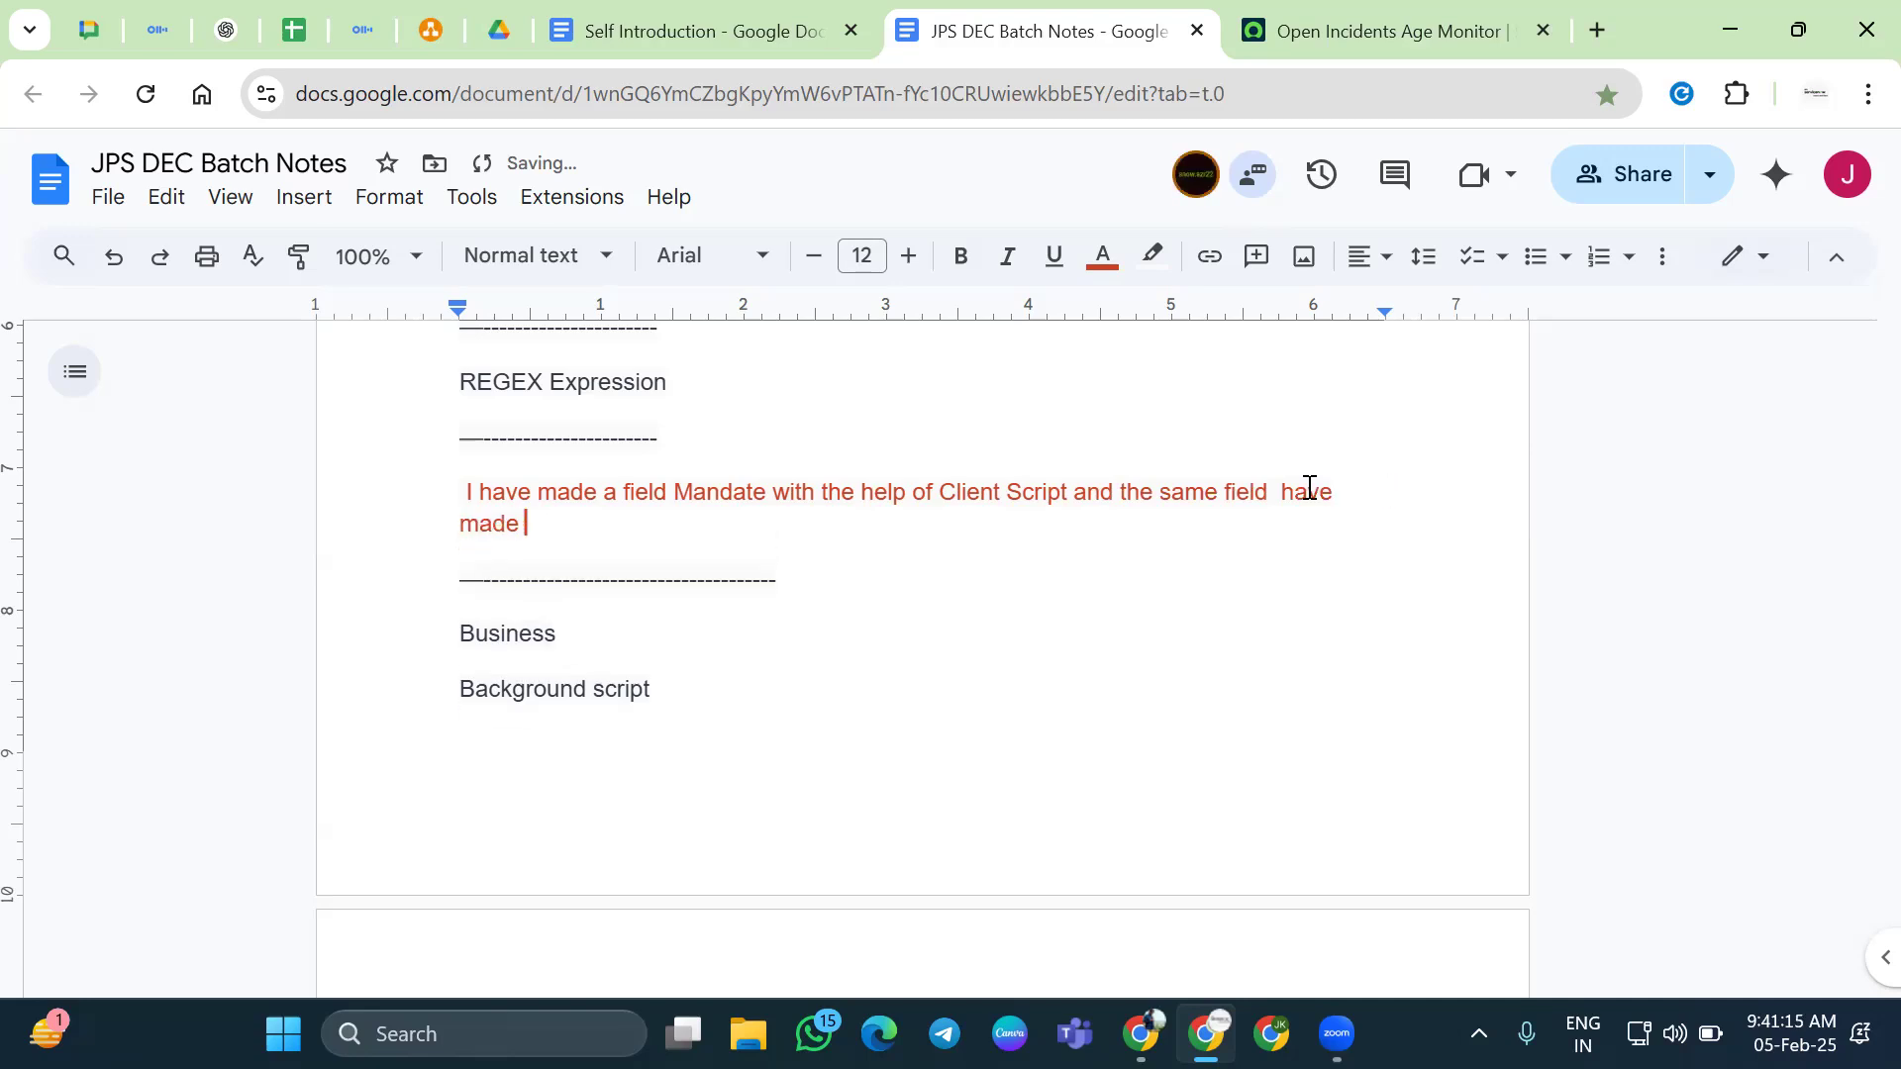
{"action": "type", "text": " non-mandate what "}
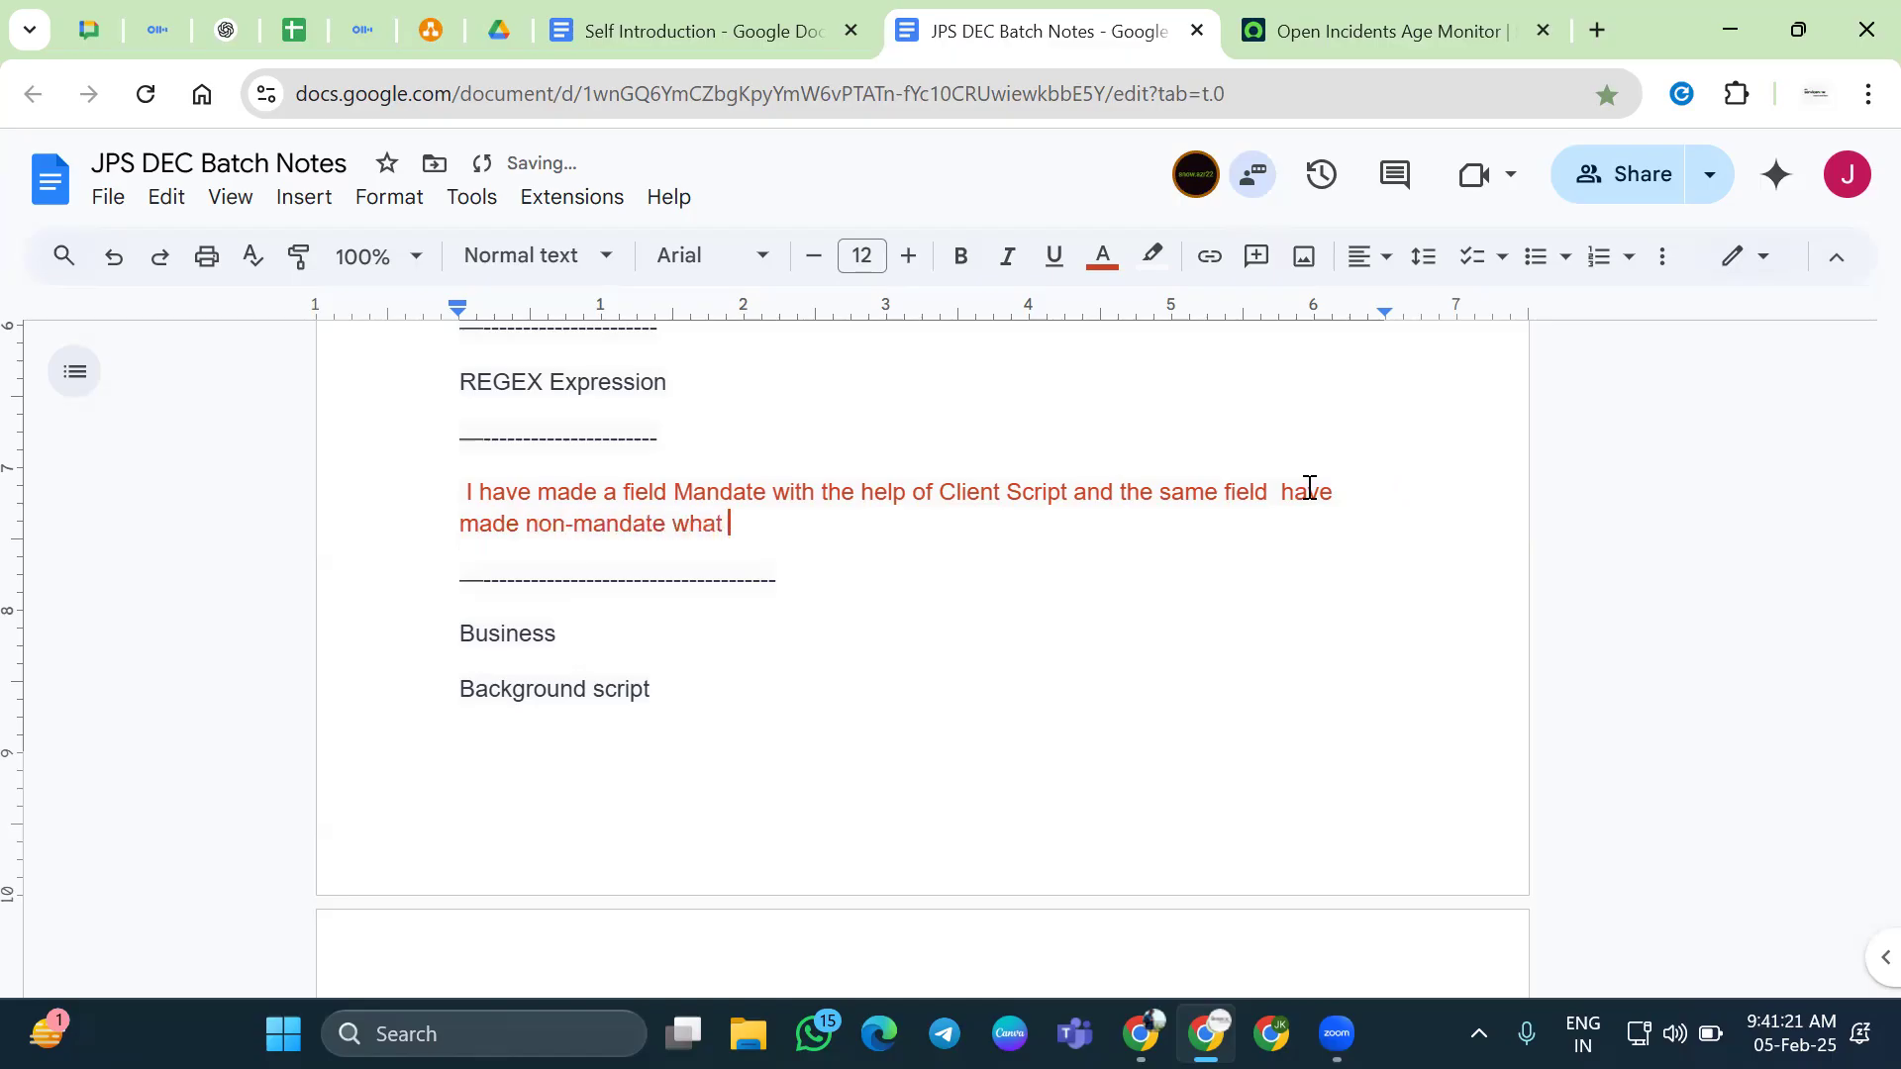
{"action": "type", "text": "would be the"}
{"action": "key", "text": "BackSpace"}
{"action": "key", "text": "BackSpace"}
{"action": "type", "text": "final re"}
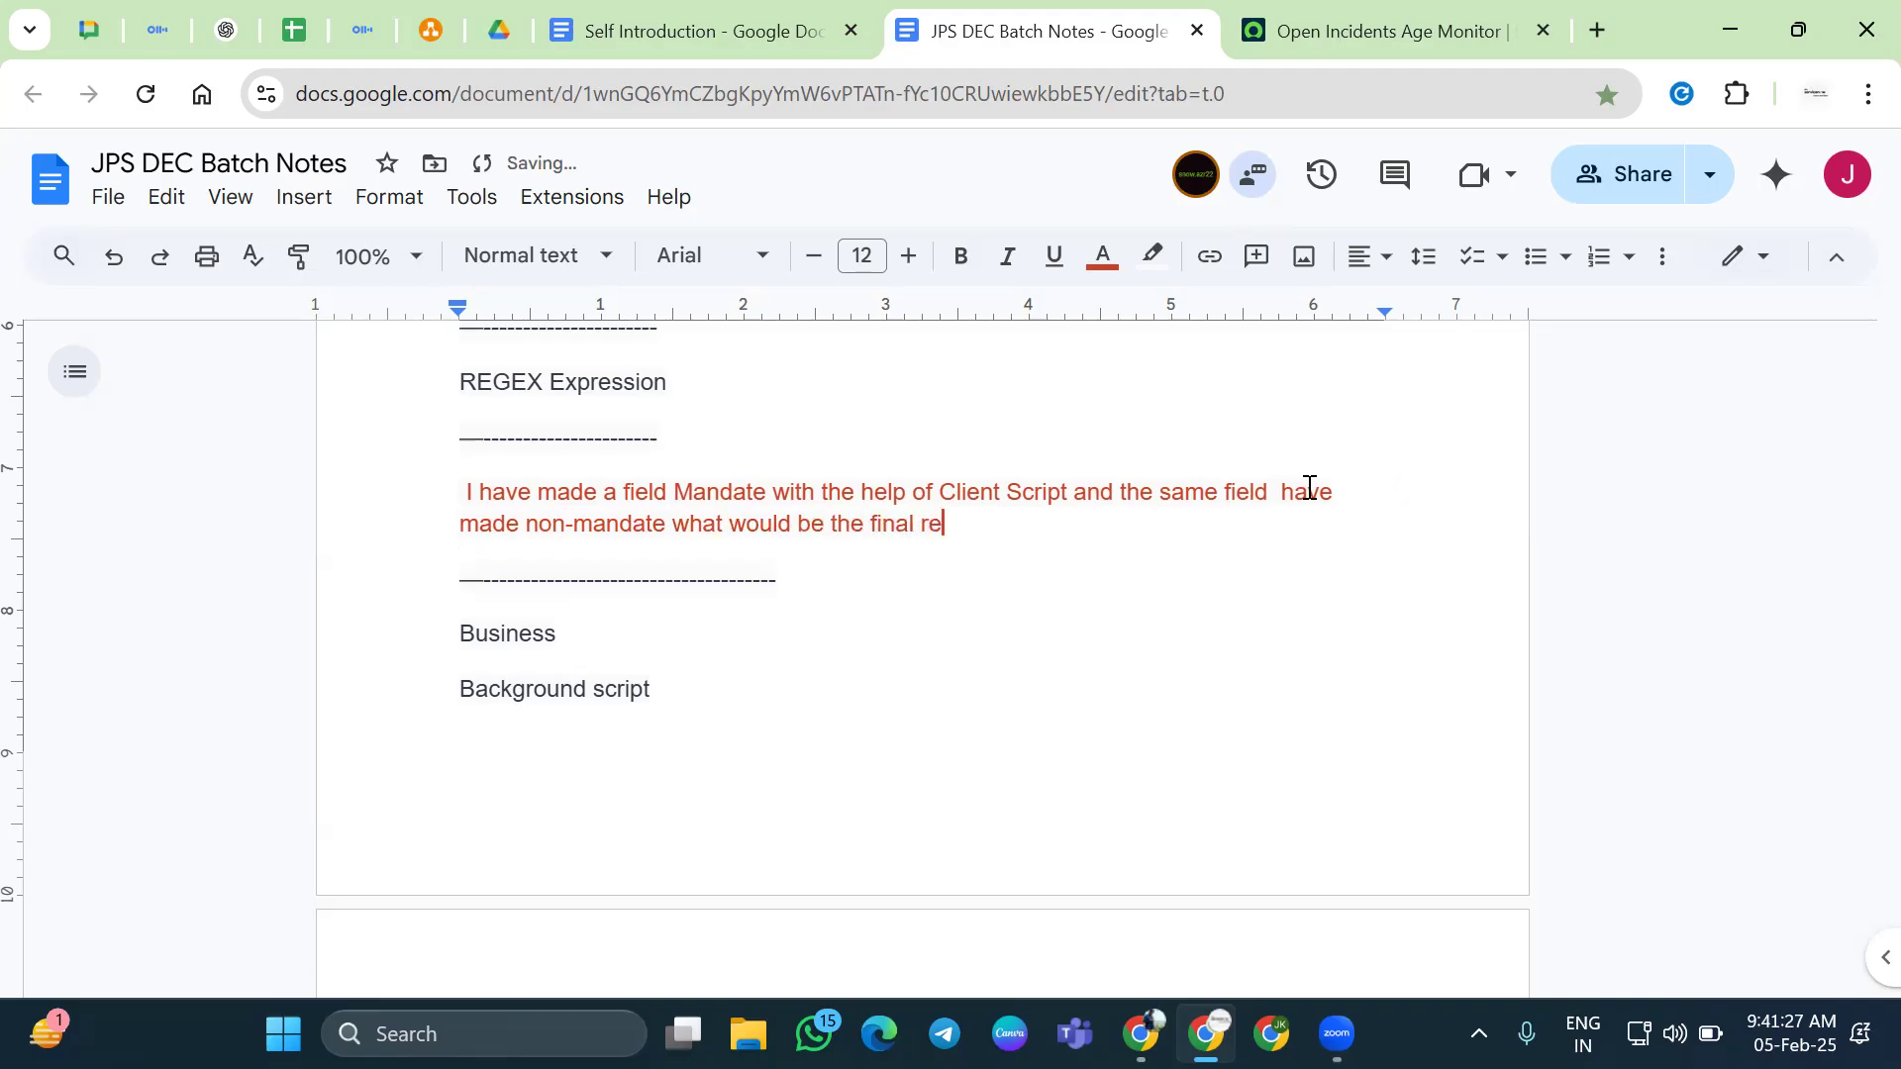
{"action": "type", "text": "sult.?"}
{"action": "key", "text": "Return"}
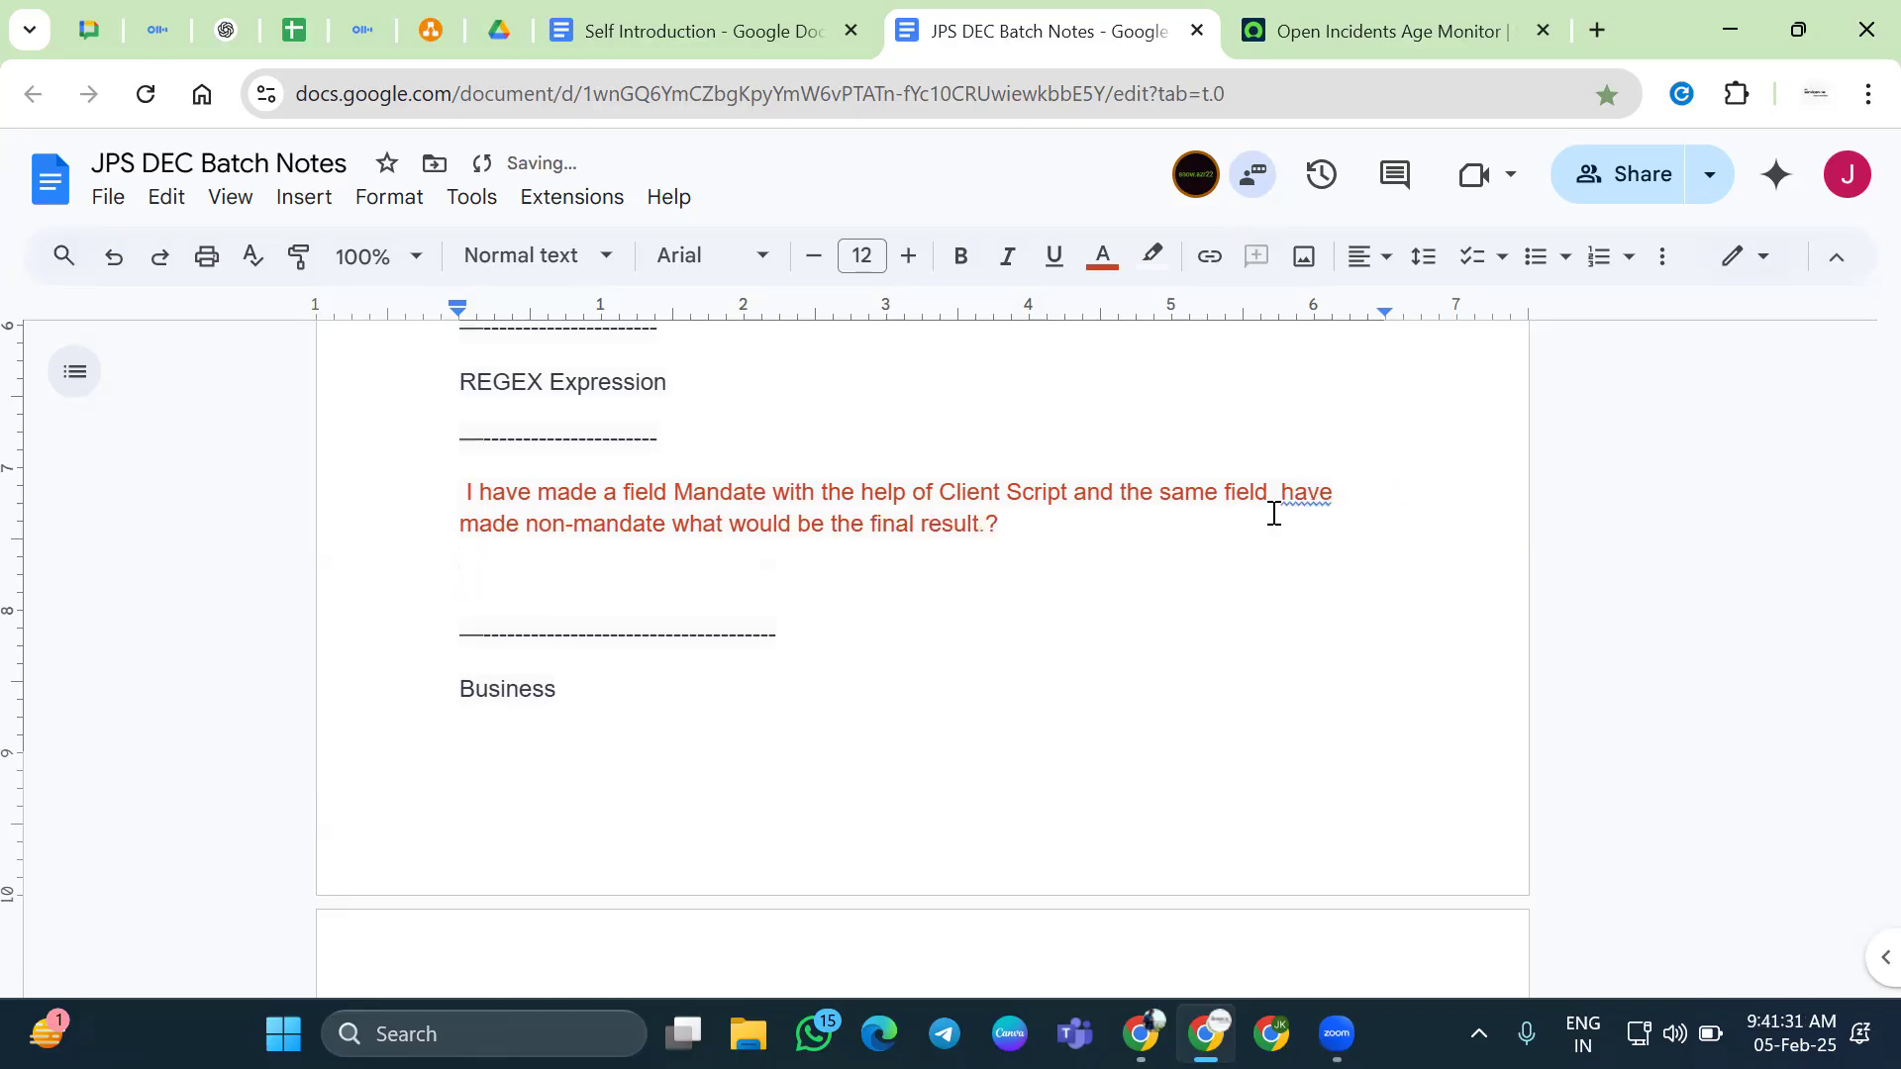
In the red question, change 'have' to 'has' and correct 'Mandate' to 'Mandatory'
{"action": "left_click", "coordinate": [1311, 501]}
{"action": "left_click", "coordinate": [1312, 451]}
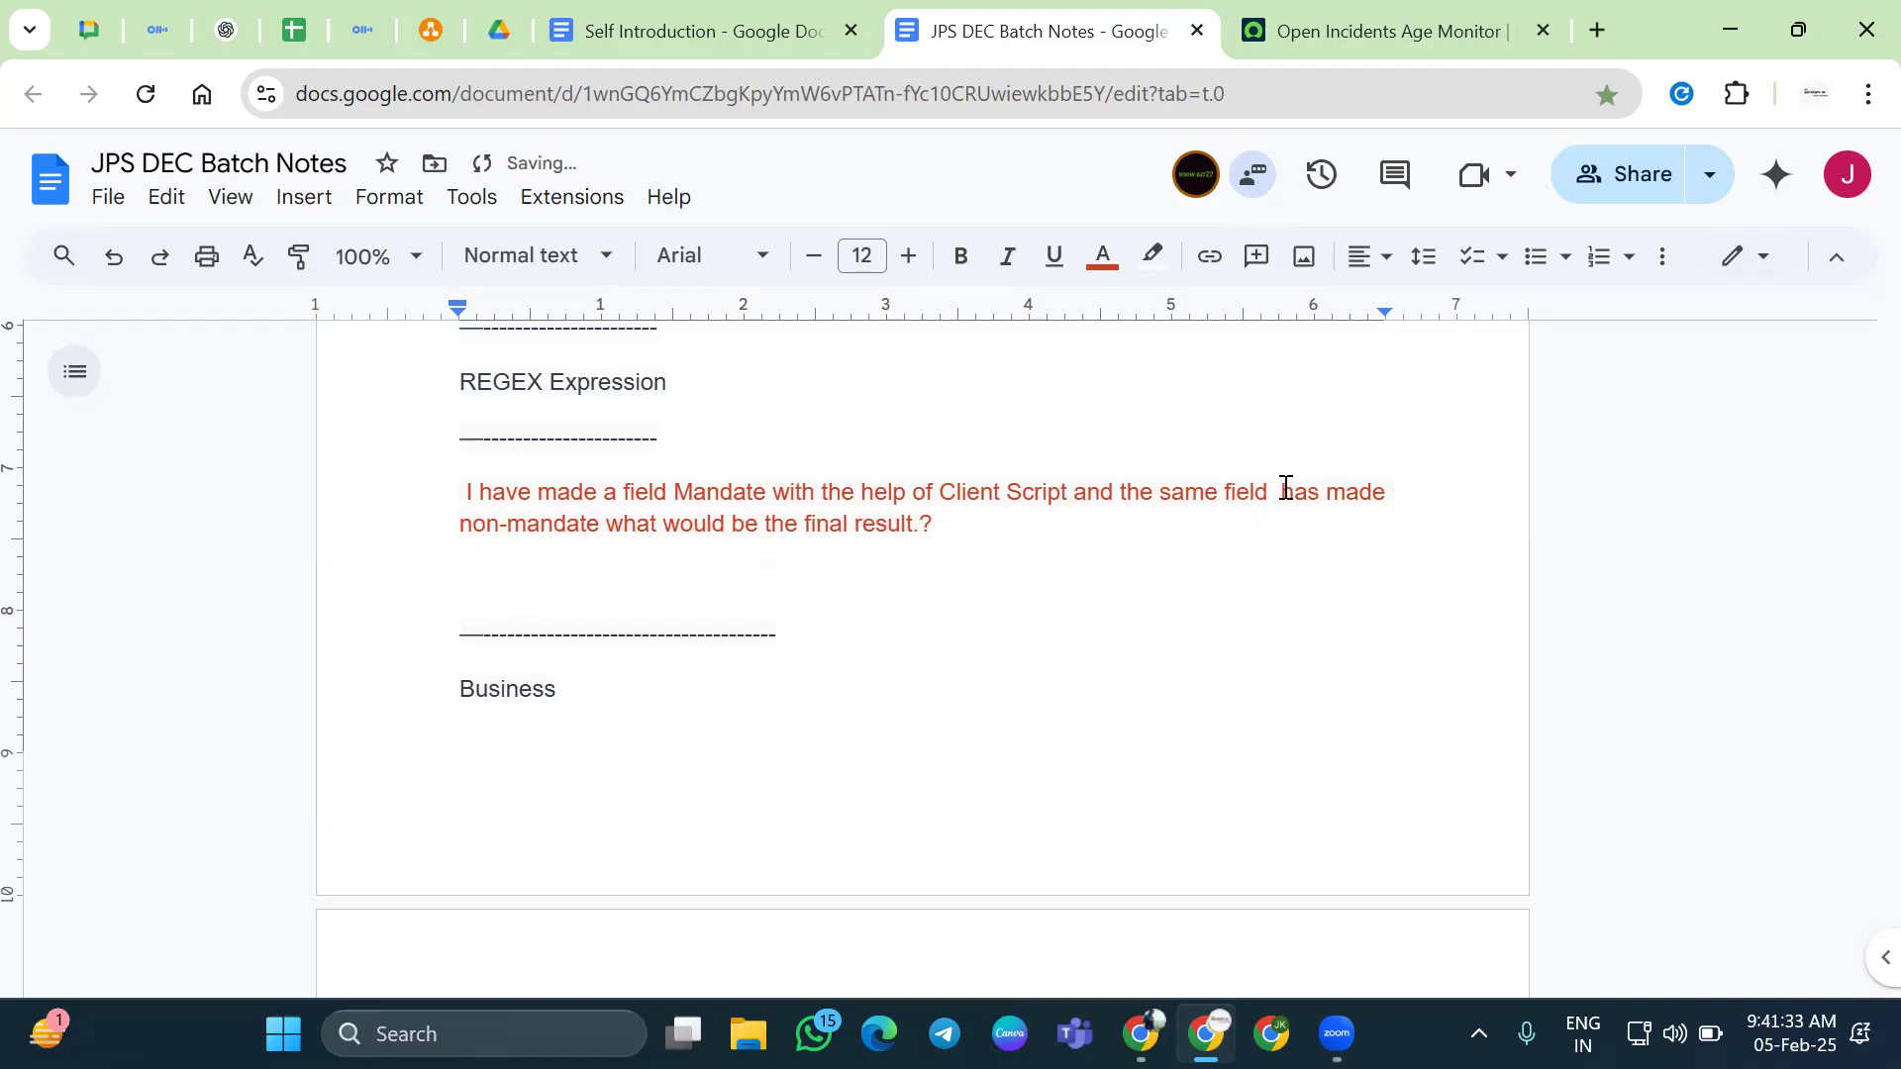
{"action": "key", "text": "BackSpace"}
{"action": "left_click_drag", "start_coordinate": [451, 496], "coordinate": [772, 492]}
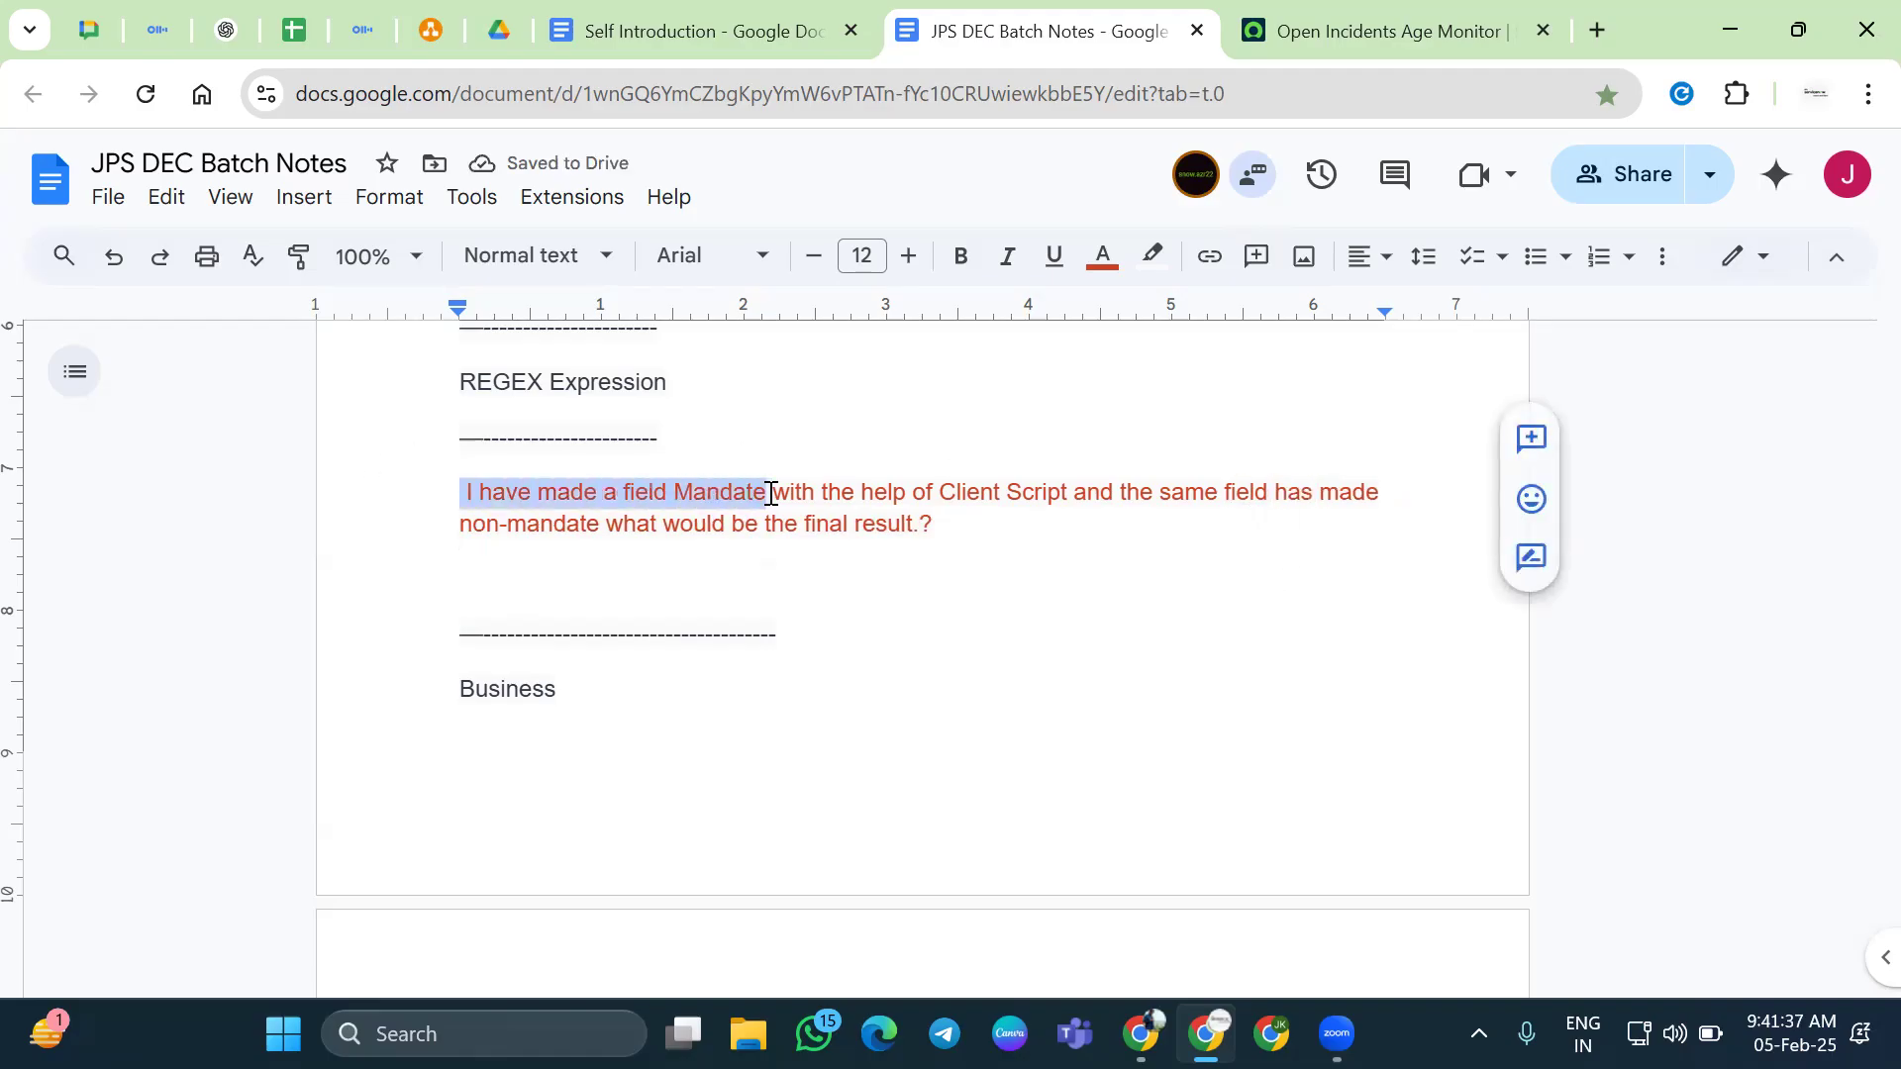
{"action": "left_click", "coordinate": [769, 492]}
{"action": "key", "text": "BackSpace"}
{"action": "type", "text": "o"}
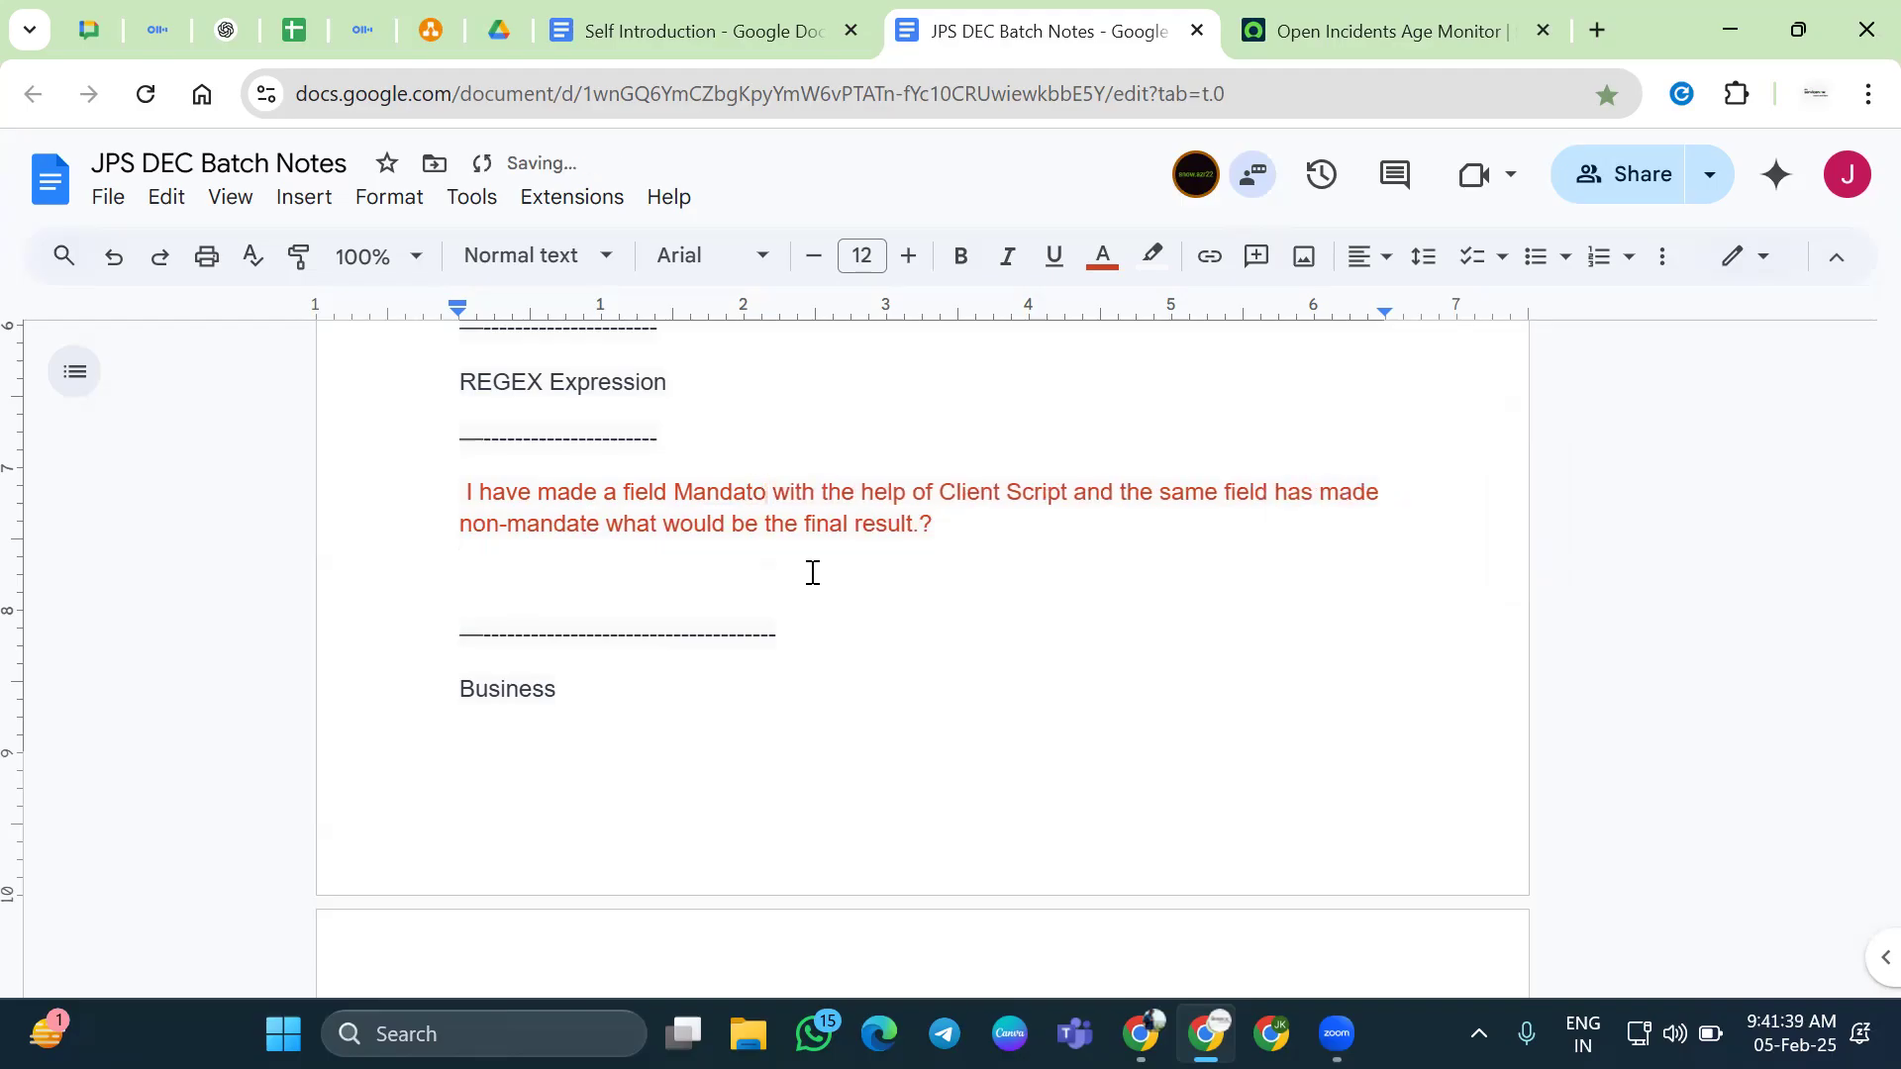
{"action": "type", "text": "ry"}
Insert 'with the help of UI Policy' after 'non-mandate' and accept the 'has been made' suggestion
{"action": "left_click_drag", "start_coordinate": [1087, 485], "coordinate": [462, 485]}
{"action": "left_click", "coordinate": [1139, 492]}
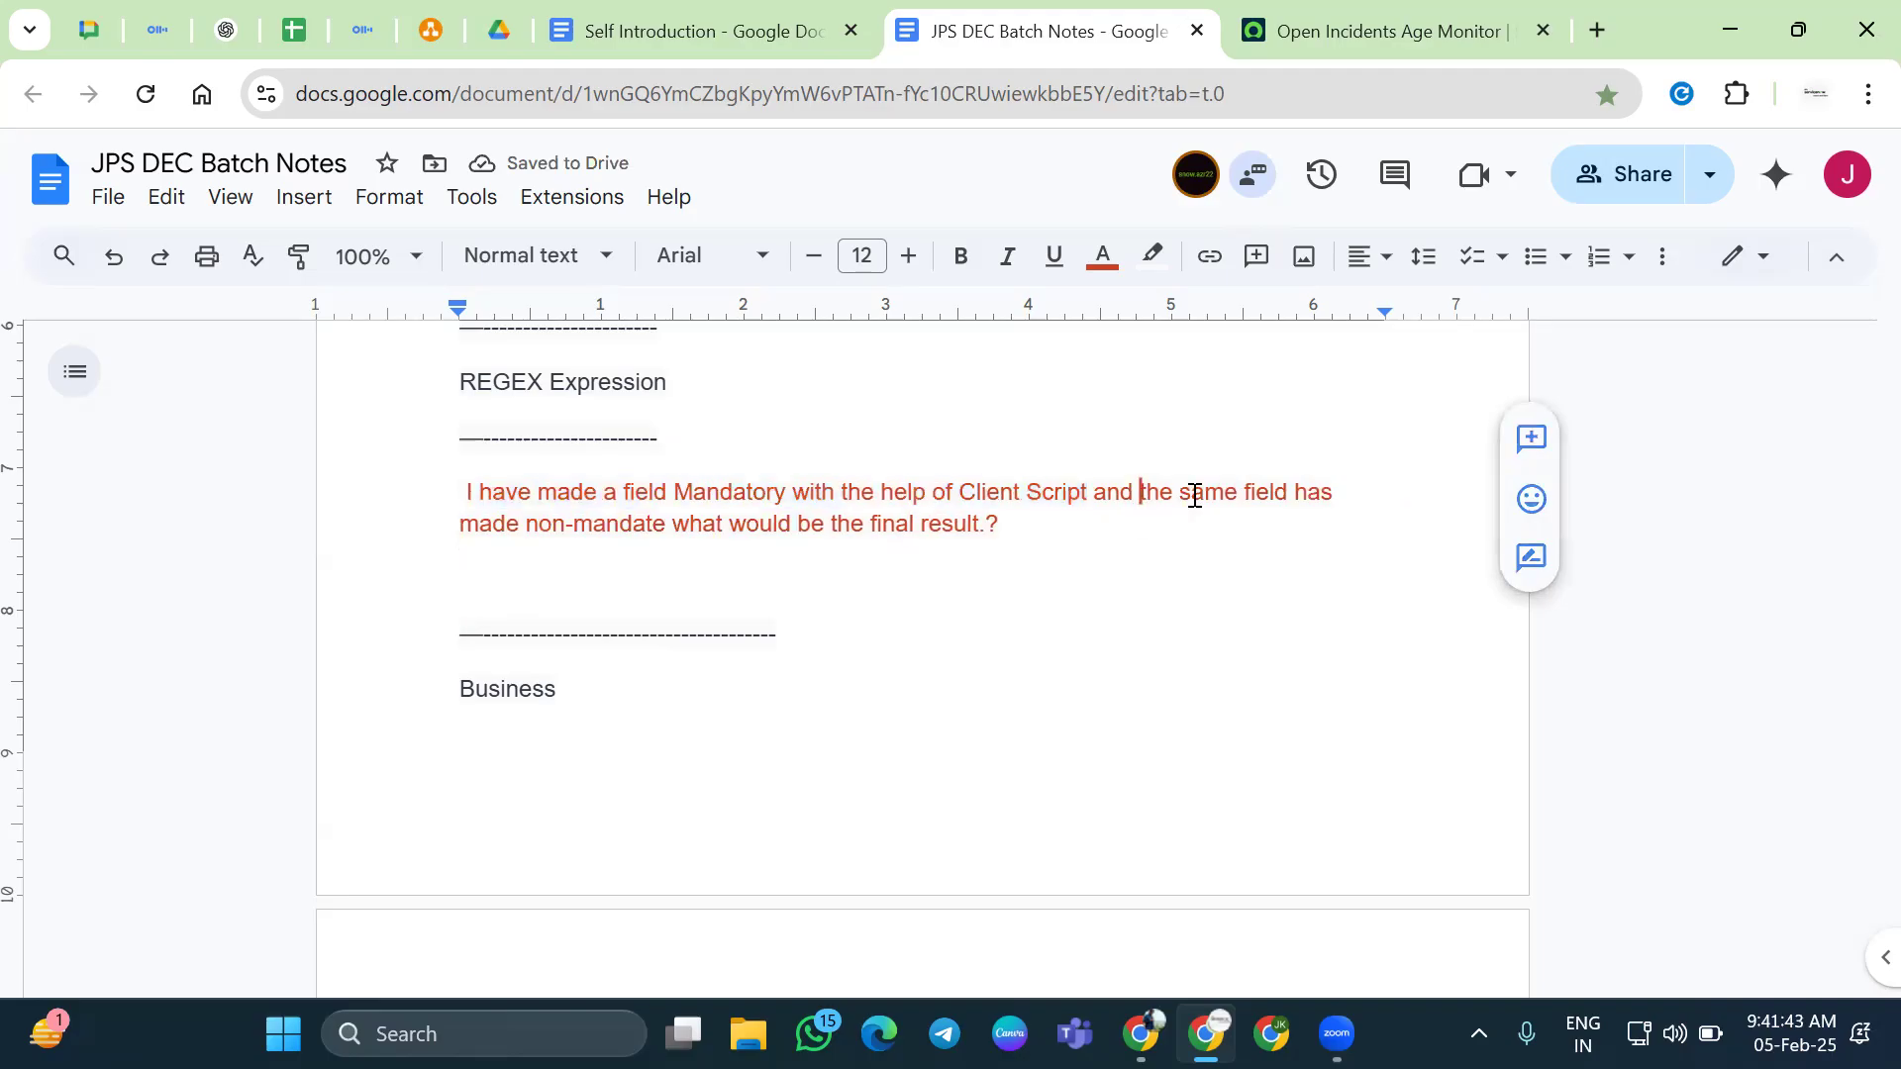
{"action": "left_click_drag", "start_coordinate": [525, 522], "coordinate": [671, 522]}
{"action": "left_click", "coordinate": [673, 521]}
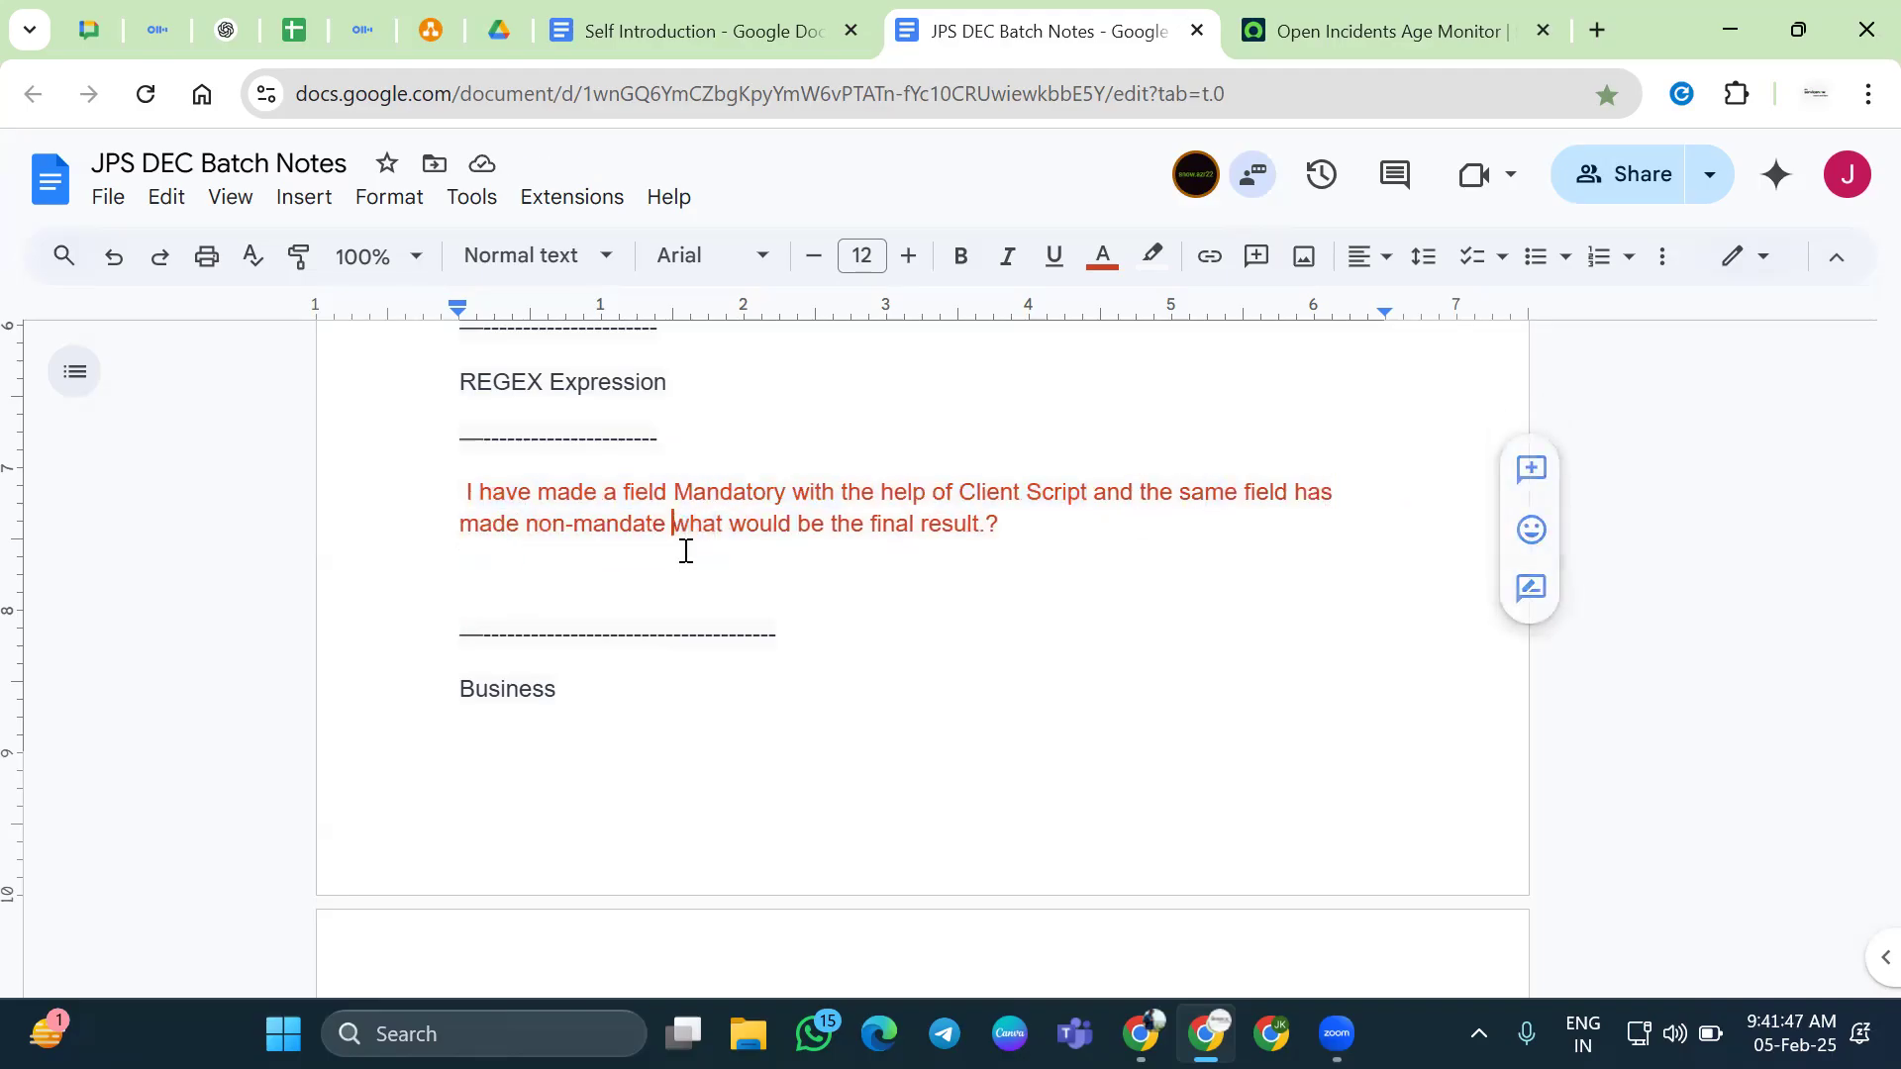
{"action": "type", "text": "of"}
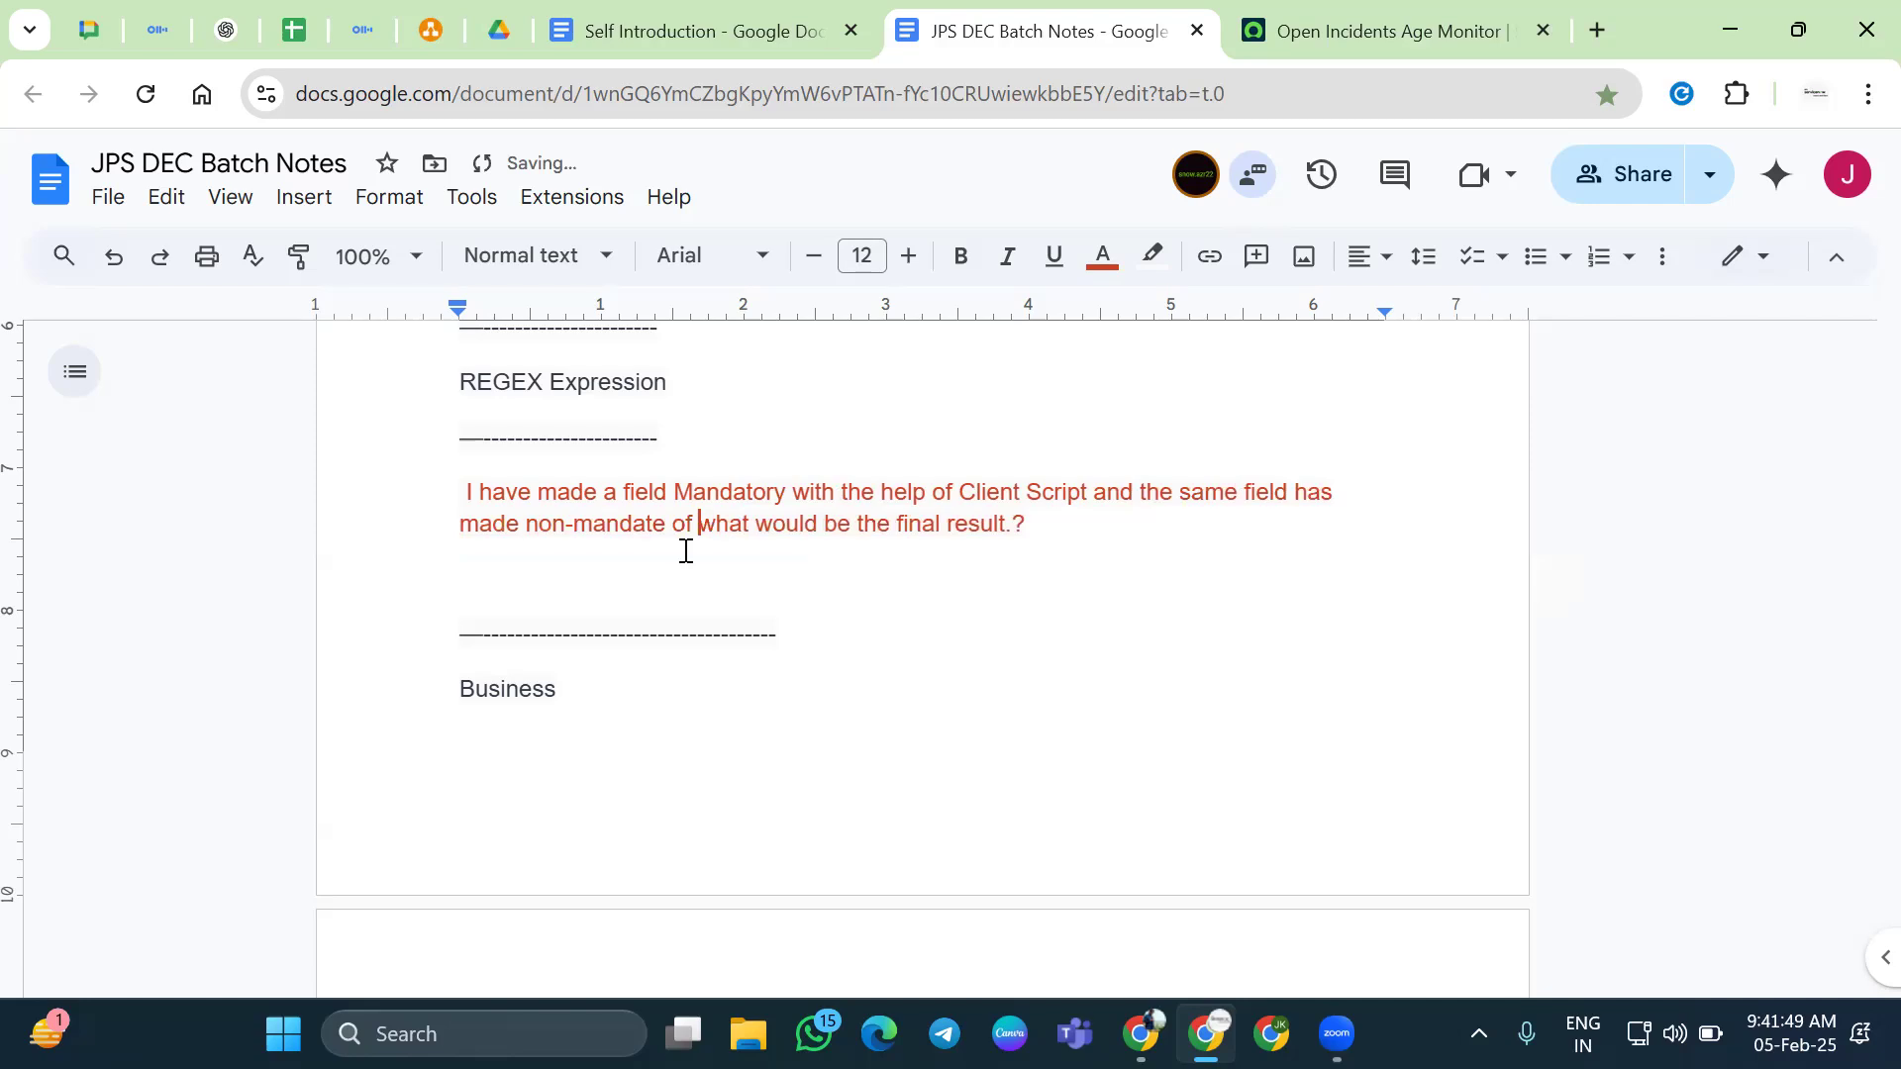
{"action": "key", "text": "BackSpace"}
{"action": "key", "text": "BackSpace"}
{"action": "key", "text": "BackSpace"}
{"action": "type", "text": "with"}
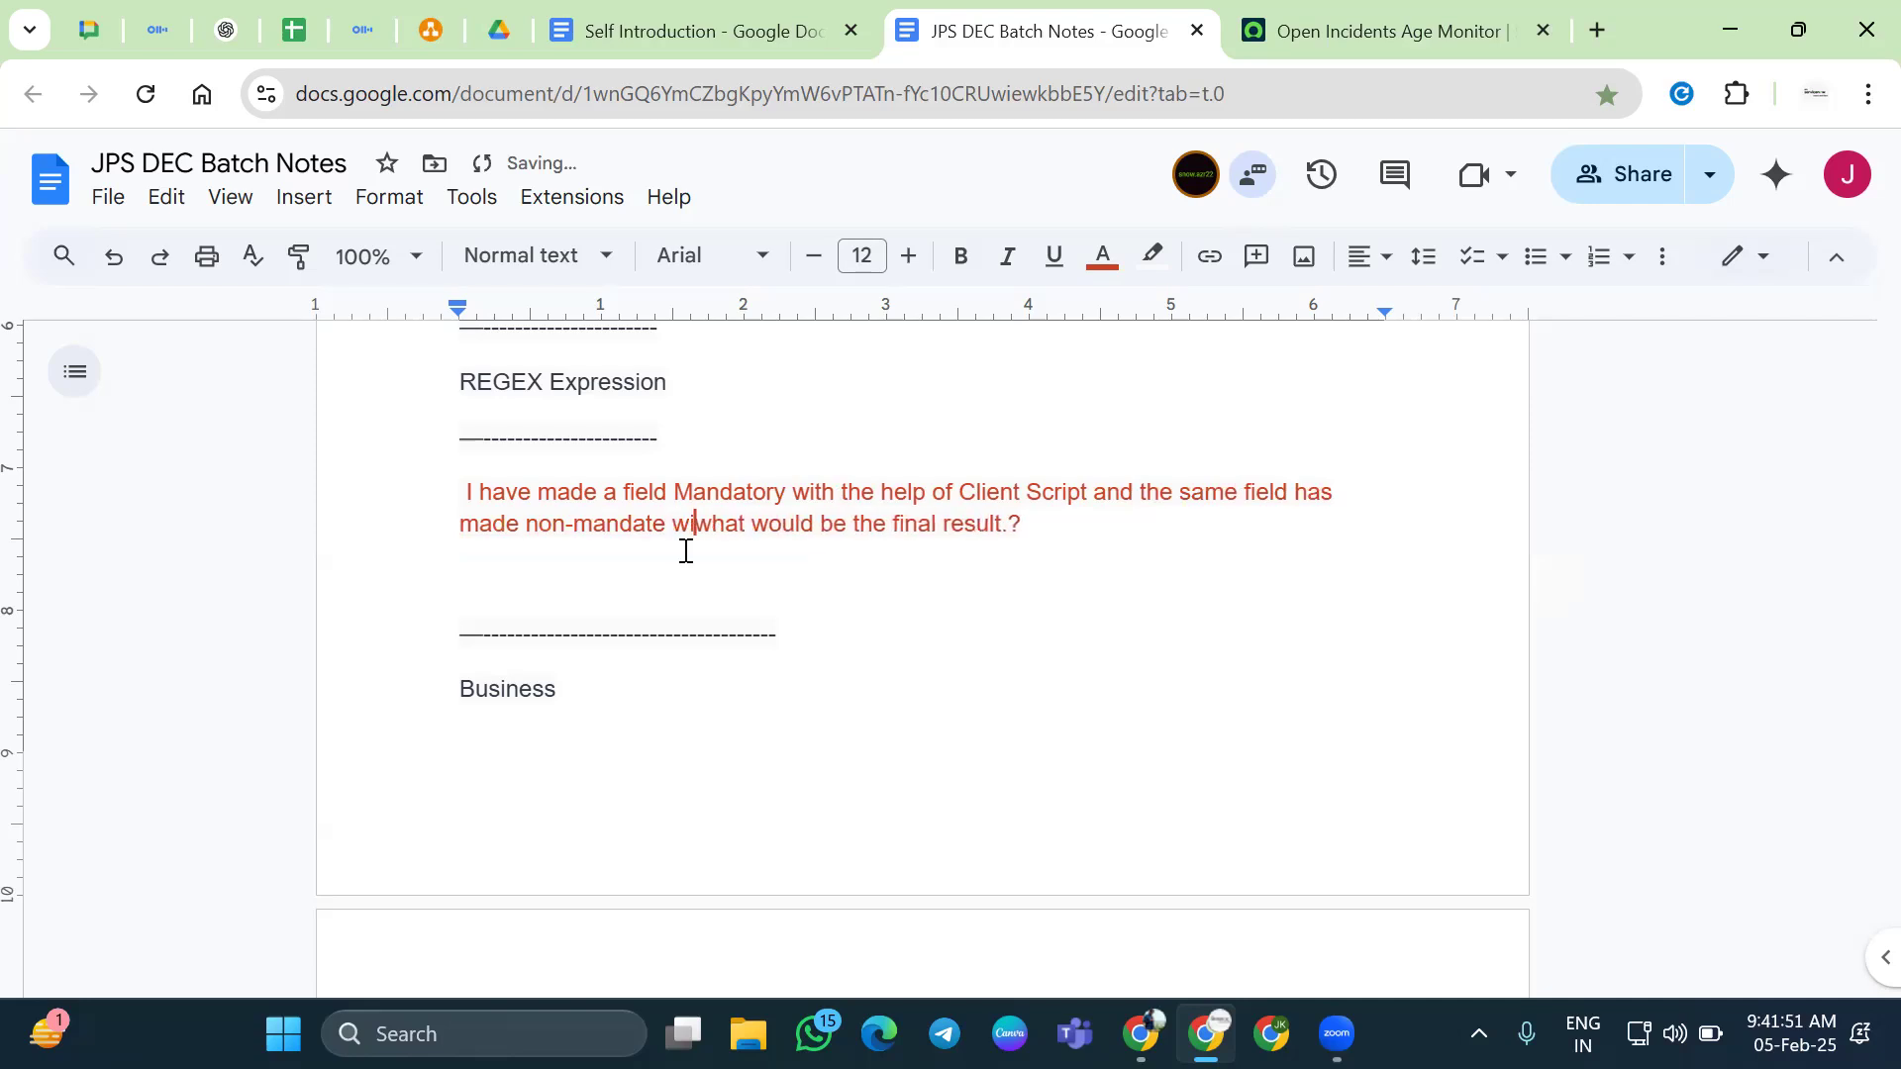
{"action": "type", "text": " the hel"}
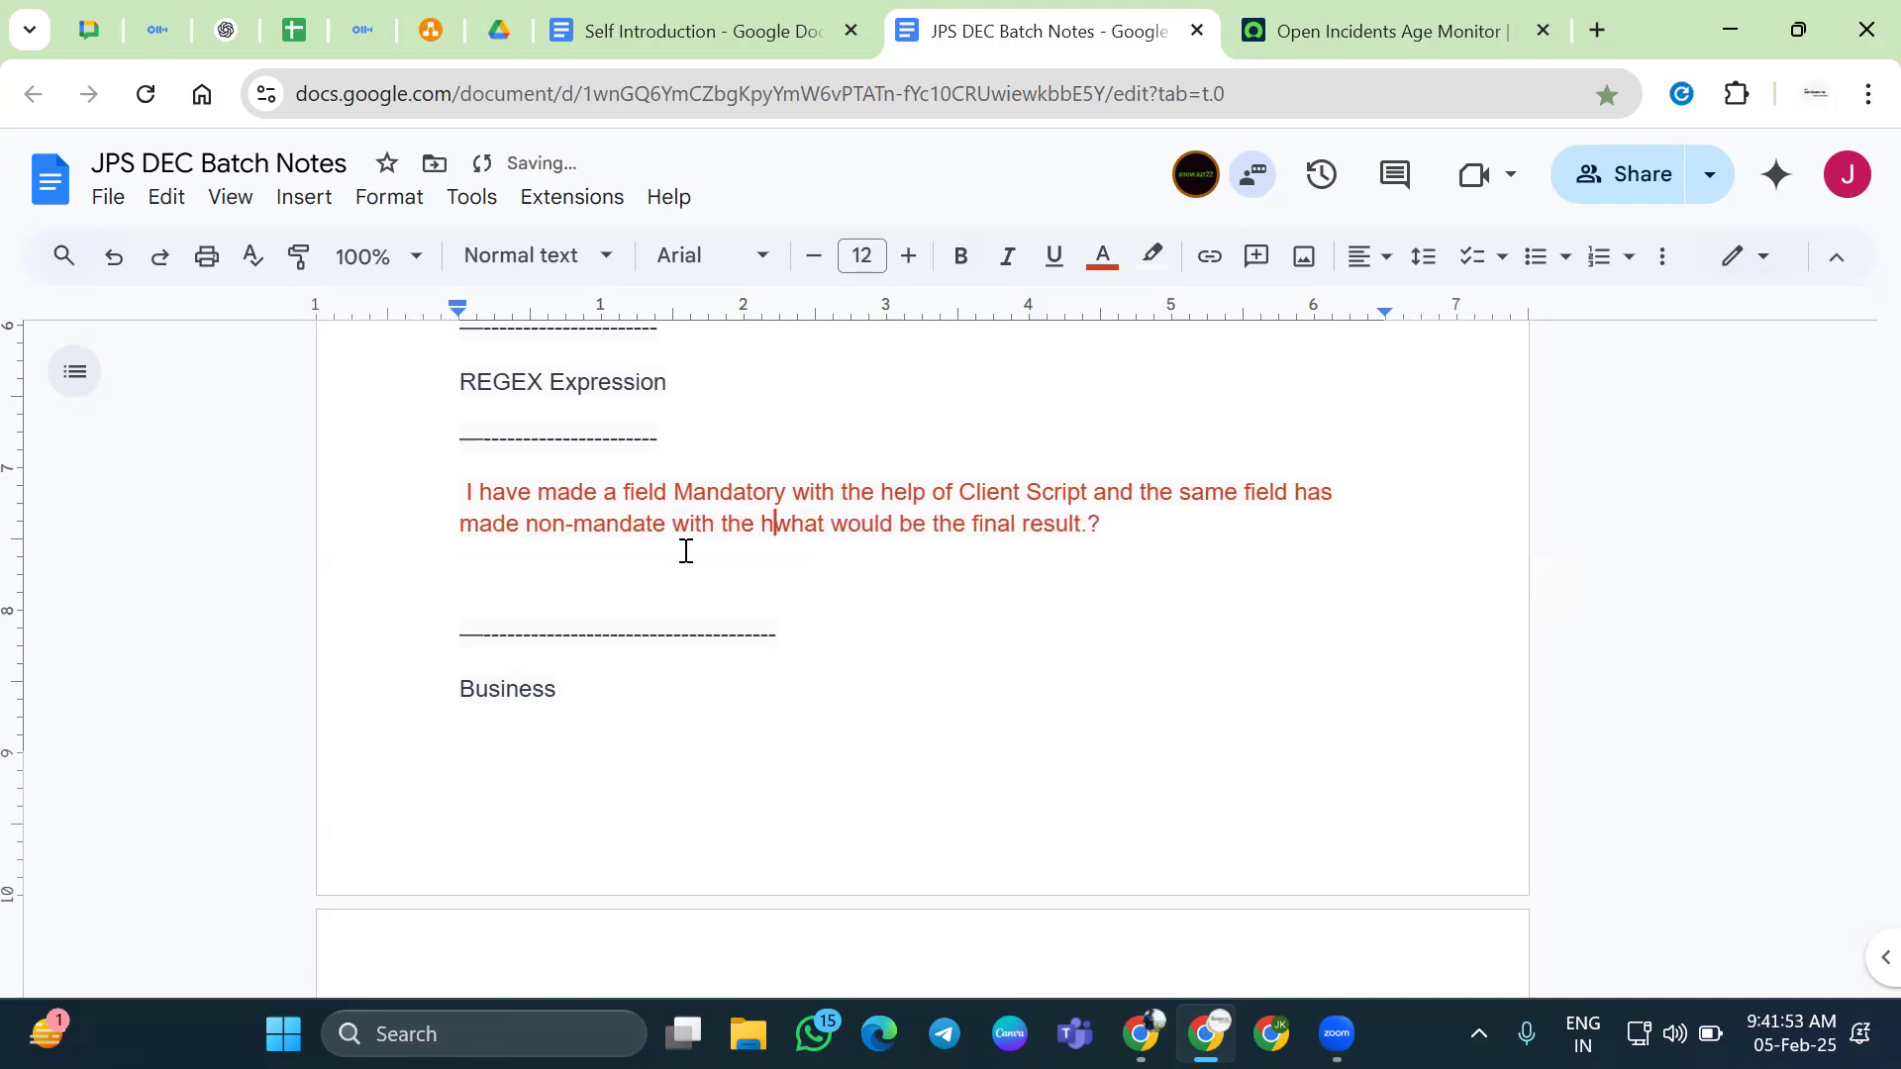
{"action": "type", "text": "p of UI "}
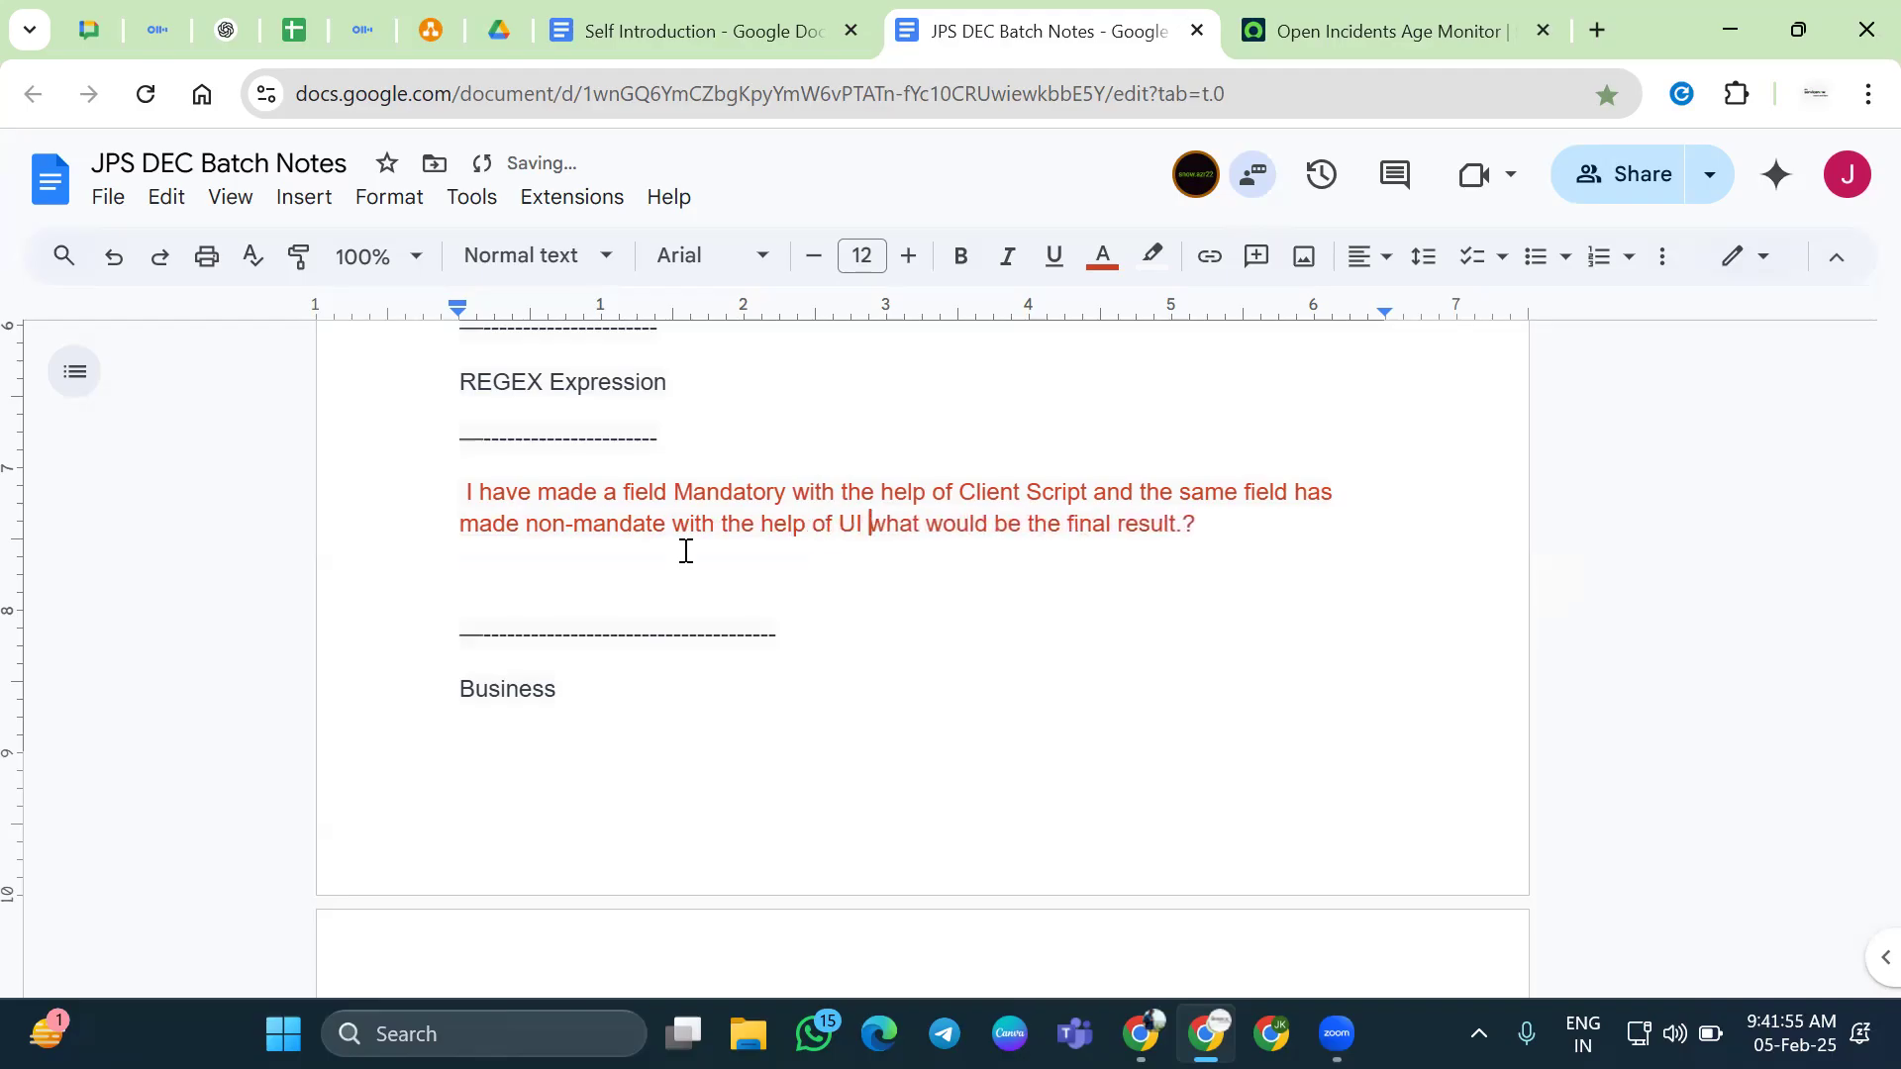
{"action": "type", "text": "Policiv"}
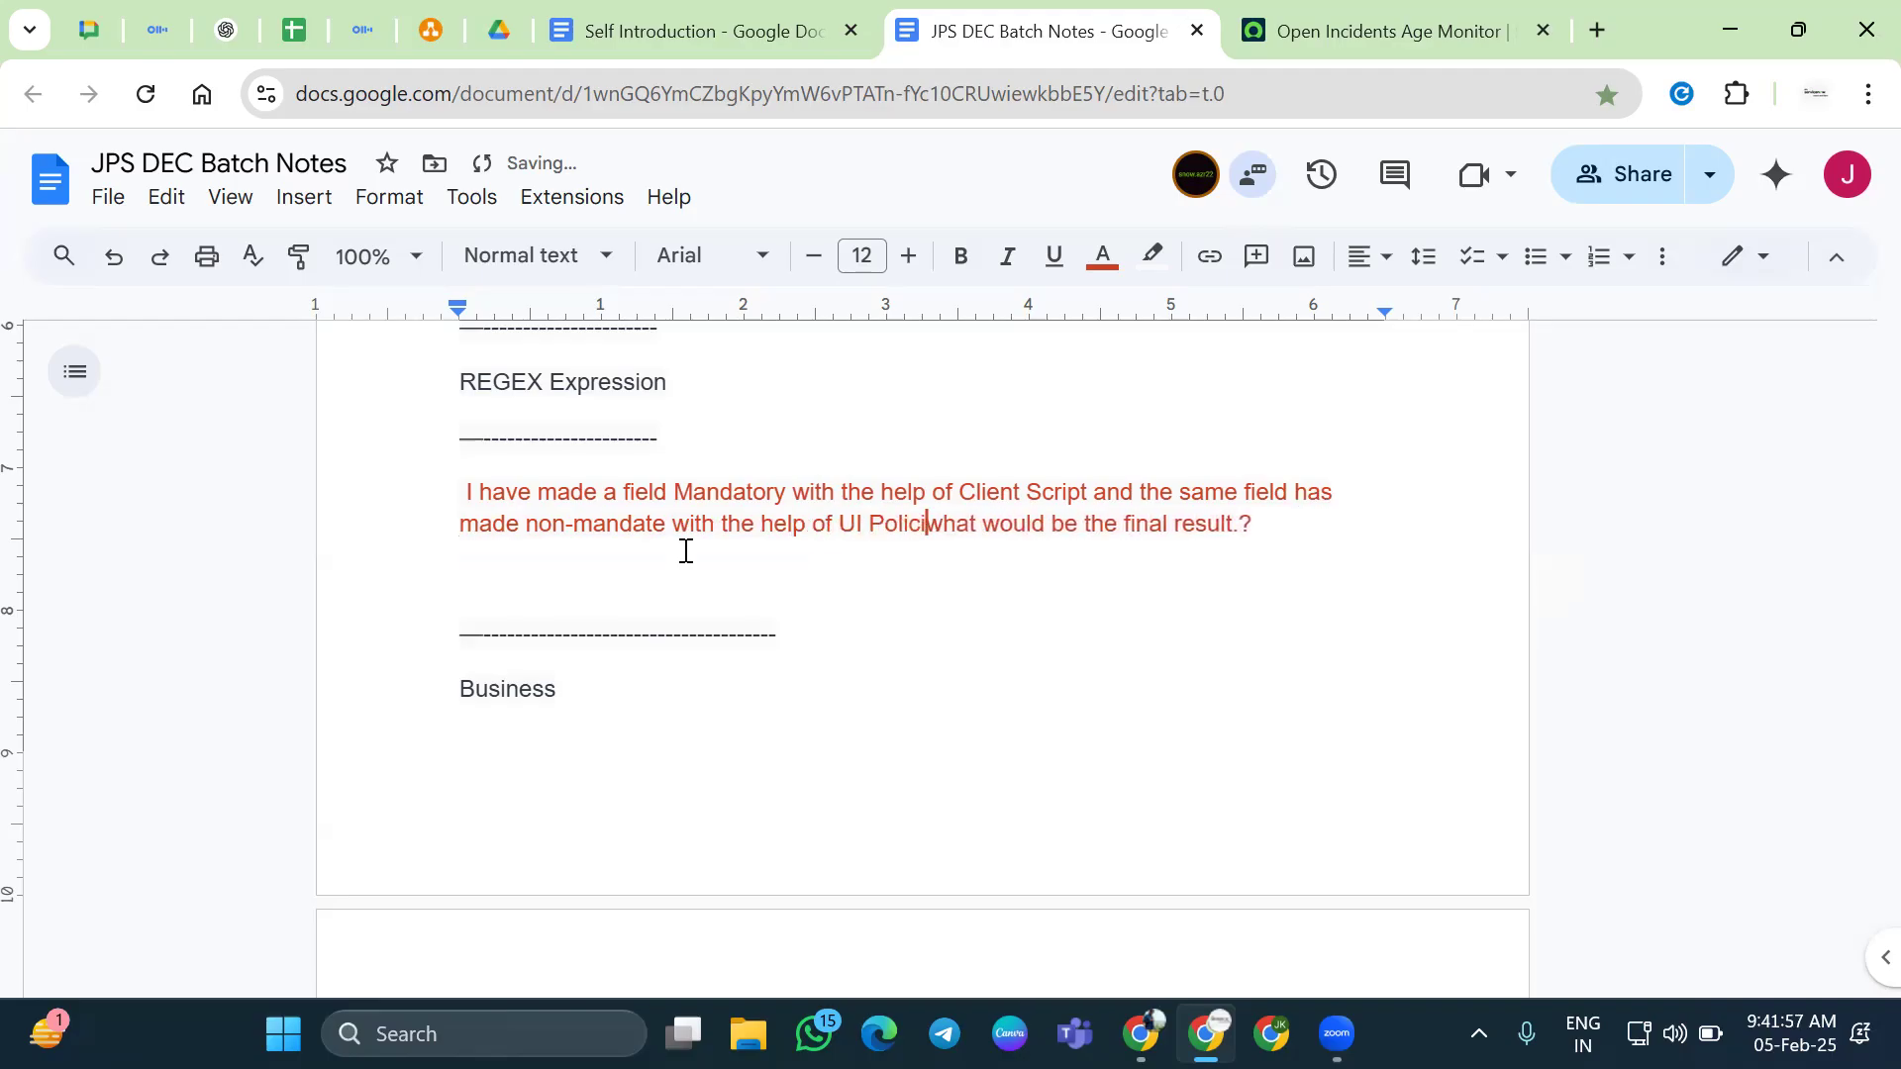
{"action": "key", "text": "BackSpace"}
{"action": "key", "text": "BackSpace"}
{"action": "type", "text": "y"}
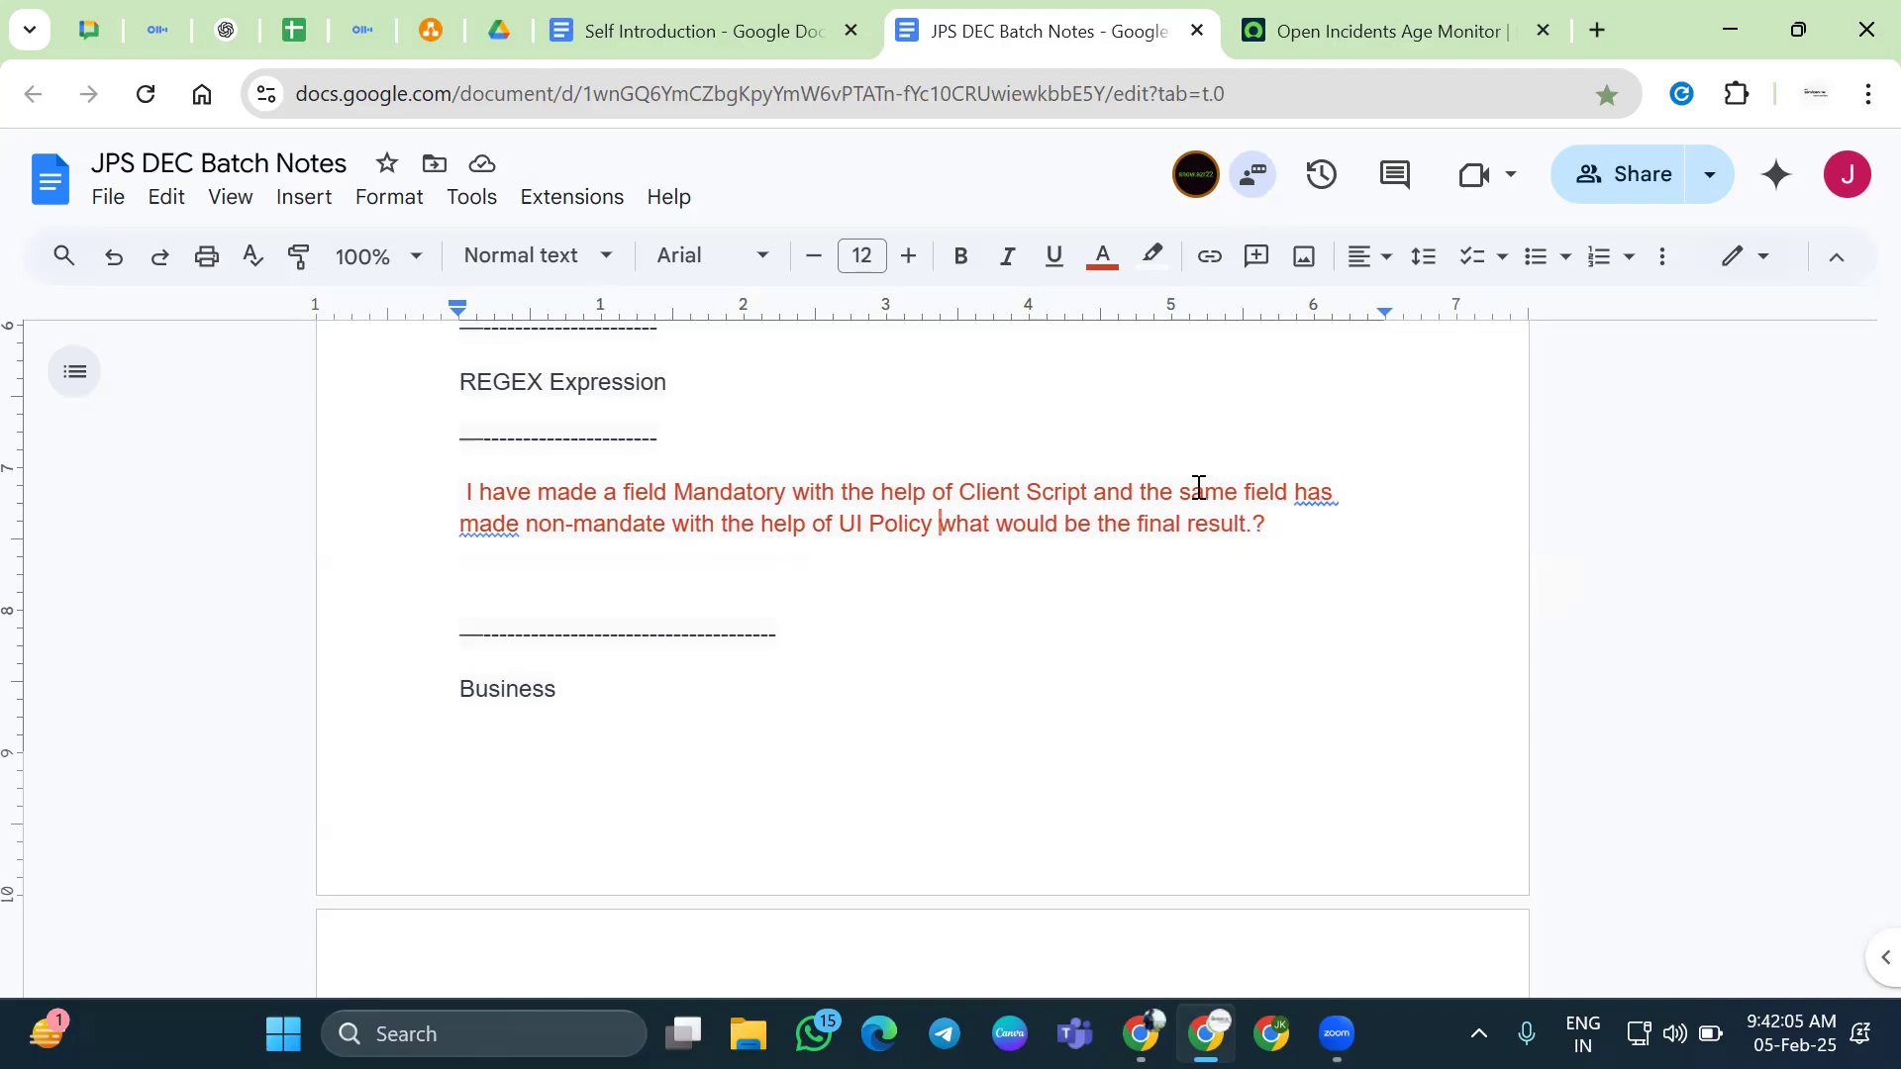
{"action": "left_click", "coordinate": [1300, 495]}
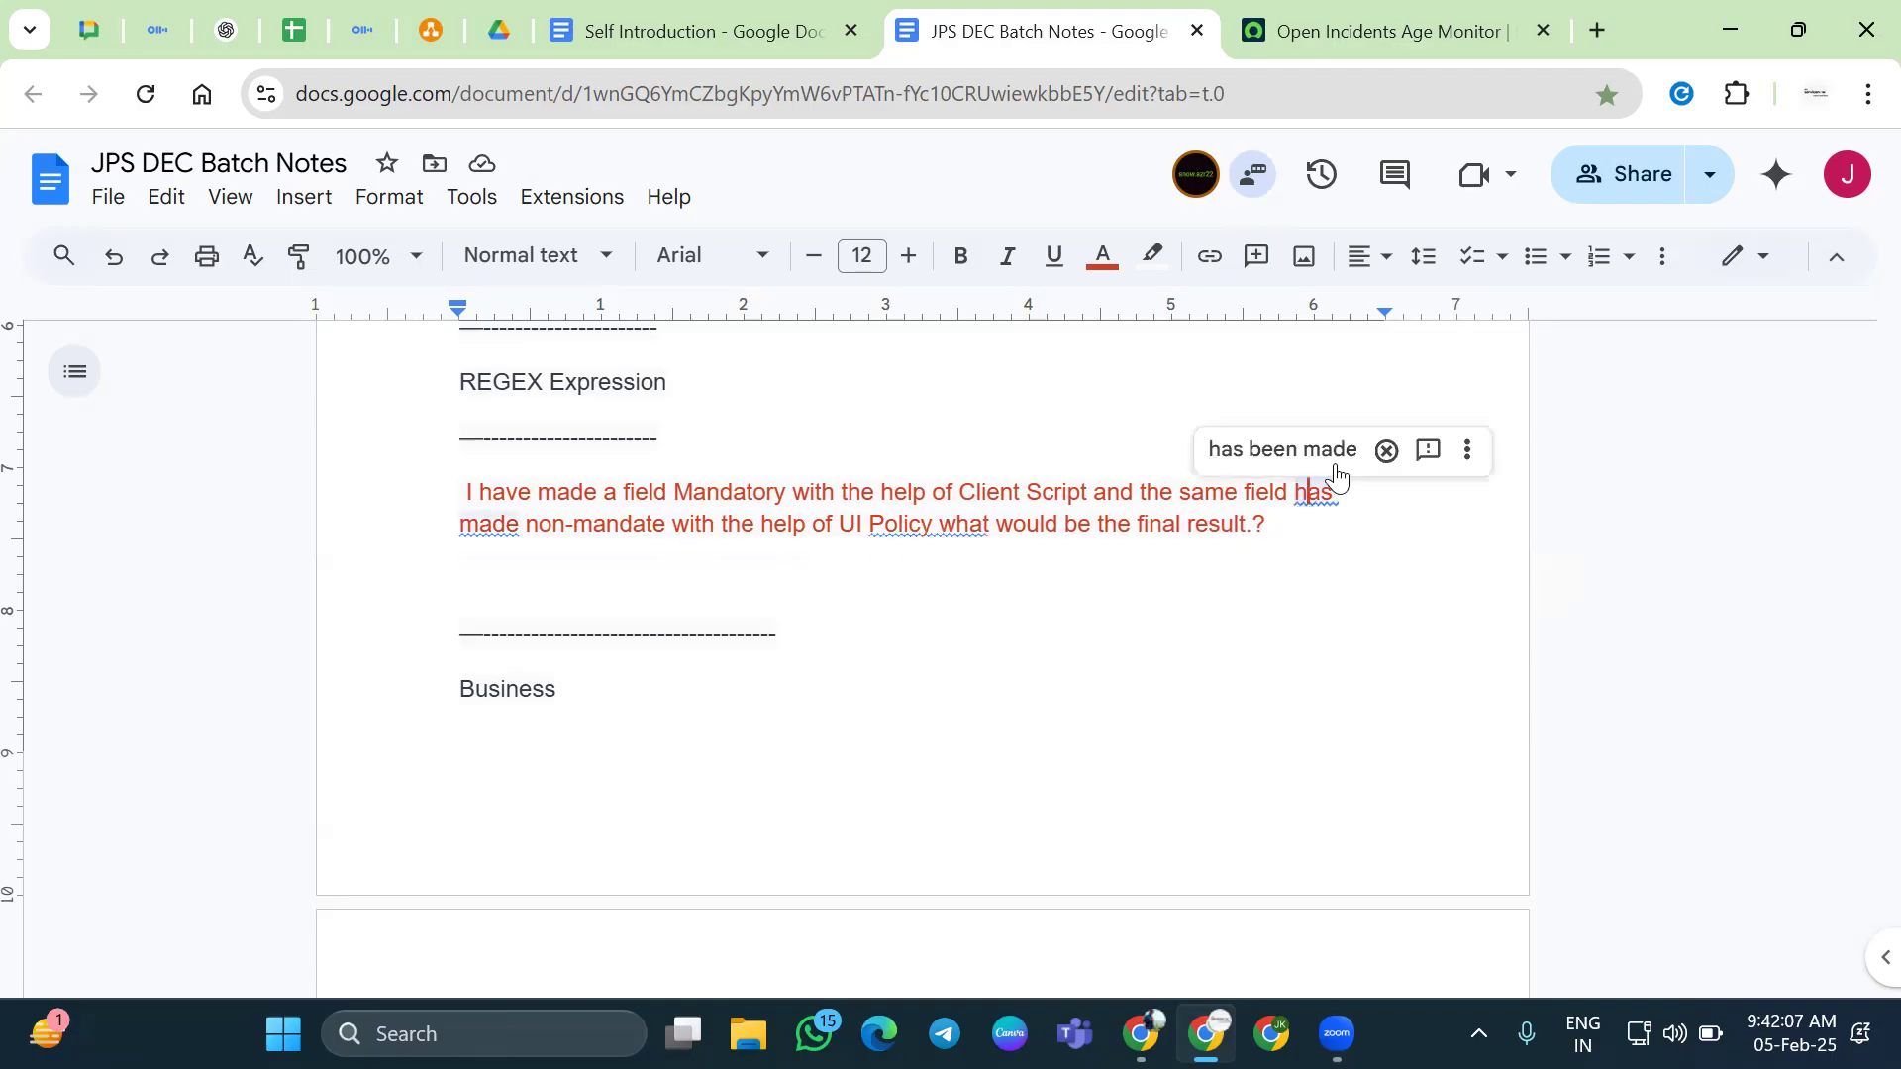
{"action": "left_click", "coordinate": [1332, 465]}
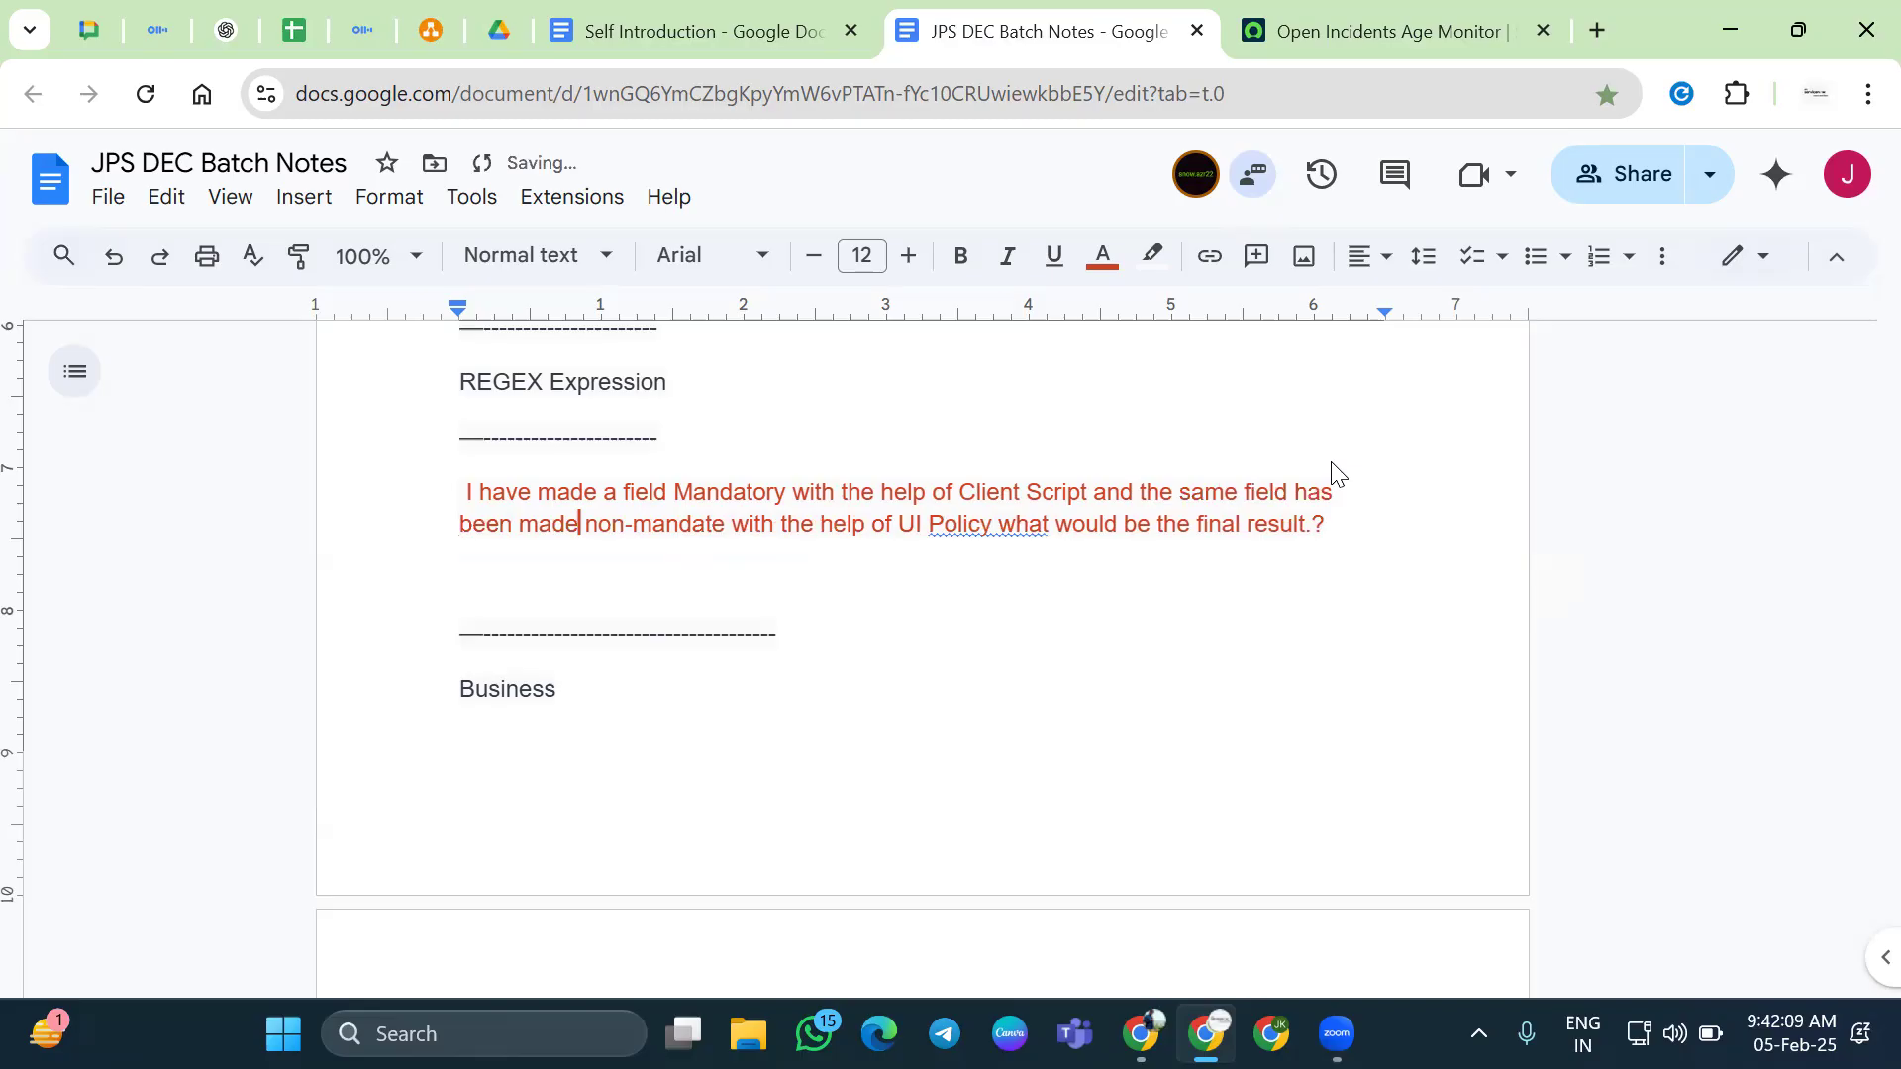
In JPS DEC Batch Notes, add a blank line after the red question and set its text colour to black
{"action": "left_click", "coordinate": [1308, 53]}
{"action": "left_click", "coordinate": [141, 229]}
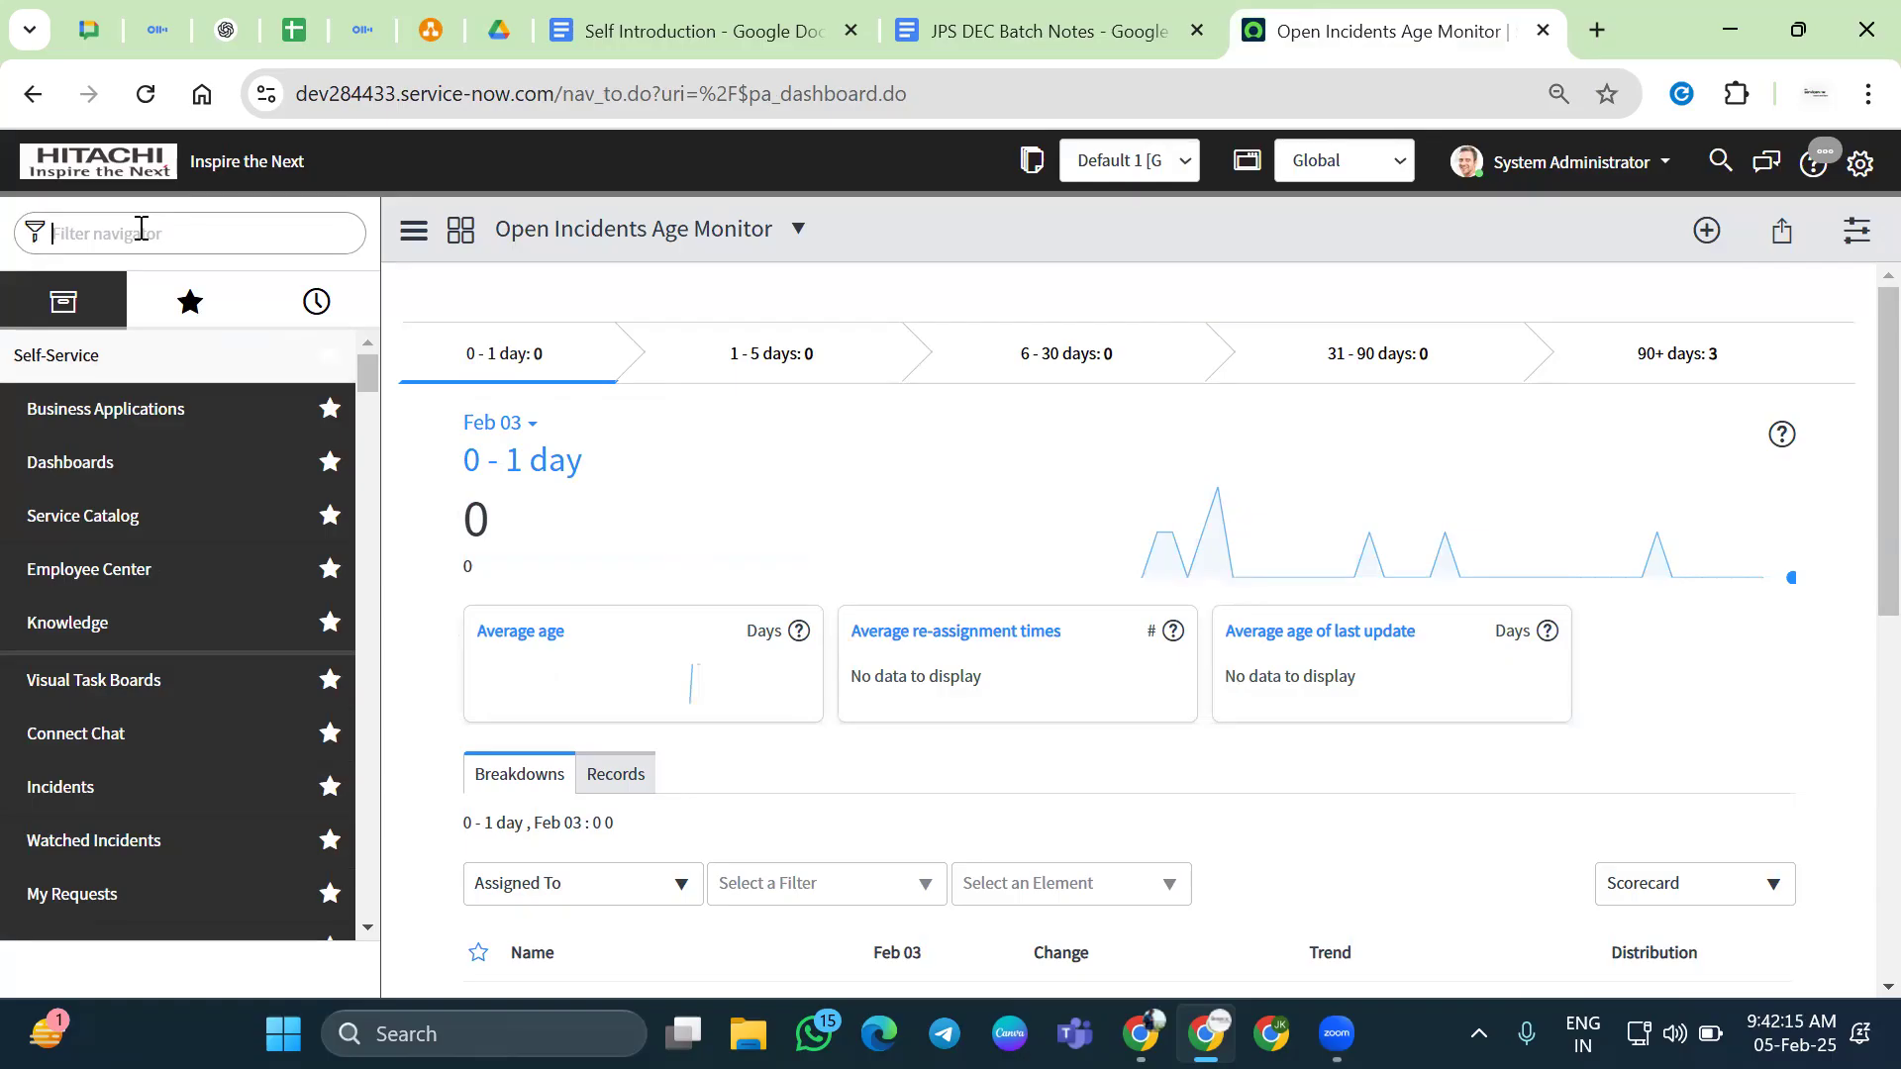
{"action": "key", "text": "ctrl+shift+Tab"}
{"action": "key", "text": "ctrl+shift+Tab"}
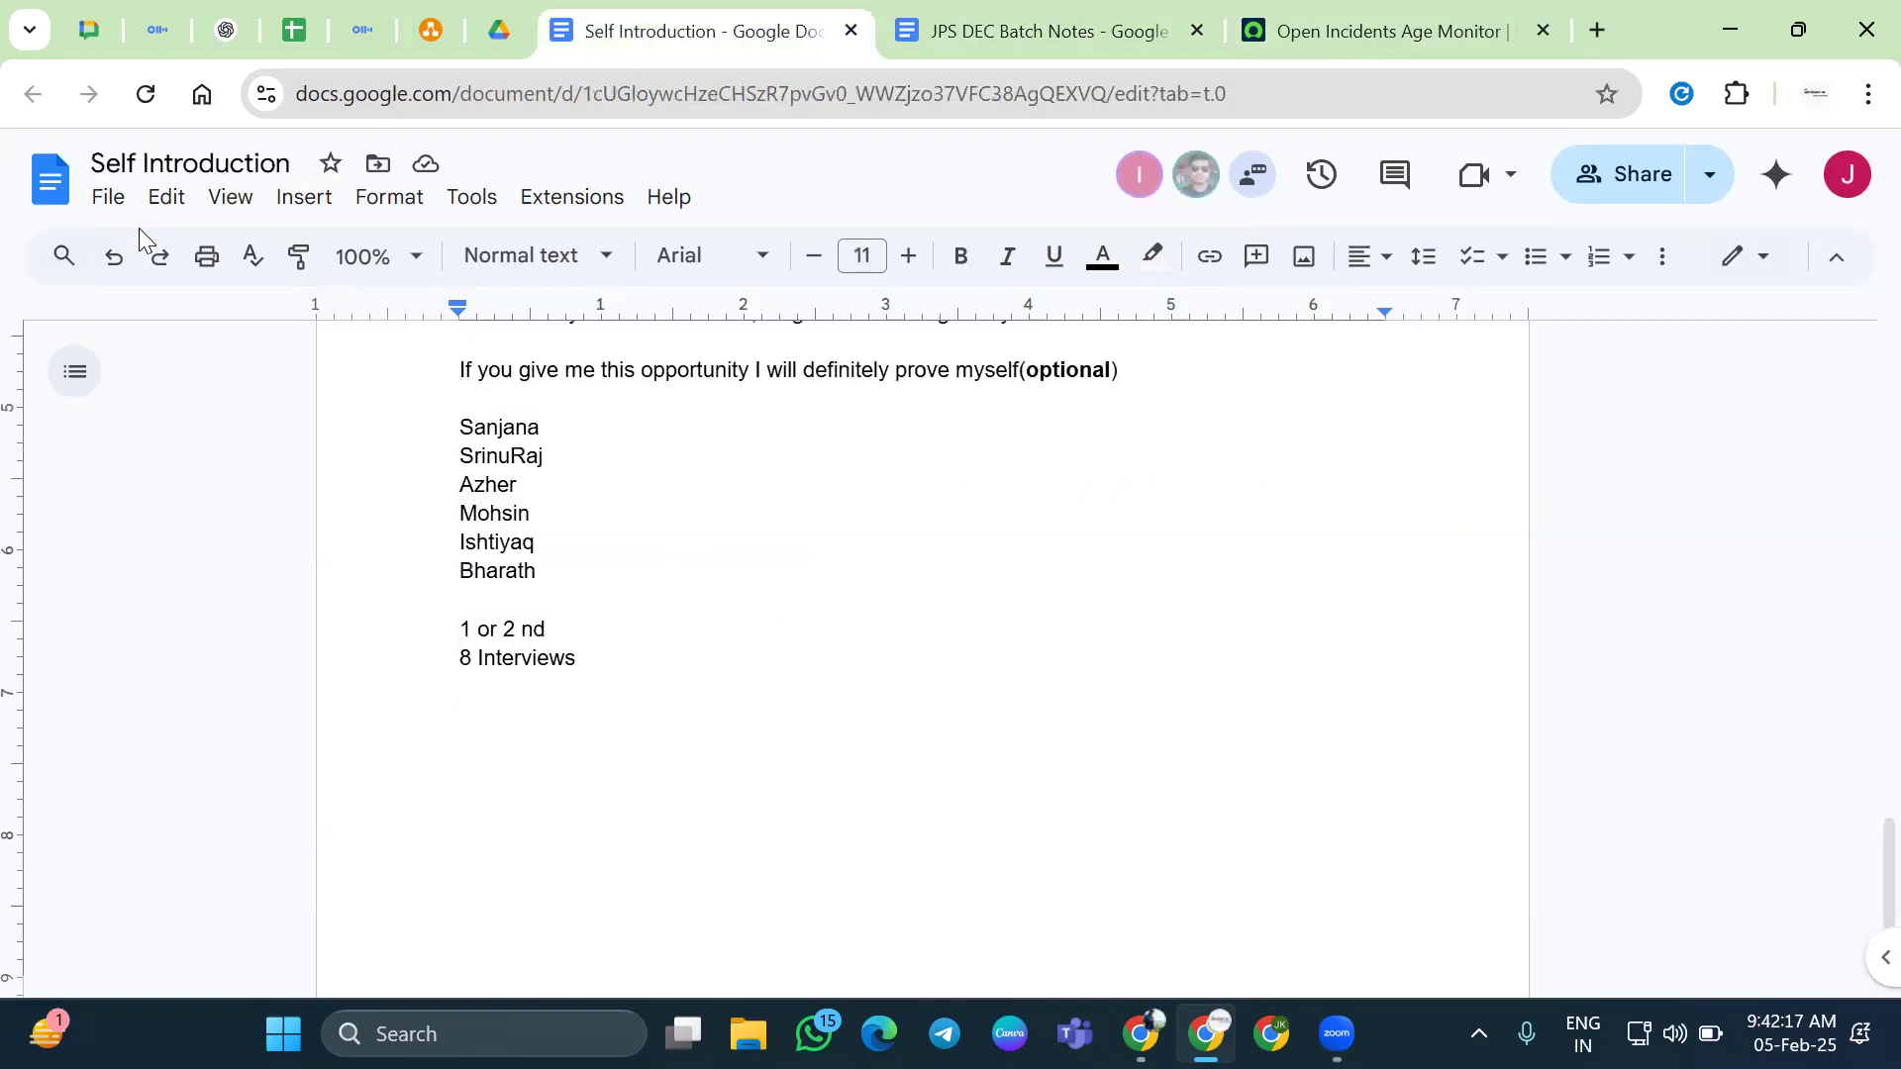
{"action": "key", "text": "ctrl+Tab"}
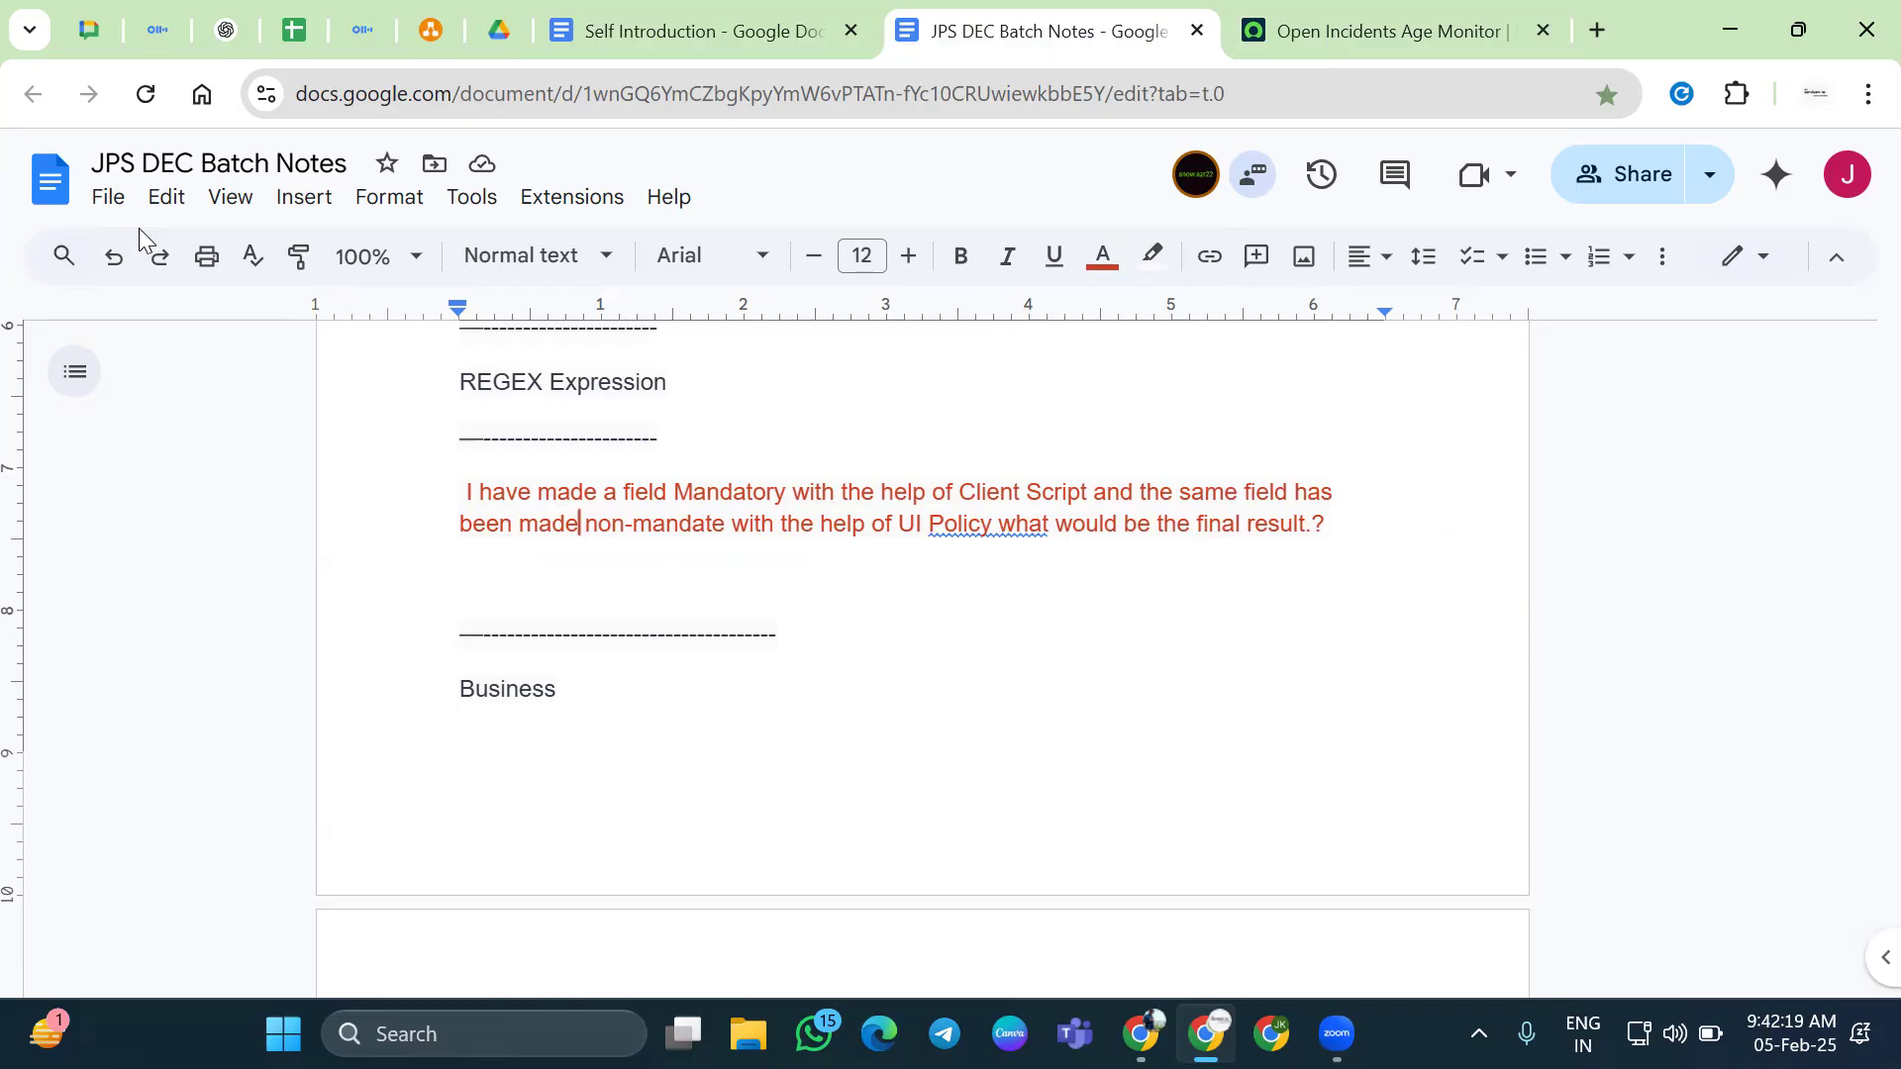
{"action": "key", "text": "Return"}
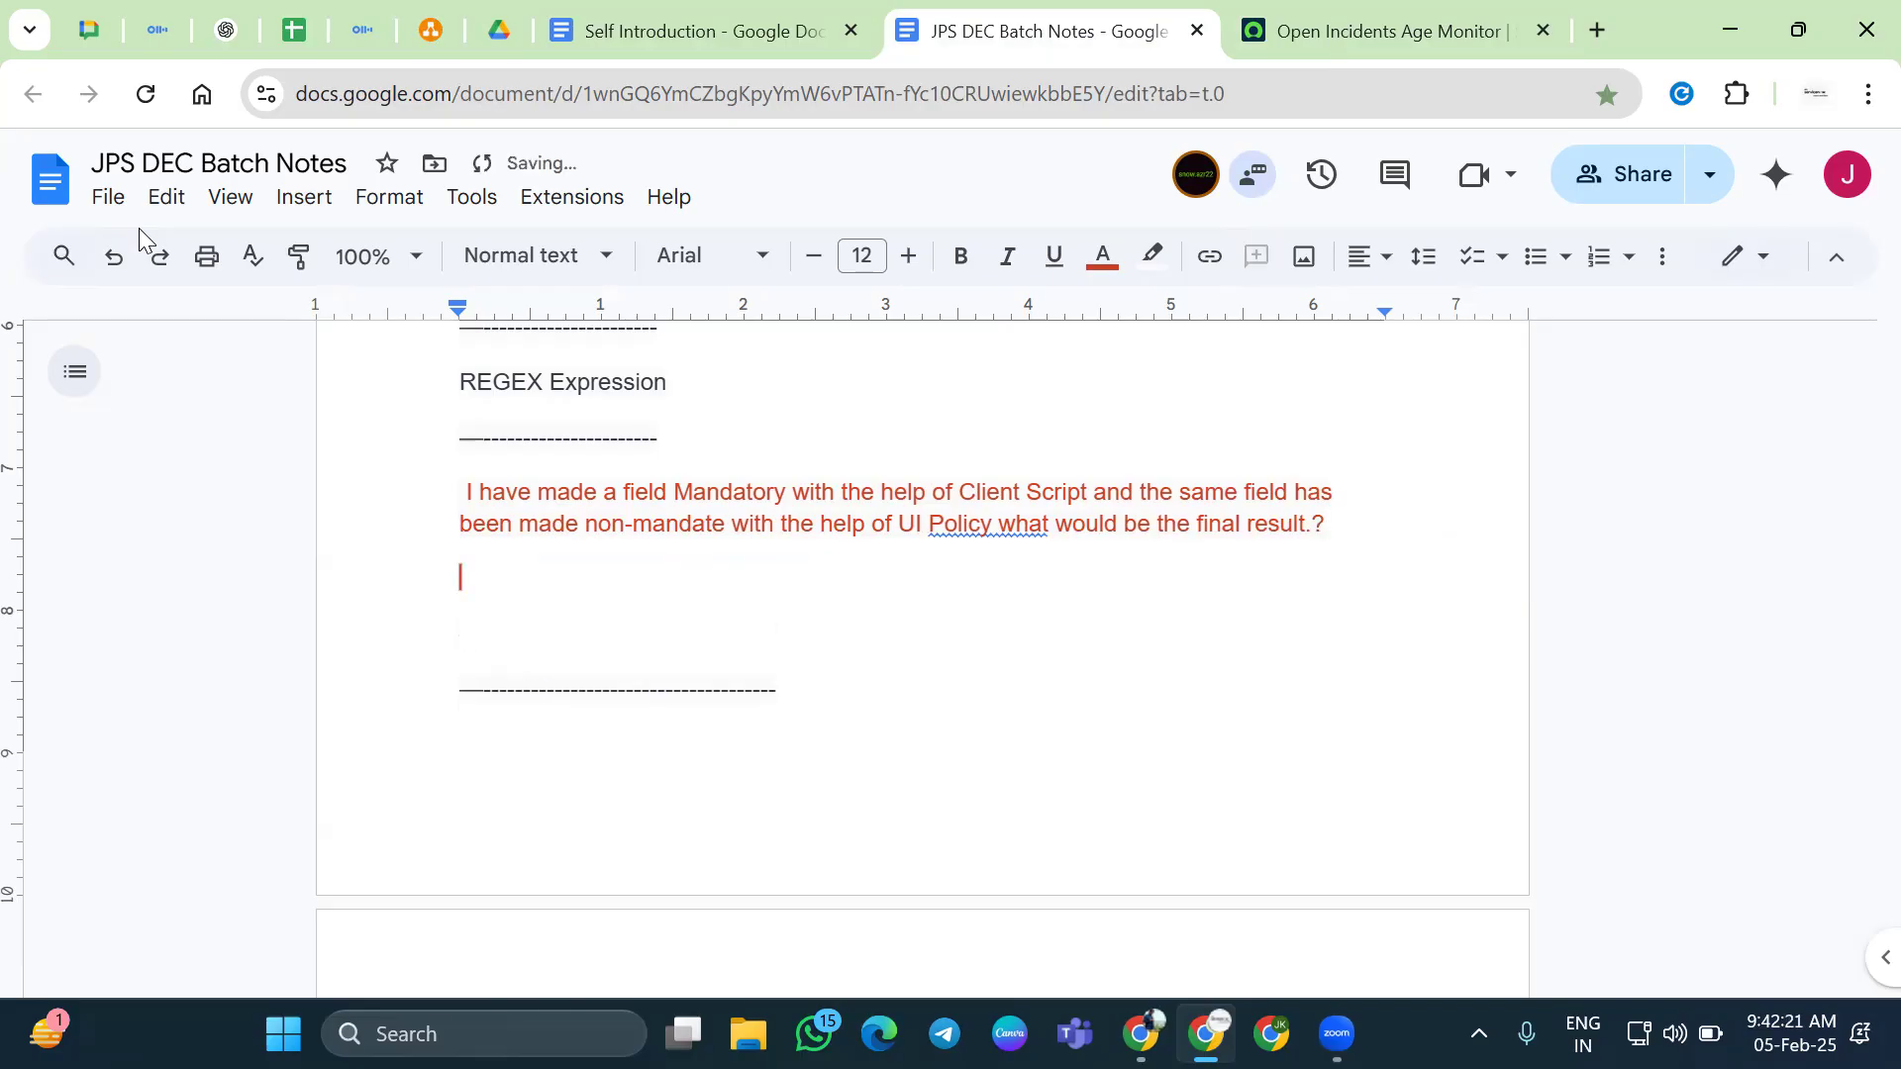
{"action": "left_click", "coordinate": [1101, 257]}
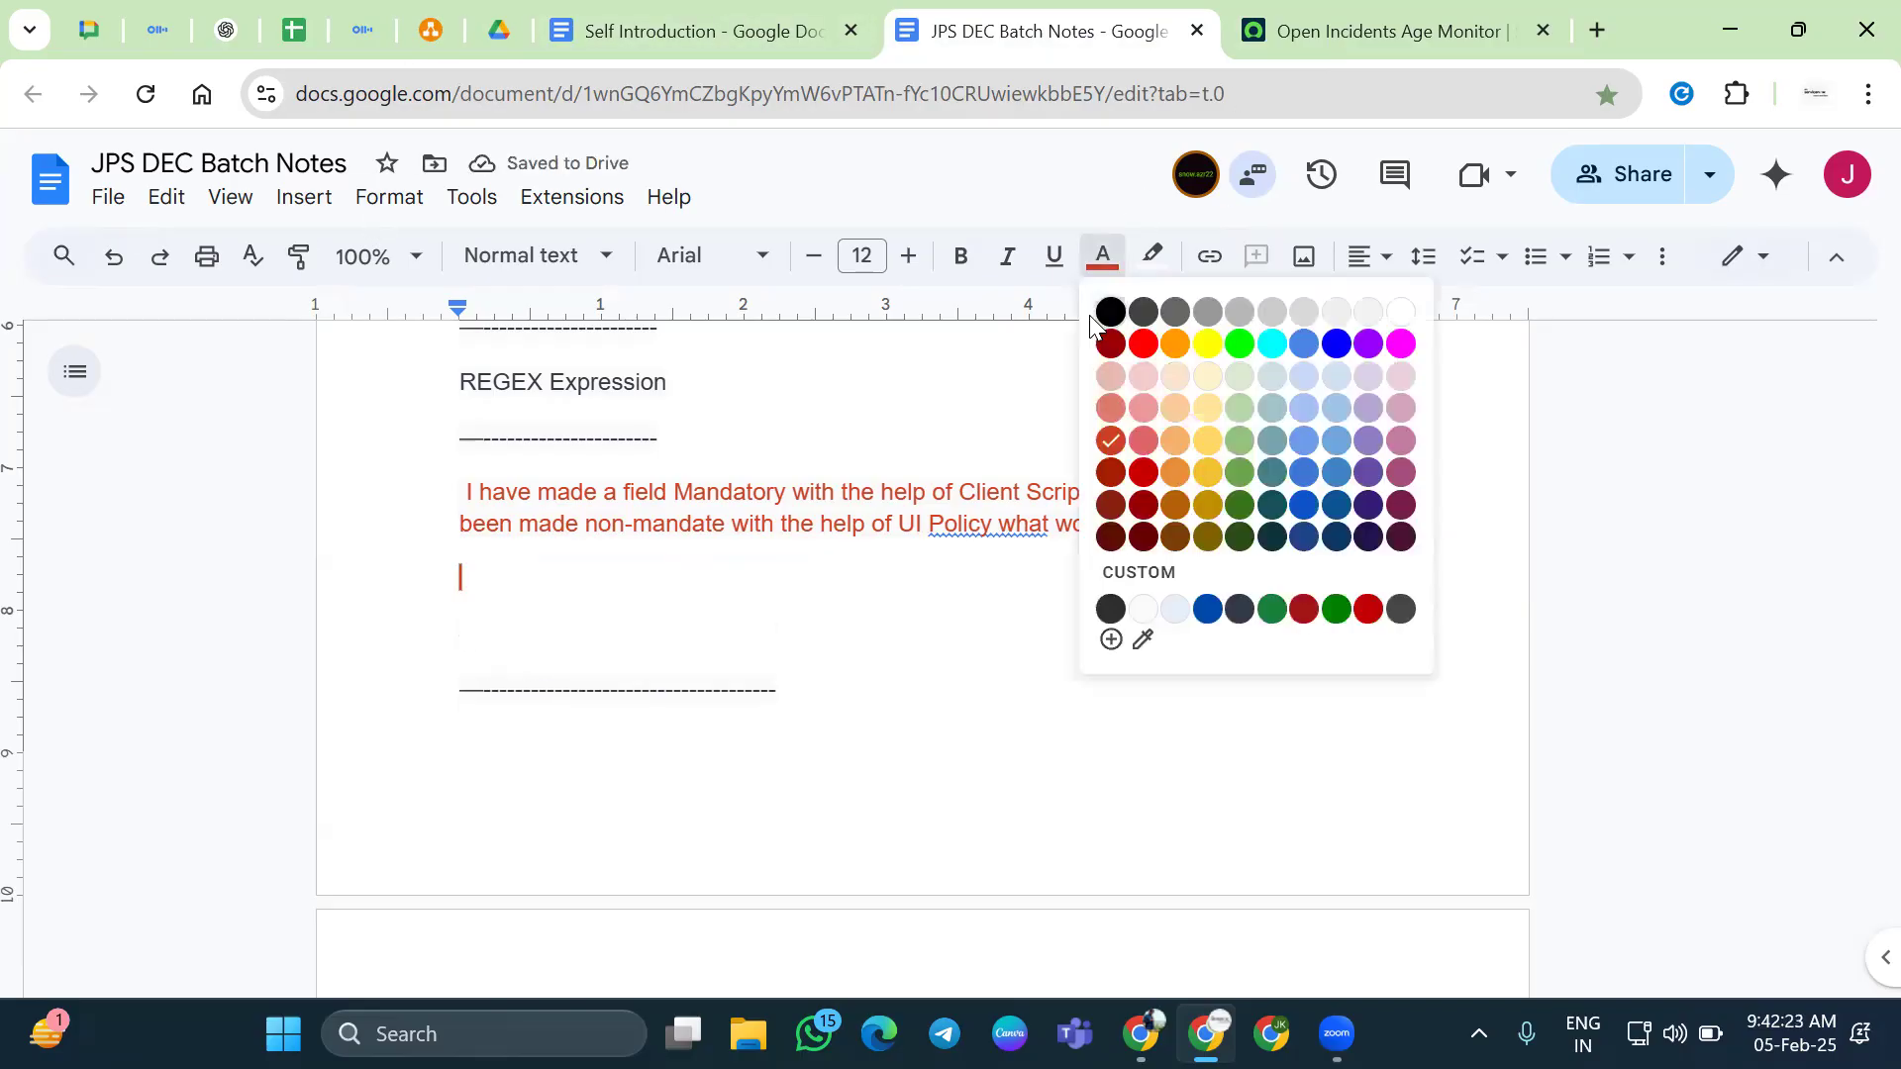
{"action": "left_click", "coordinate": [1109, 312]}
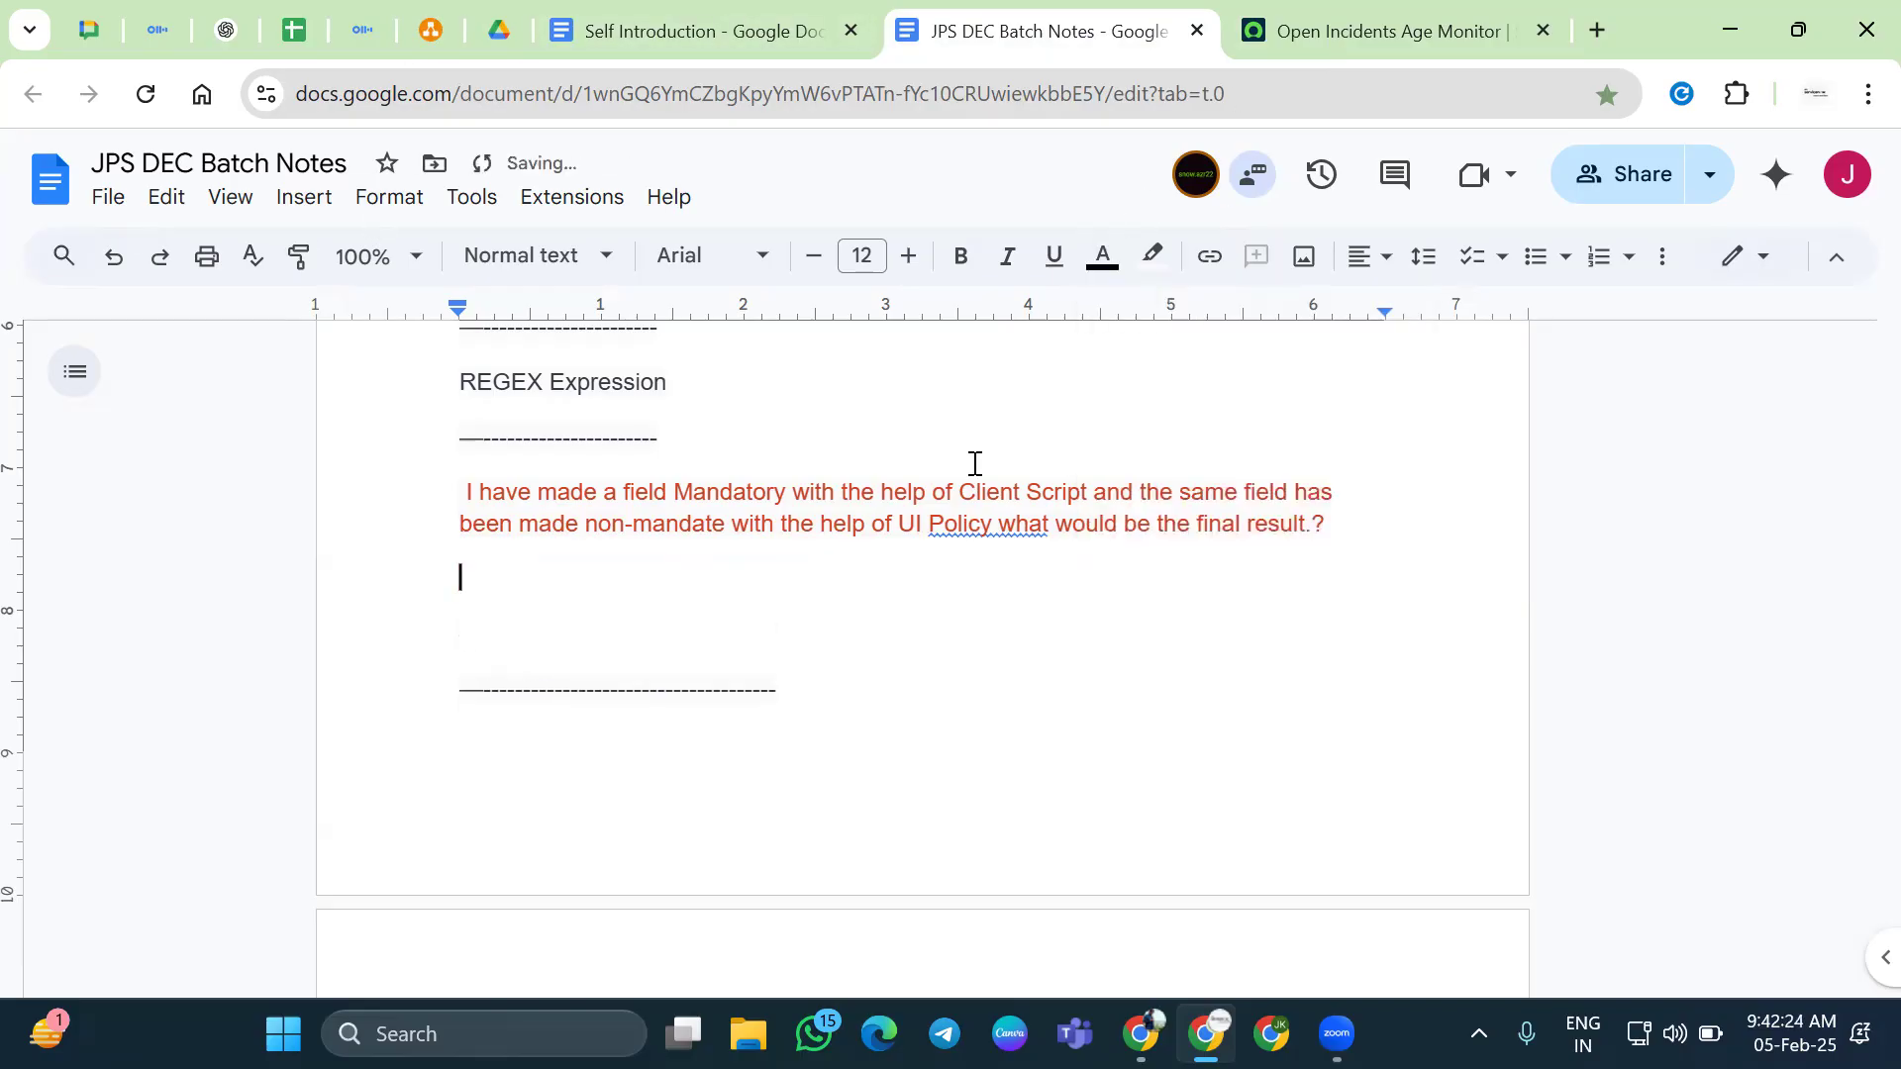
{"action": "left_click", "coordinate": [1252, 37]}
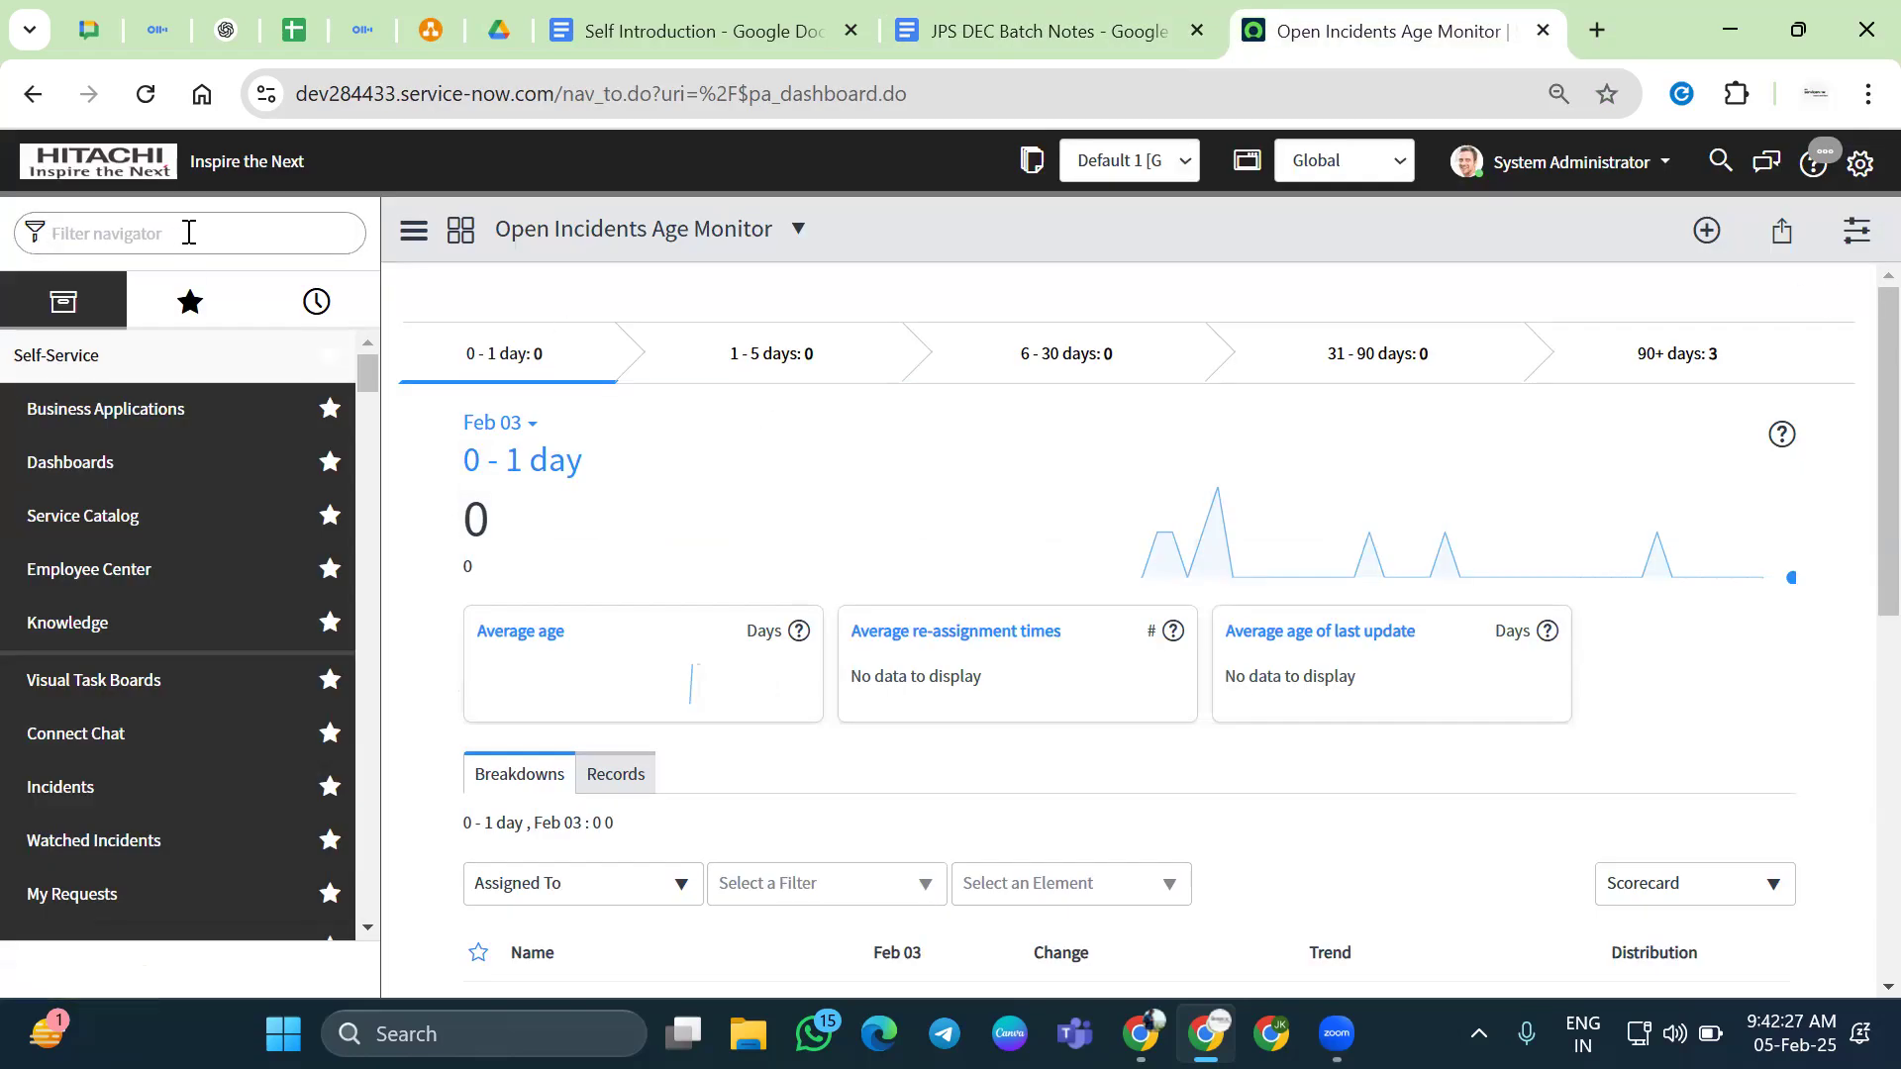
Create a new Hitachi record via the 'hitachi' navigator filter and dismiss the six user-detail alerts
{"action": "type", "text": "hitachi"}
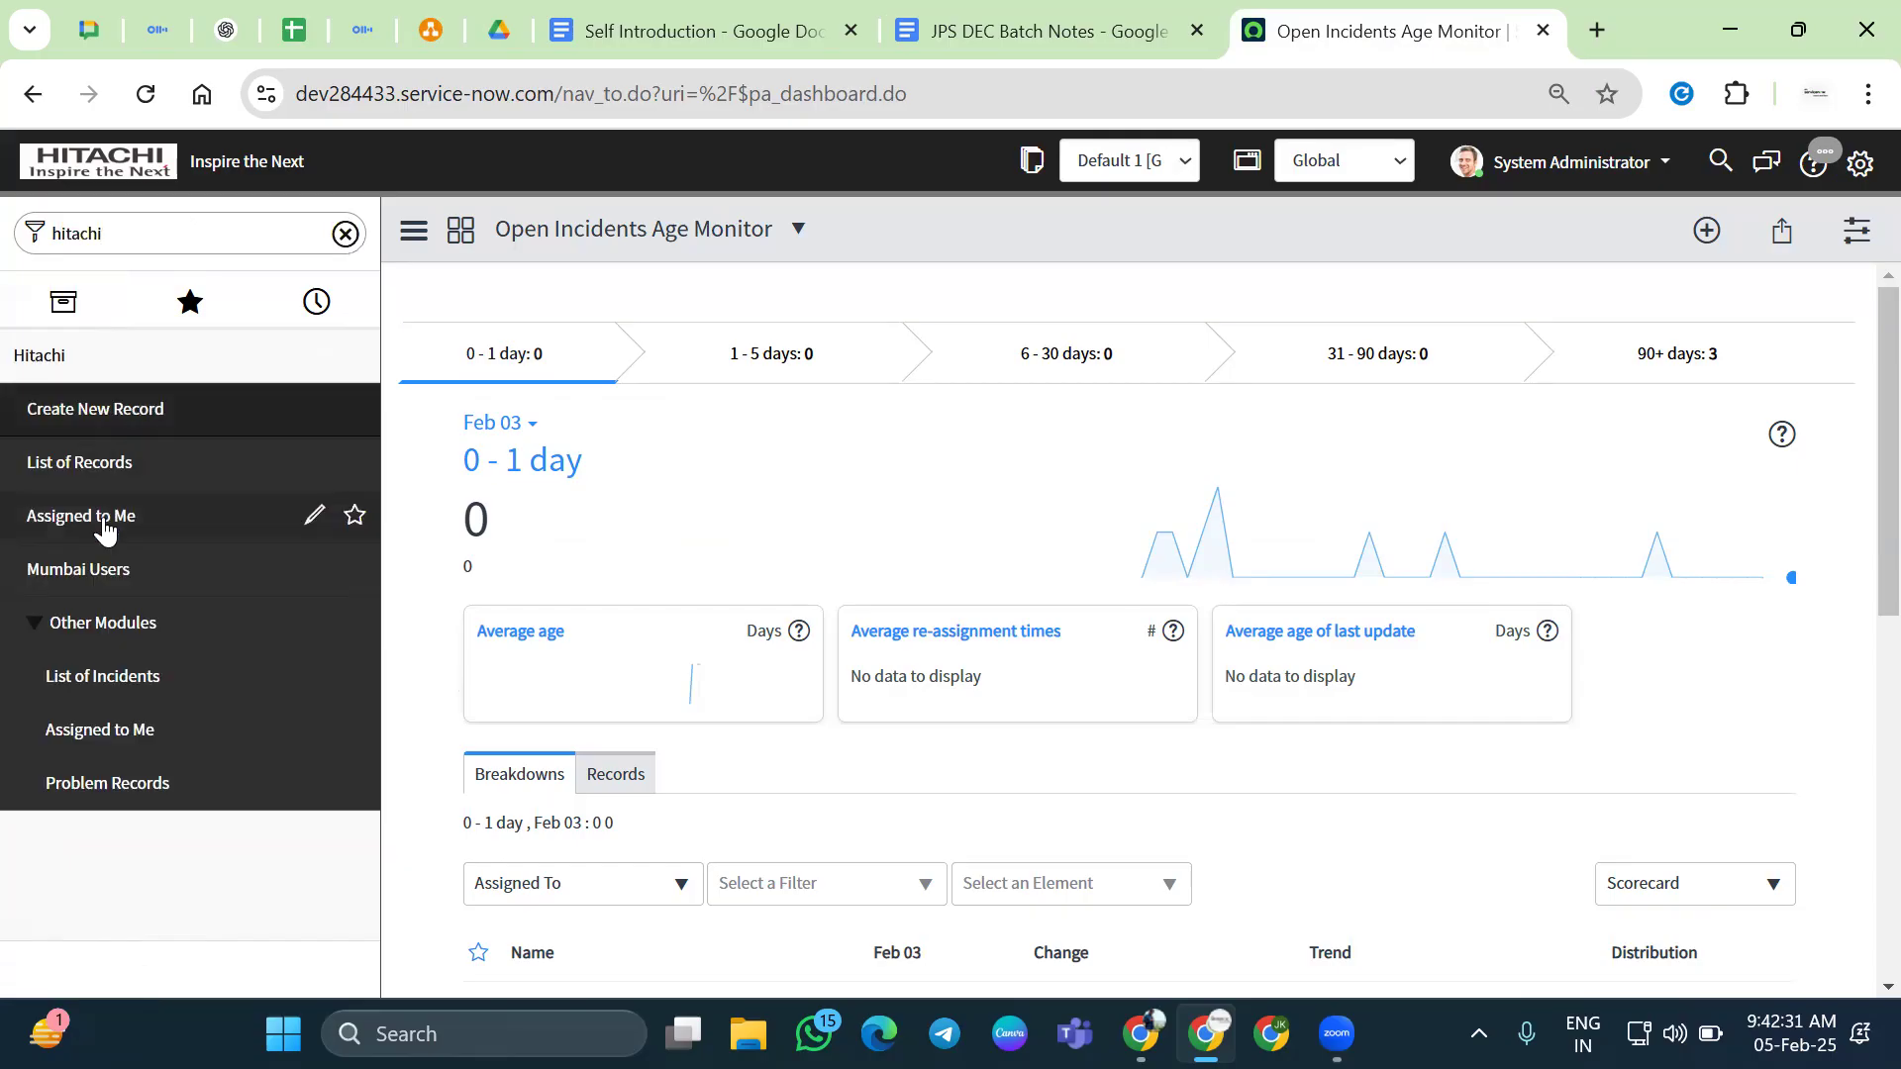
{"action": "left_click", "coordinate": [72, 428]}
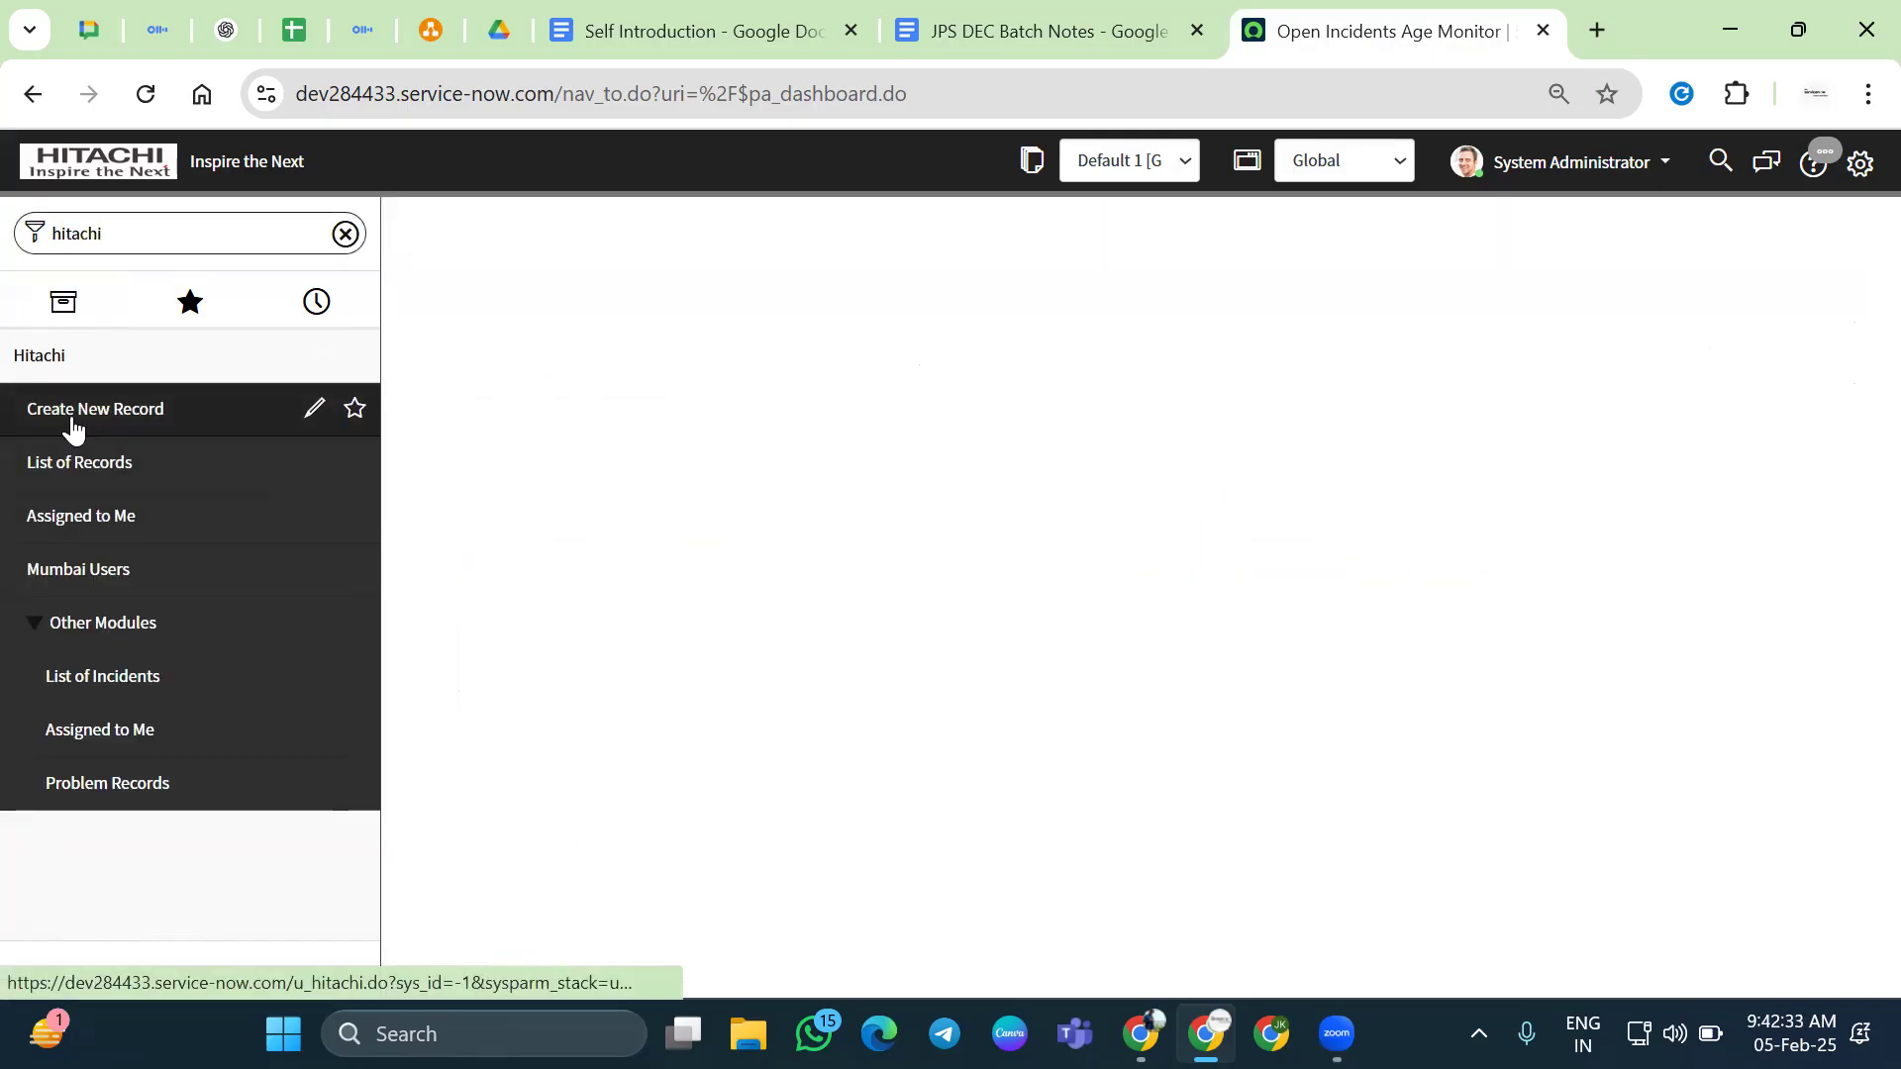
{"action": "left_click", "coordinate": [1208, 282]}
{"action": "left_click", "coordinate": [1214, 334]}
{"action": "left_click", "coordinate": [1207, 287]}
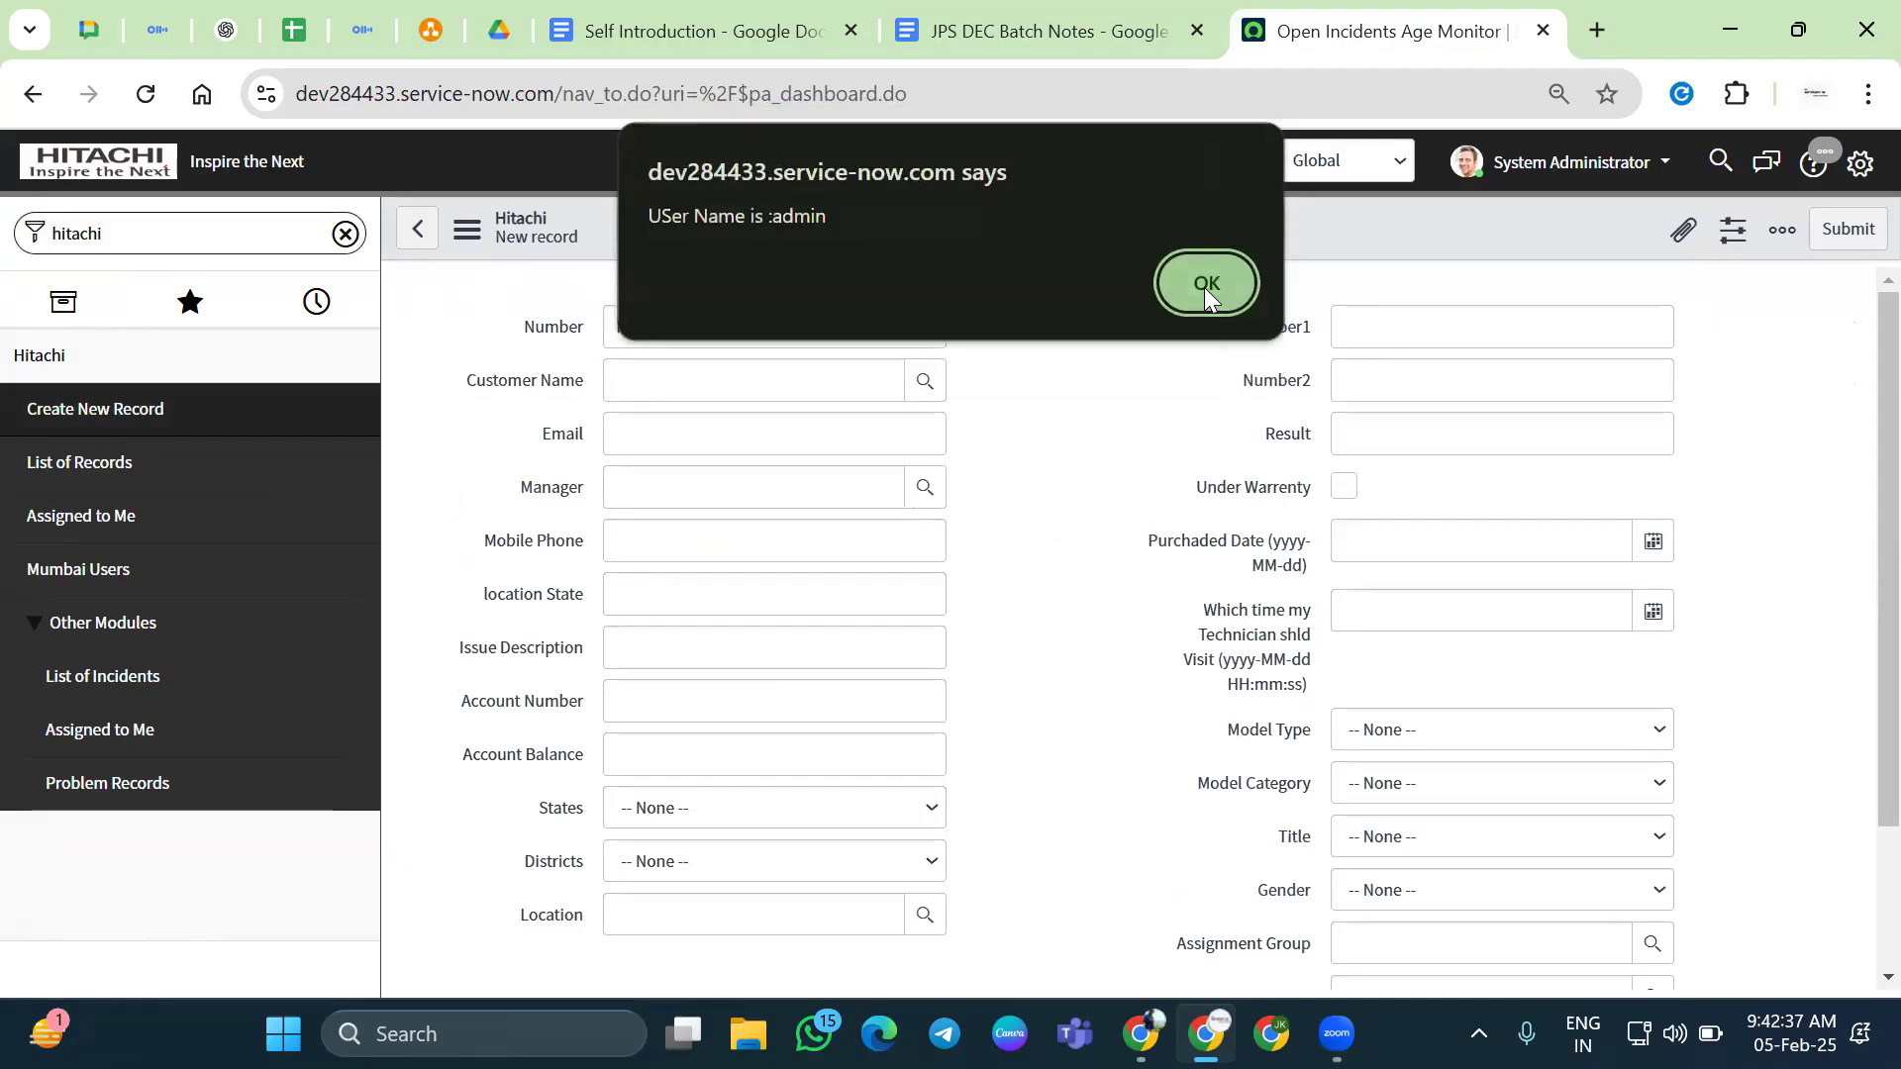
{"action": "left_click", "coordinate": [1257, 295]}
{"action": "left_click", "coordinate": [1257, 295]}
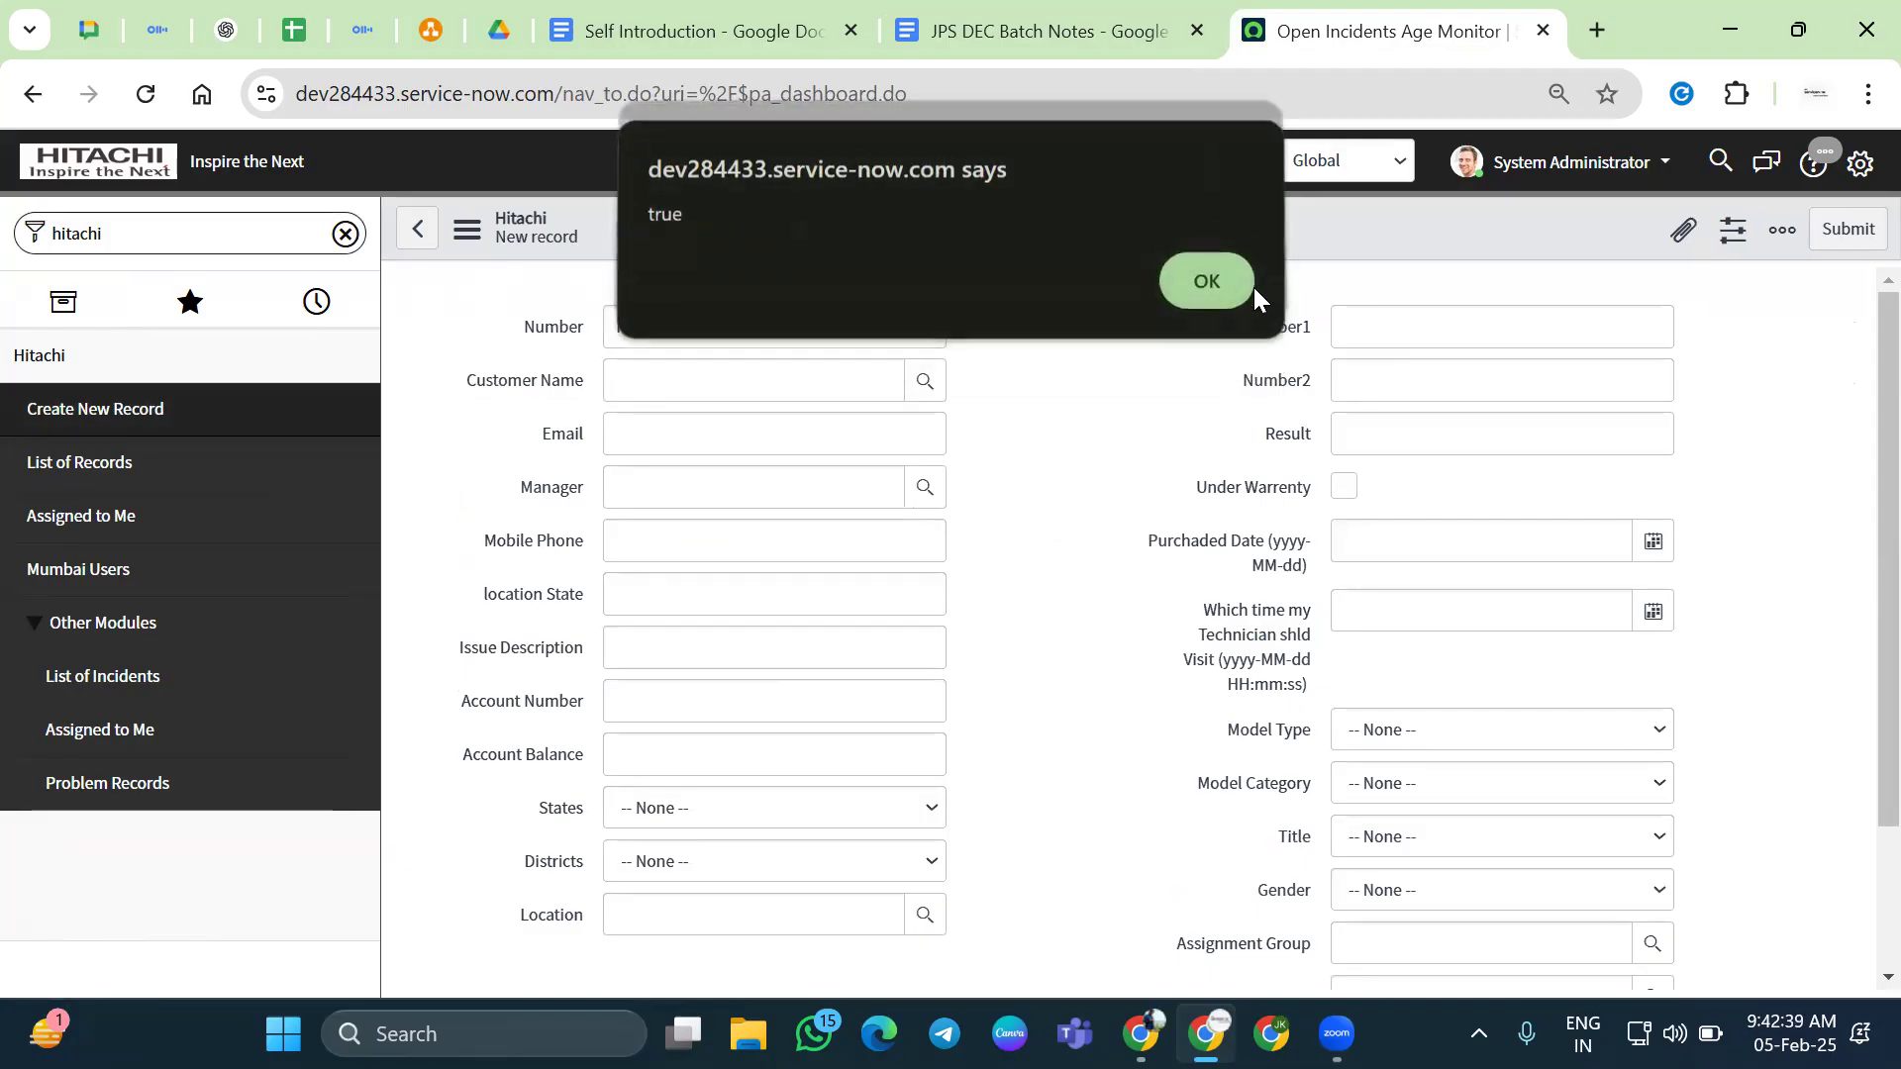
{"action": "left_click", "coordinate": [1257, 295]}
Set the userApi client script's Active to false inline, save it, and open new Hitachi record HIT0001141
{"action": "right_click", "coordinate": [1014, 226]}
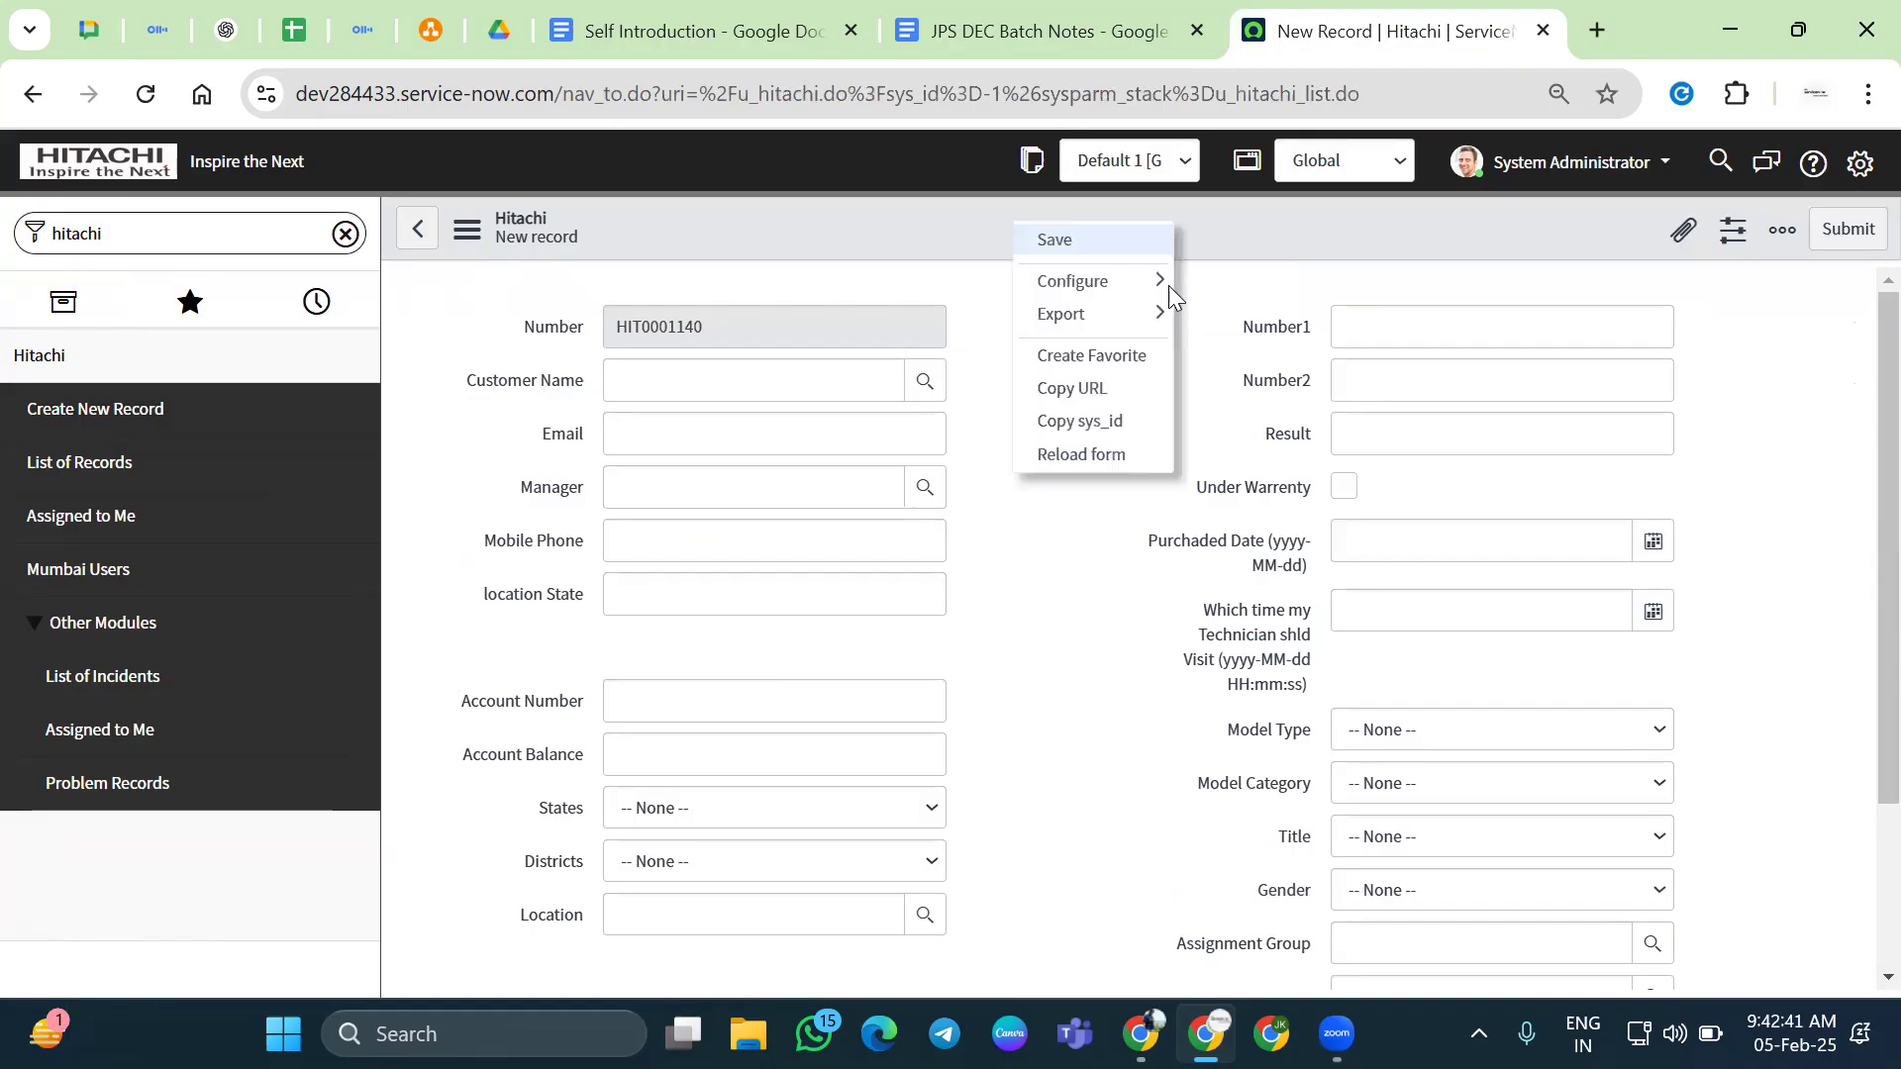
{"action": "mouse_move", "coordinate": [1158, 287]}
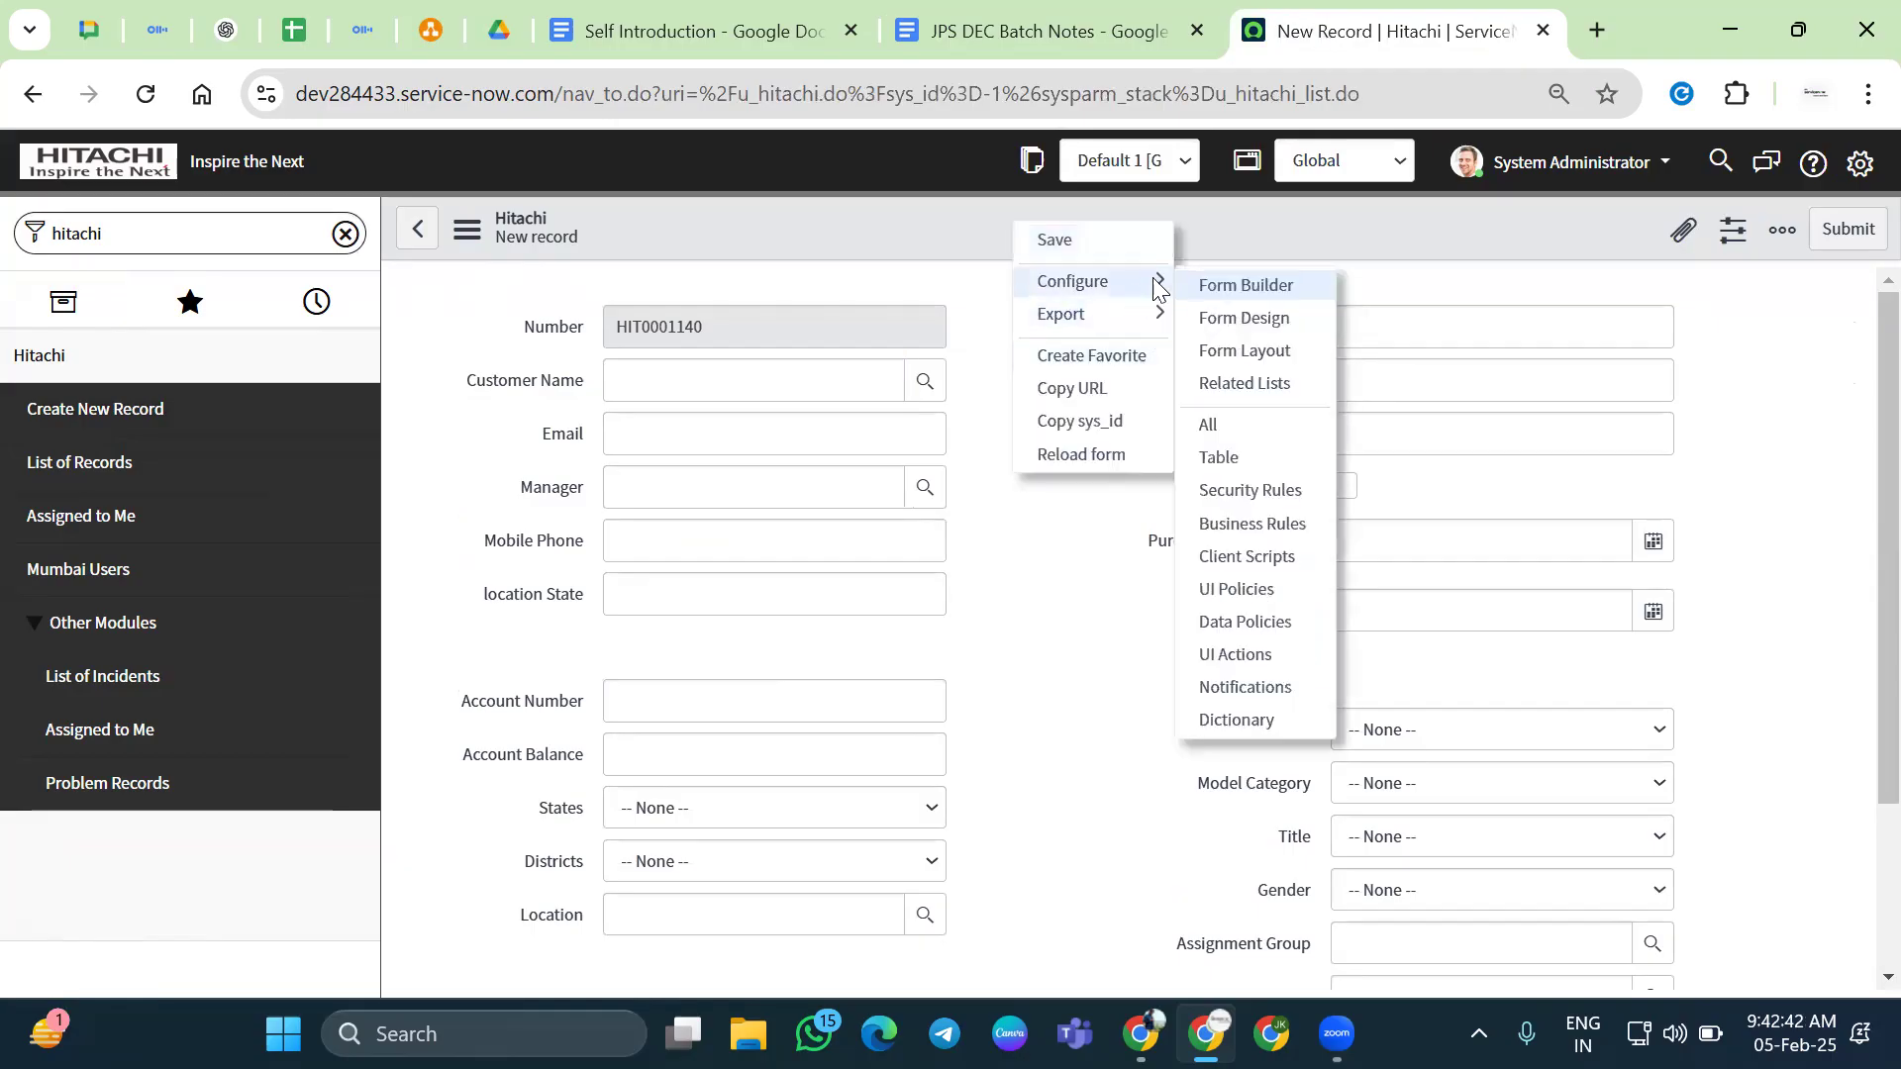
{"action": "left_click", "coordinate": [1255, 560]}
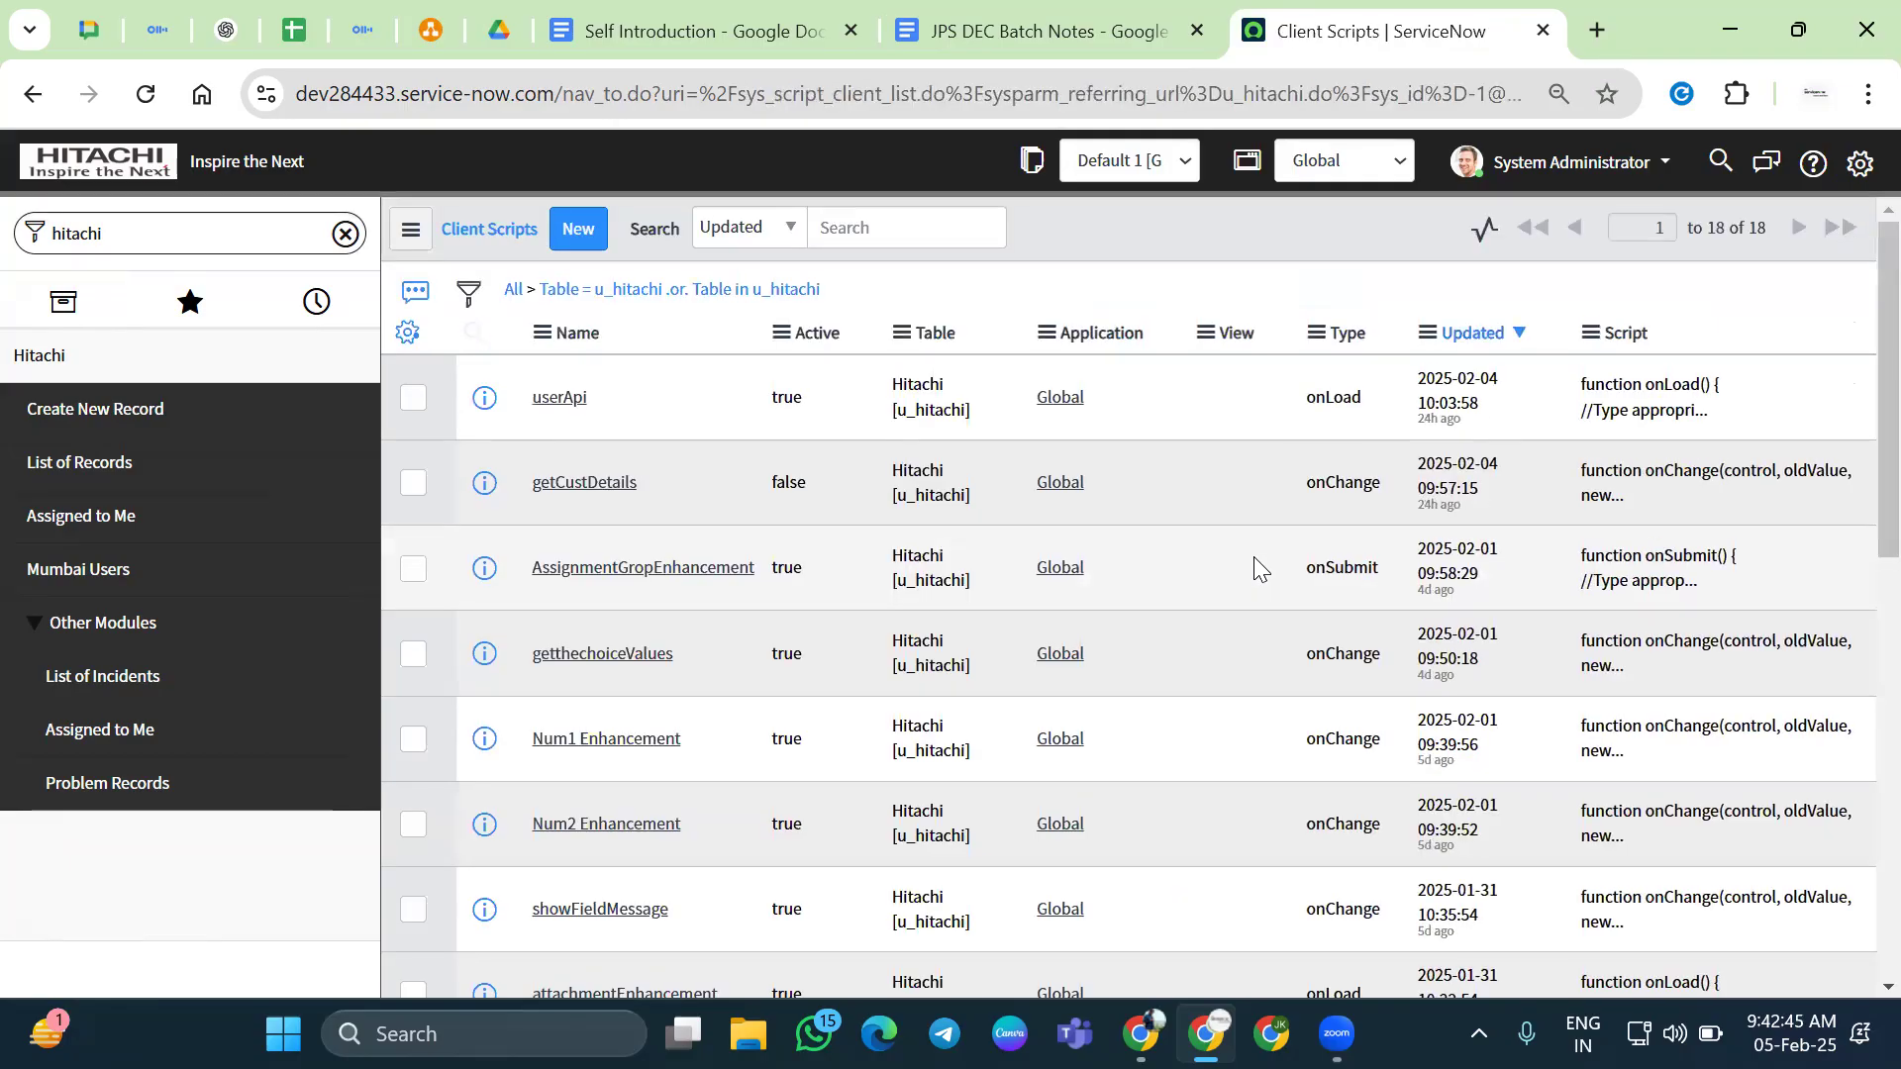
{"action": "left_click", "coordinate": [809, 433]}
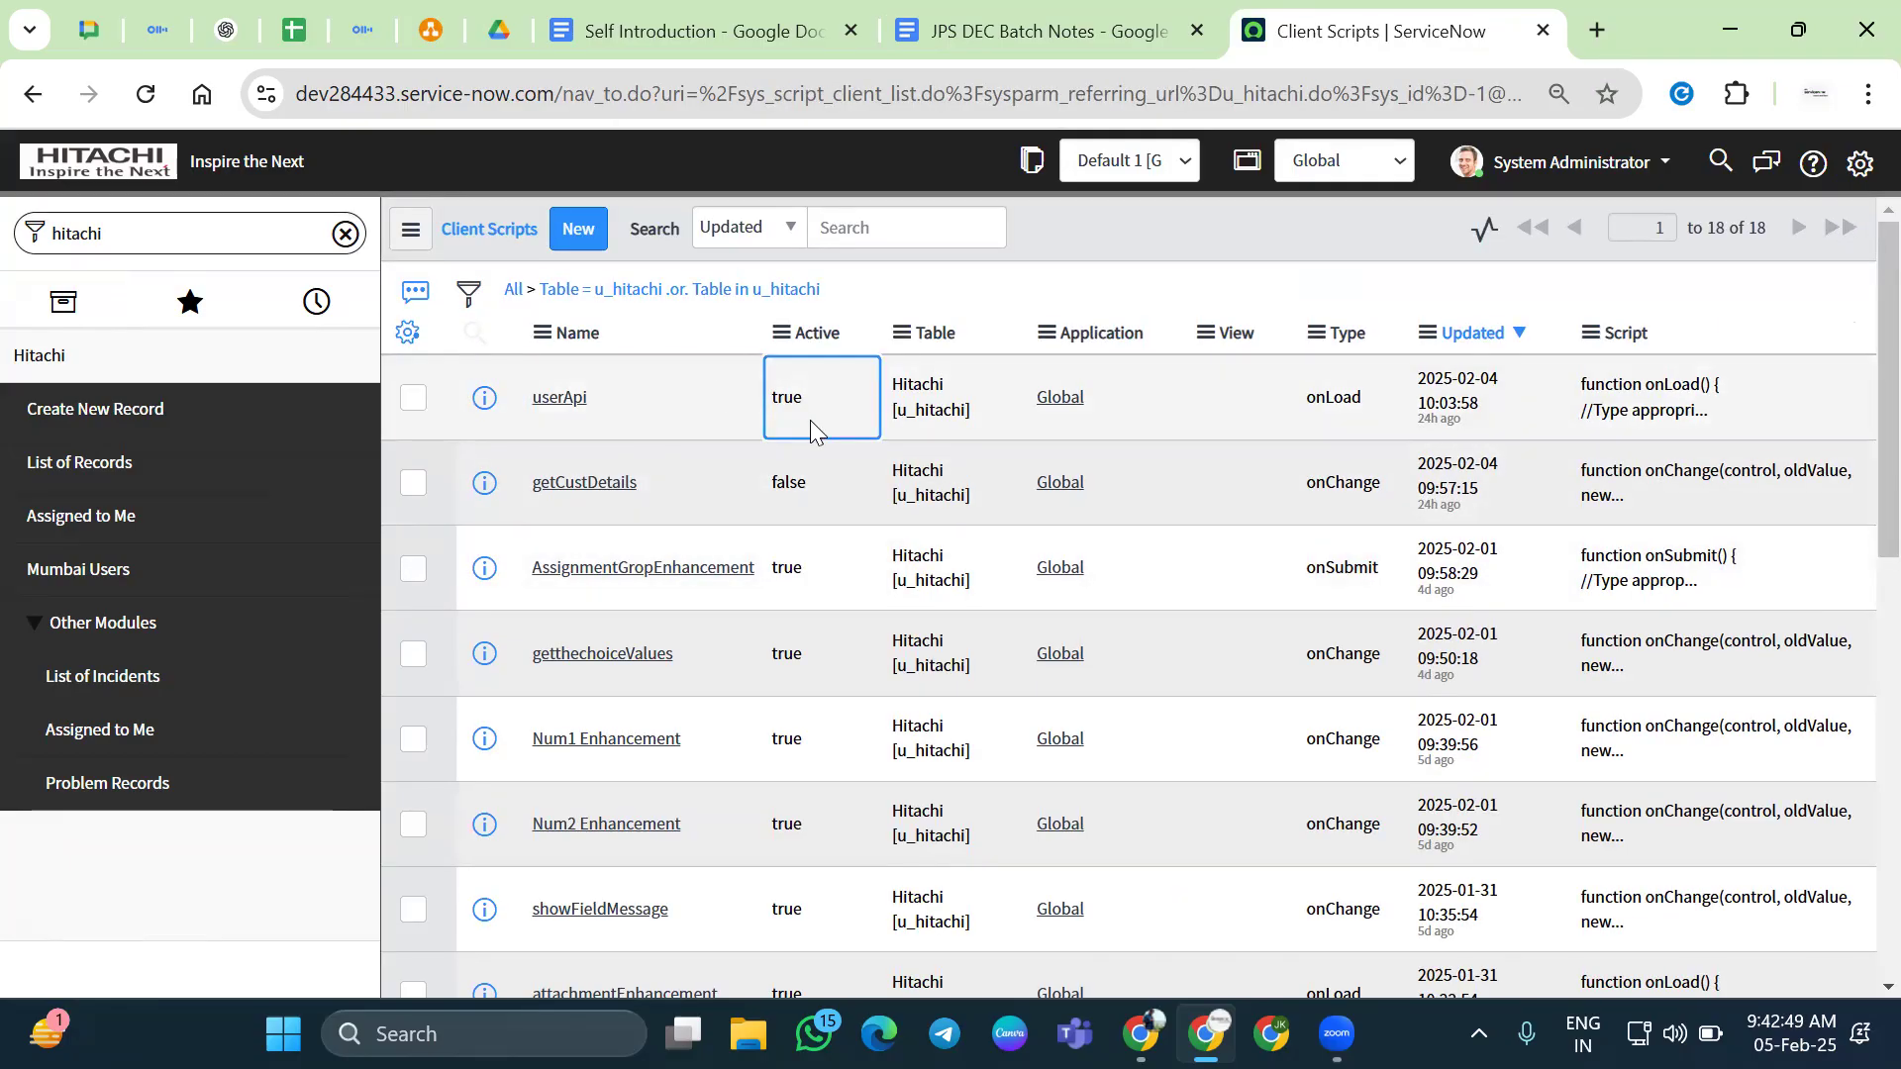
{"action": "double_click", "coordinate": [816, 414]}
{"action": "left_click", "coordinate": [818, 388]}
{"action": "left_click", "coordinate": [820, 454]}
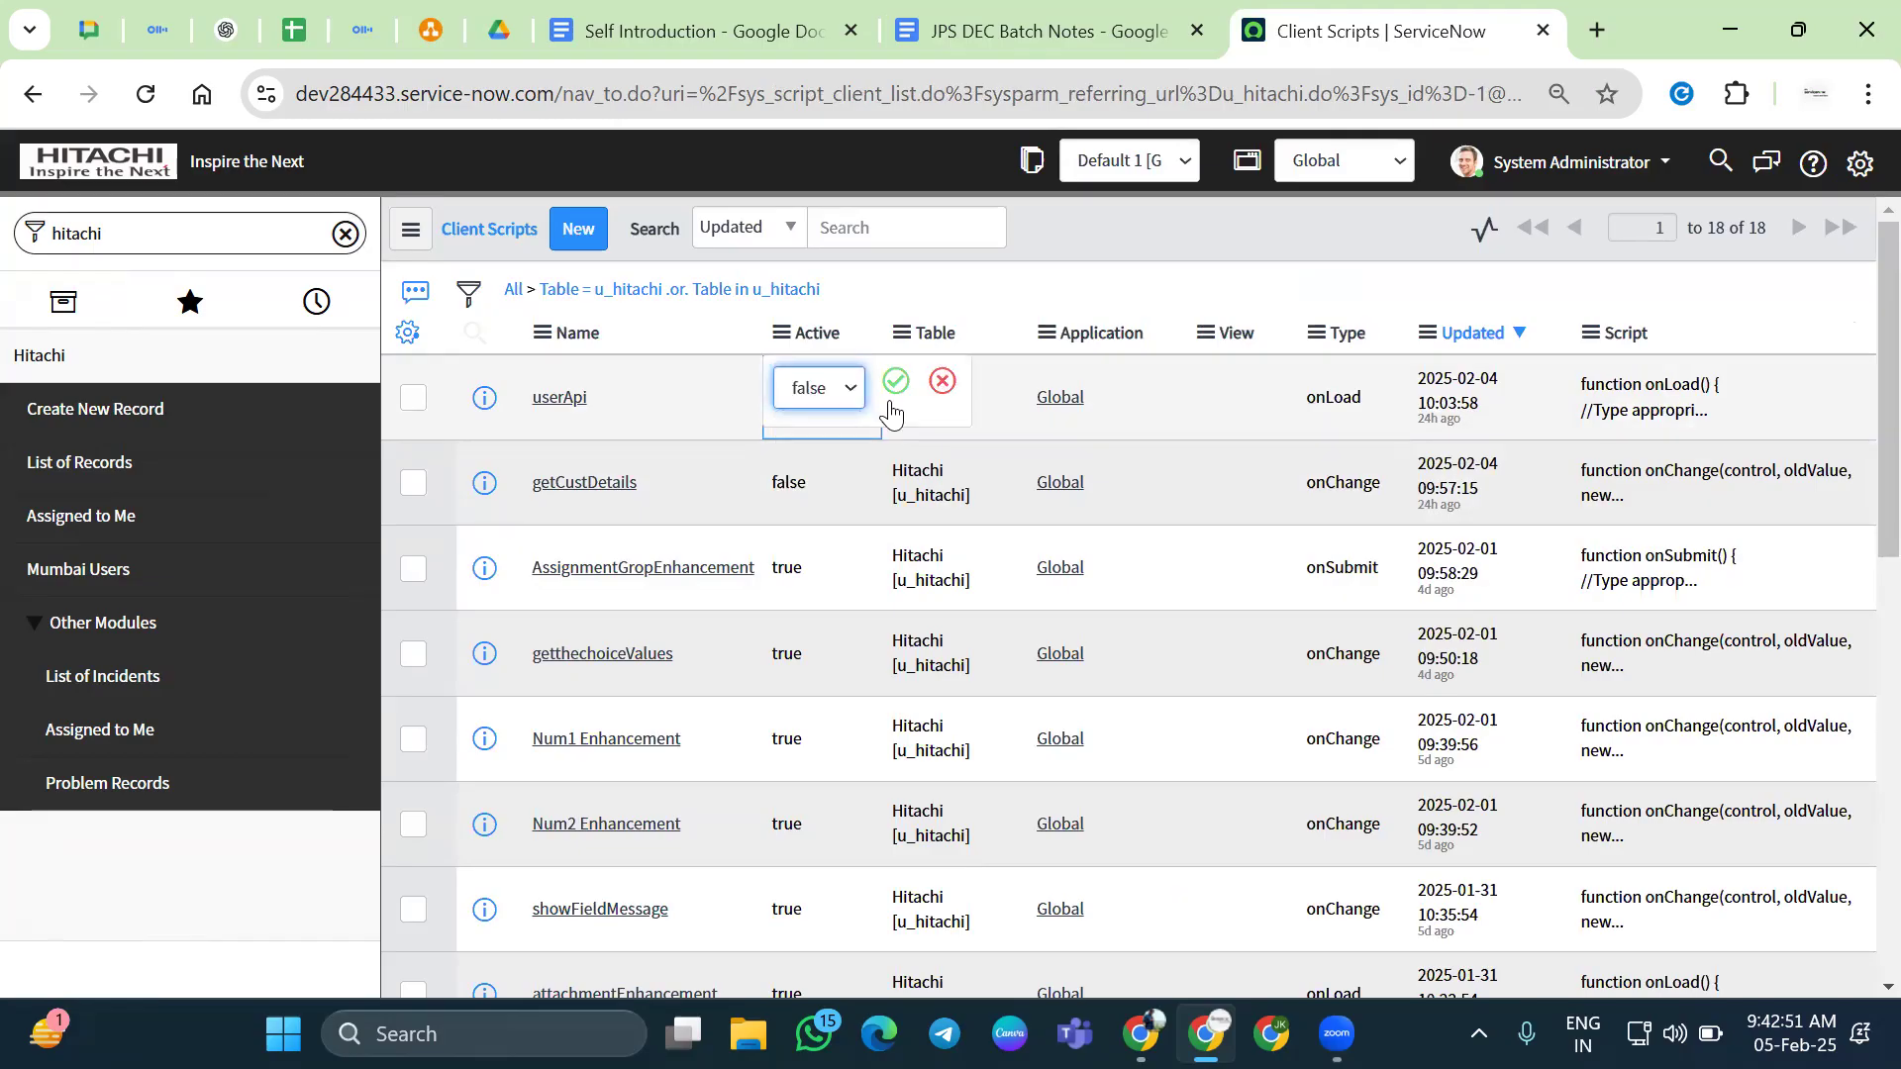
{"action": "left_click", "coordinate": [917, 385]}
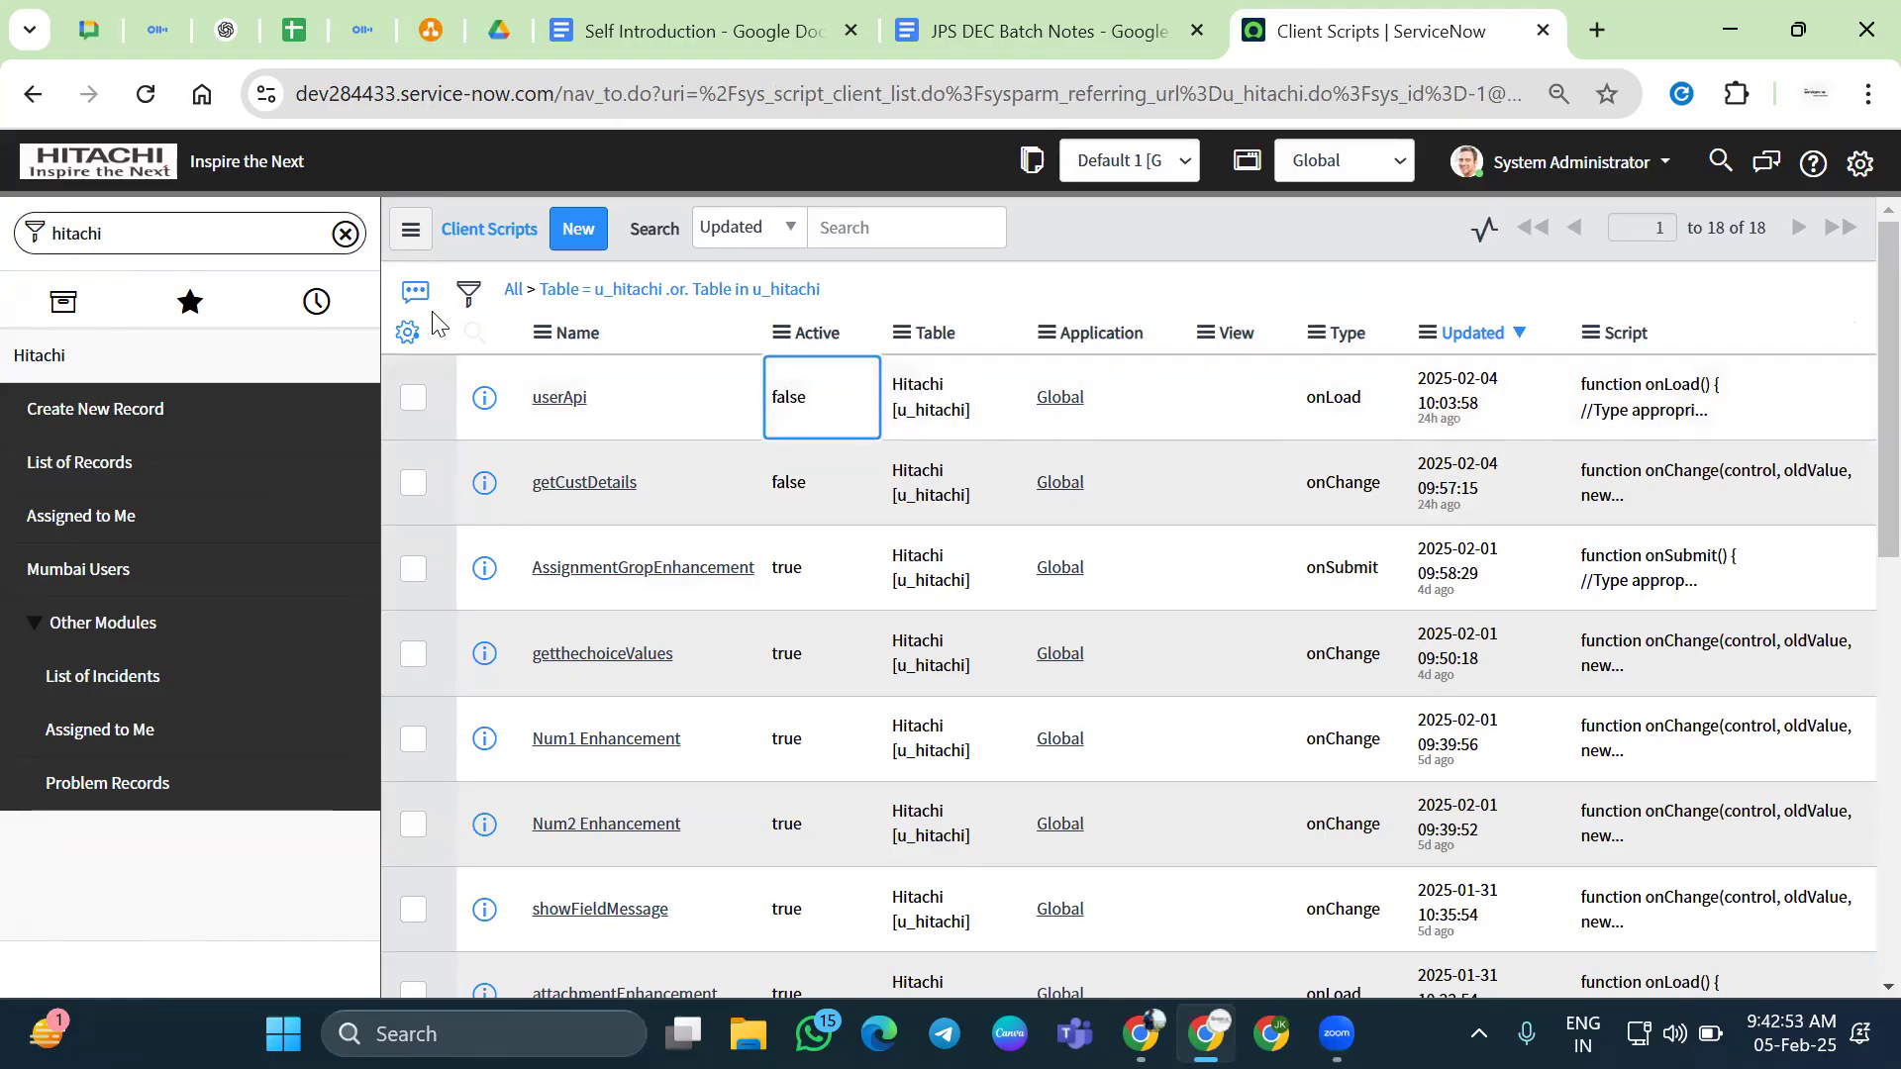
{"action": "left_click", "coordinate": [607, 289]}
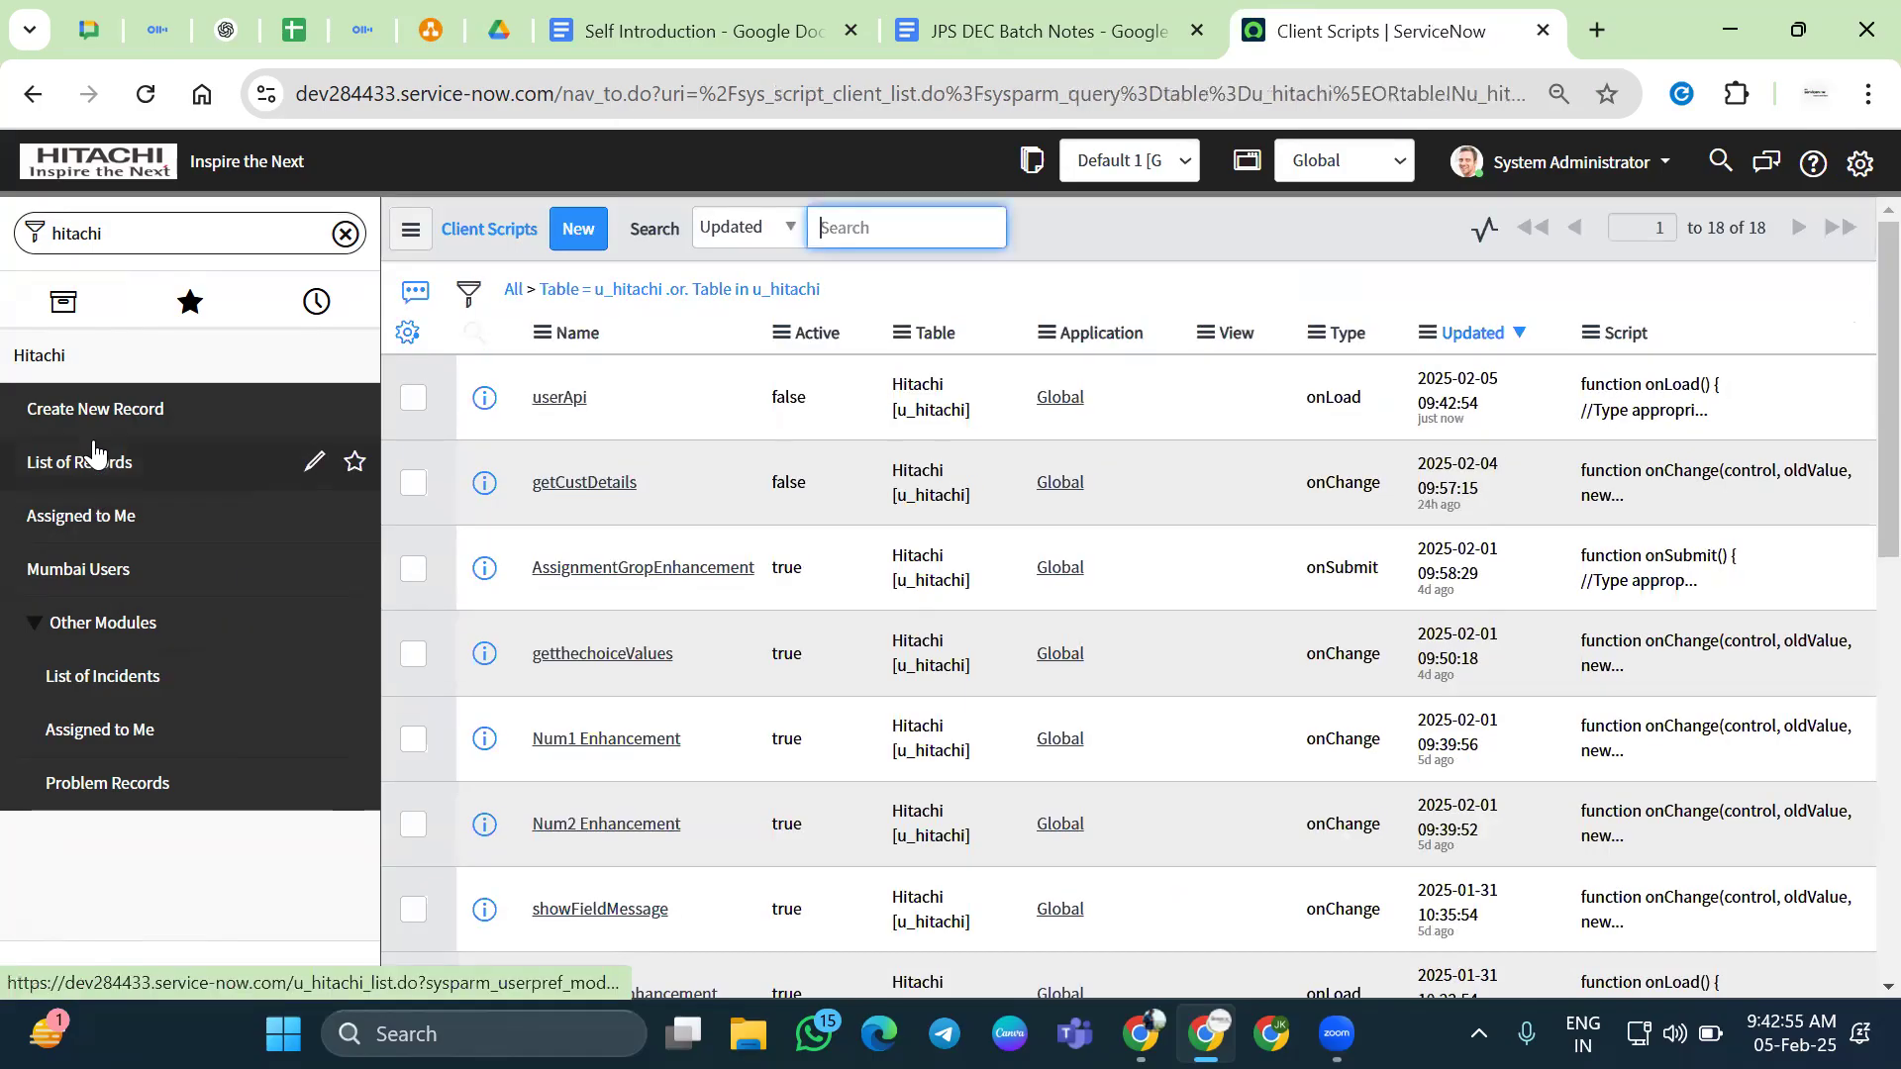
{"action": "left_click", "coordinate": [173, 415]}
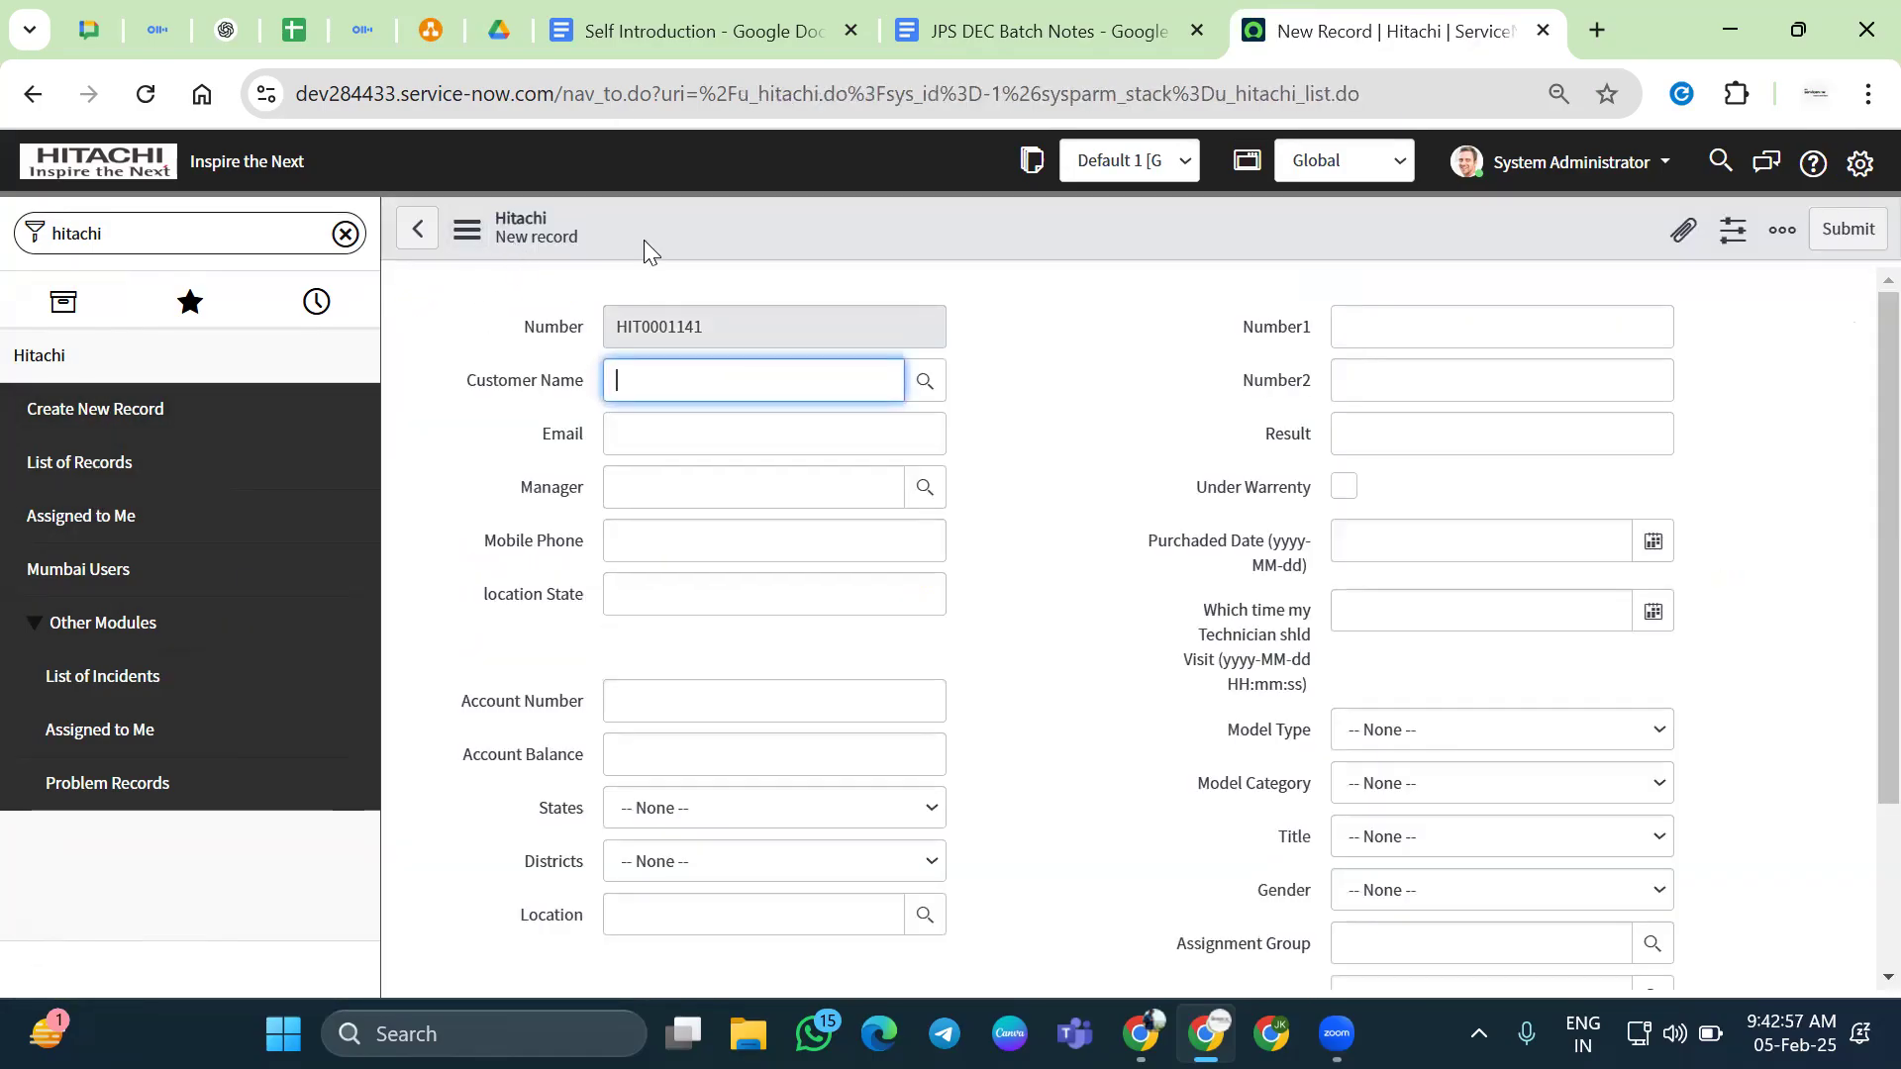
Enter test text 'ewd' in Number1, leave the field so Result shows NaN, then delete the text
{"action": "left_click", "coordinate": [496, 380]}
{"action": "left_click", "coordinate": [871, 607]}
{"action": "right_click", "coordinate": [824, 193]}
{"action": "key", "text": "Escape"}
{"action": "left_click_drag", "start_coordinate": [1240, 335], "coordinate": [1313, 342]}
{"action": "left_click", "coordinate": [1444, 335]}
{"action": "type", "text": "ewd"}
{"action": "left_click", "coordinate": [1316, 522]}
{"action": "double_click", "coordinate": [1413, 331]}
{"action": "key", "text": "BackSpace"}
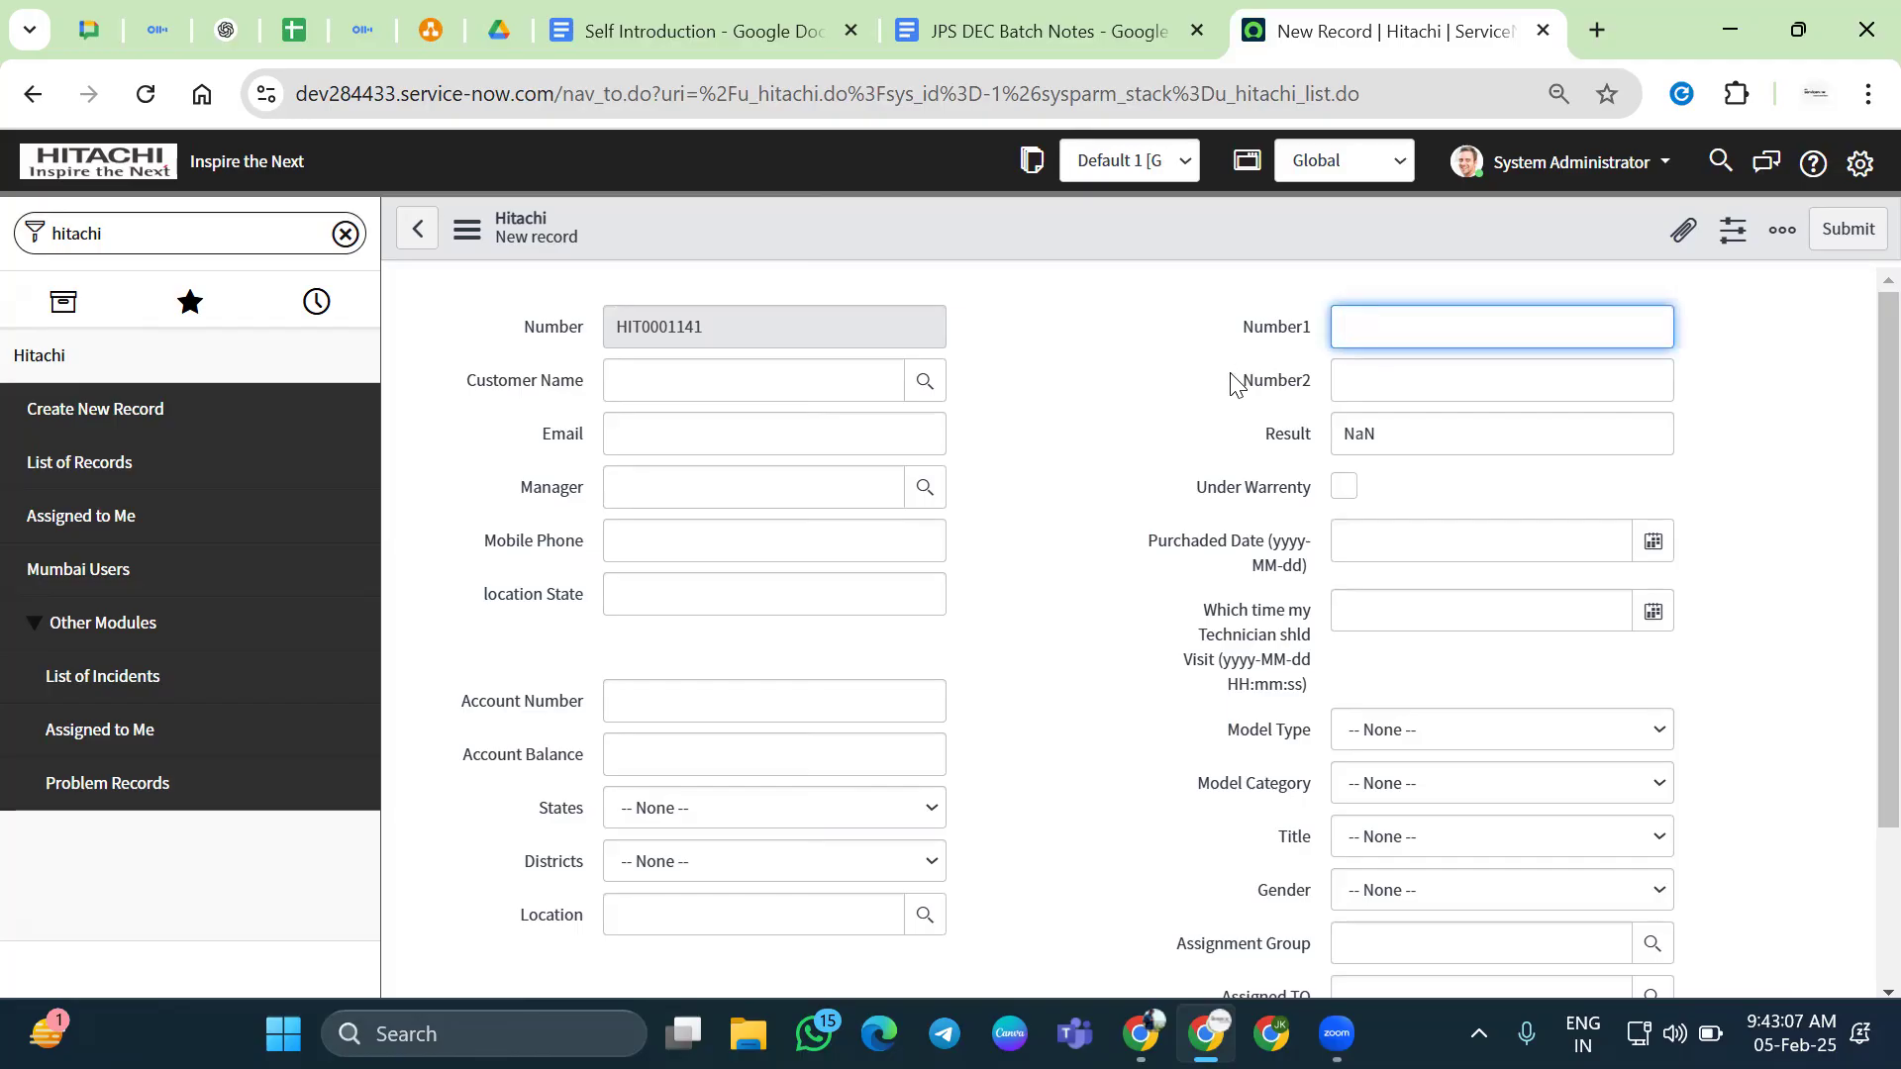
Inspect the Purchased Date field and its label on the new Hitachi form
{"action": "left_click_drag", "start_coordinate": [1153, 547], "coordinate": [1277, 554]}
{"action": "left_click", "coordinate": [1237, 577]}
{"action": "left_click", "coordinate": [1203, 629]}
{"action": "left_click_drag", "start_coordinate": [1132, 538], "coordinate": [1319, 577]}
{"action": "left_click", "coordinate": [1139, 555]}
{"action": "left_click_drag", "start_coordinate": [1145, 563], "coordinate": [1312, 572]}
{"action": "left_click", "coordinate": [1129, 592]}
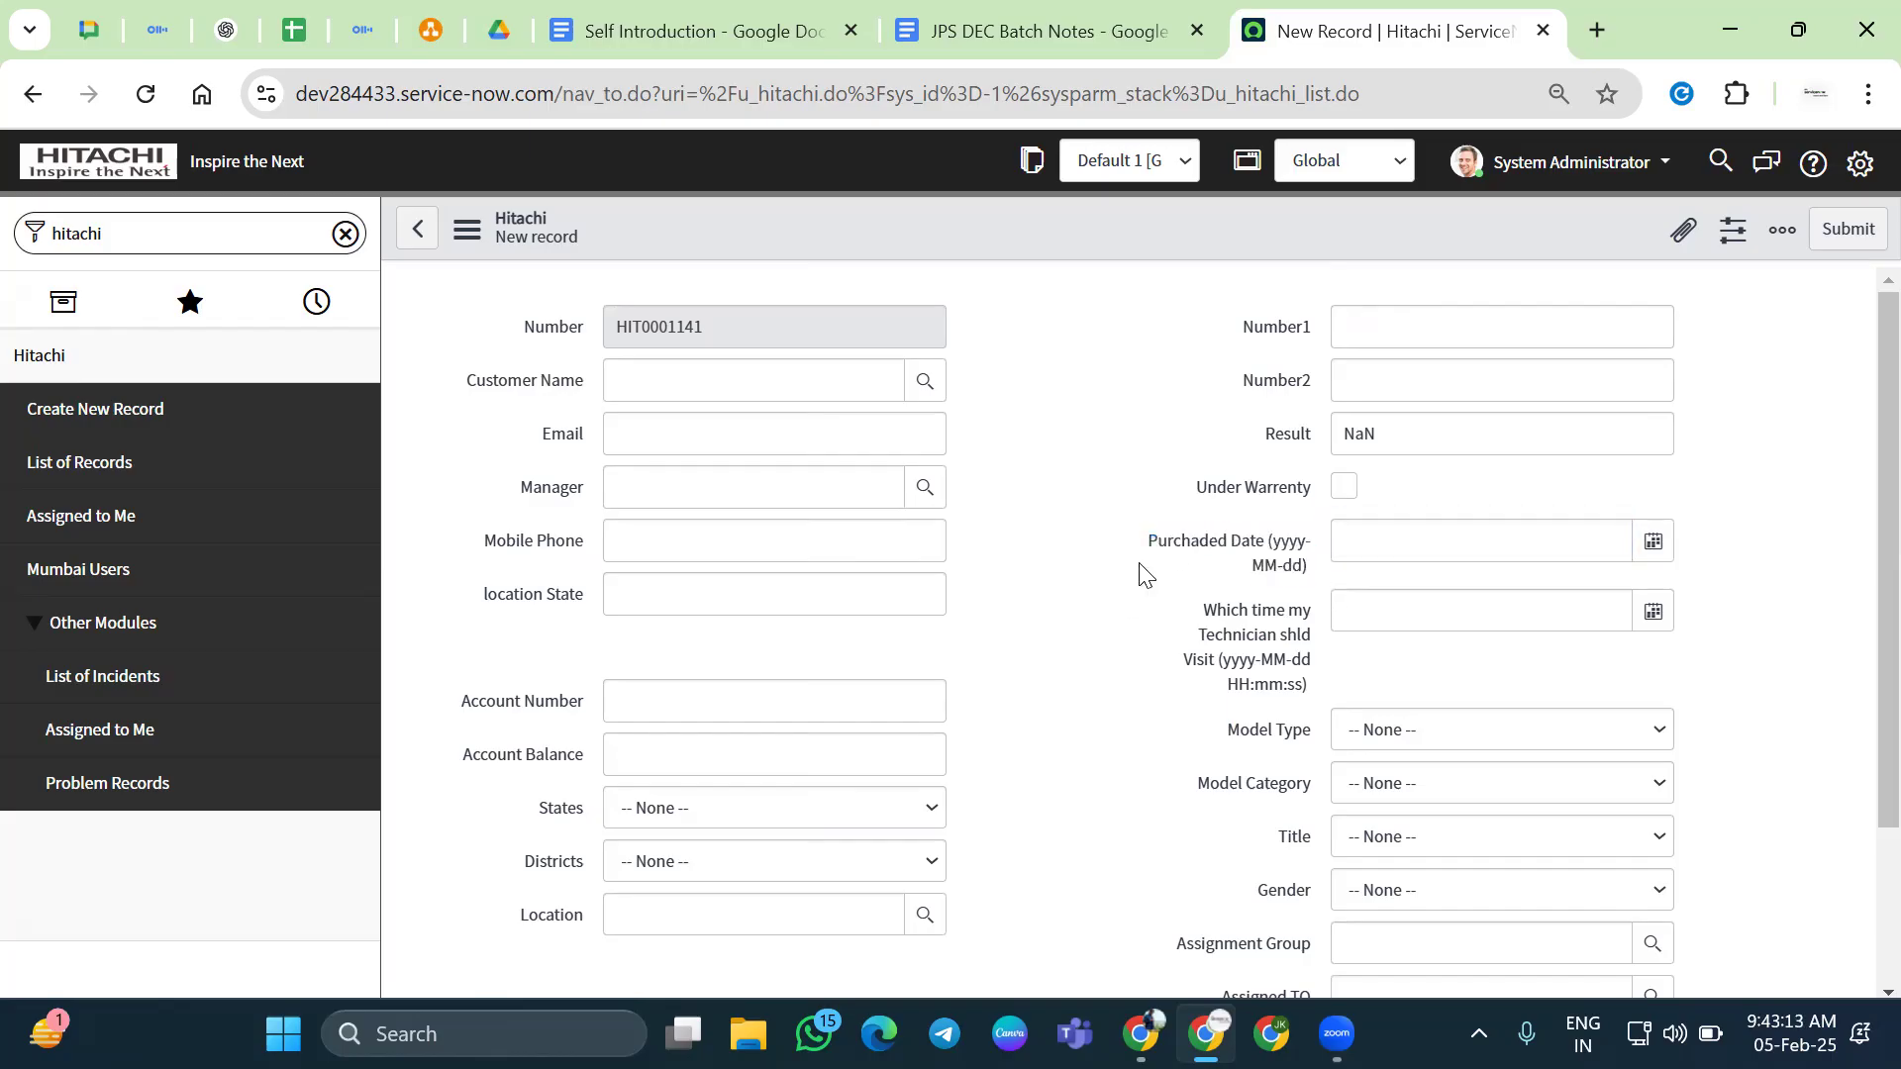
{"action": "left_click", "coordinate": [1156, 554]}
{"action": "right_click", "coordinate": [1049, 251]}
{"action": "left_click", "coordinate": [917, 249]}
Duplicate the New Record browser tab holding form HIT0001141
{"action": "right_click", "coordinate": [1371, 24]}
{"action": "left_click", "coordinate": [1376, 167]}
{"action": "left_click_drag", "start_coordinate": [1151, 547], "coordinate": [1302, 584]}
{"action": "left_click", "coordinate": [1039, 539]}
{"action": "left_click_drag", "start_coordinate": [1146, 550], "coordinate": [1178, 576]}
{"action": "left_click", "coordinate": [1217, 551]}
Open the Hitachi table's Client Scripts list from the form and create a new client script
{"action": "right_click", "coordinate": [1101, 252]}
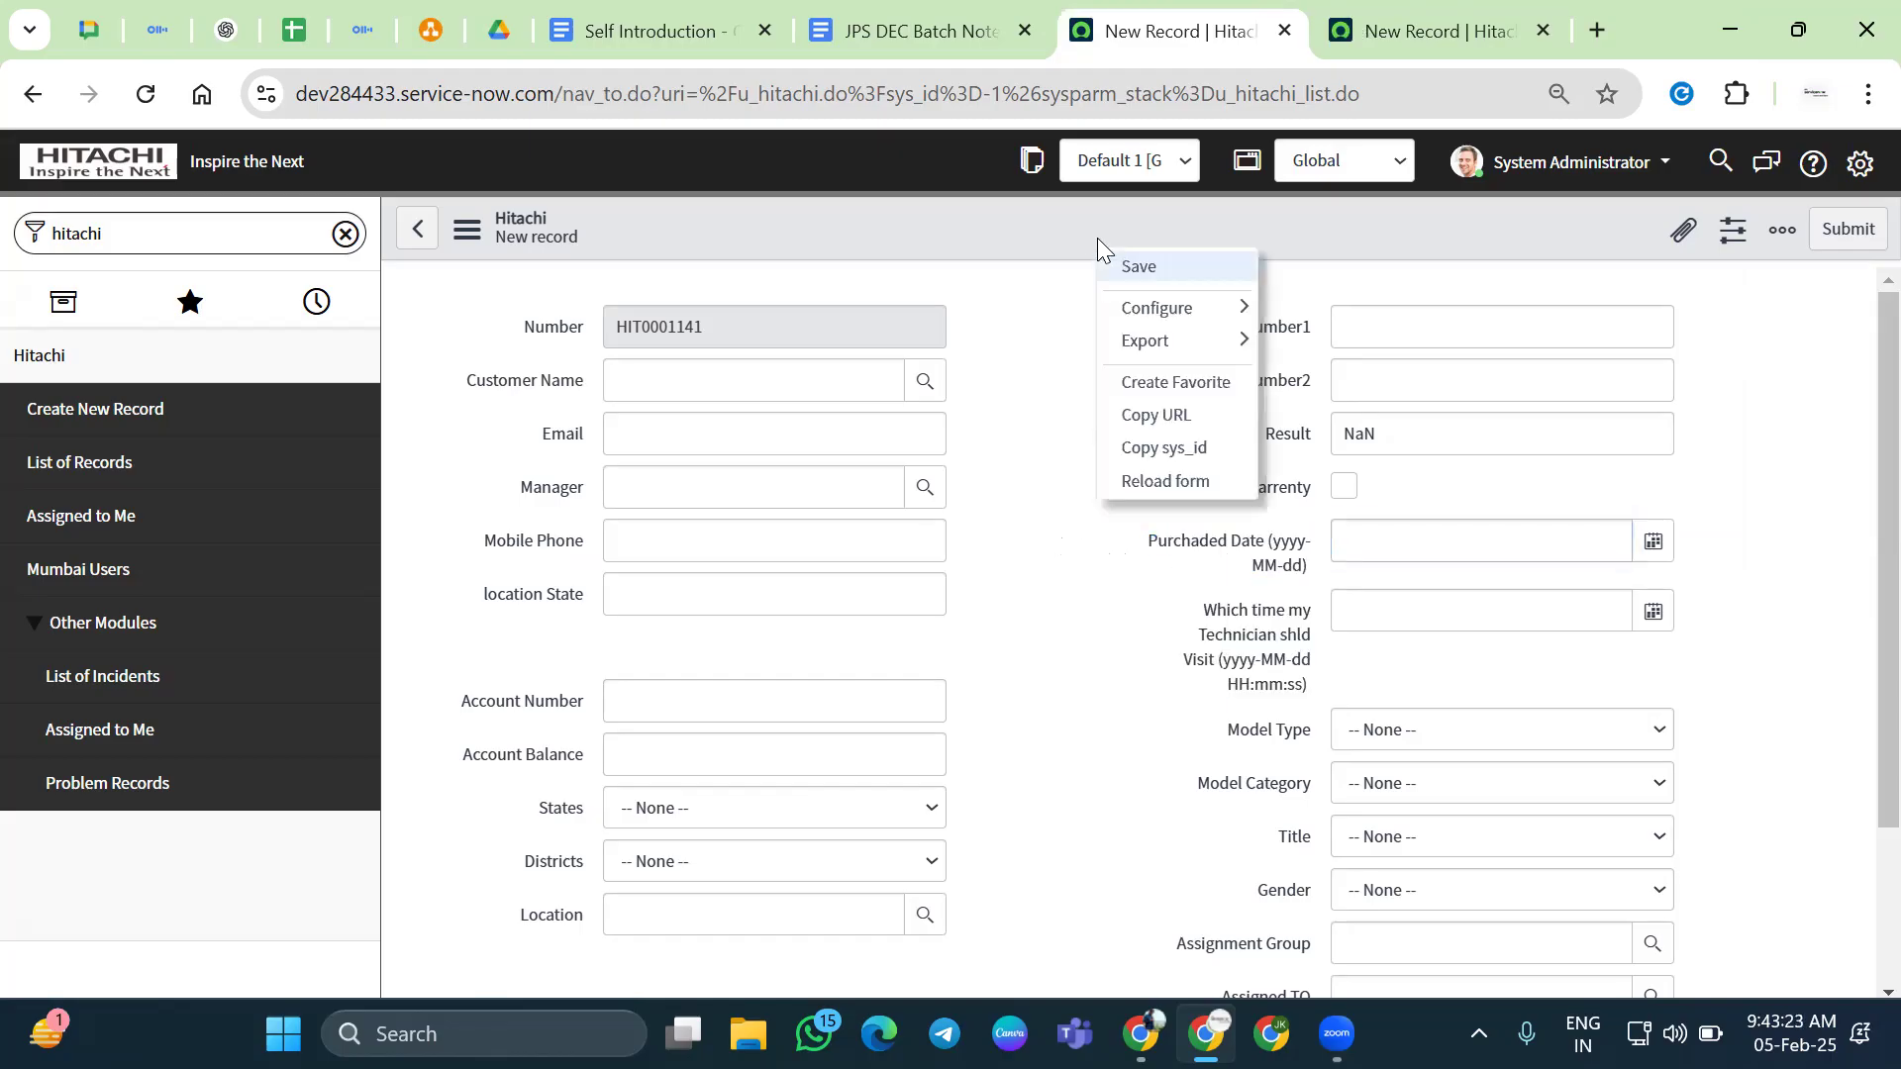
{"action": "mouse_move", "coordinate": [1178, 315]}
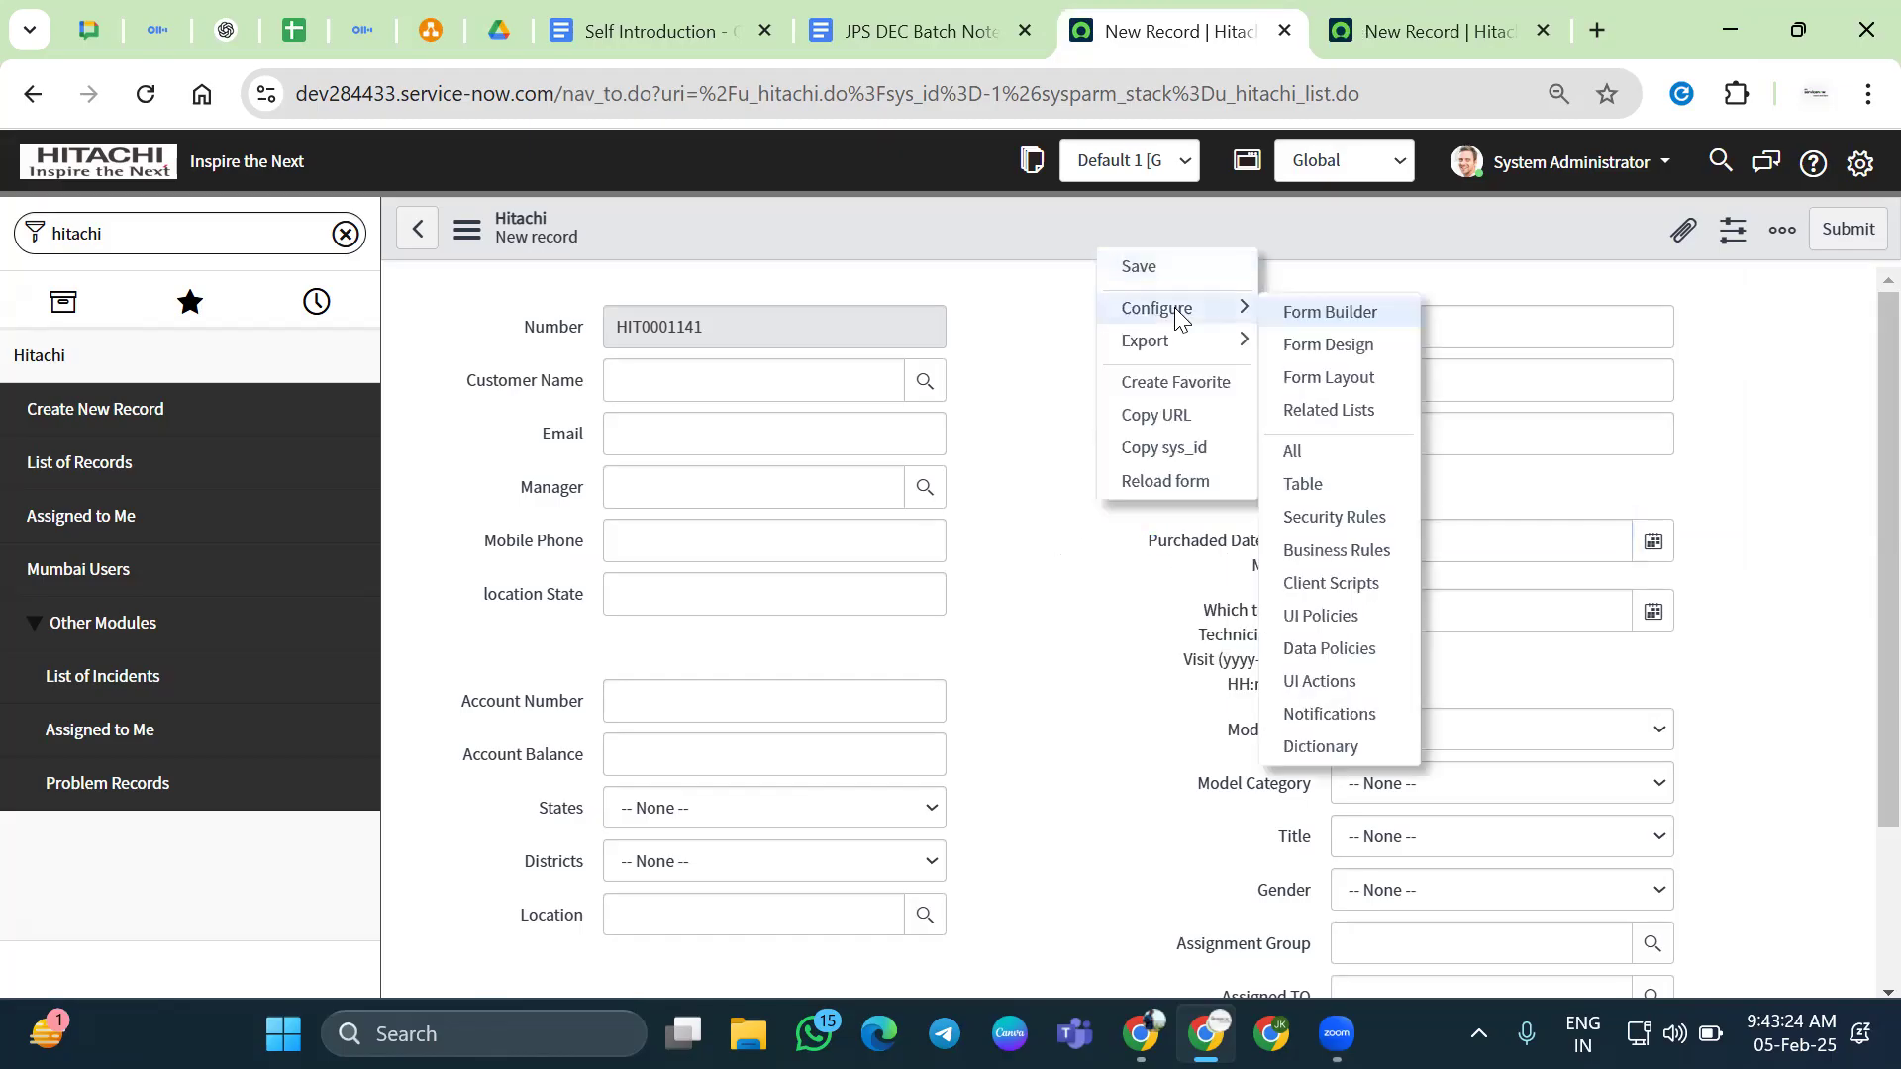
{"action": "left_click", "coordinate": [1335, 586]}
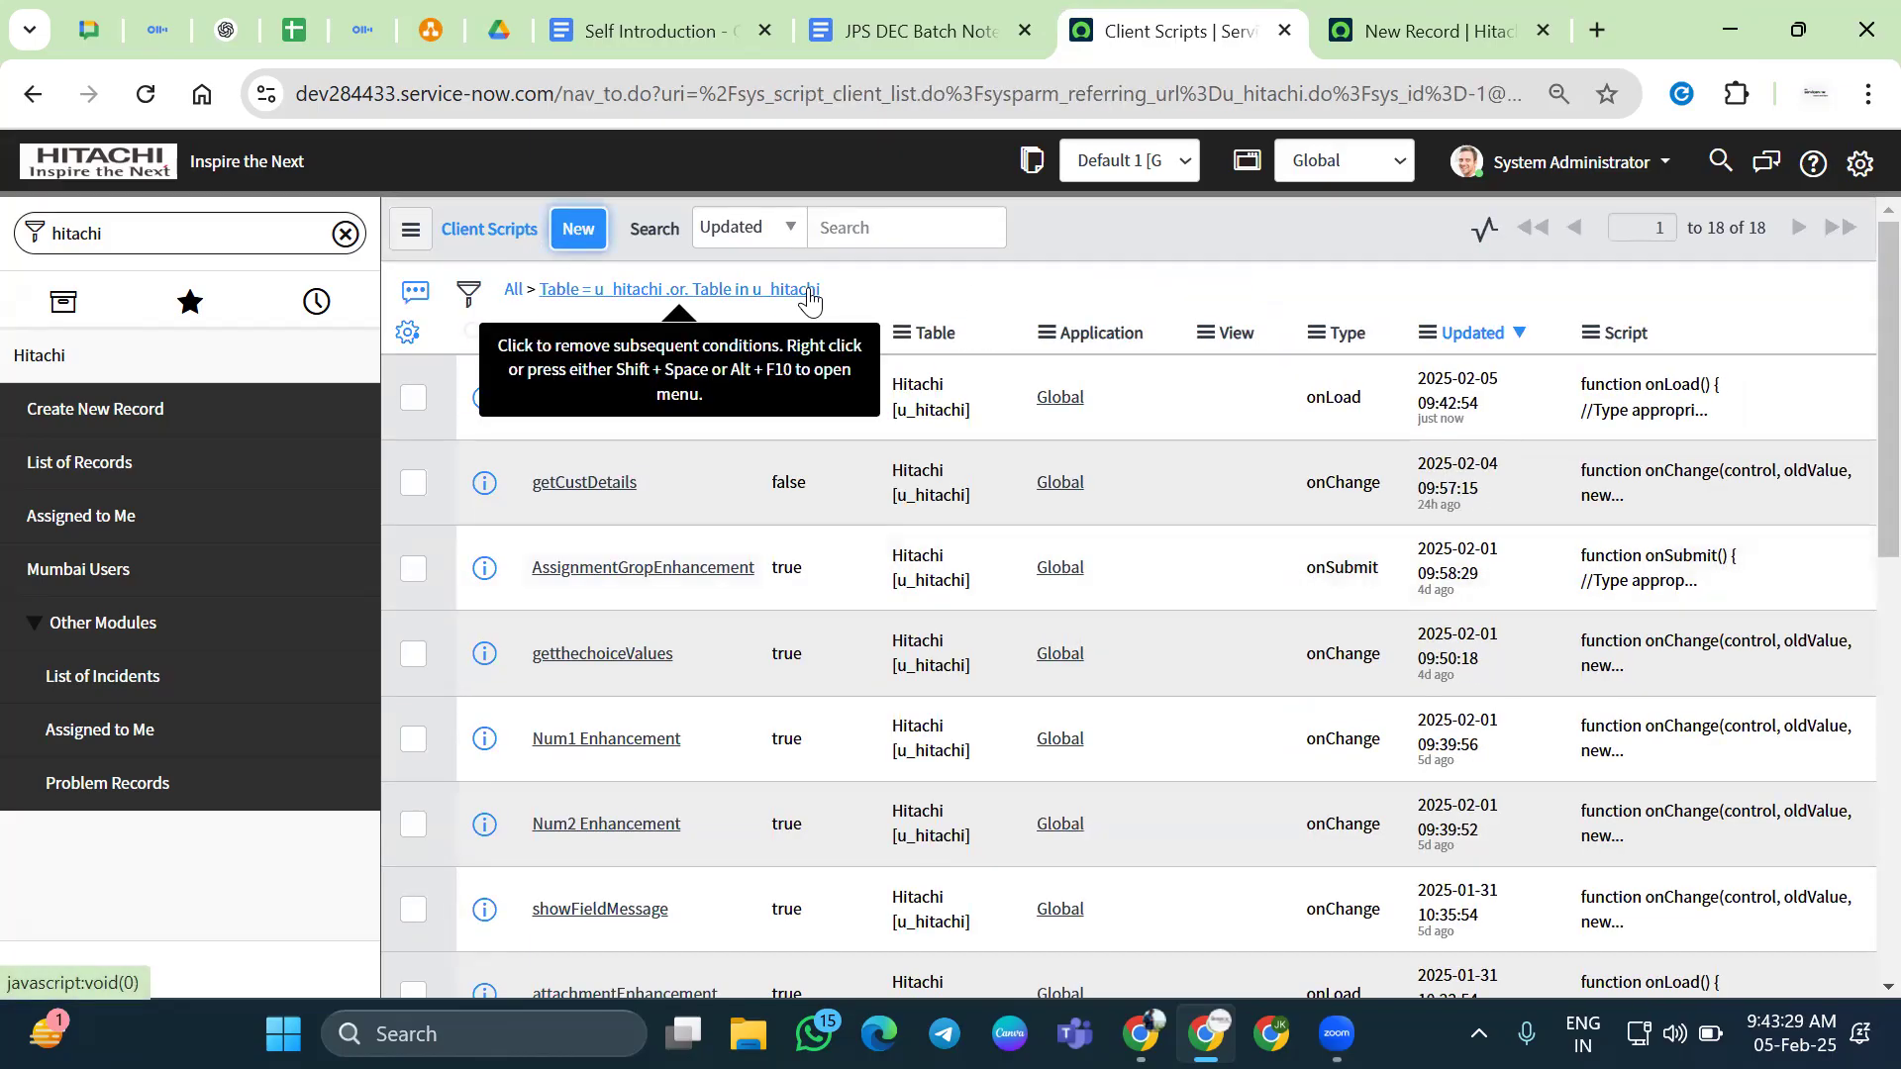
{"action": "left_click", "coordinate": [578, 229]}
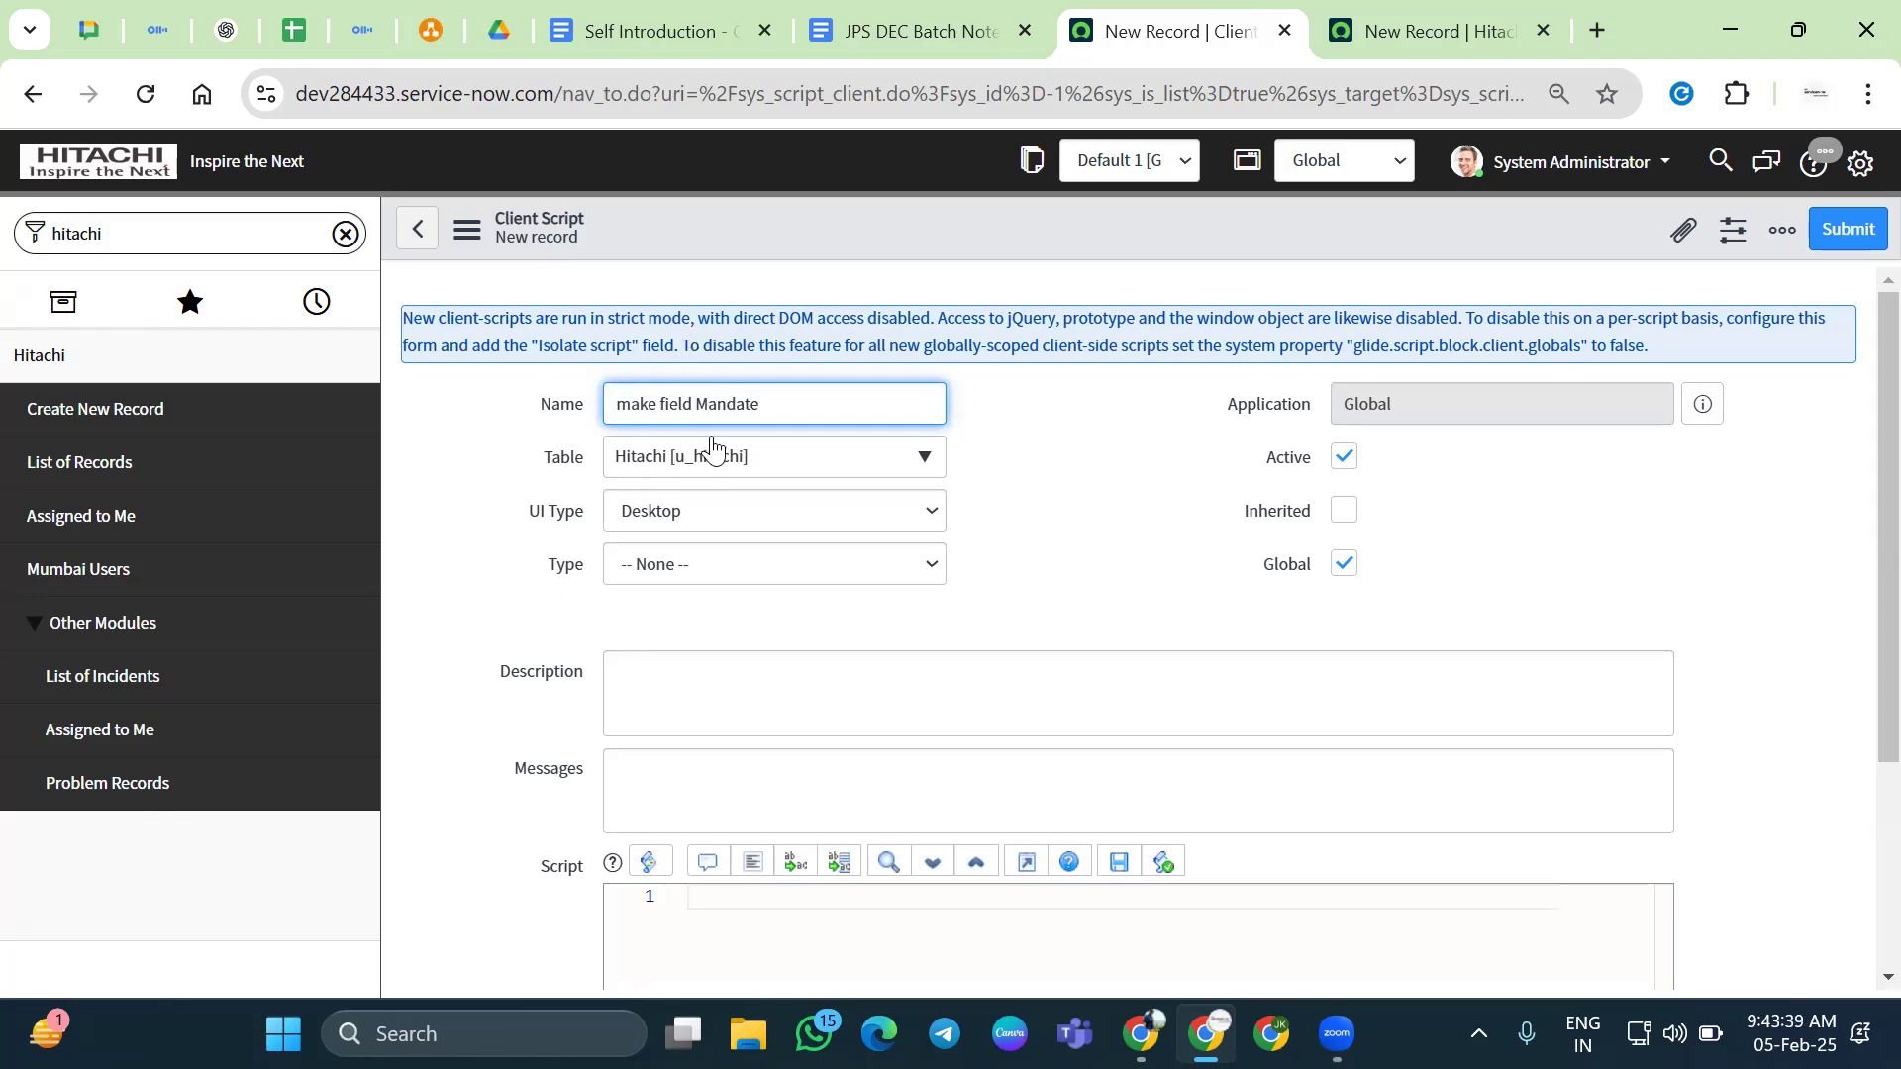
Set the client script's UI Type to All and its Type to onLoad
{"action": "left_click", "coordinate": [709, 511]}
{"action": "left_click", "coordinate": [713, 569]}
{"action": "left_click", "coordinate": [1010, 599]}
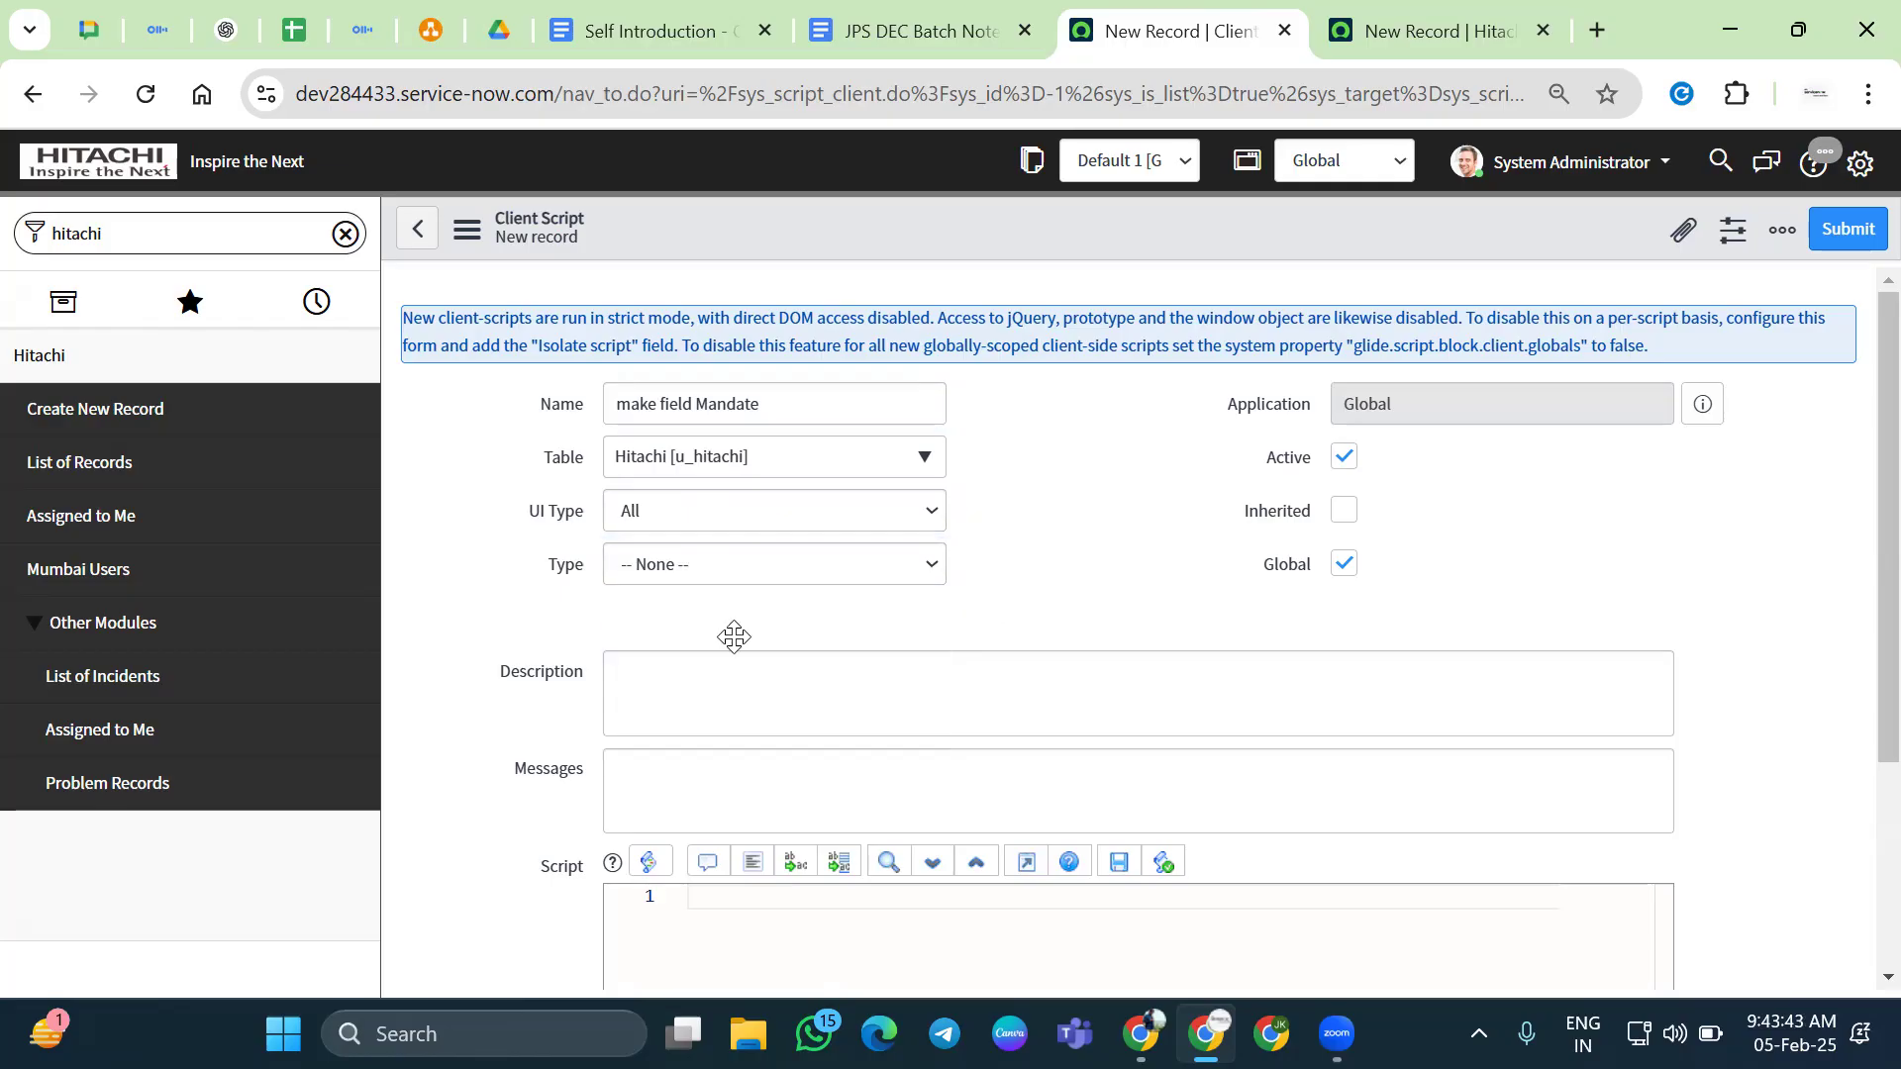
{"action": "left_click", "coordinate": [774, 564]}
{"action": "left_click", "coordinate": [723, 671]}
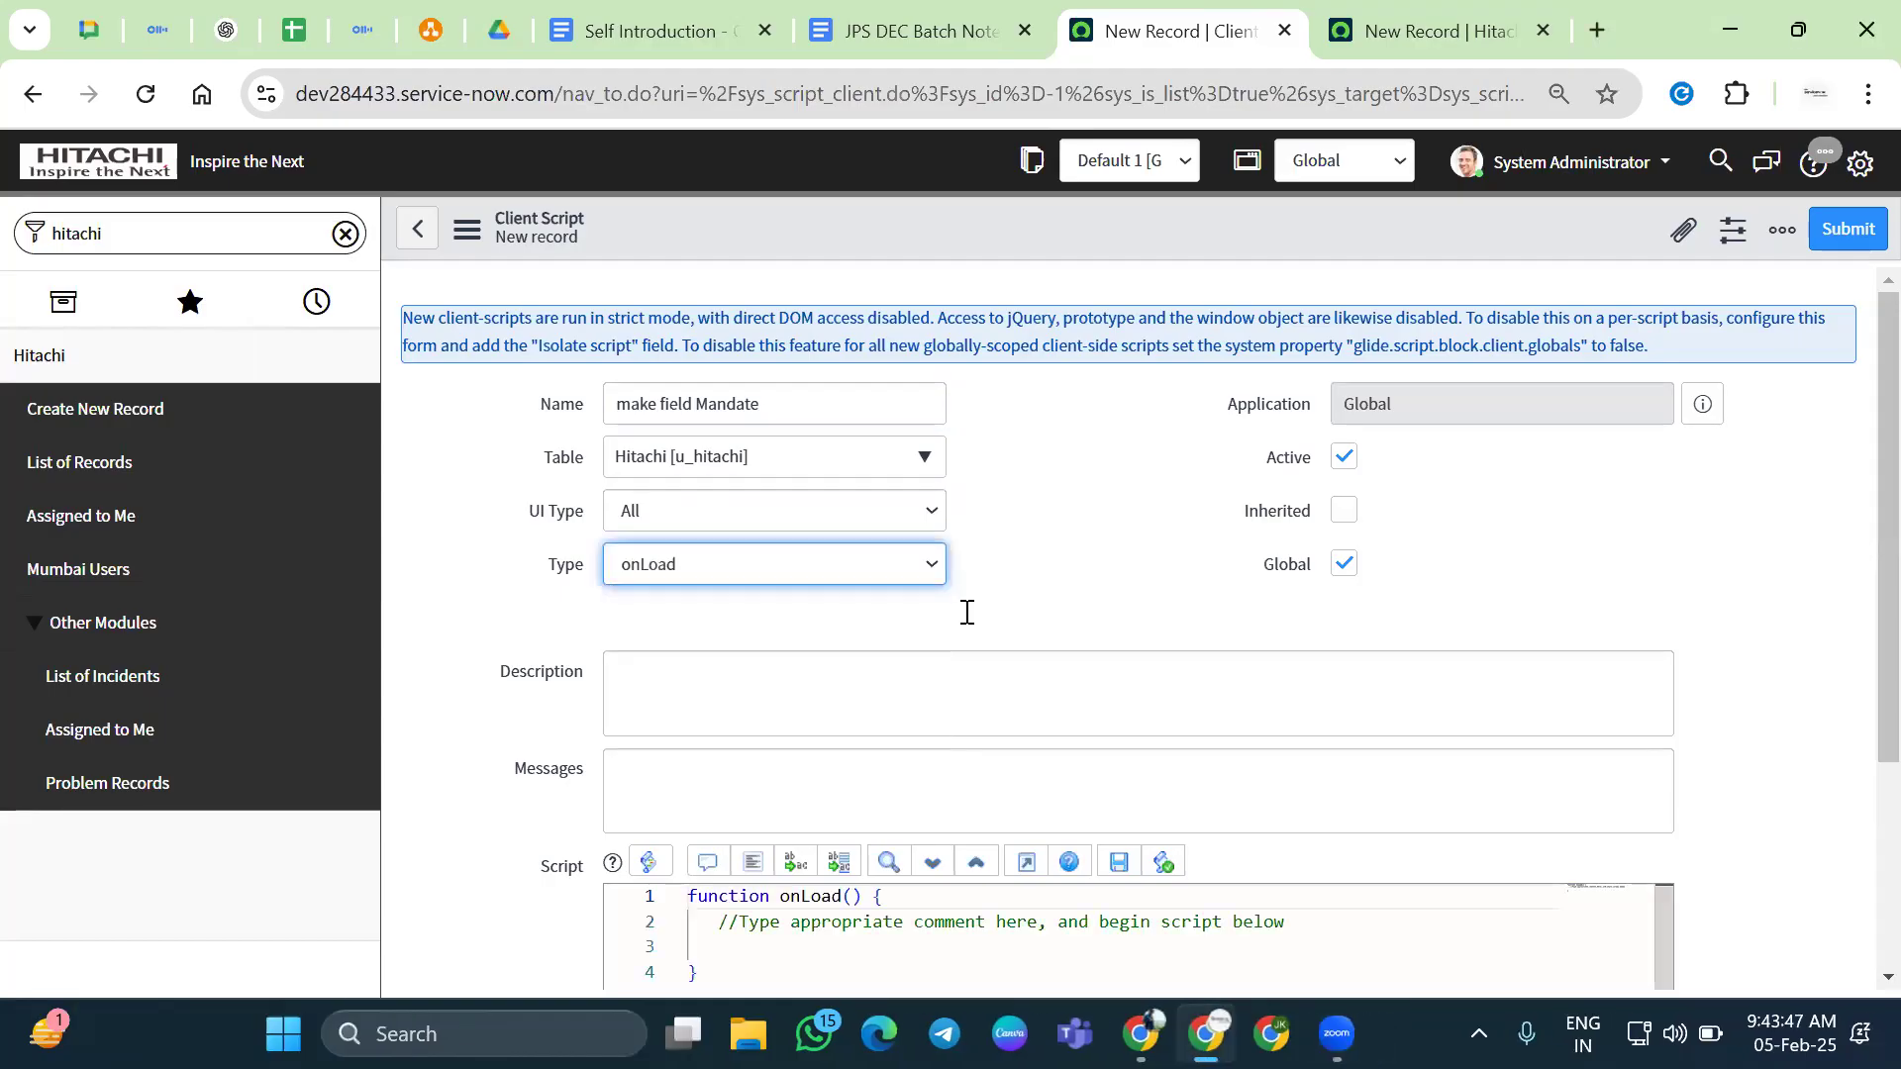
{"action": "left_click", "coordinate": [1000, 599]}
Begin the onLoad function body with g_form.setMandatory( on line 3
{"action": "scroll", "coordinate": [1040, 559], "scroll_direction": "down", "scroll_amount": 1}
{"action": "scroll", "coordinate": [1040, 569], "scroll_direction": "down", "scroll_amount": 3}
{"action": "left_click", "coordinate": [762, 656]}
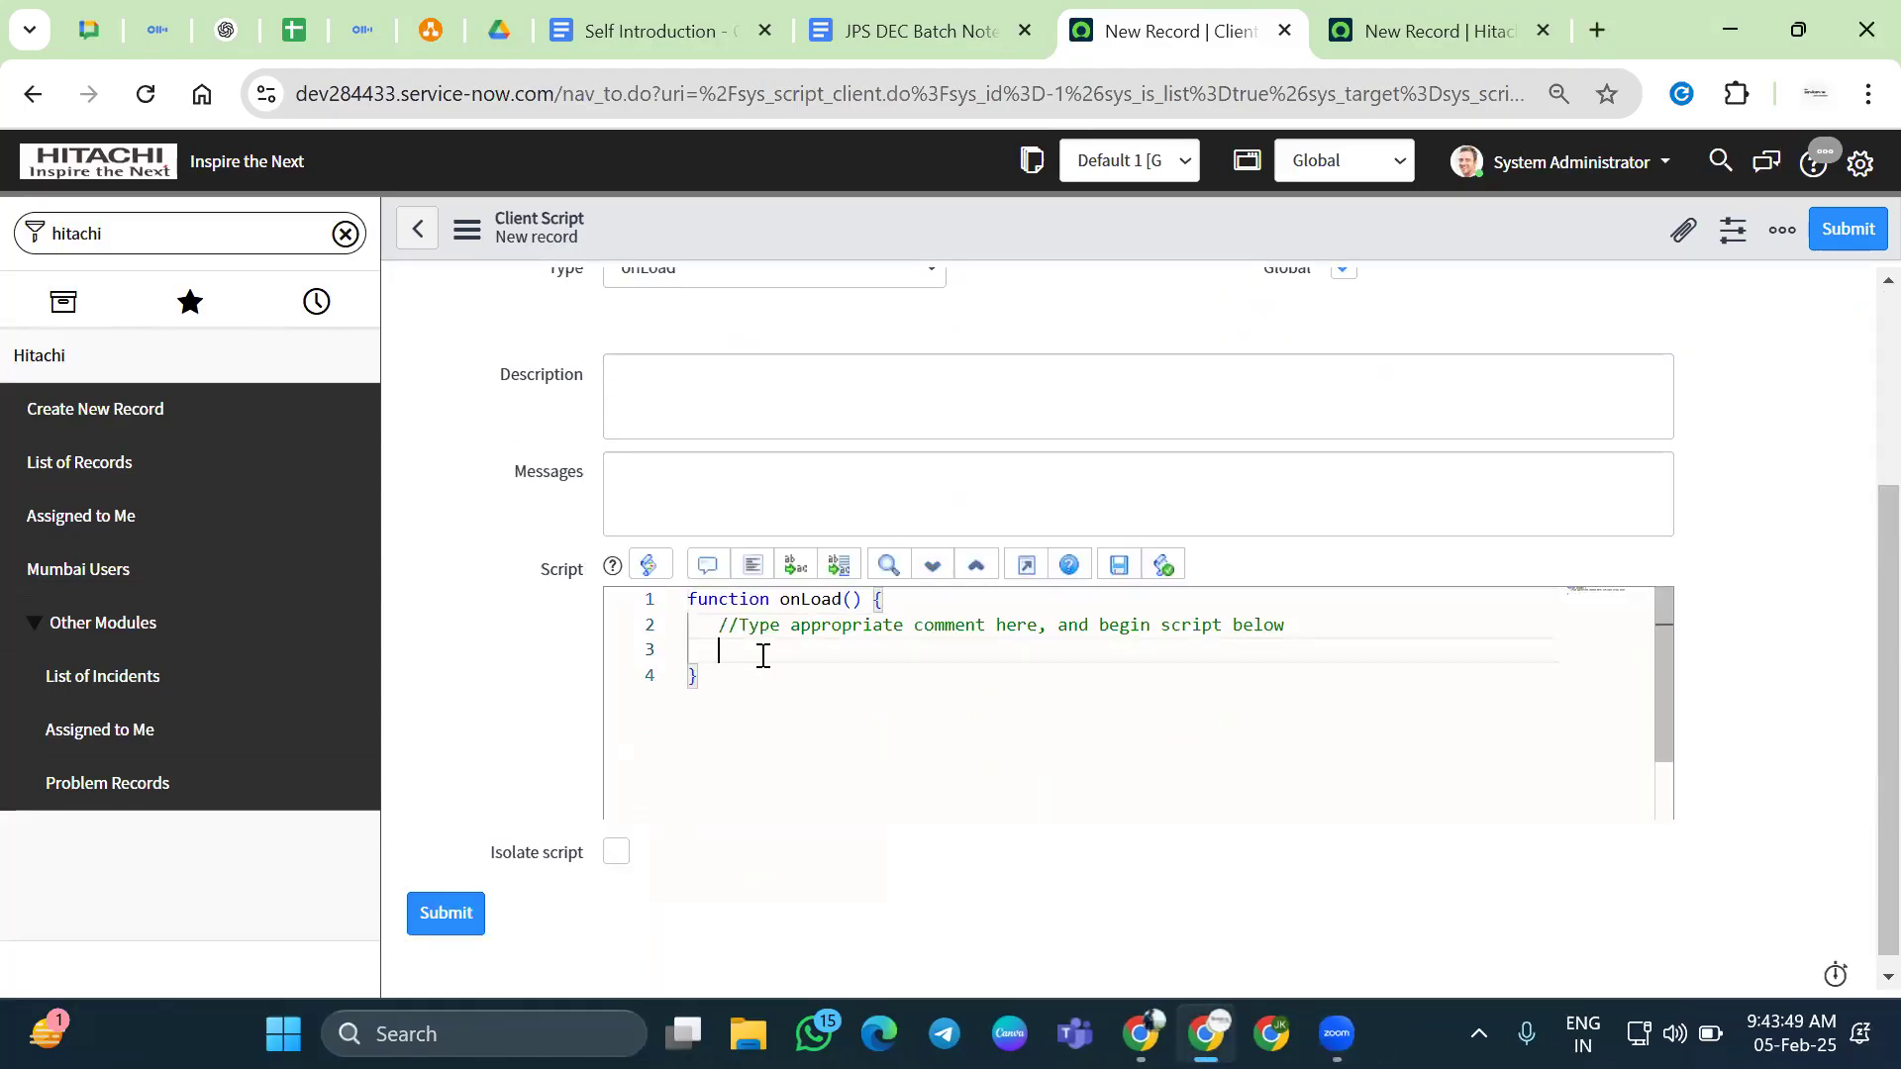
{"action": "type", "text": "g_form.setMan"}
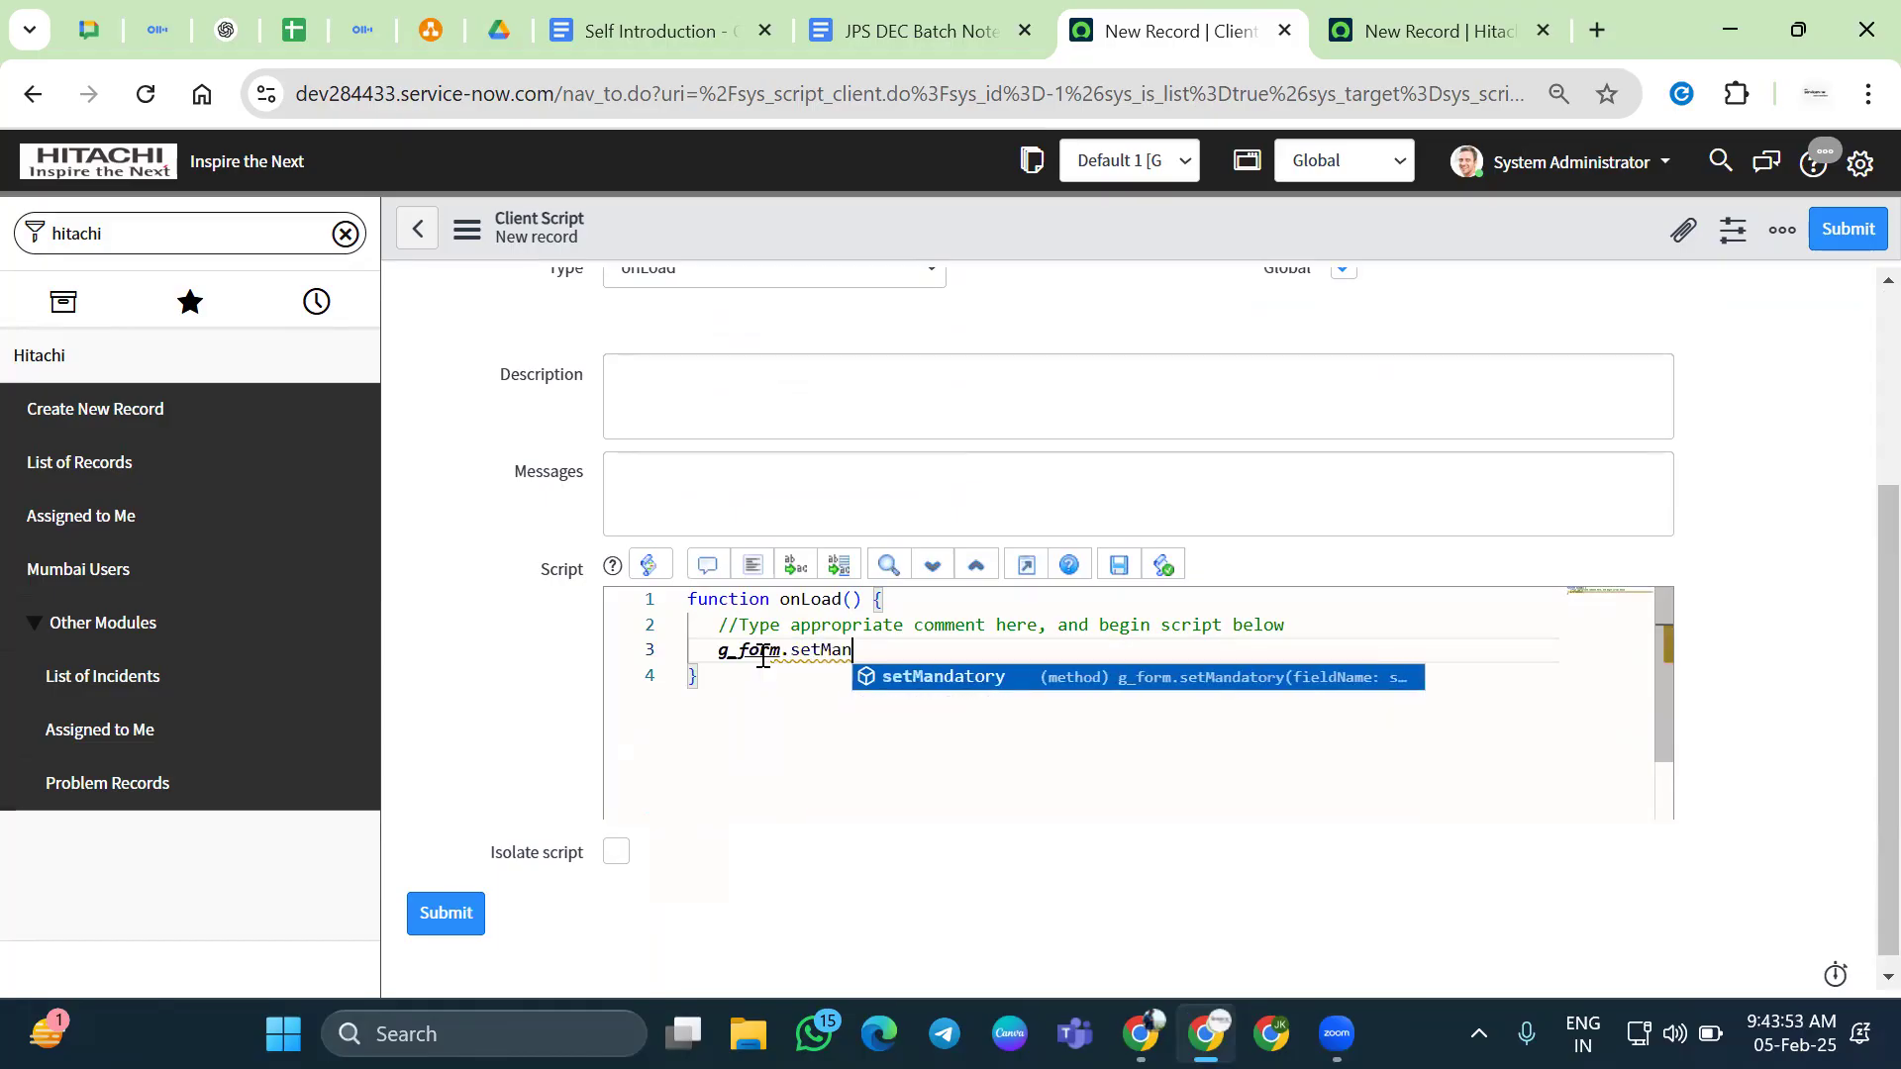
{"action": "type", "text": "datory()"}
{"action": "type", "text": "'"}
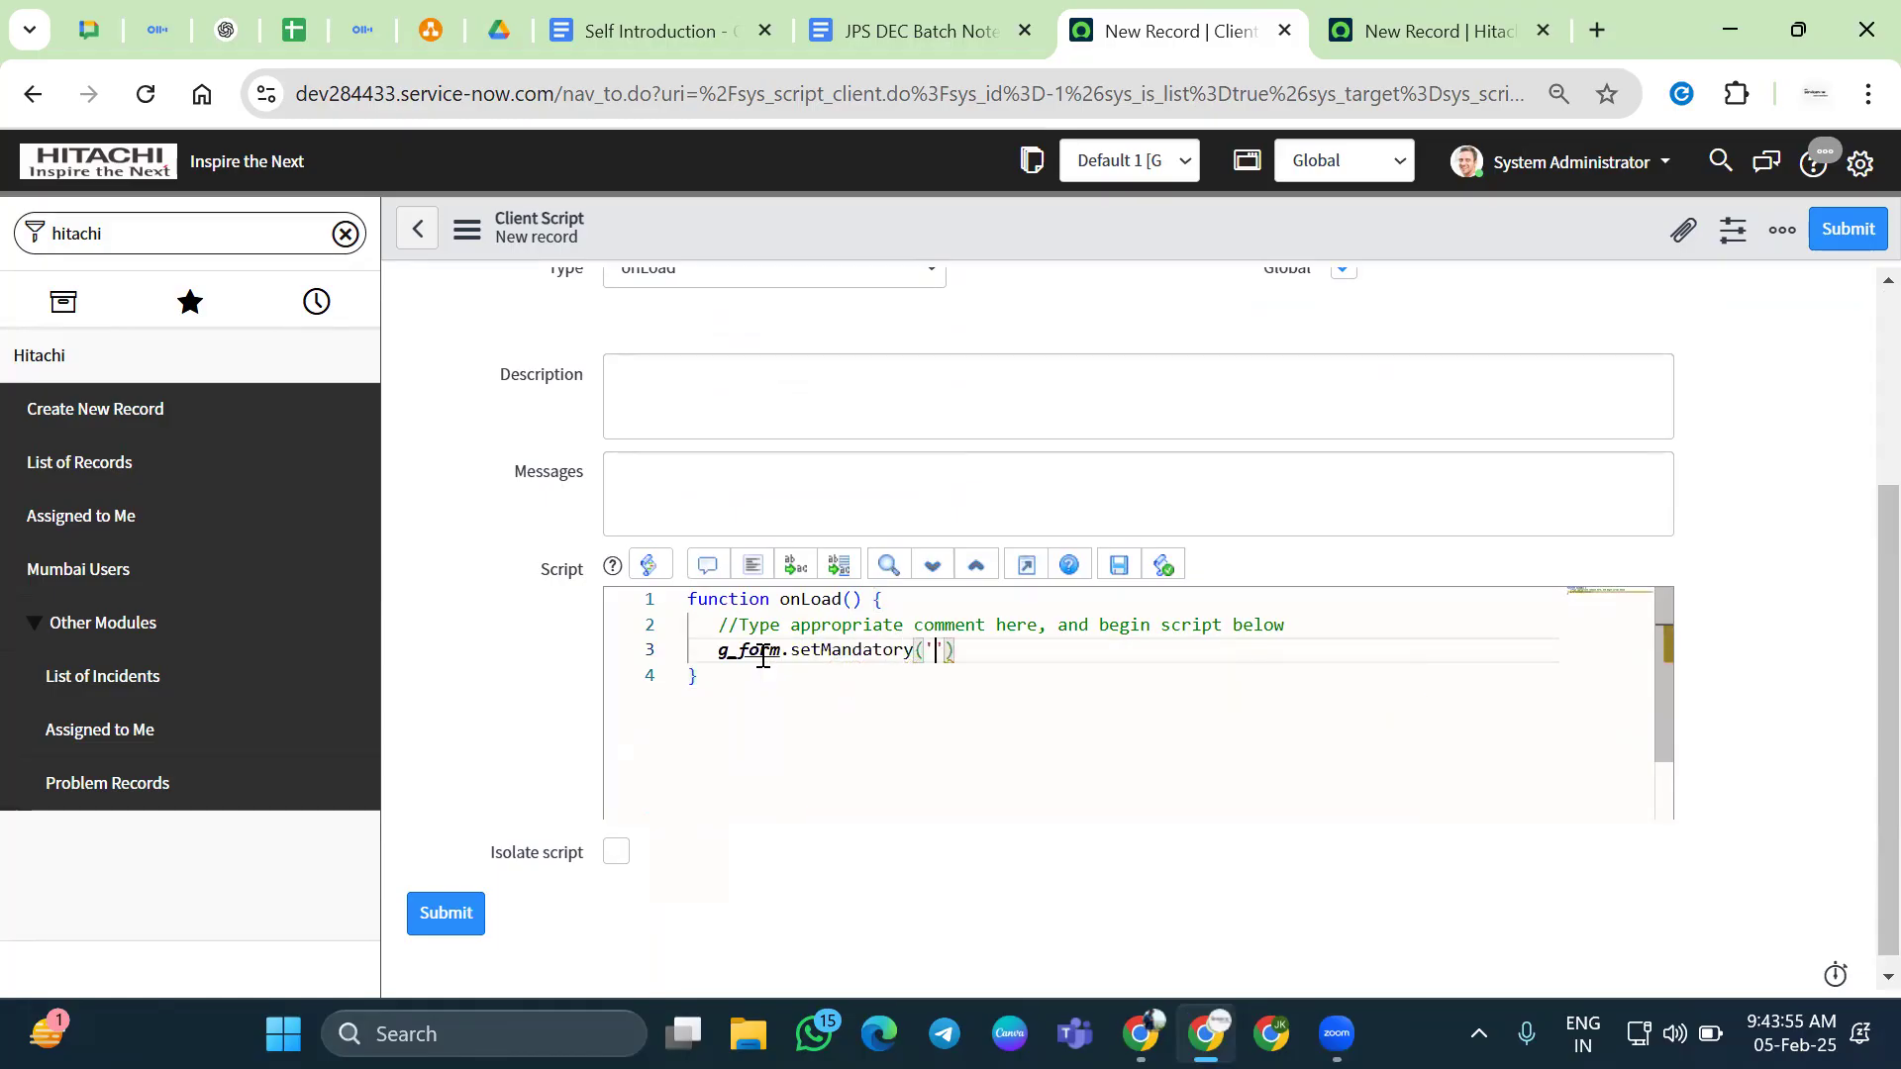
Copy u_purchaded_date from Purchased Date's dictionary info and complete the line with ',true);'
{"action": "key", "text": "ctrl+Tab"}
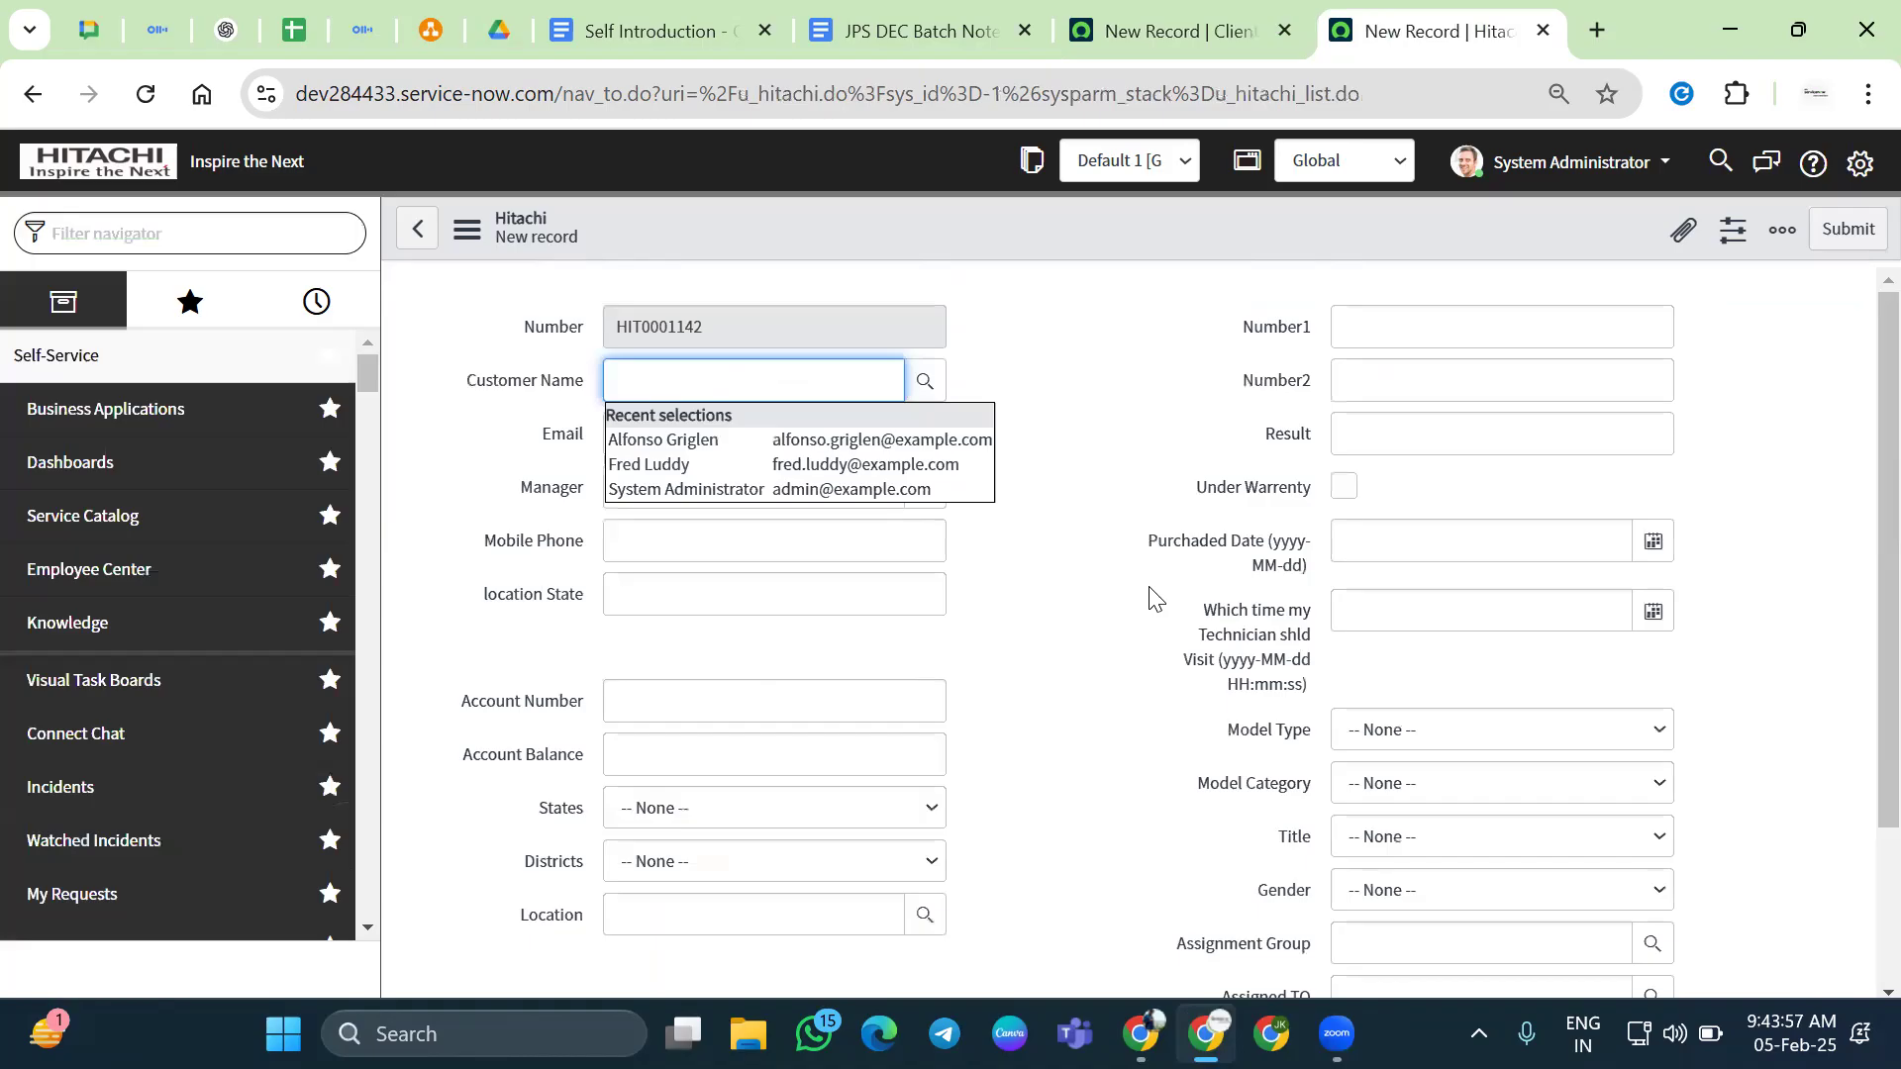
{"action": "left_click", "coordinate": [1192, 495]}
{"action": "right_click", "coordinate": [1213, 541]}
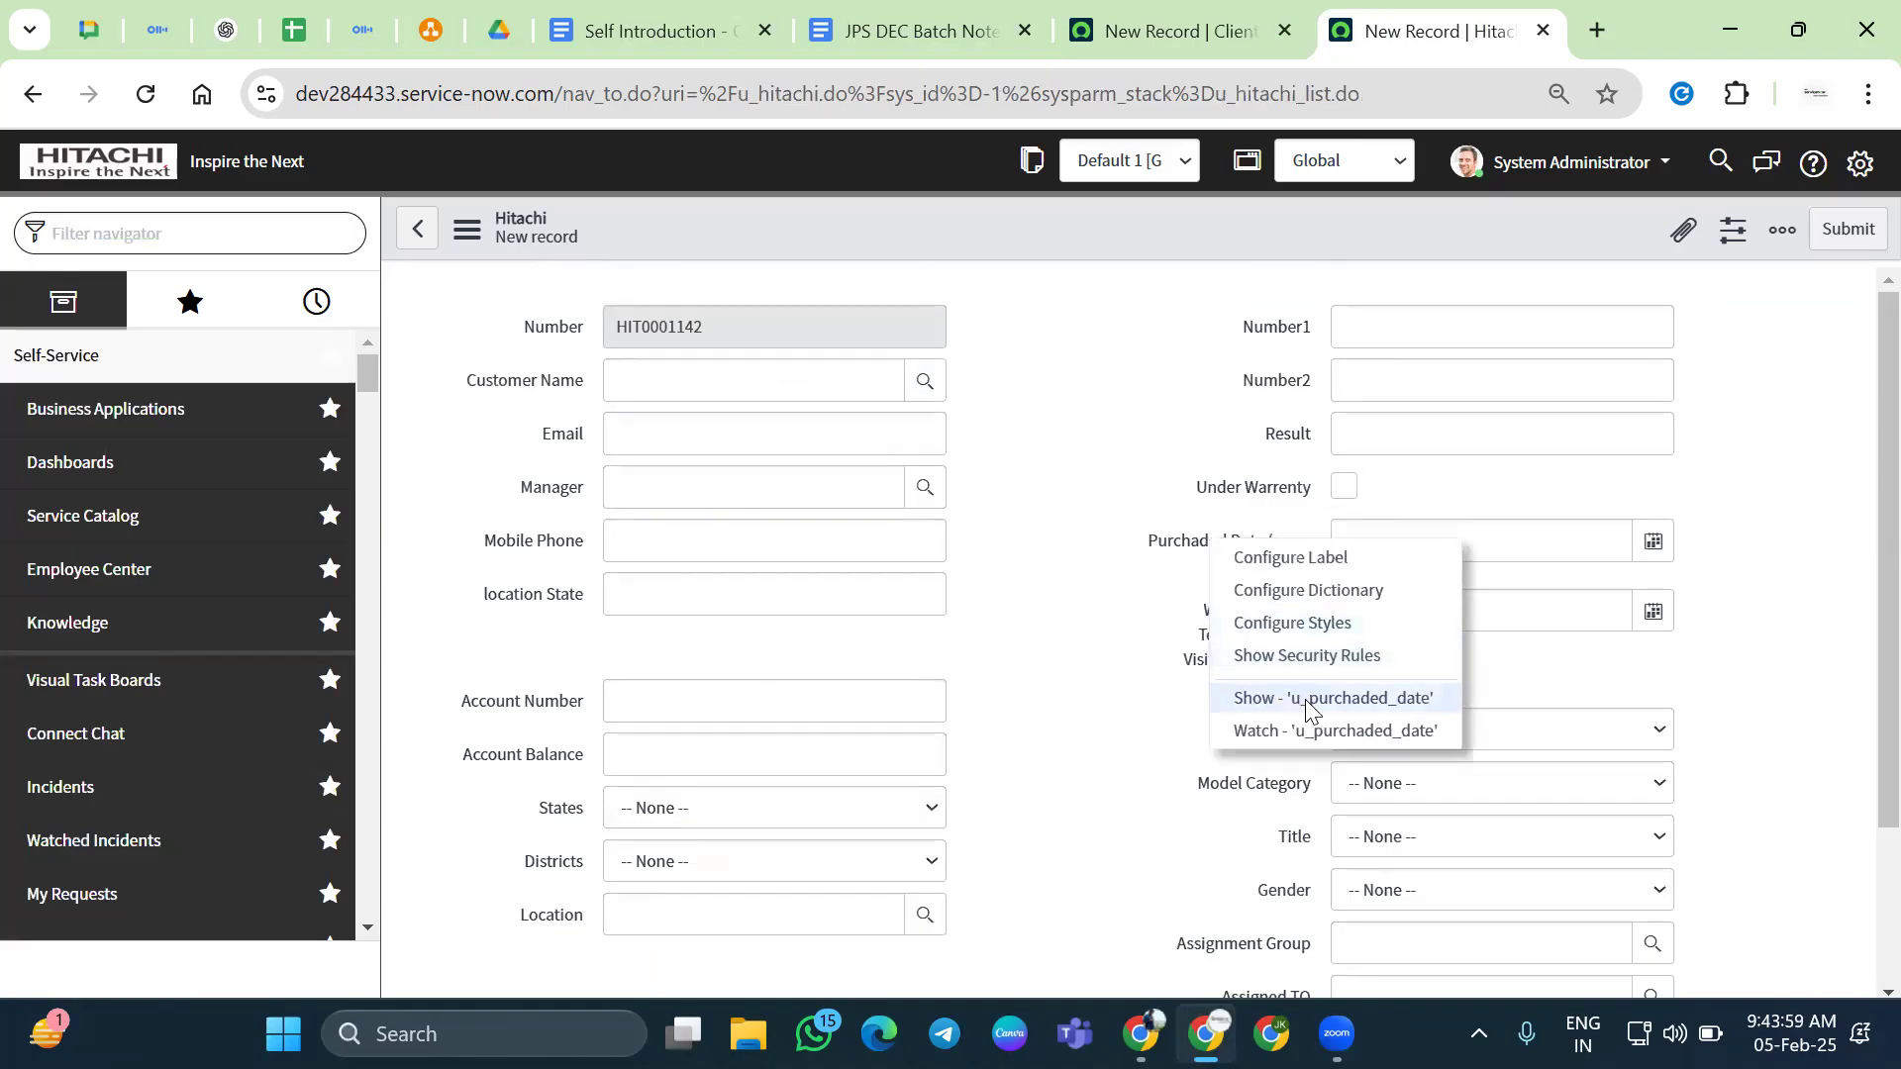
{"action": "left_click", "coordinate": [1305, 698]}
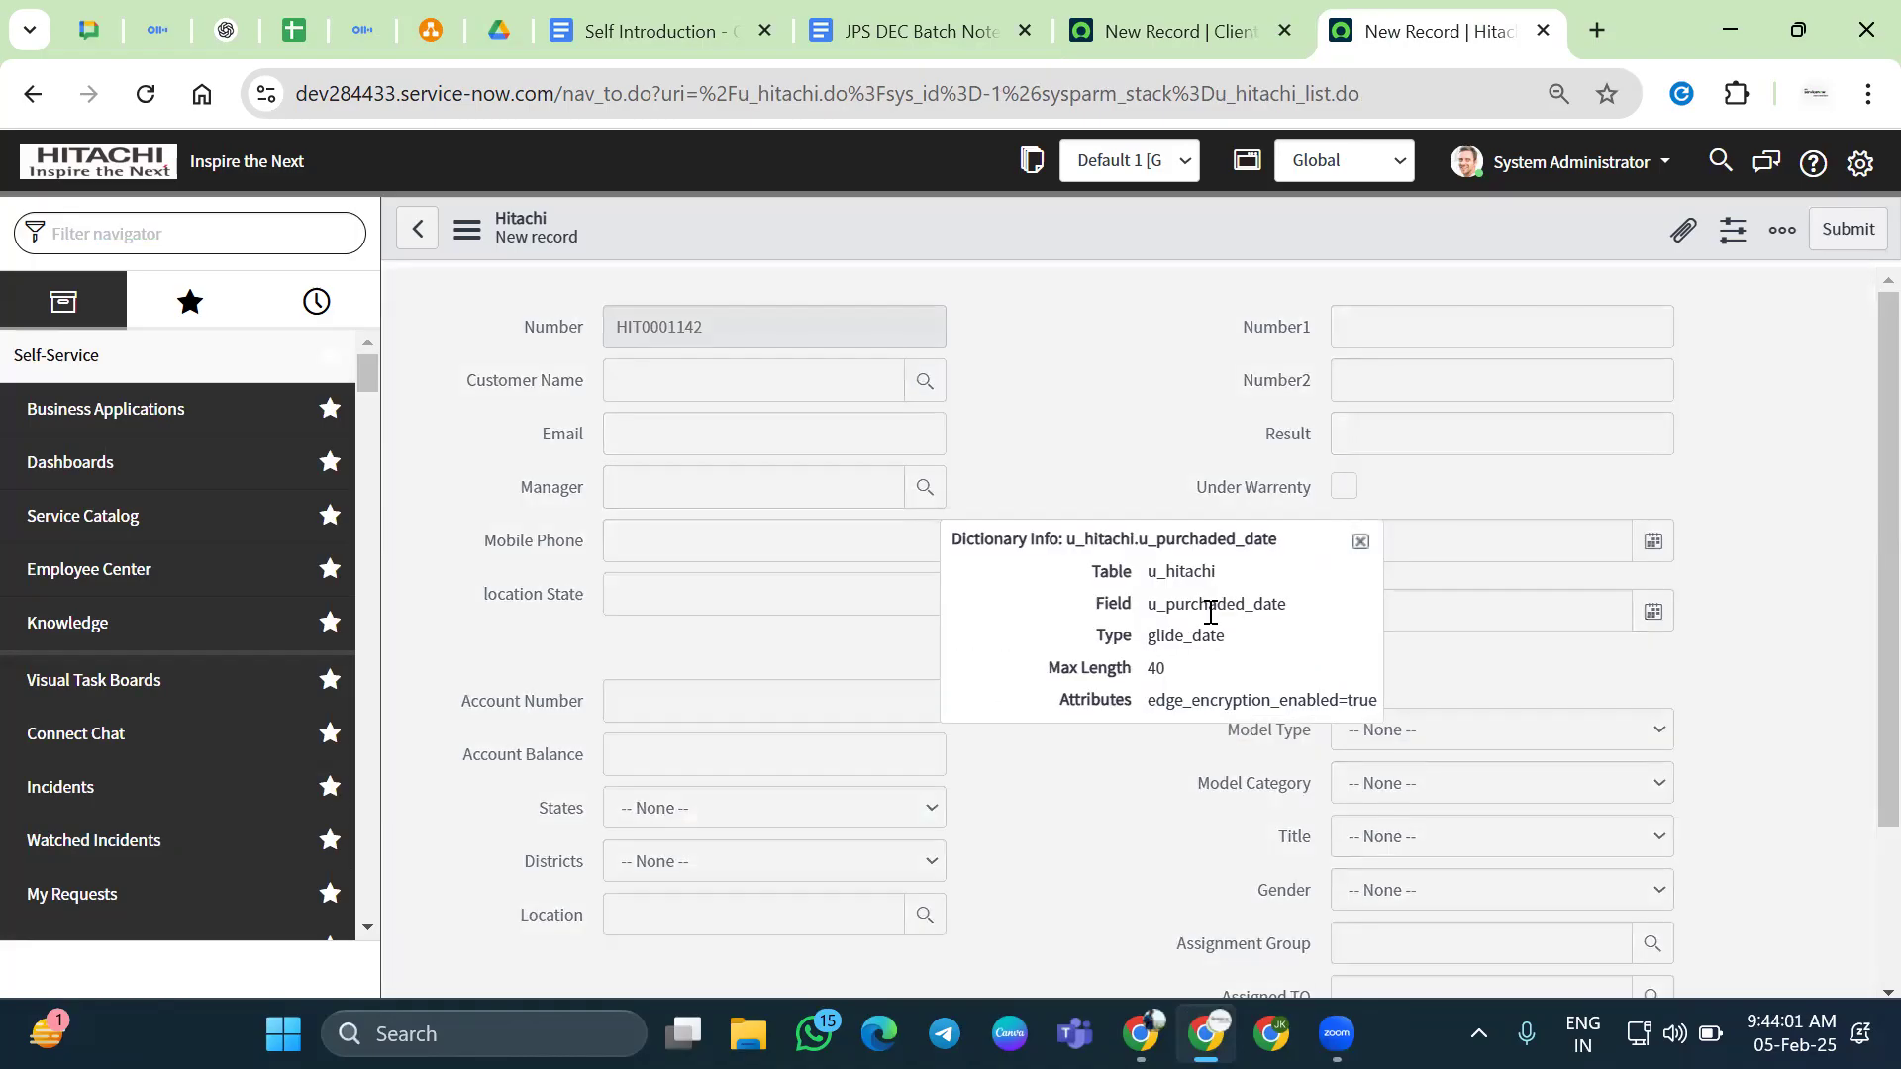
{"action": "double_click", "coordinate": [1210, 612]}
{"action": "key", "text": "ctrl+c"}
{"action": "left_click", "coordinate": [1360, 542]}
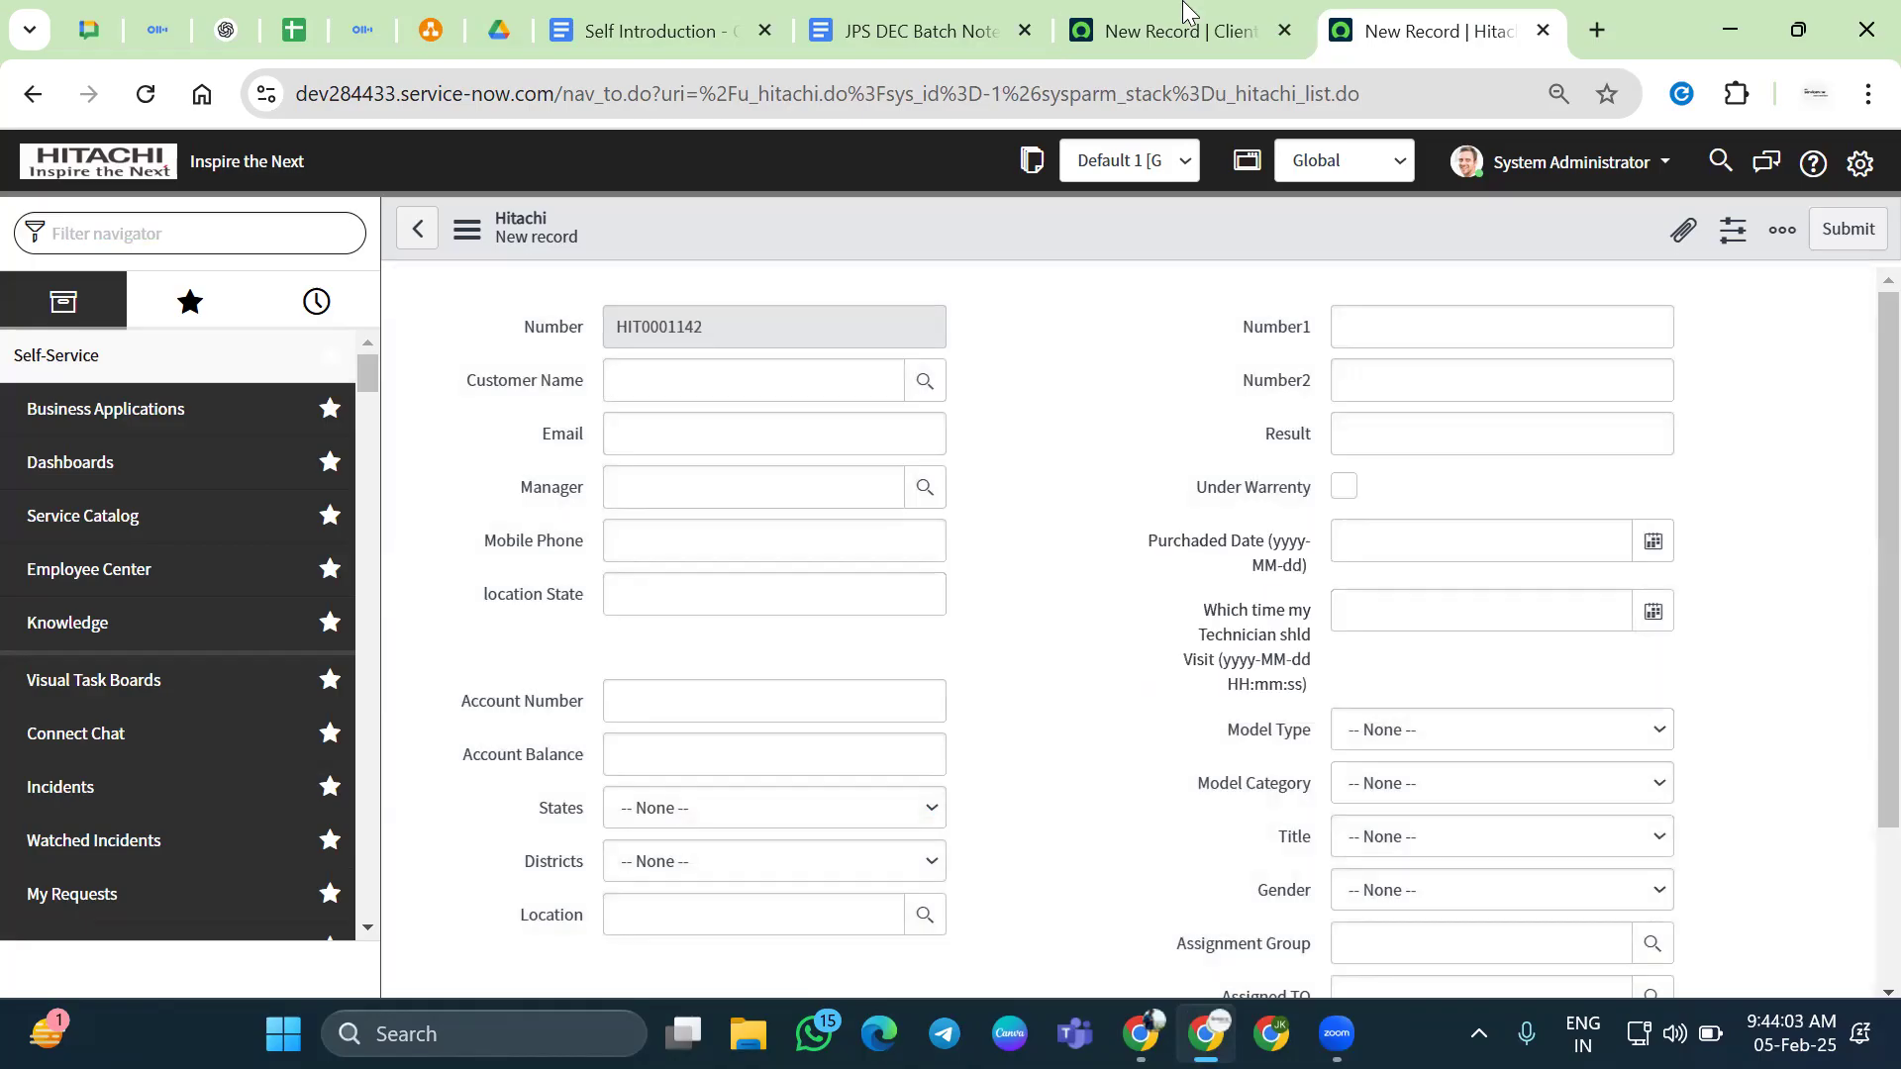
{"action": "left_click", "coordinate": [1184, 12]}
{"action": "key", "text": "ctrl+v"}
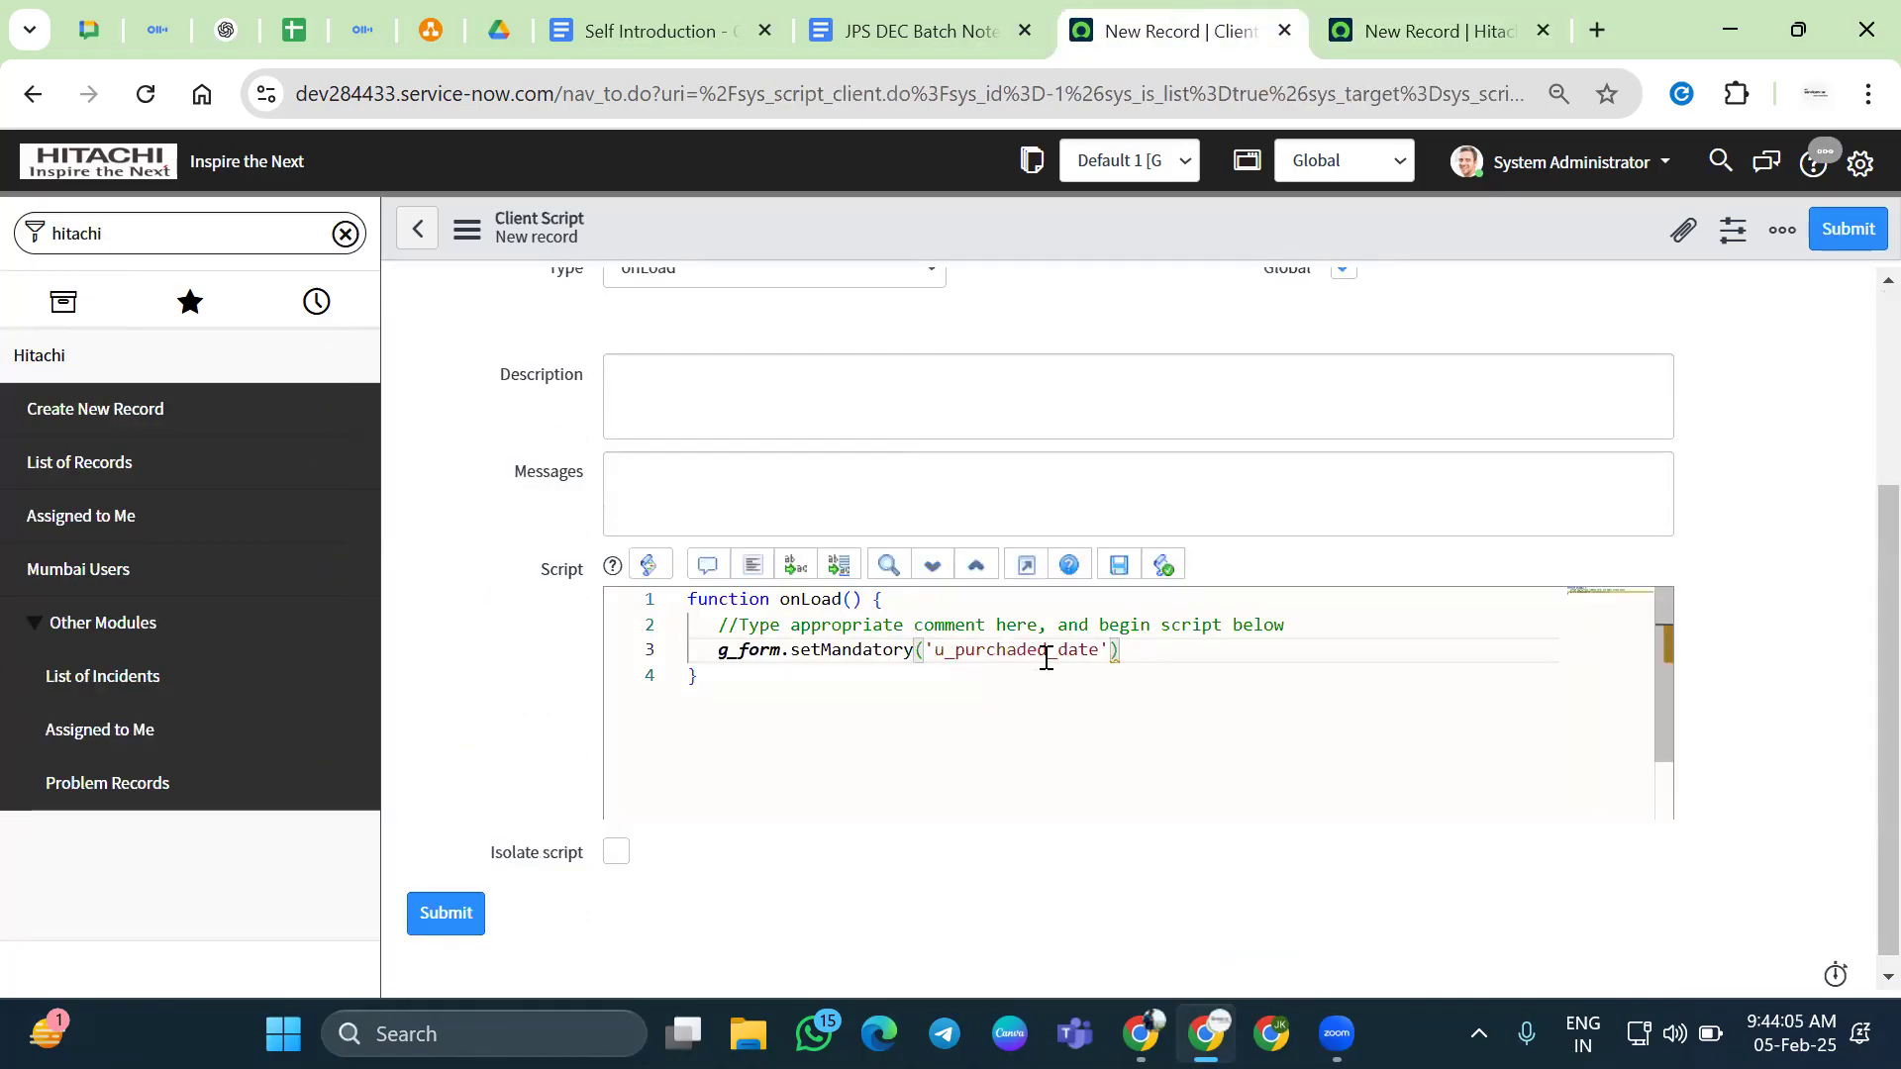
{"action": "type", "text": ",true"}
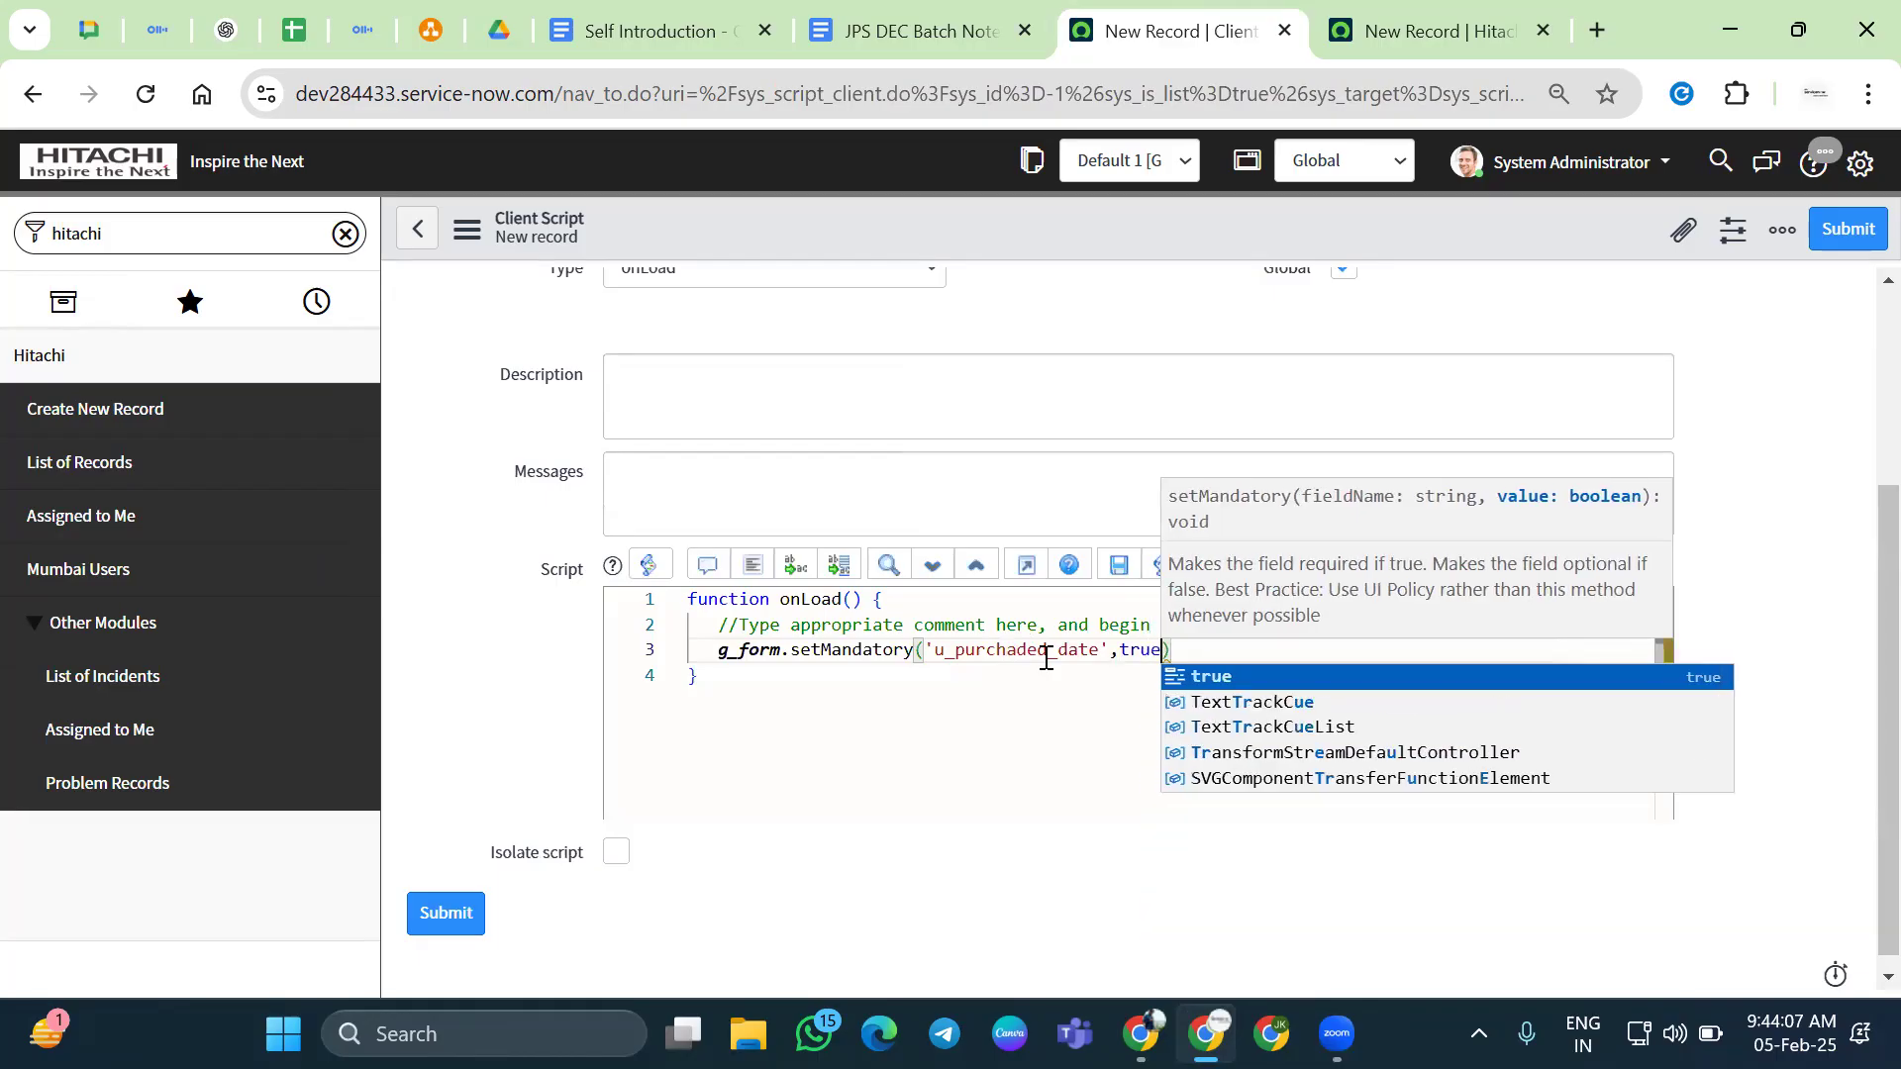
{"action": "type", "text": ");"}
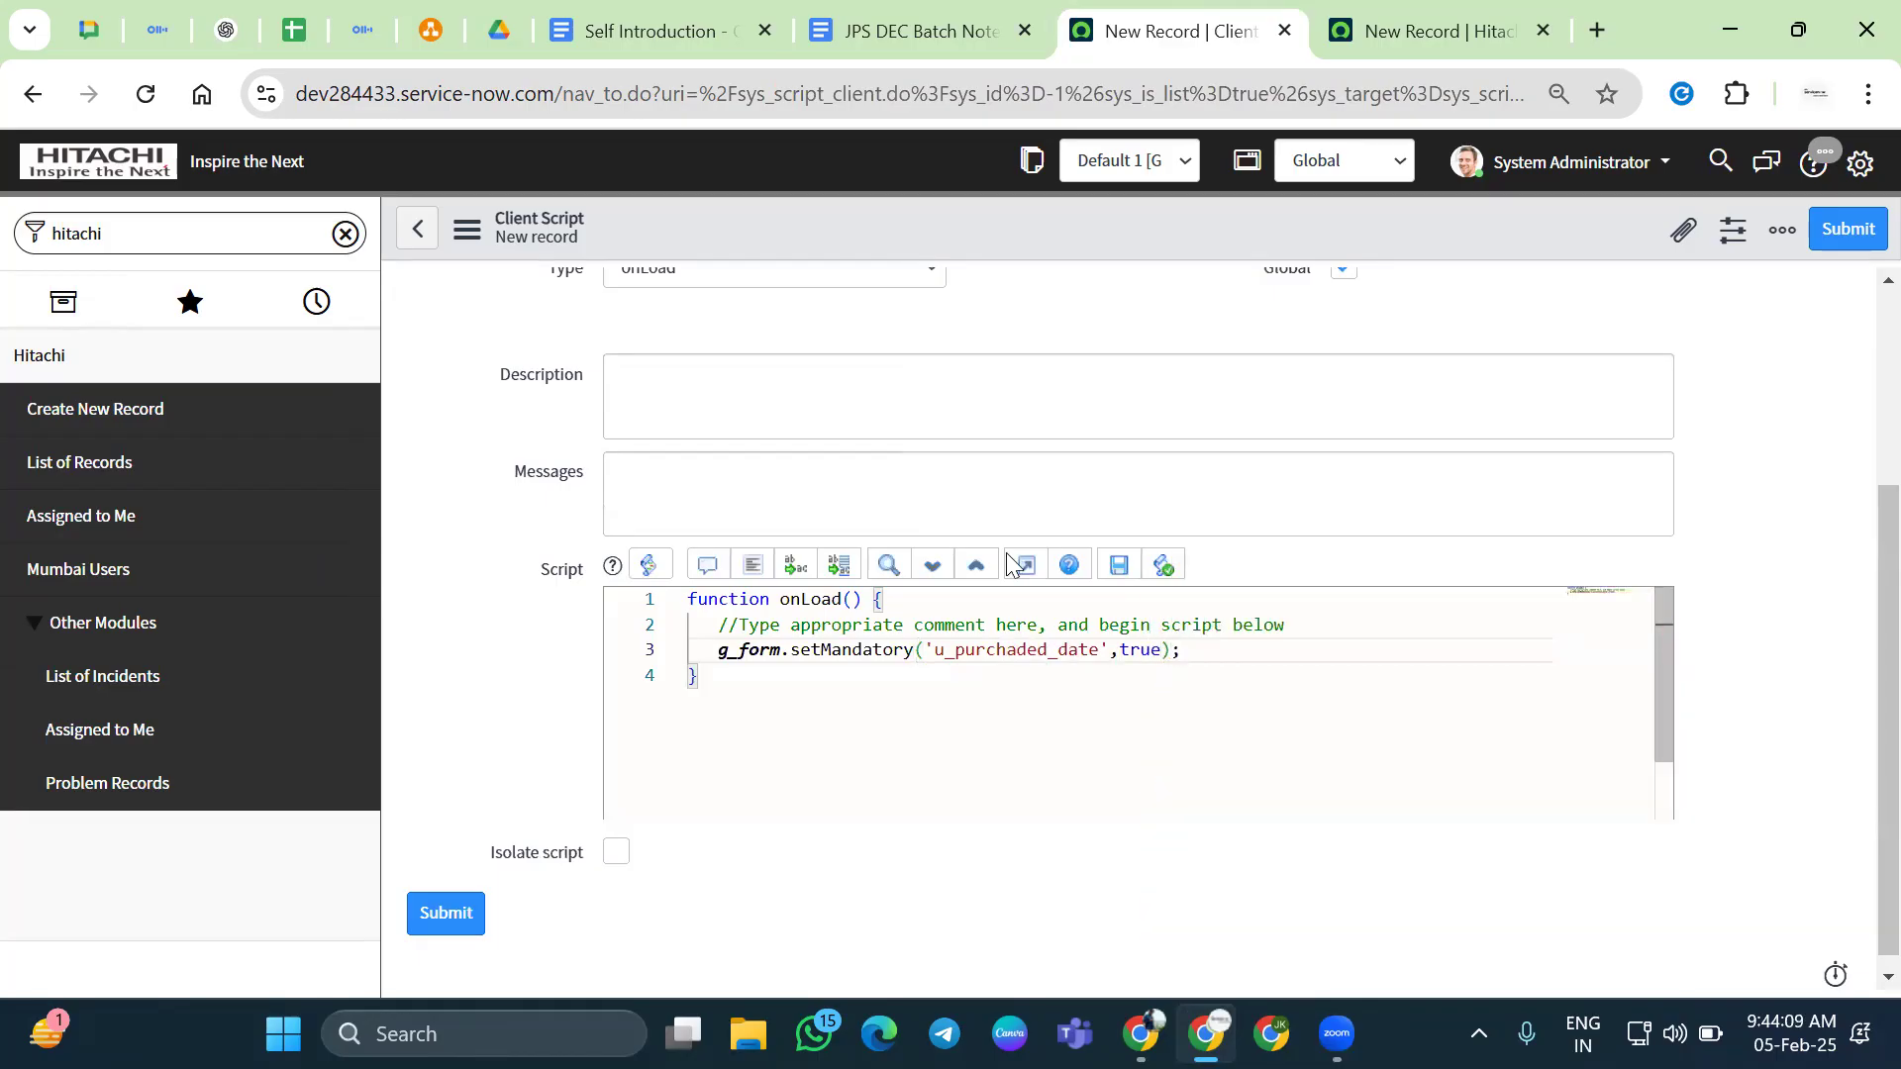
{"action": "right_click", "coordinate": [1018, 228]}
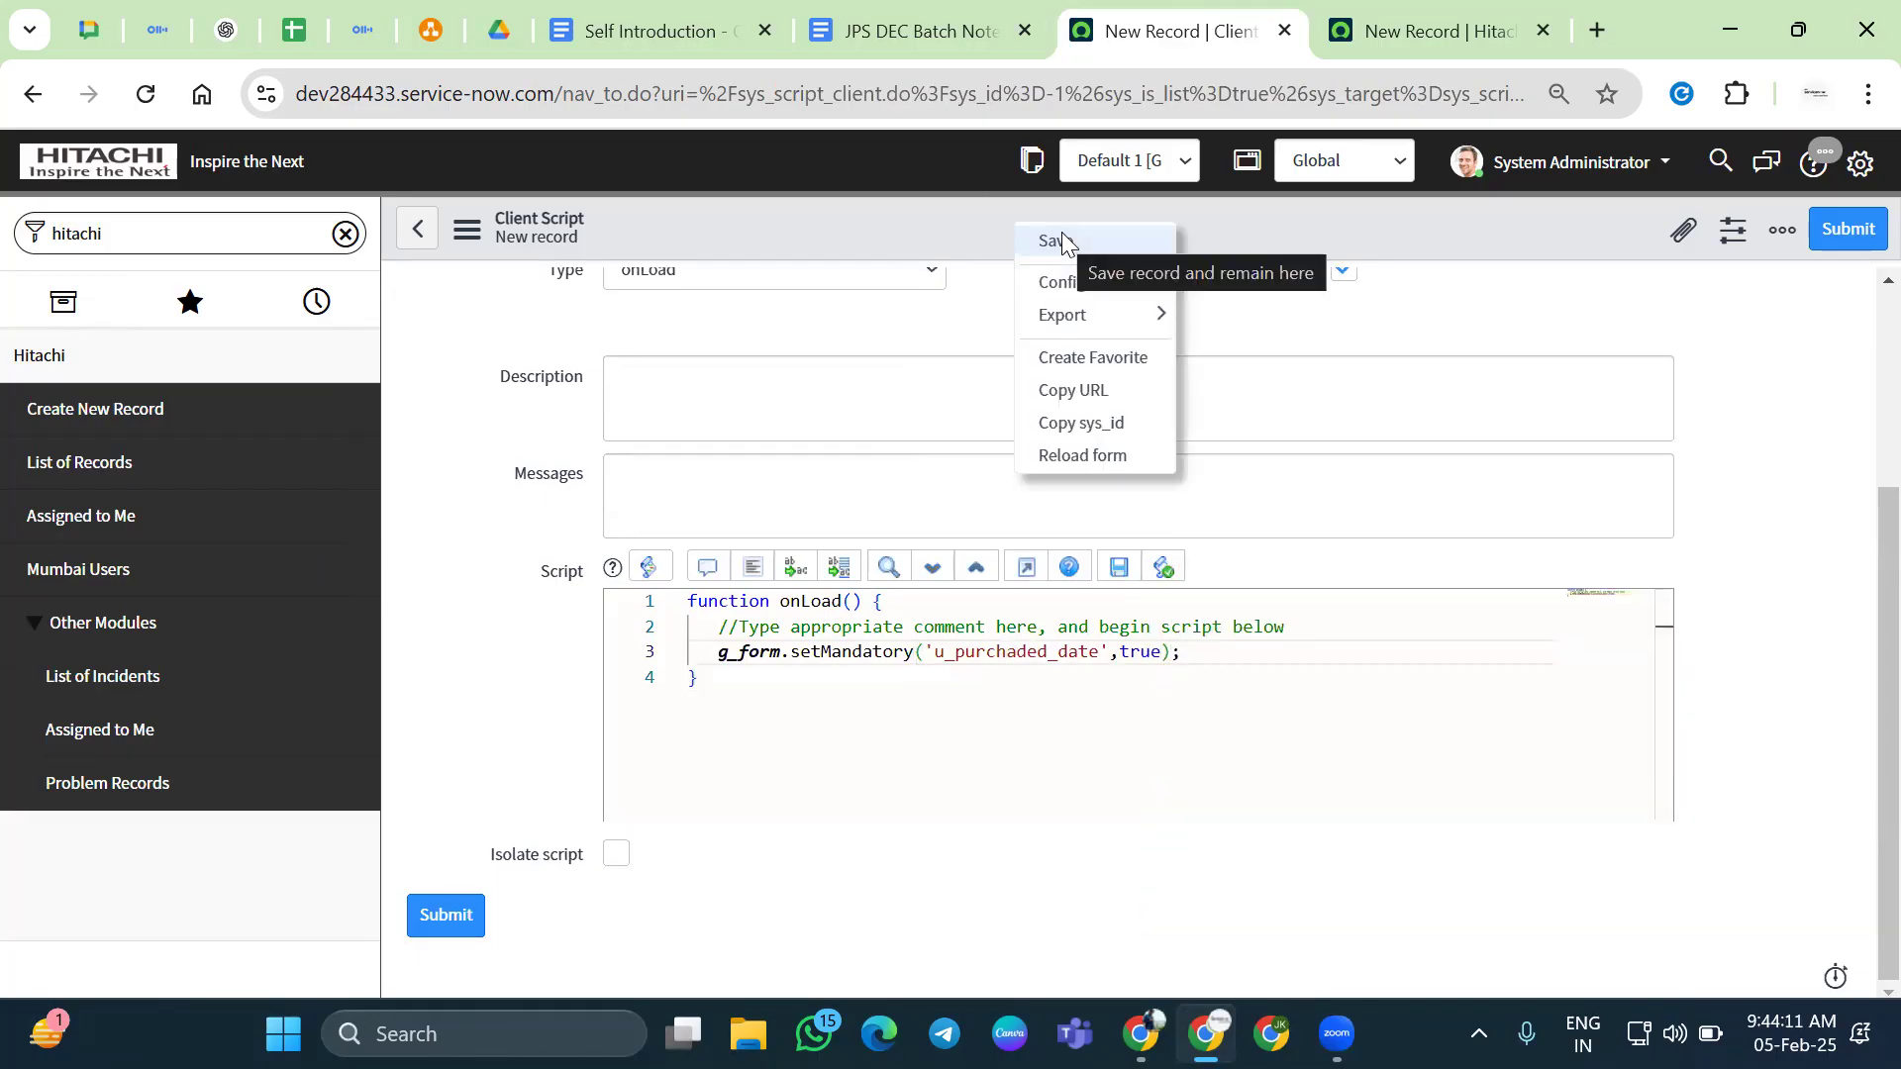
Set Purchased Date to 2024-12-31 and toggle Under Warrenty on and off to test it
{"action": "left_click", "coordinate": [1483, 30]}
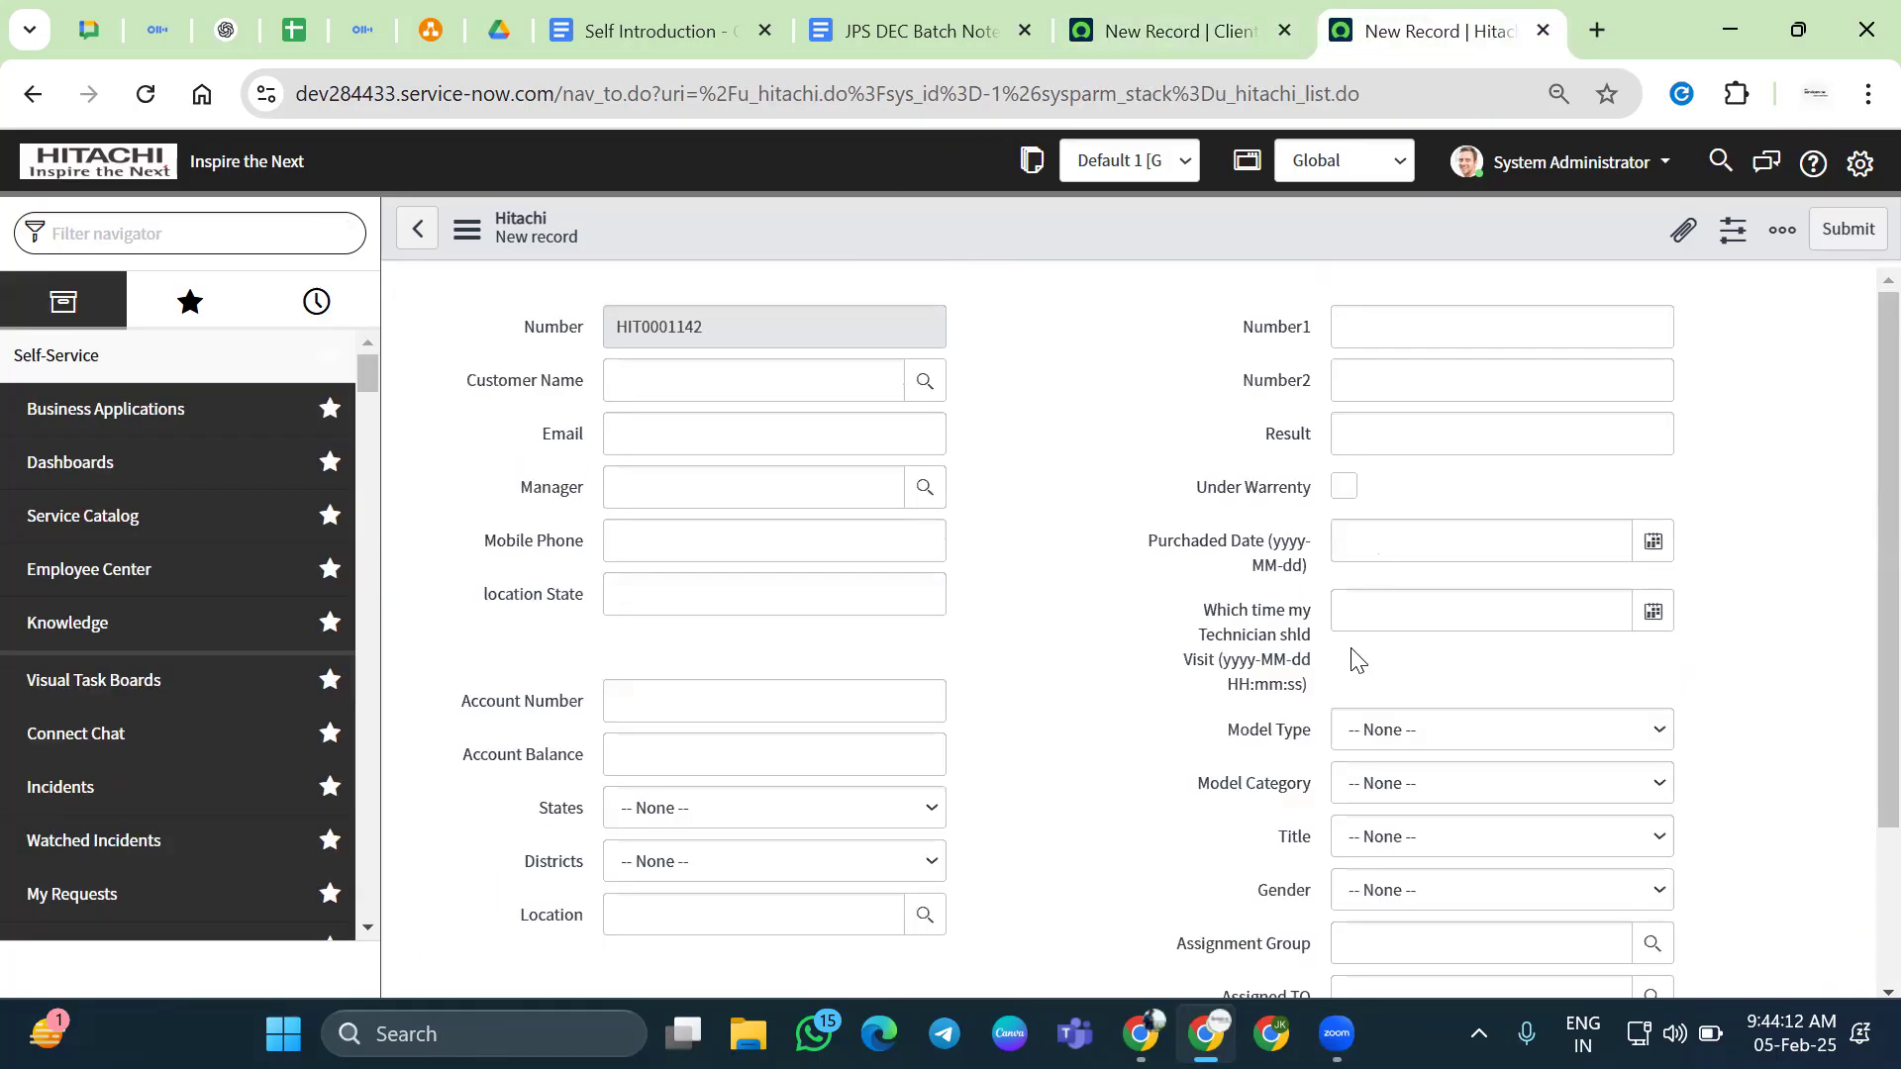
{"action": "left_click", "coordinate": [1387, 539]}
{"action": "left_click", "coordinate": [1483, 626]}
{"action": "key", "text": "Tab"}
{"action": "left_click", "coordinate": [1344, 481]}
{"action": "left_click", "coordinate": [1344, 480]}
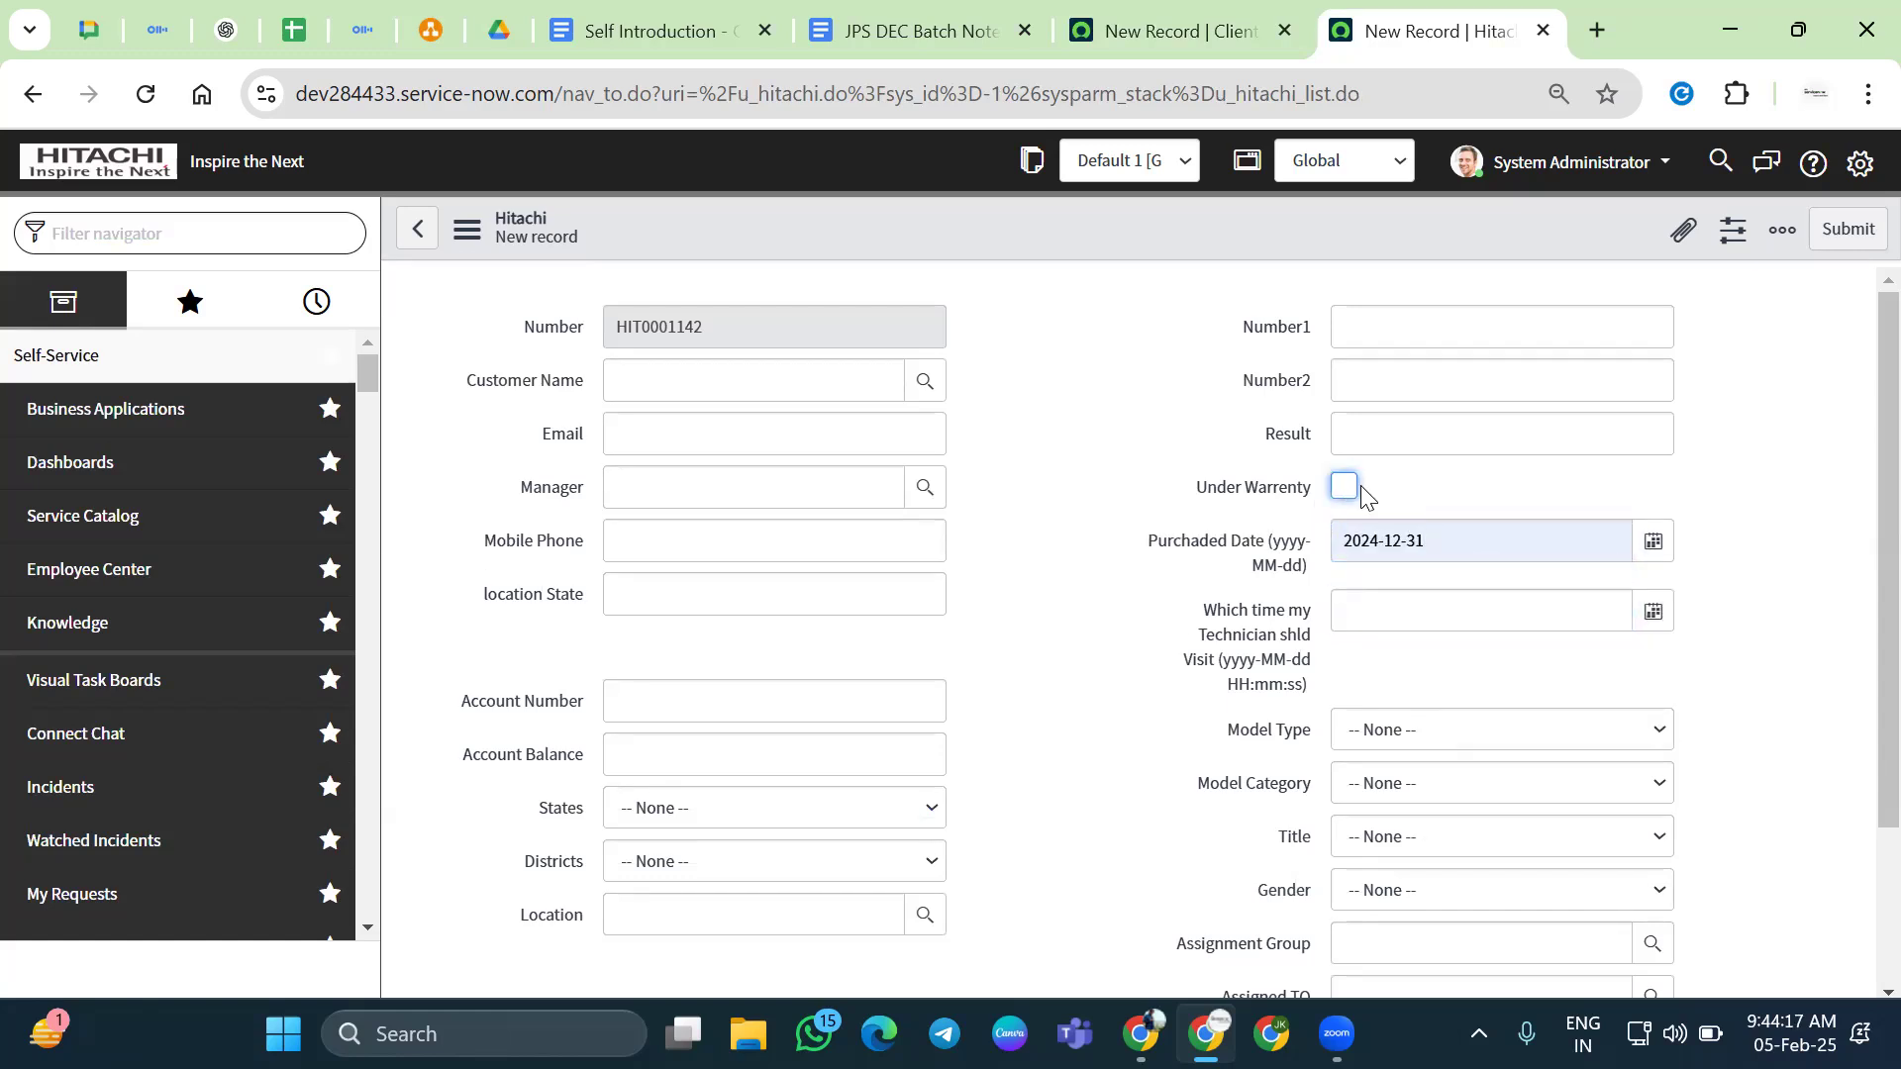
Show the technician-visit field's dictionary info and select its field name
{"action": "left_click_drag", "start_coordinate": [1205, 618], "coordinate": [1306, 636]}
{"action": "left_click", "coordinate": [1431, 668]}
{"action": "right_click", "coordinate": [1233, 624]}
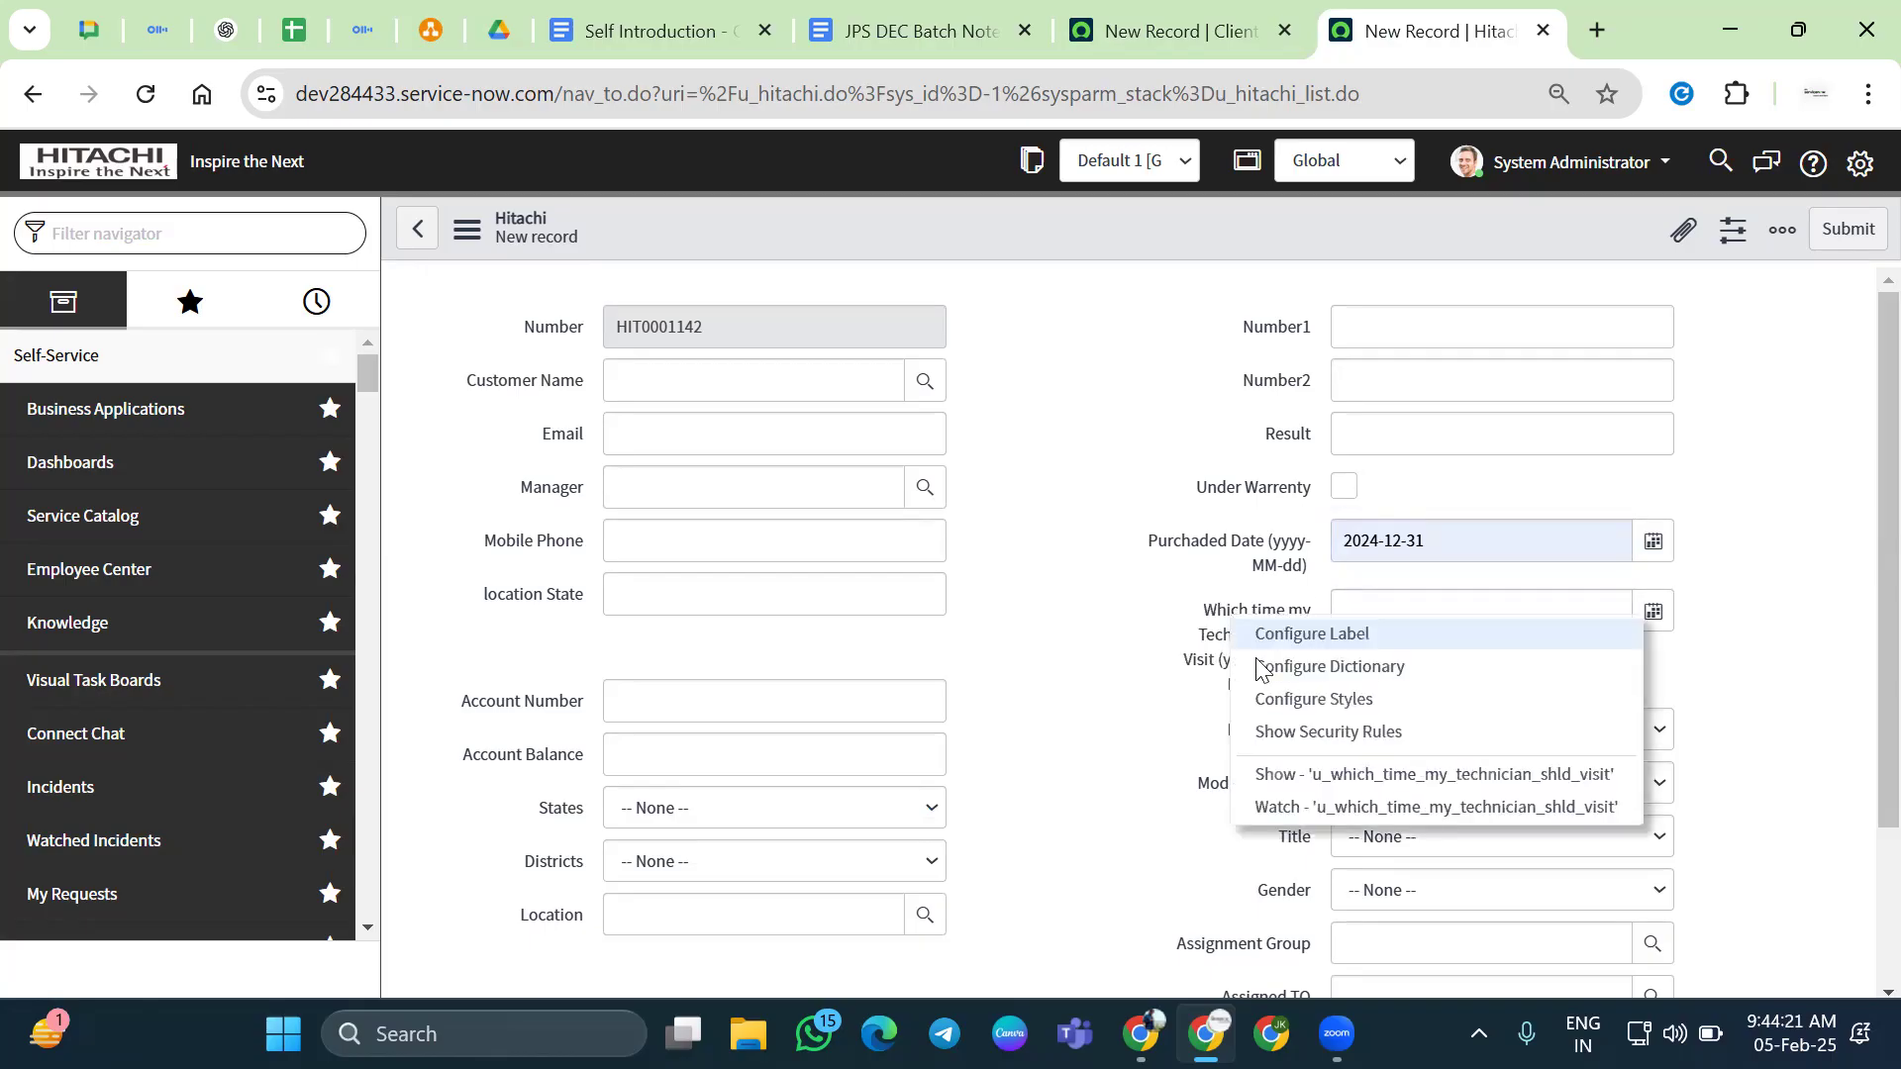
{"action": "left_click", "coordinate": [1305, 774]}
{"action": "double_click", "coordinate": [1194, 599]}
{"action": "key", "text": "ctrl+c"}
Replace u_purchaded_date with u_which_time_my_technician_shld_visit in the script and save it
{"action": "left_click", "coordinate": [1382, 540]}
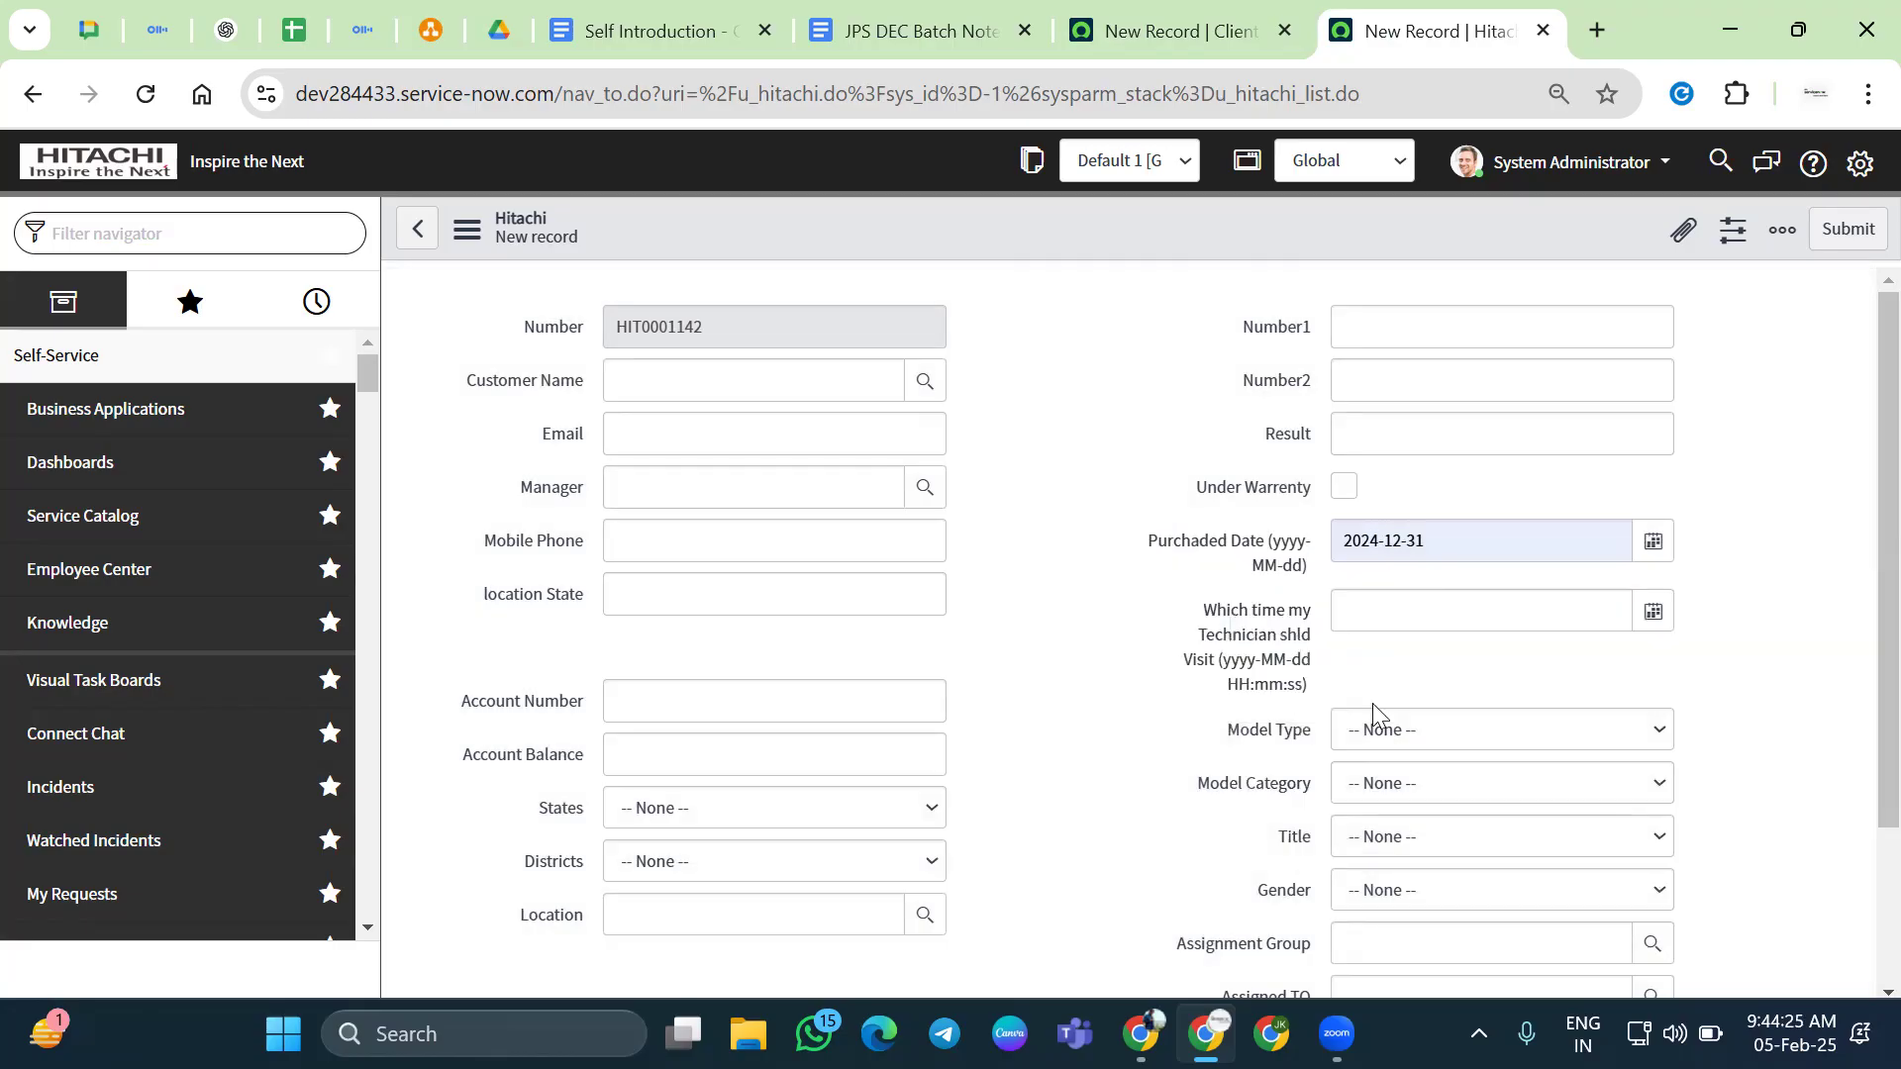
{"action": "left_click", "coordinate": [1110, 10]}
{"action": "left_click", "coordinate": [990, 661]}
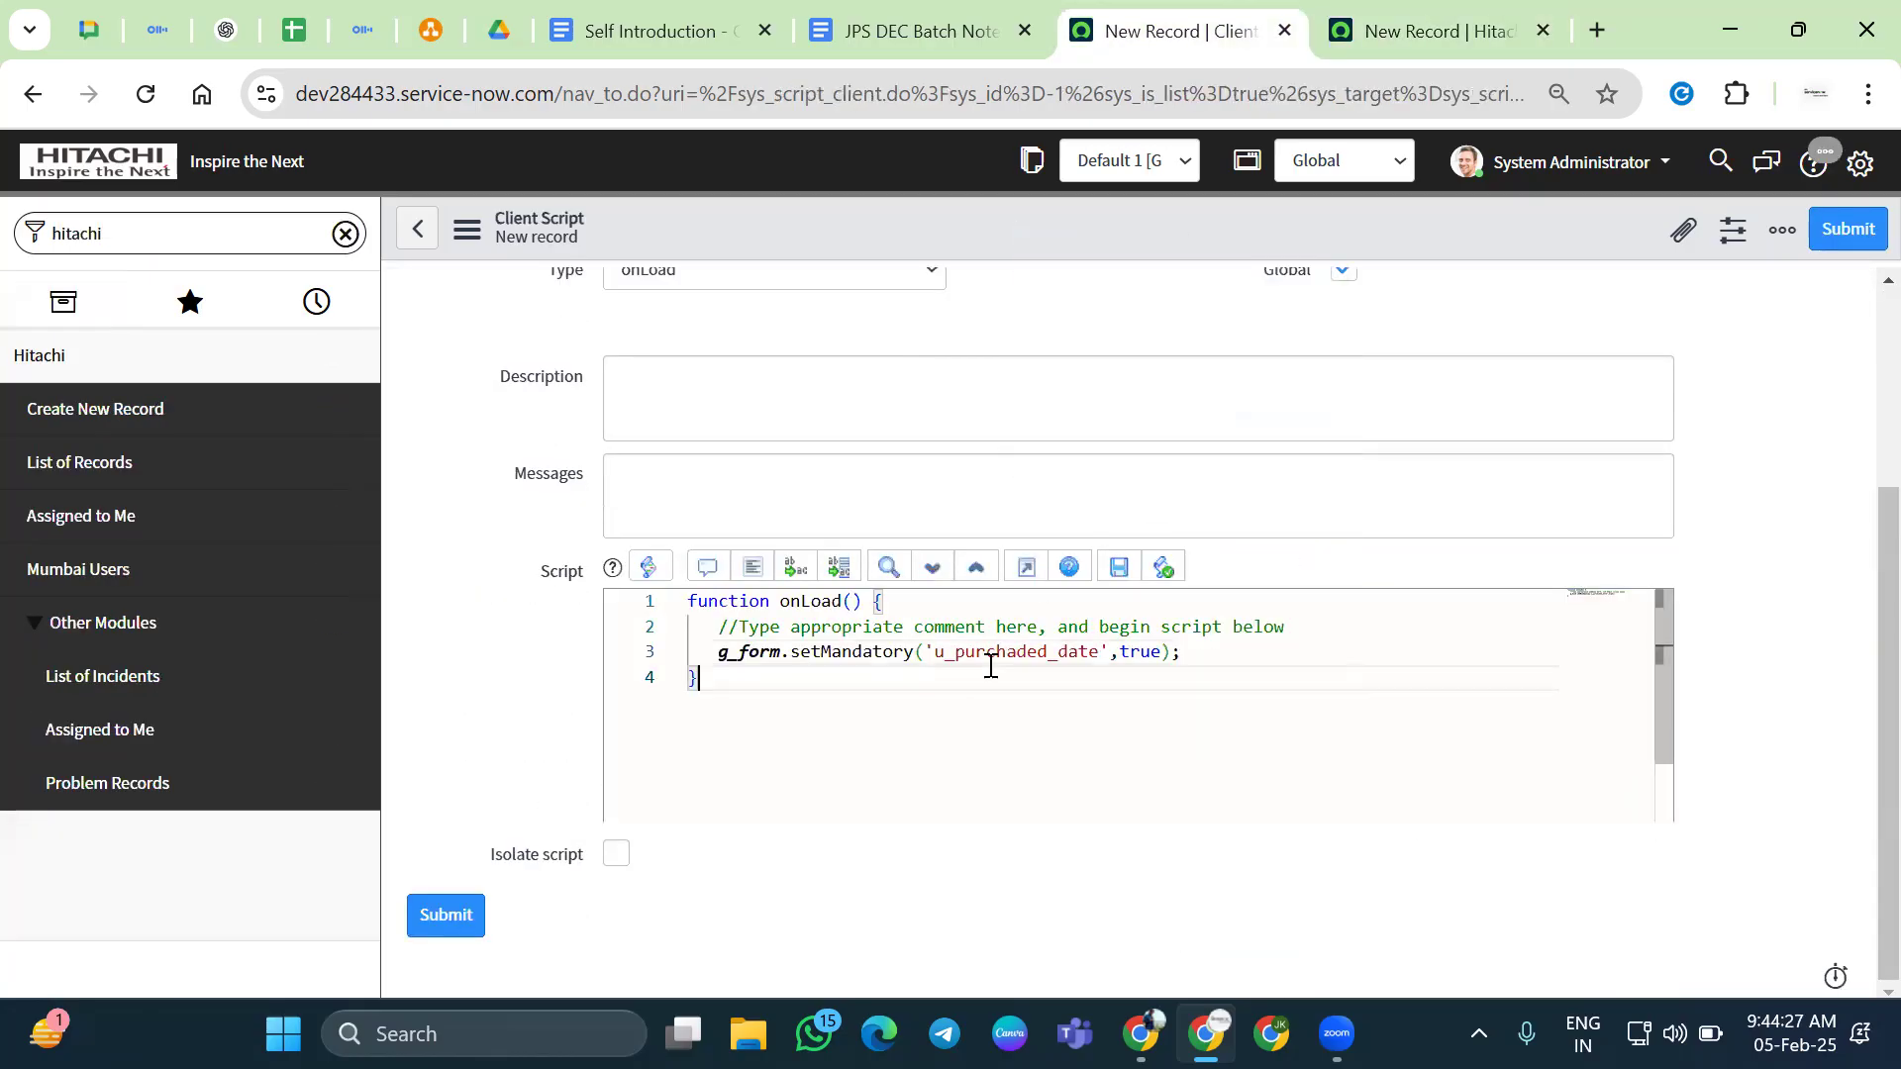
{"action": "double_click", "coordinate": [1003, 654]}
{"action": "key", "text": "ctrl+v"}
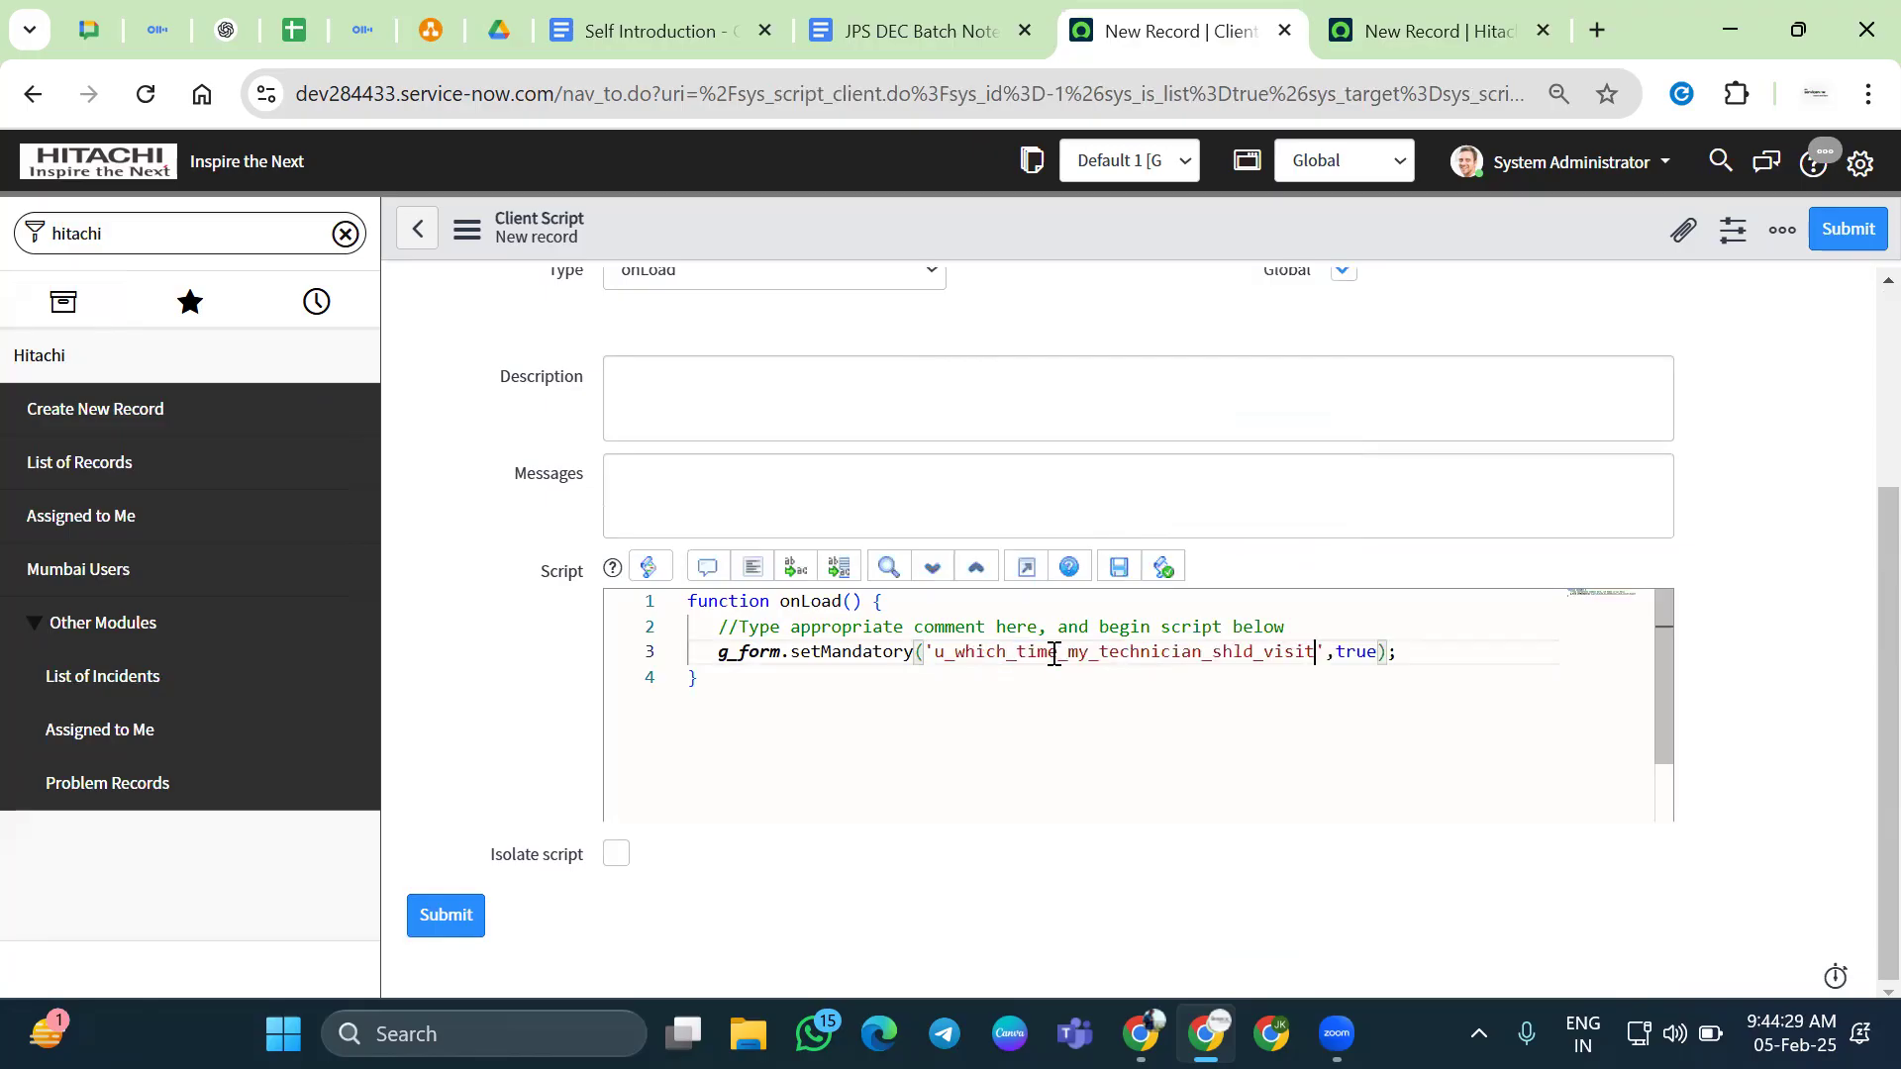
{"action": "right_click", "coordinate": [1059, 226]}
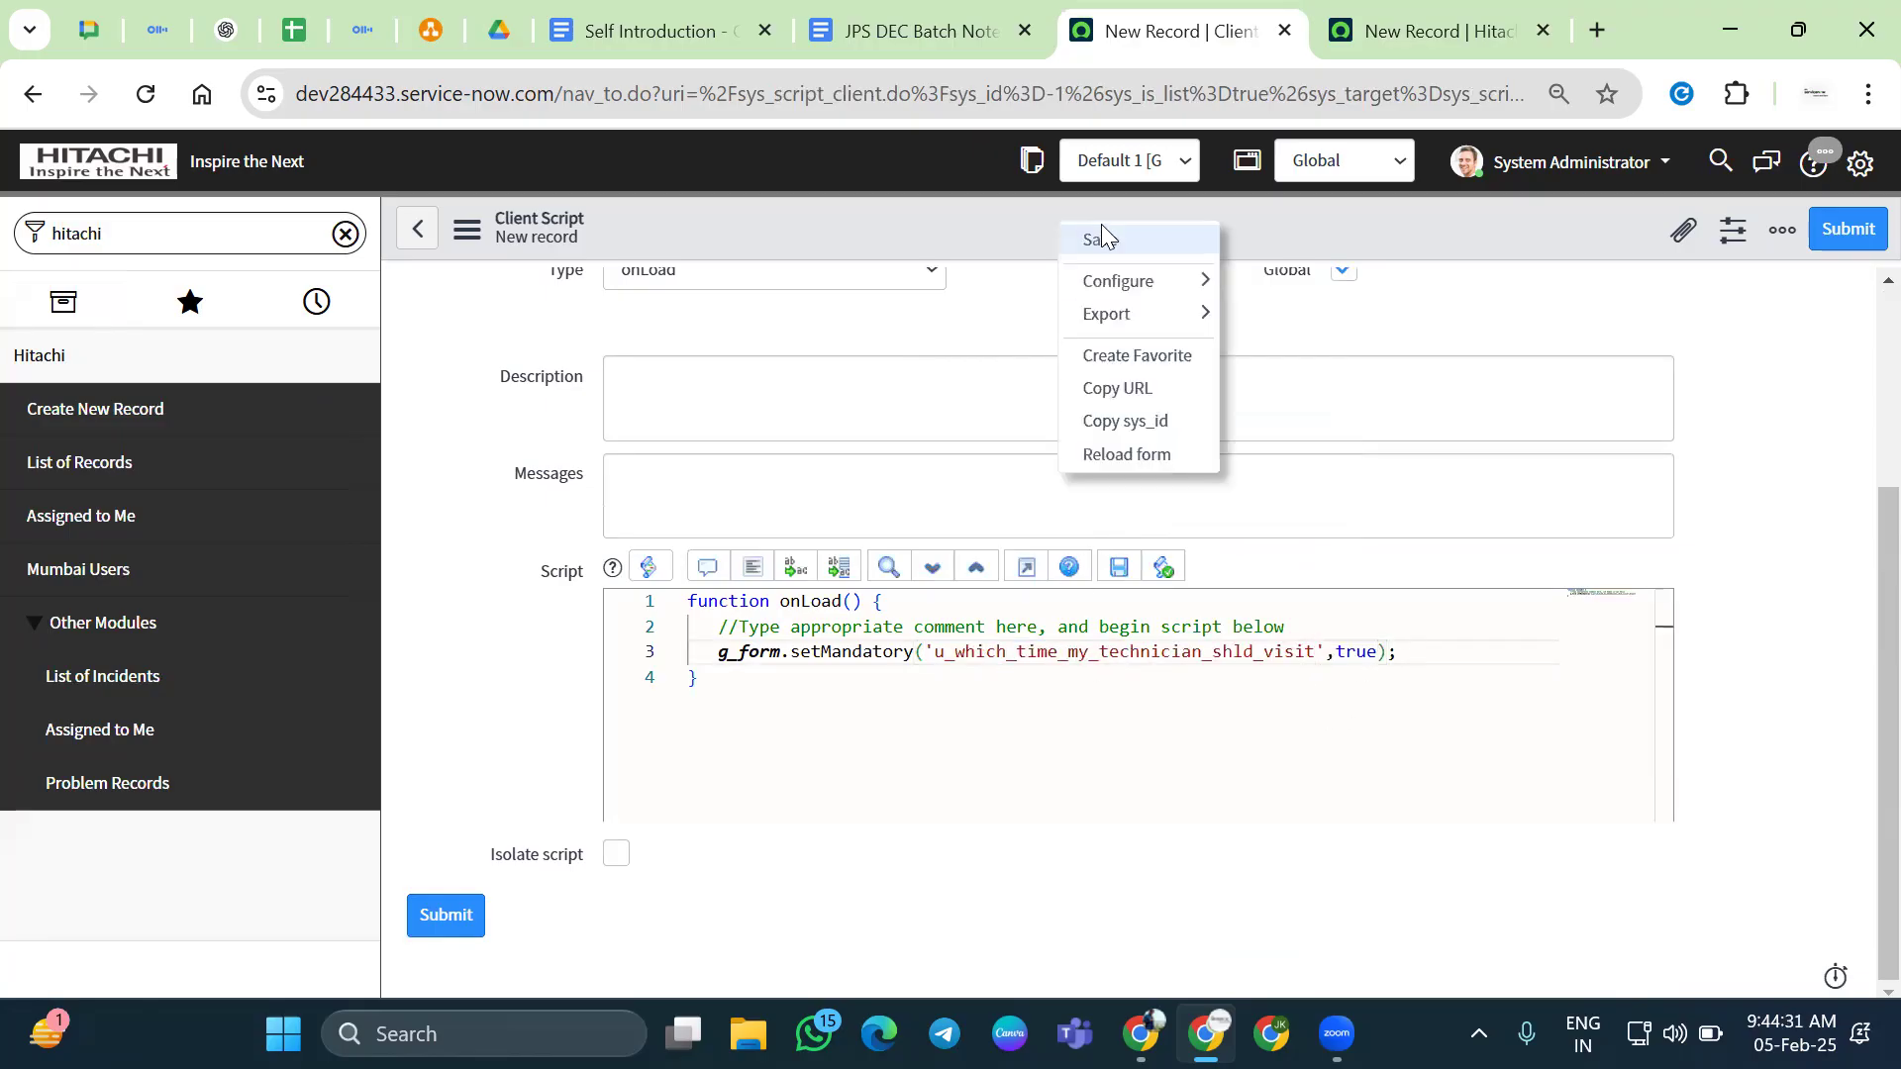
{"action": "left_click", "coordinate": [1097, 236]}
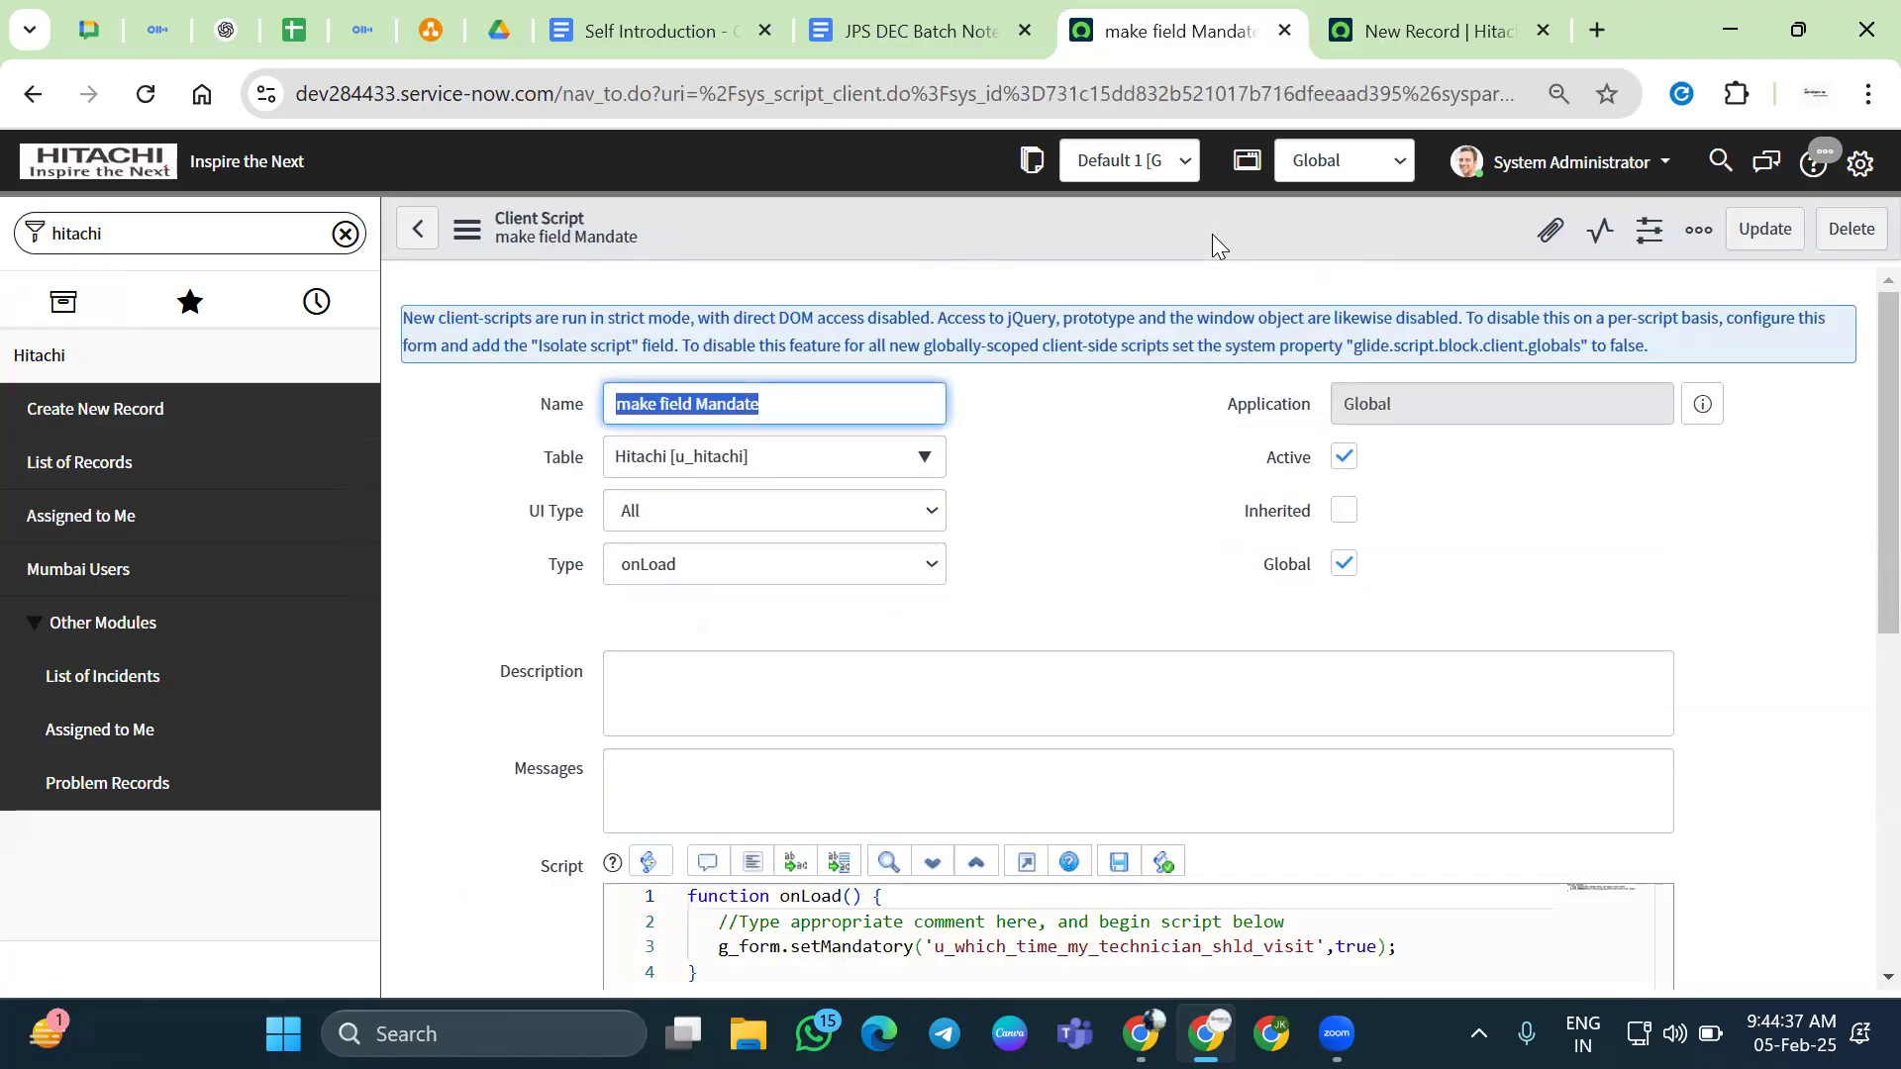
Reload the Hitachi form as HIT0001143 and confirm the technician-visit field now shows as mandatory
{"action": "left_click", "coordinate": [1414, 18]}
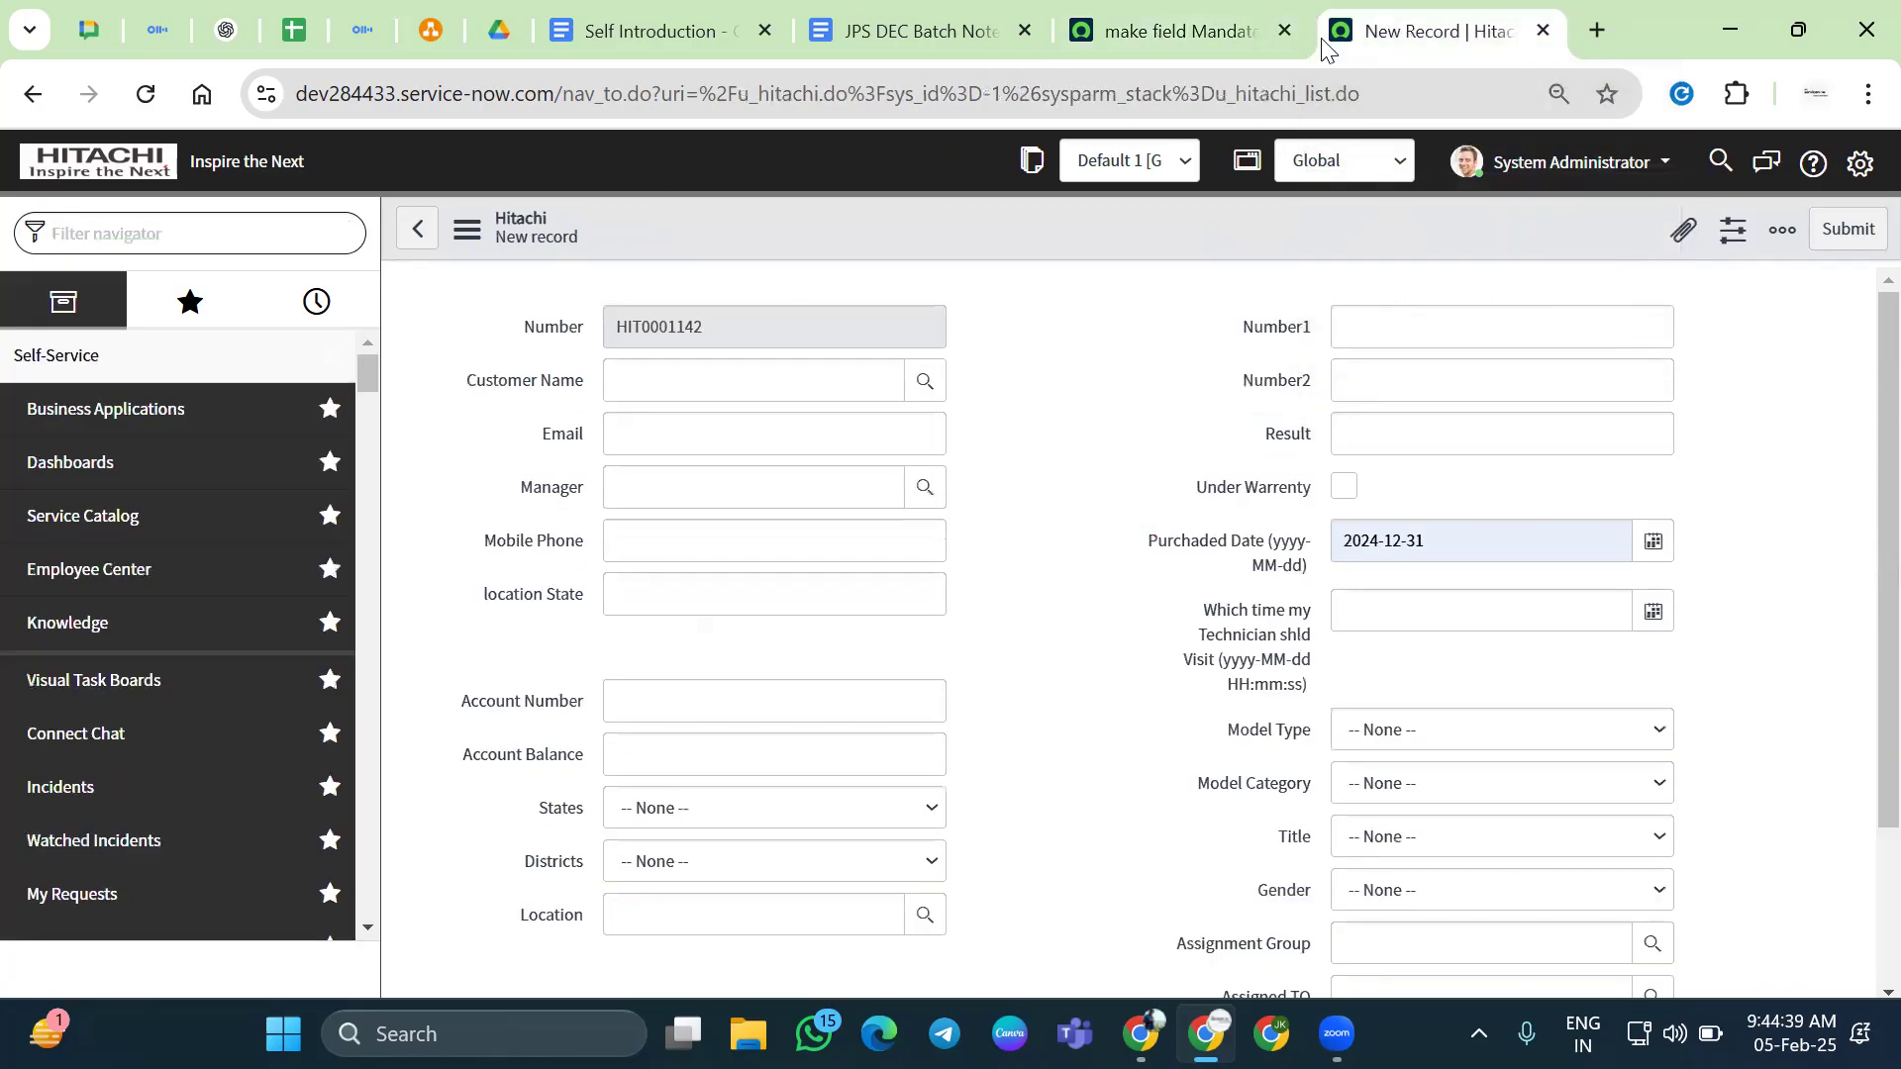
{"action": "left_click", "coordinate": [146, 96]}
{"action": "left_click", "coordinate": [1079, 286]}
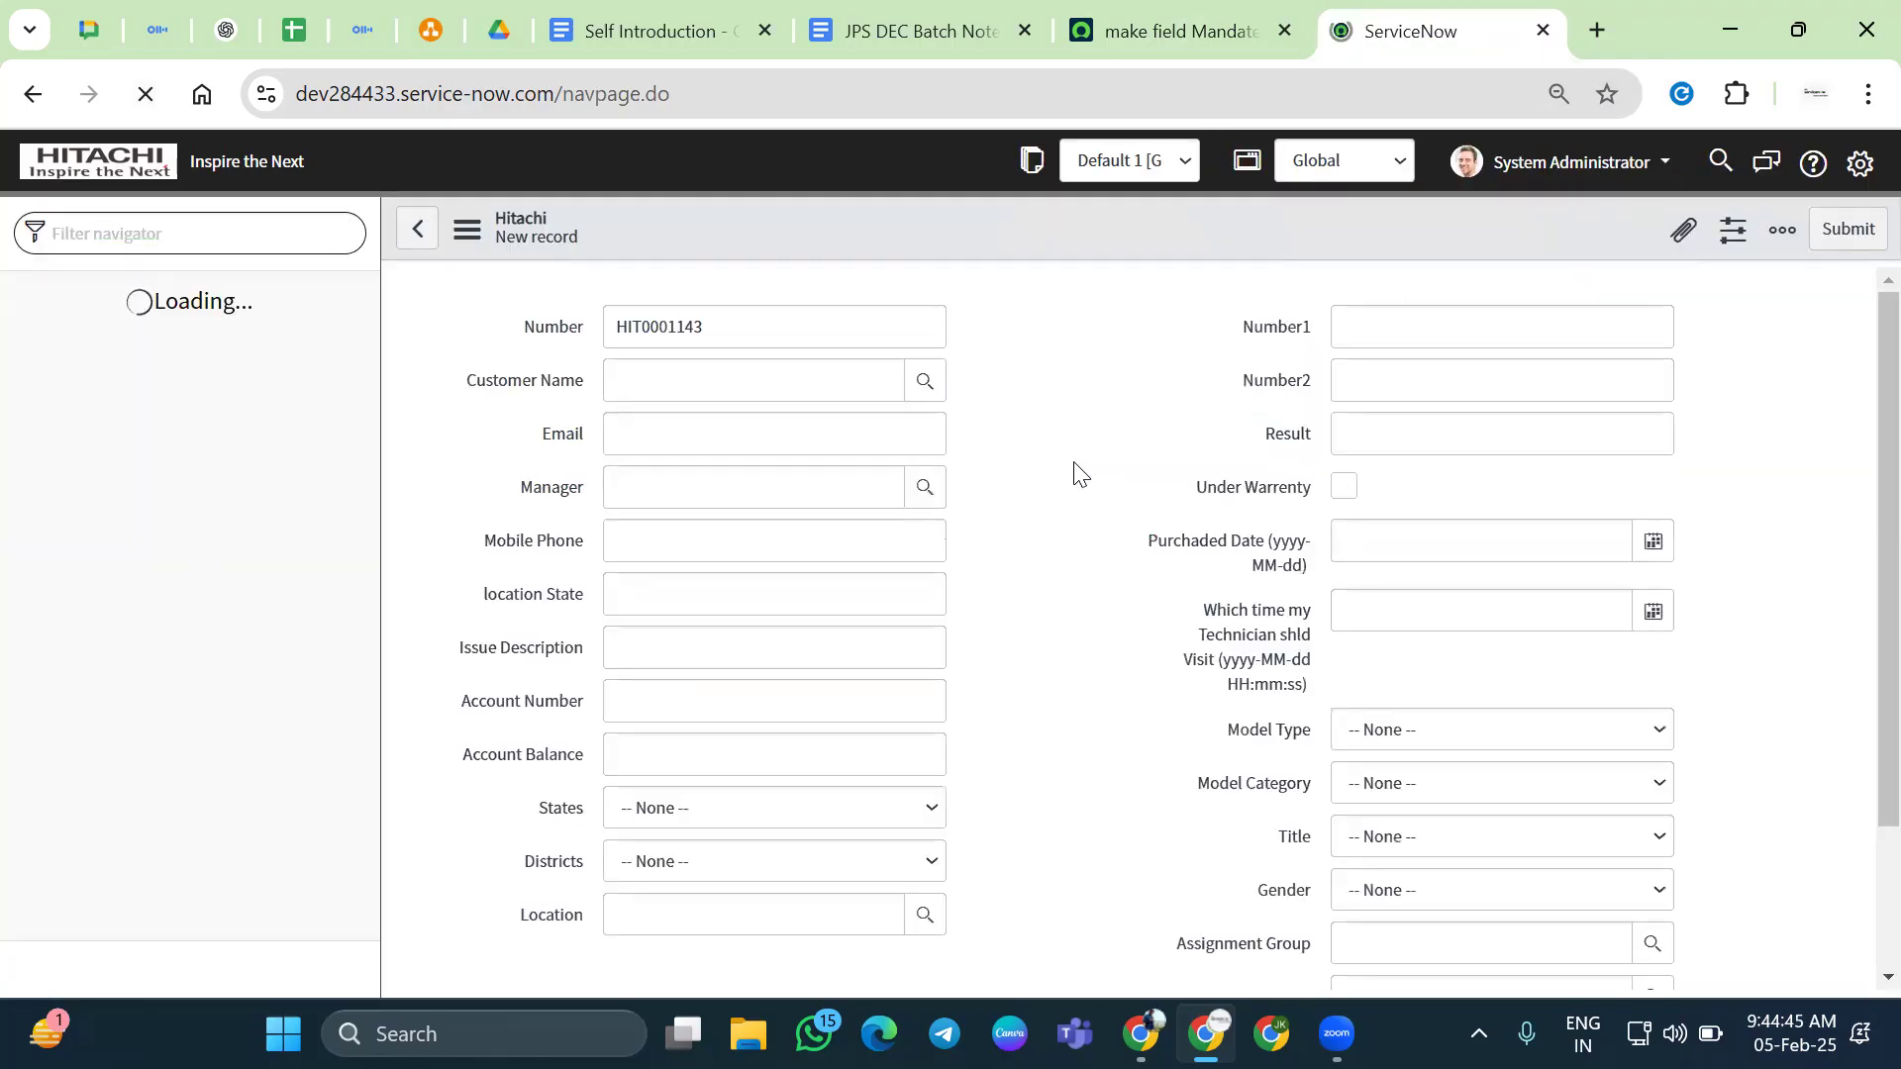
{"action": "left_click_drag", "start_coordinate": [1216, 617], "coordinate": [1280, 698]}
{"action": "left_click", "coordinate": [1303, 697]}
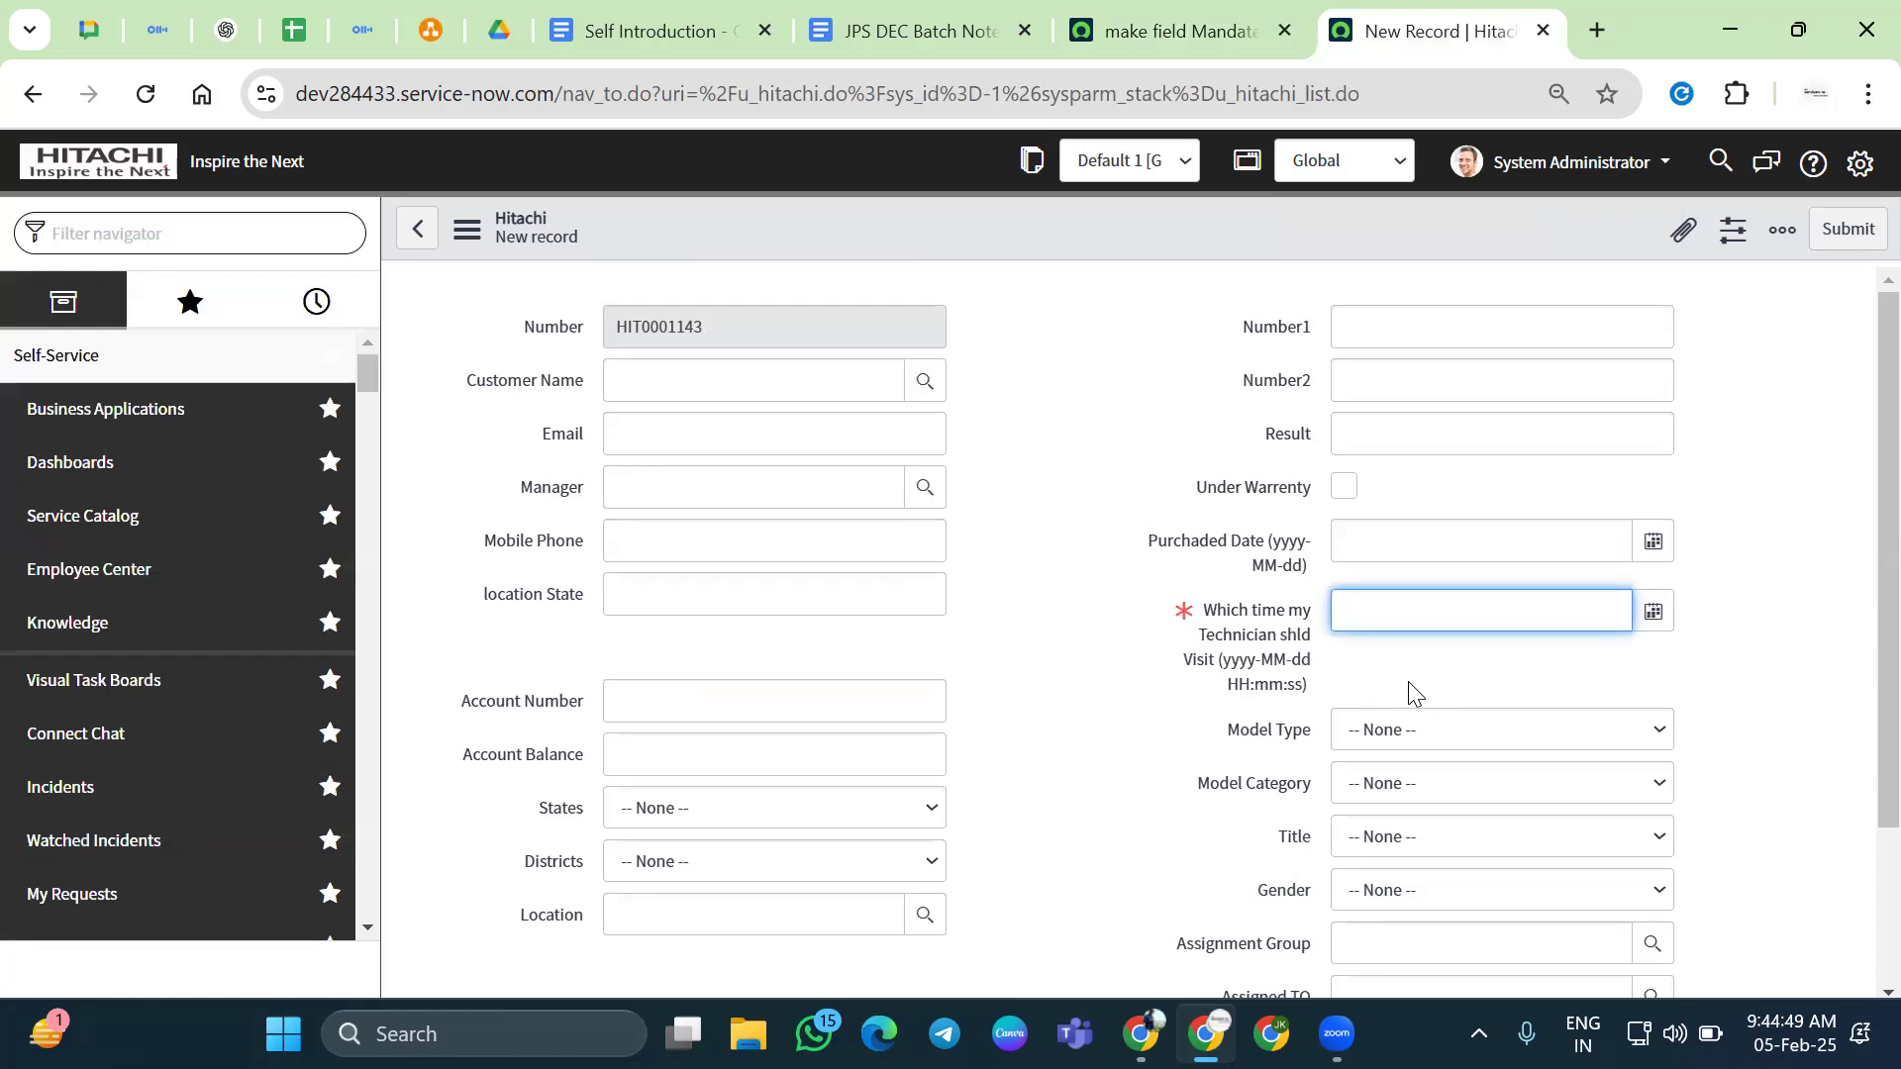
{"action": "left_click_drag", "start_coordinate": [1201, 614], "coordinate": [1300, 694]}
{"action": "left_click", "coordinate": [1390, 692]}
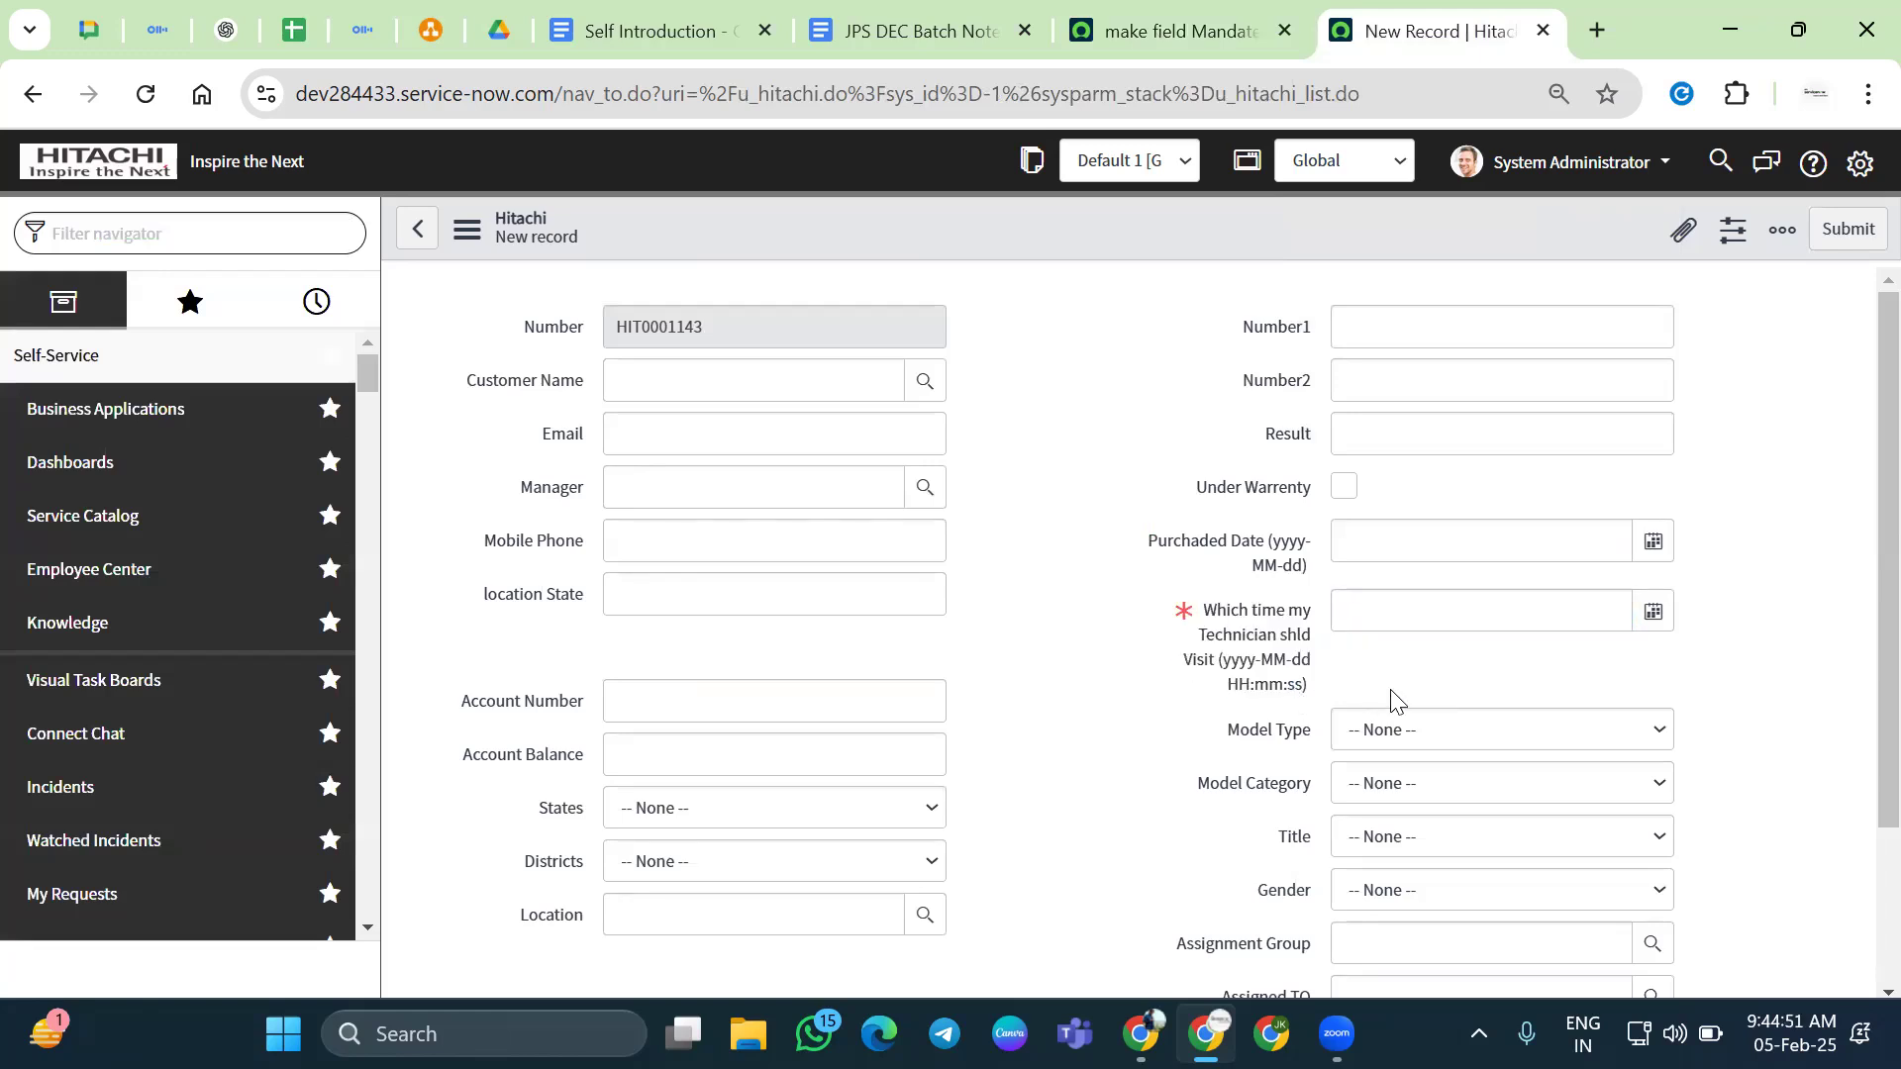
{"action": "left_click", "coordinate": [1150, 10]}
{"action": "left_click", "coordinate": [1029, 421]}
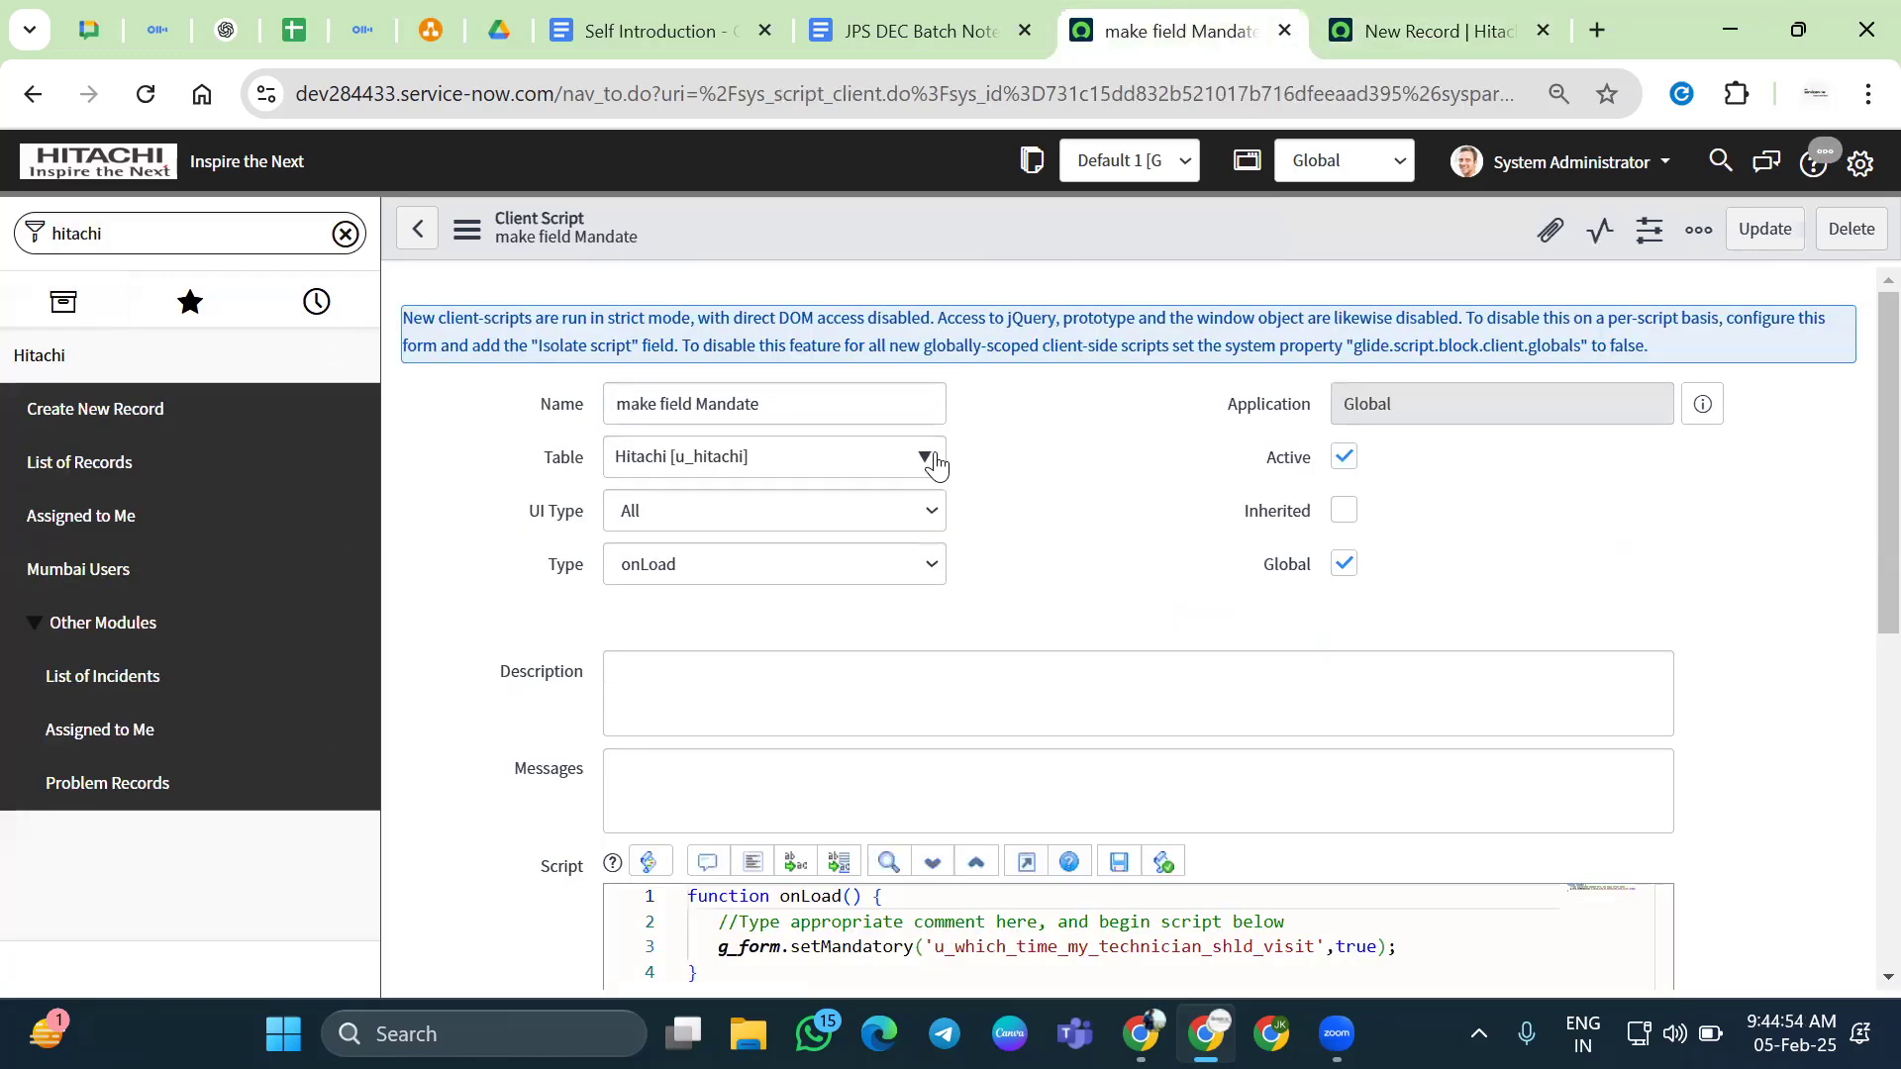
{"action": "left_click", "coordinate": [1492, 10]}
Duplicate the New Record tab and open the Hitachi UI Policies list from the form's context menu
{"action": "right_click", "coordinate": [1443, 20]}
{"action": "left_click", "coordinate": [1551, 285]}
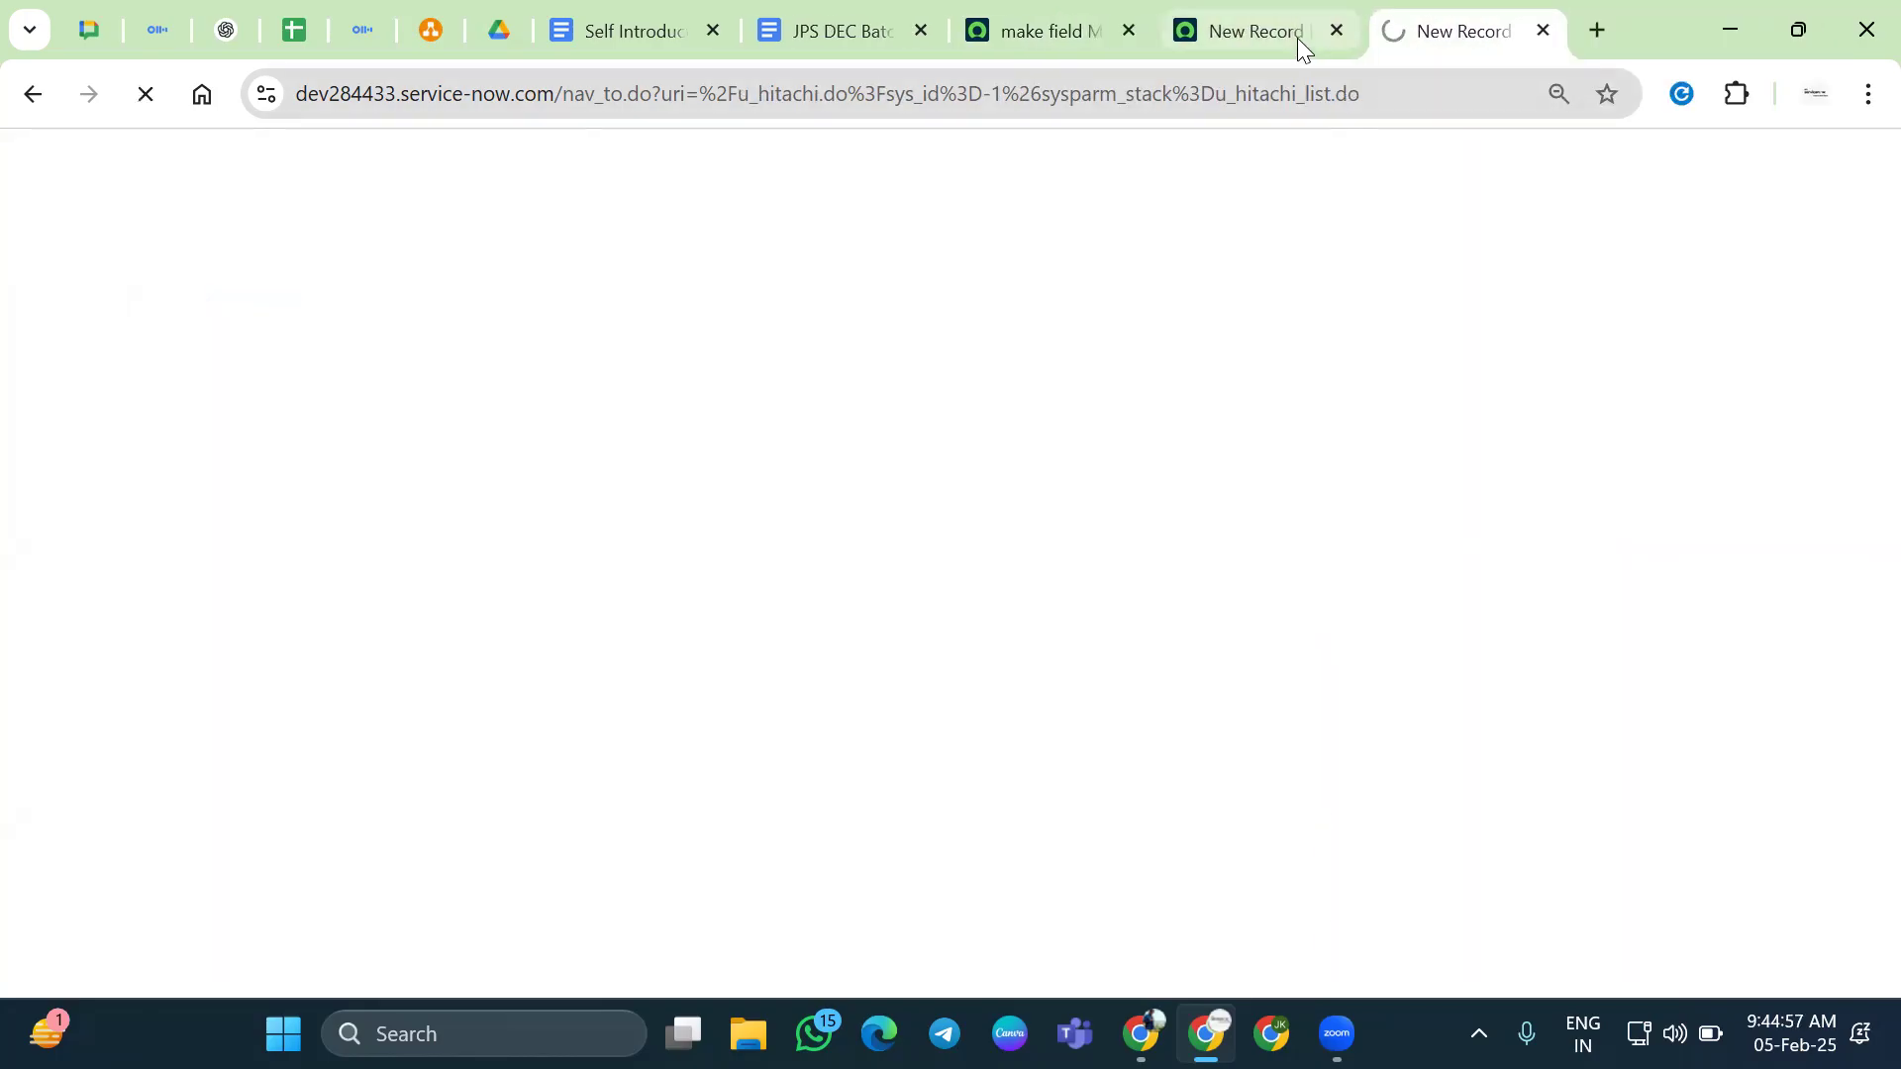
{"action": "left_click", "coordinate": [1297, 38]}
{"action": "right_click", "coordinate": [794, 234]}
{"action": "mouse_move", "coordinate": [940, 291]}
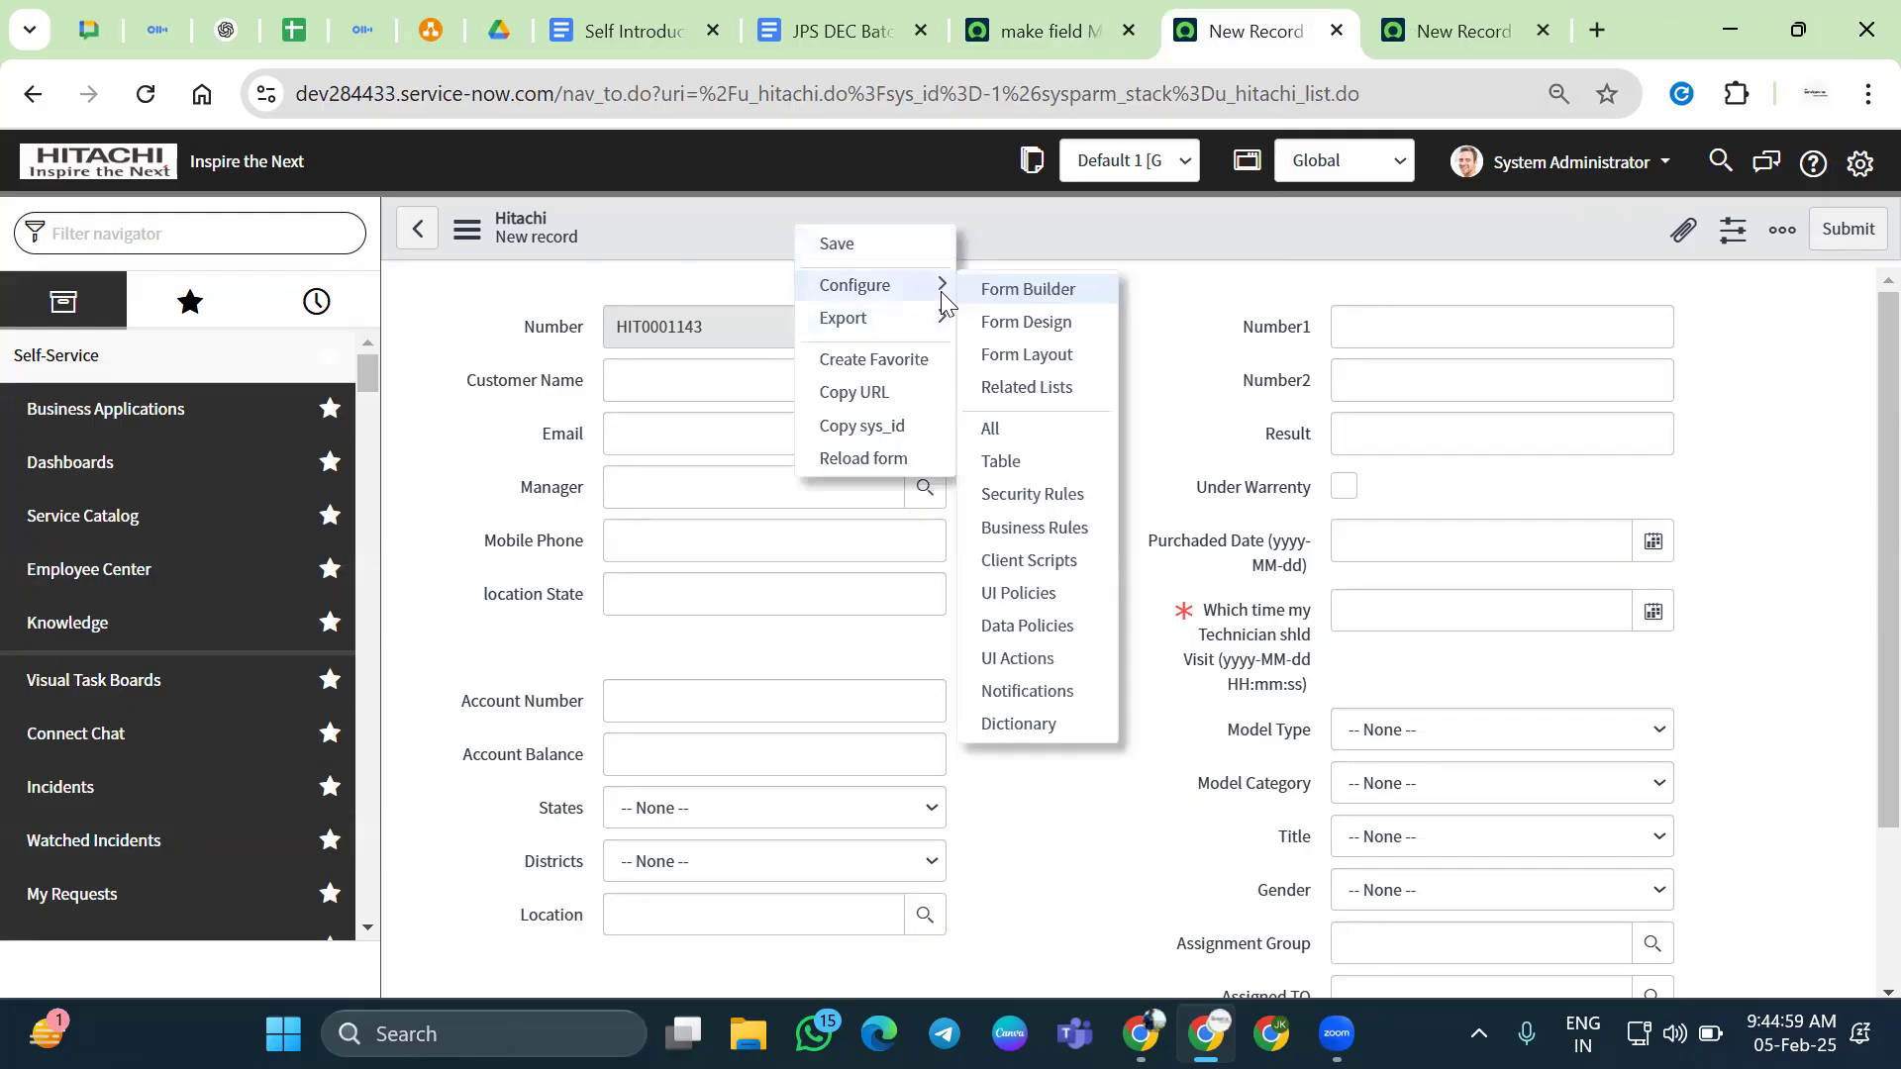
{"action": "left_click", "coordinate": [1030, 593]}
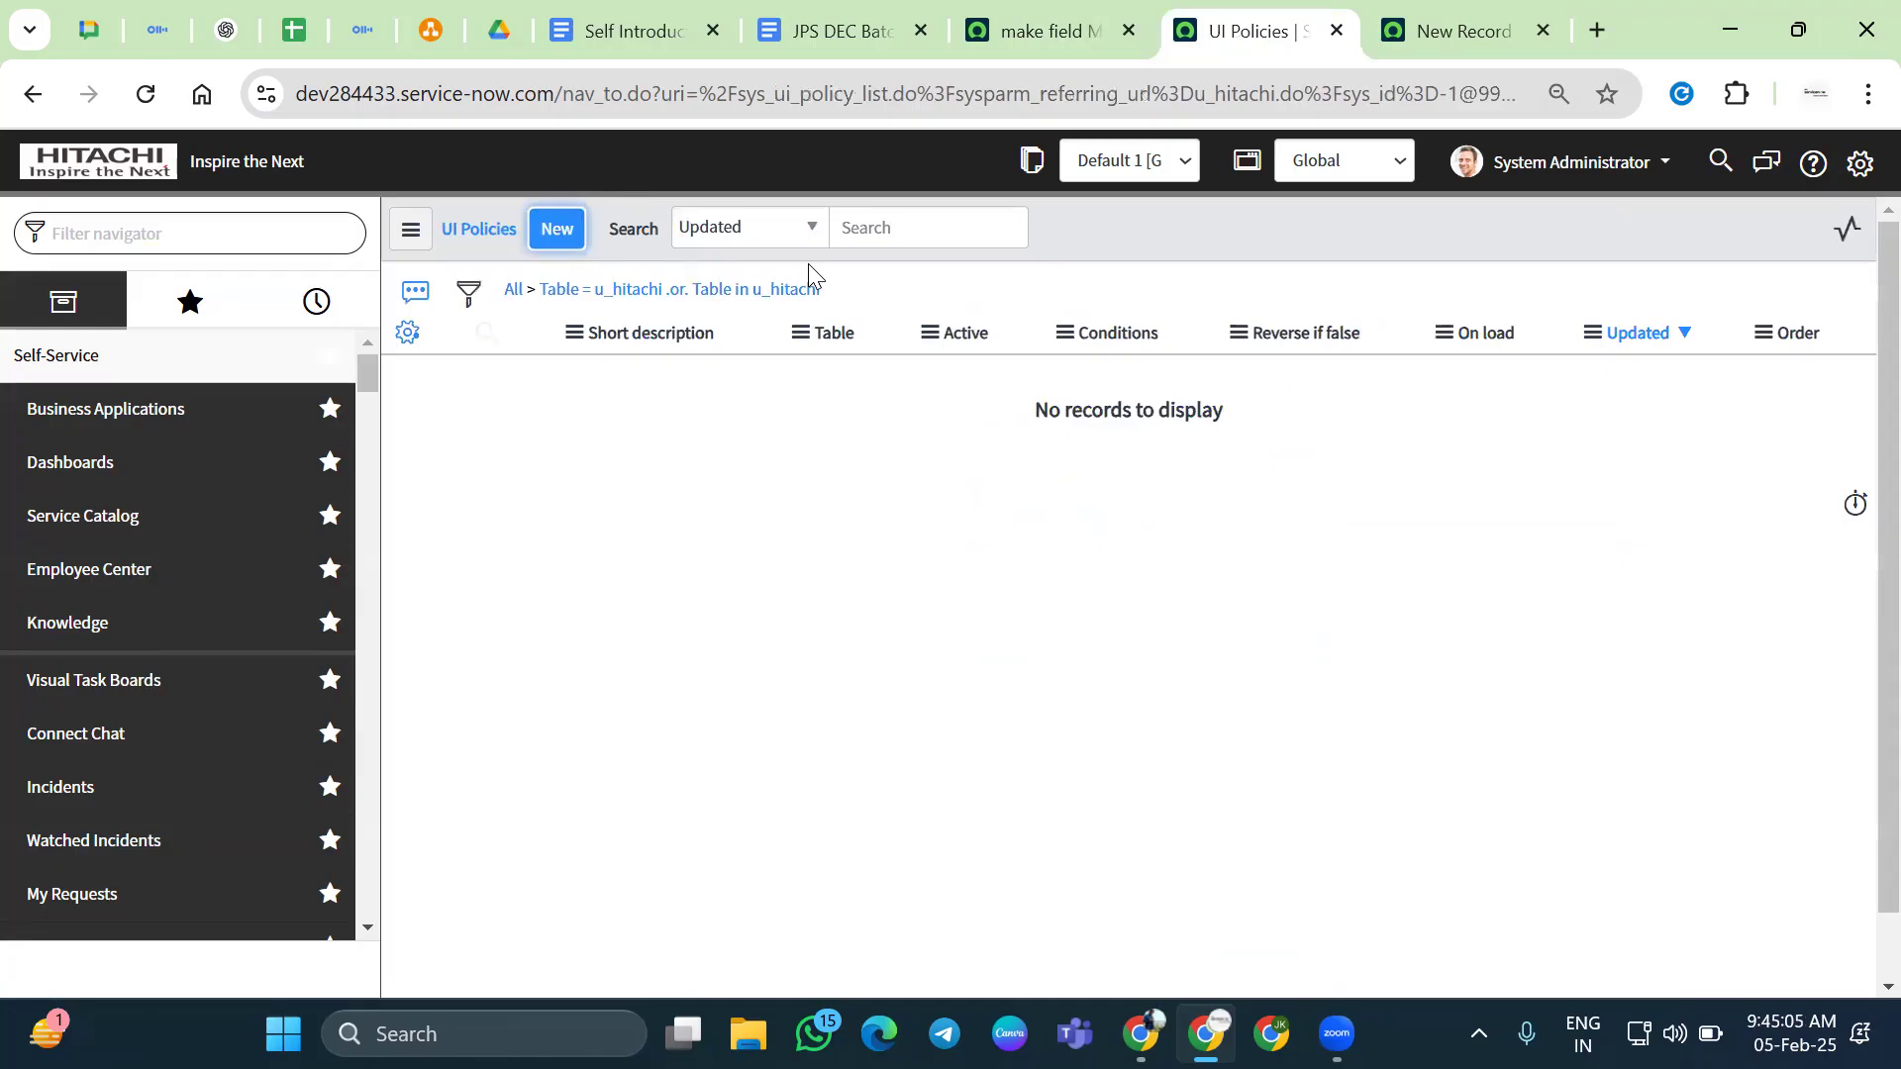
Create and save a Hitachi UI policy described 'make u_which_time_my_technician_shld_visit non mandate'
{"action": "left_click", "coordinate": [557, 228]}
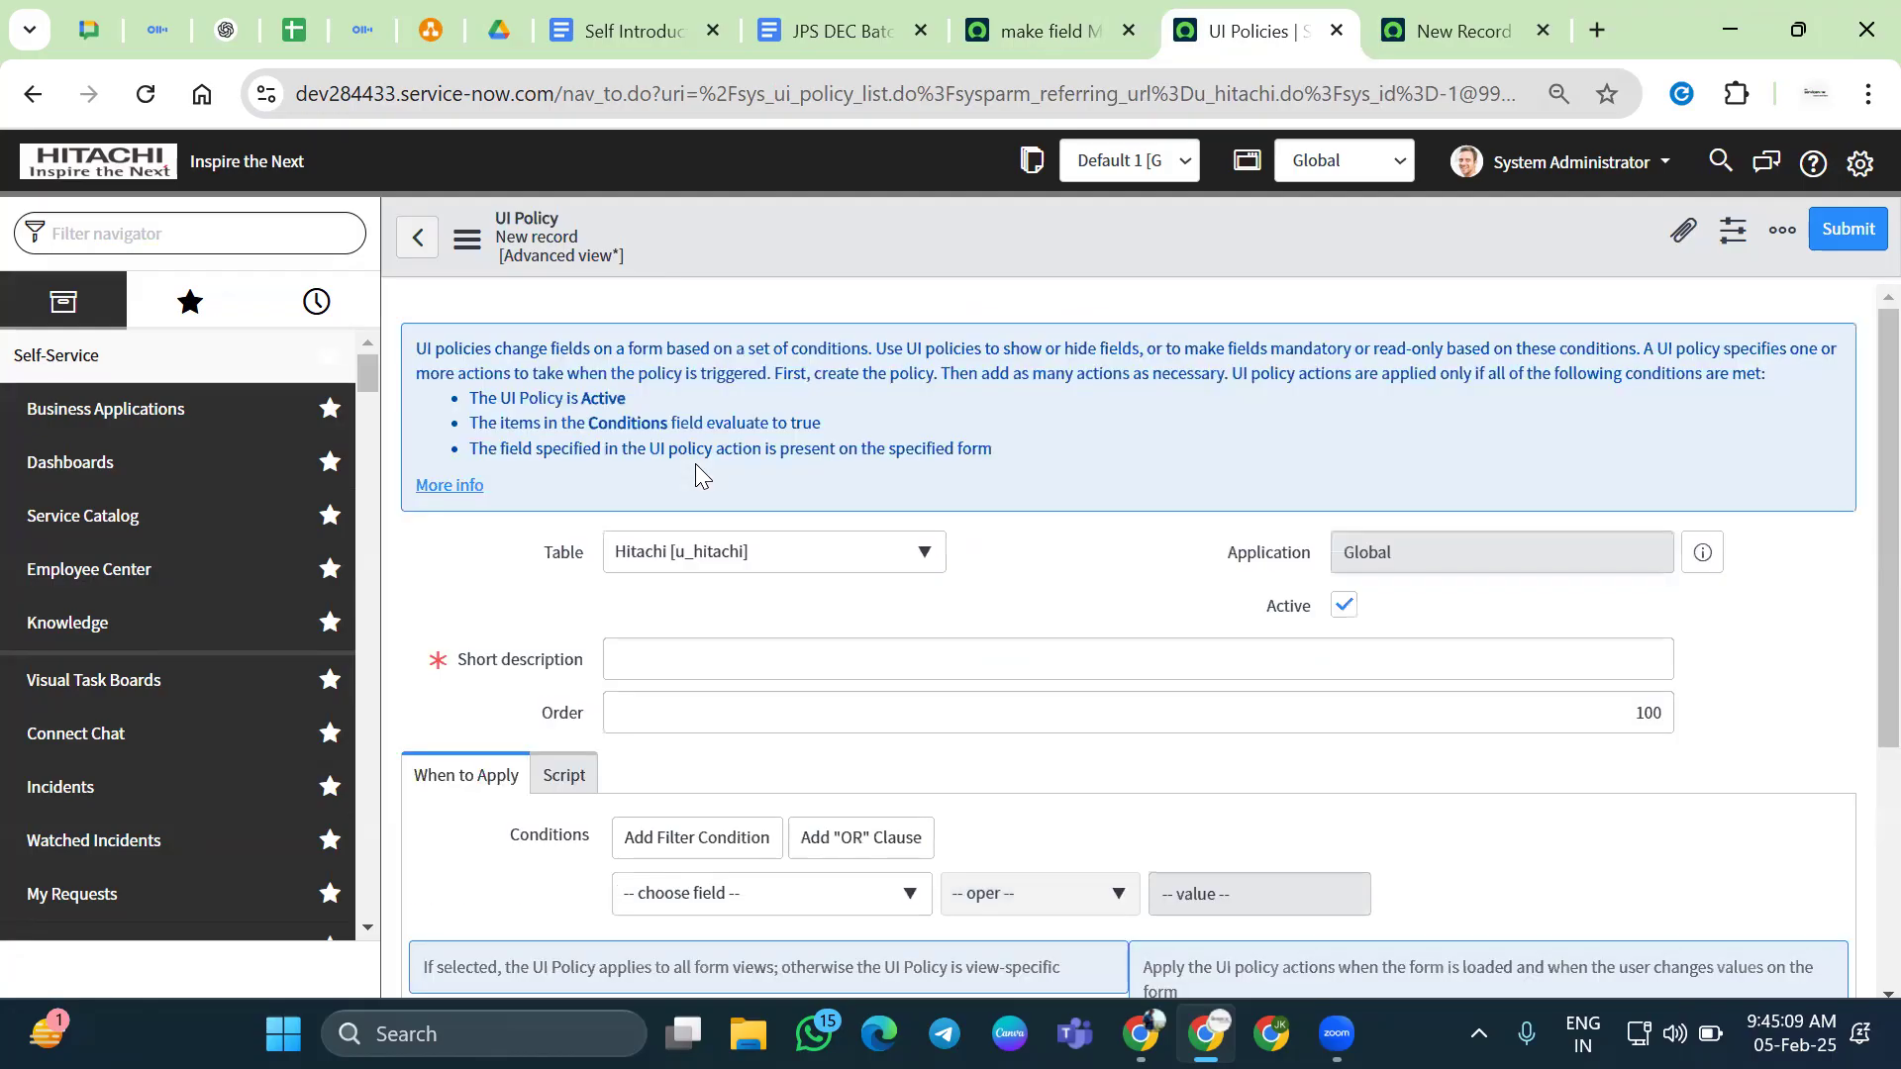
{"action": "left_click", "coordinate": [699, 702]}
{"action": "left_click", "coordinate": [702, 657]}
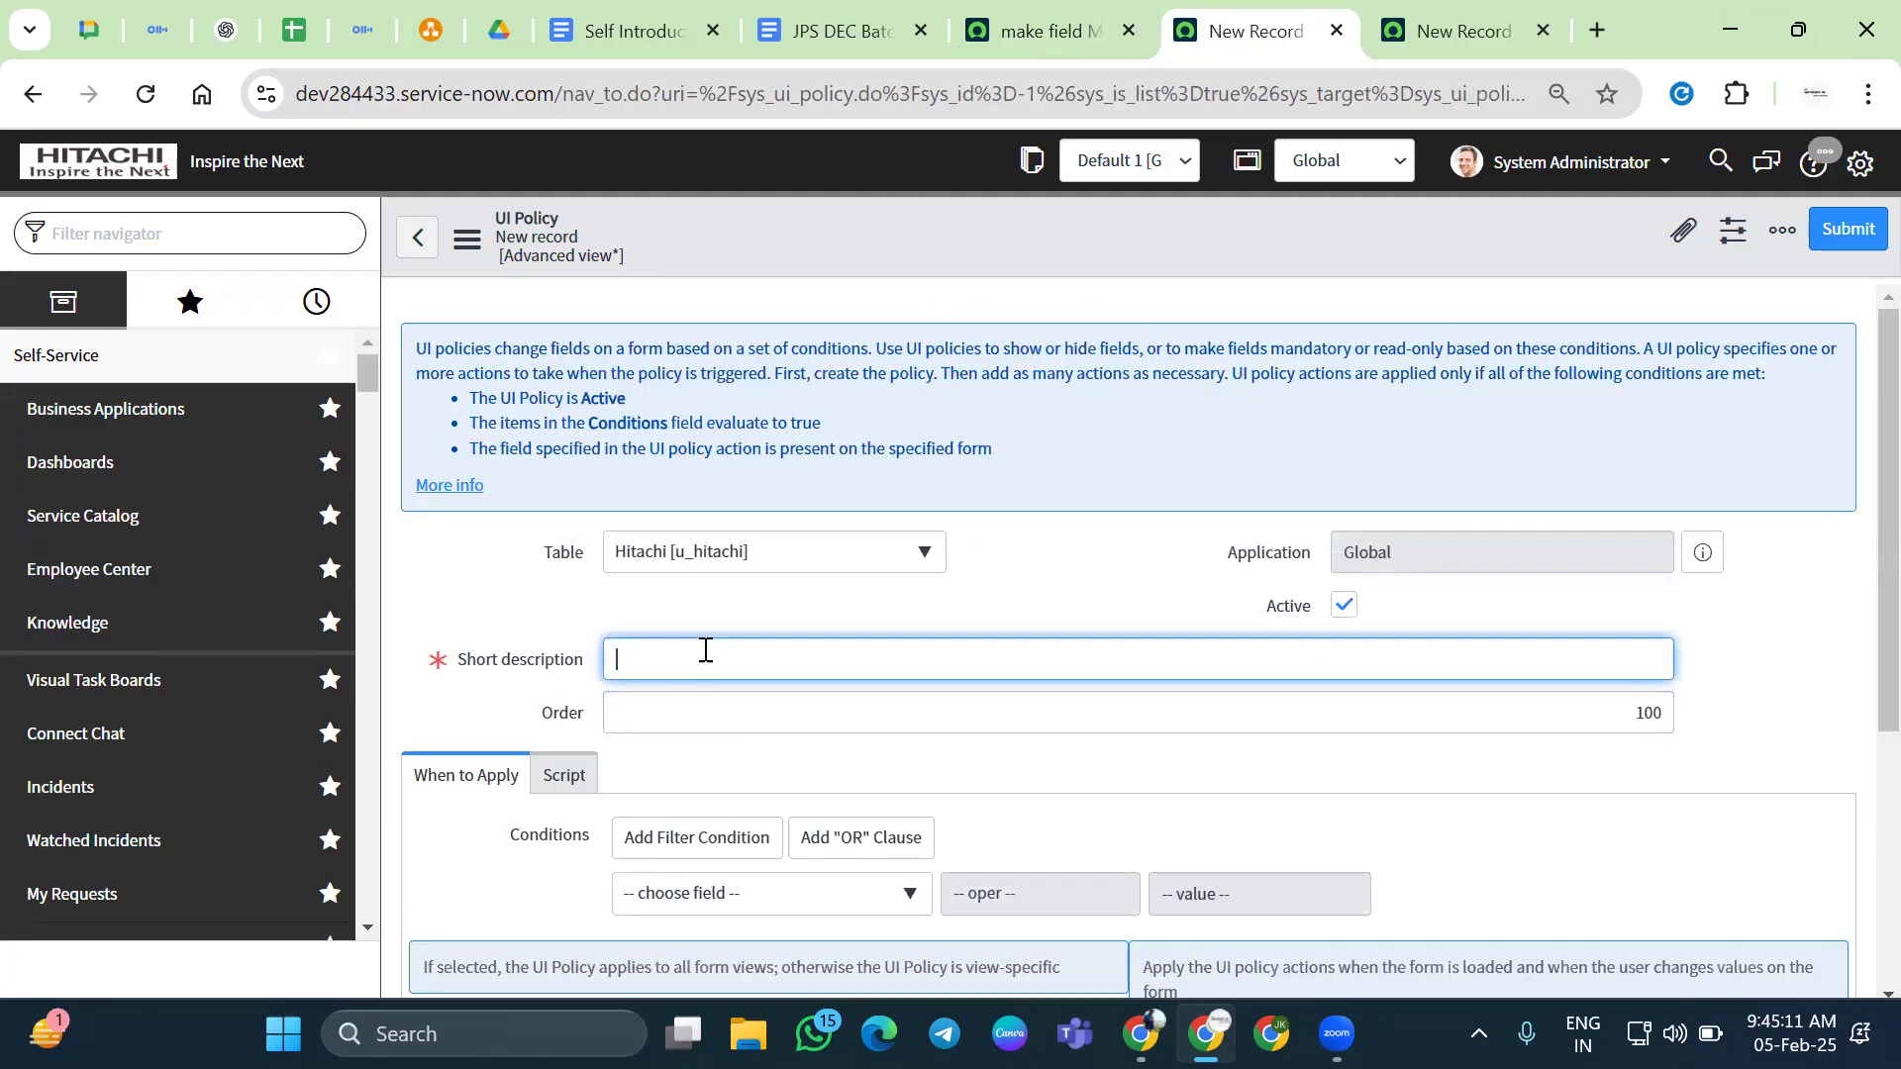
{"action": "type", "text": "make u_when_time_my_technician_shld_visit non man"}
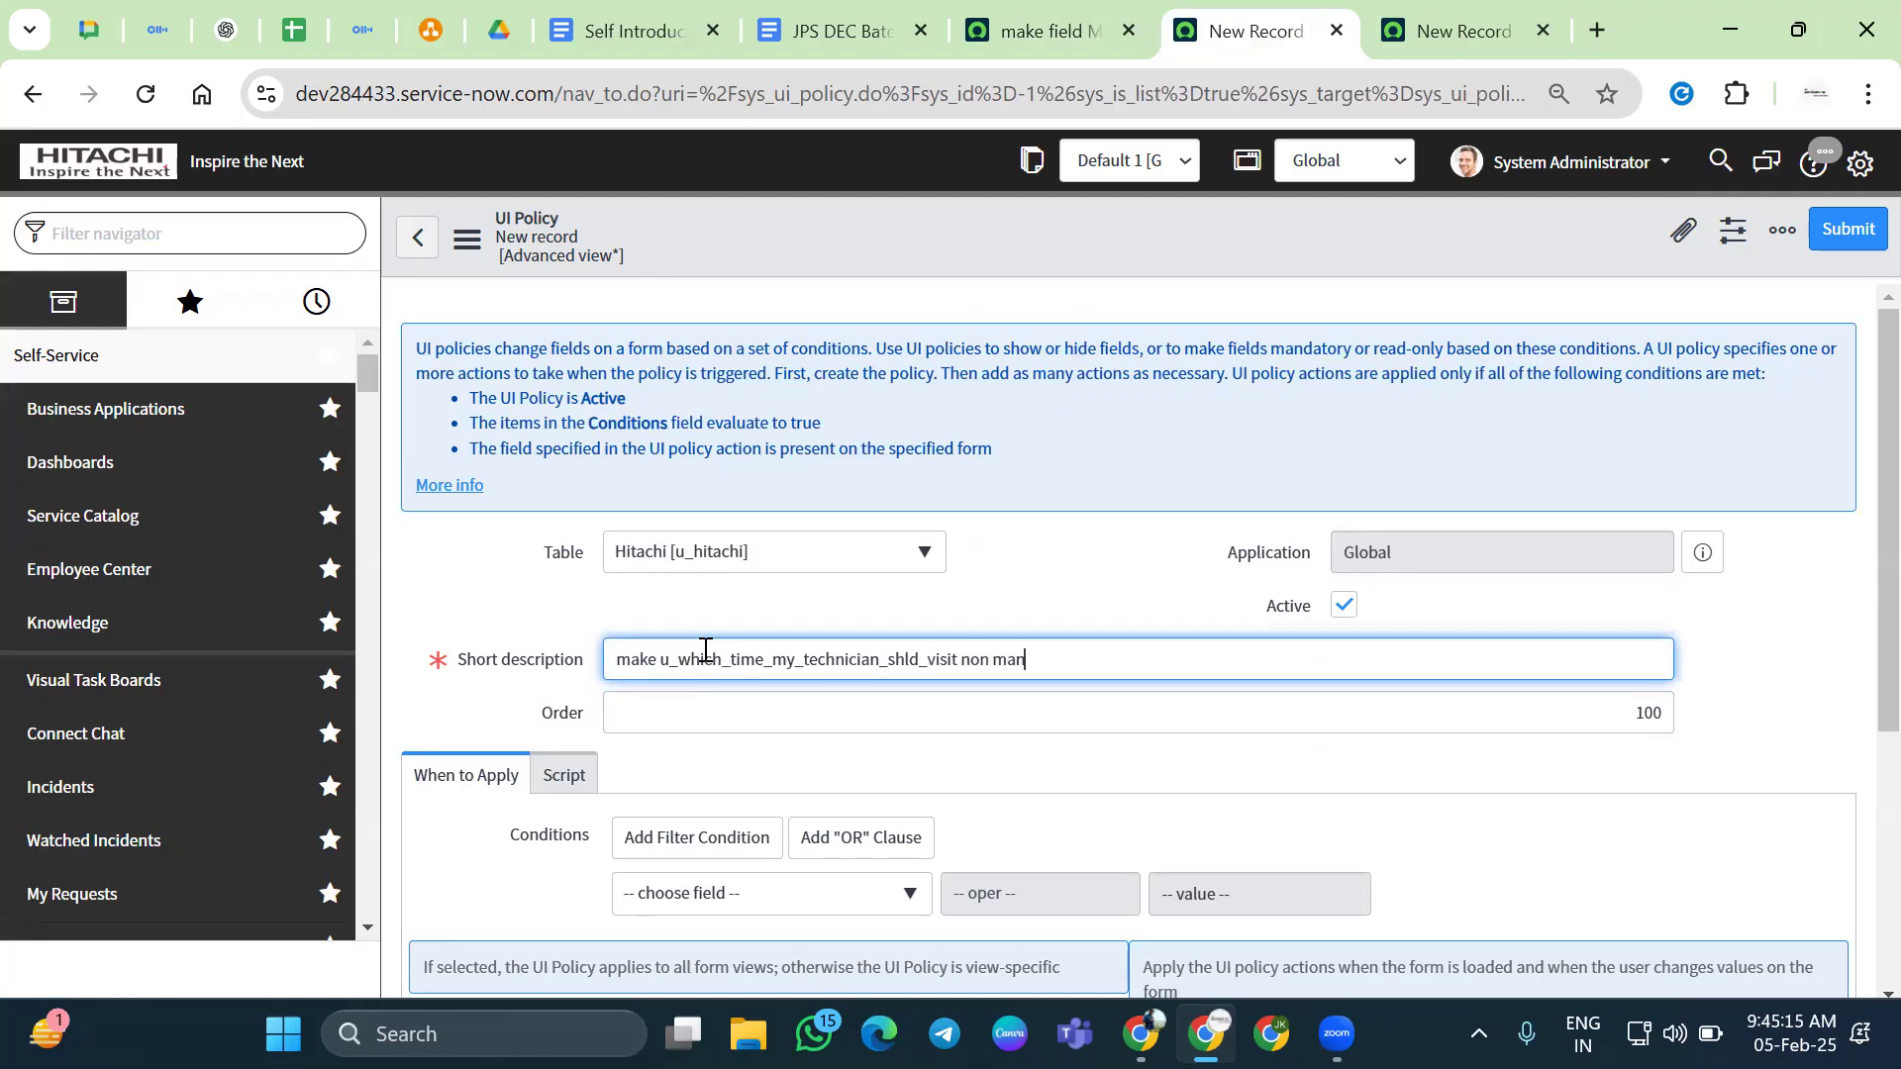
{"action": "left_click", "coordinate": [1024, 594]}
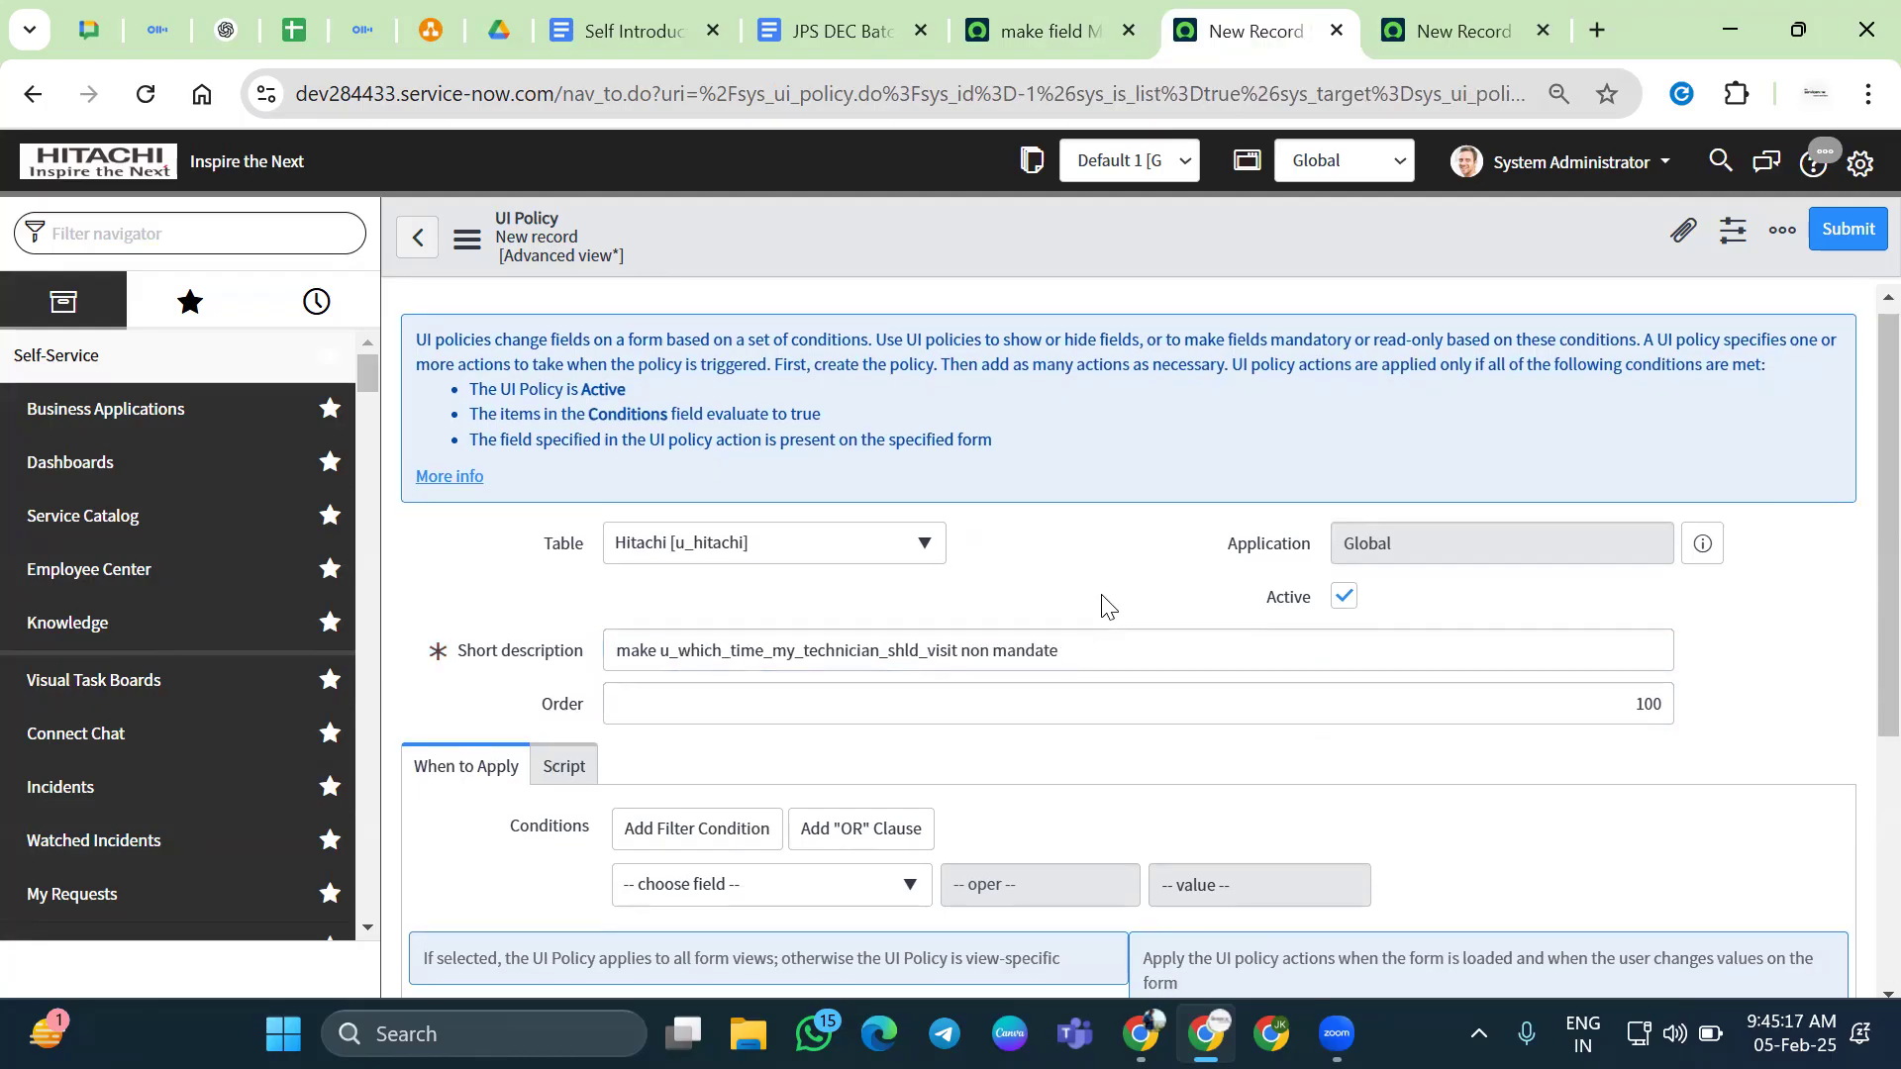
{"action": "scroll", "coordinate": [1103, 607], "scroll_direction": "down", "scroll_amount": 3}
{"action": "right_click", "coordinate": [913, 234]}
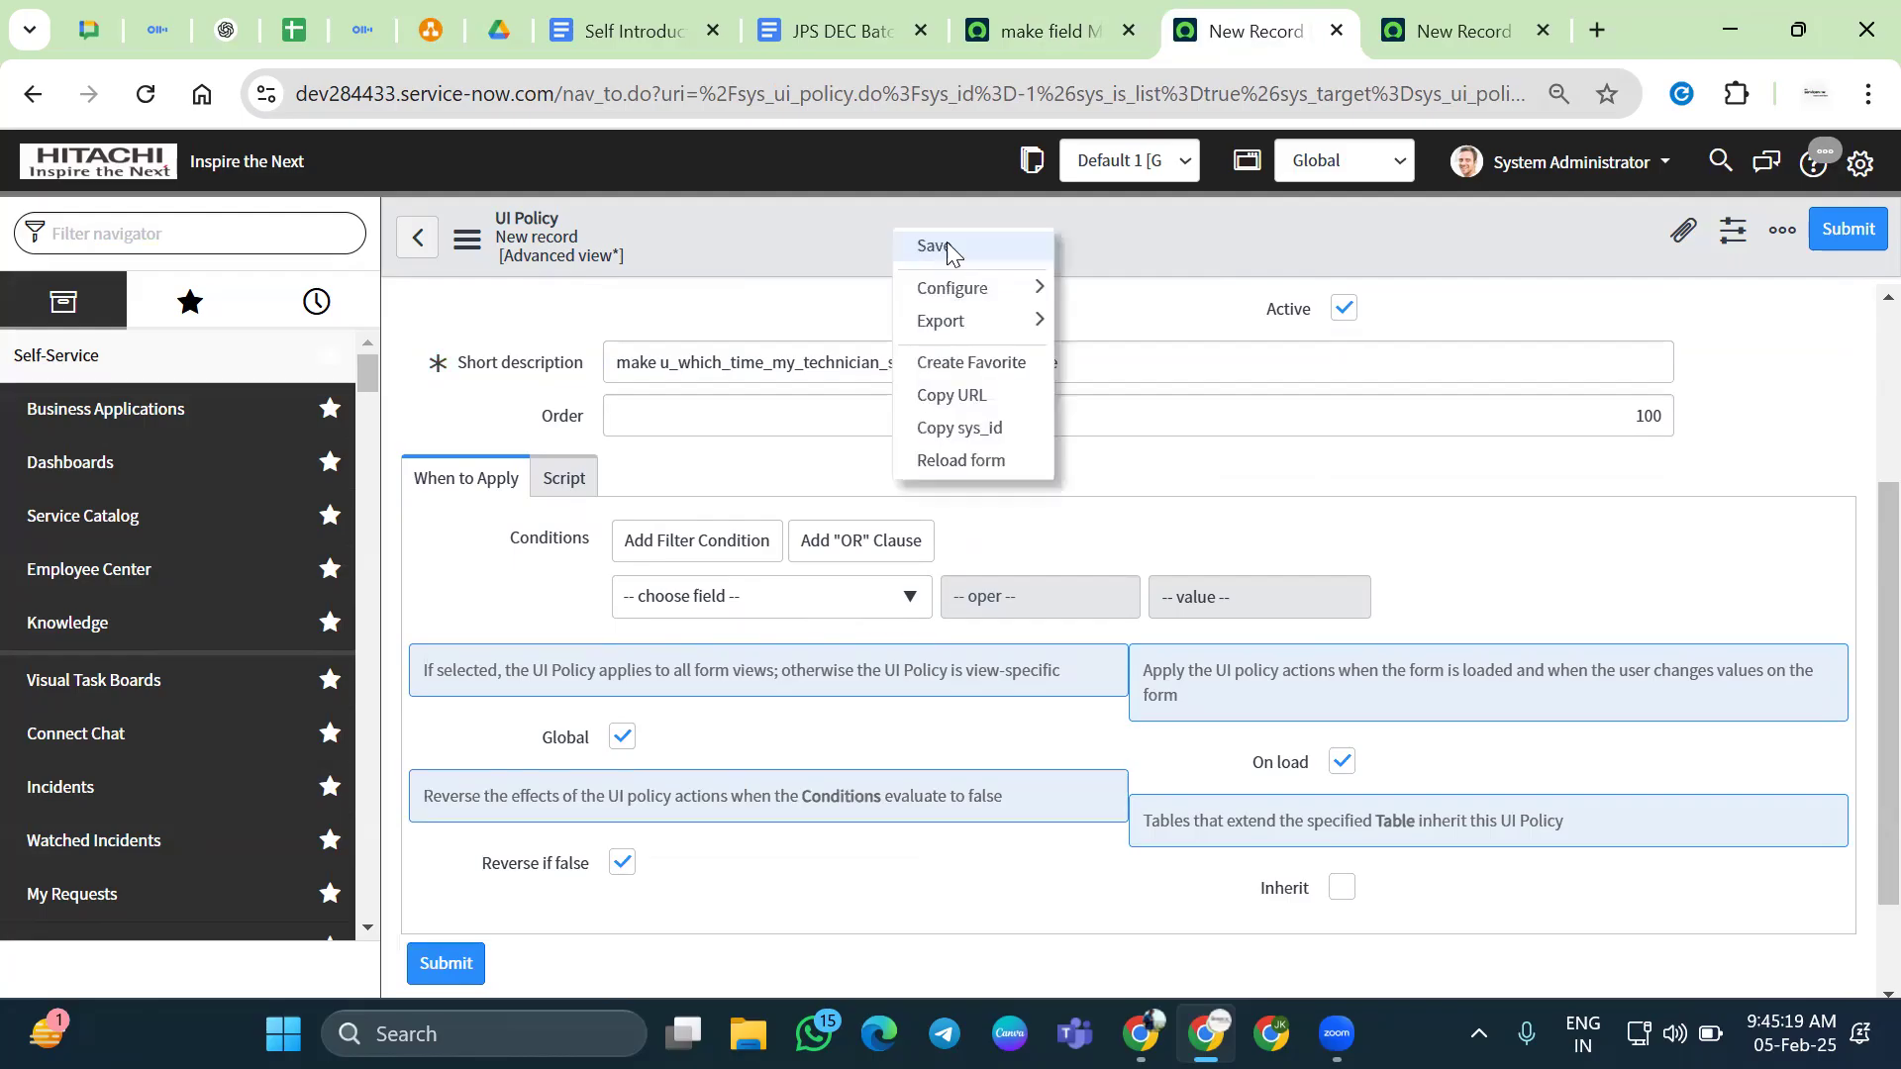
{"action": "left_click", "coordinate": [946, 241]}
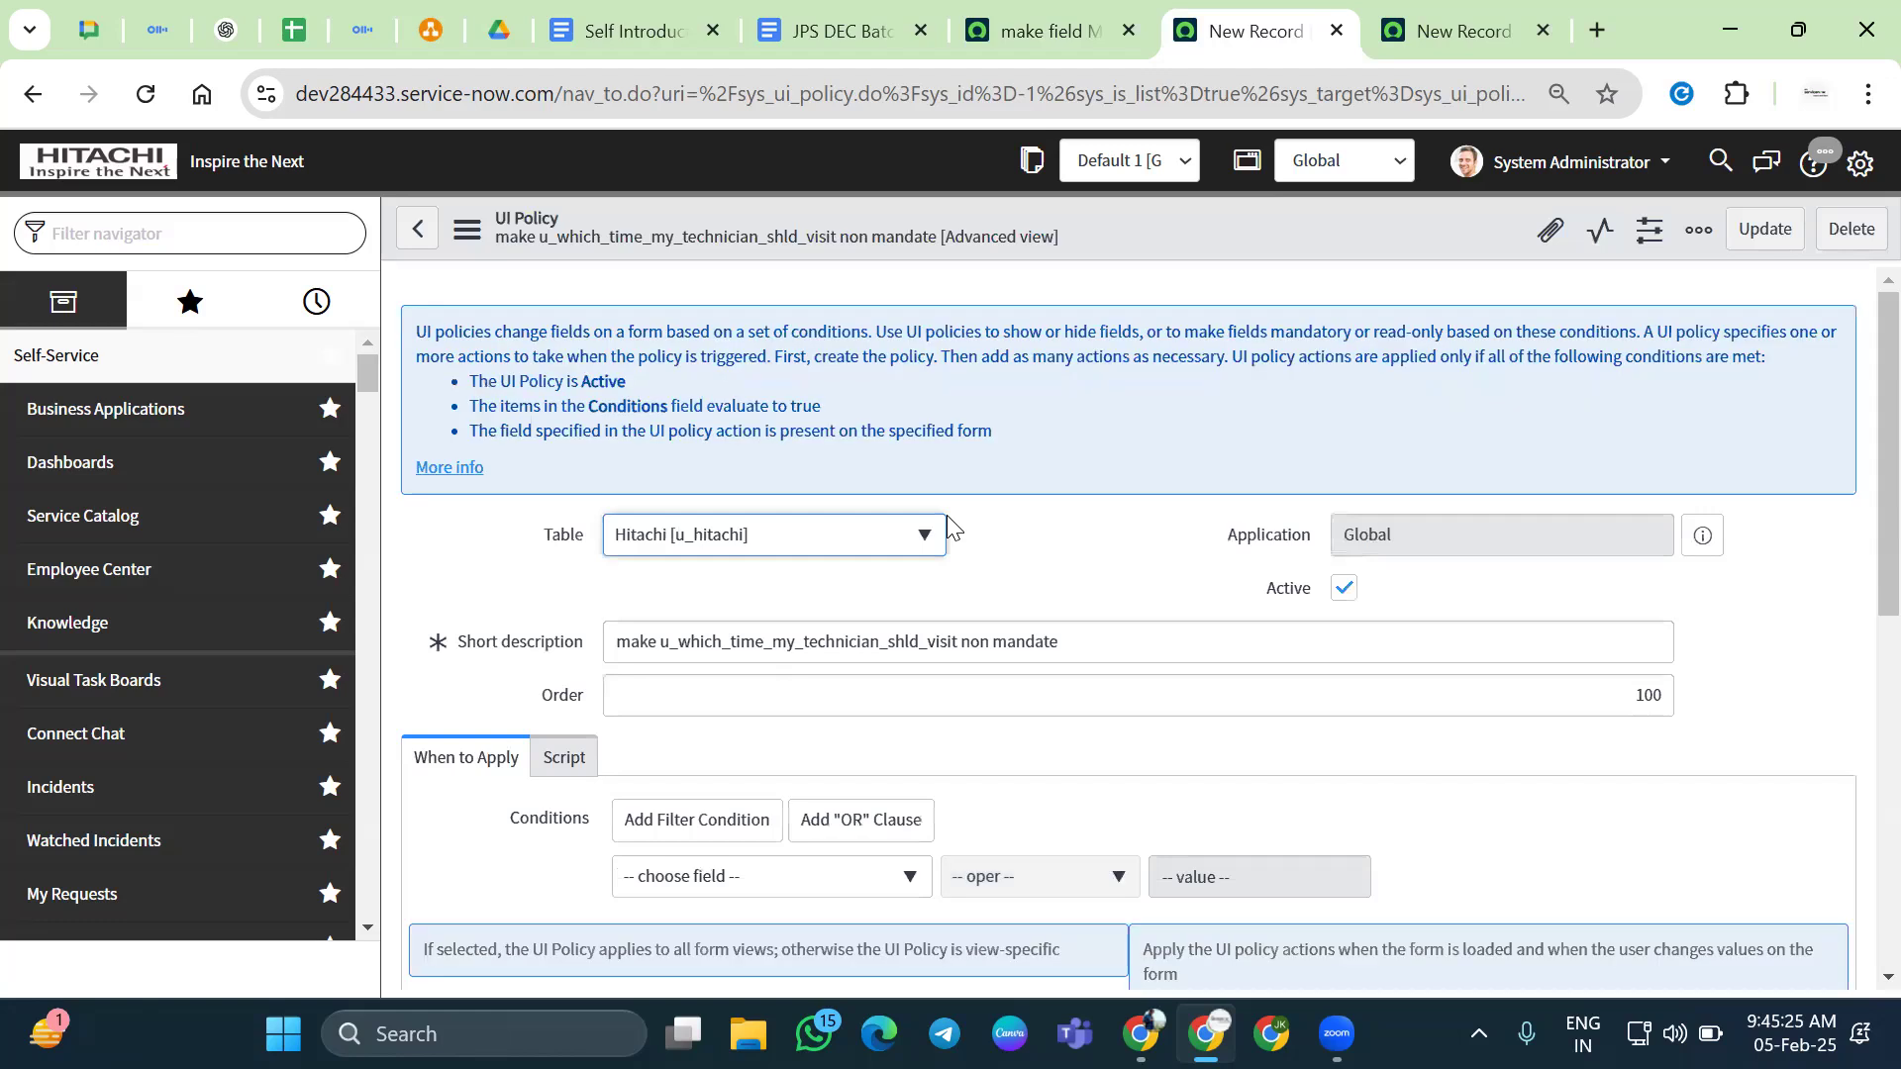
{"action": "scroll", "coordinate": [947, 514], "scroll_direction": "down", "scroll_amount": 8}
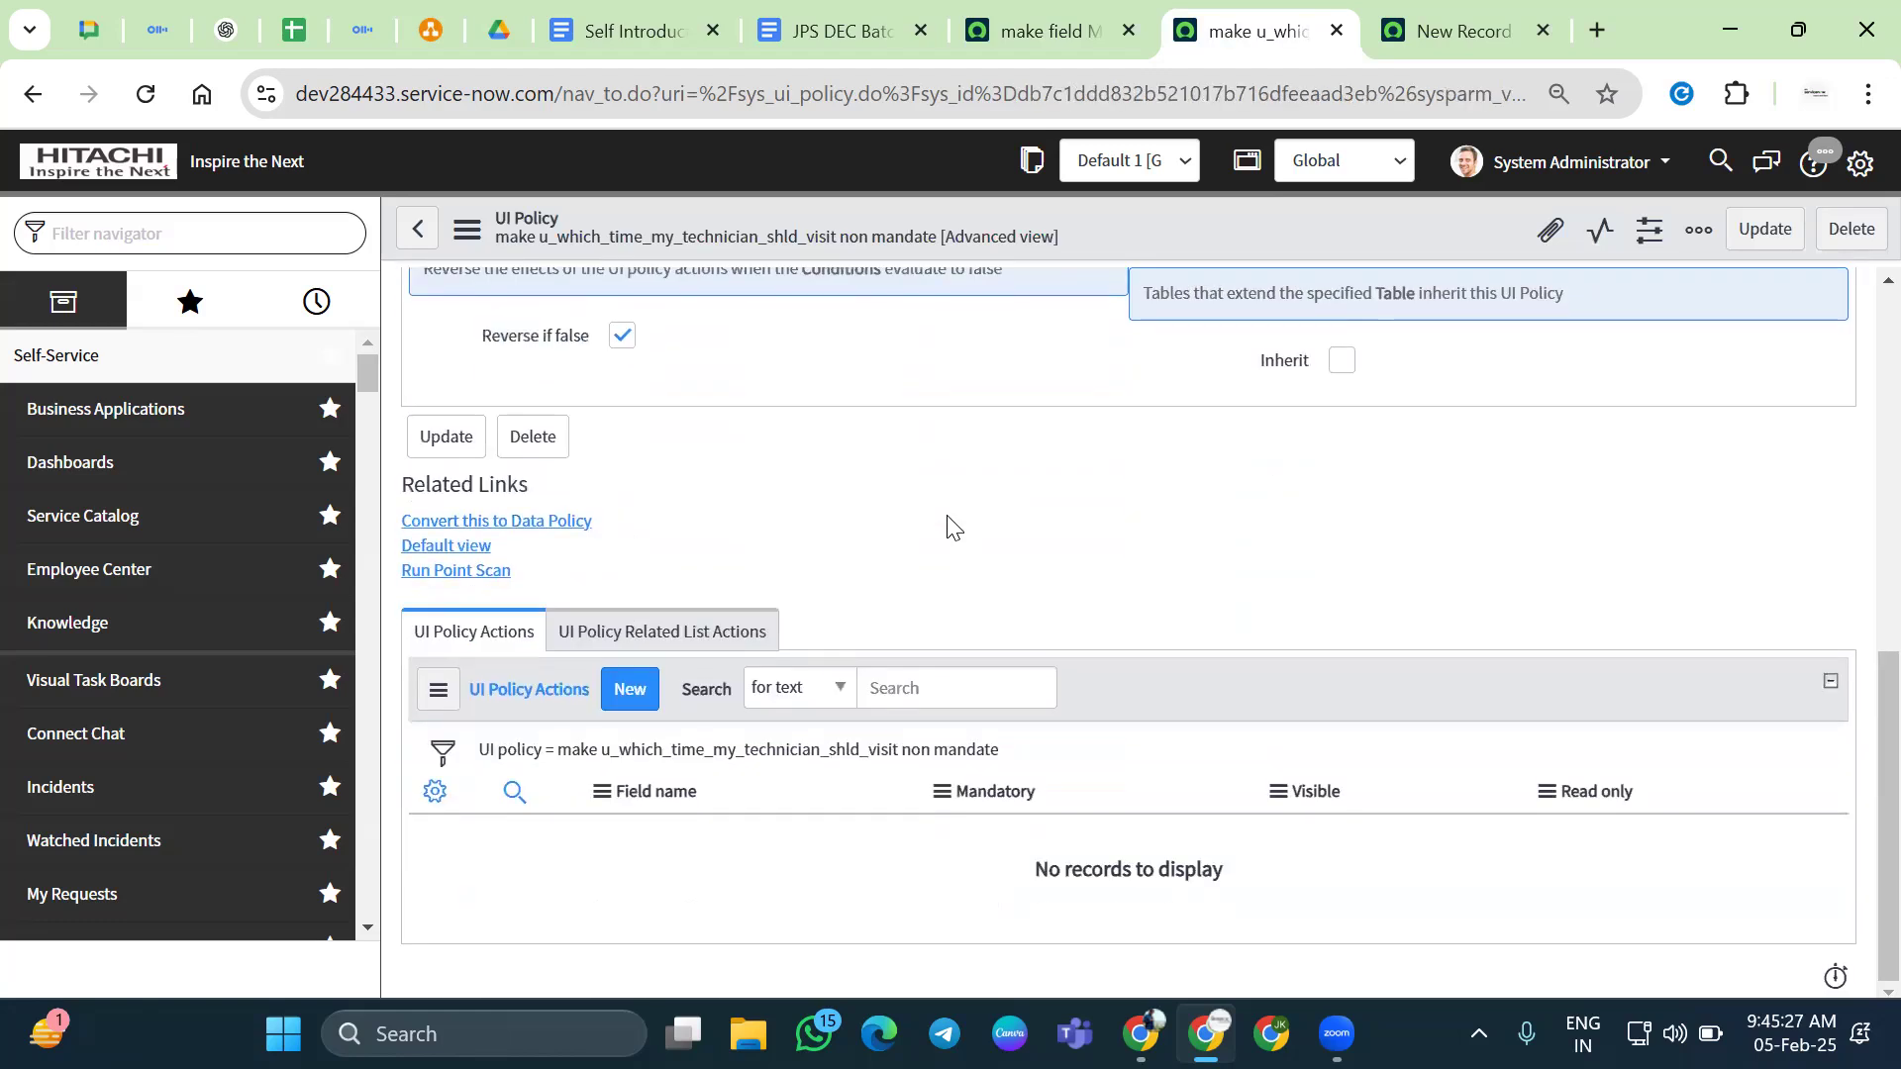
{"action": "left_click", "coordinate": [611, 693]}
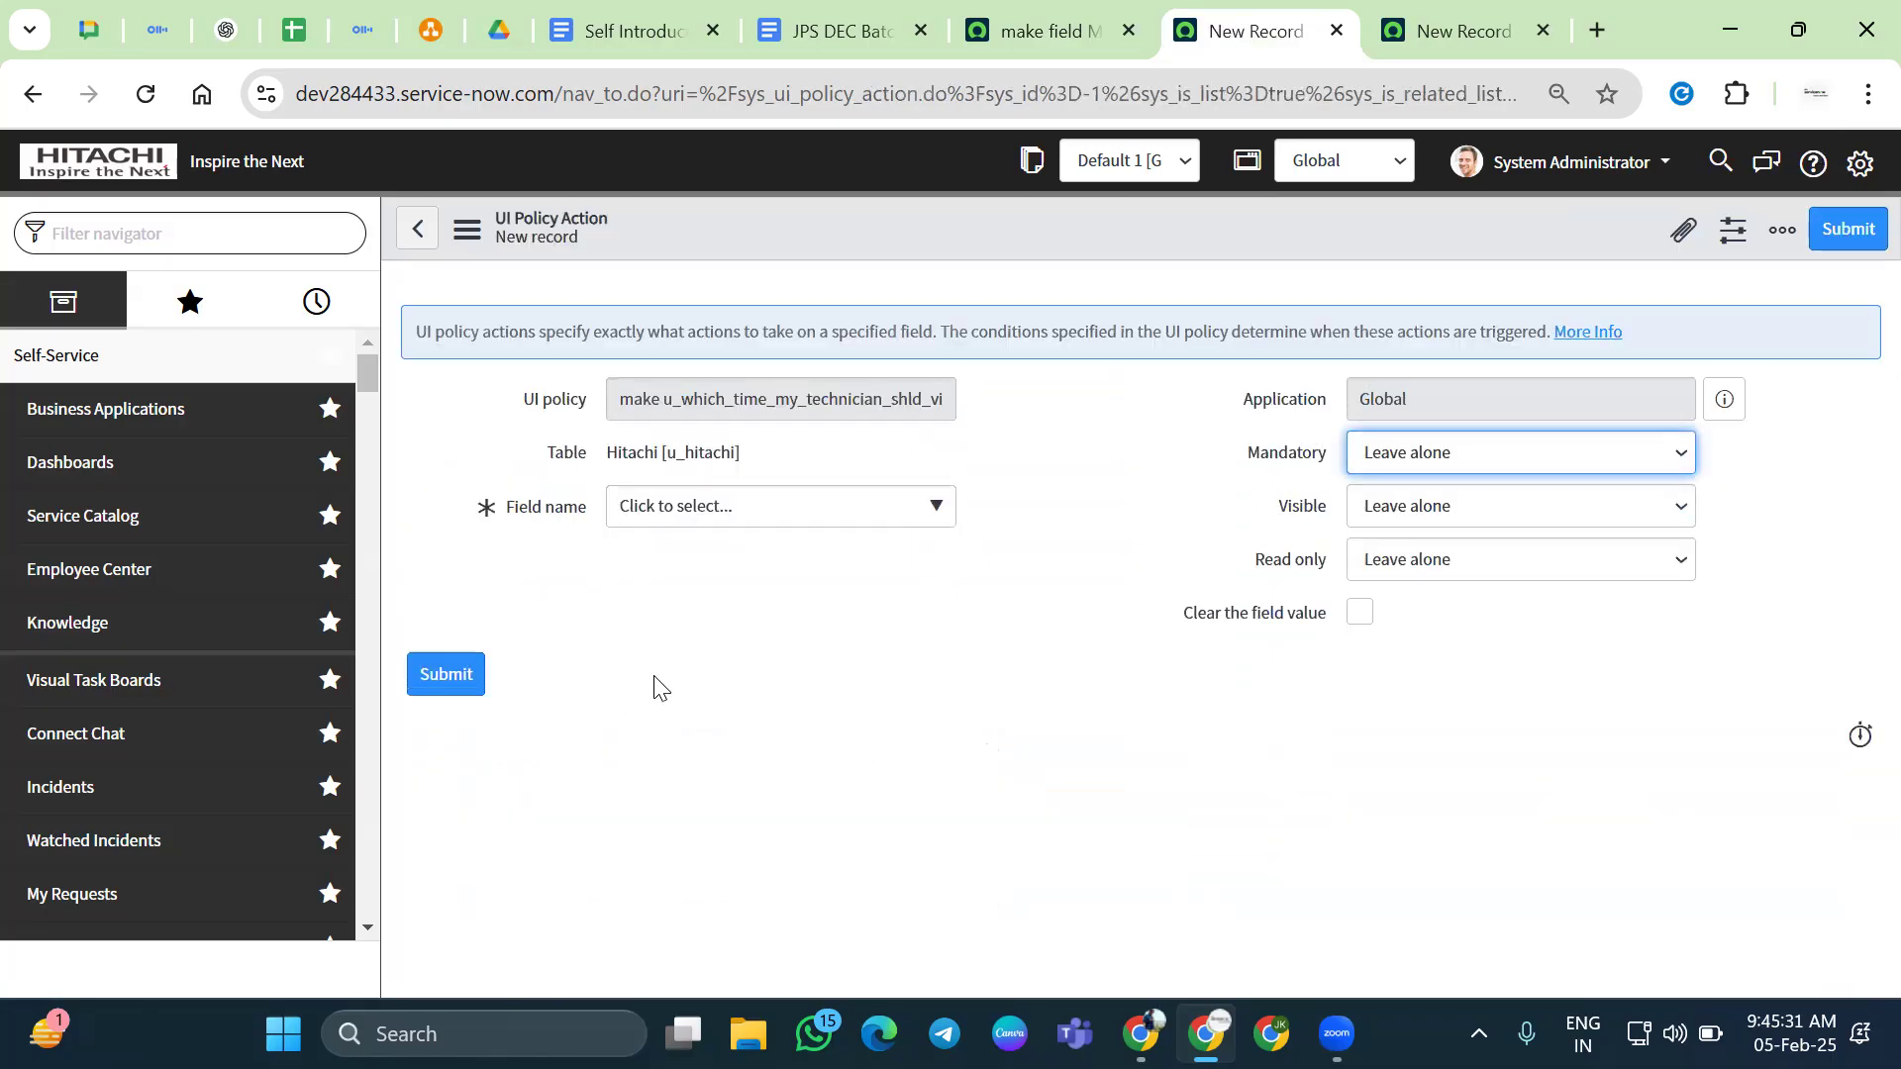
Save a UI policy action on Which time my Technician shld Visit with Mandatory set to False
{"action": "left_click", "coordinate": [828, 515]}
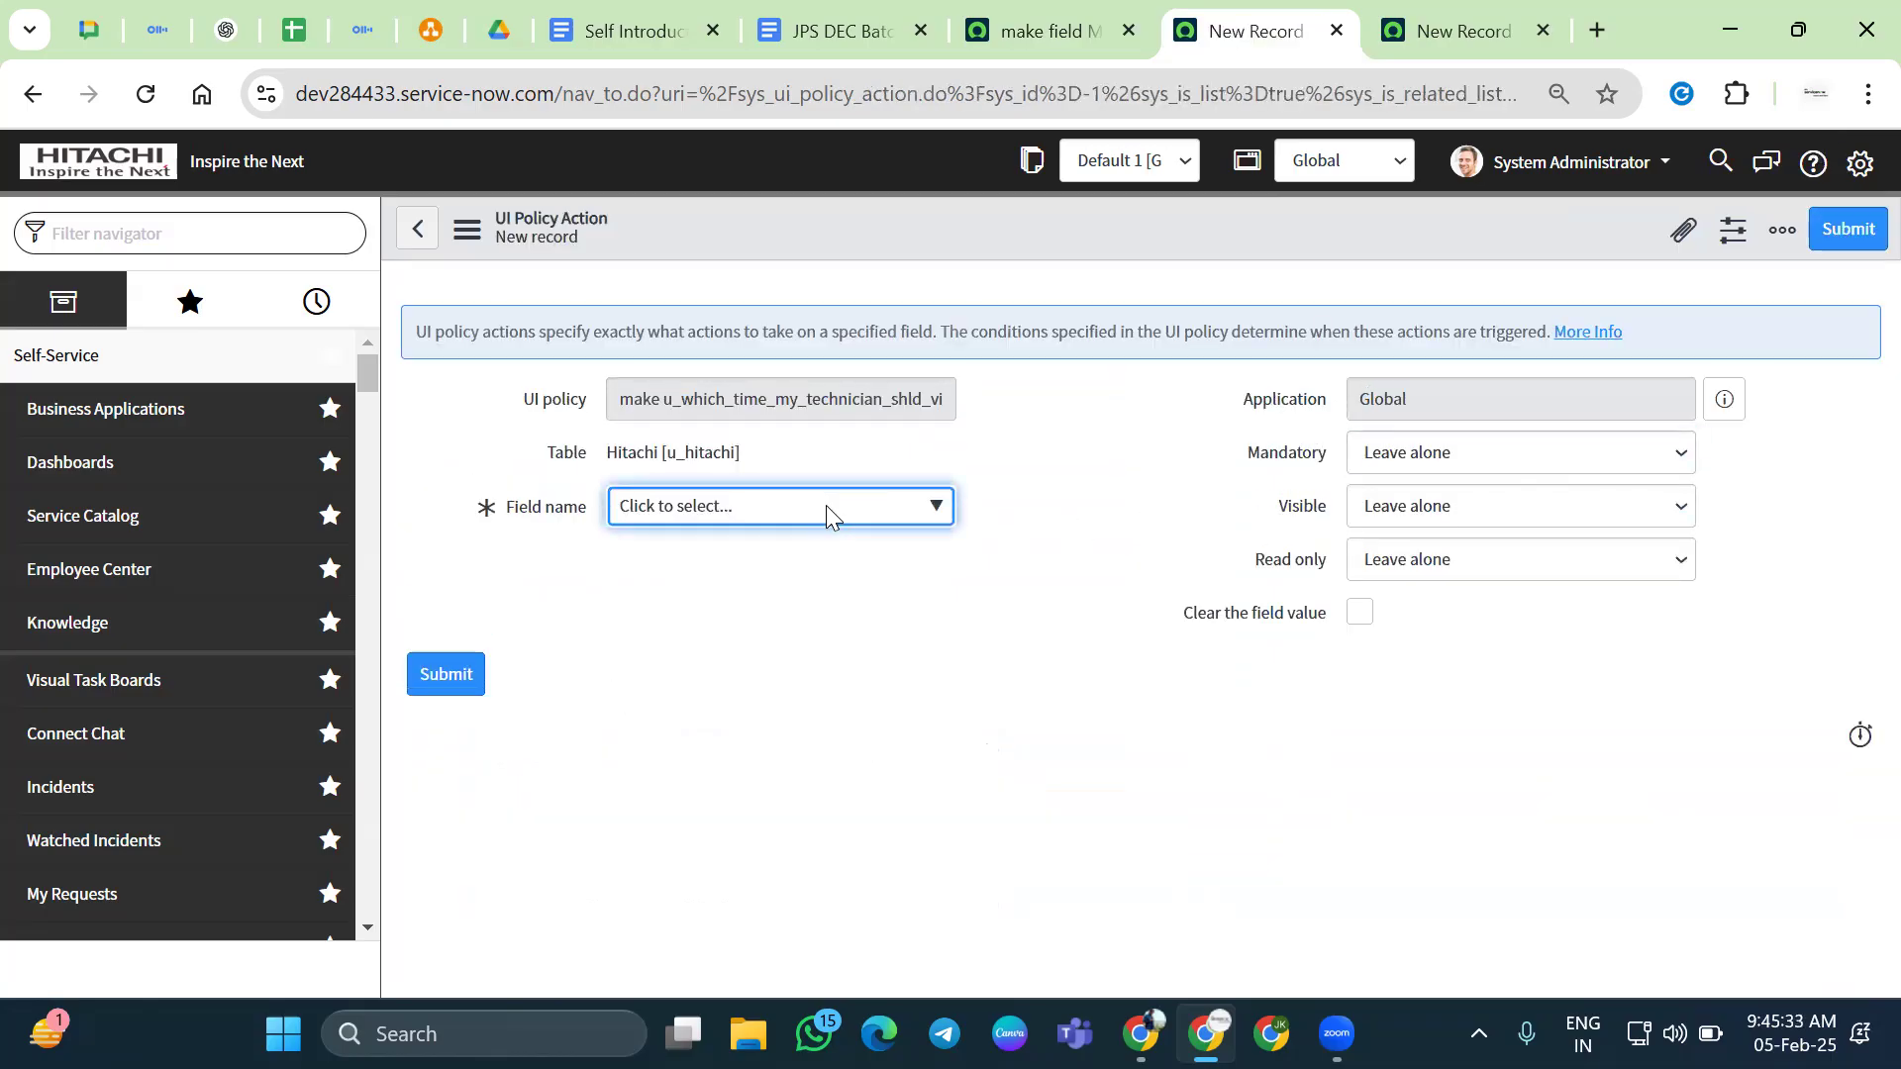
{"action": "left_click", "coordinate": [826, 505]}
{"action": "scroll", "coordinate": [1125, 619], "scroll_direction": "down", "scroll_amount": 6}
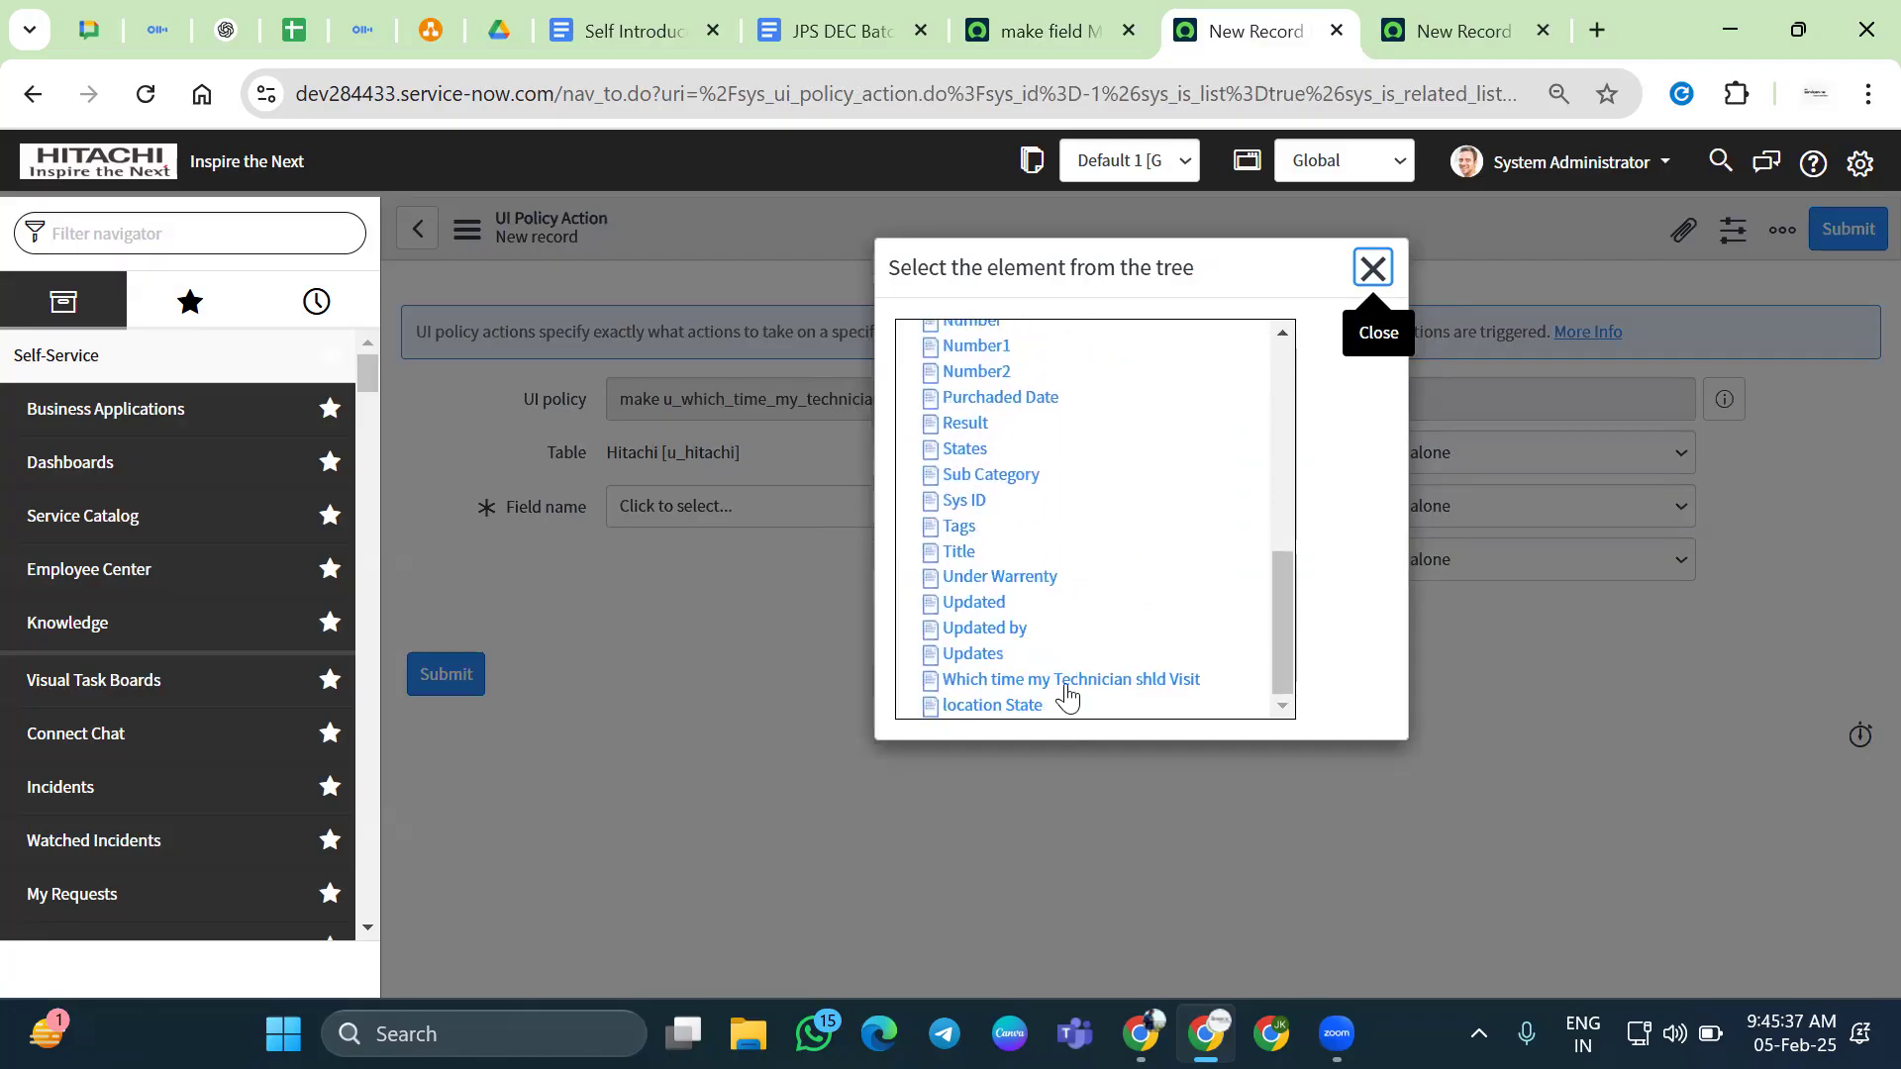
{"action": "left_click", "coordinate": [1036, 683]}
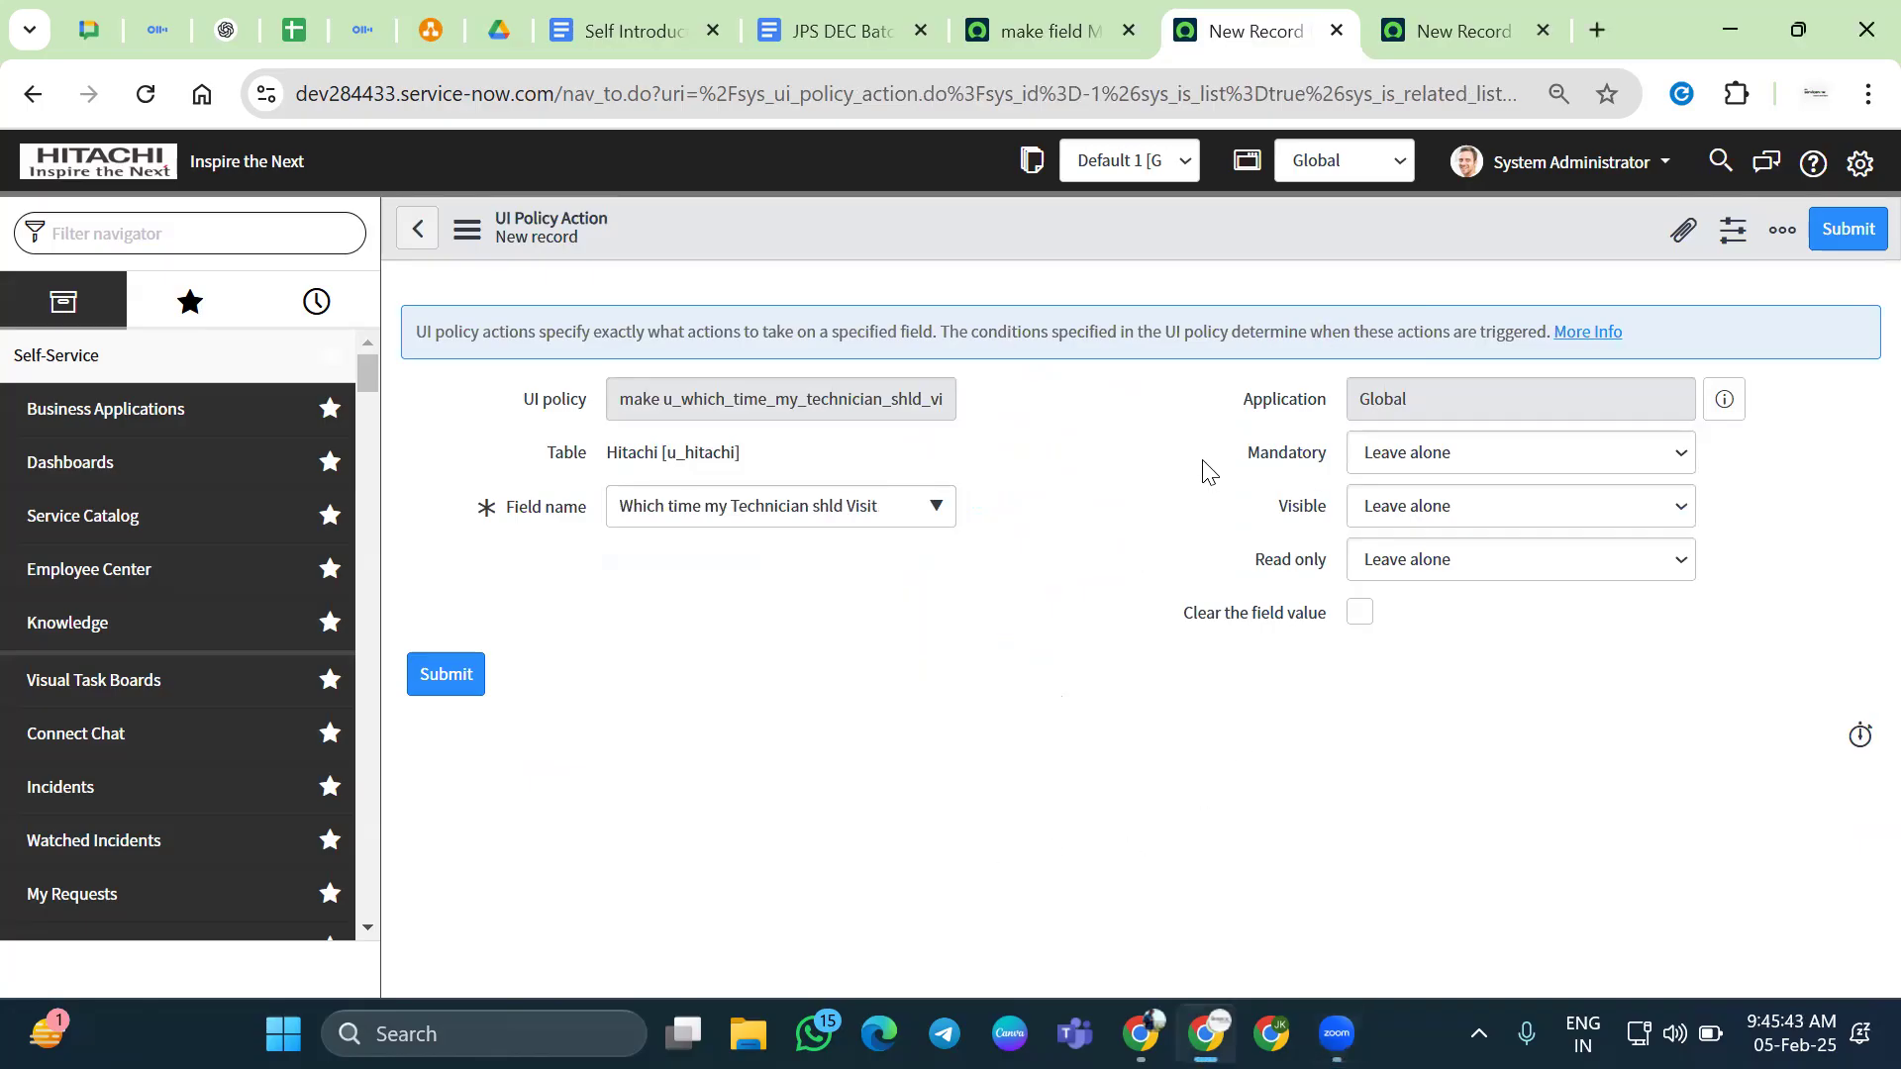
{"action": "left_click", "coordinate": [1434, 452]}
{"action": "left_click", "coordinate": [1415, 560]}
{"action": "right_click", "coordinate": [1182, 216]}
{"action": "left_click", "coordinate": [1228, 230]}
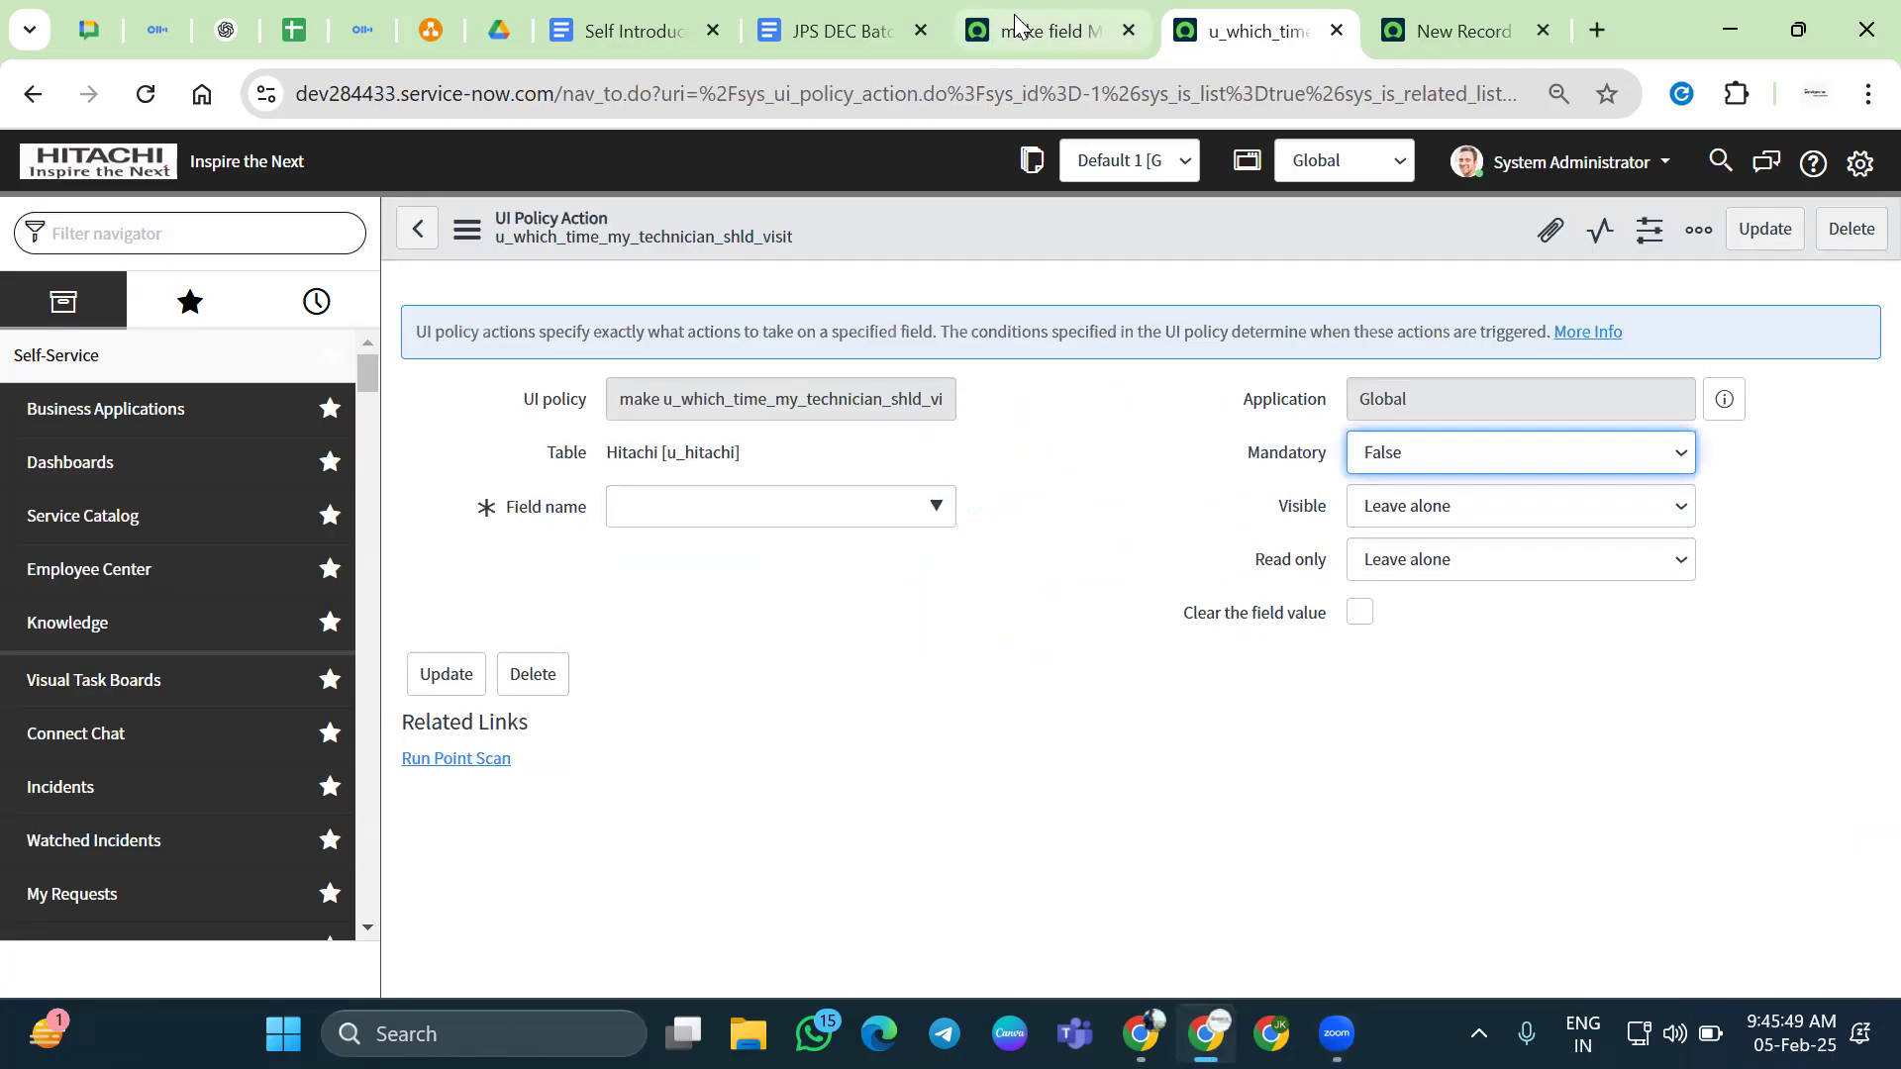
{"action": "left_click", "coordinate": [994, 46]}
Review the make field Mandate client script's code
{"action": "left_click_drag", "start_coordinate": [762, 401], "coordinate": [611, 404]}
{"action": "left_click", "coordinate": [1167, 555]}
{"action": "scroll", "coordinate": [1089, 525], "scroll_direction": "down", "scroll_amount": 7}
{"action": "scroll", "coordinate": [1049, 539], "scroll_direction": "up", "scroll_amount": 6}
{"action": "scroll", "coordinate": [1128, 776], "scroll_direction": "down", "scroll_amount": 2}
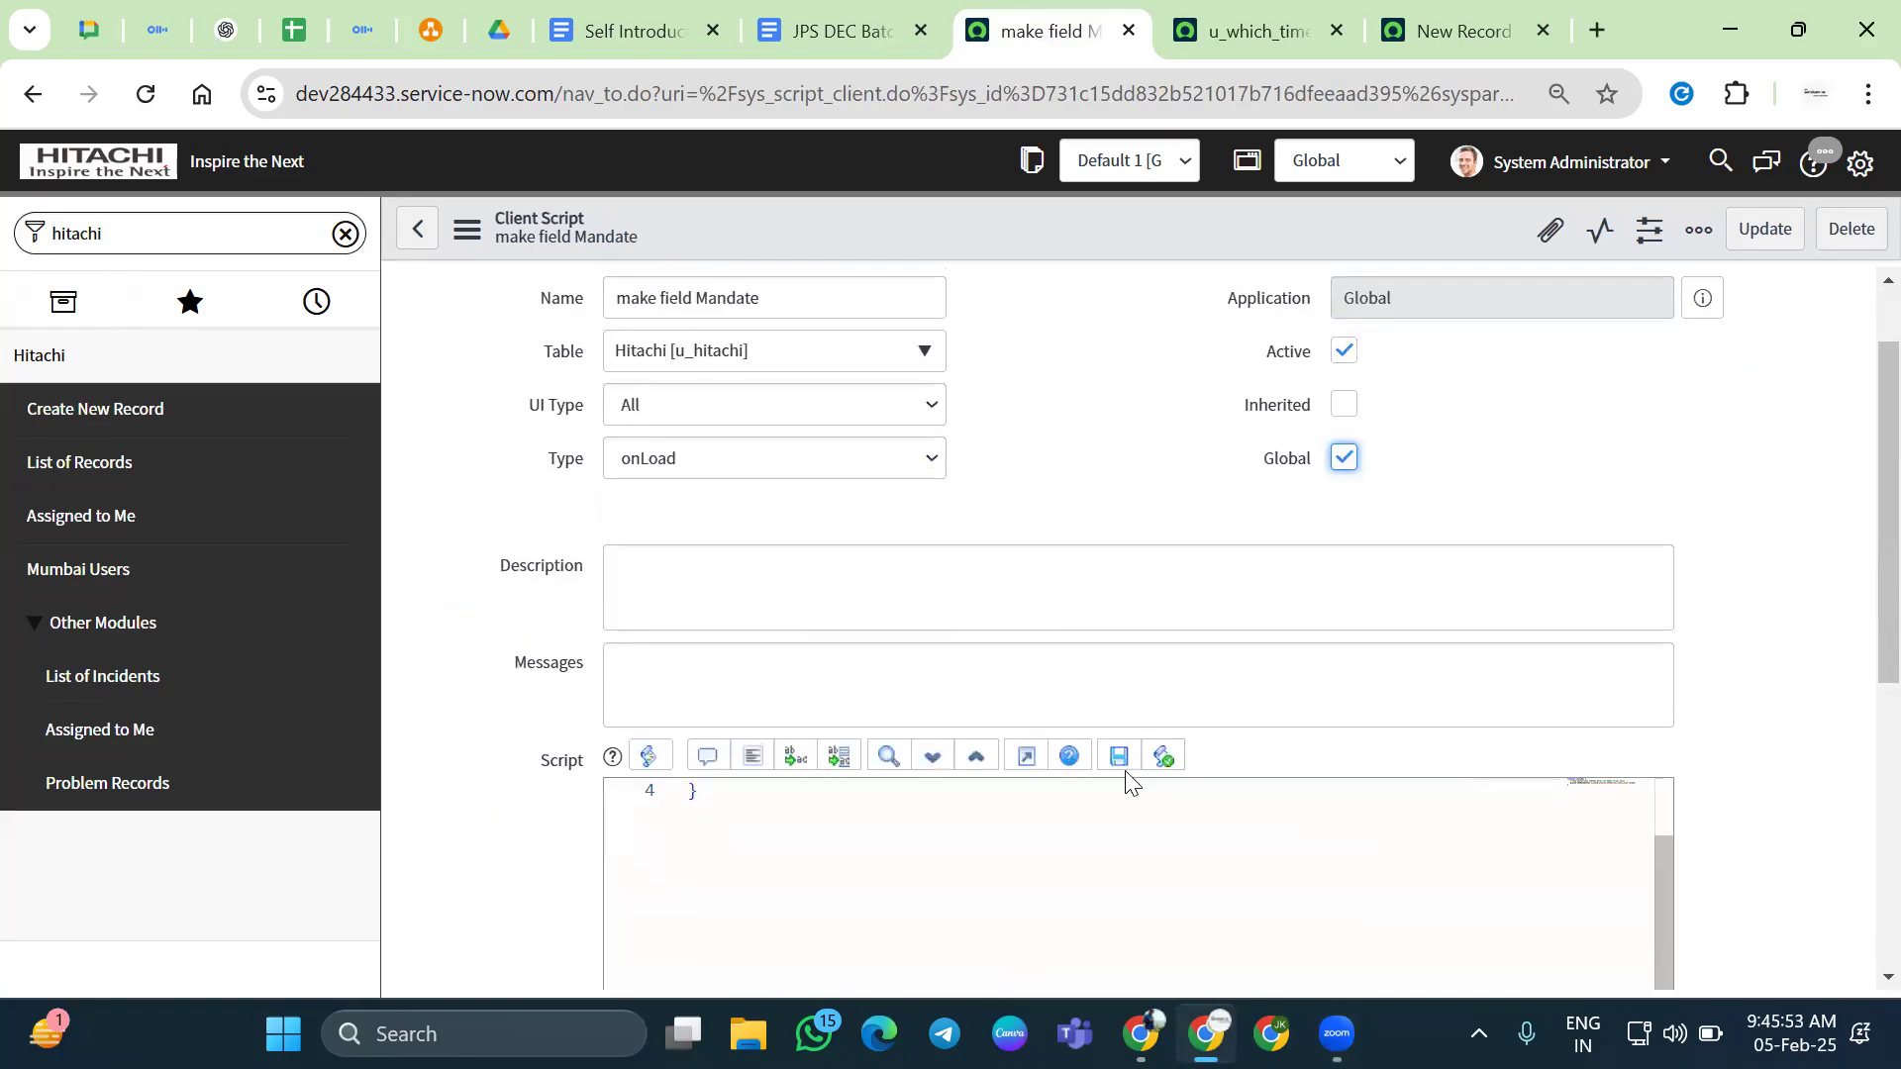
{"action": "scroll", "coordinate": [1052, 522], "scroll_direction": "down", "scroll_amount": 4}
{"action": "scroll", "coordinate": [1264, 561], "scroll_direction": "up", "scroll_amount": 2}
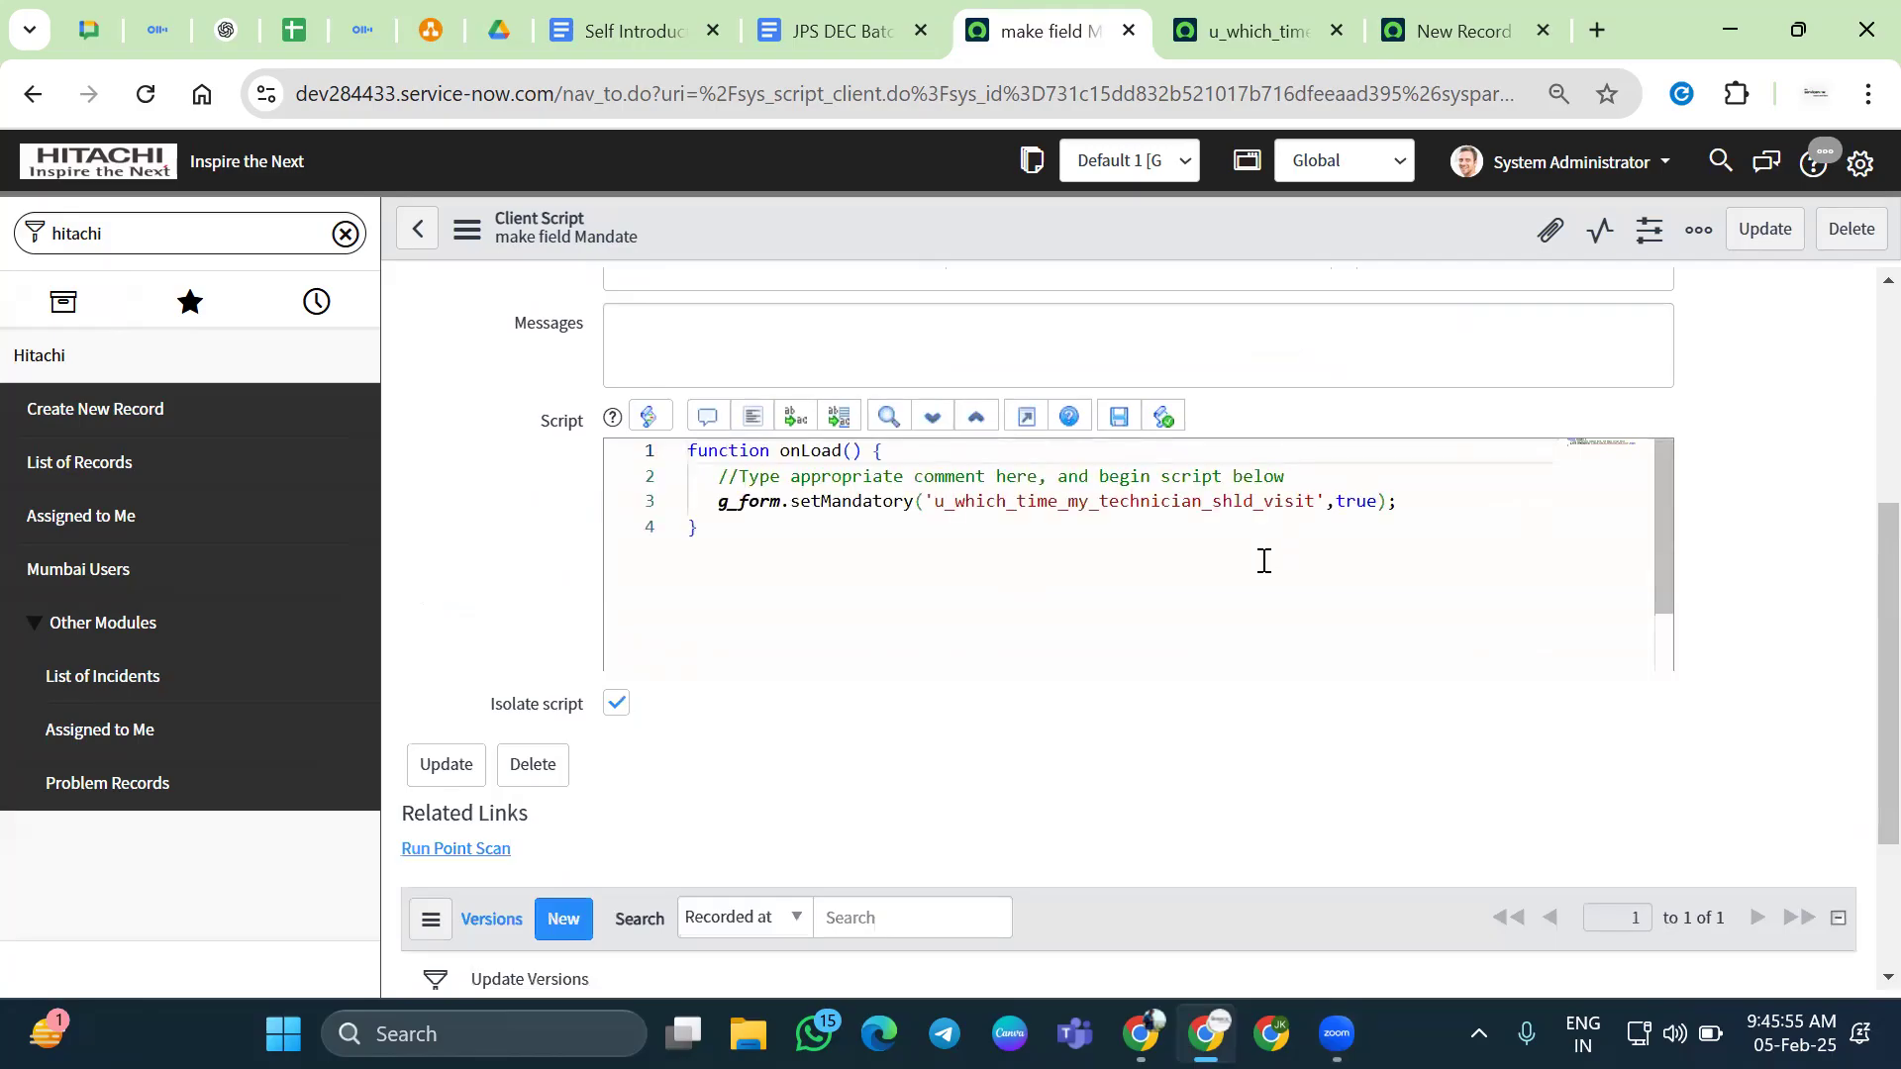
{"action": "left_click", "coordinate": [1249, 31]}
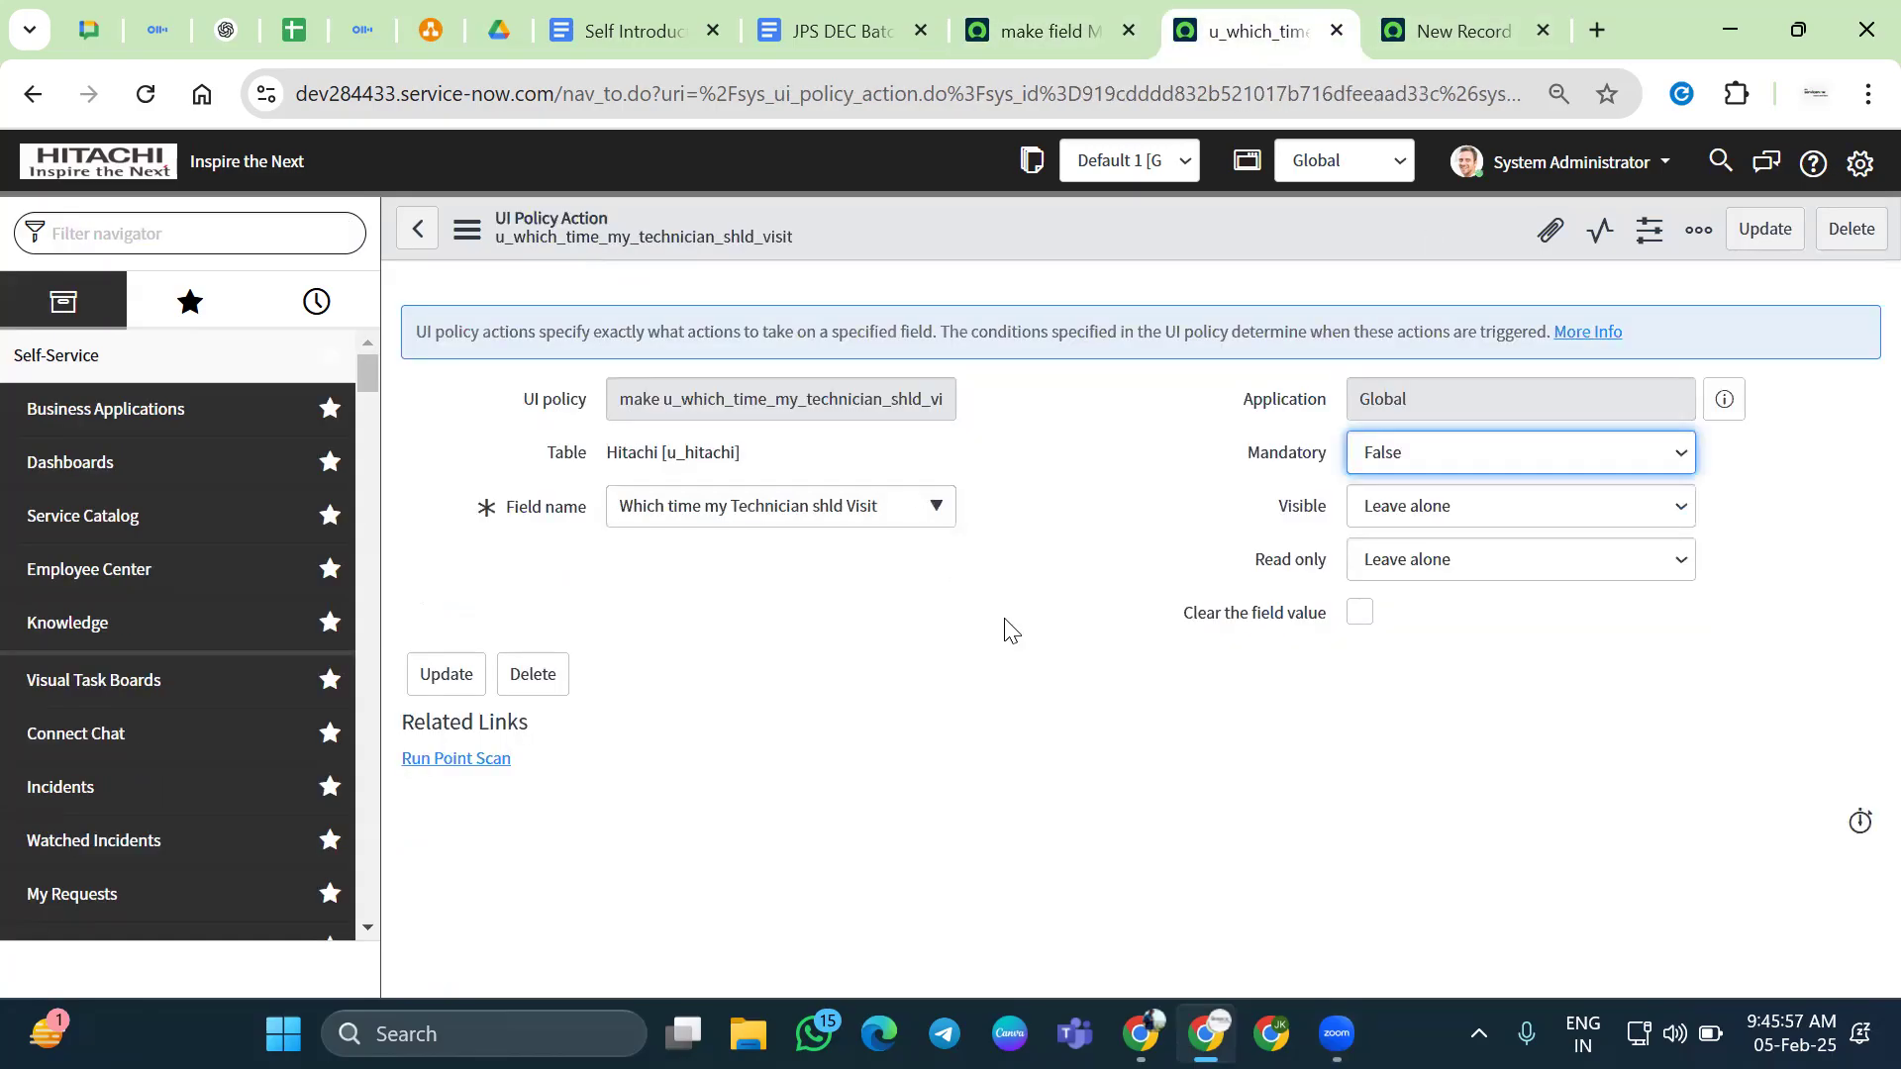
Reload the new Hitachi record HIT0001145 and confirm the technician-visit field lacks the mandatory asterisk
{"action": "left_click", "coordinate": [1431, 31]}
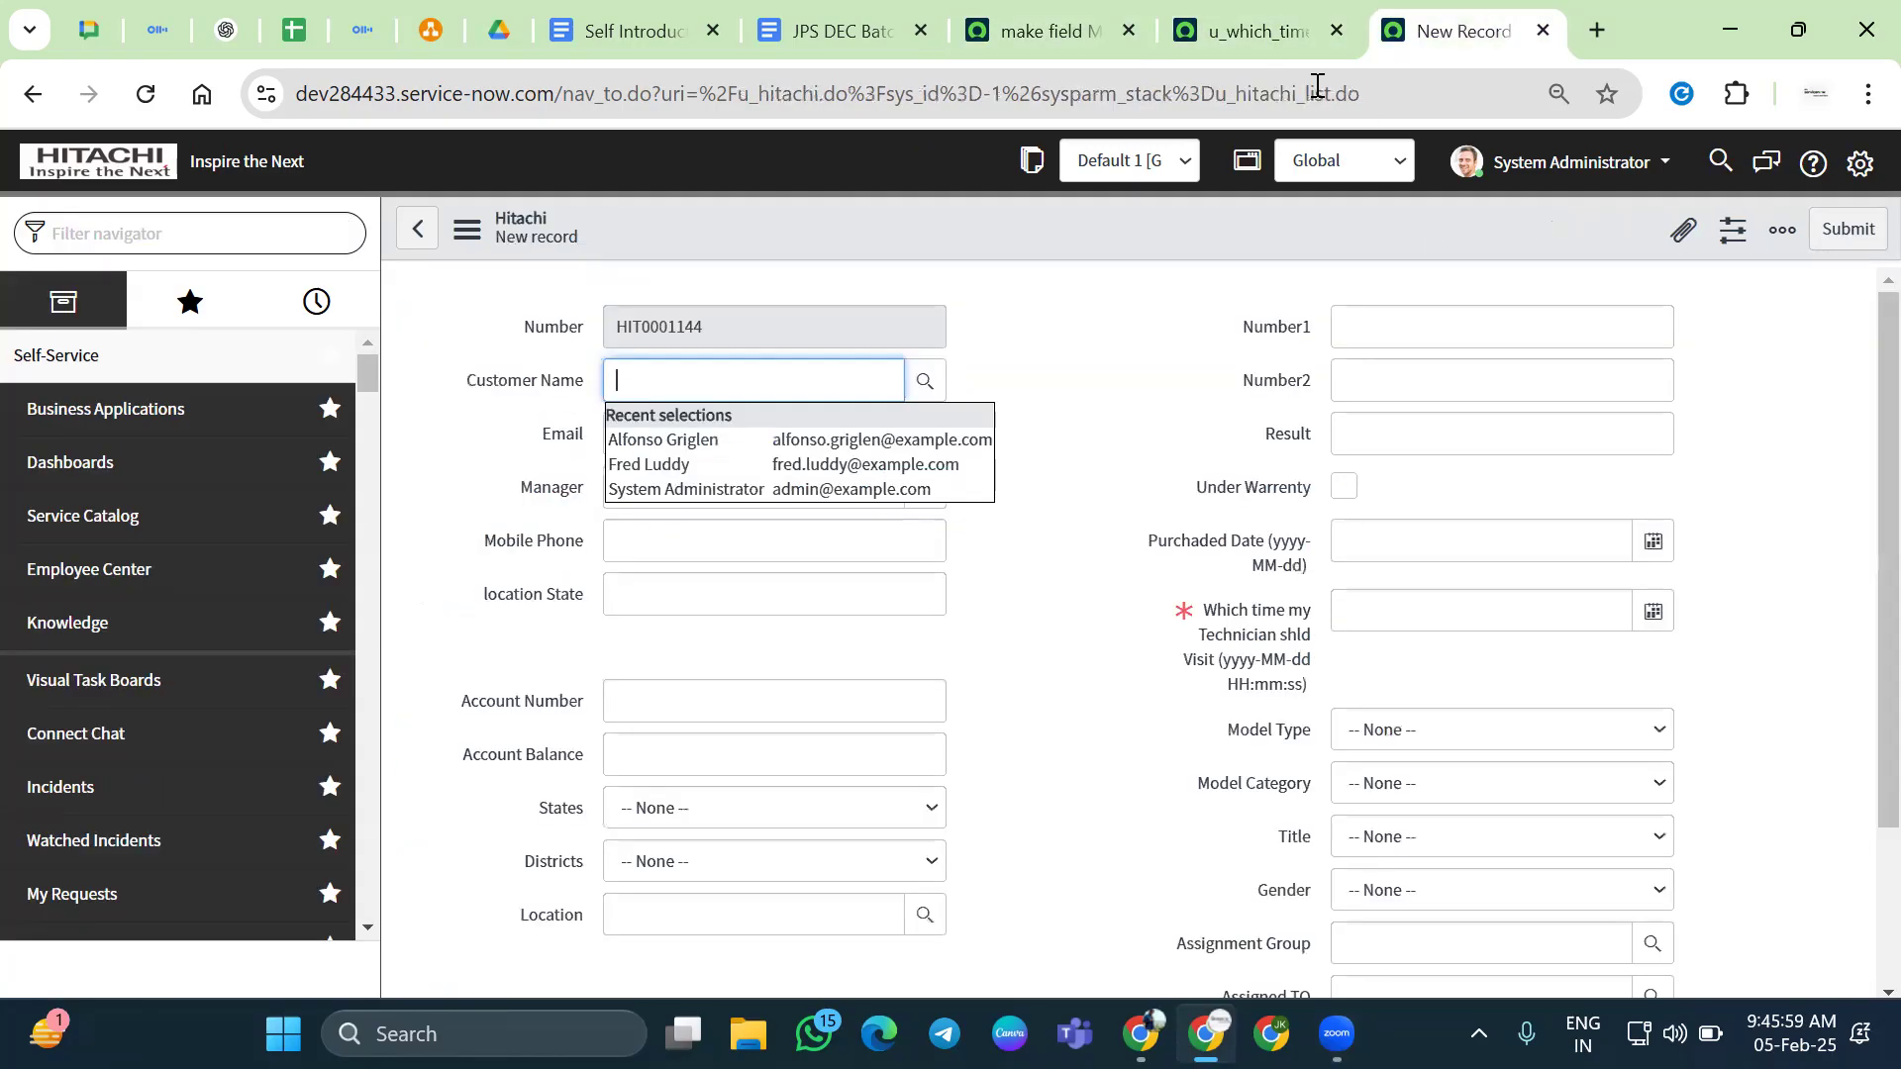
{"action": "left_click", "coordinate": [146, 104]}
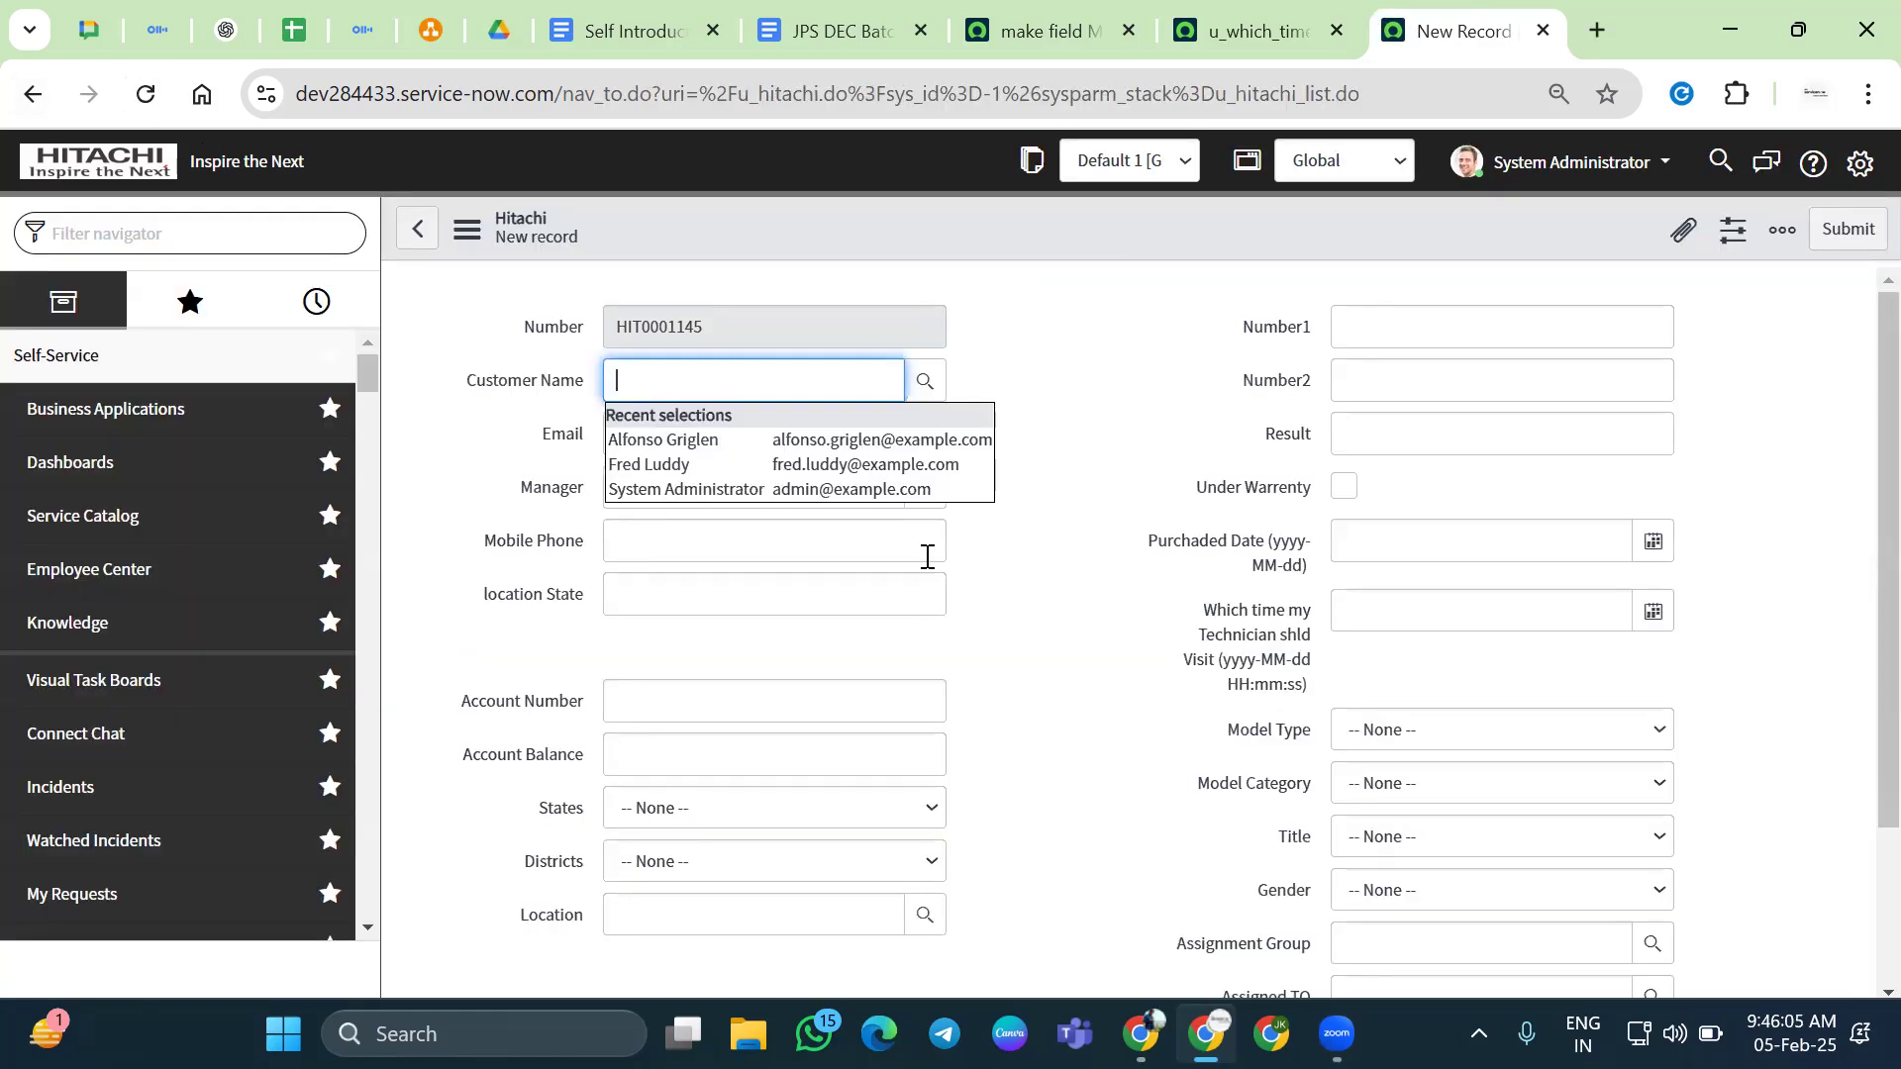
{"action": "left_click_drag", "start_coordinate": [1209, 599], "coordinate": [1289, 722]}
{"action": "left_click", "coordinate": [1079, 637]}
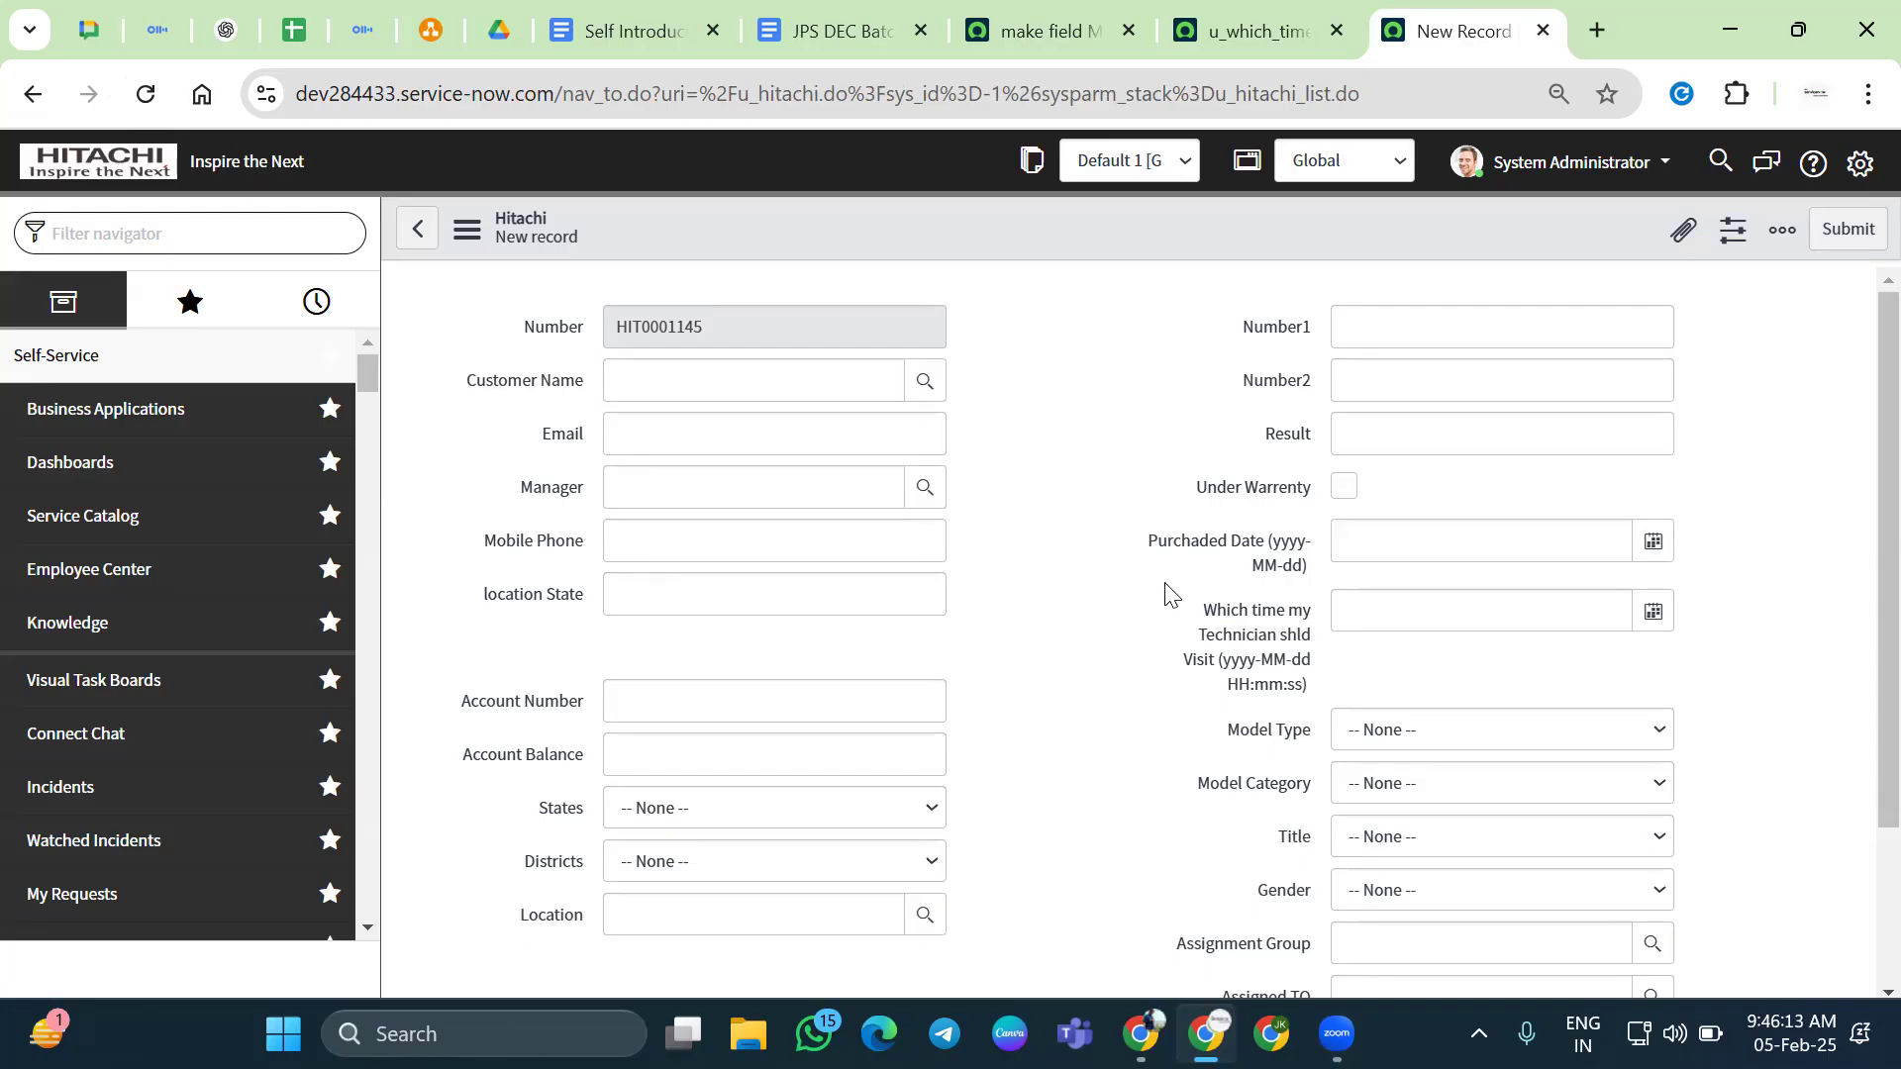
{"action": "left_click_drag", "start_coordinate": [1186, 616], "coordinate": [1506, 693]}
{"action": "left_click", "coordinate": [1470, 690]}
Untick Active on the make field Mandate client script
{"action": "double_click", "coordinate": [1210, 615]}
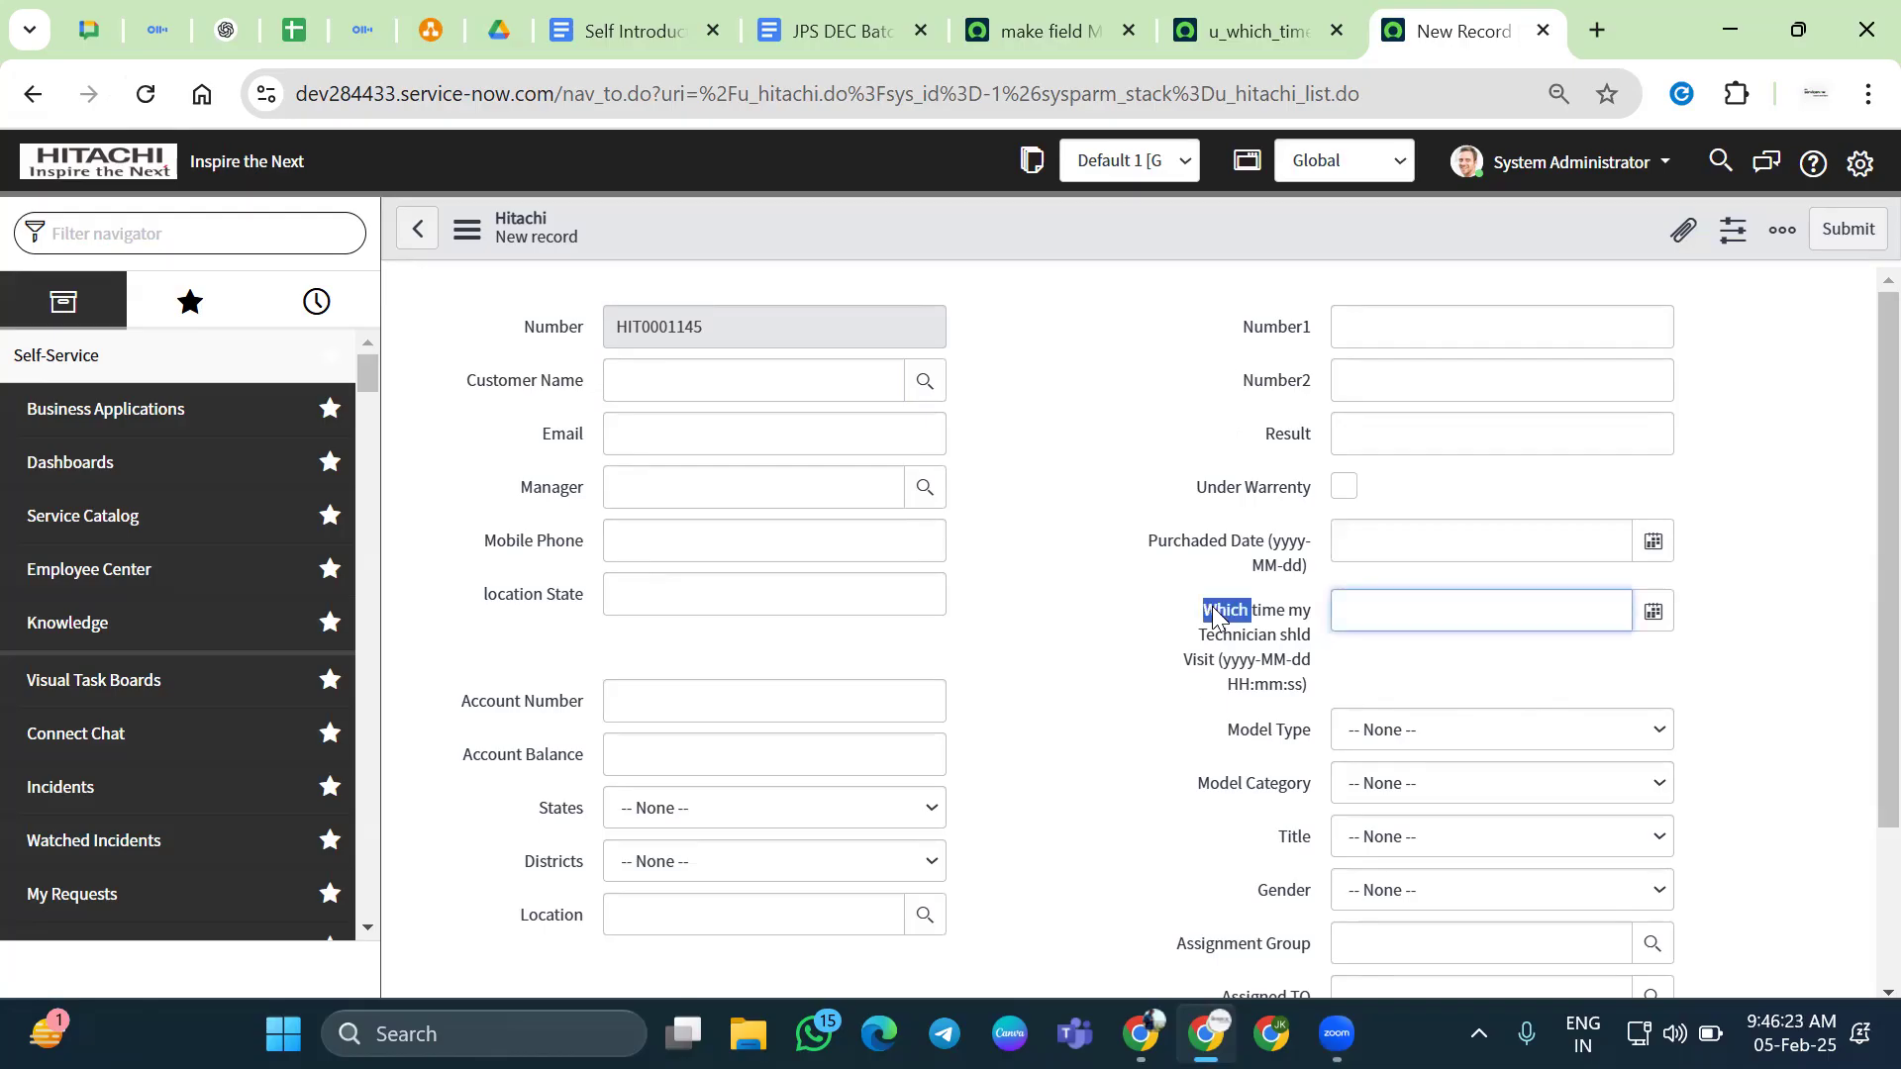
{"action": "left_click", "coordinate": [1059, 28]}
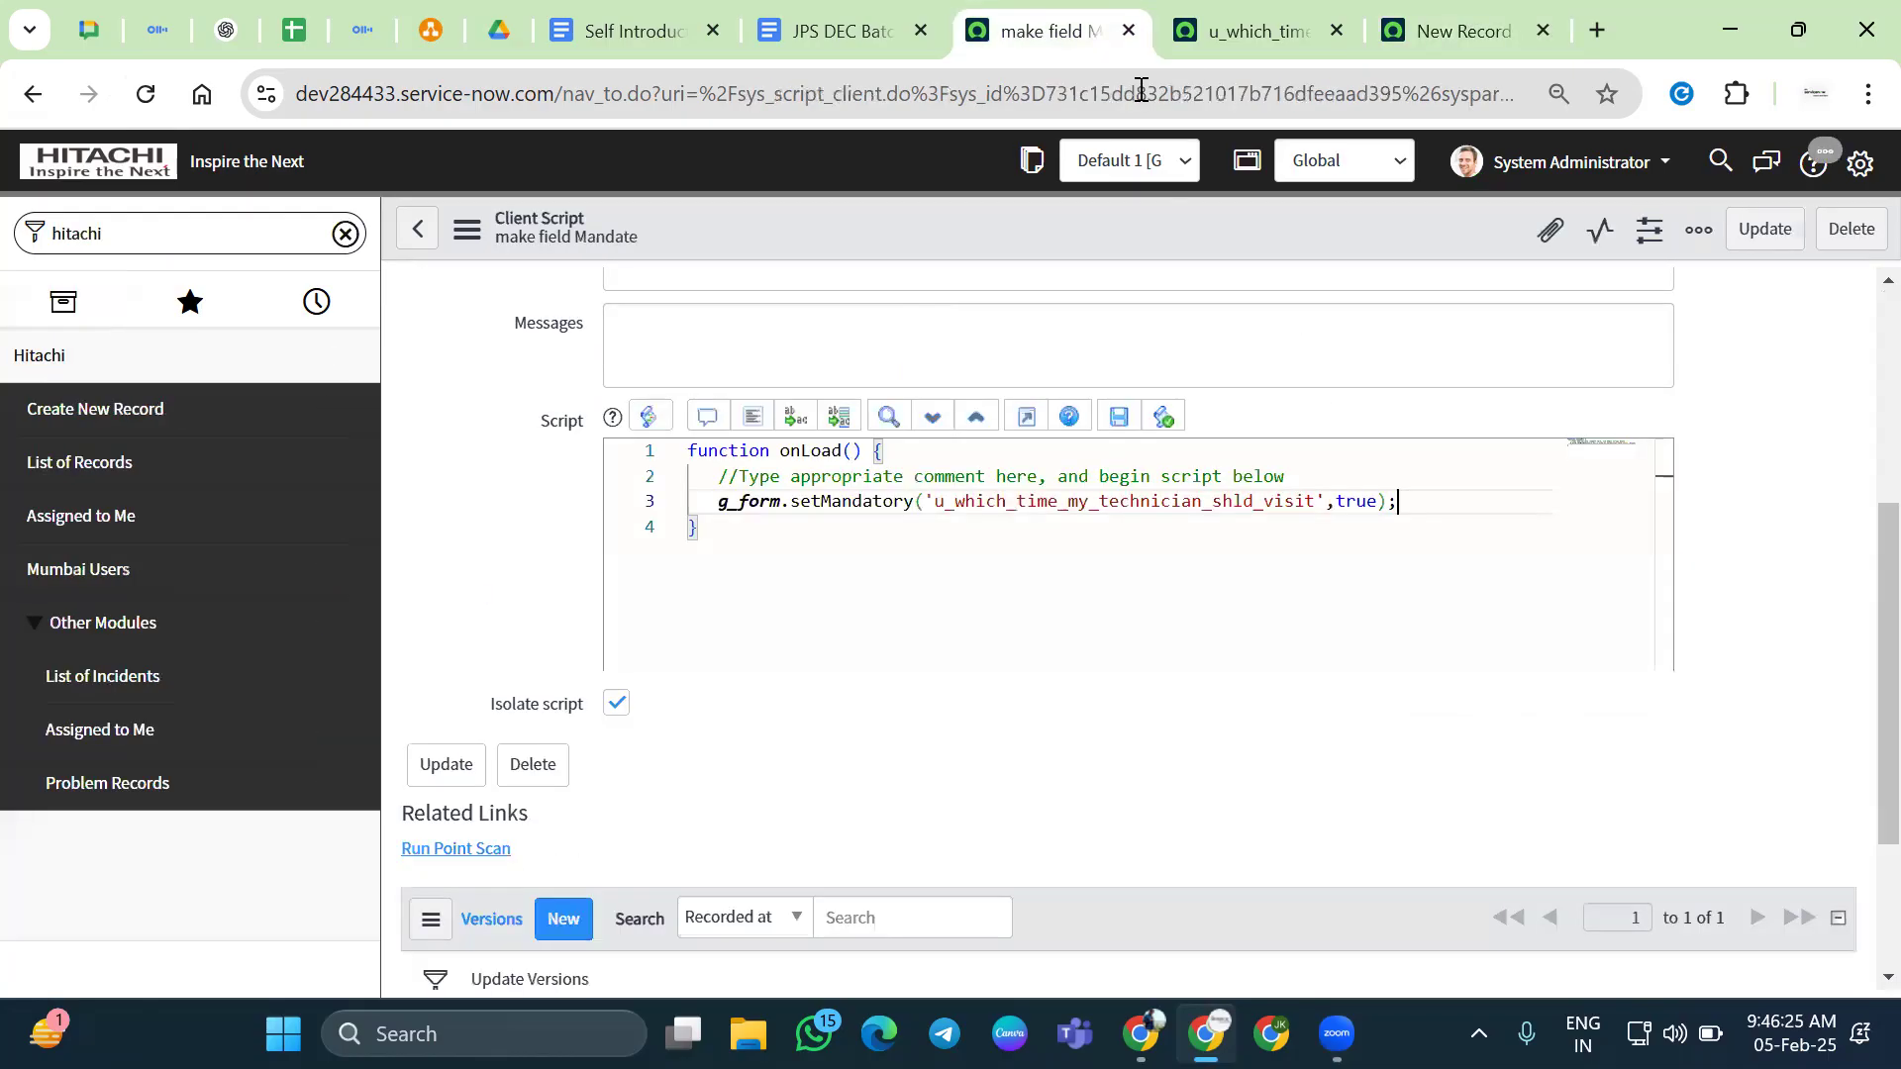
{"action": "scroll", "coordinate": [1146, 358], "scroll_direction": "up", "scroll_amount": 10}
{"action": "left_click", "coordinate": [1341, 455]}
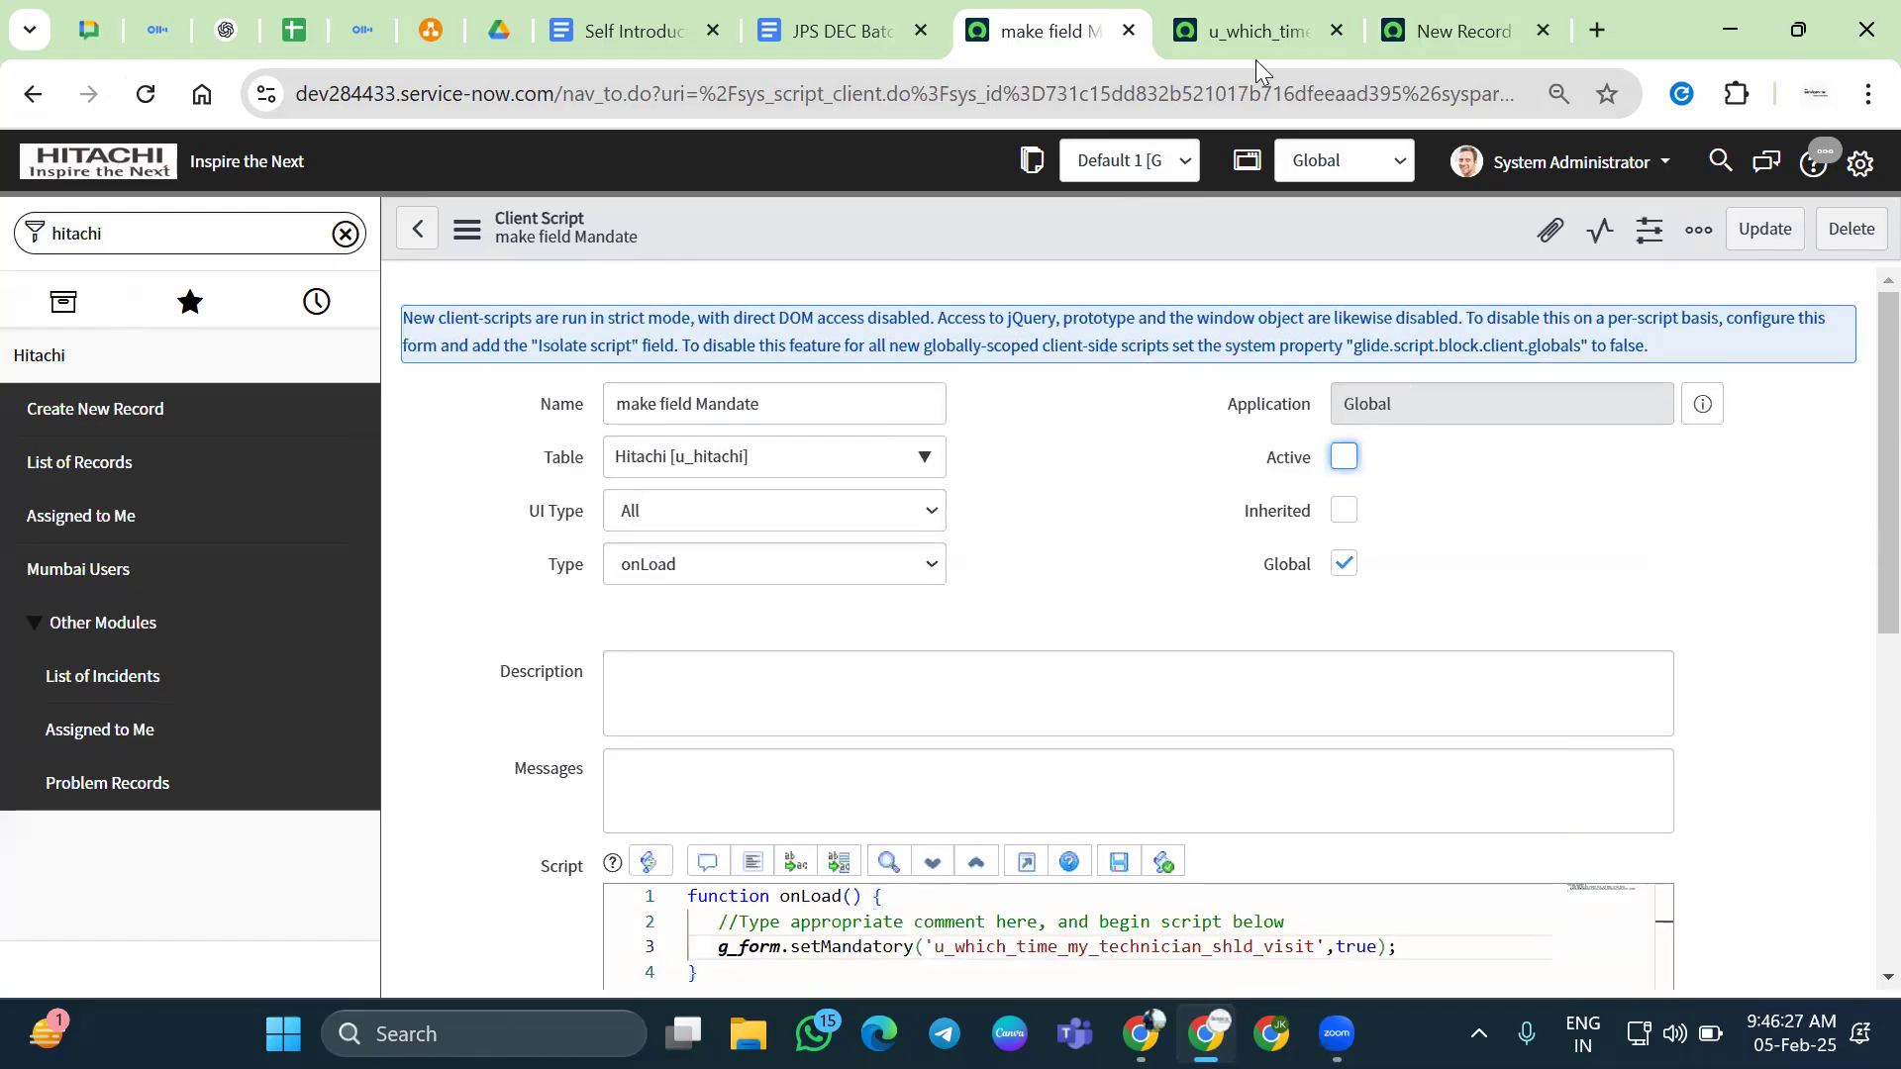
Go back to the non mandate UI policy, untick Active and save it
{"action": "left_click", "coordinate": [1250, 32]}
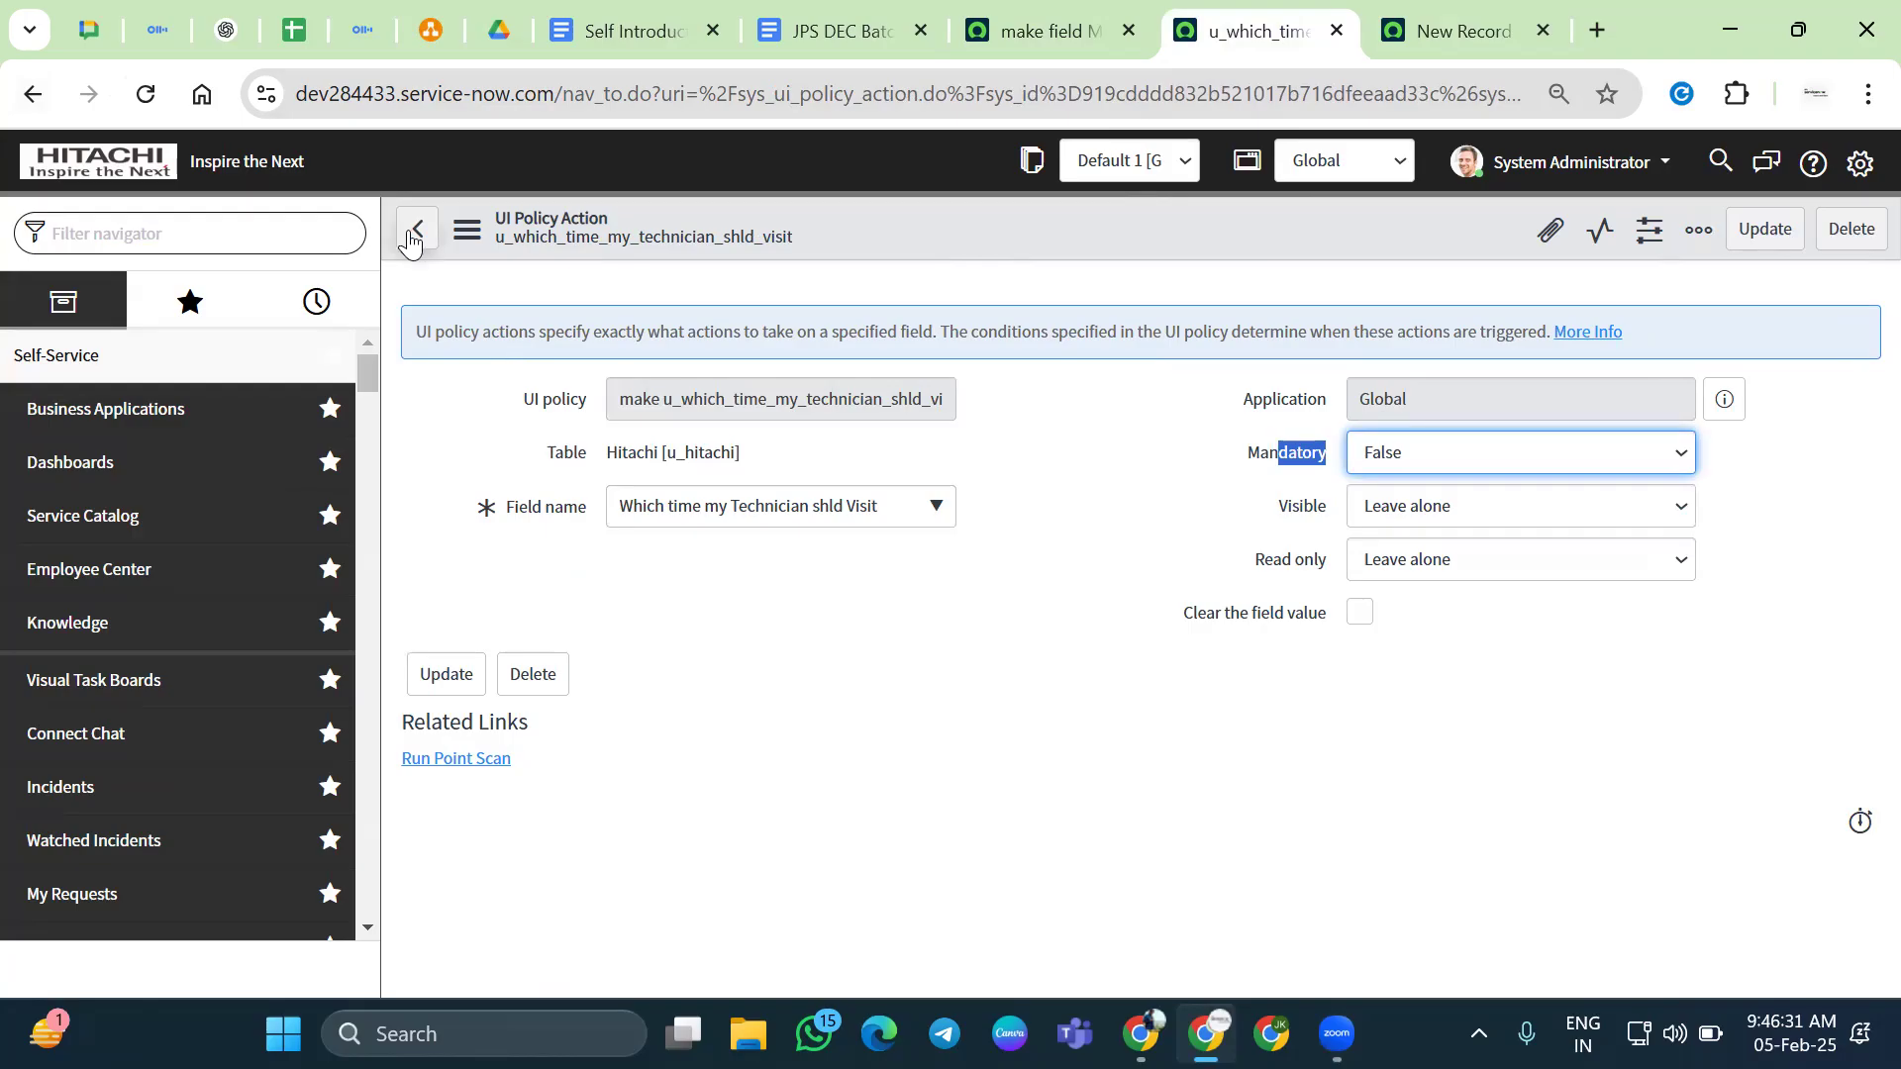
{"action": "right_click", "coordinate": [44, 102]}
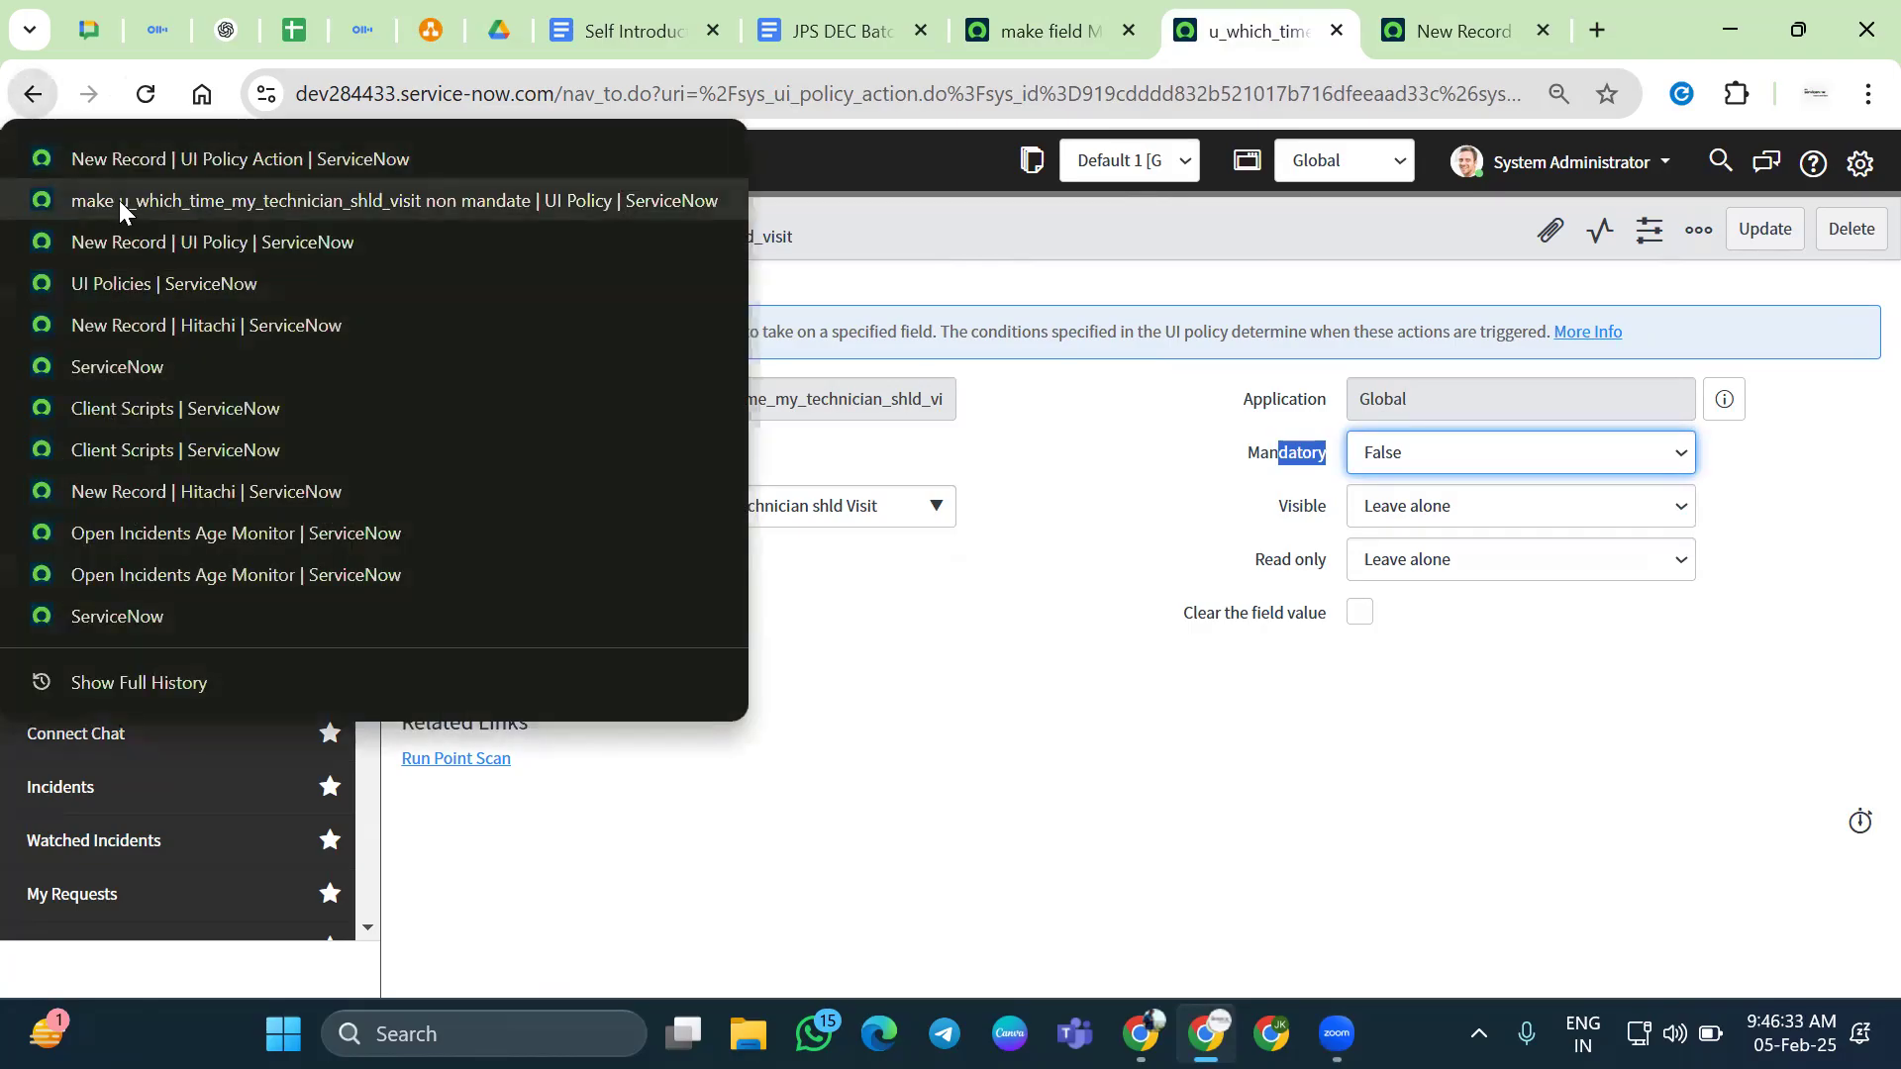
{"action": "left_click", "coordinate": [119, 200]}
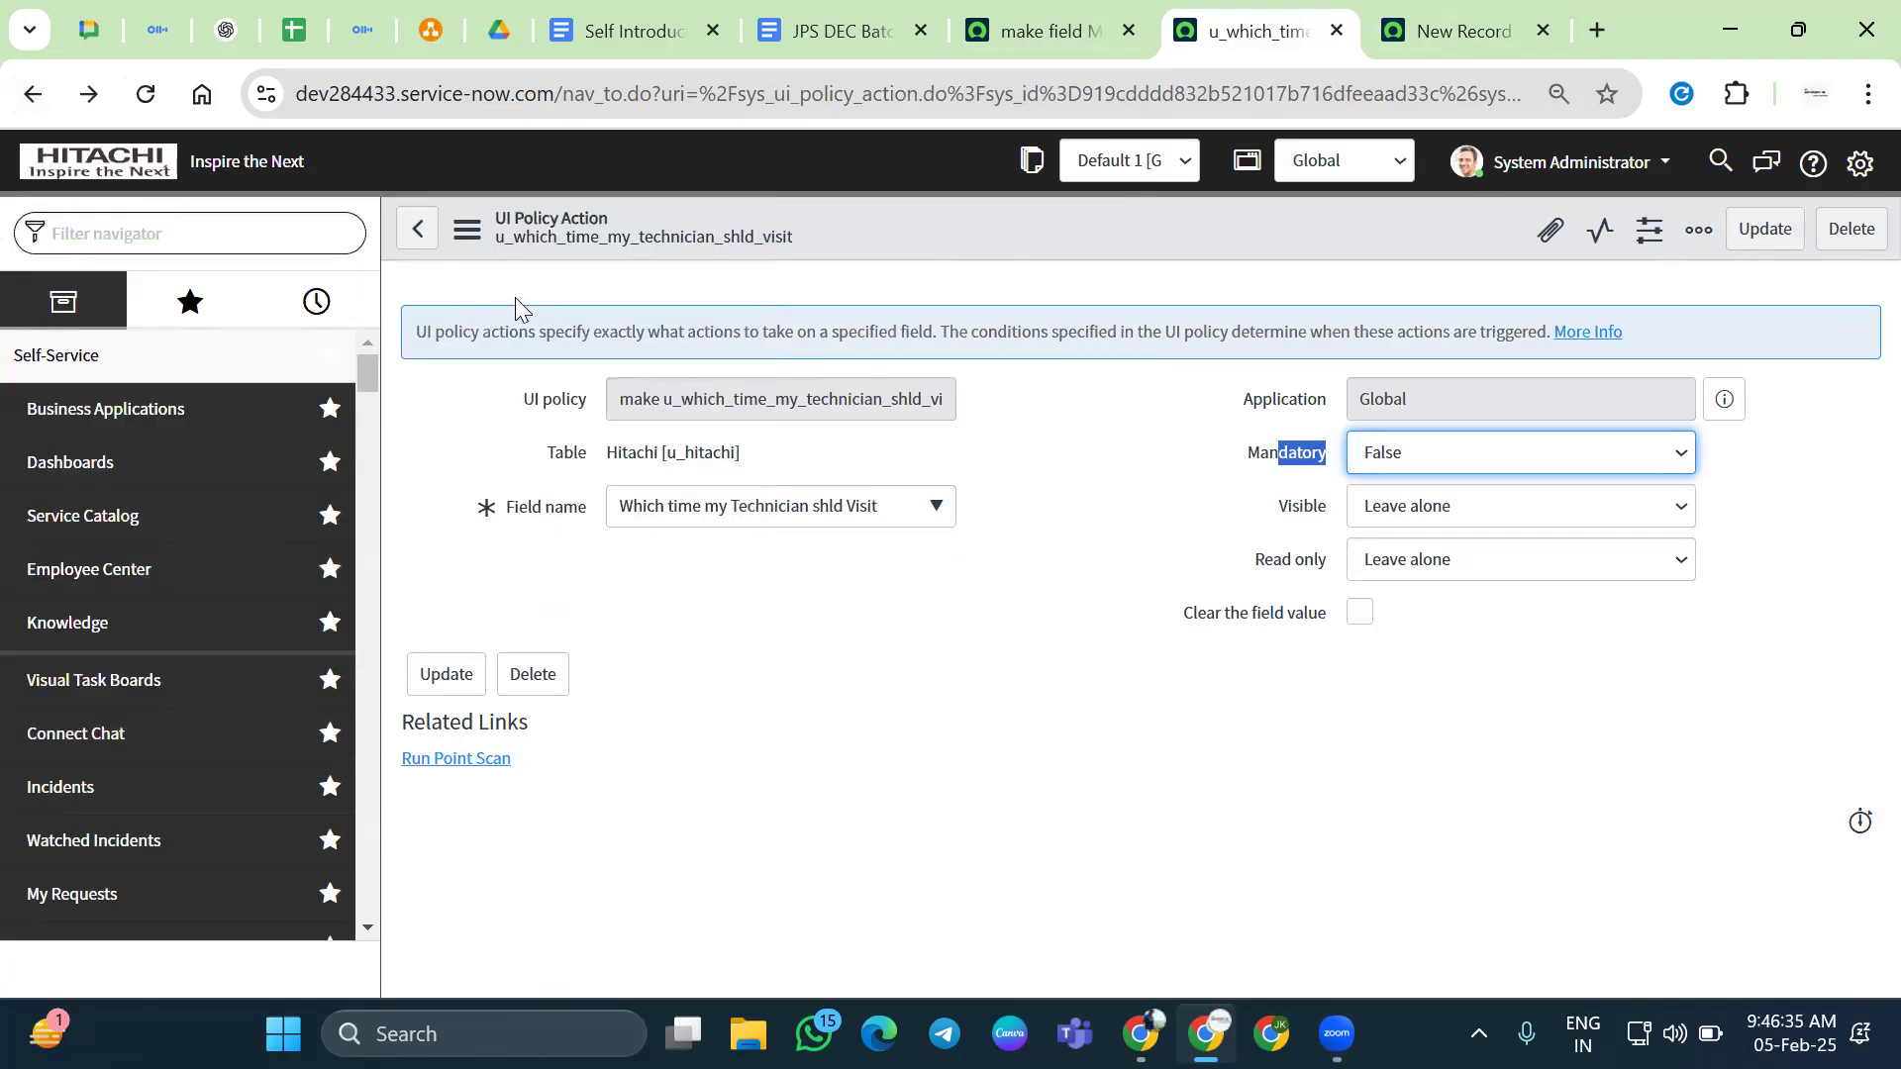
{"action": "right_click", "coordinate": [39, 96]}
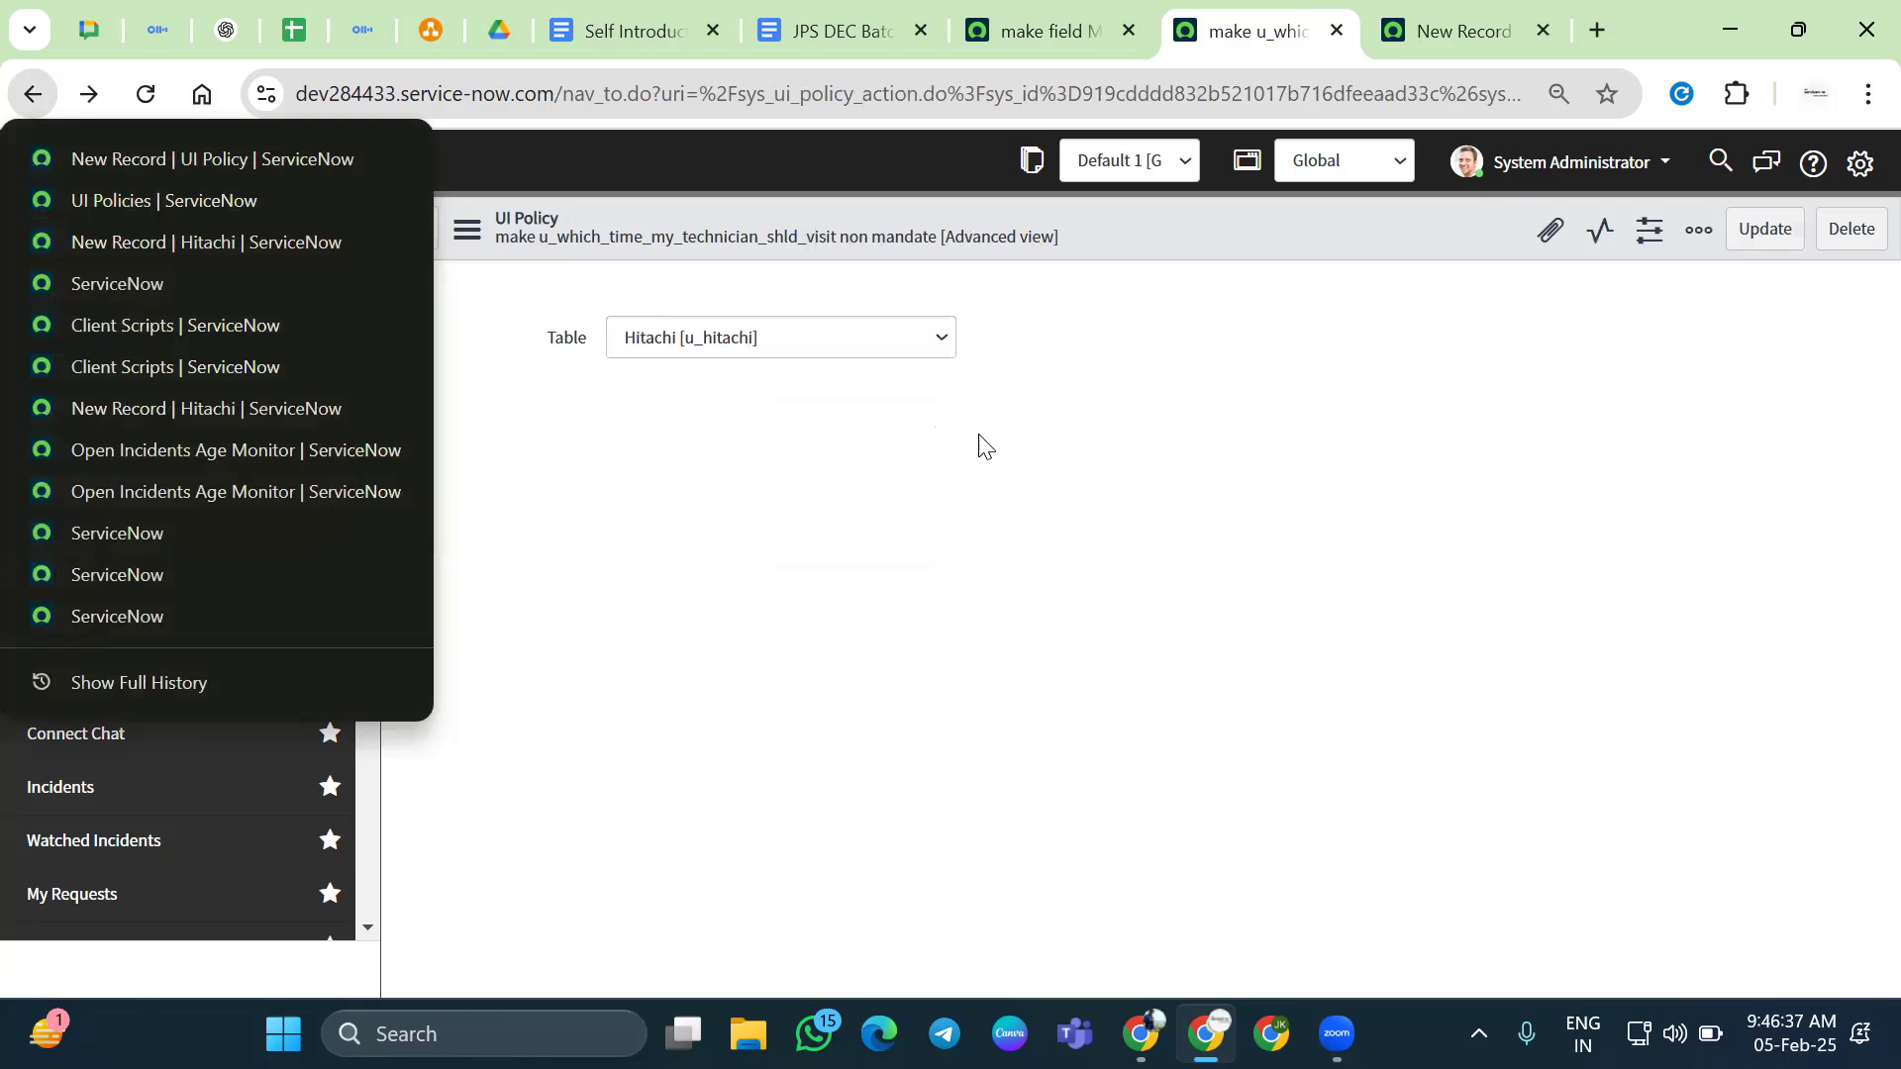
{"action": "left_click", "coordinate": [1182, 364]}
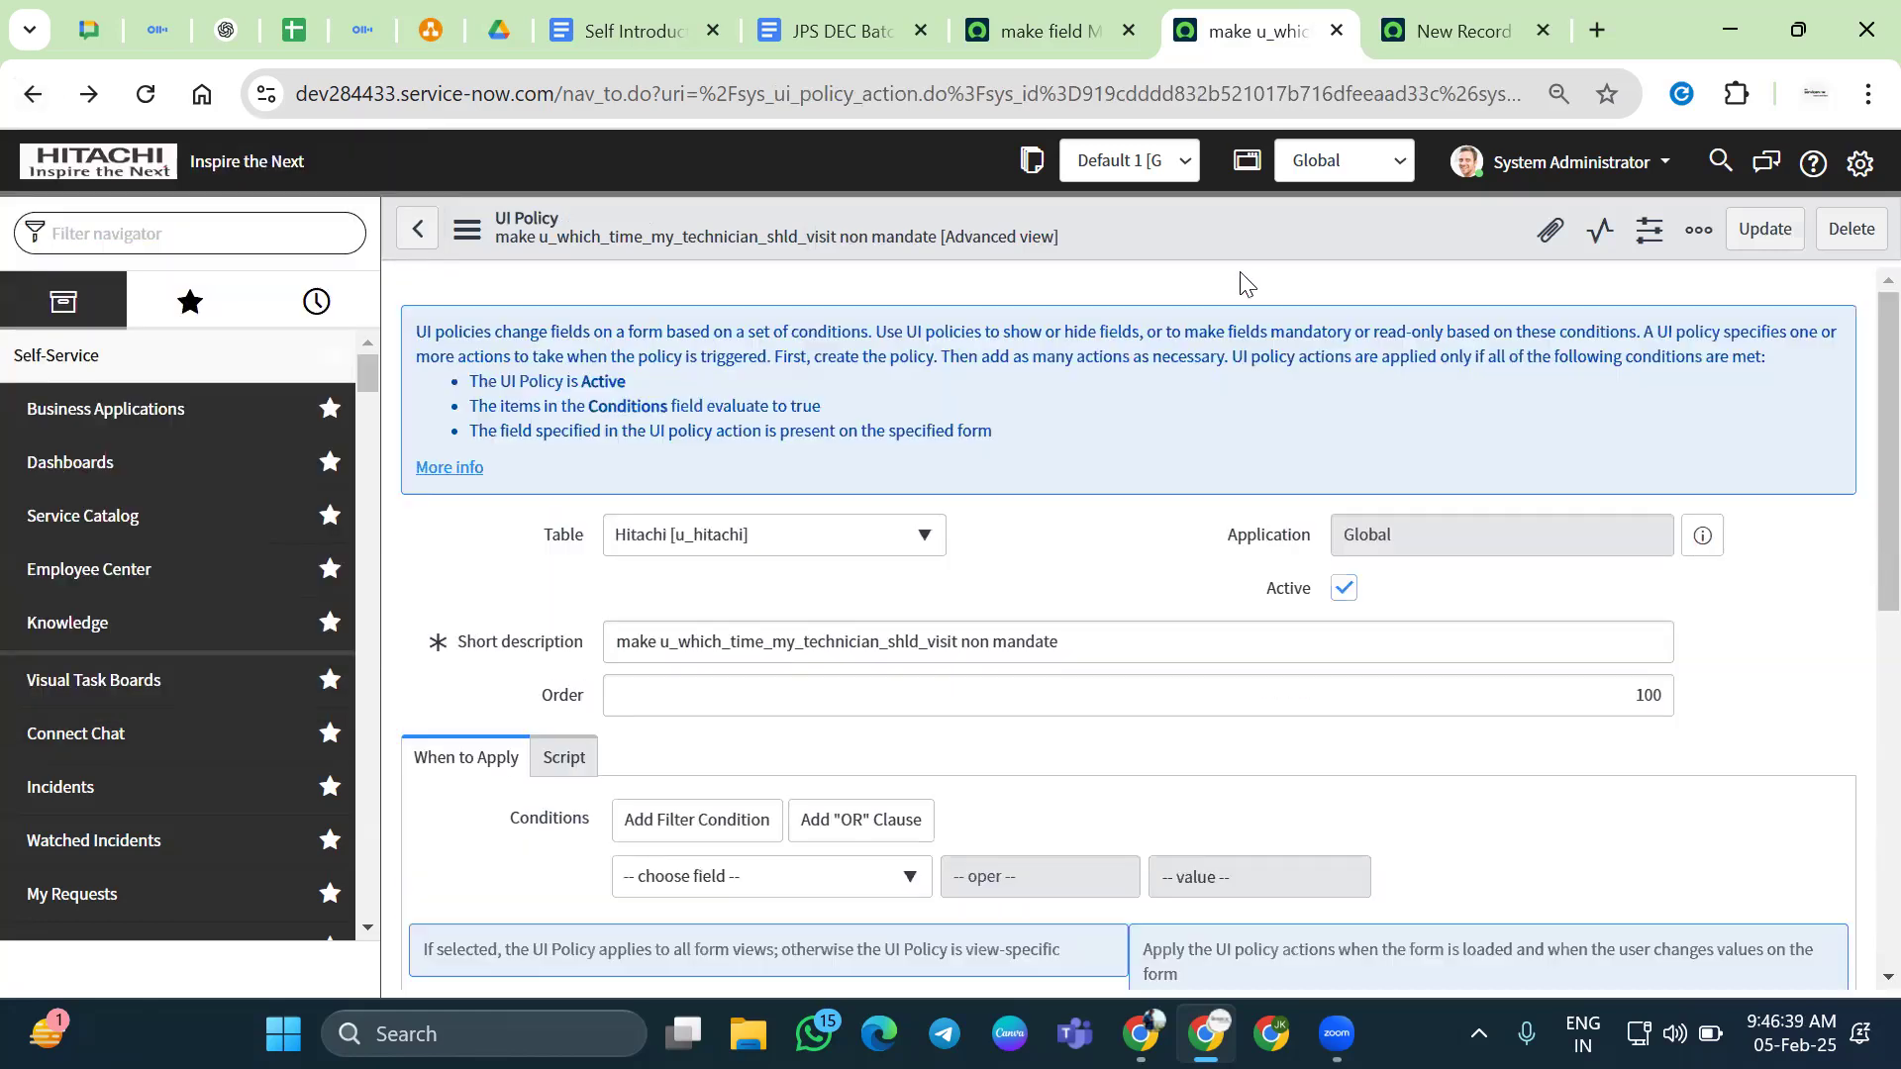
{"action": "left_click", "coordinate": [1344, 589]}
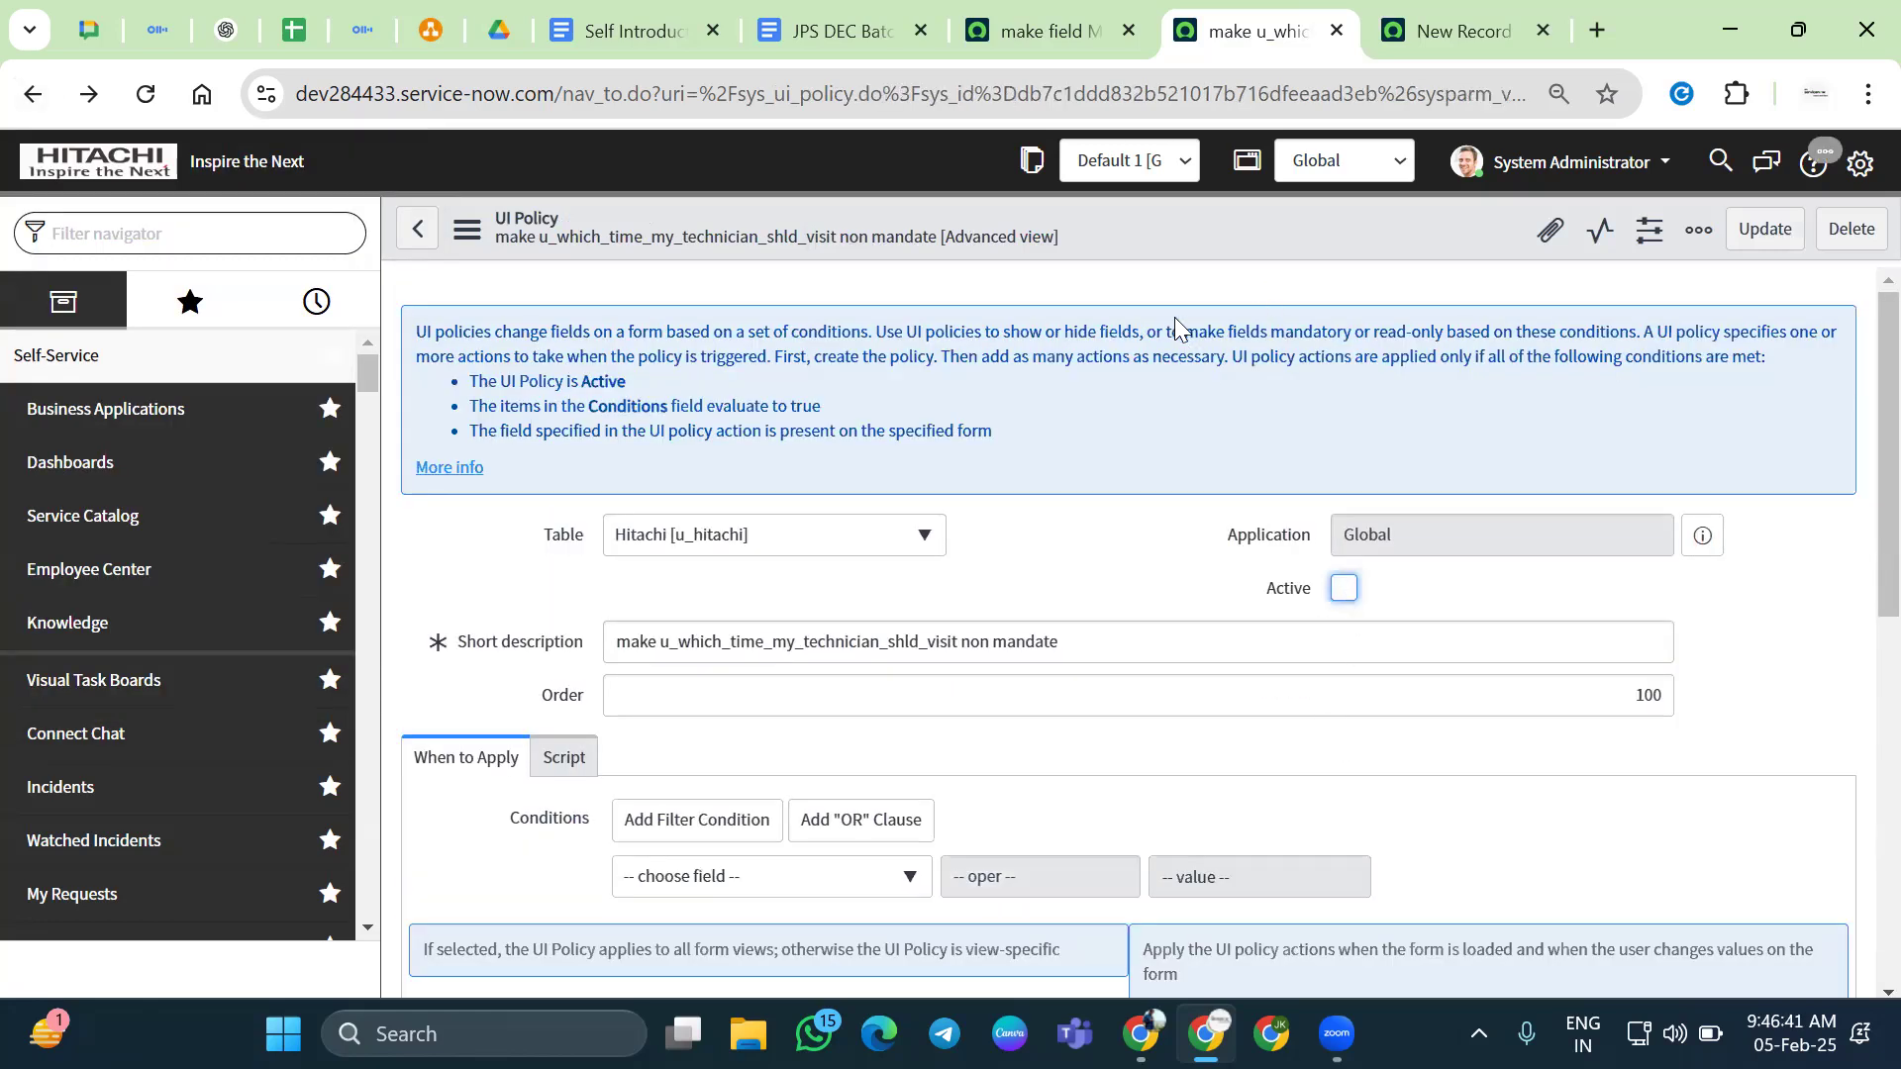
{"action": "right_click", "coordinate": [1128, 208]}
{"action": "left_click", "coordinate": [1166, 220]}
Save the deactivated client script, then return to Hitachi record HIT0001145
{"action": "left_click", "coordinate": [1082, 49]}
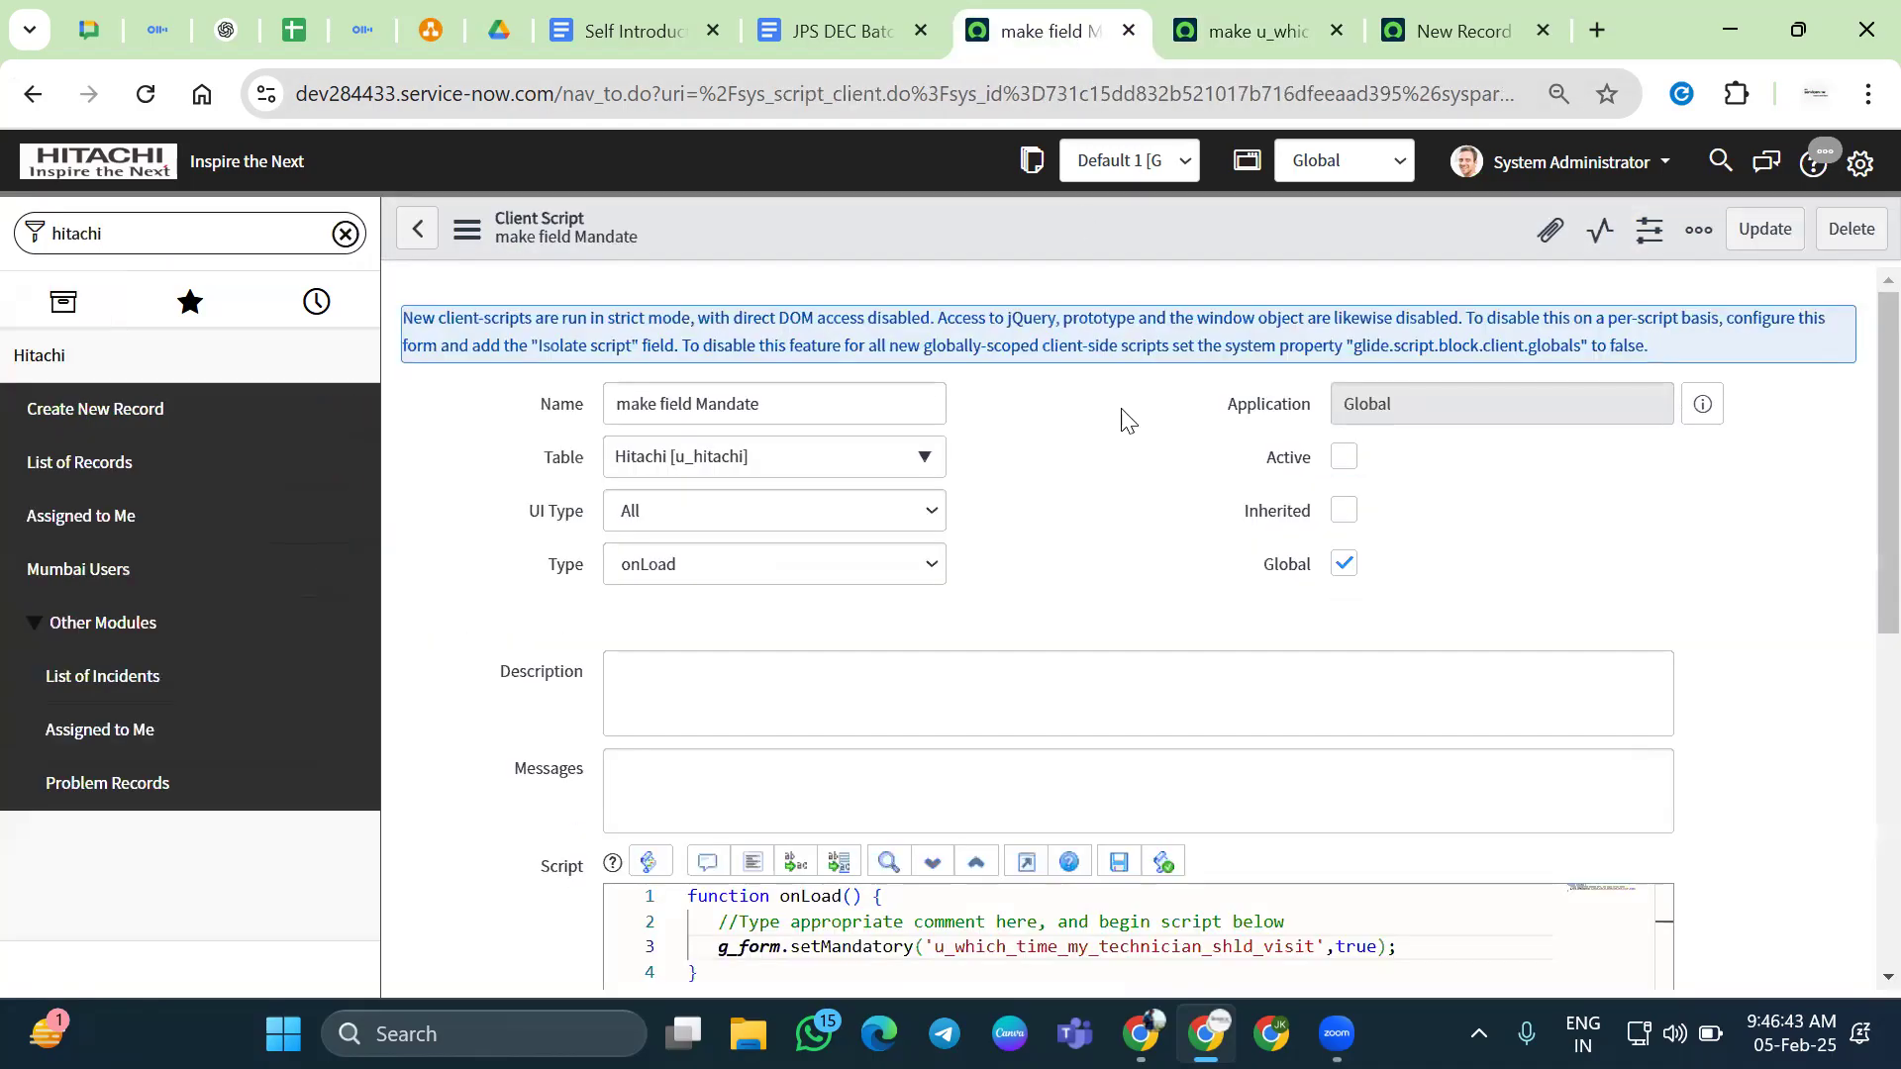
{"action": "left_click", "coordinate": [144, 95]}
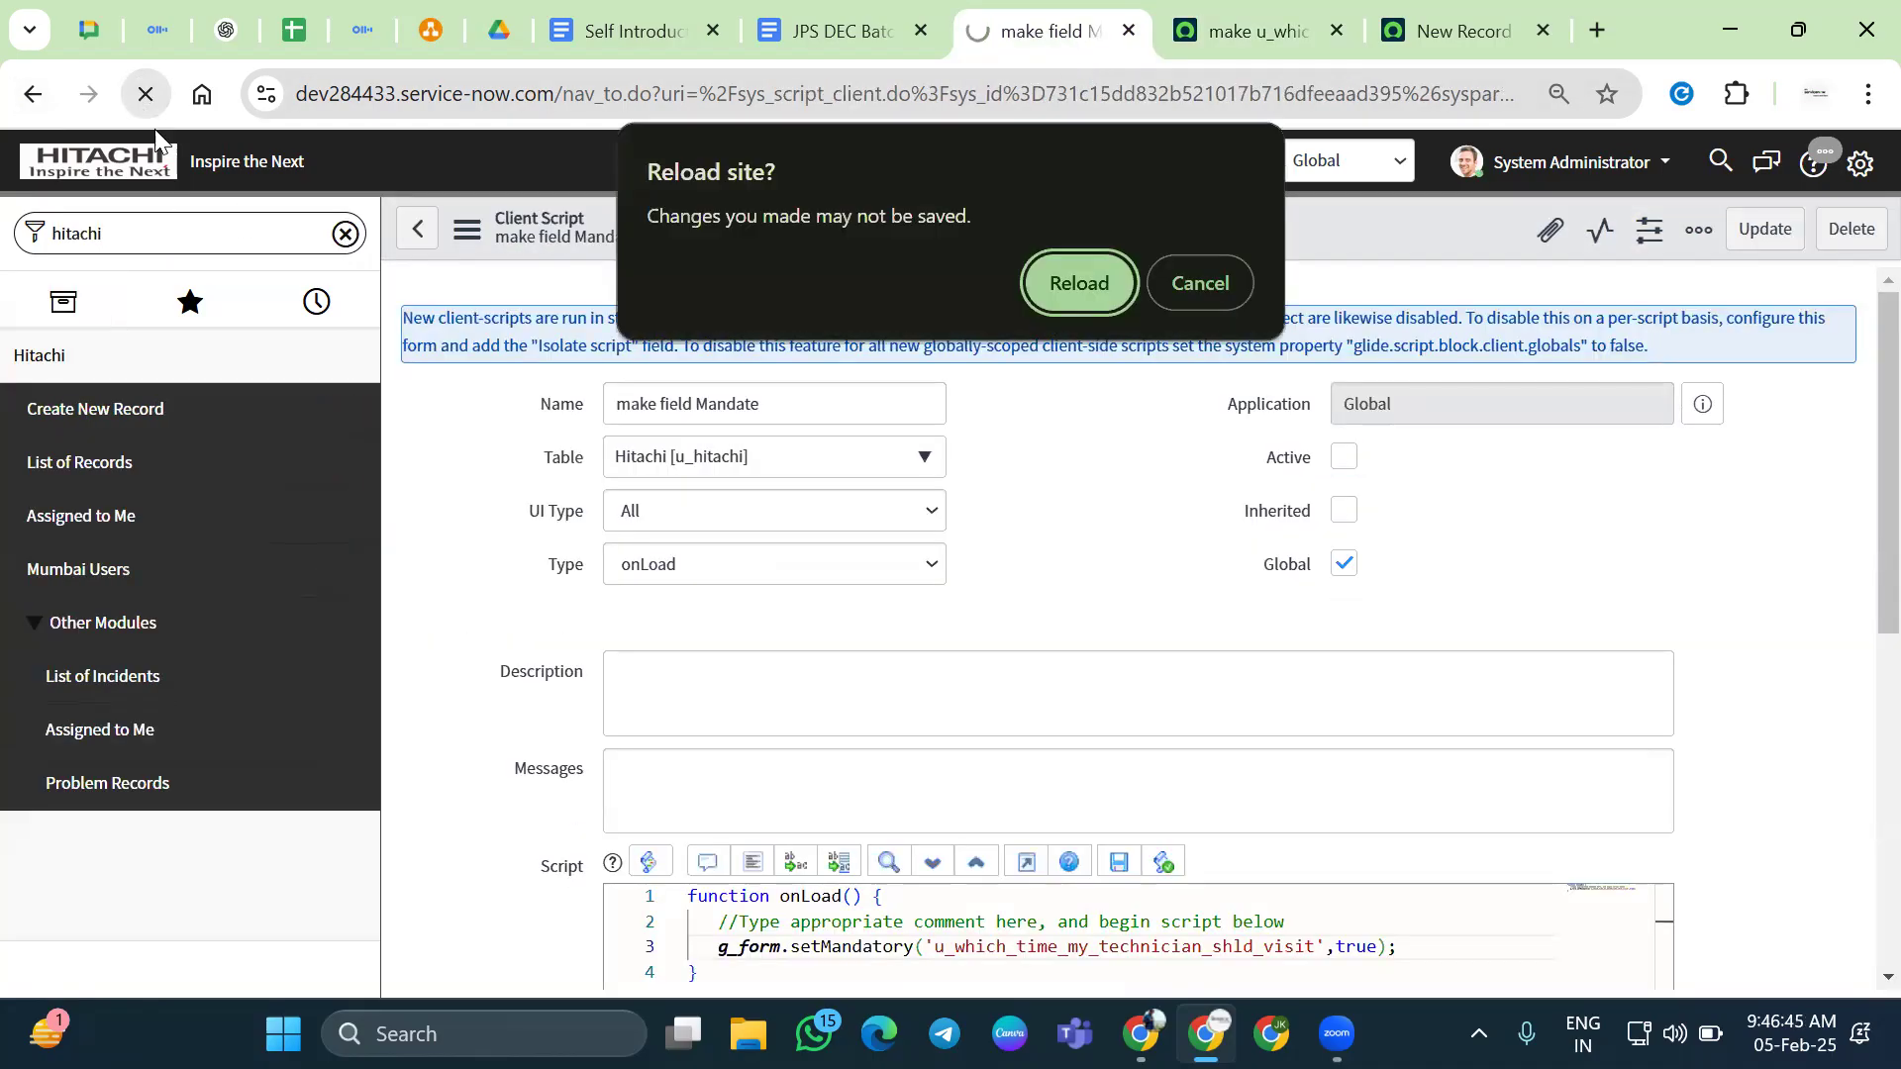
{"action": "left_click", "coordinate": [1215, 282]}
{"action": "right_click", "coordinate": [1125, 220]}
{"action": "left_click", "coordinate": [1154, 225]}
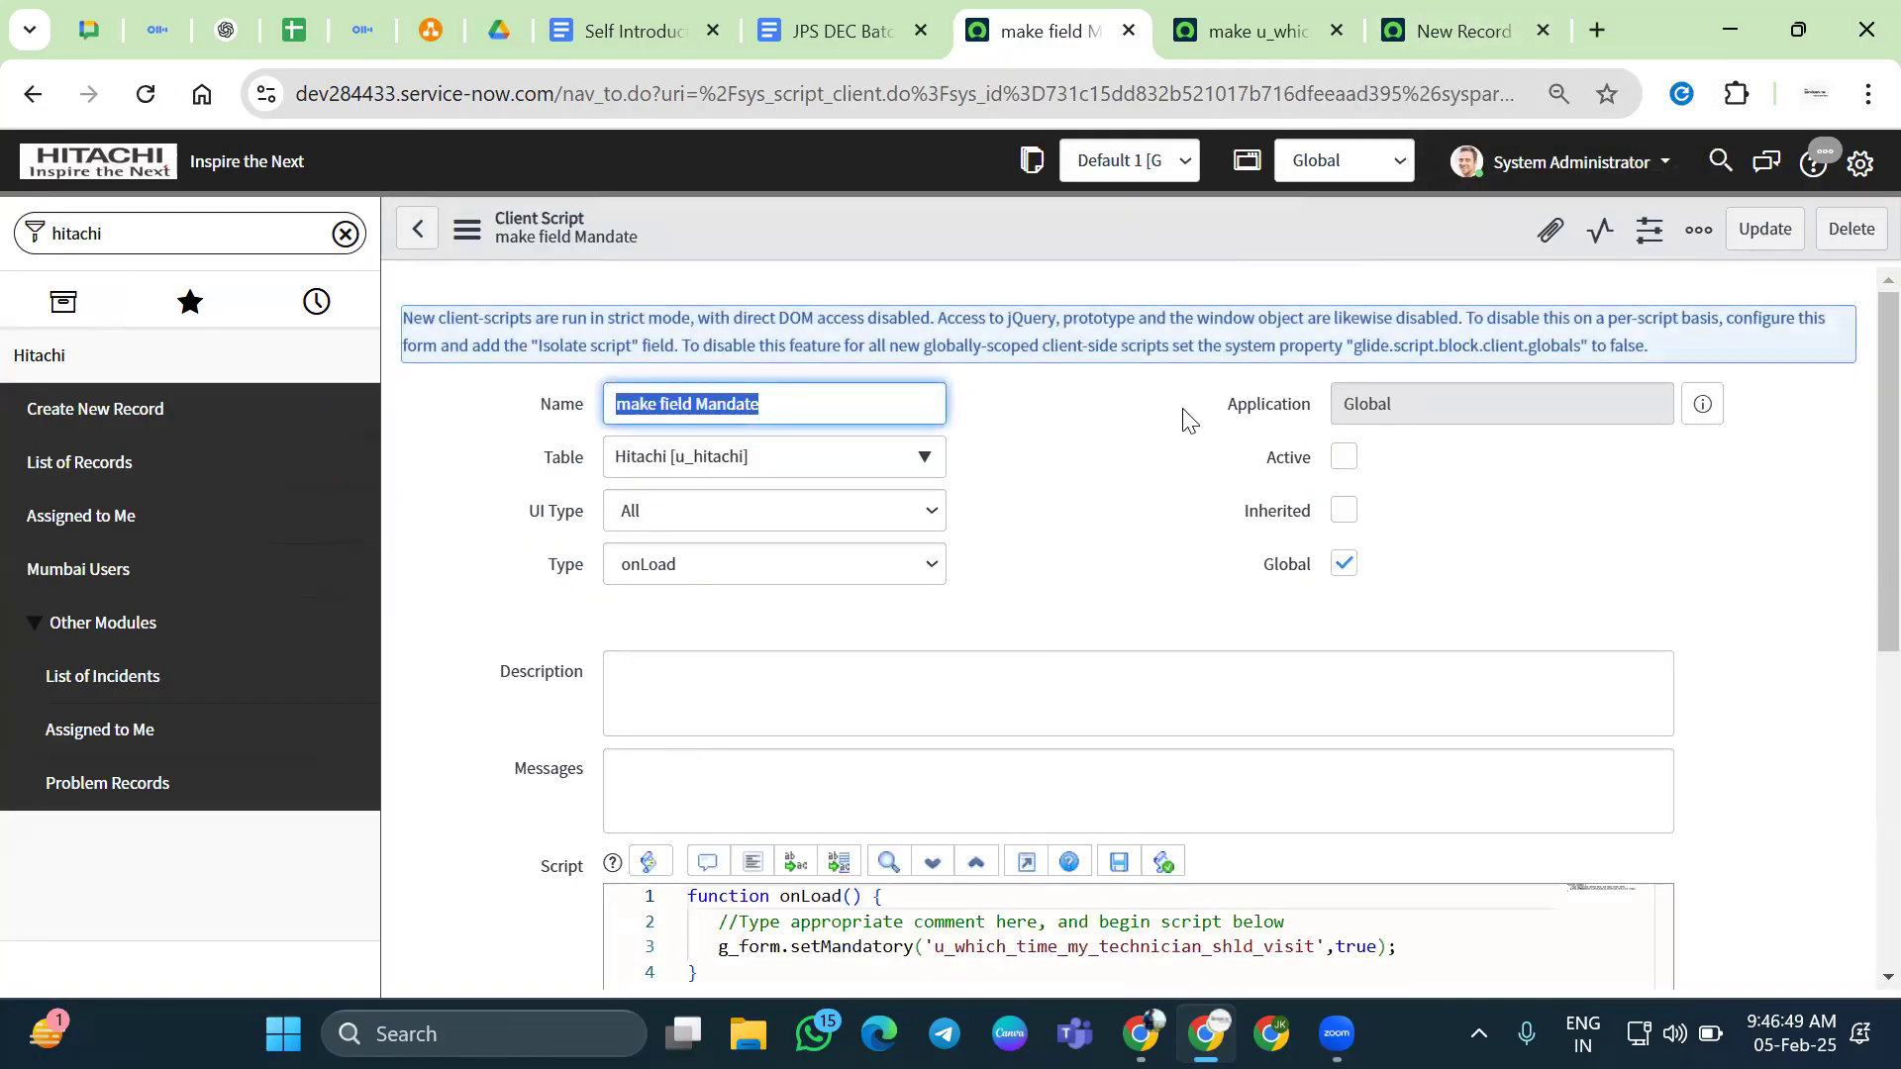
{"action": "left_click", "coordinate": [1255, 38]}
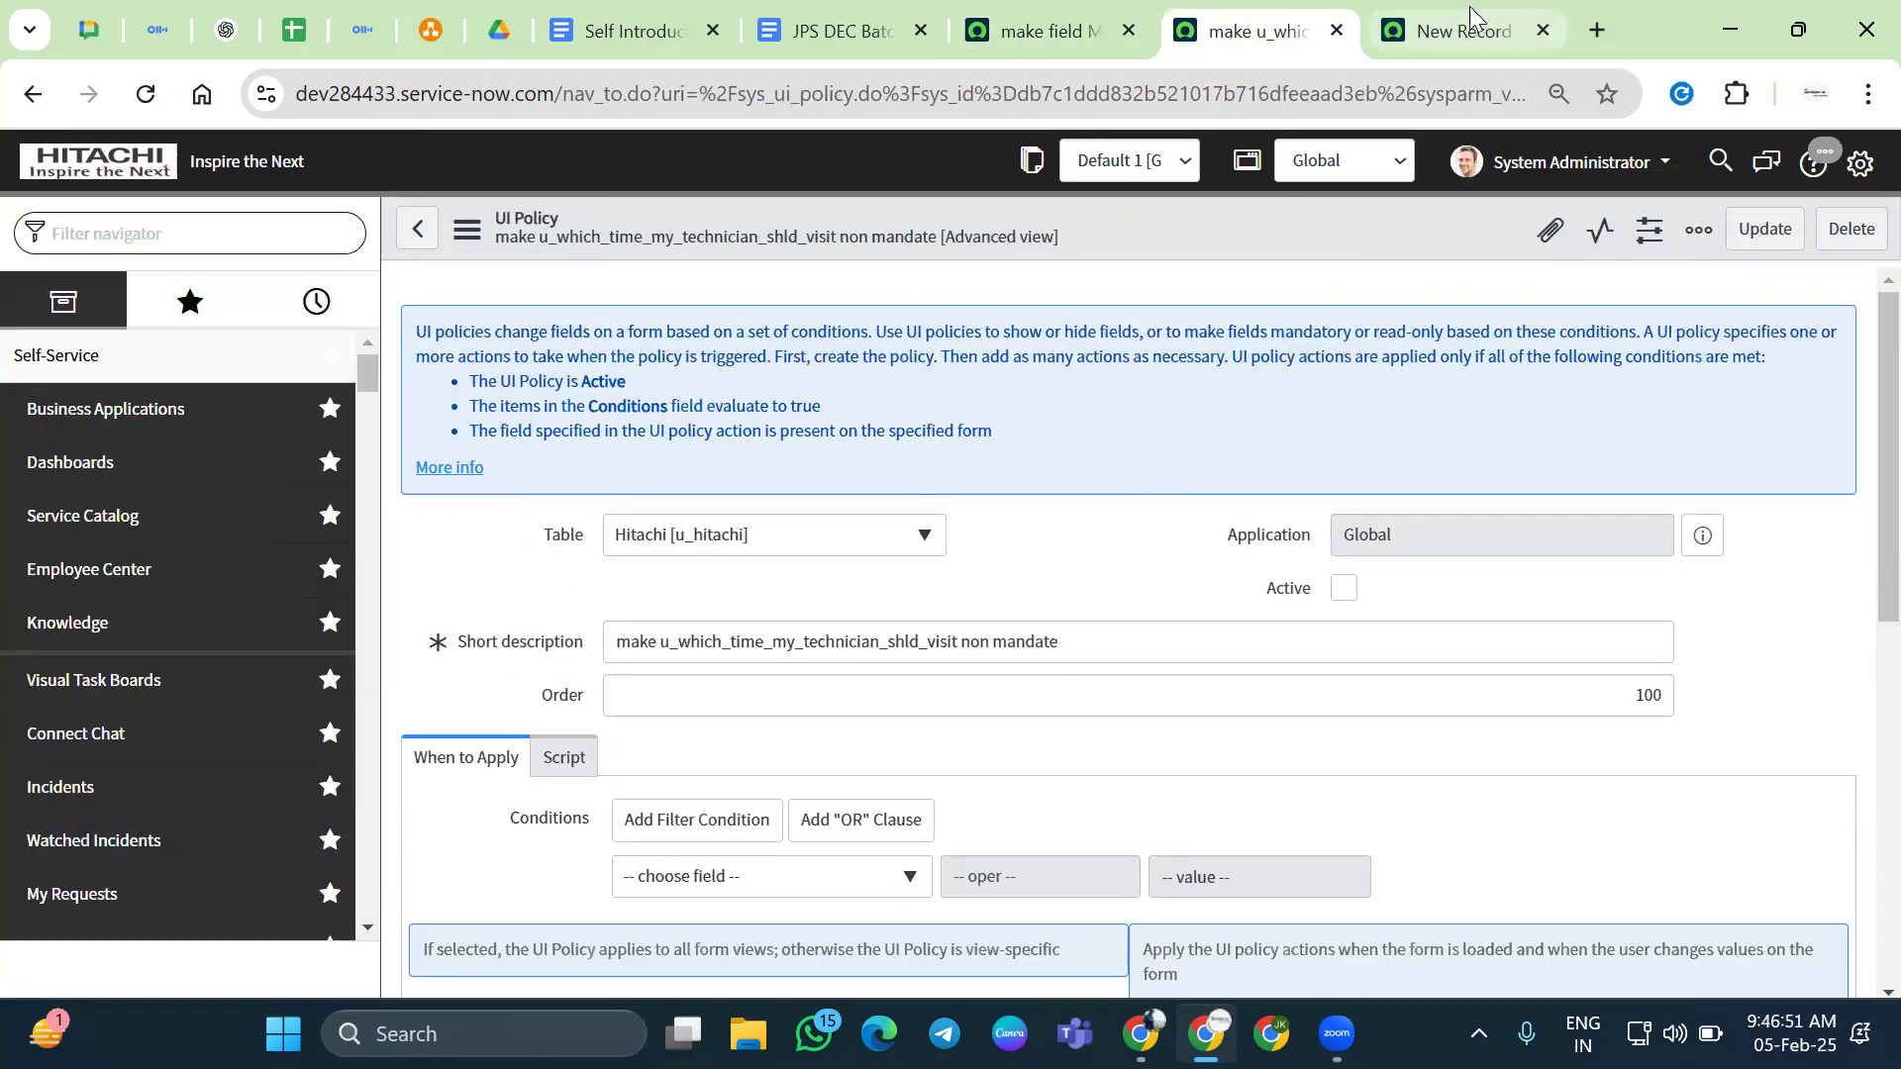
{"action": "left_click", "coordinate": [1460, 29]}
{"action": "right_click", "coordinate": [1239, 625]}
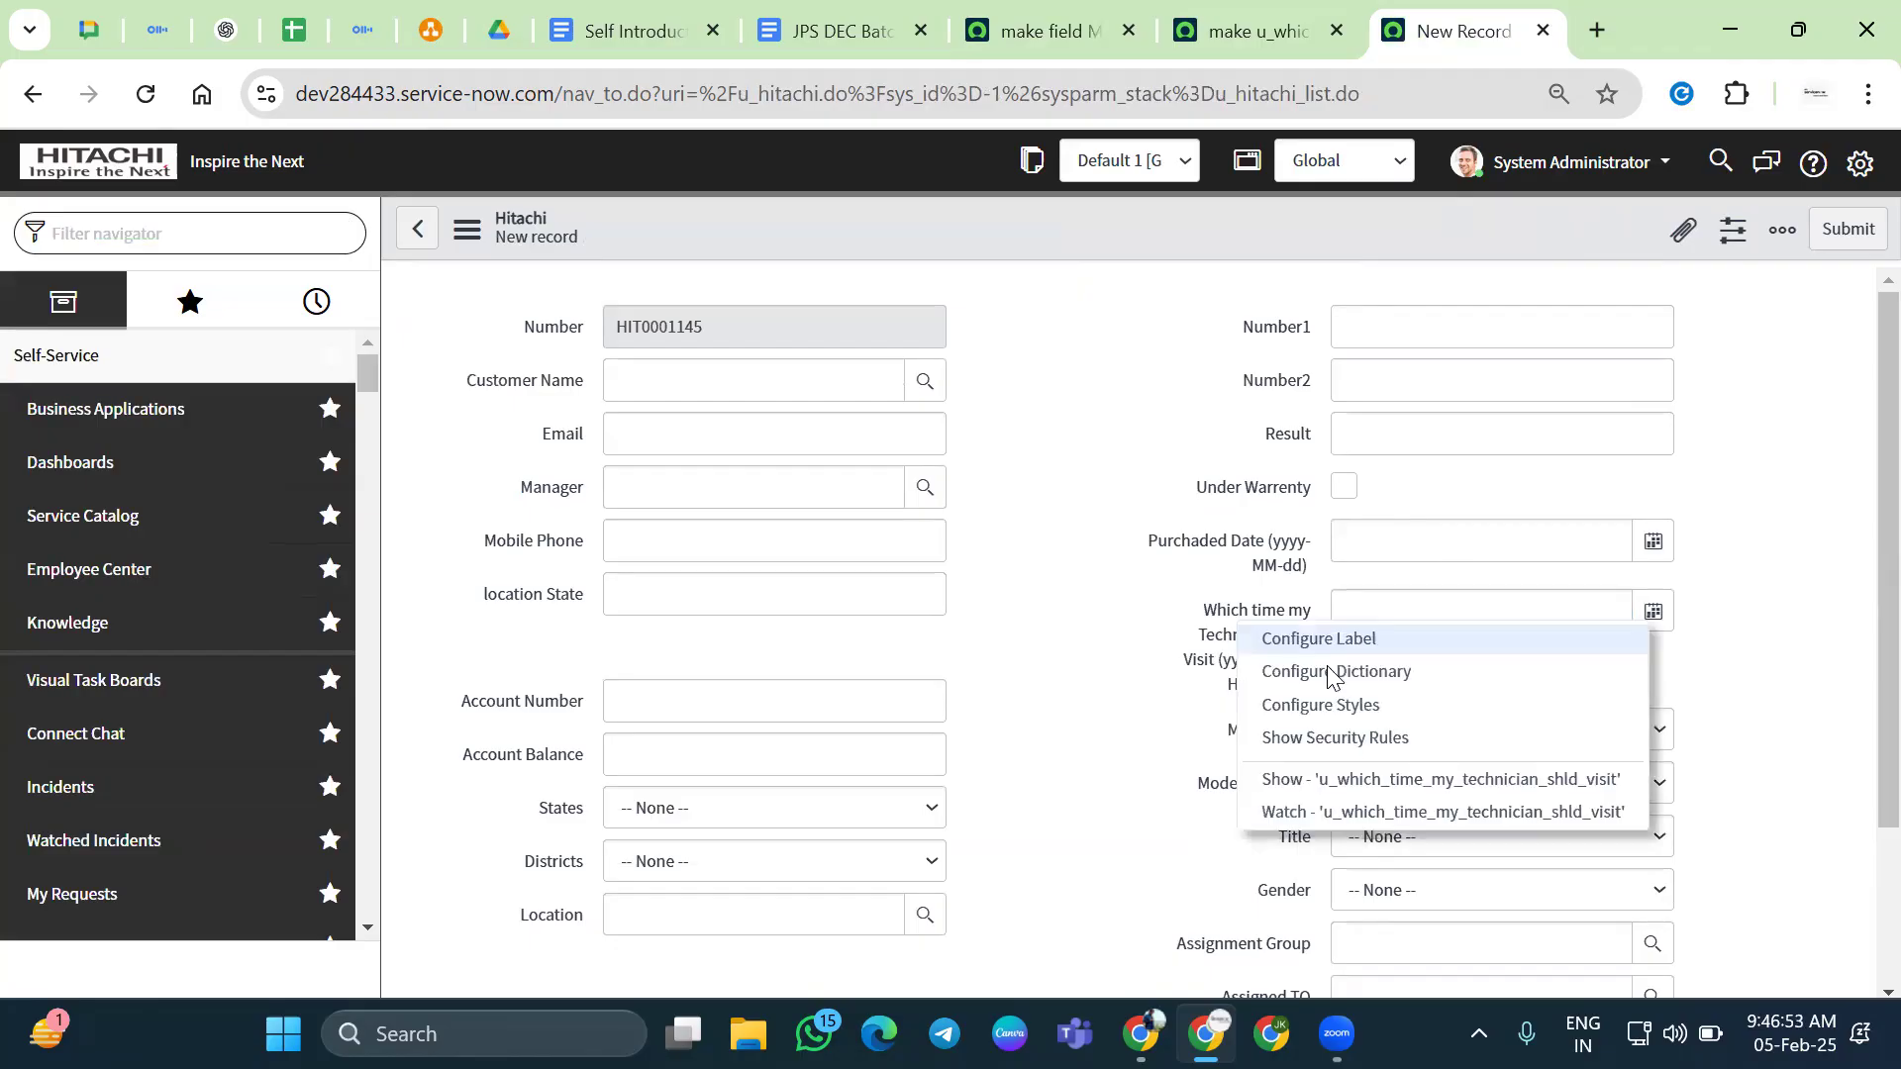
Tick Mandatory in the Which time my Technician shld Visit dictionary entry and save it
{"action": "left_click", "coordinate": [1333, 673]}
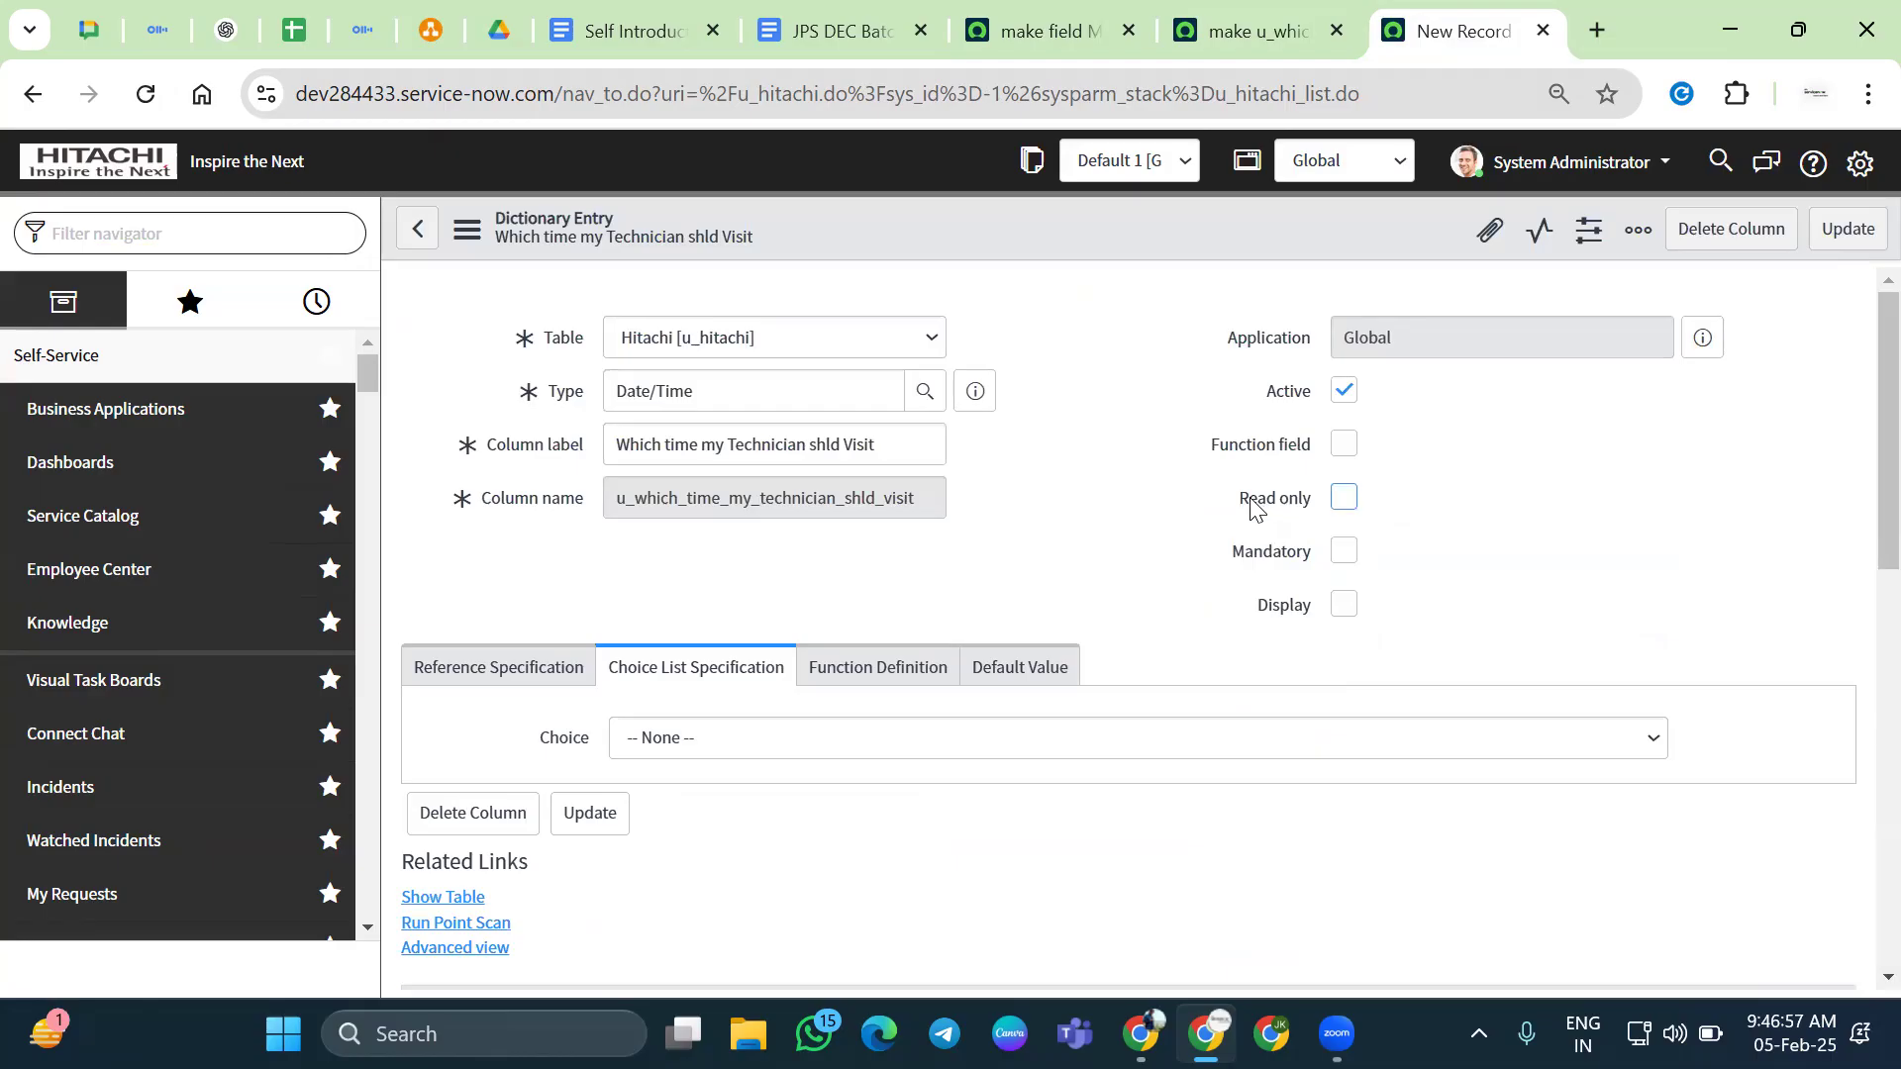
{"action": "left_click_drag", "start_coordinate": [1224, 674], "coordinate": [1319, 679]}
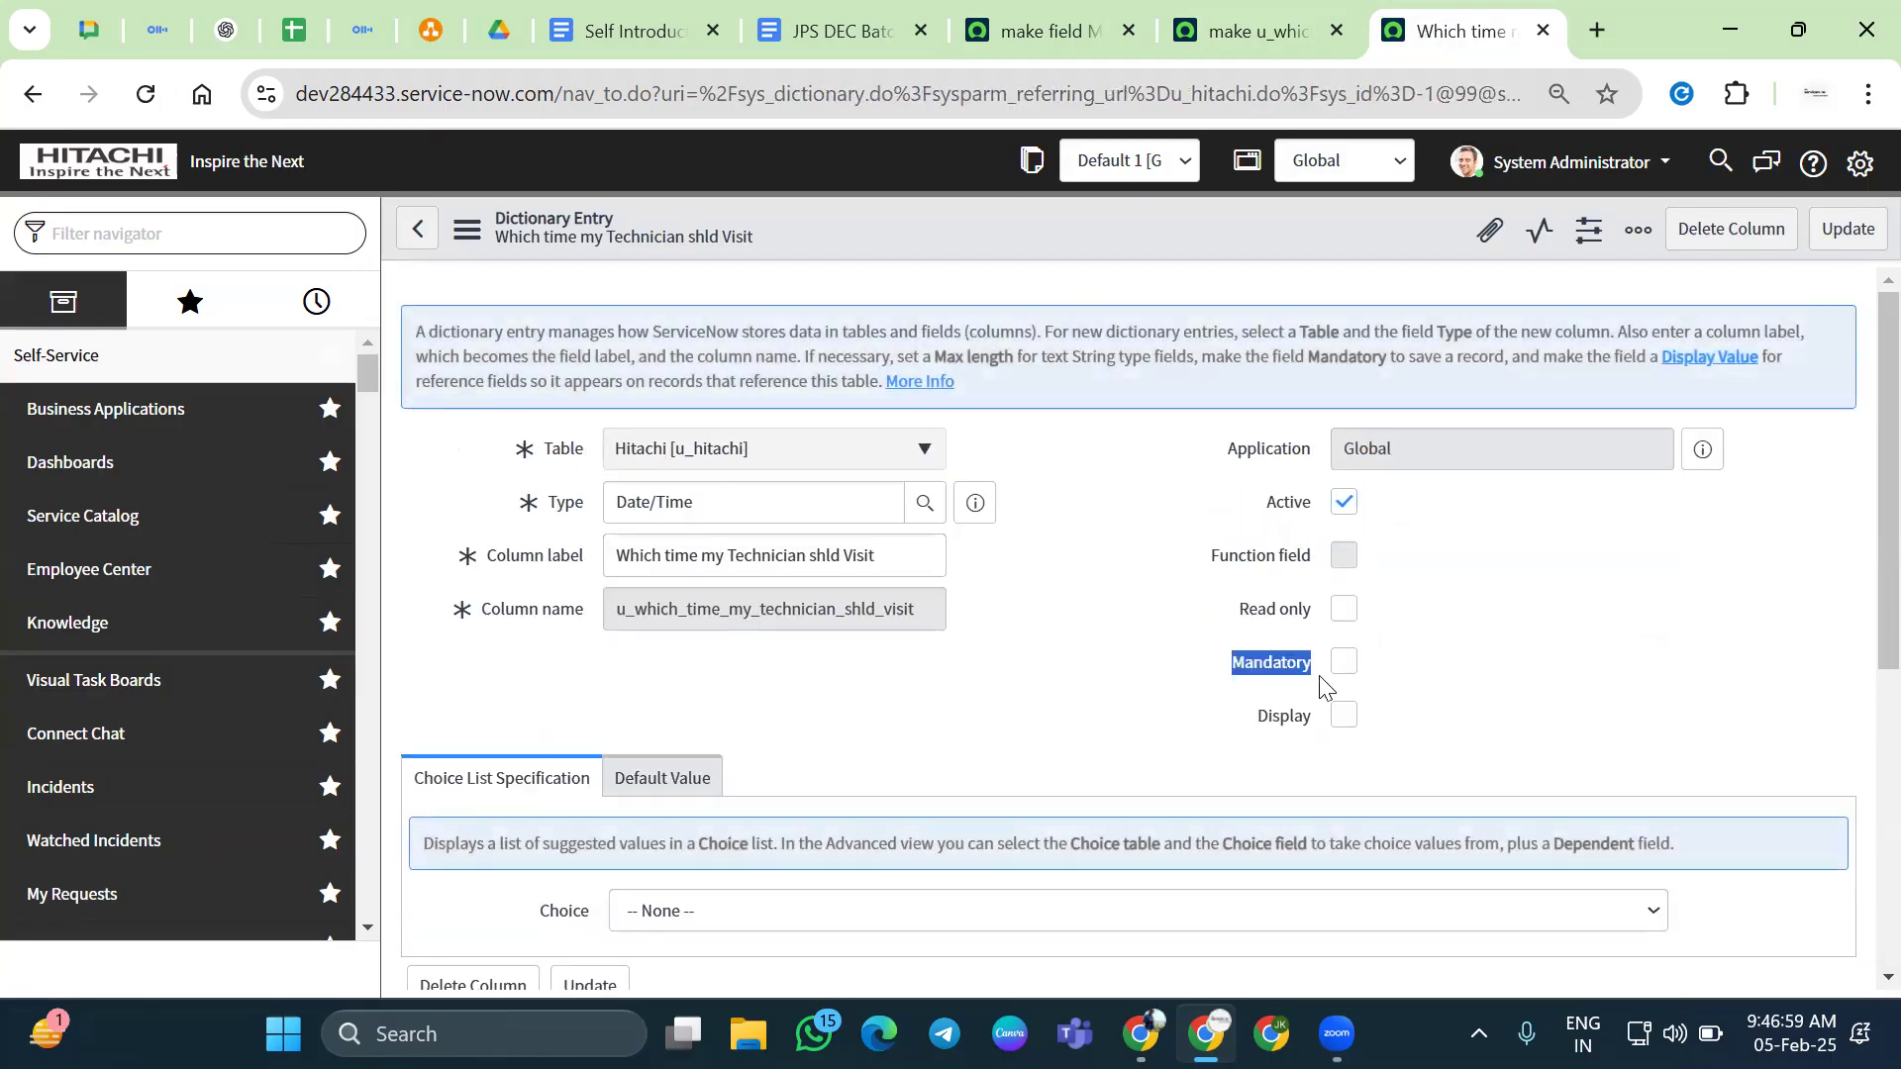
{"action": "left_click", "coordinate": [1344, 664]}
{"action": "right_click", "coordinate": [1170, 214]}
{"action": "left_click", "coordinate": [1215, 225]}
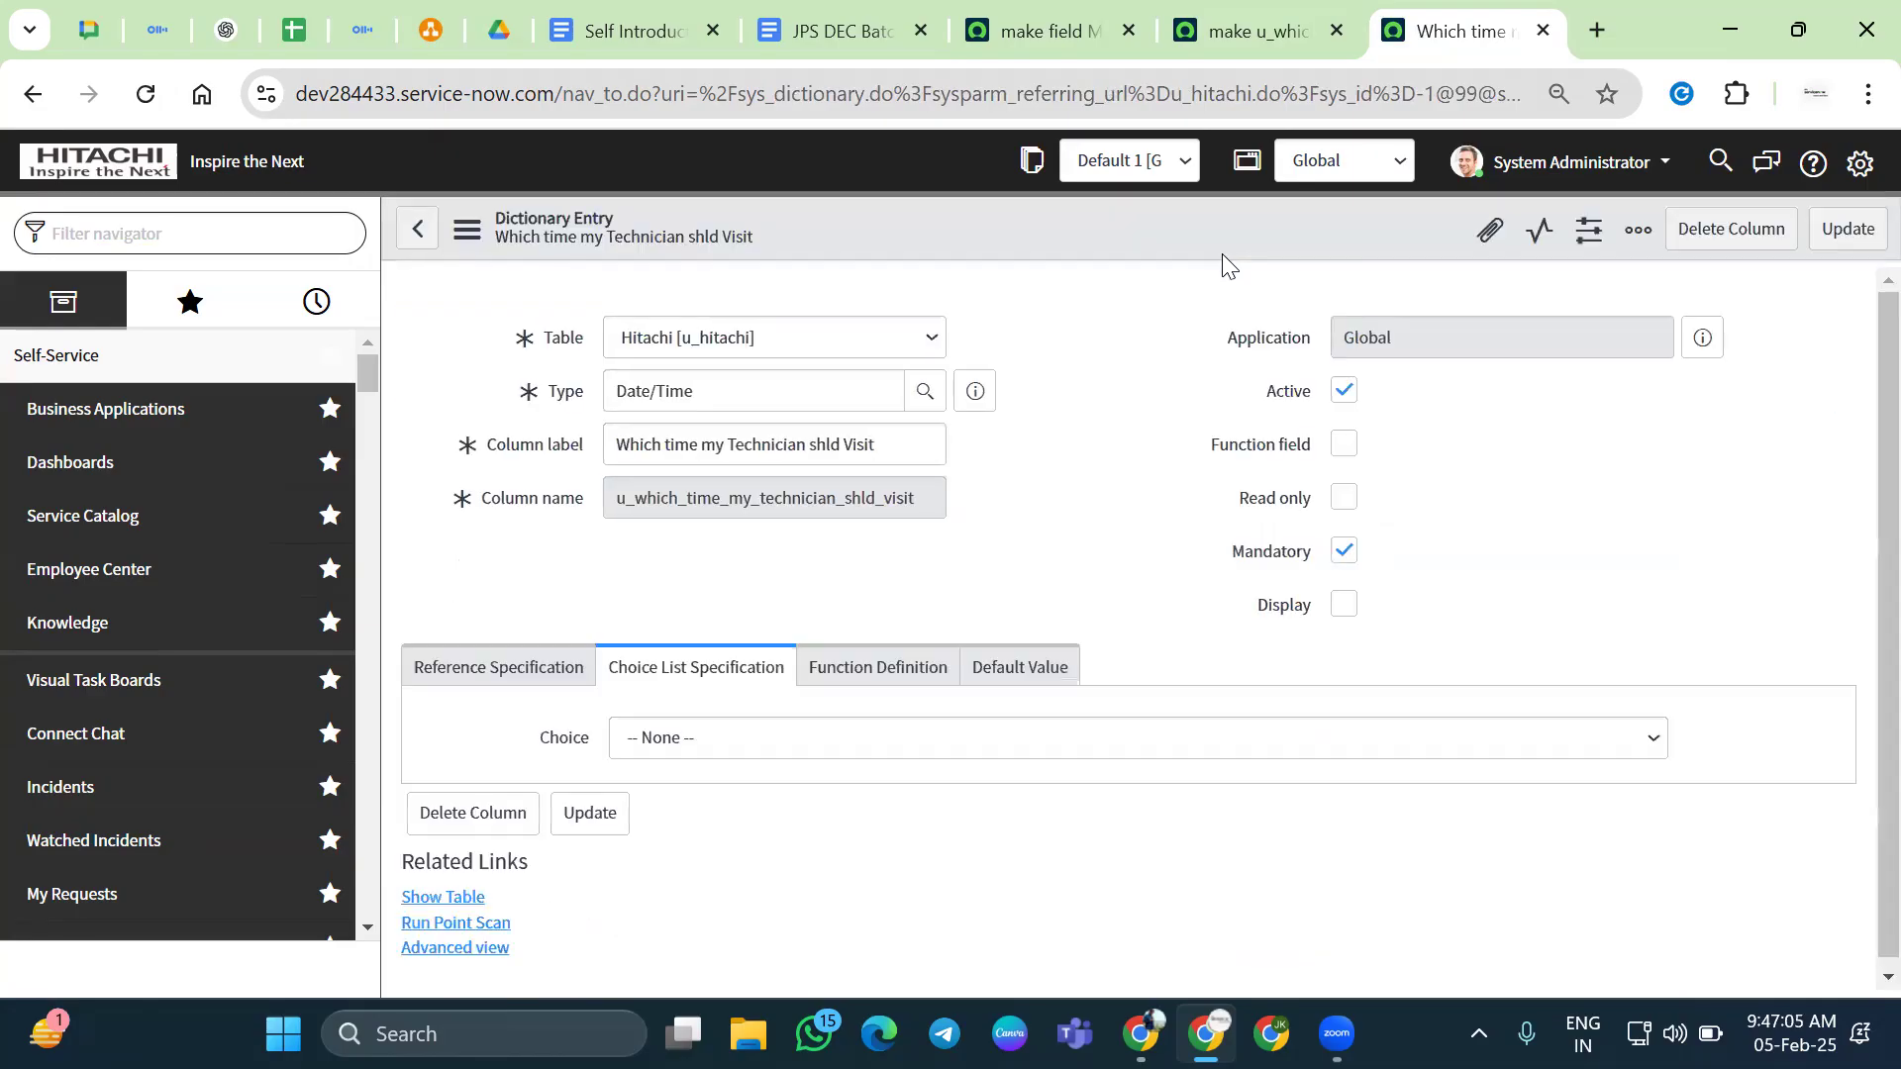
{"action": "left_click", "coordinate": [1253, 38]}
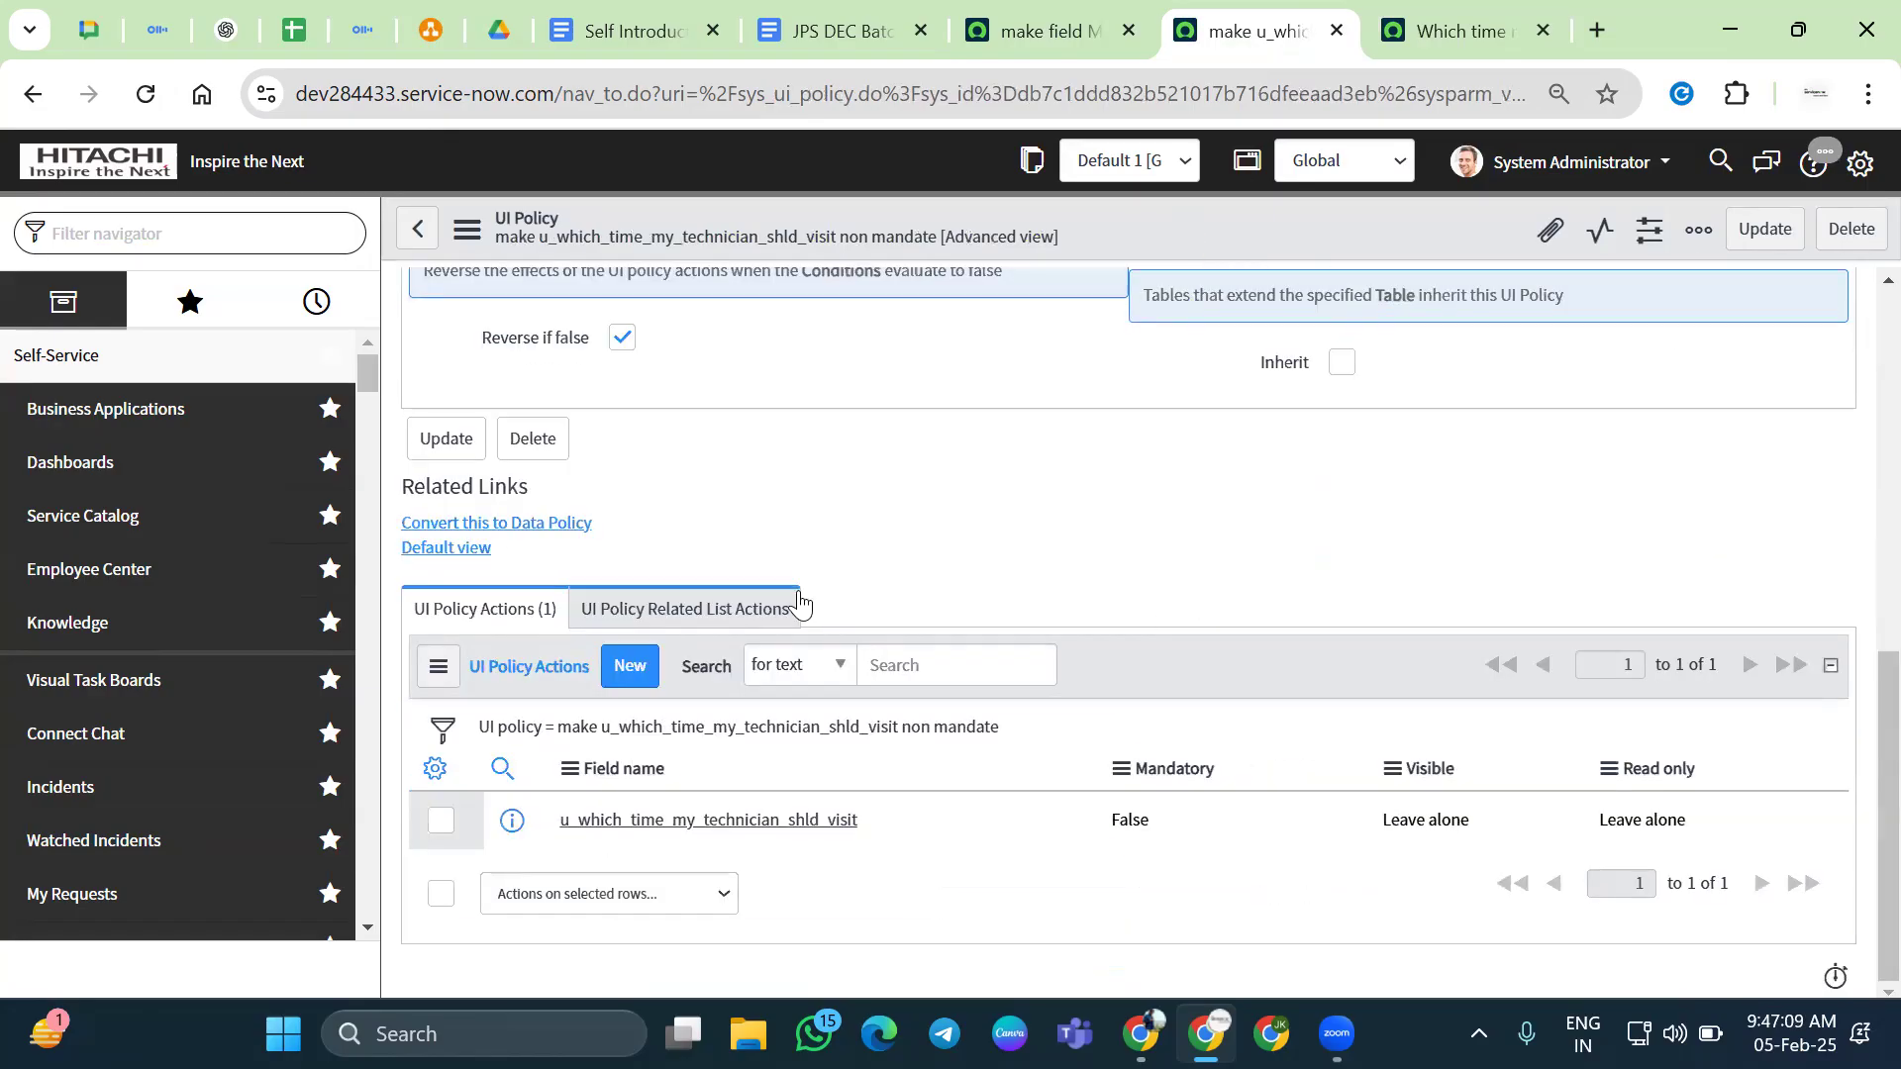
Reactivate the non mandate UI policy and save it
{"action": "scroll", "coordinate": [1163, 589], "scroll_direction": "up", "scroll_amount": 5}
{"action": "scroll", "coordinate": [1162, 589], "scroll_direction": "up", "scroll_amount": 2}
{"action": "left_click", "coordinate": [1345, 587]}
{"action": "right_click", "coordinate": [1219, 224]}
{"action": "left_click", "coordinate": [1265, 239]}
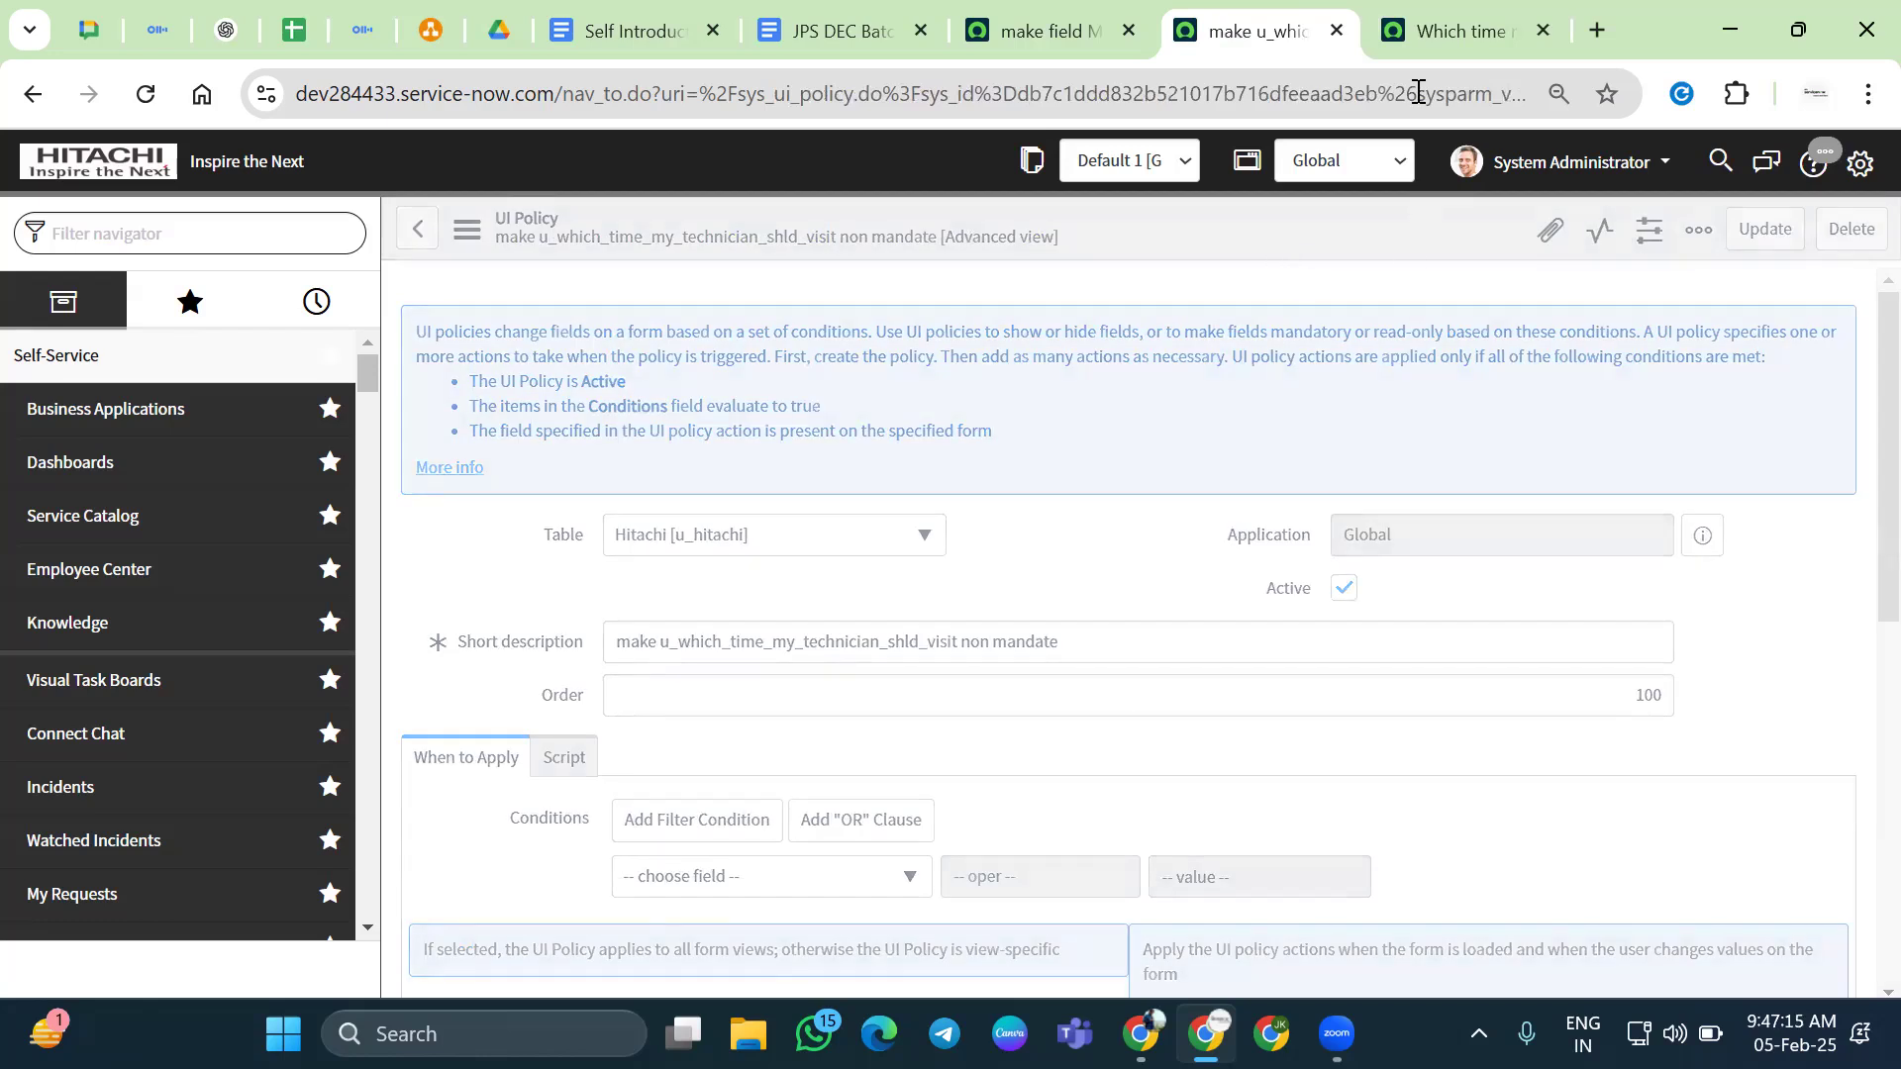
Open a new Hitachi record in another tab, test the technician-visit field, and recheck the dictionary's Mandatory setting
{"action": "left_click", "coordinate": [1420, 46]}
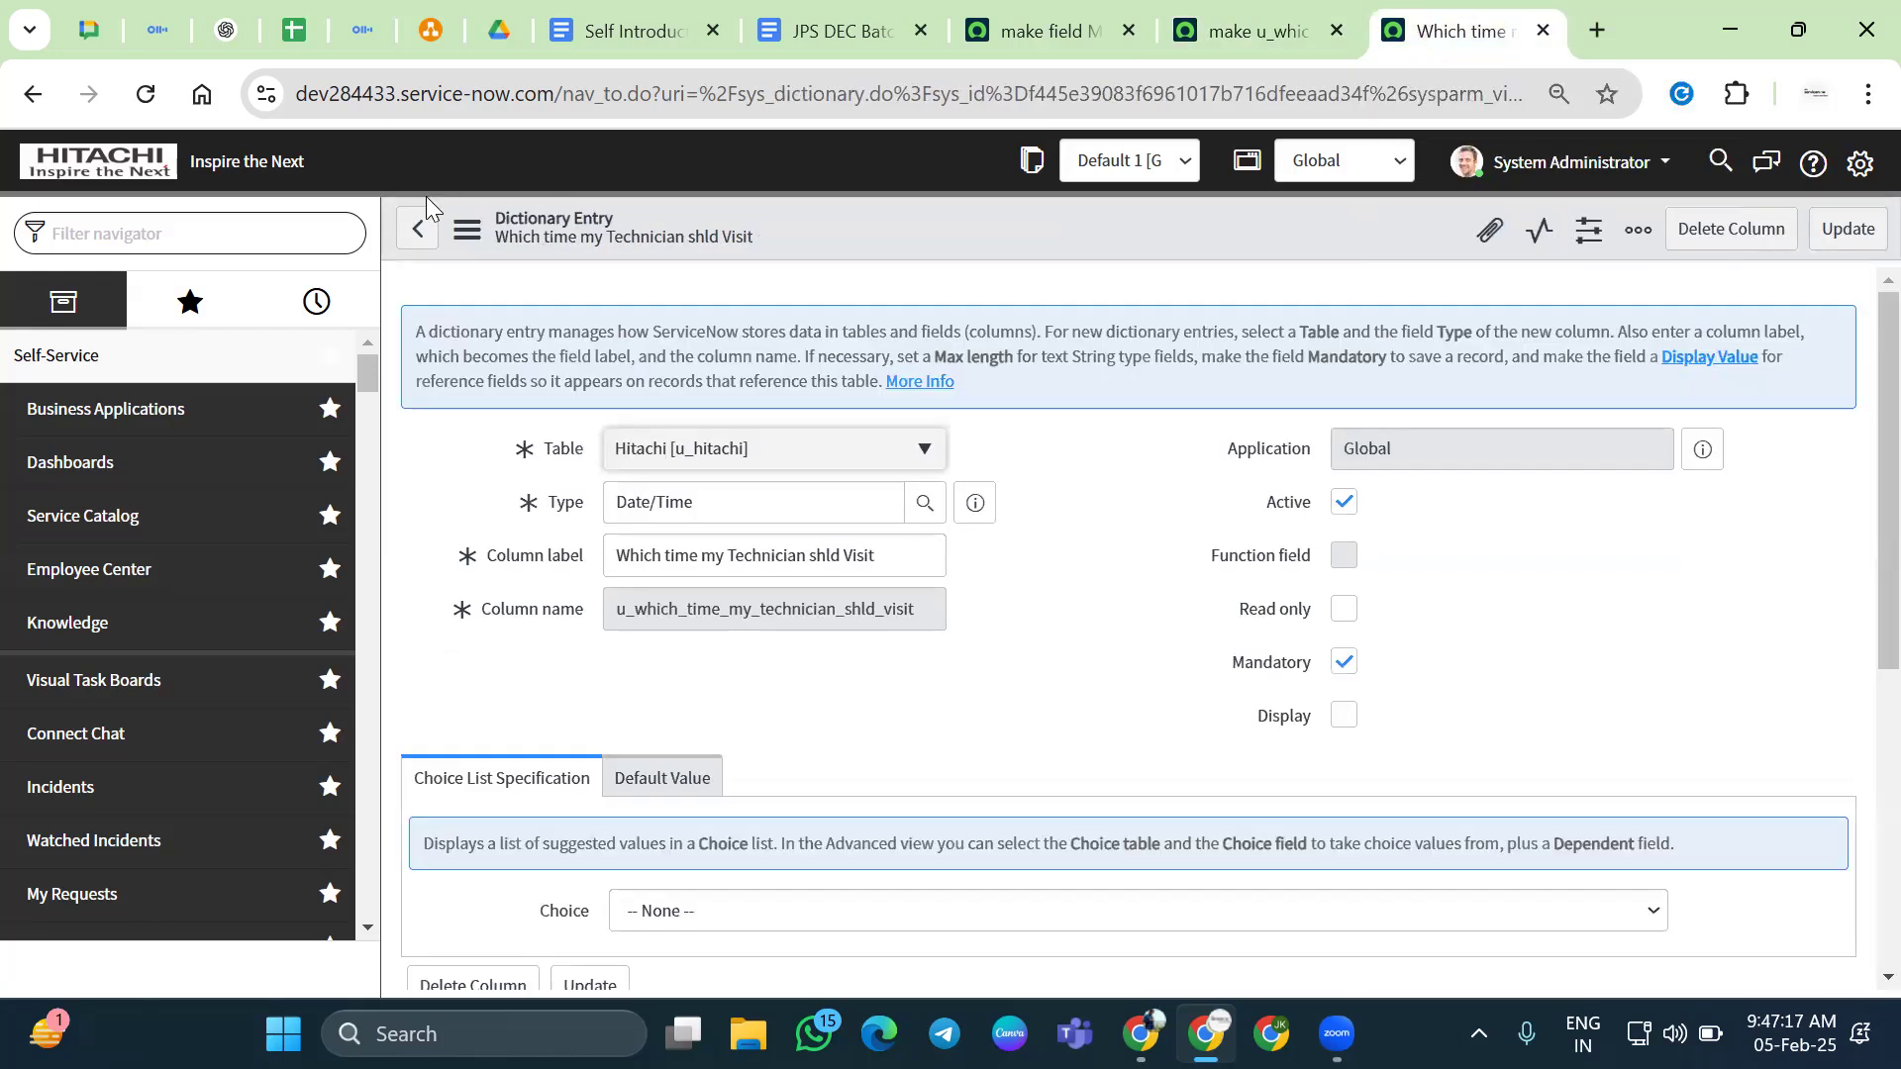
{"action": "left_click", "coordinate": [317, 301]}
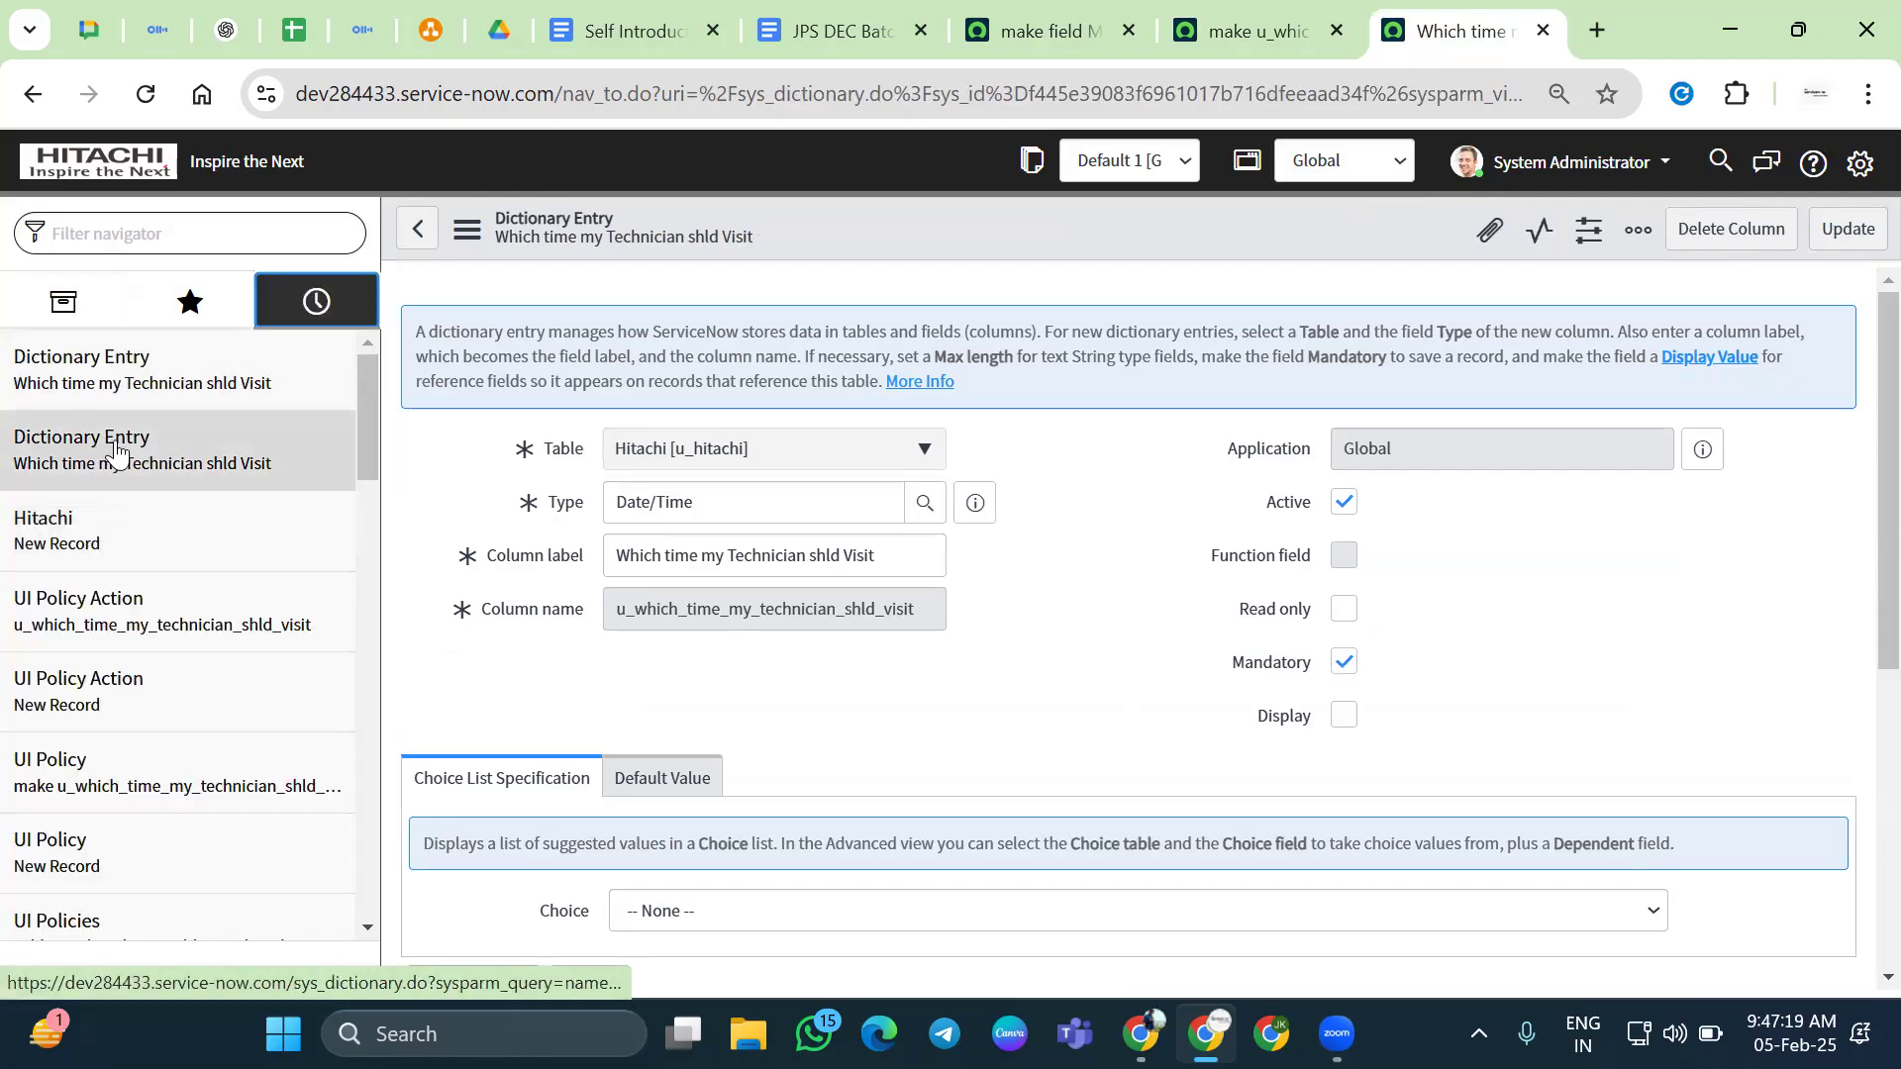
{"action": "middle_click", "coordinate": [79, 523]}
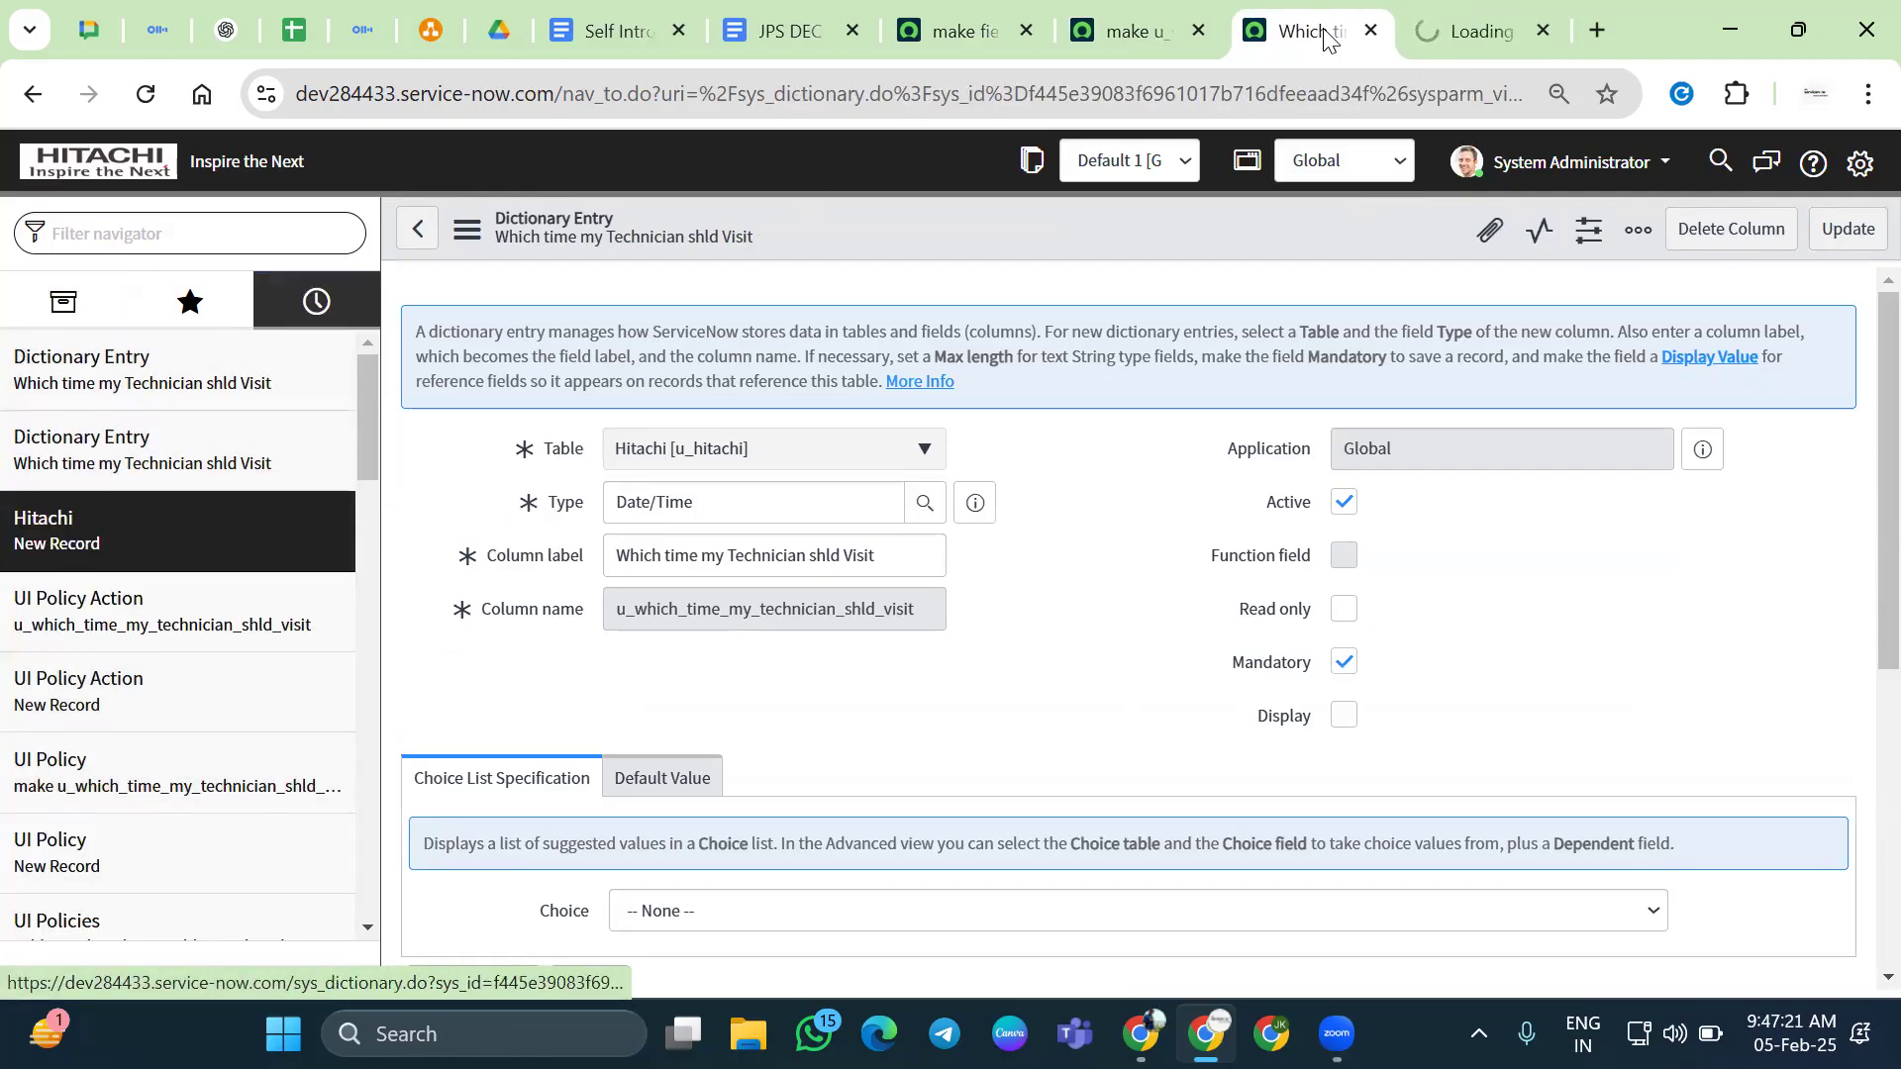
{"action": "left_click", "coordinate": [1470, 30]}
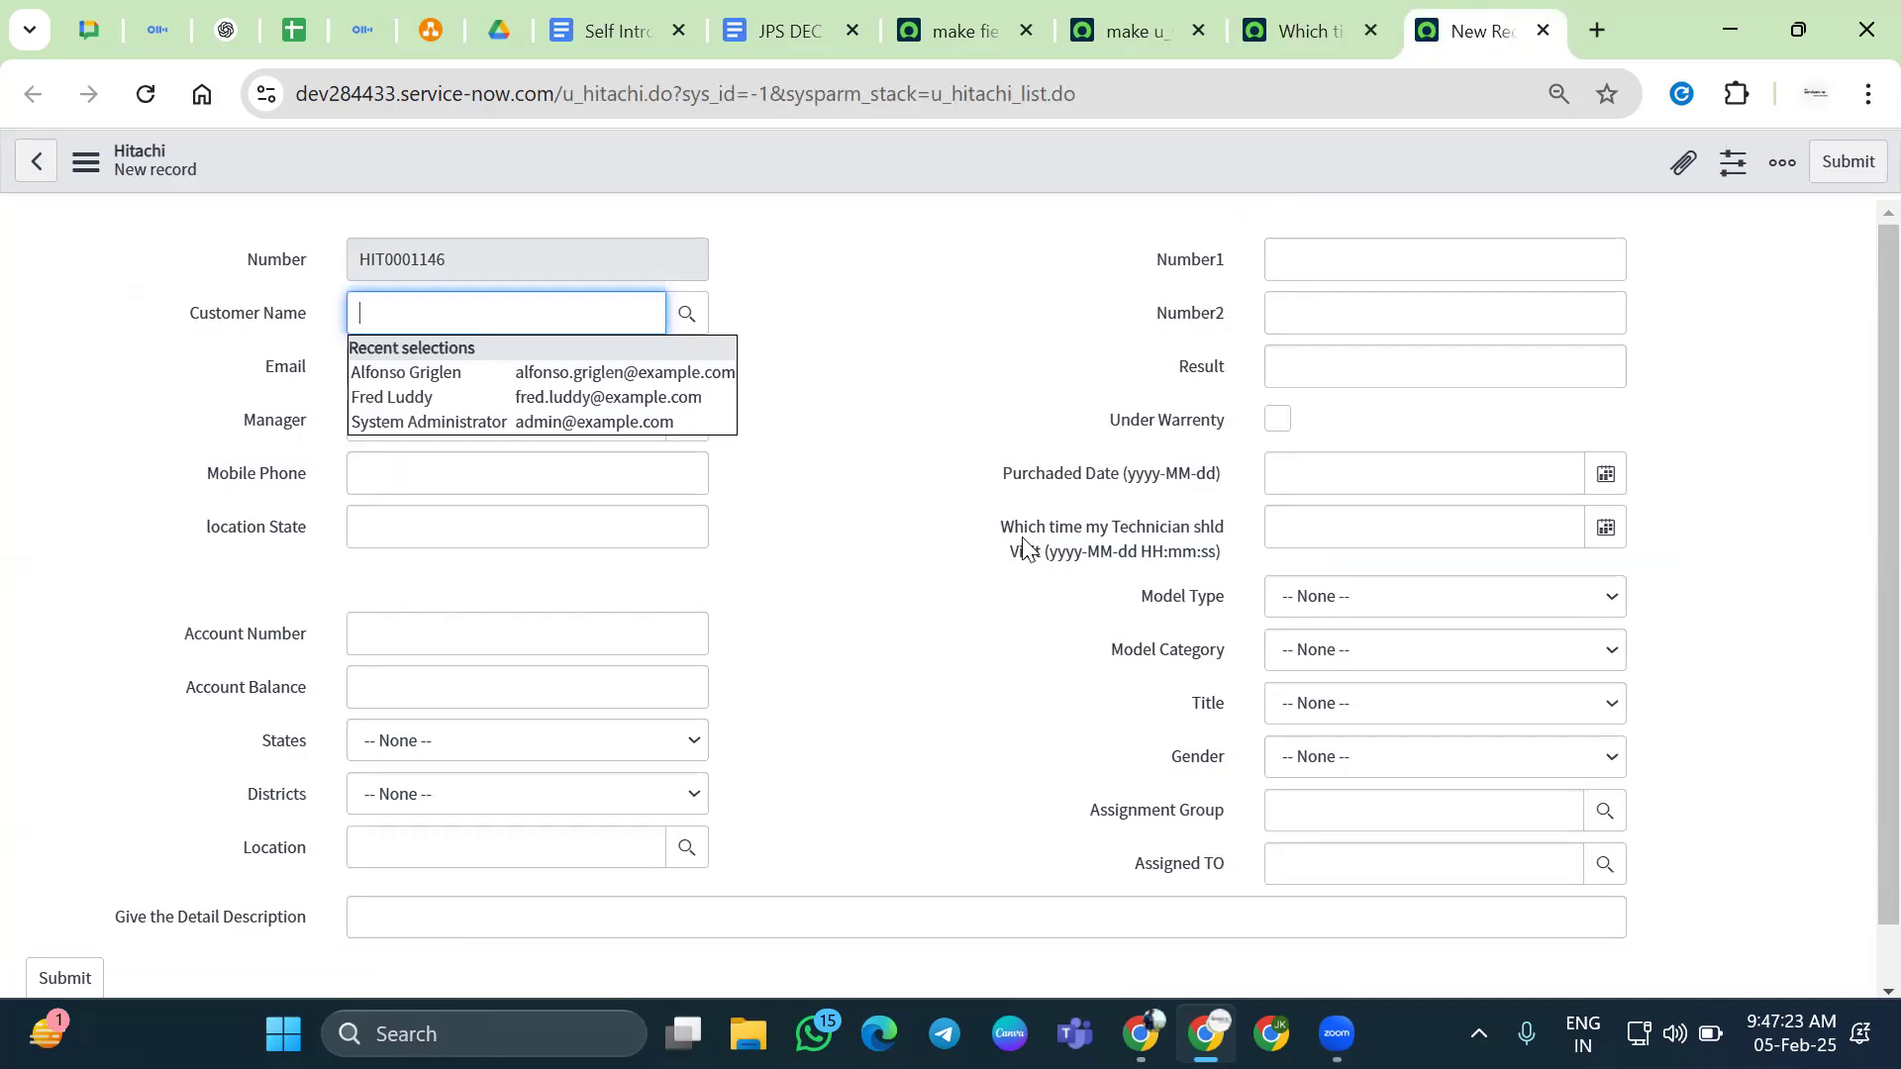
{"action": "left_click", "coordinate": [1022, 541]}
{"action": "left_click", "coordinate": [810, 634]}
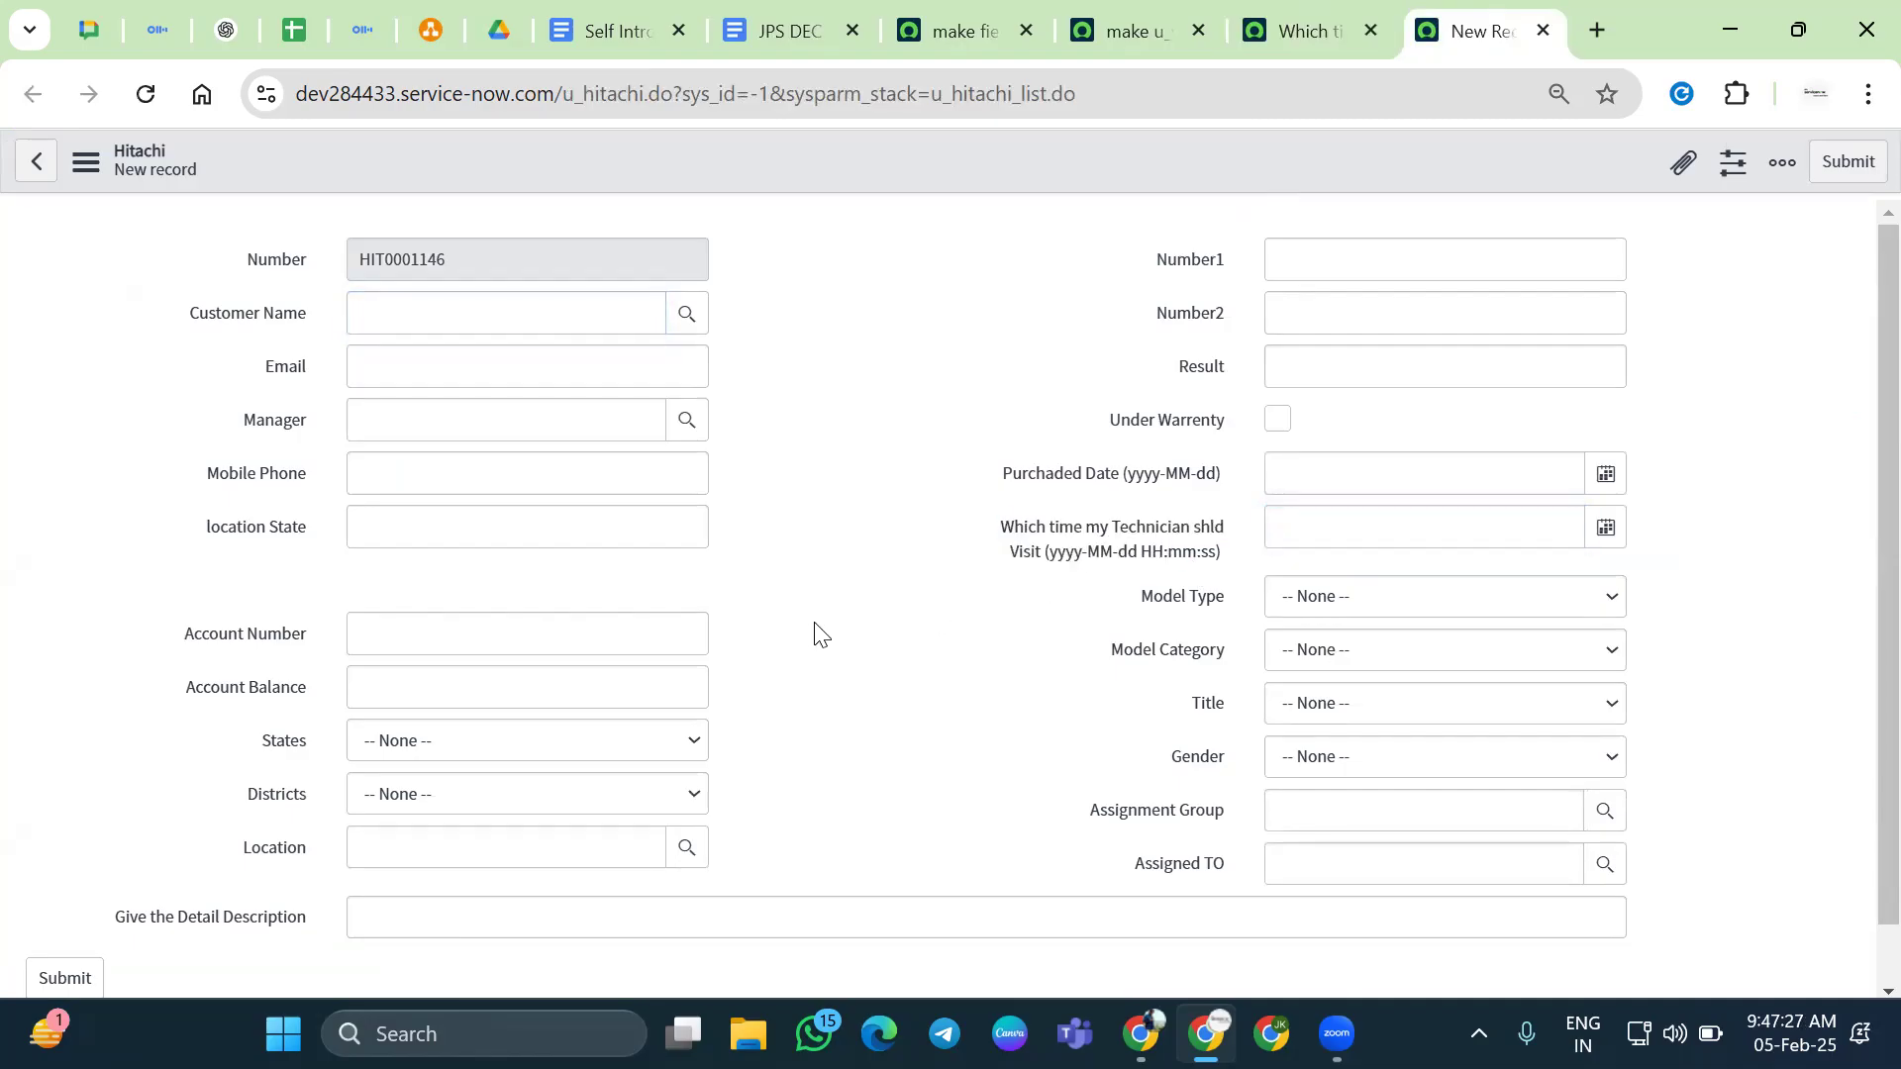
{"action": "left_click", "coordinate": [1306, 31]}
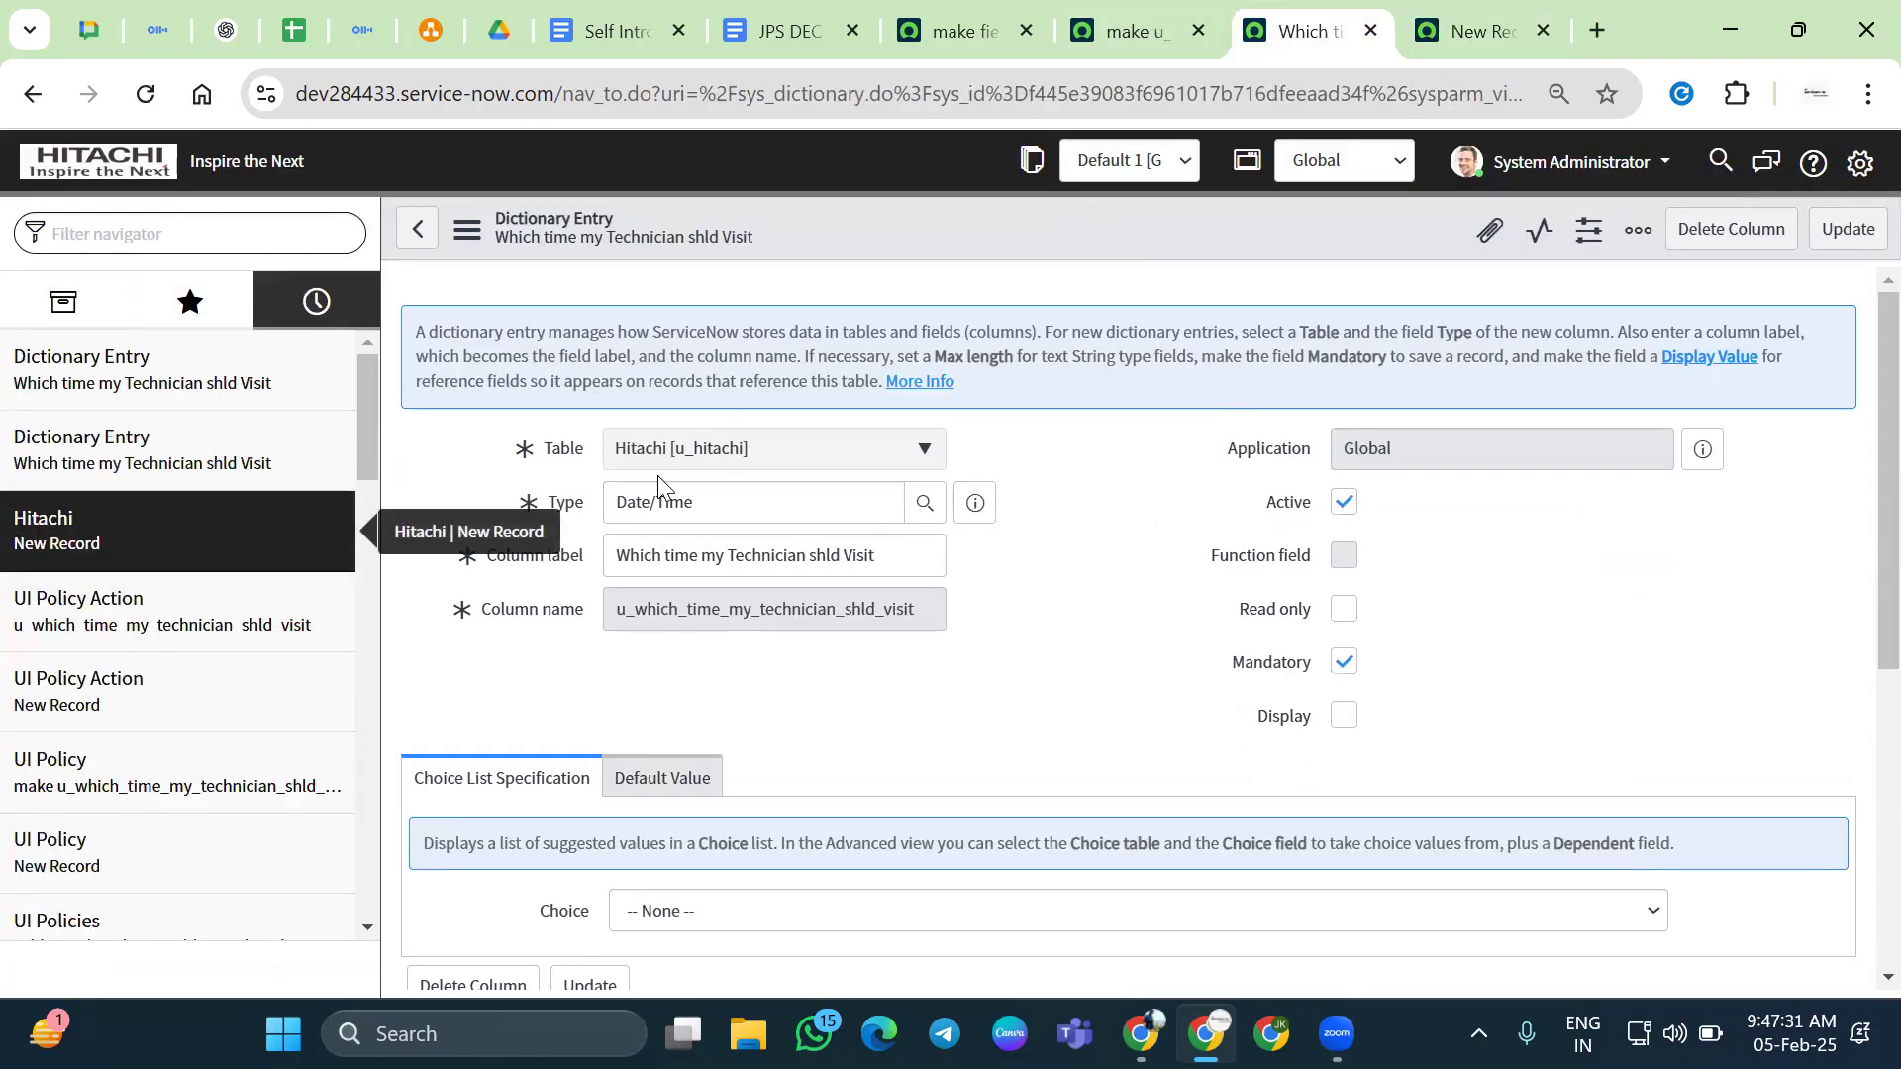
{"action": "scroll", "coordinate": [1167, 647], "scroll_direction": "down", "scroll_amount": 1}
{"action": "left_click_drag", "start_coordinate": [1225, 514], "coordinate": [1425, 523]}
{"action": "left_click", "coordinate": [1519, 535]}
Recheck the action's Mandatory False and the record form, then convert the UI policy into a Data Policy
{"action": "key", "text": "ctrl+shift+Tab"}
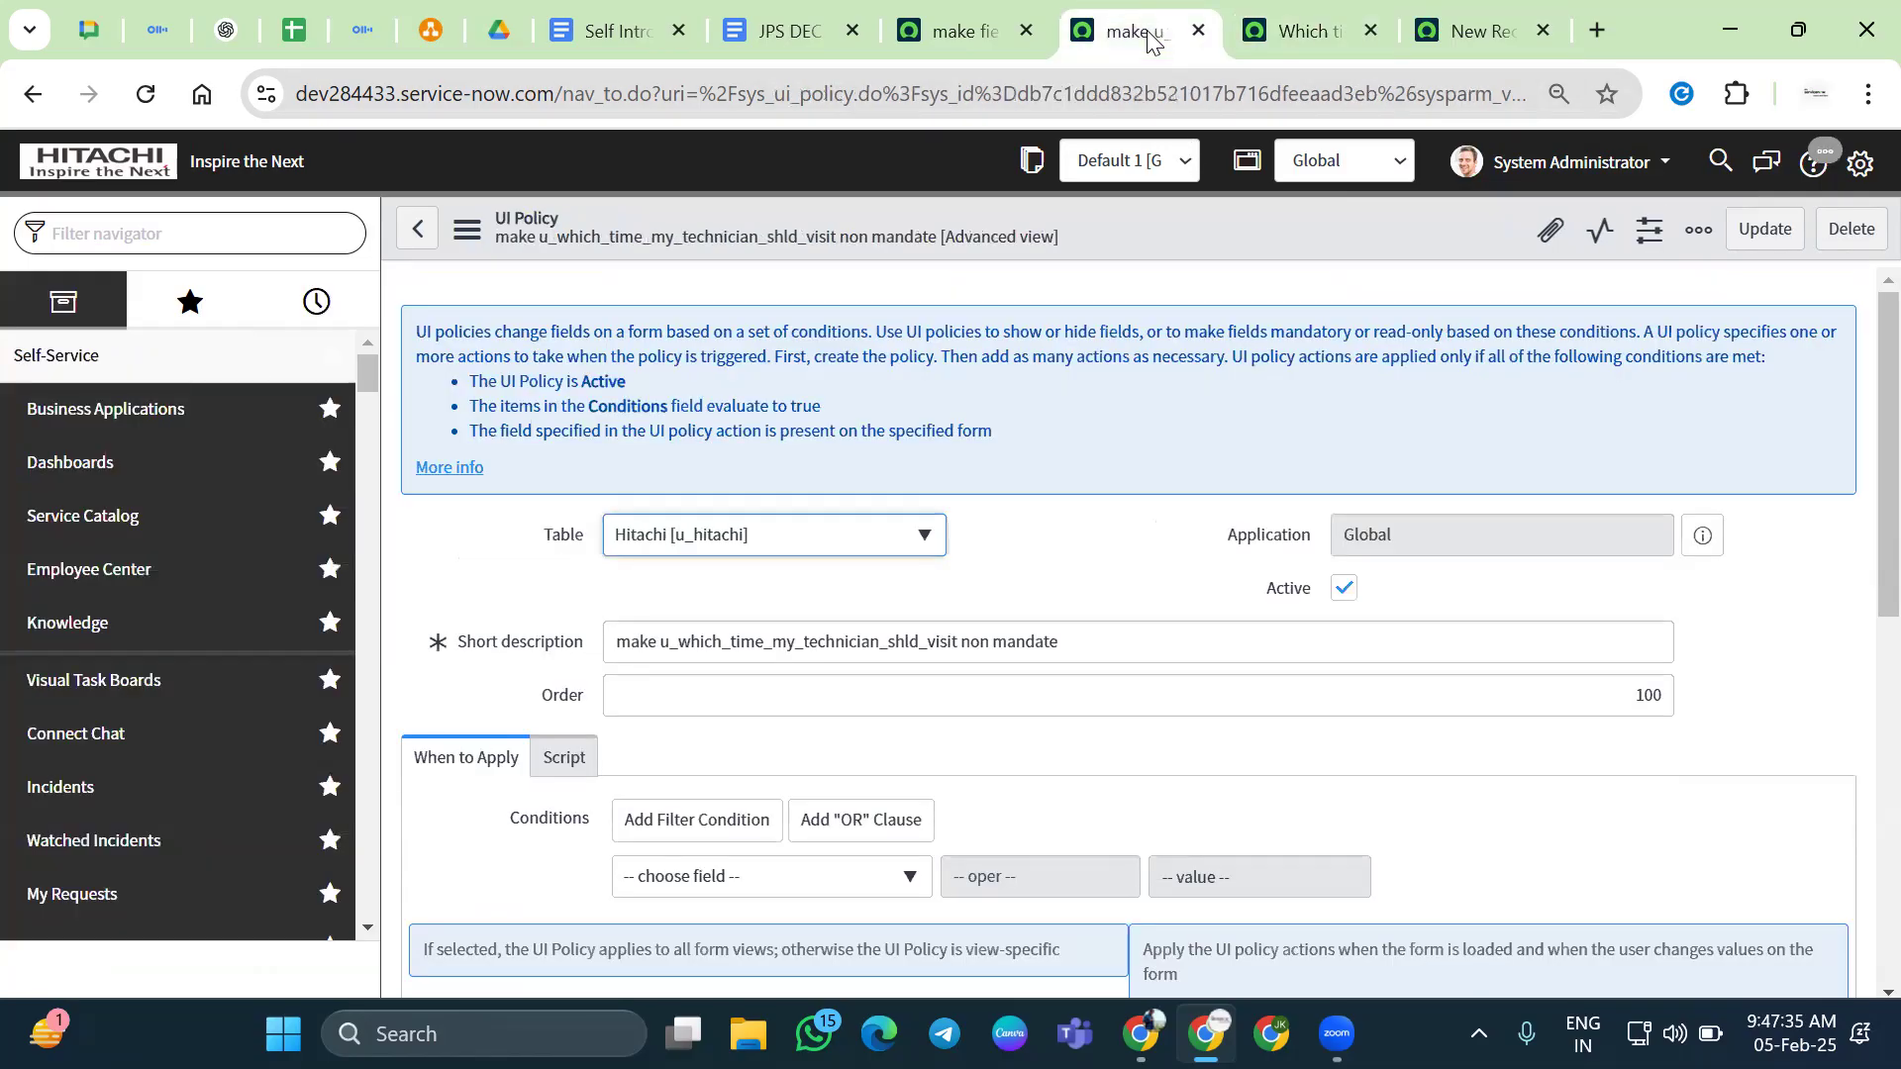
{"action": "scroll", "coordinate": [1124, 522], "scroll_direction": "down", "scroll_amount": 10}
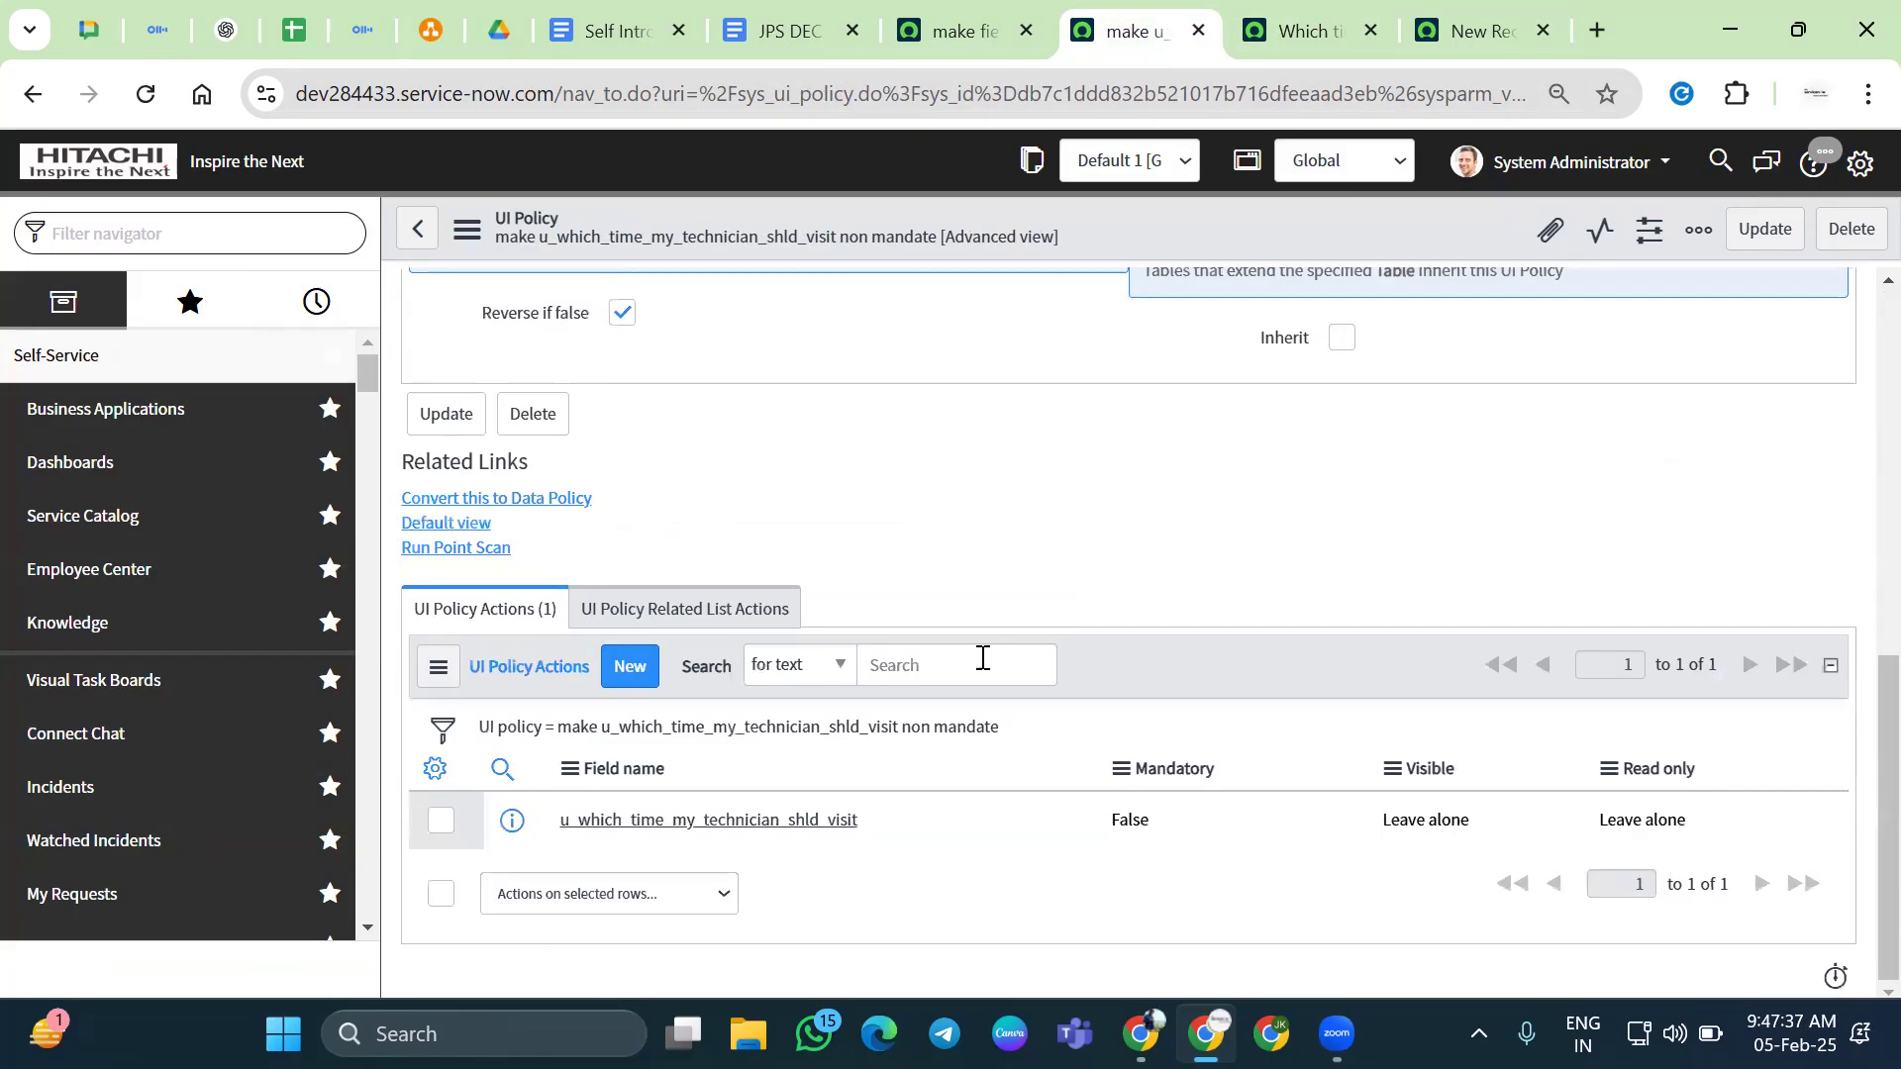
{"action": "left_click", "coordinate": [1184, 848]}
{"action": "key", "text": "ctrl+Tab"}
{"action": "key", "text": "ctrl+Tab"}
{"action": "left_click", "coordinate": [1188, 595]}
{"action": "key", "text": "shift+Tab"}
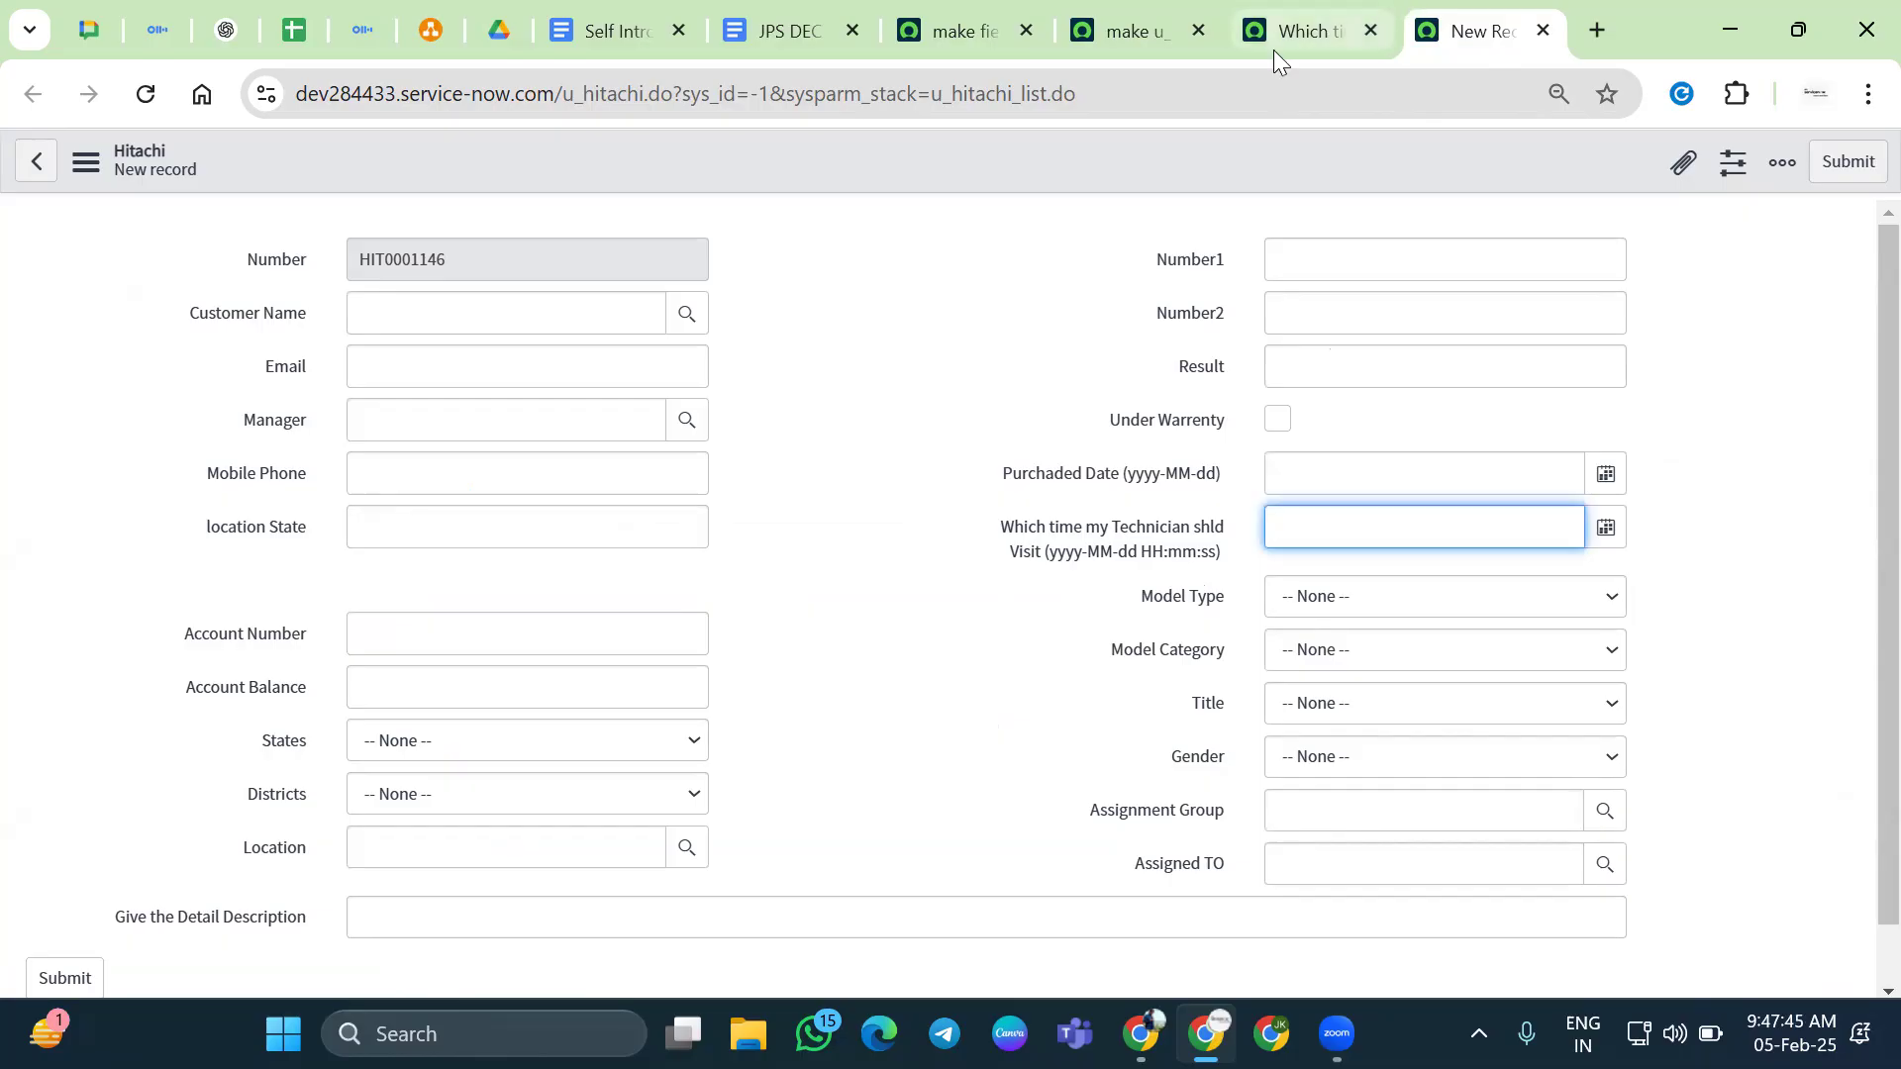
{"action": "left_click", "coordinate": [1127, 28]}
{"action": "left_click", "coordinate": [507, 499]}
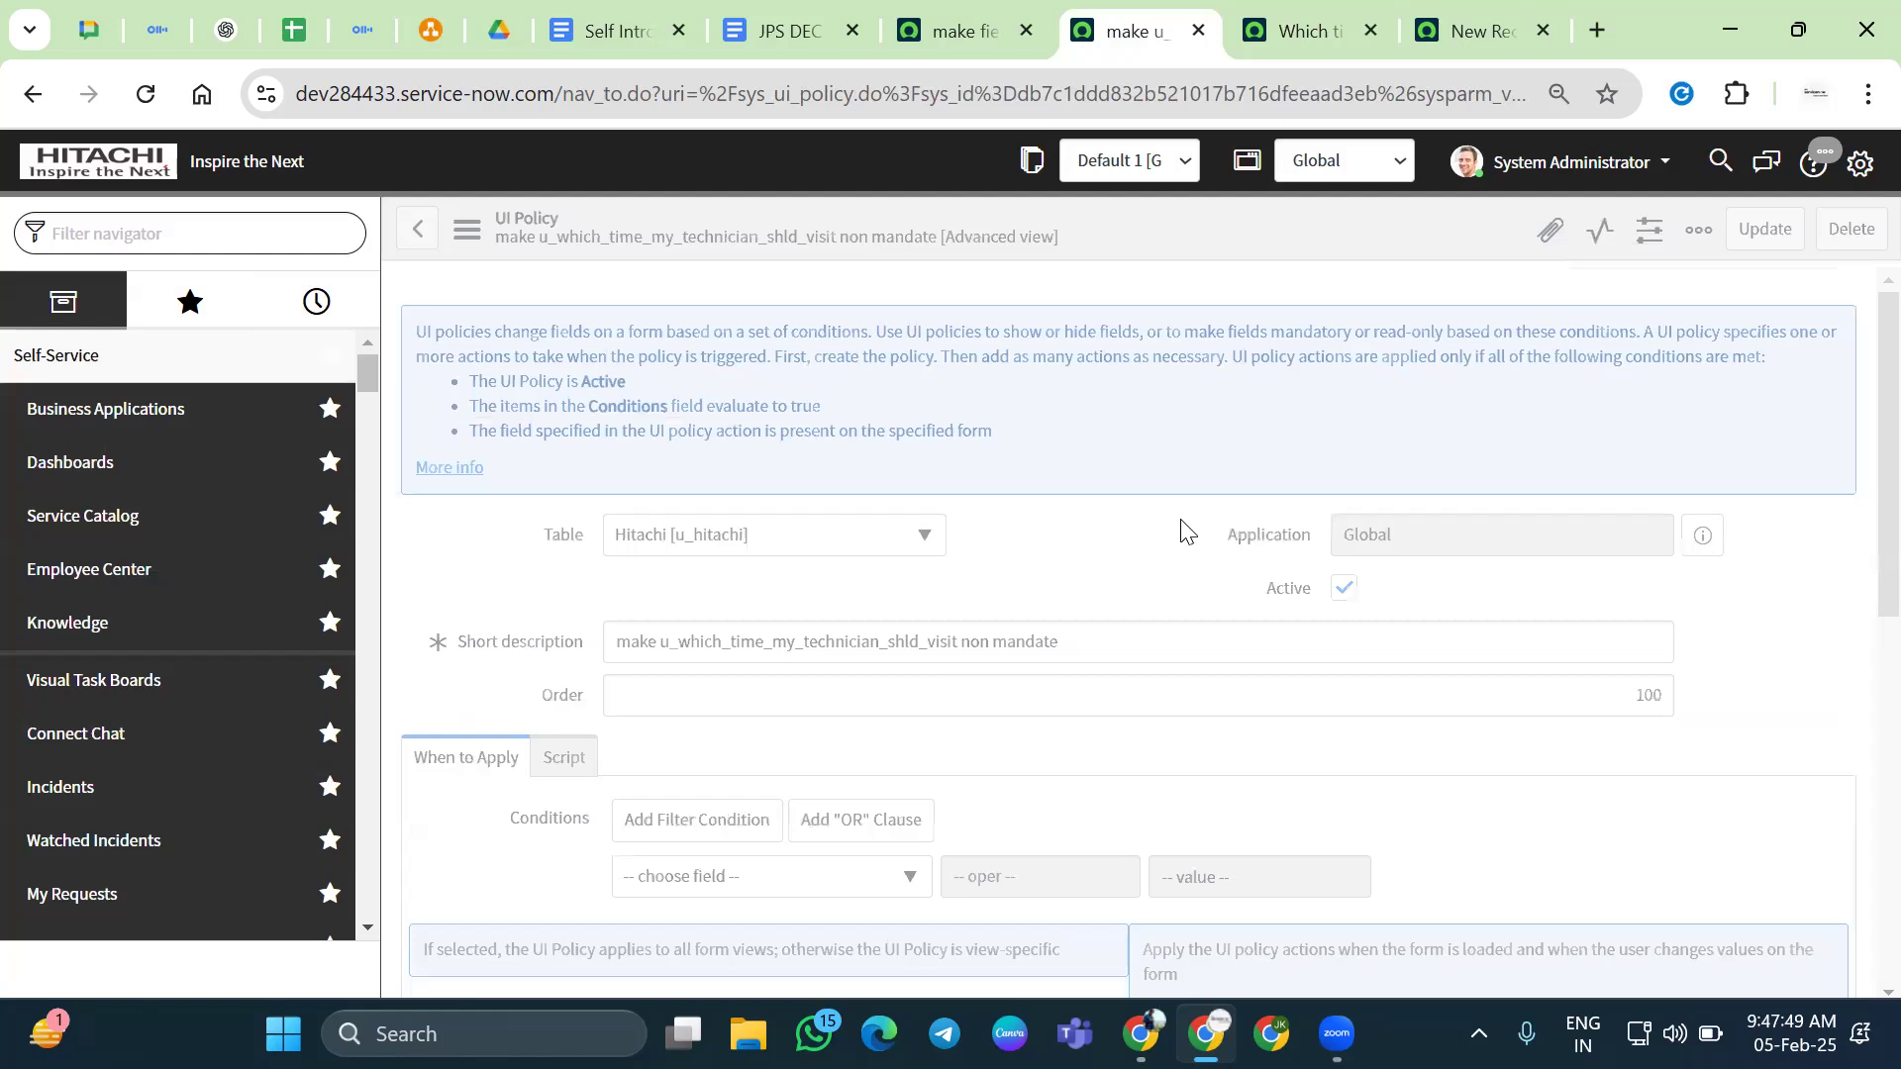
Reload the new Hitachi record form several times and test the Model Category and Model Type fields
{"action": "left_click", "coordinate": [1440, 30]}
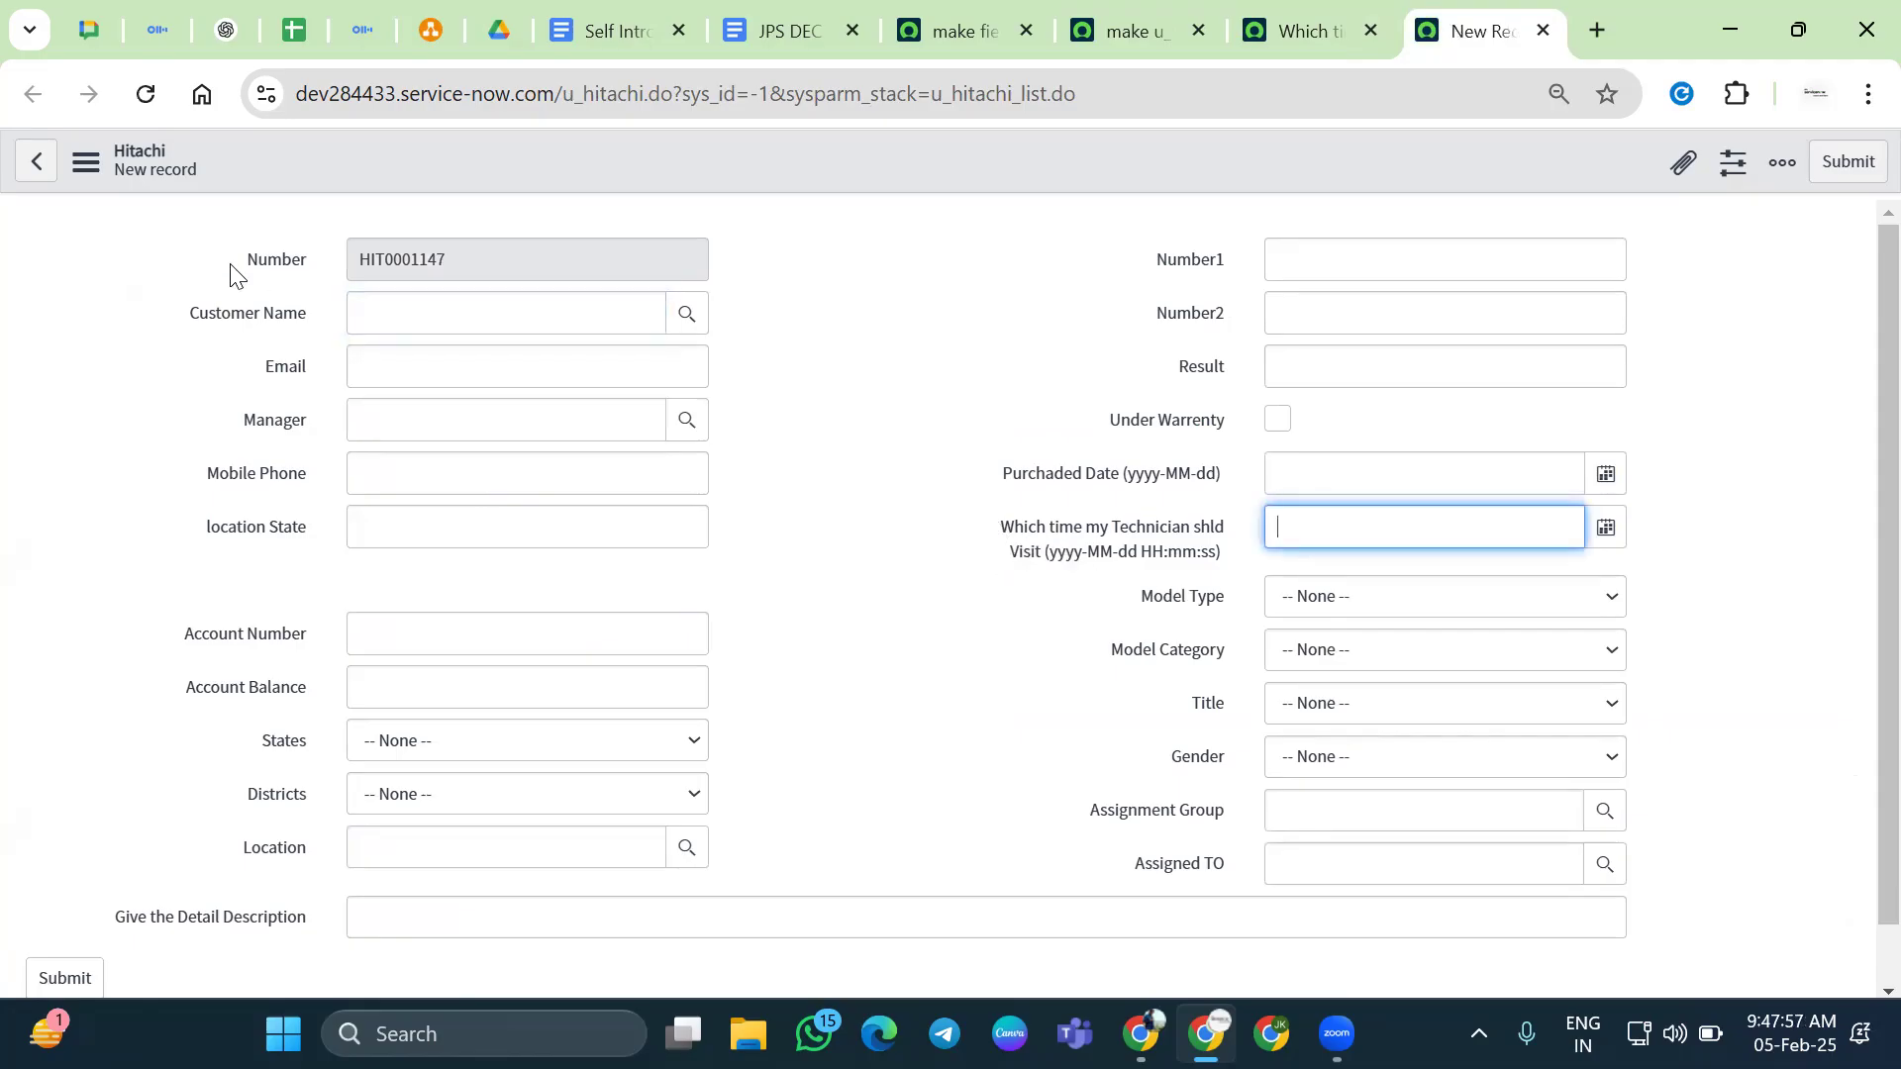
{"action": "left_click", "coordinate": [146, 94]}
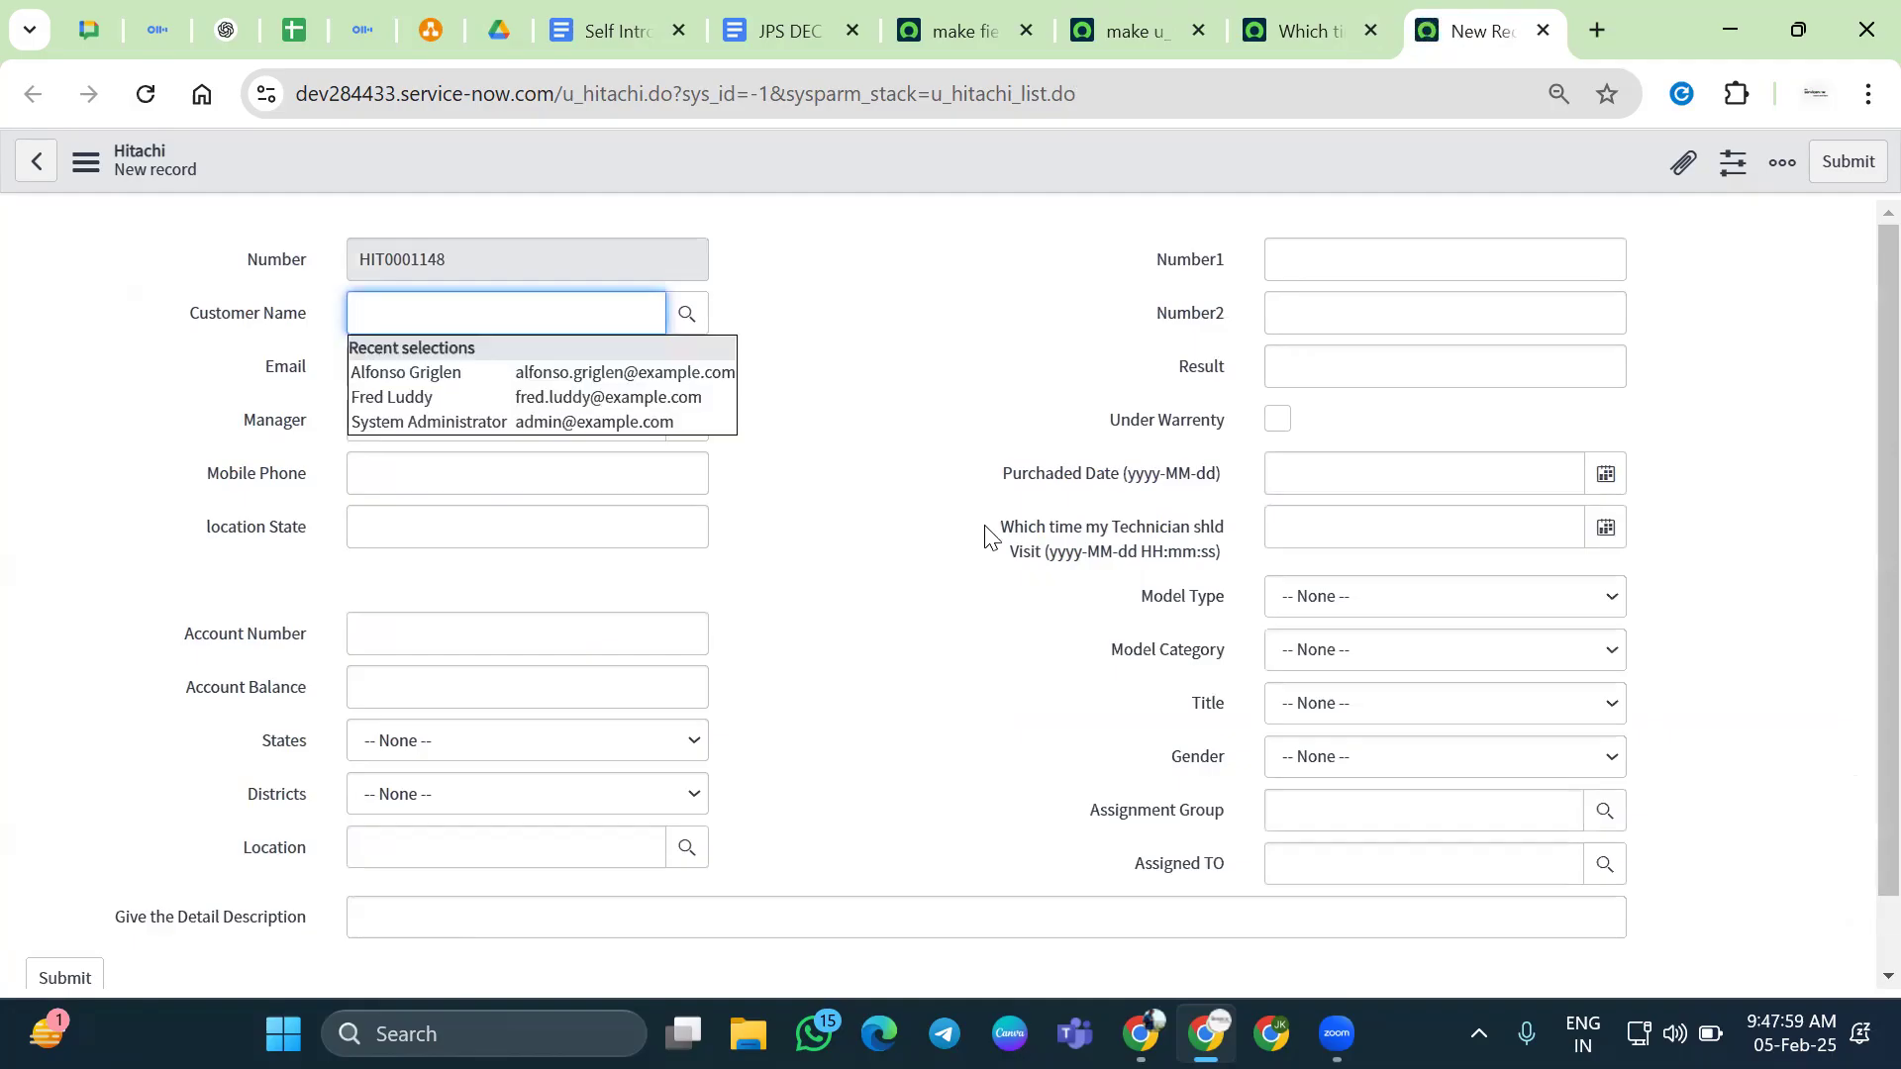
{"action": "left_click", "coordinate": [158, 109]}
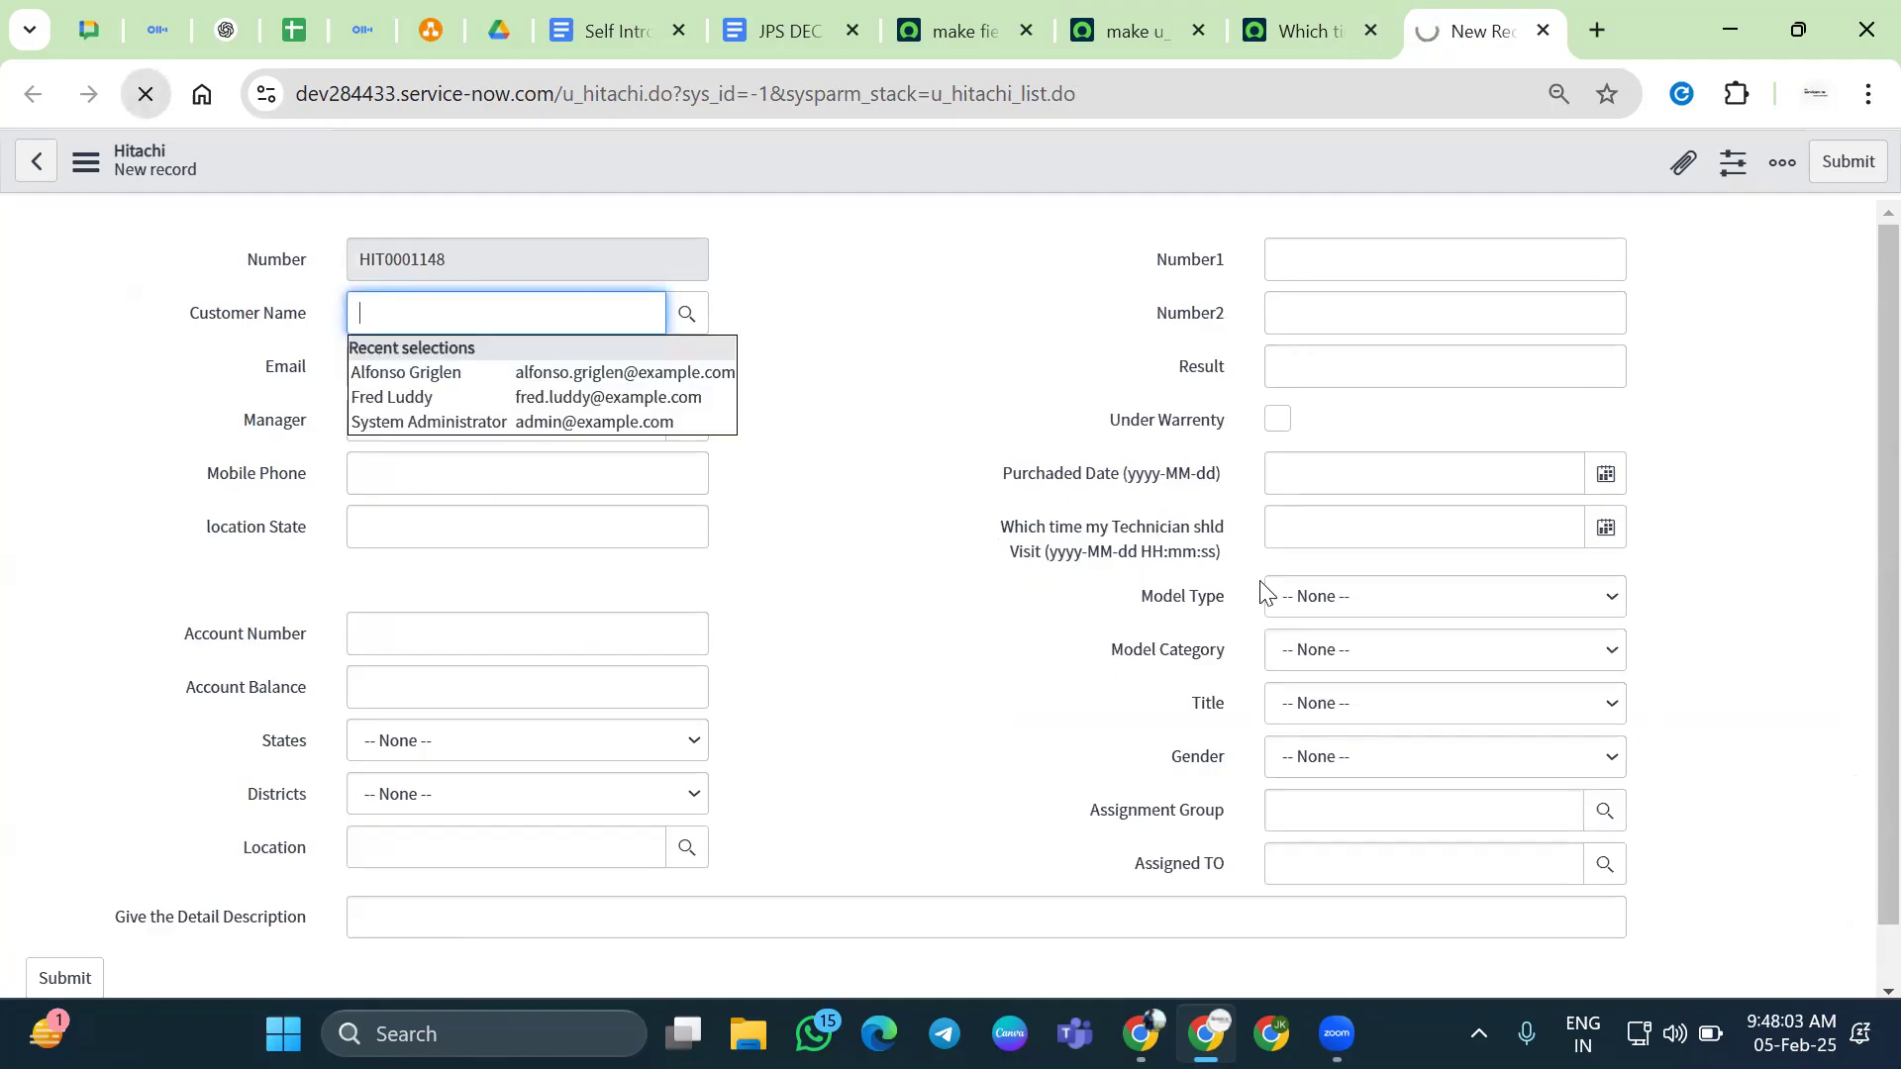
{"action": "key", "text": "F5"}
{"action": "key", "text": "F5"}
{"action": "key", "text": "F5"}
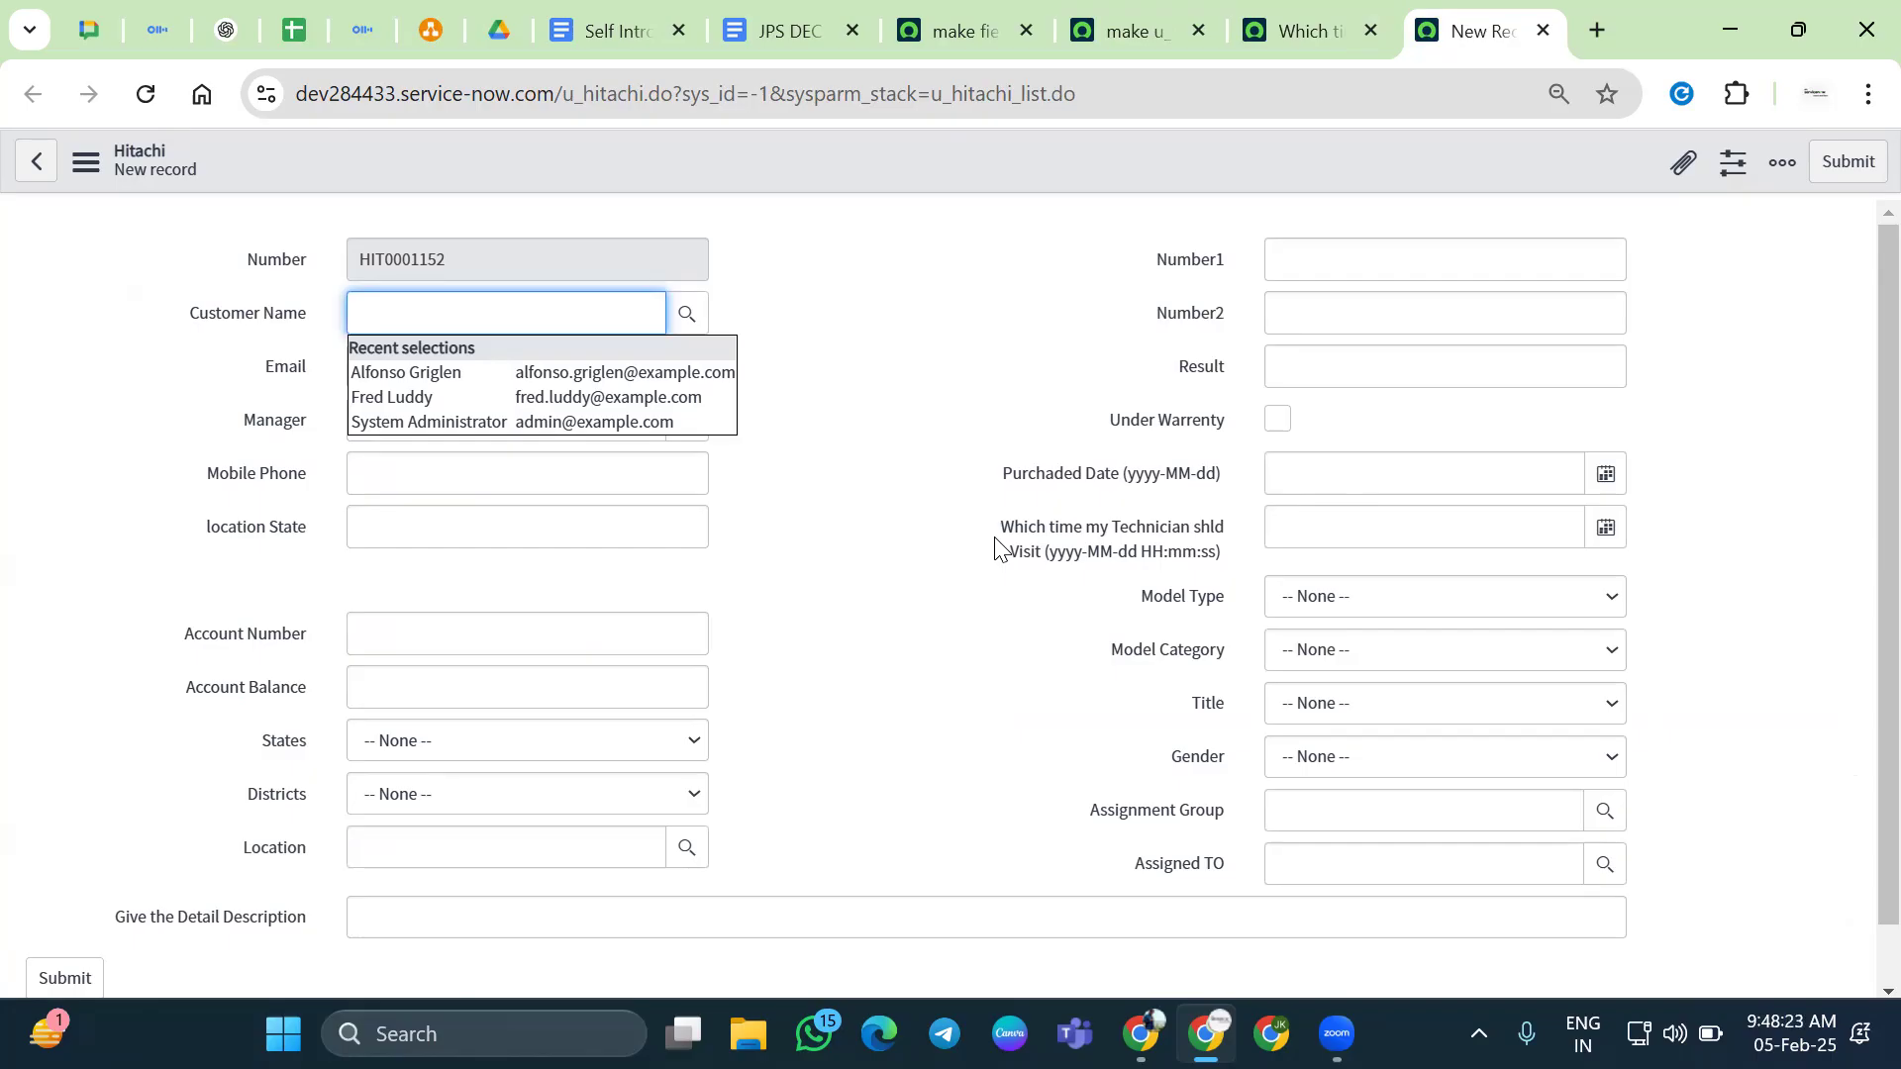
{"action": "left_click", "coordinate": [1125, 664]}
{"action": "left_click", "coordinate": [1213, 661]}
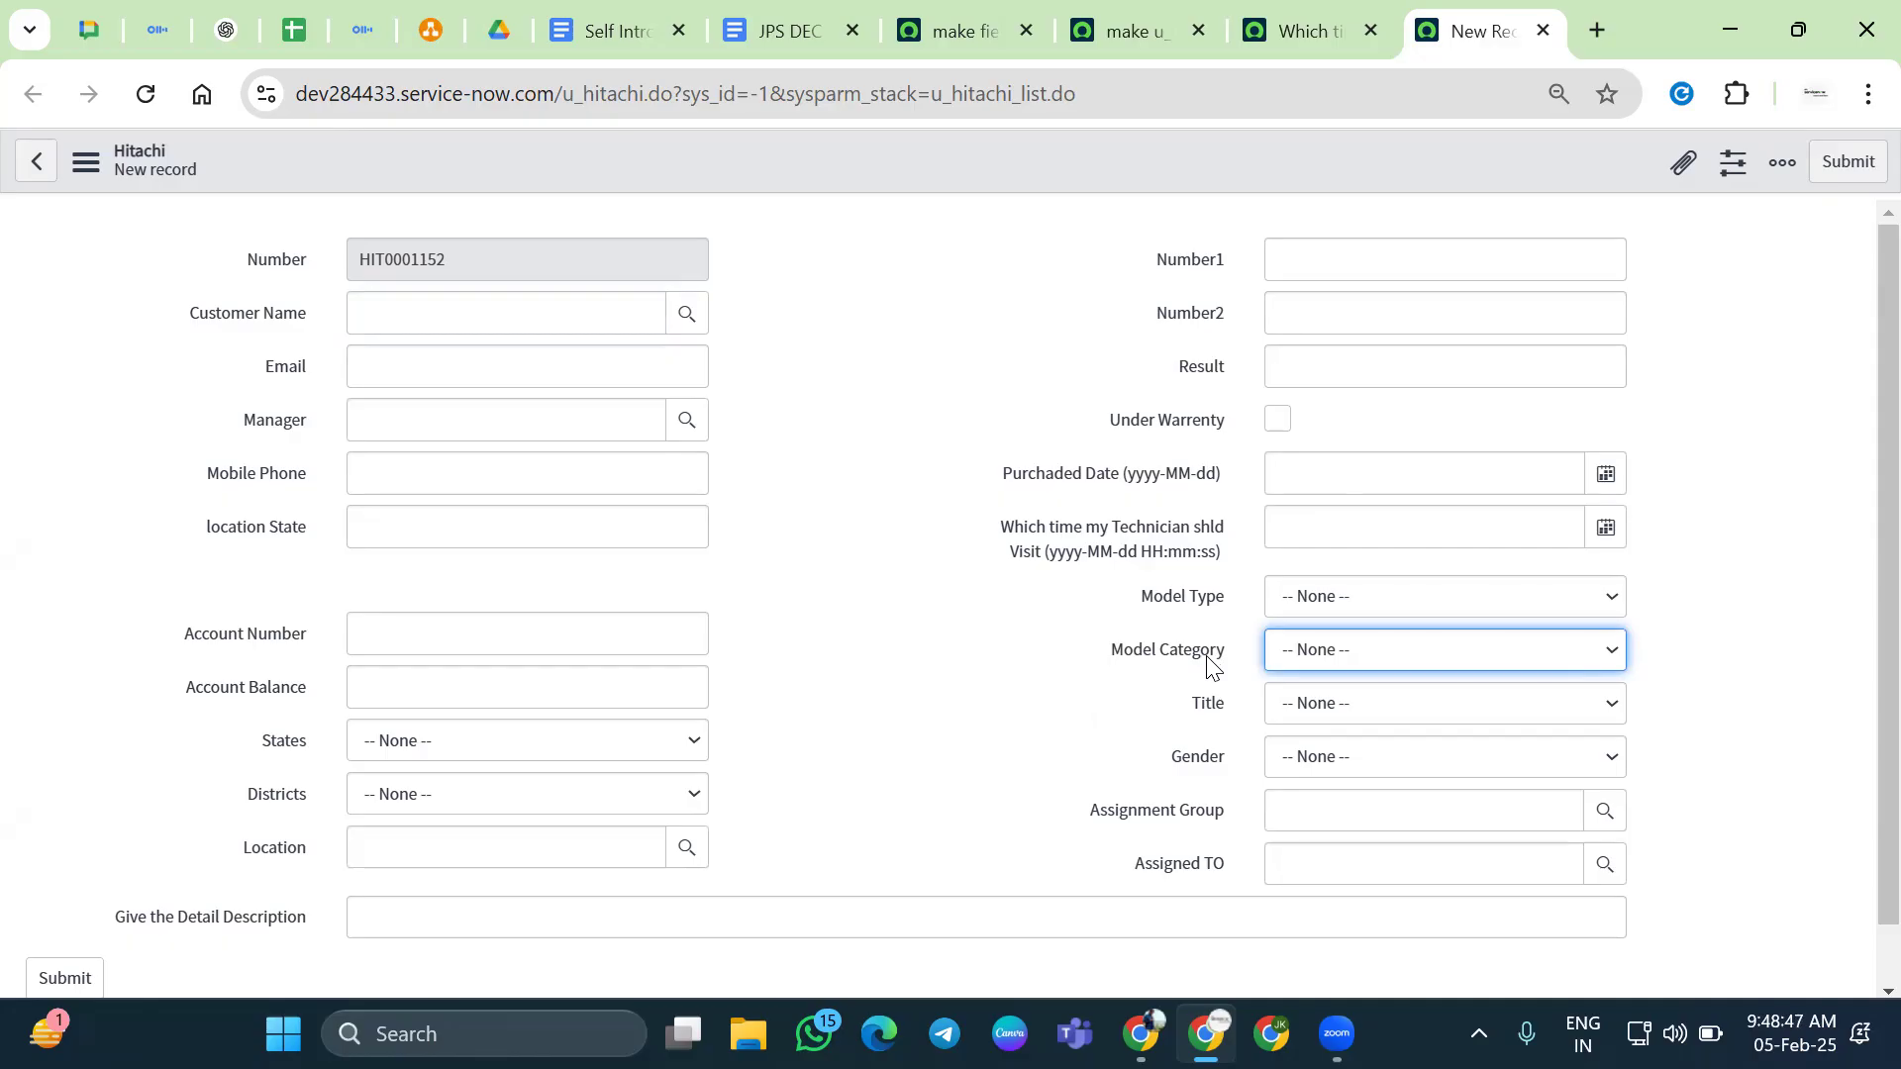
{"action": "left_click", "coordinate": [1108, 680]}
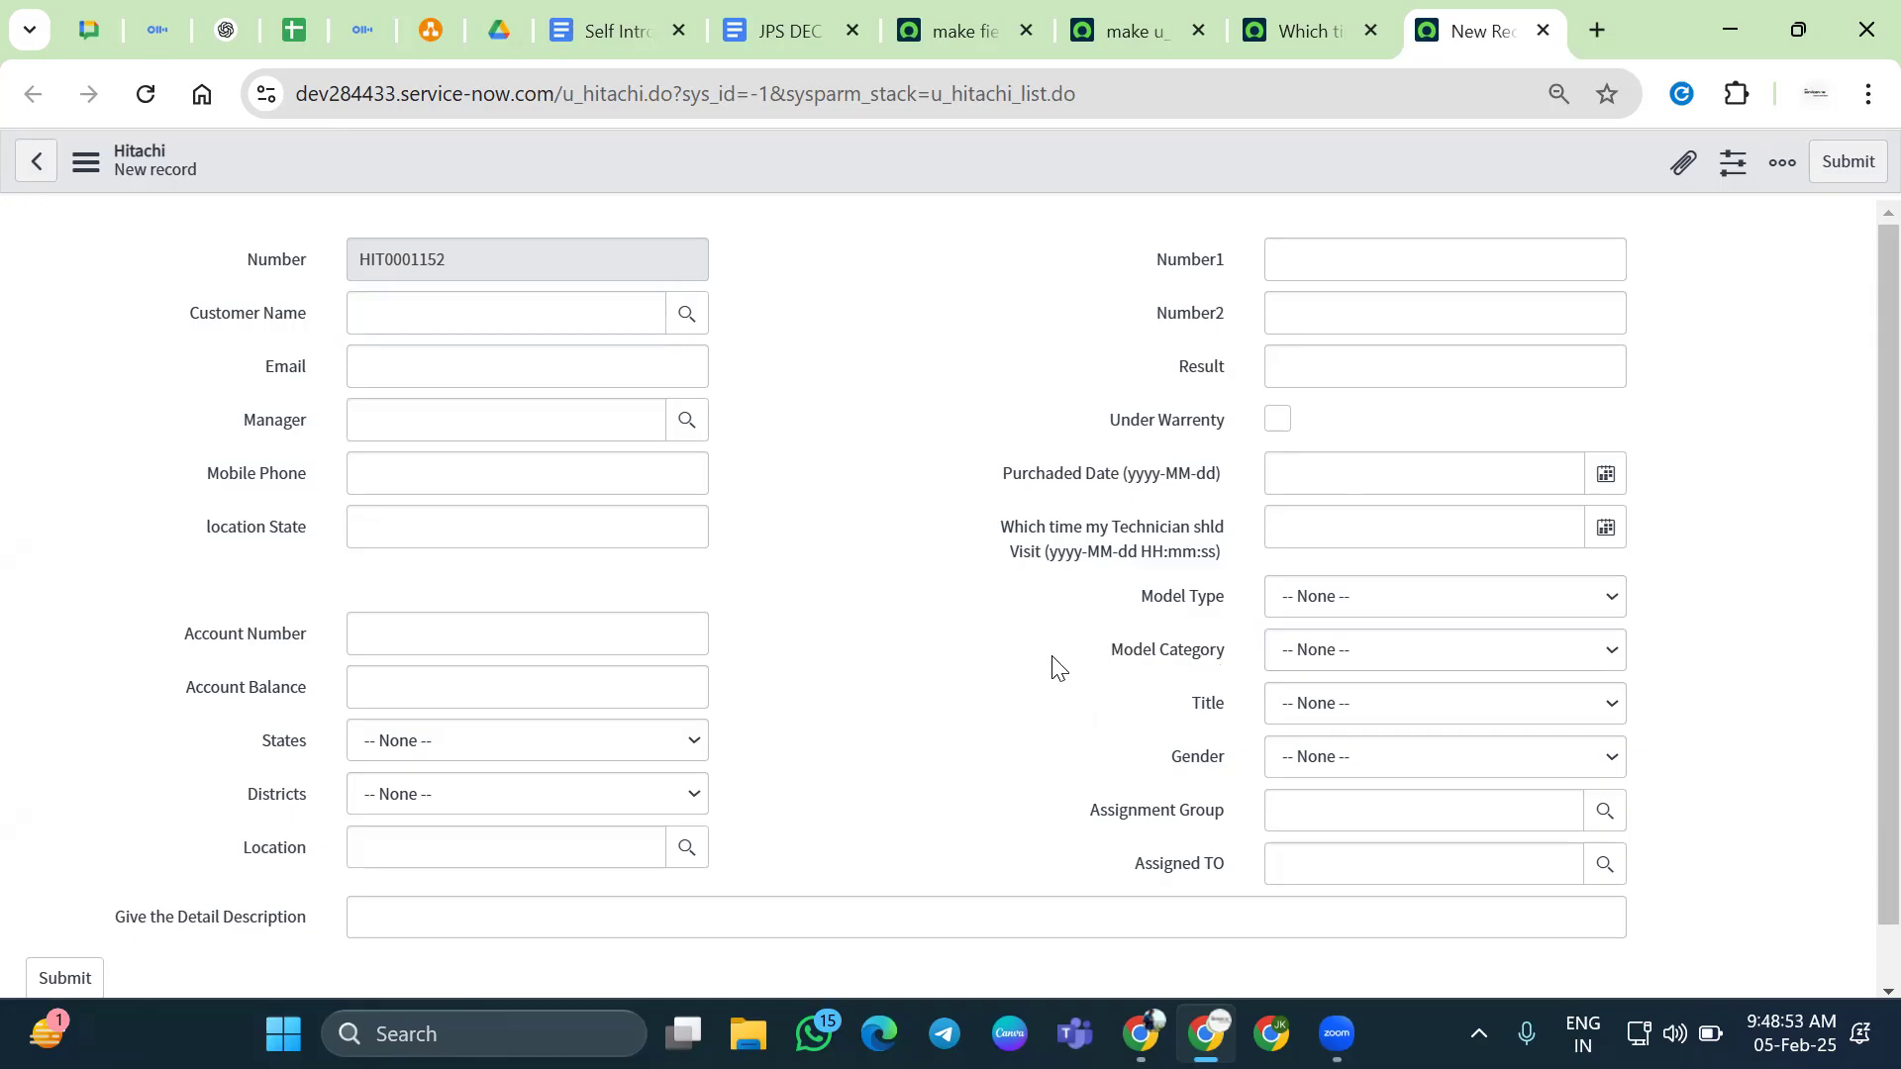
{"action": "key", "text": "shift+Tab"}
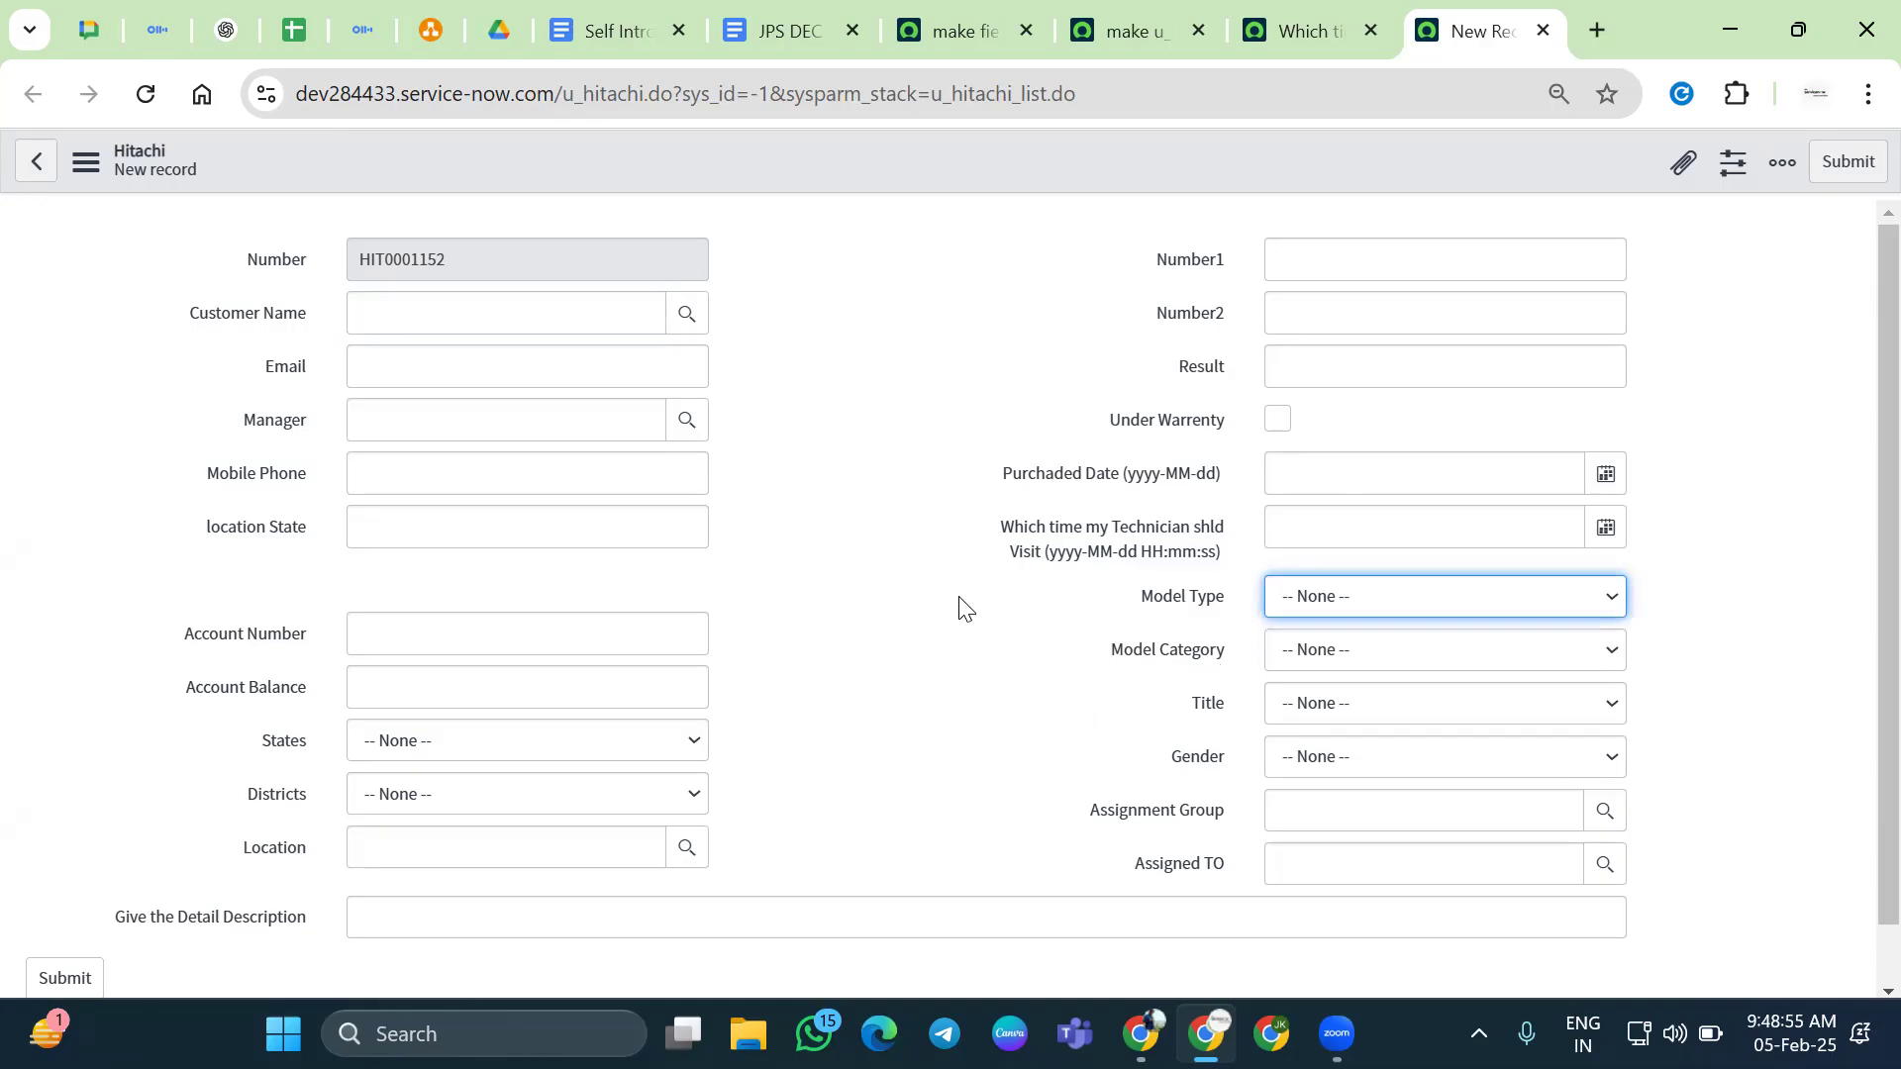
Close every tab to the right of the client script tab and go to the ServiceNow home page
{"action": "left_click", "coordinate": [782, 30]}
{"action": "left_click", "coordinate": [913, 30]}
{"action": "right_click", "coordinate": [945, 41]}
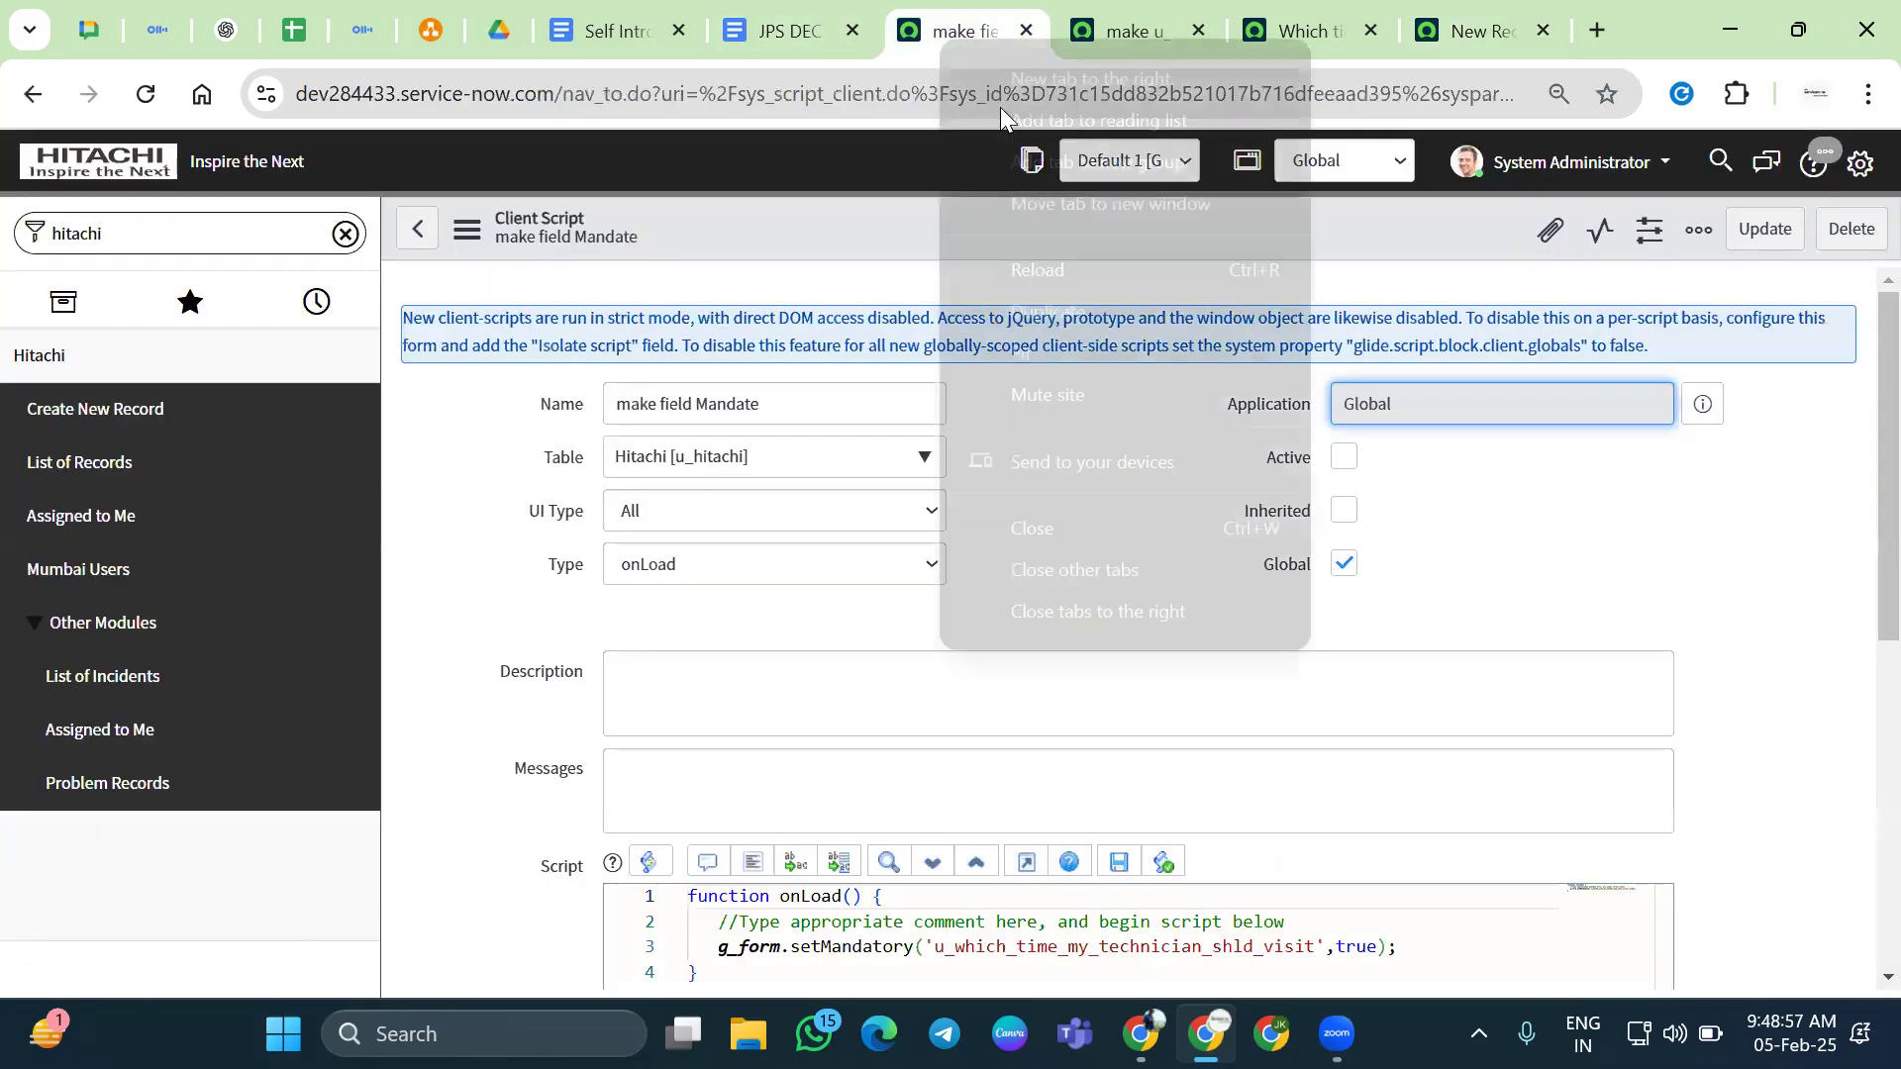
{"action": "left_click", "coordinate": [1097, 606]}
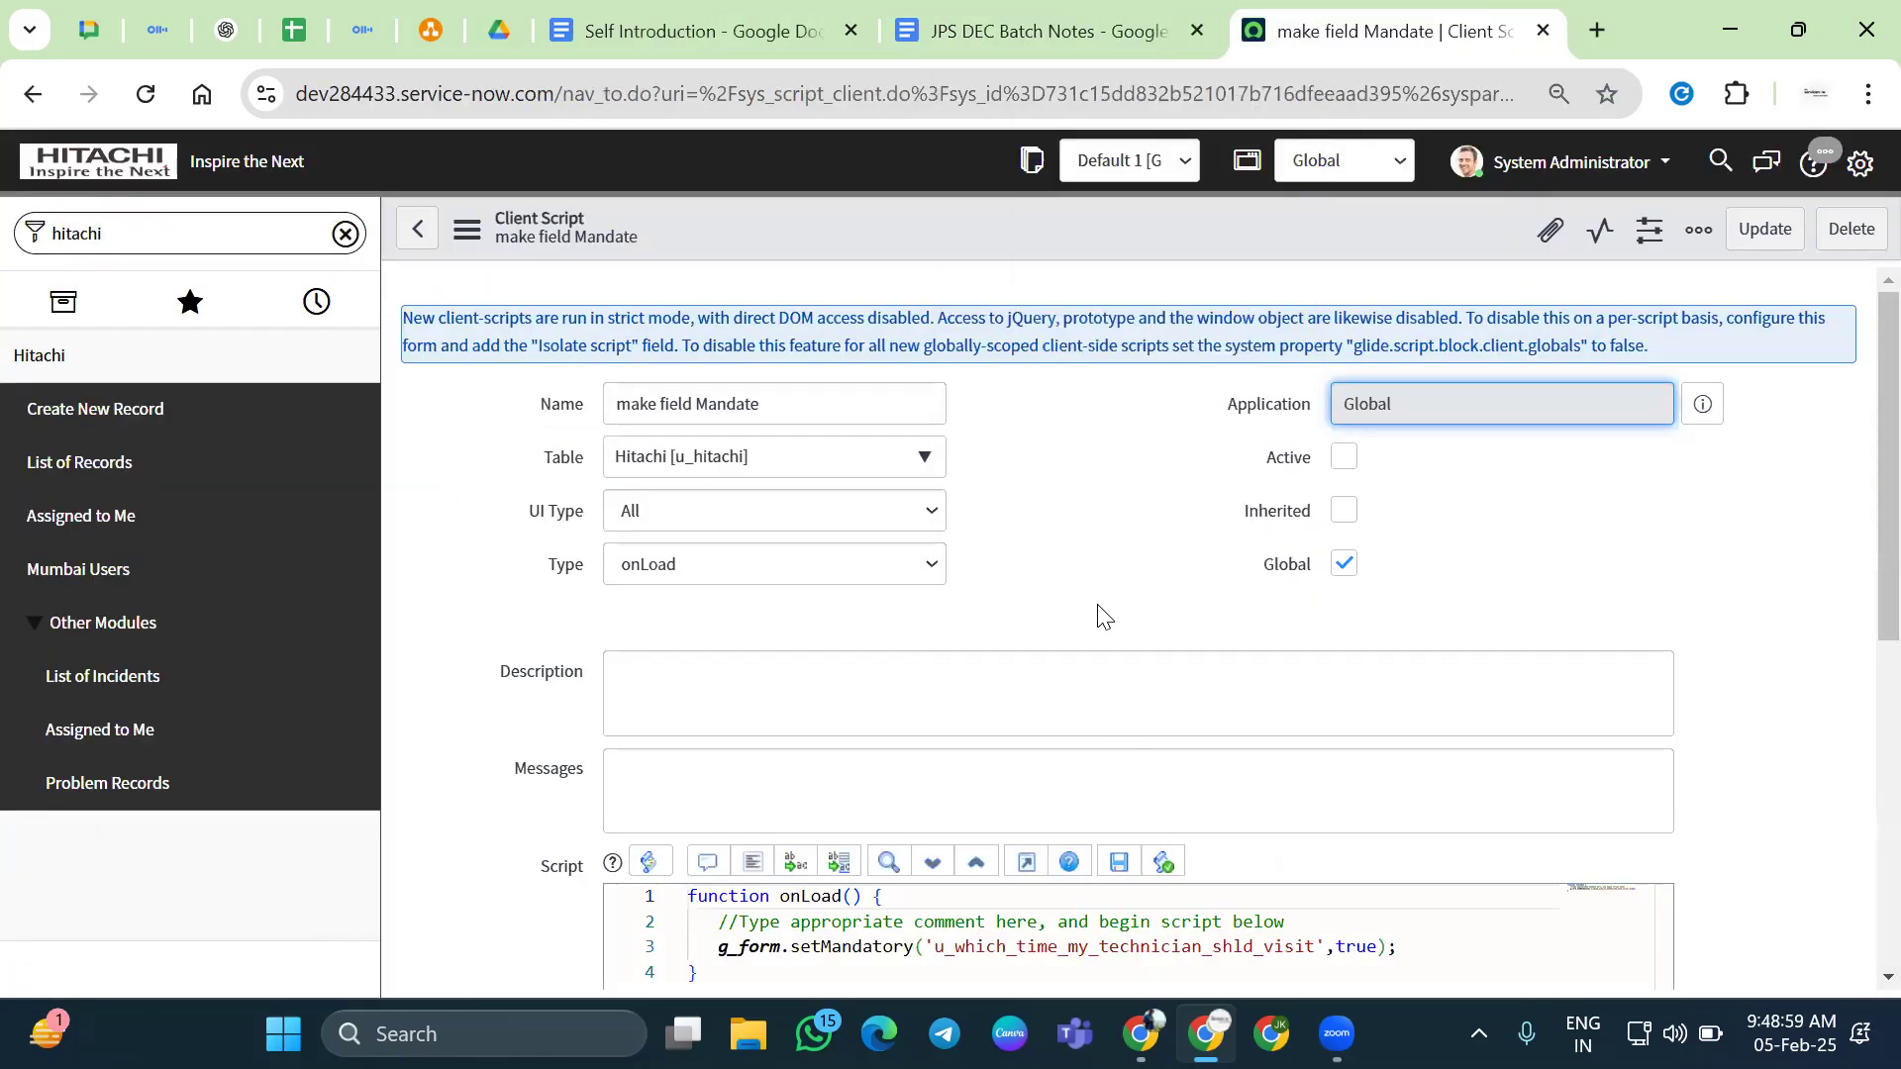
{"action": "left_click", "coordinate": [118, 166]}
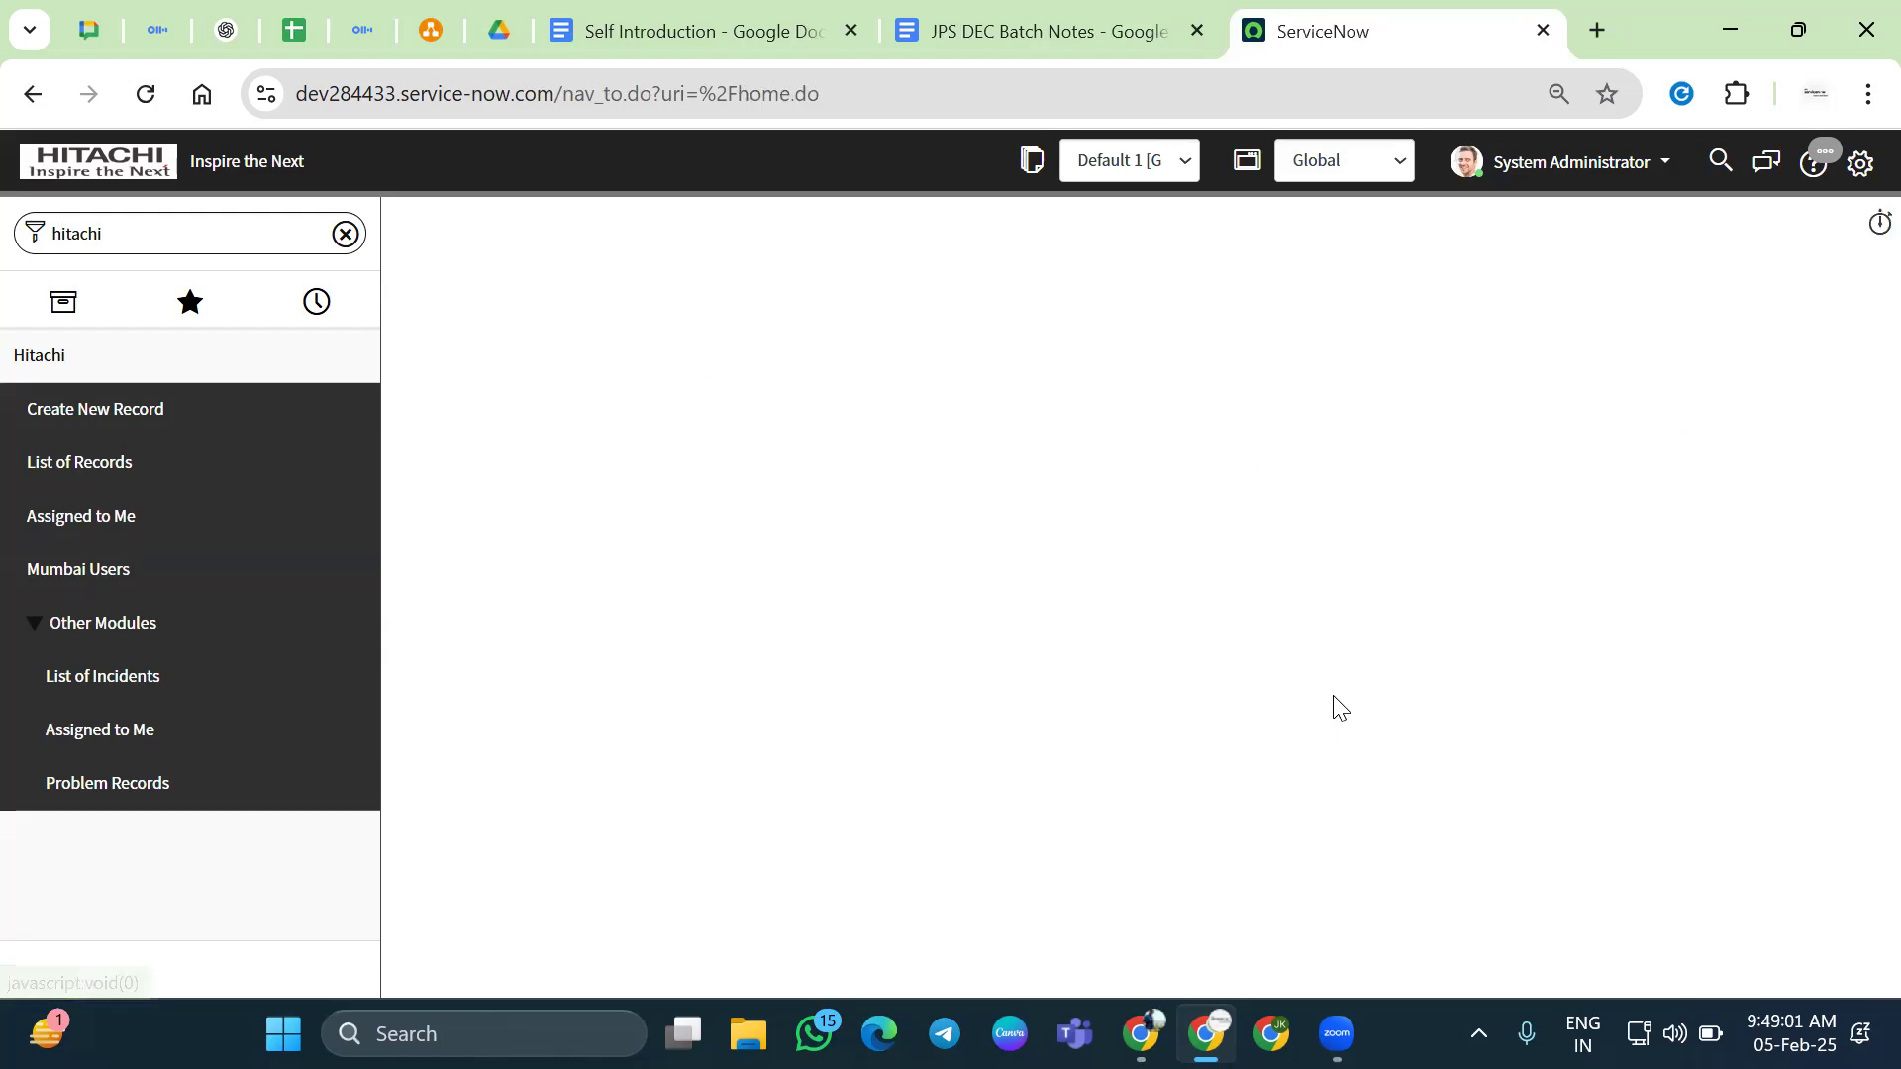
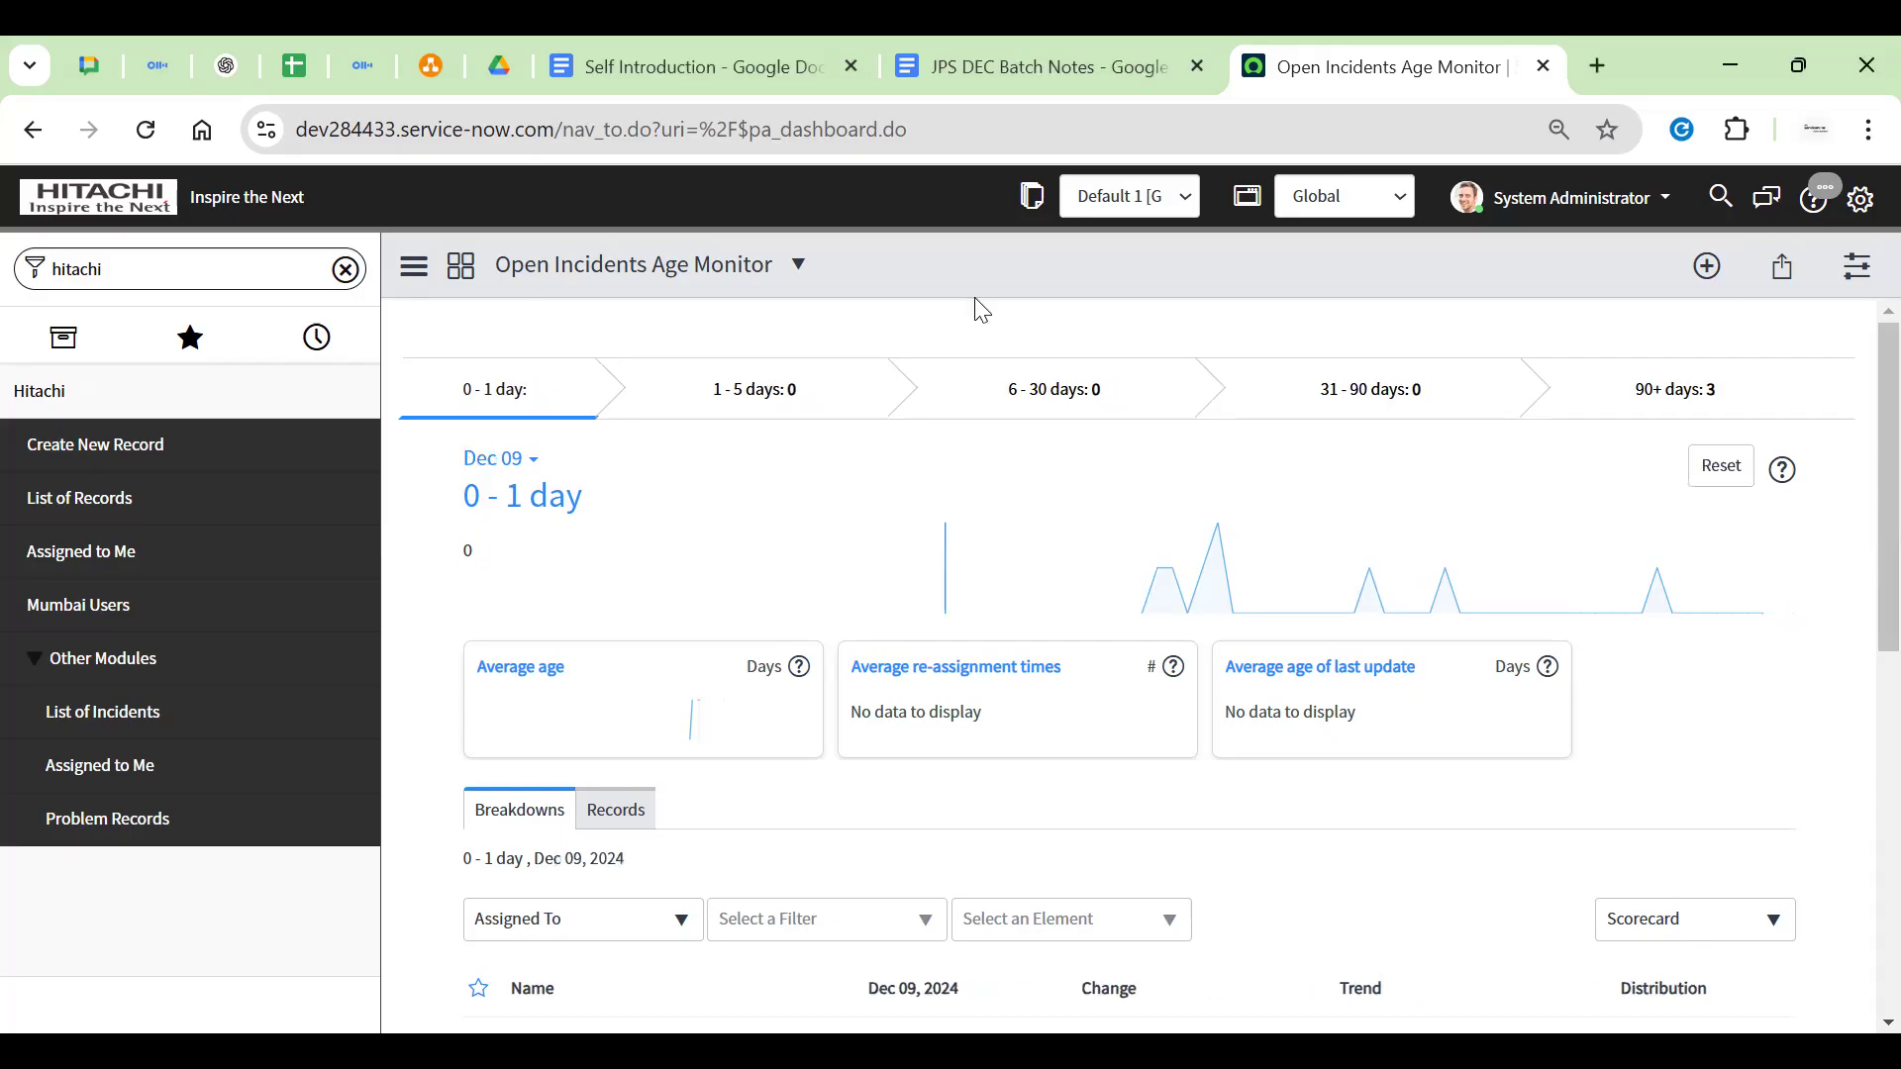
Clear the Hitachi navigator filter and show the full application list
{"action": "left_click", "coordinate": [161, 346]}
{"action": "left_click", "coordinate": [309, 340]}
{"action": "left_click", "coordinate": [117, 341]}
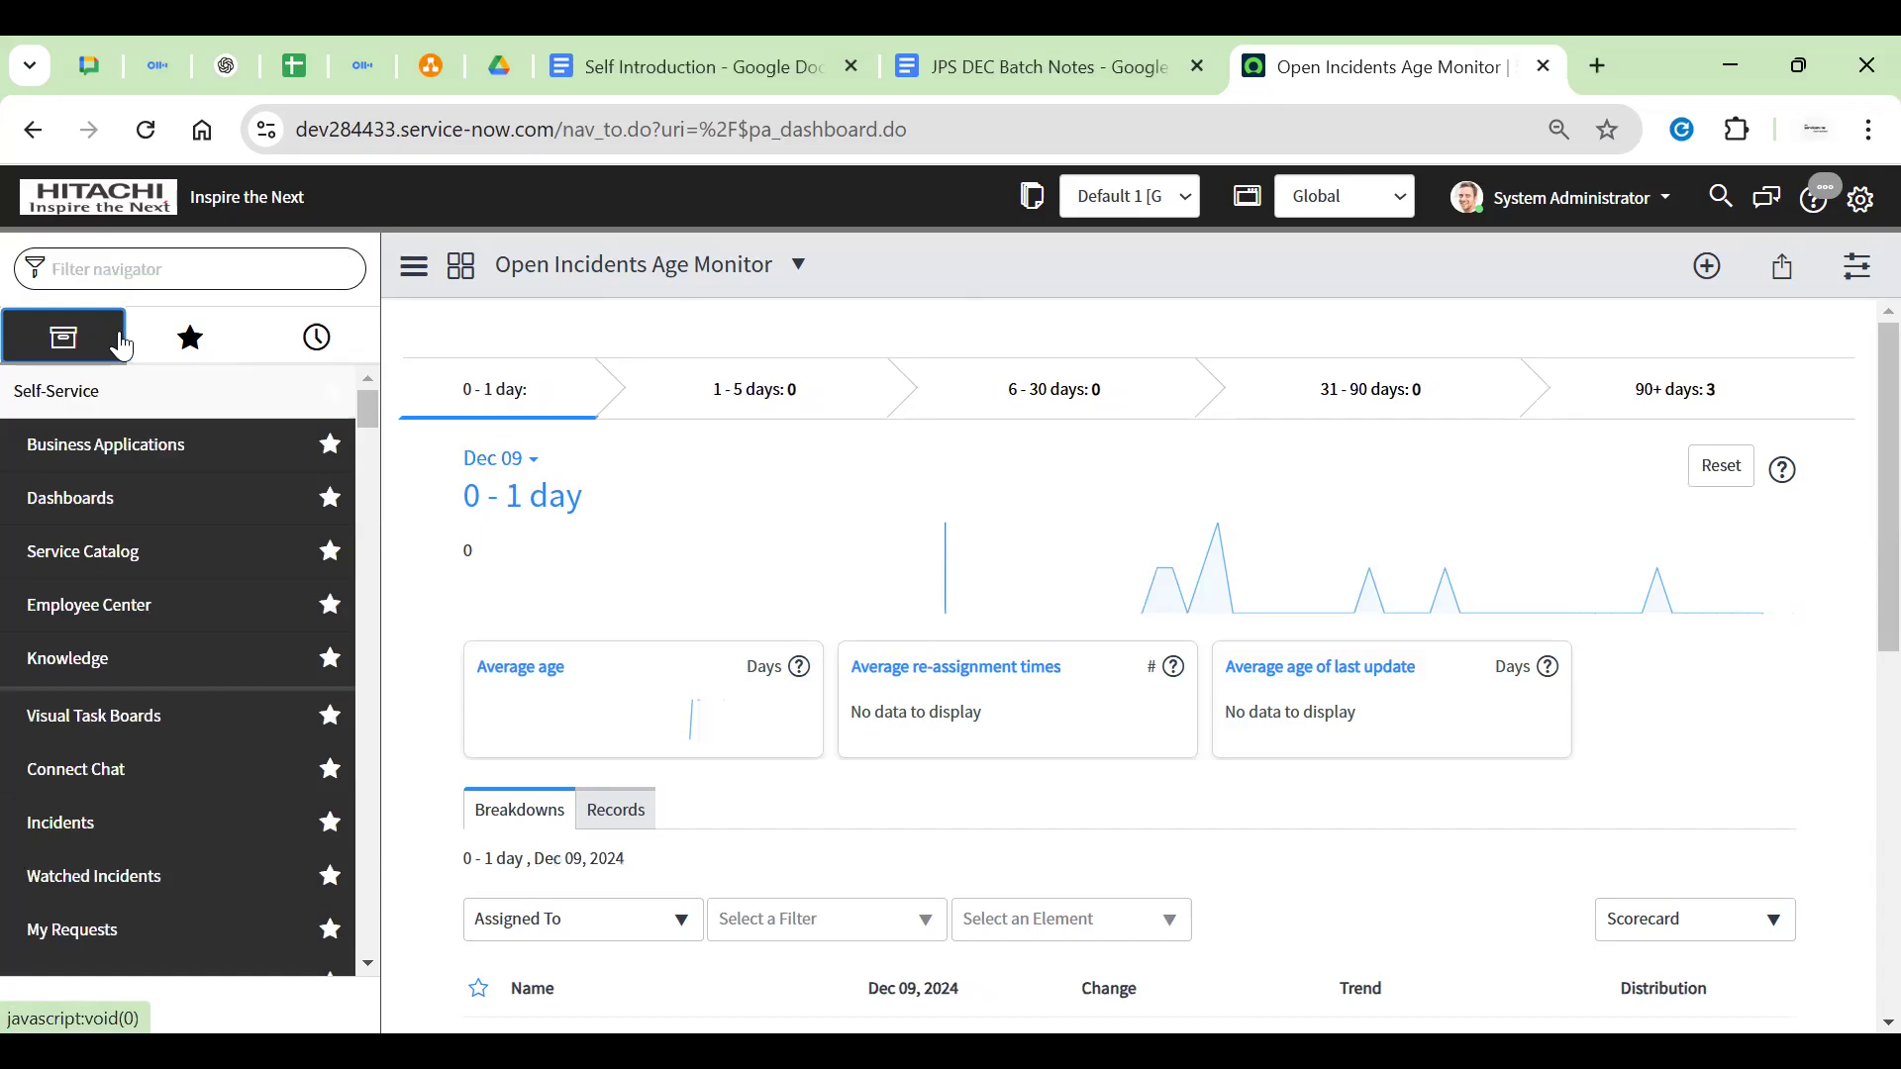
{"action": "left_click", "coordinate": [181, 280]}
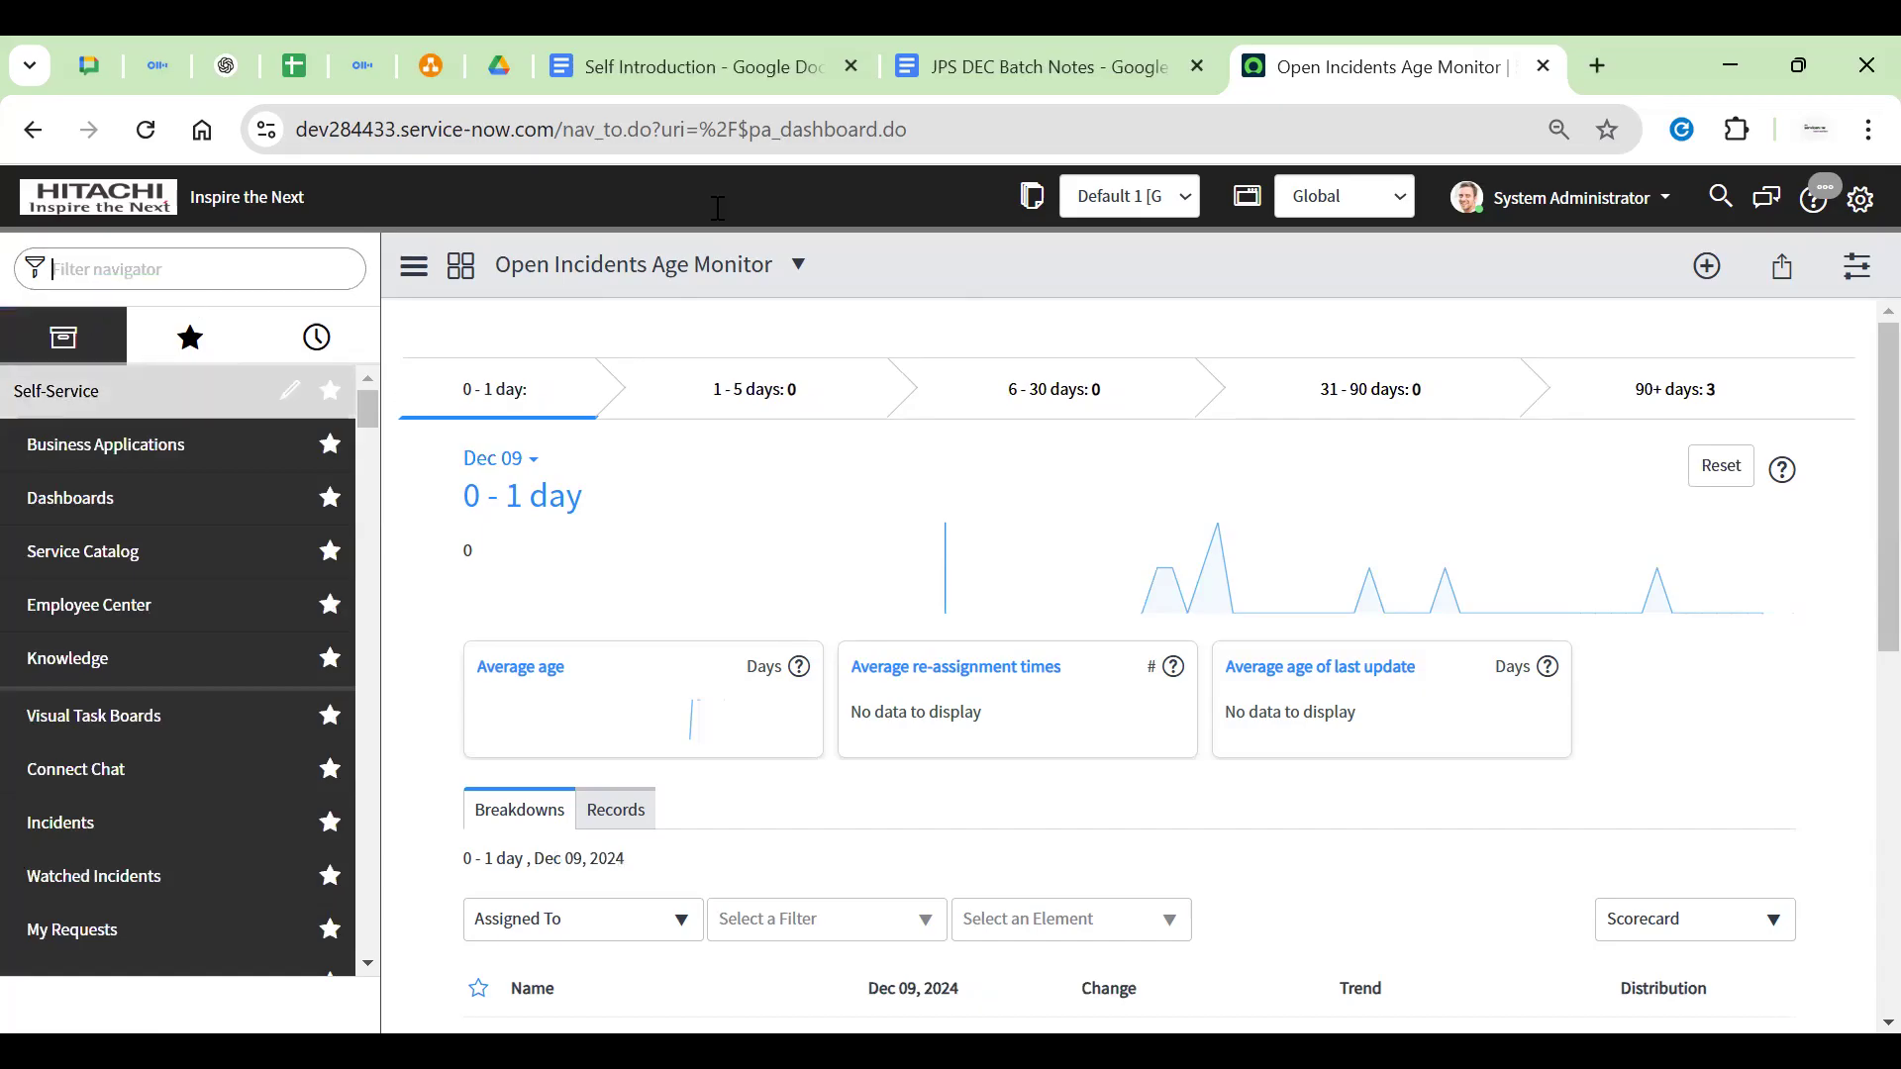
Load YouTube in a new browser tab, then close it to return to the dashboard
{"action": "left_click", "coordinate": [1596, 65]}
{"action": "type", "text": "y"}
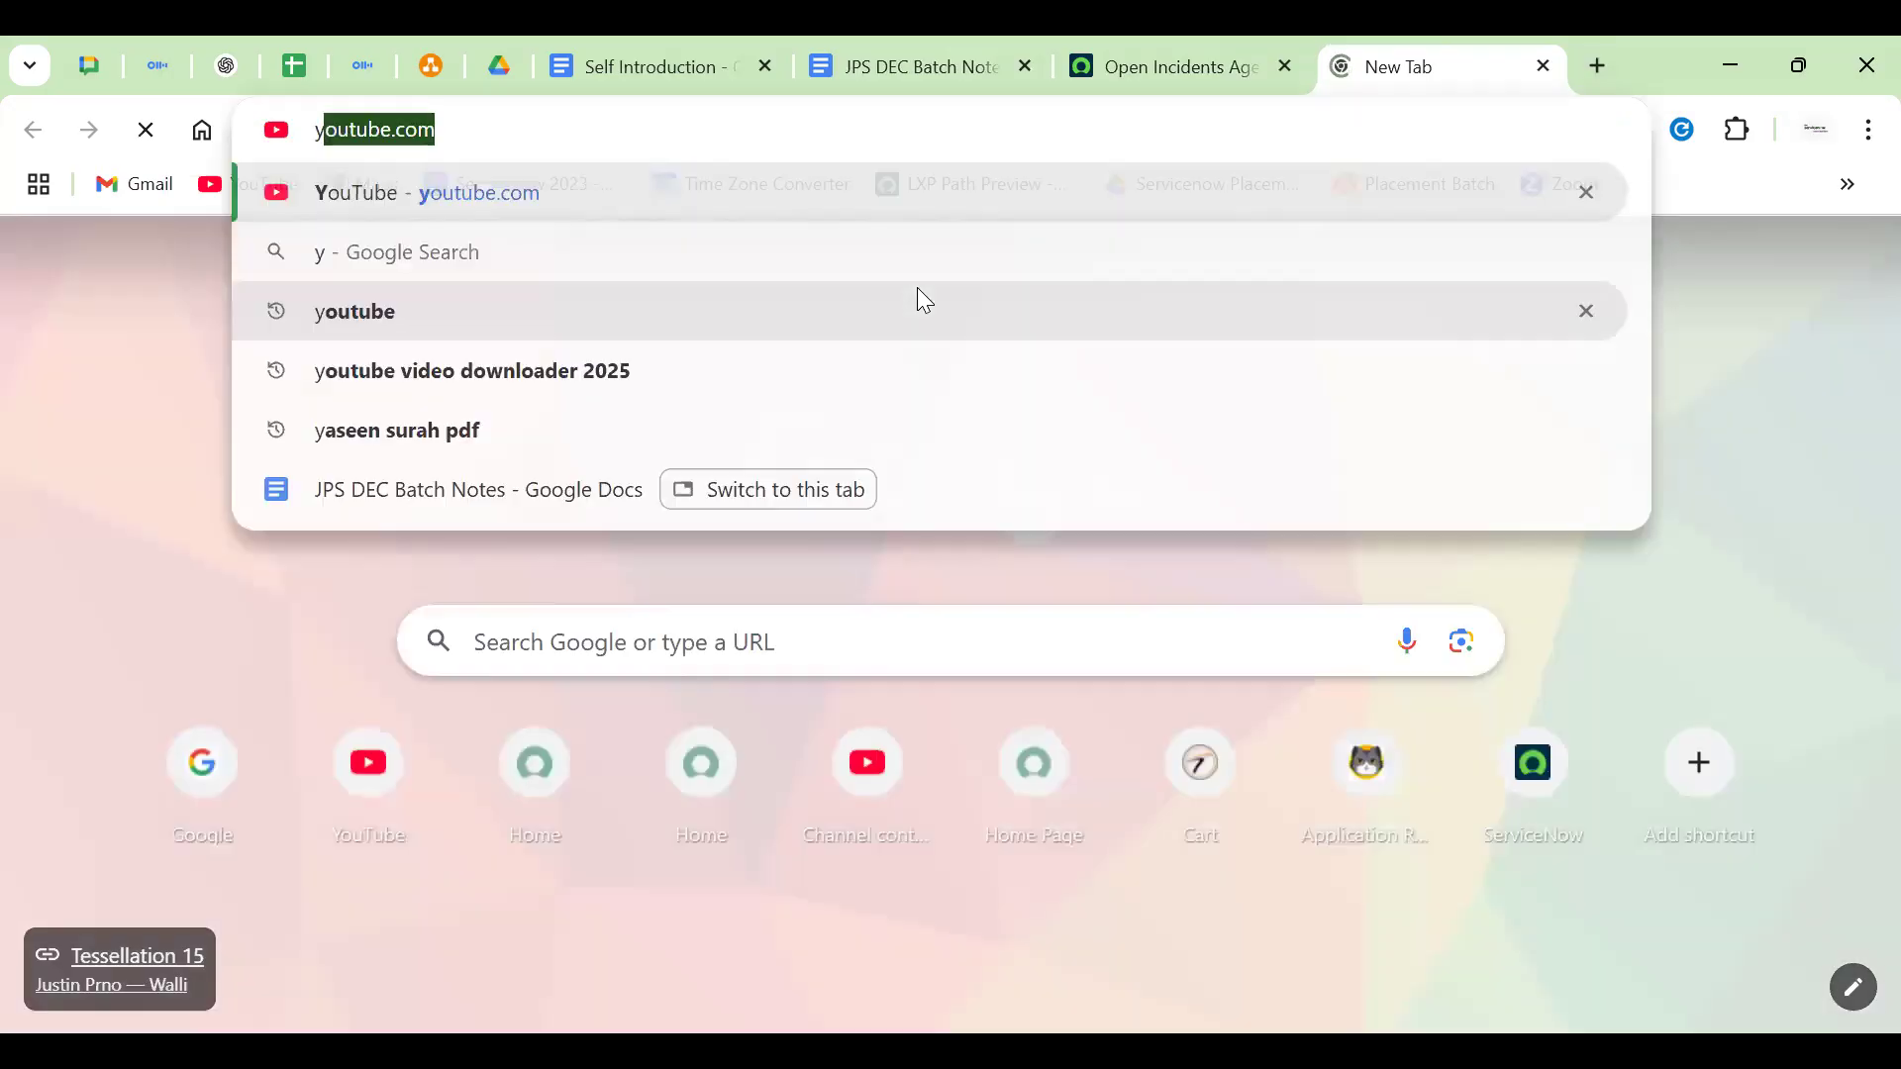
{"action": "type", "text": "out"}
{"action": "key", "text": "Return"}
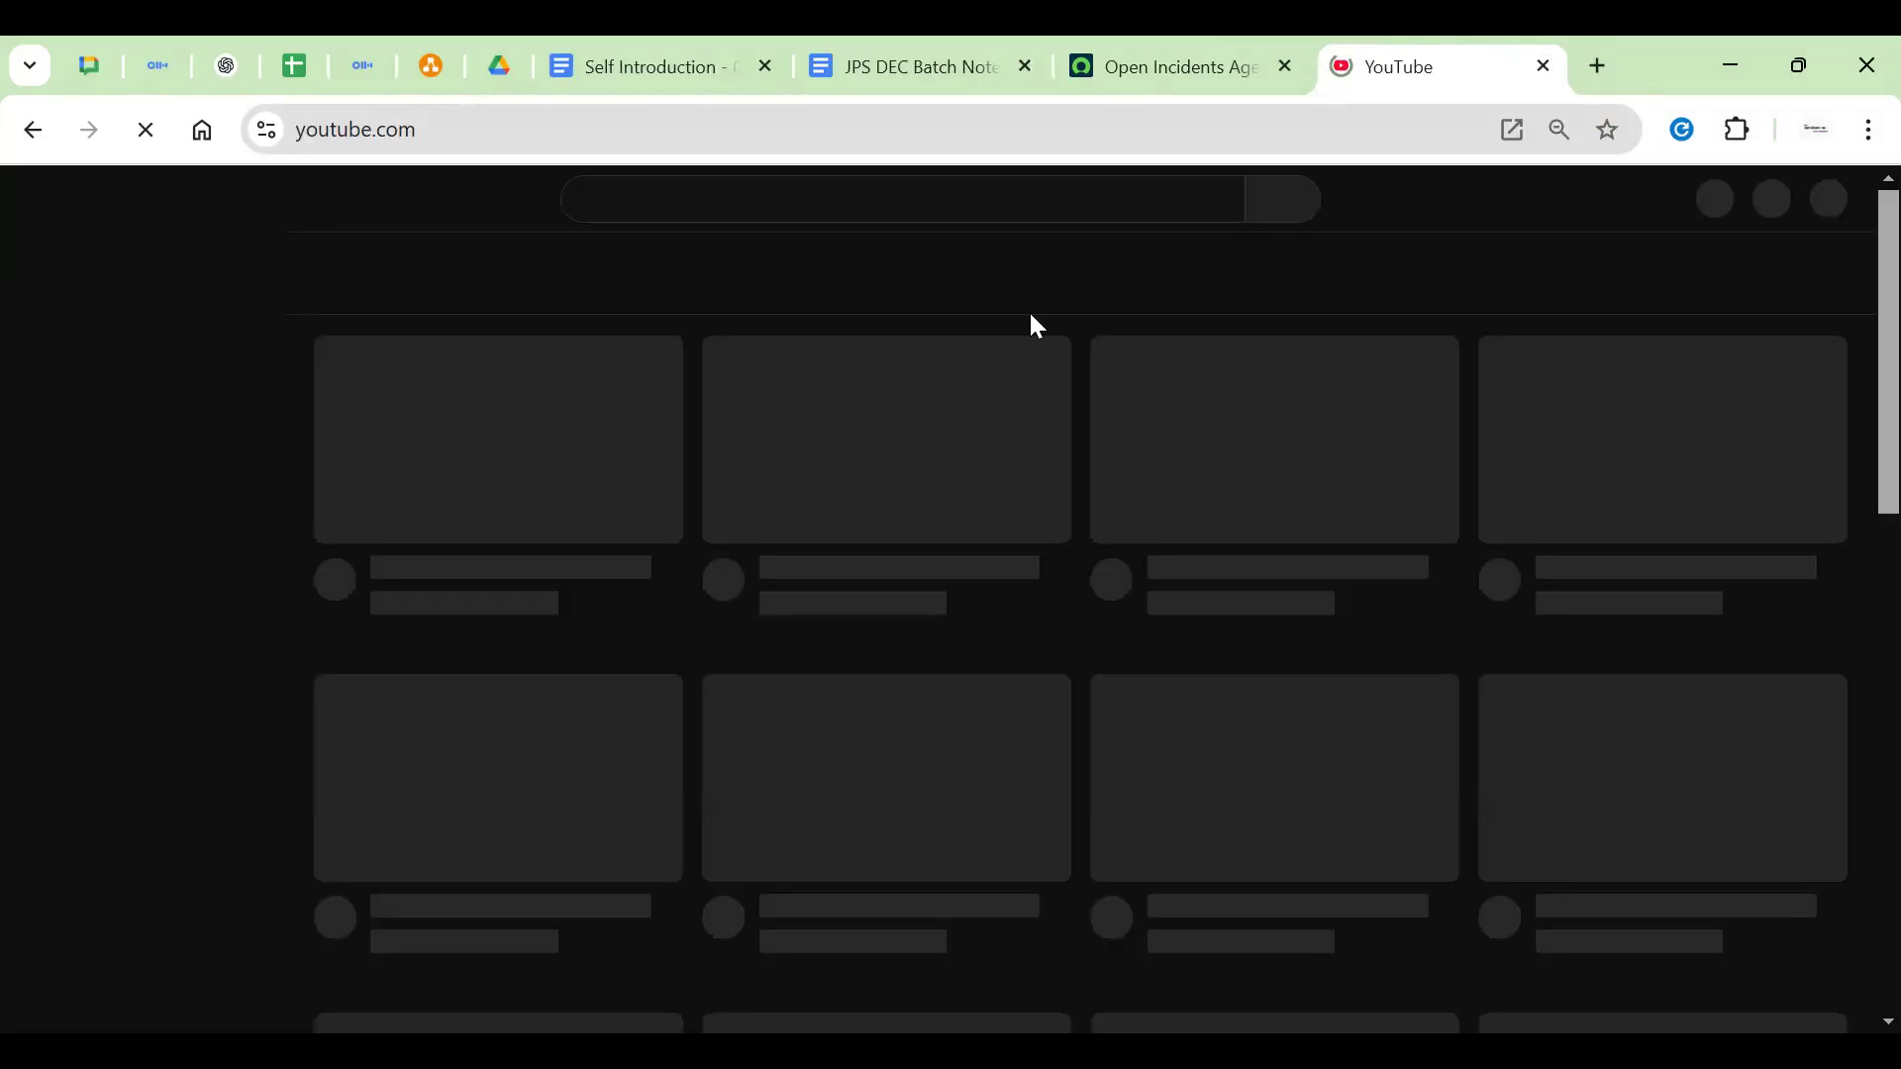
{"action": "key", "text": "ctrl+w"}
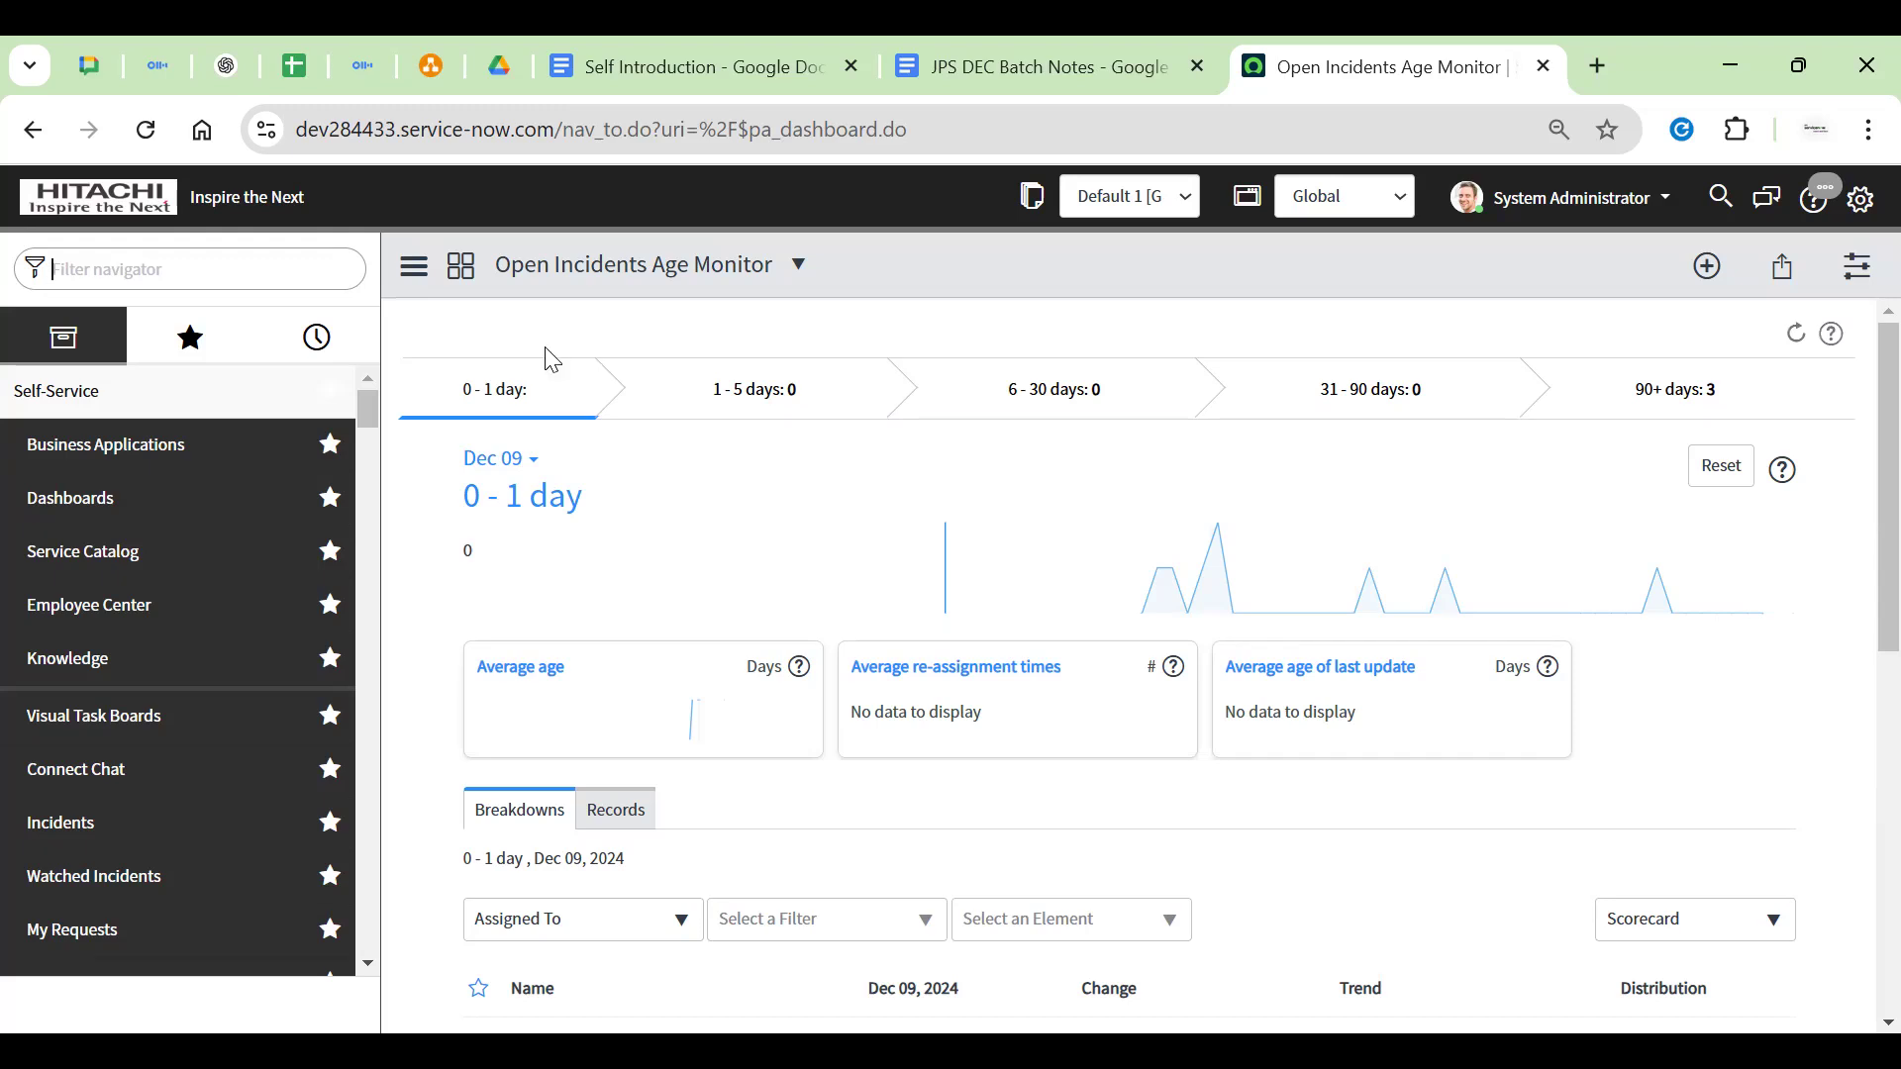
Open the Hitachi records list and re-save HIT0001080's account number 676,767 unchanged
{"action": "type", "text": "hitach"}
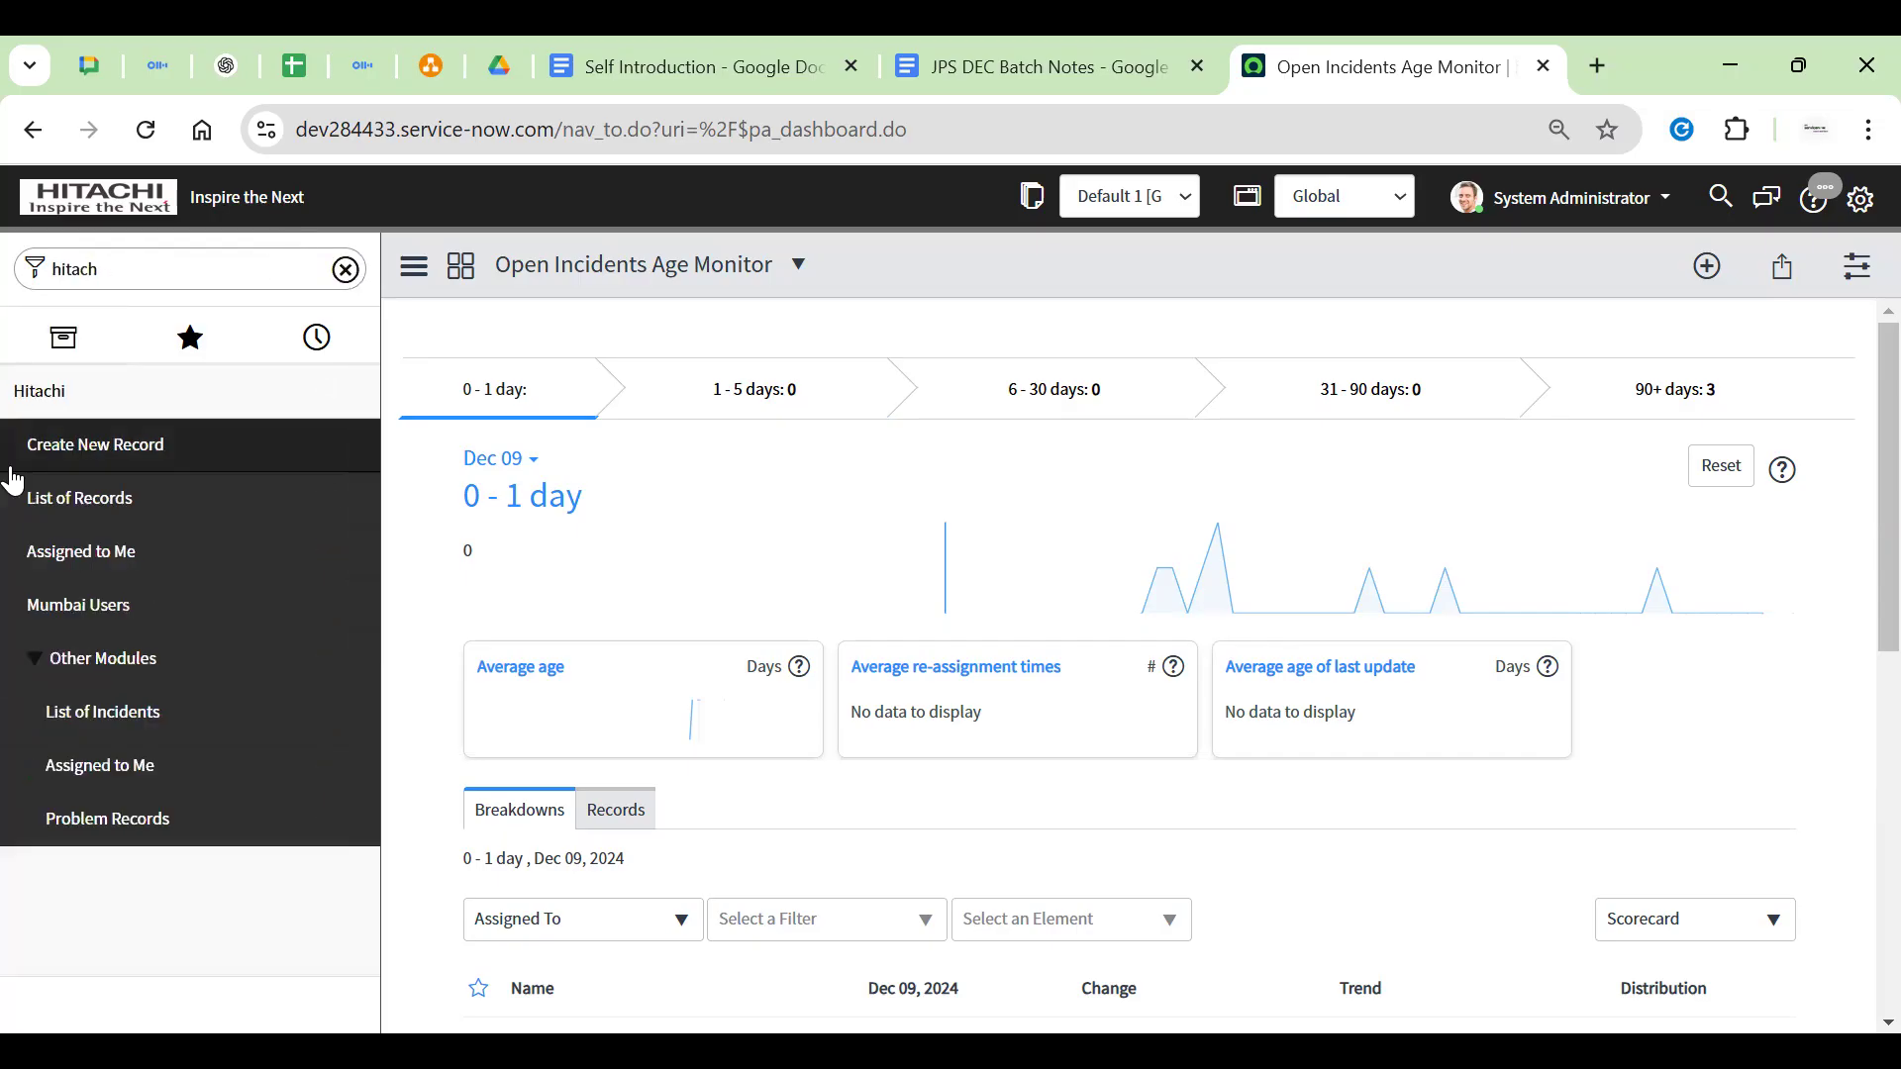
{"action": "left_click", "coordinate": [85, 516]}
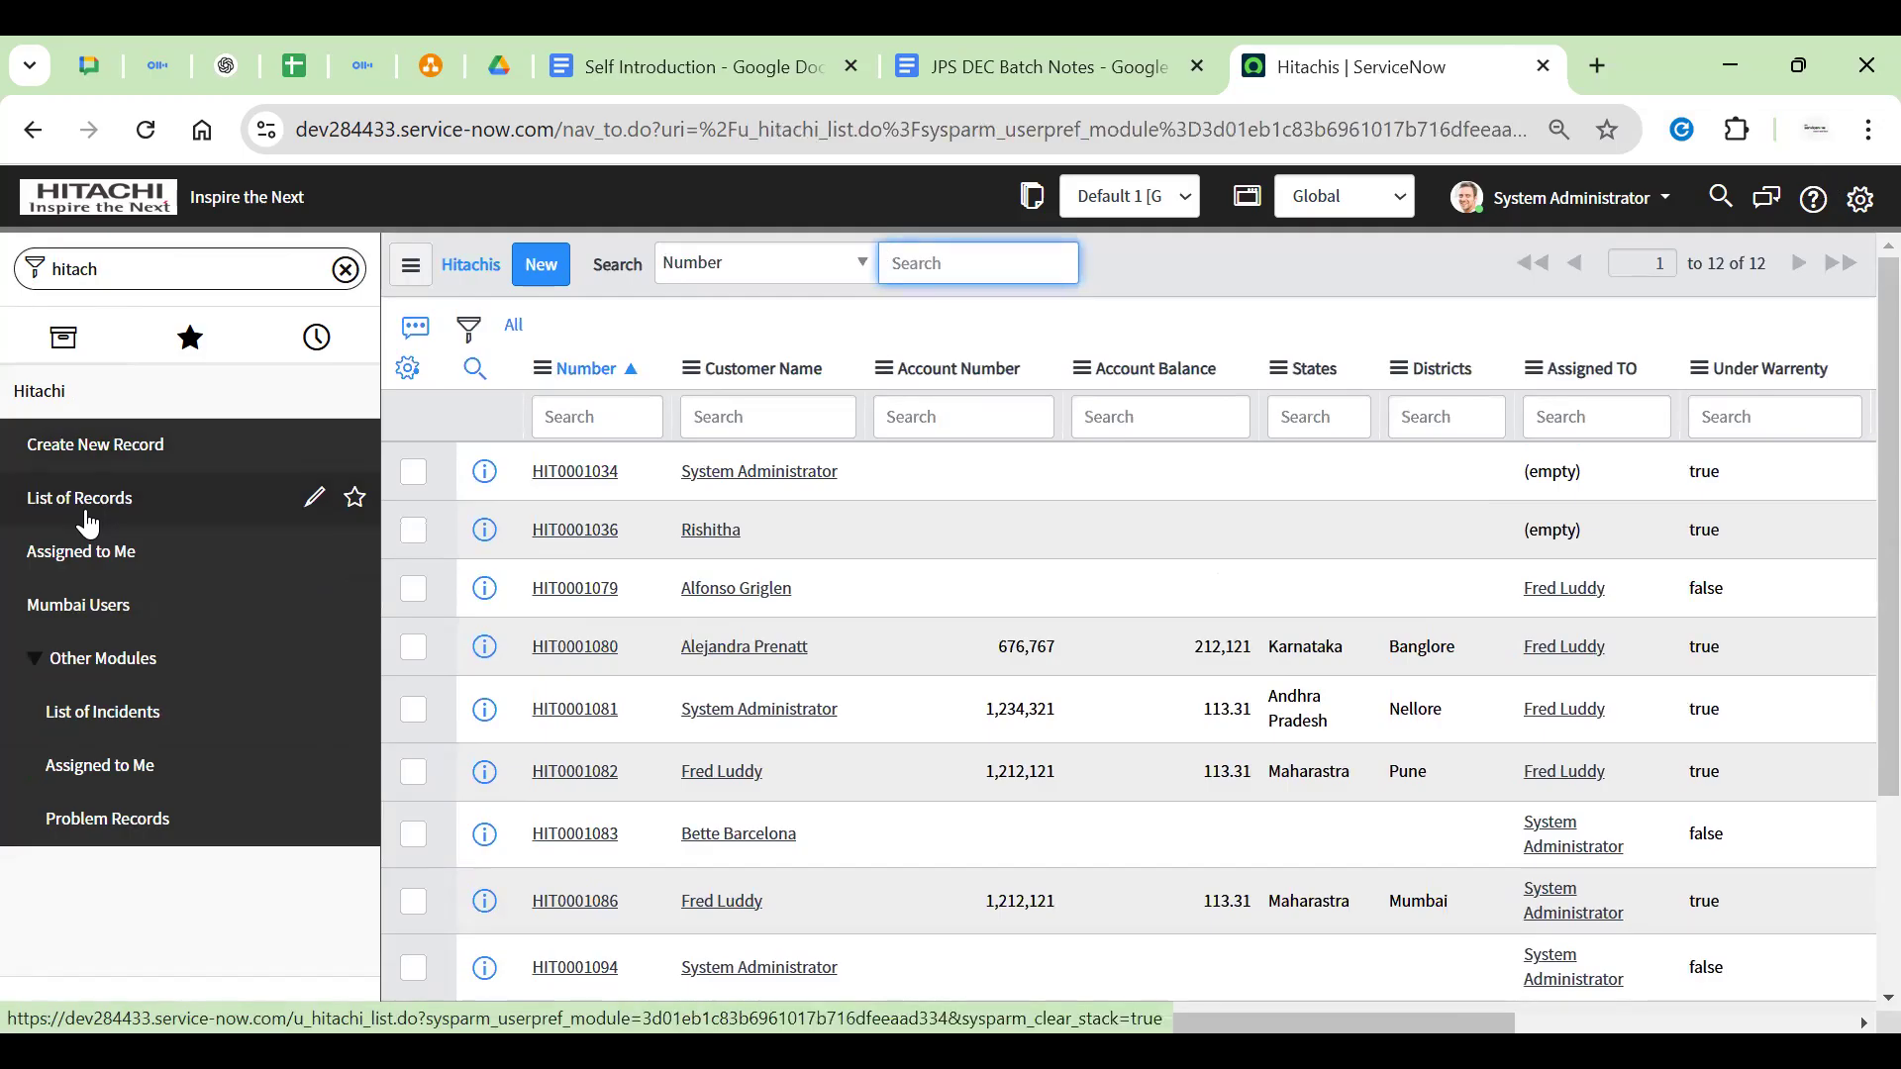
{"action": "double_click", "coordinate": [1010, 648]}
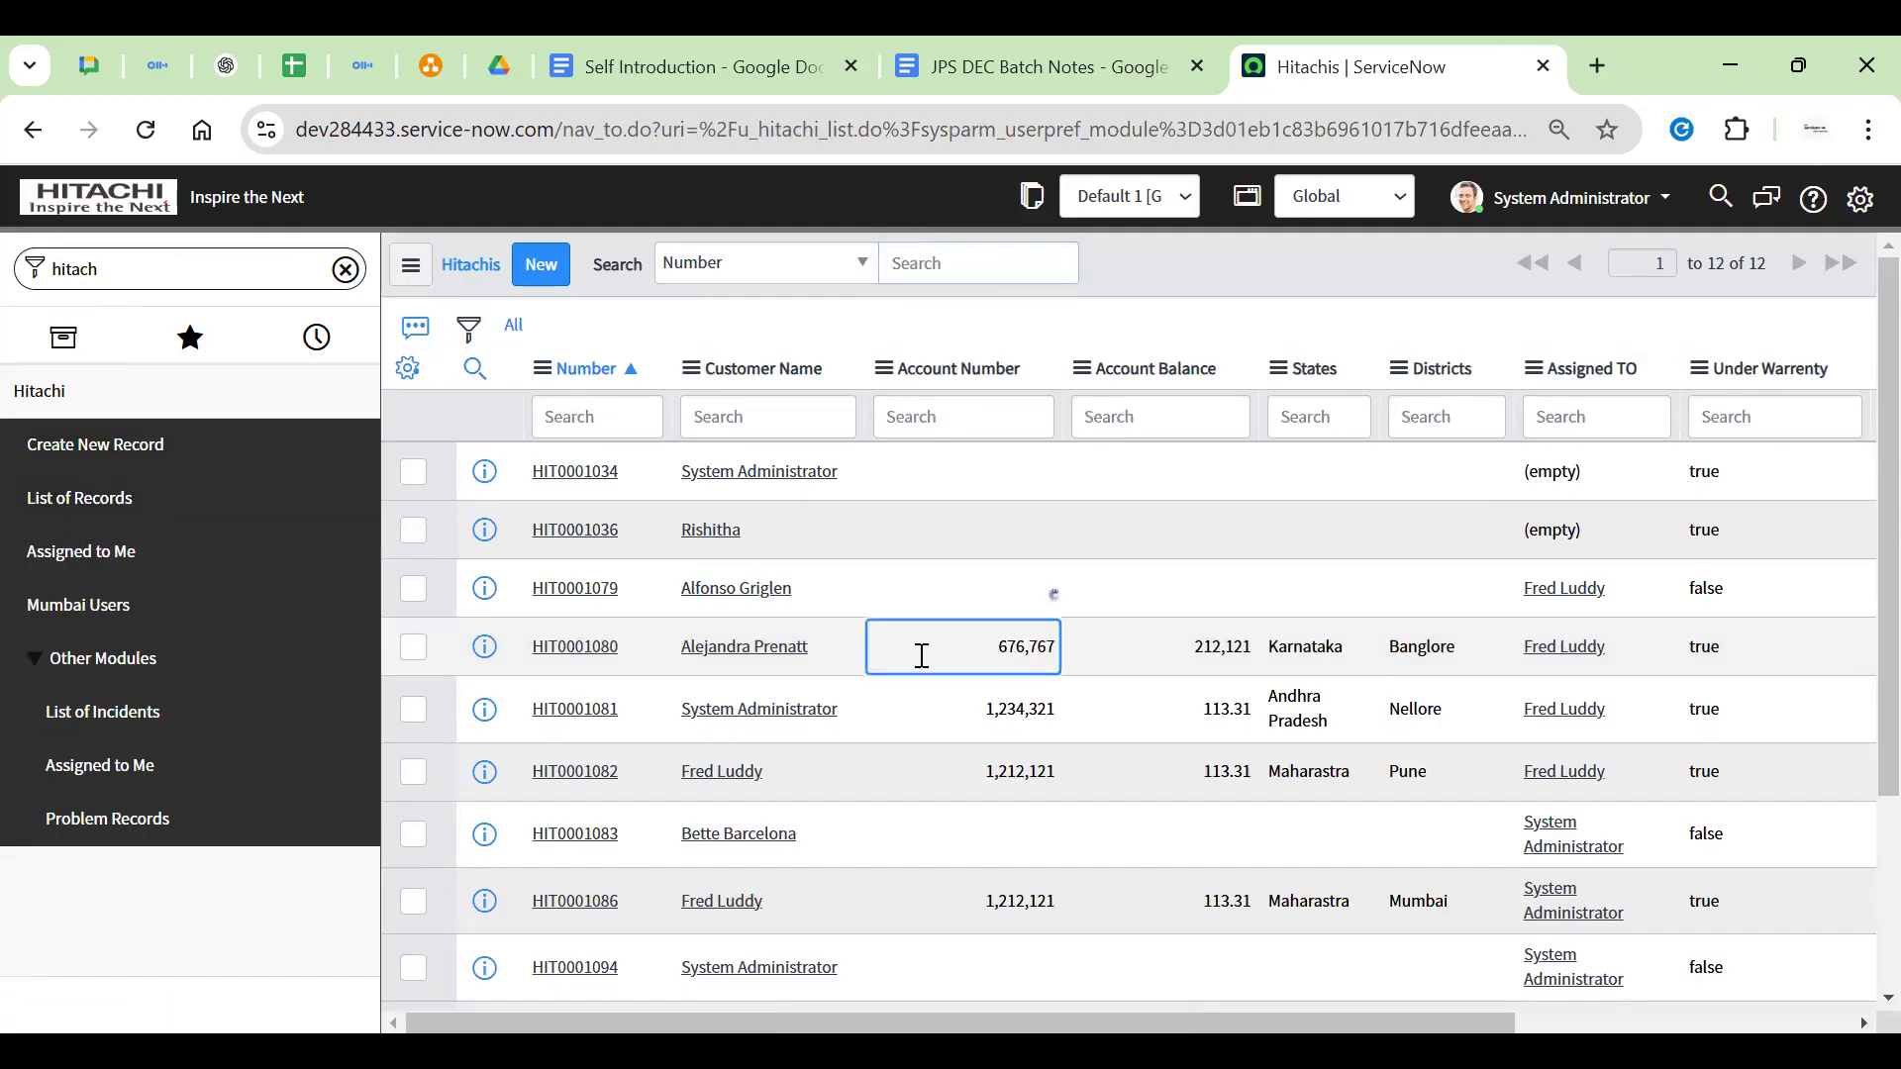
{"action": "left_click", "coordinate": [945, 660]}
{"action": "left_click", "coordinate": [1128, 646]}
{"action": "key", "text": "Right"}
Duplicate the Hitachis records tab and go back to the original one
{"action": "right_click", "coordinate": [1495, 54]}
{"action": "left_click", "coordinate": [1544, 314]}
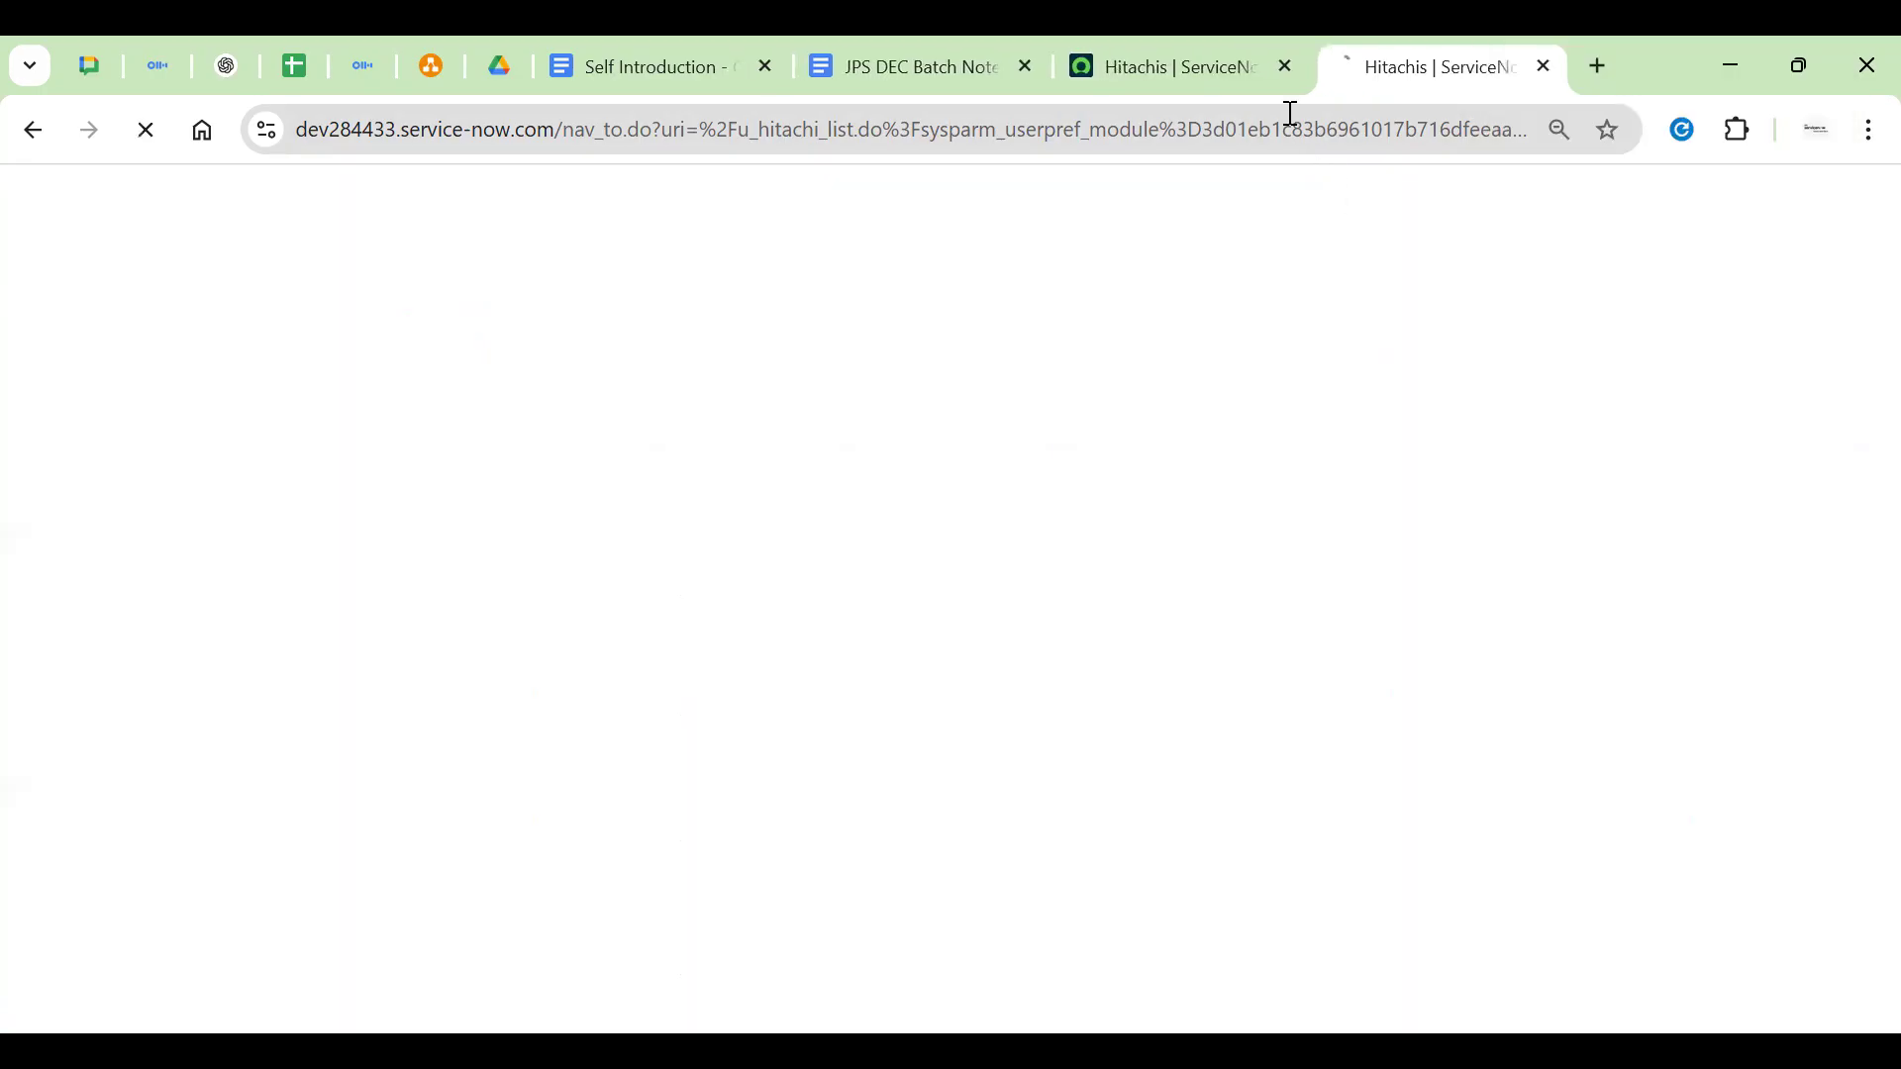
{"action": "left_click", "coordinate": [1168, 66]}
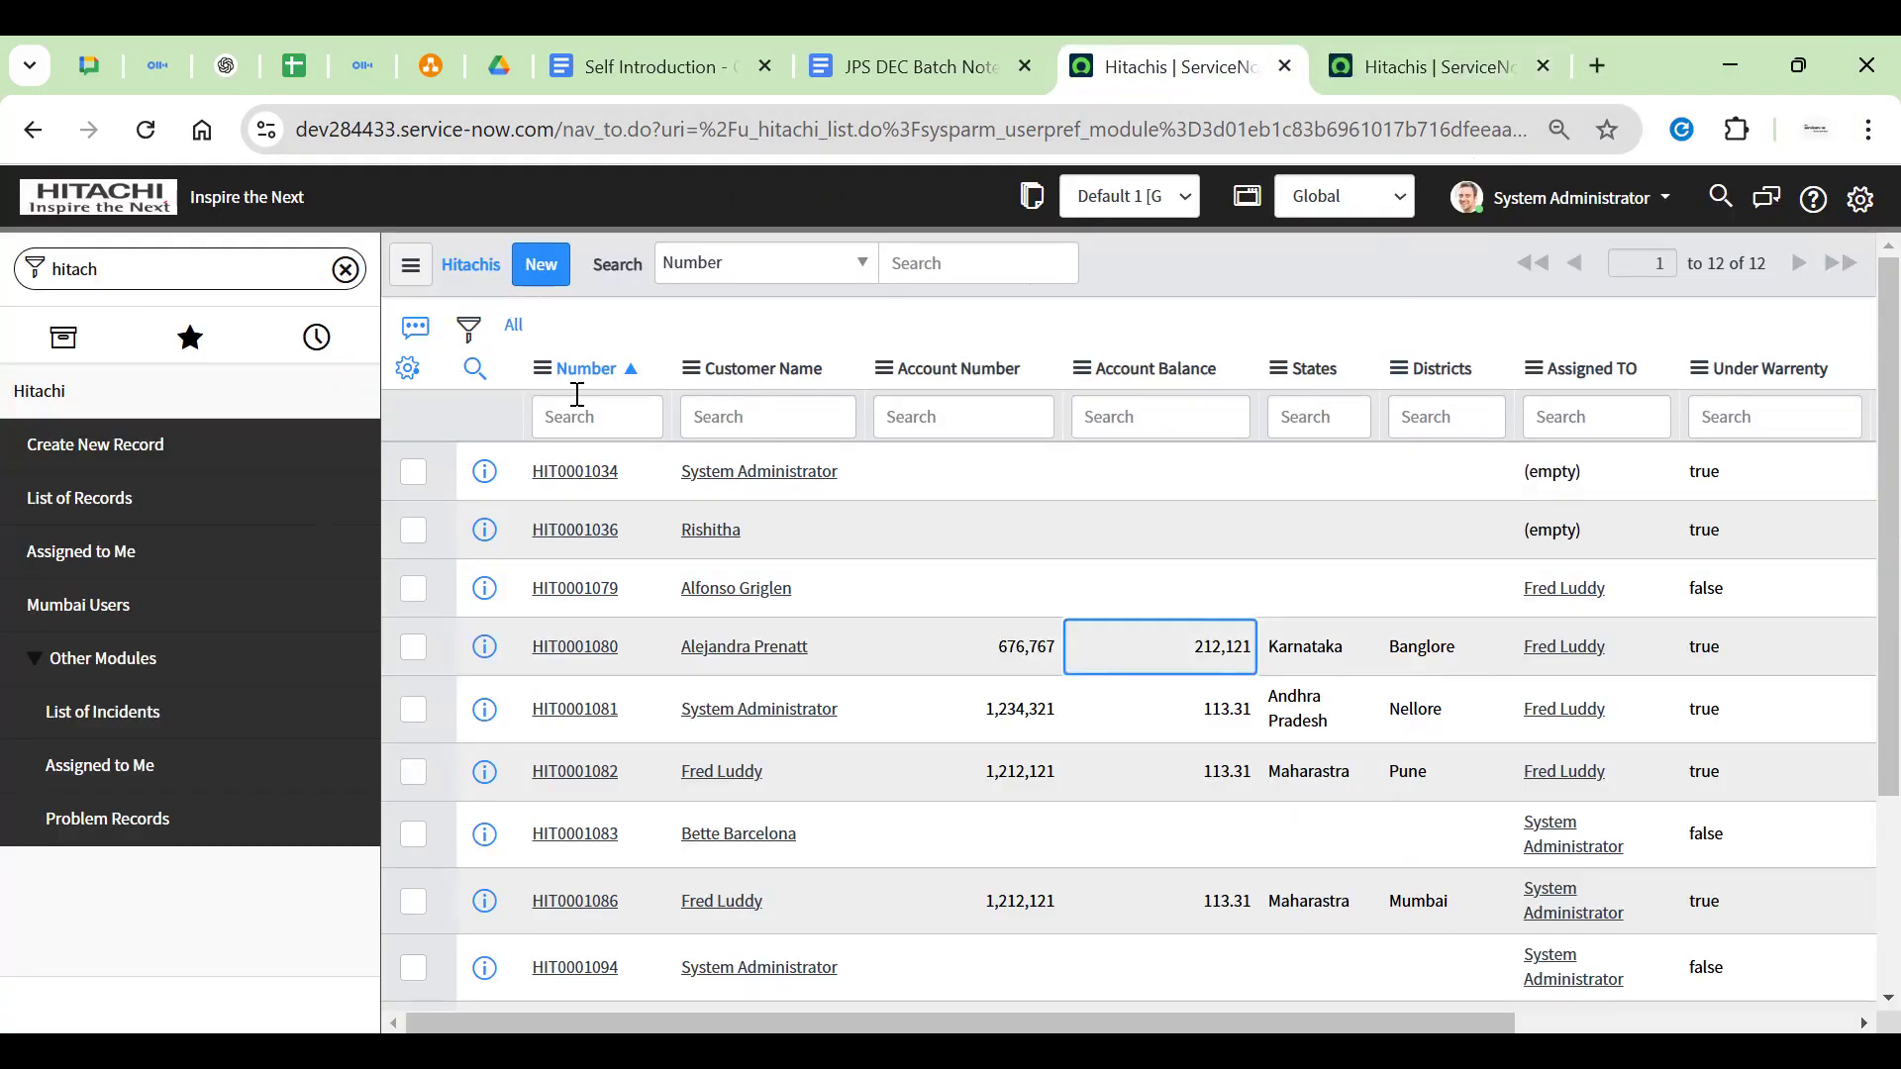
Open the Hitachi table's client scripts from the Number column's Configure menu
{"action": "left_click", "coordinate": [542, 369]}
{"action": "mouse_move", "coordinate": [655, 613]}
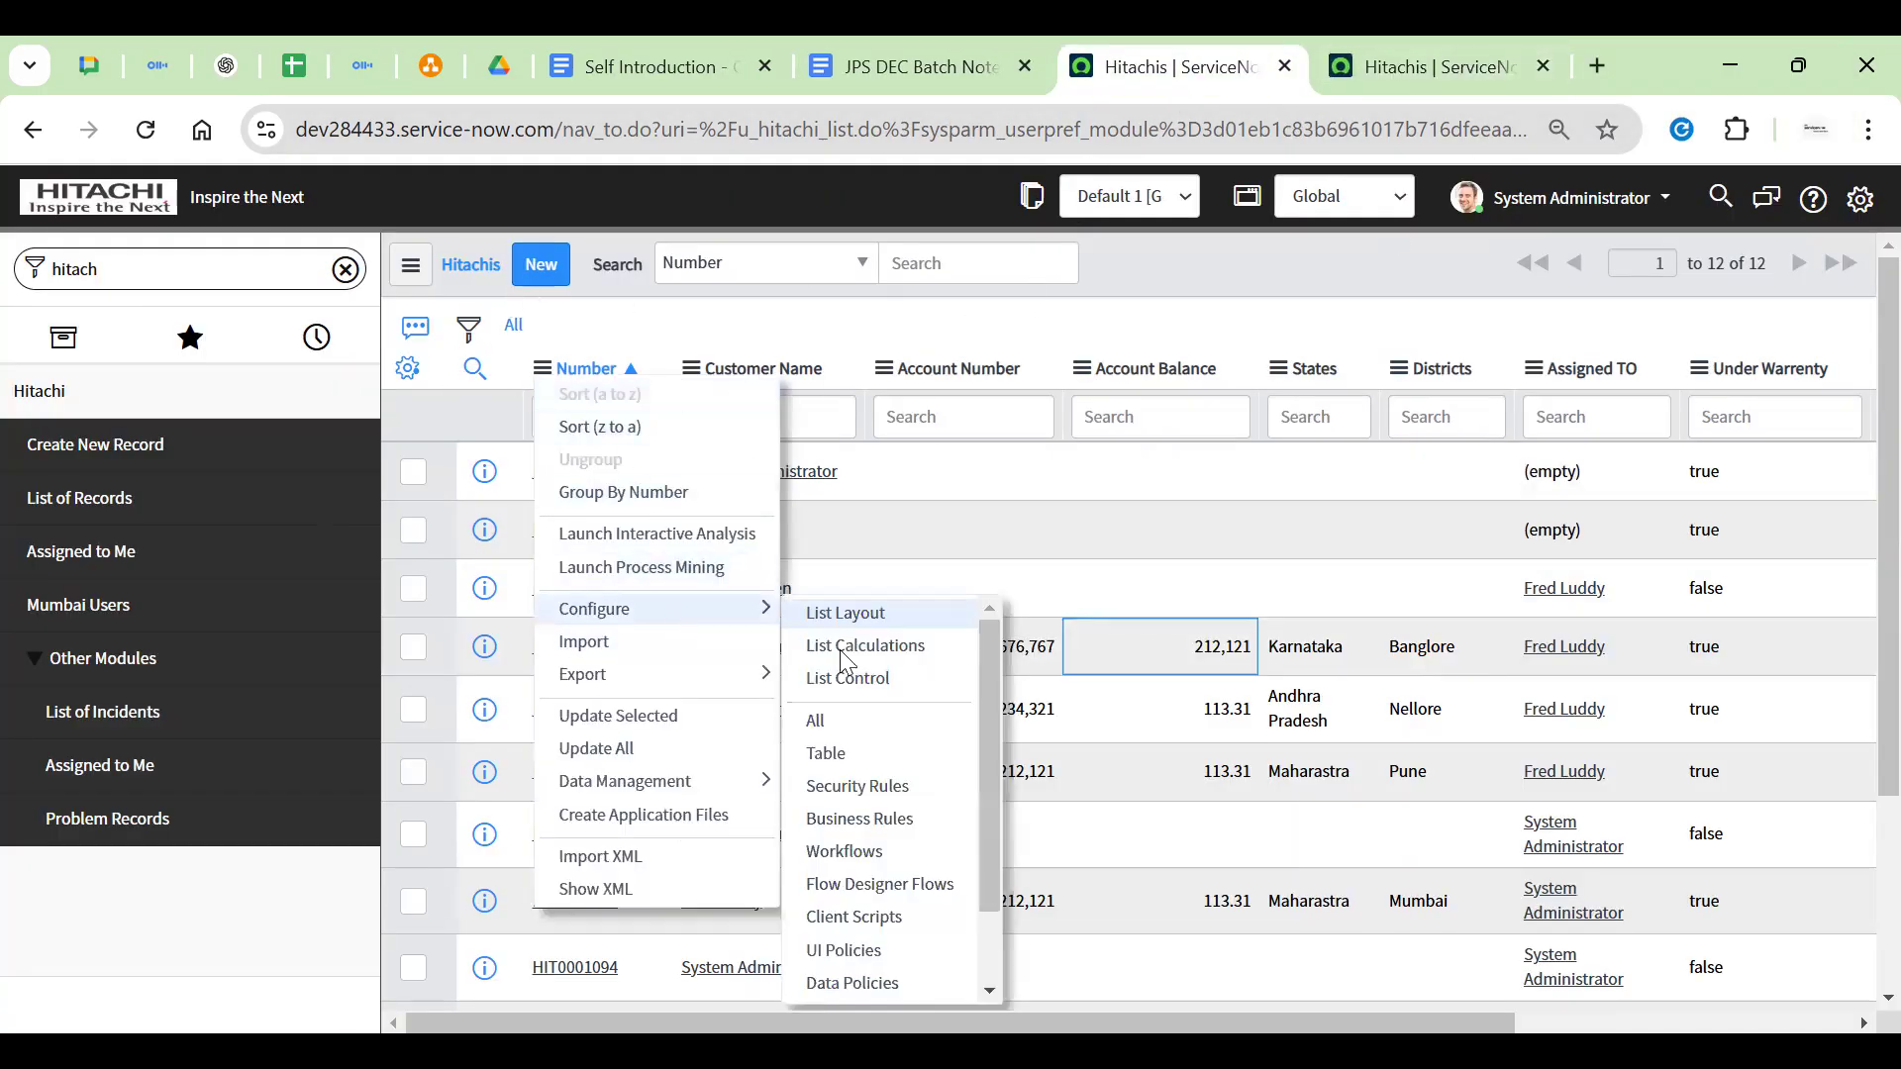
{"action": "scroll", "coordinate": [874, 850], "scroll_direction": "down", "scroll_amount": 1}
{"action": "left_click", "coordinate": [871, 821]}
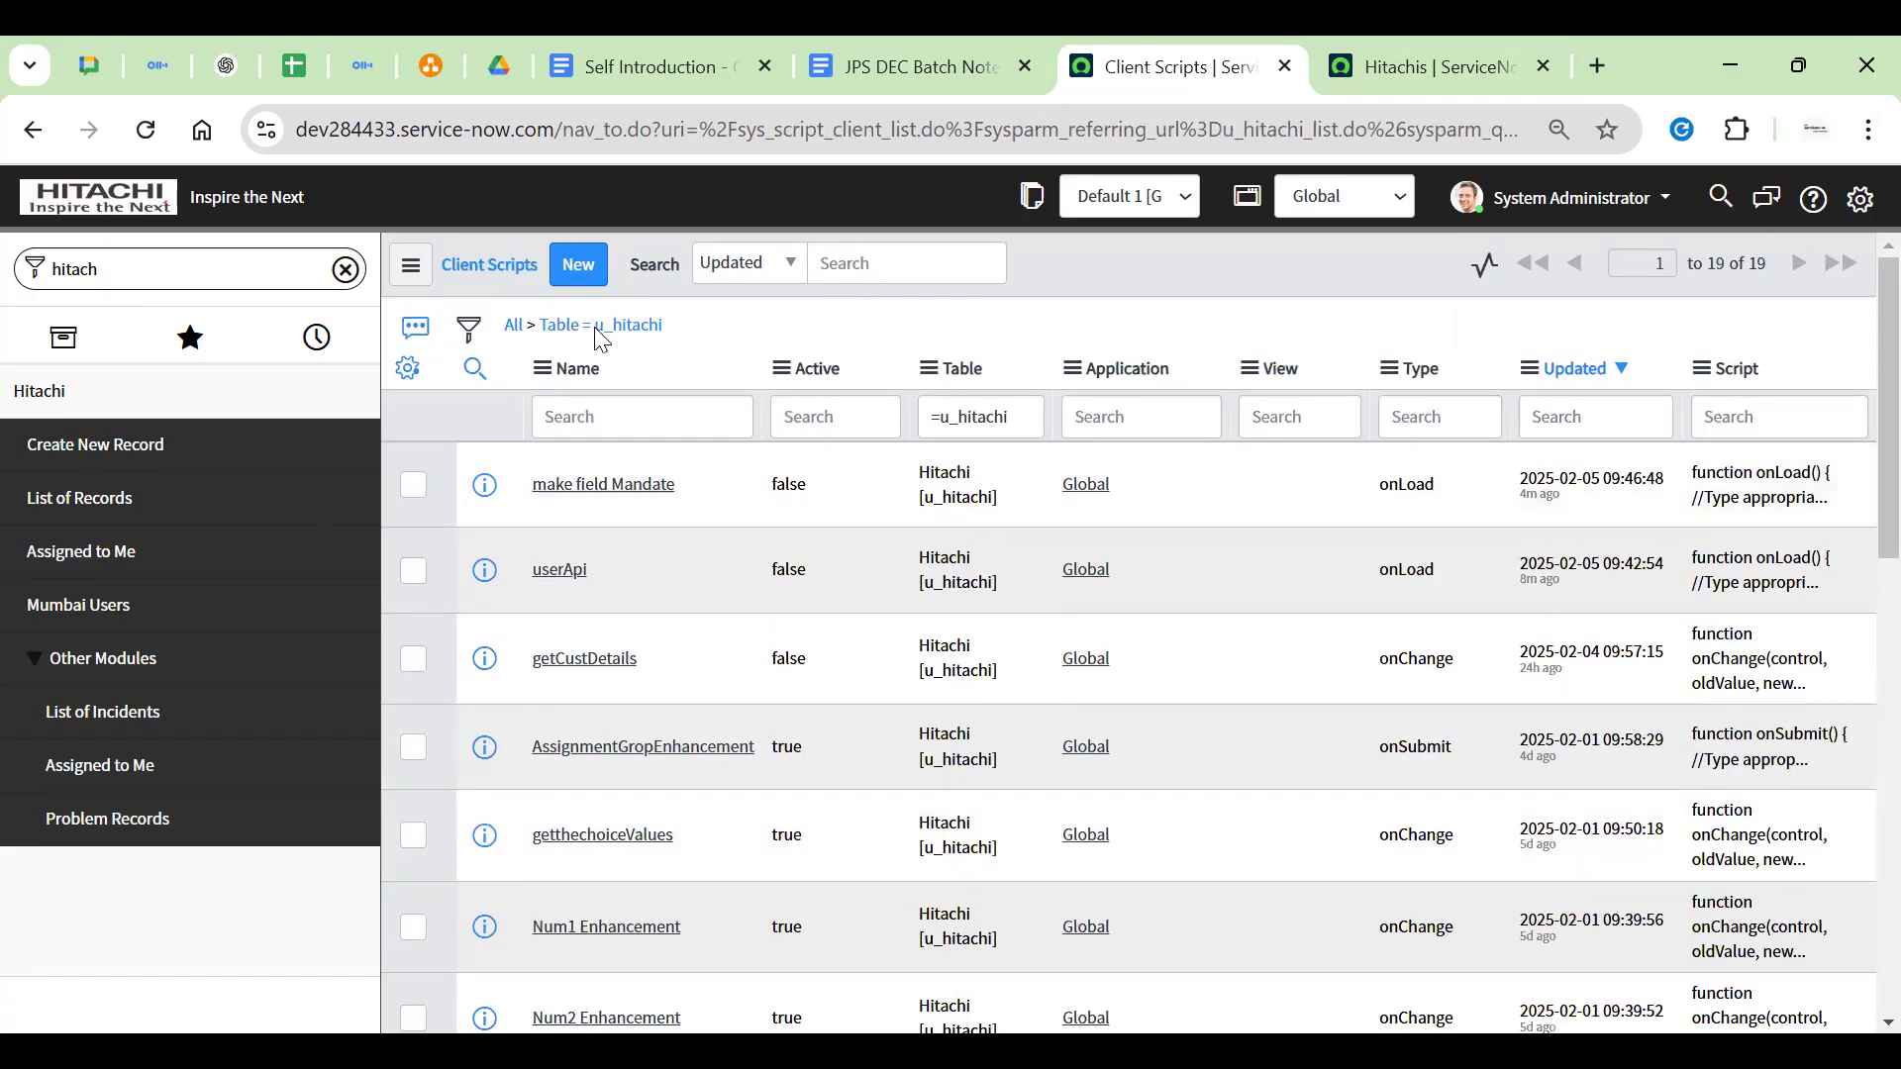
Open the onCellEditCS client script and review its alert line and Field name
{"action": "scroll", "coordinate": [594, 693], "scroll_direction": "down", "scroll_amount": 10}
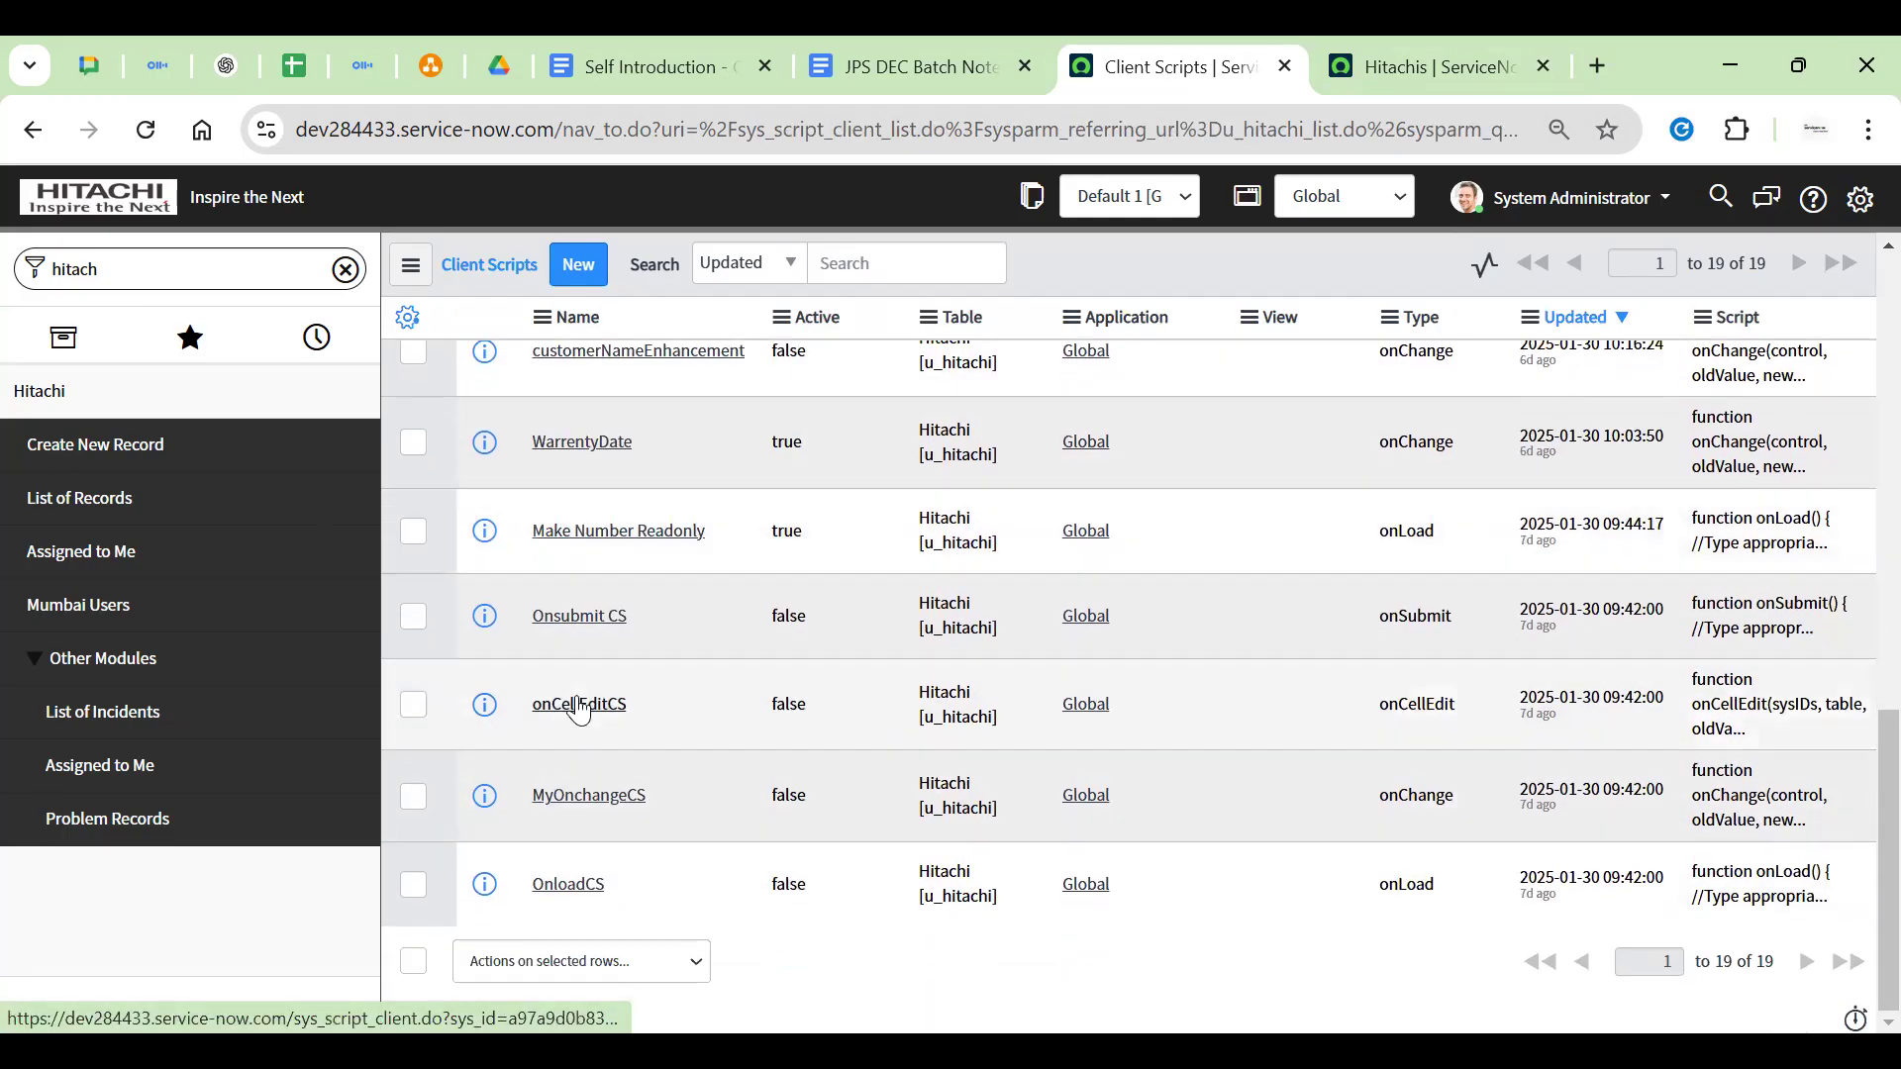
{"action": "left_click", "coordinate": [606, 714]}
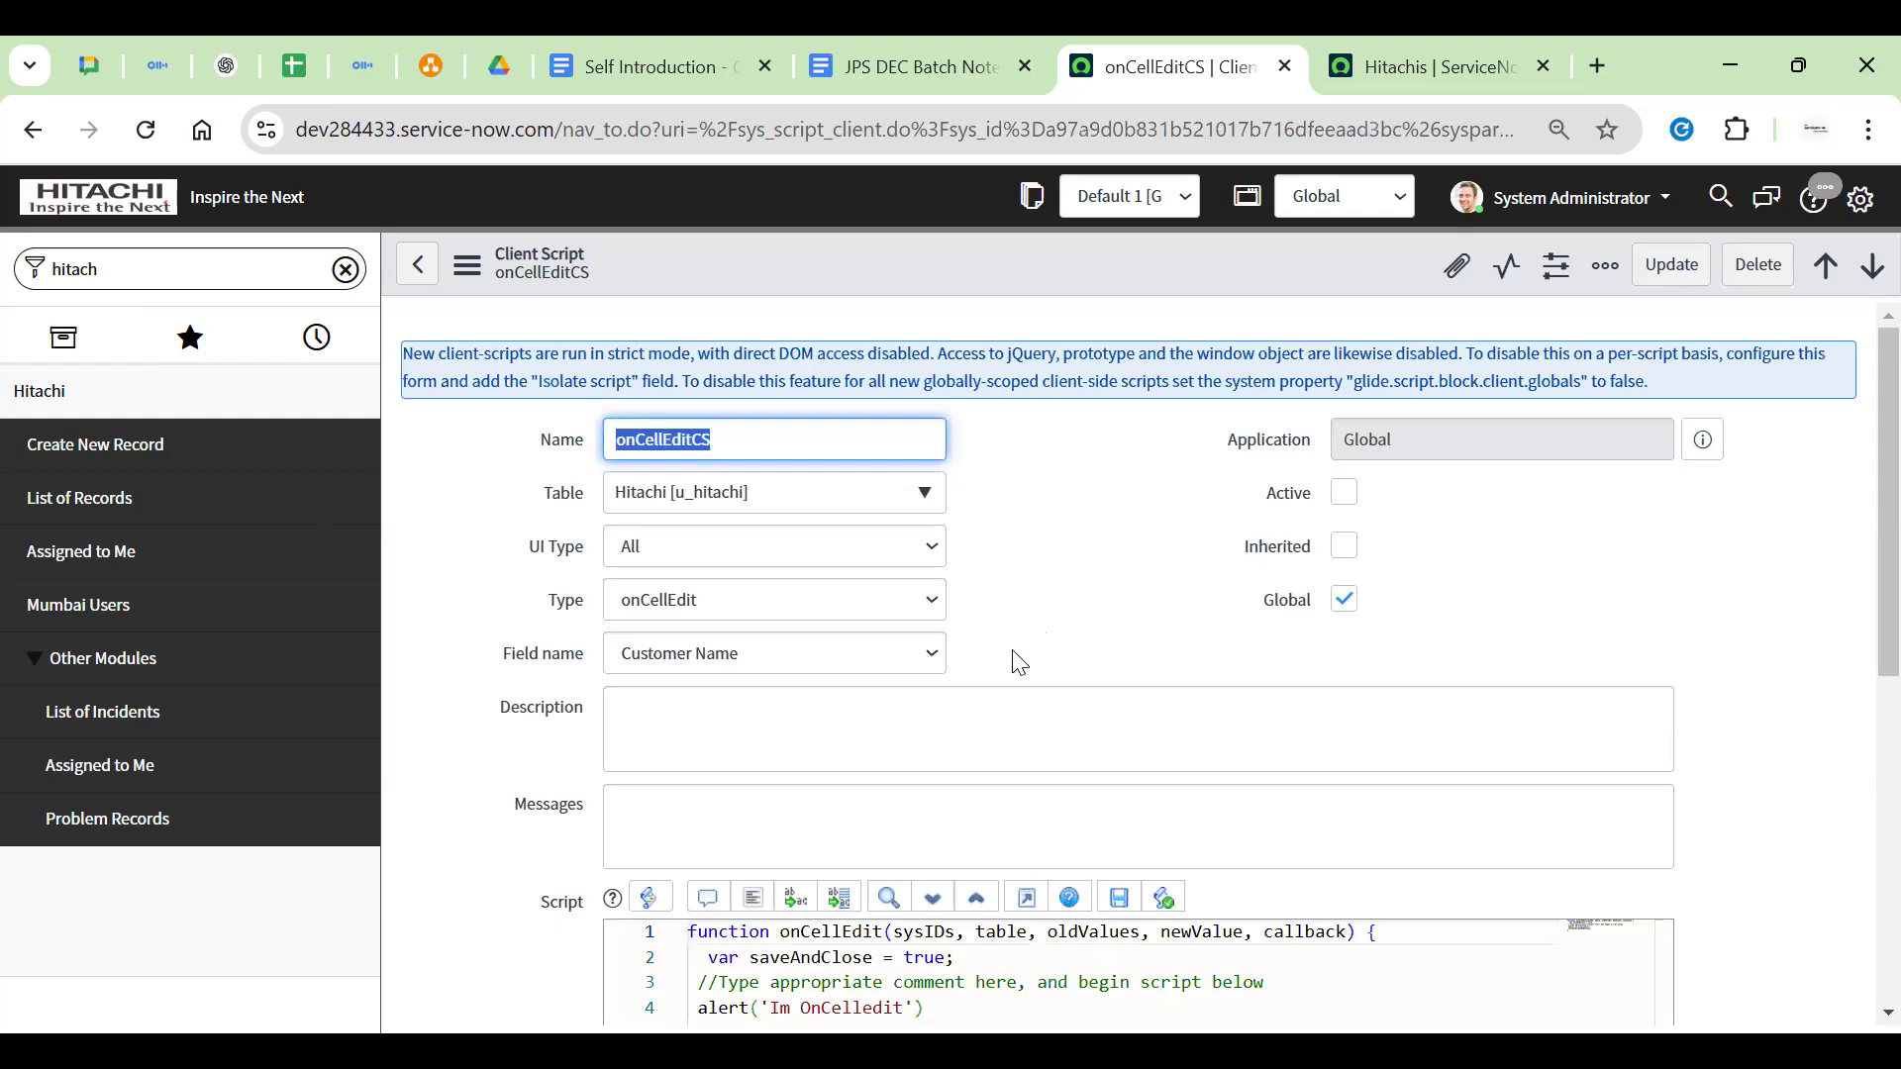
{"action": "scroll", "coordinate": [1020, 661], "scroll_direction": "down", "scroll_amount": 5}
{"action": "scroll", "coordinate": [941, 670], "scroll_direction": "up", "scroll_amount": 1}
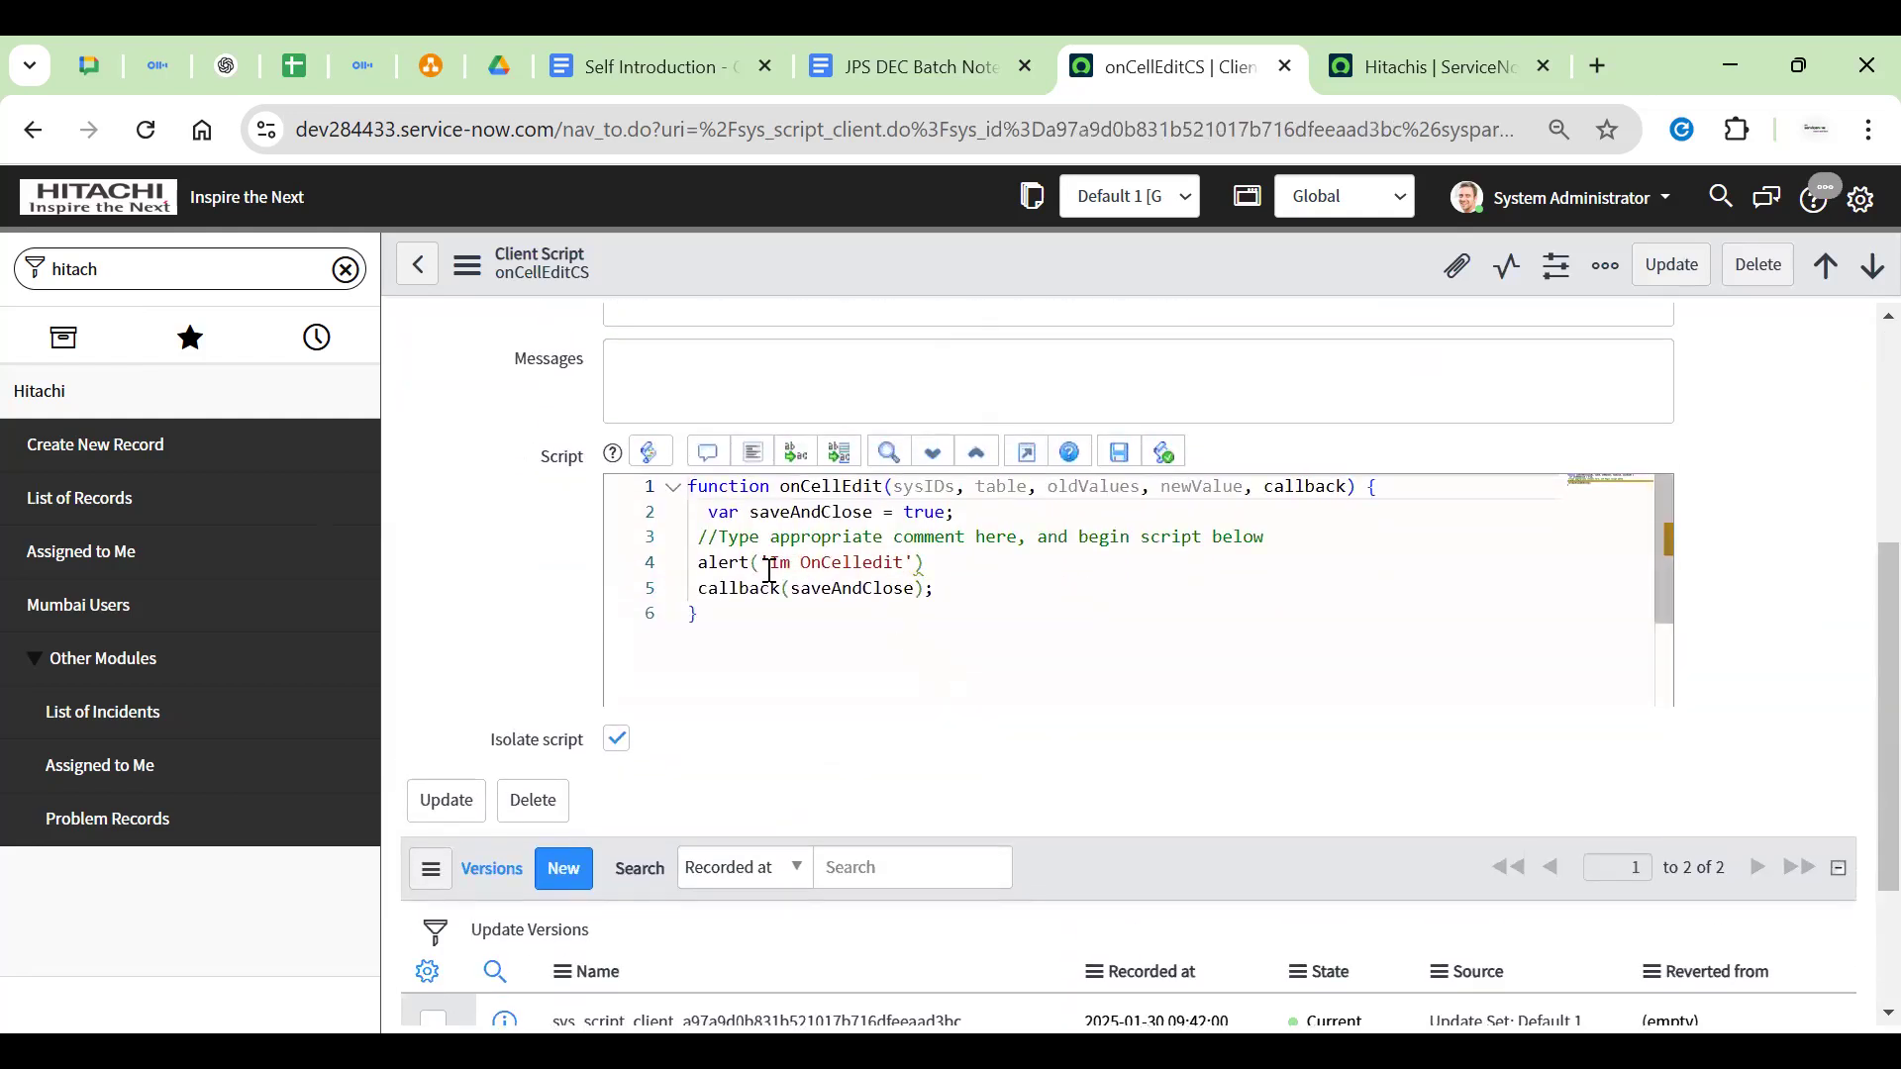
{"action": "triple_click", "coordinate": [812, 556]}
{"action": "left_click", "coordinate": [941, 519]}
{"action": "left_click", "coordinate": [975, 571]}
{"action": "scroll", "coordinate": [581, 624], "scroll_direction": "up", "scroll_amount": 5}
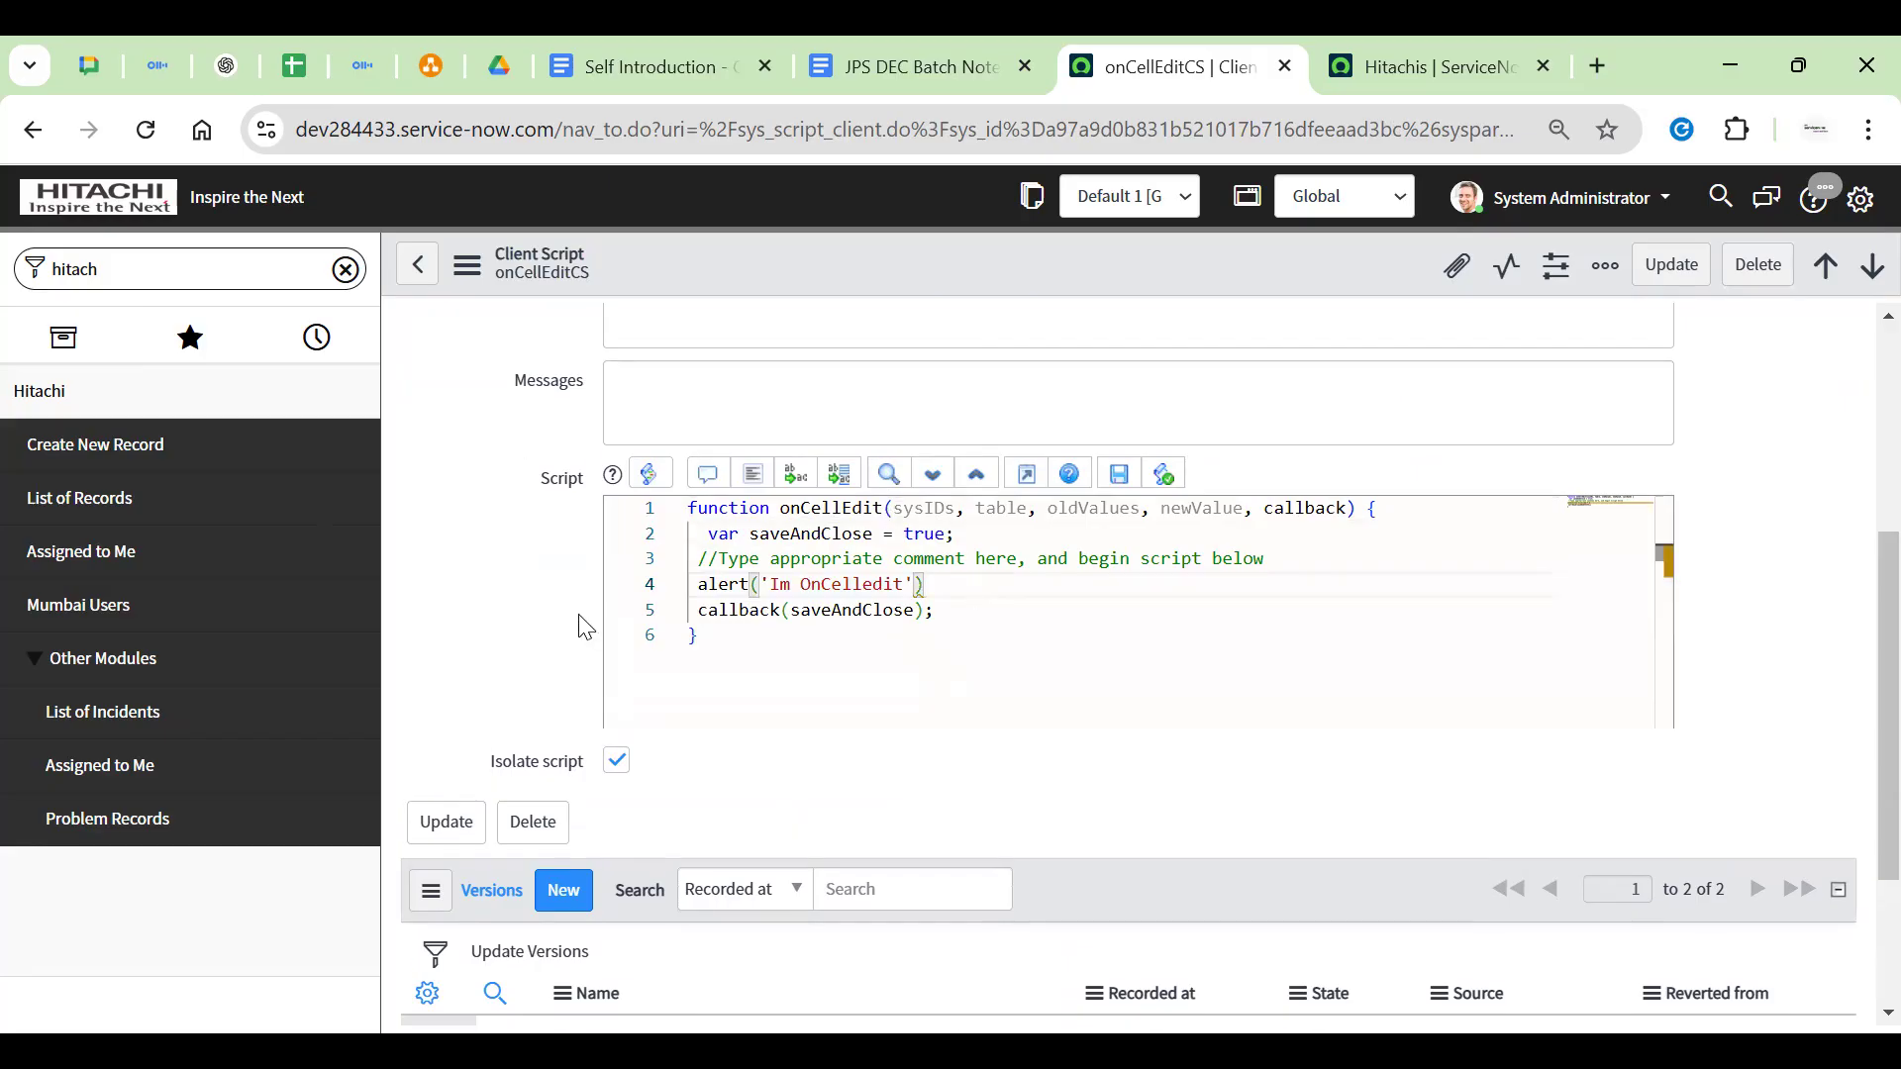
{"action": "left_click_drag", "start_coordinate": [469, 664], "coordinate": [589, 655]}
{"action": "key", "text": "ctrl+Tab"}
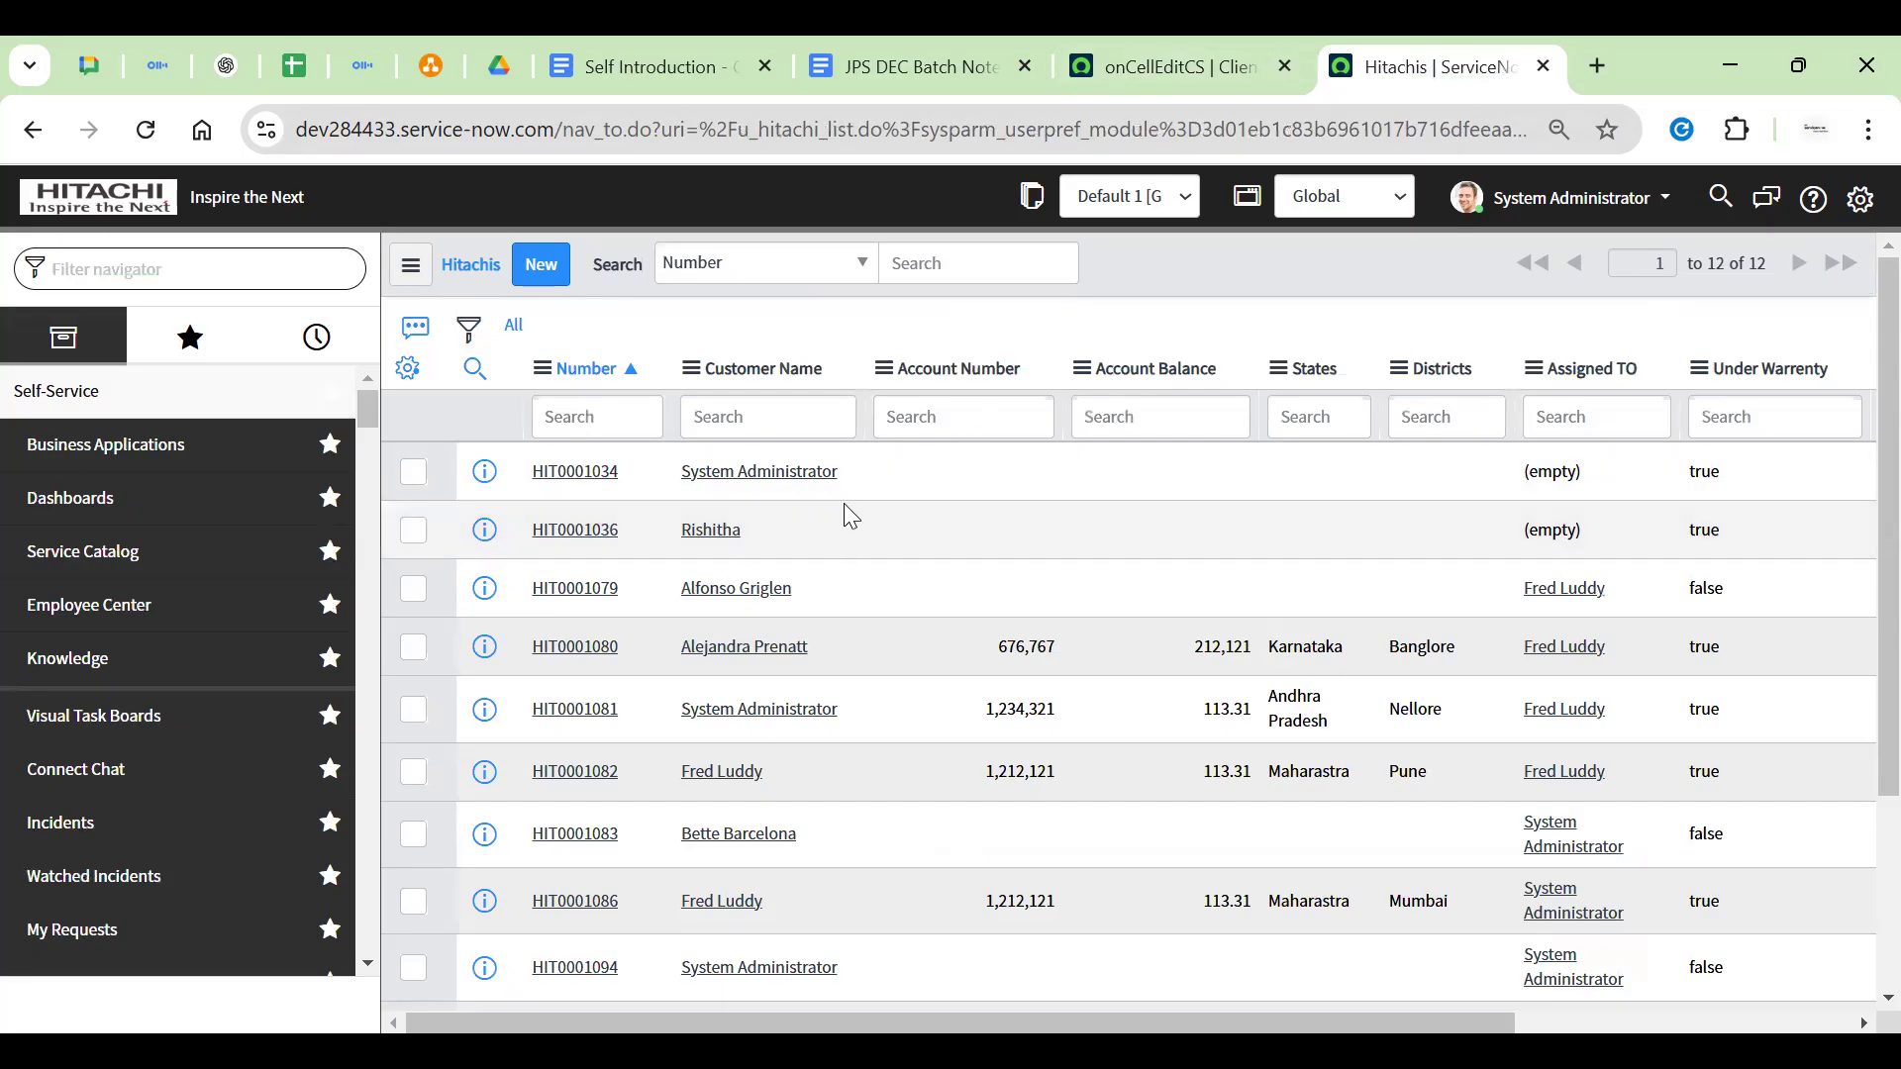
{"action": "left_click", "coordinate": [1227, 66]}
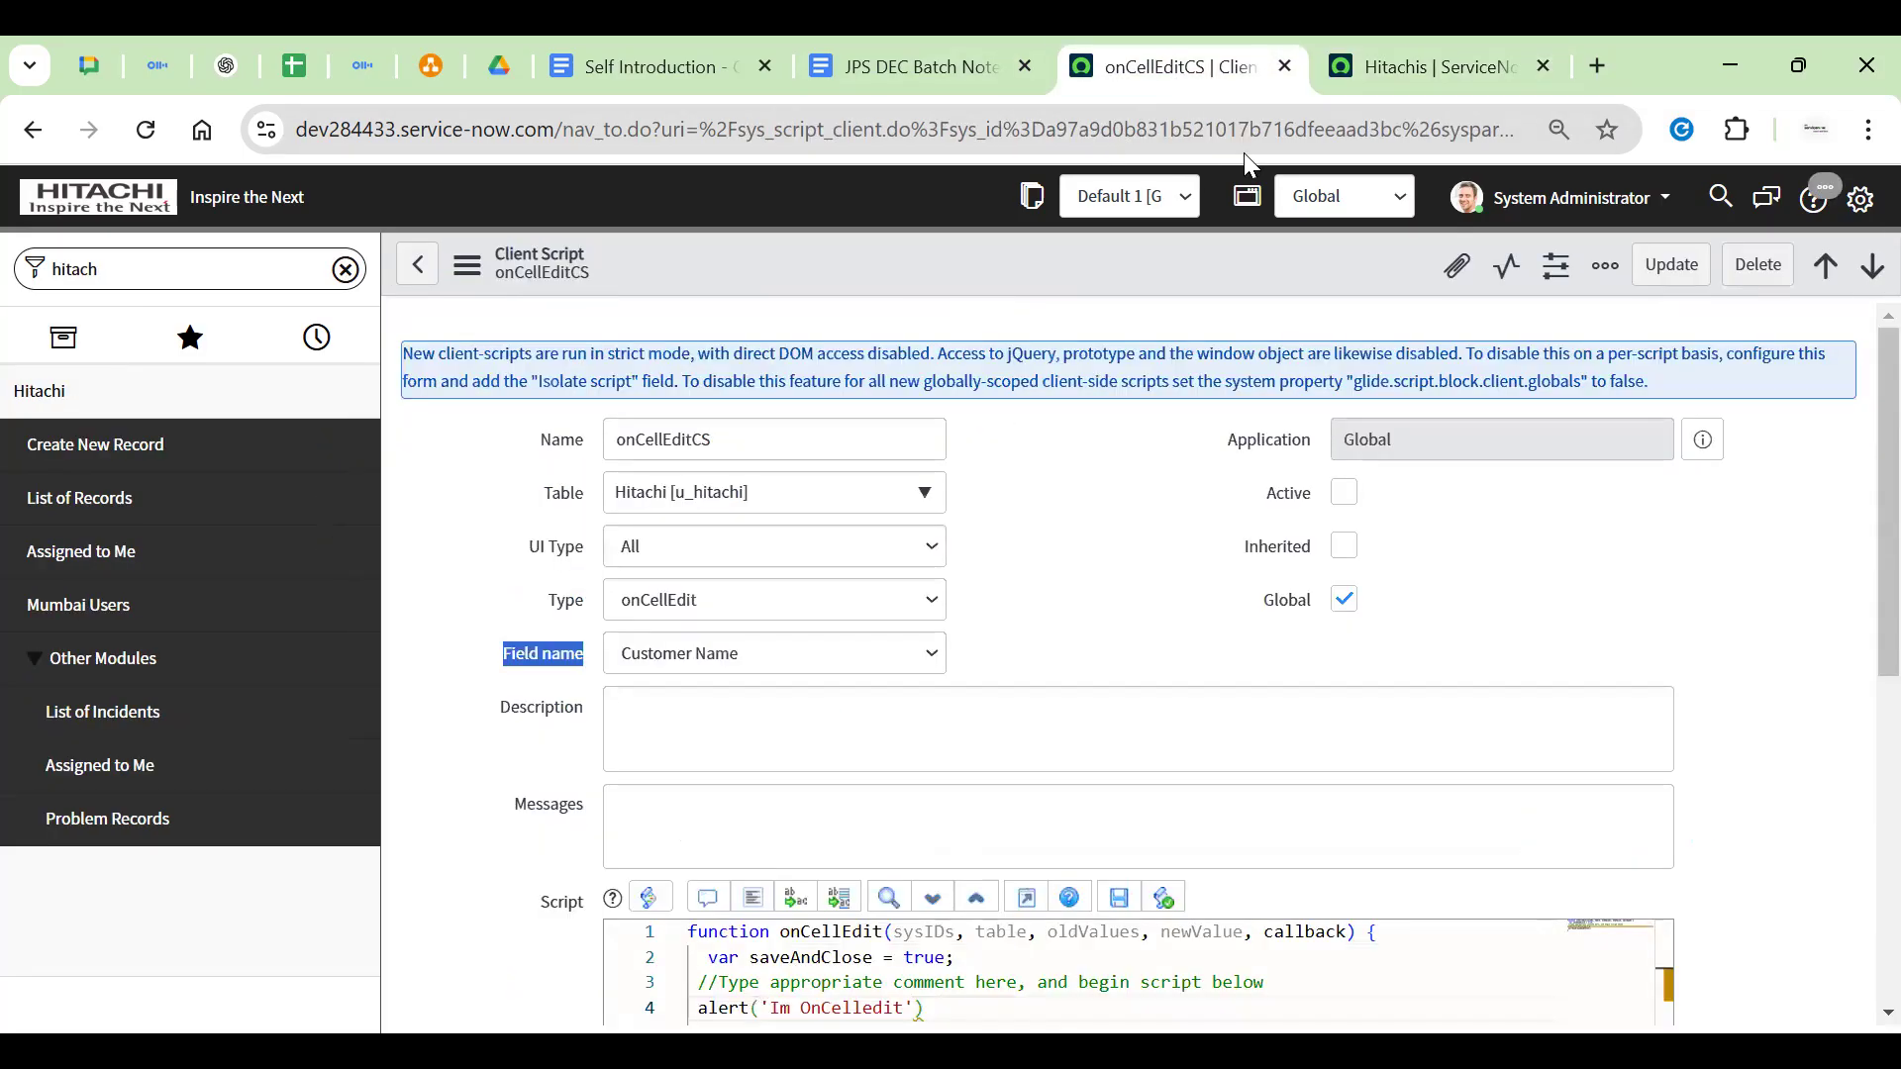
Mark onCellEditCS Active, save it, and return to the Hitachis records list
{"action": "left_click", "coordinate": [1343, 492]}
{"action": "right_click", "coordinate": [1030, 254]}
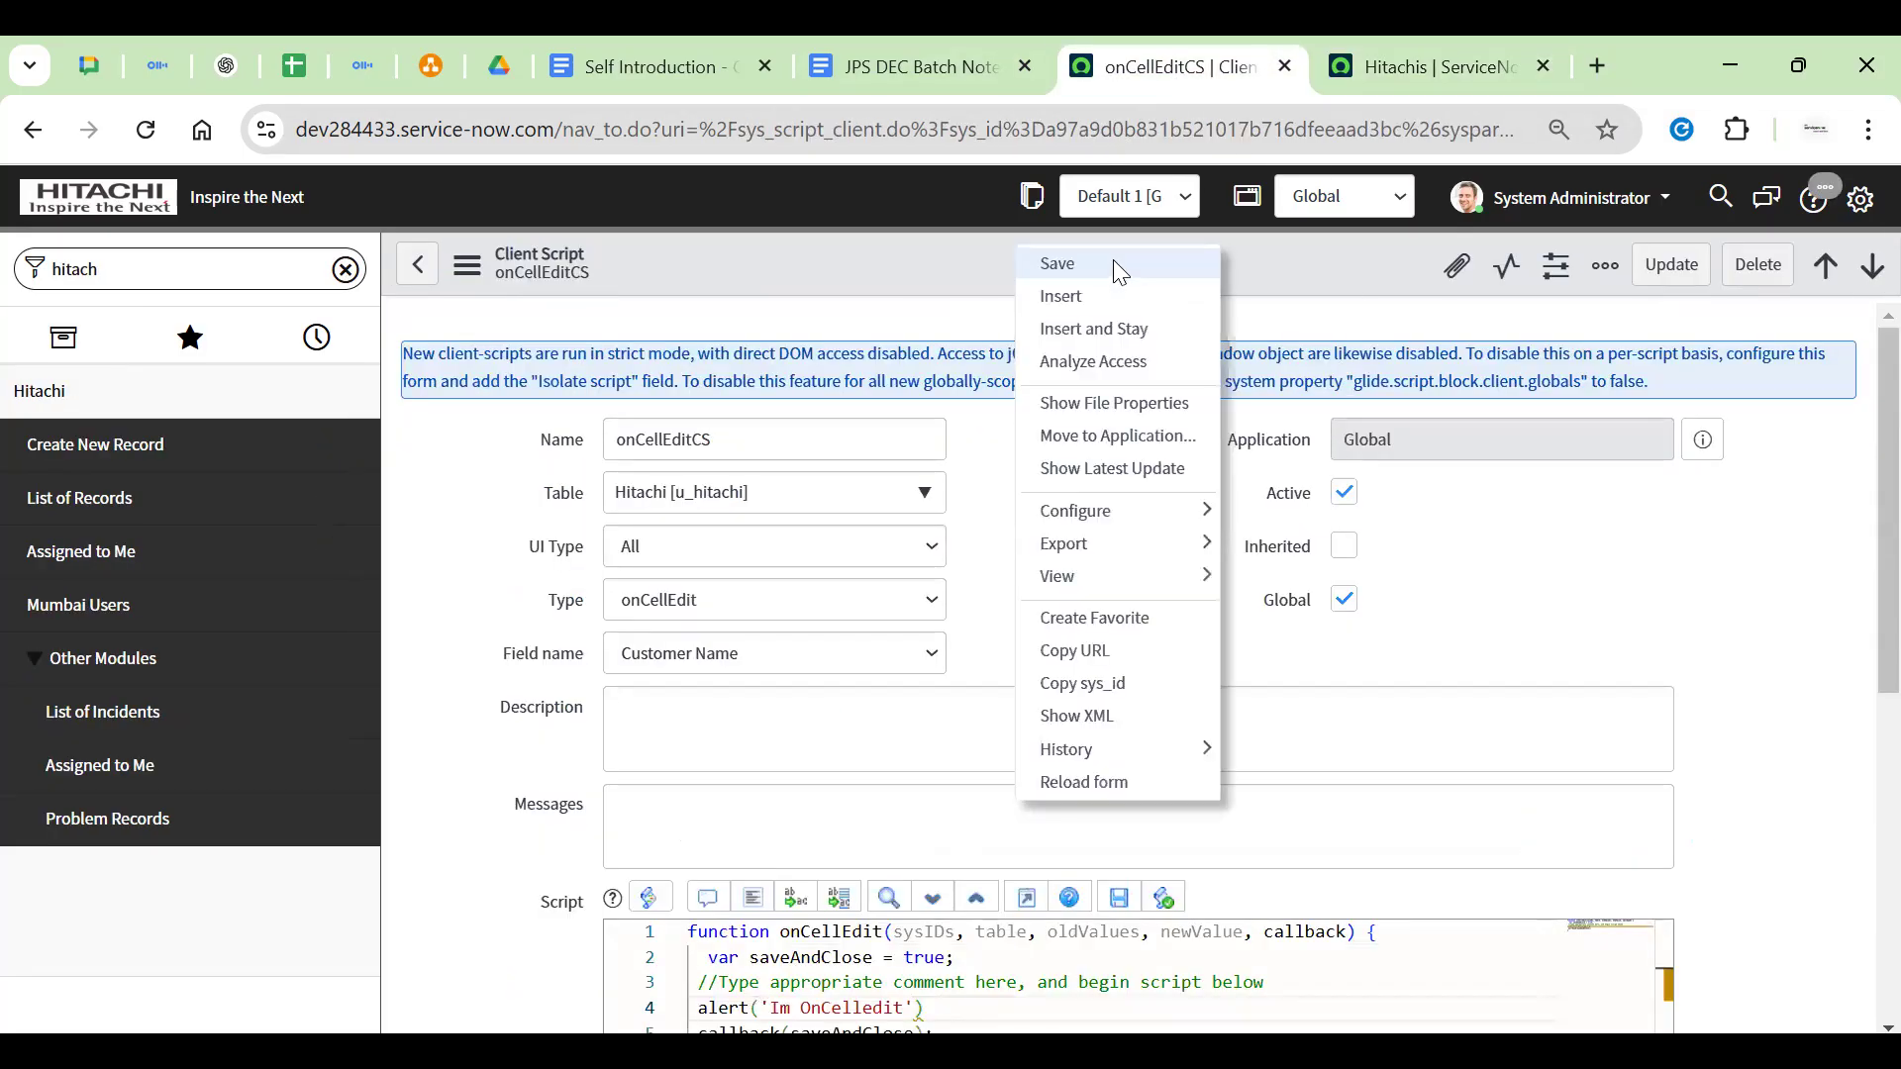
{"action": "left_click", "coordinate": [1112, 262]}
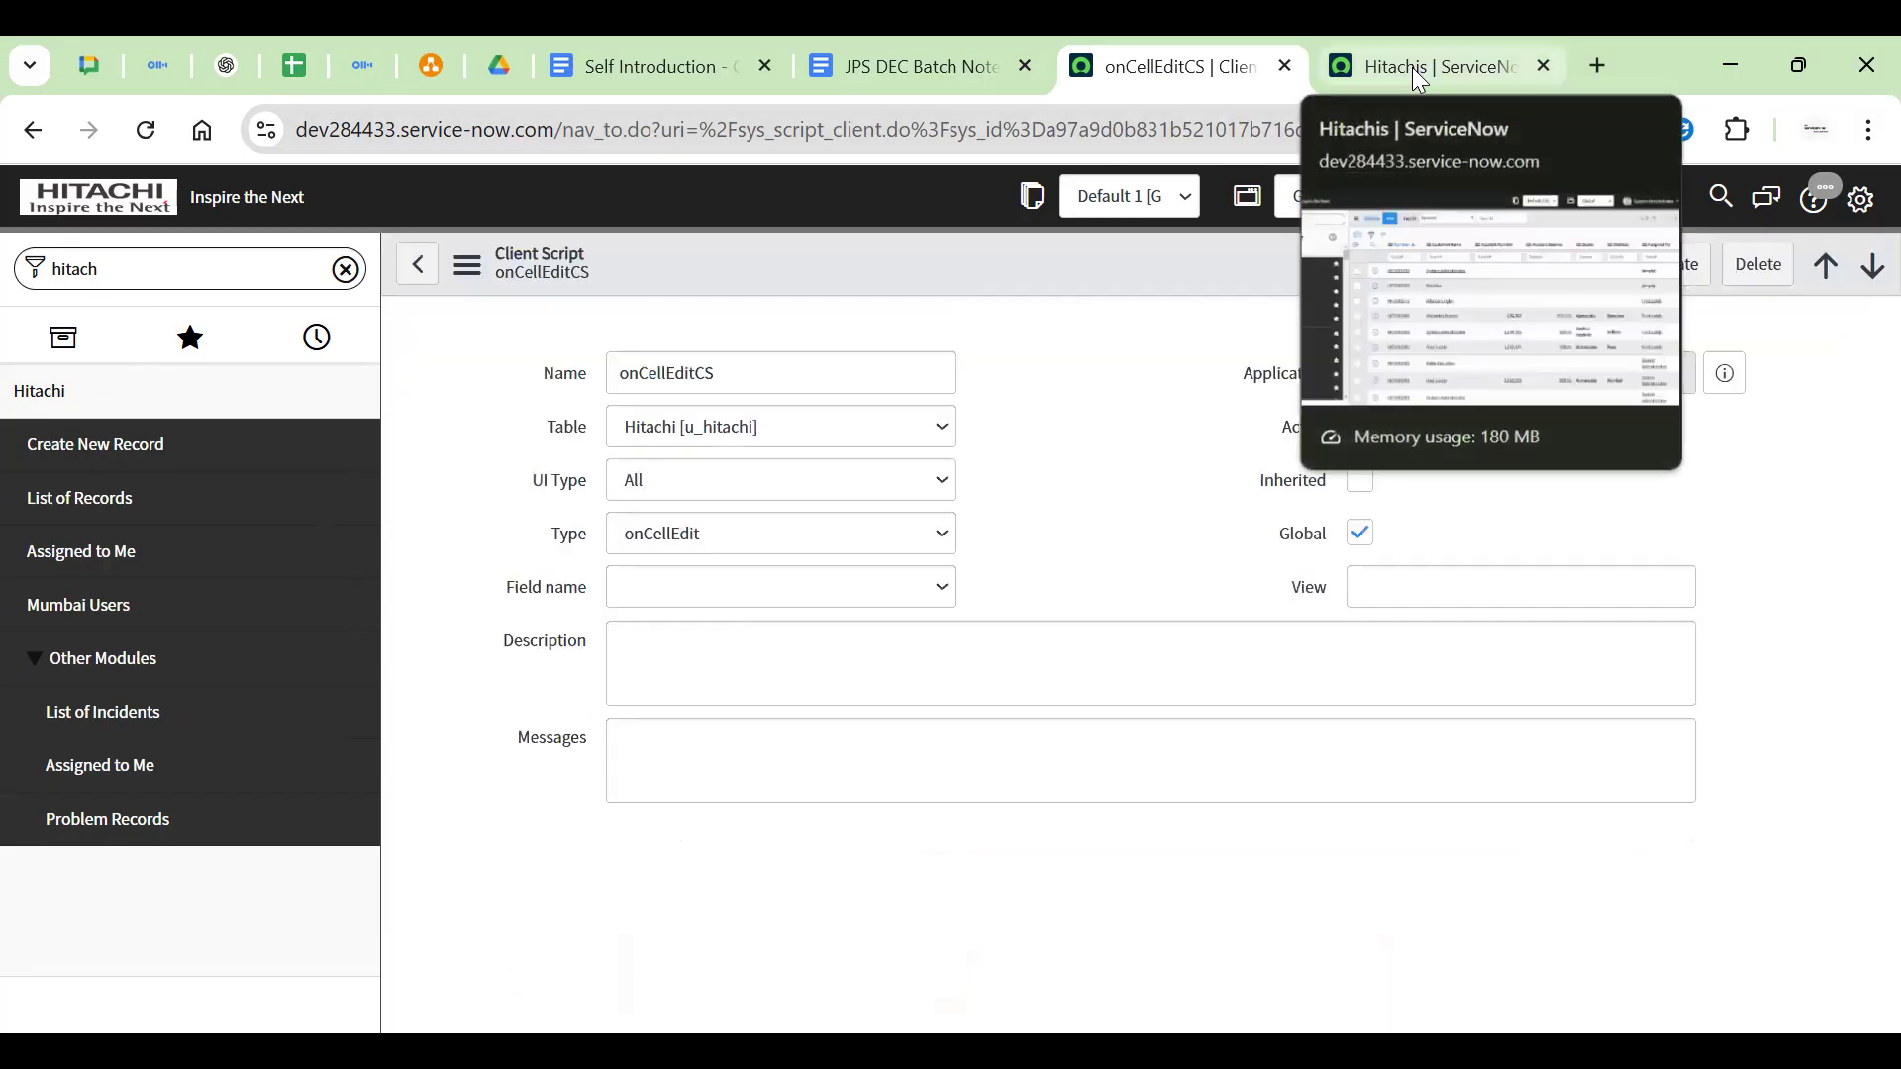
{"action": "left_click", "coordinate": [1418, 71]}
{"action": "left_click", "coordinate": [796, 552]}
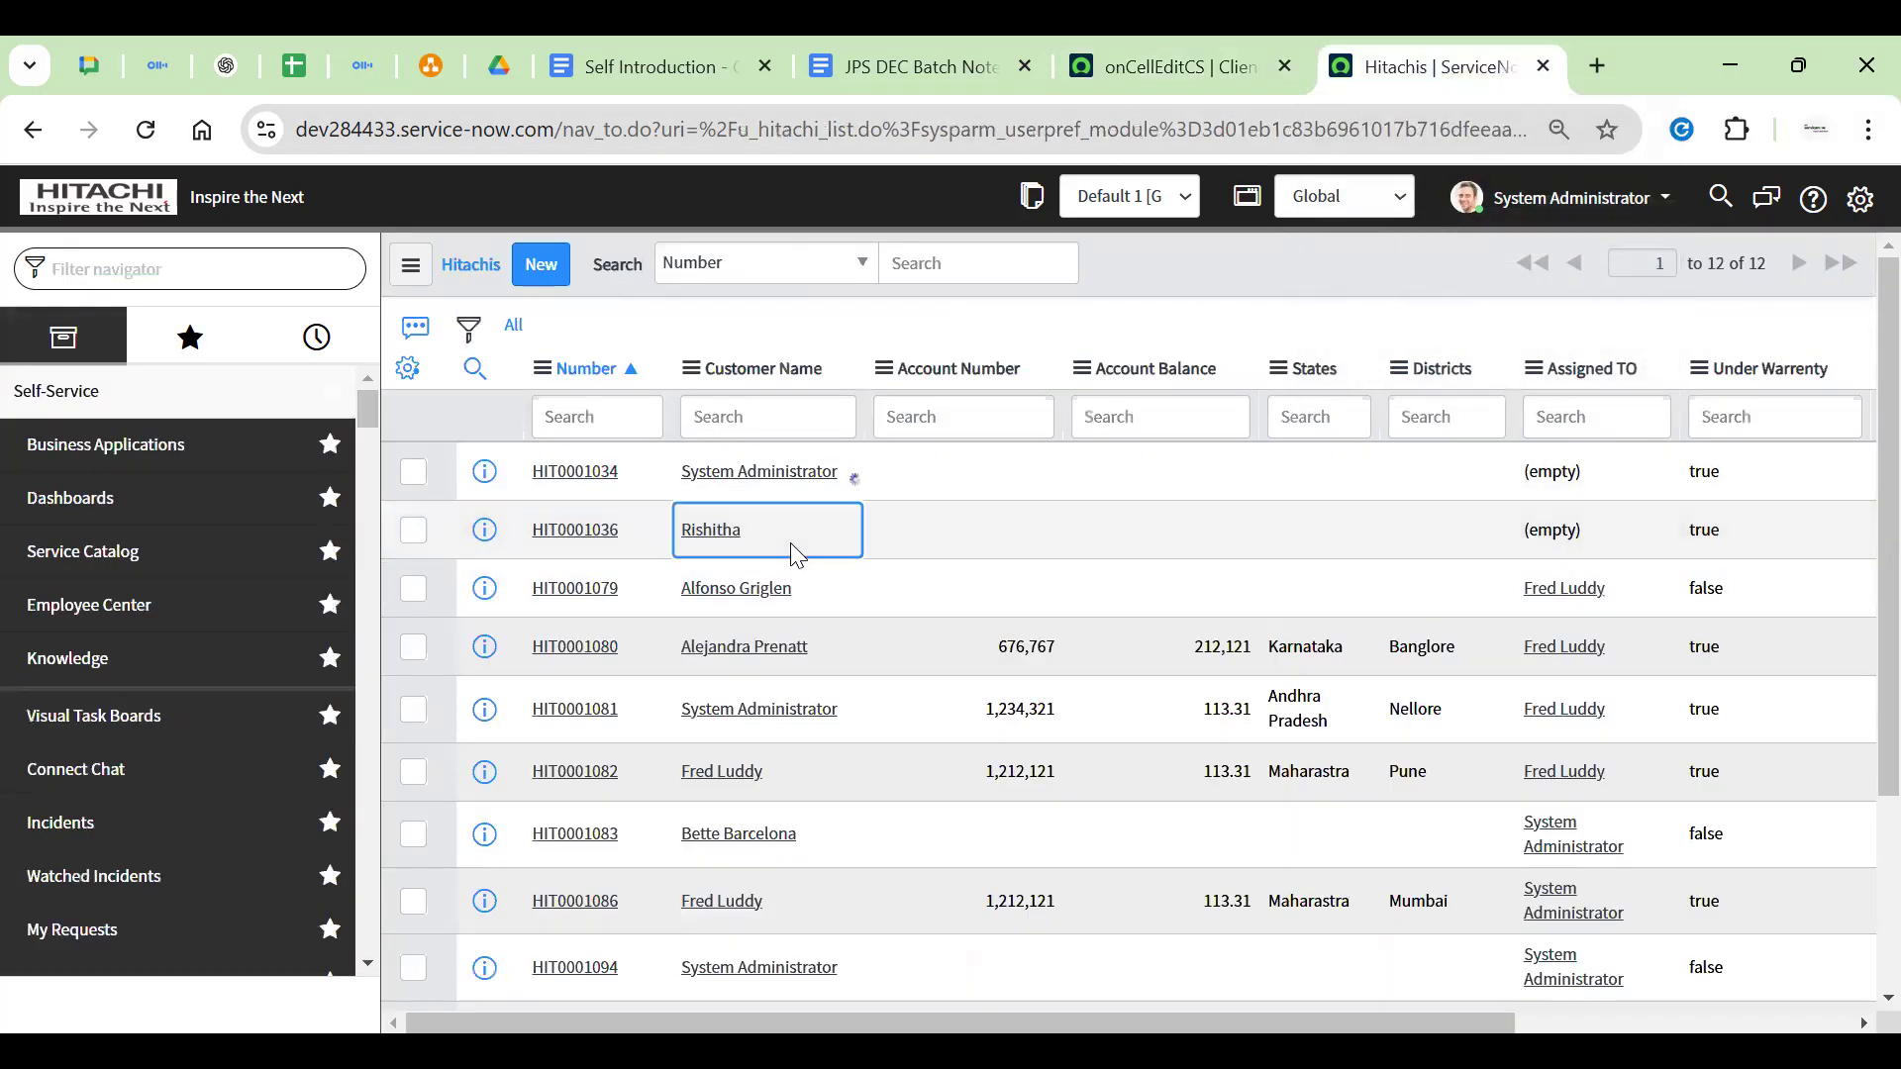
Change HIT0001036's Customer Name inline twice via lookup, dismissing the OnCelledit alert
{"action": "left_click", "coordinate": [797, 553]}
{"action": "left_click", "coordinate": [932, 543]}
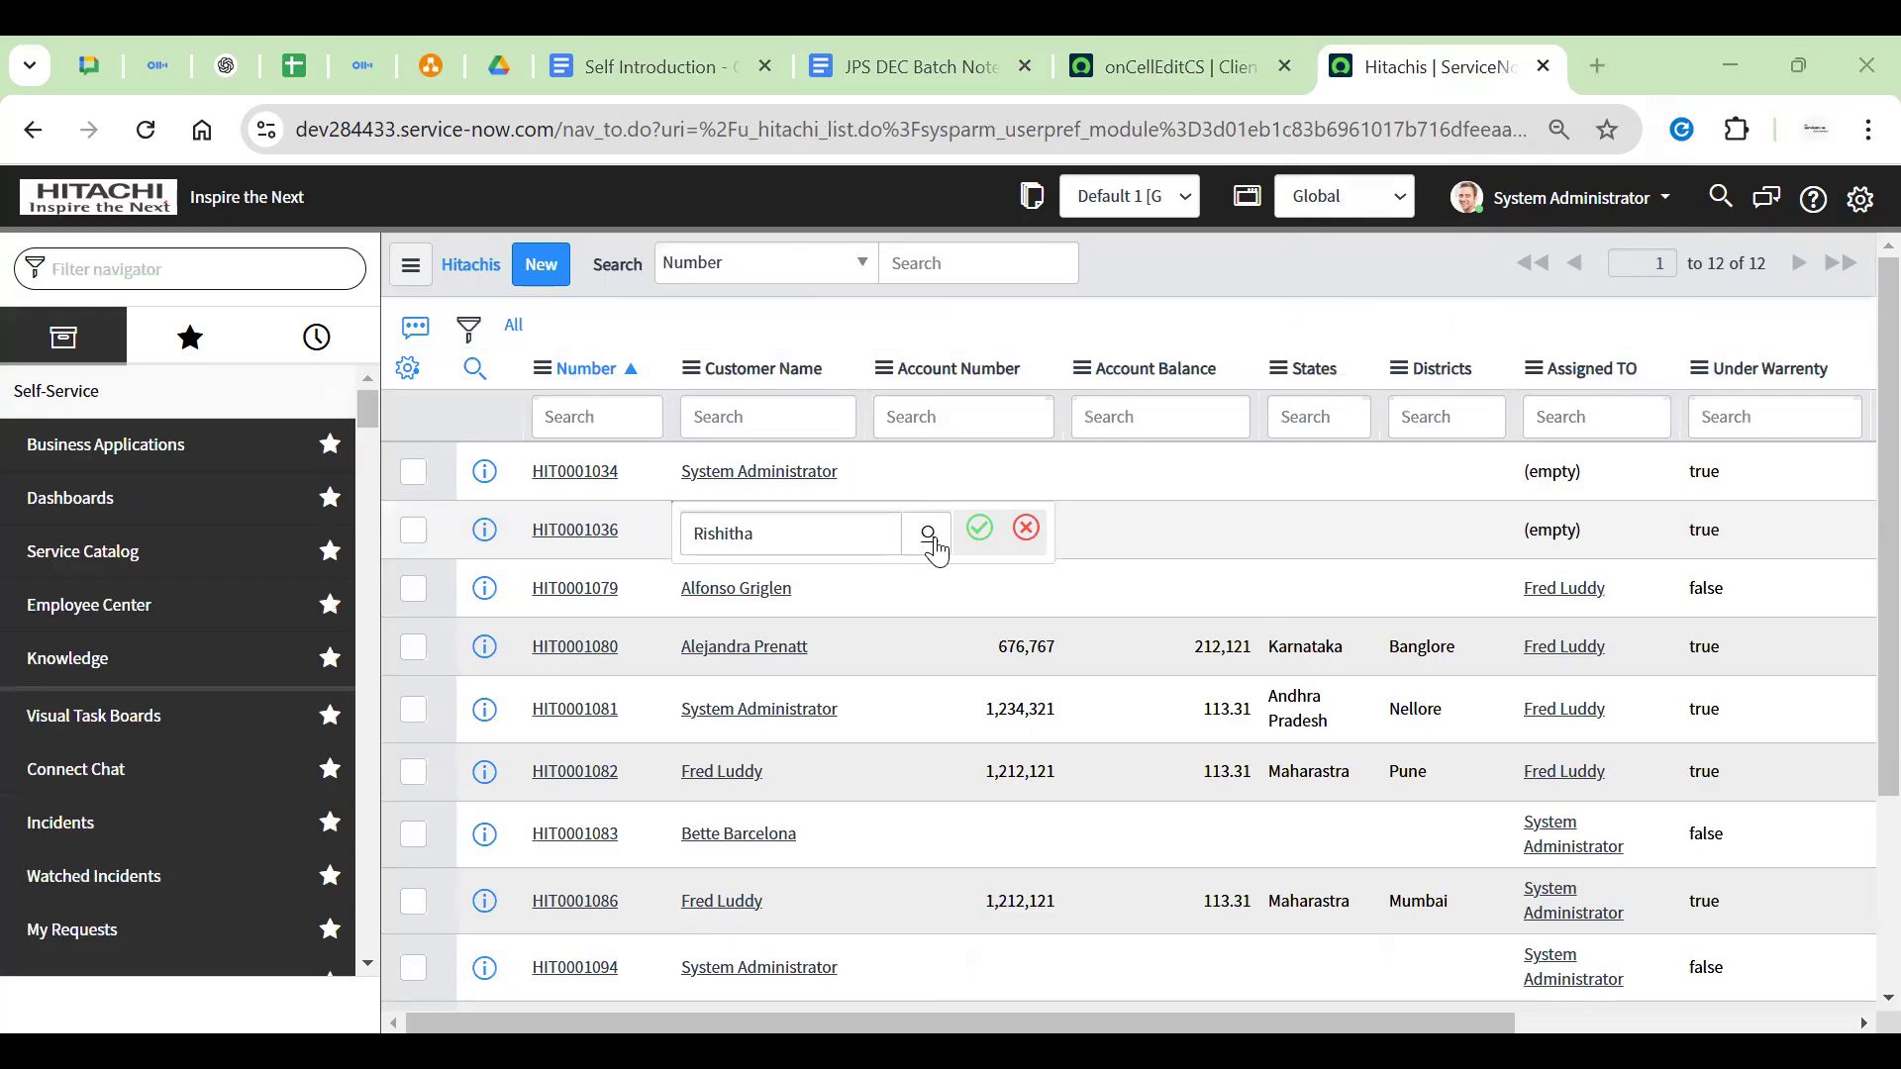
{"action": "left_click", "coordinate": [977, 529]}
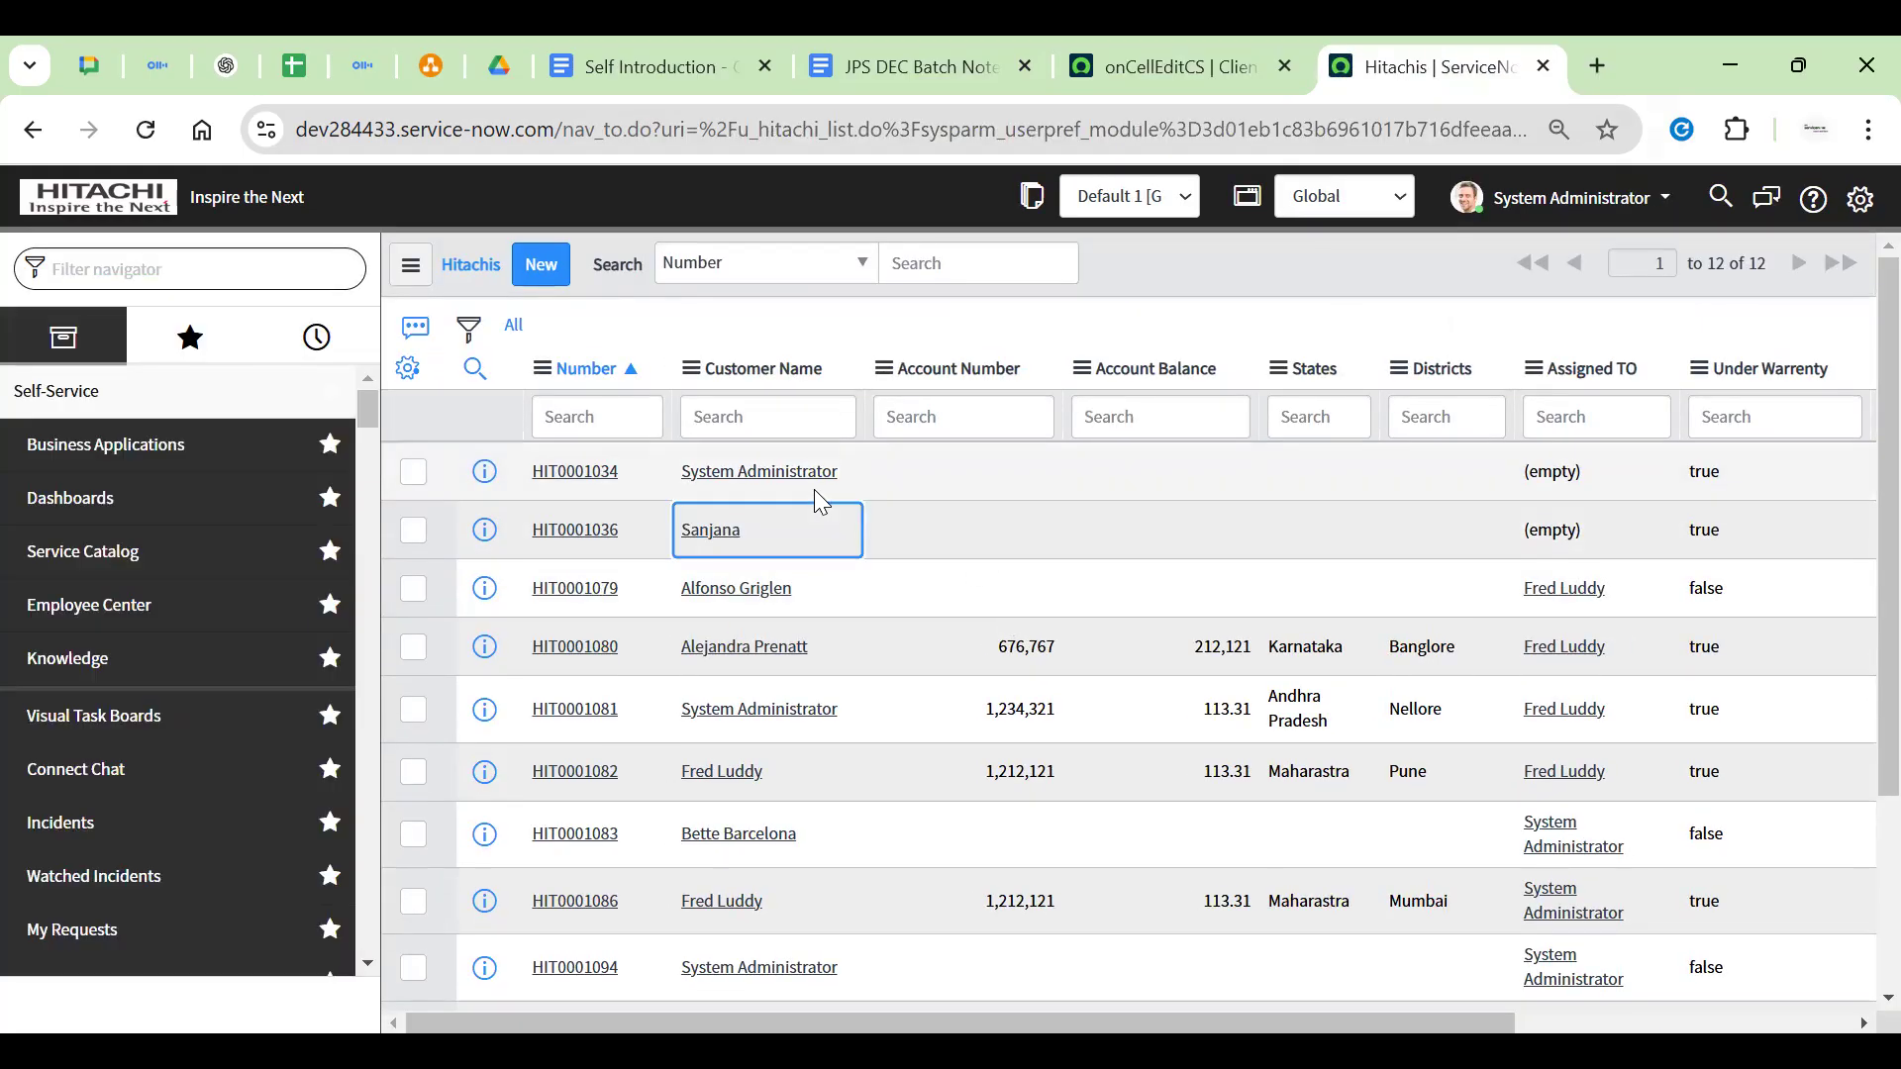
{"action": "double_click", "coordinate": [820, 552]}
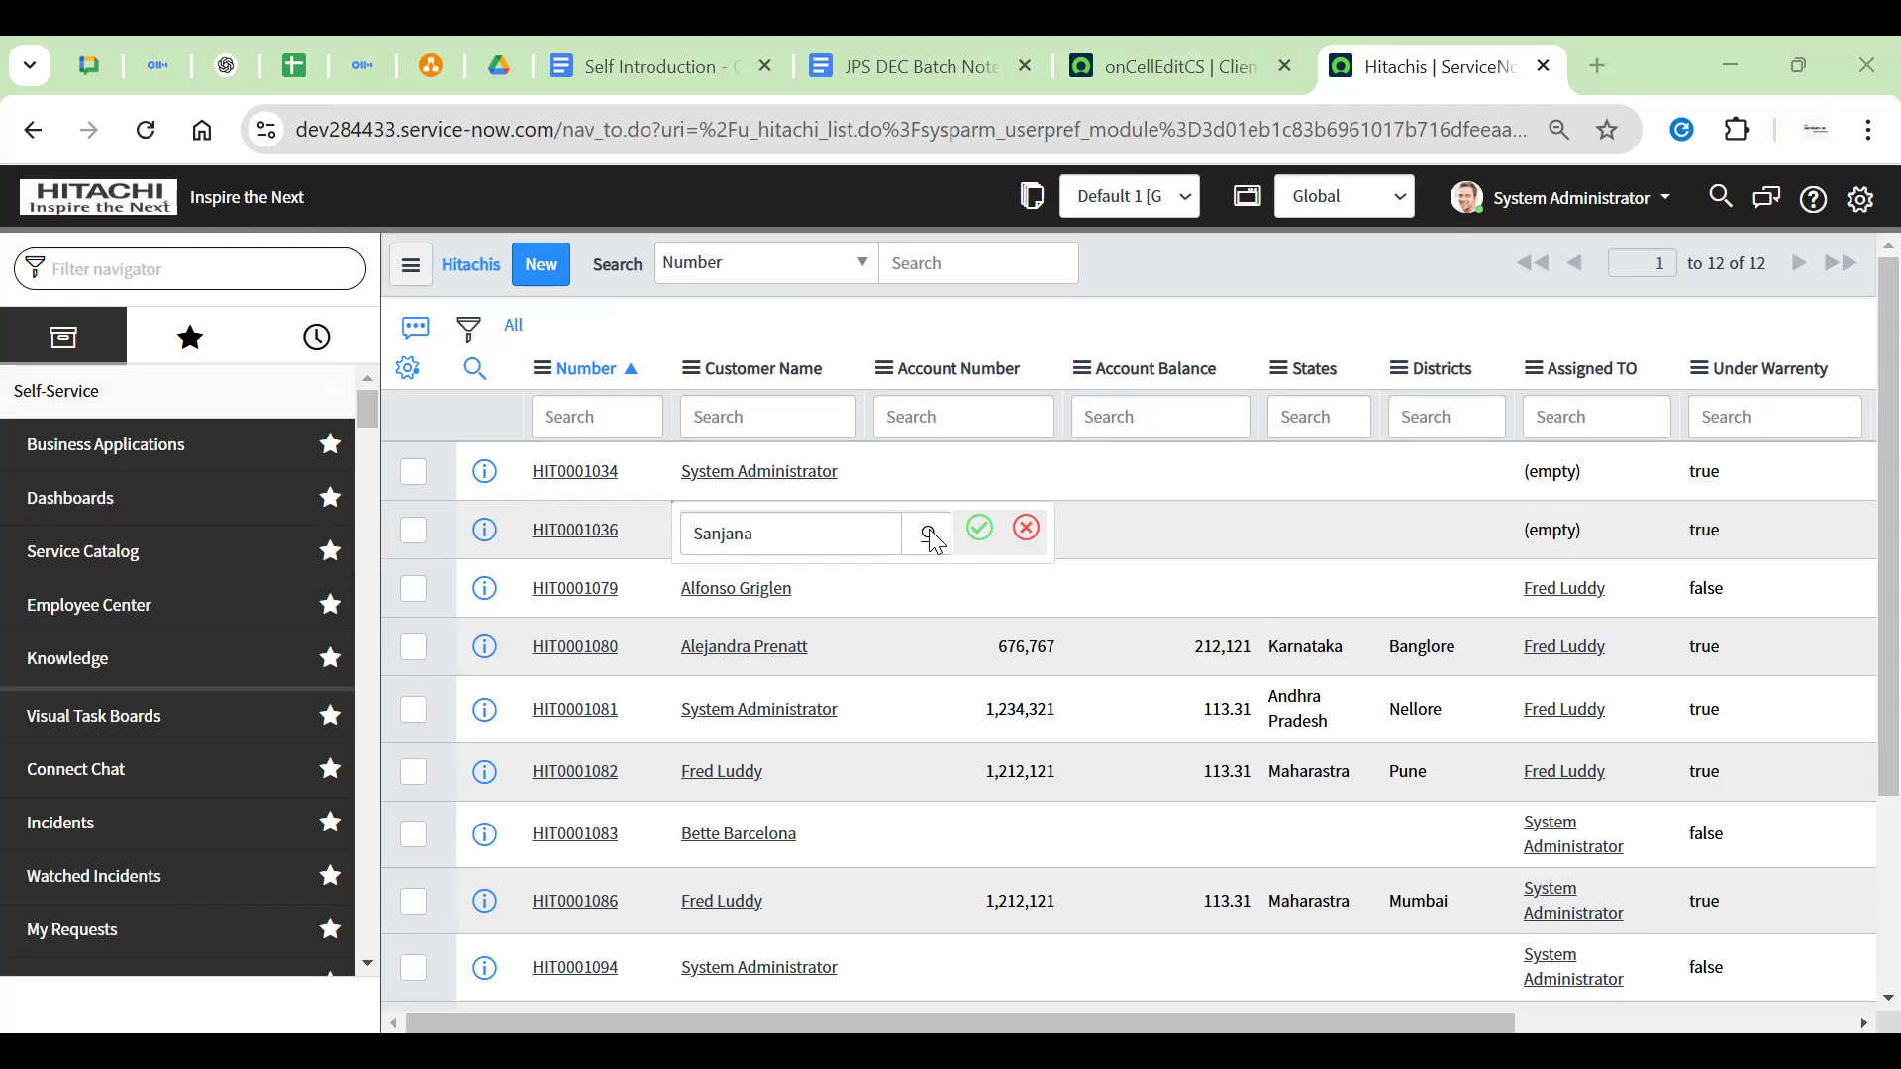
{"action": "left_click", "coordinate": [979, 529]}
{"action": "double_click", "coordinate": [680, 253]}
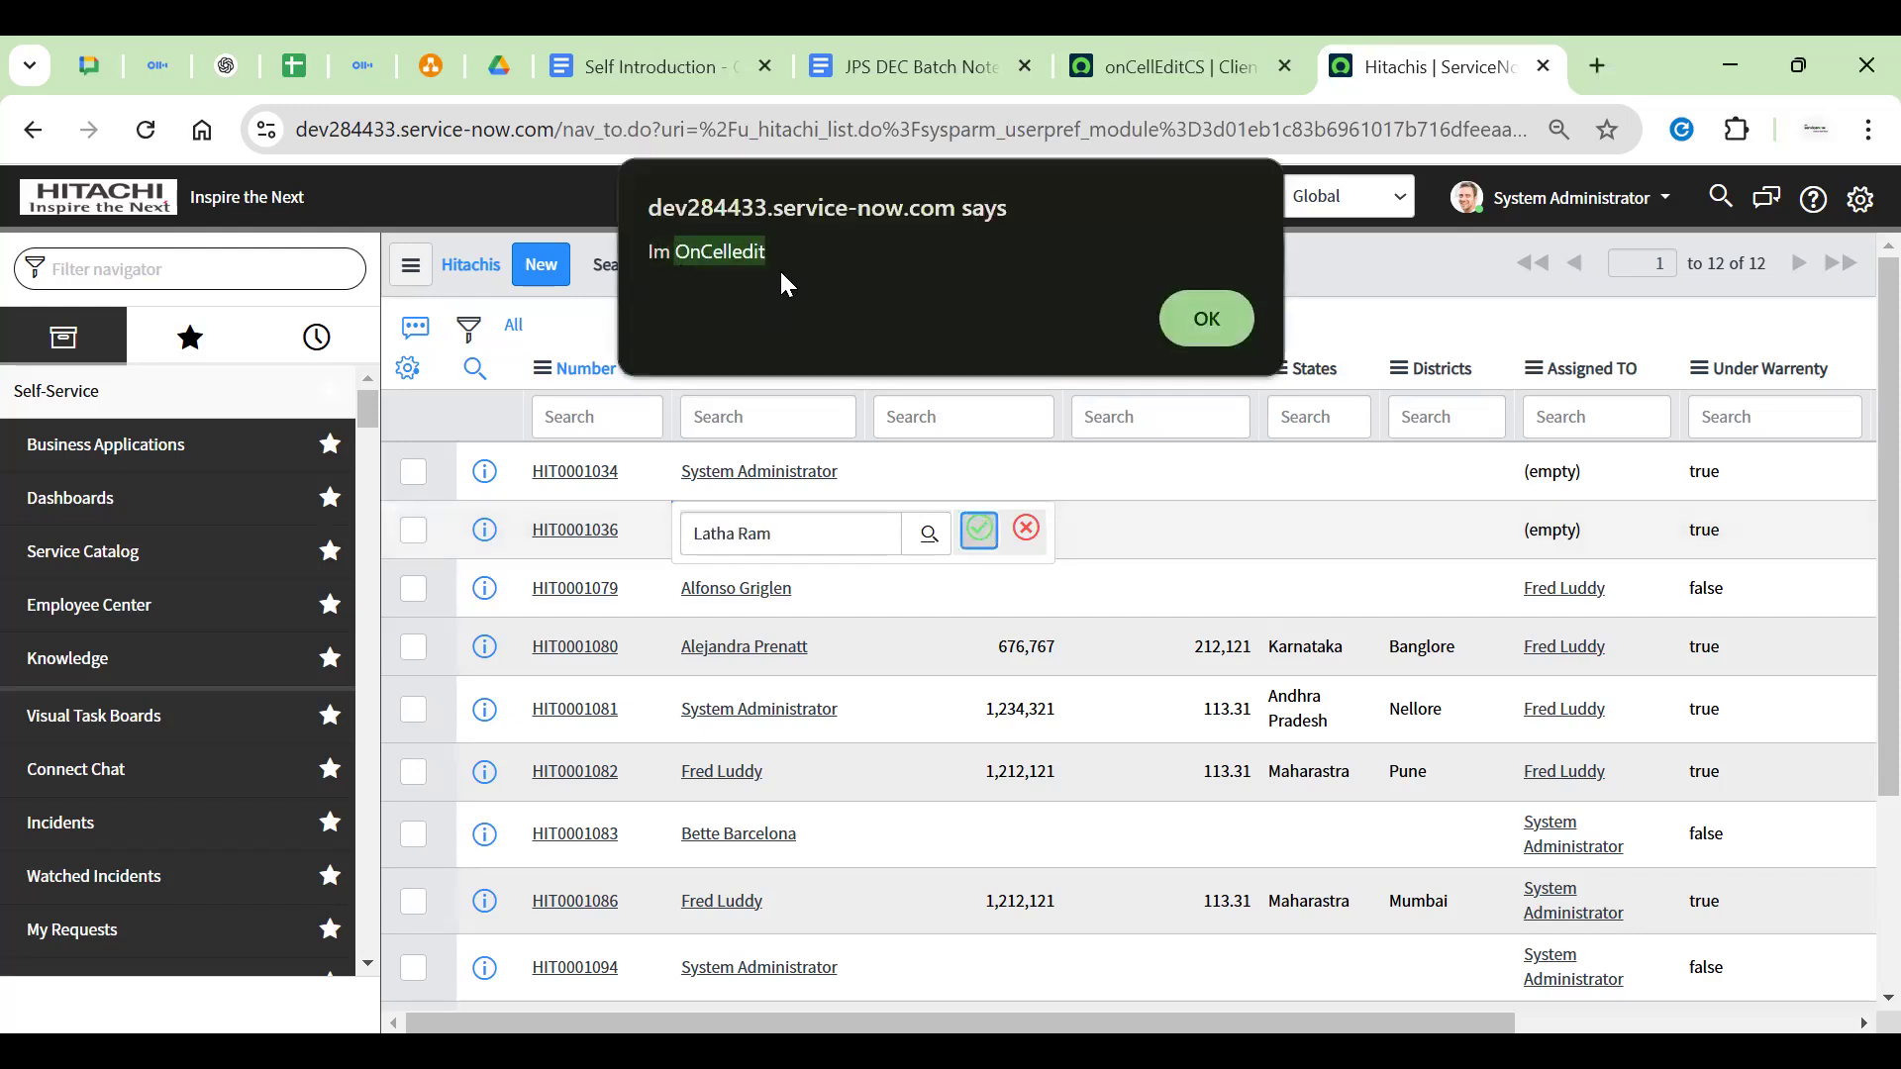
{"action": "left_click", "coordinate": [1207, 337]}
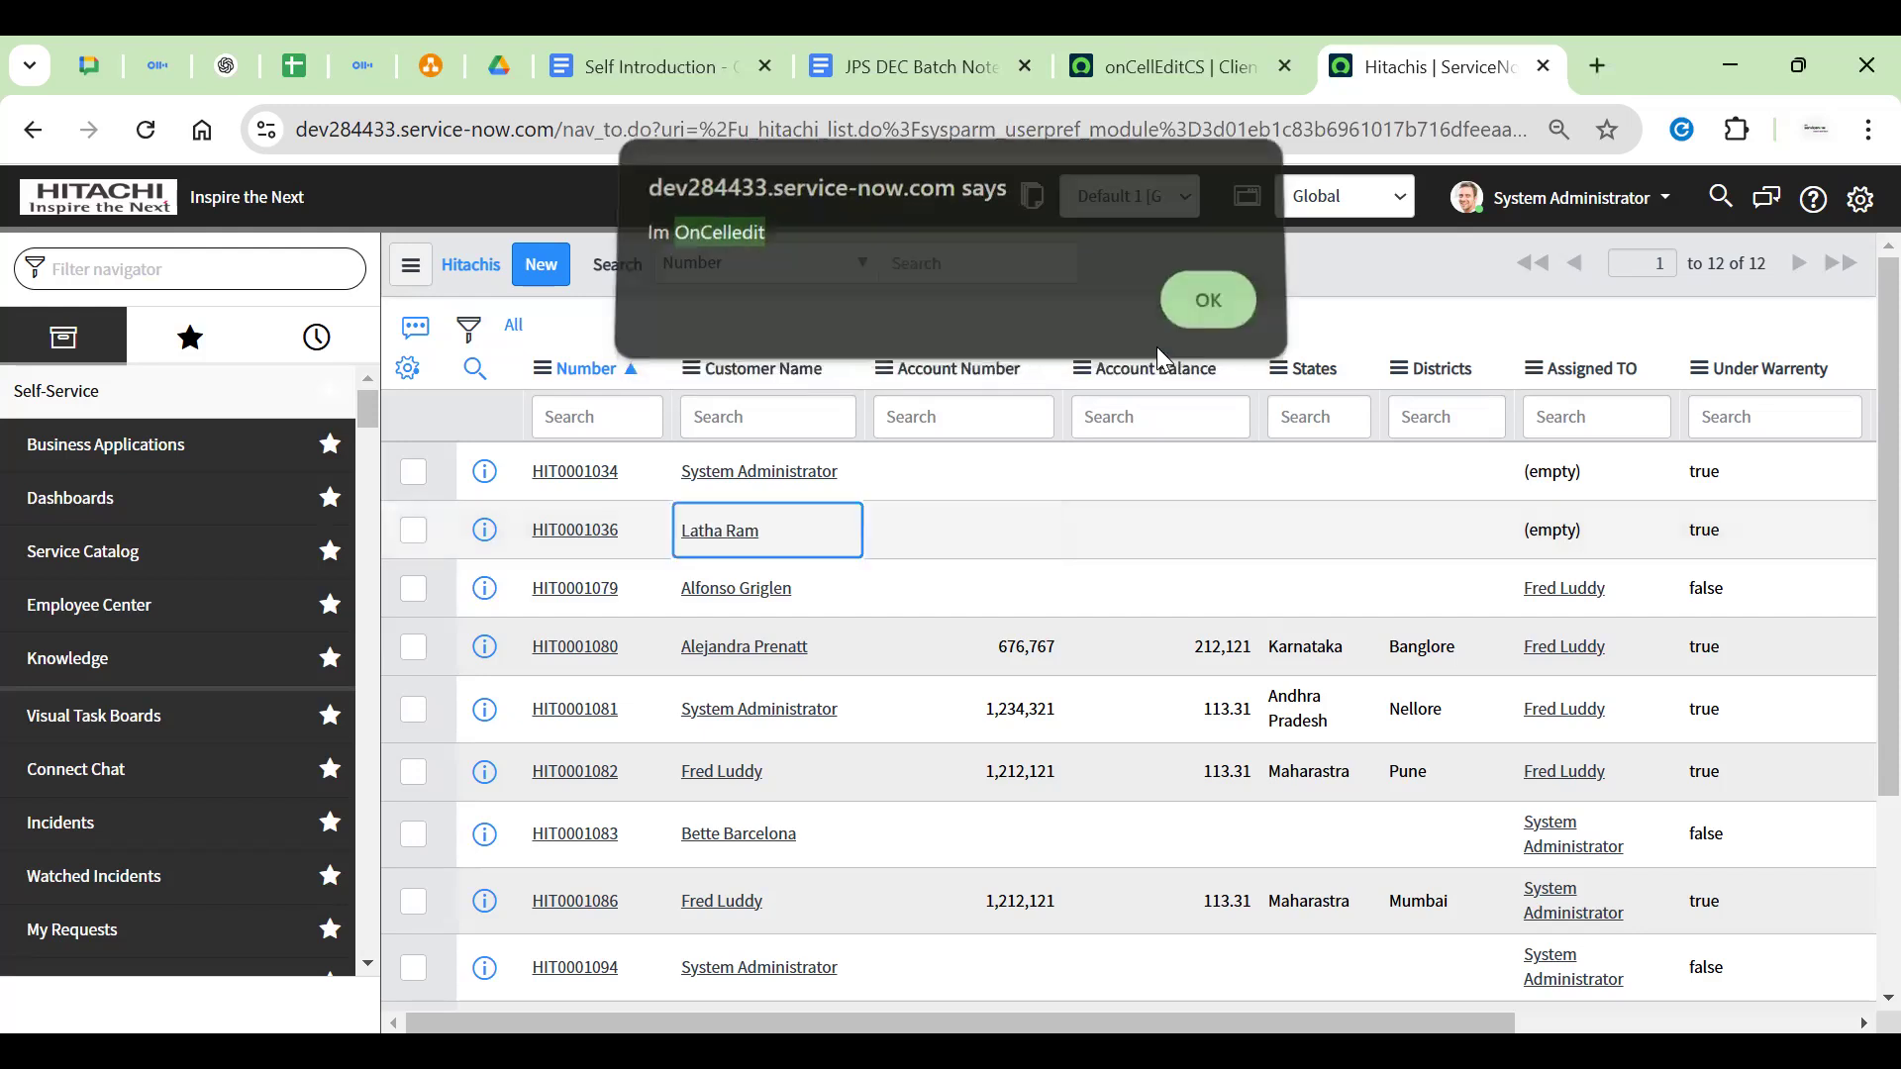
Reassign HIT0001036's customer once more, dismiss the alert, and go back to onCellEditCS
{"action": "double_click", "coordinate": [821, 546]}
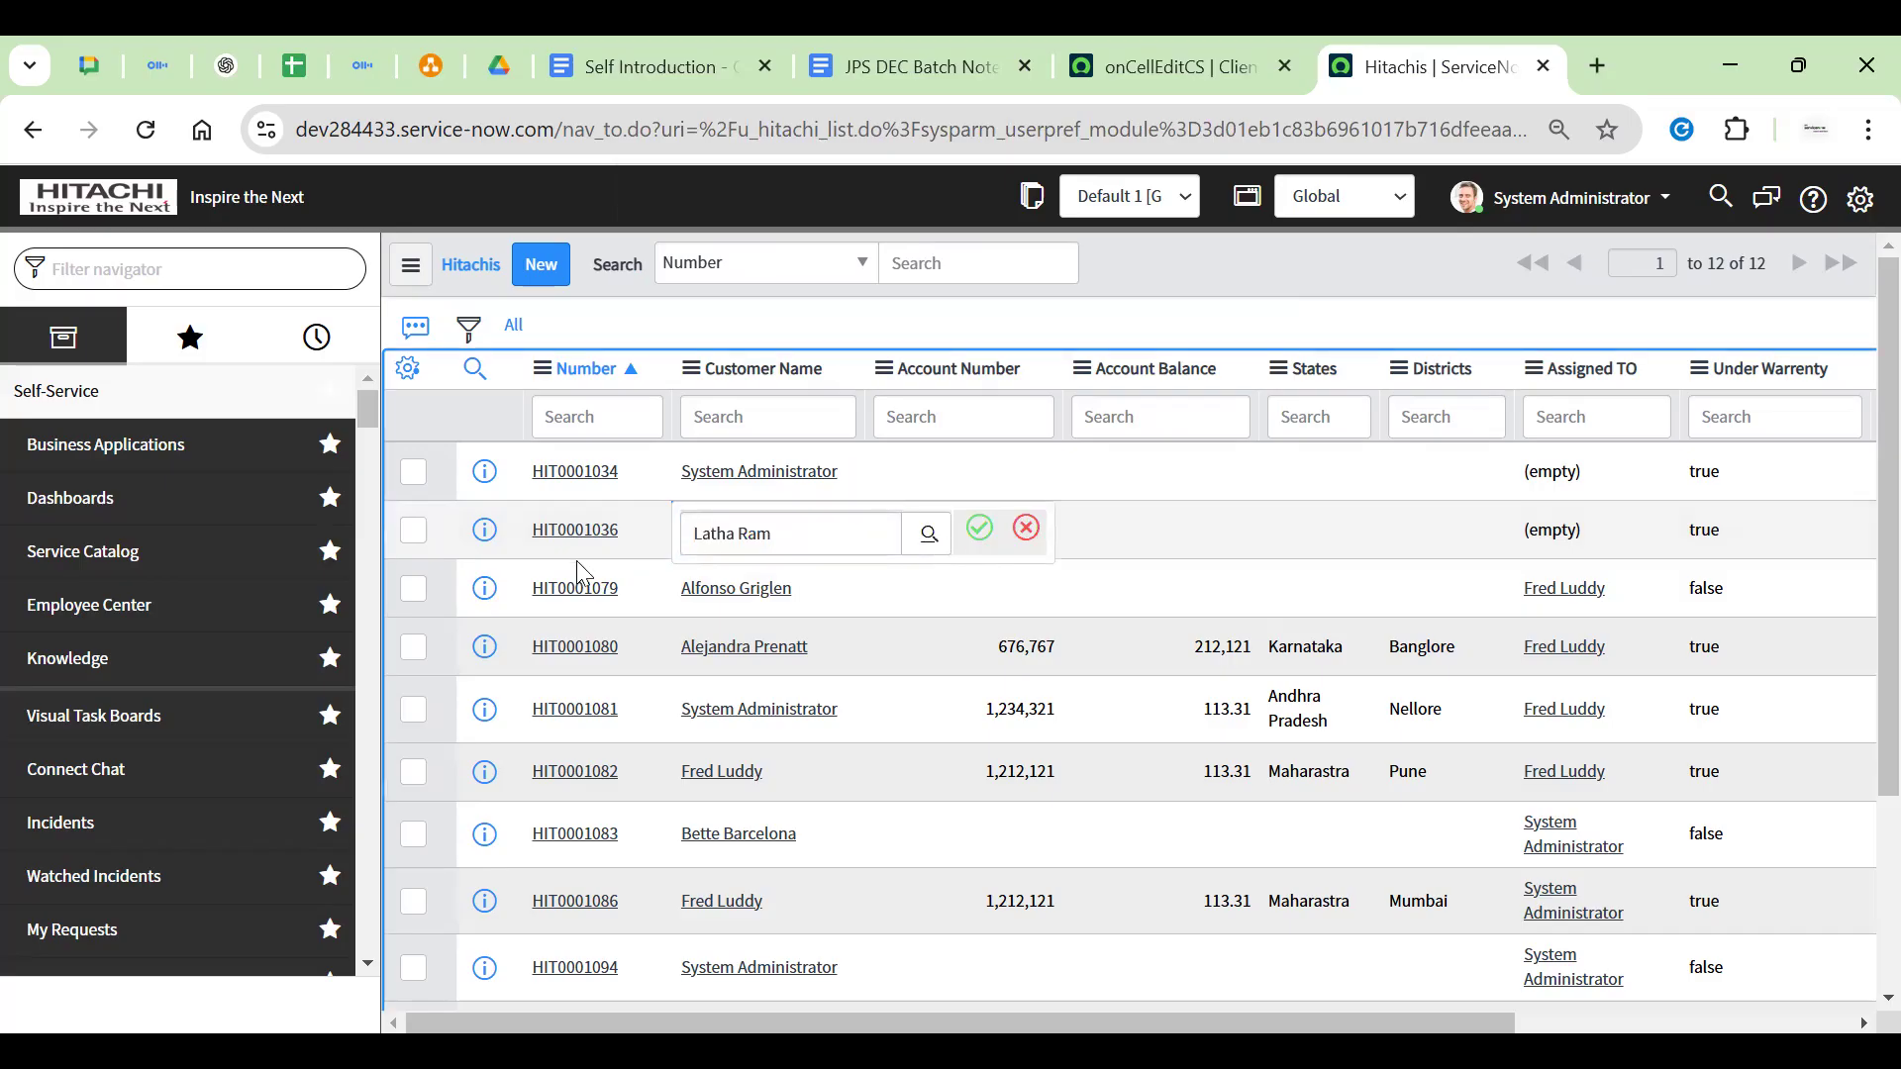
{"action": "left_click", "coordinate": [927, 547]}
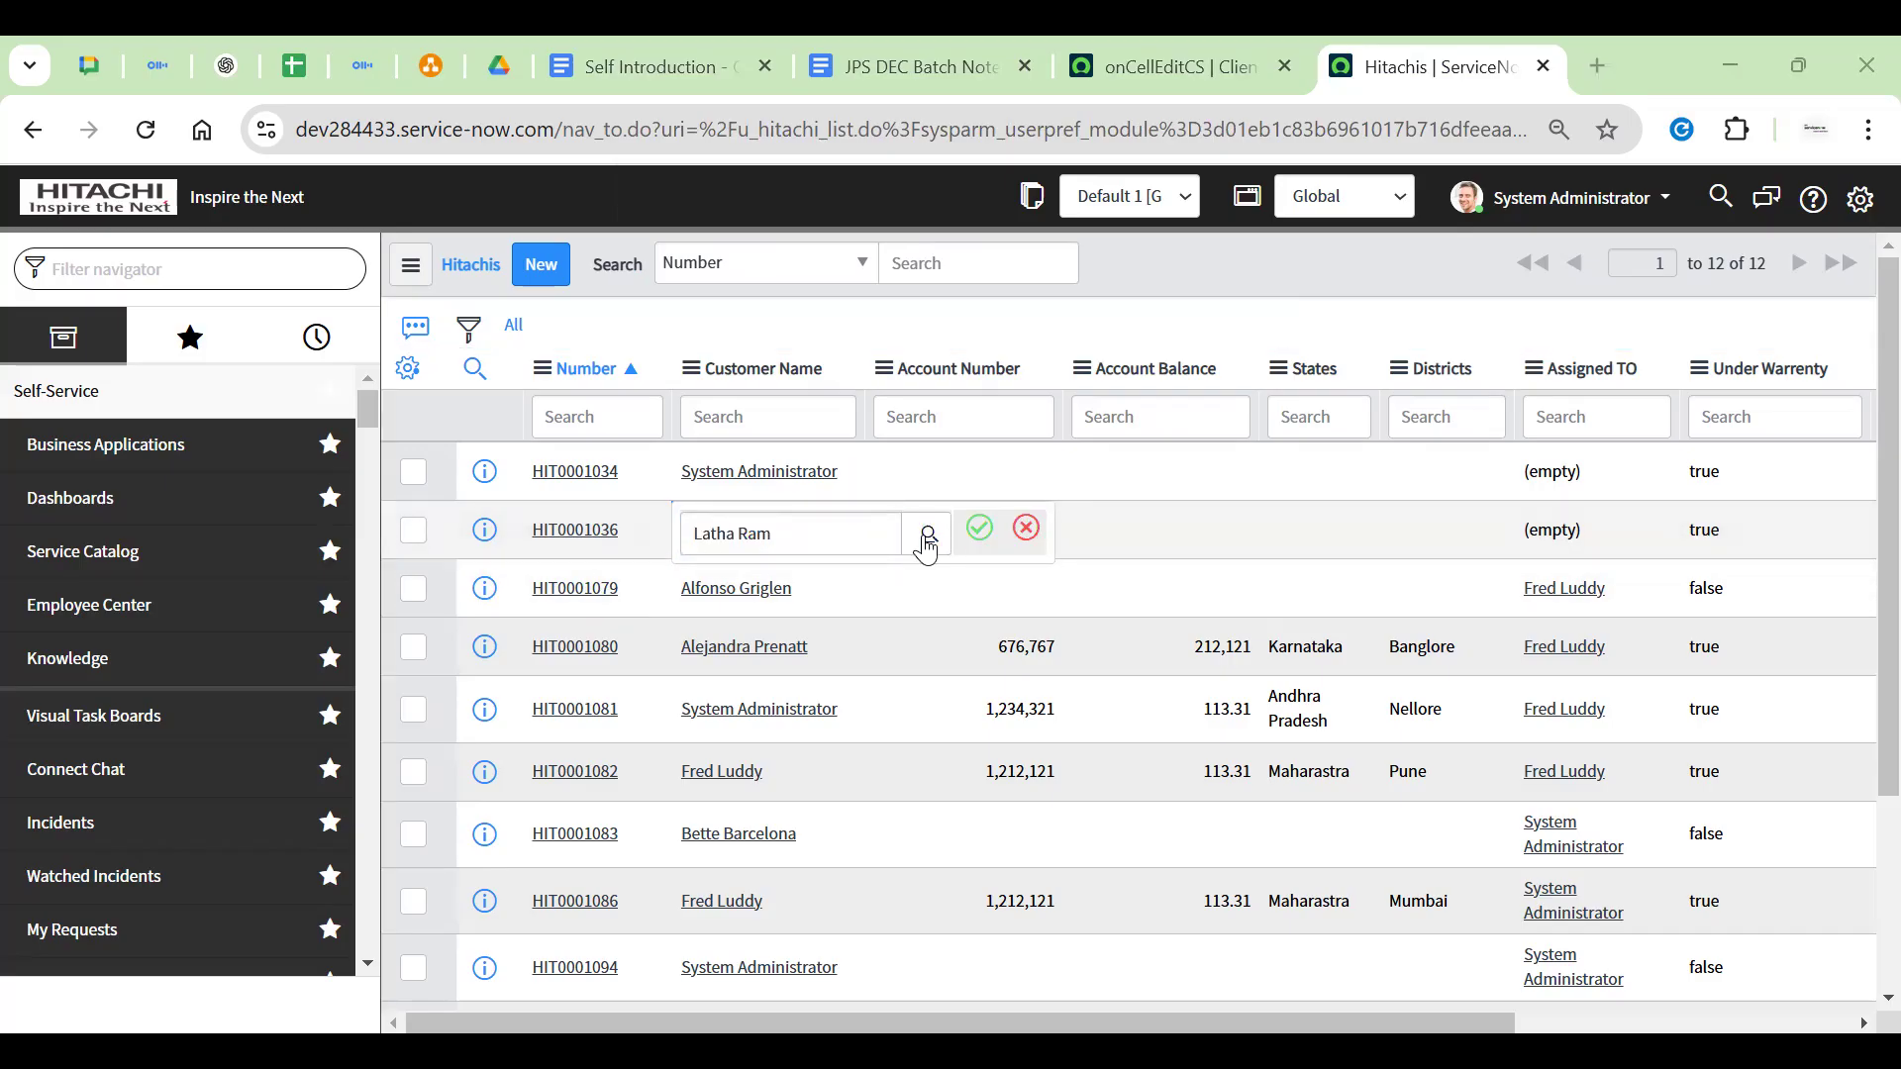
{"action": "left_click", "coordinate": [989, 533]}
{"action": "key", "text": "Return"}
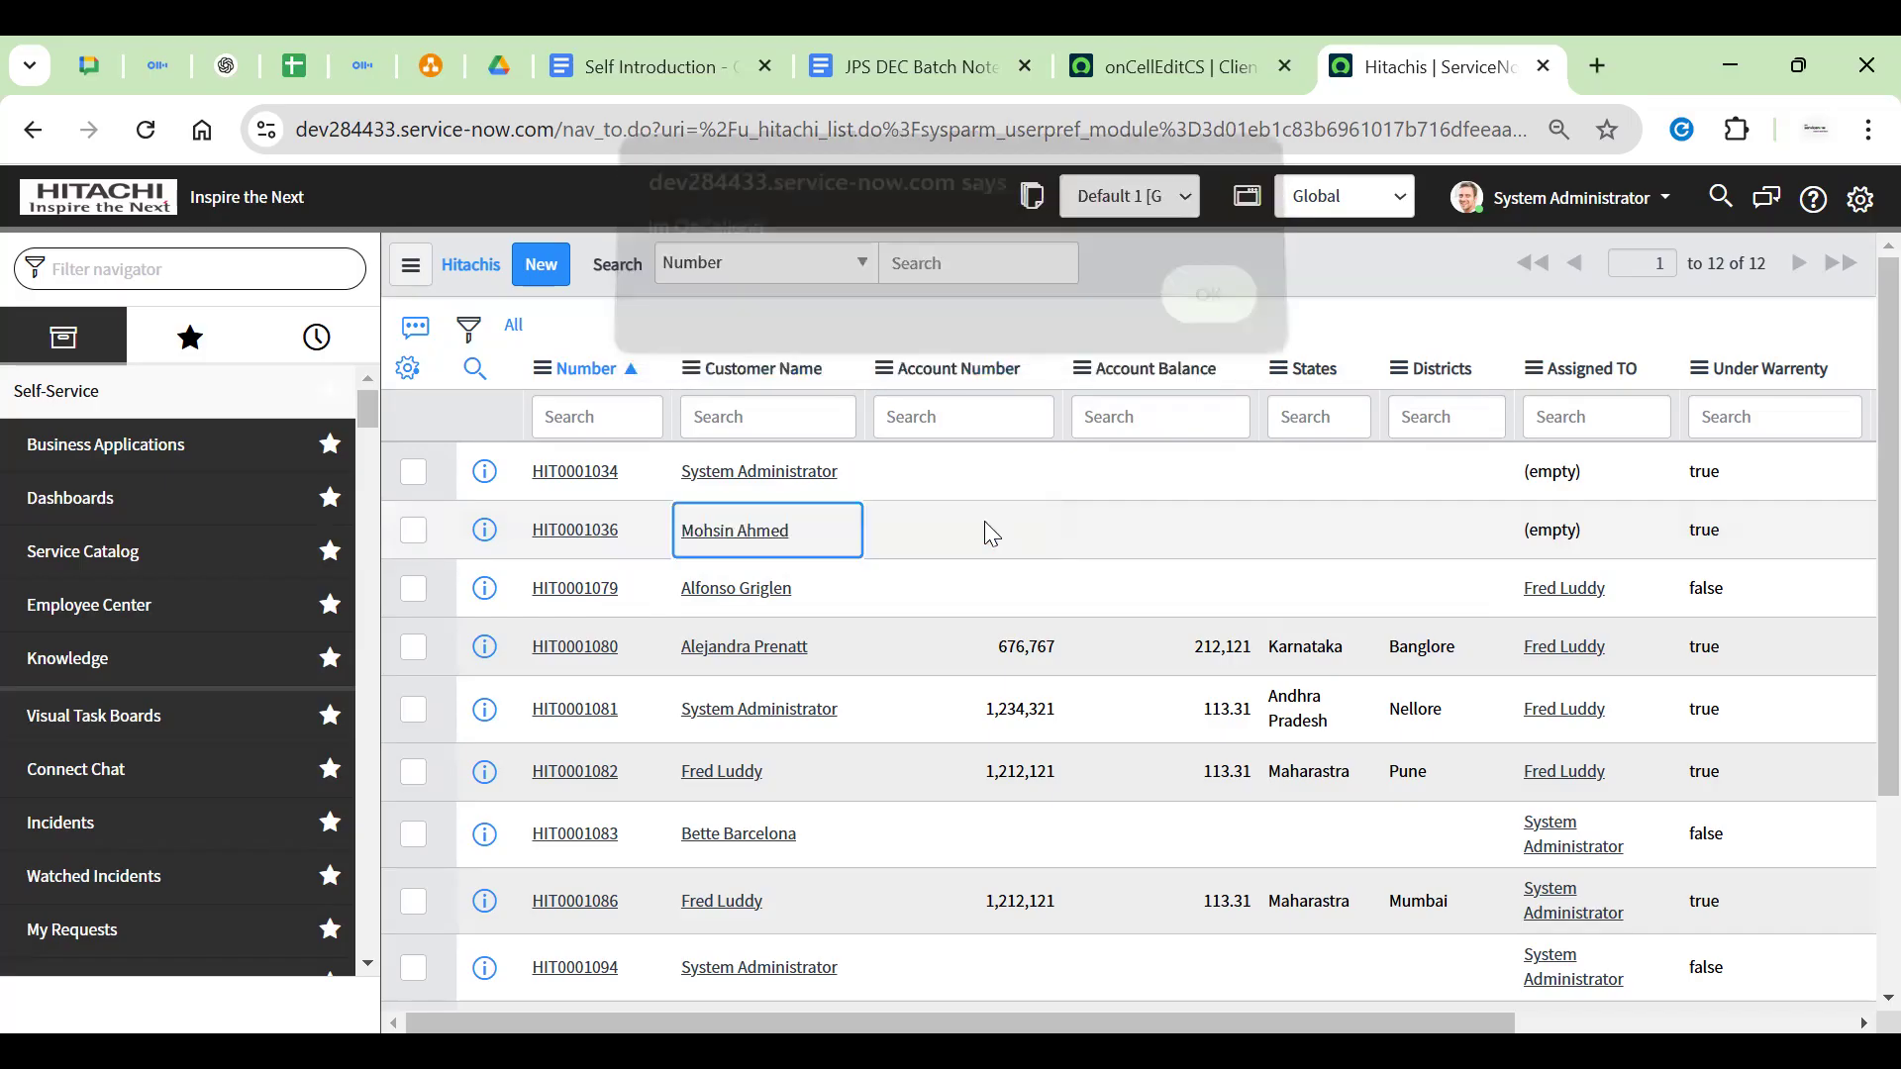
{"action": "left_click", "coordinate": [1171, 79]}
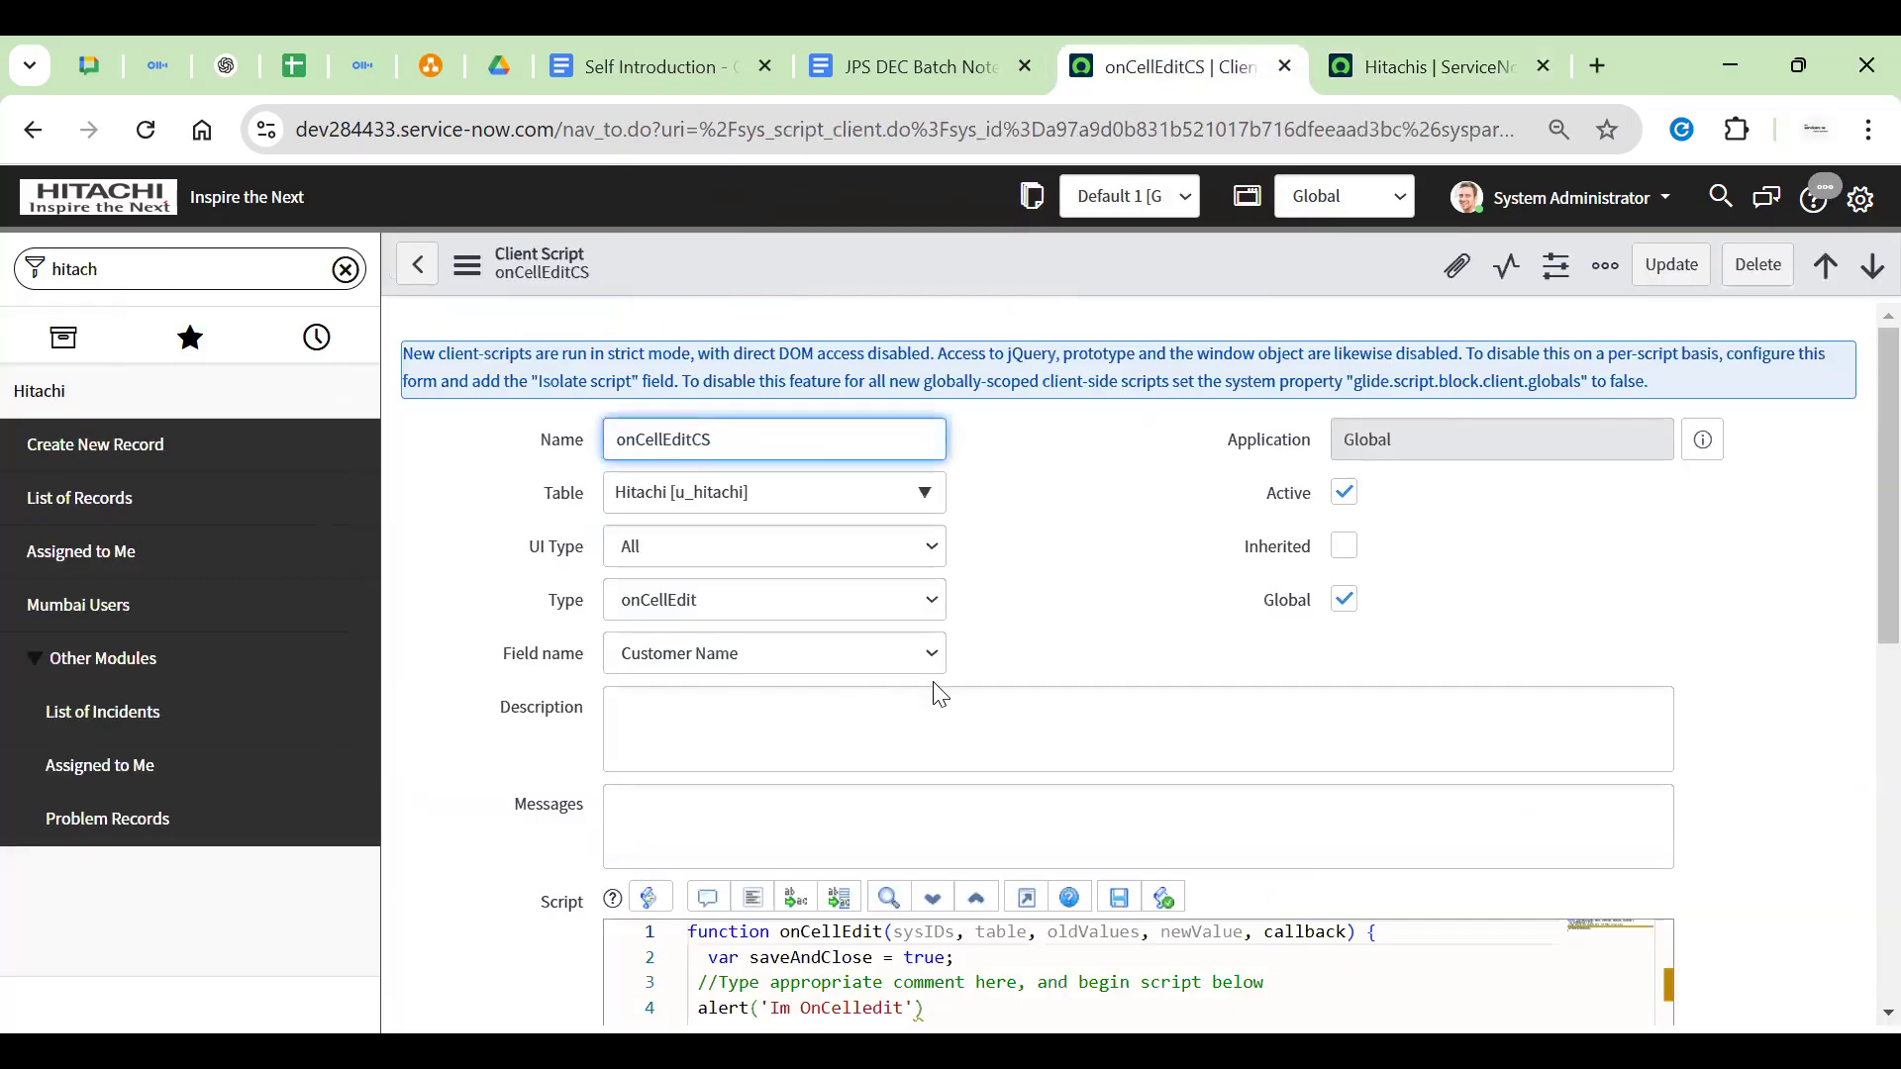
Move the saveAndClose line in the full-page editor to just below the alert() call
{"action": "scroll", "coordinate": [990, 677], "scroll_direction": "down", "scroll_amount": 3}
{"action": "scroll", "coordinate": [995, 678], "scroll_direction": "down", "scroll_amount": 1}
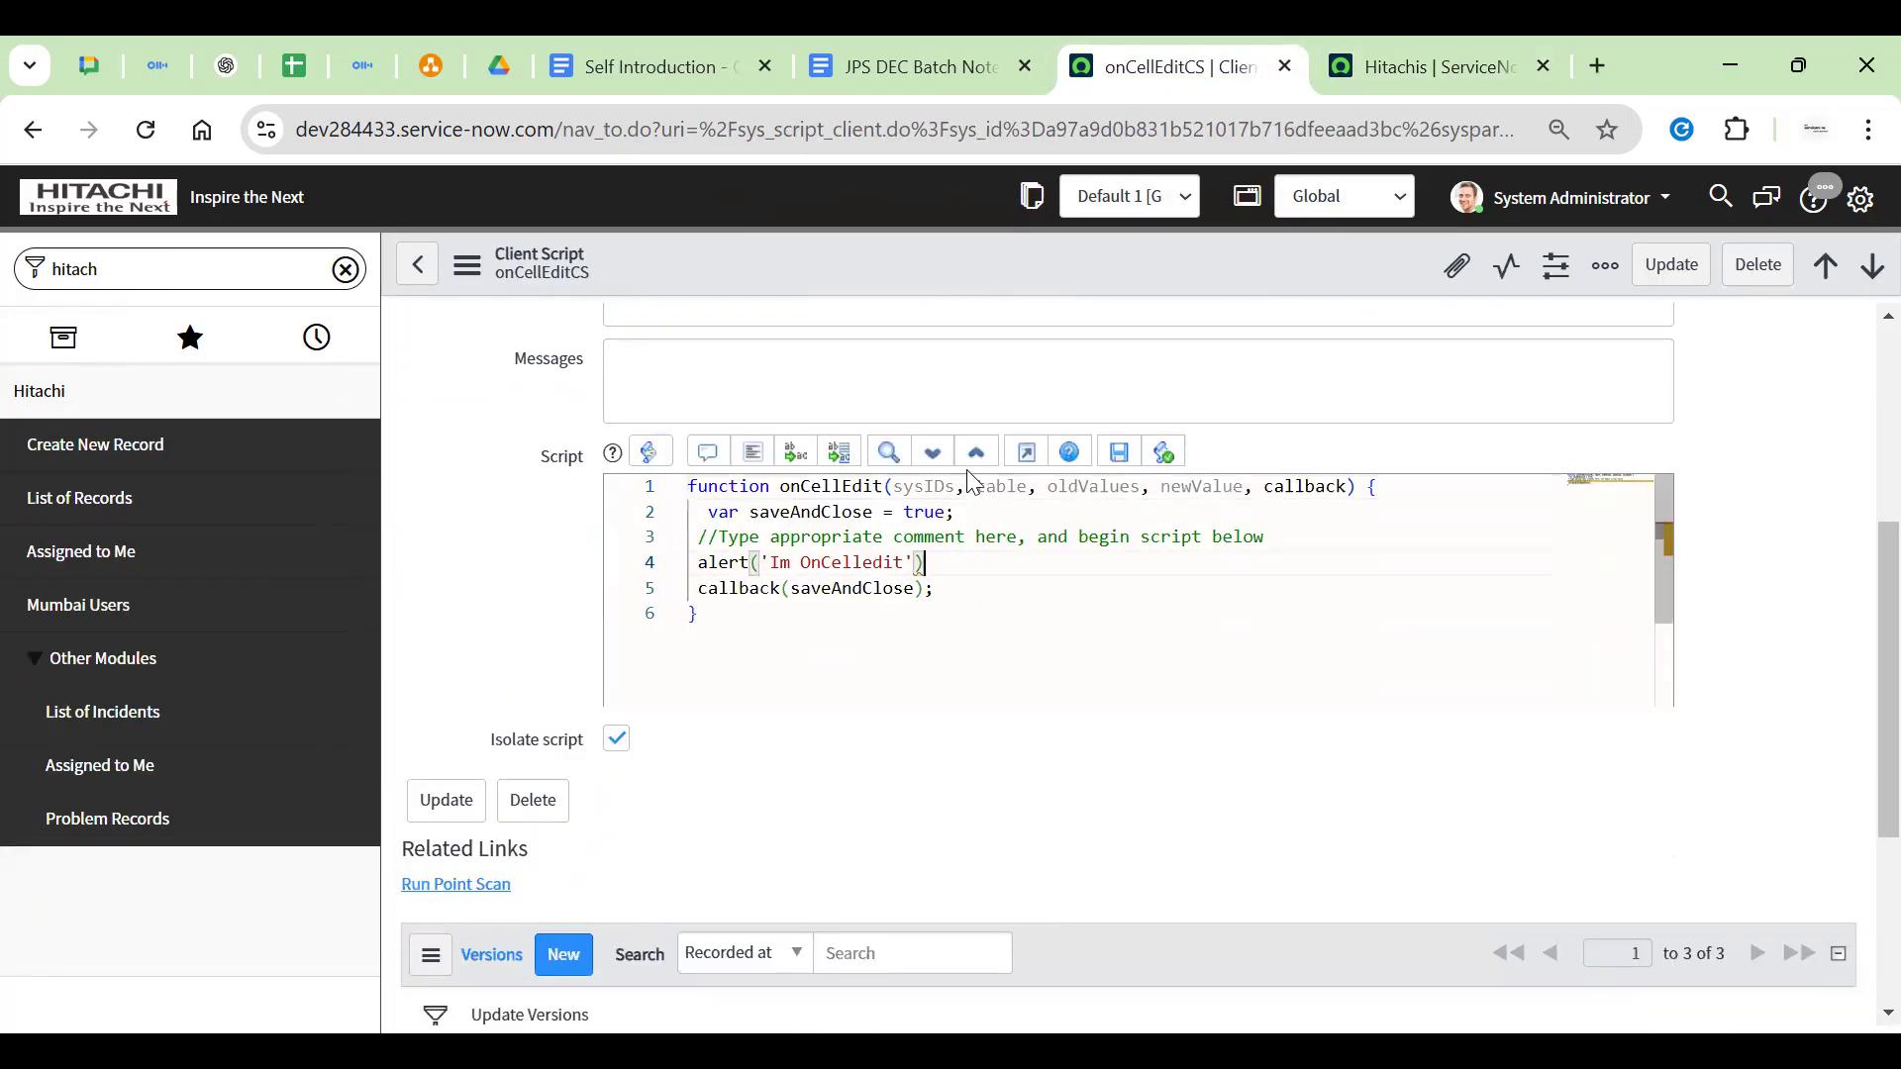
{"action": "left_click", "coordinate": [1025, 450]}
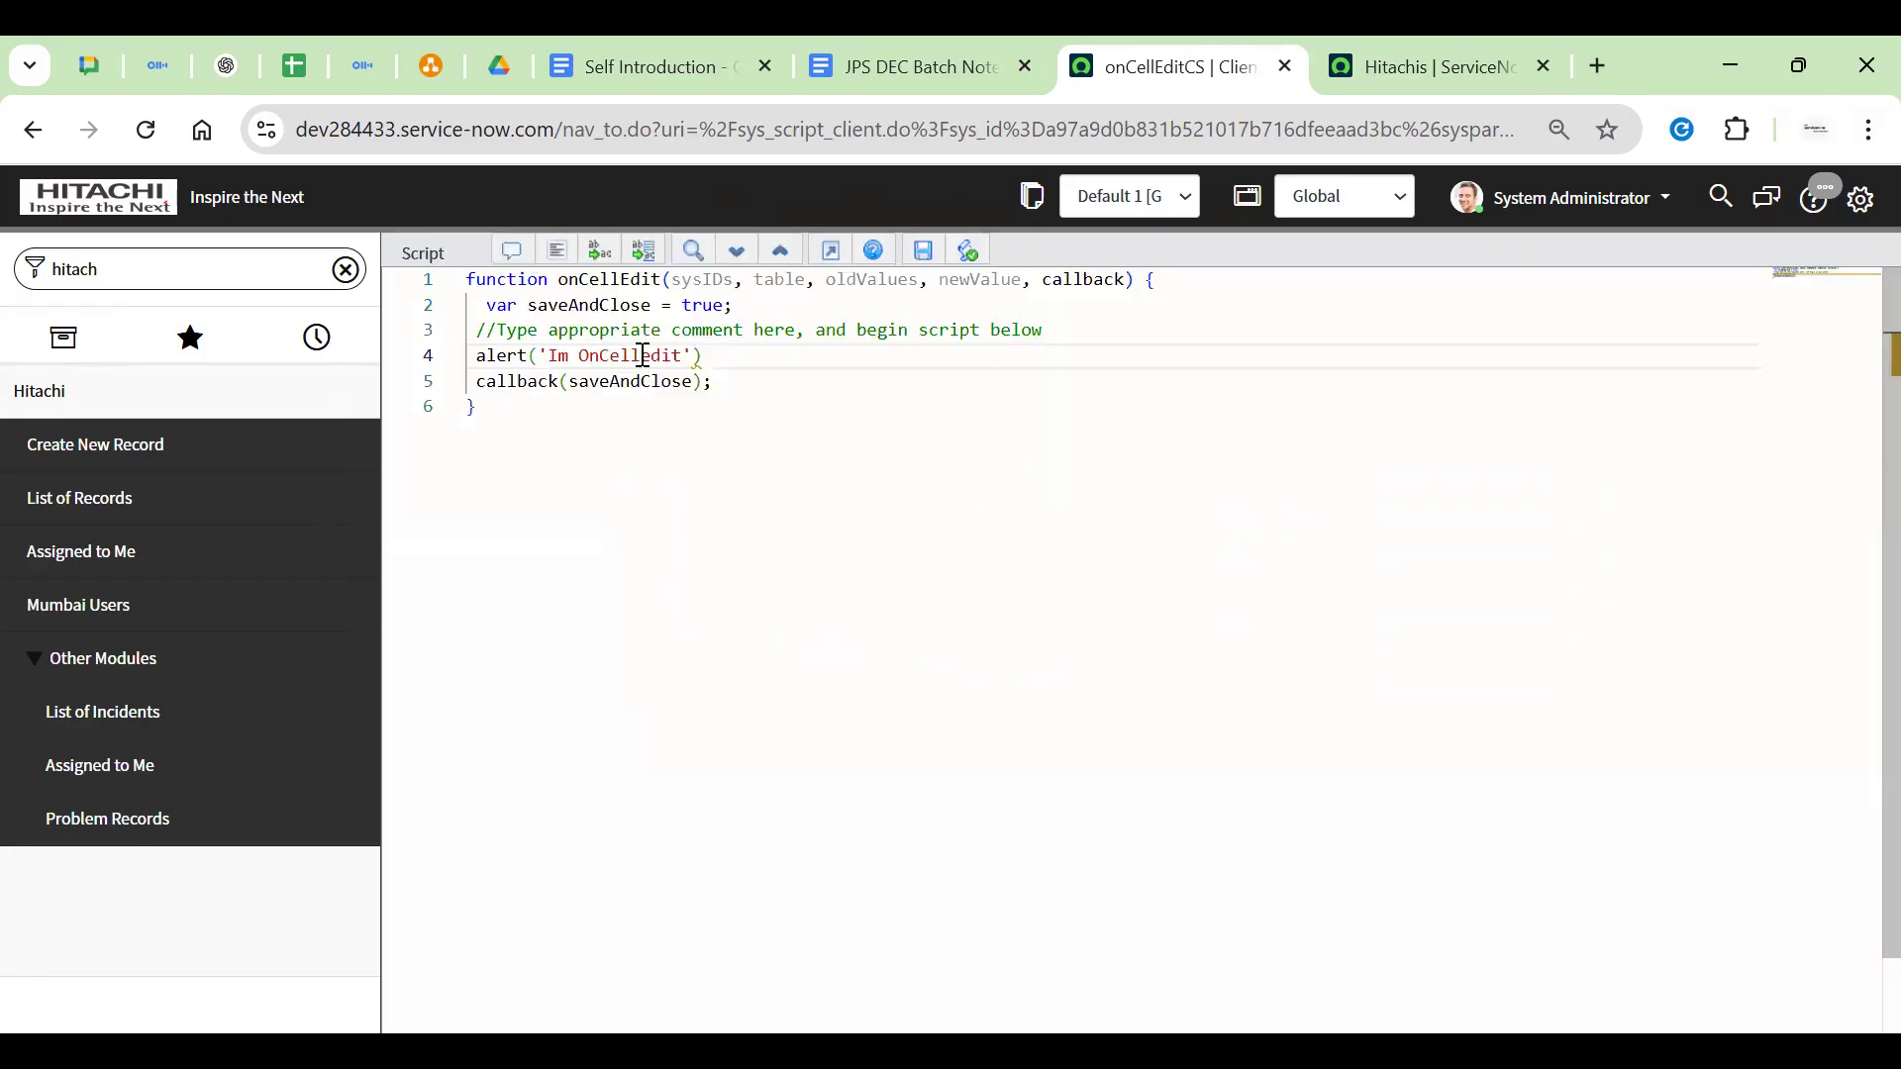
{"action": "triple_click", "coordinate": [621, 307]}
{"action": "double_click", "coordinate": [705, 307]}
{"action": "triple_click", "coordinate": [688, 305]}
{"action": "key", "text": "ctrl+c"}
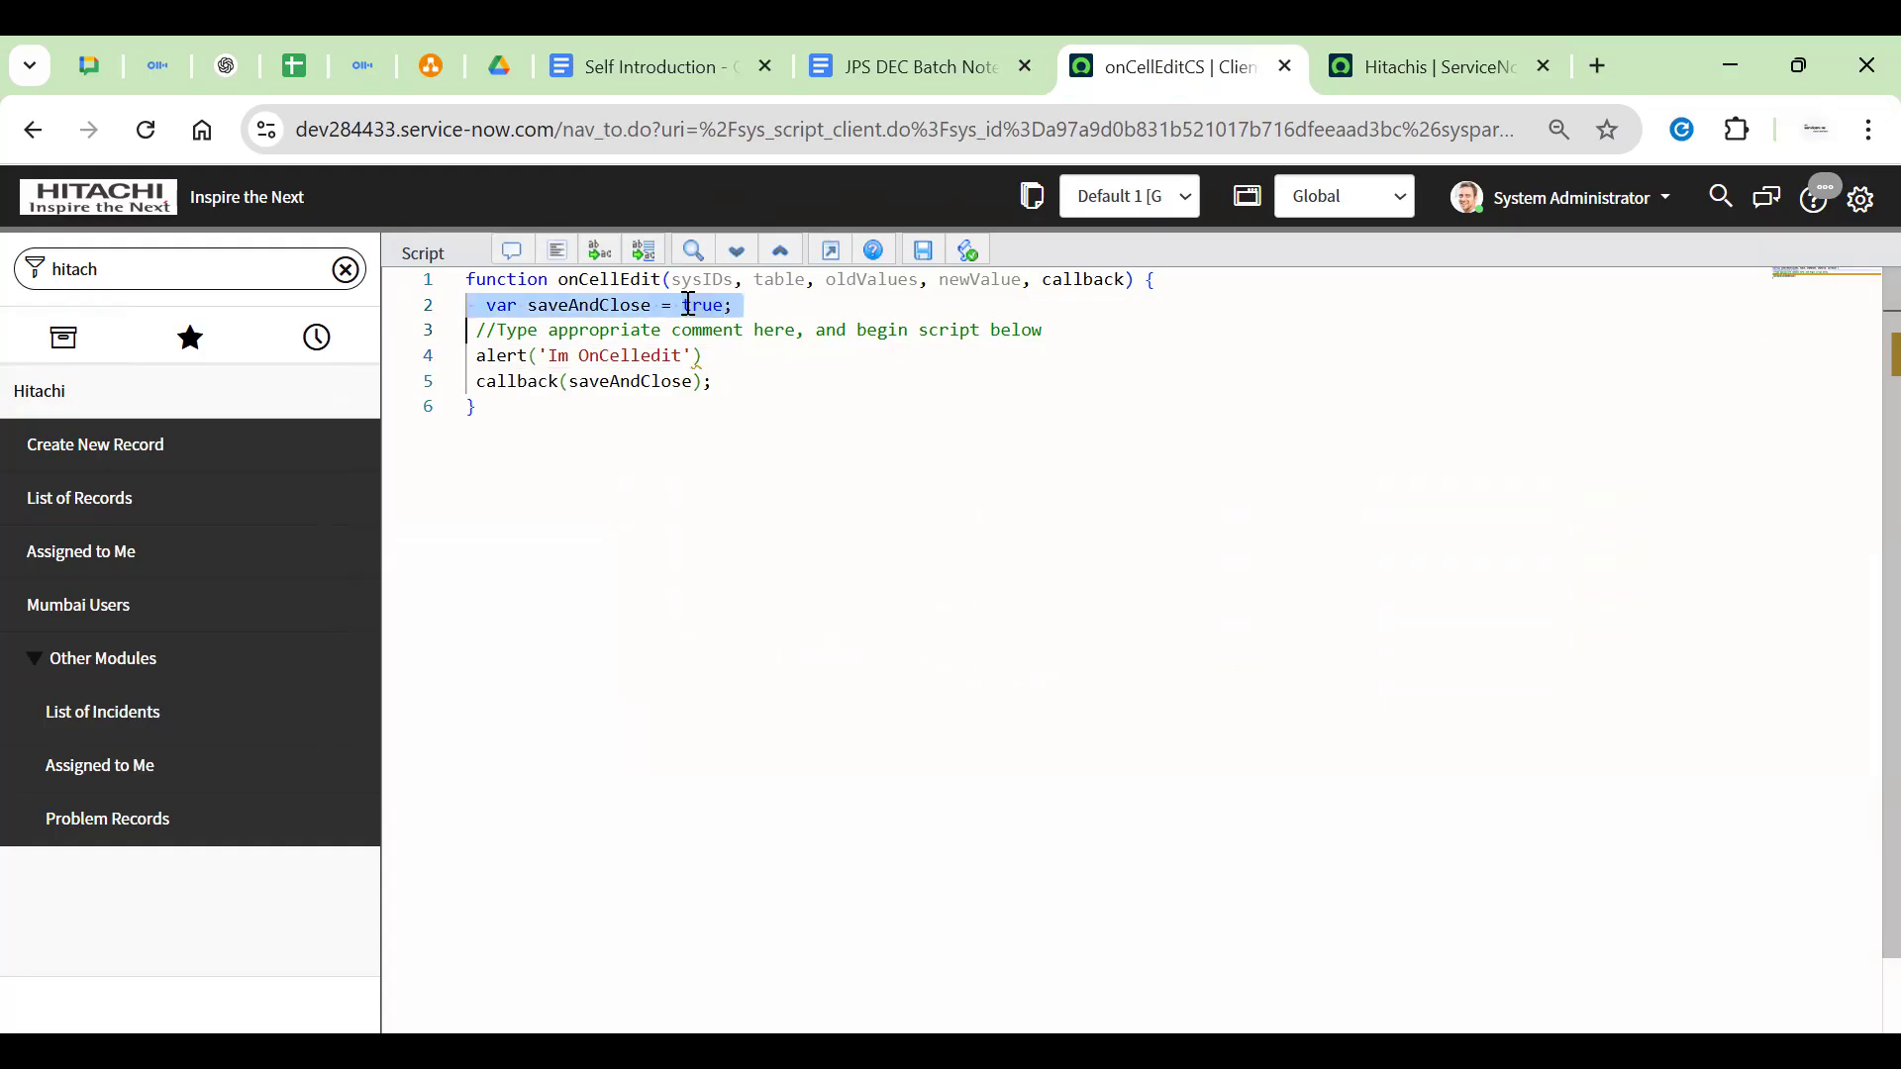
{"action": "key", "text": "Delete"}
{"action": "left_click", "coordinate": [729, 331]}
{"action": "type", "text": ";"}
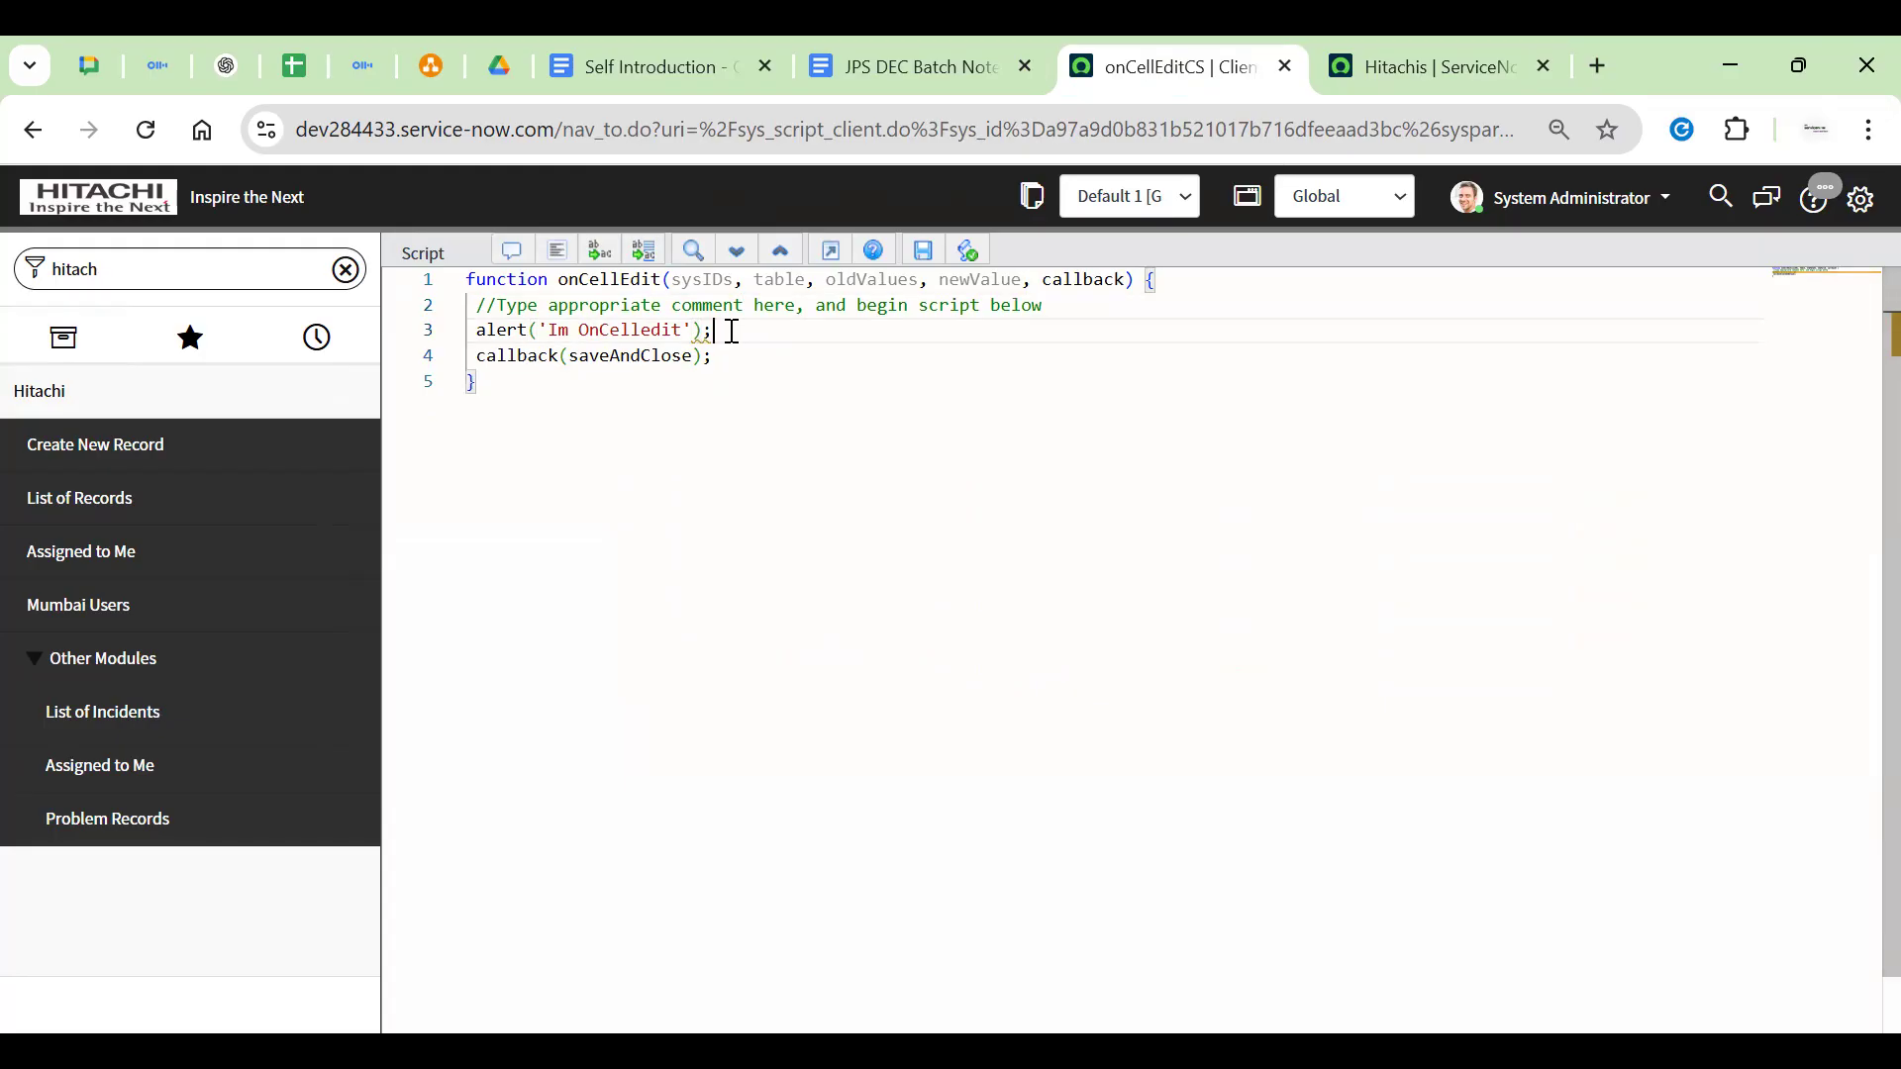
{"action": "key", "text": "Return"}
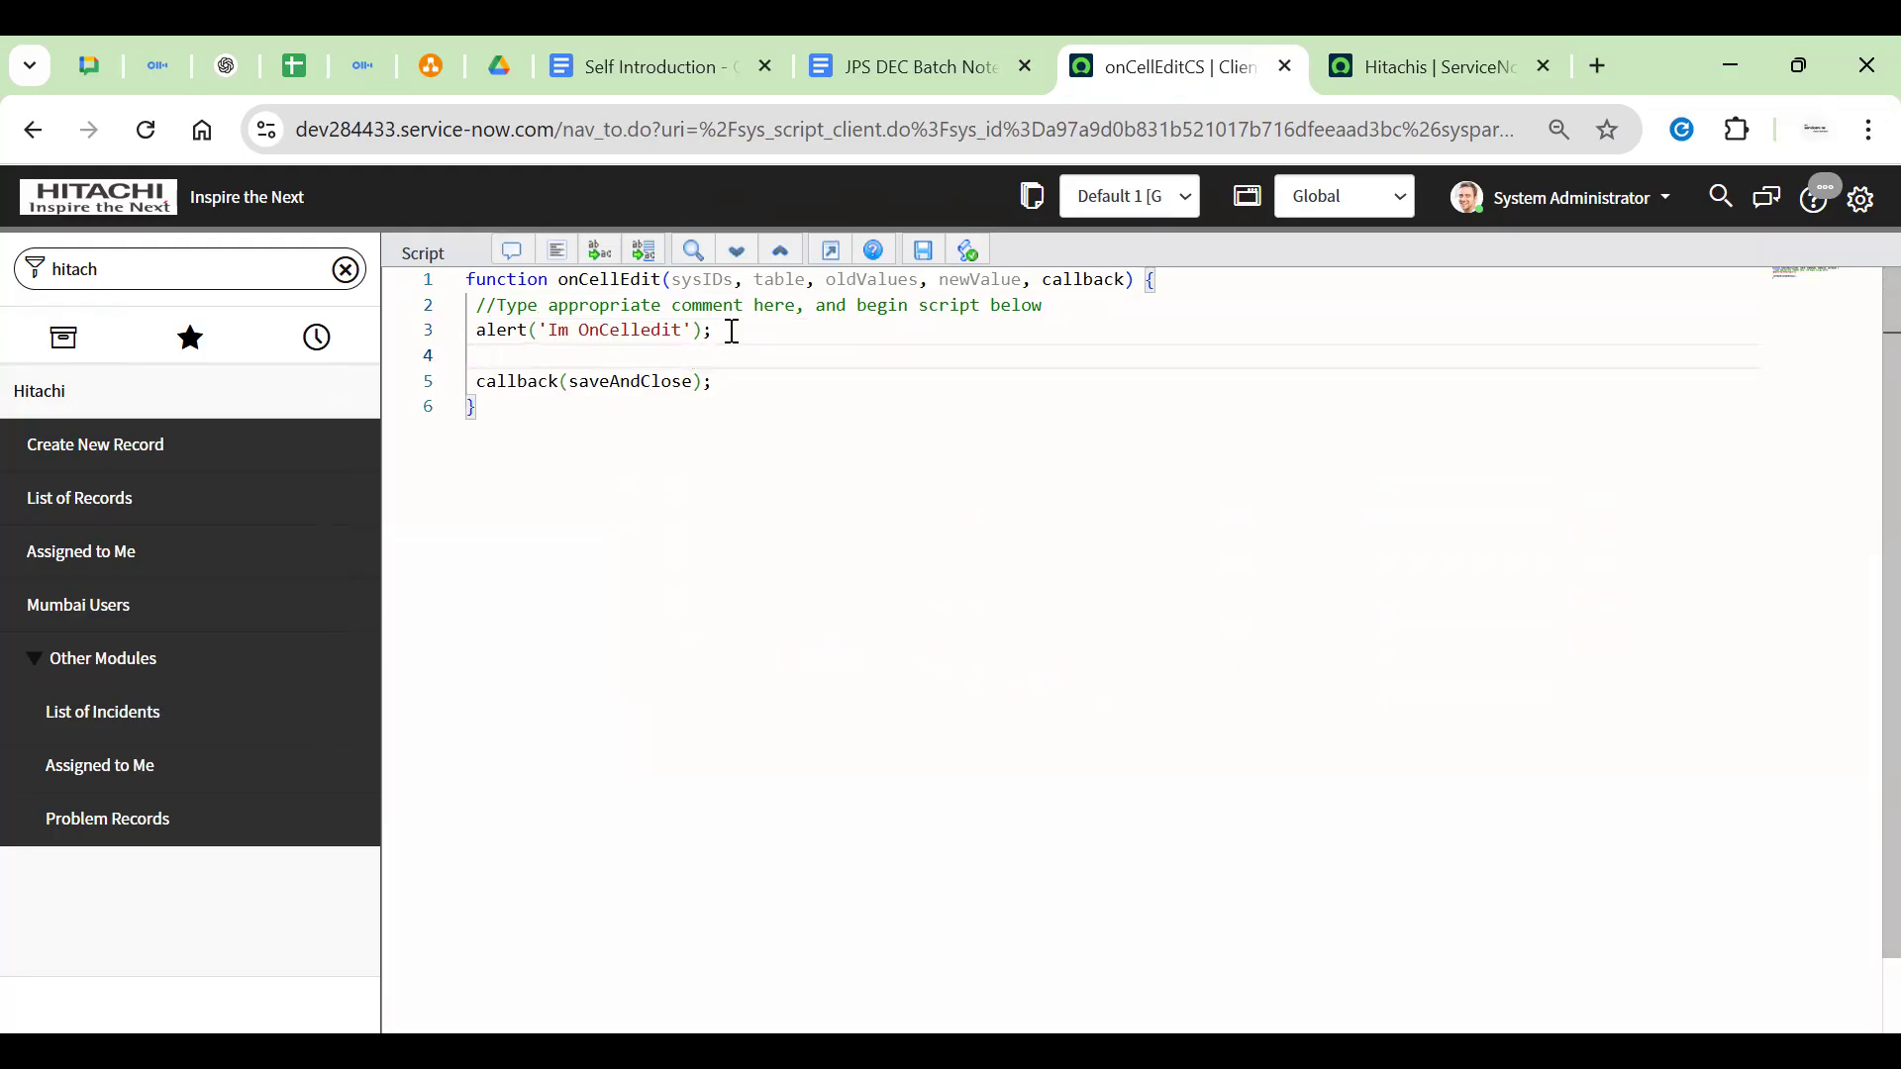
{"action": "key", "text": "ctrl+v"}
Change saveAndClose to false and save the onCellEditCS client script
{"action": "key", "text": "Up"}
{"action": "key", "text": "End"}
{"action": "key", "text": "Left"}
{"action": "key", "text": "BackSpace"}
{"action": "key", "text": "BackSpace"}
{"action": "type", "text": "false"}
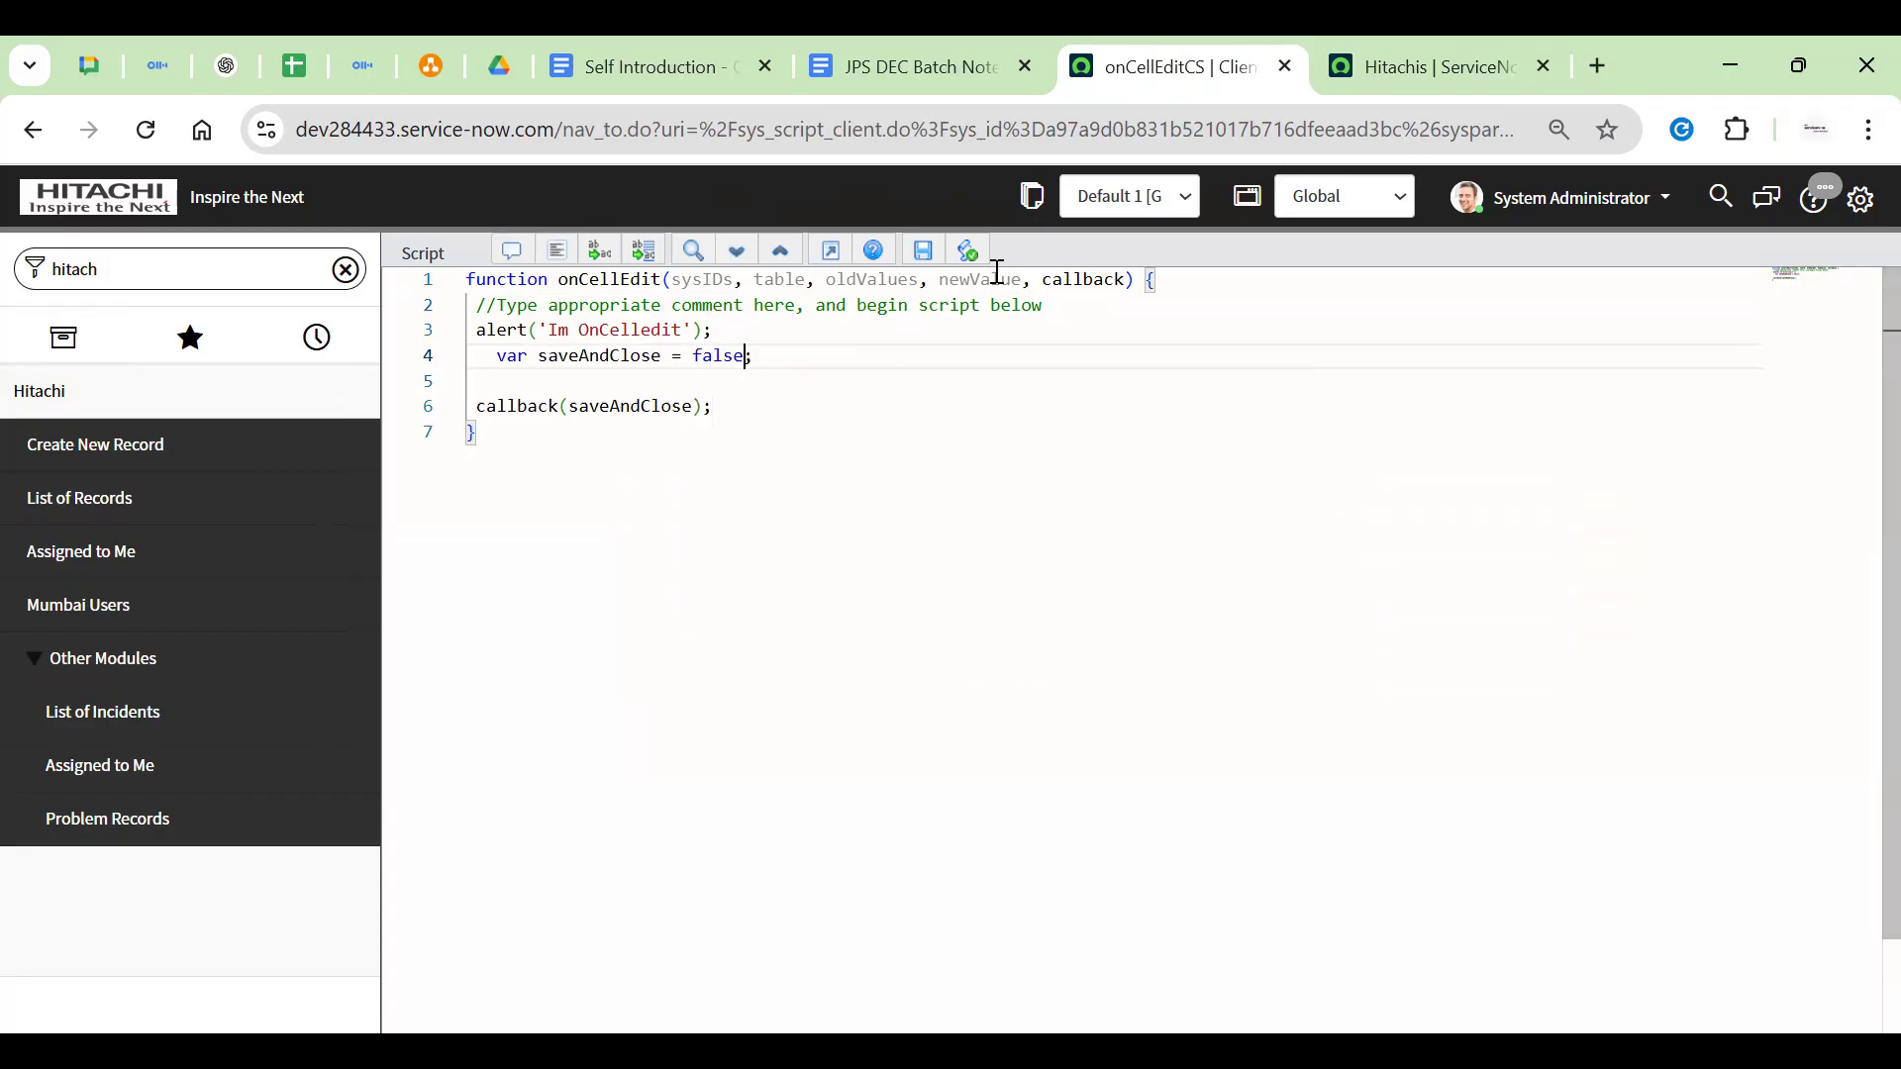
{"action": "left_click", "coordinate": [927, 256]}
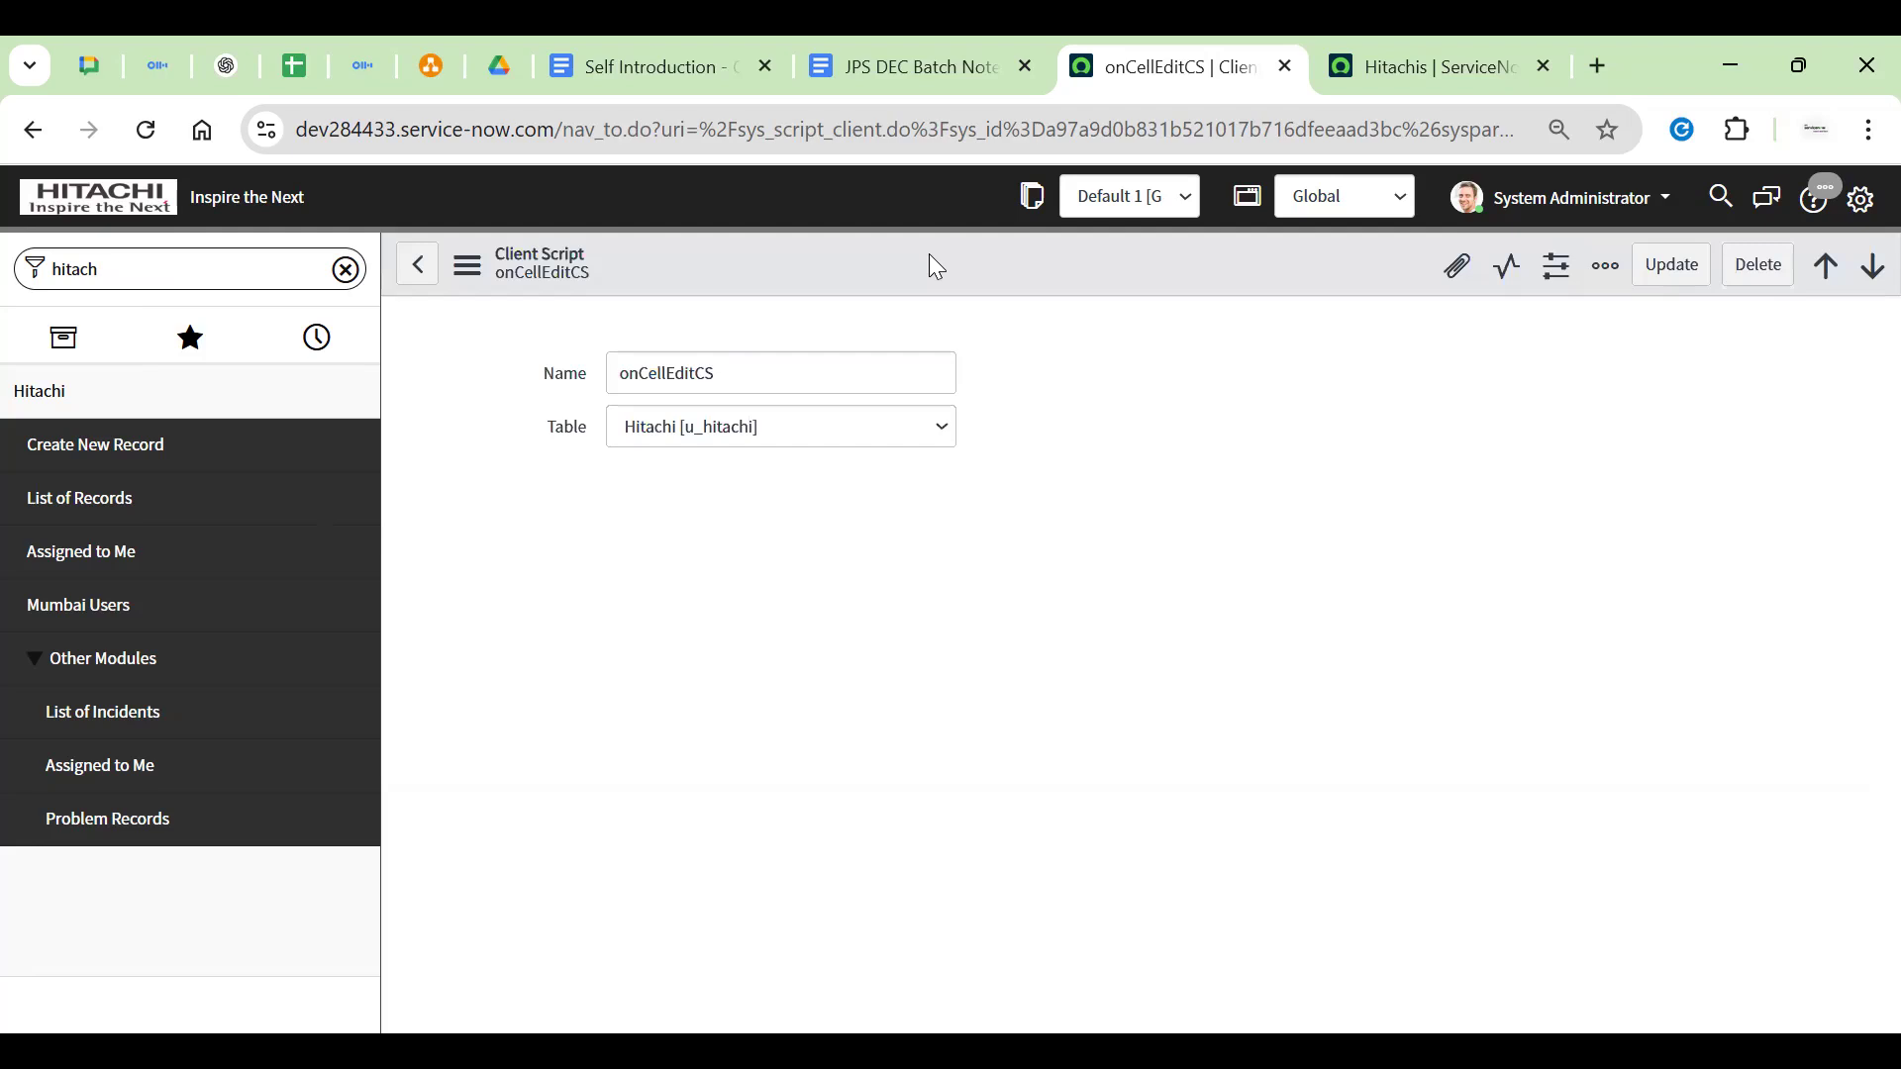
Reload the Hitachis list and twice inline-change HIT0001079's Customer Name, dismissing the Im OnCelledit alert
{"action": "left_click", "coordinate": [1378, 69]}
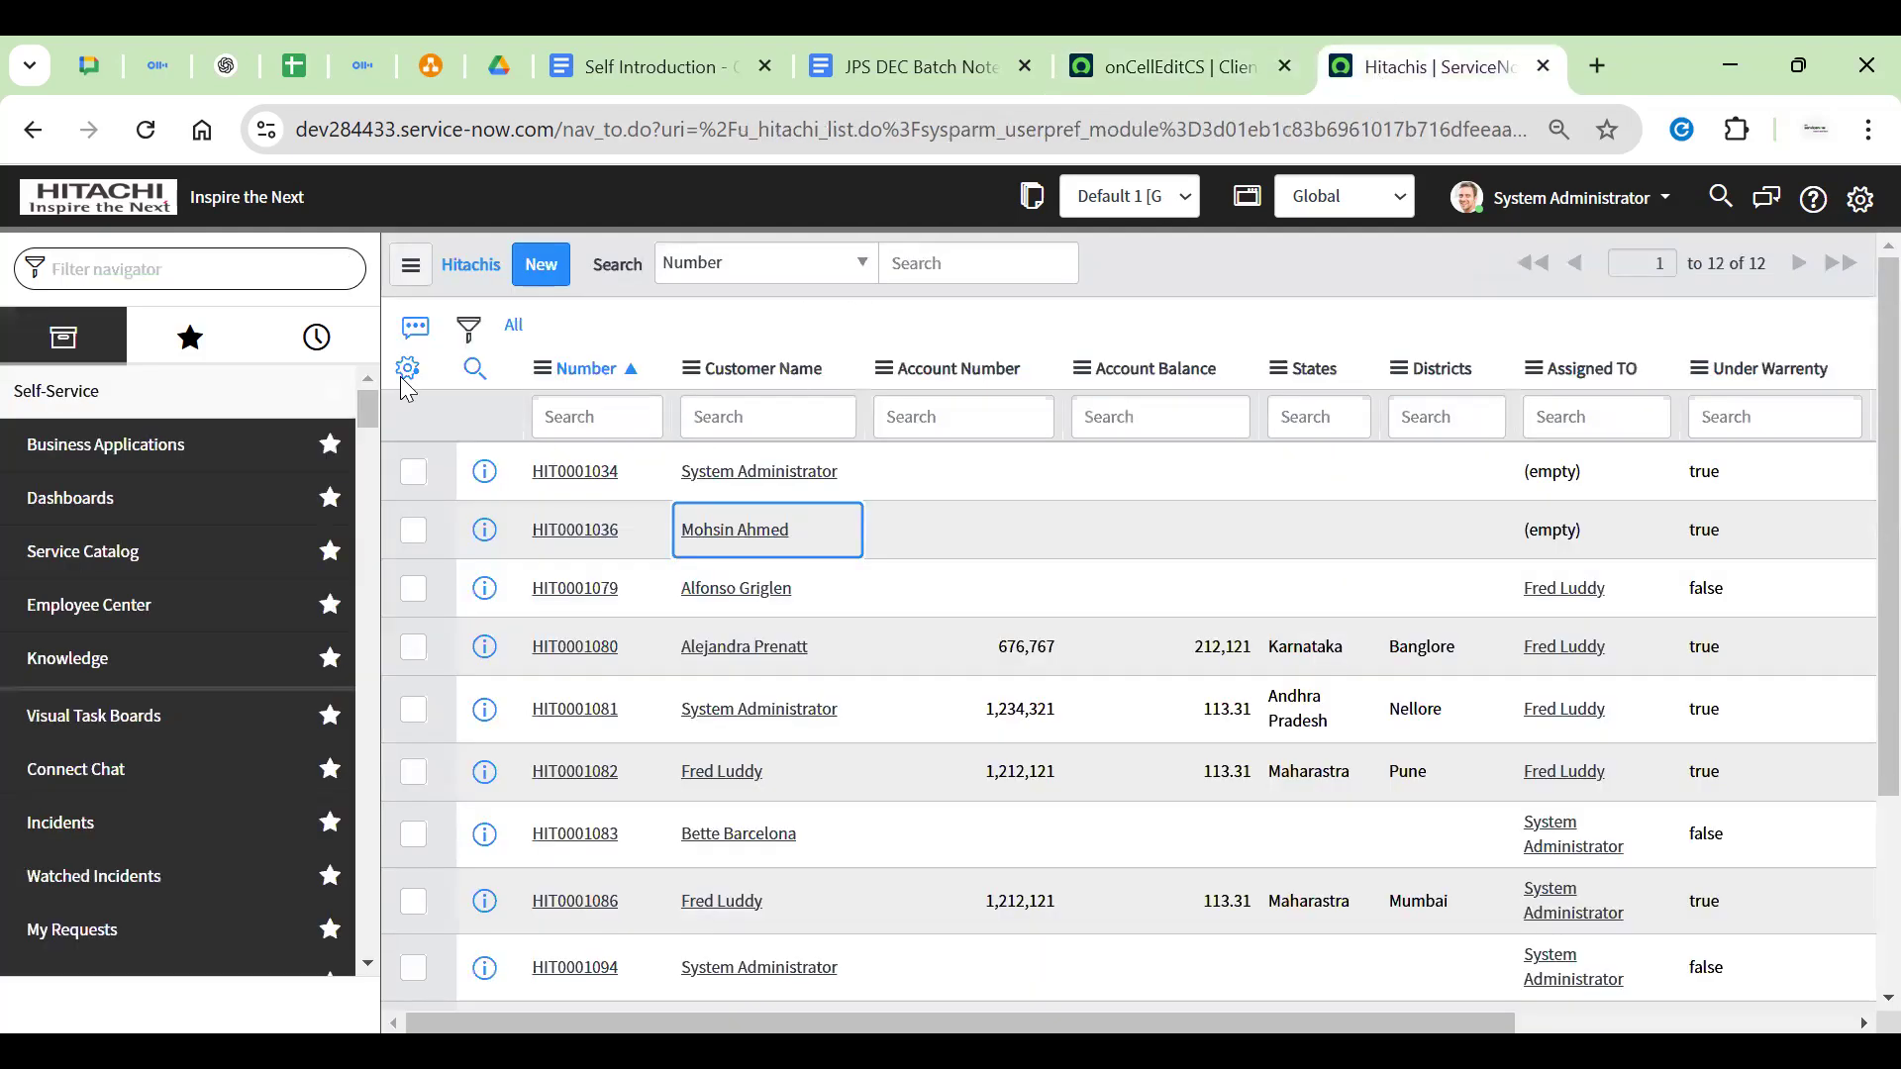
{"action": "left_click", "coordinate": [145, 130]}
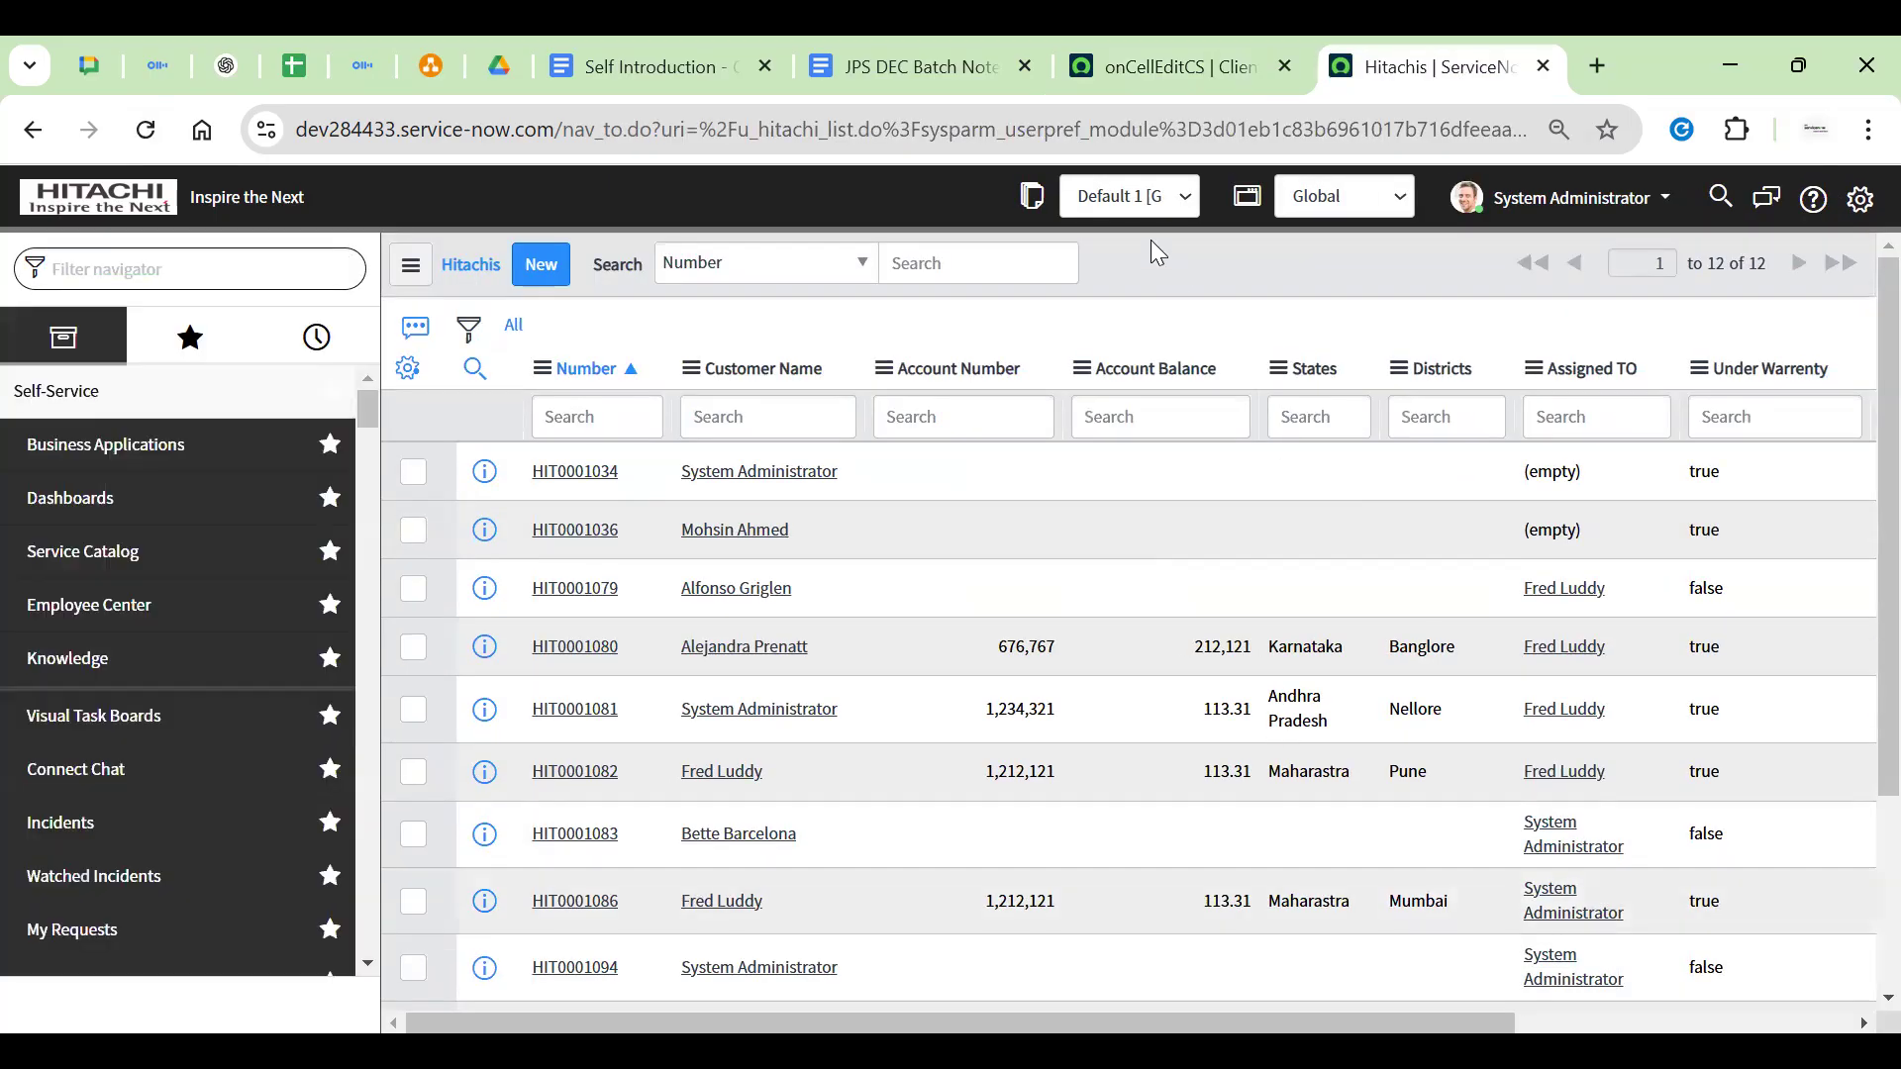
{"action": "double_click", "coordinate": [815, 606]}
{"action": "left_click", "coordinate": [930, 593]}
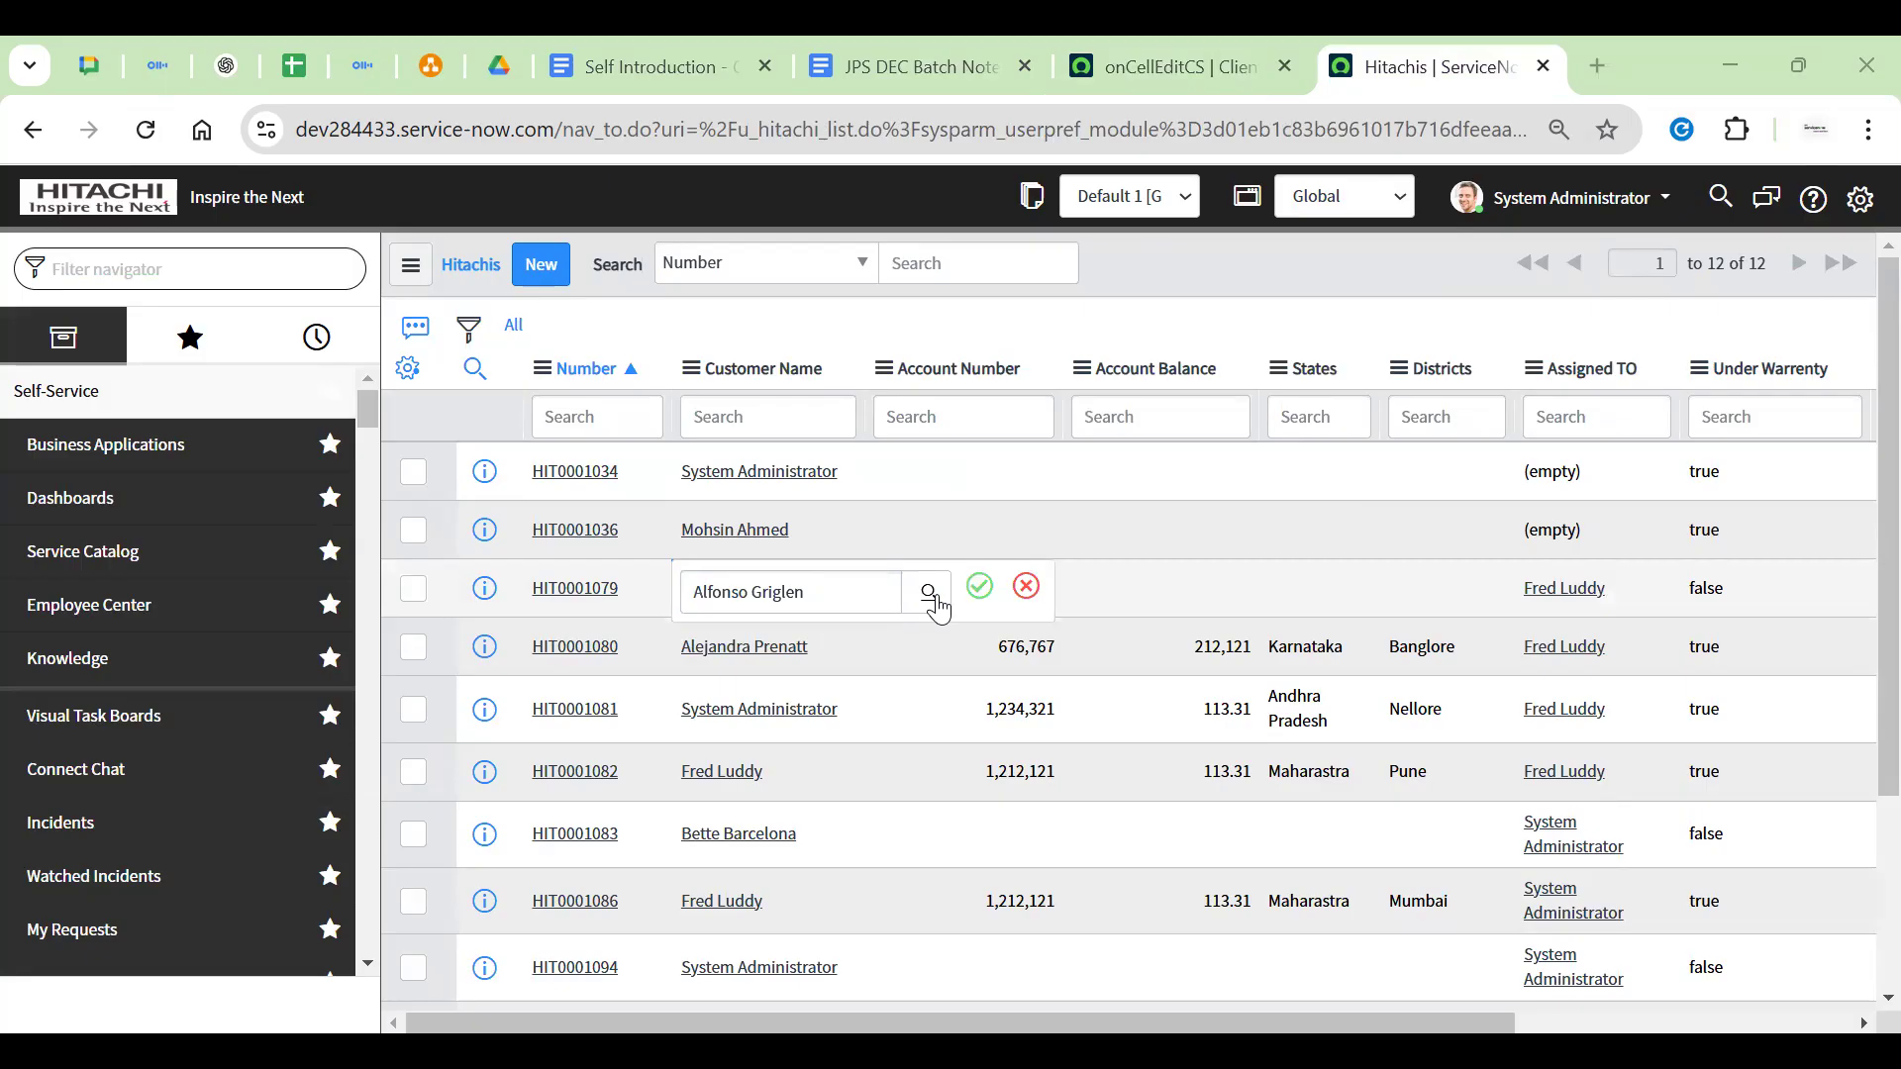
{"action": "left_click", "coordinate": [979, 587]}
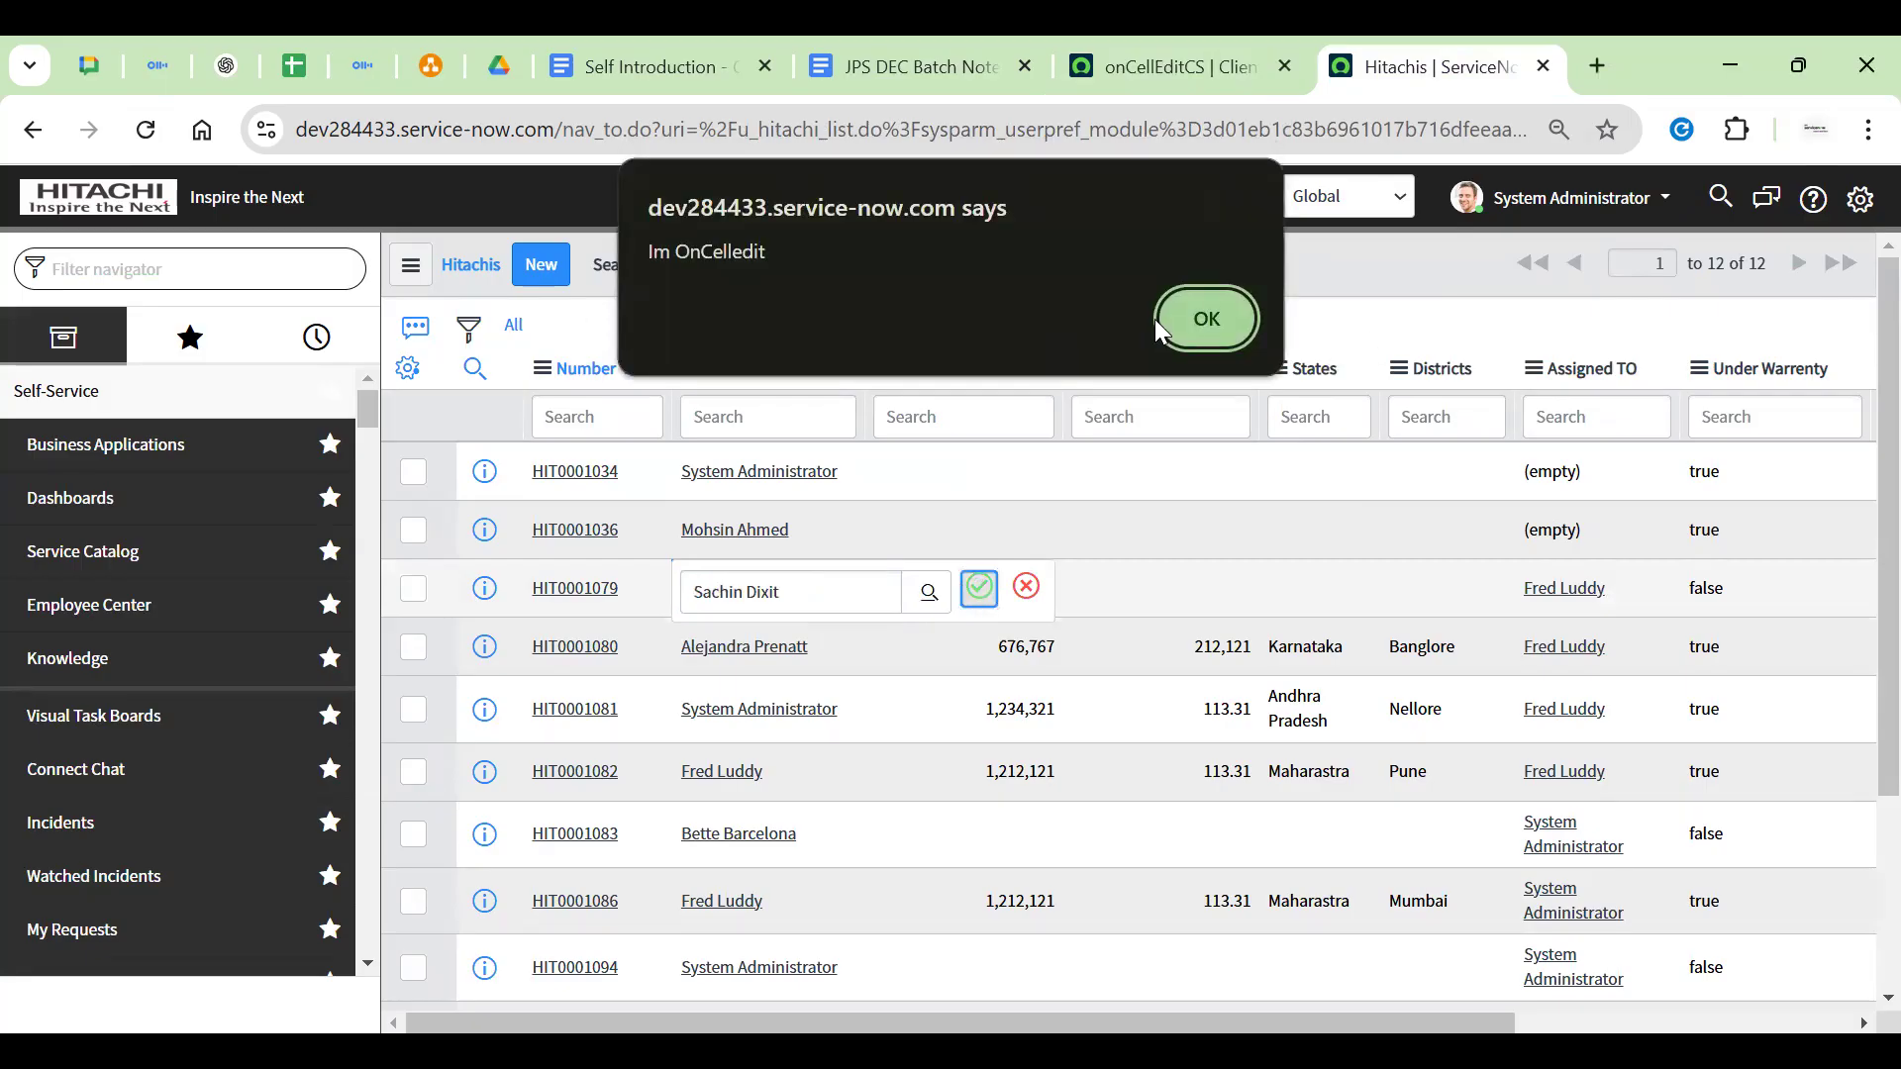
{"action": "left_click", "coordinate": [1205, 318]}
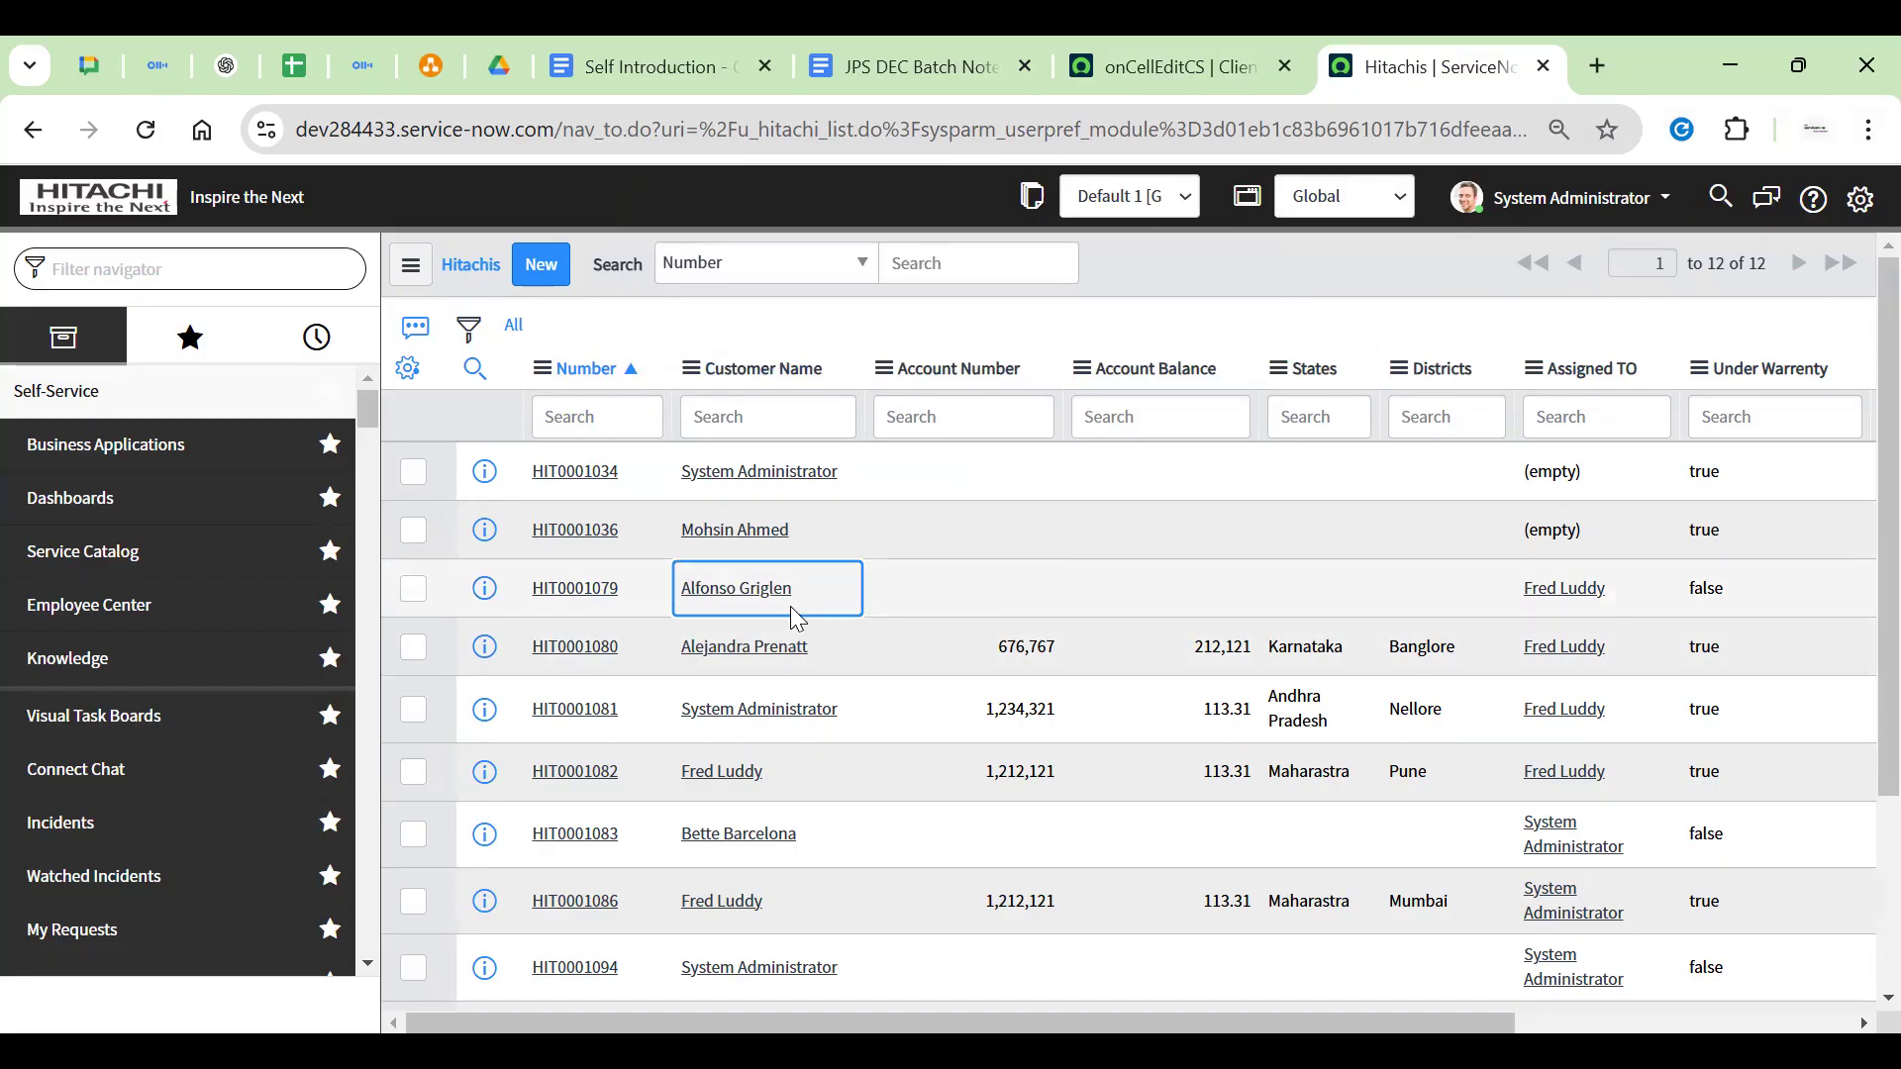
{"action": "double_click", "coordinate": [835, 596]}
{"action": "left_click", "coordinate": [928, 592]}
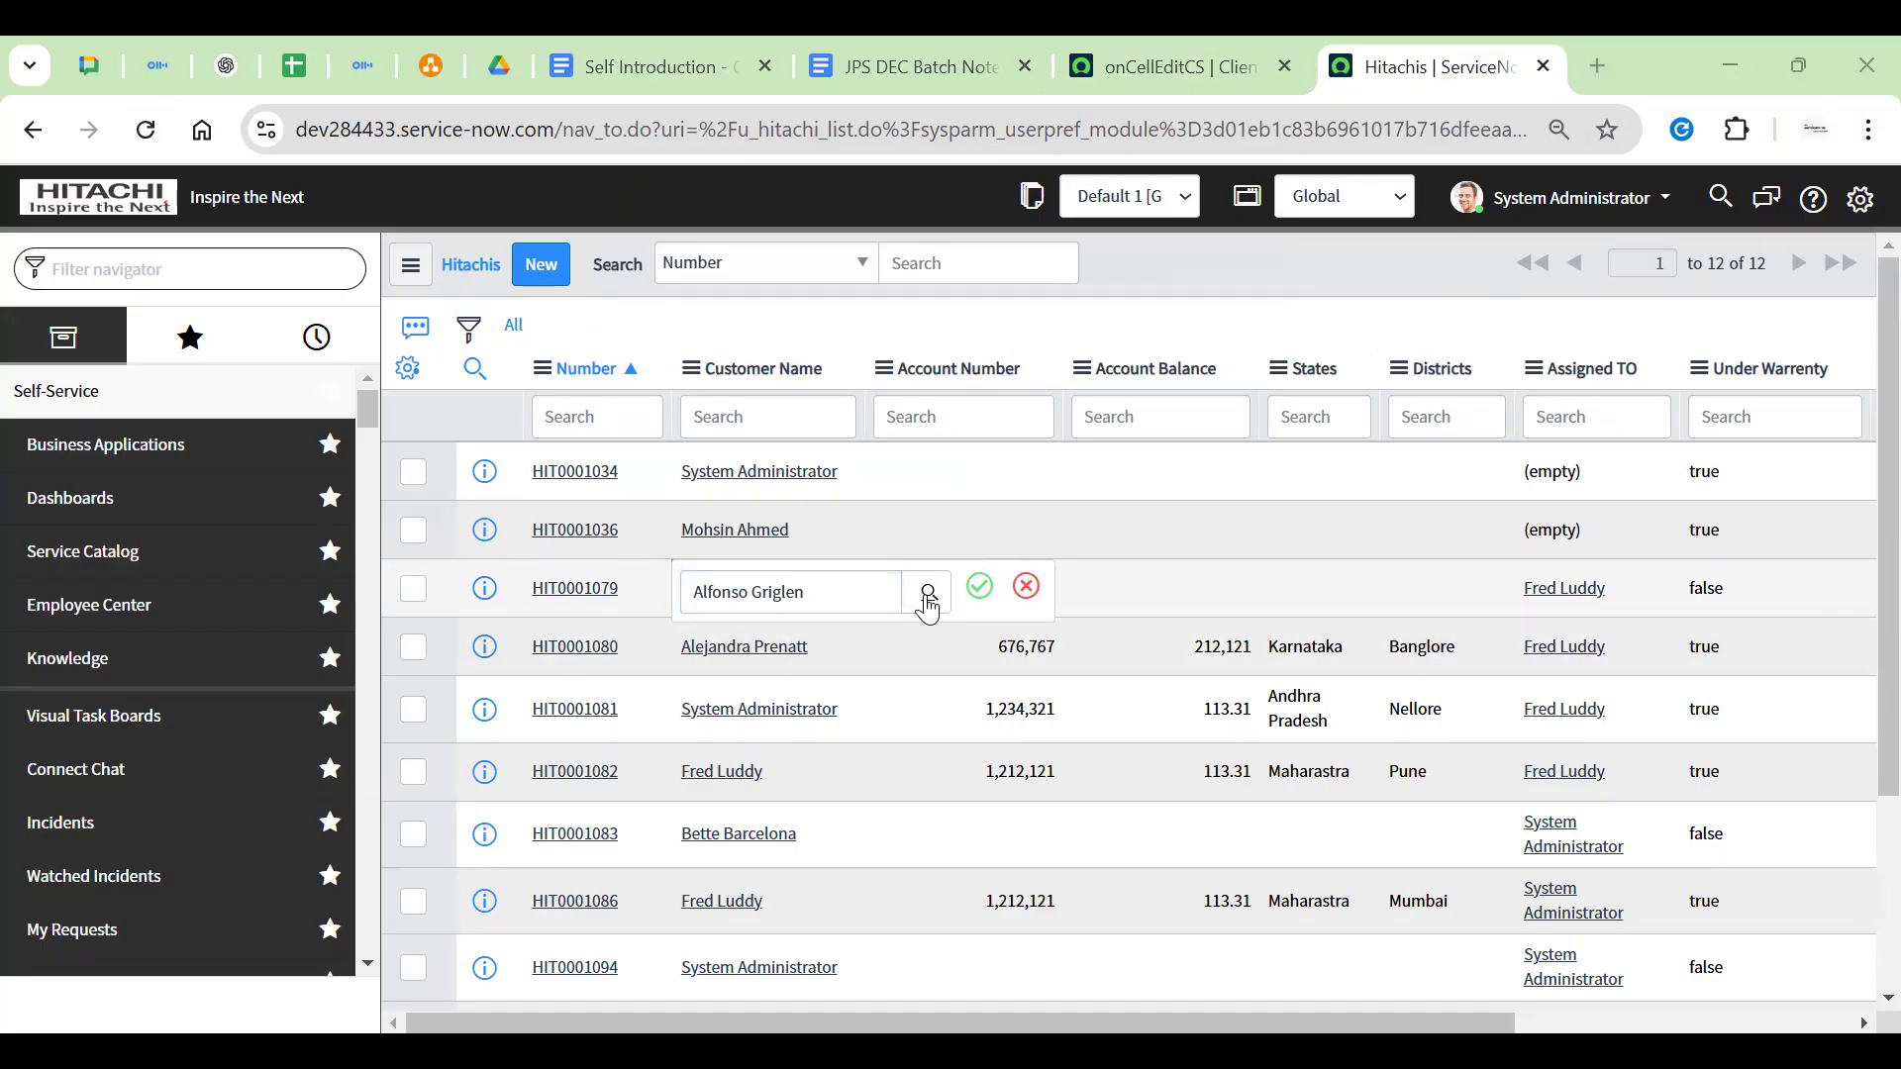
{"action": "left_click", "coordinate": [976, 590]}
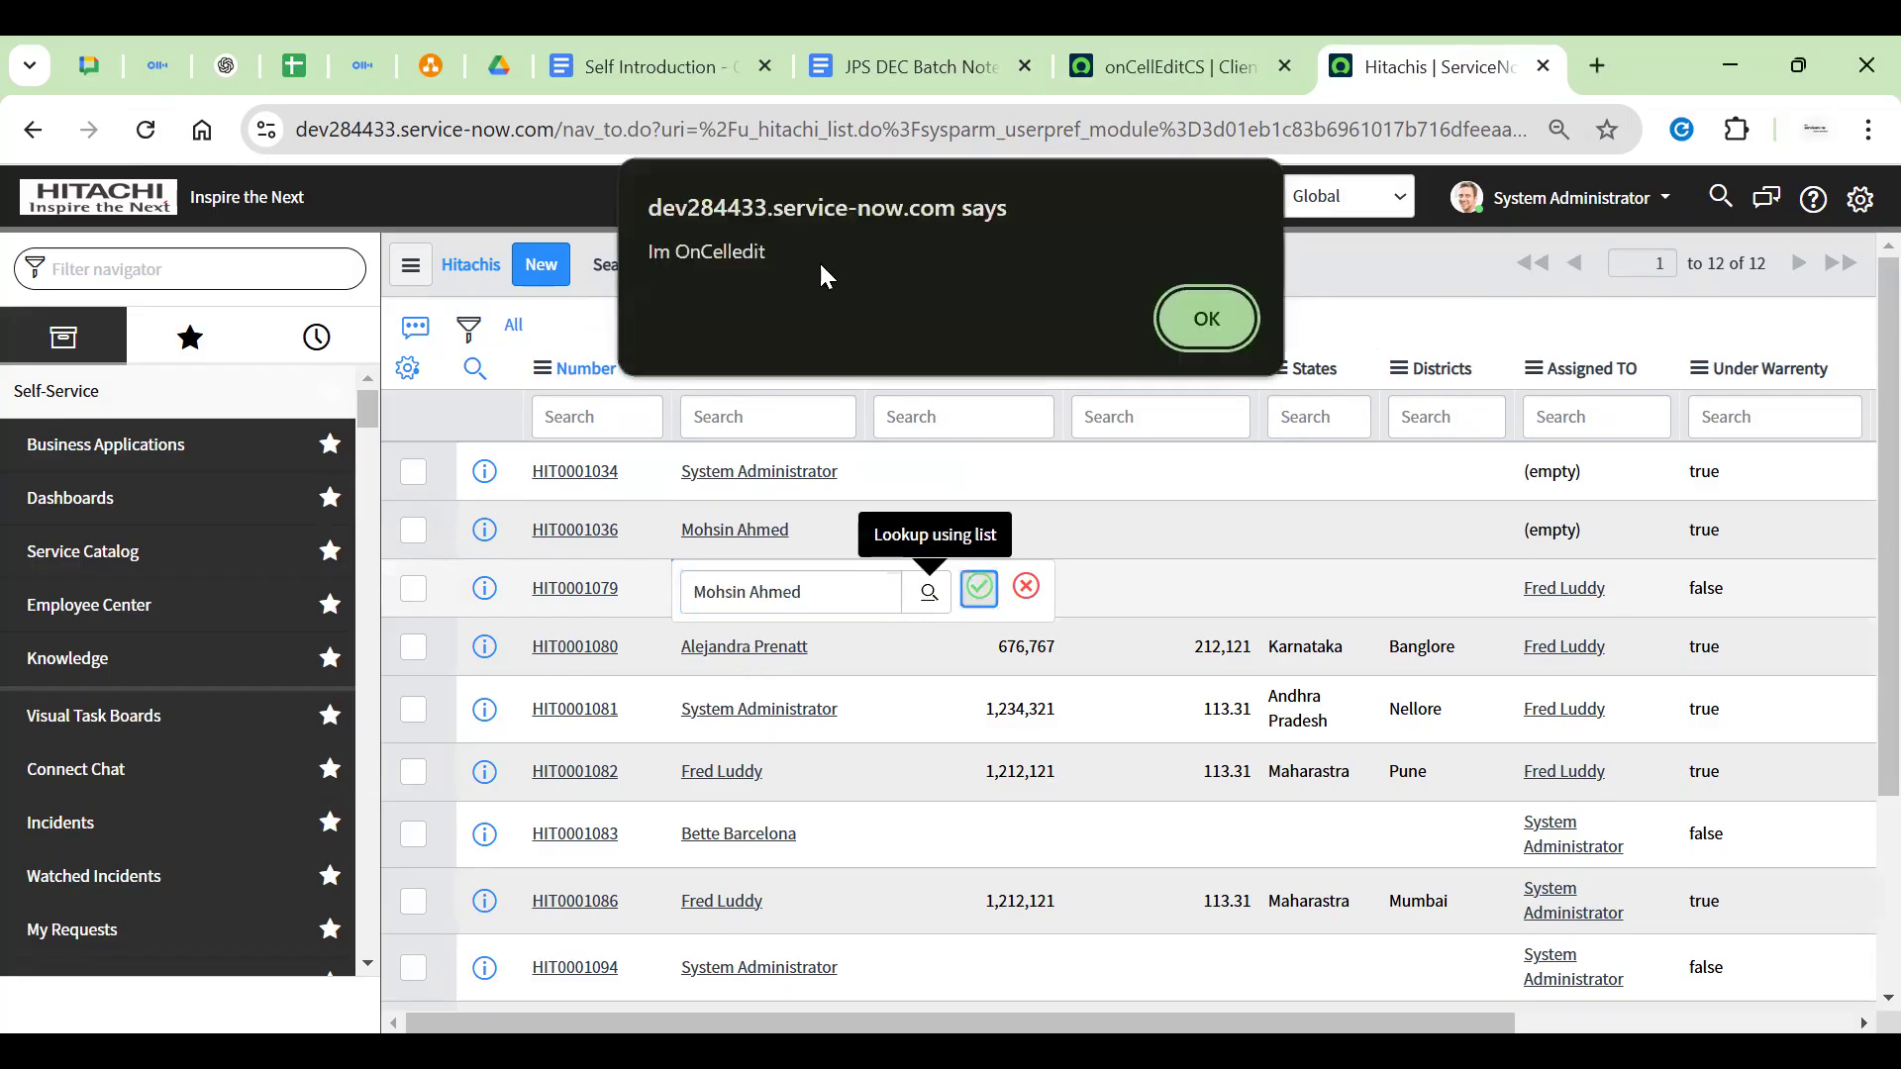
{"action": "left_click", "coordinate": [1236, 309]}
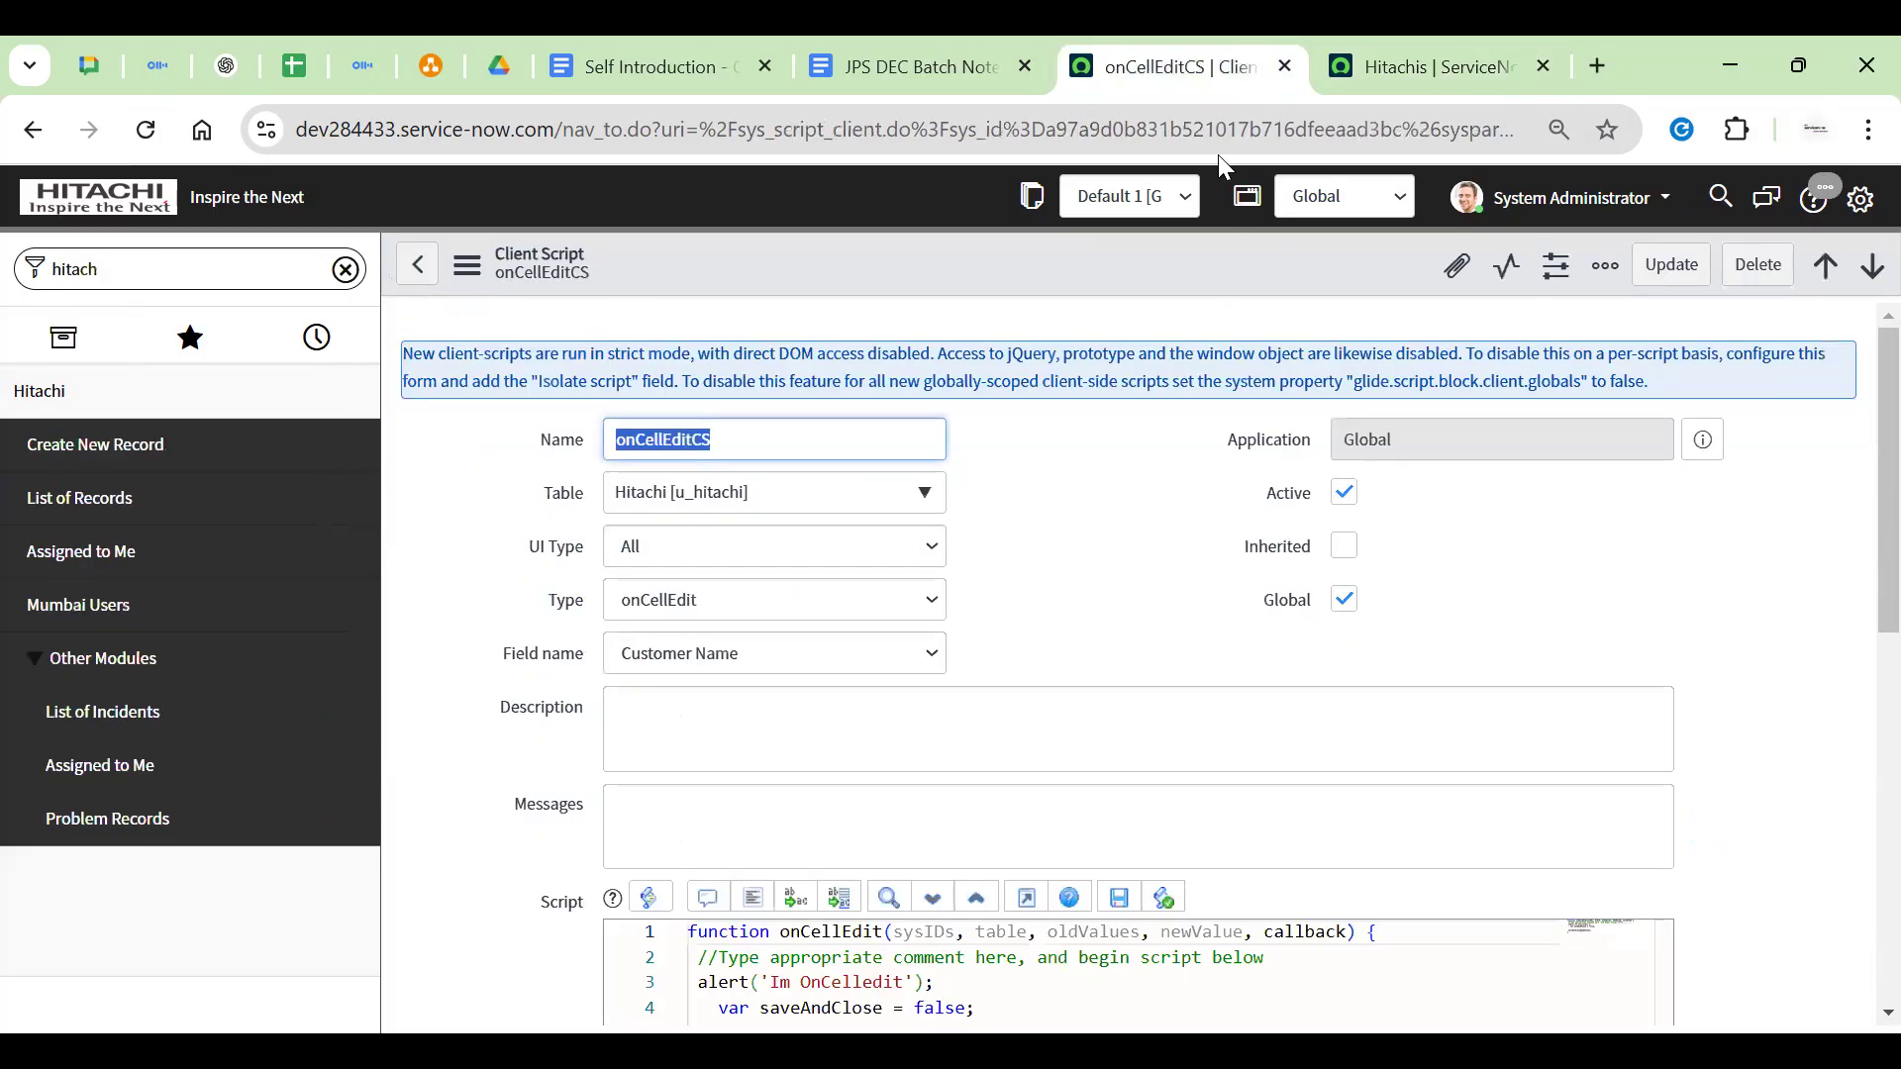
Review the OnCelledit alert message line in the onCellEditCS script
{"action": "left_click", "coordinate": [1188, 65]}
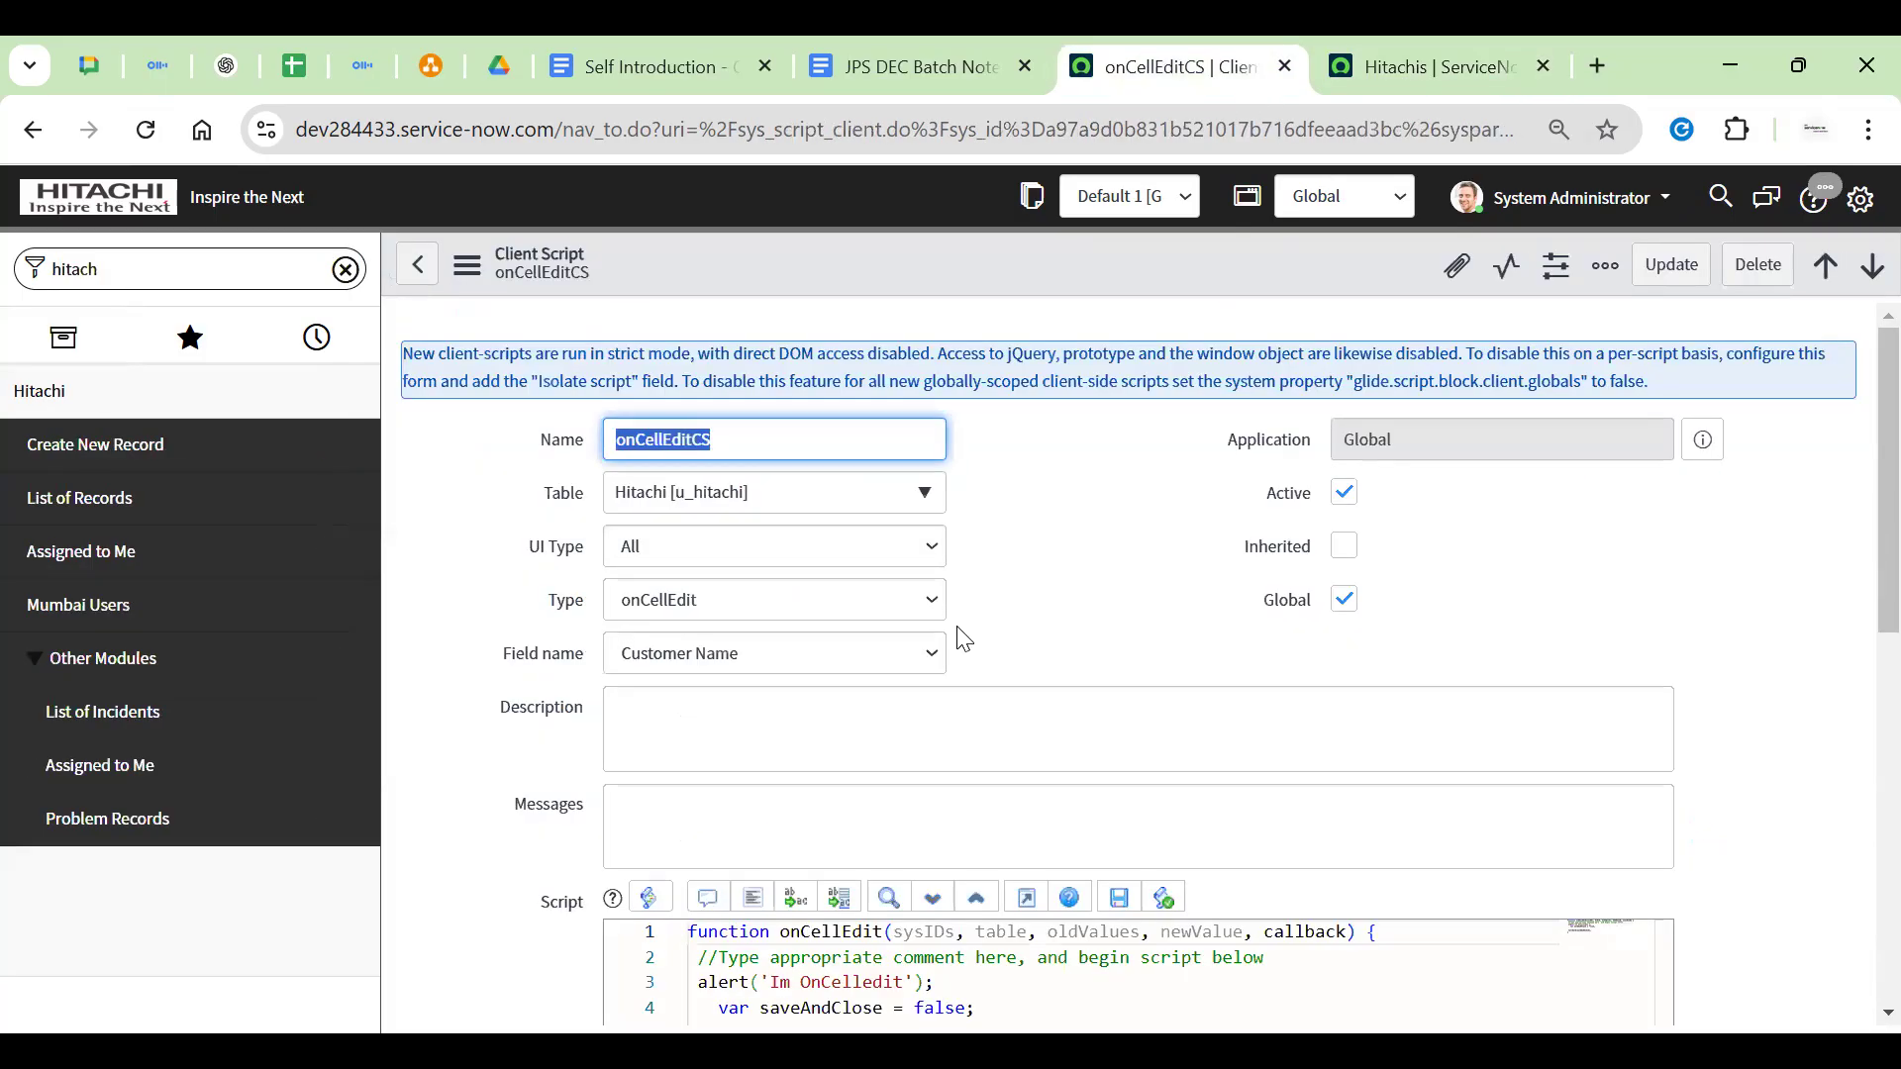
{"action": "scroll", "coordinate": [1029, 630], "scroll_direction": "down", "scroll_amount": 5}
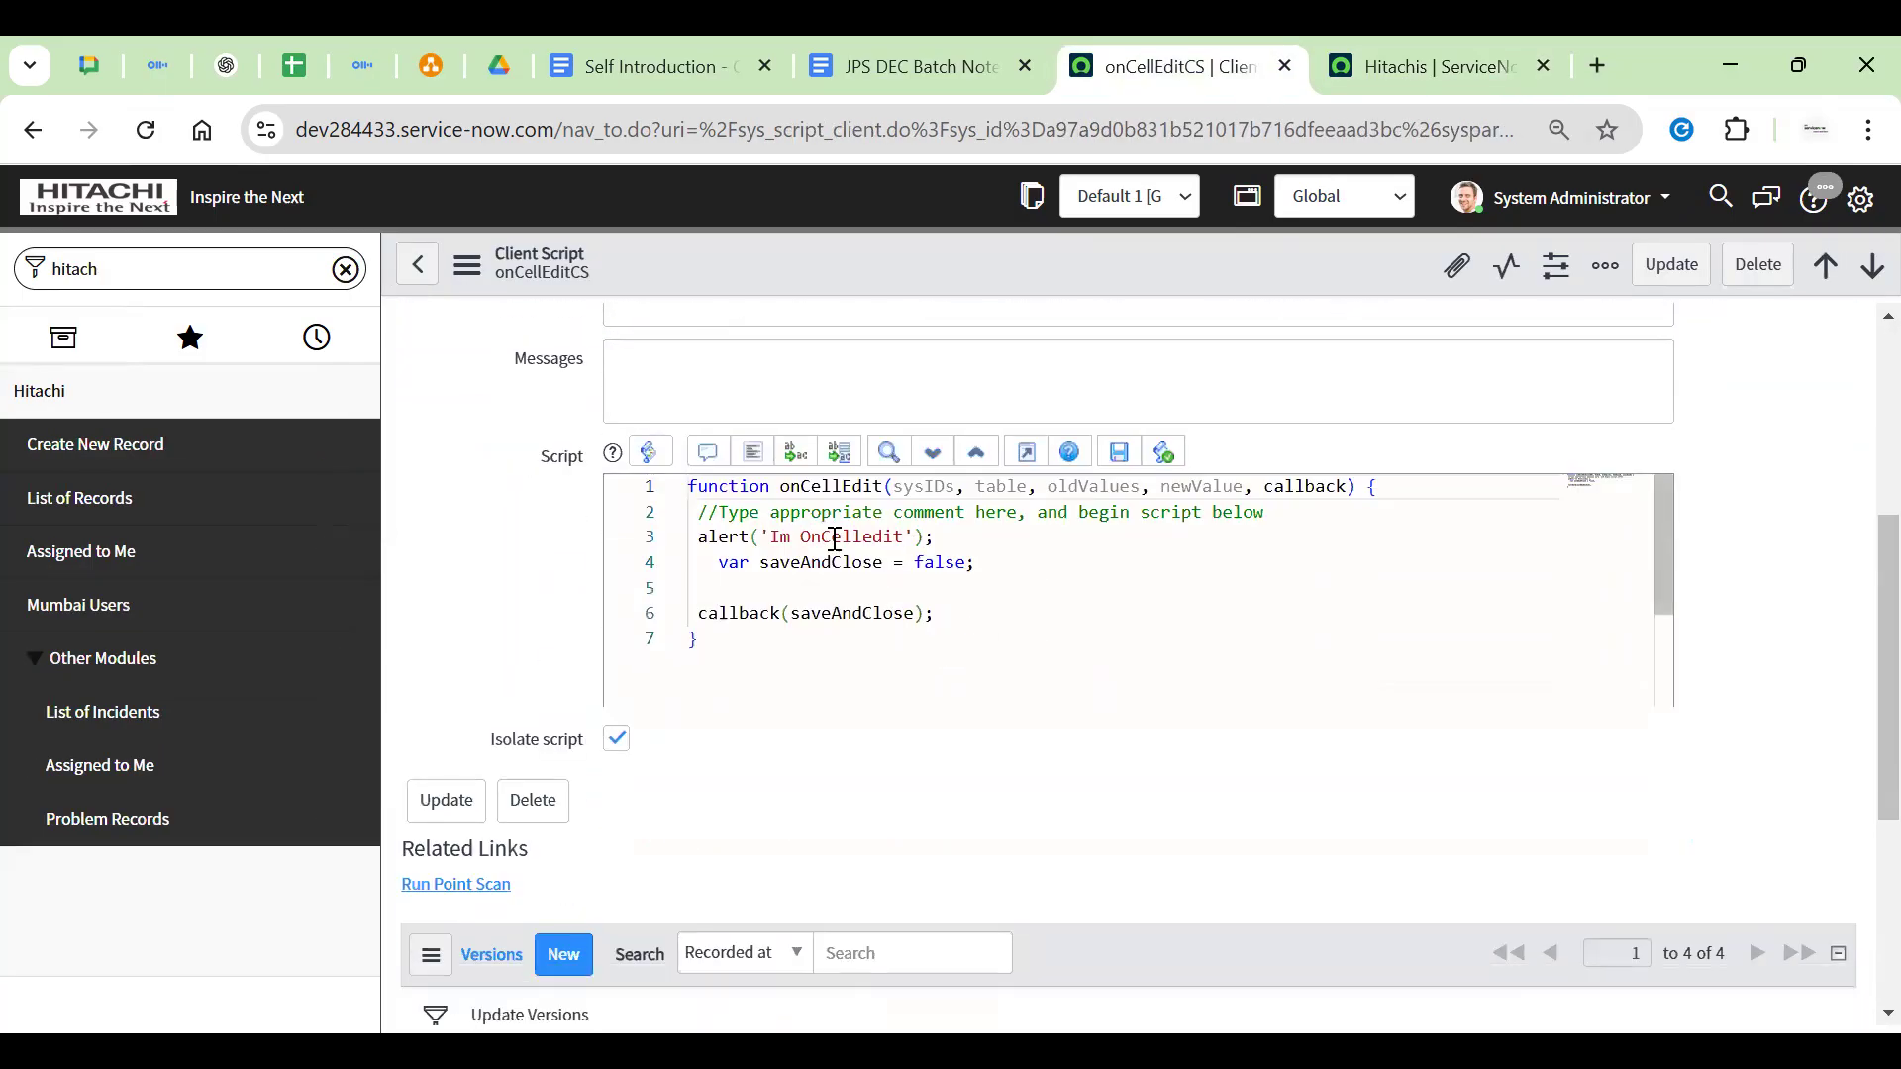
{"action": "double_click", "coordinate": [831, 550]}
{"action": "left_click_drag", "start_coordinate": [830, 549], "coordinate": [870, 550]}
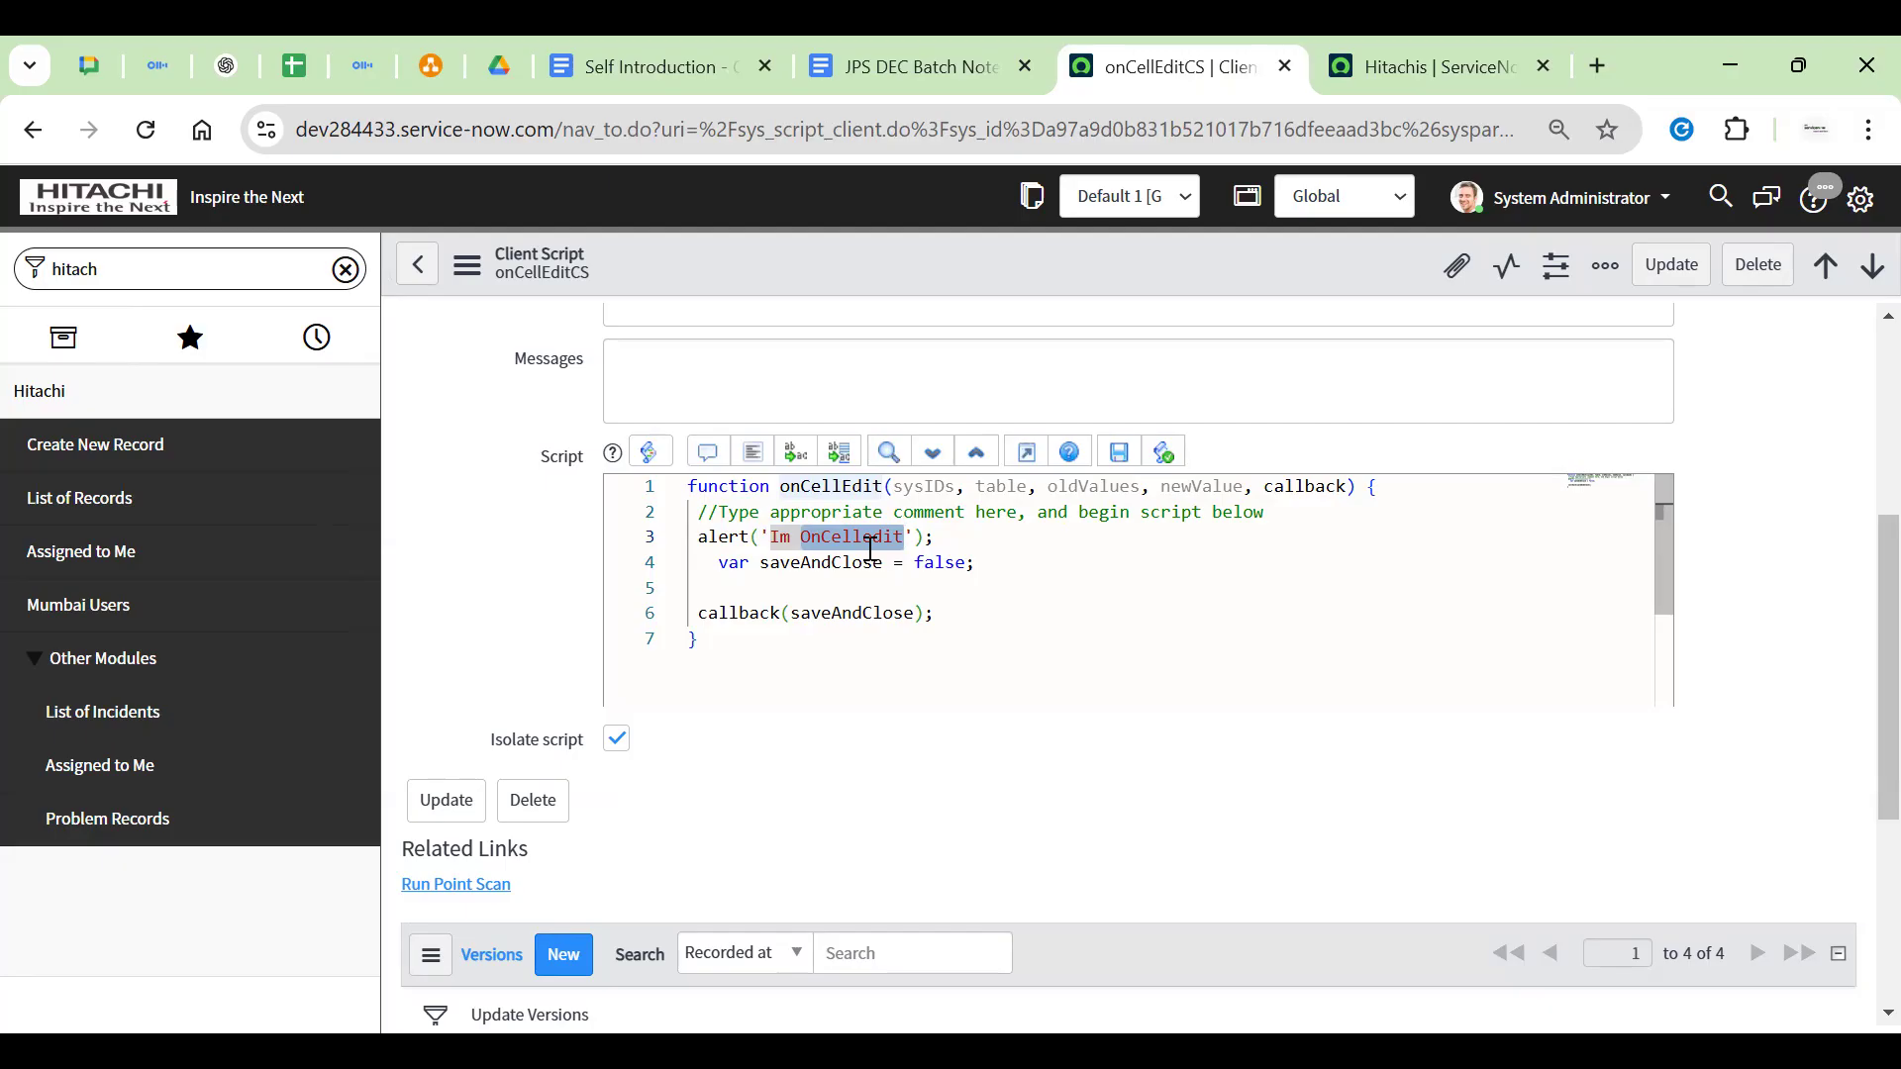
{"action": "left_click", "coordinate": [1115, 644]}
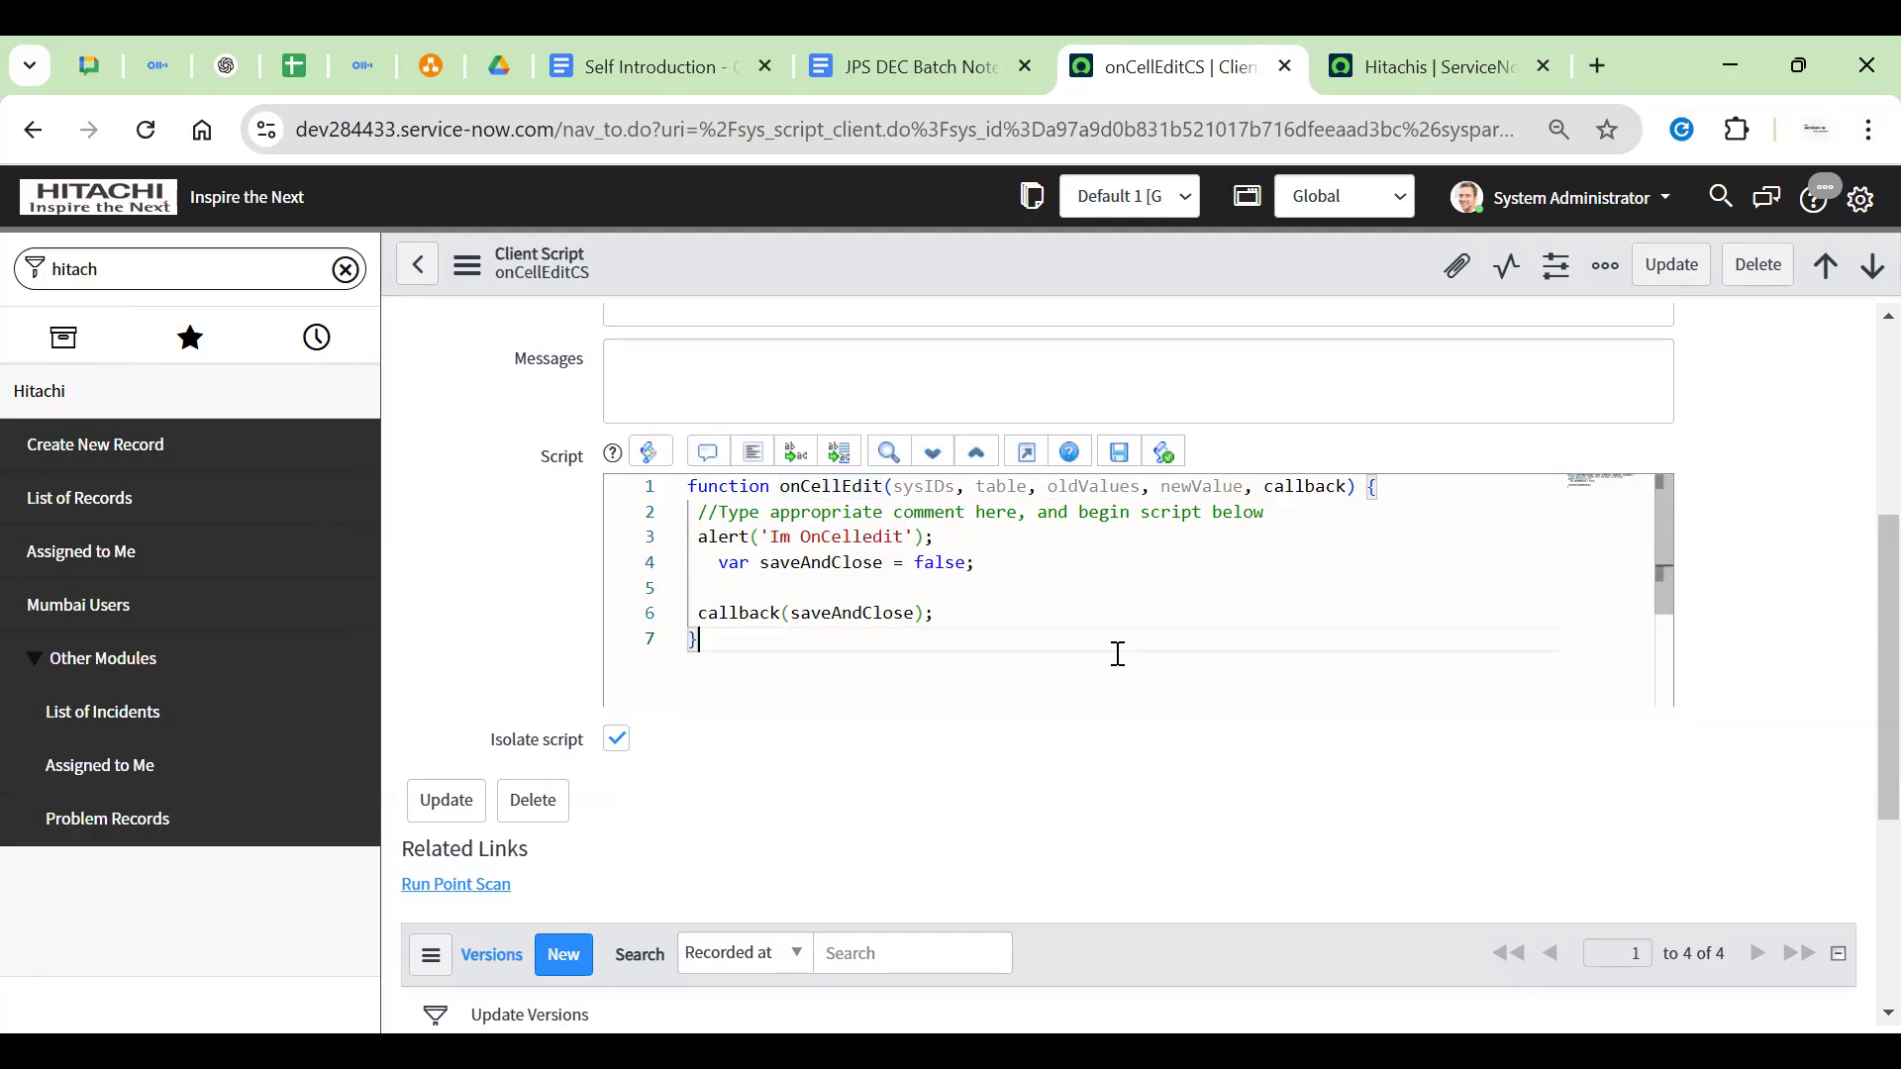
{"action": "left_click", "coordinate": [1387, 47]}
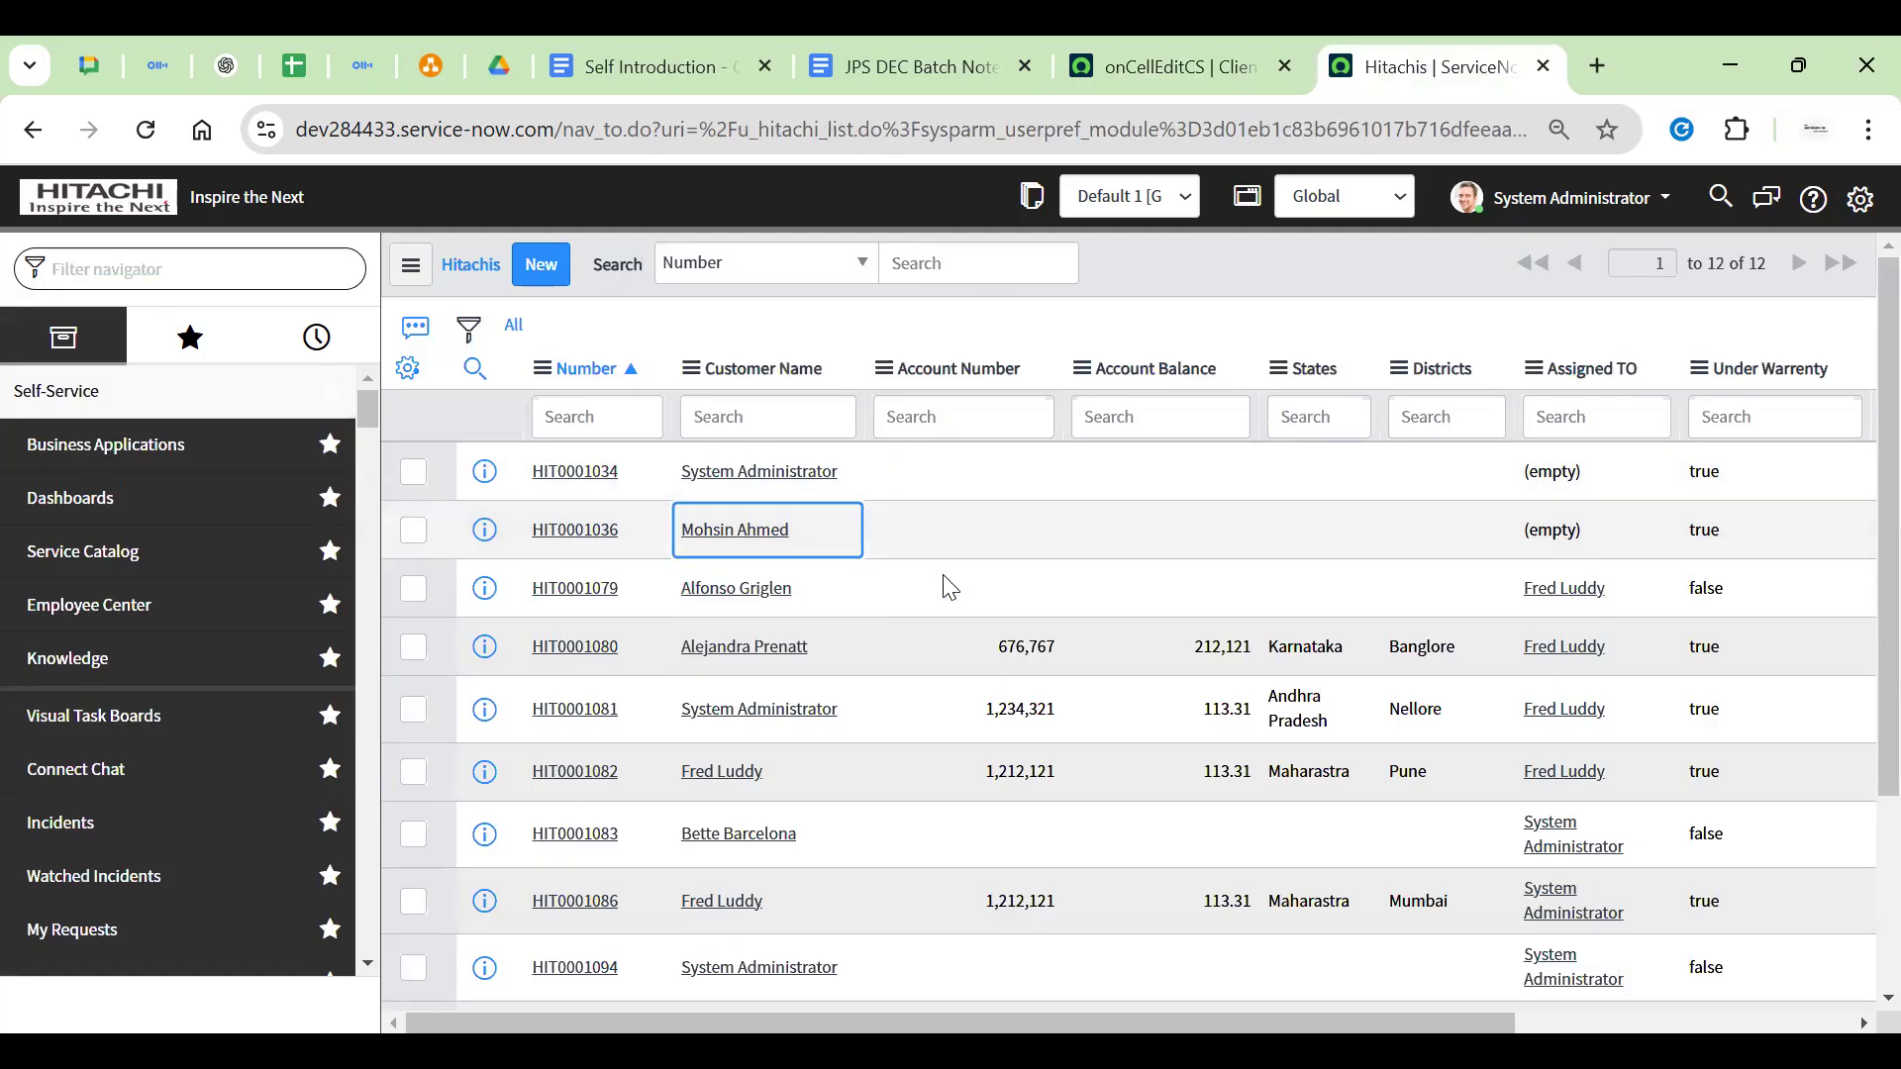
{"action": "key", "text": "Down"}
{"action": "left_click", "coordinate": [1168, 67]}
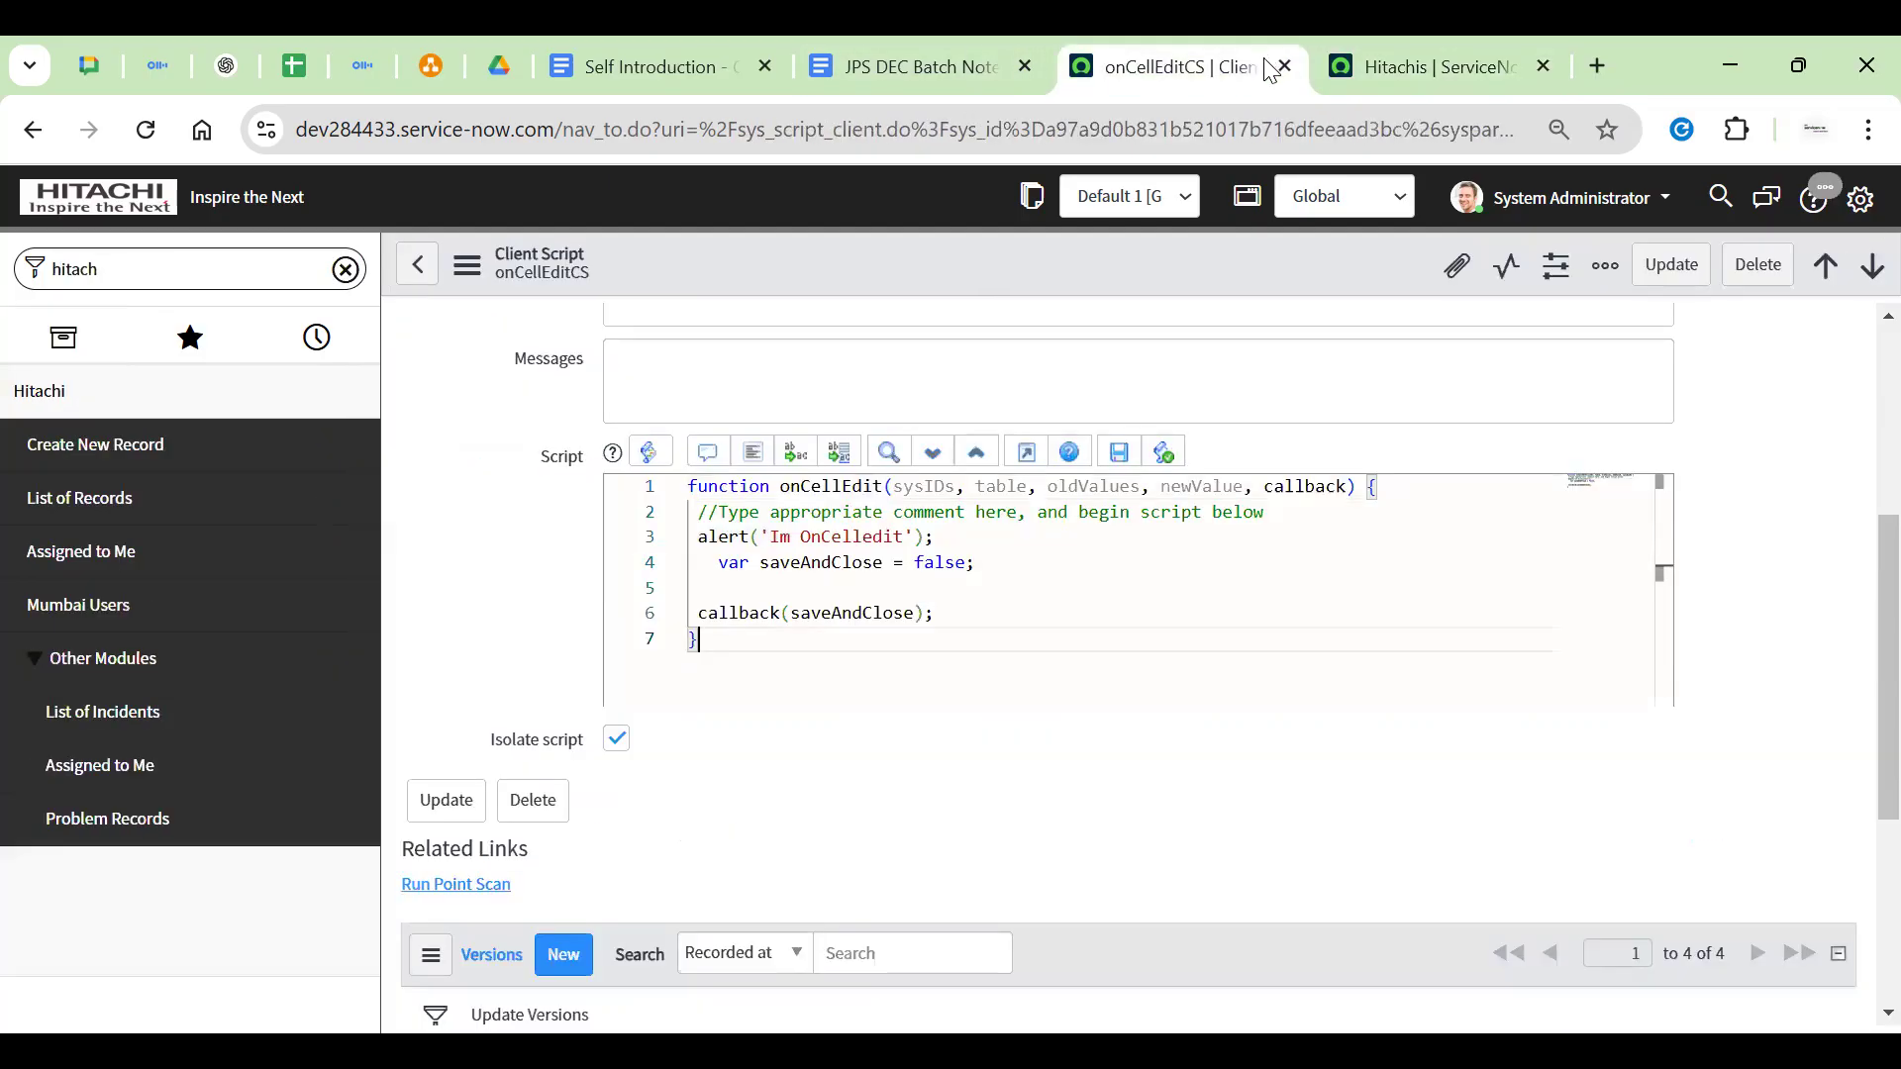
Return to the ServiceNow home page, toggle the navigator views, and switch browser tabs
{"action": "left_click", "coordinate": [182, 204]}
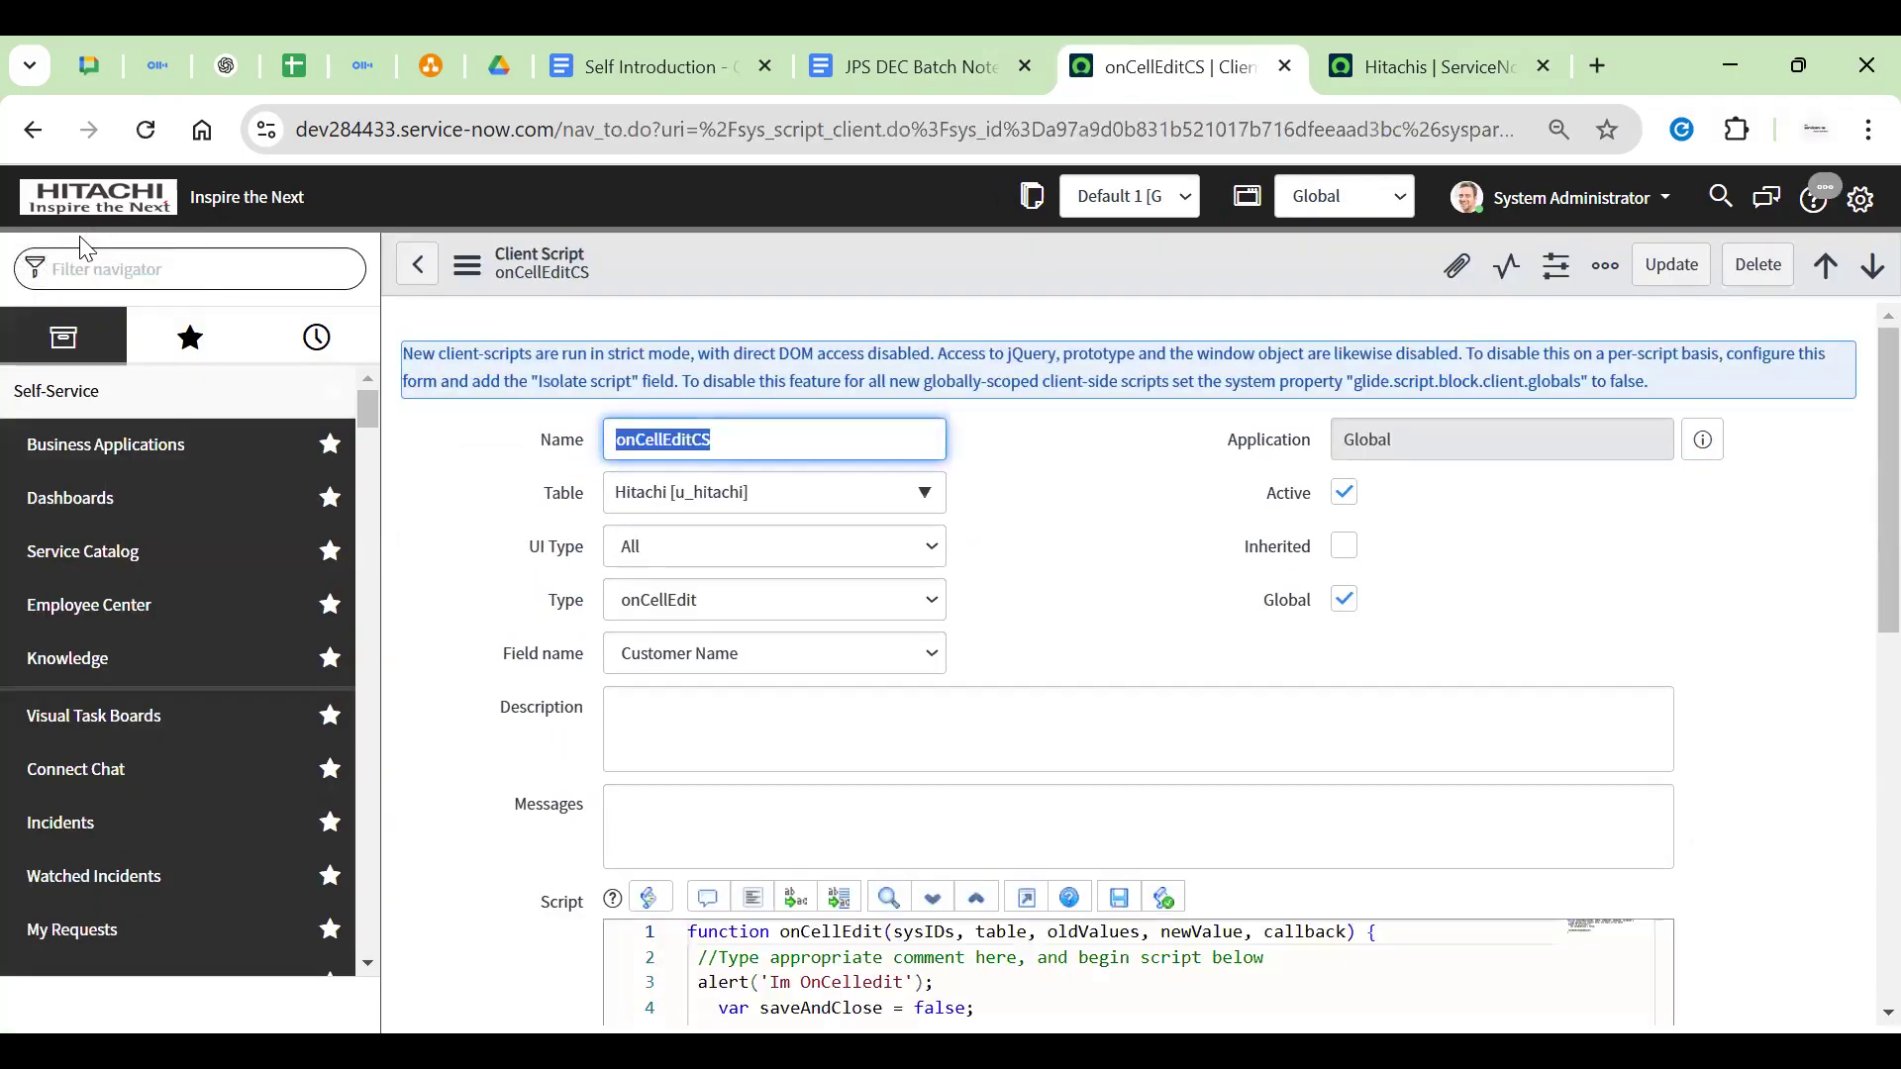
{"action": "left_click", "coordinate": [190, 337]}
{"action": "left_click", "coordinate": [14, 339]}
{"action": "left_click", "coordinate": [61, 226]}
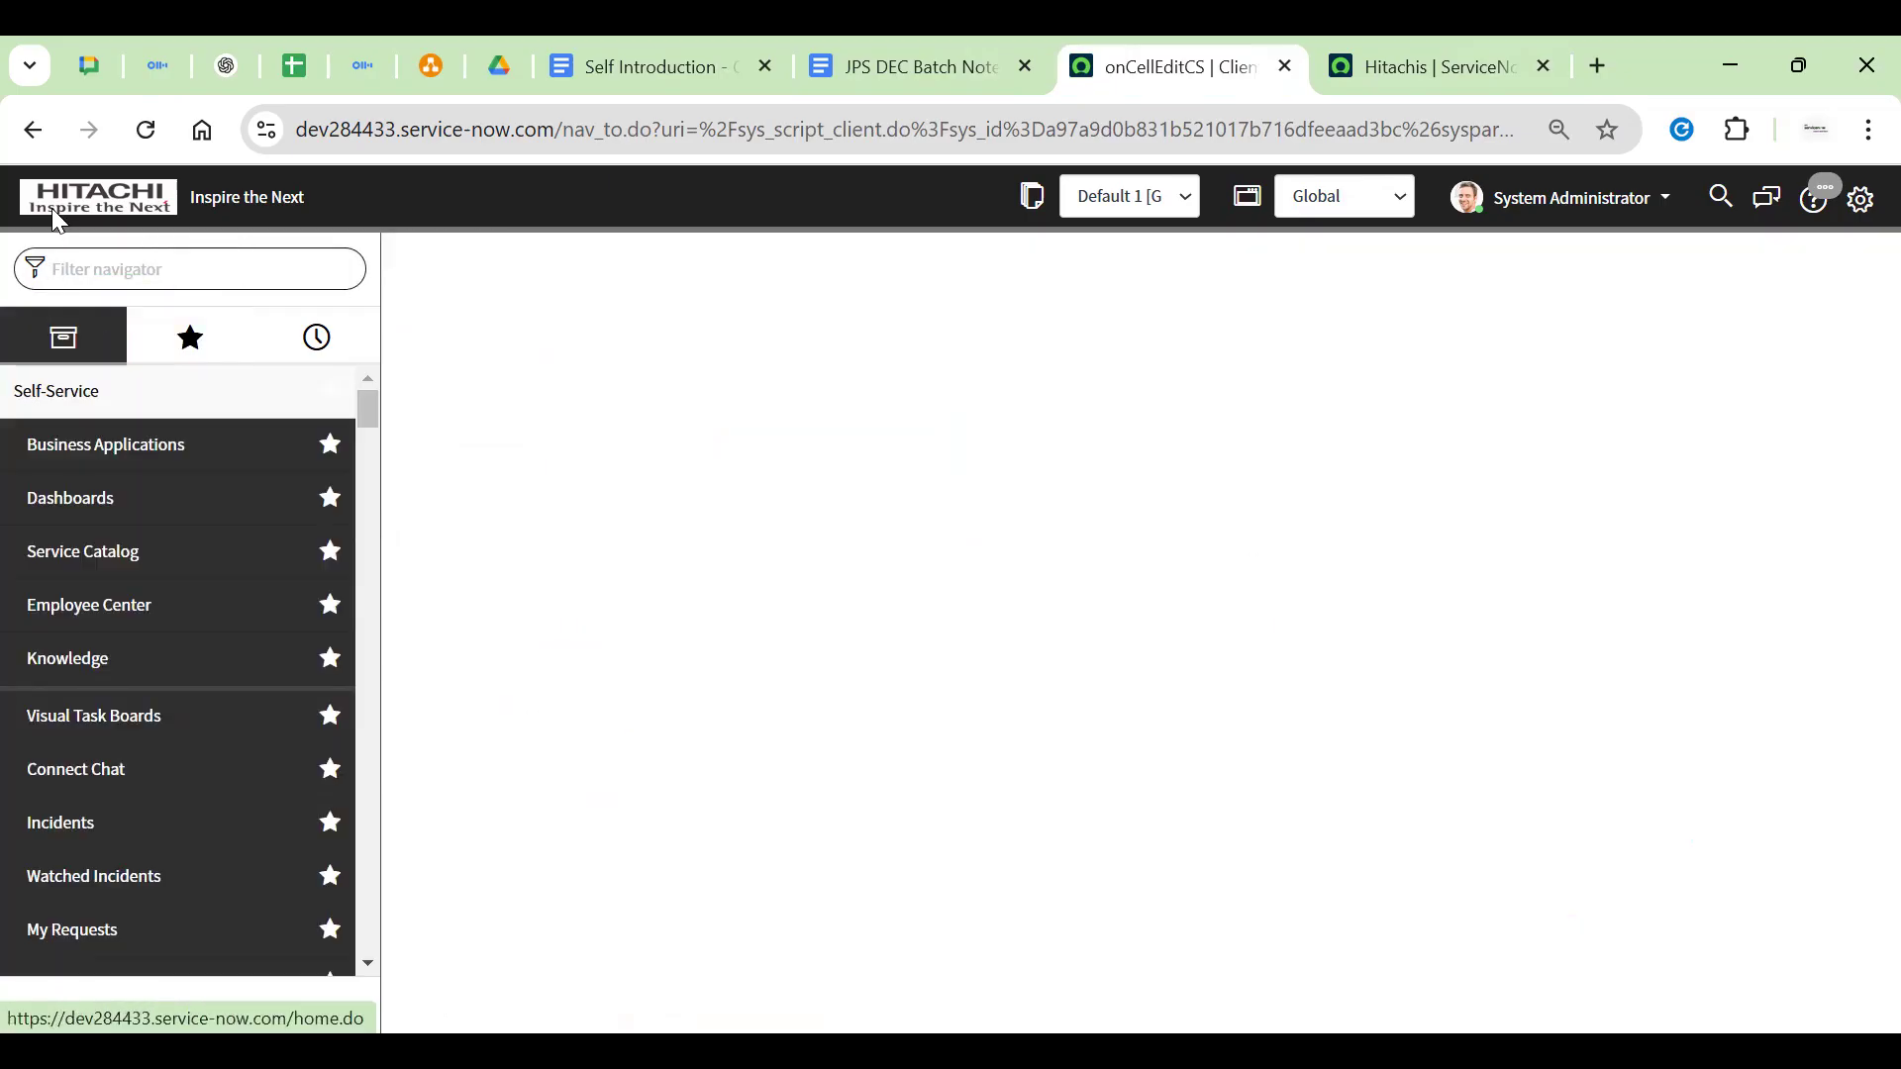
{"action": "left_click", "coordinate": [371, 68]}
Open the diagrams.net diagram and search it for 'business r'
{"action": "left_click", "coordinate": [428, 68]}
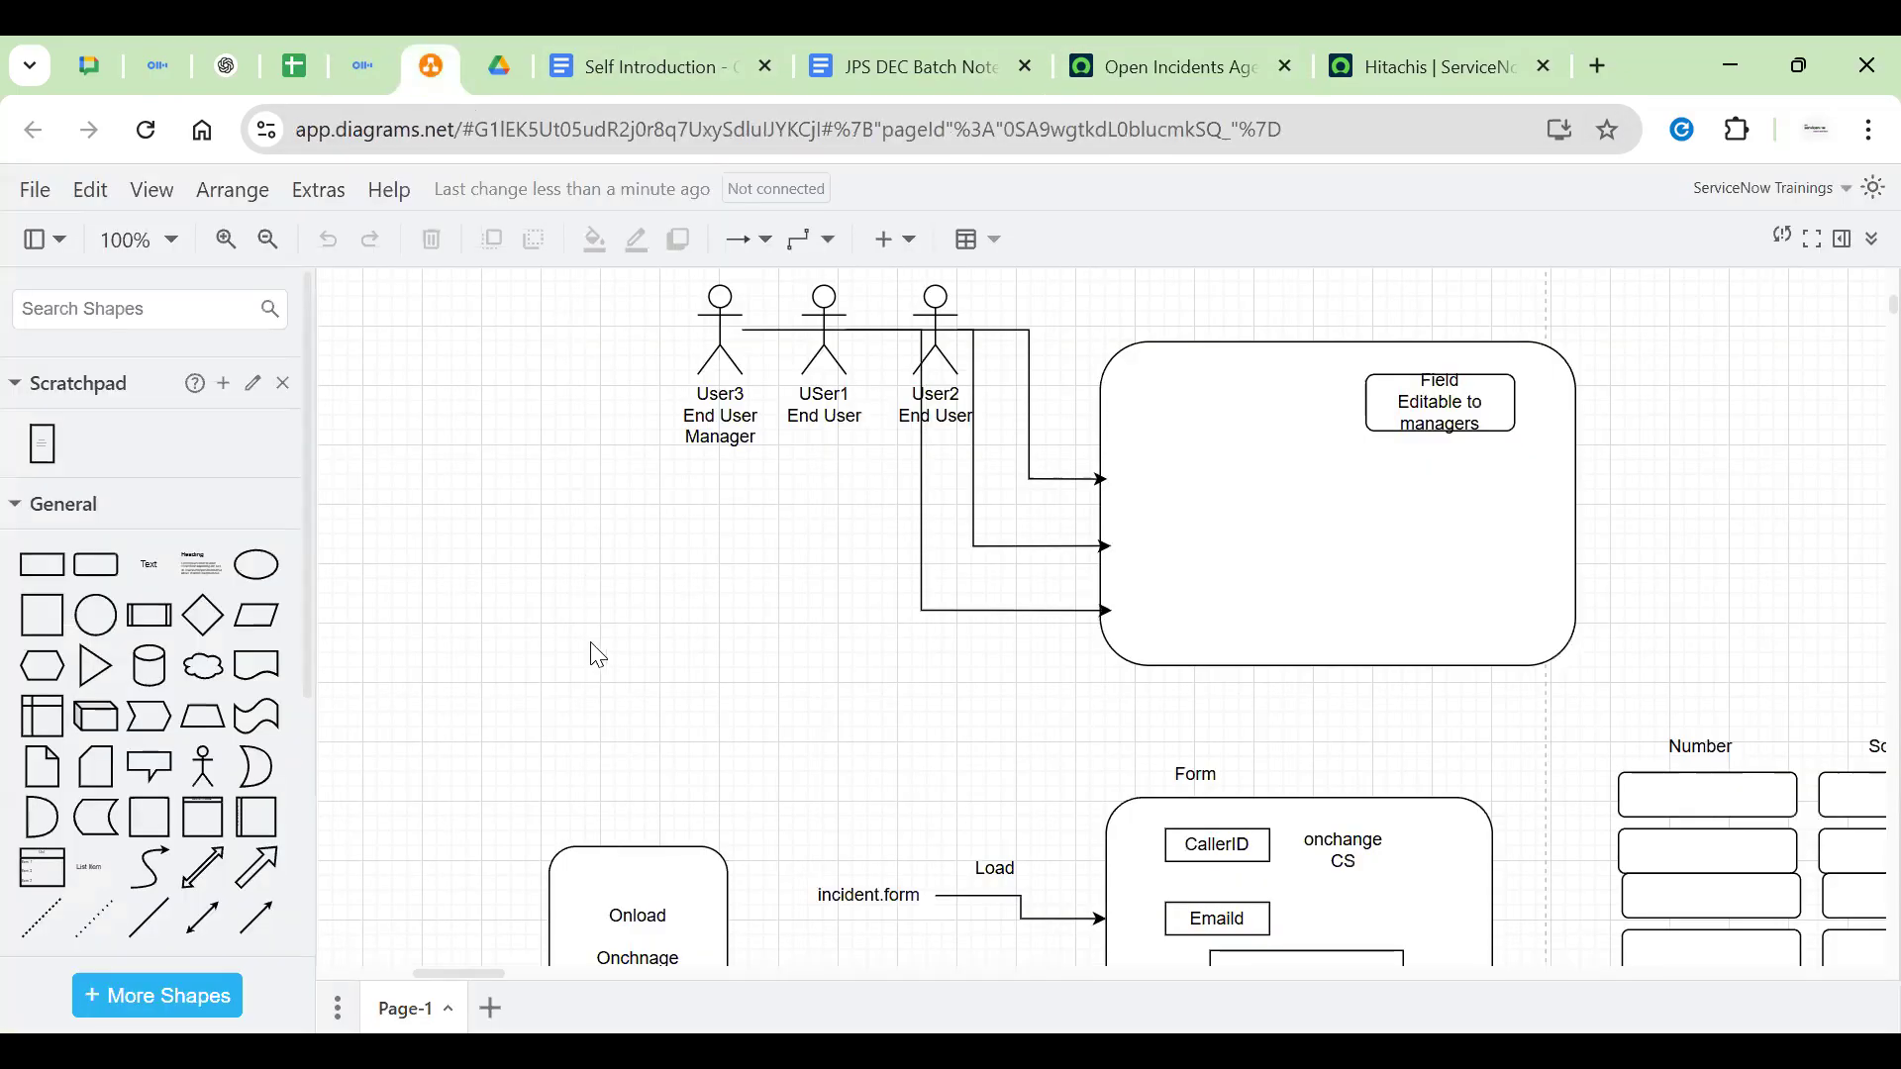
{"action": "scroll", "coordinate": [959, 595], "scroll_direction": "down", "scroll_amount": 5}
{"action": "key", "text": "ctrl+f"}
{"action": "type", "text": "business ru"}
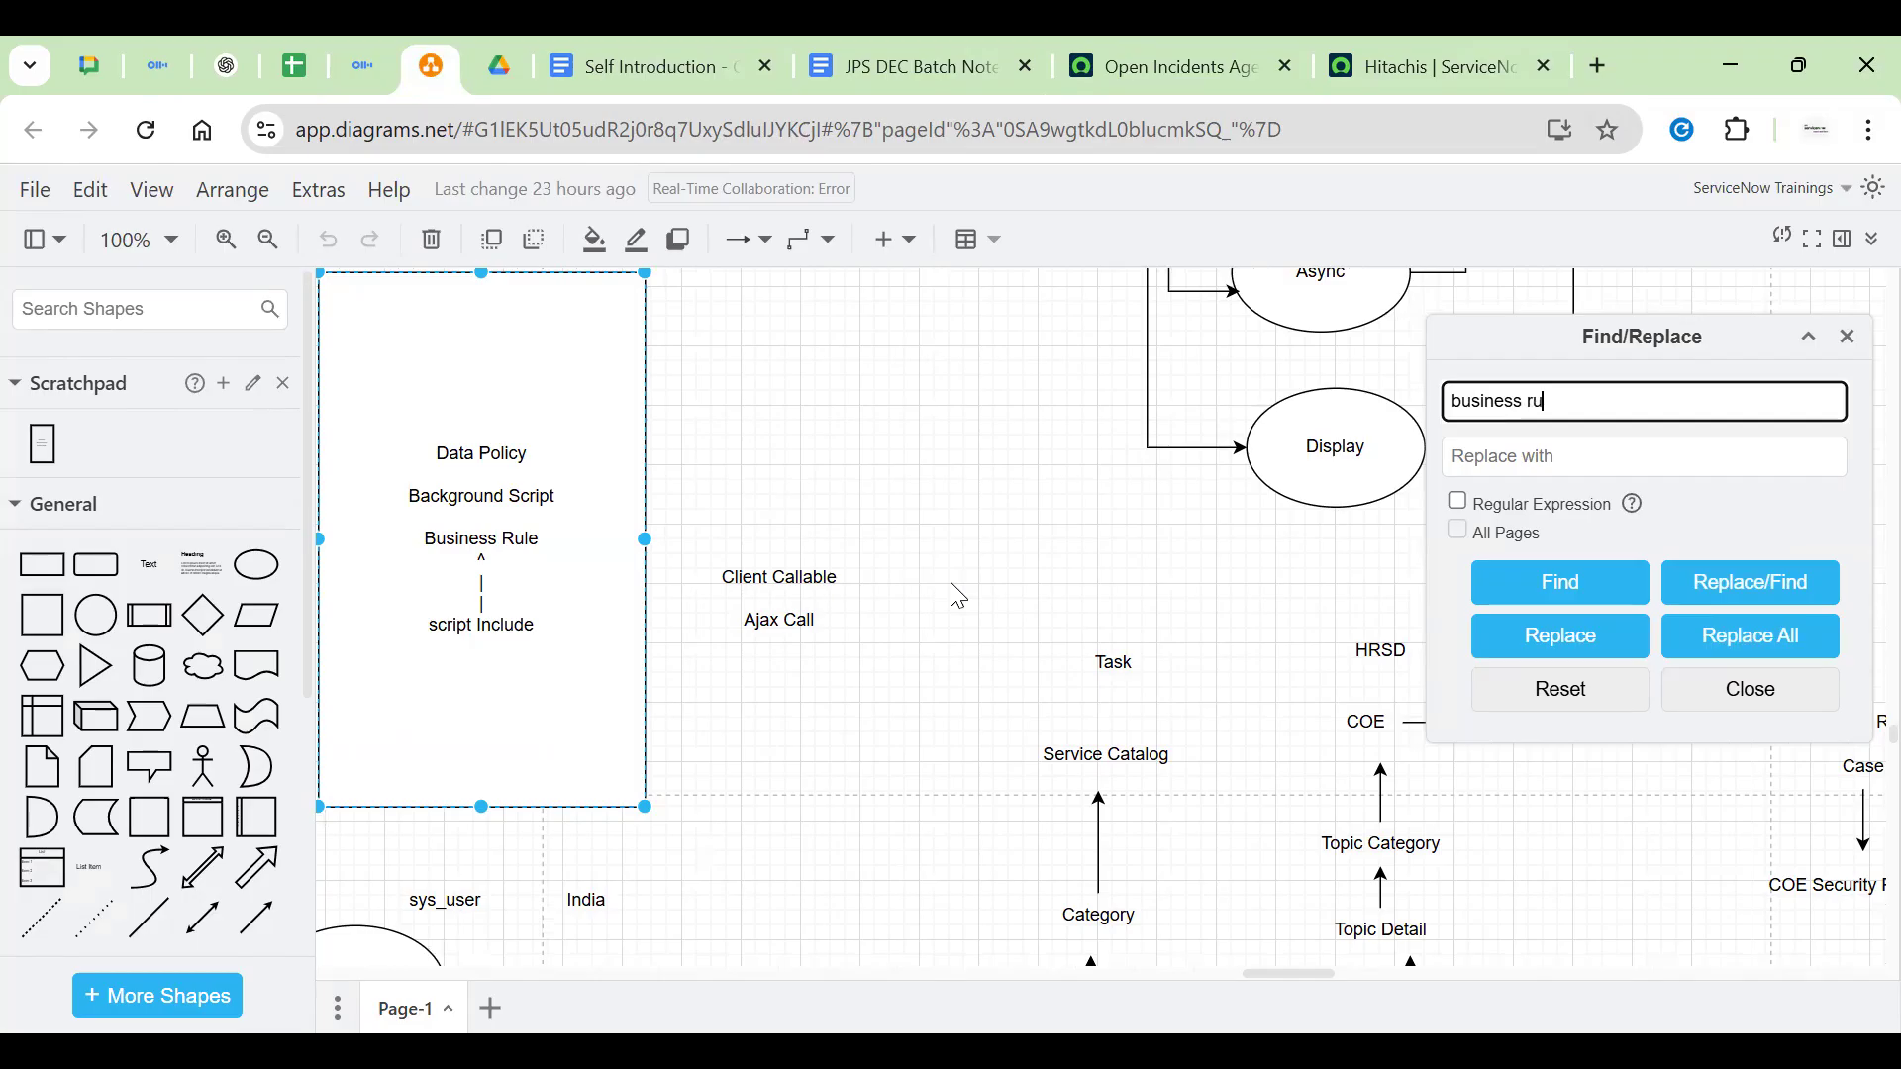
{"action": "key", "text": "Return"}
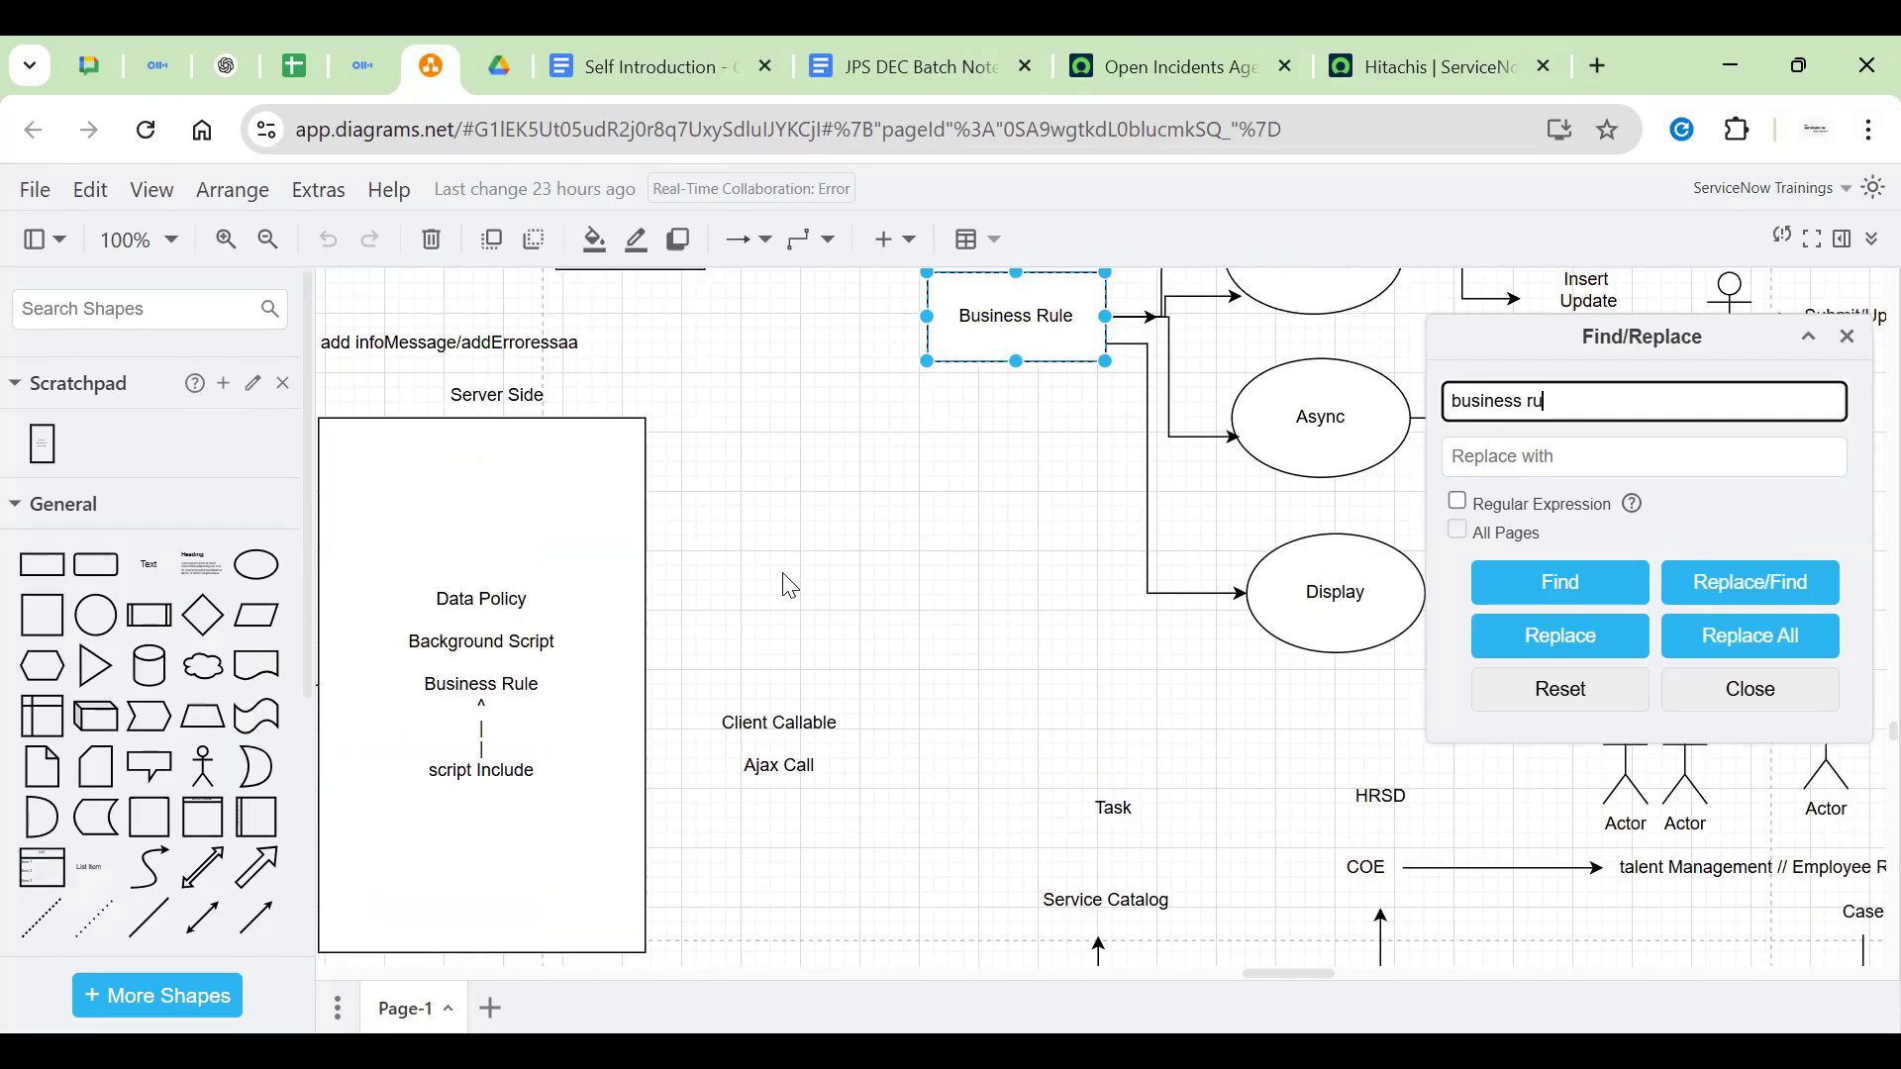
{"action": "key", "text": "Return"}
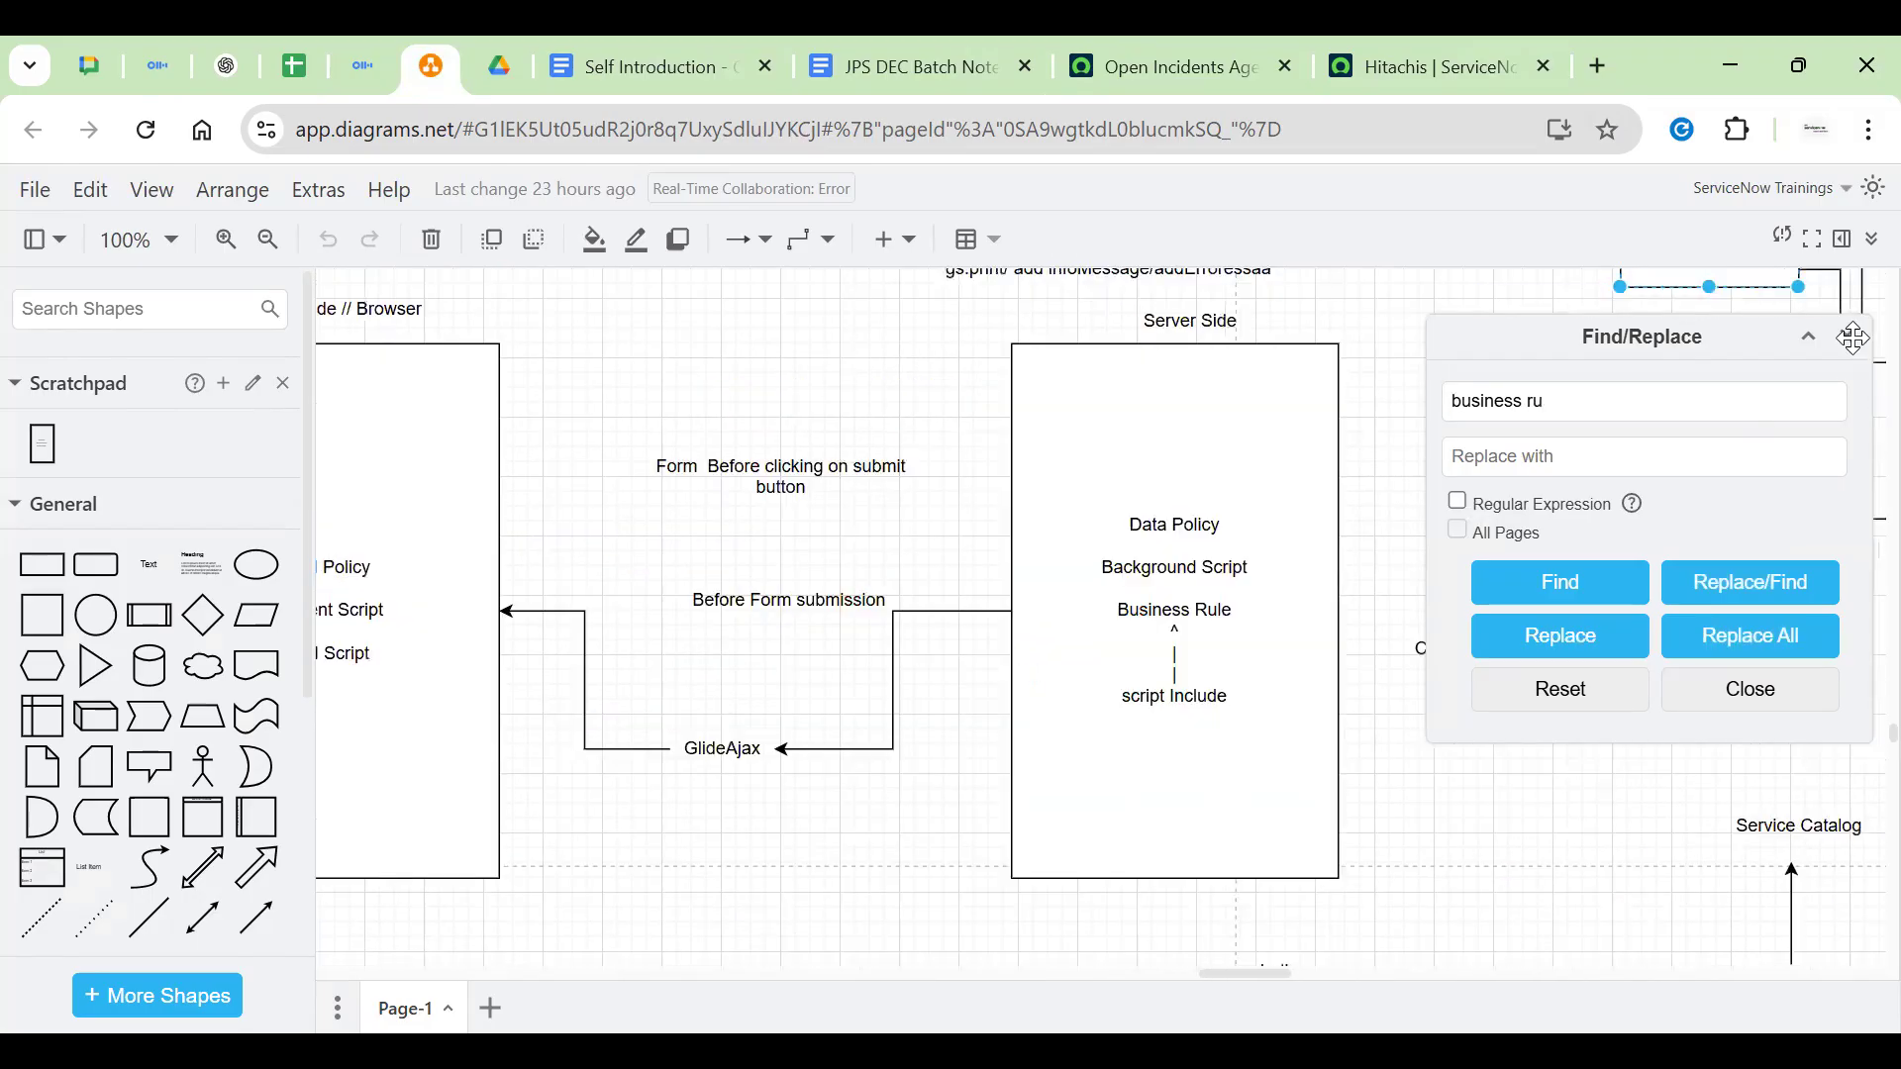
{"action": "left_click", "coordinate": [1847, 337]}
{"action": "left_click", "coordinate": [1407, 569]}
Review the Client Side box's UI Policy, Client Script and UI Script lines
{"action": "left_click_drag", "start_coordinate": [1498, 521], "coordinate": [1686, 584]}
{"action": "scroll", "coordinate": [732, 545], "scroll_direction": "down", "scroll_amount": 1}
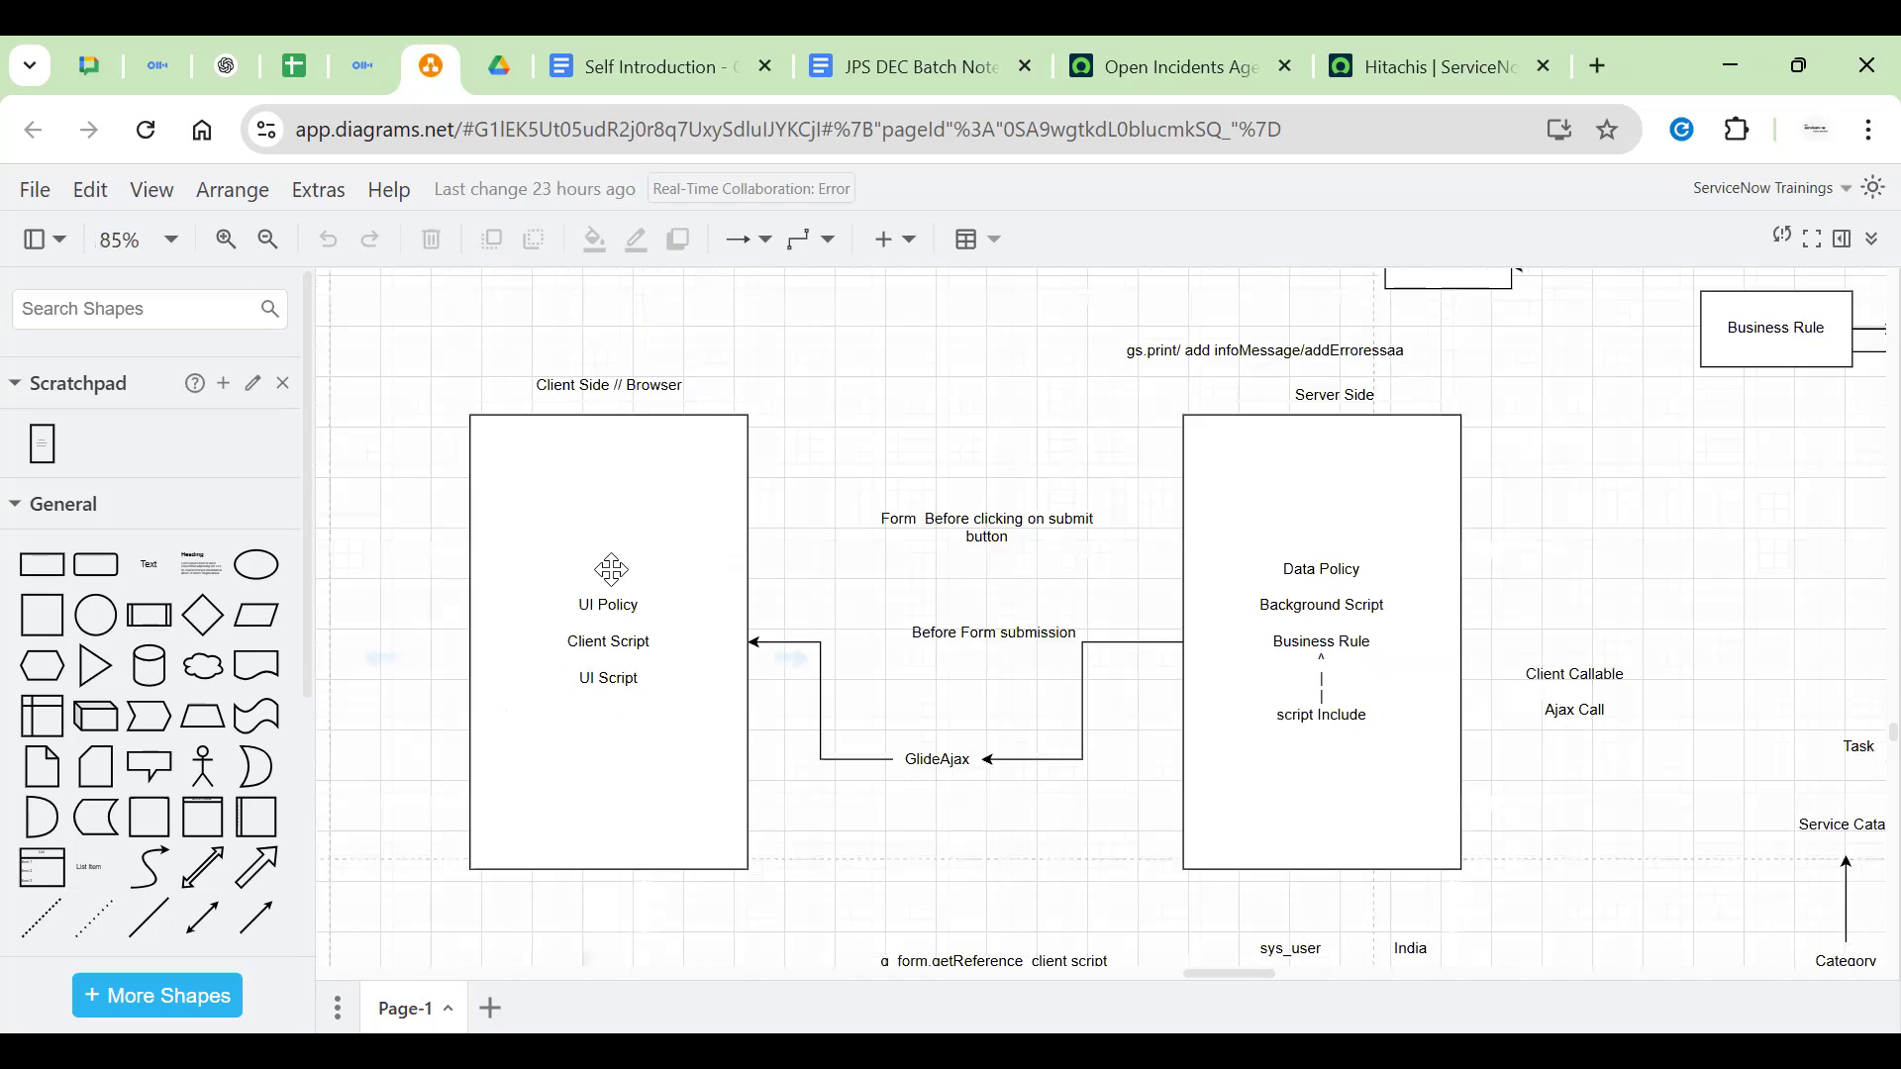
{"action": "double_click", "coordinate": [600, 597]}
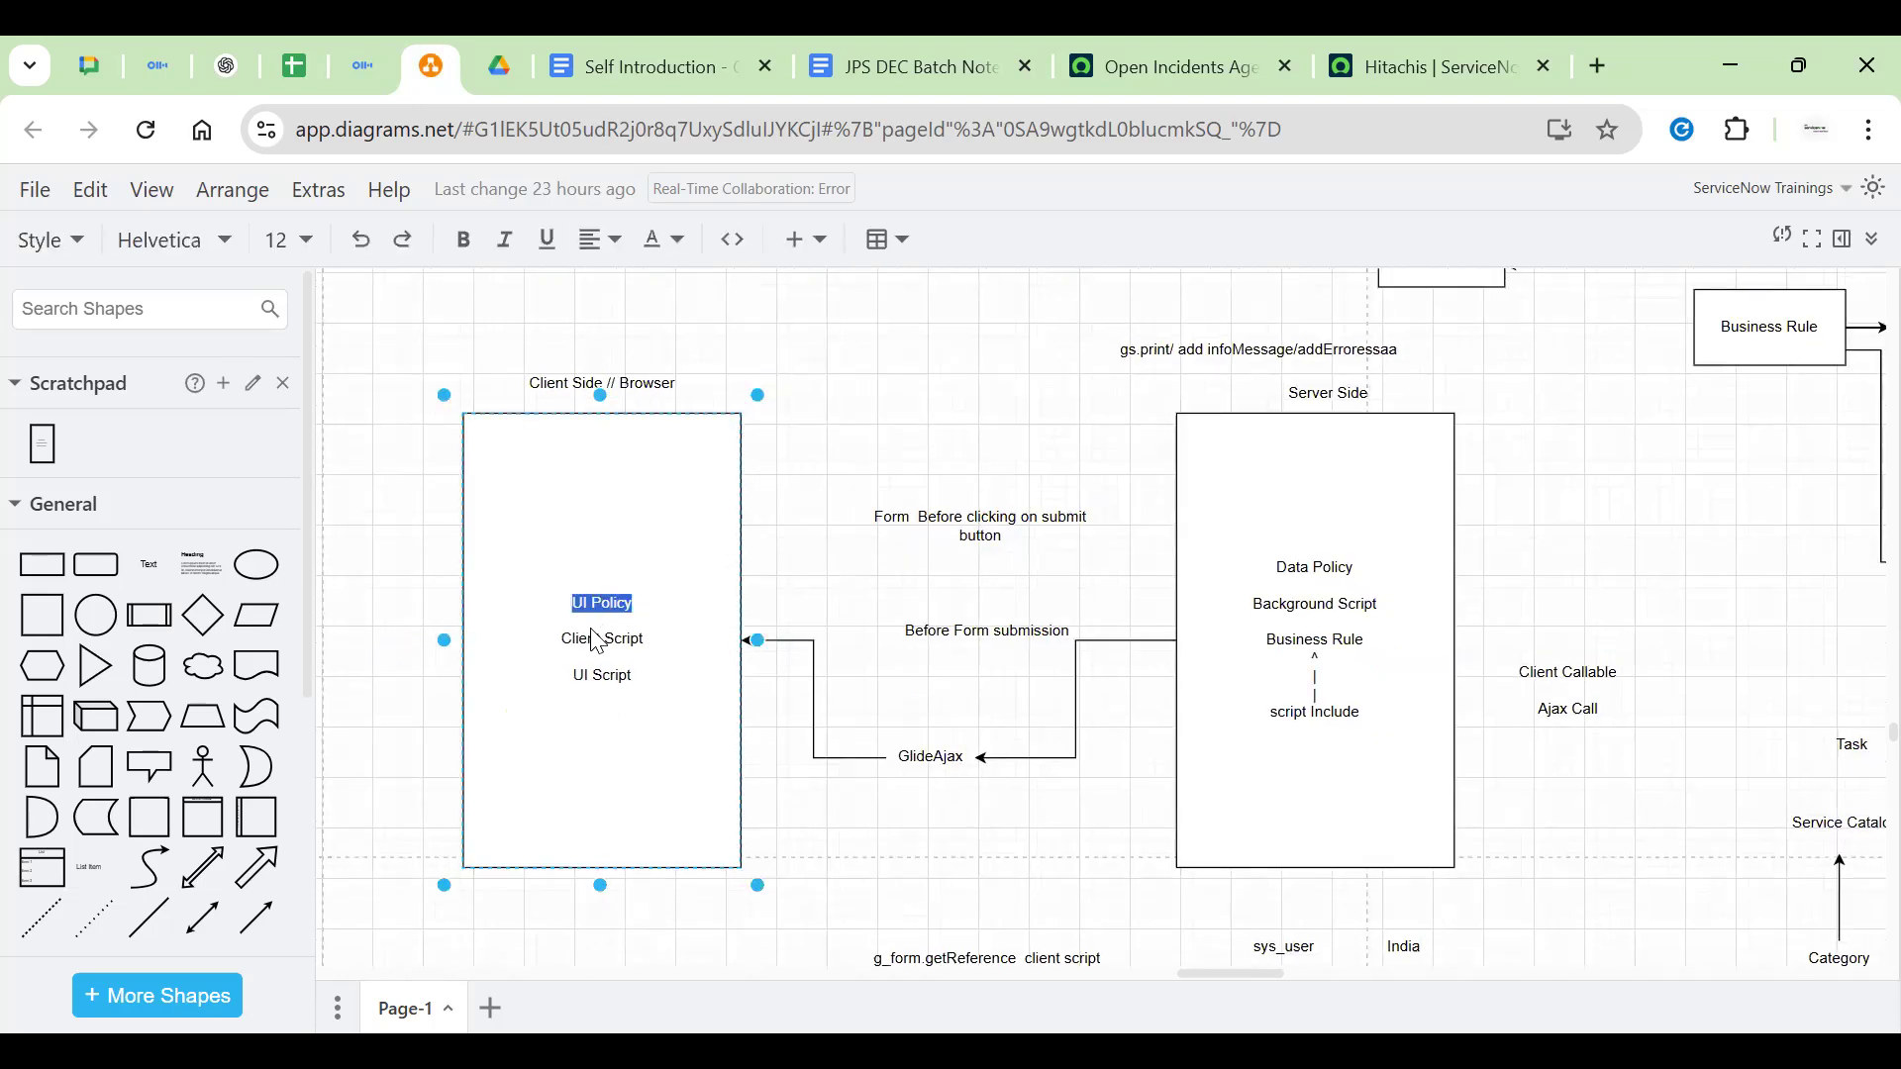
{"action": "double_click", "coordinate": [590, 639]}
{"action": "double_click", "coordinate": [617, 675]}
{"action": "left_click", "coordinate": [728, 606]}
{"action": "left_click", "coordinate": [891, 546]}
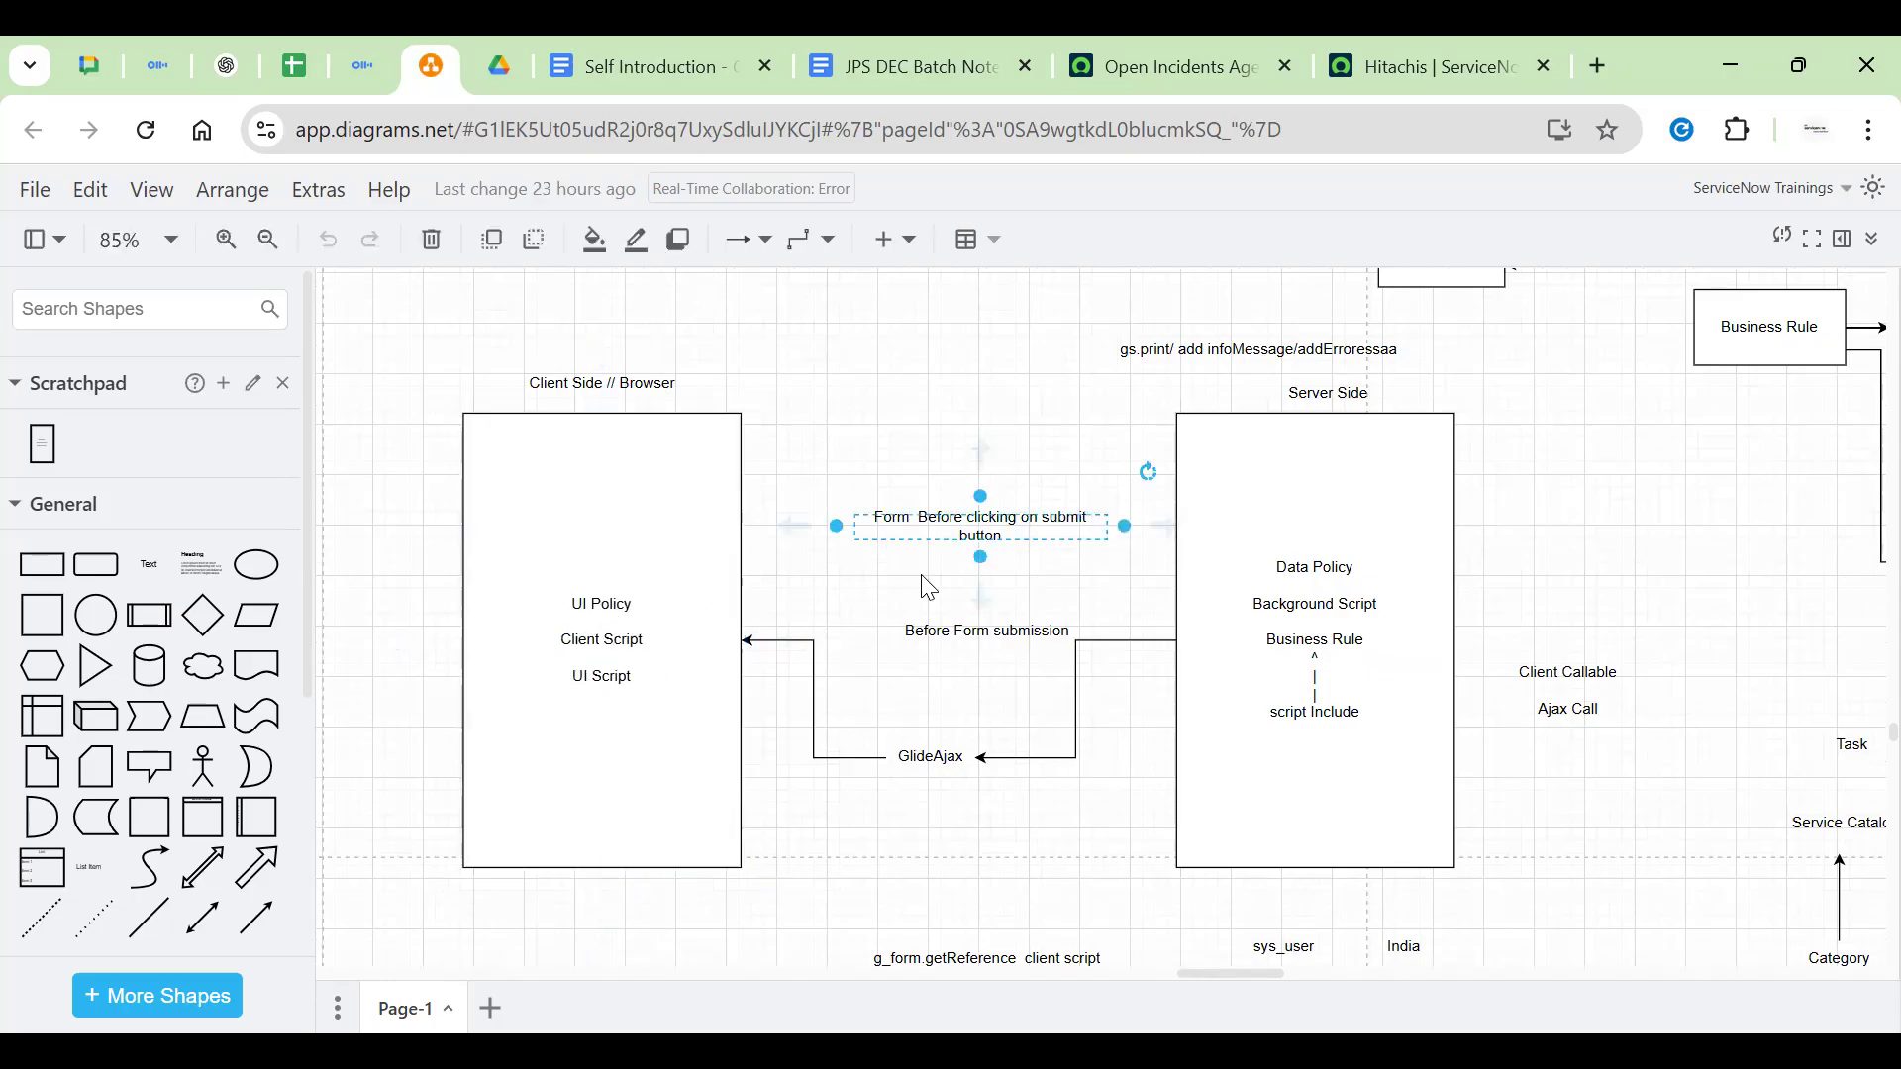
{"action": "left_click", "coordinate": [929, 452]}
Review the Server Side box's Data Policy, Background Script and Business Rule lines
{"action": "scroll", "coordinate": [853, 441], "scroll_direction": "down", "scroll_amount": 1}
{"action": "scroll", "coordinate": [853, 441], "scroll_direction": "right", "scroll_amount": 3}
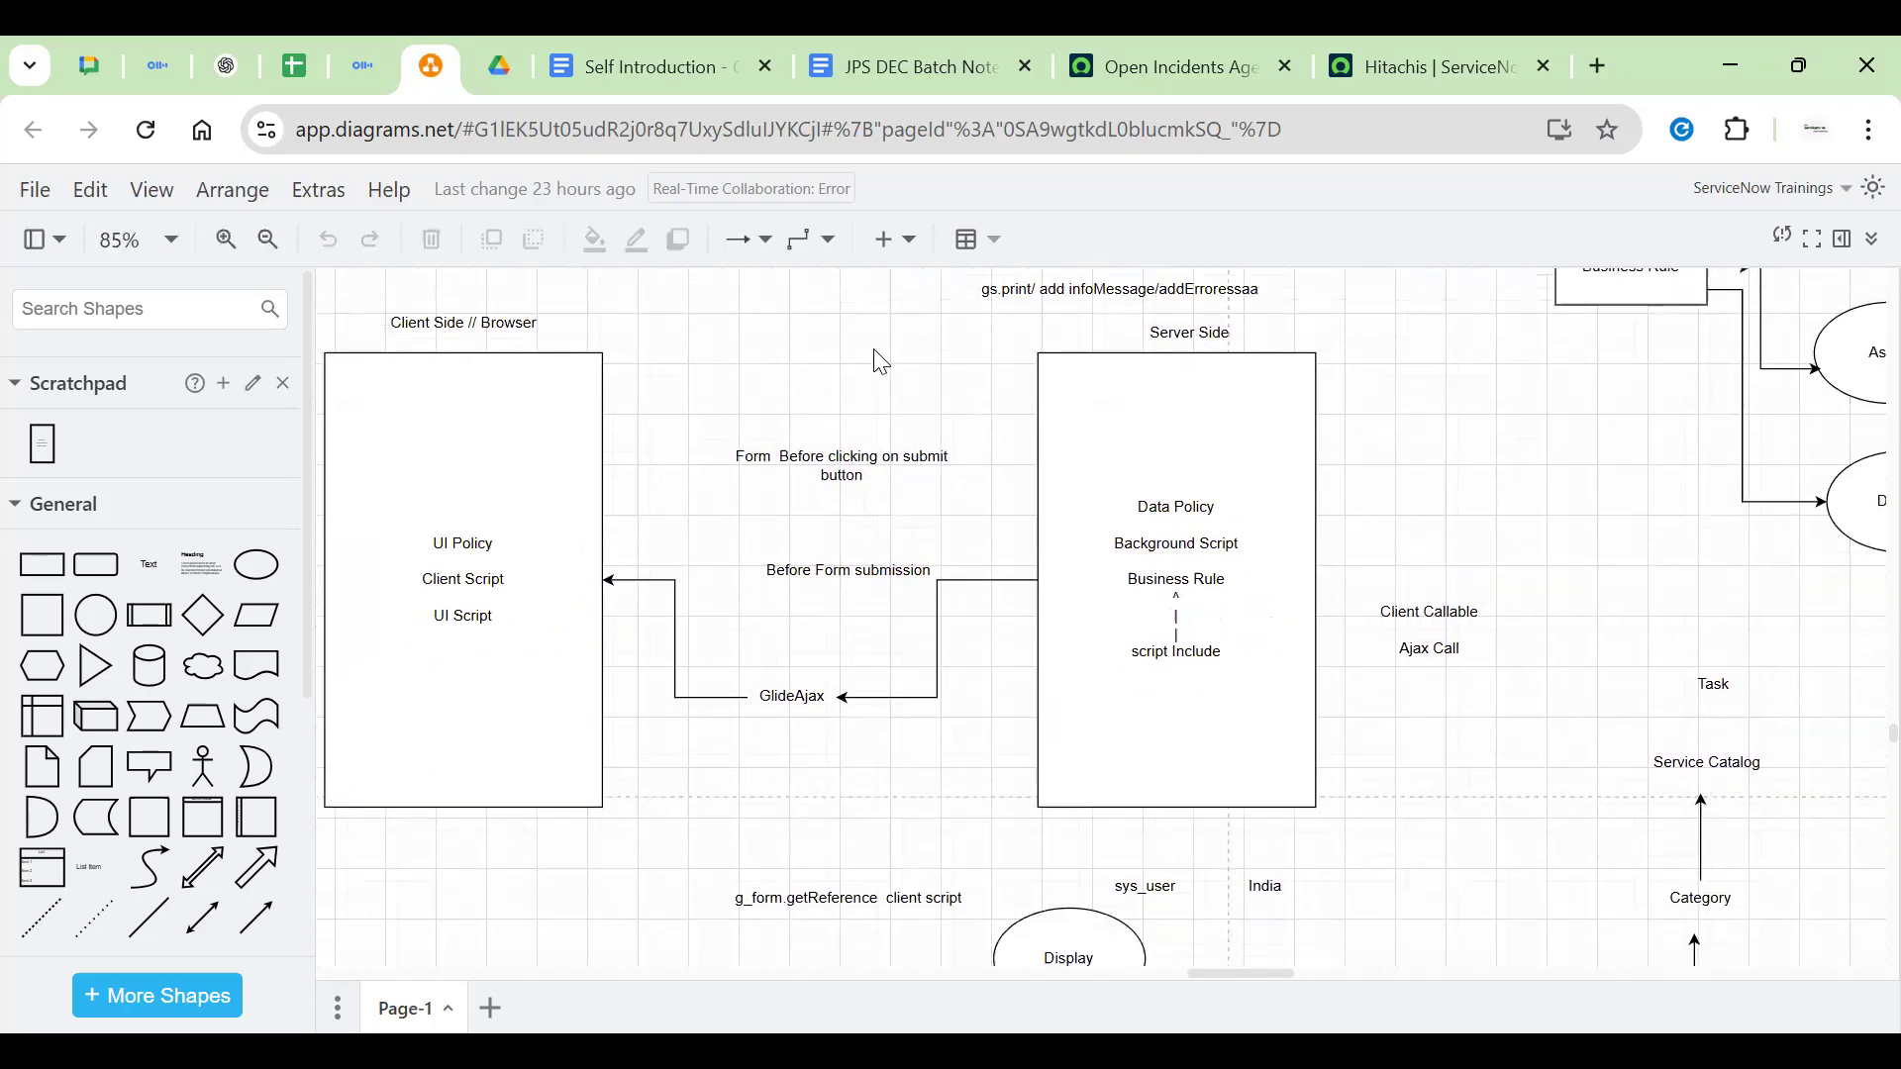
{"action": "left_click", "coordinate": [1193, 505]}
{"action": "triple_click", "coordinate": [1193, 503]}
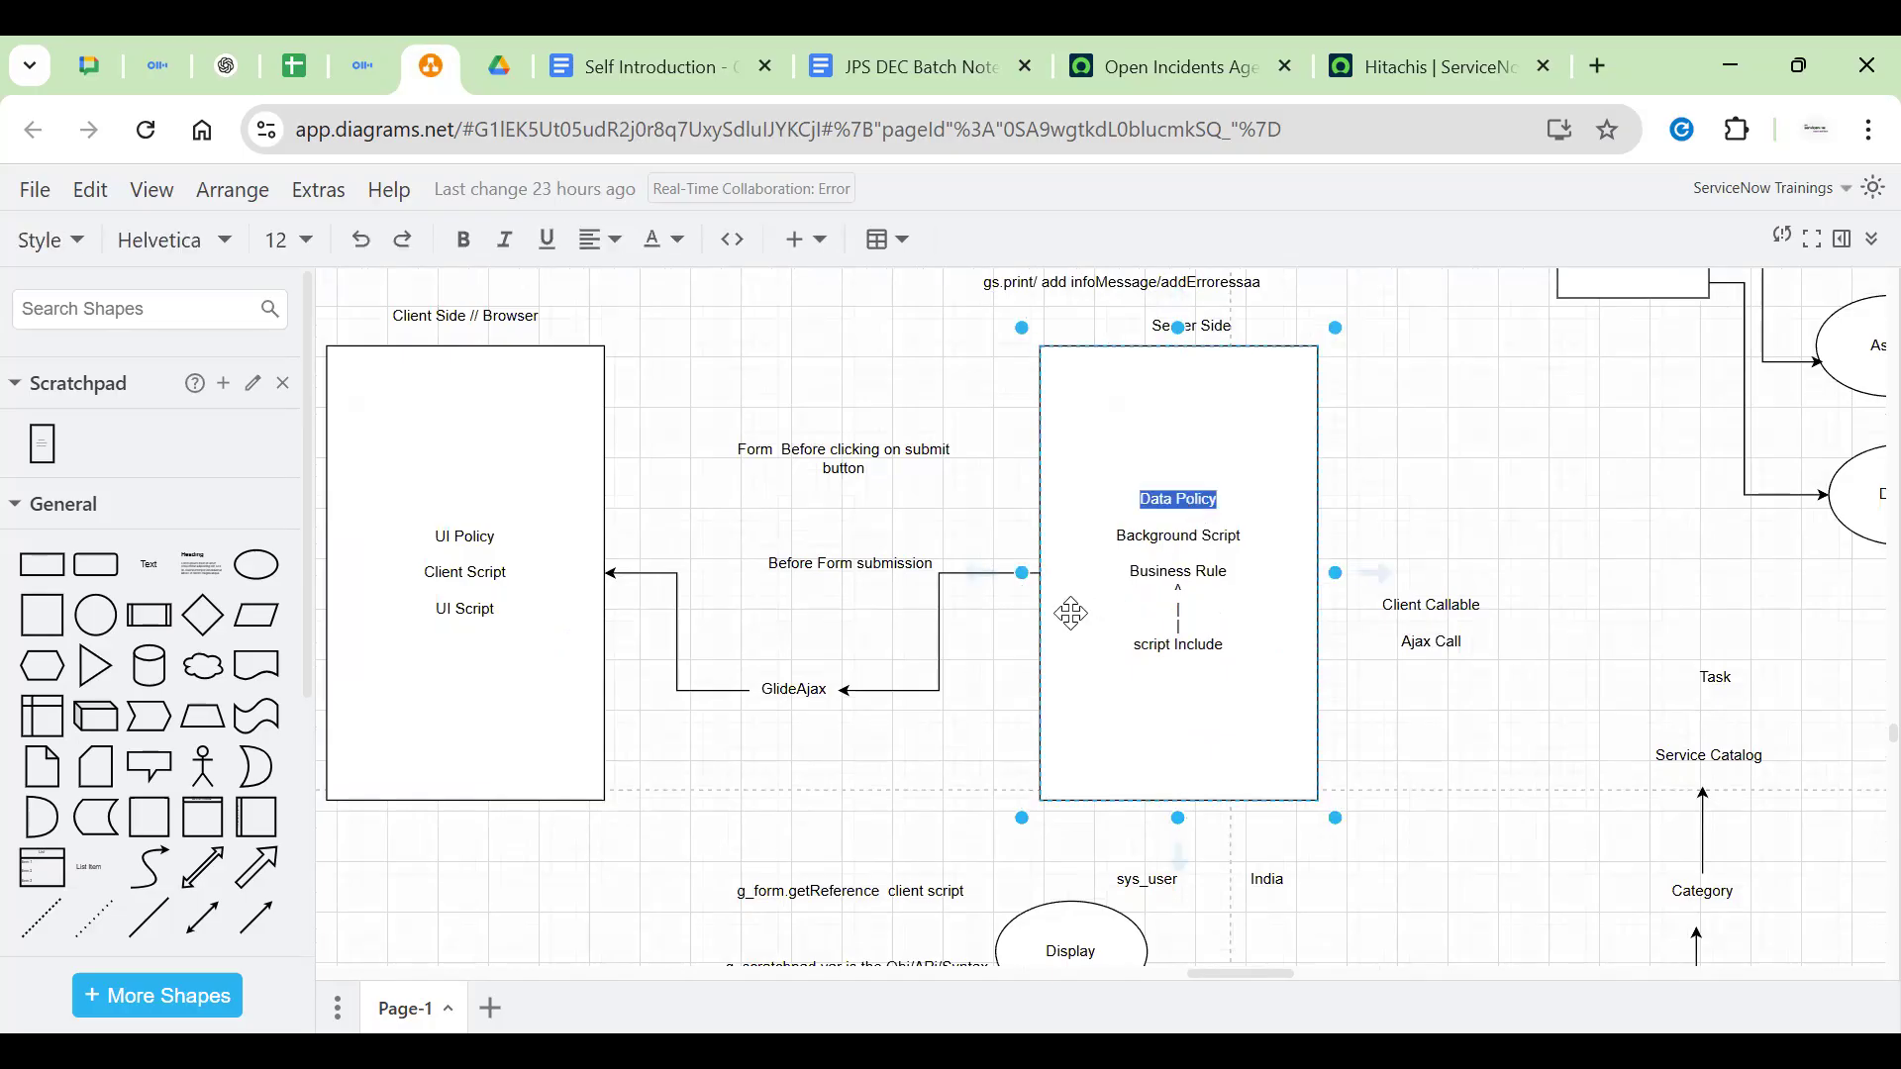
{"action": "triple_click", "coordinate": [1145, 541]}
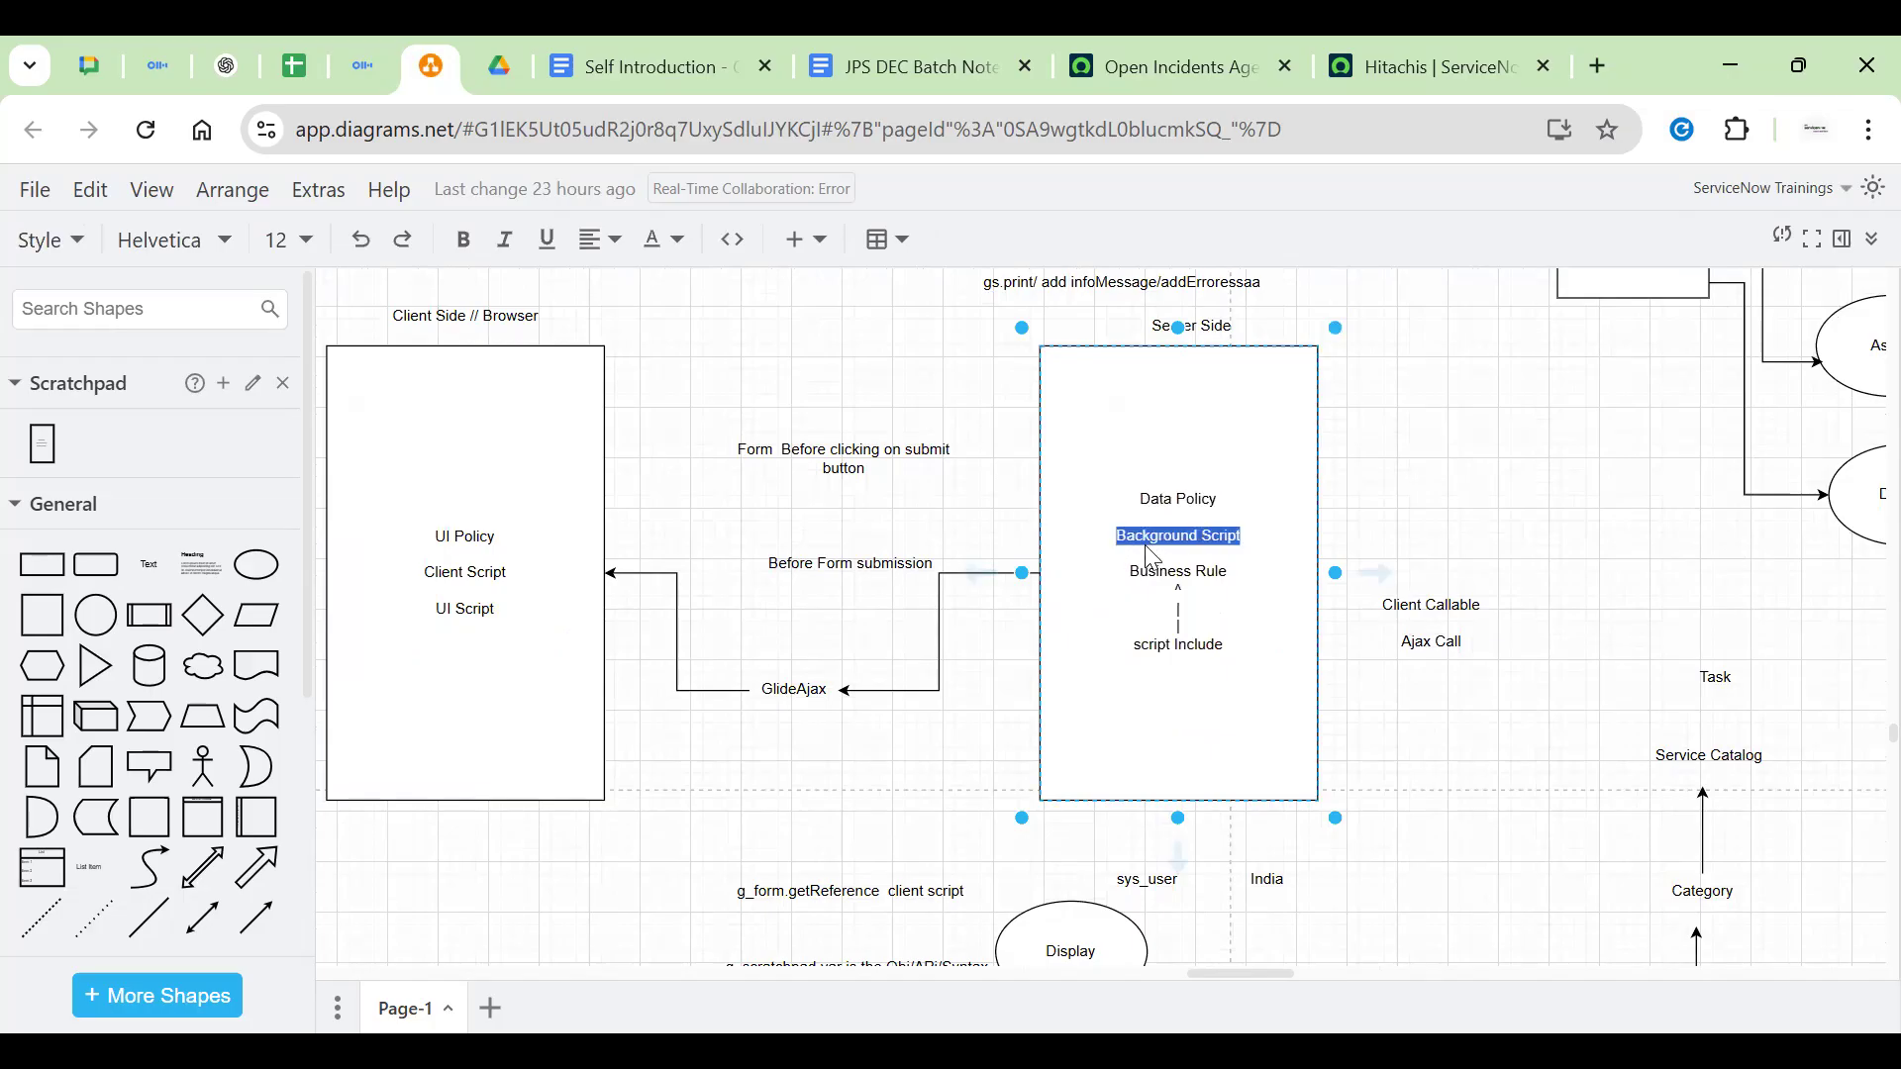
{"action": "triple_click", "coordinate": [1153, 572]}
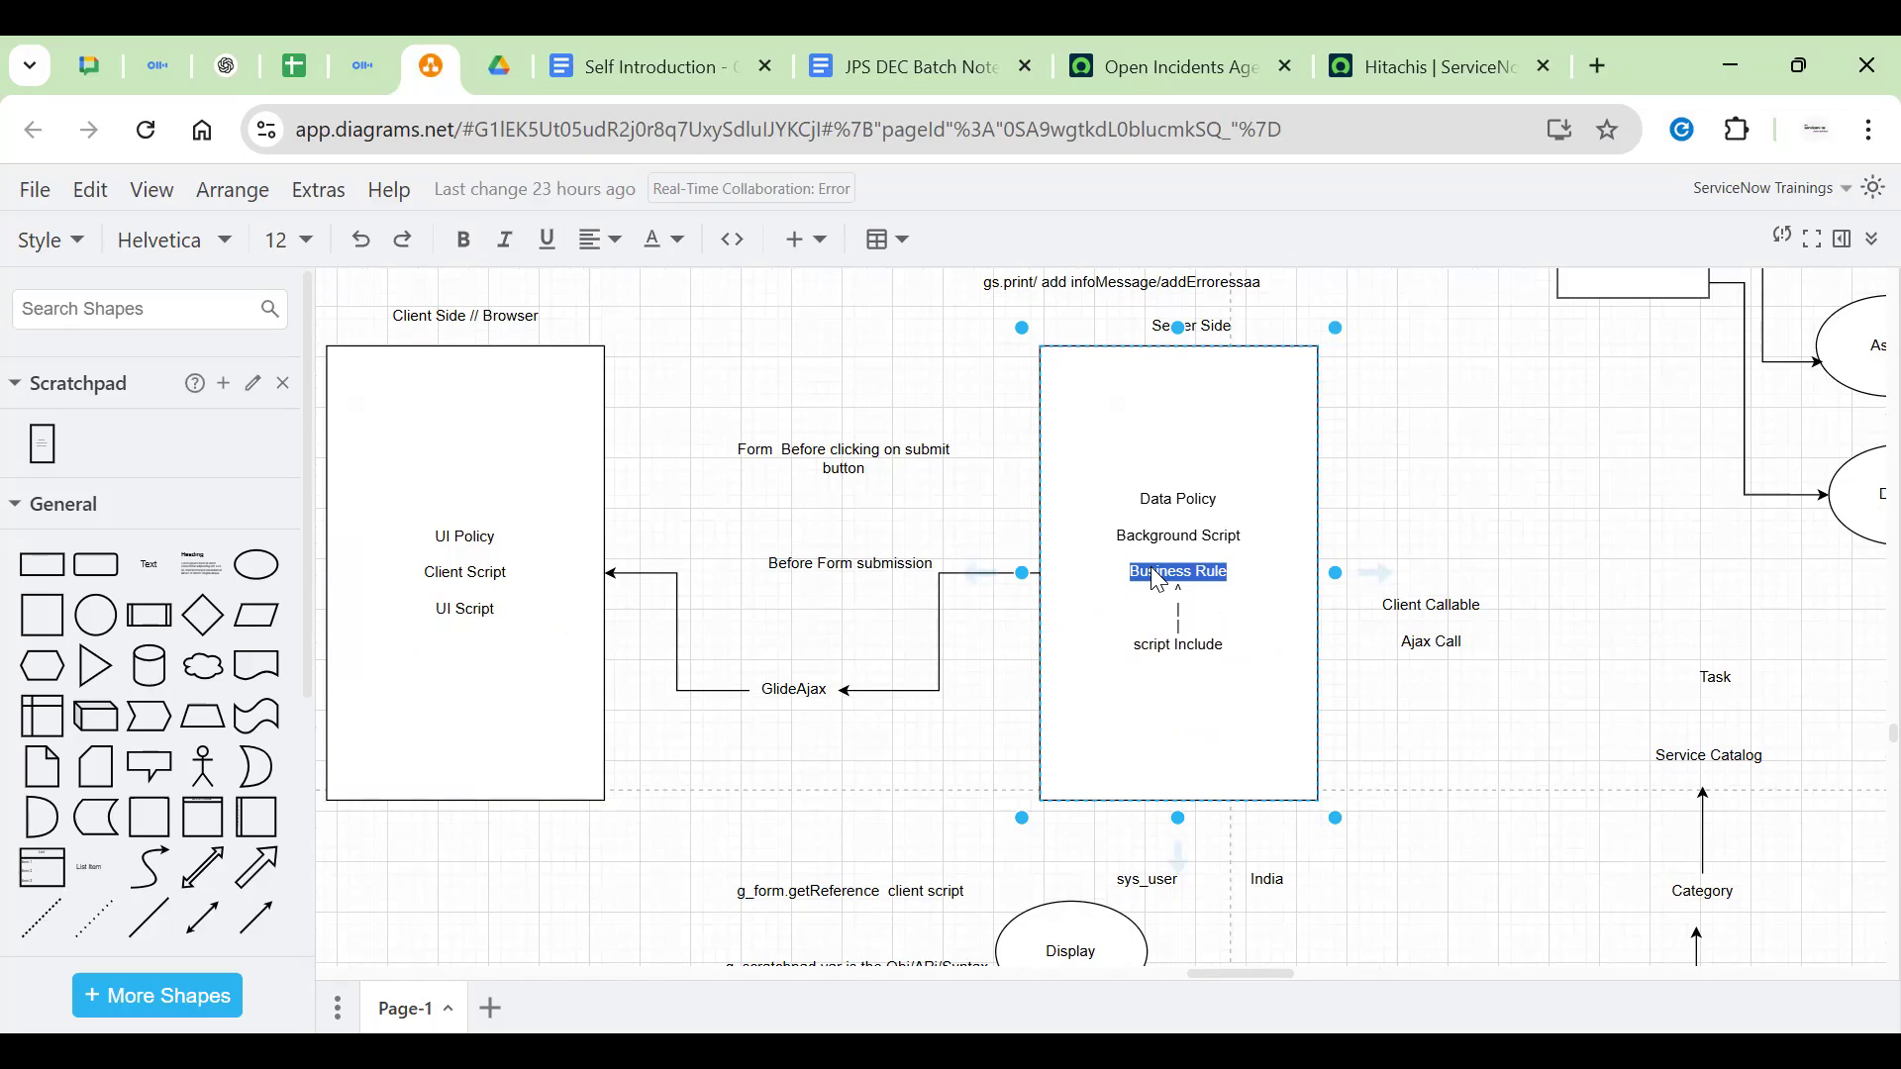
Pan the canvas toward the blank area left of the notes
{"action": "scroll", "coordinate": [1158, 581], "scroll_direction": "up", "scroll_amount": 6}
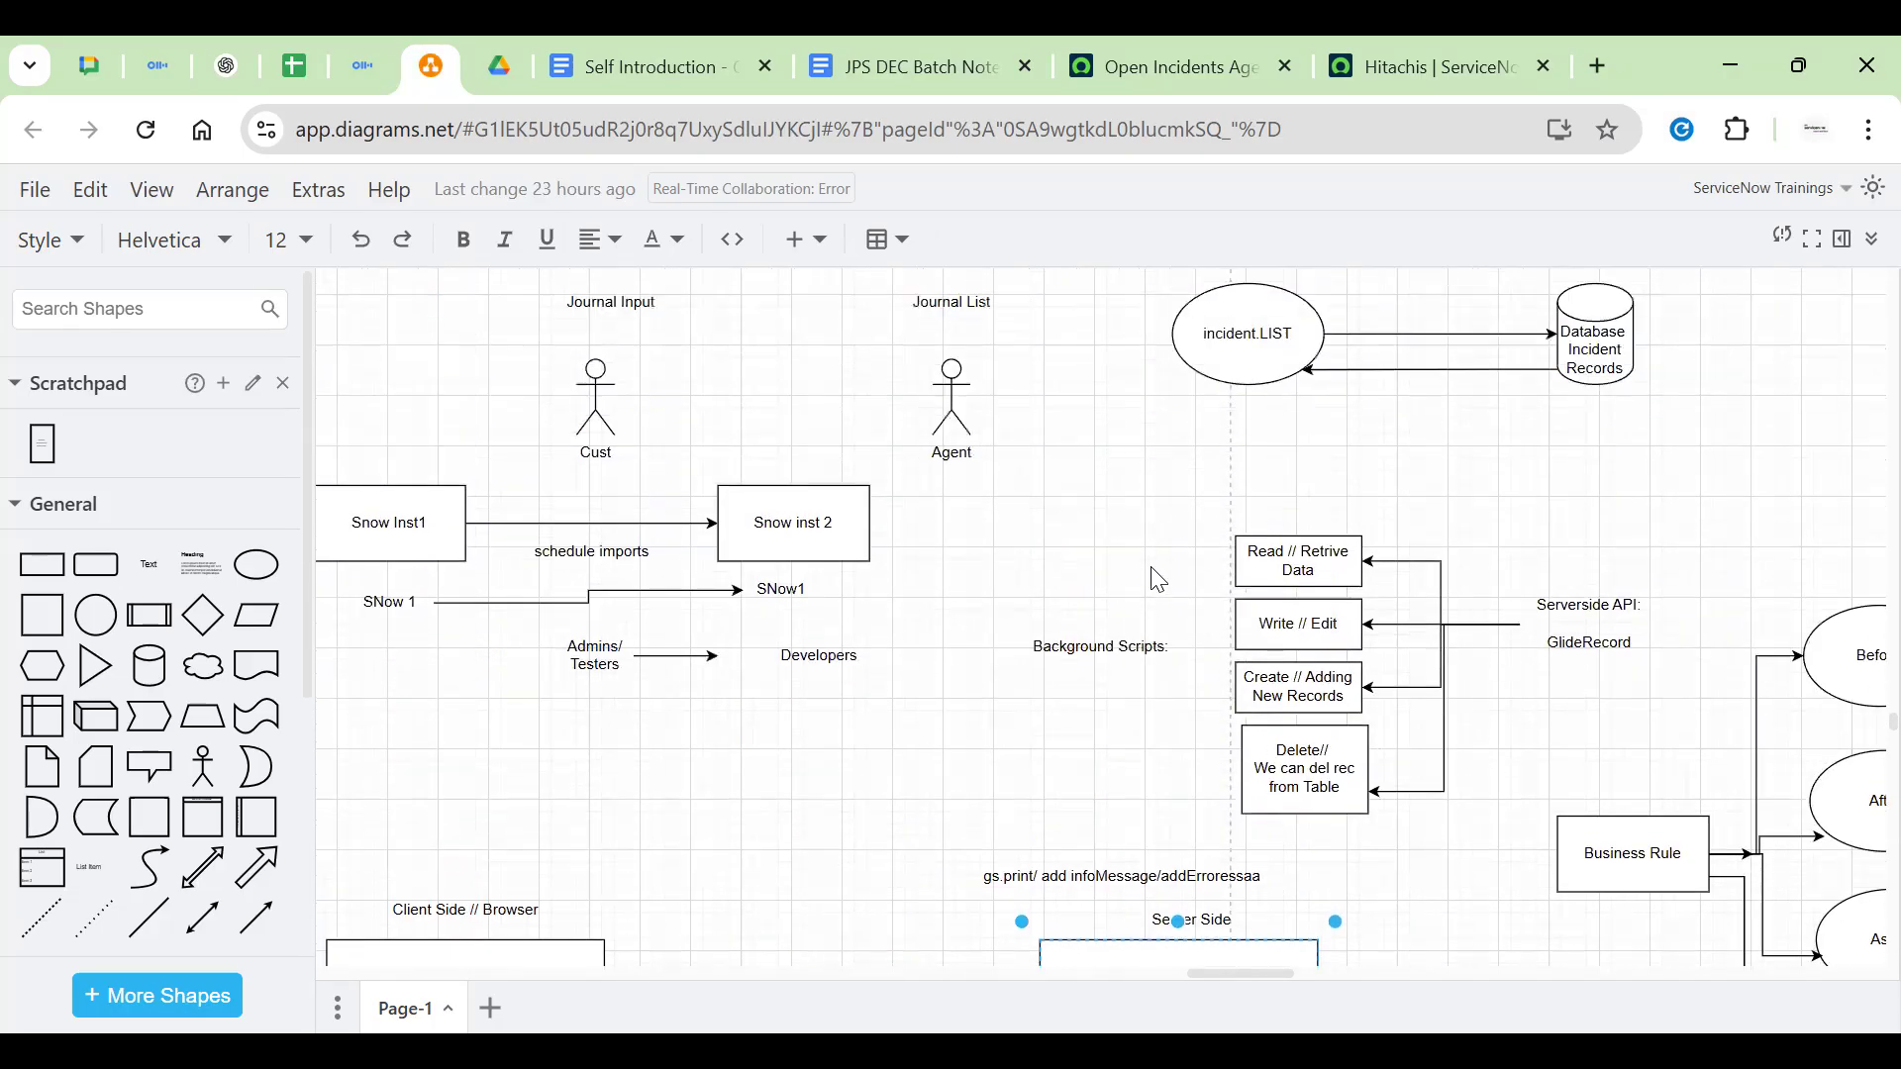
{"action": "scroll", "coordinate": [1124, 577], "scroll_direction": "down", "scroll_amount": 12}
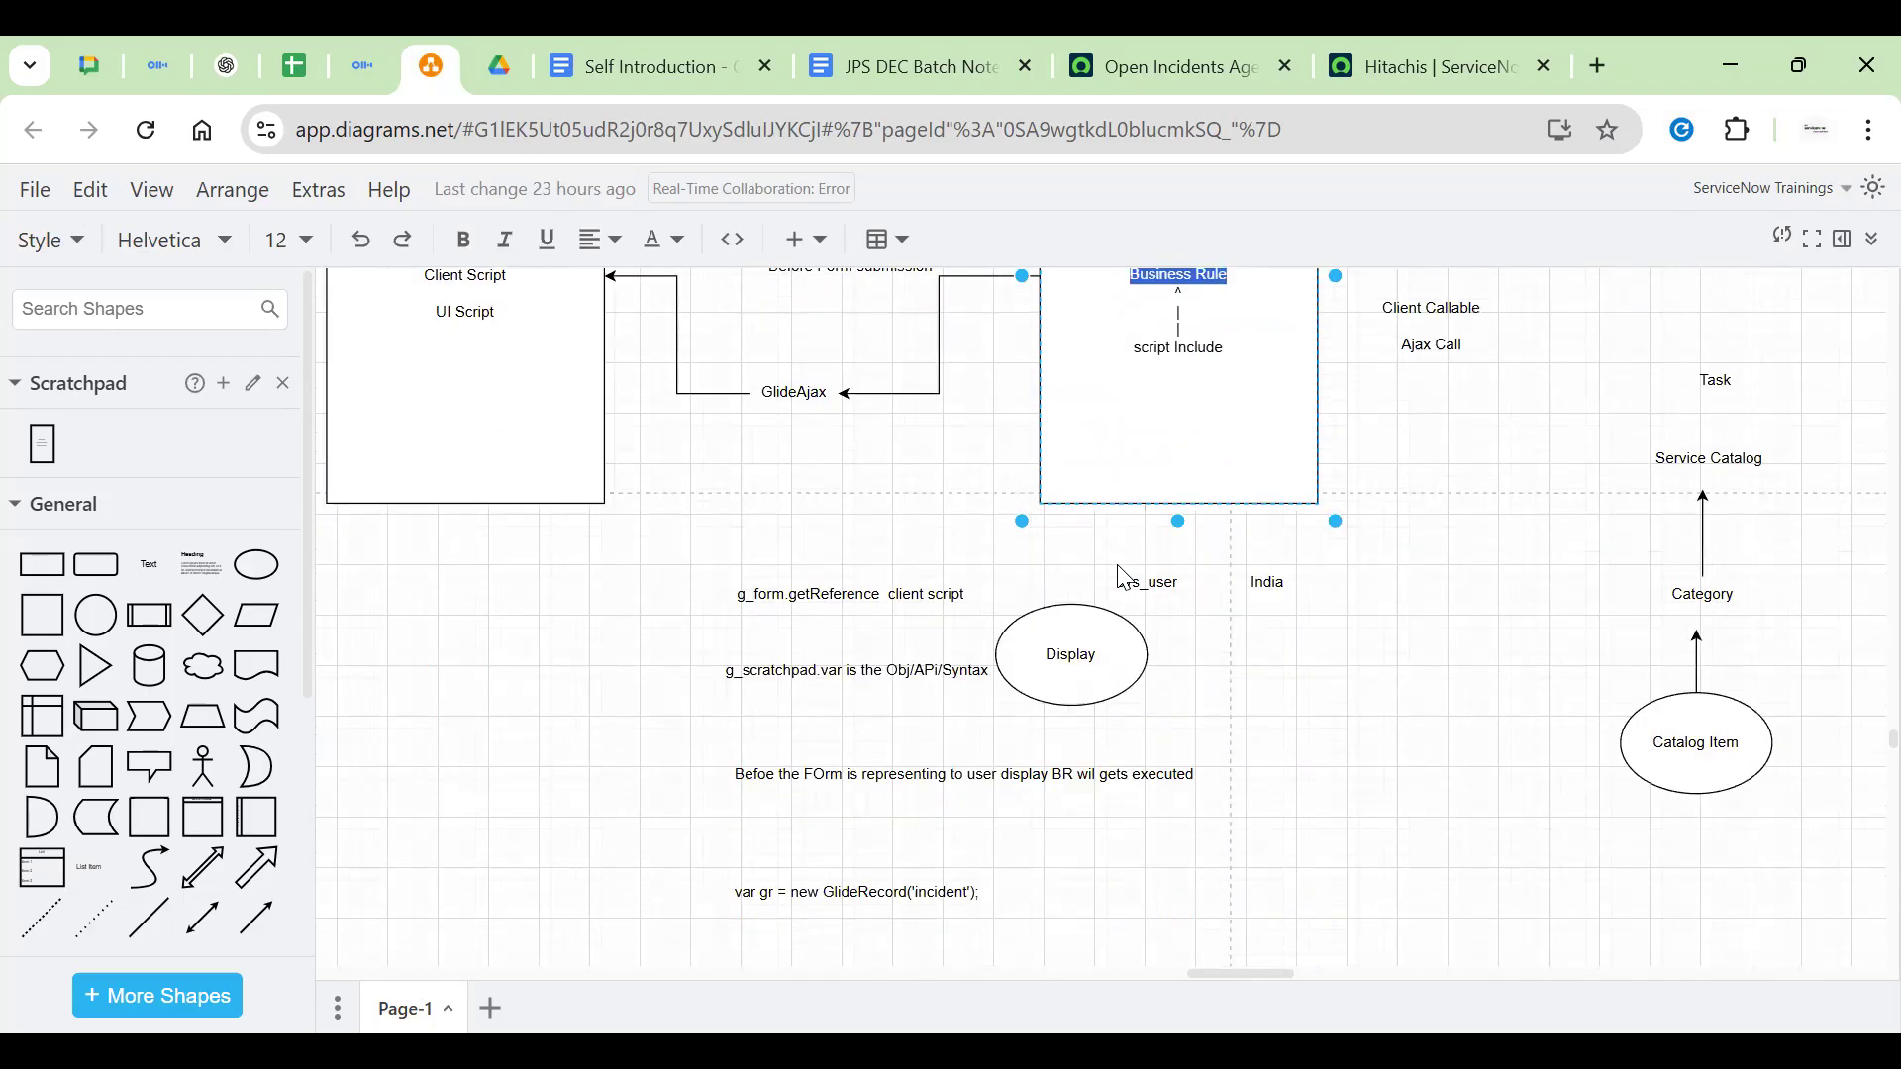
{"action": "left_click_drag", "start_coordinate": [873, 670], "coordinate": [1425, 782]}
{"action": "left_click", "coordinate": [815, 450]}
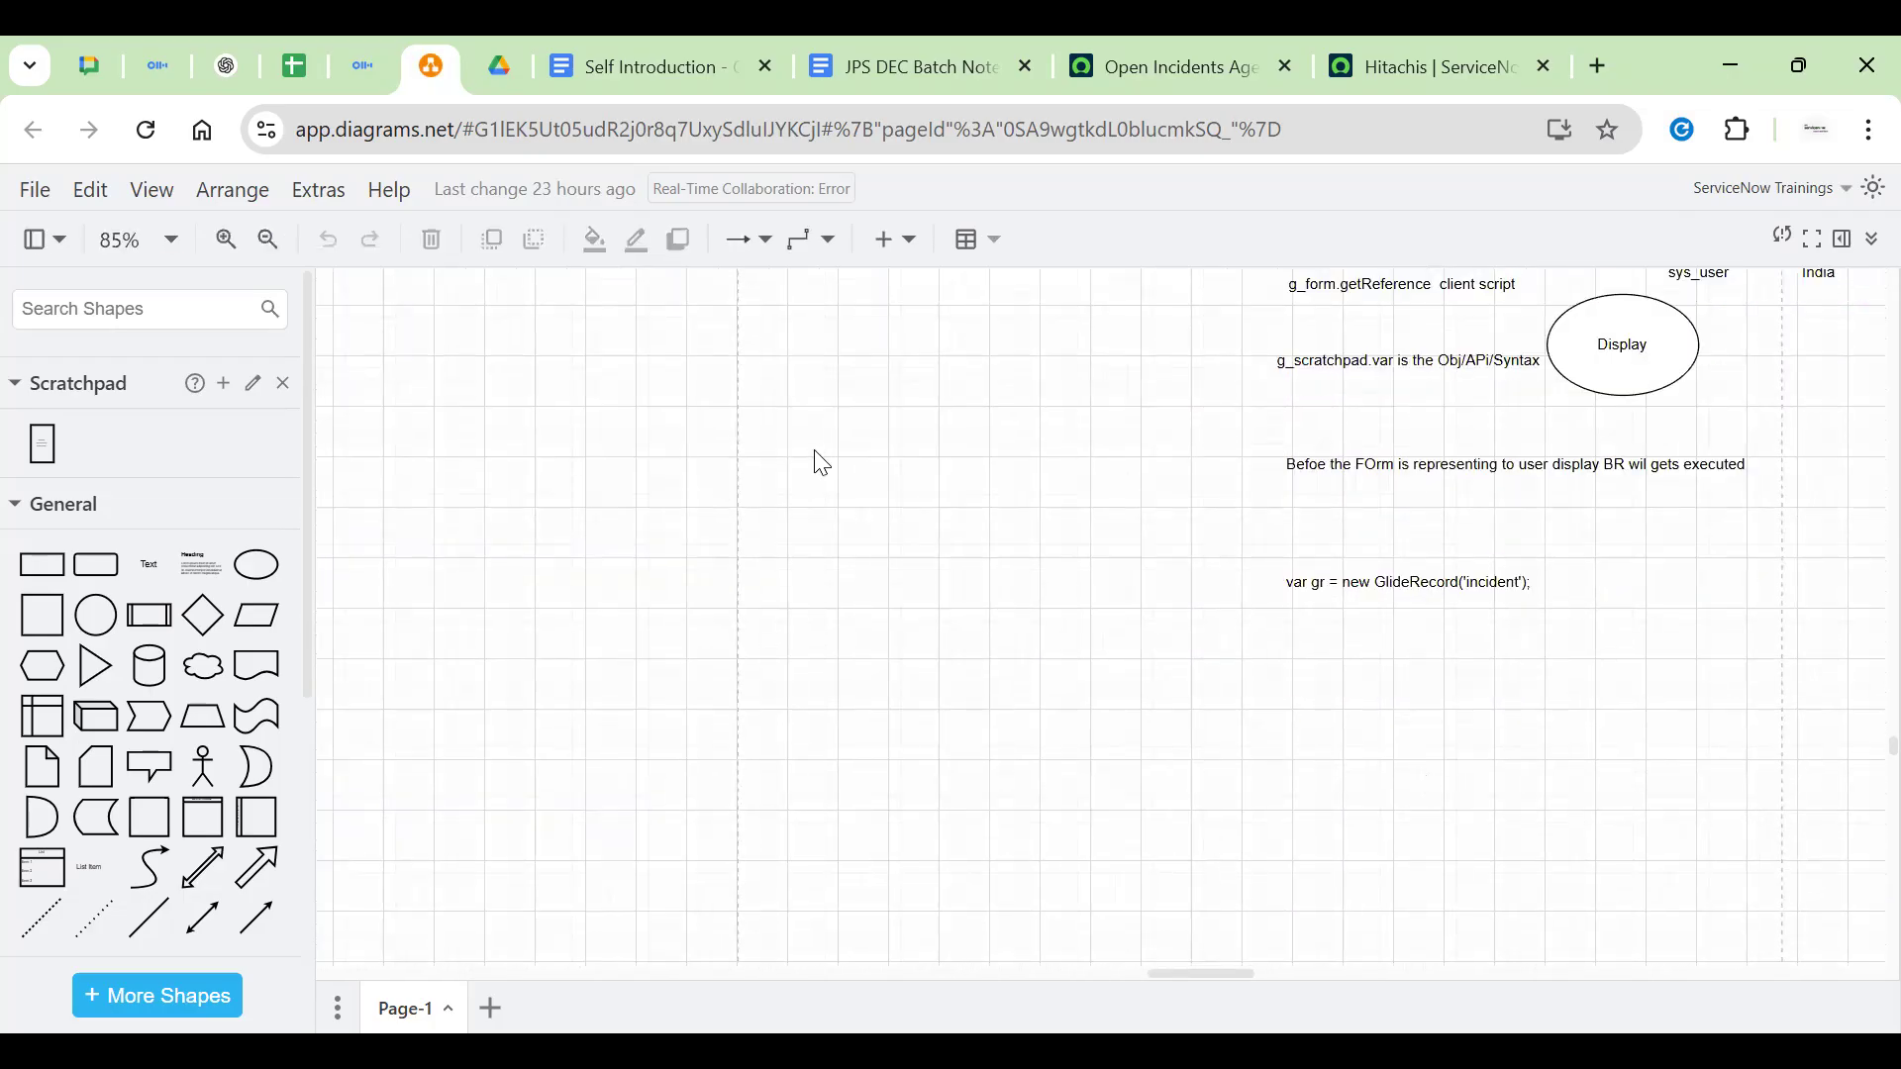
Shift the view to bring more empty canvas into sight
{"action": "left_click_drag", "start_coordinate": [640, 503], "coordinate": [742, 511]}
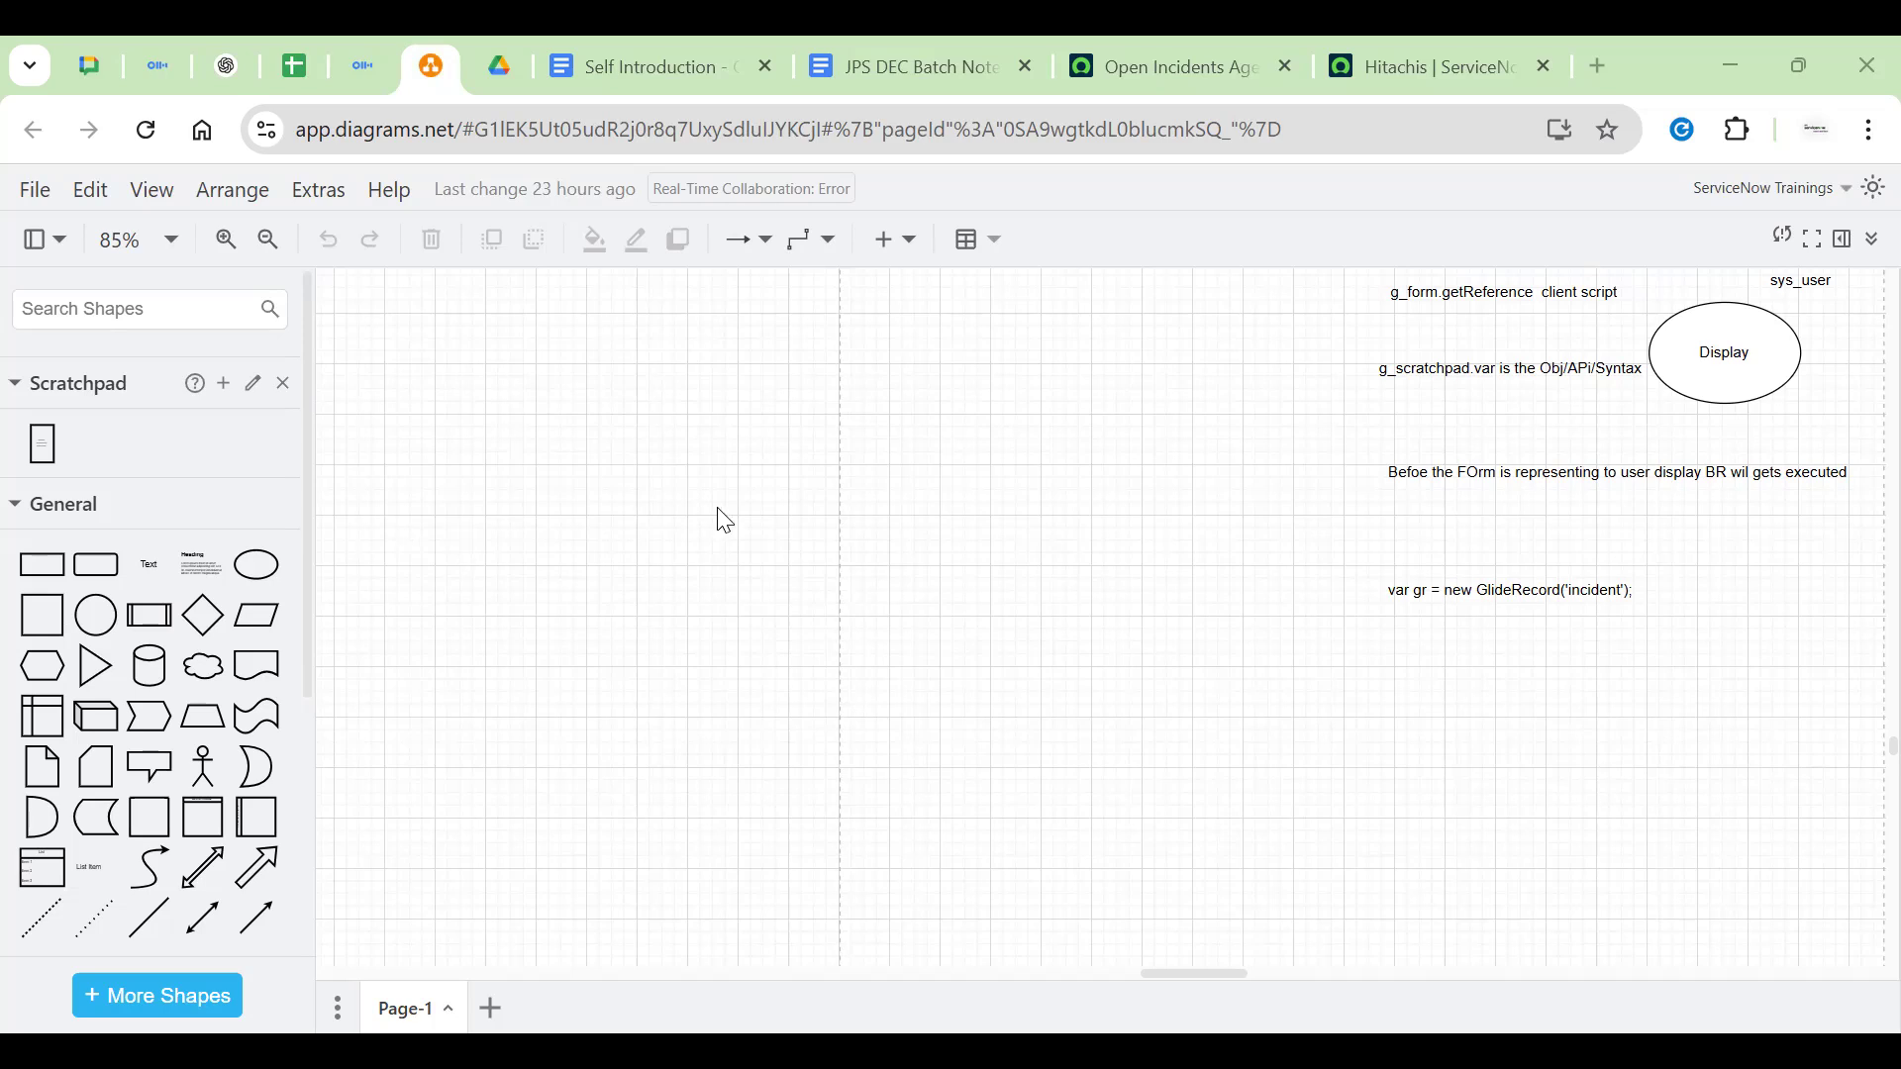
{"action": "scroll", "coordinate": [768, 514], "scroll_direction": "right", "scroll_amount": 5}
{"action": "scroll", "coordinate": [768, 514], "scroll_direction": "up", "scroll_amount": 4}
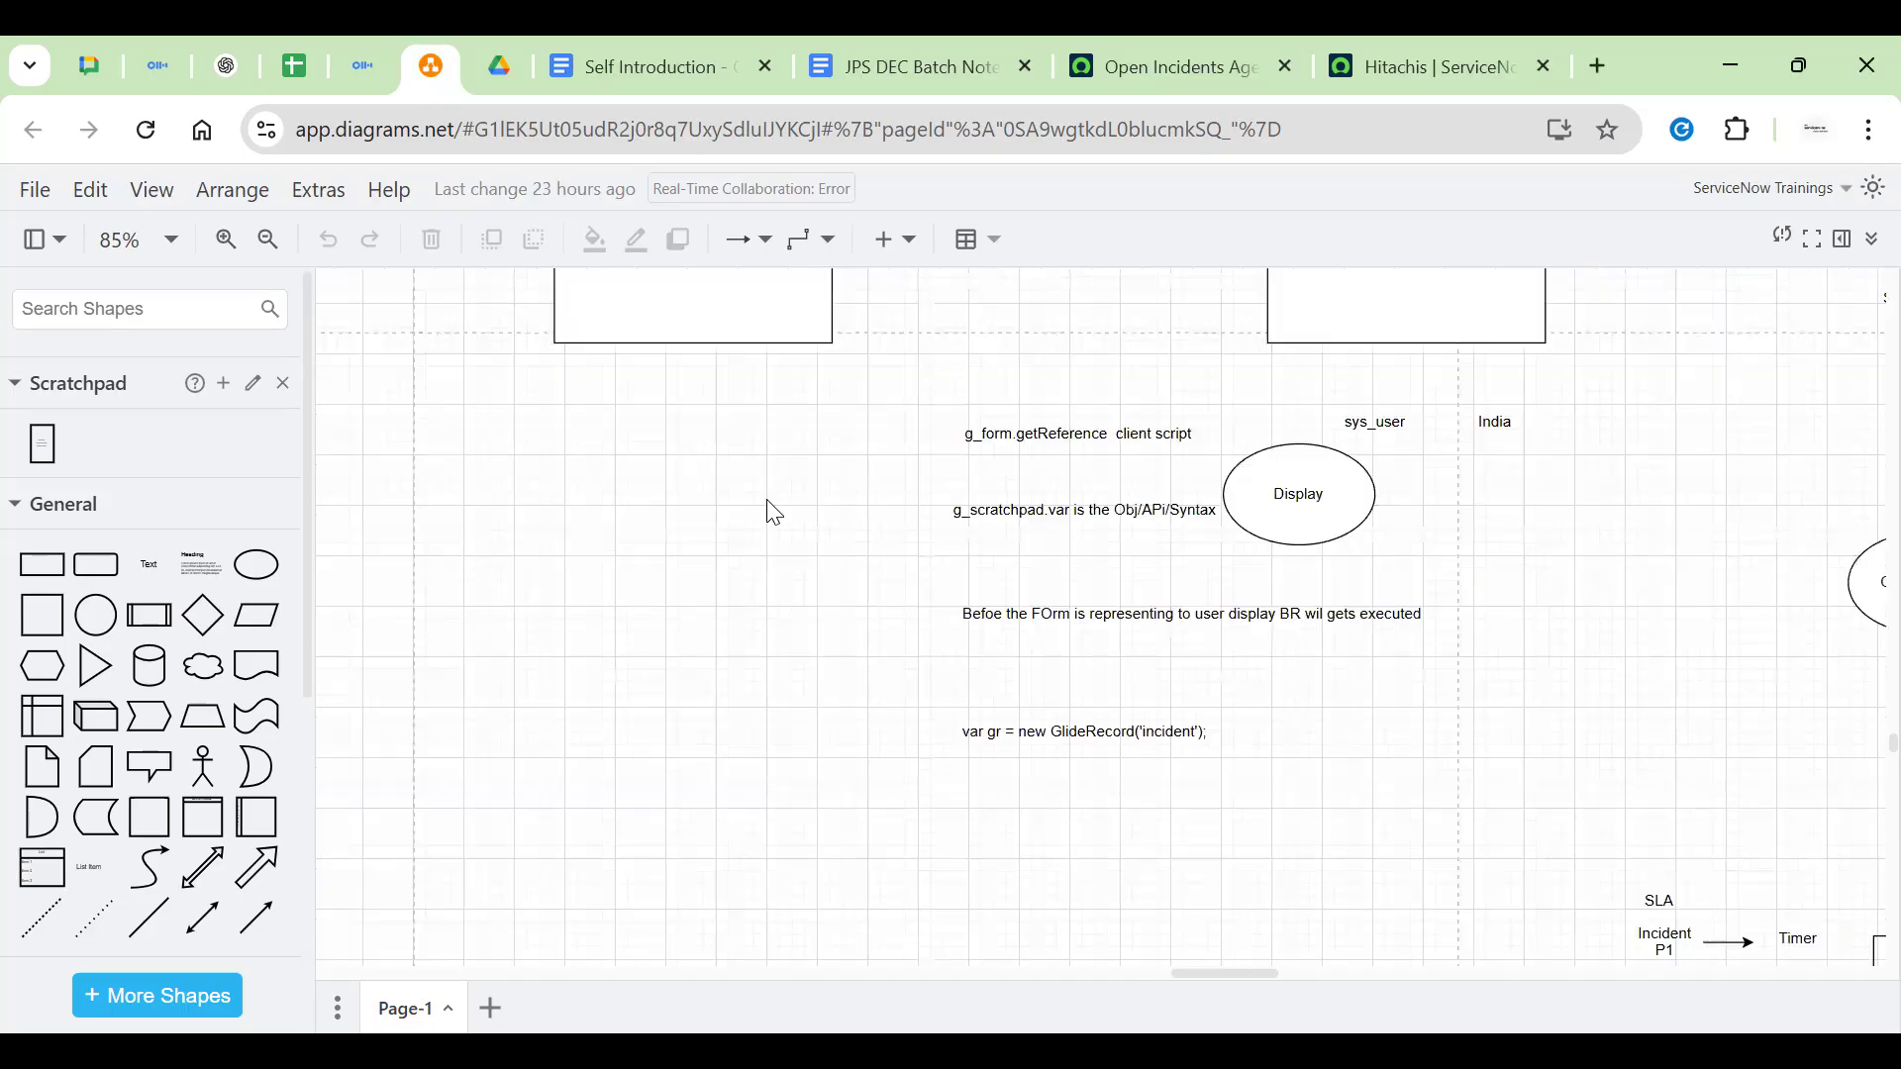
{"action": "scroll", "coordinate": [662, 785], "scroll_direction": "up", "scroll_amount": 2}
{"action": "scroll", "coordinate": [662, 785], "scroll_direction": "left", "scroll_amount": 5}
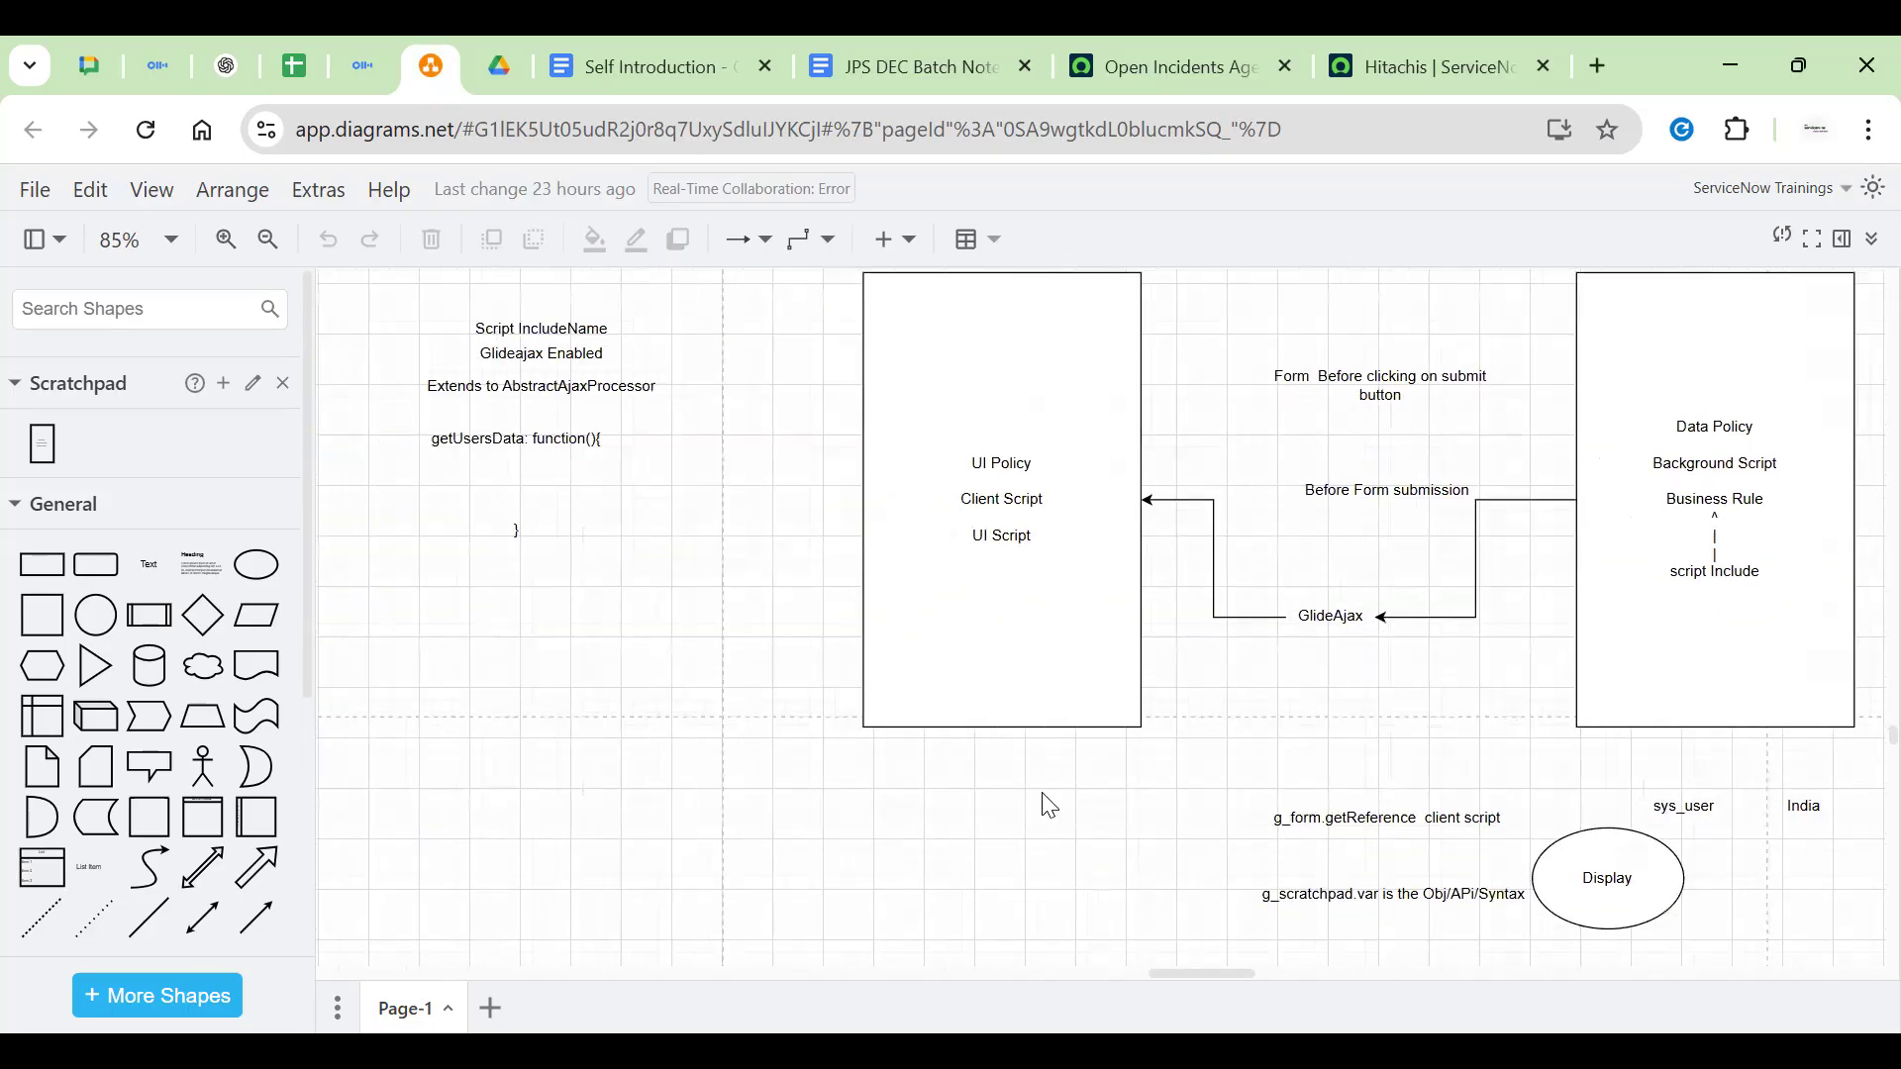
Reselect the Client Script and UI Script label lines in the client box
{"action": "triple_click", "coordinate": [1001, 538]}
{"action": "triple_click", "coordinate": [996, 501]}
{"action": "left_click", "coordinate": [1010, 543]}
{"action": "triple_click", "coordinate": [1011, 543]}
{"action": "left_click", "coordinate": [585, 679]}
Pan left of the boxes to an empty stretch of grid
{"action": "left_click_drag", "start_coordinate": [762, 652], "coordinate": [1511, 460]}
{"action": "scroll", "coordinate": [1509, 460], "scroll_direction": "down", "scroll_amount": 1}
{"action": "left_click_drag", "start_coordinate": [966, 612], "coordinate": [1088, 619]}
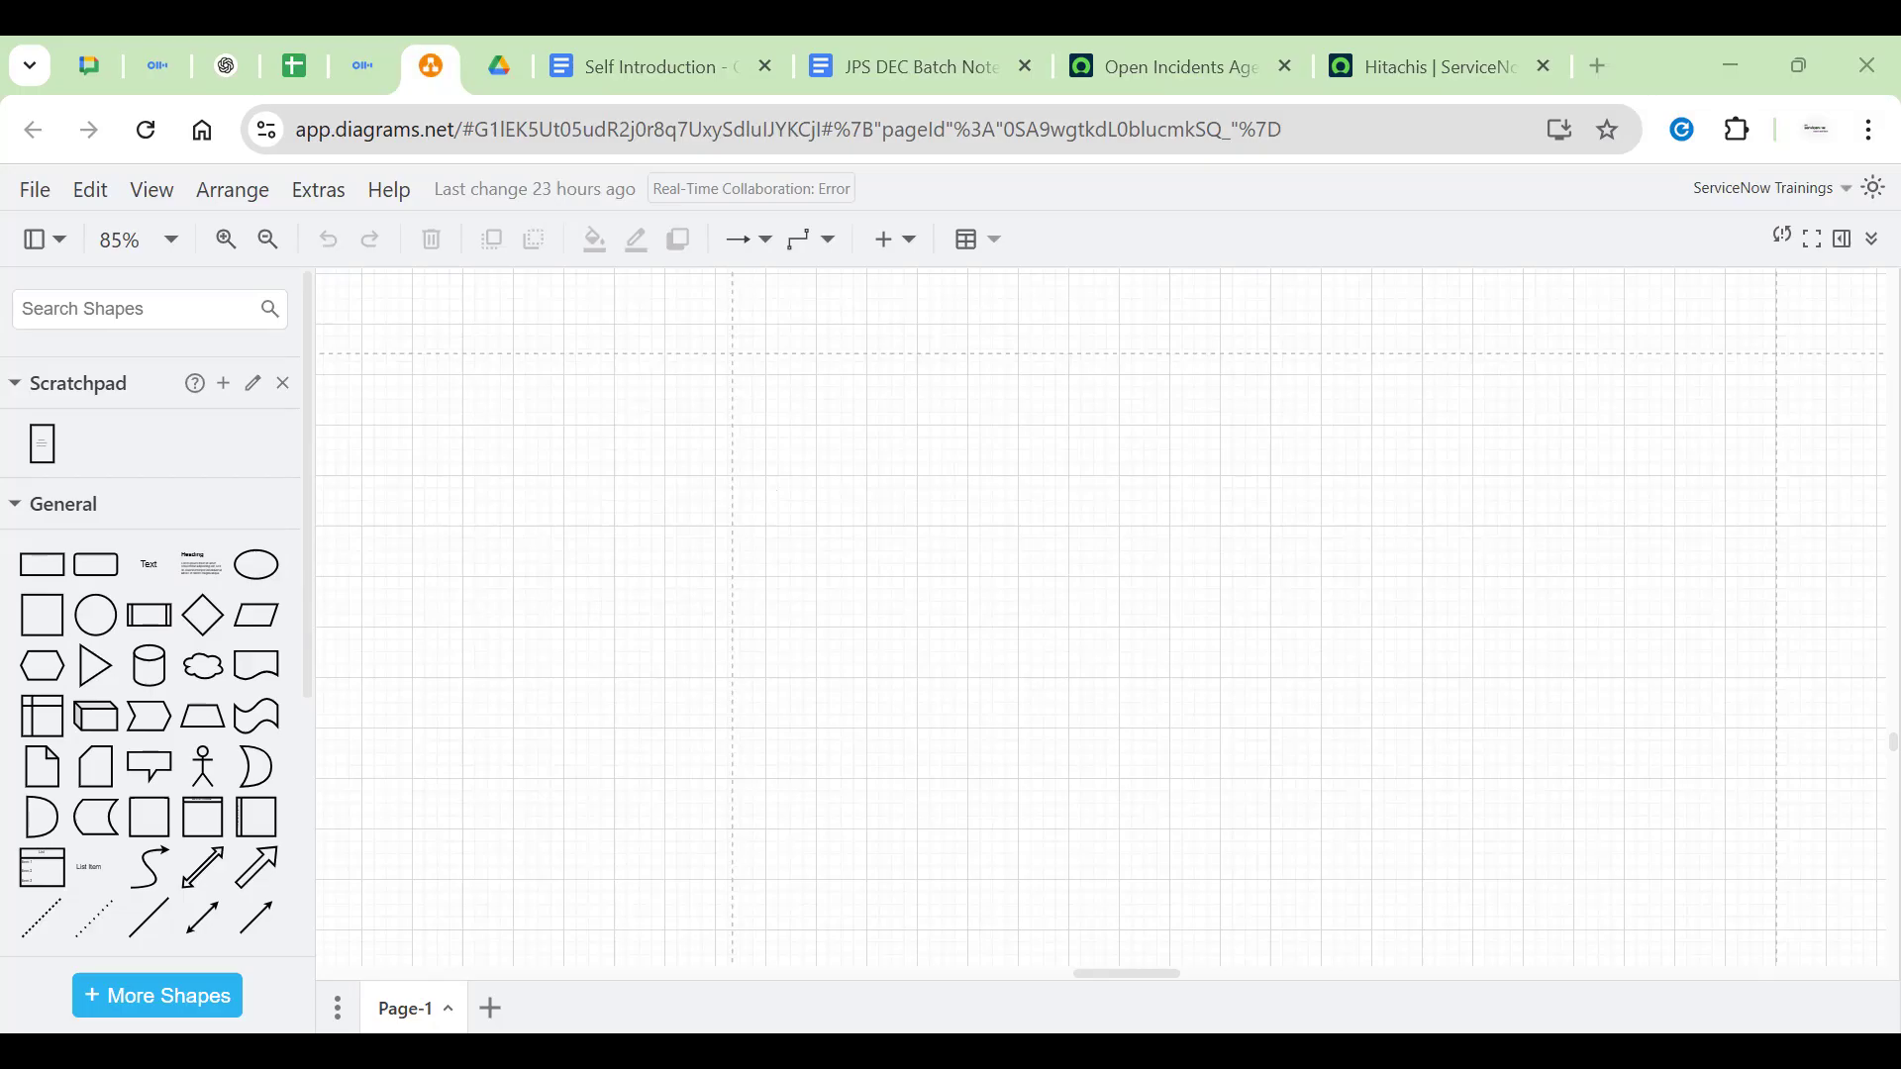
{"action": "left_click", "coordinate": [281, 551]}
{"action": "left_click_drag", "start_coordinate": [1137, 636], "coordinate": [1008, 487]}
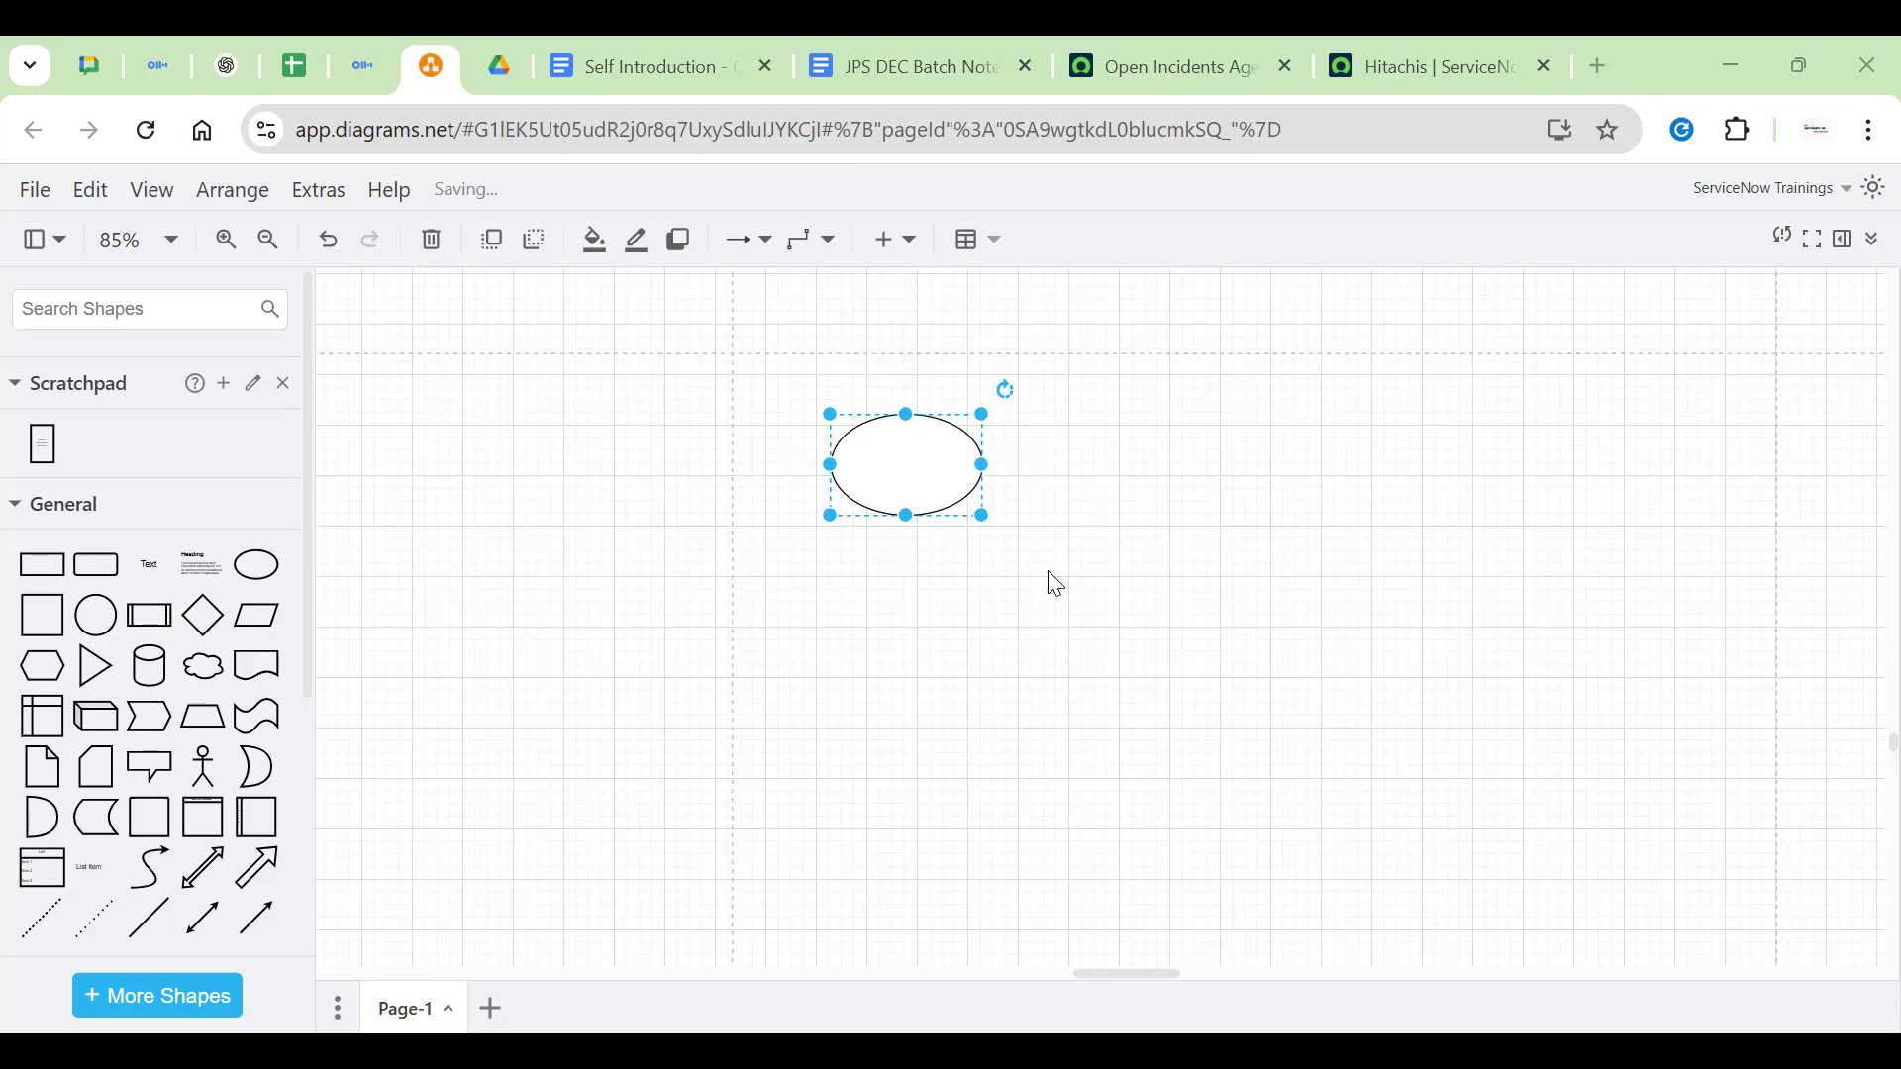
{"action": "left_click", "coordinate": [947, 489]}
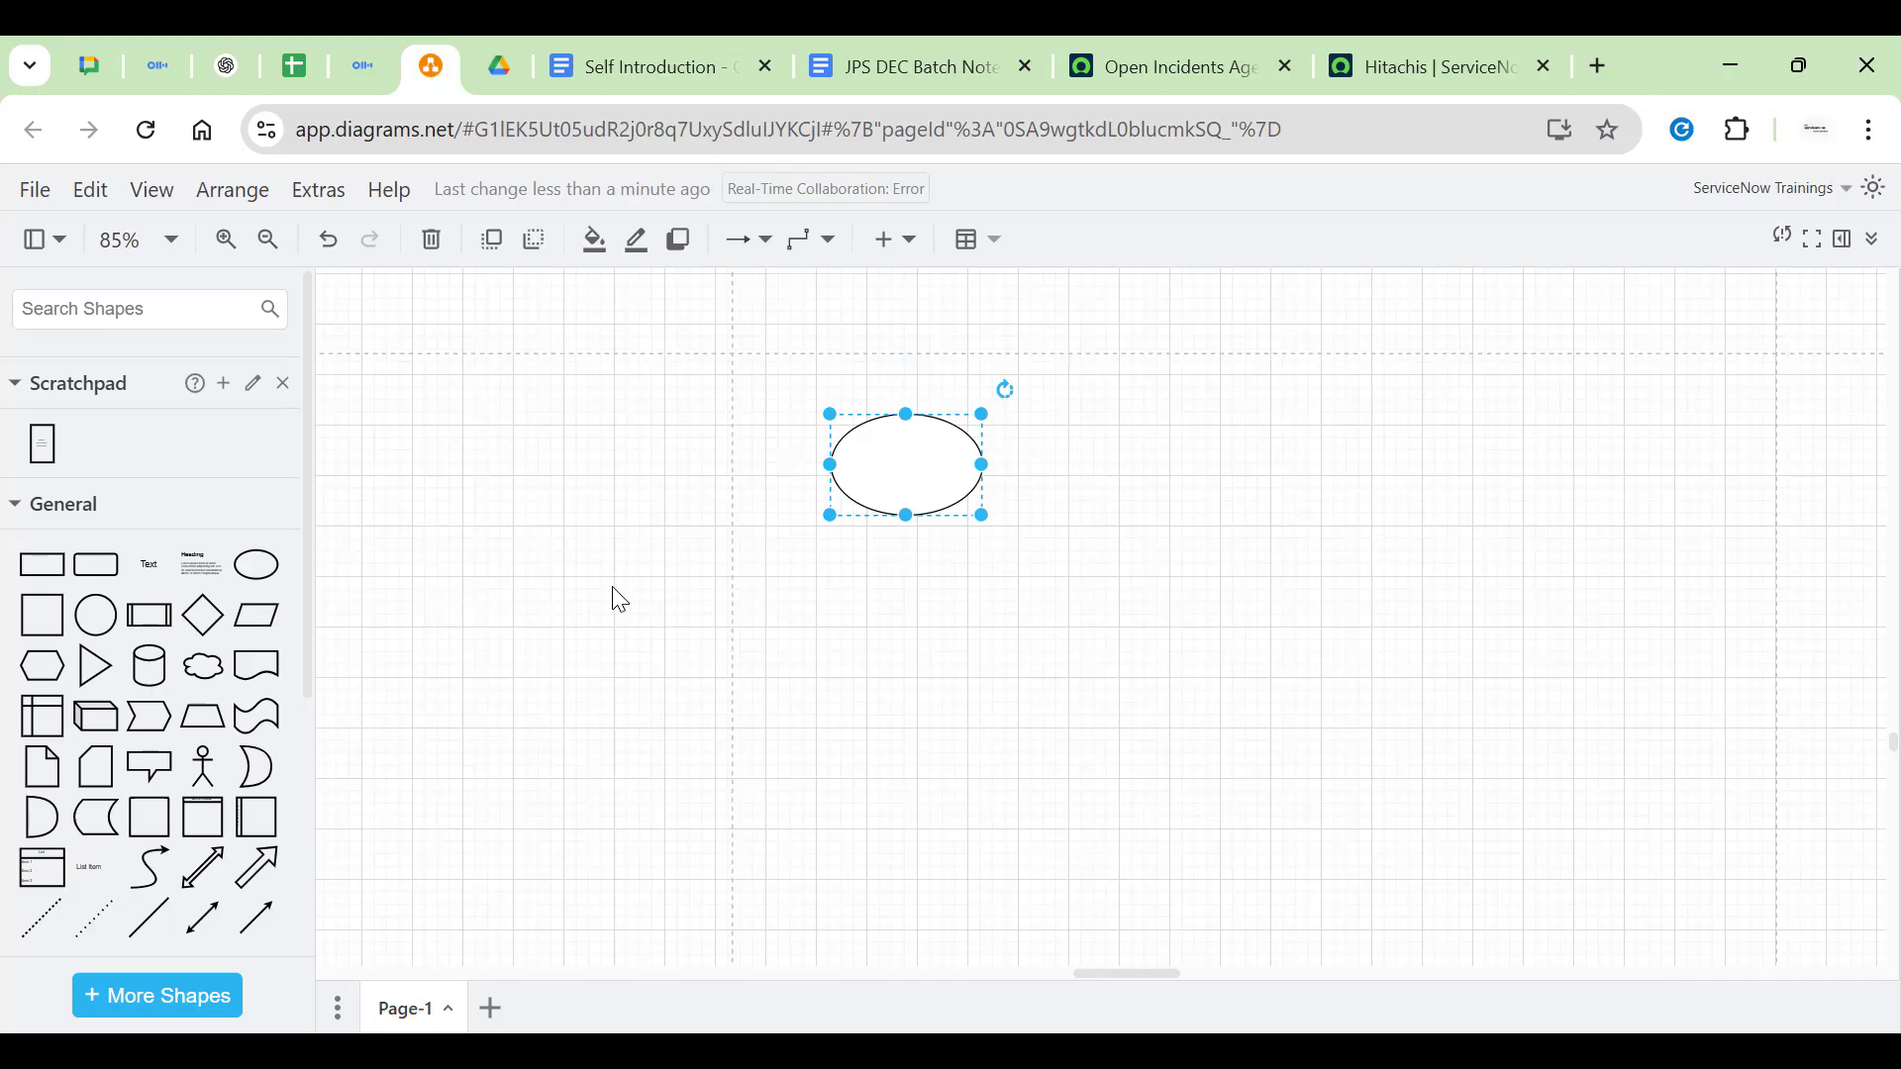
{"action": "left_click", "coordinate": [926, 569]}
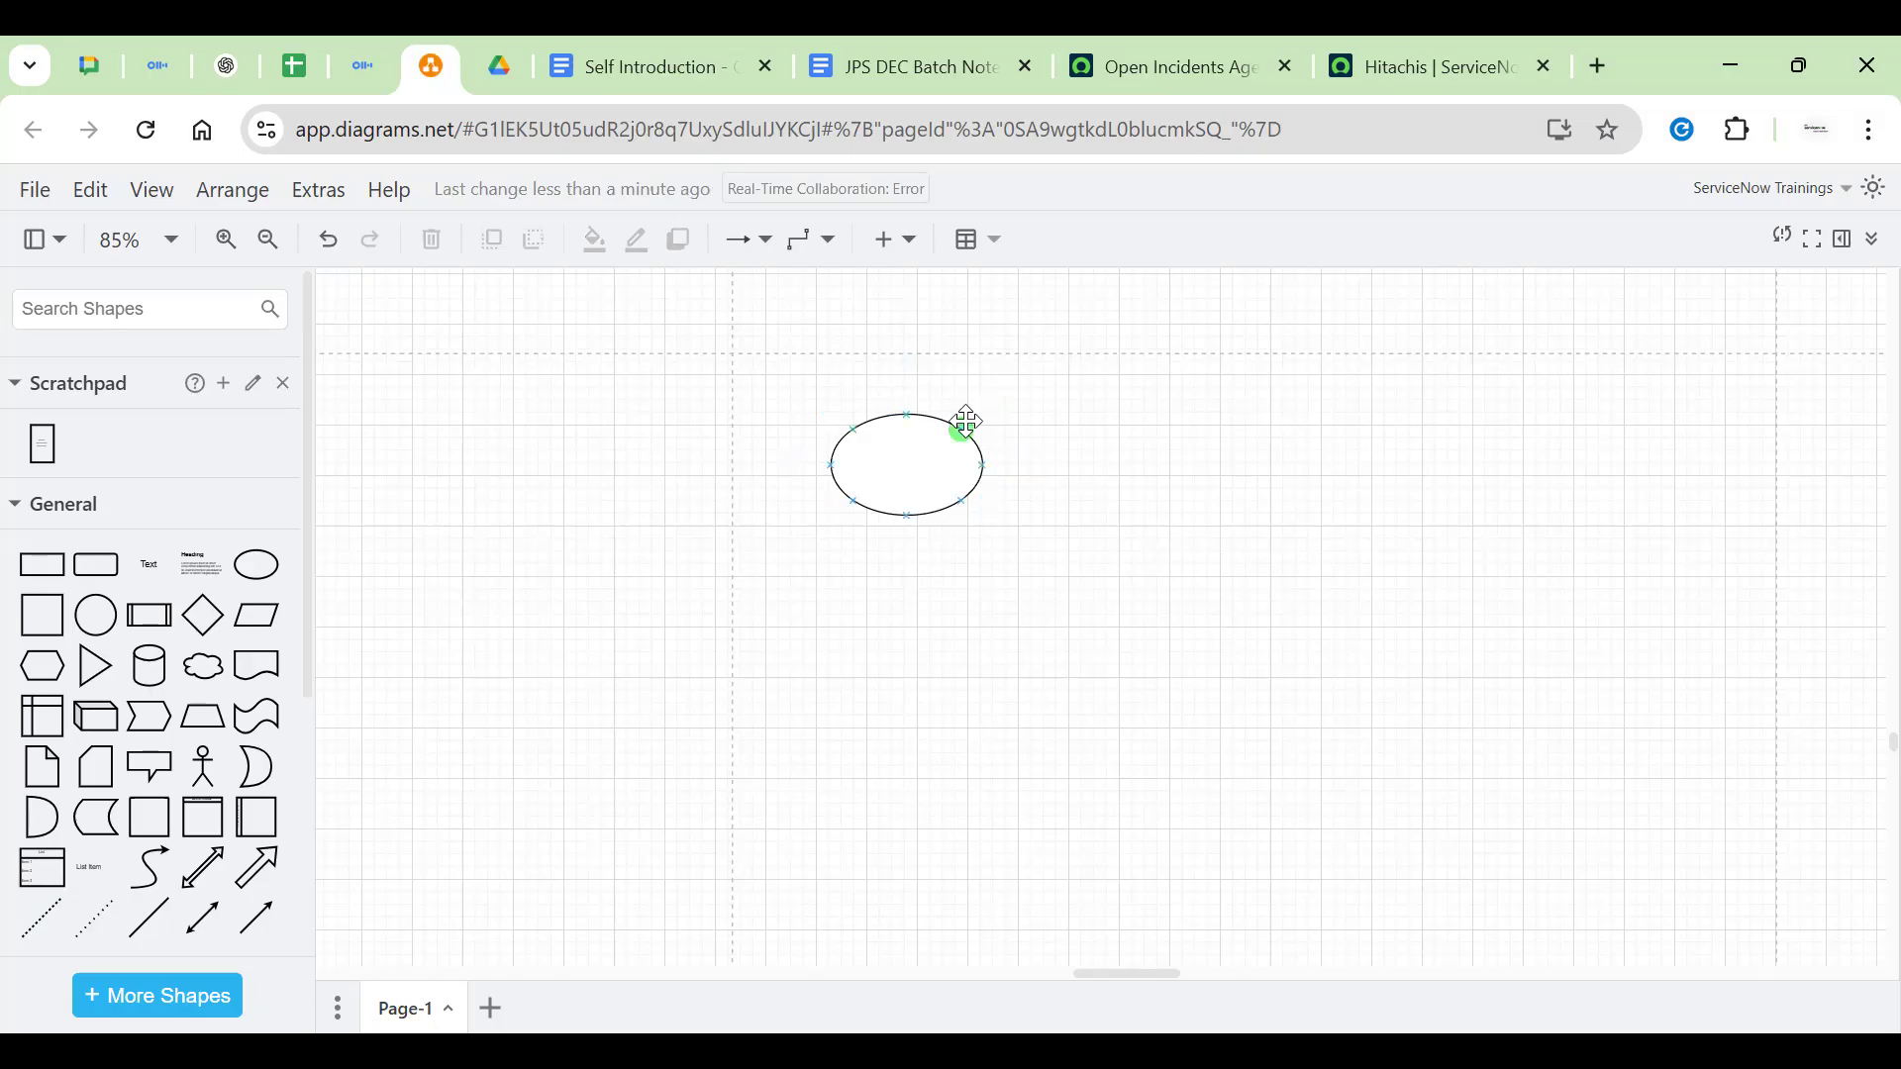
{"action": "left_click", "coordinate": [900, 456]}
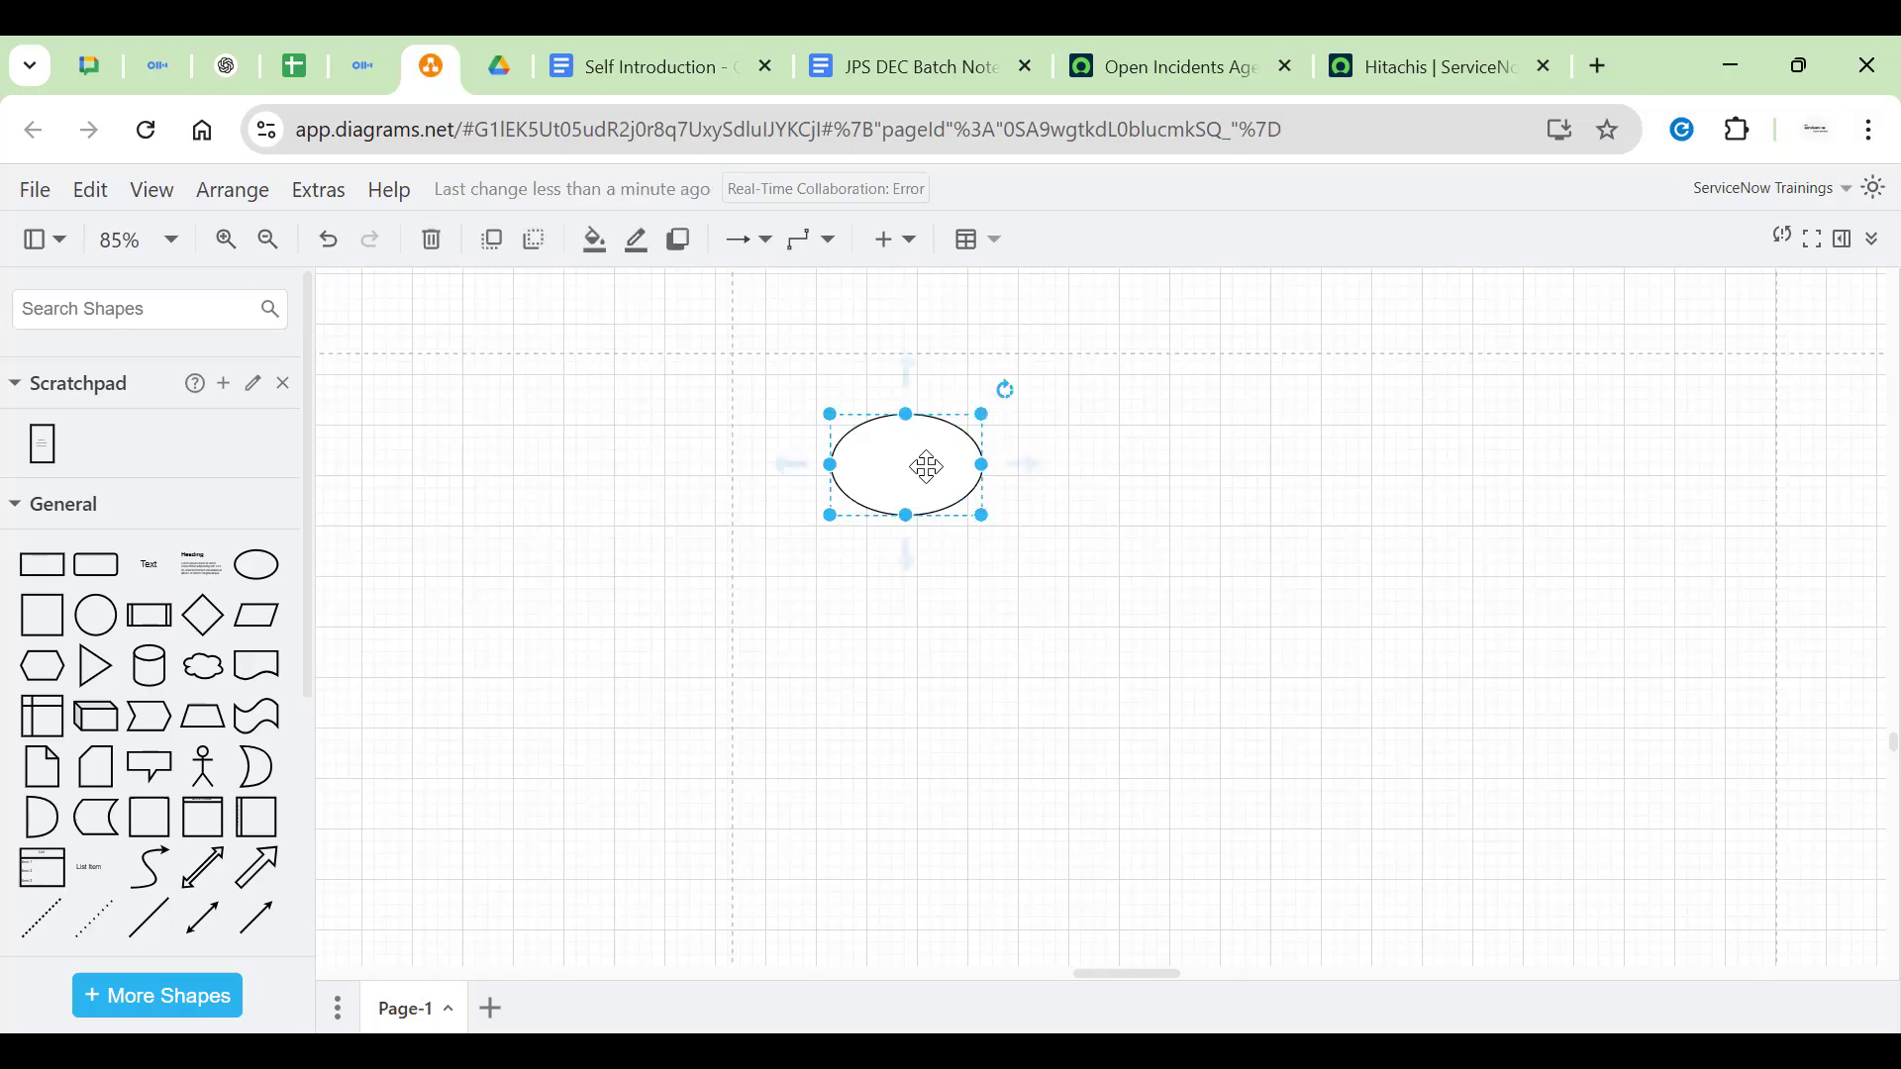
{"action": "left_click", "coordinate": [1179, 568]}
{"action": "left_click", "coordinate": [955, 452]}
{"action": "left_click", "coordinate": [780, 448]}
{"action": "left_click", "coordinate": [934, 458]}
{"action": "left_click", "coordinate": [1129, 467]}
{"action": "left_click", "coordinate": [928, 470]}
{"action": "left_click", "coordinate": [1023, 614]}
{"action": "left_click", "coordinate": [904, 459]}
{"action": "left_click_drag", "start_coordinate": [984, 513], "coordinate": [1100, 617]}
{"action": "left_click", "coordinate": [1306, 643]}
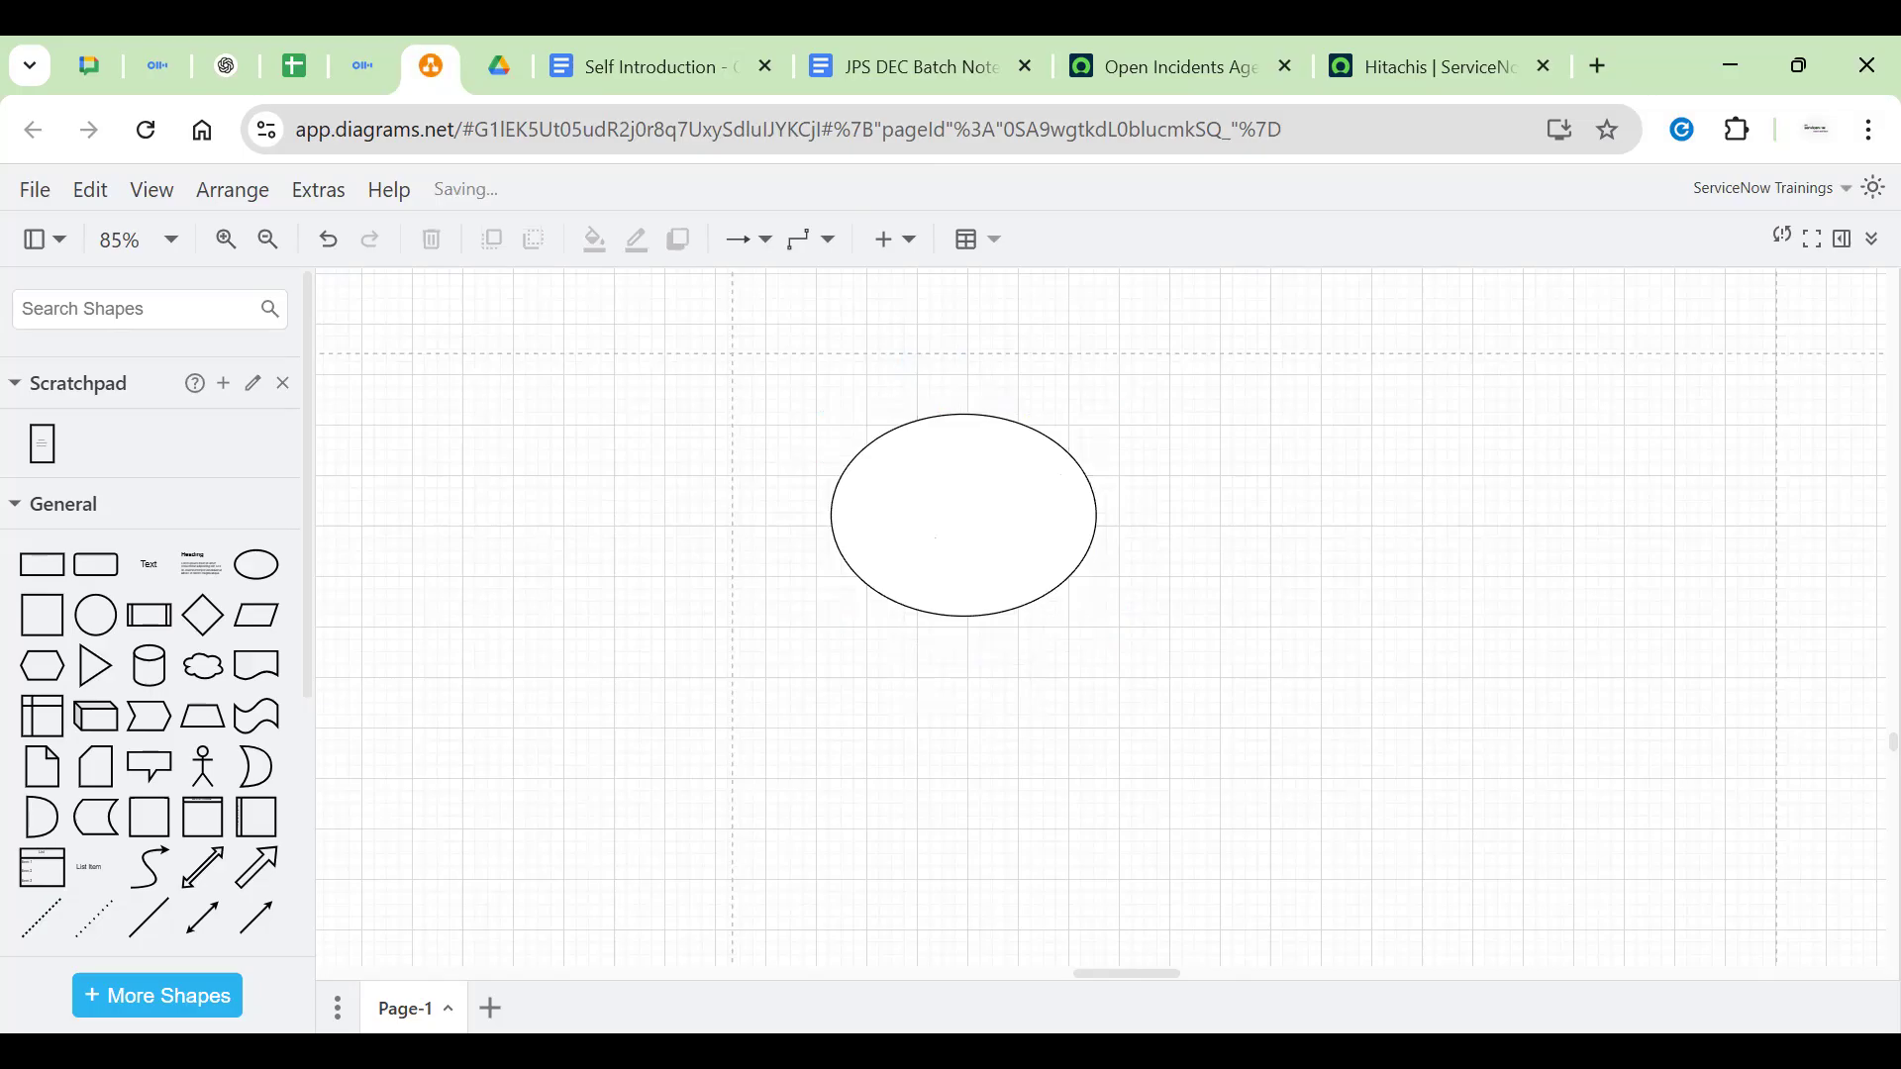
{"action": "left_click", "coordinate": [1075, 569]}
{"action": "key", "text": "Delete"}
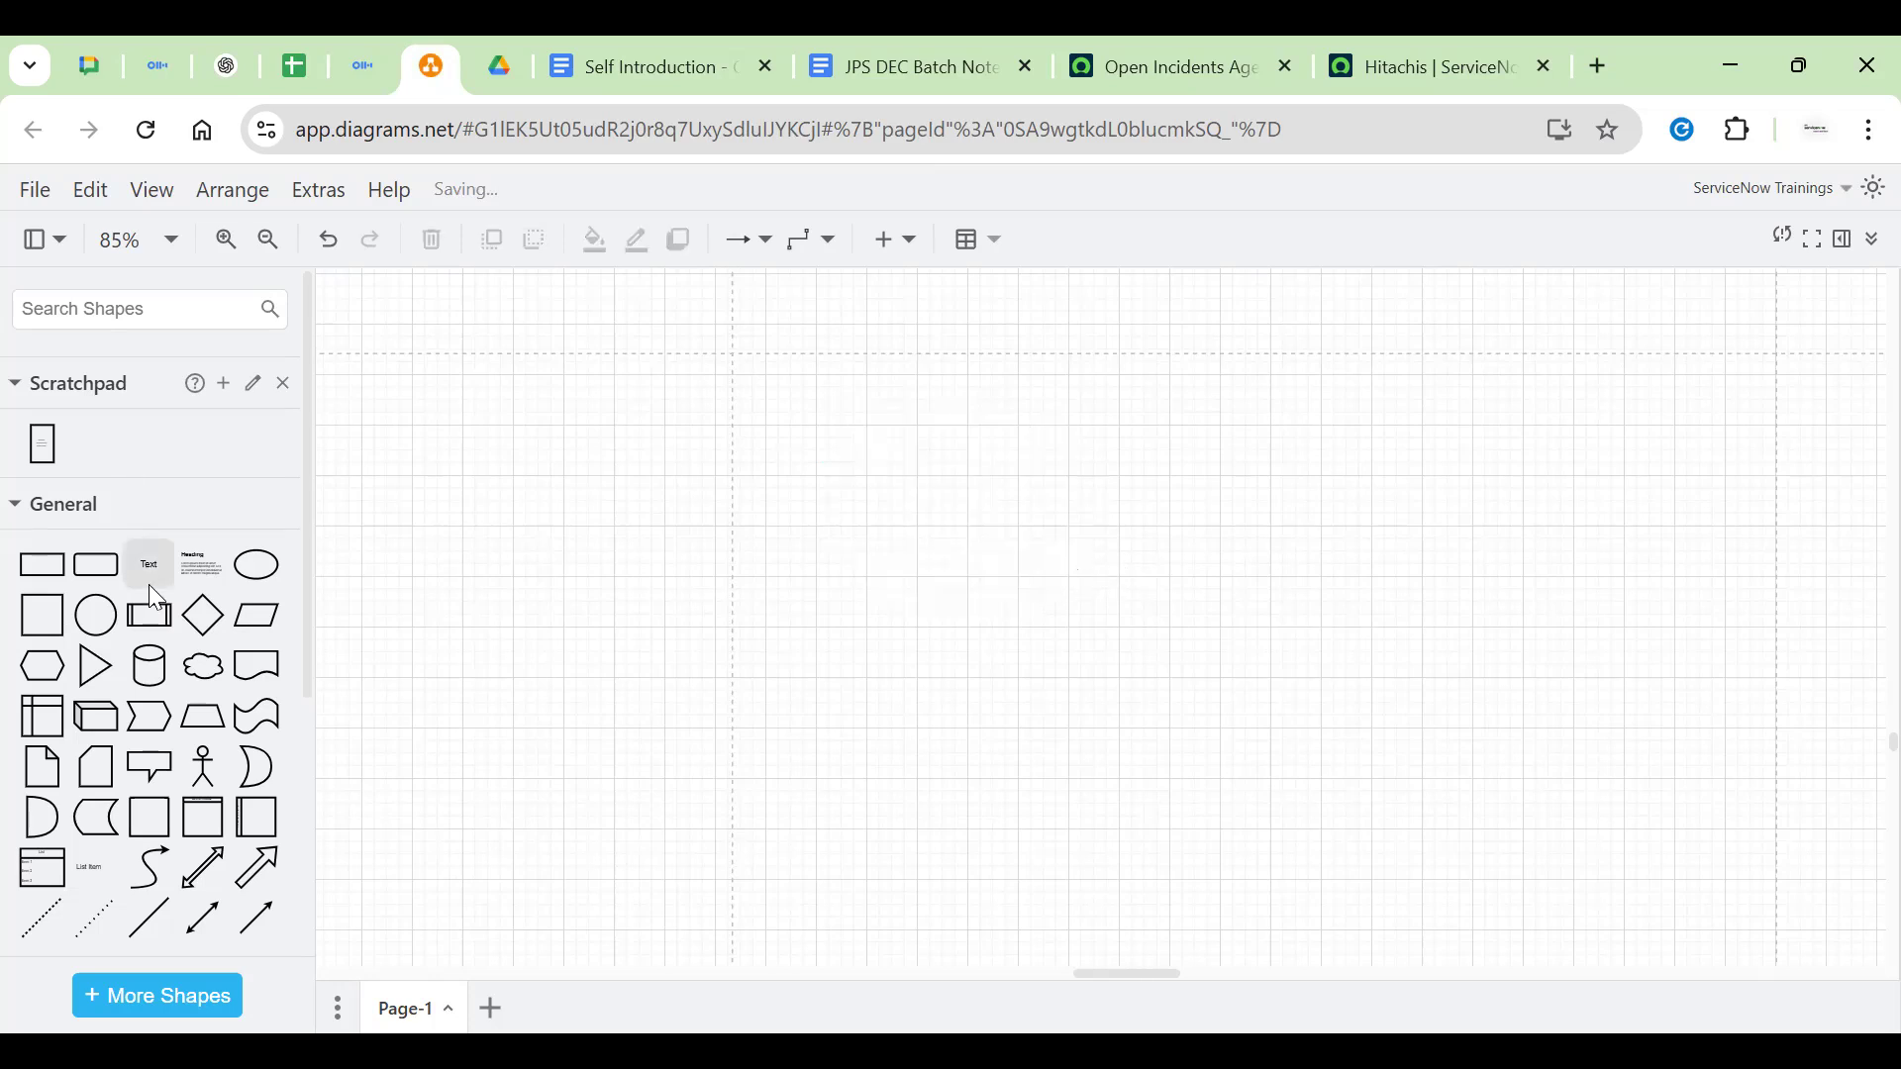
Add a rounded rectangle labelled 'Business Rules' near the top and widen it
{"action": "left_click", "coordinate": [96, 564]}
{"action": "left_click_drag", "start_coordinate": [1052, 627], "coordinate": [1140, 413]}
{"action": "double_click", "coordinate": [1002, 421]}
{"action": "type", "text": "Bu"}
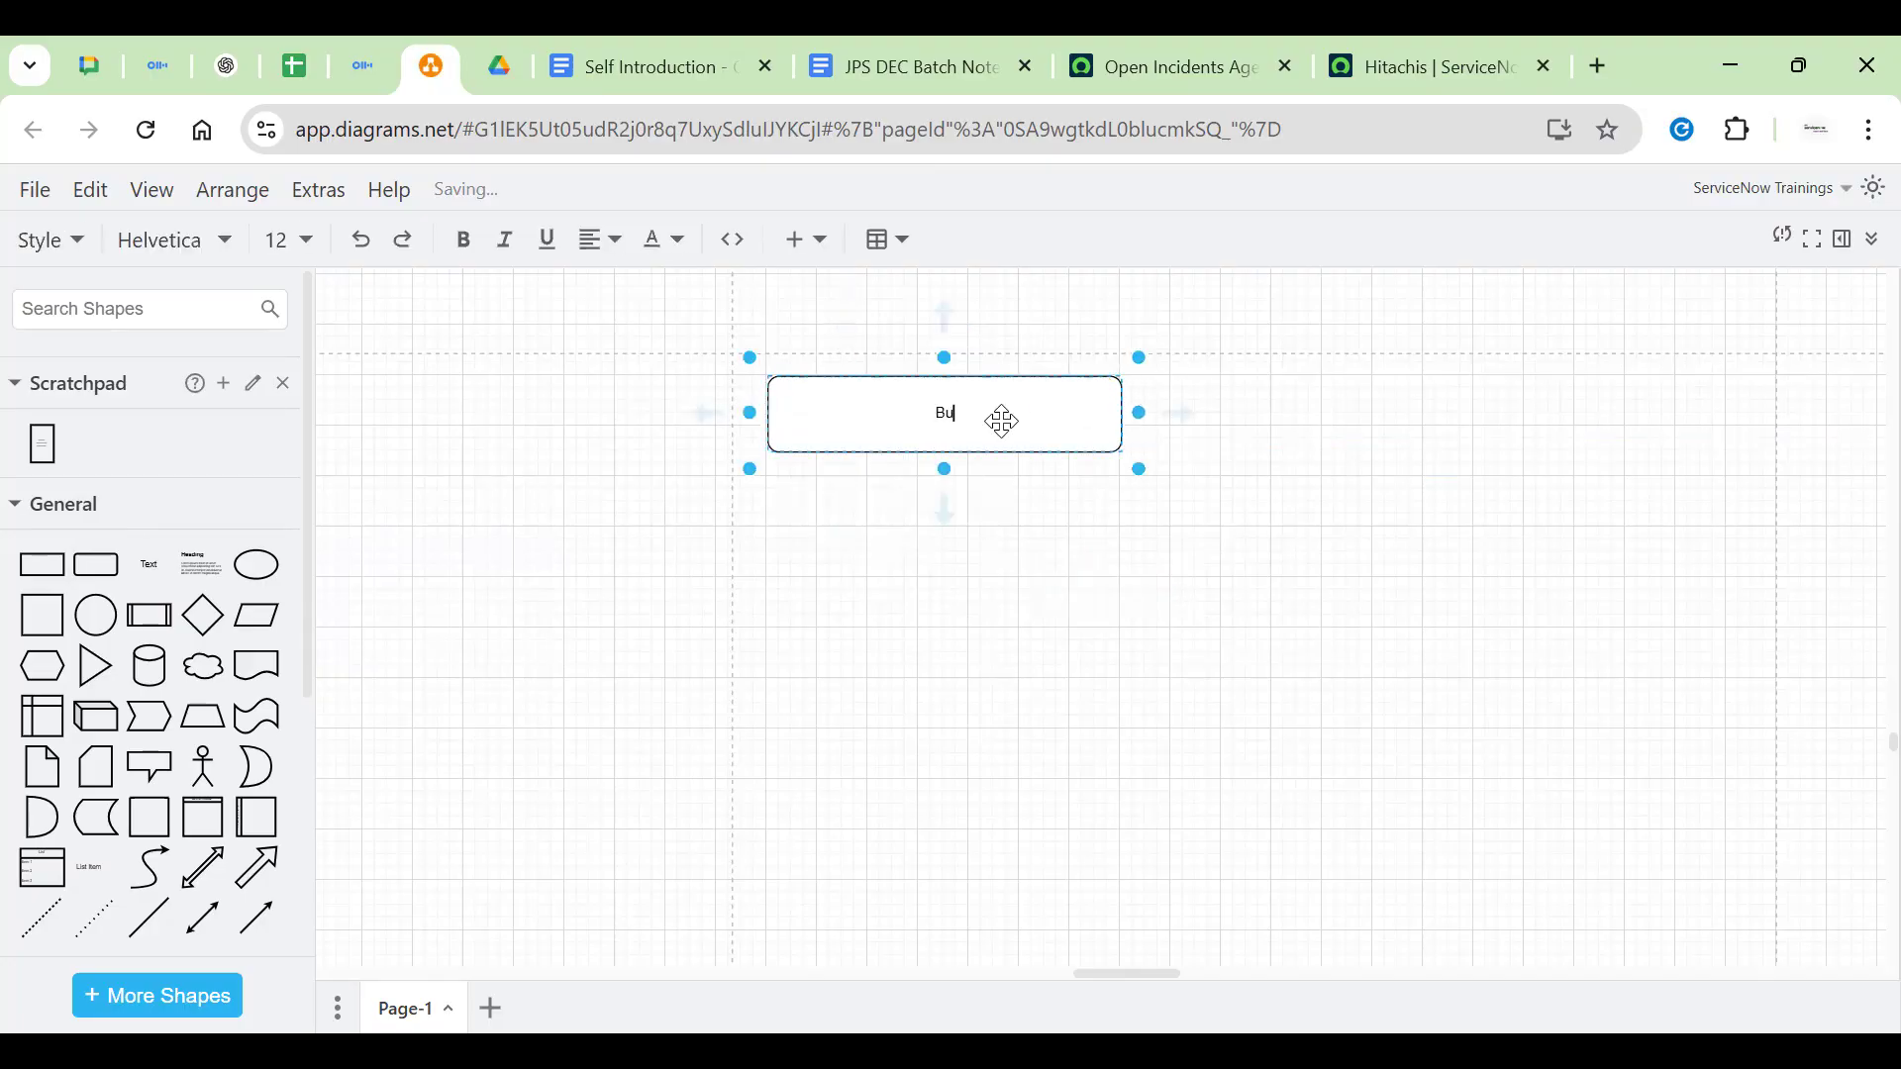
{"action": "type", "text": "siness Rules"}
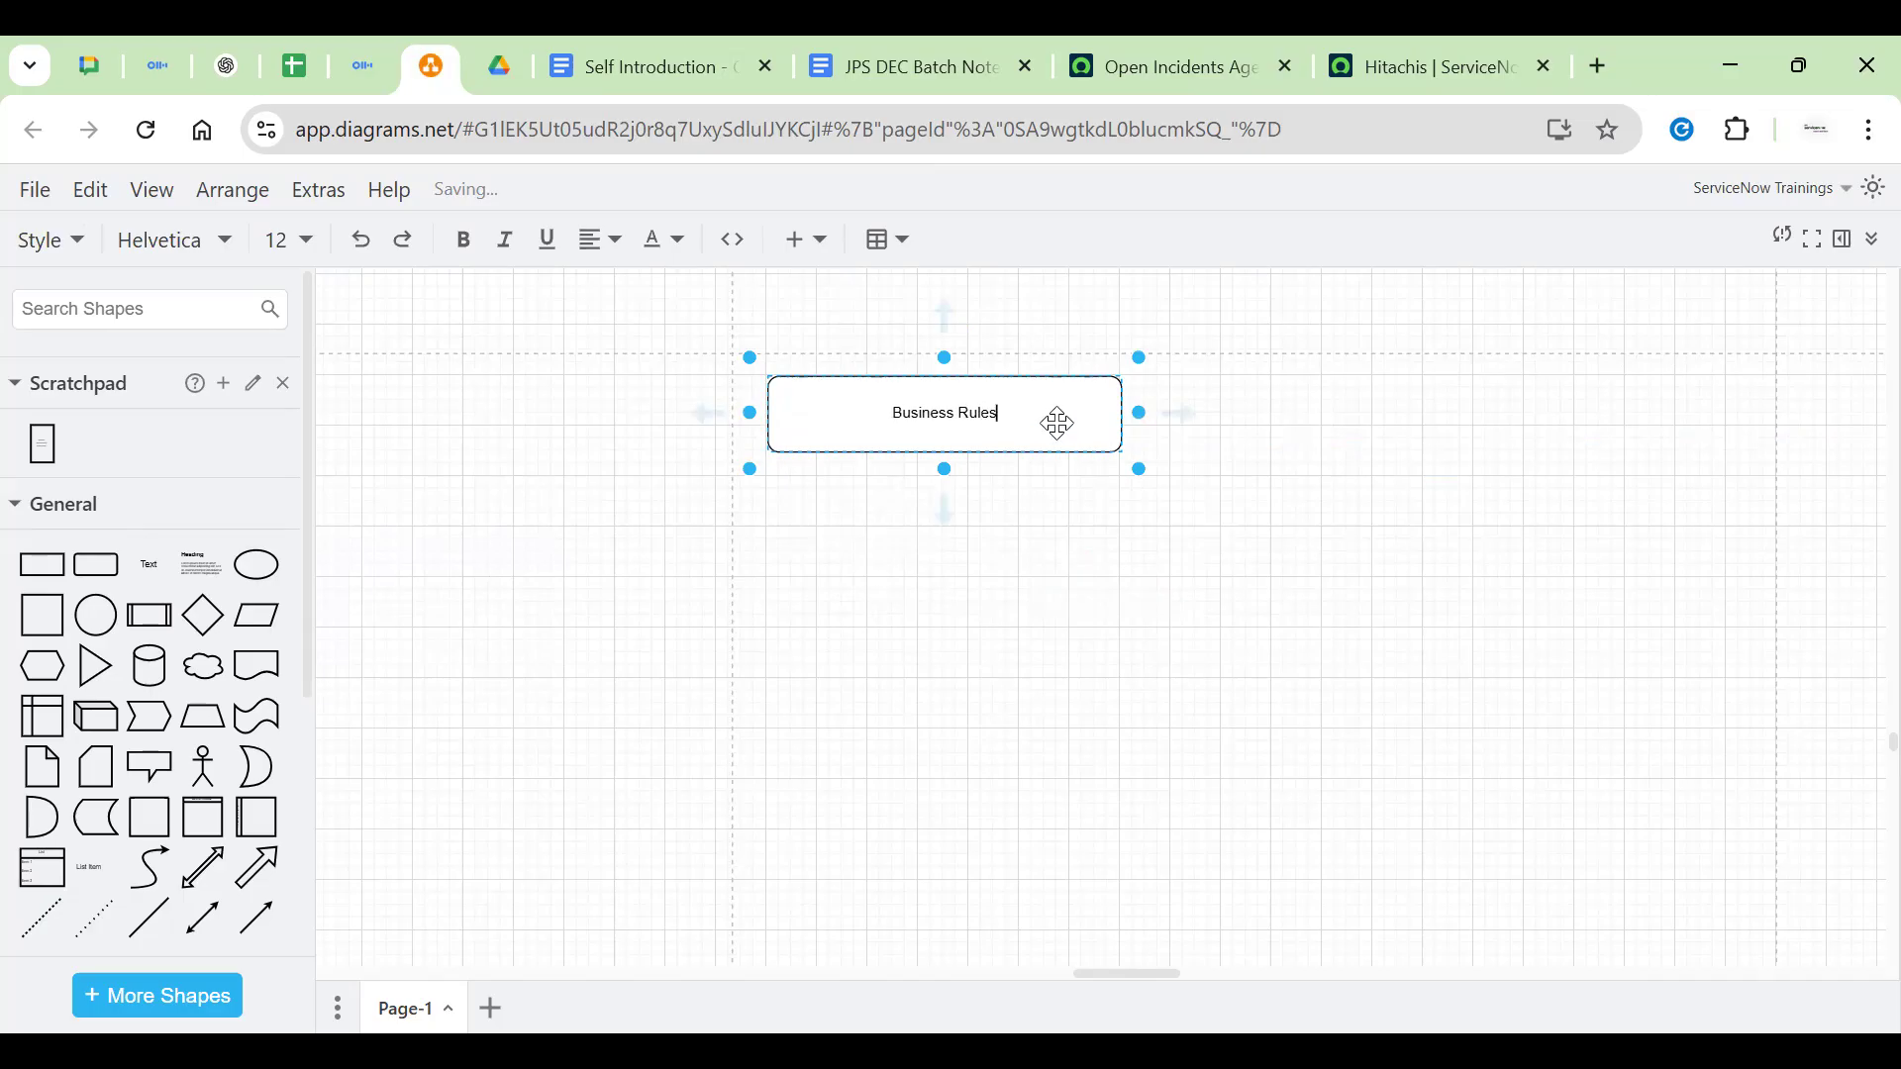
{"action": "left_click", "coordinate": [998, 330]}
{"action": "left_click", "coordinate": [971, 382]}
{"action": "left_click", "coordinate": [946, 596]}
{"action": "left_click", "coordinate": [916, 410]}
{"action": "left_click_drag", "start_coordinate": [923, 420], "coordinate": [929, 344]}
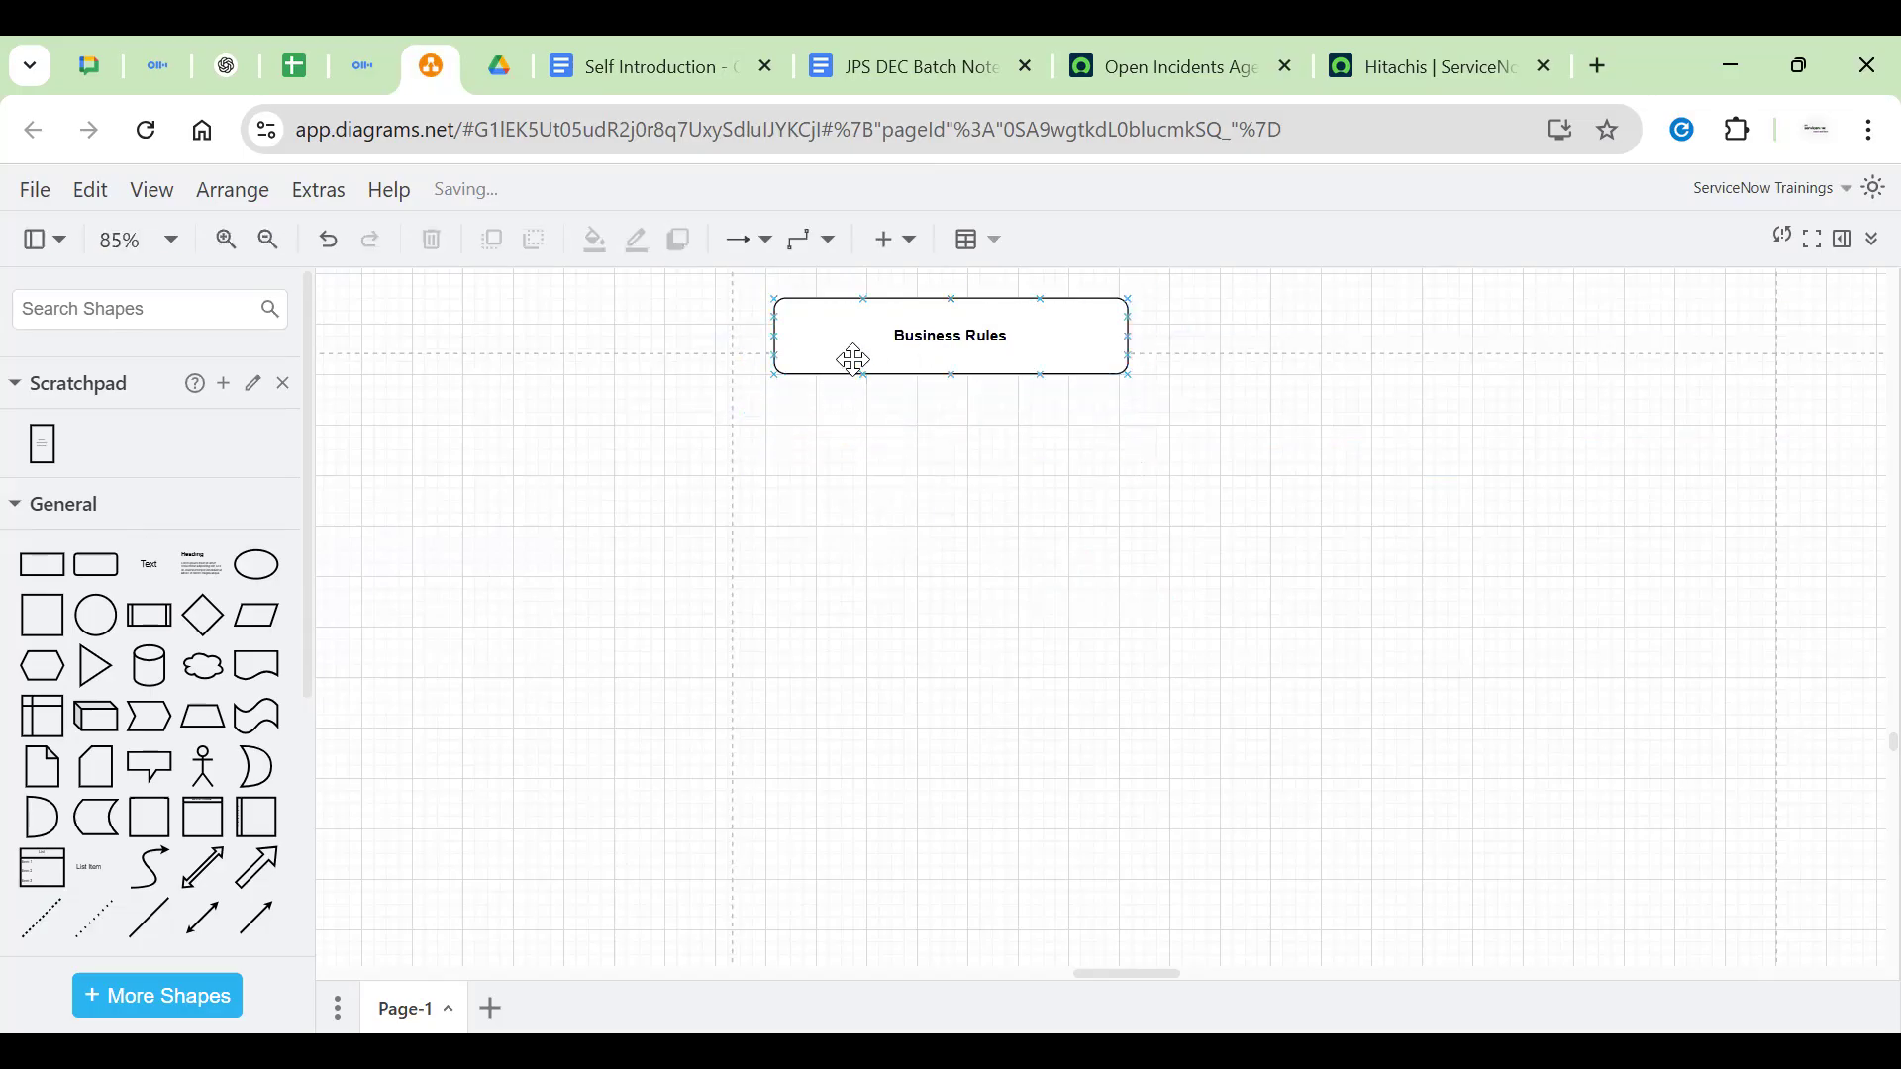
{"action": "left_click_drag", "start_coordinate": [1345, 358], "coordinate": [1345, 359]}
{"action": "left_click_drag", "start_coordinate": [1131, 362], "coordinate": [1001, 364]}
{"action": "left_click", "coordinate": [787, 485]}
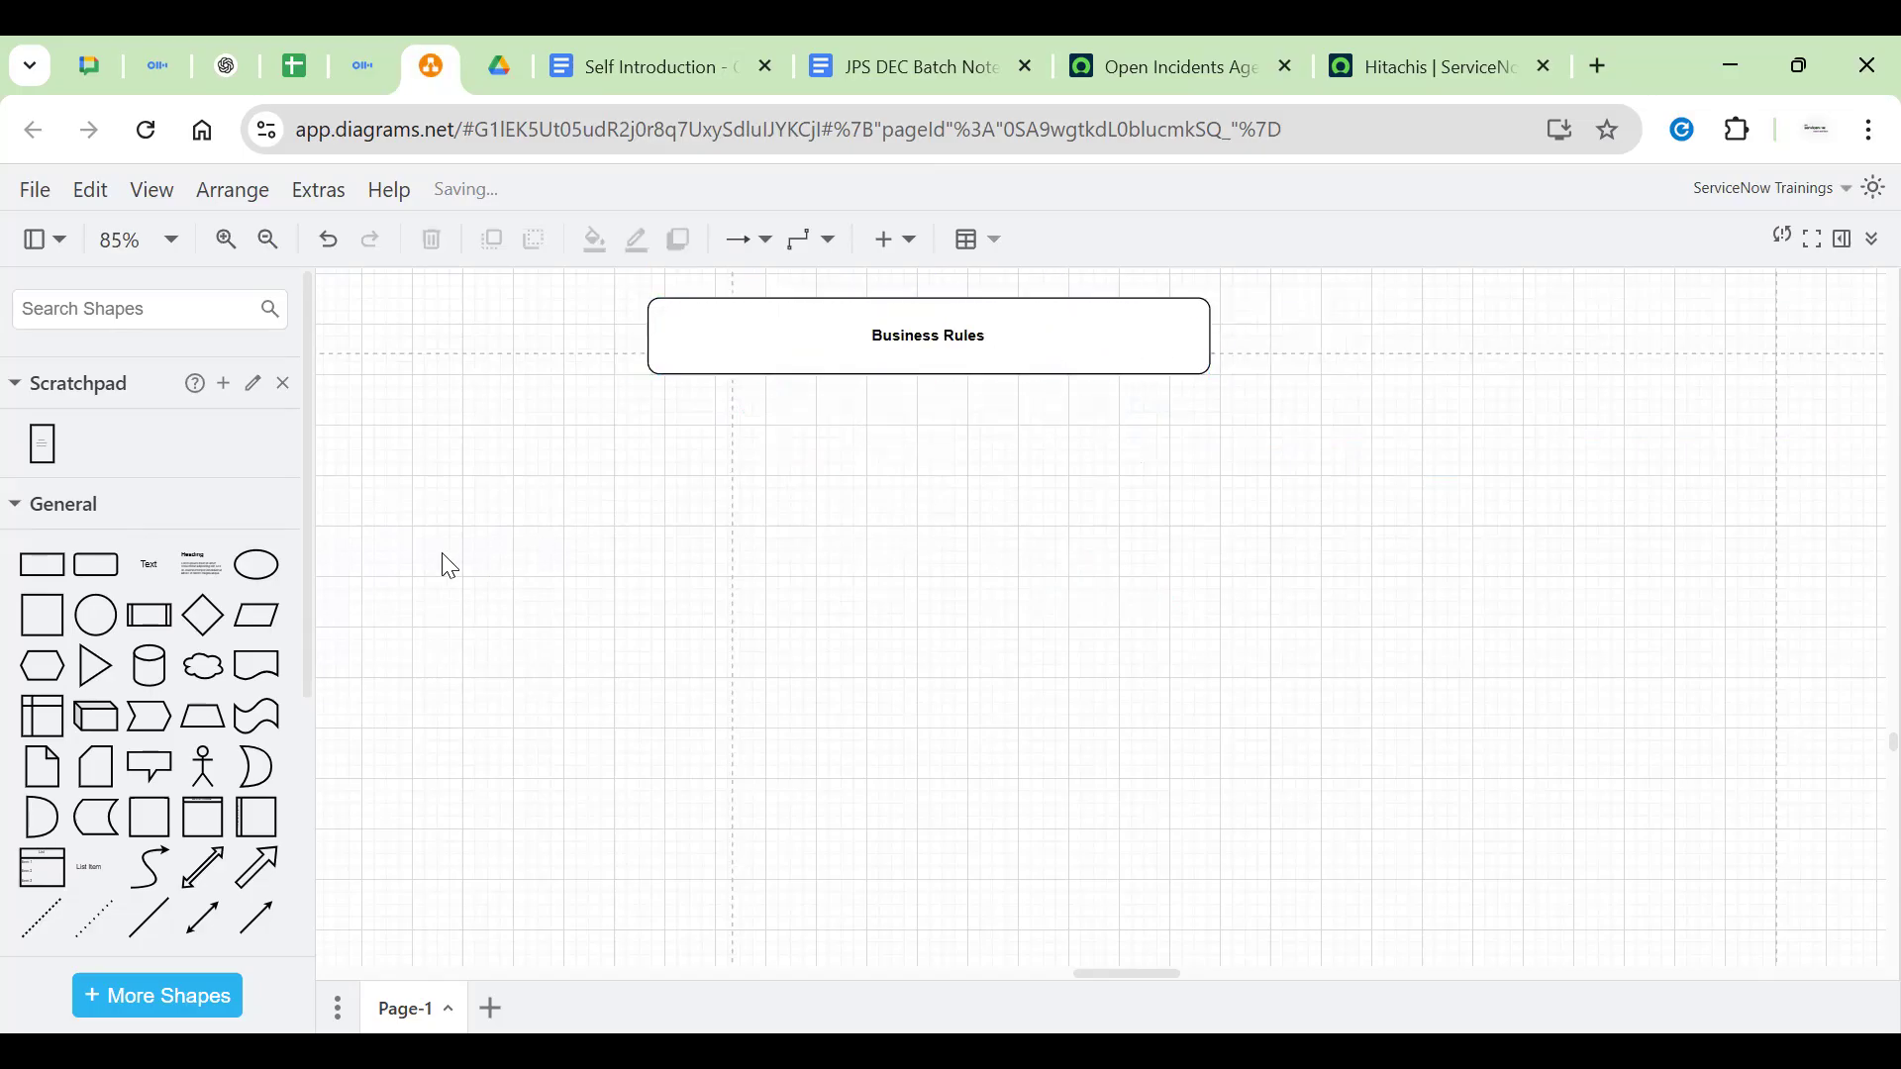
Add ellipses below the Business Rules box and widen the box to span them
{"action": "left_click", "coordinate": [249, 586]}
{"action": "left_click_drag", "start_coordinate": [1052, 598], "coordinate": [659, 503]}
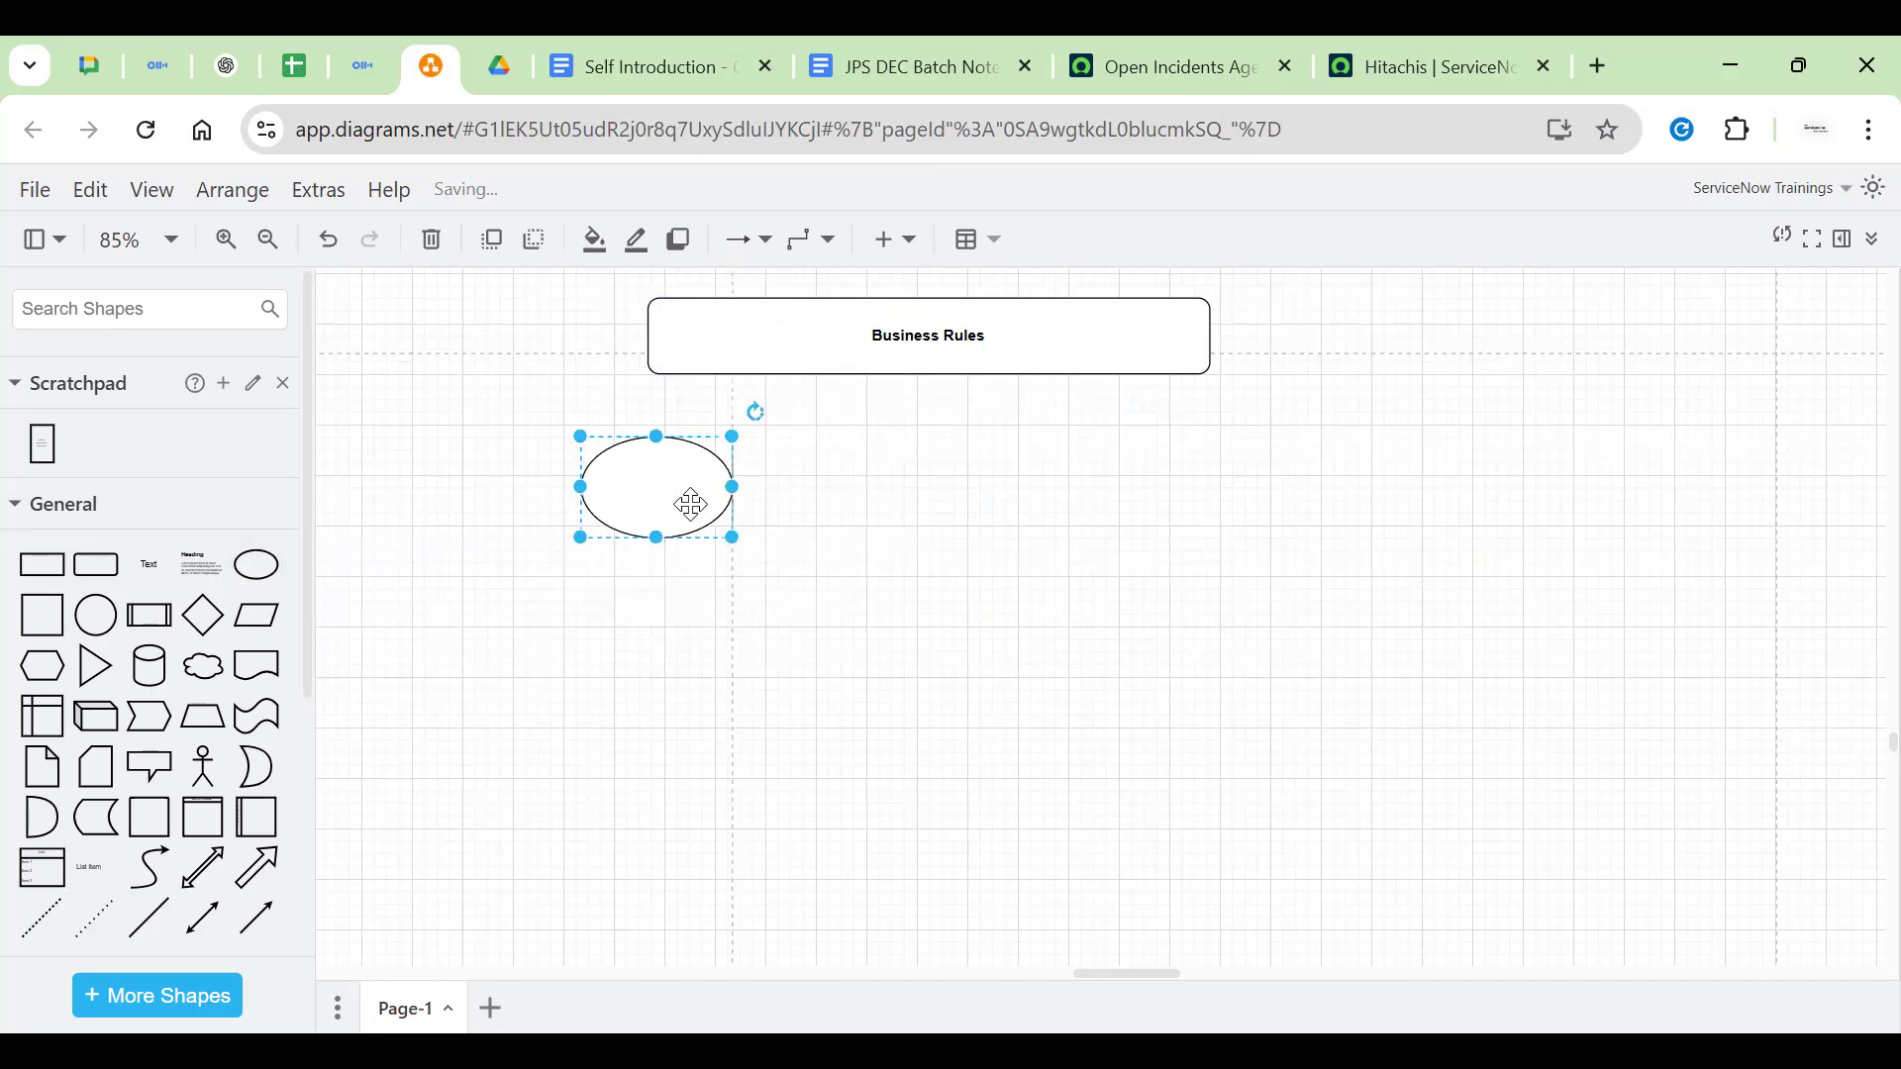
{"action": "type", "text": "var saveAndClose = true;"}
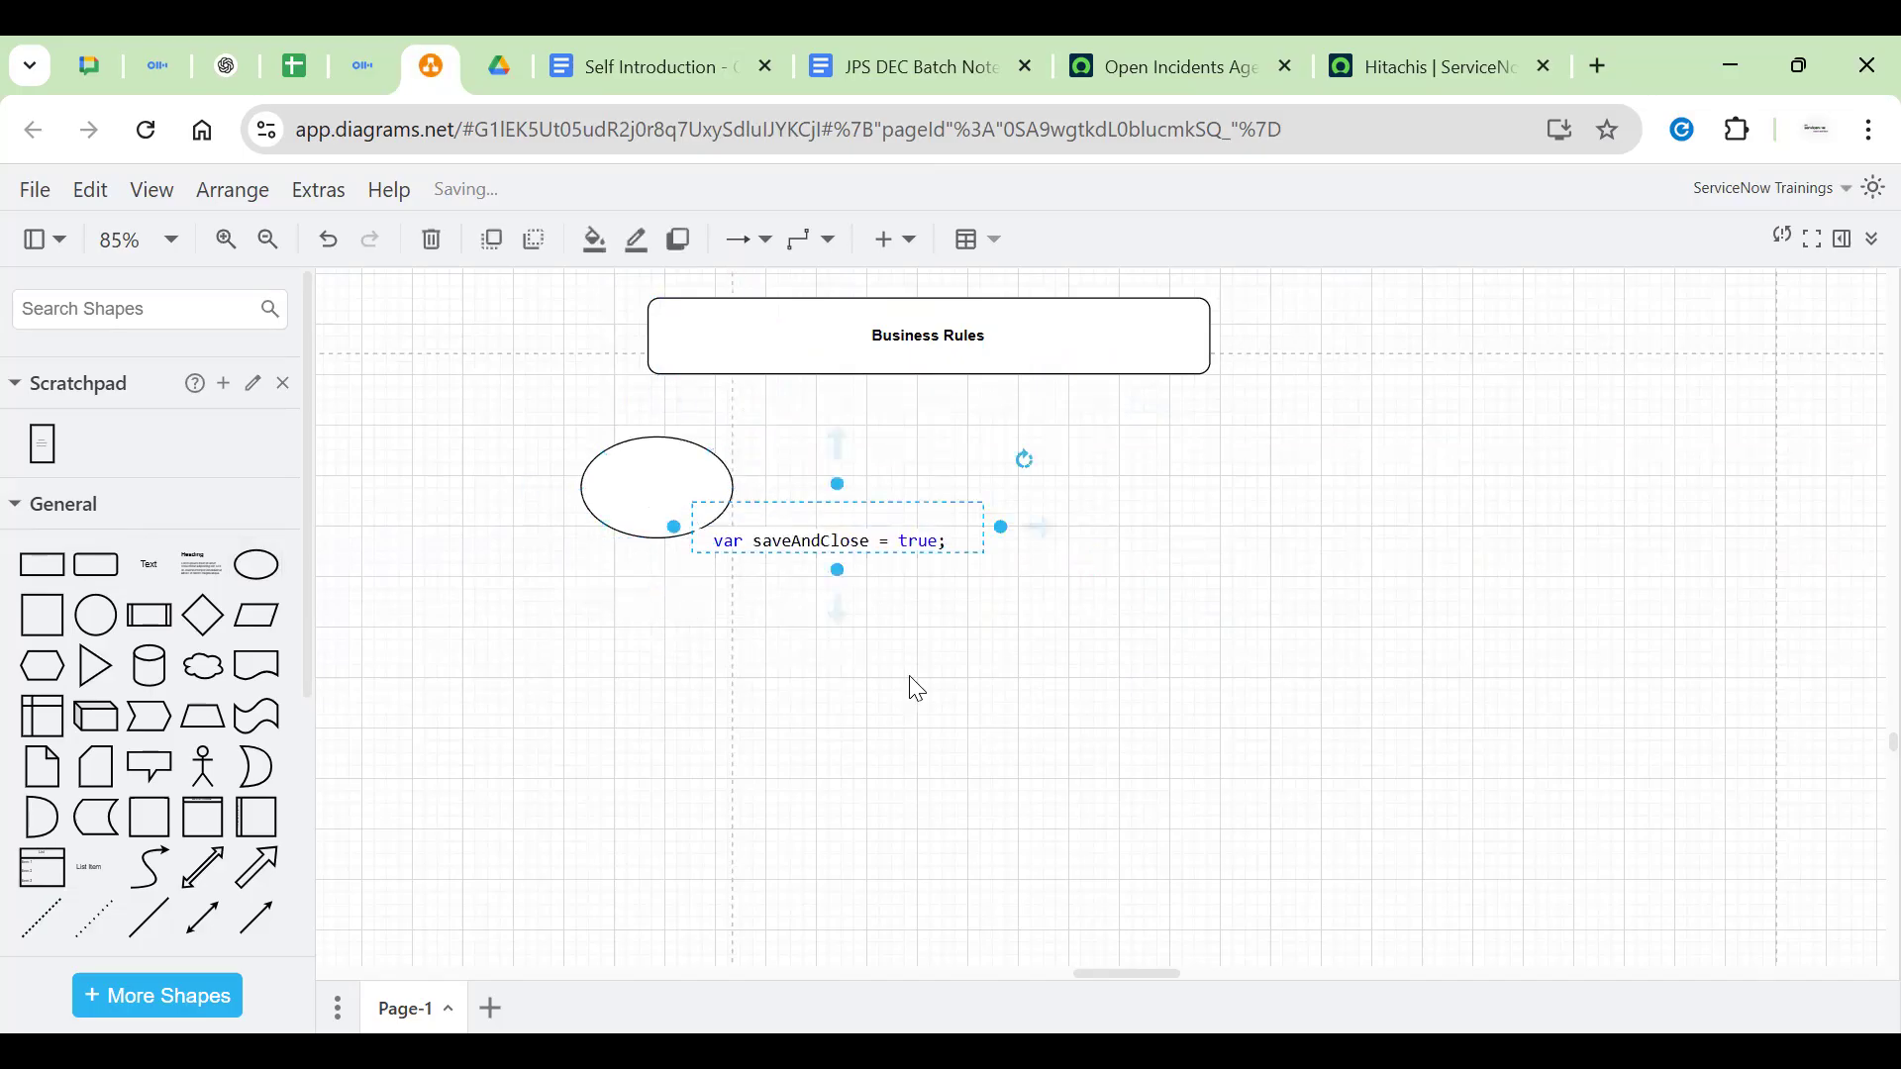
{"action": "key", "text": "Delete"}
{"action": "left_click", "coordinate": [667, 495]}
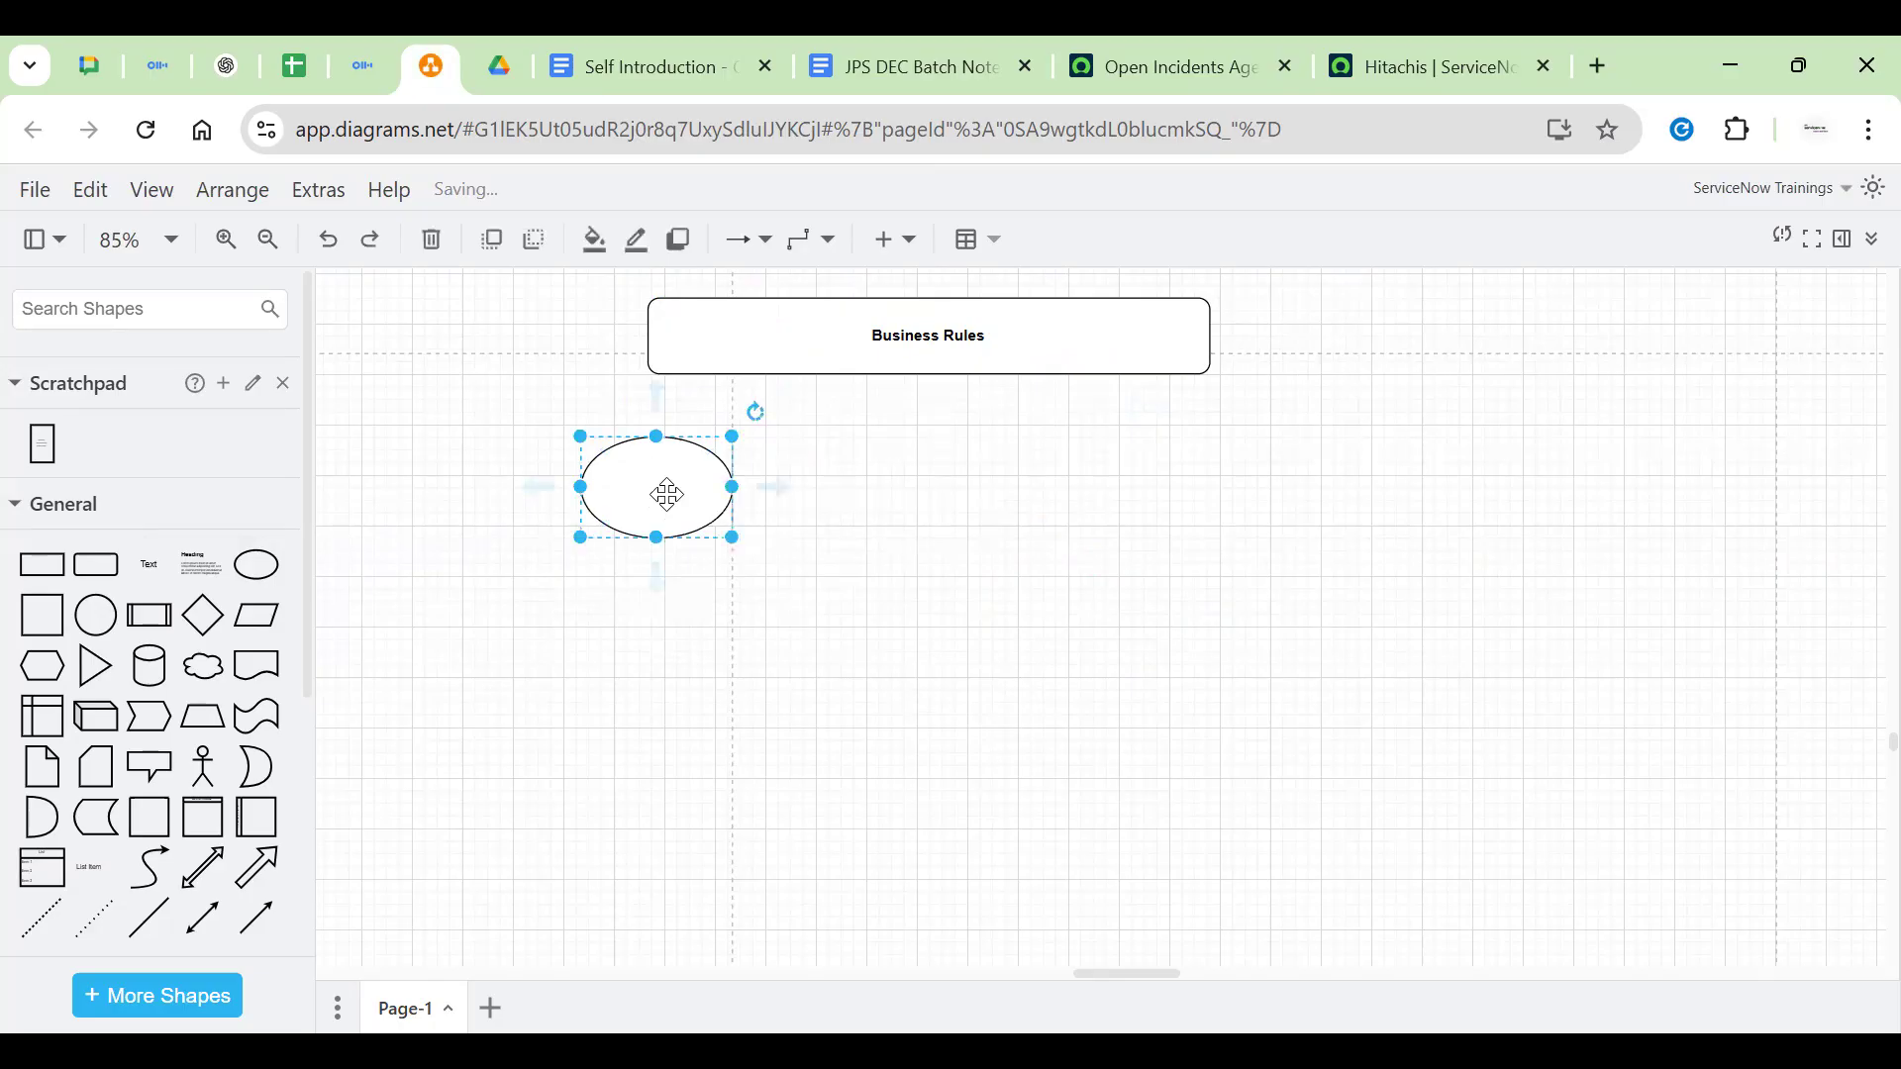
{"action": "left_click_drag", "start_coordinate": [713, 501], "coordinate": [1422, 473]}
{"action": "left_click", "coordinate": [1206, 357]}
{"action": "left_click_drag", "start_coordinate": [1218, 336], "coordinate": [1447, 343]}
{"action": "mouse_move", "coordinate": [1303, 336]}
{"action": "left_mouse_down"}
{"action": "mouse_move", "coordinate": [1264, 356]}
{"action": "mouse_move", "coordinate": [1290, 353]}
{"action": "left_mouse_up"}
Label the four ellipses Before, After, Async and Display
{"action": "left_click", "coordinate": [701, 500]}
{"action": "double_click", "coordinate": [701, 500]}
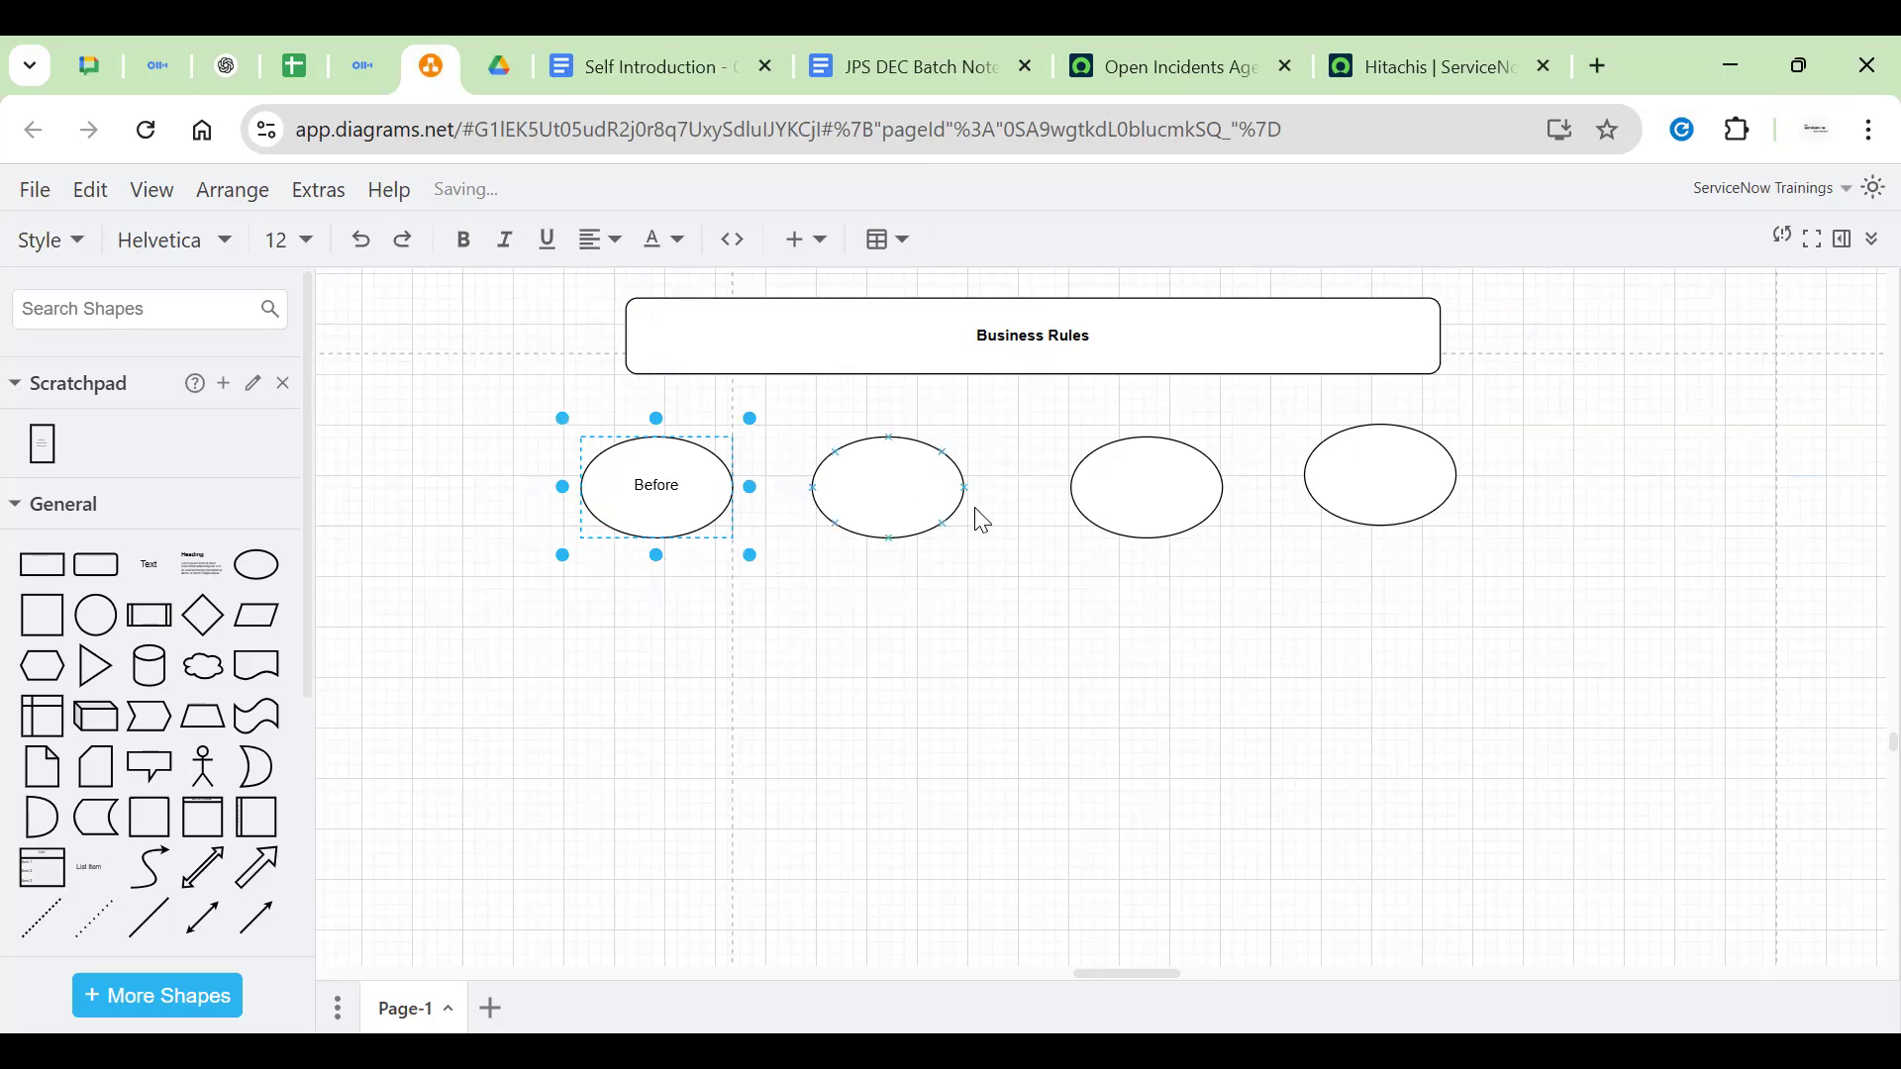
{"action": "left_click", "coordinate": [891, 505]}
{"action": "double_click", "coordinate": [920, 509]}
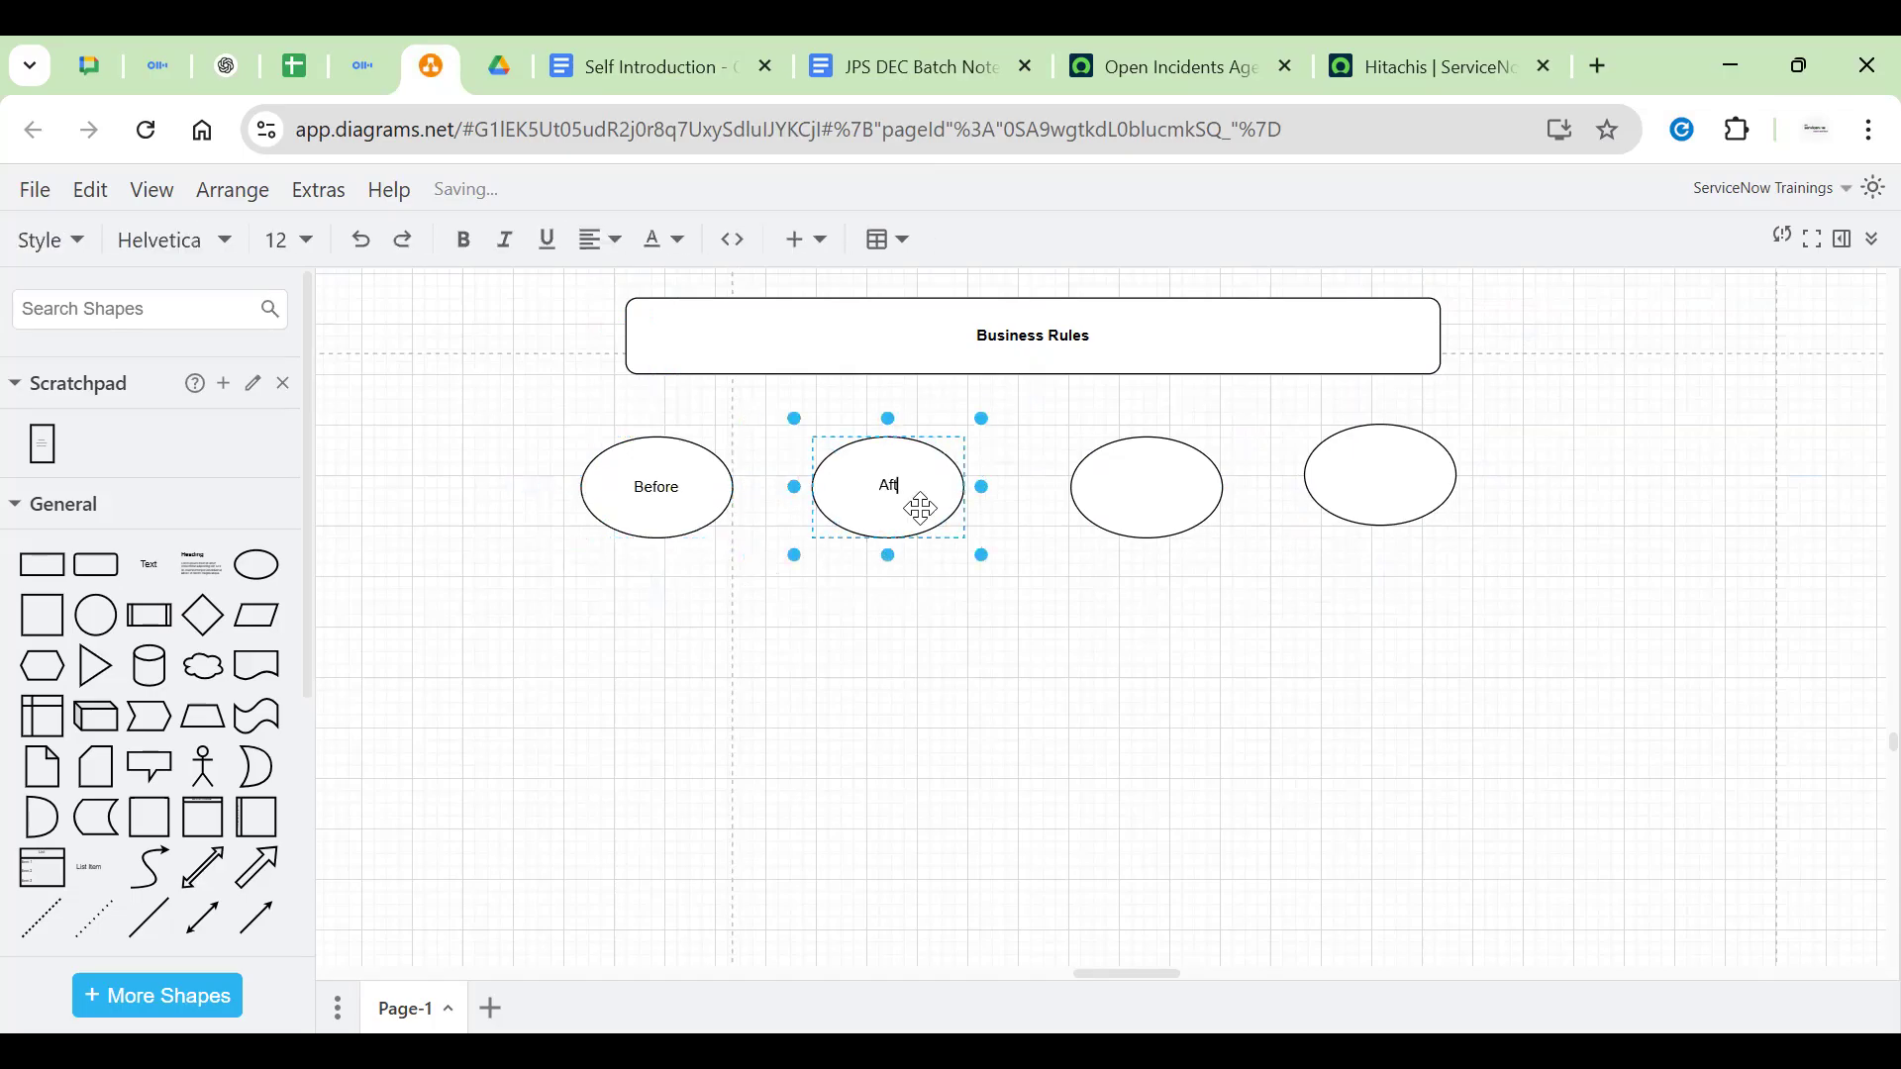
{"action": "left_click", "coordinate": [1138, 497]}
{"action": "type", "text": "Async"}
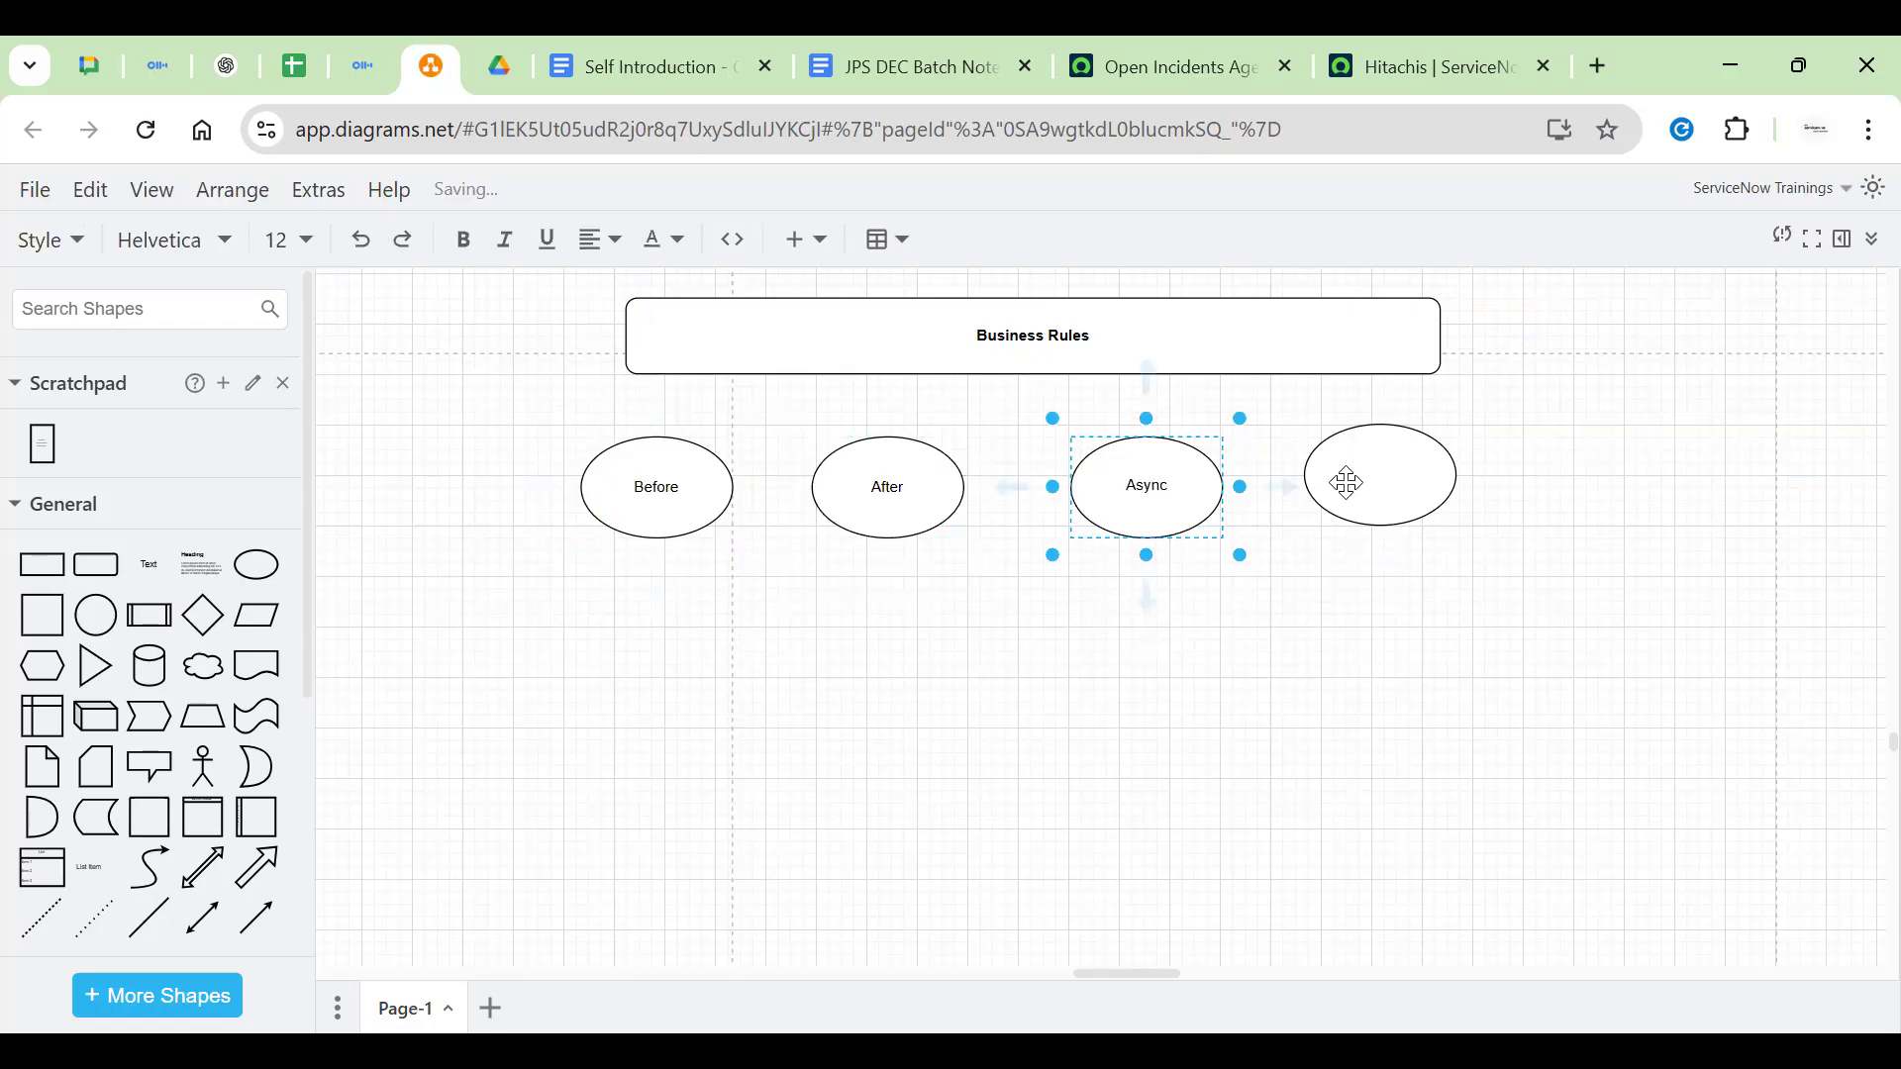
{"action": "left_click", "coordinate": [1383, 477]}
{"action": "type", "text": "Display"}
{"action": "left_click", "coordinate": [1219, 757]}
Nudge the After ellipse right and shift Display down to align the row
{"action": "left_click", "coordinate": [1402, 472]}
{"action": "left_click", "coordinate": [704, 494]}
{"action": "left_click", "coordinate": [901, 492]}
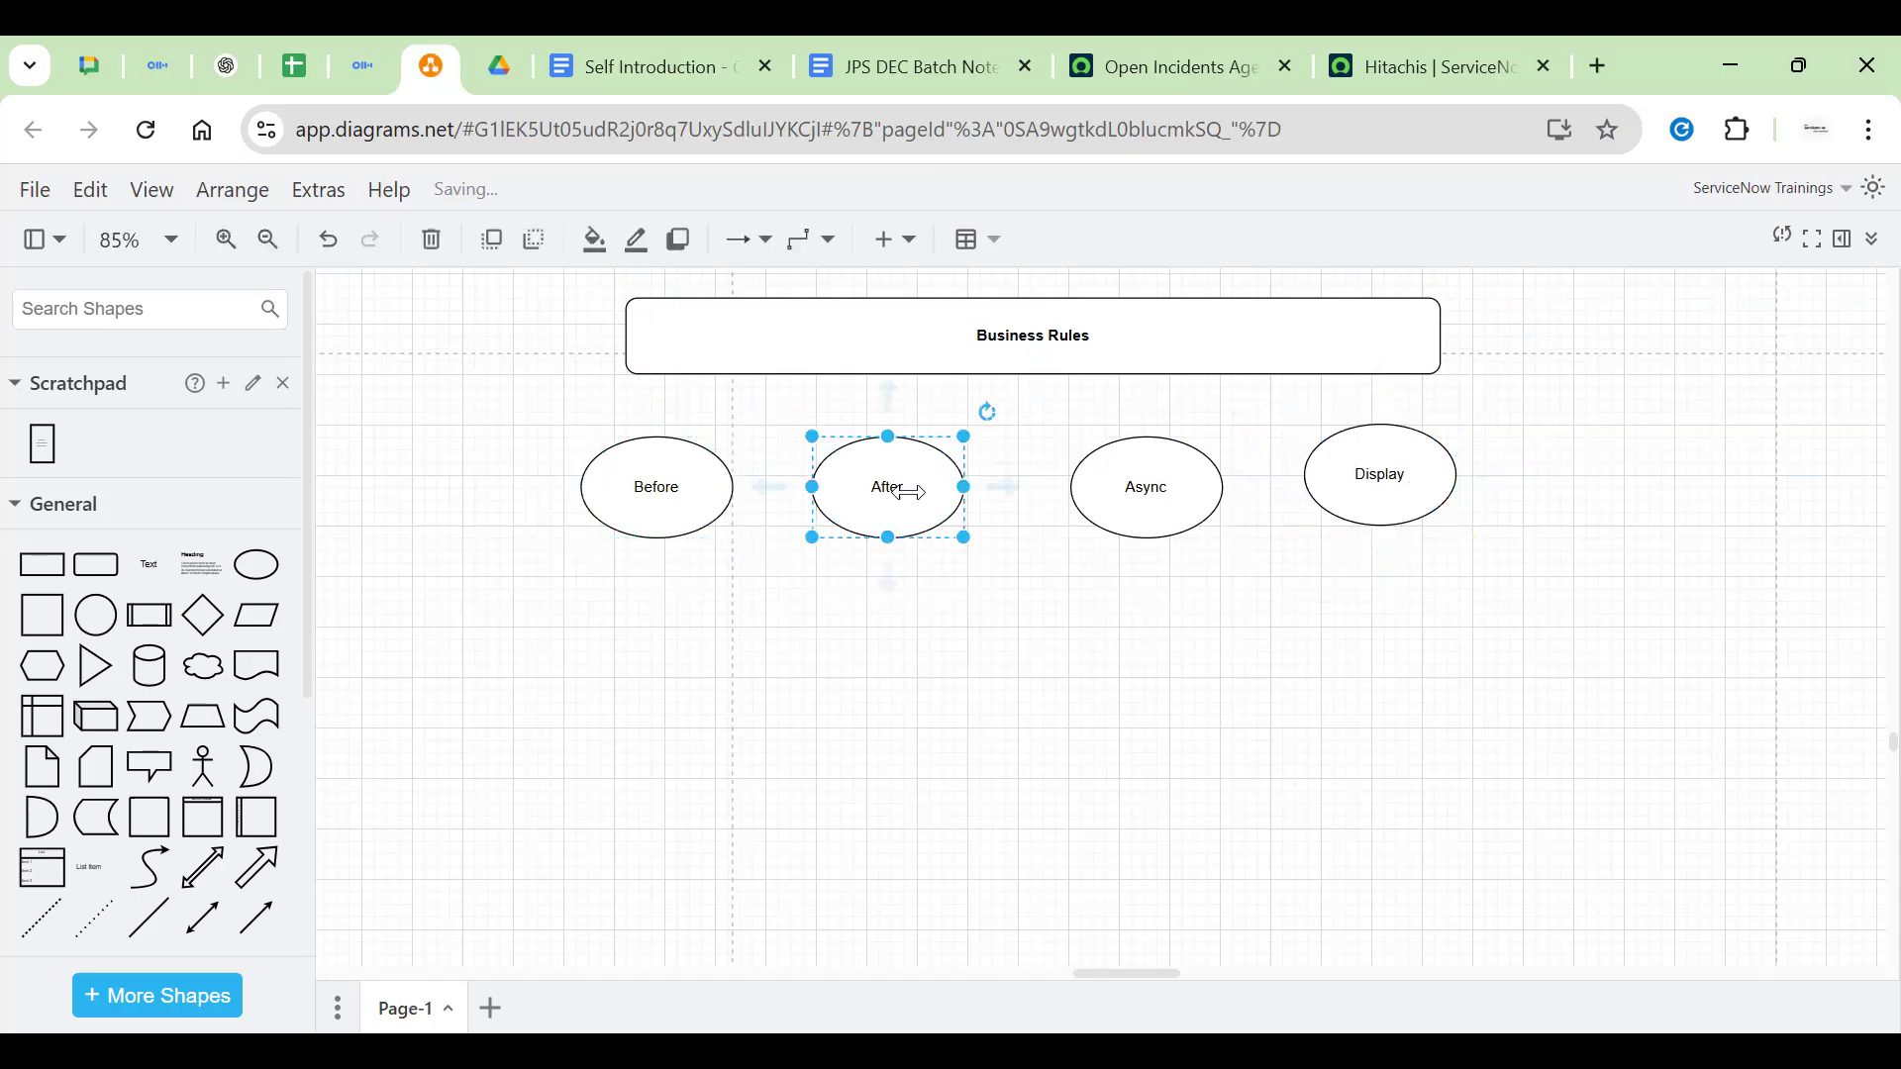
{"action": "left_click", "coordinate": [1134, 474]}
{"action": "left_click", "coordinate": [1420, 458]}
{"action": "left_click_drag", "start_coordinate": [935, 516], "coordinate": [959, 517]}
{"action": "left_click_drag", "start_coordinate": [1405, 475], "coordinate": [1418, 485]}
{"action": "left_click", "coordinate": [836, 581]}
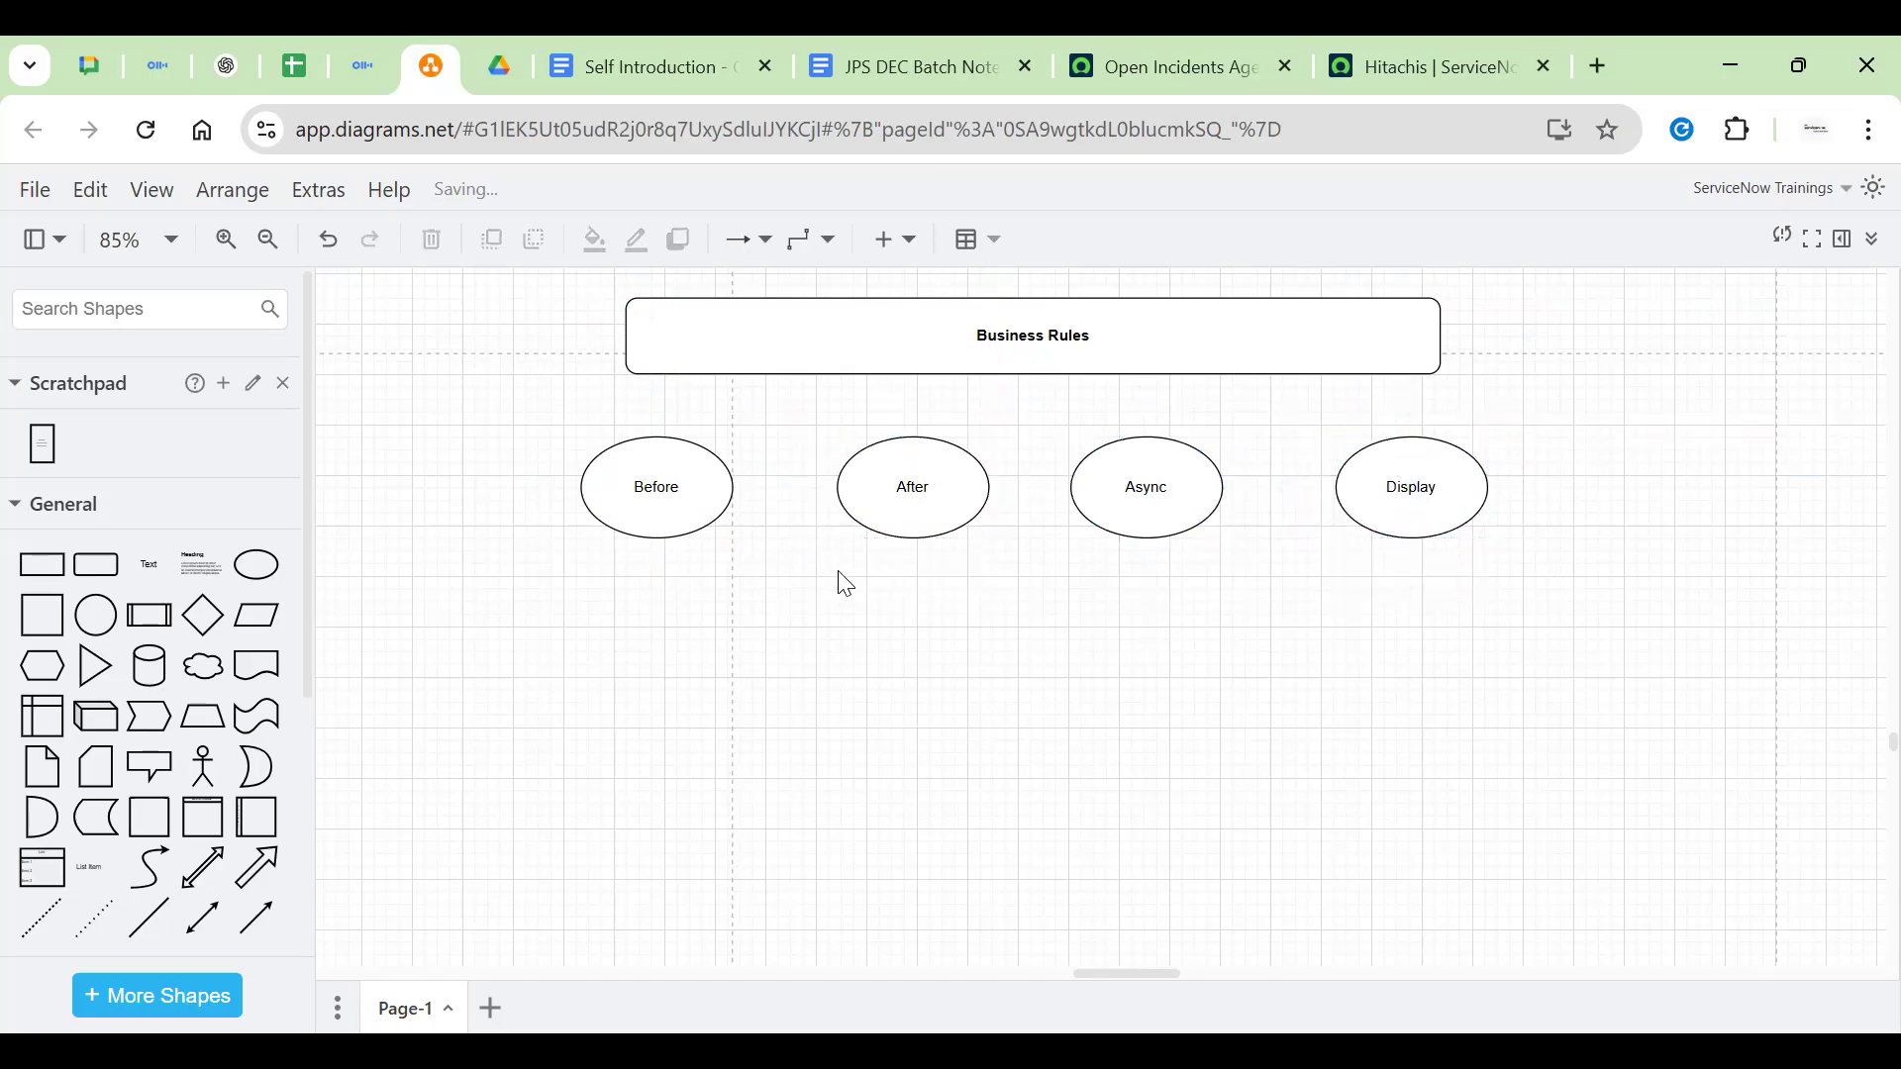
Move Async and Display right so Display sits level with Async
{"action": "left_click", "coordinate": [671, 479]}
{"action": "left_click", "coordinate": [885, 500]}
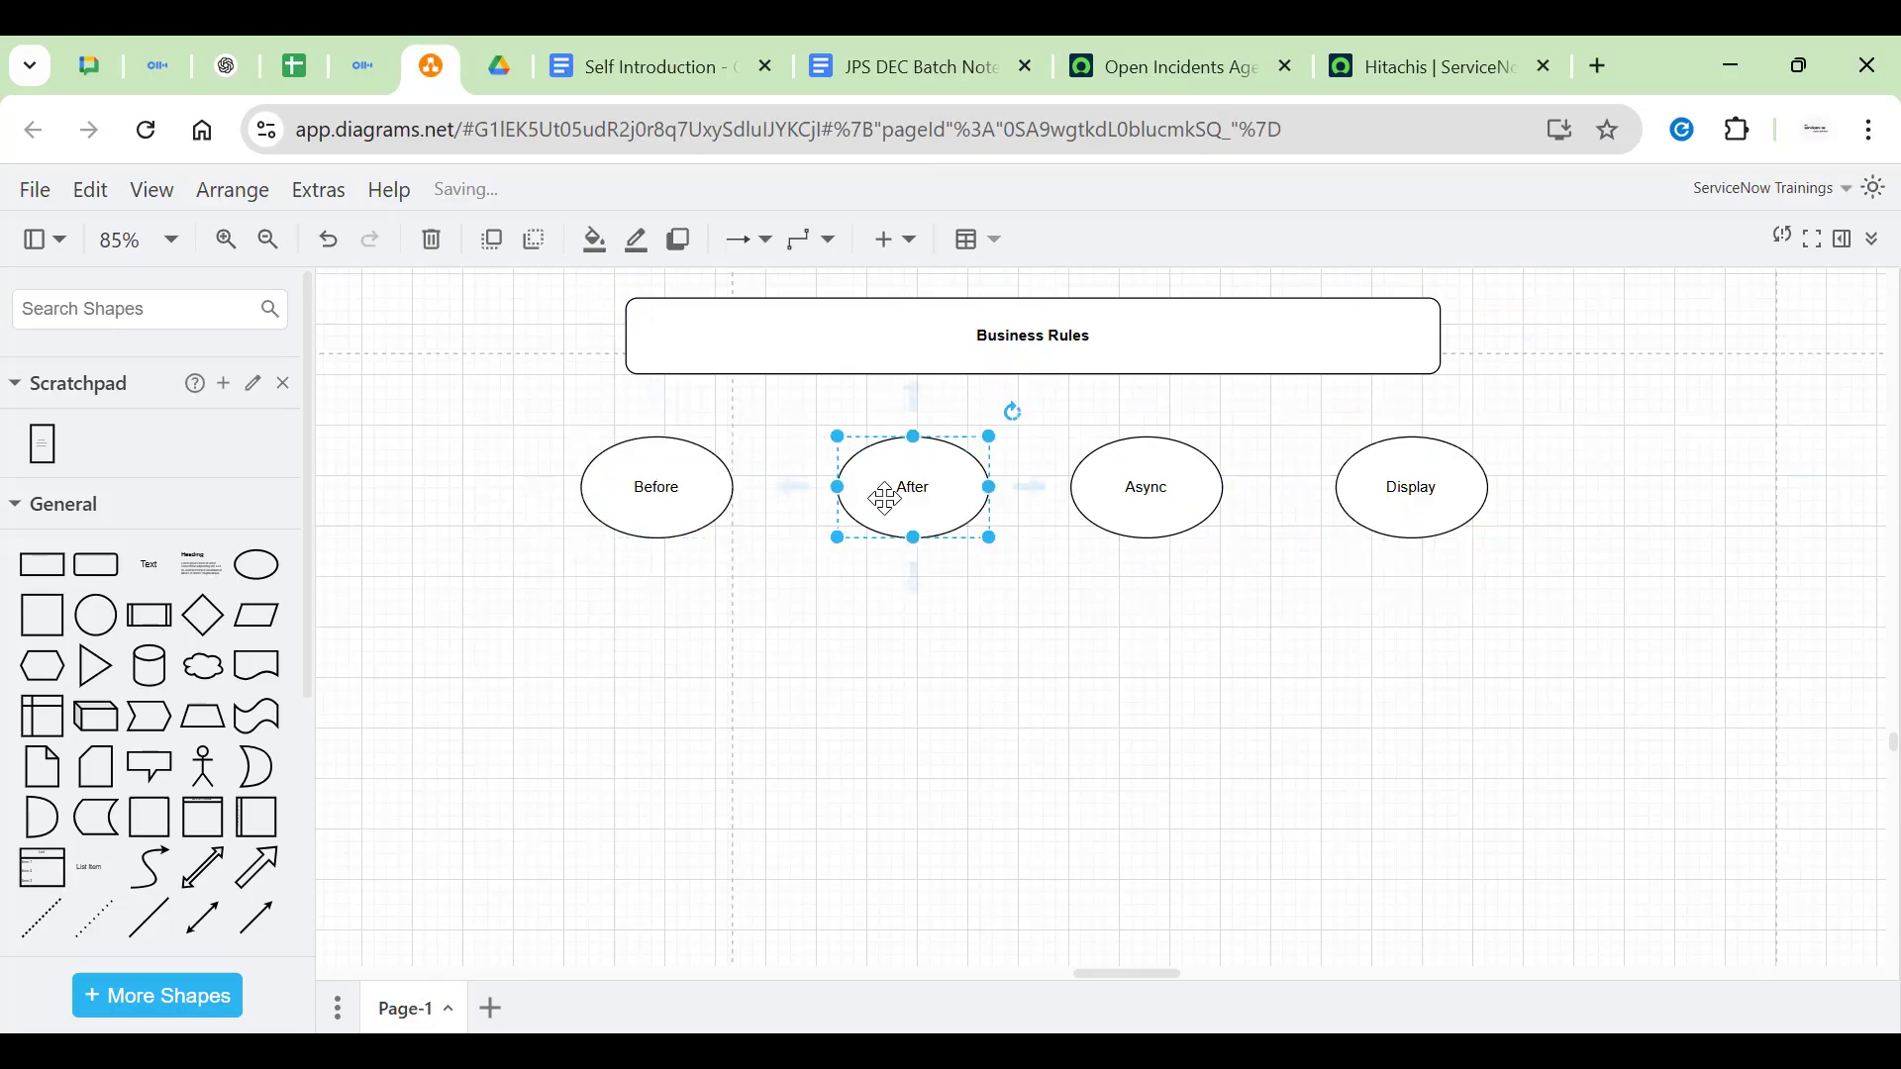
{"action": "left_click", "coordinate": [1127, 485]}
{"action": "left_click", "coordinate": [1485, 478]}
{"action": "left_click", "coordinate": [1168, 507]}
{"action": "left_click_drag", "start_coordinate": [1168, 507], "coordinate": [1176, 517]}
{"action": "left_click_drag", "start_coordinate": [1413, 479], "coordinate": [1445, 472]}
{"action": "left_click", "coordinate": [1182, 586]}
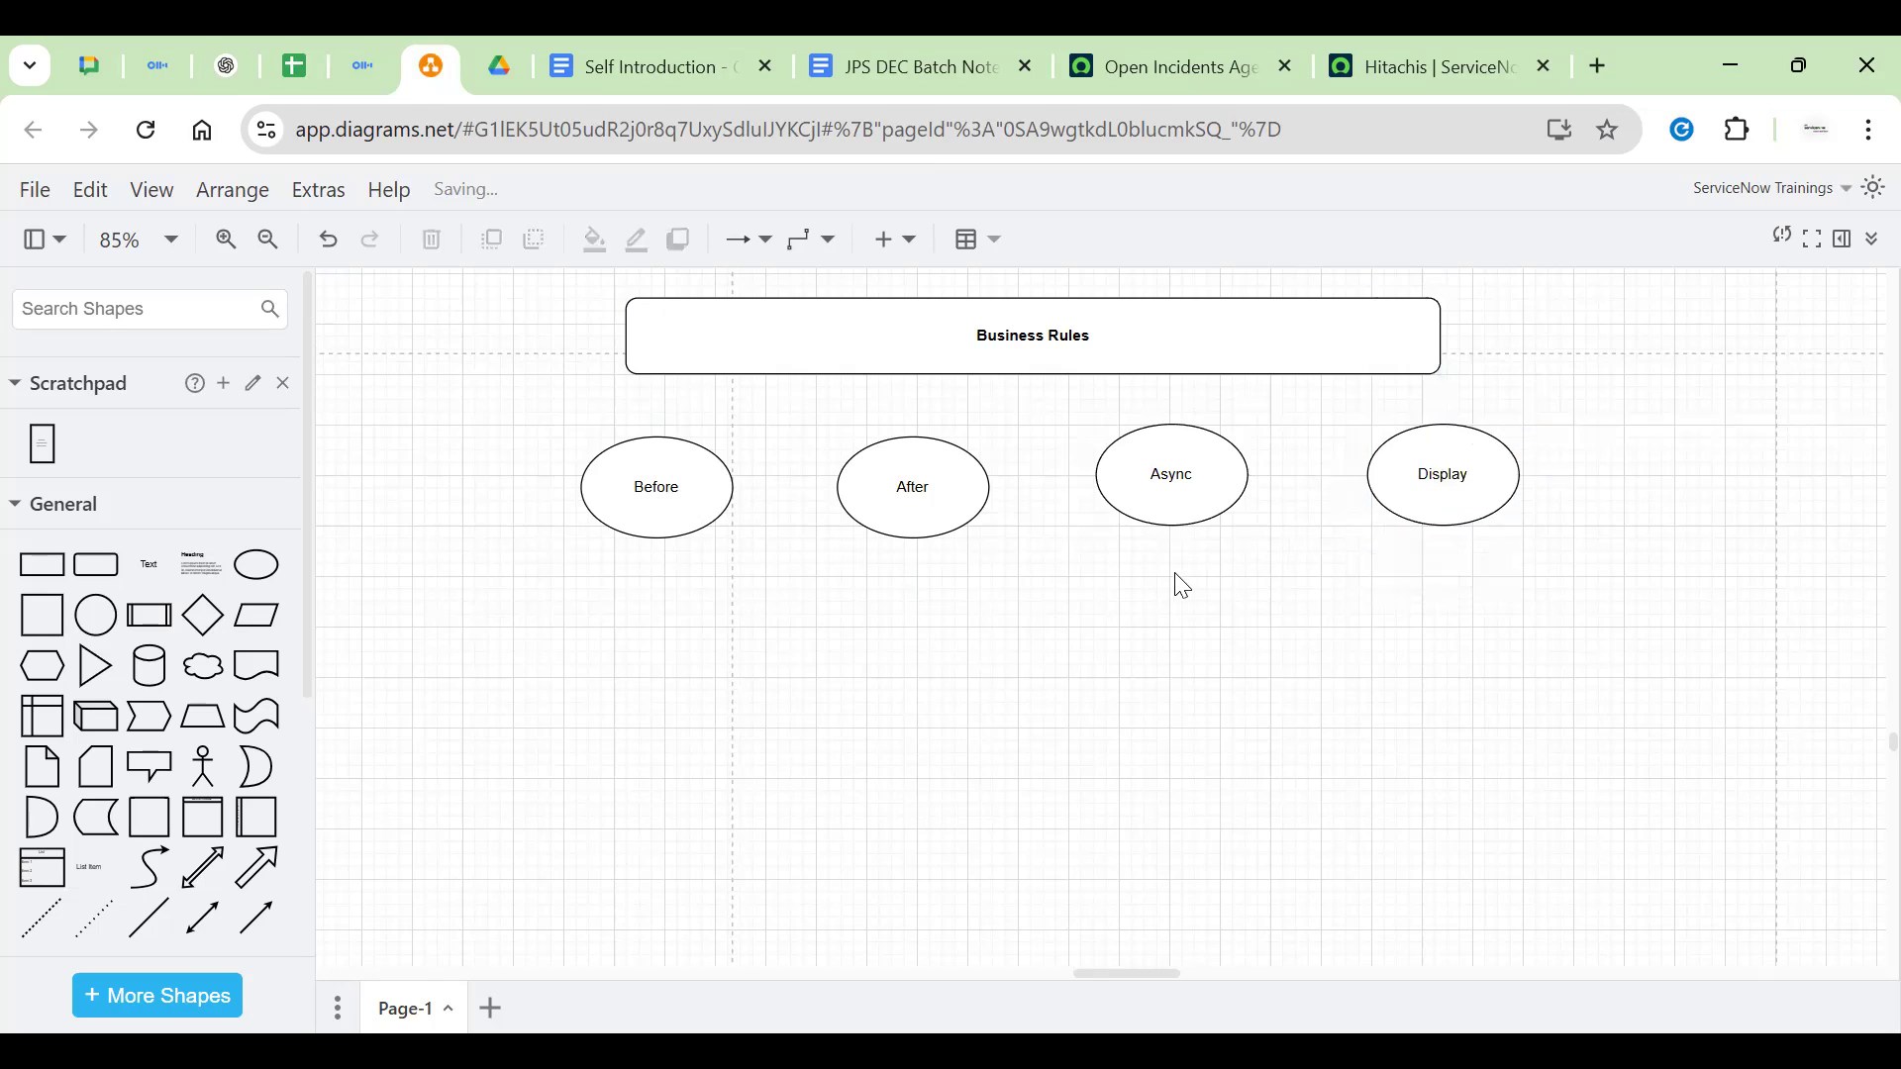
Shift Async further right to space the four ellipses evenly
{"action": "left_click", "coordinate": [704, 517]}
{"action": "left_click", "coordinate": [985, 506]}
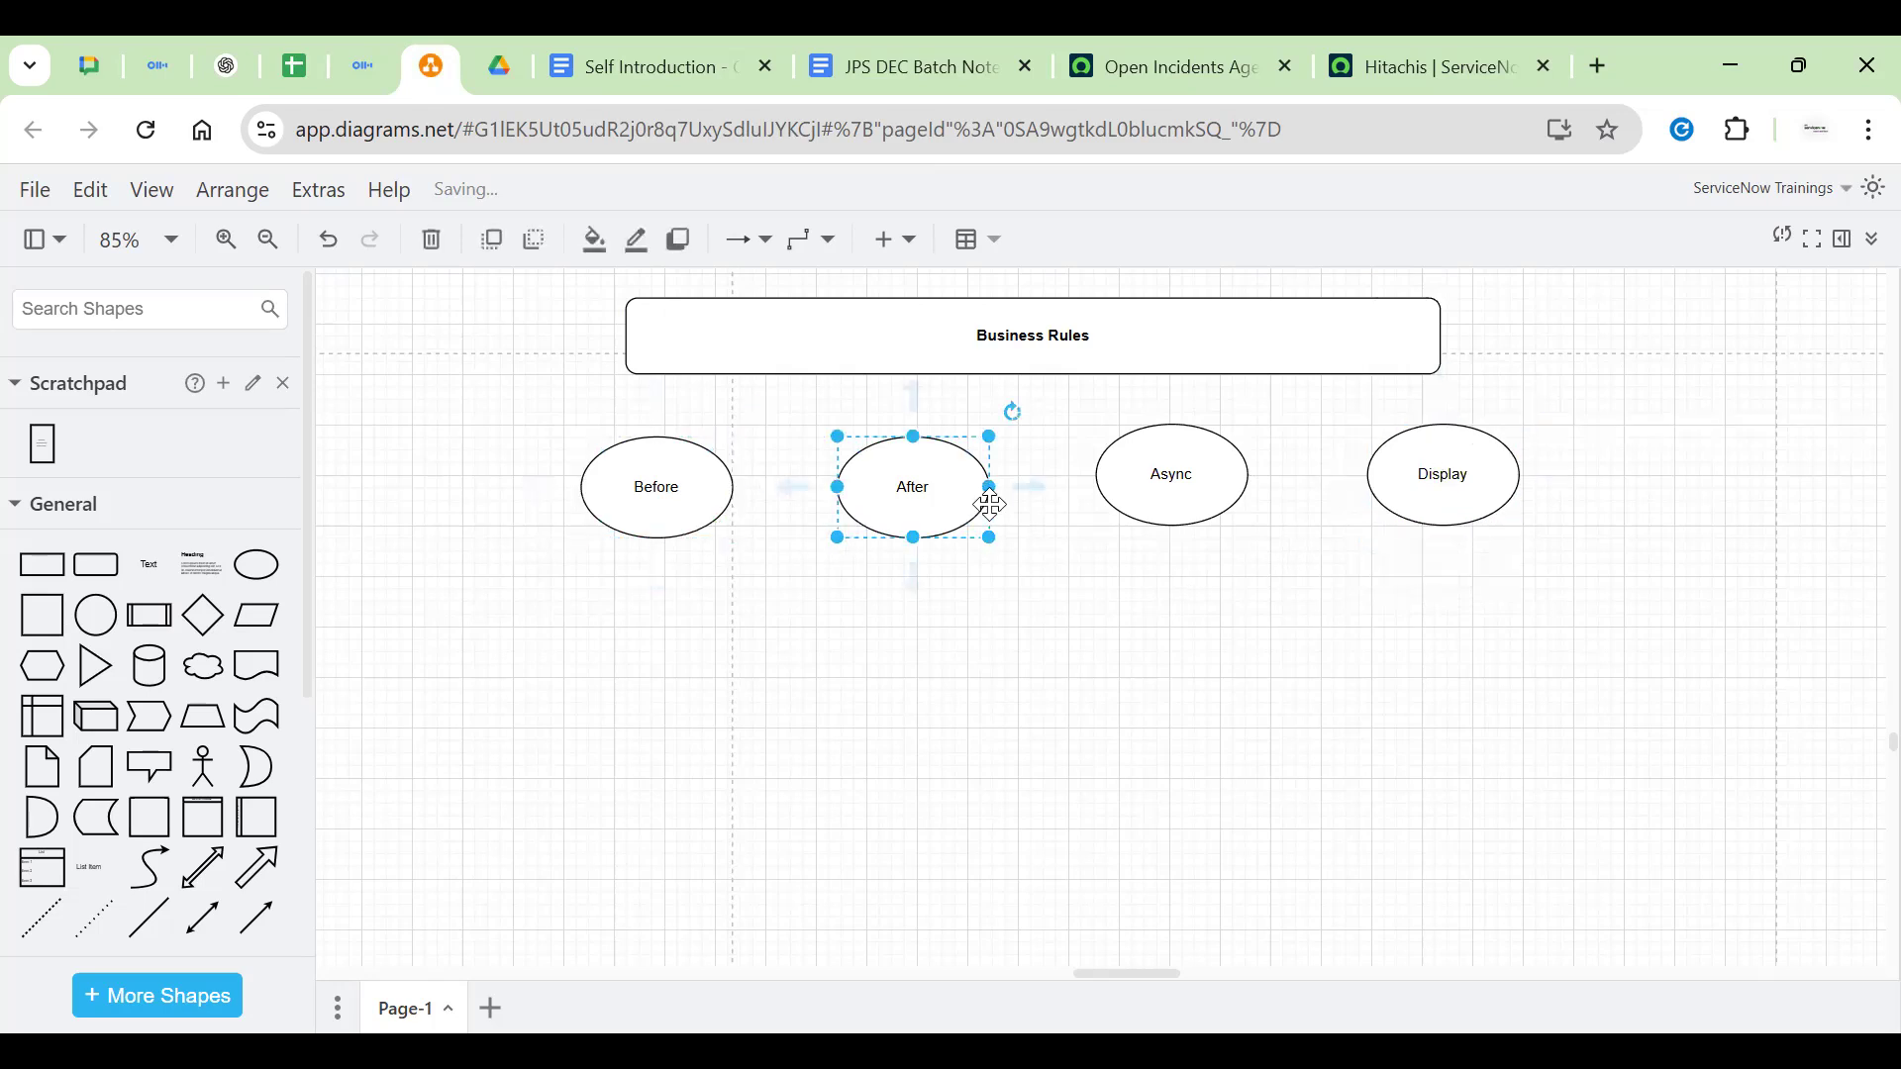
{"action": "left_click", "coordinate": [1260, 503]}
{"action": "left_click_drag", "start_coordinate": [1192, 462], "coordinate": [1213, 497]}
{"action": "left_click", "coordinate": [1005, 666]}
{"action": "left_click", "coordinate": [681, 495]}
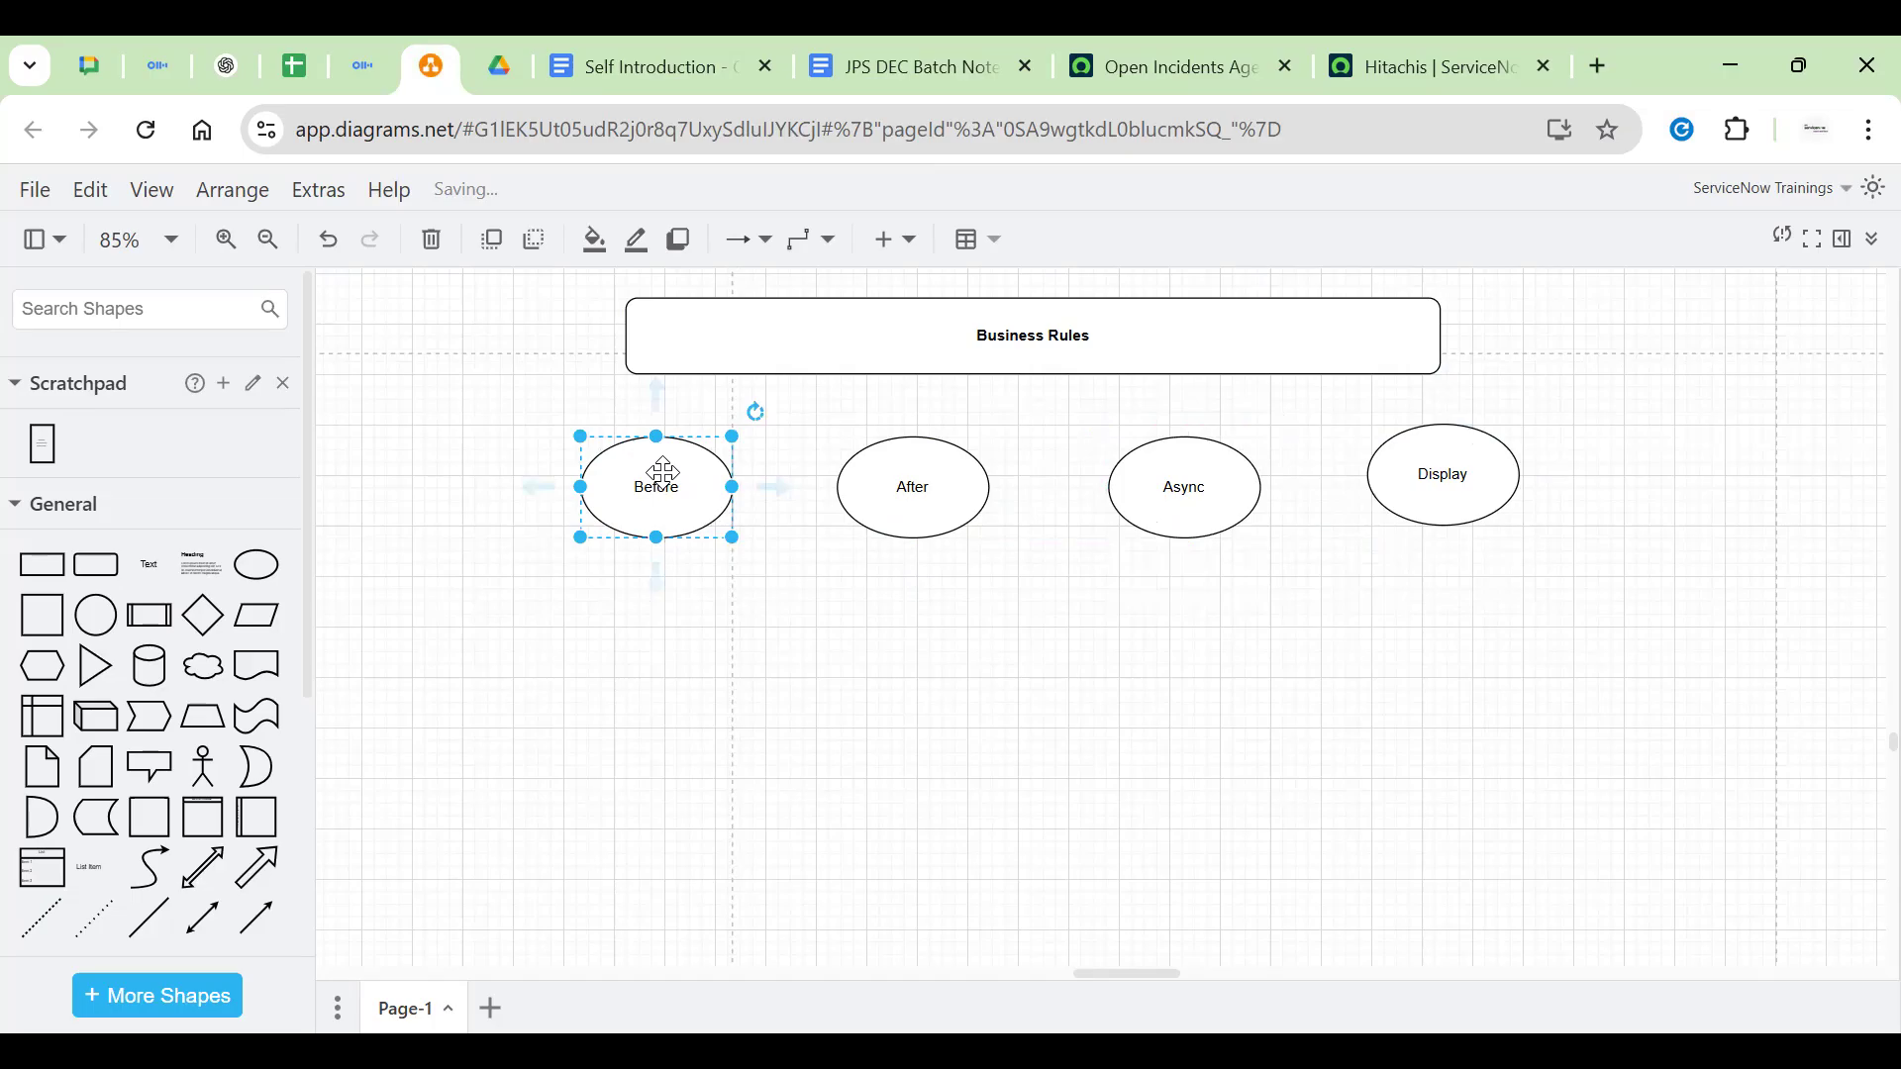
{"action": "left_click", "coordinate": [688, 653]}
{"action": "left_click", "coordinate": [646, 503]}
{"action": "left_click", "coordinate": [632, 437]}
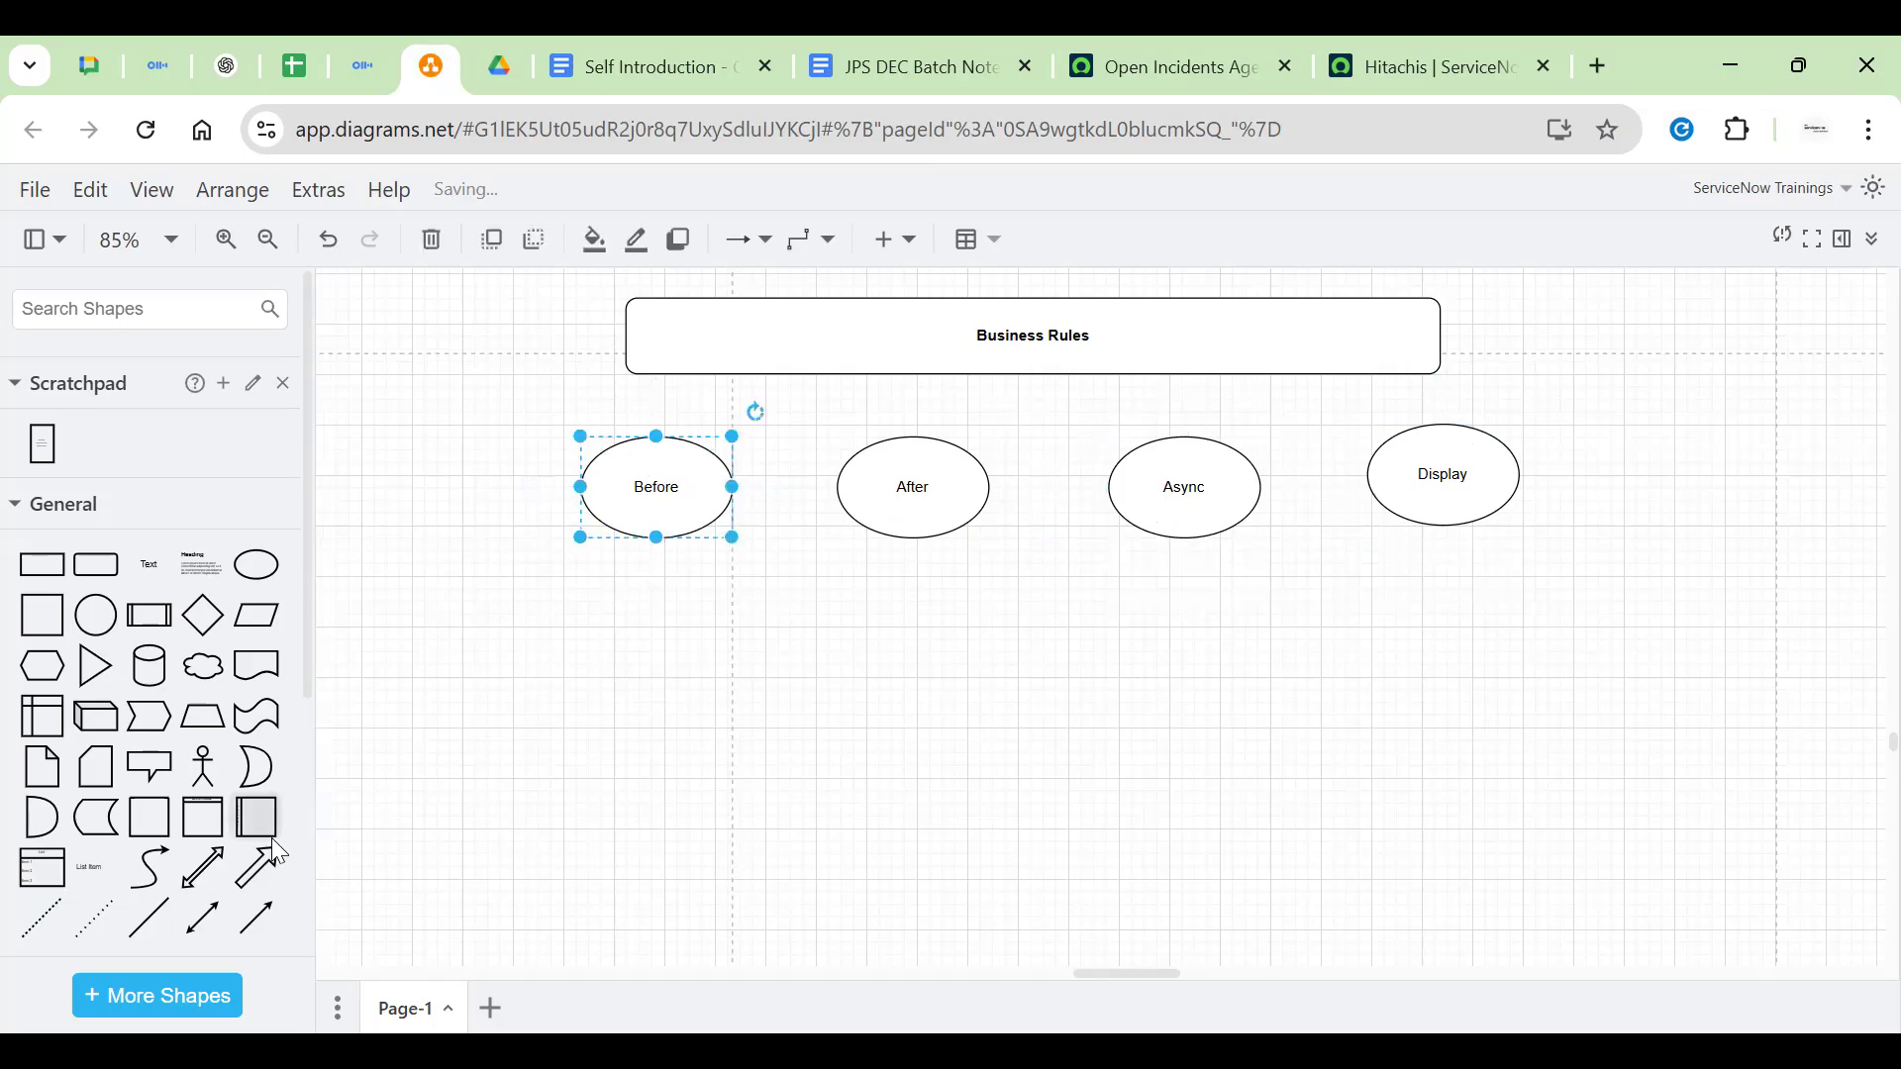
Place a database cylinder below the Before ellipse
{"action": "left_click", "coordinate": [149, 665]}
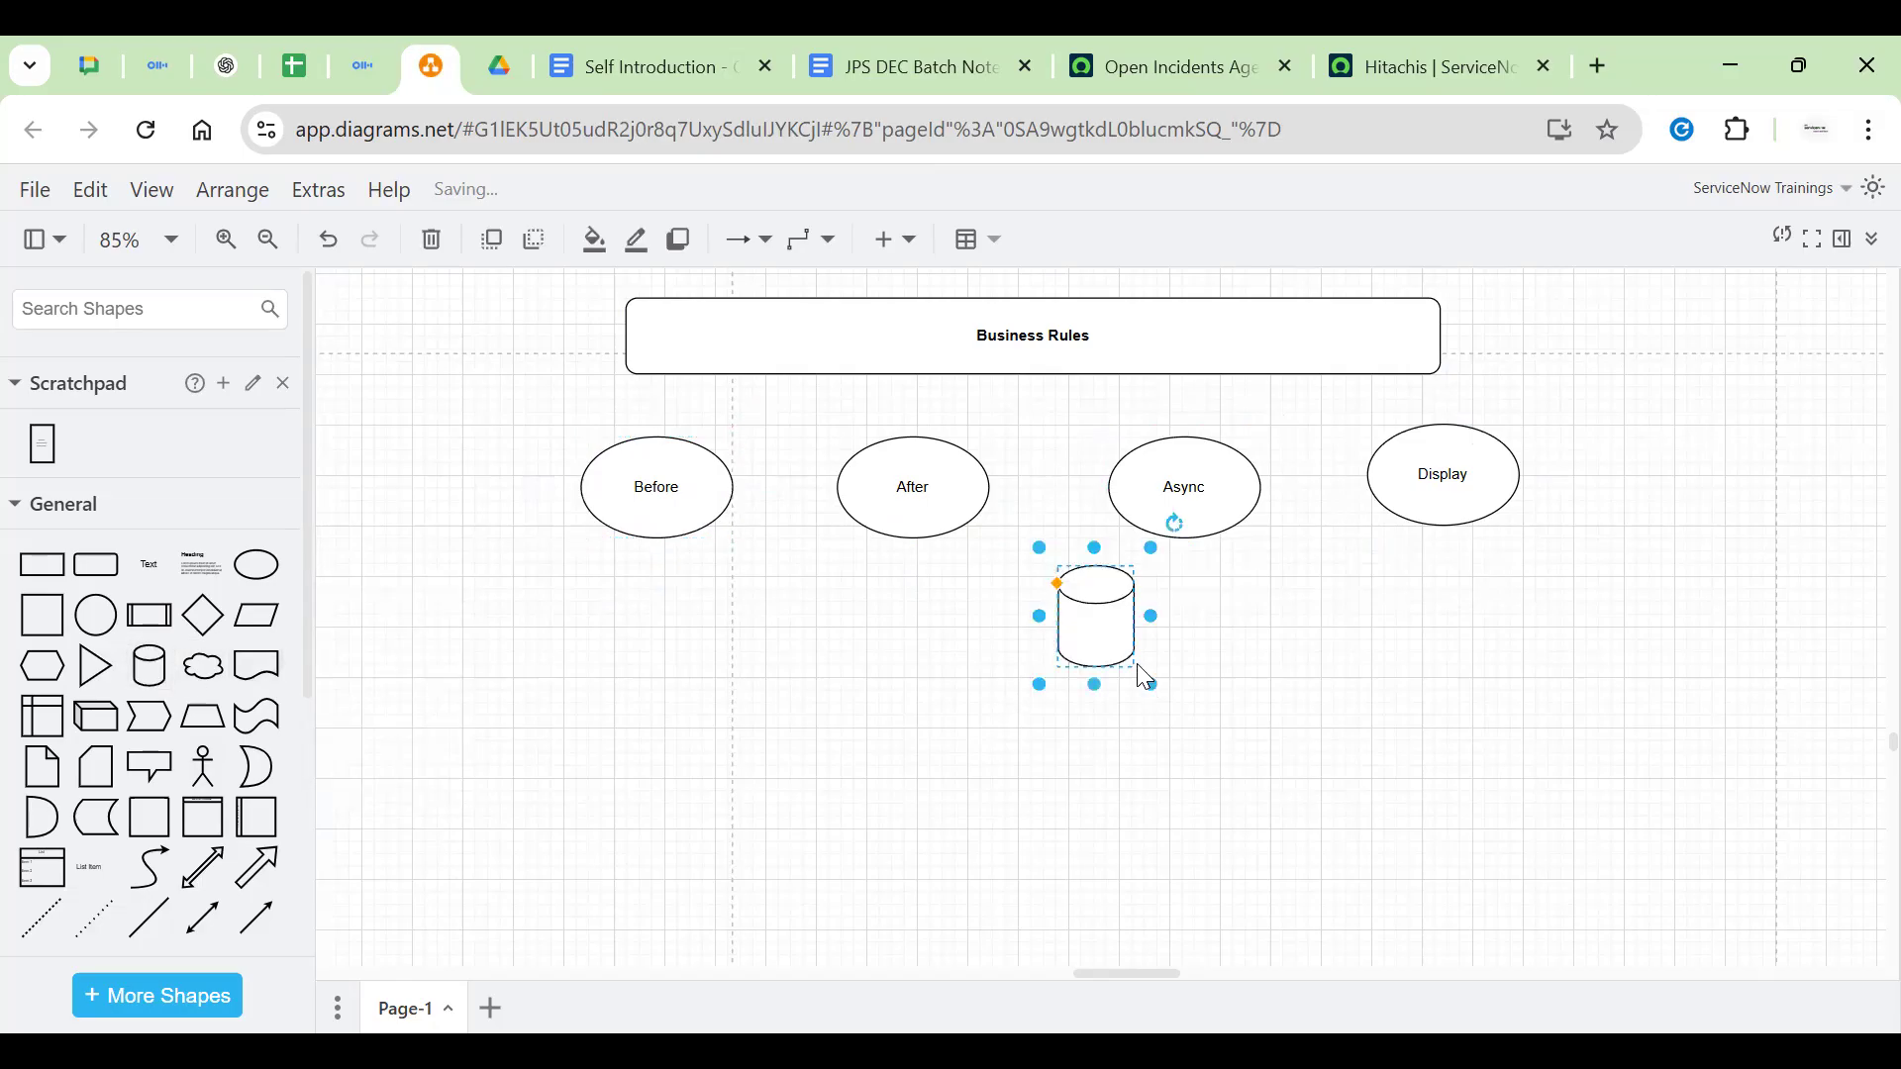
{"action": "left_click_drag", "start_coordinate": [1082, 648], "coordinate": [657, 768]}
{"action": "double_click", "coordinate": [657, 768]}
{"action": "left_click", "coordinate": [1089, 734]}
Draw an arrow down from Before toward the cylinder and remove a stray ellipse
{"action": "left_click", "coordinate": [659, 488]}
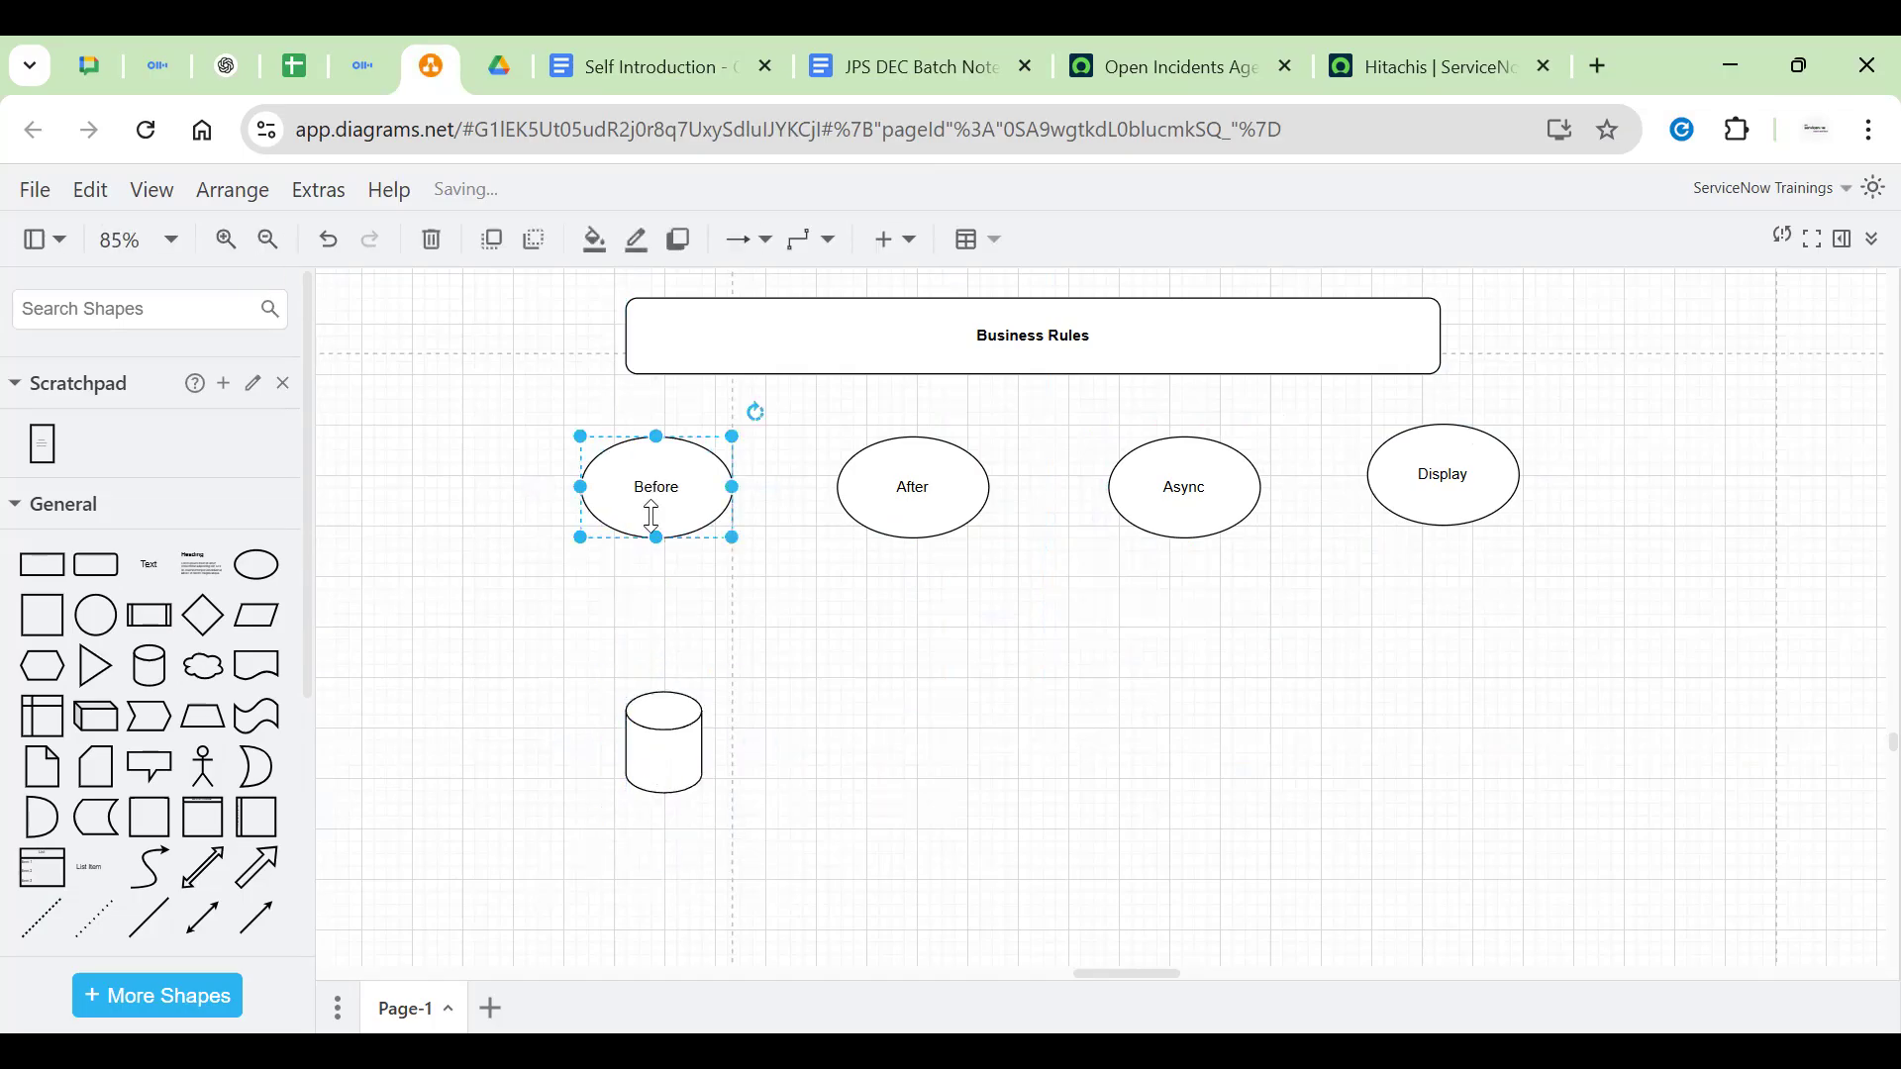
{"action": "left_click_drag", "start_coordinate": [657, 585], "coordinate": [652, 620]}
{"action": "left_click", "coordinate": [576, 643]}
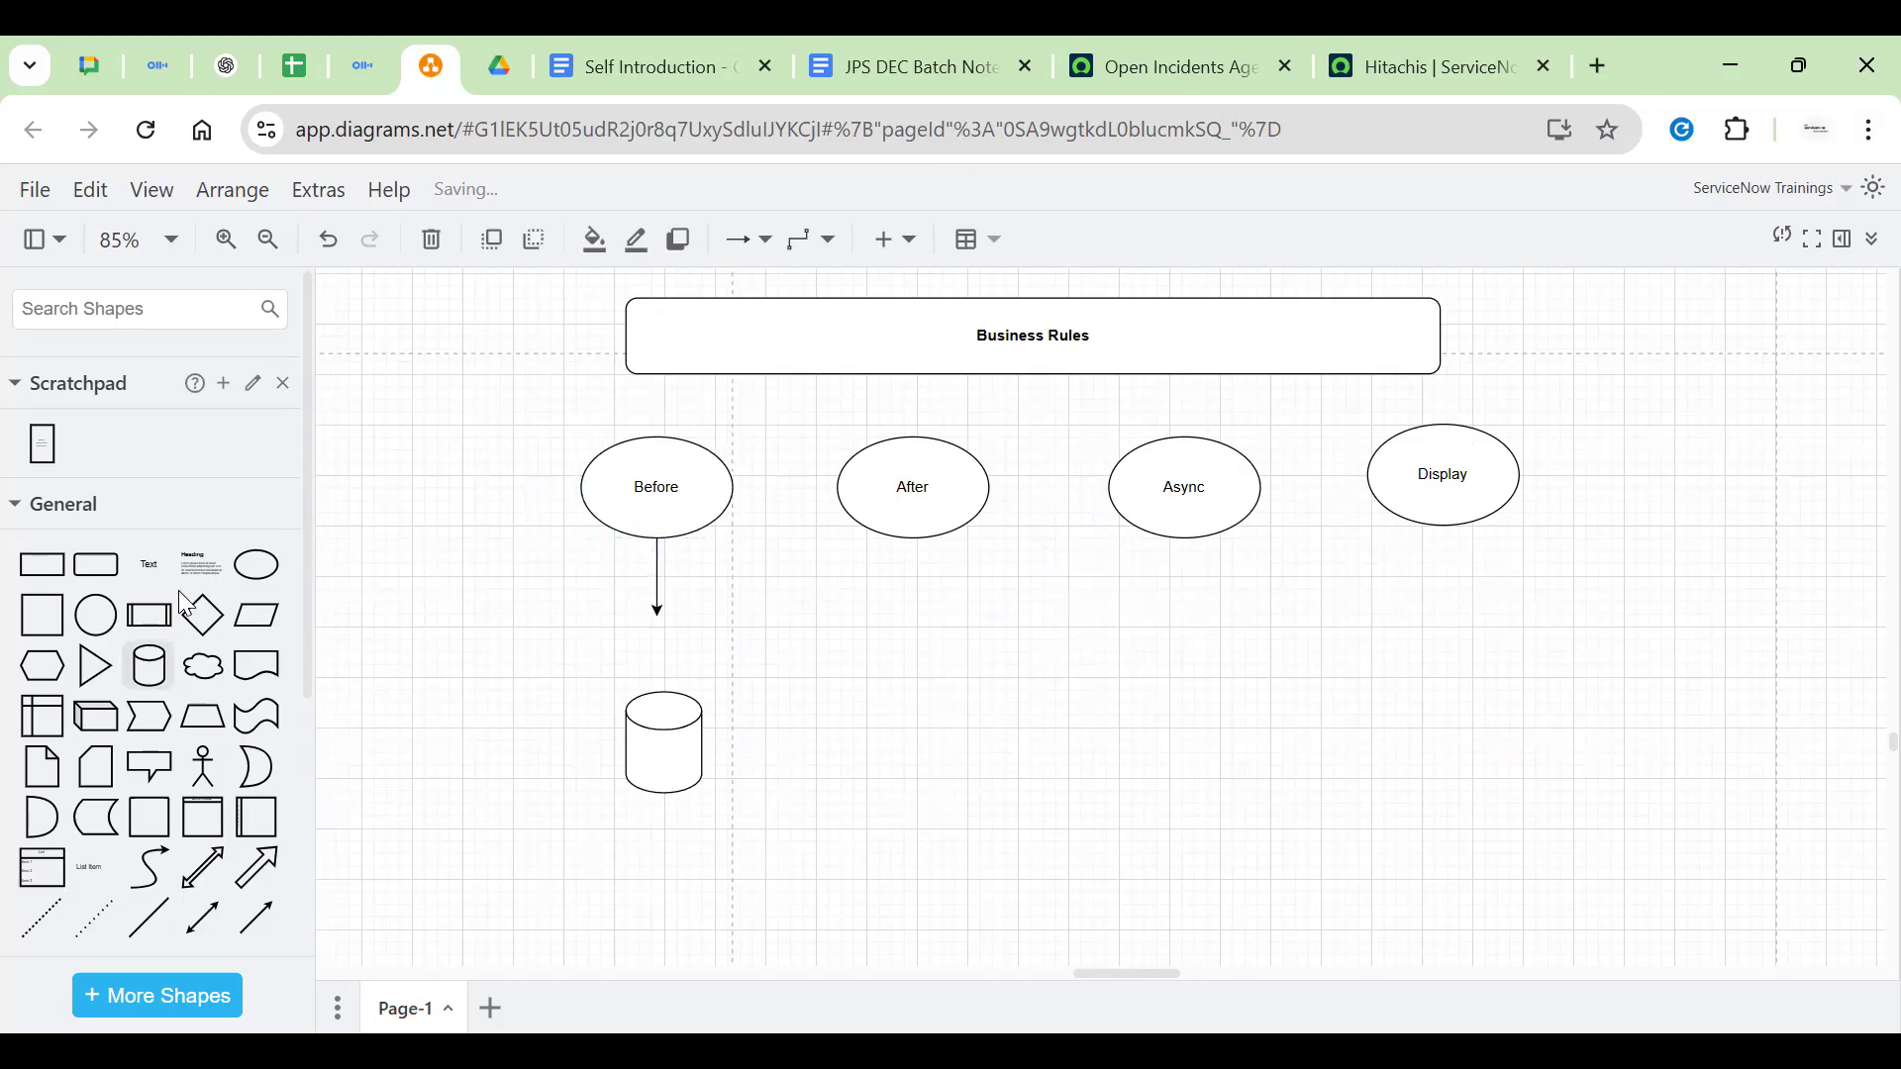
{"action": "left_click", "coordinate": [264, 566]}
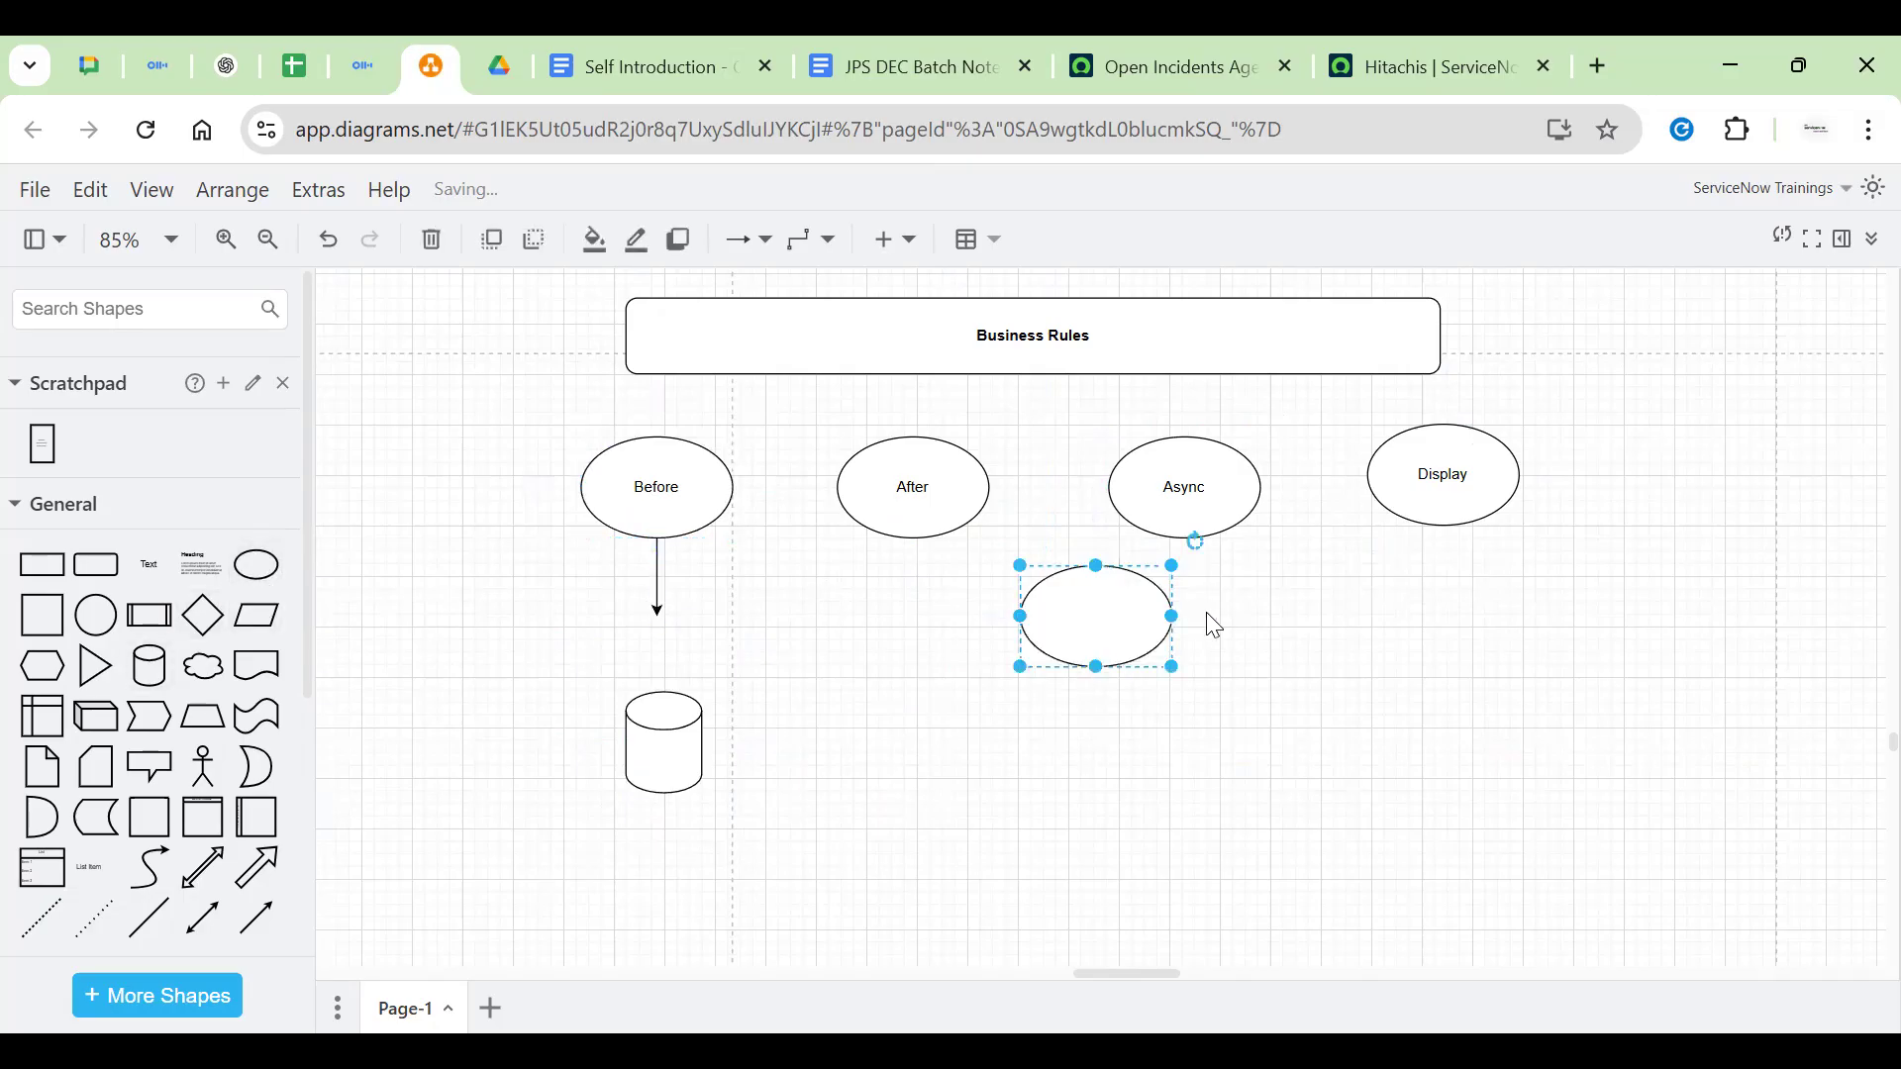
{"action": "key", "text": "Delete"}
{"action": "key", "text": "Home"}
Search the diagram for 'business' using Ctrl+F
{"action": "scroll", "coordinate": [1129, 683], "scroll_direction": "down", "scroll_amount": 1}
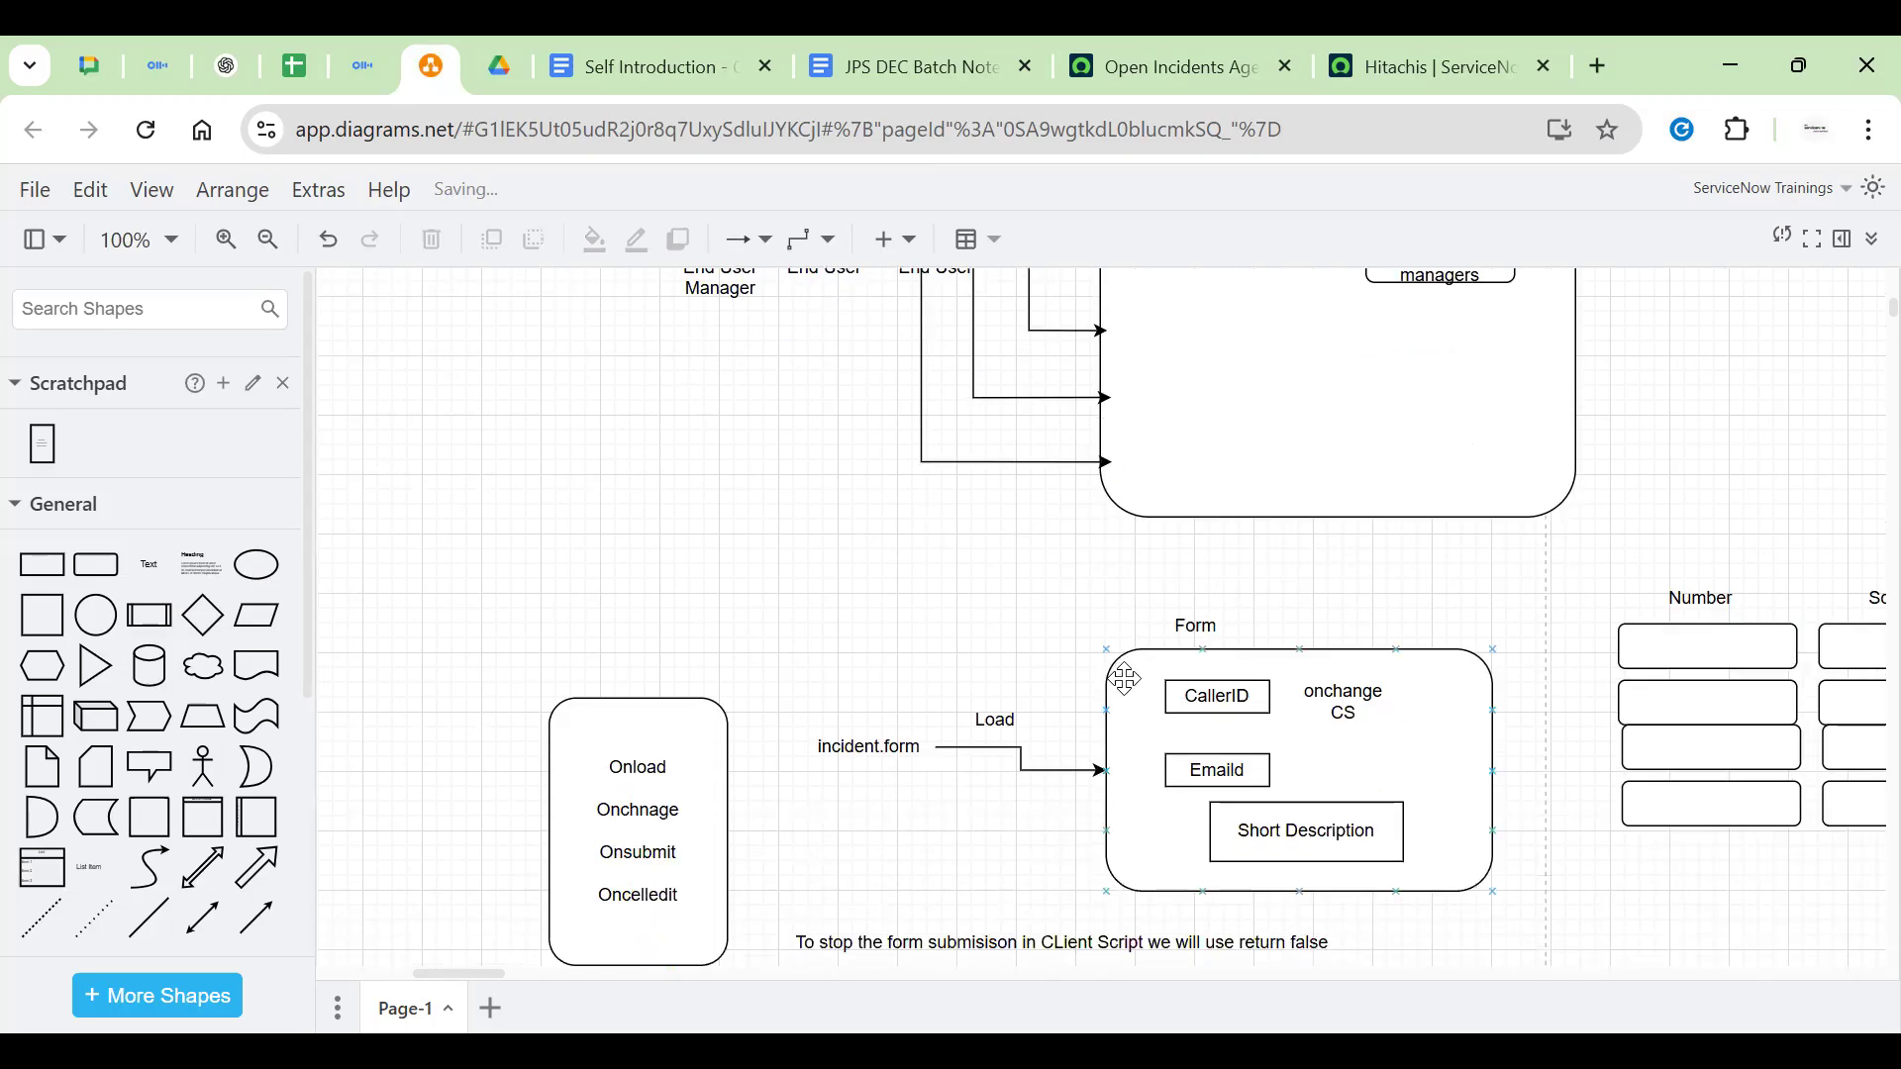
{"action": "scroll", "coordinate": [1079, 841], "scroll_direction": "down", "scroll_amount": 10}
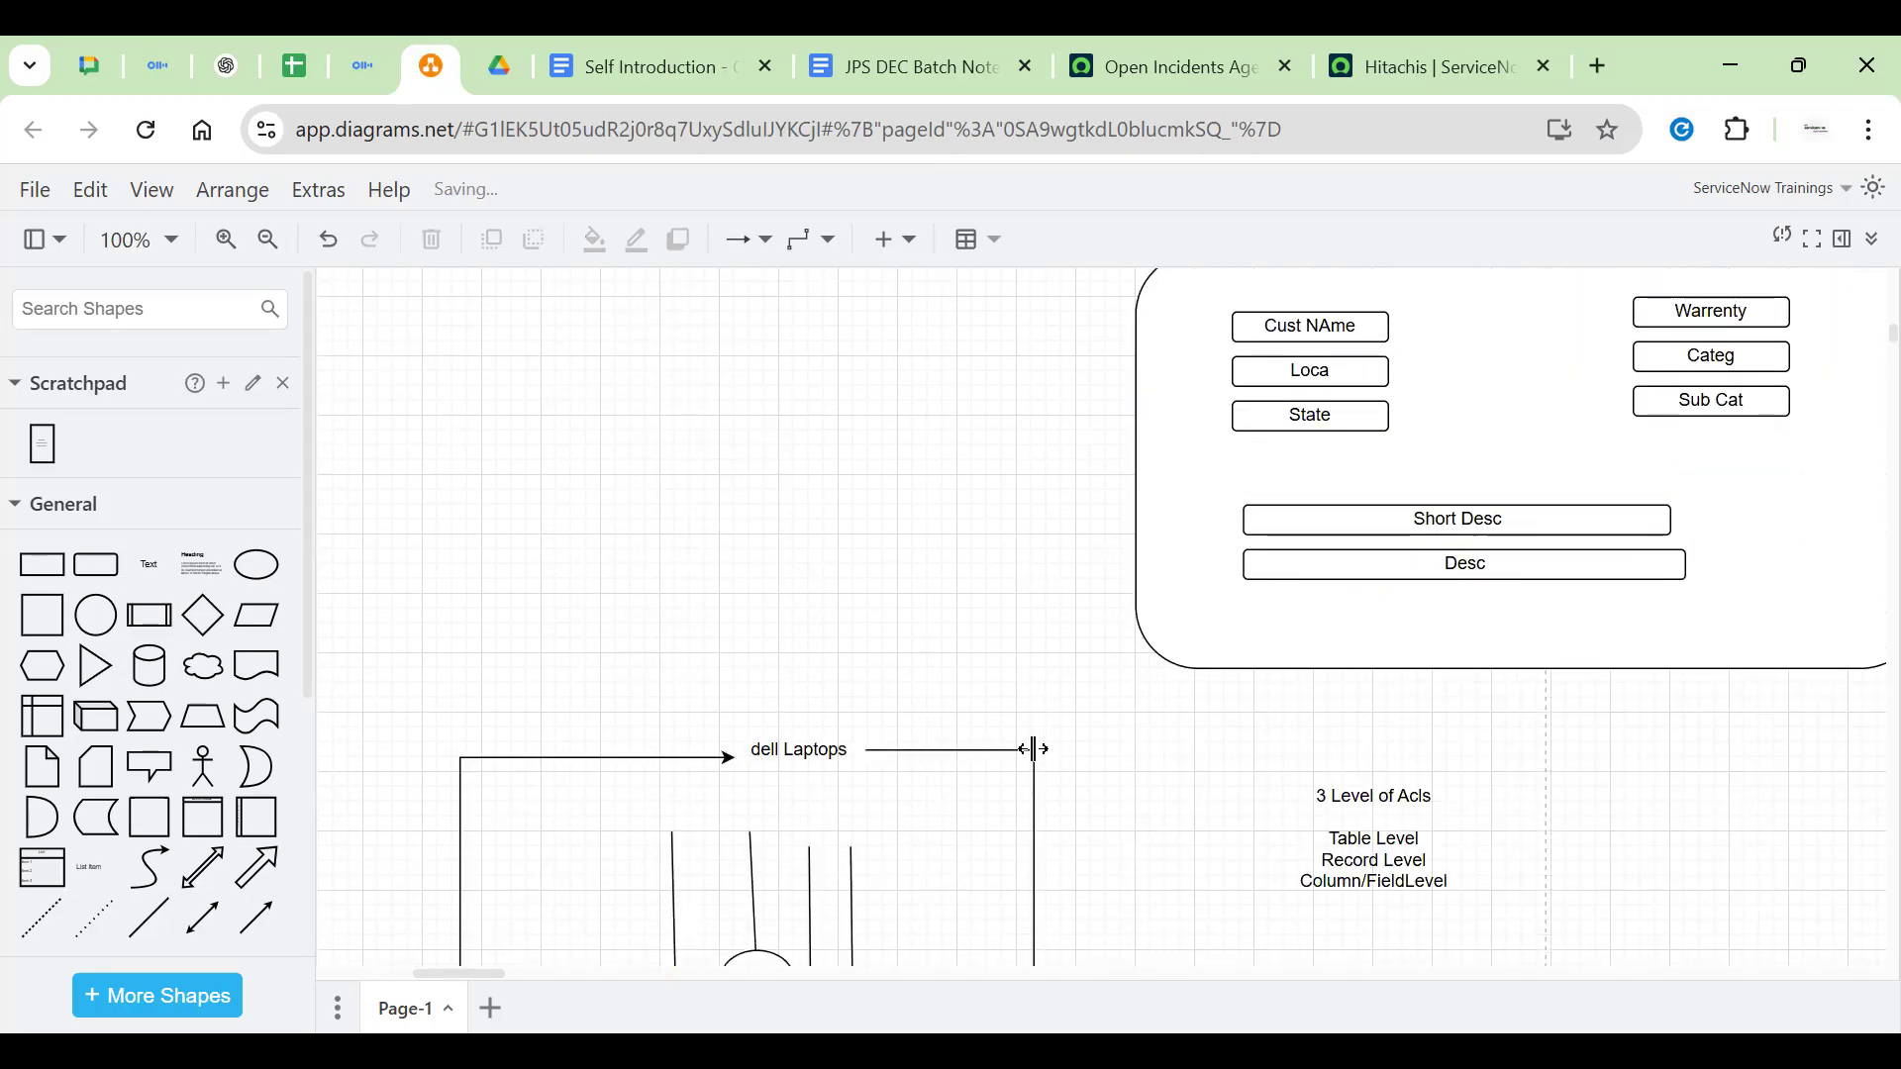
{"action": "scroll", "coordinate": [1034, 749], "scroll_direction": "down", "scroll_amount": 15}
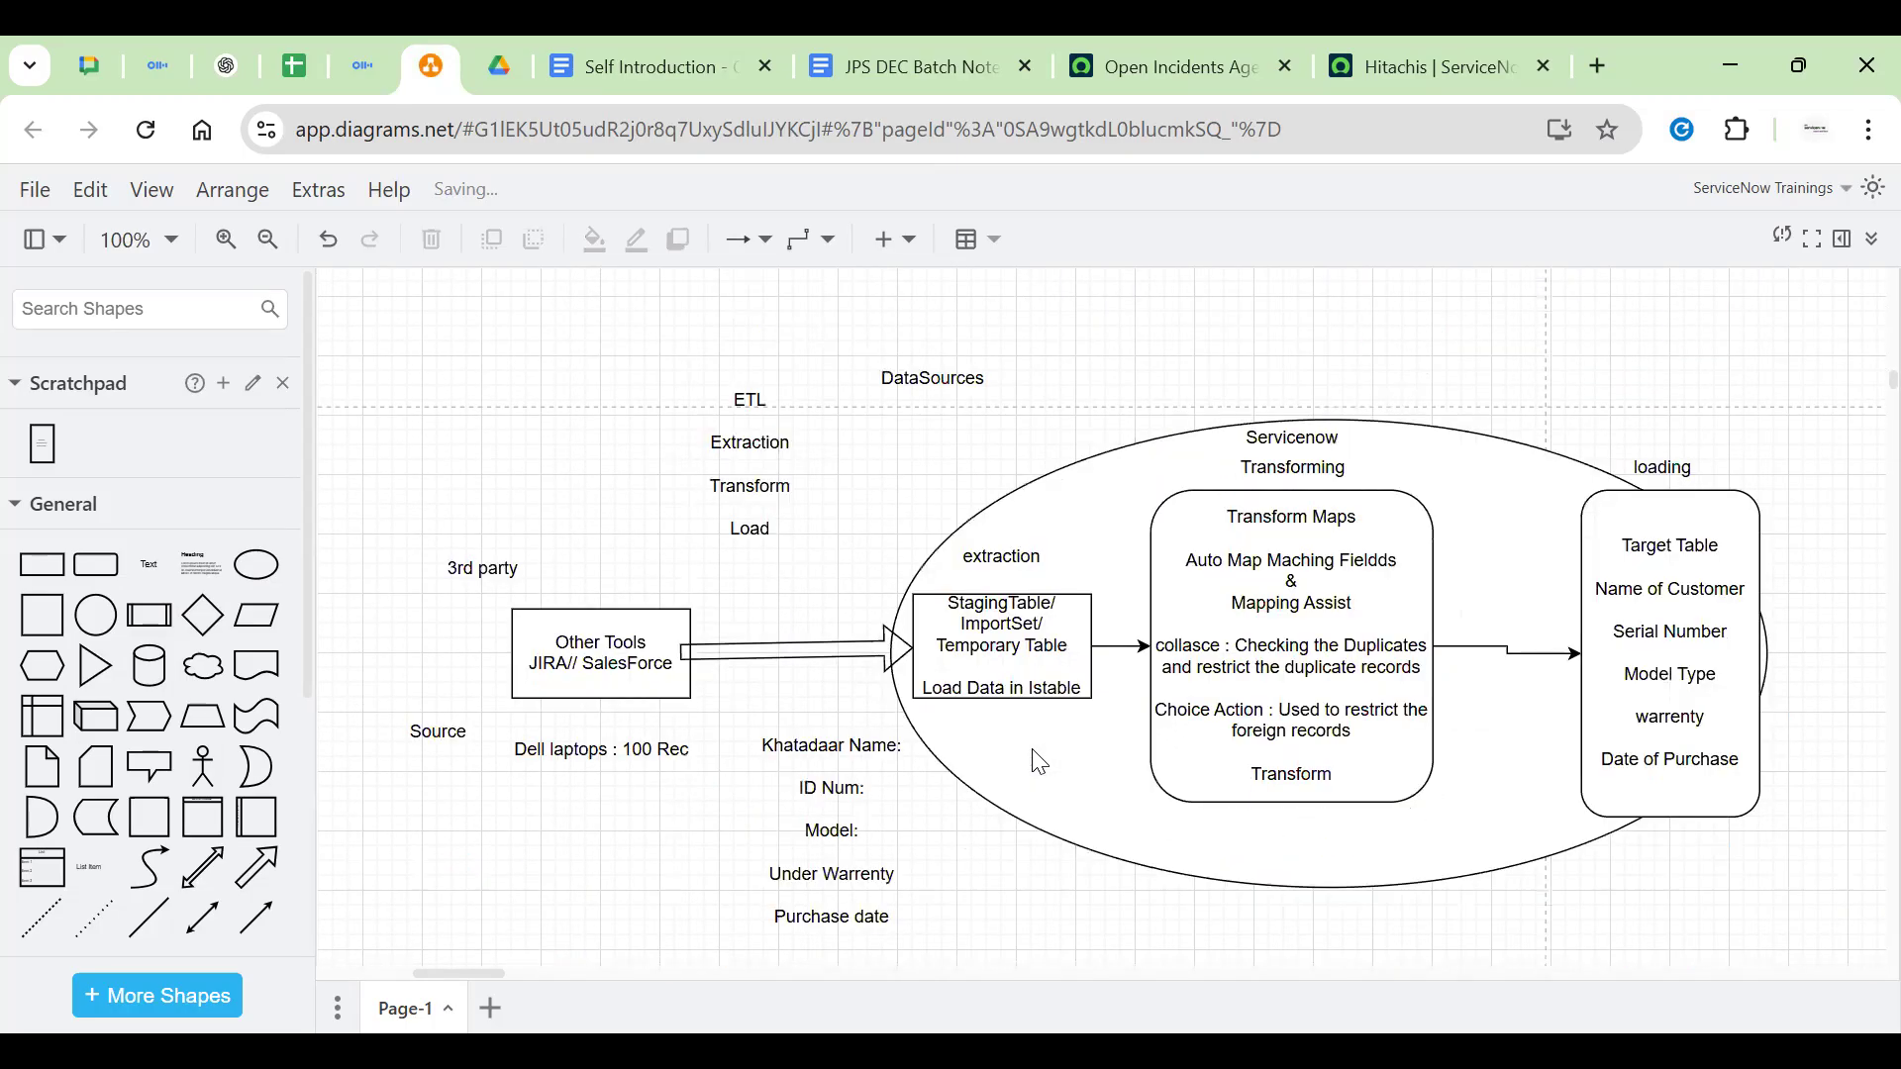
{"action": "key", "text": "ctrl+f"}
{"action": "type", "text": "b"}
{"action": "key", "text": "Return"}
{"action": "type", "text": "usiness"}
{"action": "key", "text": "Return"}
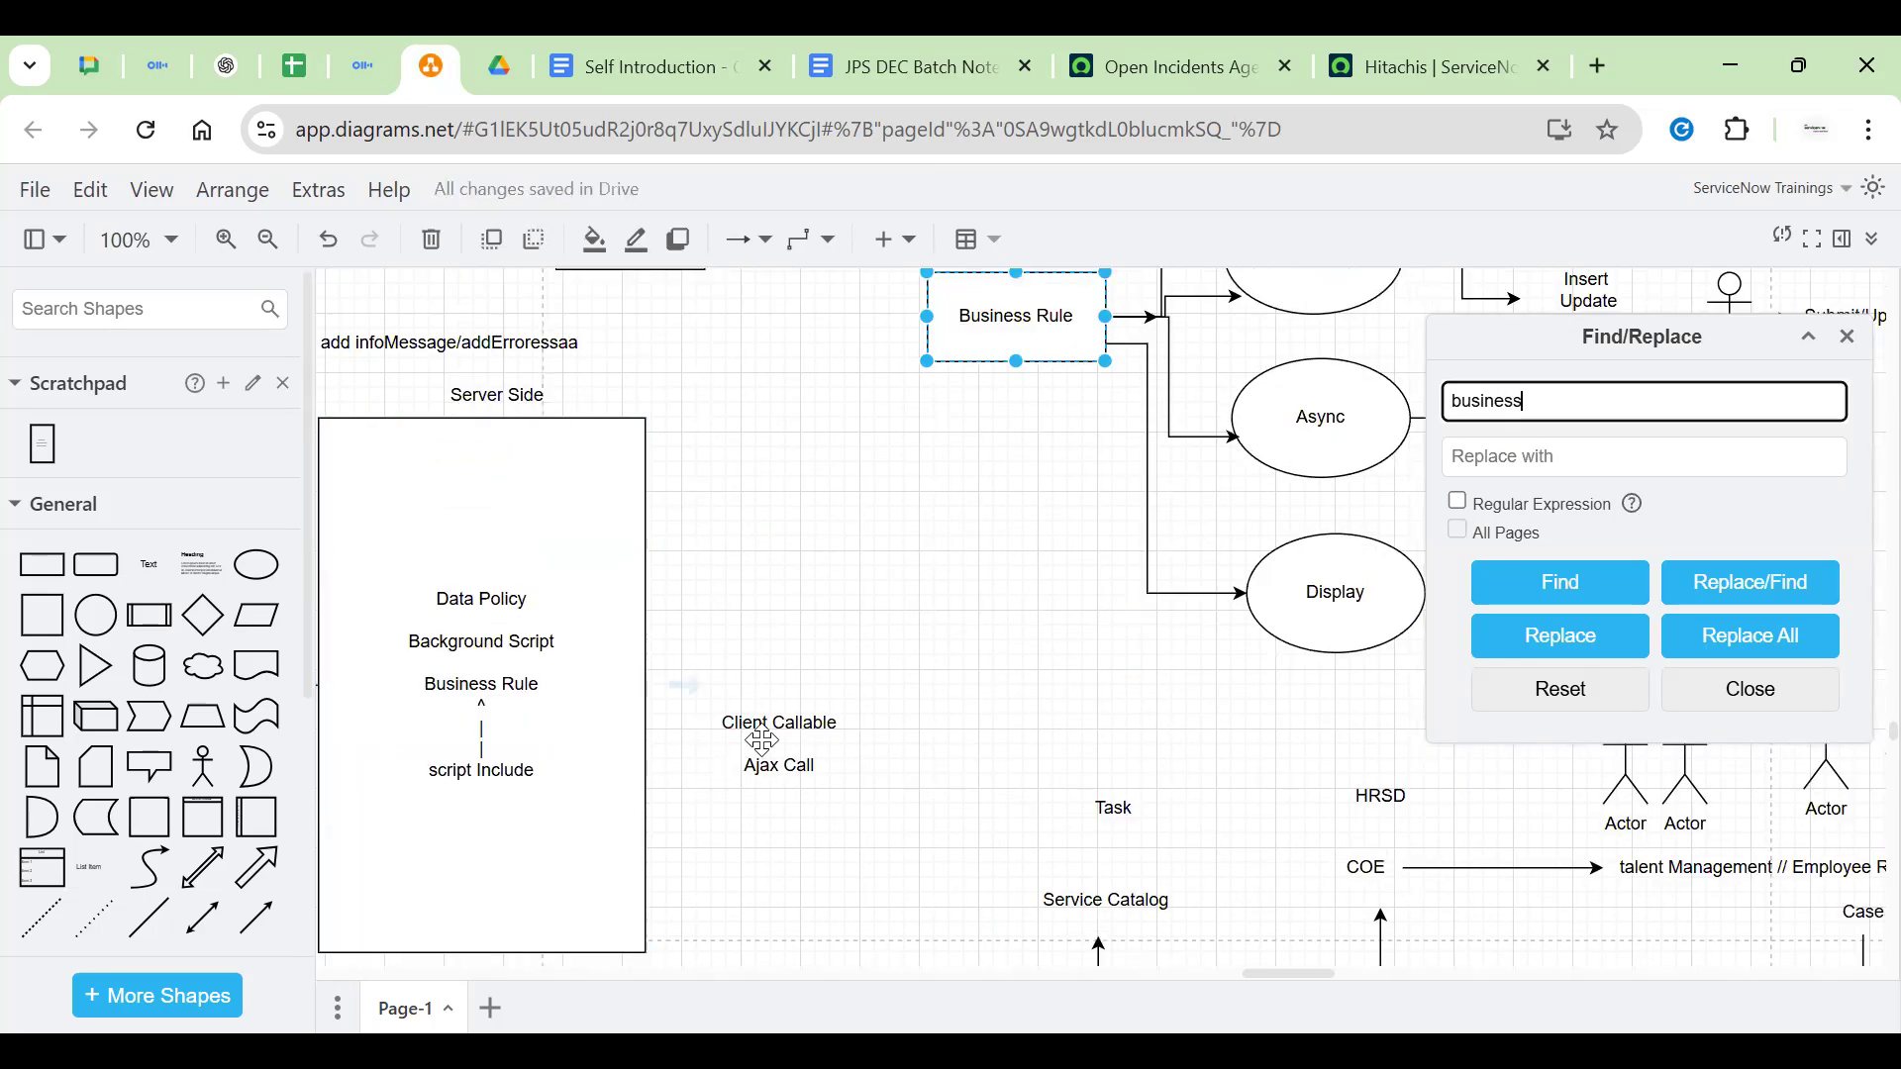
Center the Before, After, Async and Display ellipses and close the search panel
{"action": "left_click_drag", "start_coordinate": [916, 576], "coordinate": [1750, 525]}
{"action": "left_click_drag", "start_coordinate": [821, 531], "coordinate": [1895, 507]}
{"action": "left_click_drag", "start_coordinate": [829, 650], "coordinate": [1171, 257]}
{"action": "left_click_drag", "start_coordinate": [789, 752], "coordinate": [1779, 361]}
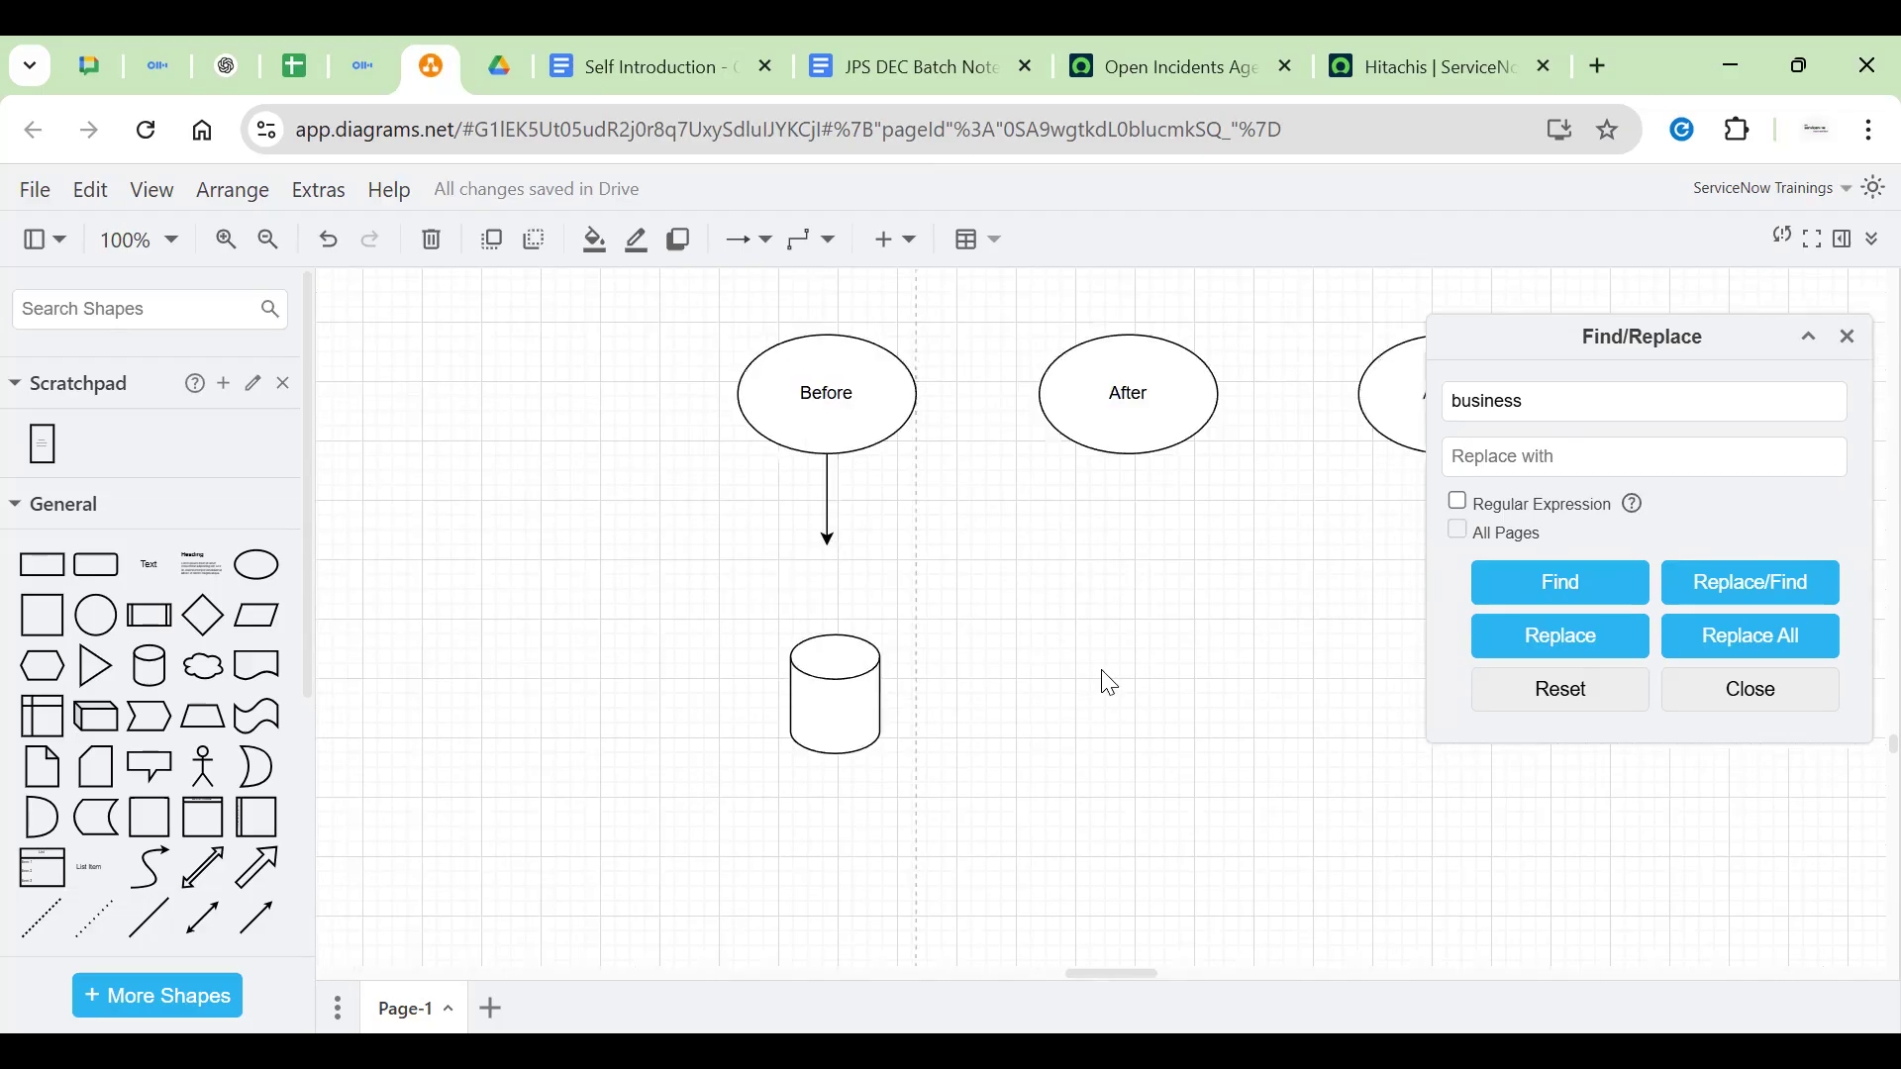
{"action": "left_click", "coordinate": [820, 428]}
{"action": "left_click", "coordinate": [453, 701]}
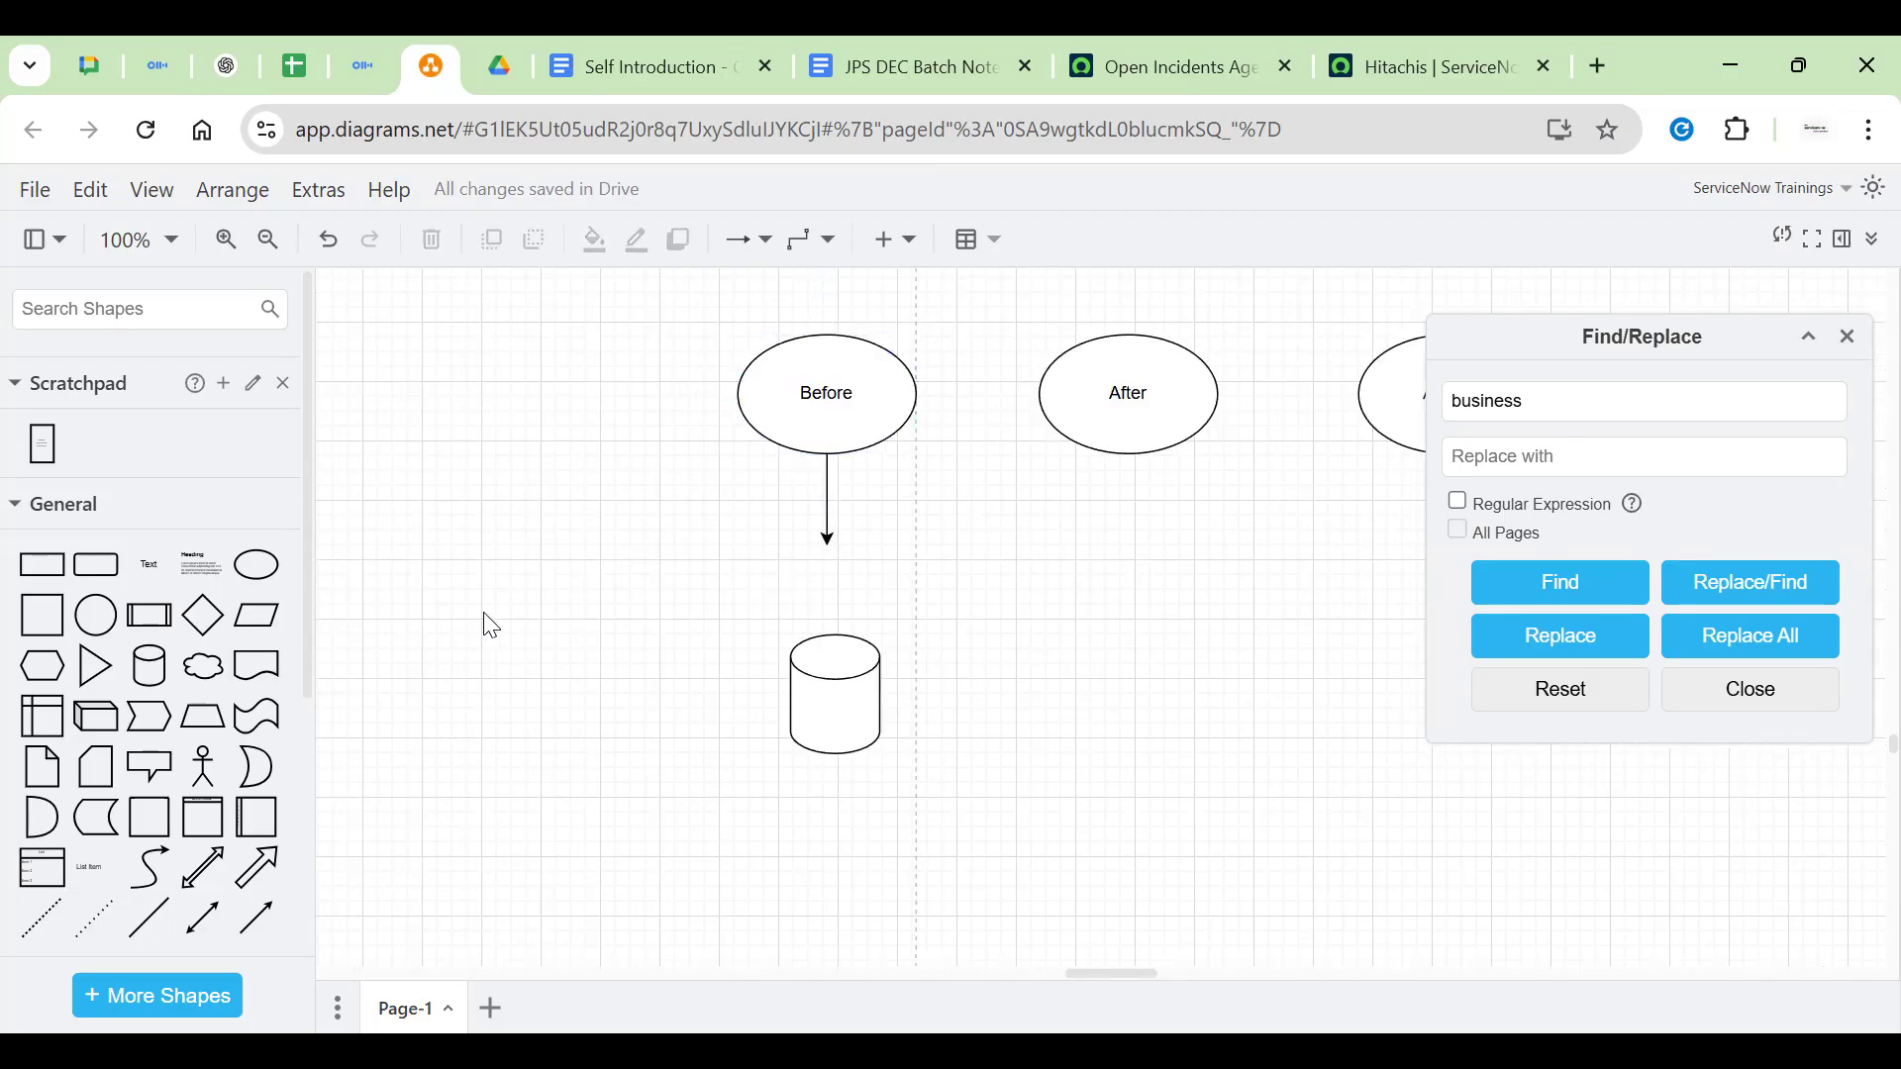
{"action": "left_click", "coordinate": [1847, 339]}
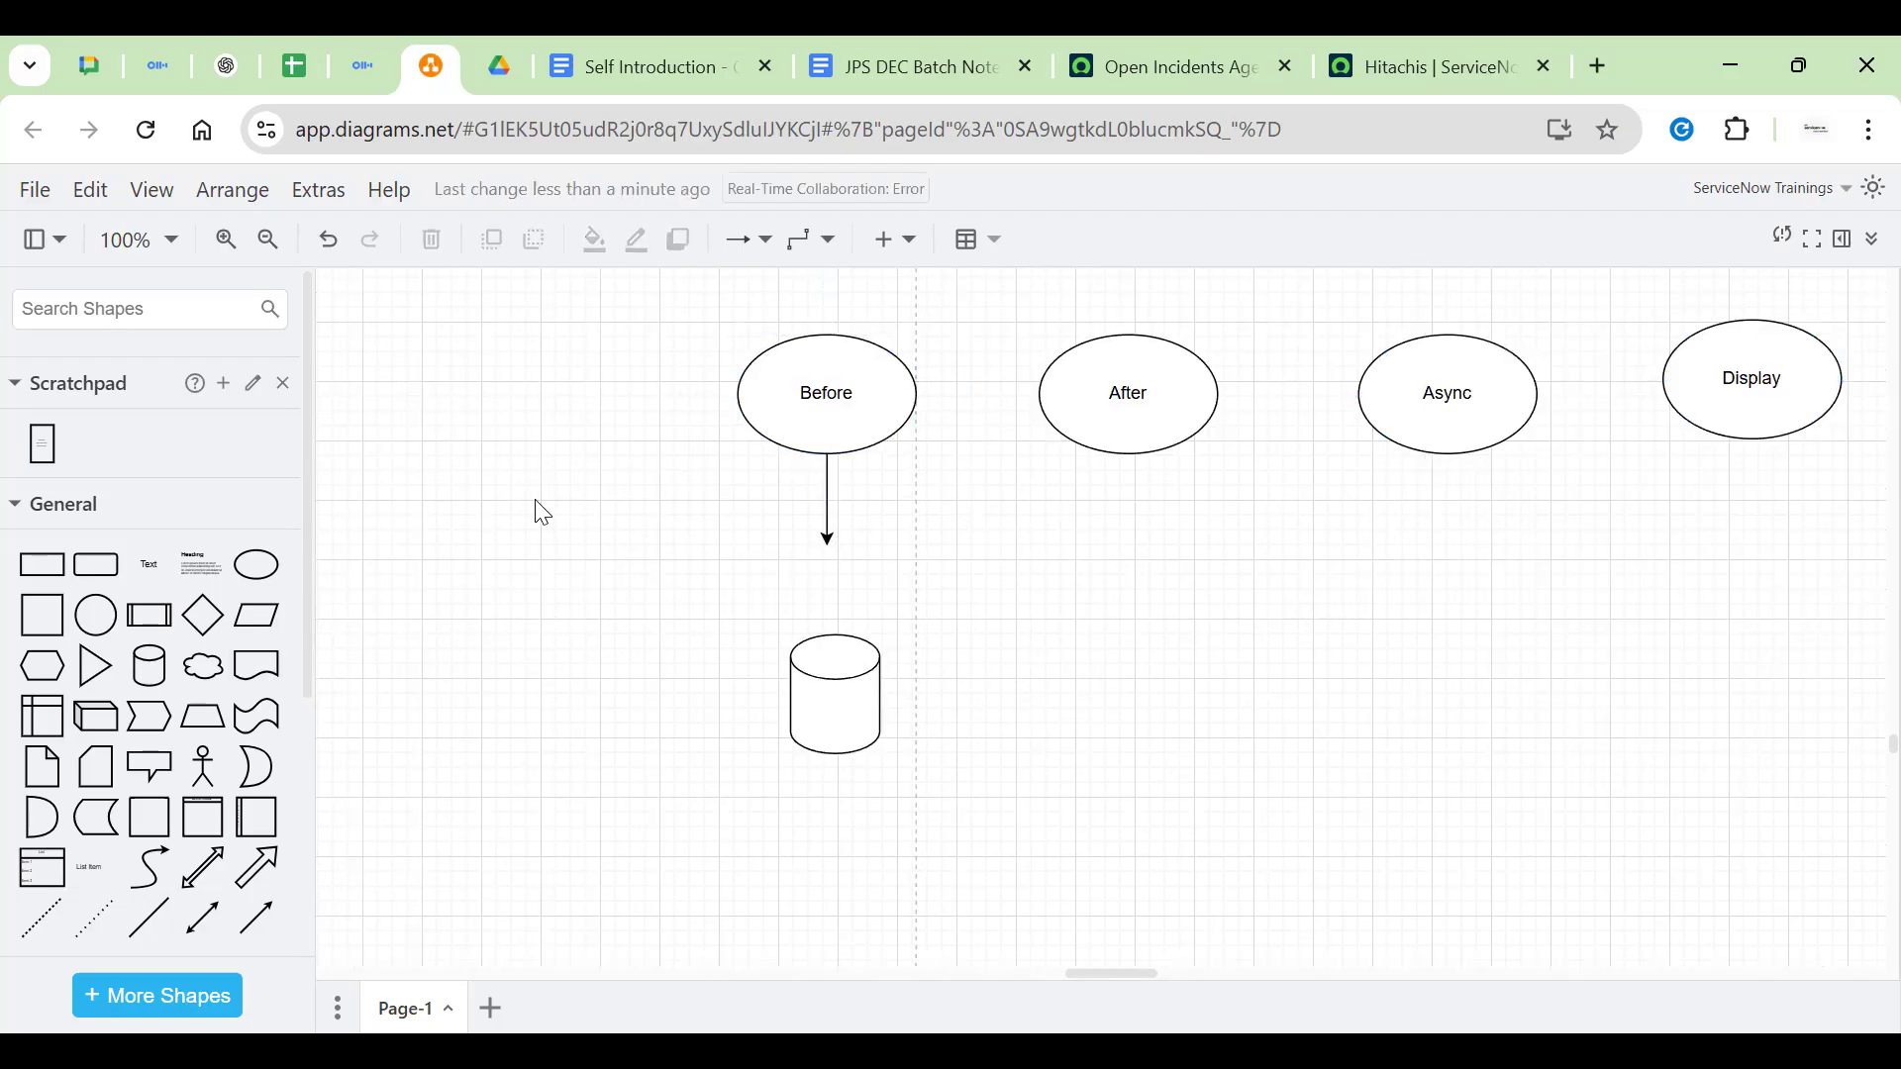
Insert a diamond under the Before arrow, shortening the arrow and moving the cylinder left
{"action": "left_click", "coordinate": [203, 615]}
{"action": "left_click", "coordinate": [836, 705]}
{"action": "left_click_drag", "start_coordinate": [837, 705], "coordinate": [571, 777]}
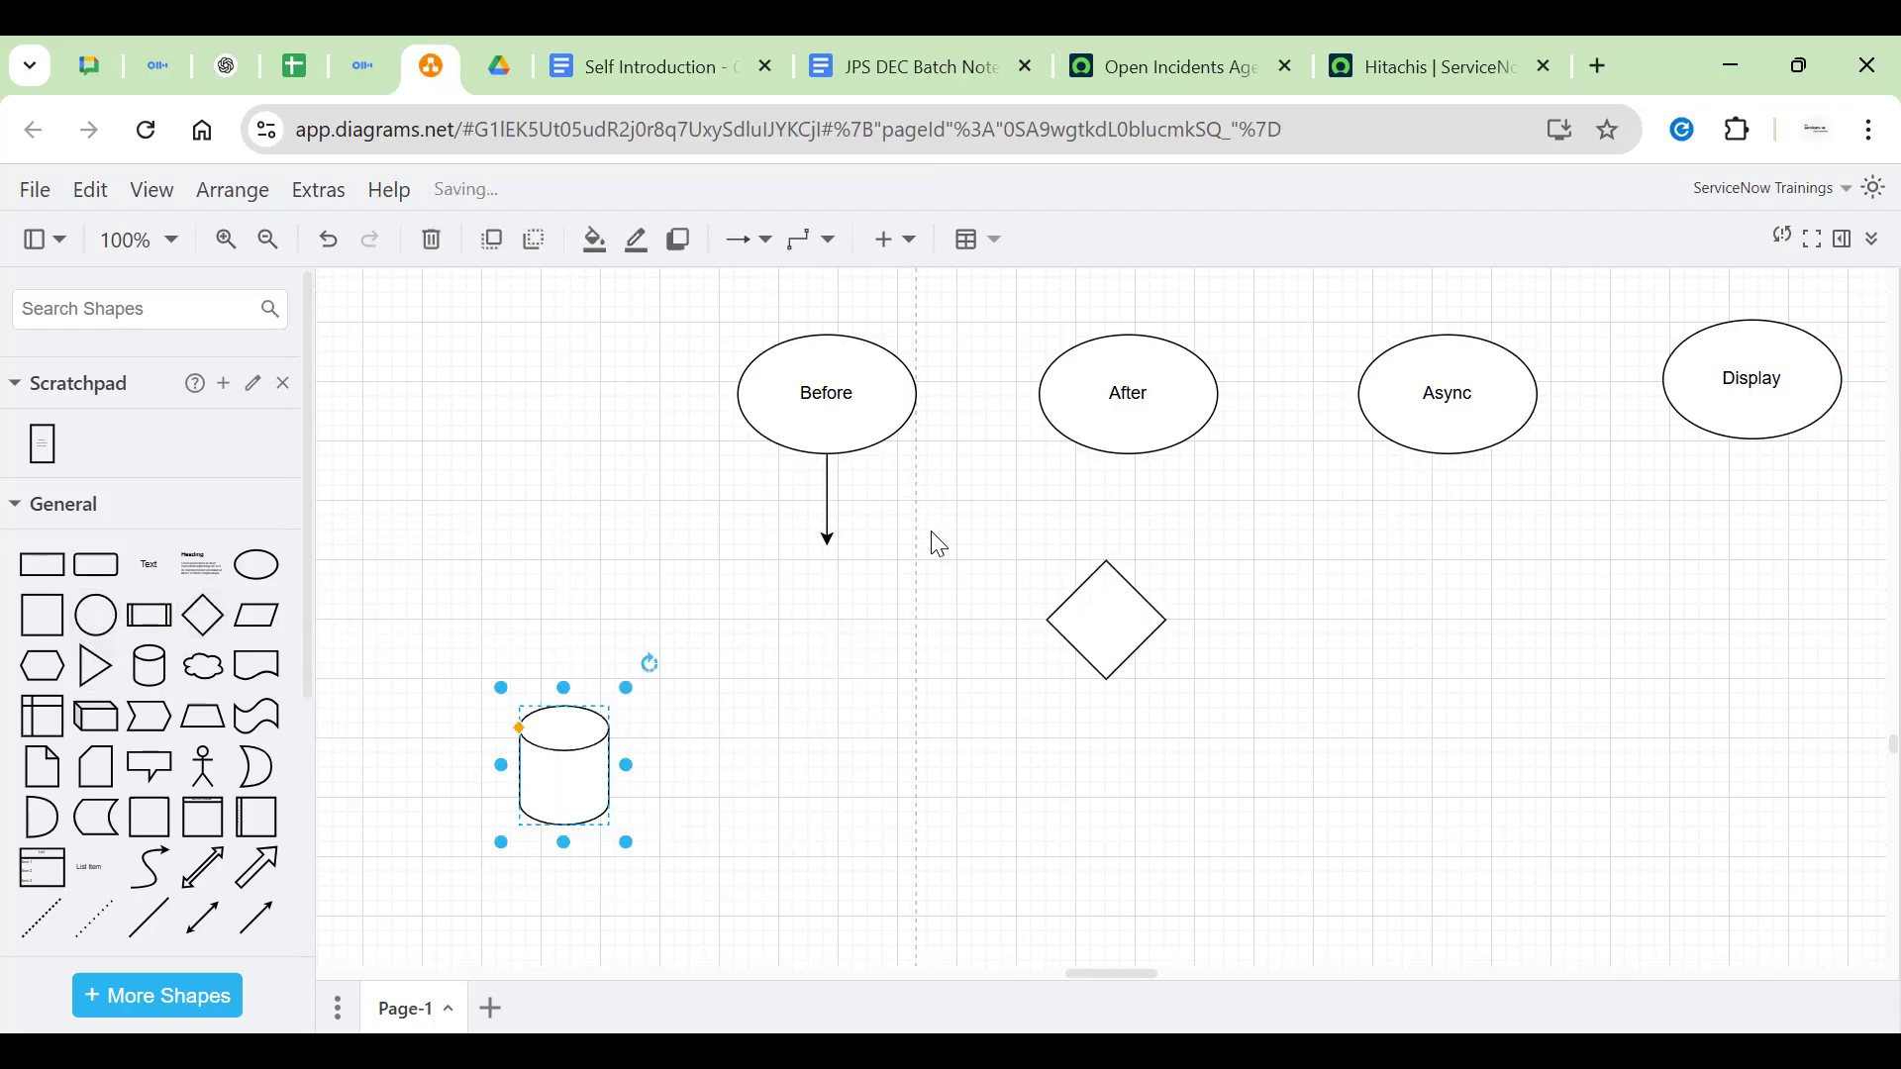
{"action": "left_click", "coordinate": [818, 507]}
{"action": "left_click_drag", "start_coordinate": [1109, 624], "coordinate": [848, 603]}
{"action": "left_click", "coordinate": [1018, 496]}
{"action": "left_click", "coordinate": [834, 496]}
{"action": "left_click_drag", "start_coordinate": [826, 547], "coordinate": [828, 498]}
{"action": "left_click_drag", "start_coordinate": [833, 627], "coordinate": [842, 594]}
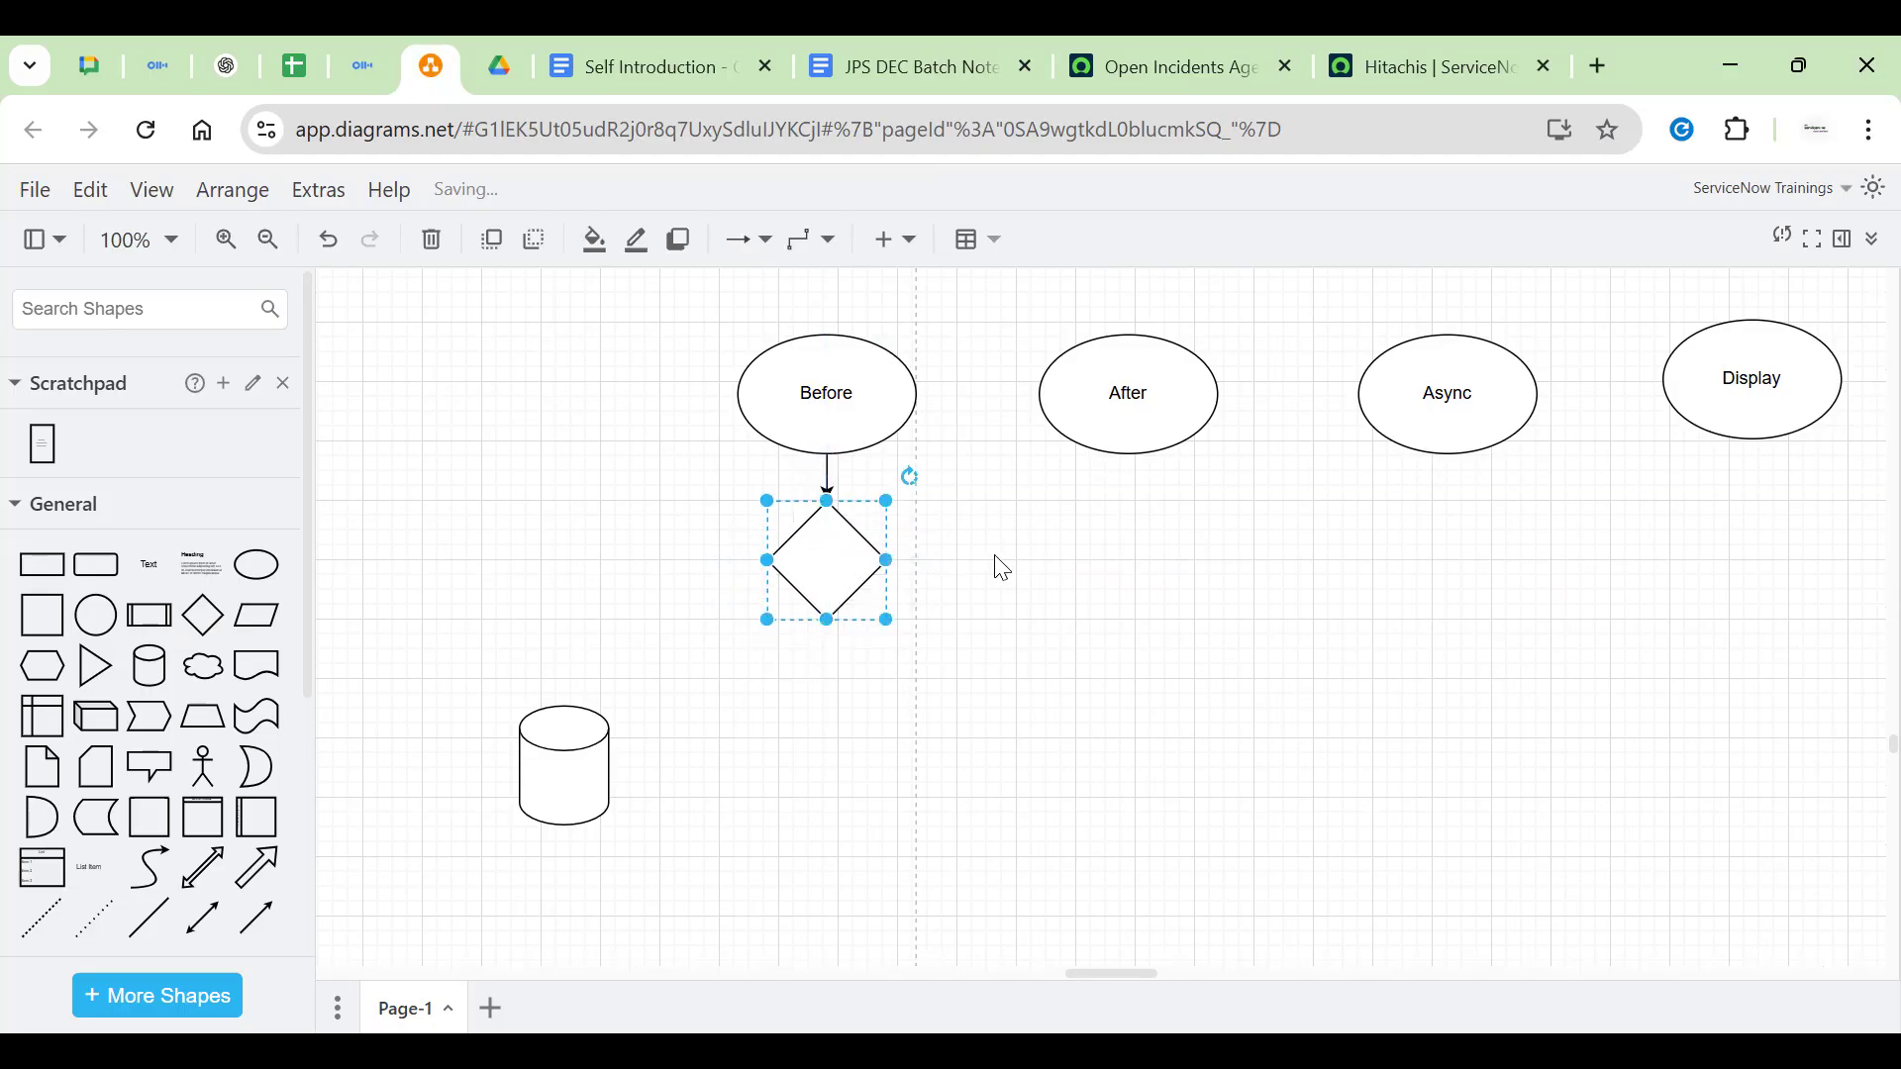
Label the diamond 'Form' and move the cylinder back beneath it
{"action": "double_click", "coordinate": [832, 560]}
{"action": "type", "text": "Form"}
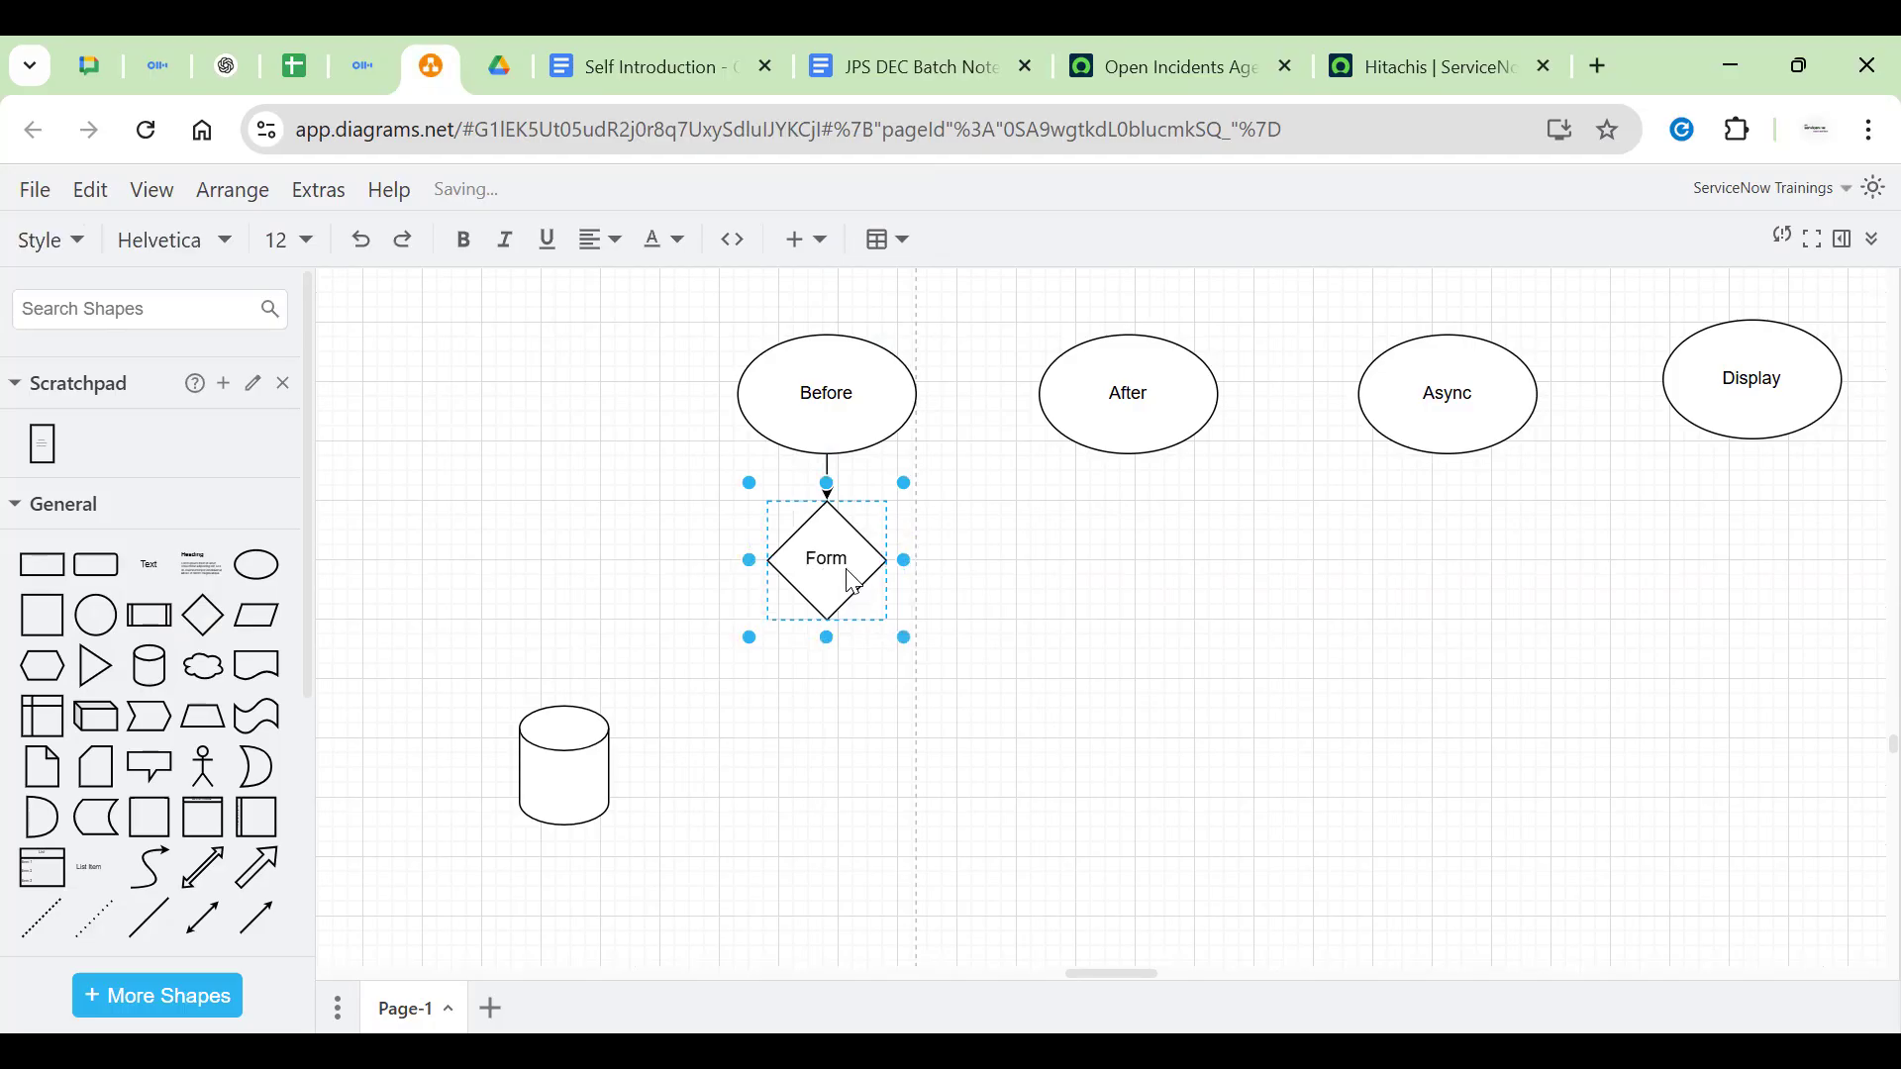
{"action": "left_click", "coordinate": [827, 360]}
{"action": "scroll", "coordinate": [1066, 671], "scroll_direction": "up", "scroll_amount": 3}
{"action": "left_click", "coordinate": [839, 755]}
{"action": "left_click", "coordinate": [1000, 714]}
{"action": "scroll", "coordinate": [1002, 717], "scroll_direction": "down", "scroll_amount": 3}
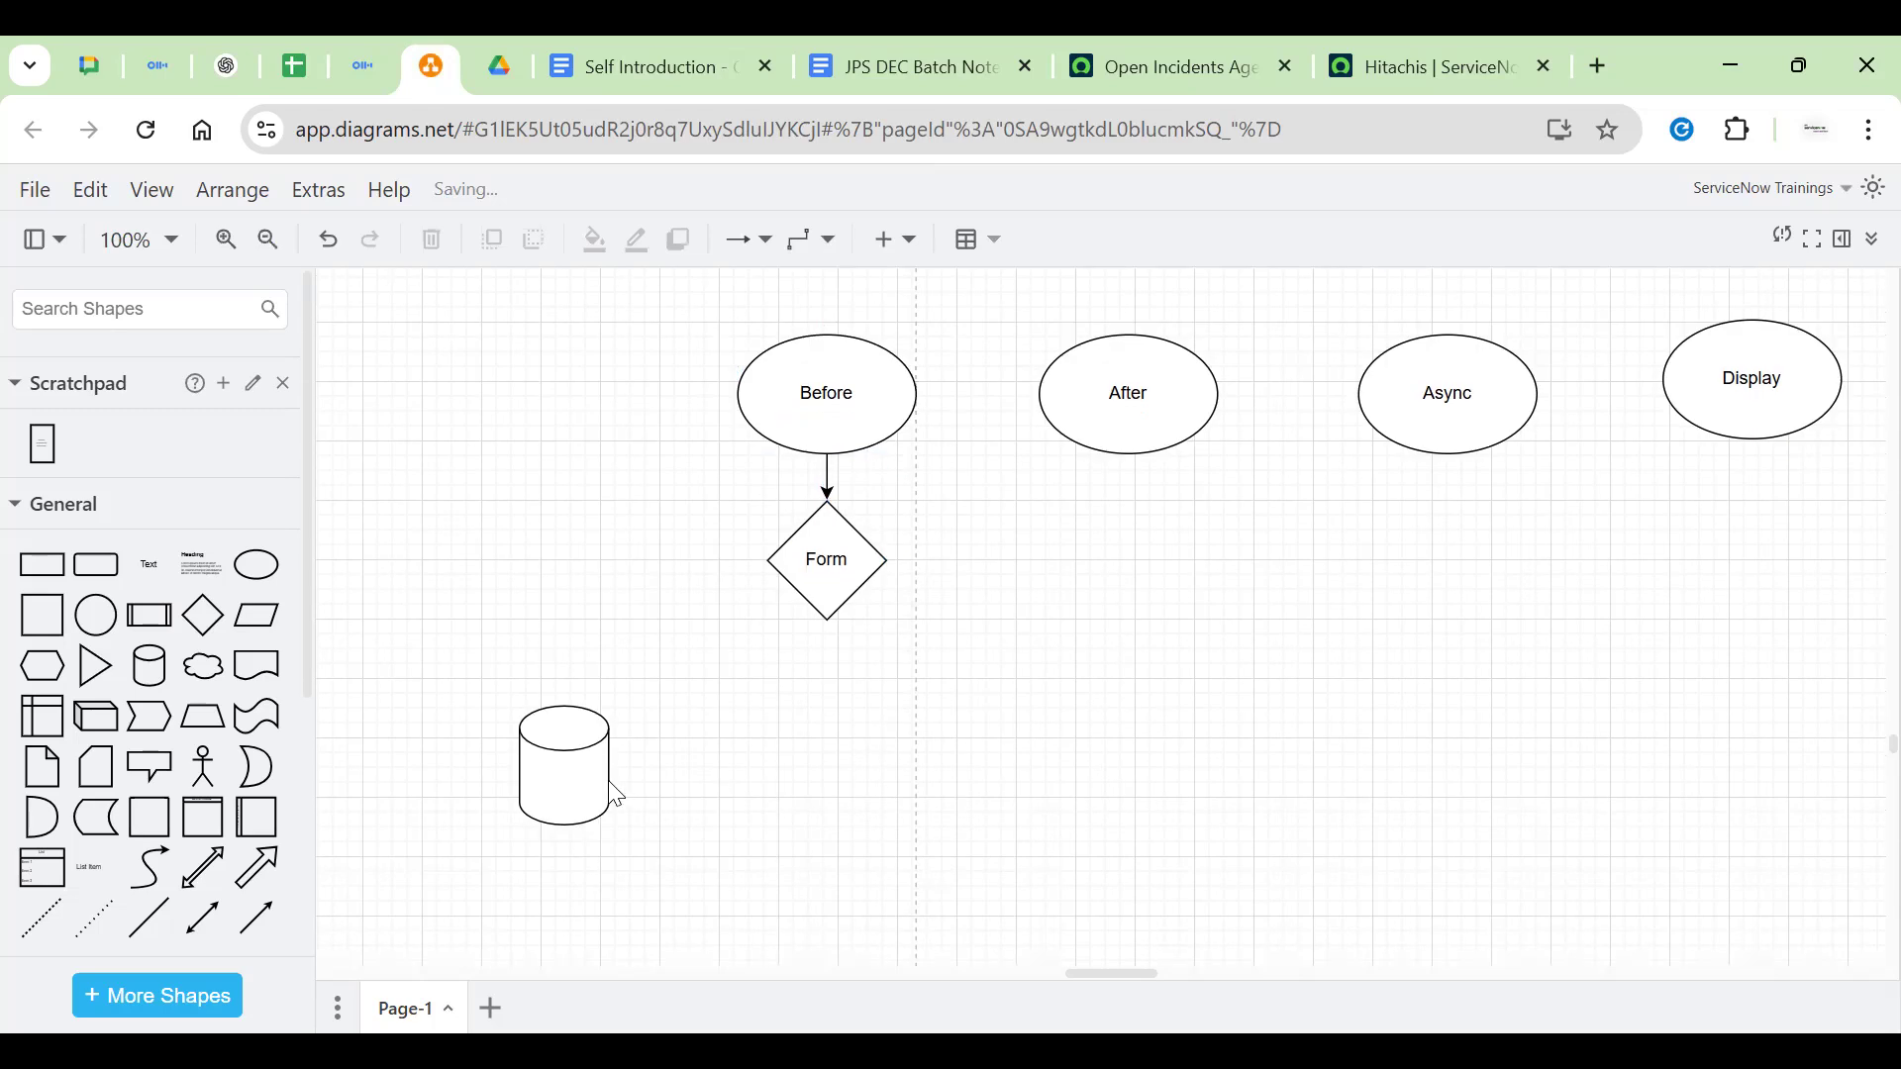
{"action": "left_click", "coordinate": [569, 770]}
{"action": "left_click_drag", "start_coordinate": [570, 770], "coordinate": [792, 829]}
Widen the Form diamond on both sides, make it taller, and nudge the cylinder
{"action": "left_click", "coordinate": [807, 510]}
{"action": "left_click", "coordinate": [678, 558]}
{"action": "left_click", "coordinate": [830, 395]}
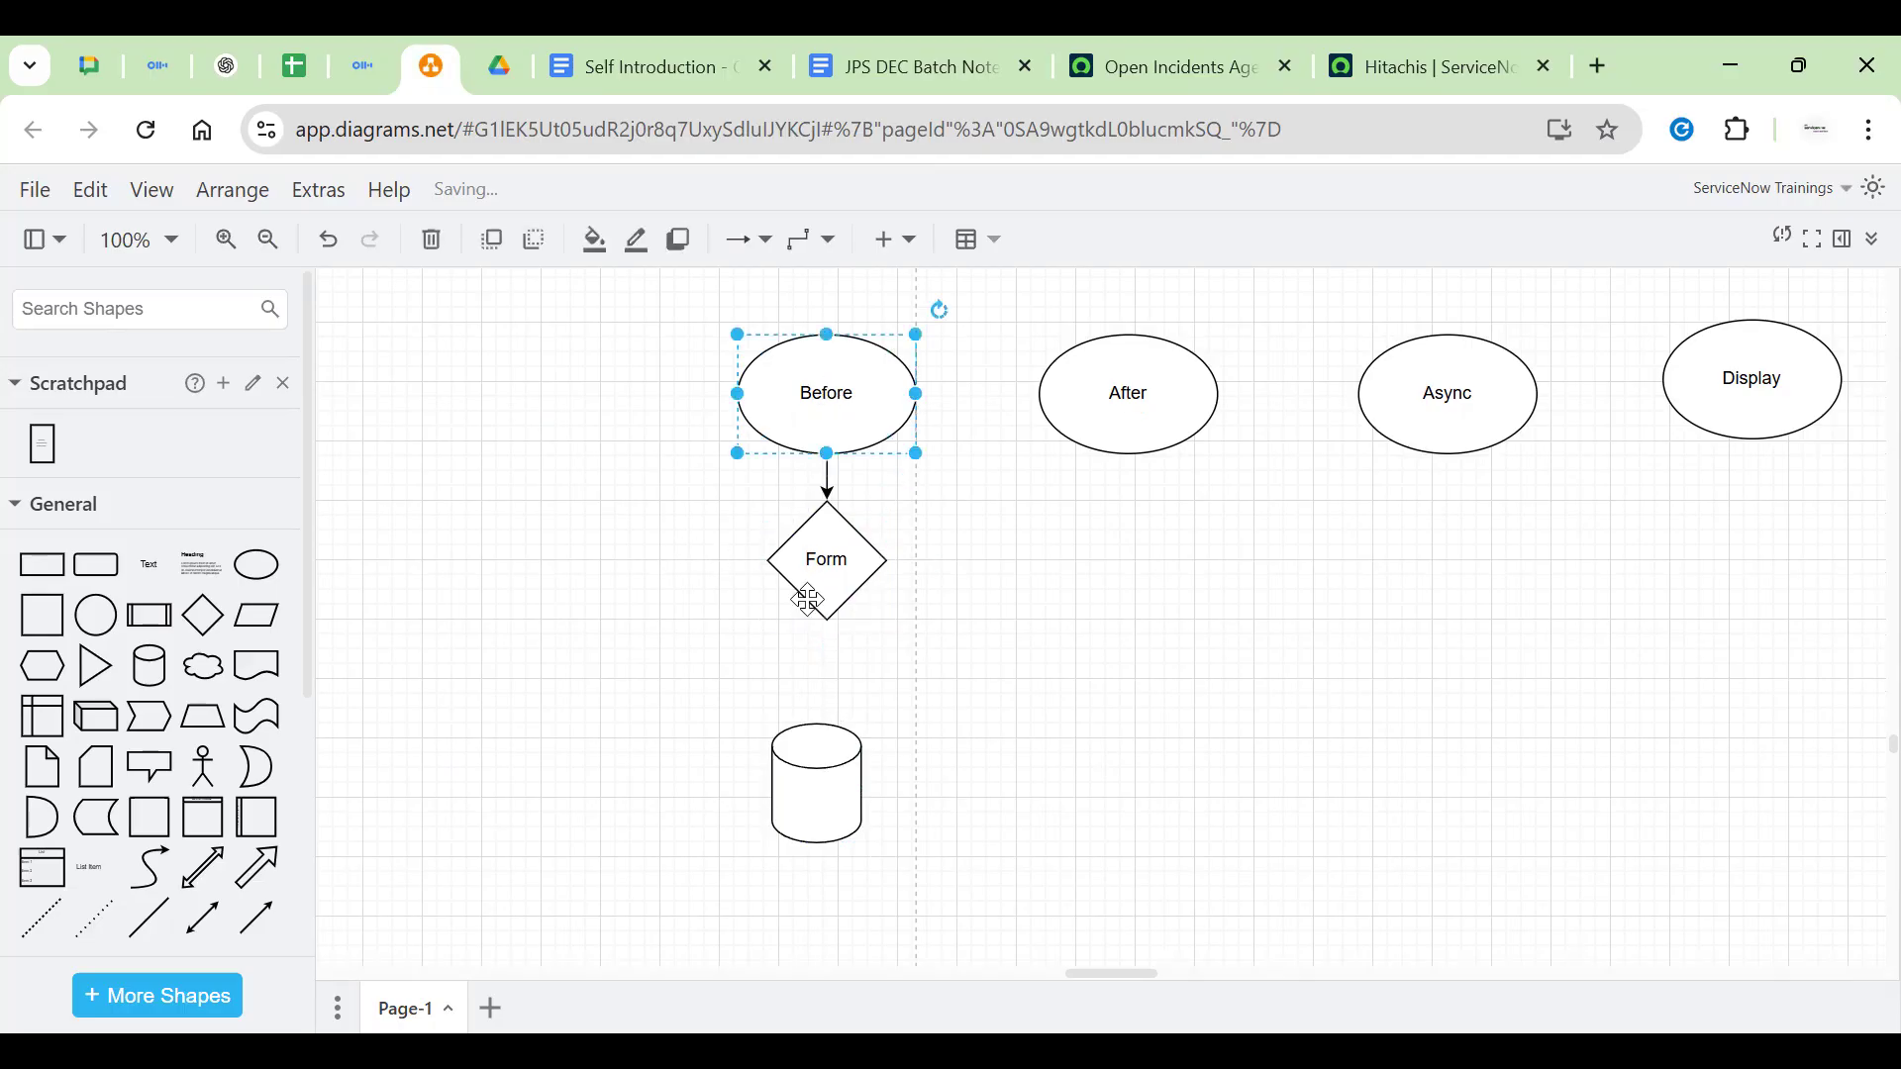
{"action": "left_click", "coordinate": [844, 538]}
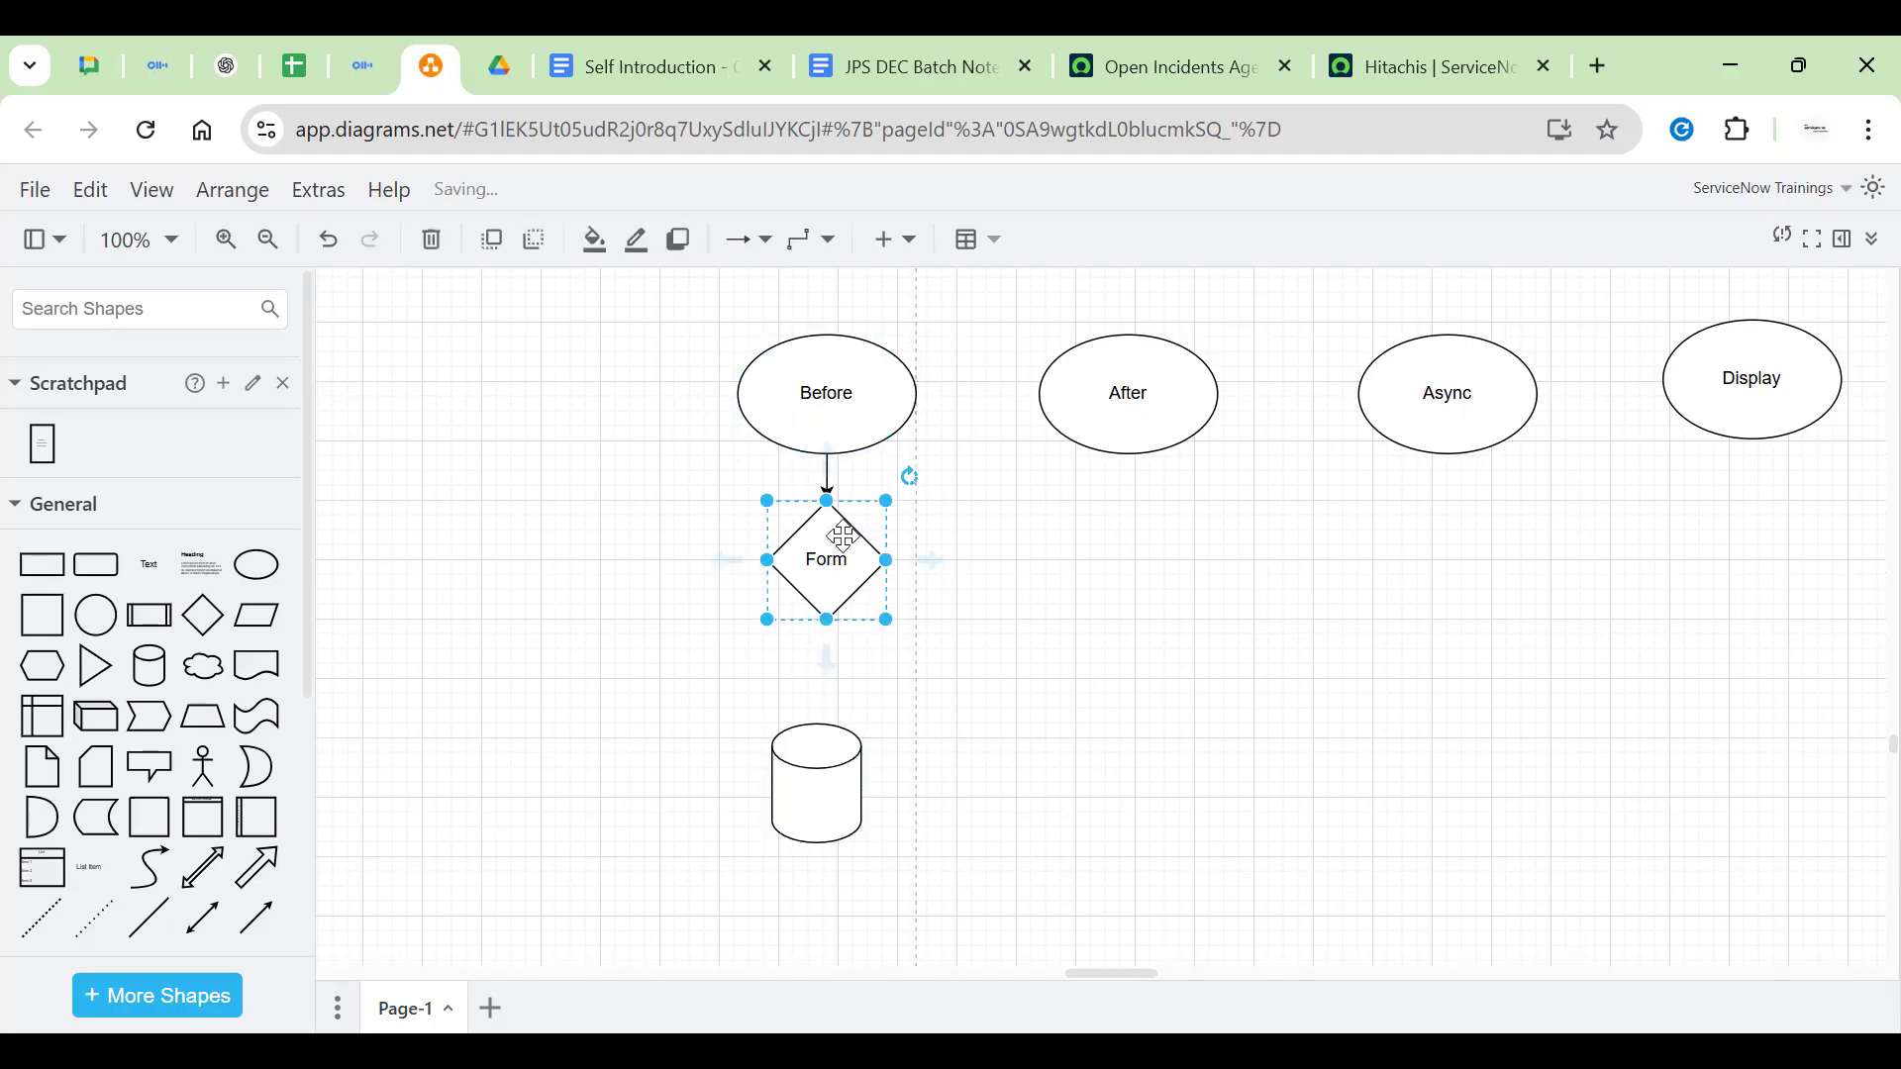
{"action": "left_click_drag", "start_coordinate": [882, 567], "coordinate": [945, 564]}
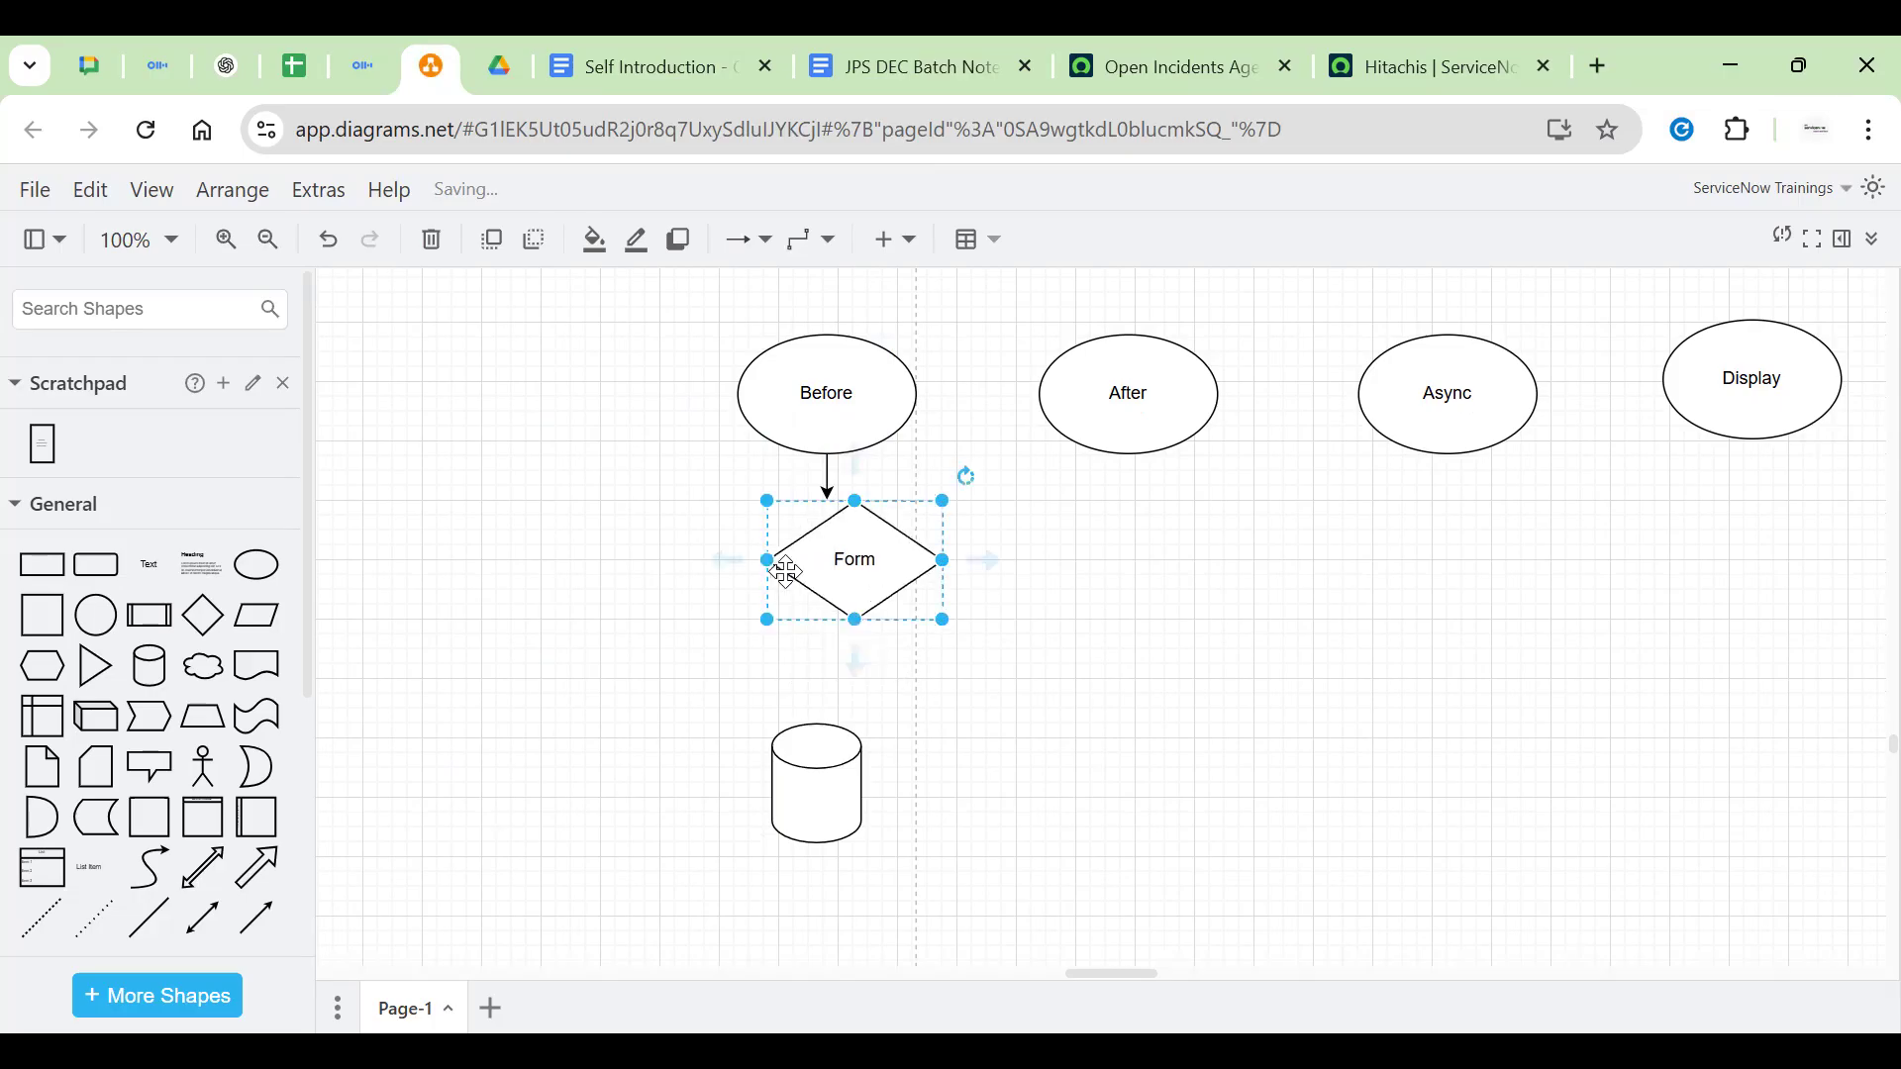
{"action": "left_click_drag", "start_coordinate": [768, 569], "coordinate": [704, 560]}
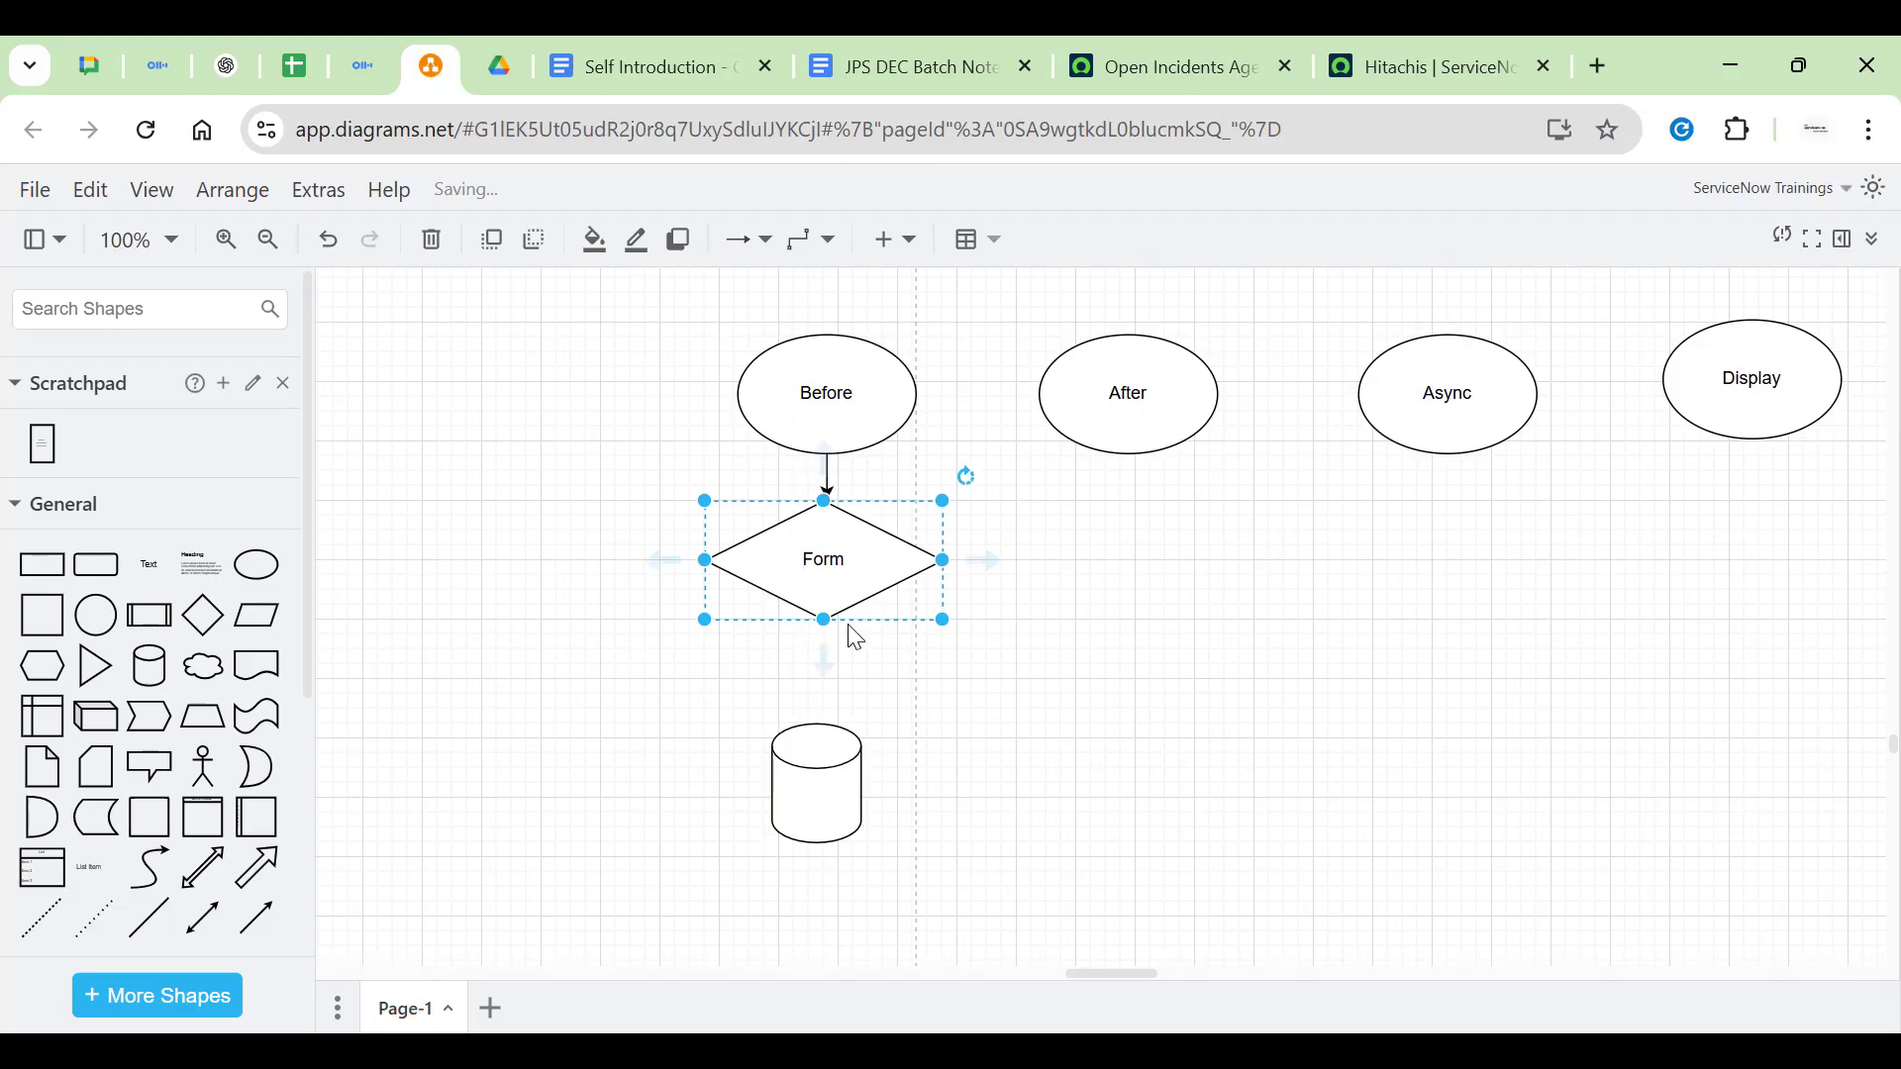
{"action": "left_click_drag", "start_coordinate": [823, 625], "coordinate": [822, 651]}
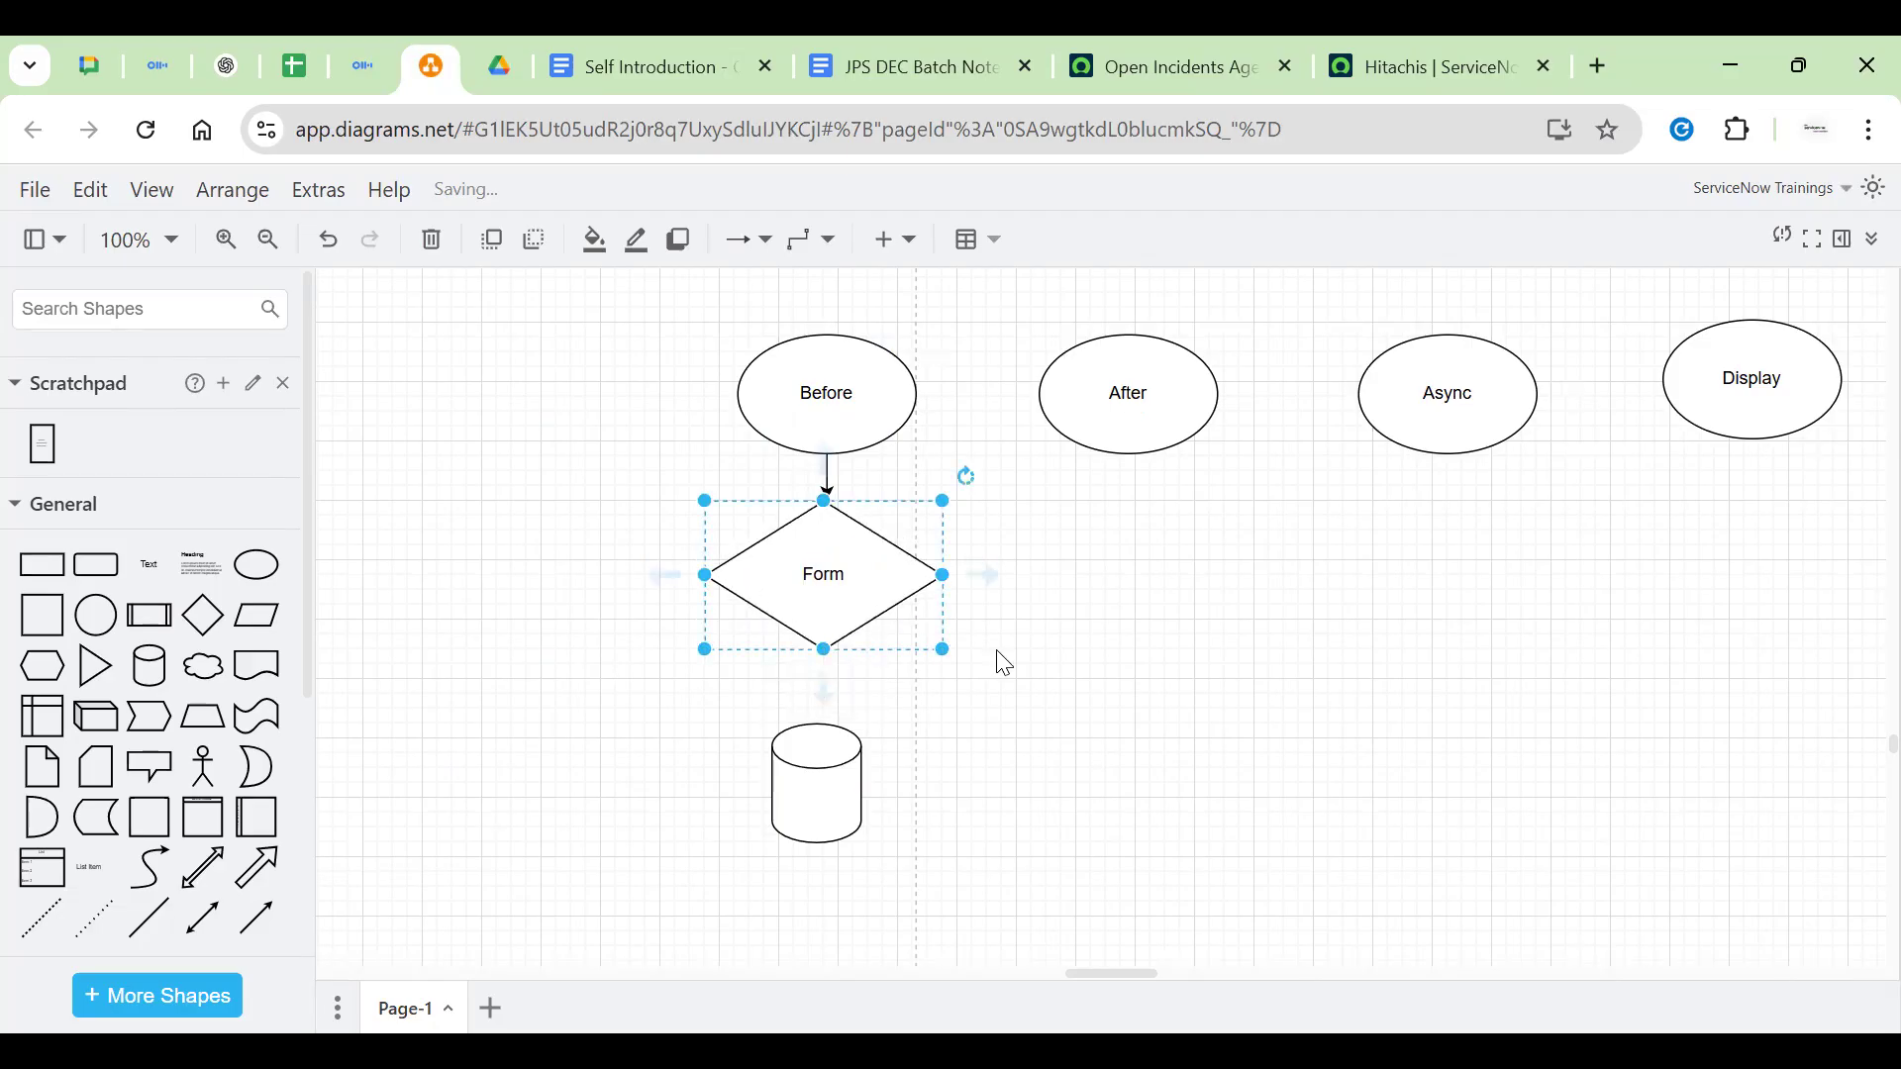
{"action": "left_click", "coordinate": [804, 769]}
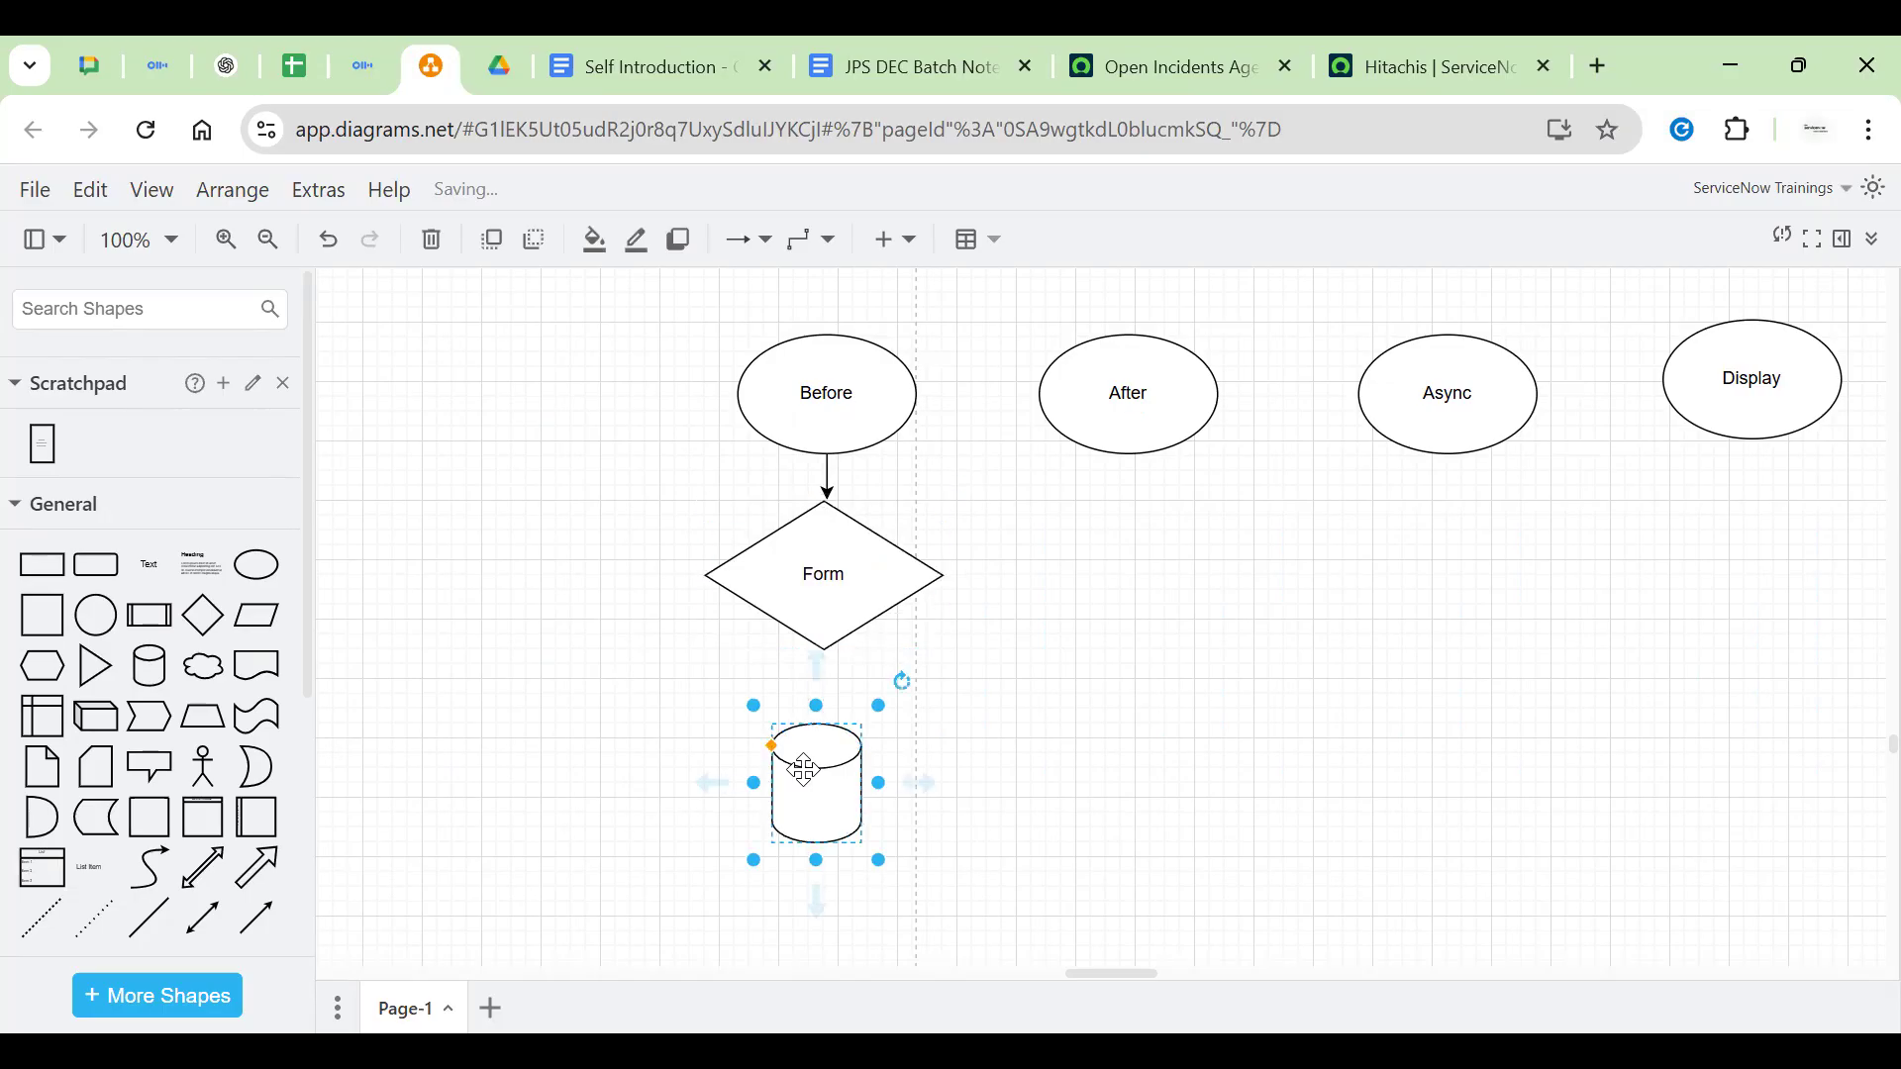
{"action": "left_click_drag", "start_coordinate": [836, 784], "coordinate": [789, 748]}
Move the Form diamond up and left, deleting its trial arrow to the cylinder
{"action": "left_click", "coordinate": [806, 565]}
{"action": "left_click", "coordinate": [919, 574]}
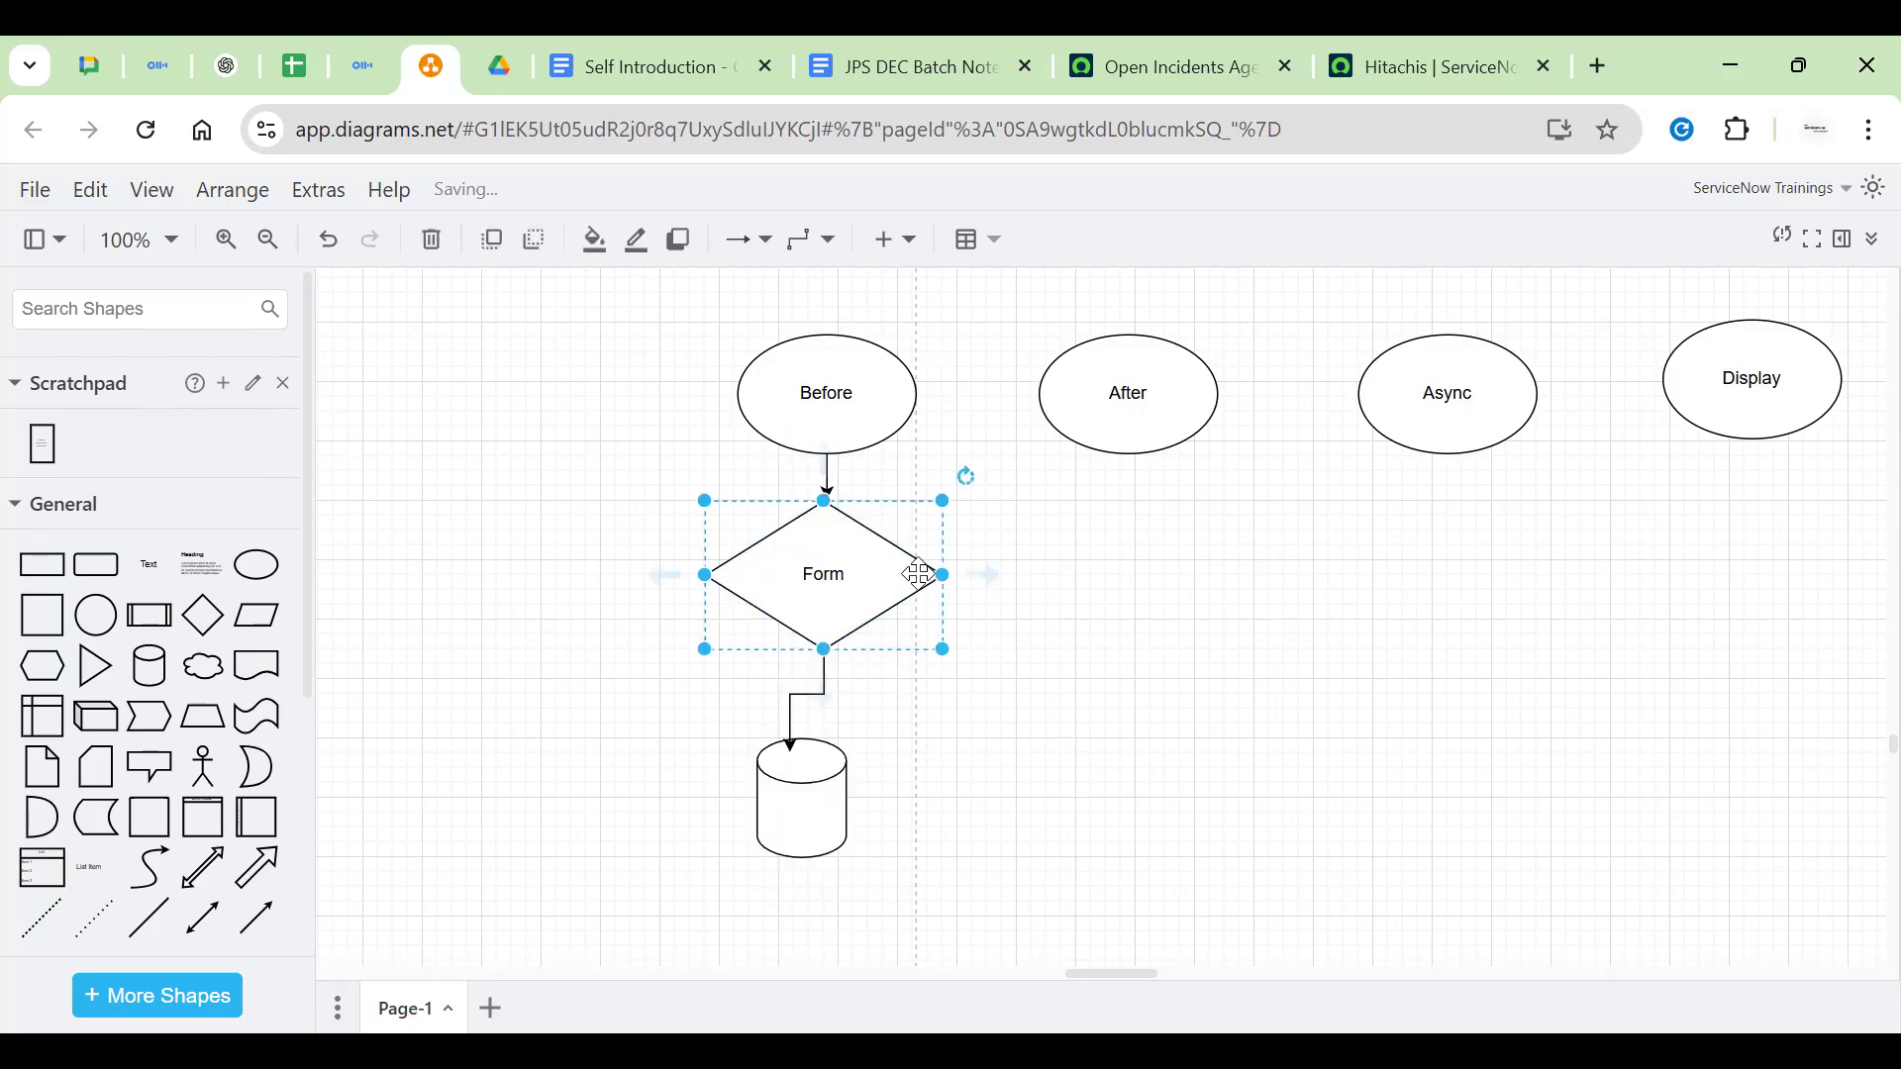
{"action": "left_click", "coordinate": [864, 370]}
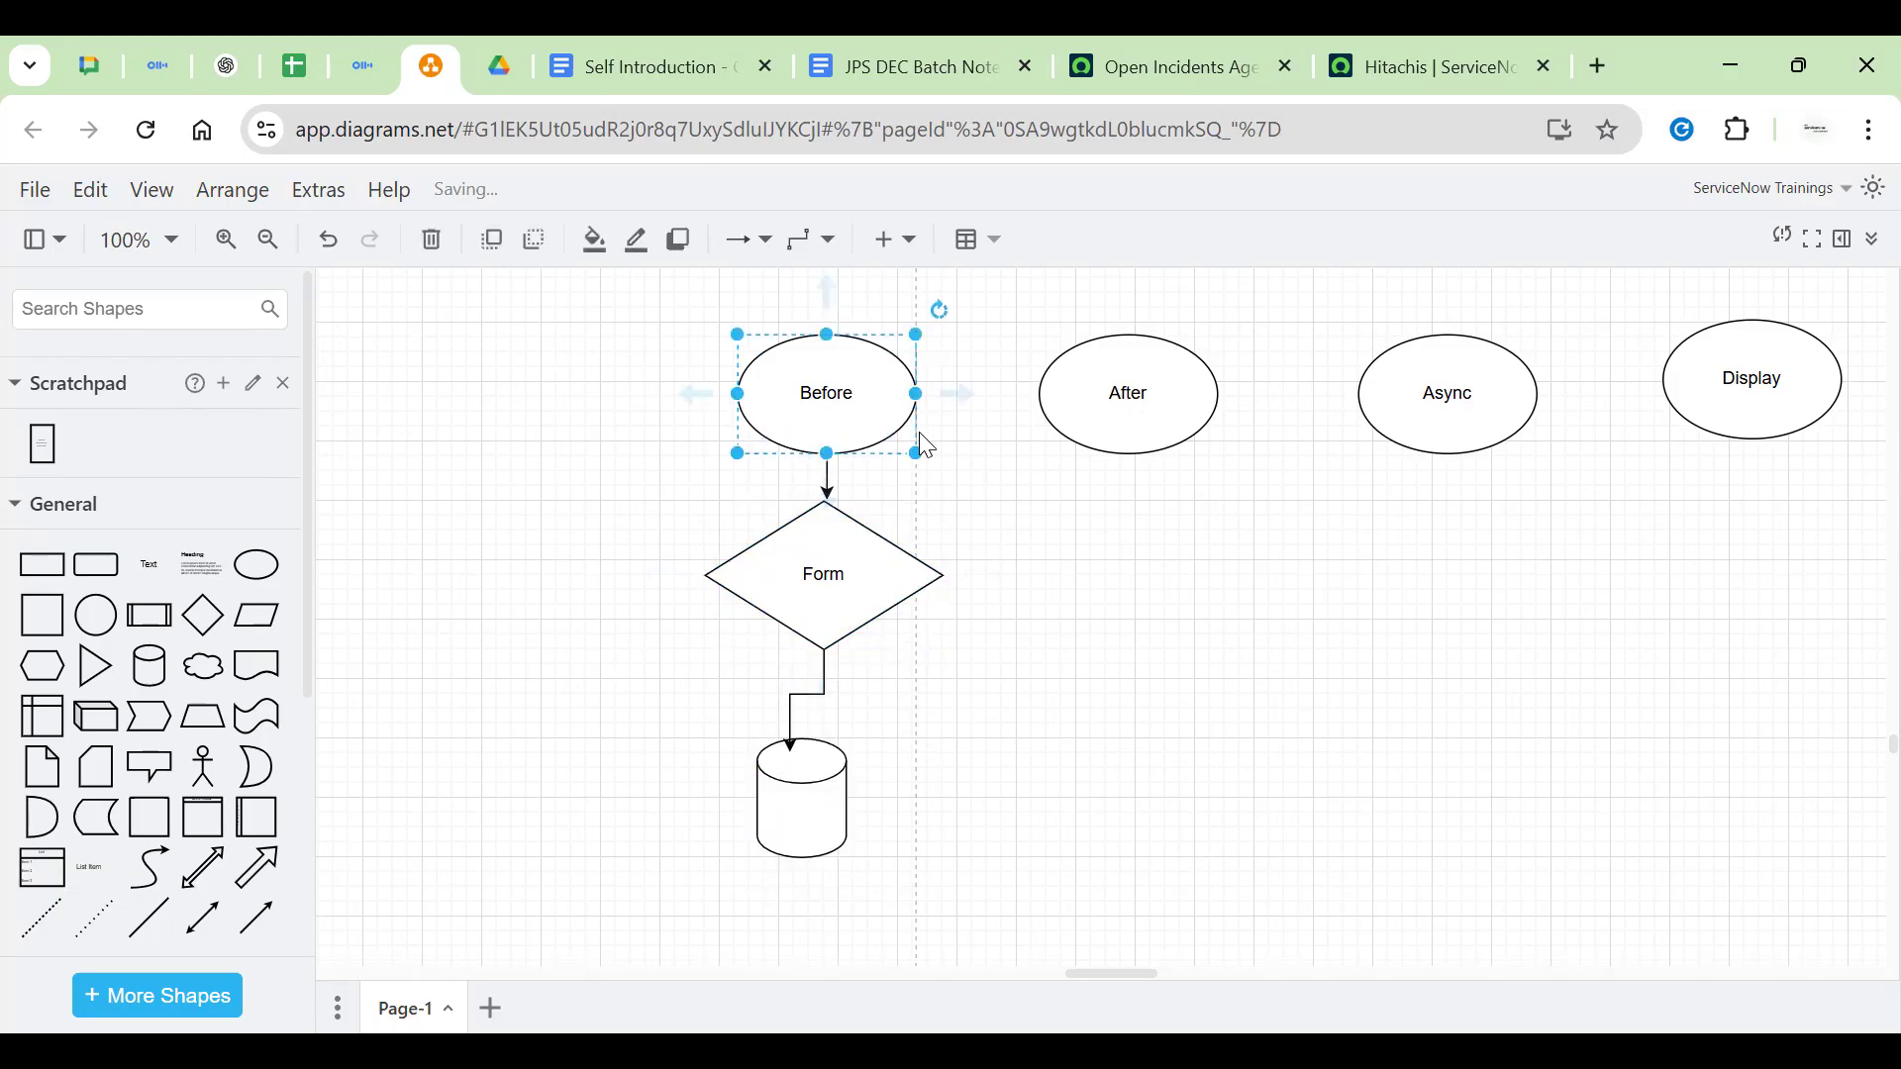
{"action": "left_click", "coordinate": [831, 551]}
{"action": "left_click_drag", "start_coordinate": [782, 564], "coordinate": [656, 623]}
{"action": "left_click", "coordinate": [789, 613]}
{"action": "key", "text": "Delete"}
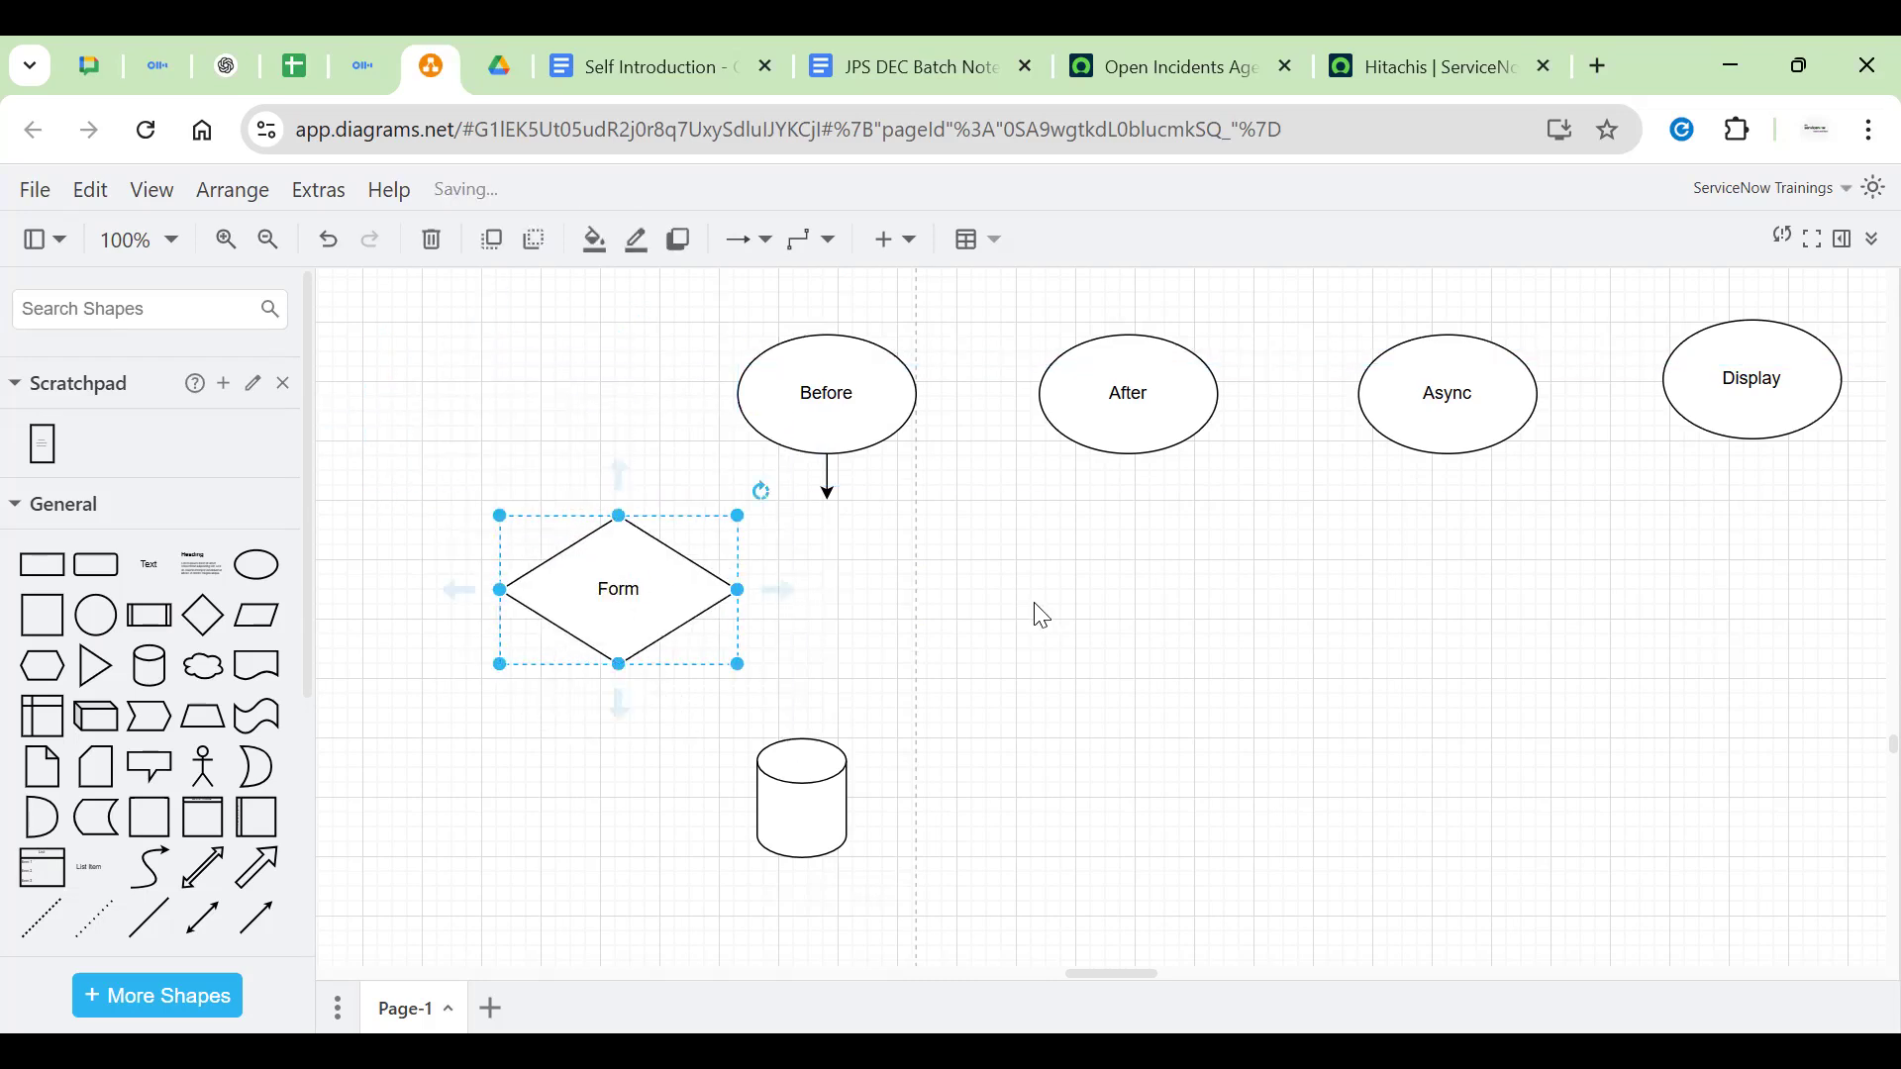
Add an Actor figure at the top left and connect it by an arrow to Form
{"action": "left_click", "coordinate": [856, 670]}
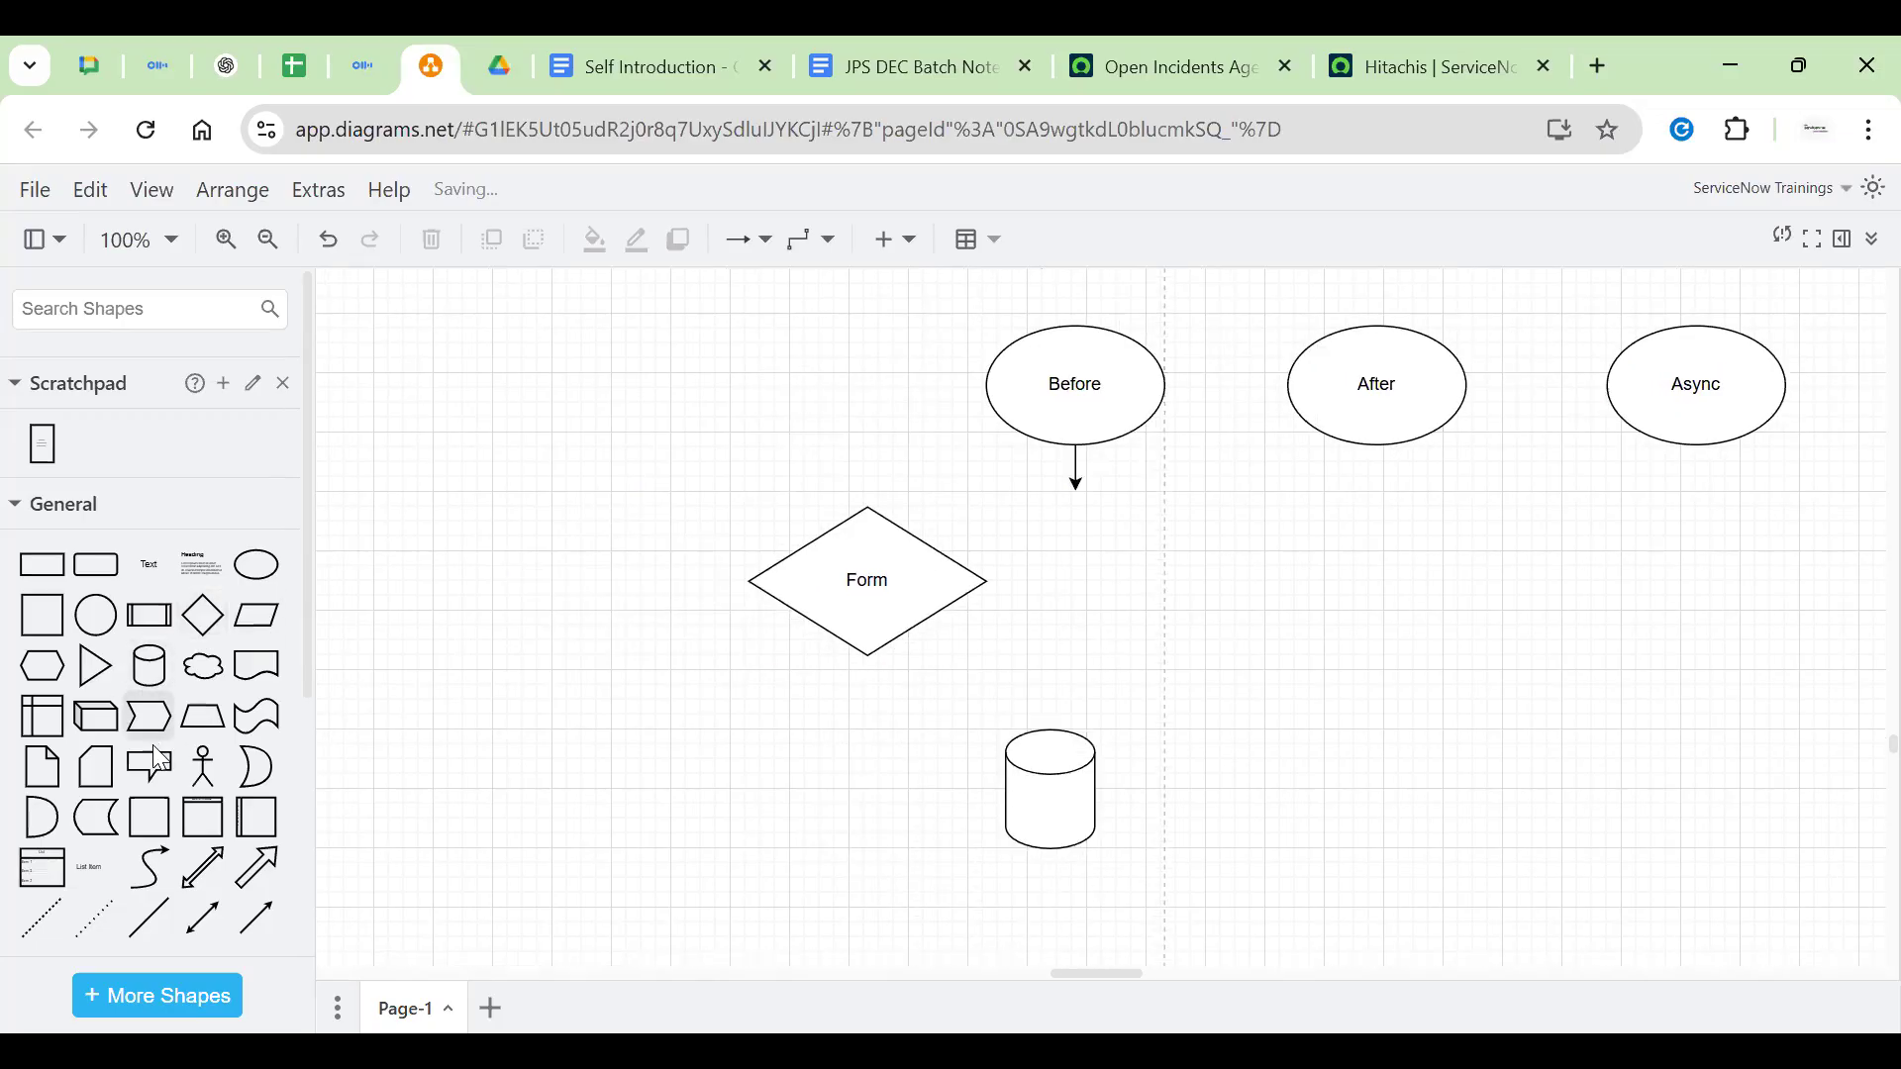
{"action": "left_click", "coordinate": [203, 767]}
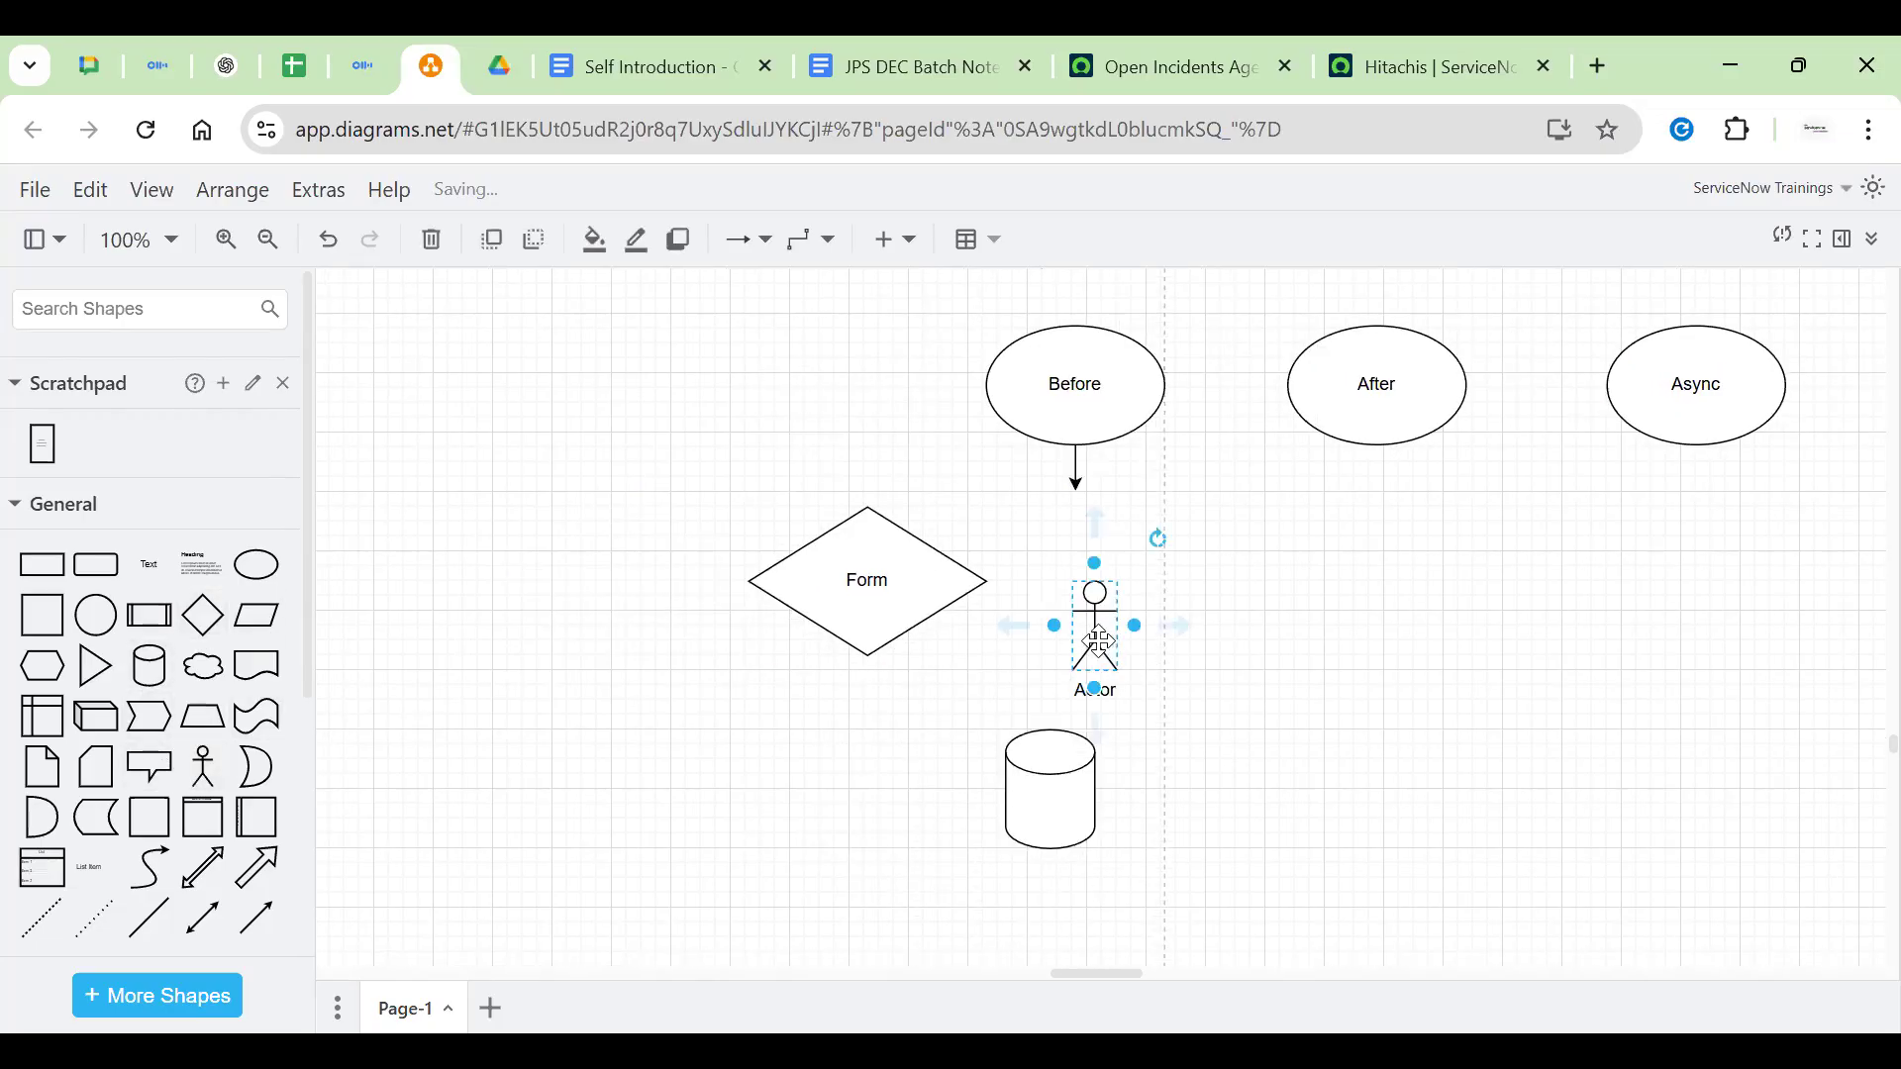
{"action": "left_click_drag", "start_coordinate": [1103, 643], "coordinate": [635, 445]}
{"action": "left_click", "coordinate": [764, 427]}
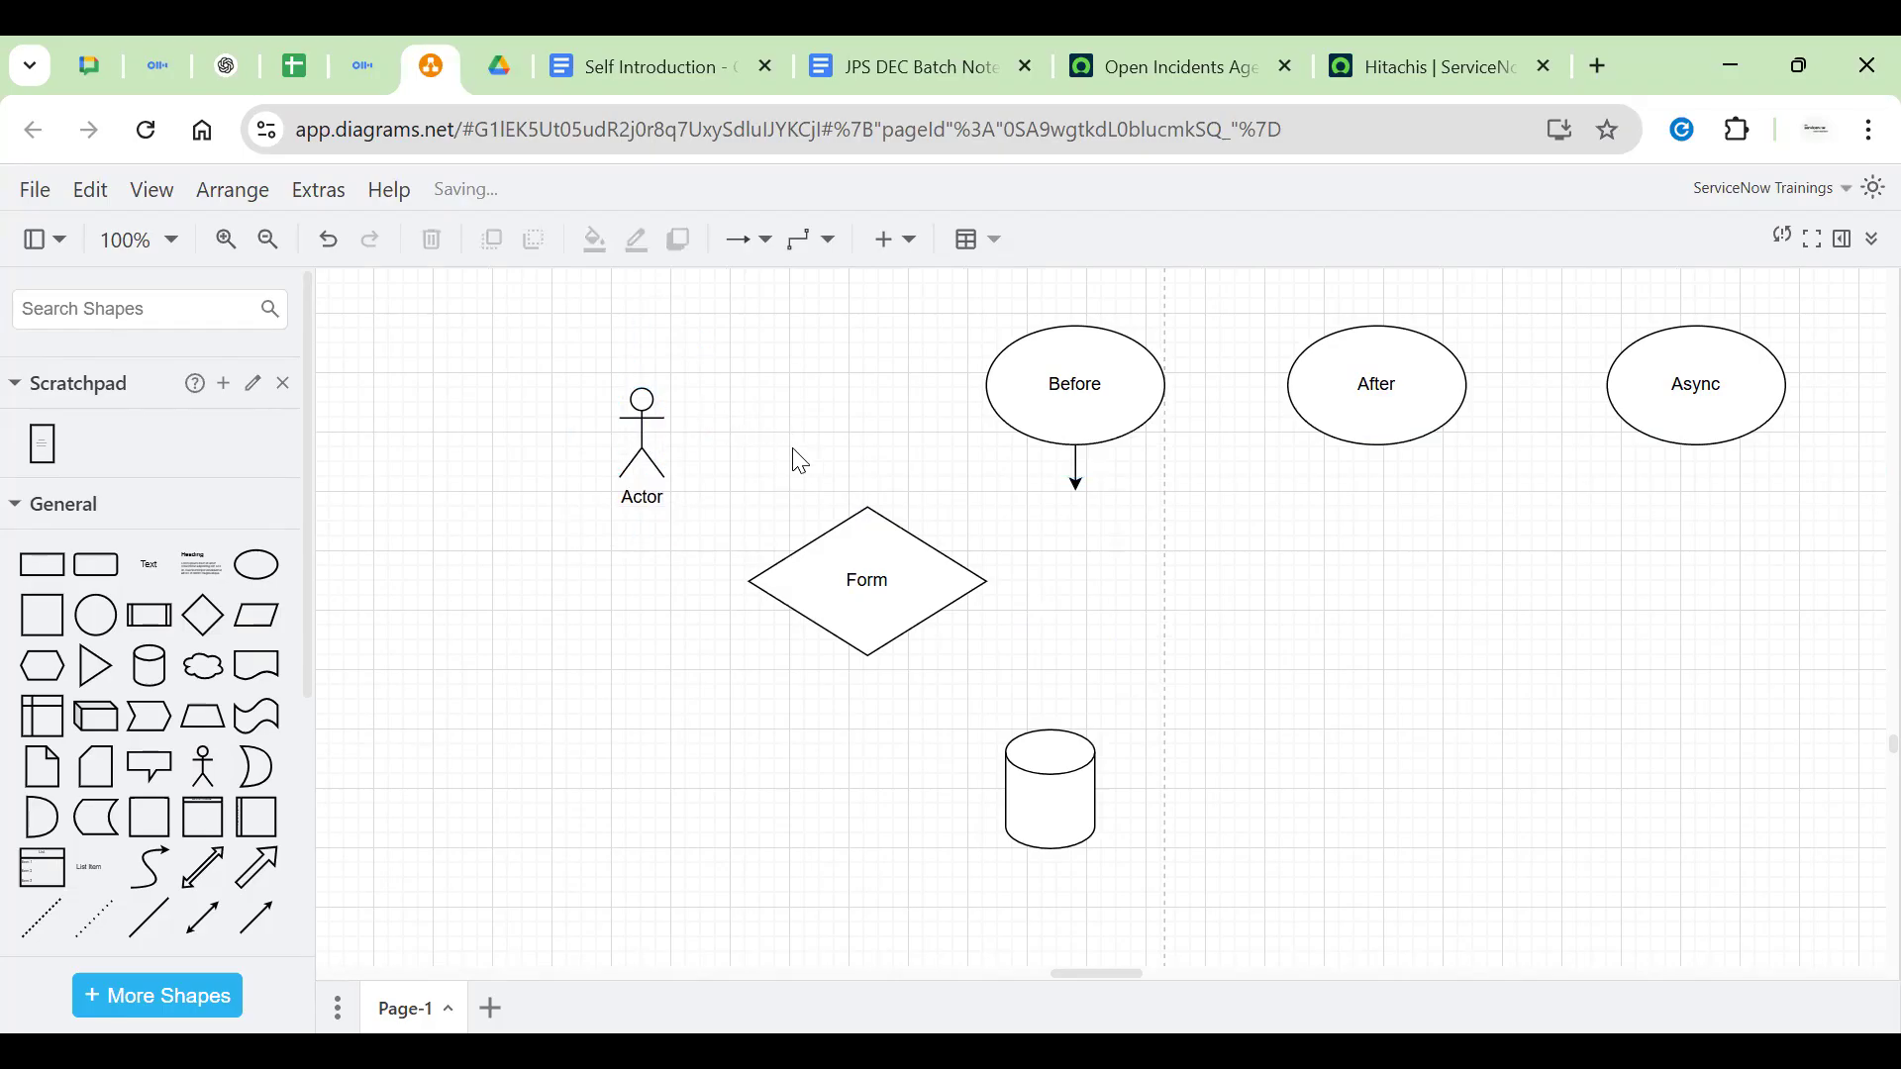
{"action": "left_click", "coordinate": [648, 442]}
{"action": "left_click_drag", "start_coordinate": [728, 445], "coordinate": [897, 627]}
Add a 'Submit' text label beside the Actor-to-Form arrow
{"action": "left_click", "coordinate": [870, 594]}
{"action": "double_click", "coordinate": [904, 513]}
{"action": "left_click", "coordinate": [905, 513]}
{"action": "type", "text": "Submit"}
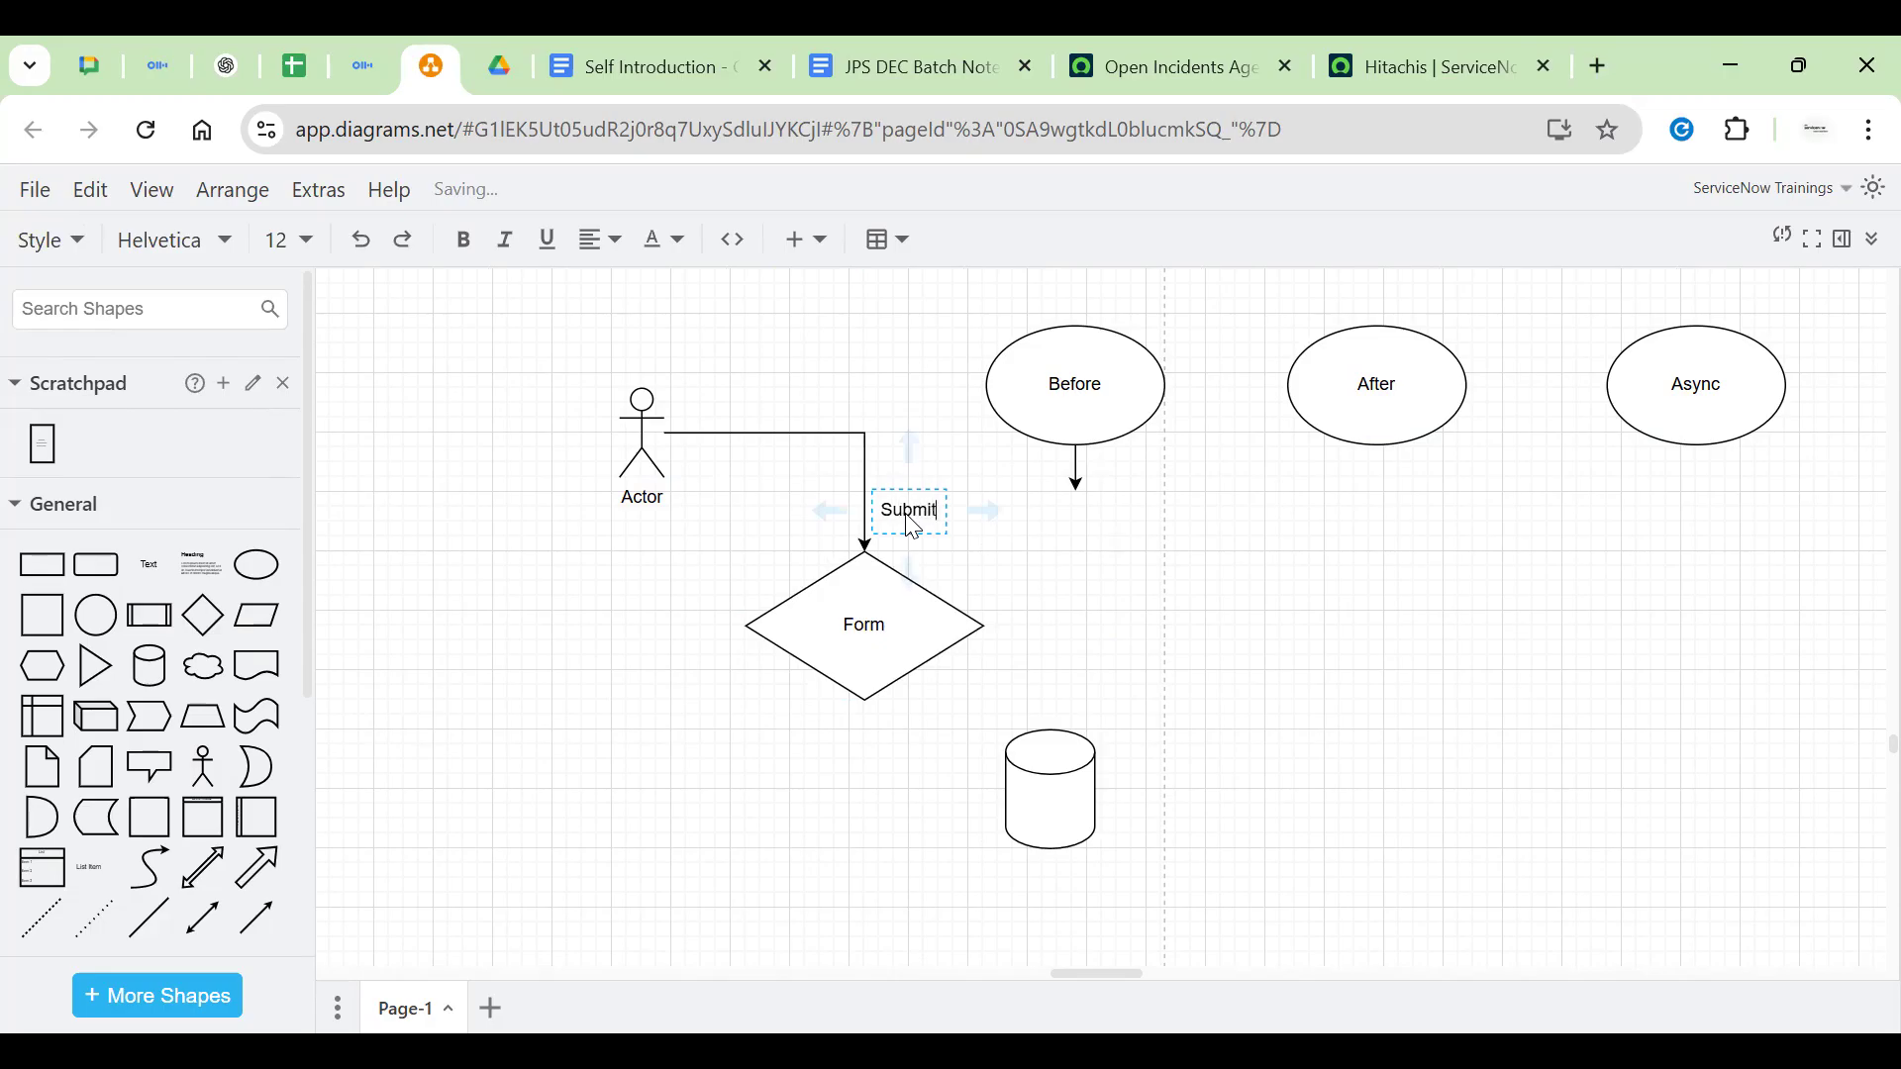
{"action": "key", "text": "Escape"}
Move the Before ellipse down beside Form and start editing the cylinder's label
{"action": "left_click", "coordinate": [1078, 471]}
{"action": "left_click_drag", "start_coordinate": [1077, 382], "coordinate": [1184, 596]}
{"action": "left_click", "coordinate": [869, 621]}
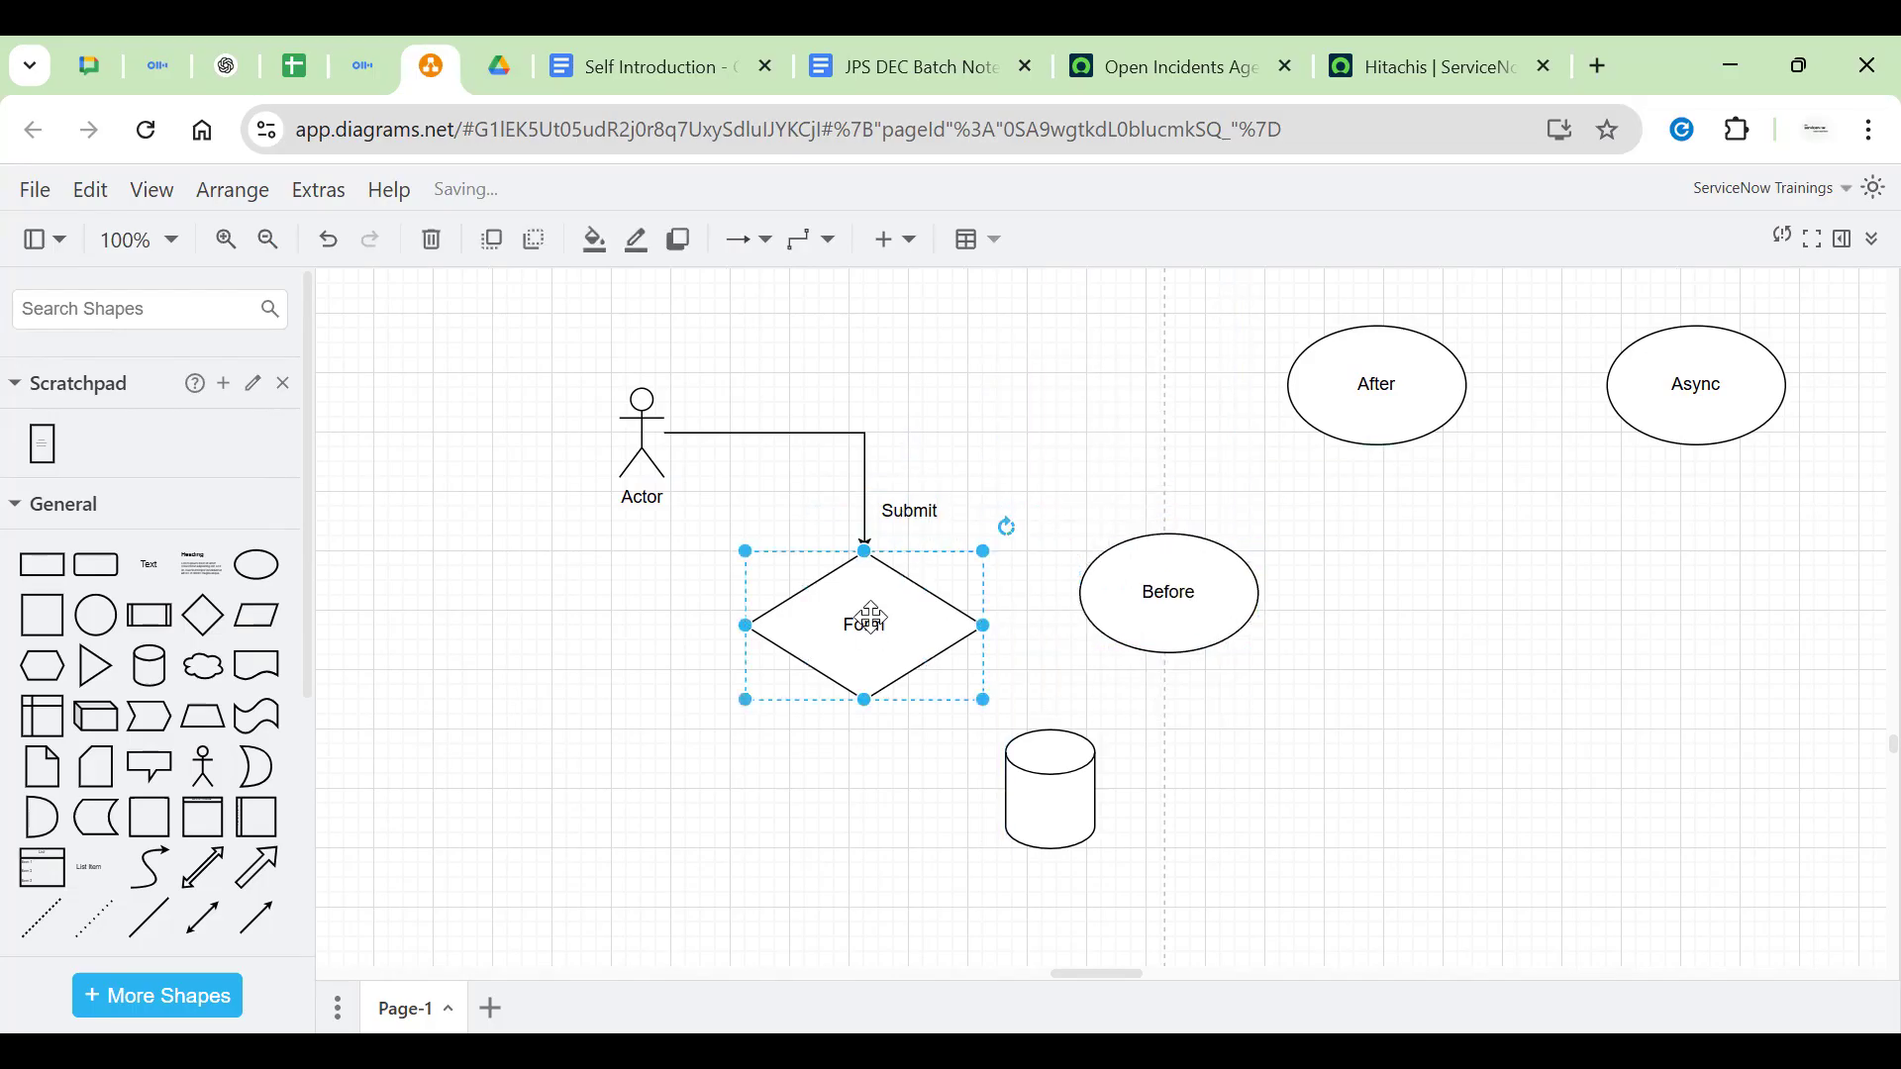
{"action": "left_click", "coordinate": [1053, 779]}
{"action": "double_click", "coordinate": [1049, 814]}
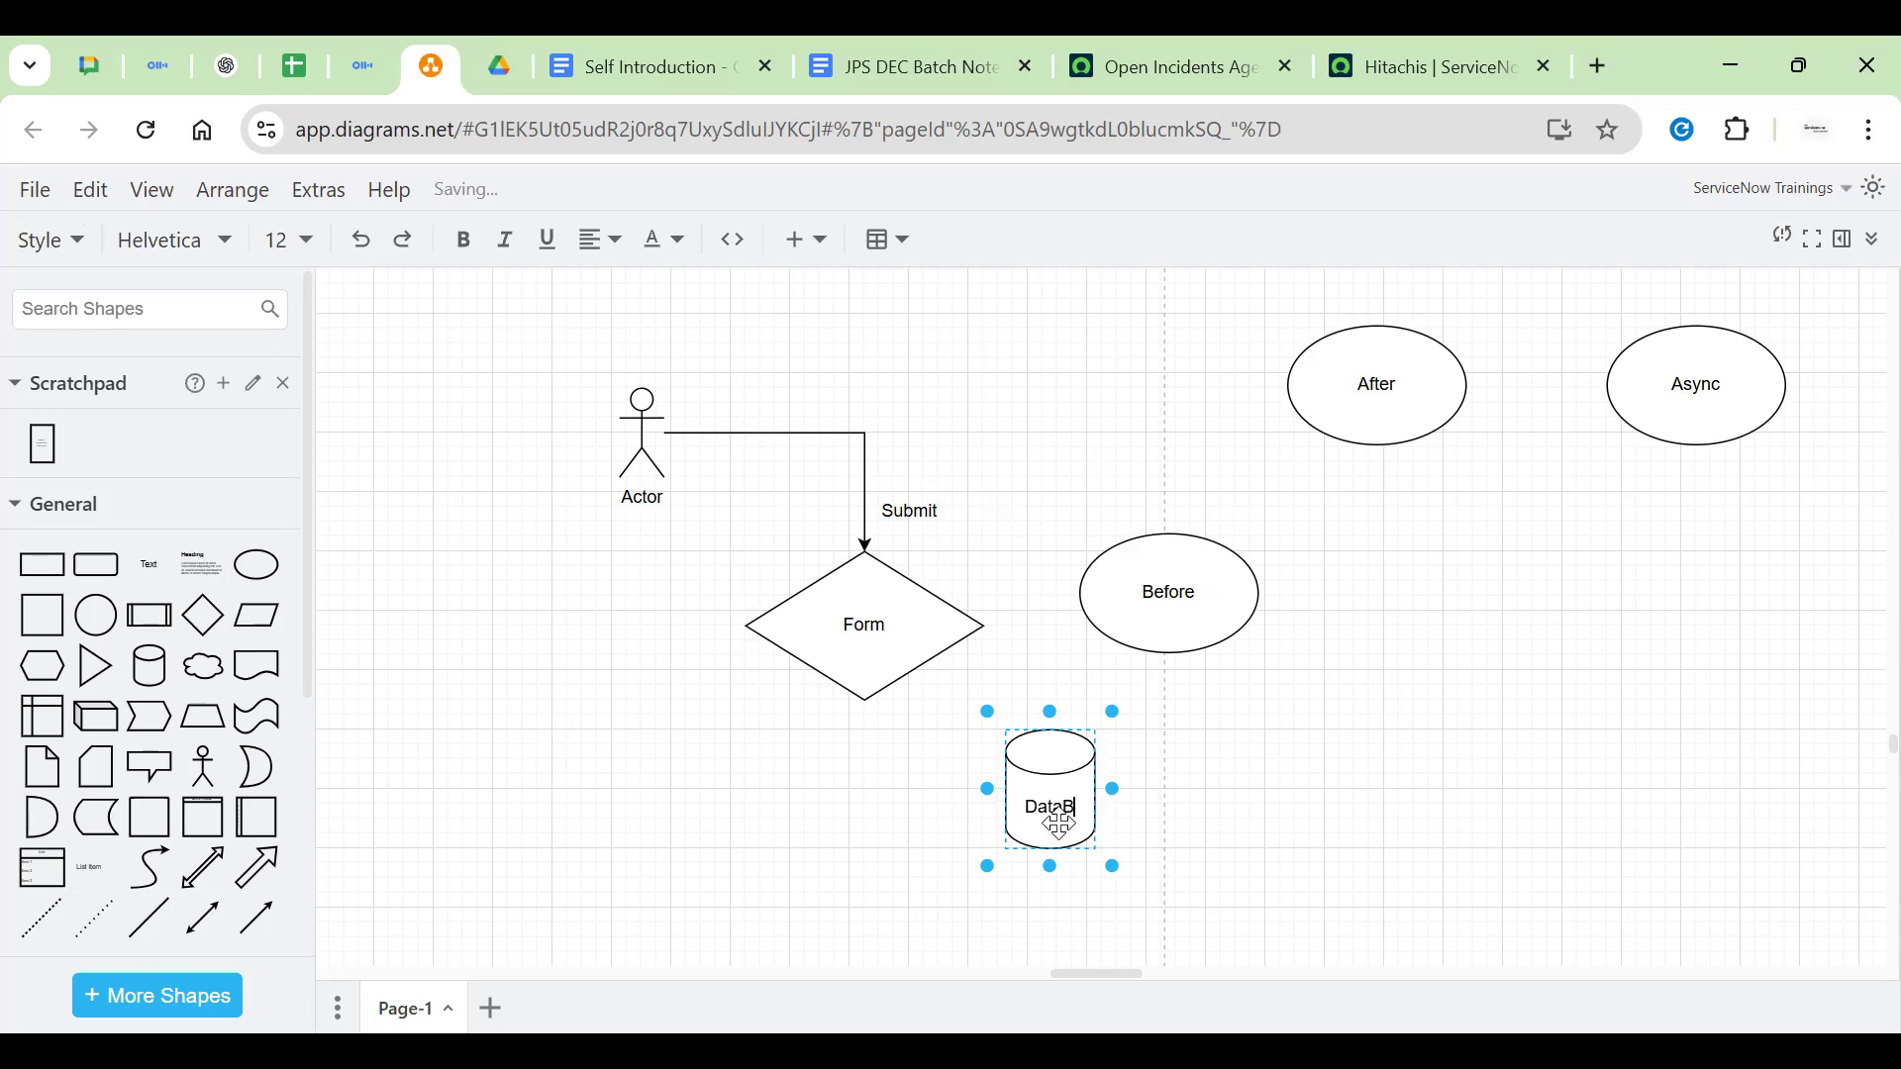
Finish the DataBase label, then draw a stray Form-to-DataBase arrow and delete it
{"action": "left_click", "coordinate": [901, 690]}
{"action": "left_click", "coordinate": [879, 613]}
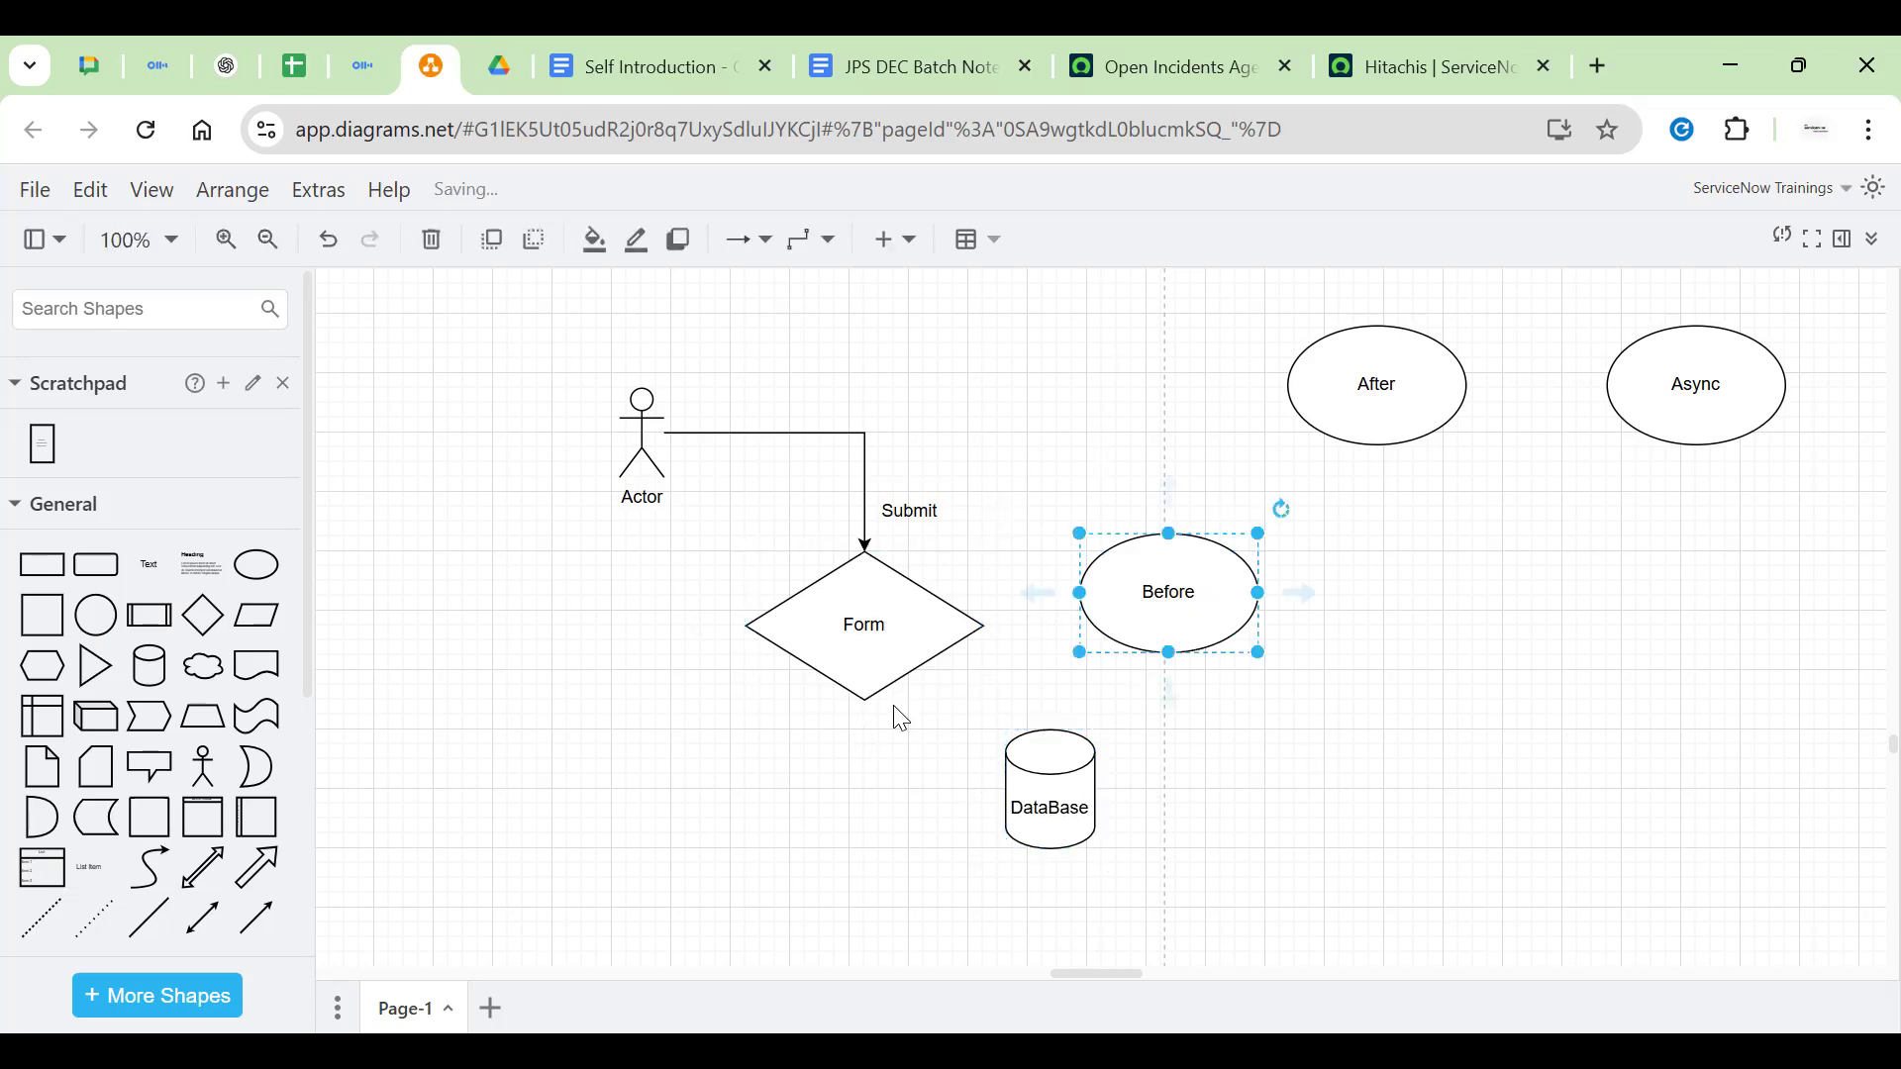
{"action": "left_click", "coordinate": [869, 636]}
{"action": "mouse_move", "coordinate": [866, 746]}
{"action": "left_mouse_down"}
{"action": "mouse_move", "coordinate": [886, 798]}
{"action": "mouse_move", "coordinate": [1001, 869]}
{"action": "mouse_move", "coordinate": [1016, 777]}
{"action": "left_mouse_up"}
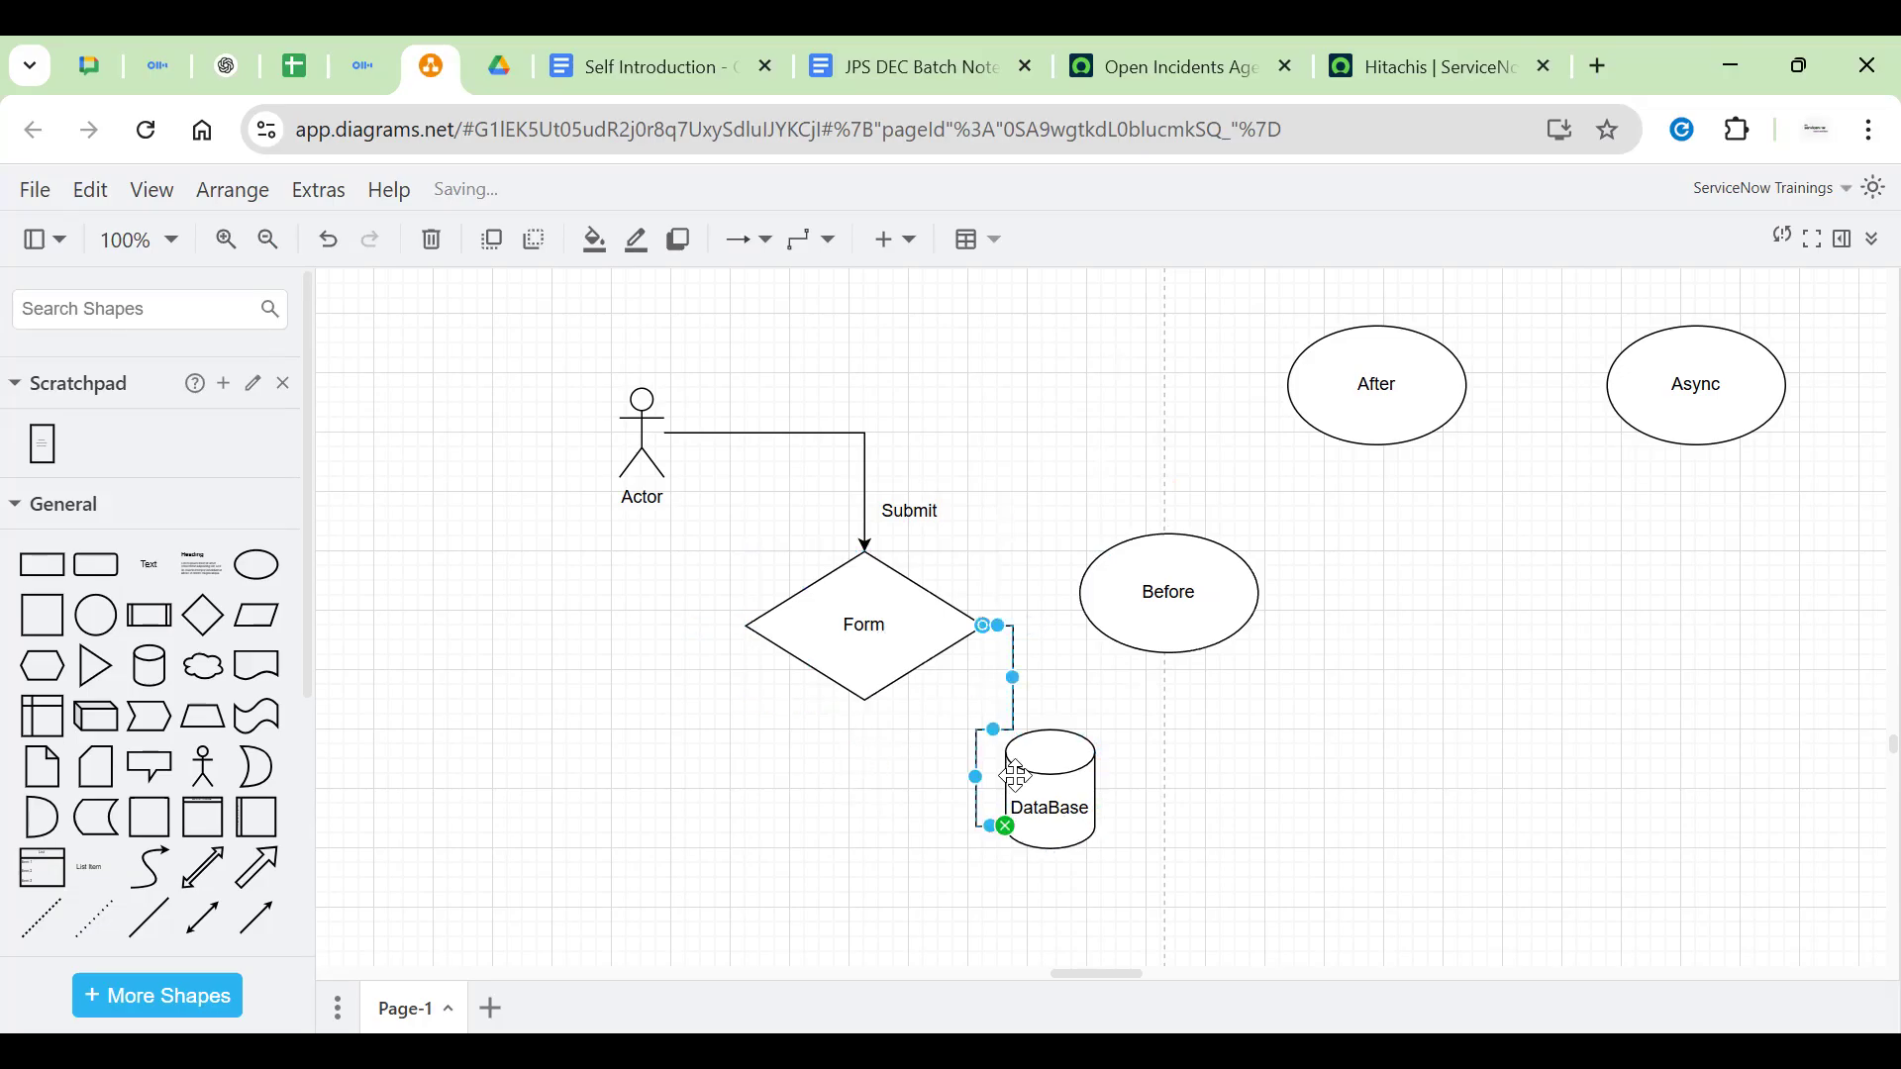
{"action": "left_click", "coordinate": [1129, 696]}
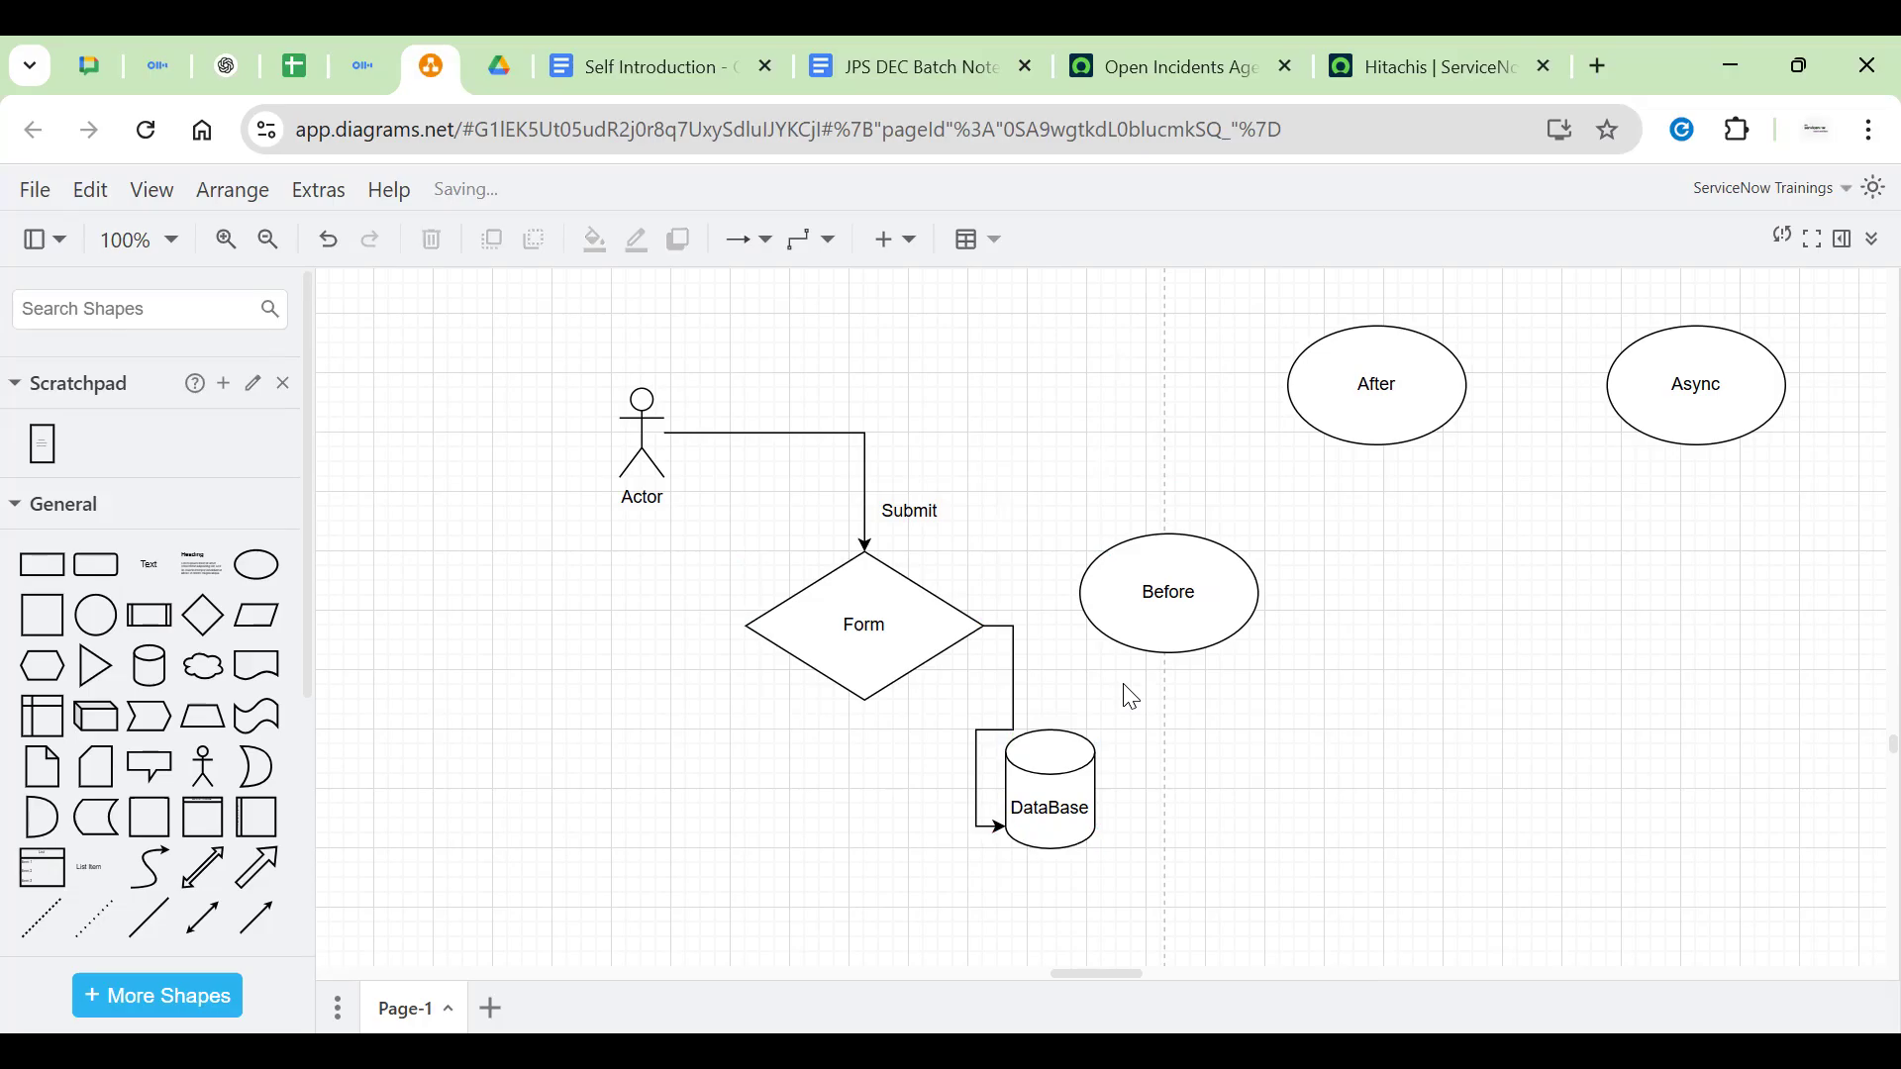
{"action": "left_click", "coordinate": [1138, 586]}
{"action": "left_click", "coordinate": [1016, 707]}
{"action": "key", "text": "Delete"}
Connect Form to Before, and Before down to DataBase, routing that arrow further right
{"action": "left_click", "coordinate": [874, 653]}
{"action": "left_click_drag", "start_coordinate": [1055, 628], "coordinate": [1194, 612]}
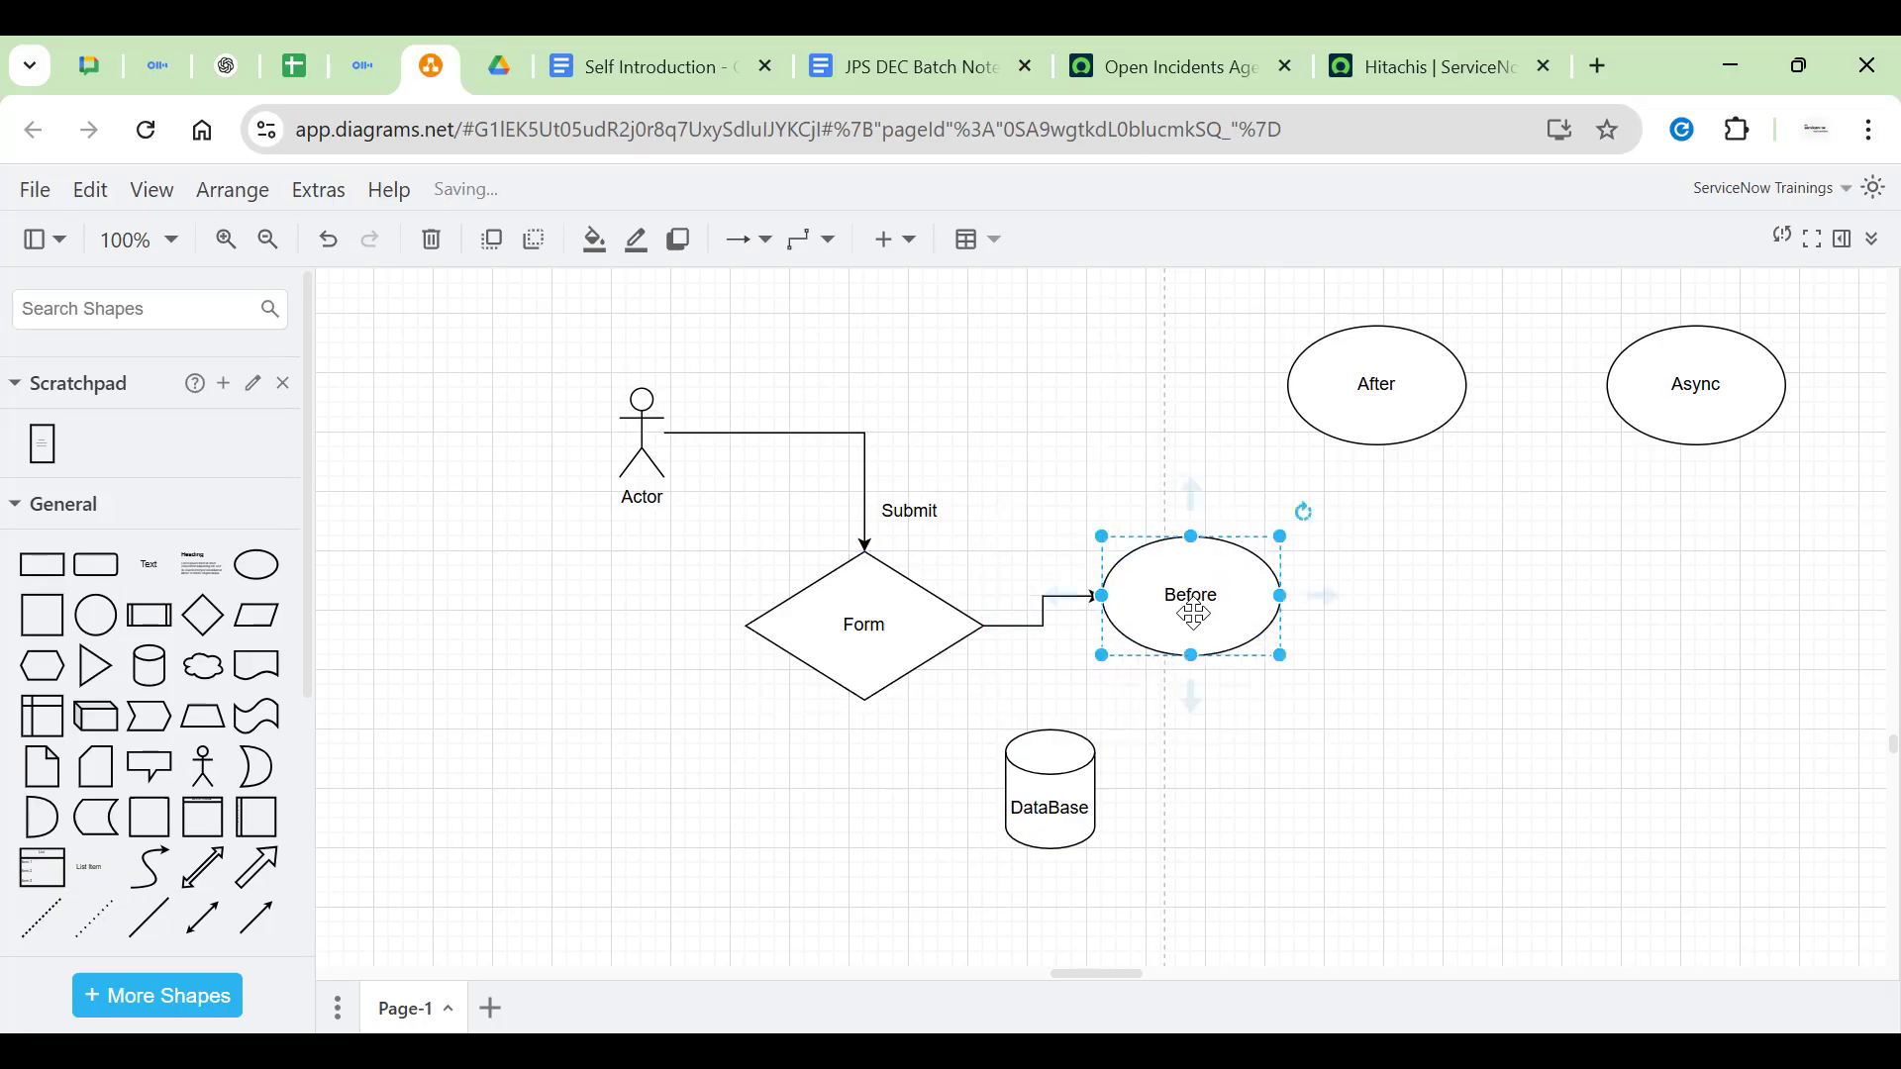
{"action": "mouse_move", "coordinate": [1196, 714]}
{"action": "left_click_drag", "start_coordinate": [1196, 720], "coordinate": [1077, 778]}
{"action": "left_click_drag", "start_coordinate": [1075, 649], "coordinate": [1198, 723]}
{"action": "left_click", "coordinate": [1374, 778]}
Review the Actor, Submit label, Form, Before and DataBase shapes one by one
{"action": "scroll", "coordinate": [1490, 738], "scroll_direction": "right", "scroll_amount": 3}
{"action": "scroll", "coordinate": [1489, 739], "scroll_direction": "down", "scroll_amount": 1}
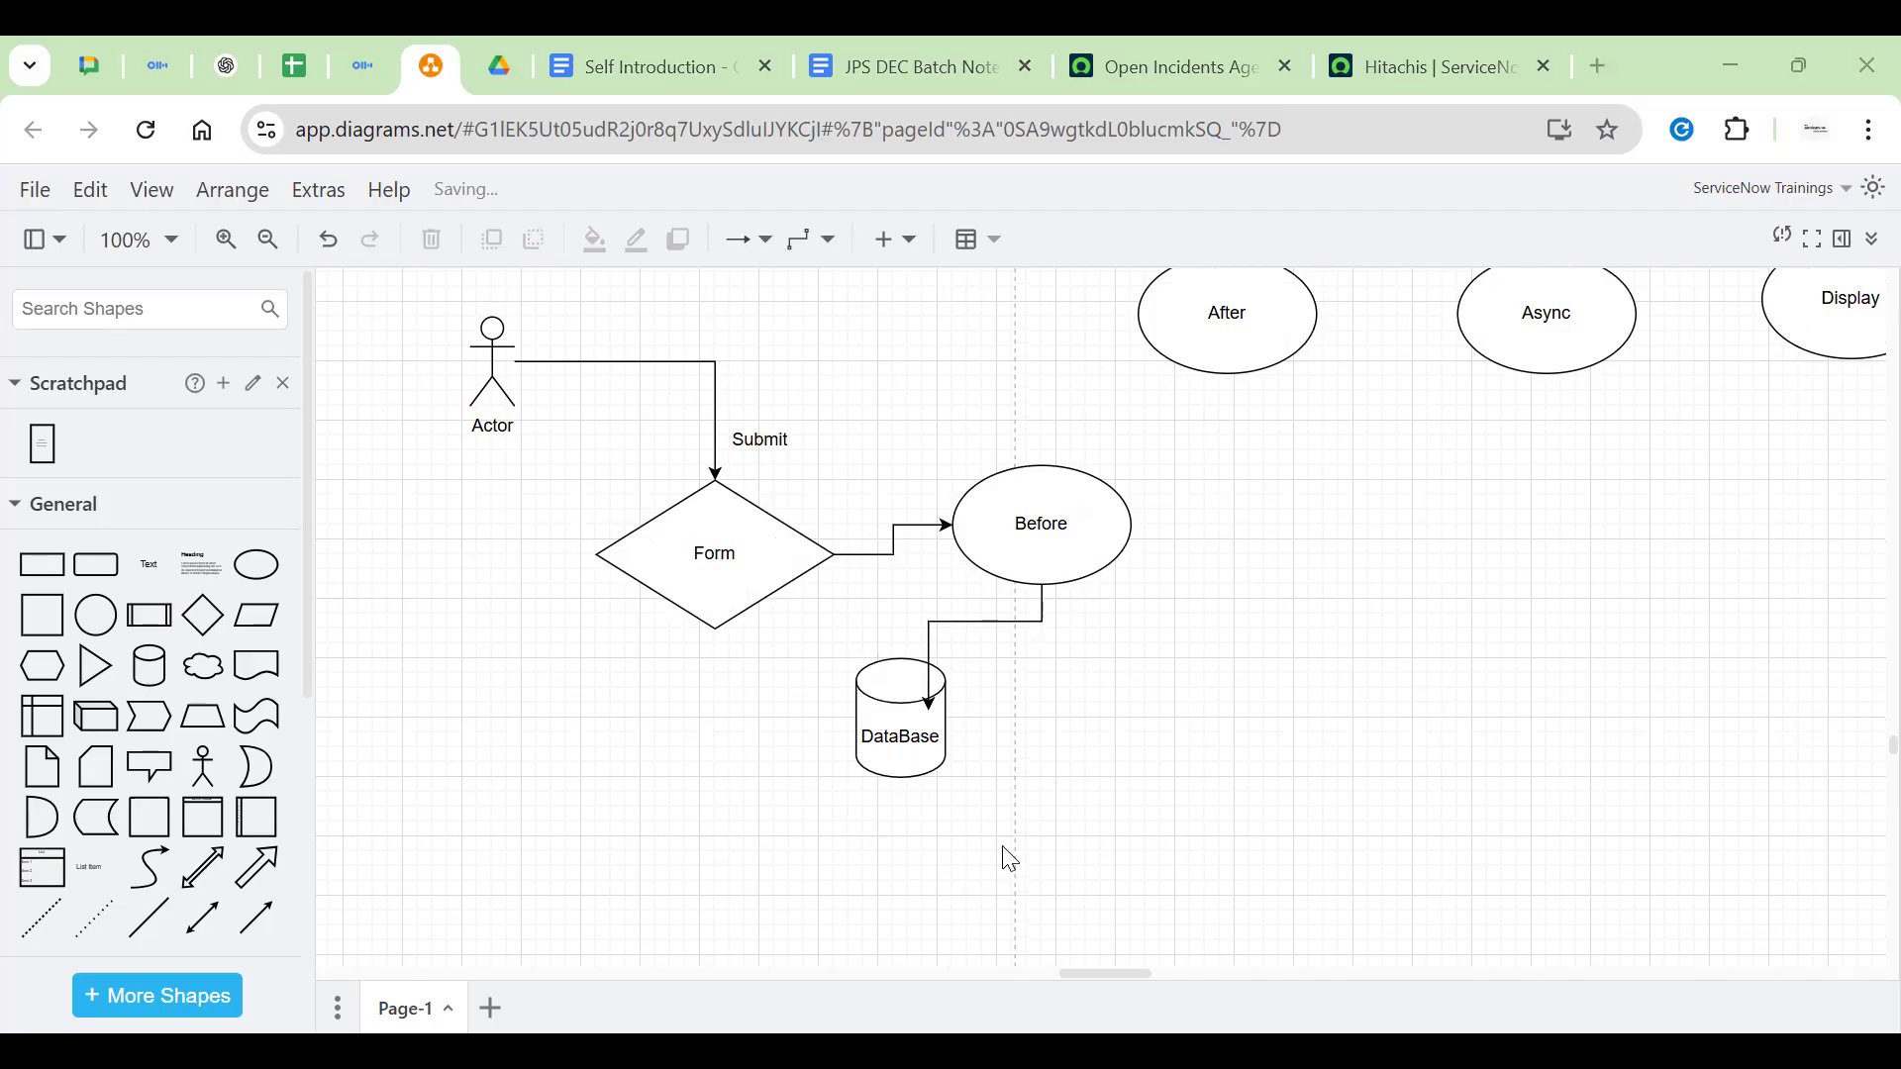
{"action": "scroll", "coordinate": [592, 478], "scroll_direction": "up", "scroll_amount": 1}
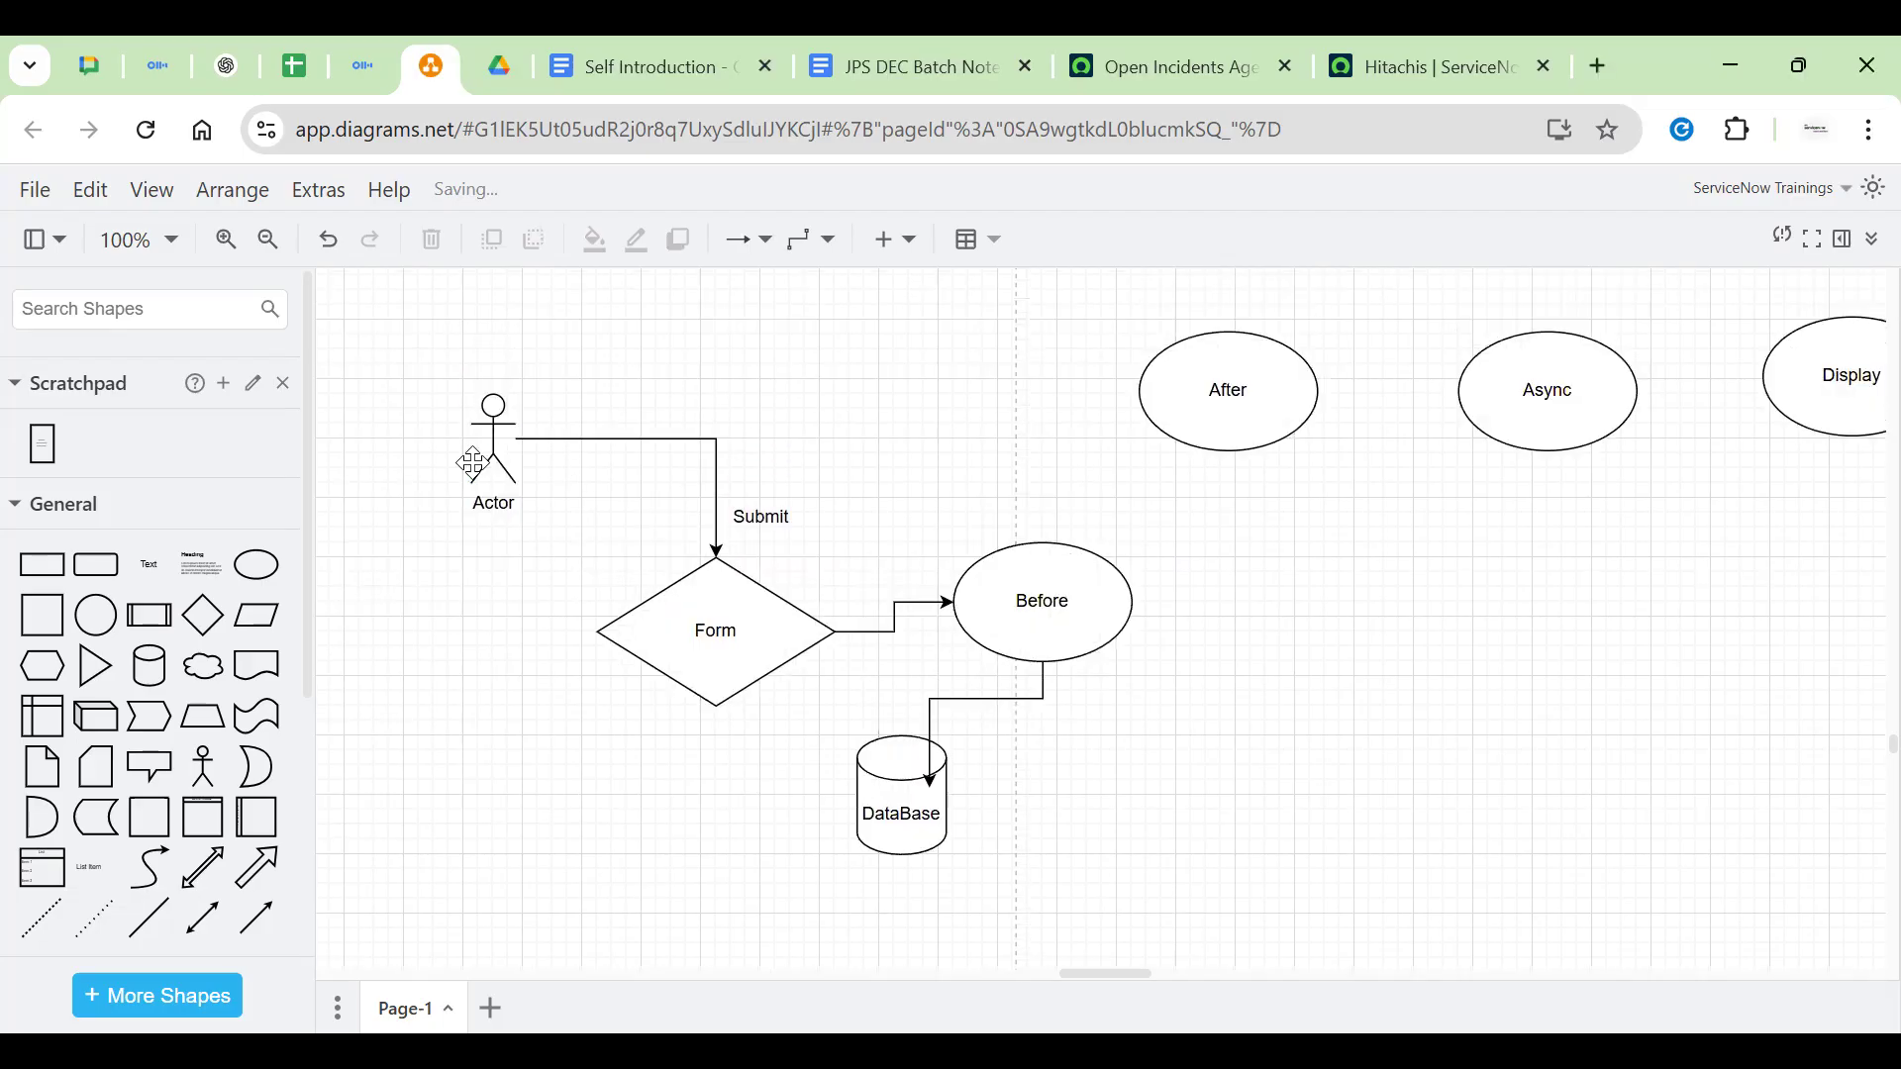
{"action": "left_click", "coordinate": [492, 448]}
{"action": "left_click", "coordinate": [761, 517]}
{"action": "left_click", "coordinate": [903, 596]}
{"action": "left_click", "coordinate": [1020, 592]}
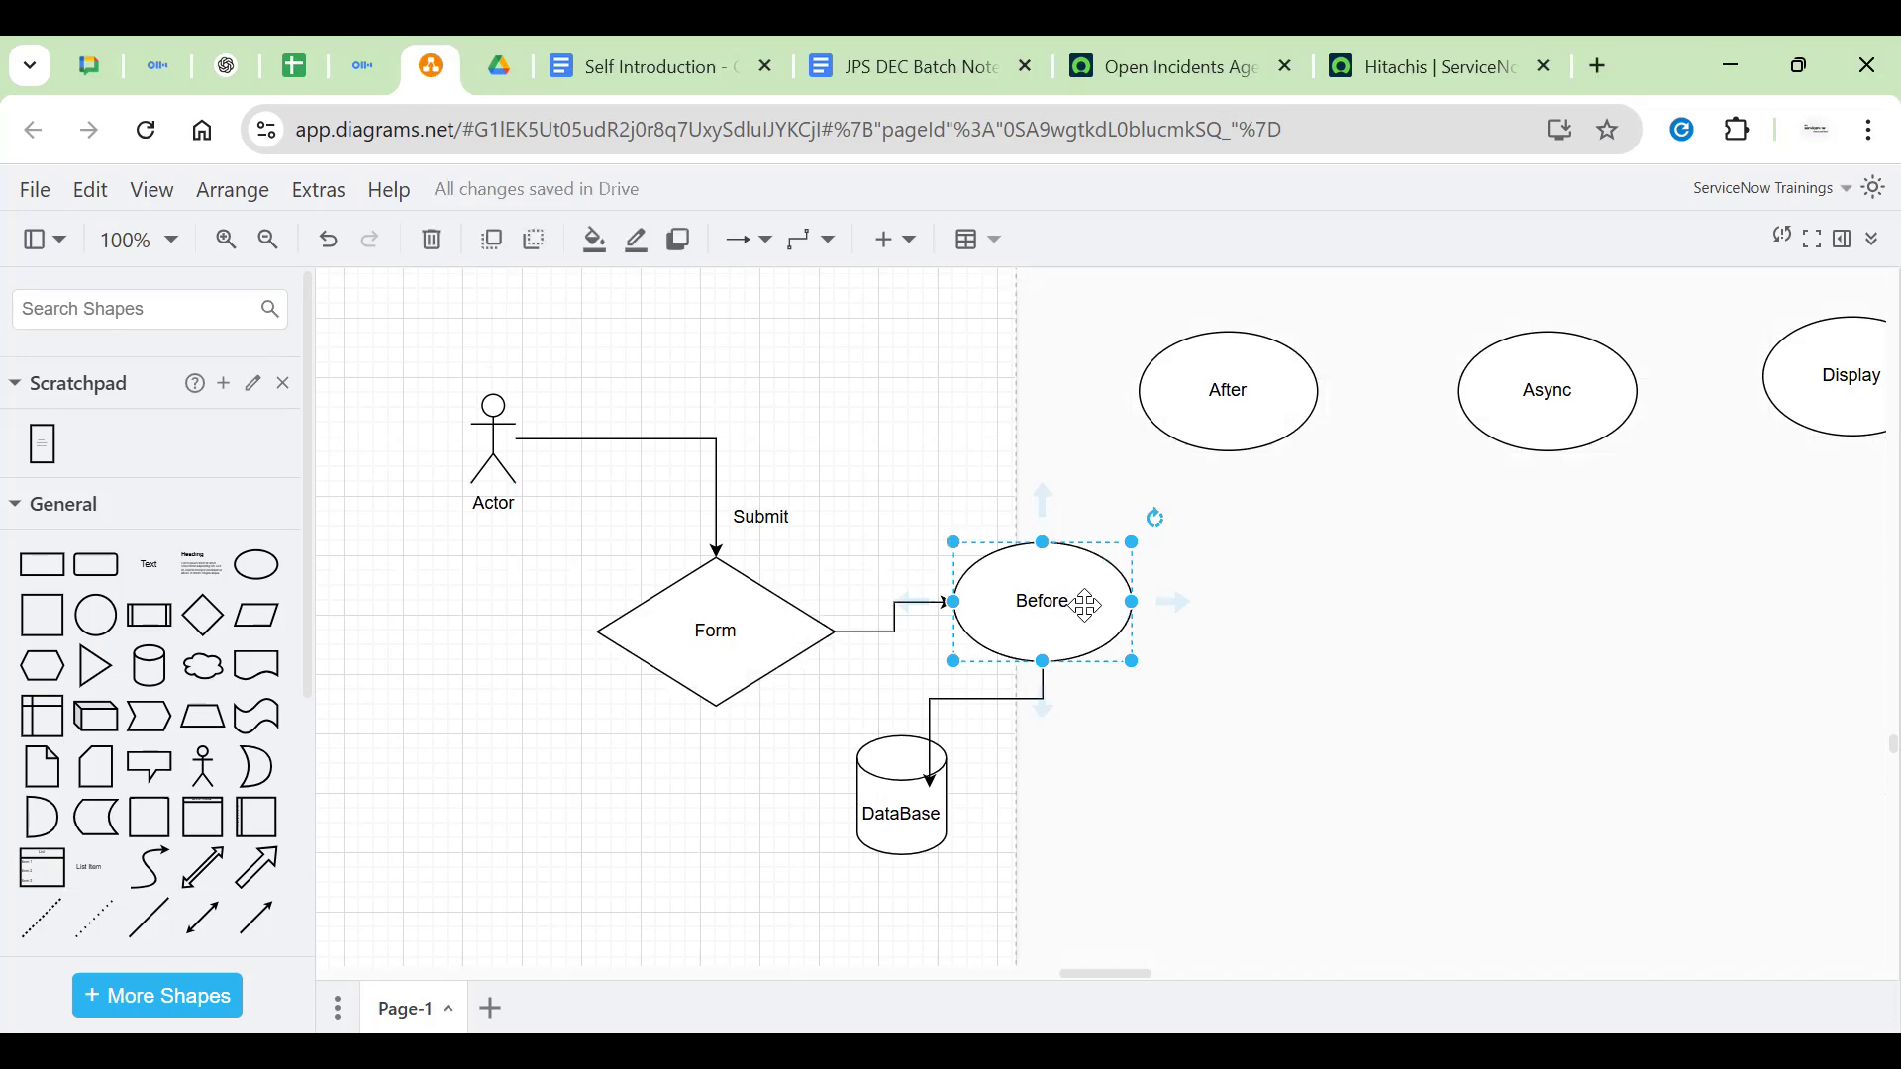
{"action": "left_click", "coordinate": [692, 601]}
{"action": "left_click", "coordinate": [873, 797]}
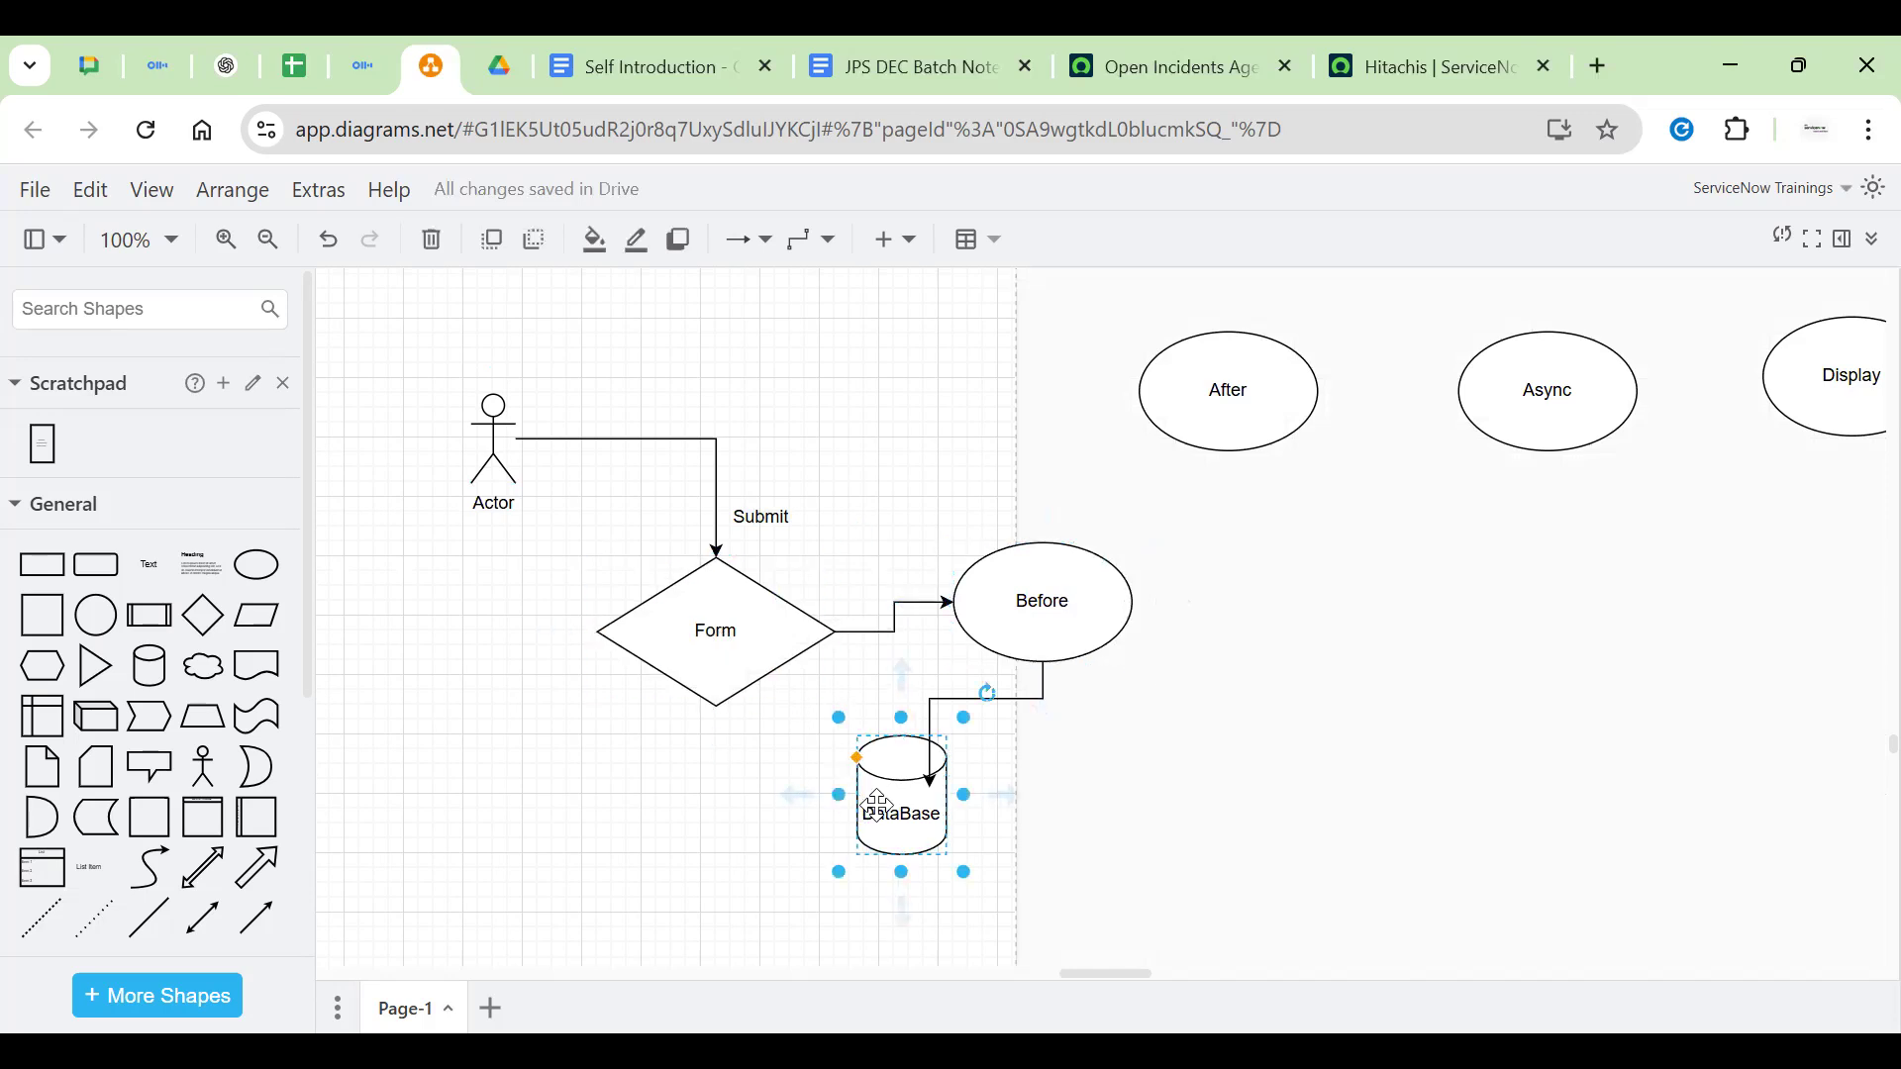
{"action": "left_click", "coordinate": [995, 567]}
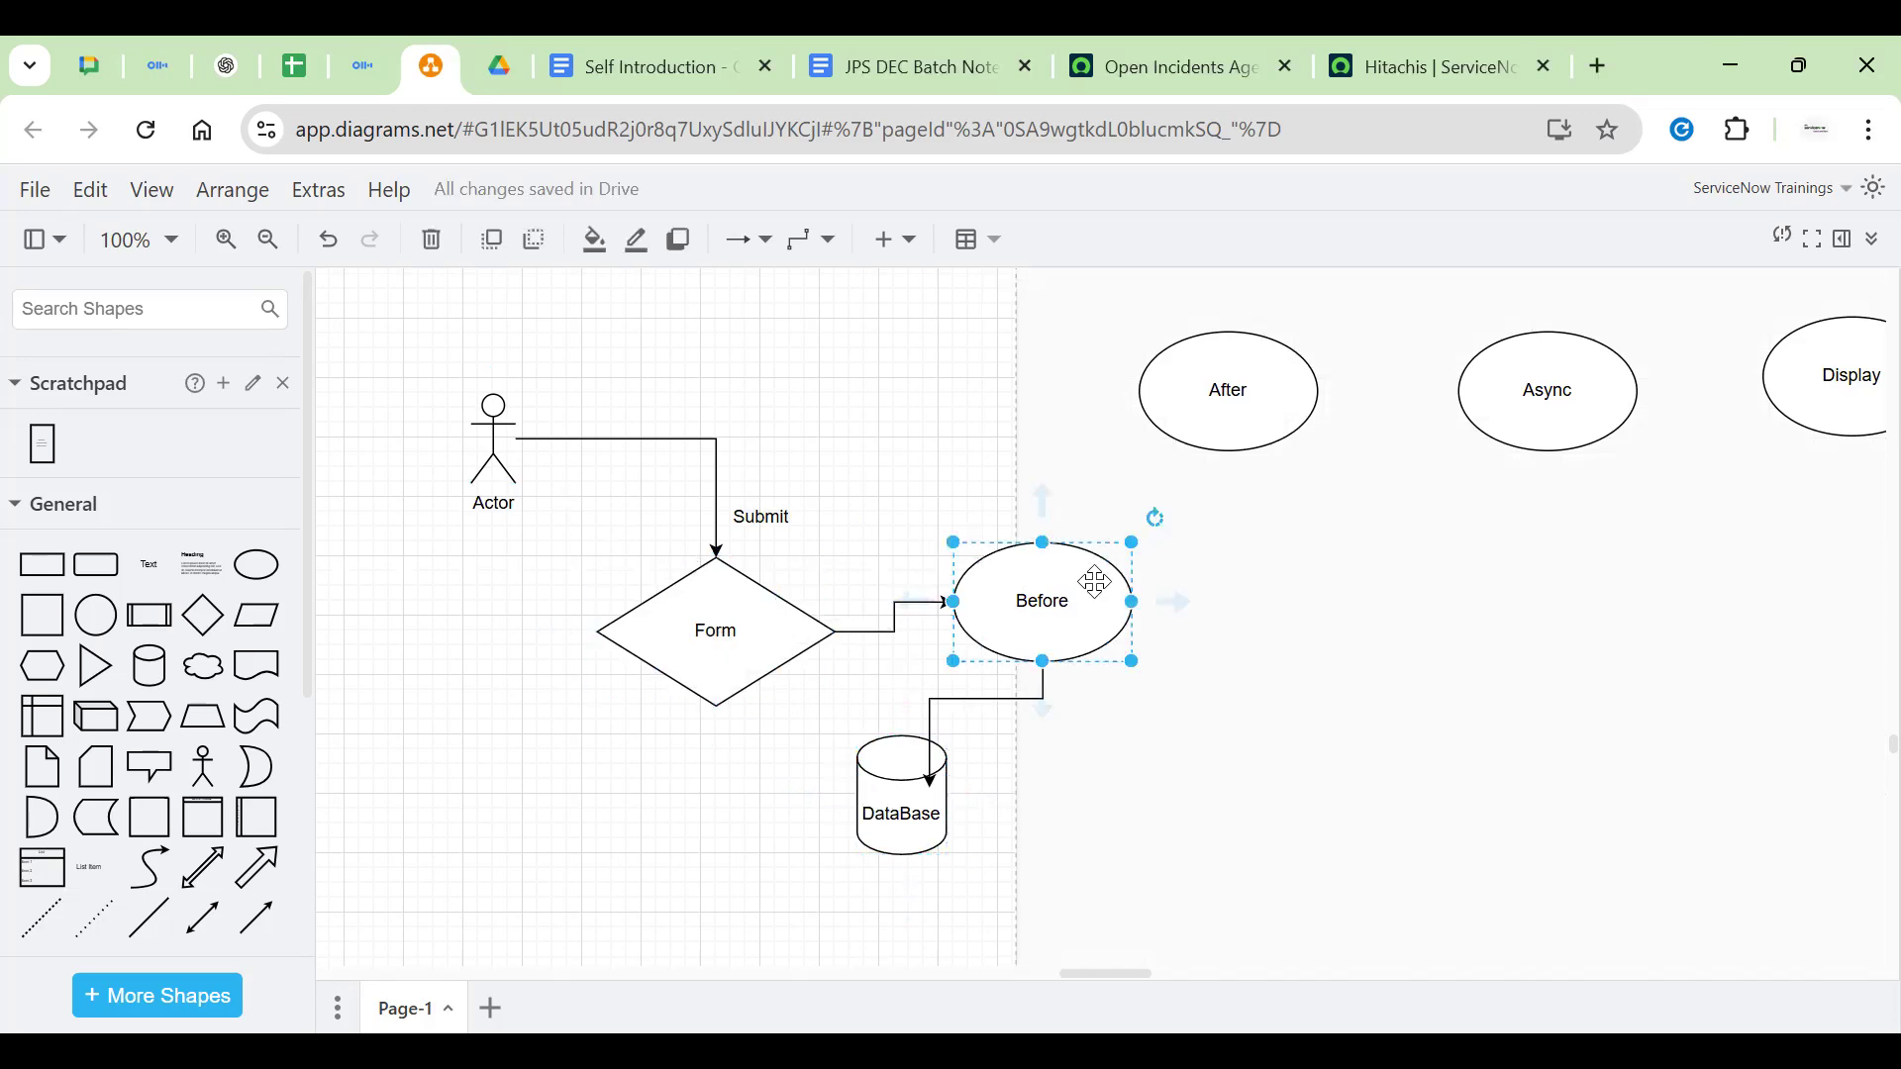
{"action": "left_click", "coordinate": [1257, 614]}
Pan to the Business Rules box and reselect the Form diamond
{"action": "left_click_drag", "start_coordinate": [1385, 635], "coordinate": [1544, 503]}
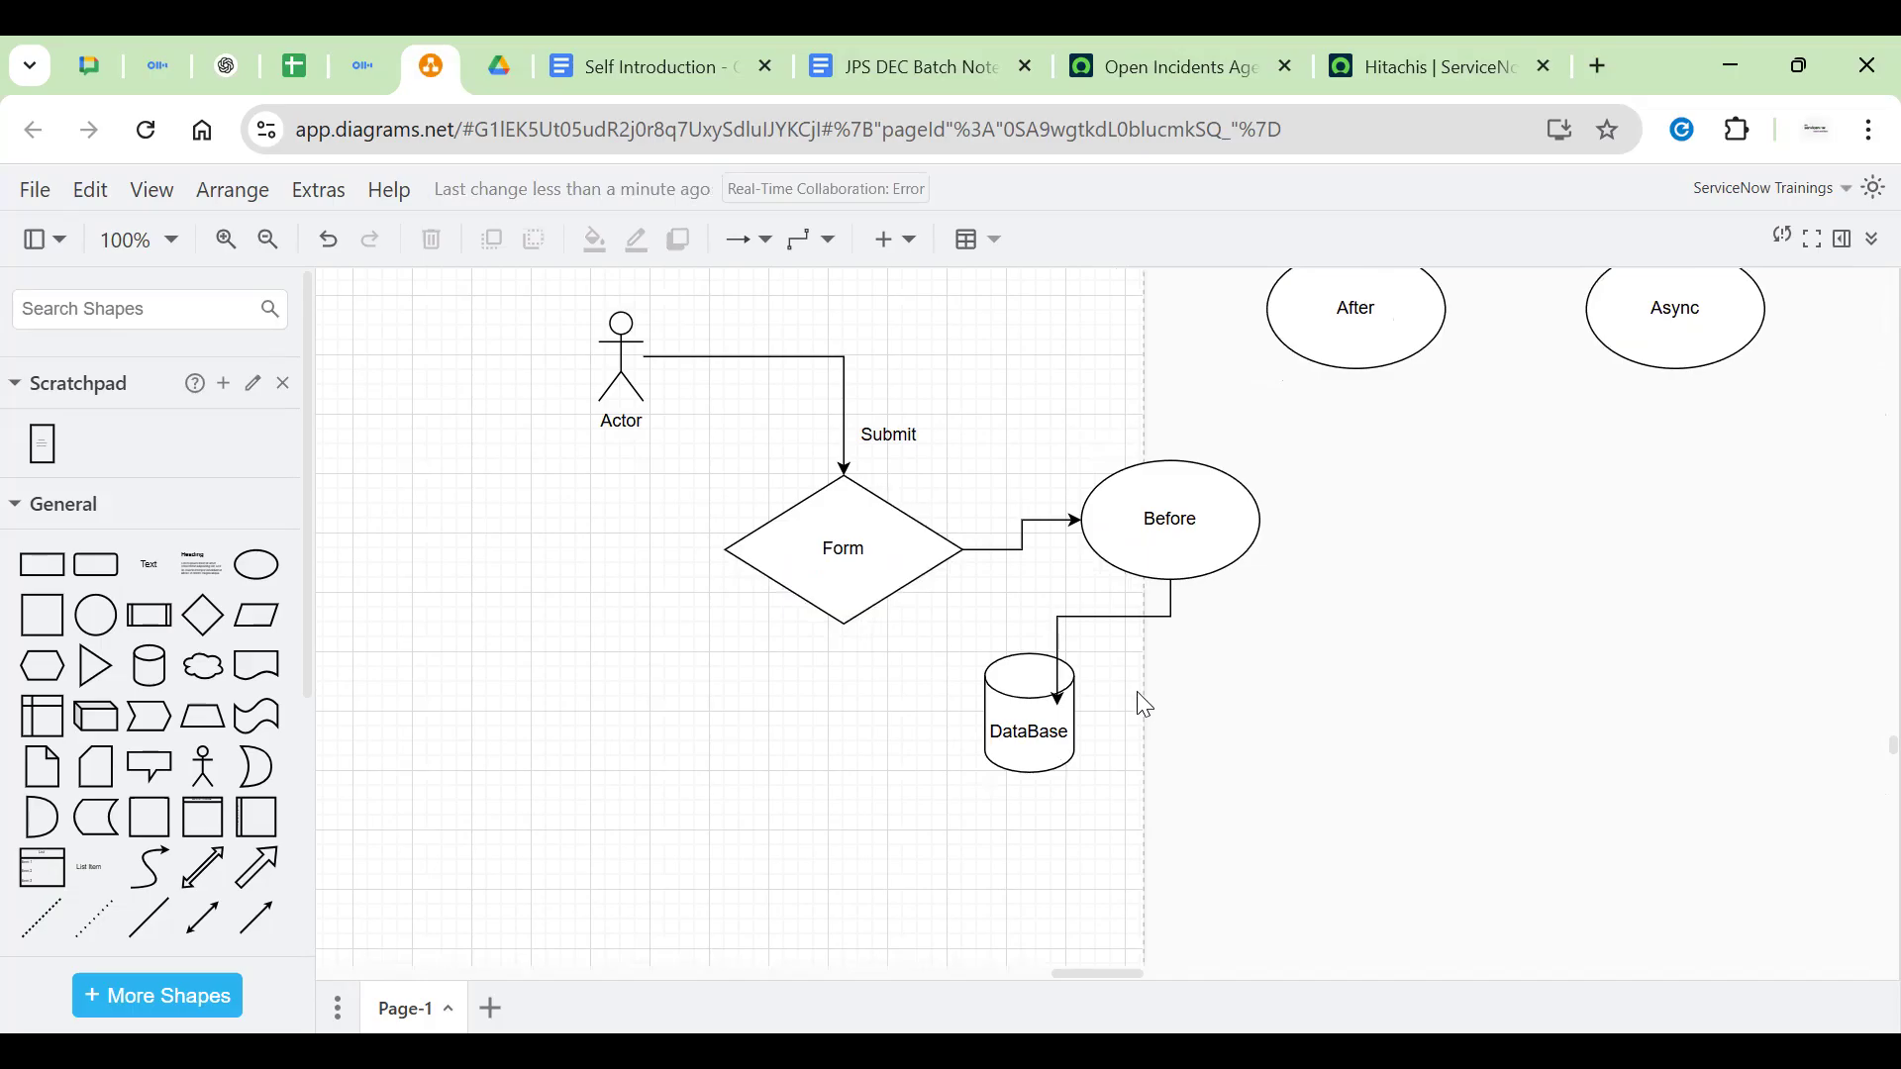
{"action": "left_click", "coordinate": [1203, 453]}
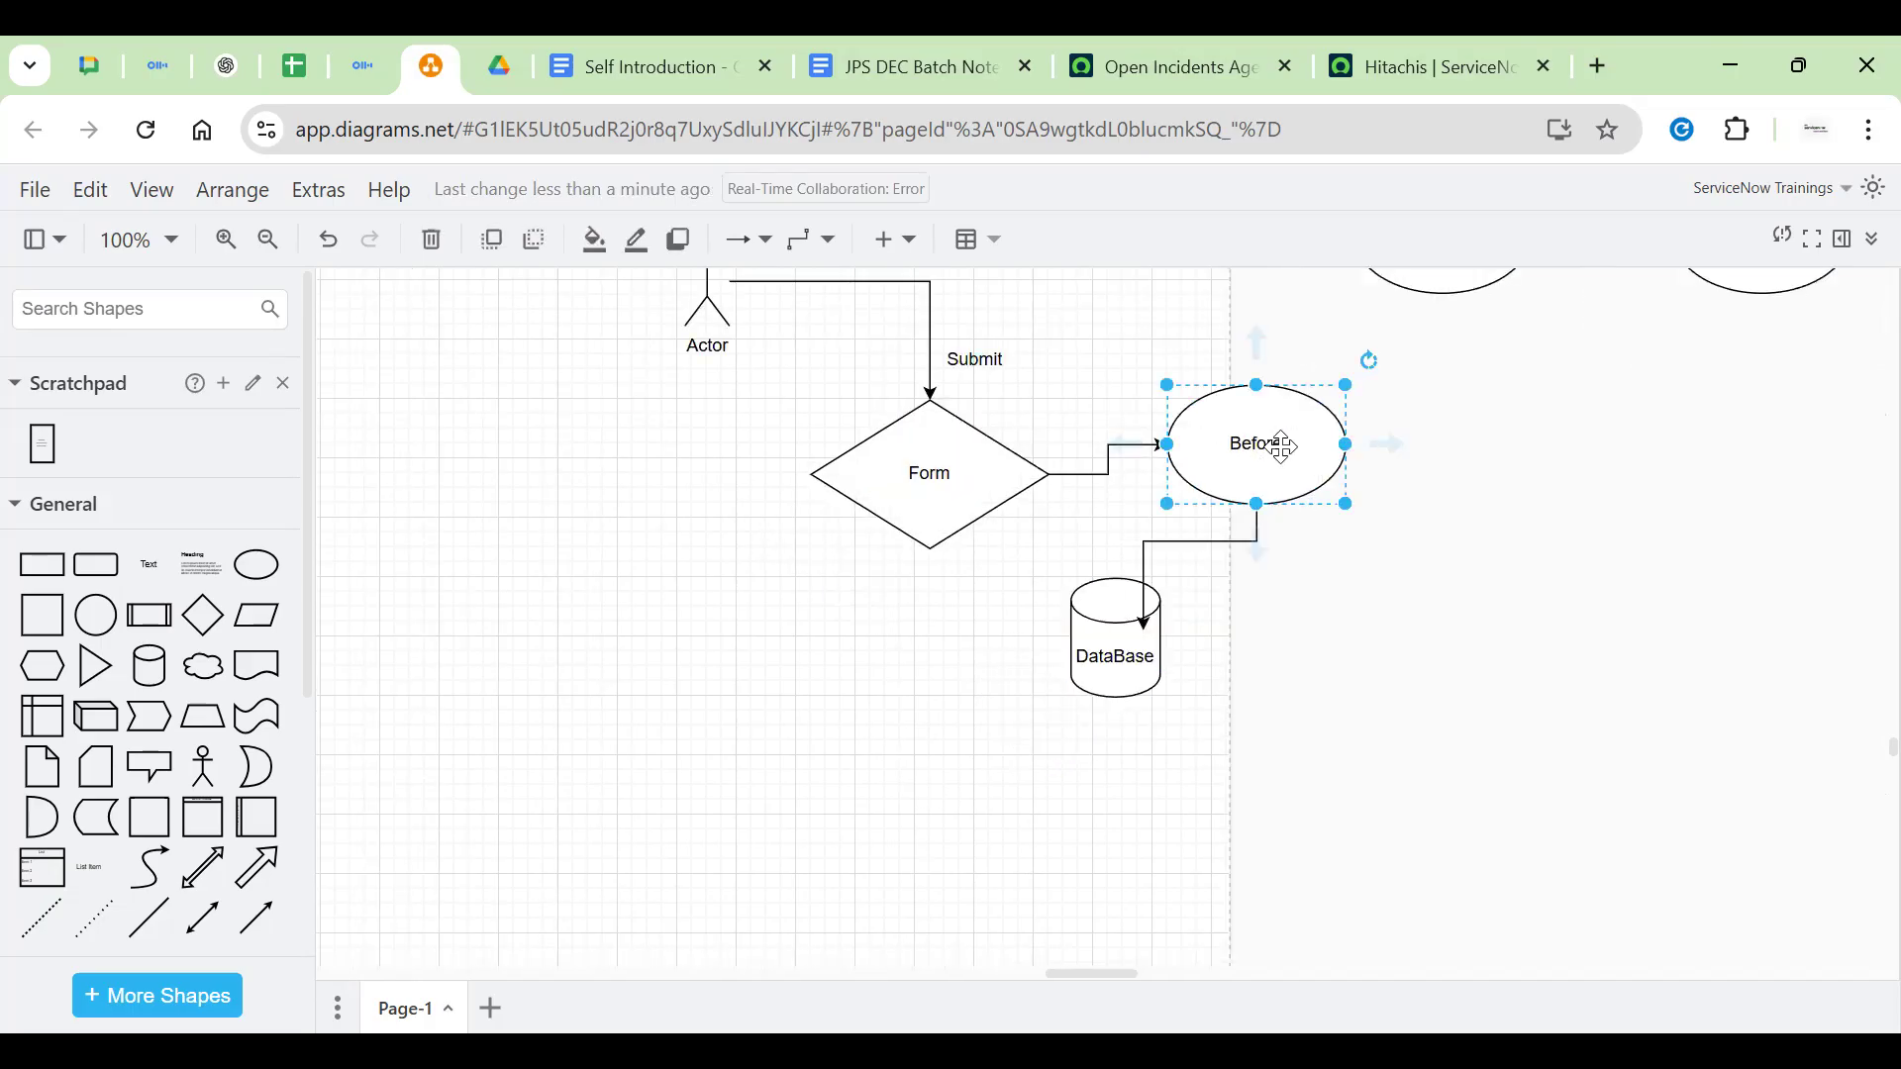
{"action": "left_click", "coordinate": [911, 729]}
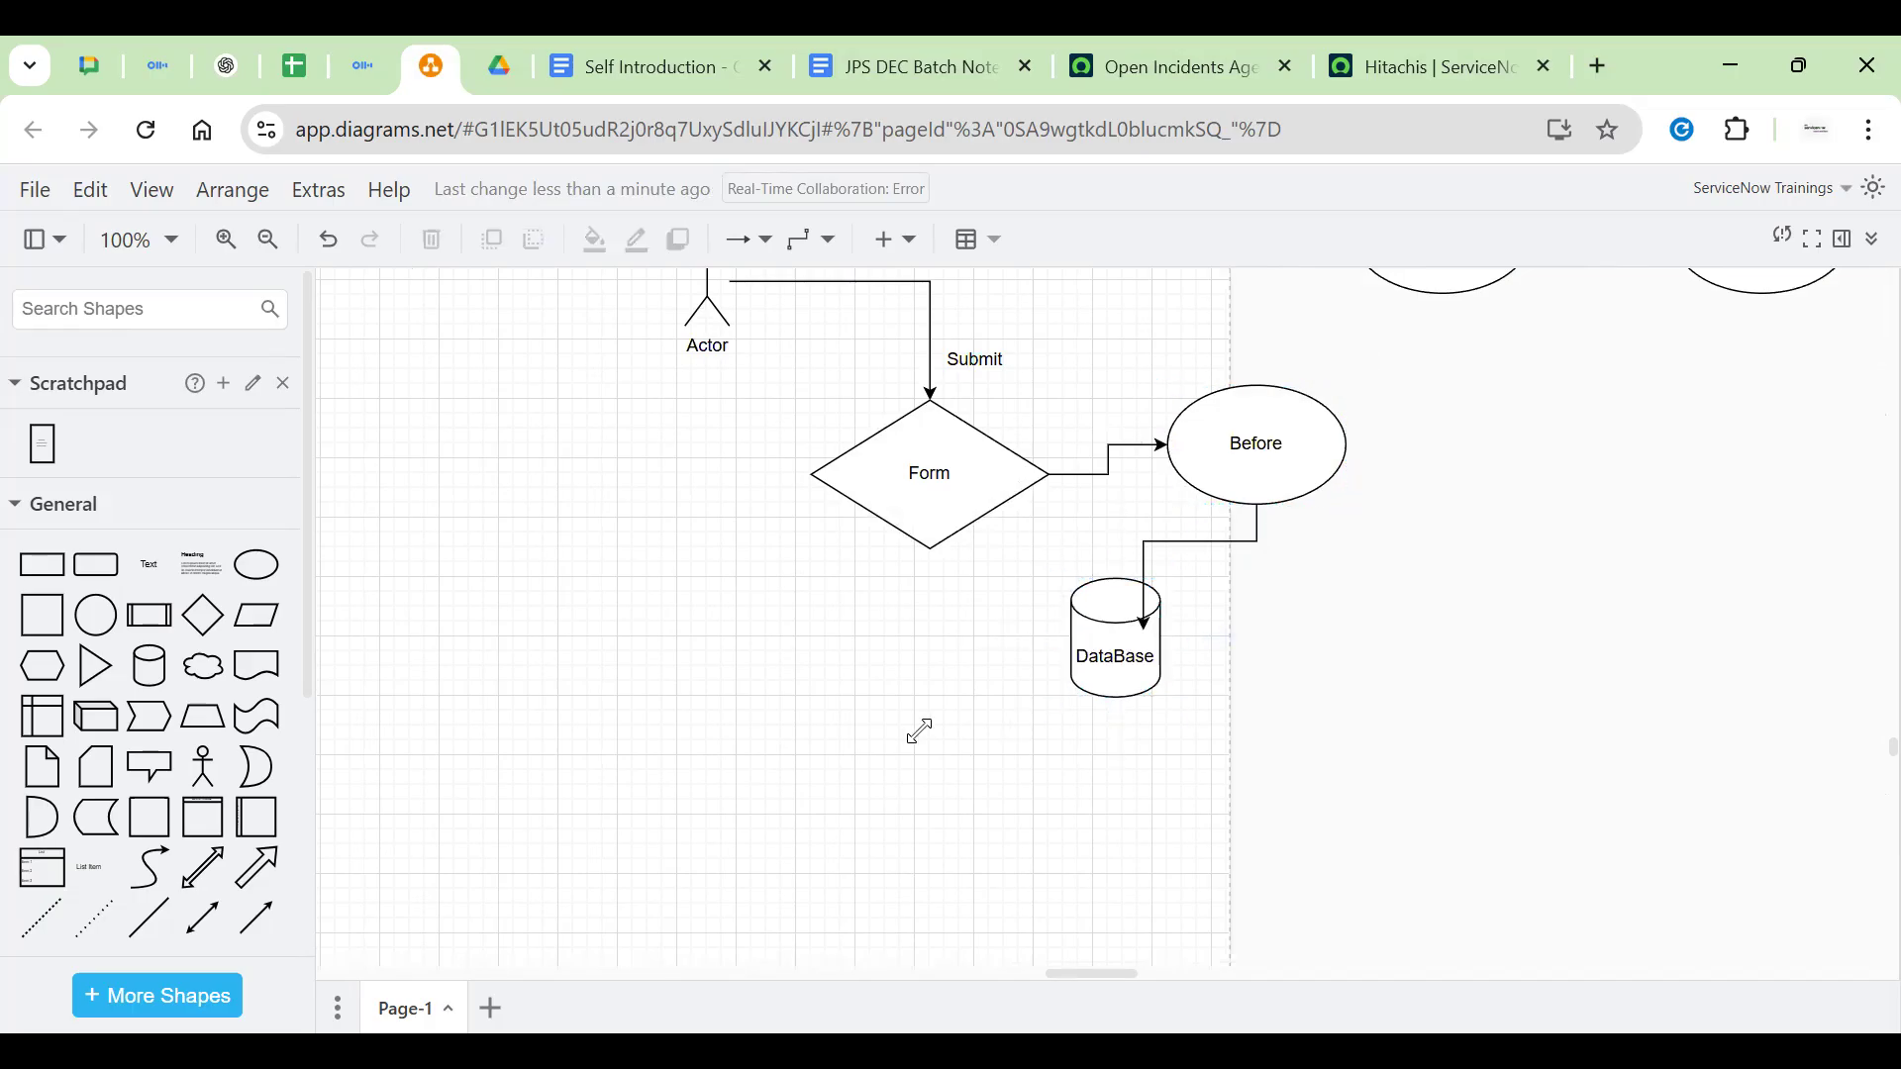
{"action": "scroll", "coordinate": [921, 739], "scroll_direction": "up", "scroll_amount": 1}
{"action": "scroll", "coordinate": [921, 739], "scroll_direction": "left", "scroll_amount": 1}
{"action": "scroll", "coordinate": [920, 738], "scroll_direction": "down", "scroll_amount": 1}
{"action": "scroll", "coordinate": [455, 821], "scroll_direction": "up", "scroll_amount": 3}
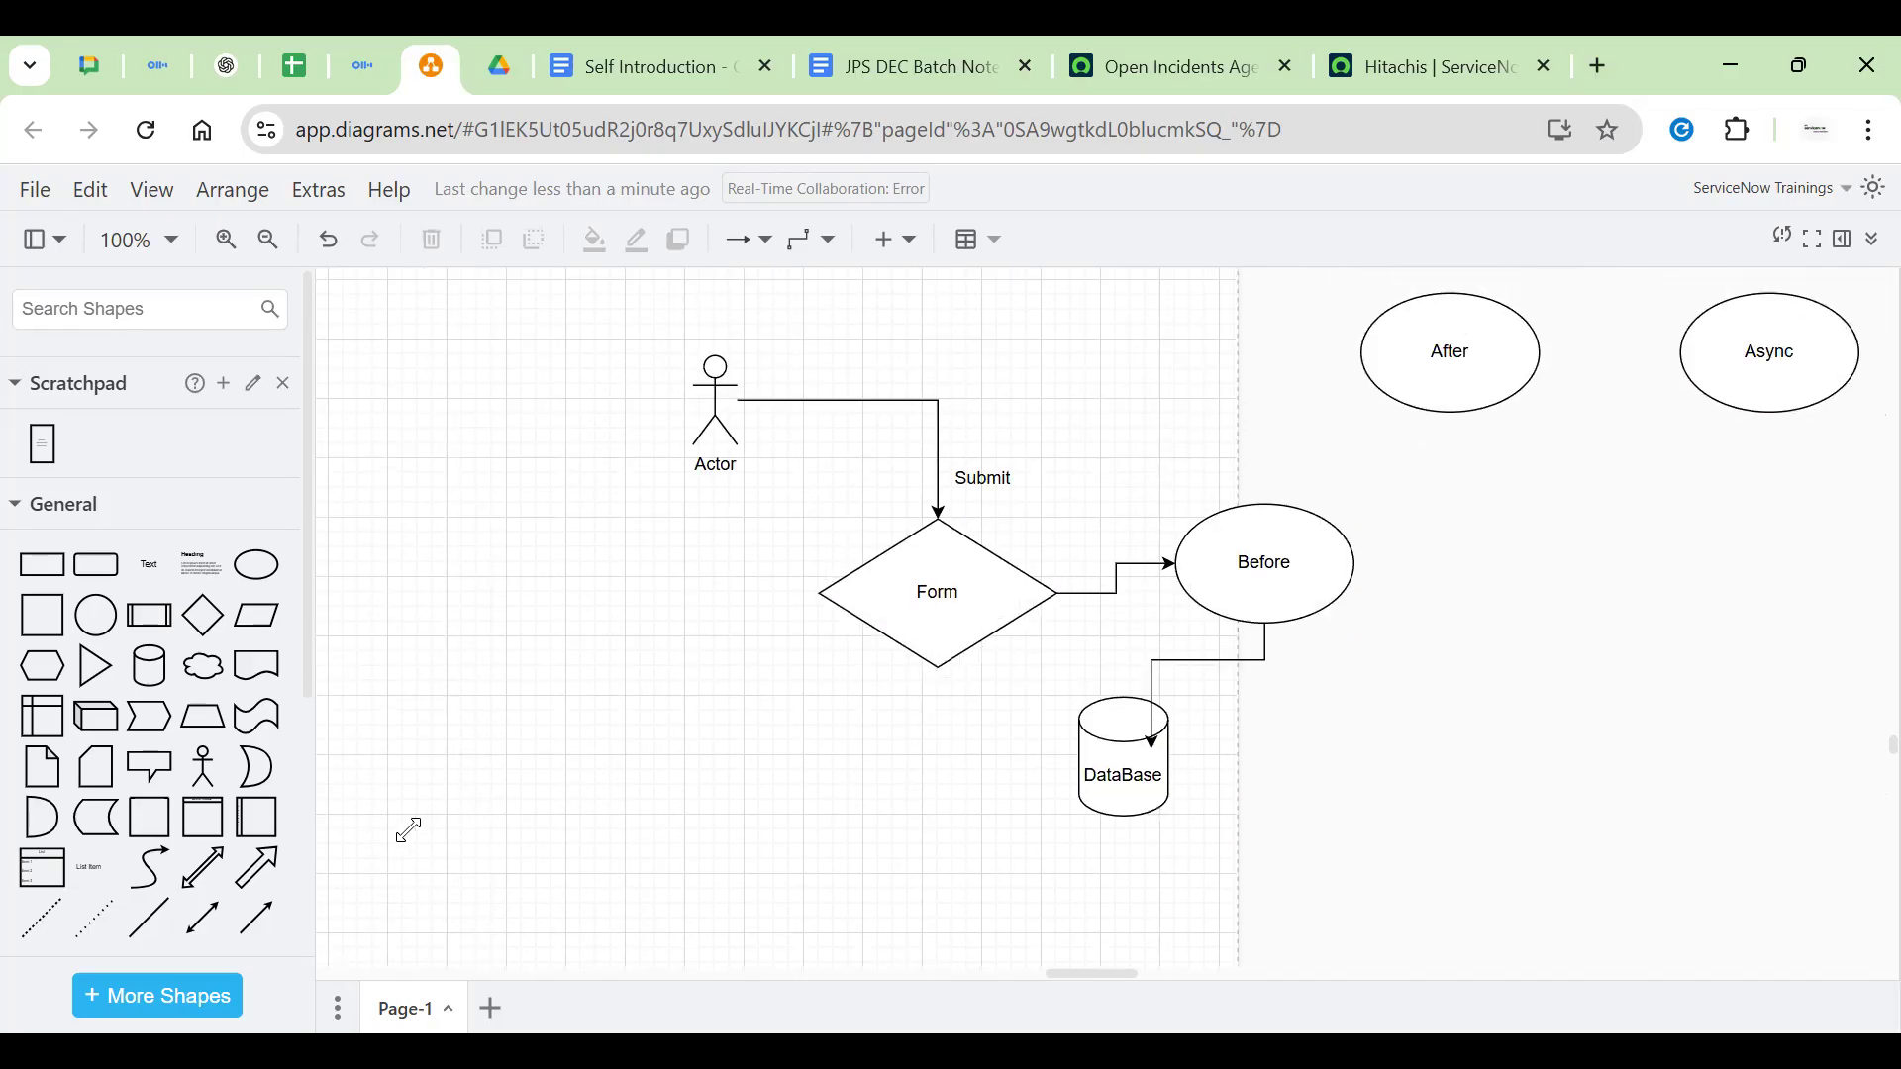
{"action": "left_click", "coordinate": [931, 649]}
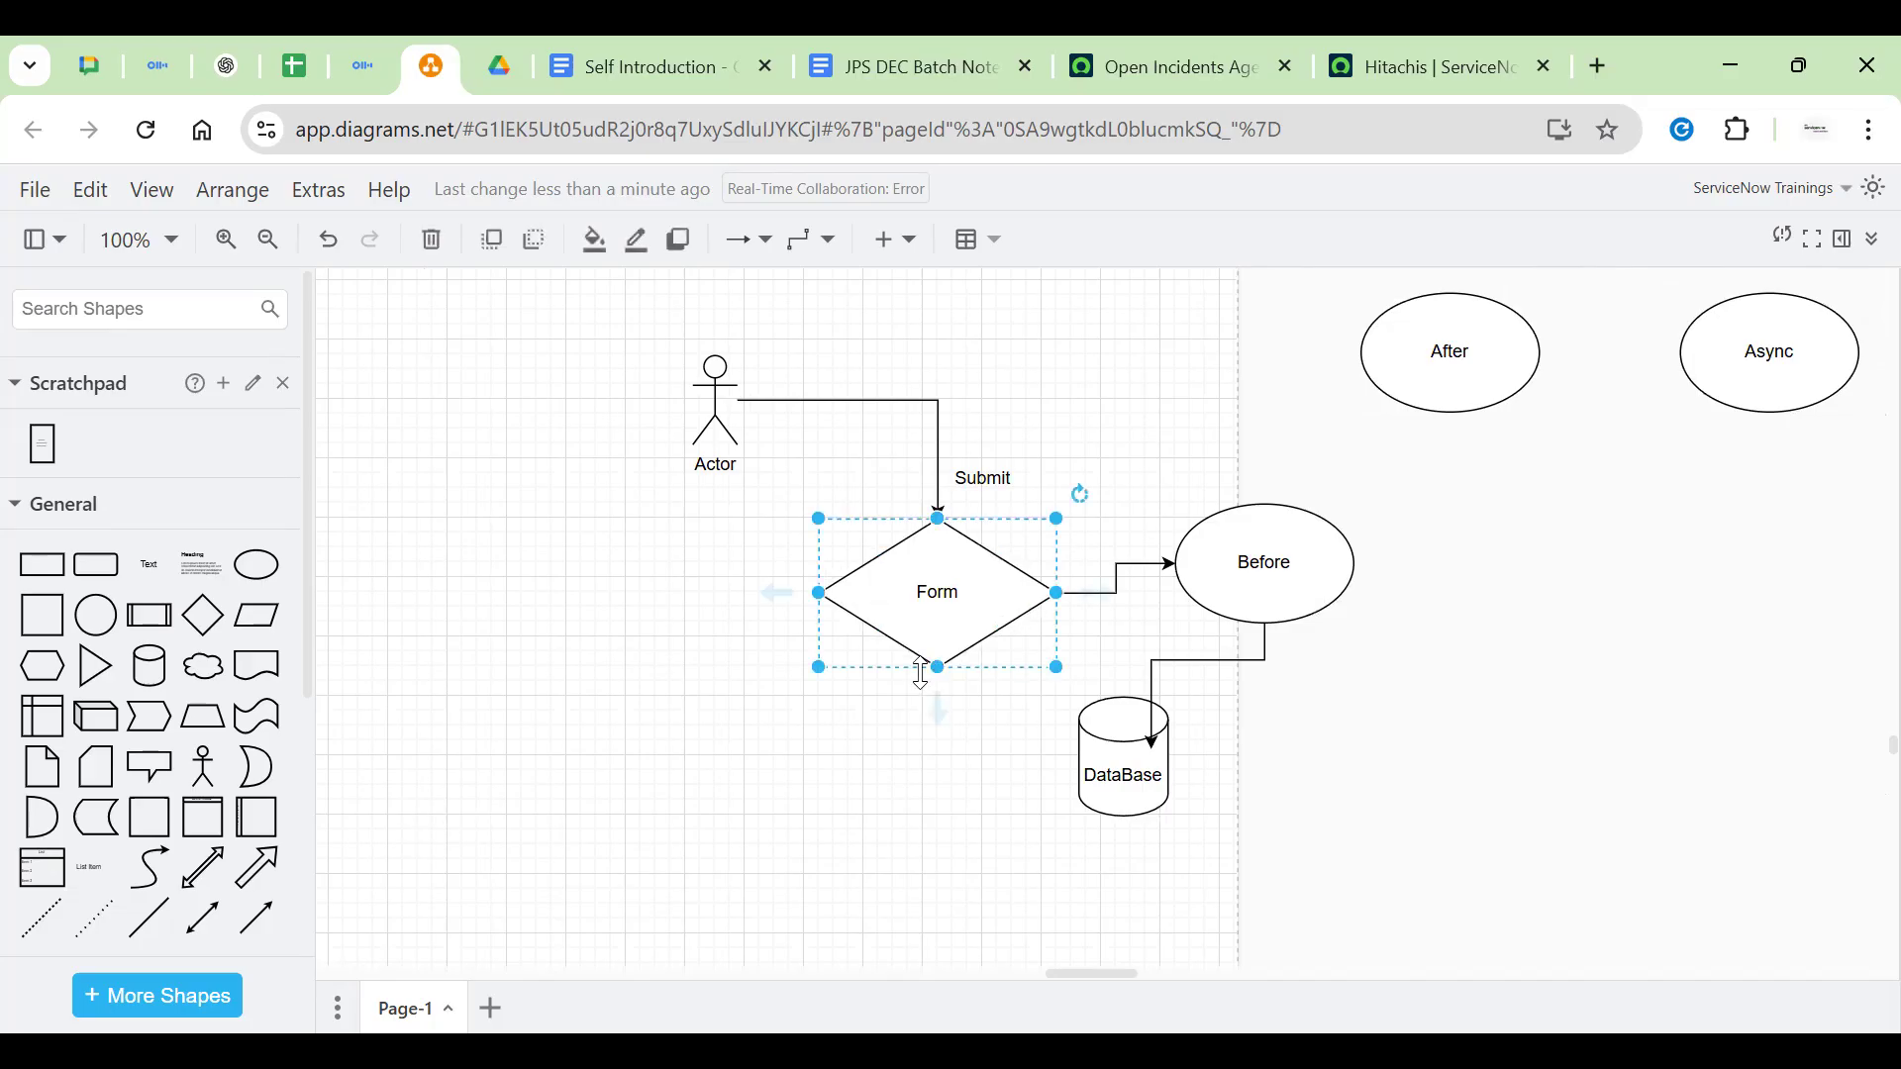
Delete the Form-to-Before and Before-to-DataBase arrows
{"action": "left_click", "coordinate": [1094, 424]}
{"action": "left_click", "coordinate": [1142, 565]}
{"action": "key", "text": "Delete"}
{"action": "left_click", "coordinate": [1210, 661]}
{"action": "key", "text": "Delete"}
Make the Form diamond taller and wider, nudging it up slightly
{"action": "left_click", "coordinate": [940, 584]}
{"action": "left_click_drag", "start_coordinate": [941, 668], "coordinate": [940, 772]}
{"action": "left_click_drag", "start_coordinate": [820, 644], "coordinate": [684, 645]}
{"action": "left_click_drag", "start_coordinate": [954, 666], "coordinate": [956, 637]}
{"action": "left_click", "coordinate": [553, 579]}
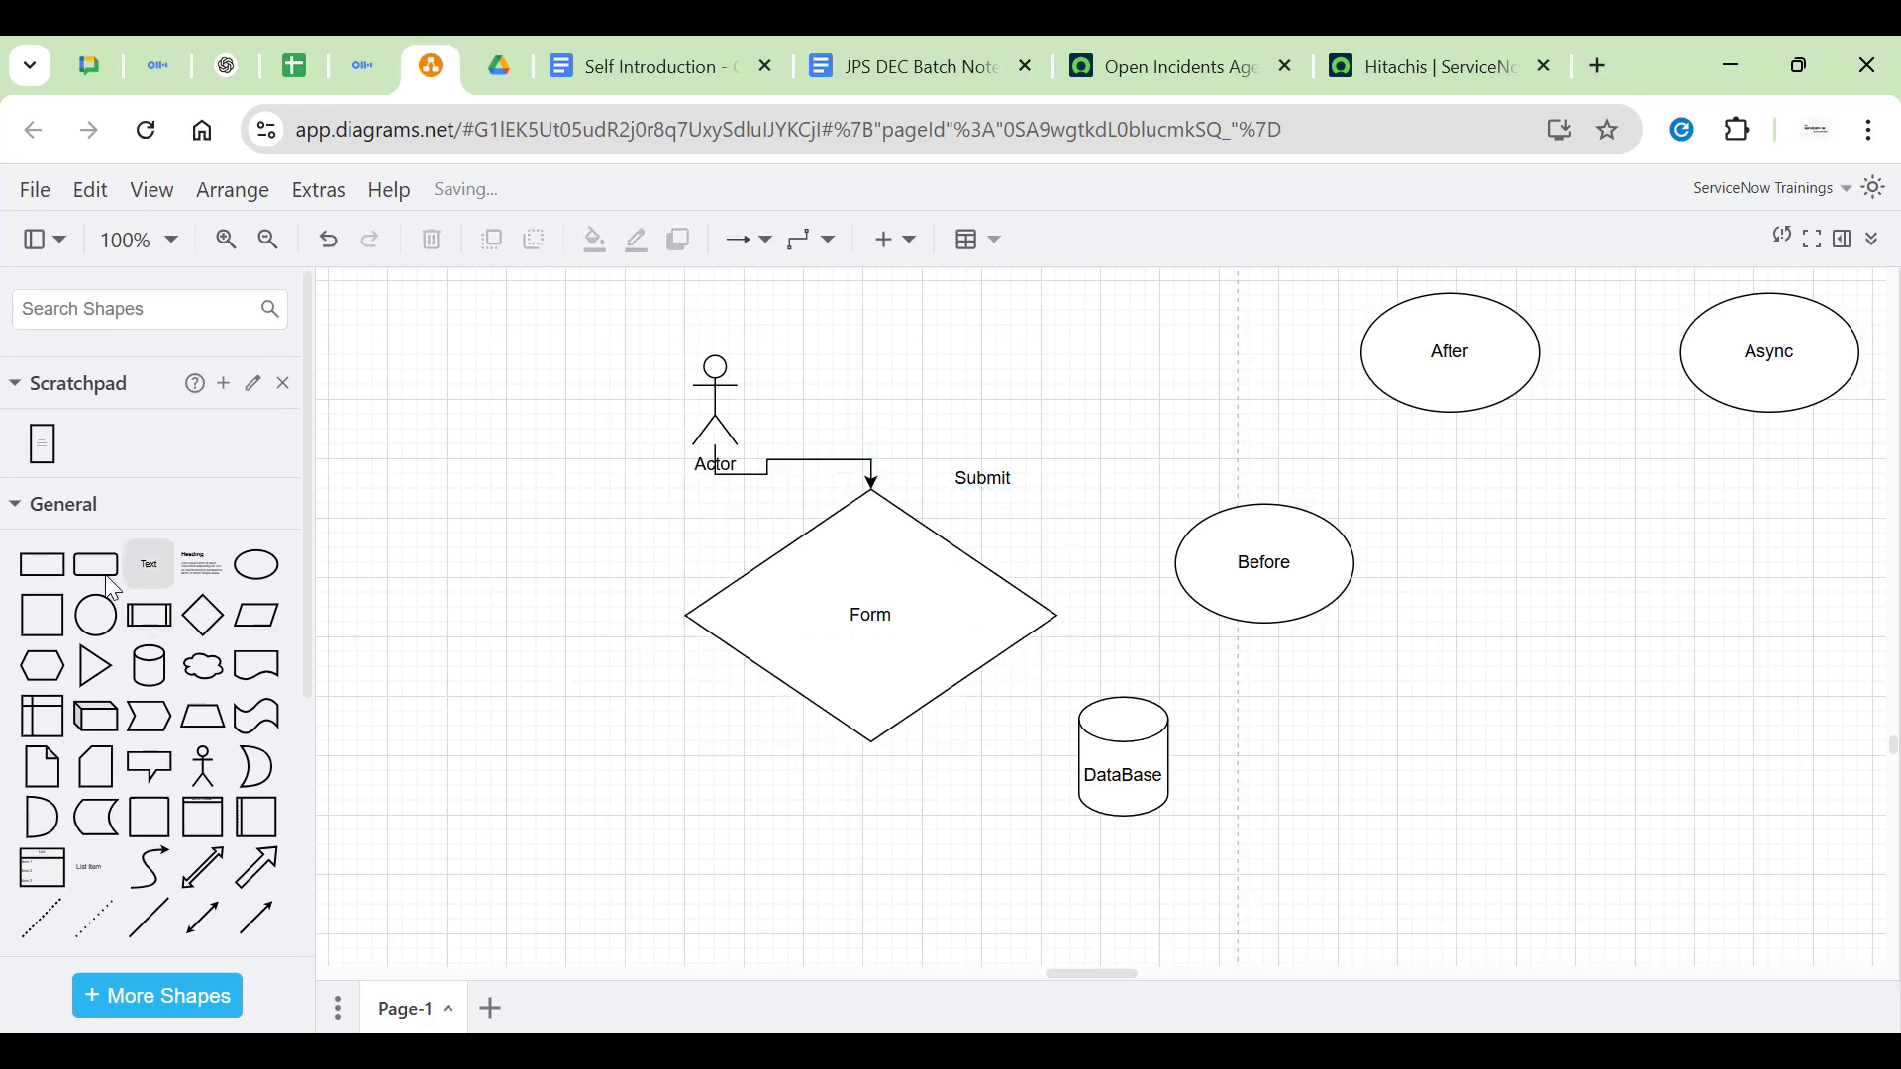
Add a rectangle, shrink it to a small square, and place square copies inside the diamond
{"action": "left_click", "coordinate": [43, 565]}
{"action": "left_click_drag", "start_coordinate": [1185, 668], "coordinate": [567, 523]}
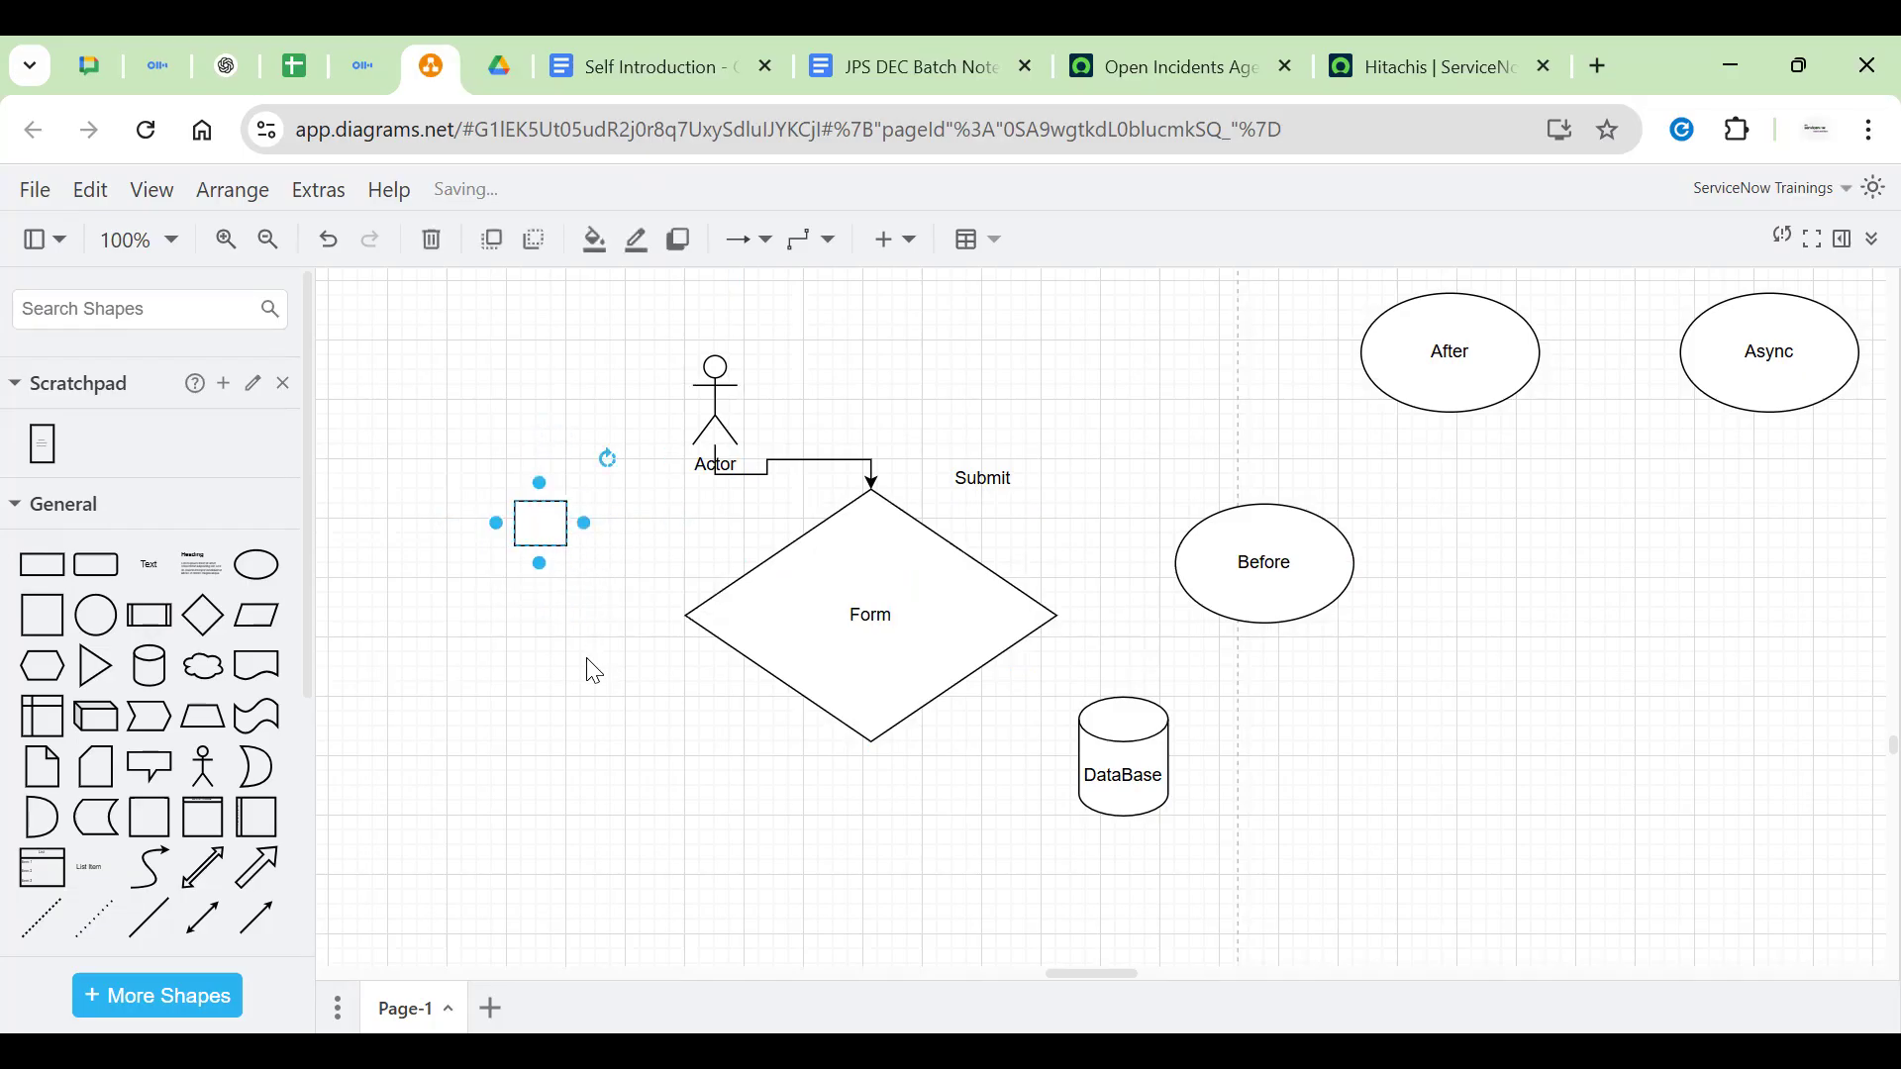
{"action": "left_click_drag", "start_coordinate": [549, 542], "coordinate": [806, 612]}
{"action": "left_click", "coordinate": [560, 545]}
{"action": "left_click_drag", "start_coordinate": [684, 559], "coordinate": [877, 567]}
{"action": "key", "text": "ctrl+z"}
{"action": "left_click", "coordinate": [566, 544]}
{"action": "left_click", "coordinate": [557, 540]}
{"action": "left_click_drag", "start_coordinate": [557, 541], "coordinate": [795, 638]}
{"action": "left_click", "coordinate": [612, 703]}
{"action": "left_click", "coordinate": [804, 563]}
Move the square above the Form label, label it 'Agroup', and widen it
{"action": "left_click", "coordinate": [896, 571]}
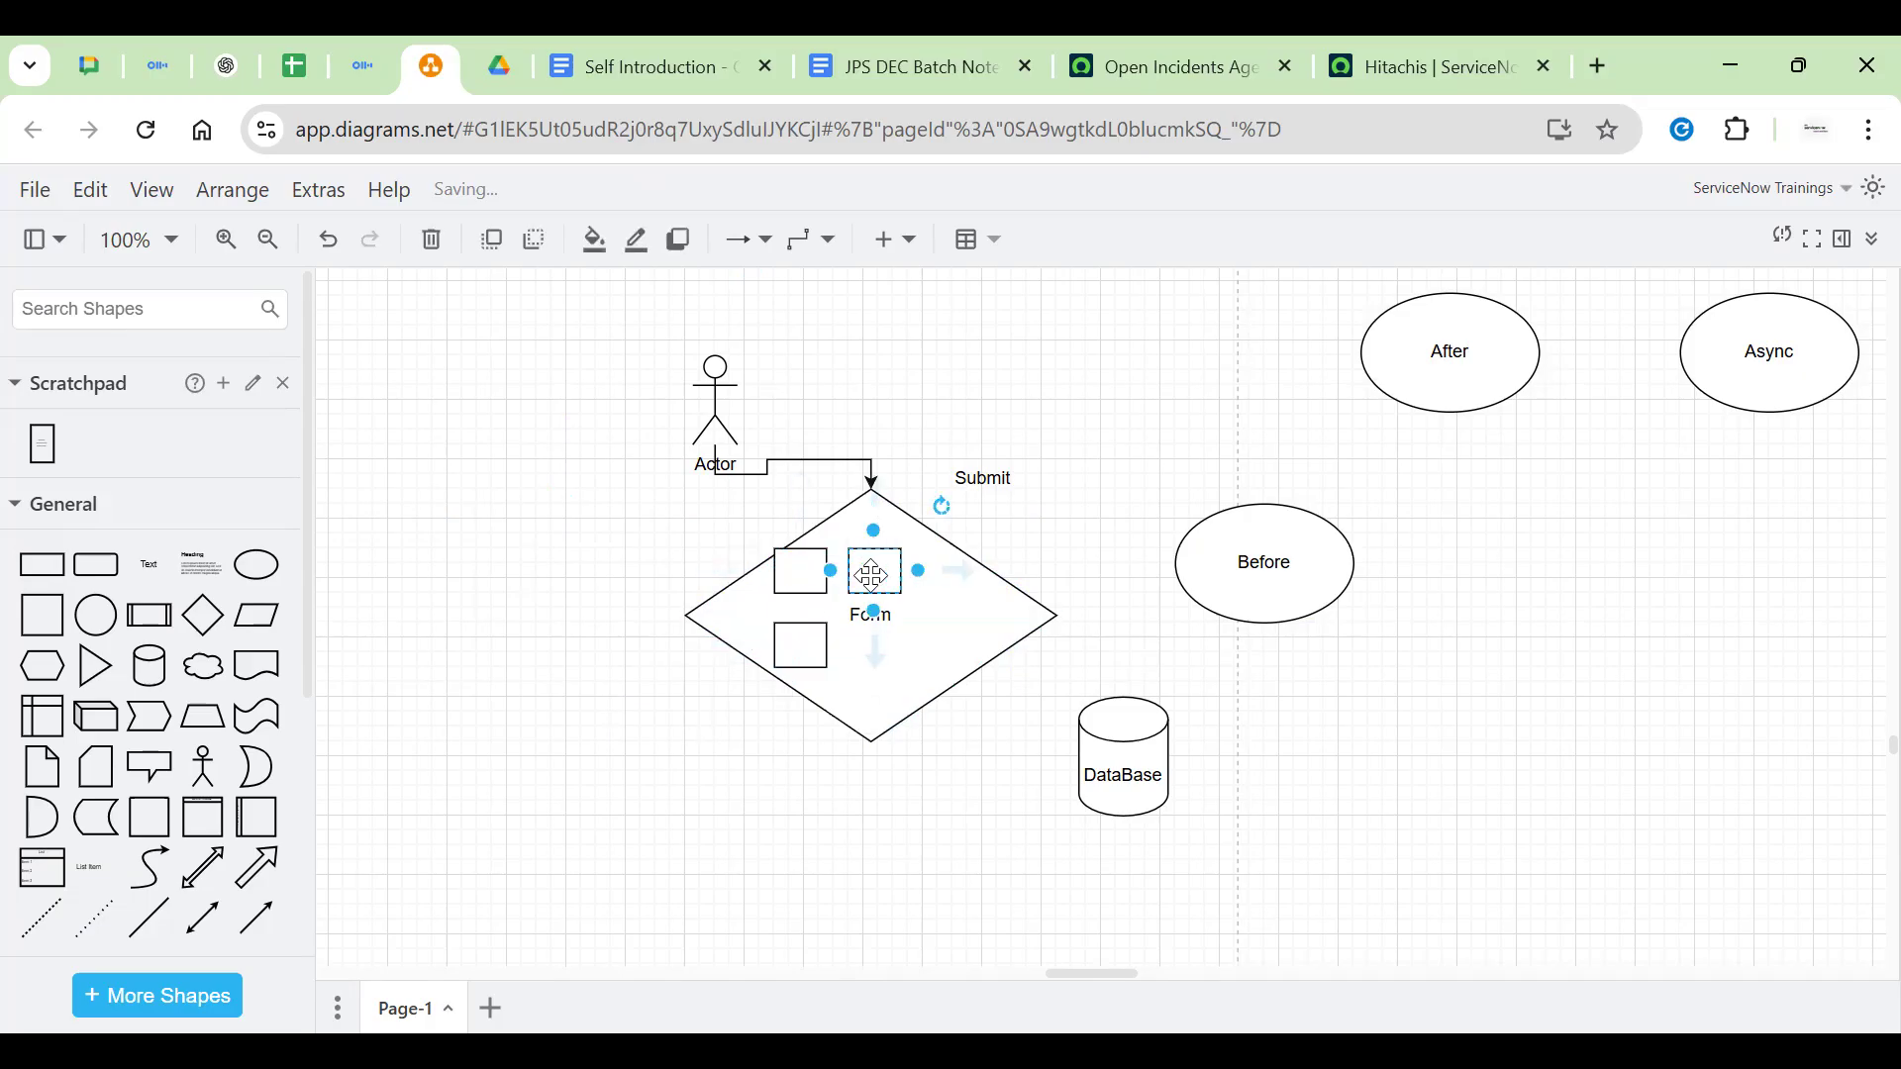
{"action": "left_click_drag", "start_coordinate": [899, 572], "coordinate": [936, 564]}
{"action": "left_click", "coordinate": [795, 568]}
{"action": "left_click", "coordinate": [912, 582]}
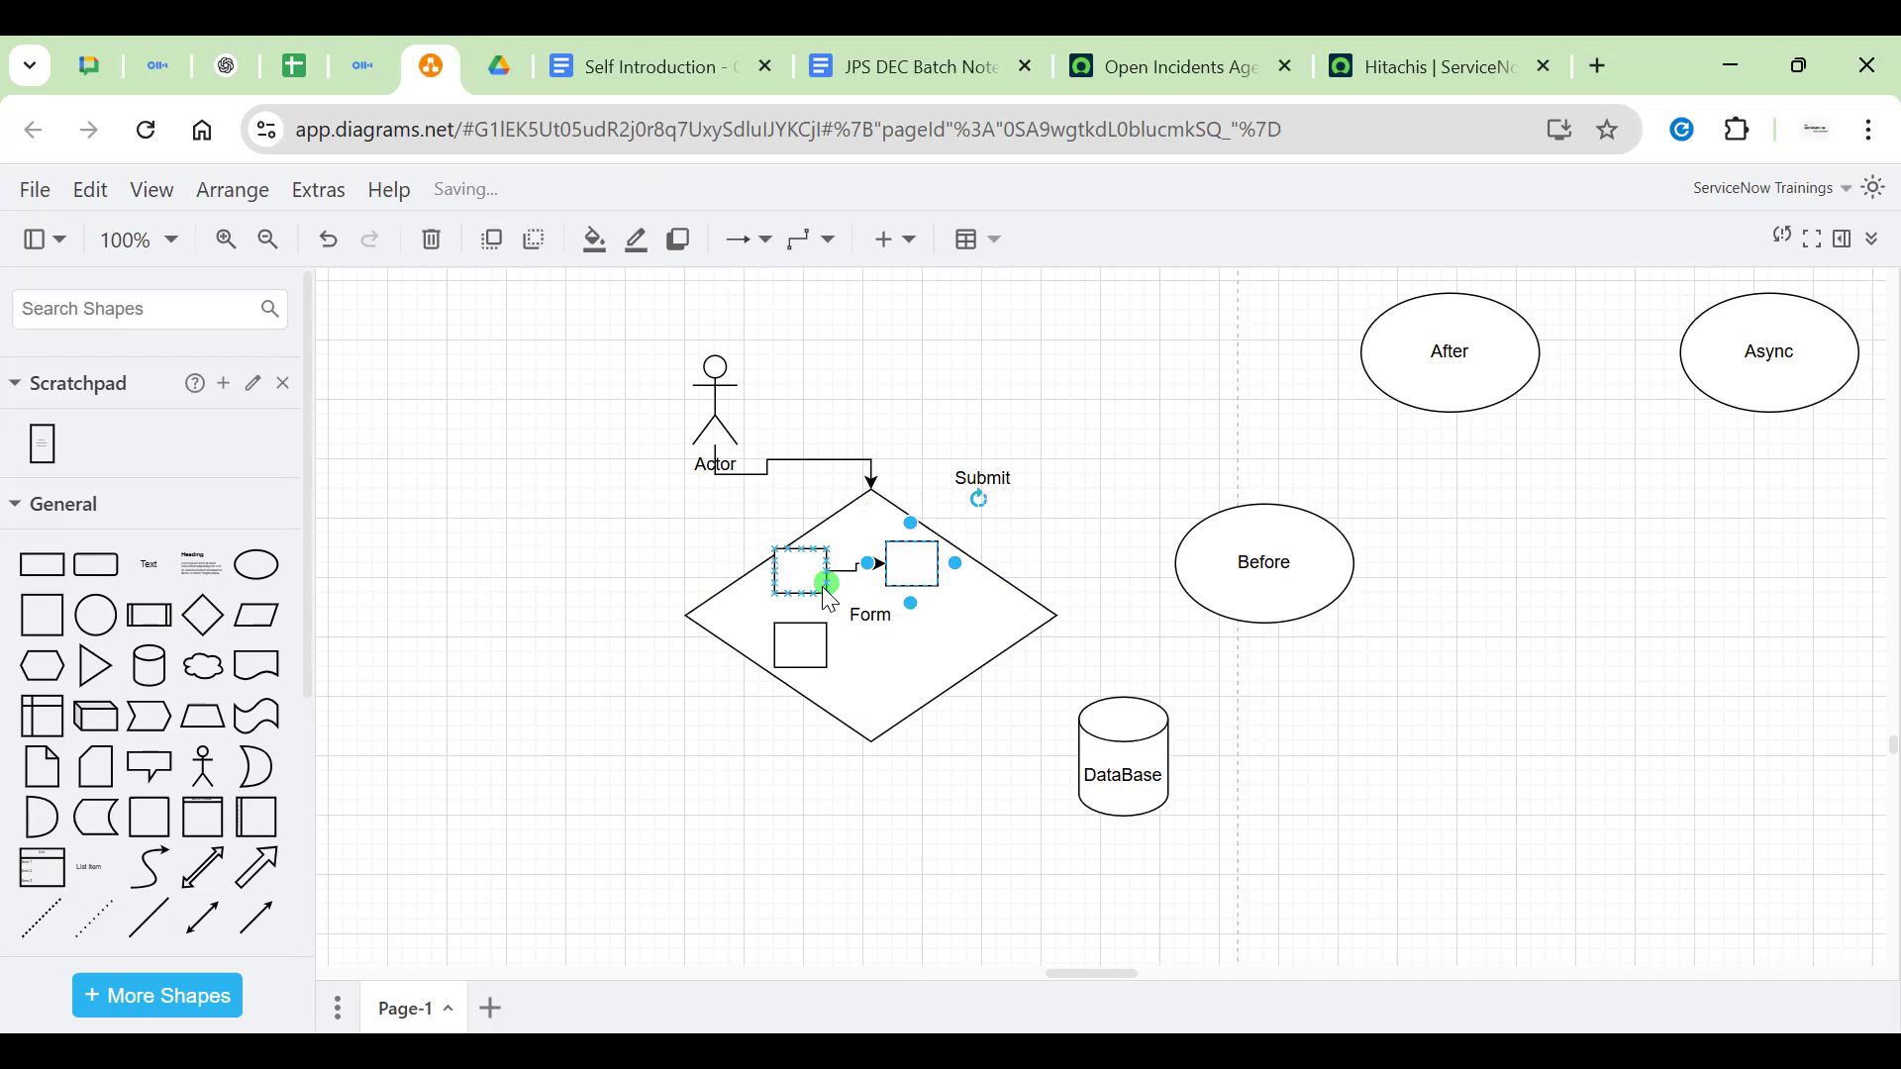
{"action": "double_click", "coordinate": [912, 564]}
{"action": "type", "text": "Agr"}
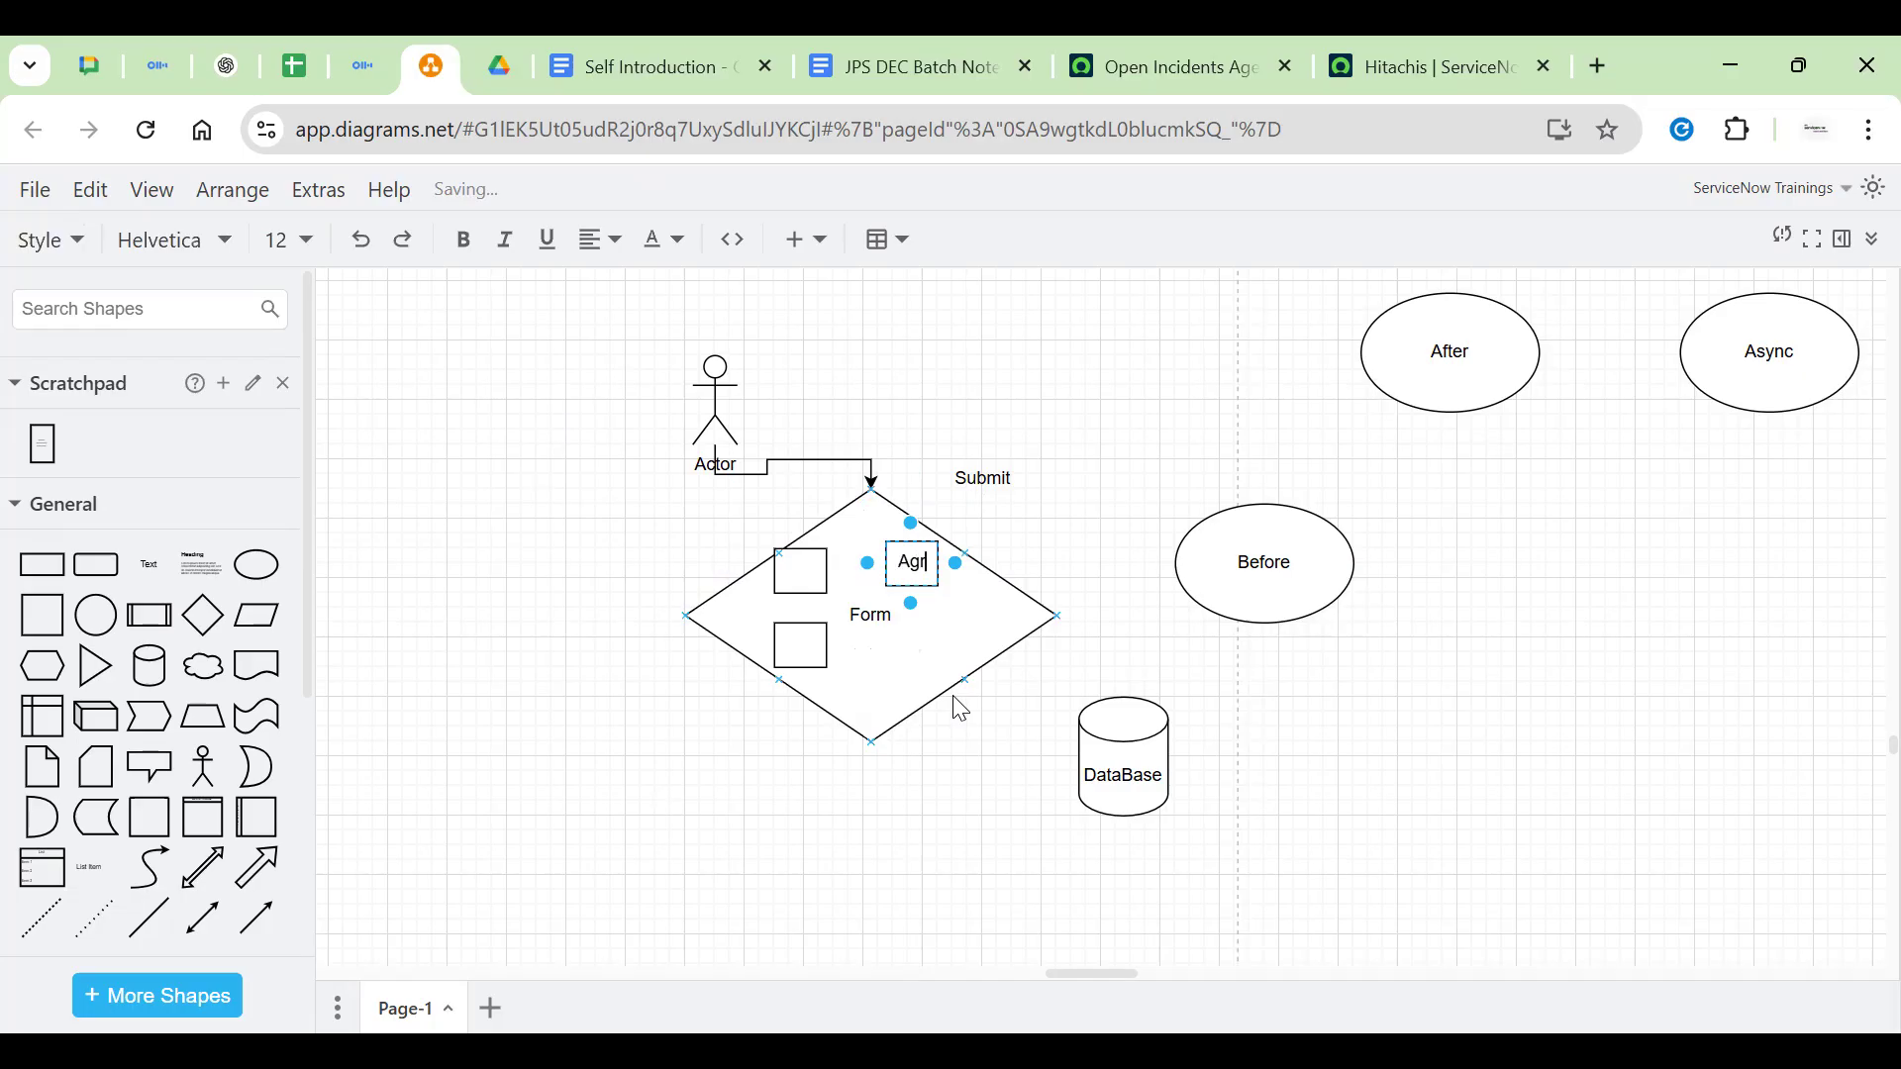
{"action": "type", "text": "oup"}
{"action": "left_click", "coordinate": [904, 565]}
{"action": "left_click_drag", "start_coordinate": [955, 562], "coordinate": [910, 572]}
{"action": "left_click", "coordinate": [985, 556]}
Make the Agroup box taller and shift it slightly right
{"action": "left_click", "coordinate": [714, 411]}
{"action": "left_click", "coordinate": [910, 580]}
{"action": "mouse_move", "coordinate": [1014, 572]}
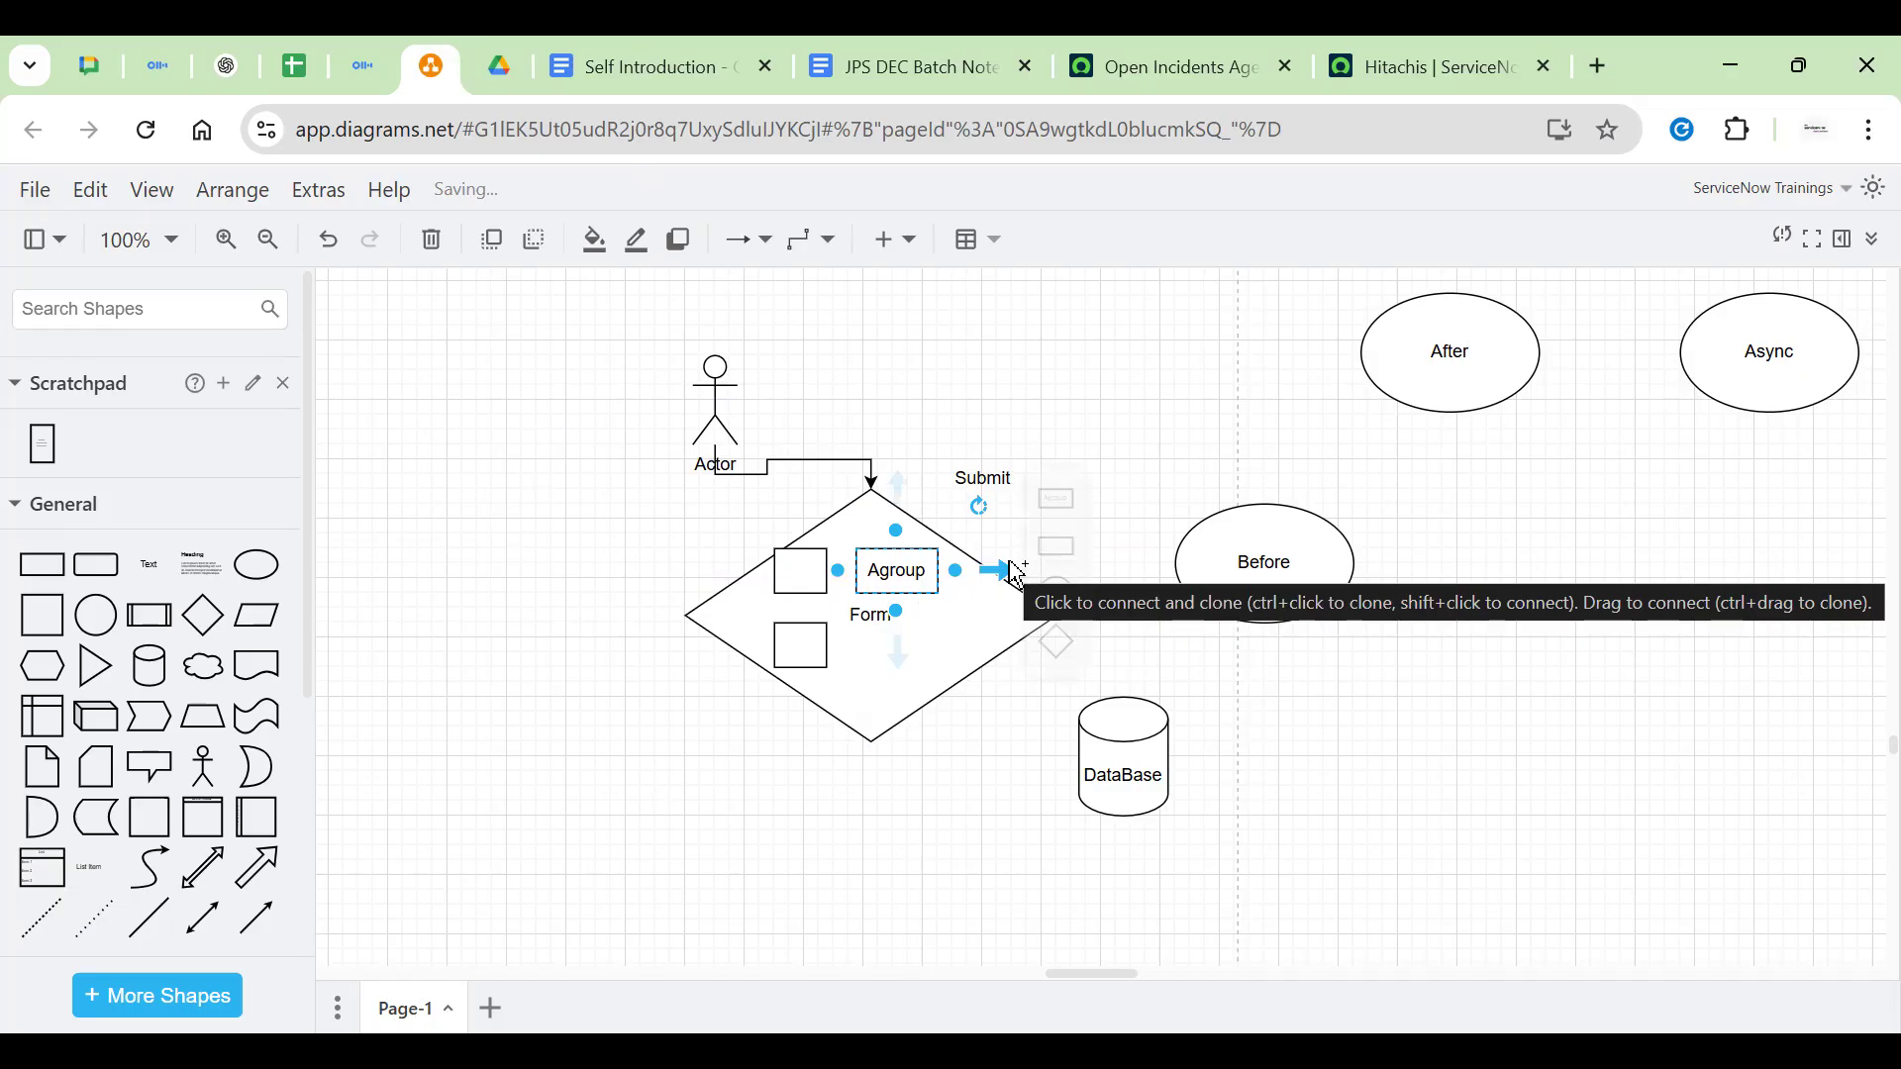
{"action": "double_click", "coordinate": [901, 571]}
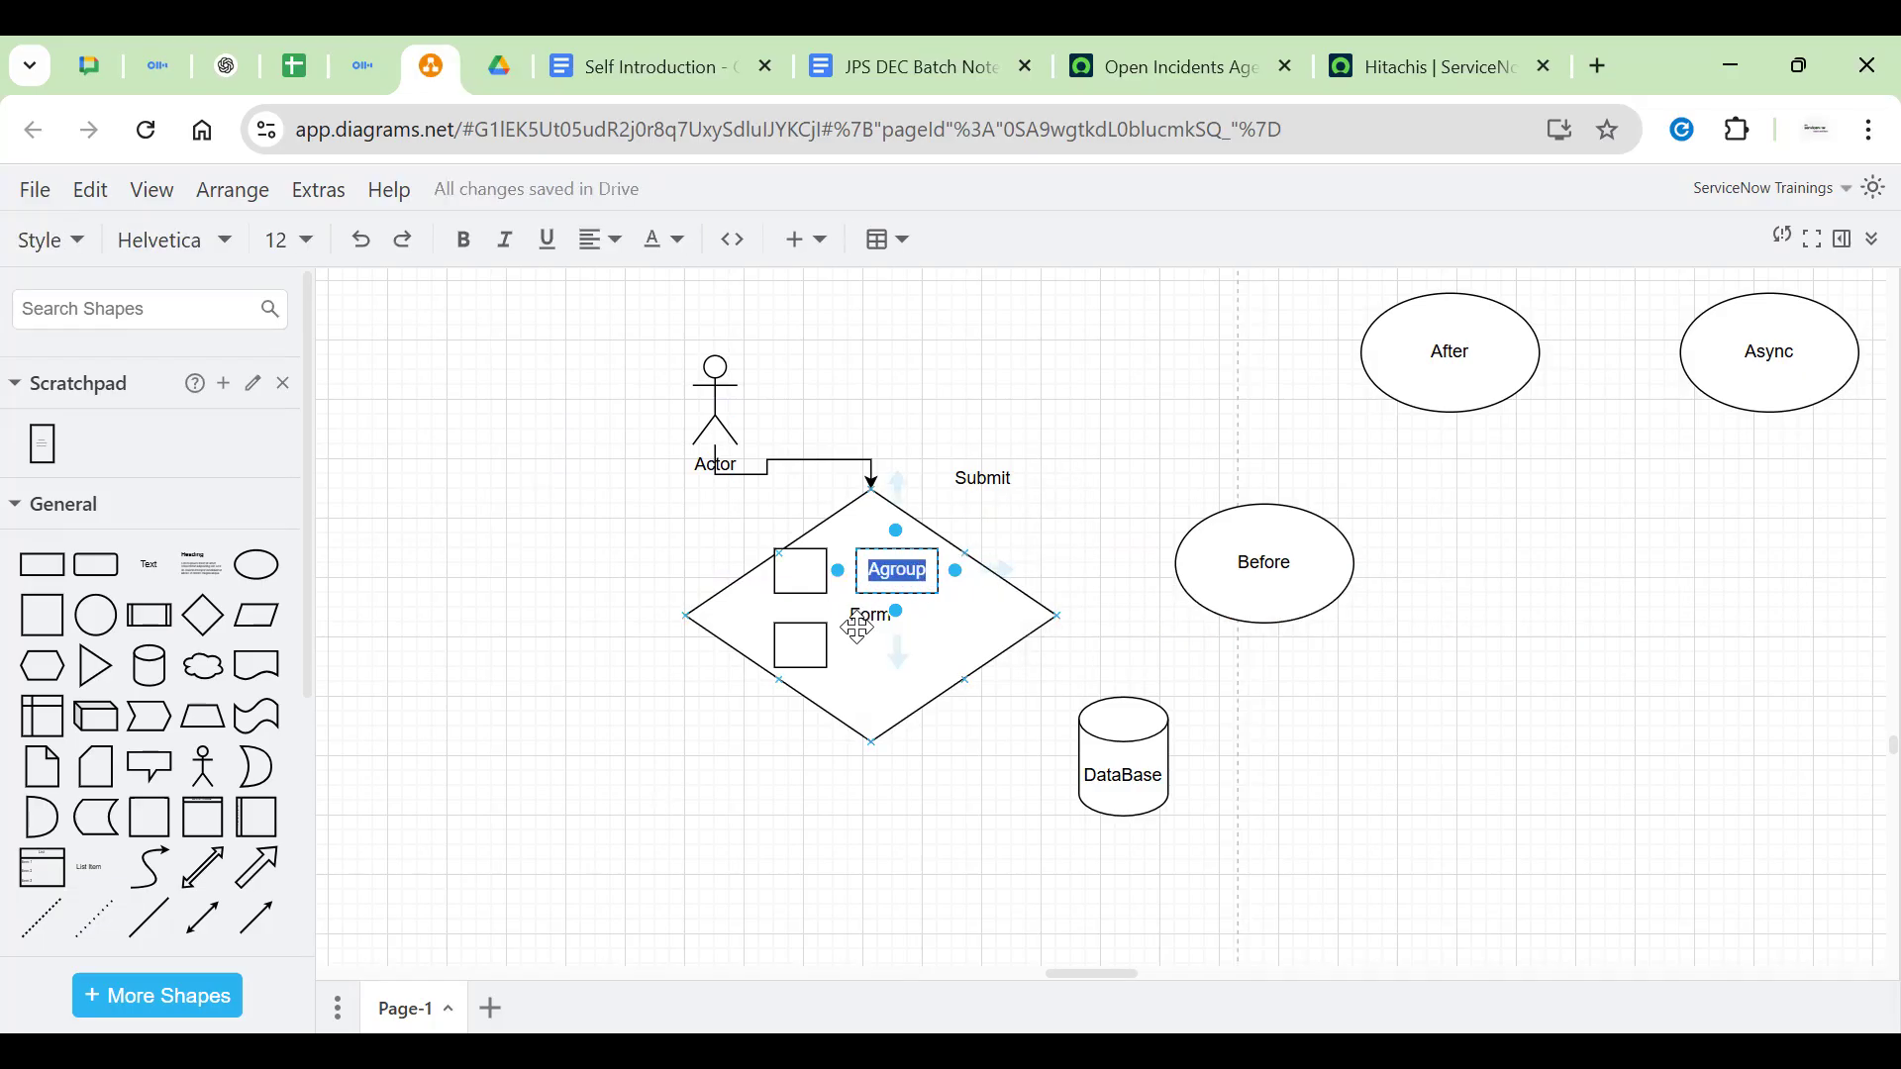
{"action": "left_click", "coordinate": [891, 593]}
{"action": "left_click", "coordinate": [893, 572]}
{"action": "key", "text": "Escape"}
{"action": "left_click_drag", "start_coordinate": [896, 605], "coordinate": [894, 665]}
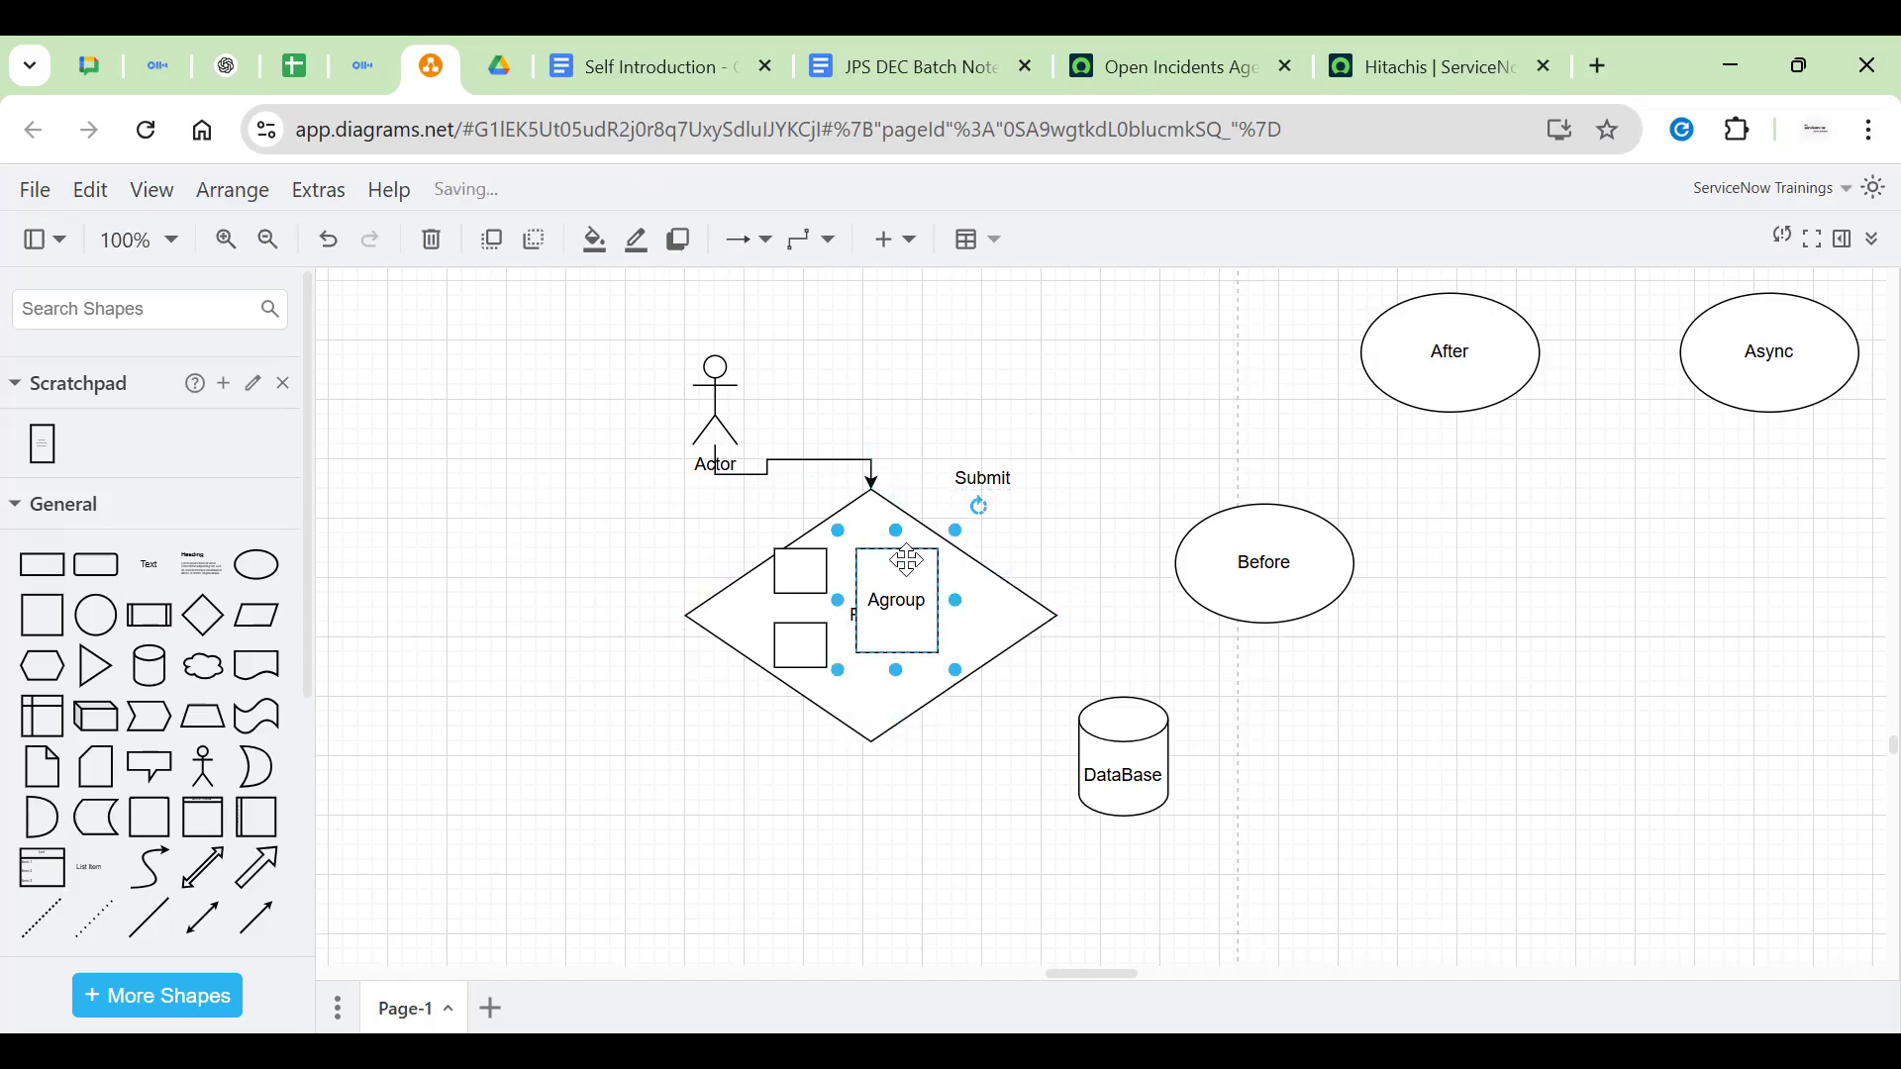
{"action": "left_click_drag", "start_coordinate": [904, 572], "coordinate": [1082, 484]}
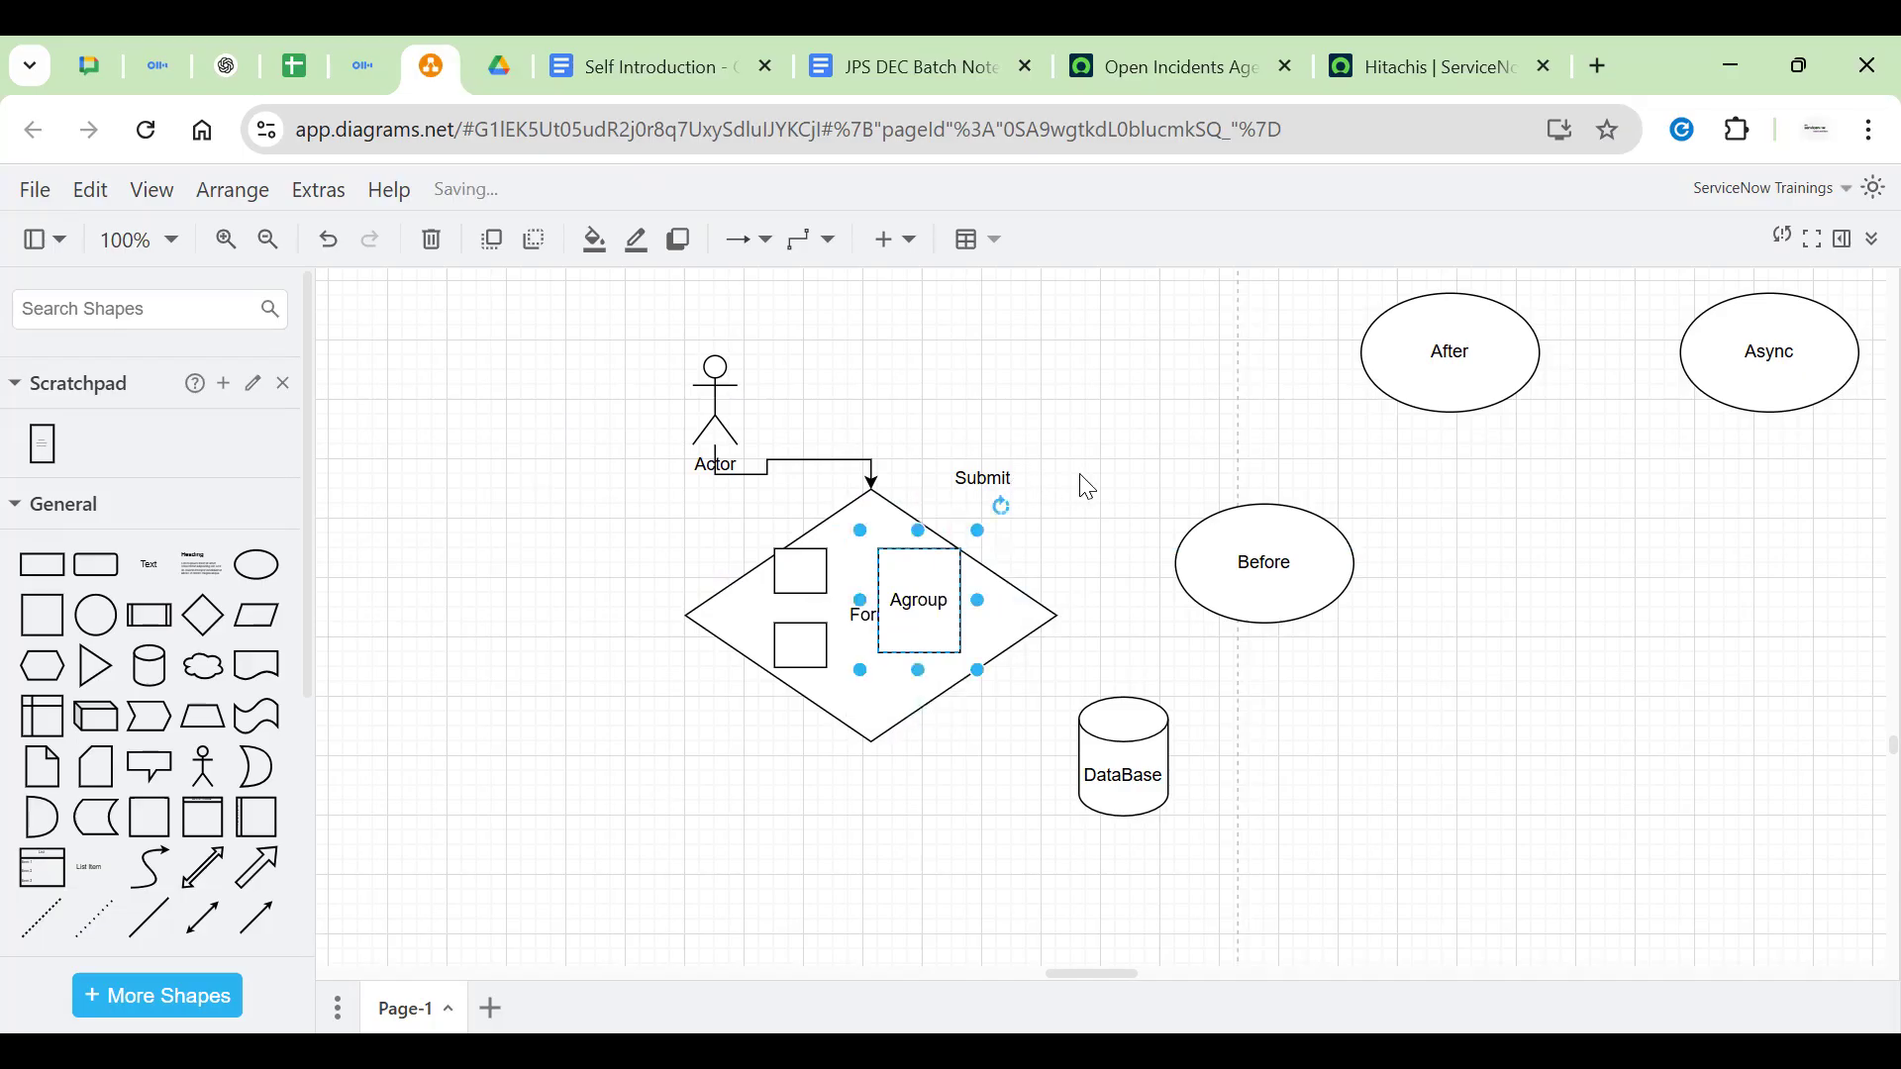
Add 'Testing' on a second line so the box reads 'Agroup Testing'
{"action": "double_click", "coordinate": [924, 606]}
{"action": "left_click", "coordinate": [903, 615]}
{"action": "double_click", "coordinate": [915, 618]}
{"action": "key", "text": "End"}
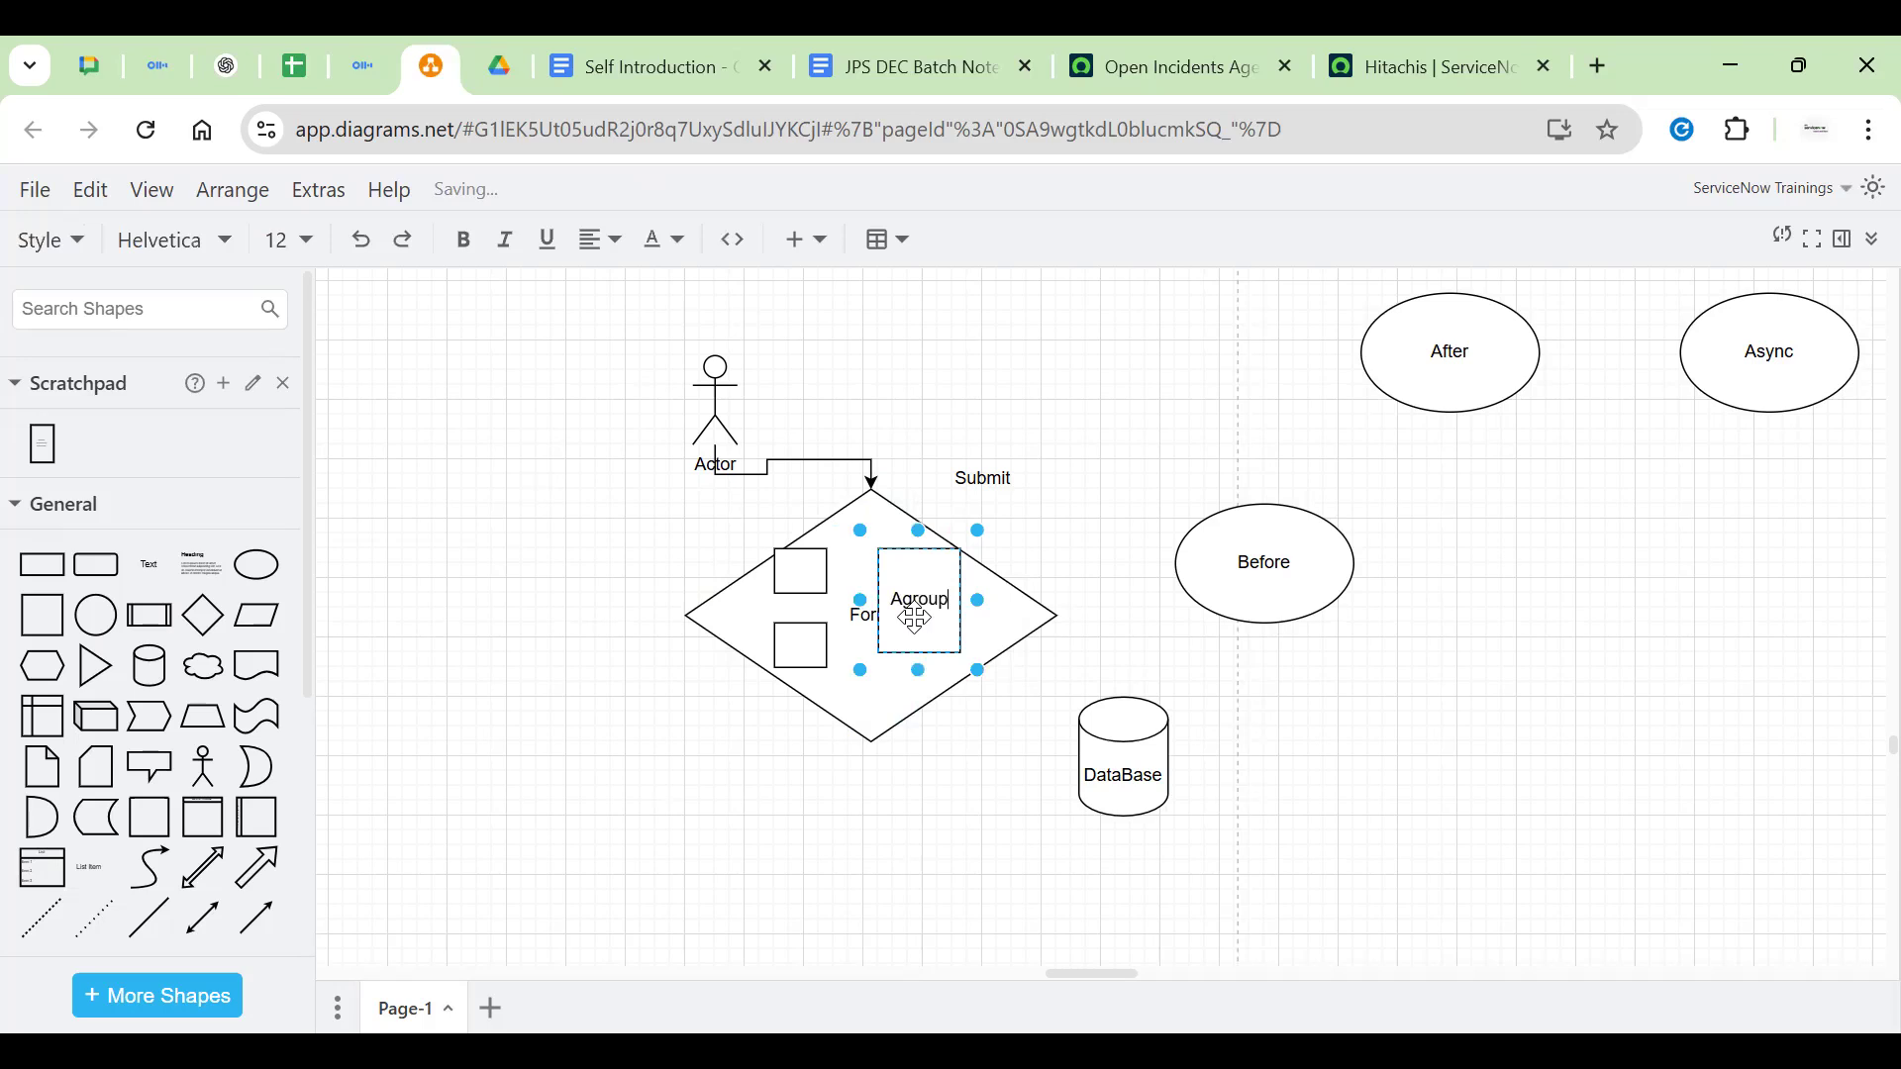
{"action": "key", "text": "Return"}
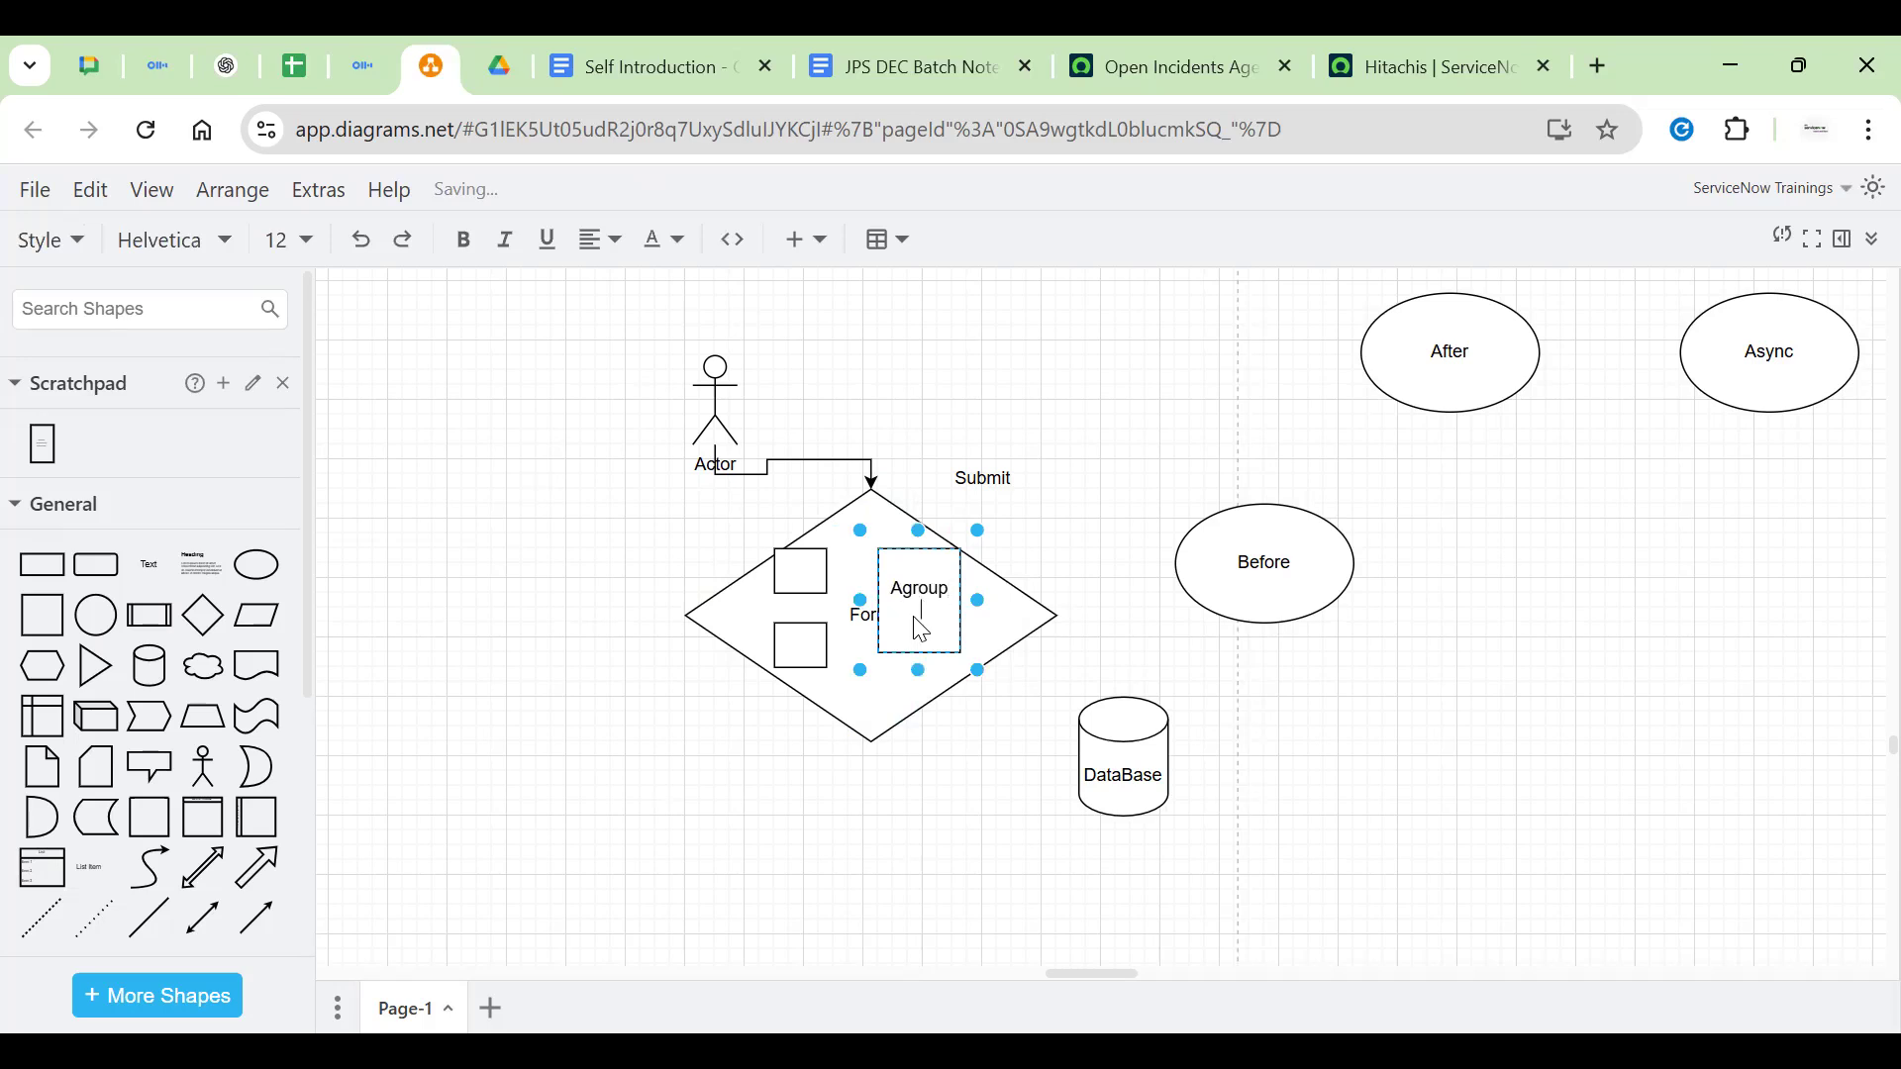
{"action": "type", "text": "Testing"}
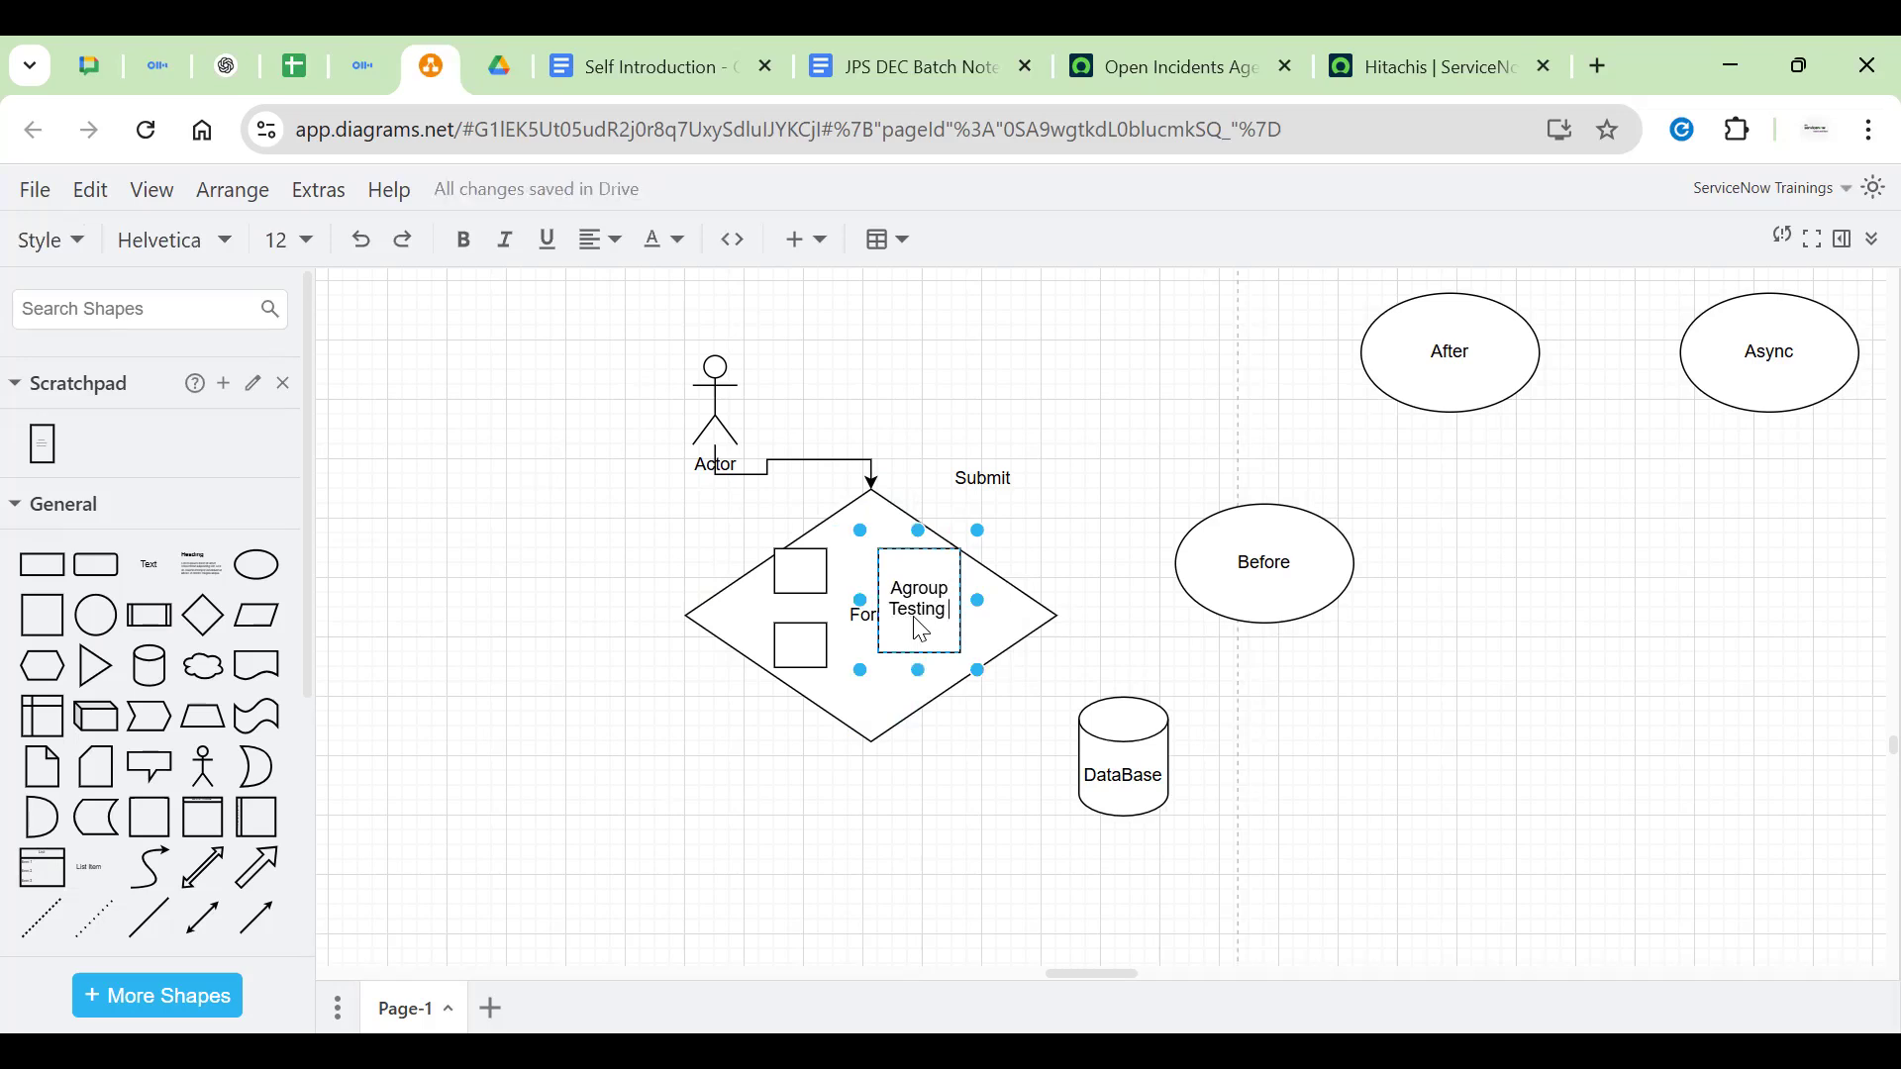
{"action": "double_click", "coordinate": [923, 612]}
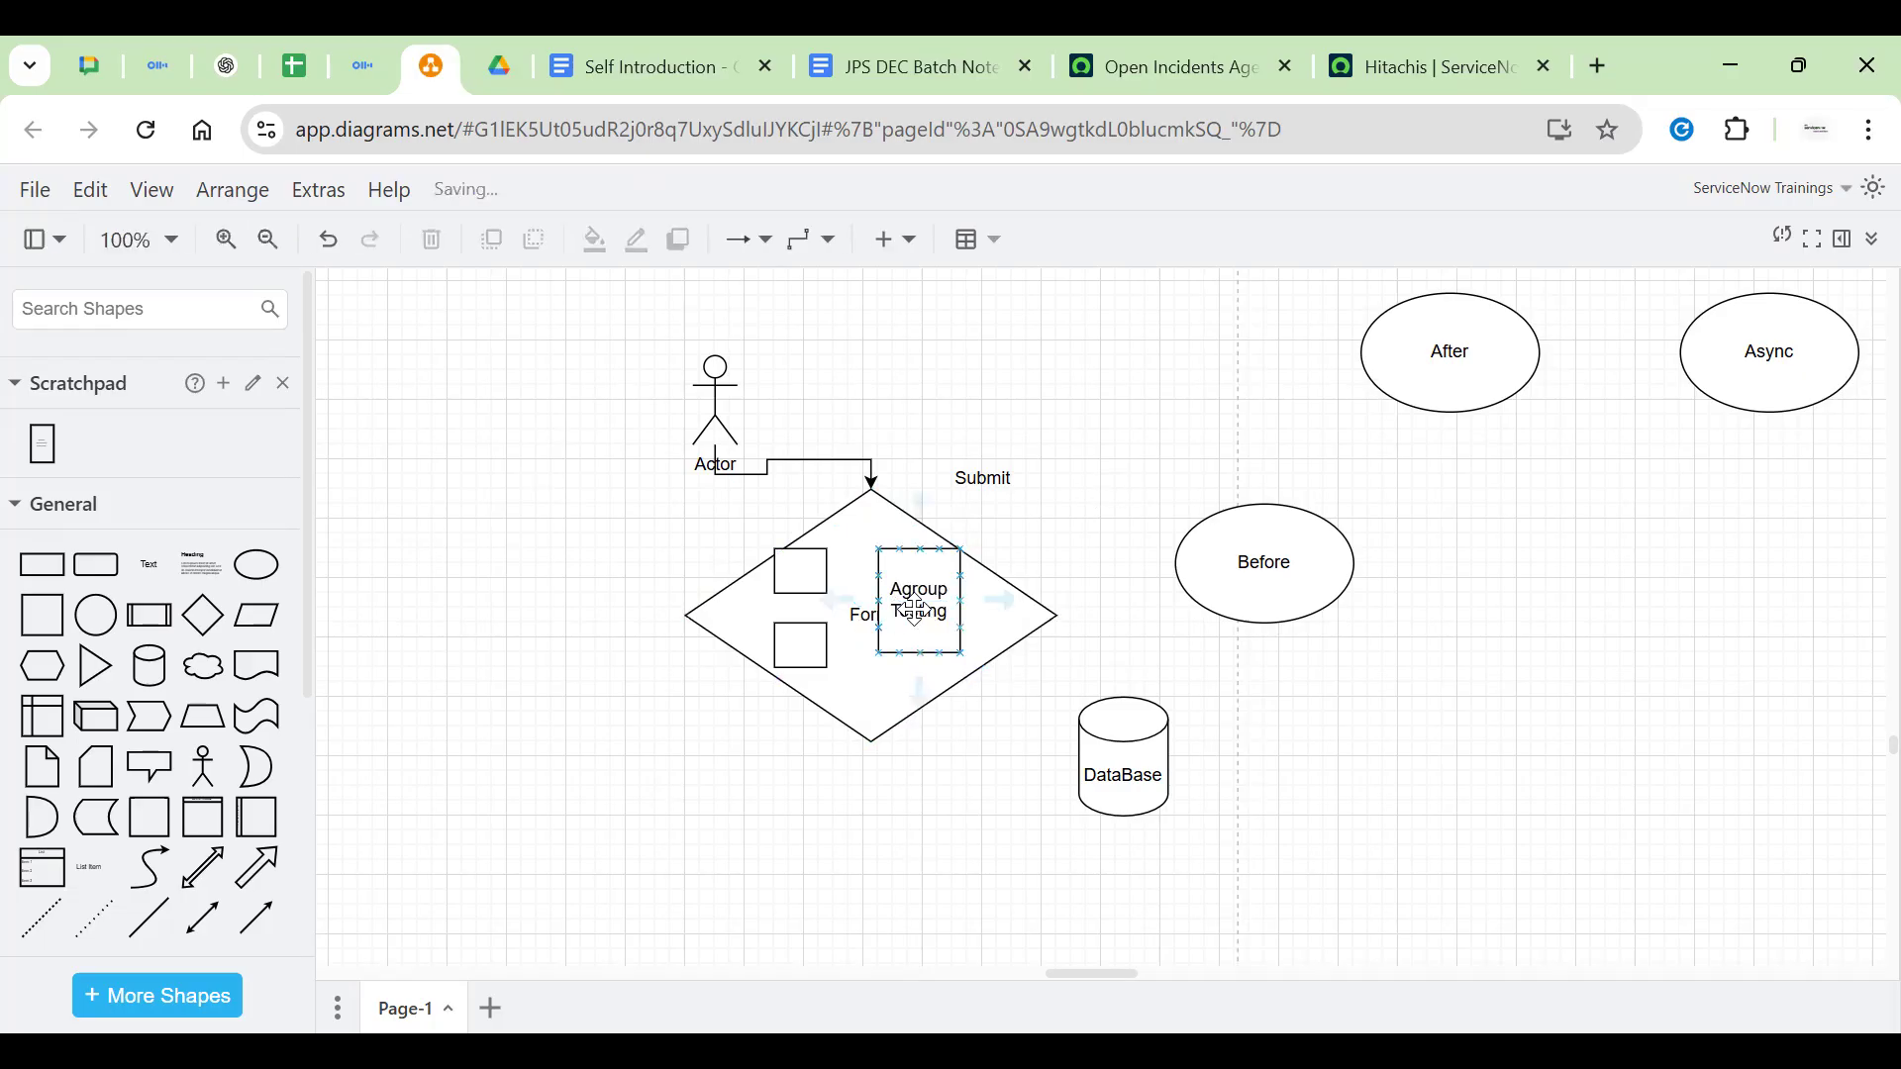
{"action": "triple_click", "coordinate": [913, 608]}
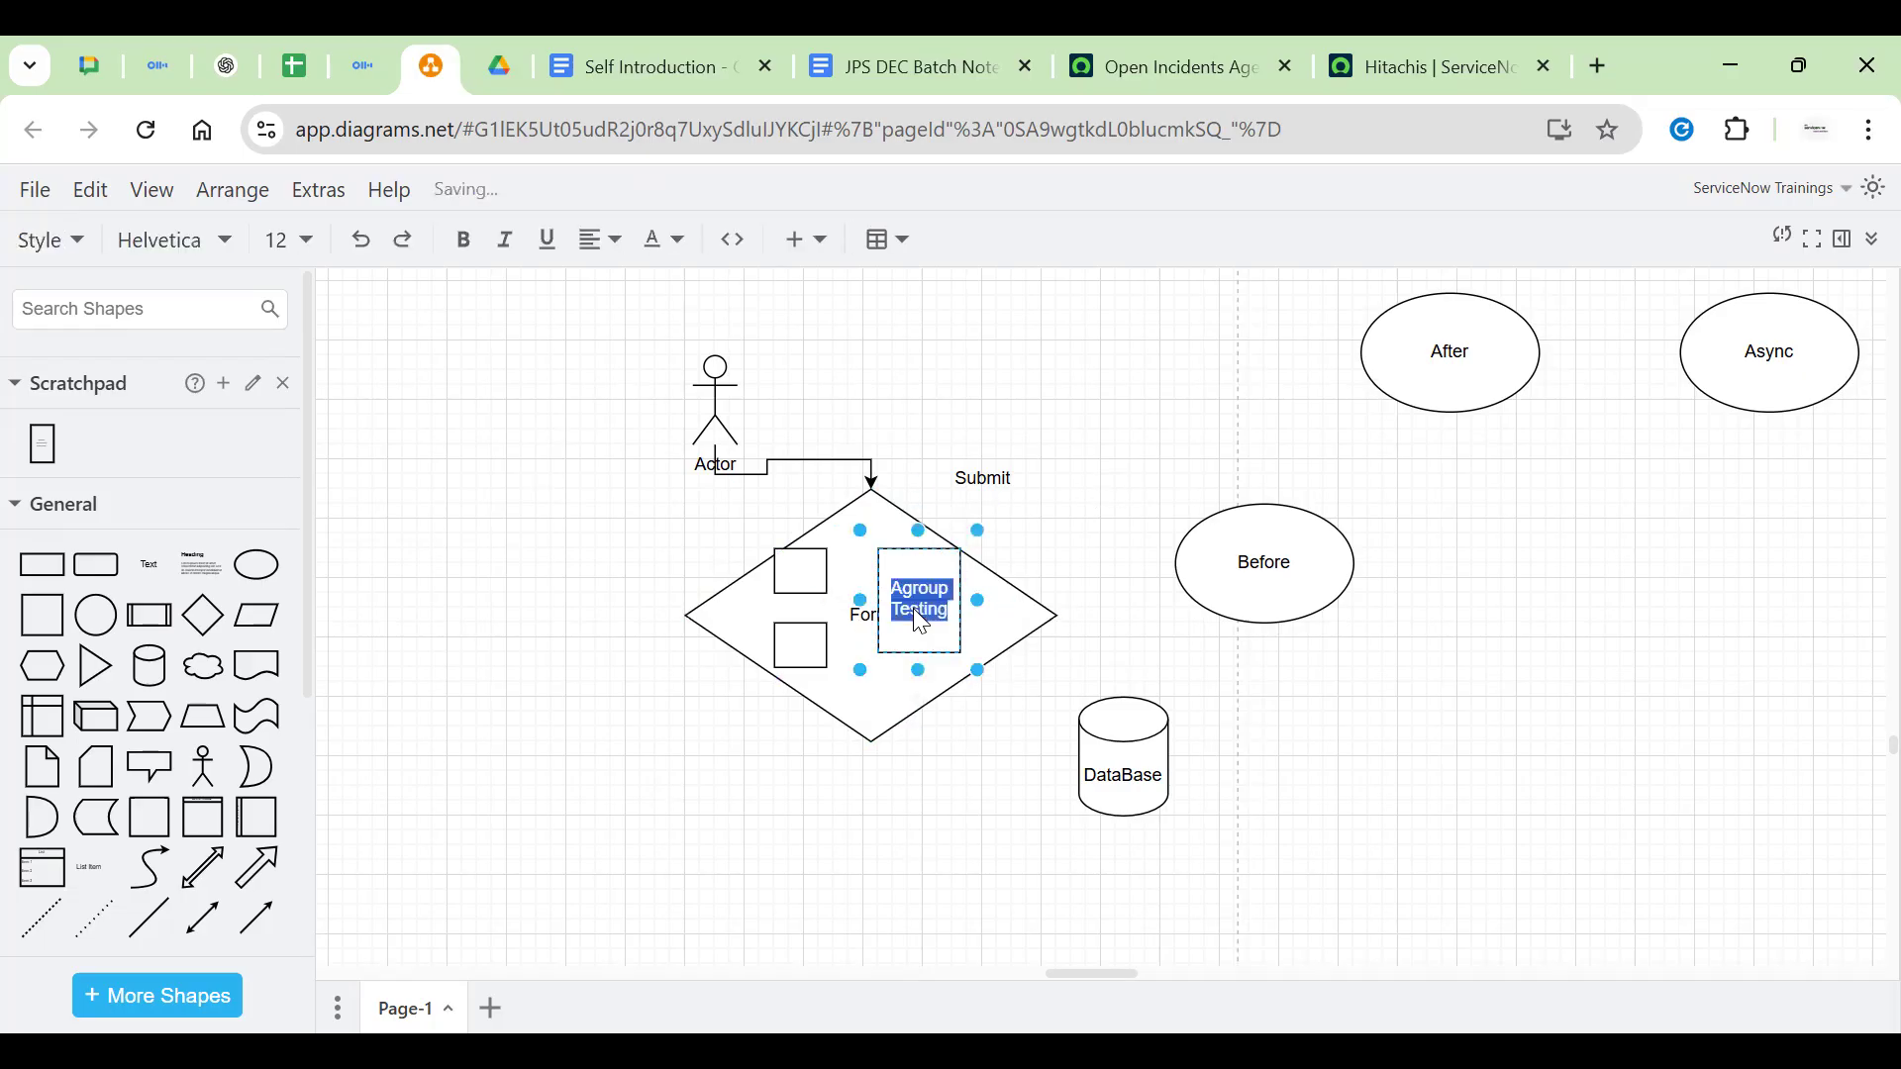
{"action": "left_click", "coordinate": [1097, 491]}
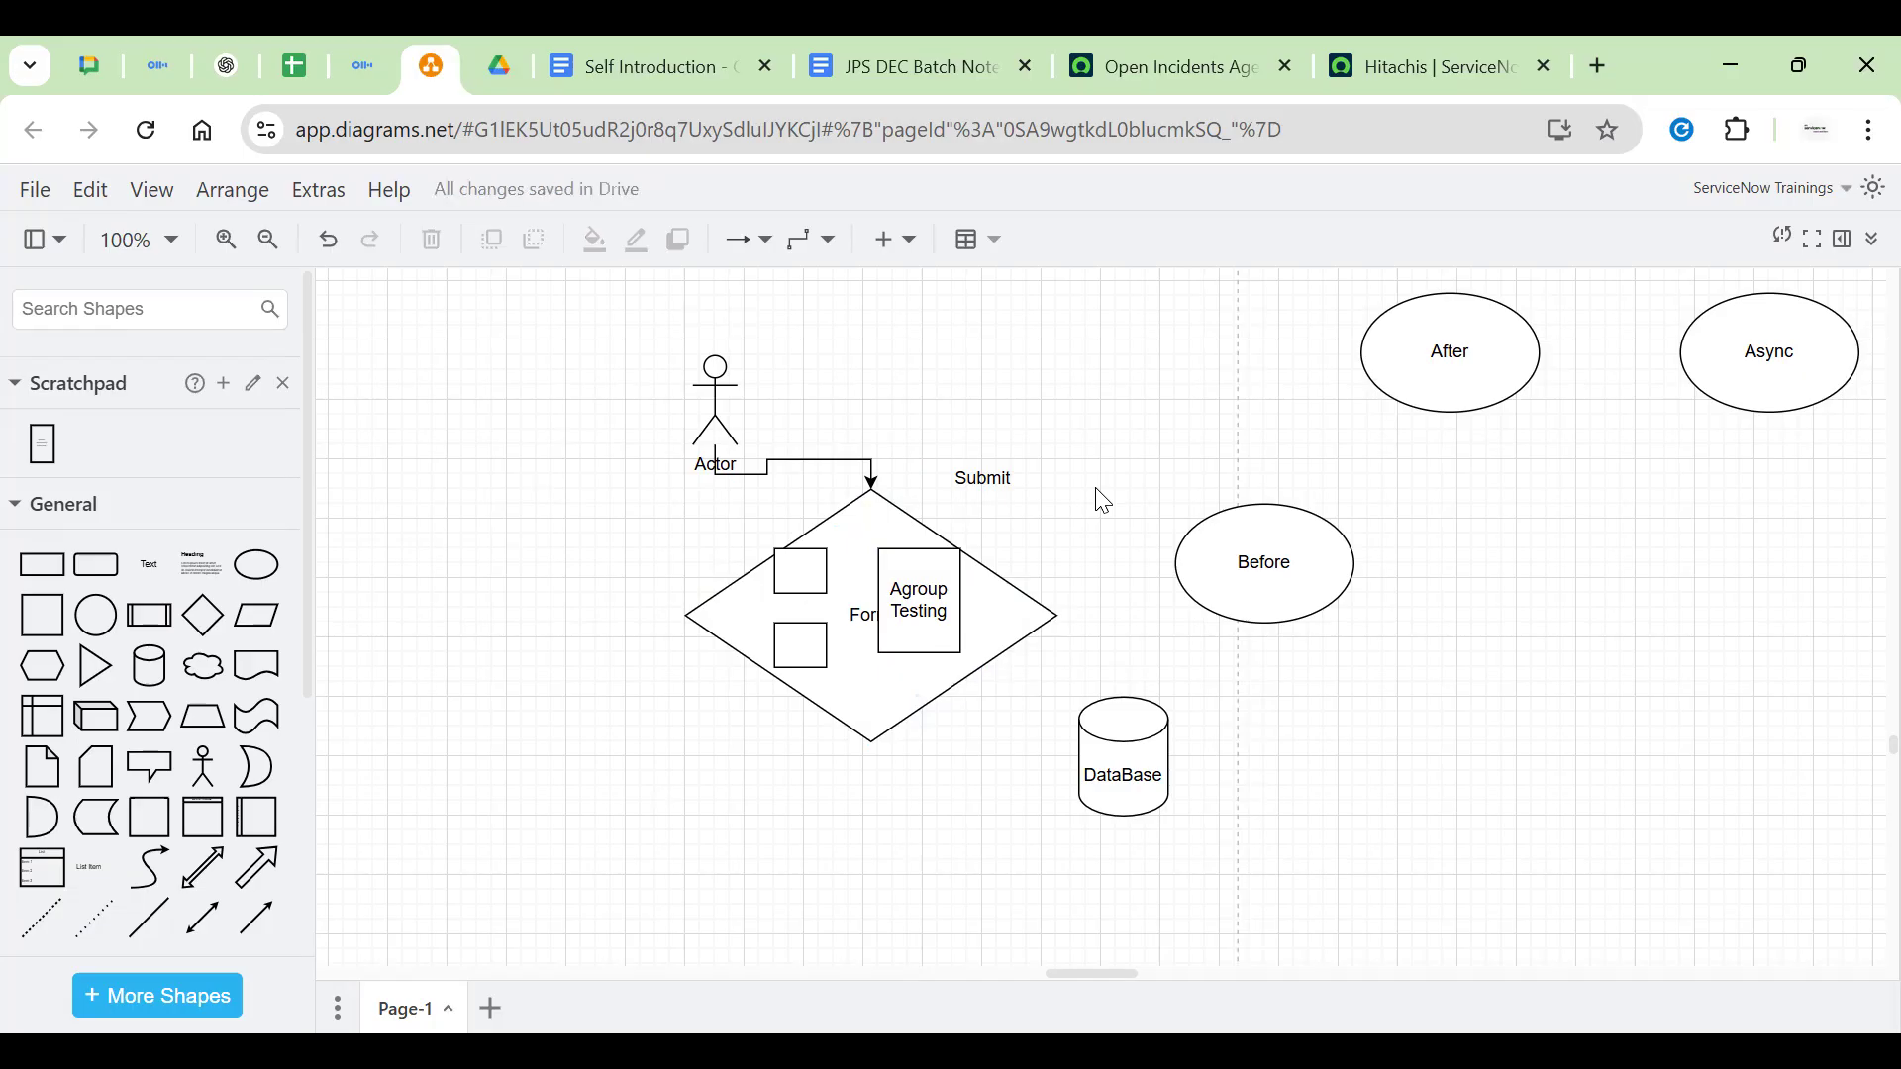
{"action": "left_click", "coordinate": [986, 479]}
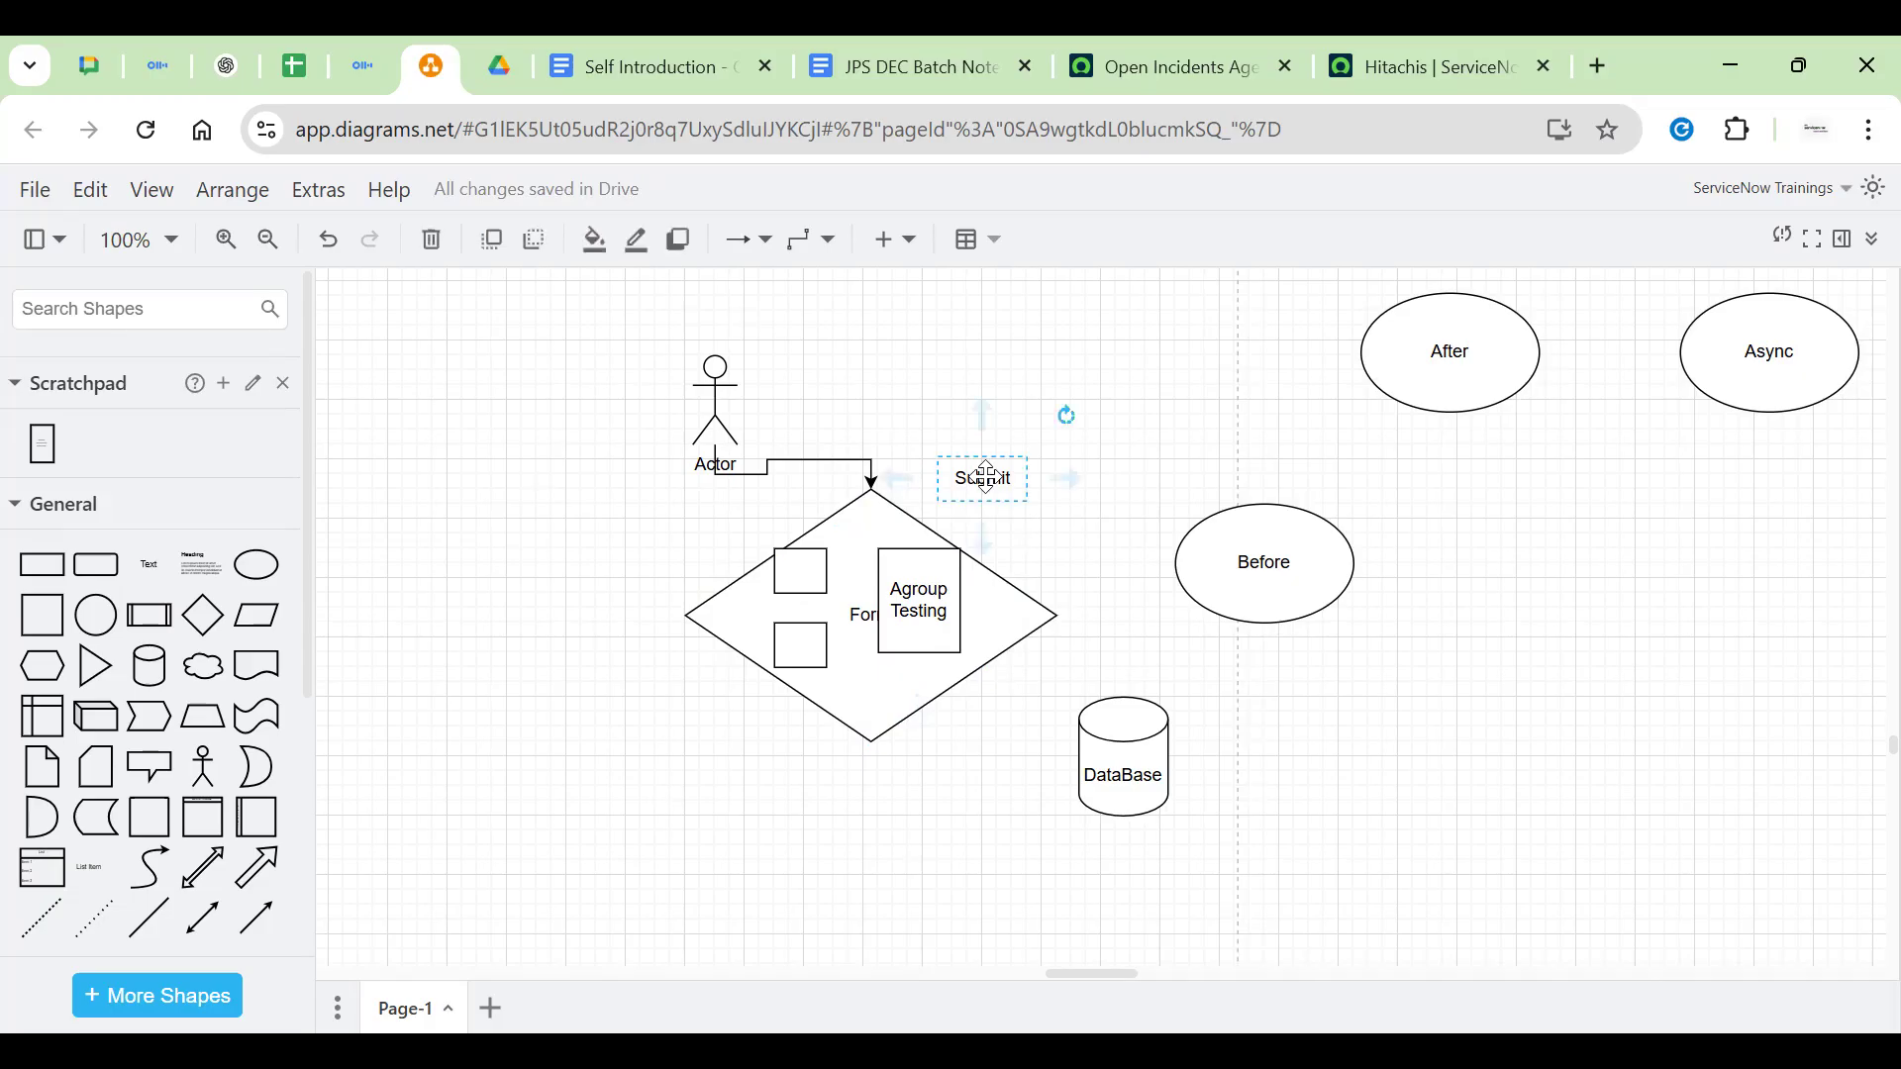
{"action": "left_click", "coordinate": [932, 631]}
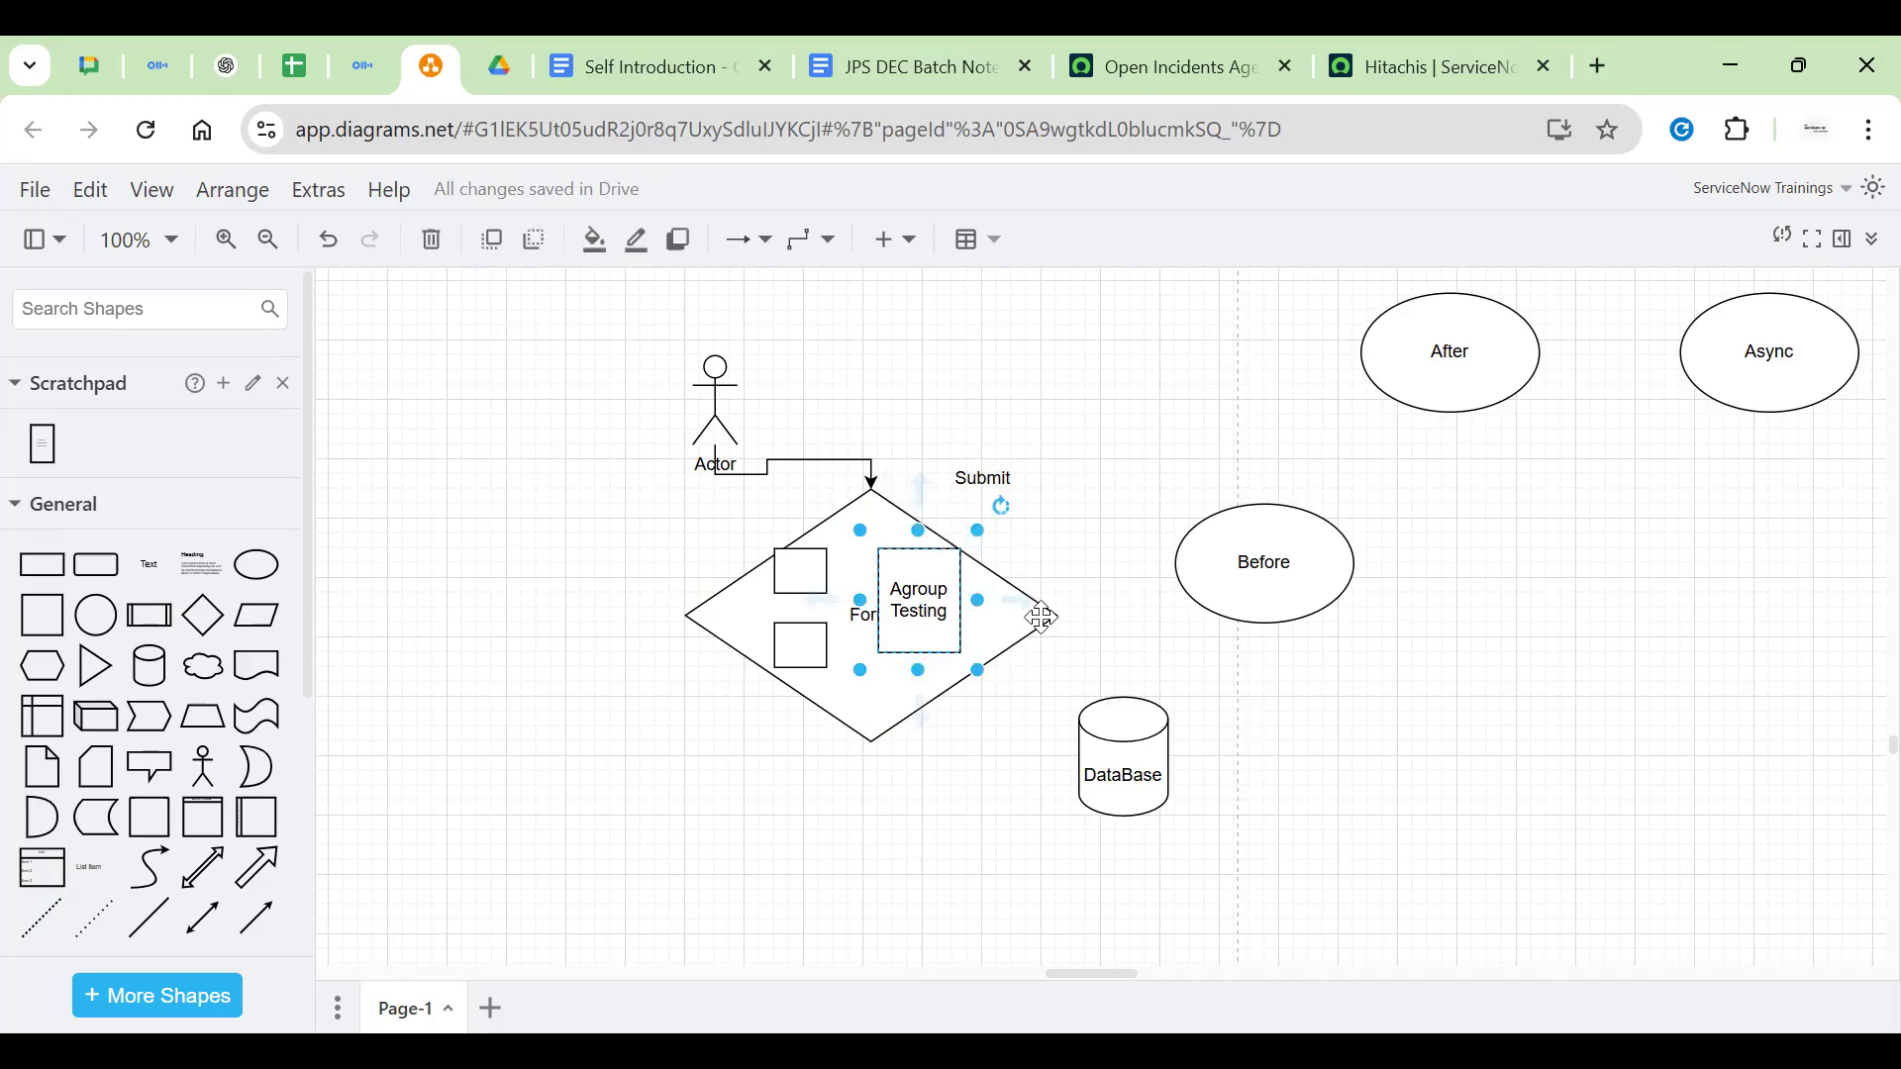
{"action": "left_click", "coordinate": [1315, 571]}
{"action": "left_click", "coordinate": [894, 668]}
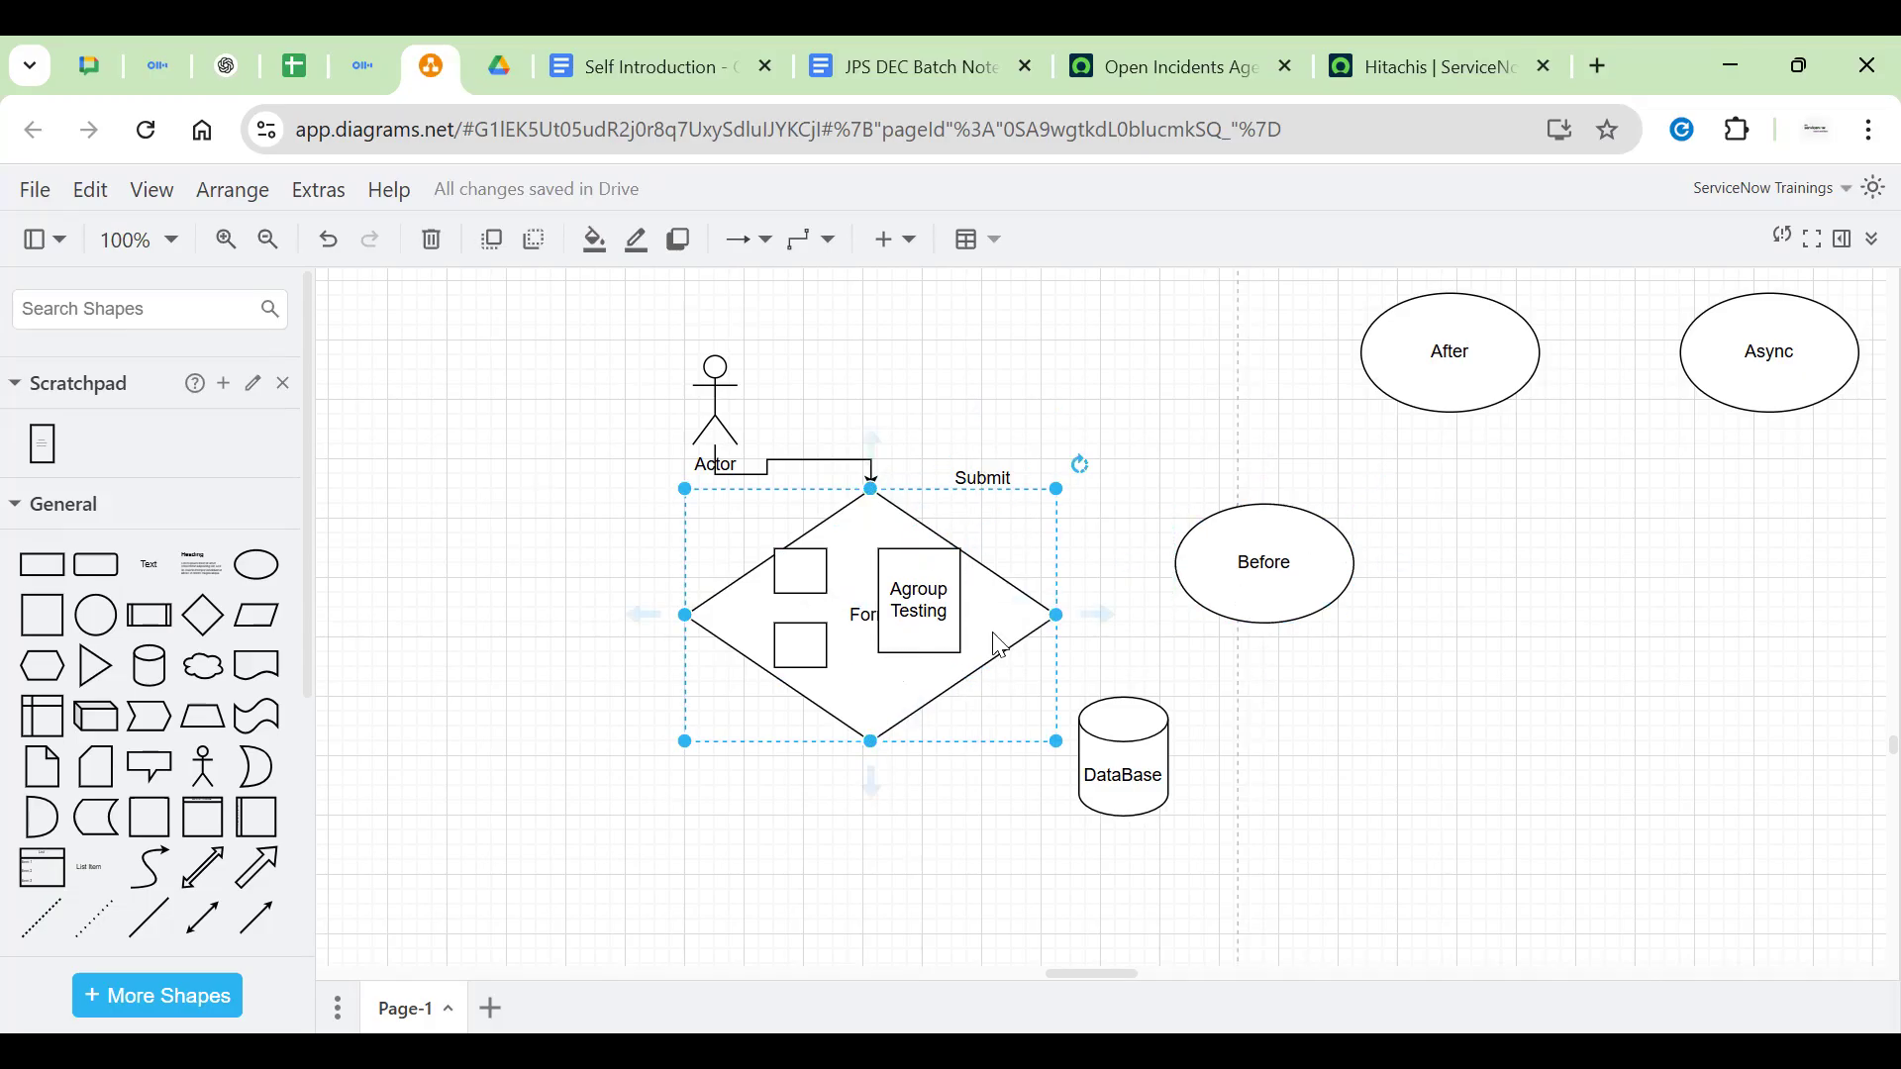
{"action": "left_click_drag", "start_coordinate": [1088, 616], "coordinate": [1123, 696]}
{"action": "left_click", "coordinate": [1089, 463]}
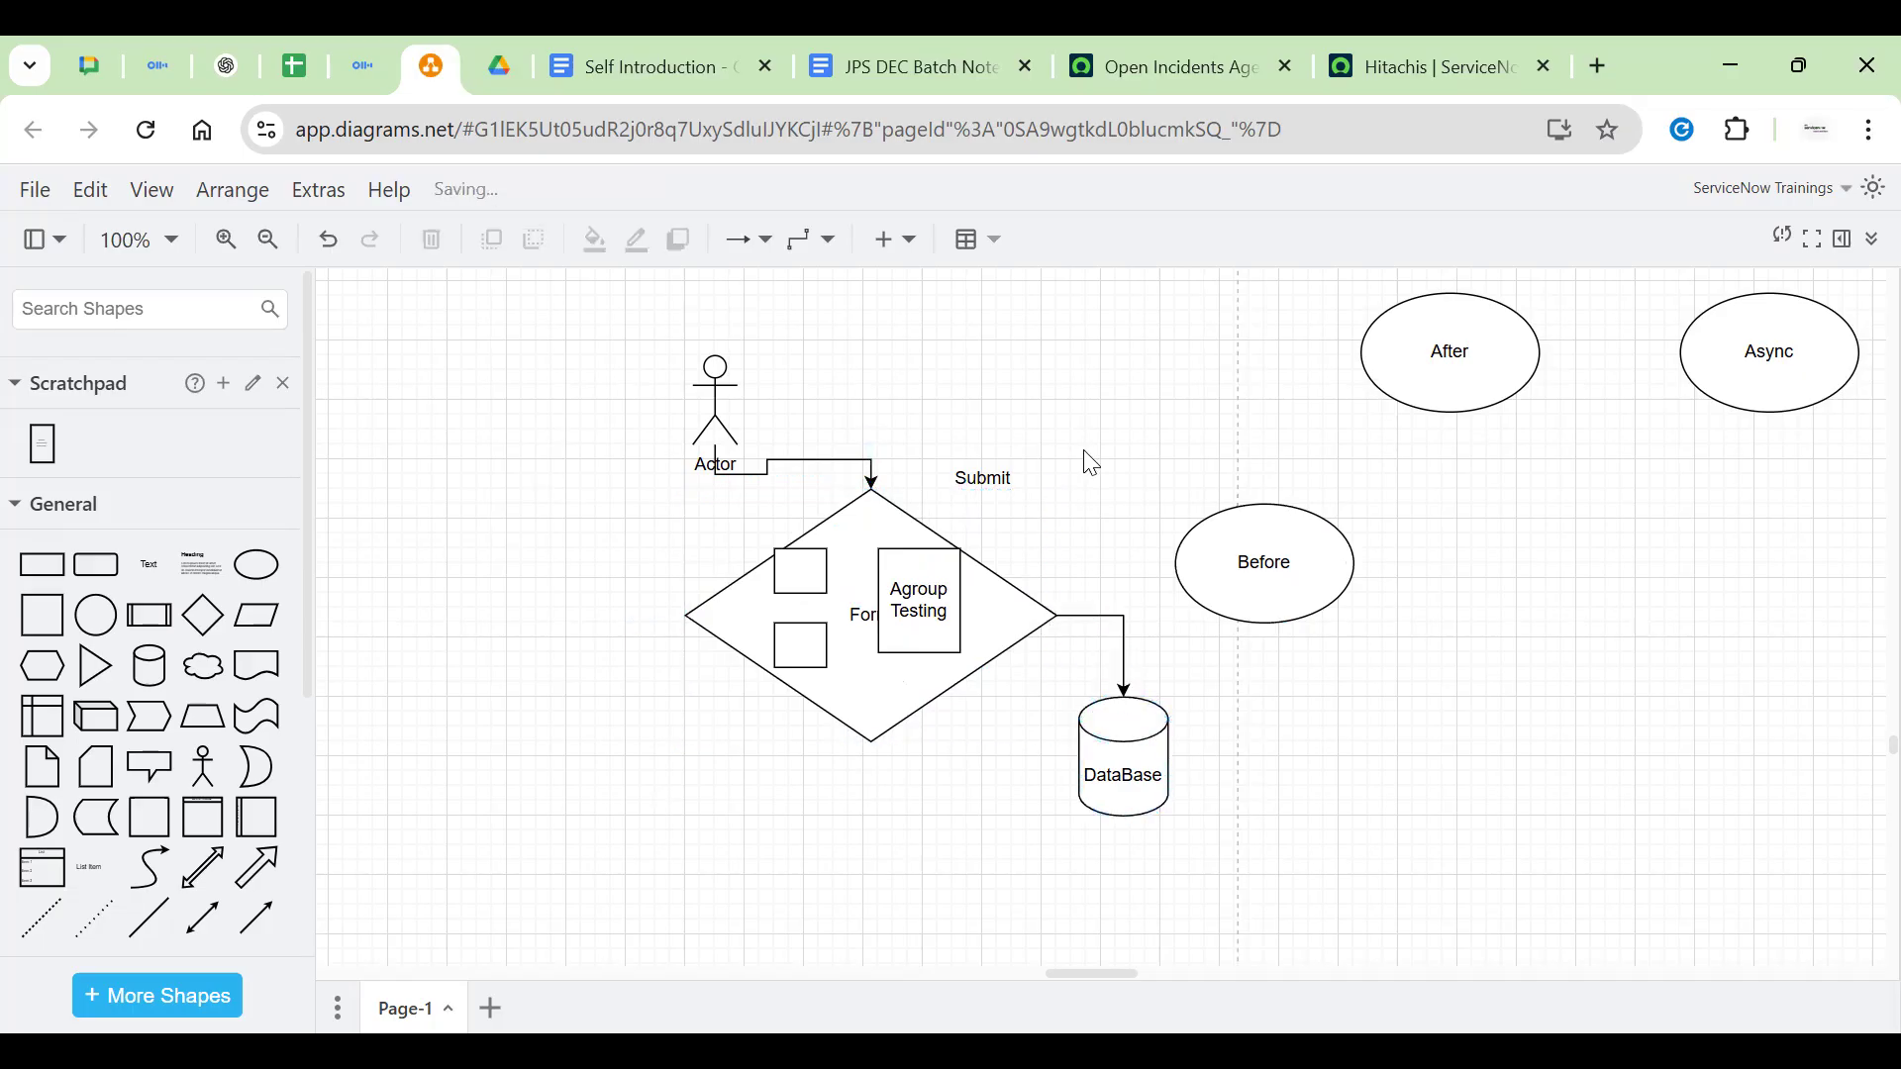
{"action": "left_click", "coordinate": [715, 405]}
{"action": "left_click", "coordinate": [875, 519]}
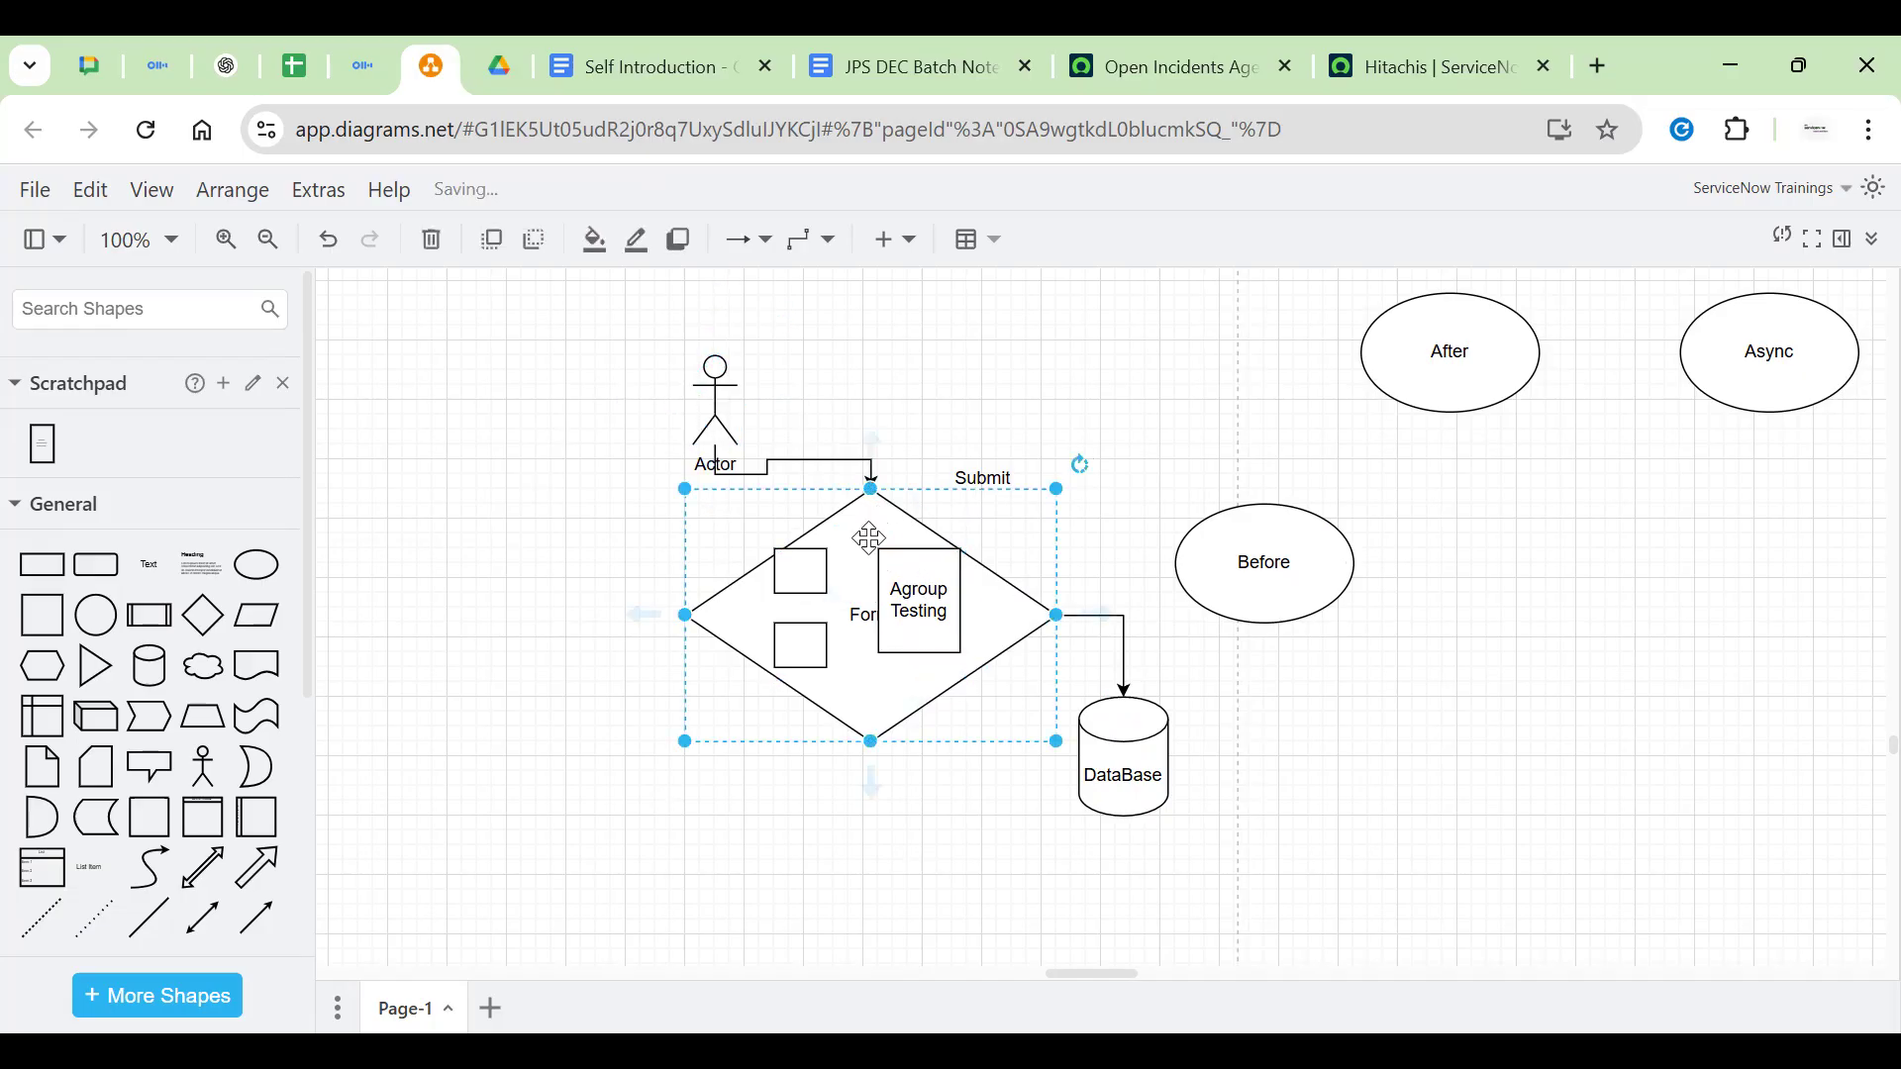
{"action": "left_click", "coordinate": [758, 396]}
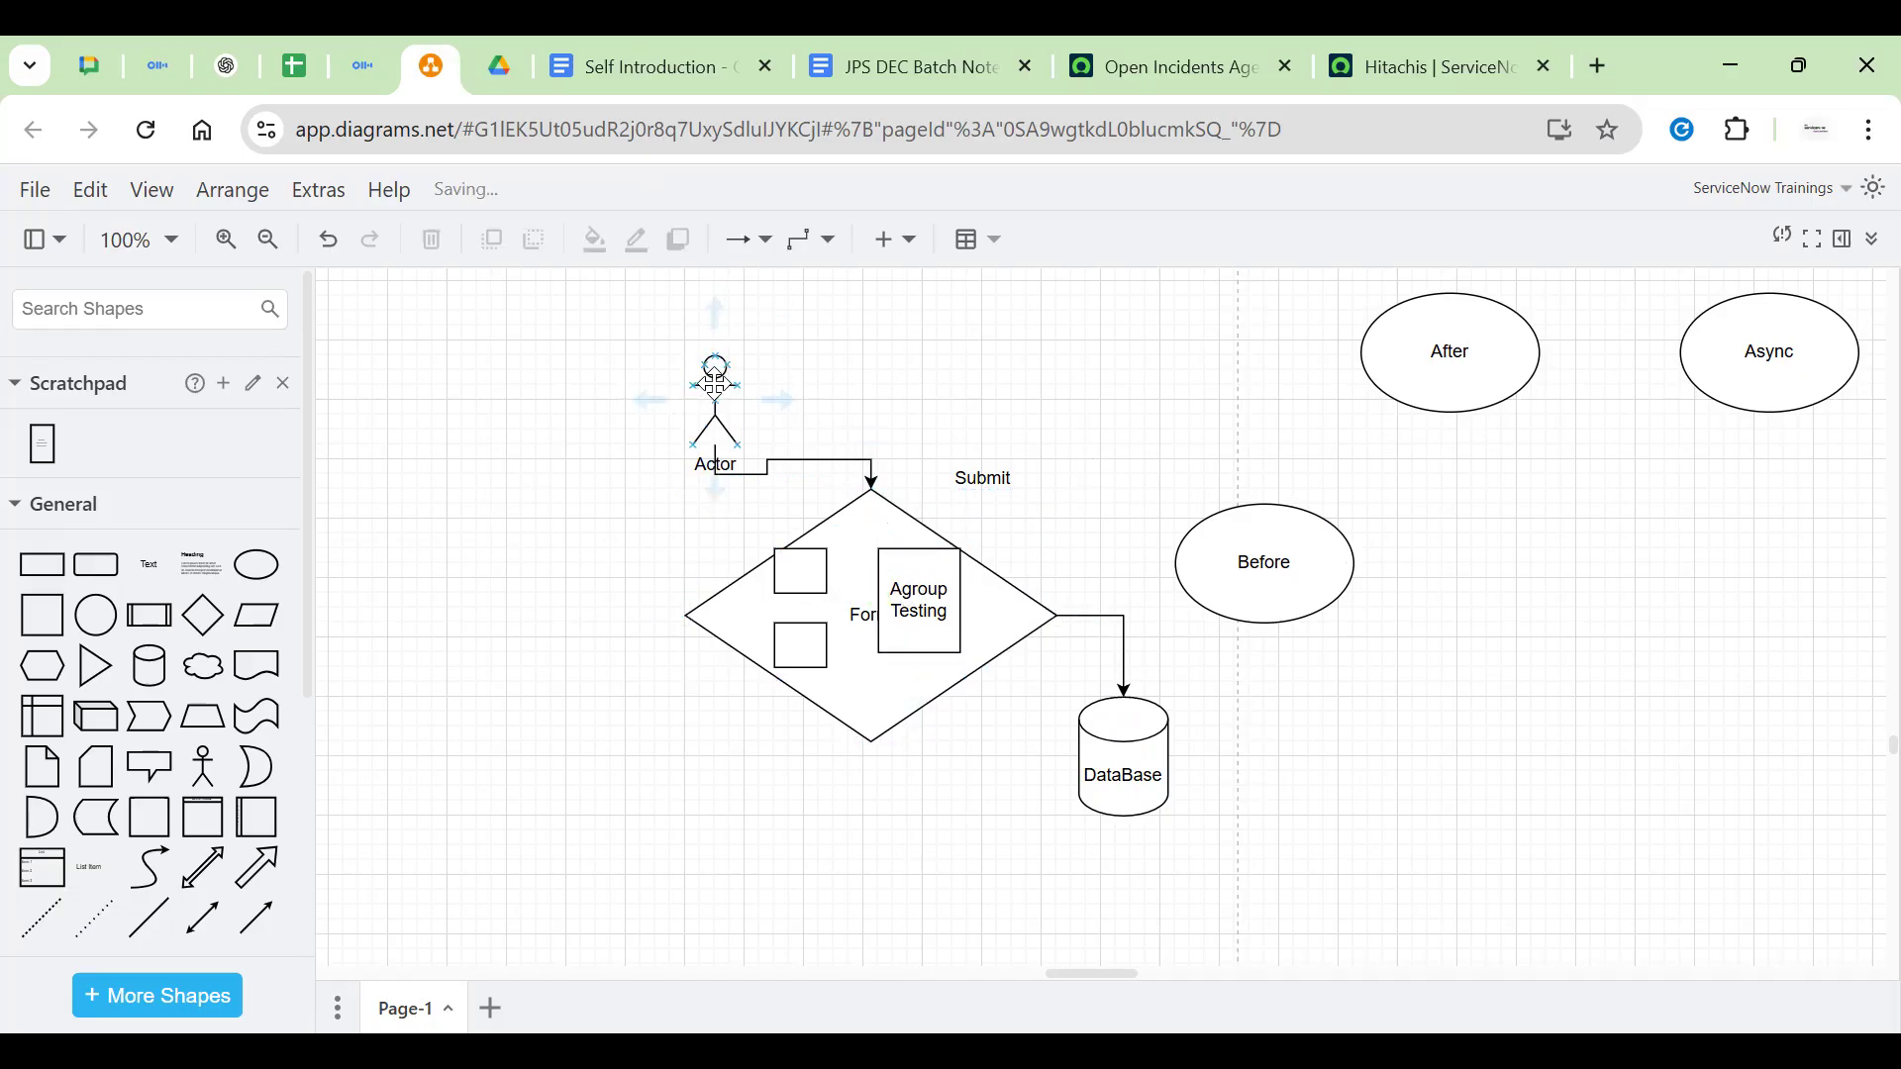
{"action": "left_click", "coordinate": [693, 384]}
{"action": "left_click_drag", "start_coordinate": [693, 384], "coordinate": [633, 379]}
{"action": "left_click", "coordinate": [964, 388]}
{"action": "left_click", "coordinate": [950, 584]}
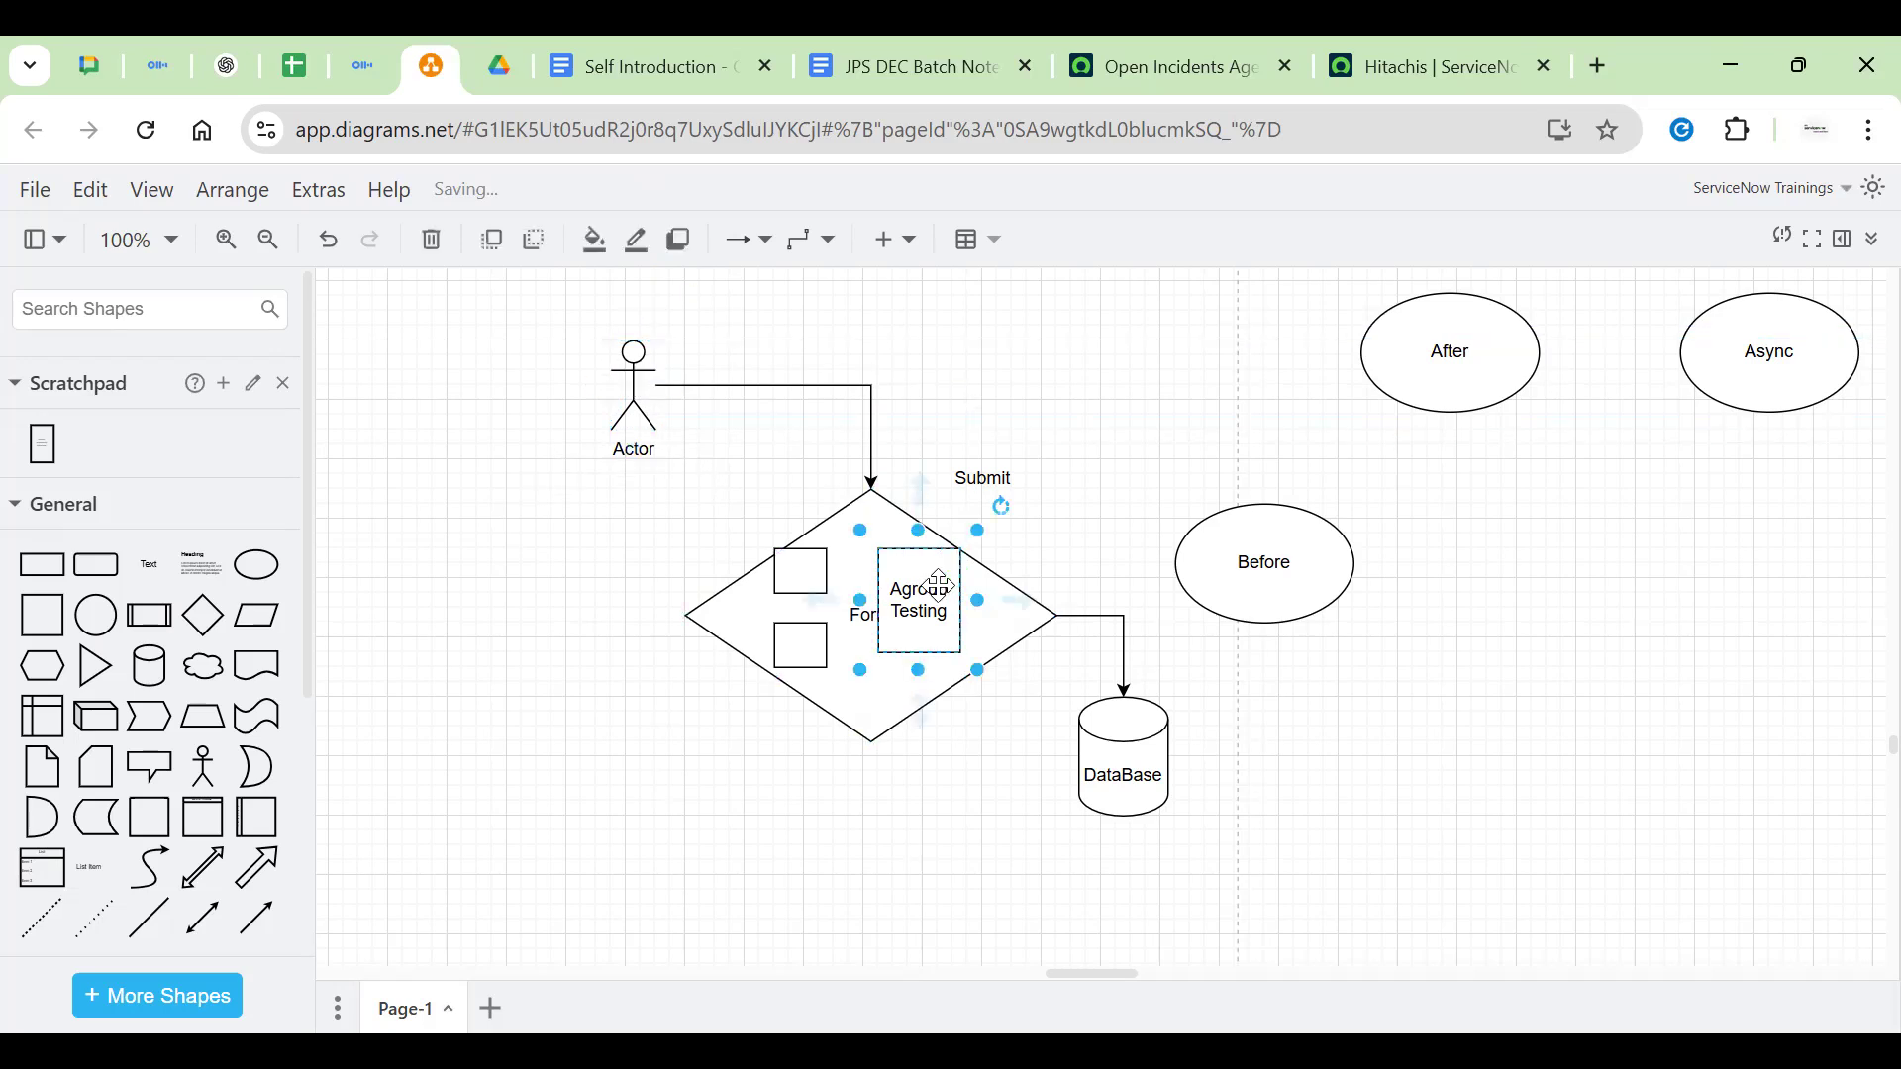
{"action": "left_click", "coordinate": [1097, 449]}
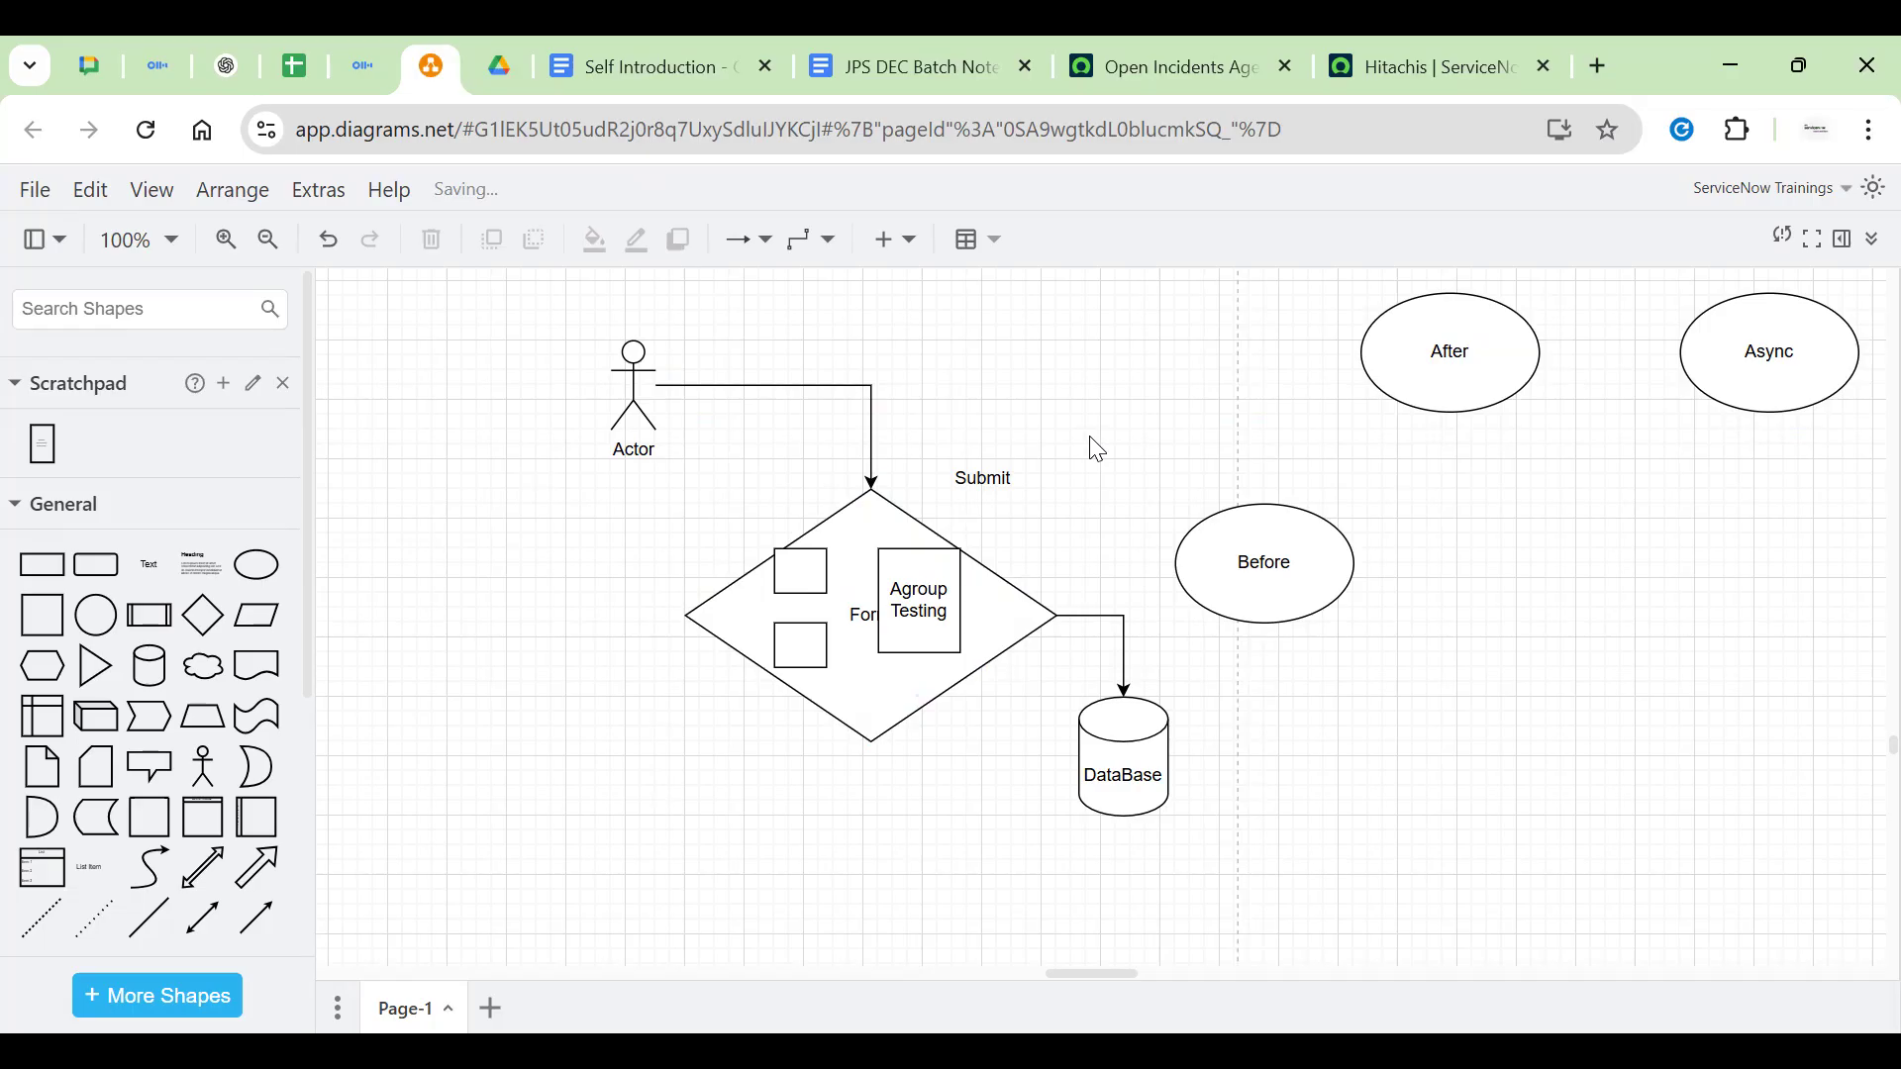
{"action": "left_click", "coordinate": [983, 478]}
{"action": "left_click", "coordinate": [1236, 412]}
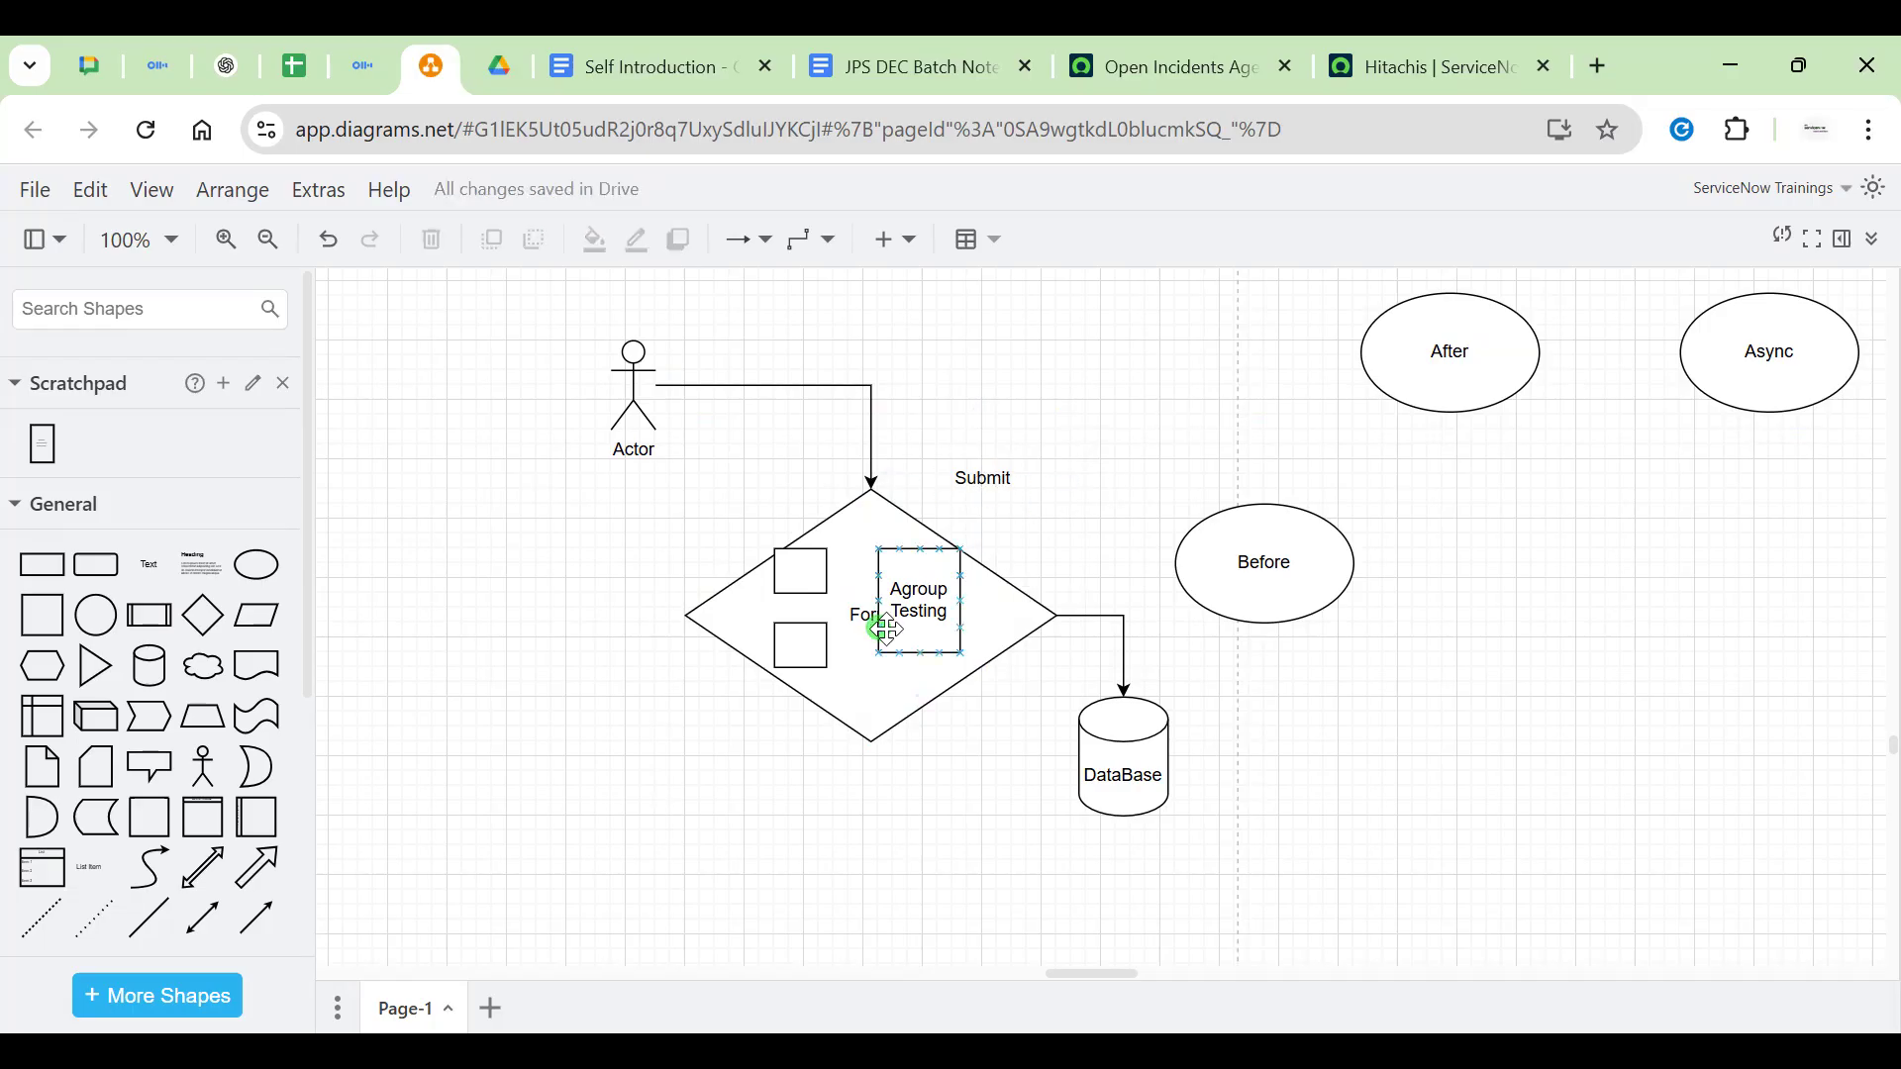
{"action": "left_click", "coordinate": [922, 614]}
{"action": "left_click", "coordinate": [1120, 425]}
{"action": "left_click", "coordinate": [933, 624]}
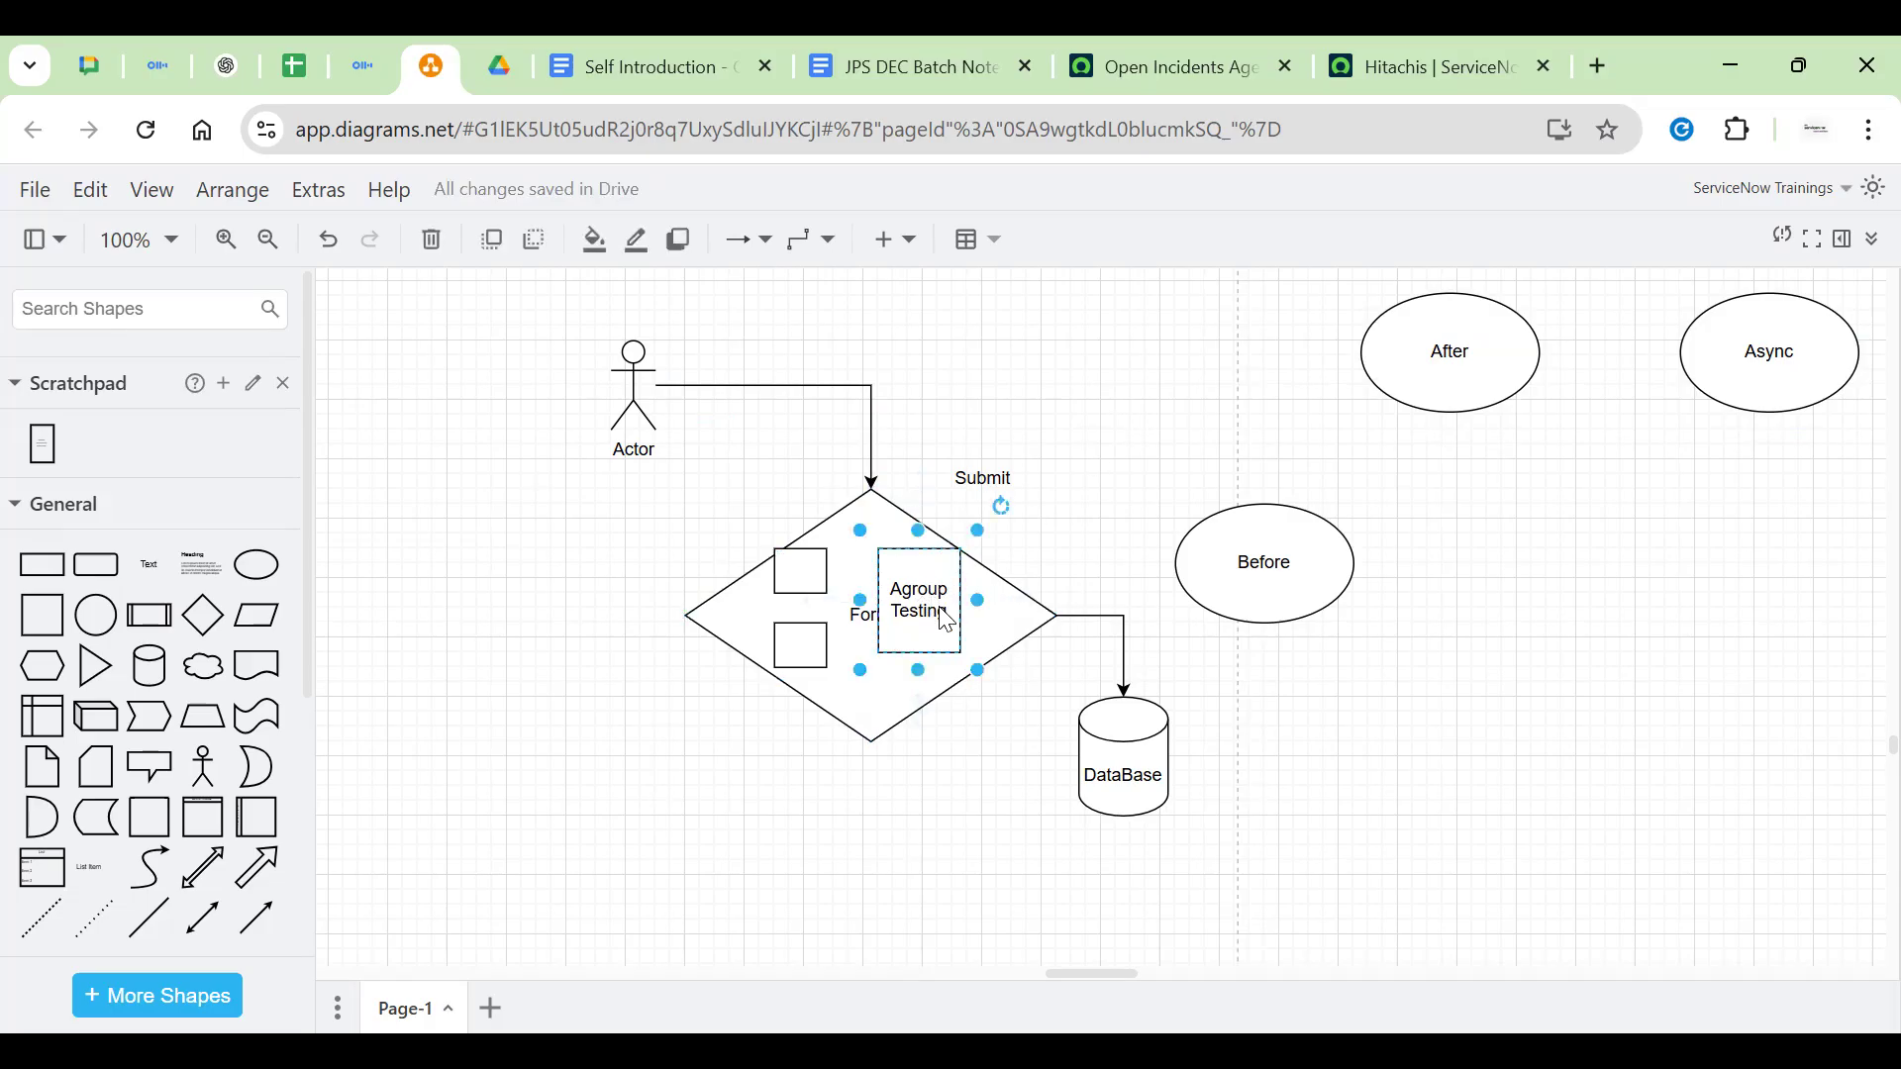
{"action": "double_click", "coordinate": [930, 629]}
{"action": "double_click", "coordinate": [930, 630]}
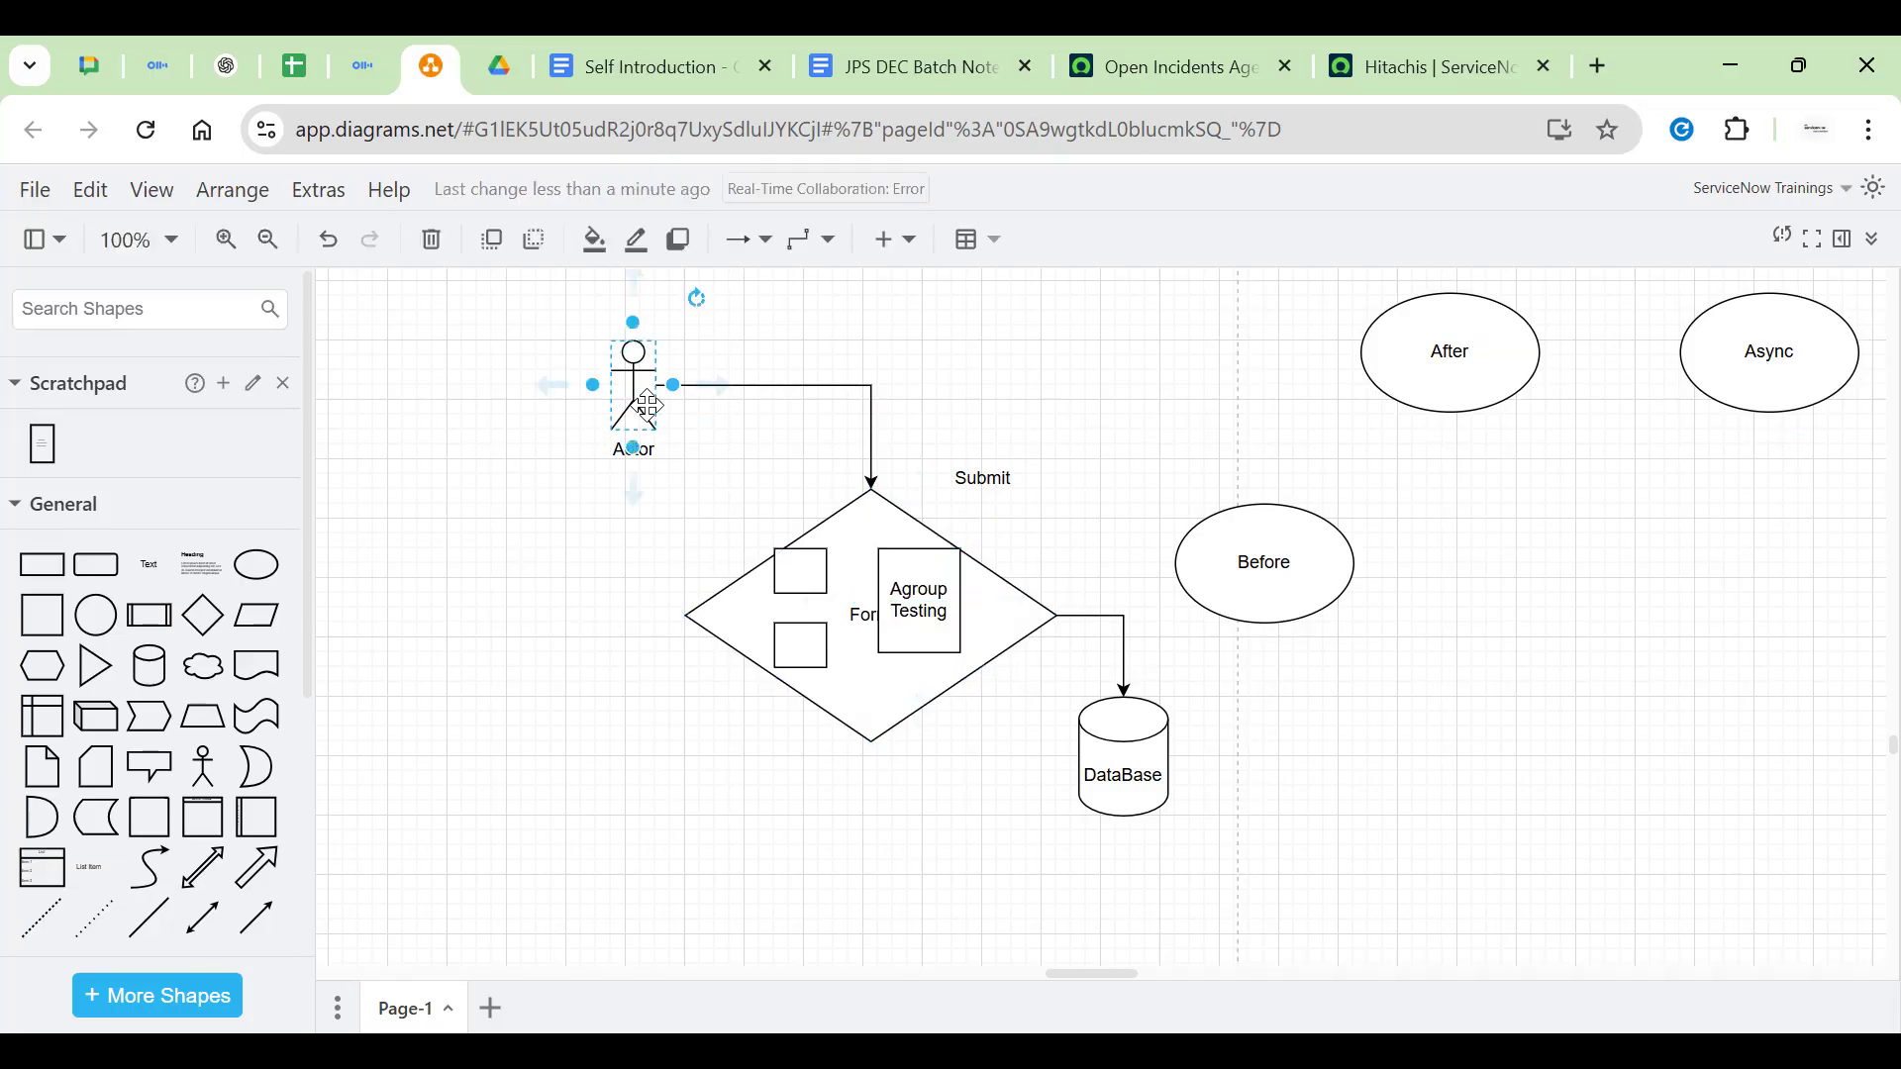
{"action": "left_click", "coordinate": [672, 460]}
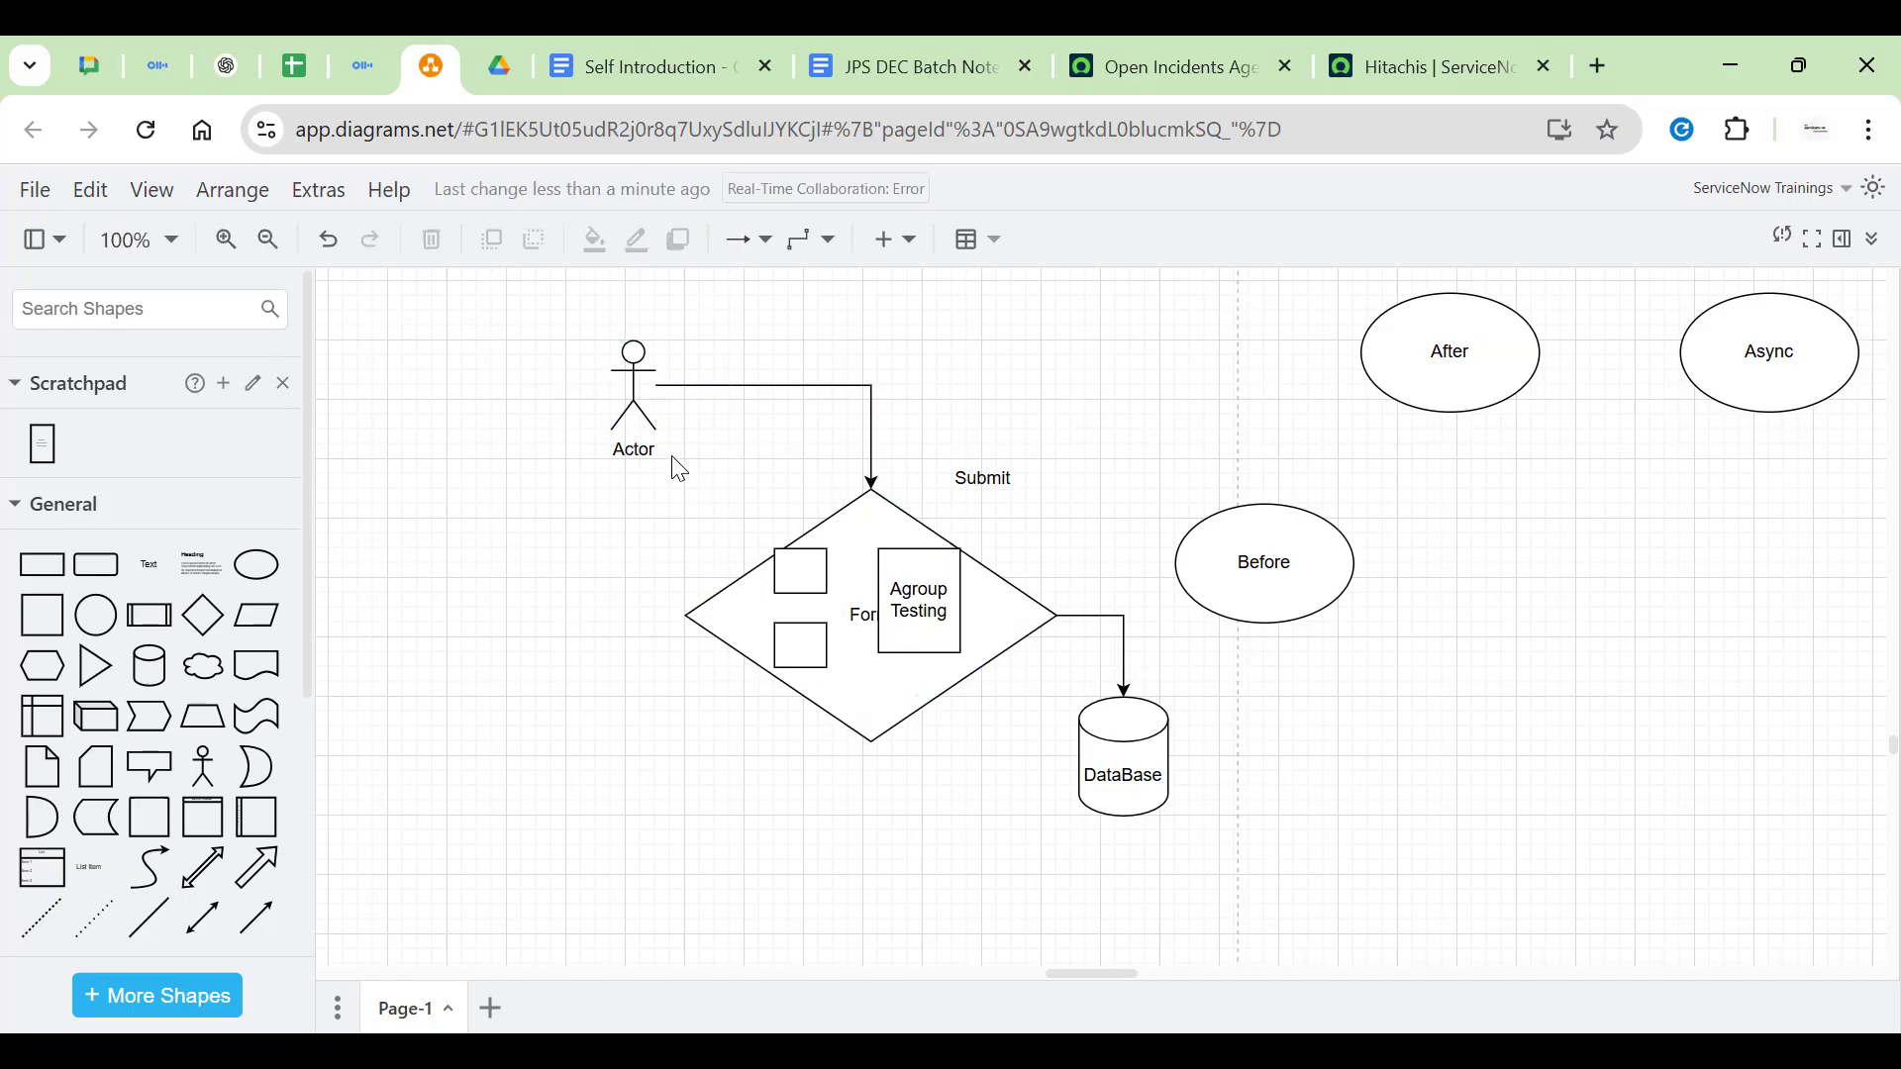
{"action": "left_click", "coordinate": [636, 388]}
{"action": "left_click", "coordinate": [916, 592]}
{"action": "left_click", "coordinate": [1077, 349]}
{"action": "left_click", "coordinate": [1235, 543]}
{"action": "left_click", "coordinate": [1125, 667]}
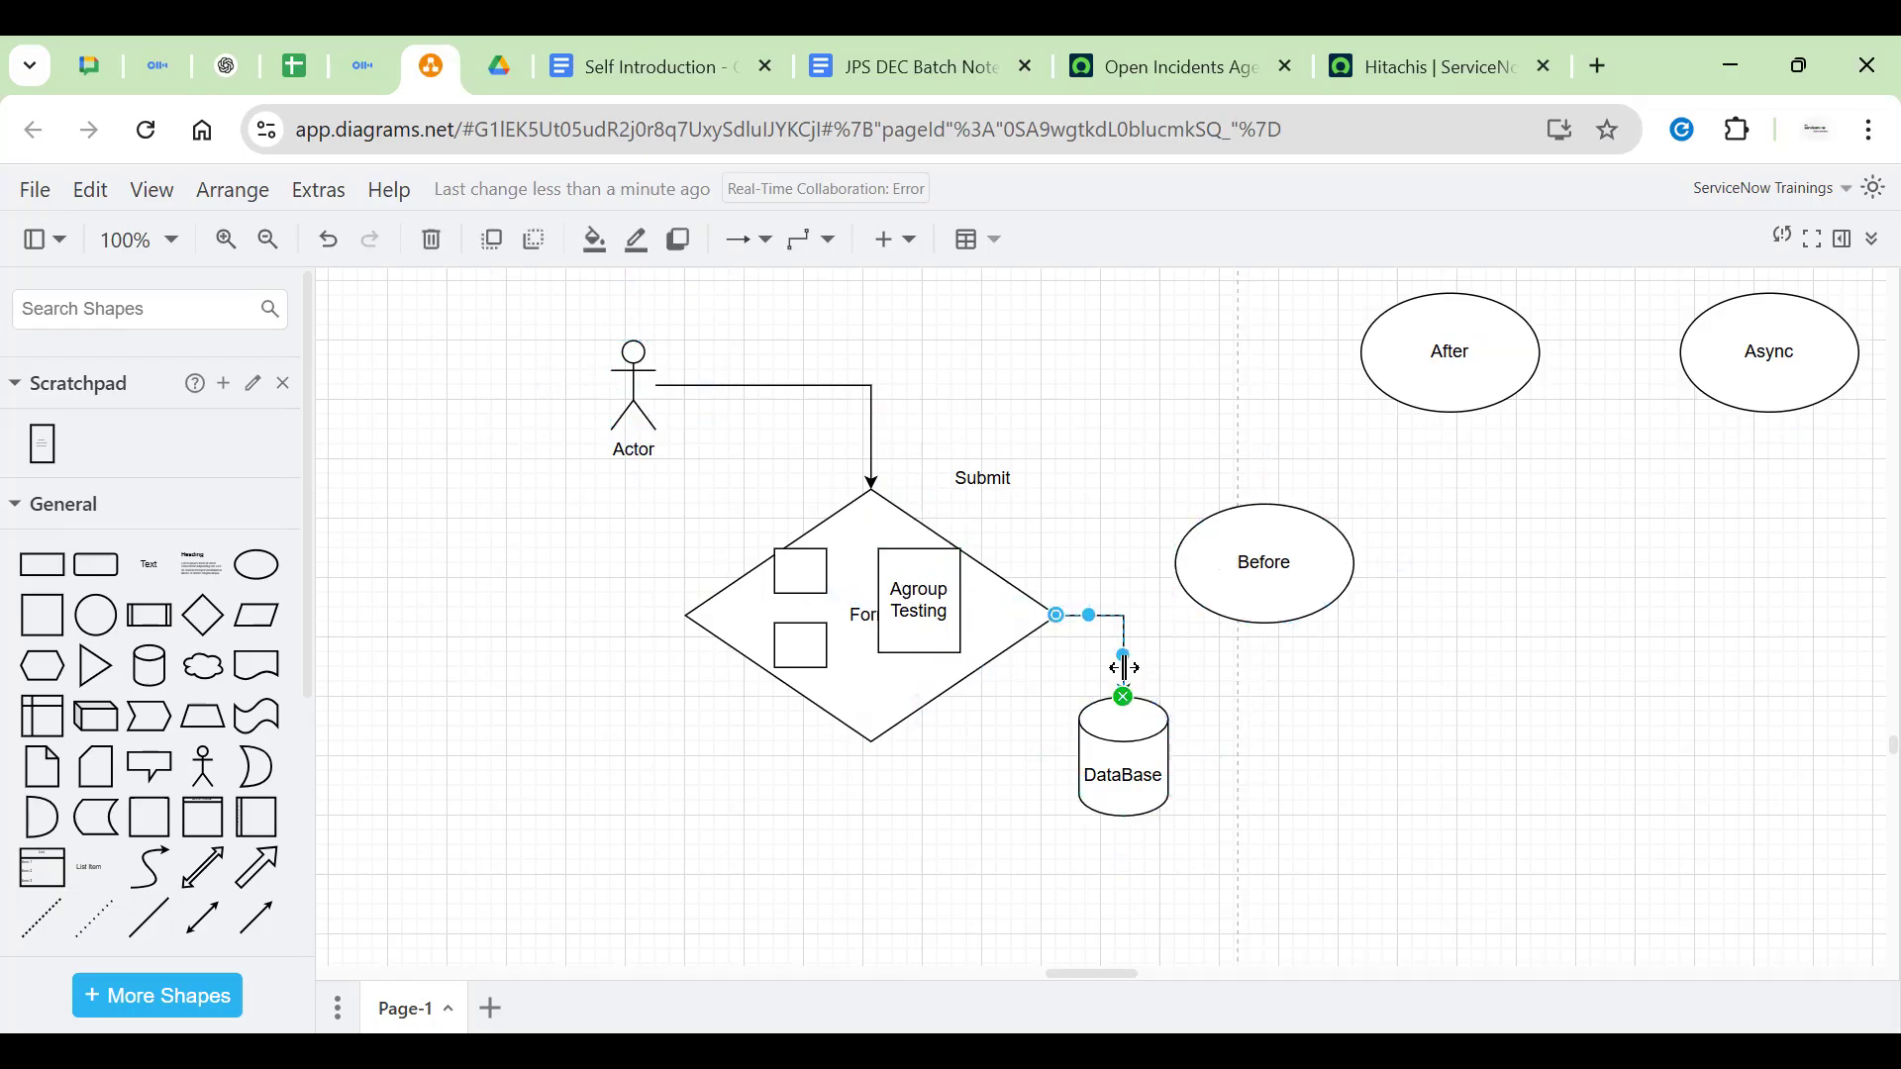
{"action": "left_click", "coordinate": [1262, 555]}
Enlarge the Before ellipse and move it up and right
{"action": "double_click", "coordinate": [1295, 561]}
{"action": "left_click", "coordinate": [1300, 563]}
{"action": "key", "text": "Return"}
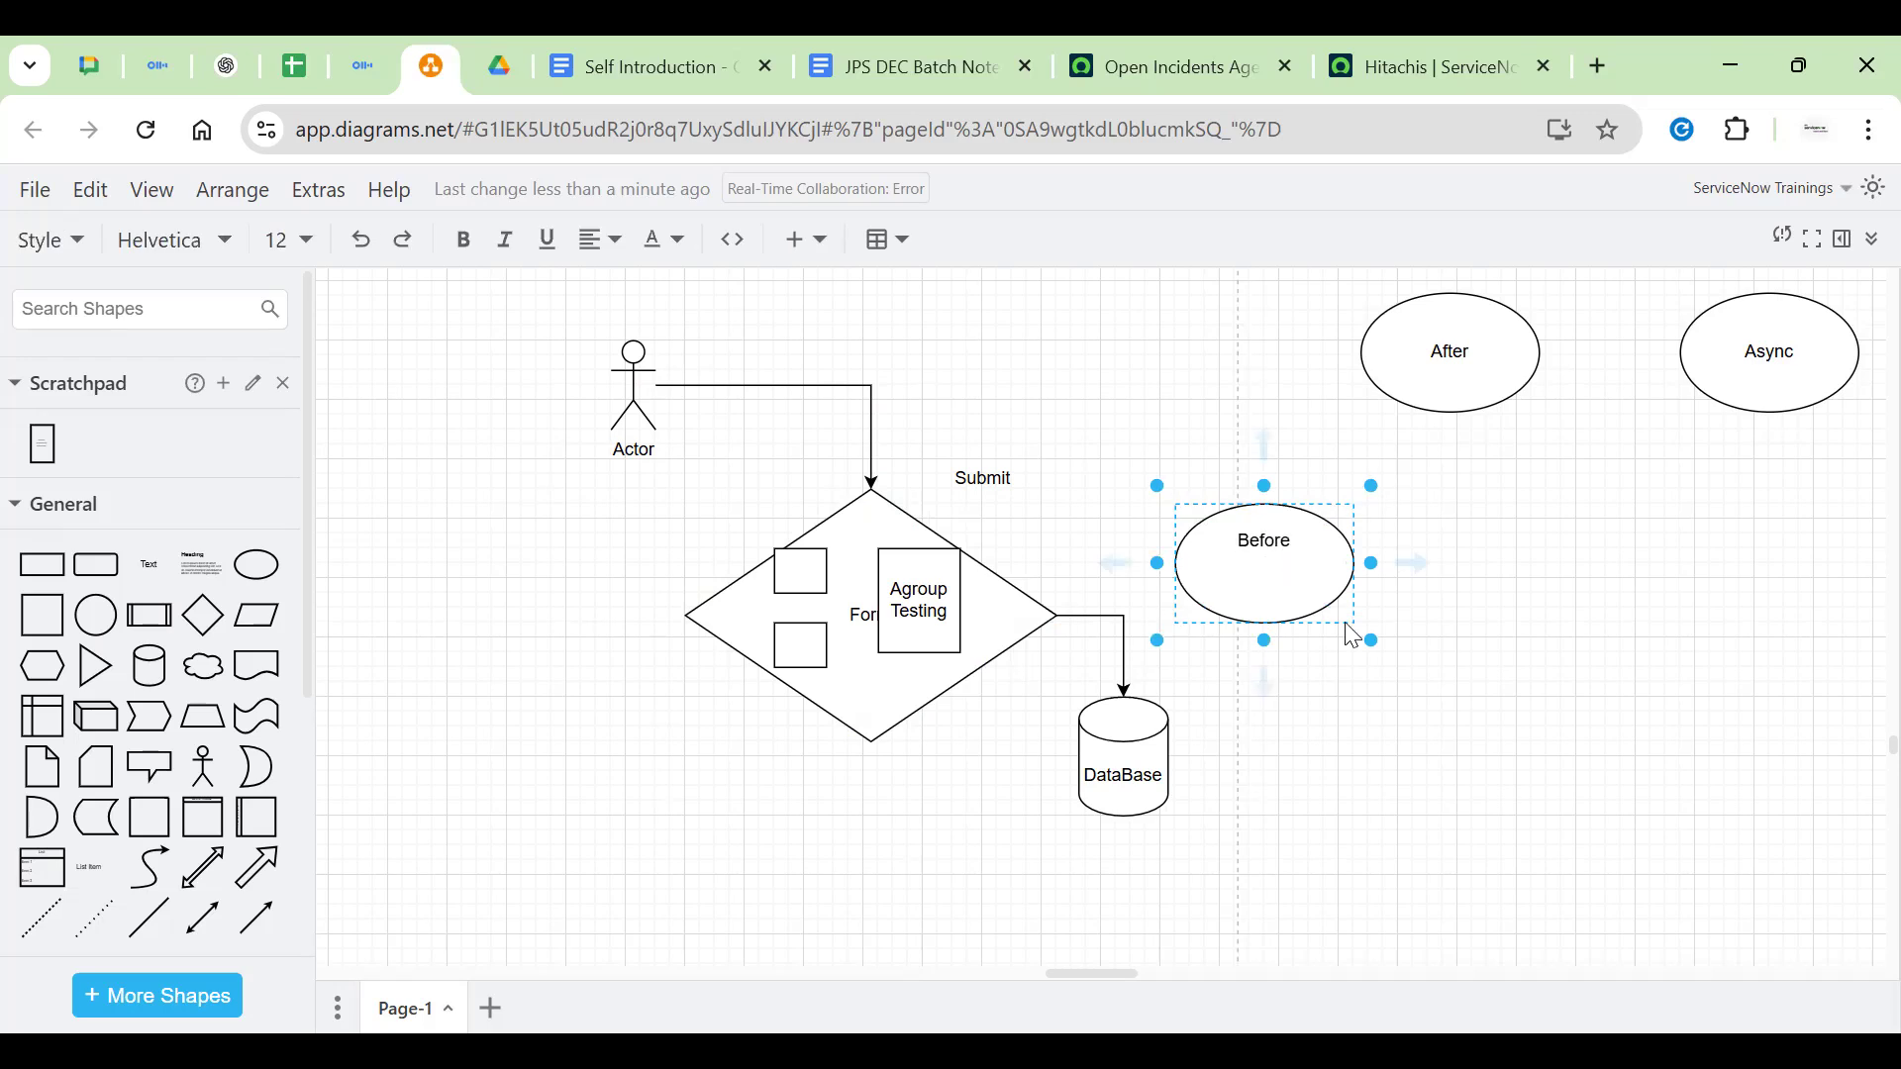
{"action": "left_click_drag", "start_coordinate": [1360, 628], "coordinate": [1447, 698]}
{"action": "left_click", "coordinate": [1701, 623]}
{"action": "left_click", "coordinate": [1404, 604]}
{"action": "left_click_drag", "start_coordinate": [1404, 604], "coordinate": [1429, 560]}
Add a note under Before: save only if the agroup has members, else don't save
{"action": "double_click", "coordinate": [1429, 560]}
{"action": "left_click", "coordinate": [1432, 564]}
{"action": "type", "text": "It have tpo"}
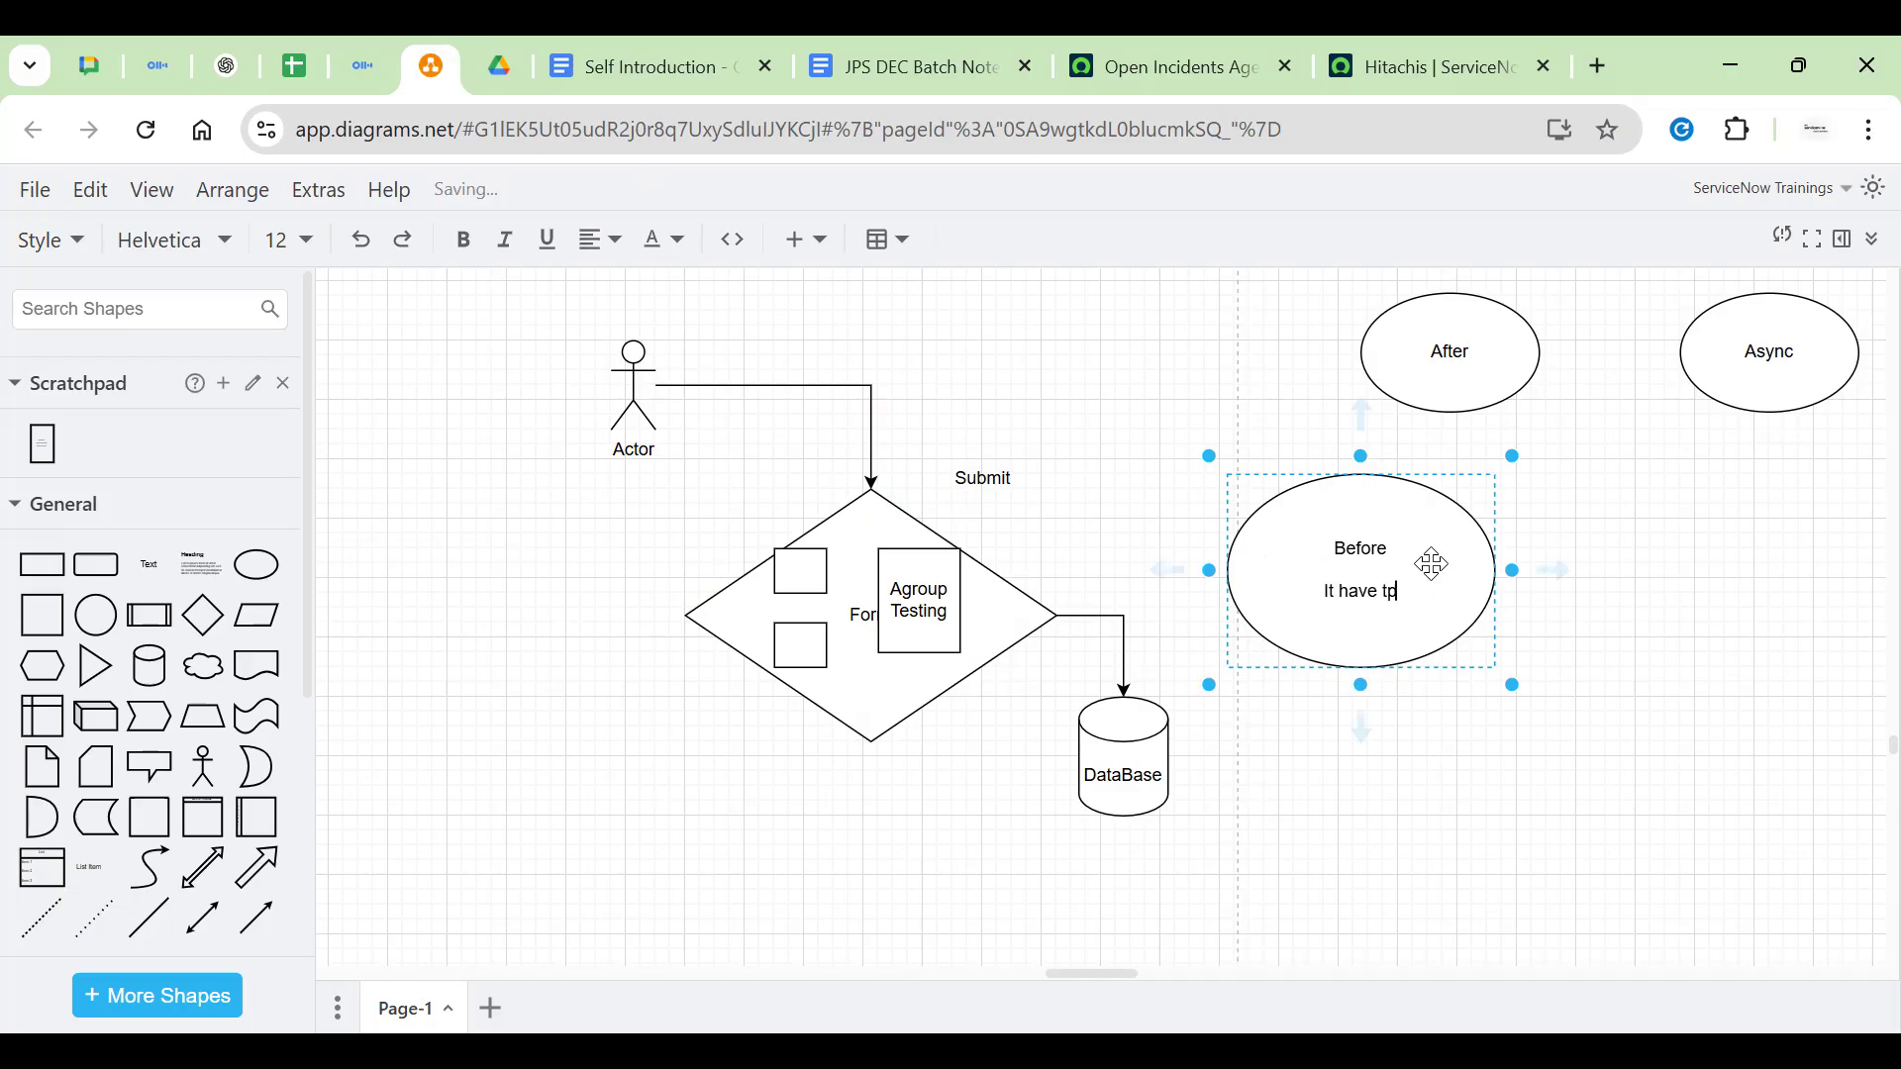
{"action": "key", "text": "BackSpace"}
{"action": "key", "text": "BackSpace"}
{"action": "type", "text": "o test the given agr"}
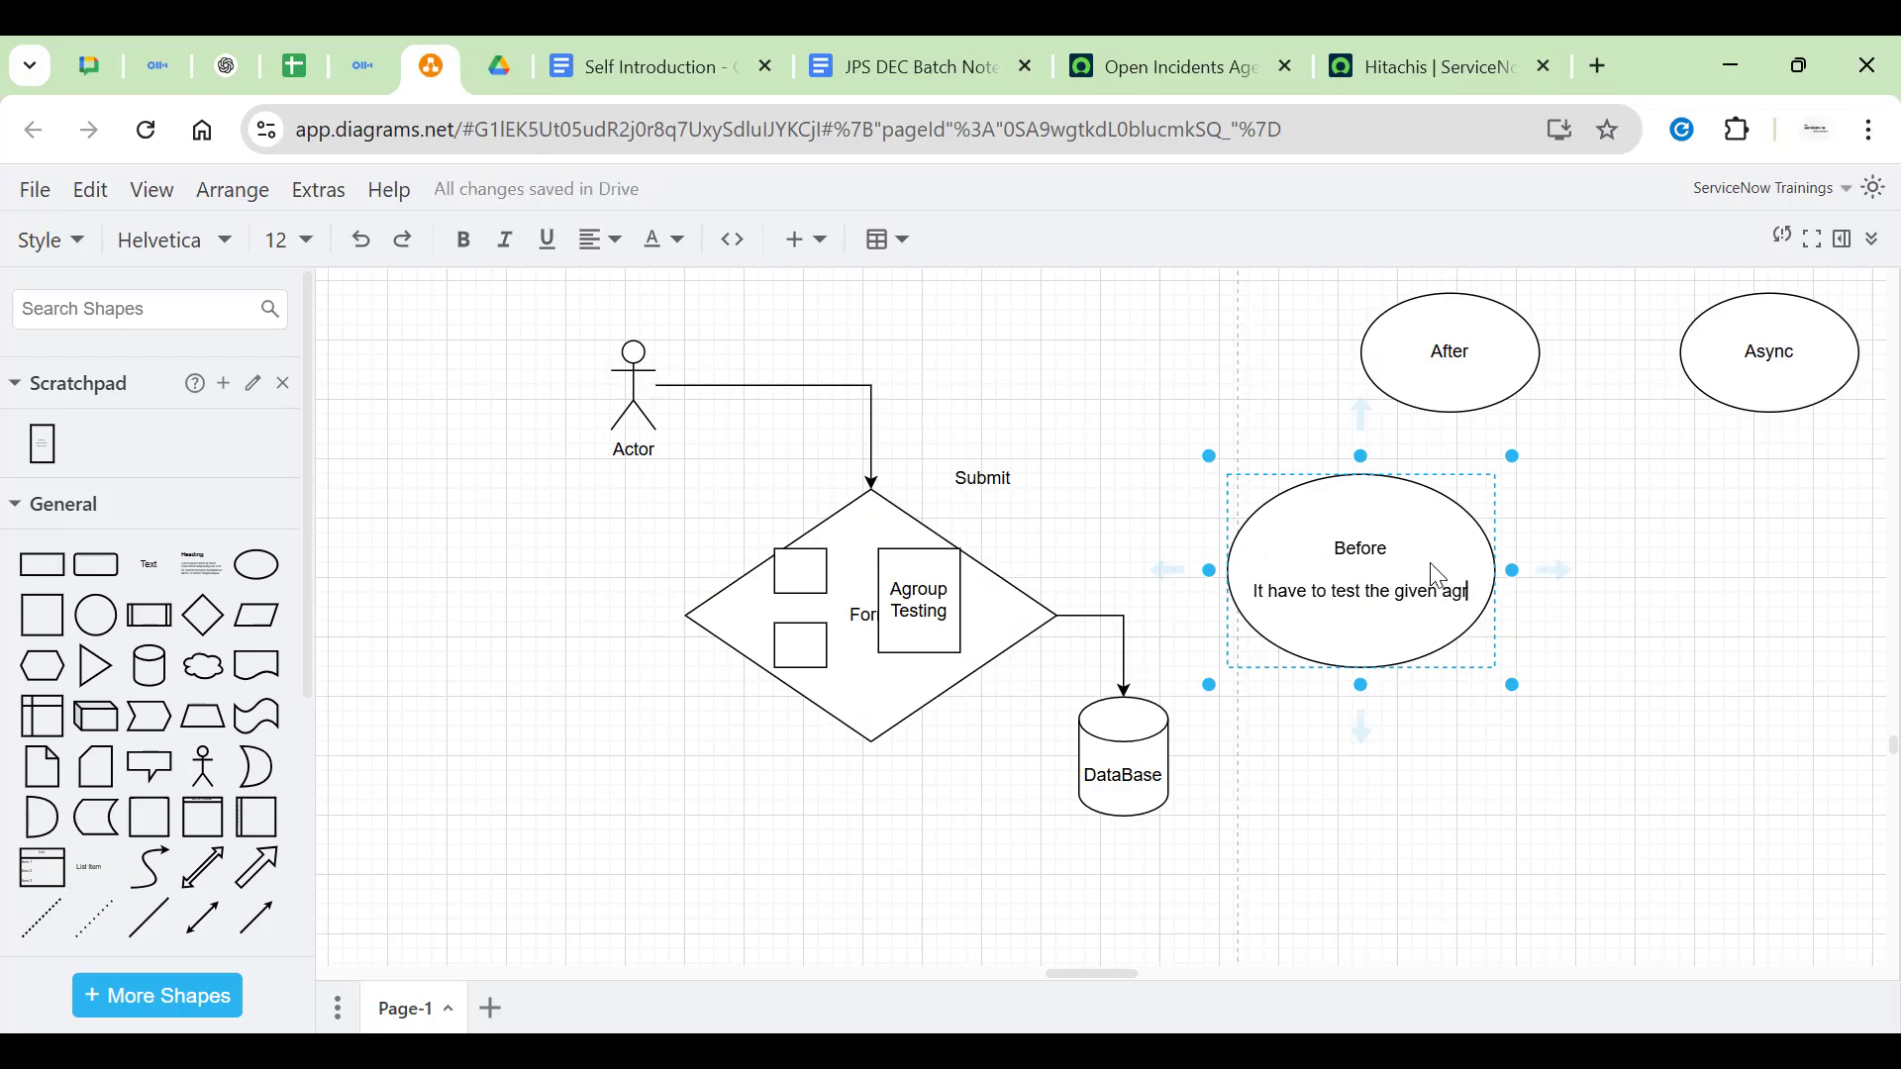
{"action": "type", "text": "oup has members in it/ If we have members tehn nly it sh"}
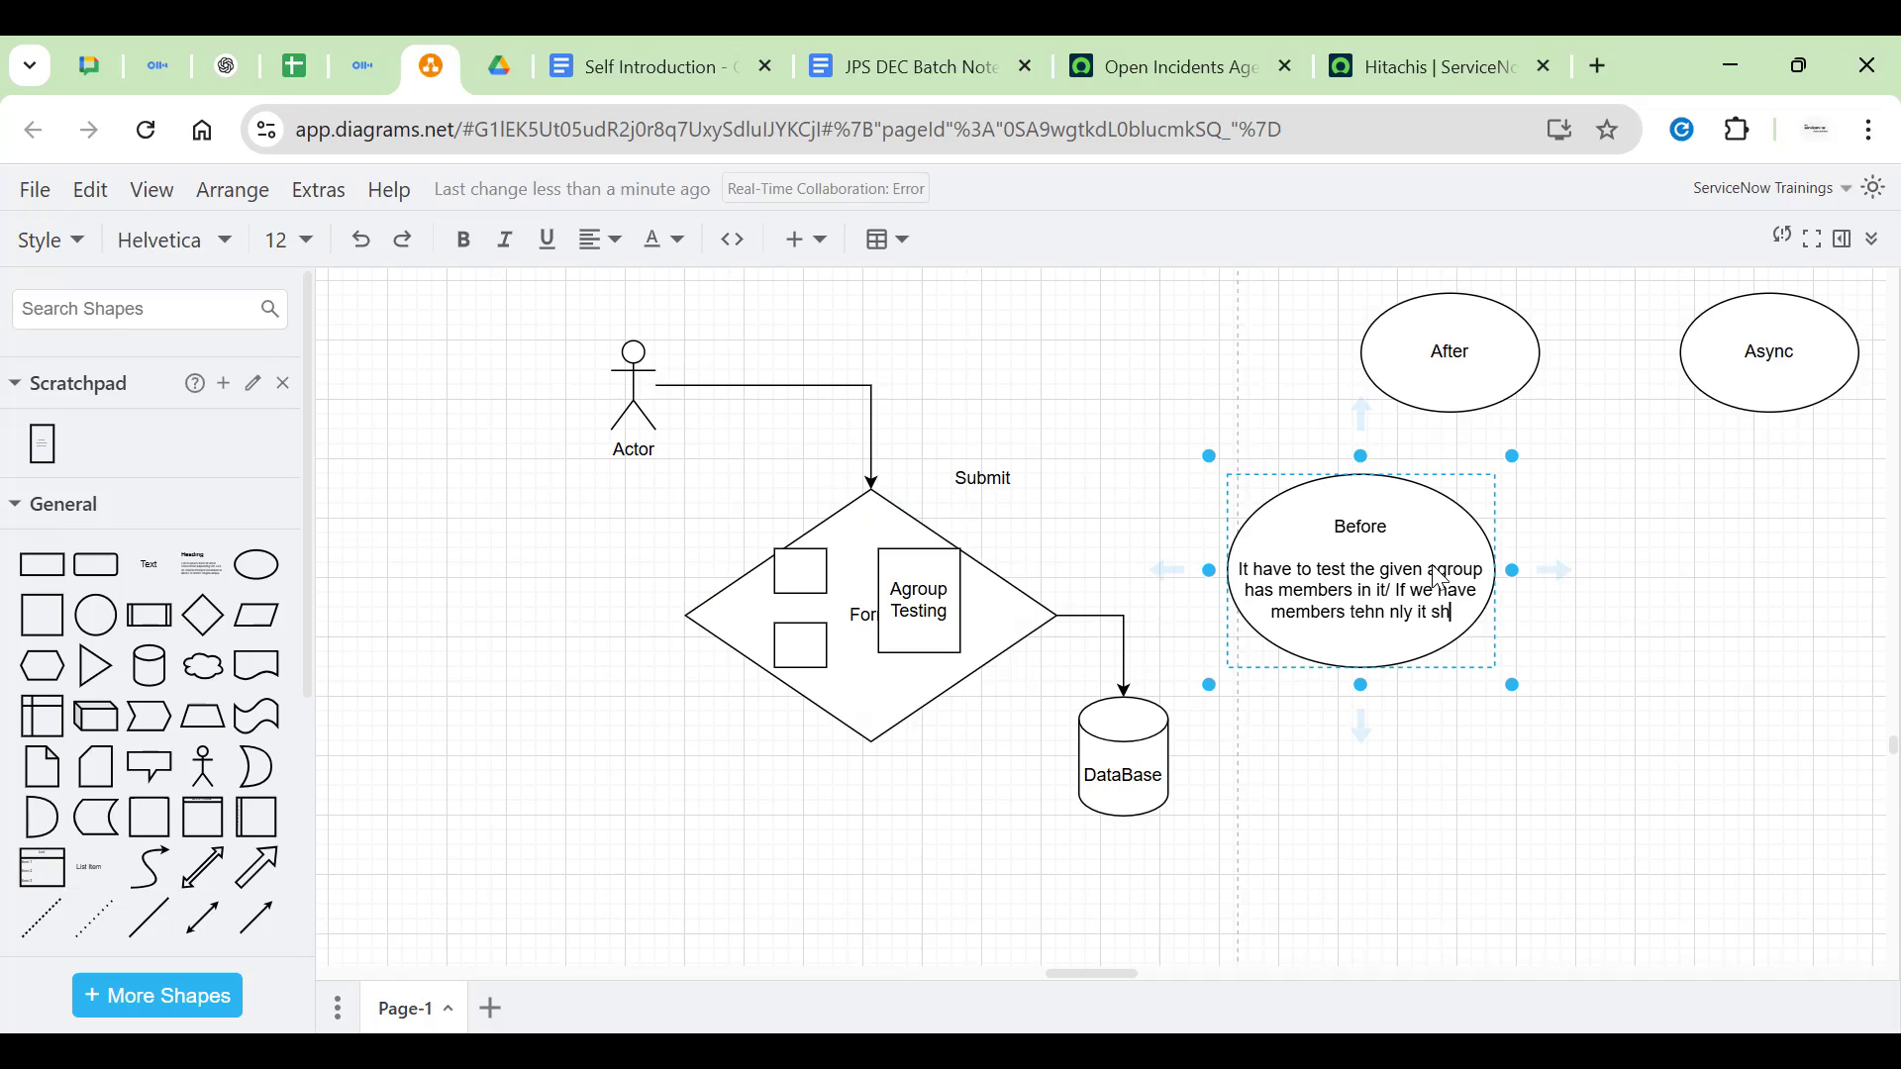
{"action": "type", "text": "ld save"}
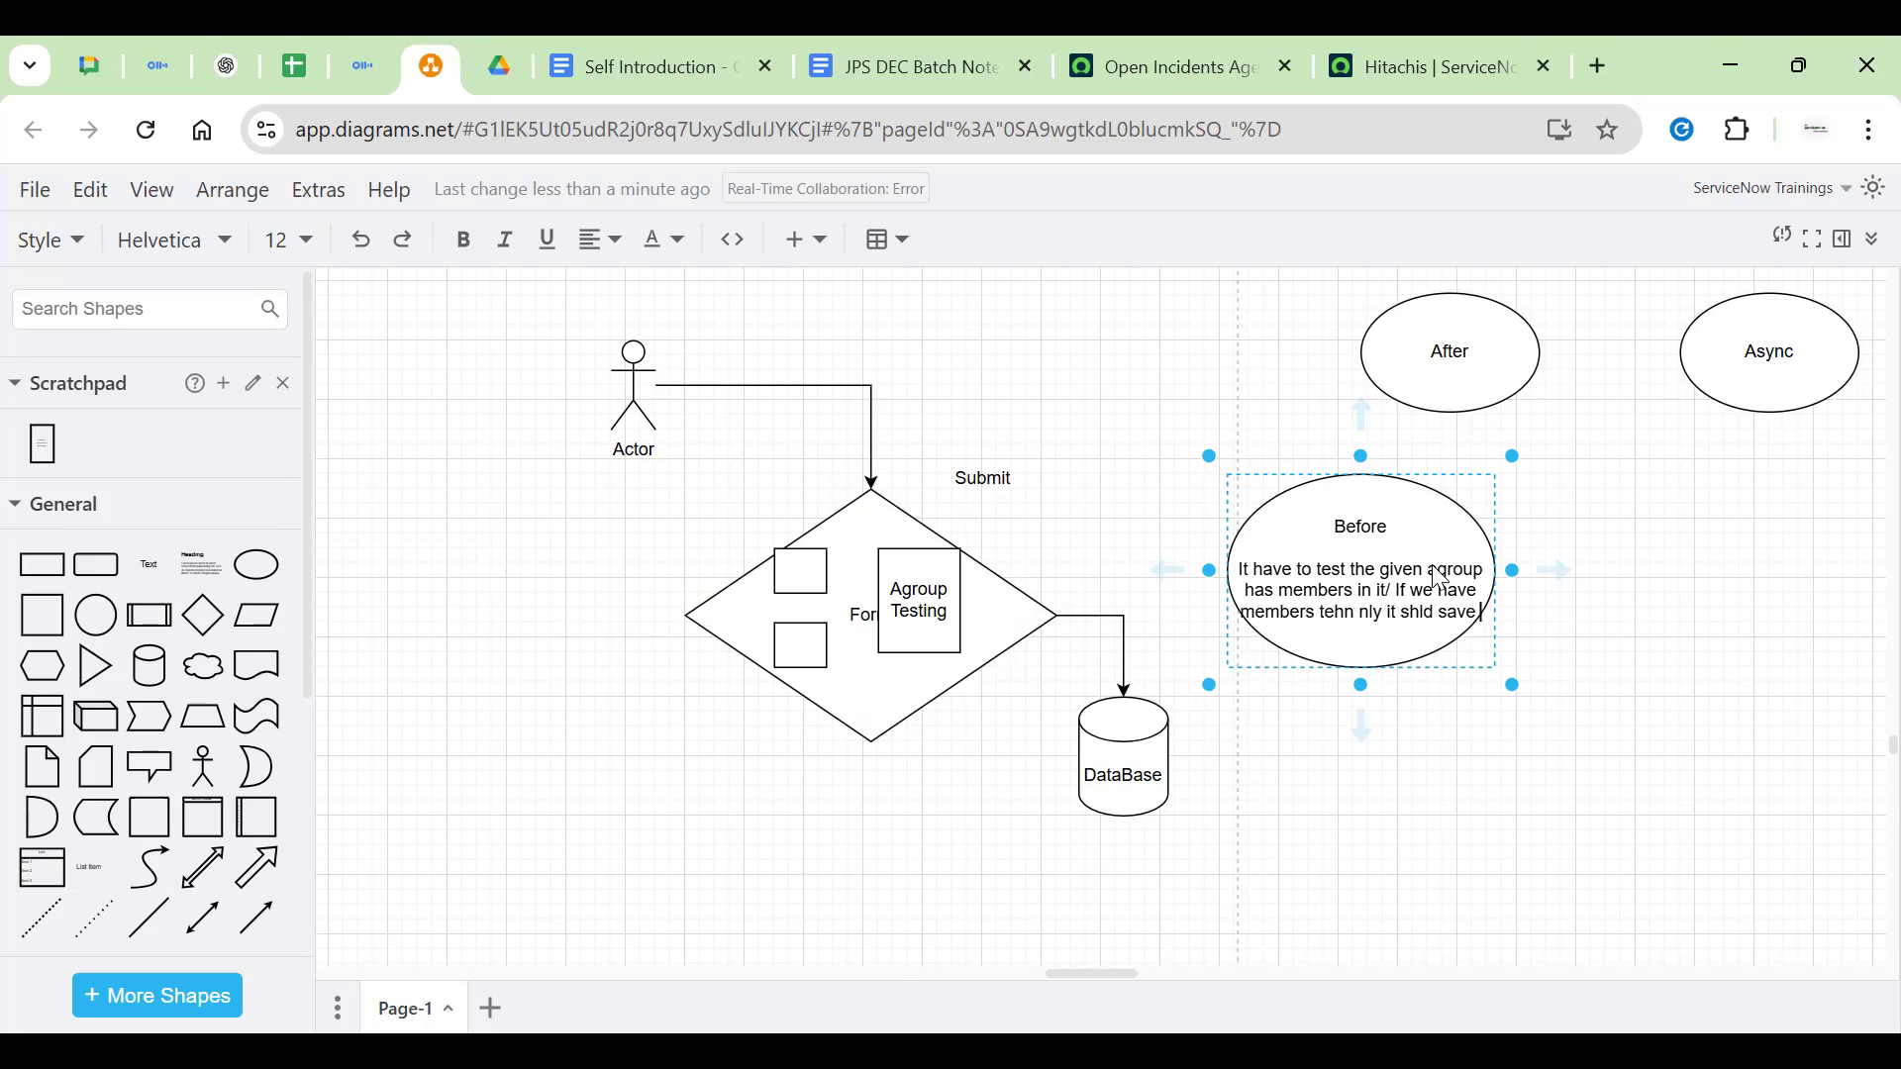
{"action": "type", "text": " the redord"}
{"action": "key", "text": "Return"}
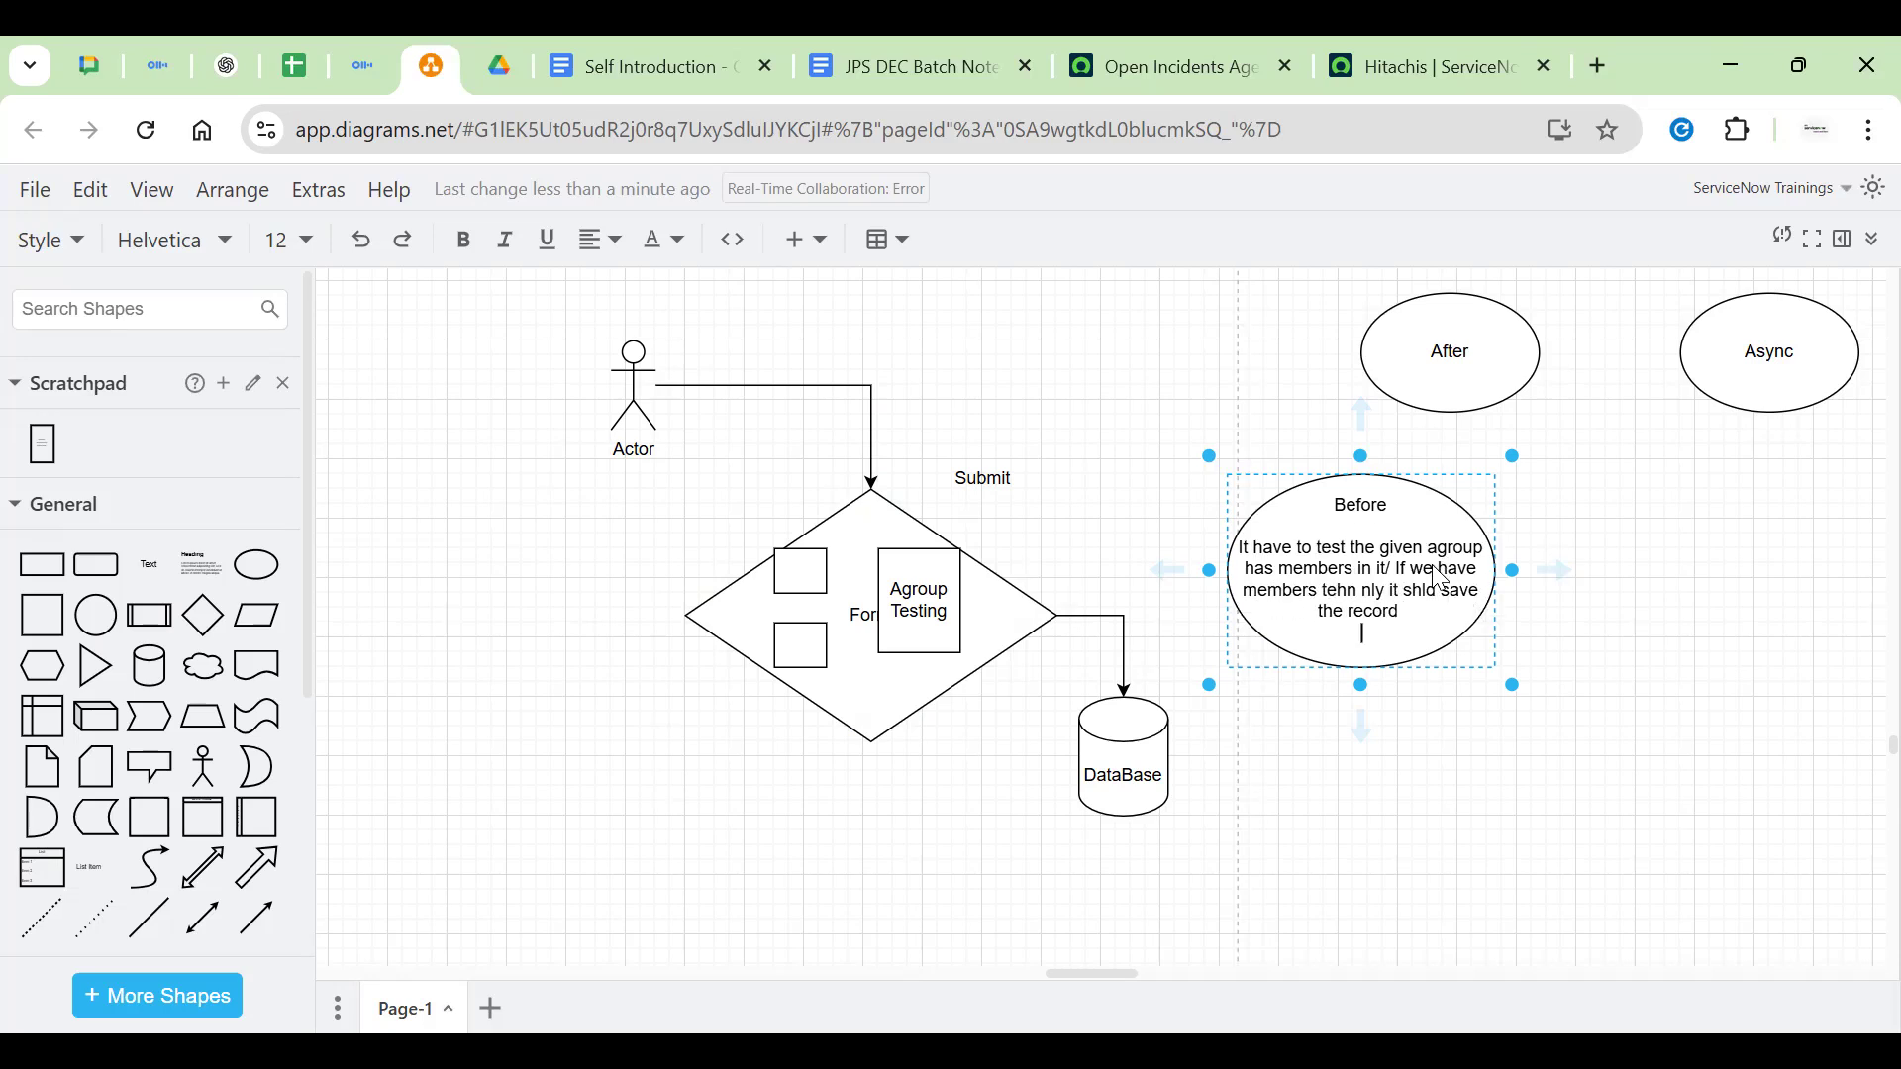
{"action": "type", "text": "else"}
{"action": "key", "text": "Return"}
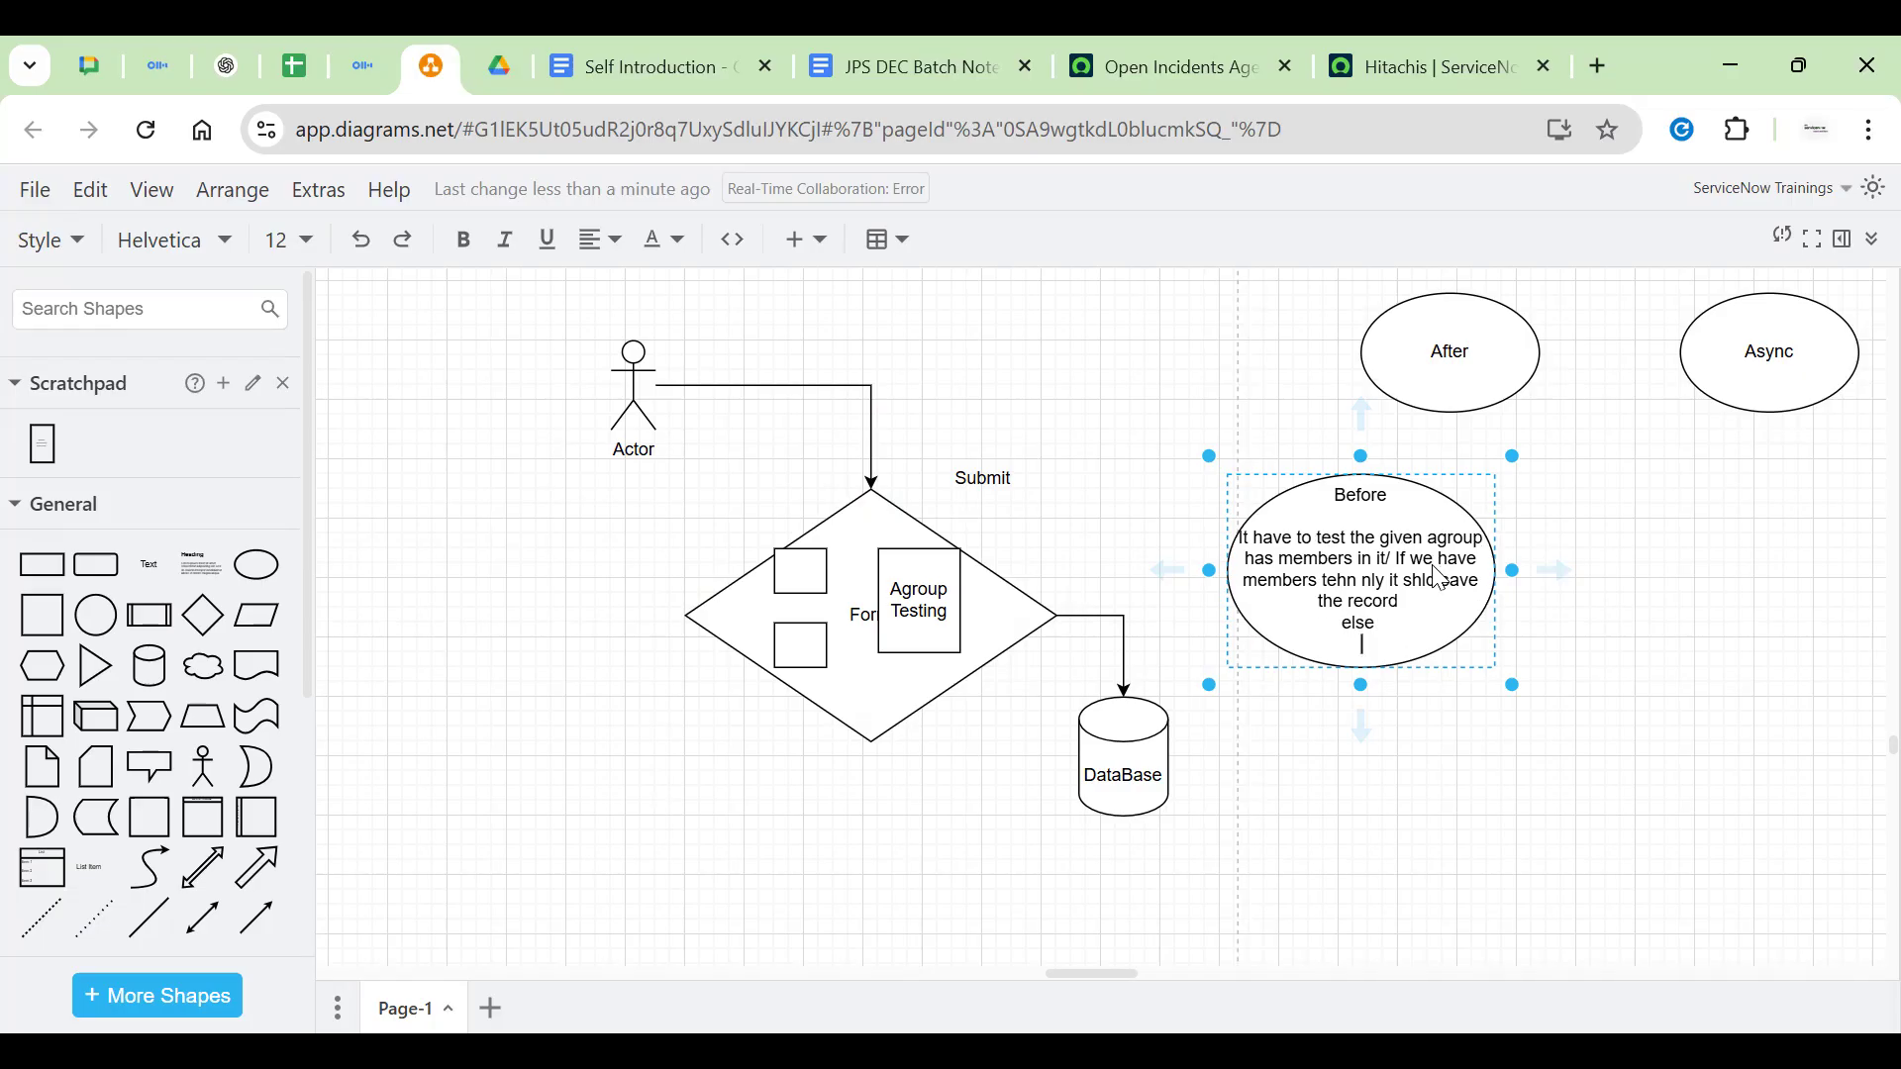
{"action": "type", "text": "it should bnot save"}
{"action": "key", "text": "BackSpace"}
{"action": "left_click", "coordinate": [1621, 585]}
Delete 'Testing' so the rectangle label reads just 'Agroup'
{"action": "left_click", "coordinate": [937, 614]}
{"action": "double_click", "coordinate": [938, 614]}
{"action": "key", "text": "BackSpace"}
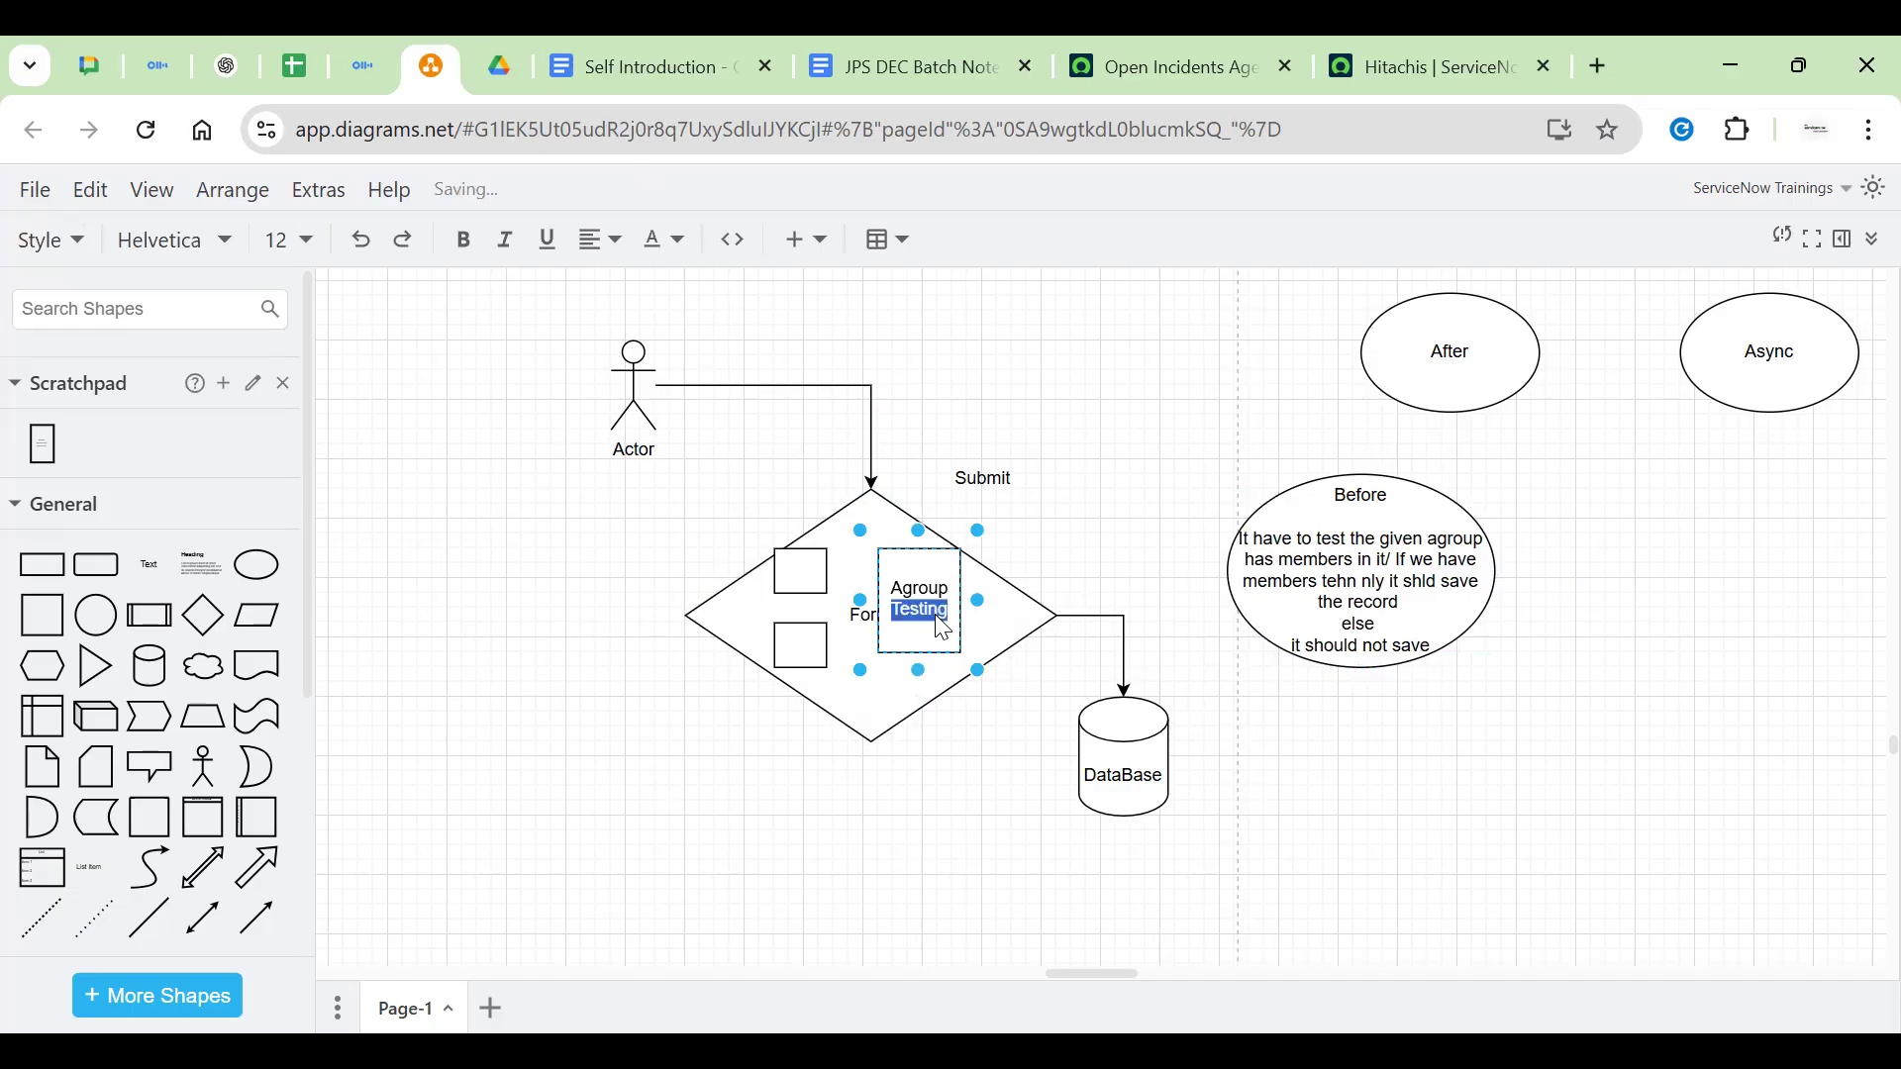
{"action": "left_click", "coordinate": [1029, 492]}
{"action": "left_click", "coordinate": [1303, 506]}
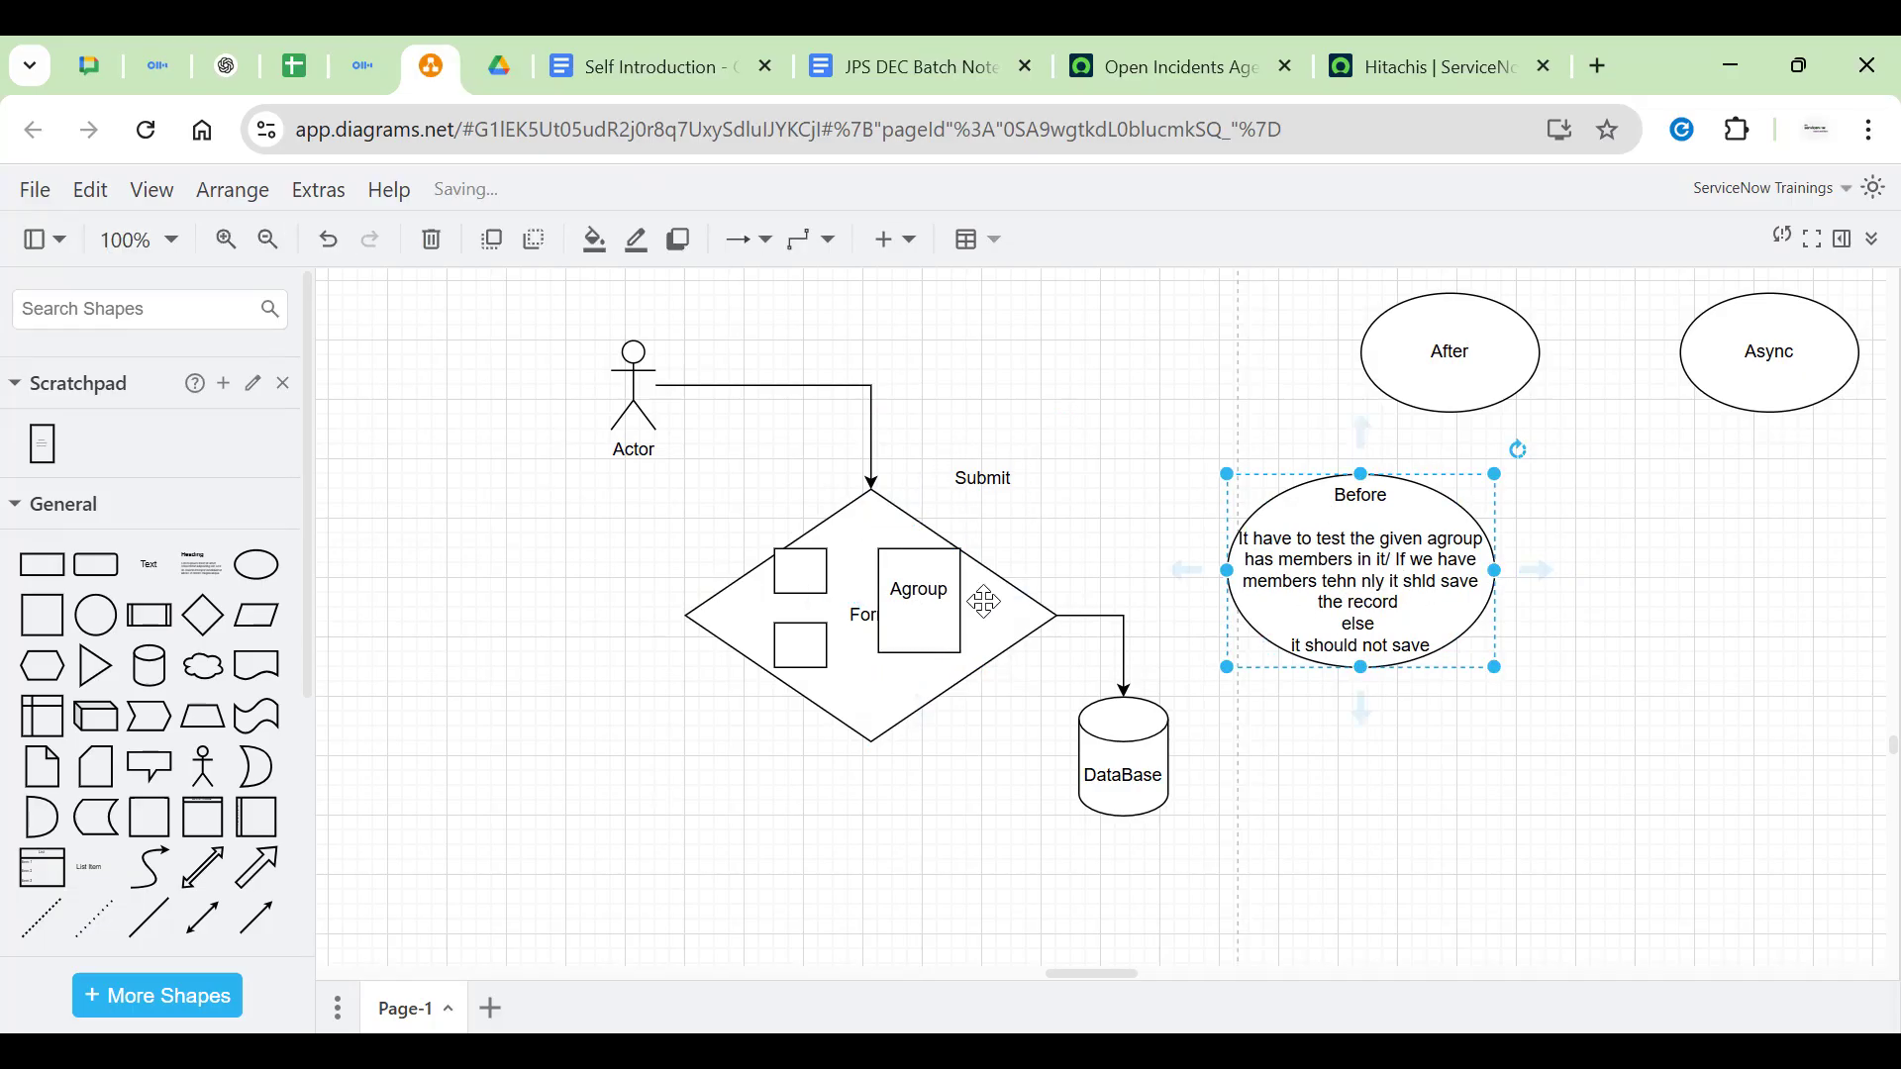
Delete the connector running from the Form diamond into DataBase
{"action": "left_click", "coordinate": [1125, 659]}
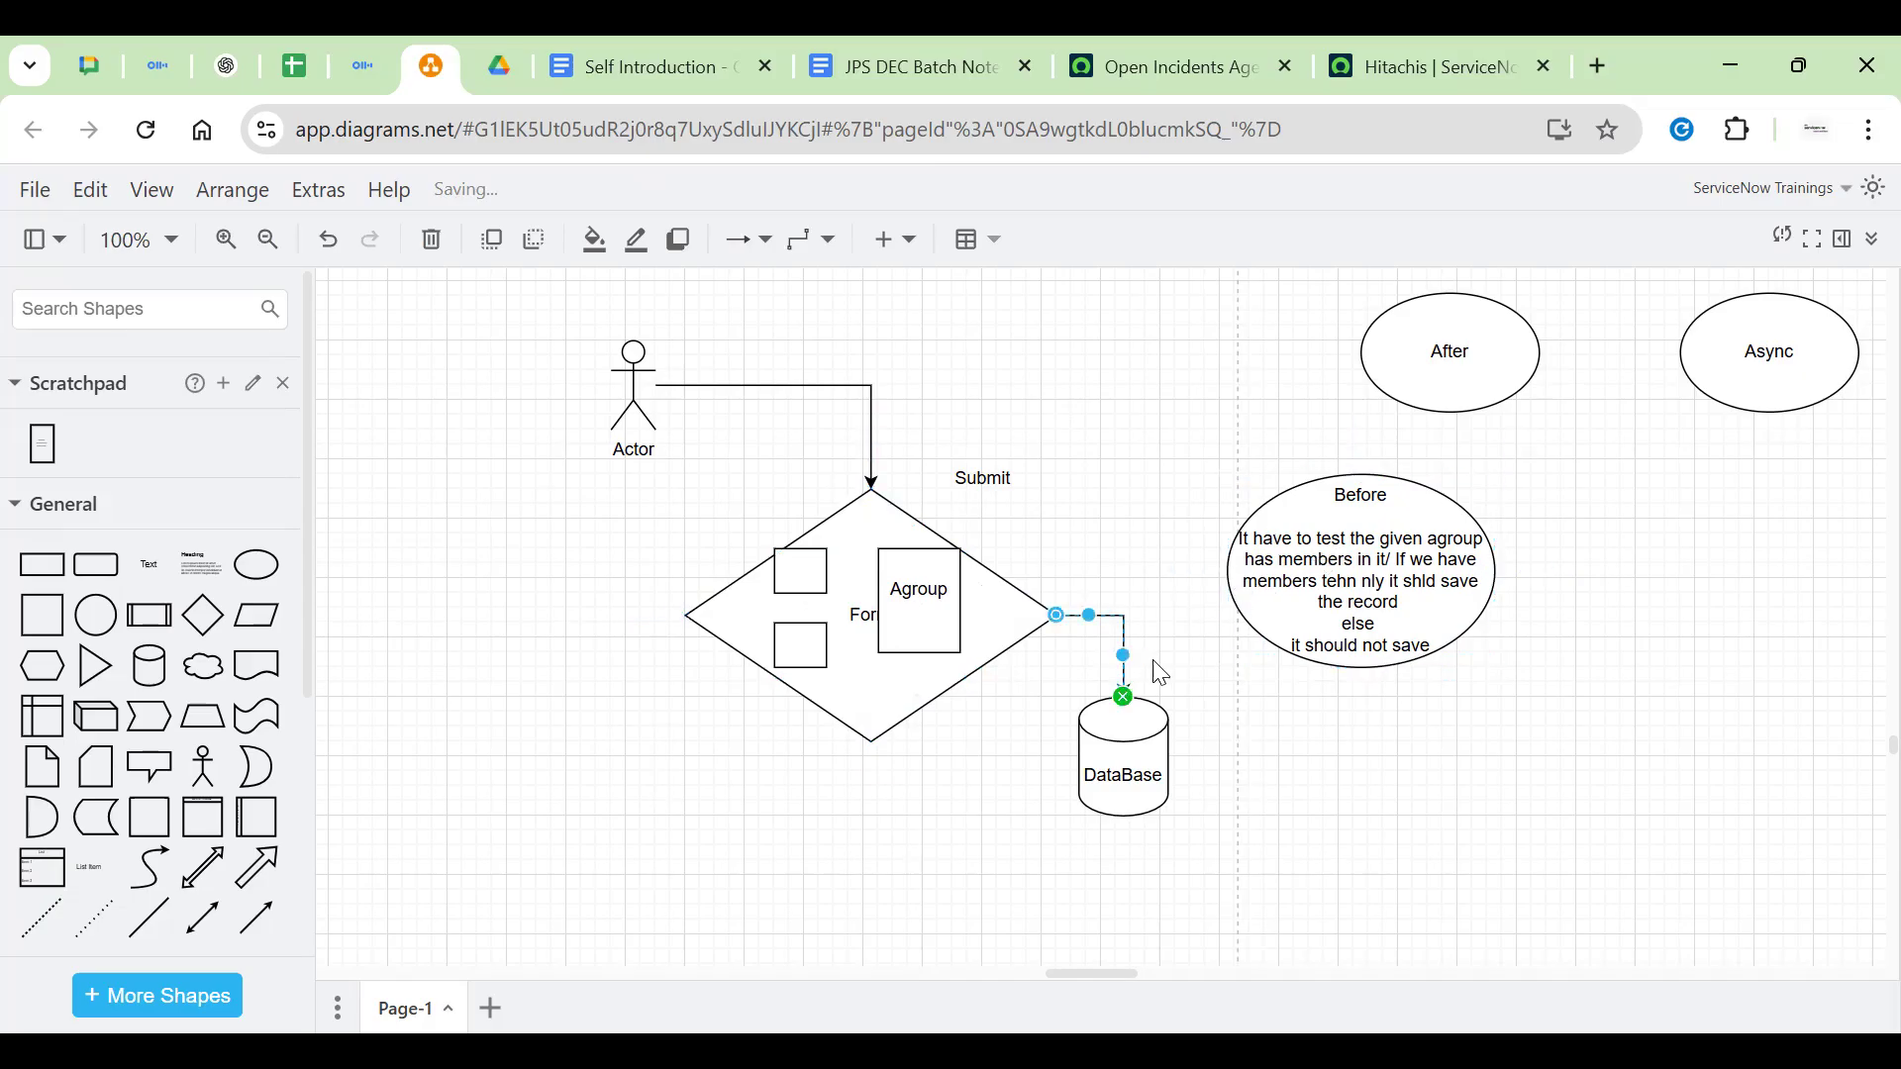
{"action": "key", "text": "Delete"}
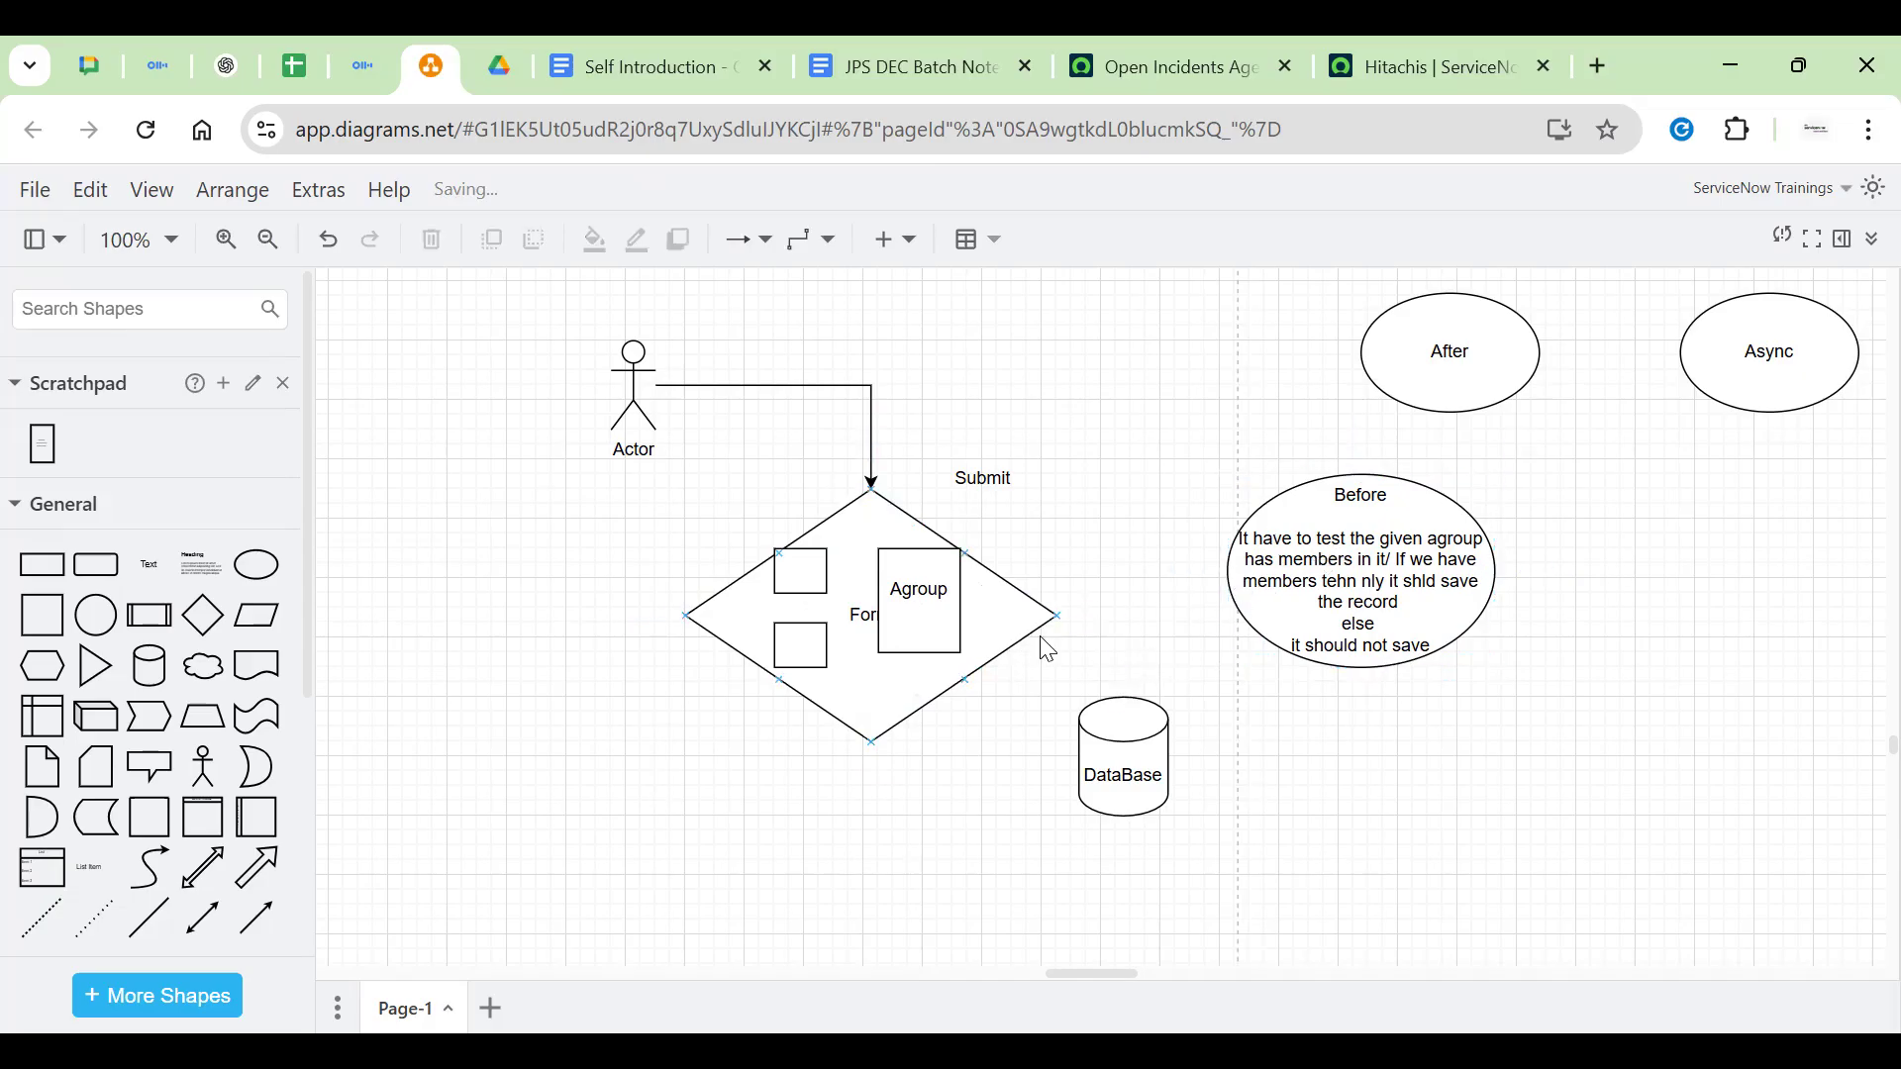
{"action": "key", "text": "ctrl+z"}
{"action": "left_click", "coordinate": [1010, 615]}
{"action": "left_click", "coordinate": [1138, 668]}
{"action": "left_click", "coordinate": [1121, 669]}
{"action": "left_click", "coordinate": [920, 634]}
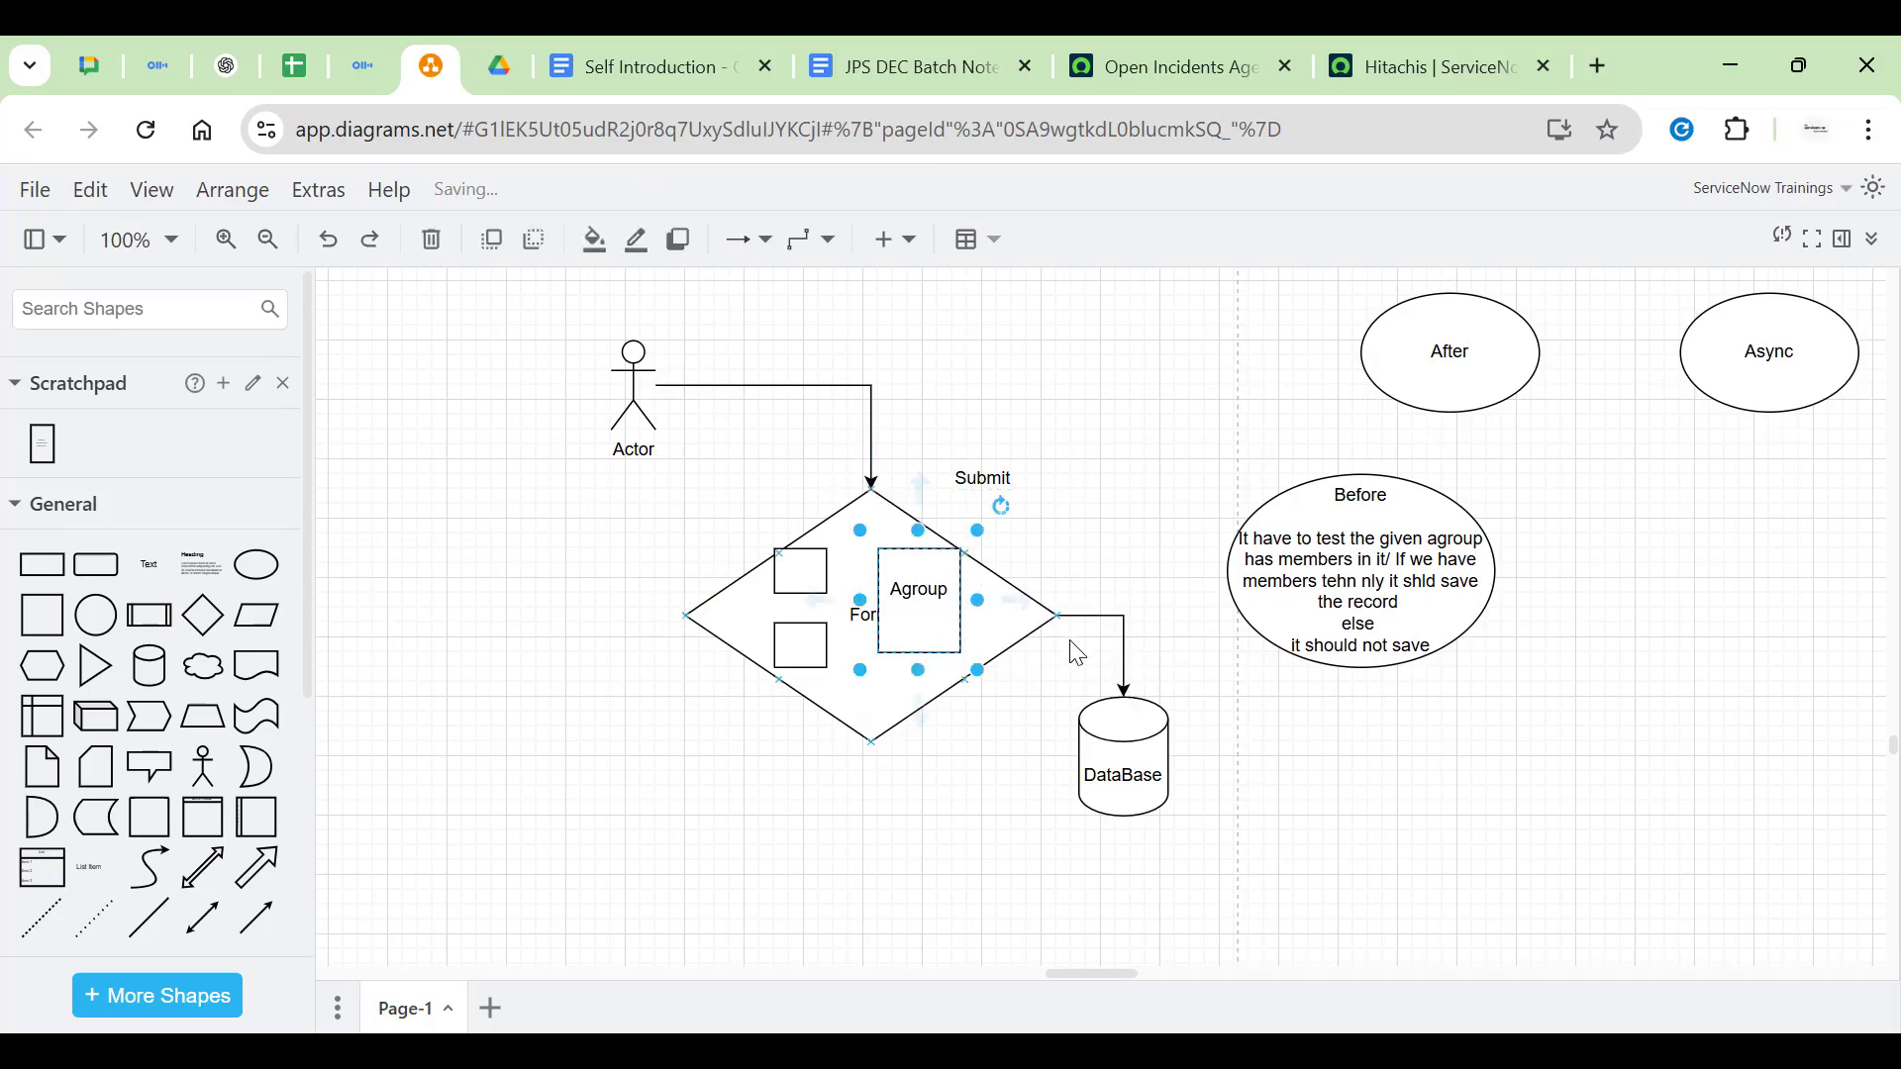
{"action": "left_click", "coordinate": [1125, 665]}
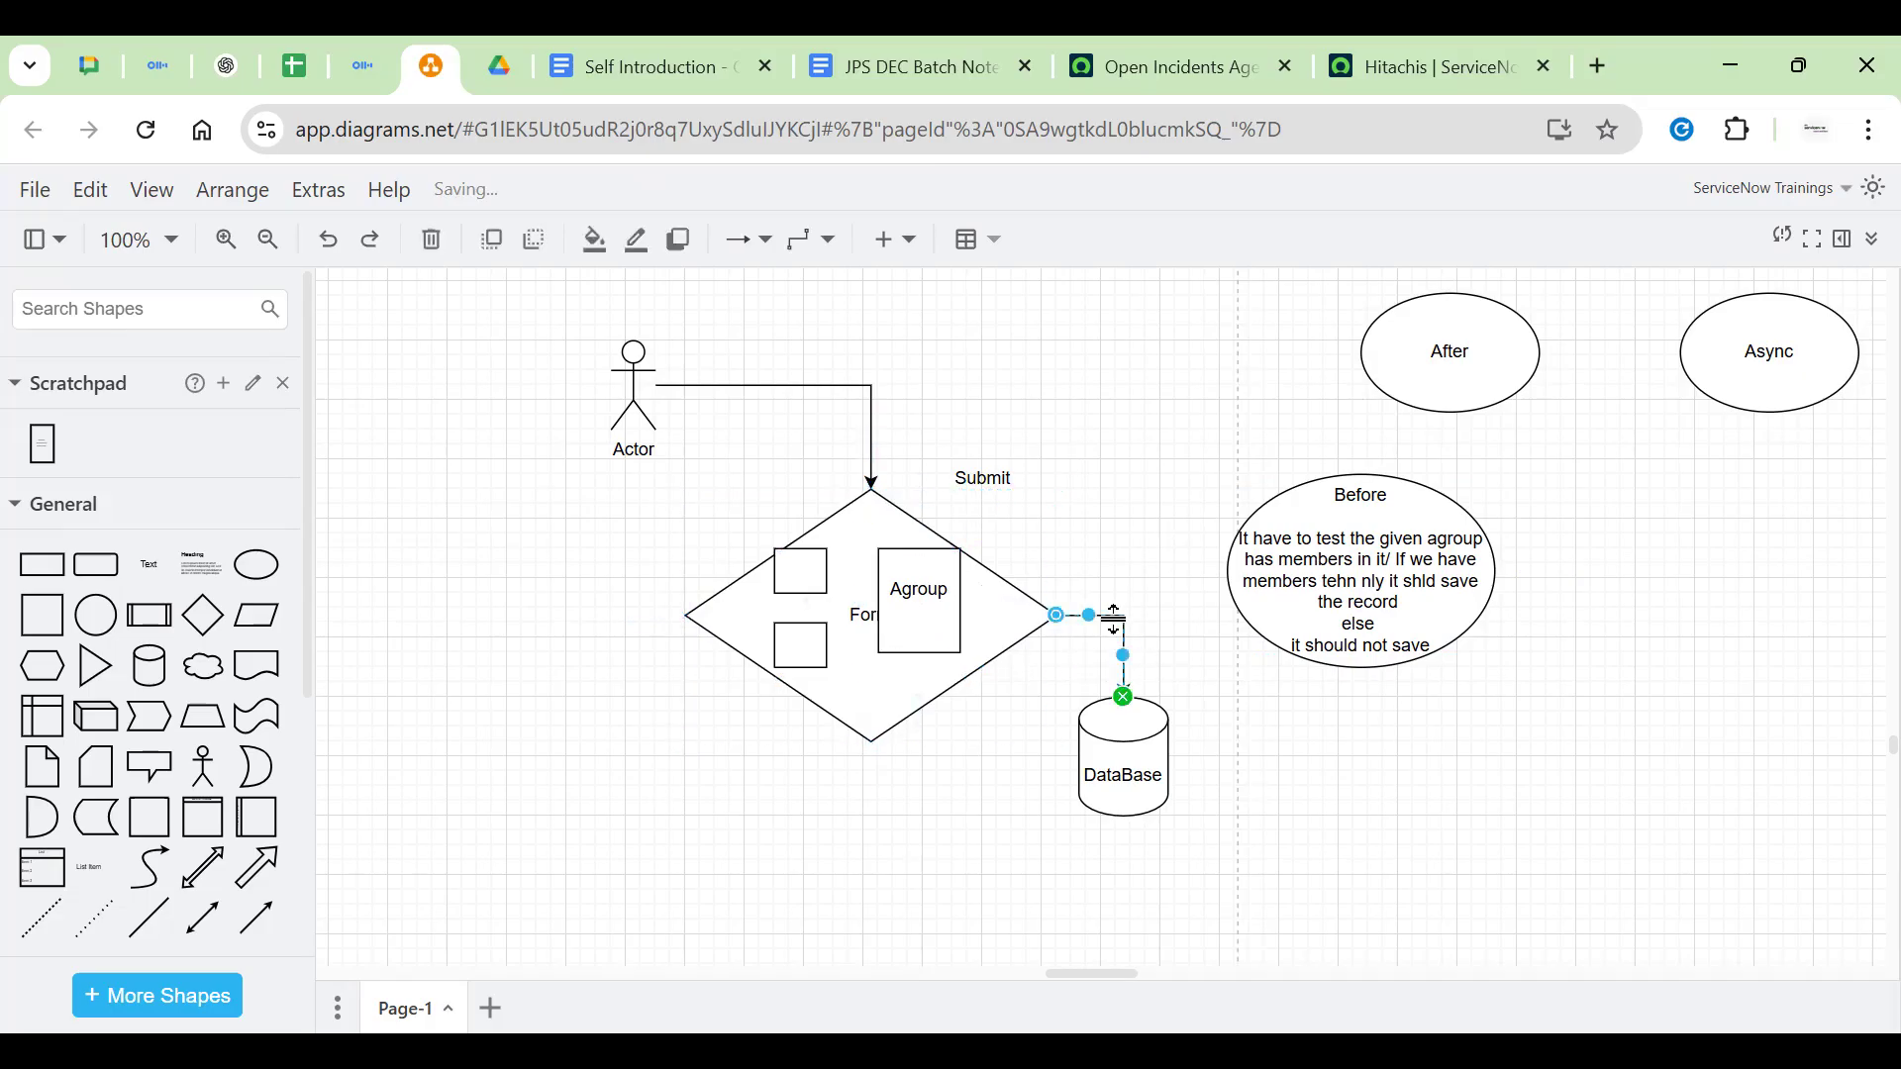
{"action": "key", "text": "Delete"}
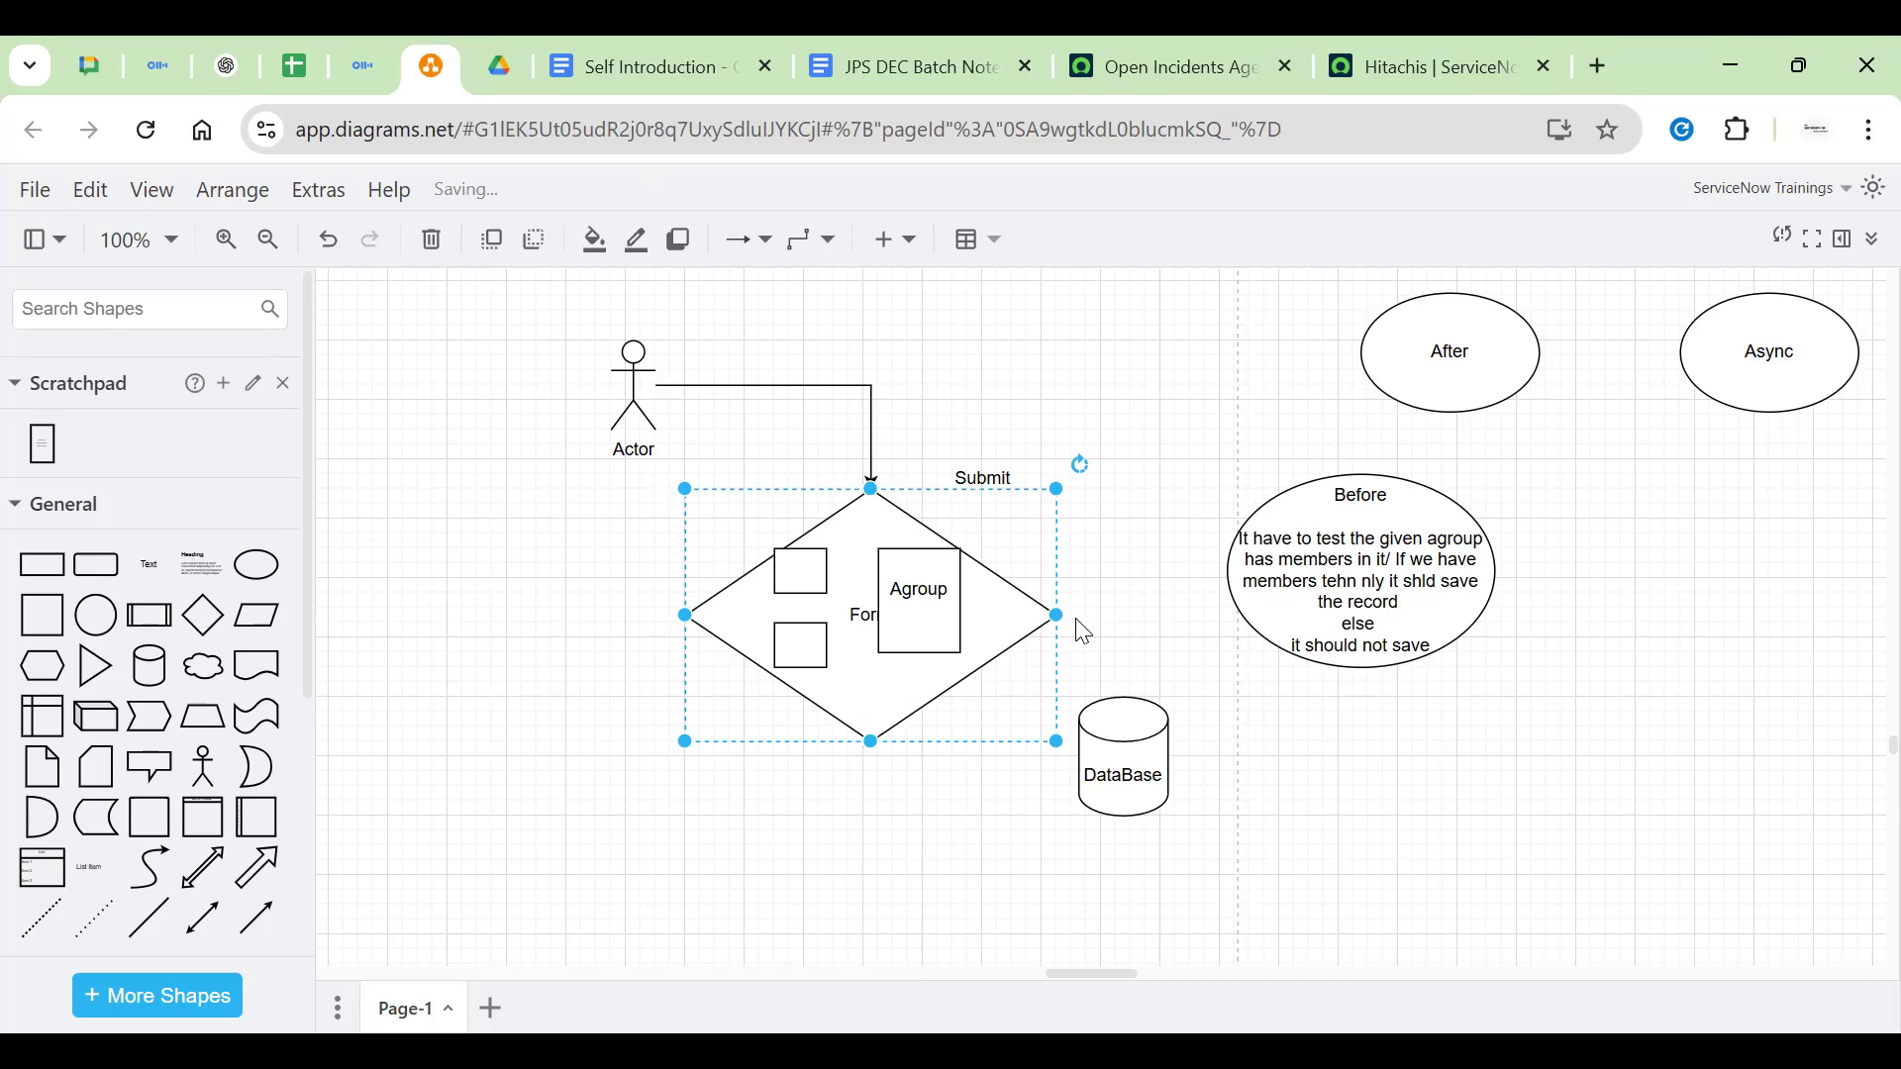
Draw a connector from the diamond to Before and move DataBase slightly lower
{"action": "left_click_drag", "start_coordinate": [1095, 618], "coordinate": [1232, 579]}
{"action": "left_click", "coordinate": [1352, 662]}
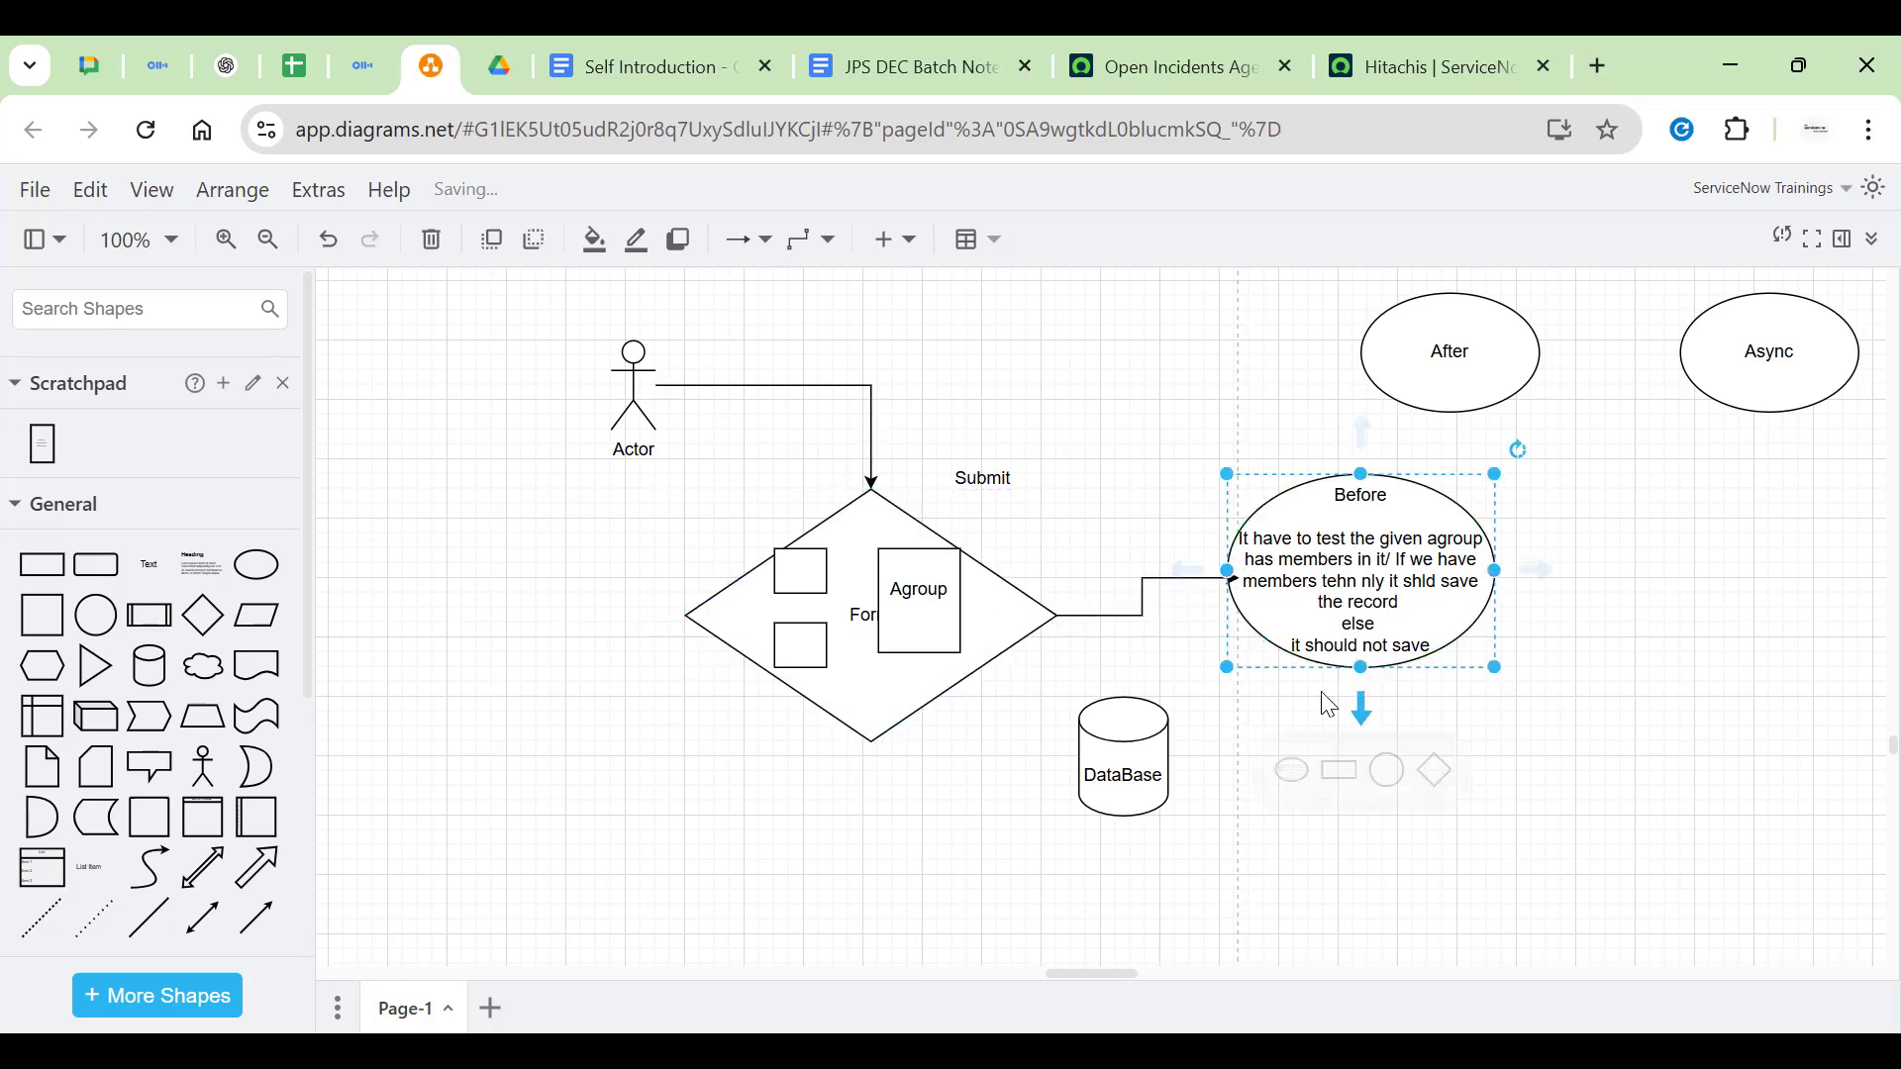
{"action": "left_click", "coordinate": [1123, 733]}
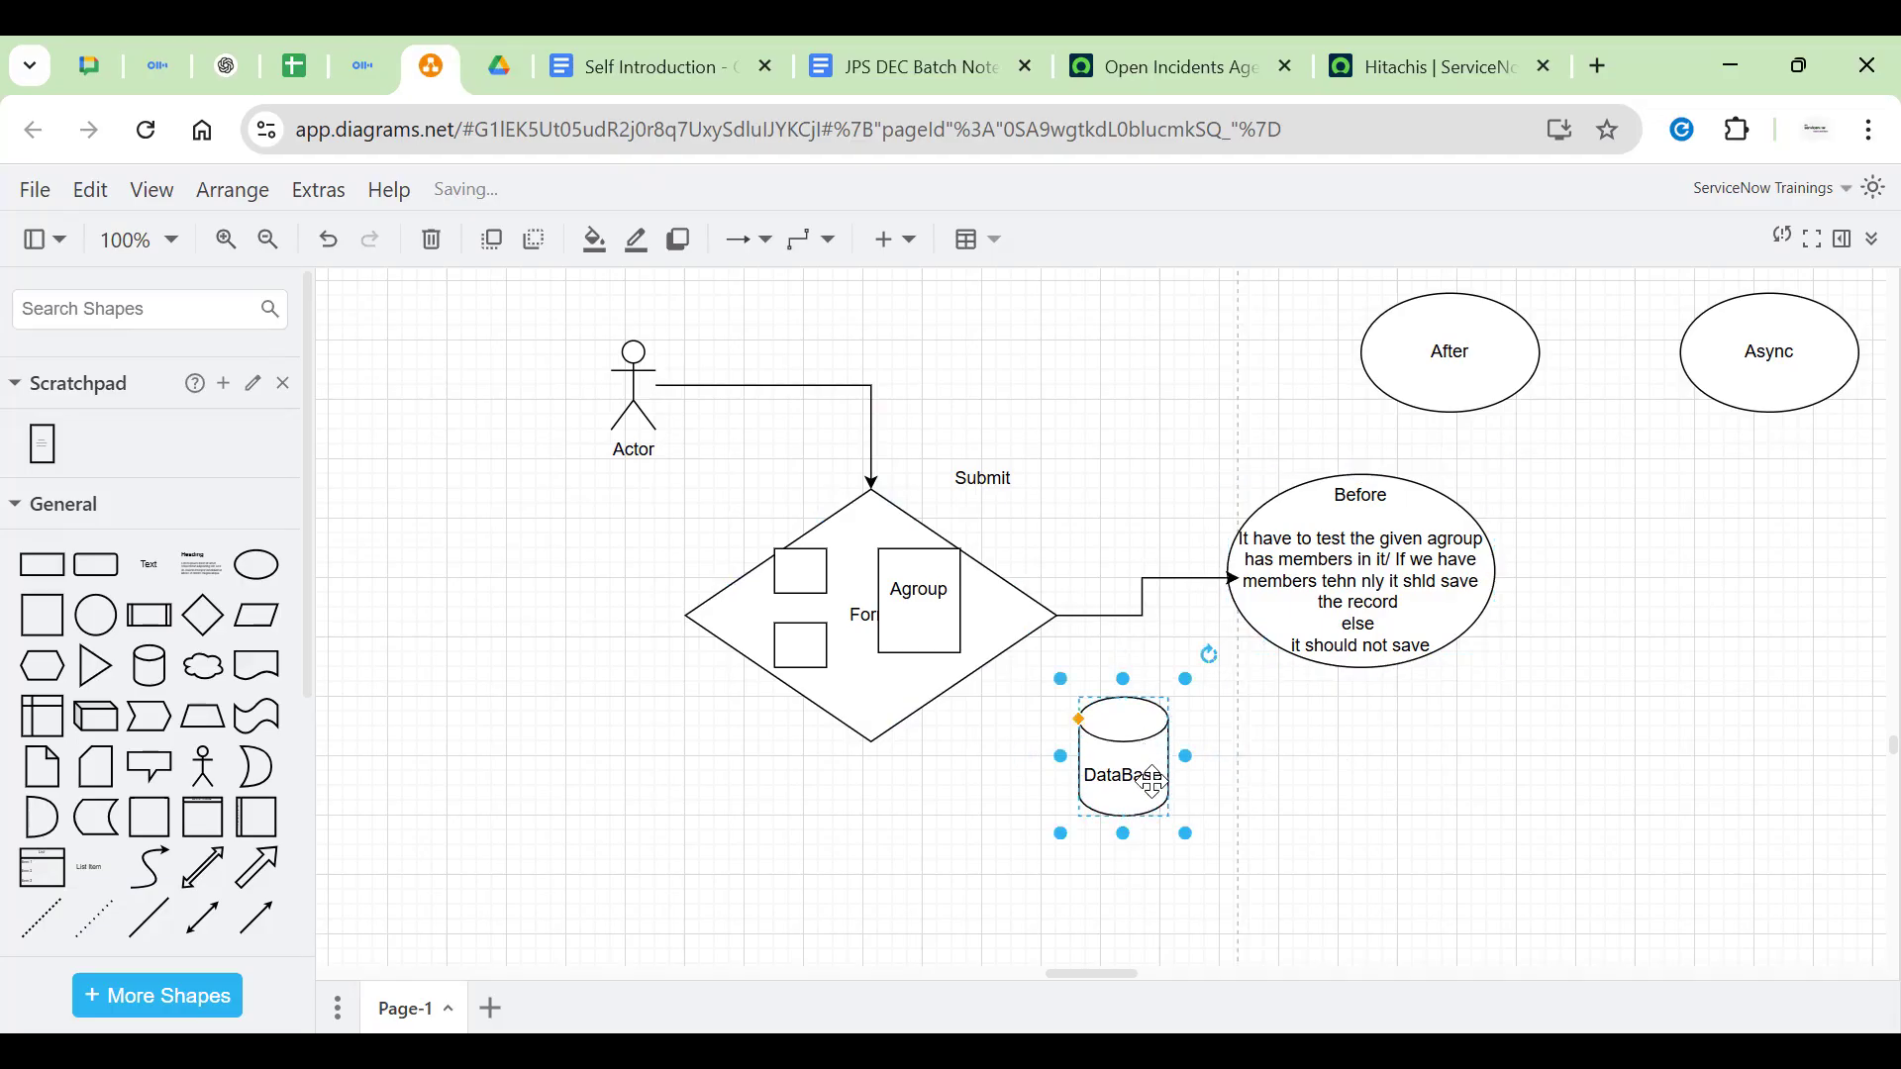
{"action": "left_click_drag", "start_coordinate": [1151, 782], "coordinate": [1166, 812]}
Draw and reroute a Before-to-DataBase connector, then delete it
{"action": "left_click", "coordinate": [1437, 605]}
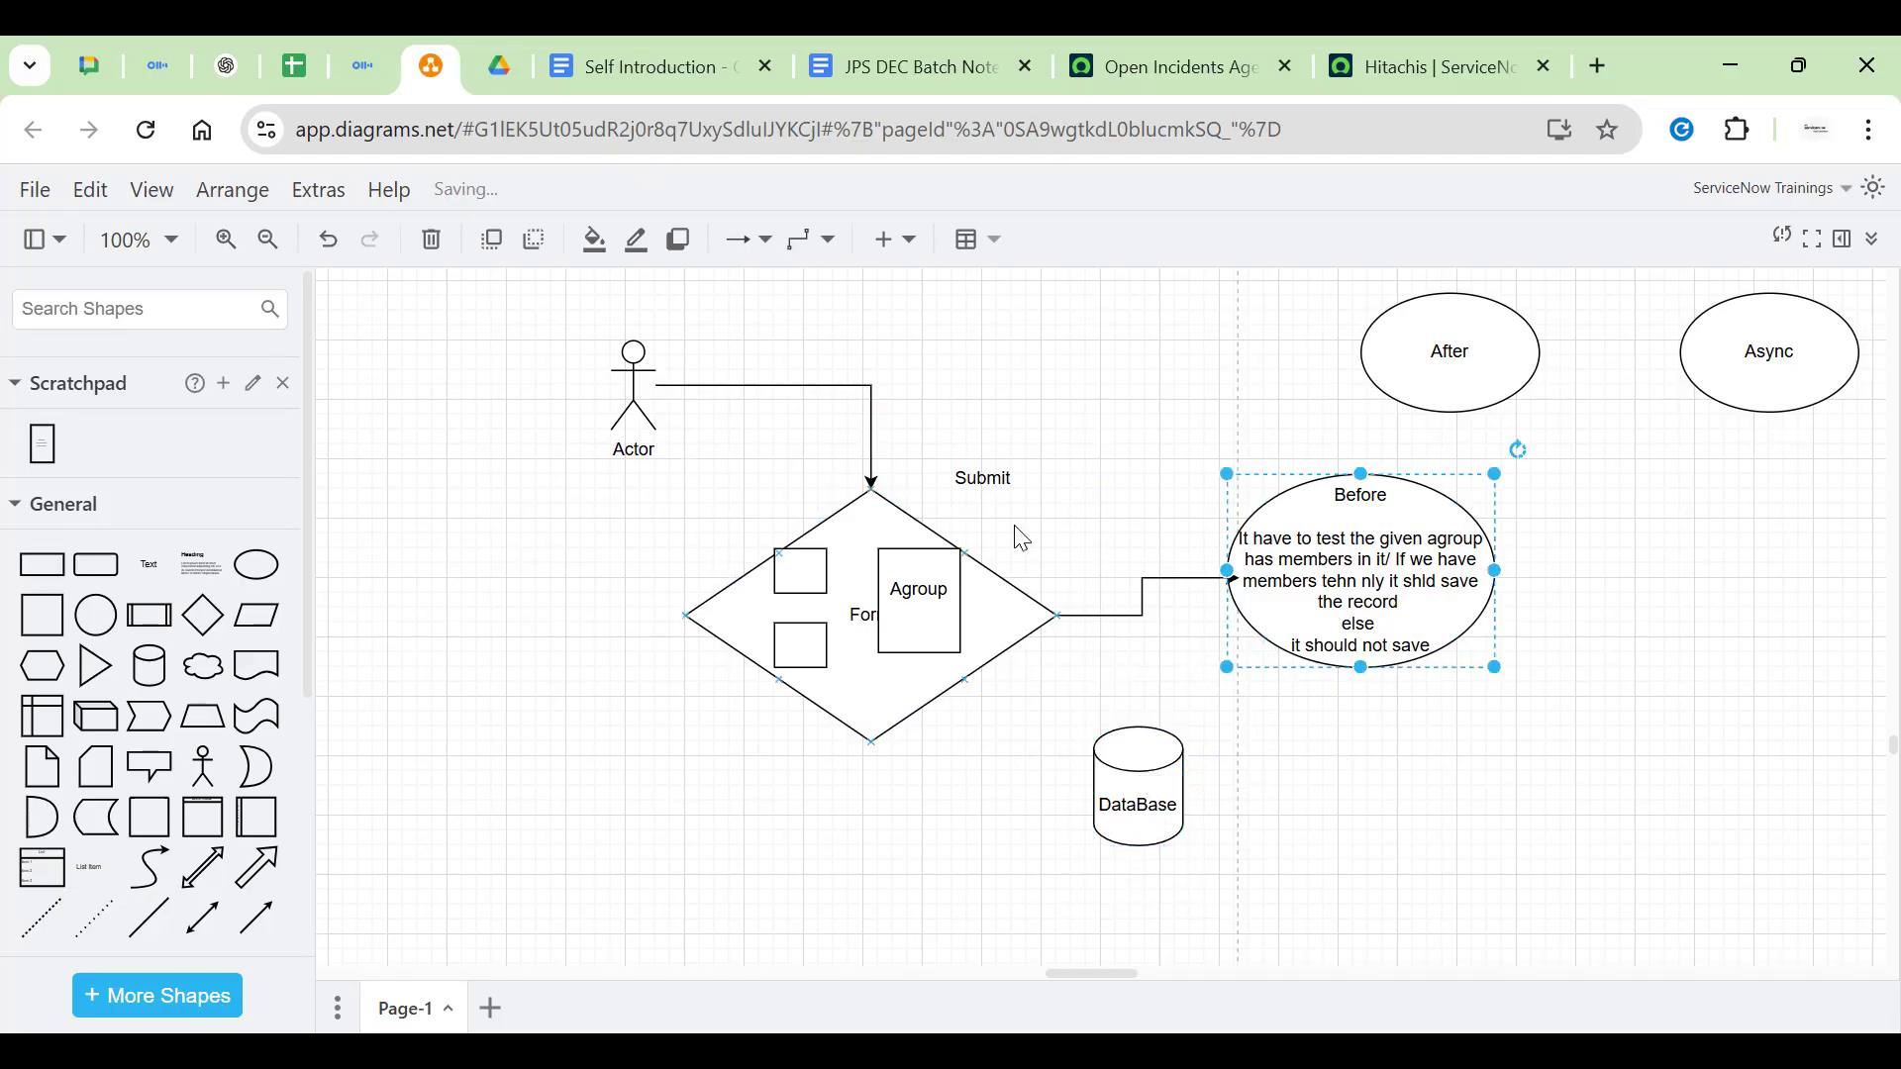
{"action": "left_click_drag", "start_coordinate": [1363, 726], "coordinate": [1166, 757]}
{"action": "left_click_drag", "start_coordinate": [1191, 574], "coordinate": [1355, 733]}
{"action": "left_click", "coordinate": [995, 763]}
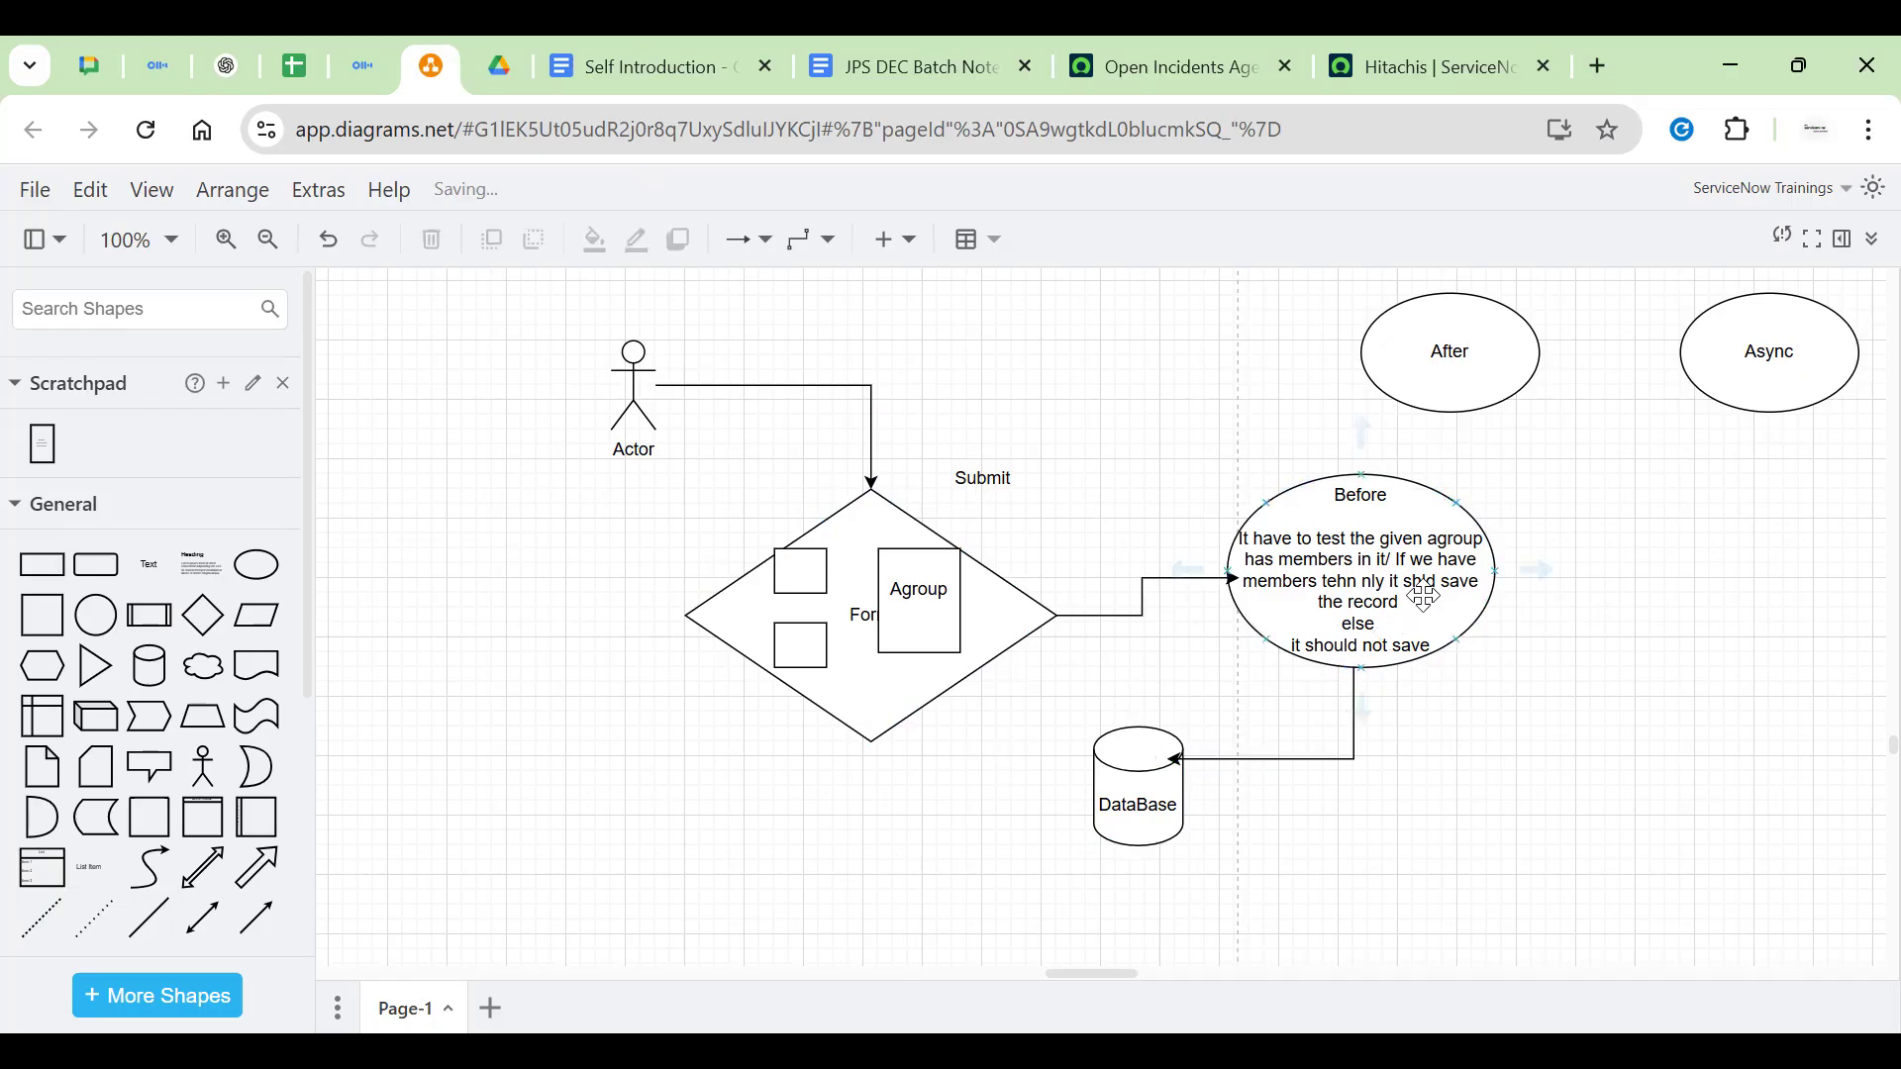
{"action": "left_click", "coordinate": [1386, 633]}
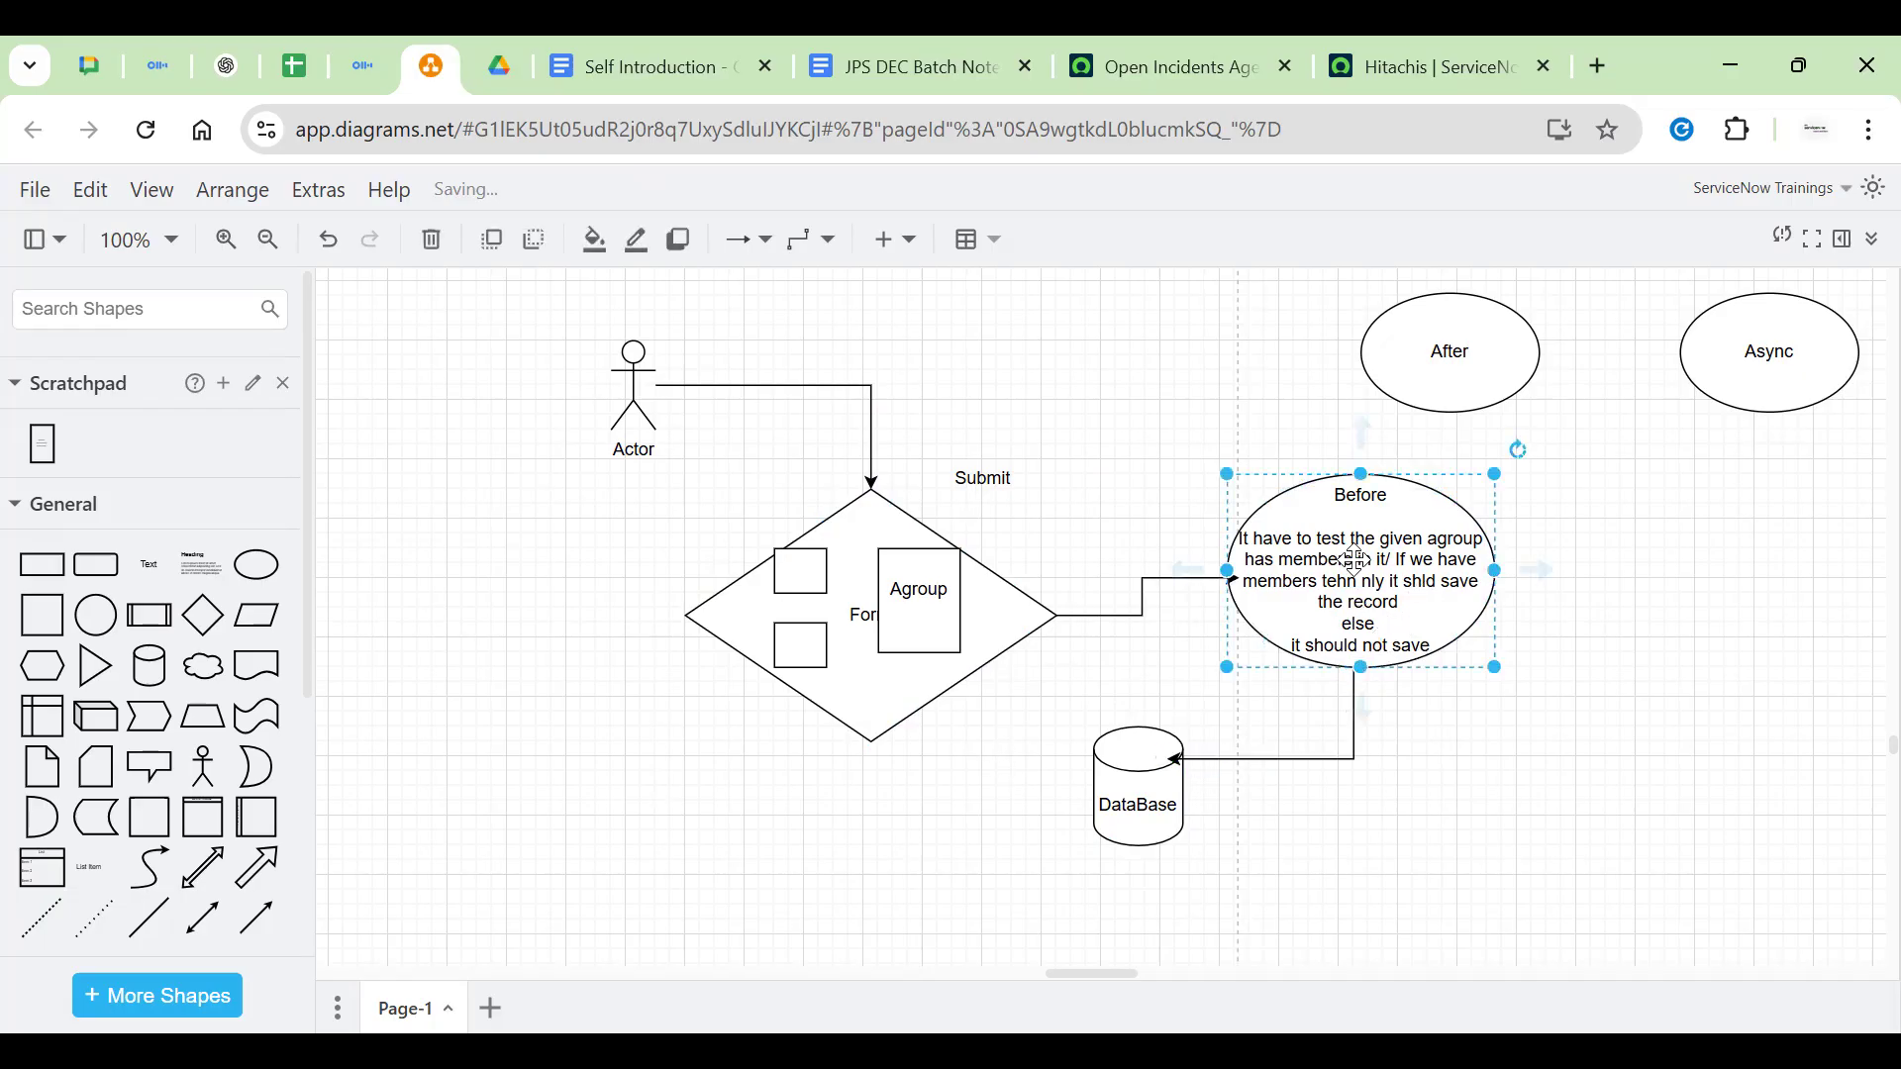
{"action": "triple_click", "coordinate": [1347, 646]}
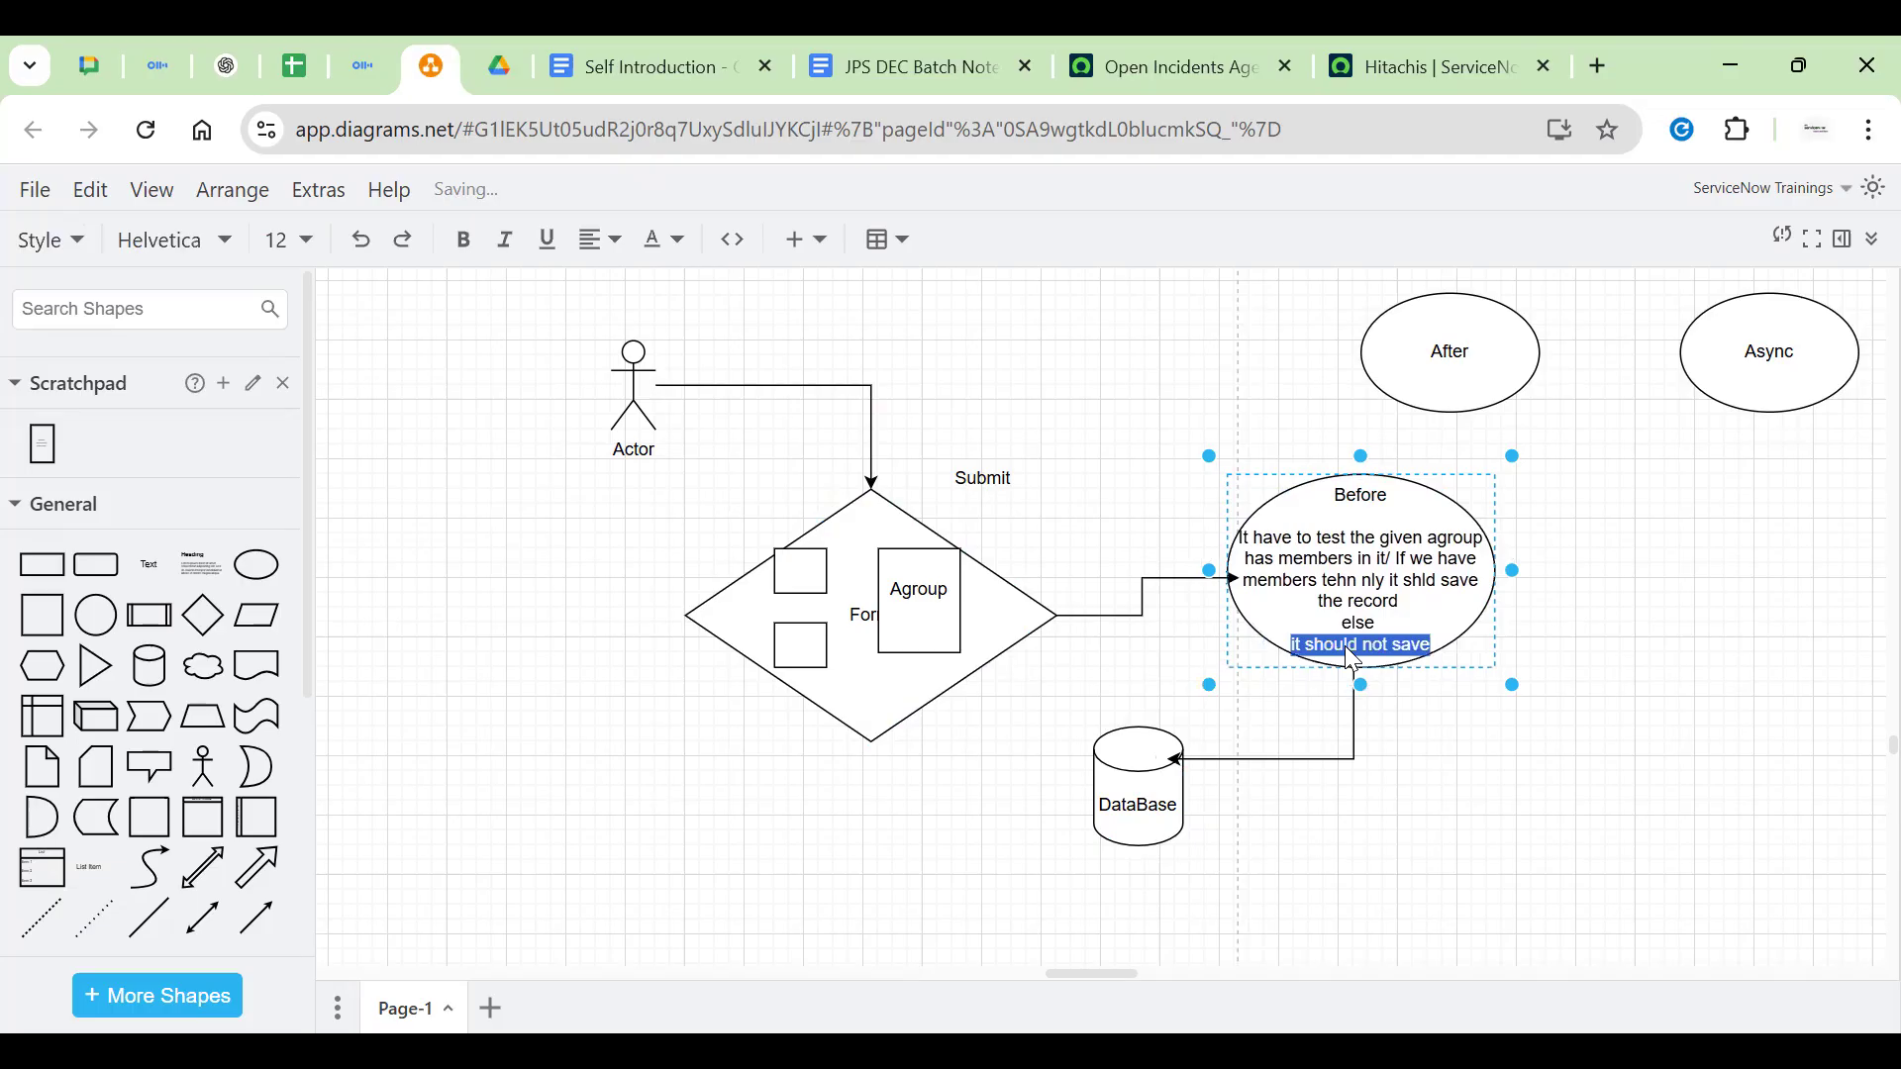
{"action": "left_click", "coordinate": [1328, 758]}
{"action": "key", "text": "Delete"}
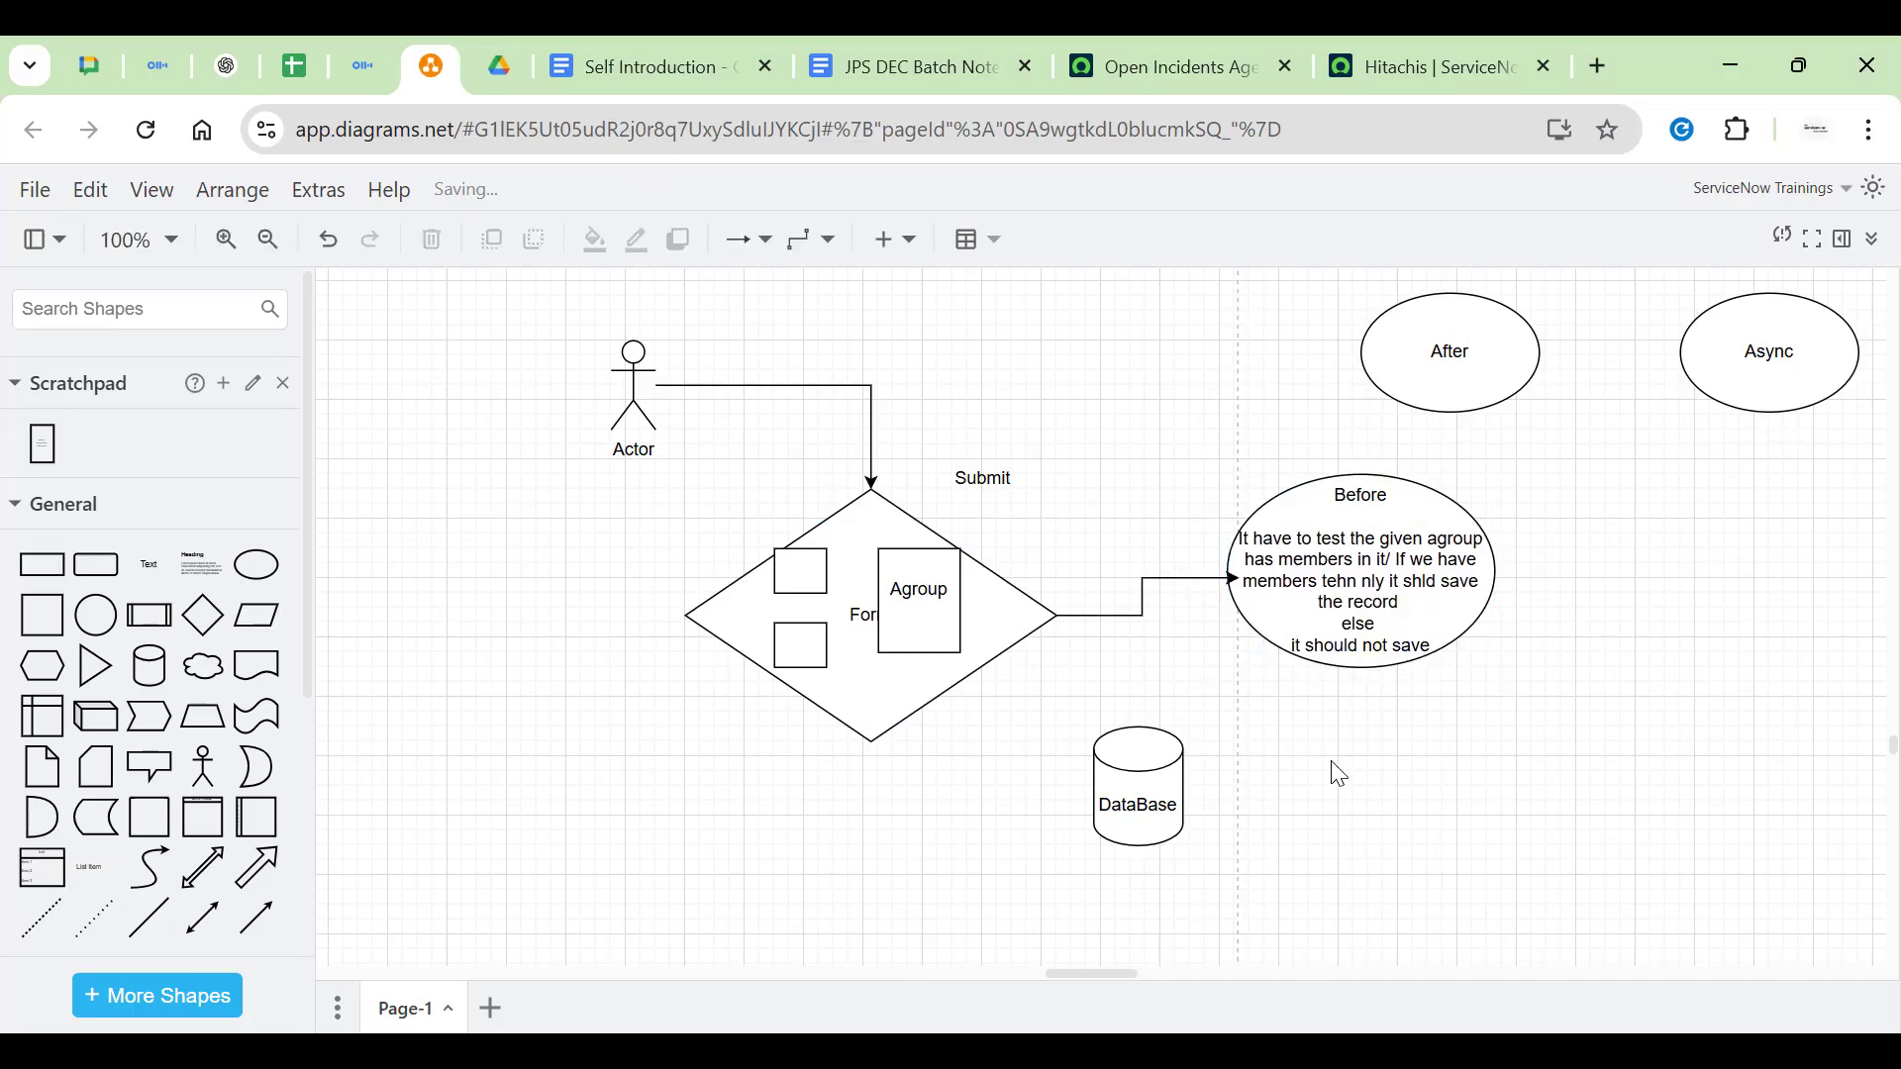
Try correcting the misspelled 'tehn' in the Before label, then revert the change
{"action": "double_click", "coordinate": [1340, 584]}
{"action": "double_click", "coordinate": [1340, 584]}
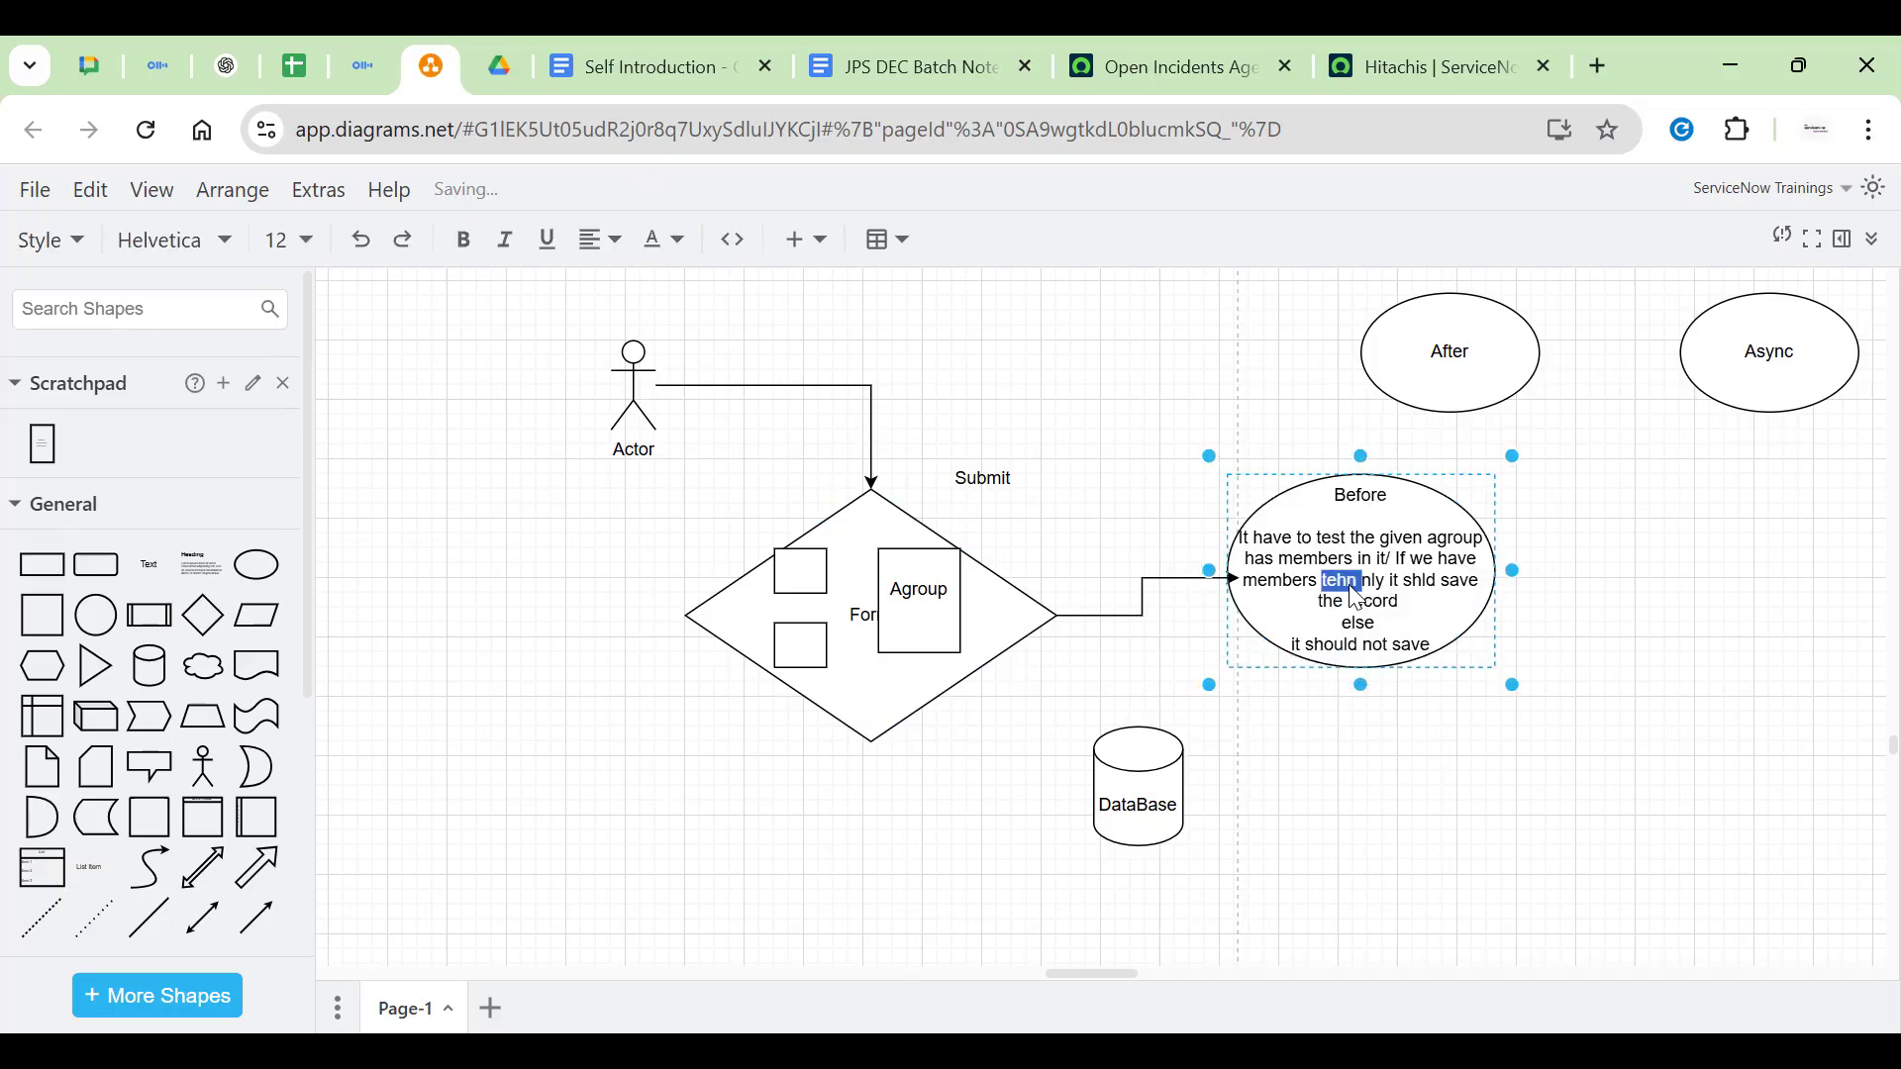
{"action": "type", "text": "the"}
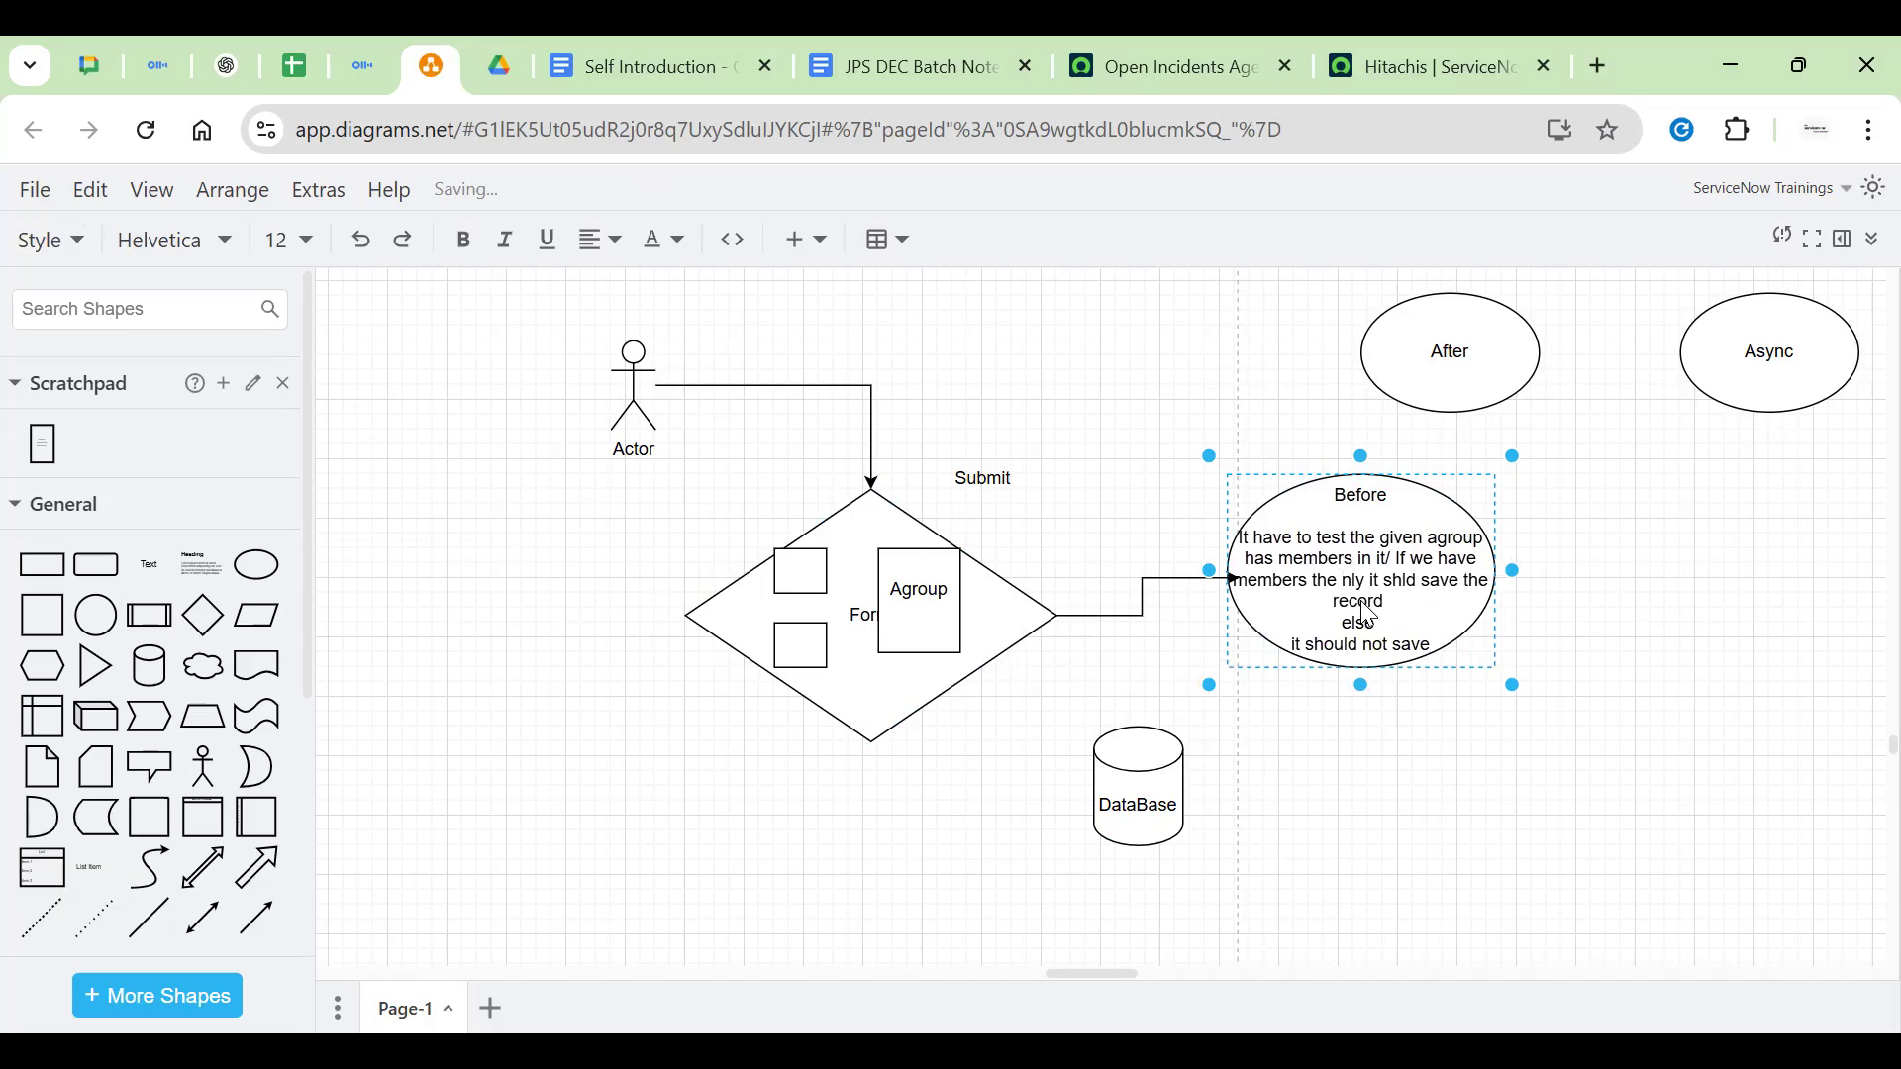
{"action": "key", "text": "BackSpace"}
{"action": "key", "text": "BackSpace"}
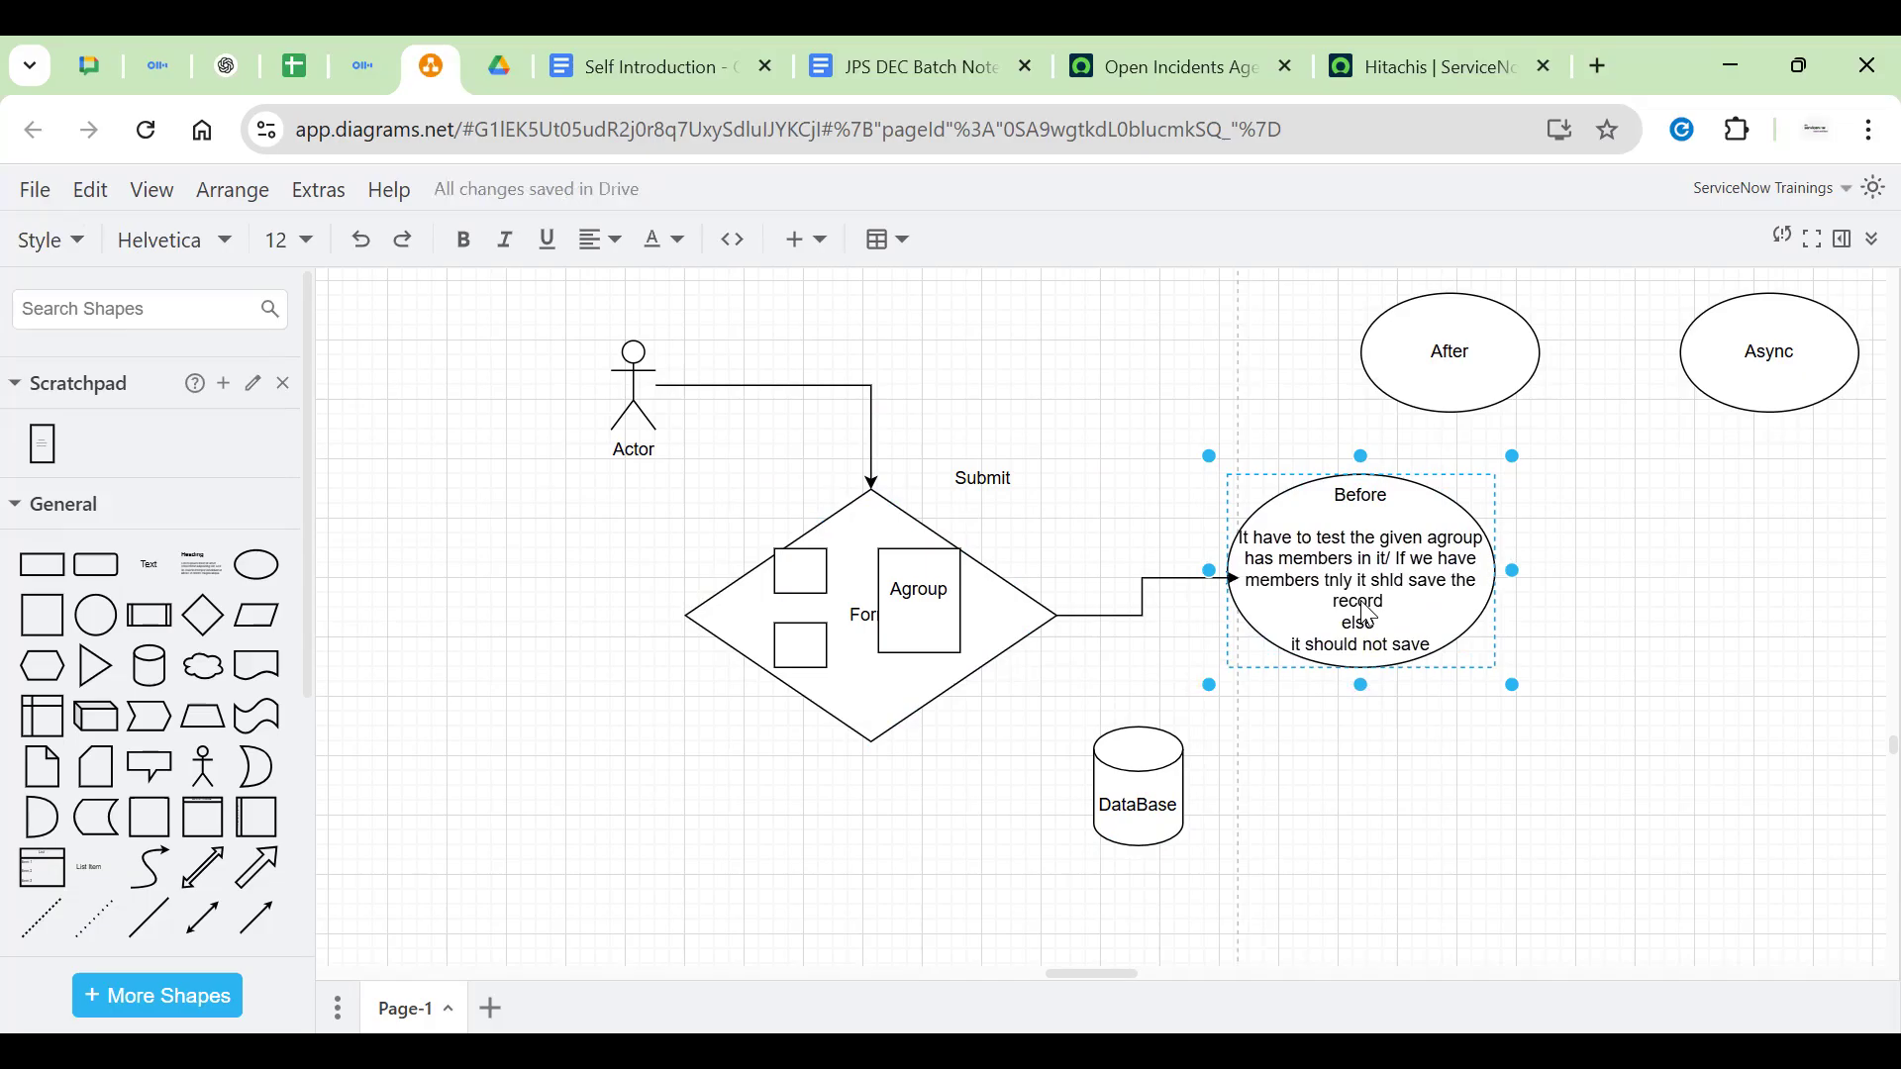
{"action": "key", "text": "ctrl+z"}
{"action": "left_click", "coordinate": [1372, 649]}
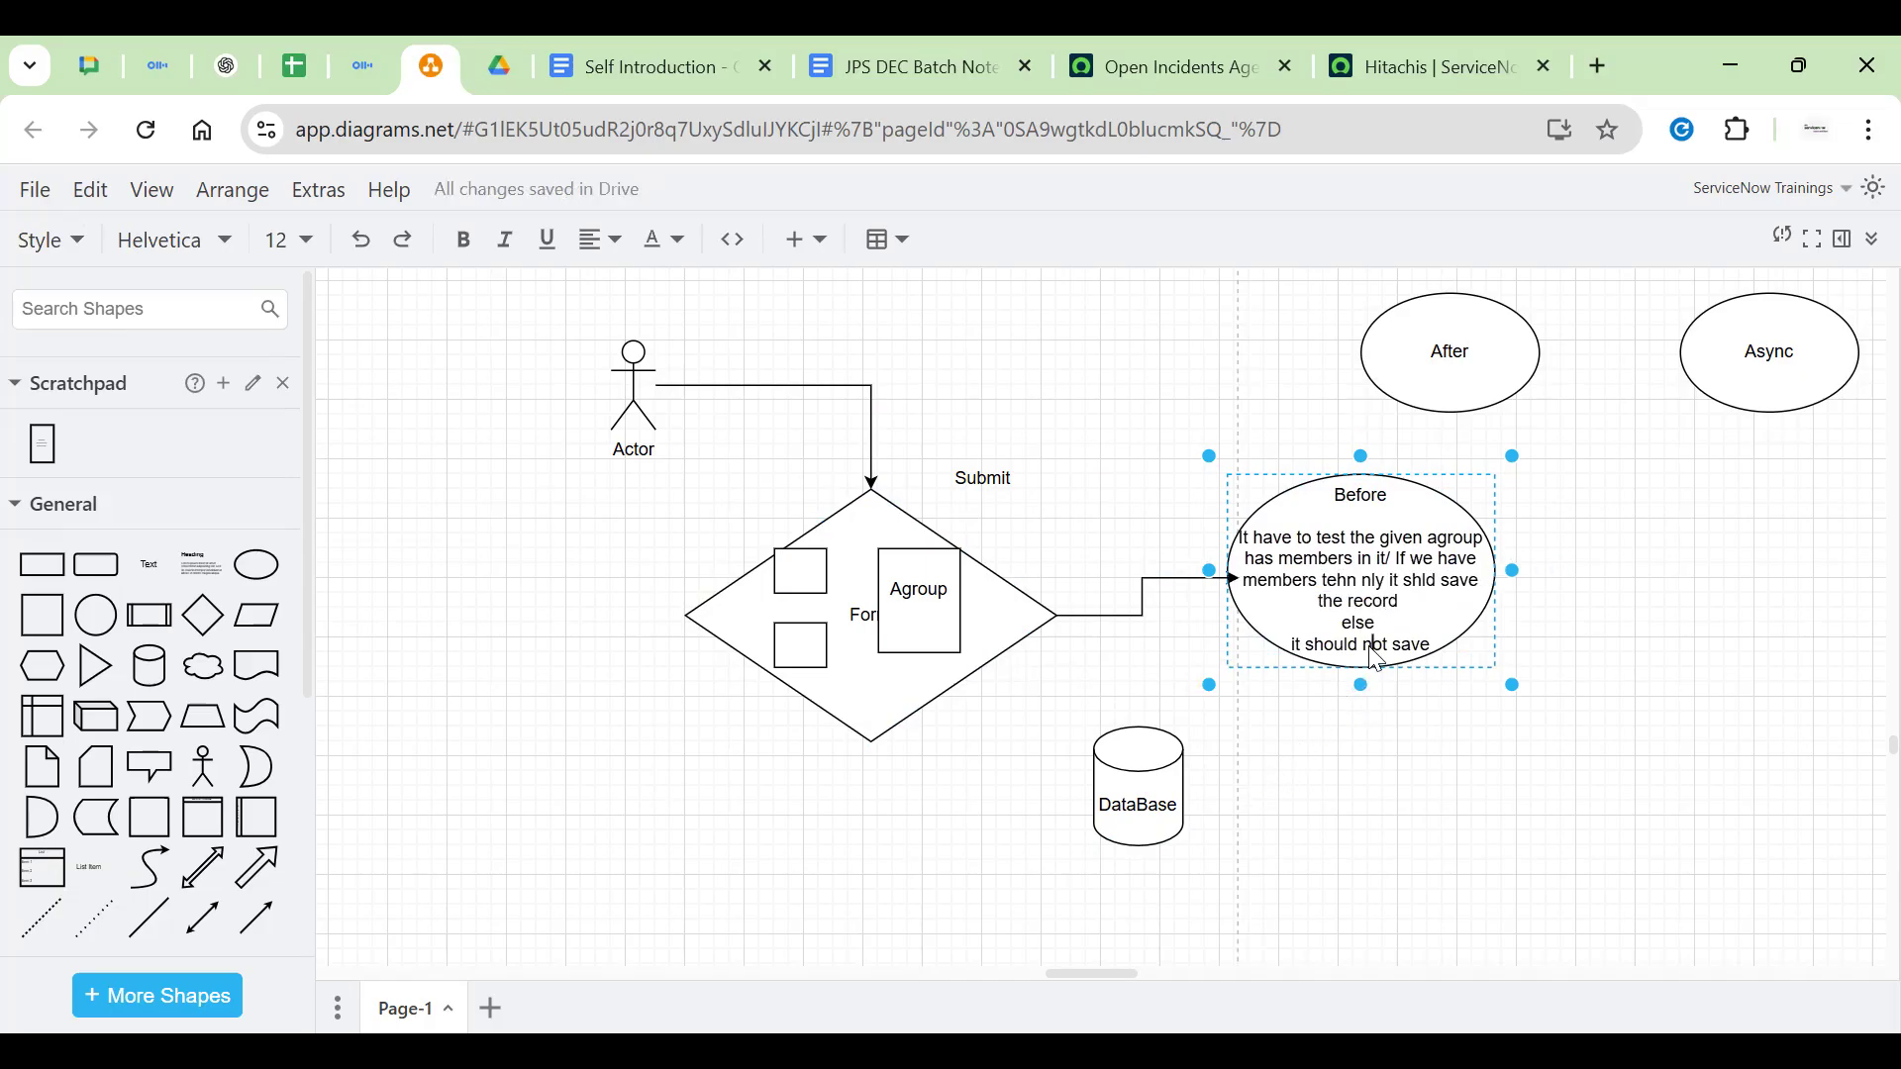
{"action": "key", "text": "Escape"}
Connect Before's bottom down into DataBase, then check the After and Async ellipses
{"action": "left_click_drag", "start_coordinate": [1362, 714], "coordinate": [1189, 785]}
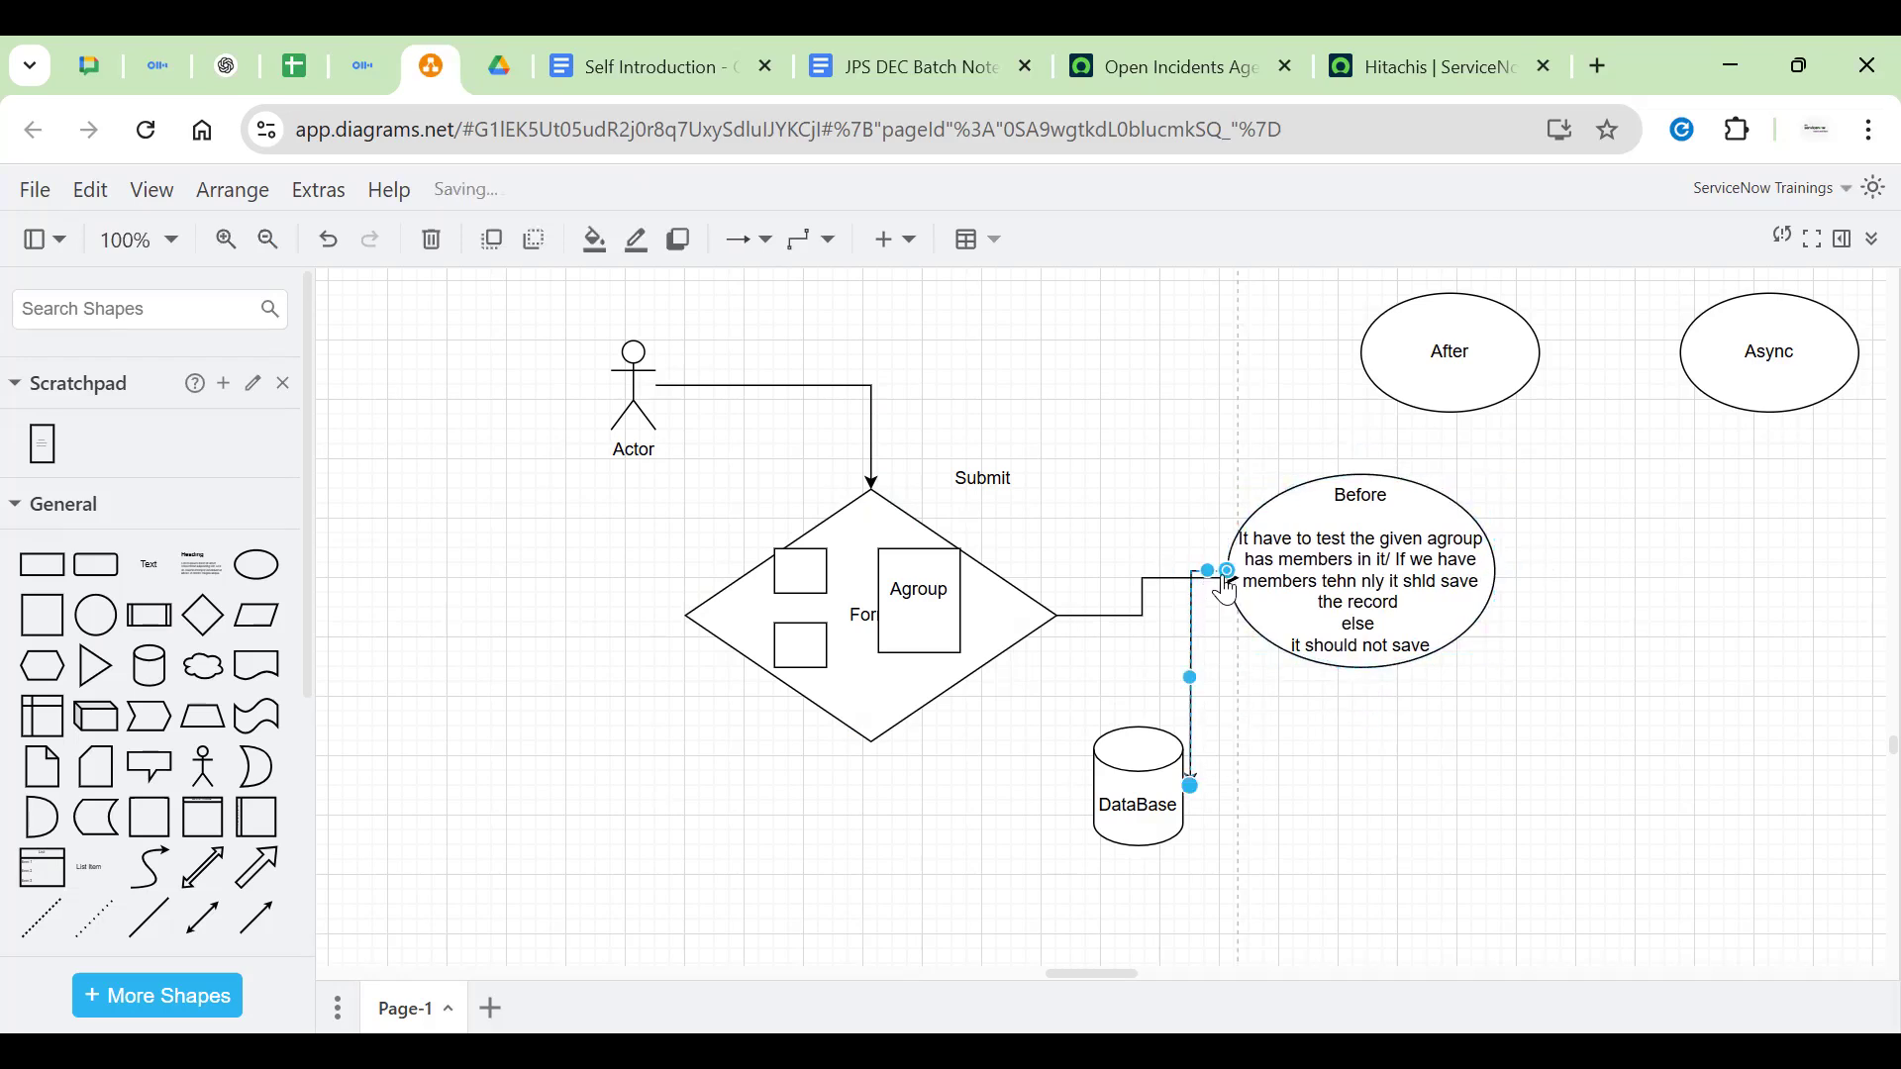
{"action": "left_click_drag", "start_coordinate": [1209, 572], "coordinate": [1362, 738]}
{"action": "left_click", "coordinate": [1551, 742]}
{"action": "left_click_drag", "start_coordinate": [1600, 704], "coordinate": [1515, 722]}
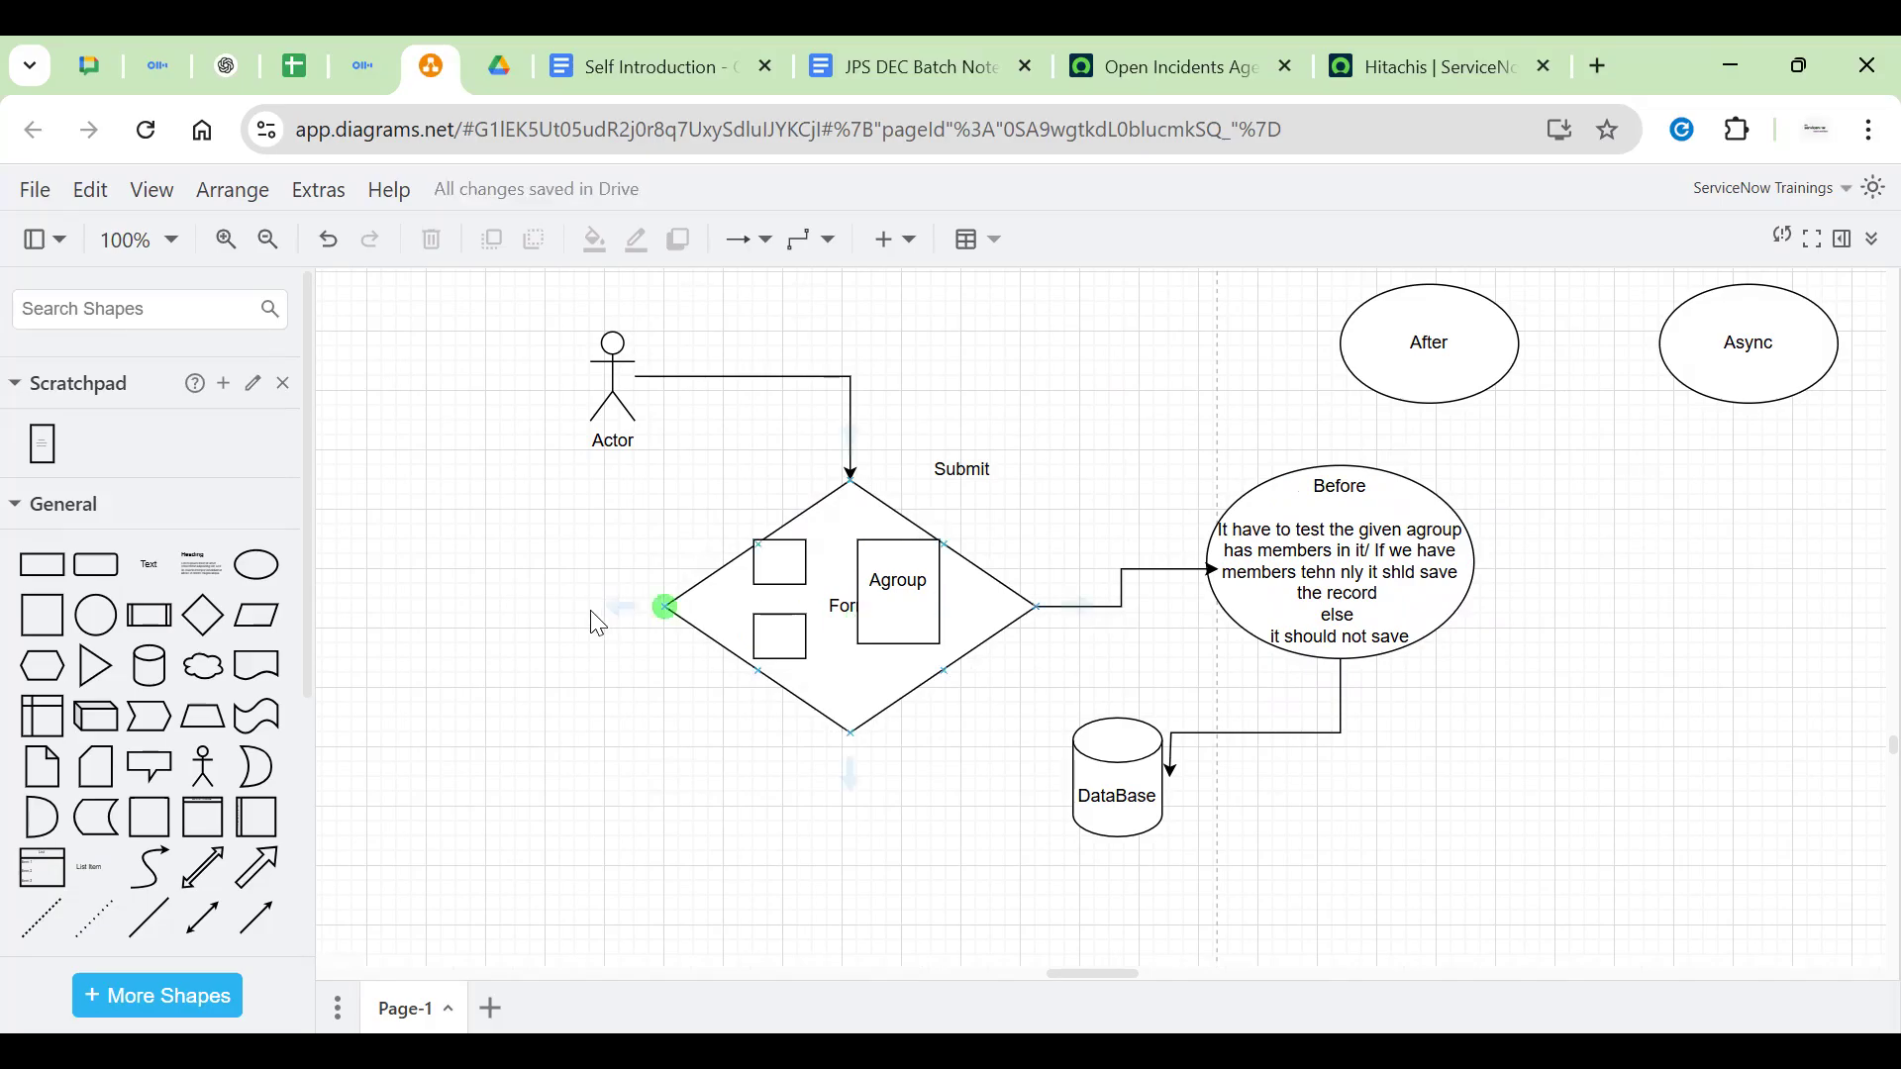
{"action": "left_click", "coordinate": [1522, 366]}
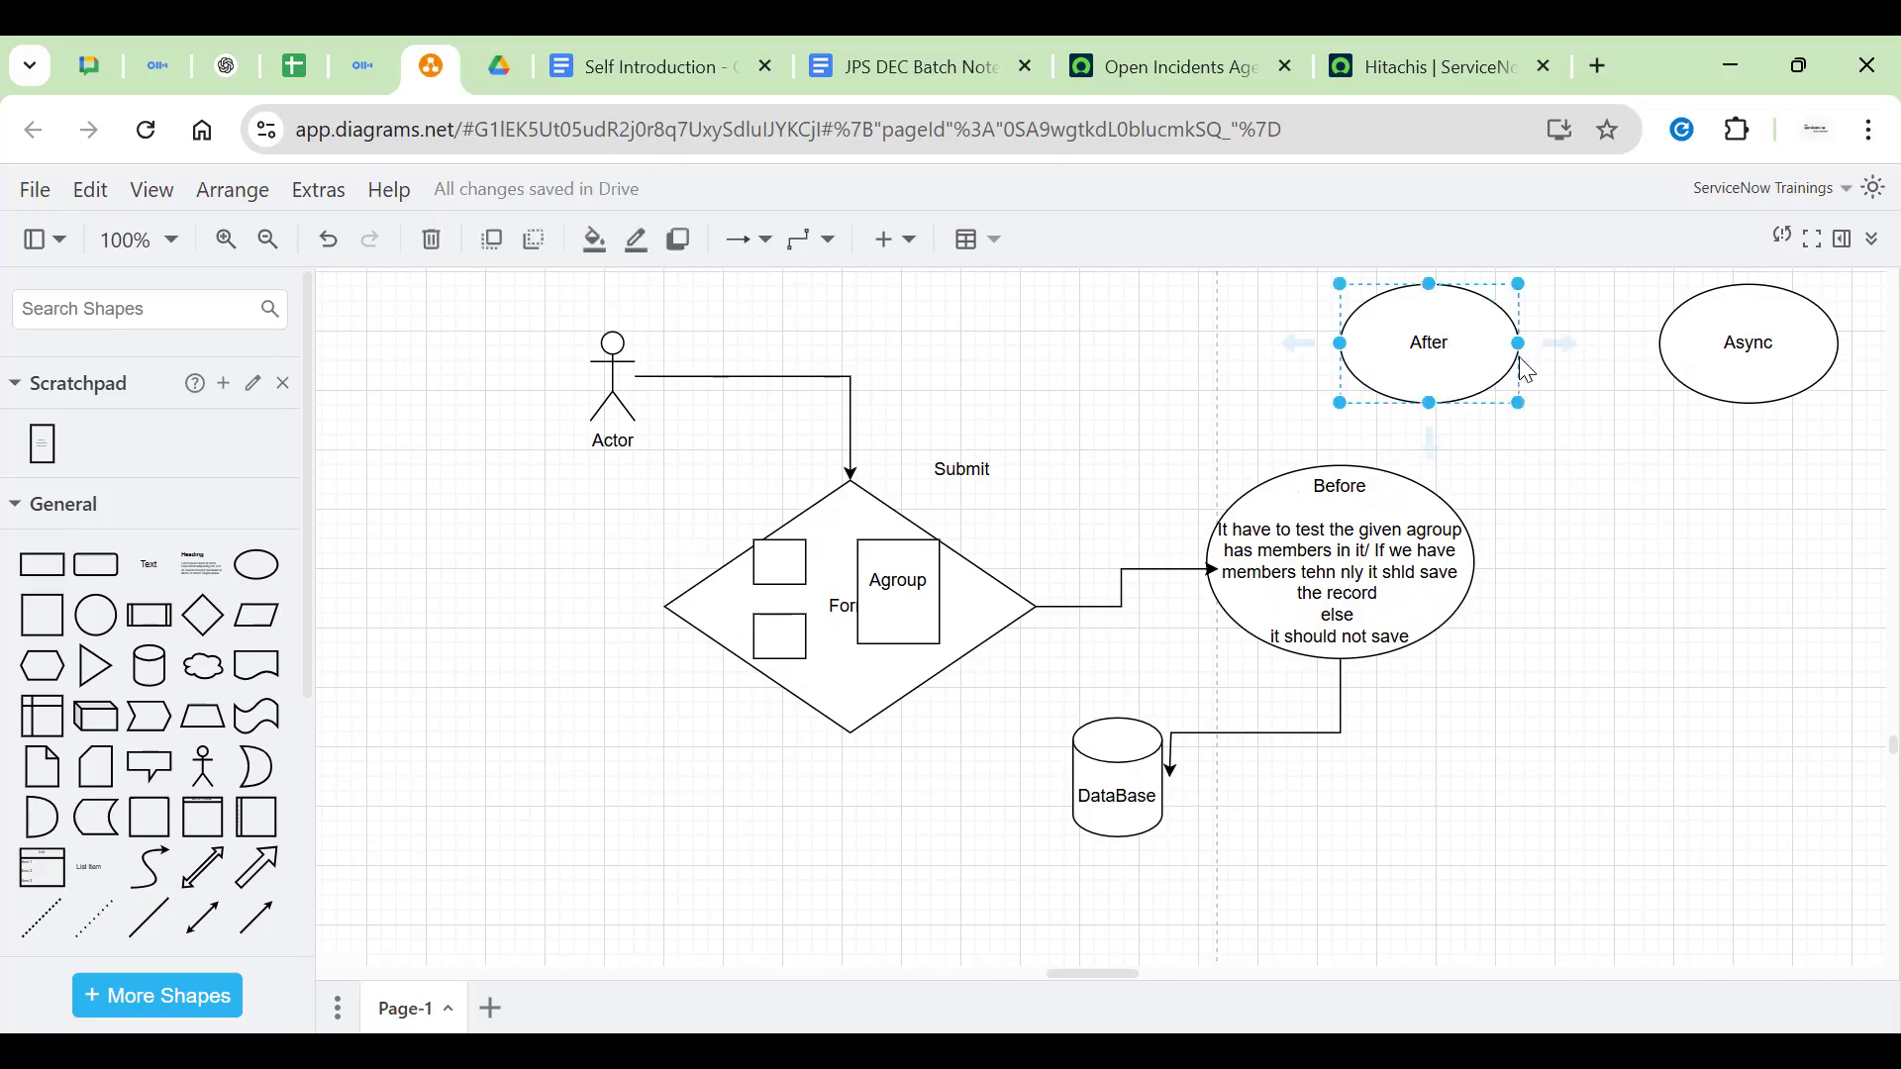
{"action": "left_click", "coordinate": [1759, 297]}
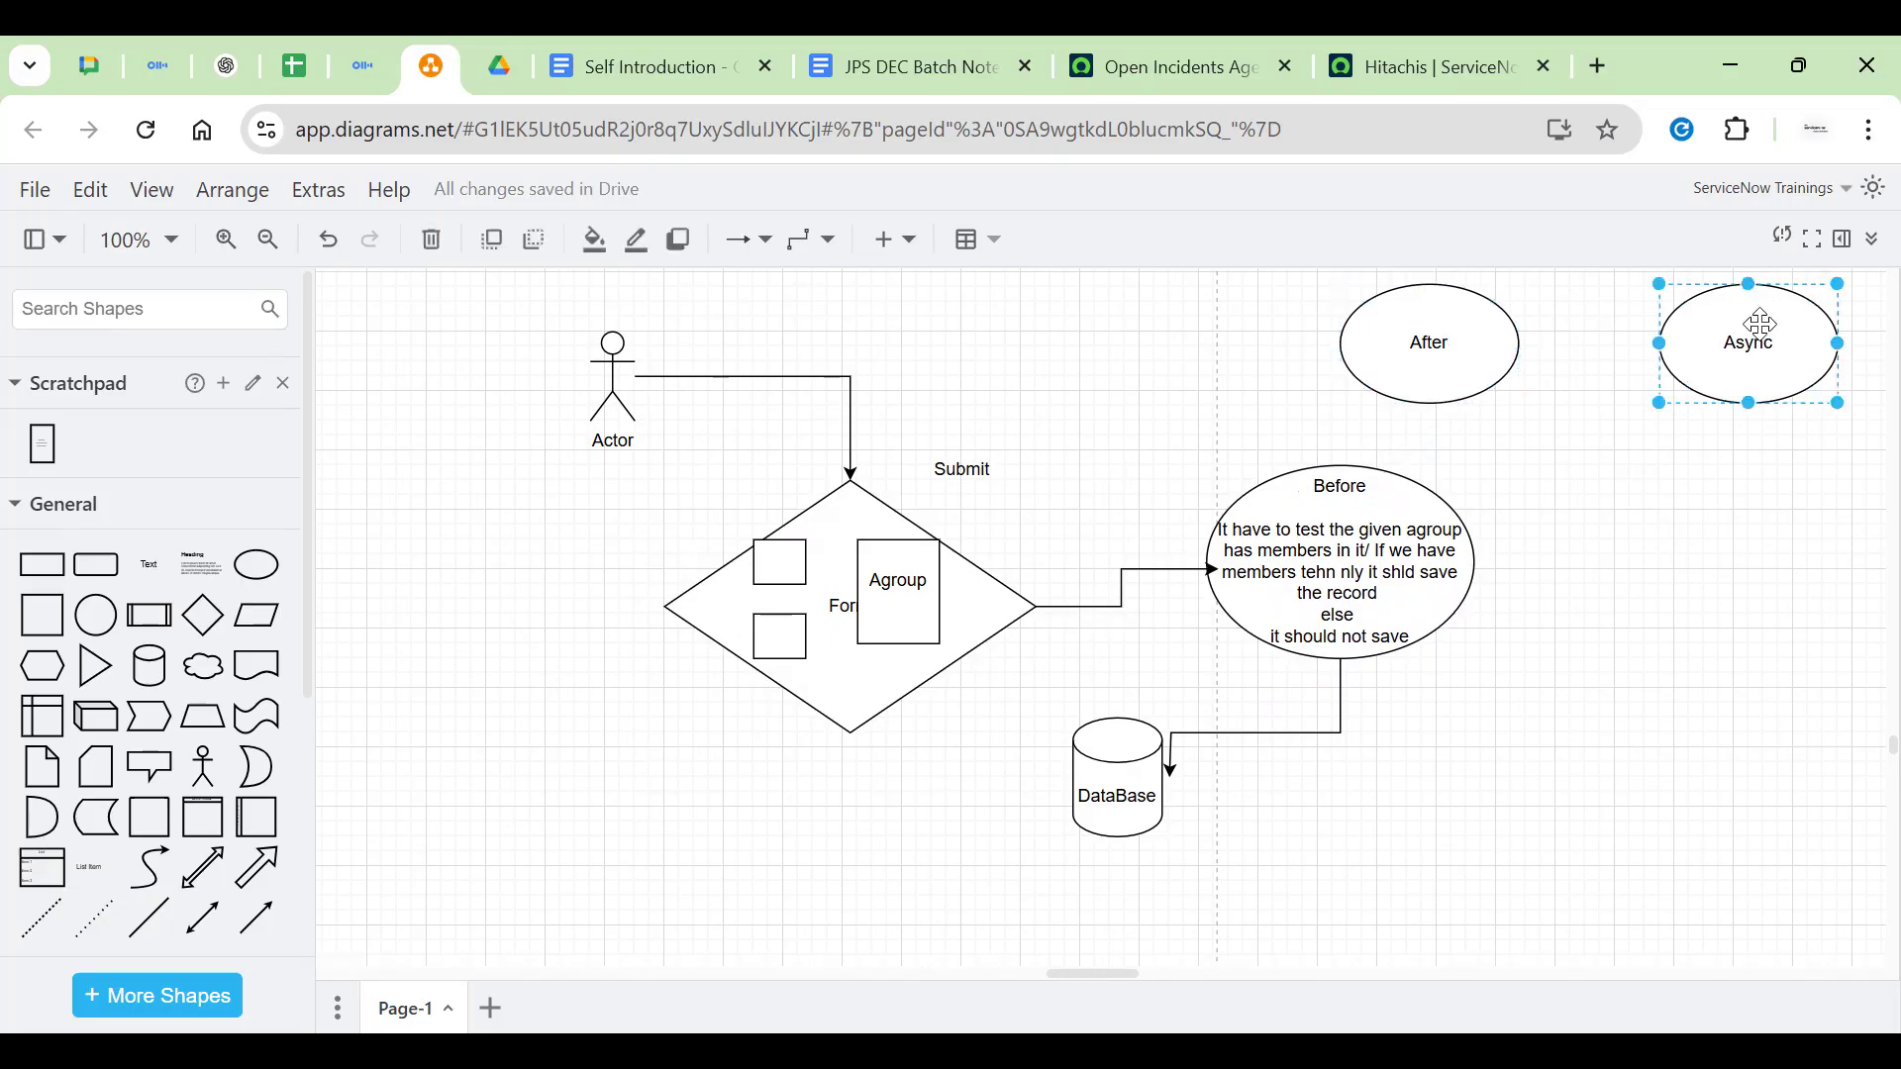
{"action": "left_click", "coordinate": [1805, 528]}
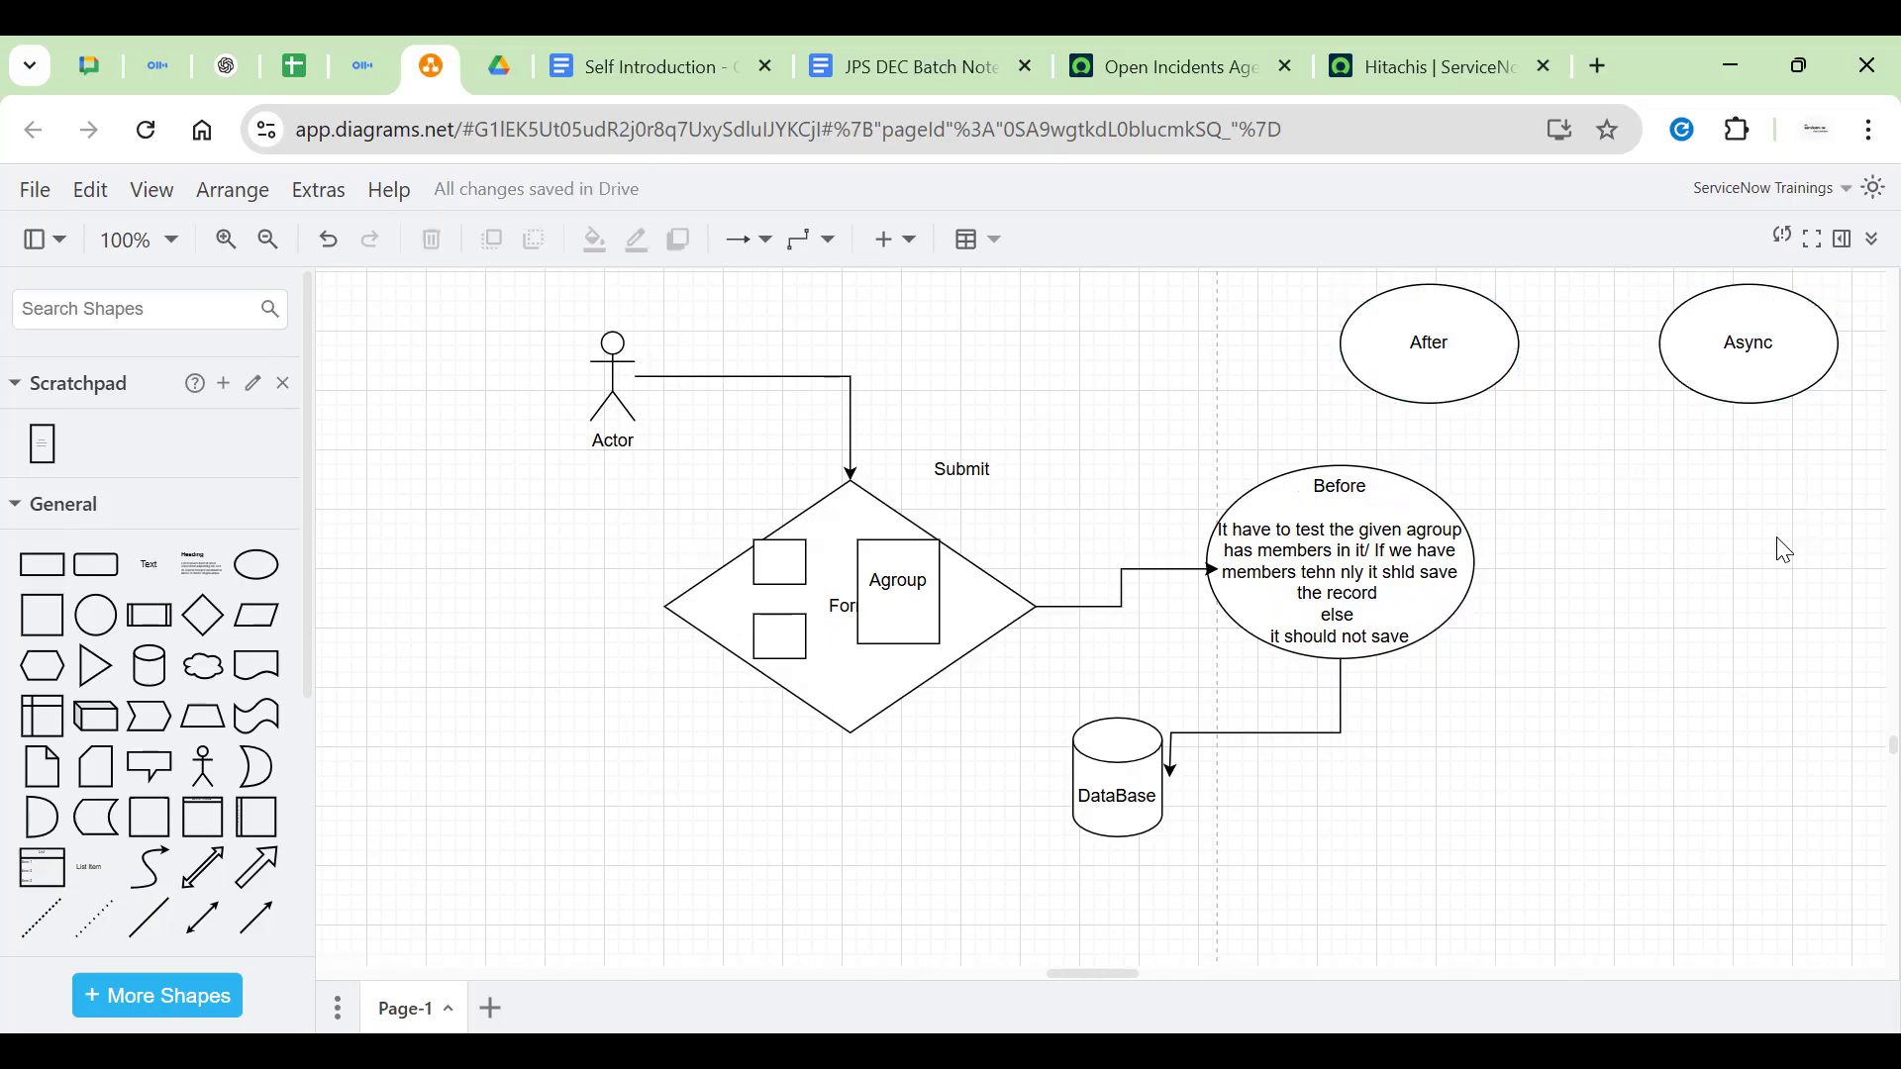
Add a free text label reading GlideRecord in empty space at the left of the diagram
{"action": "scroll", "coordinate": [1682, 594], "scroll_direction": "right", "scroll_amount": 10}
{"action": "scroll", "coordinate": [1683, 594], "scroll_direction": "up", "scroll_amount": 3}
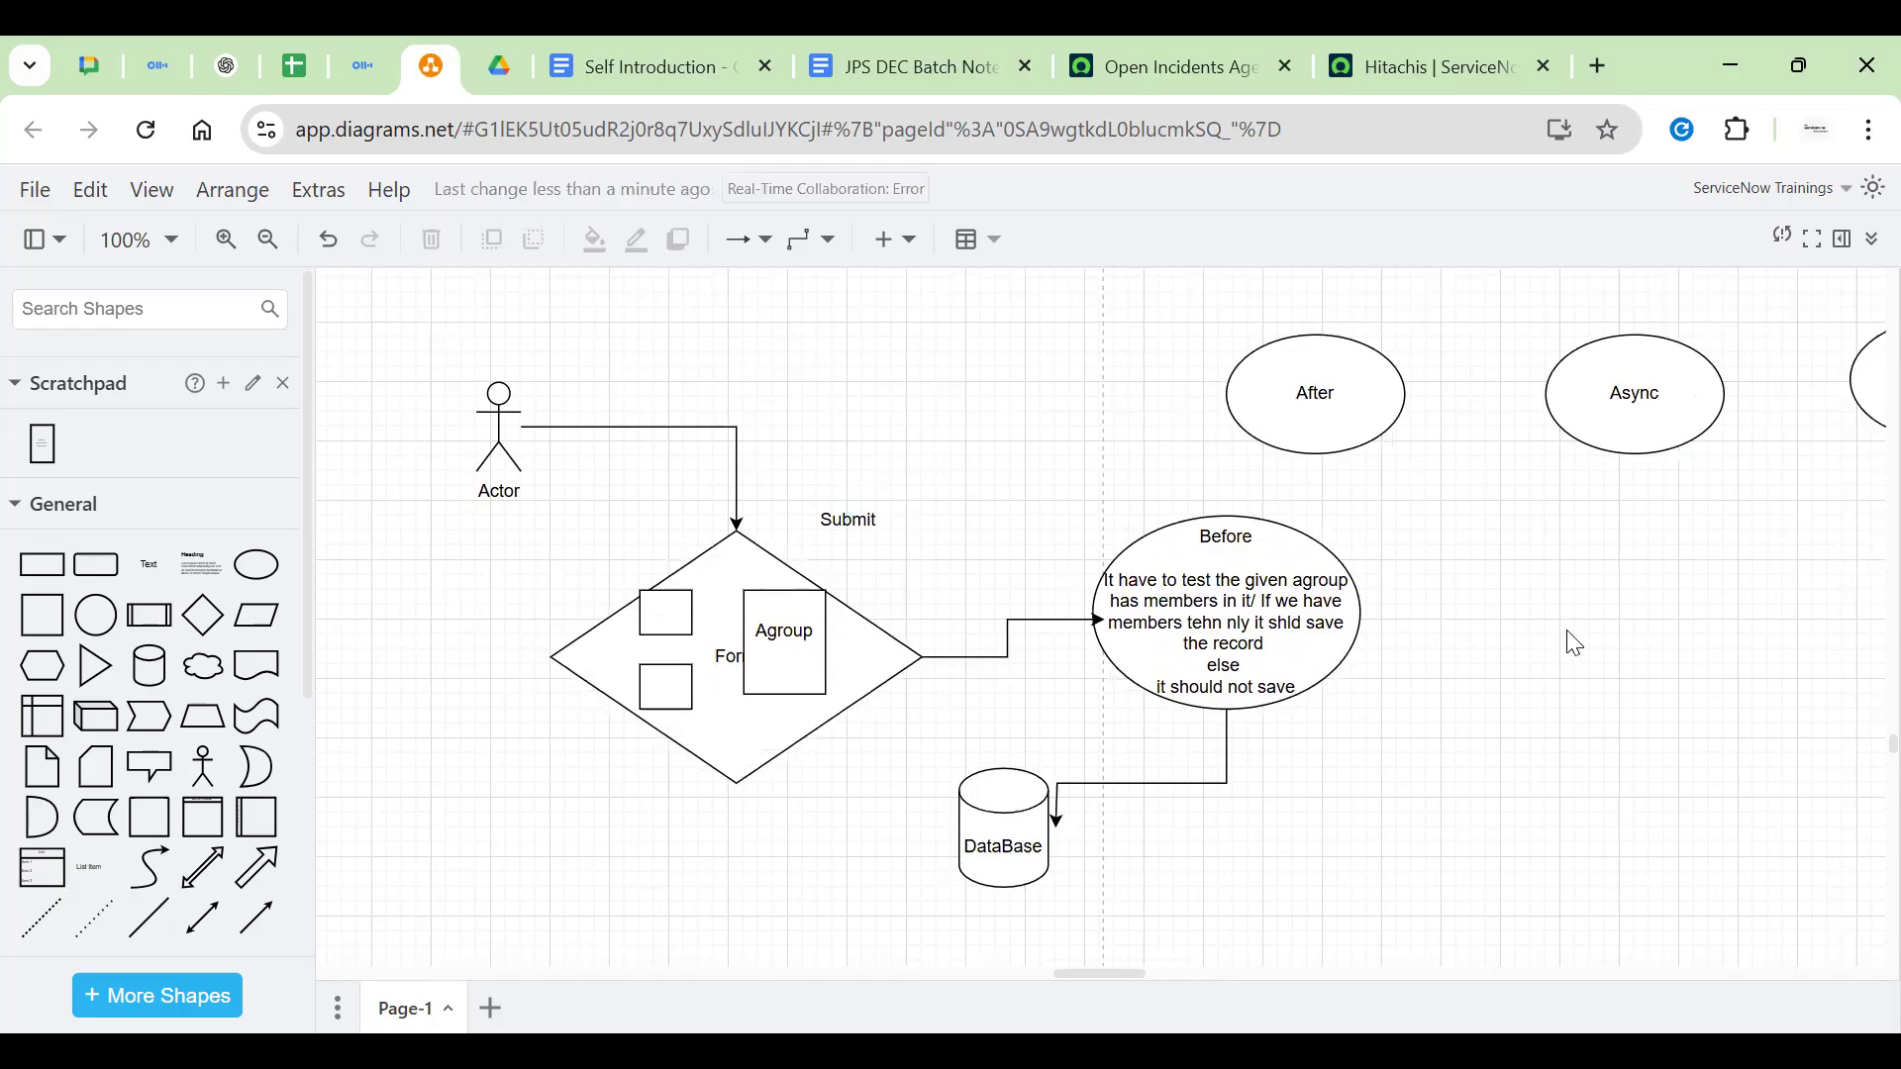
{"action": "scroll", "coordinate": [1222, 599], "scroll_direction": "down", "scroll_amount": 3}
{"action": "left_click", "coordinate": [874, 382]}
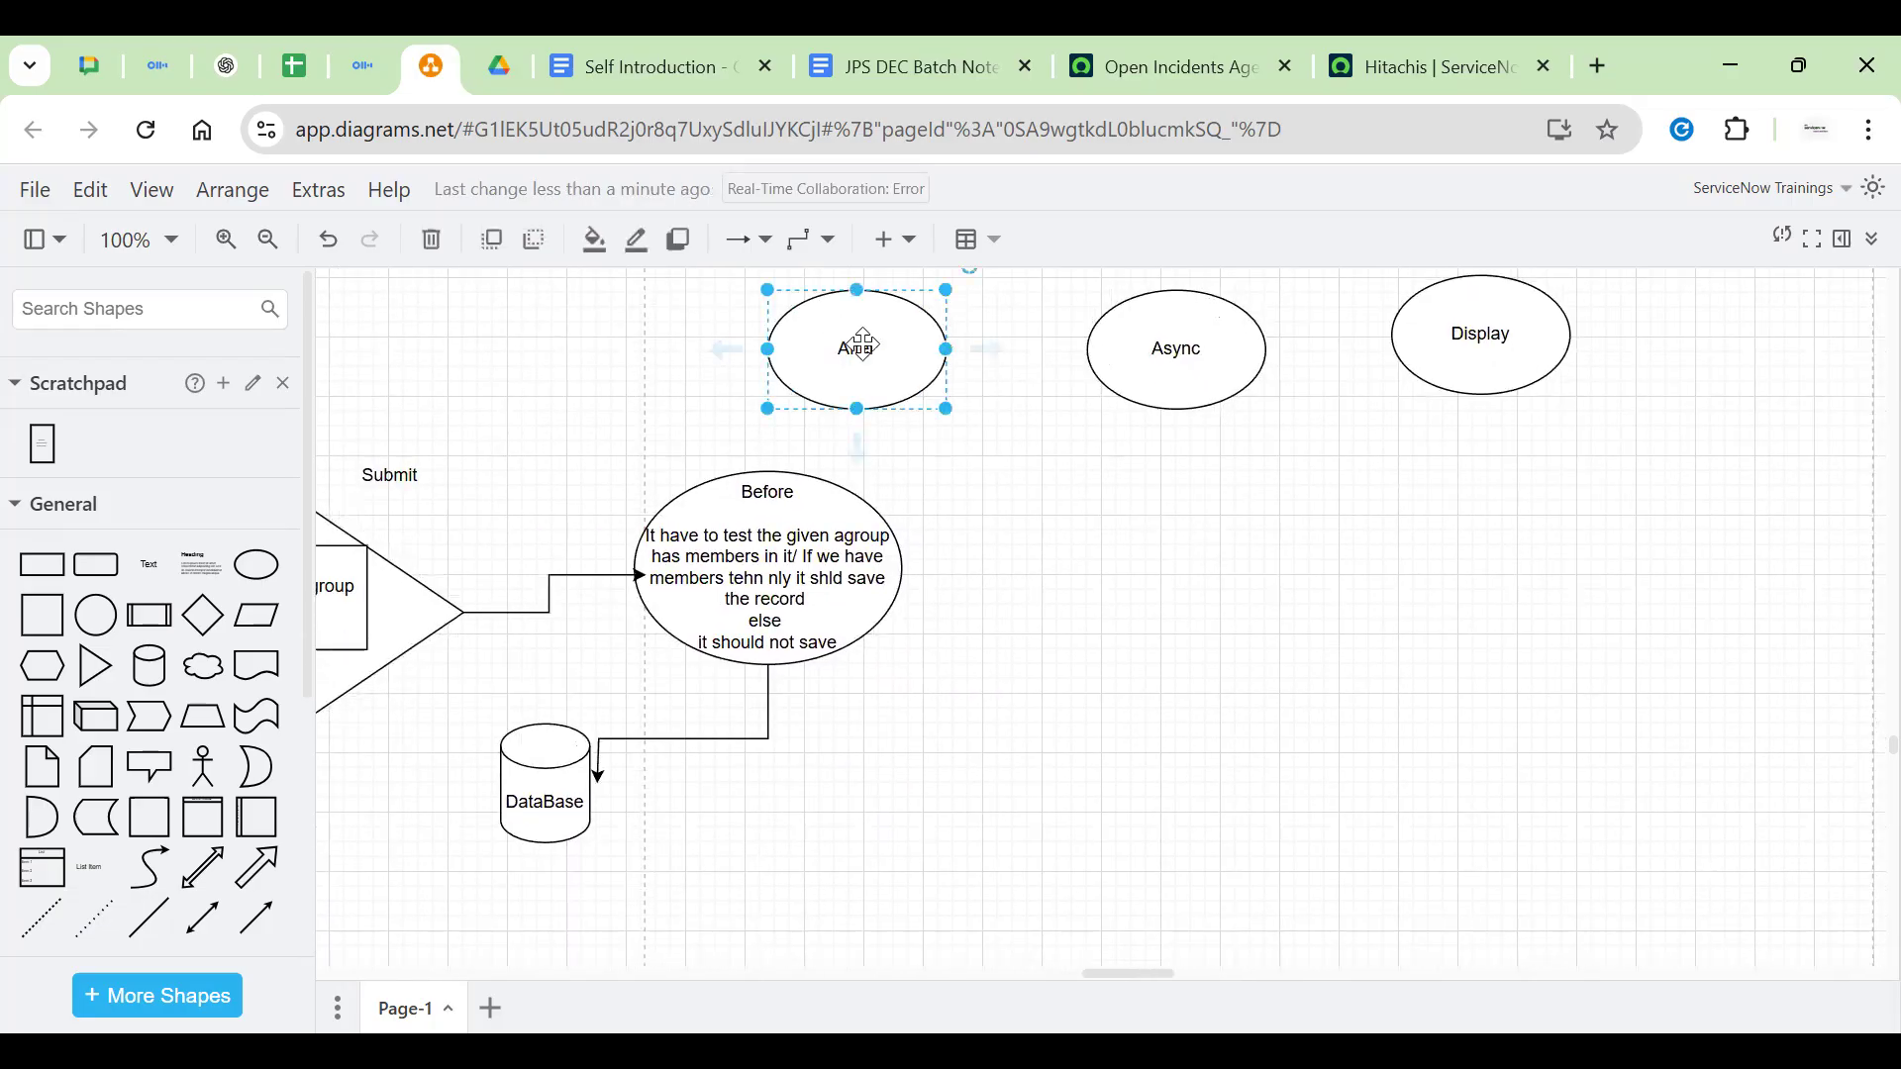
{"action": "left_click", "coordinate": [1175, 577]}
{"action": "scroll", "coordinate": [1298, 611], "scroll_direction": "down", "scroll_amount": 3}
{"action": "scroll", "coordinate": [1519, 703], "scroll_direction": "up", "scroll_amount": 6}
{"action": "scroll", "coordinate": [1518, 704], "scroll_direction": "left", "scroll_amount": 8}
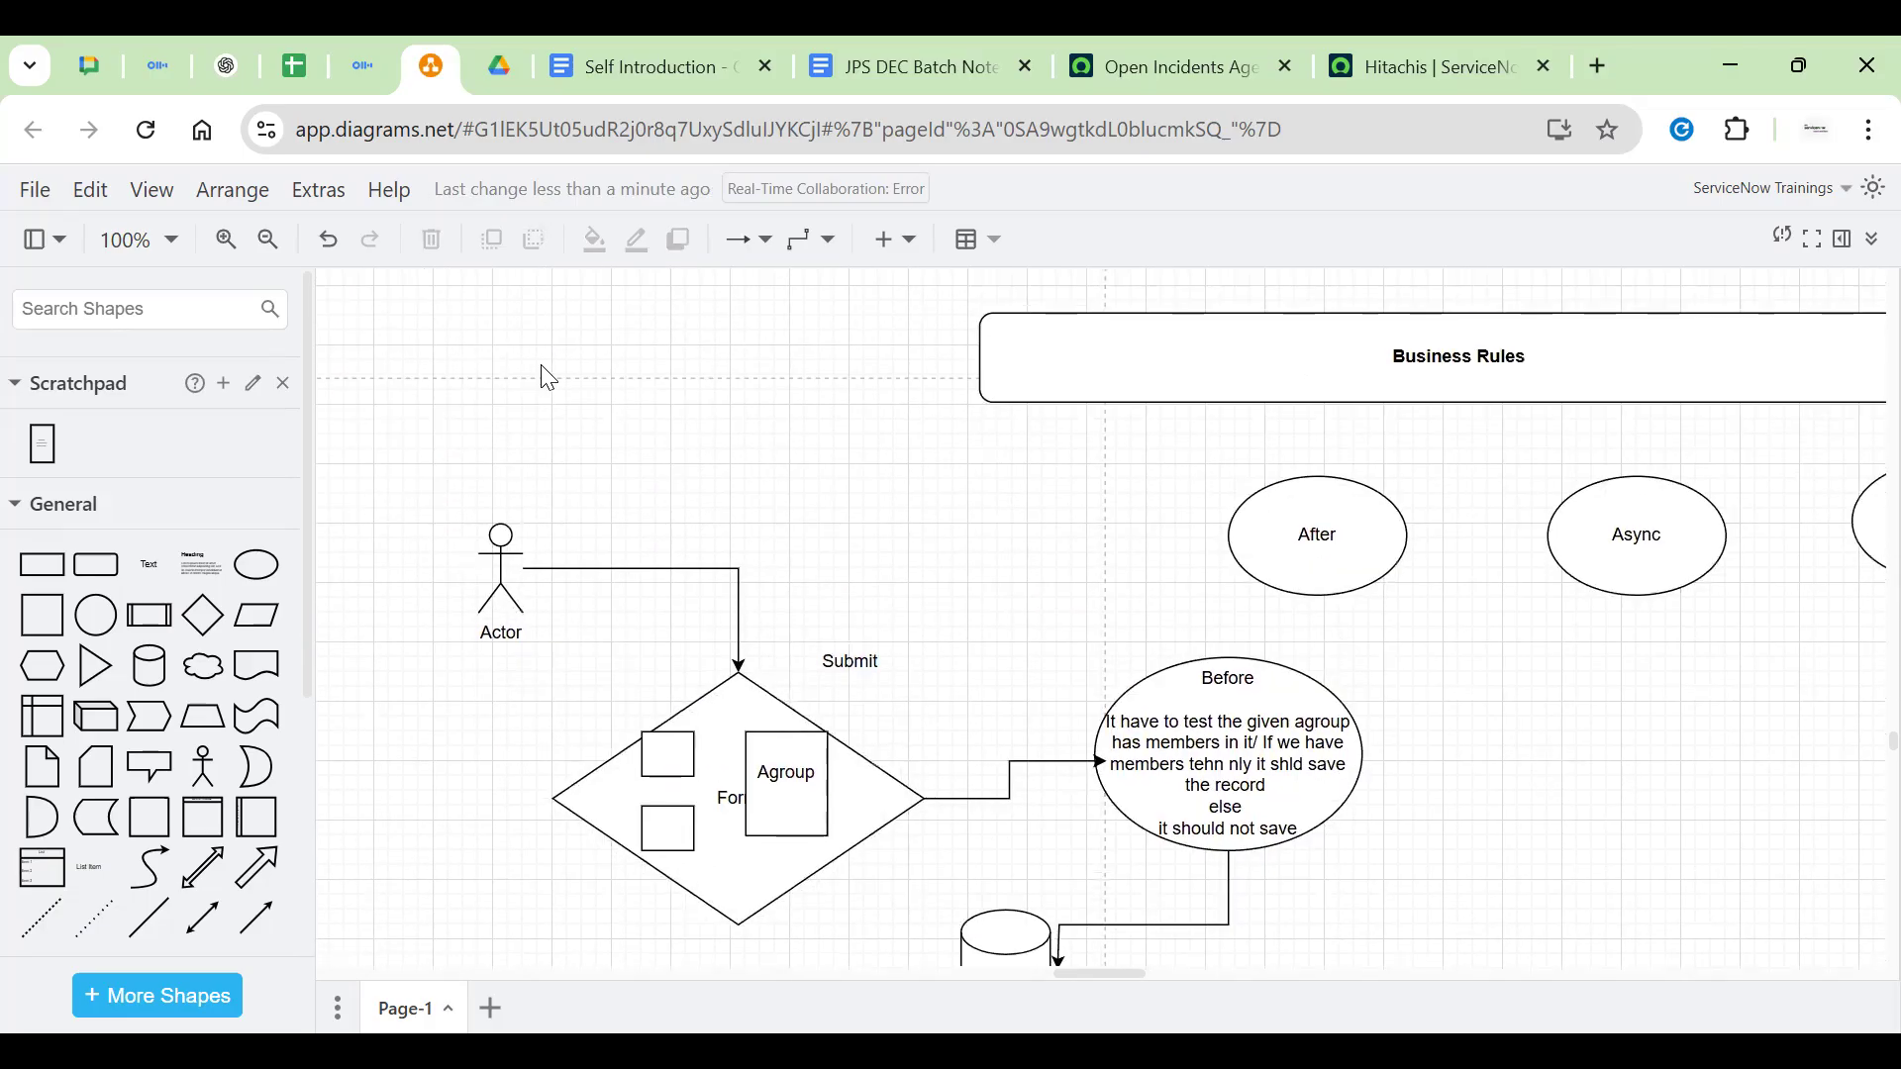
{"action": "left_click_drag", "start_coordinate": [575, 378], "coordinate": [925, 492]}
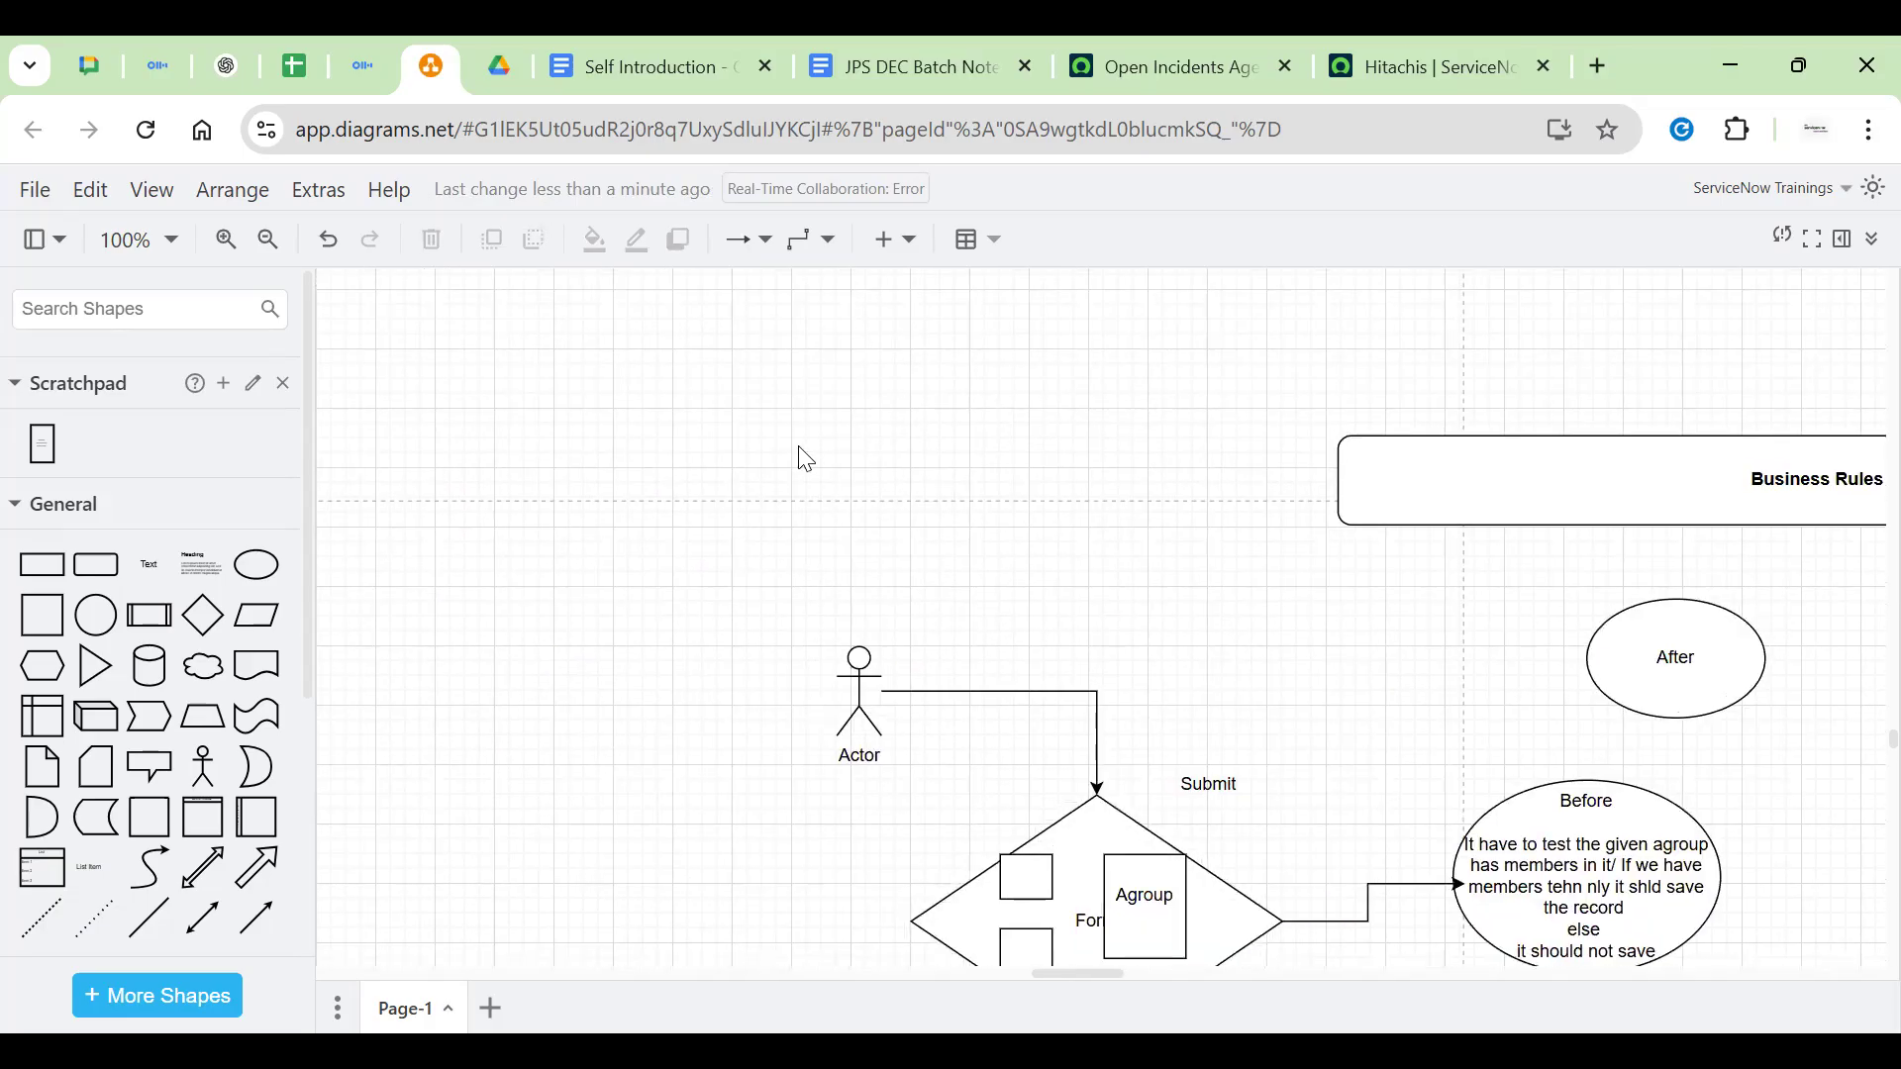
{"action": "double_click", "coordinate": [793, 448]}
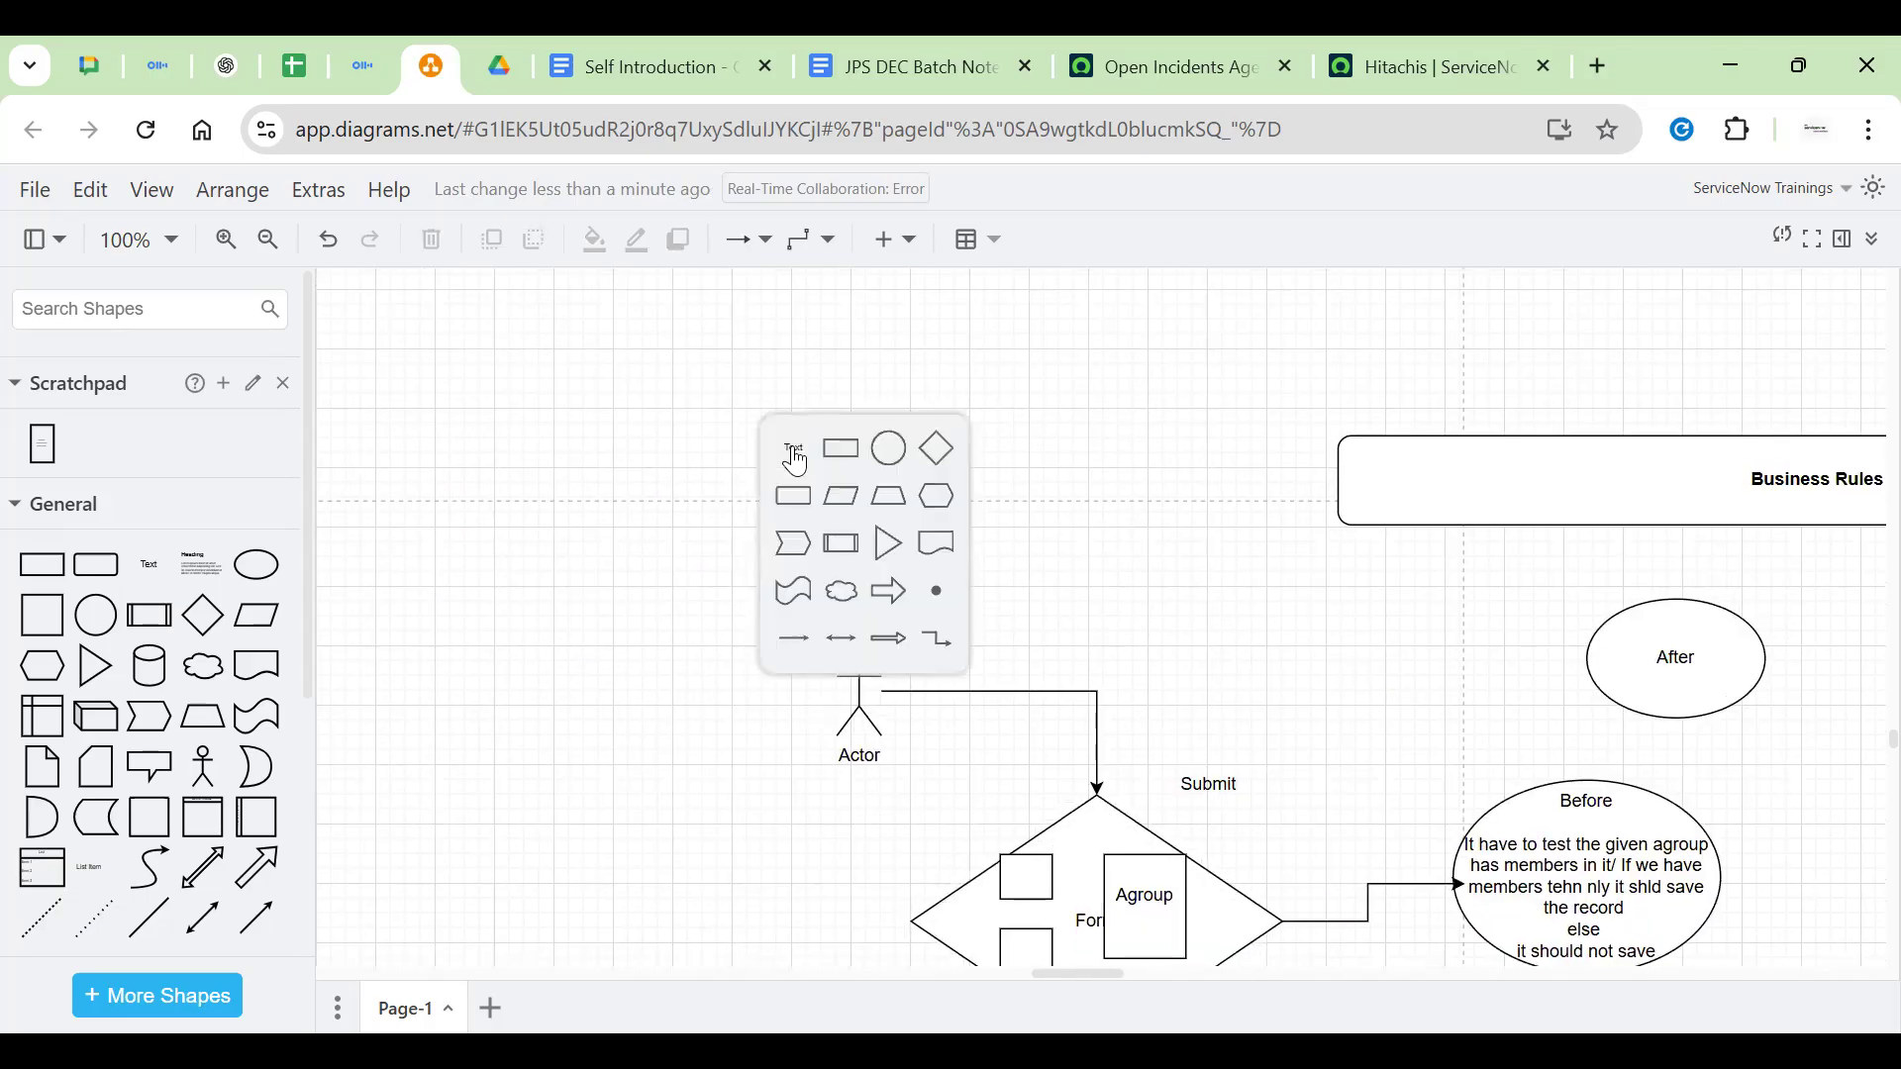
{"action": "double_click", "coordinate": [486, 484]}
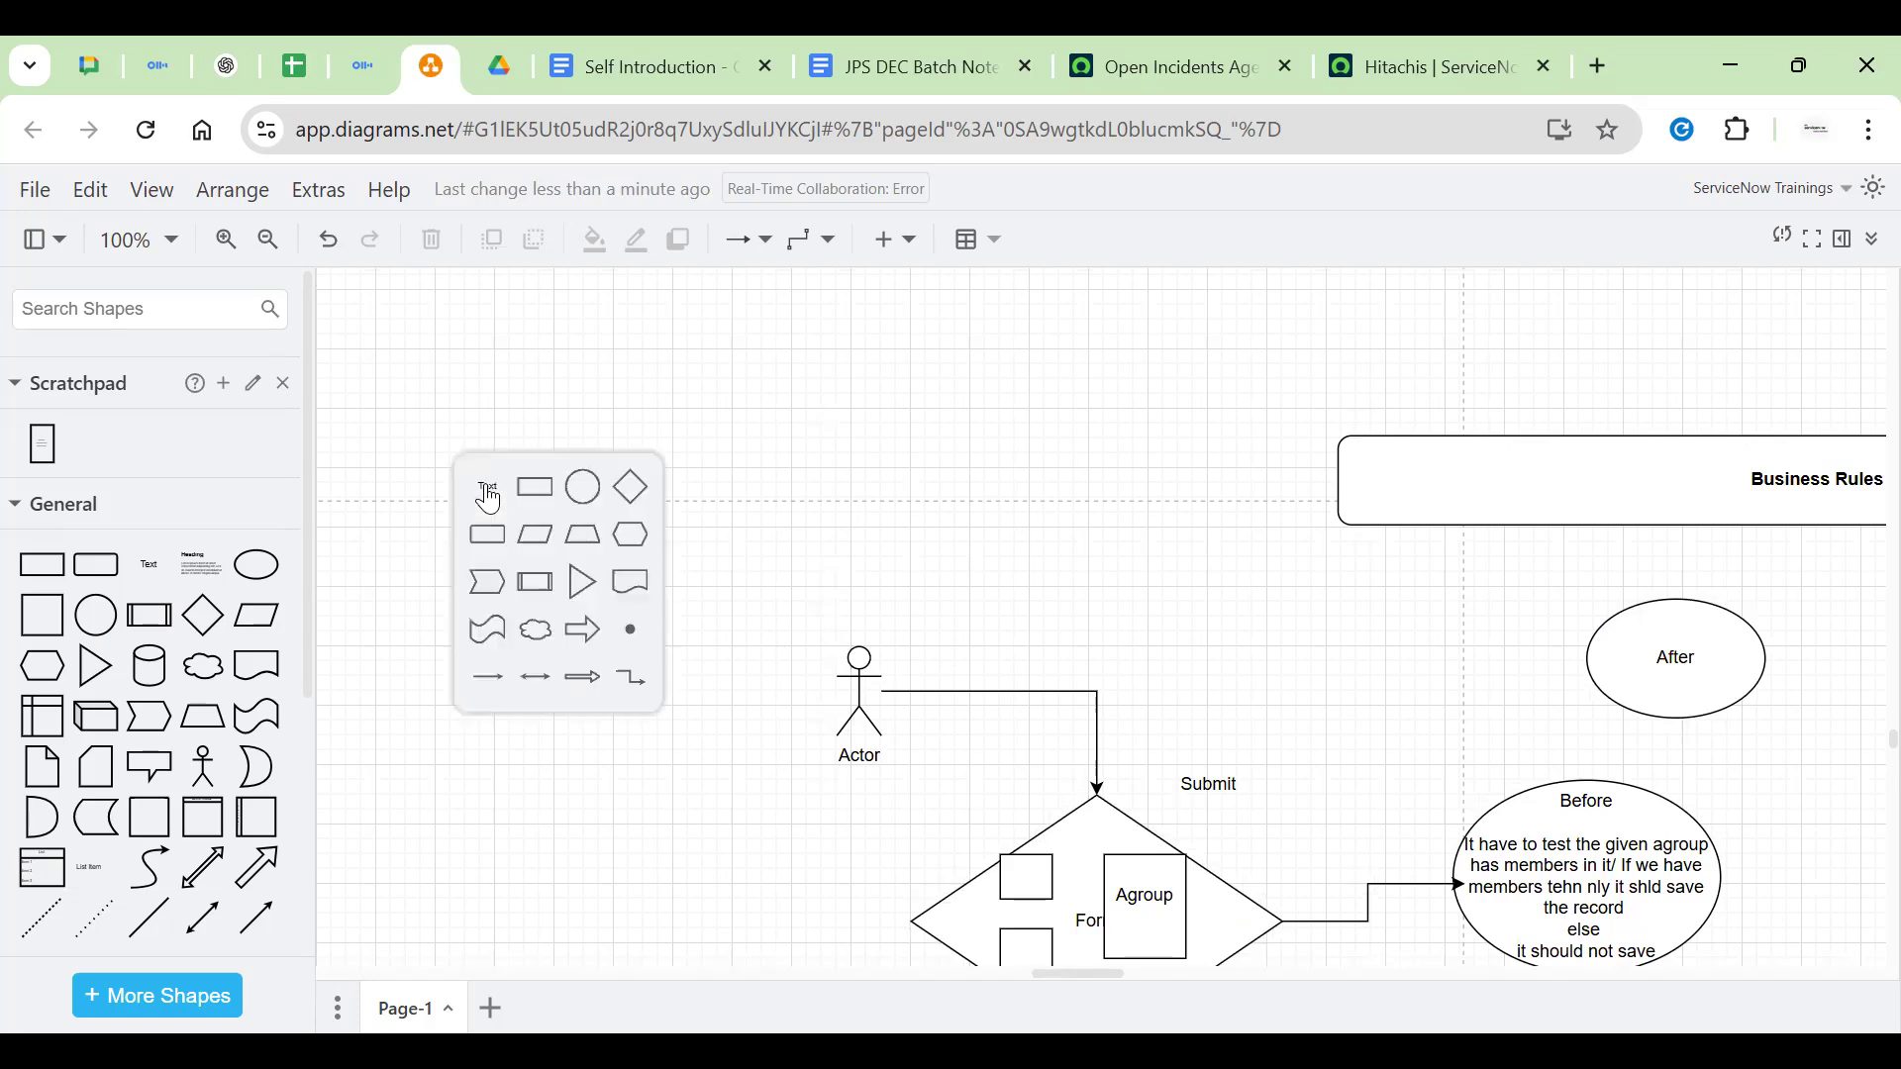
{"action": "left_click", "coordinate": [486, 484]}
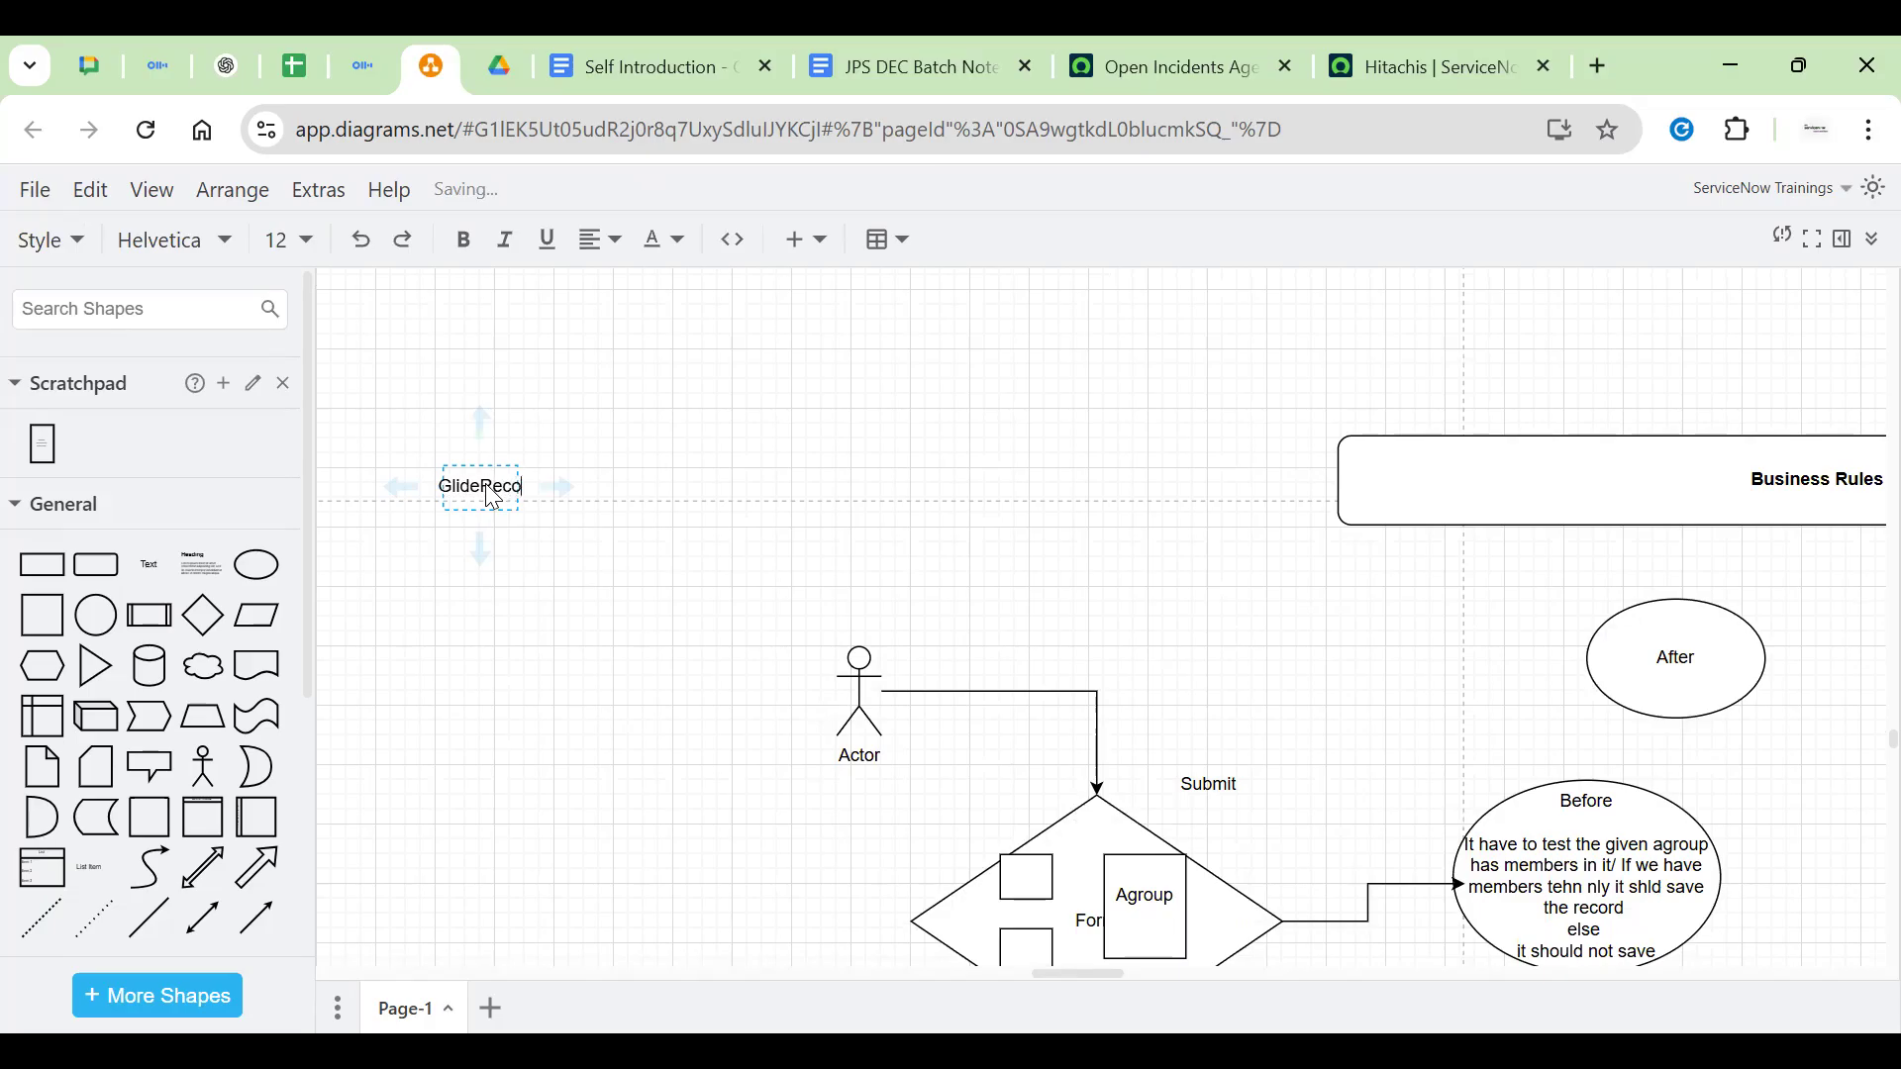
{"action": "left_click", "coordinate": [705, 498]}
Move the GlideRecord label up toward Business Rules and nudge it into place
{"action": "left_click_drag", "start_coordinate": [483, 487], "coordinate": [552, 394]}
{"action": "left_click", "coordinate": [729, 458]}
{"action": "left_click", "coordinate": [554, 413]}
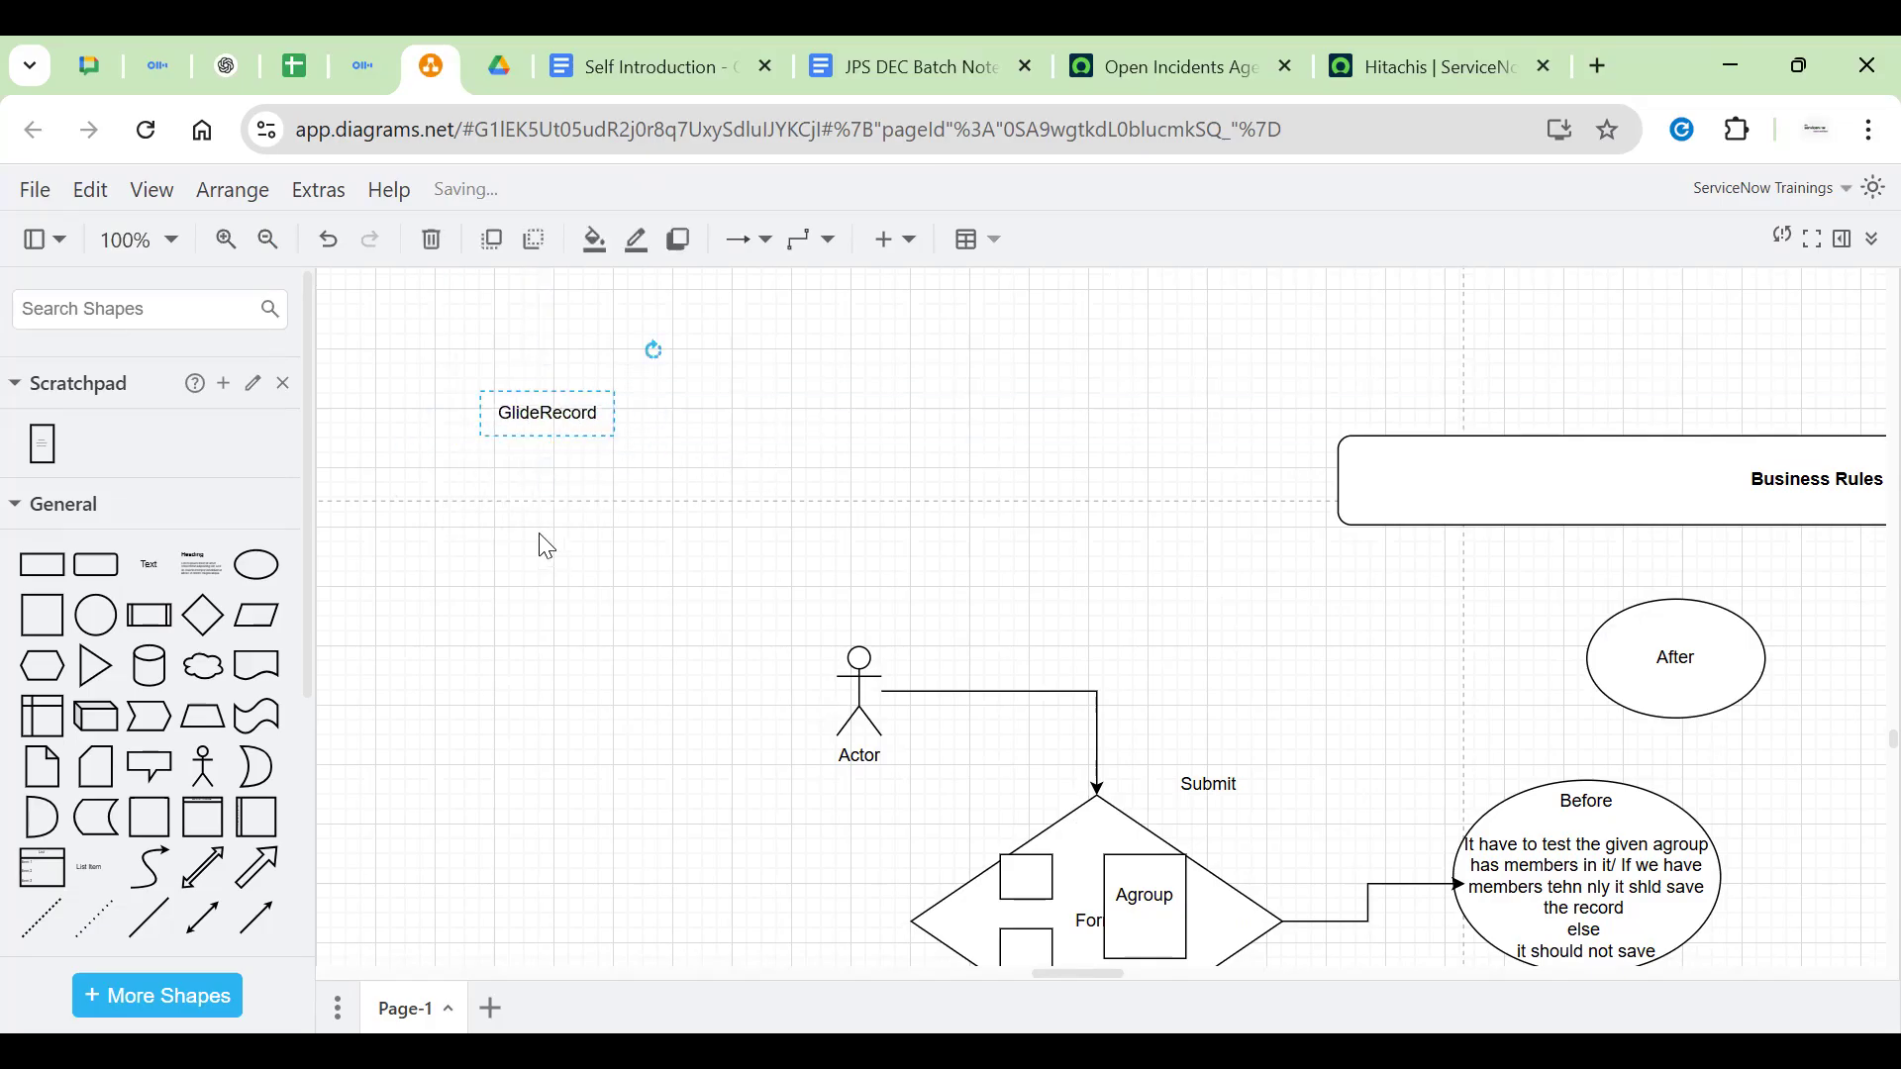
{"action": "left_click", "coordinate": [716, 451]}
{"action": "left_click", "coordinate": [578, 433]}
{"action": "left_click_drag", "start_coordinate": [534, 424], "coordinate": [512, 443]}
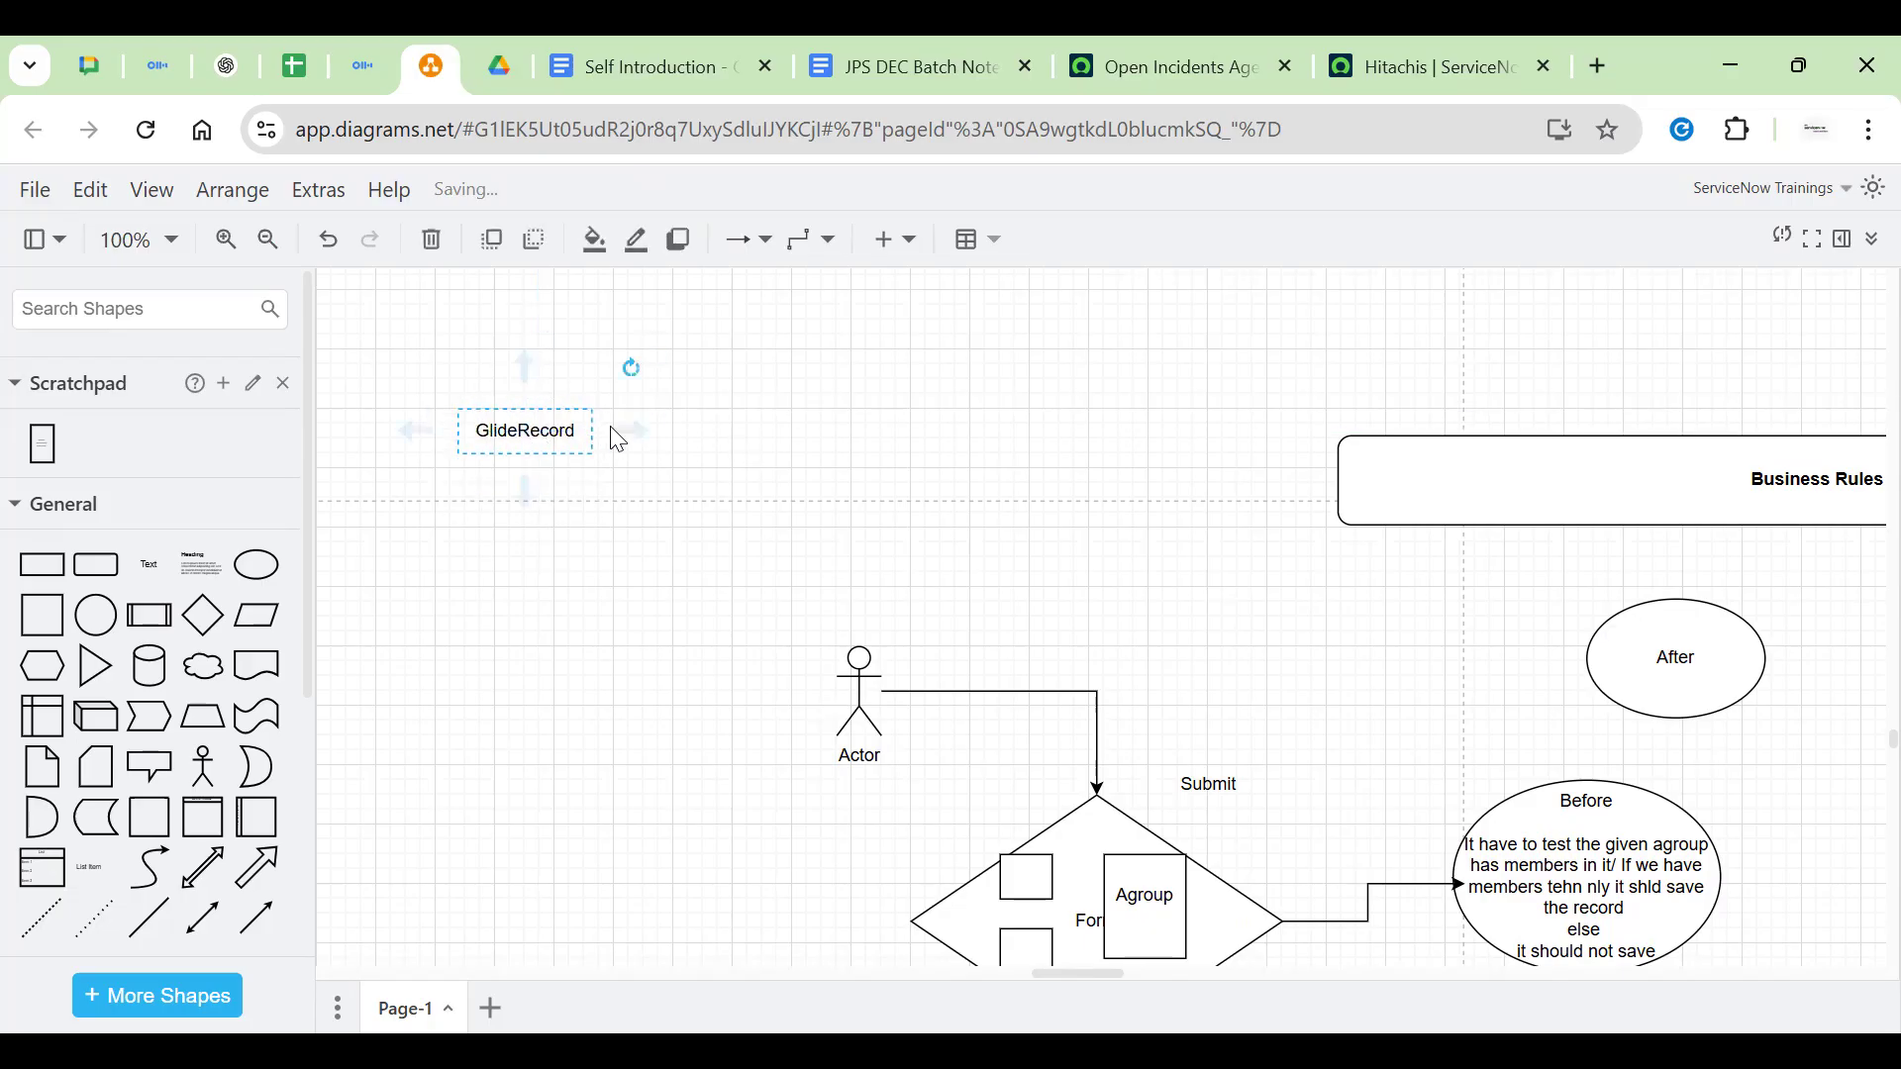
{"action": "left_click", "coordinate": [688, 439]}
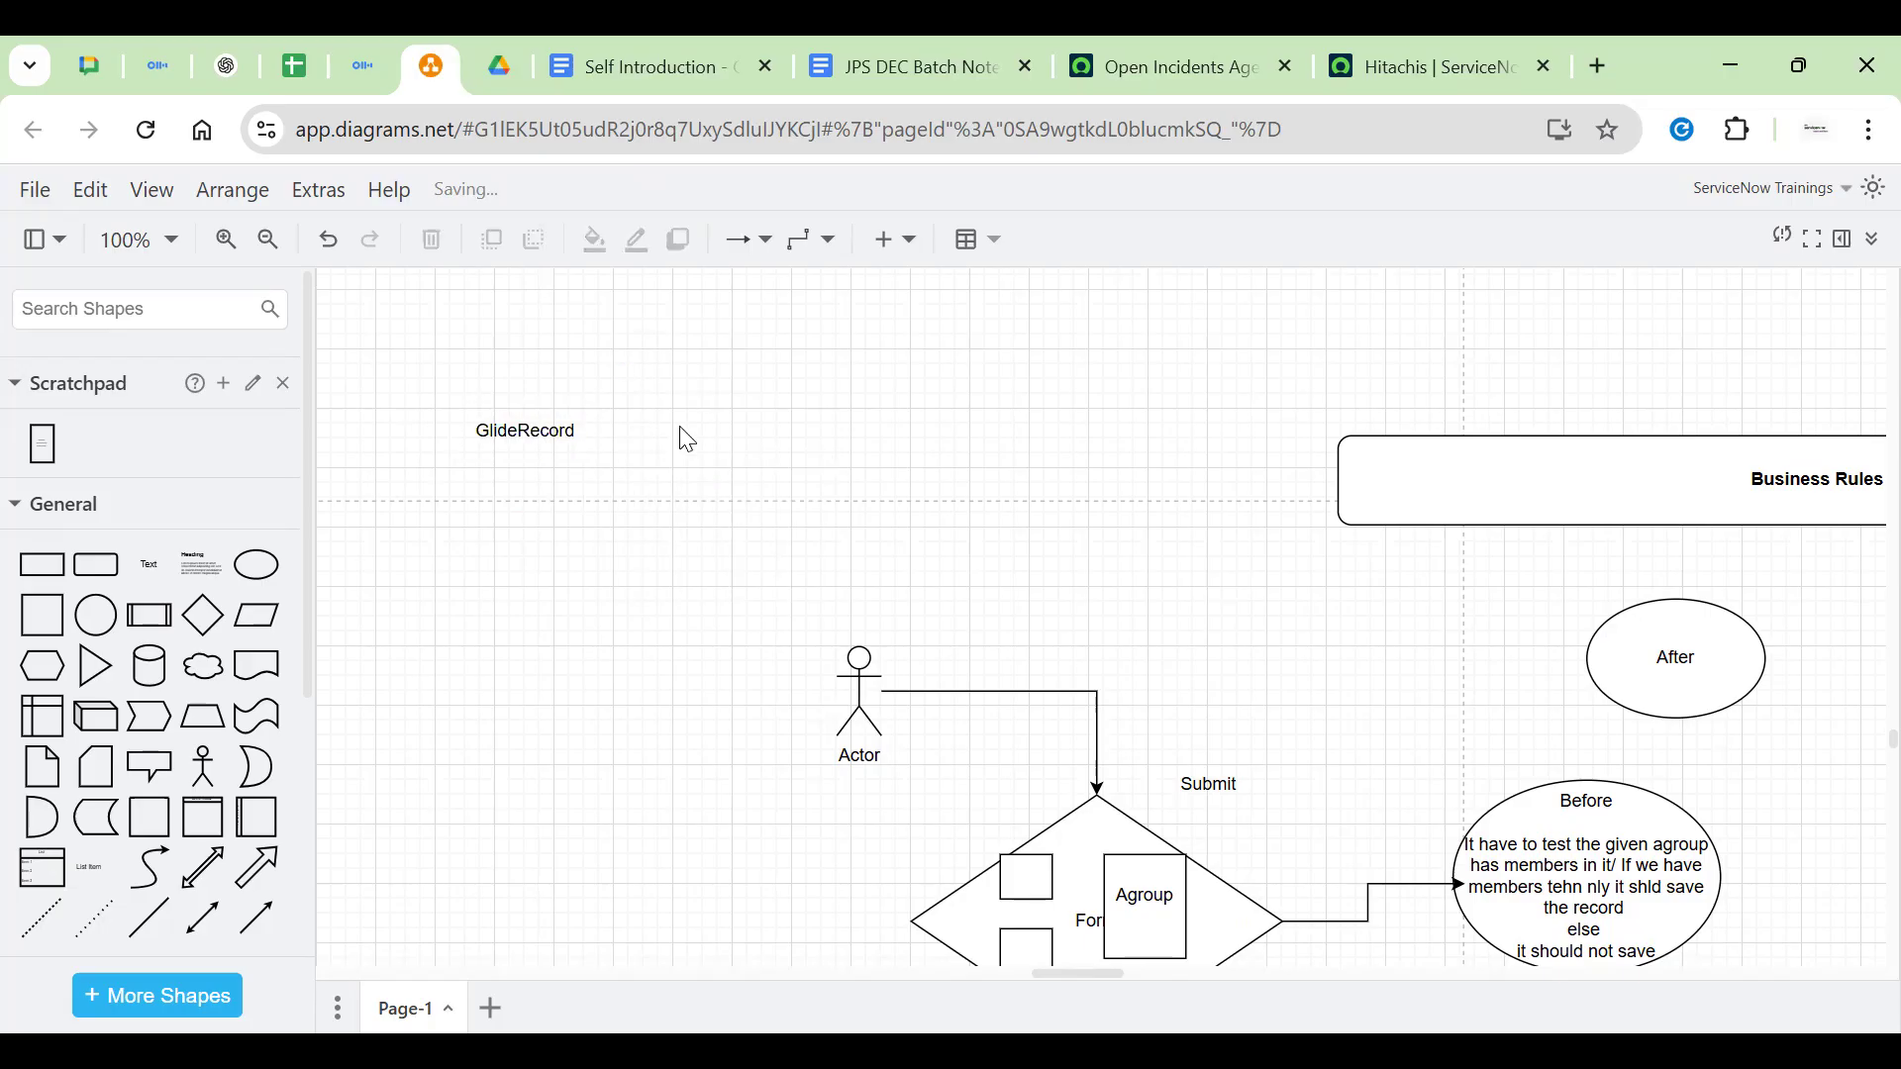
Add a text label beside GlideRecord listing Create, Read, Write, Delete on separate lines
{"action": "double_click", "coordinate": [693, 429]}
{"action": "left_click", "coordinate": [685, 416]}
{"action": "type", "text": "Create Rea"}
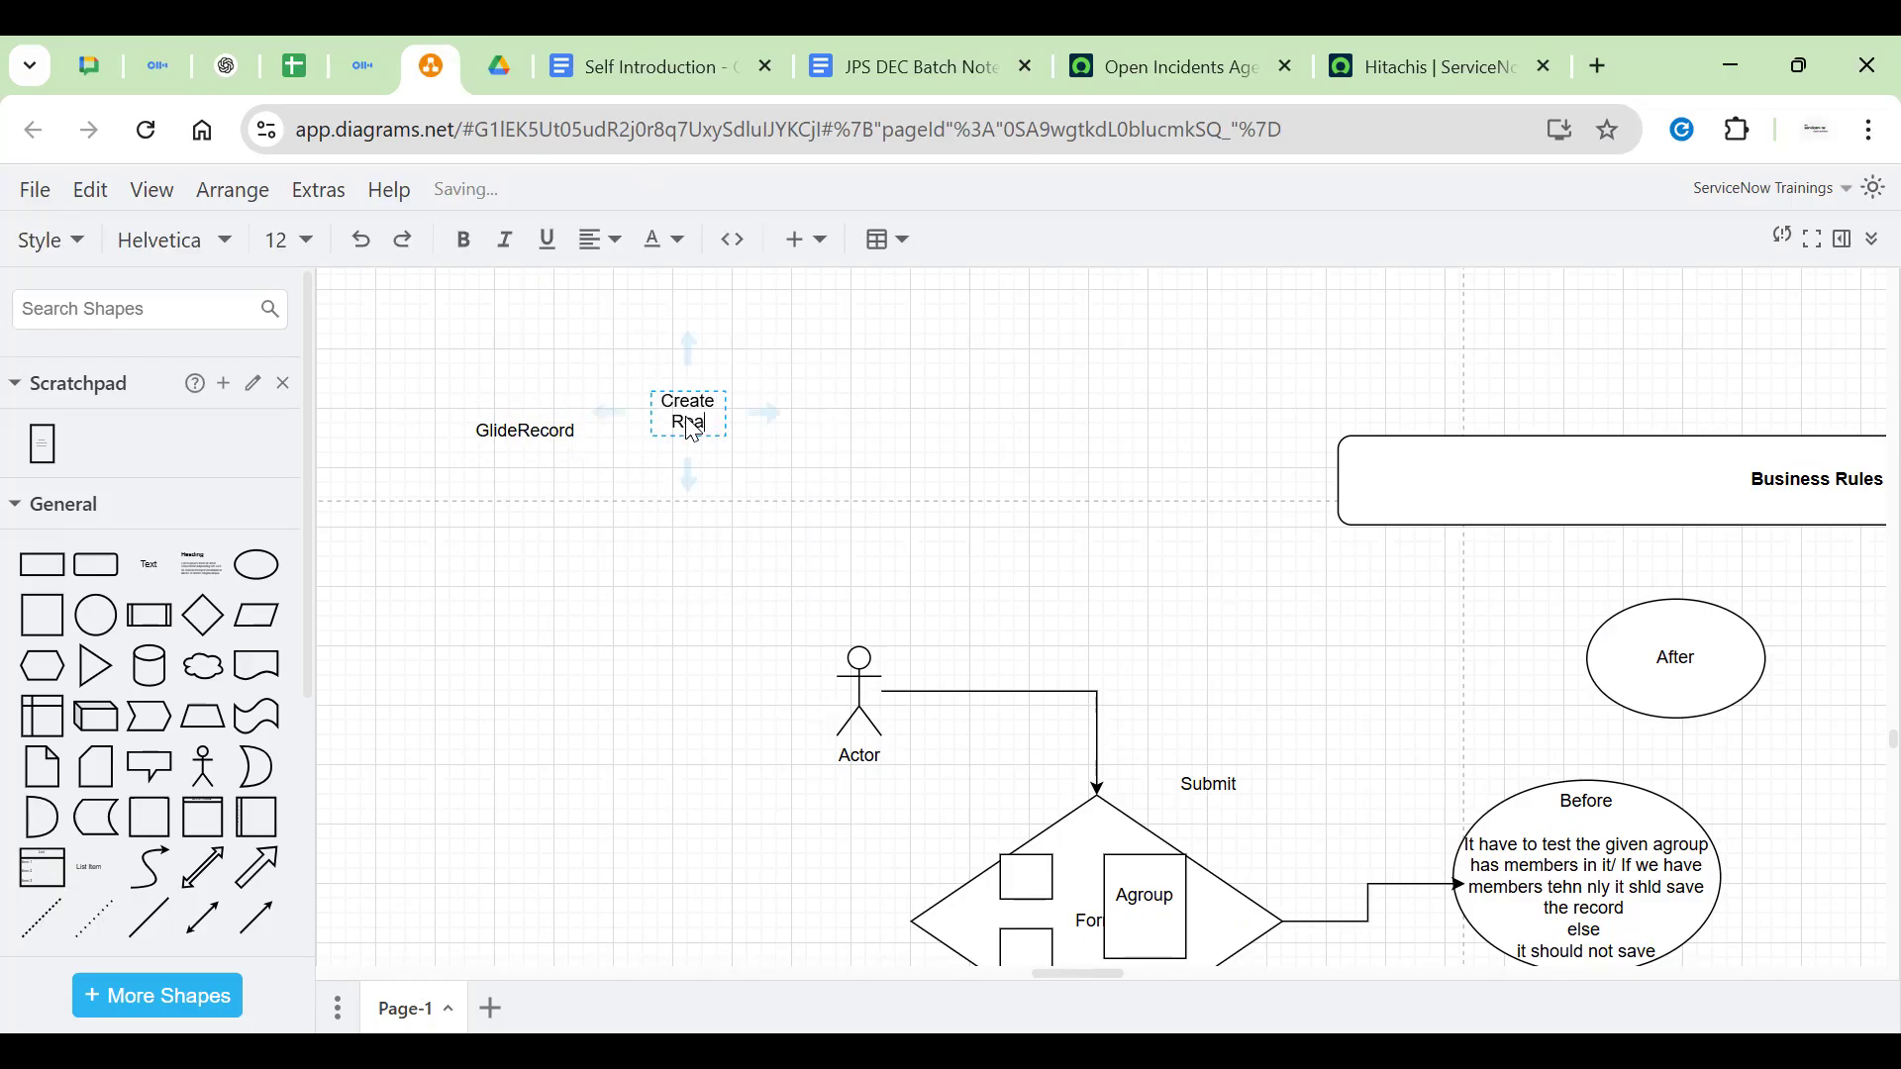
{"action": "type", "text": "d"}
{"action": "key", "text": "Return"}
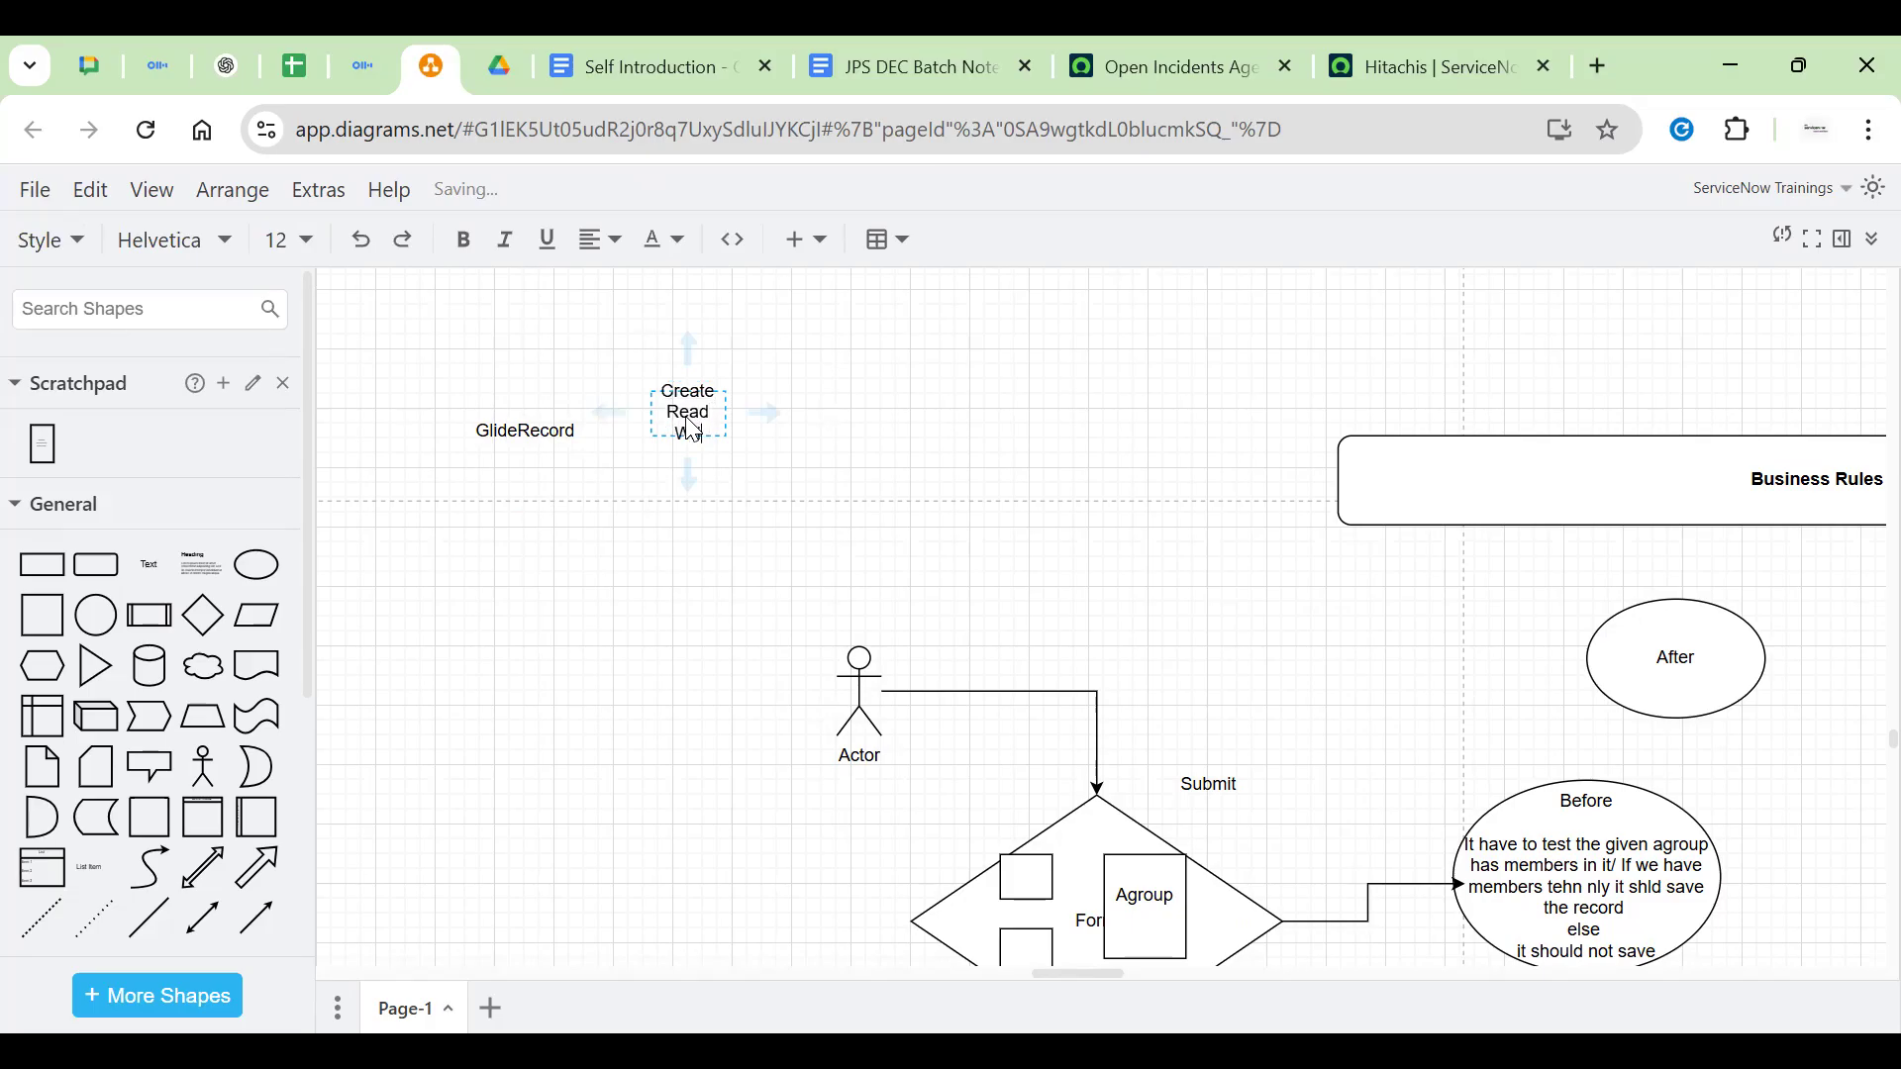
{"action": "type", "text": "Write"}
{"action": "key", "text": "Return"}
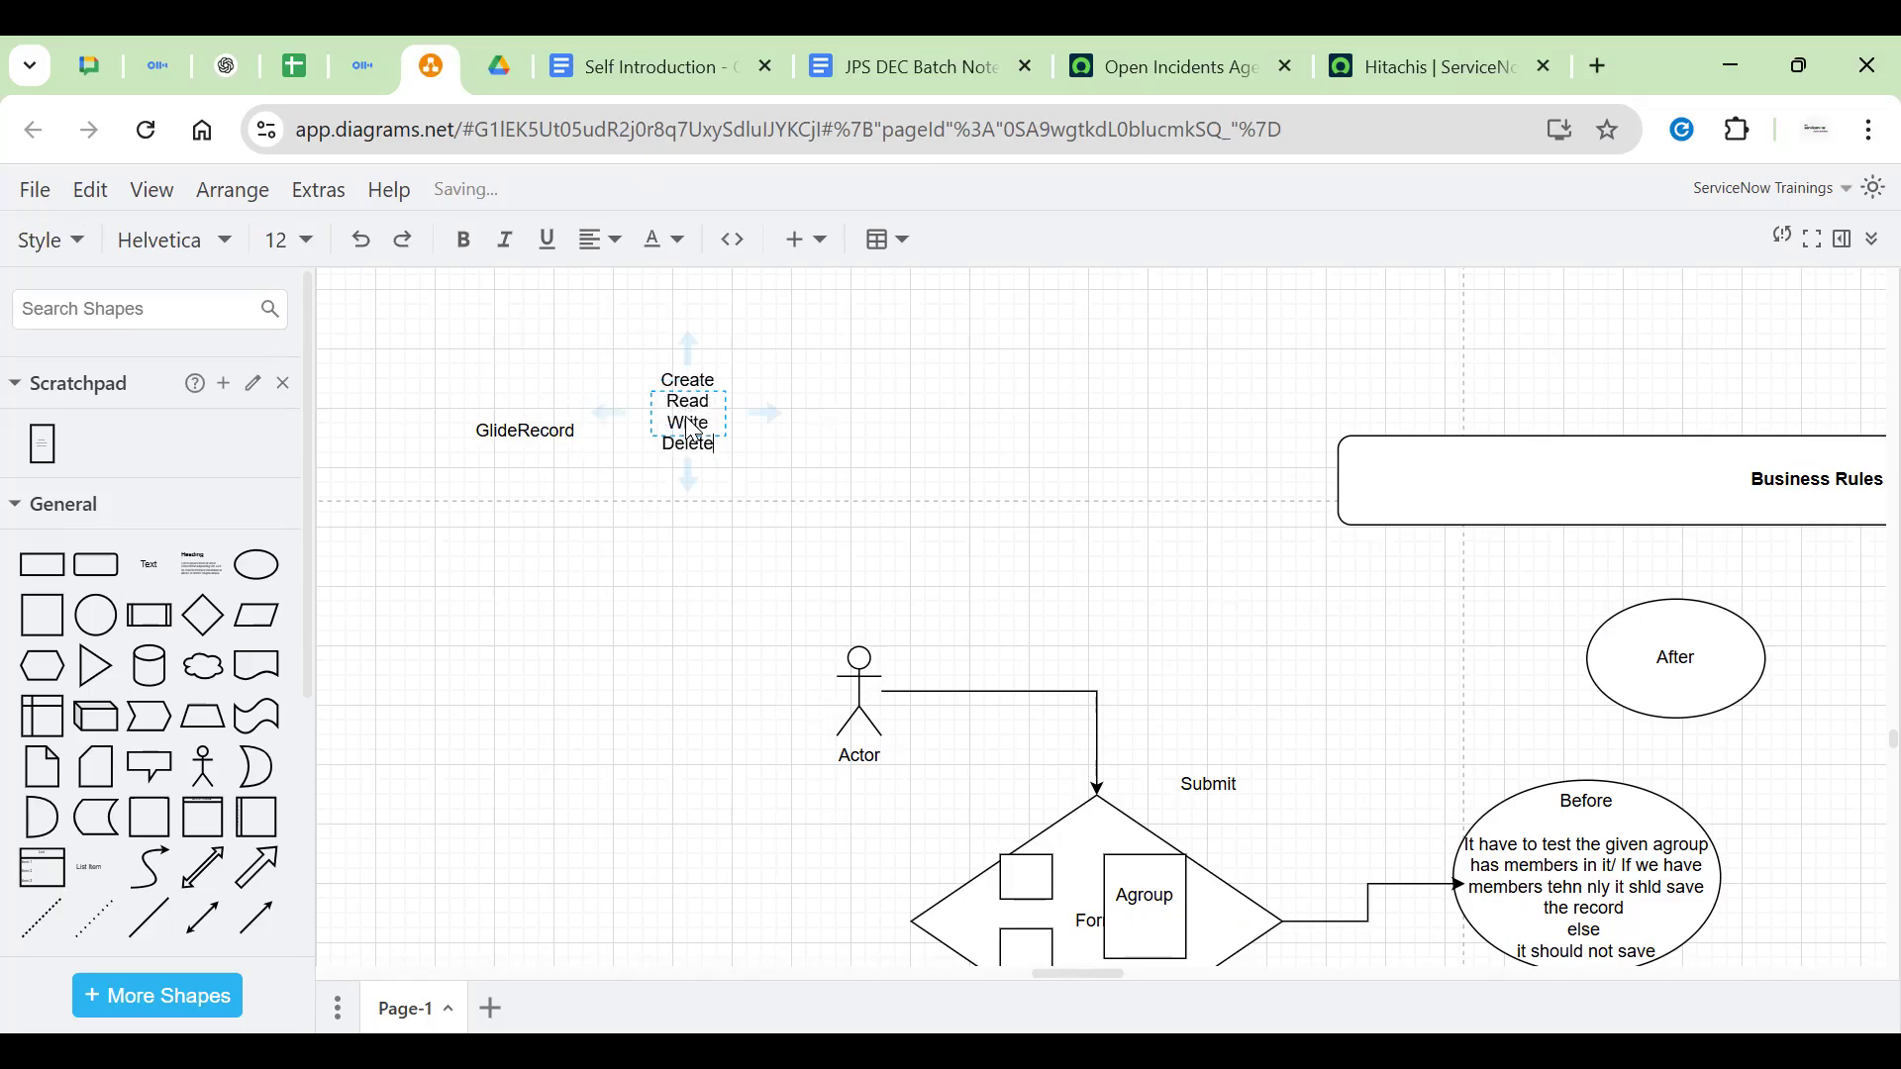
{"action": "left_click", "coordinate": [793, 657]}
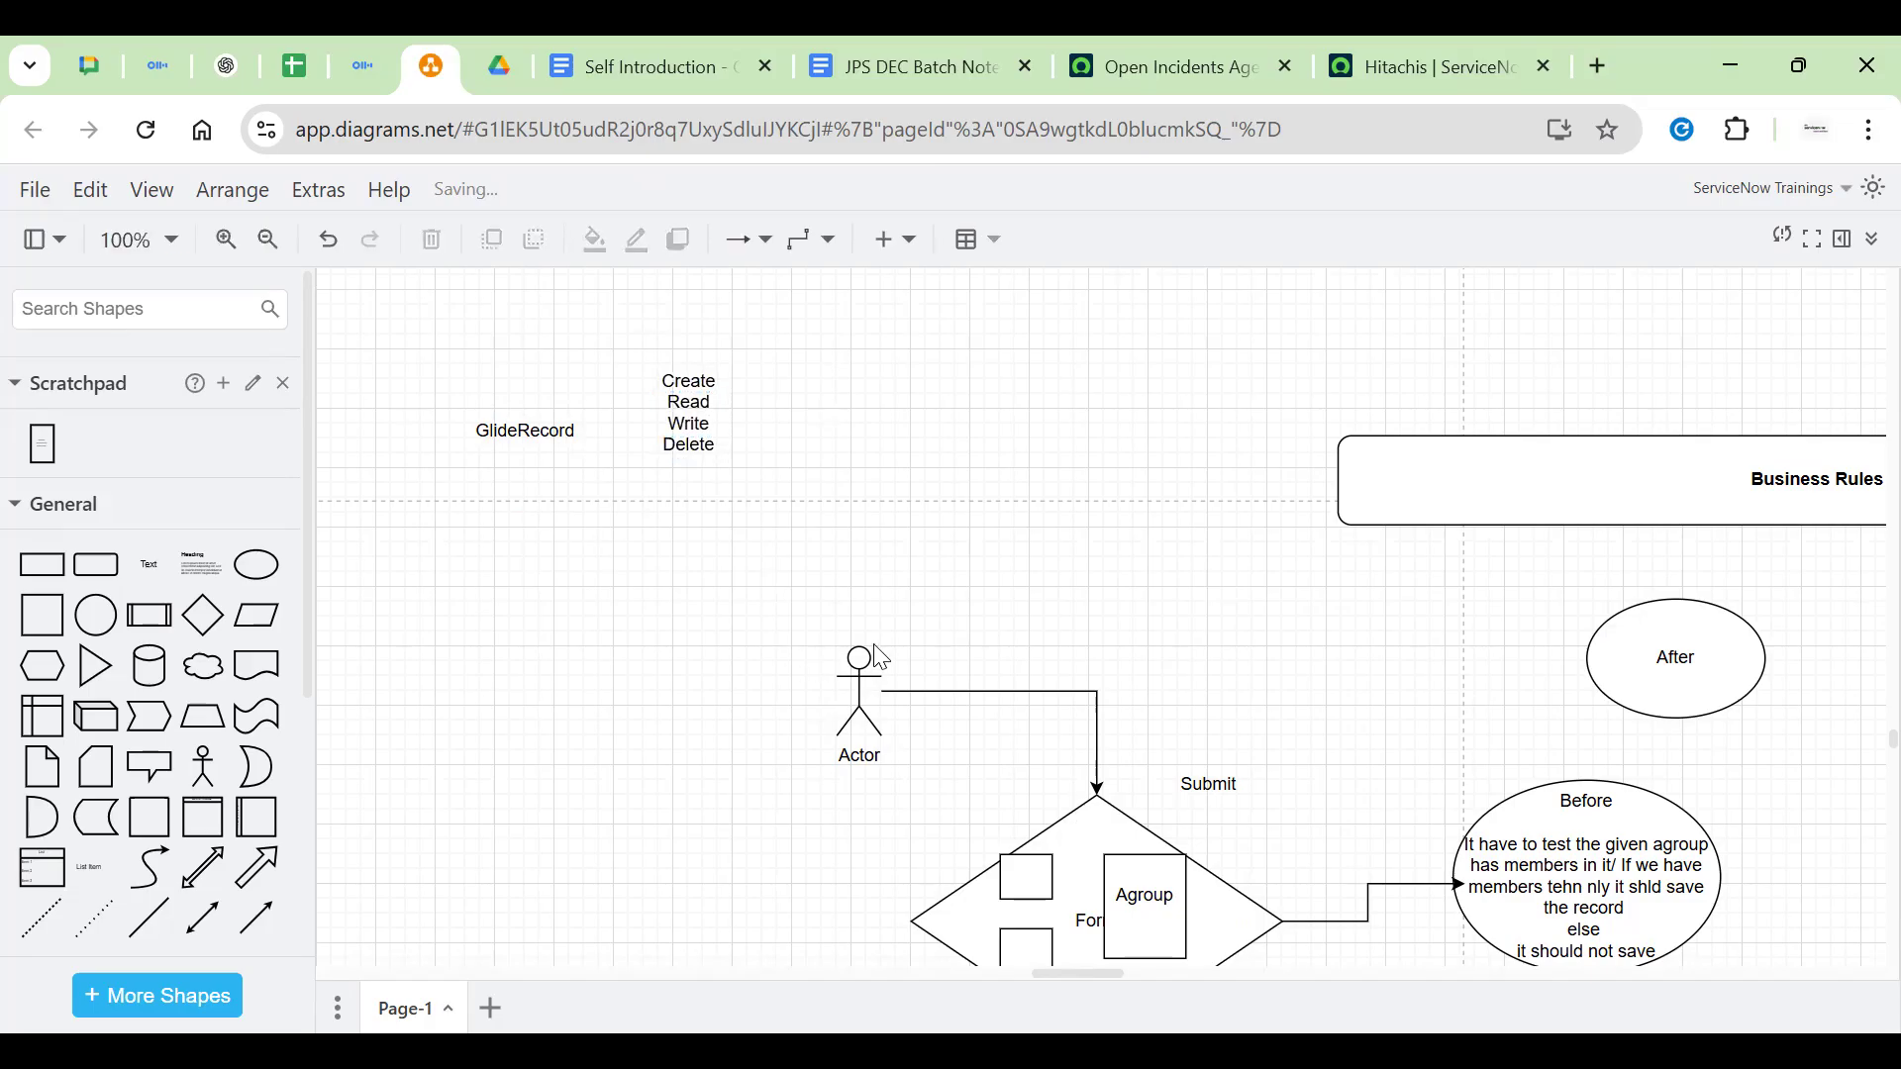
{"action": "left_click", "coordinate": [860, 673]}
{"action": "left_click", "coordinate": [1025, 588]}
{"action": "left_click", "coordinate": [870, 711]}
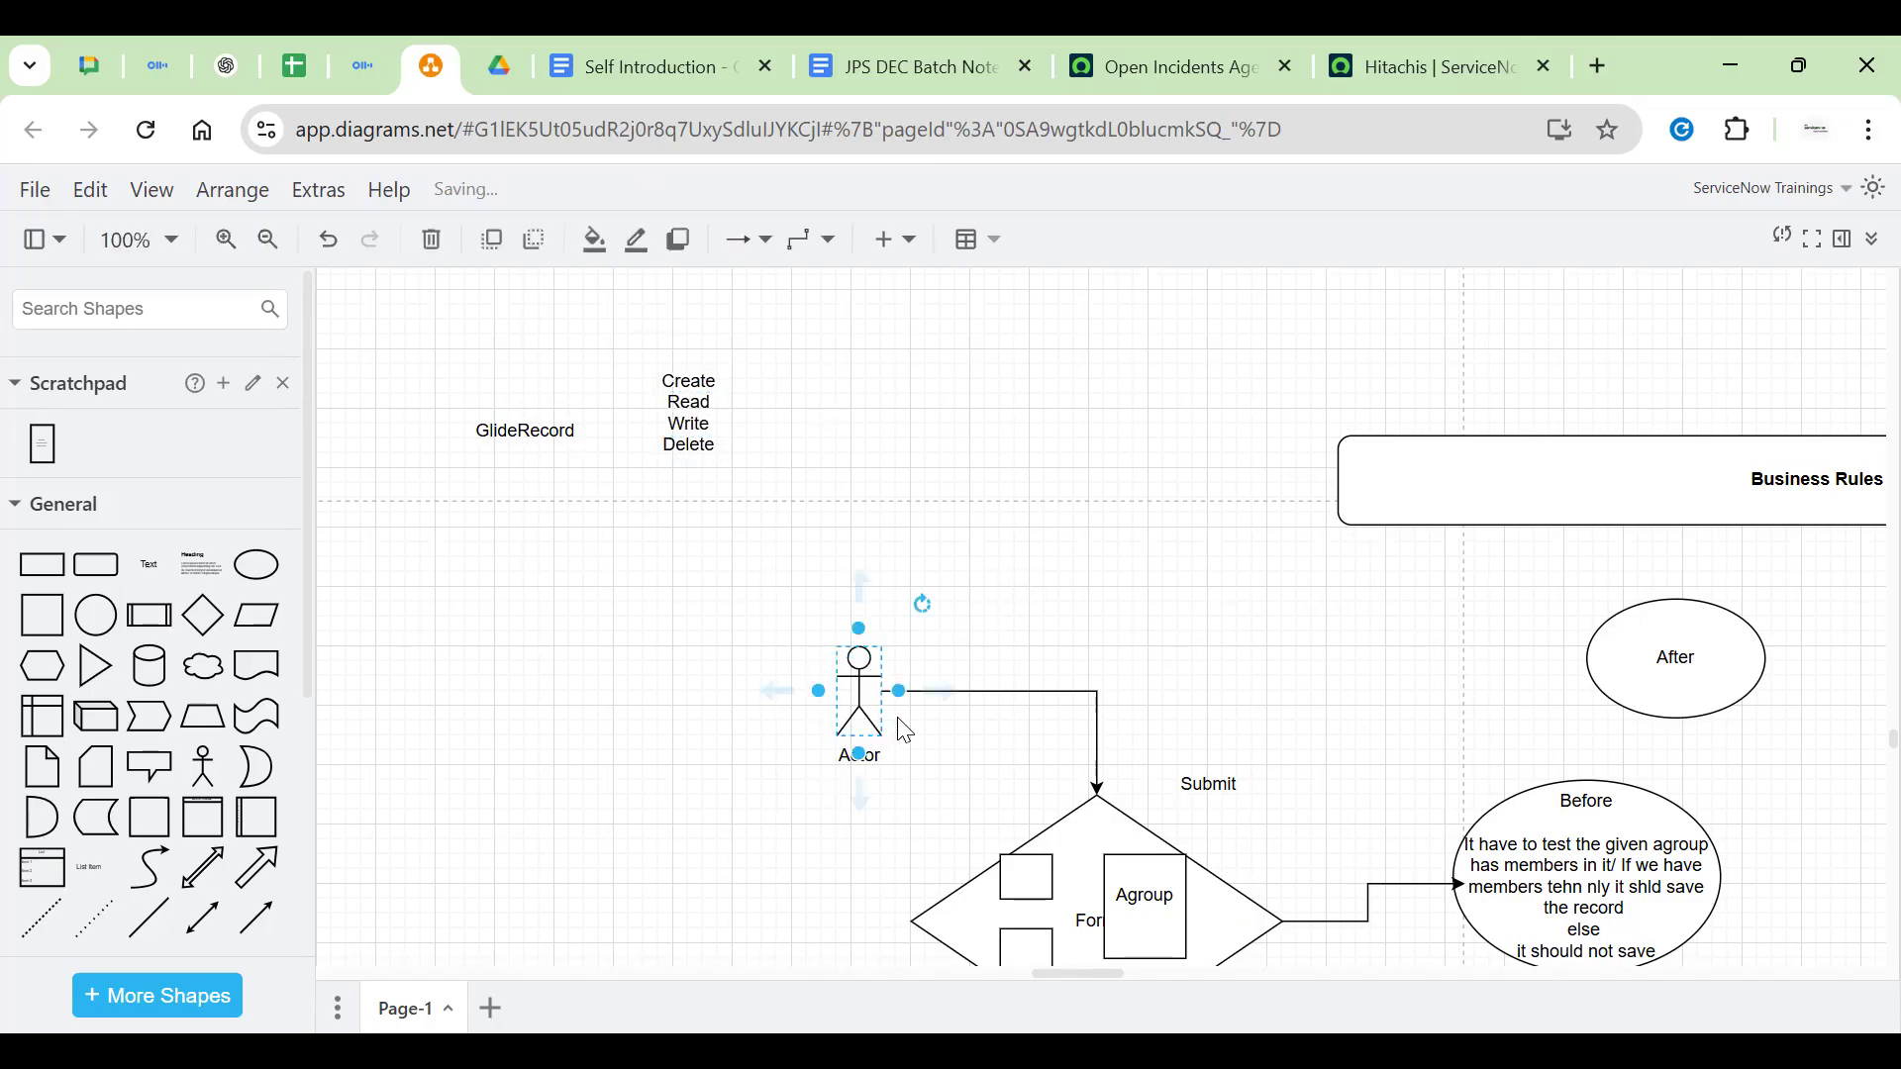
{"action": "left_click", "coordinate": [1018, 598]}
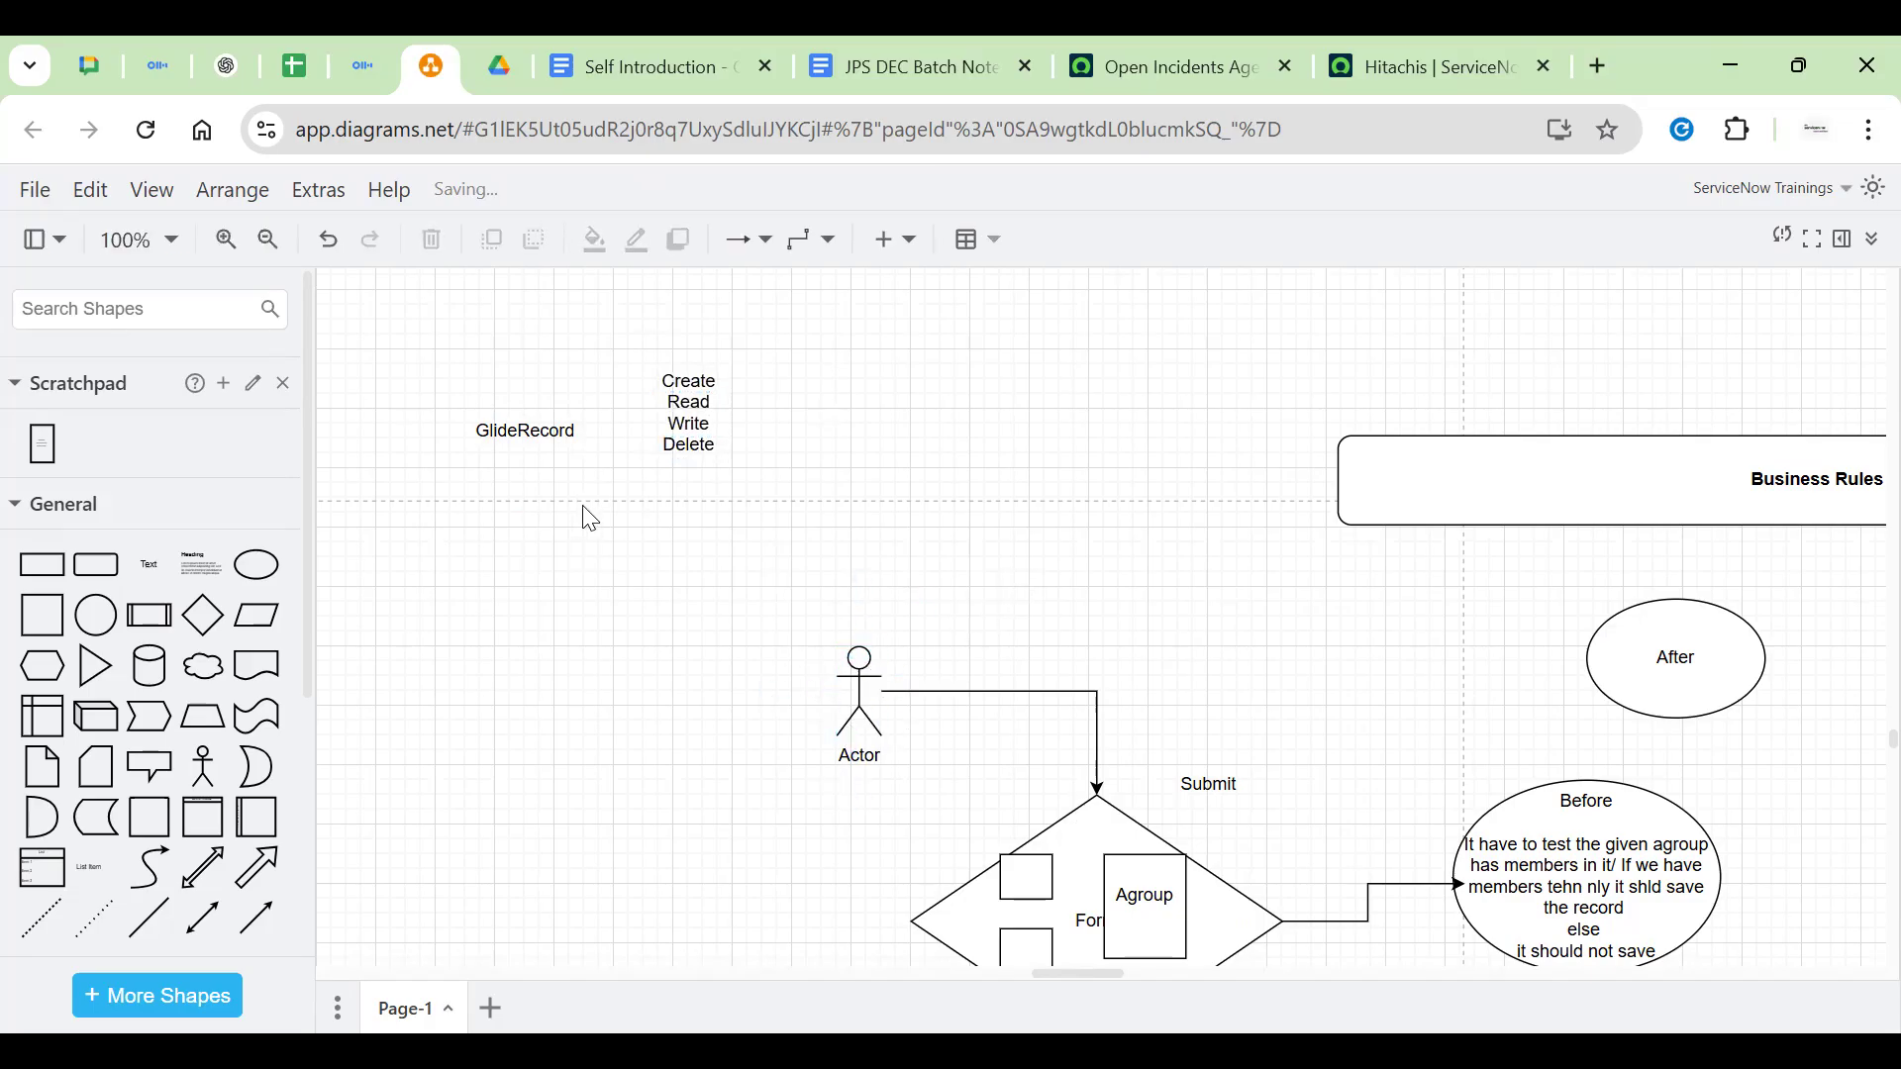
{"action": "scroll", "coordinate": [590, 517], "scroll_direction": "down", "scroll_amount": 2}
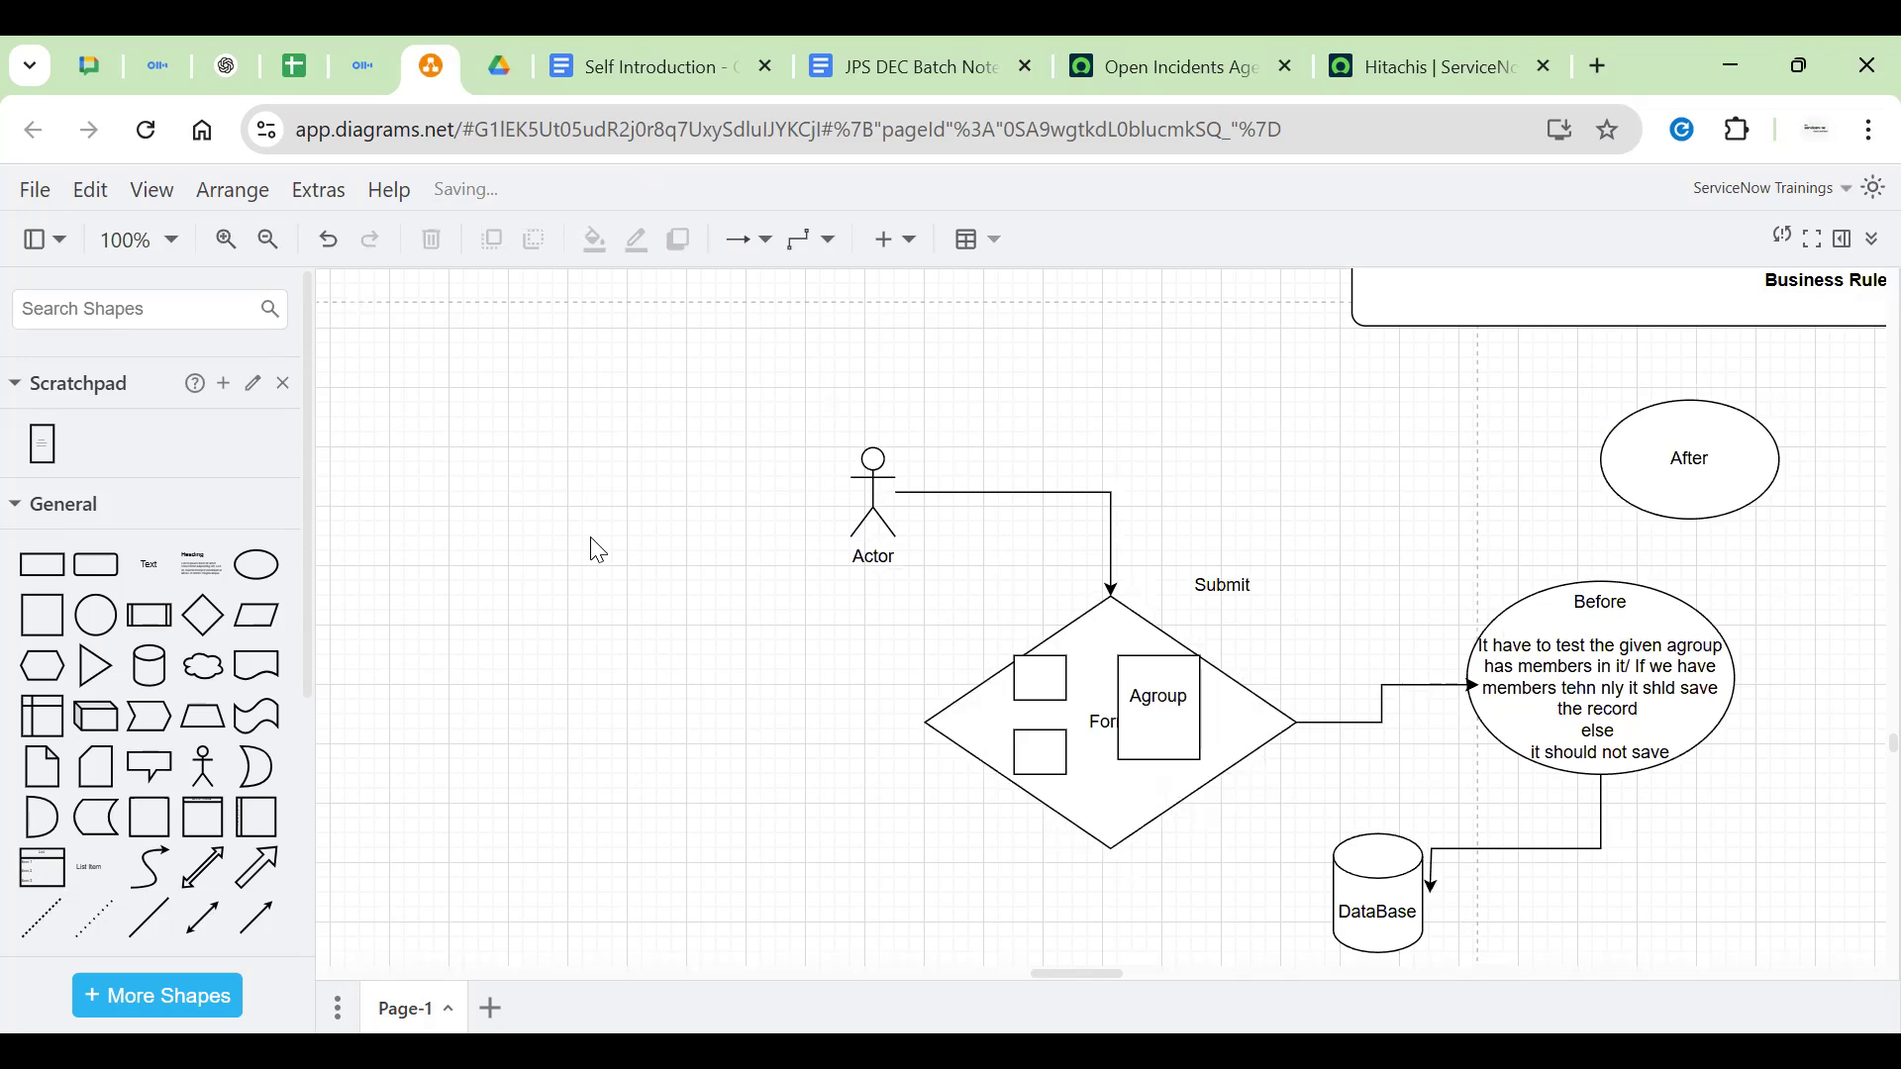
Edit the text of the Create, Read, Write, Delete label
{"action": "scroll", "coordinate": [598, 550], "scroll_direction": "up", "scroll_amount": 6}
{"action": "scroll", "coordinate": [615, 667], "scroll_direction": "down", "scroll_amount": 3}
{"action": "left_click", "coordinate": [701, 525]}
{"action": "double_click", "coordinate": [704, 542]}
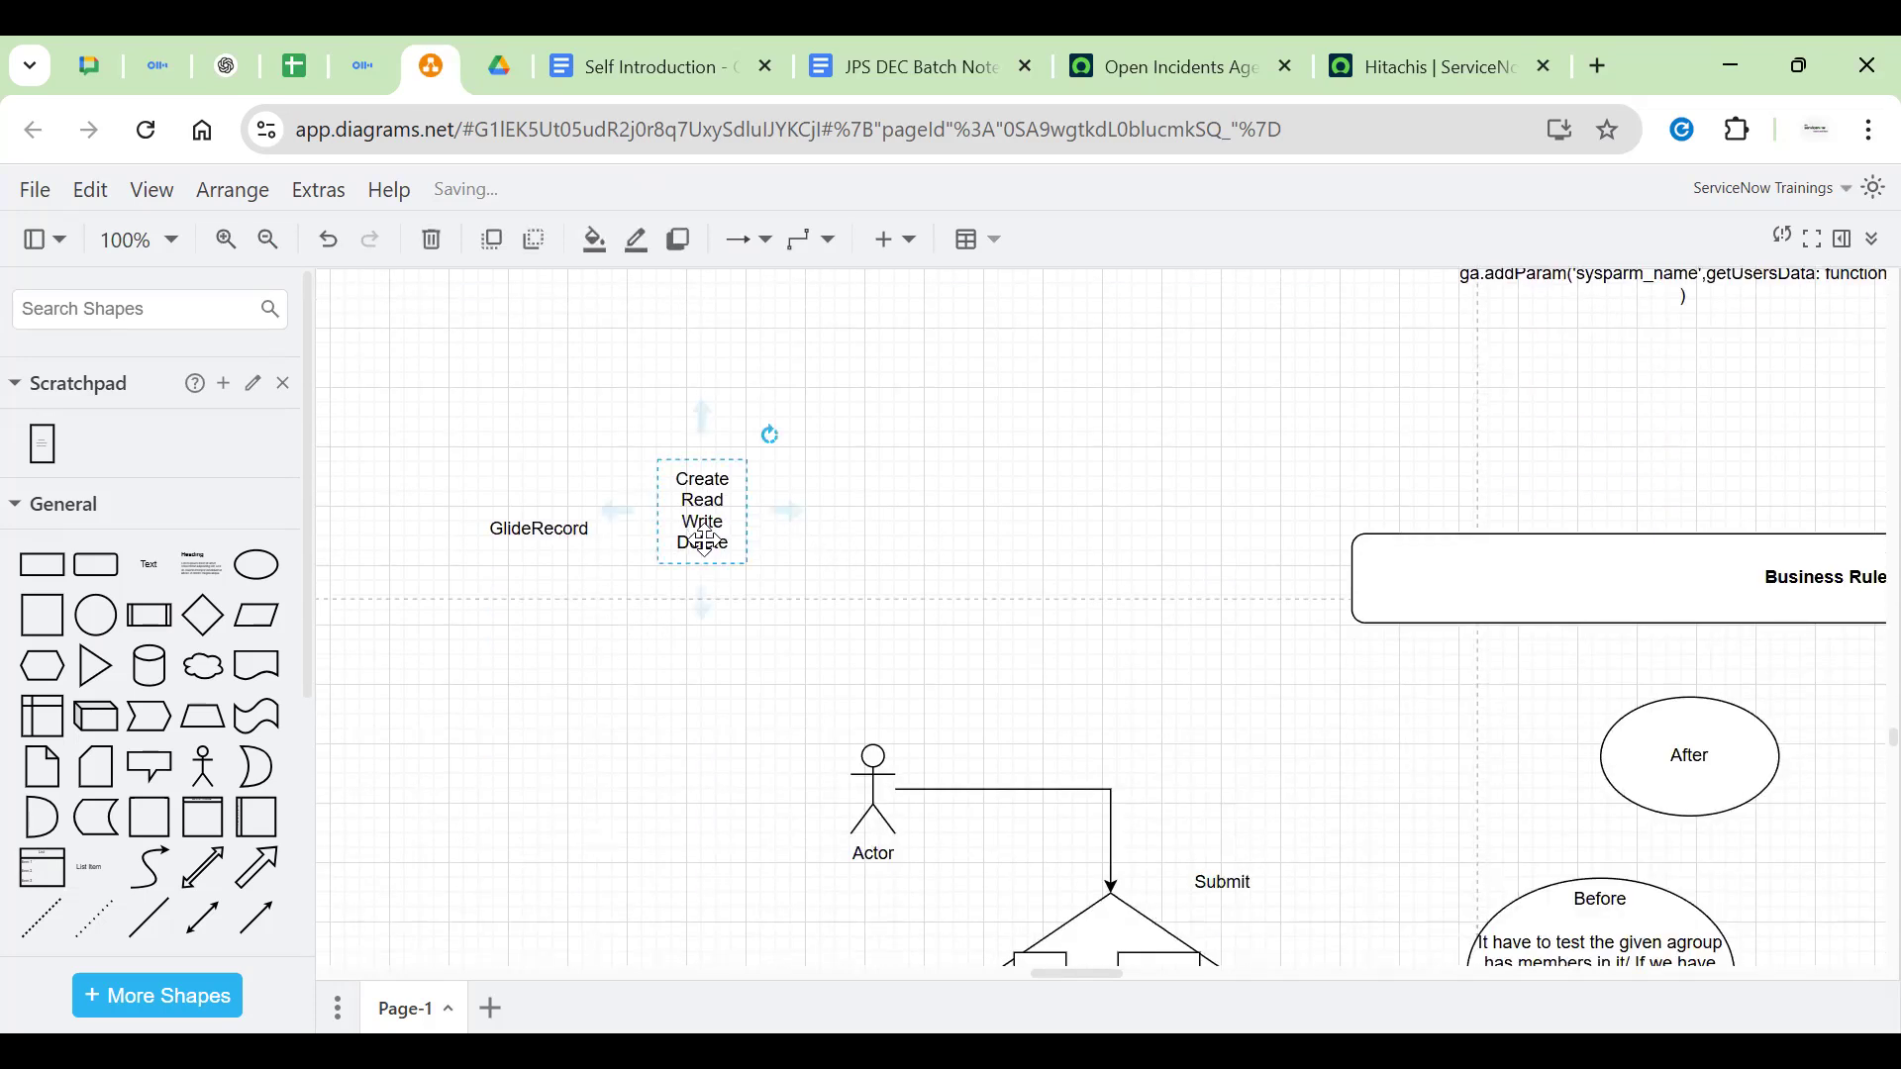
{"action": "left_click", "coordinate": [687, 675]}
Move the GlideRecord label down to sit just left of the DataBase cylinder
{"action": "left_click", "coordinate": [522, 531]}
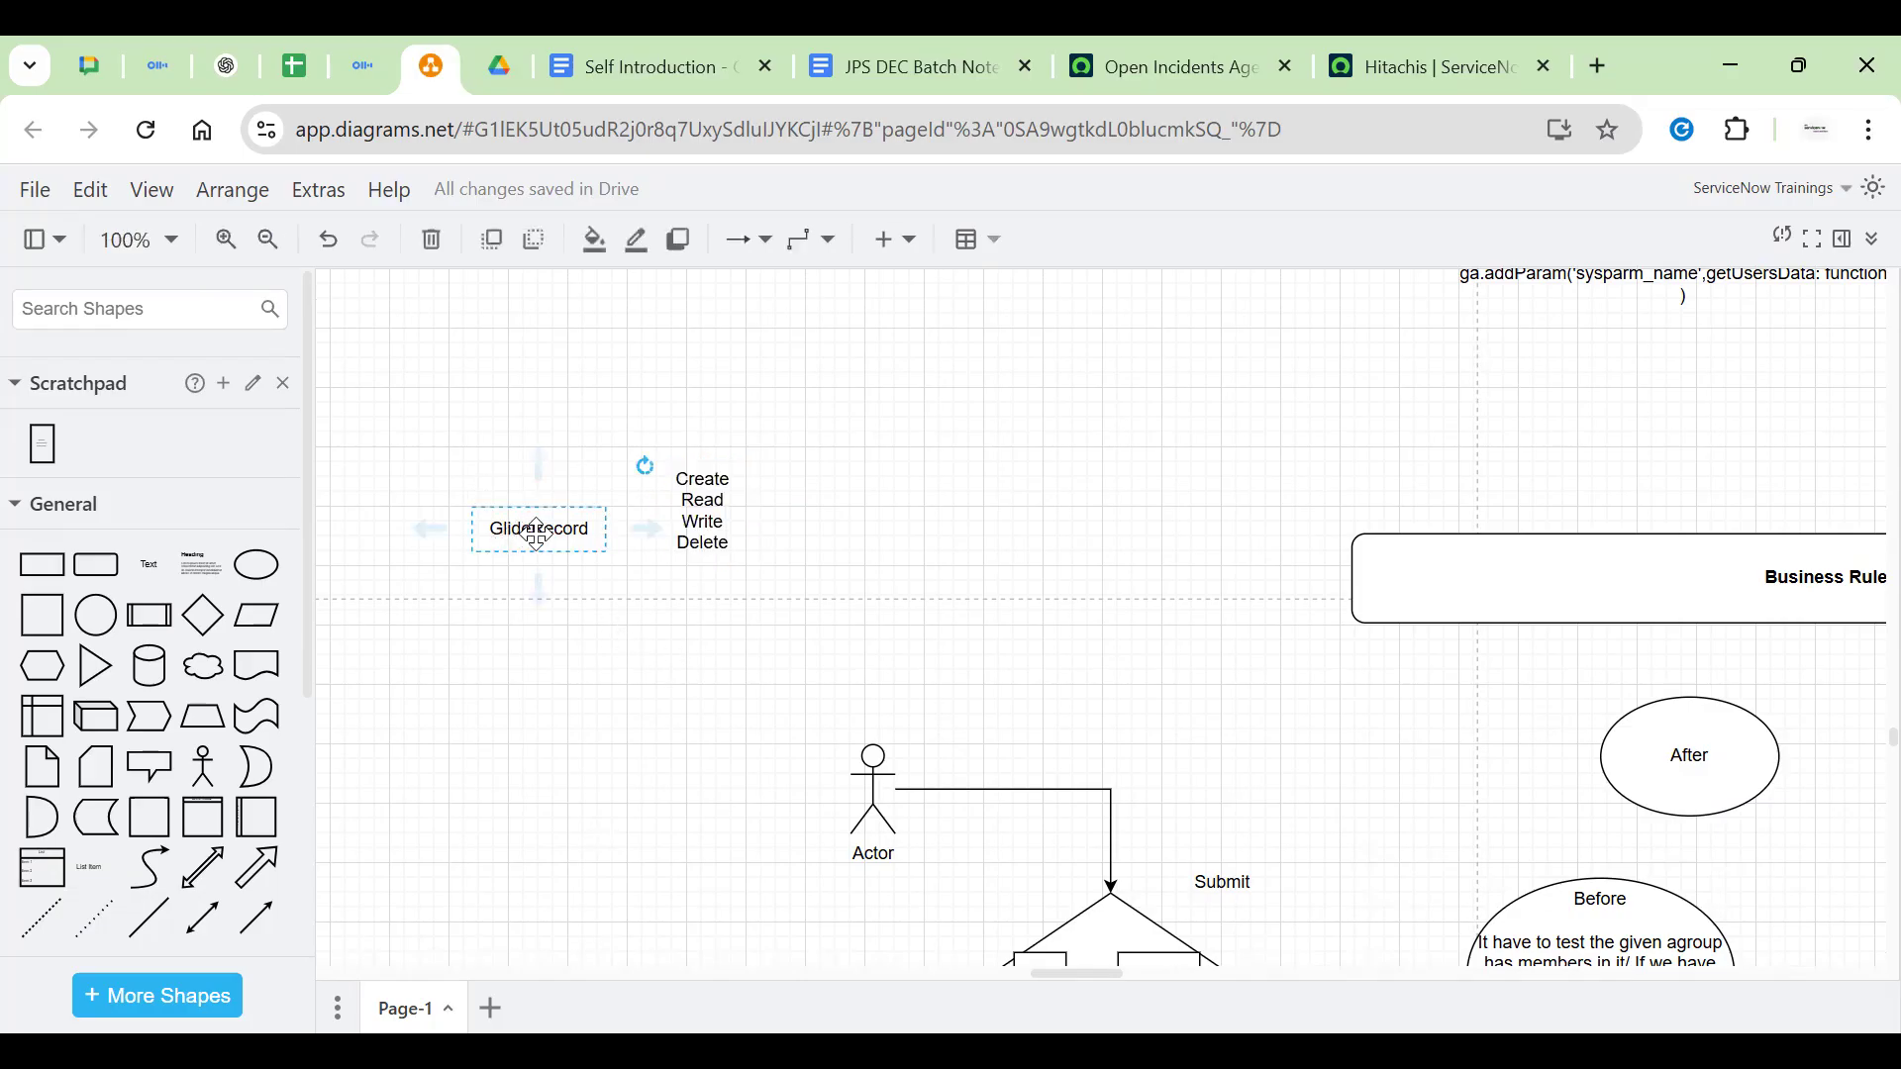
{"action": "left_click", "coordinate": [584, 608]}
{"action": "scroll", "coordinate": [577, 649], "scroll_direction": "down", "scroll_amount": 5}
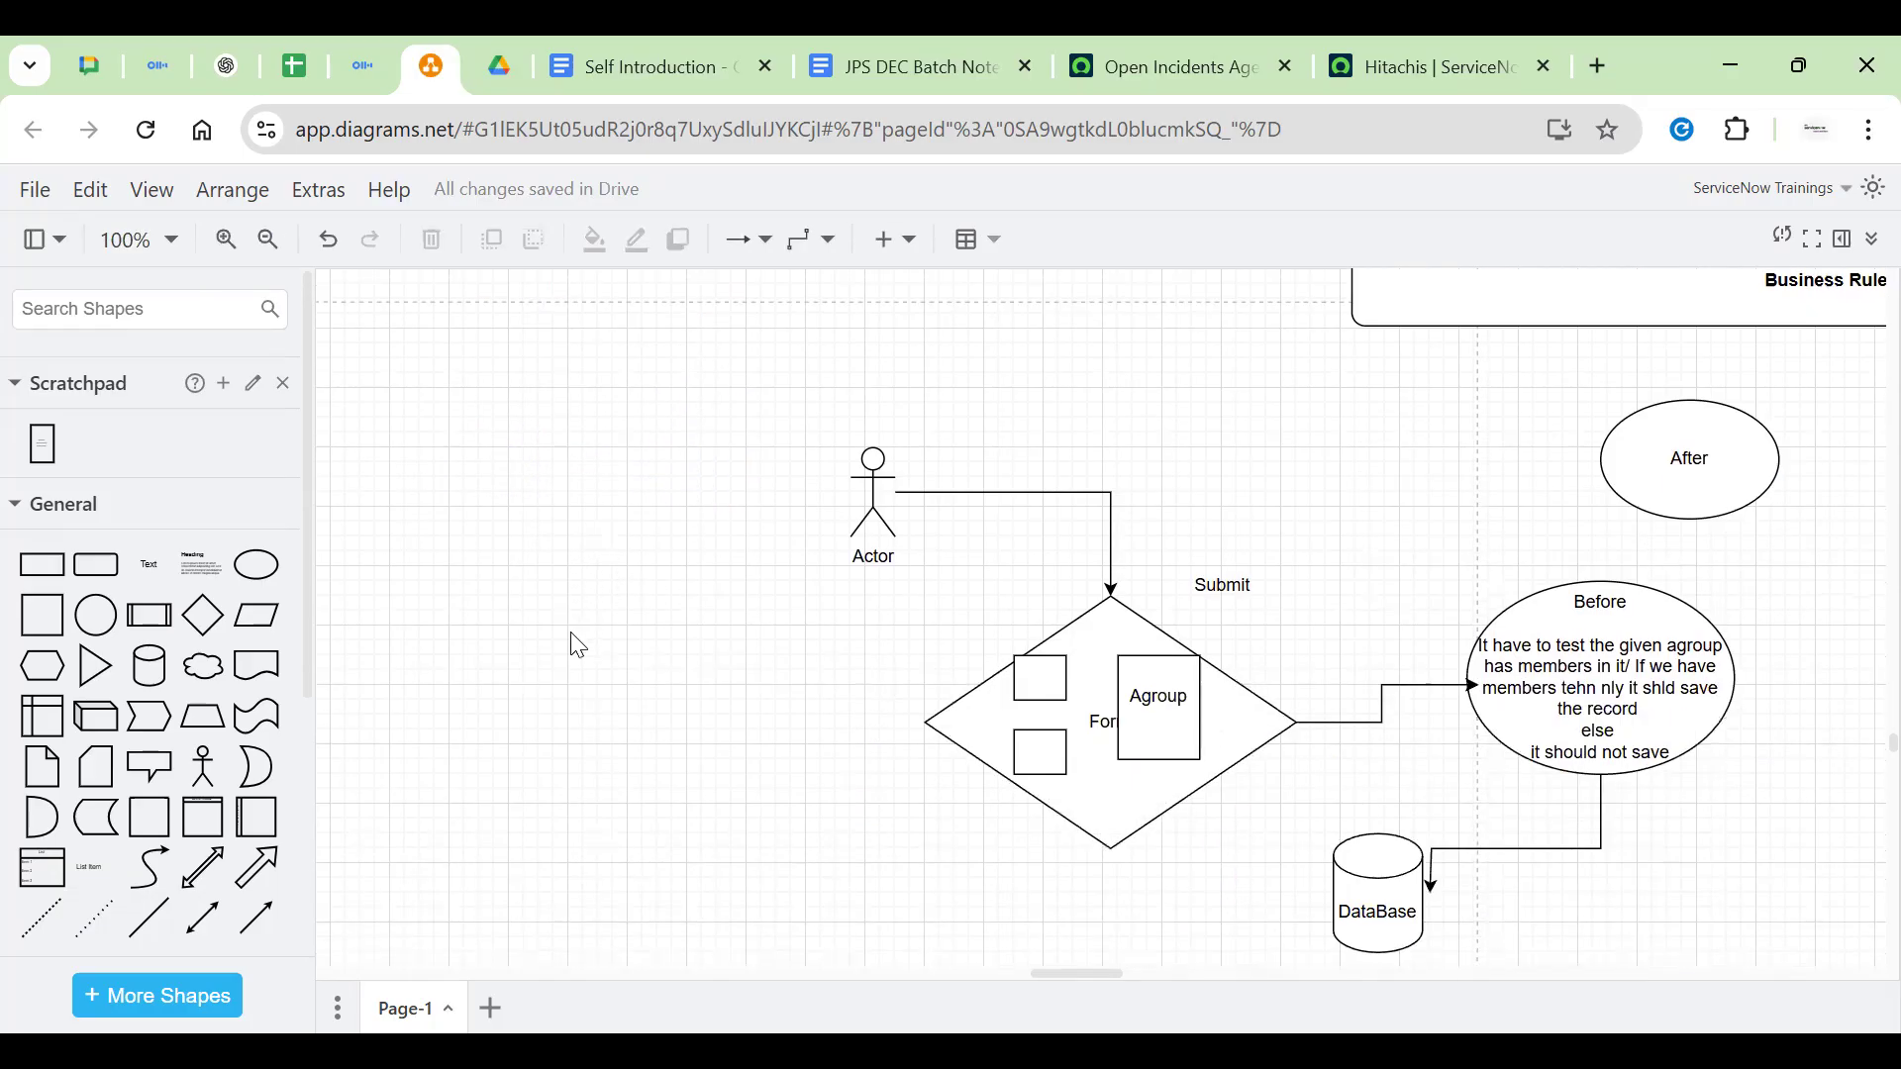
{"action": "scroll", "coordinate": [649, 606], "scroll_direction": "up", "scroll_amount": 2}
{"action": "scroll", "coordinate": [650, 597], "scroll_direction": "up", "scroll_amount": 2}
{"action": "left_click_drag", "start_coordinate": [544, 537], "coordinate": [877, 773]}
{"action": "scroll", "coordinate": [545, 793], "scroll_direction": "down", "scroll_amount": 1}
{"action": "scroll", "coordinate": [543, 746], "scroll_direction": "down", "scroll_amount": 3}
{"action": "left_click", "coordinate": [1424, 734]}
{"action": "left_click", "coordinate": [1379, 755]}
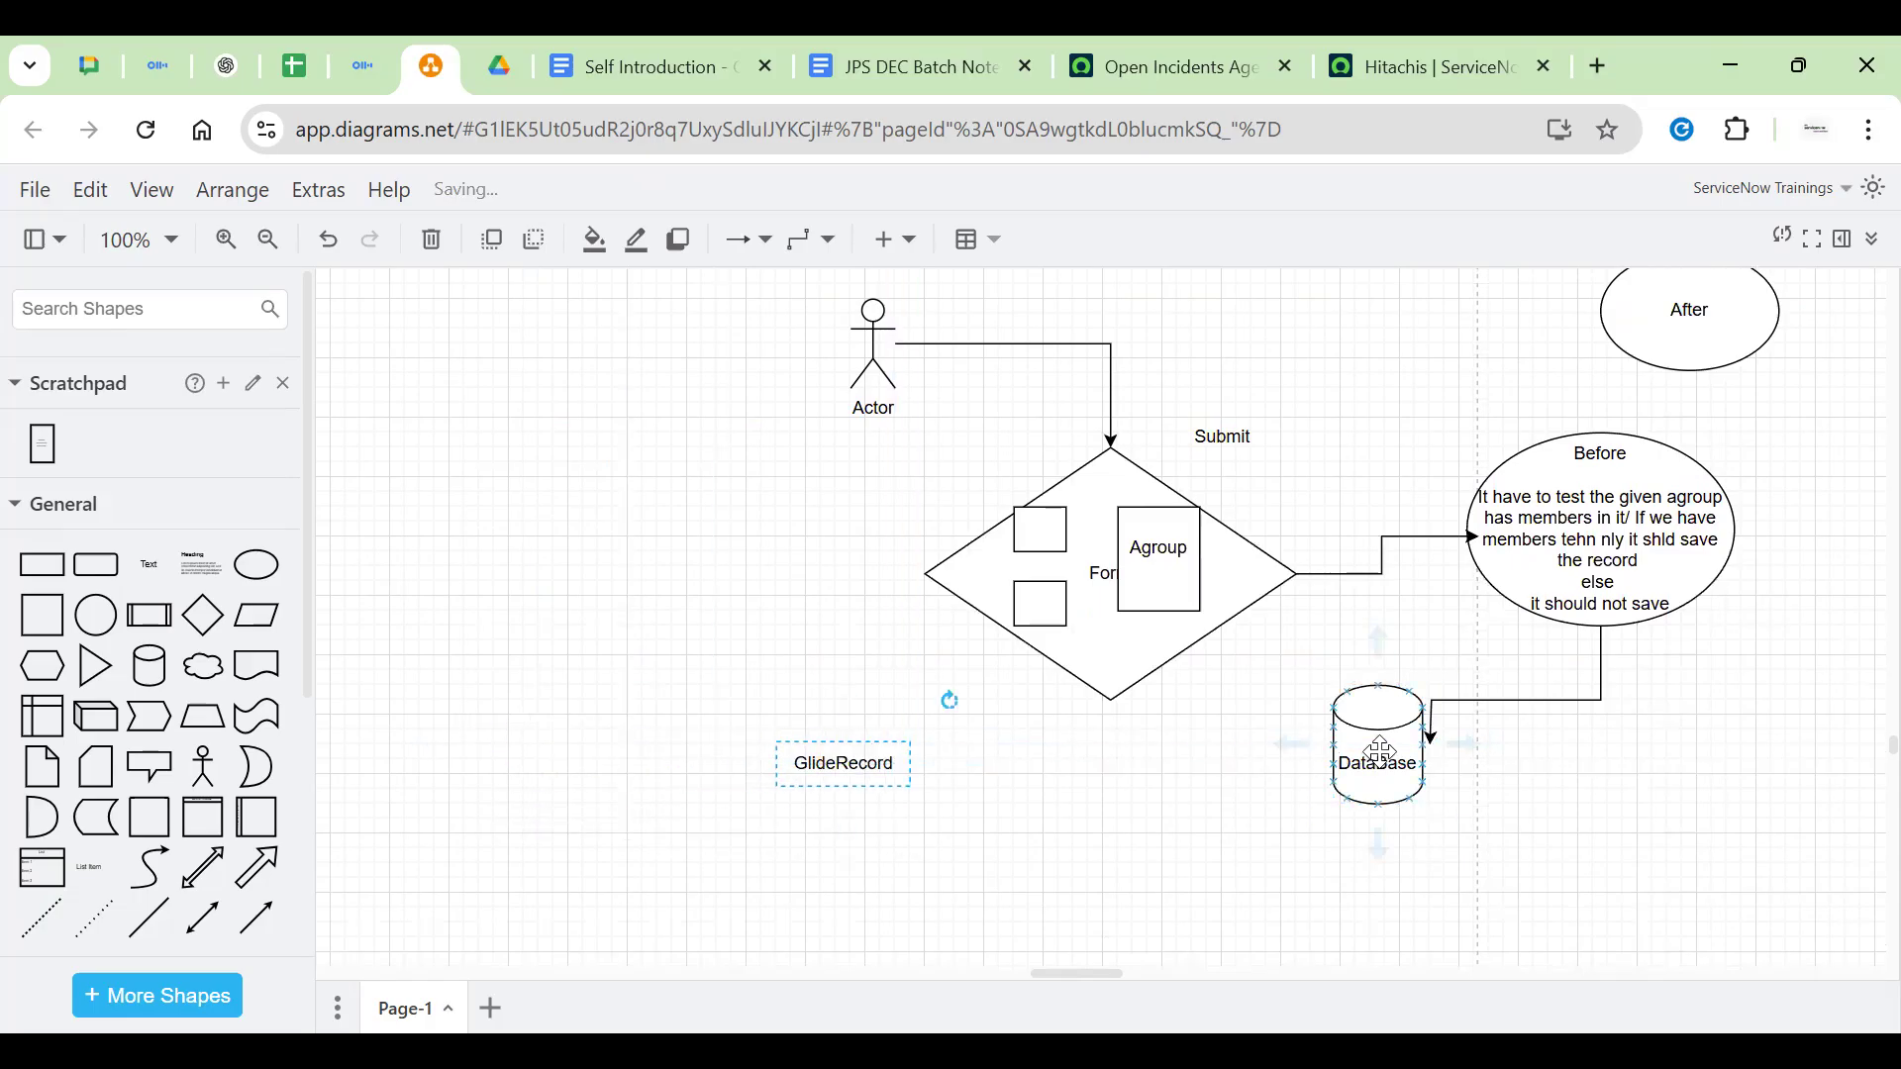
Draw an arrow from the GlideRecord label into the DataBase cylinder
{"action": "double_click", "coordinate": [1382, 764]}
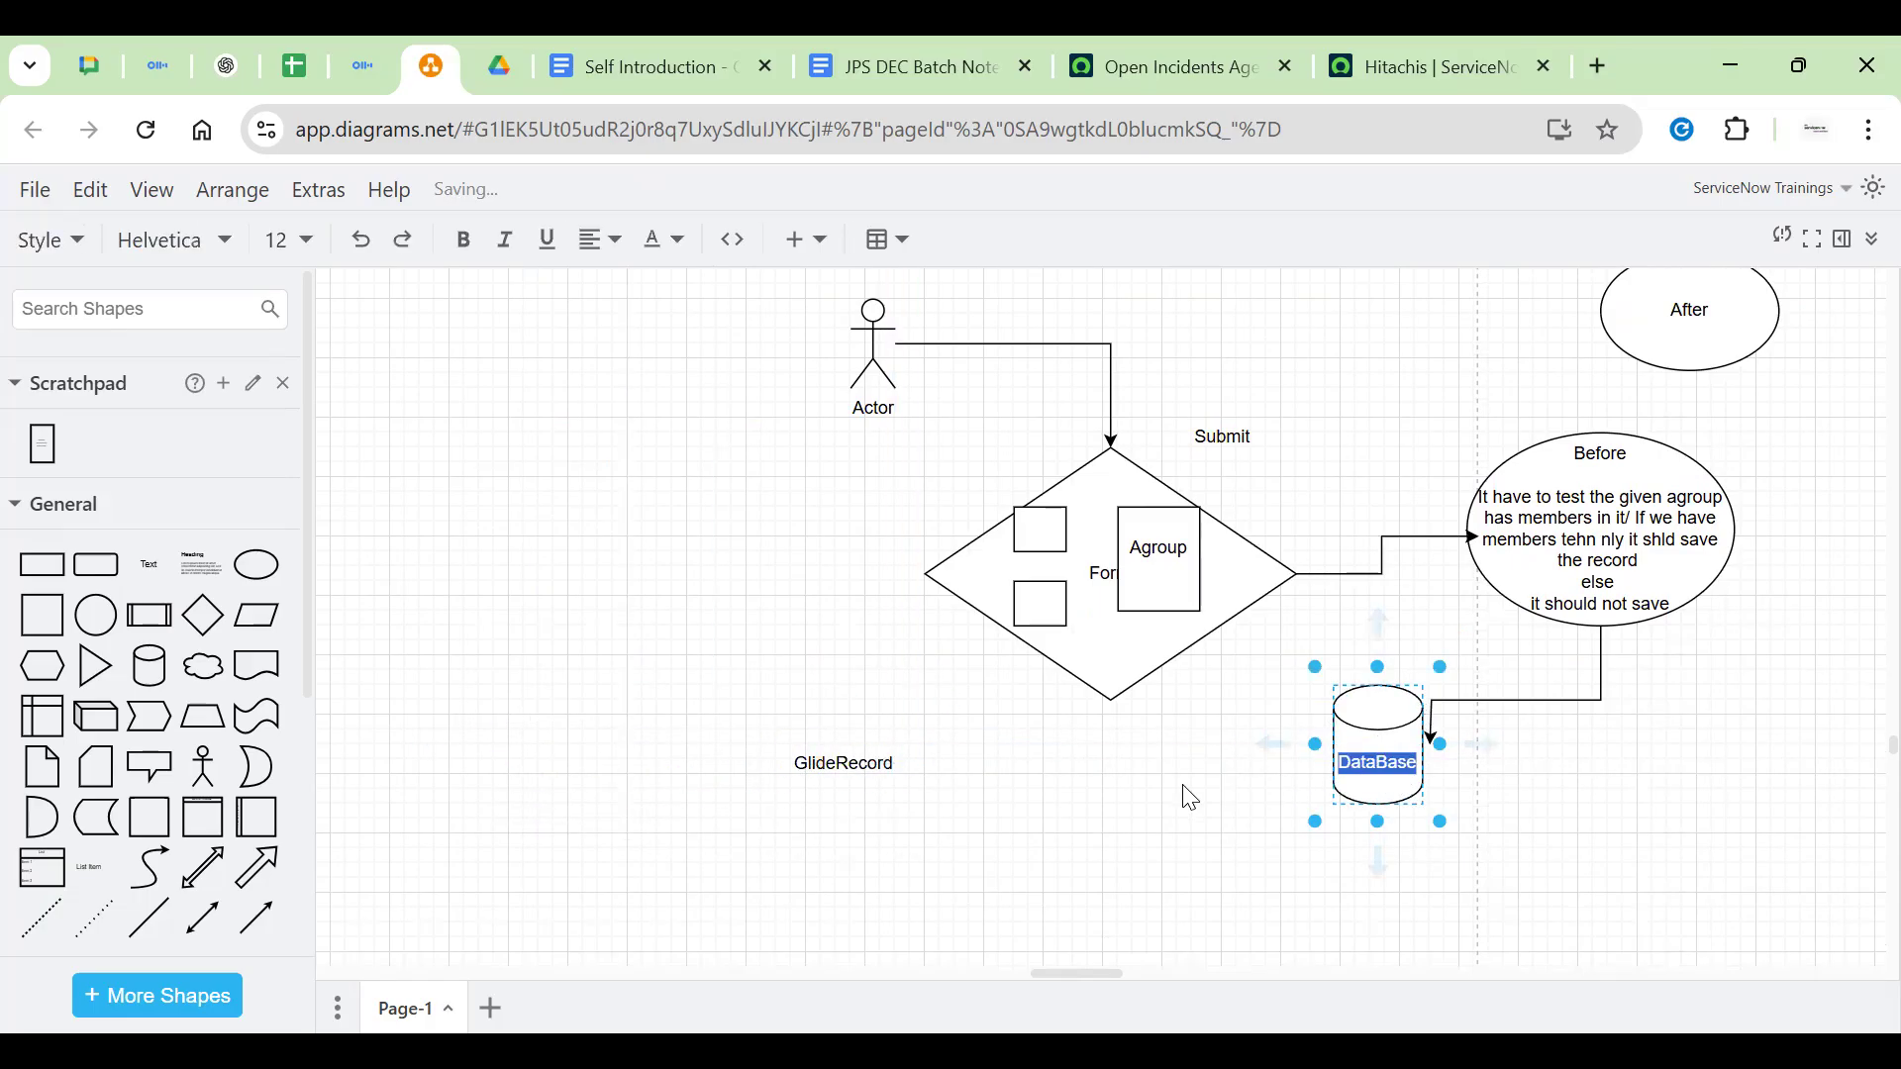
{"action": "left_click", "coordinate": [826, 773]}
{"action": "left_click_drag", "start_coordinate": [952, 763], "coordinate": [1336, 763]}
{"action": "left_click", "coordinate": [1141, 808]}
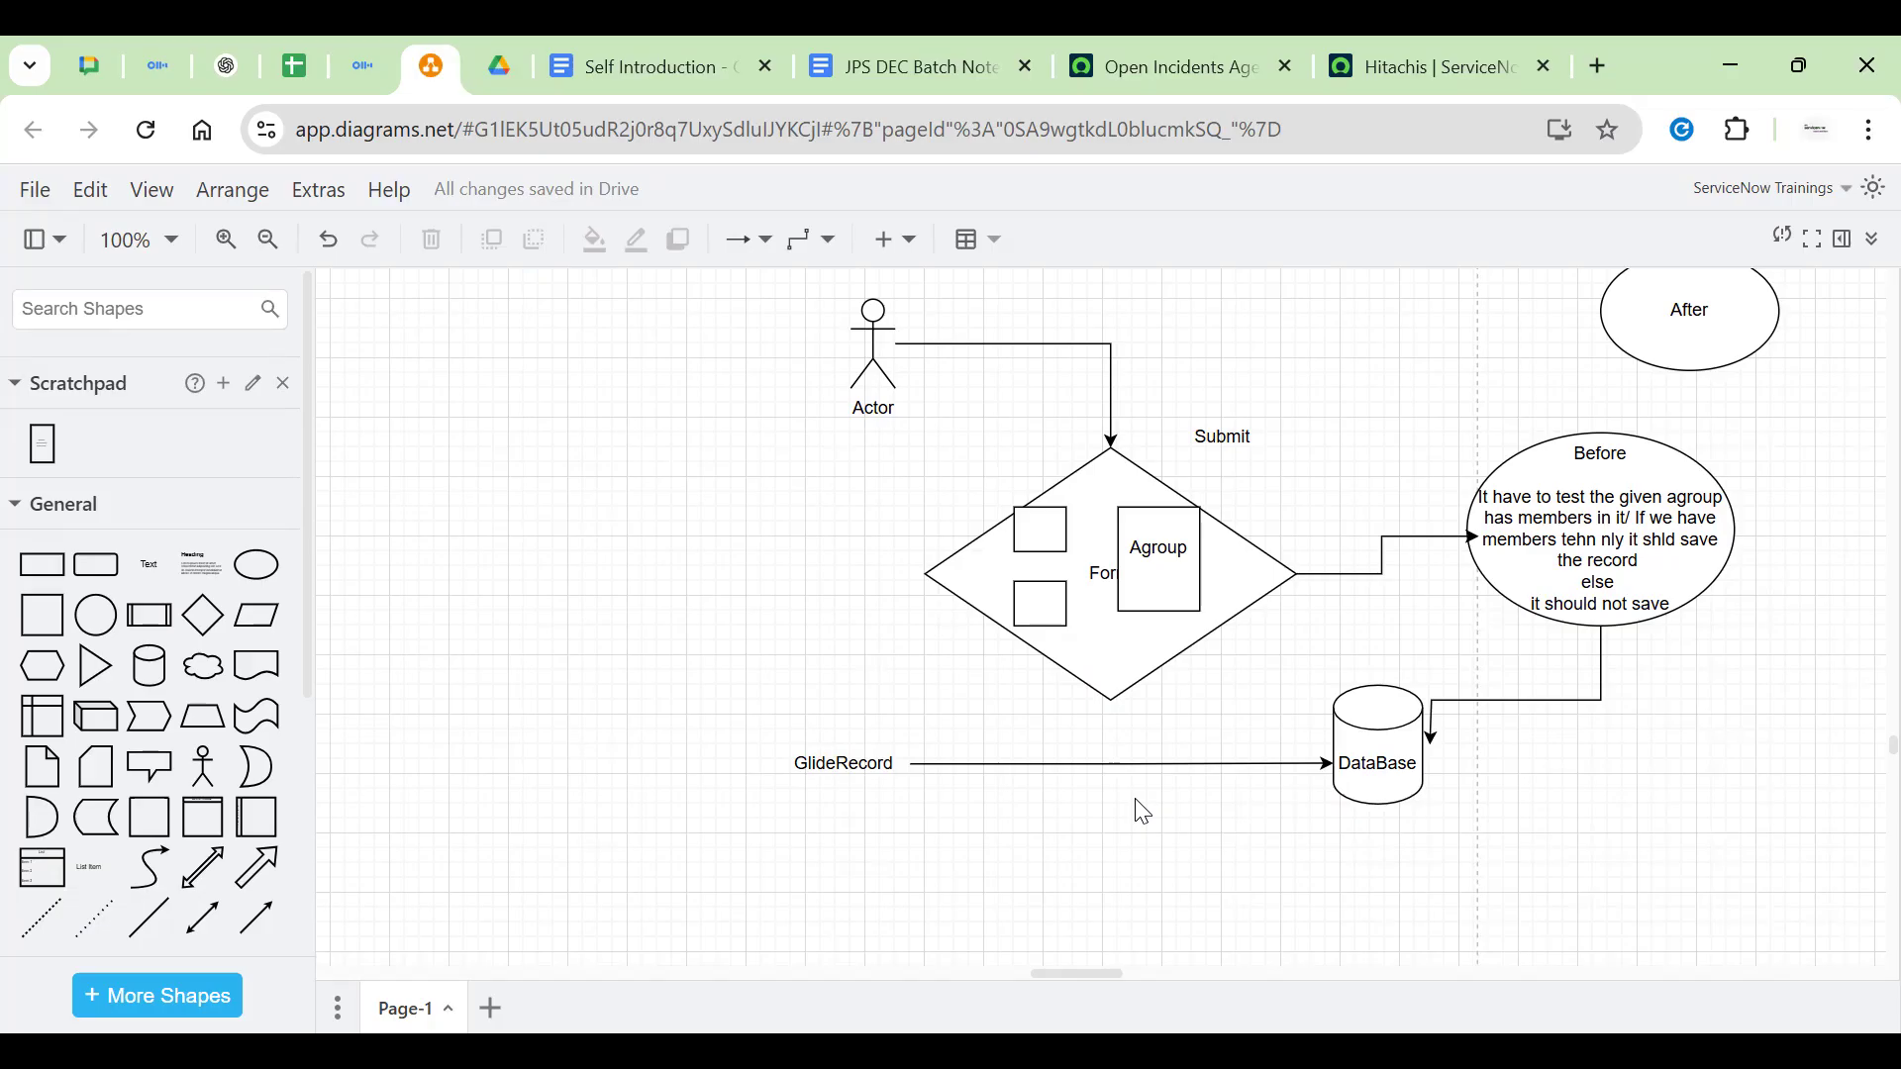
Add a 'select * from tablename' text label beneath the GlideRecord arrow and nudge it right
{"action": "double_click", "coordinate": [1030, 806]}
{"action": "left_click", "coordinate": [1030, 722]}
{"action": "type", "text": "select"}
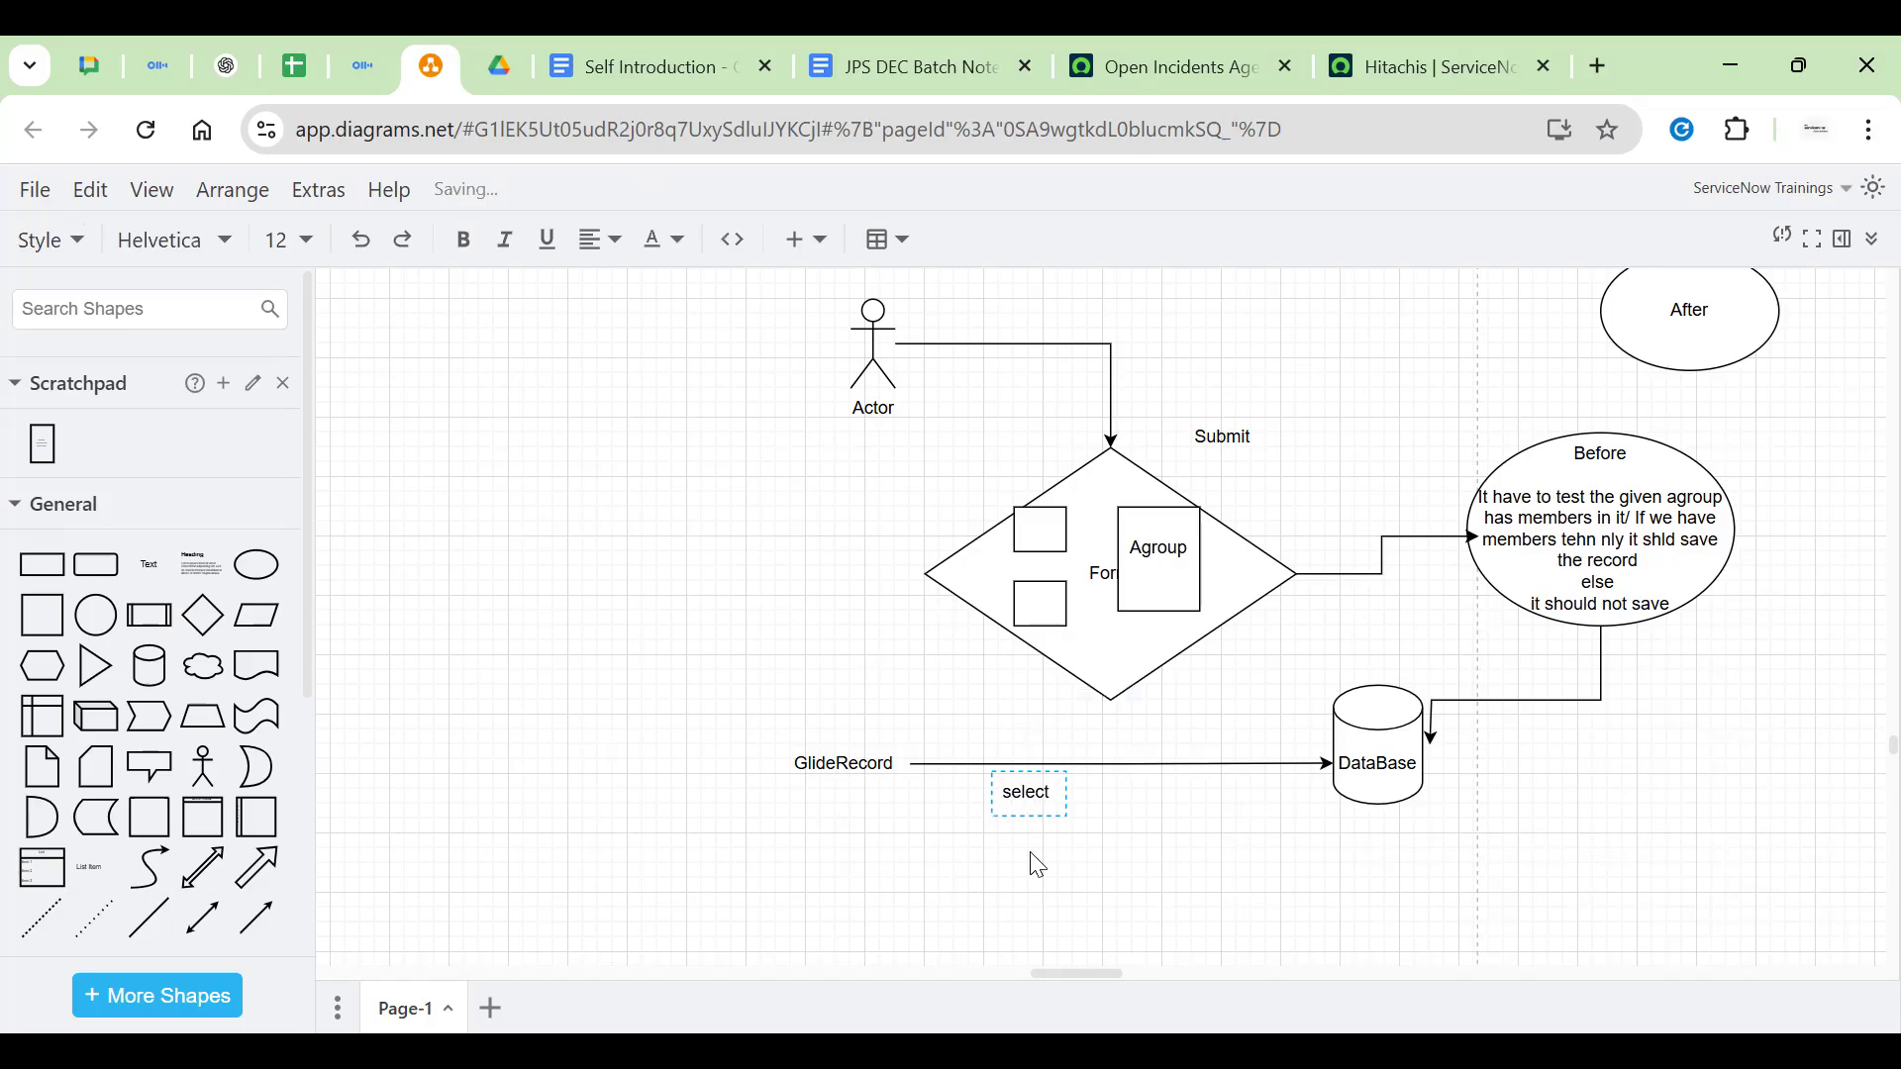
{"action": "type", "text": " * from tablename"}
{"action": "scroll", "coordinate": [1000, 851], "scroll_direction": "down", "scroll_amount": 3}
{"action": "left_click", "coordinate": [1054, 654]}
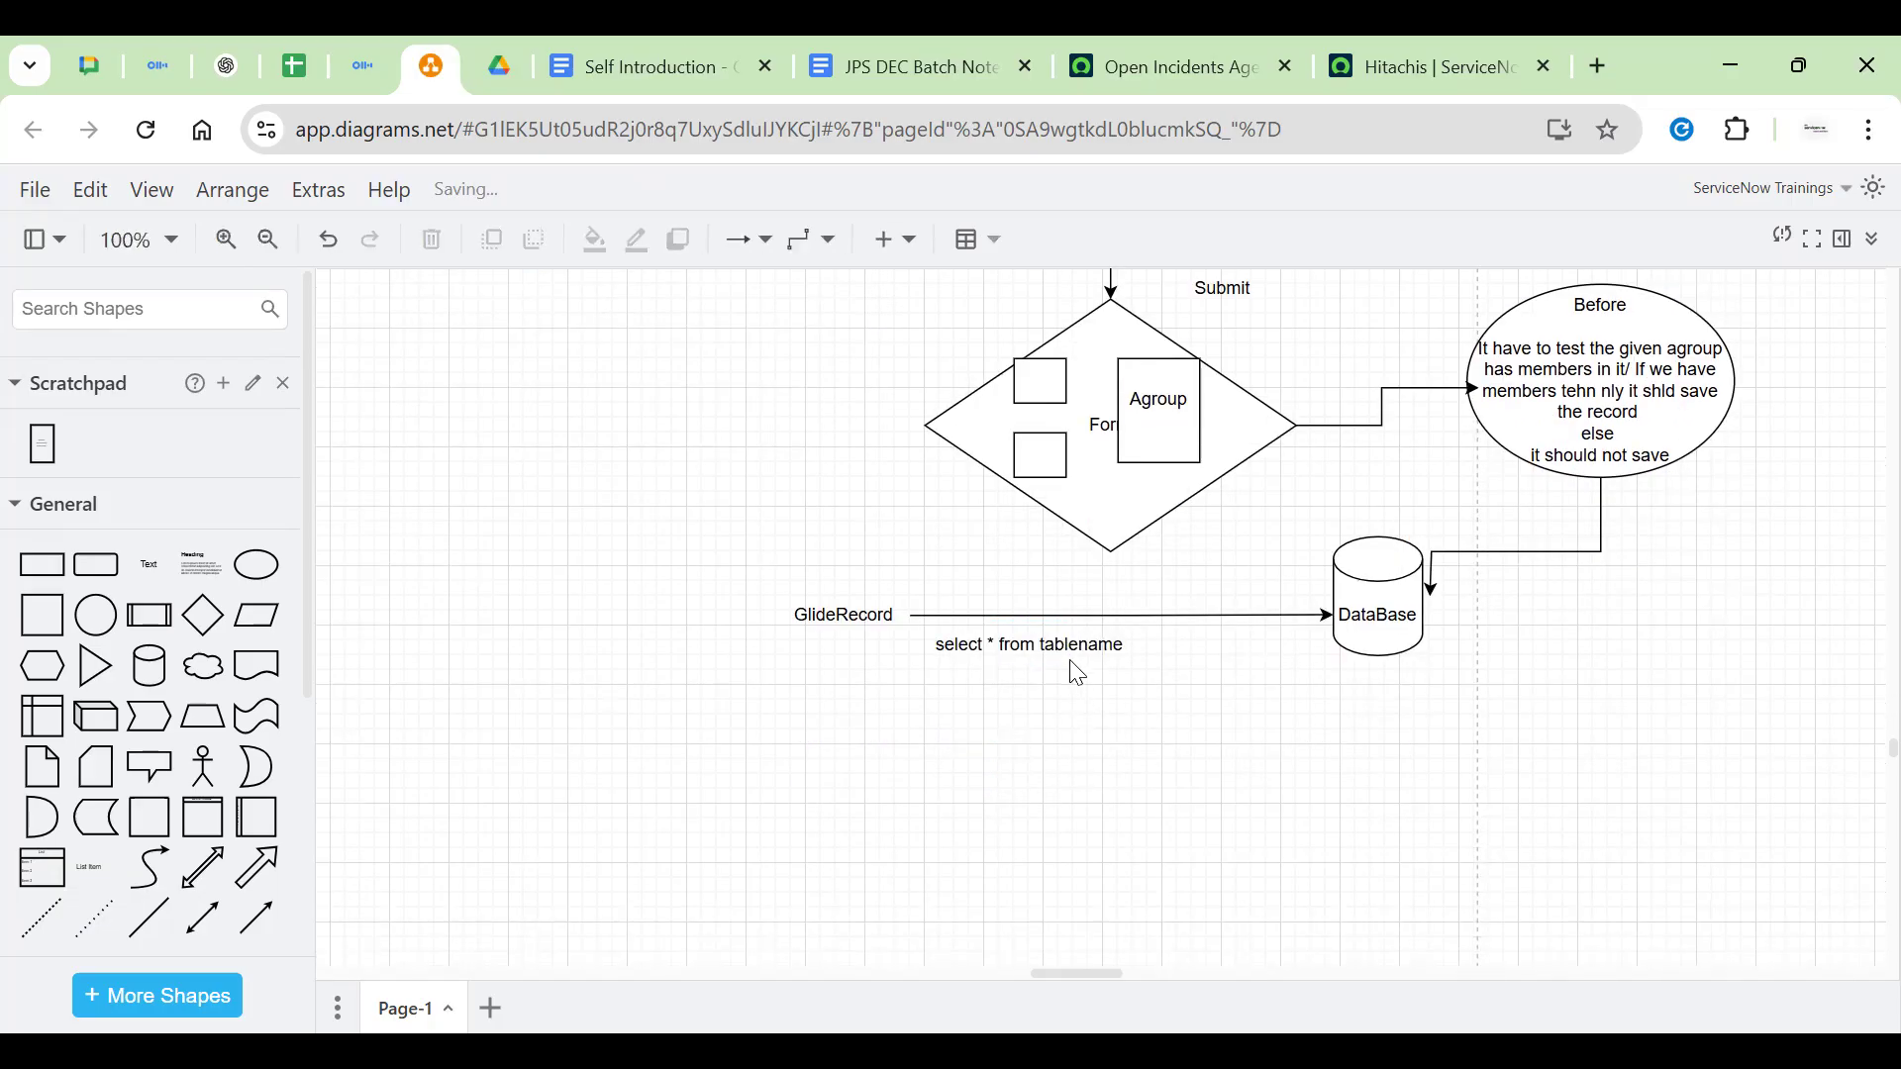
{"action": "left_click_drag", "start_coordinate": [970, 646], "coordinate": [1000, 661]}
Highlight the asterisk and 'from' in the query label, then reselect the label
{"action": "double_click", "coordinate": [1012, 662]}
{"action": "double_click", "coordinate": [1018, 658]}
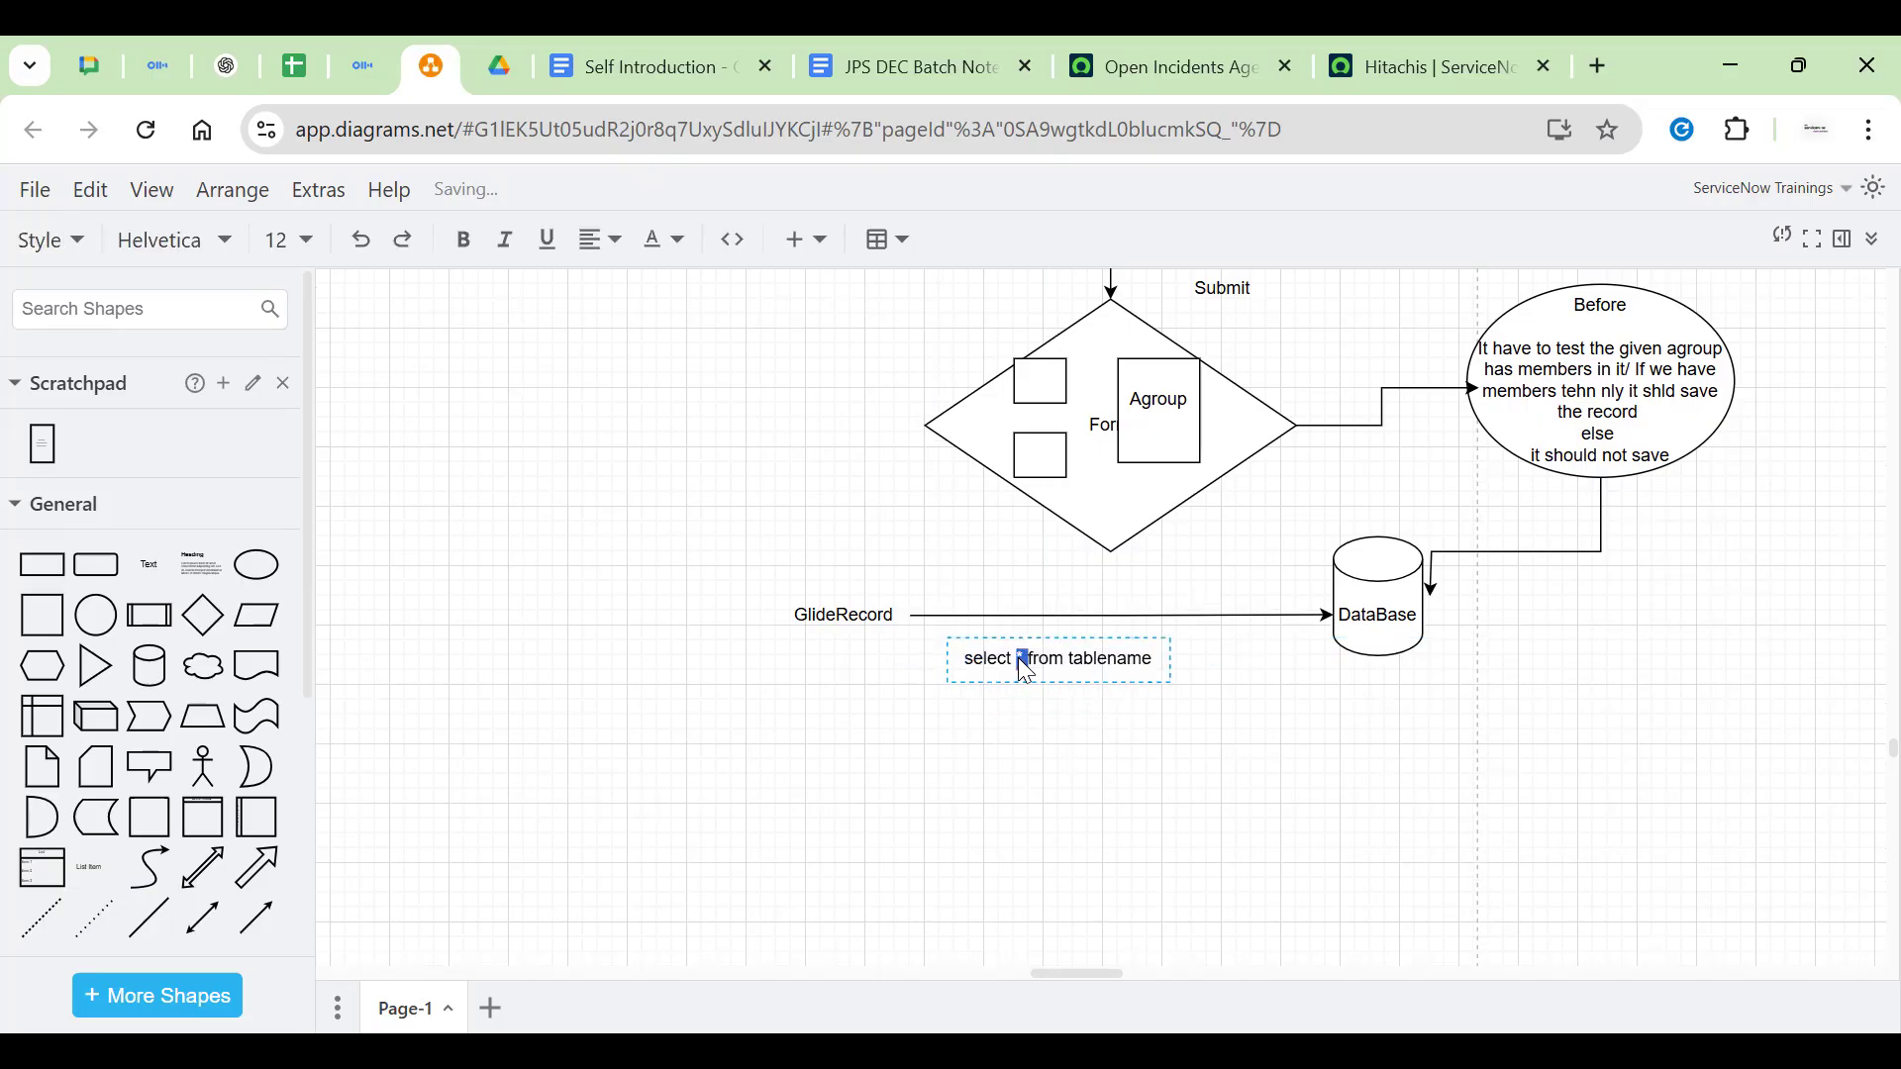
{"action": "double_click", "coordinate": [1042, 658]}
{"action": "left_click", "coordinate": [1269, 715]}
{"action": "left_click", "coordinate": [1043, 670]}
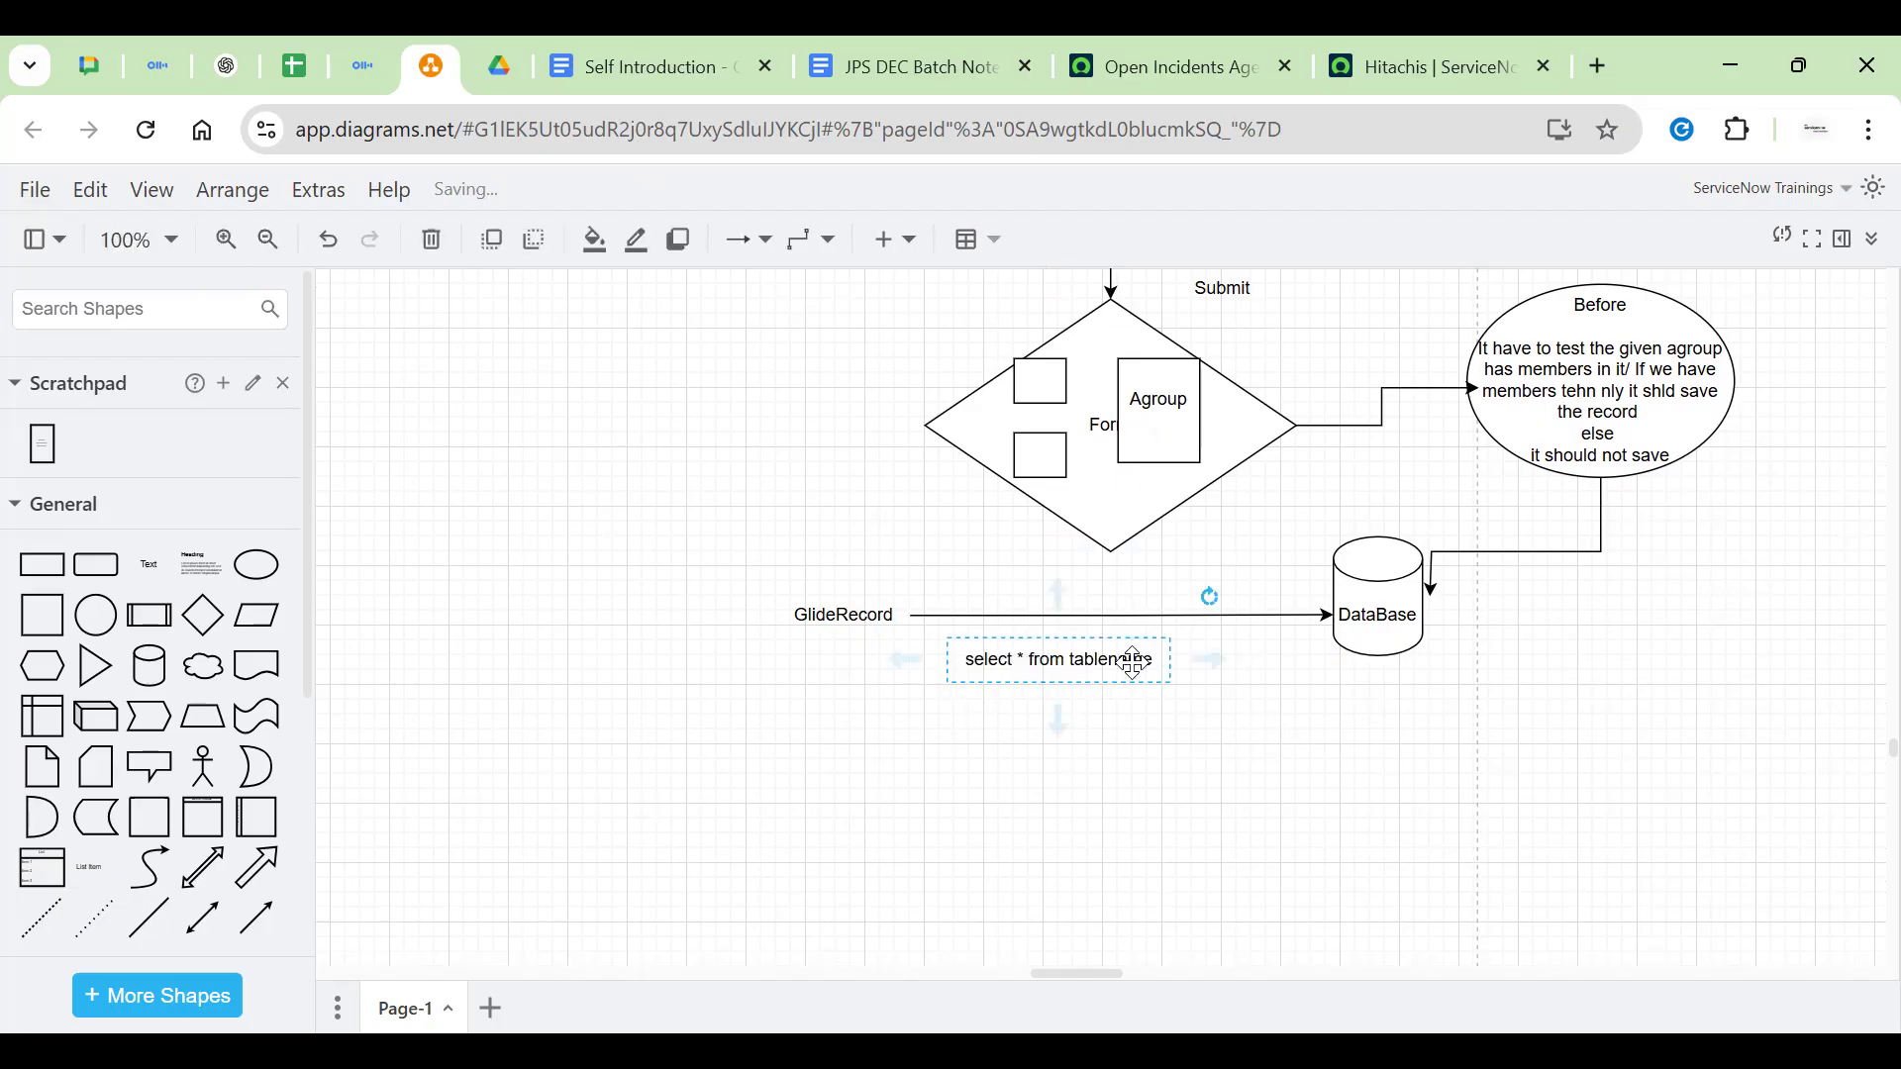
{"action": "left_click", "coordinate": [1364, 596]}
{"action": "left_click", "coordinate": [1052, 663]}
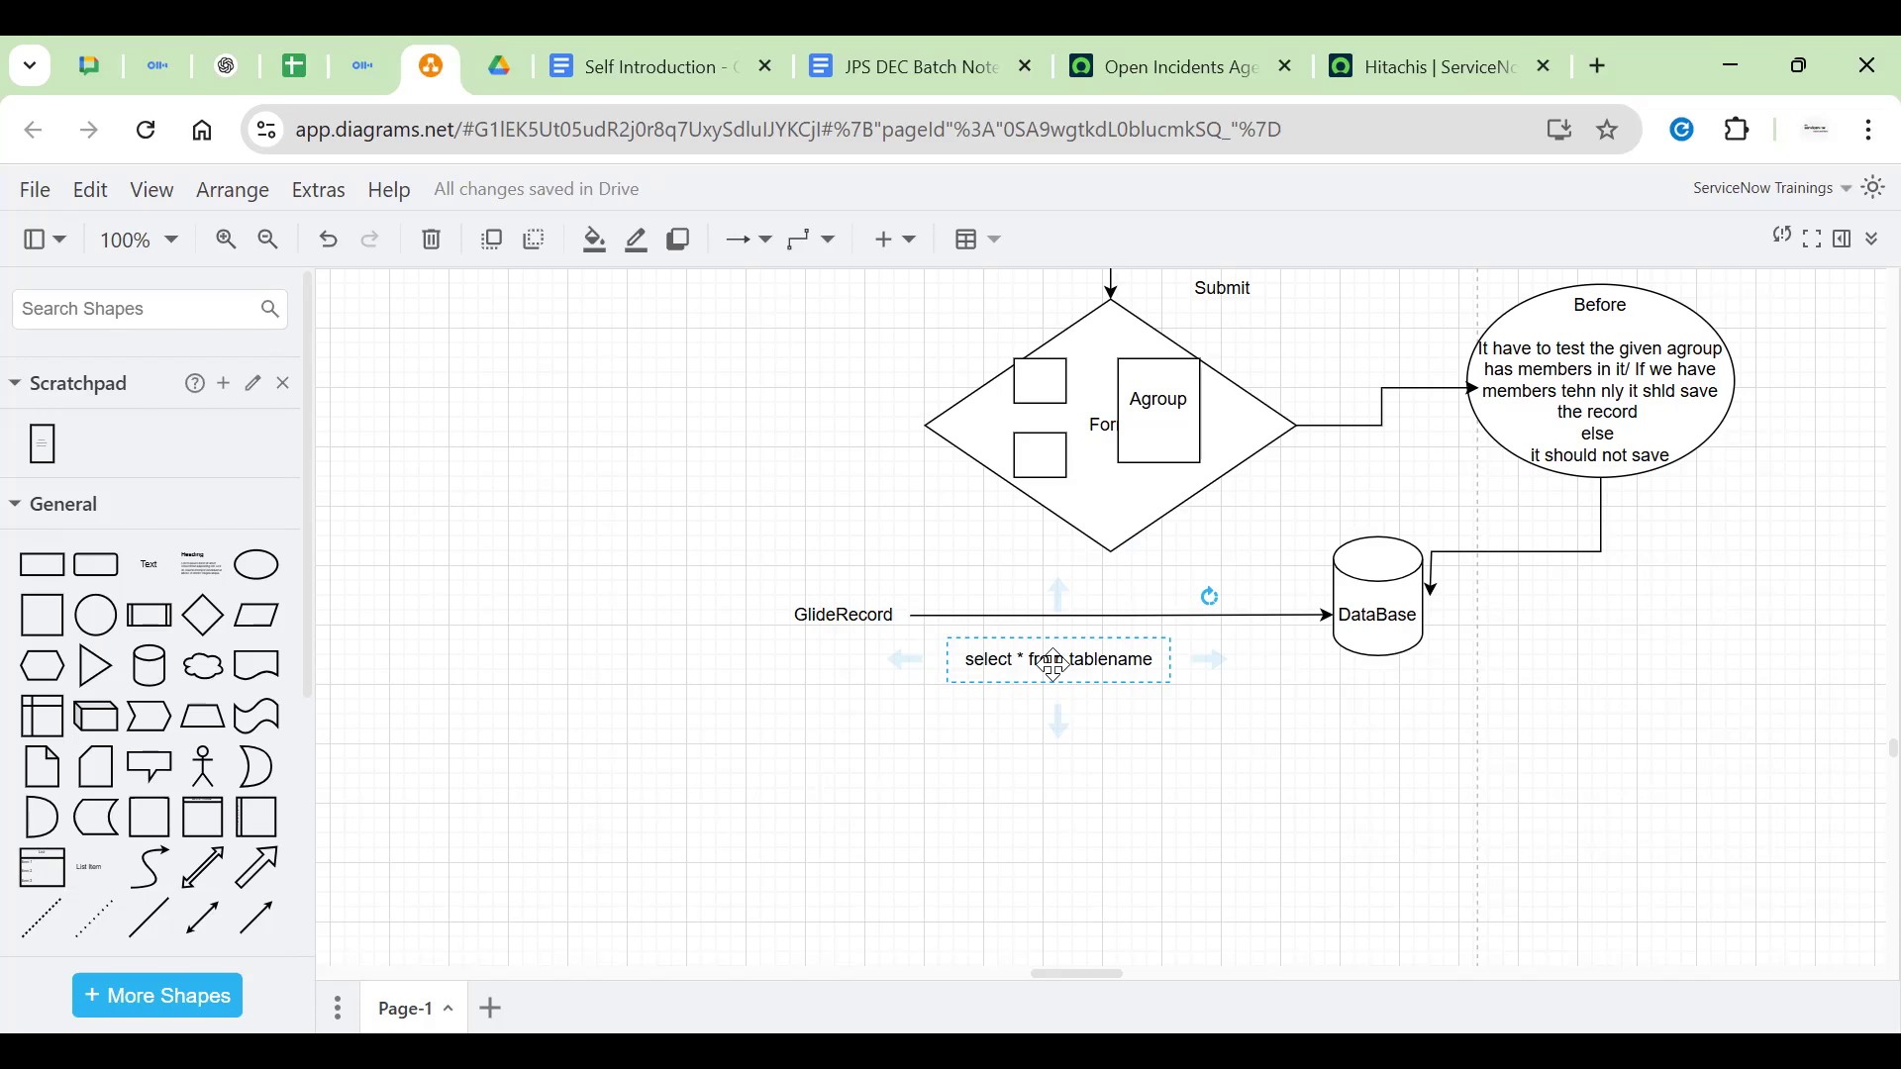
Add a text label reading var obj = new GlideRecord('tablename') below the query and shift it right
{"action": "left_click", "coordinate": [904, 746]}
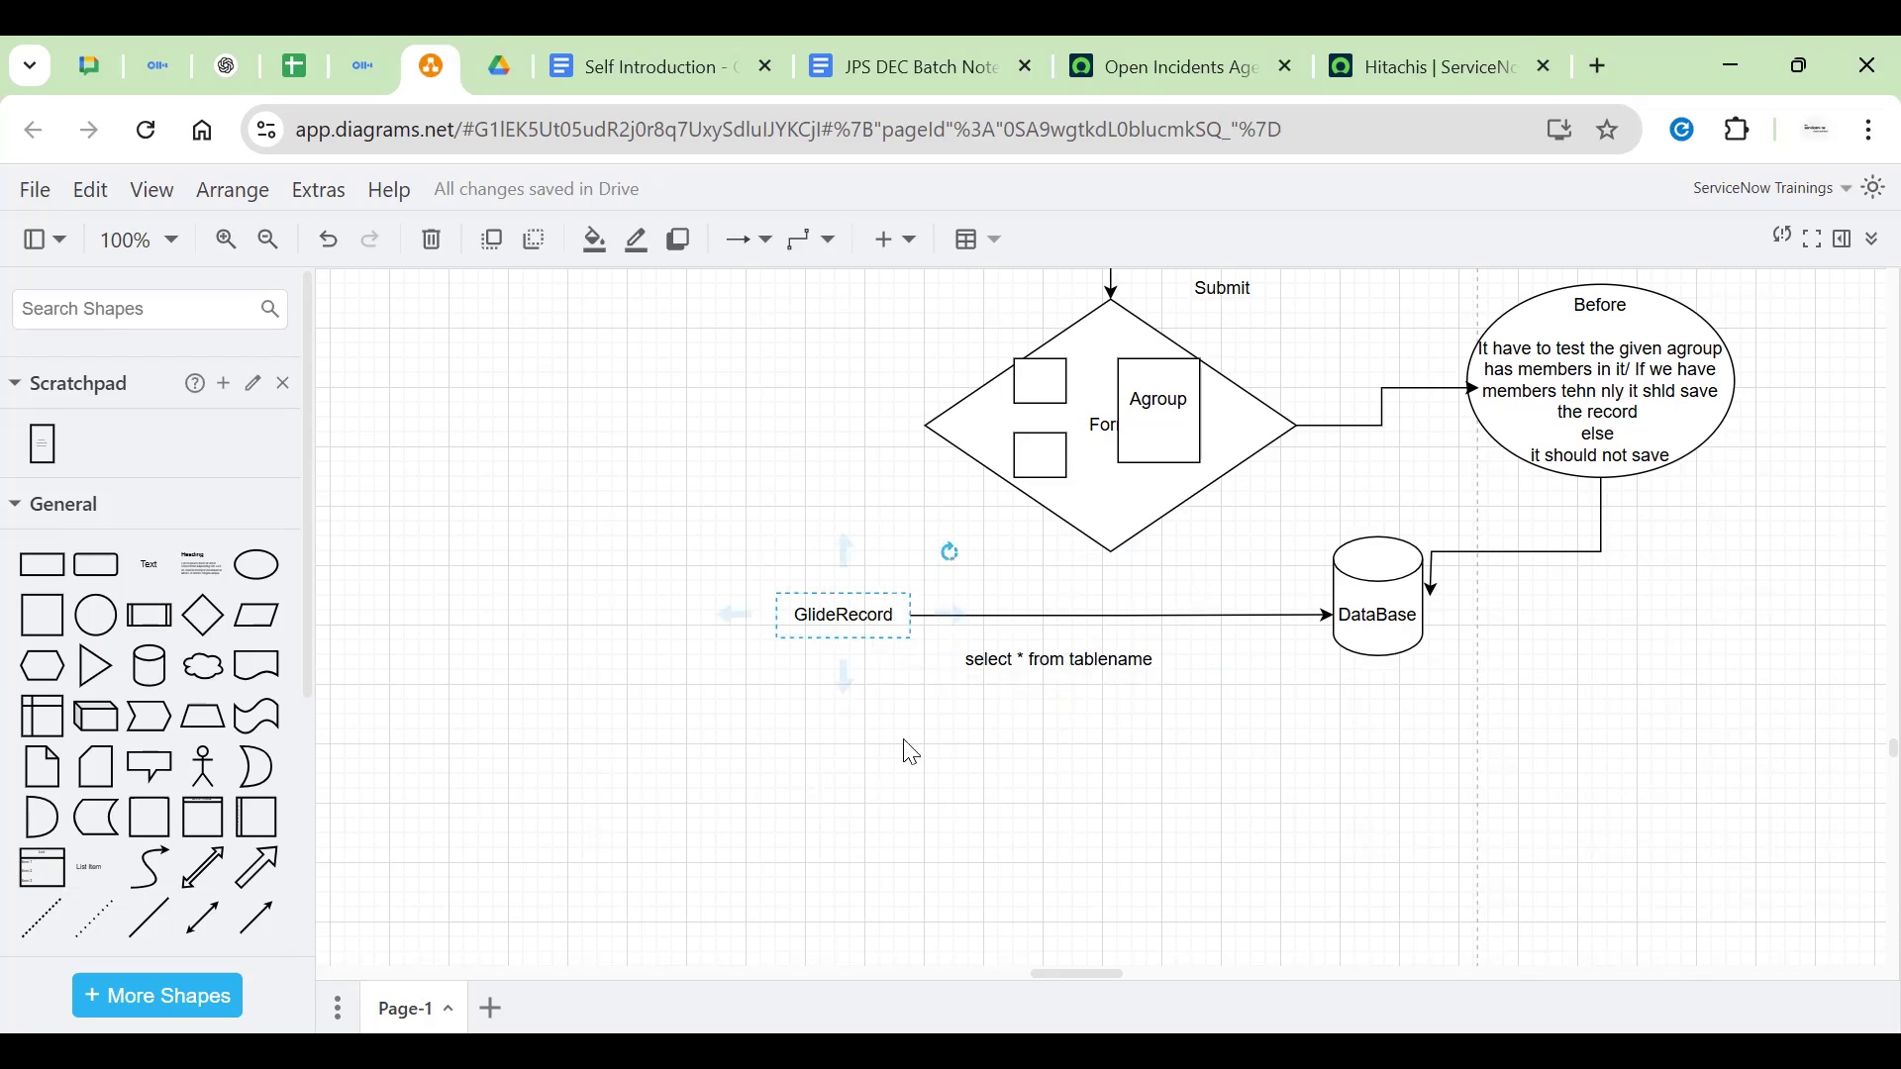
{"action": "double_click", "coordinate": [1006, 730]}
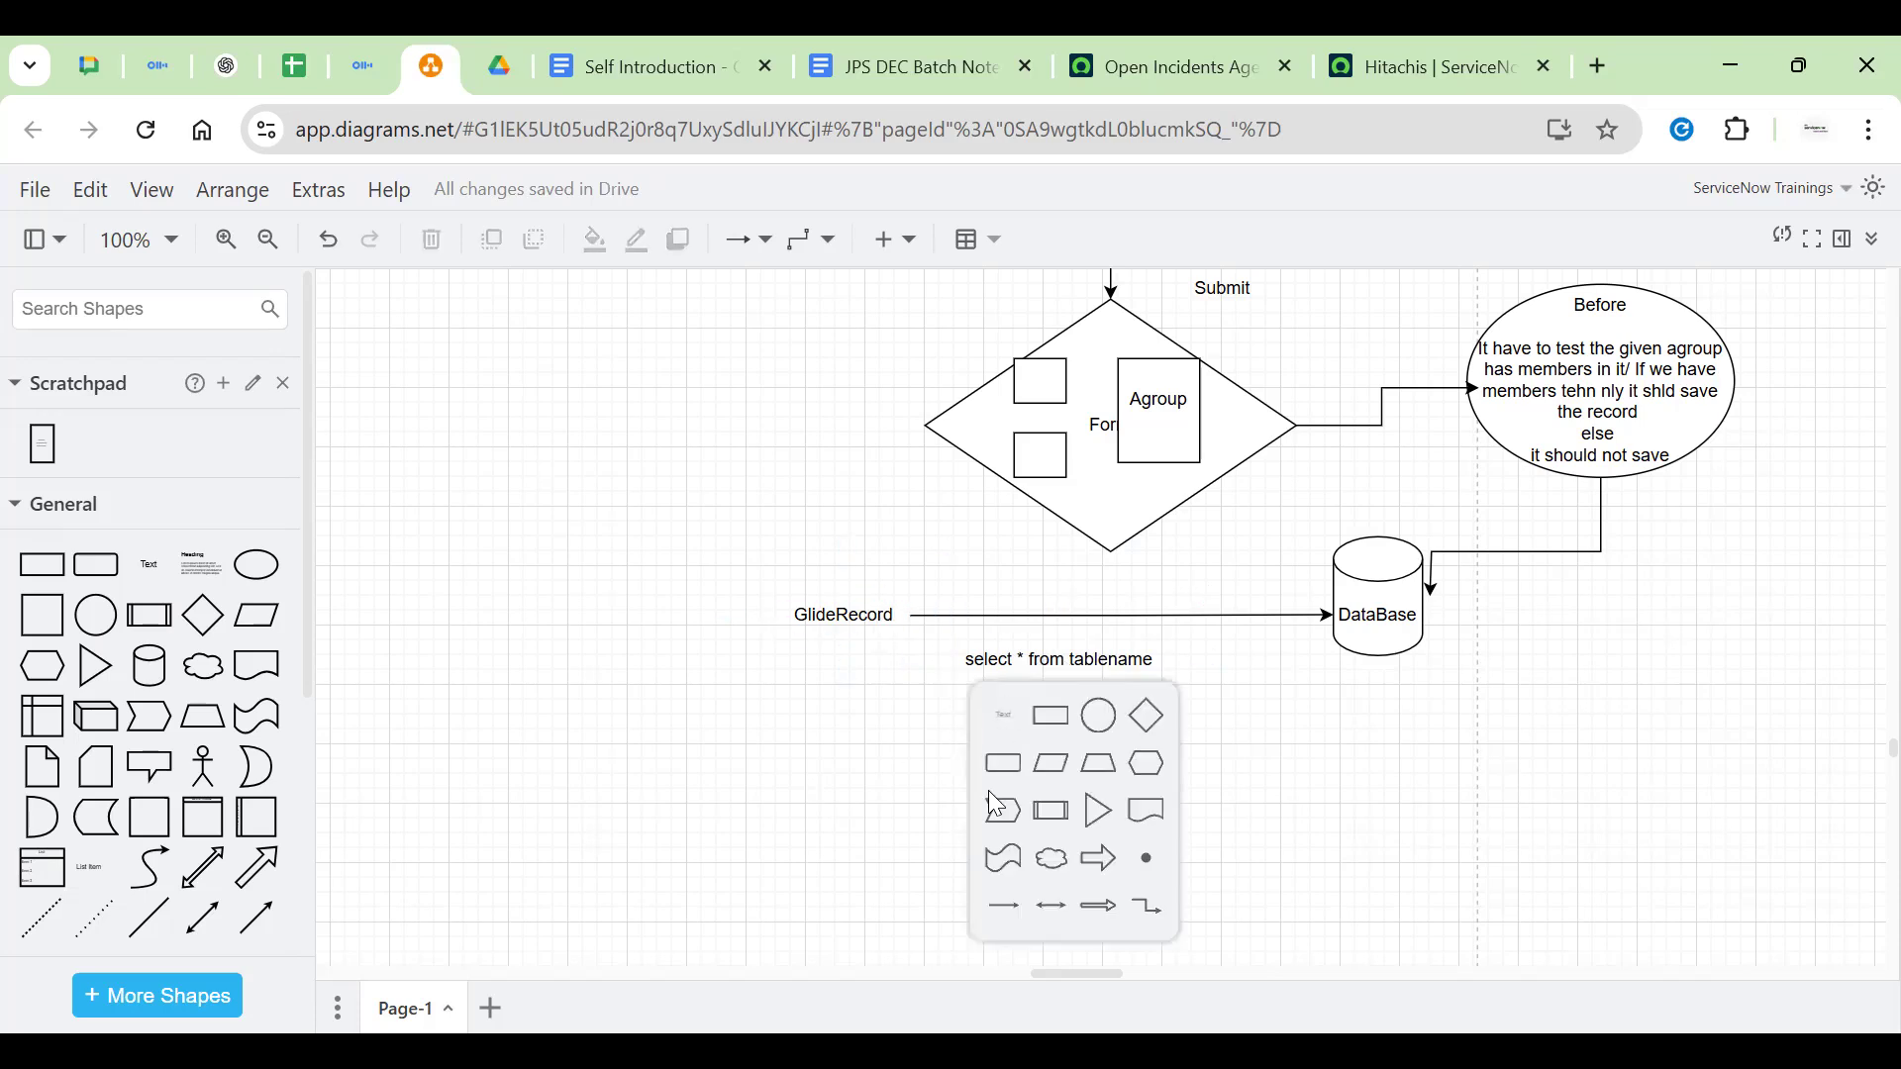
{"action": "left_click", "coordinate": [988, 790]}
{"action": "type", "text": "var ob"}
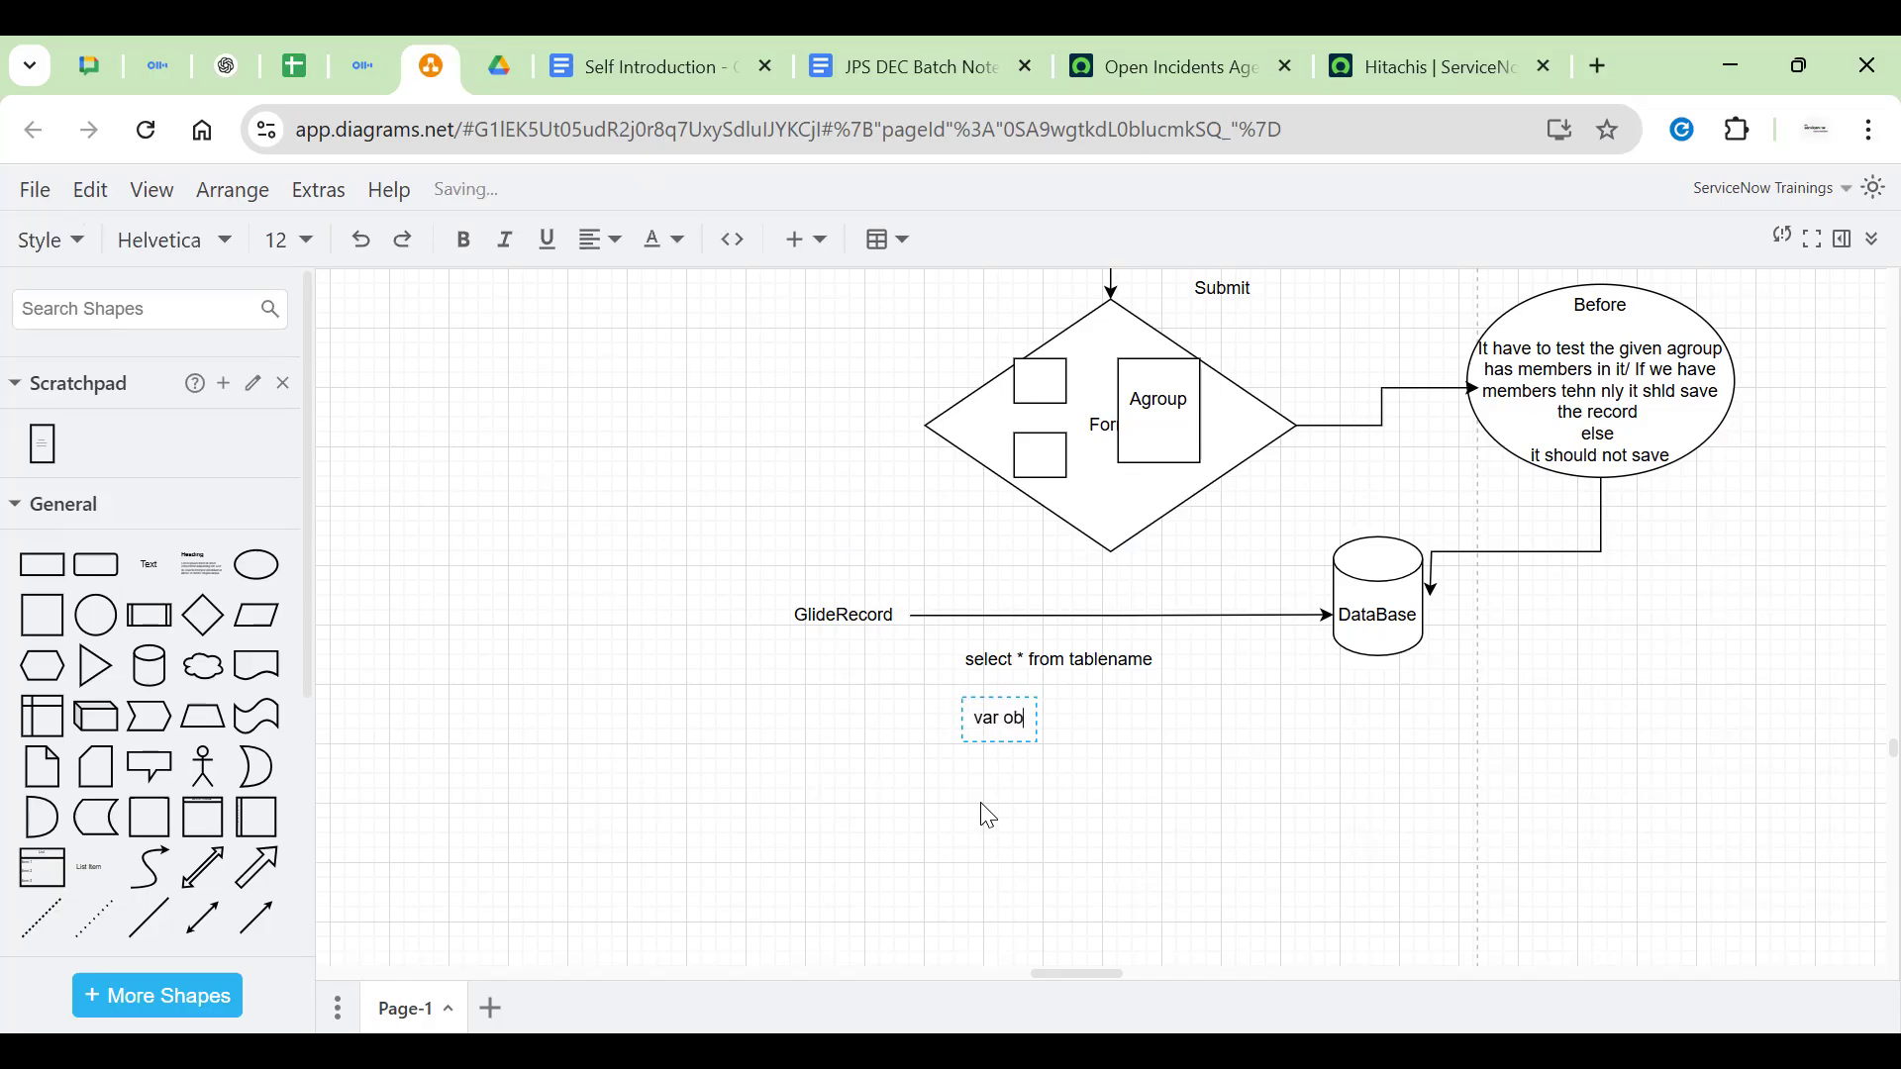
{"action": "type", "text": "j = new GlideRe"}
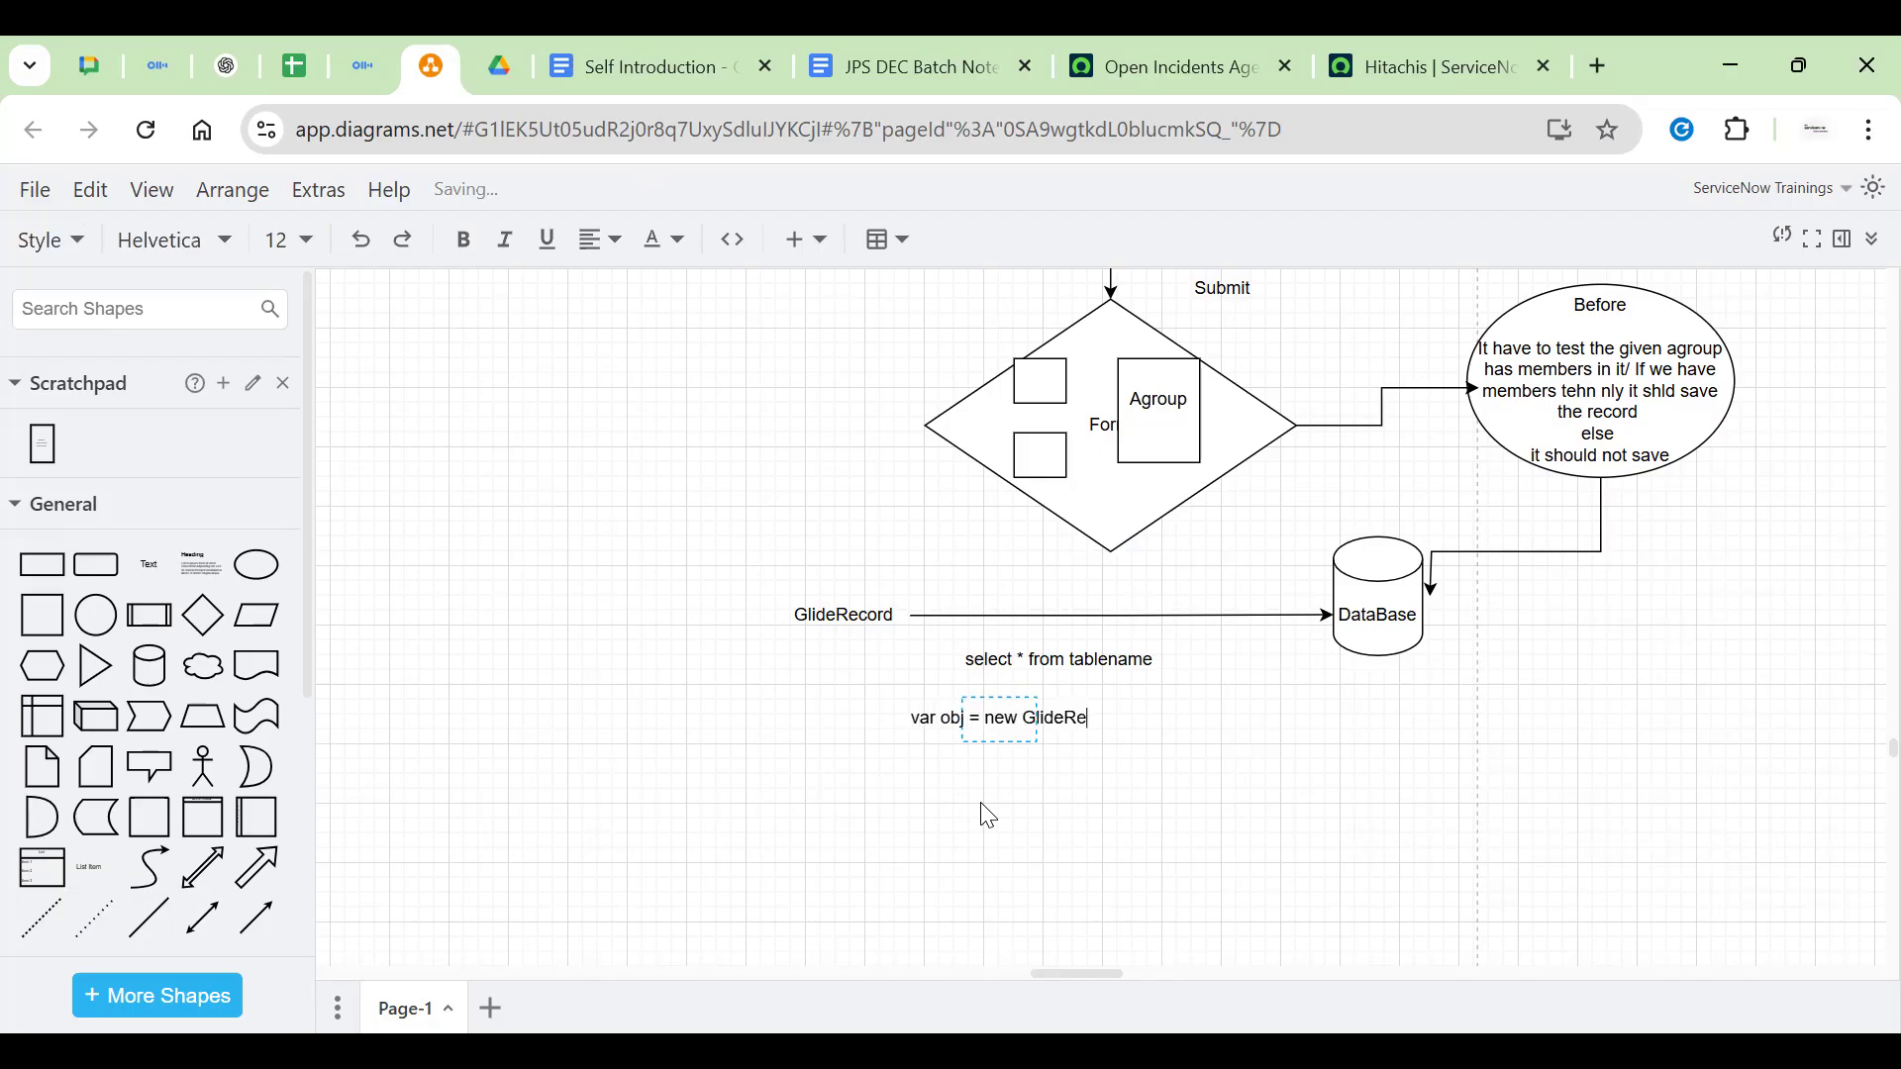
{"action": "type", "text": "cord()"}
{"action": "type", "text": "'"}
{"action": "type", "text": "table"}
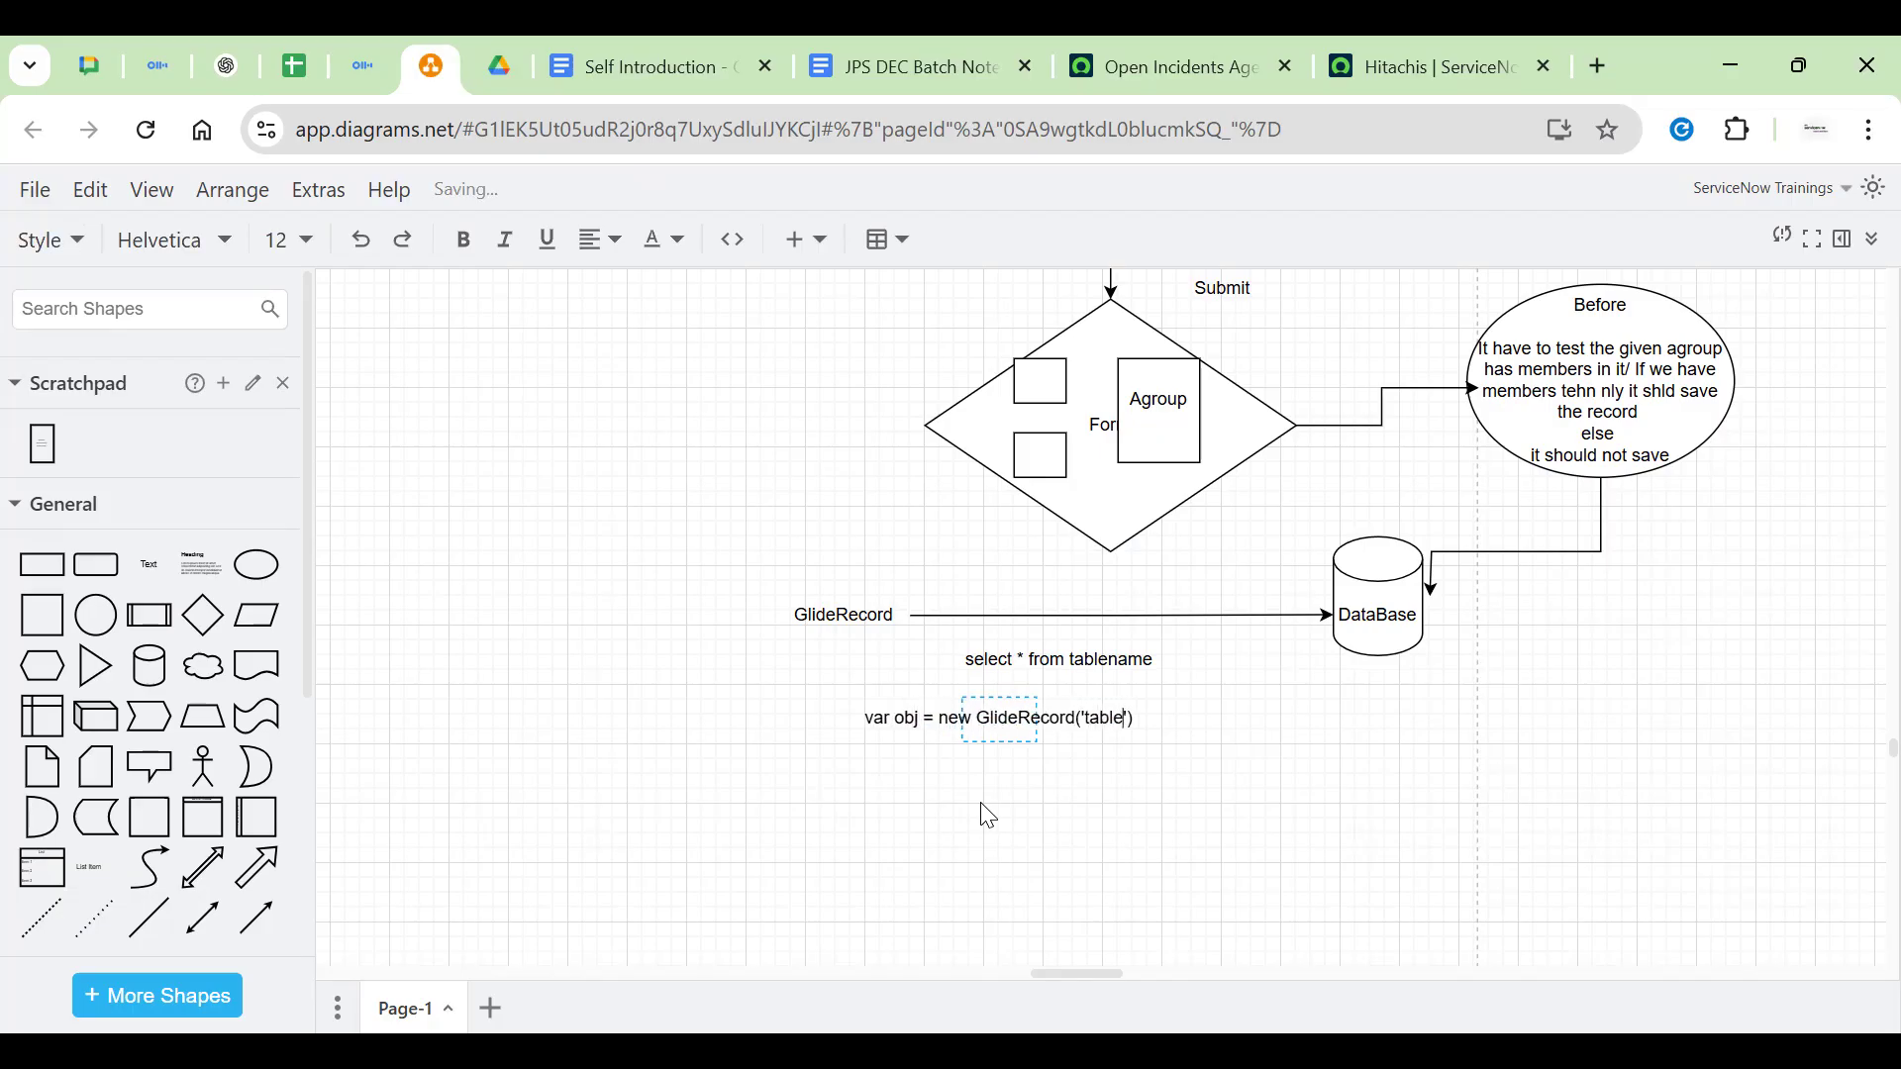
{"action": "type", "text": "name"}
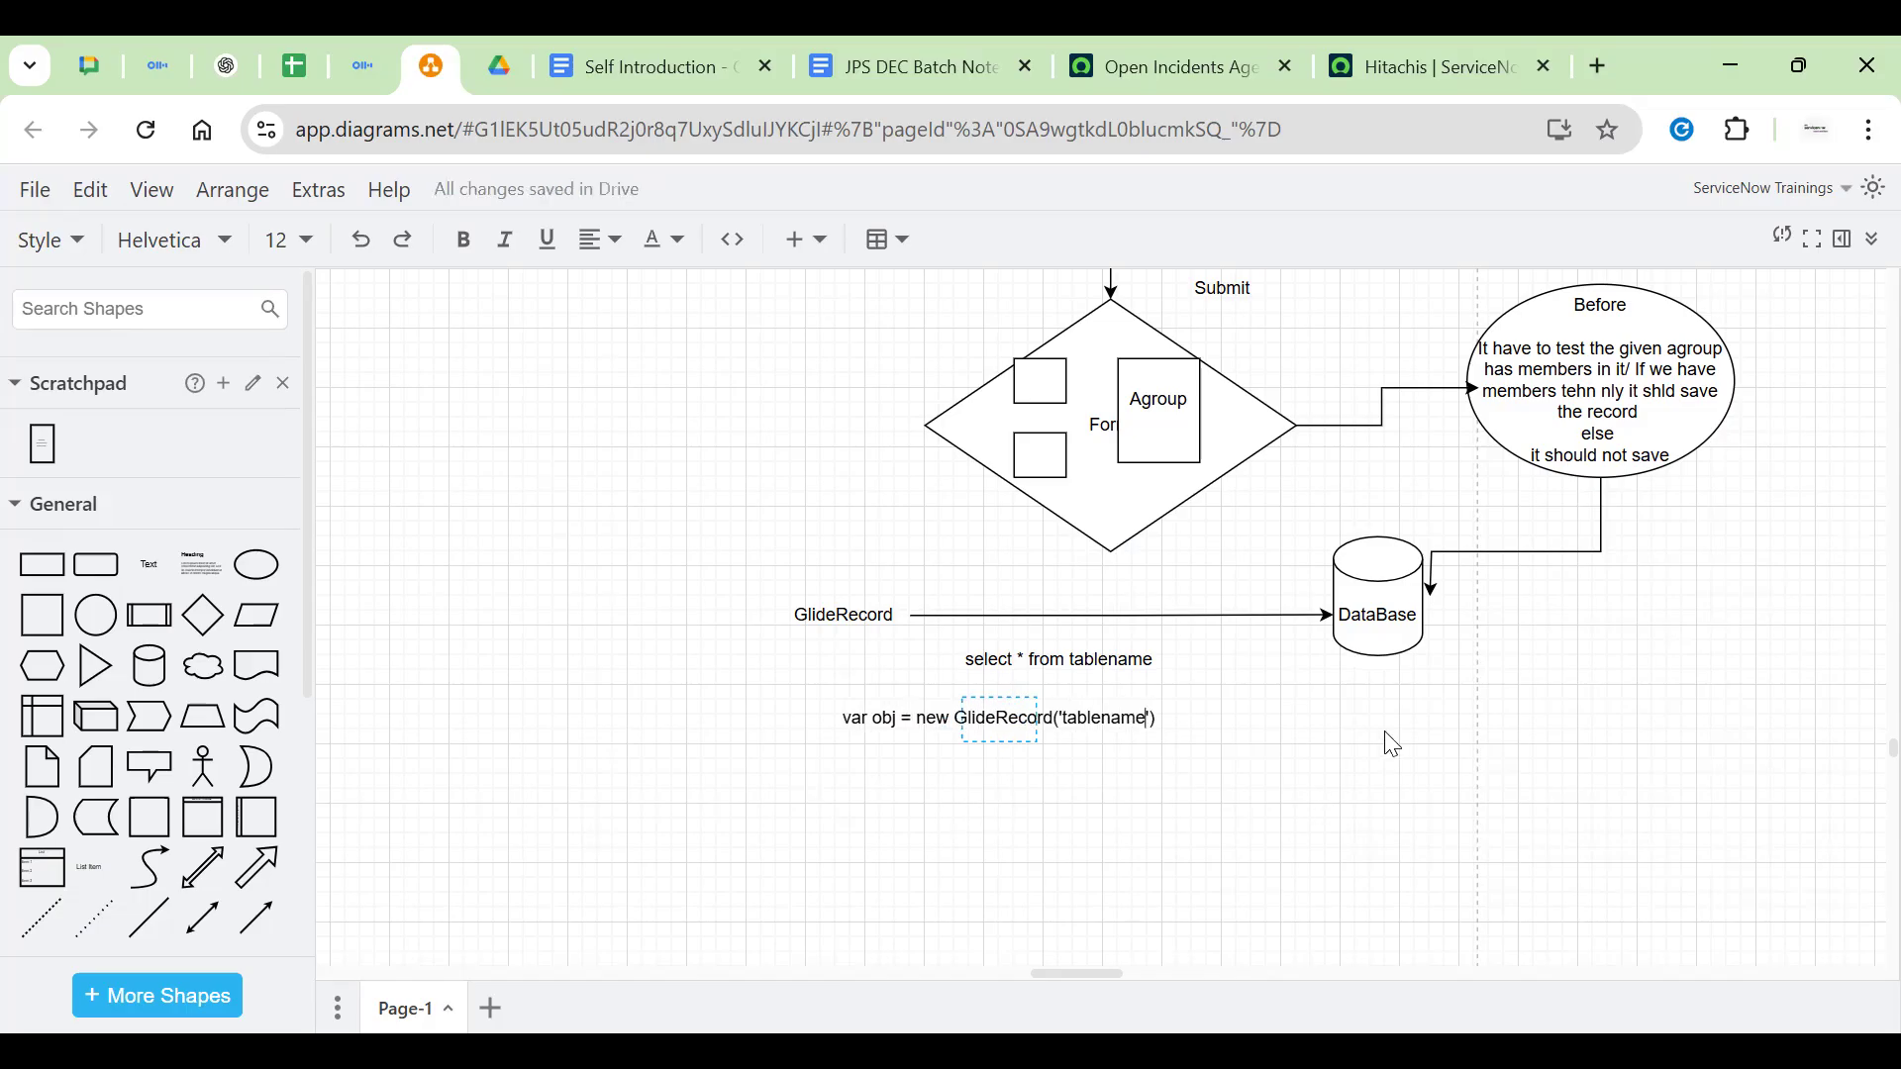
{"action": "left_click", "coordinate": [1399, 740]}
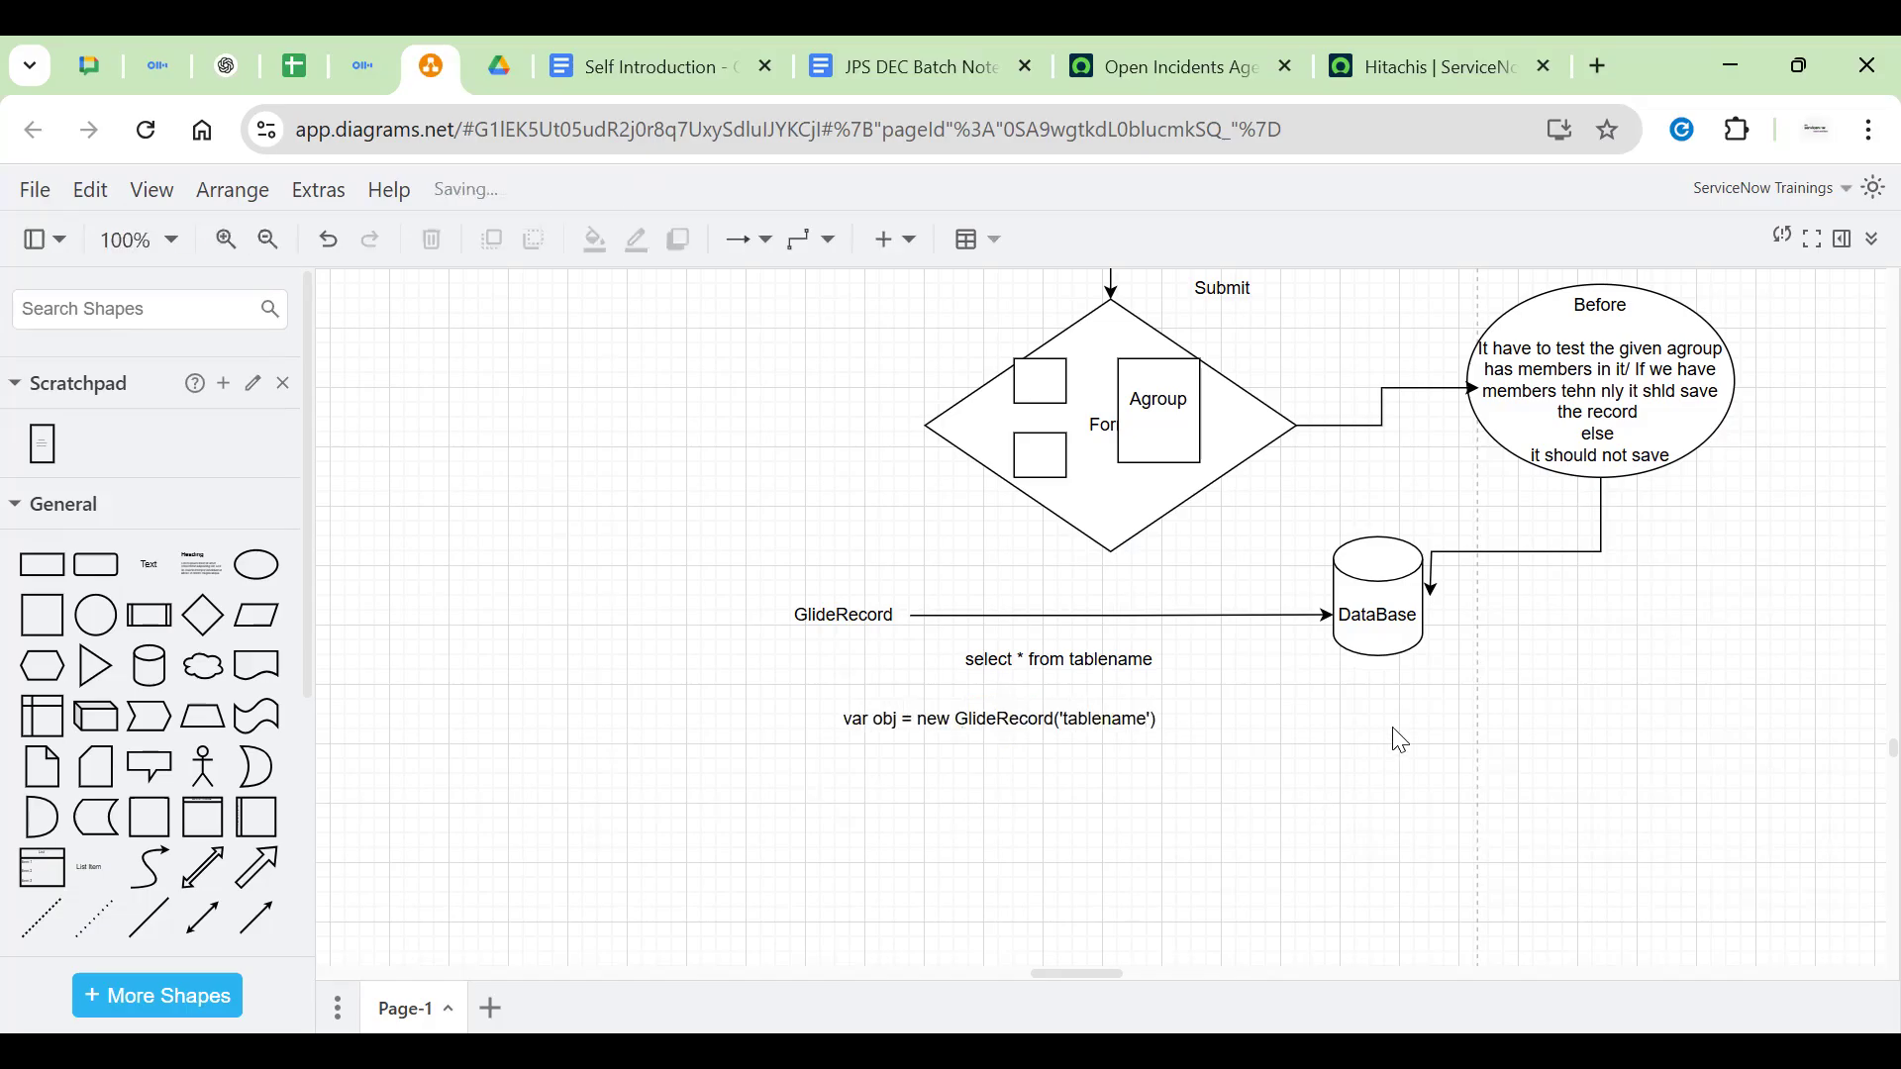
{"action": "left_click_drag", "start_coordinate": [1060, 724], "coordinate": [1108, 725]}
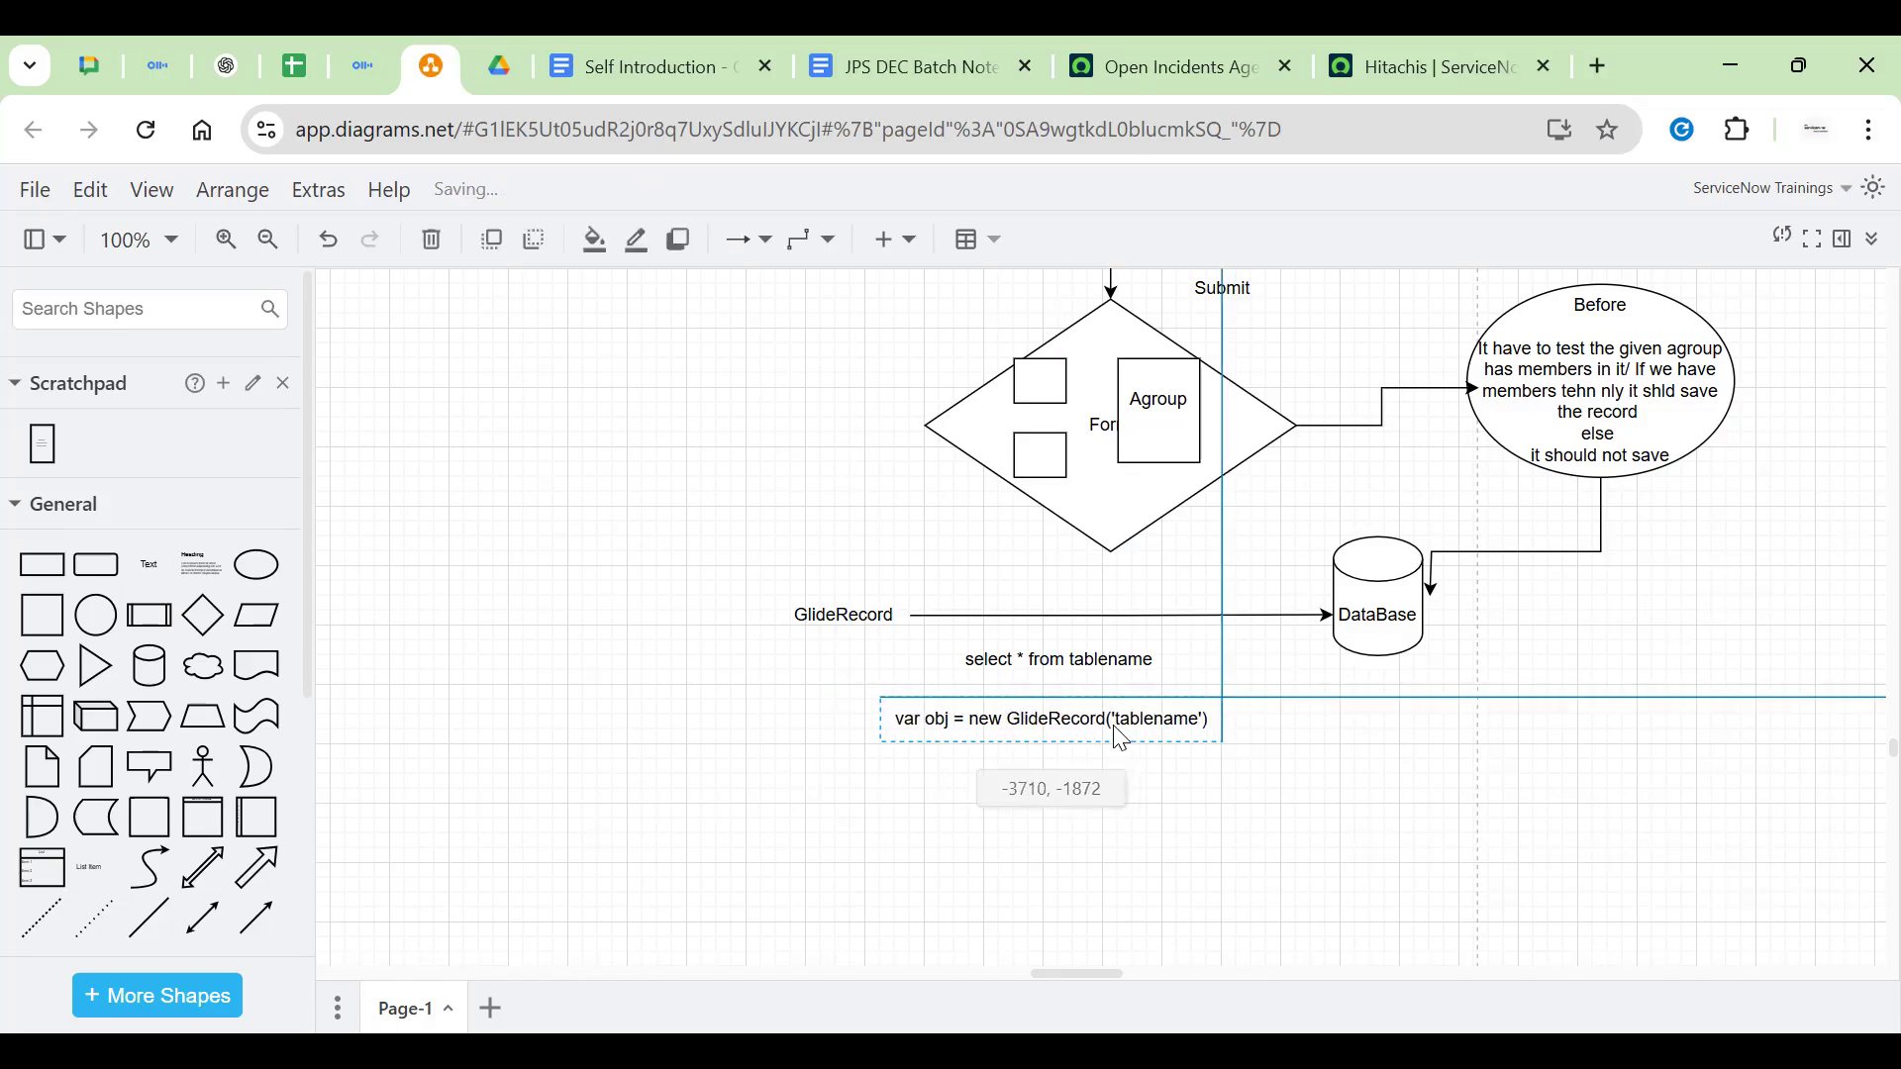
{"action": "left_click", "coordinate": [1312, 674]}
Delete the 'select * from tablename' label and move the code line up under the GlideRecord arrow
{"action": "left_click", "coordinate": [1063, 666]}
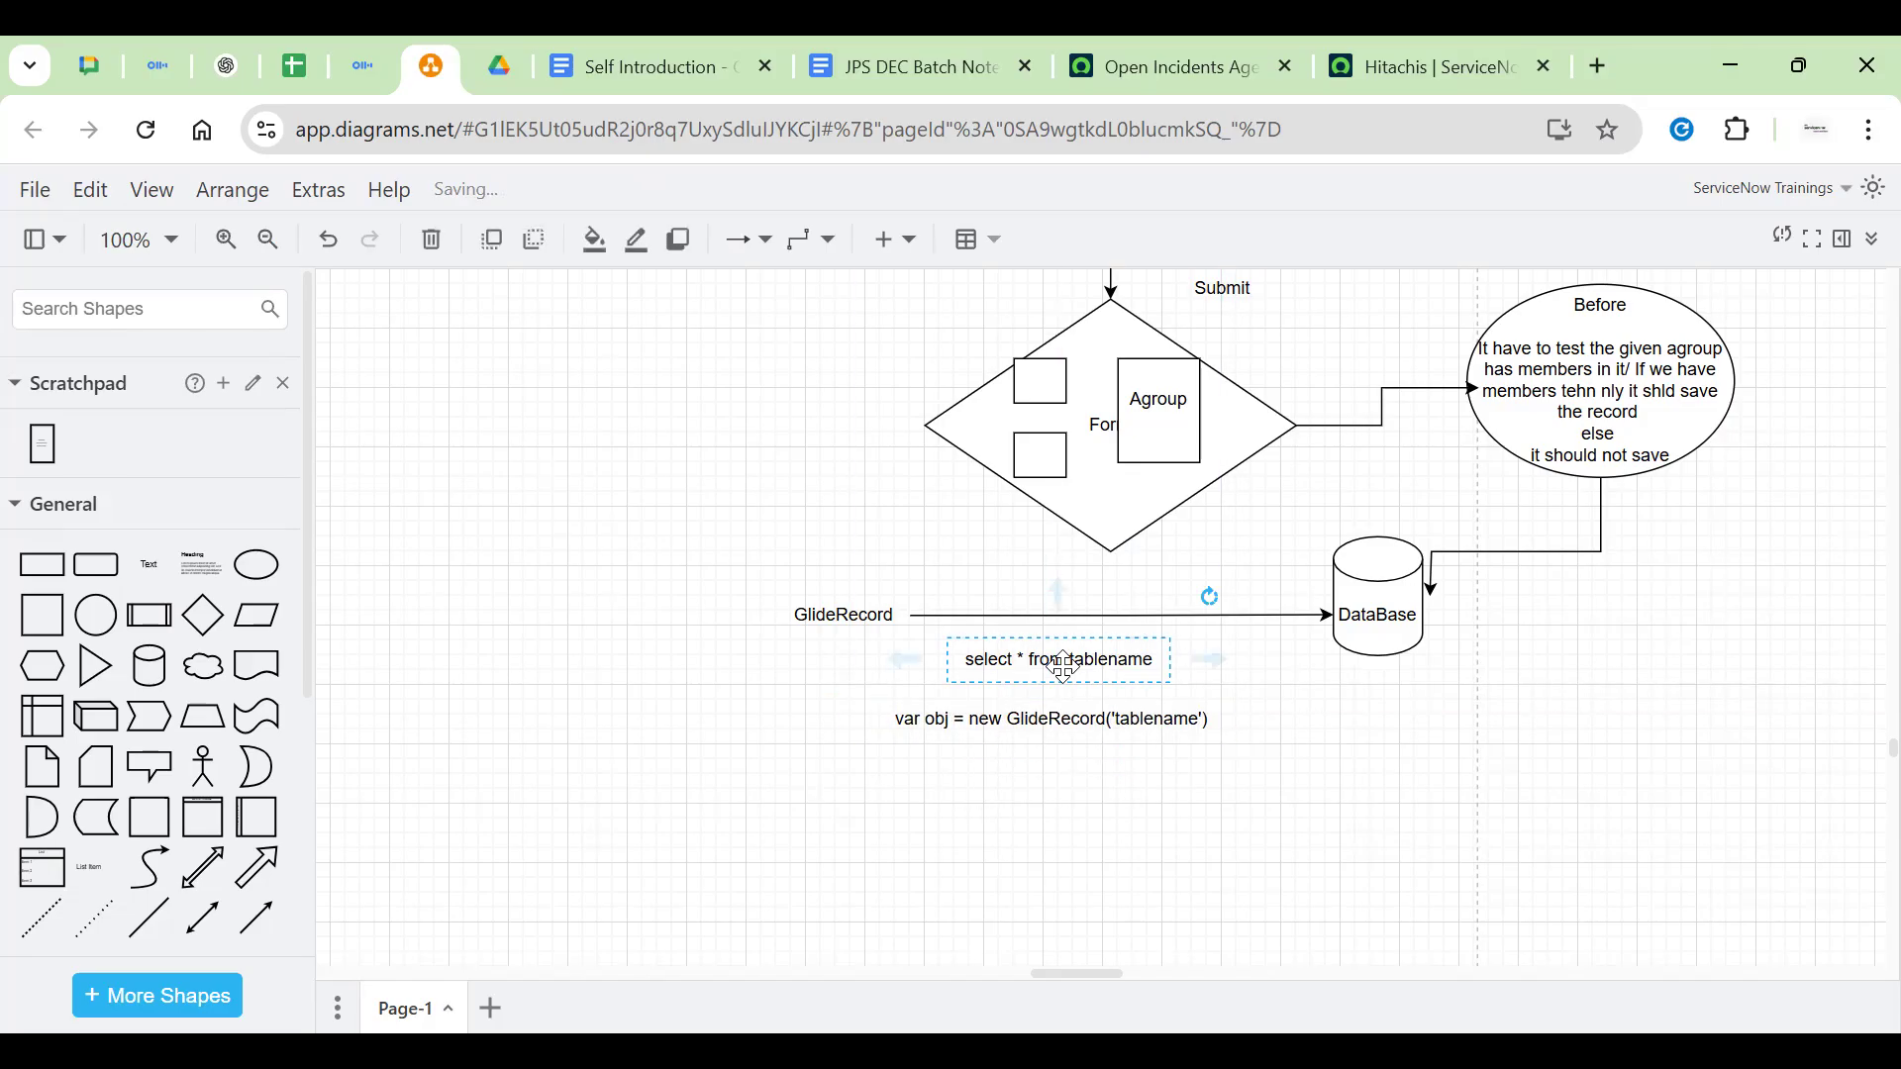
{"action": "key", "text": "Delete"}
{"action": "left_click", "coordinate": [1037, 726]}
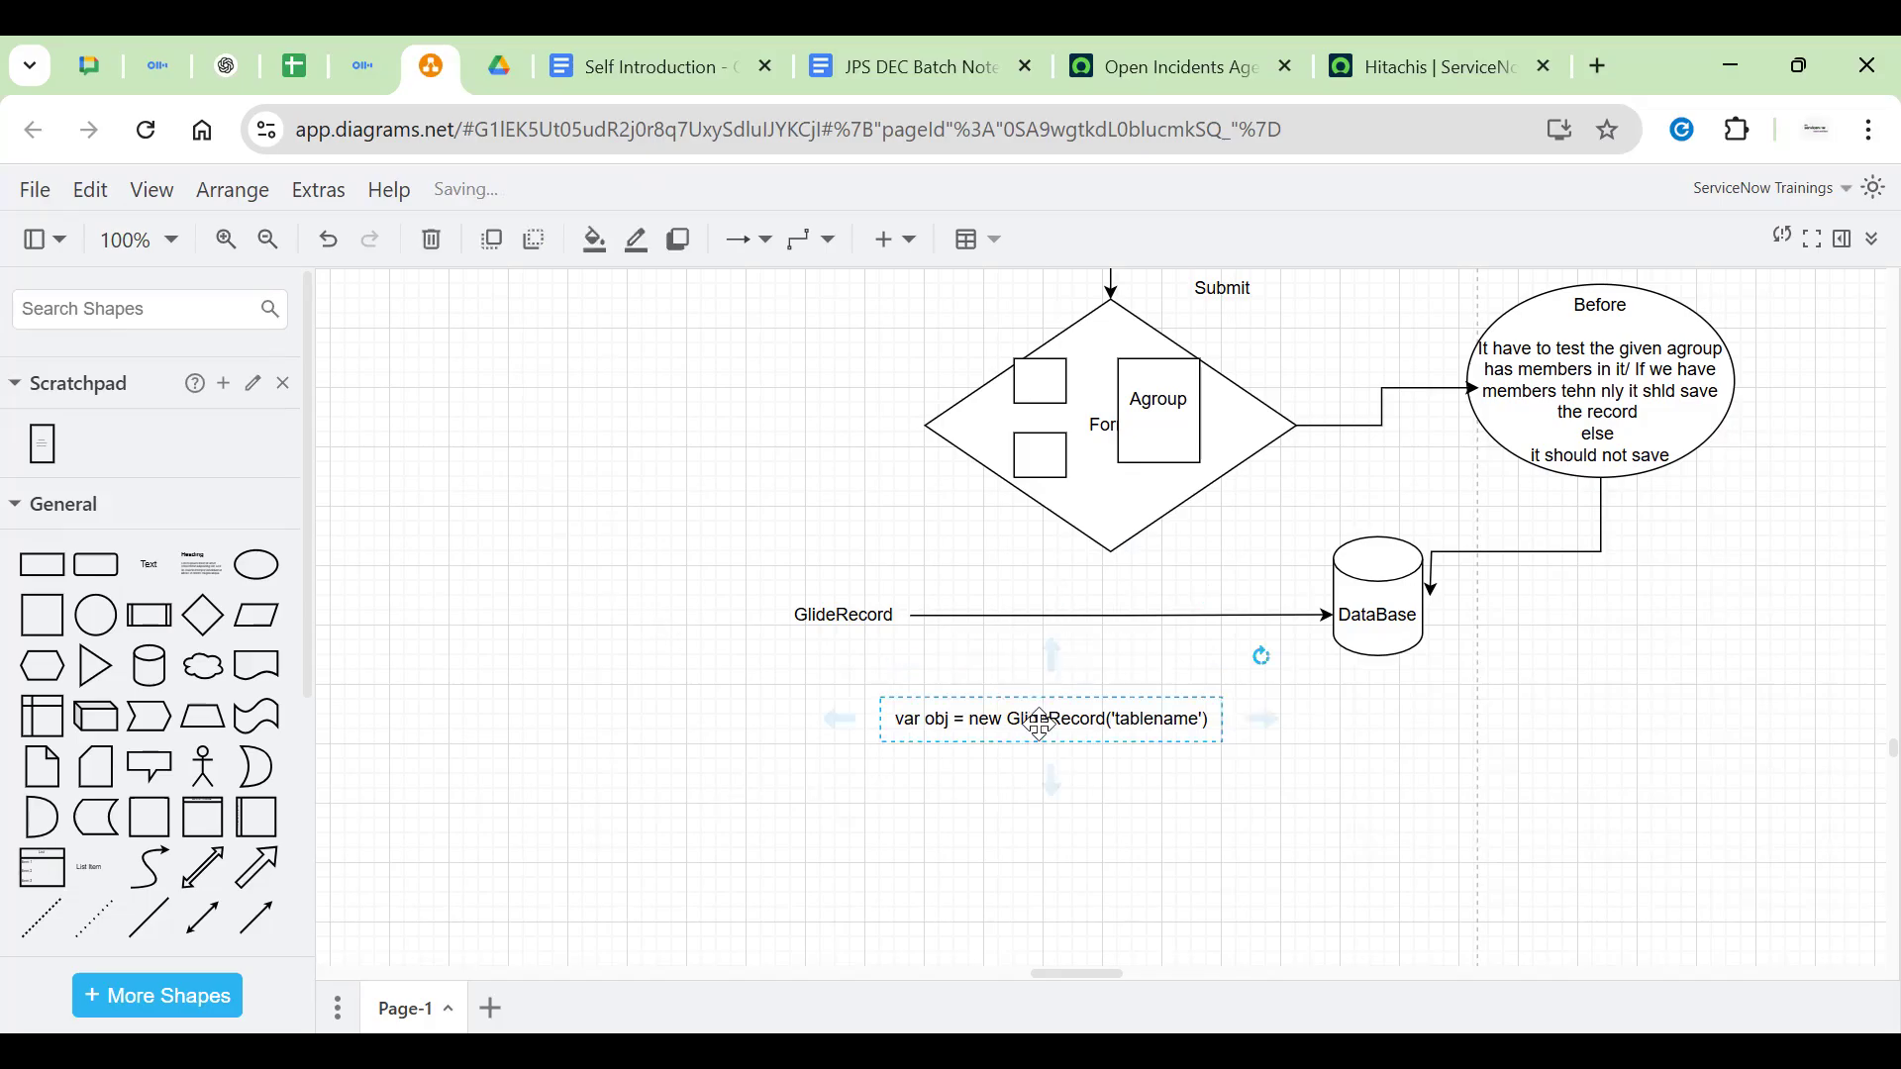
{"action": "left_click_drag", "start_coordinate": [1081, 729], "coordinate": [1111, 670]}
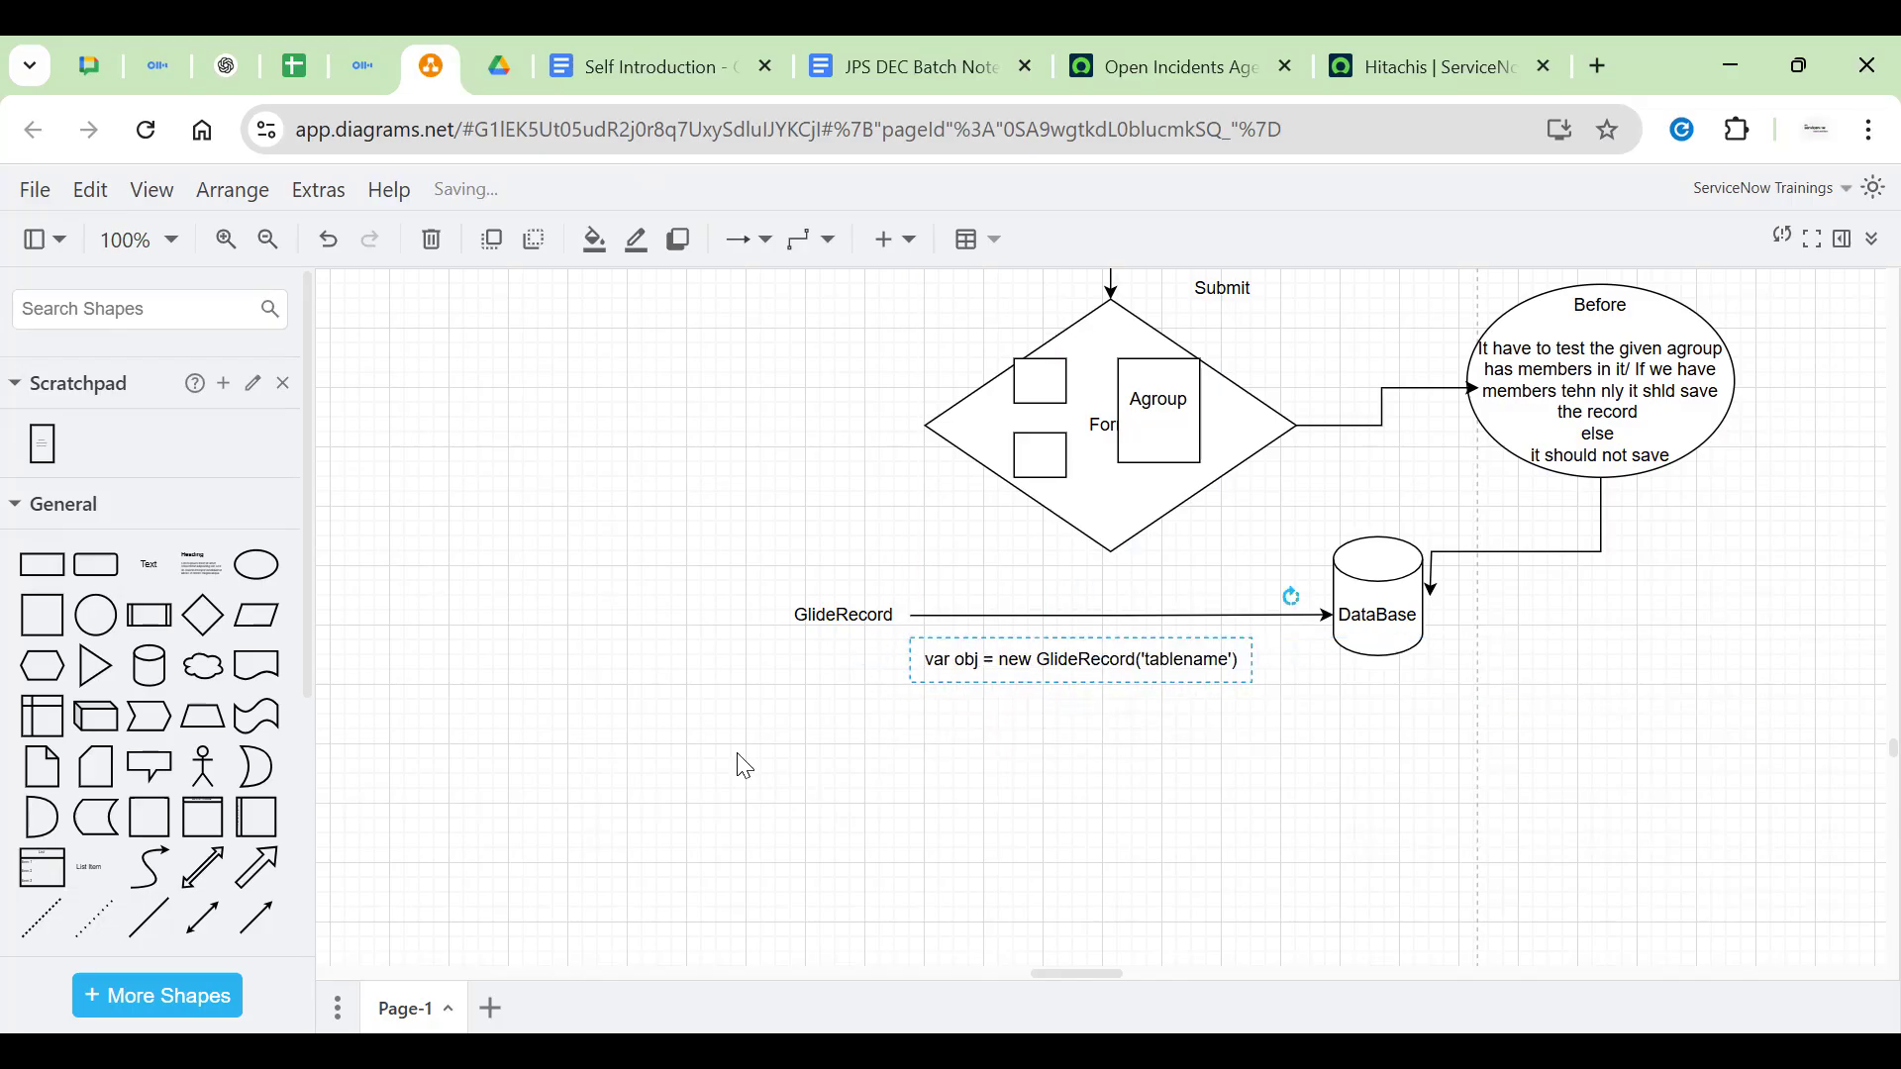
{"action": "left_click", "coordinate": [818, 738]}
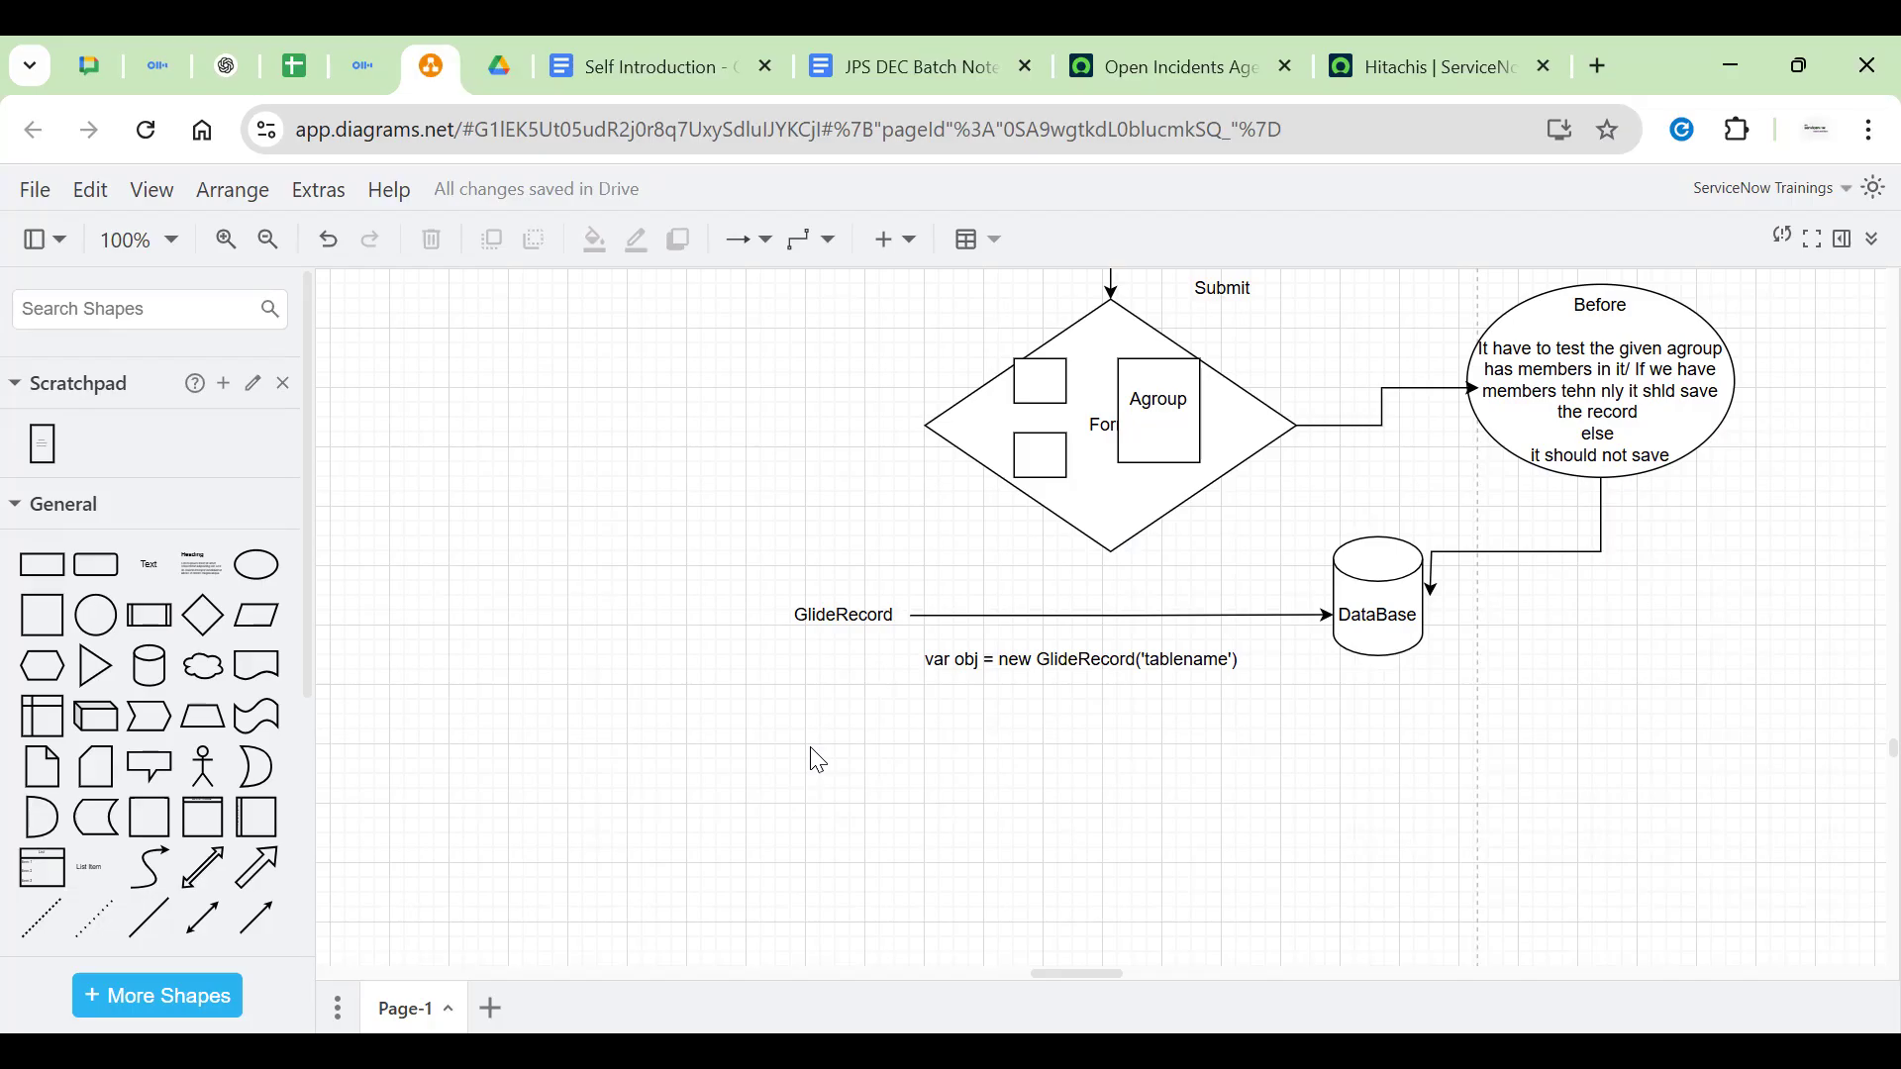
Highlight the words 'GlideRecord' and 'tablename' in the var obj code line
{"action": "left_click", "coordinate": [1086, 685]}
{"action": "left_click", "coordinate": [795, 803]}
{"action": "left_click", "coordinate": [1071, 701]}
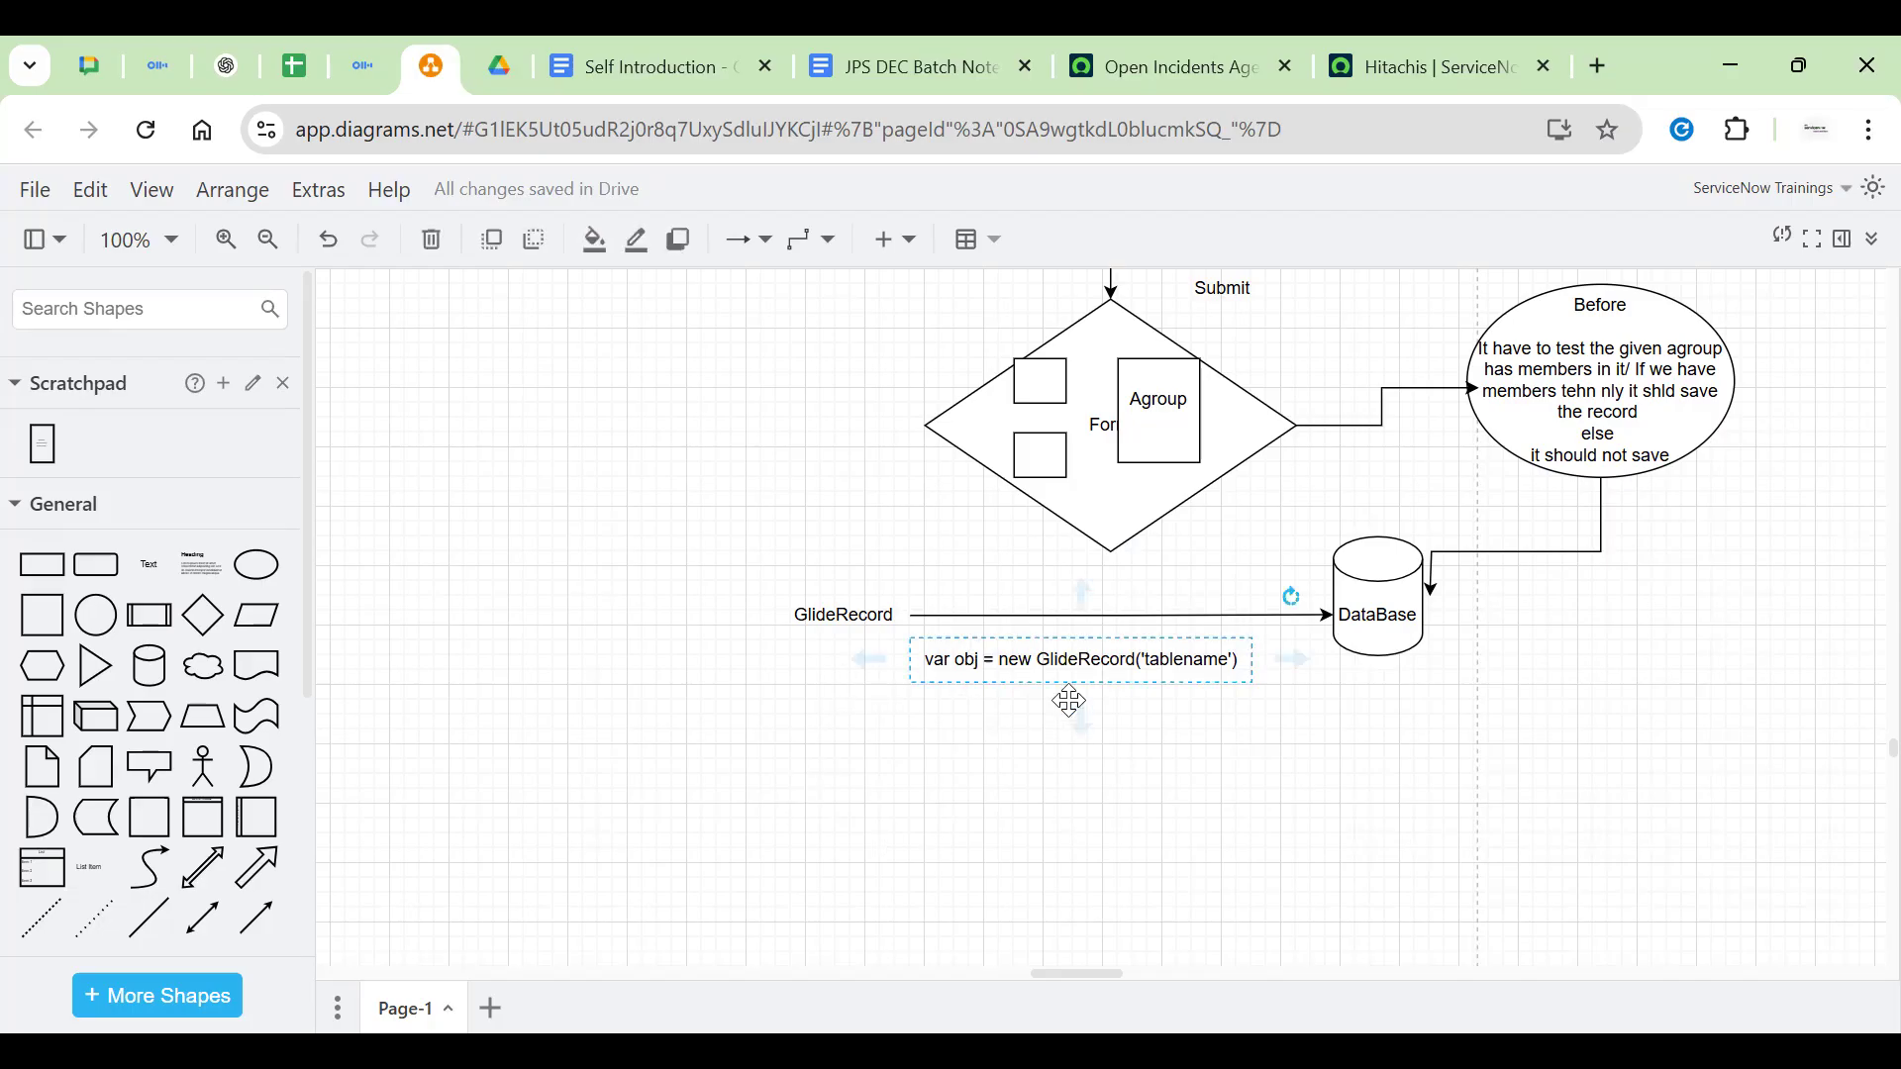
{"action": "left_click", "coordinate": [985, 730]}
{"action": "left_click", "coordinate": [1010, 666]}
{"action": "double_click", "coordinate": [1087, 663]}
{"action": "double_click", "coordinate": [1087, 663]}
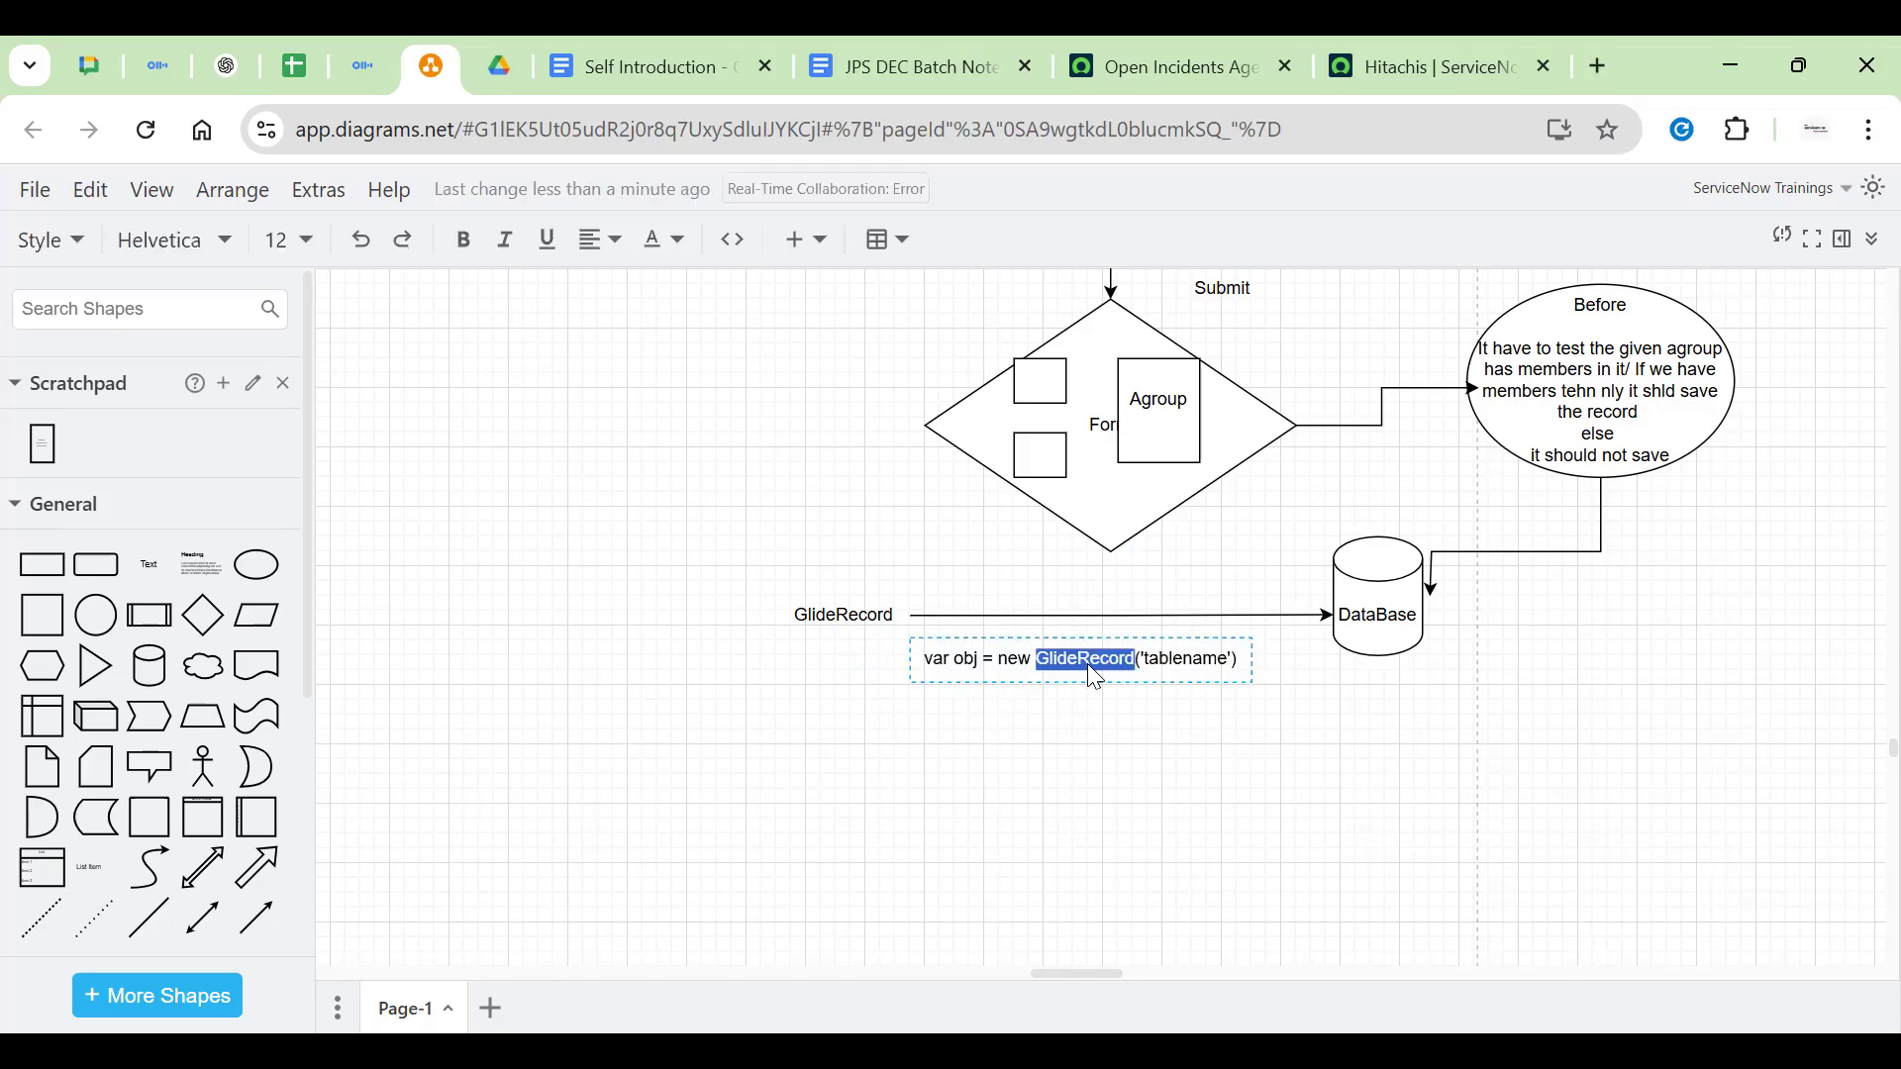
{"action": "double_click", "coordinate": [1217, 663]}
{"action": "left_click", "coordinate": [1207, 758]}
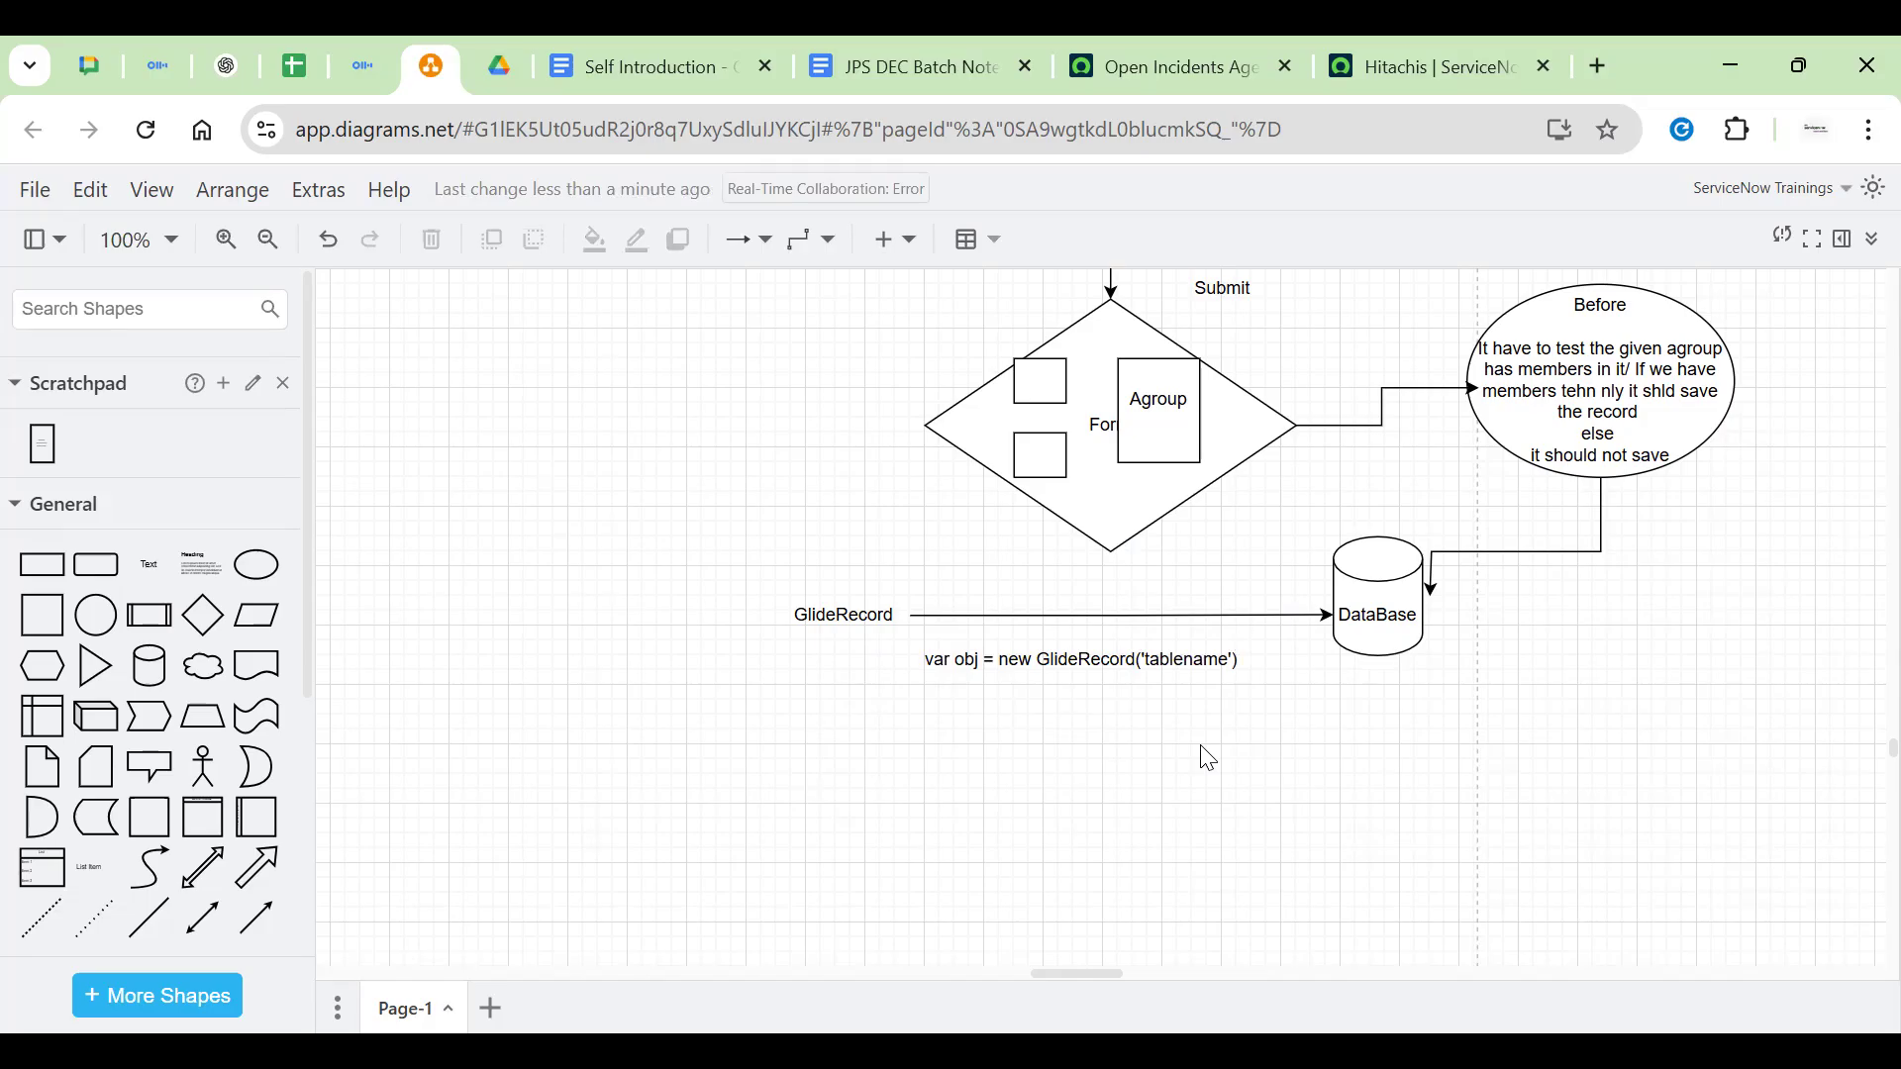
Select the DataBase cylinder, GlideRecord label and code line in turn to review them
{"action": "left_click", "coordinate": [1417, 594]}
{"action": "left_click", "coordinate": [1493, 605]}
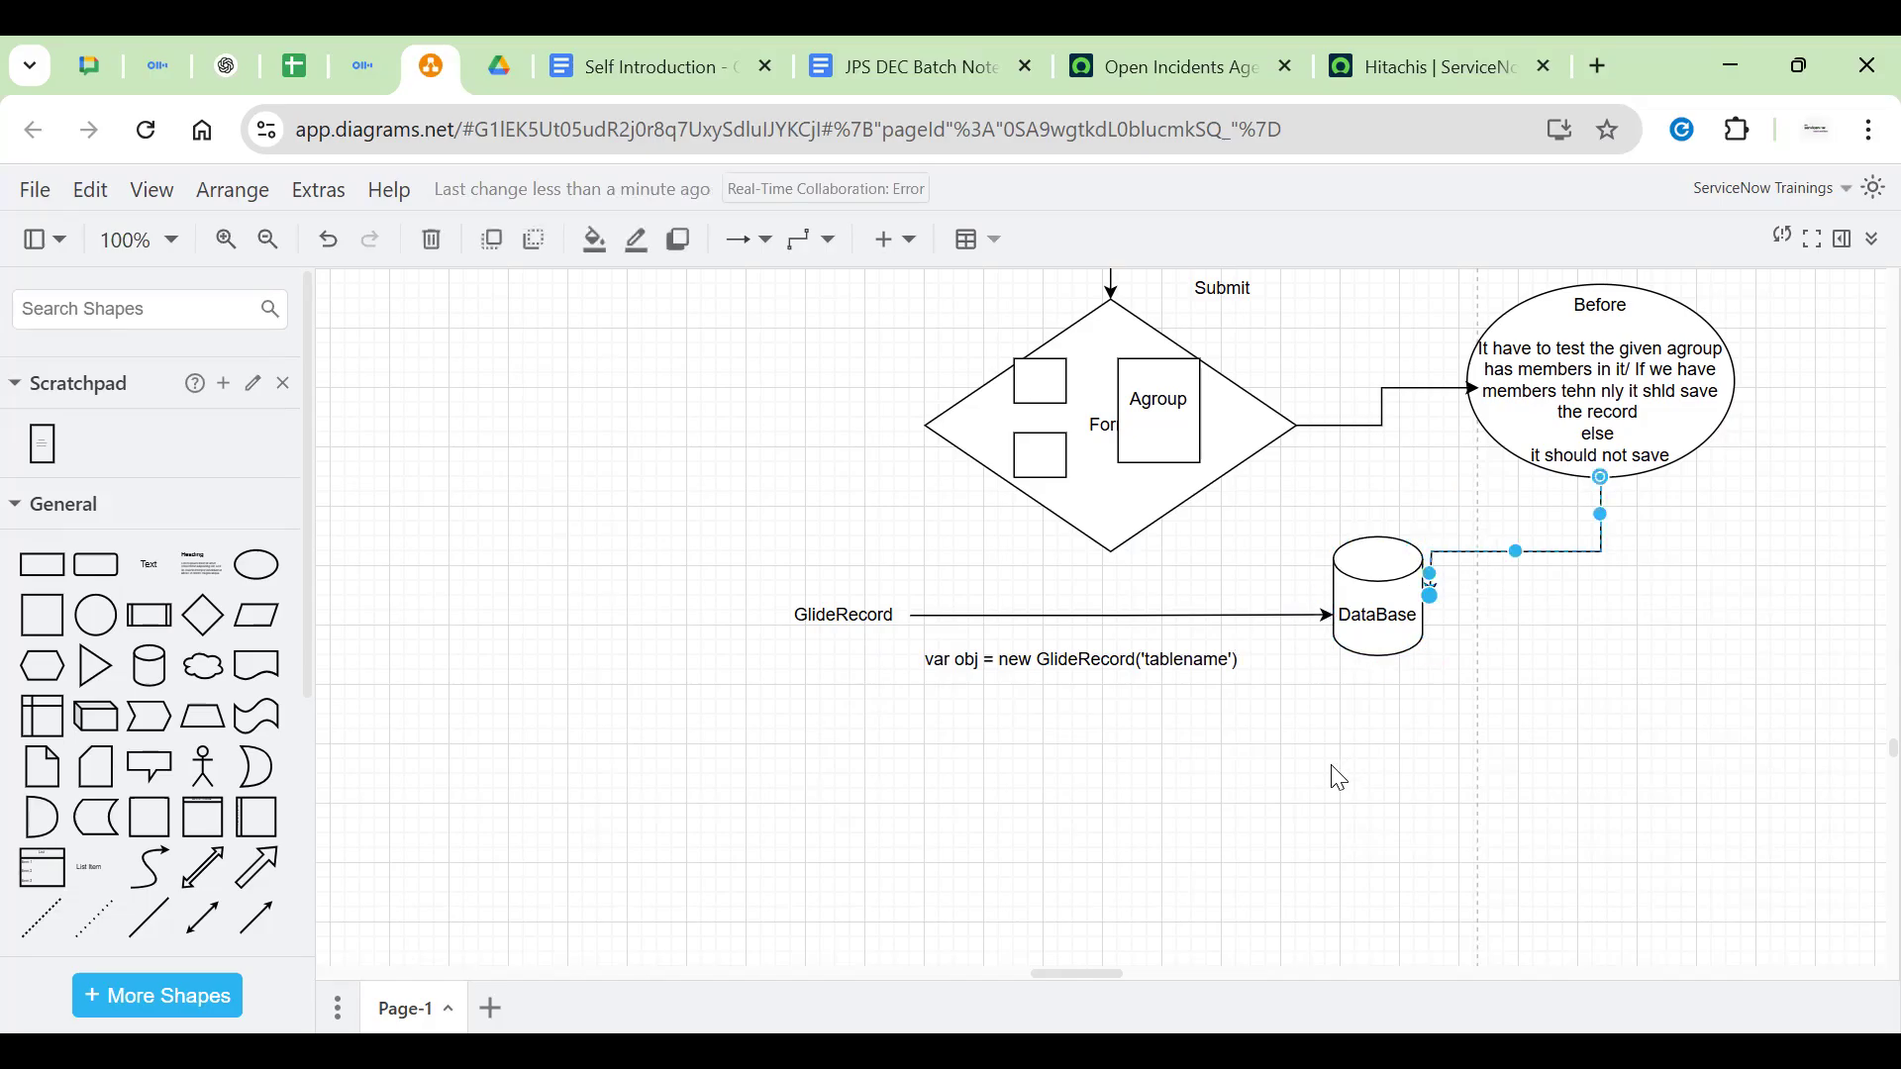
{"action": "double_click", "coordinate": [1049, 658]}
{"action": "left_click", "coordinate": [813, 624]}
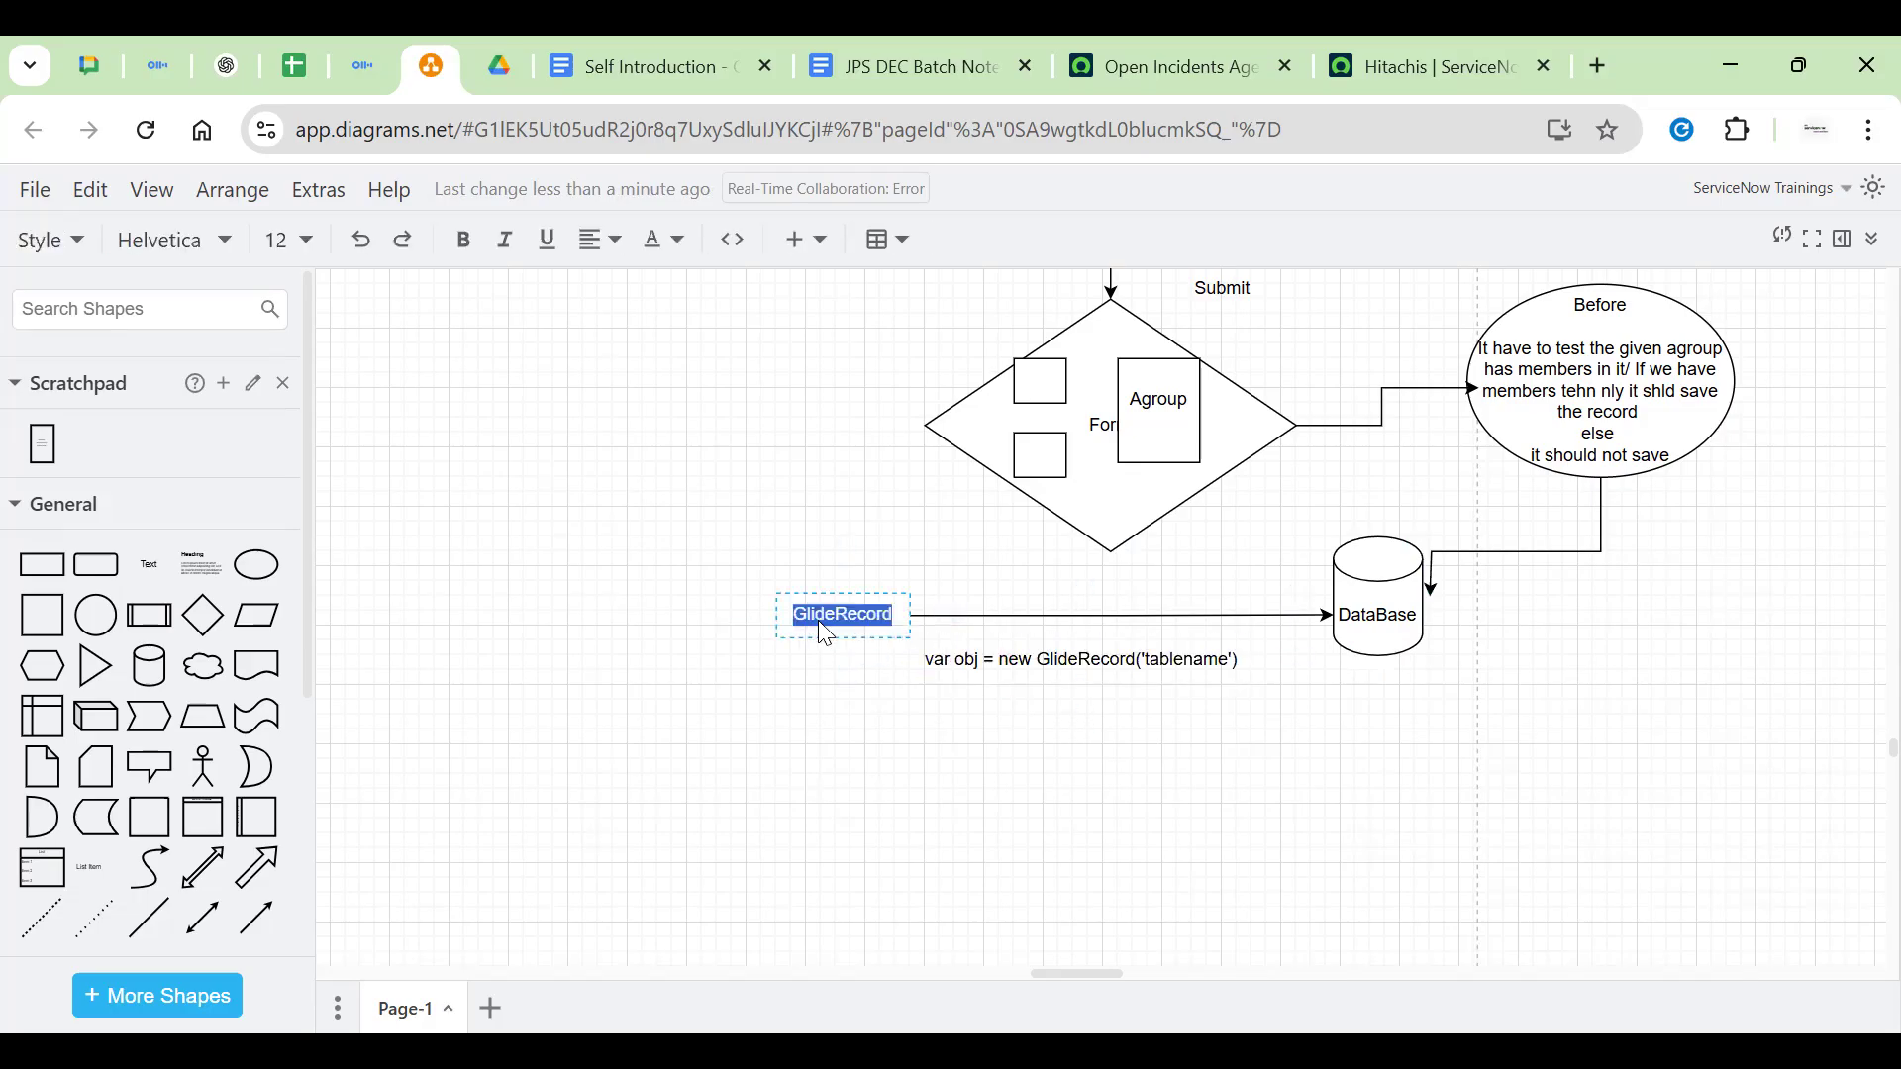
{"action": "left_click", "coordinate": [780, 760]}
{"action": "double_click", "coordinate": [1082, 657]}
{"action": "left_click", "coordinate": [1060, 722]}
Add a 'CURD Opertaions' text note directly below the code line
{"action": "double_click", "coordinate": [1066, 722]}
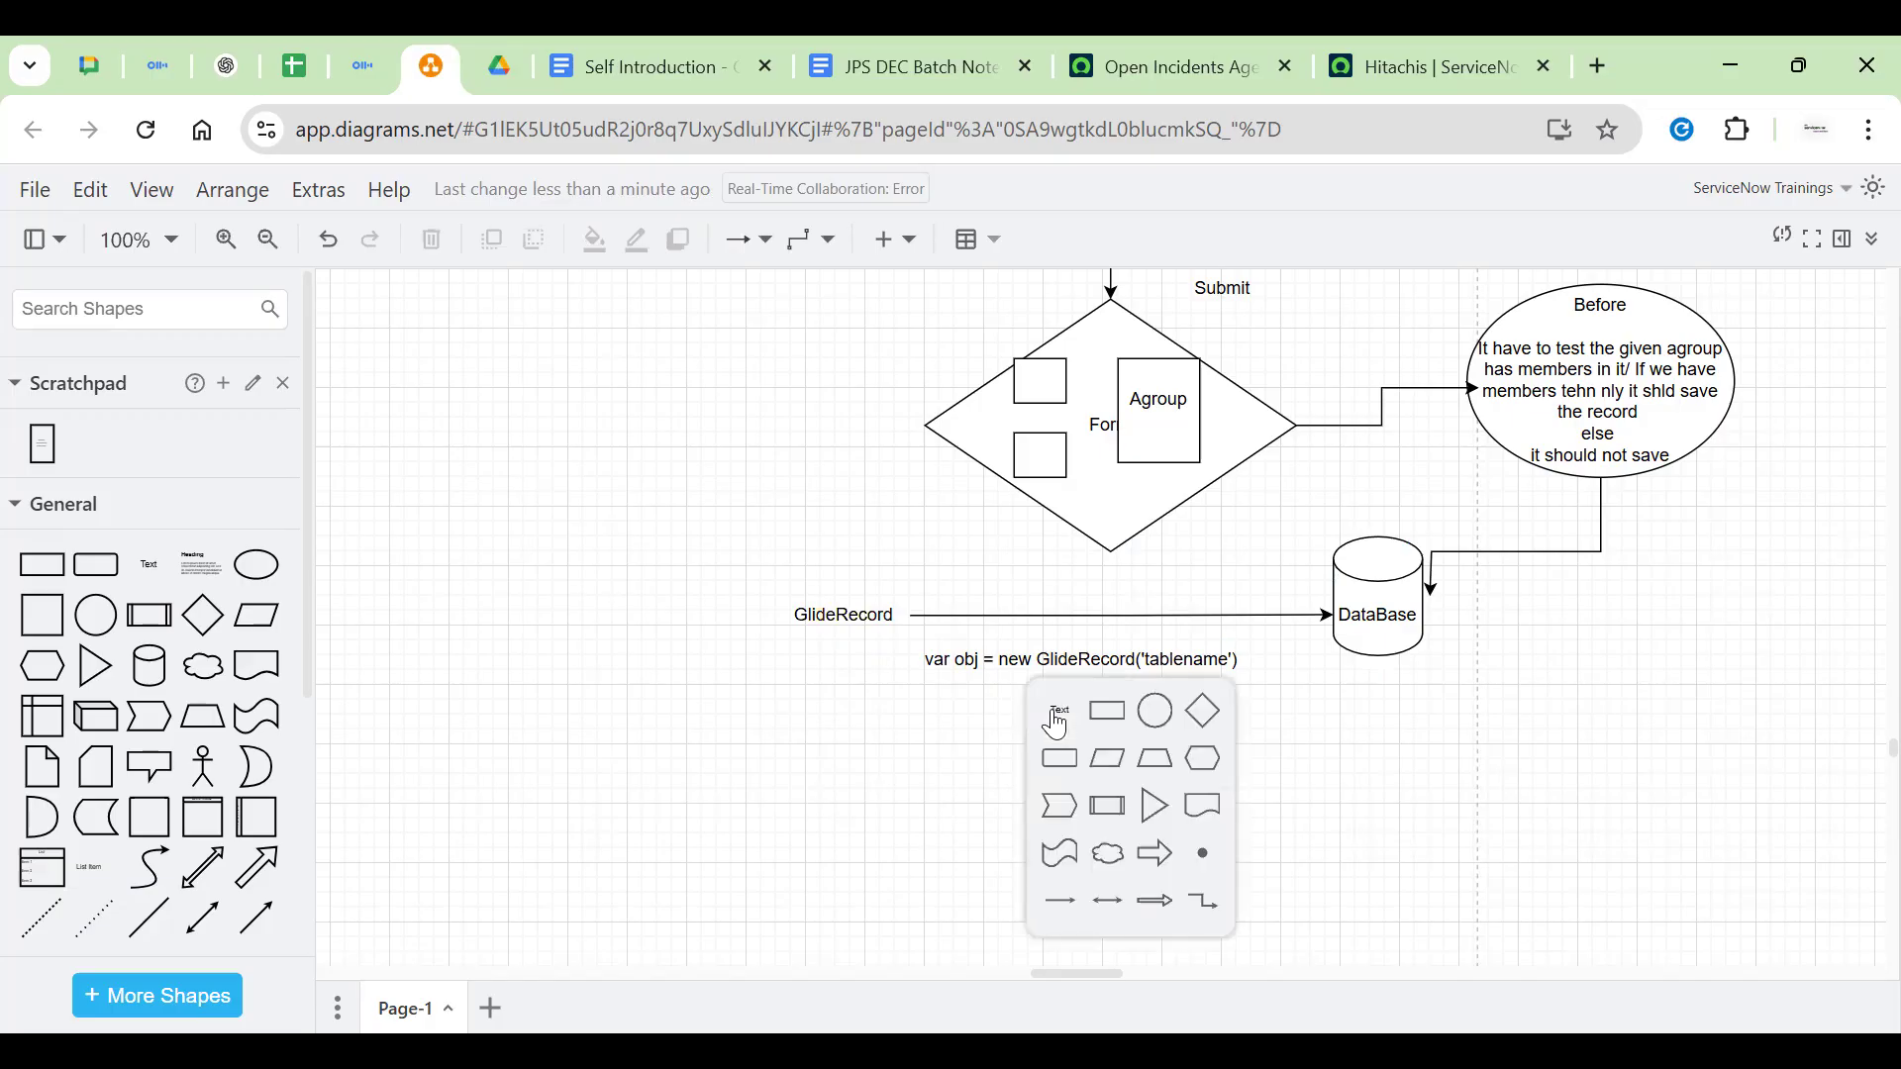
{"action": "left_click", "coordinate": [1062, 737]}
{"action": "type", "text": "CUR"}
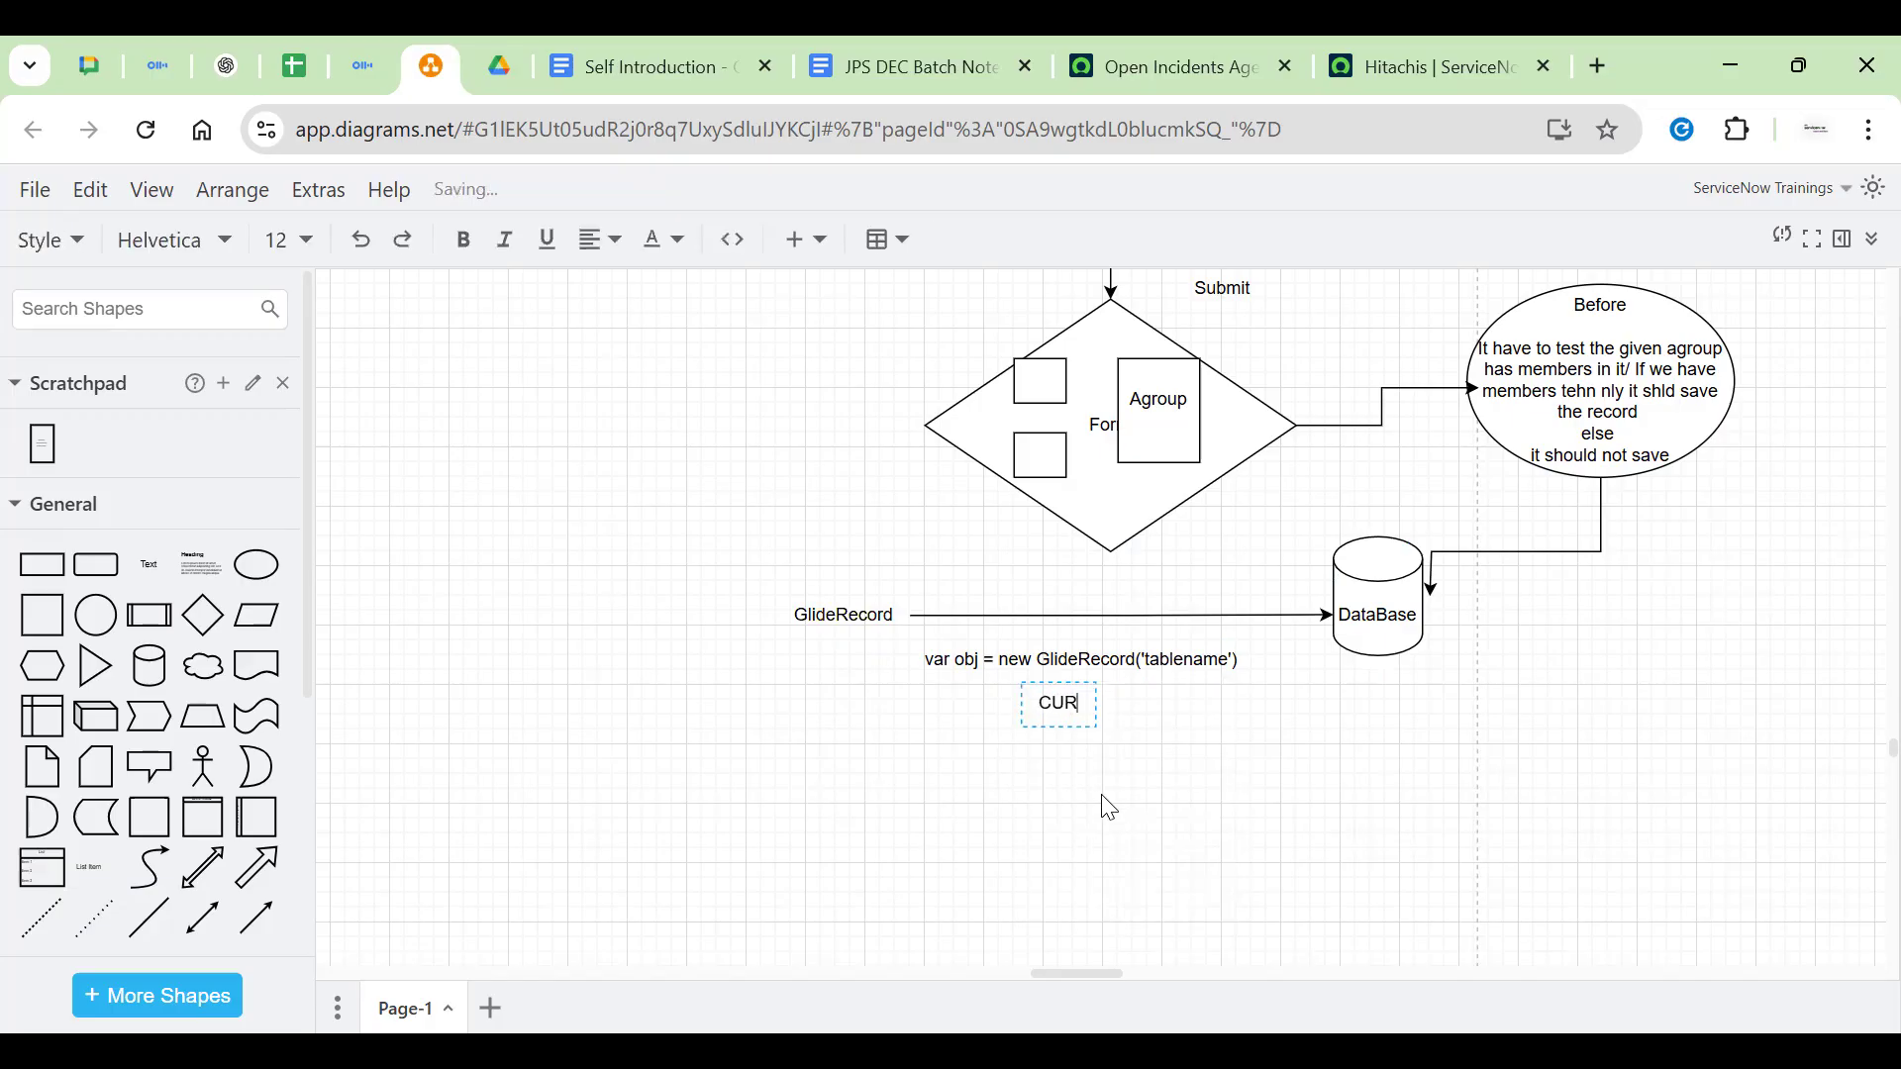
{"action": "type", "text": "D Opertaions"}
{"action": "left_click", "coordinate": [1283, 777]}
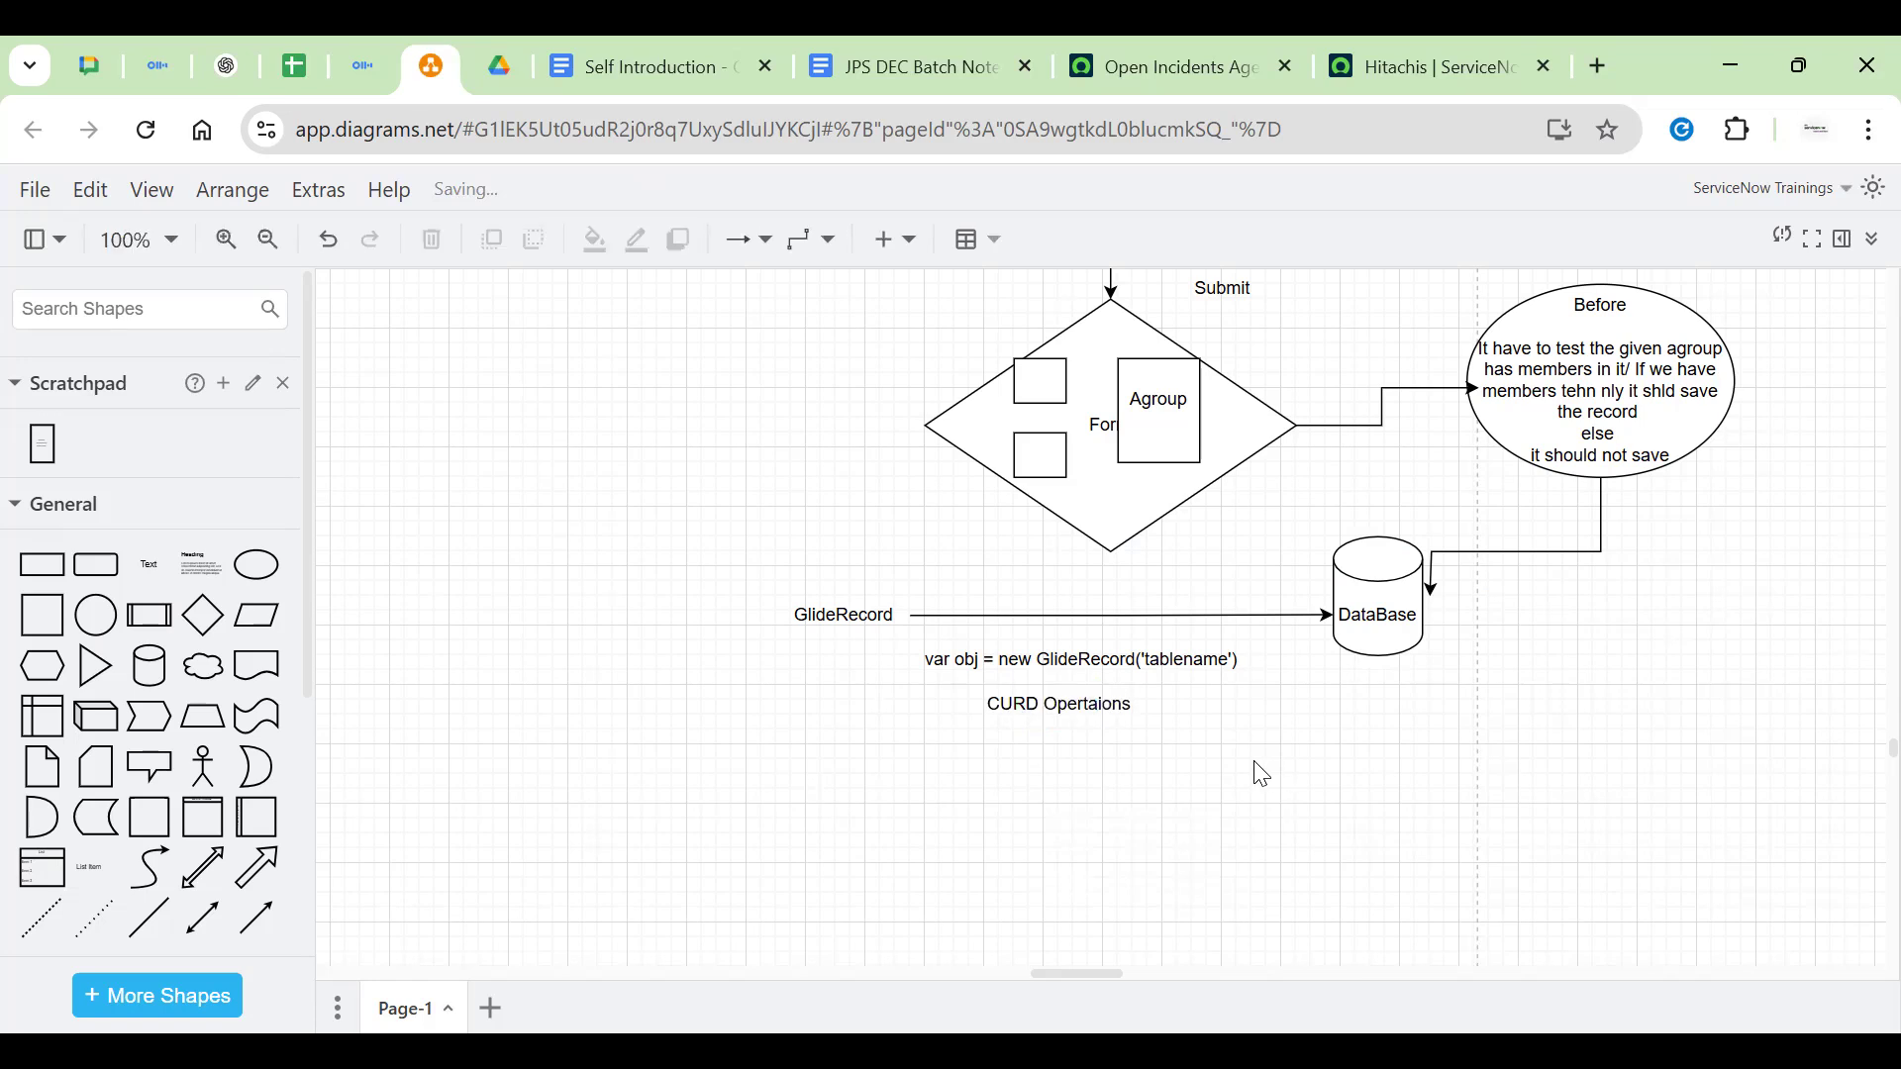
Pan the canvas to bring the After, Async and Display ellipses into view
{"action": "left_click", "coordinate": [1076, 710]}
{"action": "left_click", "coordinate": [1324, 615]}
{"action": "left_click", "coordinate": [1633, 737]}
{"action": "left_click_drag", "start_coordinate": [1552, 703], "coordinate": [1066, 848]}
Shift the After ellipse well to the right in several drags, then deselect it
{"action": "scroll", "coordinate": [1218, 653], "scroll_direction": "down", "scroll_amount": 1}
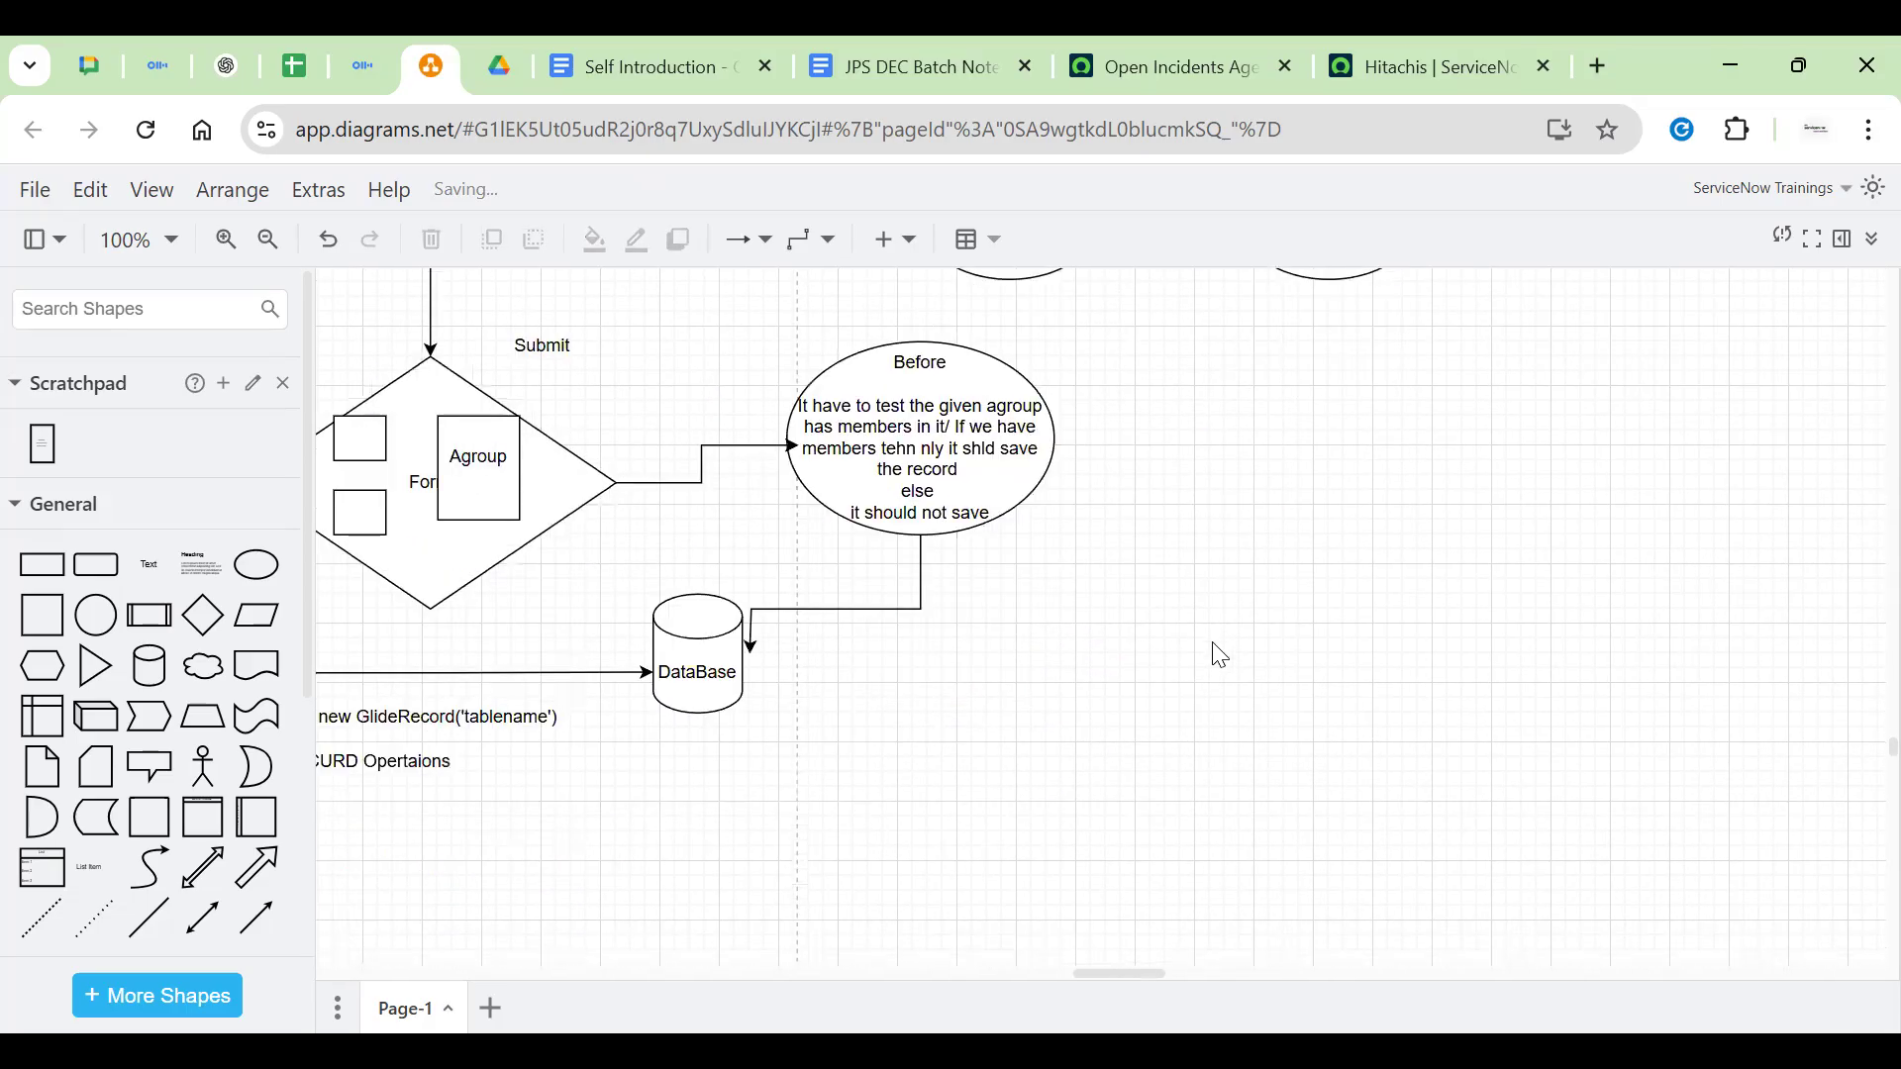
{"action": "scroll", "coordinate": [1073, 667], "scroll_direction": "up", "scroll_amount": 4}
{"action": "left_click", "coordinate": [1069, 666]}
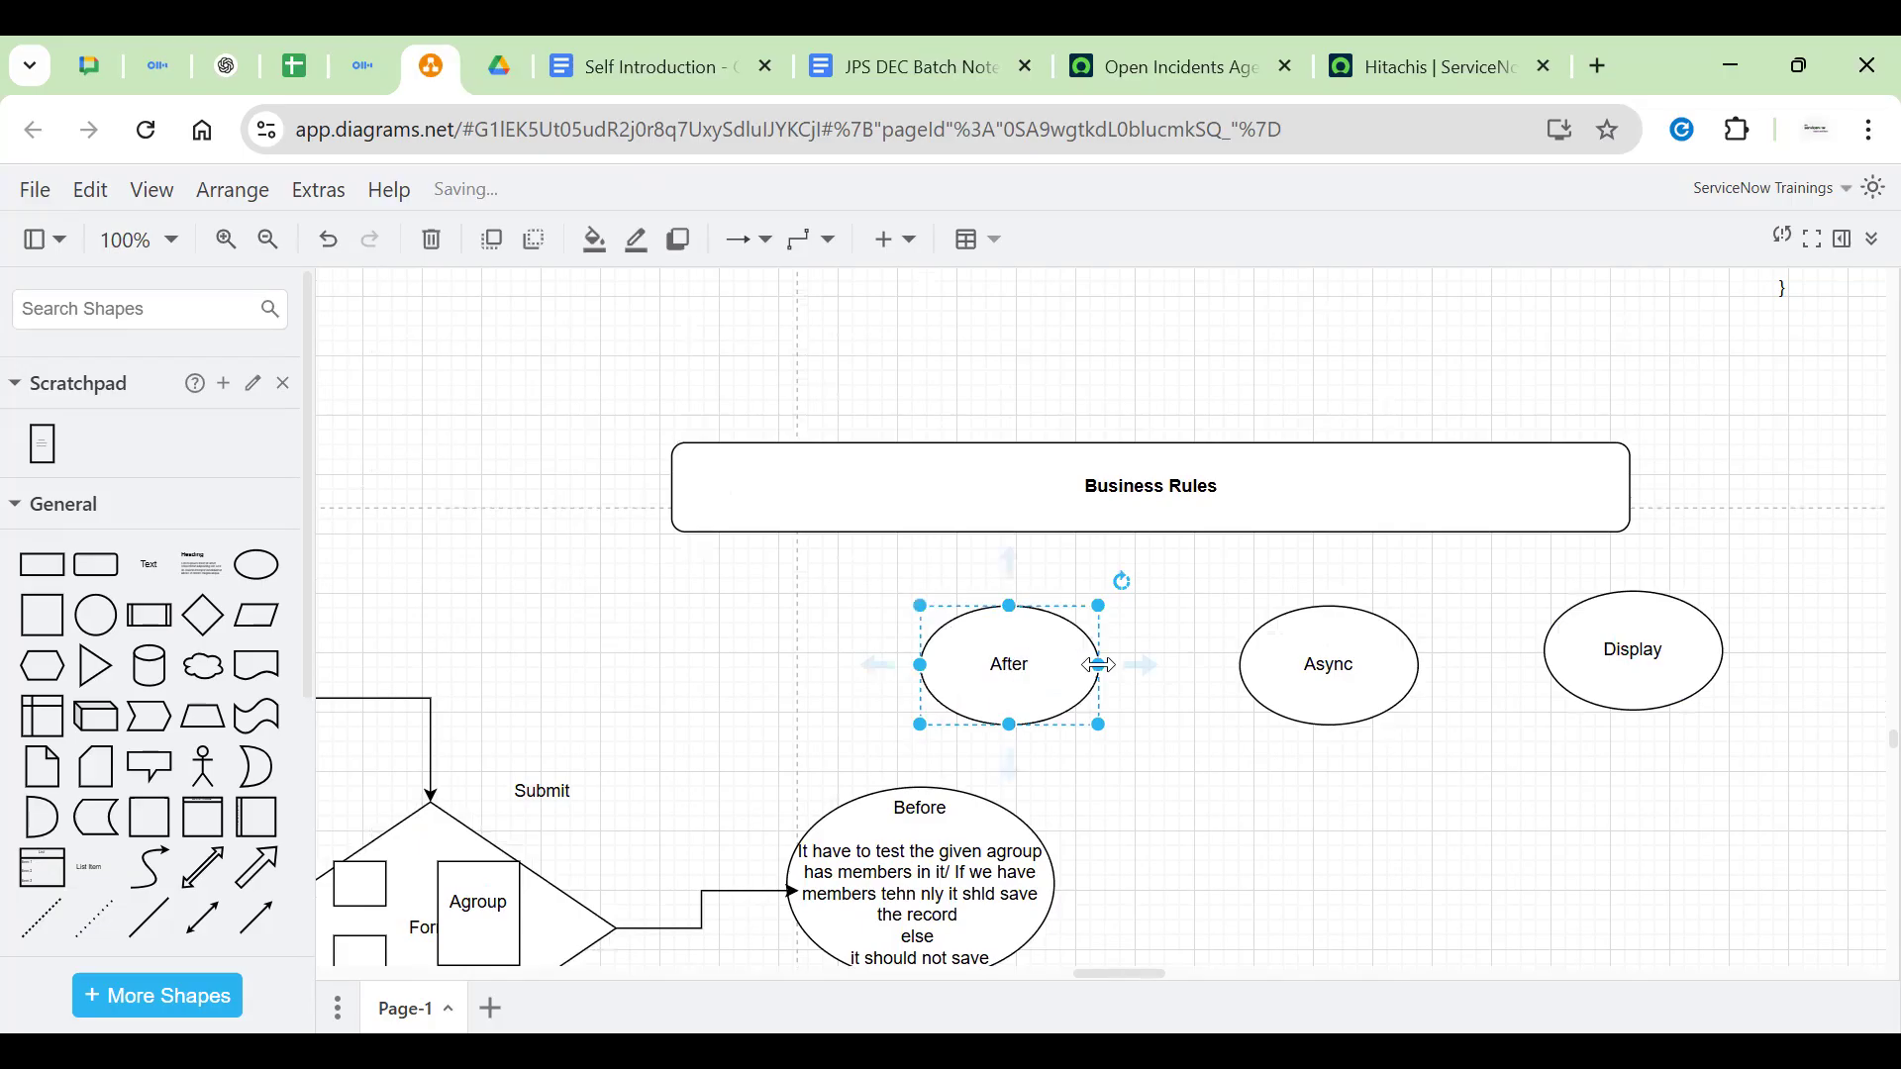
{"action": "left_click_drag", "start_coordinate": [1001, 692], "coordinate": [1197, 684]}
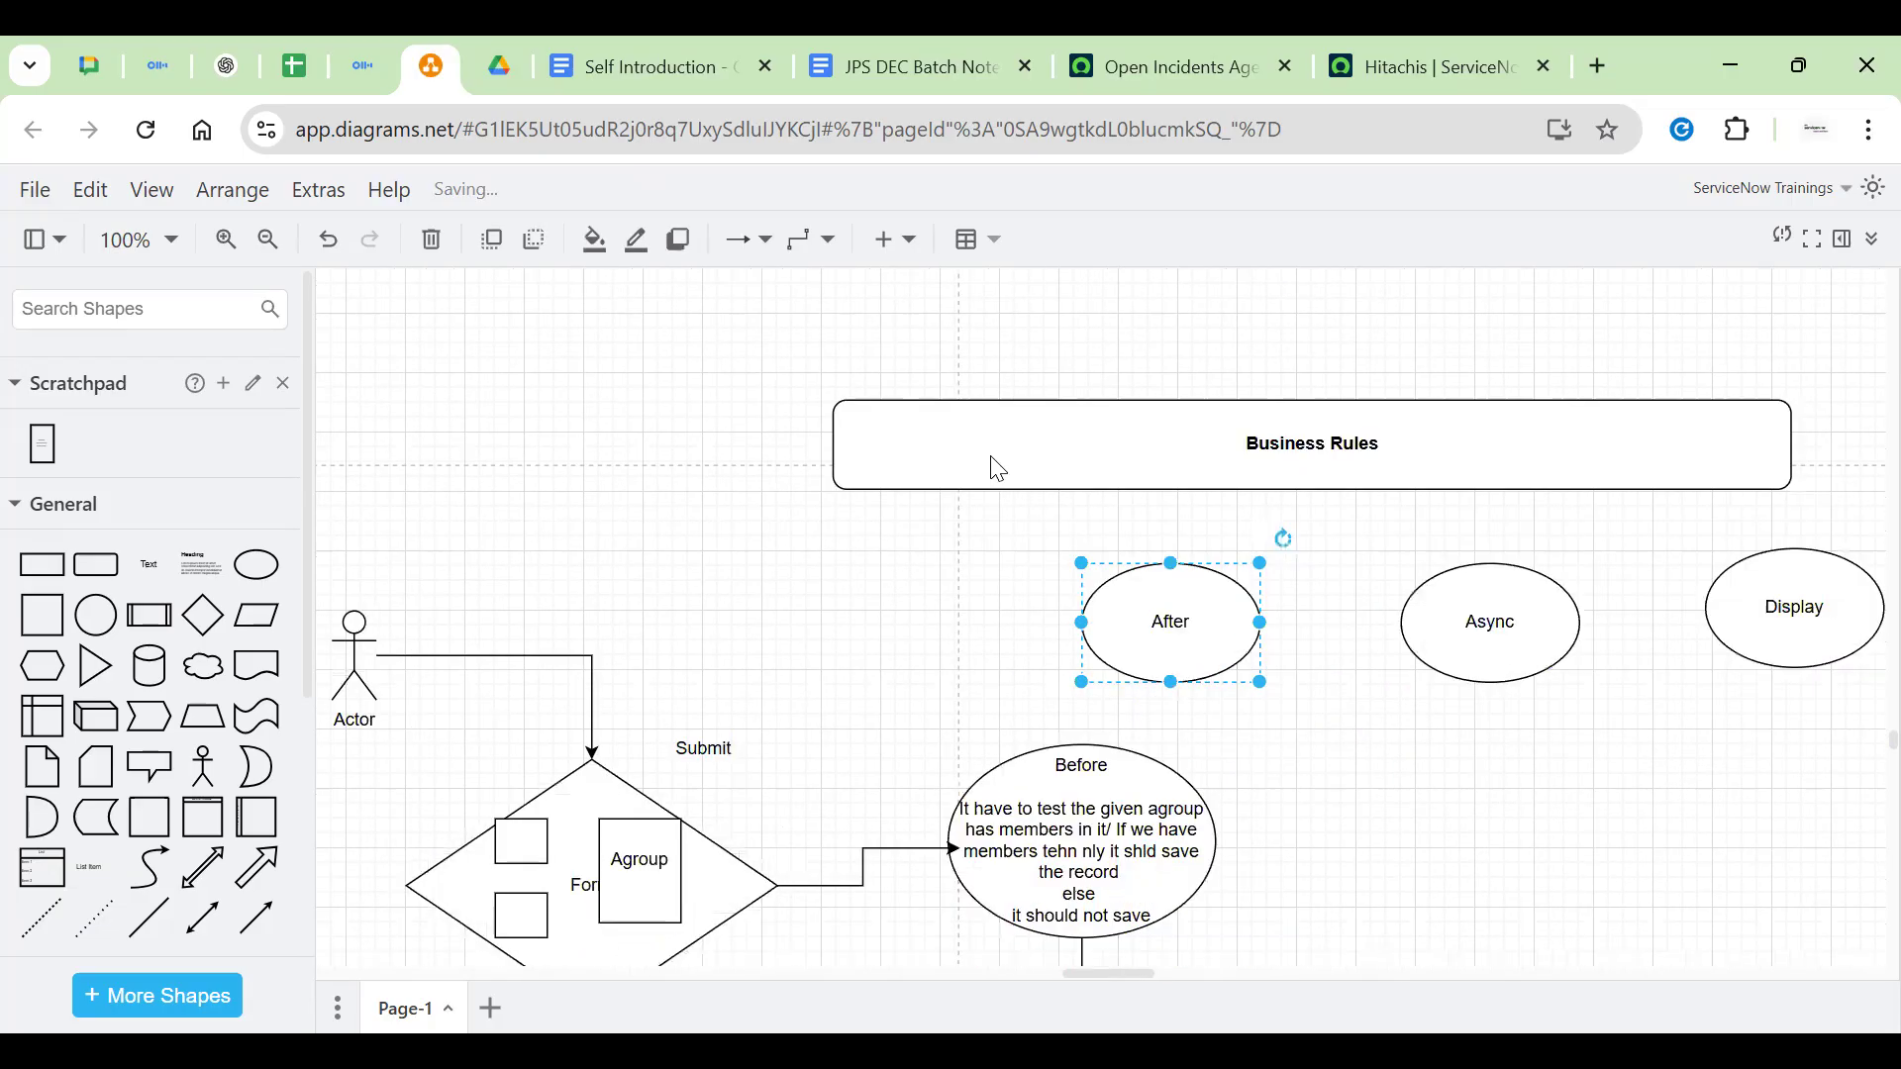
{"action": "left_click_drag", "start_coordinate": [984, 396], "coordinate": [1520, 737]}
{"action": "left_click_drag", "start_coordinate": [815, 396], "coordinate": [903, 319]}
{"action": "left_click_drag", "start_coordinate": [1019, 446], "coordinate": [1161, 459]}
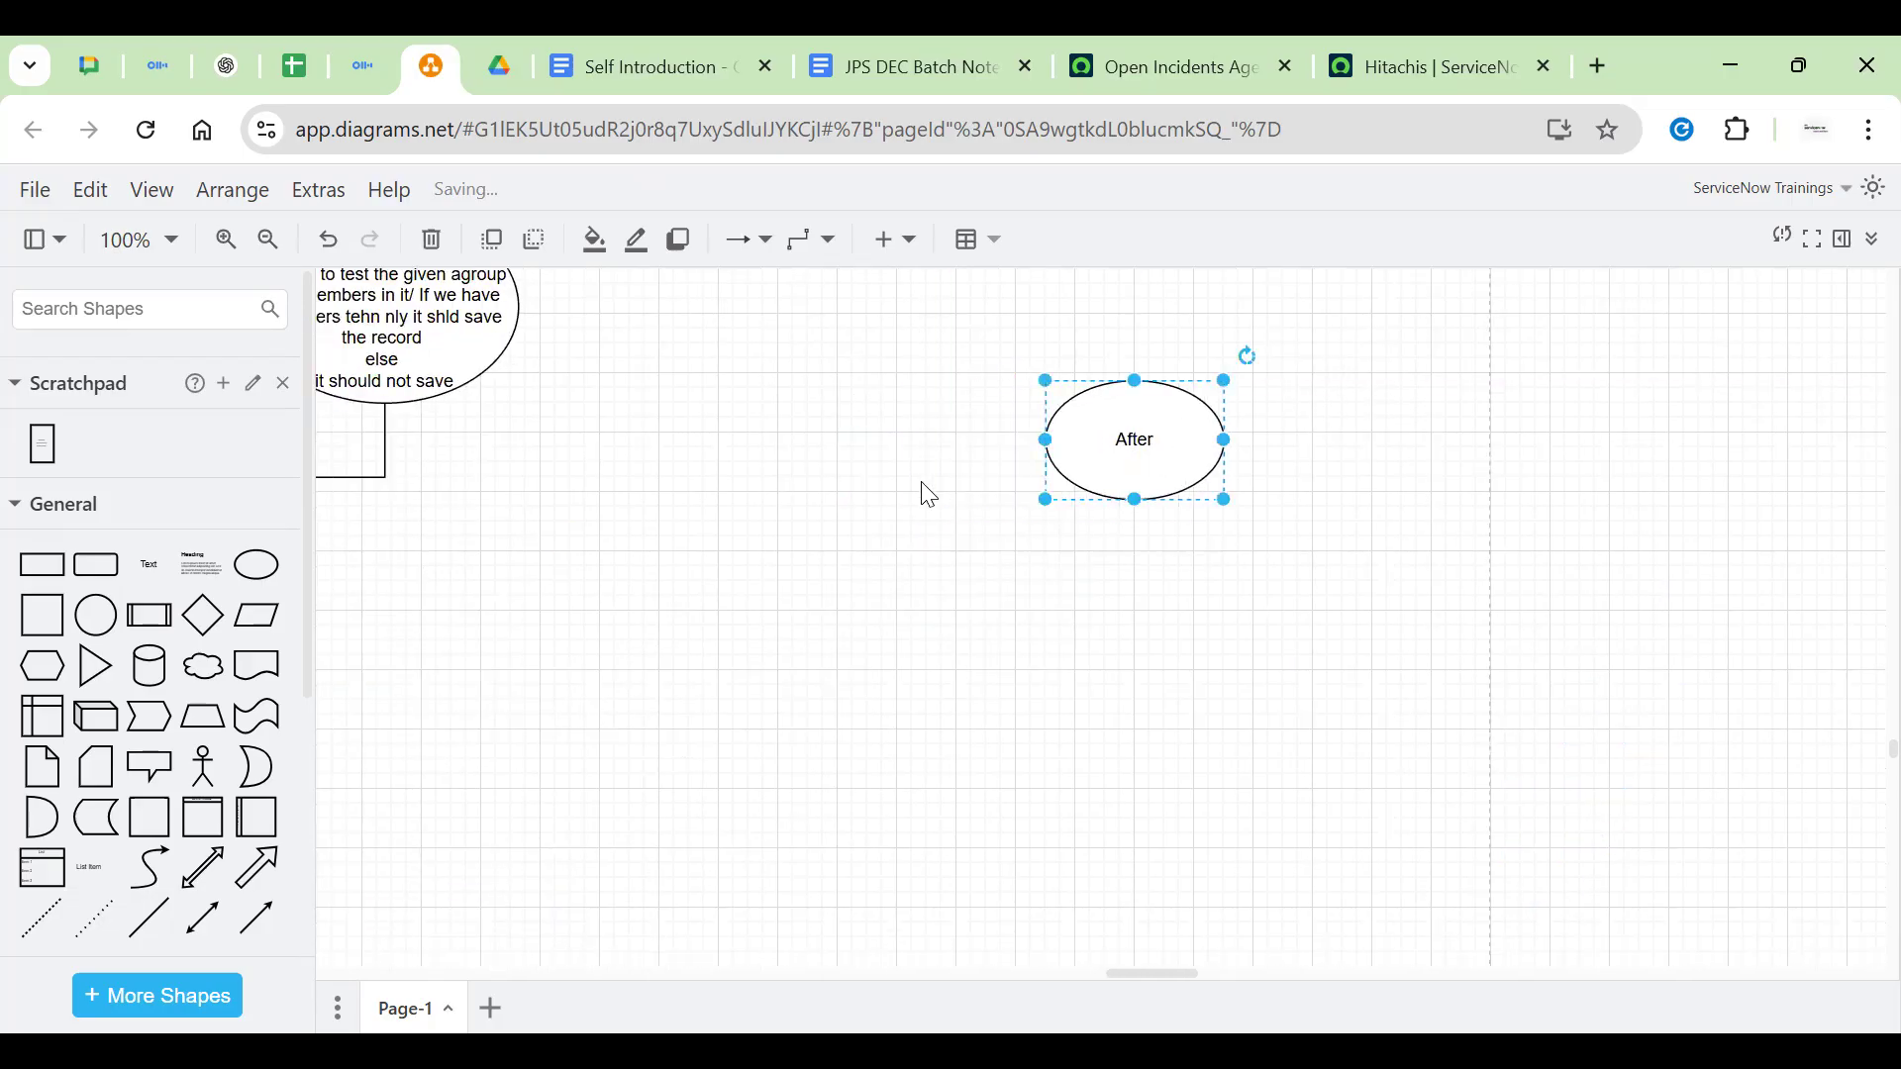
{"action": "left_click", "coordinate": [934, 496]}
{"action": "scroll", "coordinate": [938, 496], "scroll_direction": "up", "scroll_amount": 2}
{"action": "scroll", "coordinate": [945, 499], "scroll_direction": "down", "scroll_amount": 2}
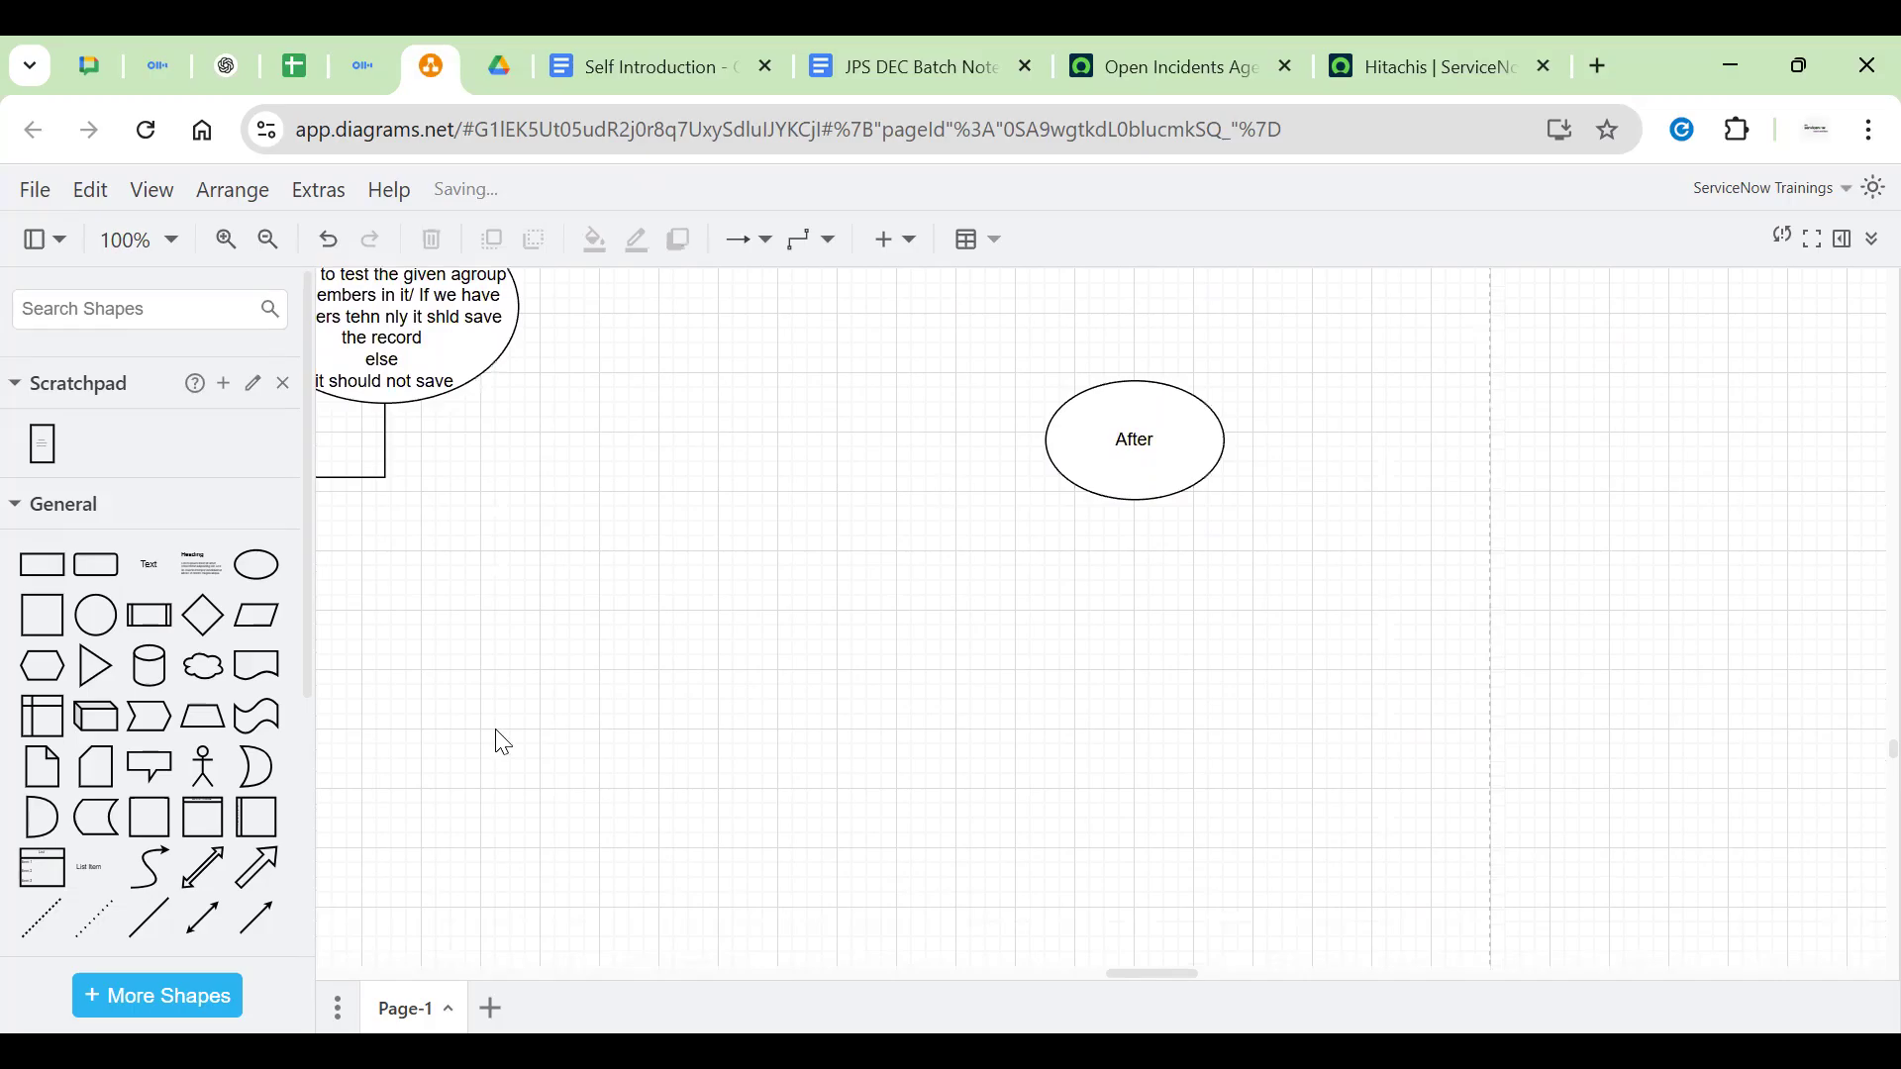
{"action": "mouse_move", "coordinate": [218, 646]}
Add a cloud shape and a stick figure labelled User to its left
{"action": "left_click", "coordinate": [223, 673]}
{"action": "left_click_drag", "start_coordinate": [1134, 643], "coordinate": [1059, 711]}
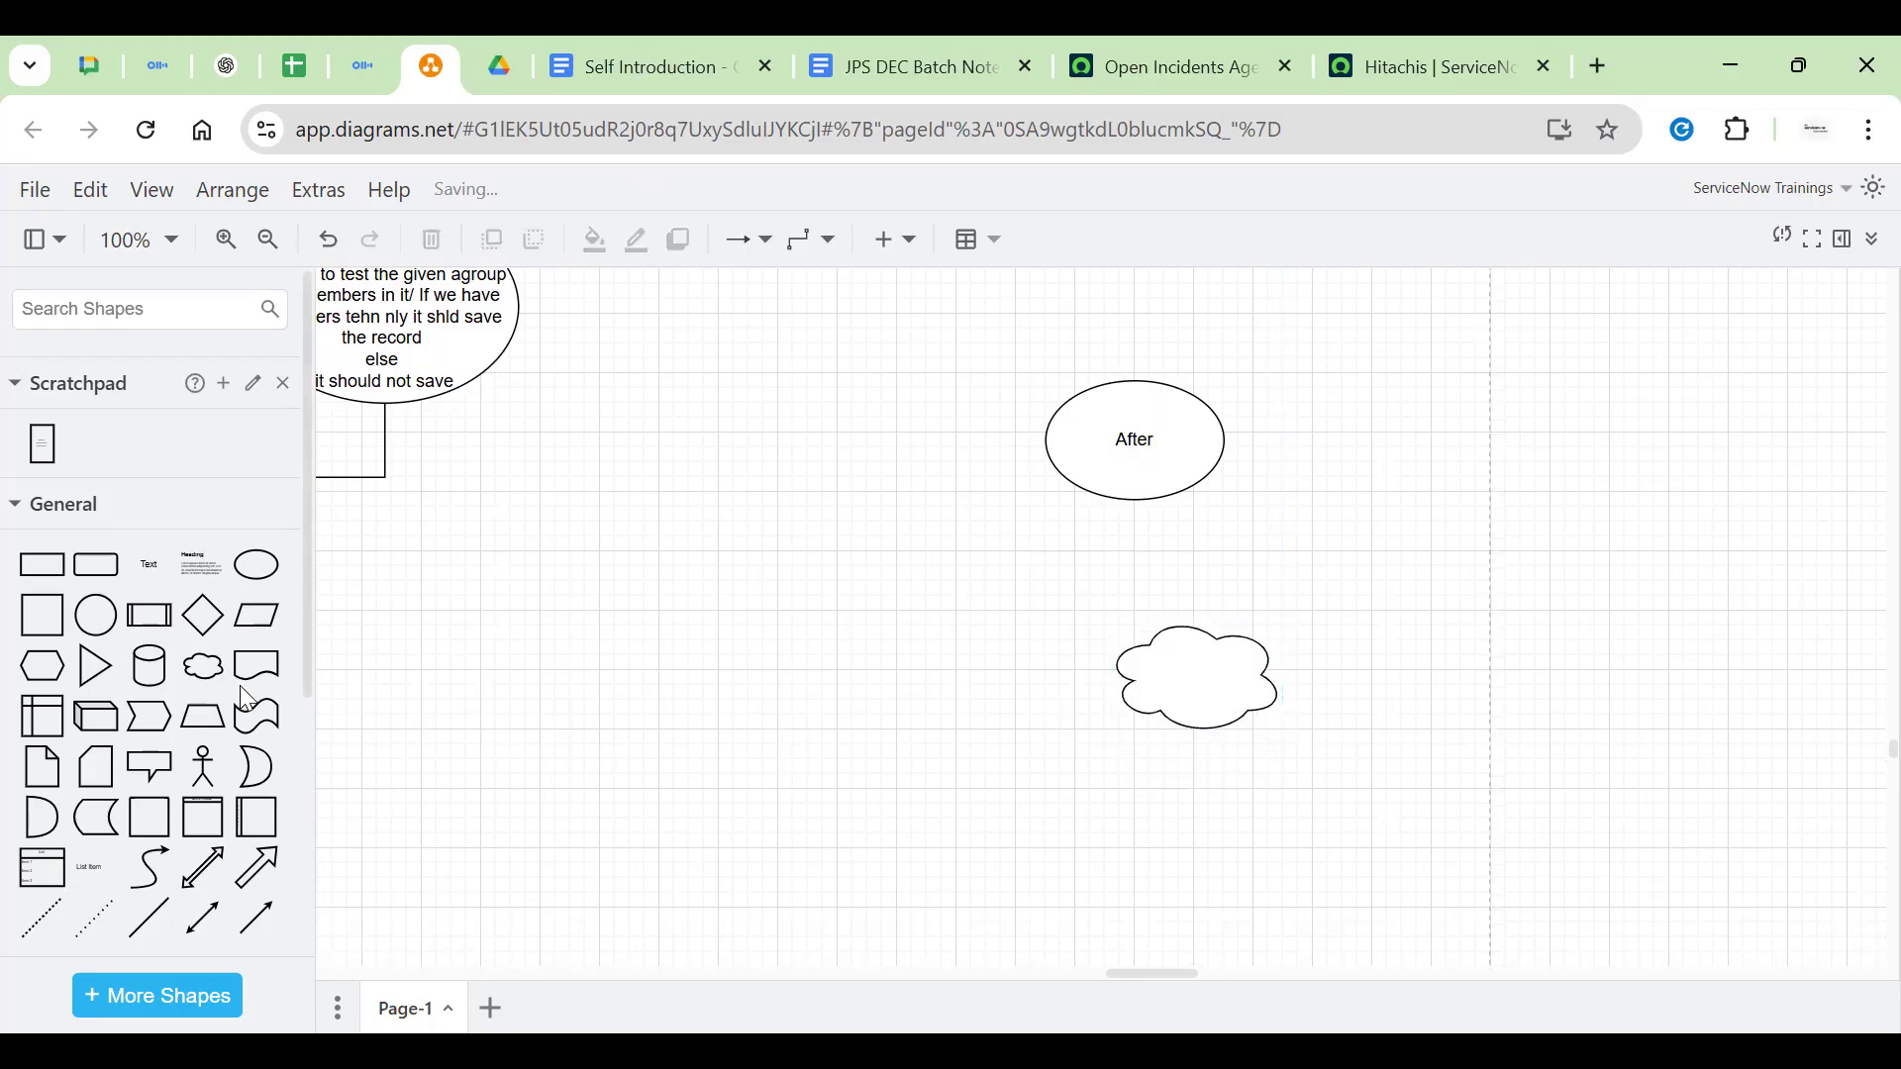
{"action": "left_click", "coordinate": [203, 762]}
{"action": "left_click_drag", "start_coordinate": [1089, 625], "coordinate": [788, 600]}
{"action": "left_click_drag", "start_coordinate": [602, 471], "coordinate": [496, 433]}
{"action": "double_click", "coordinate": [898, 611]}
{"action": "type", "text": "Us"}
{"action": "left_click", "coordinate": [928, 647]}
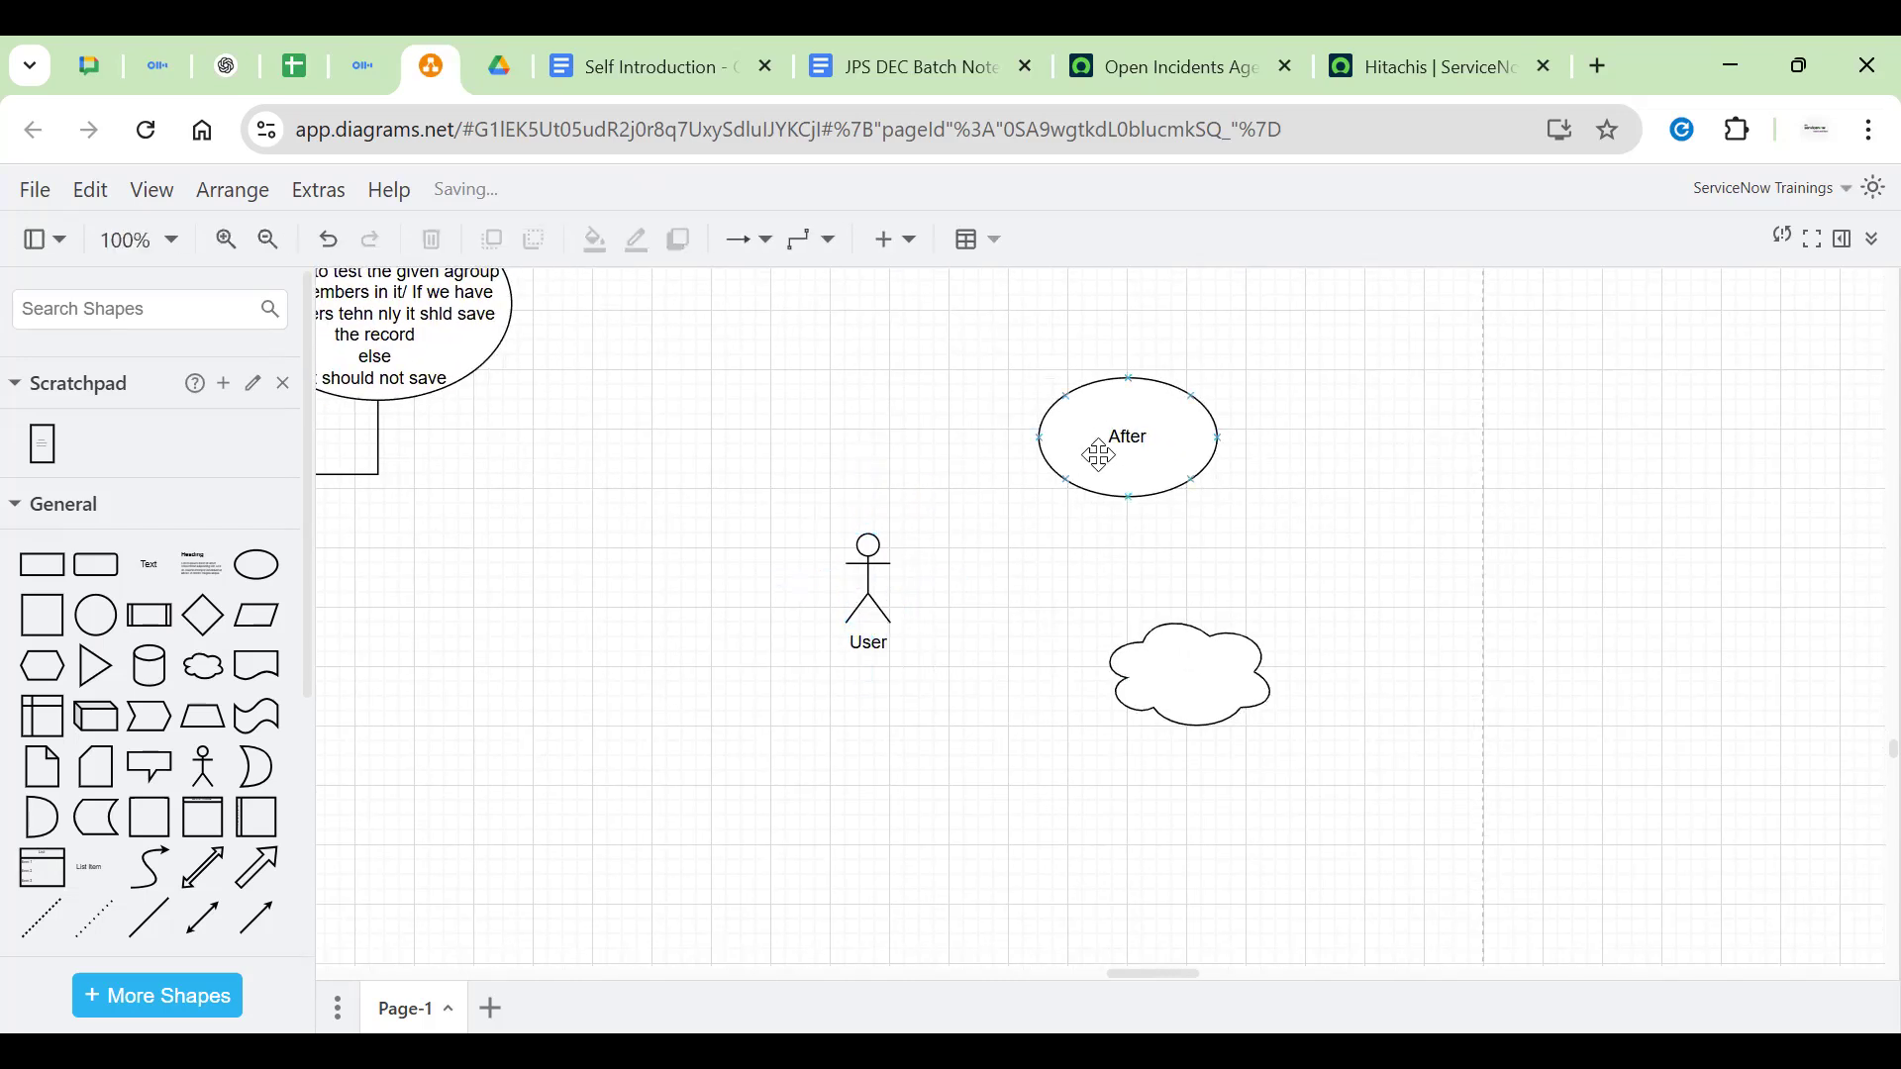
Move the After ellipse up and right, and the cloud right and down
{"action": "left_click", "coordinate": [1079, 451]}
{"action": "left_click_drag", "start_coordinate": [1123, 433], "coordinate": [1403, 406]}
{"action": "left_click", "coordinate": [1049, 539]}
{"action": "left_click_drag", "start_coordinate": [1171, 670], "coordinate": [1492, 776]}
{"action": "left_click", "coordinate": [827, 597]}
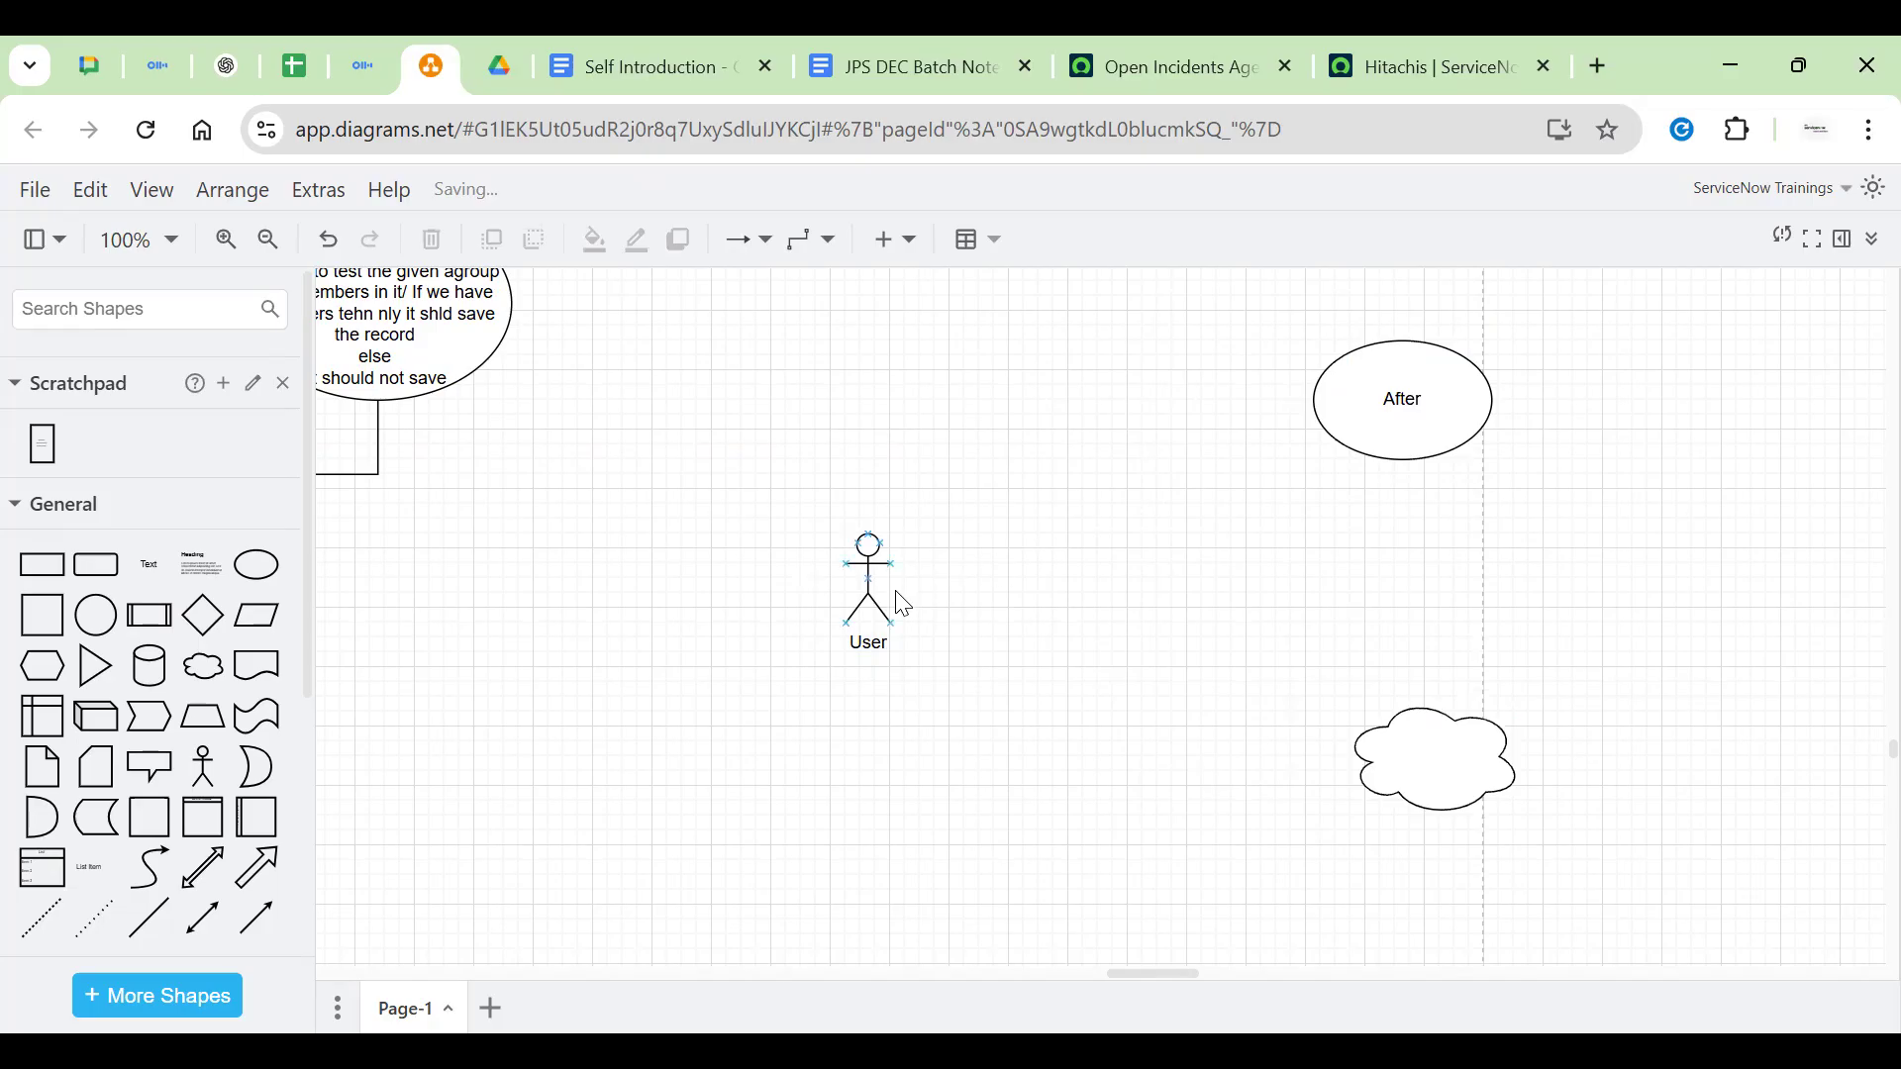
{"action": "left_click", "coordinate": [863, 586]}
{"action": "left_click", "coordinate": [976, 625]}
Add a diamond shape labelled Form
{"action": "left_click", "coordinate": [203, 615]}
{"action": "left_click_drag", "start_coordinate": [1103, 641], "coordinate": [1093, 582]}
{"action": "double_click", "coordinate": [1091, 594]}
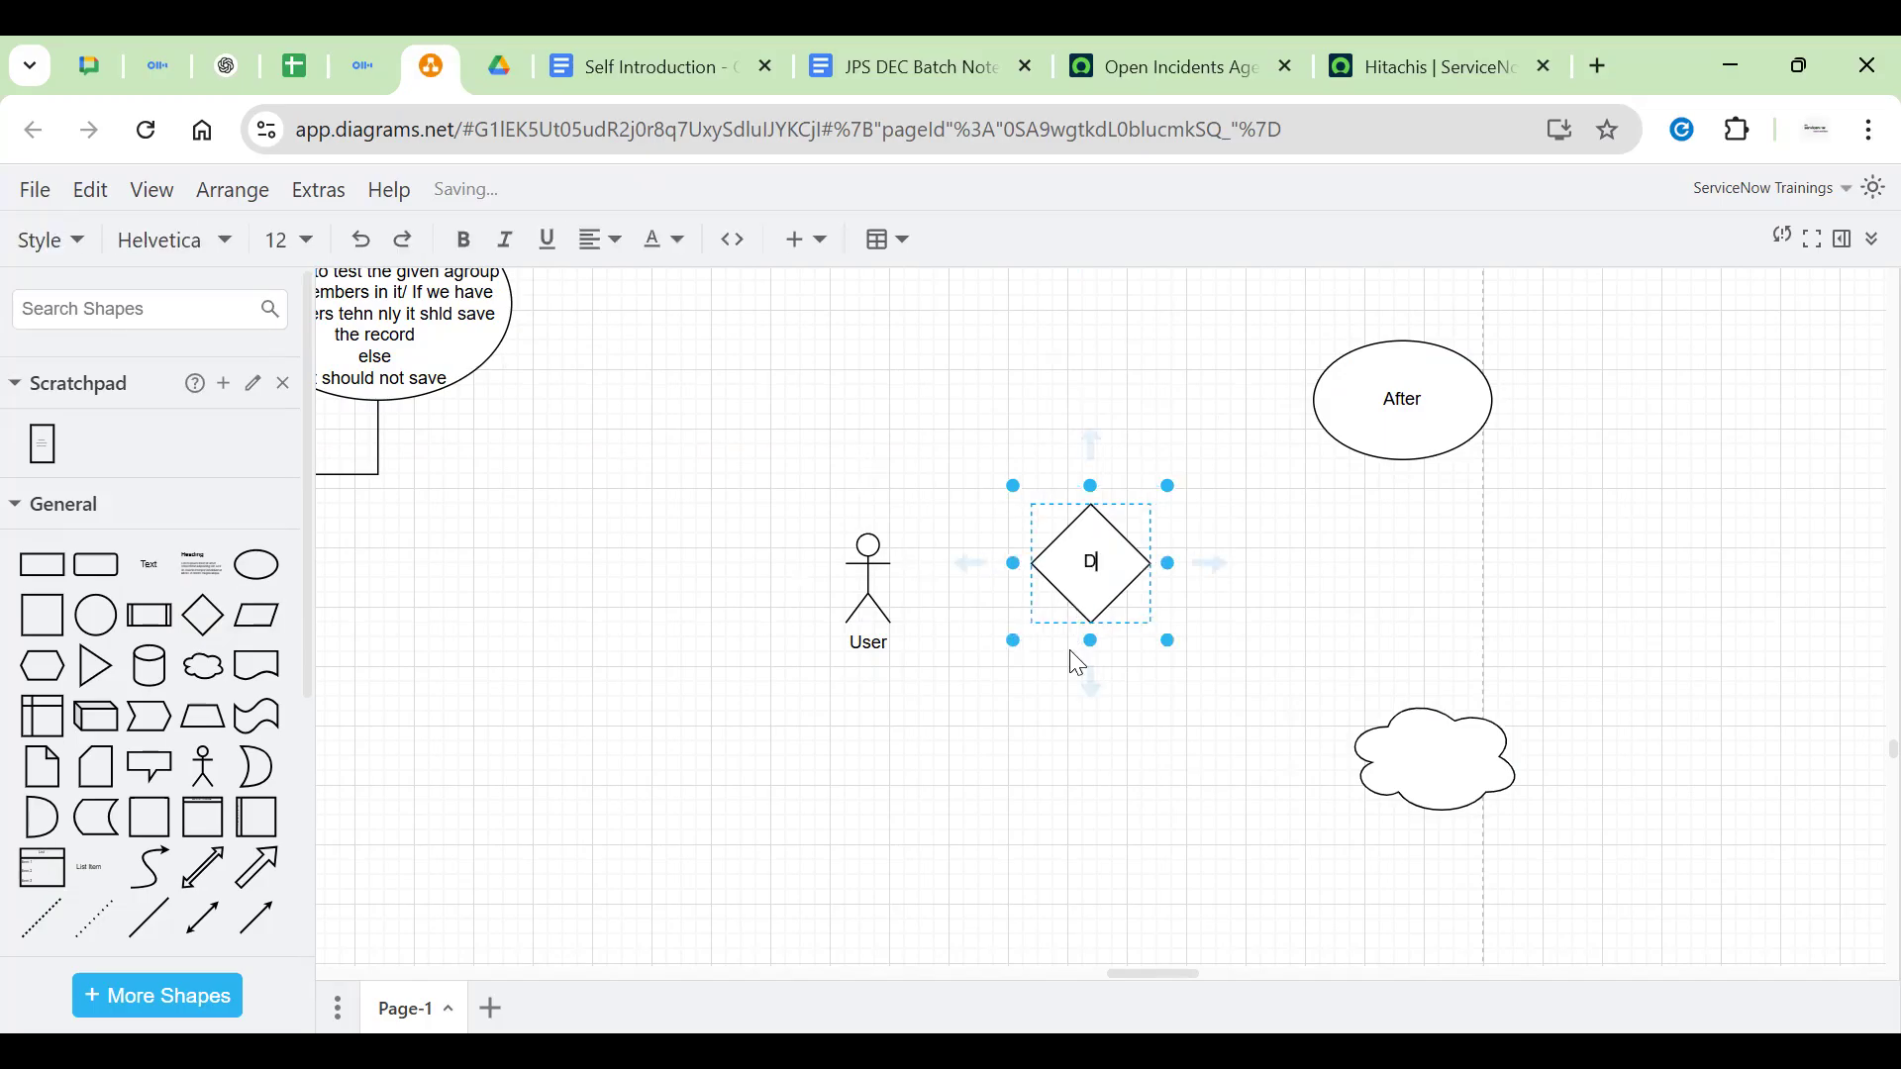
{"action": "type", "text": "Form"}
{"action": "left_click", "coordinate": [454, 802]}
Place a cylinder right of the Form diamond and draw an arrow from User to Form
{"action": "left_click", "coordinate": [150, 666]}
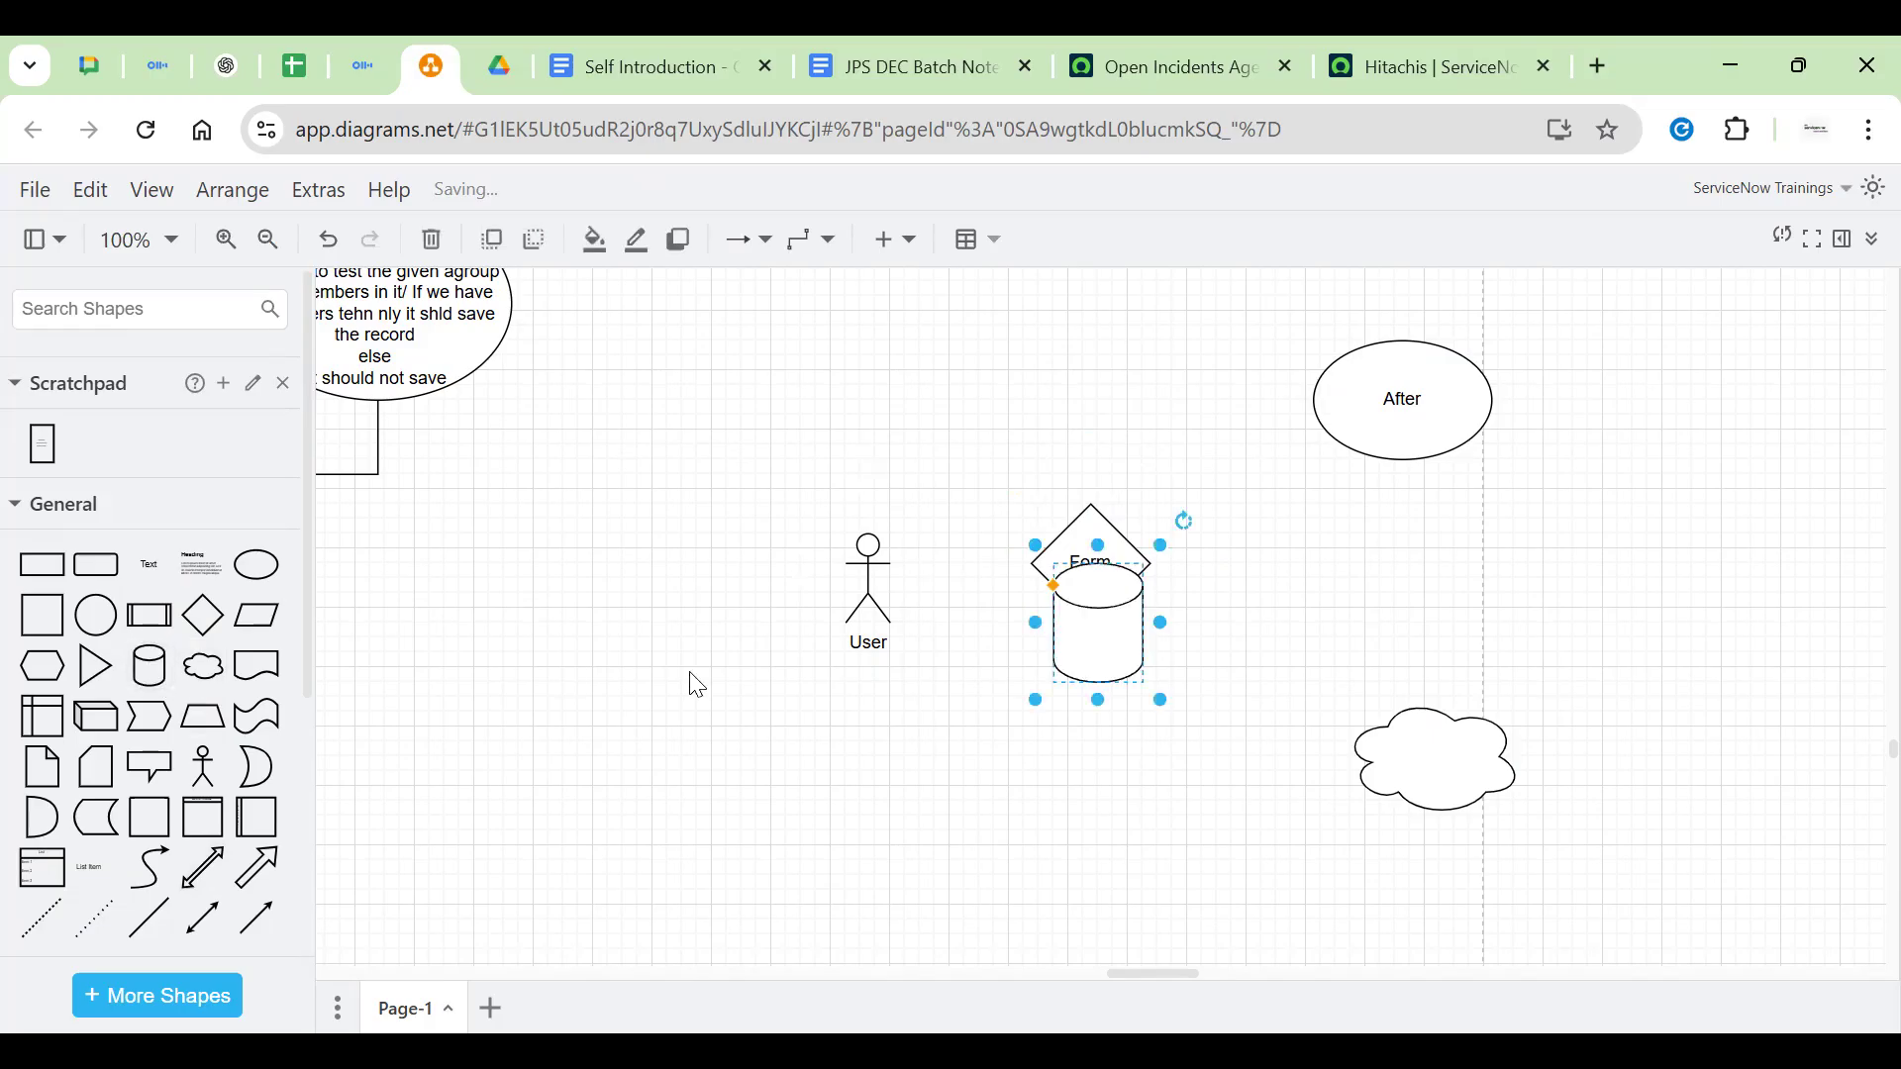
{"action": "left_click_drag", "start_coordinate": [1124, 640], "coordinate": [1344, 602]}
{"action": "left_click", "coordinate": [1107, 557]}
{"action": "left_click_drag", "start_coordinate": [1107, 557], "coordinate": [1099, 568]}
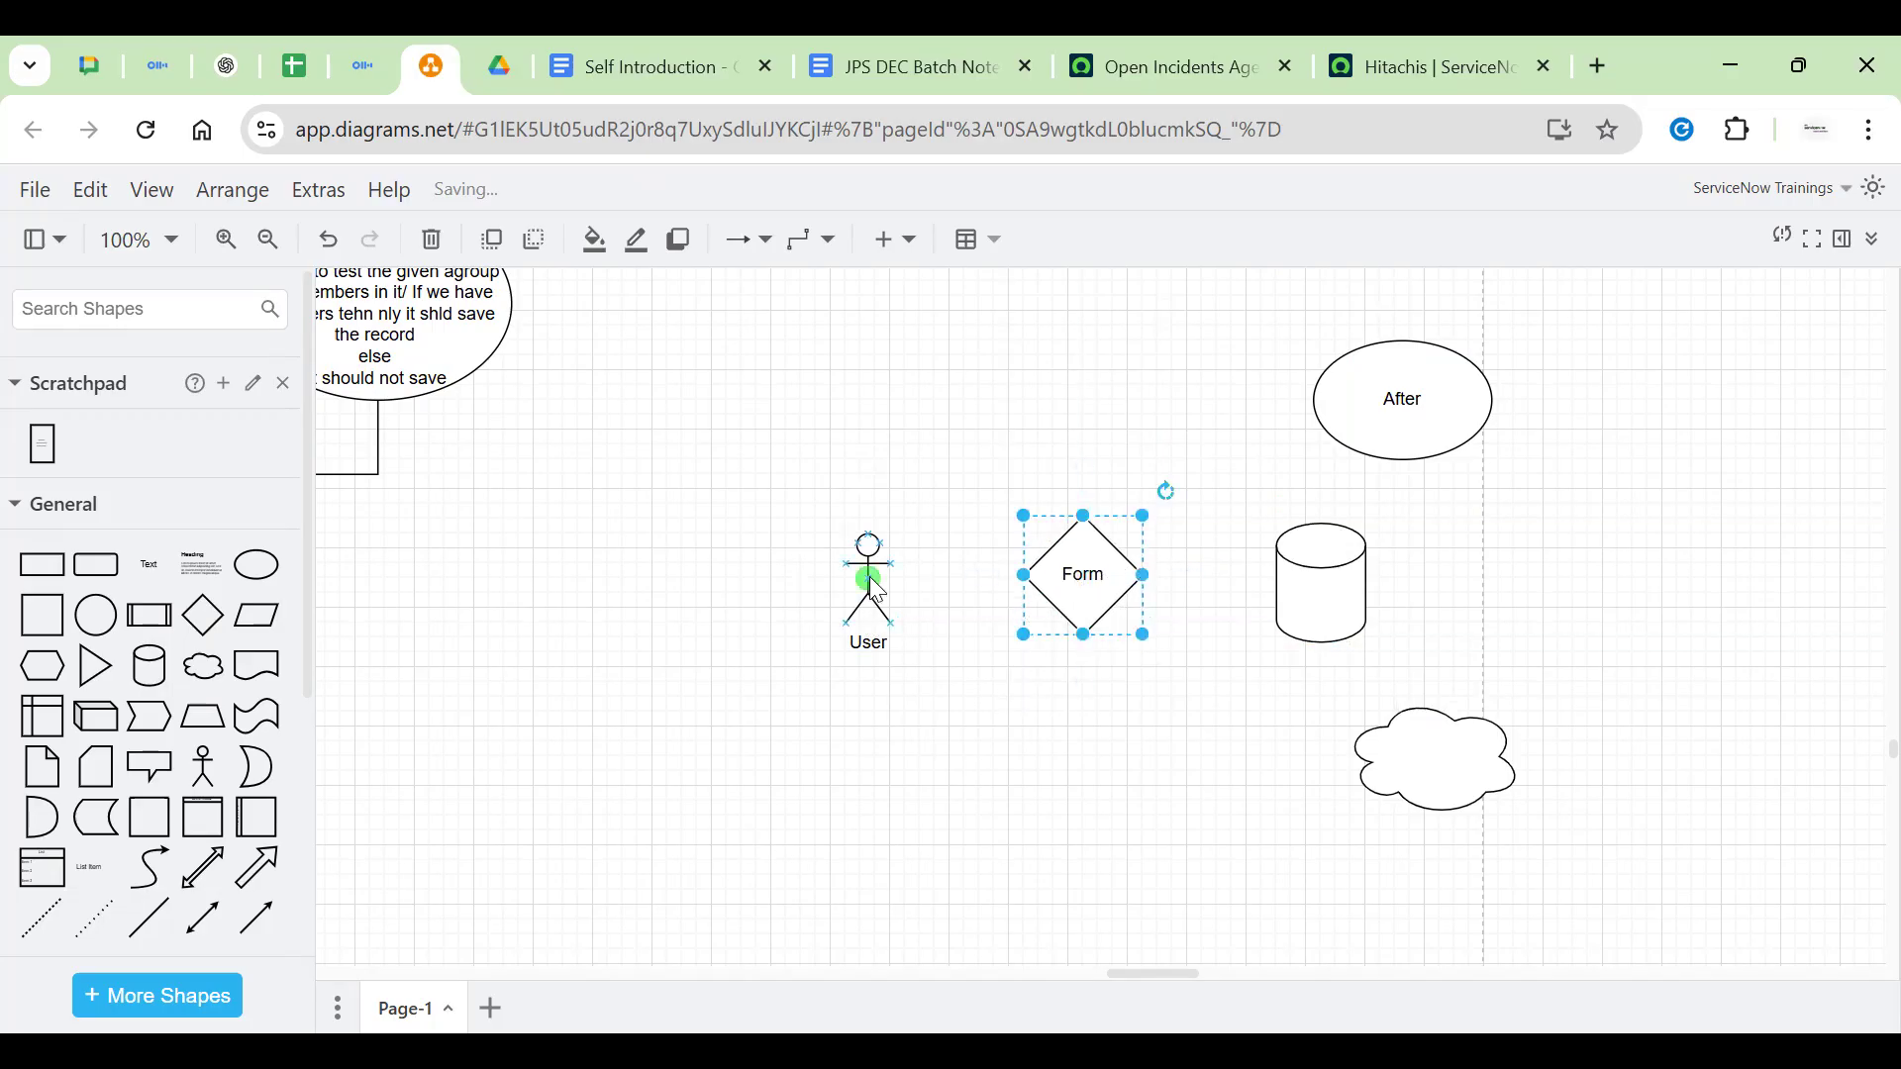
{"action": "left_click", "coordinate": [869, 576]}
{"action": "left_click_drag", "start_coordinate": [1011, 571], "coordinate": [1204, 574]}
{"action": "left_click", "coordinate": [1109, 585]}
Rename the Form diamond to 'Asset Form'
{"action": "double_click", "coordinate": [1125, 624]}
{"action": "left_click", "coordinate": [1127, 626]}
{"action": "type", "text": "Asset"}
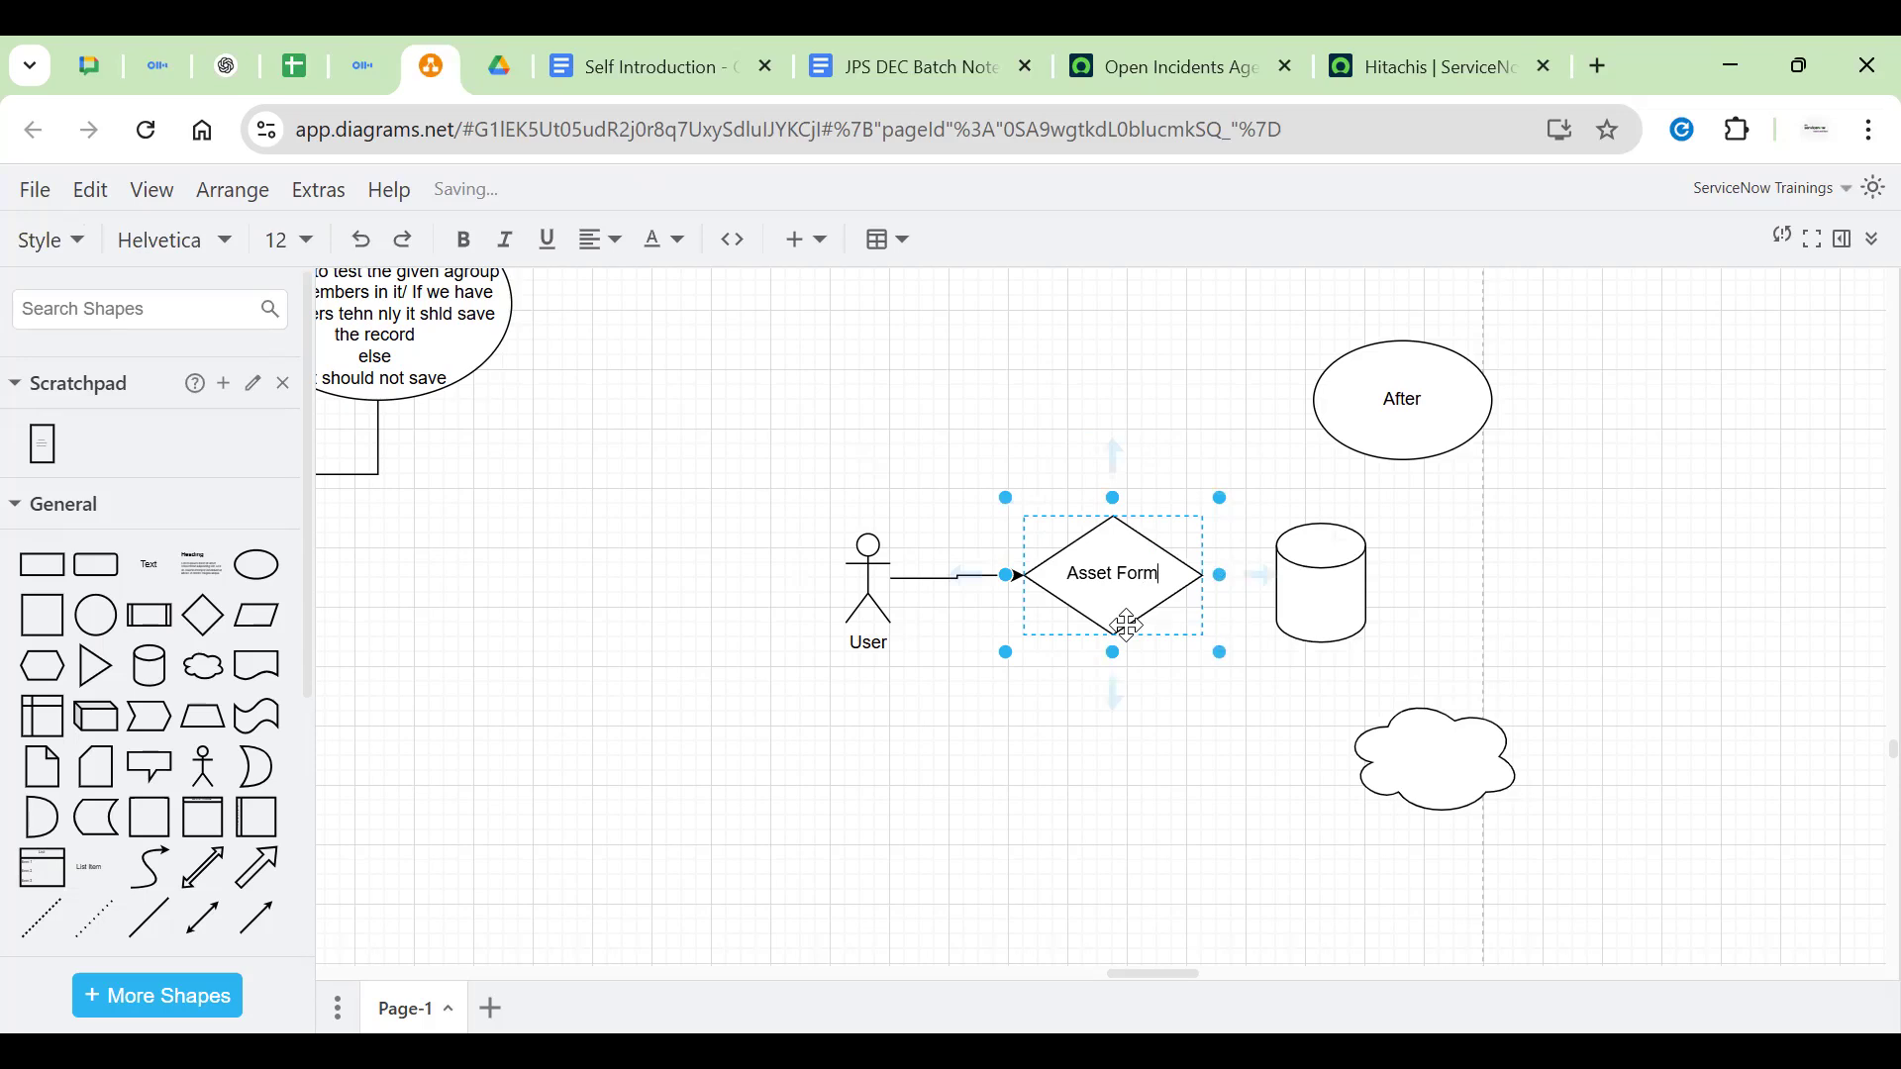
{"action": "left_click", "coordinate": [1127, 625]}
{"action": "left_click", "coordinate": [1153, 693]}
{"action": "left_click", "coordinate": [1129, 572]}
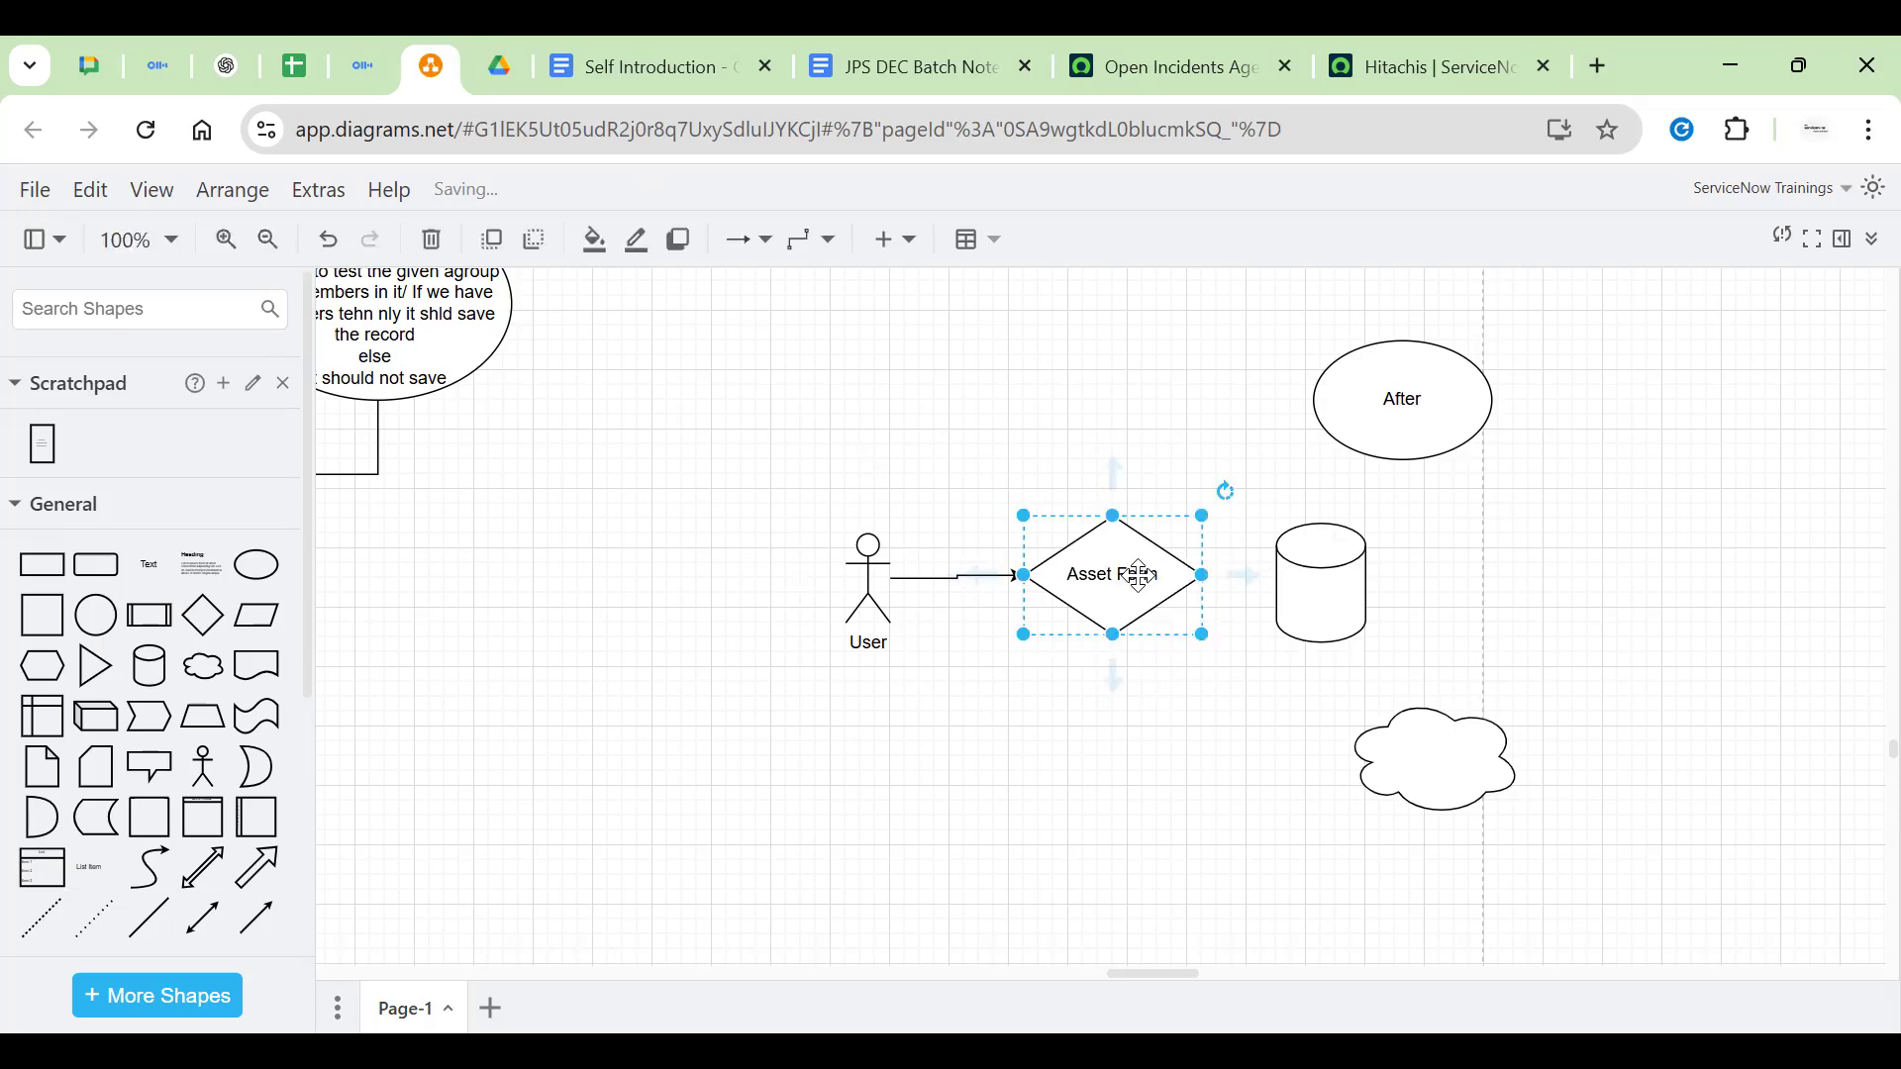
Align the cylinder, raise the After ellipse, and move the cloud right of the cylinder
{"action": "left_click", "coordinate": [1322, 574]}
{"action": "left_click_drag", "start_coordinate": [1336, 572], "coordinate": [1337, 565]}
{"action": "left_click", "coordinate": [1472, 792]}
{"action": "left_click_drag", "start_coordinate": [1399, 395], "coordinate": [1393, 320]}
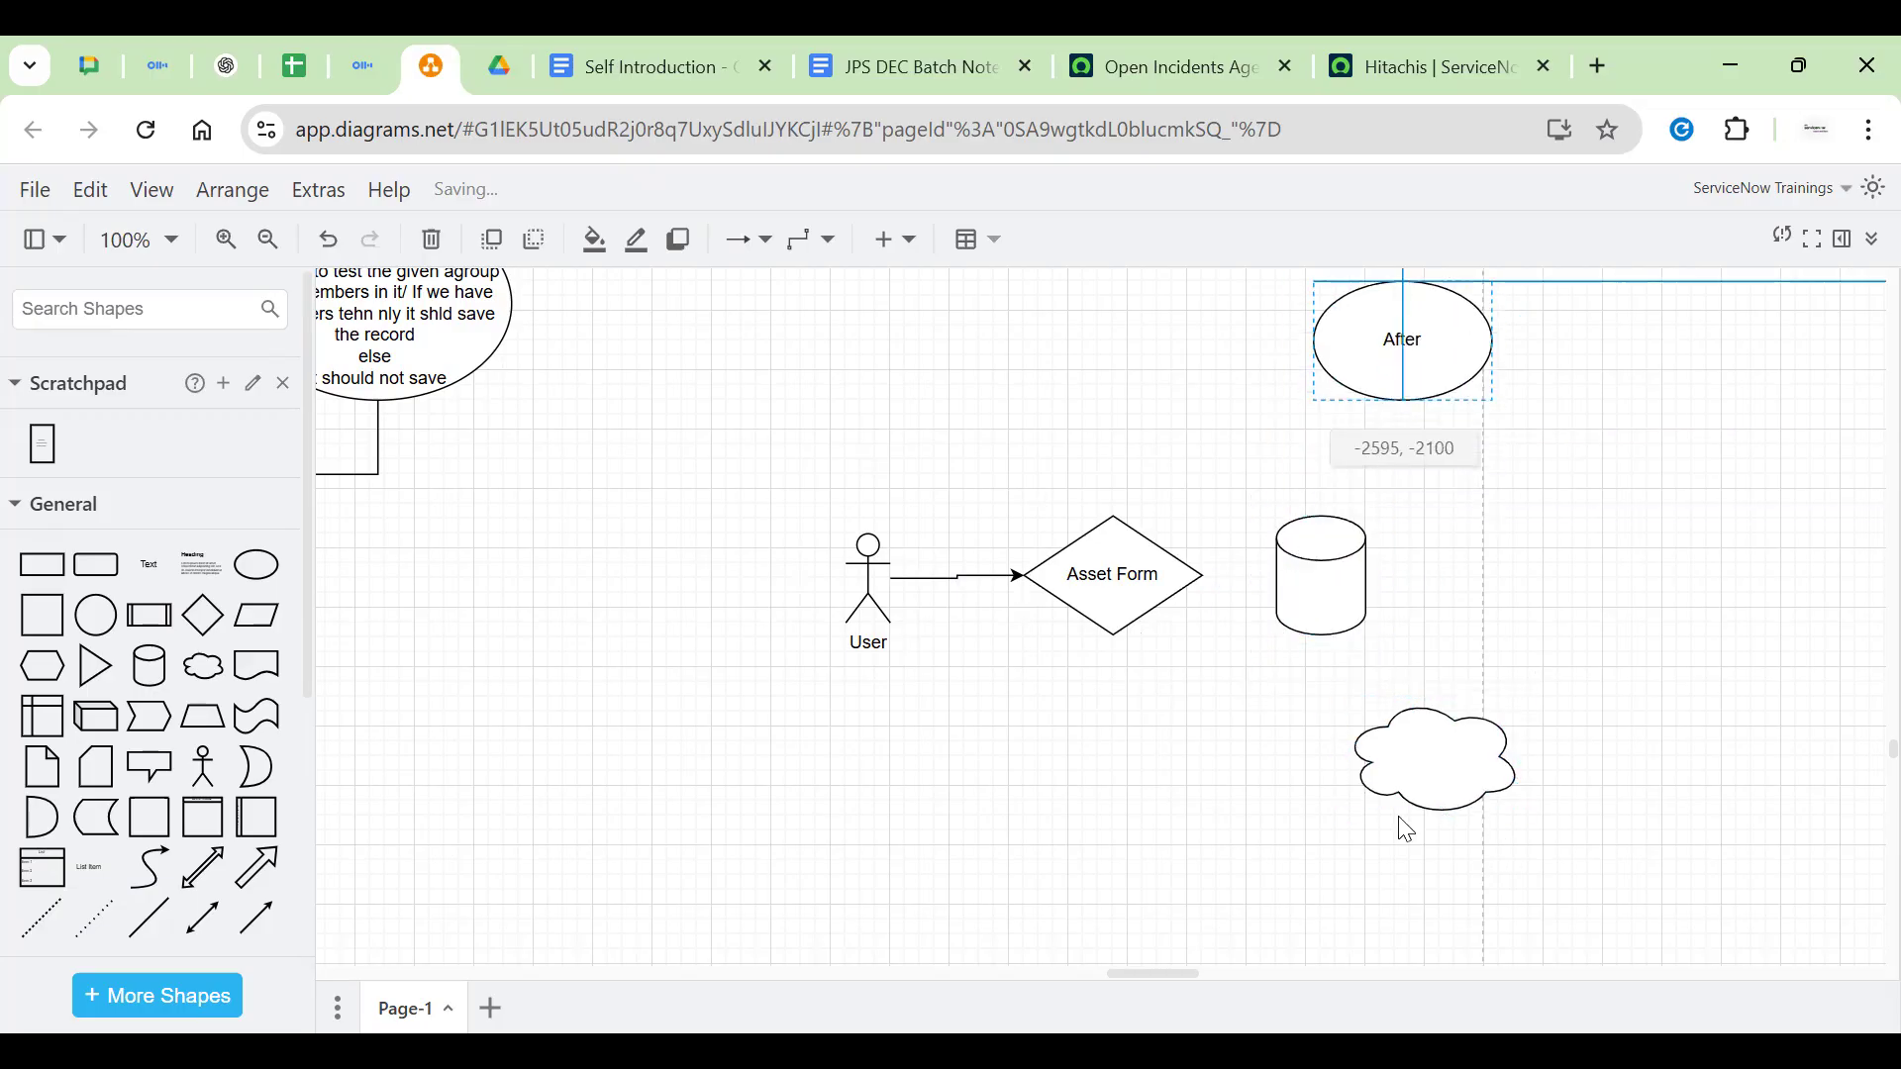
{"action": "left_click_drag", "start_coordinate": [1399, 760], "coordinate": [1561, 572]}
{"action": "double_click", "coordinate": [1558, 566]}
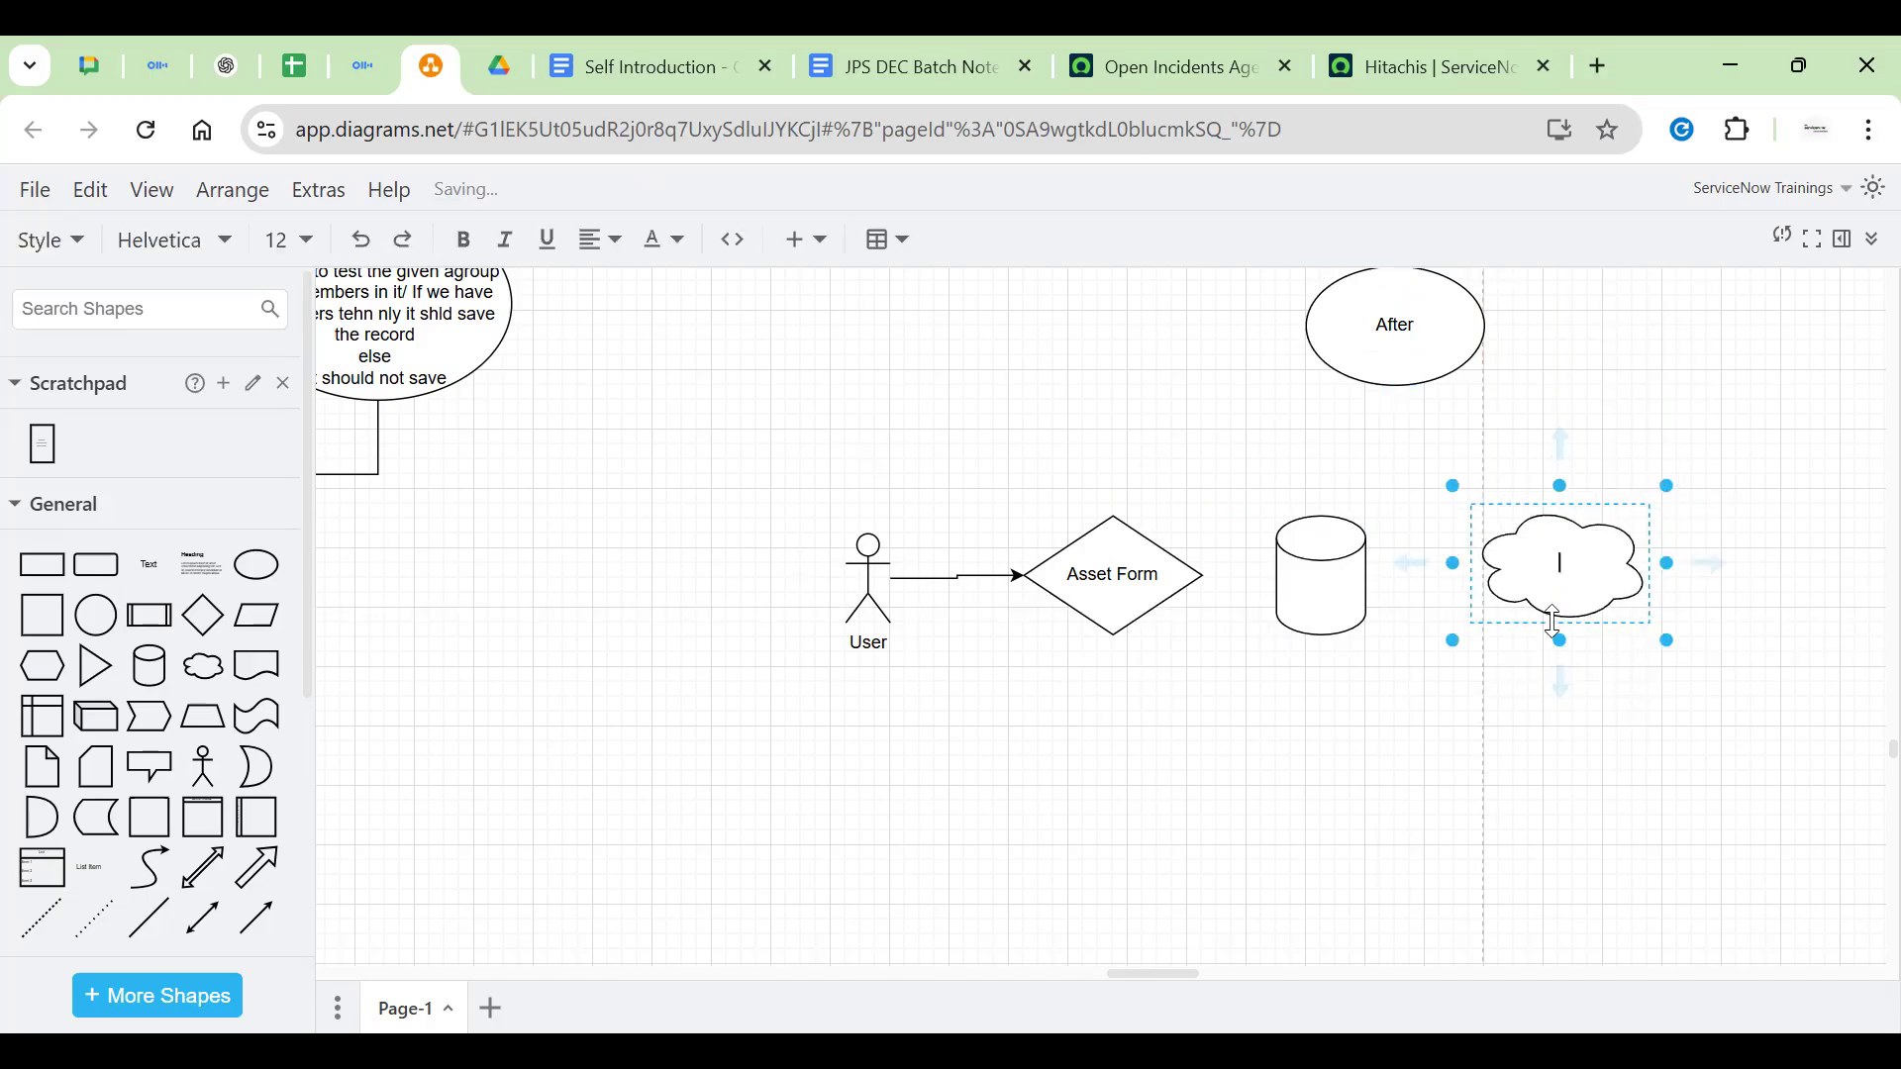
{"action": "left_click", "coordinate": [807, 581]}
{"action": "left_click", "coordinate": [1559, 579]}
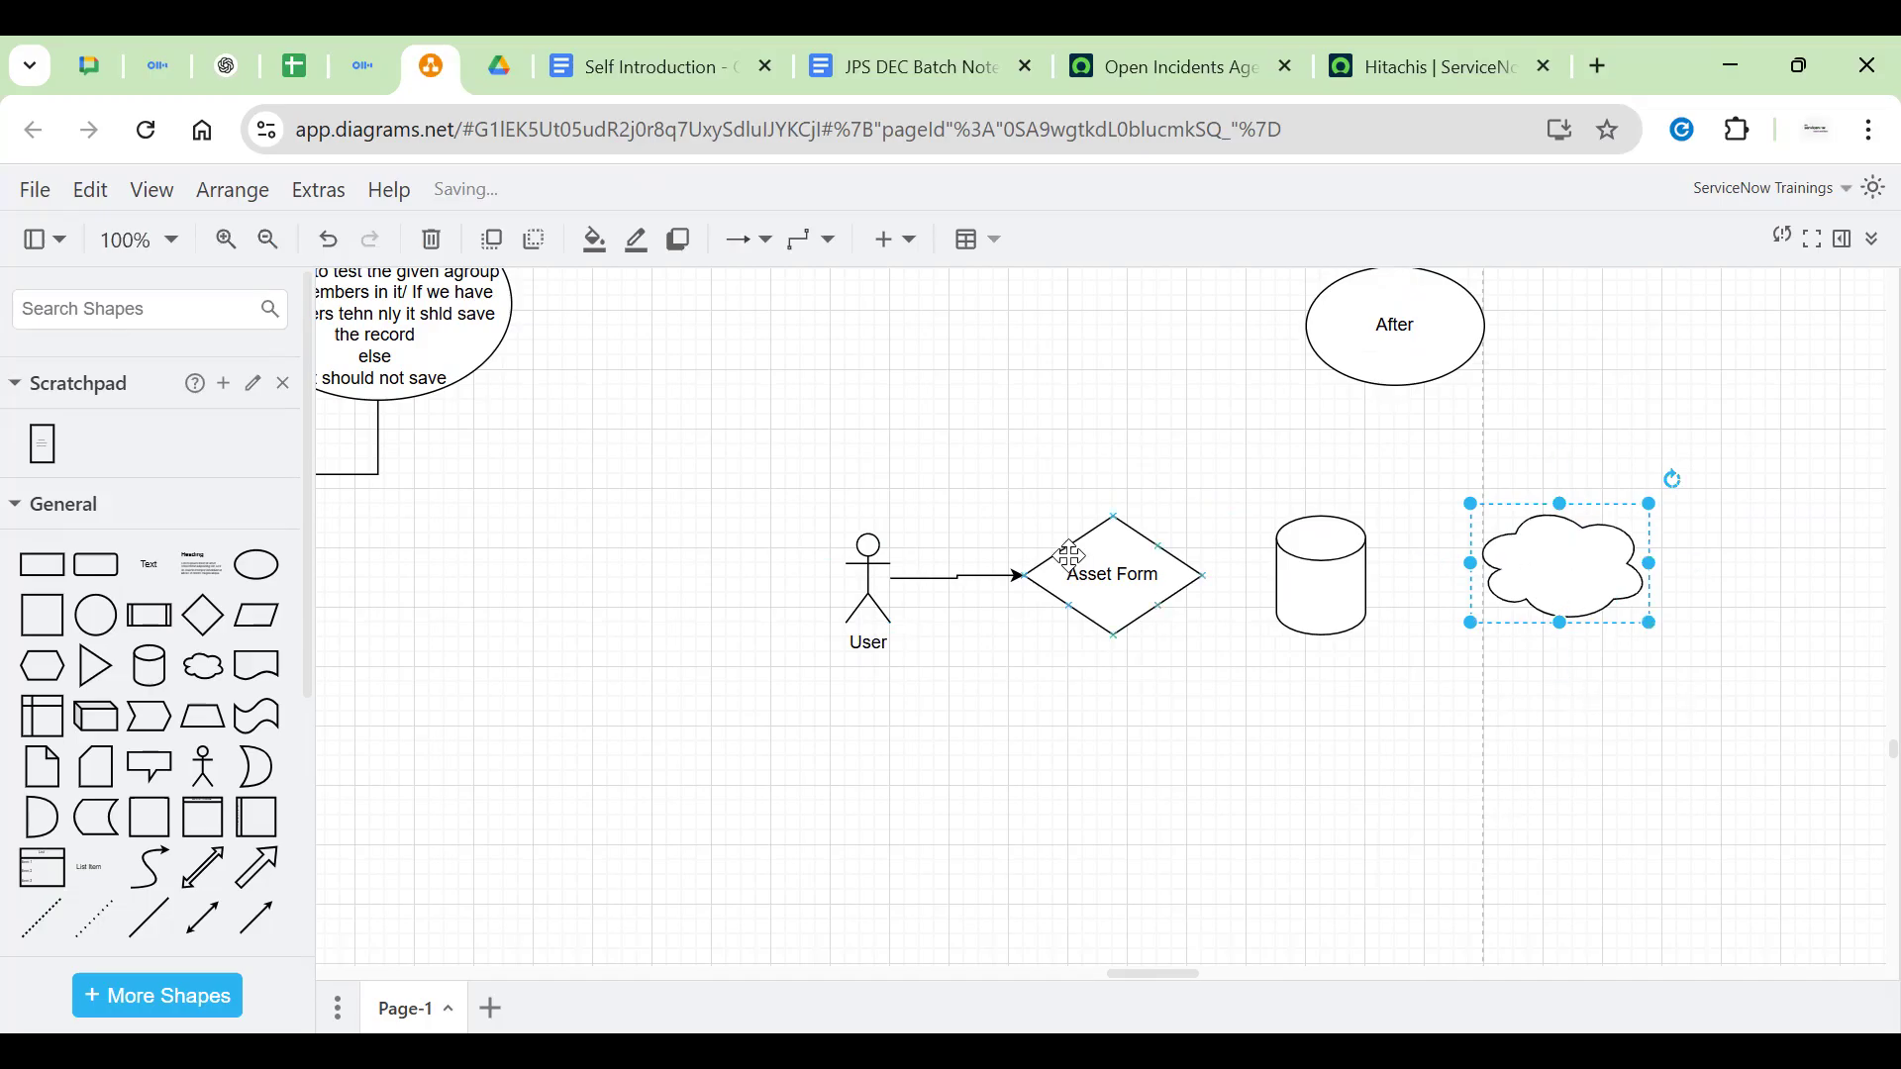
Connect Asset Form to the cylinder with an arrow and label the cylinder Database
{"action": "left_click", "coordinate": [1136, 580]}
{"action": "left_click_drag", "start_coordinate": [1243, 574], "coordinate": [1309, 579]}
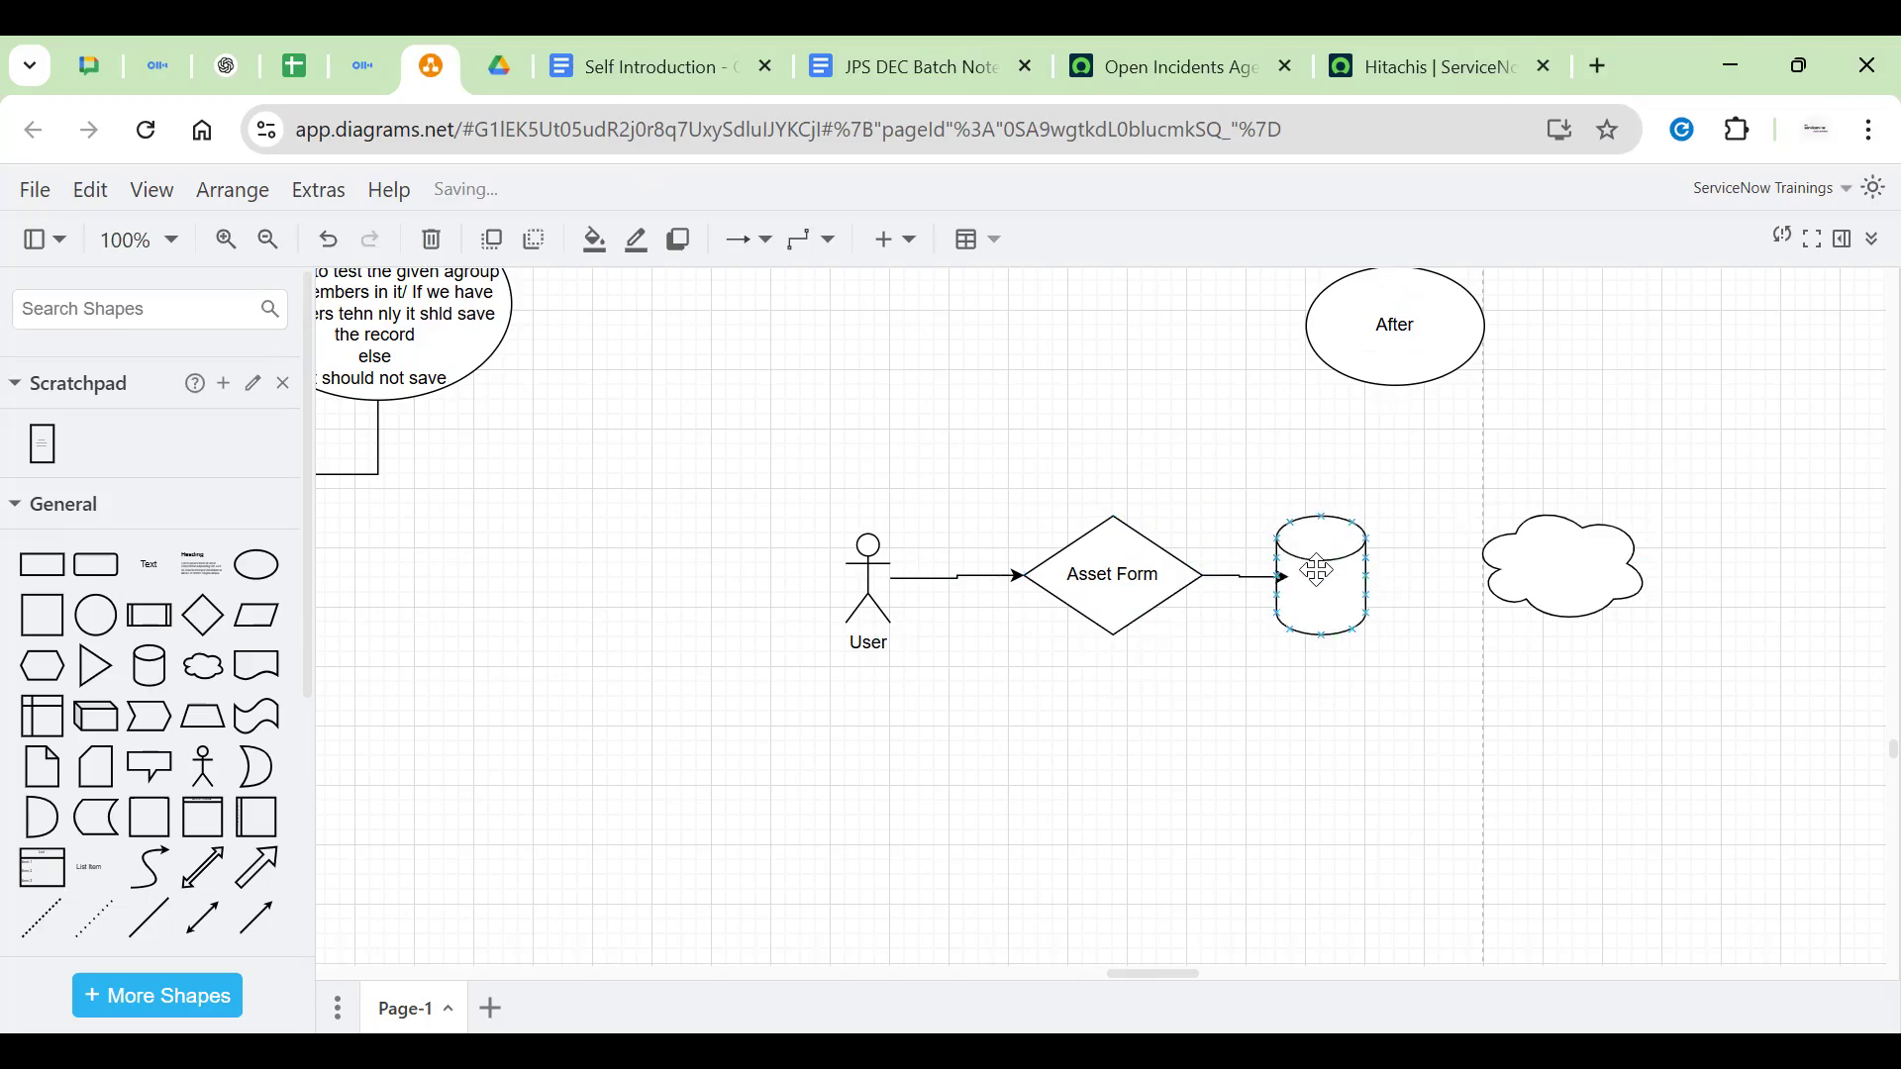
{"action": "left_click", "coordinate": [1320, 579]}
{"action": "double_click", "coordinate": [1319, 579]}
{"action": "type", "text": "Database"}
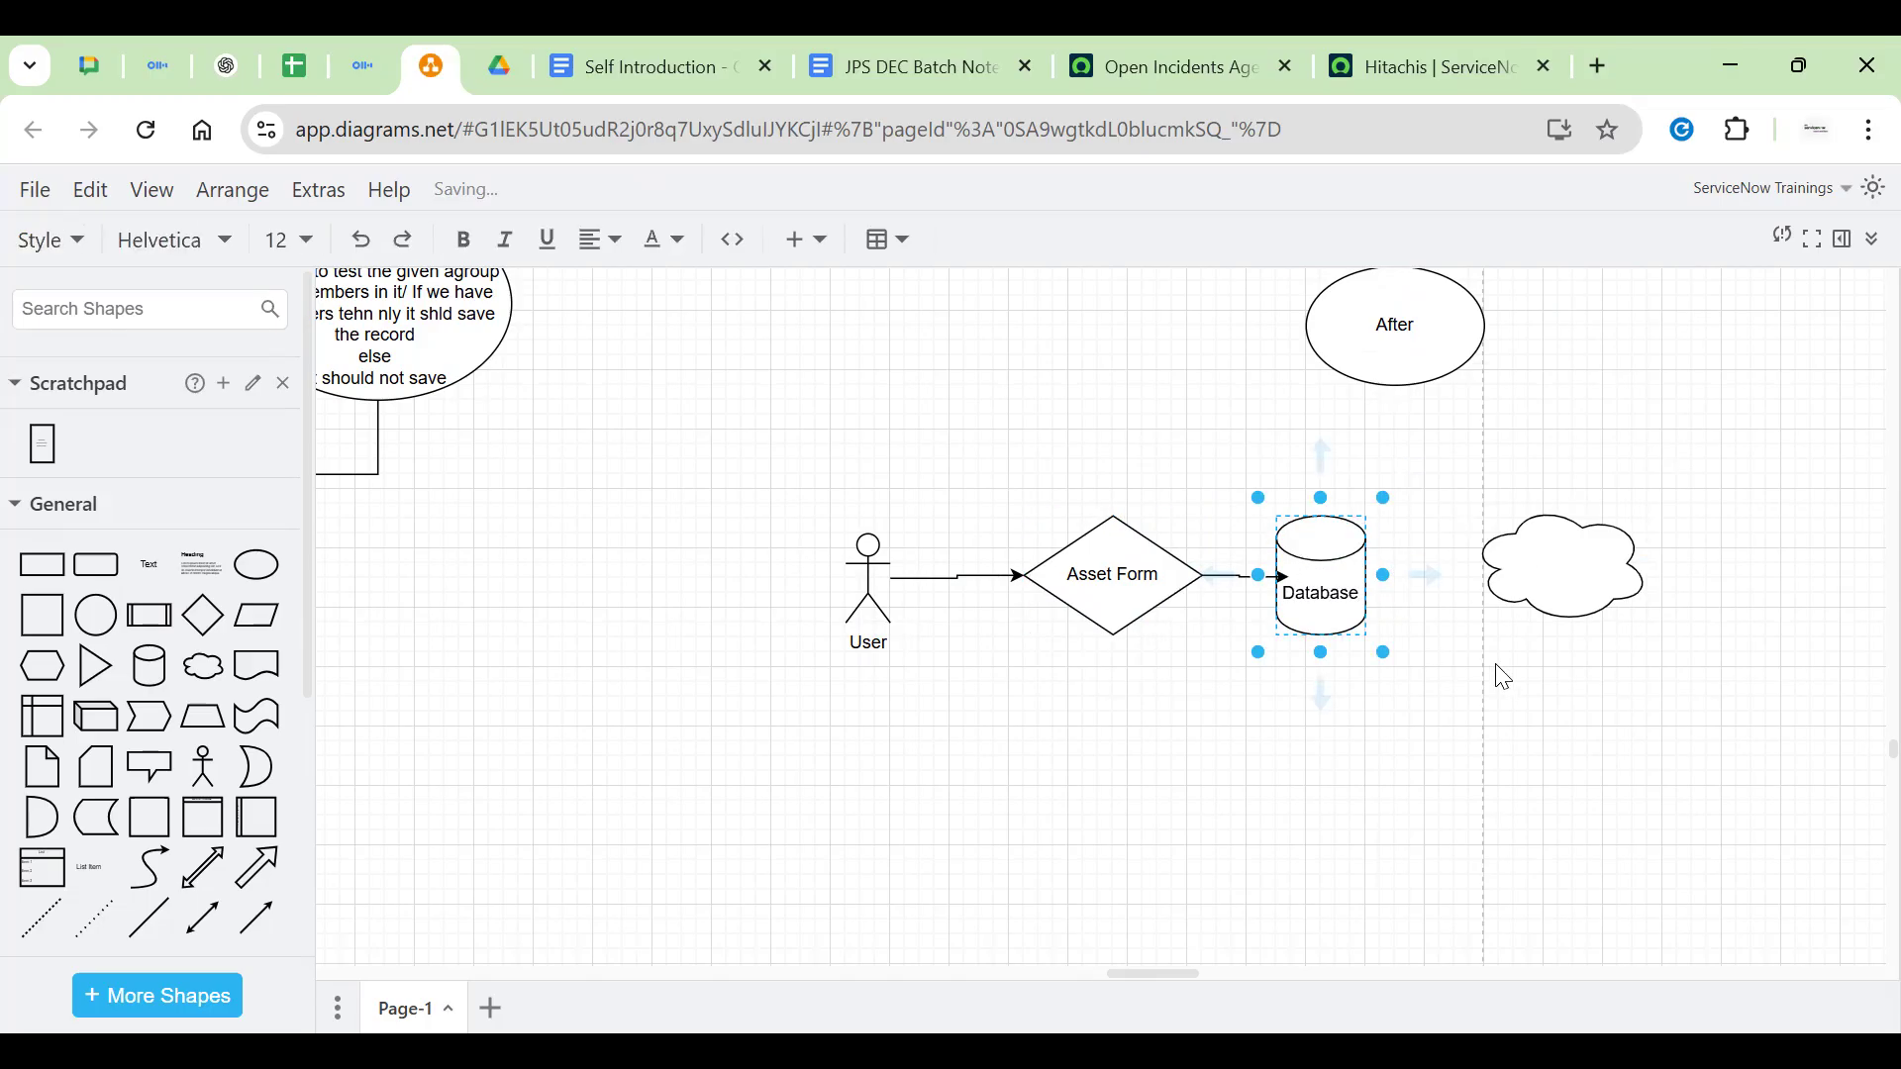
{"action": "left_click", "coordinate": [1498, 674]}
Label the cloud 'Notification' and reselect the Asset Form diamond
{"action": "double_click", "coordinate": [1566, 568]}
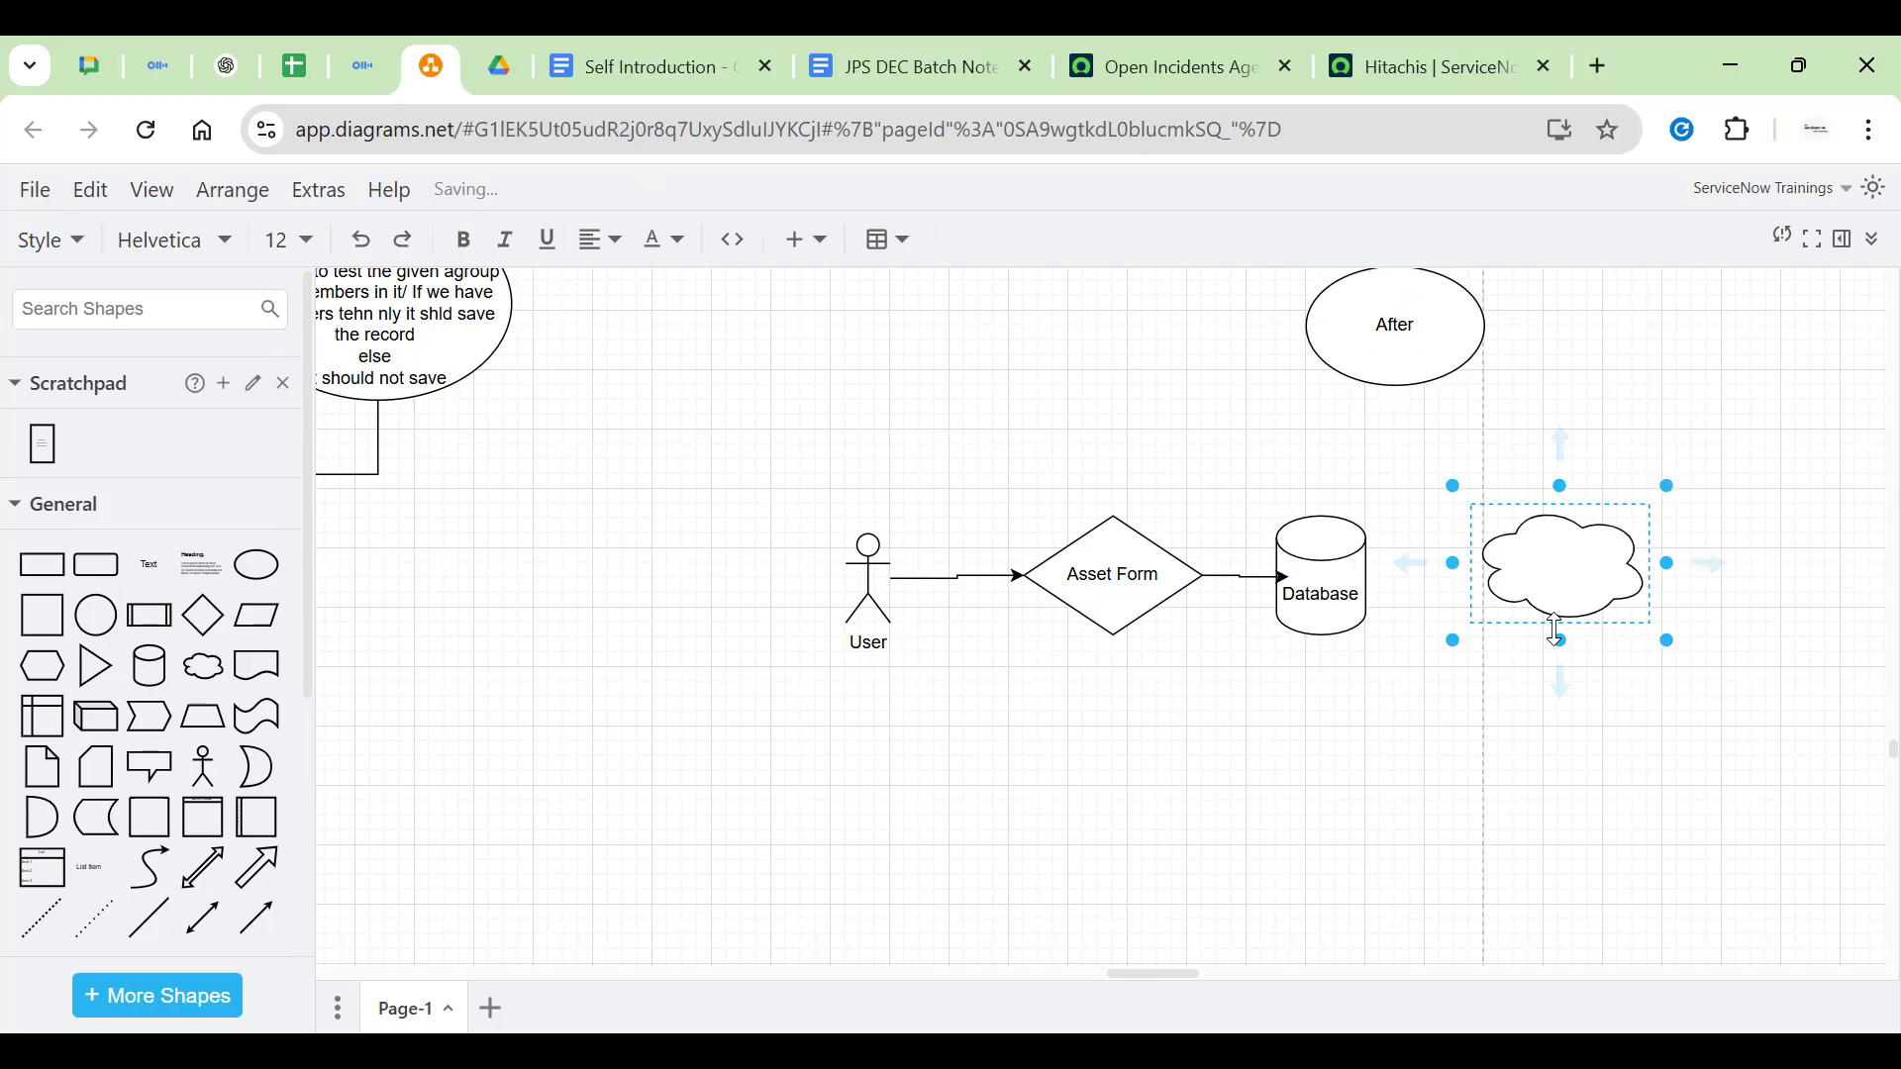
{"action": "type", "text": "Notification"}
{"action": "left_click", "coordinate": [1594, 718]}
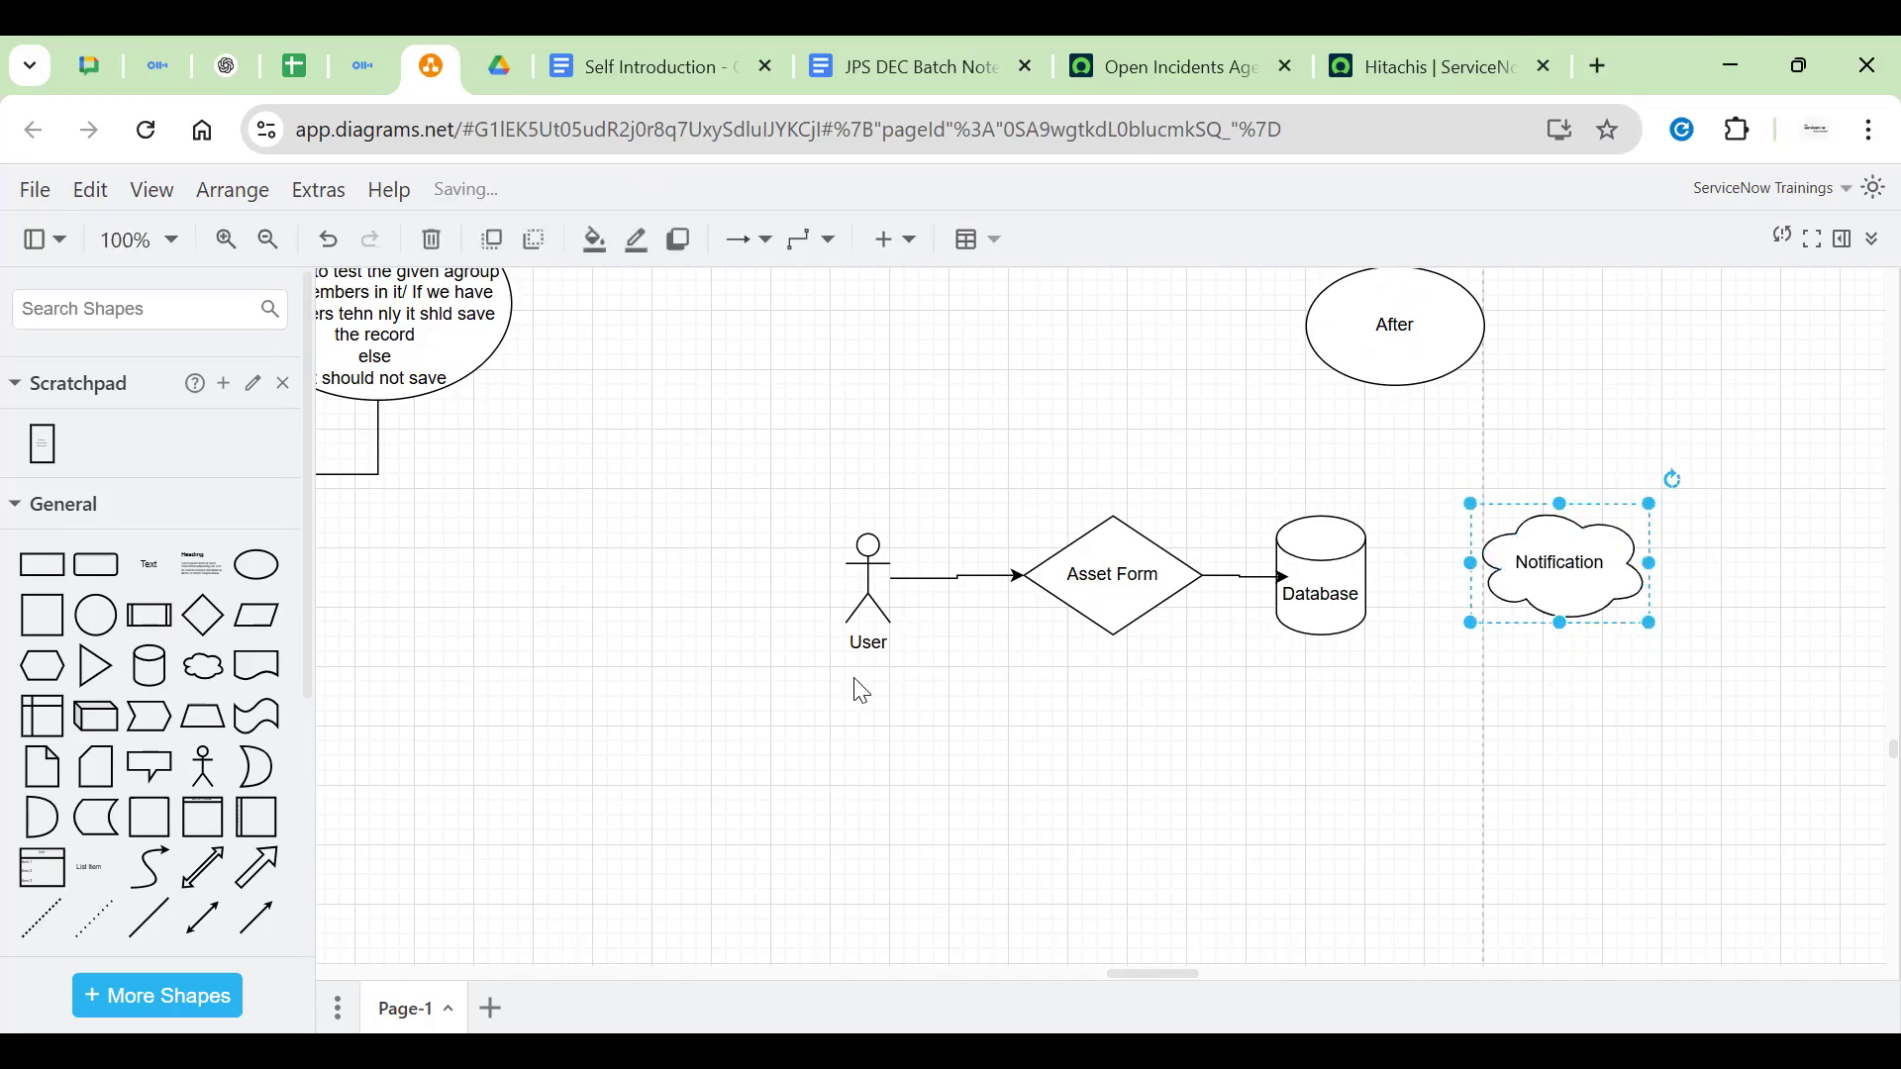
{"action": "left_click", "coordinate": [1146, 590]}
{"action": "double_click", "coordinate": [1146, 590]}
{"action": "left_click", "coordinate": [1091, 677]}
{"action": "left_click", "coordinate": [1128, 595]}
Rotate the Asset Form diamond 90 degrees with Ctrl+R so it stands tall and narrow
{"action": "left_click", "coordinate": [1245, 504]}
{"action": "left_click", "coordinate": [1135, 597]}
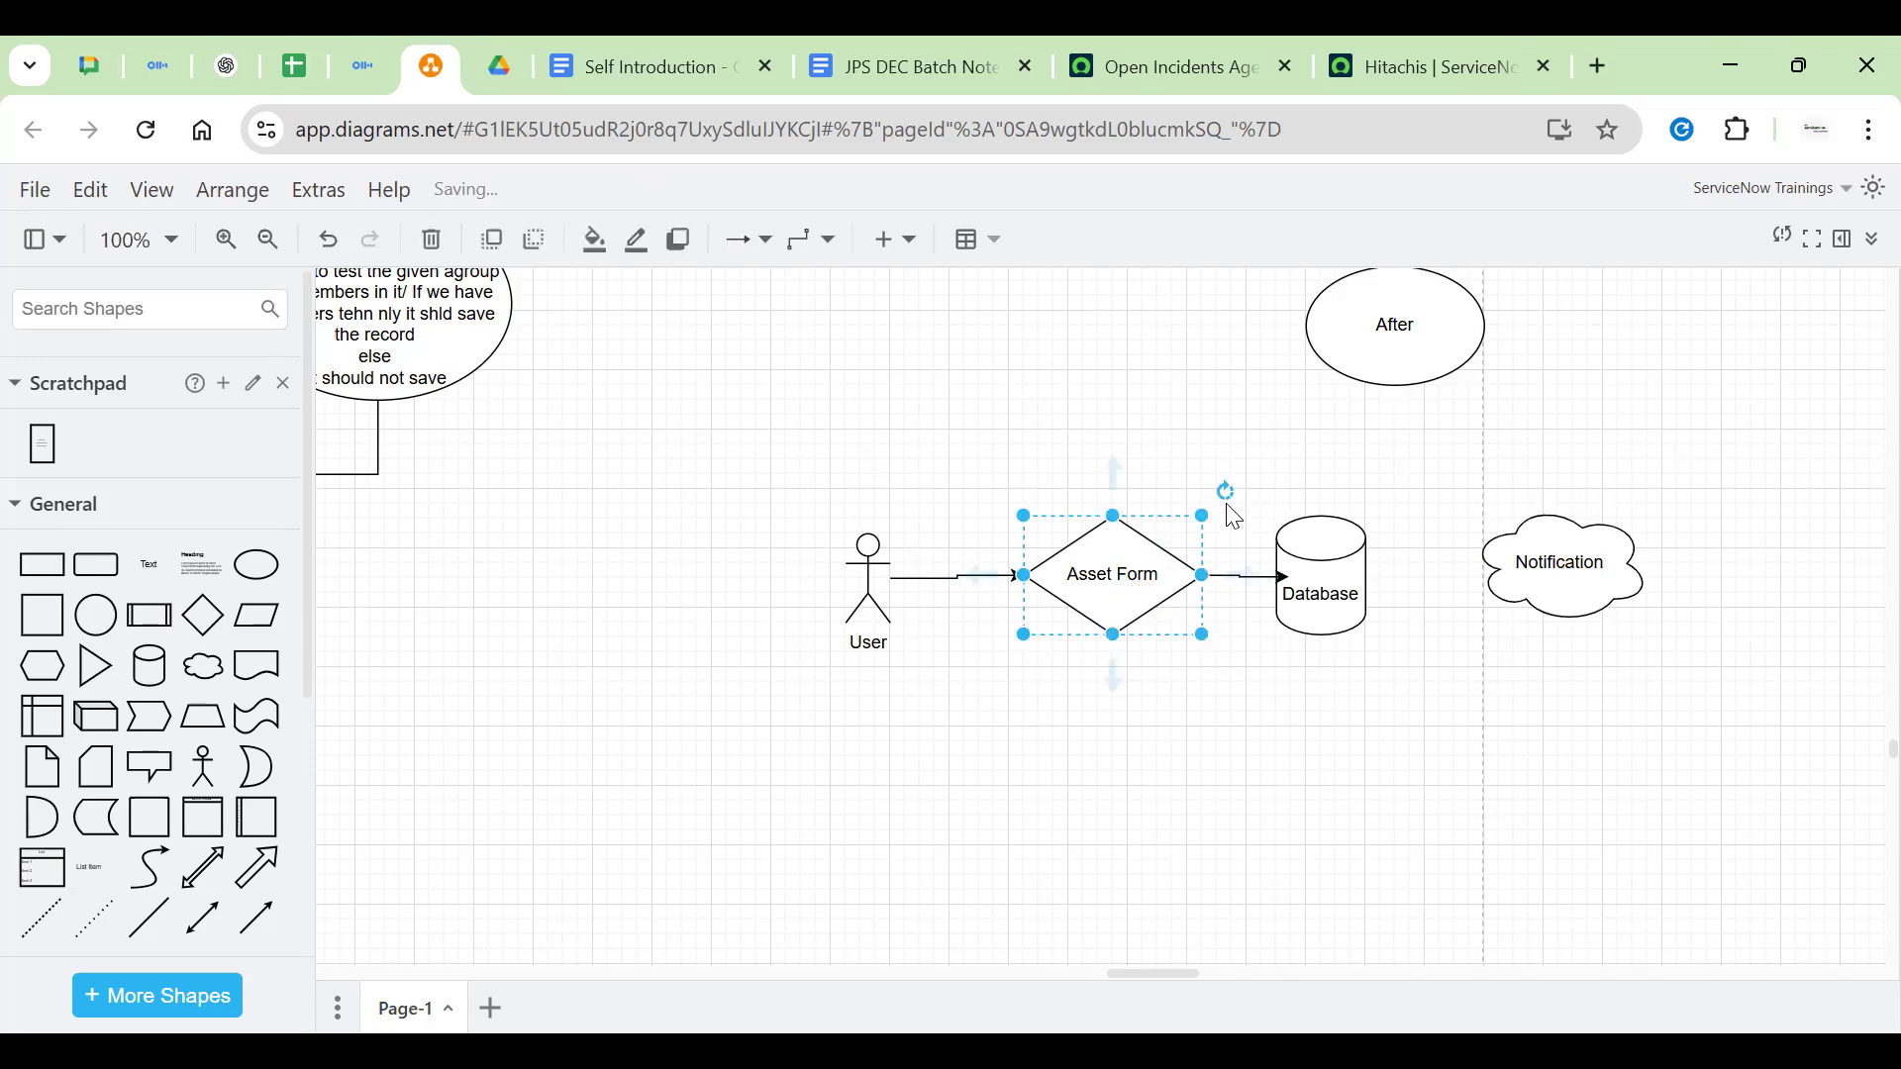
{"action": "key", "text": "ctrl+r"}
{"action": "left_click", "coordinate": [1231, 539]}
Add a RITM request number text label above the Asset Form-to-Database arrow
{"action": "double_click", "coordinate": [1196, 530]}
{"action": "left_click", "coordinate": [1197, 525]}
{"action": "type", "text": "RITM78667565"}
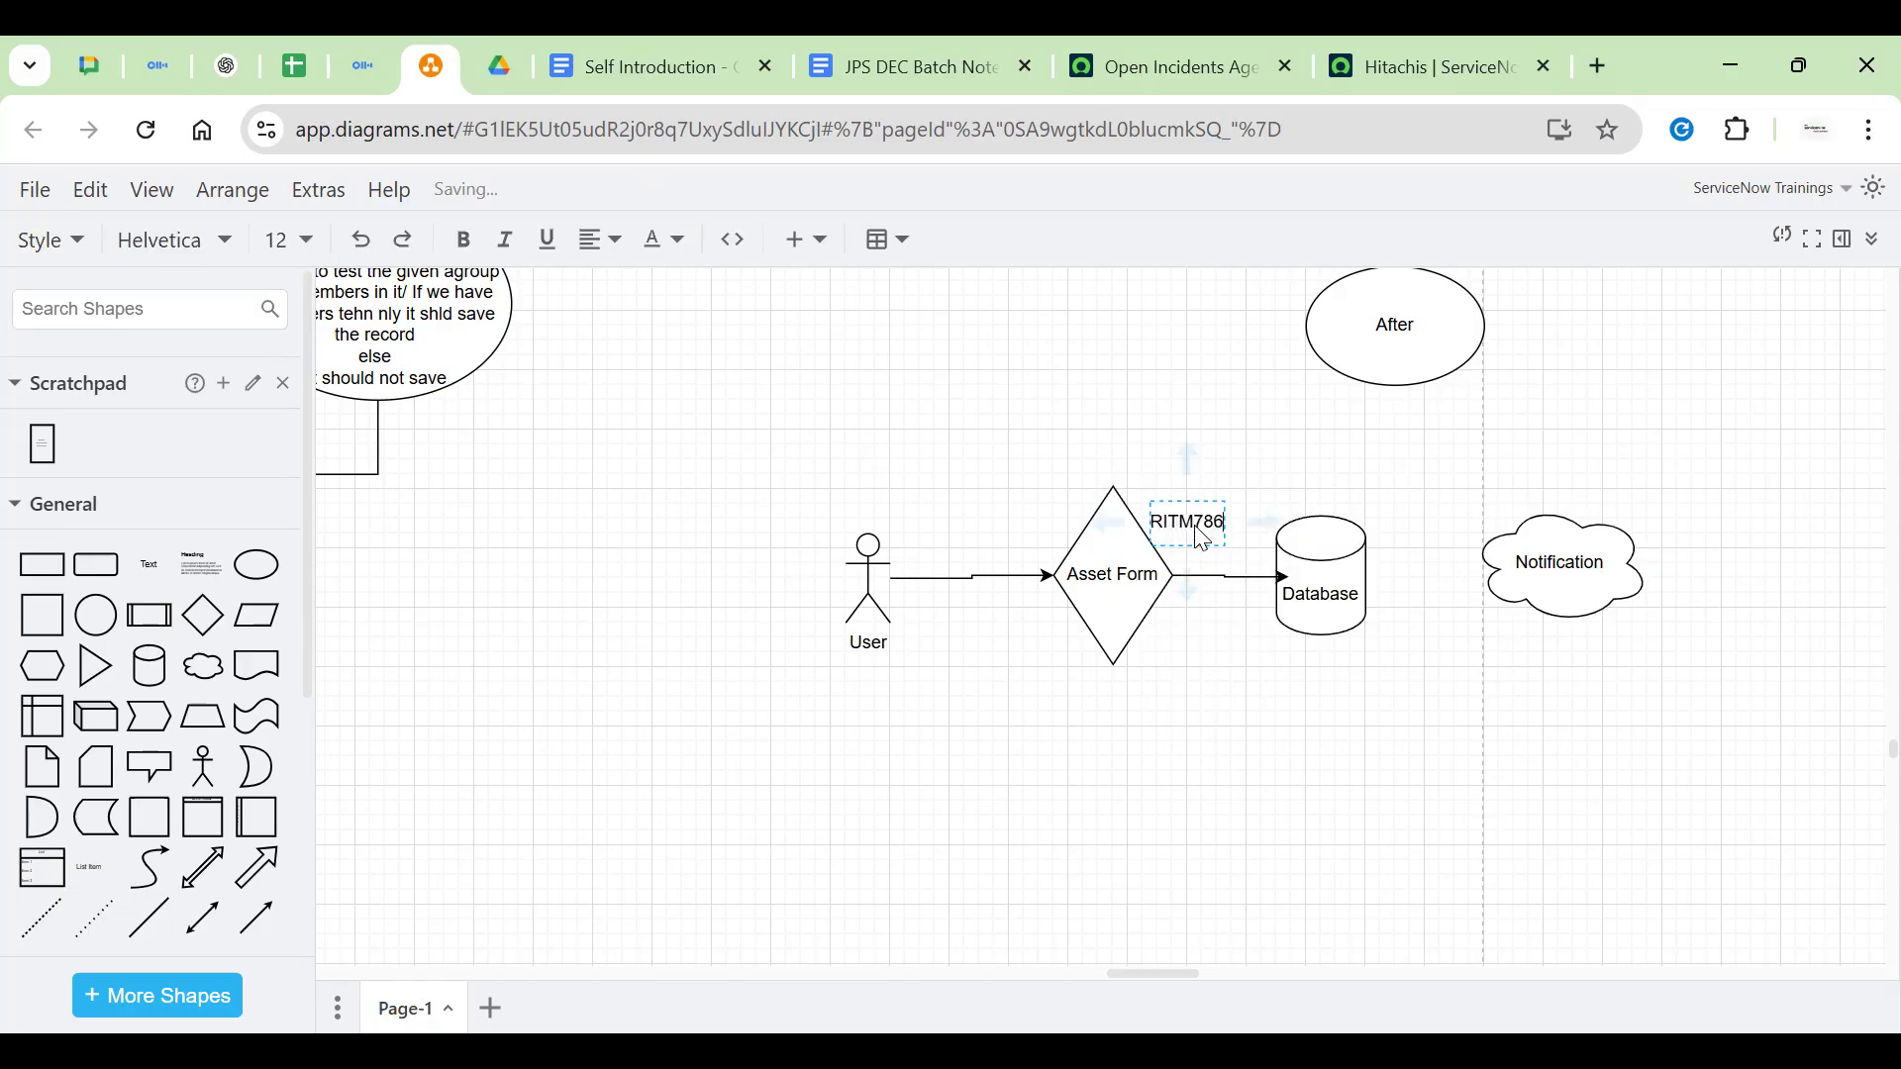
{"action": "key", "text": "BackSpace"}
{"action": "key", "text": "BackSpace"}
{"action": "left_click", "coordinate": [1279, 706]}
{"action": "left_click_drag", "start_coordinate": [1181, 510], "coordinate": [1203, 514]}
Draw arrows from Database to Notification and from Notification back to User
{"action": "left_click", "coordinate": [1574, 571]}
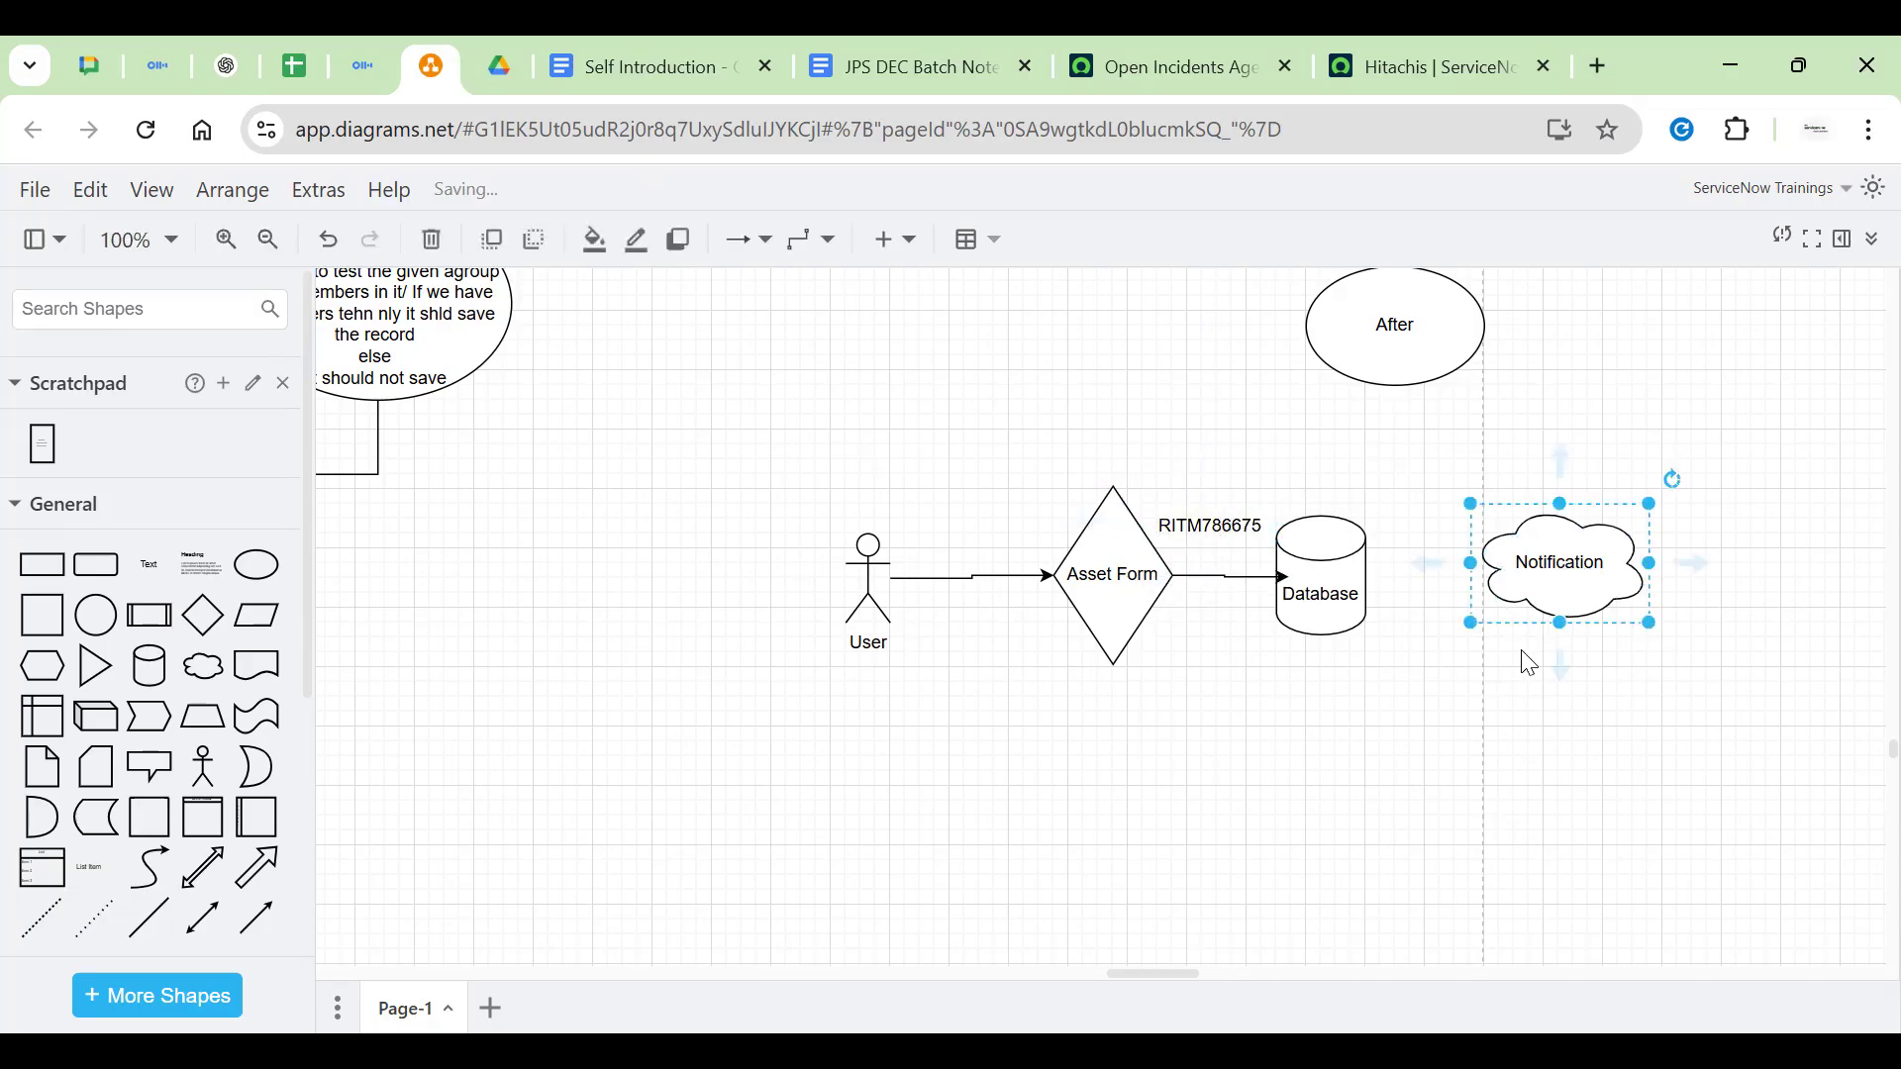
{"action": "left_click", "coordinate": [1341, 592]}
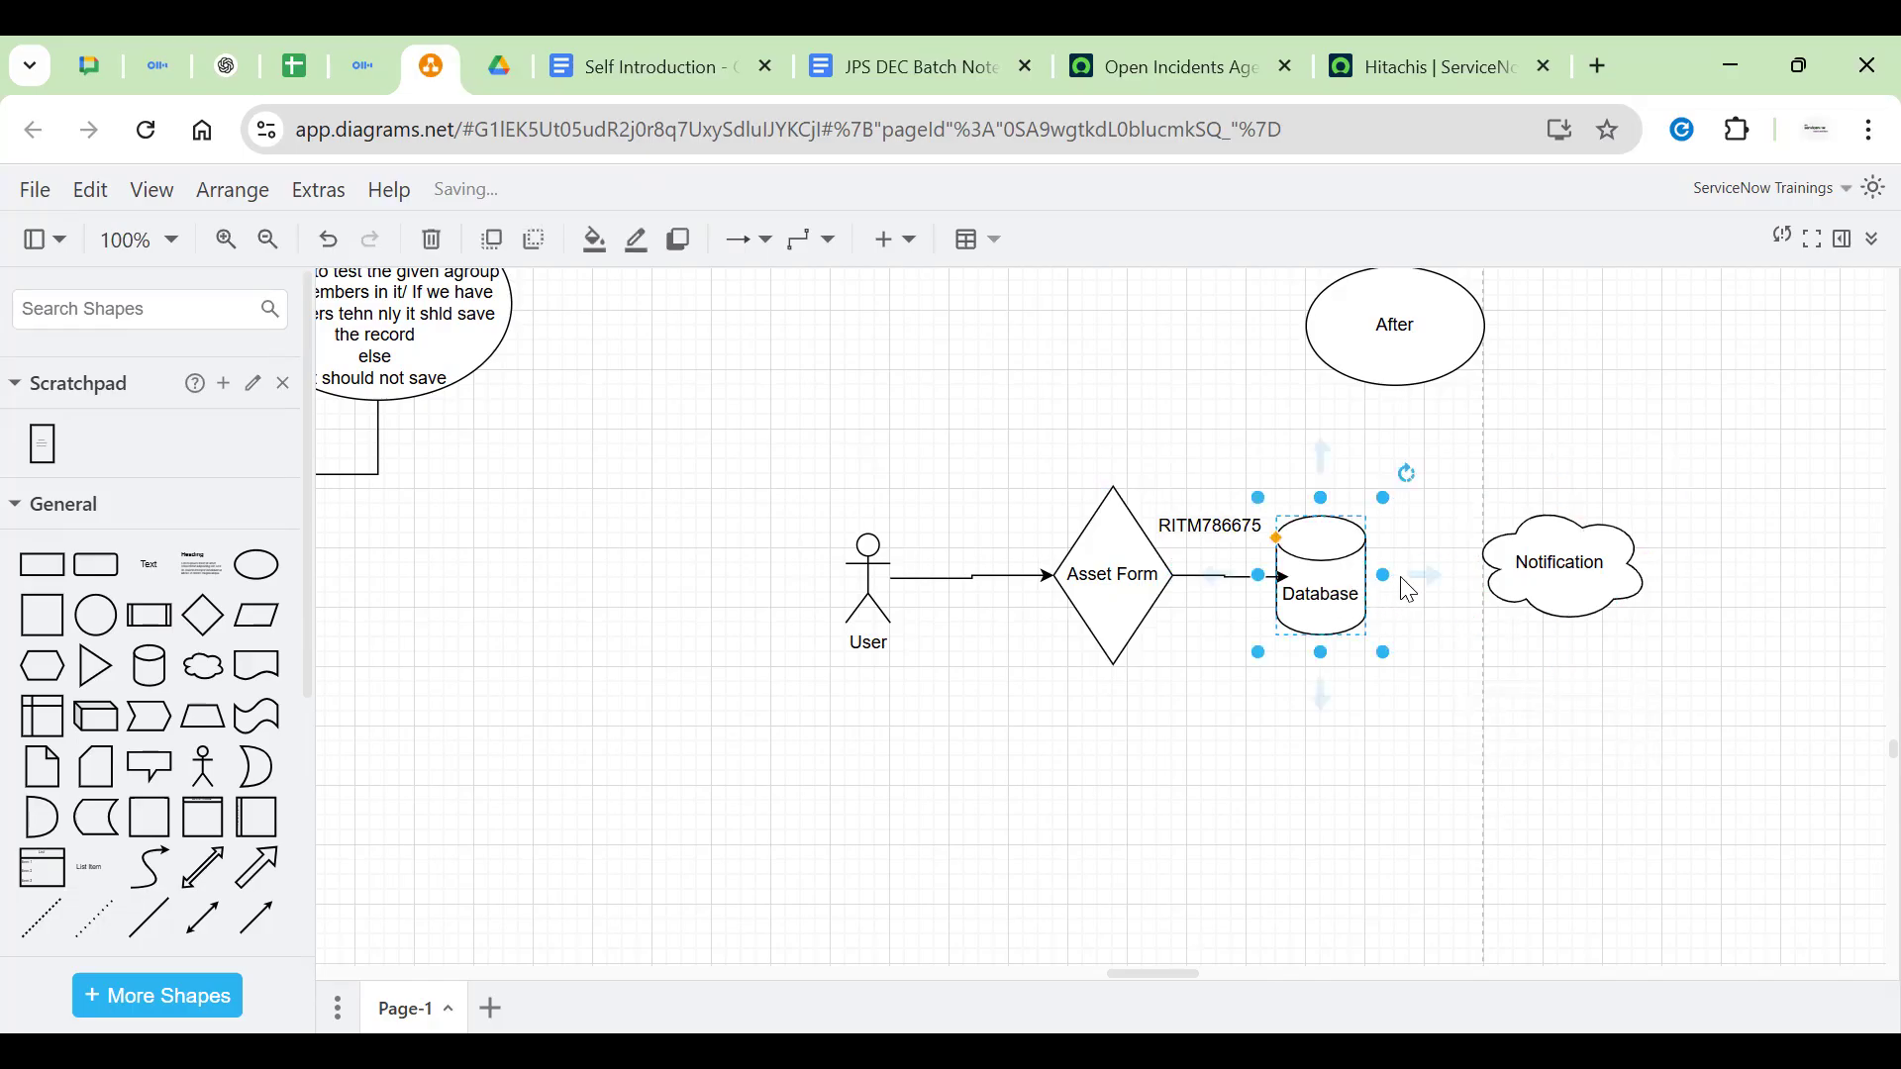
{"action": "left_click_drag", "start_coordinate": [1426, 568], "coordinate": [847, 668]}
{"action": "mouse_move", "coordinate": [1566, 669]}
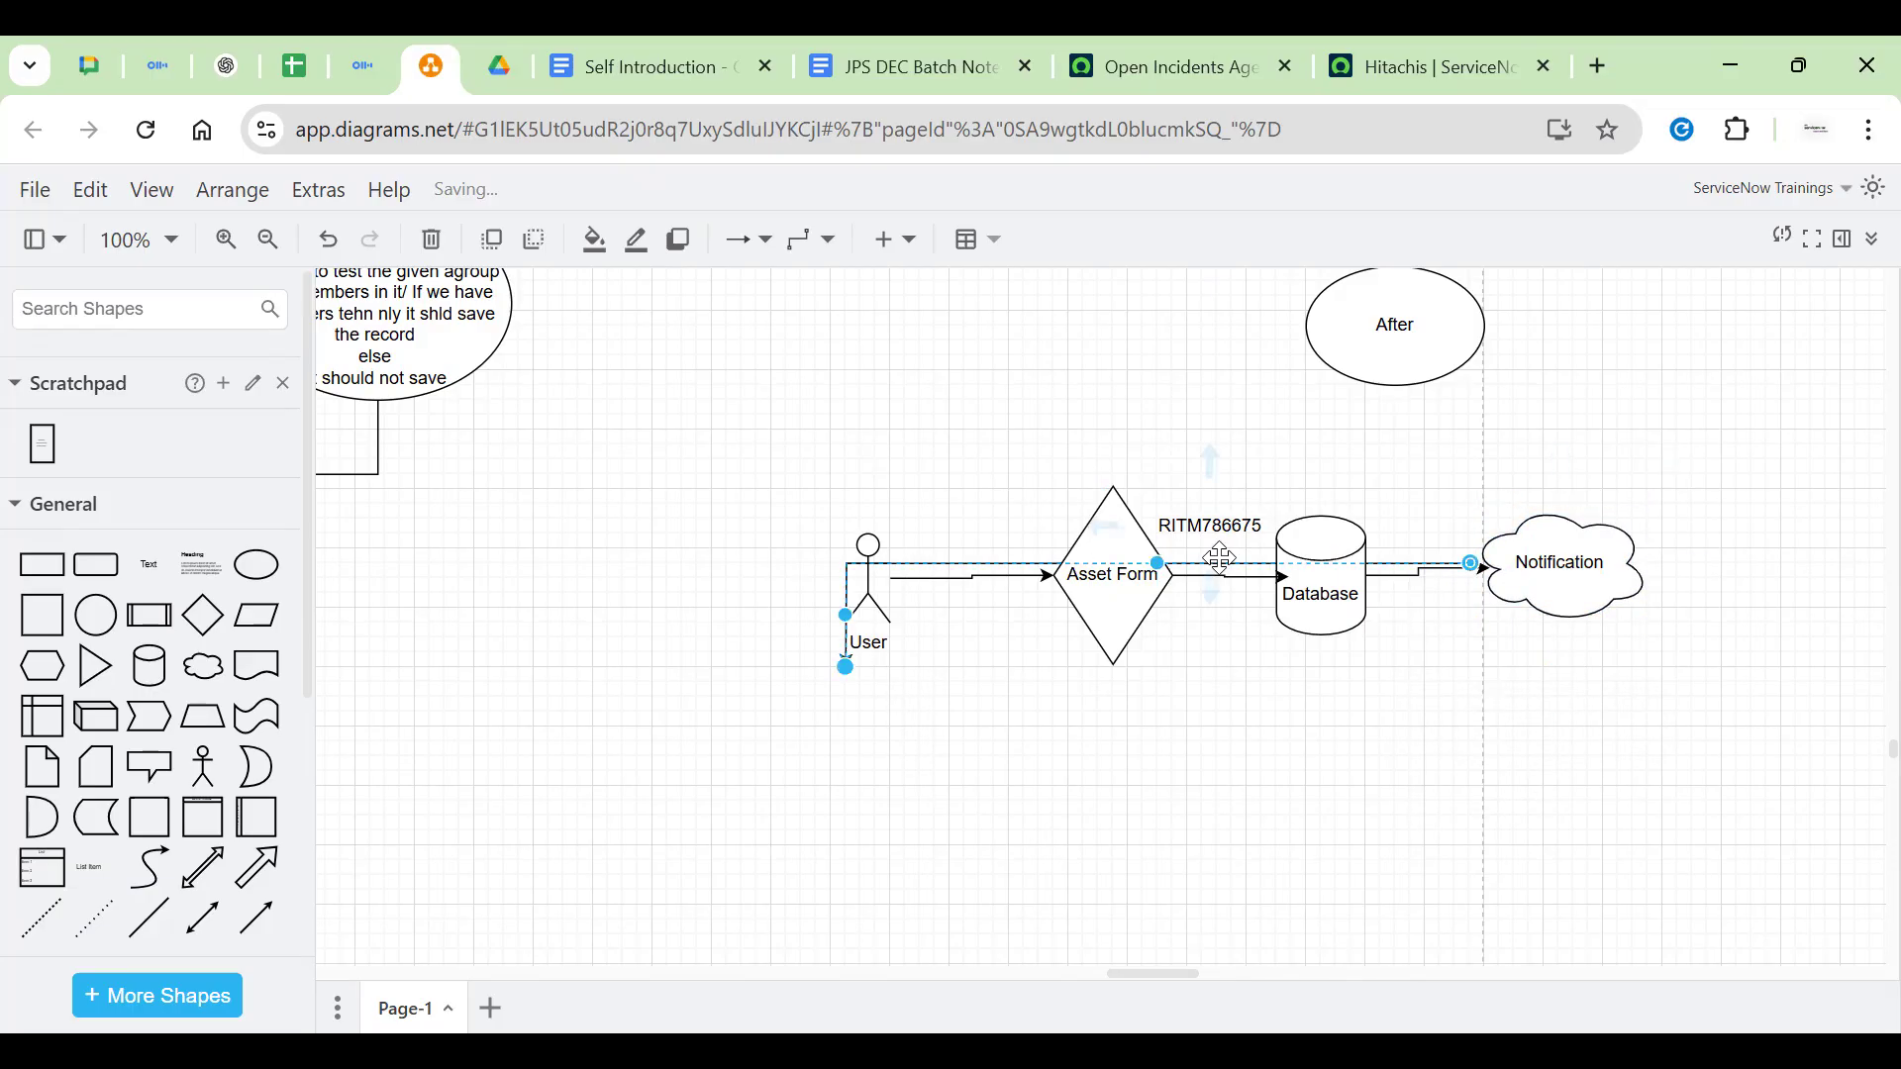
{"action": "left_click_drag", "start_coordinate": [1164, 564], "coordinate": [1184, 772]}
{"action": "left_click", "coordinate": [1090, 668]}
{"action": "left_click", "coordinate": [1538, 595]}
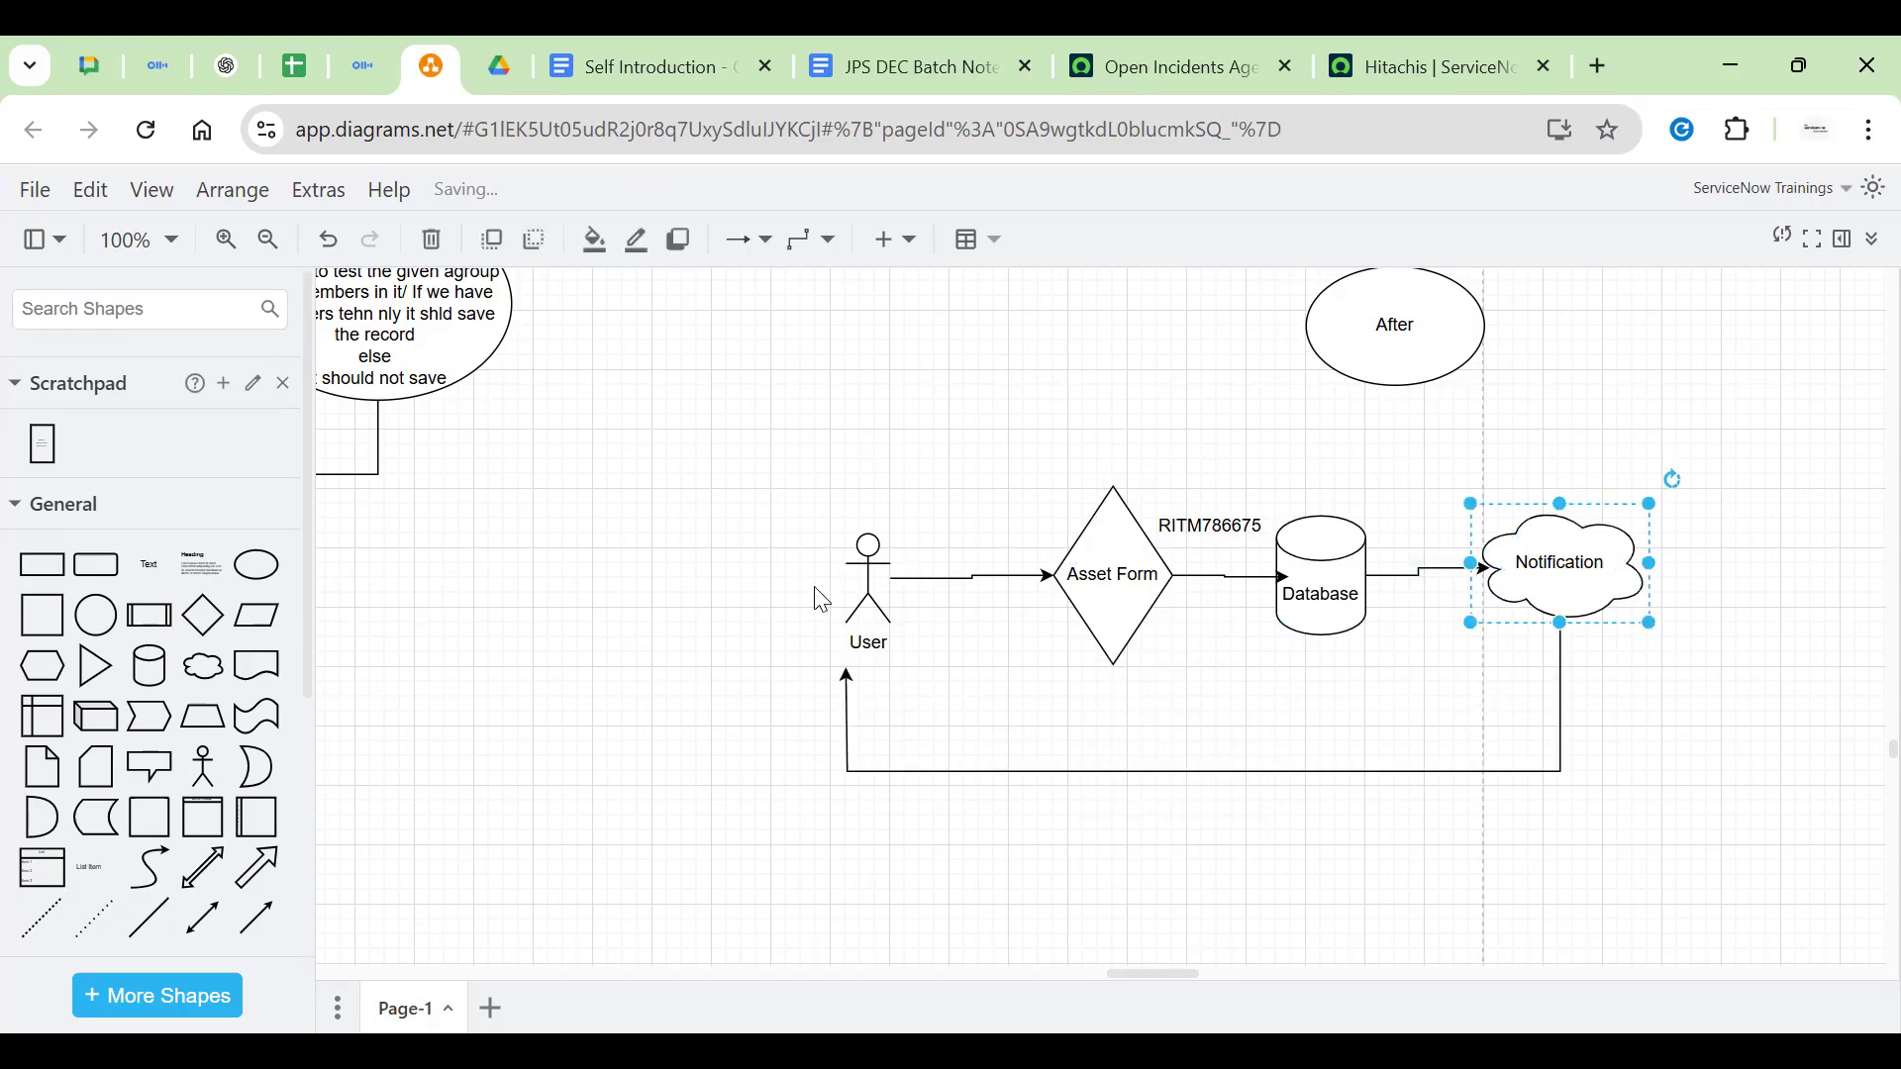
{"action": "left_click", "coordinate": [869, 592]}
{"action": "left_click", "coordinate": [952, 742]}
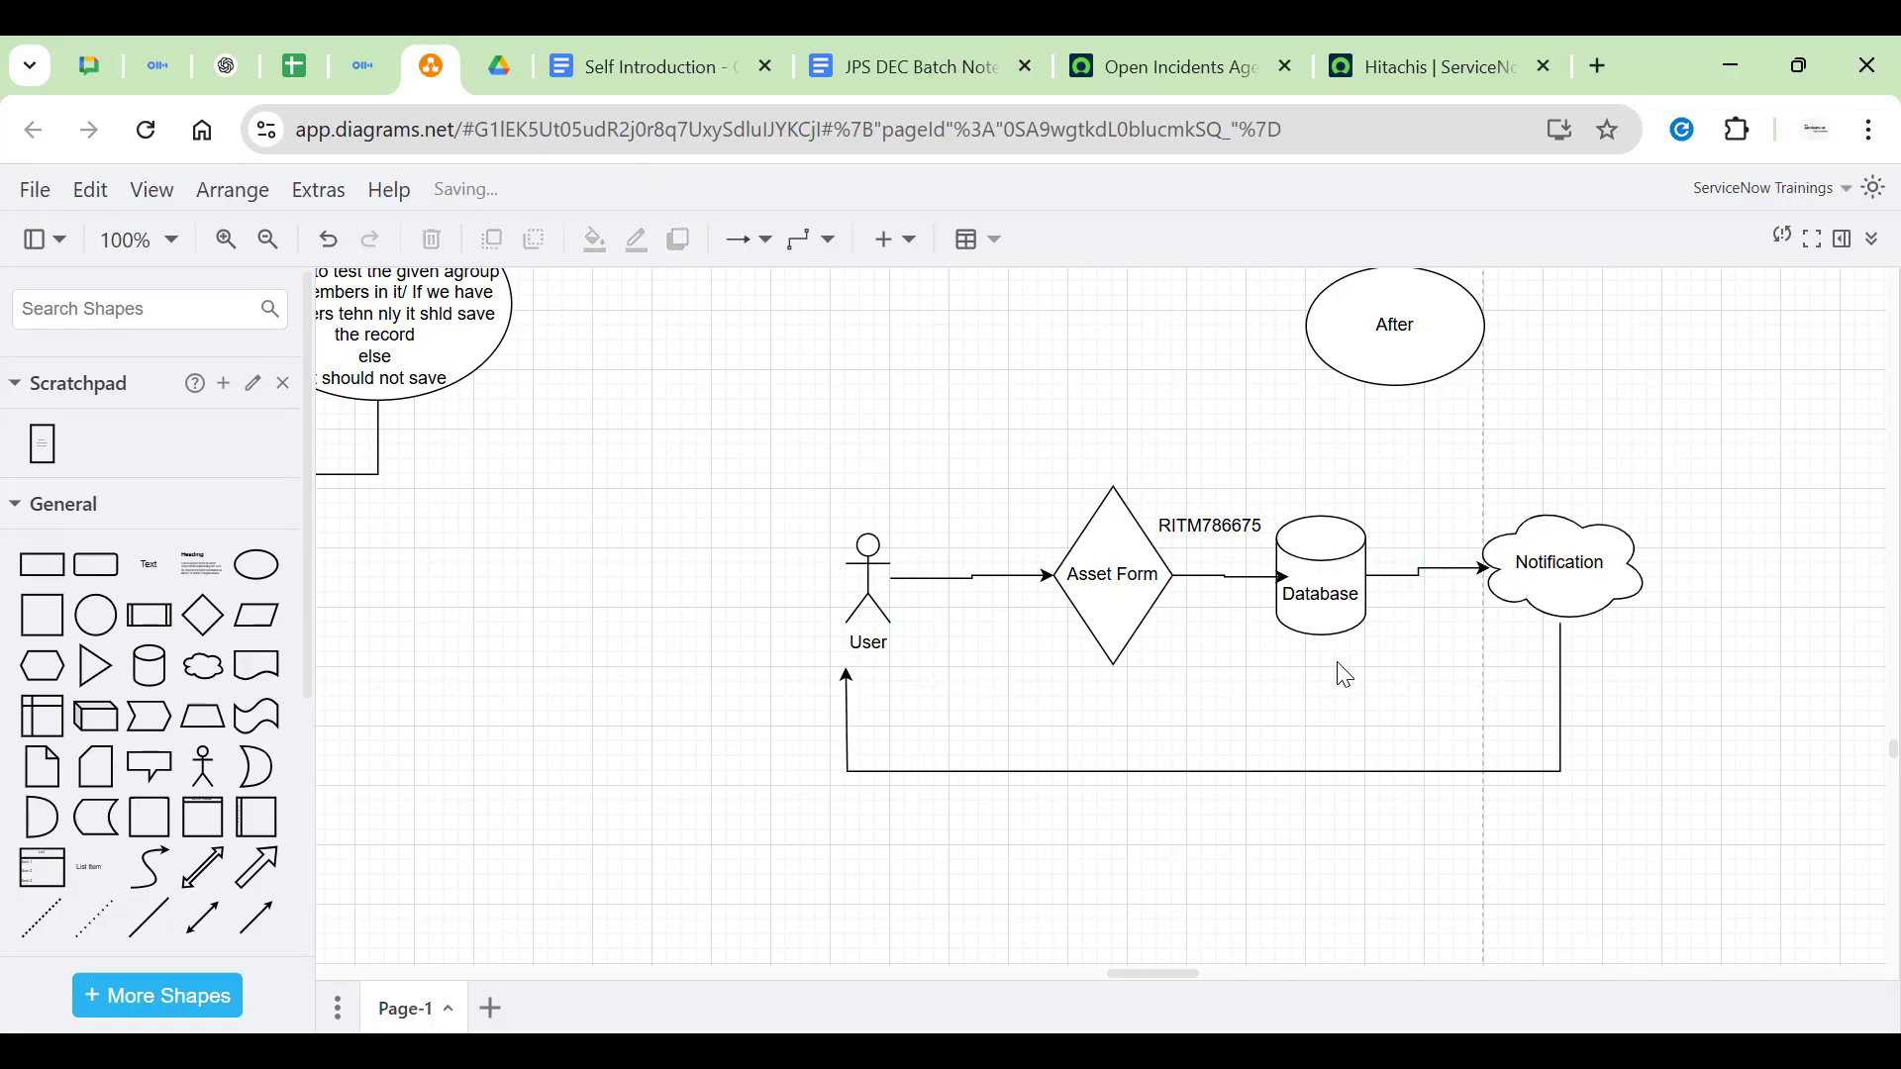
{"action": "left_click", "coordinate": [1572, 579]}
Move the Notification cloud up-right and place the After ellipse beside it
{"action": "left_click_drag", "start_coordinate": [1574, 572], "coordinate": [1700, 555]}
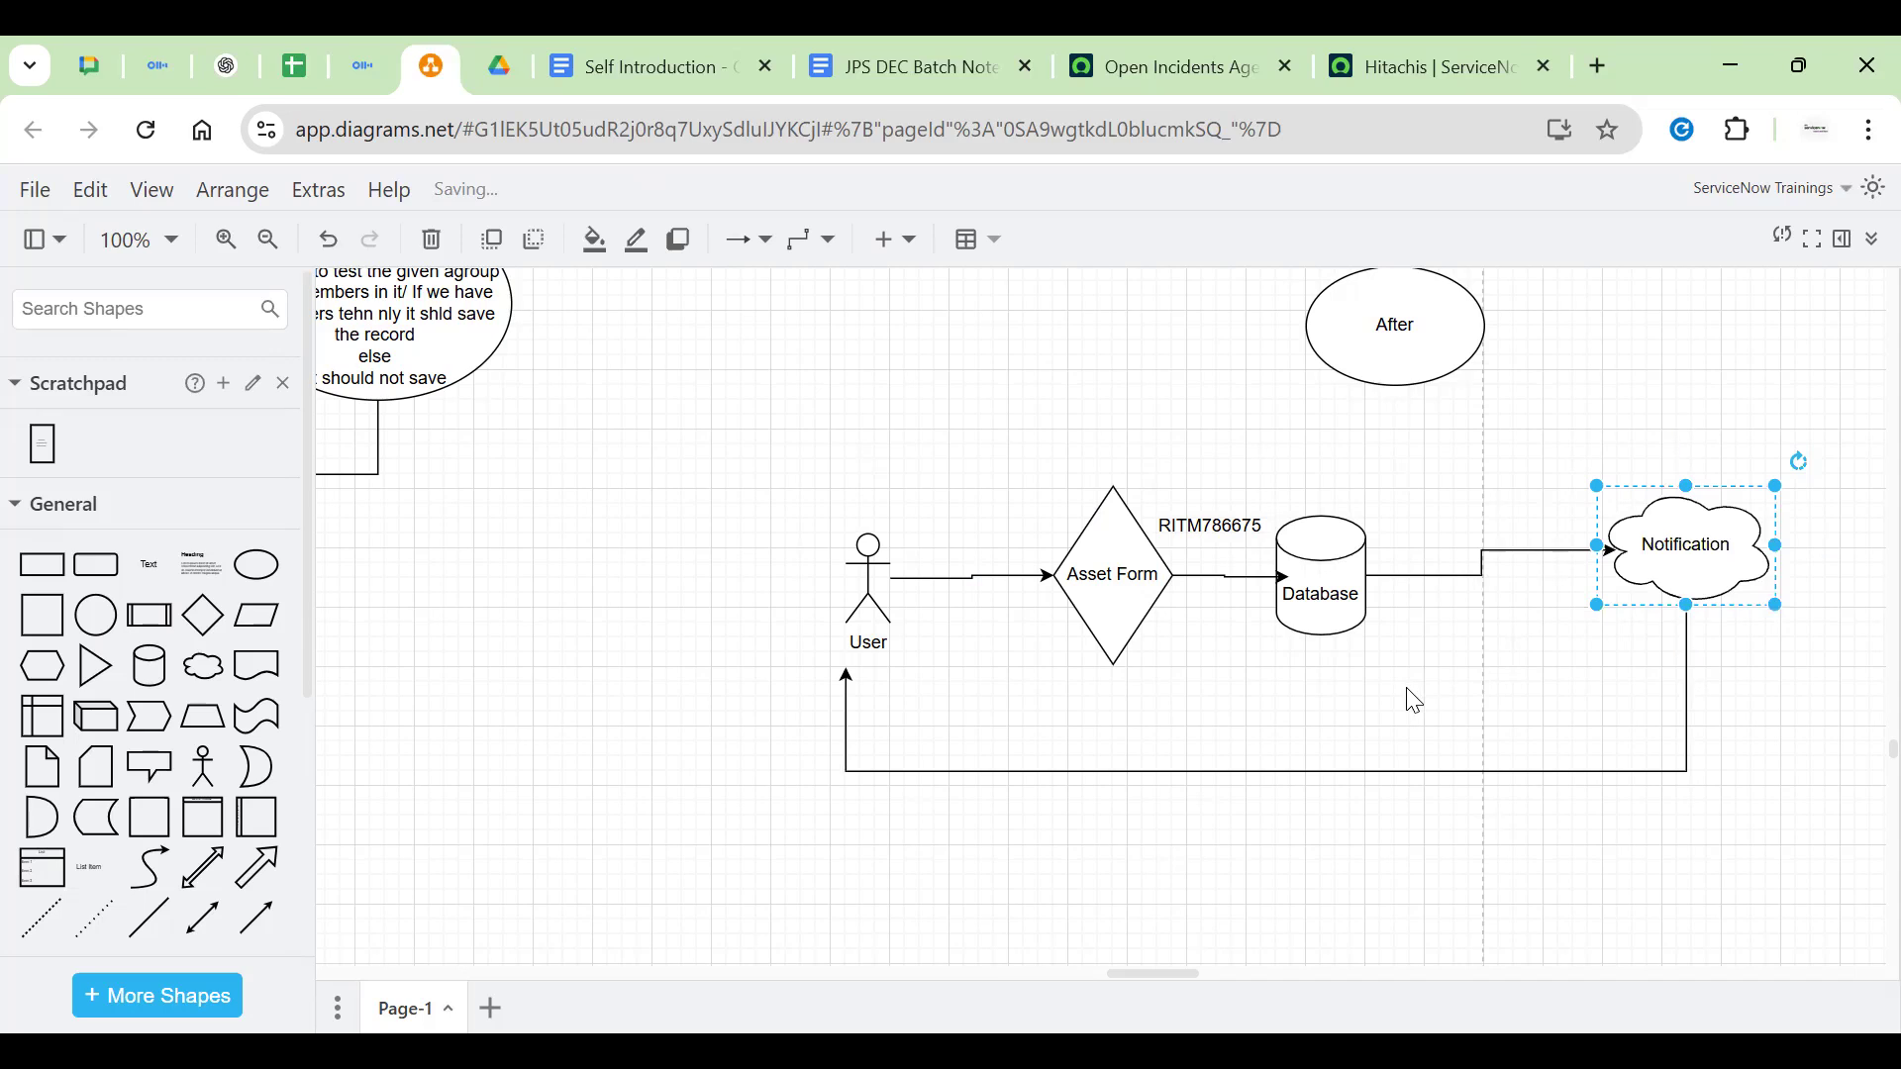
{"action": "left_click", "coordinate": [1408, 700]}
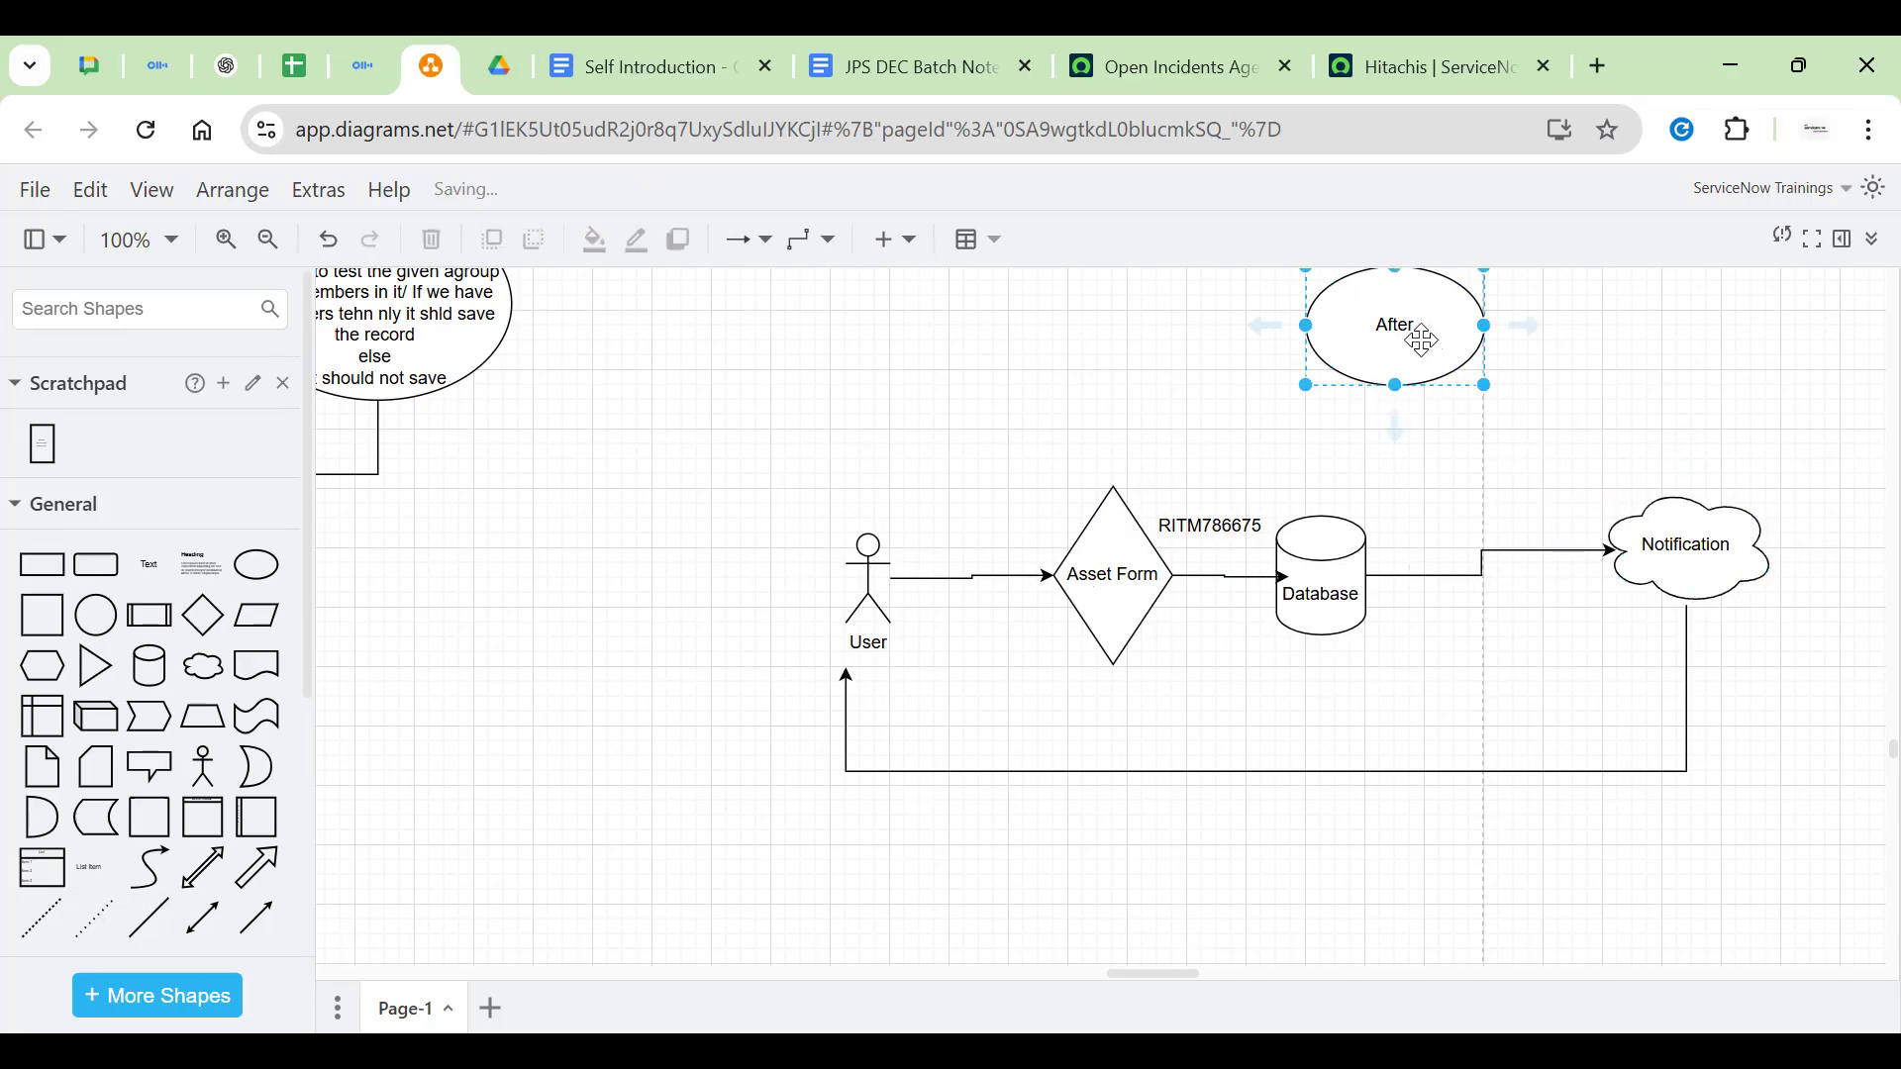
{"action": "left_click_drag", "start_coordinate": [1403, 338], "coordinate": [1515, 468]}
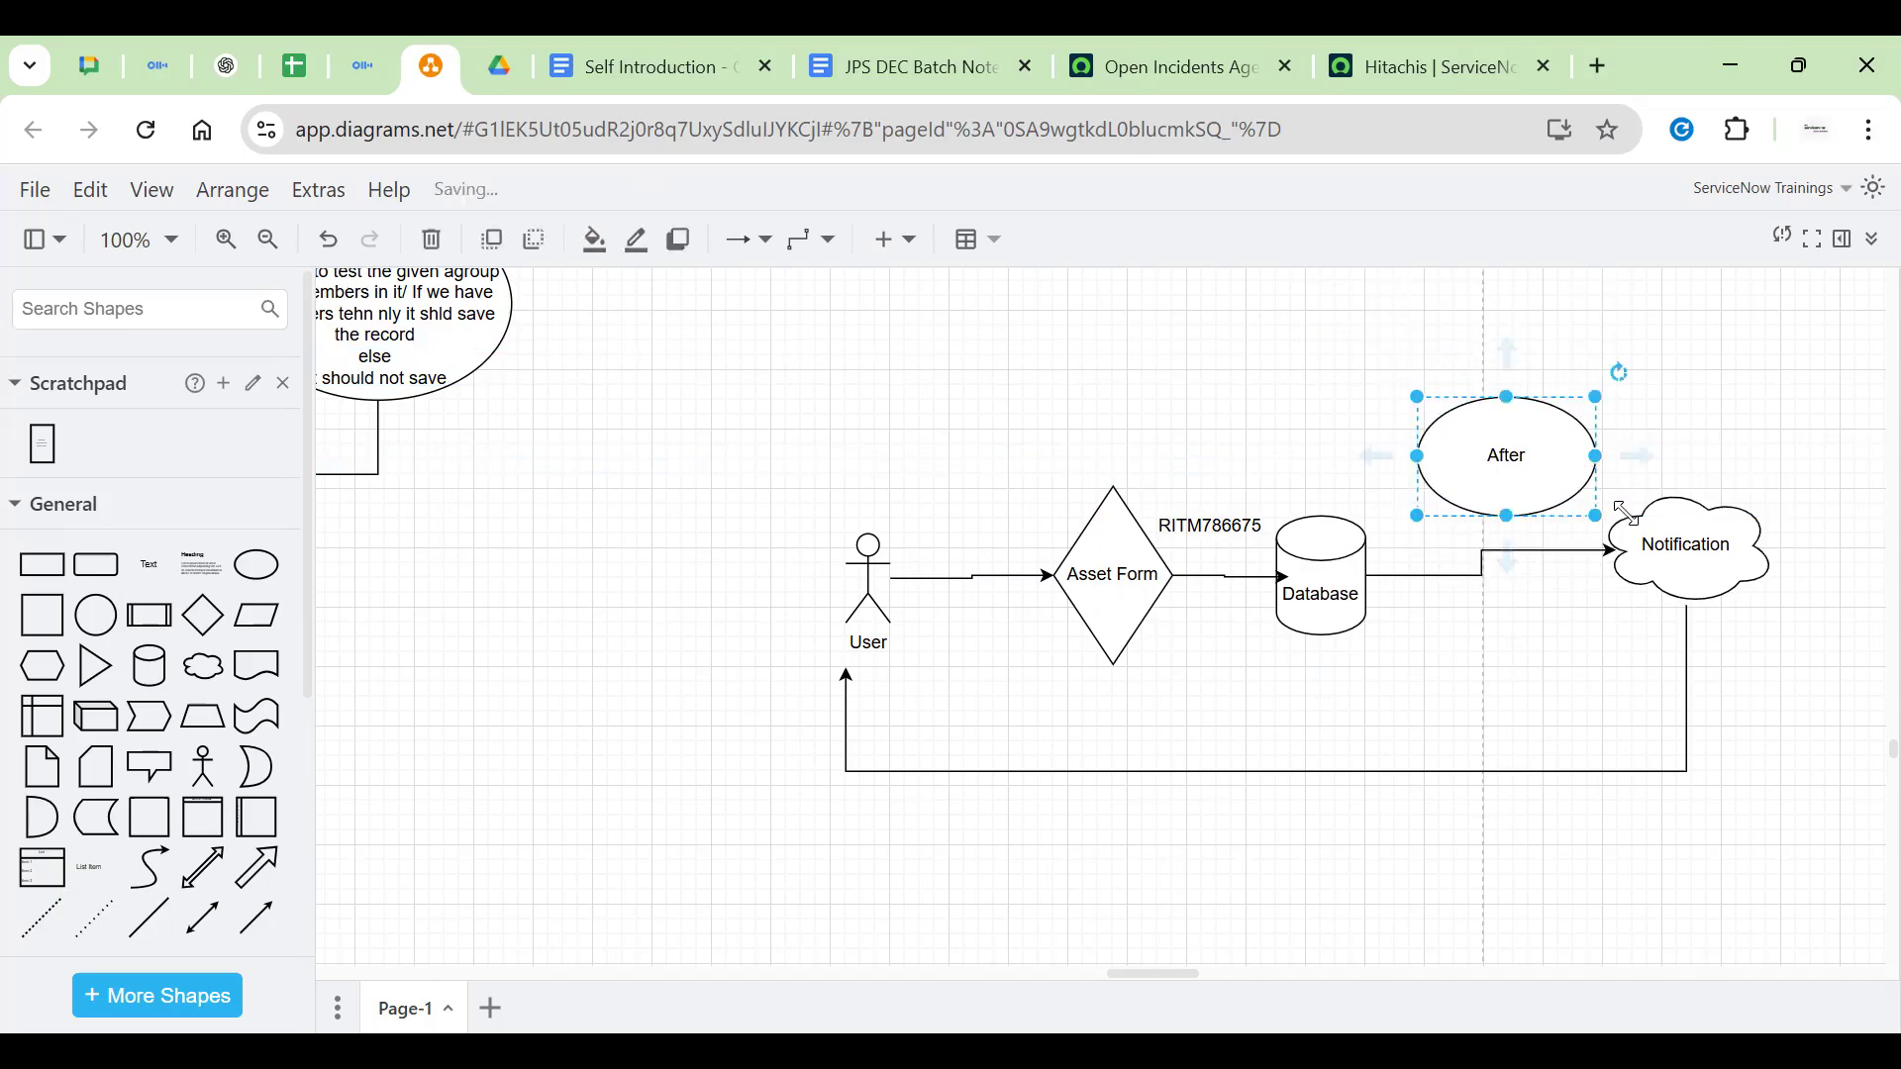
Replace the Database-to-Notification arrow with Database → After → Notification connections
{"action": "left_click", "coordinate": [1547, 550]}
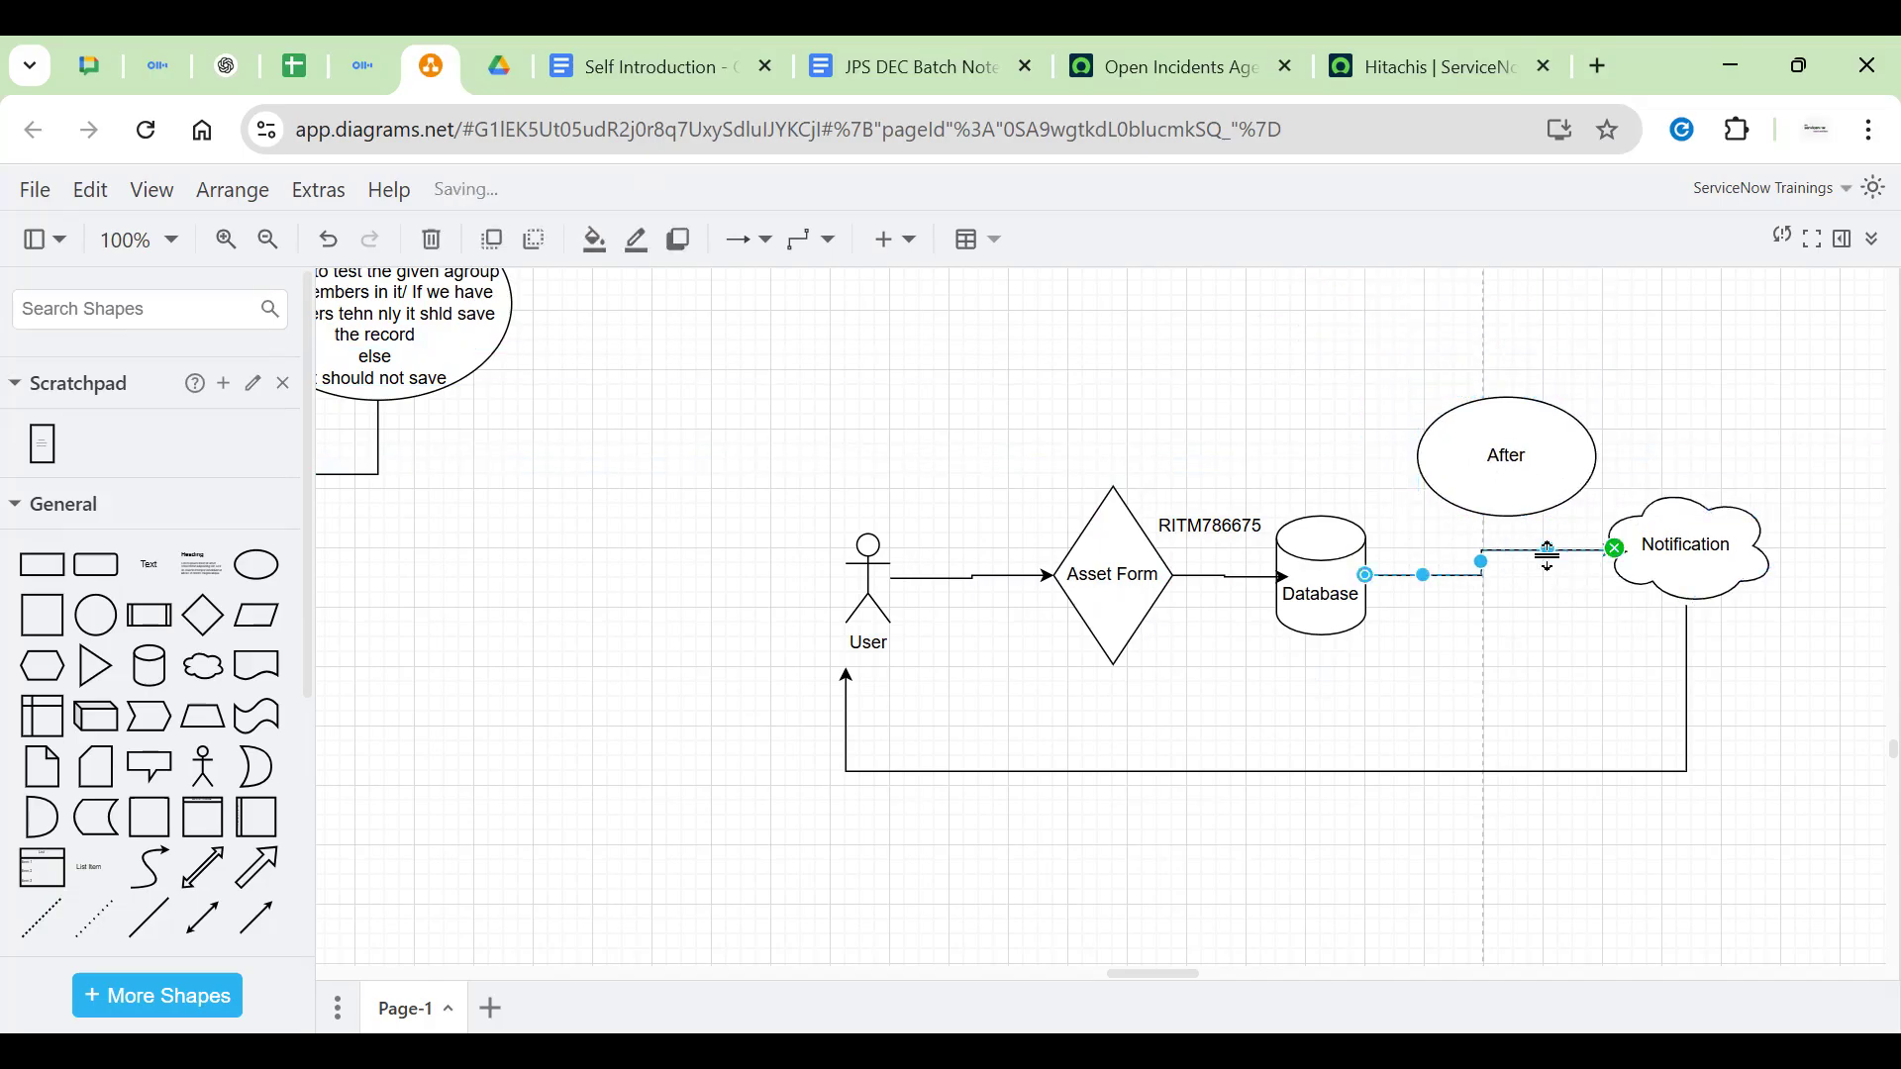
{"action": "key", "text": "Delete"}
{"action": "left_click", "coordinate": [1321, 594]}
{"action": "left_click_drag", "start_coordinate": [1481, 557], "coordinate": [1483, 517]}
{"action": "left_click_drag", "start_coordinate": [1615, 455], "coordinate": [1696, 496]}
{"action": "double_click", "coordinate": [1535, 484]}
{"action": "left_click", "coordinate": [1502, 496]}
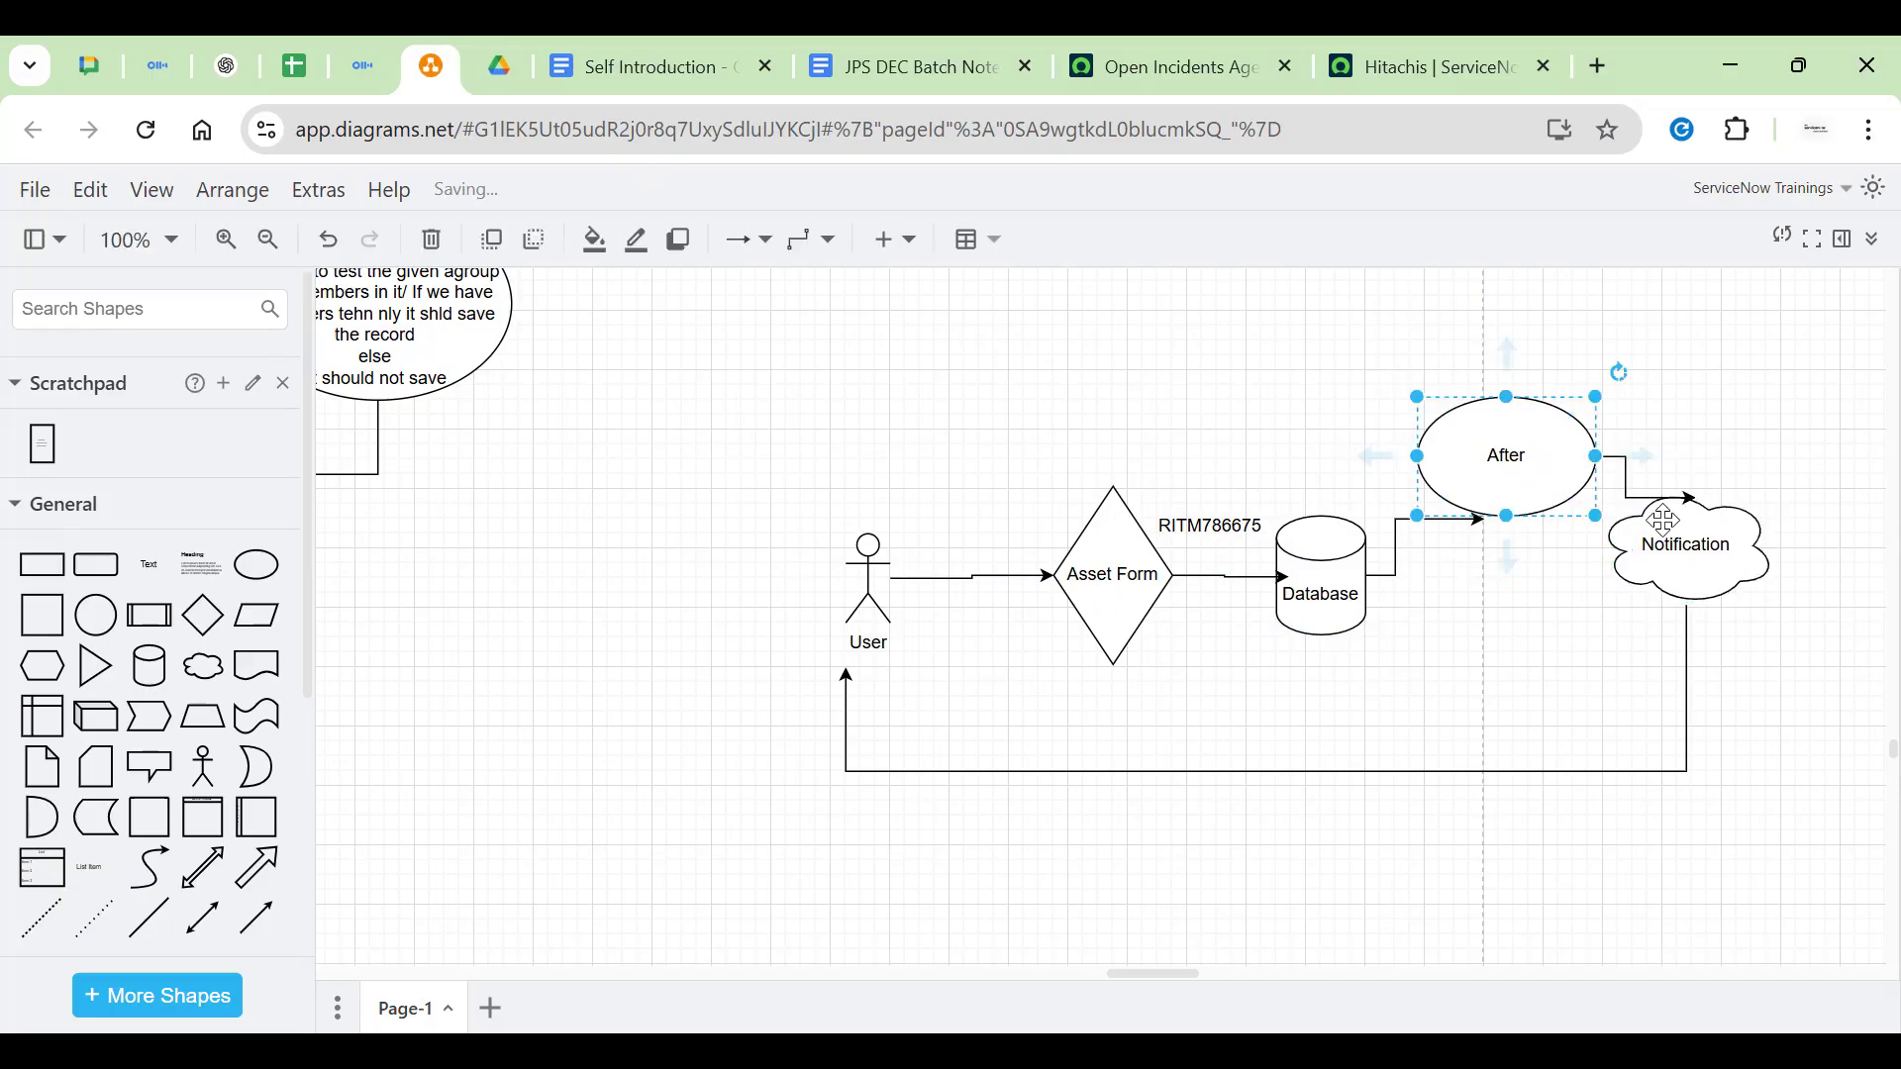
{"action": "left_click", "coordinate": [1689, 520]}
{"action": "left_click", "coordinate": [1691, 448]}
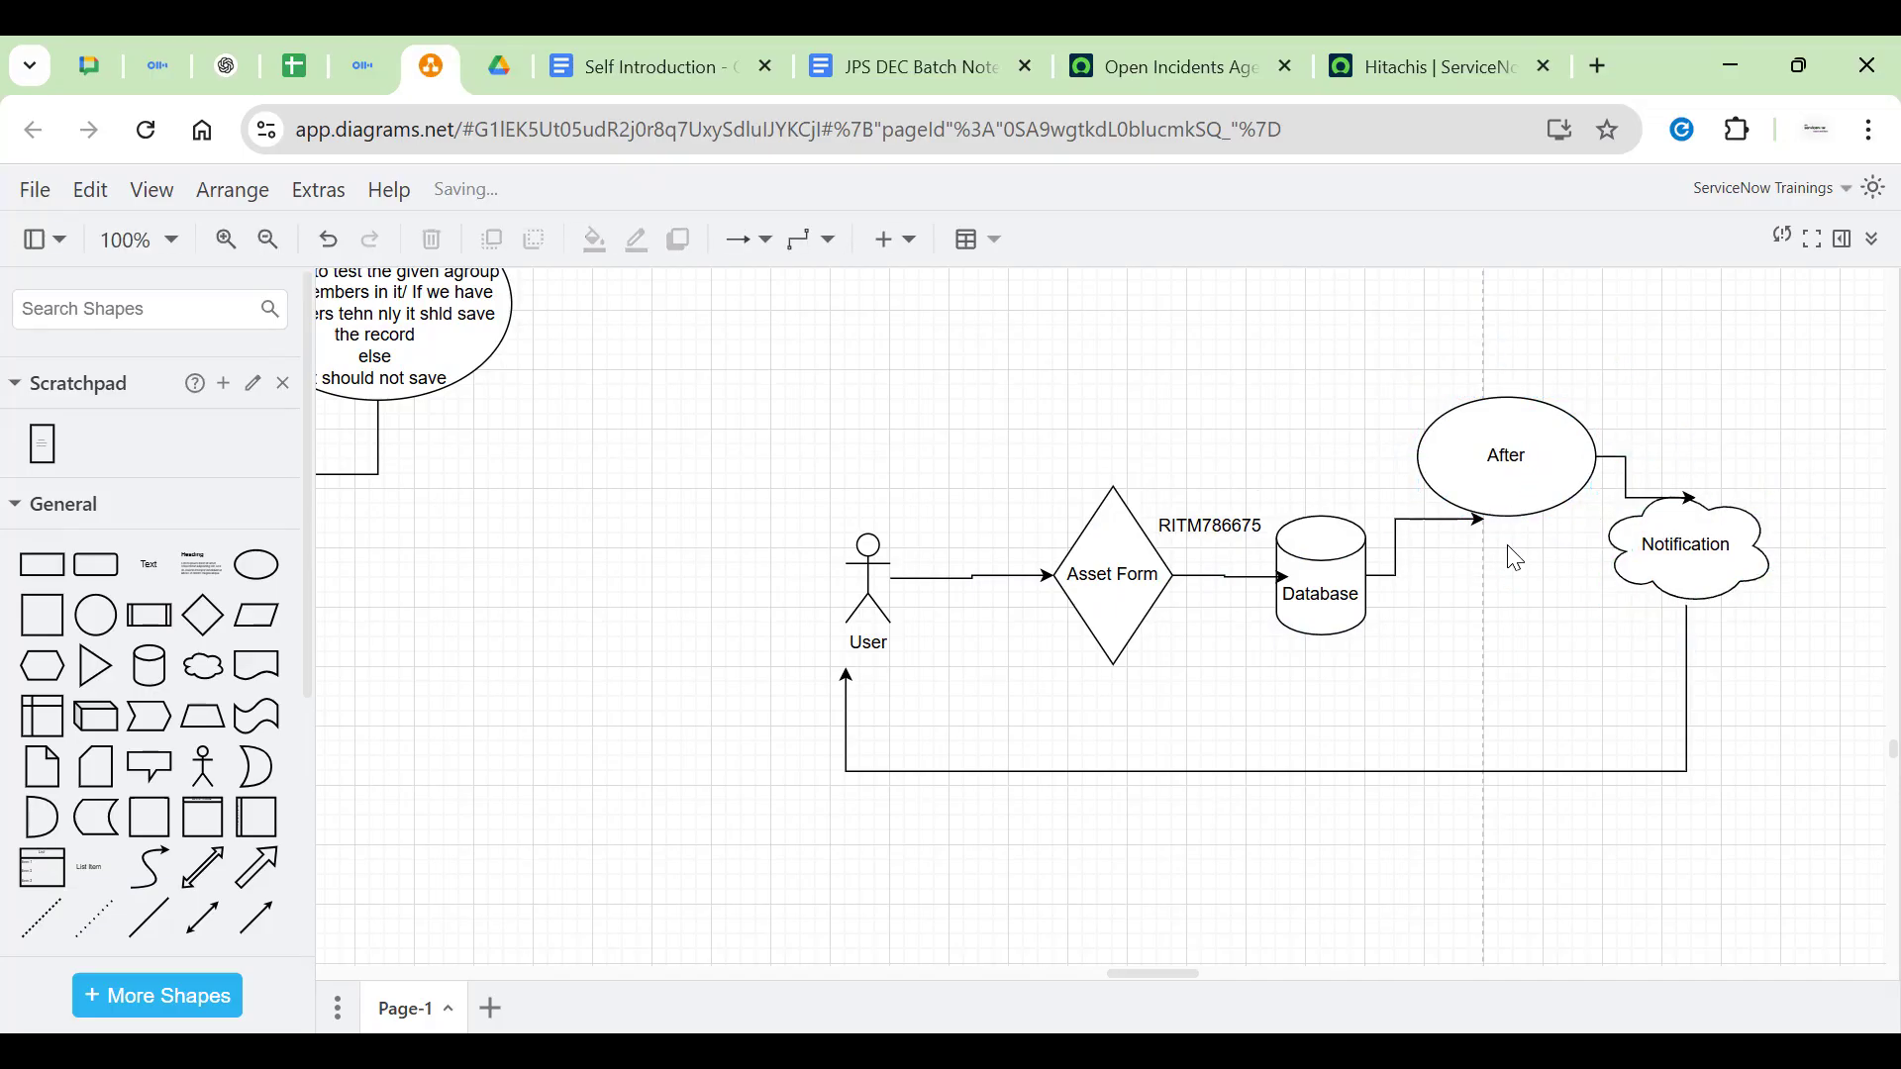
Pan and zoom out to show the earlier Actor, Async and Display shapes
{"action": "left_click_drag", "start_coordinate": [733, 509], "coordinate": [1073, 554]}
{"action": "scroll", "coordinate": [1073, 554], "scroll_direction": "down", "scroll_amount": 3}
{"action": "left_click_drag", "start_coordinate": [822, 573], "coordinate": [1185, 665]}
Pan to the user flow, checking the Database, Asset Form and After shapes
{"action": "left_click", "coordinate": [1030, 524]}
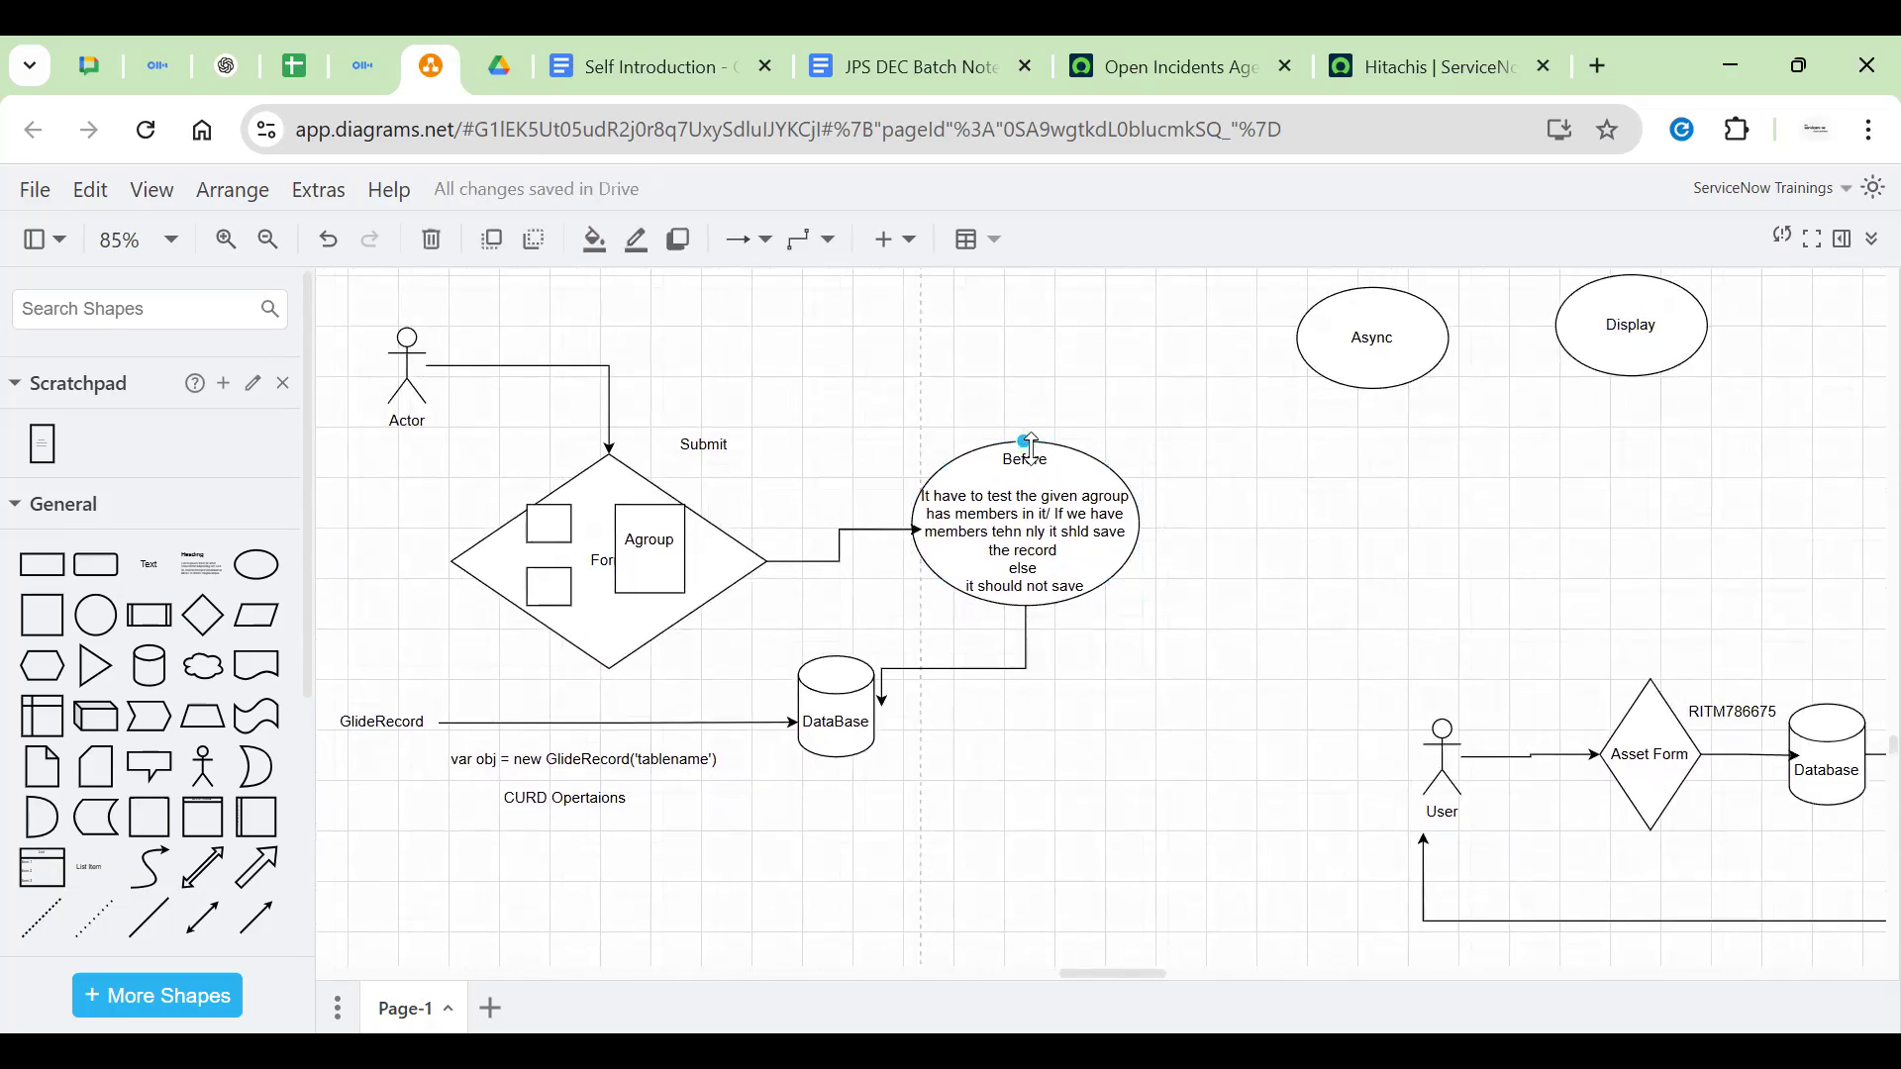
{"action": "left_click", "coordinate": [853, 696]}
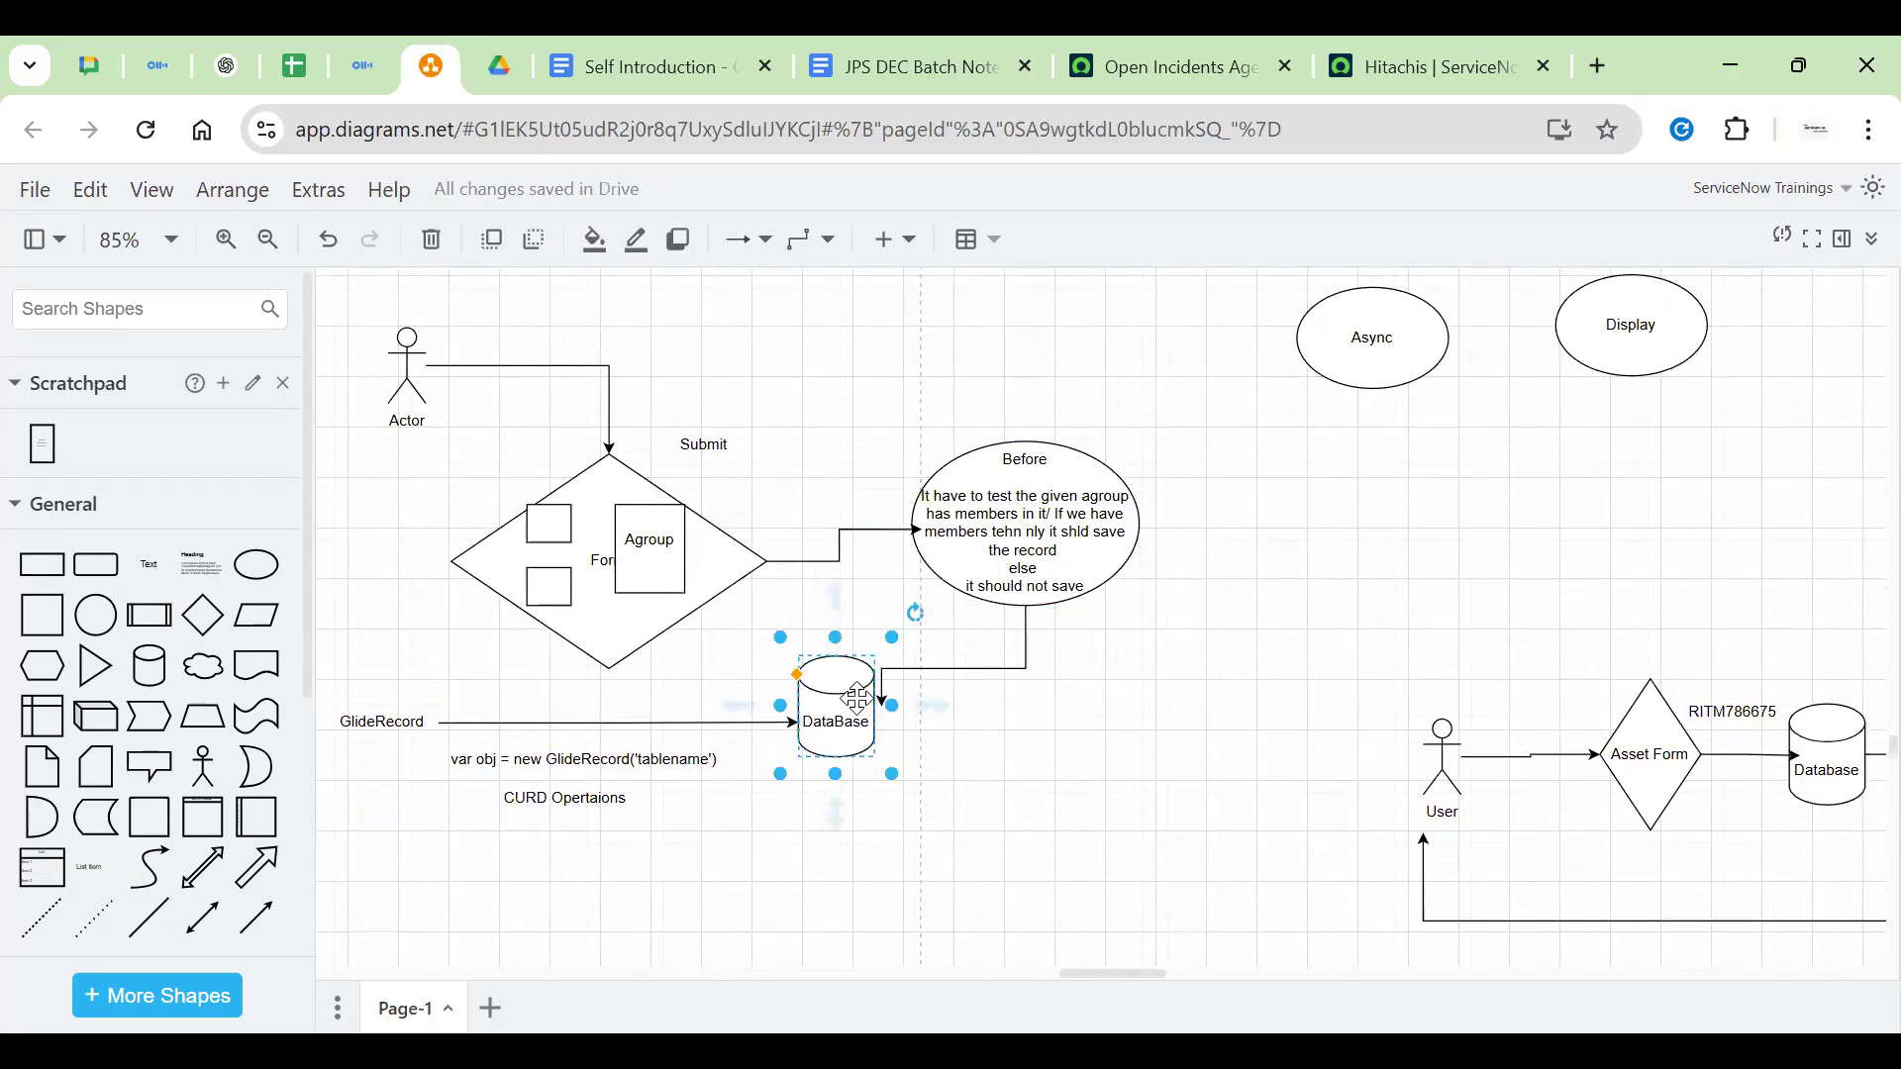
{"action": "left_click", "coordinate": [1061, 517]}
{"action": "left_click_drag", "start_coordinate": [1654, 547], "coordinate": [831, 442]}
{"action": "left_click", "coordinate": [1007, 589]}
{"action": "left_click", "coordinate": [1156, 485]}
{"action": "left_click", "coordinate": [985, 596]}
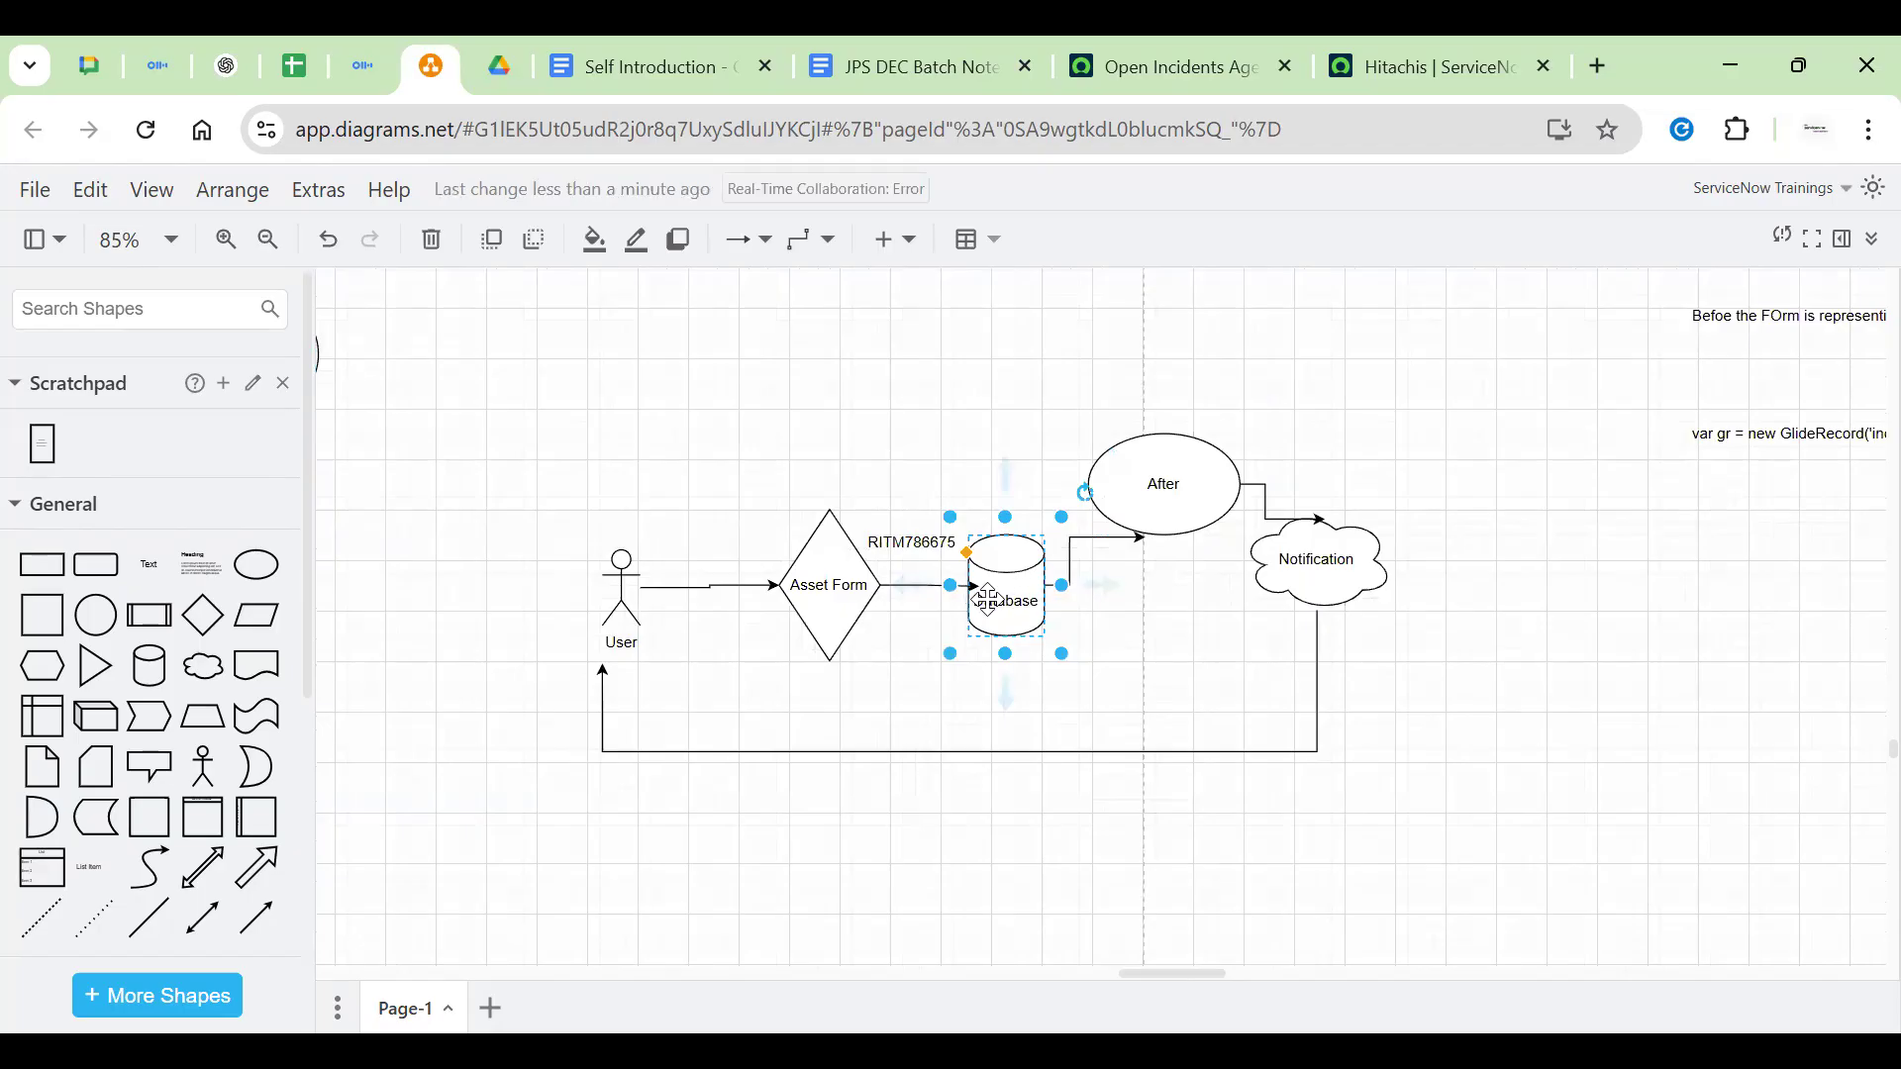
{"action": "left_click", "coordinate": [790, 620]}
{"action": "left_click", "coordinate": [988, 597]}
{"action": "left_click", "coordinate": [1158, 481]}
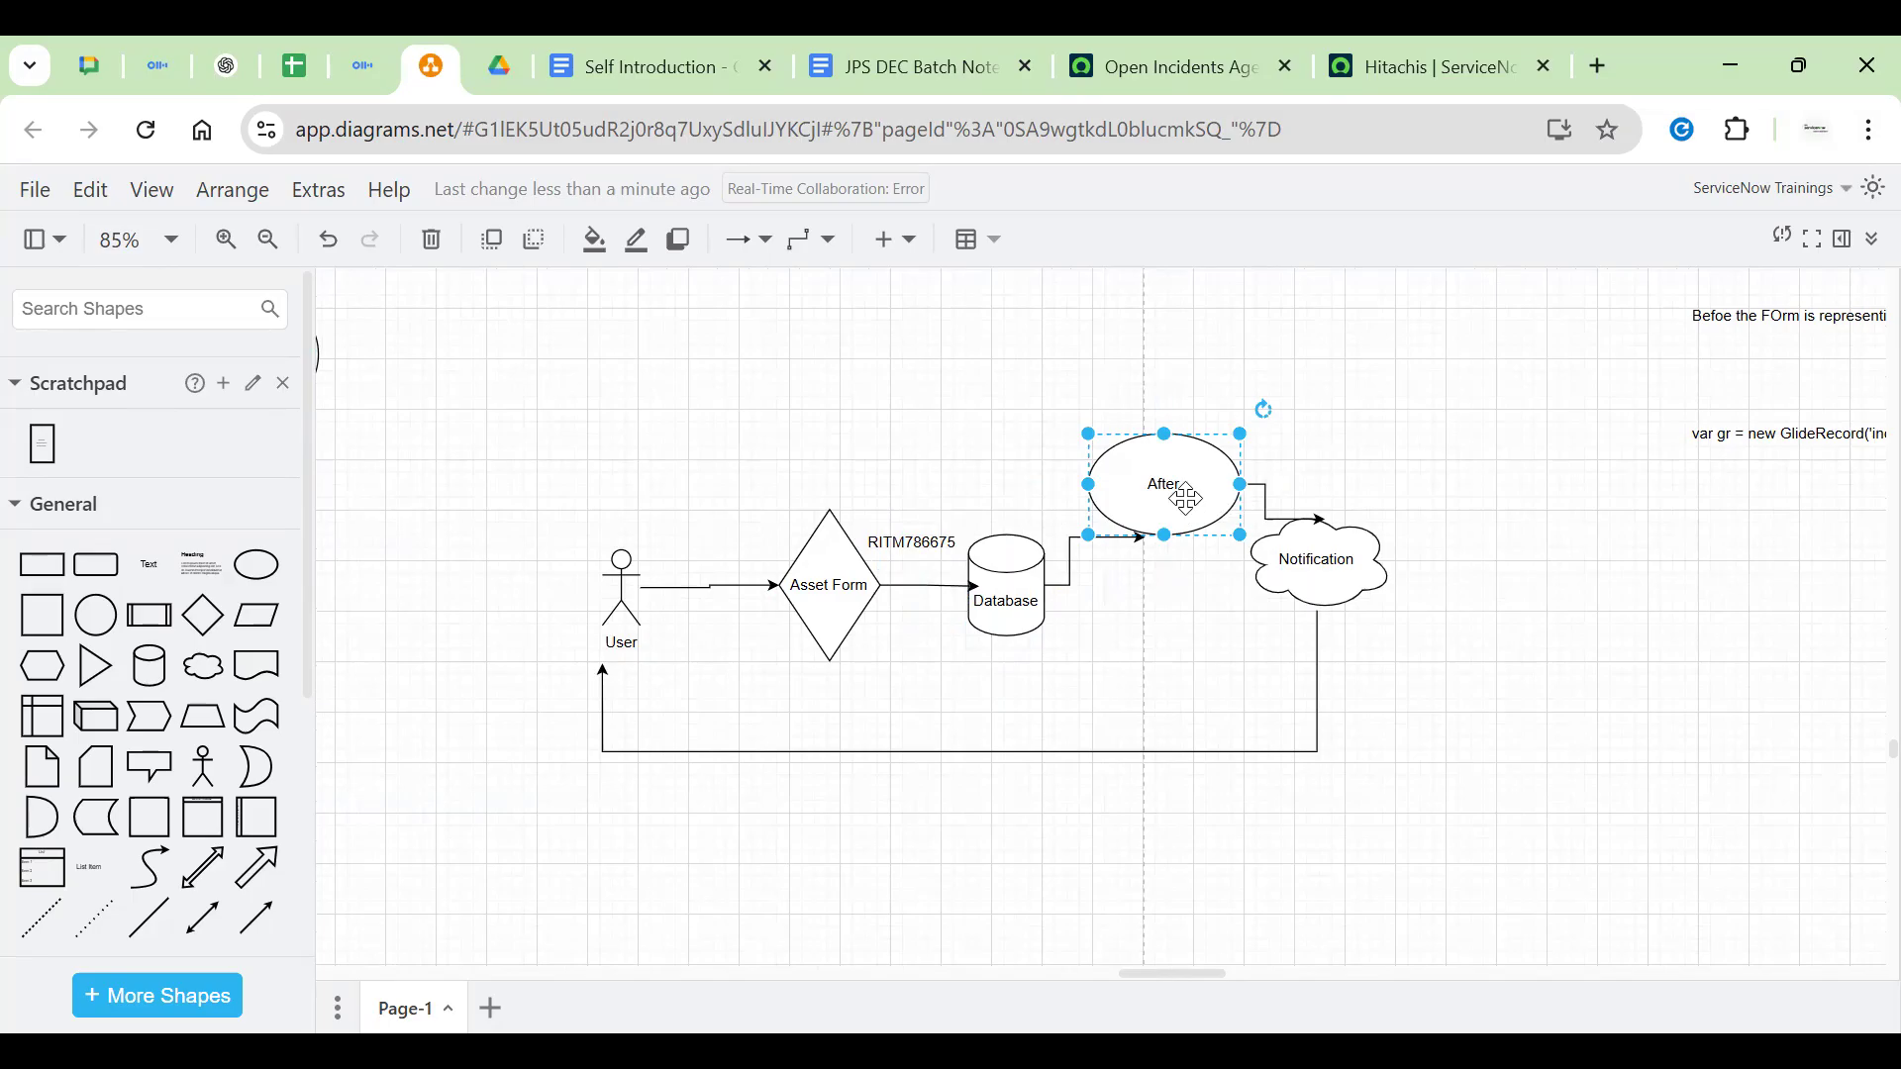
Append 'BR' to the After ellipse's label so it reads 'After BR'
{"action": "double_click", "coordinate": [1183, 496]}
{"action": "key", "text": "End"}
{"action": "type", "text": "BR"}
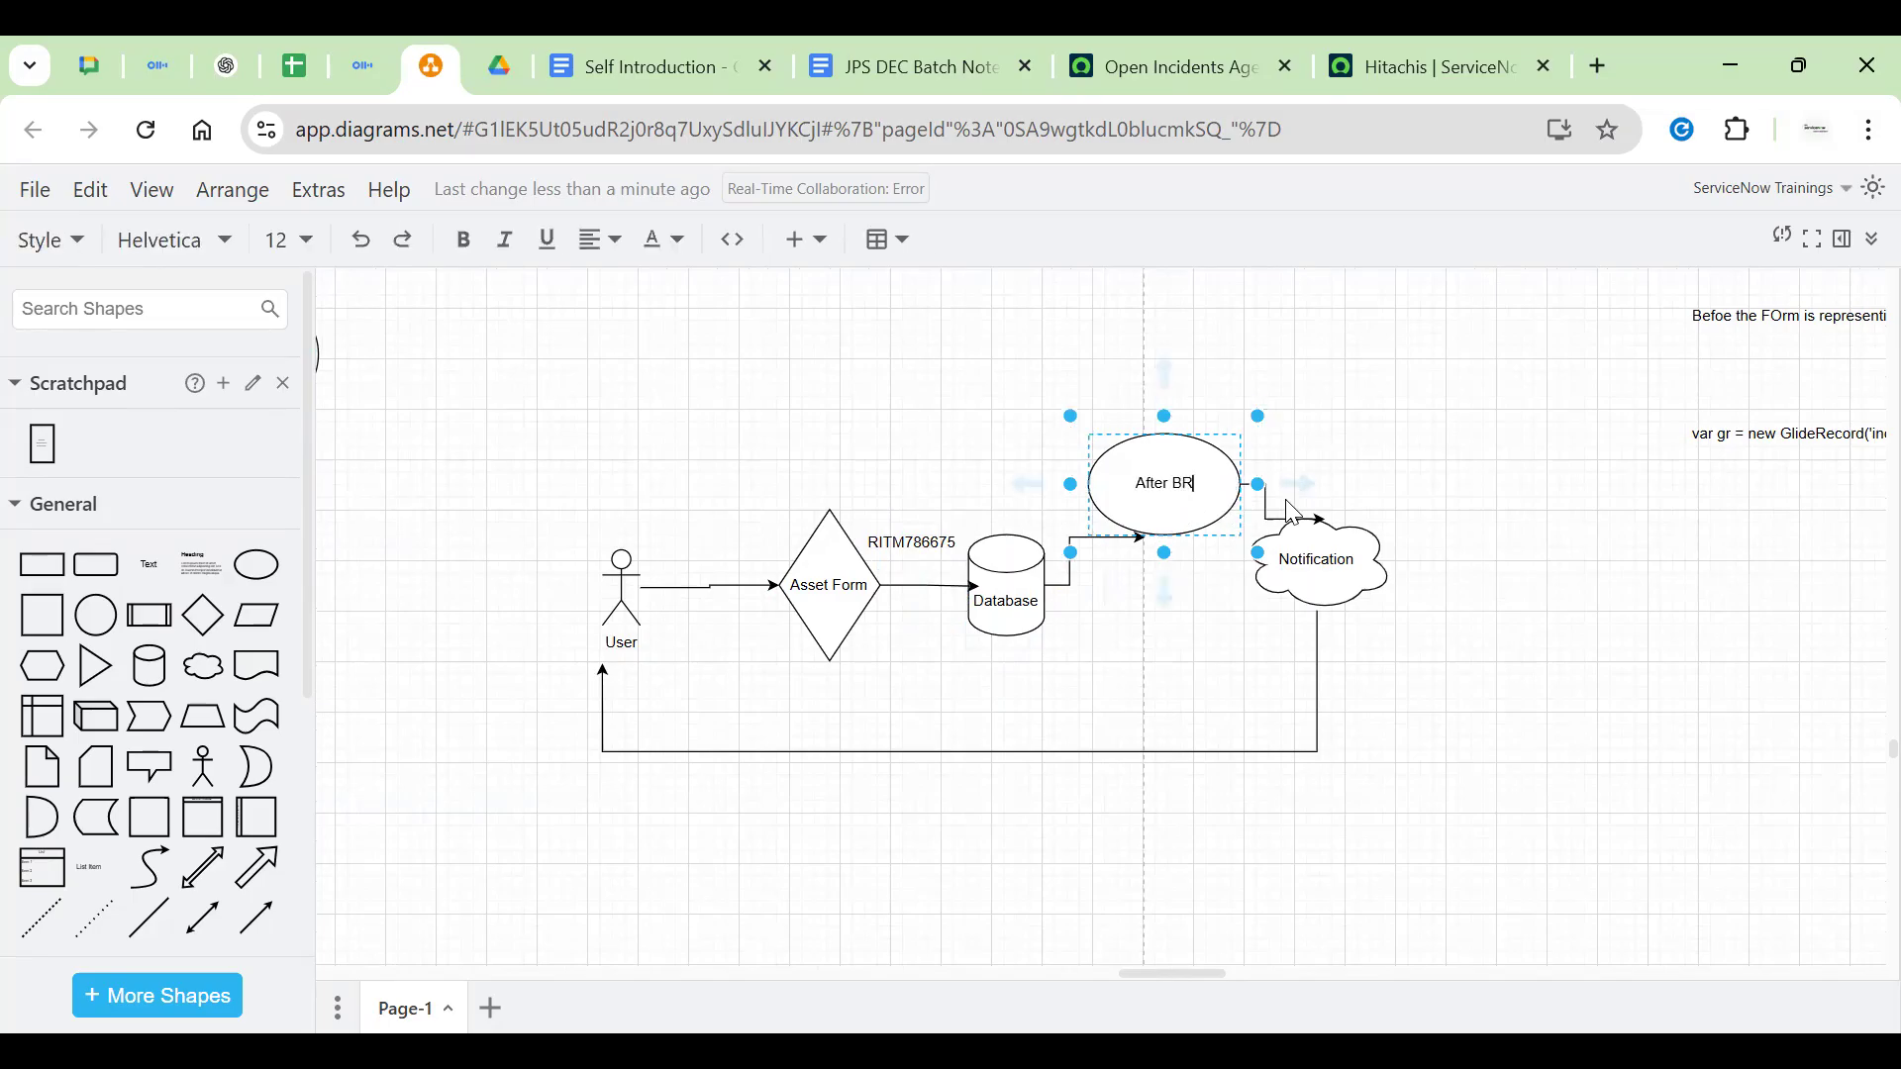
{"action": "left_click", "coordinate": [1484, 445]}
{"action": "left_click", "coordinate": [1321, 554]}
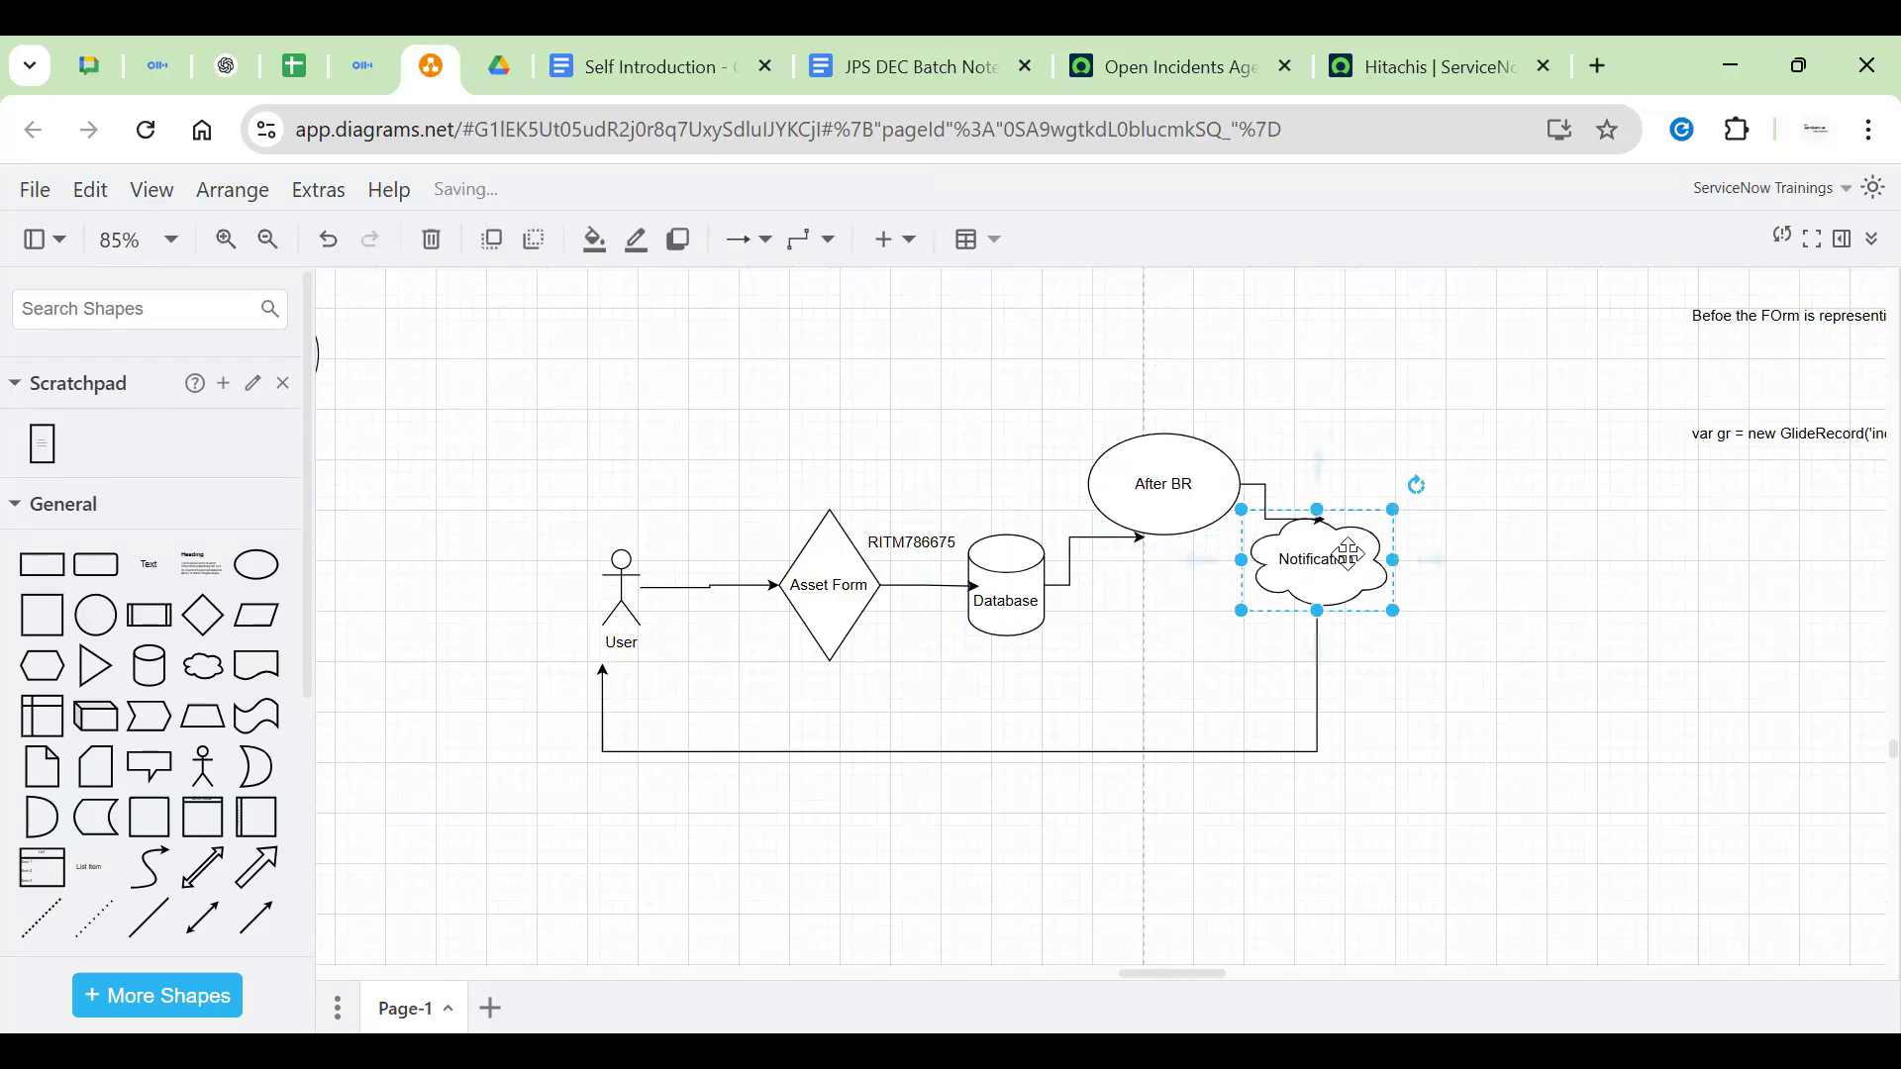
{"action": "left_click", "coordinate": [622, 594]}
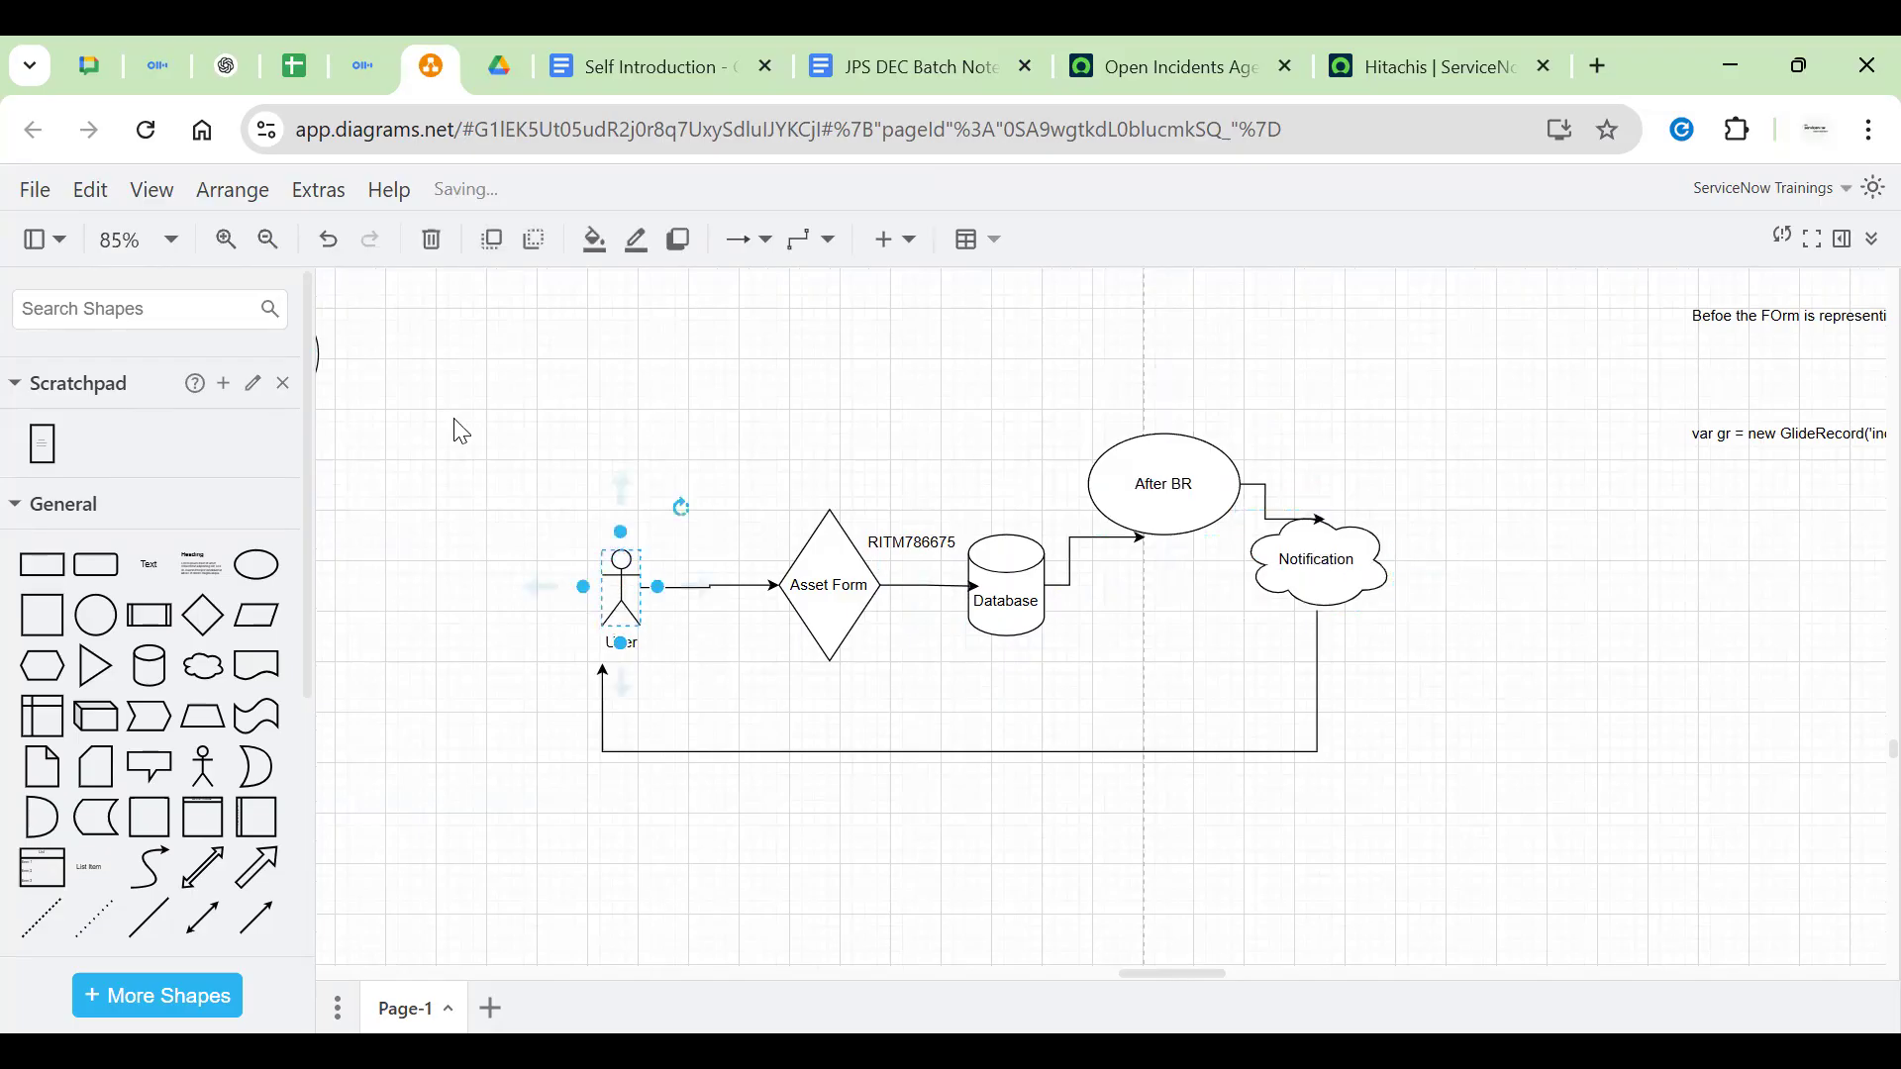
{"action": "left_click", "coordinate": [459, 429]}
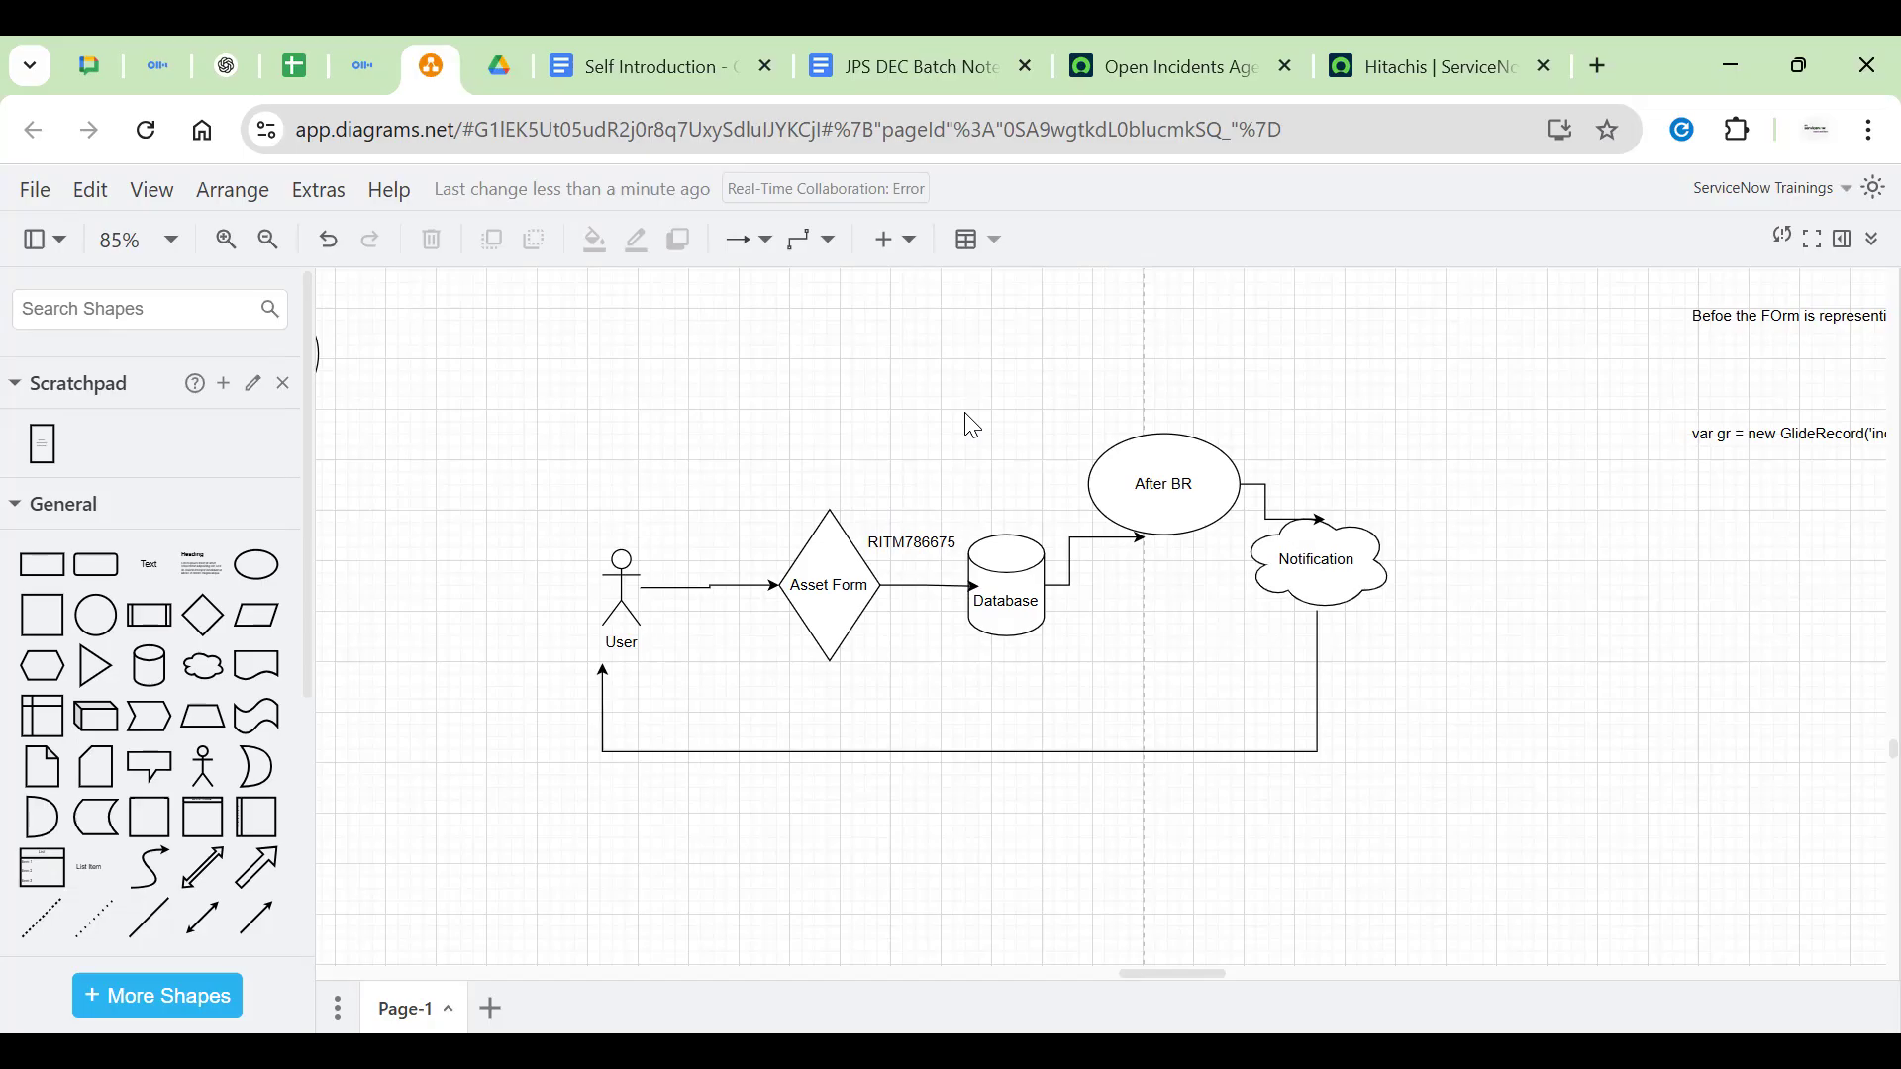
{"action": "left_click", "coordinate": [1009, 597]}
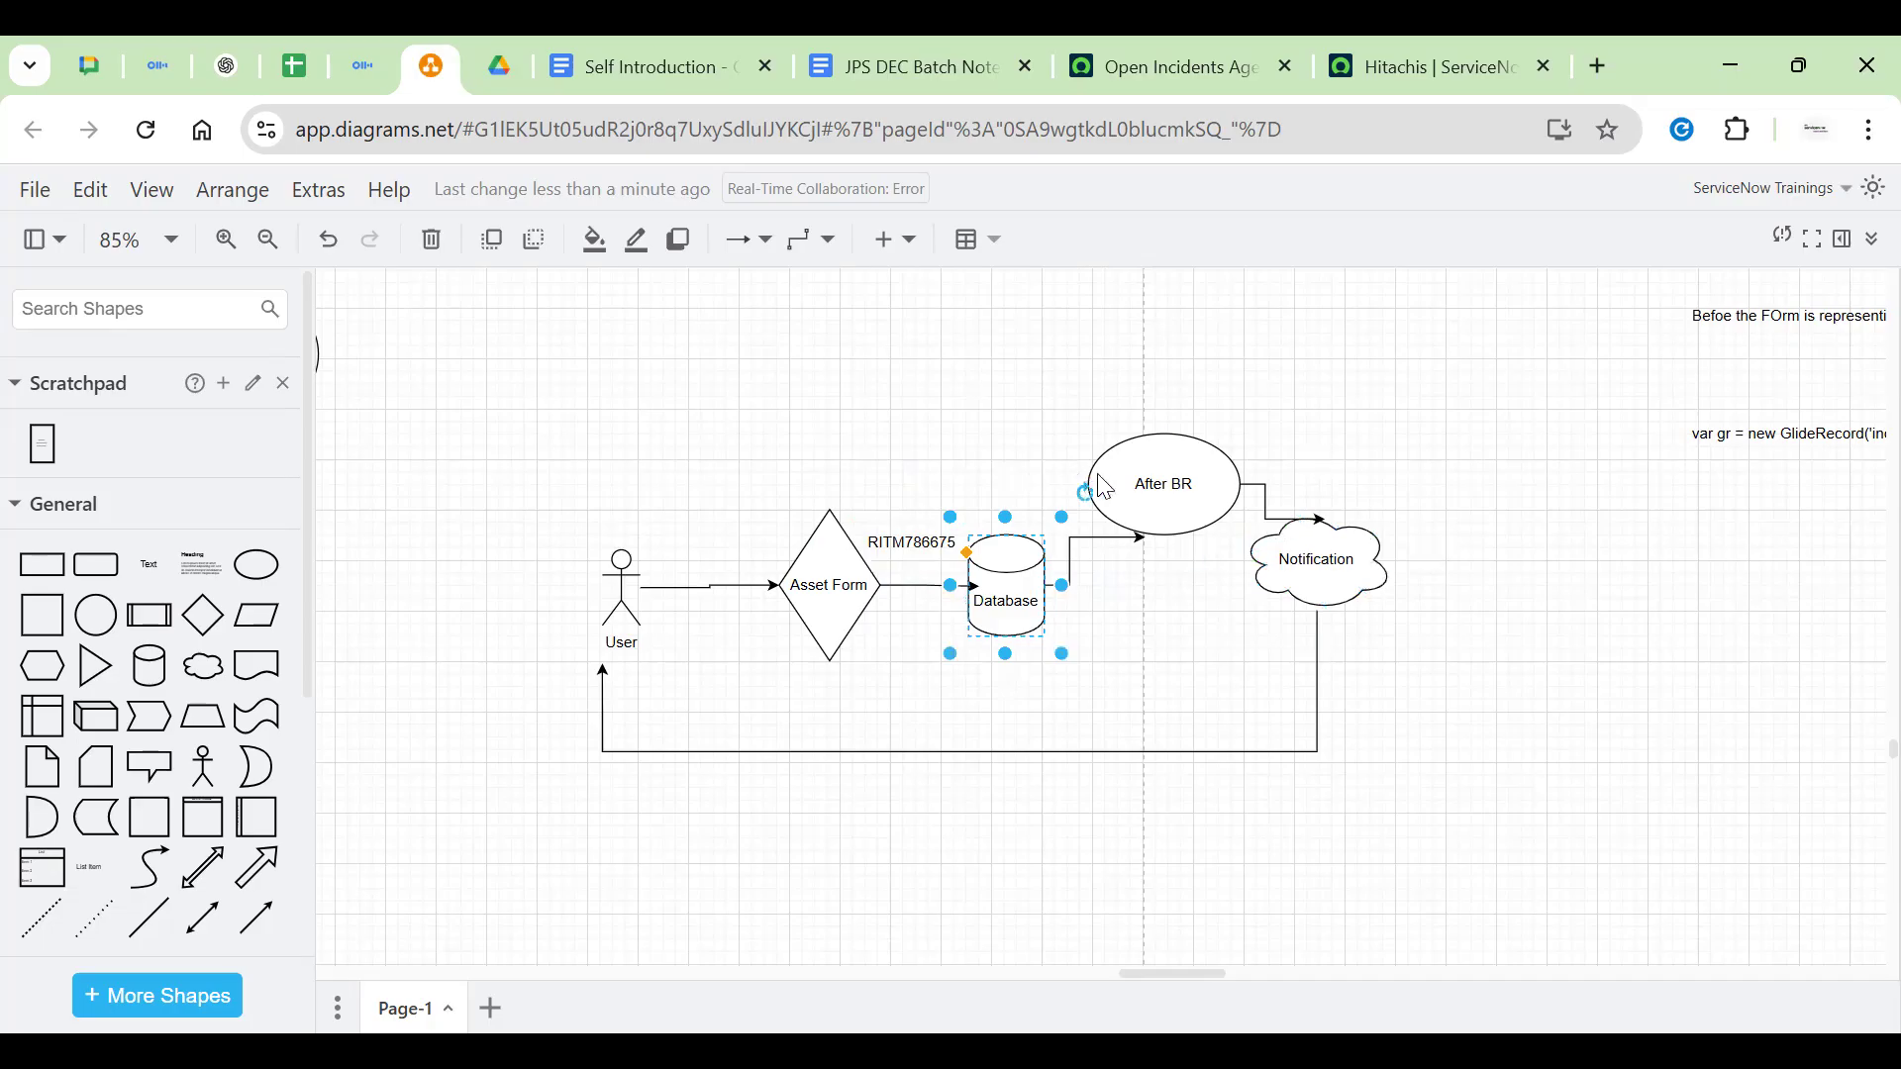
{"action": "left_click", "coordinate": [1168, 475]}
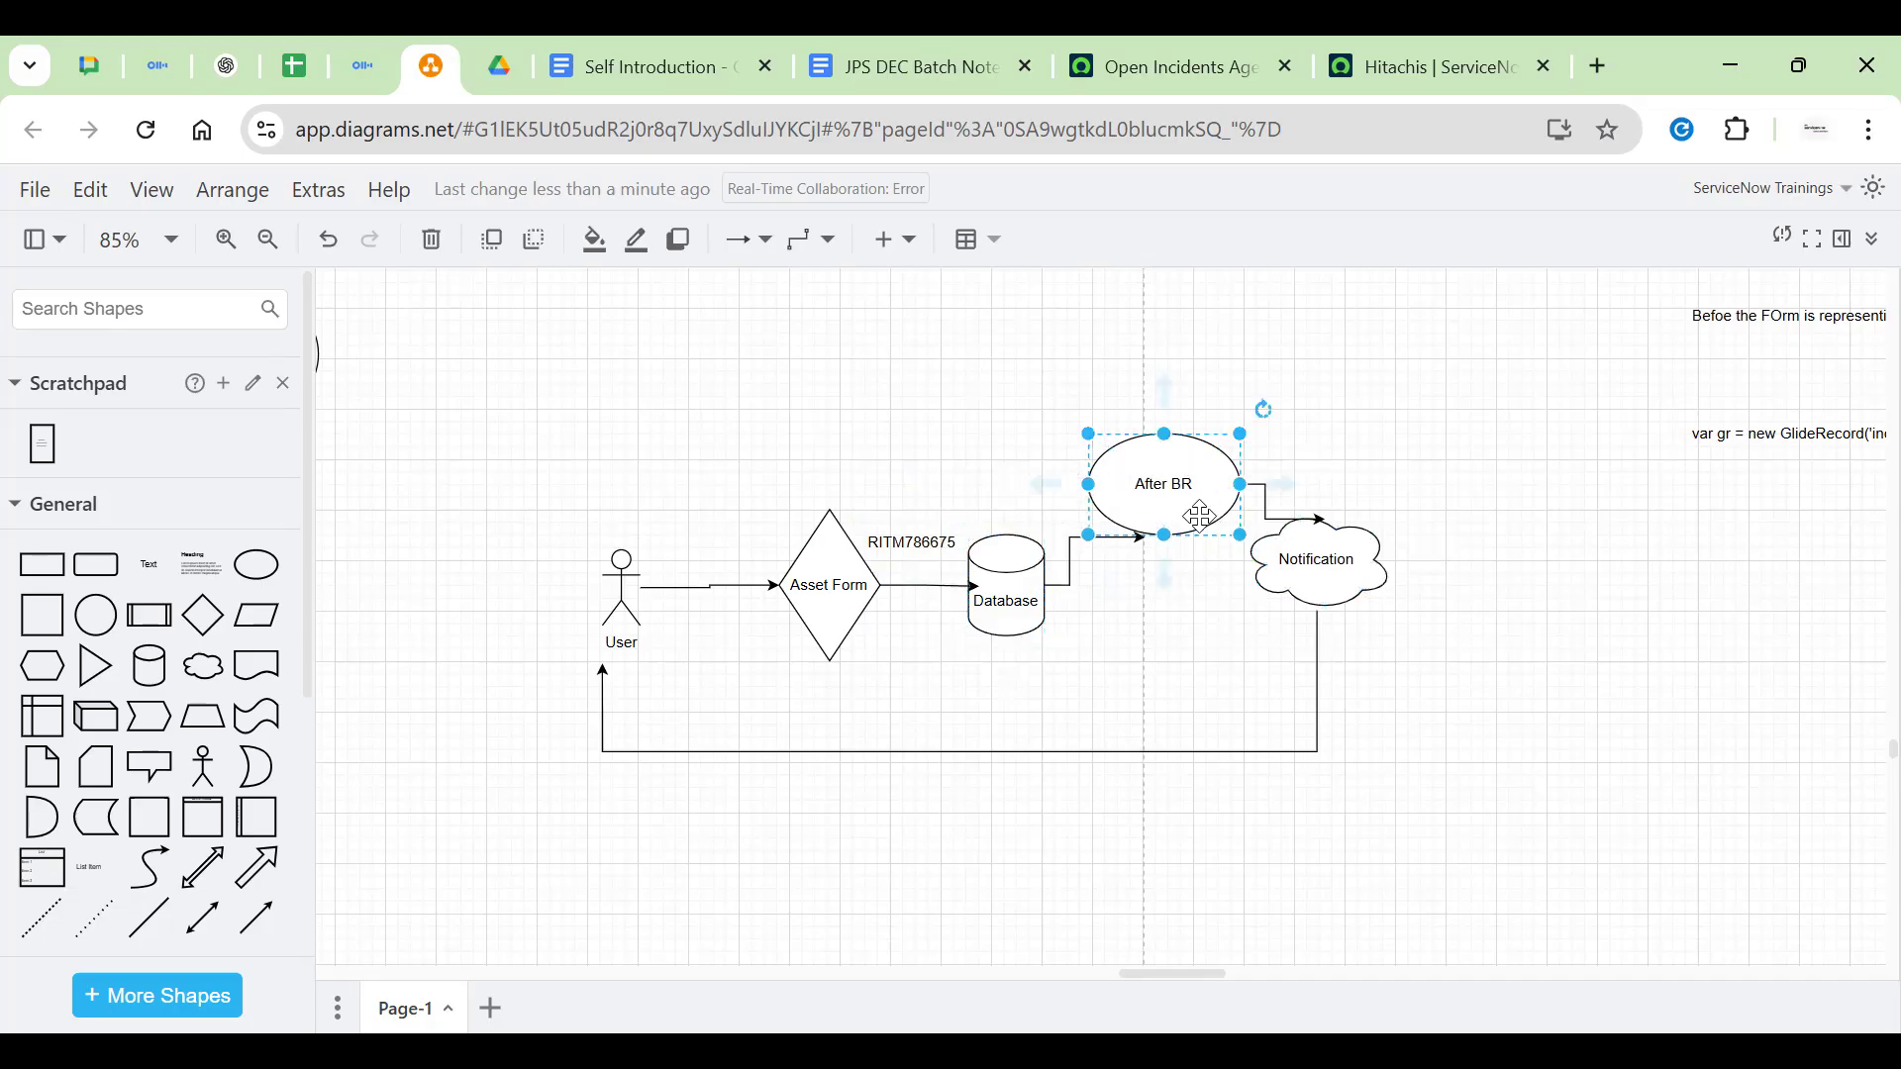
{"action": "double_click", "coordinate": [1212, 485]}
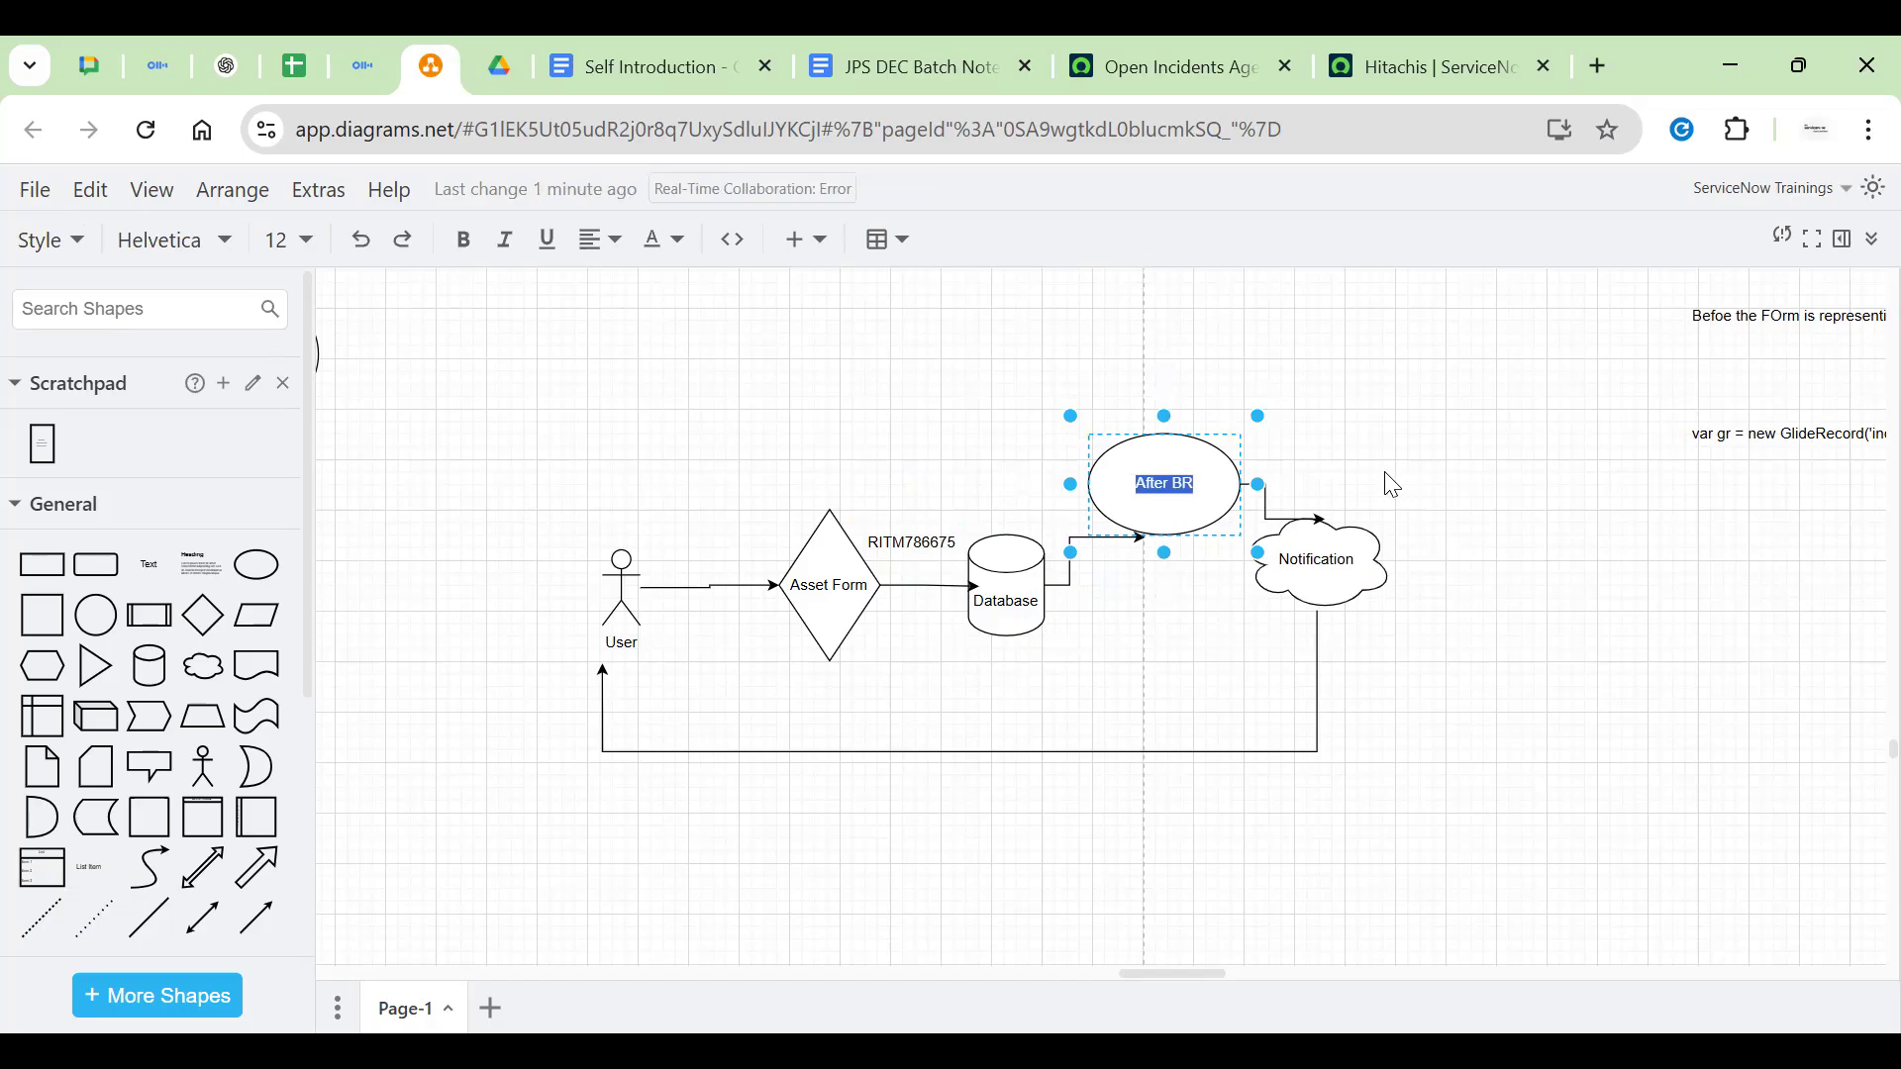
{"action": "left_click", "coordinate": [1231, 484]}
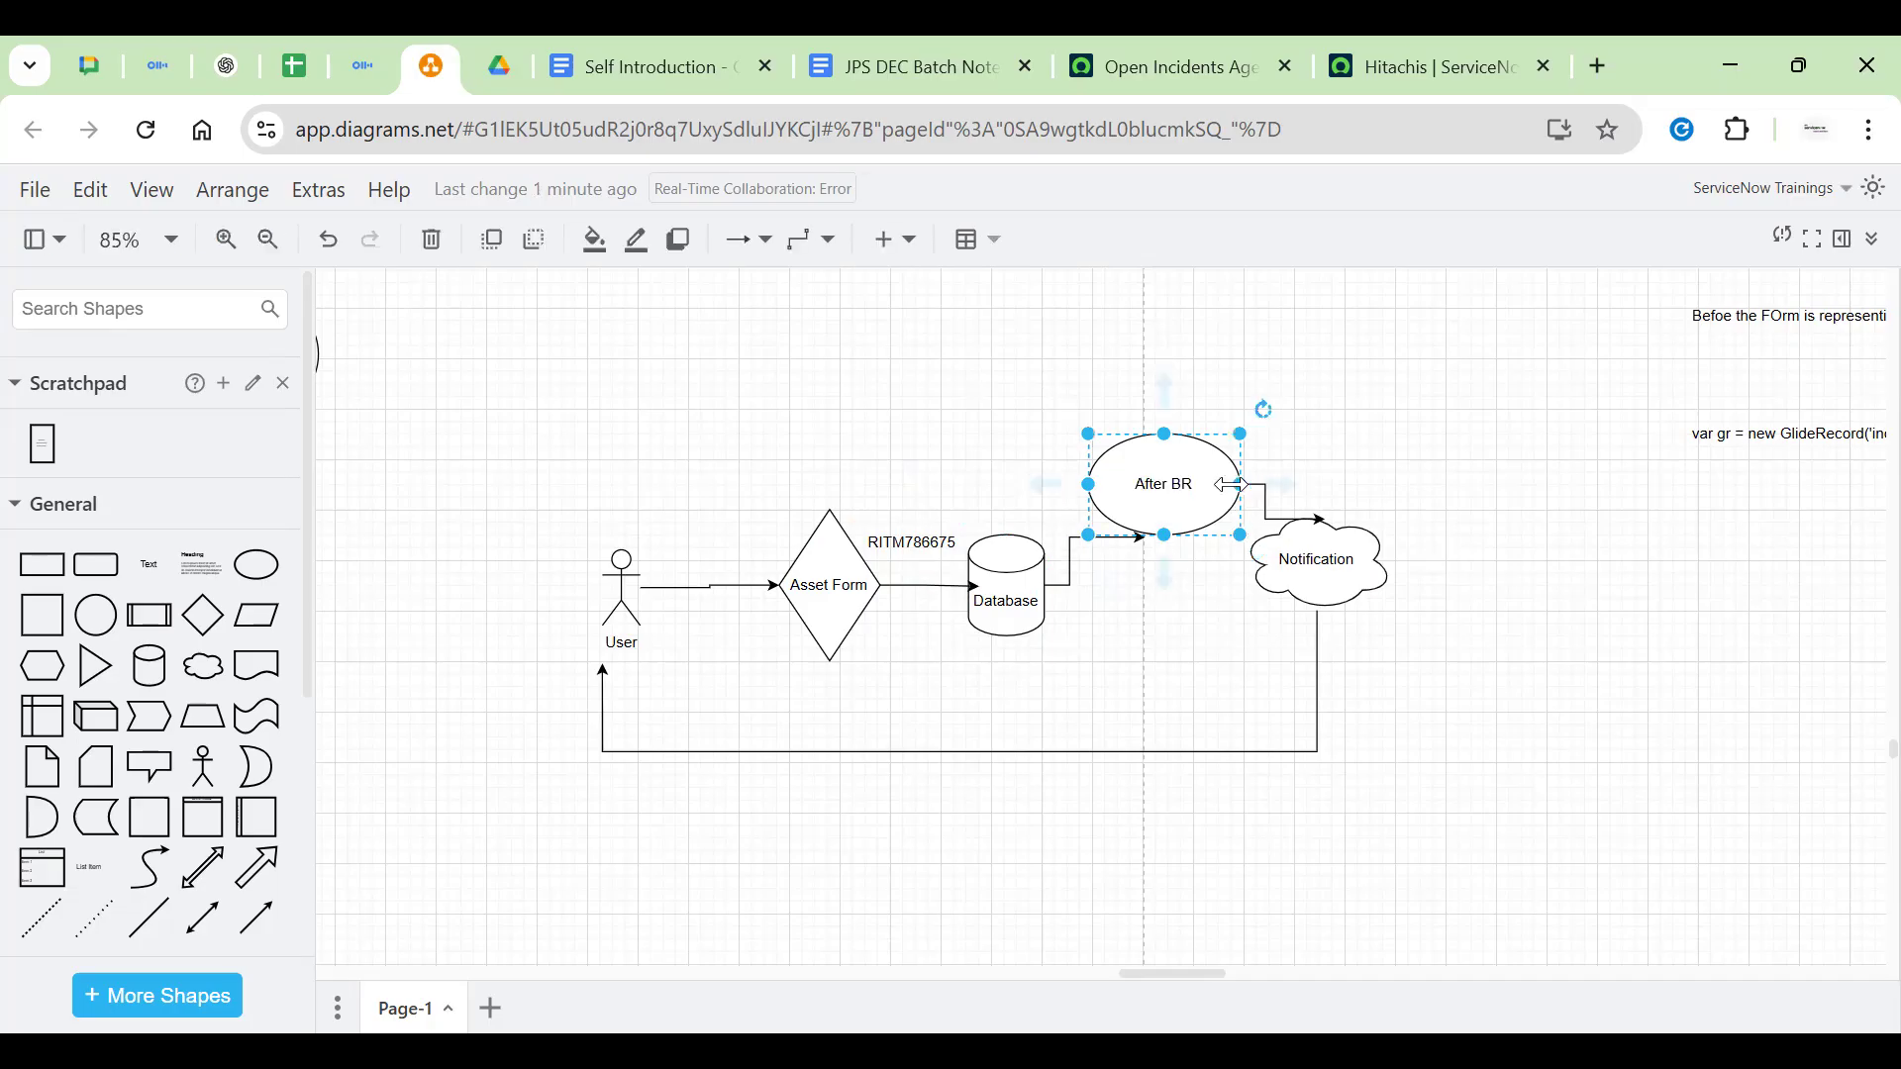
{"action": "left_click", "coordinate": [1550, 447]}
{"action": "left_click", "coordinate": [1195, 515]}
{"action": "left_click", "coordinate": [1297, 562]}
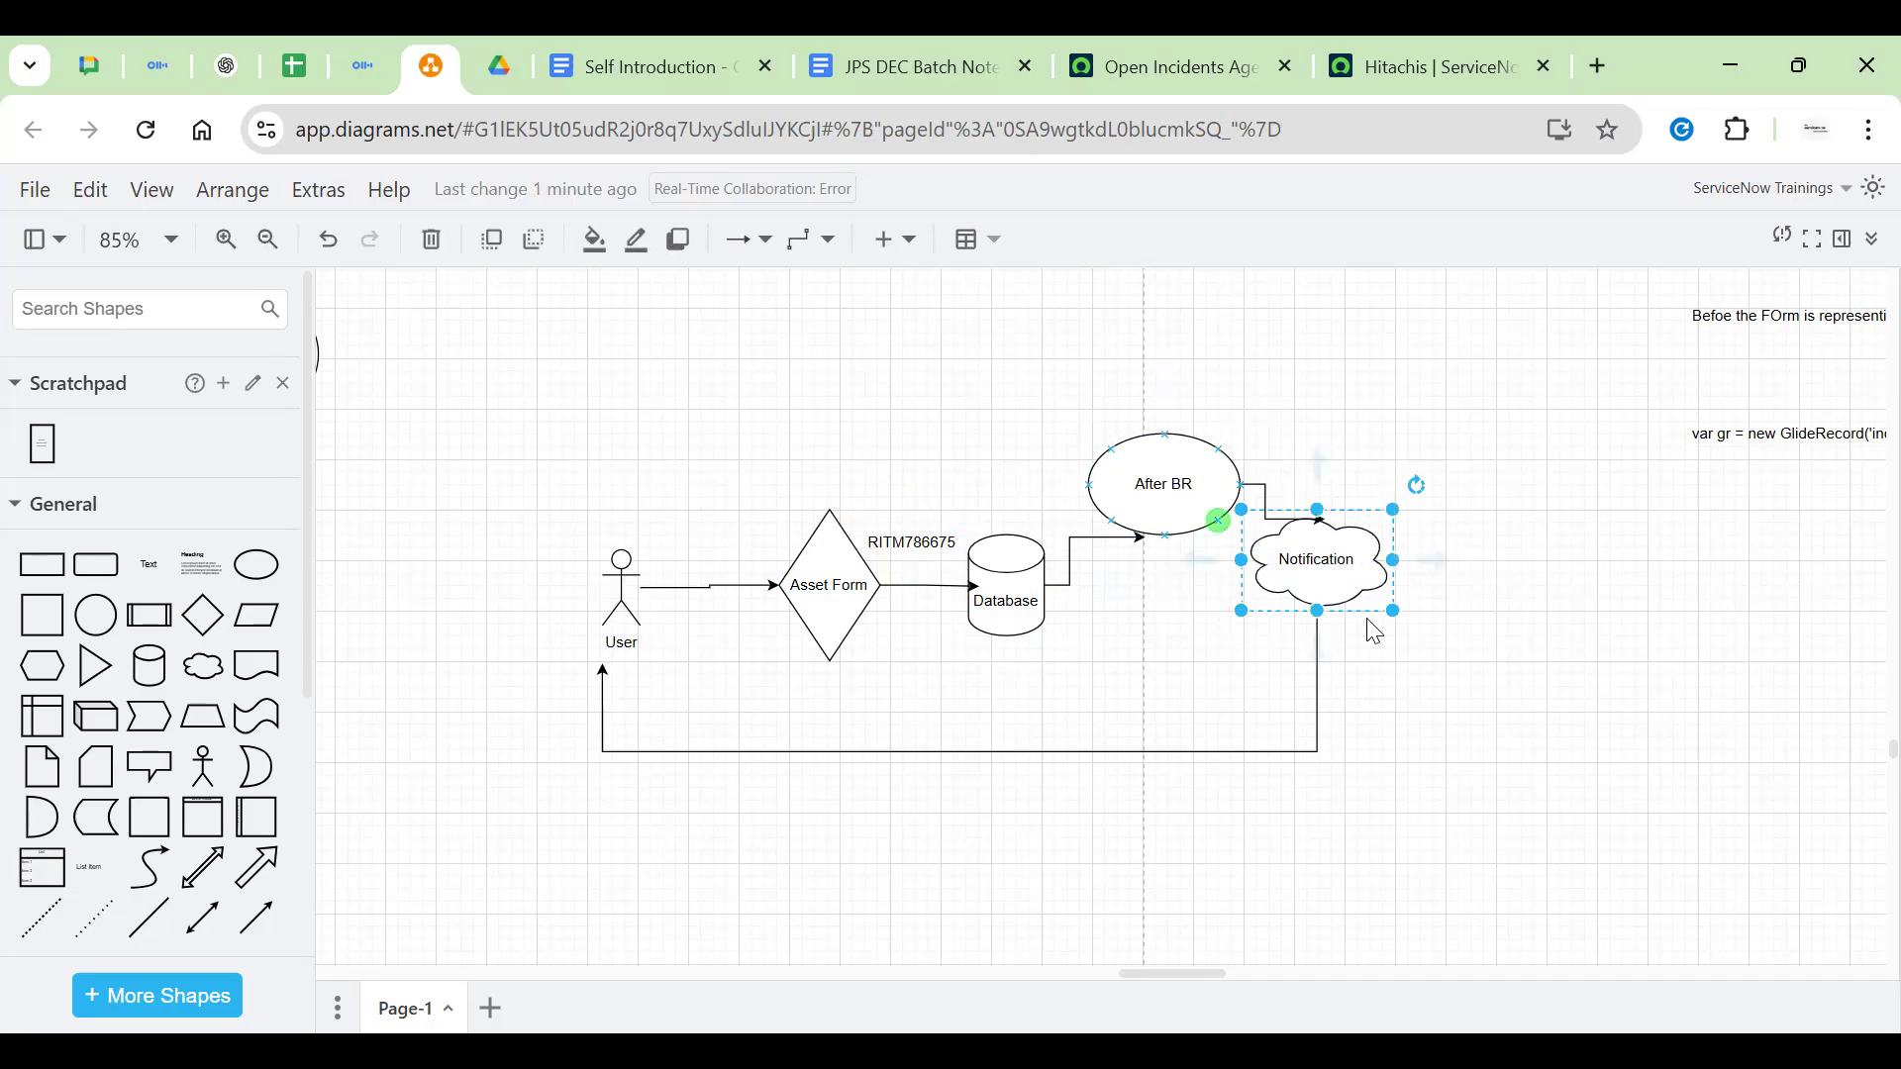
{"action": "left_click", "coordinate": [1544, 612]}
{"action": "scroll", "coordinate": [1545, 612], "scroll_direction": "down", "scroll_amount": 2}
{"action": "scroll", "coordinate": [1539, 613], "scroll_direction": "up", "scroll_amount": 5}
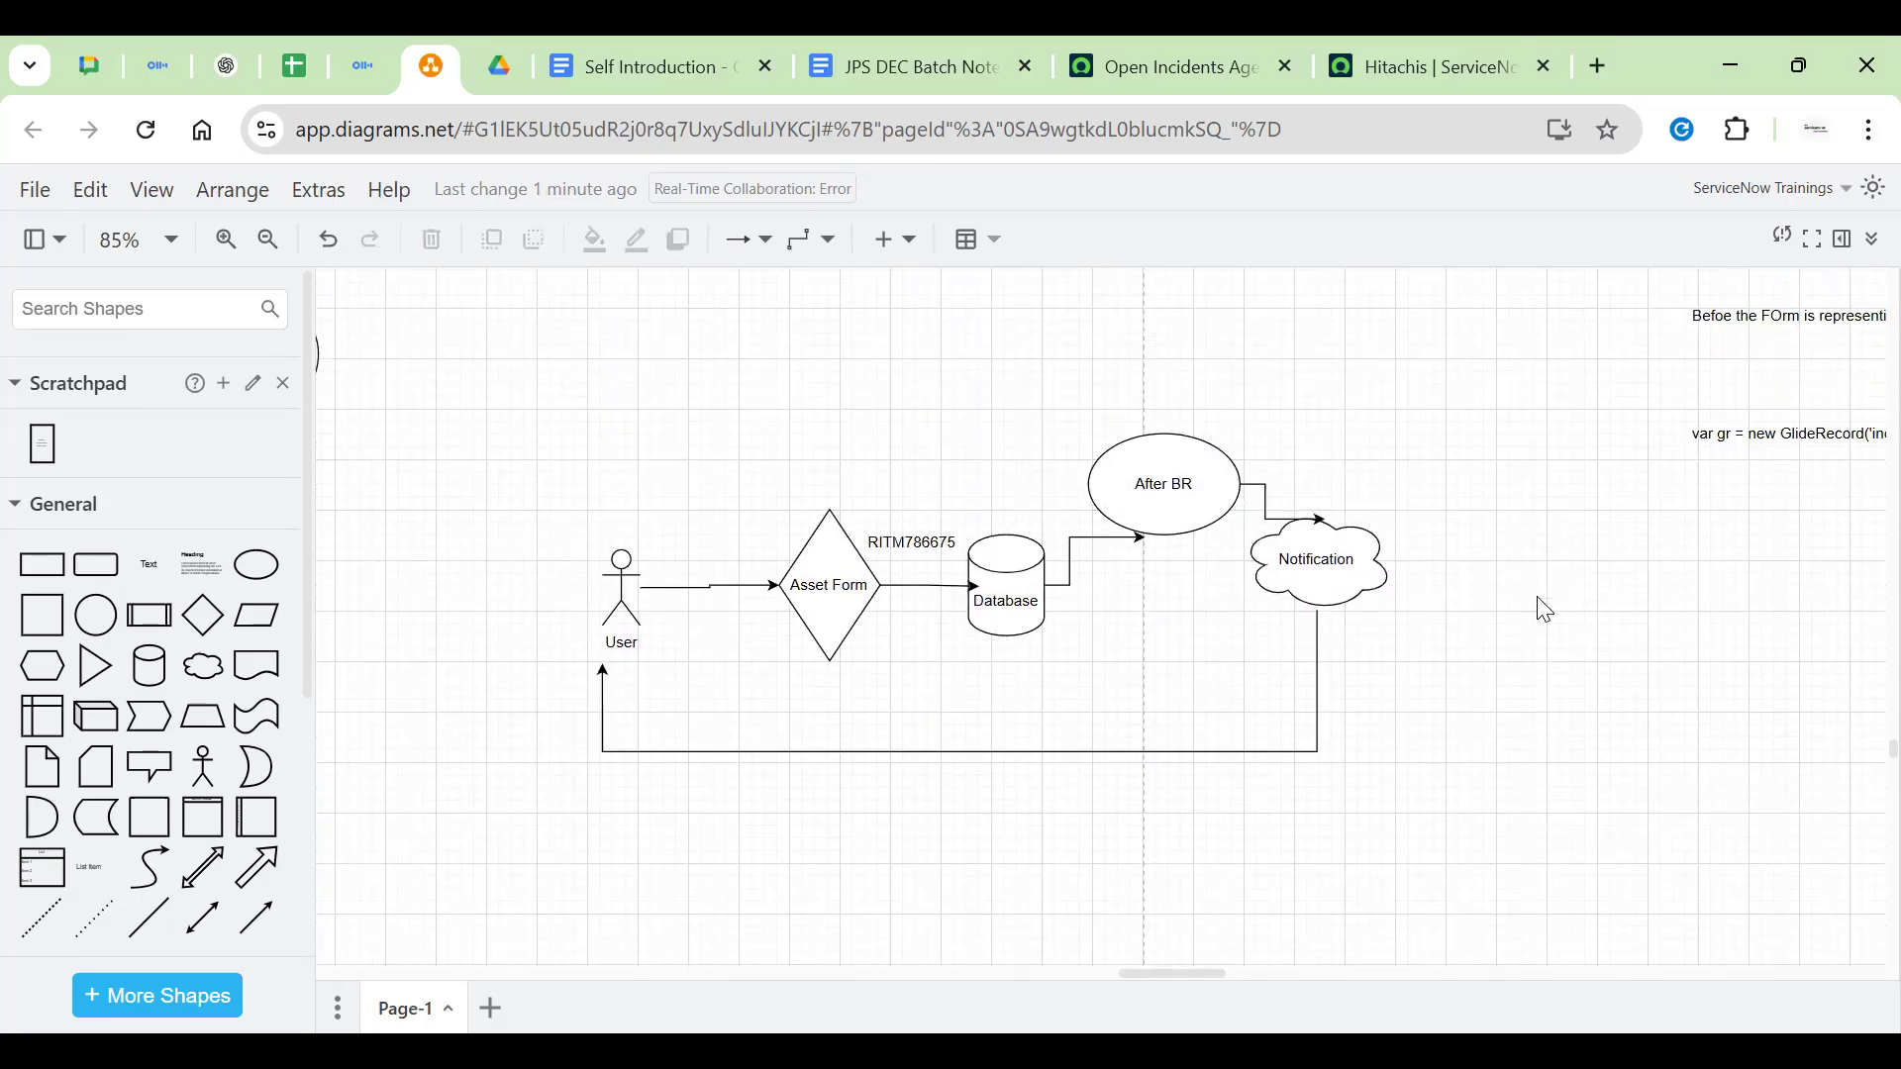
{"action": "scroll", "coordinate": [1532, 615], "scroll_direction": "down", "scroll_amount": 2}
Move the Async ellipse down to sit just below Display
{"action": "left_click", "coordinate": [530, 315]}
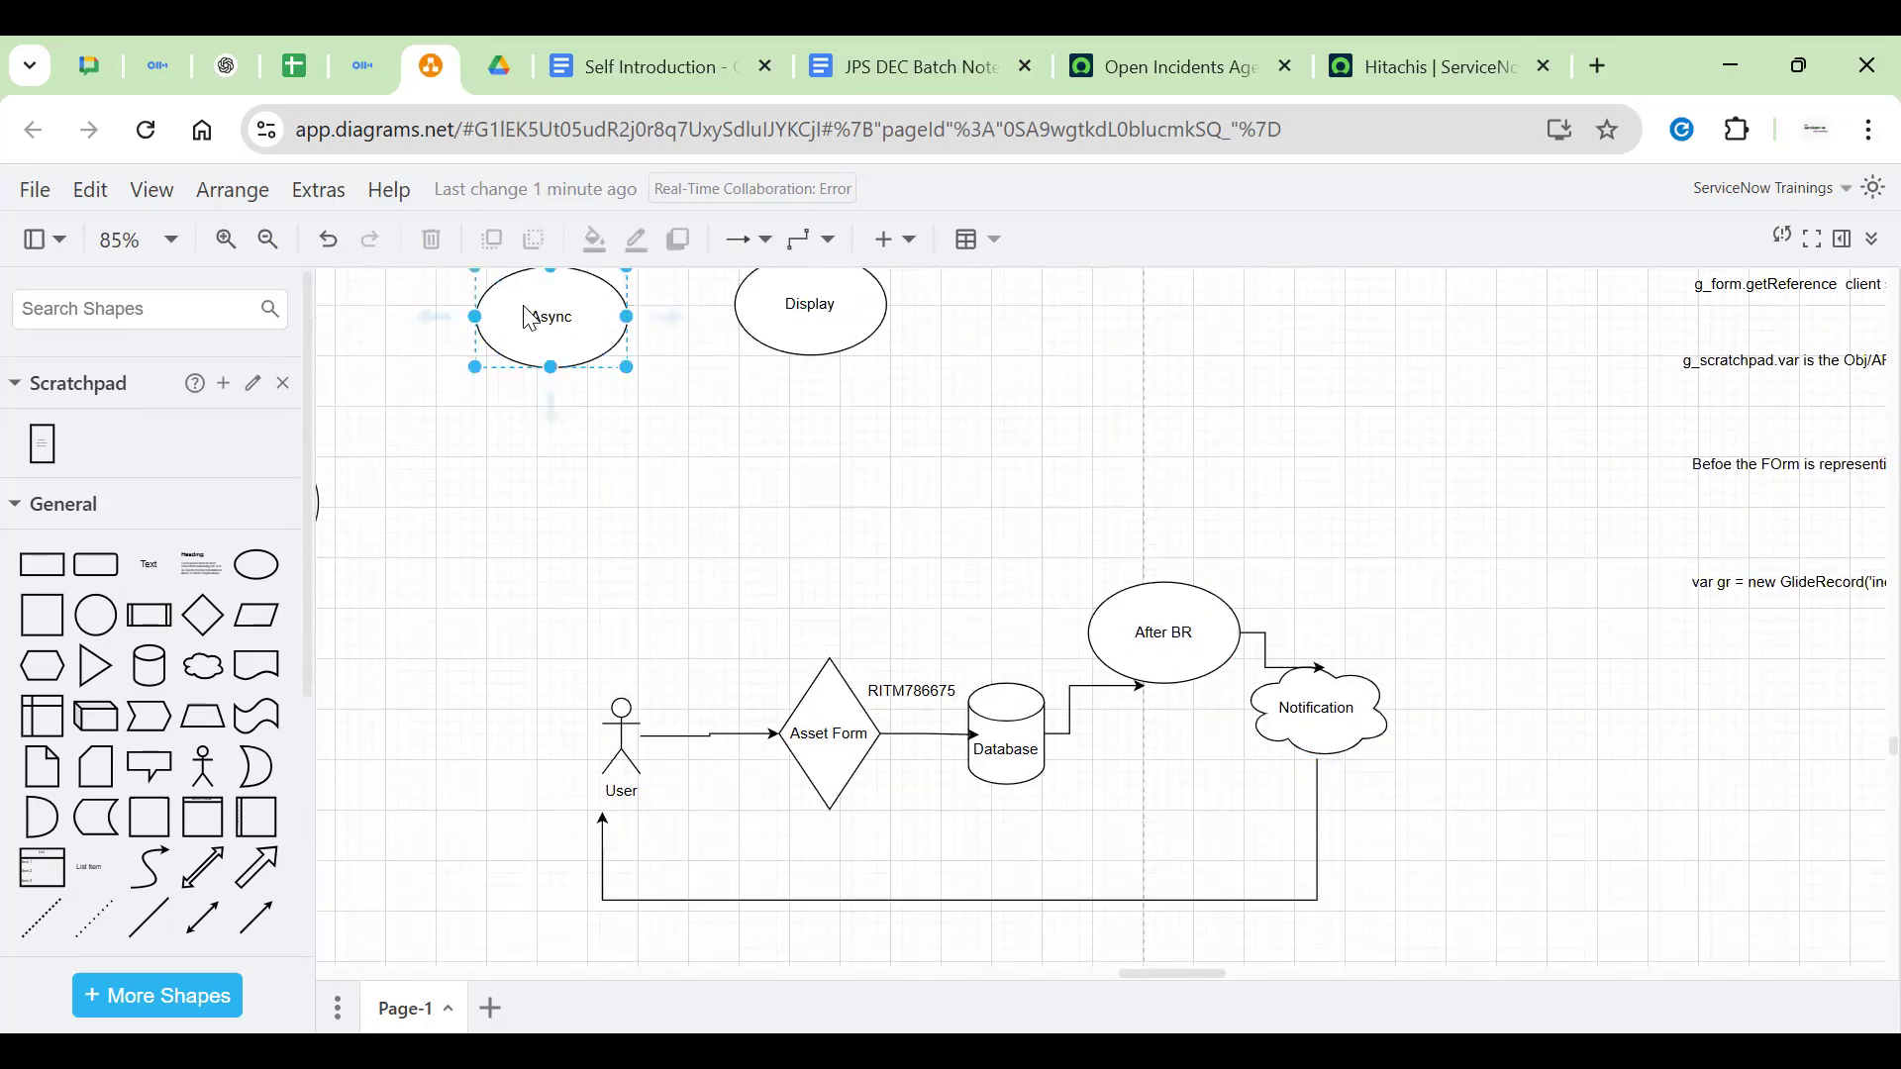
{"action": "left_click_drag", "start_coordinate": [525, 342], "coordinate": [632, 456]}
{"action": "left_click", "coordinate": [1143, 440]}
{"action": "scroll", "coordinate": [1143, 440], "scroll_direction": "down", "scroll_amount": 2}
{"action": "scroll", "coordinate": [1137, 437], "scroll_direction": "up", "scroll_amount": 2}
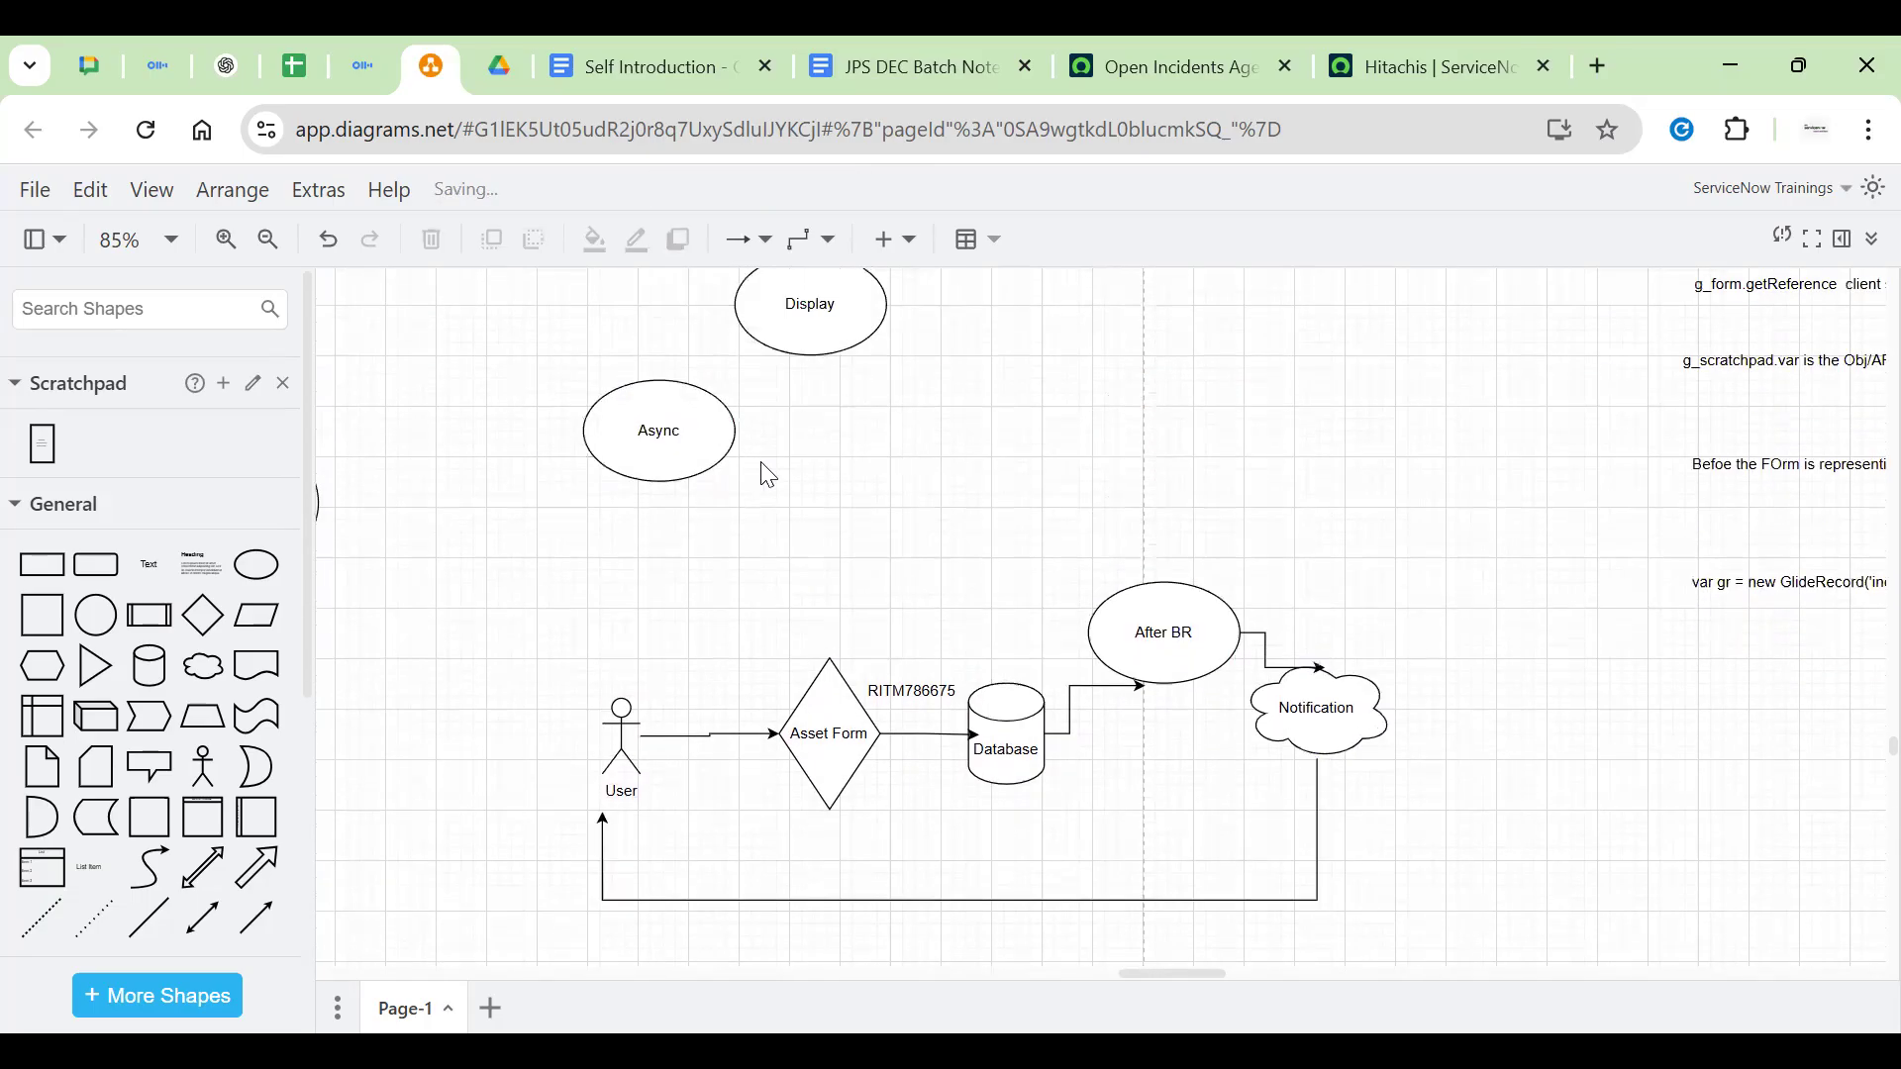
{"action": "left_click", "coordinate": [659, 446]}
{"action": "left_click_drag", "start_coordinate": [659, 445], "coordinate": [779, 485]}
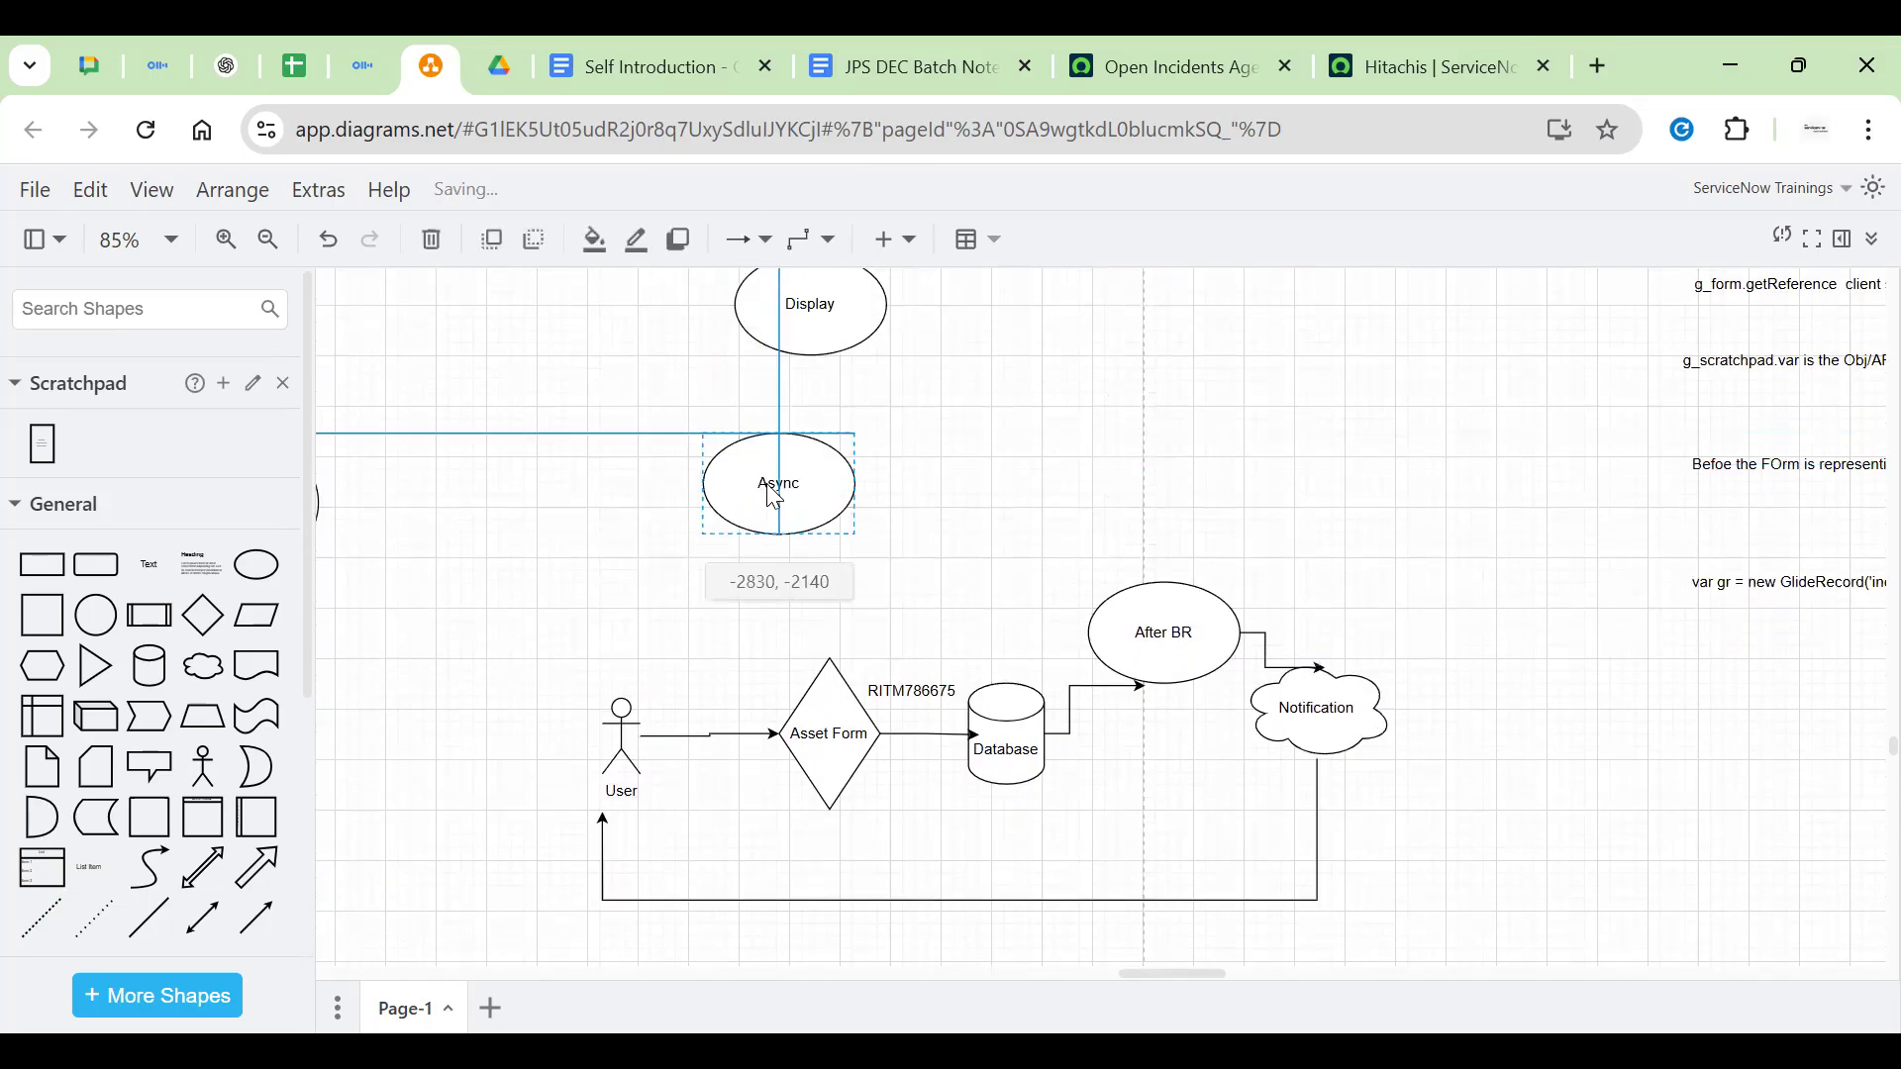
{"action": "left_click", "coordinate": [1038, 430]}
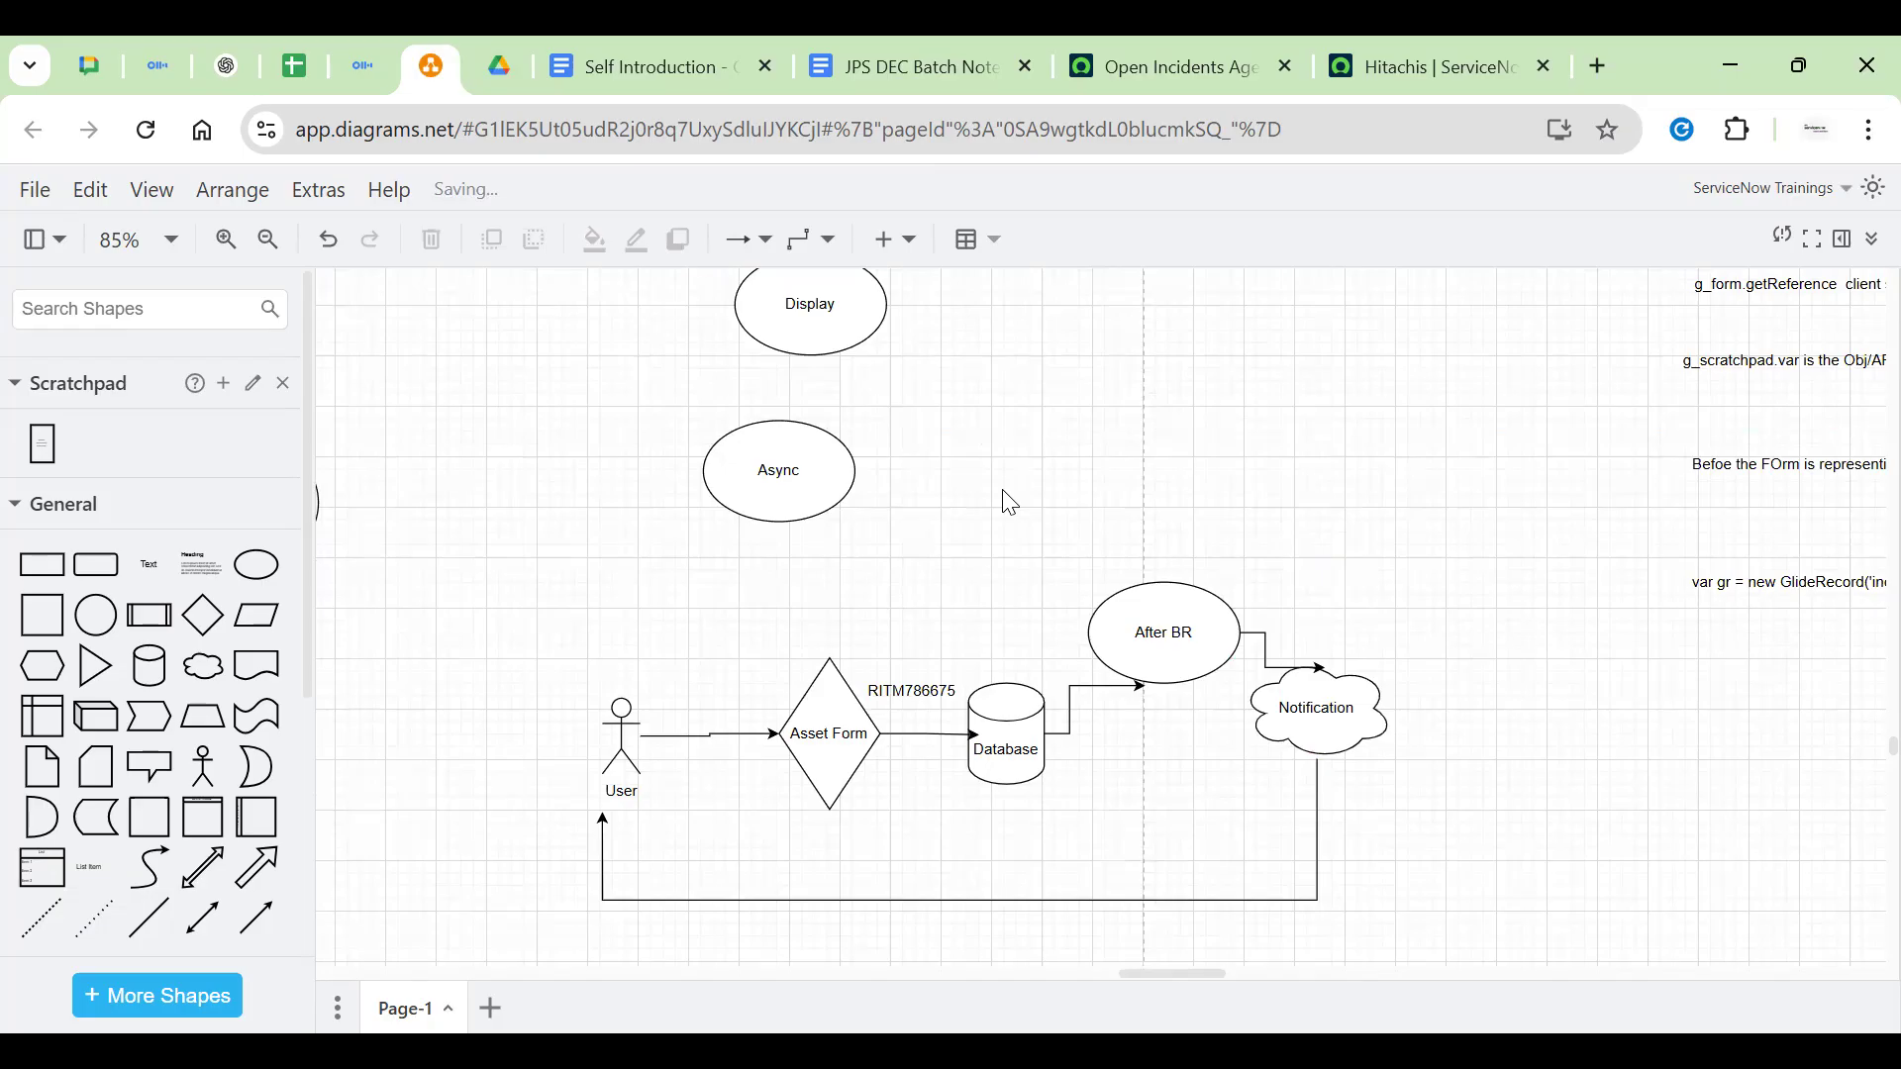
Add a text label beside Async with the lines 'synchronus' and 'Asynchronus'
{"action": "key", "text": "alt+Tab"}
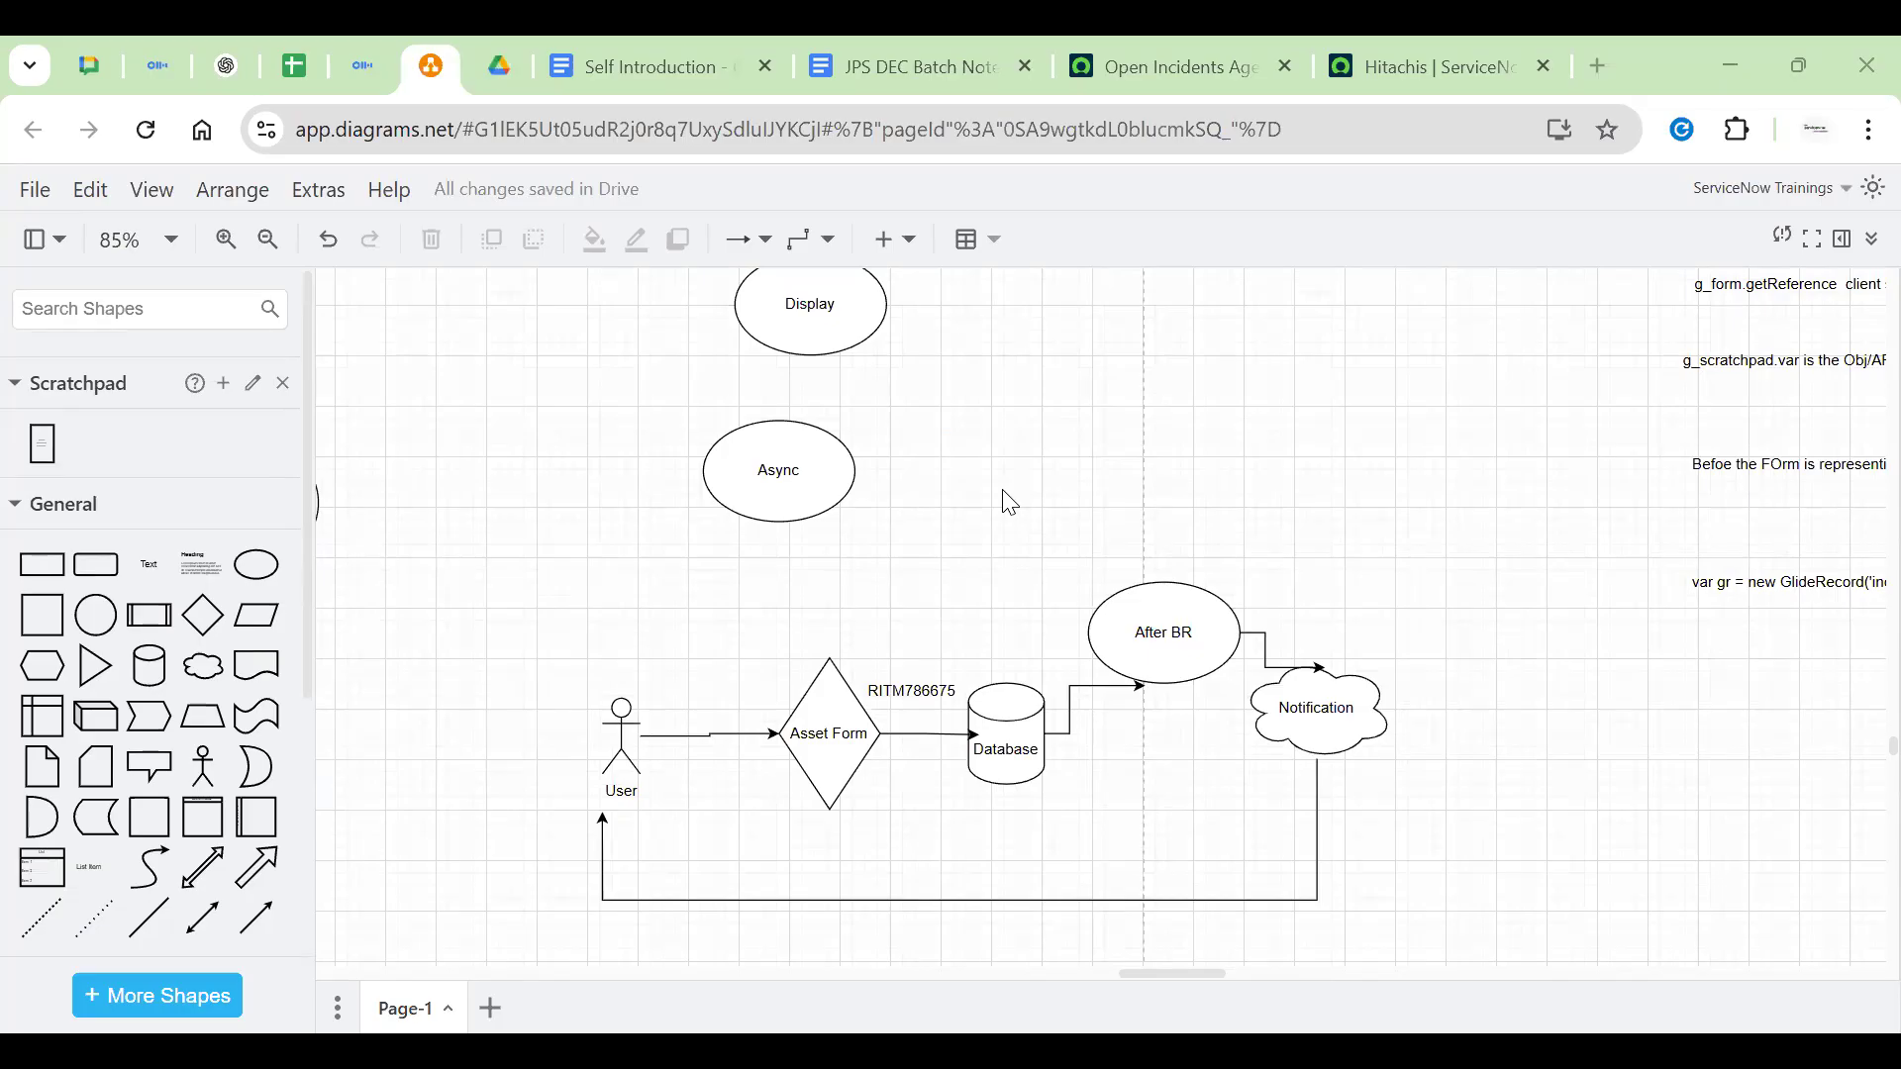
{"action": "left_click", "coordinate": [814, 495]}
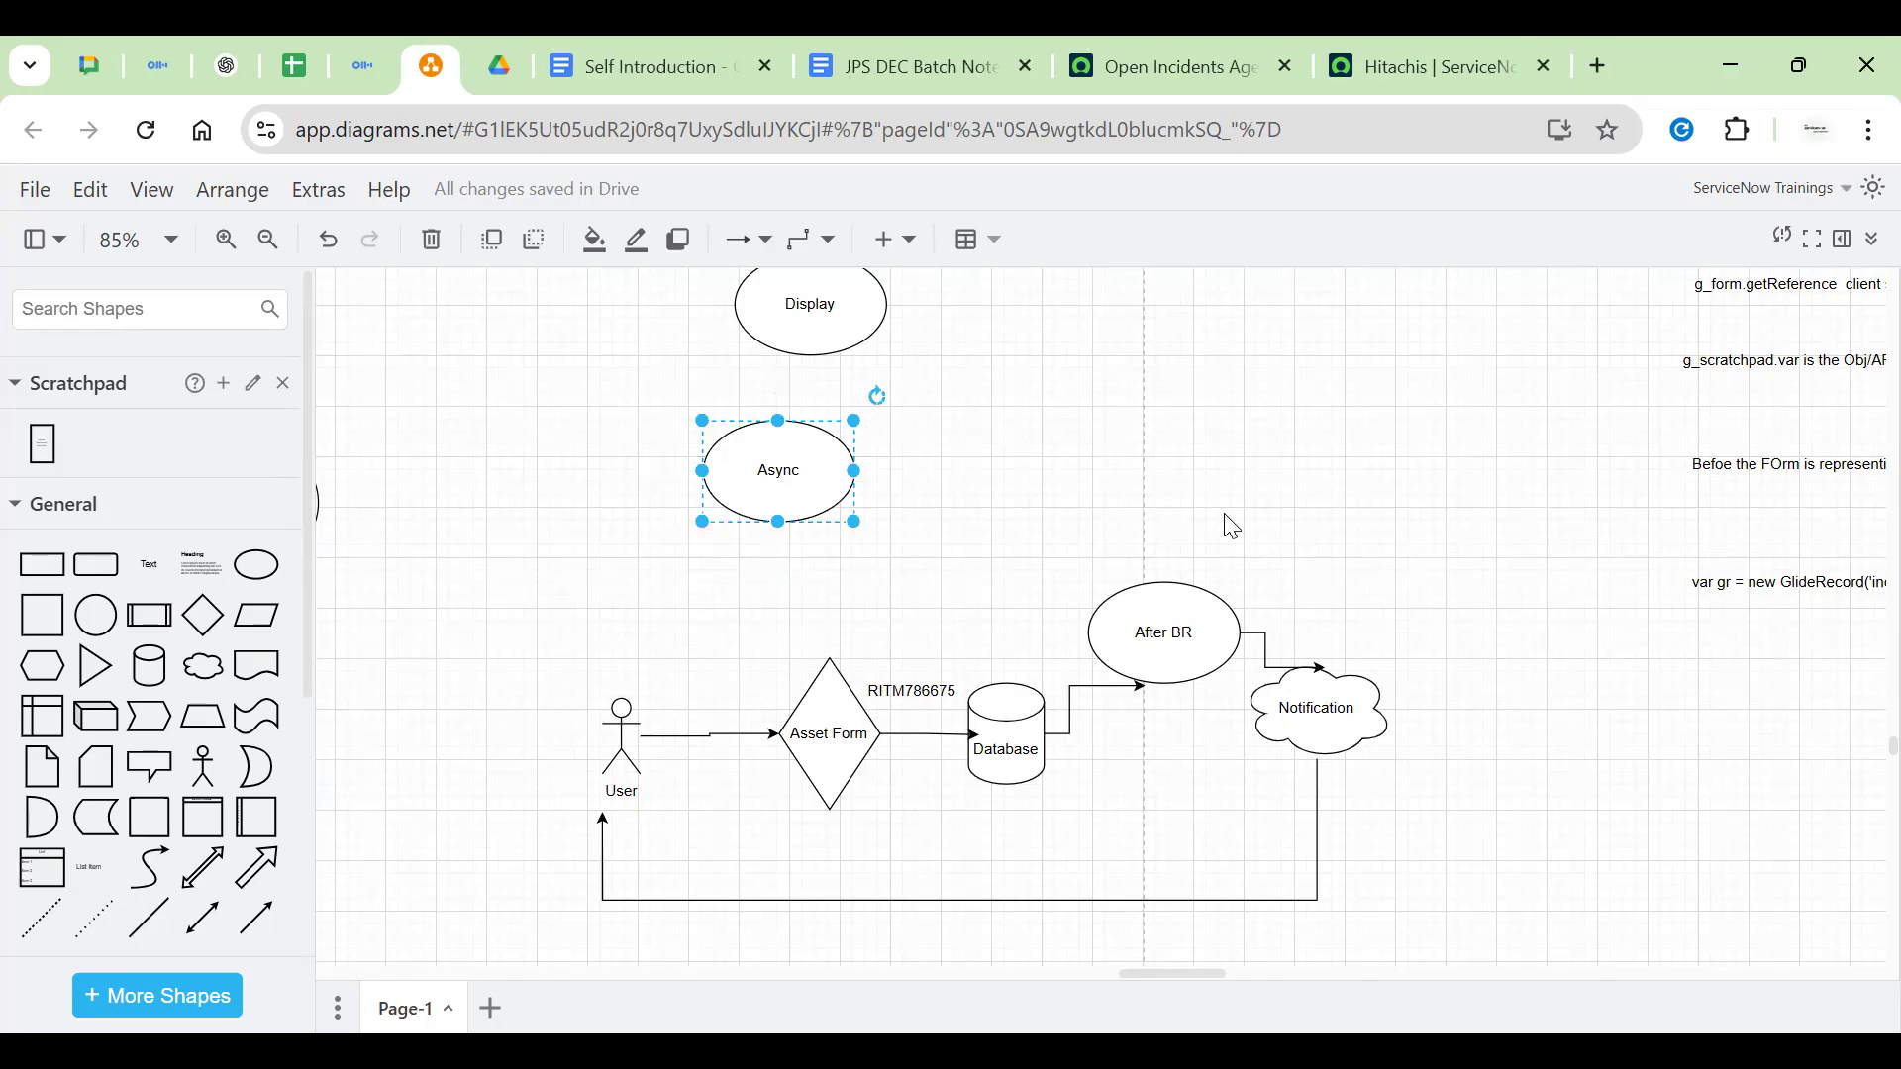
{"action": "left_click_drag", "start_coordinate": [1099, 416], "coordinate": [1007, 449]}
{"action": "double_click", "coordinate": [1070, 446]}
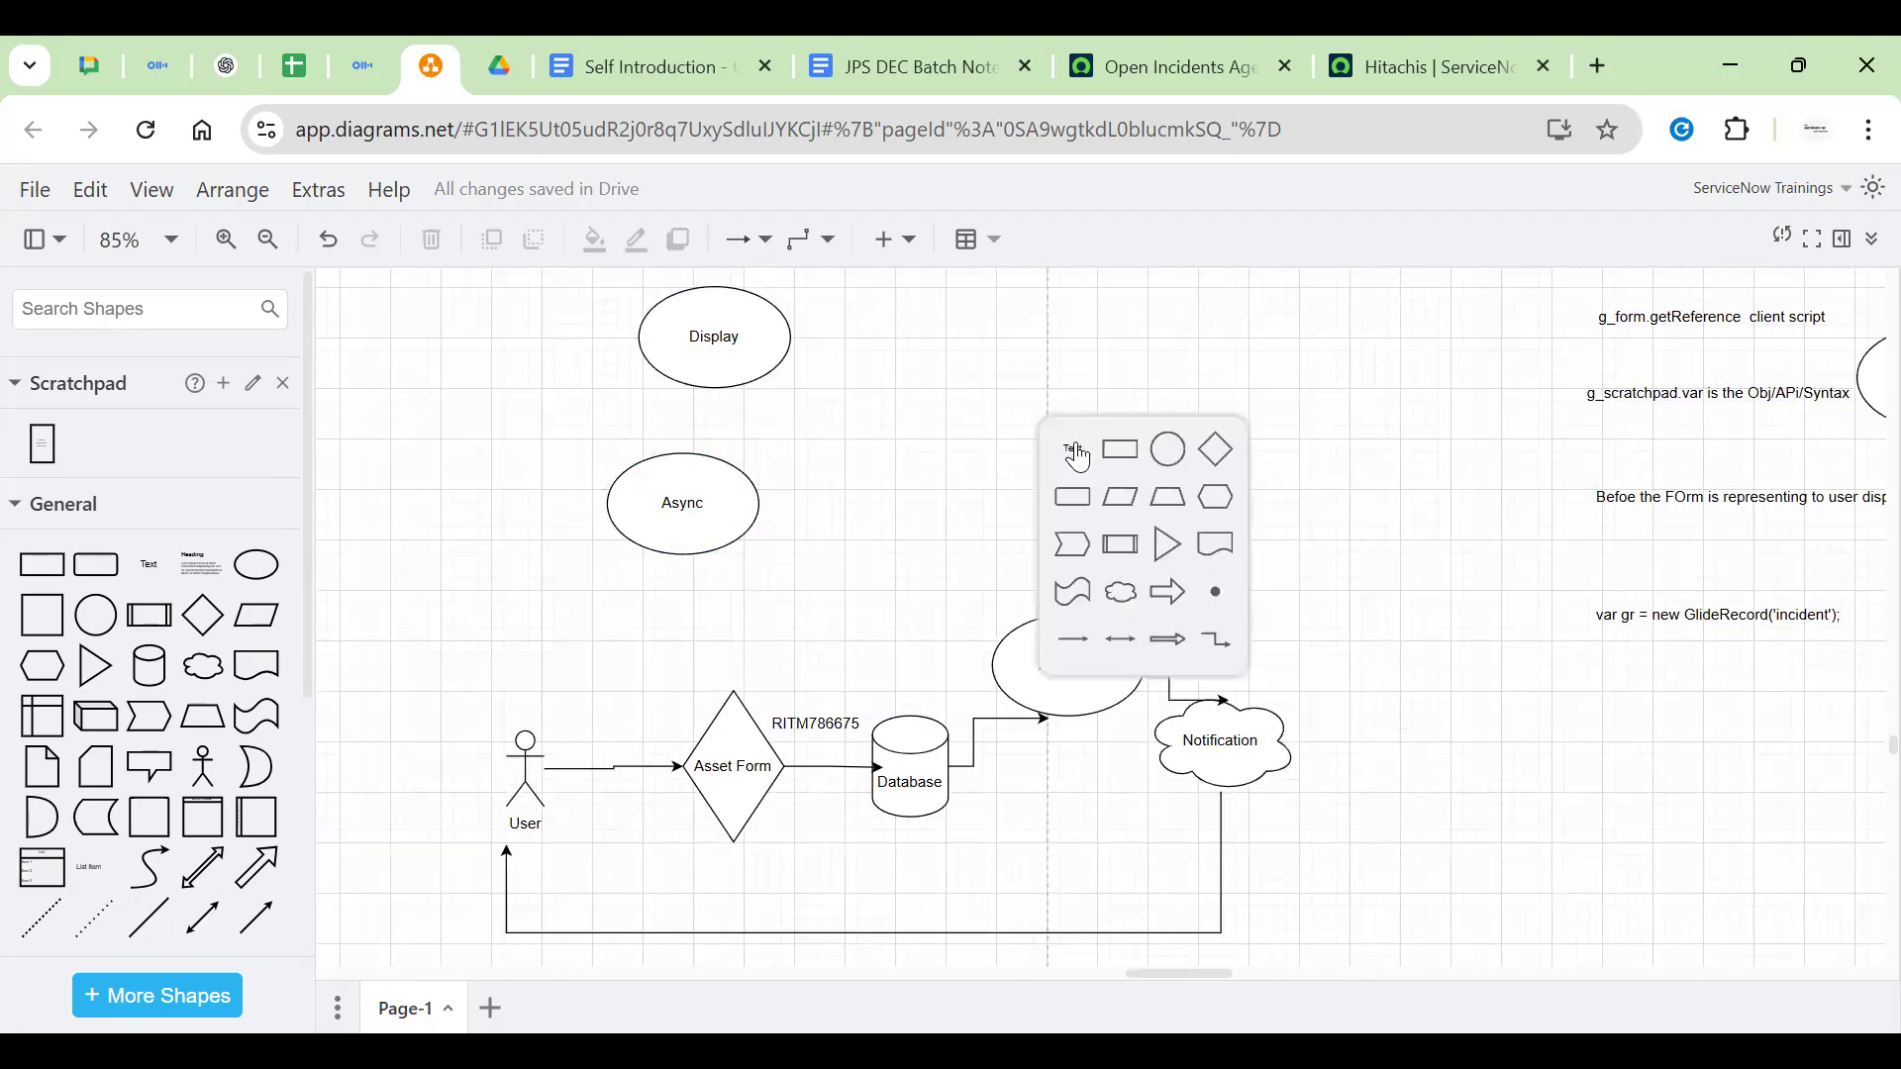
{"action": "left_click", "coordinate": [1077, 453]}
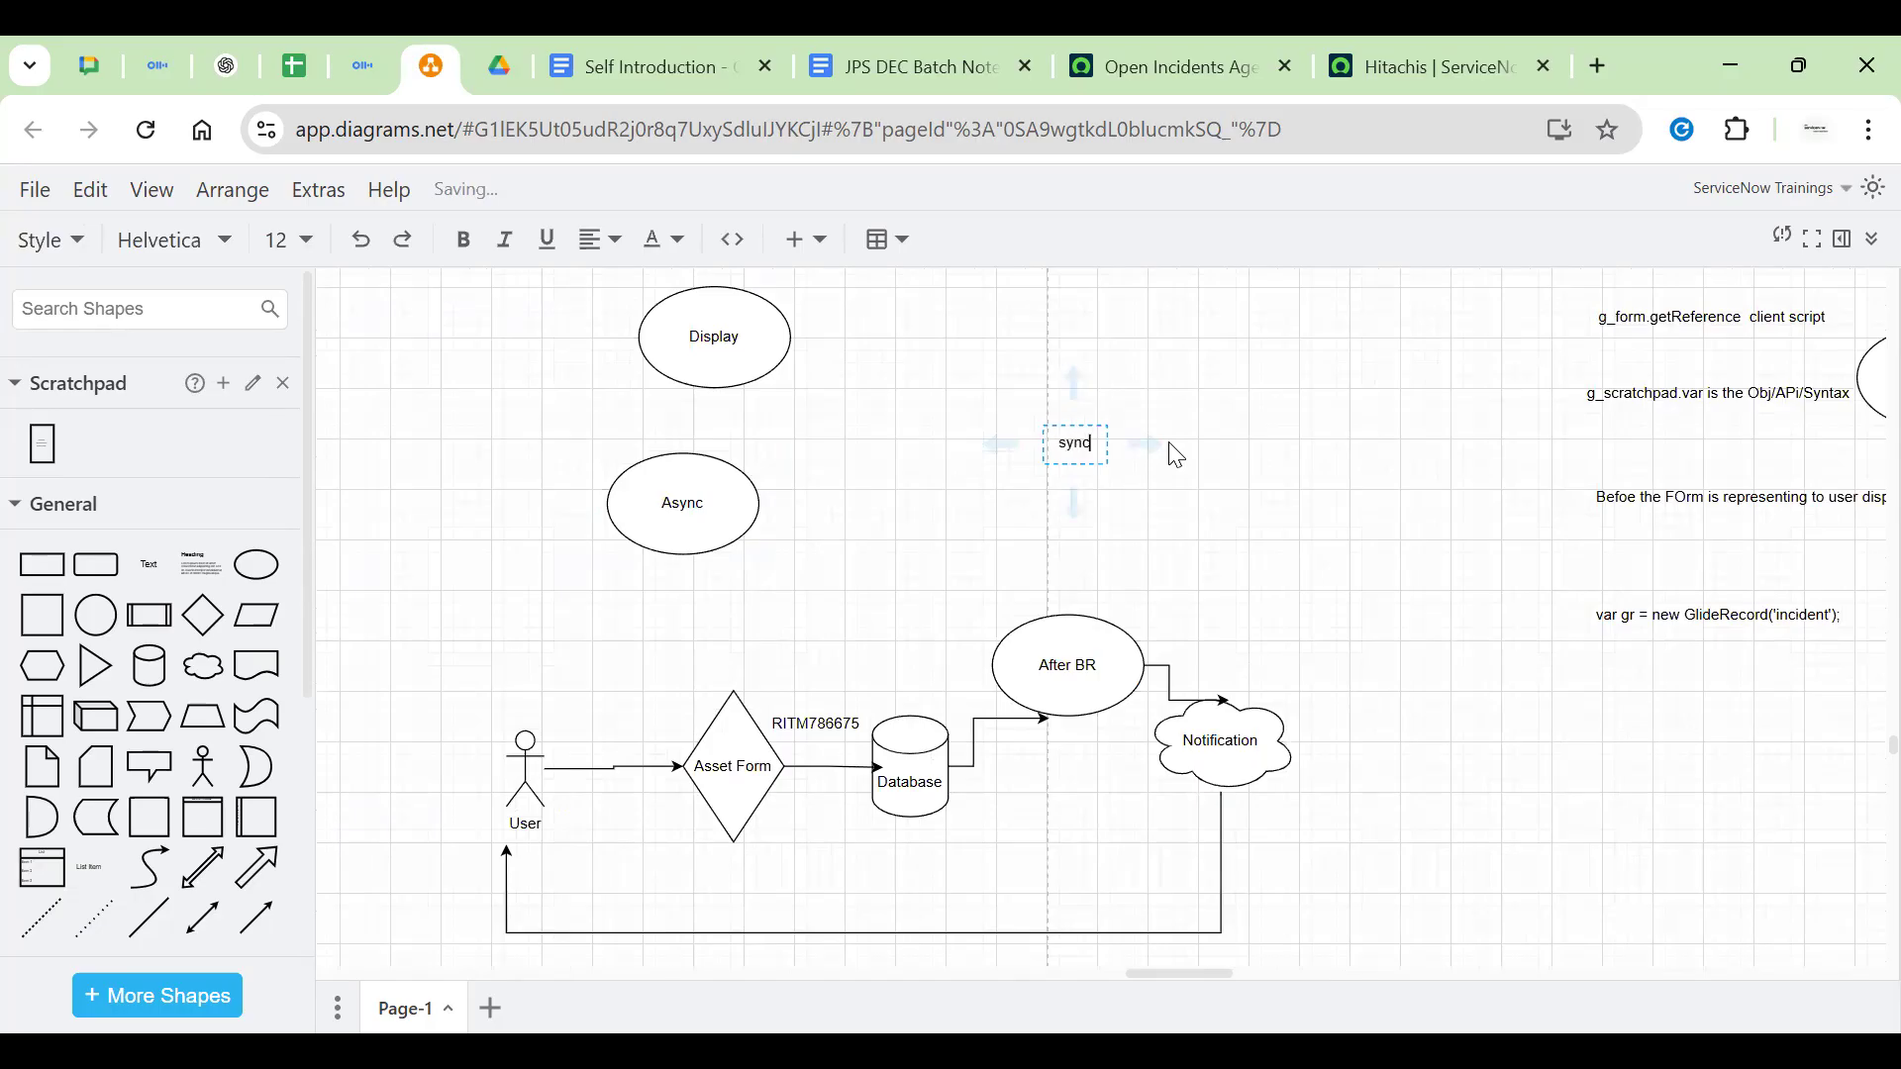
{"action": "type", "text": "synchronus"}
{"action": "key", "text": "Return"}
{"action": "key", "text": "Return"}
{"action": "key", "text": "Return"}
{"action": "key", "text": "Return"}
{"action": "key", "text": "Return"}
{"action": "key", "text": "Return"}
{"action": "type", "text": "Asynchronus"}
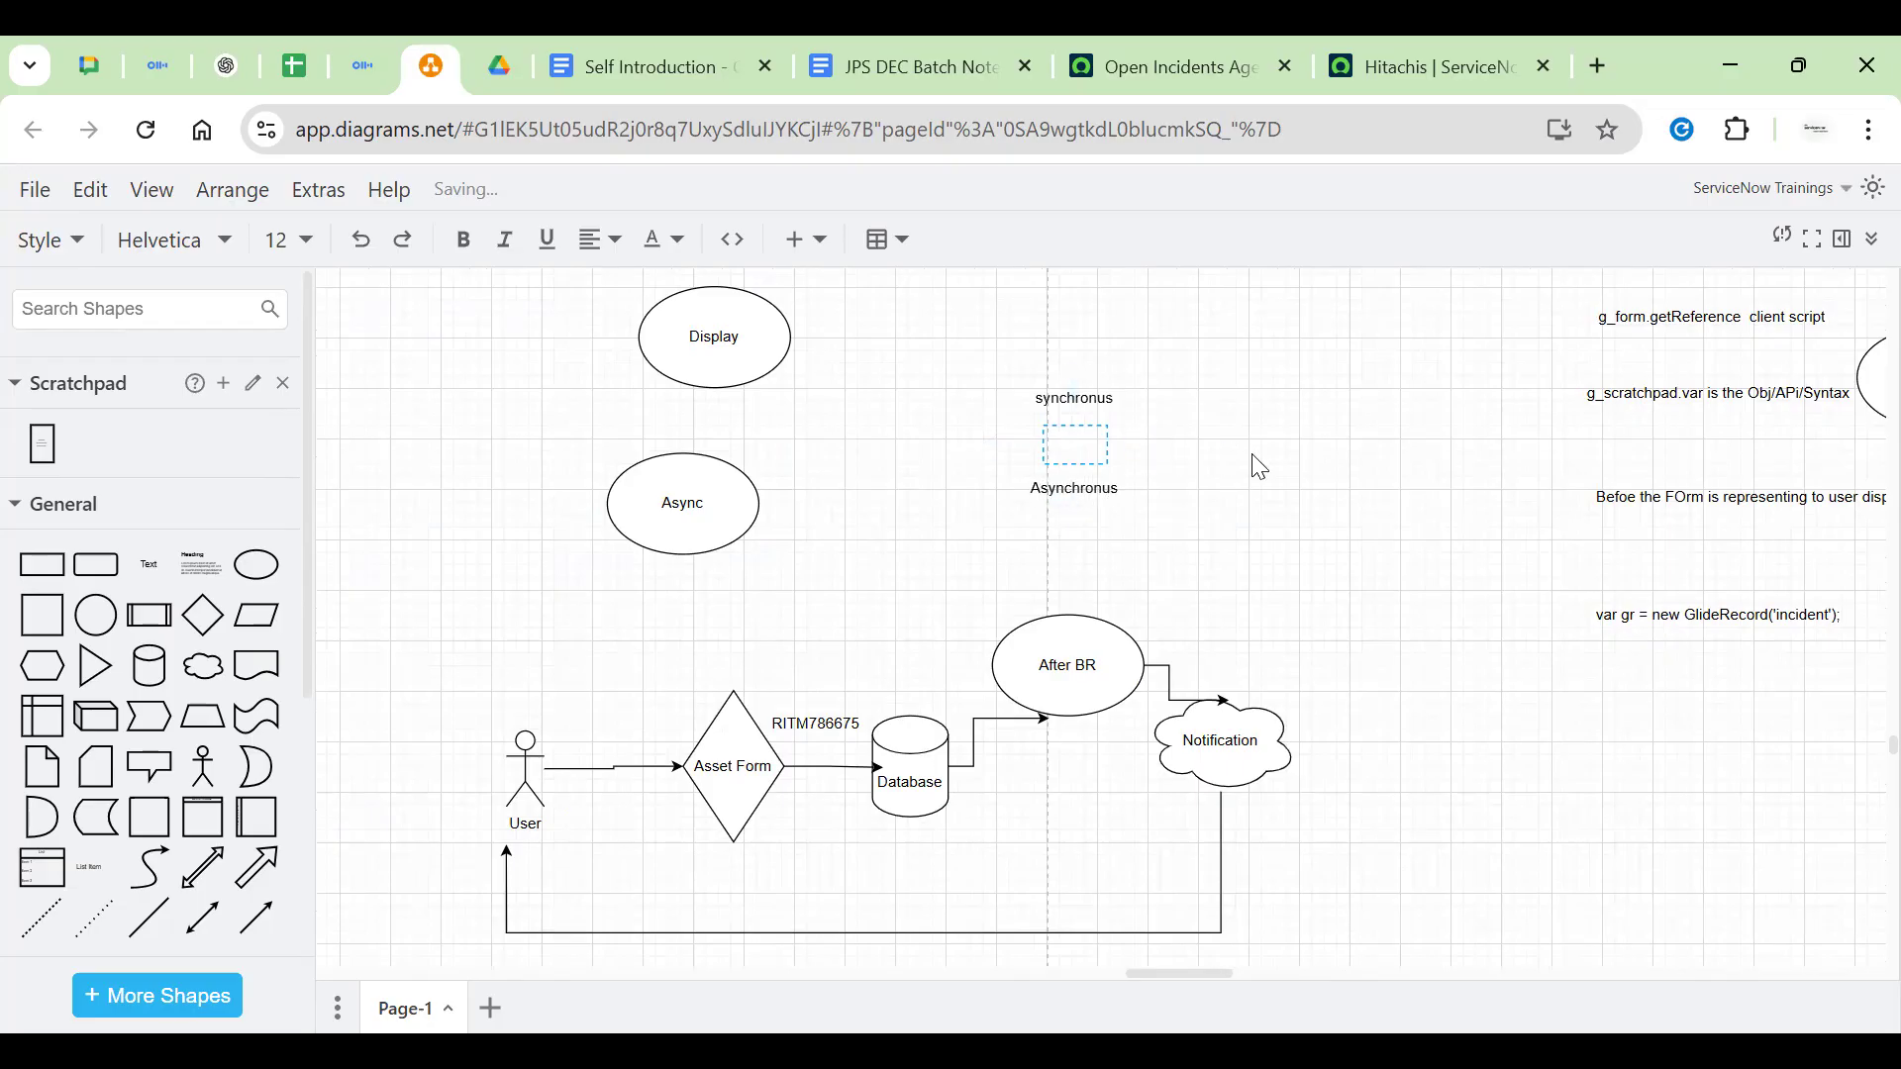
{"action": "left_click", "coordinate": [1258, 466]}
Reopen the synchronus/Asynchronus label and look around the canvas
{"action": "left_click", "coordinate": [1112, 439]}
{"action": "left_click", "coordinate": [1256, 470]}
{"action": "left_click", "coordinate": [1086, 462]}
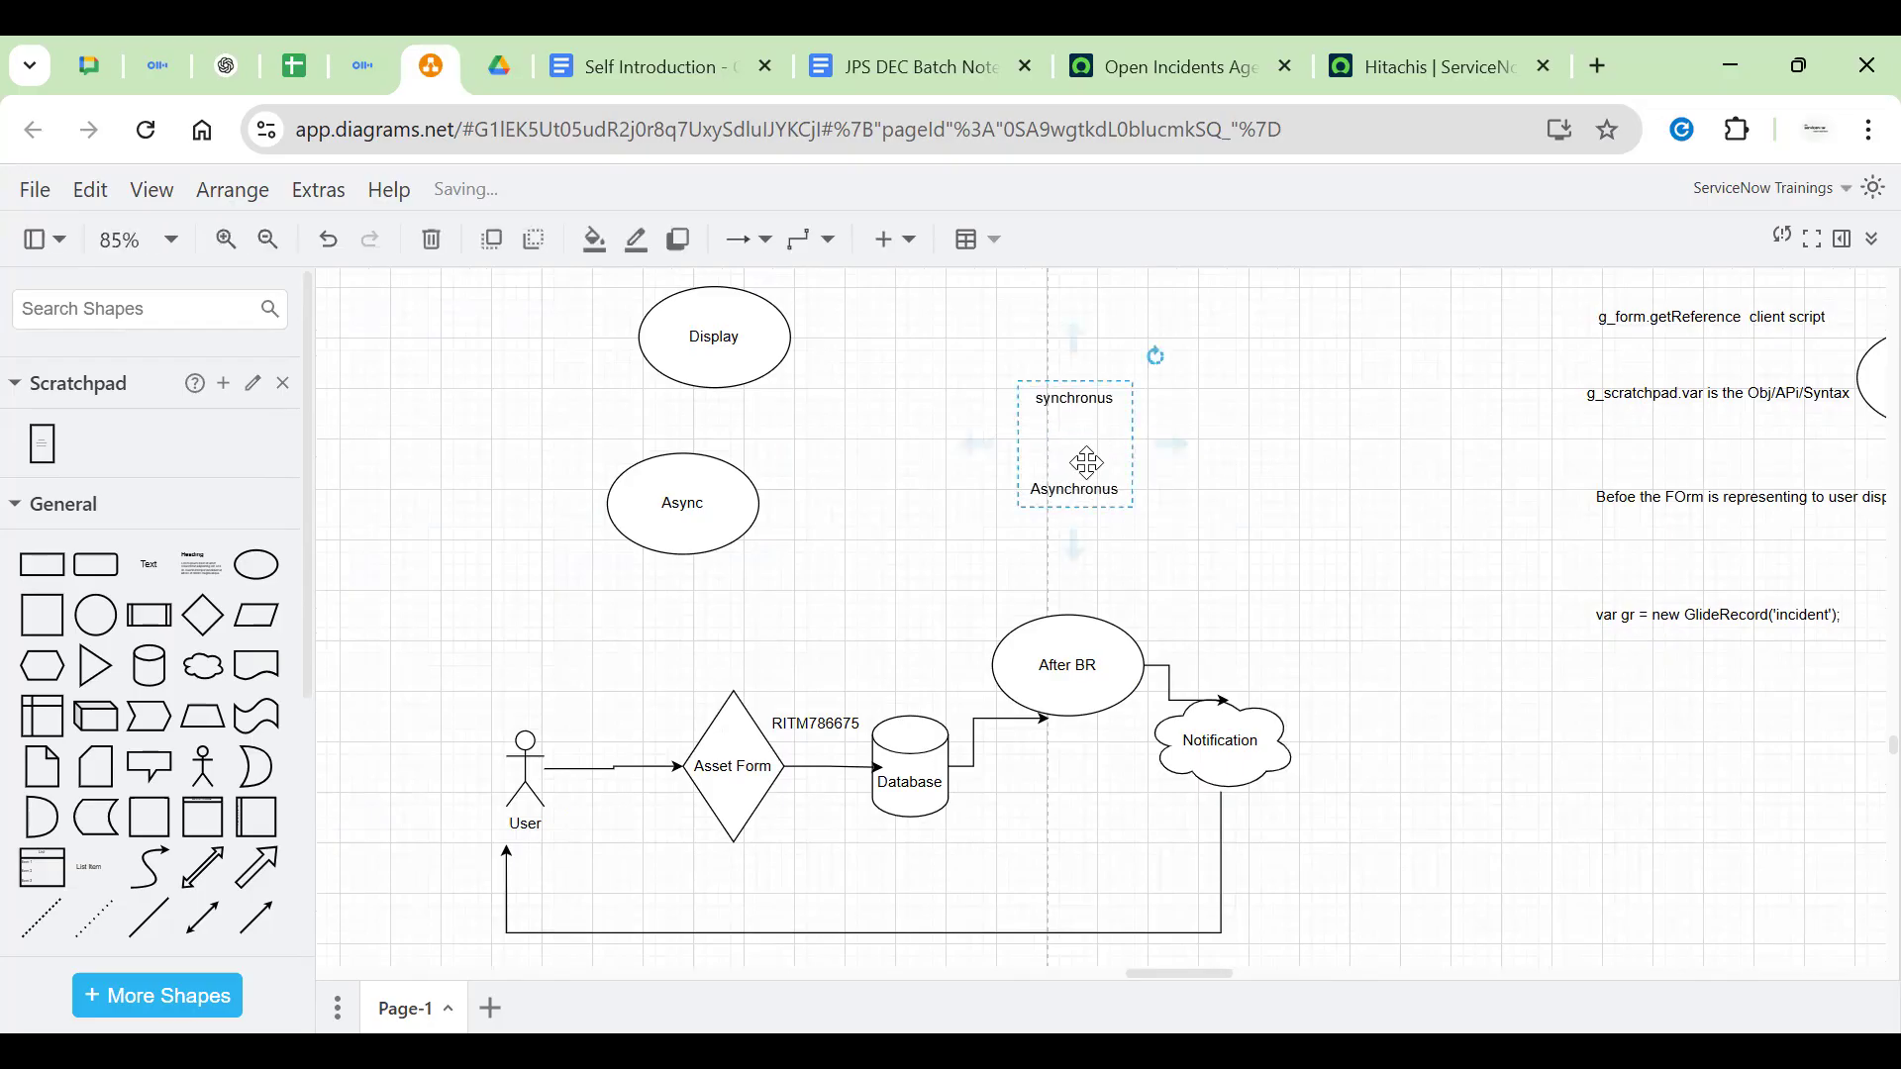
{"action": "double_click", "coordinate": [1086, 462]}
{"action": "double_click", "coordinate": [1097, 396]}
{"action": "double_click", "coordinate": [1036, 496]}
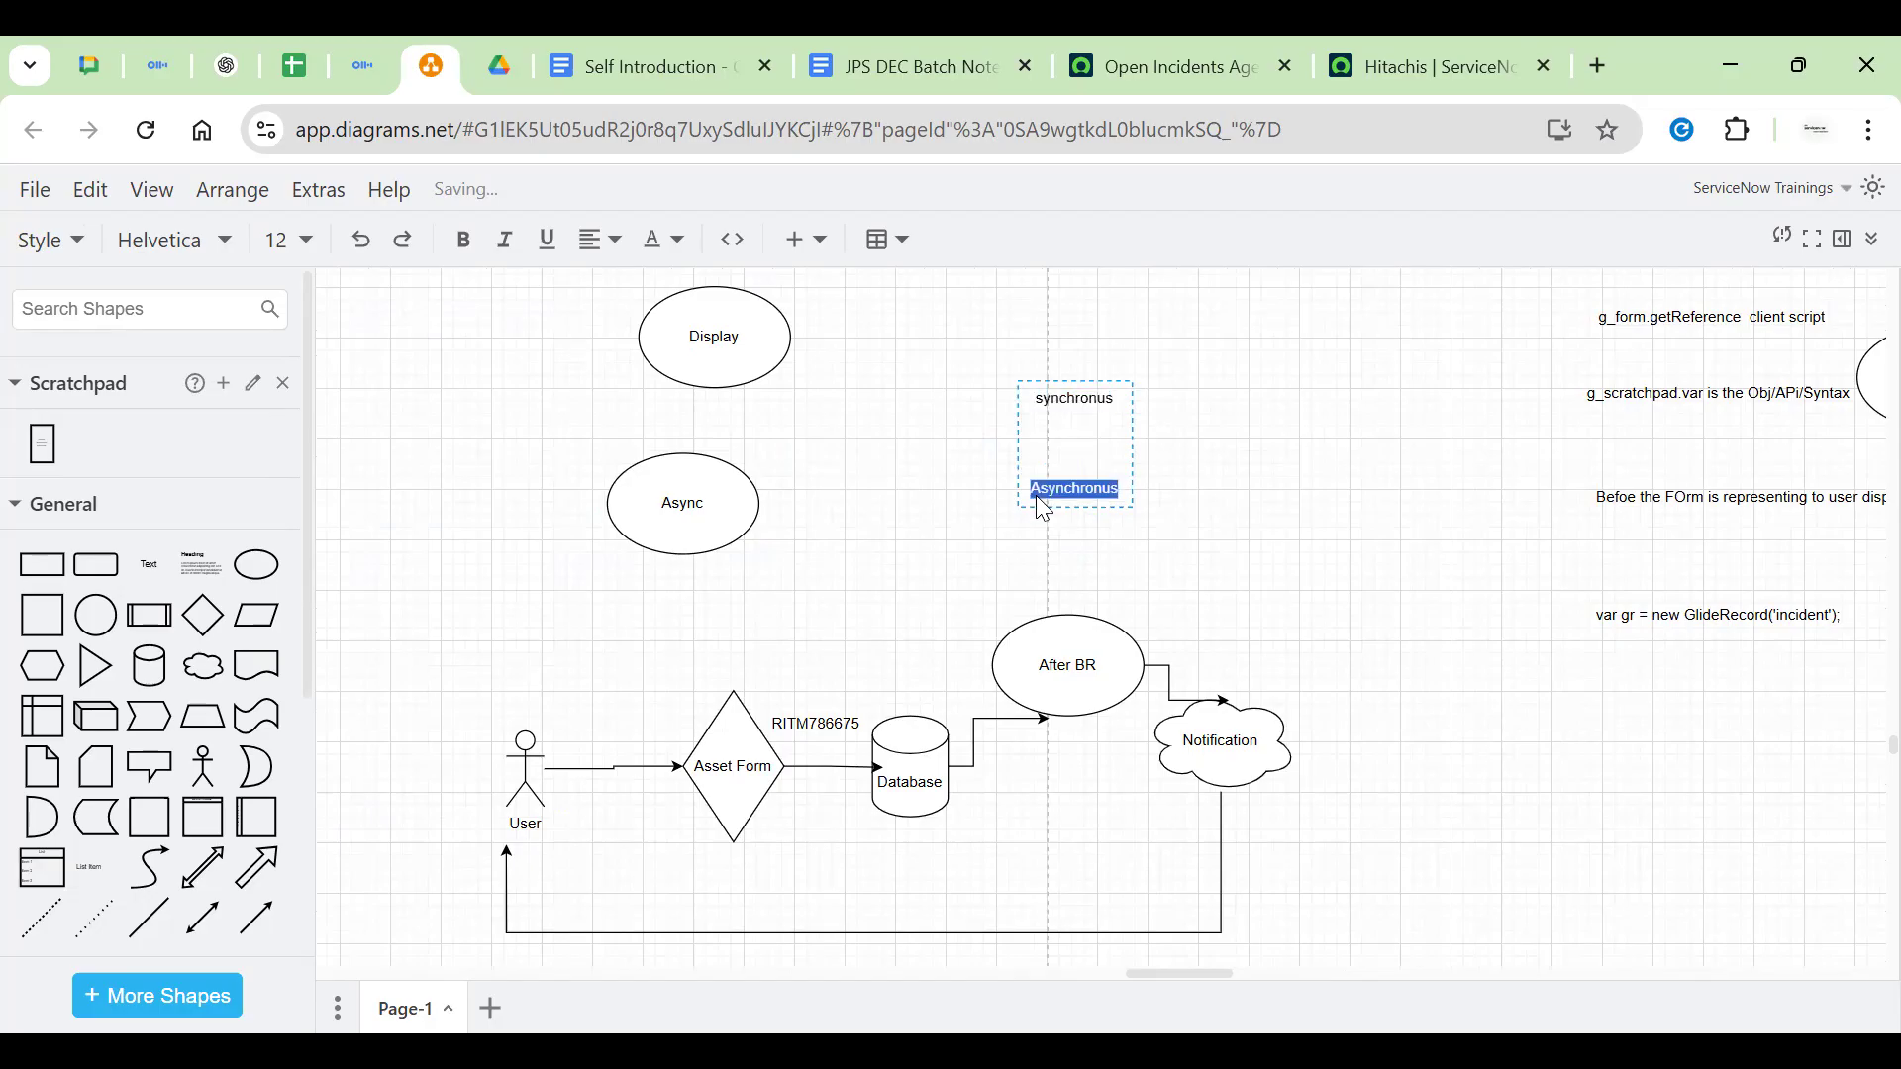
{"action": "left_click", "coordinate": [1233, 532]}
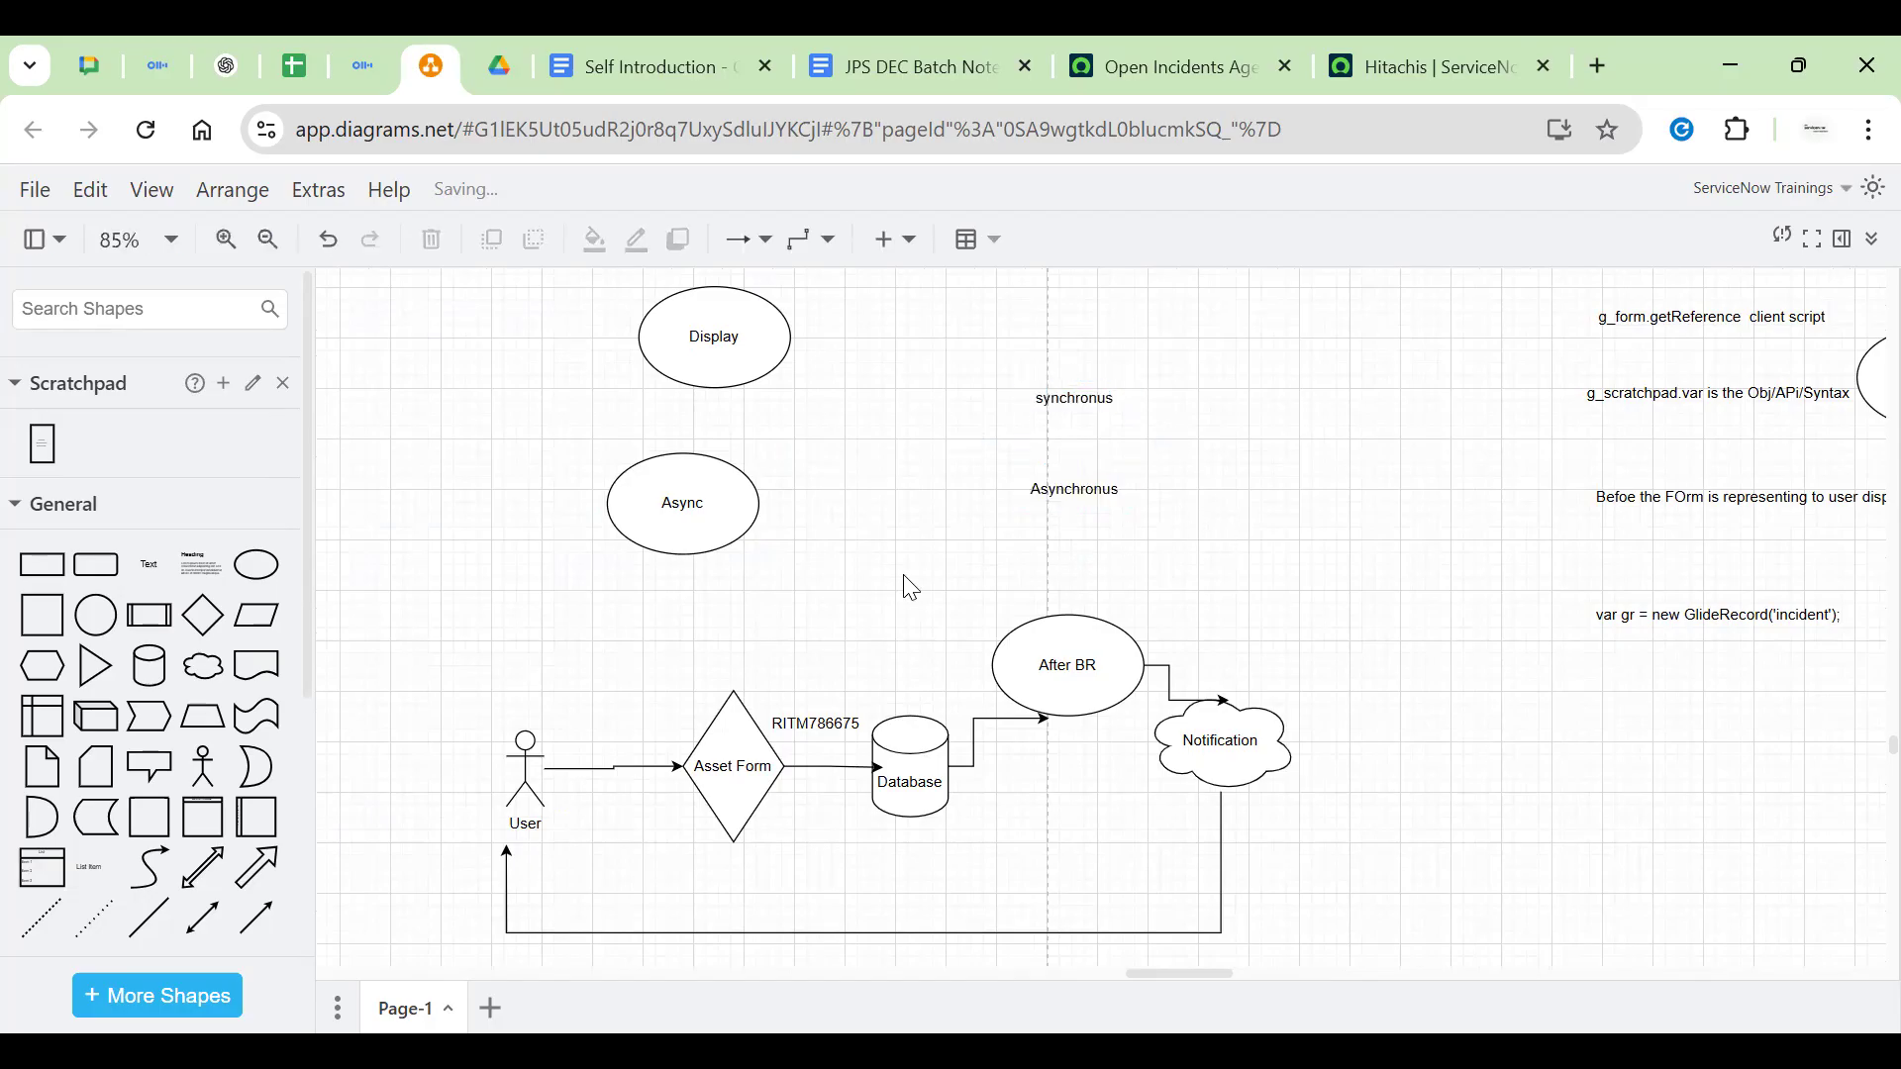
{"action": "scroll", "coordinate": [1030, 505], "scroll_direction": "left", "scroll_amount": 1}
{"action": "scroll", "coordinate": [959, 481], "scroll_direction": "down", "scroll_amount": 1}
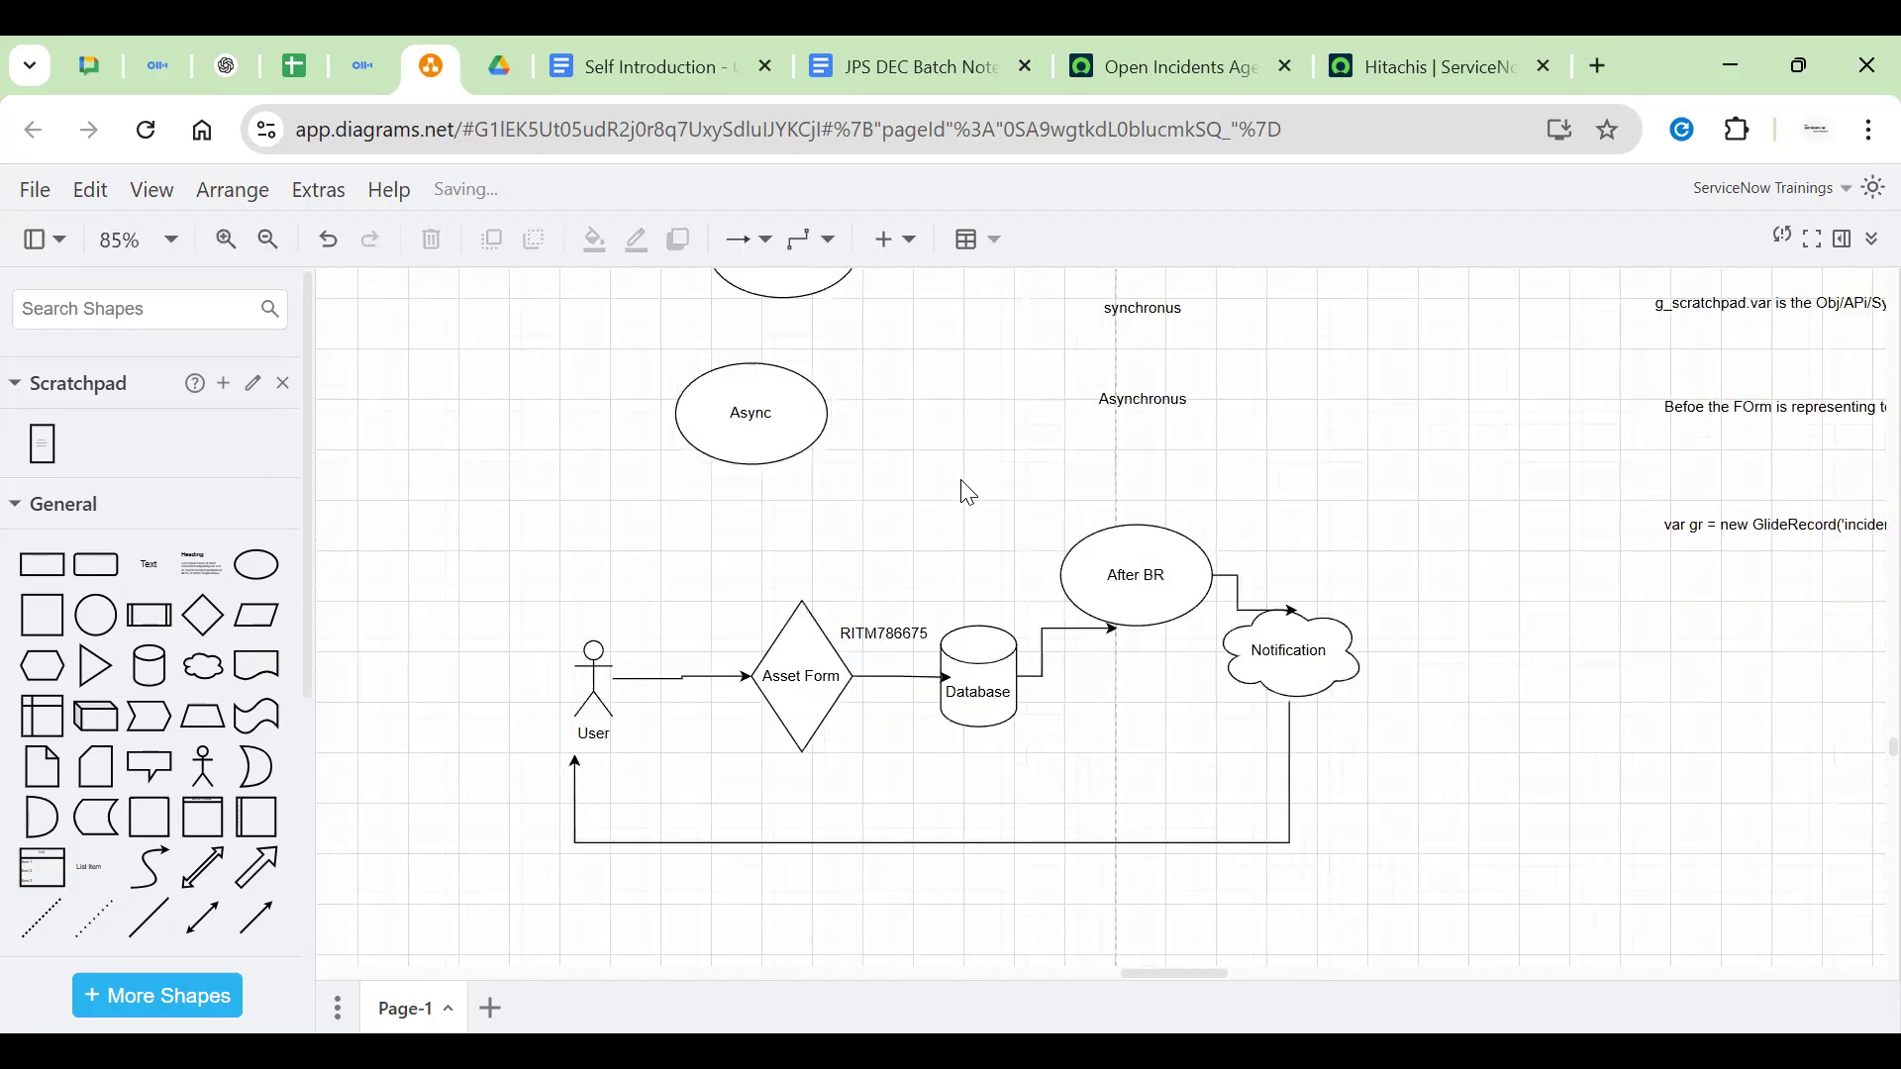
{"action": "scroll", "coordinate": [949, 508], "scroll_direction": "up", "scroll_amount": 1}
{"action": "scroll", "coordinate": [949, 509], "scroll_direction": "right", "scroll_amount": 1}
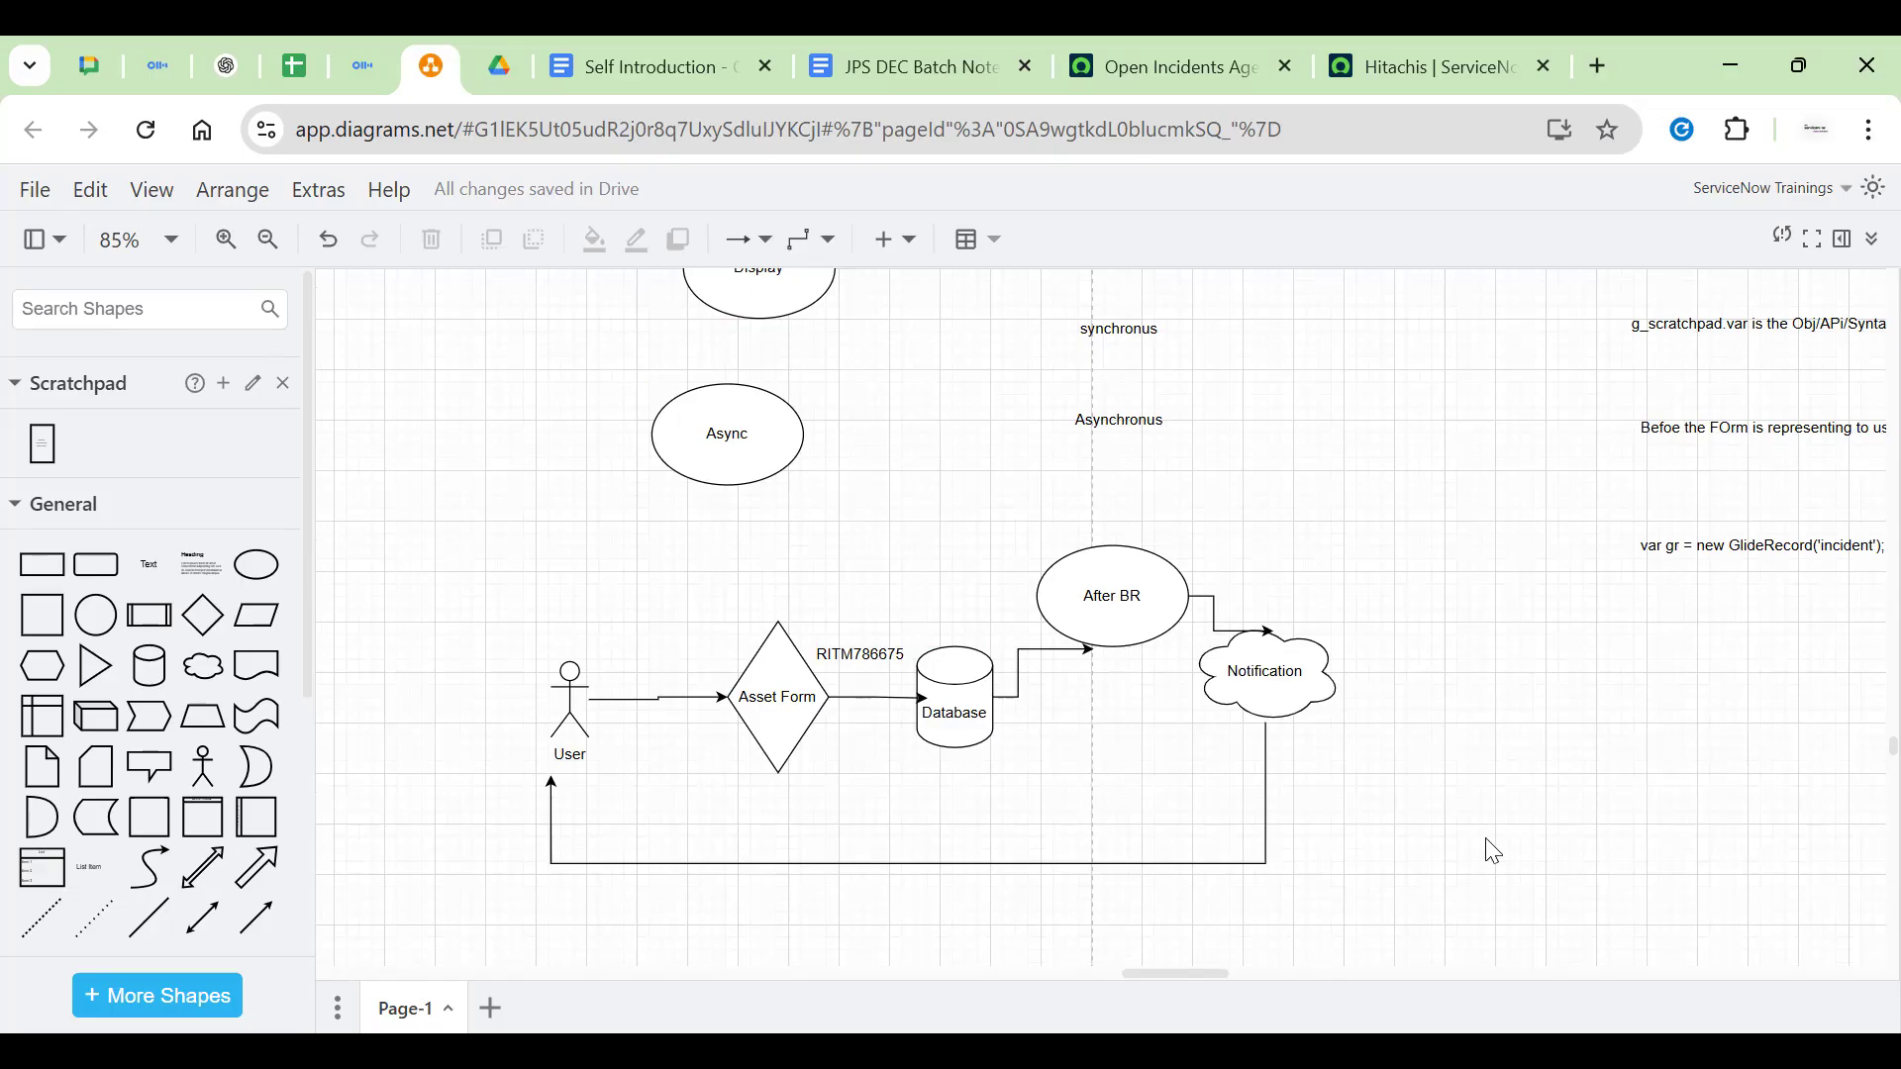
Check the After BR and Async shapes, then shift the sync/async notes right
{"action": "left_click", "coordinate": [1137, 597]}
{"action": "left_click", "coordinate": [492, 475]}
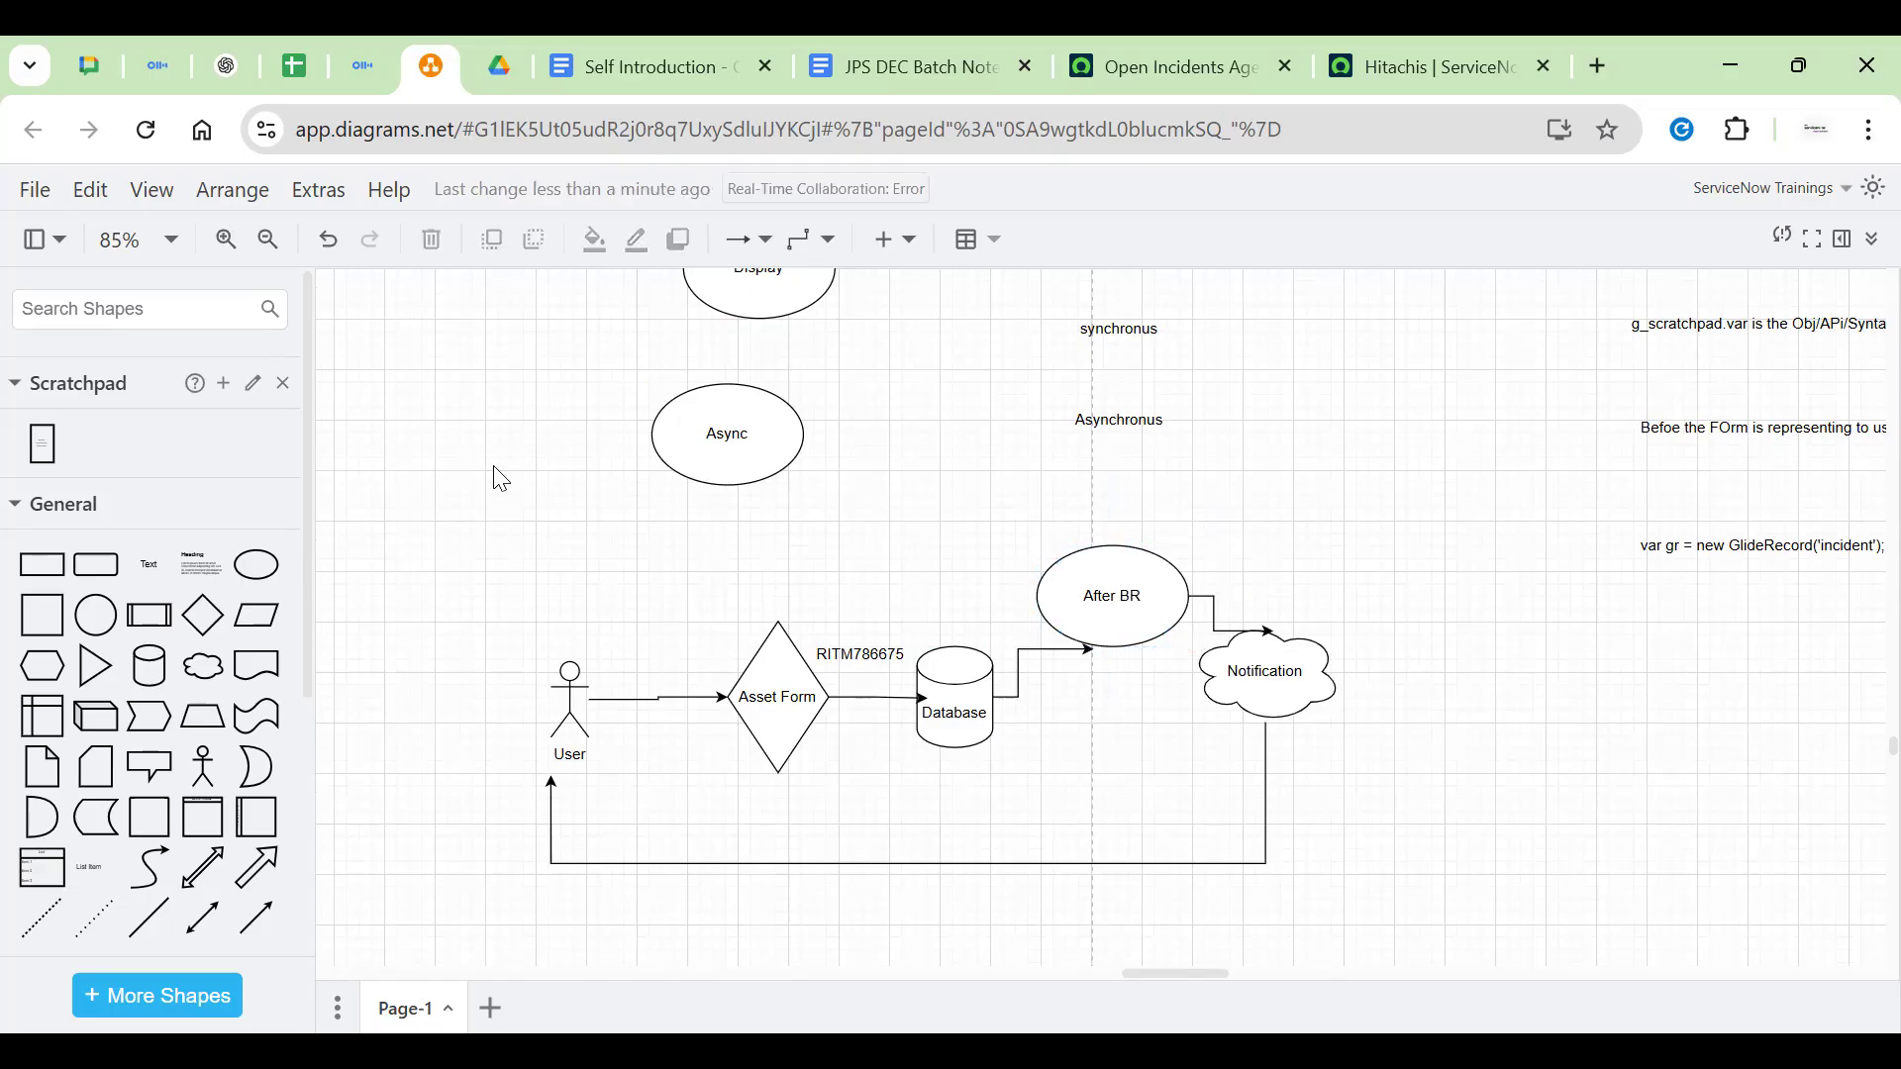
{"action": "left_click", "coordinate": [732, 440]}
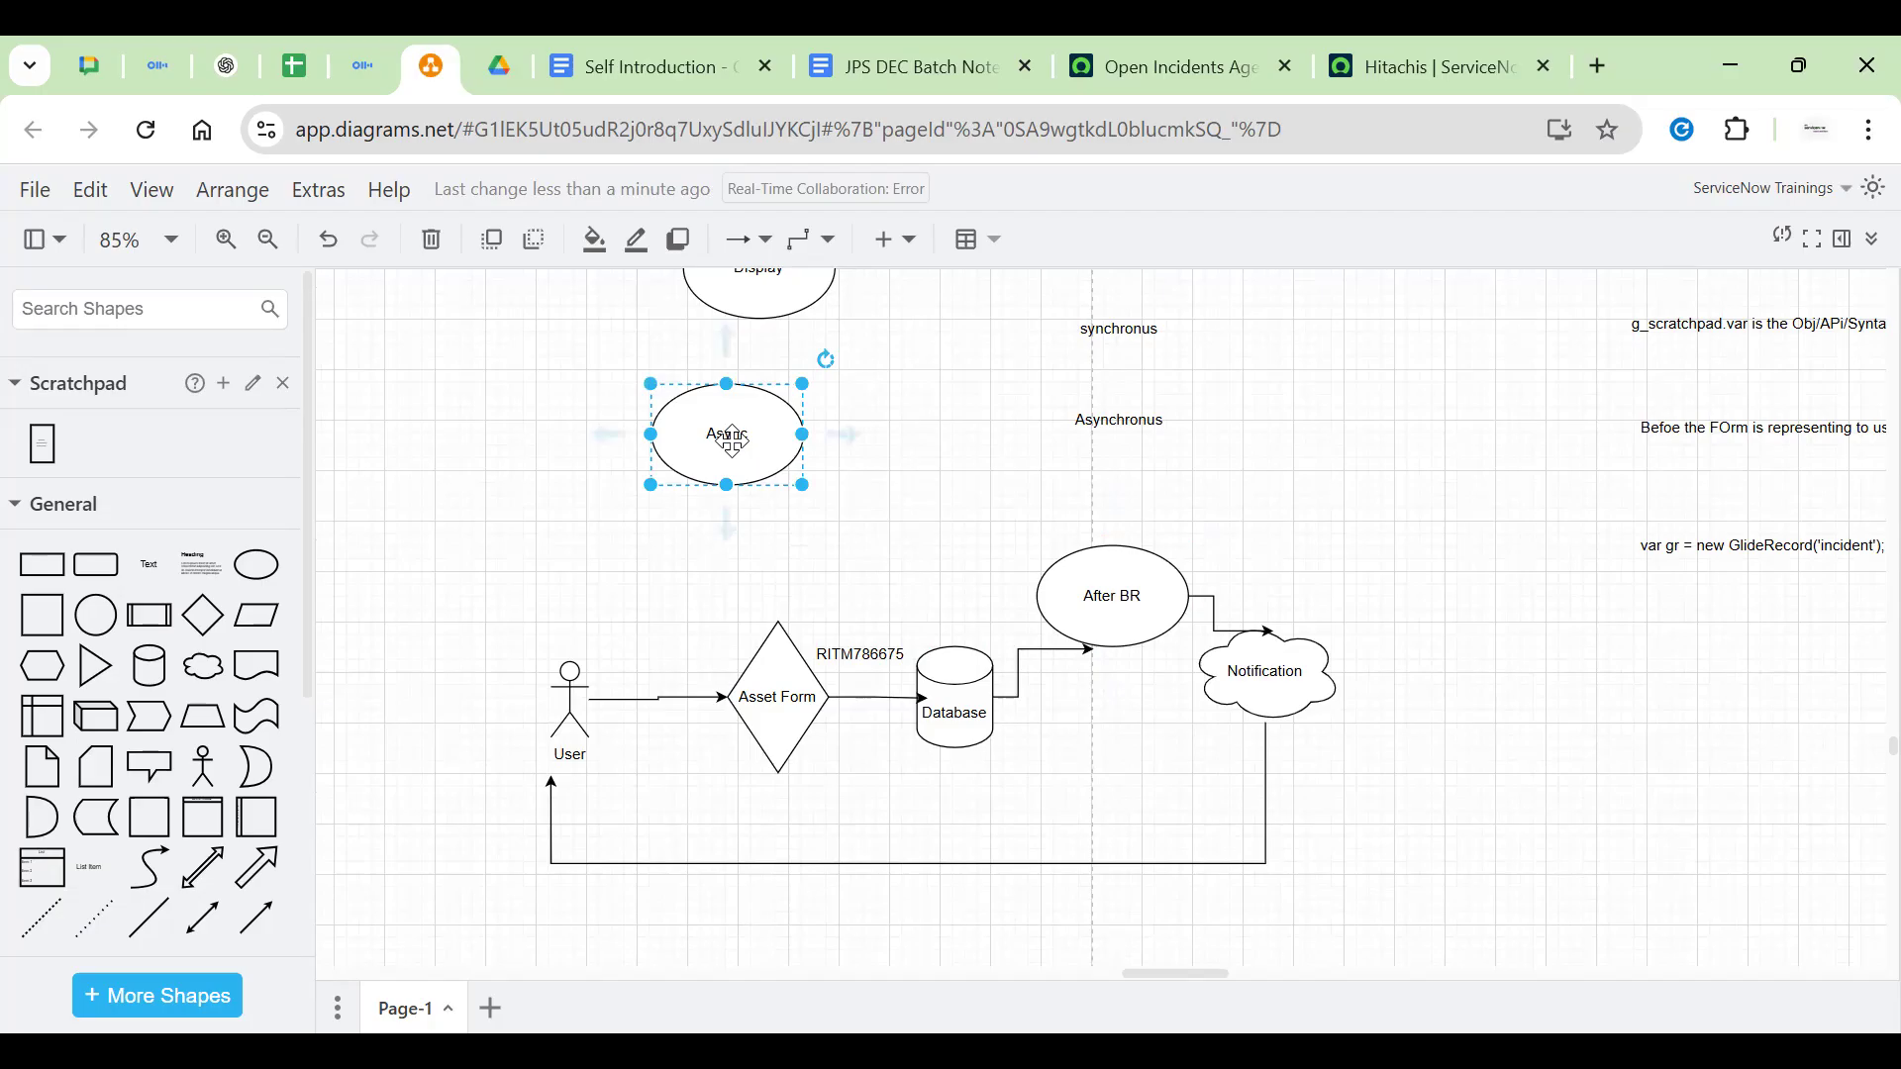
{"action": "left_click", "coordinate": [933, 495]}
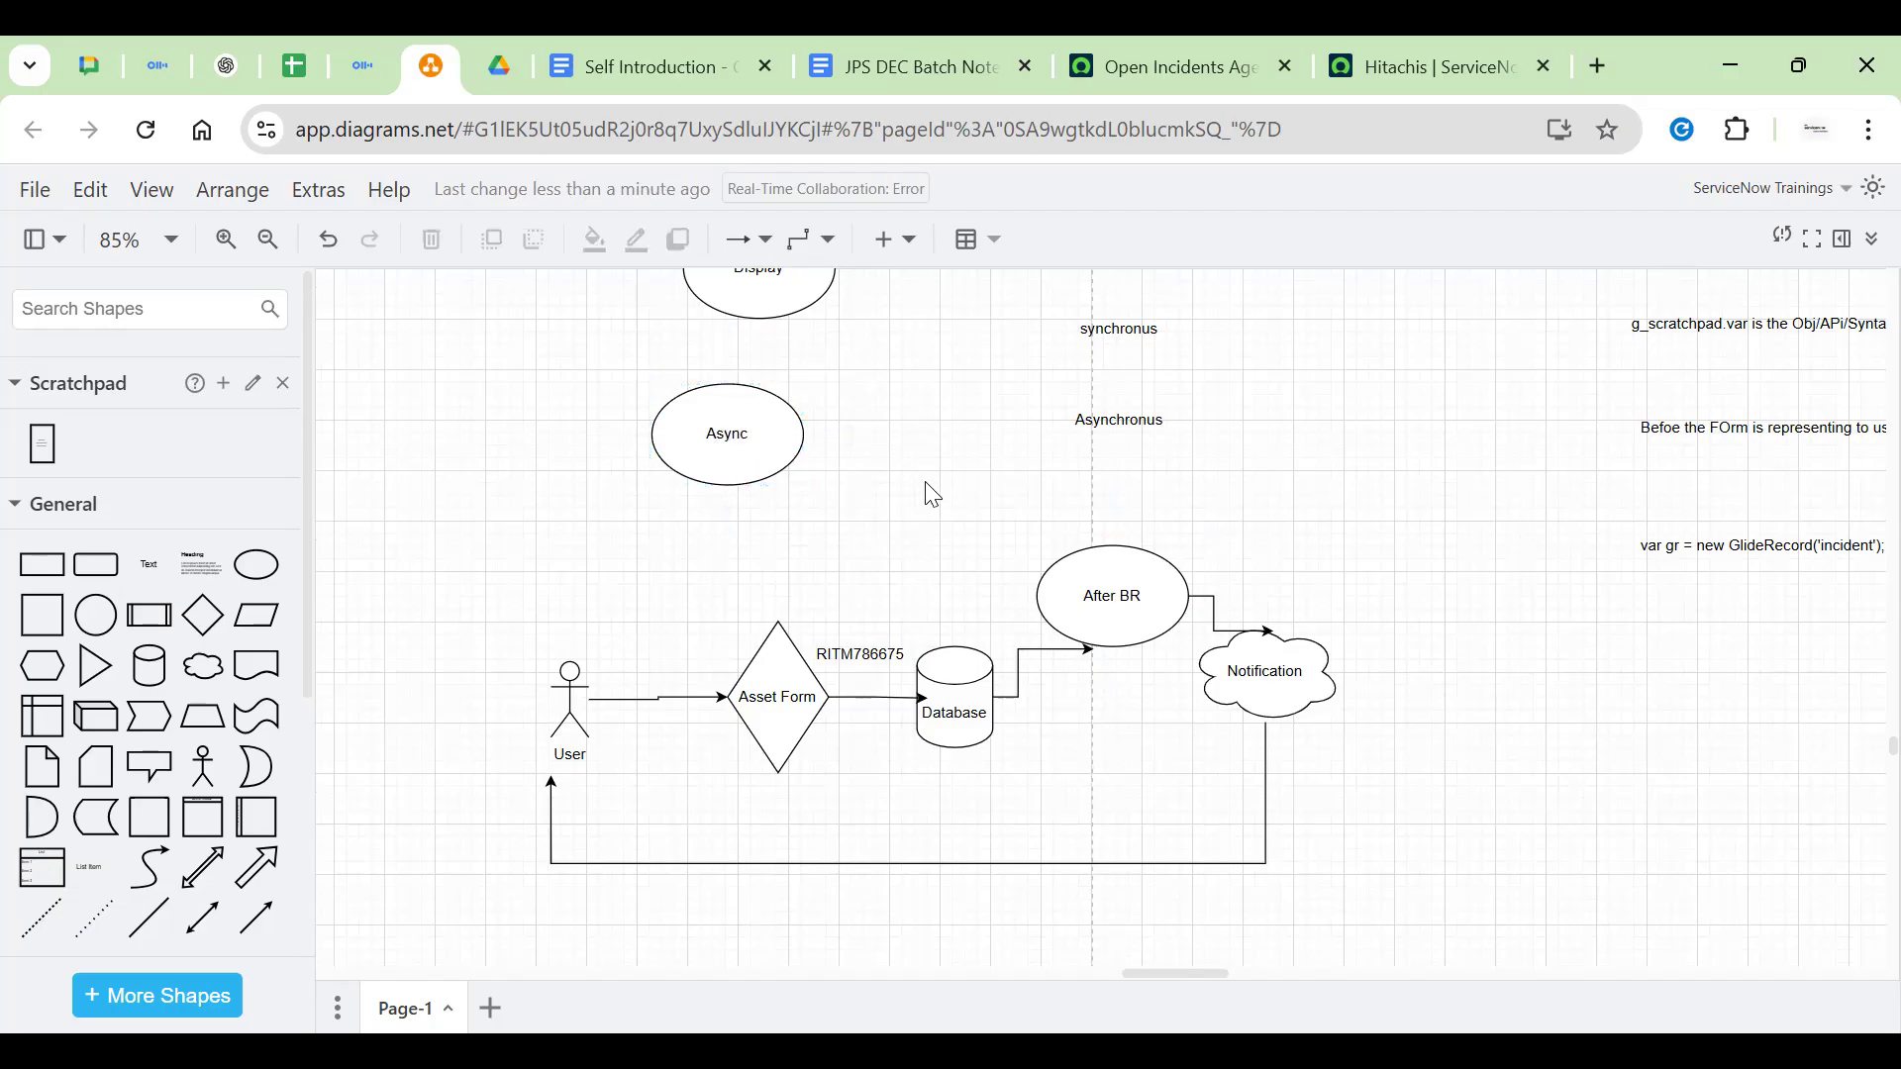
{"action": "left_click", "coordinate": [1074, 366]}
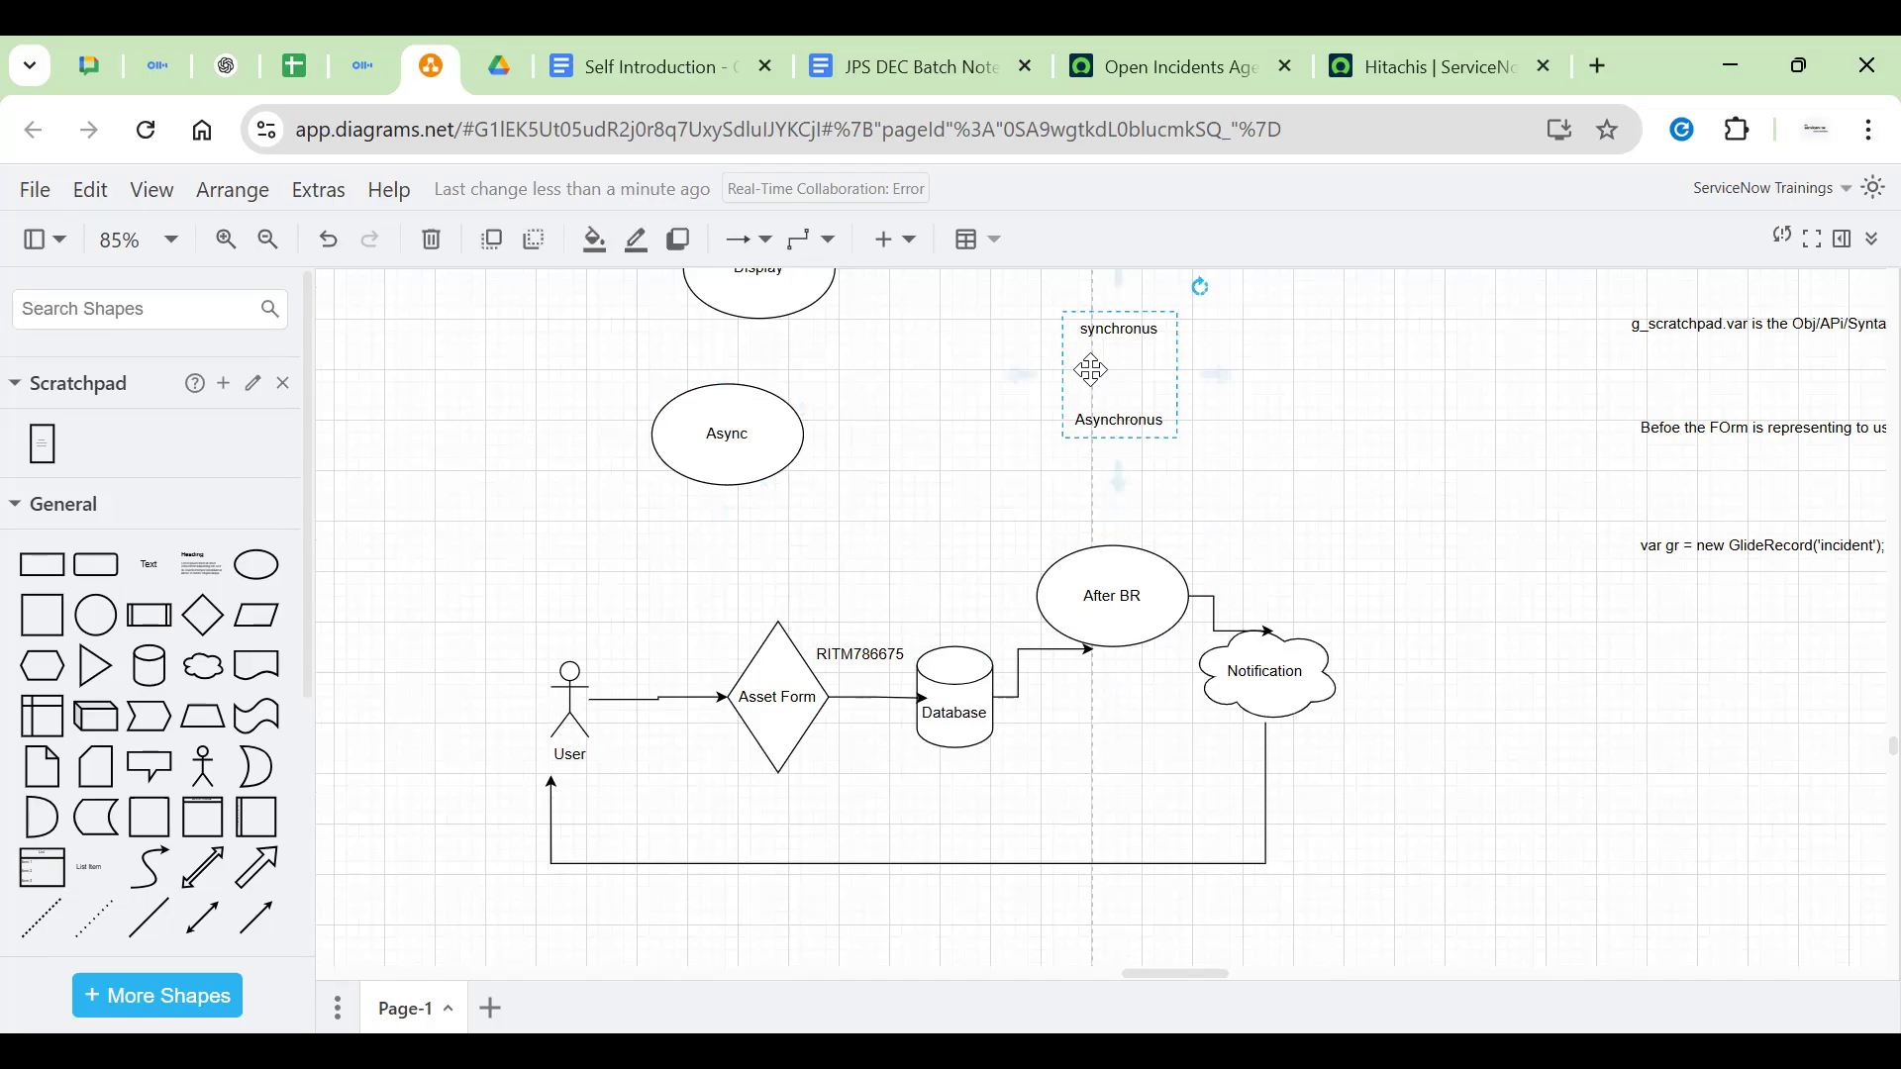
{"action": "left_click_drag", "start_coordinate": [1275, 409], "coordinate": [1275, 408]}
Add a 'performance' text box beside the Async ellipse
{"action": "double_click", "coordinate": [942, 396]}
{"action": "left_click", "coordinate": [938, 388]}
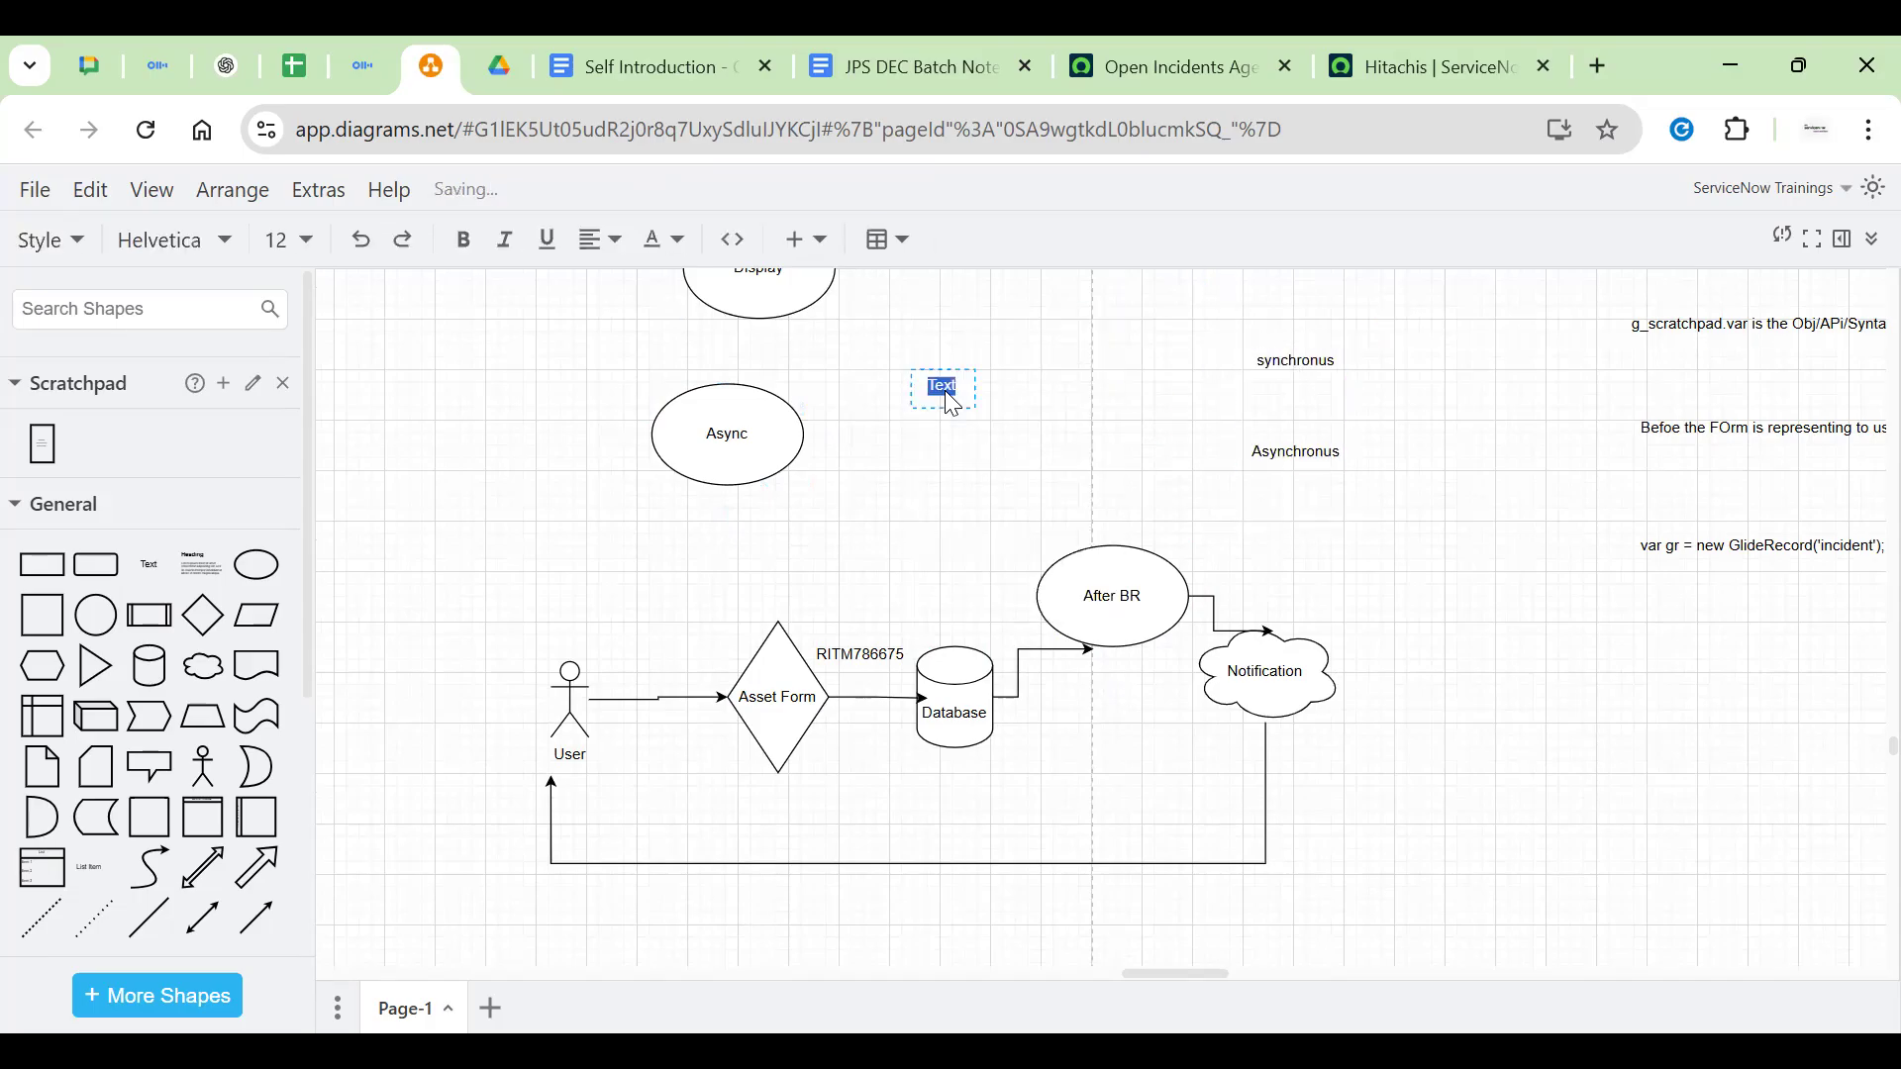
{"action": "type", "text": "performance"}
{"action": "left_click", "coordinate": [1019, 454]}
Extend the notes to 'synchronus : Wait for the reposne' and 'Asynchronus : Will not wait for the response'
{"action": "left_click", "coordinate": [1290, 373]}
{"action": "left_click", "coordinate": [1044, 478]}
{"action": "left_click", "coordinate": [1239, 408]}
{"action": "double_click", "coordinate": [1303, 396]}
{"action": "double_click", "coordinate": [1295, 358]}
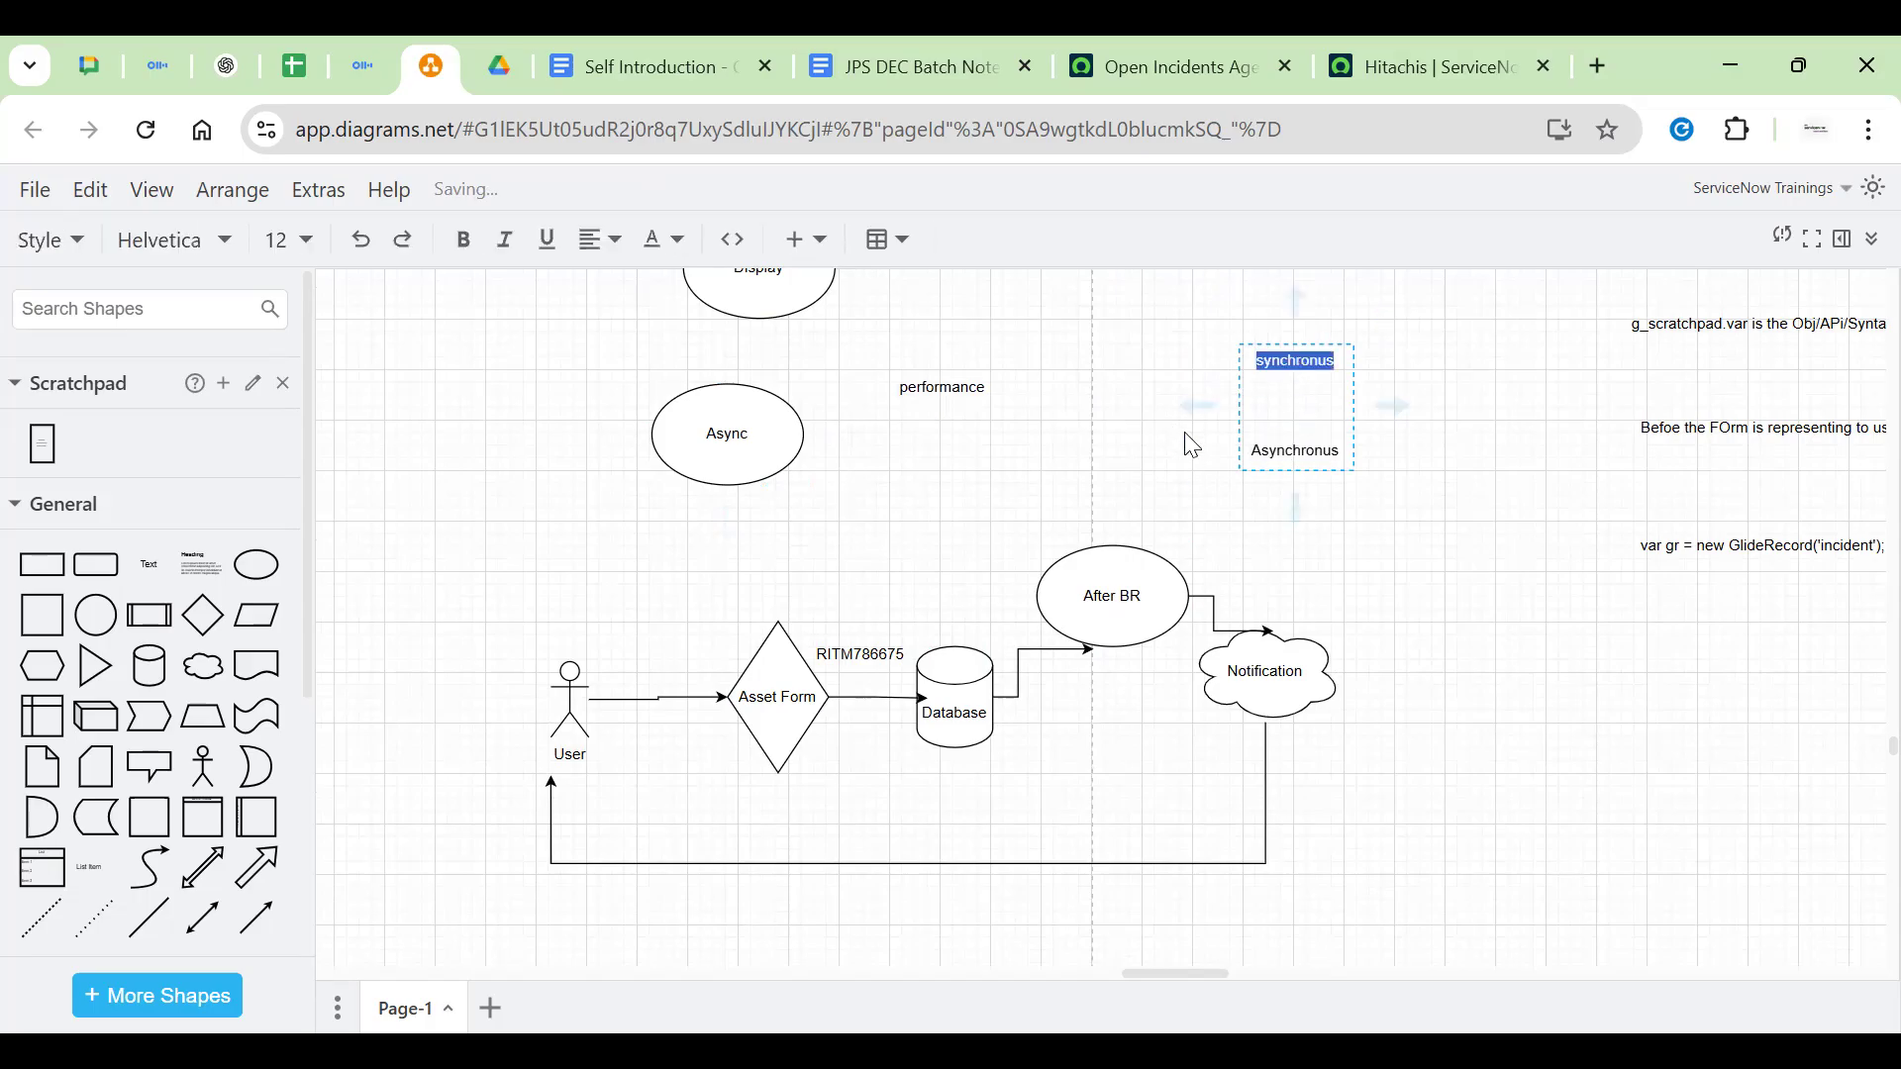
{"action": "key", "text": "Right"}
{"action": "type", "text": ": Wait for the"}
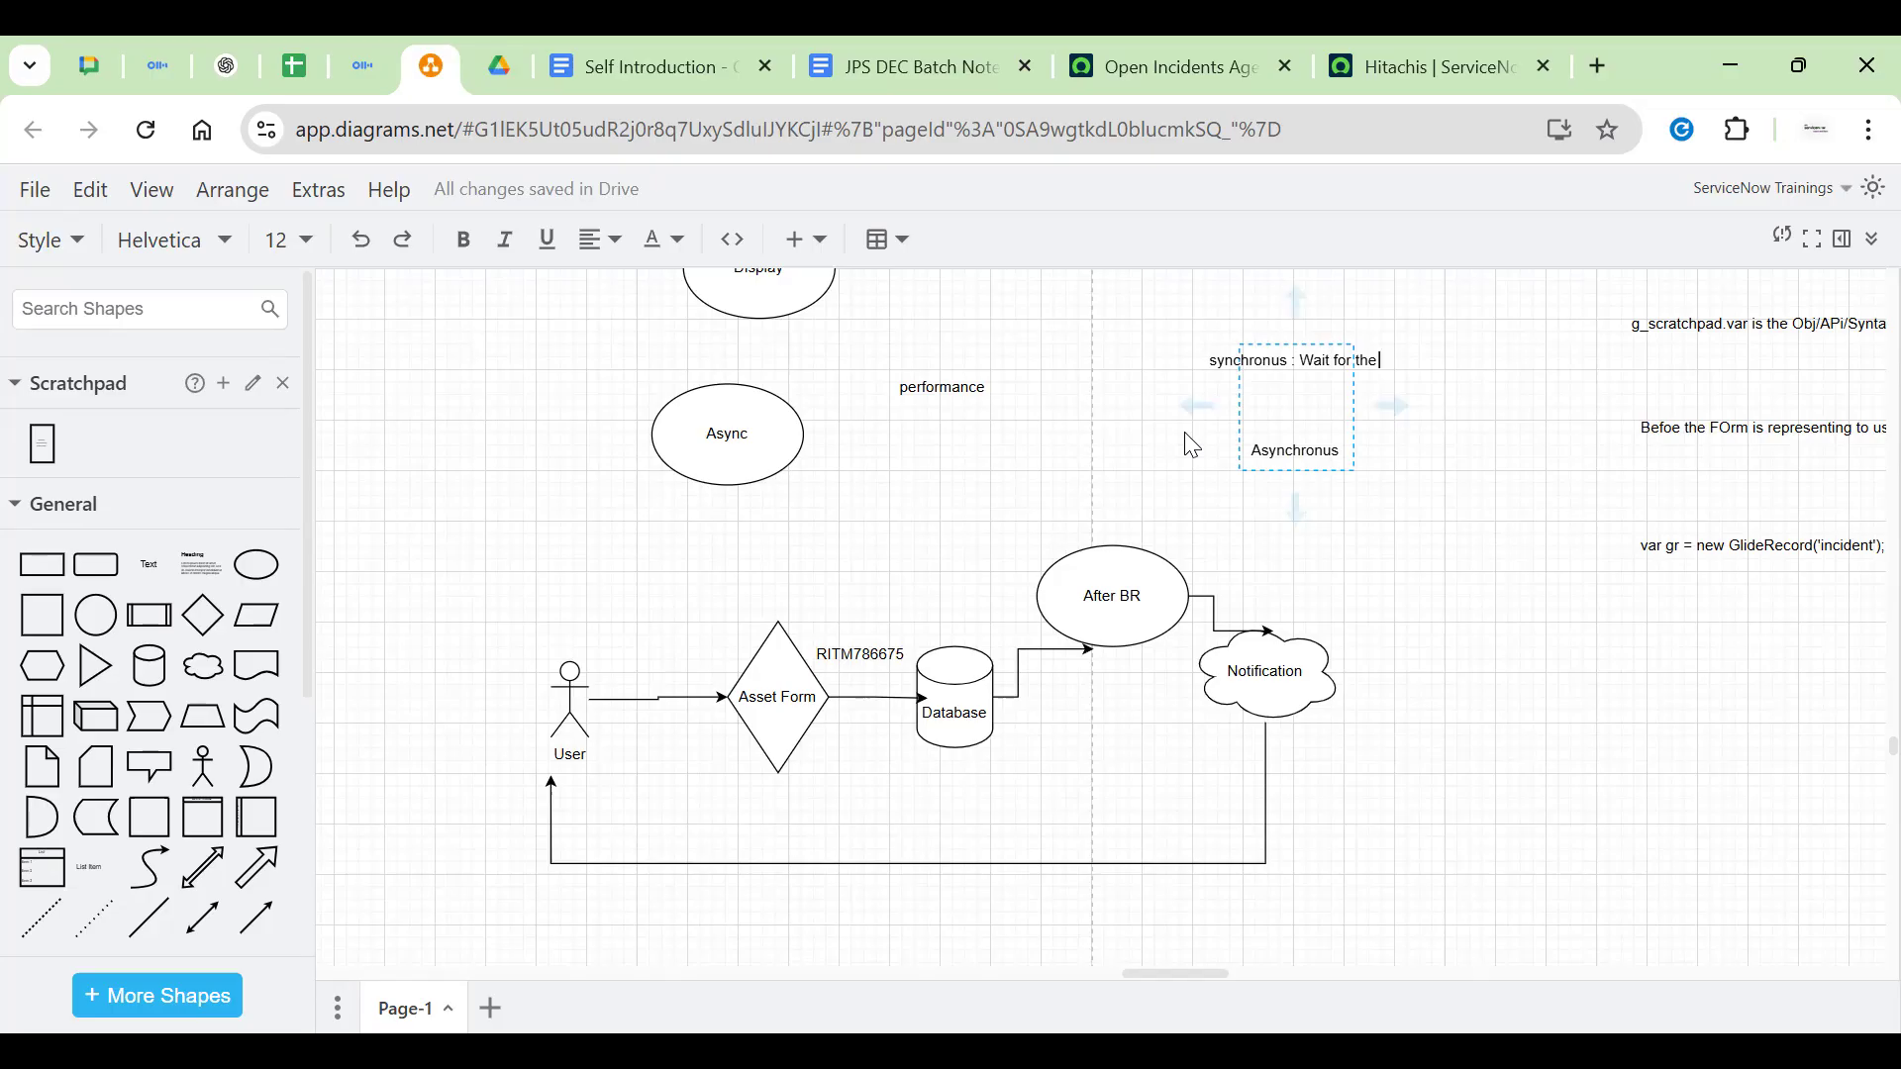
{"action": "type", "text": " reposne Asynchronus"}
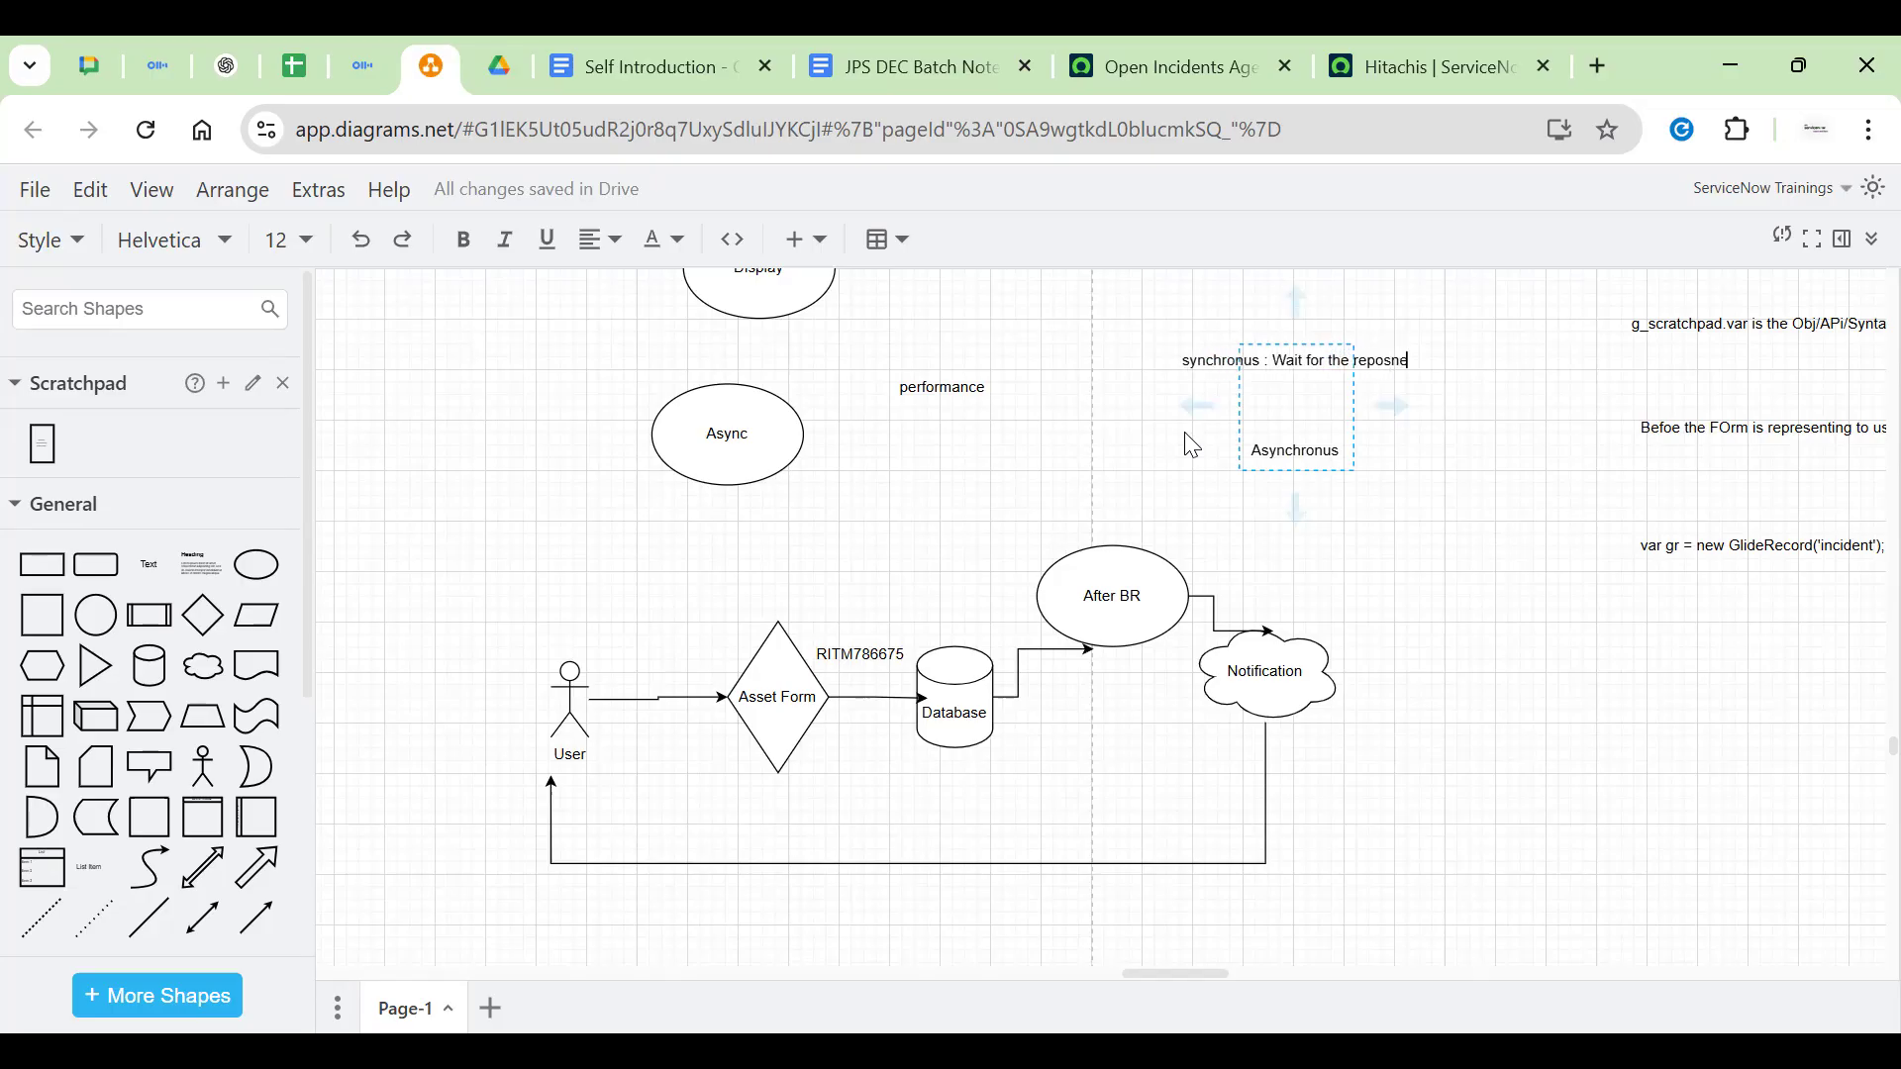
{"action": "type", "text": " : Will not wait "}
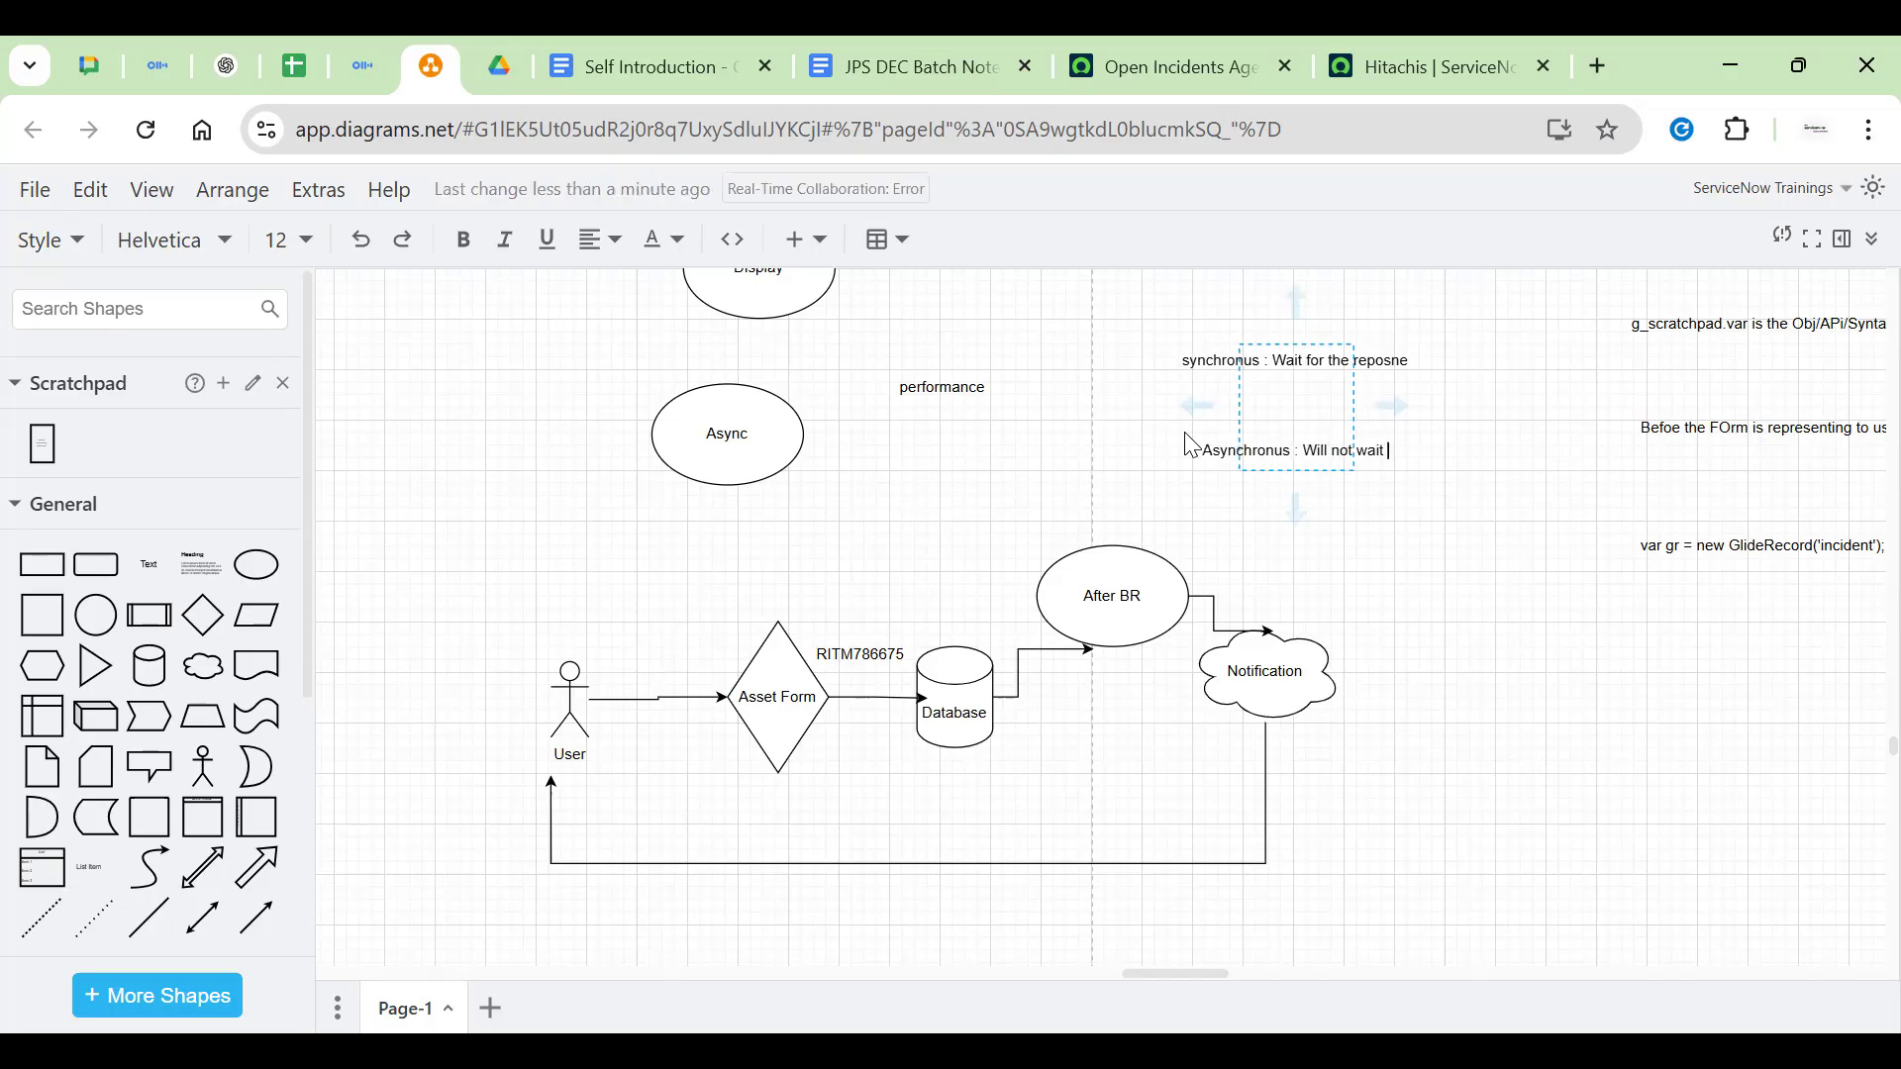
{"action": "type", "text": "for the response"}
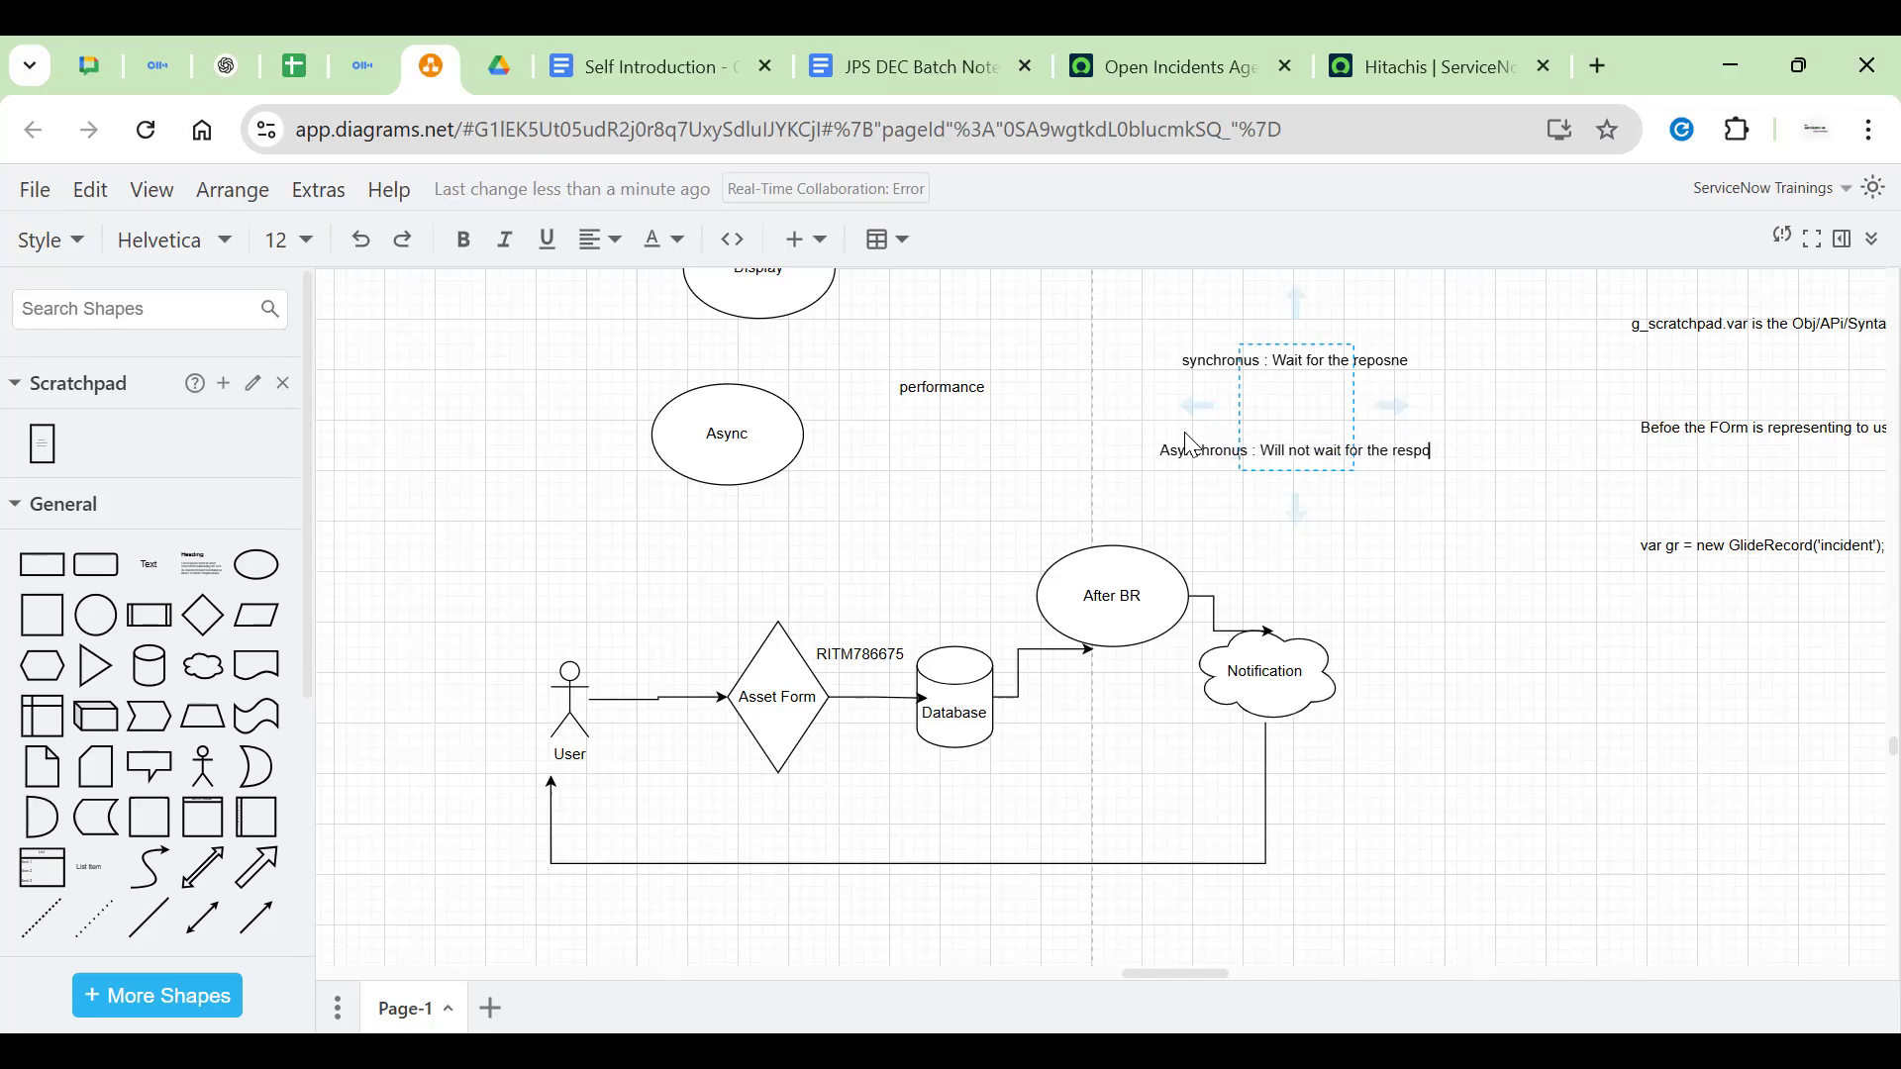
{"action": "left_click", "coordinate": [1233, 676]}
{"action": "left_click", "coordinate": [1463, 637]}
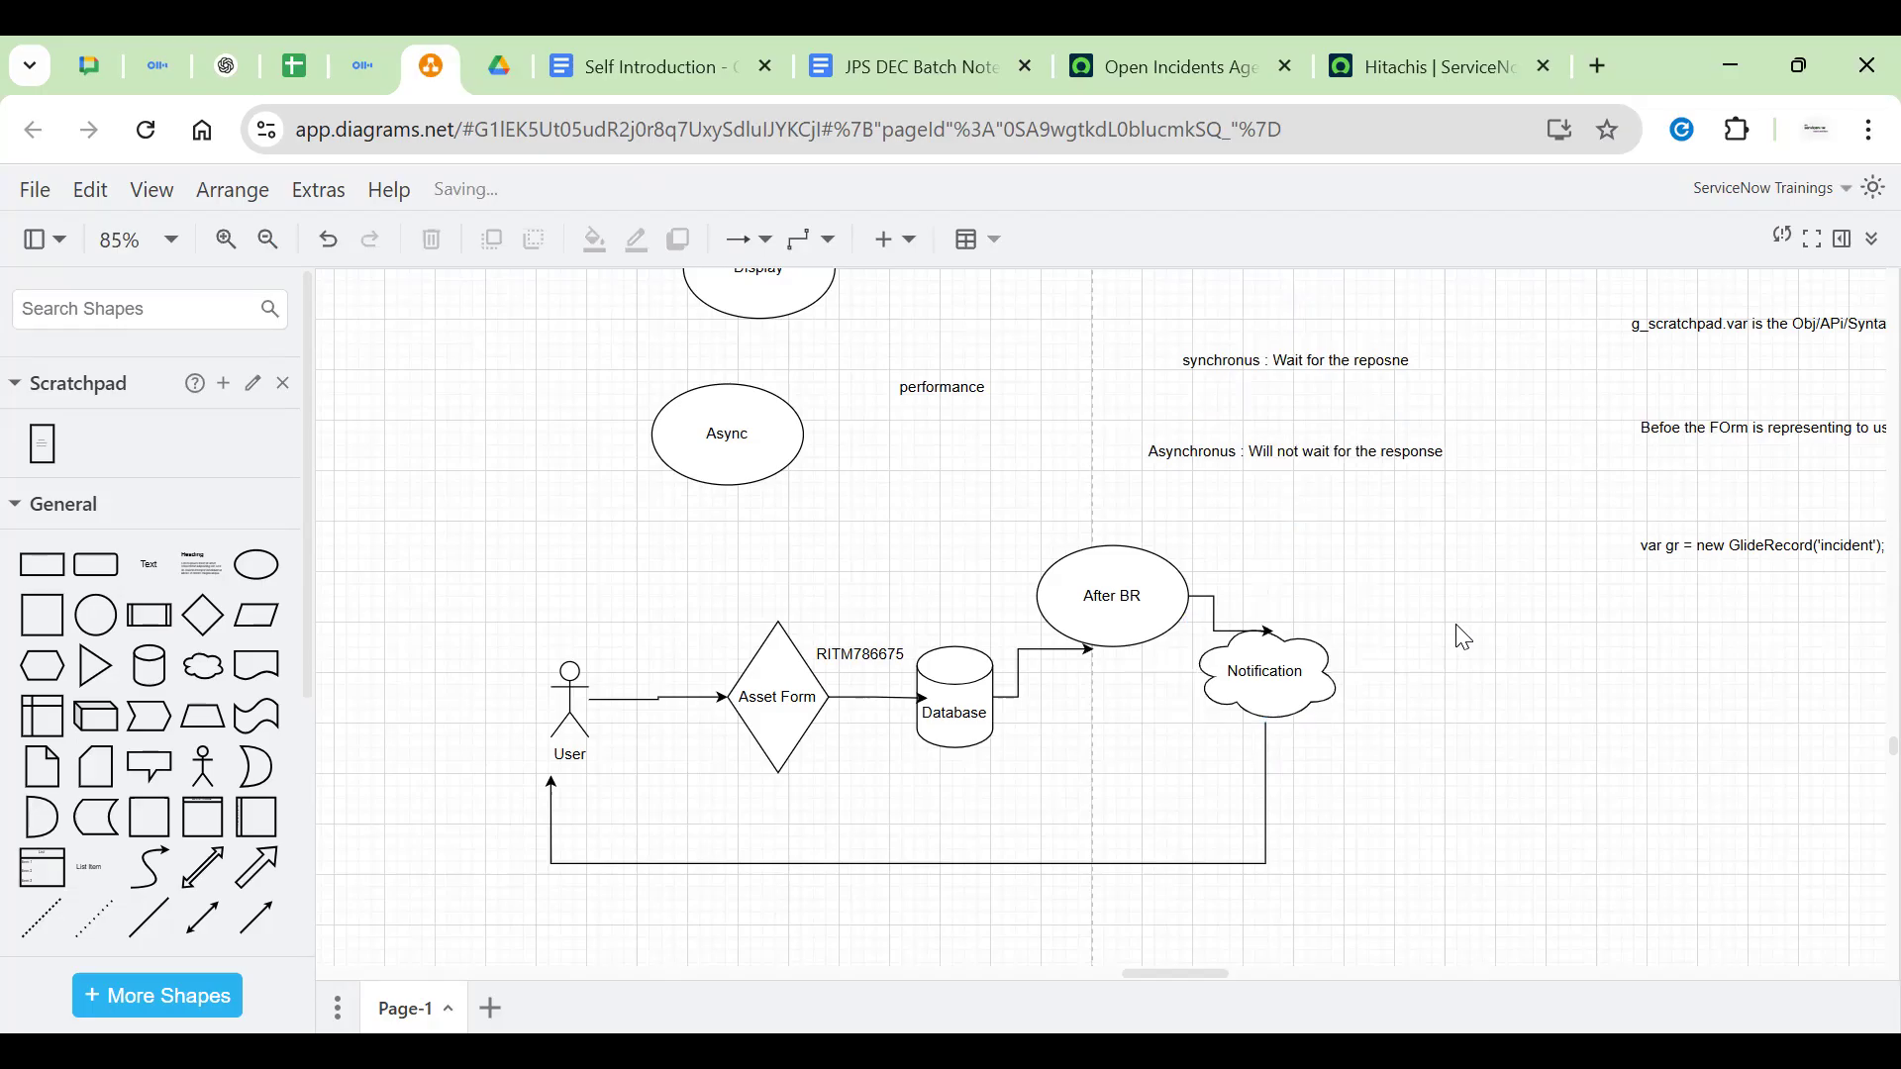
{"action": "left_click", "coordinate": [1278, 677]}
{"action": "left_click", "coordinate": [1429, 696]}
{"action": "left_click", "coordinate": [1304, 674]}
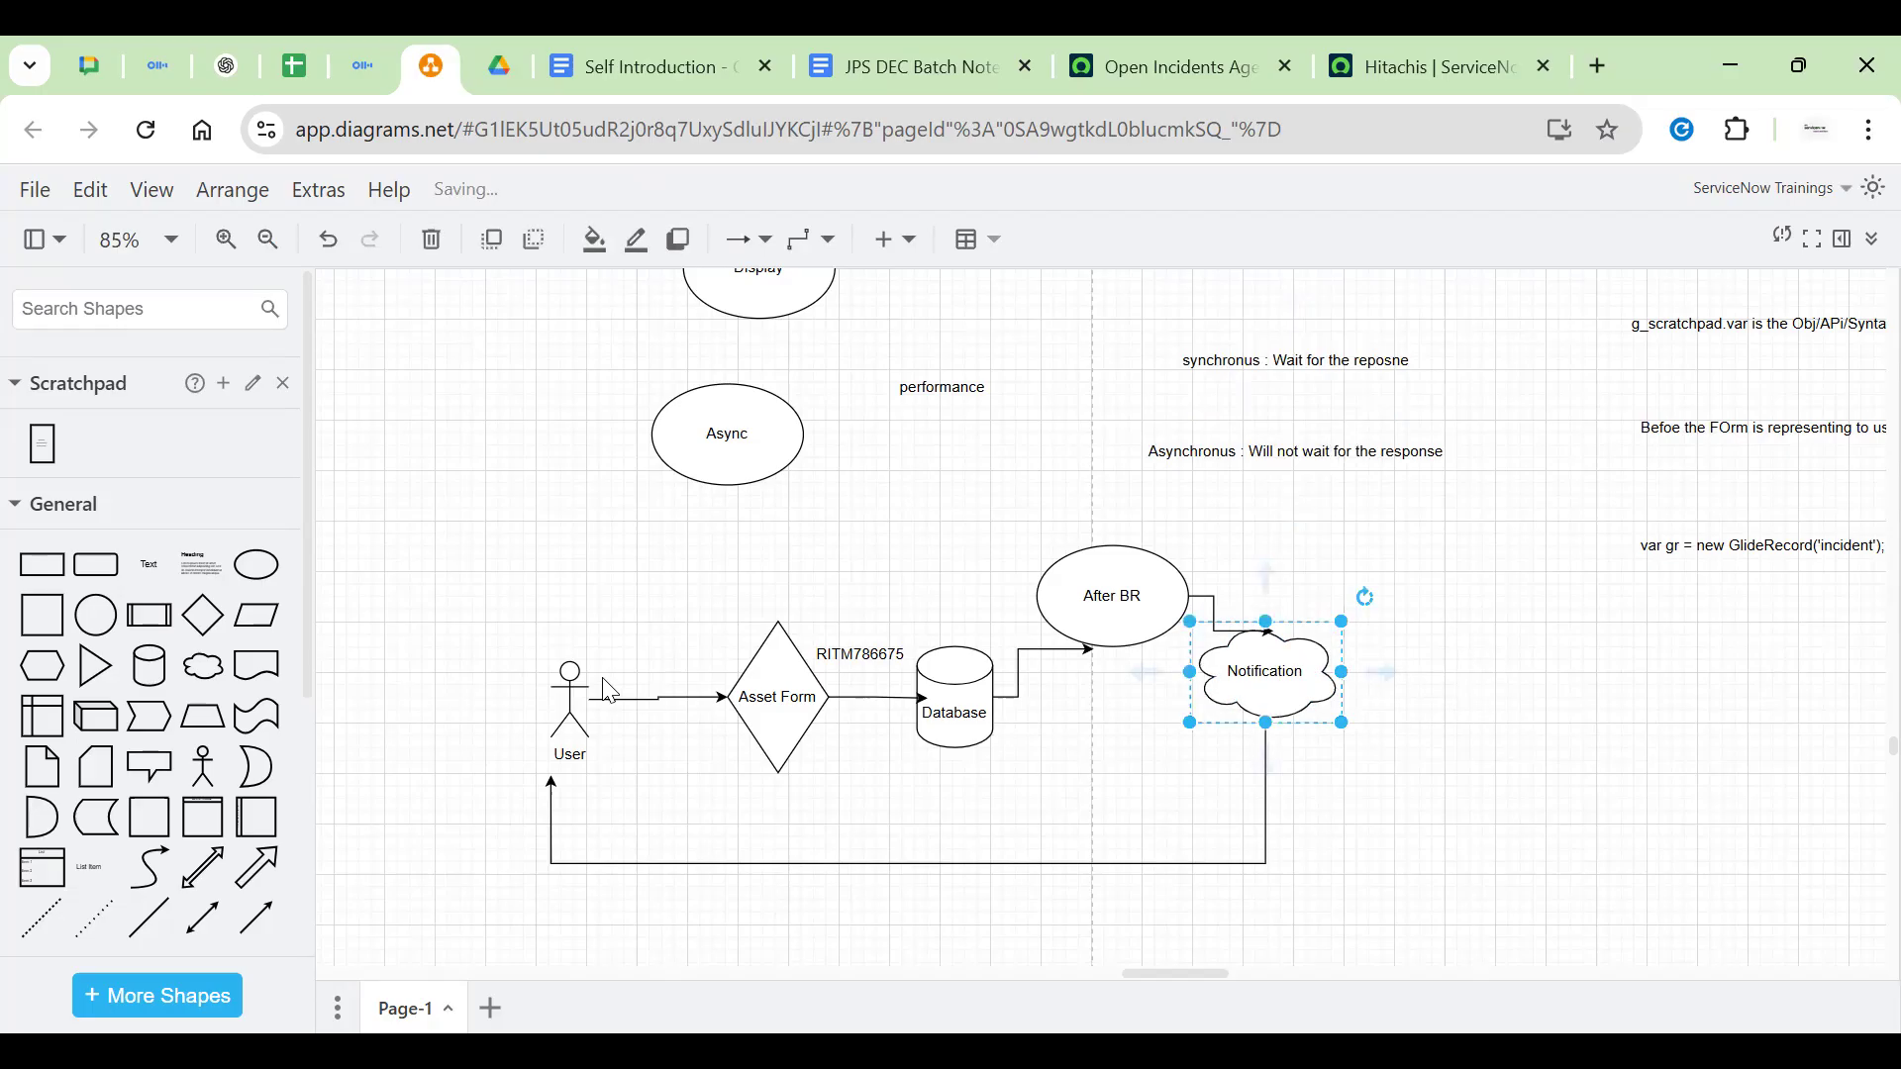
{"action": "left_click", "coordinate": [548, 707]}
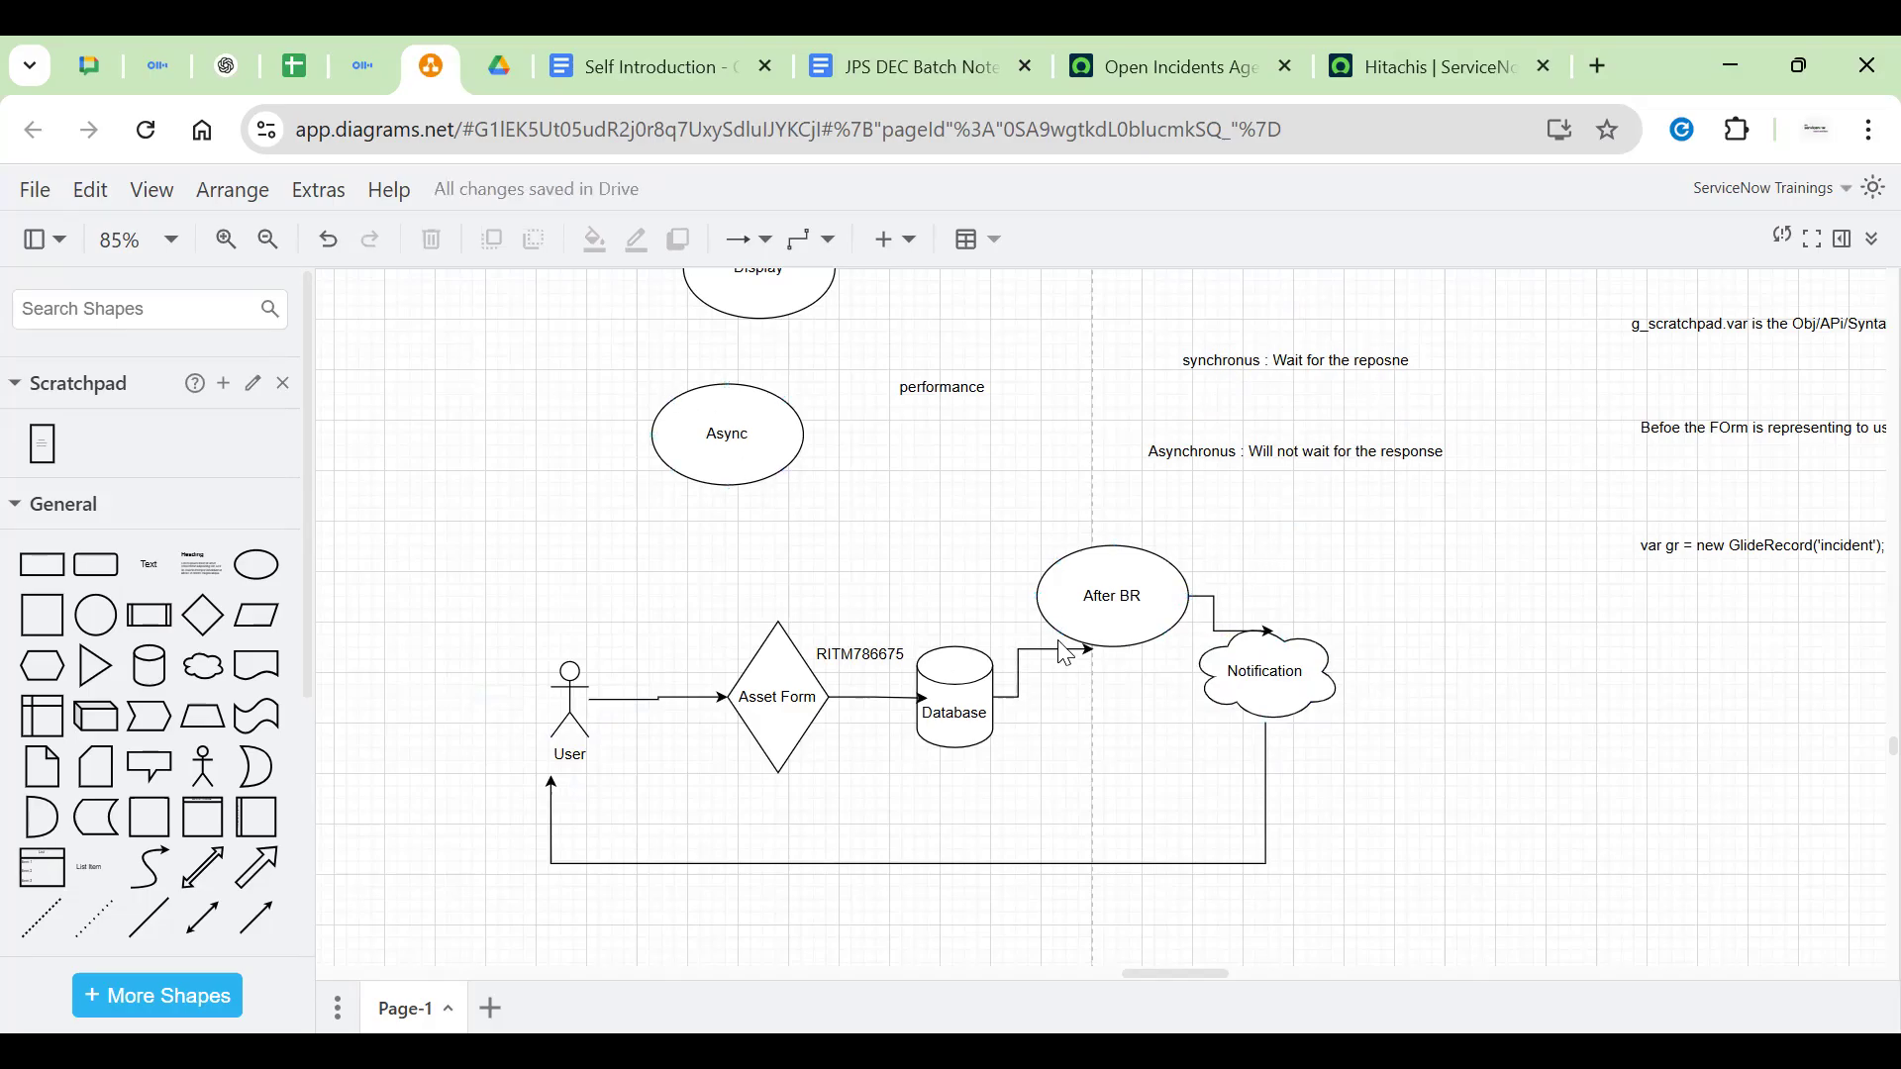
Append '/ Approval' to the Notification cloud label on a second line, fixing the typo
{"action": "left_click", "coordinate": [1268, 674]}
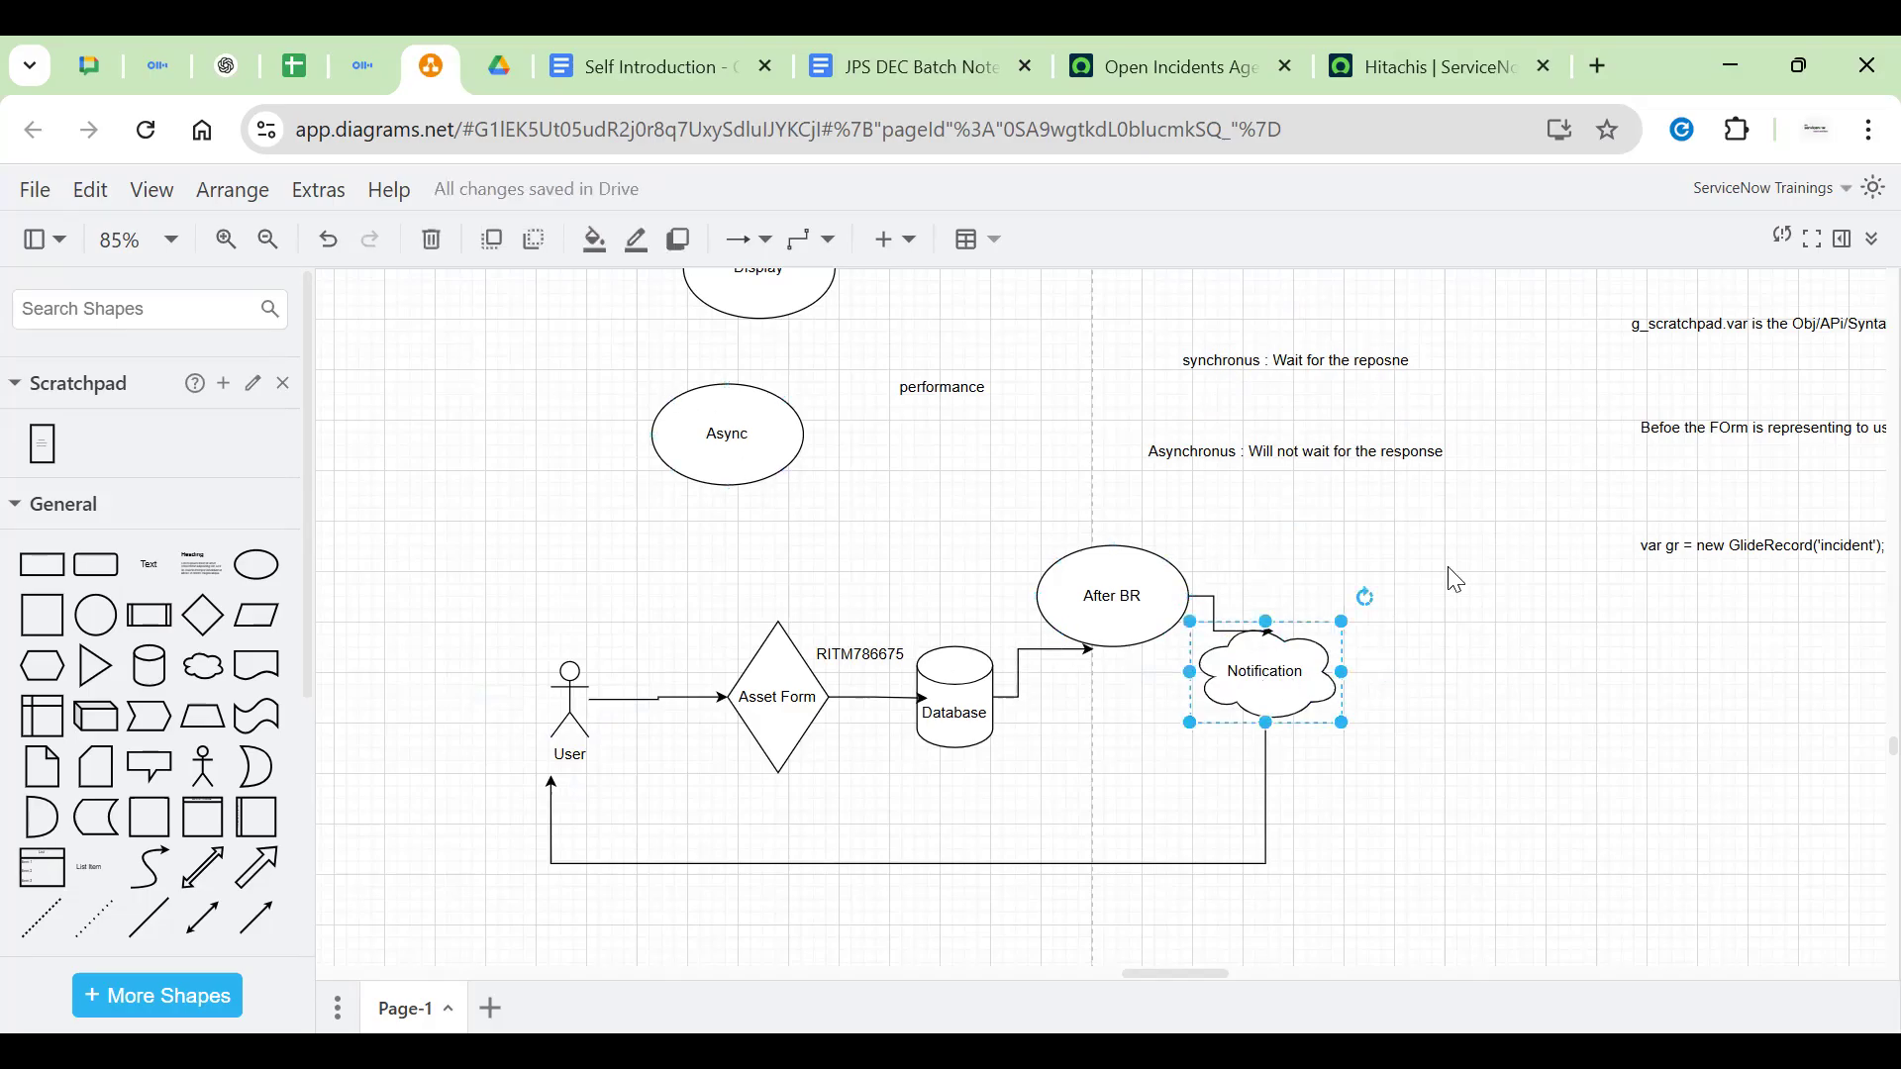
{"action": "double_click", "coordinate": [1271, 679]}
{"action": "left_click", "coordinate": [1299, 685]}
{"action": "type", "text": "/ Approval"}
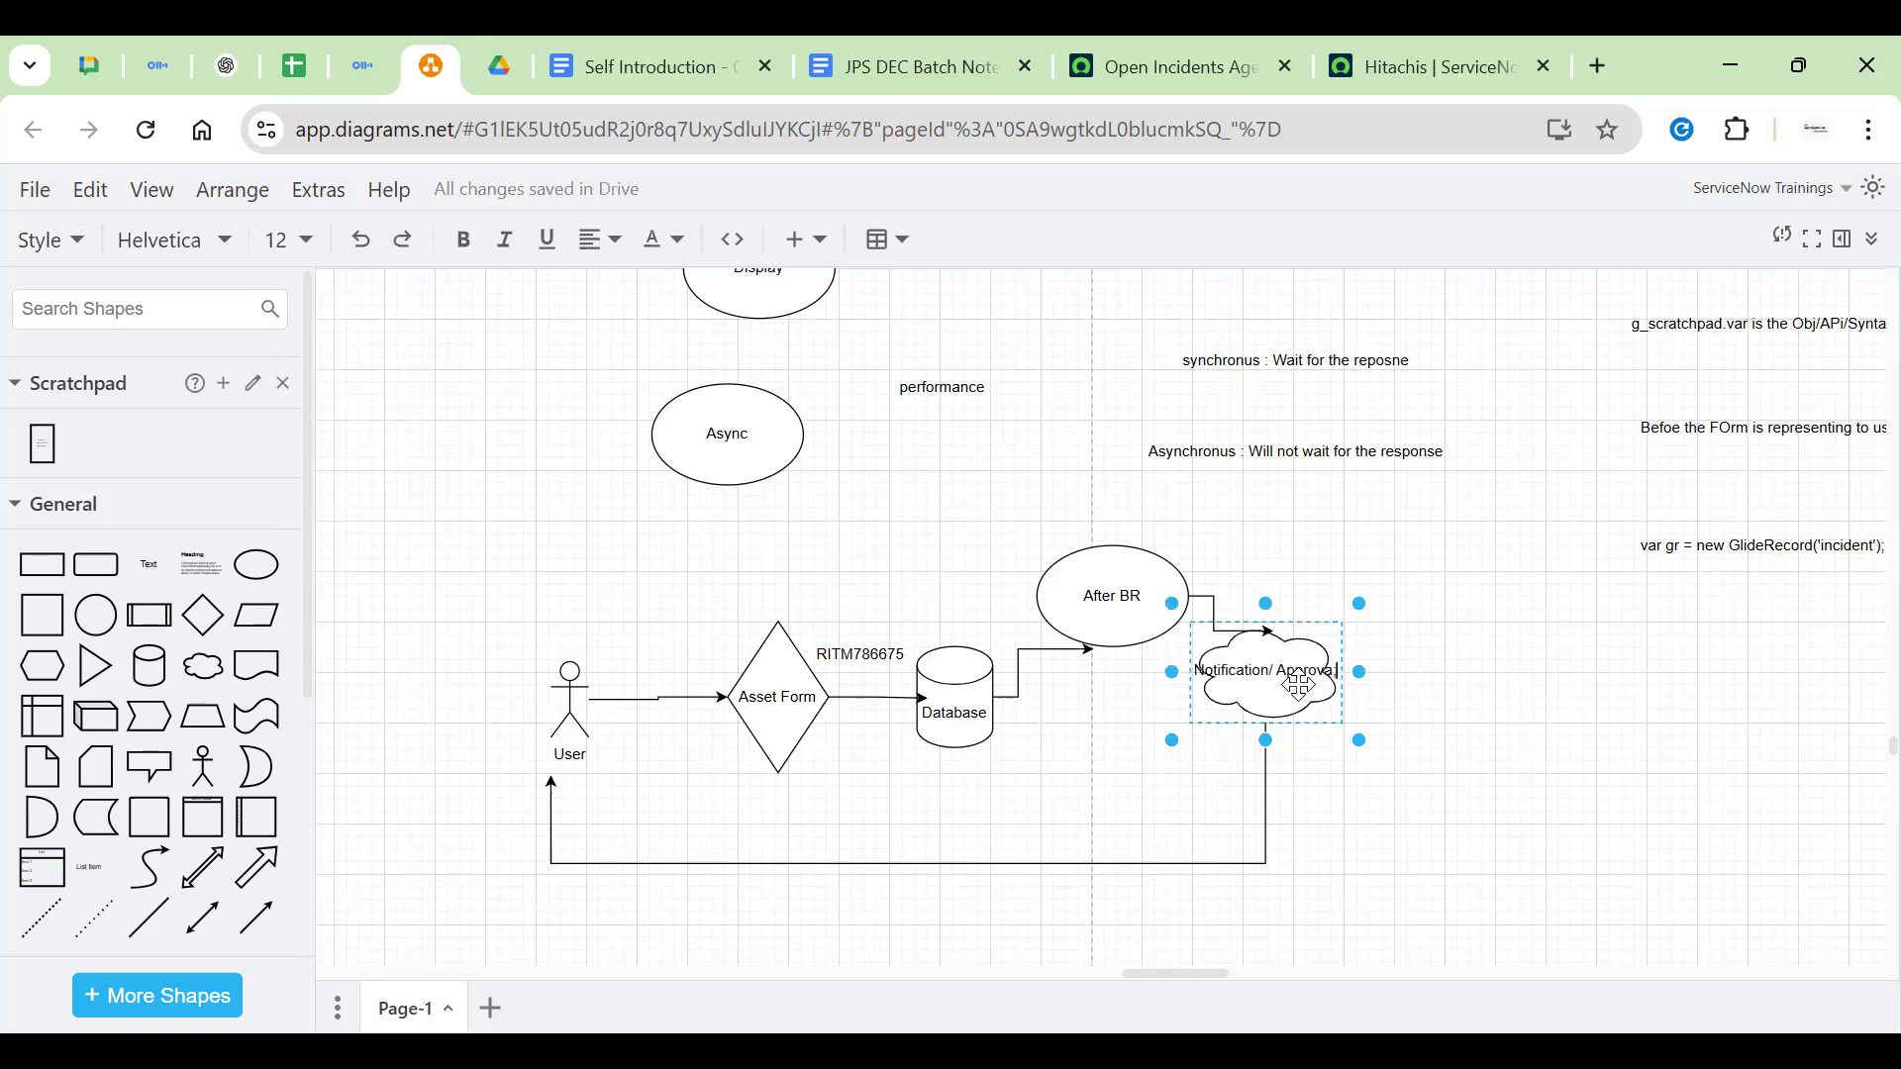
{"action": "key", "text": "Return"}
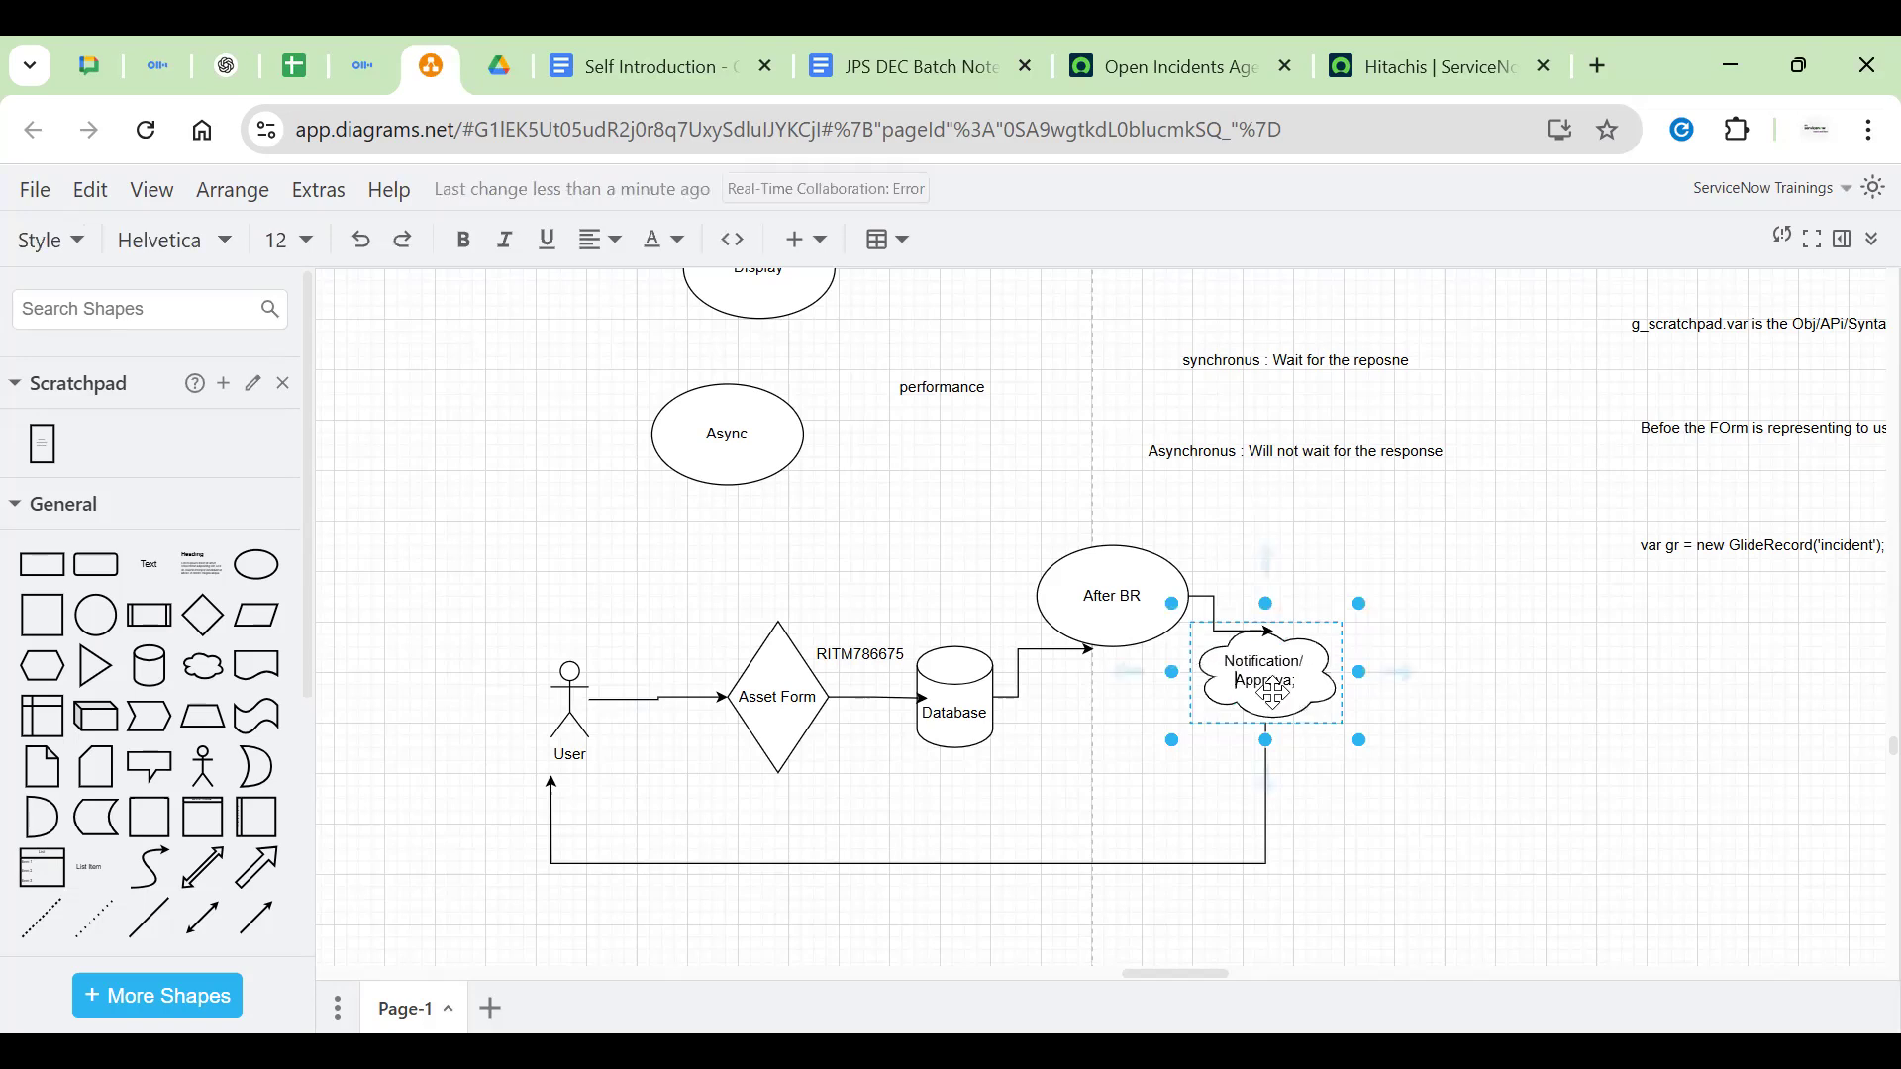
{"action": "key", "text": "BackSpace"}
{"action": "type", "text": "l"}
{"action": "left_click", "coordinate": [1515, 704]}
Select the After BR, cloud, User, Async, performance and Asset Form shapes in turn
{"action": "left_click", "coordinate": [1183, 602]}
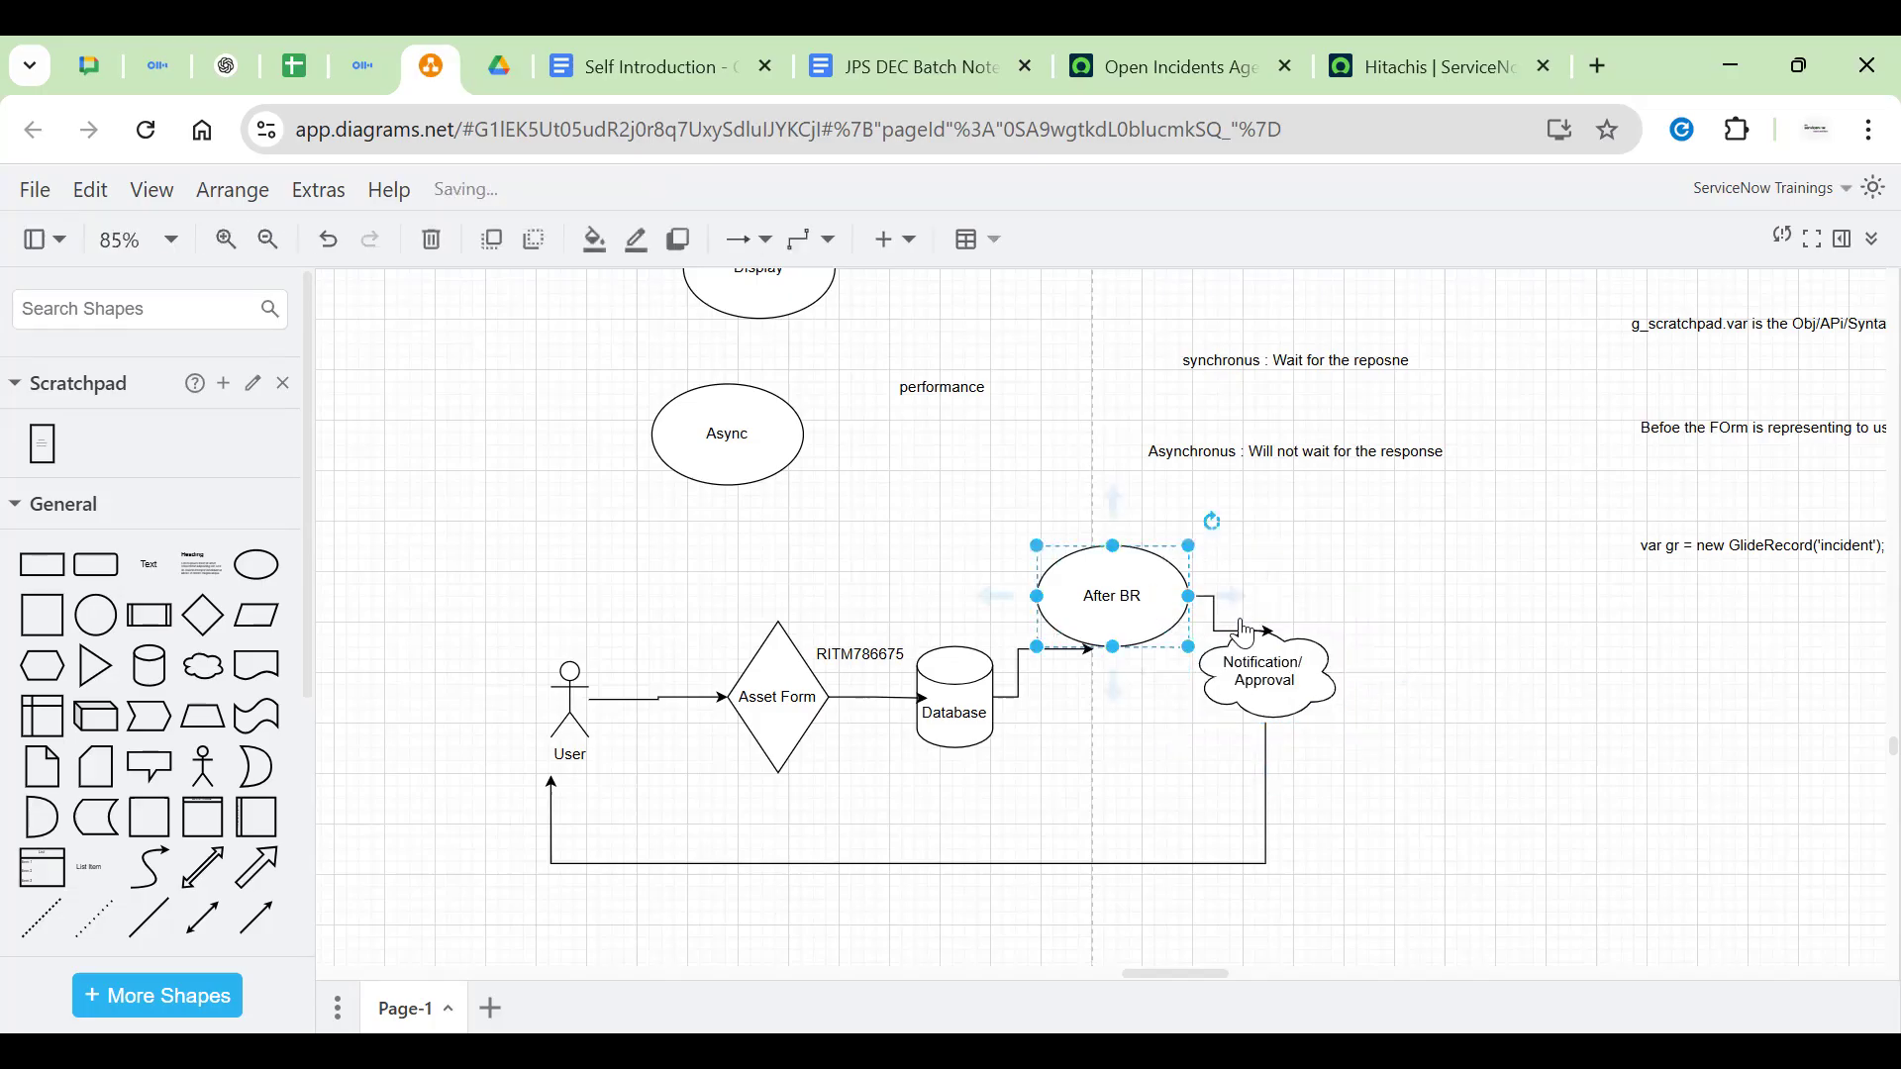
{"action": "left_click", "coordinate": [1297, 708]}
{"action": "left_click", "coordinate": [571, 698]}
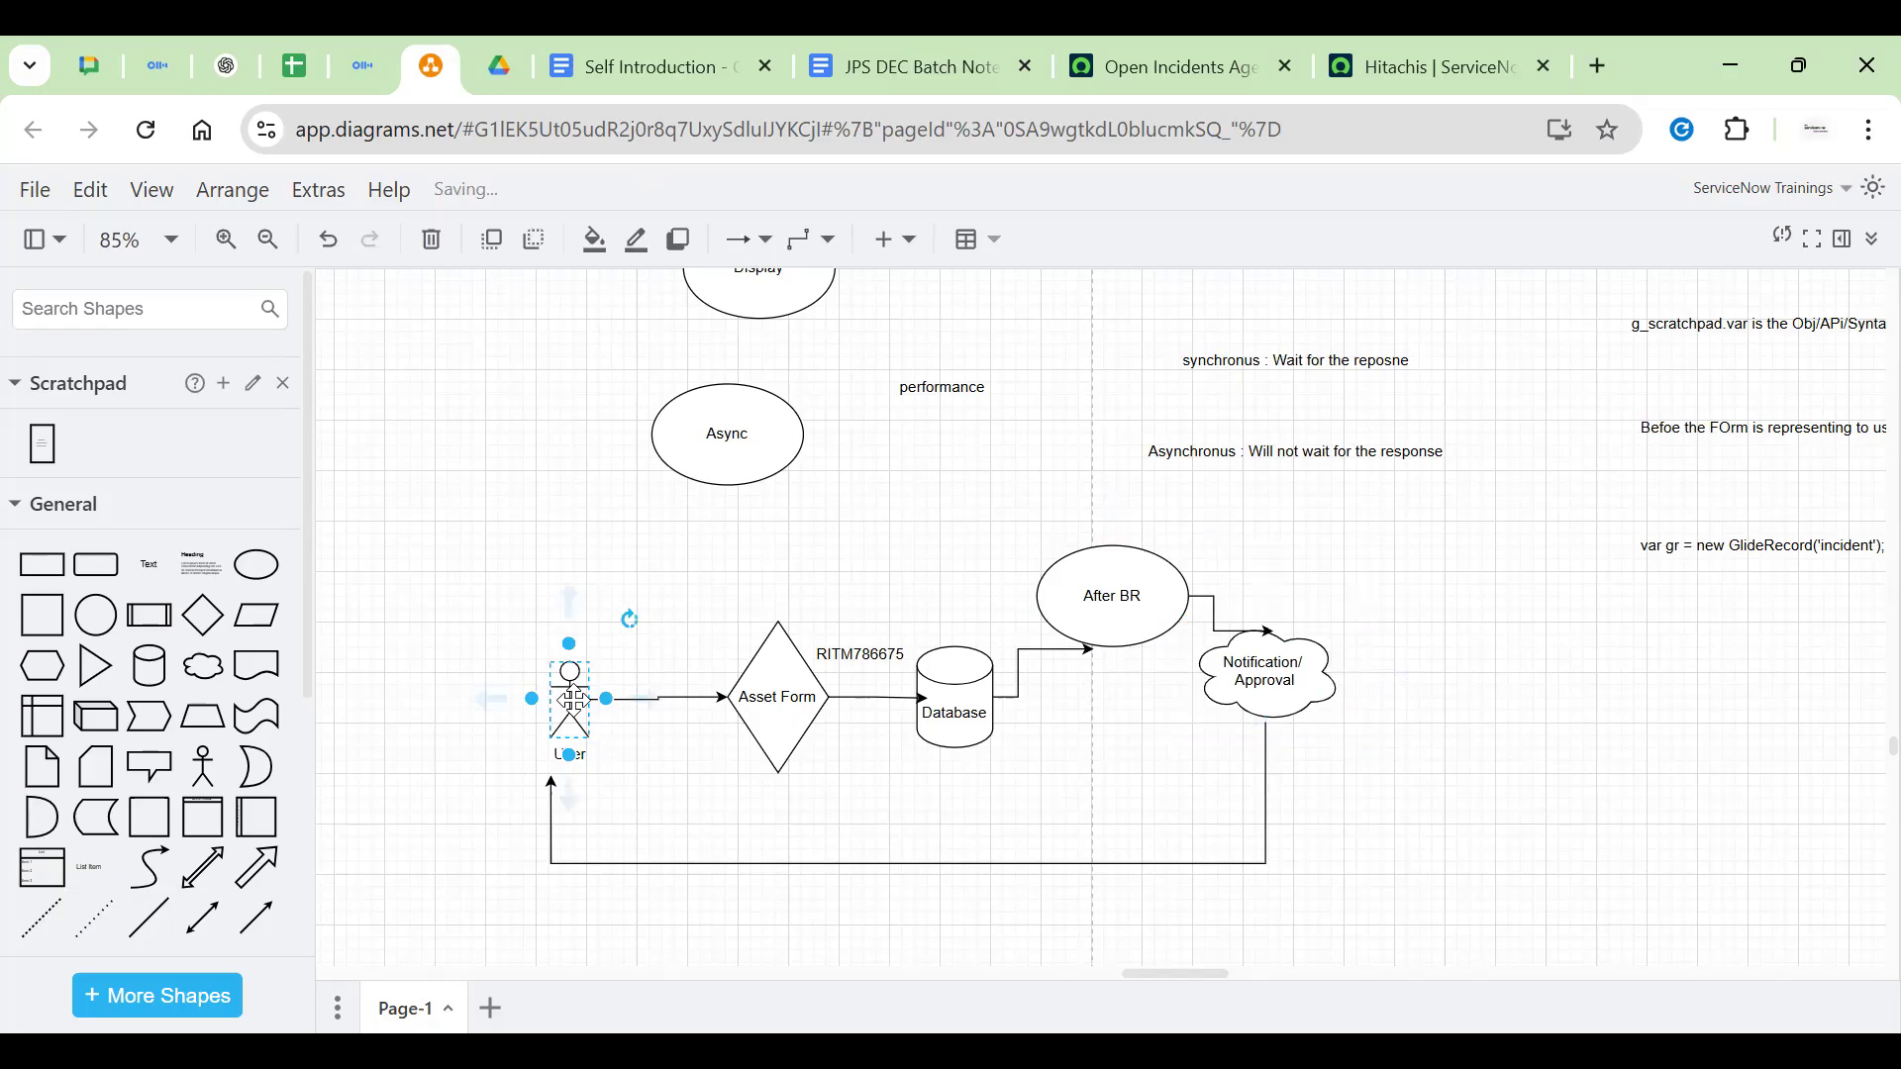
{"action": "left_click", "coordinate": [837, 588]}
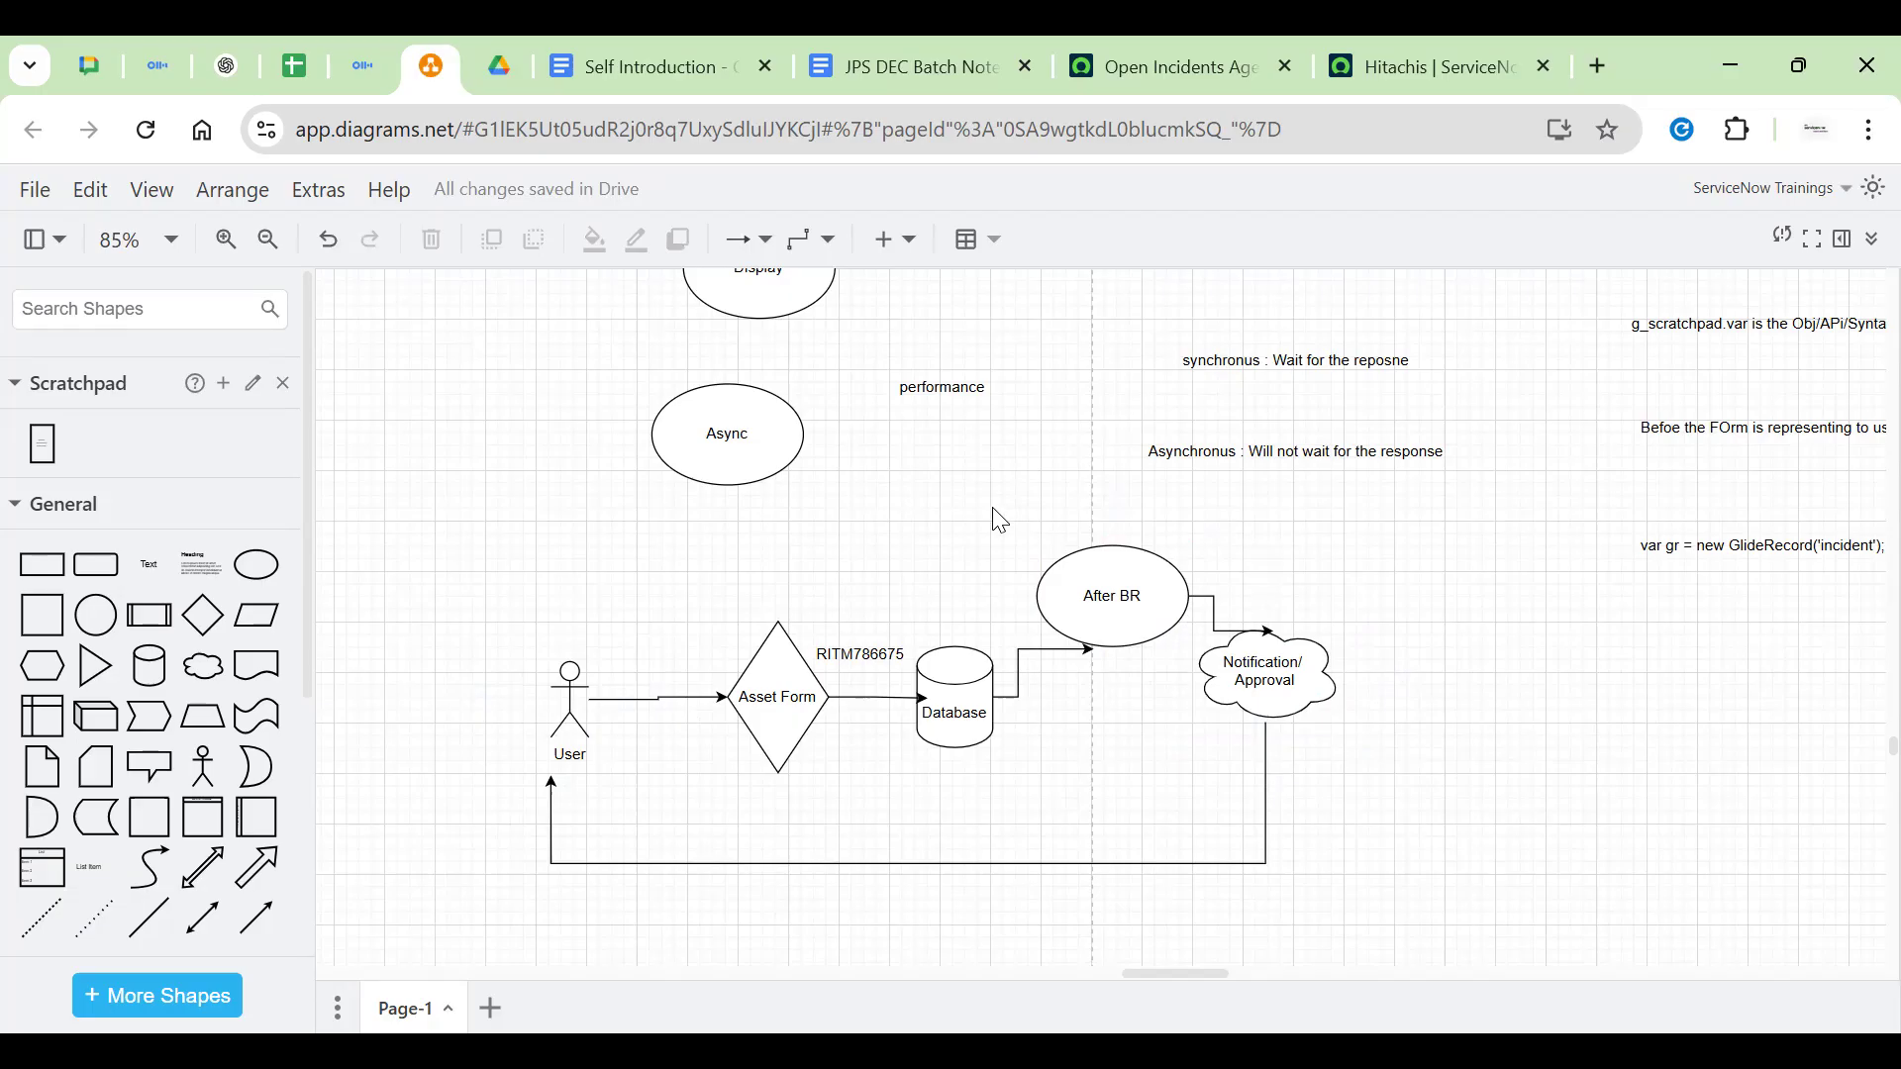
{"action": "left_click", "coordinate": [738, 465]}
{"action": "left_click", "coordinate": [690, 495]}
{"action": "left_click", "coordinate": [683, 467]}
{"action": "left_click", "coordinate": [566, 693]}
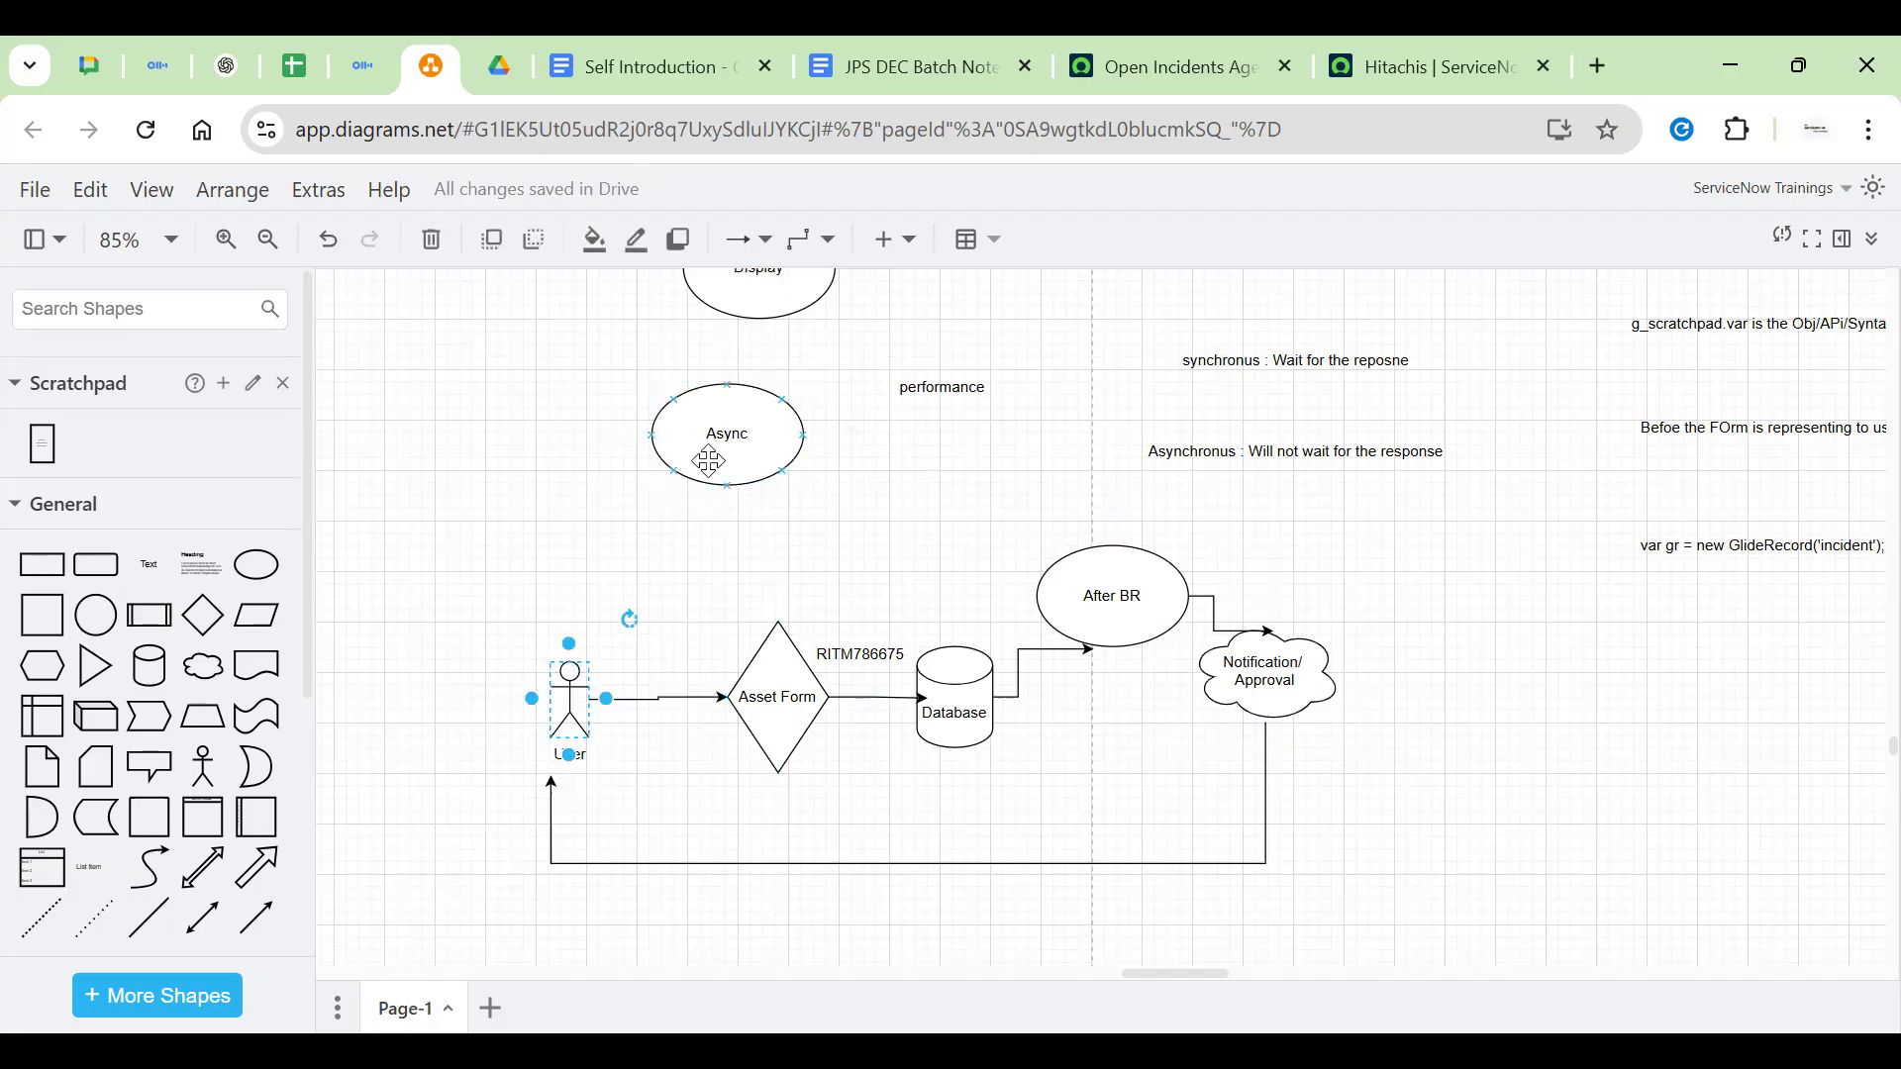
{"action": "left_click", "coordinate": [975, 404]}
{"action": "left_click", "coordinate": [789, 699]}
Add a 'synchronus' text label below the Notification/Approval cloud
{"action": "double_click", "coordinate": [1370, 756]}
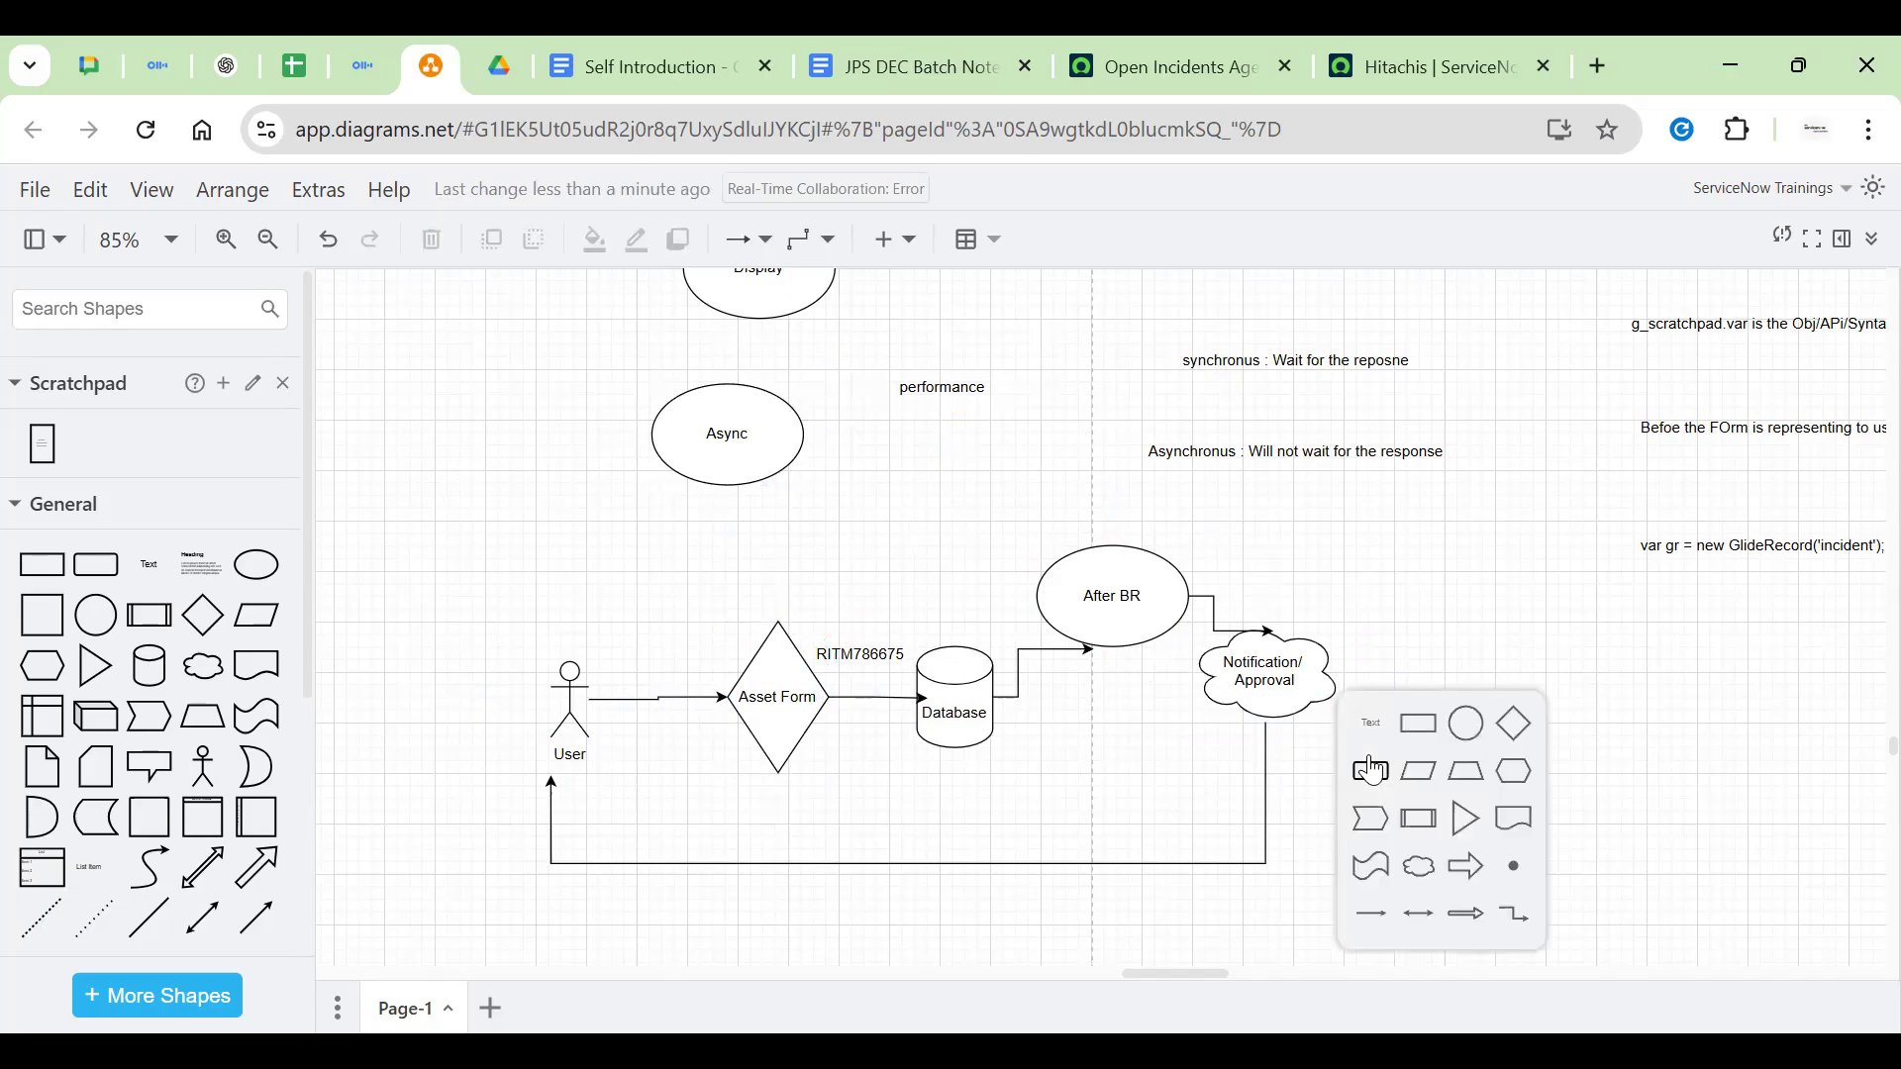
{"action": "left_click", "coordinate": [1376, 744]}
{"action": "key", "text": "BackSpace"}
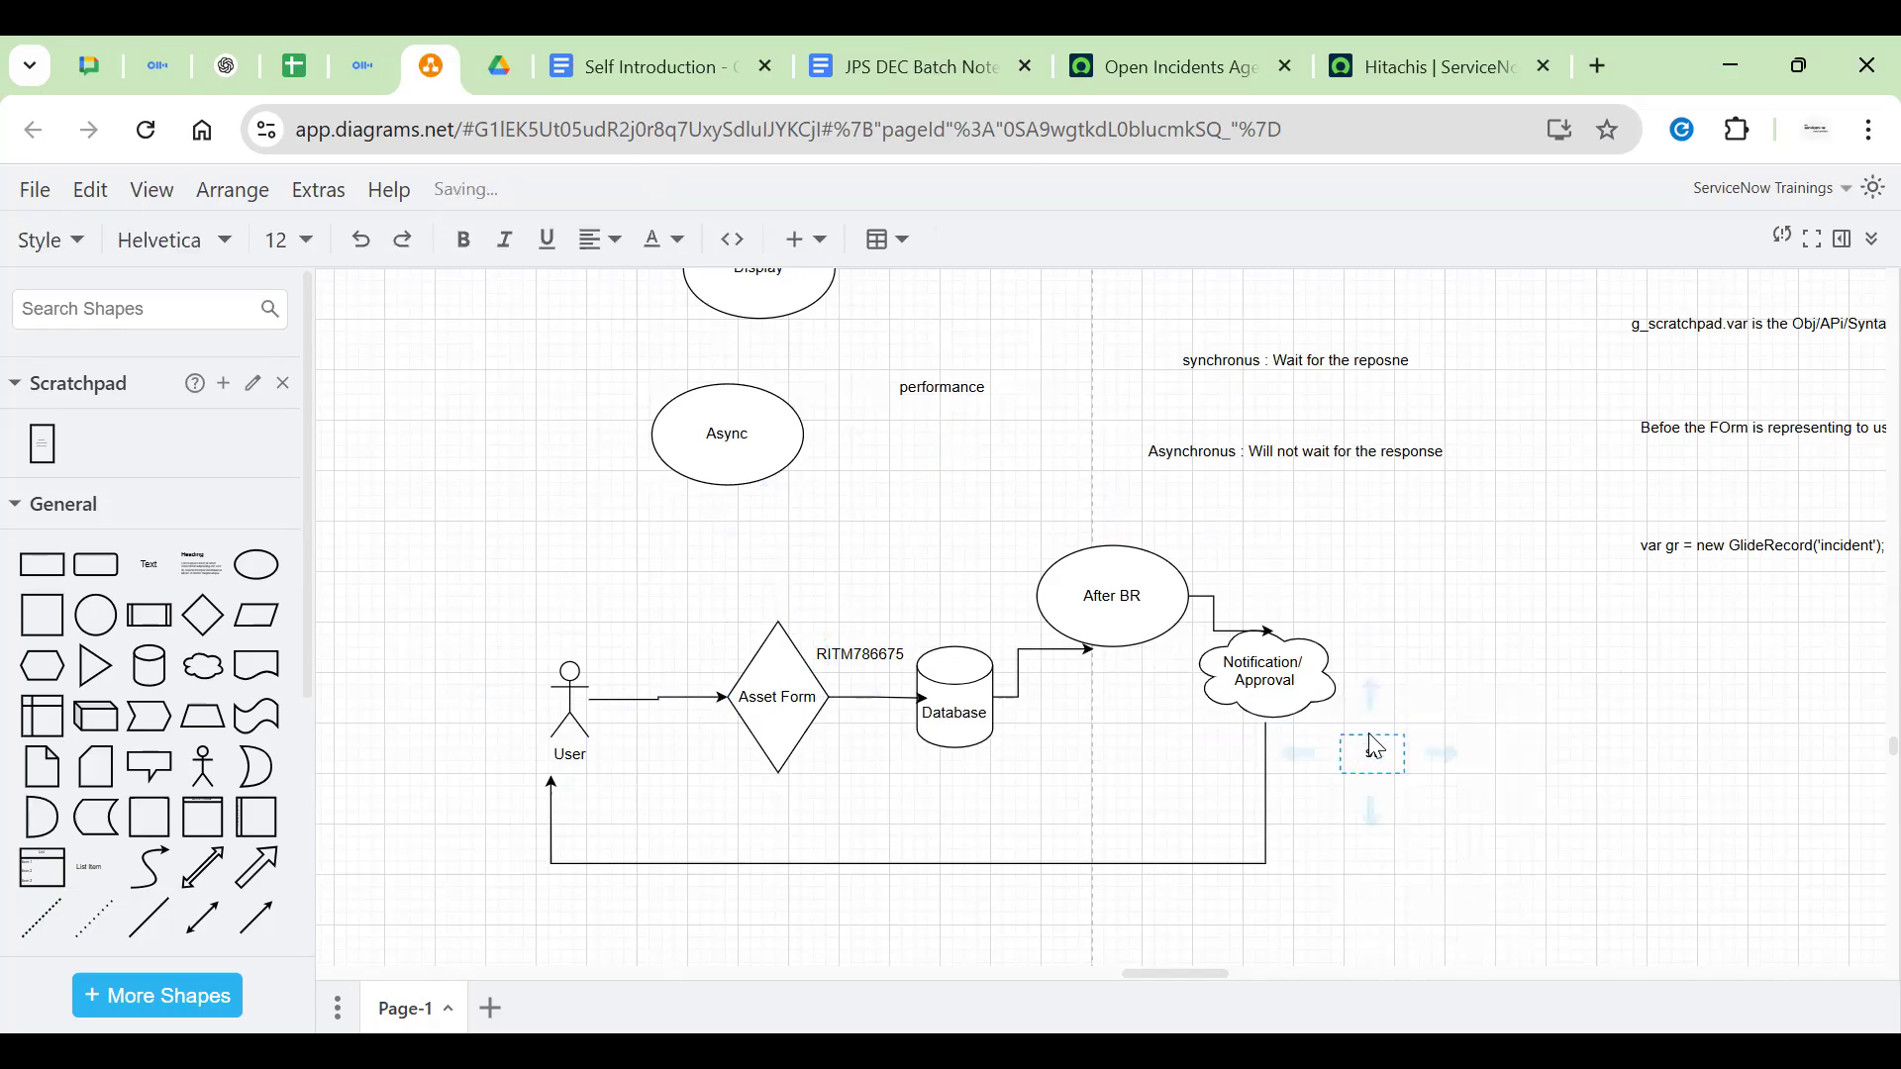
{"action": "type", "text": "synchronus"}
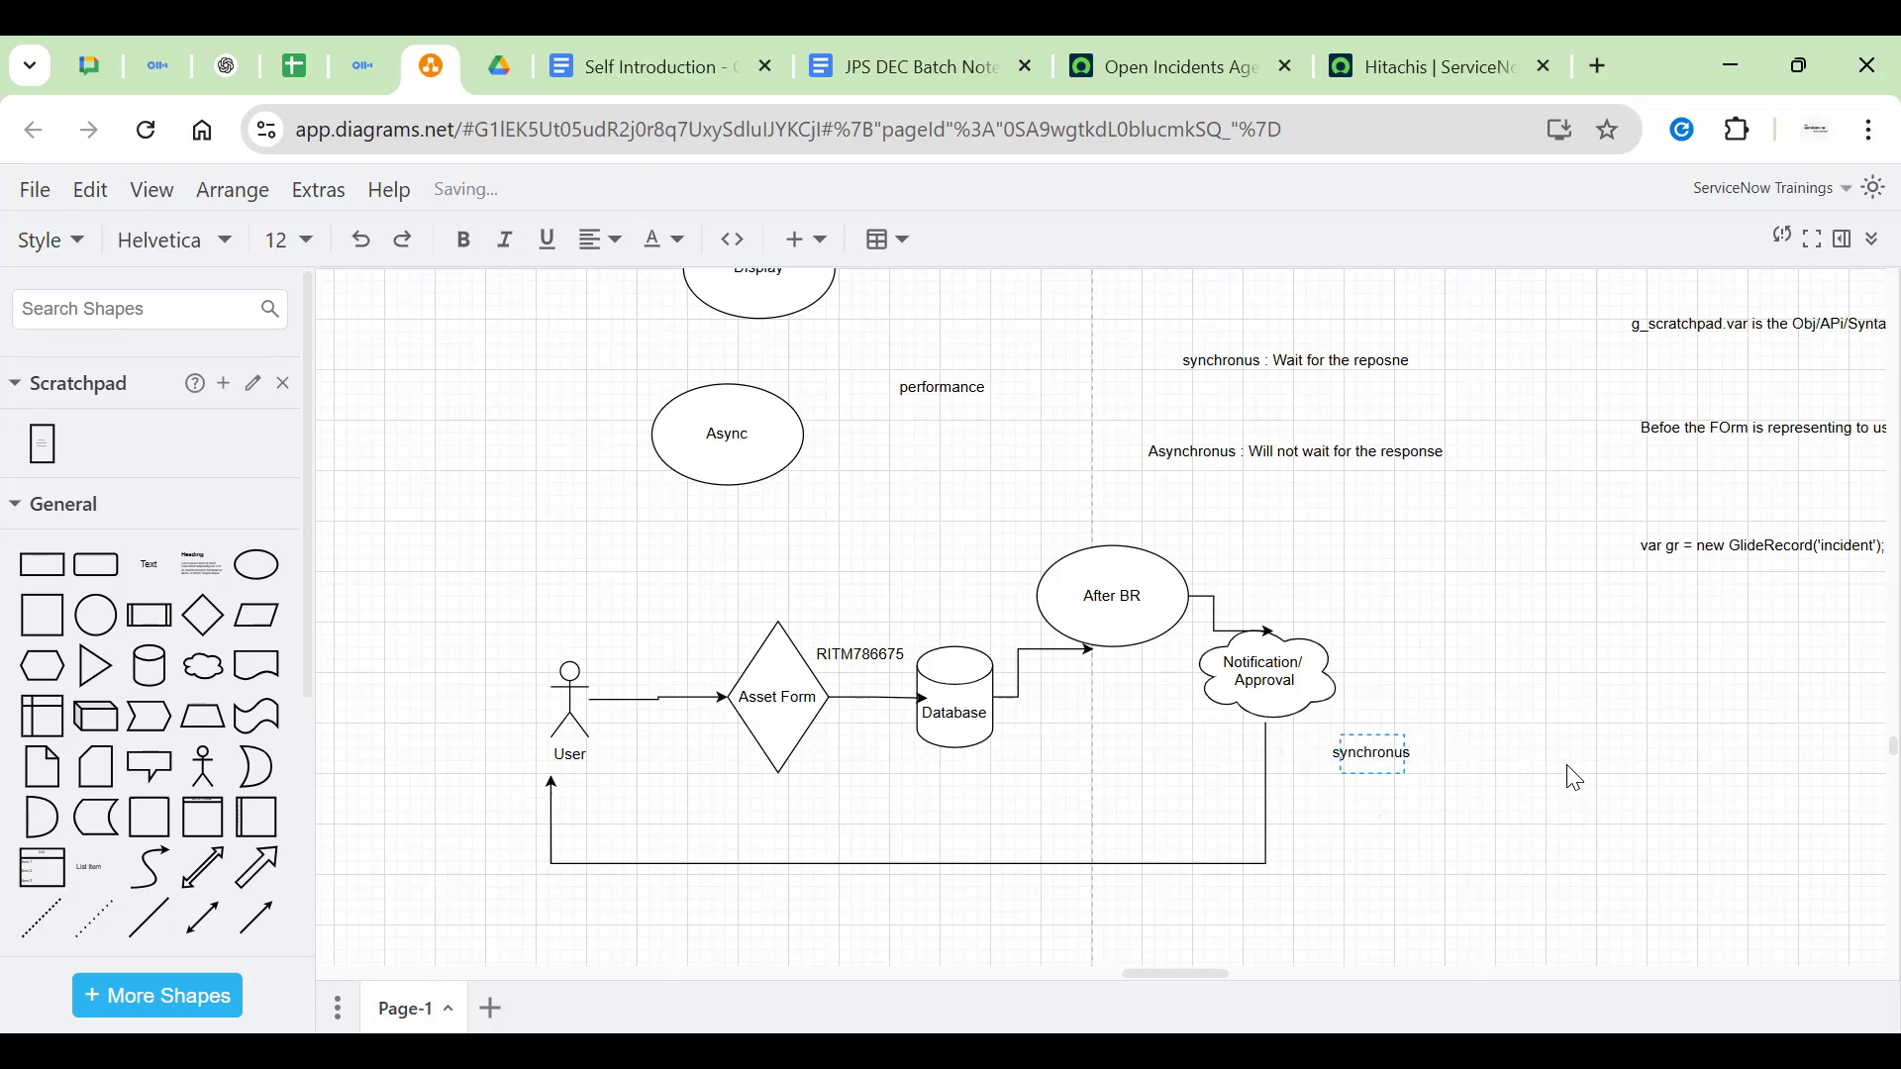
{"action": "left_click", "coordinate": [1569, 782]}
Nudge the sync/async notes block slightly up and to the right
{"action": "left_click", "coordinate": [1214, 468]}
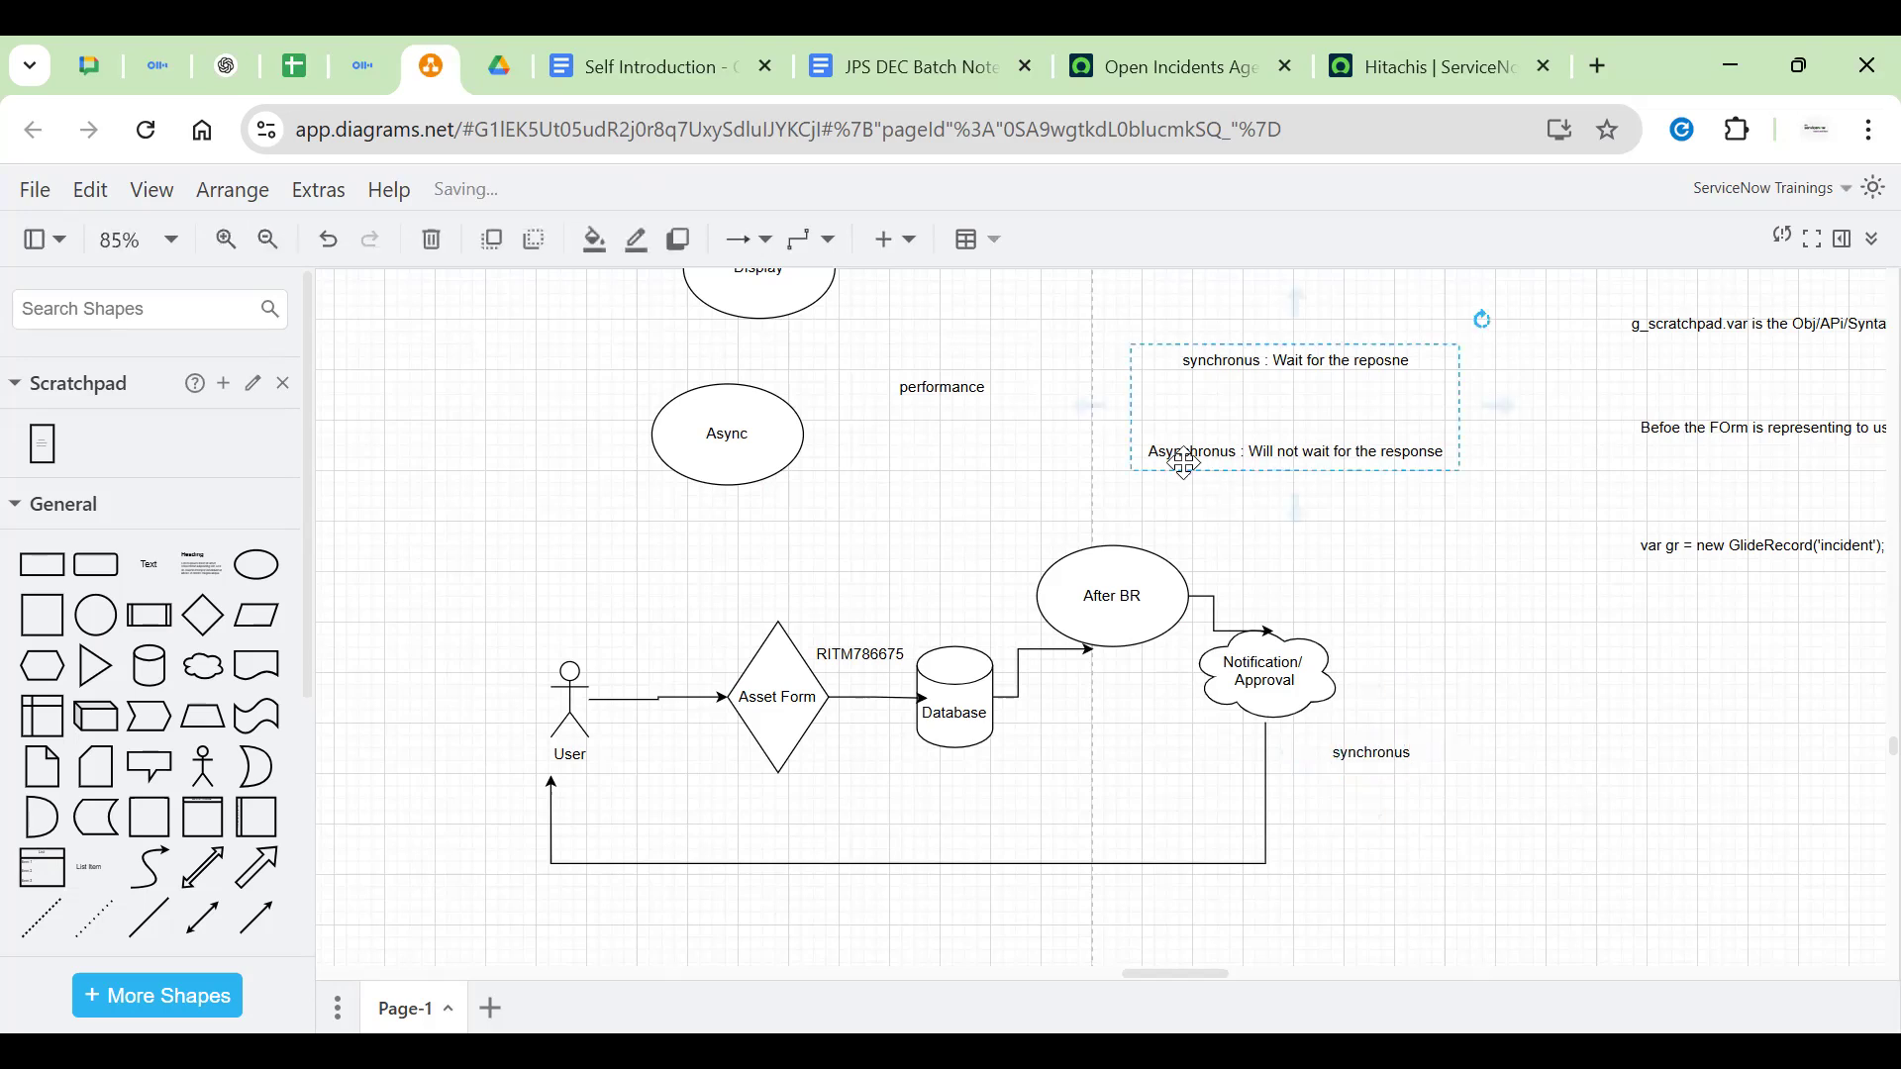
{"action": "double_click", "coordinate": [1185, 462]}
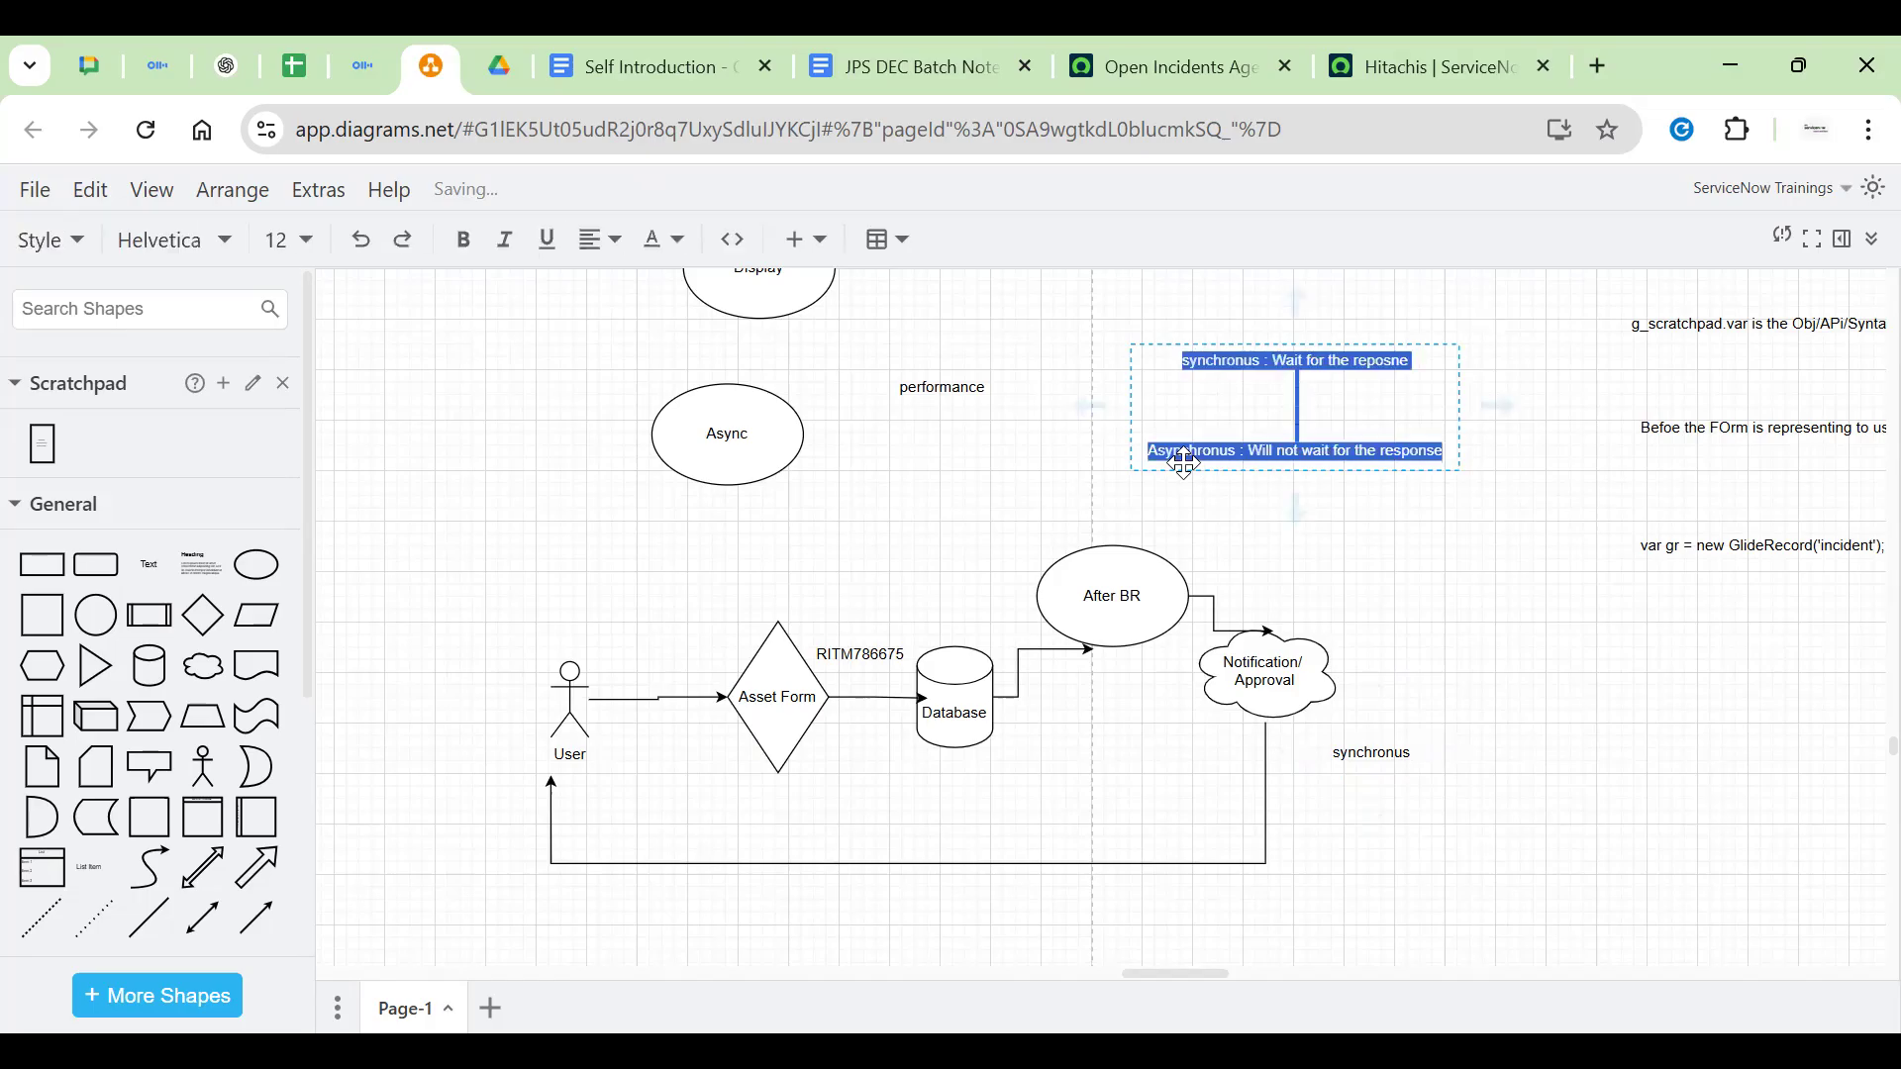
{"action": "key", "text": "Escape"}
{"action": "left_click_drag", "start_coordinate": [1272, 410], "coordinate": [1323, 414]}
{"action": "double_click", "coordinate": [1294, 450]}
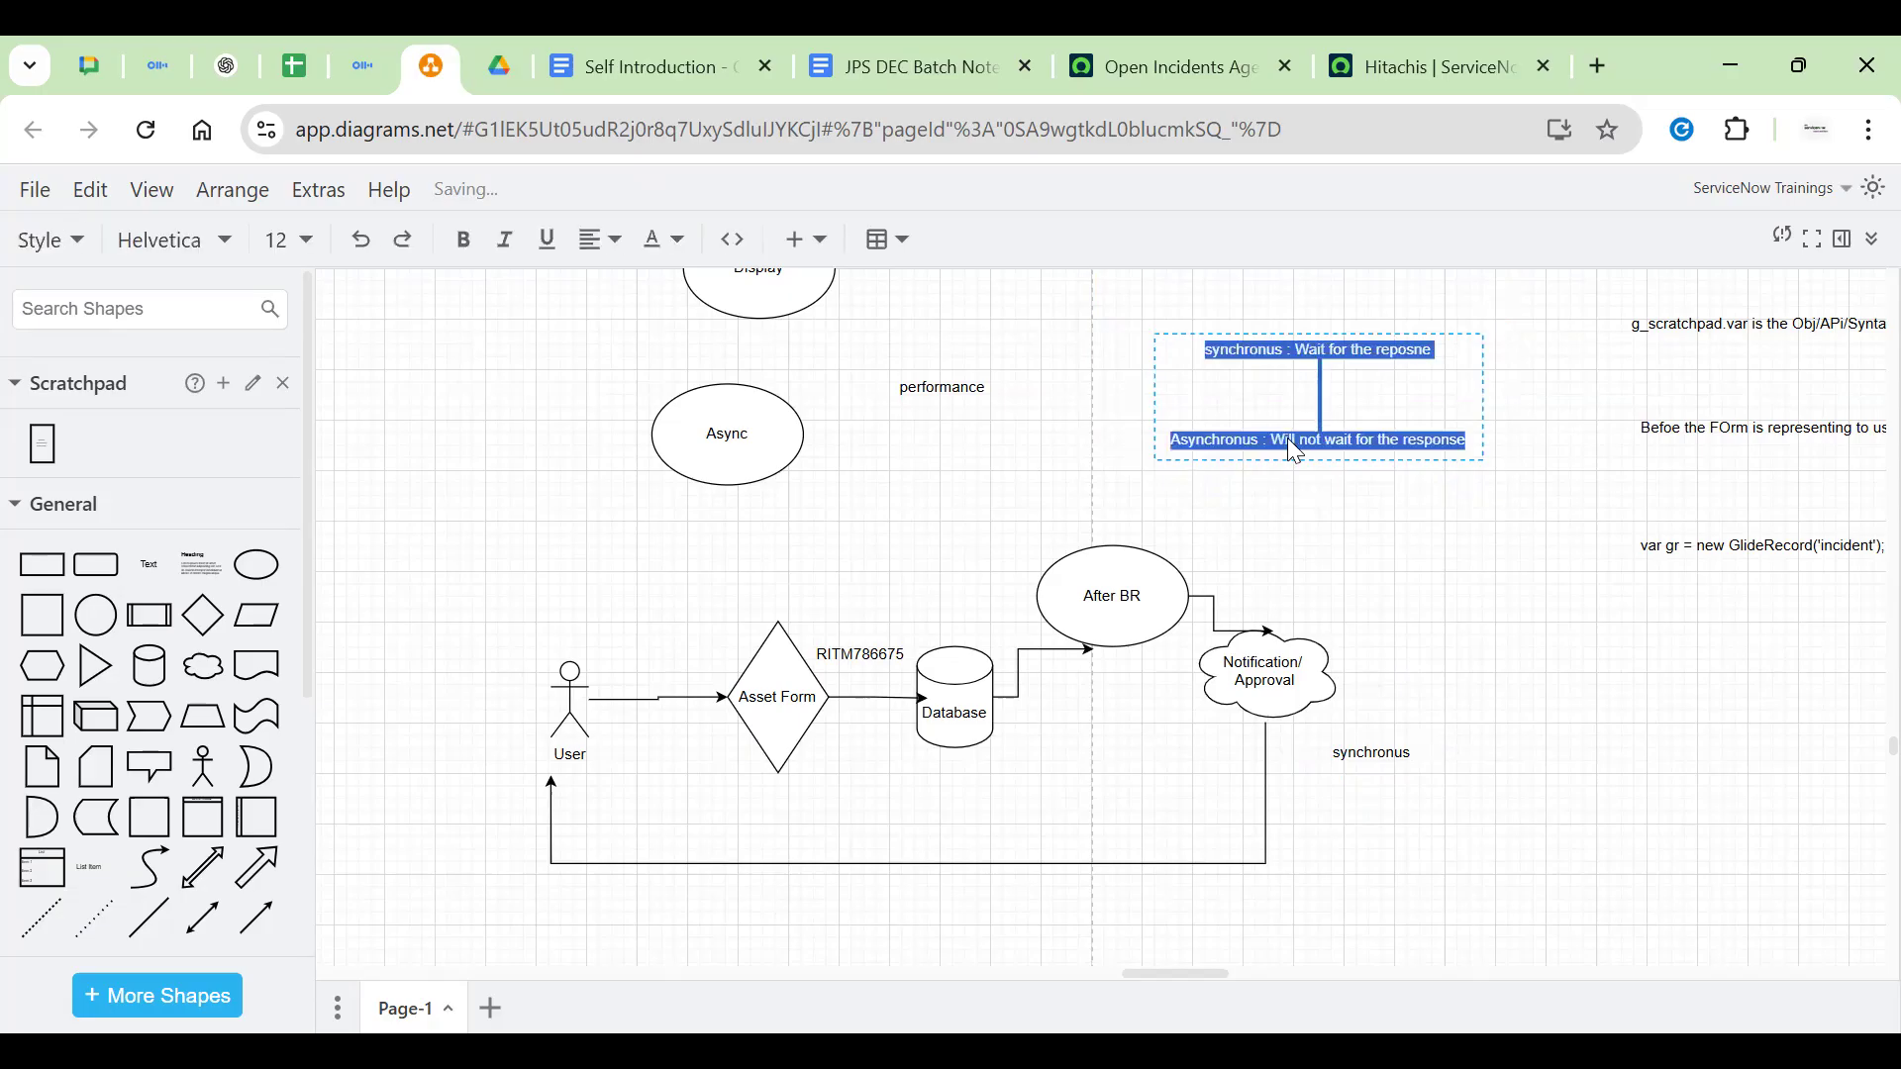
{"action": "triple_click", "coordinate": [1288, 438]}
{"action": "left_click", "coordinate": [1246, 446]}
{"action": "left_click", "coordinate": [1505, 609]}
{"action": "left_click", "coordinate": [1512, 622]}
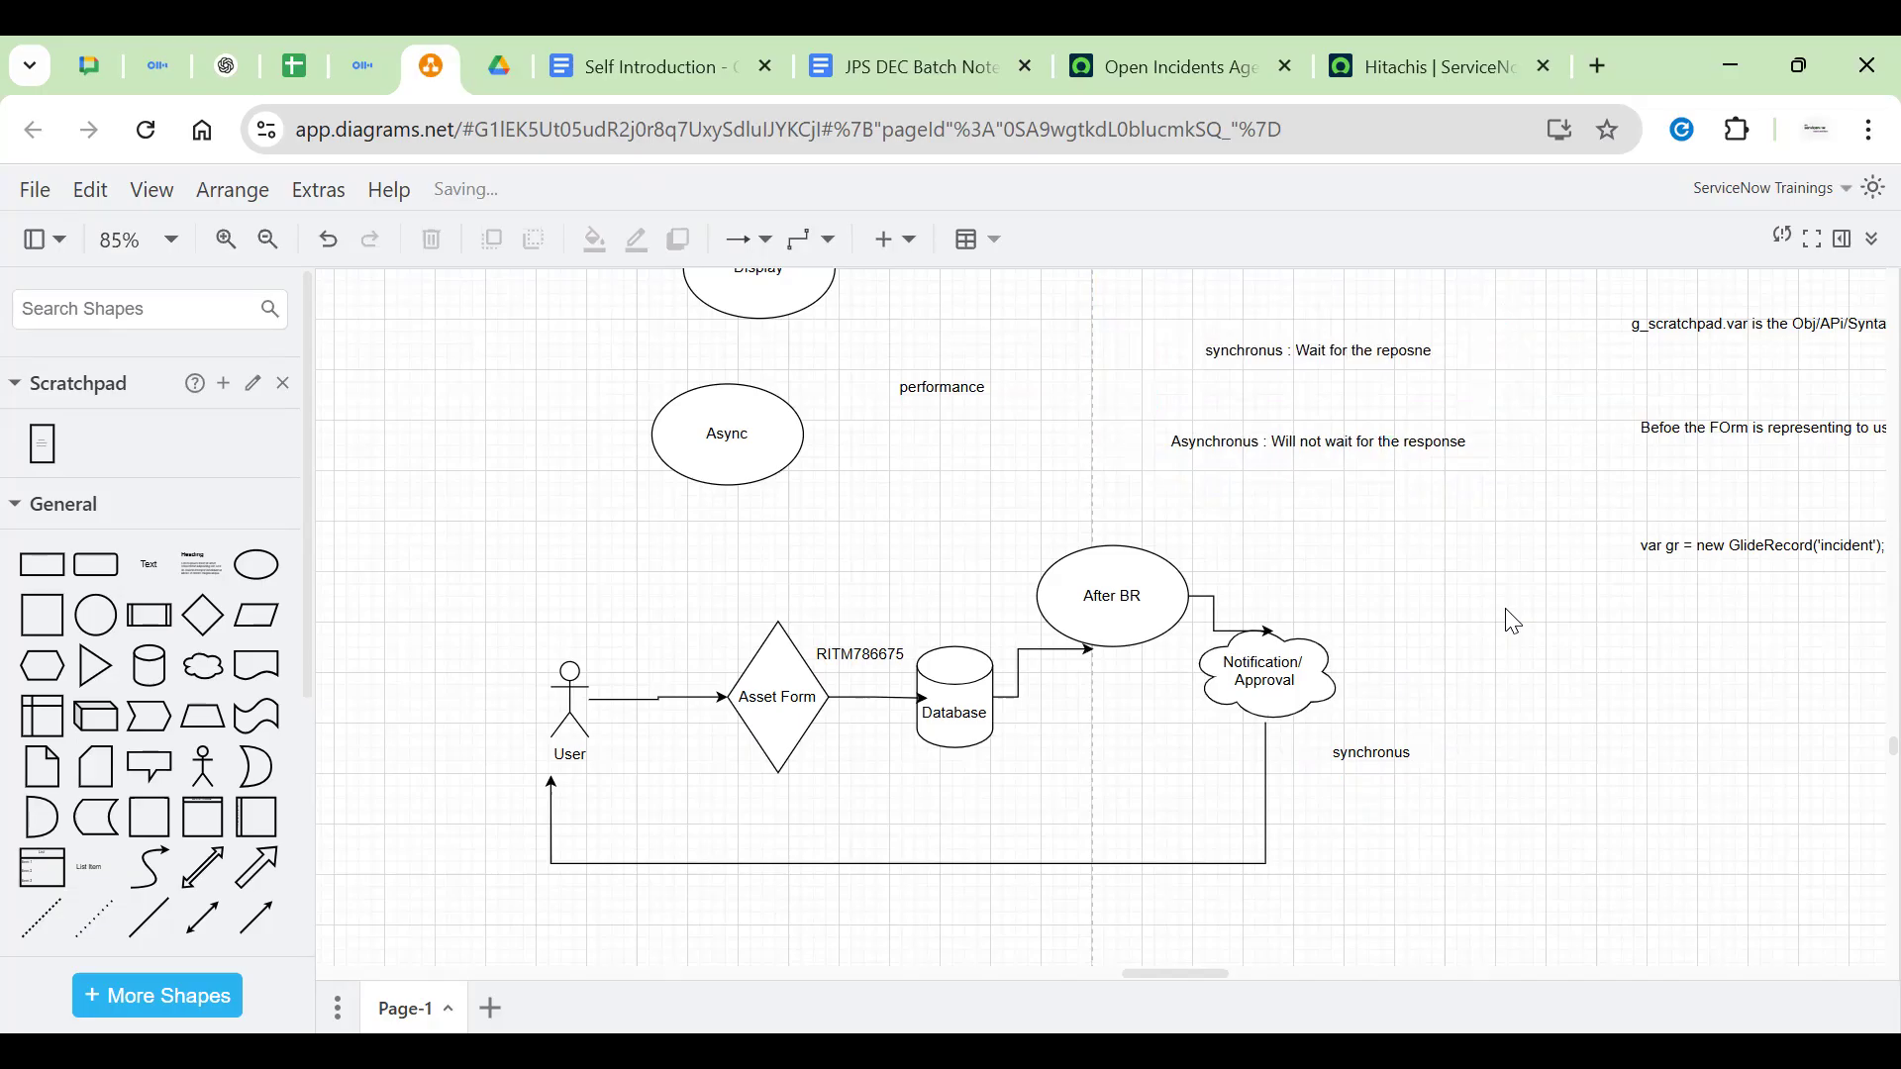
Add a tall rectangle labelled 'MobilePhone' and place a blank cloud to its upper right
{"action": "scroll", "coordinate": [1684, 726], "scroll_direction": "down", "scroll_amount": 3}
{"action": "scroll", "coordinate": [1328, 712], "scroll_direction": "right", "scroll_amount": 5}
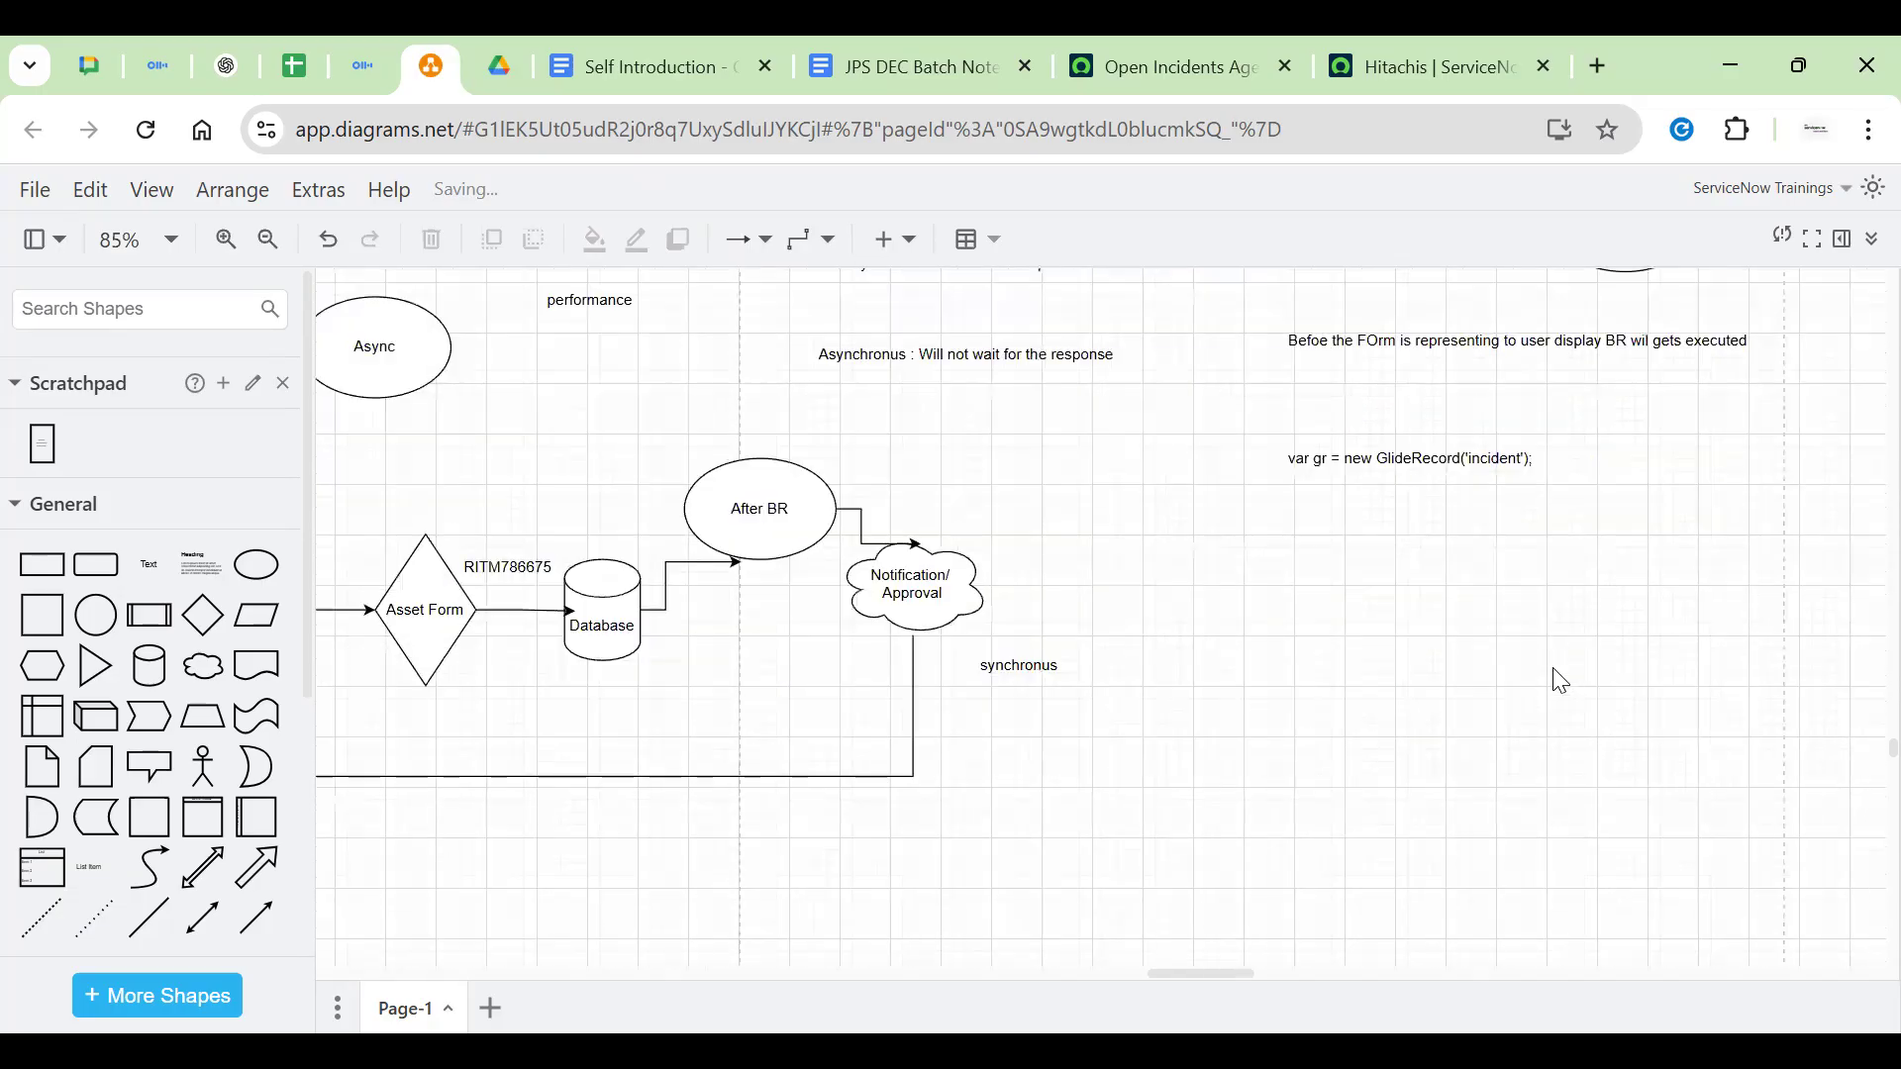
{"action": "left_click", "coordinate": [132, 620]}
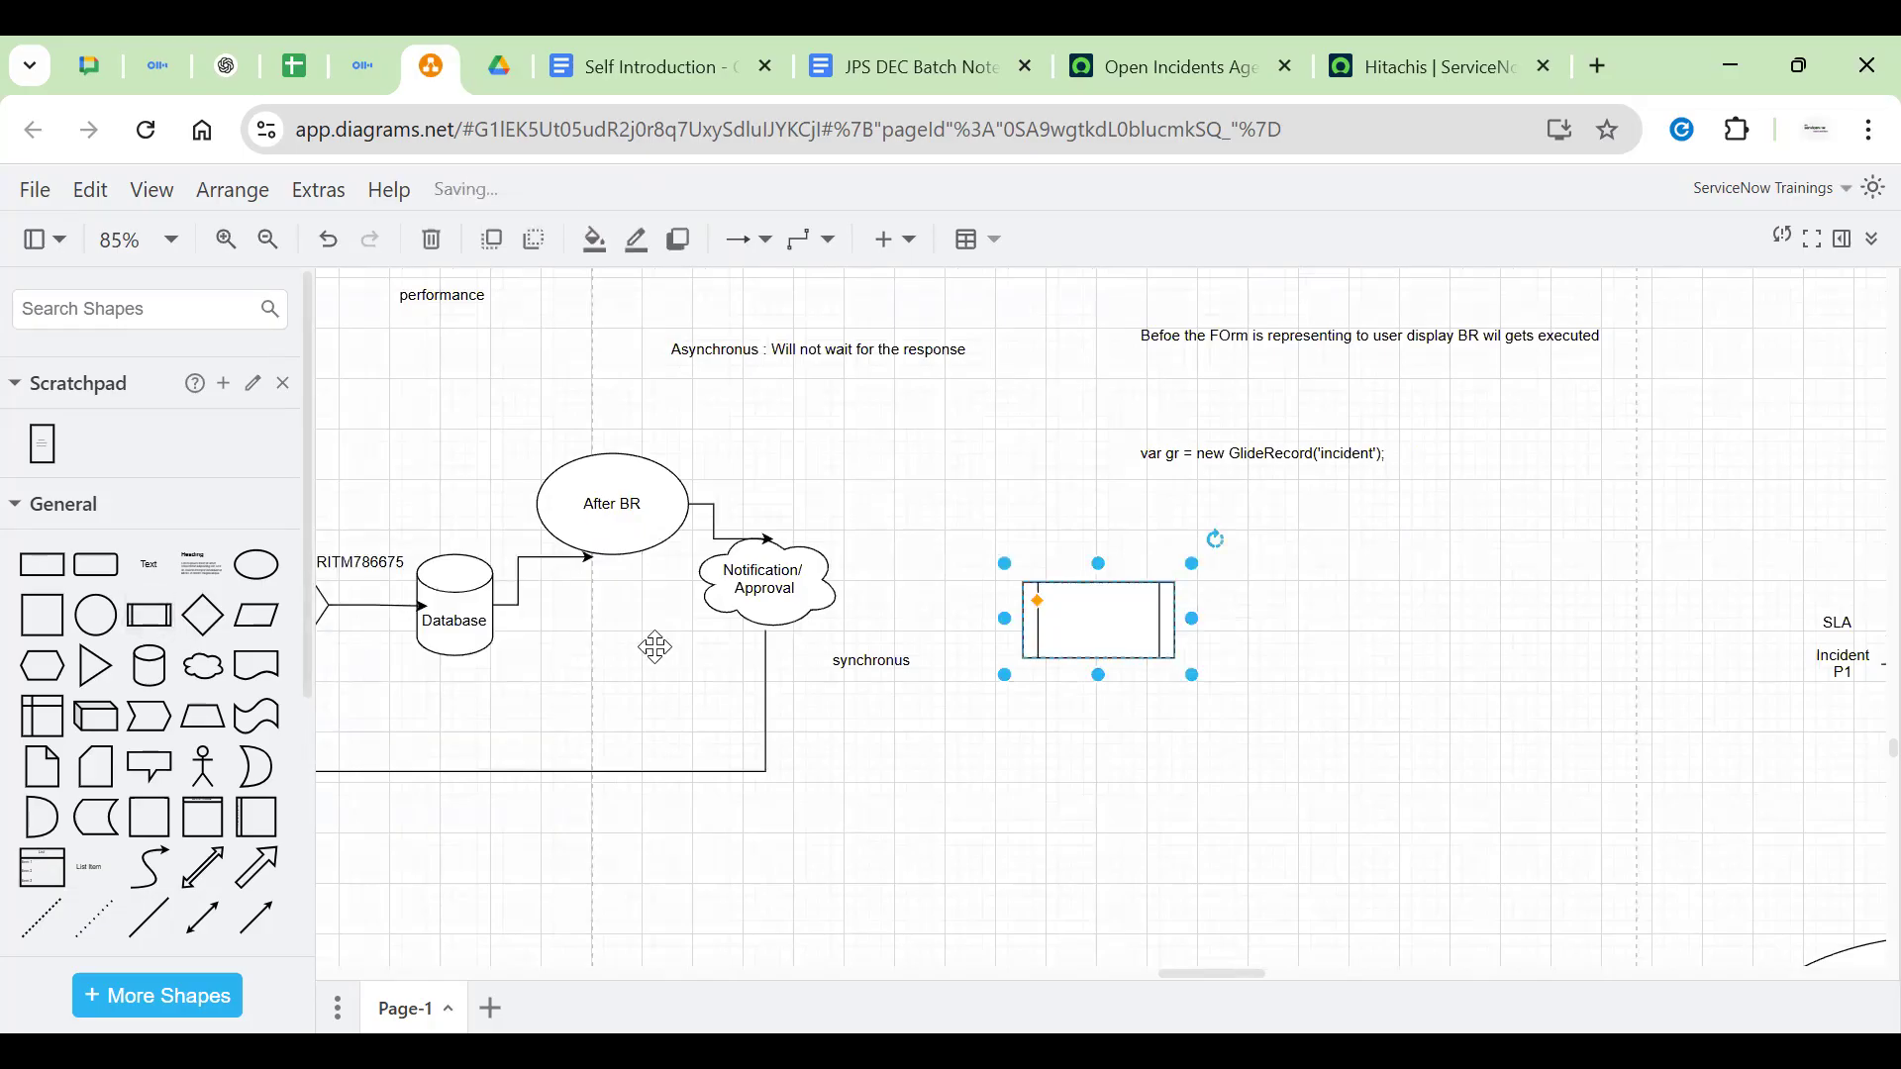
{"action": "left_click_drag", "start_coordinate": [1099, 676], "coordinate": [1099, 848]}
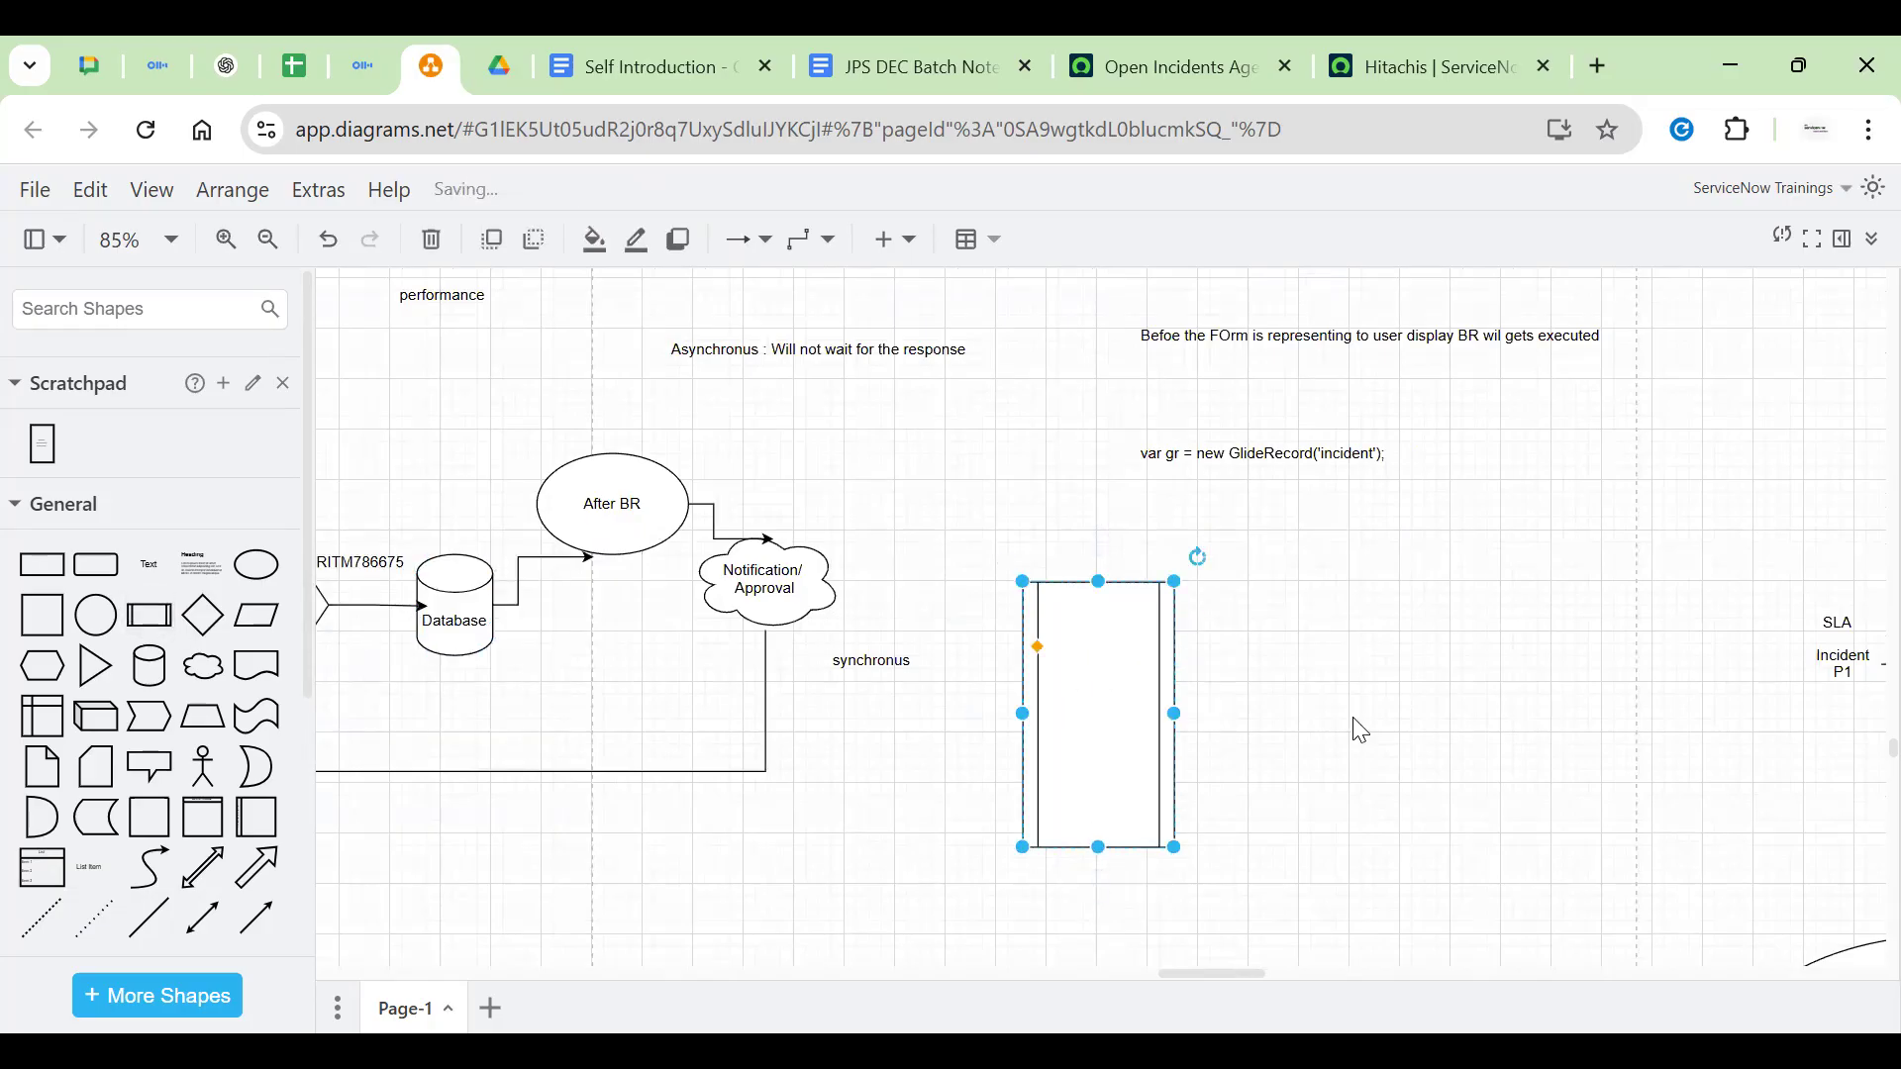
{"action": "double_click", "coordinate": [1084, 701]}
{"action": "type", "text": "Mobile"}
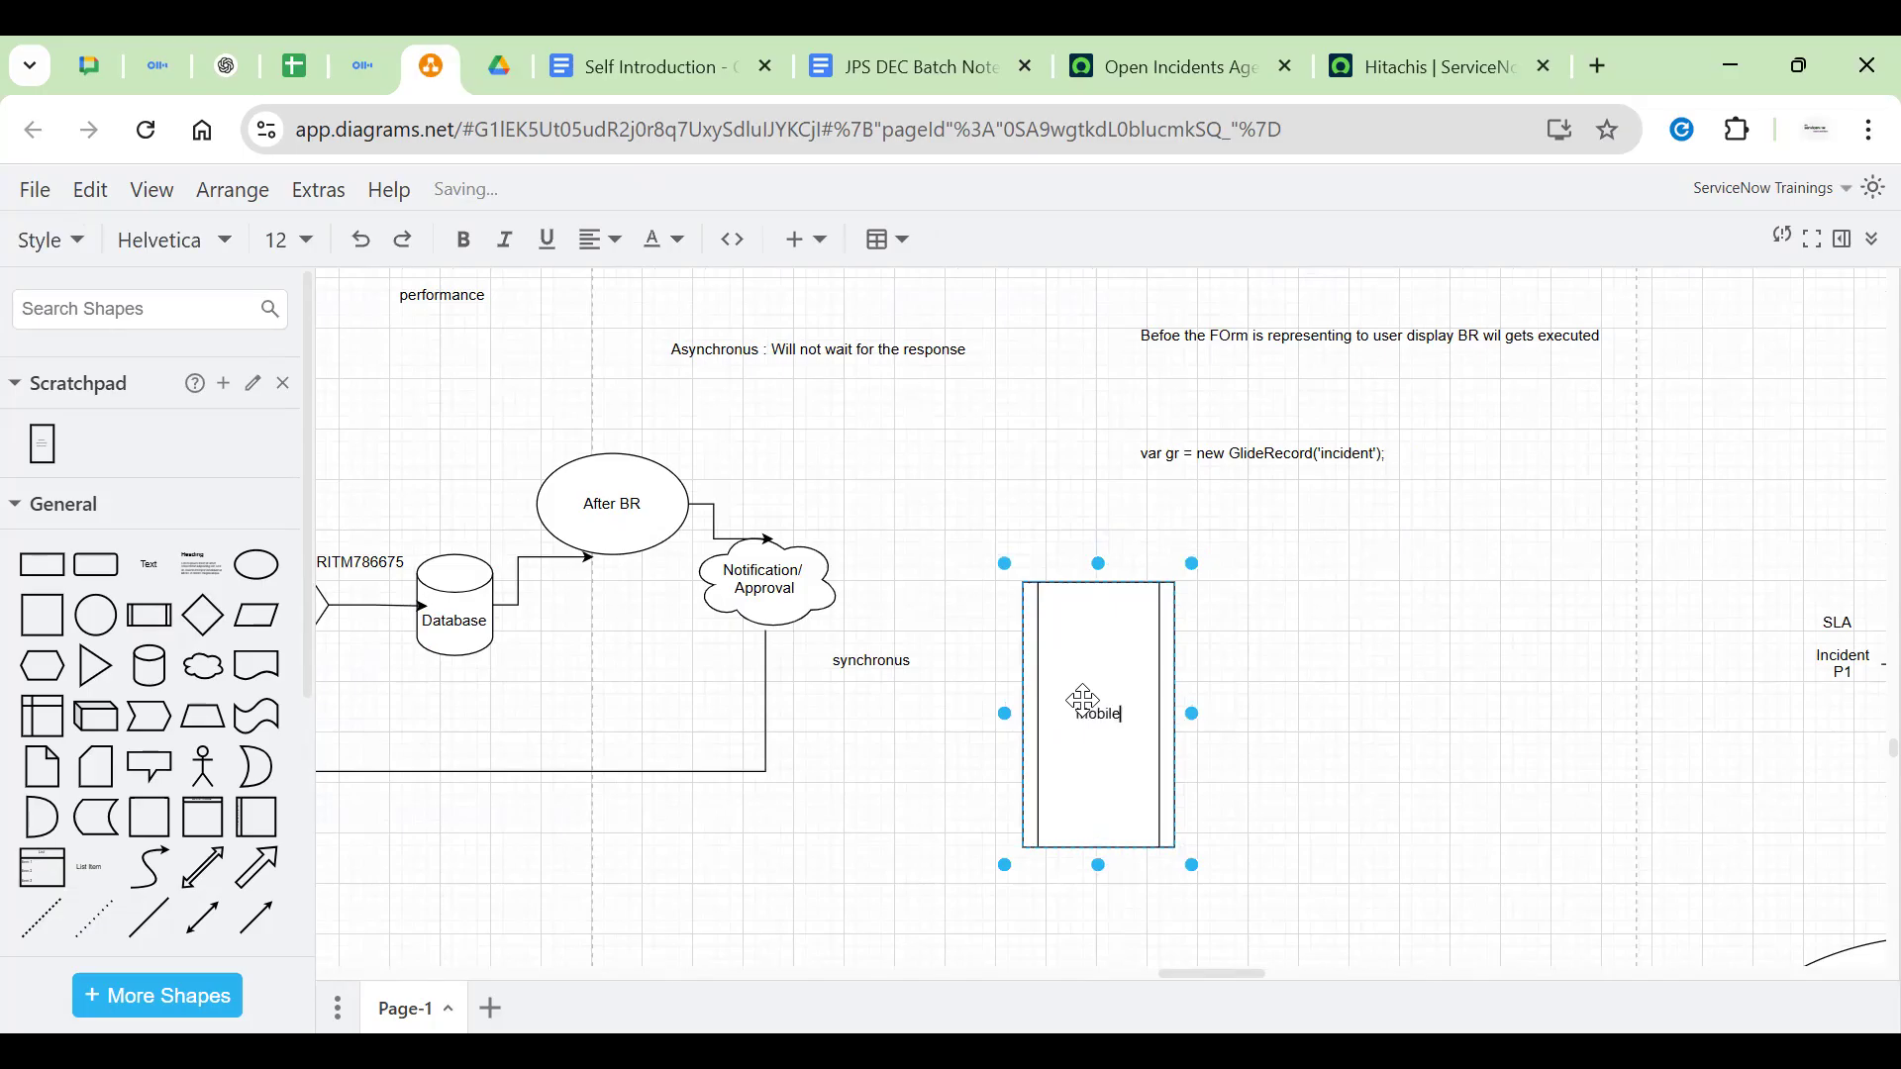
{"action": "type", "text": "Phonw"}
{"action": "key", "text": "BackSpace"}
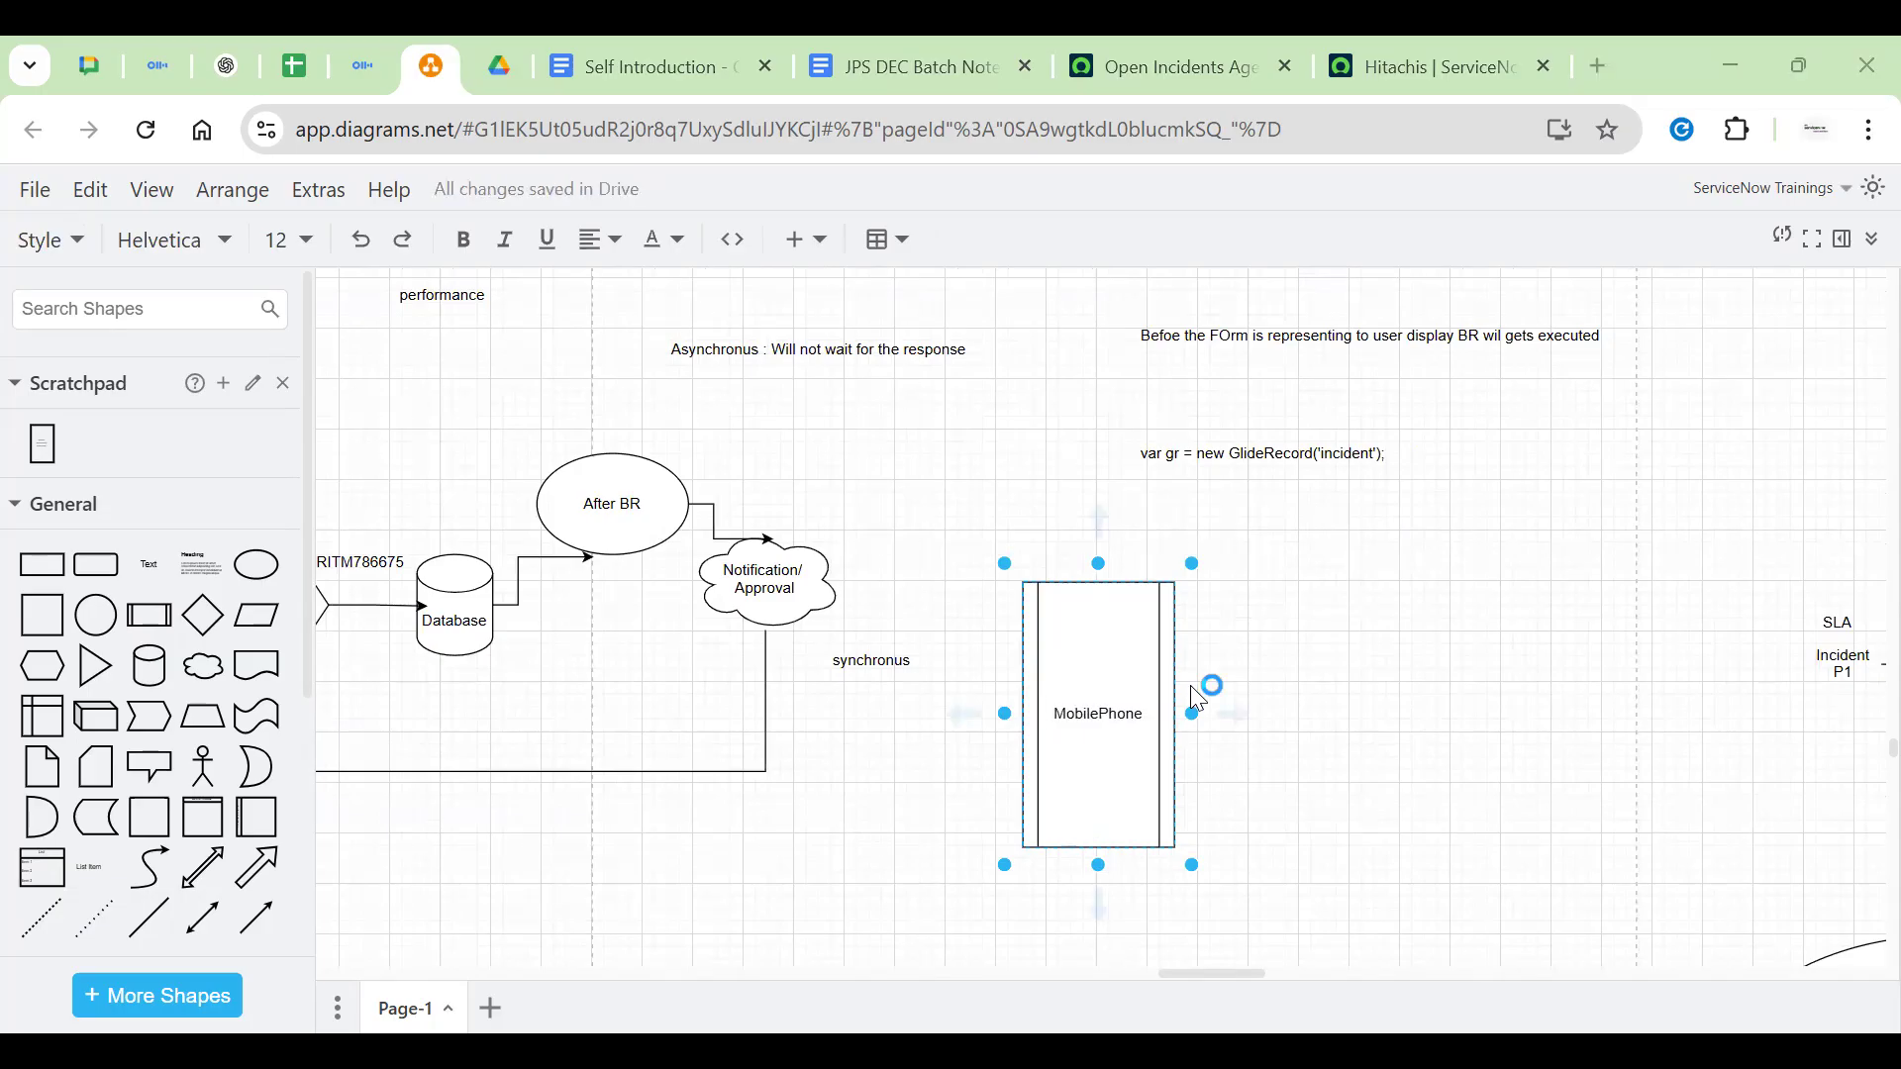
{"action": "left_click_drag", "start_coordinate": [203, 665], "coordinate": [1417, 564]}
Label the new cloud 'Gmail Account', correcting the typed 'Gmail Id'
{"action": "double_click", "coordinate": [1417, 564]}
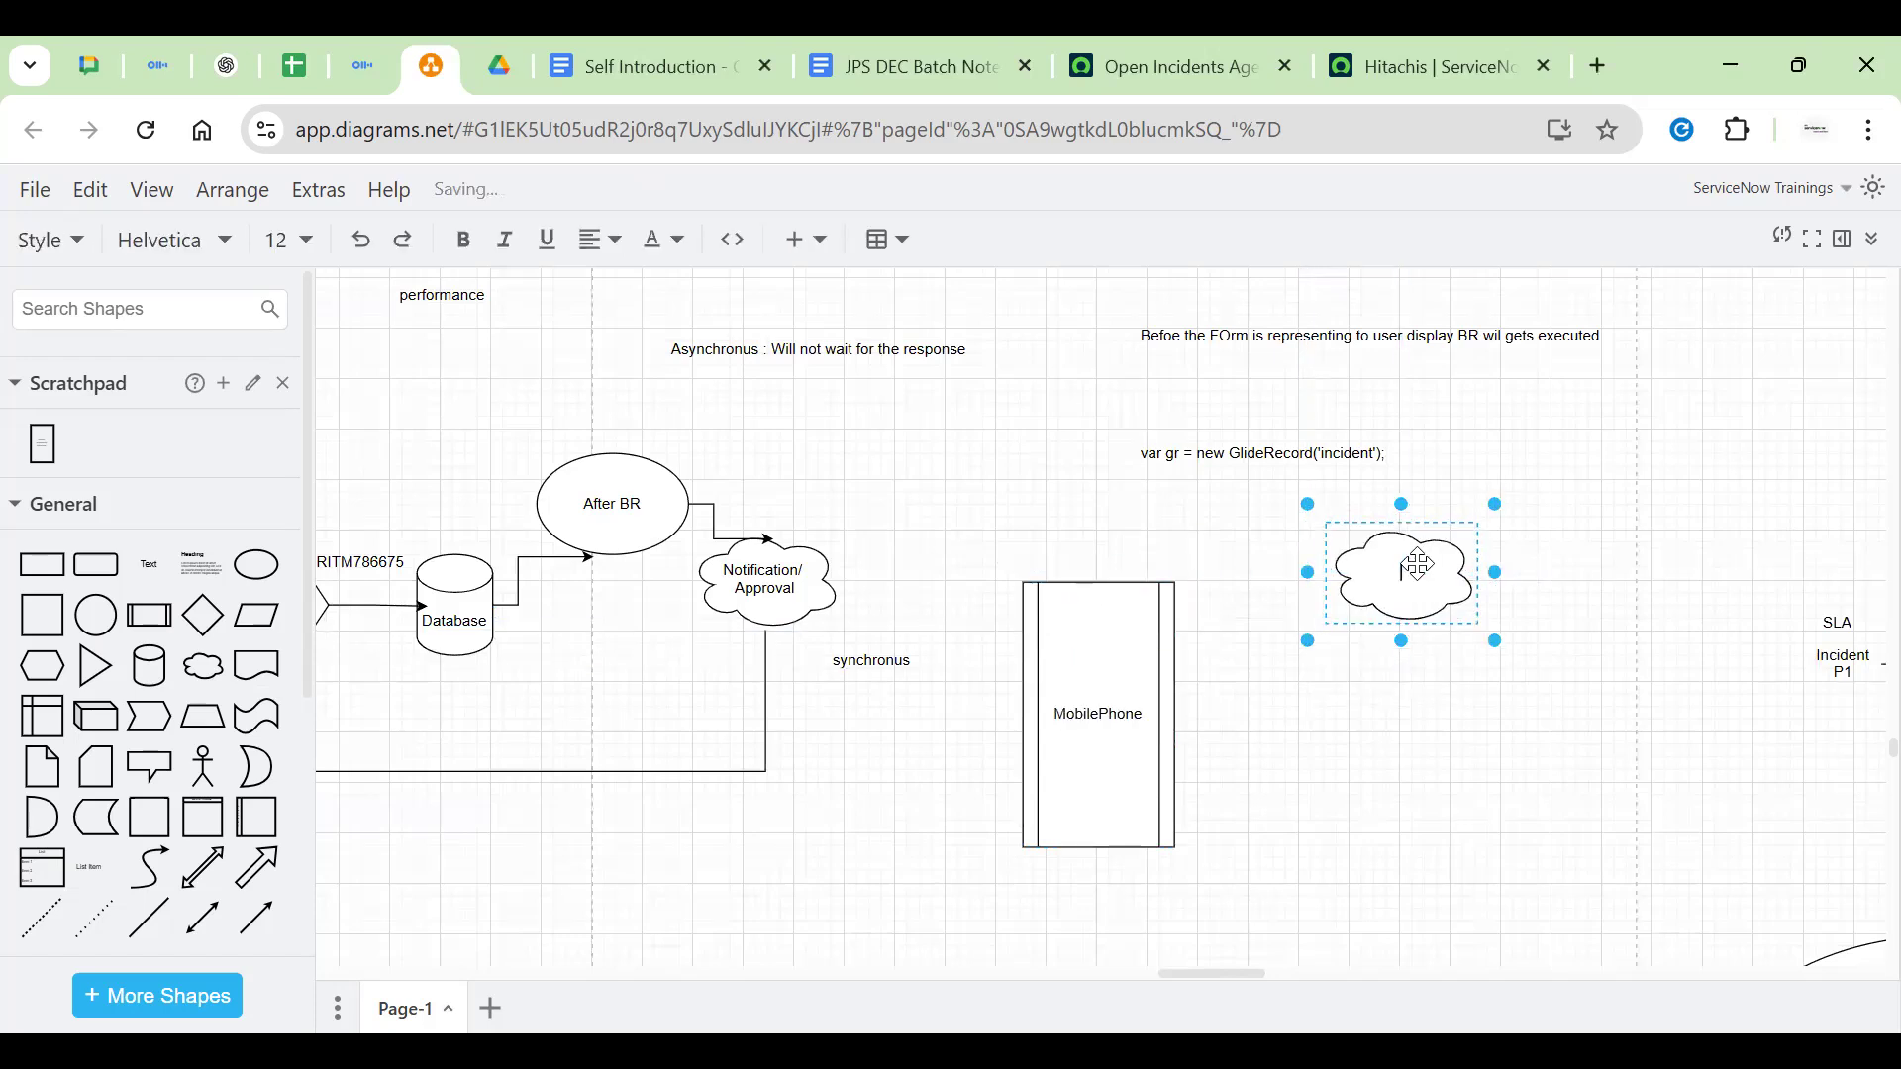
{"action": "key", "text": "BackSpace"}
{"action": "type", "text": "Gmail Id"}
{"action": "key", "text": "BackSpace"}
{"action": "key", "text": "BackSpace"}
{"action": "type", "text": "Account"}
{"action": "left_click", "coordinate": [1440, 743]}
{"action": "left_click", "coordinate": [1099, 684]}
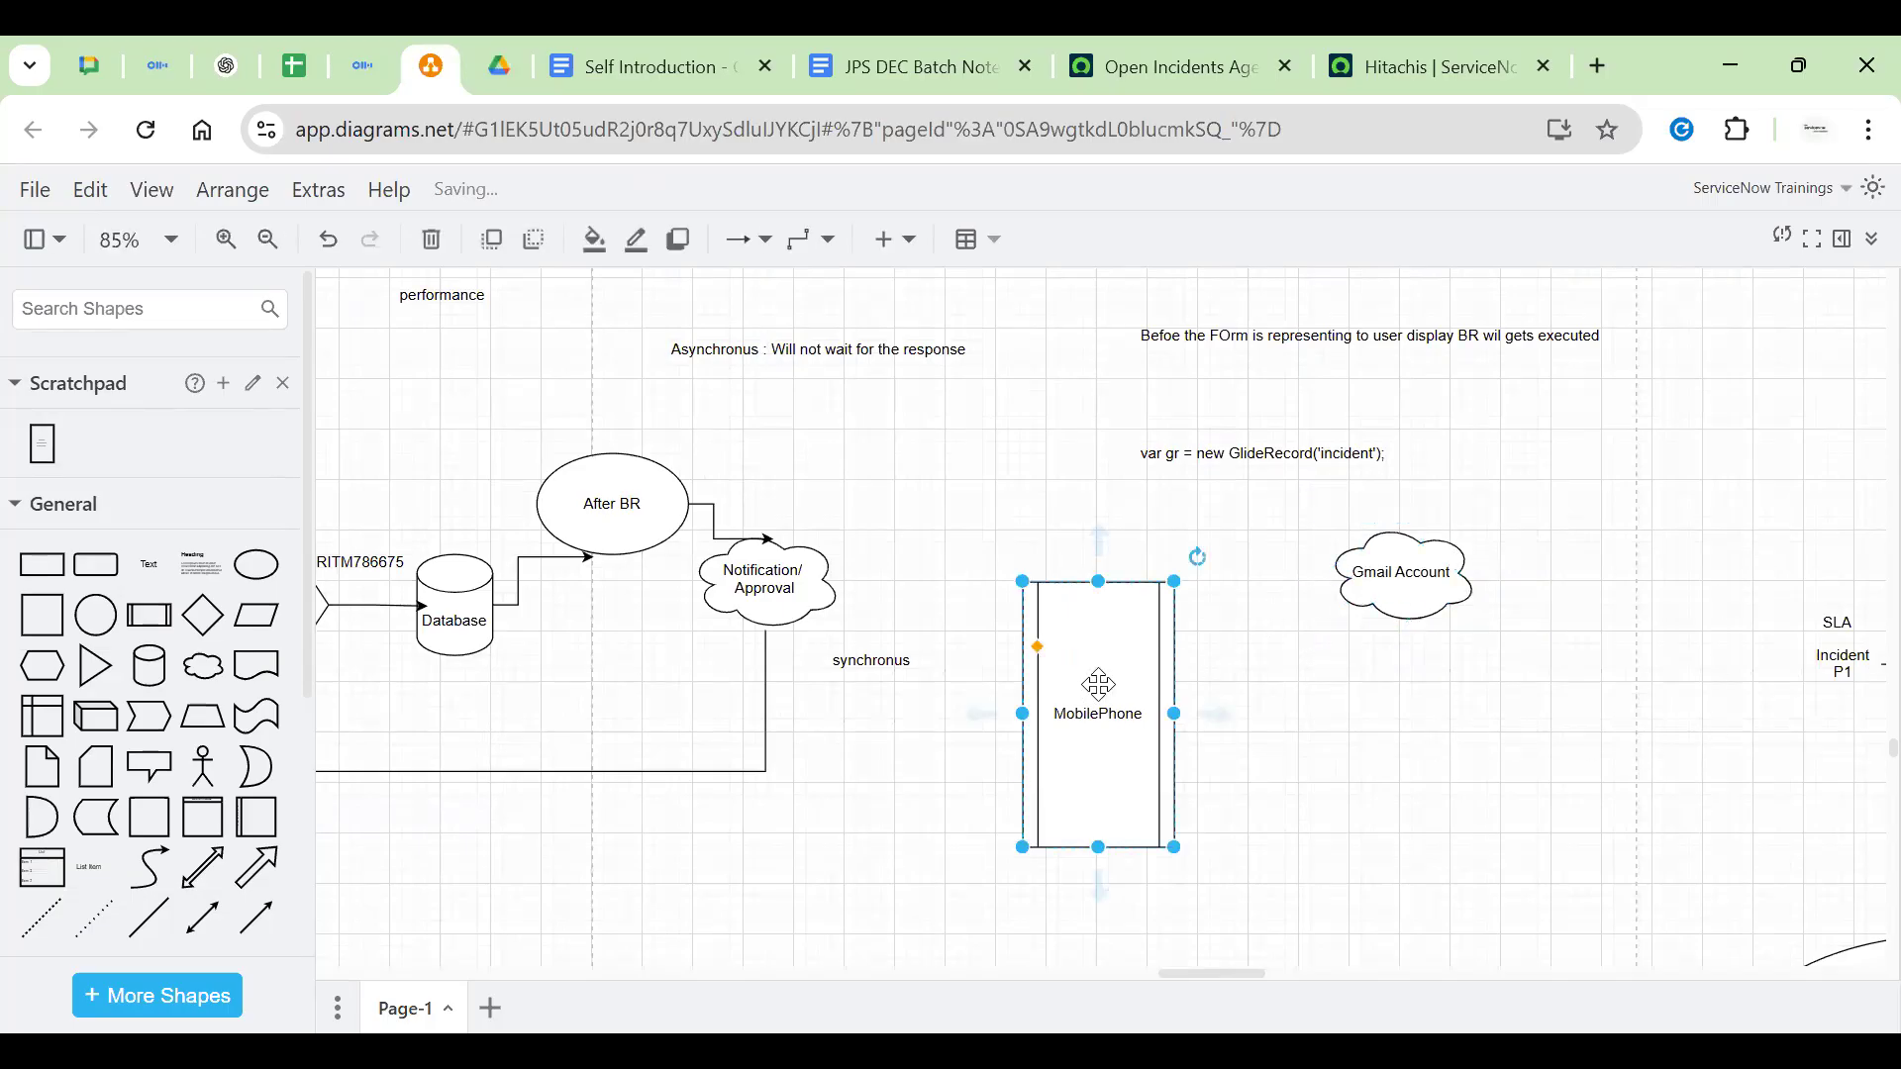
{"action": "left_click", "coordinate": [1414, 579]}
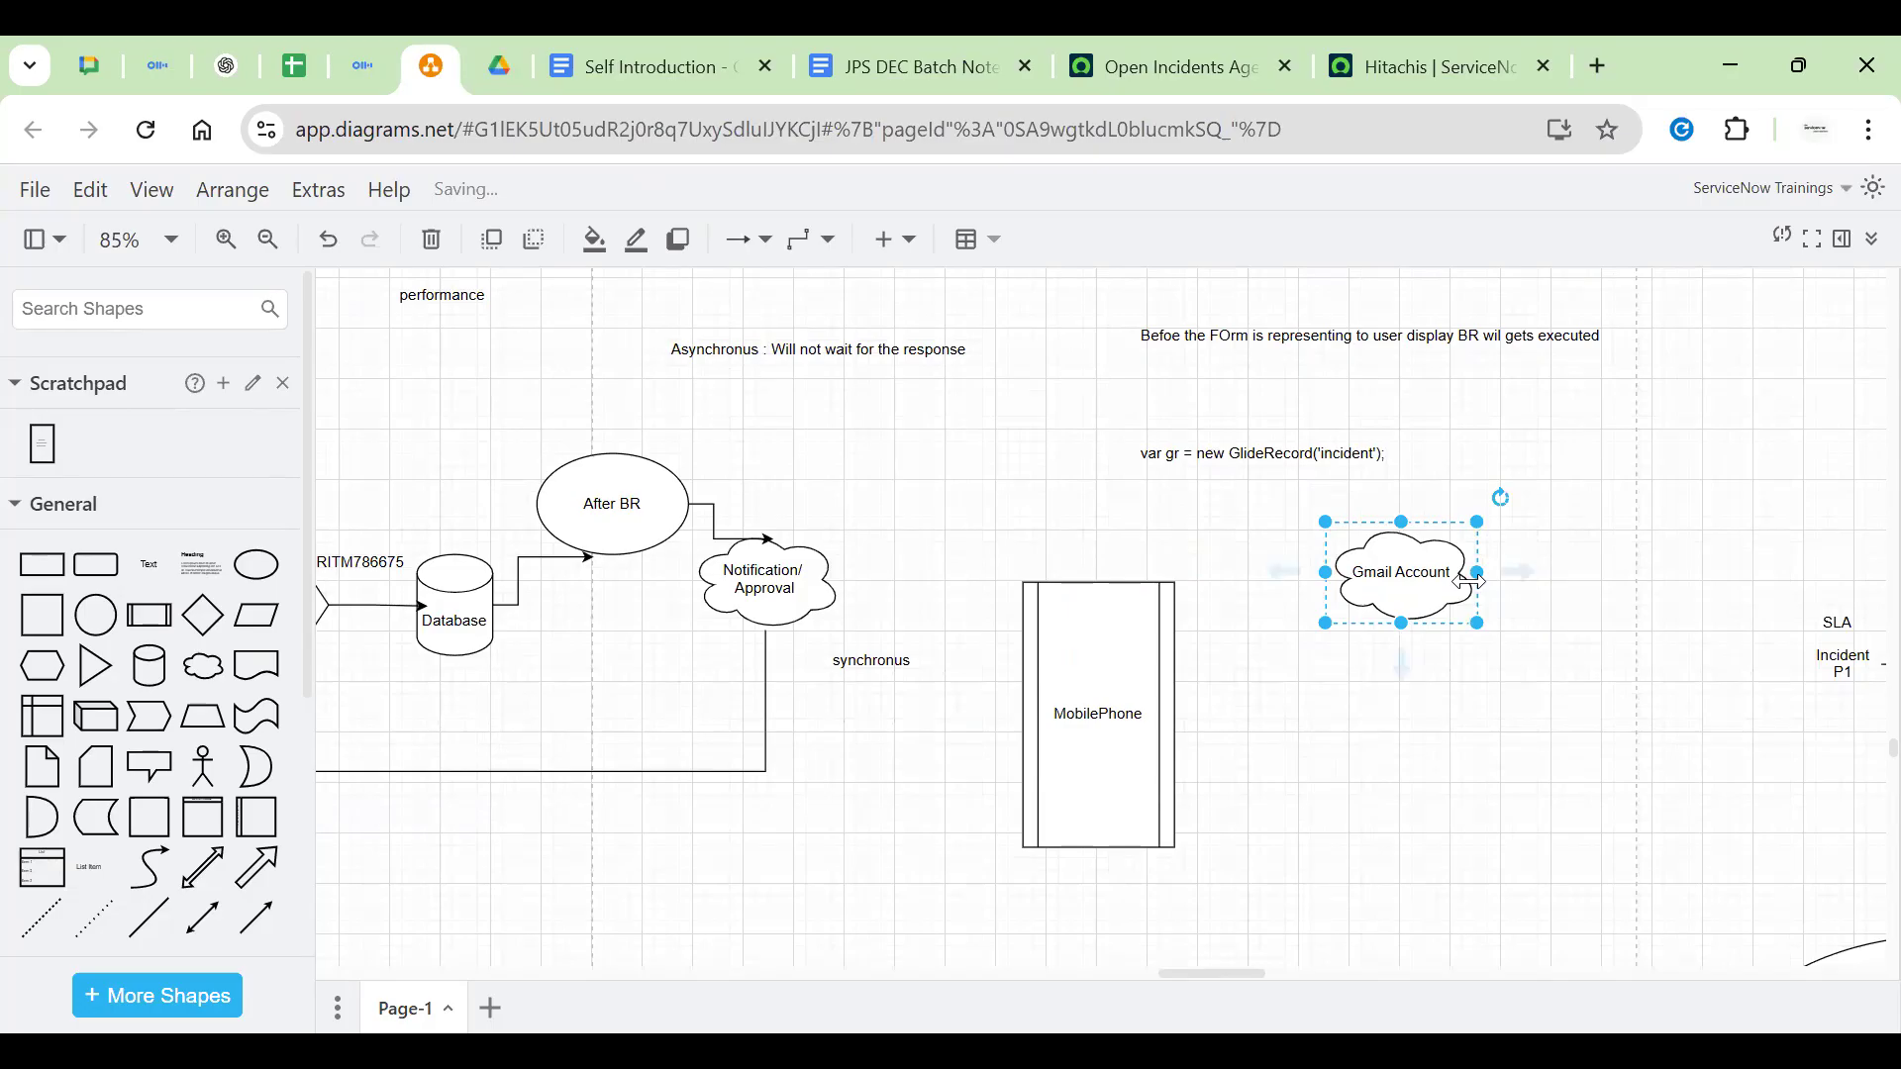
{"action": "scroll", "coordinate": [1469, 789], "scroll_direction": "down", "scroll_amount": 1}
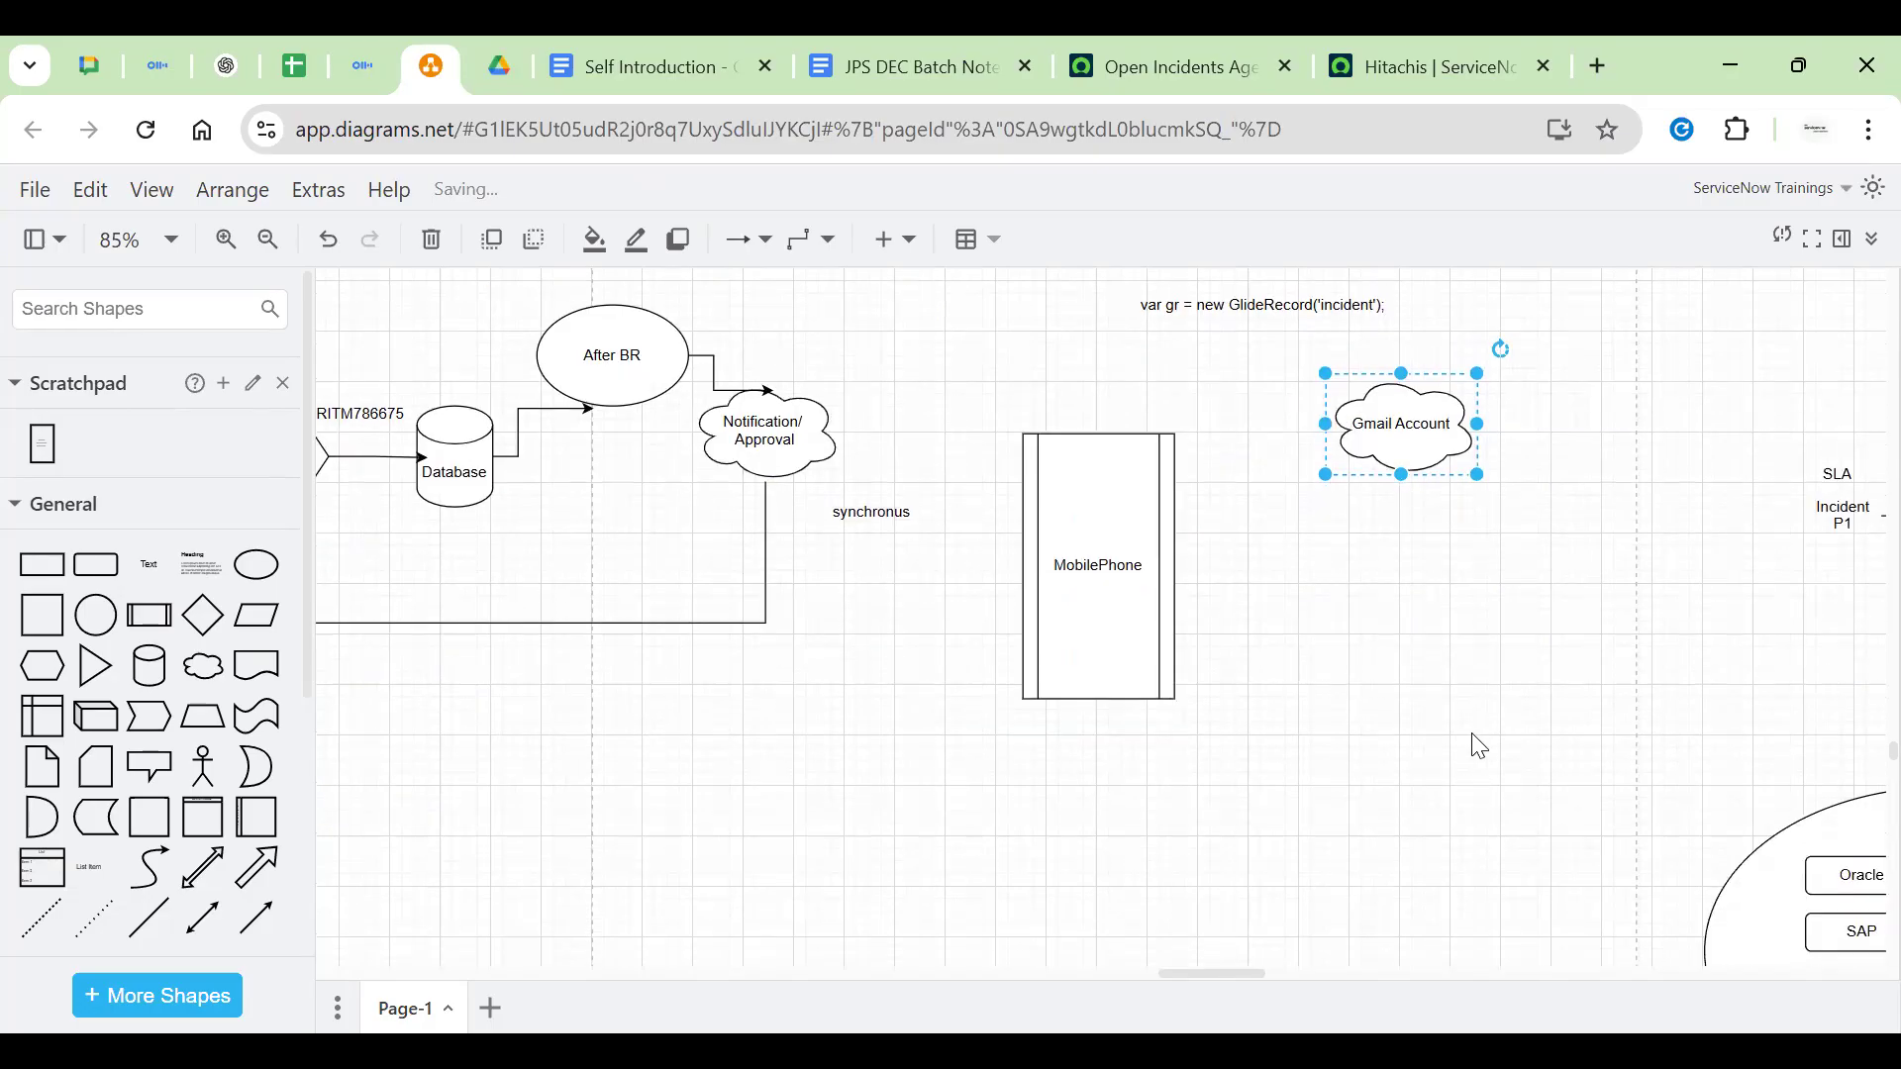
{"action": "left_click", "coordinate": [1401, 636]}
{"action": "double_click", "coordinate": [1428, 407]}
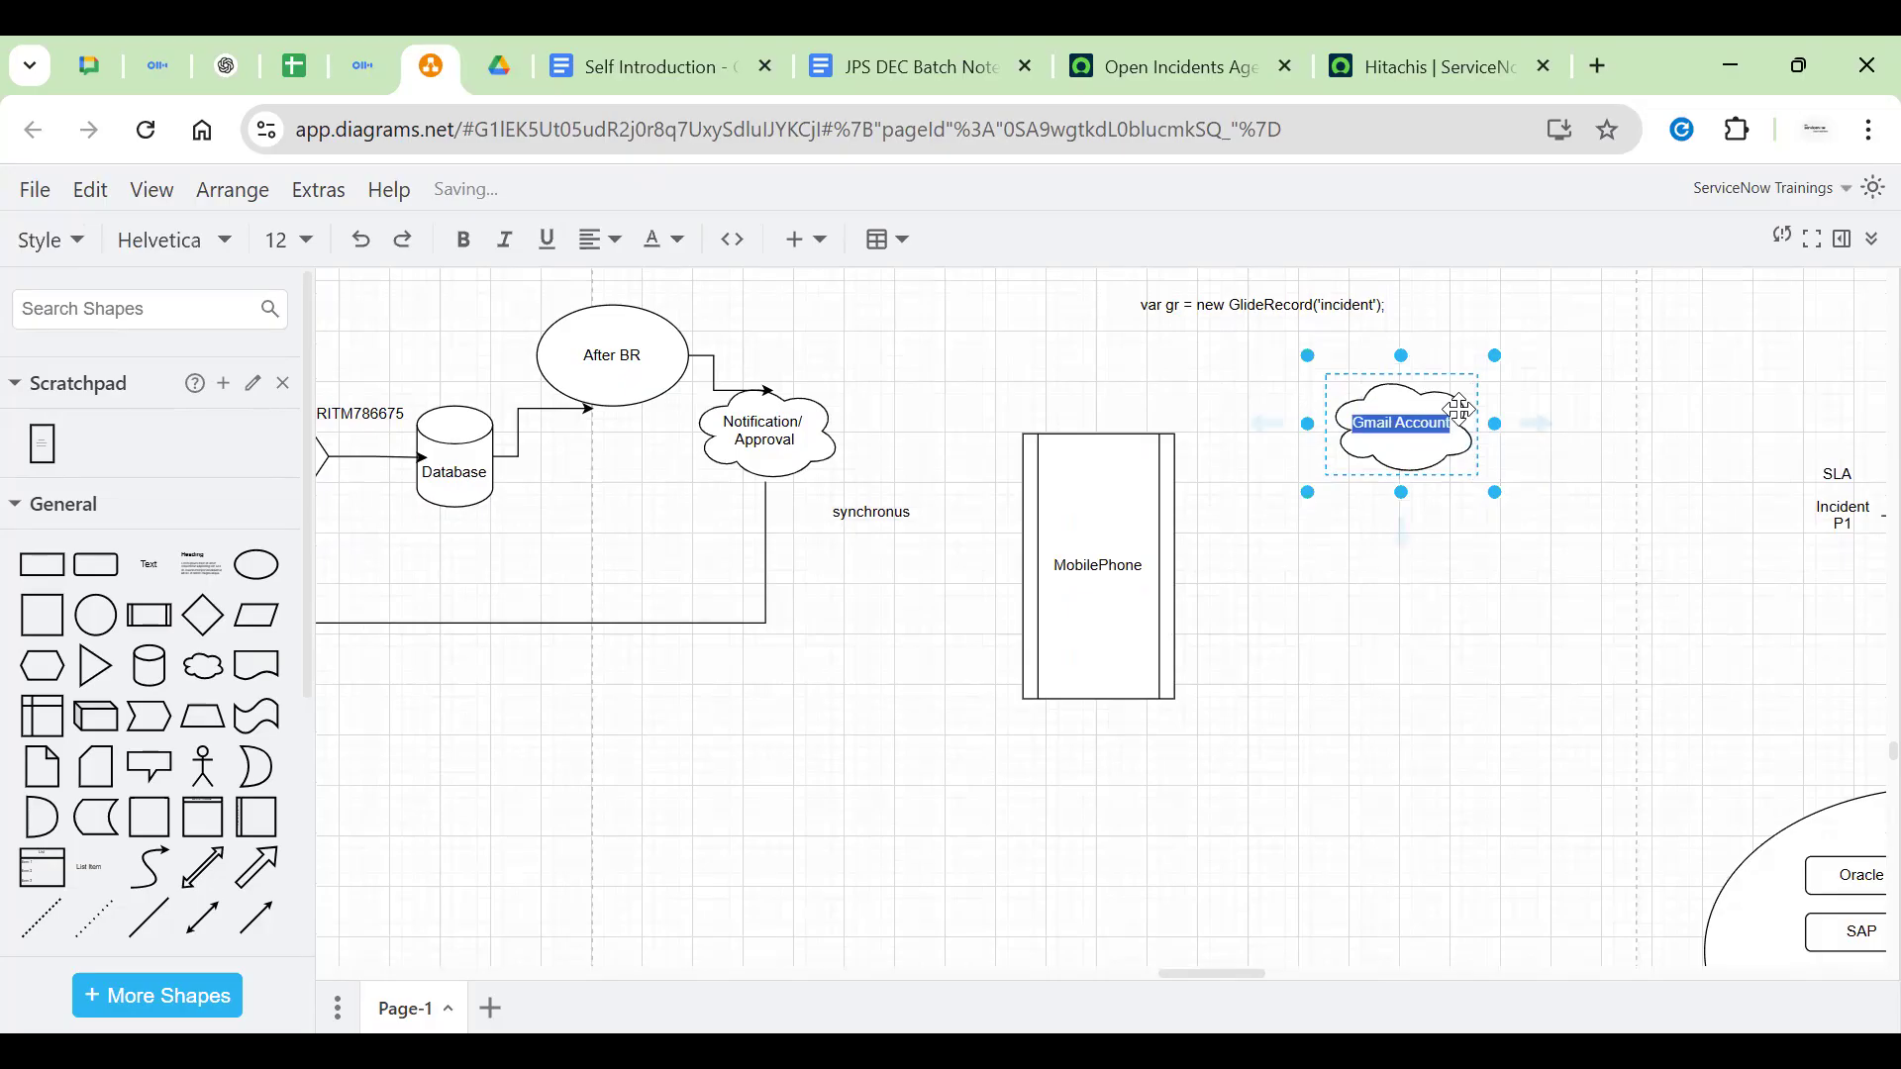
{"action": "left_click", "coordinate": [1047, 605]}
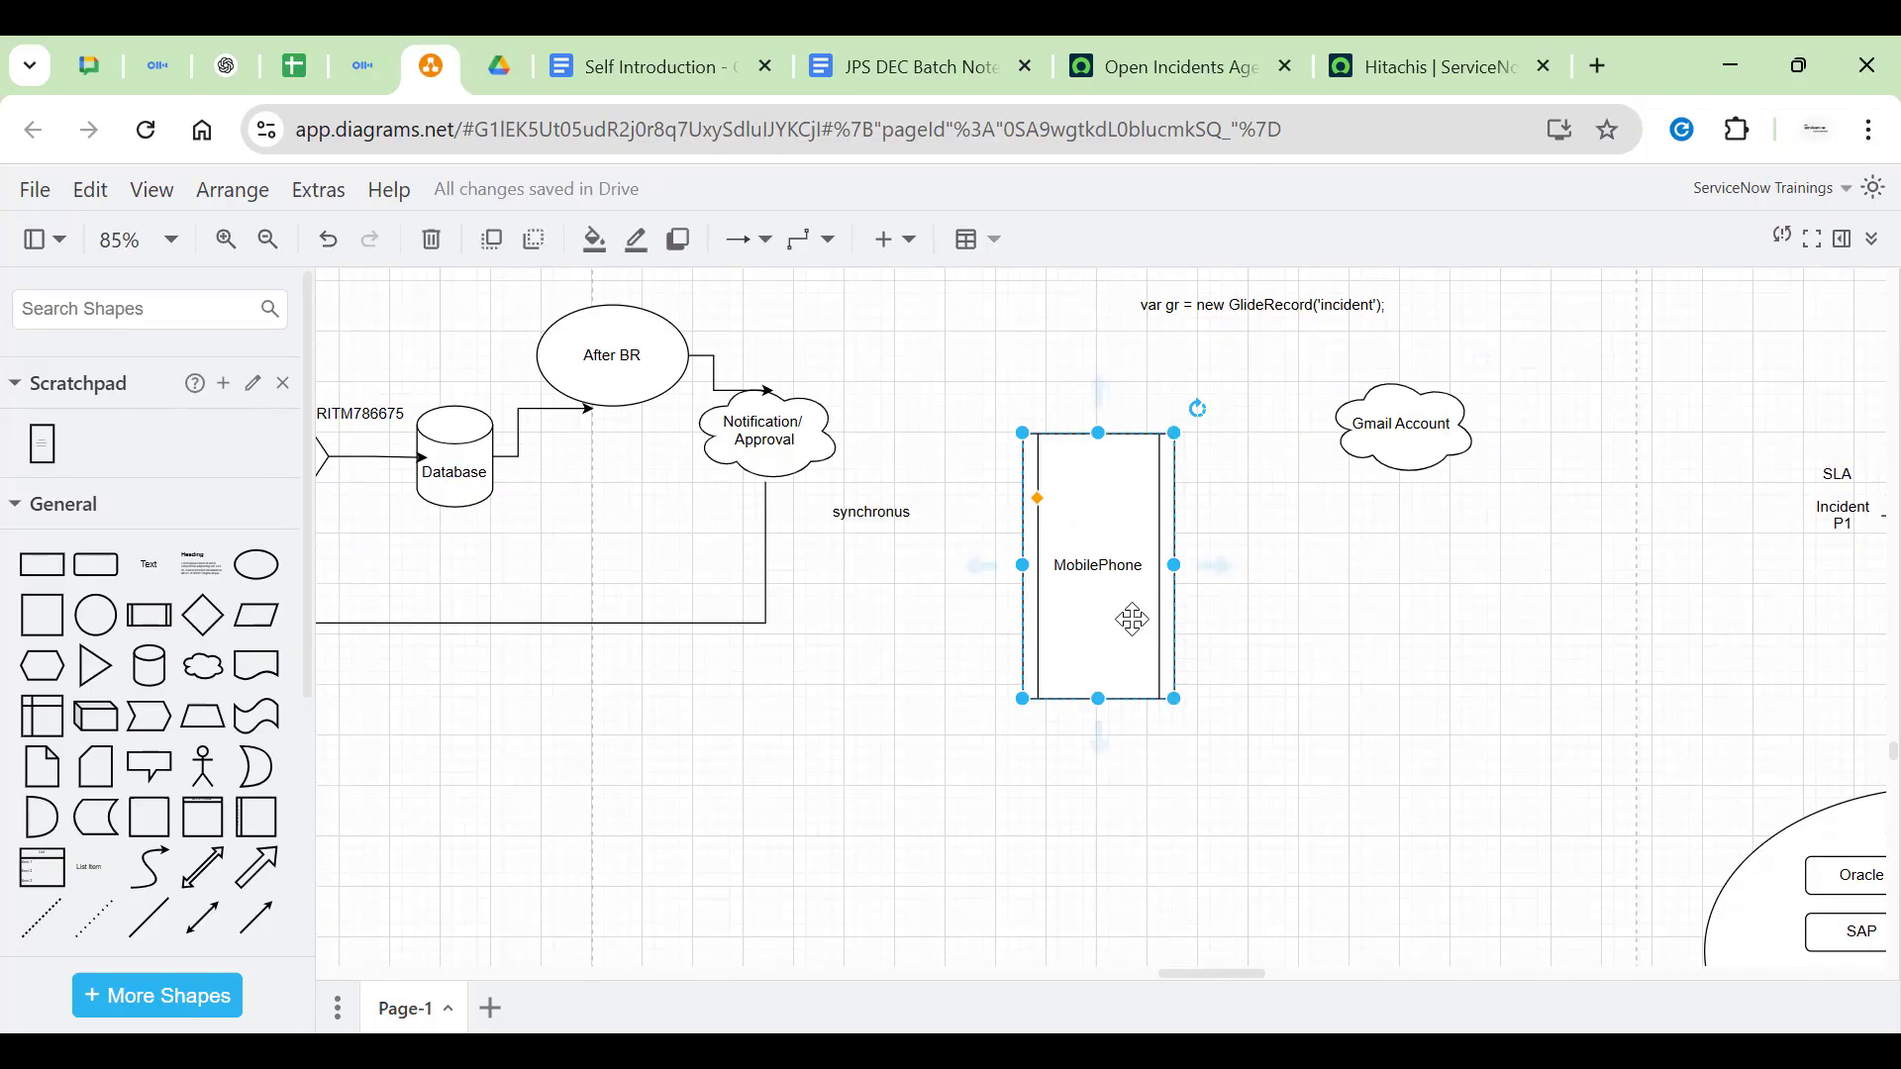
Add a second line 'Contacts' to the cloud label and nudge the cloud up and right
{"action": "double_click", "coordinate": [1387, 457]}
{"action": "left_click", "coordinate": [1390, 448]}
{"action": "key", "text": "Return"}
{"action": "type", "text": "Con"}
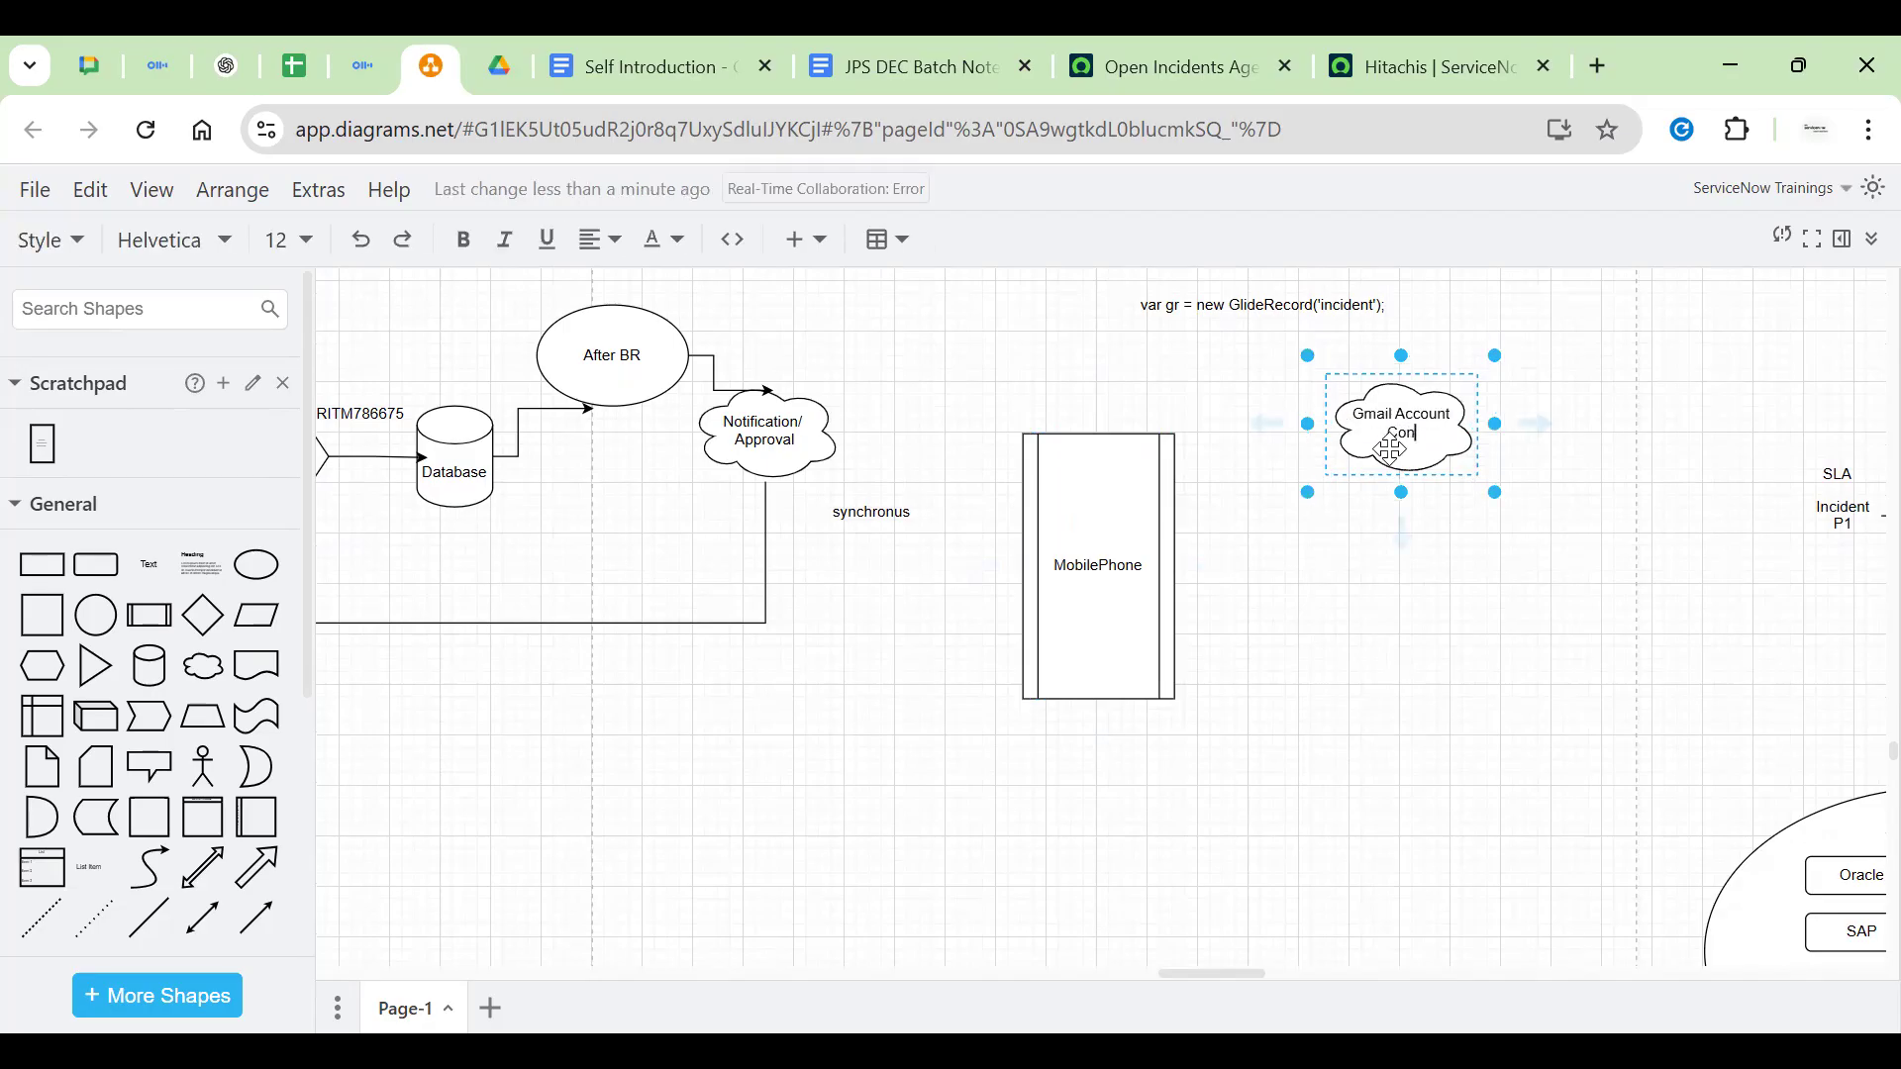
{"action": "type", "text": "tacts"}
{"action": "left_click", "coordinate": [1430, 594]}
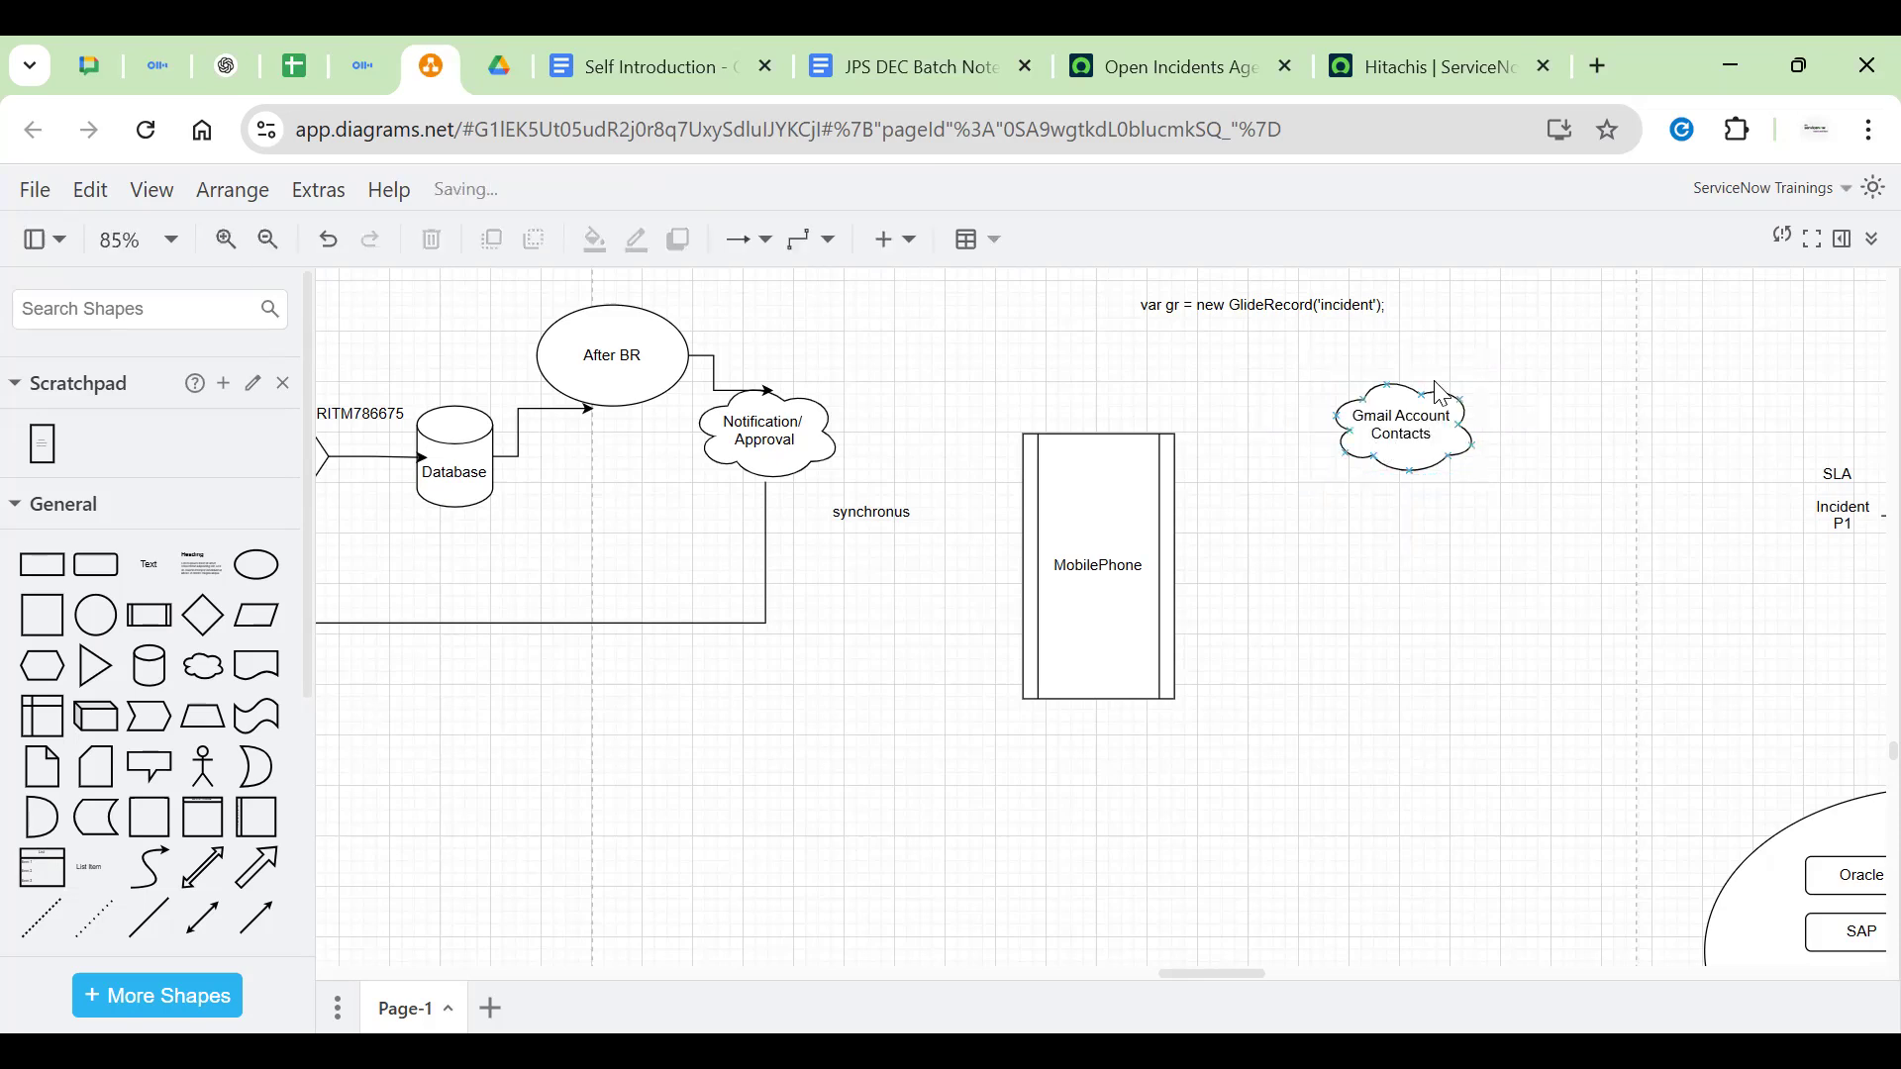
{"action": "left_click", "coordinate": [1399, 436]}
{"action": "left_click_drag", "start_coordinate": [1398, 435], "coordinate": [1449, 405]}
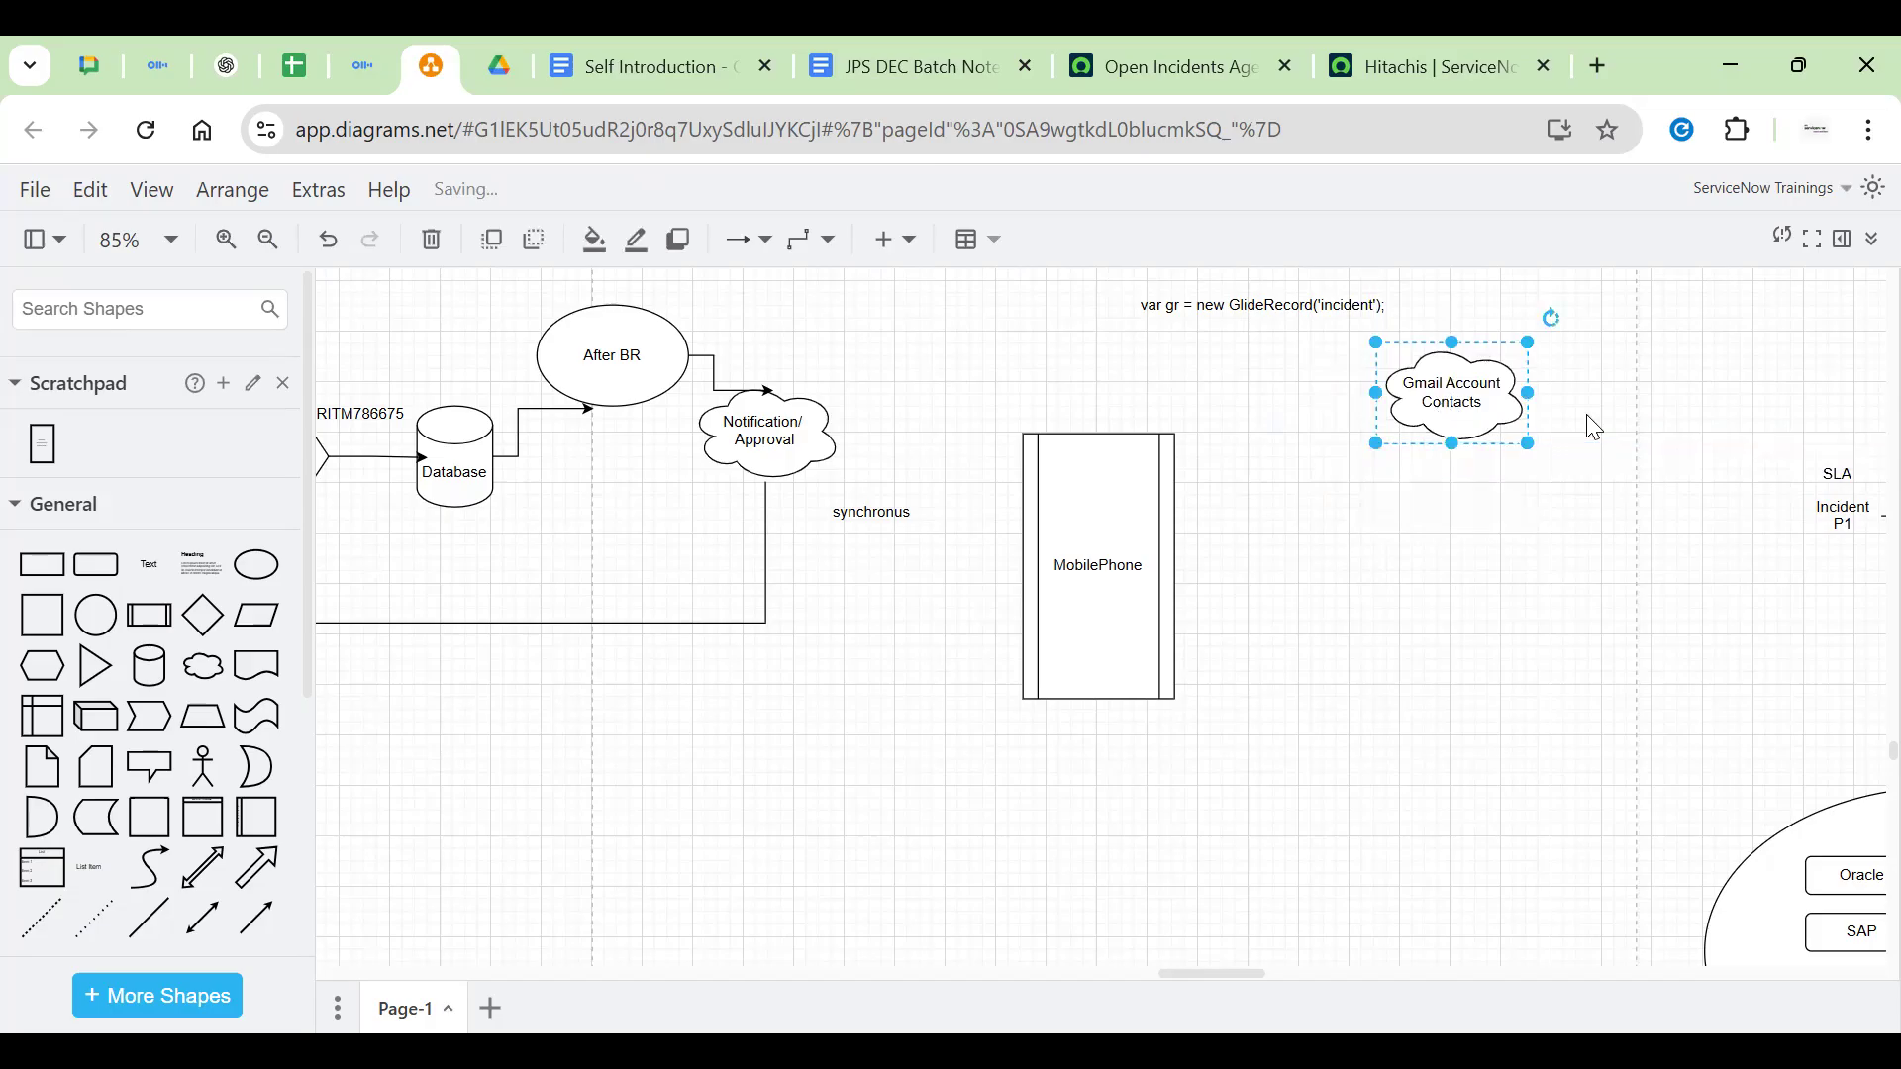
Add and then remove a blank line in the MobilePhone label, leaving it unchanged
{"action": "left_click", "coordinate": [1093, 586]}
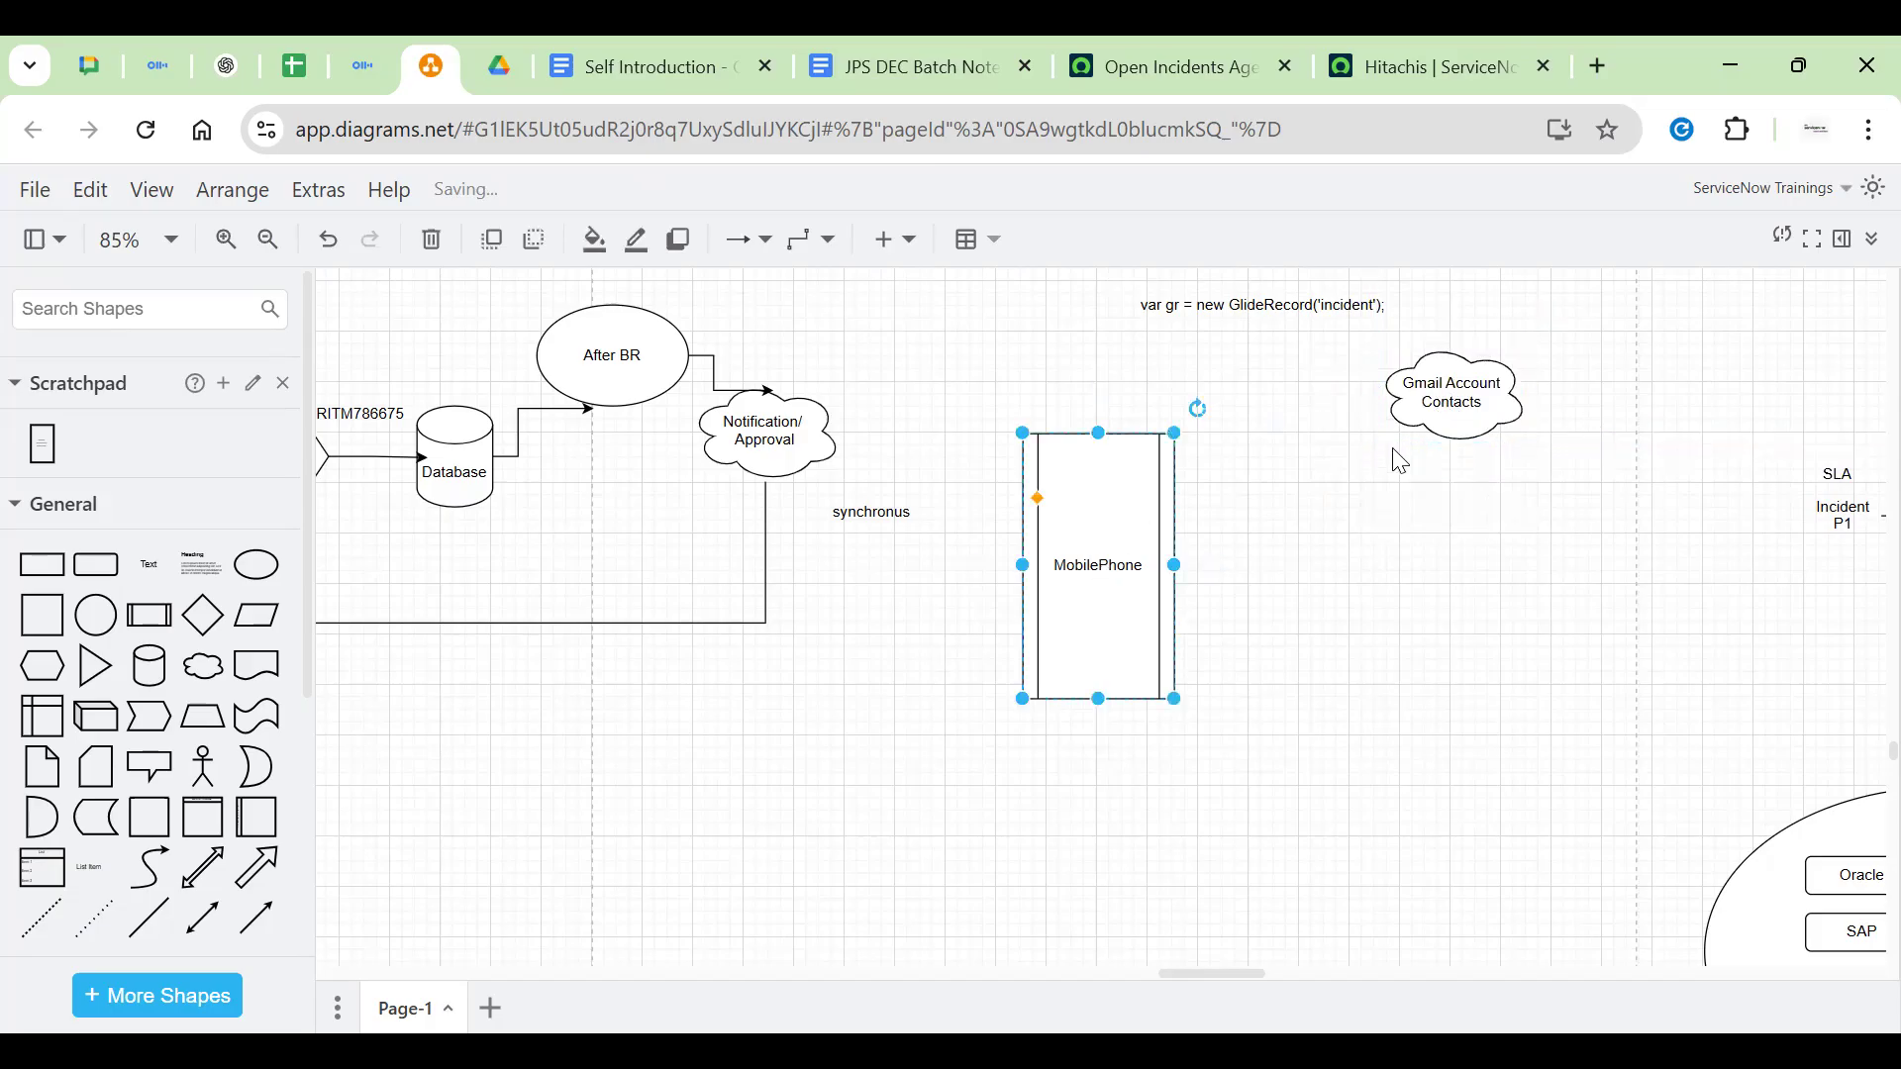
{"action": "left_click", "coordinate": [1396, 439]}
{"action": "left_click", "coordinate": [1103, 556]}
{"action": "double_click", "coordinate": [1099, 614]}
{"action": "key", "text": "End"}
{"action": "key", "text": "Return"}
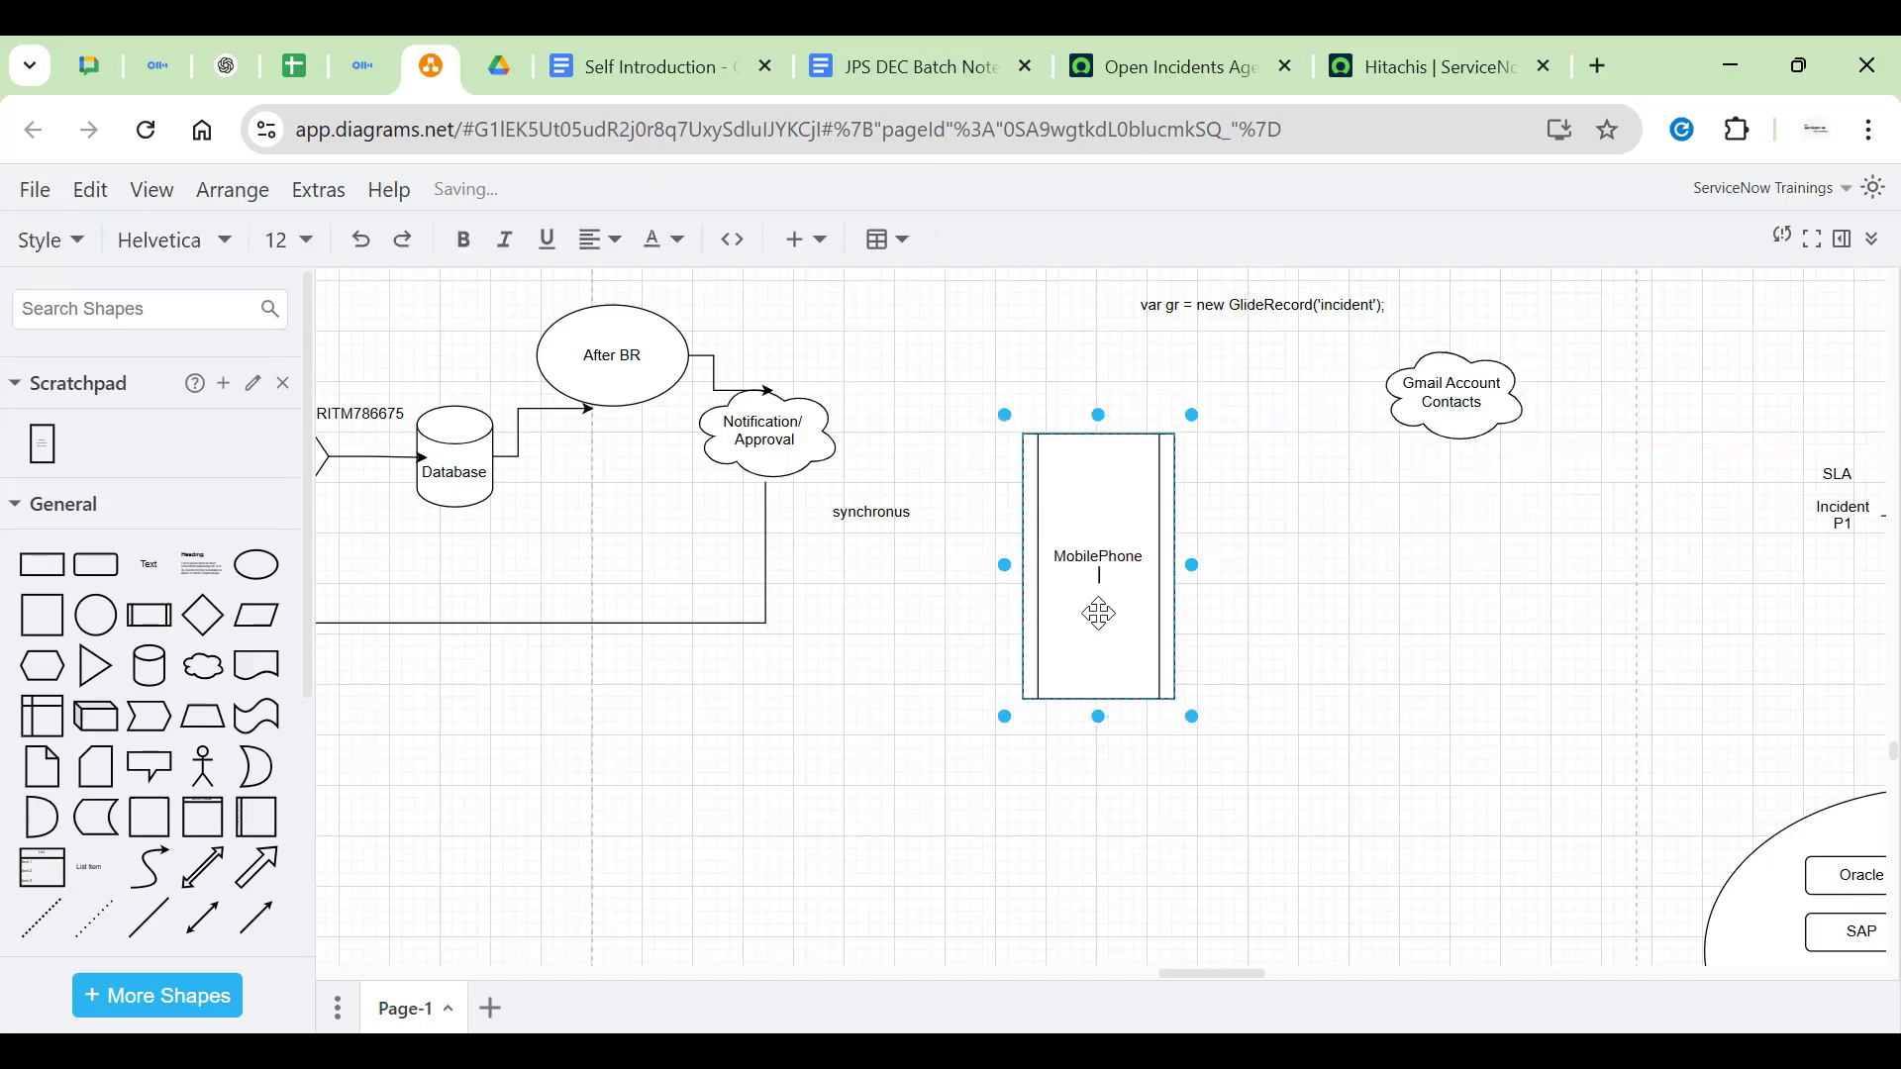
{"action": "key", "text": "BackSpace"}
{"action": "left_click", "coordinate": [1441, 401]}
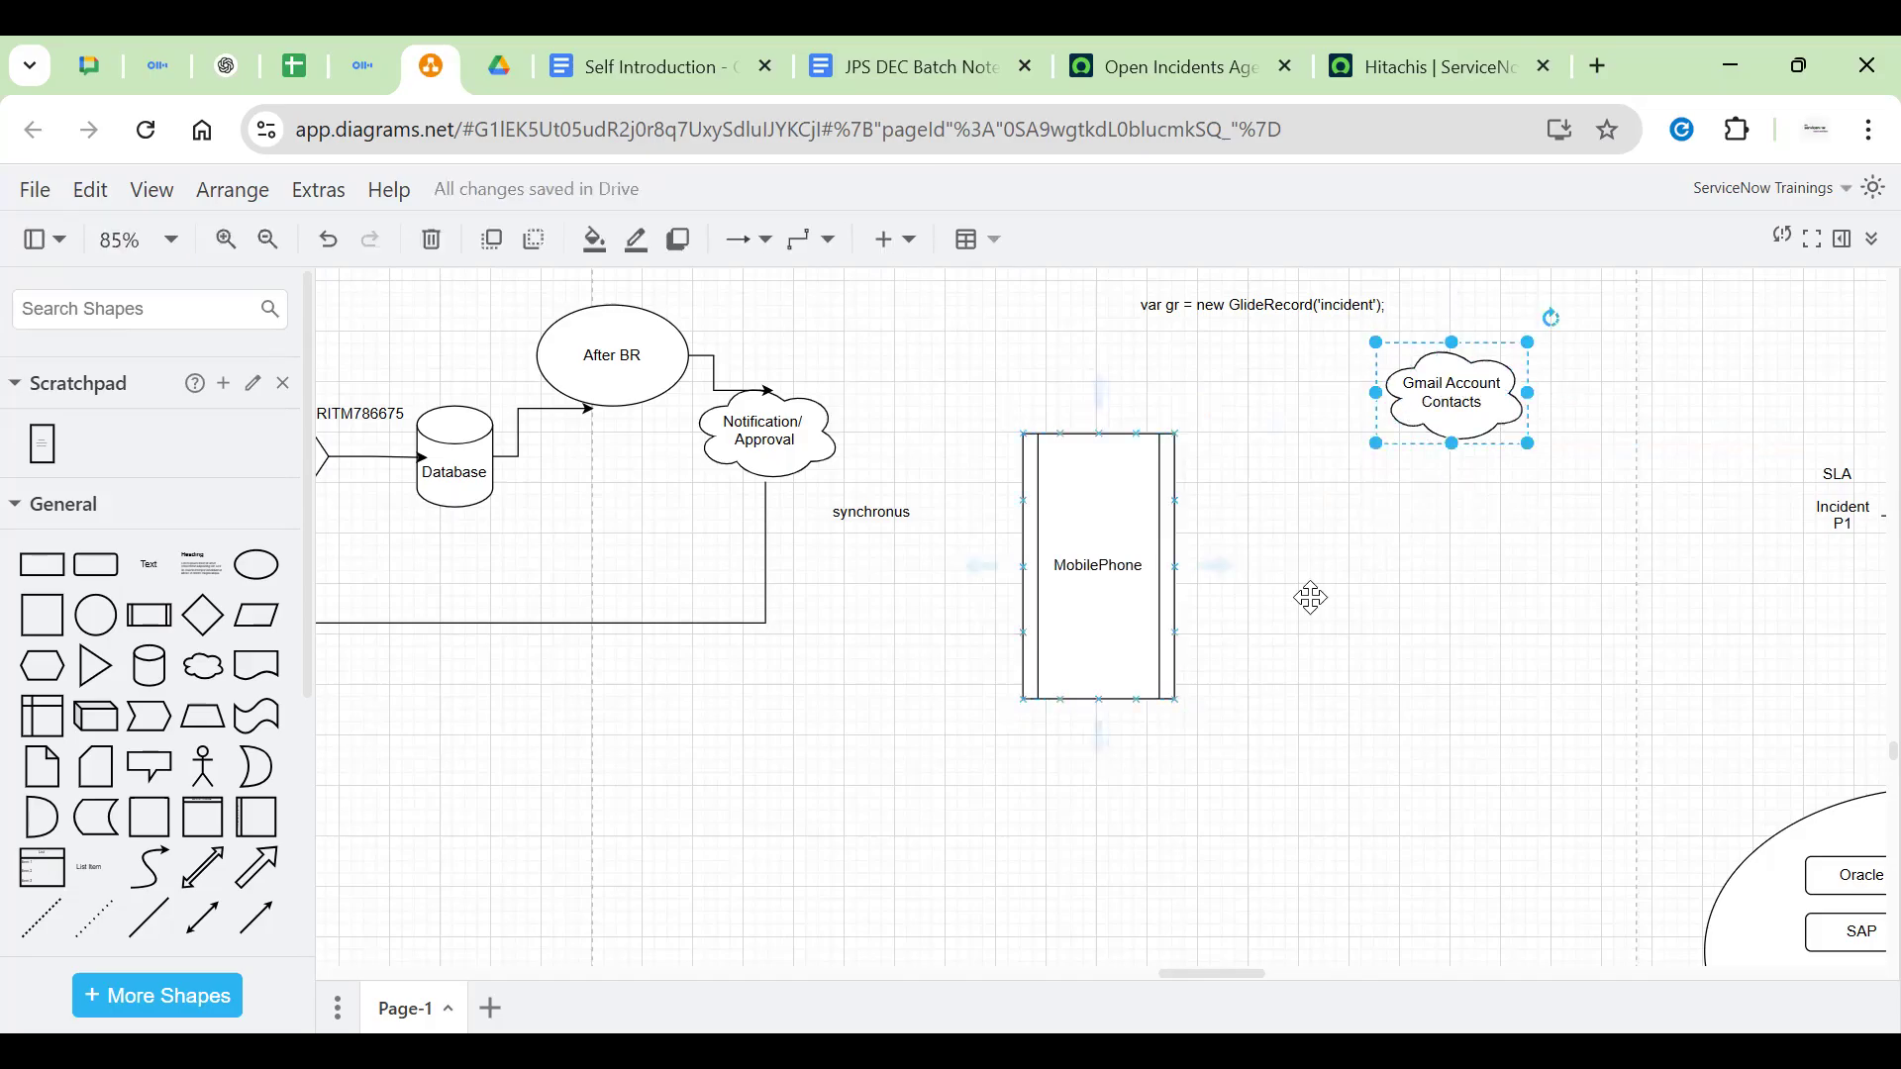
{"action": "left_click", "coordinate": [1140, 526]}
Add a third line '10000' to the Gmail Account cloud label
{"action": "double_click", "coordinate": [1480, 401]}
{"action": "left_click", "coordinate": [1478, 397]}
{"action": "key", "text": "Return"}
{"action": "type", "text": "1"}
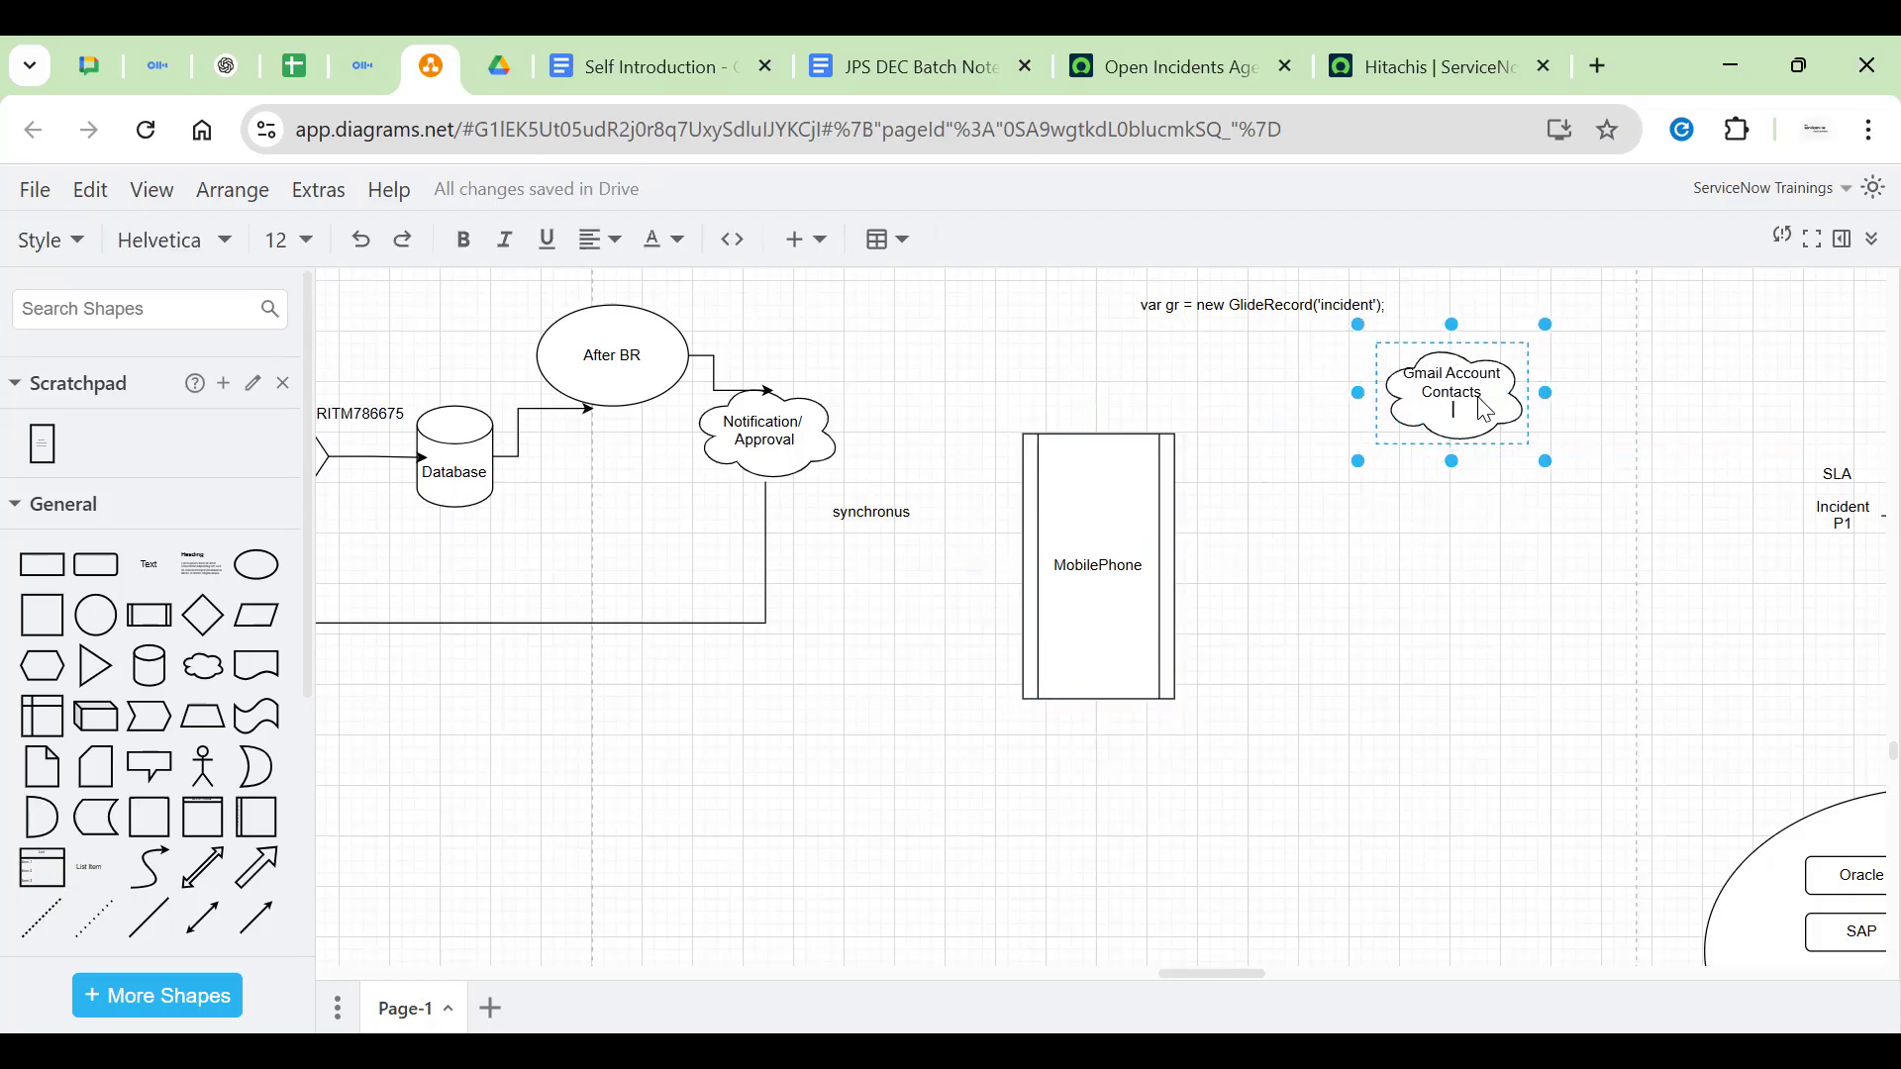
{"action": "type", "text": "00000"}
{"action": "key", "text": "BackSpace"}
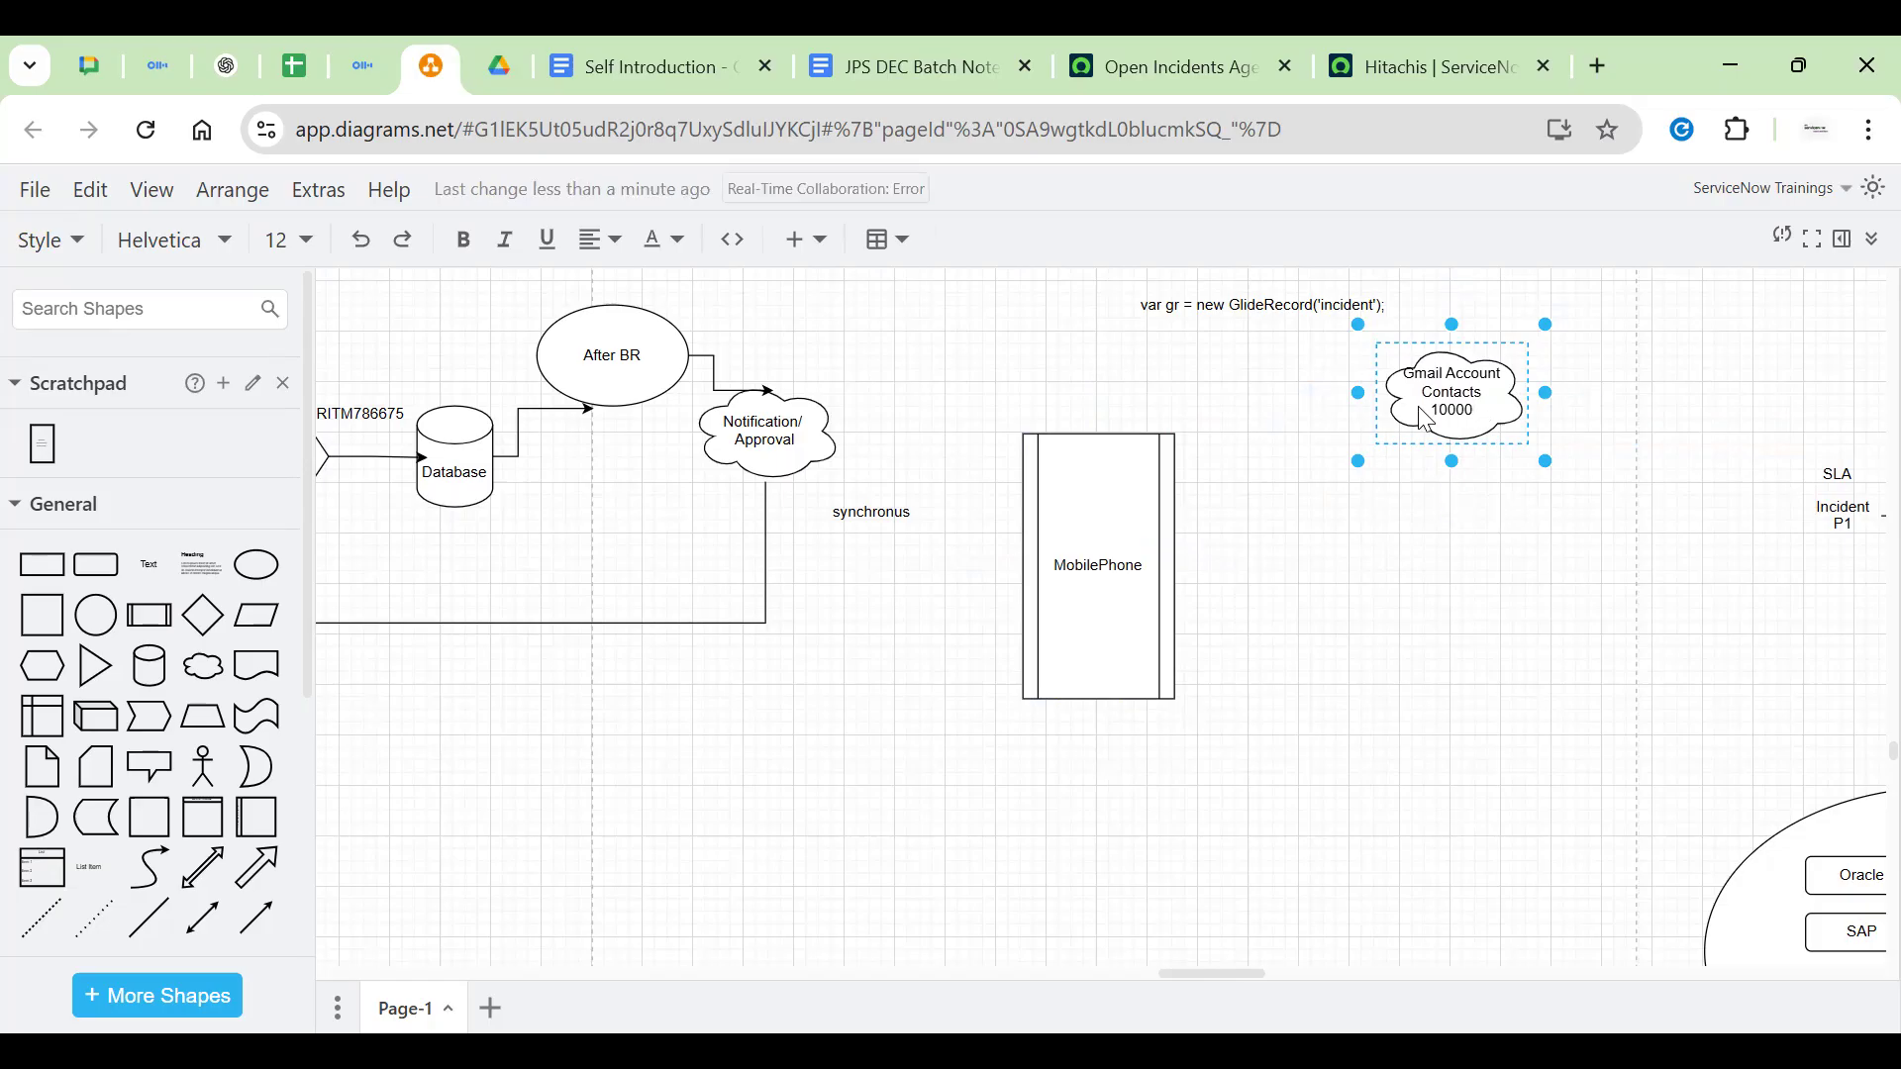
{"action": "key", "text": "Escape"}
{"action": "left_click", "coordinate": [1159, 534]}
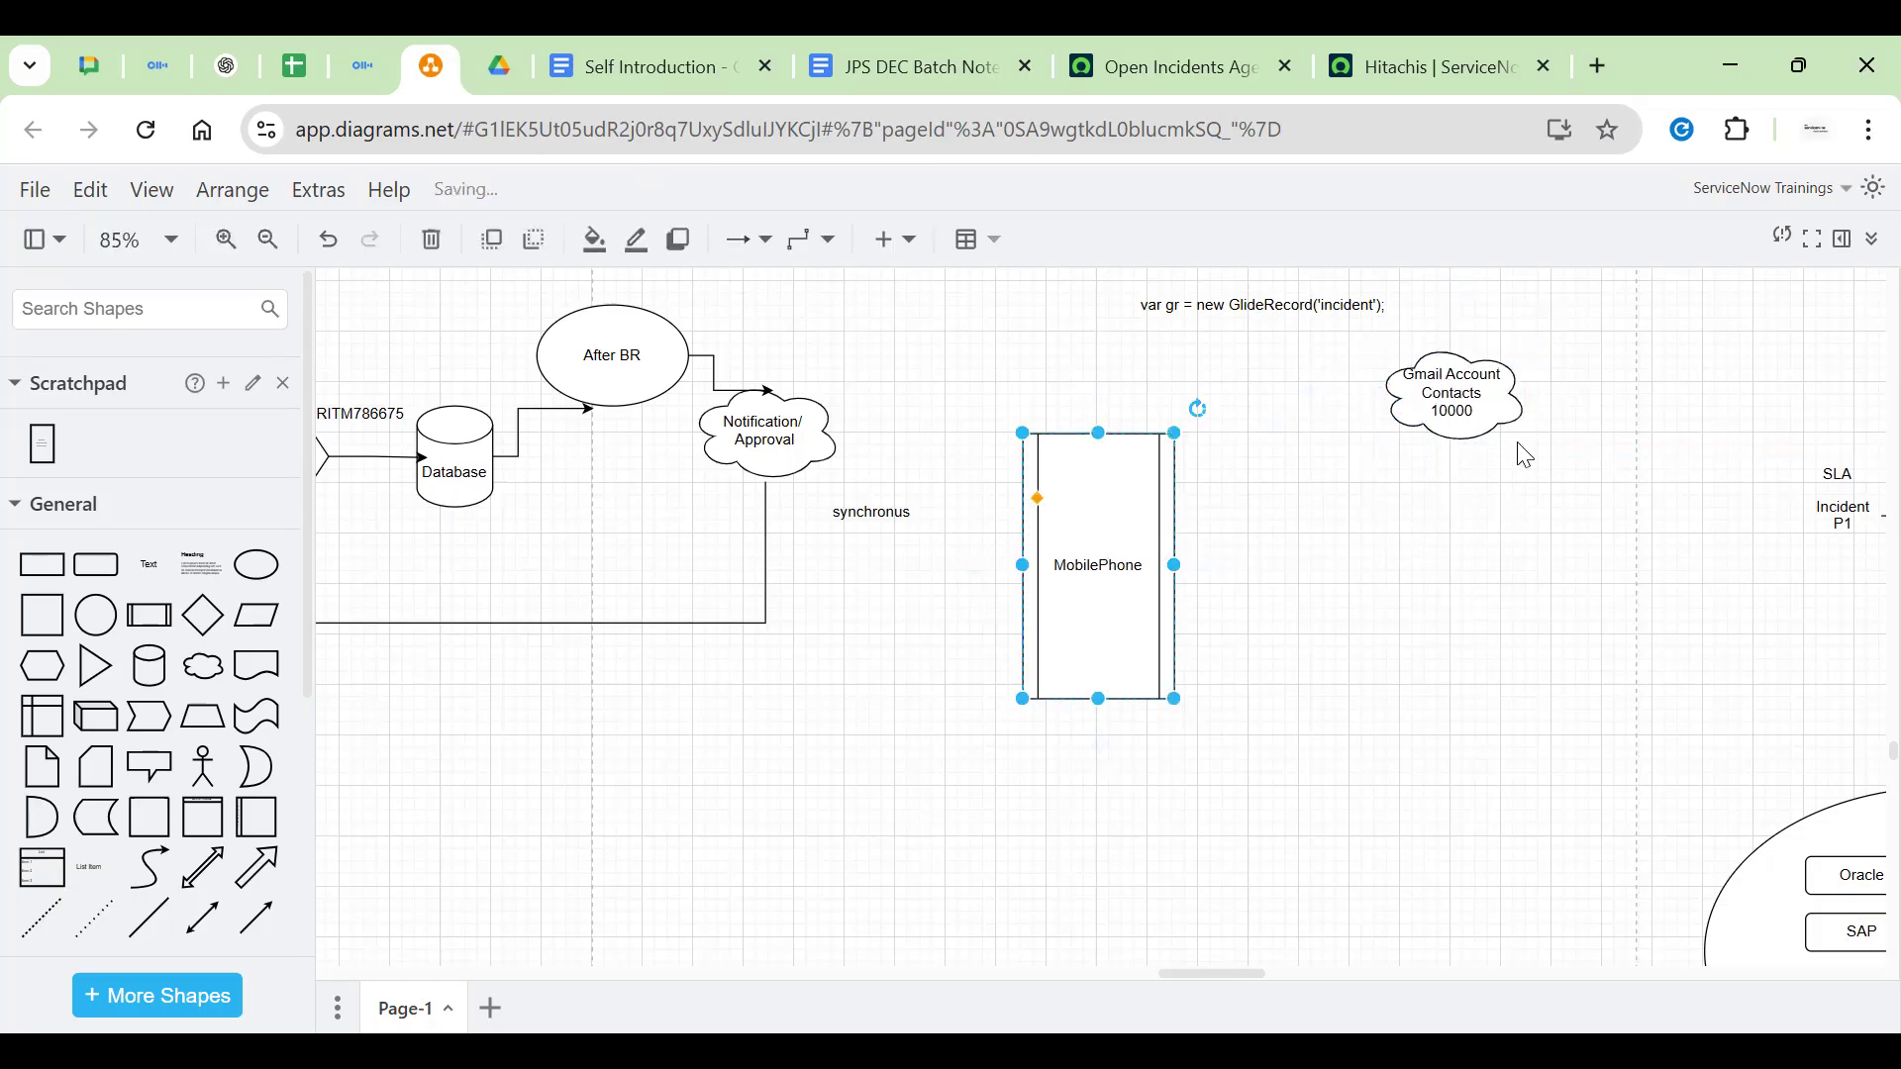
{"action": "left_click", "coordinate": [1453, 426]}
Connect the Gmail Account cloud to the MobilePhone box with an arrow
{"action": "left_click_drag", "start_coordinate": [1455, 492], "coordinate": [1196, 535]}
{"action": "left_click", "coordinate": [1075, 556]}
{"action": "left_click", "coordinate": [1282, 560]}
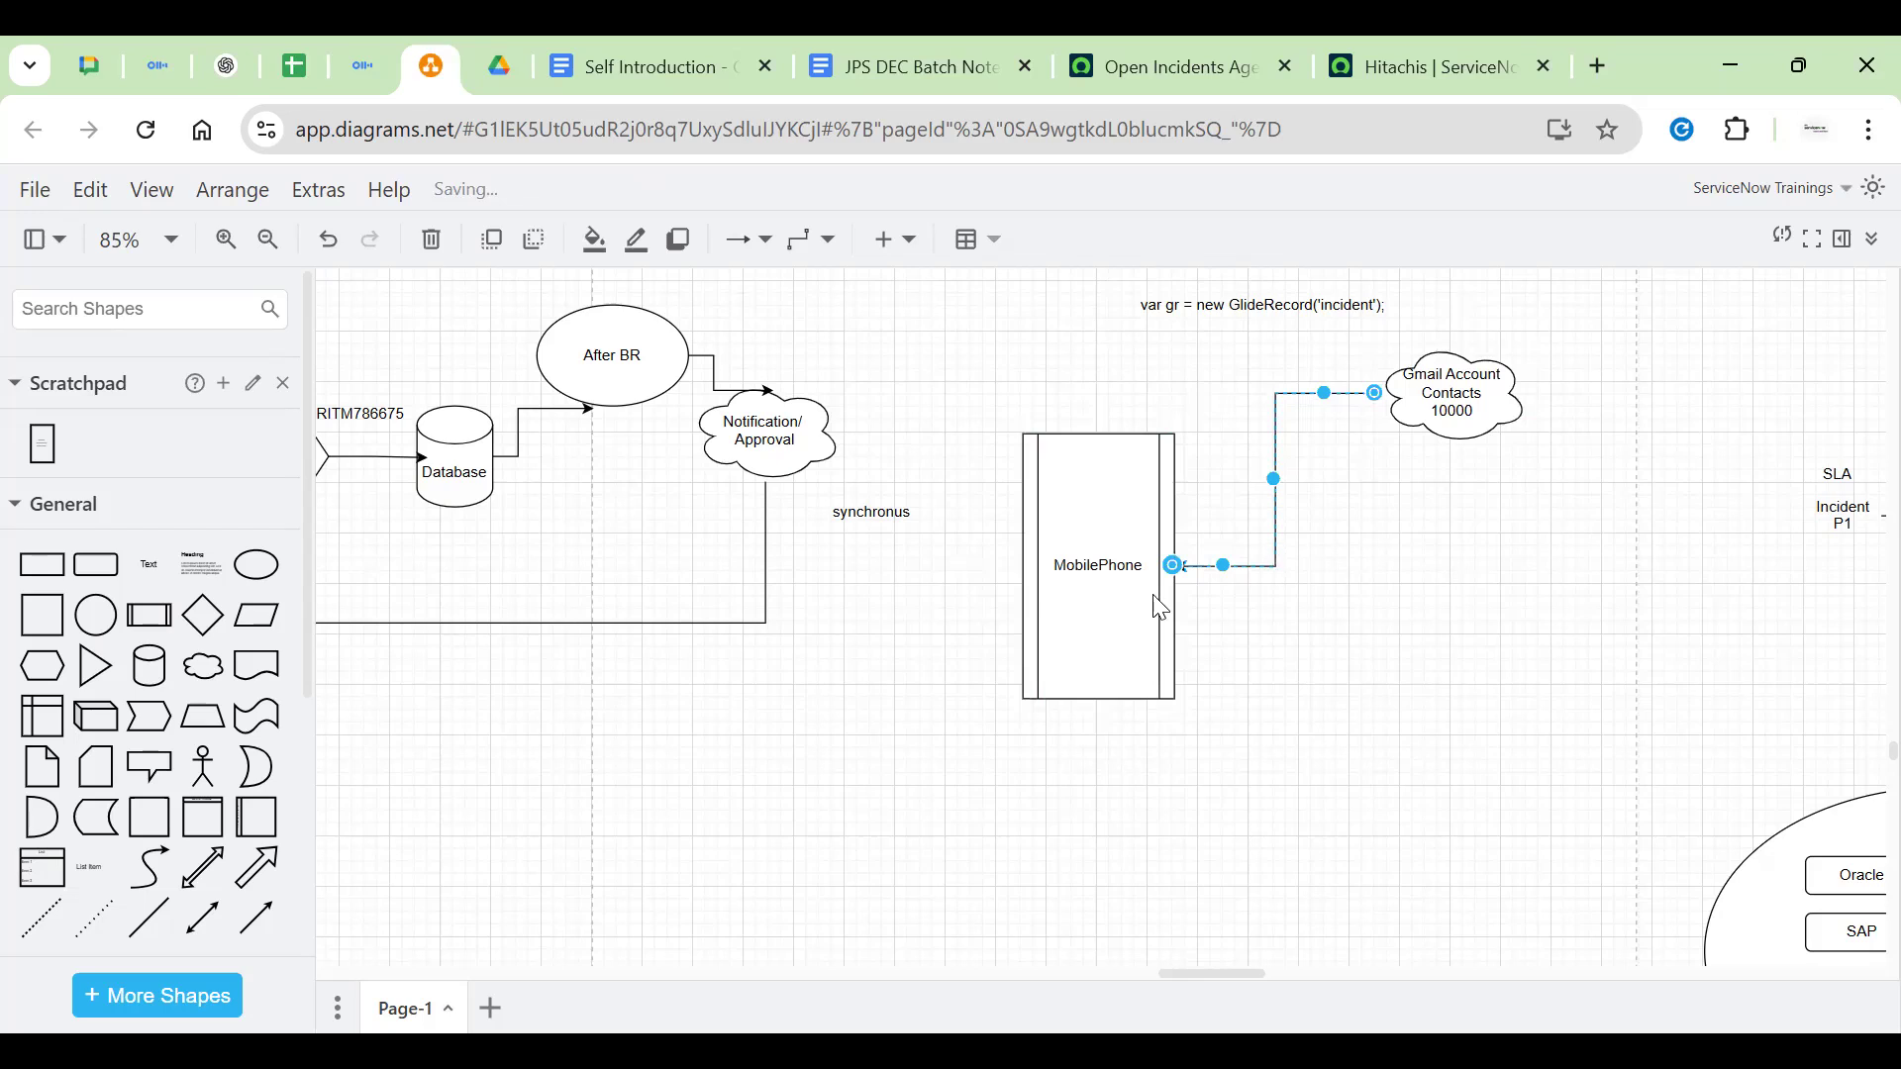
{"action": "left_click", "coordinate": [1093, 608]}
{"action": "left_click", "coordinate": [1465, 406]}
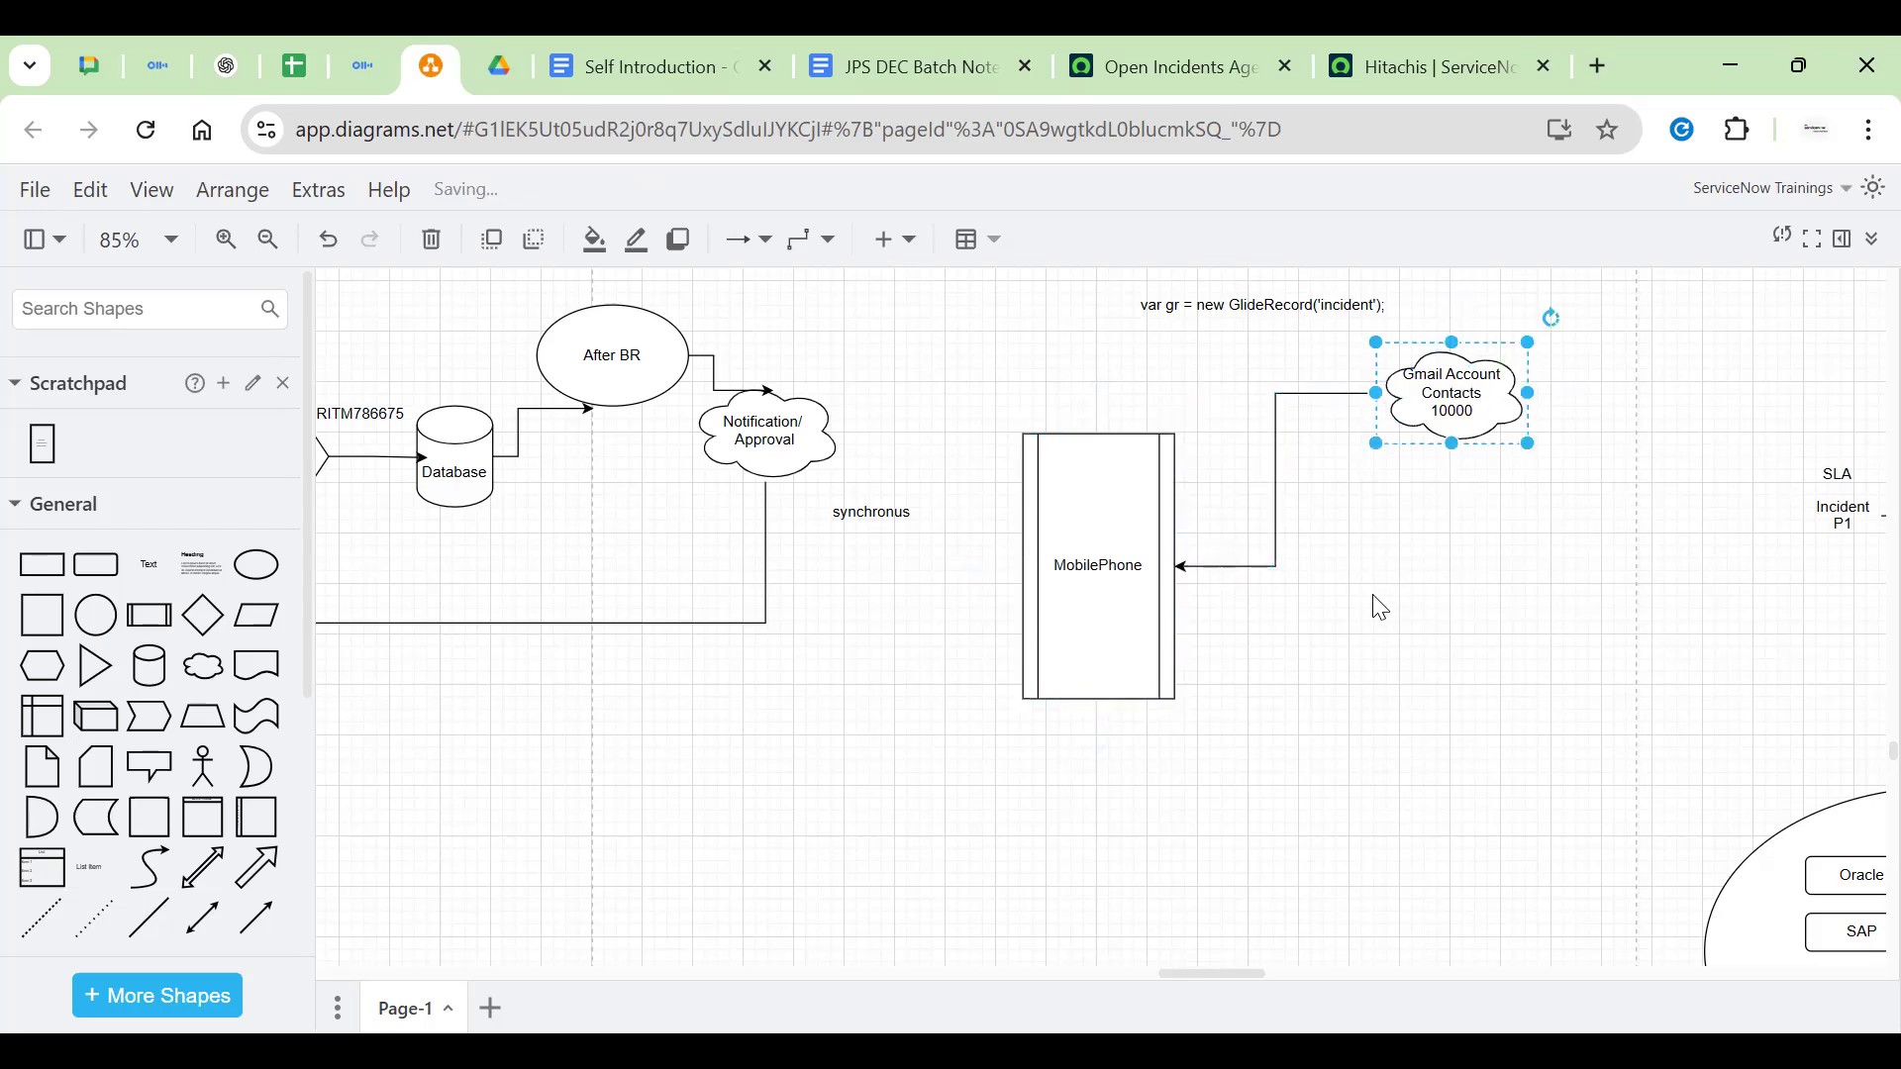
Add a '10 mins' text label beside the cloud-to-phone arrow
{"action": "left_click", "coordinate": [1348, 523]}
{"action": "double_click", "coordinate": [1334, 511]}
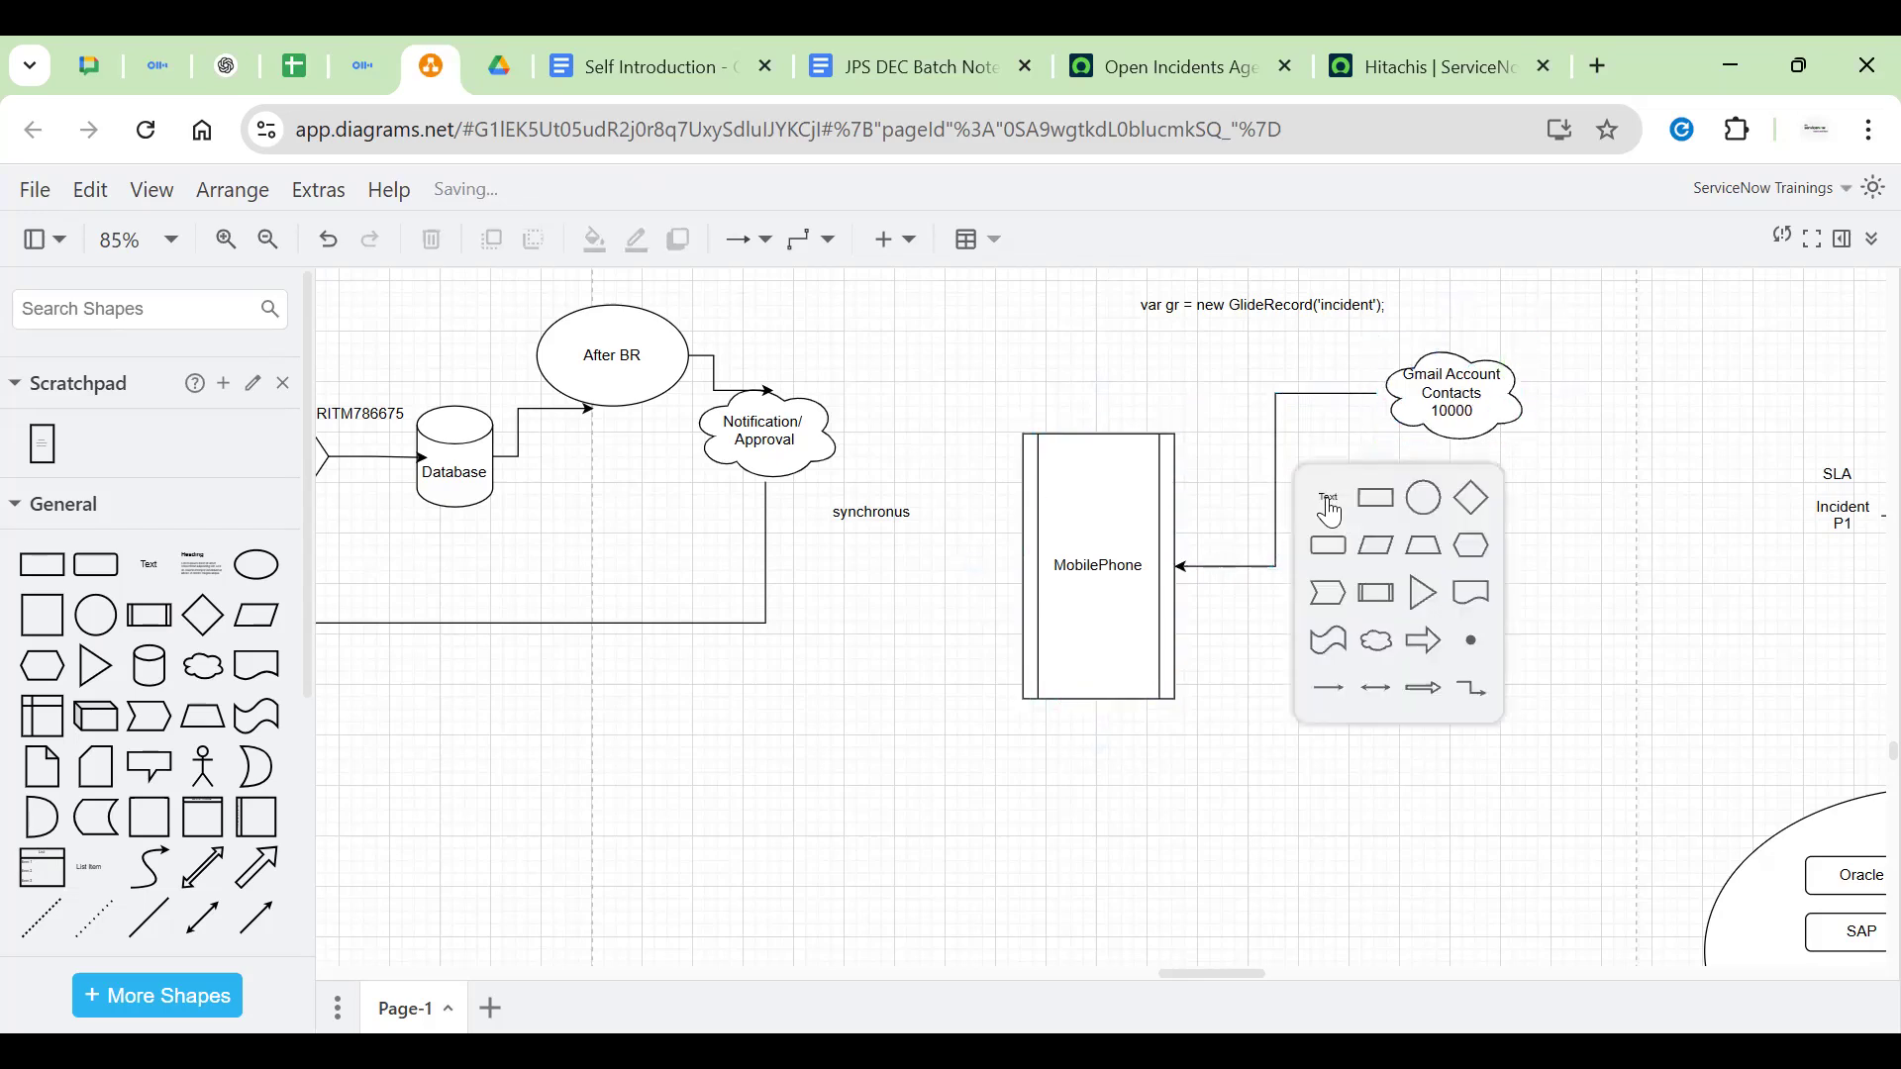
{"action": "left_click", "coordinate": [1327, 500]}
{"action": "type", "text": "10 mins"}
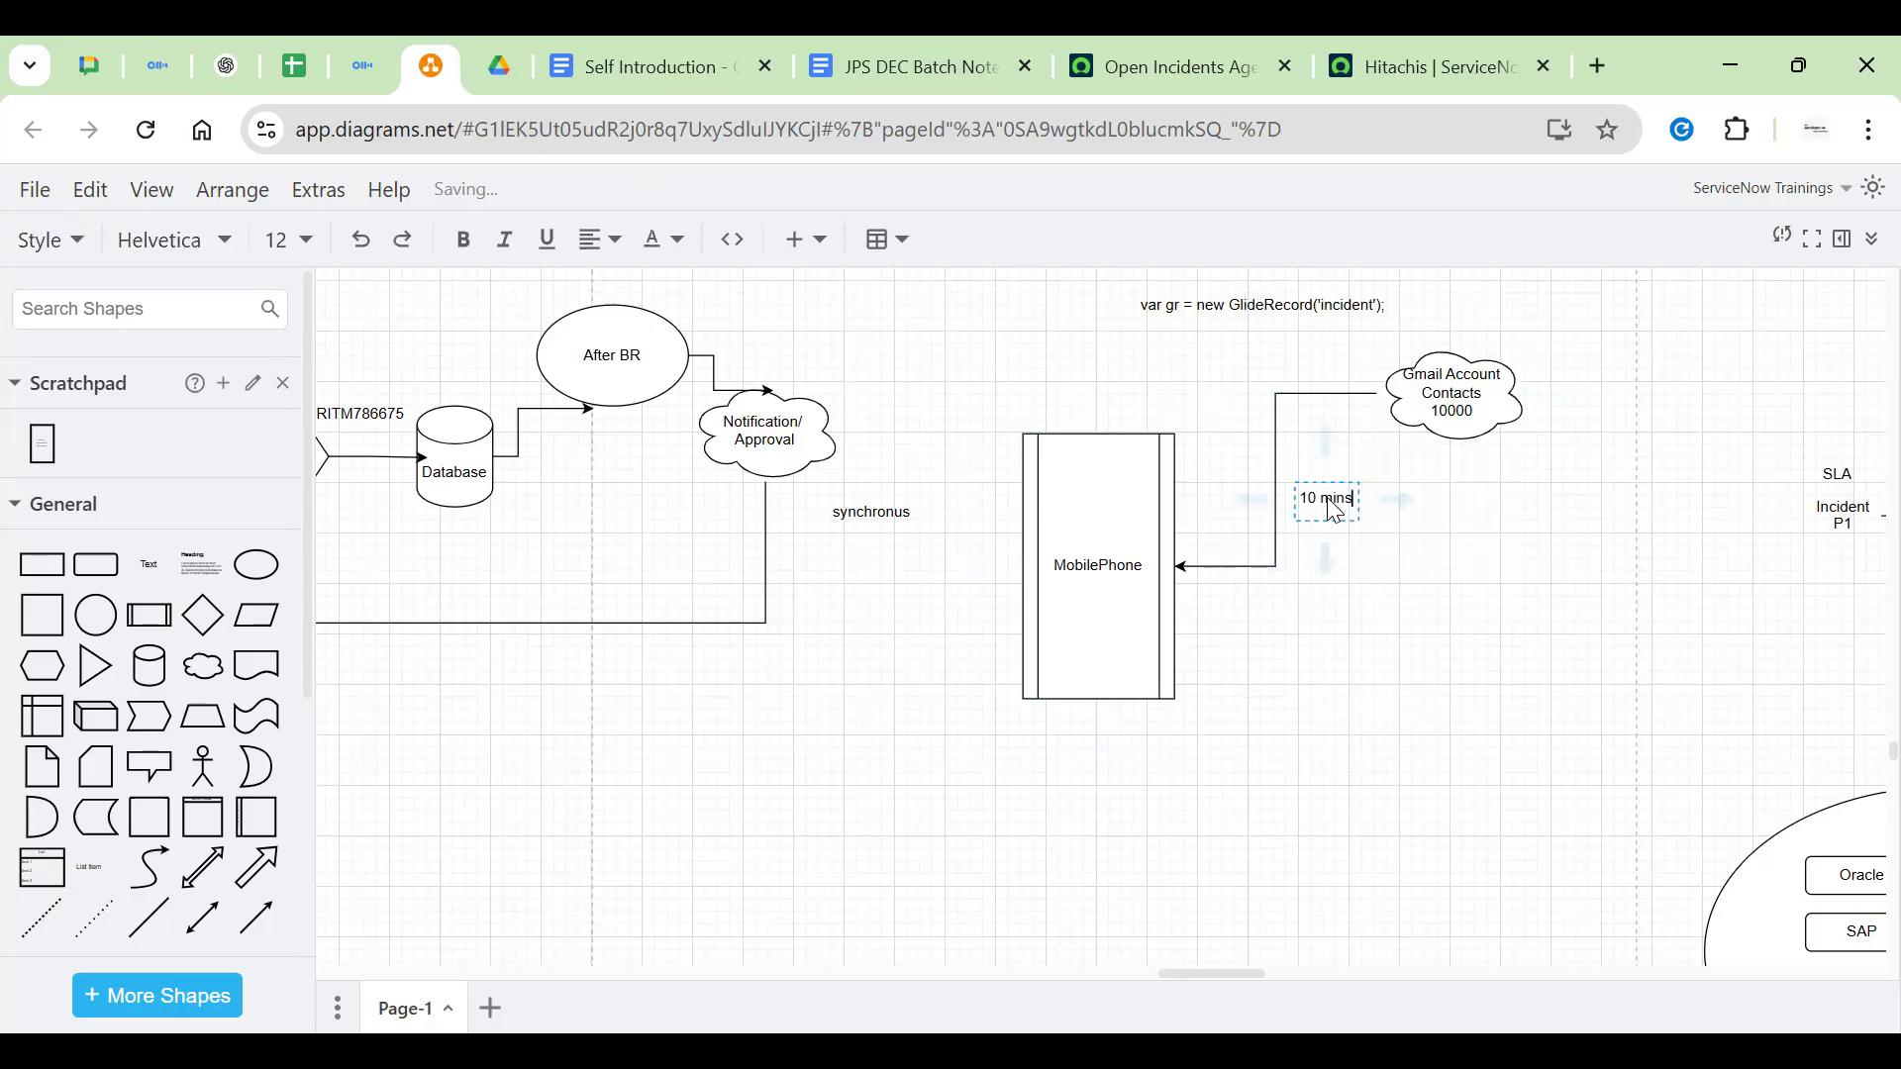
{"action": "left_click", "coordinate": [1501, 673]}
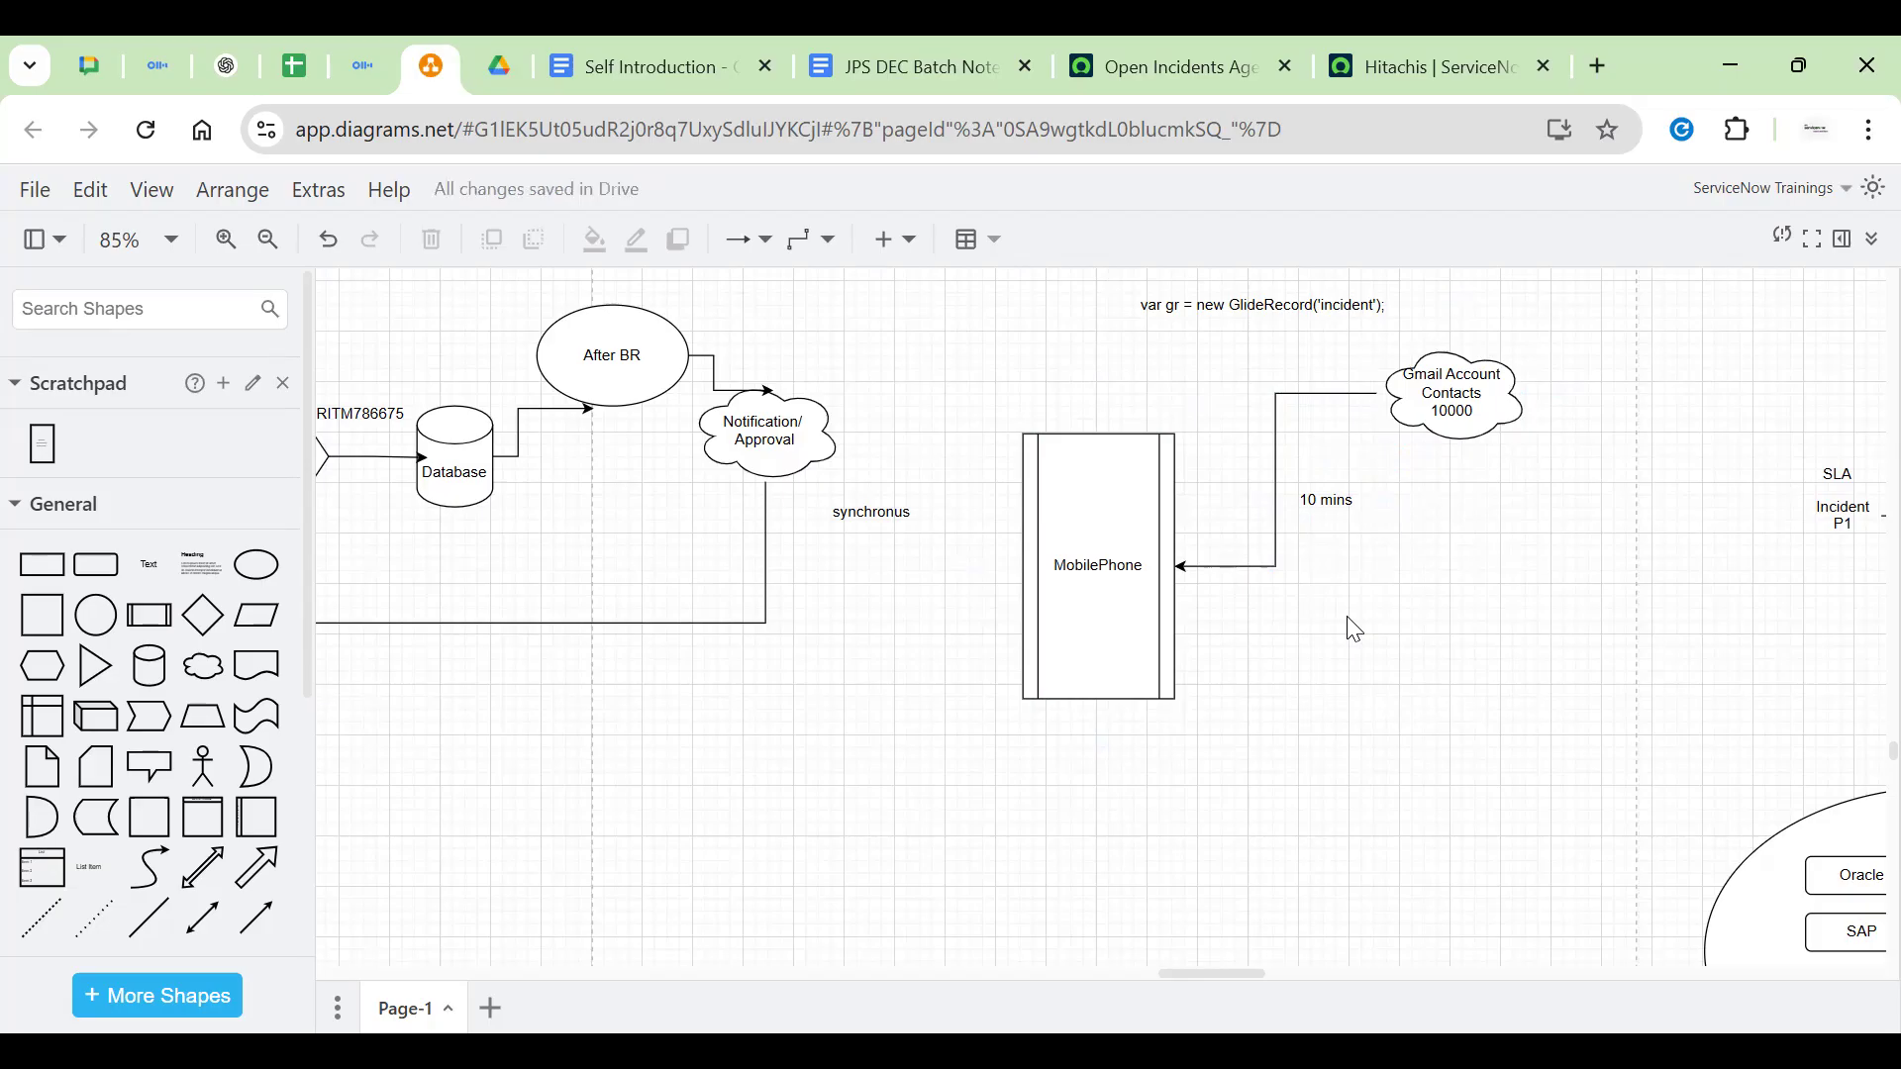
Add the lines youtube, whatsapp and insta reels under MobilePhone in its label
{"action": "left_click", "coordinate": [1072, 604]}
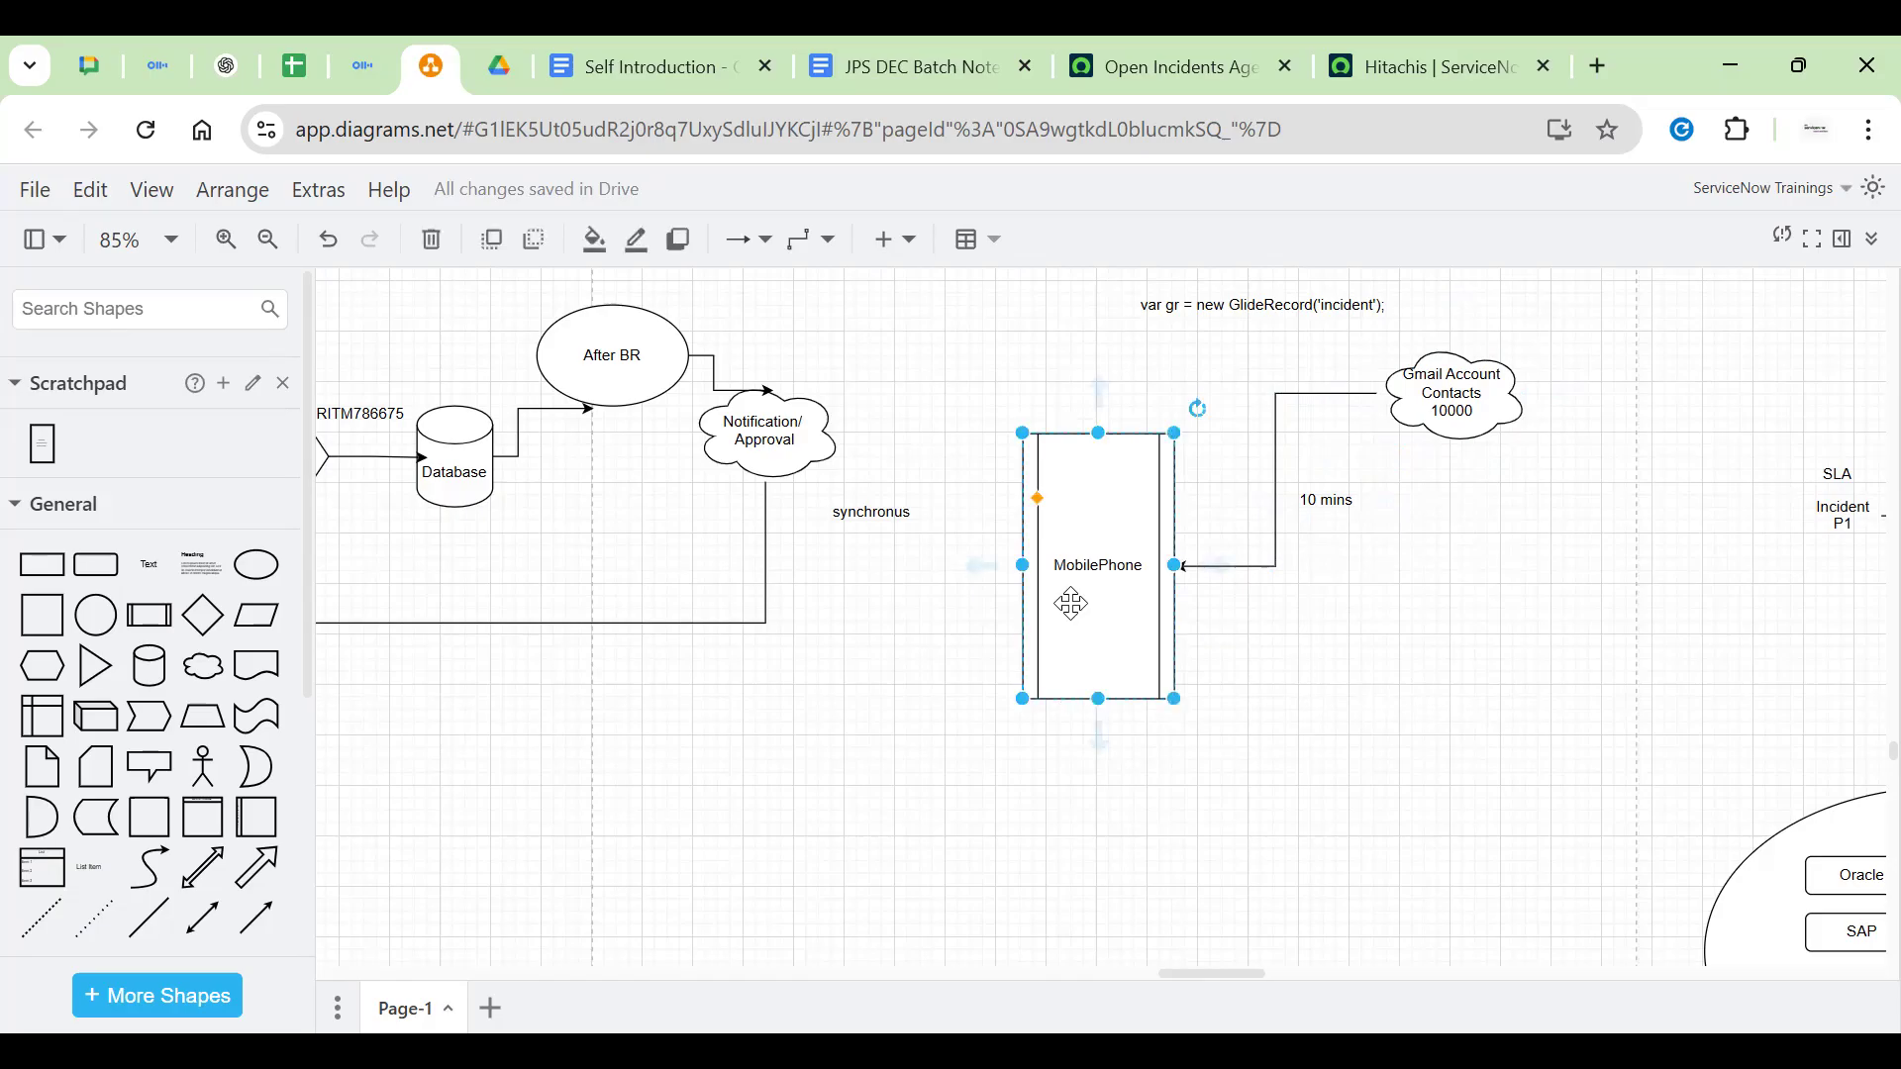
{"action": "double_click", "coordinate": [1072, 604]}
{"action": "key", "text": "End"}
{"action": "key", "text": "Return"}
{"action": "key", "text": "Return"}
{"action": "type", "text": "youtube"}
{"action": "key", "text": "Return"}
{"action": "type", "text": "whatsapp"}
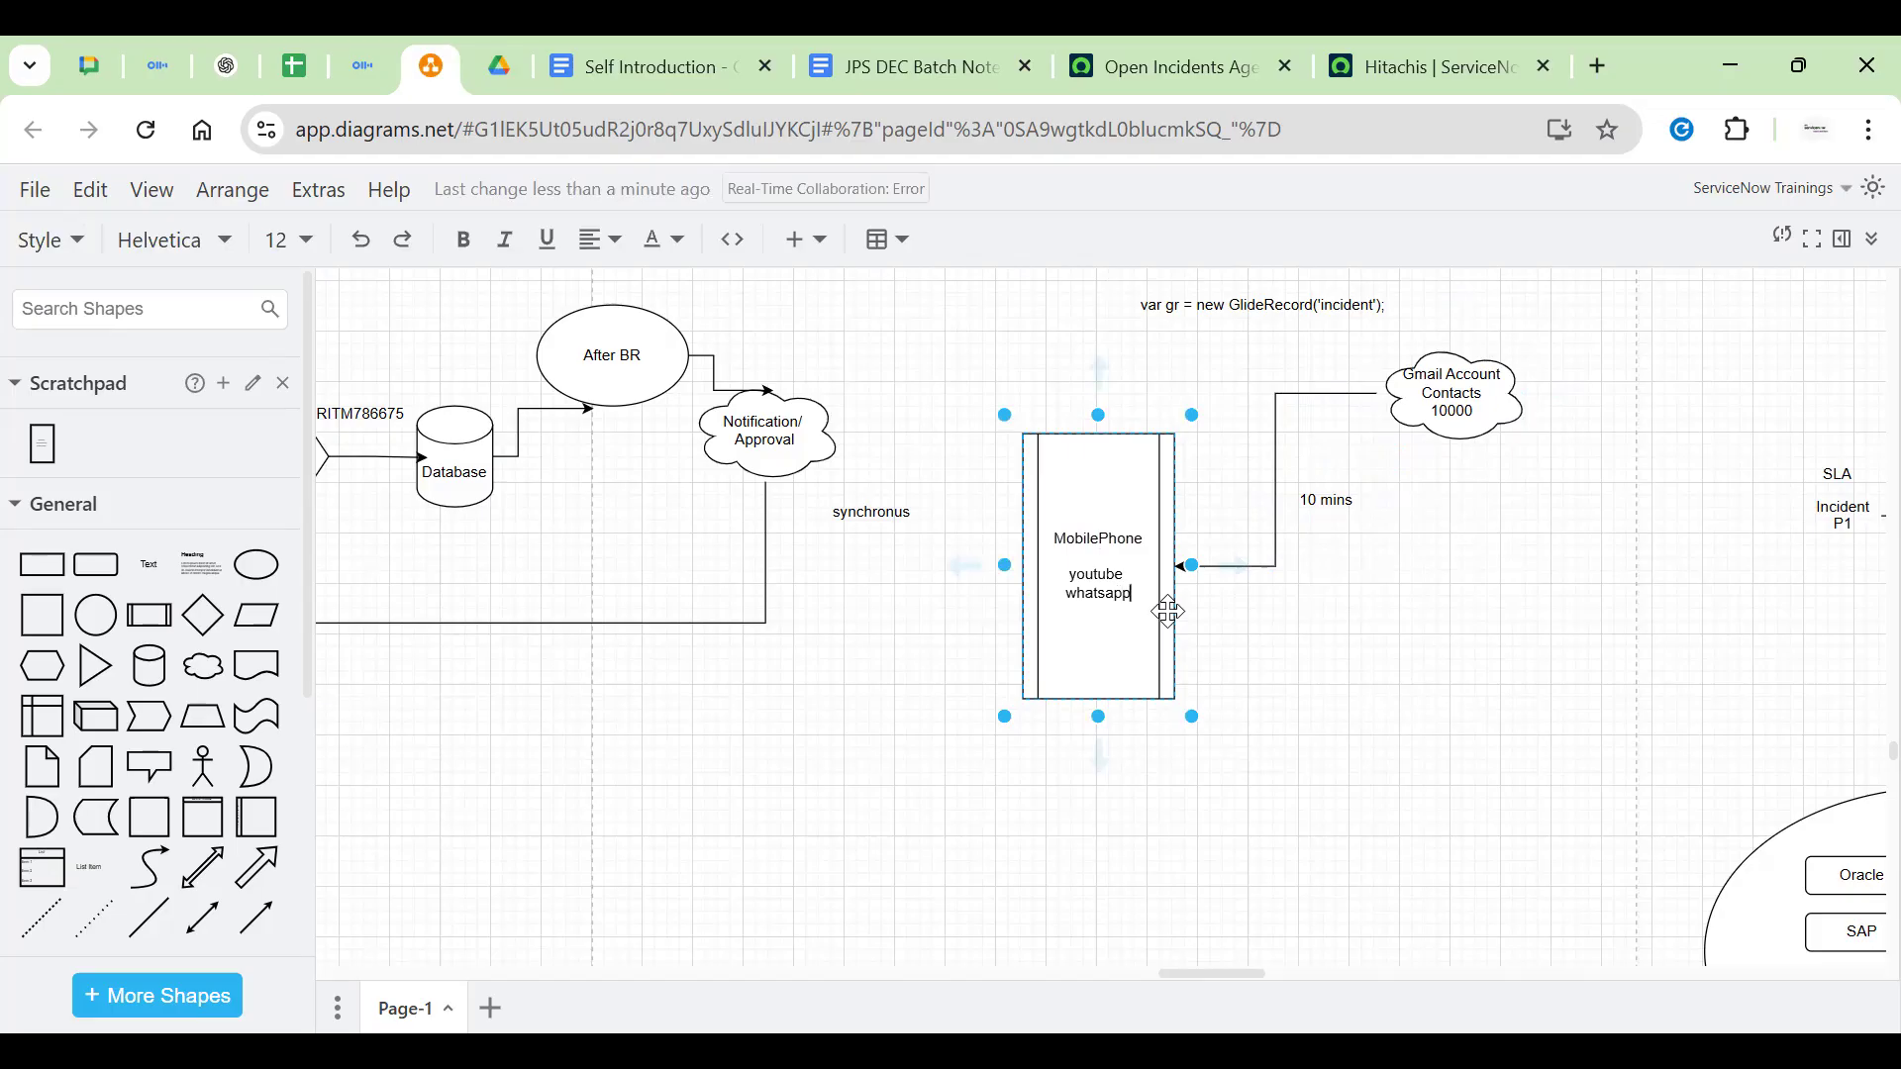
{"action": "key", "text": "Return"}
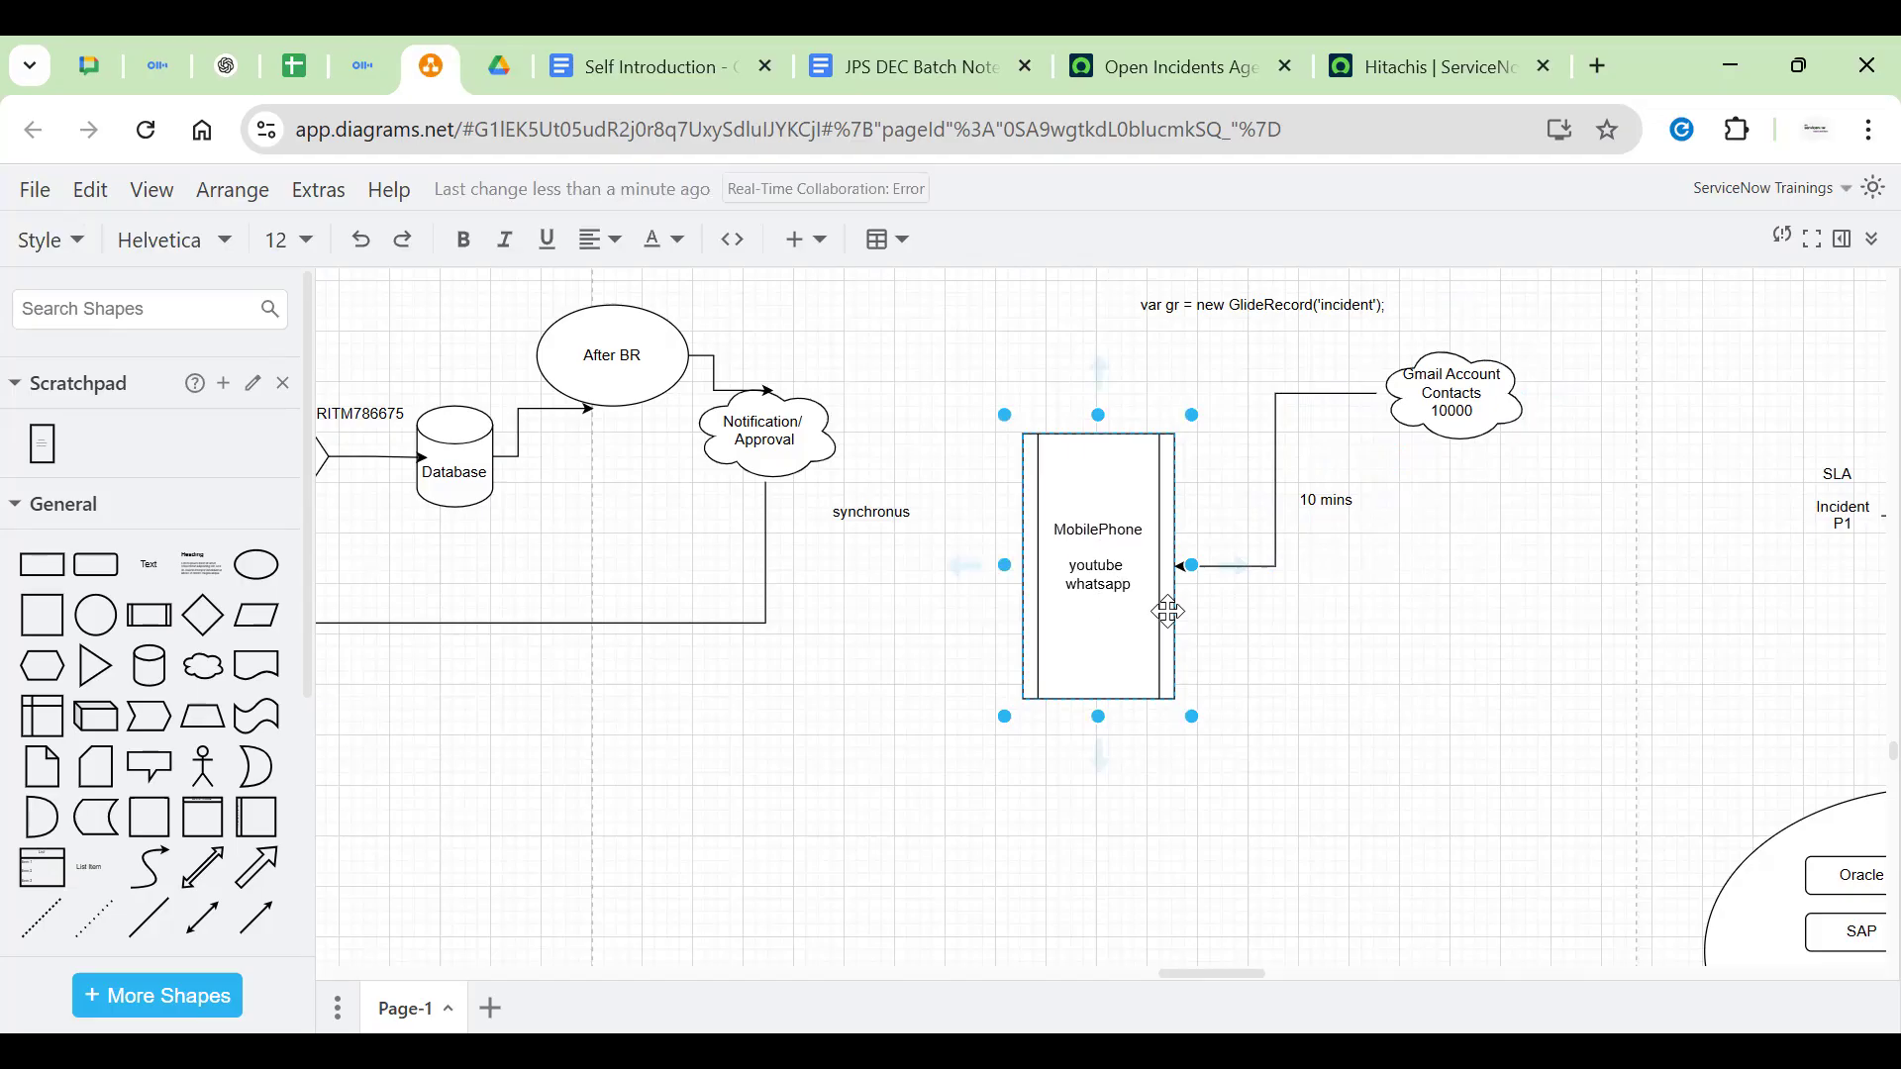
{"action": "type", "text": "insta reels"}
Check the Gmail cloud, 10 mins label and MobilePhone box after the label edit
{"action": "left_click", "coordinate": [1324, 582]}
{"action": "left_click", "coordinate": [1416, 413]}
{"action": "left_click", "coordinate": [1322, 500]}
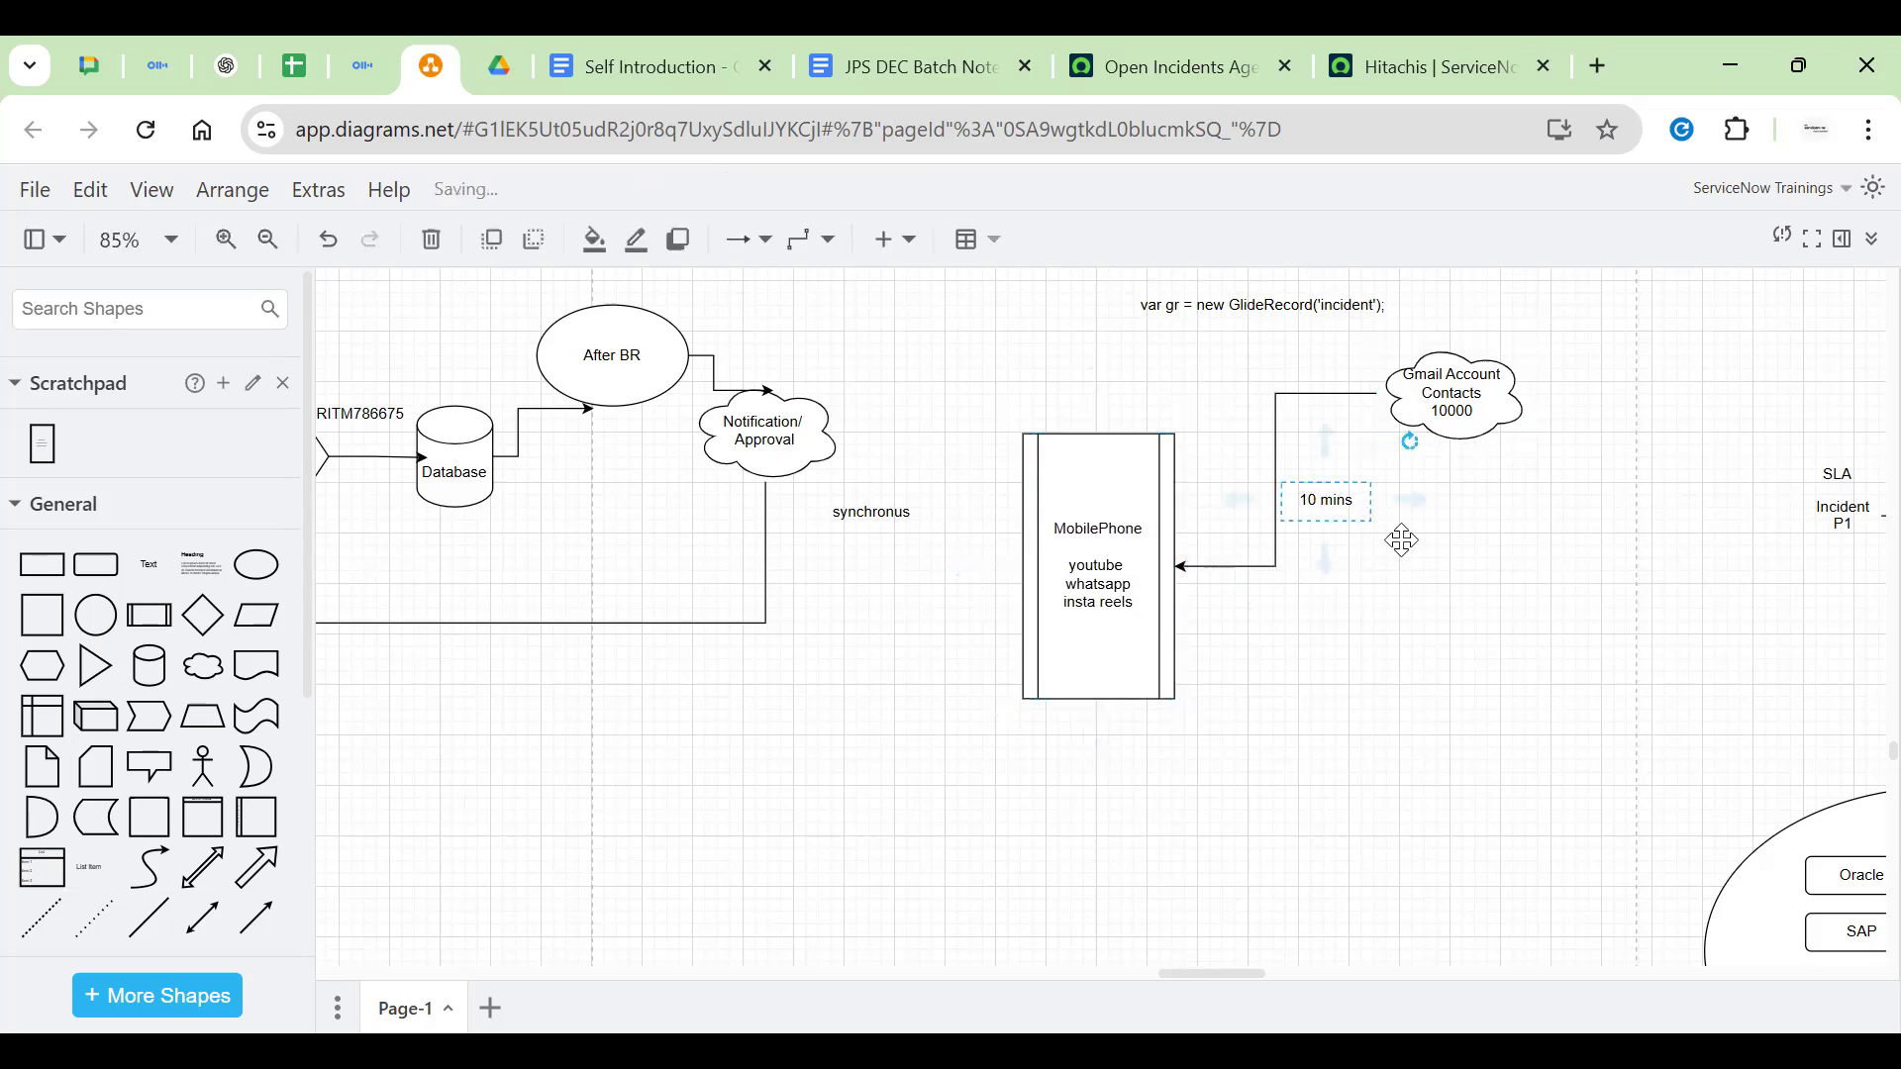
{"action": "left_click", "coordinate": [1443, 396]}
{"action": "left_click", "coordinate": [1473, 600]}
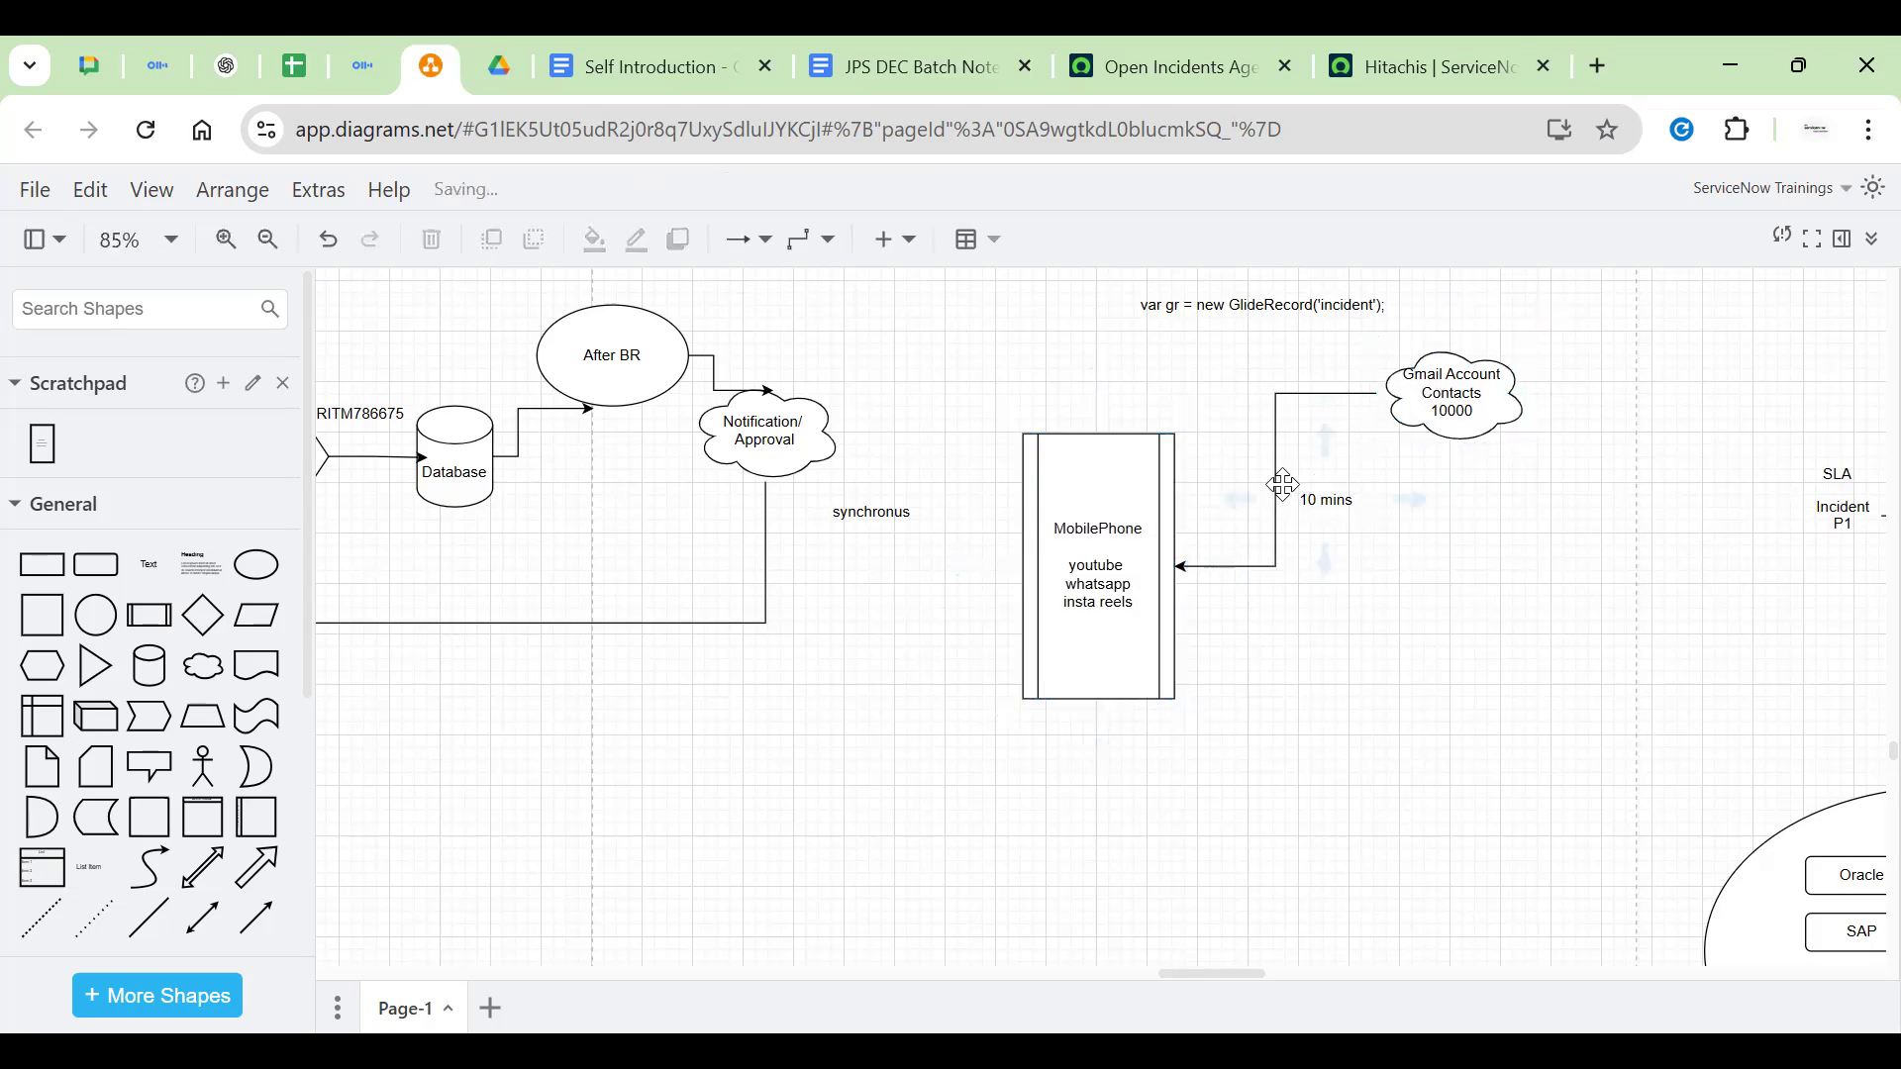
{"action": "left_click", "coordinate": [1153, 570]}
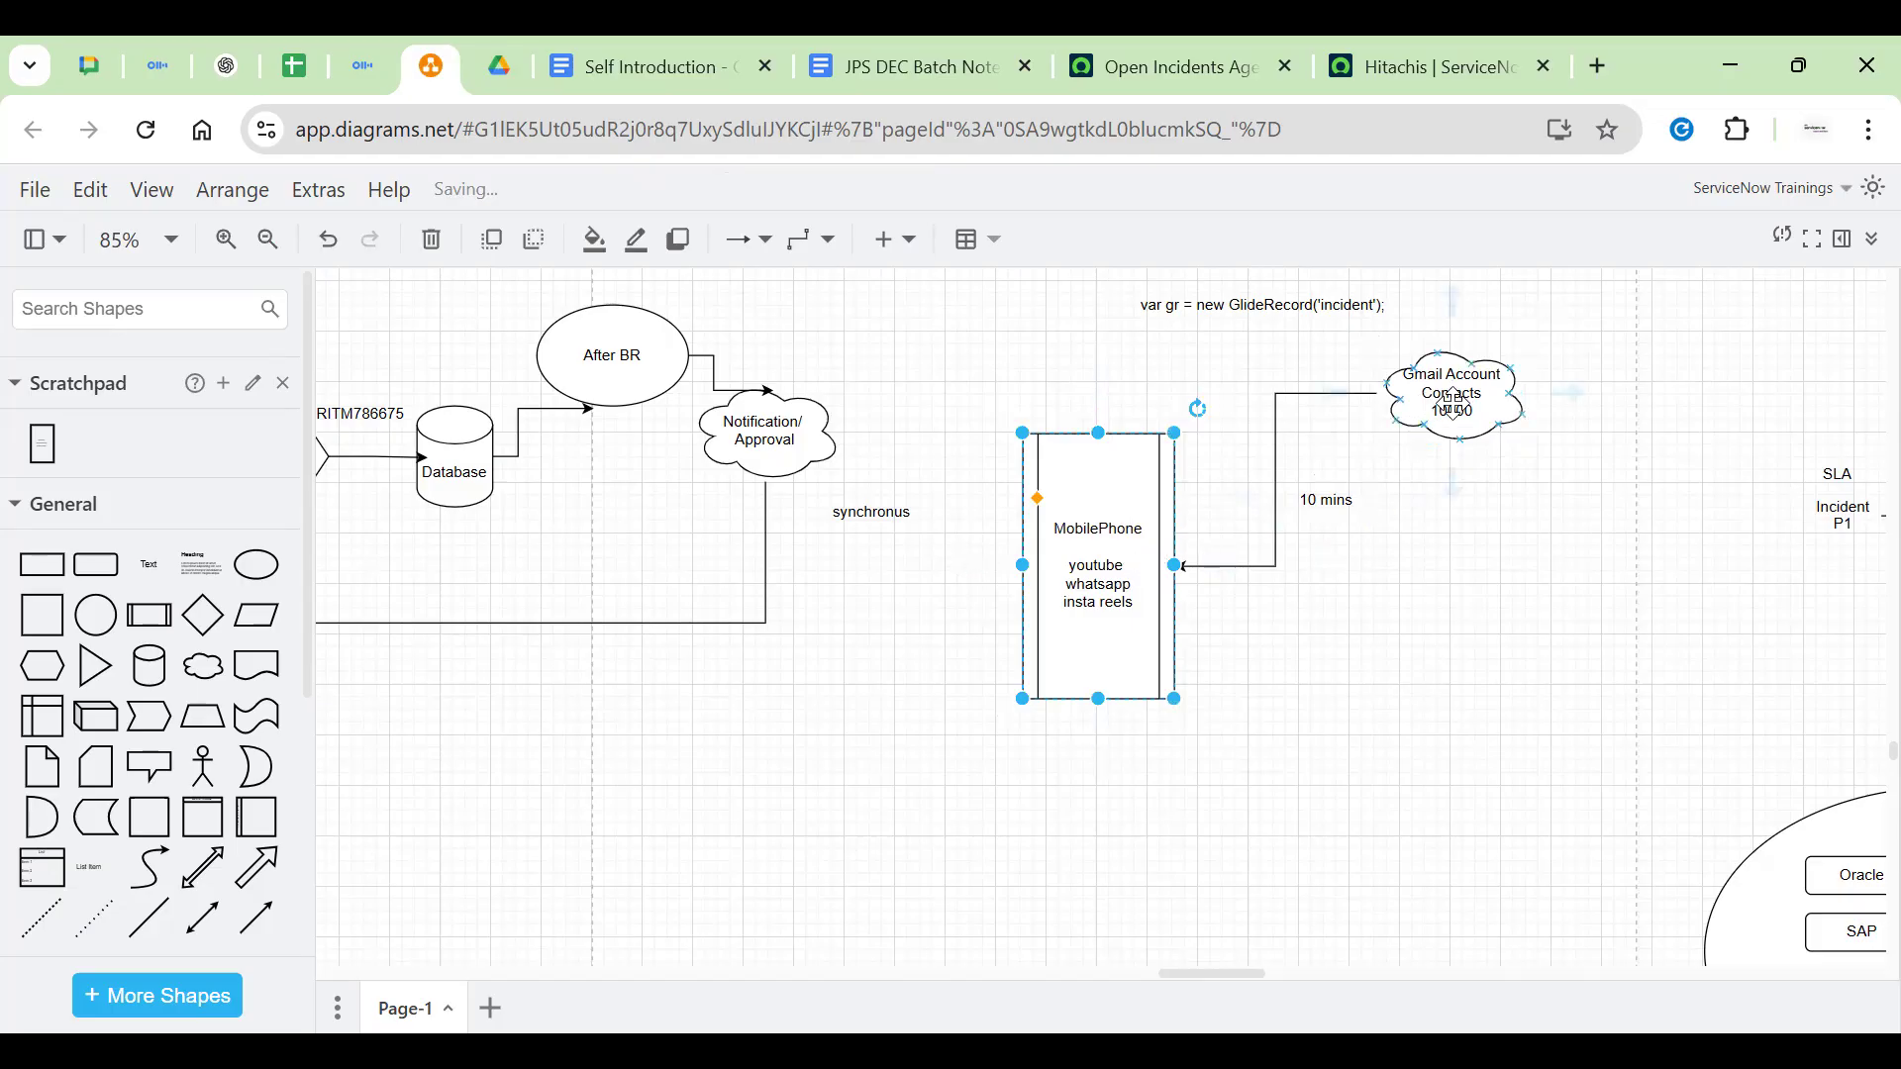
{"action": "double_click", "coordinate": [1101, 592]}
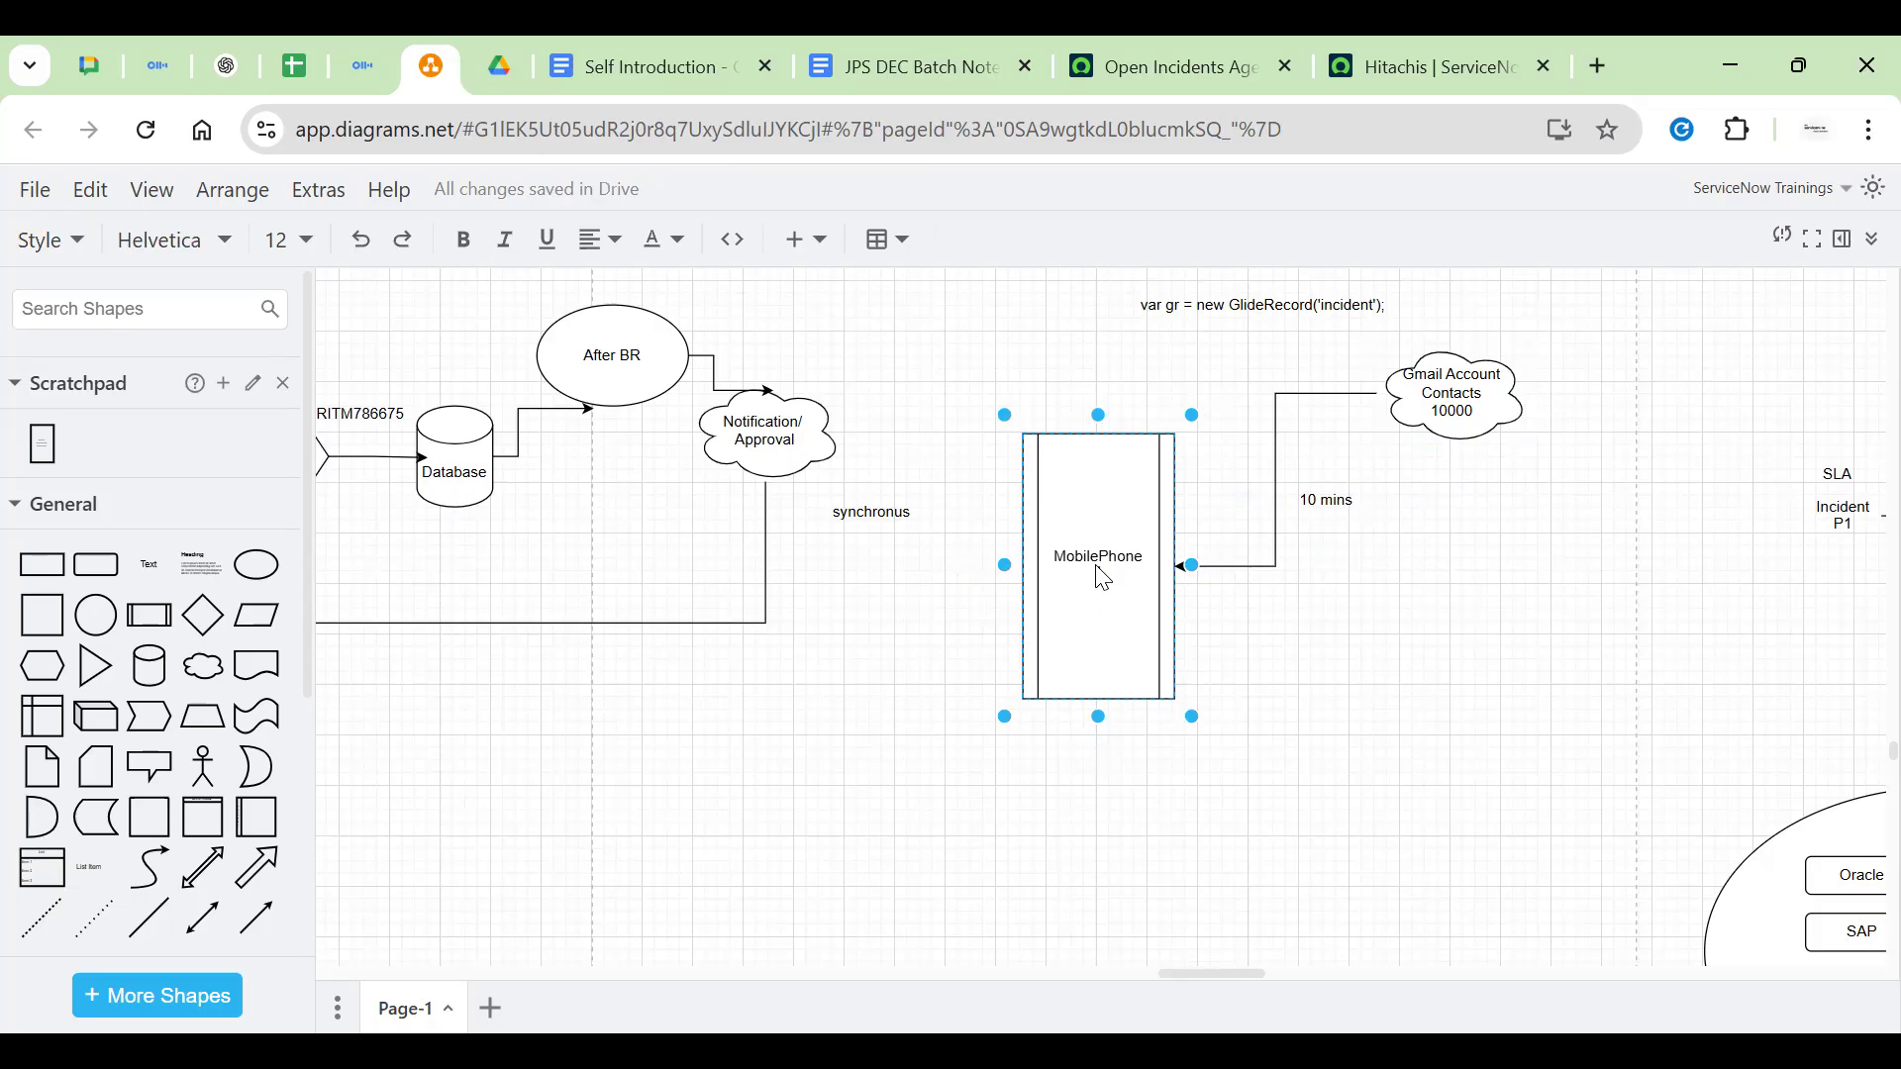
{"action": "left_click", "coordinate": [1535, 406]}
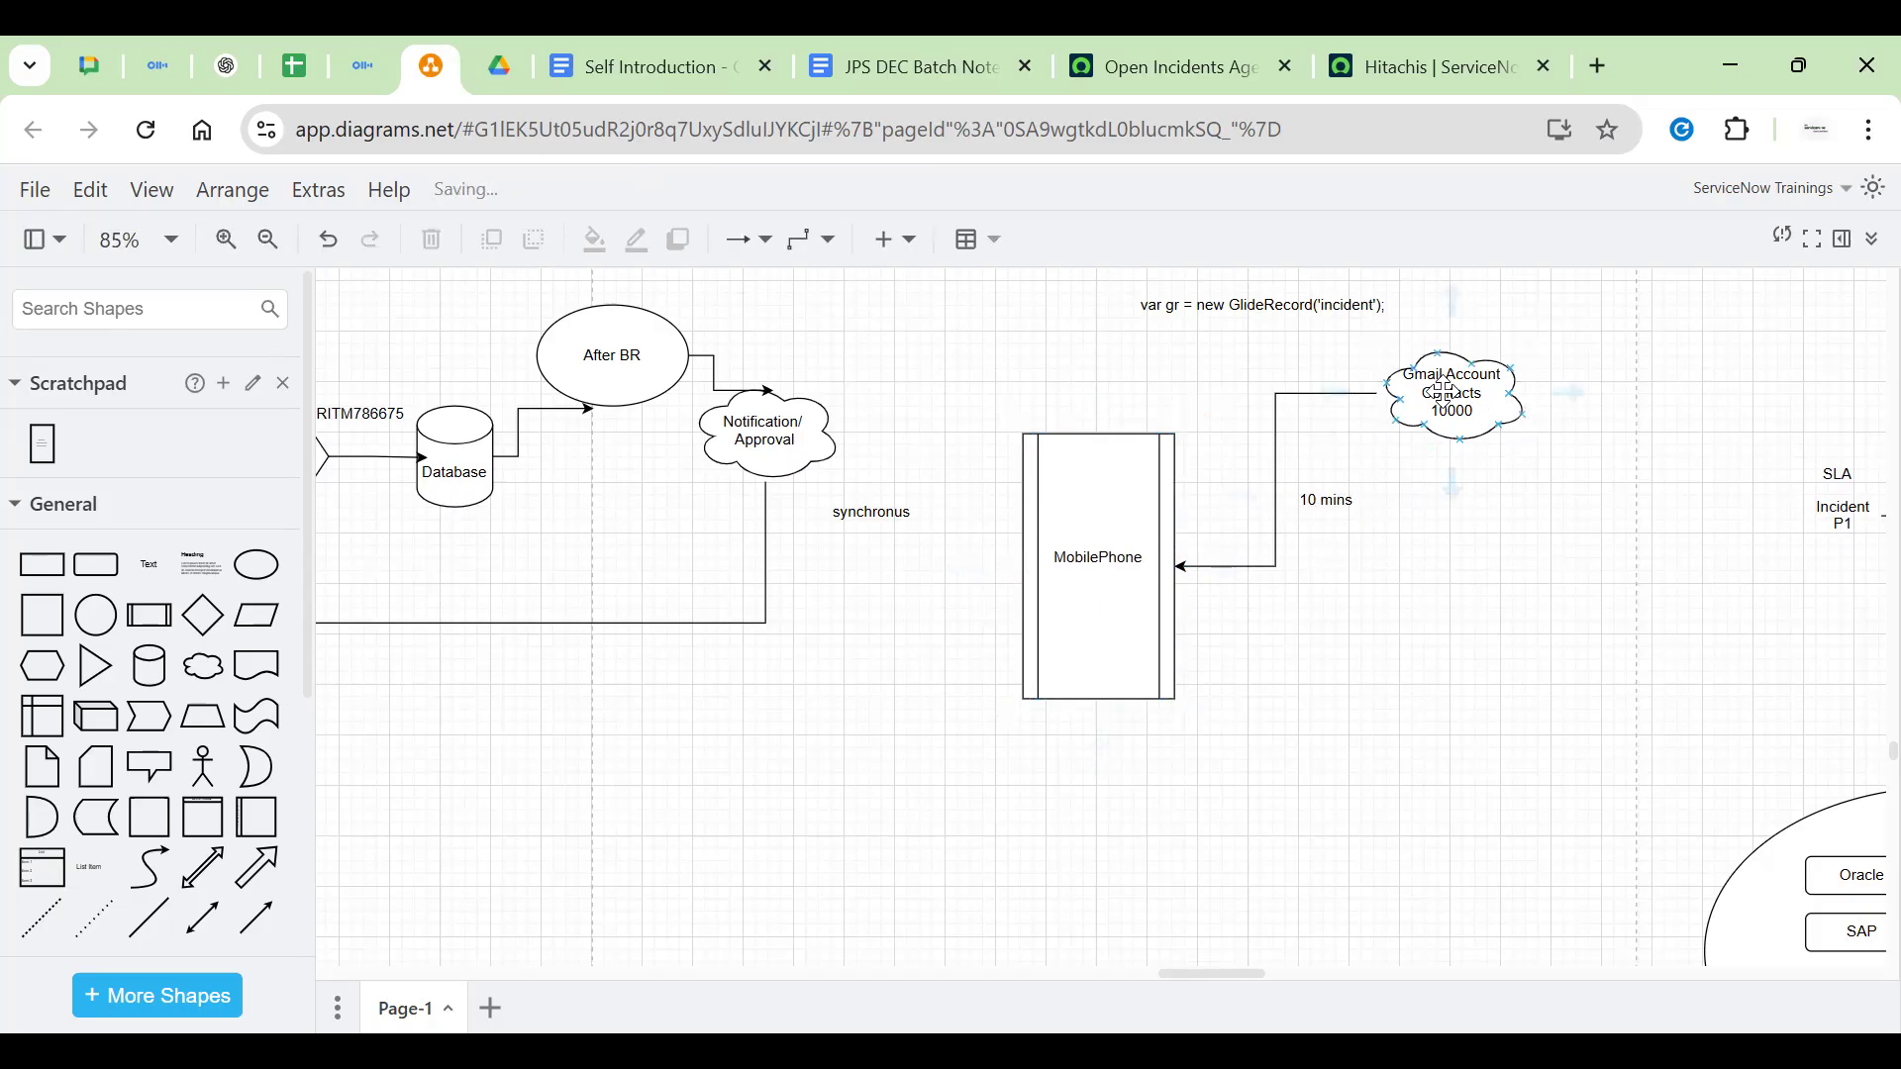
{"action": "left_click", "coordinate": [1451, 396]}
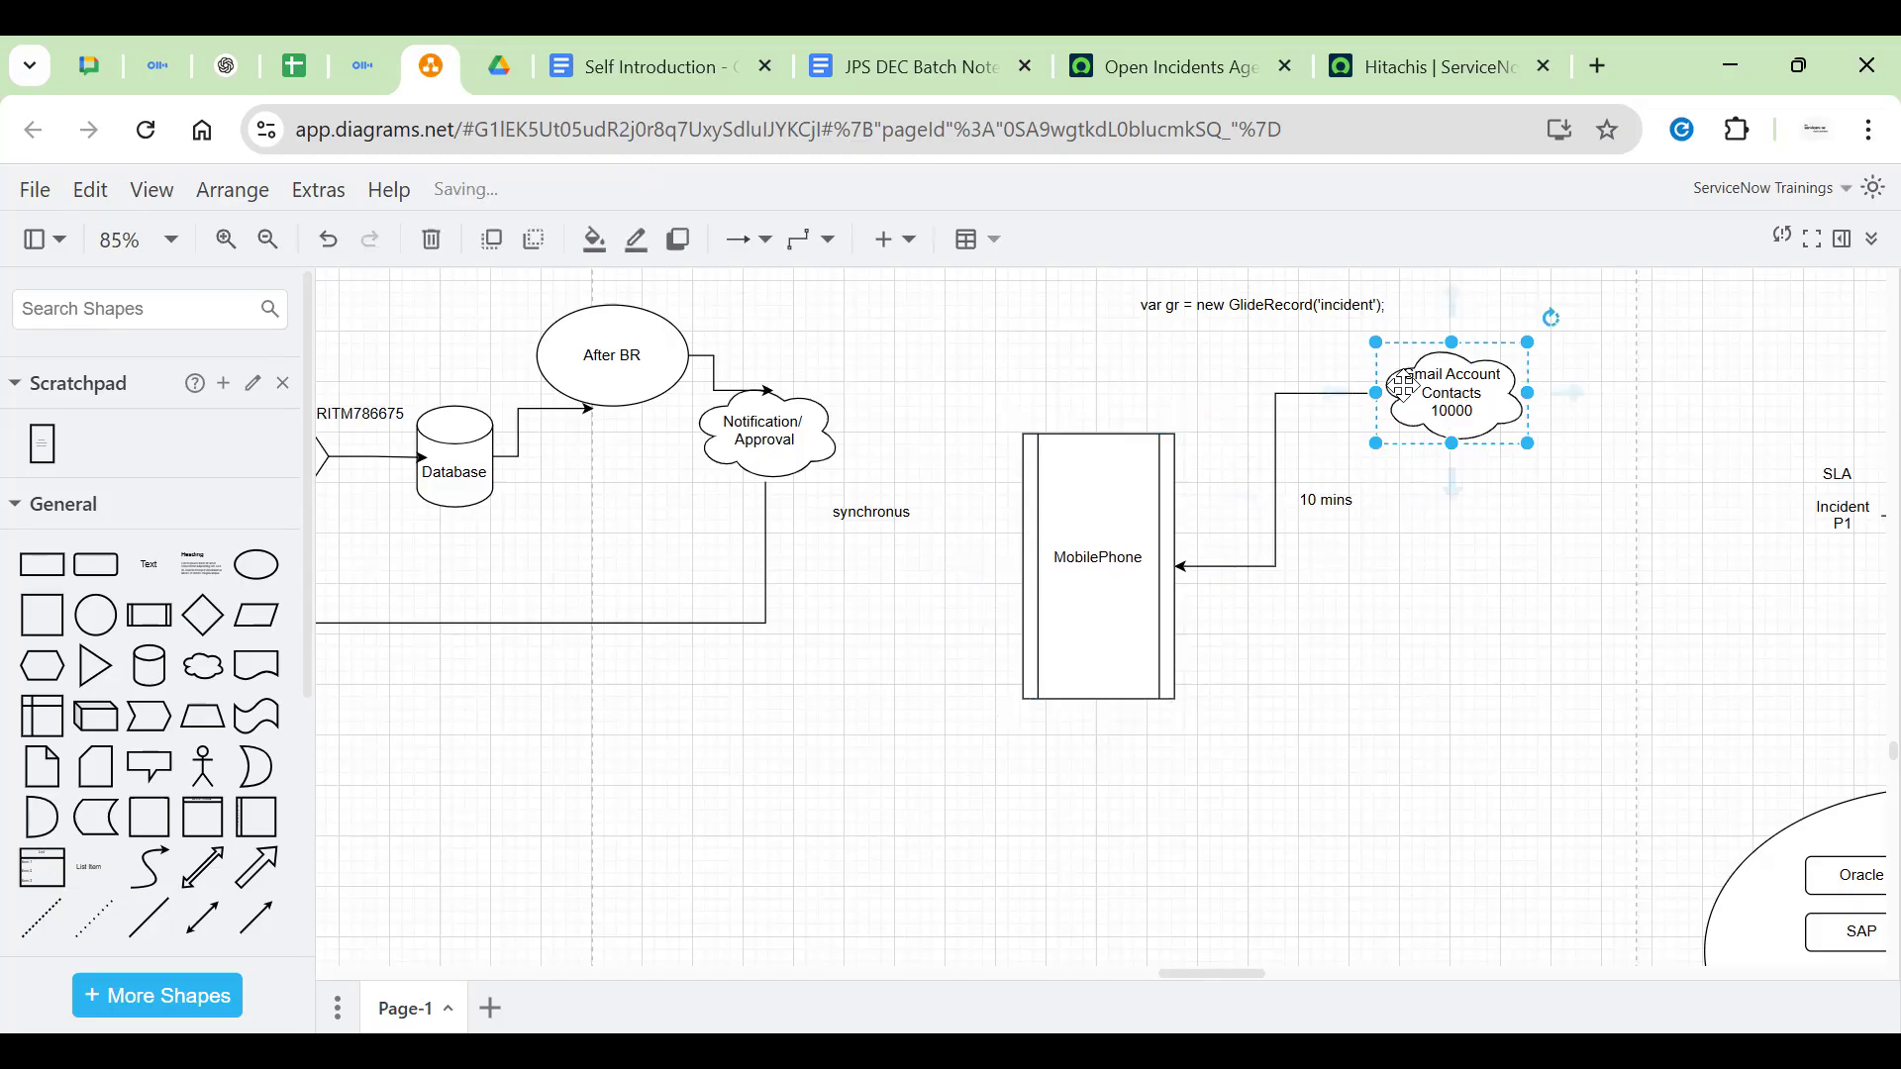
Paste the youtube, whatsapp and insta reels lines under MobilePhone in the phone label
{"action": "double_click", "coordinate": [1079, 605]}
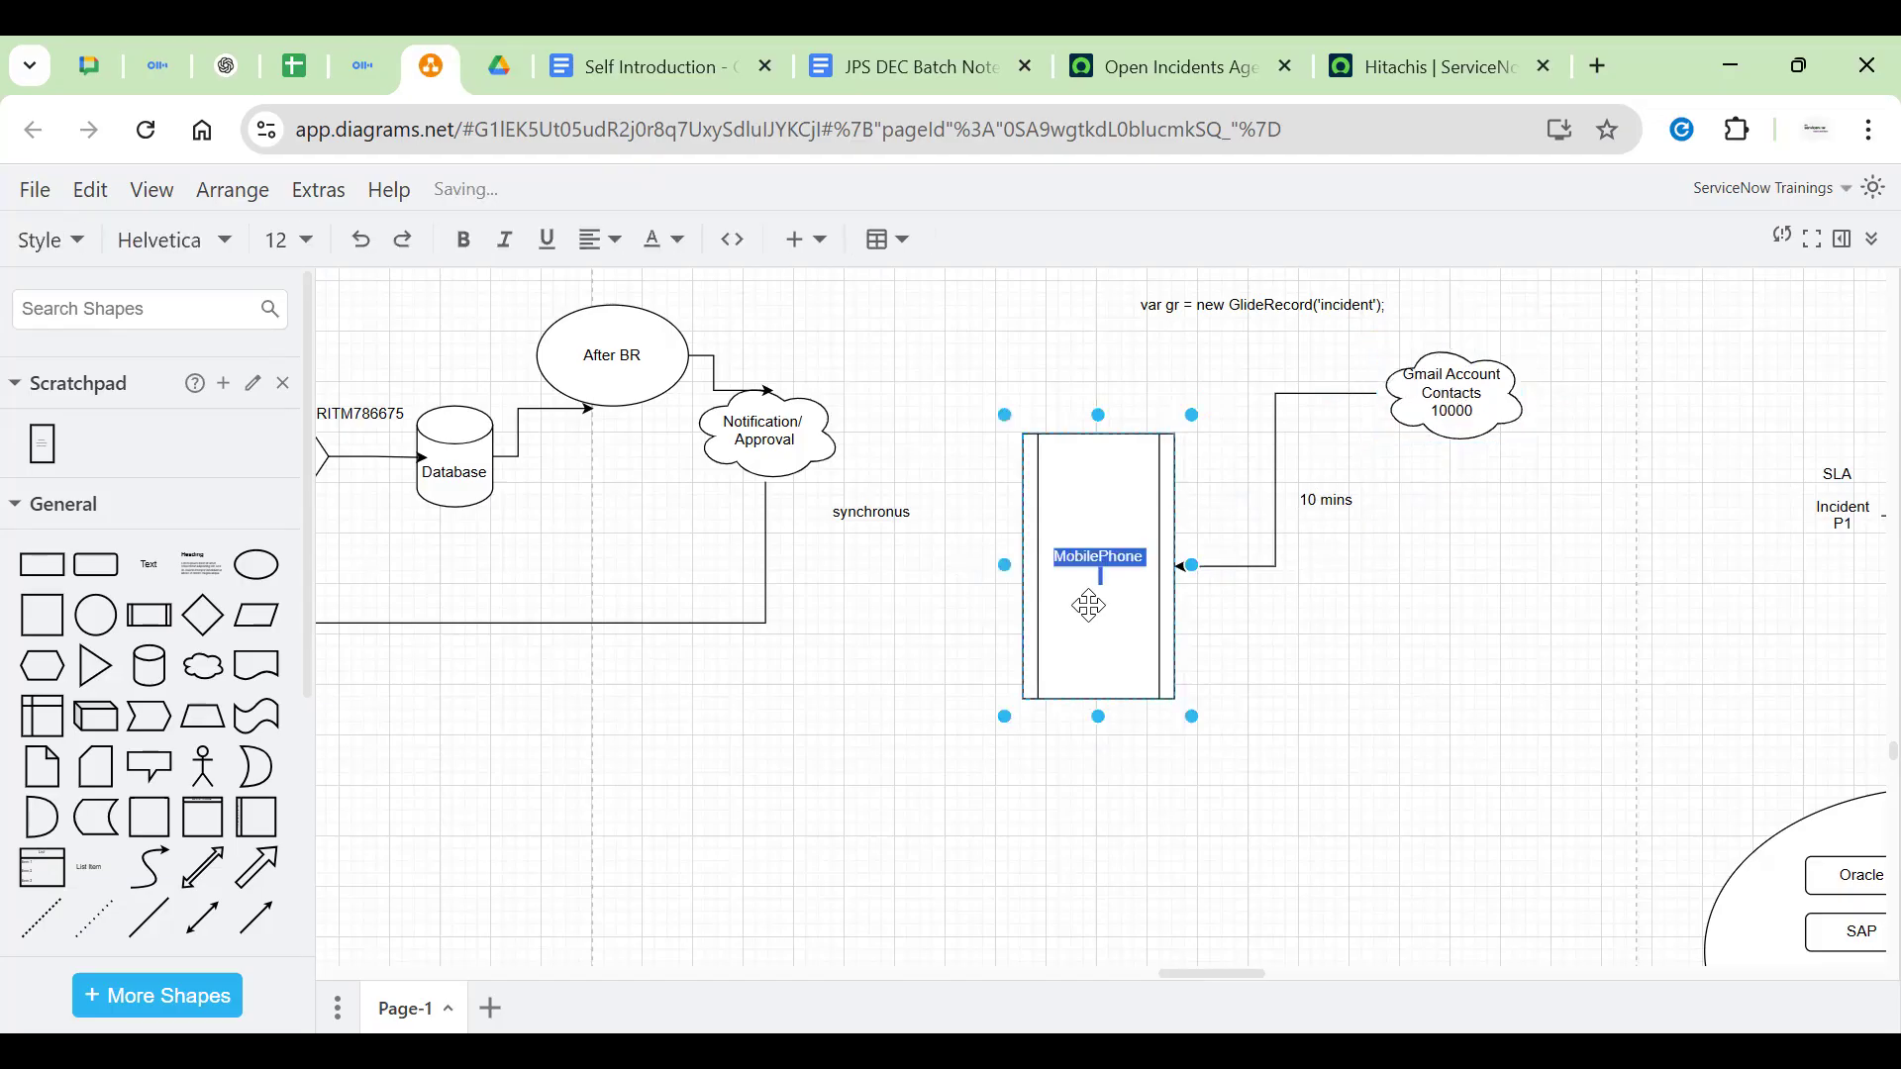
{"action": "left_click", "coordinate": [1430, 440]}
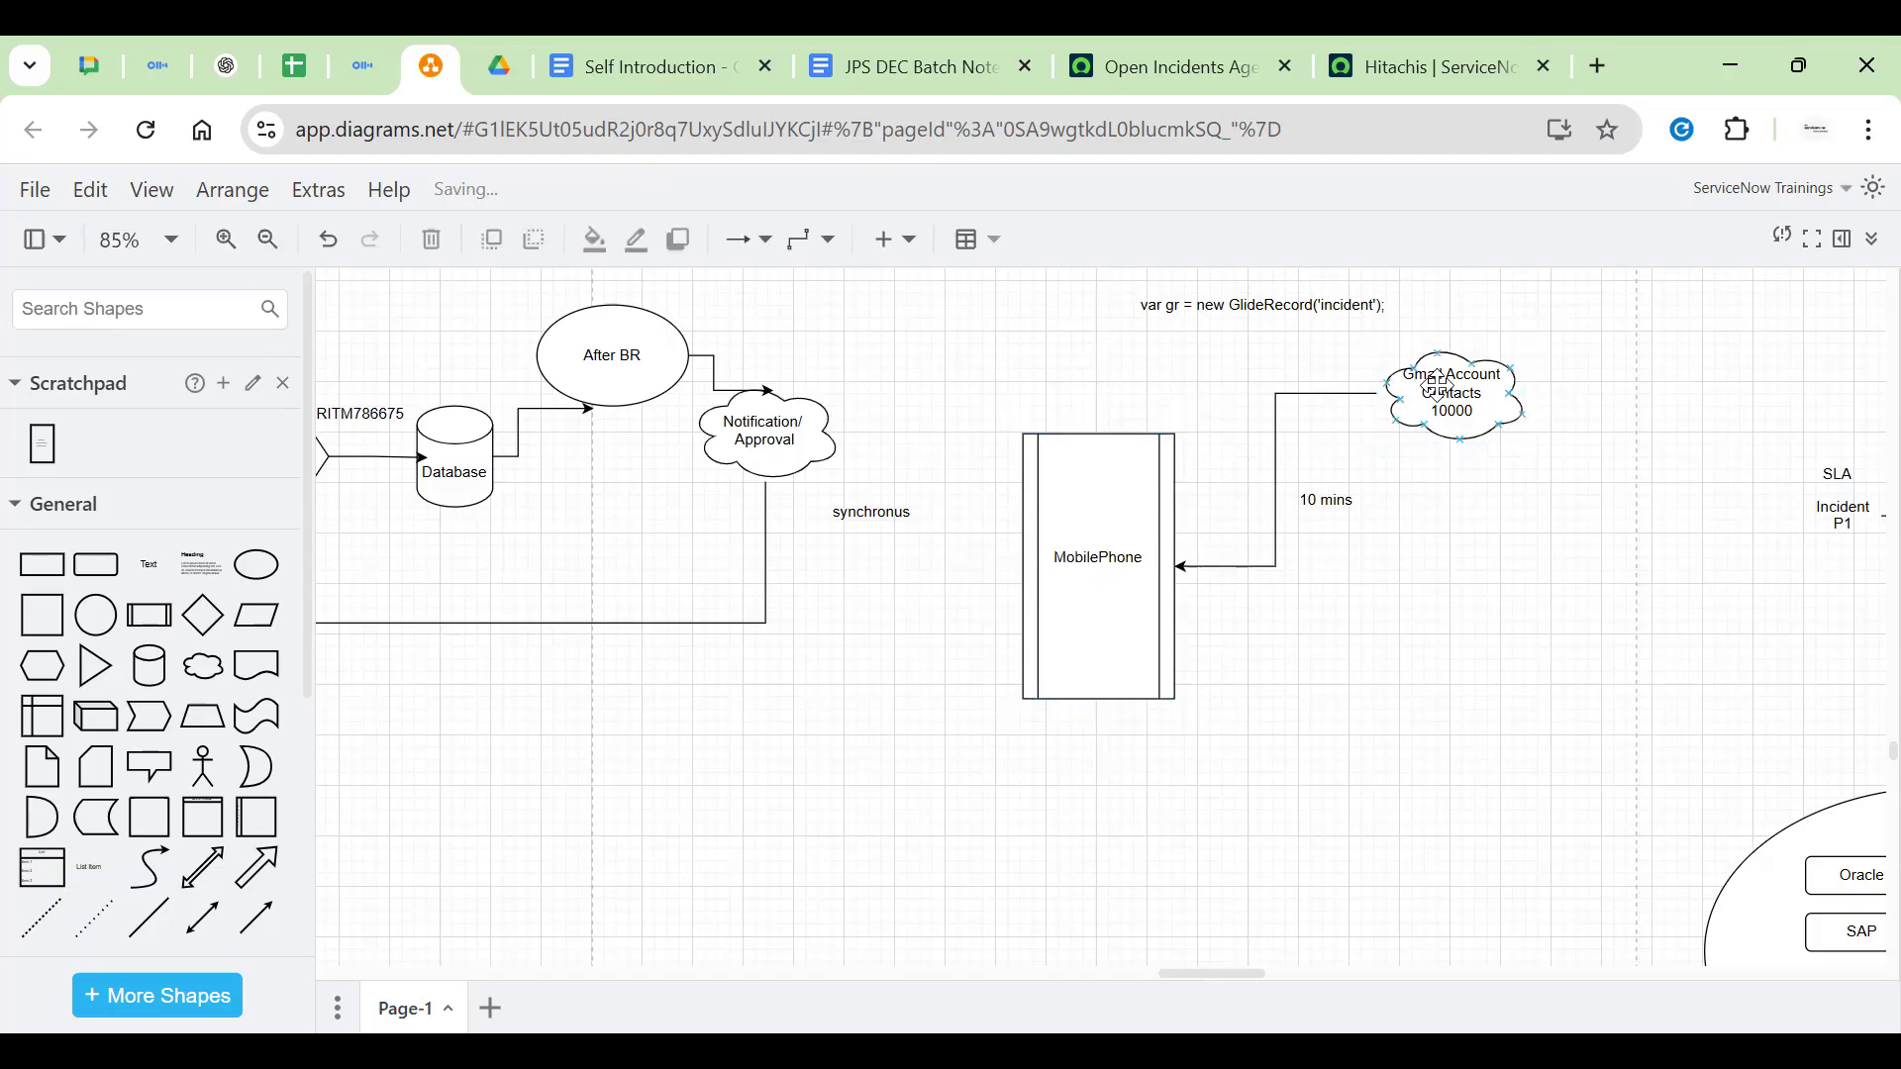
{"action": "double_click", "coordinate": [1119, 576]}
{"action": "left_click", "coordinate": [1120, 579]}
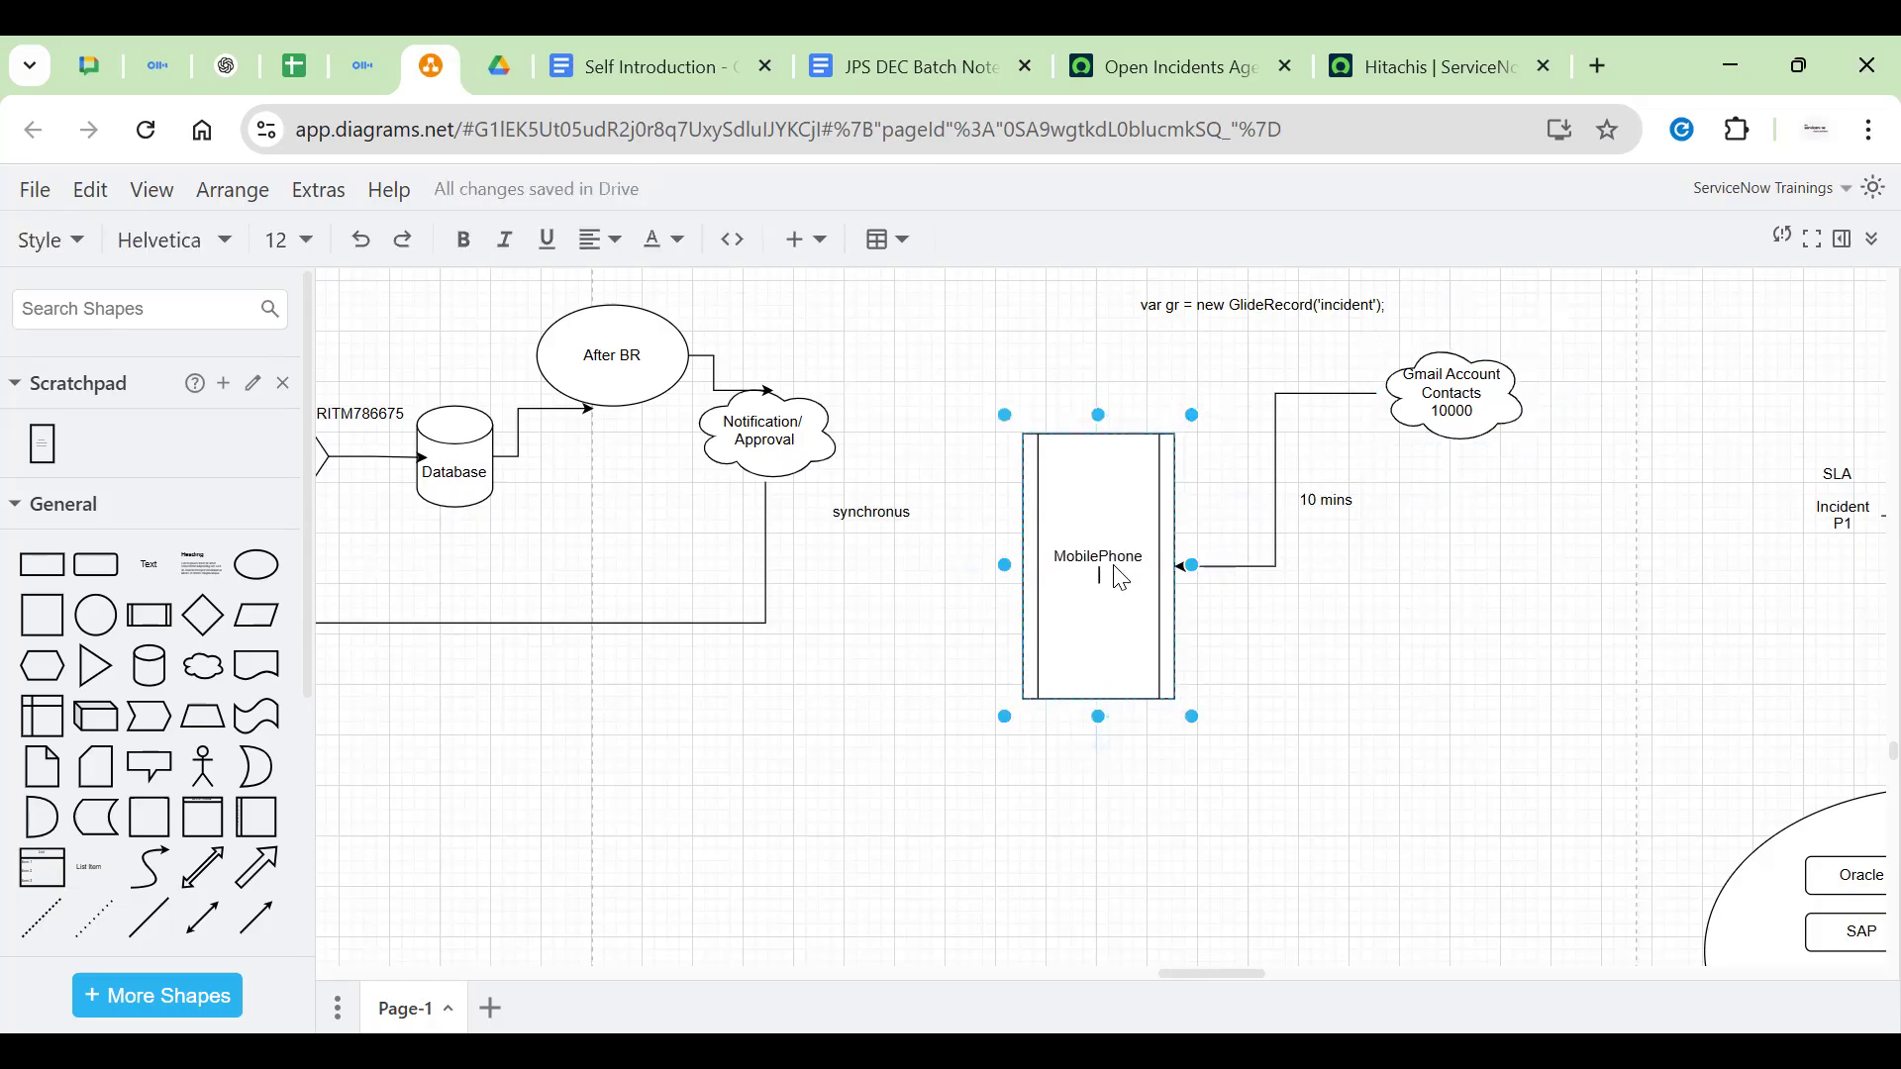
{"action": "type", "text": "youtube whatsapp insta reels"}
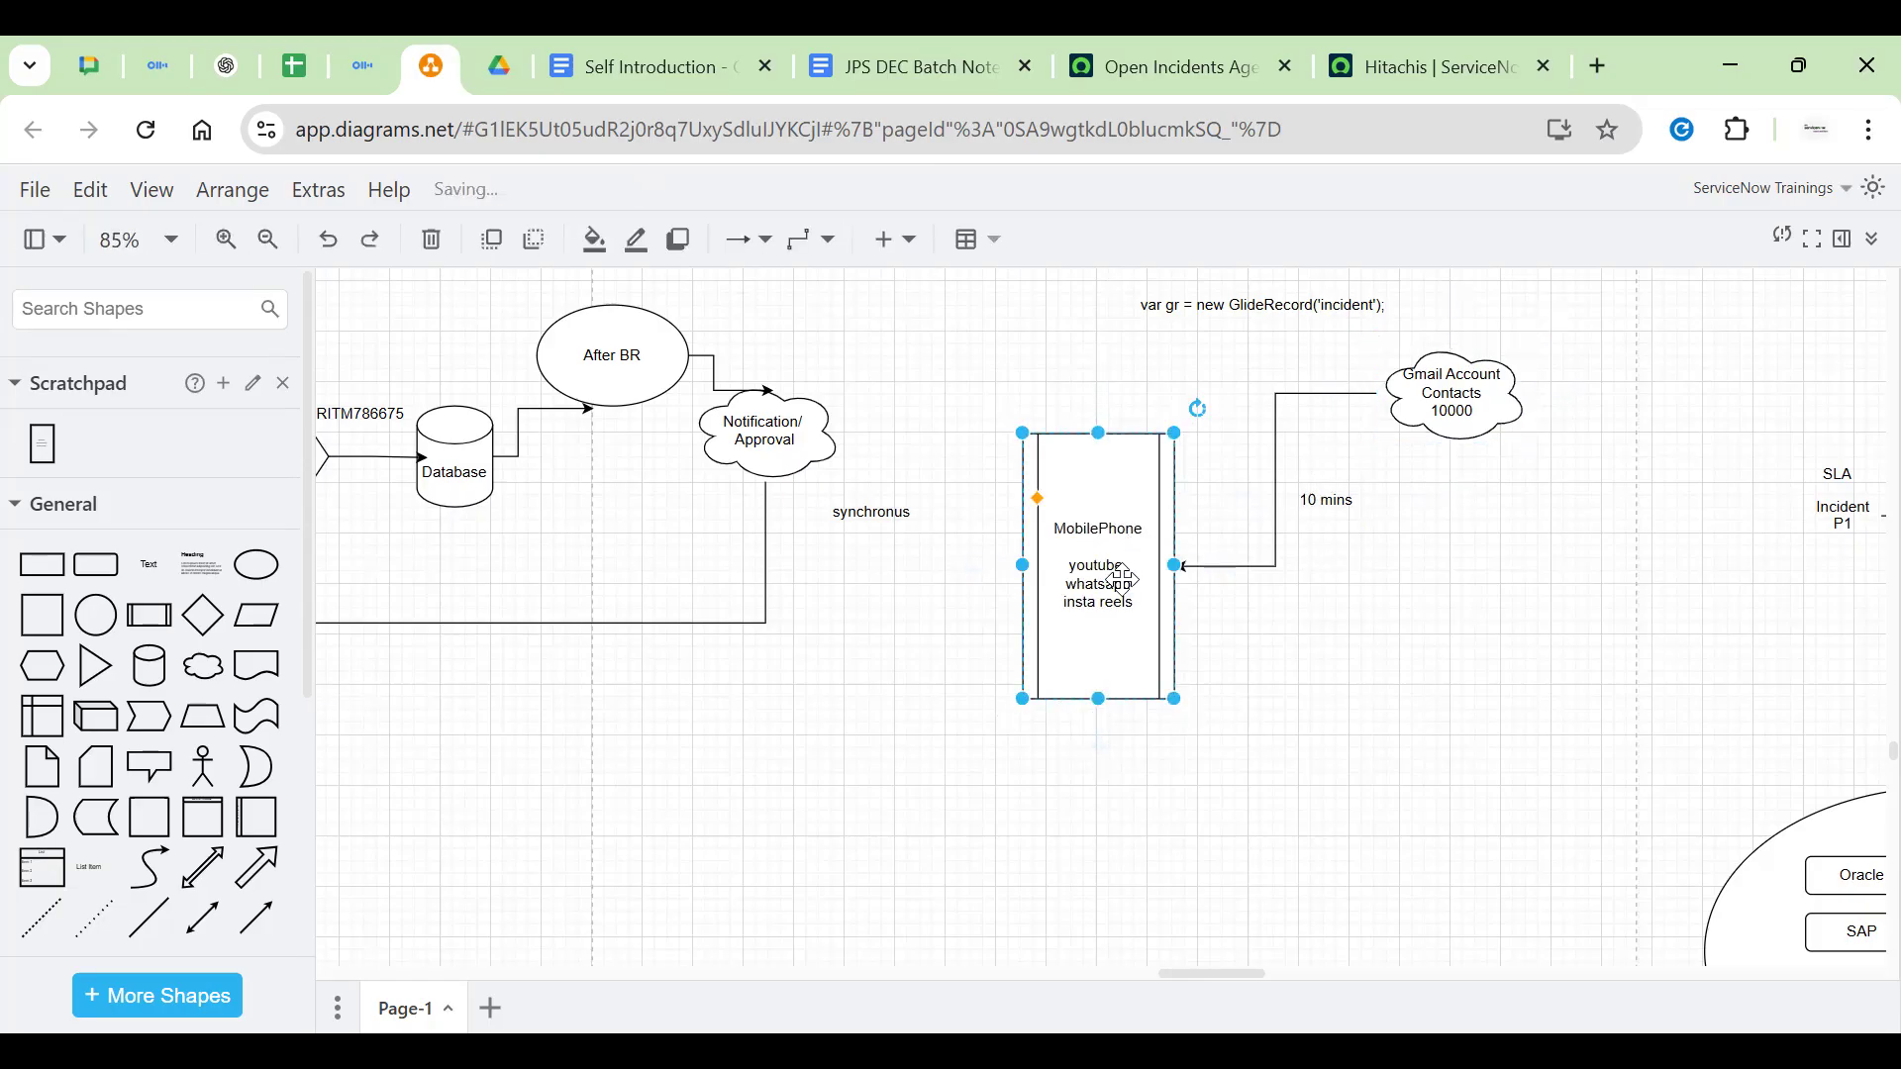
{"action": "left_click", "coordinate": [1099, 622]}
{"action": "triple_click", "coordinate": [1104, 607]}
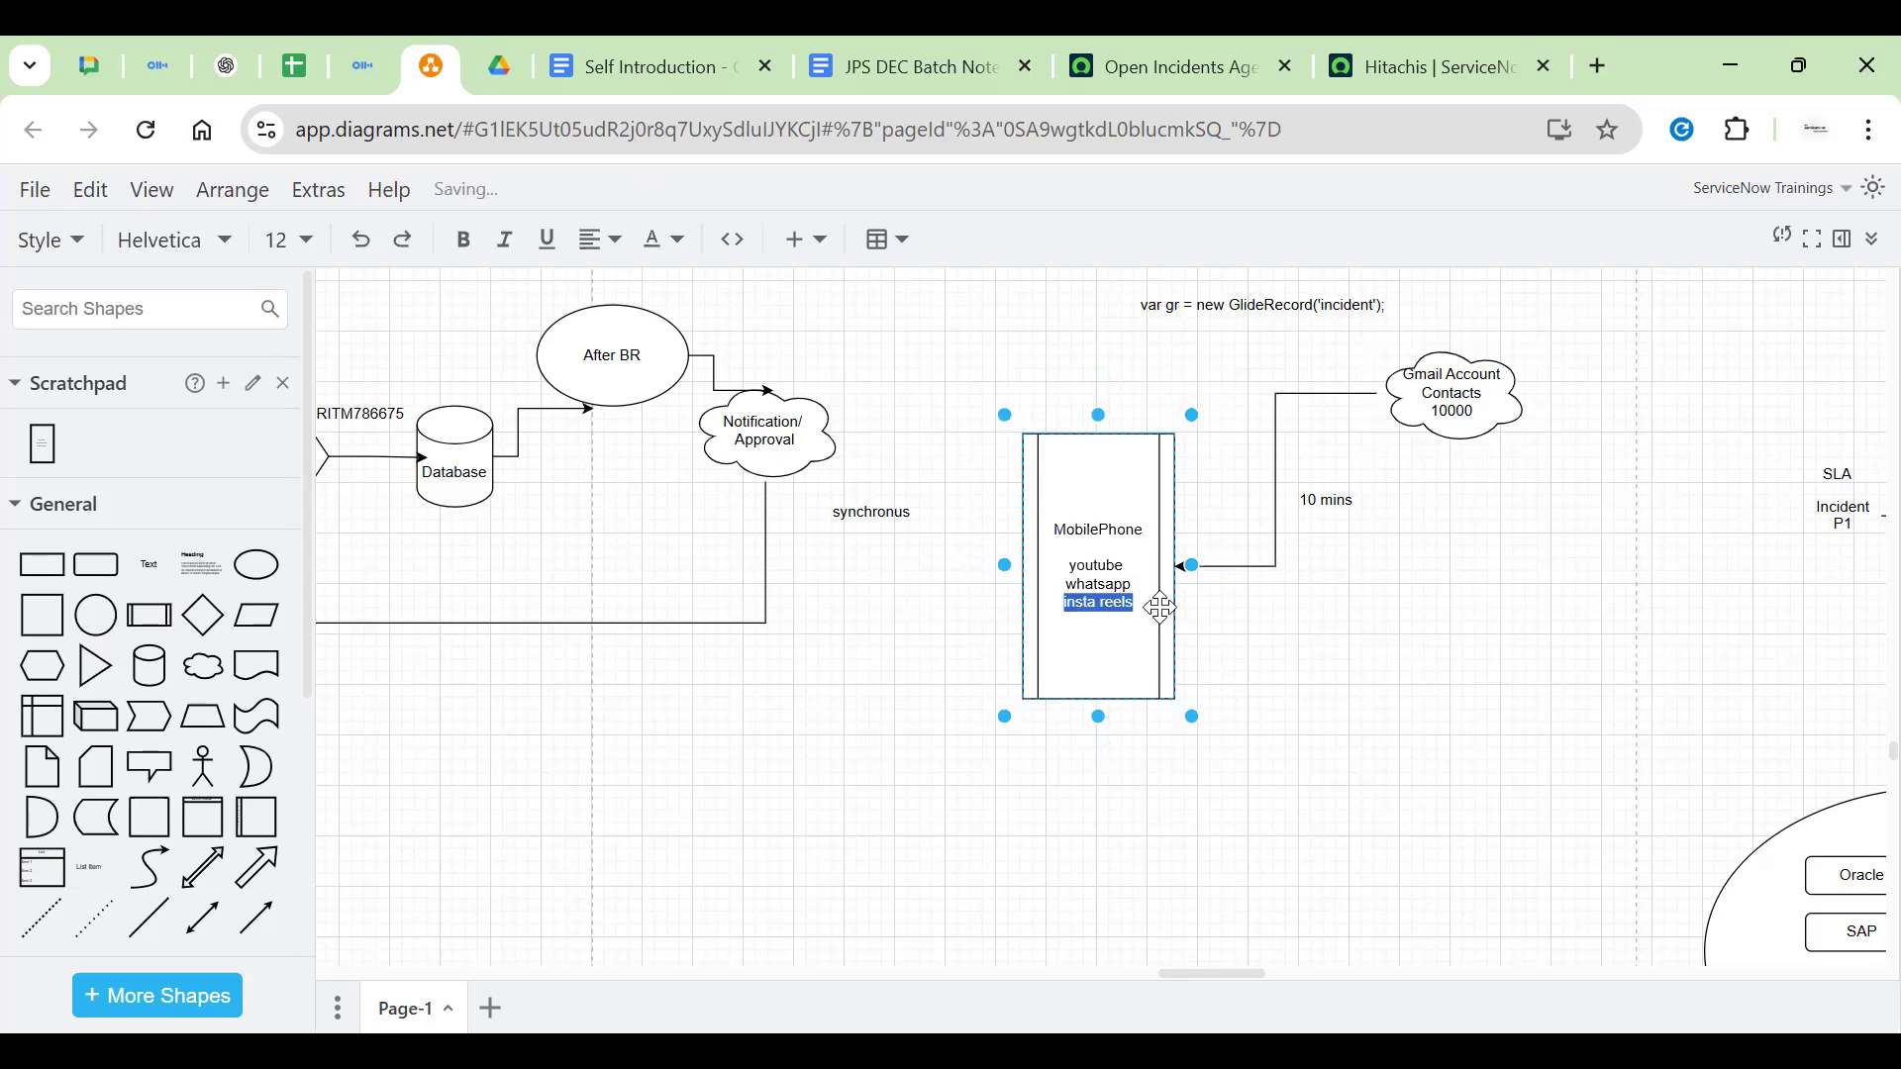
{"action": "left_click", "coordinate": [1314, 604]}
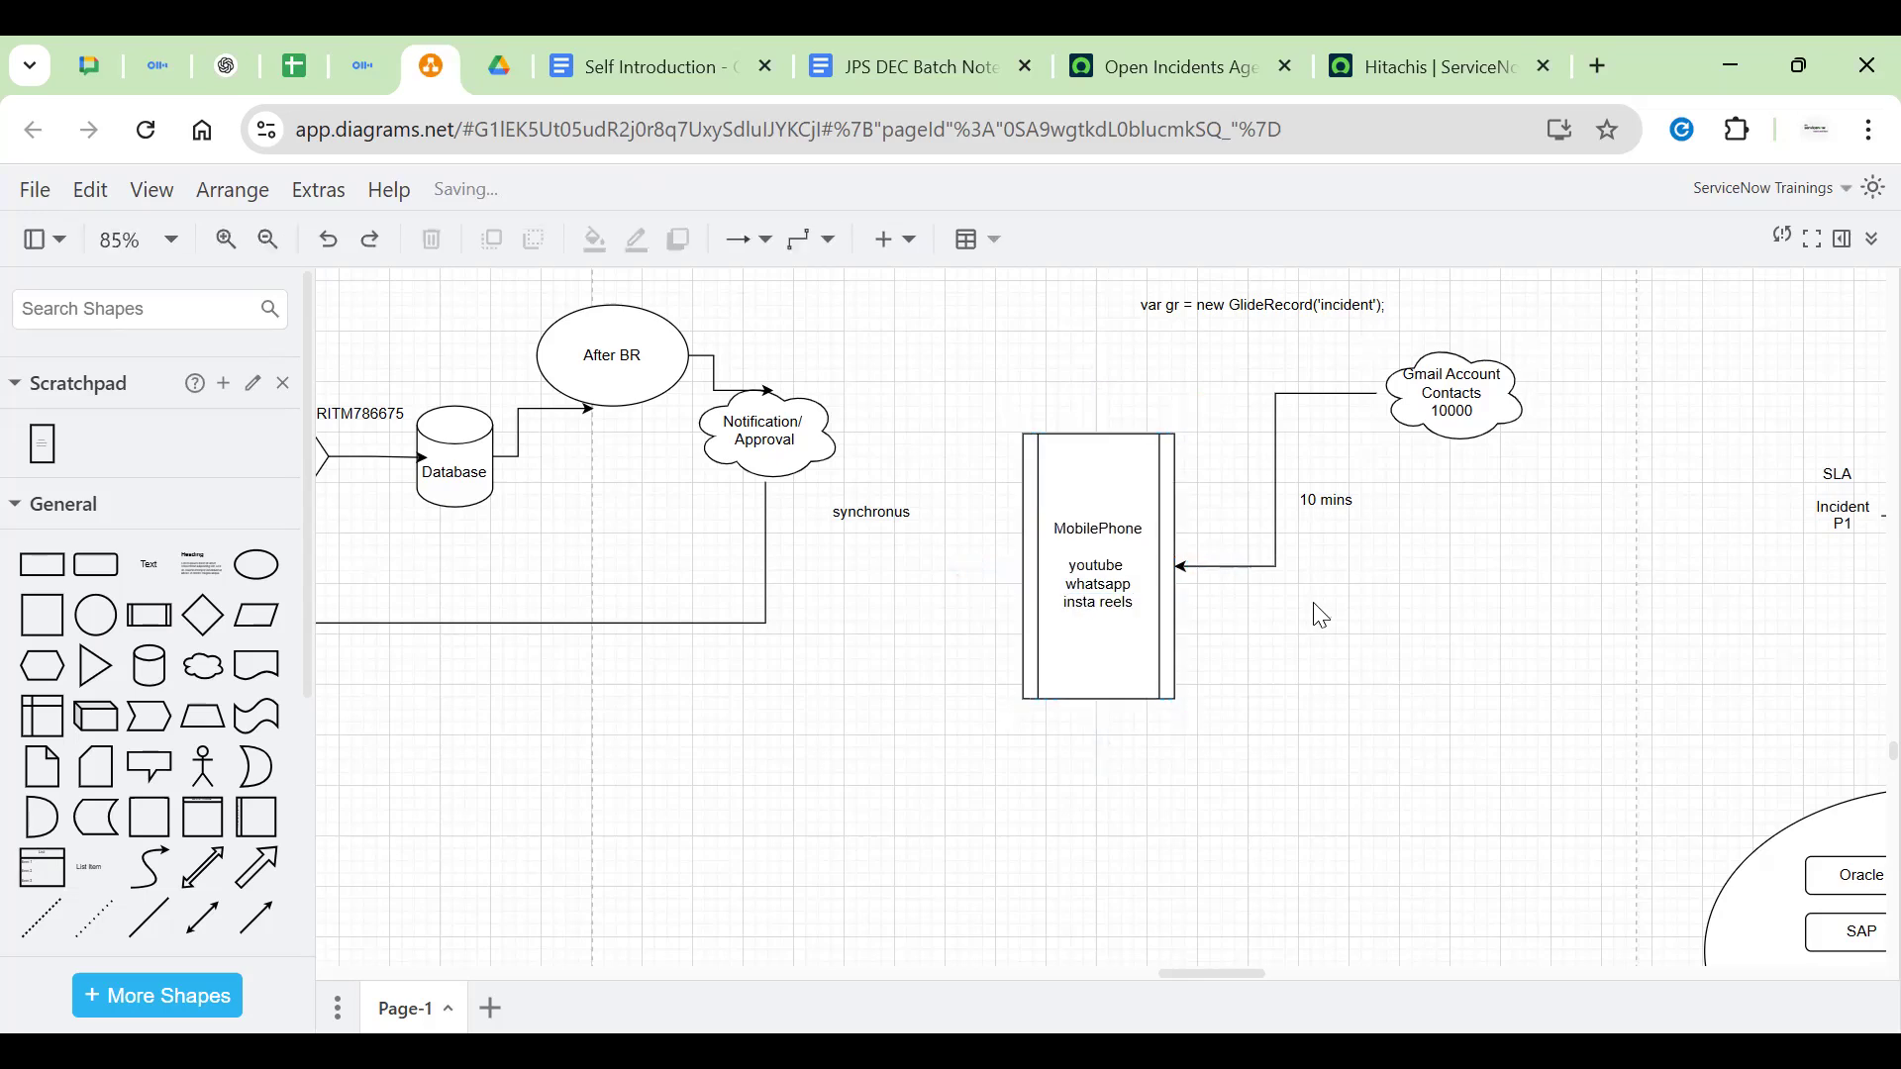
{"action": "double_click", "coordinate": [1383, 560]}
Add a text label 'After // synchrounus' below the 10 mins note
{"action": "left_click", "coordinate": [1539, 545]}
{"action": "key", "text": "BackSpace"}
{"action": "type", "text": "After"}
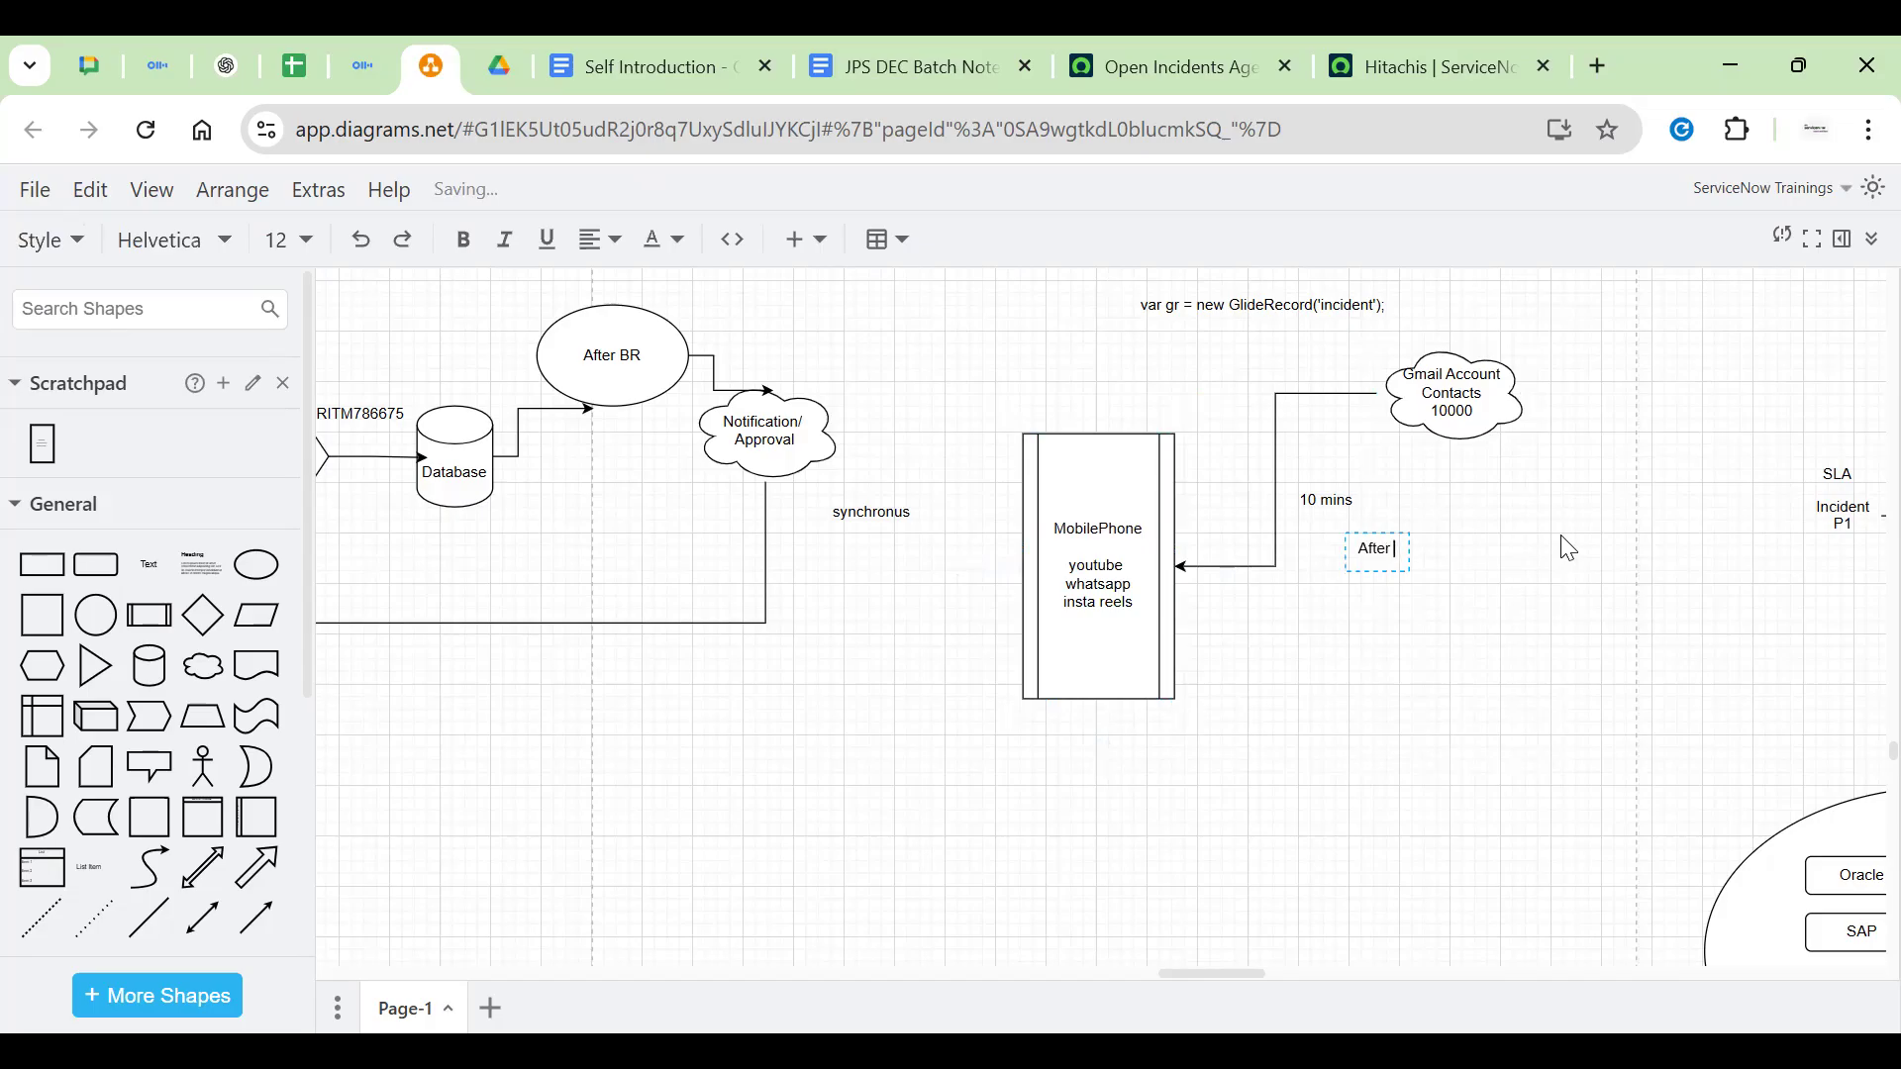
{"action": "type", "text": " // synchrounus"}
{"action": "left_click", "coordinate": [1378, 650]}
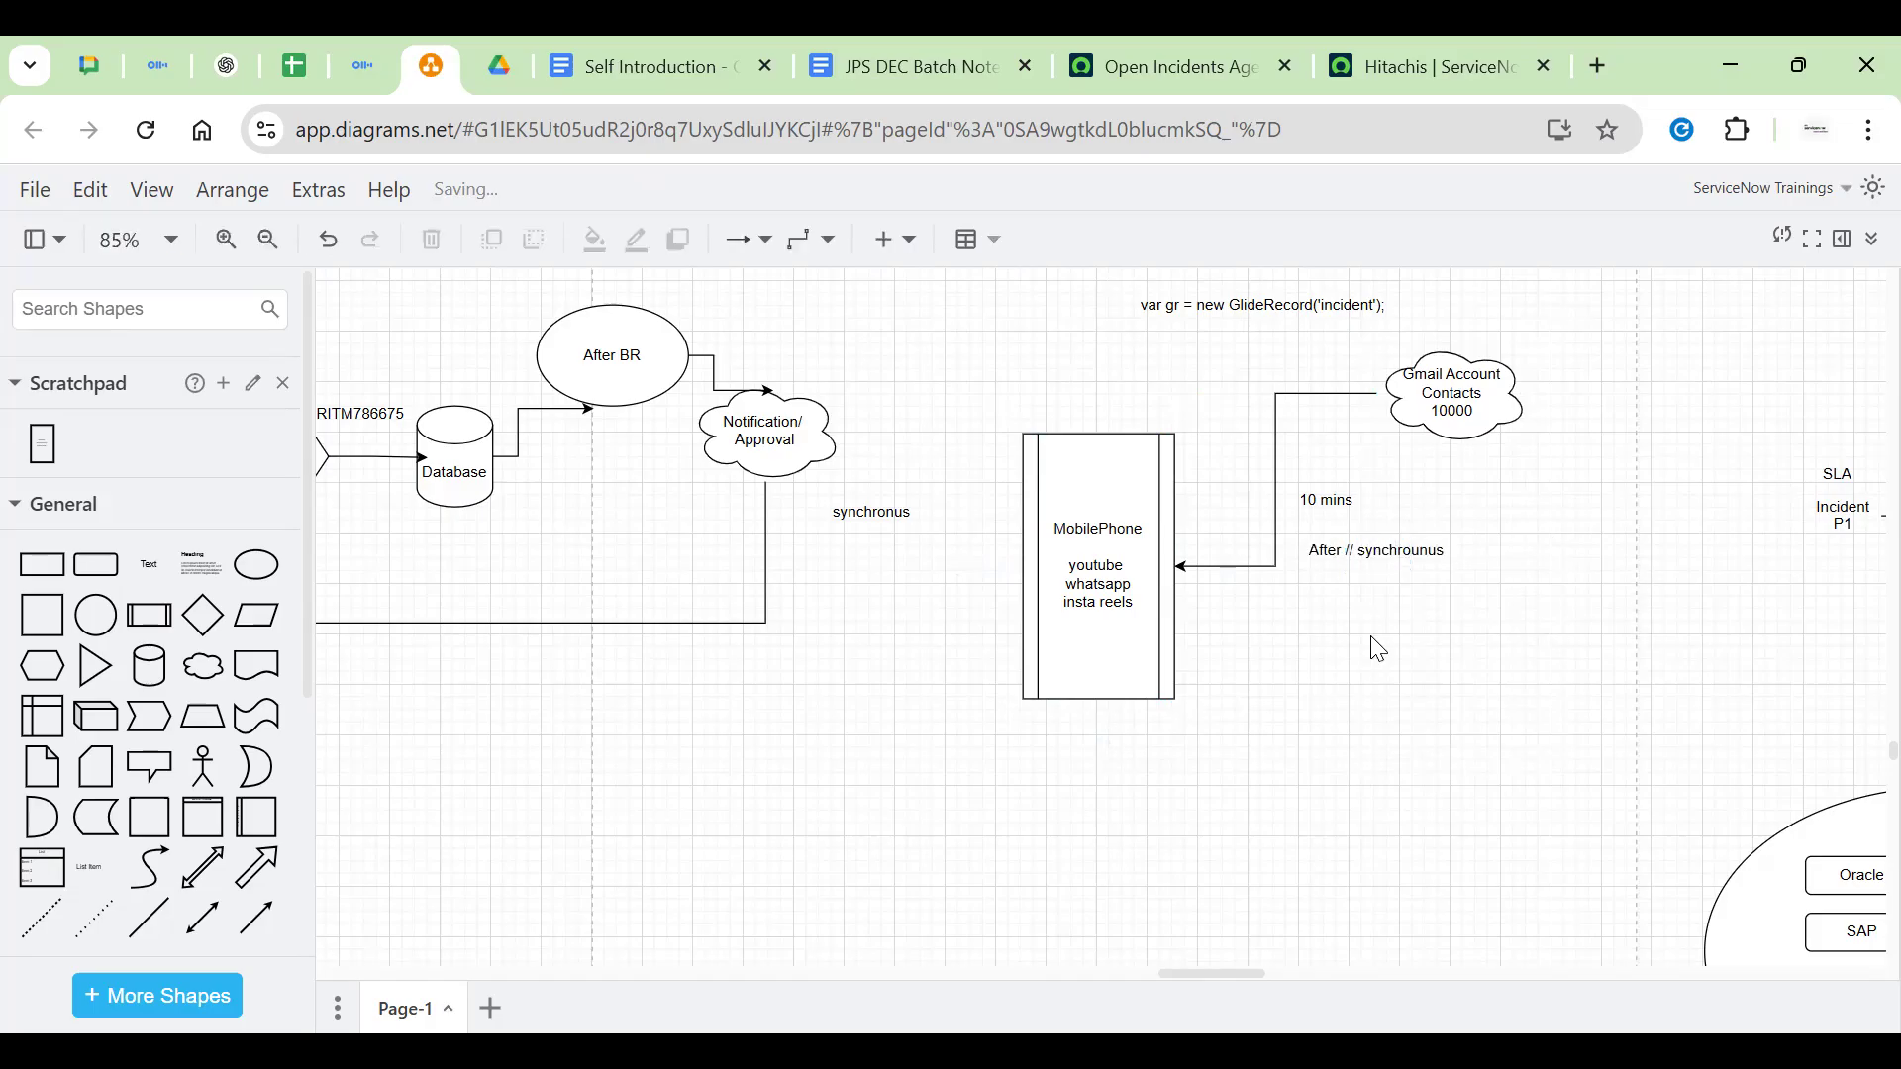
Add an 'asynchronus' text label below it and shift it slightly right
{"action": "double_click", "coordinate": [1338, 614]}
{"action": "left_click", "coordinate": [1338, 610]}
{"action": "type", "text": "a"}
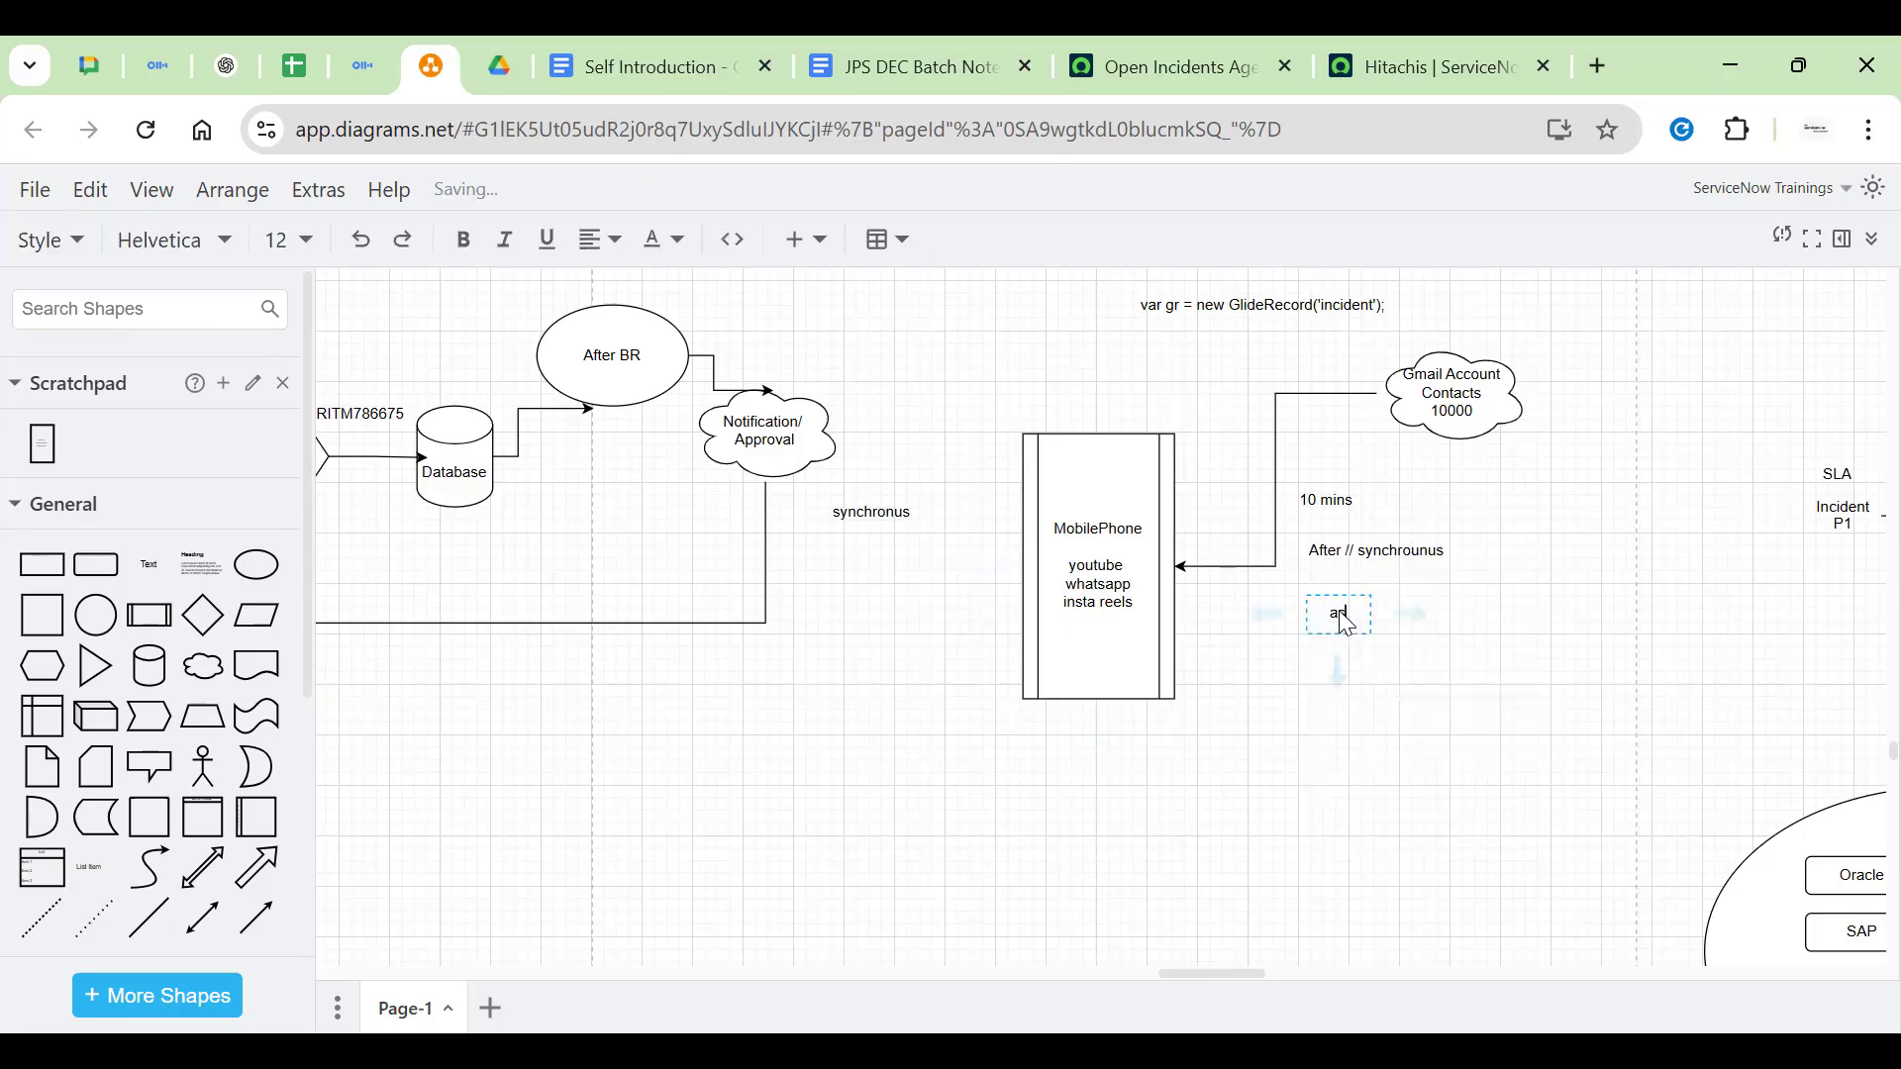
{"action": "type", "text": "synchronus"}
{"action": "left_click", "coordinate": [1336, 619]}
{"action": "left_click_drag", "start_coordinate": [1336, 618], "coordinate": [1376, 619]}
{"action": "double_click", "coordinate": [1370, 613]}
{"action": "left_click", "coordinate": [1287, 711]}
Review the MobilePhone label lines and select the cloud, connector and asynchronus label
{"action": "double_click", "coordinate": [1103, 542]}
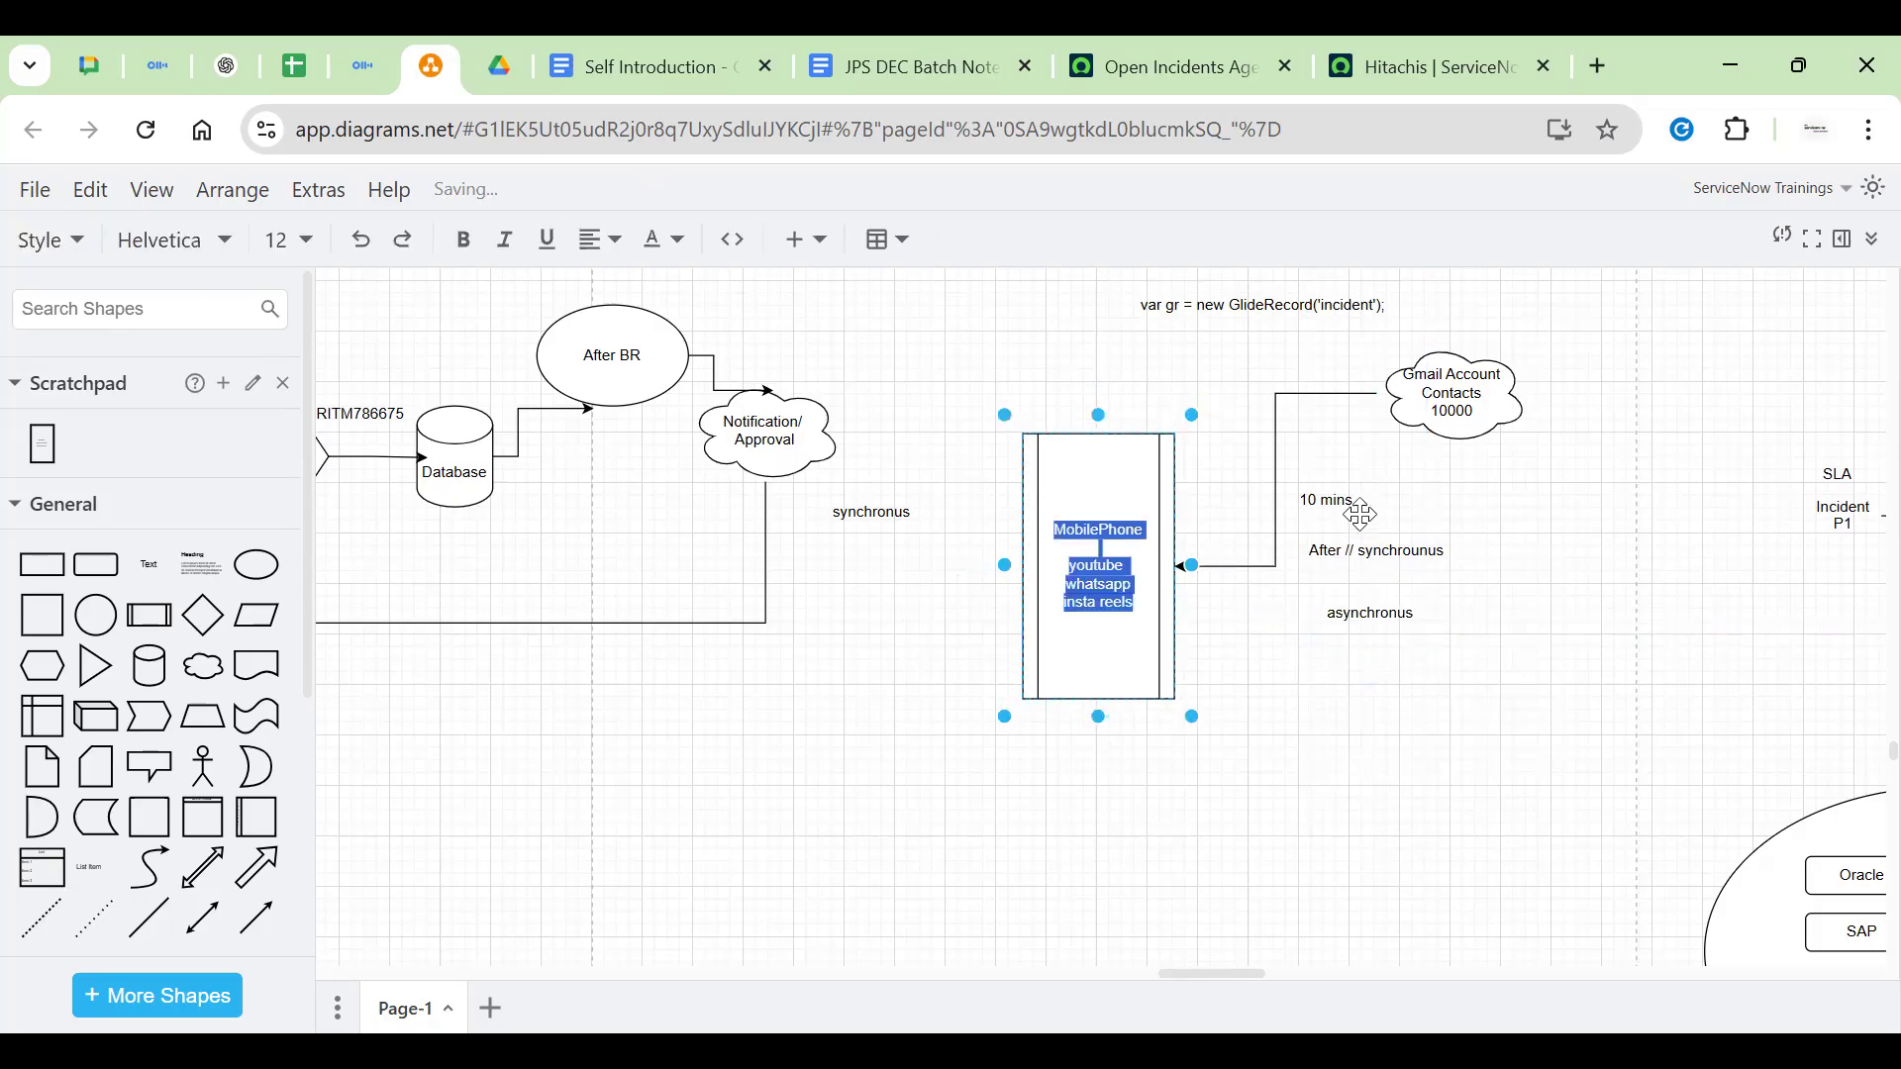
{"action": "left_click", "coordinate": [1448, 416]}
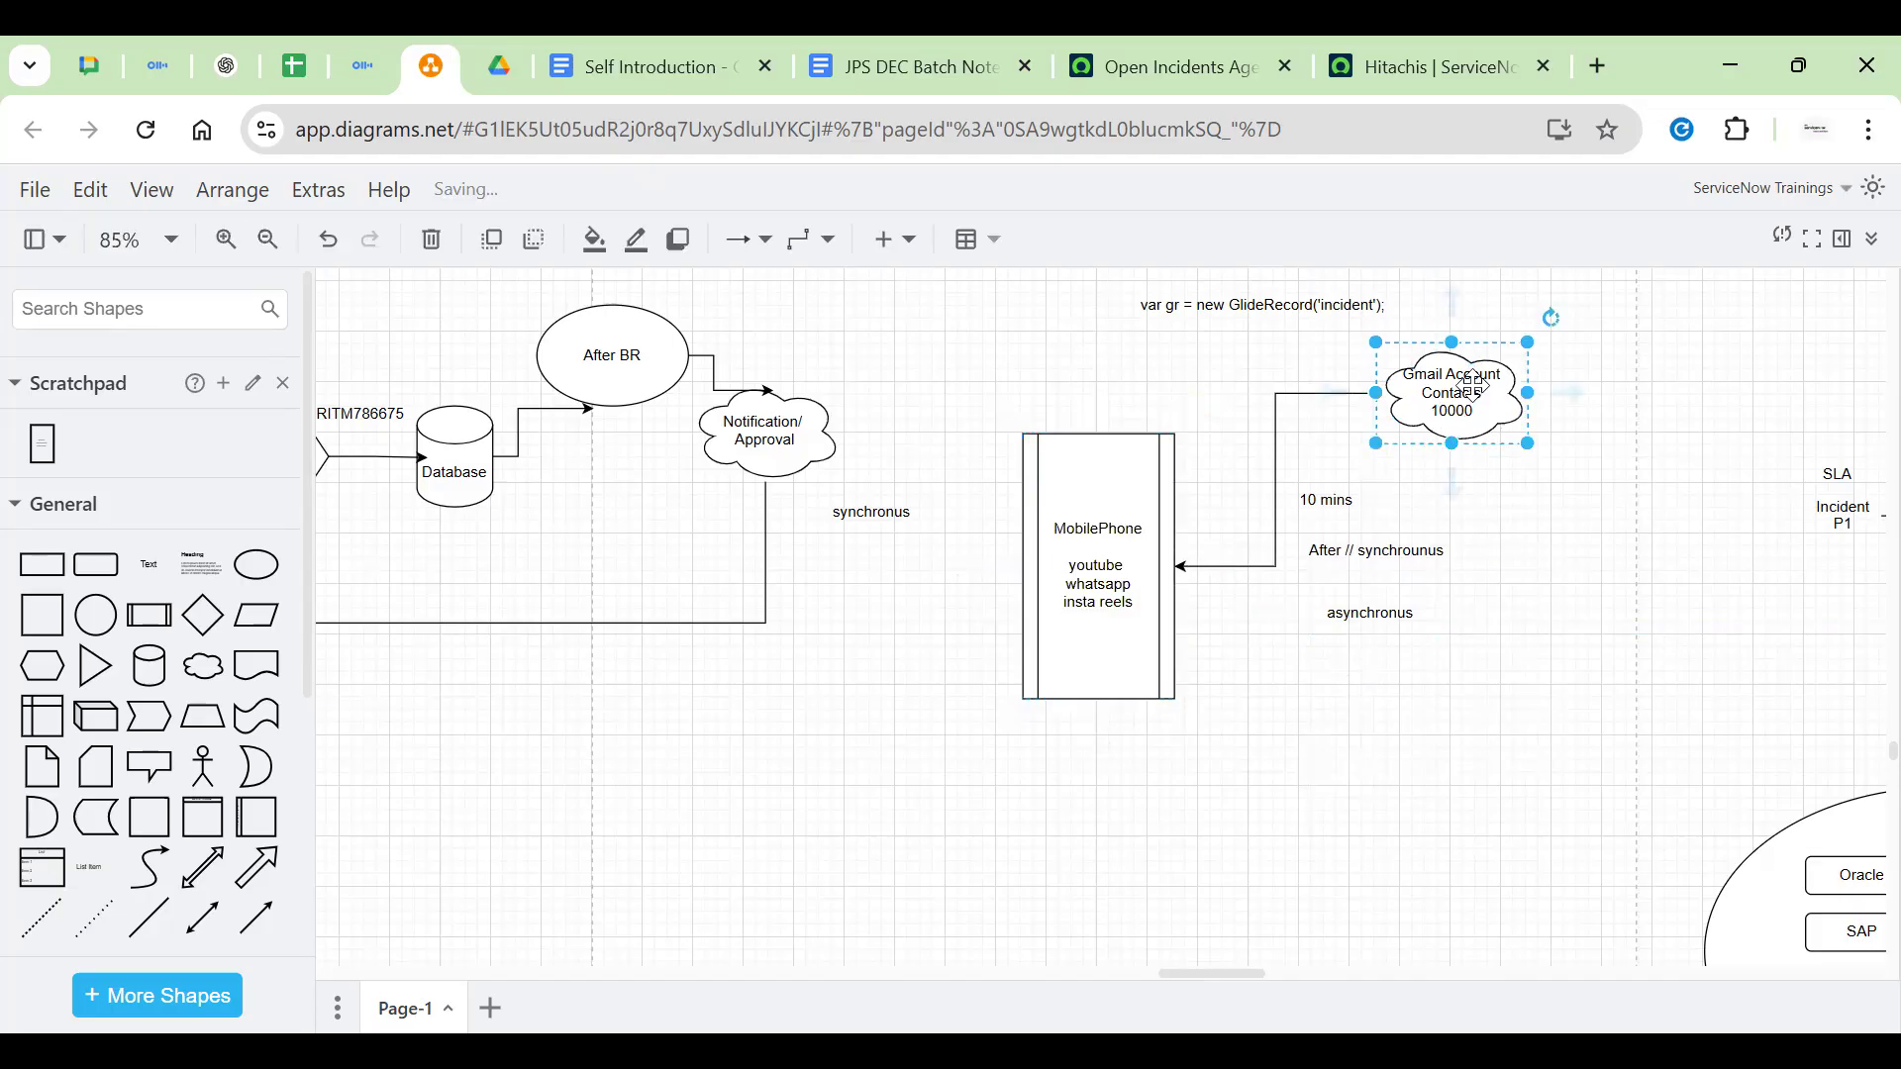
{"action": "left_click", "coordinate": [1093, 517]}
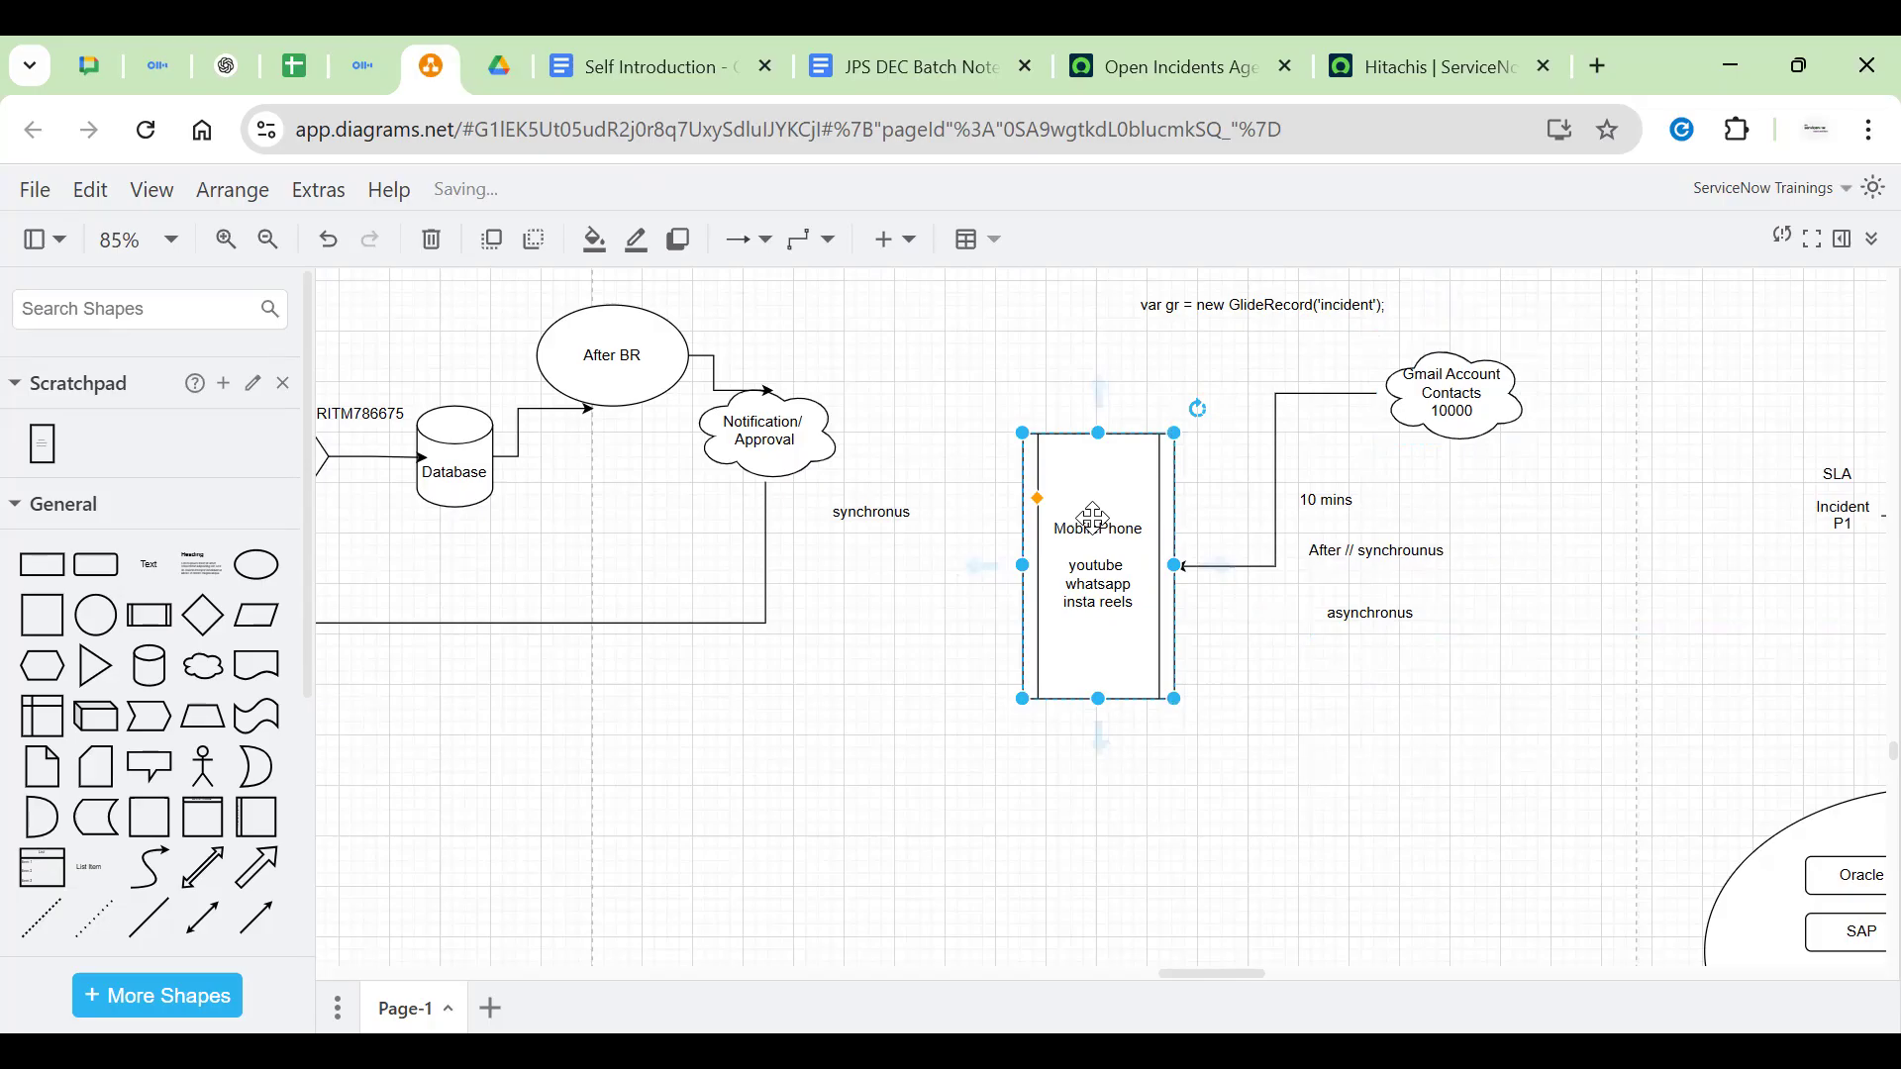
{"action": "double_click", "coordinate": [1101, 576]}
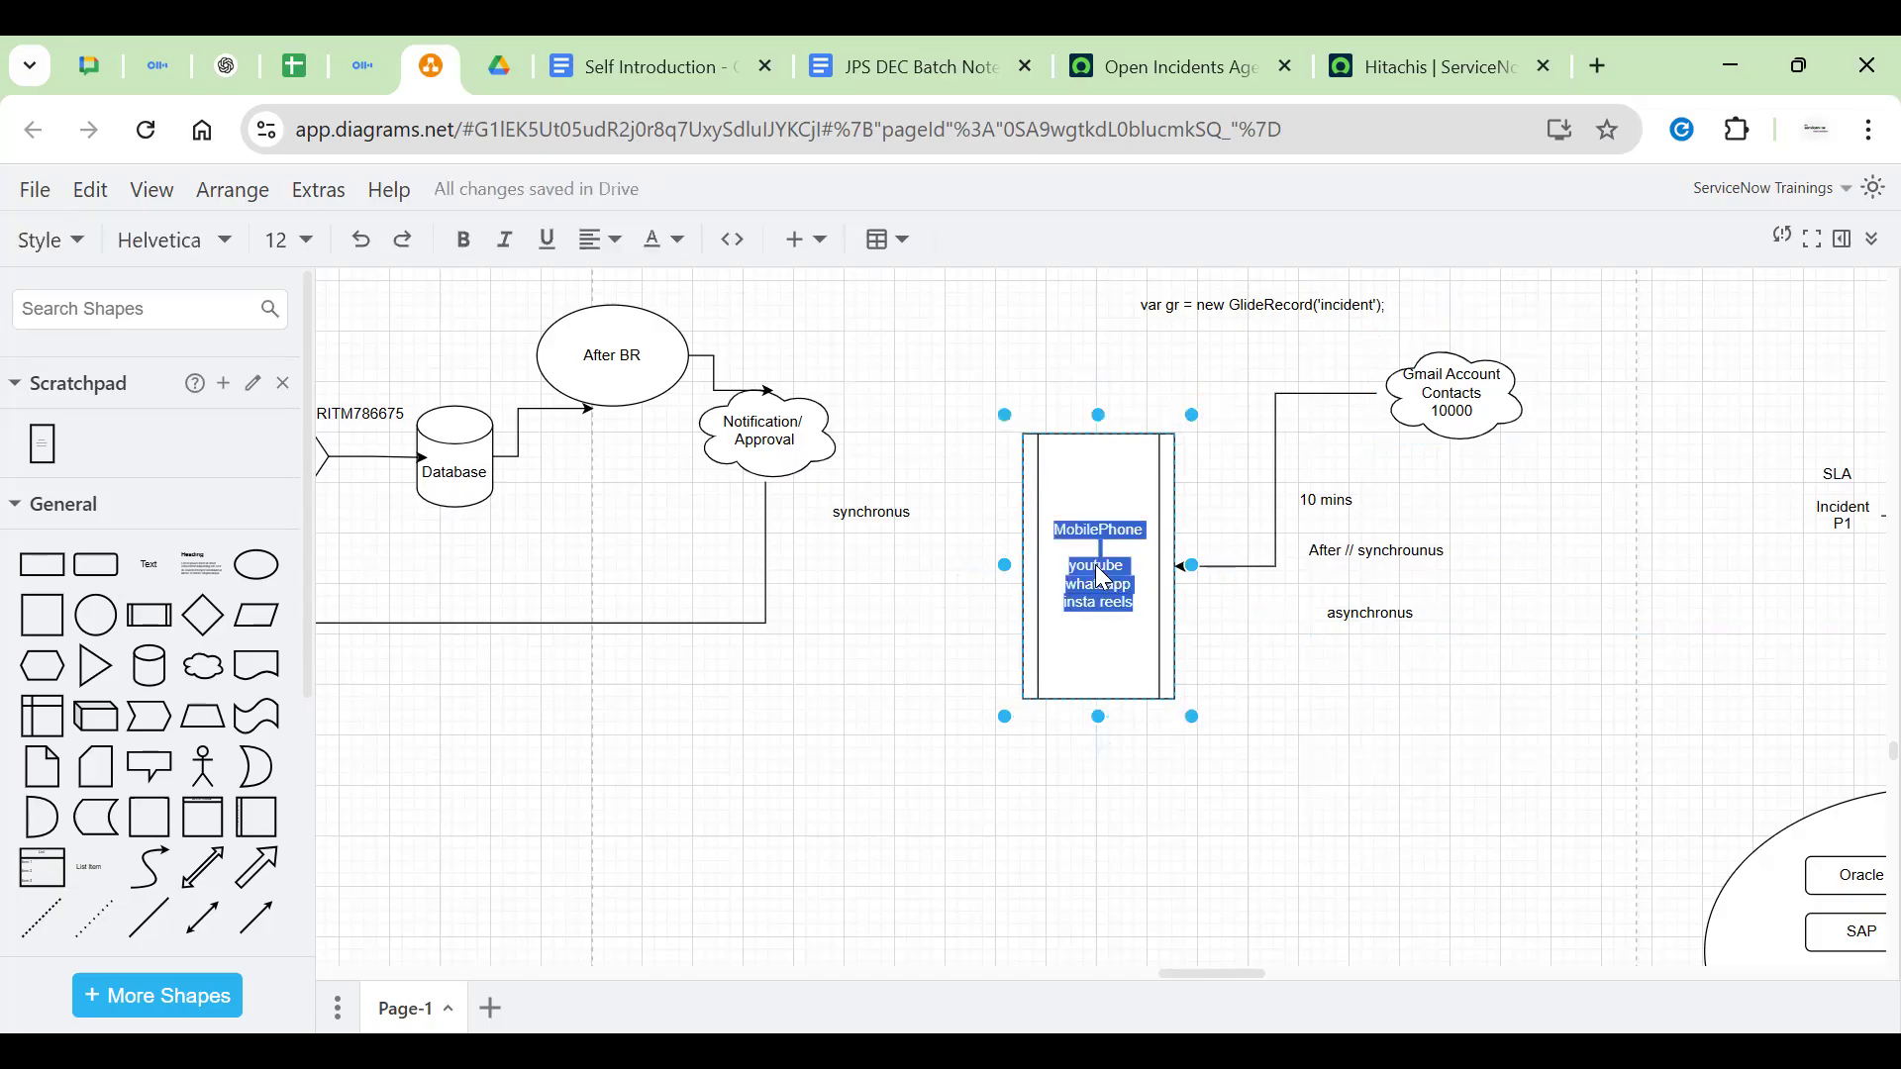
{"action": "triple_click", "coordinate": [1099, 568]}
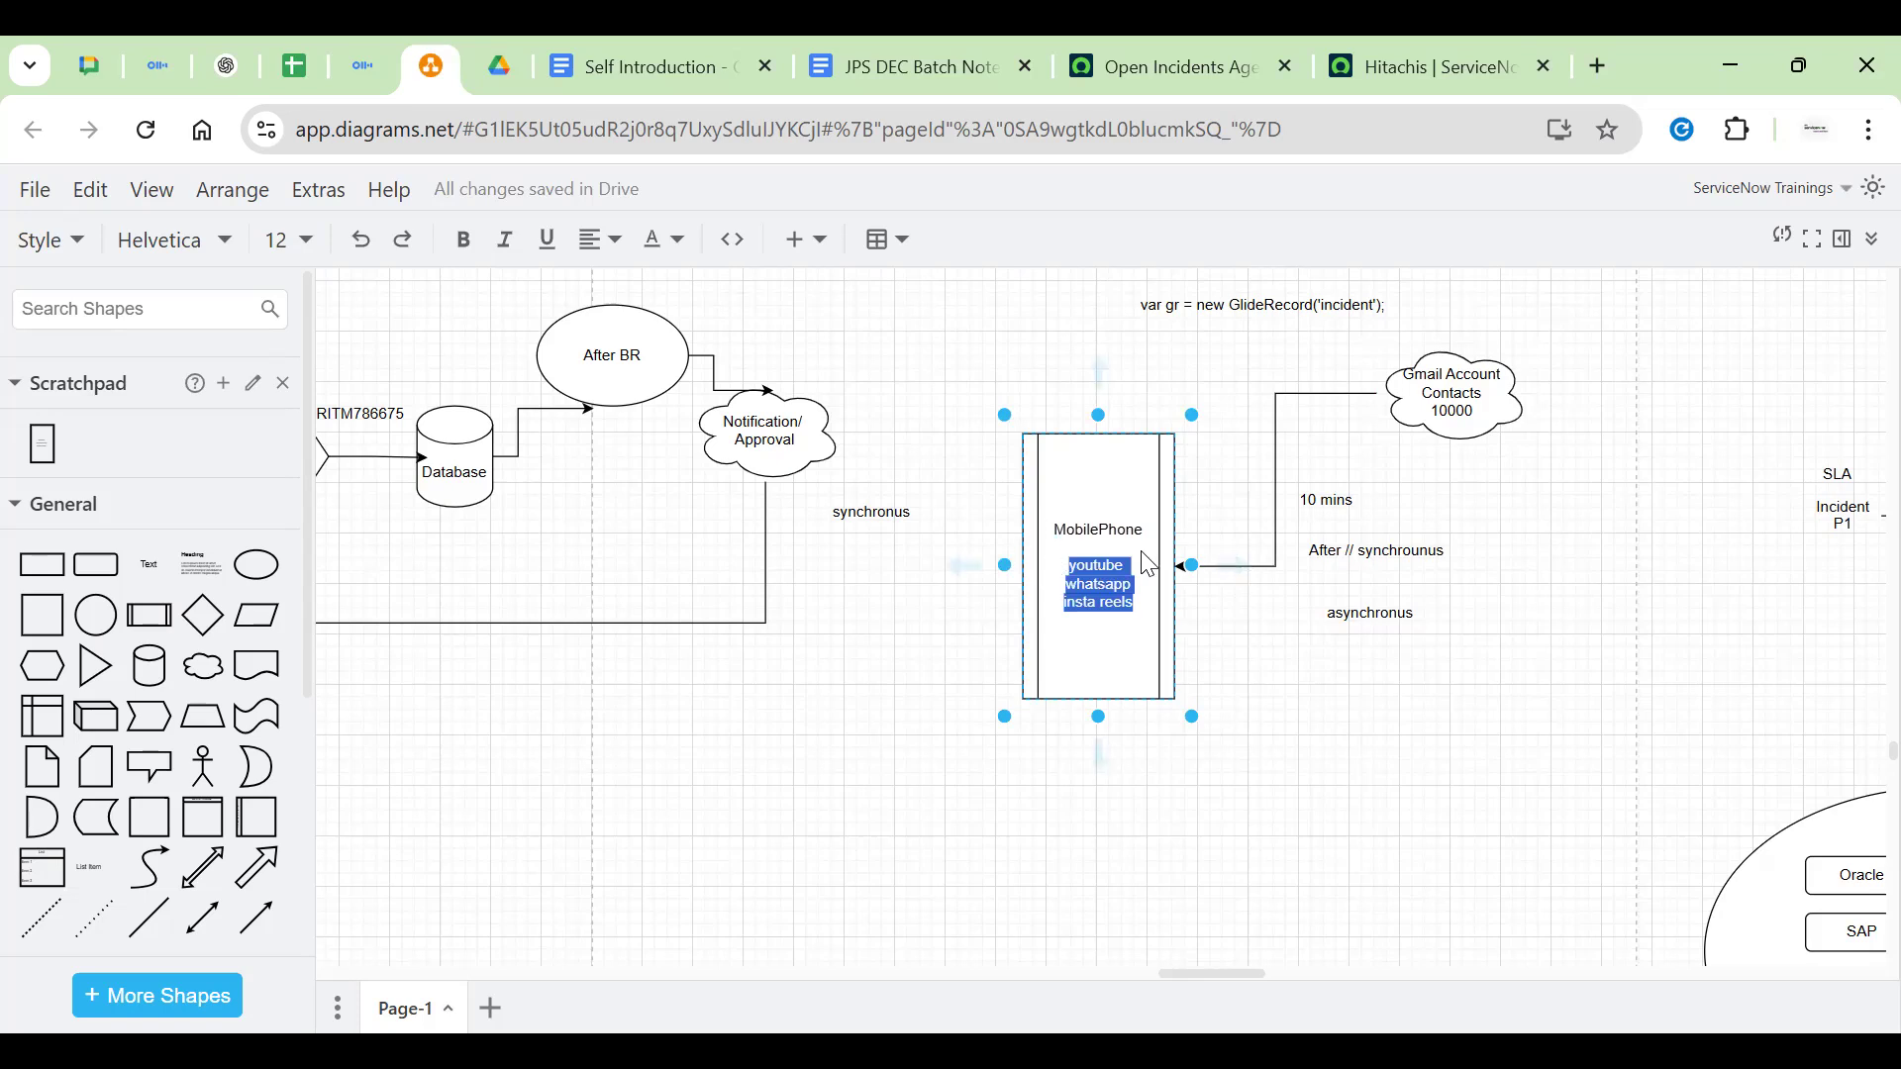
{"action": "double_click", "coordinate": [1128, 532]}
{"action": "left_click", "coordinate": [1429, 445]}
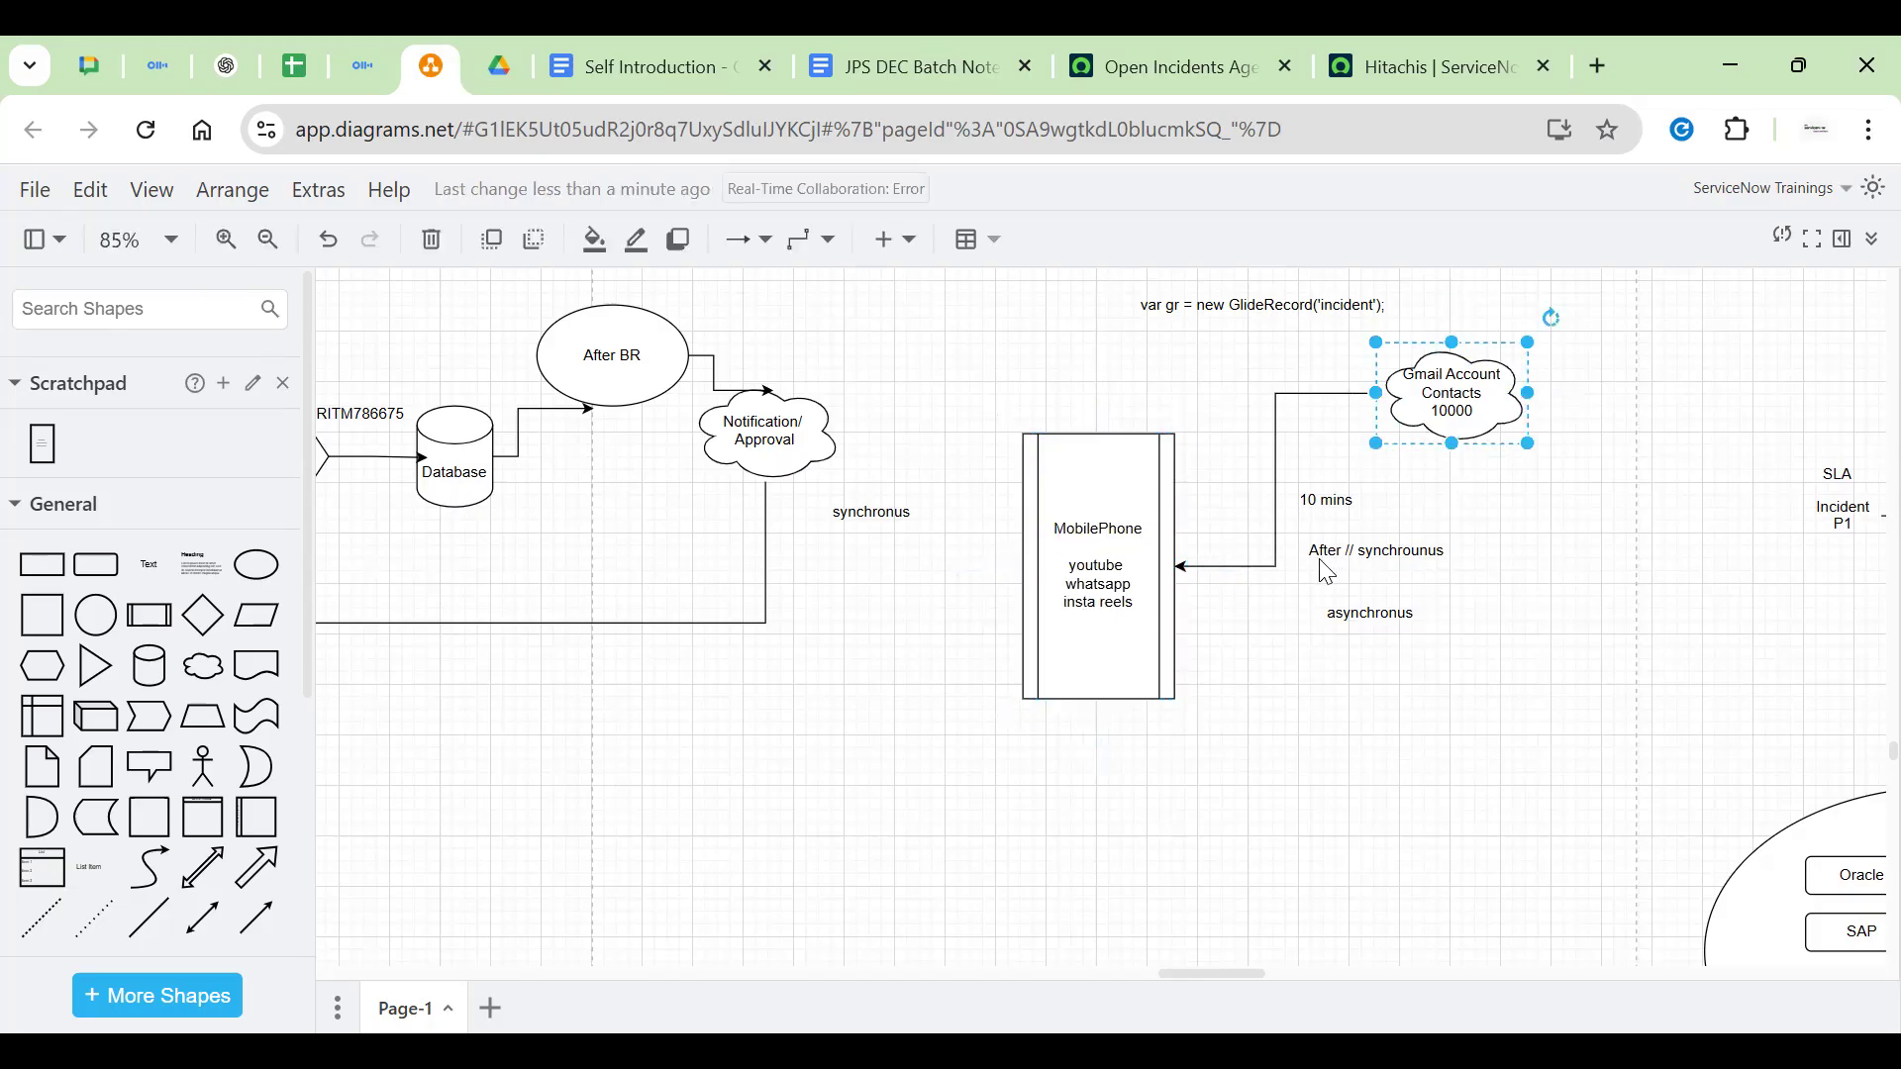
{"action": "left_click", "coordinate": [1210, 567]}
{"action": "left_click", "coordinate": [1390, 618]}
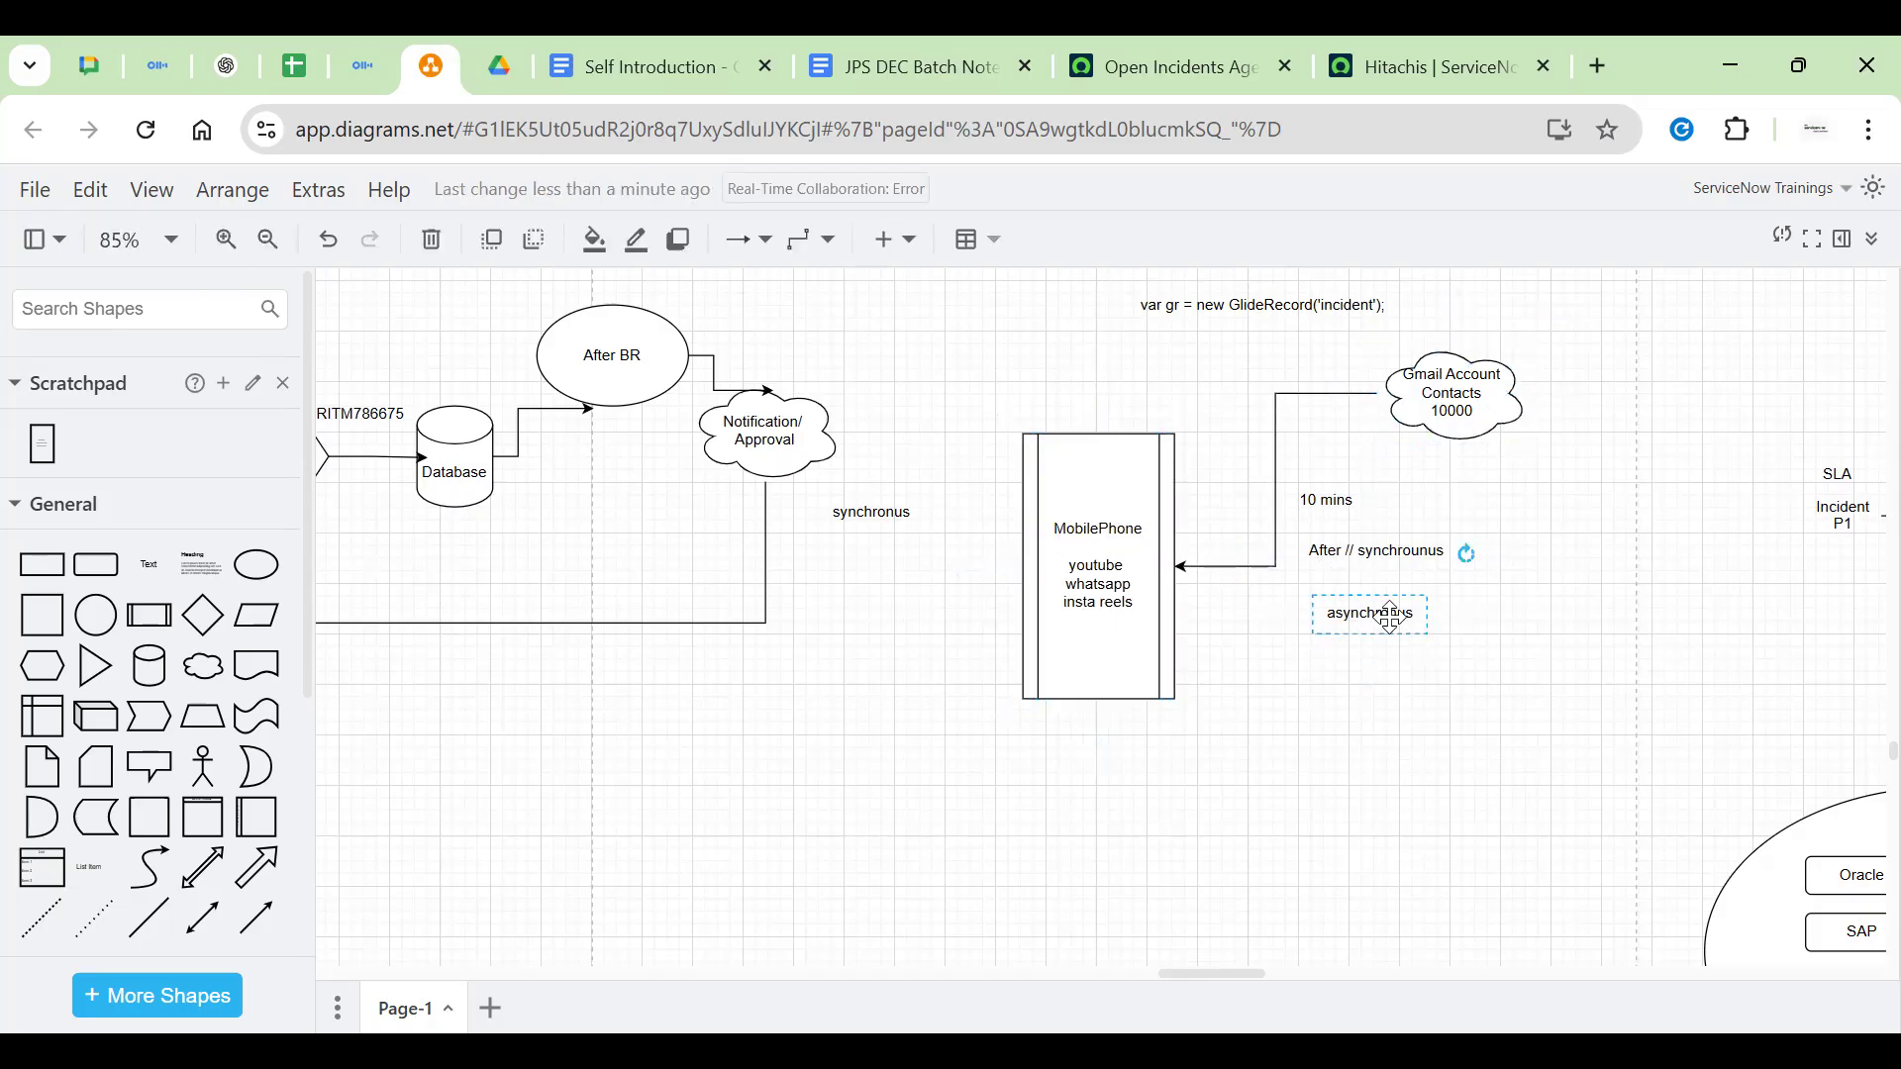
{"action": "left_click", "coordinate": [1109, 584]}
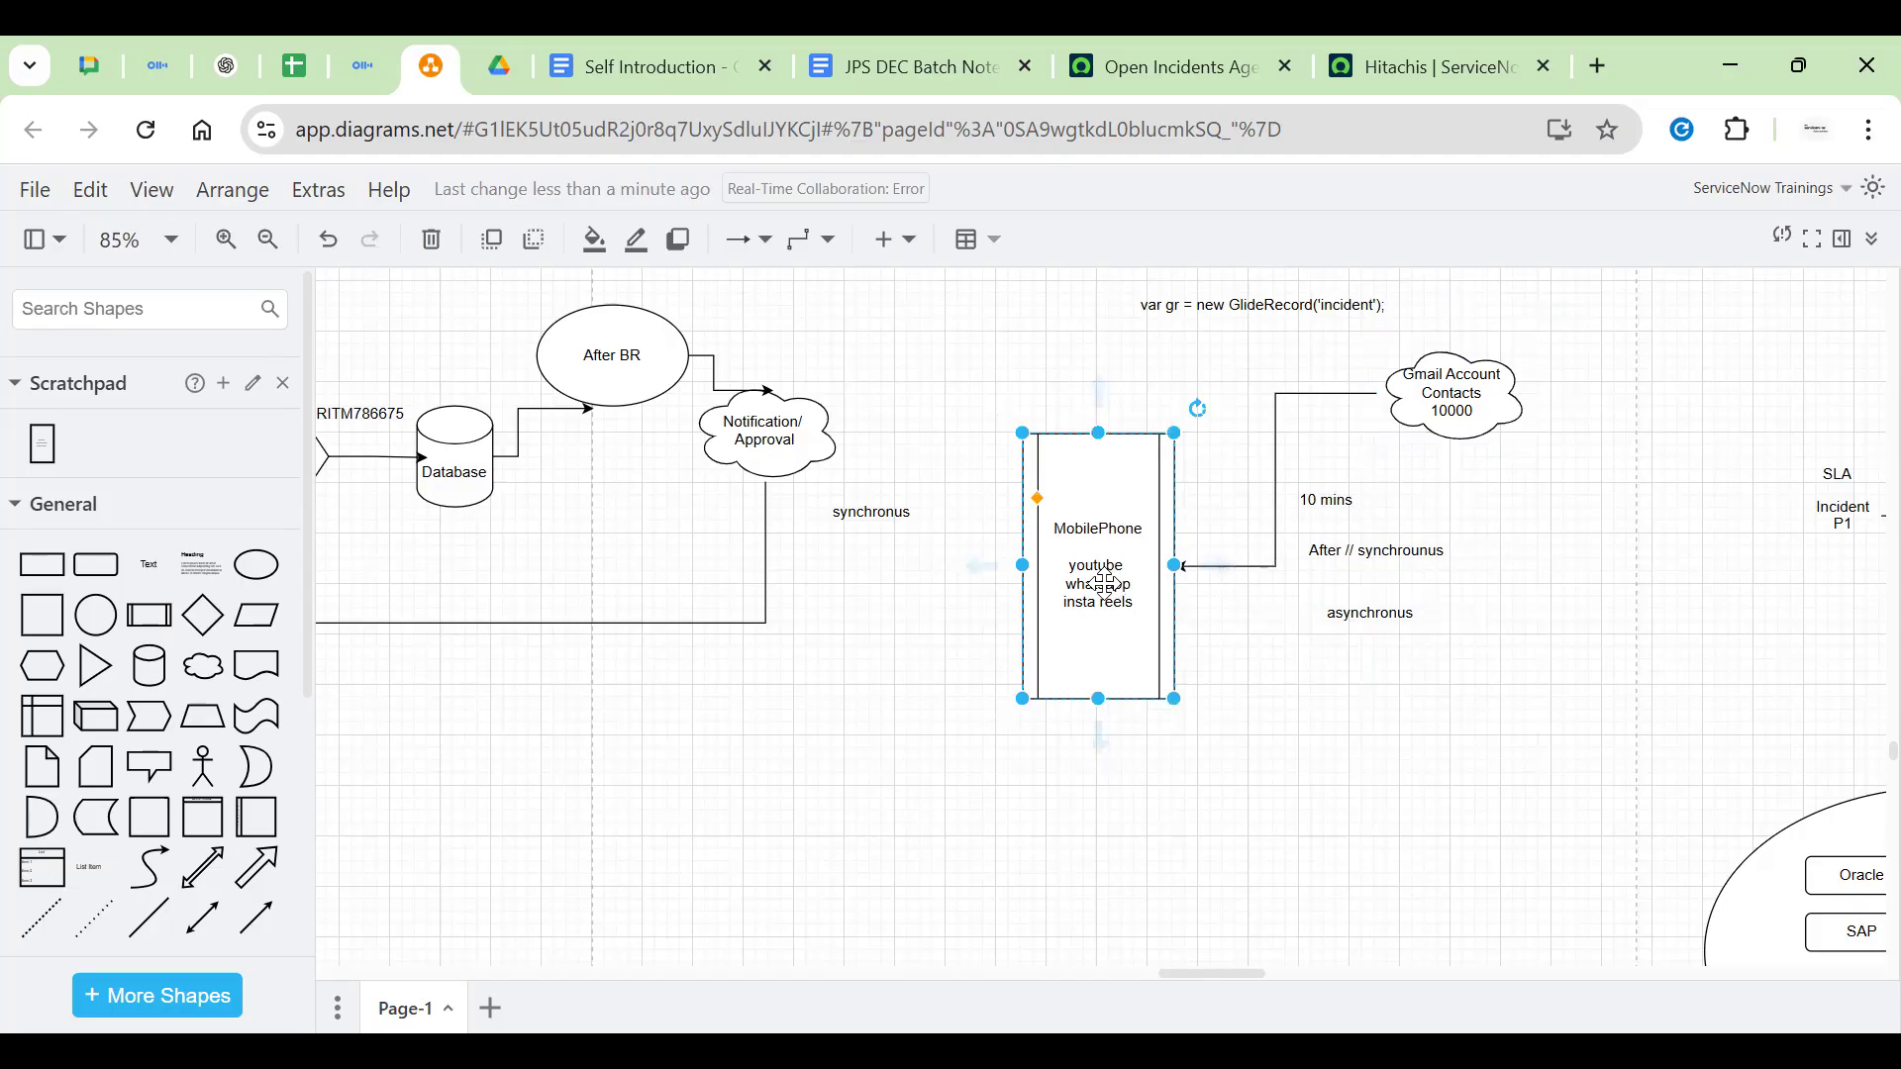
{"action": "double_click", "coordinate": [1089, 597]}
{"action": "left_click_drag", "start_coordinate": [1068, 560], "coordinate": [1146, 621]}
{"action": "key", "text": "BackSpace"}
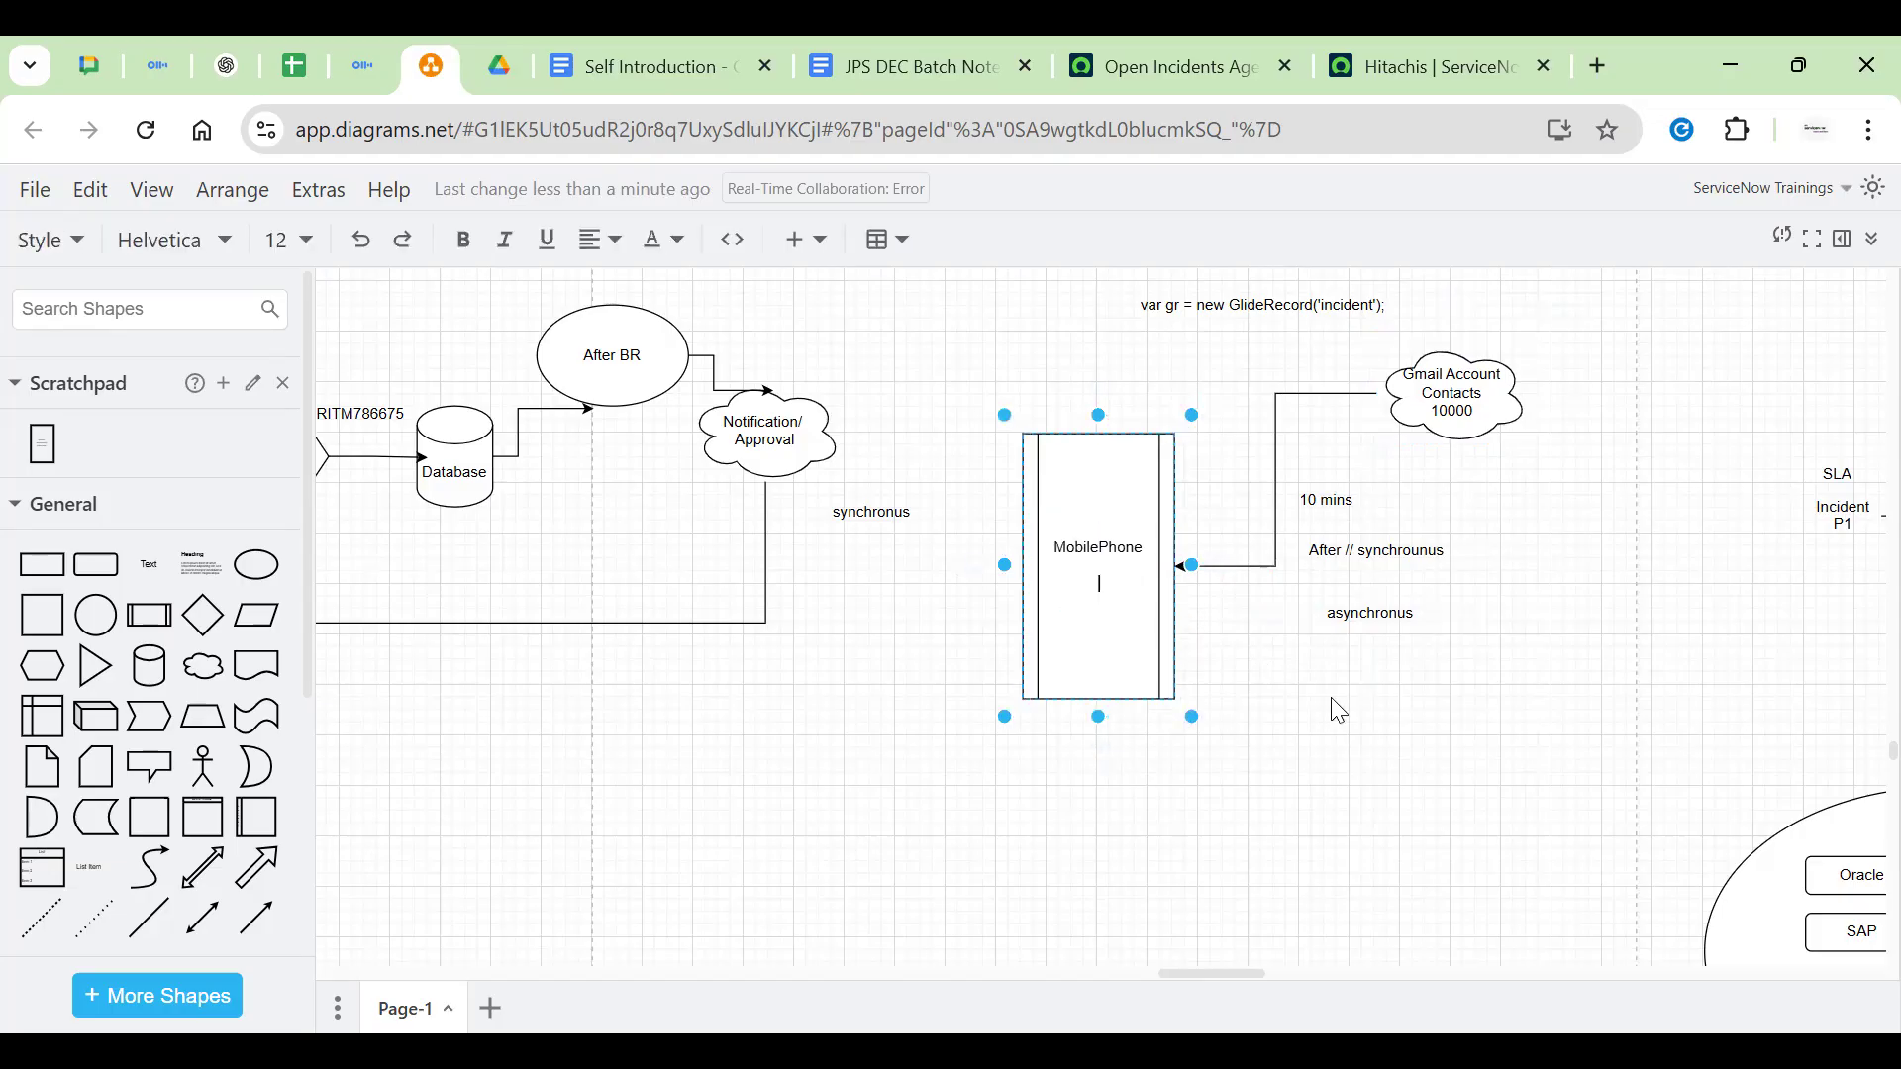
{"action": "double_click", "coordinate": [1330, 697]}
{"action": "left_click", "coordinate": [1336, 705]}
{"action": "left_click_drag", "start_coordinate": [1404, 641], "coordinate": [1566, 648]}
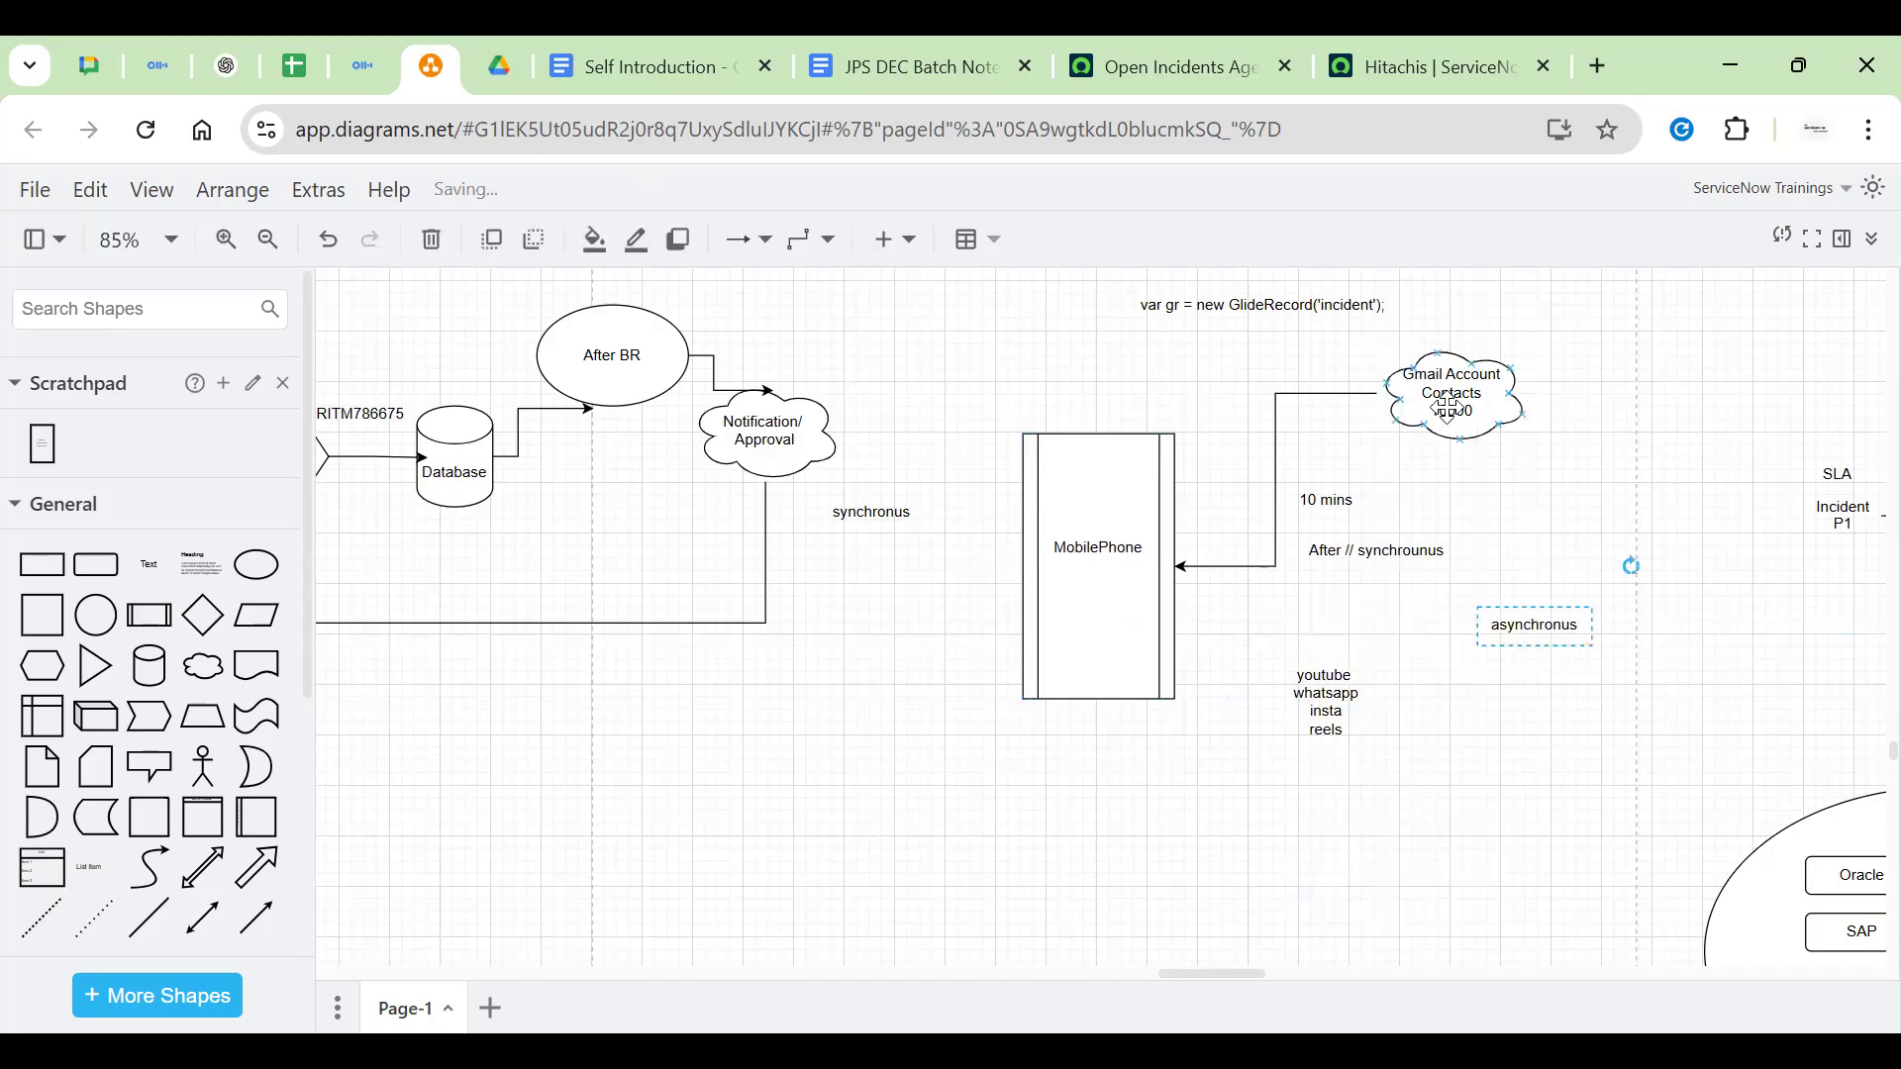
{"action": "left_click", "coordinate": [1447, 408]}
{"action": "left_click_drag", "start_coordinate": [1456, 488], "coordinate": [1312, 693]}
{"action": "left_click", "coordinate": [1542, 633]}
{"action": "left_click", "coordinate": [1399, 555]}
{"action": "left_click_drag", "start_coordinate": [1327, 500], "coordinate": [1252, 455]}
{"action": "left_click", "coordinate": [1475, 369]}
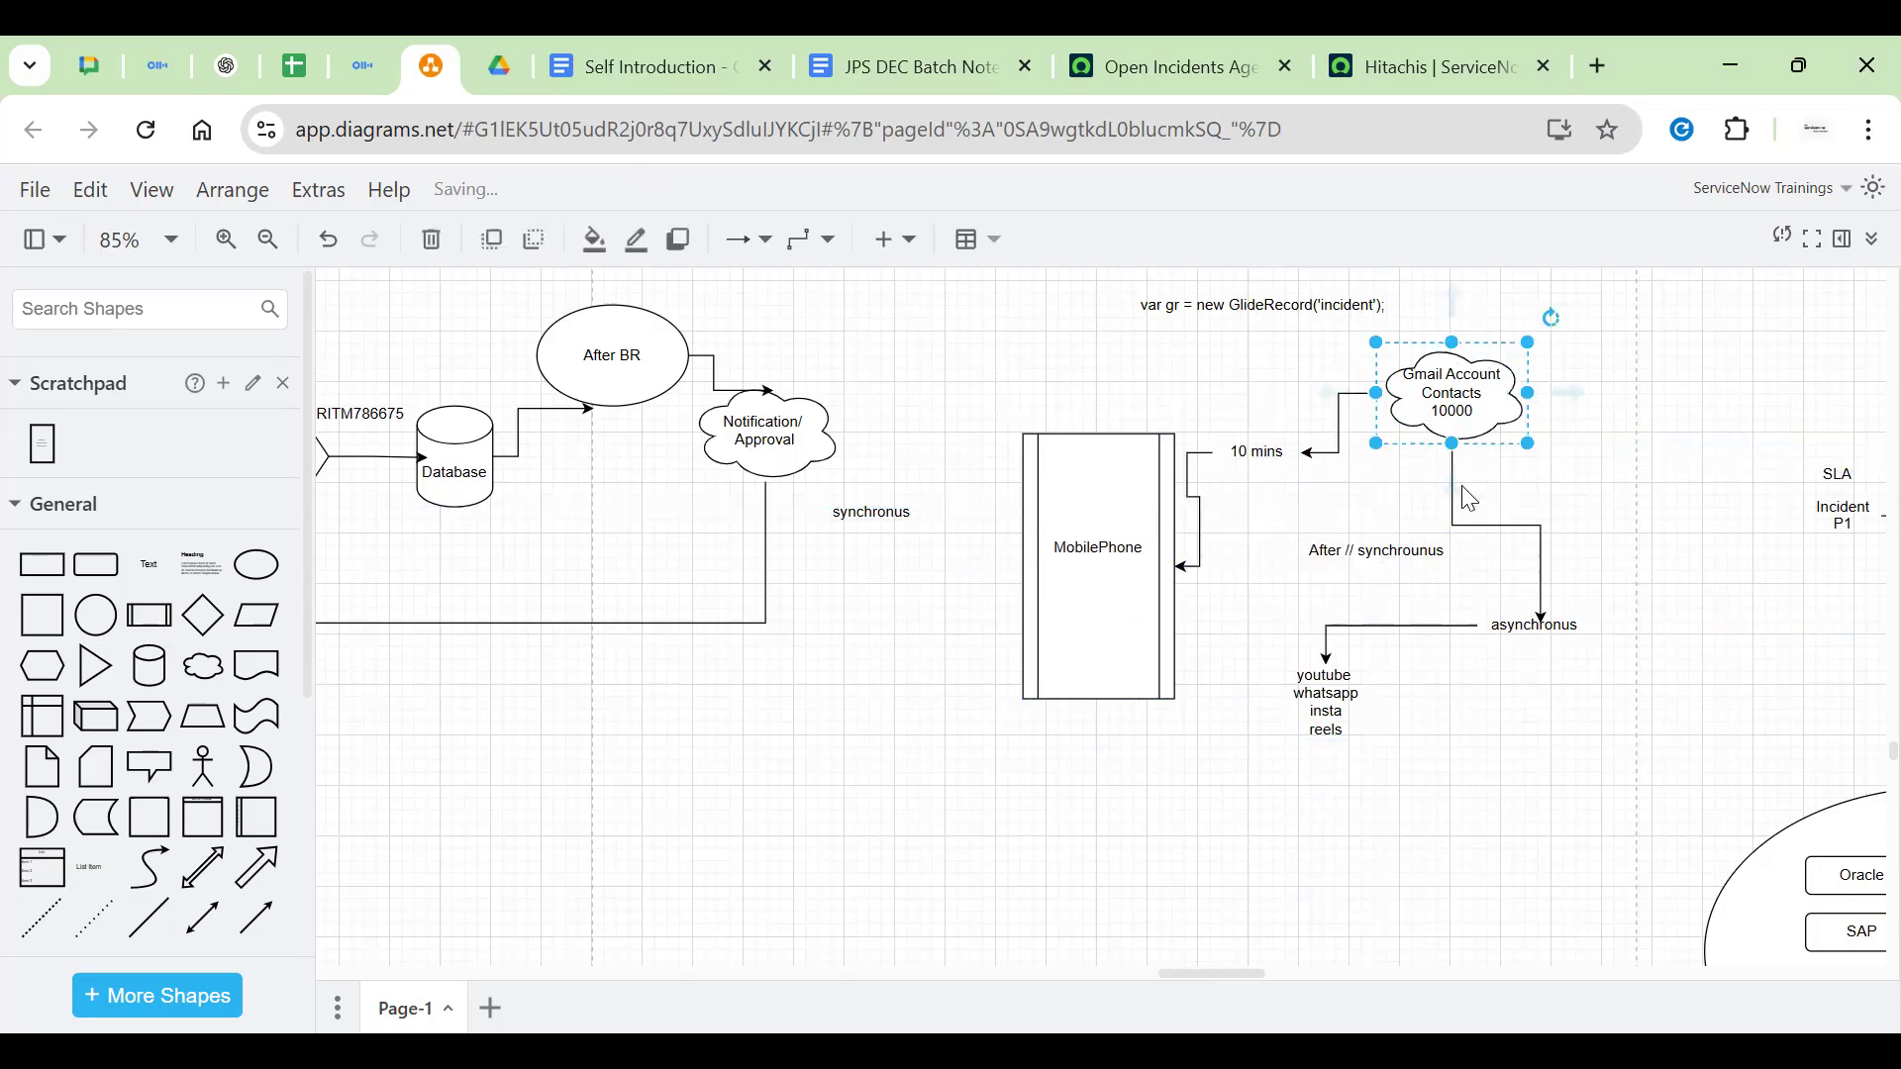
{"action": "left_click", "coordinate": [1497, 527]}
{"action": "left_click", "coordinate": [1155, 583]}
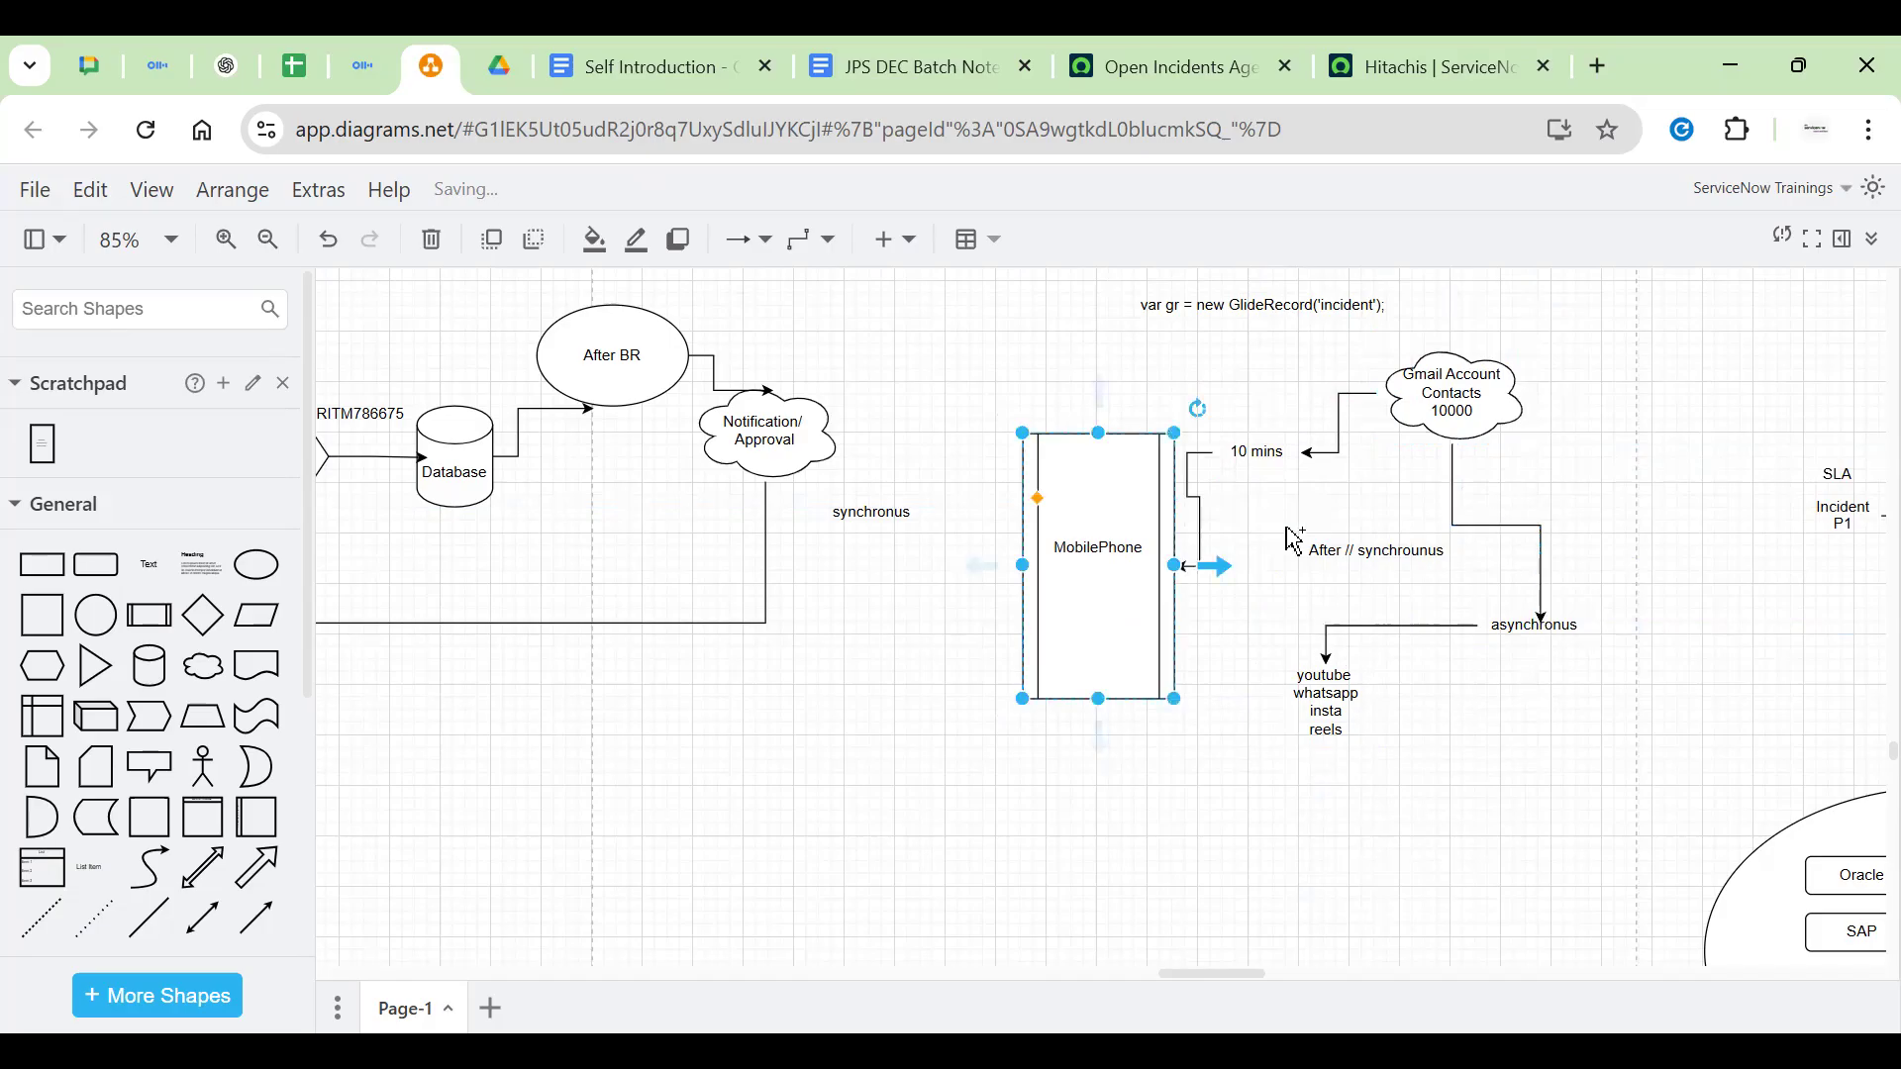
{"action": "left_click", "coordinate": [1446, 382]}
{"action": "left_click_drag", "start_coordinate": [1463, 302], "coordinate": [1097, 455]}
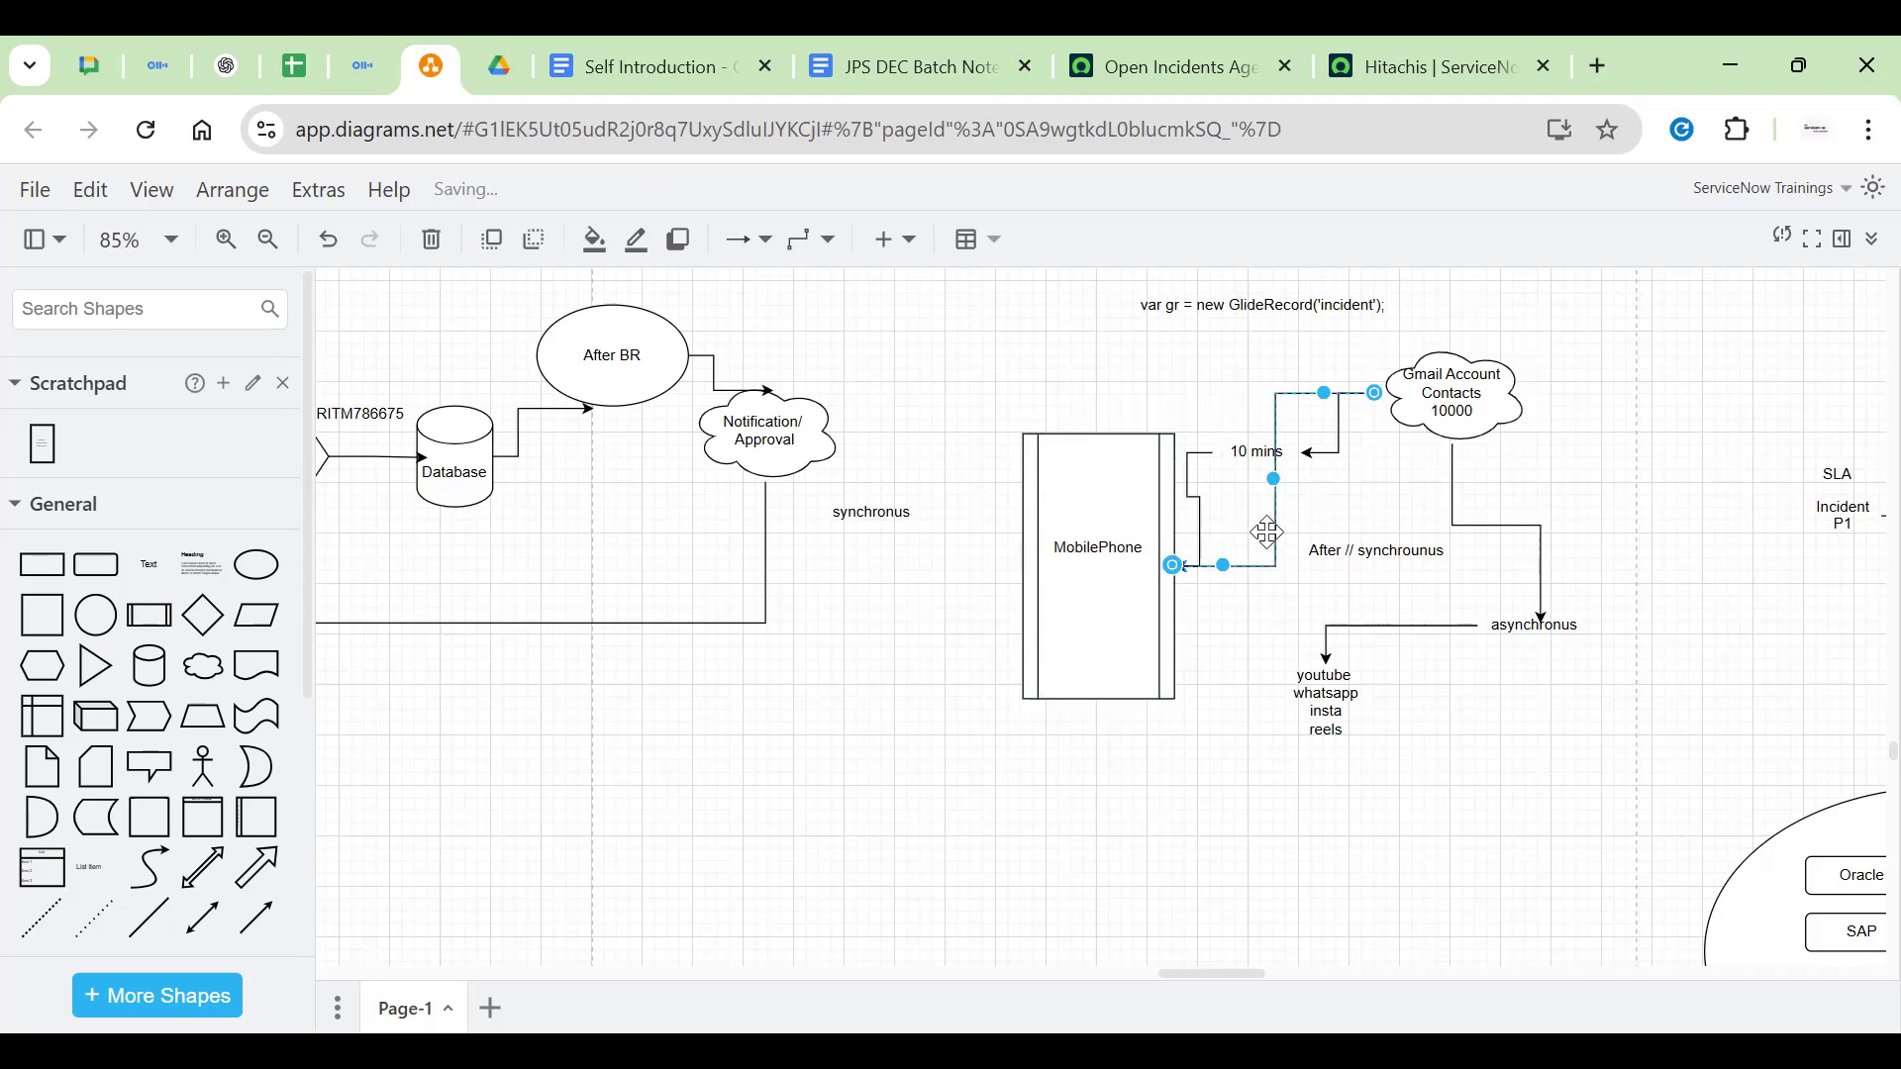
{"action": "left_click_drag", "start_coordinate": [1274, 482], "coordinate": [1148, 396]}
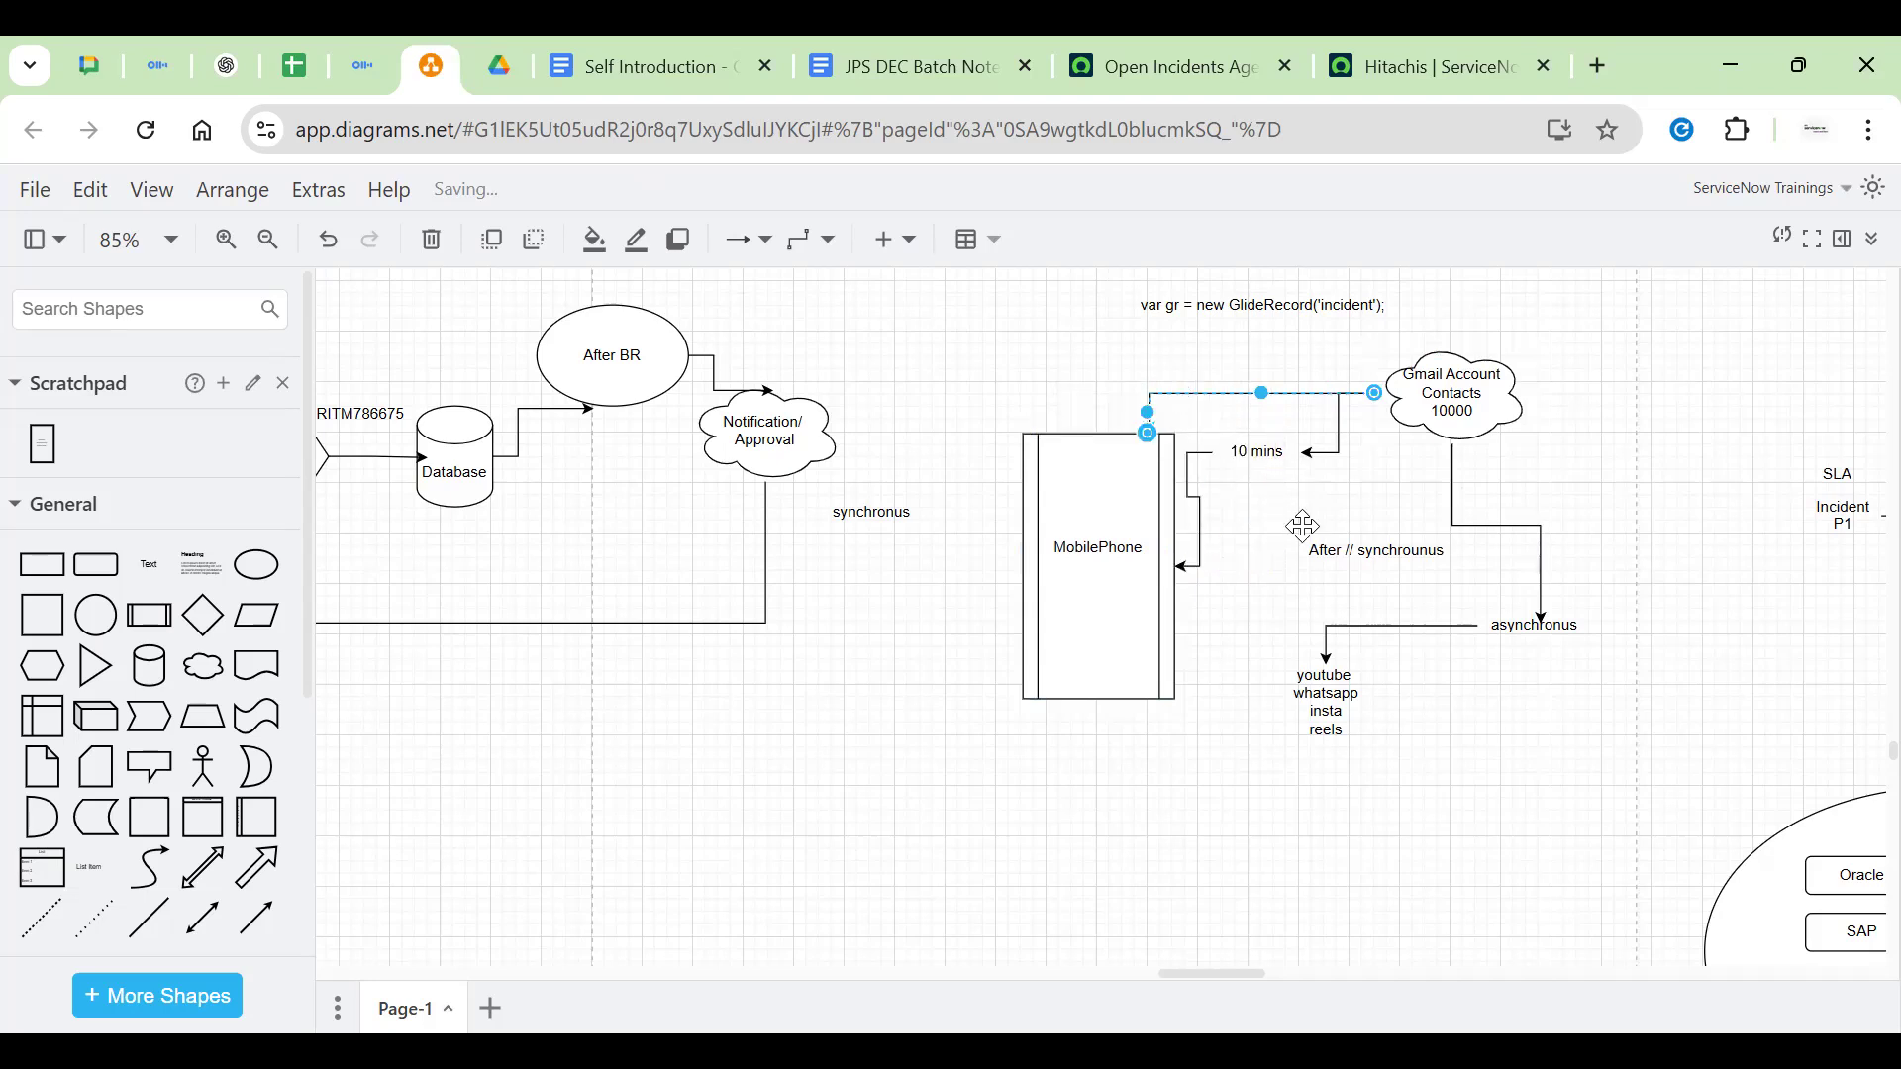
{"action": "left_click", "coordinate": [1426, 424]}
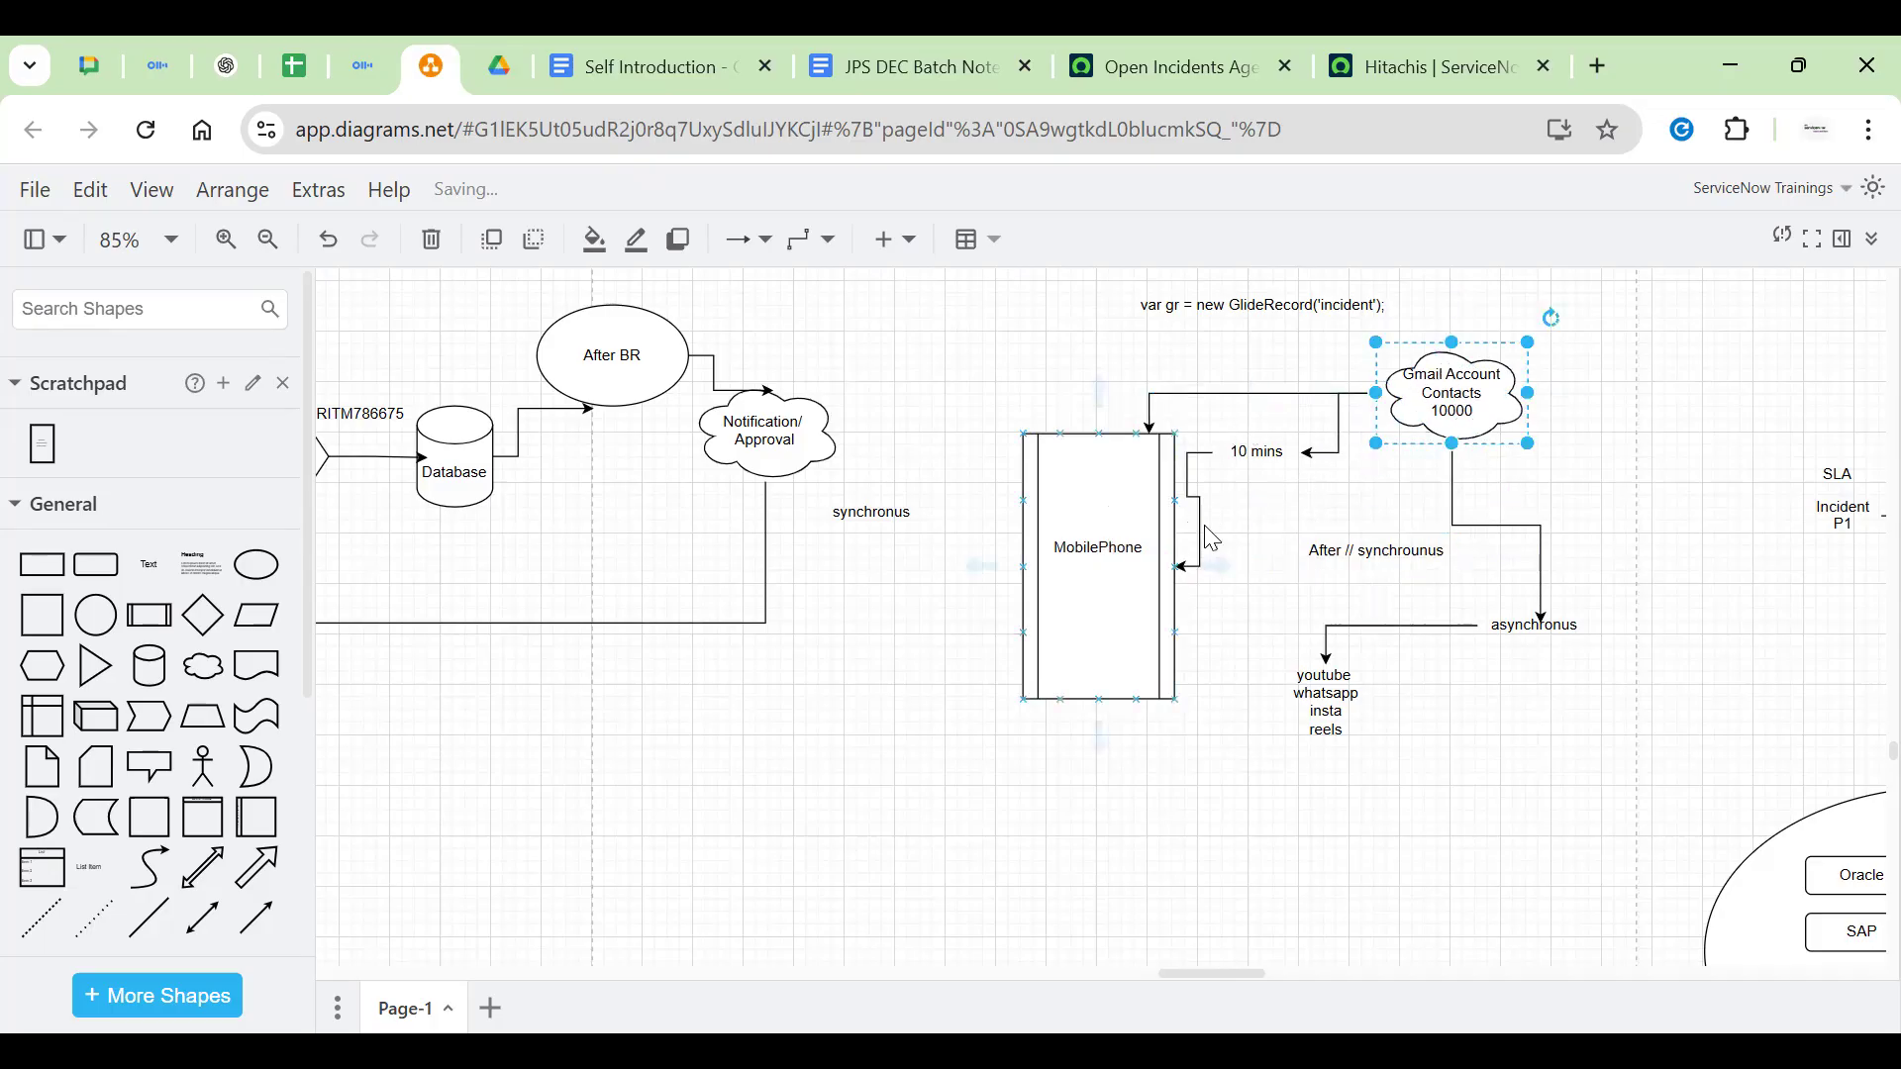
{"action": "left_click", "coordinate": [1100, 551]}
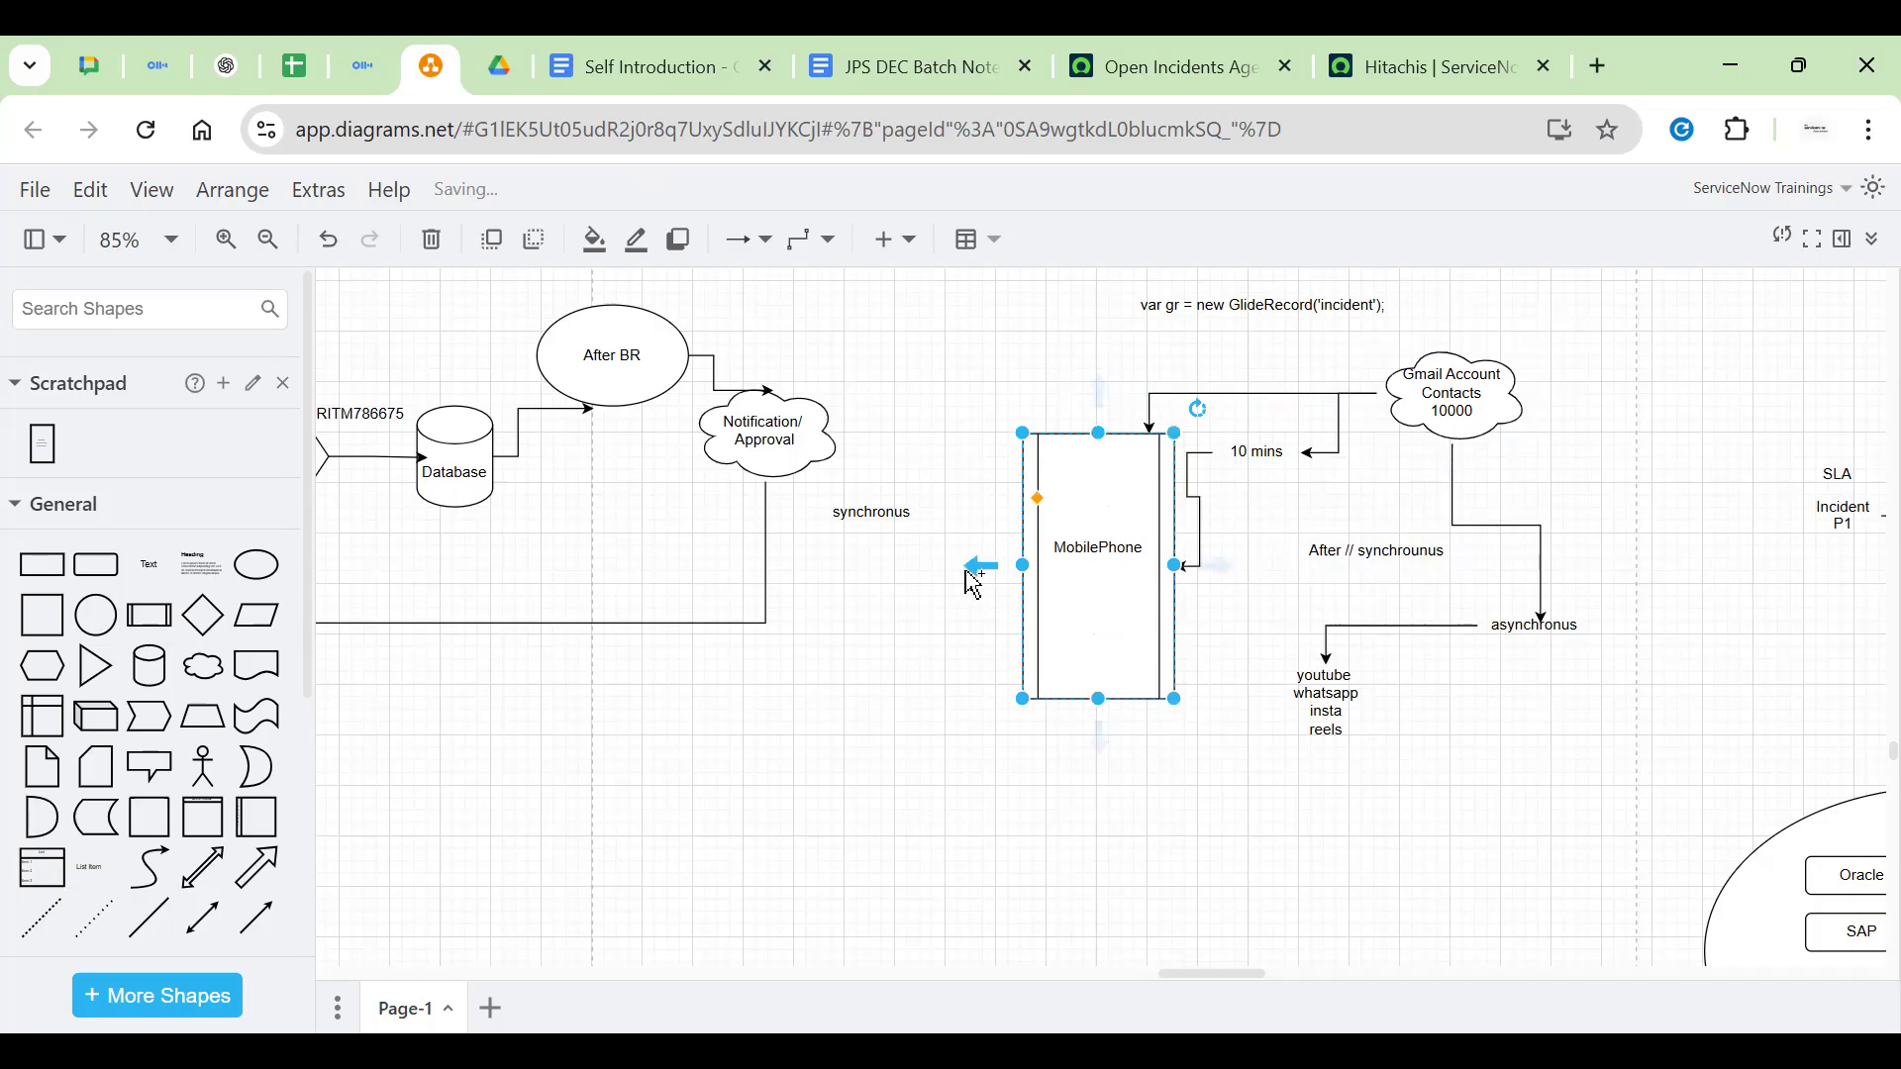
{"action": "left_click_drag", "start_coordinate": [1098, 737], "coordinate": [1316, 708]}
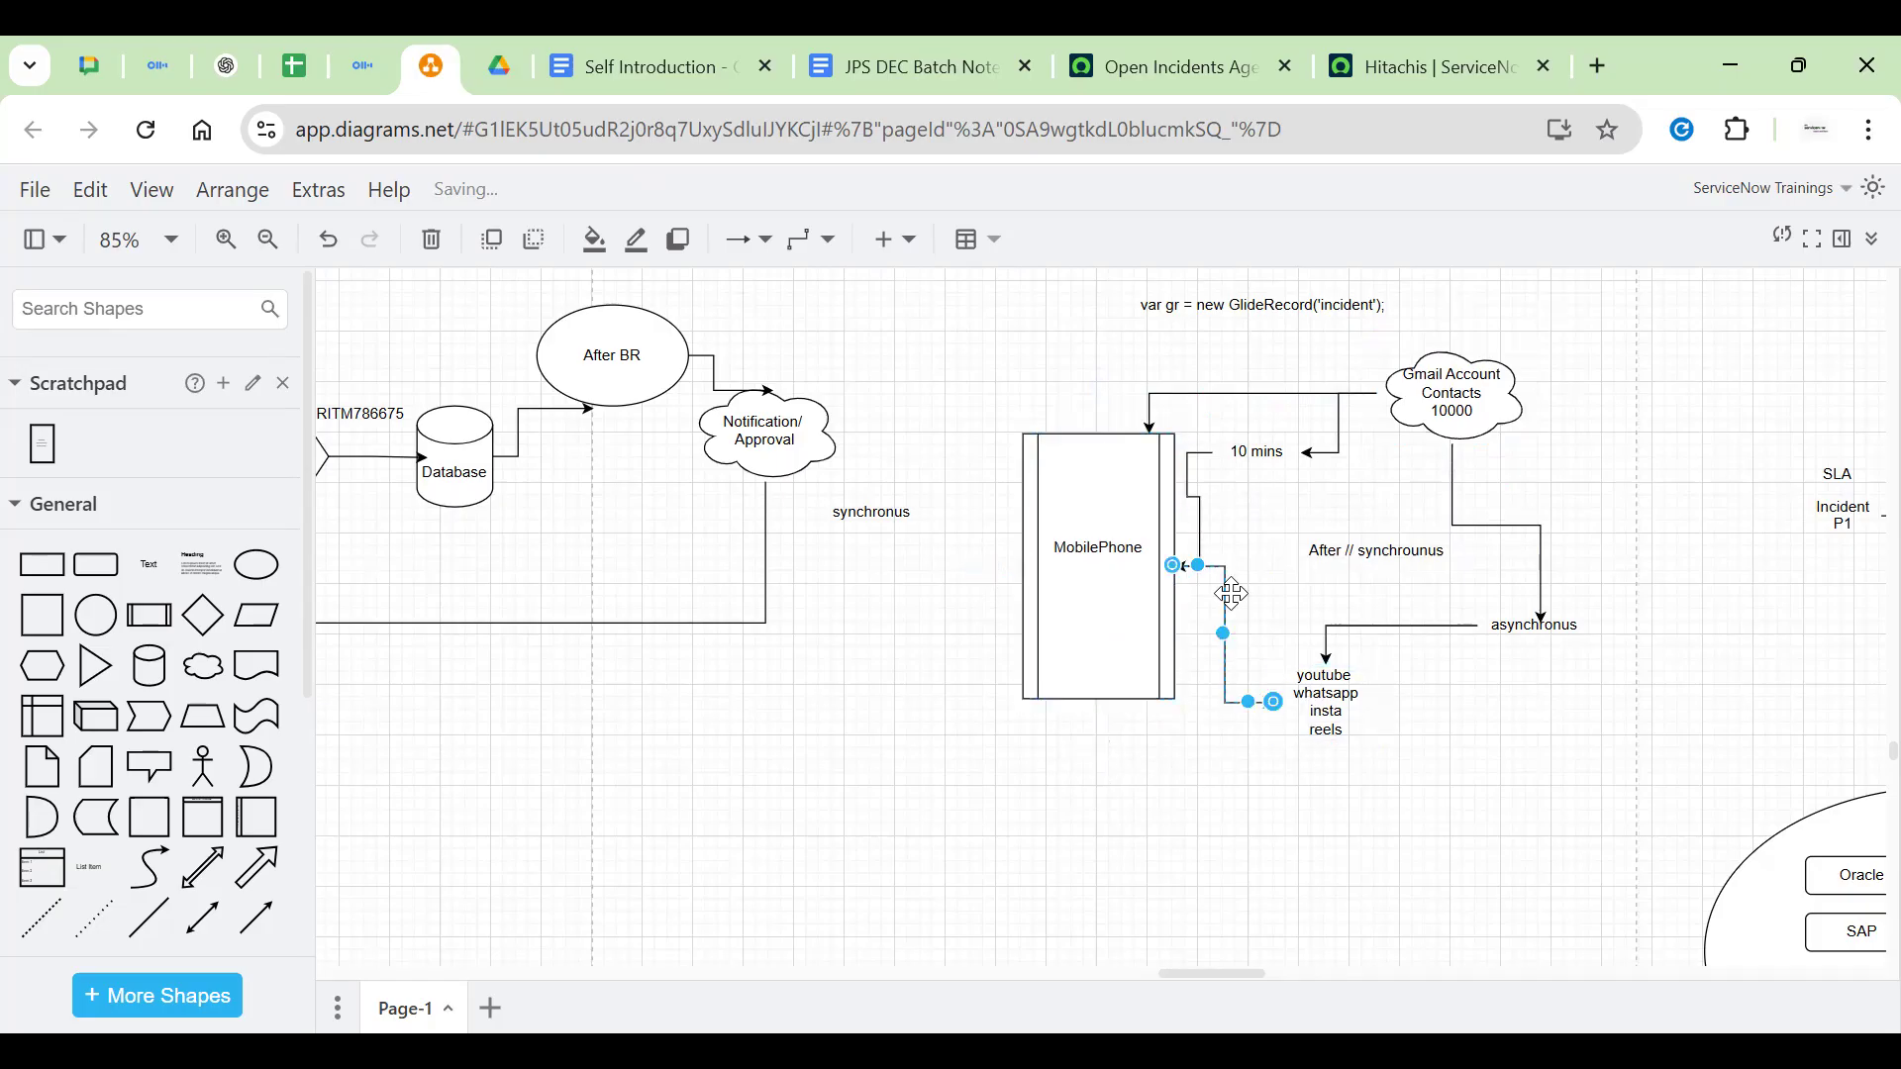
{"action": "left_click_drag", "start_coordinate": [1225, 634], "coordinate": [909, 787]}
{"action": "left_click_drag", "start_coordinate": [1091, 702], "coordinate": [1094, 787]}
{"action": "left_click", "coordinate": [1233, 646]}
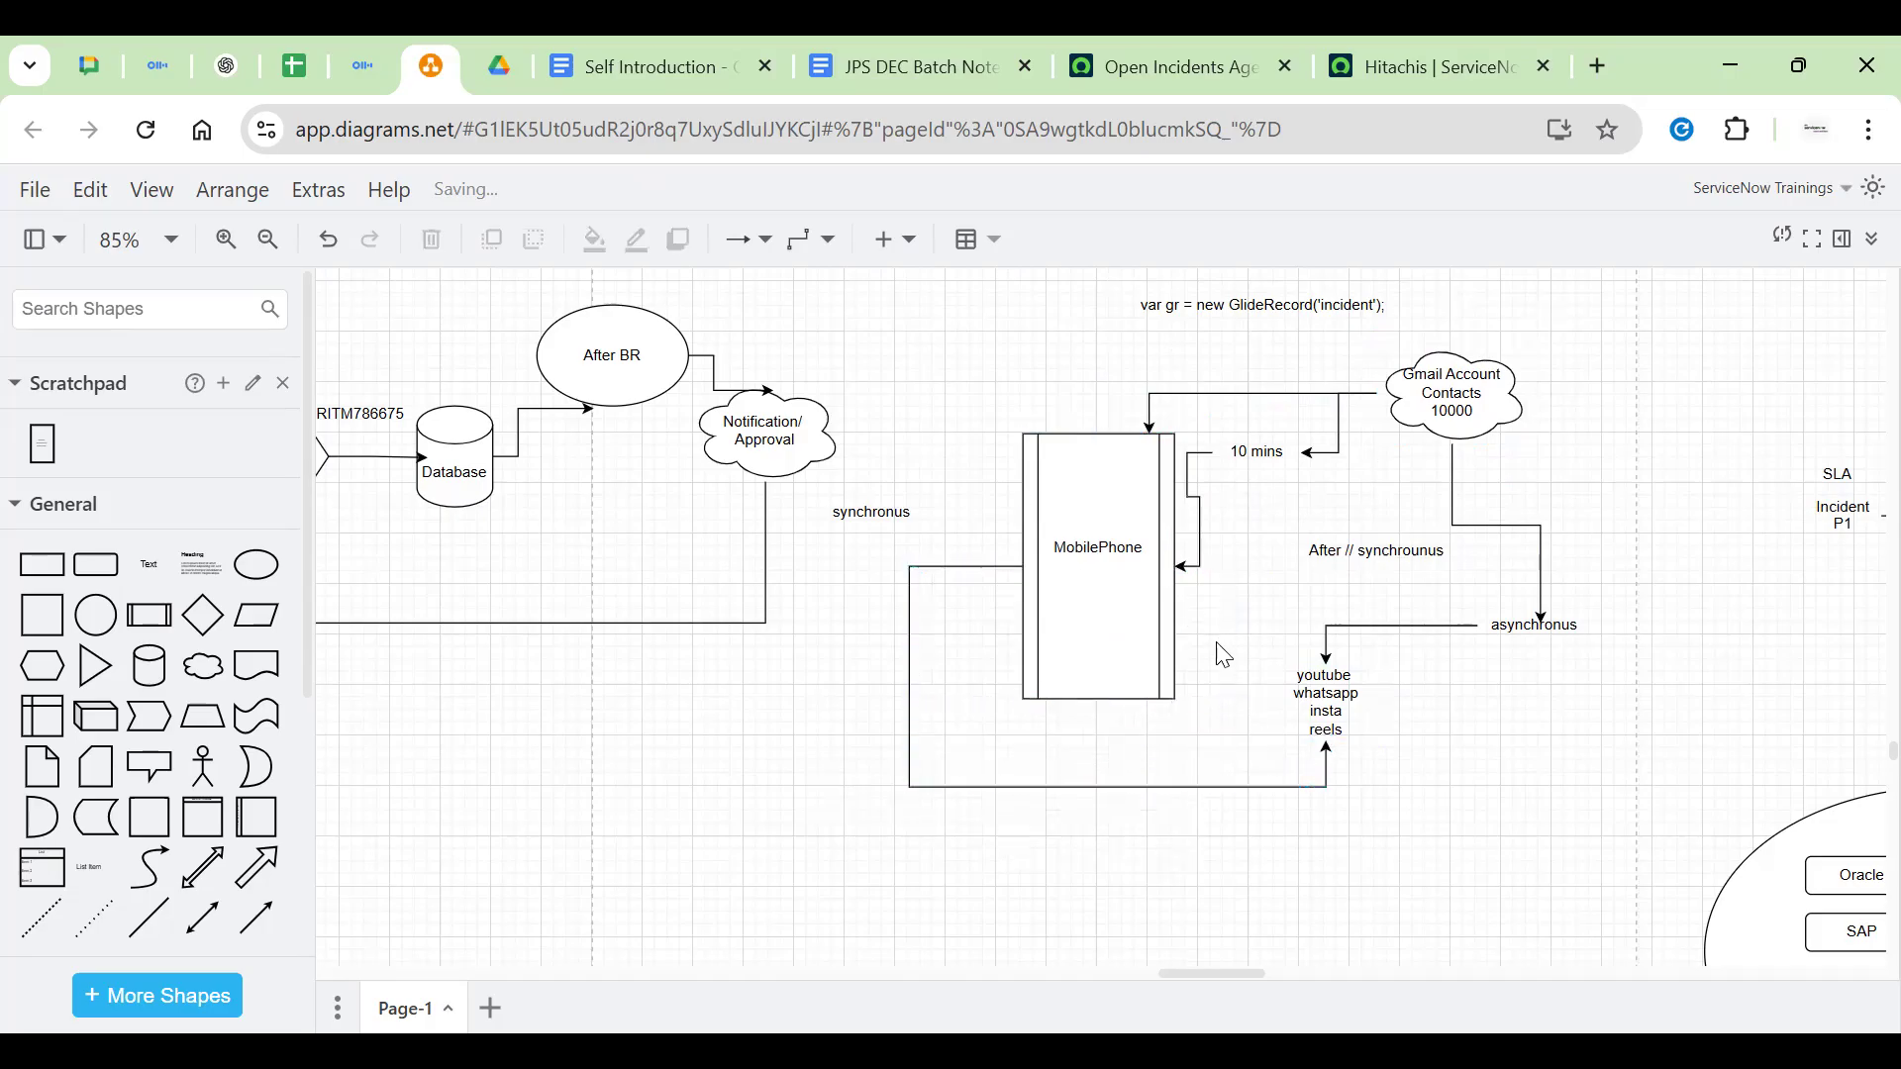
{"action": "left_click", "coordinate": [1564, 619]}
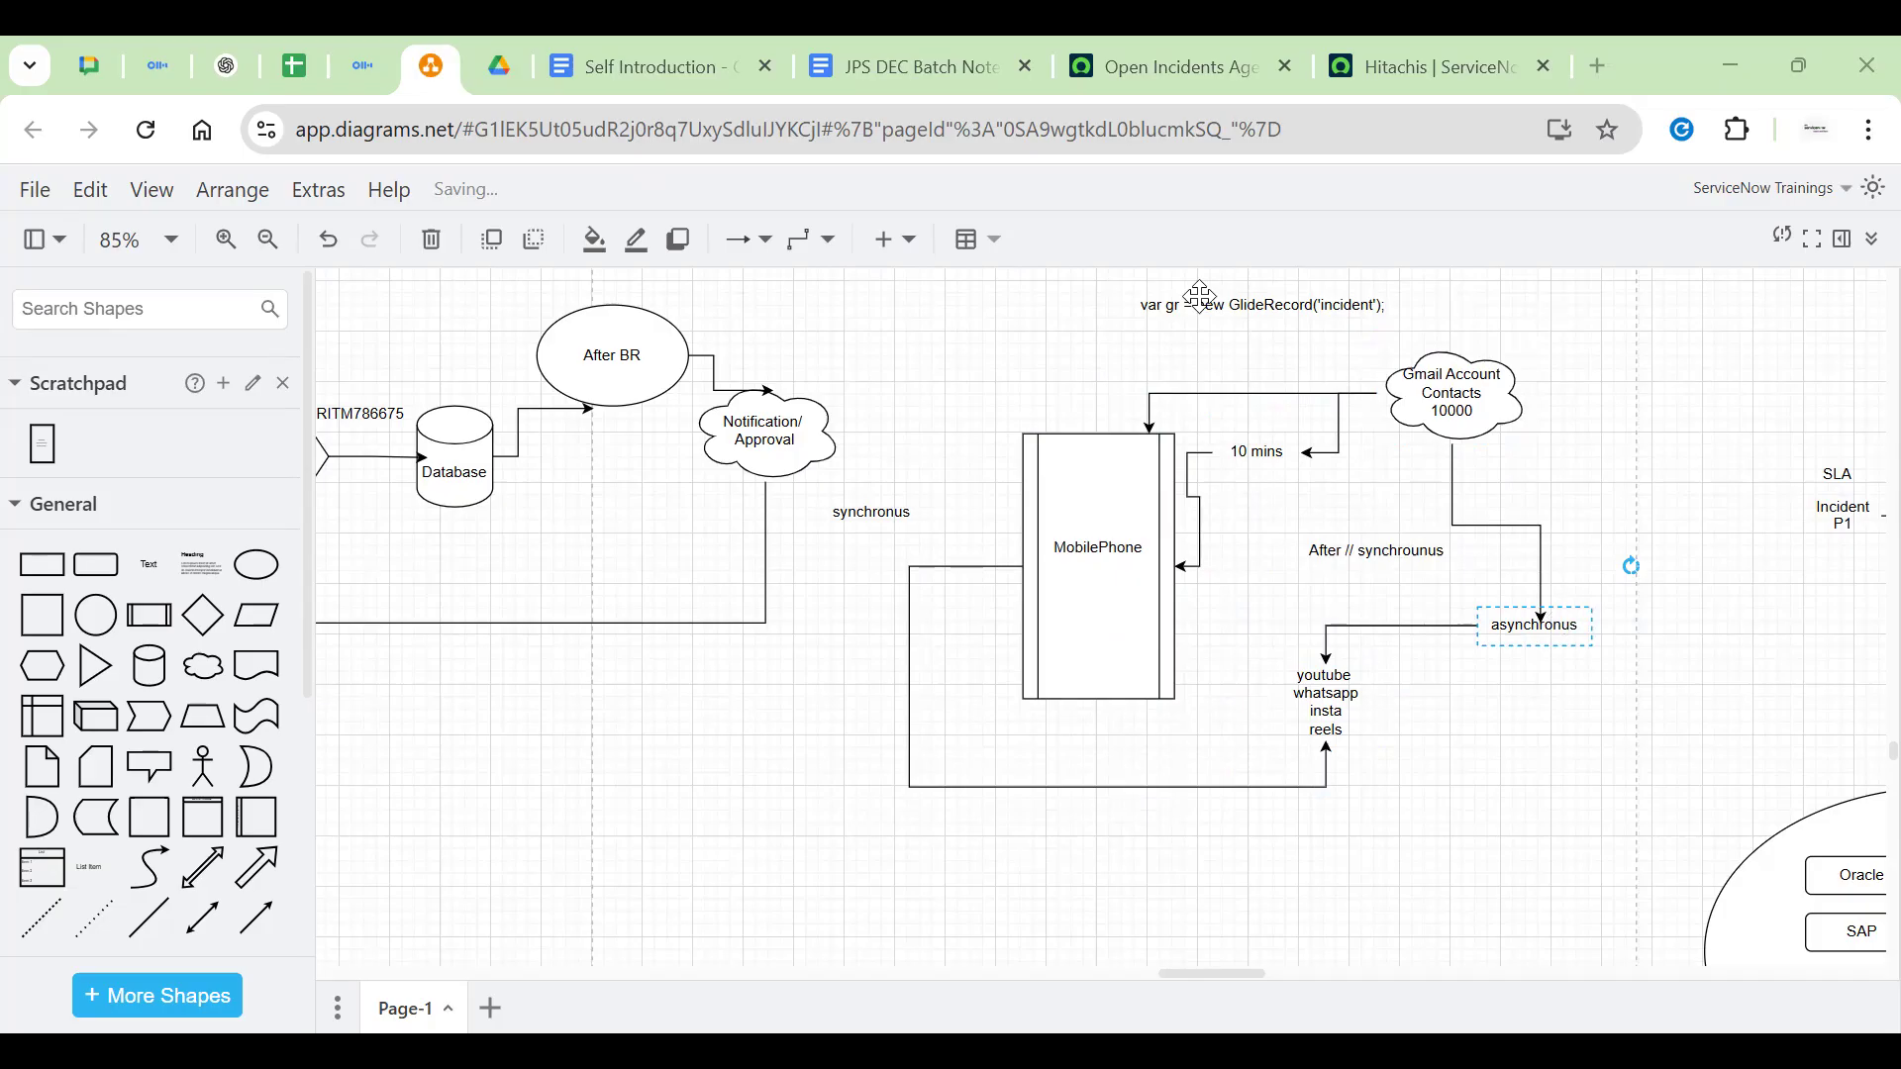
Add 'Multitasking' to the asynchronus label
{"action": "double_click", "coordinate": [1542, 637]}
{"action": "type", "text": "Multitask"}
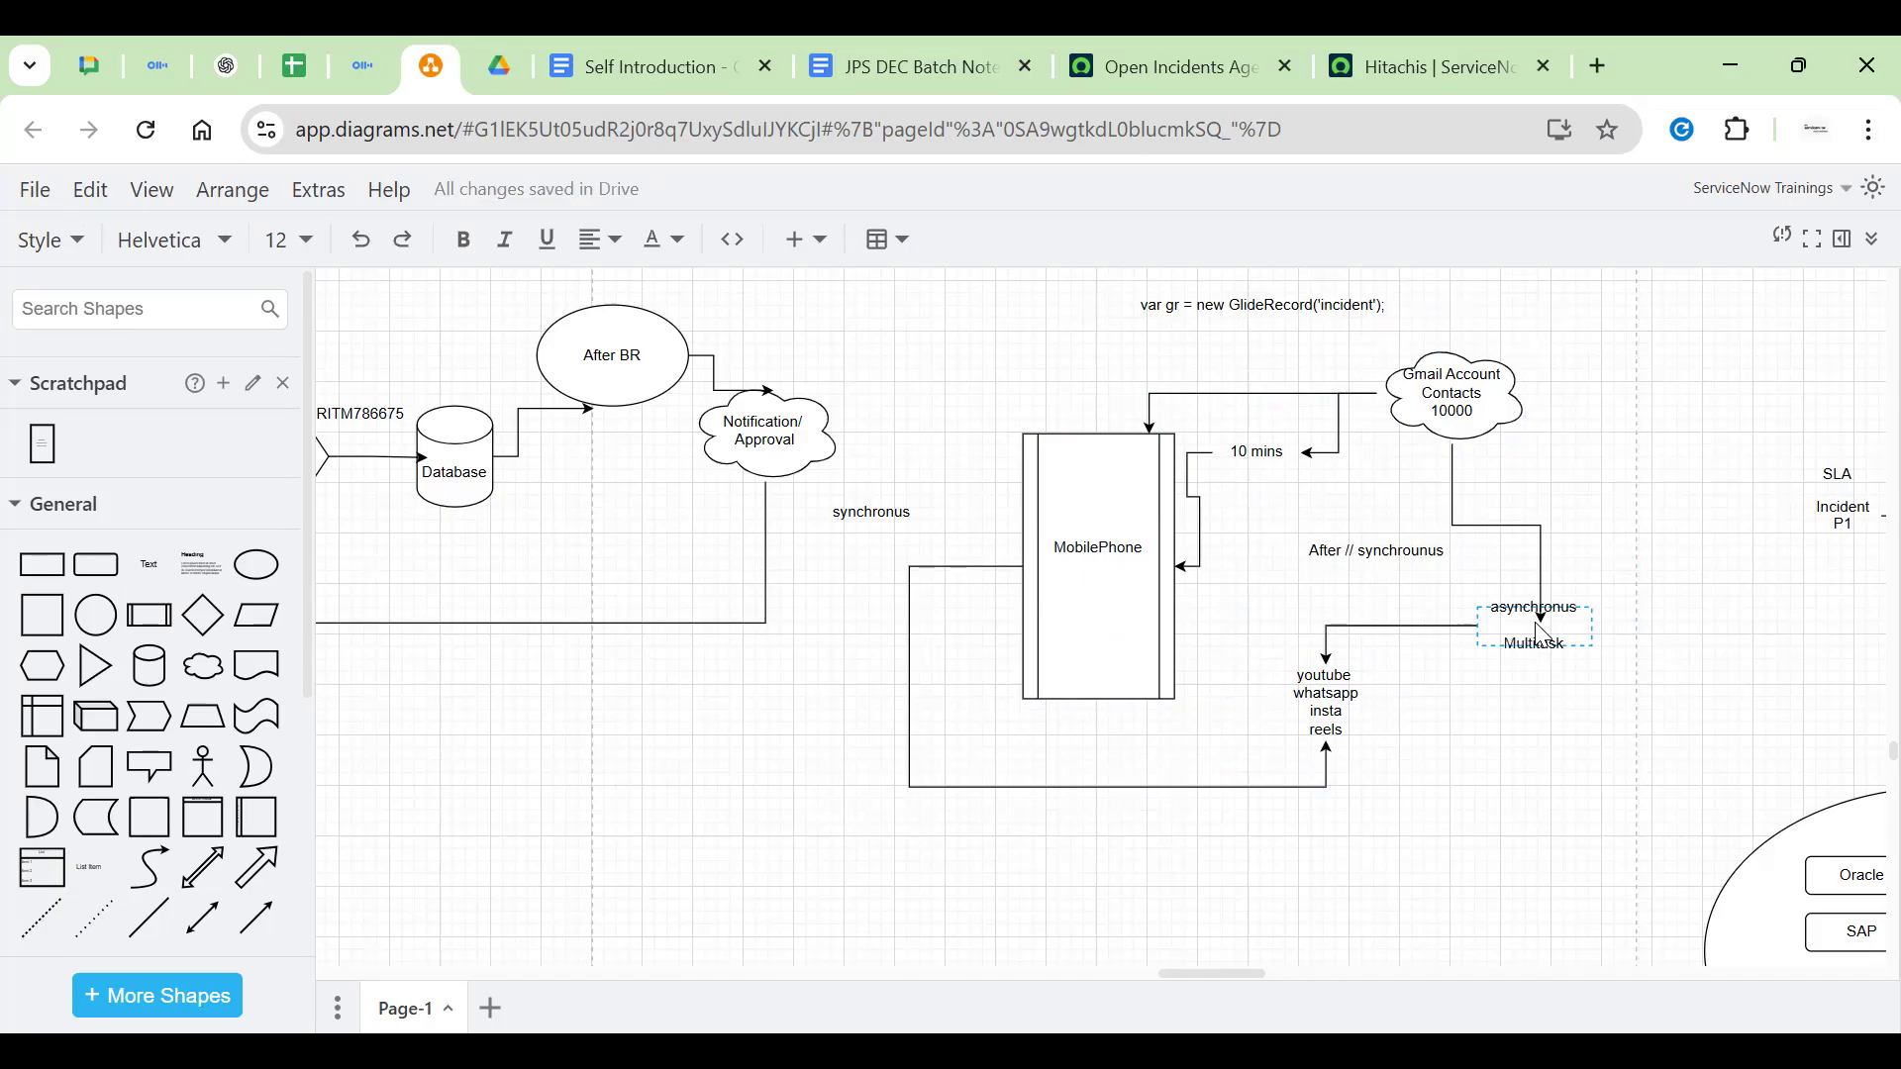
{"action": "type", "text": "ing"}
{"action": "left_click", "coordinate": [1719, 646]}
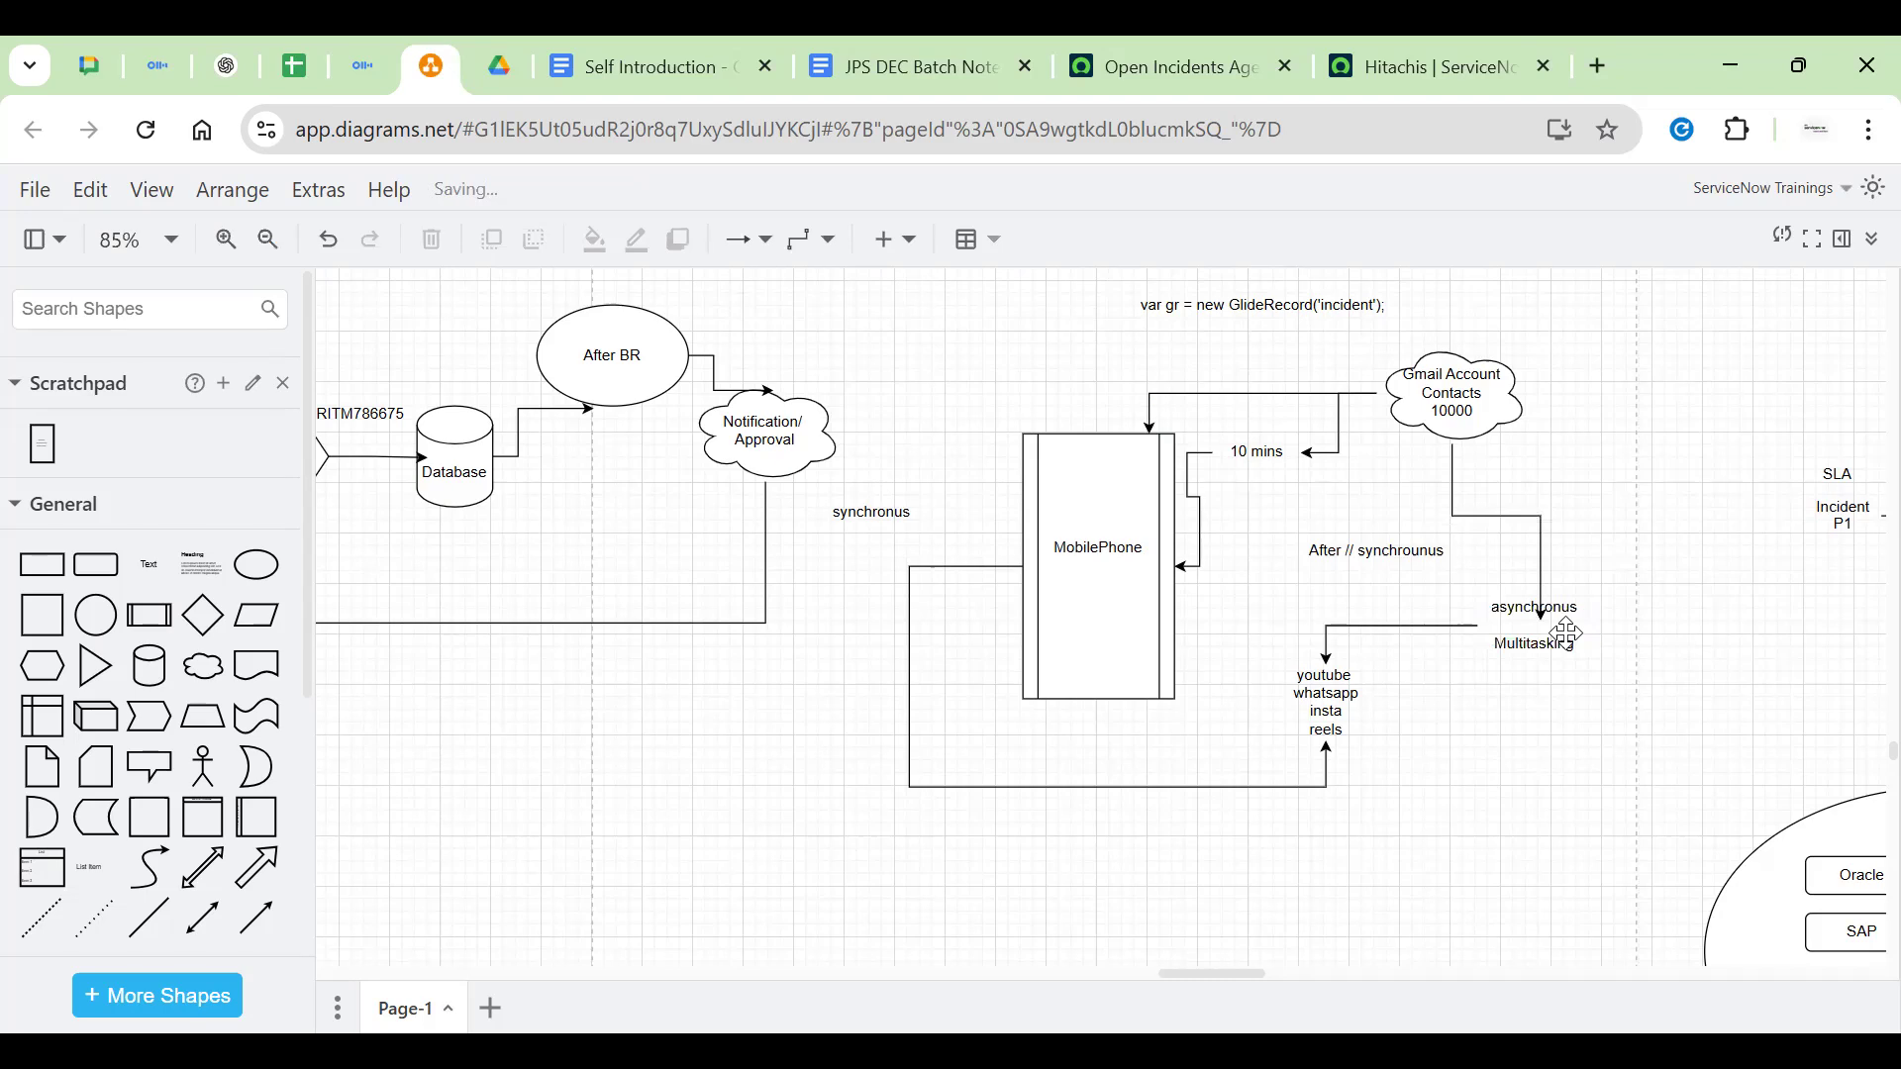
Move the After // synchrounus note up under 10 mins and add a line 'only one transaction'
{"action": "left_click", "coordinate": [1402, 560]}
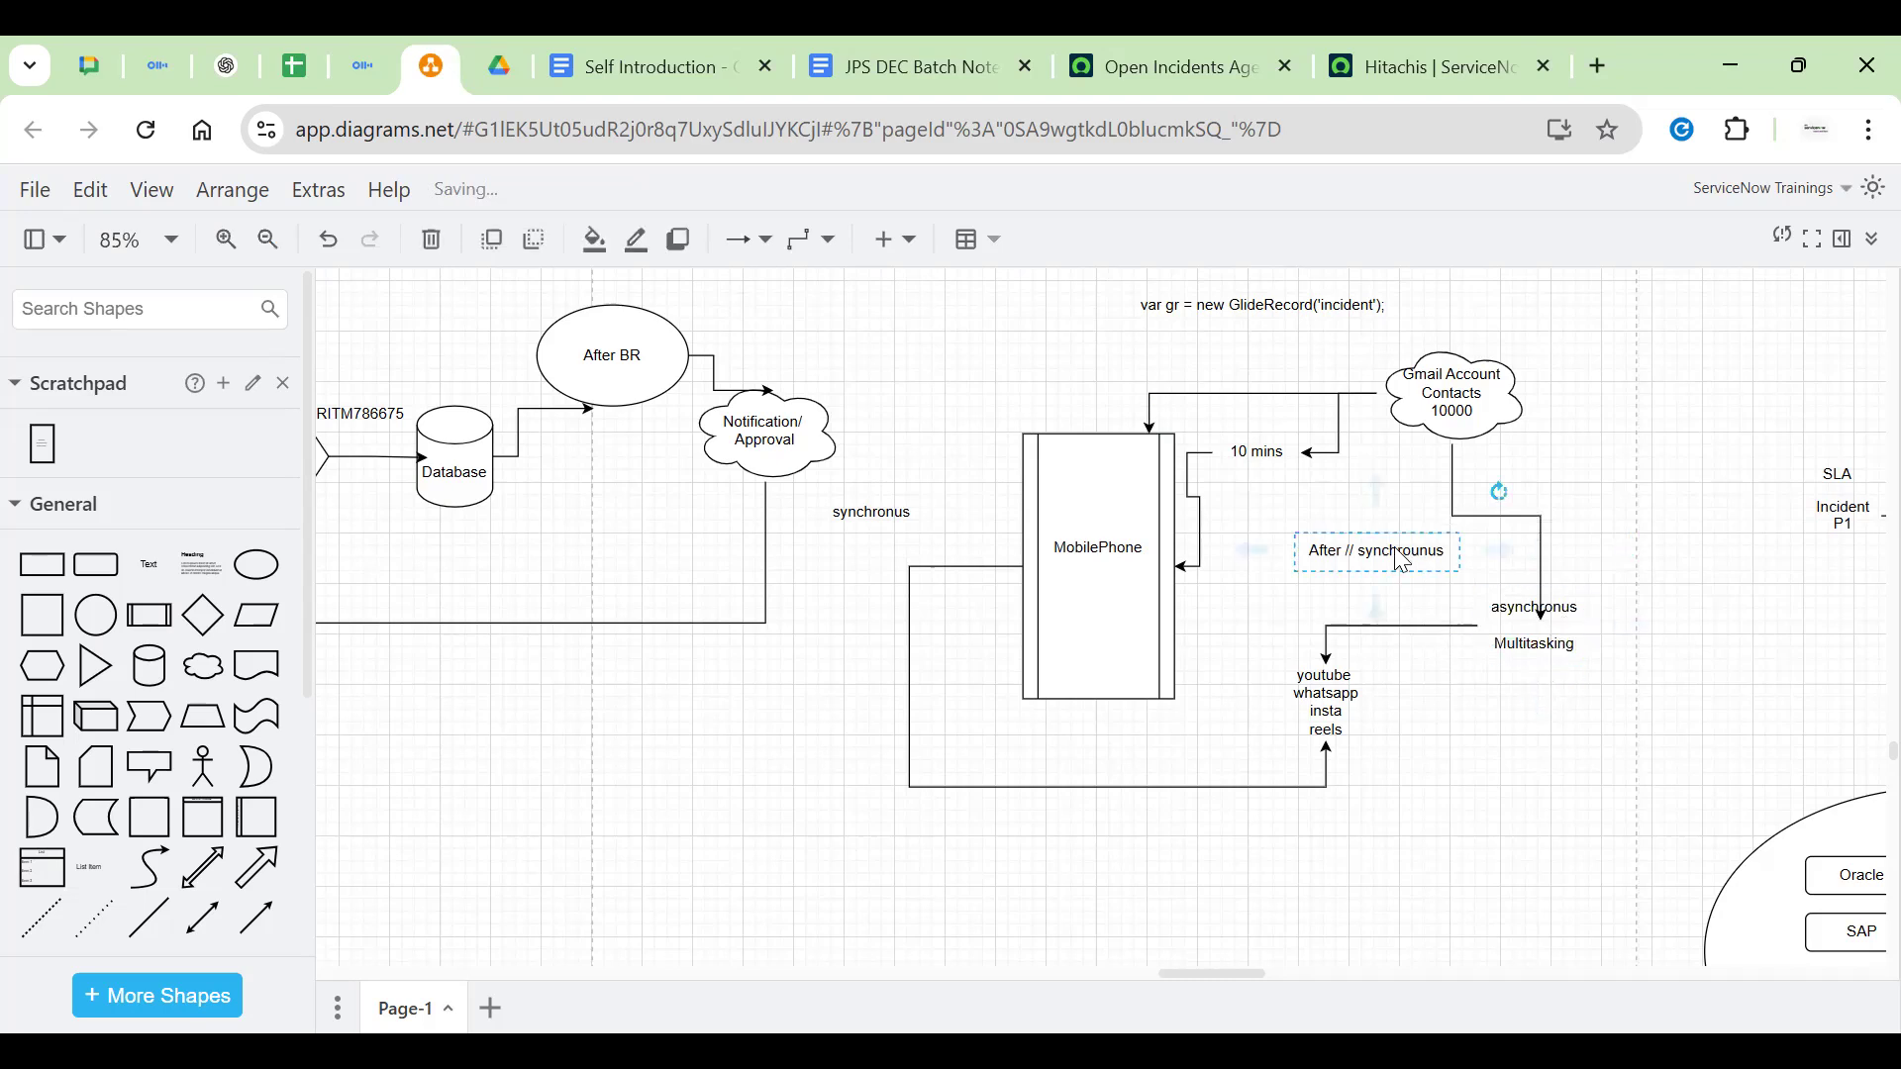
{"action": "left_click_drag", "start_coordinate": [1403, 561], "coordinate": [1319, 485]}
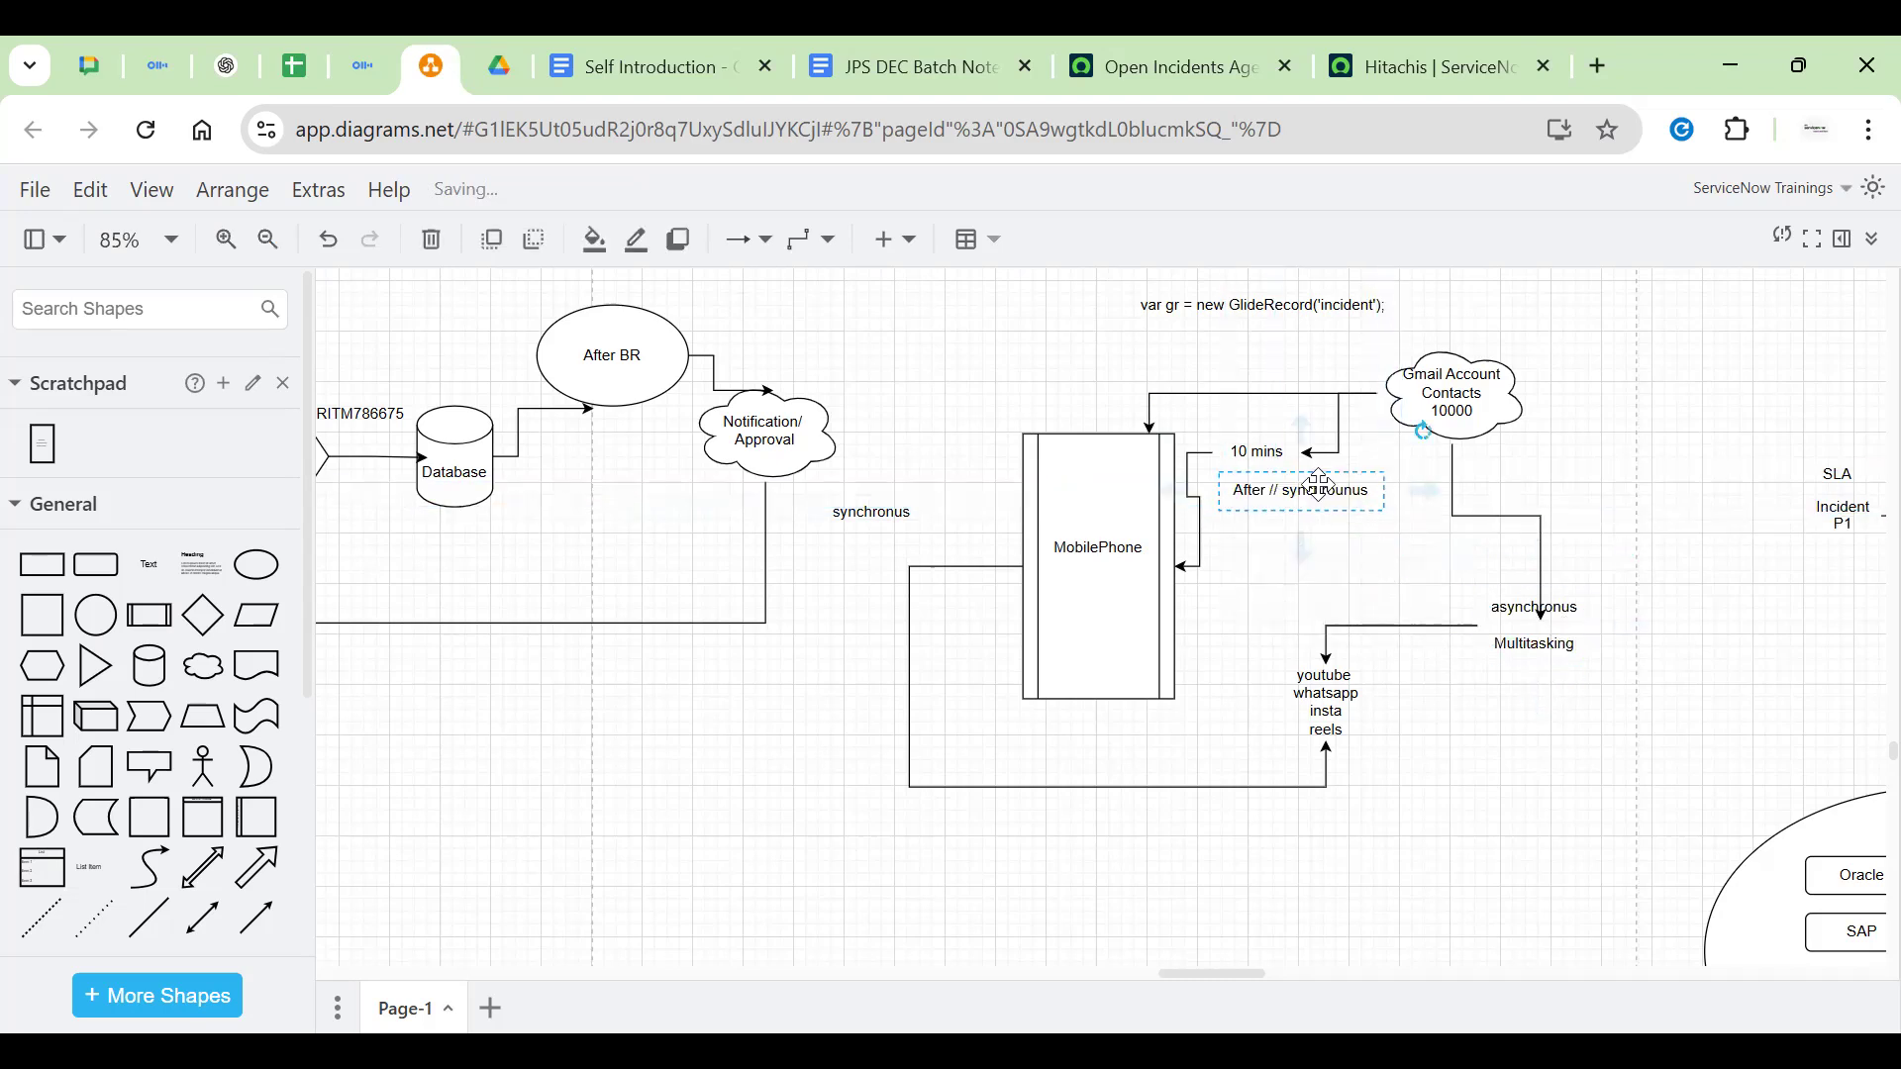
{"action": "double_click", "coordinate": [1319, 485]}
{"action": "key", "text": "Right"}
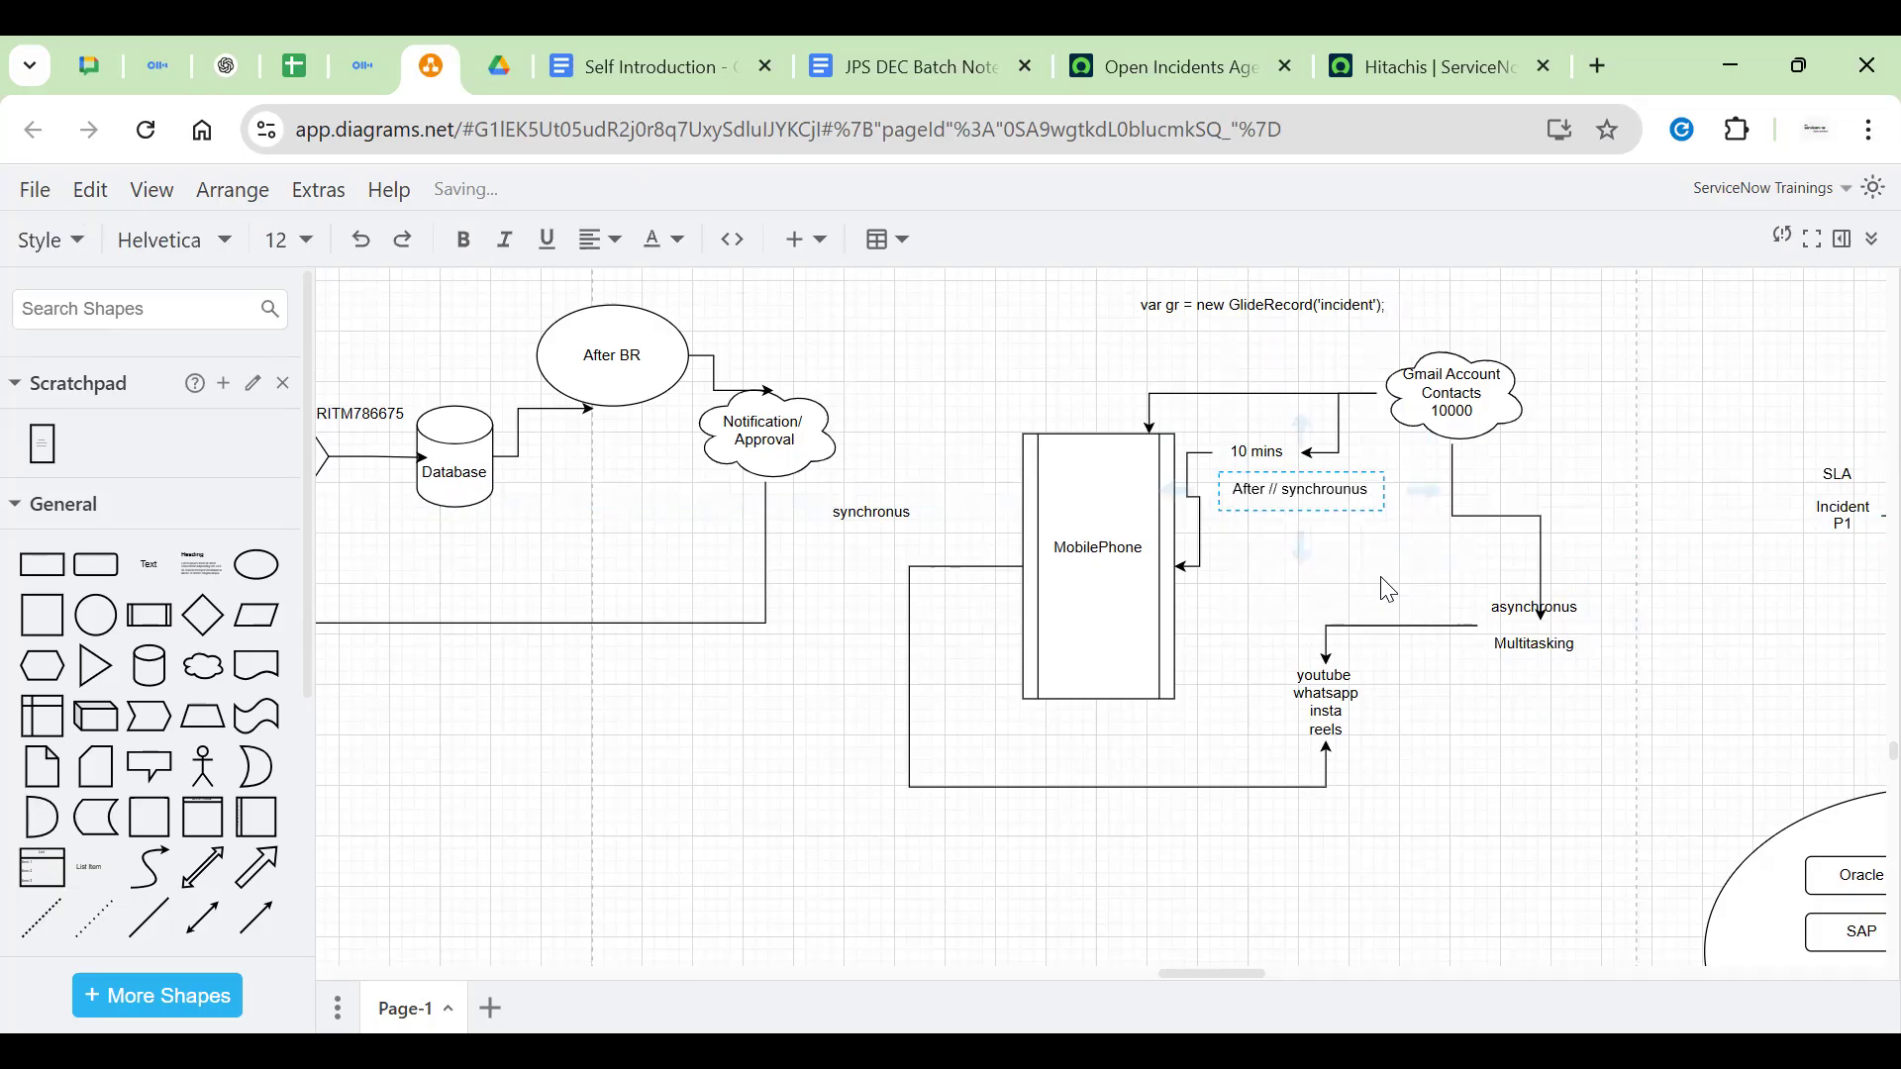
{"action": "key", "text": "Return"}
{"action": "type", "text": "only one transaction"}
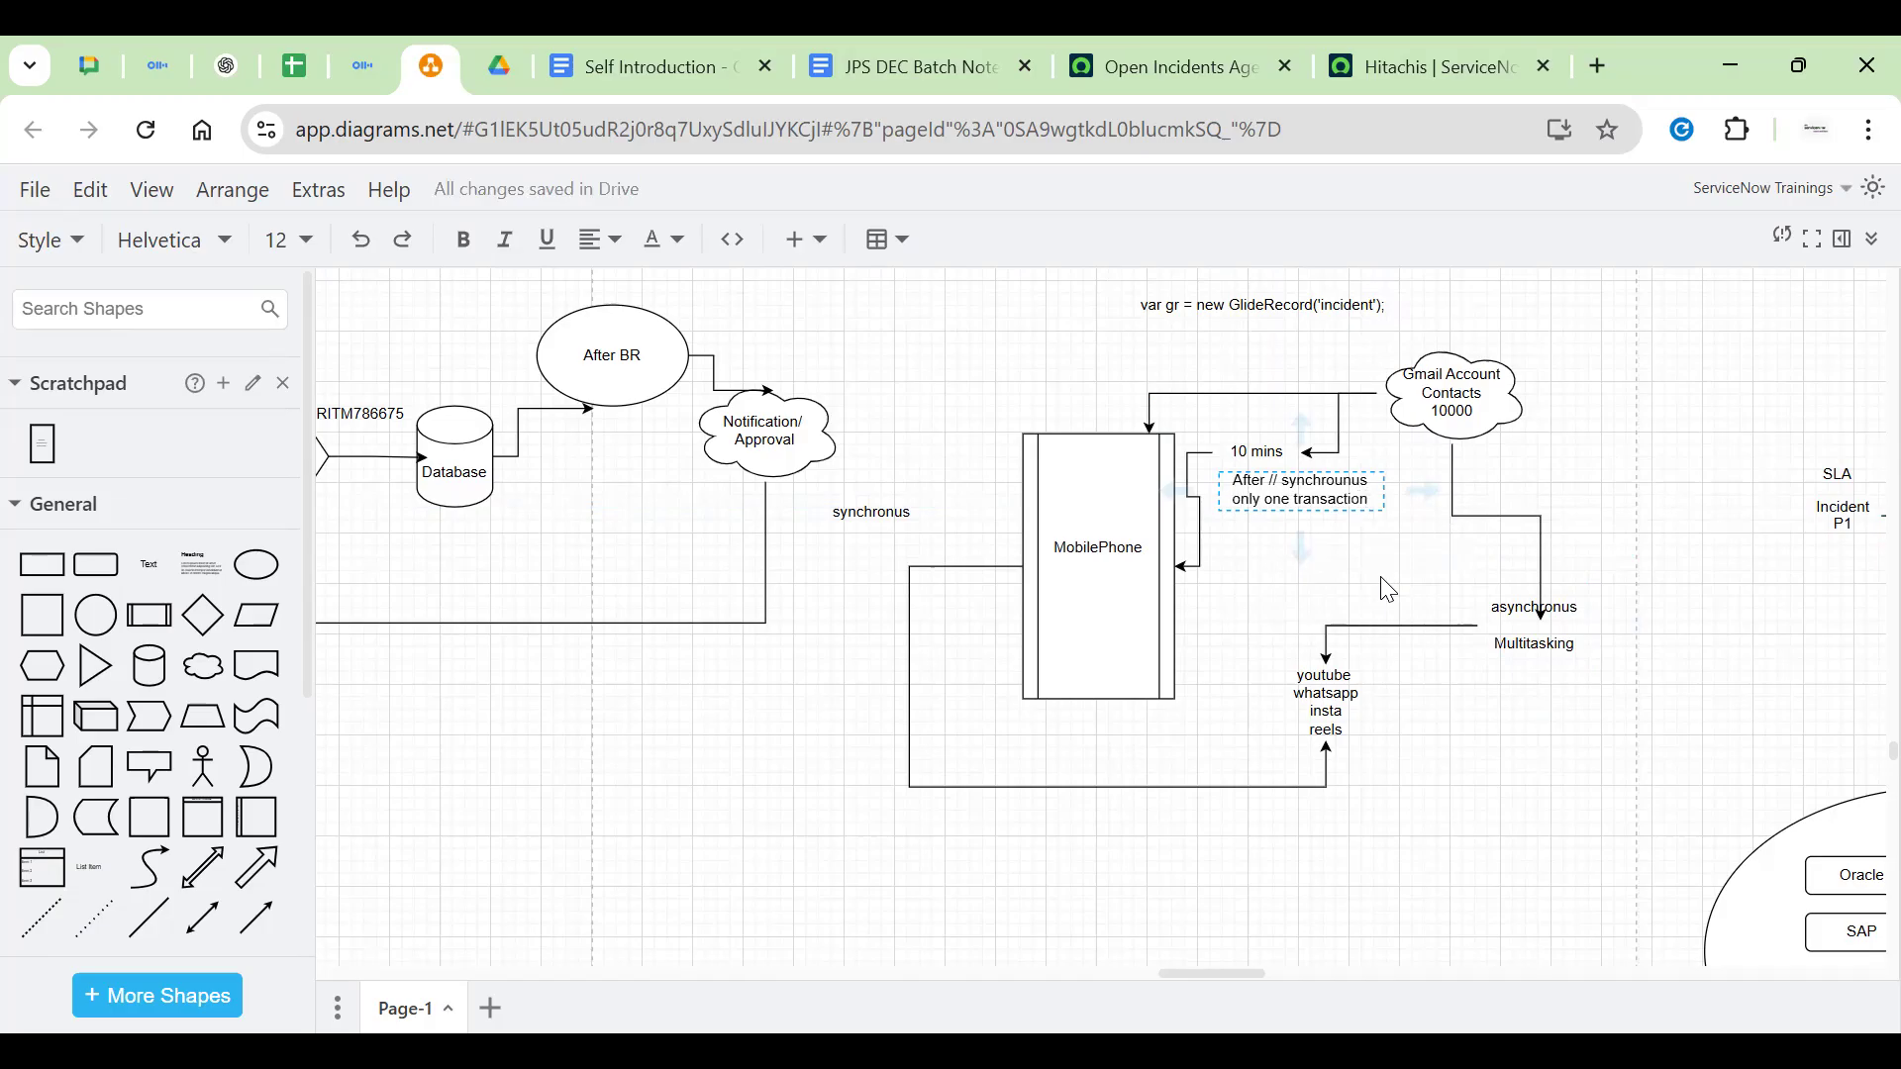
{"action": "left_click", "coordinate": [1387, 590]}
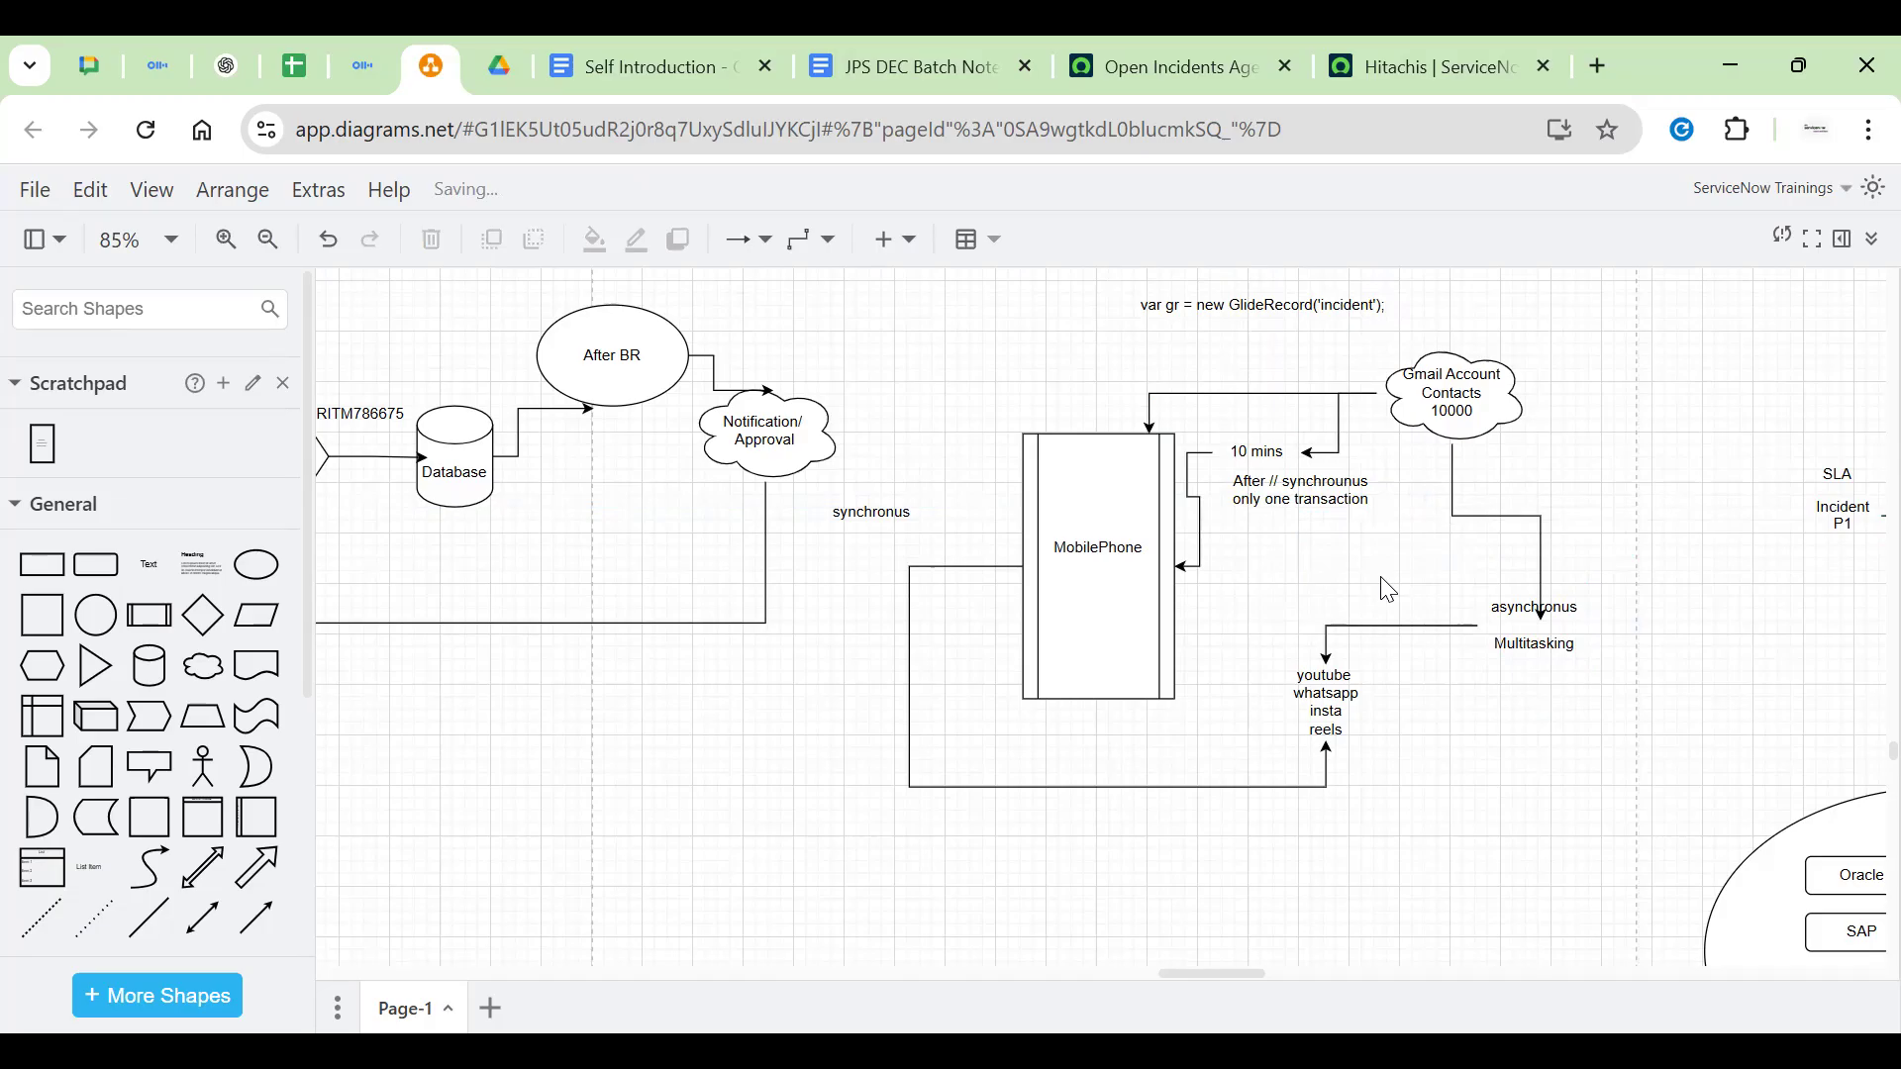
Drag the two-line After // synchrounus / only one transaction note down a little
{"action": "scroll", "coordinate": [1577, 601], "scroll_direction": "up", "scroll_amount": 5}
{"action": "scroll", "coordinate": [968, 412], "scroll_direction": "up", "scroll_amount": 4}
{"action": "scroll", "coordinate": [1033, 861], "scroll_direction": "down", "scroll_amount": 7}
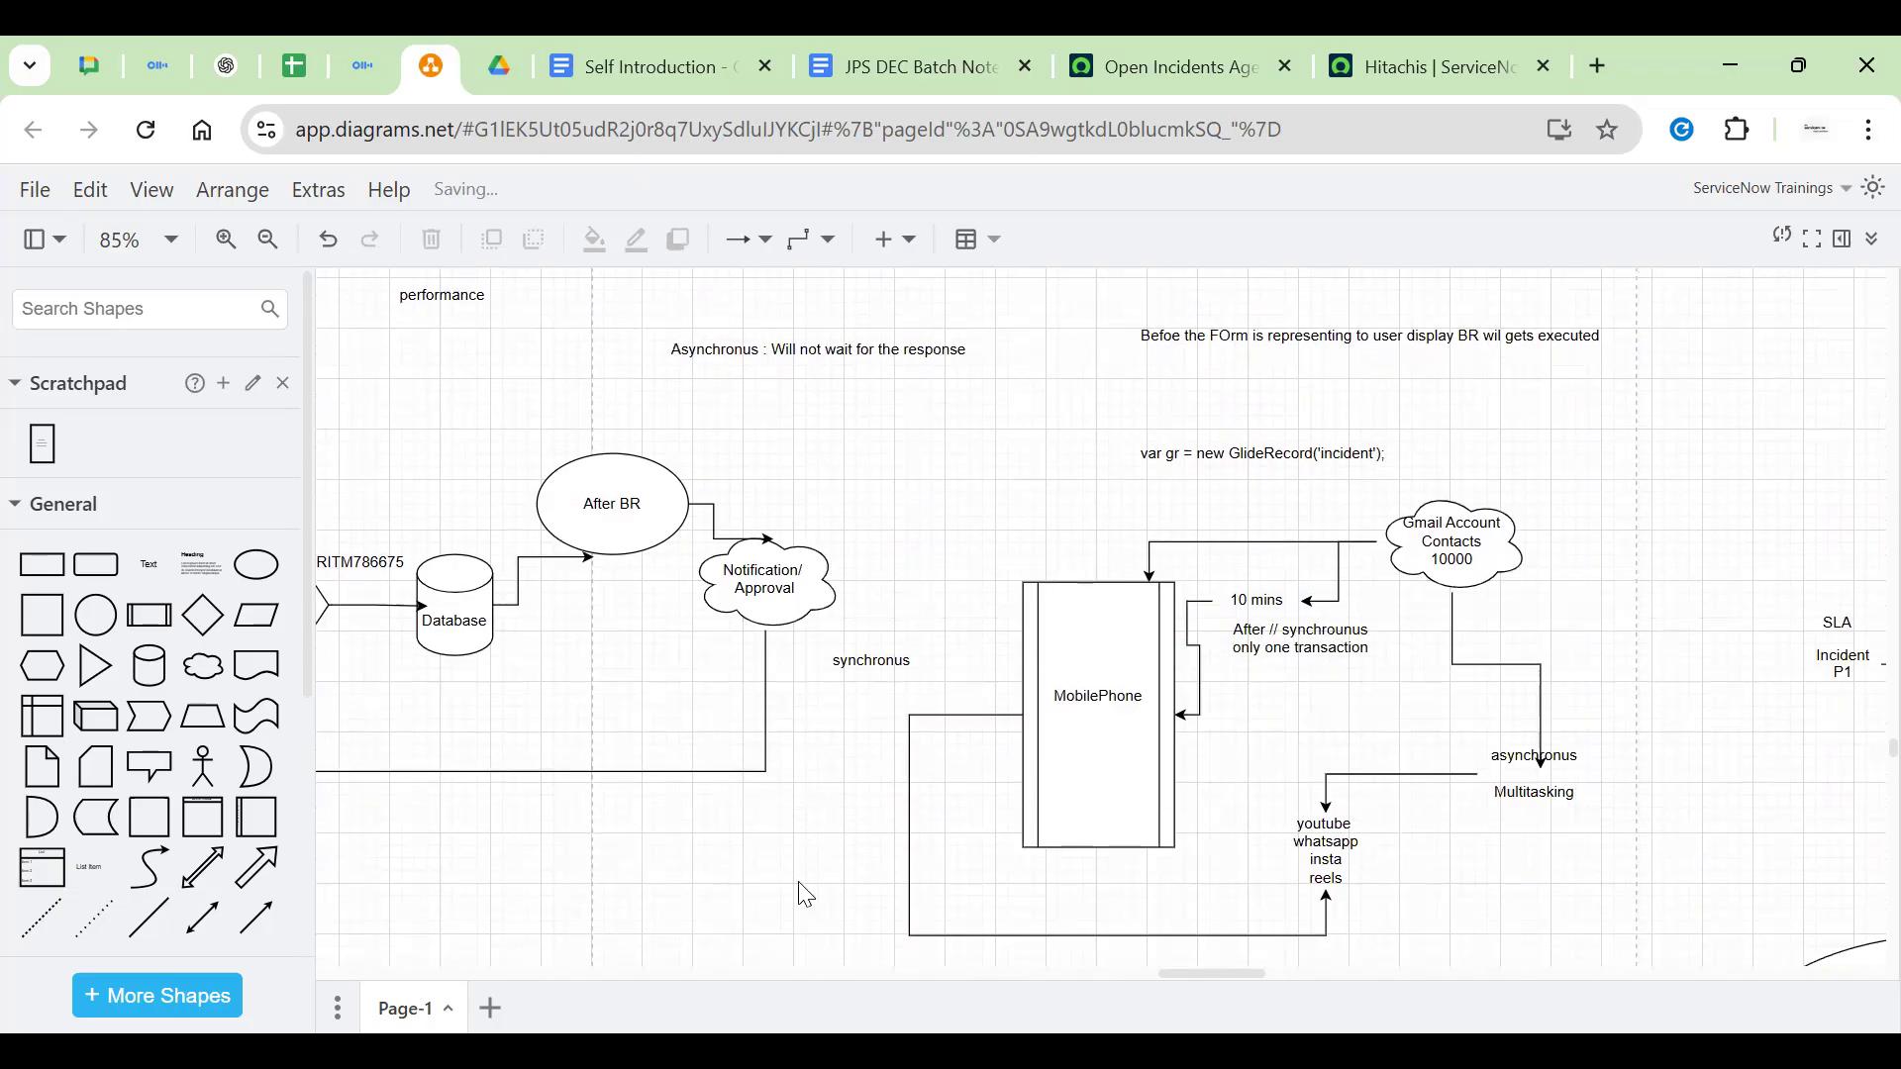
{"action": "scroll", "coordinate": [1426, 604], "scroll_direction": "down", "scroll_amount": 2}
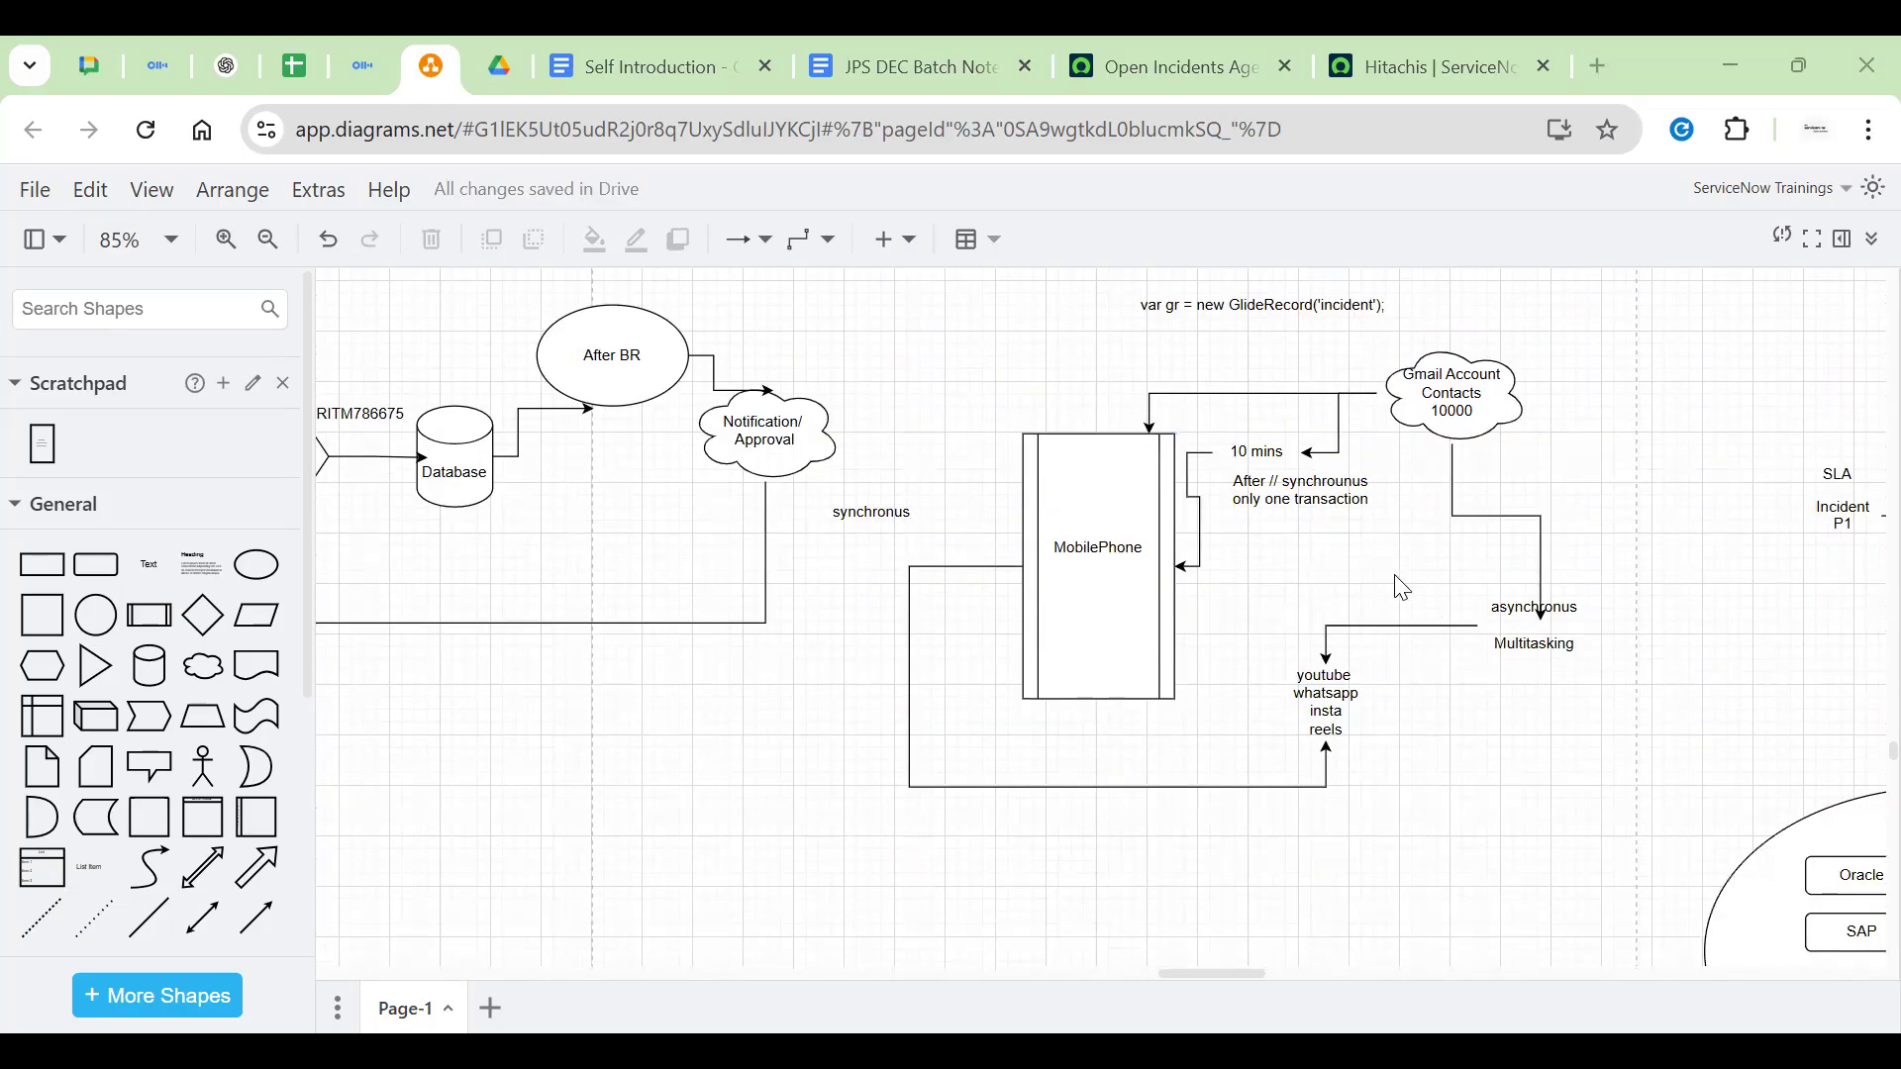
{"action": "left_click_drag", "start_coordinate": [1307, 503], "coordinate": [1306, 524]}
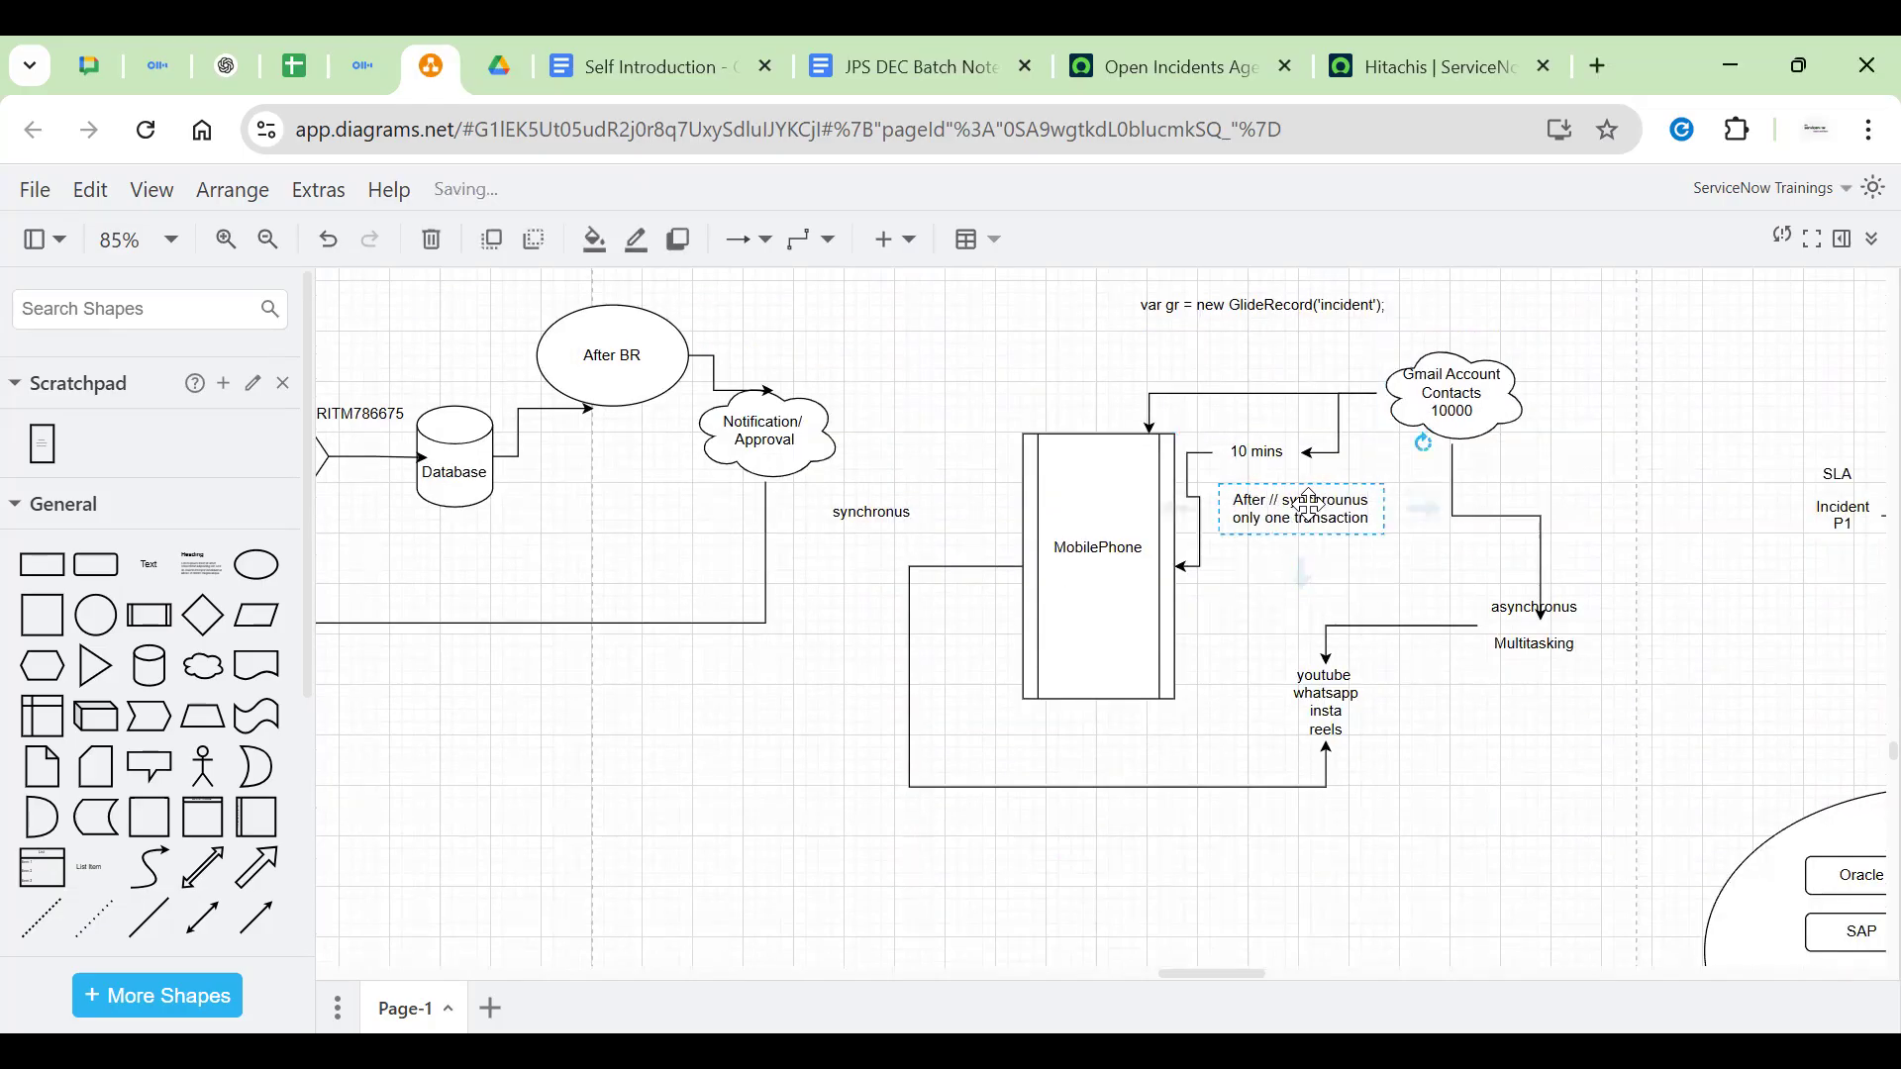
{"action": "double_click", "coordinate": [1319, 499]}
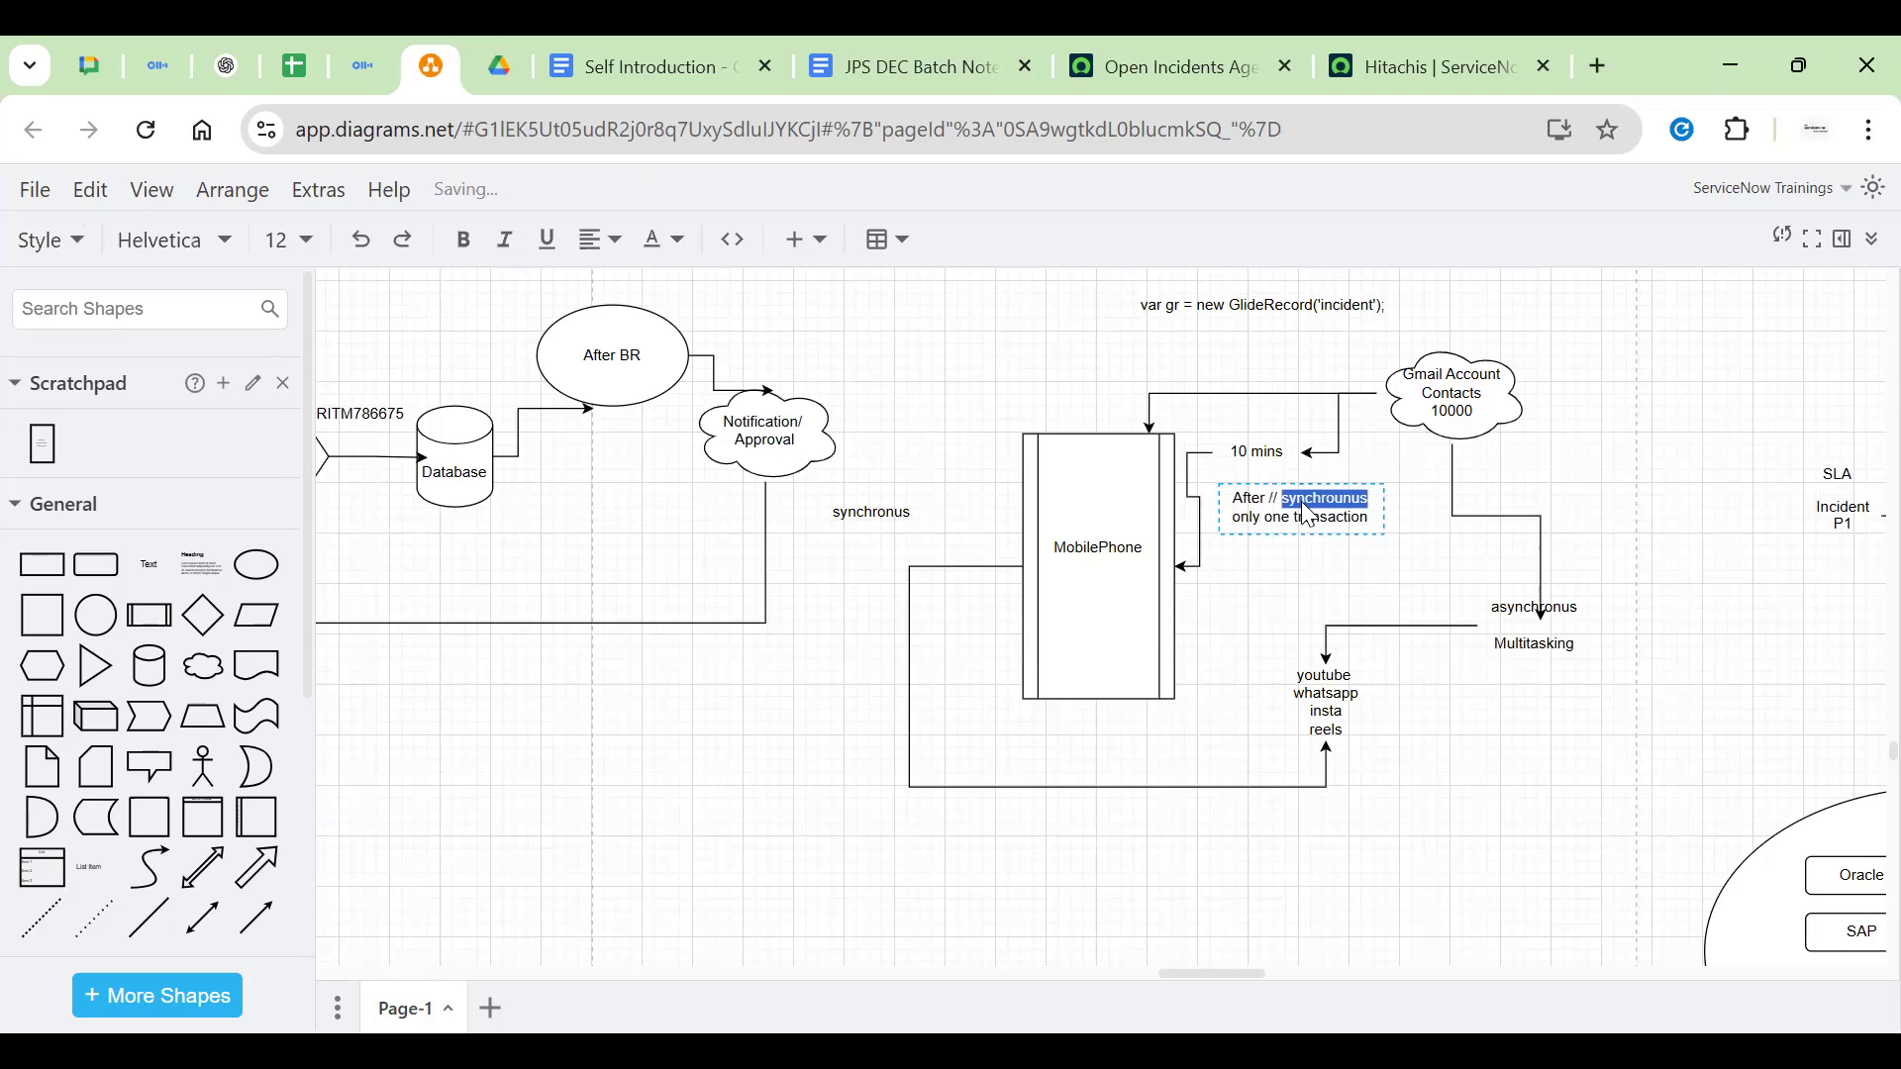
{"action": "double_click", "coordinate": [1258, 500]}
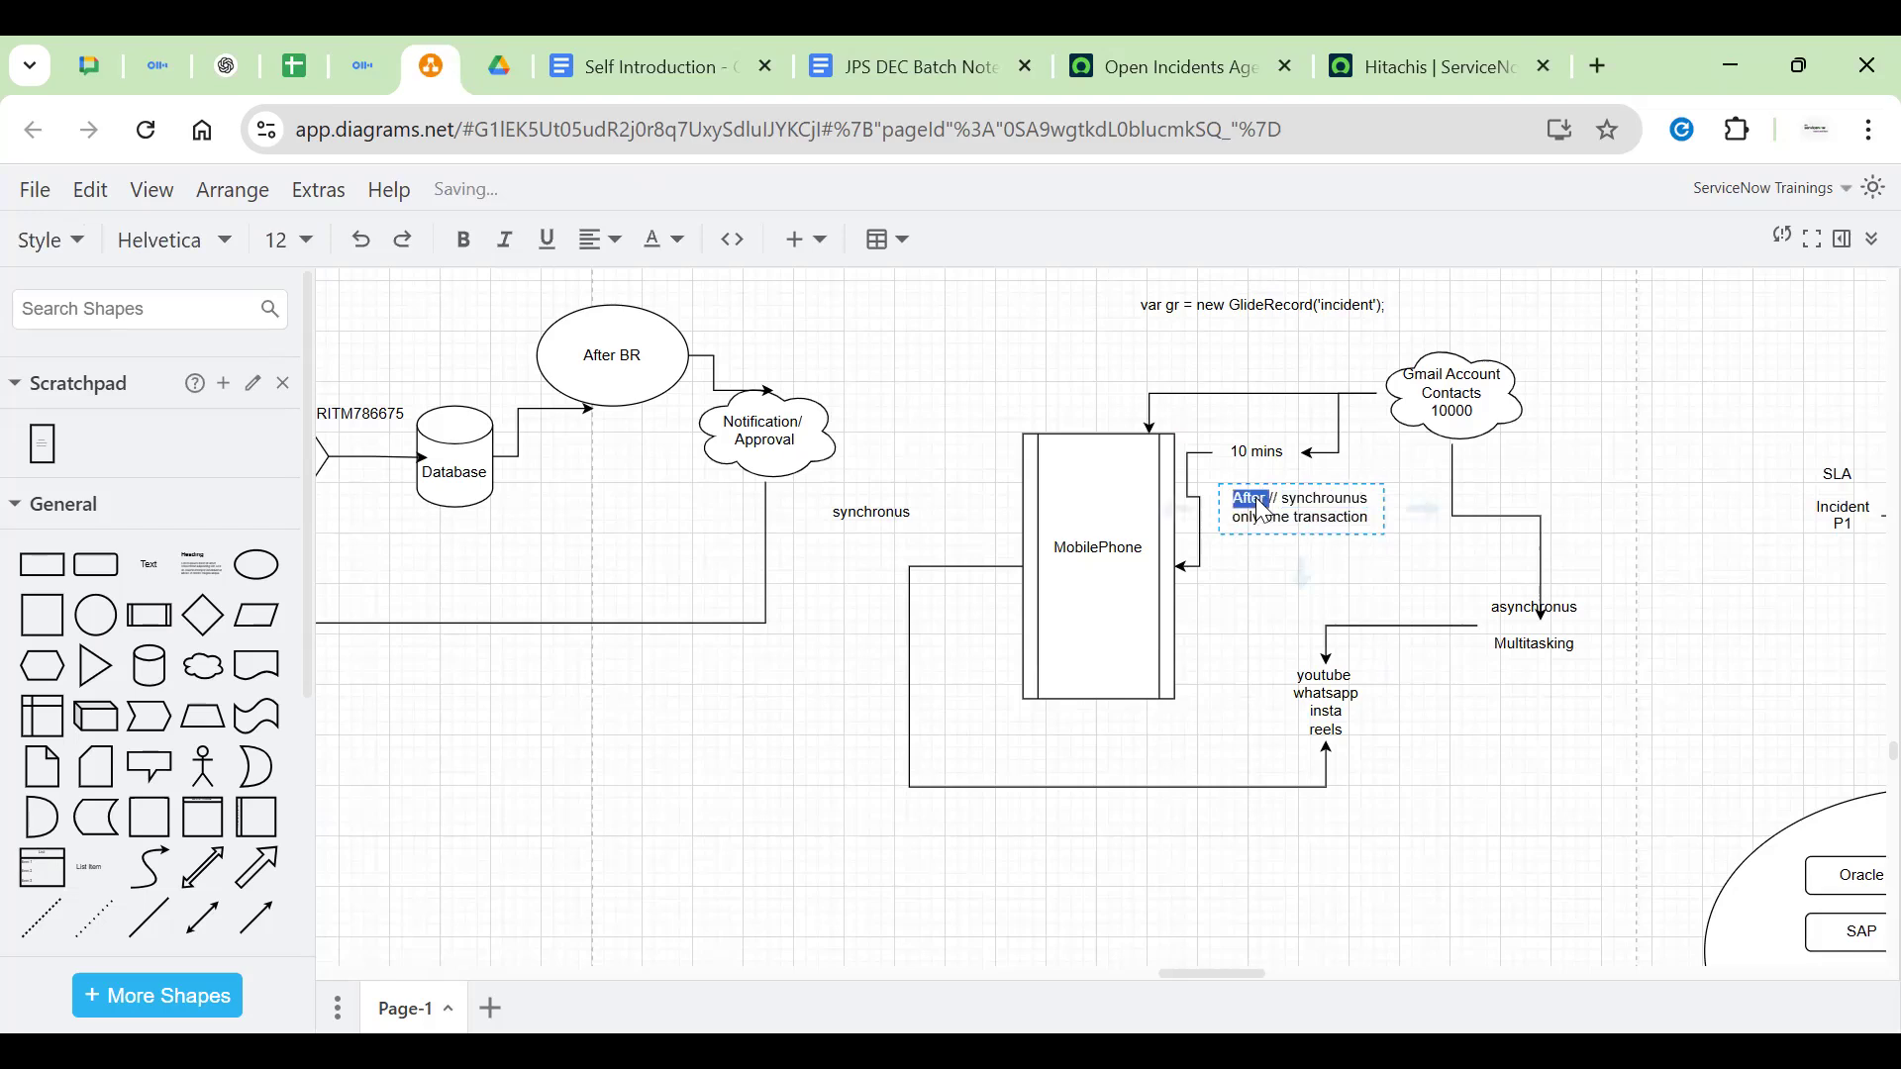
{"action": "left_click", "coordinate": [1357, 546]}
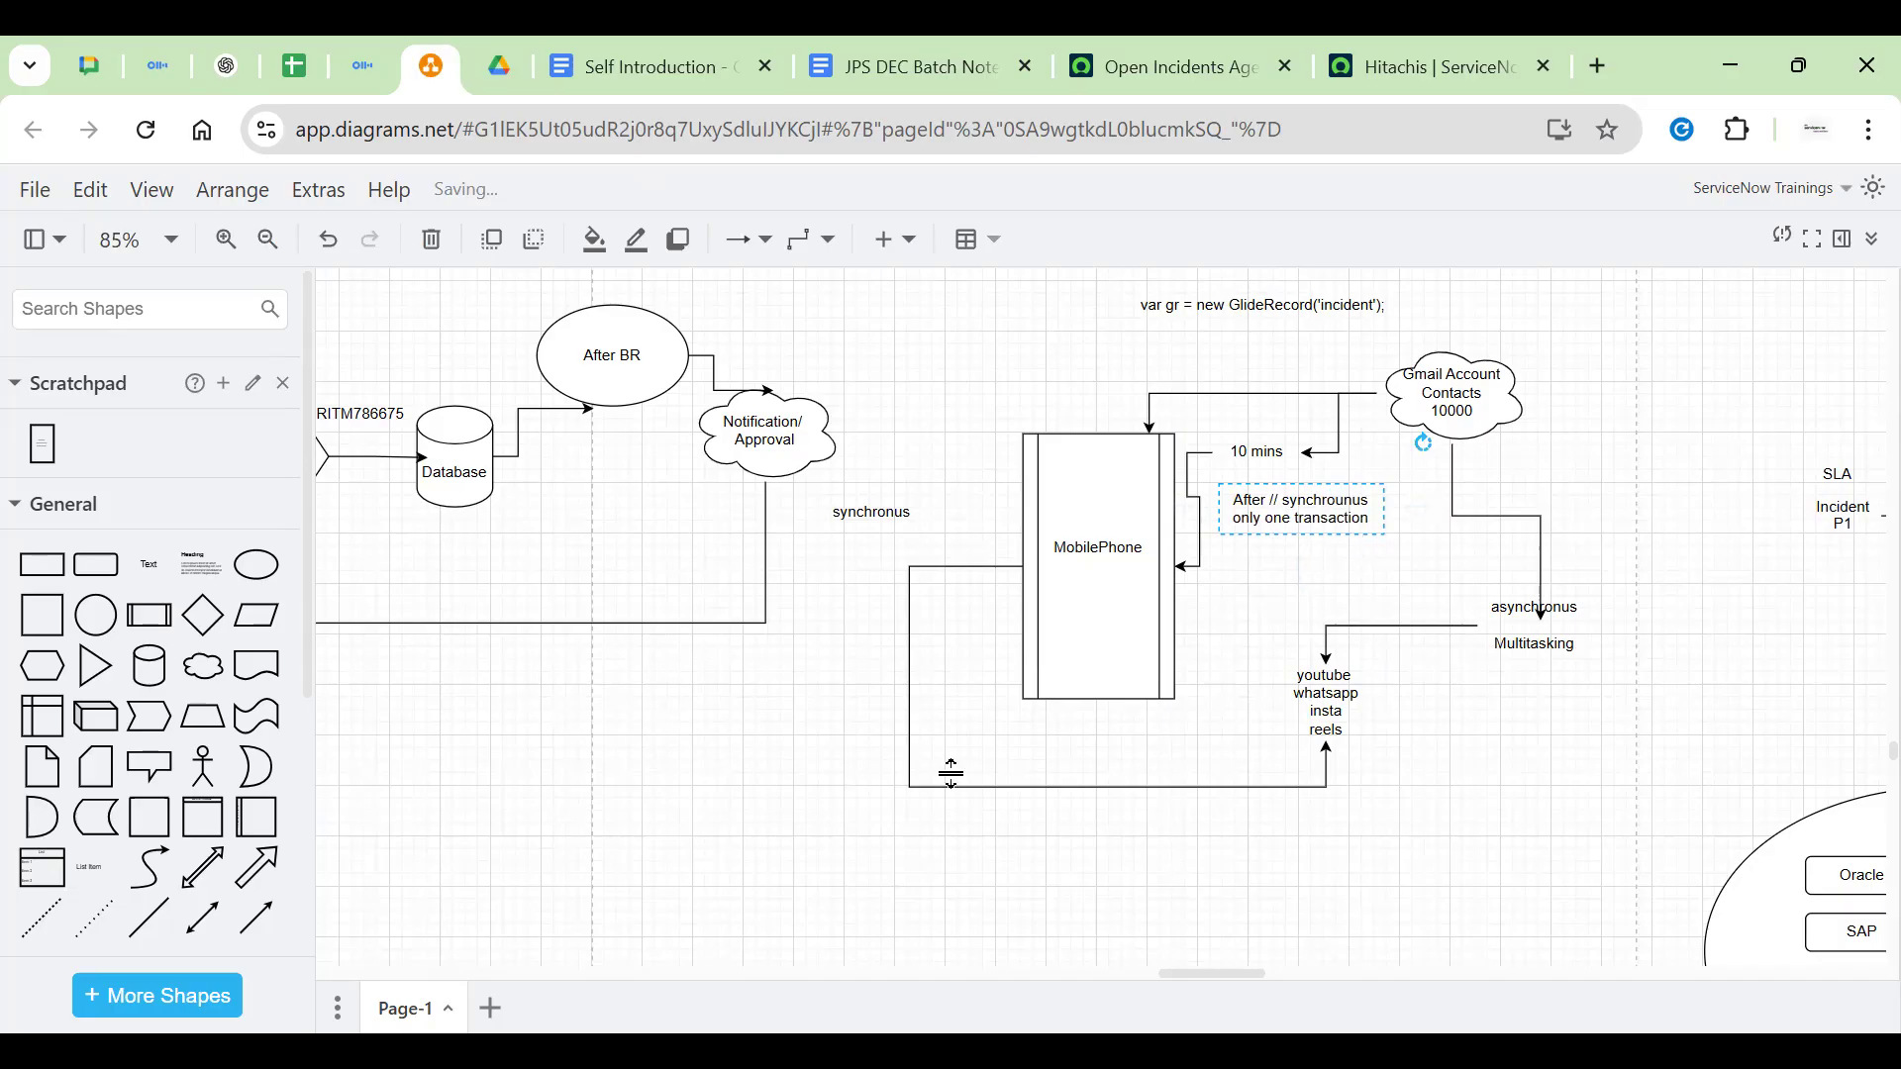
{"action": "scroll", "coordinate": [1031, 764], "scroll_direction": "down", "scroll_amount": 3}
Add a two-line text note 'getXML' / 'GetXMLWait' below the MobilePhone loop
{"action": "left_click", "coordinate": [1176, 722]}
{"action": "double_click", "coordinate": [1176, 722]}
{"action": "left_click", "coordinate": [1176, 715]}
{"action": "type", "text": "gntXML"}
{"action": "key", "text": "Return"}
{"action": "type", "text": "GetX"}
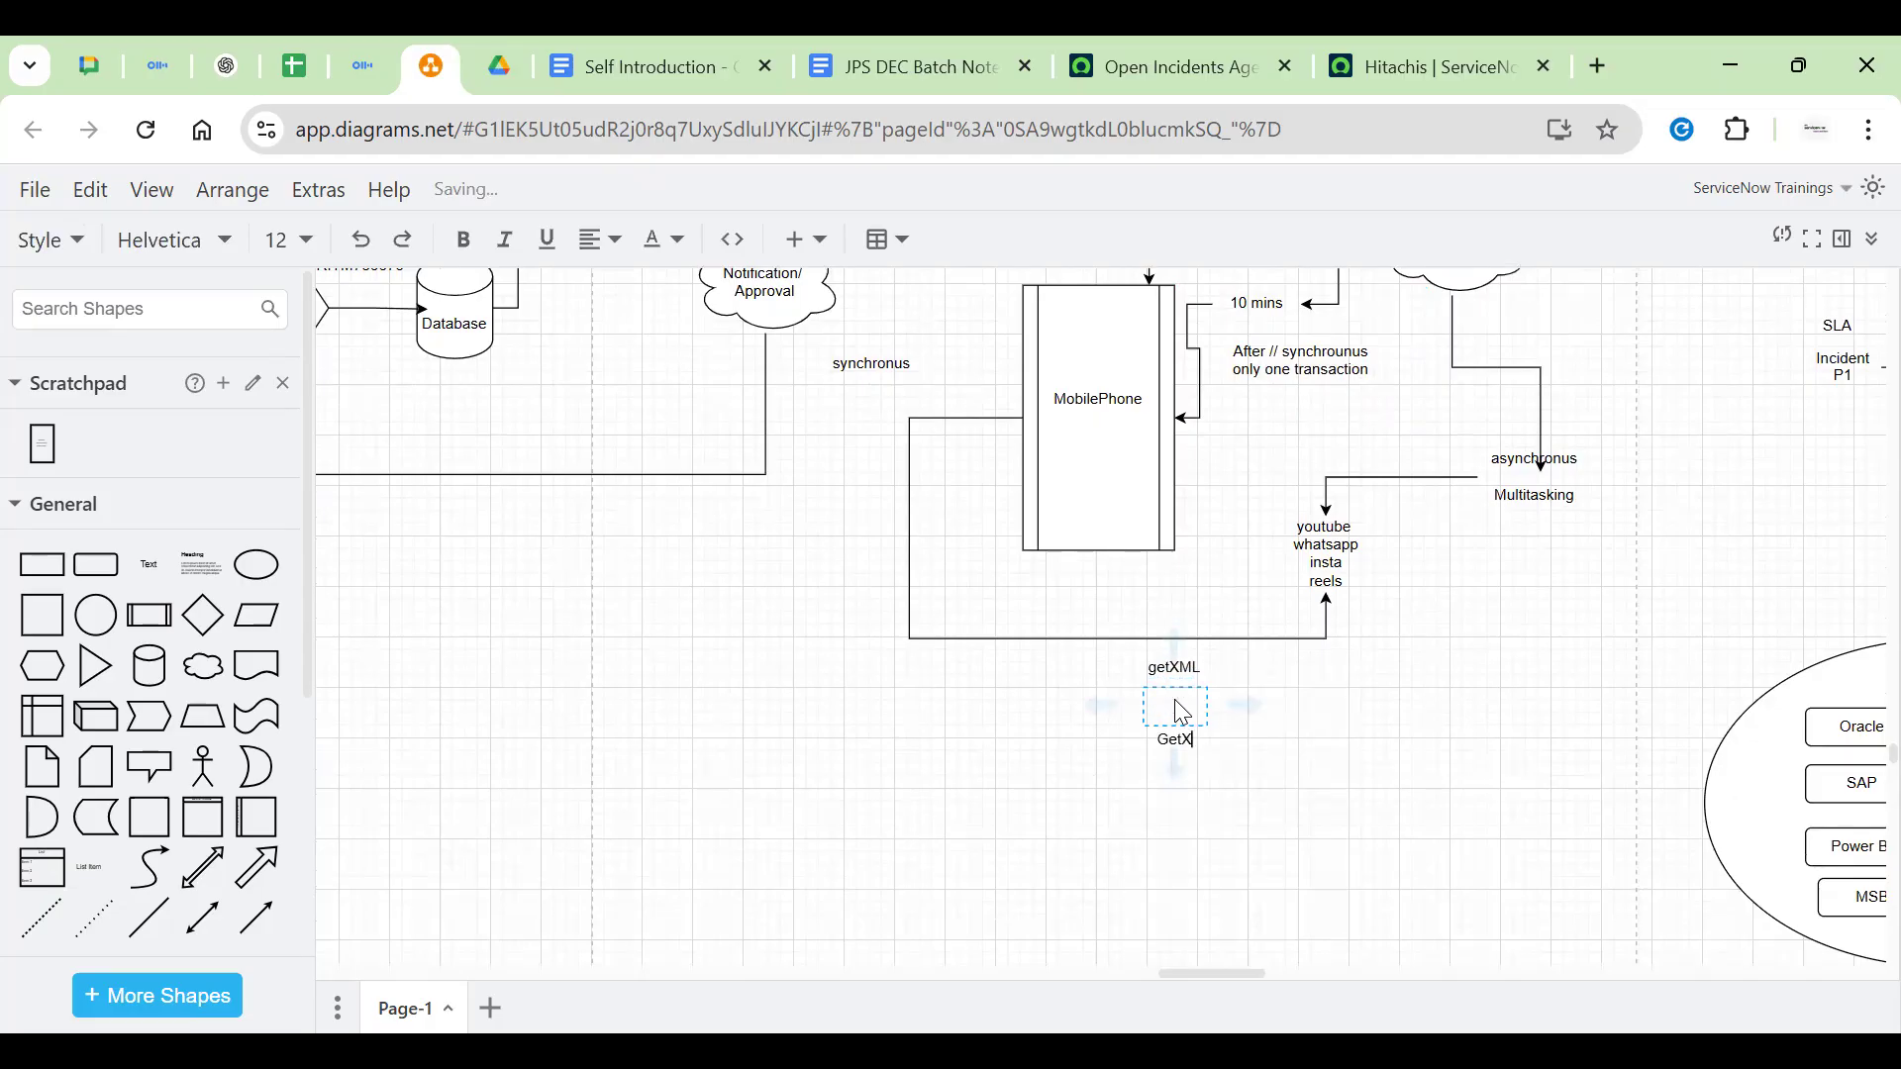
{"action": "type", "text": "MLWait"}
{"action": "left_click", "coordinate": [1328, 751]}
{"action": "left_click_drag", "start_coordinate": [1184, 717], "coordinate": [1165, 742]}
Append ': asynchronus' to getXML and ': synchronus' to GetXMLWait
{"action": "double_click", "coordinate": [1163, 738]}
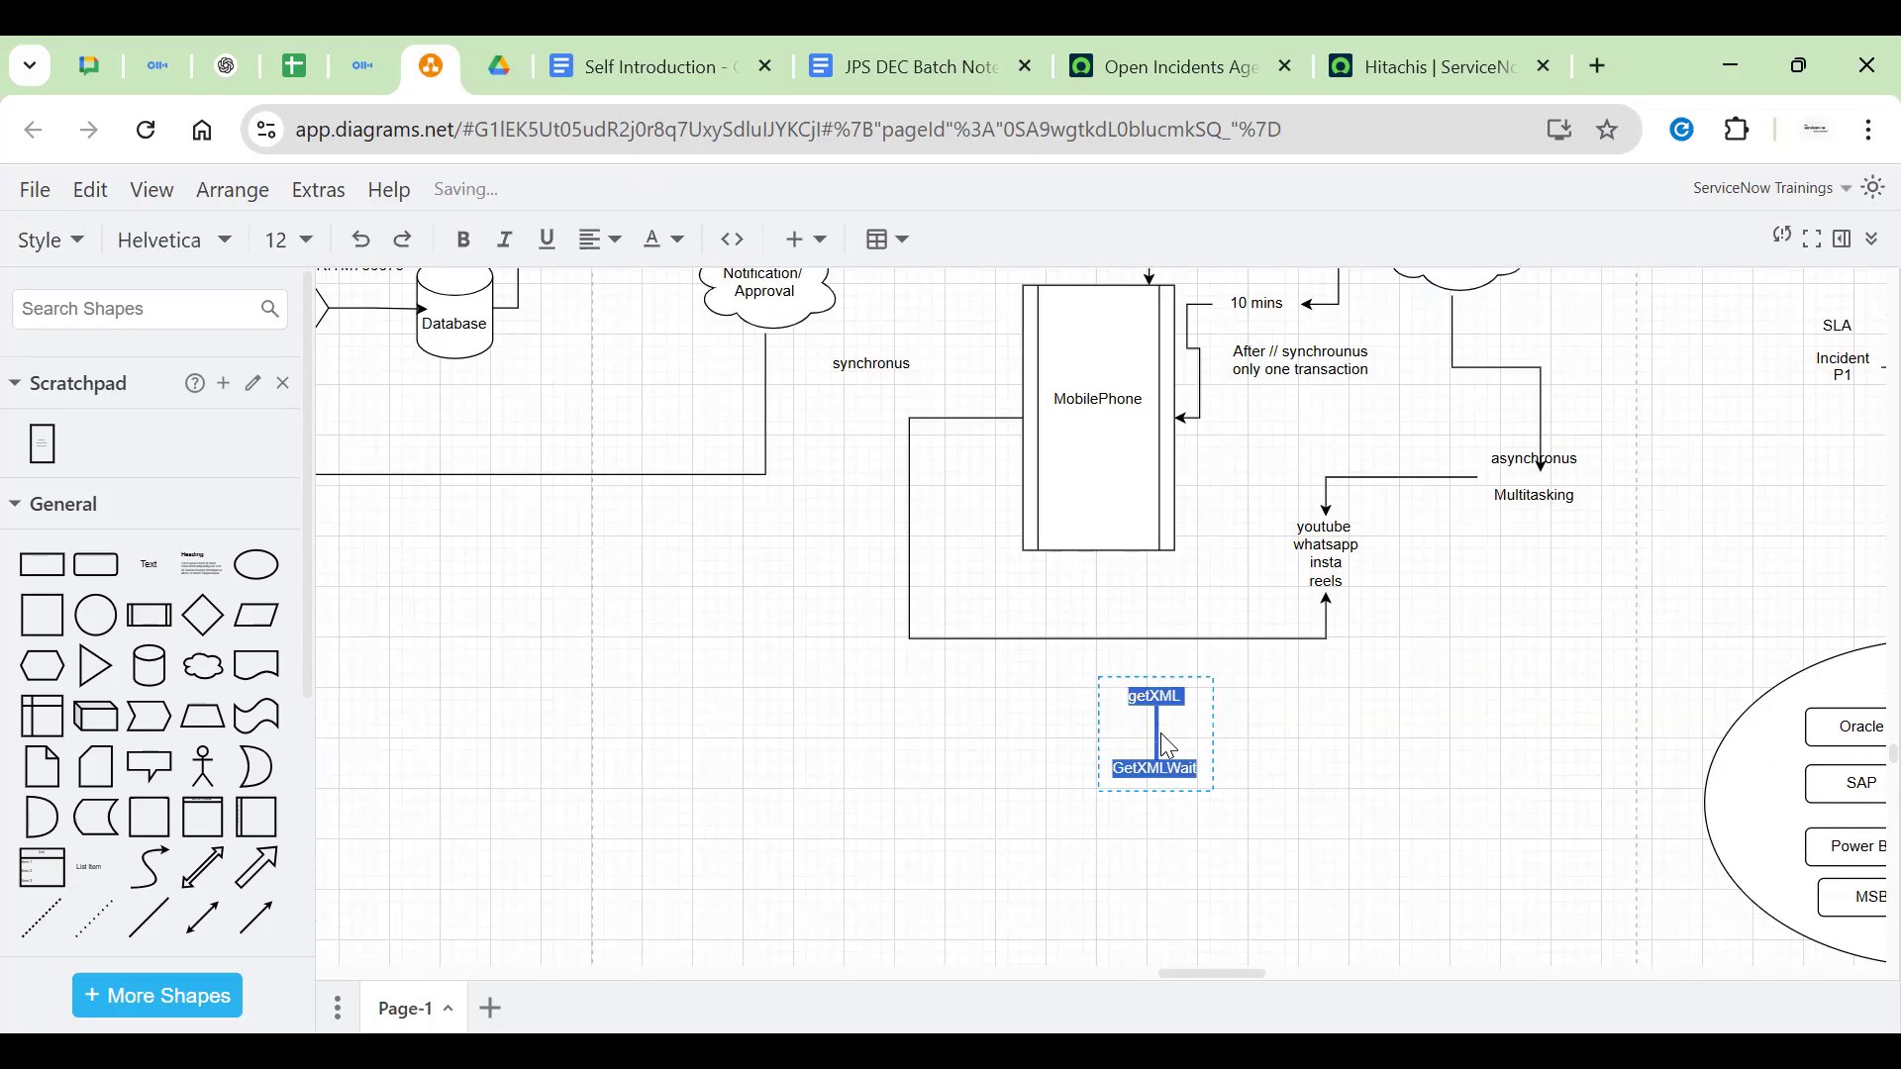
{"action": "left_click", "coordinate": [1161, 734]}
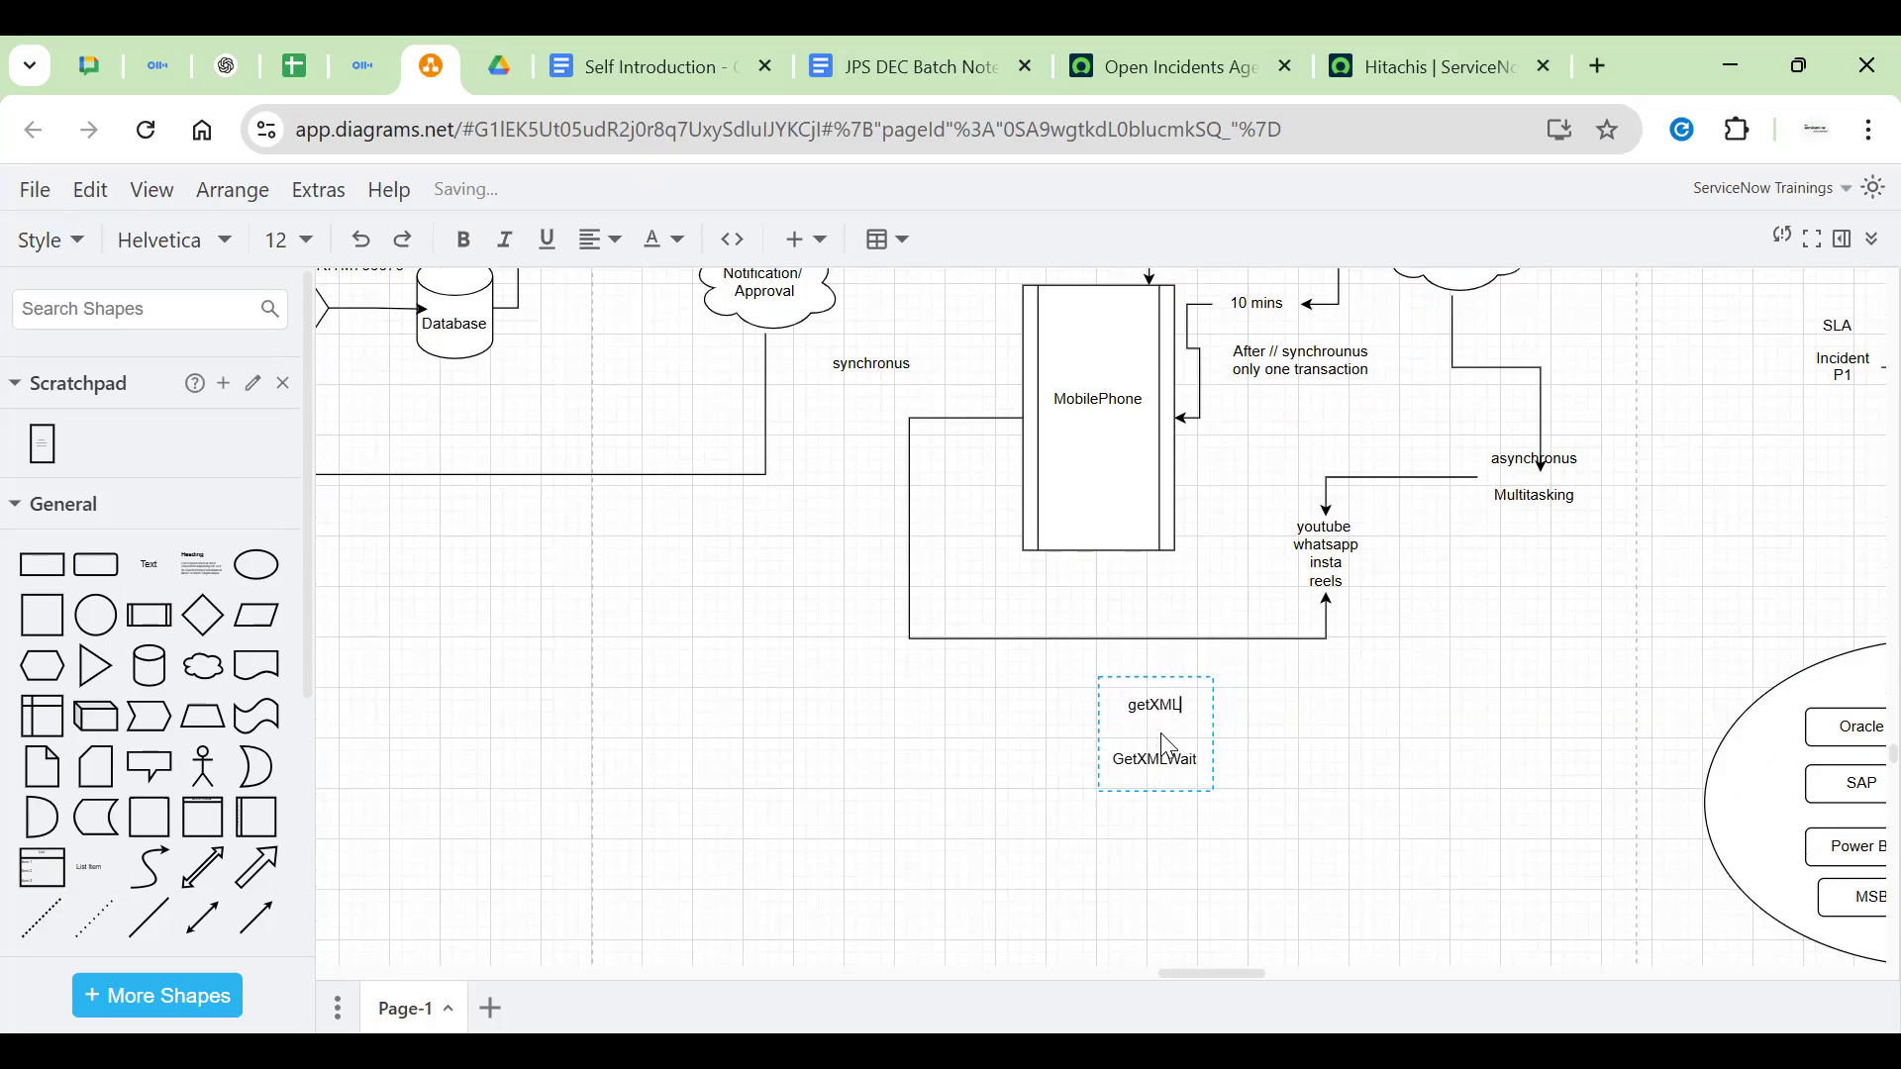
{"action": "type", "text": ": asy"}
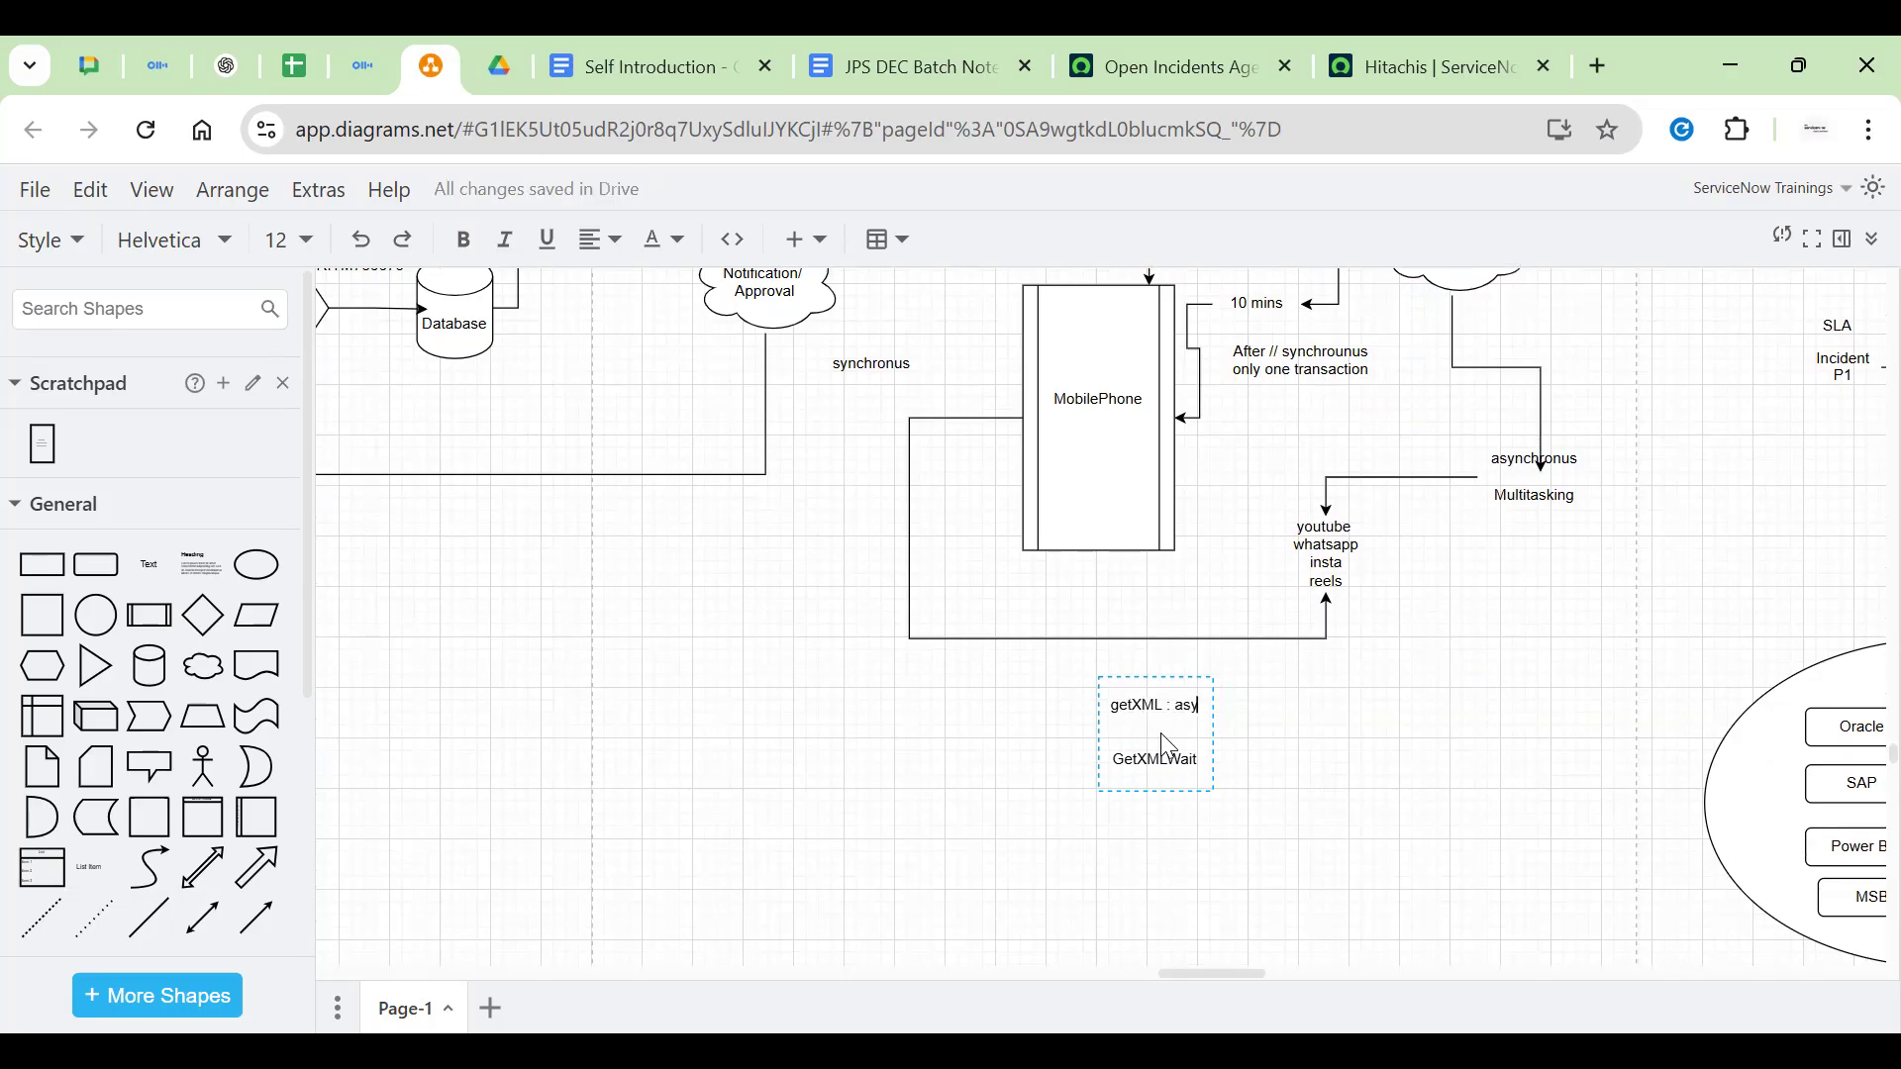
{"action": "type", "text": "ncg"}
{"action": "key", "text": "BackSpace"}
{"action": "type", "text": "hronus"}
{"action": "type", "text": "nchronus"}
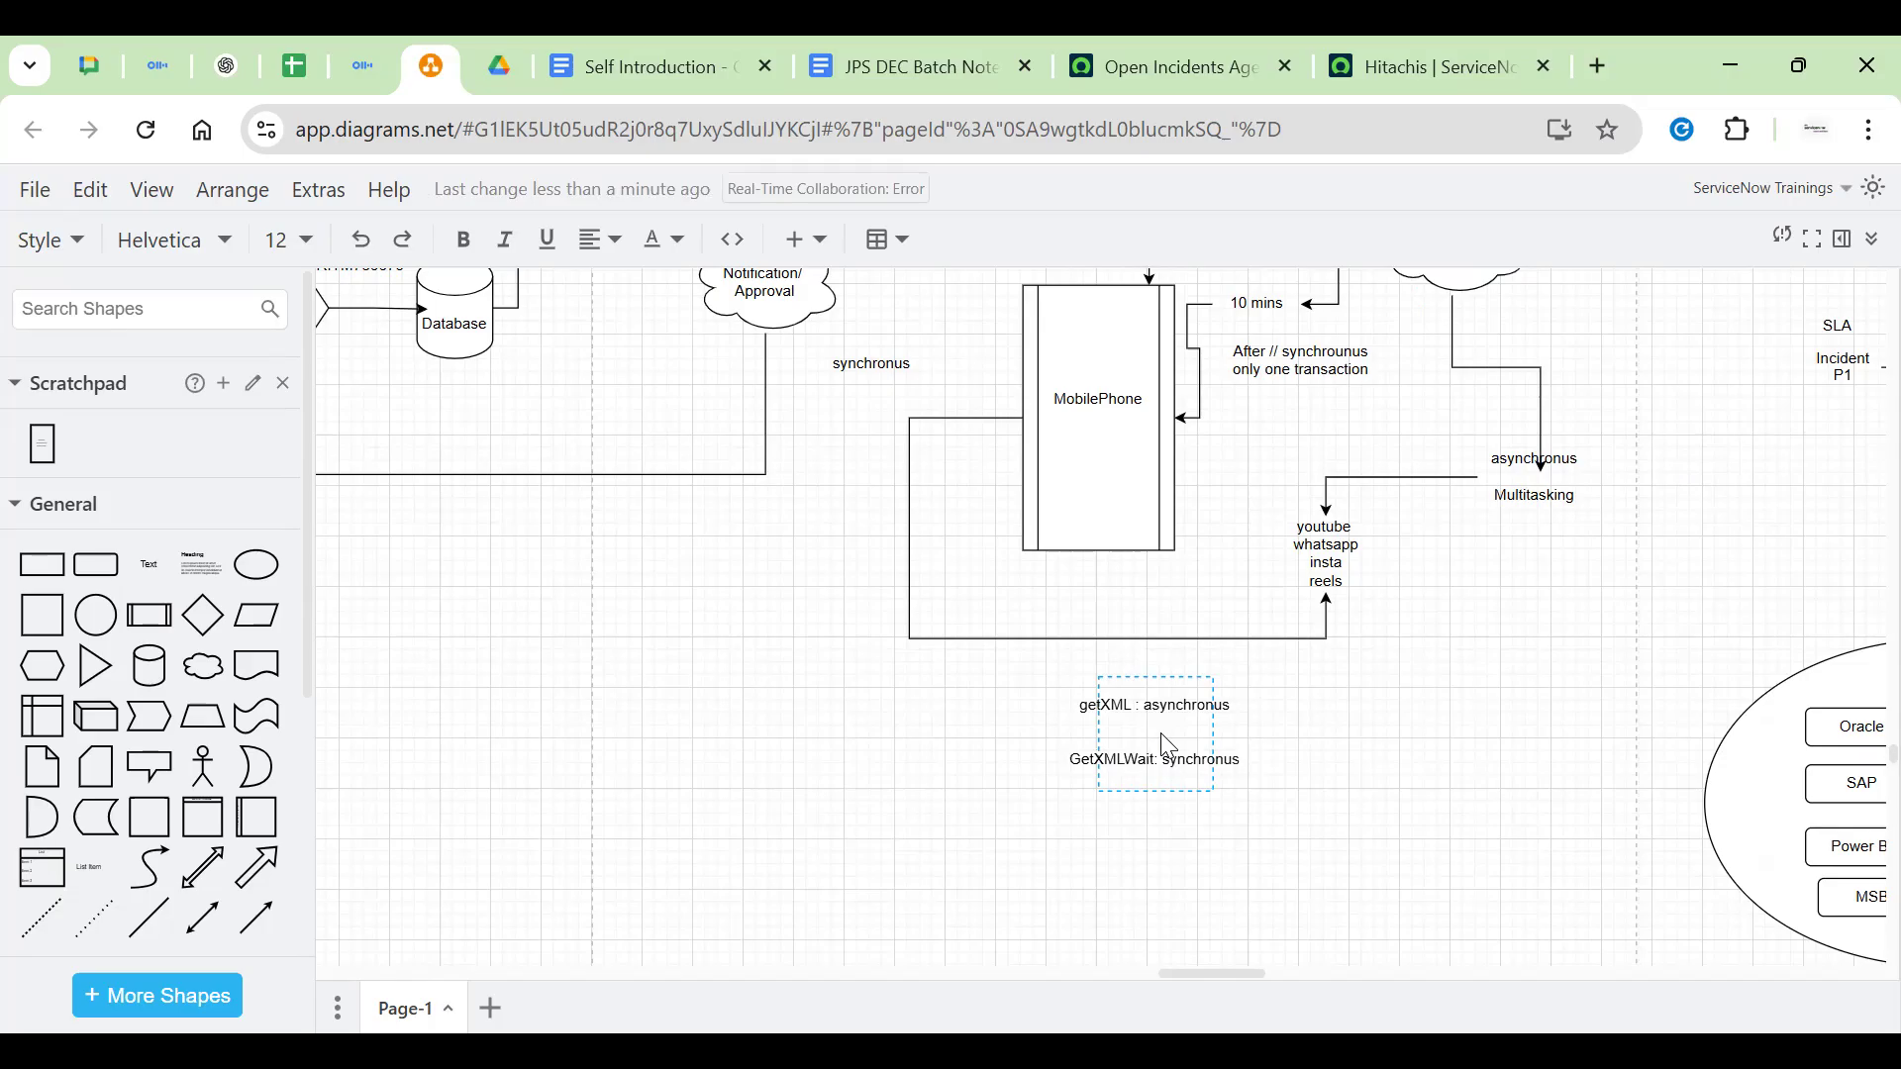
{"action": "left_click", "coordinate": [1370, 739]}
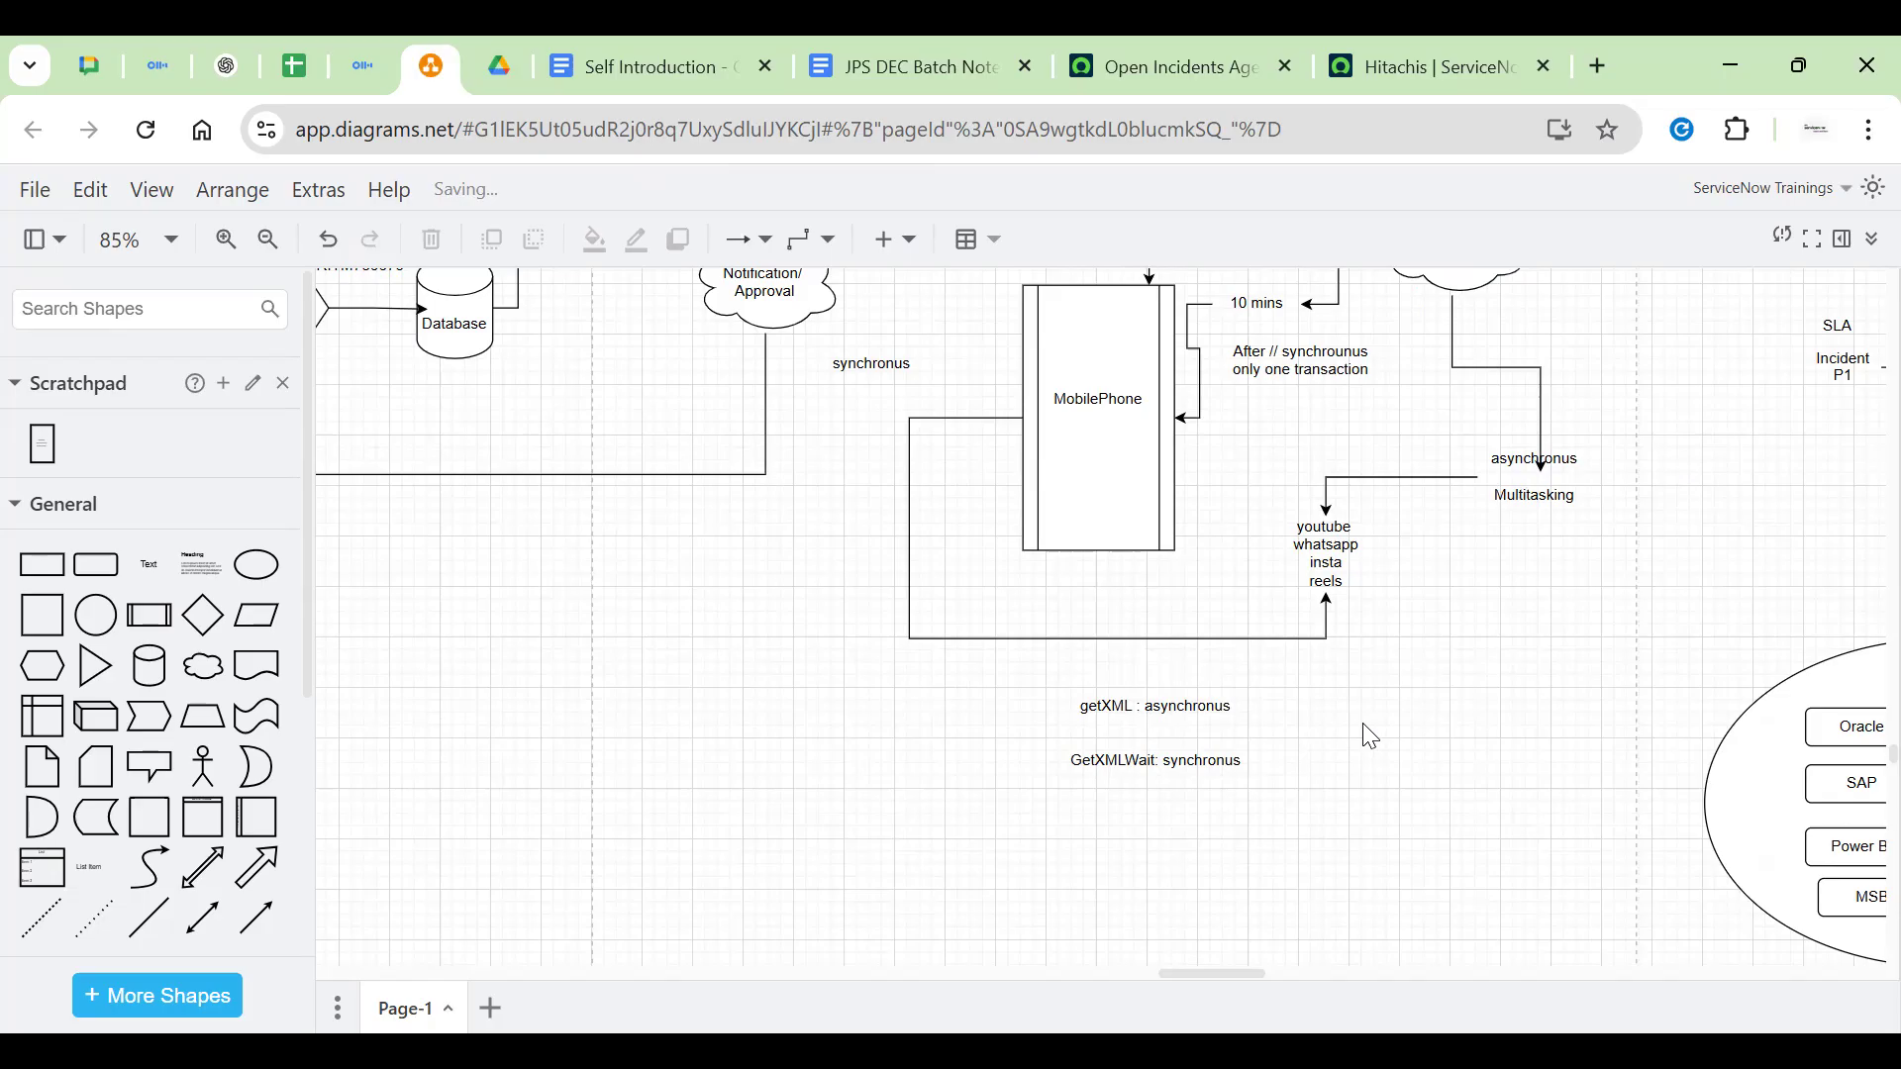
Add a new line 'getXMLAnswer : boolean Value' below GetXMLWait in the getXML note
{"action": "scroll", "coordinate": [869, 657], "scroll_direction": "up", "scroll_amount": 10}
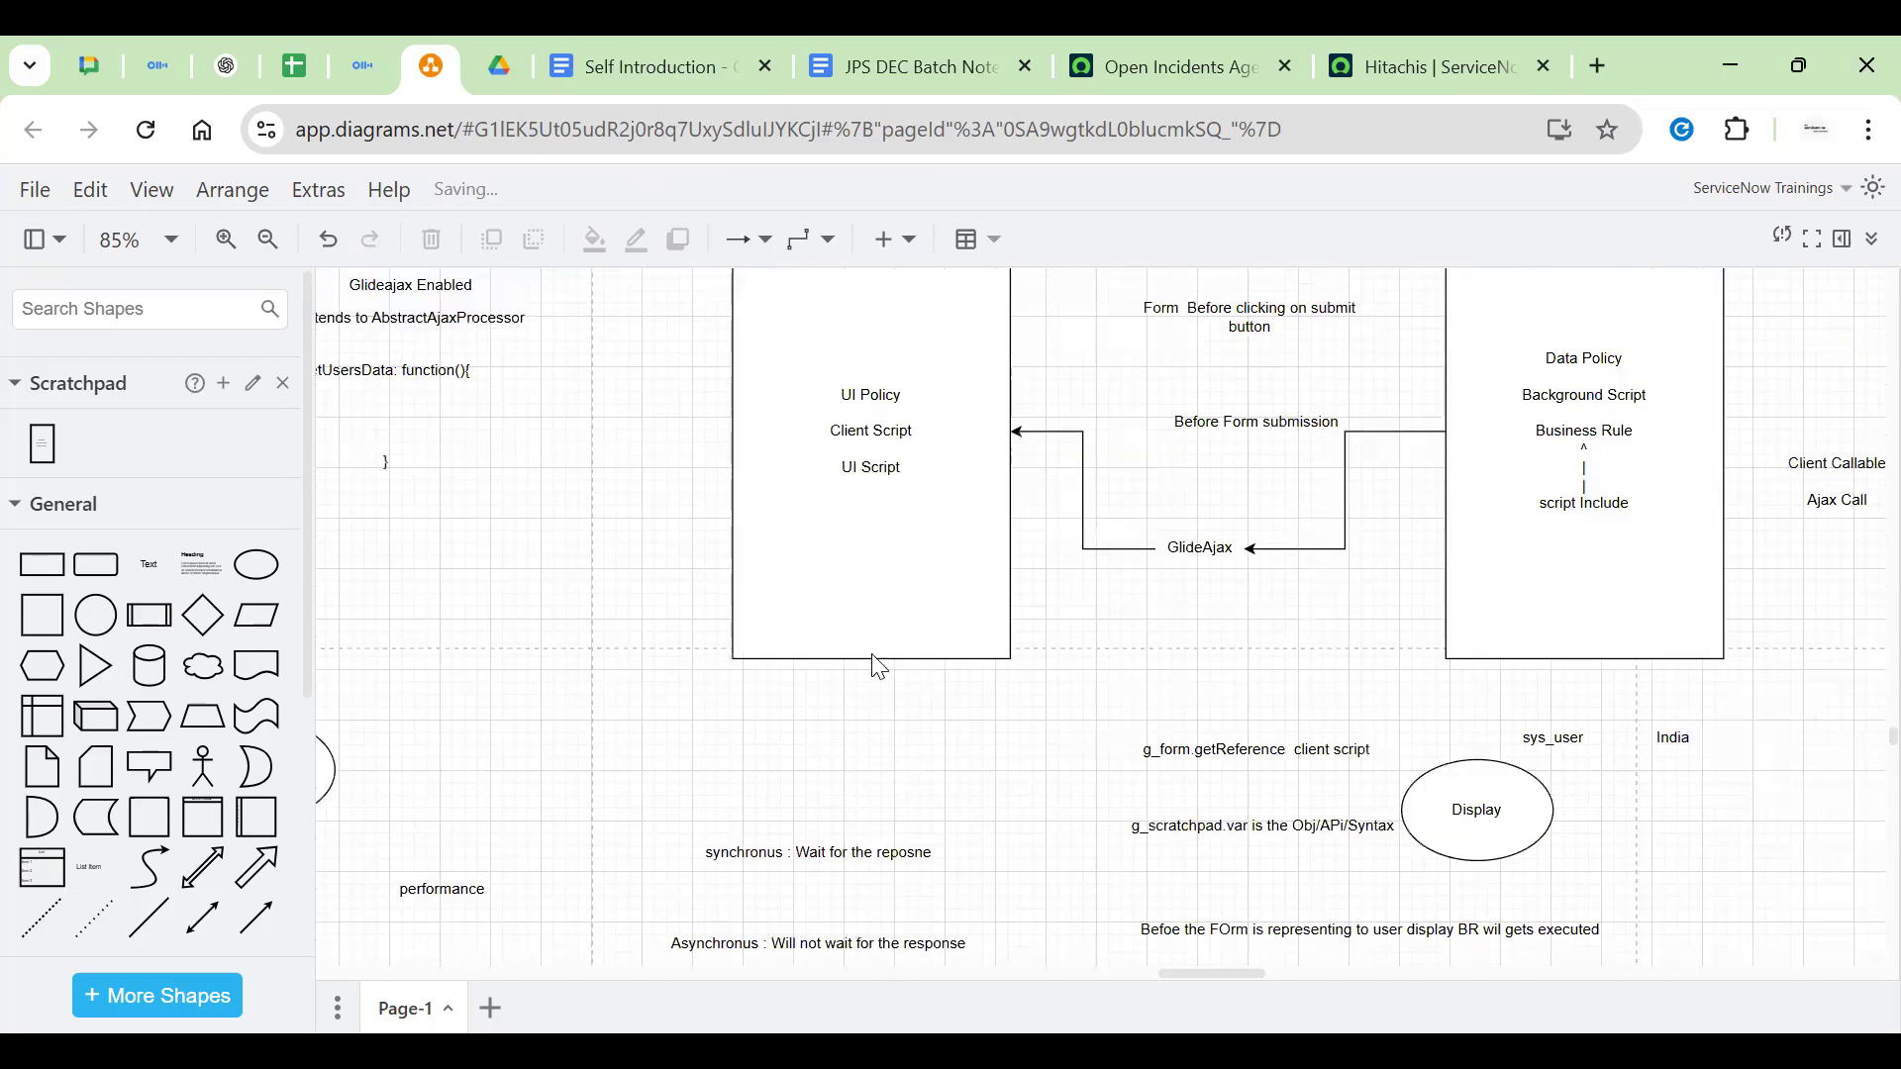
{"action": "scroll", "coordinate": [852, 628], "scroll_direction": "up", "scroll_amount": 1}
{"action": "scroll", "coordinate": [852, 637], "scroll_direction": "down", "scroll_amount": 1}
{"action": "scroll", "coordinate": [1013, 687], "scroll_direction": "down", "scroll_amount": 11}
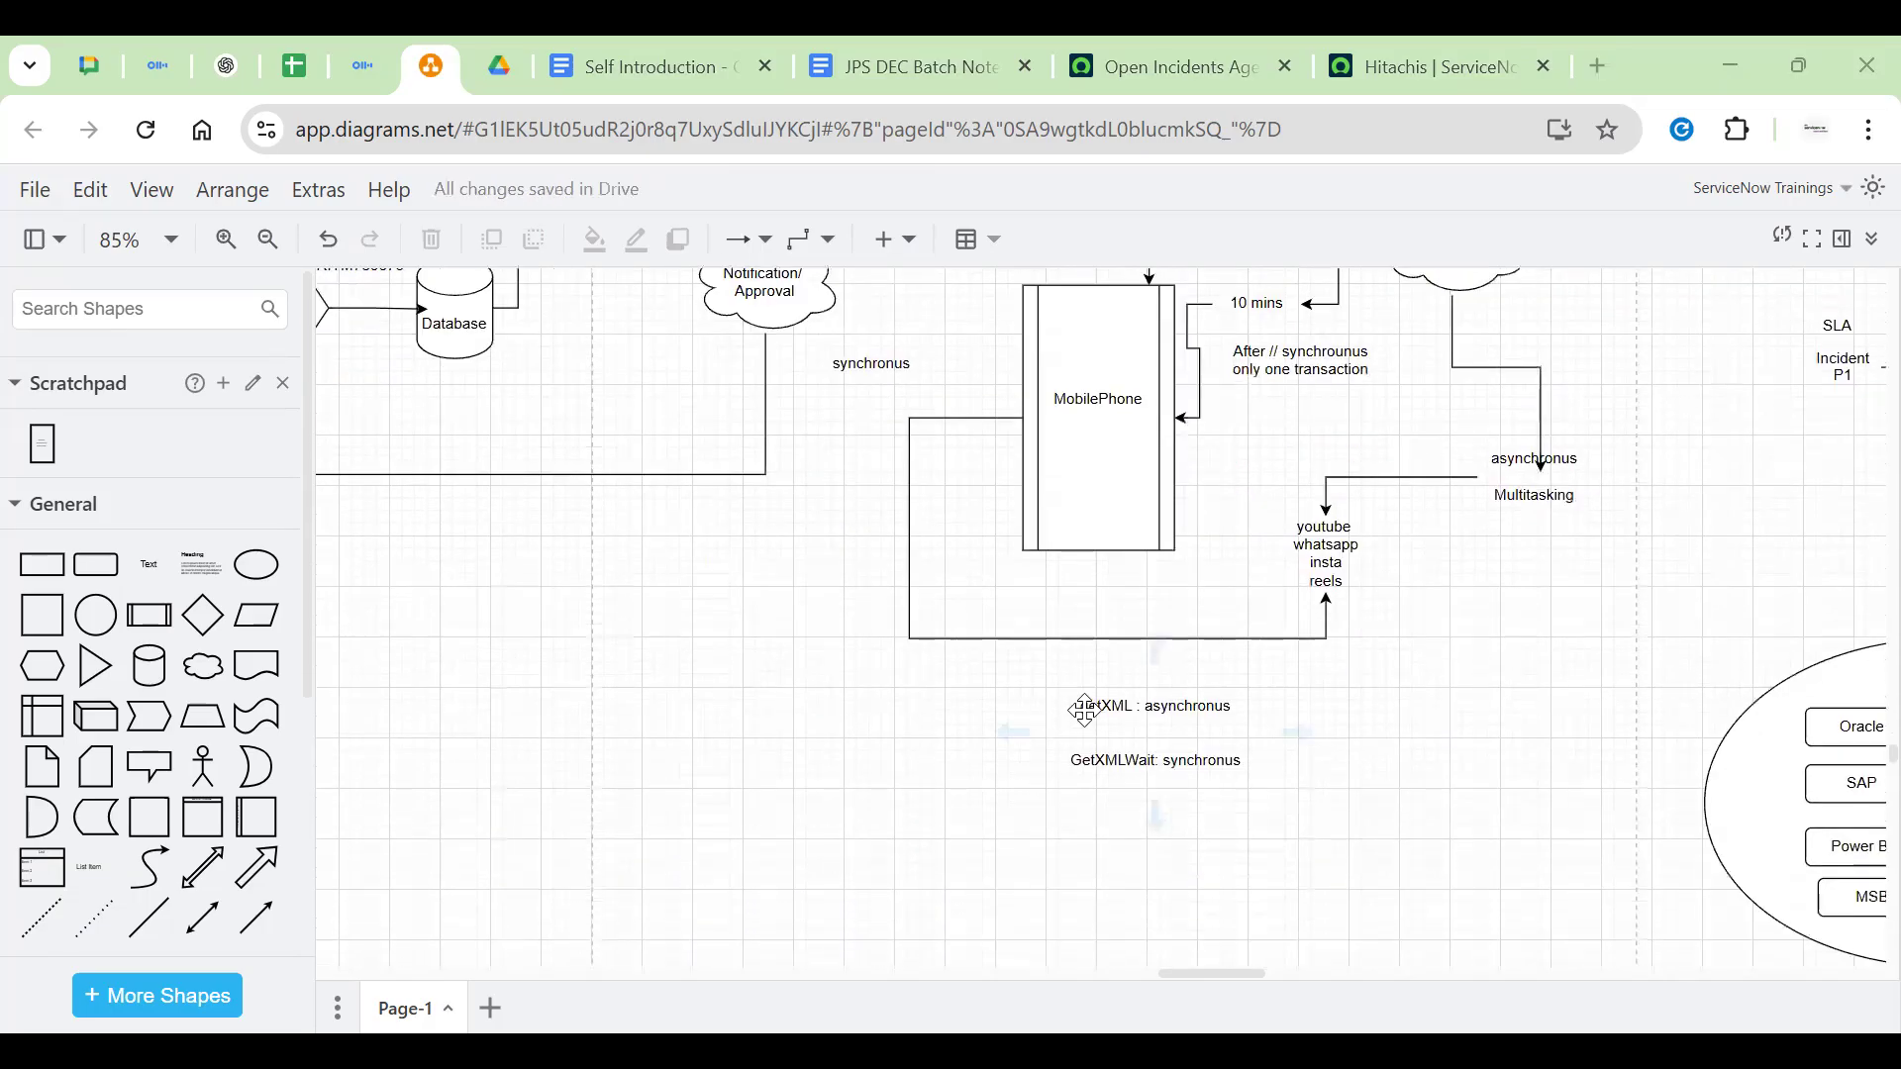
{"action": "double_click", "coordinate": [1085, 710]}
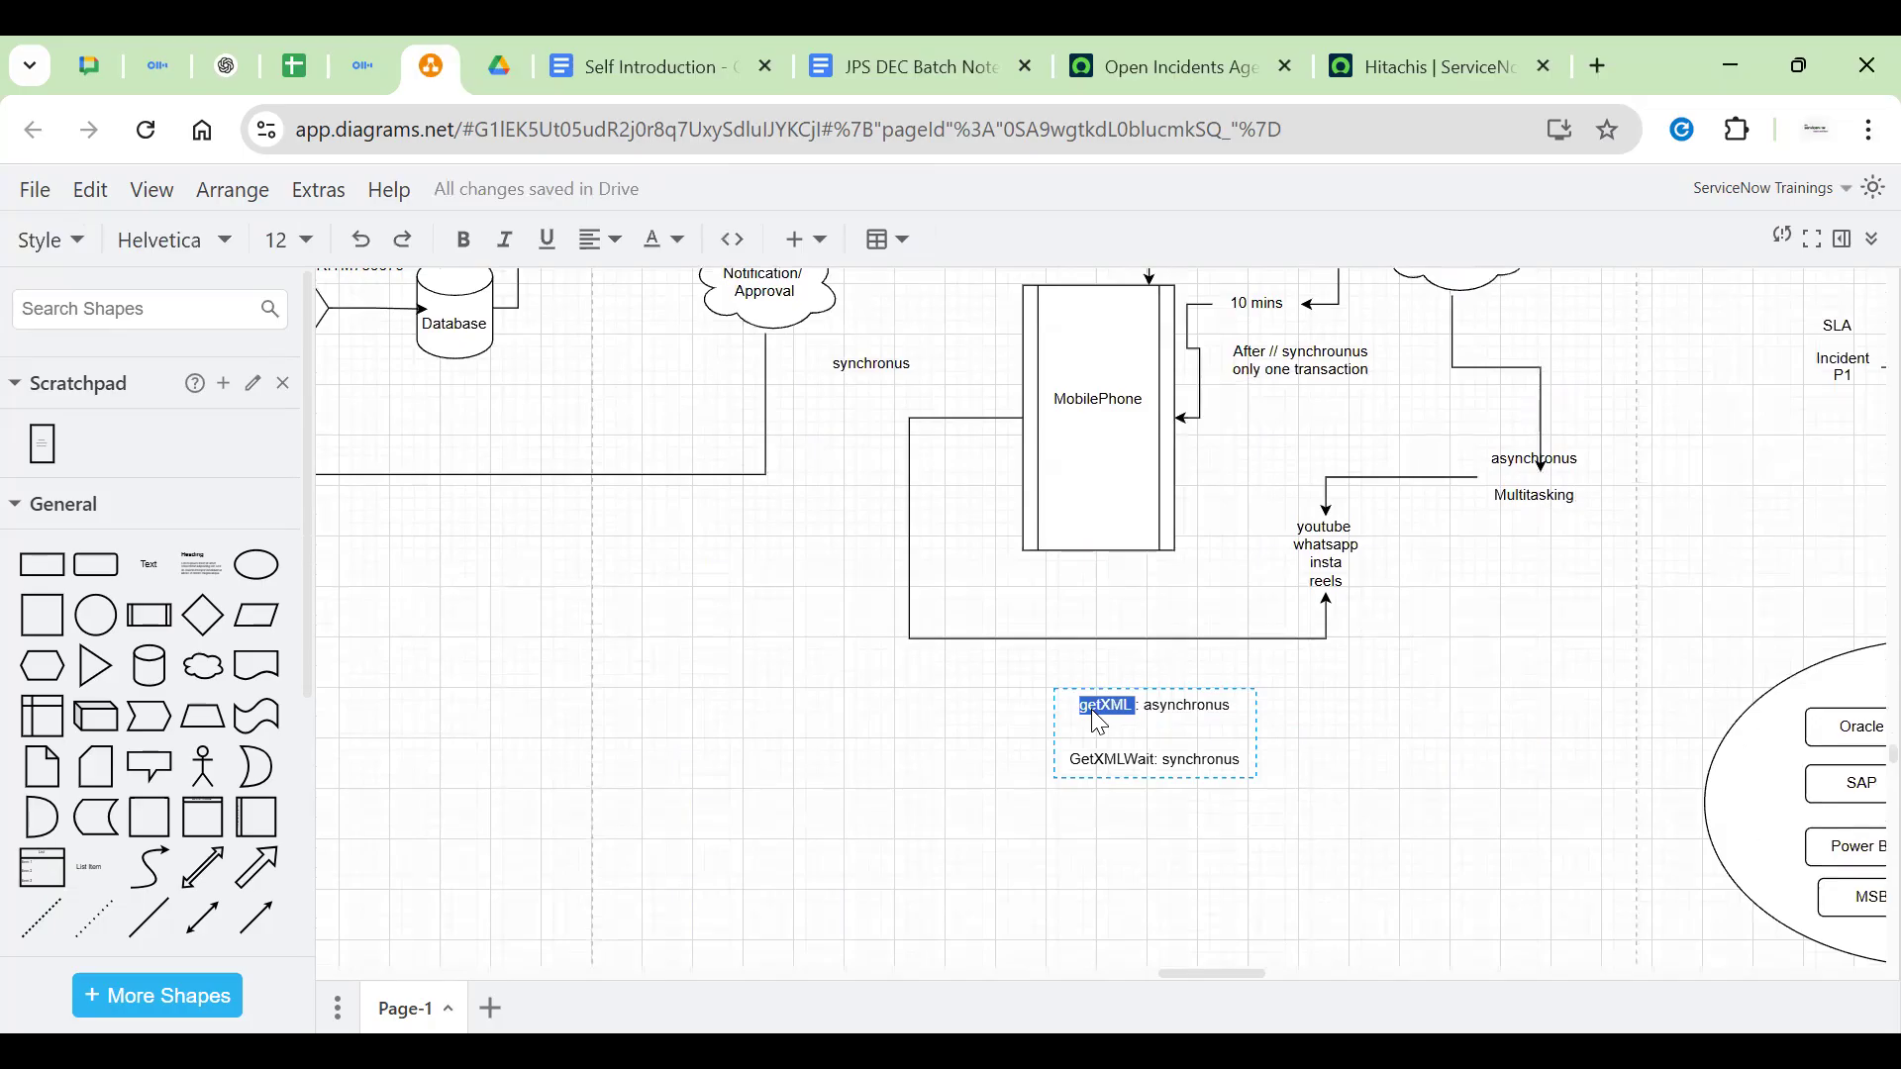
{"action": "double_click", "coordinate": [1106, 759]}
{"action": "key", "text": "End"}
{"action": "key", "text": "Return"}
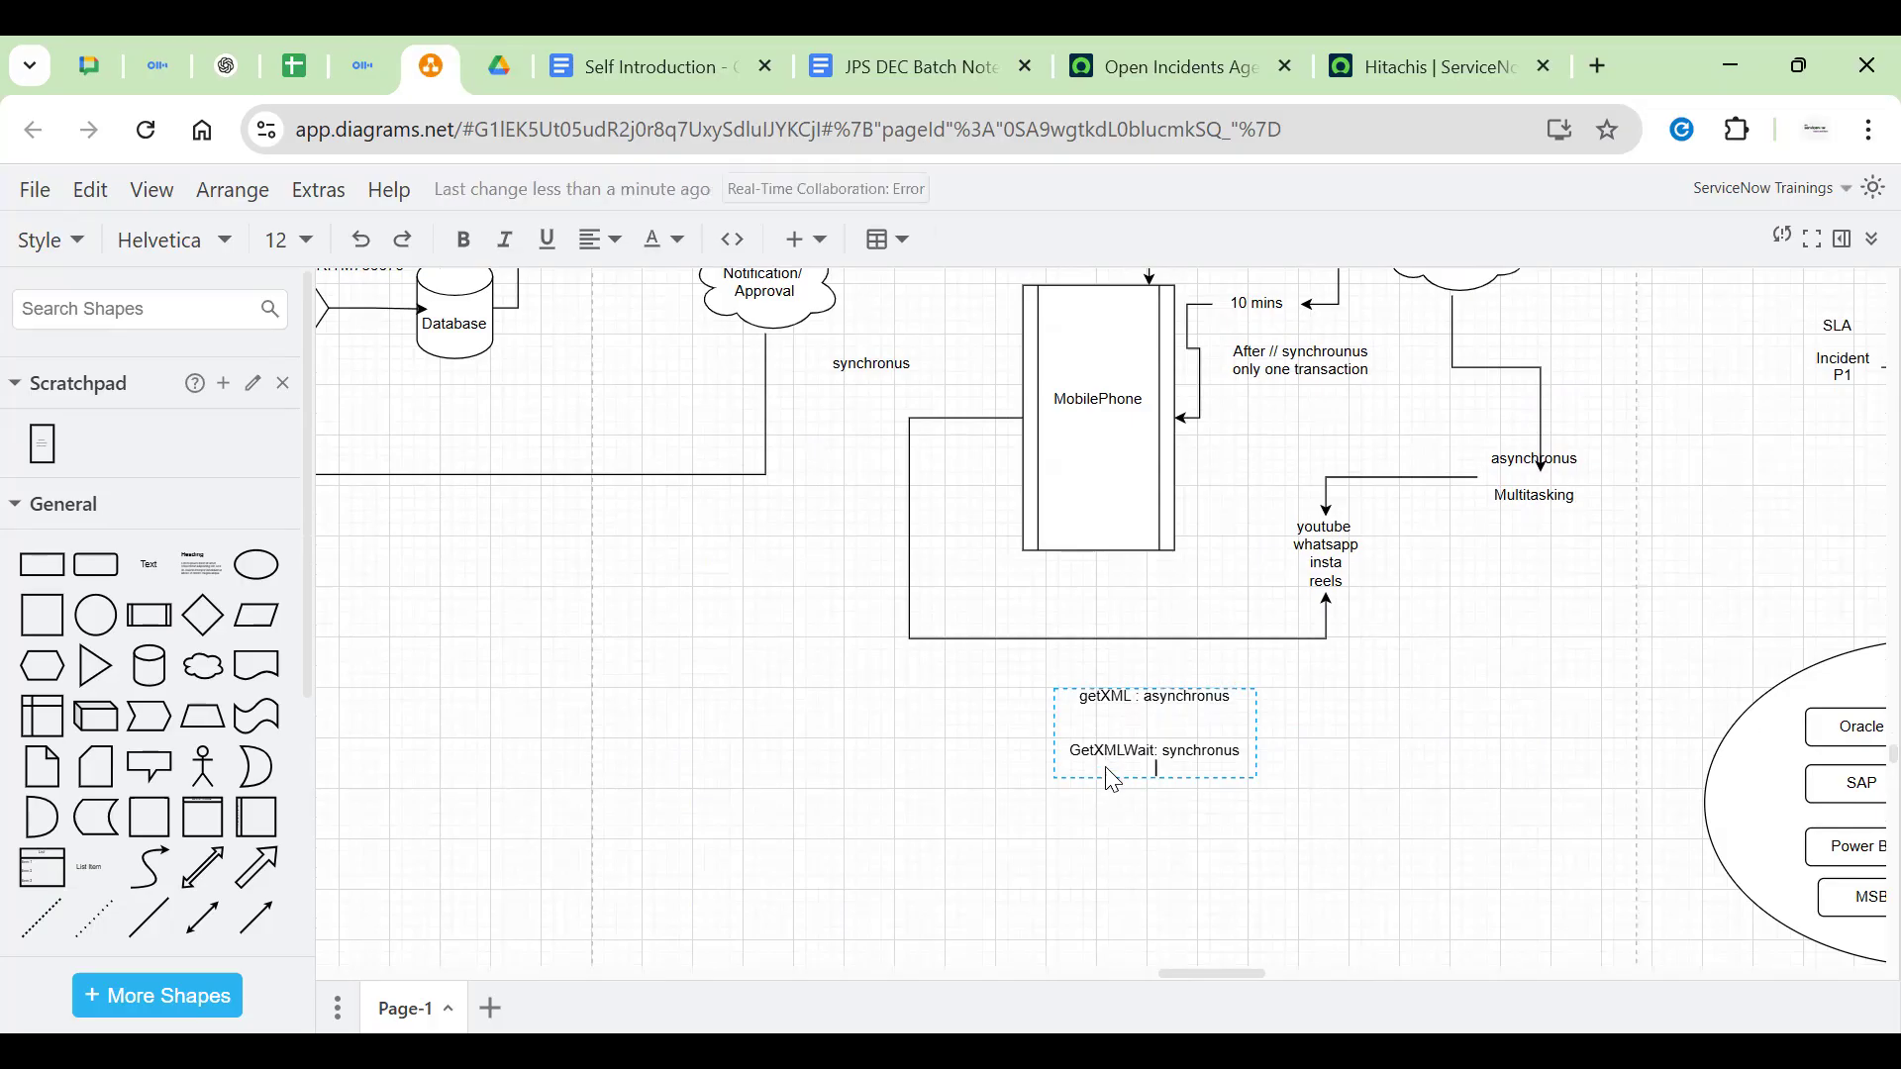
{"action": "type", "text": "getXMLAnsw"}
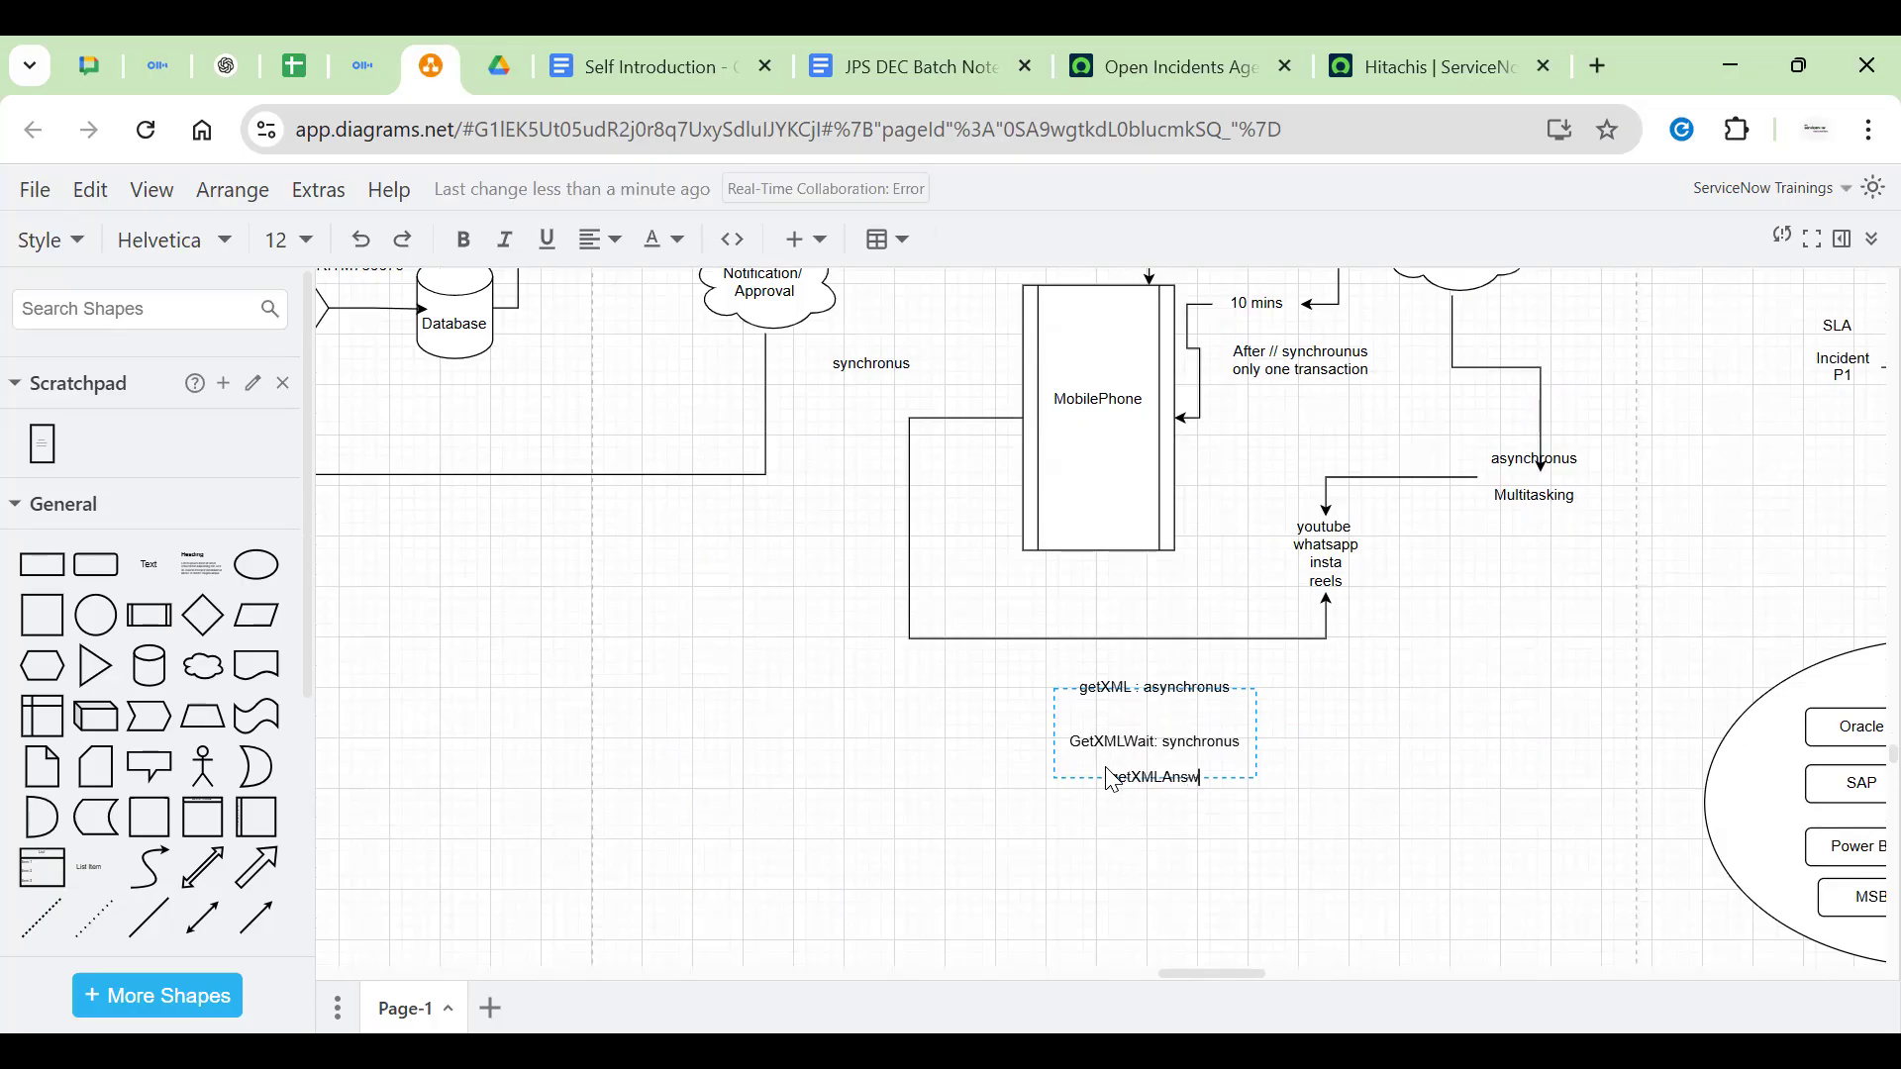
{"action": "type", "text": "er : boolean Value"}
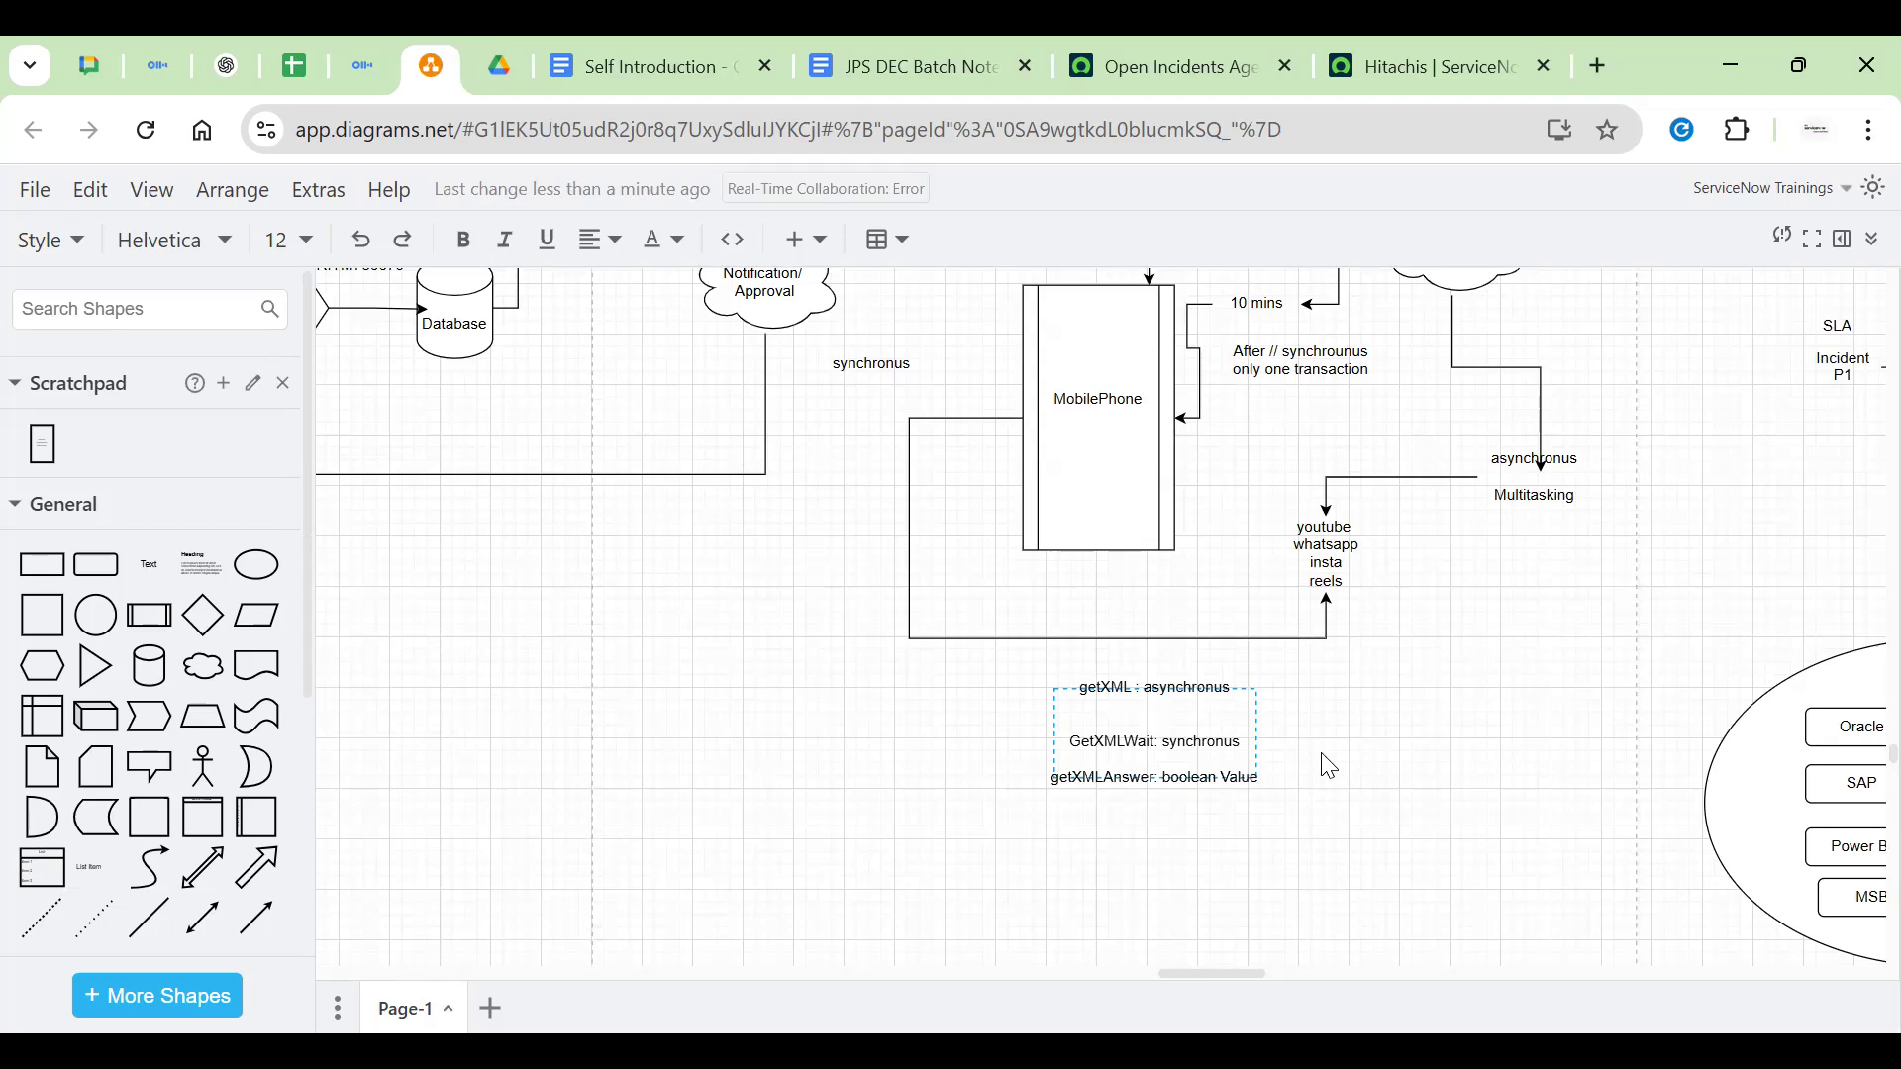
{"action": "left_click", "coordinate": [1456, 751]}
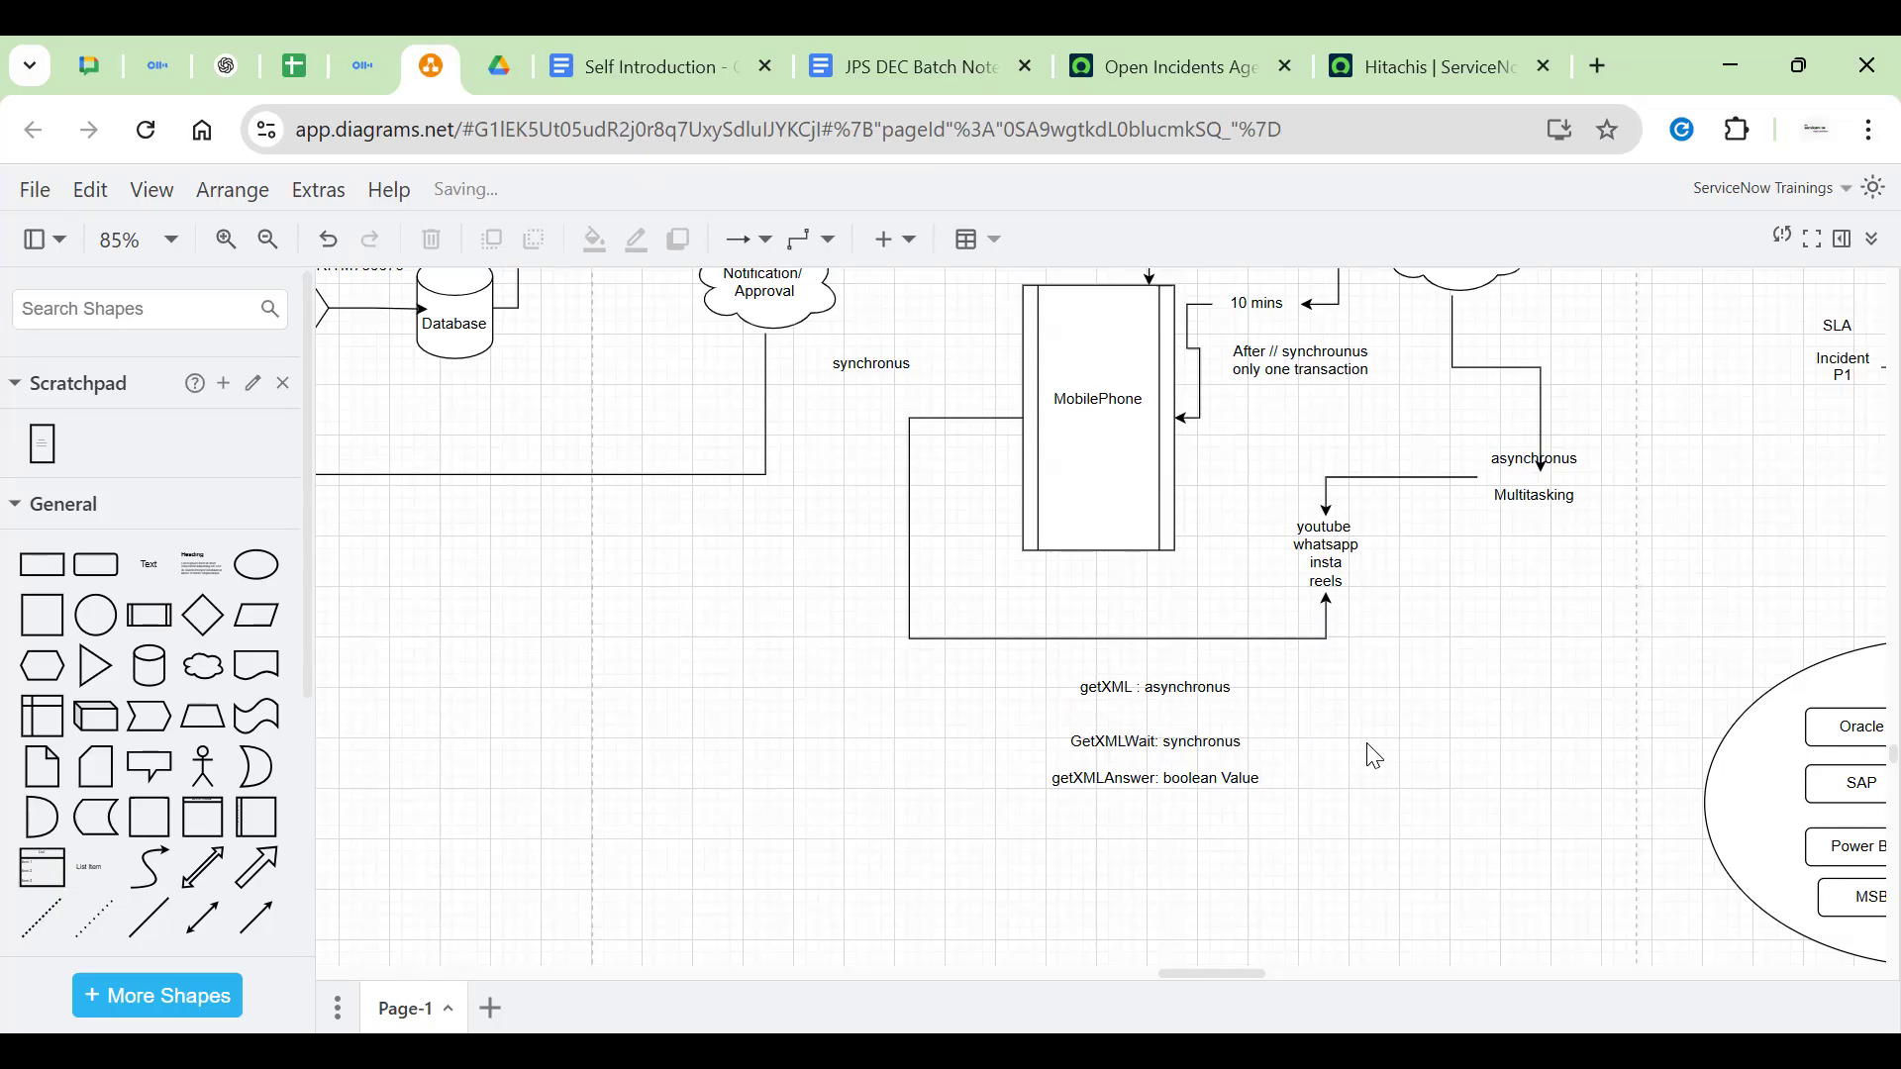
Remove the blank line from the getXML note
{"action": "double_click", "coordinate": [1169, 730]}
{"action": "key", "text": "BackSpace"}
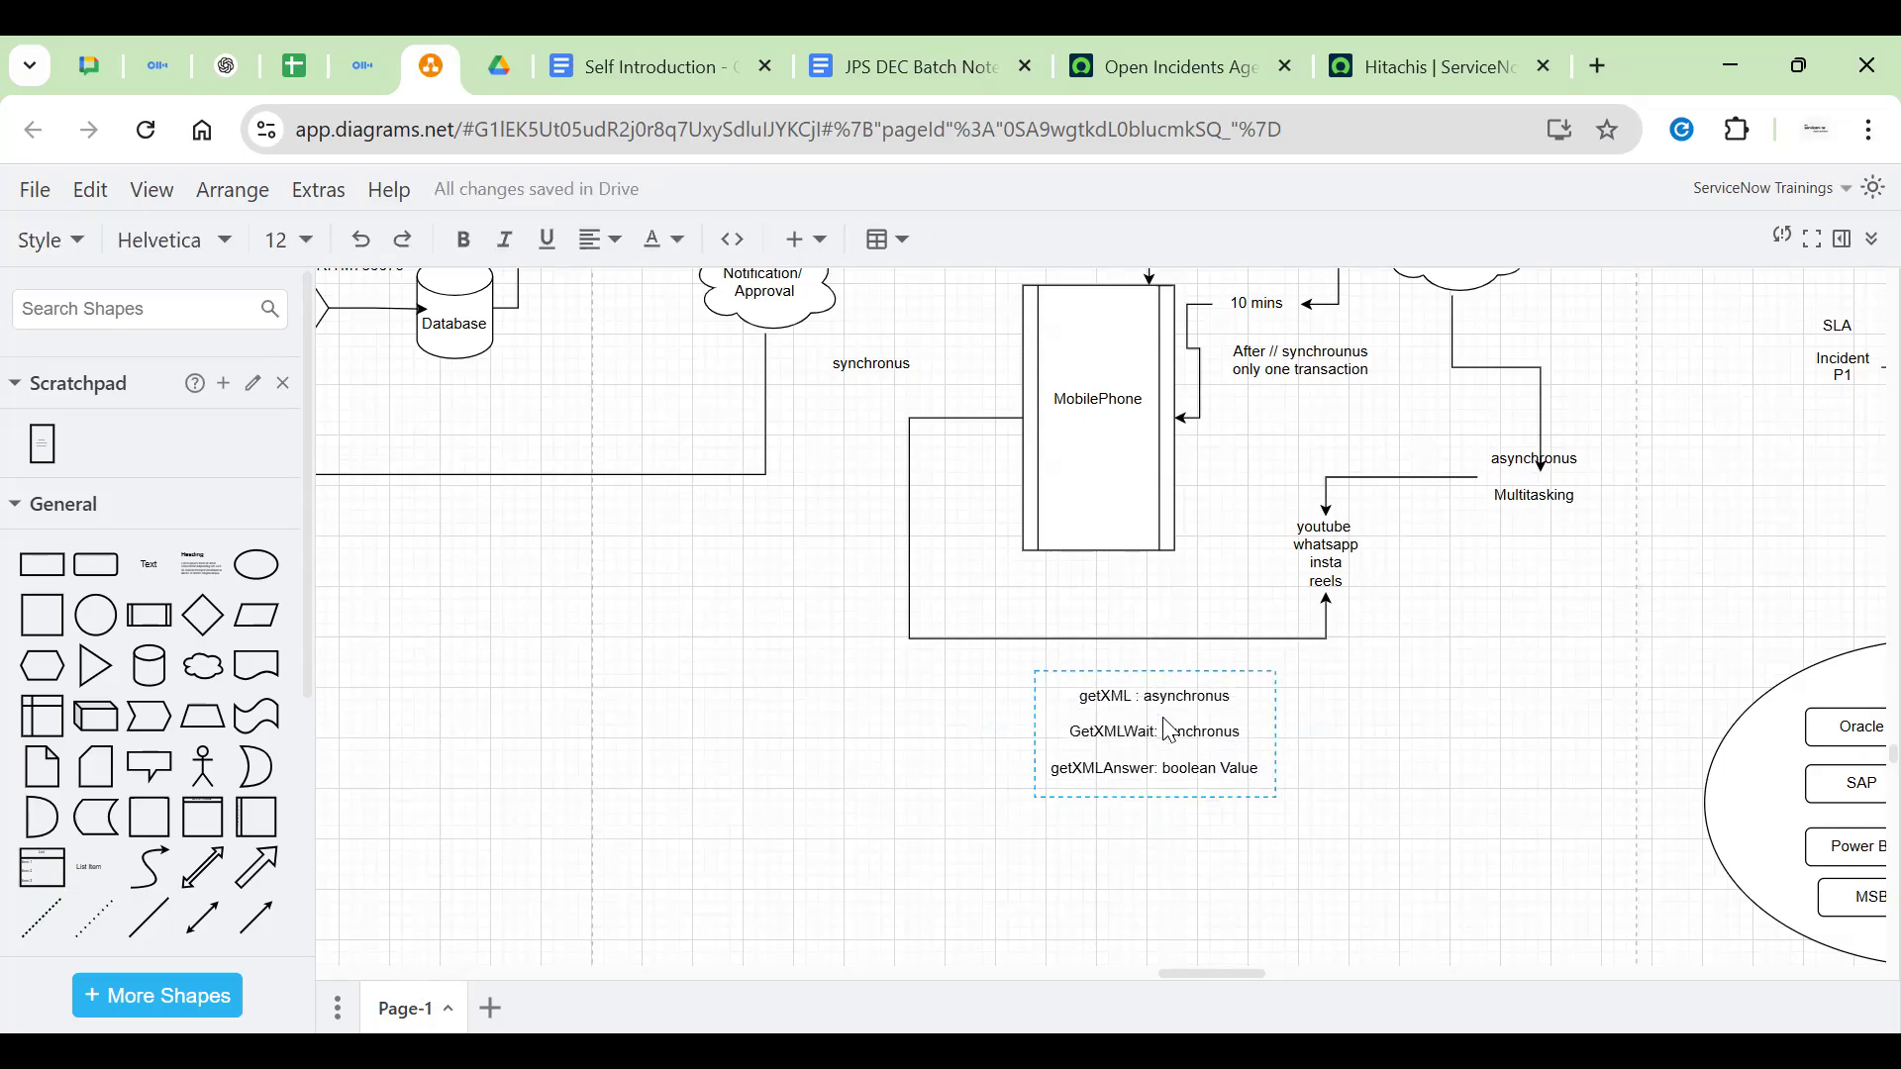
{"action": "key", "text": "Up"}
{"action": "left_click", "coordinate": [1326, 368]}
{"action": "left_click", "coordinate": [1231, 553]}
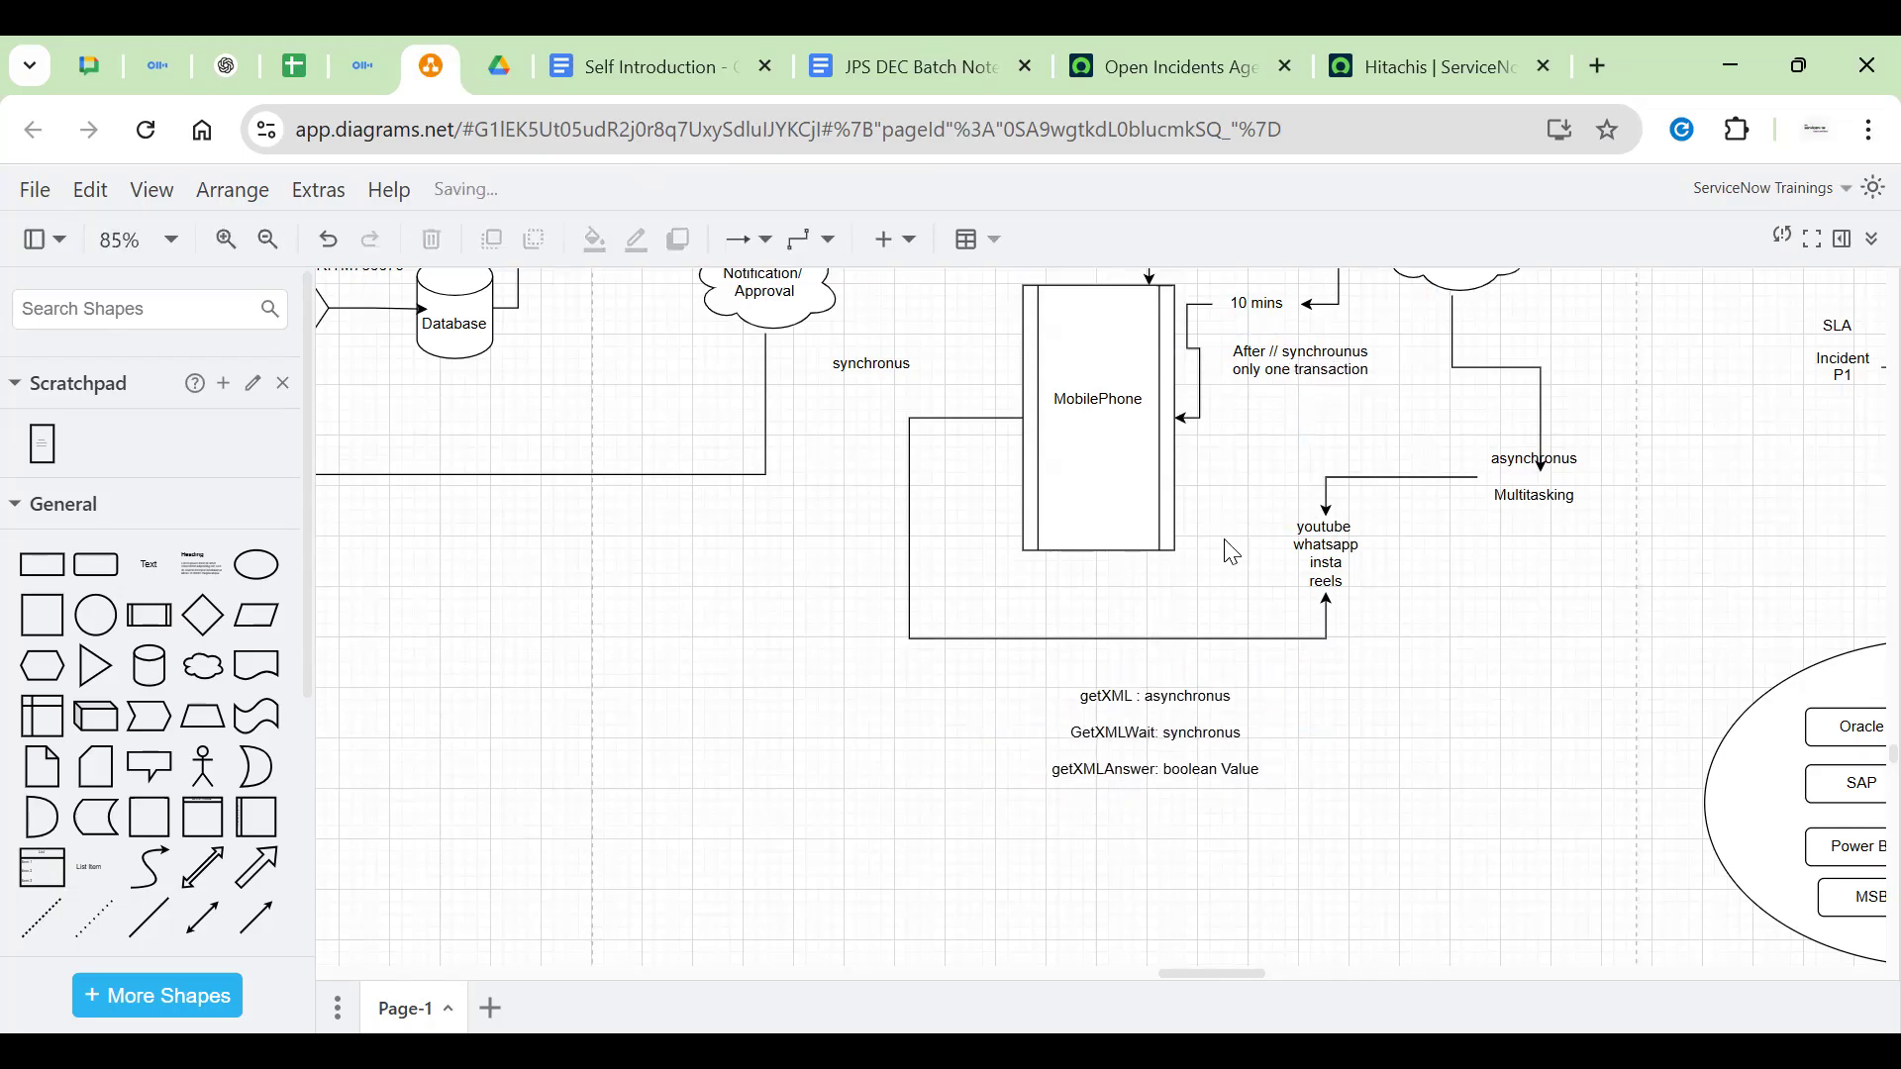
Review the getXML note wording: getXML, asynchronus, GetXMLWait and synchronus
{"action": "double_click", "coordinate": [1096, 697]}
{"action": "double_click", "coordinate": [1097, 698]}
{"action": "double_click", "coordinate": [1187, 699]}
{"action": "double_click", "coordinate": [1116, 739]}
{"action": "double_click", "coordinate": [1197, 734]}
{"action": "left_click", "coordinate": [1064, 782]}
{"action": "double_click", "coordinate": [1064, 782]}
{"action": "left_click", "coordinate": [1353, 750]}
Append 'as a result' after 'boolean Value' in the getXML note
{"action": "left_click", "coordinate": [1238, 770]}
{"action": "double_click", "coordinate": [1235, 770]}
{"action": "left_click", "coordinate": [1237, 770]}
{"action": "type", "text": "as a result"}
{"action": "left_click", "coordinate": [1525, 760]}
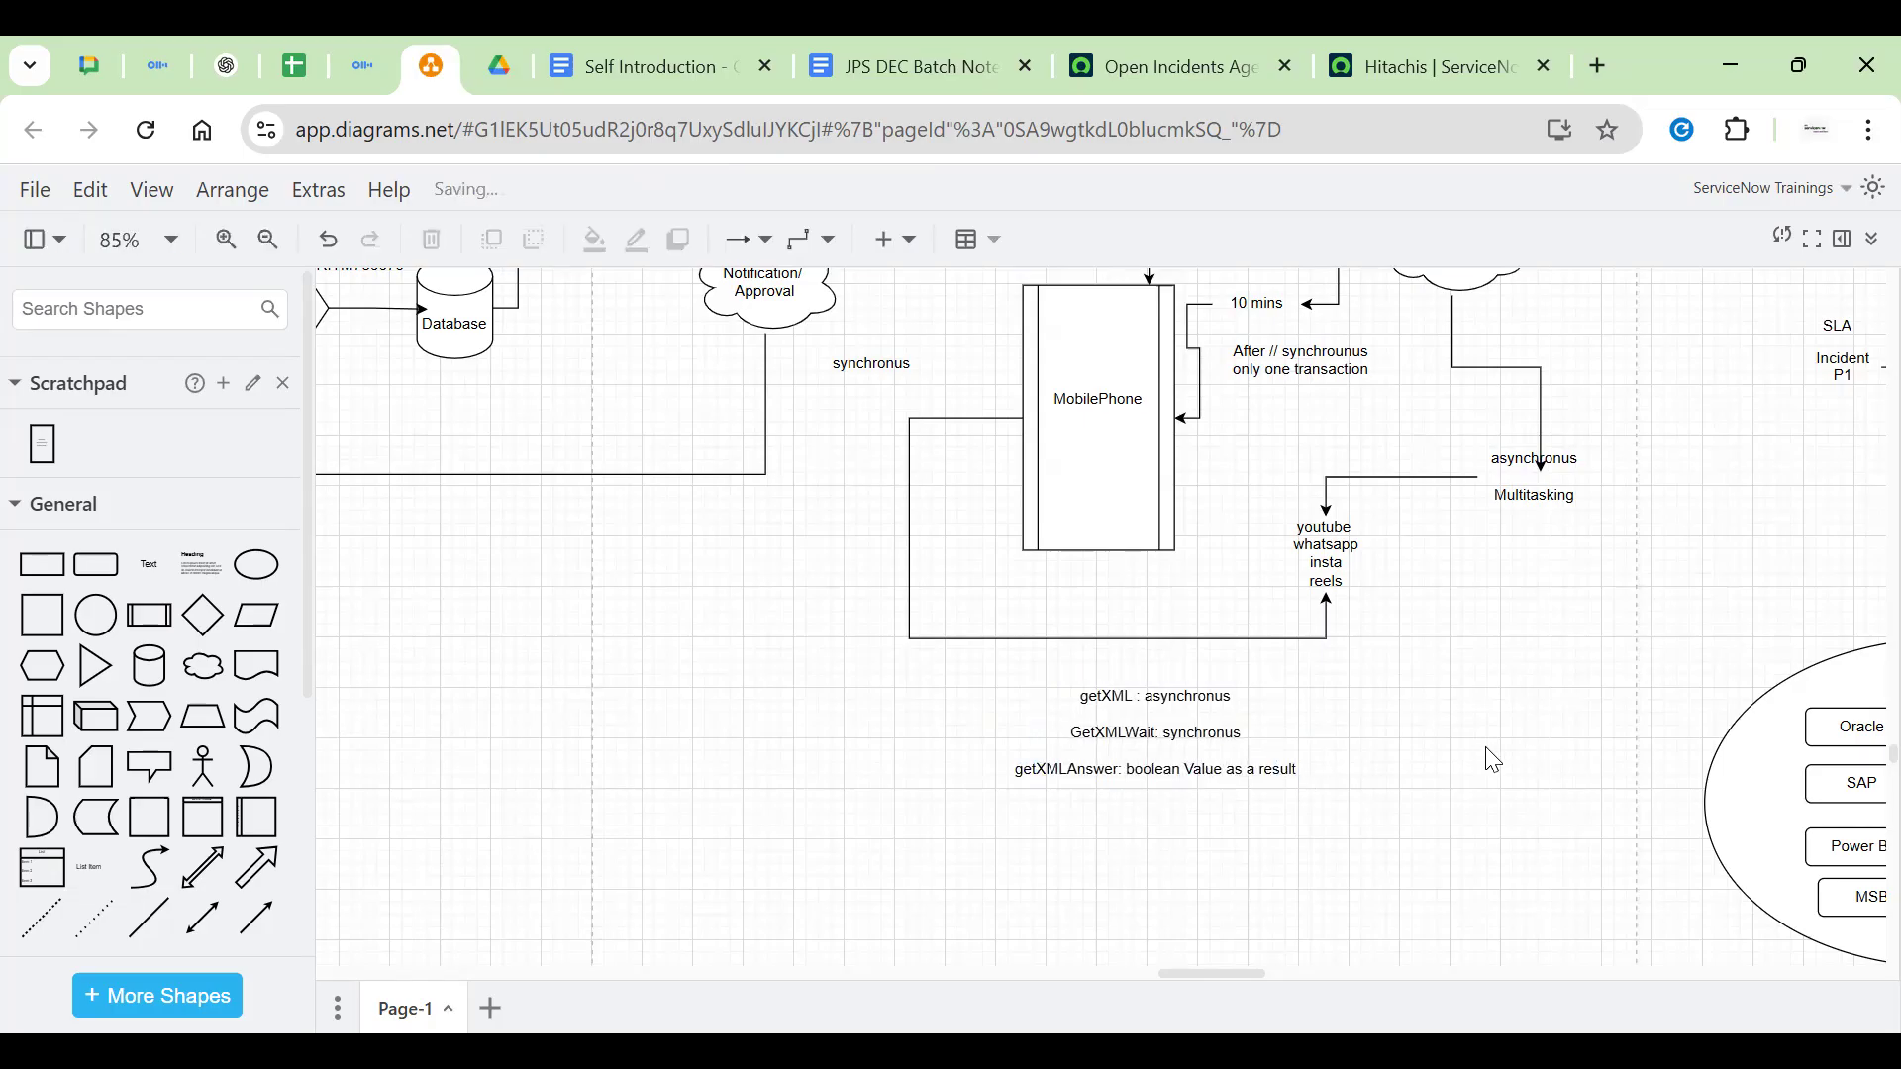
{"action": "scroll", "coordinate": [910, 803], "scroll_direction": "up", "scroll_amount": 5}
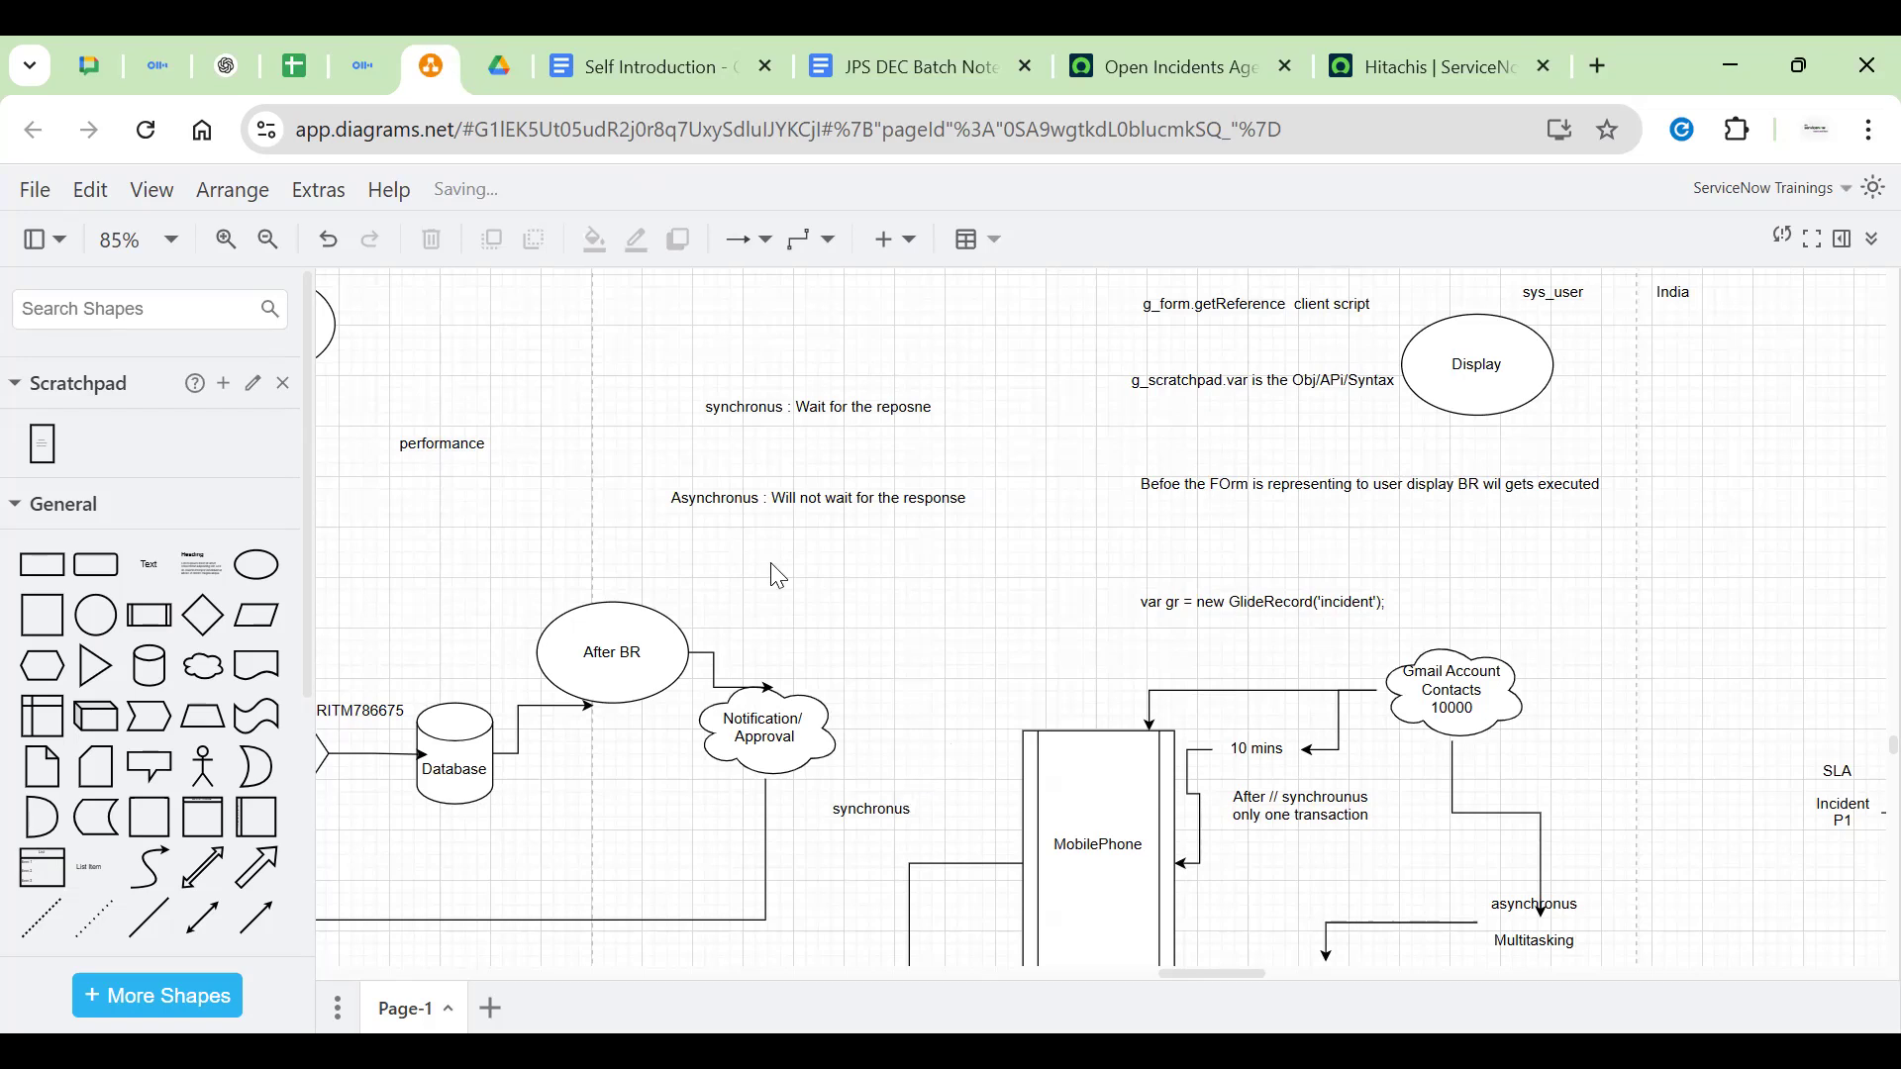
Narrow the Display ellipse slightly and drag it into the empty space near the getXML notes
{"action": "left_click_drag", "start_coordinate": [784, 576], "coordinate": [1354, 666]}
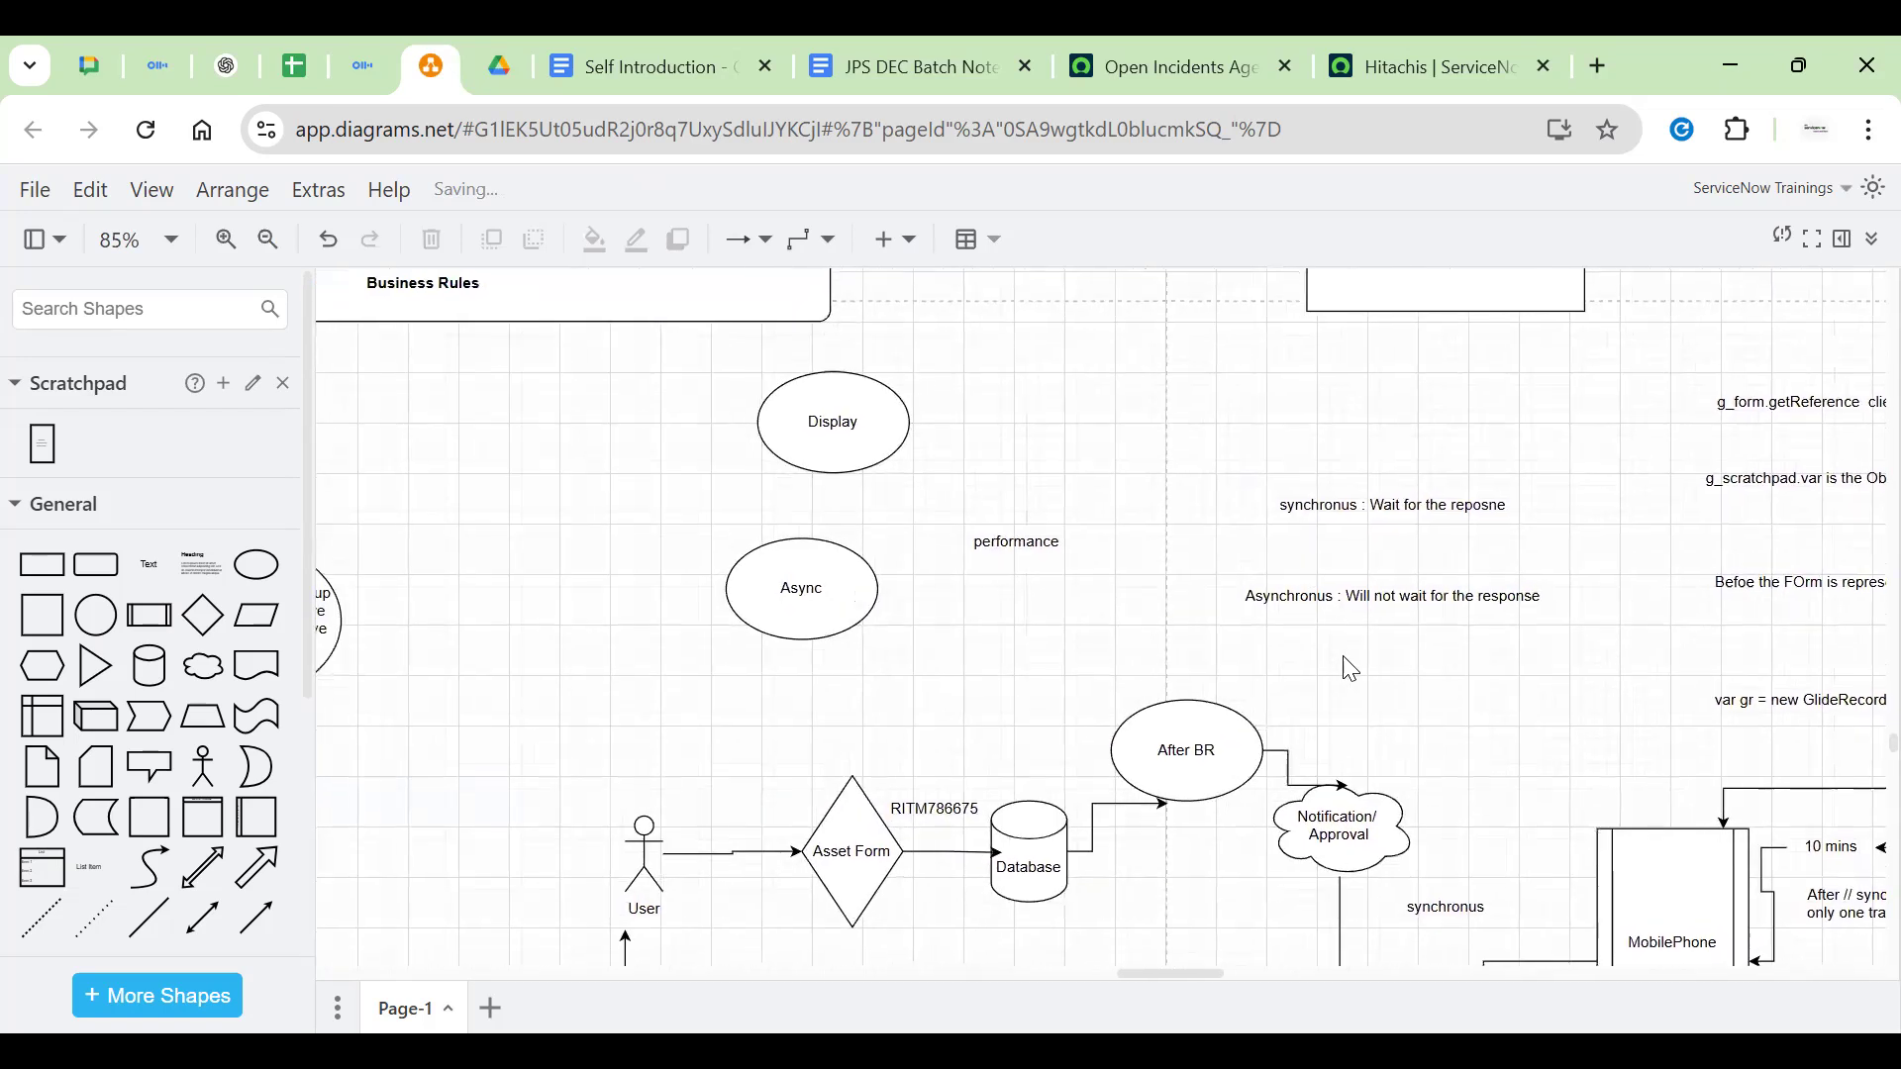
{"action": "left_click", "coordinate": [884, 431]}
{"action": "left_click", "coordinate": [1129, 439]}
{"action": "left_click", "coordinate": [876, 440]}
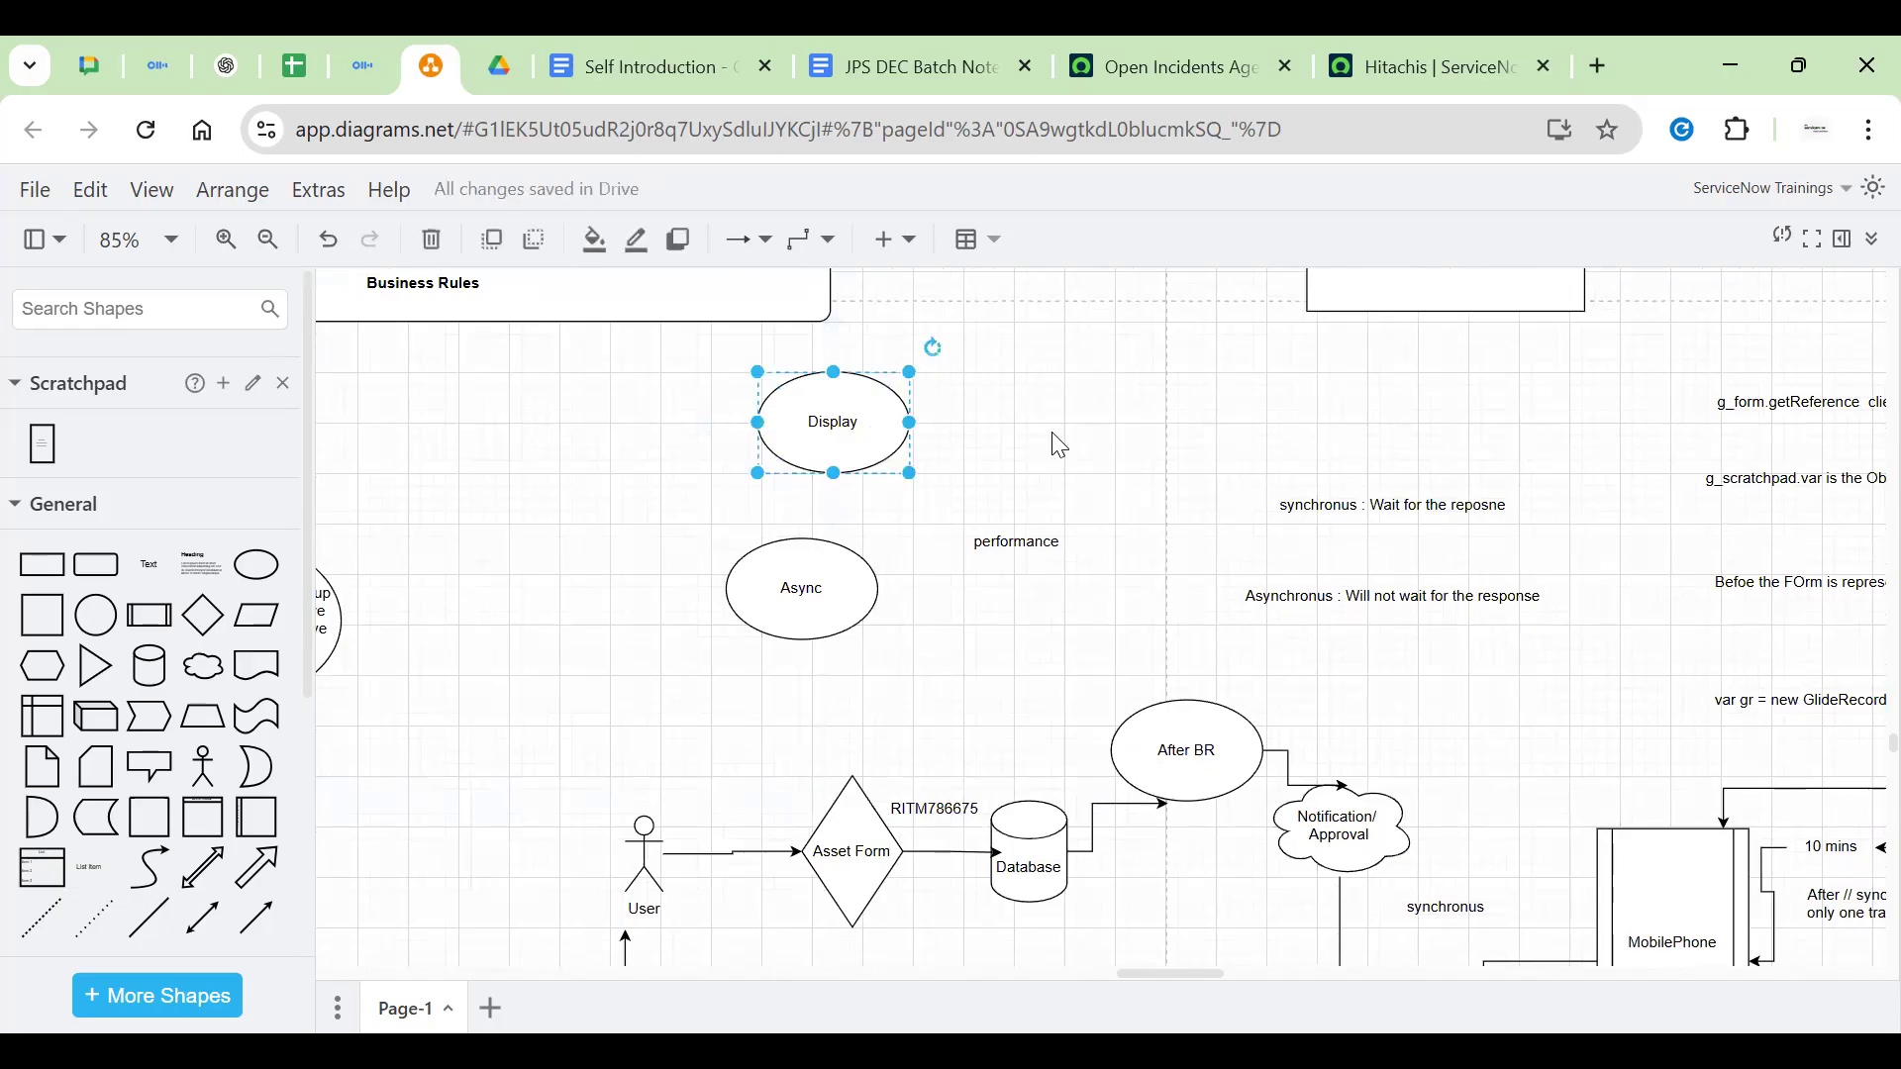
{"action": "left_click_drag", "start_coordinate": [1052, 433], "coordinate": [1284, 578]}
{"action": "left_click_drag", "start_coordinate": [994, 579], "coordinate": [1221, 421]}
{"action": "left_click", "coordinate": [1280, 566]}
{"action": "scroll", "coordinate": [1128, 593], "scroll_direction": "up", "scroll_amount": 3}
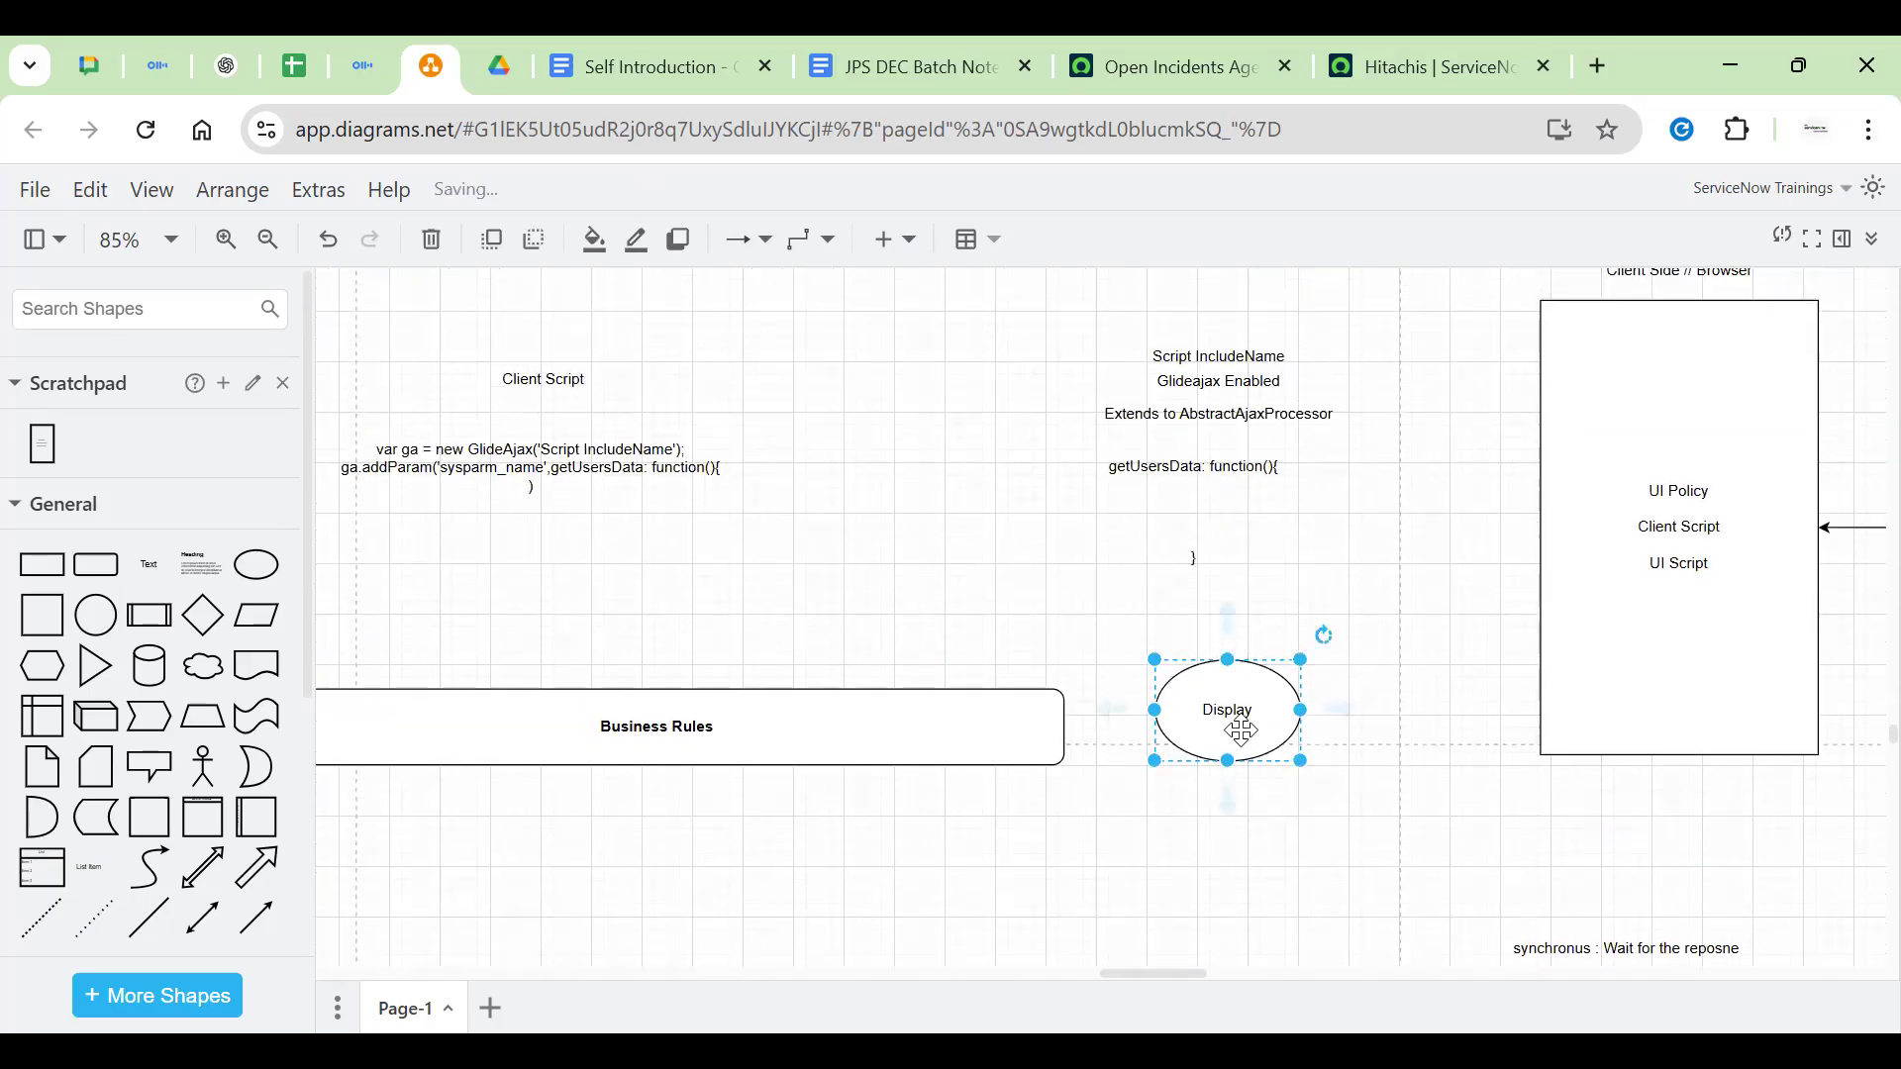
{"action": "scroll", "coordinate": [1238, 729], "scroll_direction": "down", "scroll_amount": 5}
{"action": "left_click_drag", "start_coordinate": [1242, 302], "coordinate": [755, 533]}
{"action": "scroll", "coordinate": [698, 663], "scroll_direction": "down", "scroll_amount": 5}
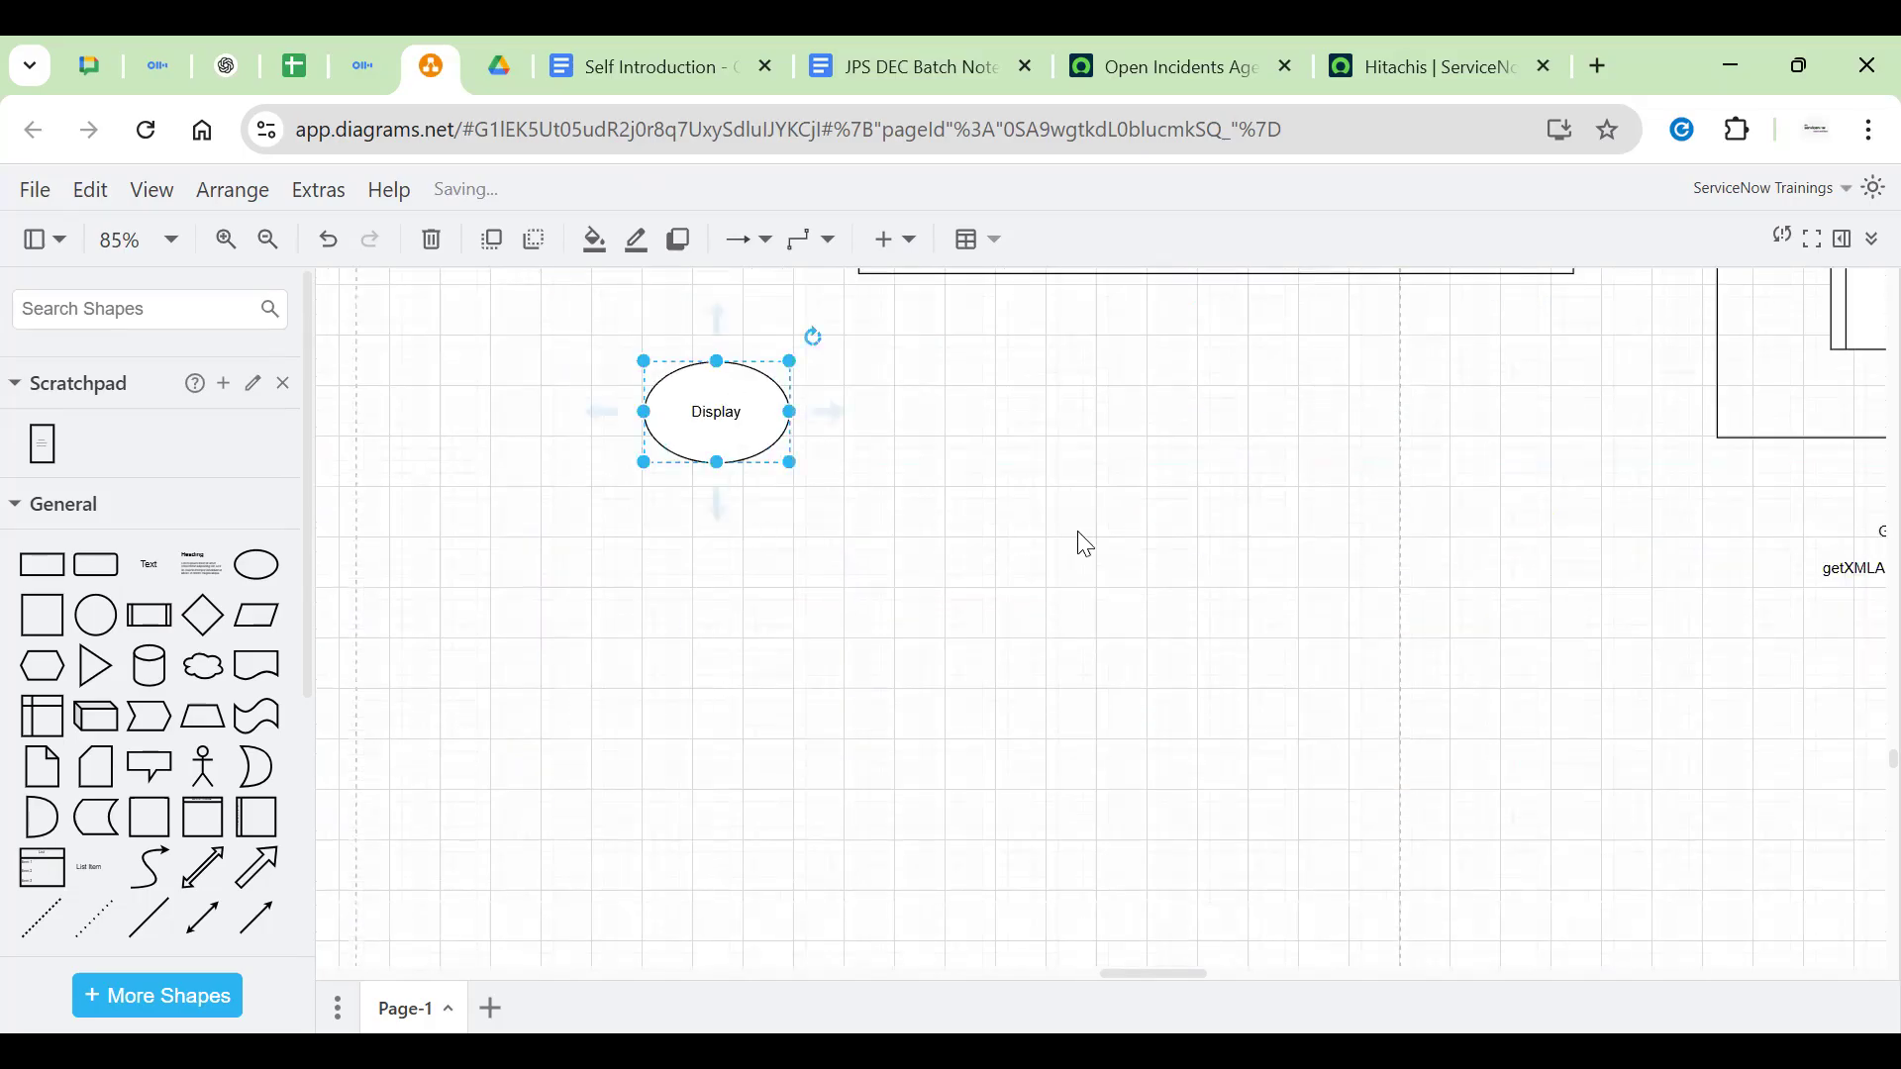
Drop the Display ellipse in place and add a widened, taller diamond below it
{"action": "left_click", "coordinate": [1077, 538]}
{"action": "left_click", "coordinate": [203, 615]}
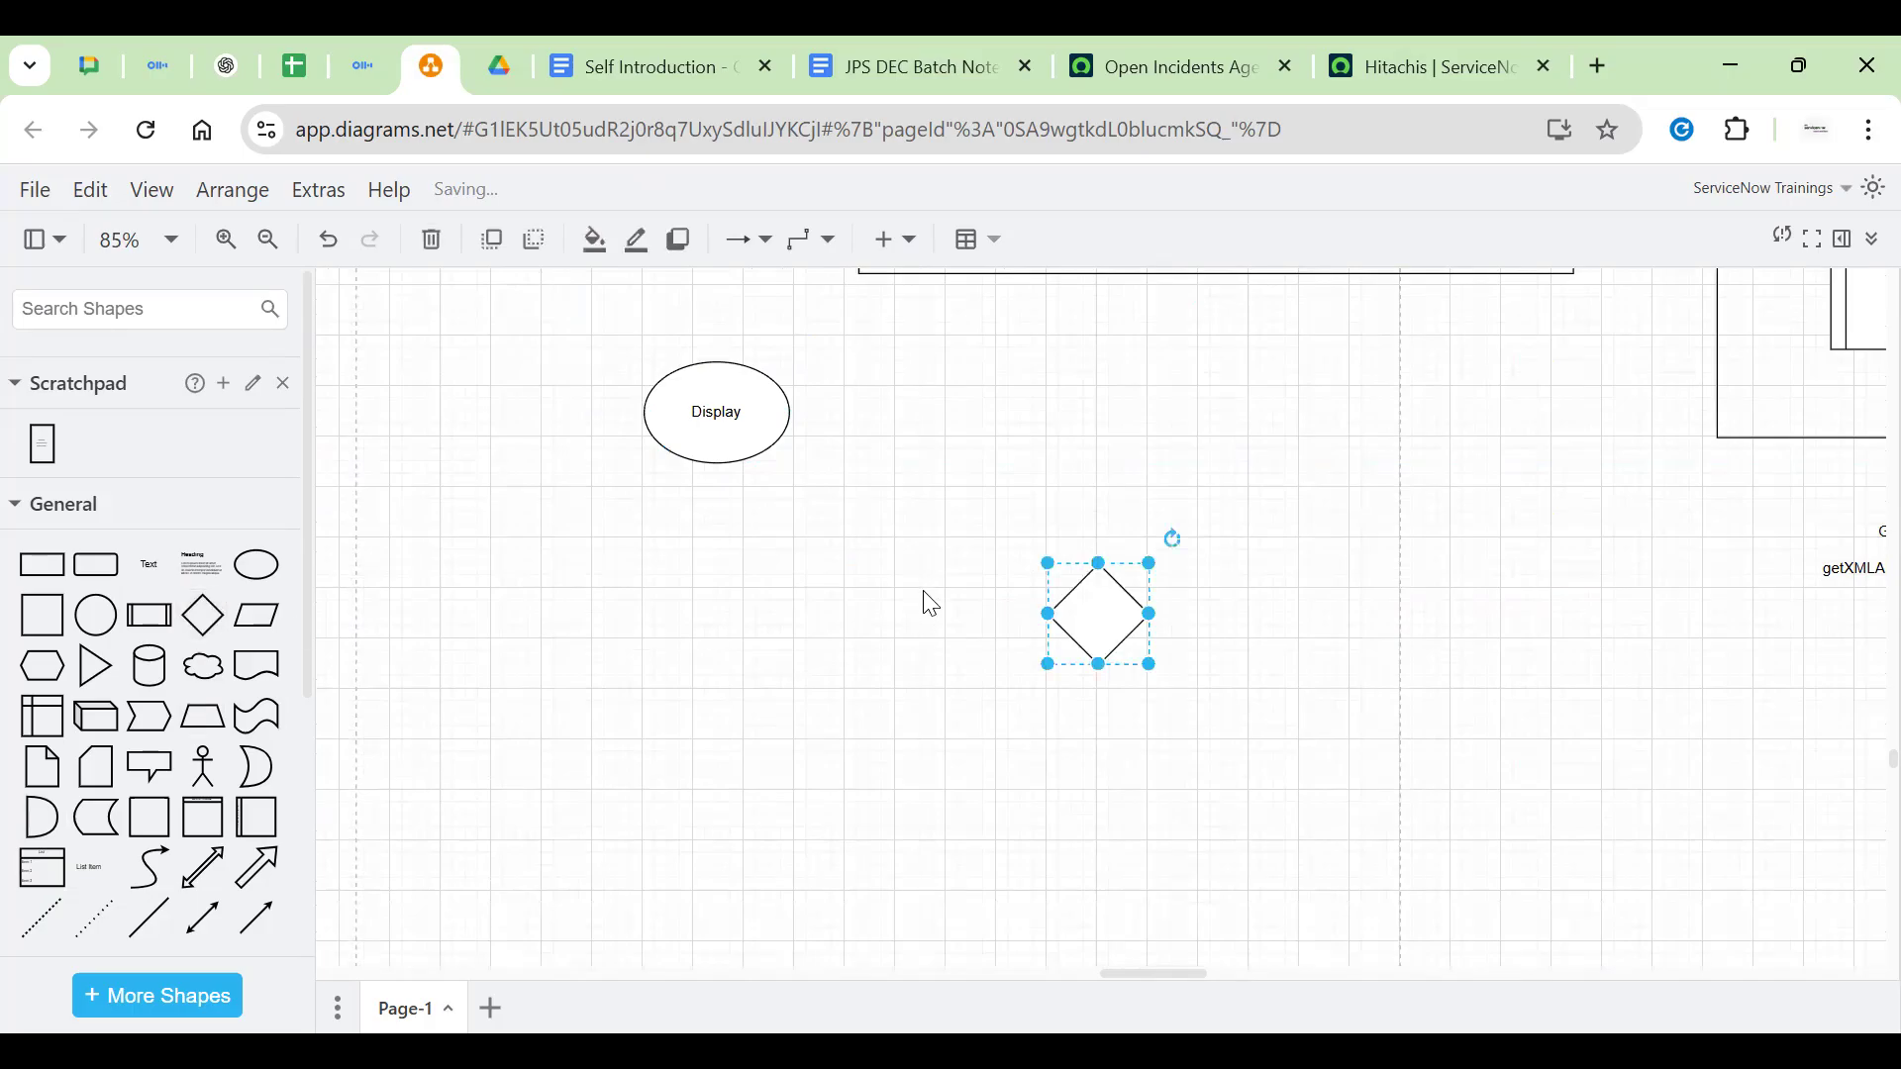
{"action": "left_click_drag", "start_coordinate": [1087, 626], "coordinate": [819, 601]}
{"action": "left_click_drag", "start_coordinate": [735, 653], "coordinate": [734, 779]}
{"action": "left_click_drag", "start_coordinate": [817, 664], "coordinate": [896, 666]}
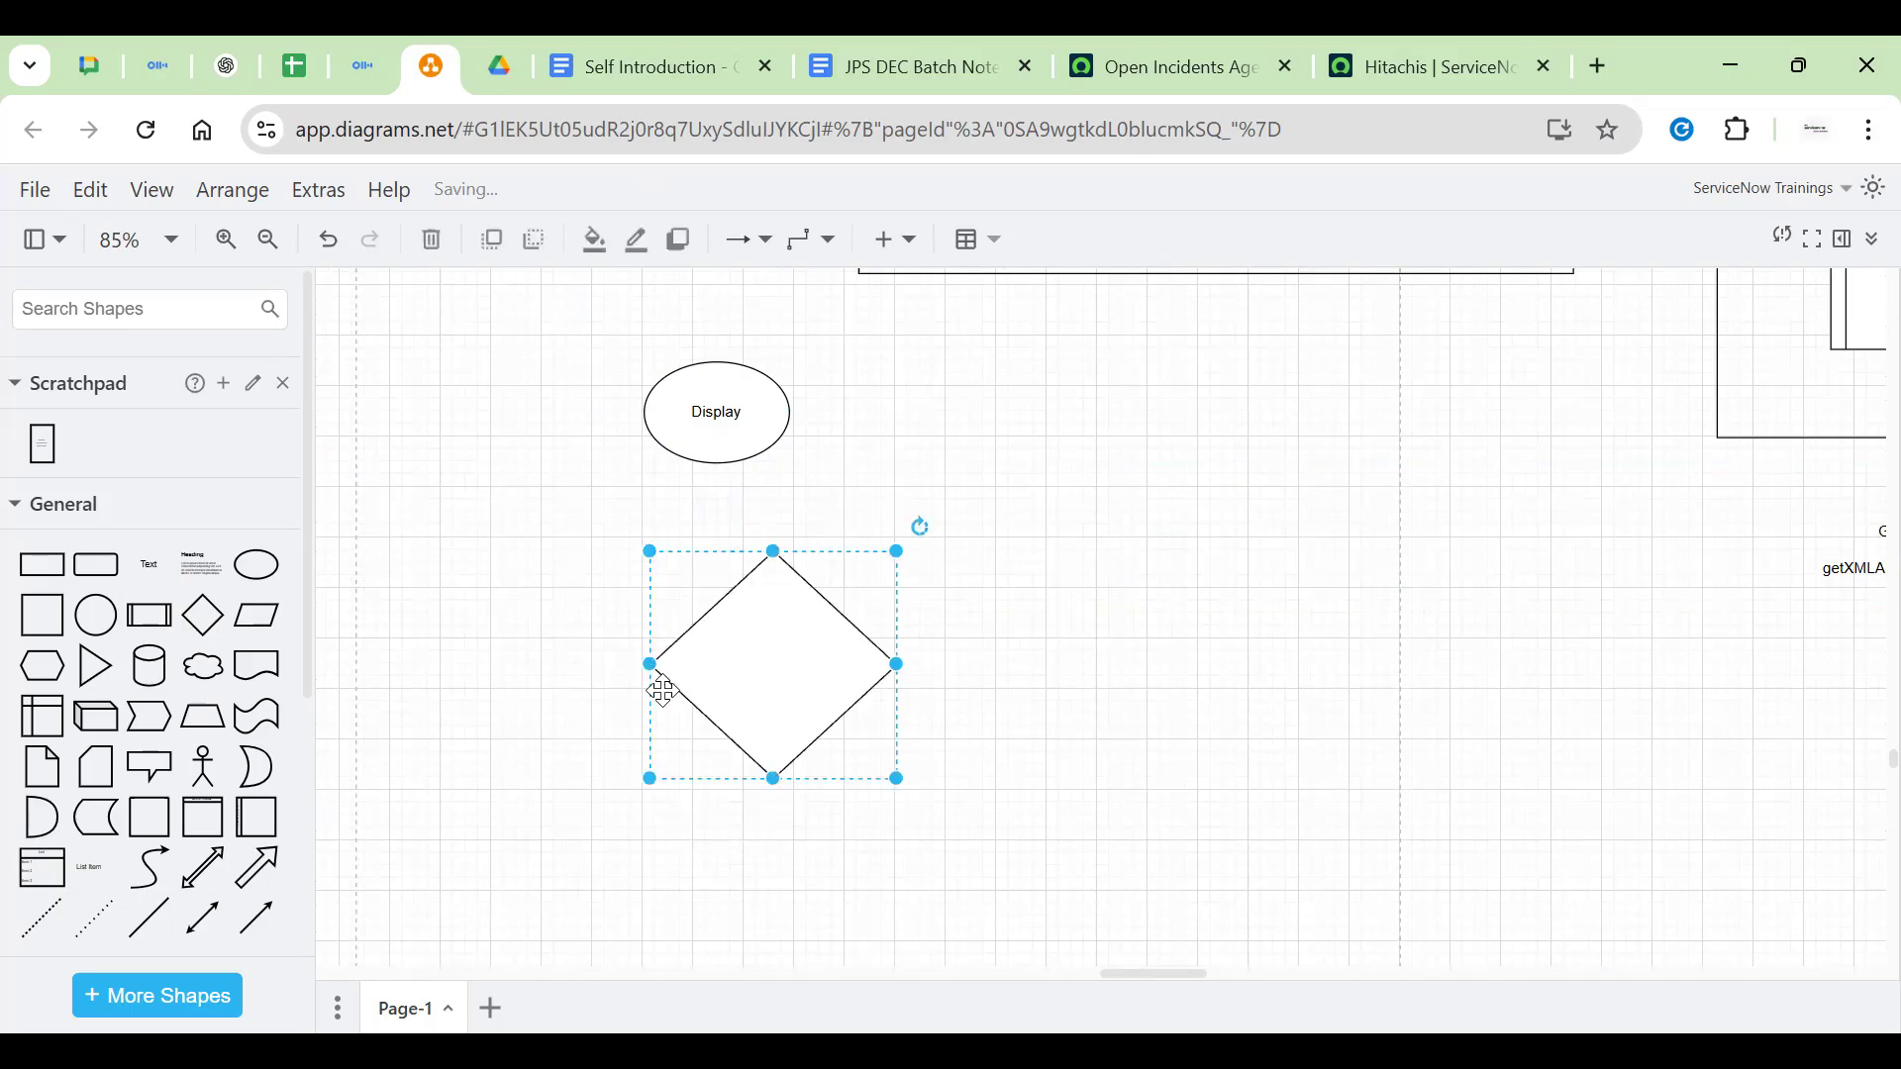
{"action": "left_click", "coordinate": [676, 356]}
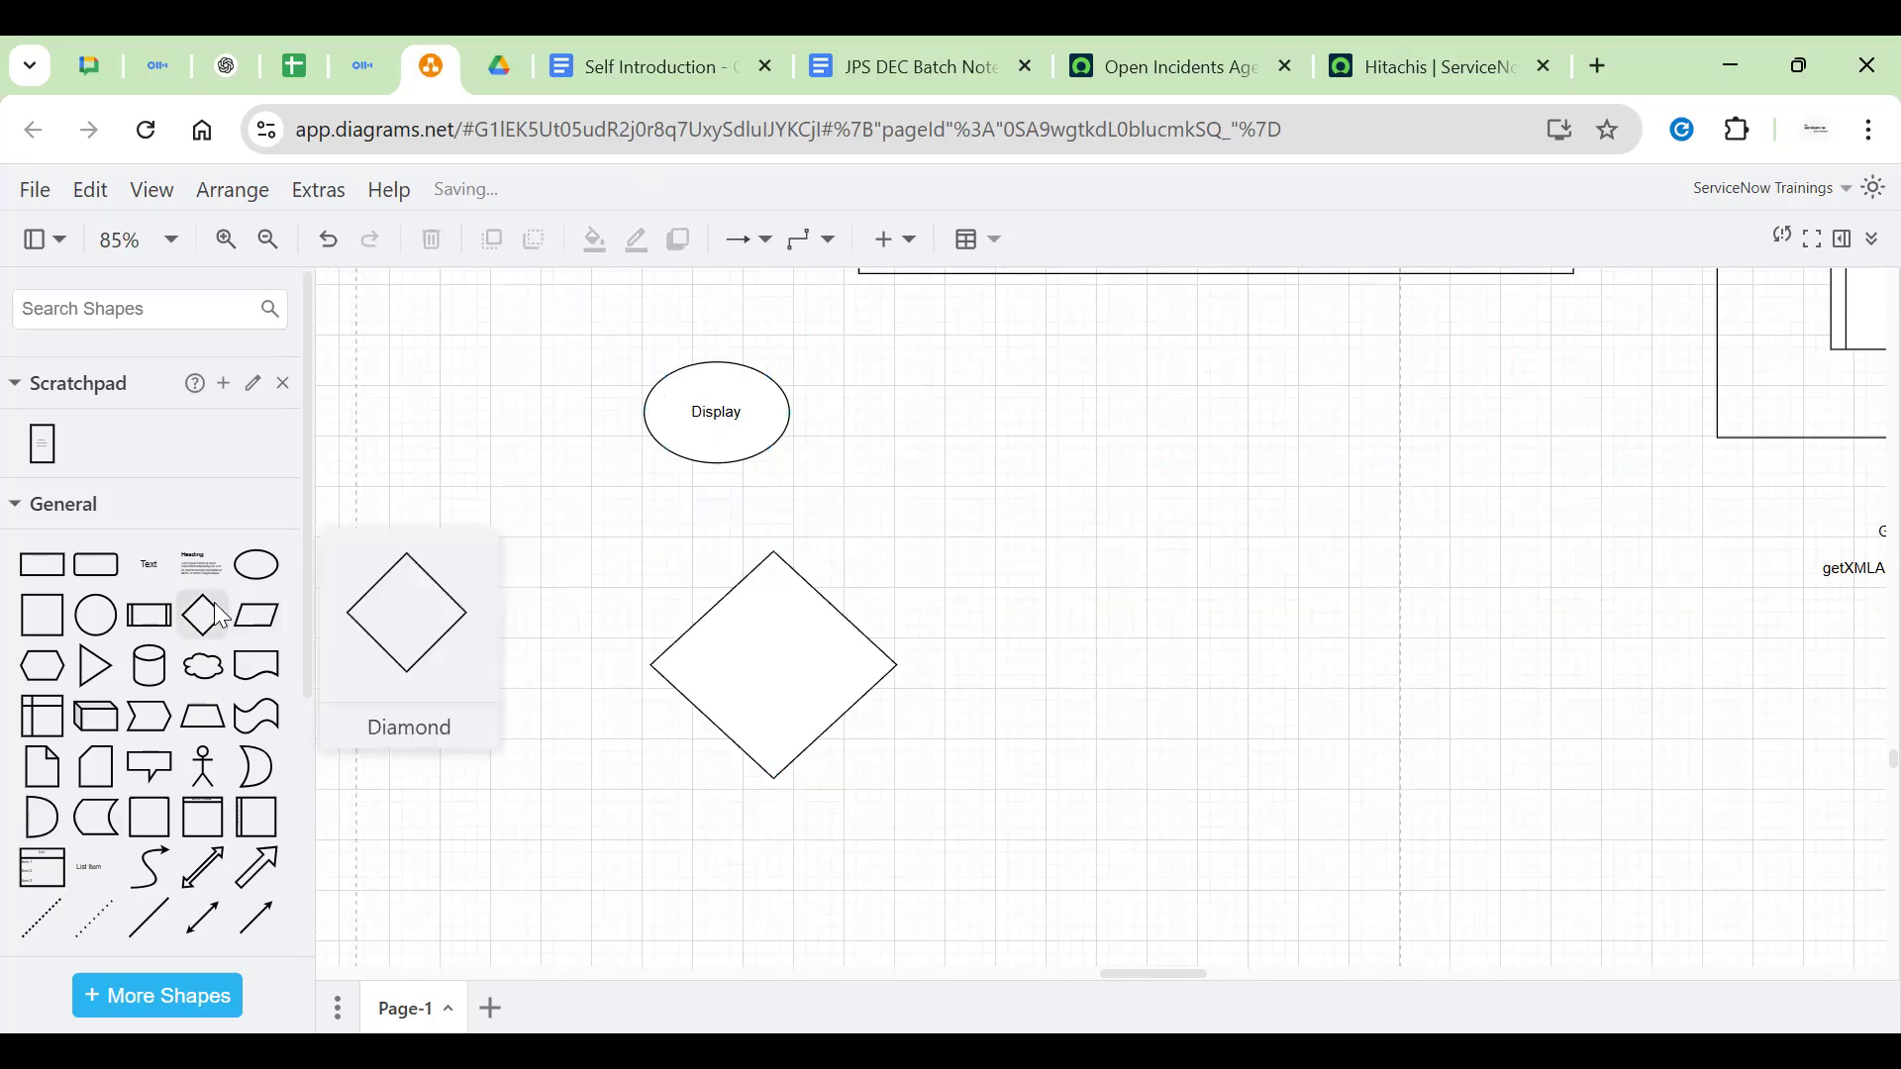
Add a cylinder right of the diamond and a 'CLient Side' label beside the diamond
{"action": "left_click", "coordinate": [157, 668]}
{"action": "left_click_drag", "start_coordinate": [1141, 645], "coordinate": [1430, 677]}
{"action": "left_click", "coordinate": [737, 654]}
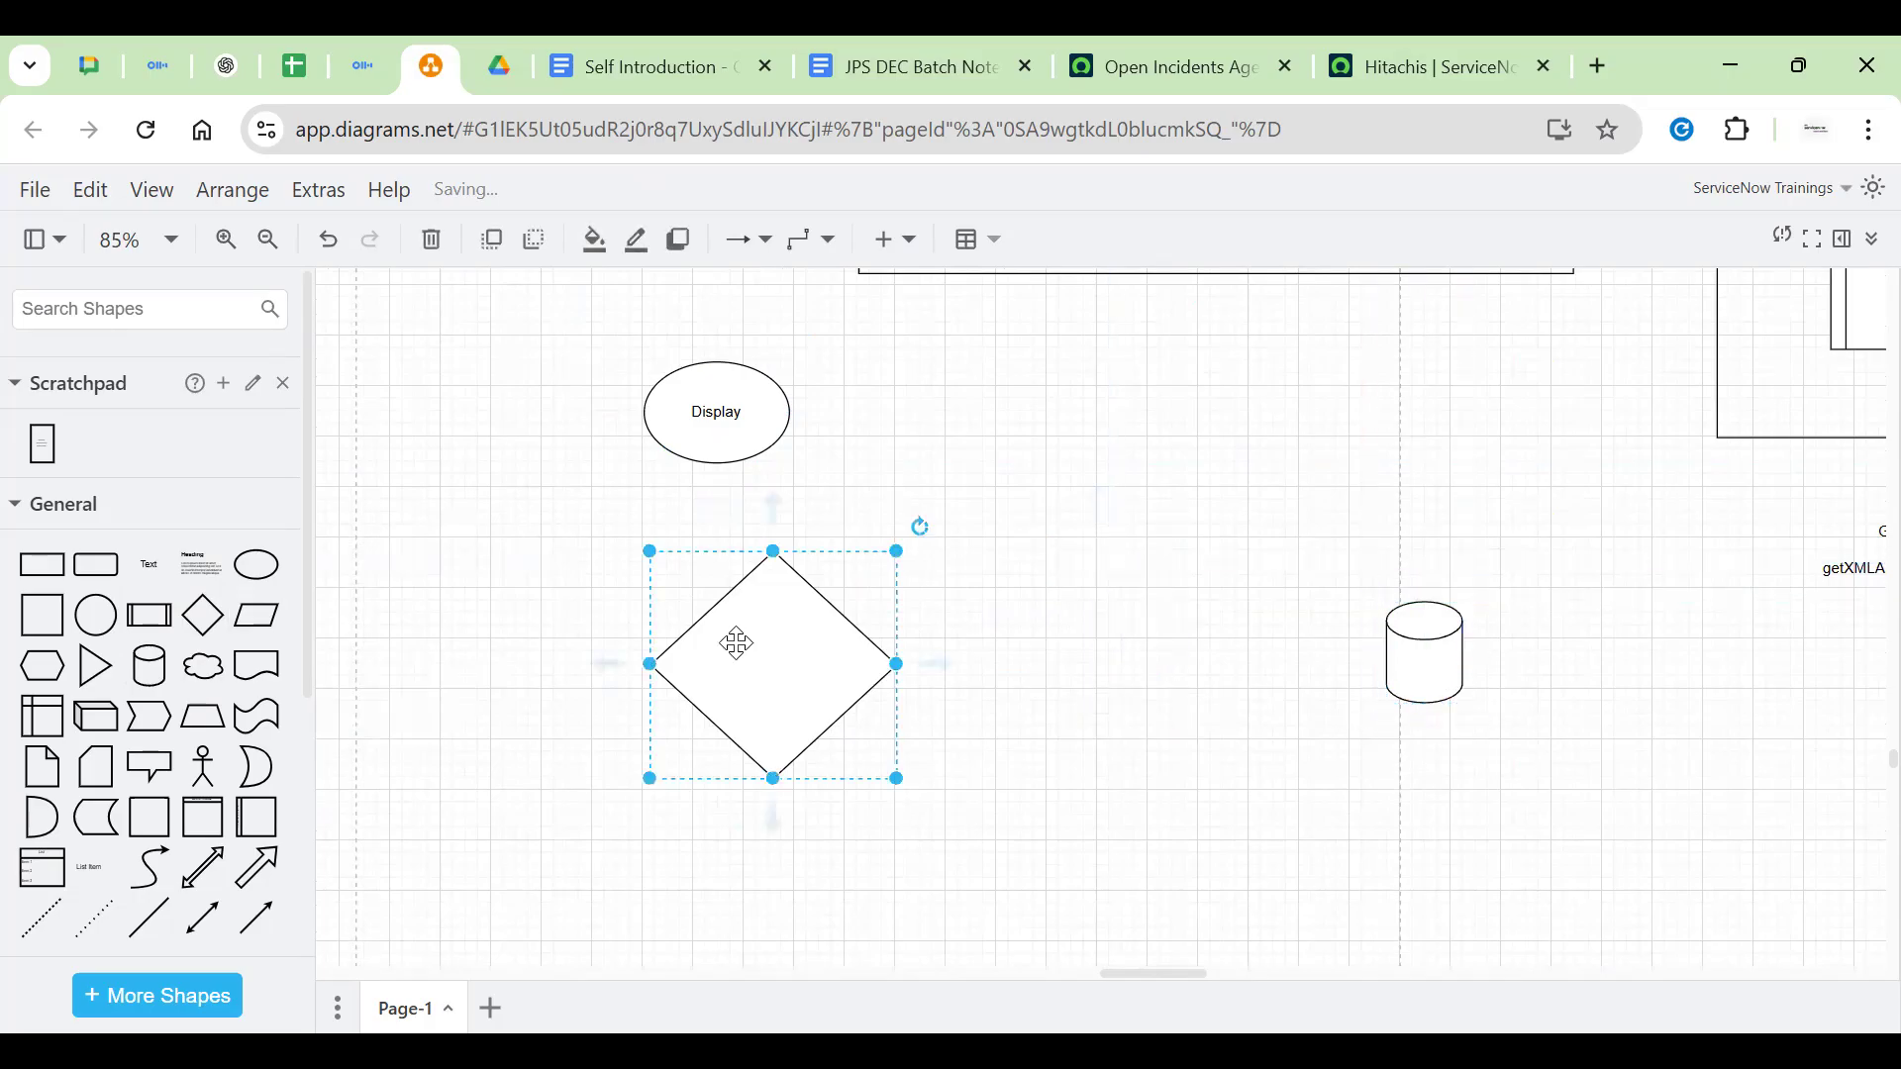
{"action": "left_click", "coordinate": [634, 604]}
{"action": "double_click", "coordinate": [636, 604]}
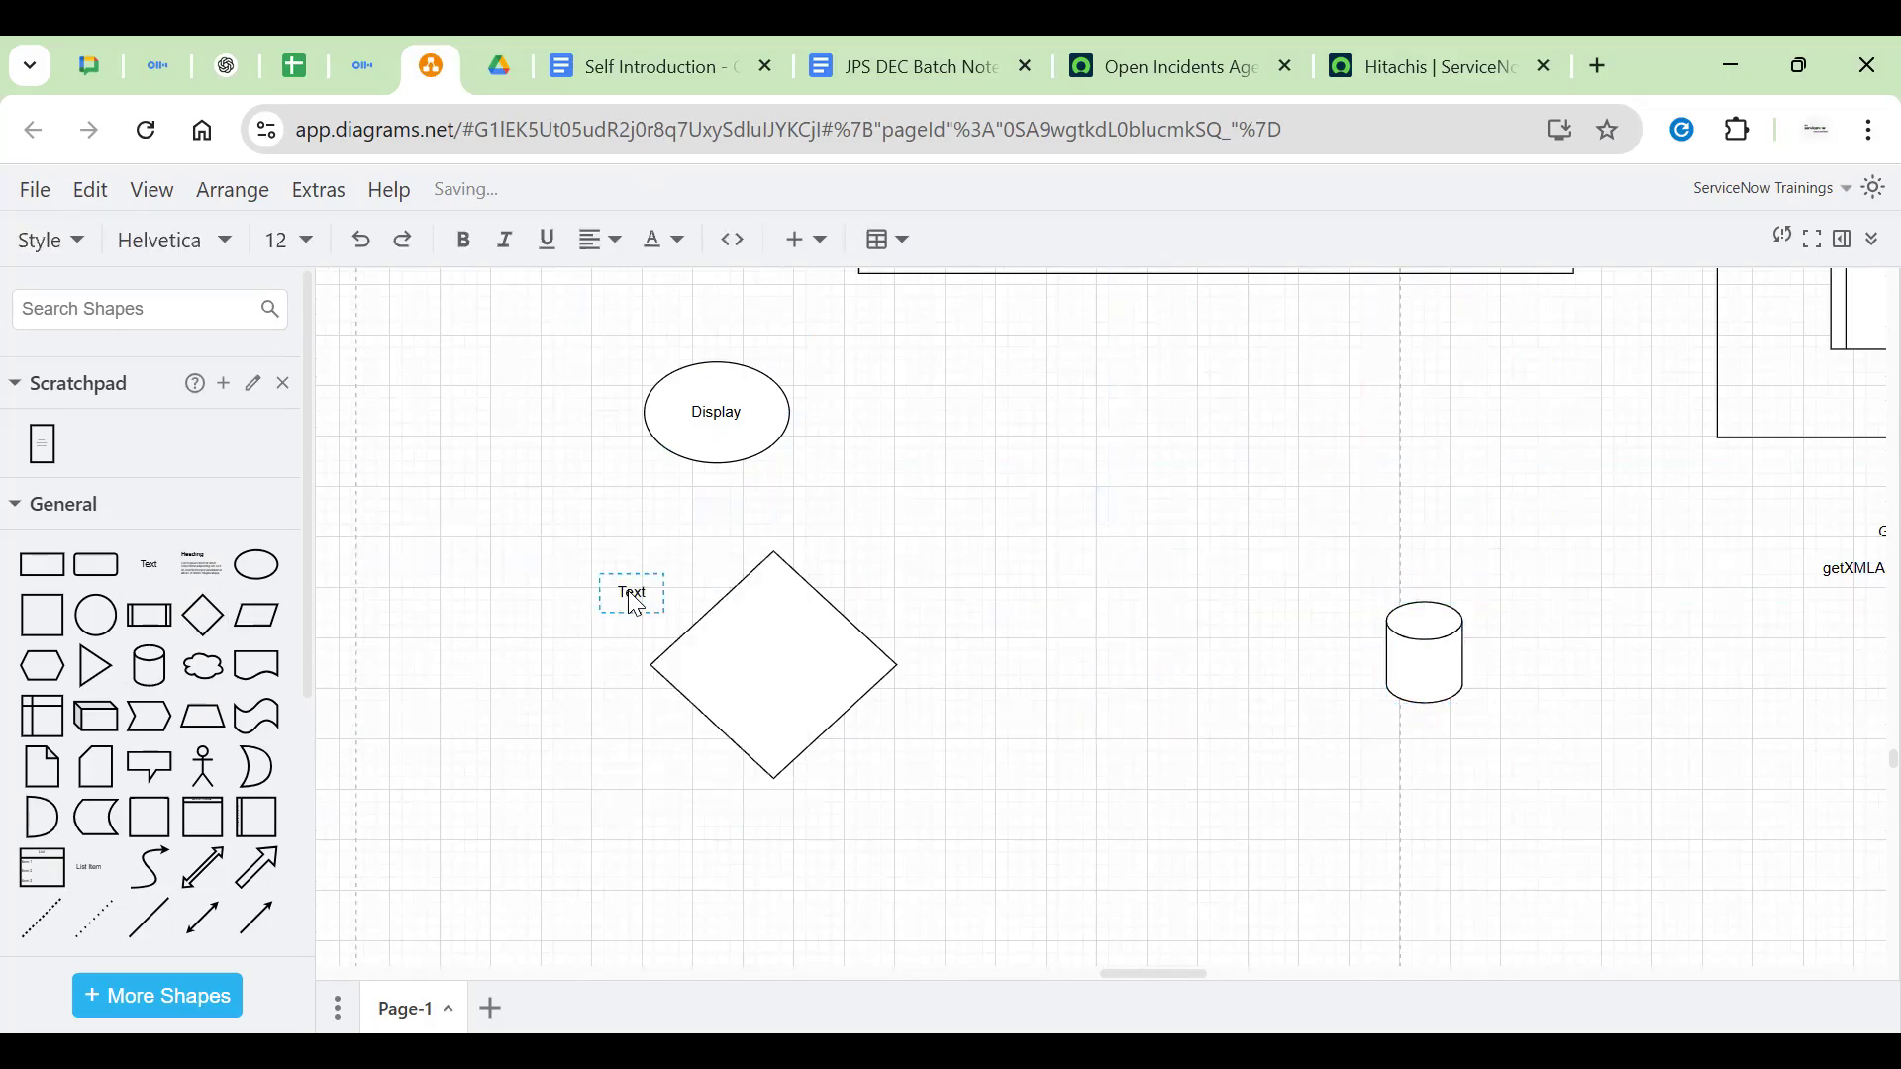
{"action": "type", "text": "CLient Side"}
{"action": "left_click", "coordinate": [819, 620]}
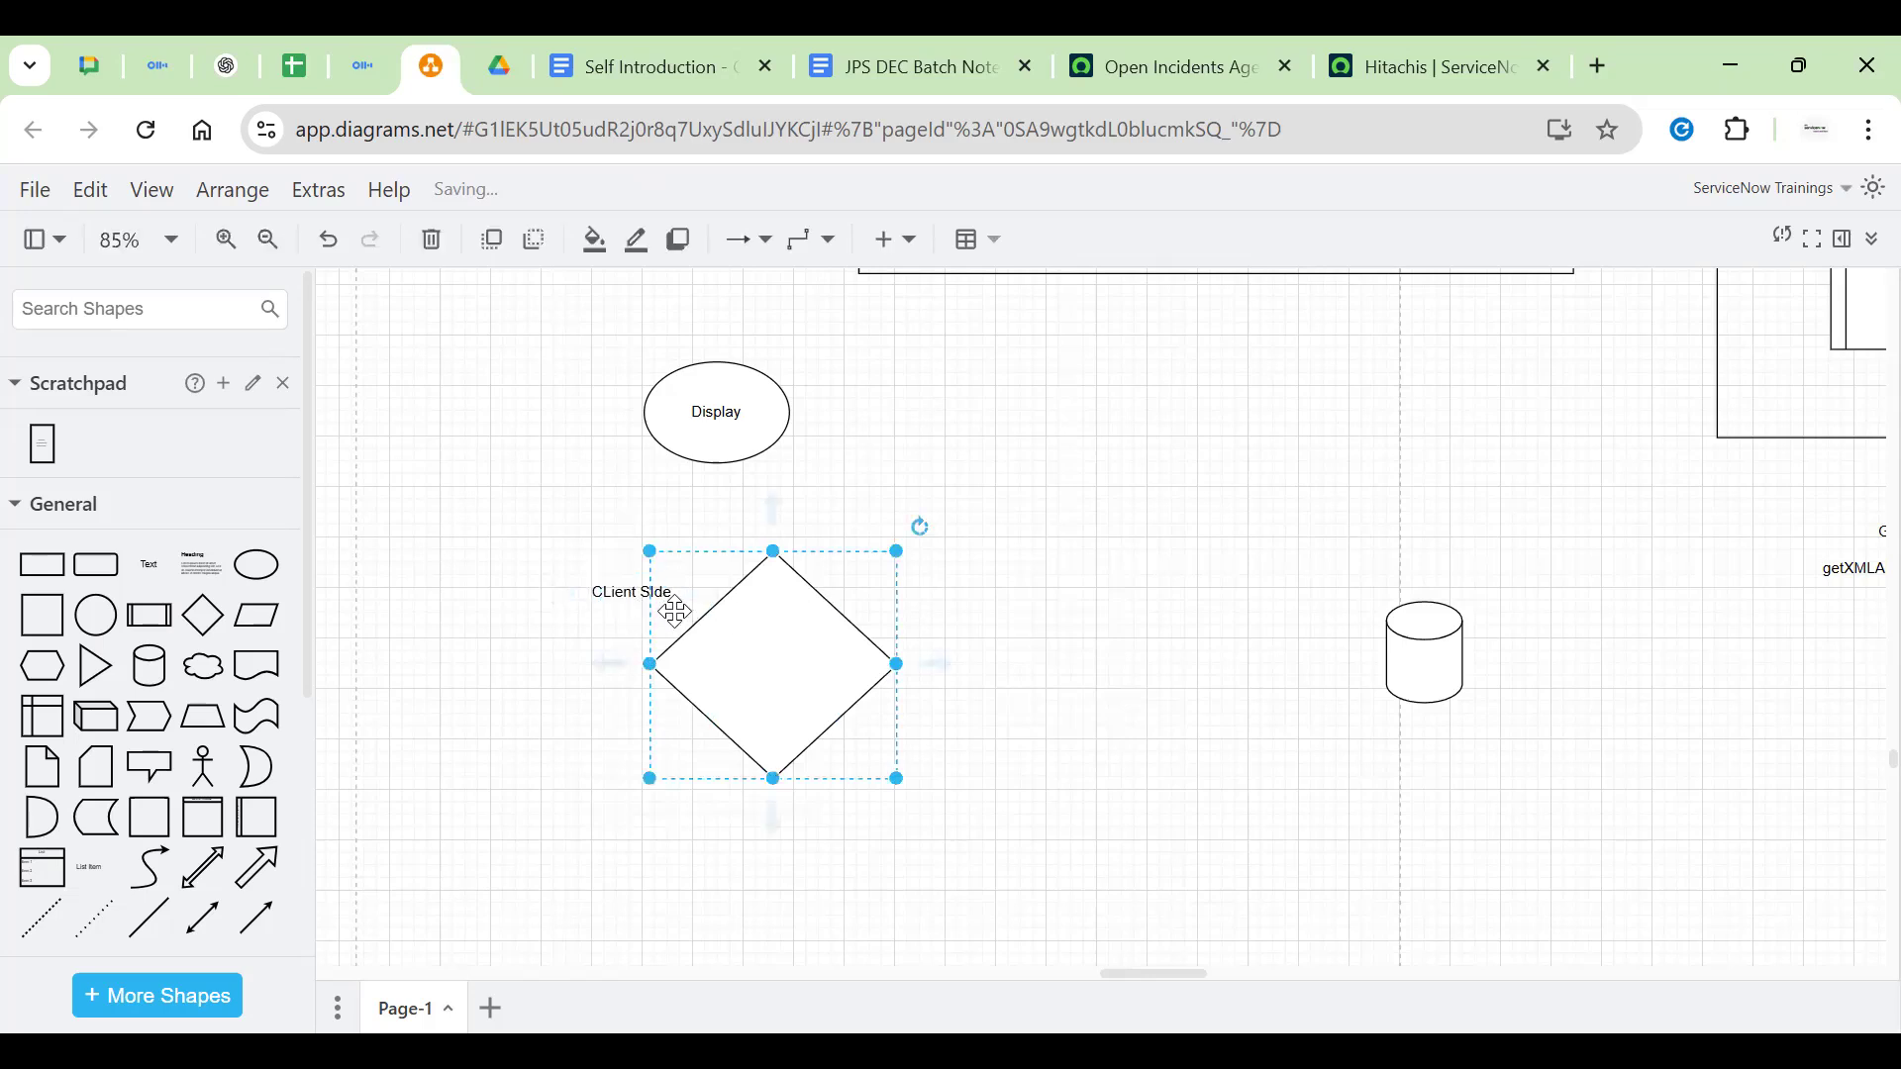
Add a 70 x 30 rounded rectangle next to the diamond
{"action": "left_click", "coordinate": [634, 600]}
{"action": "left_click", "coordinate": [762, 665]}
{"action": "left_click", "coordinate": [1057, 640]}
{"action": "left_click", "coordinate": [822, 673]}
{"action": "left_click", "coordinate": [1116, 679]}
{"action": "left_click", "coordinate": [1407, 628]}
{"action": "left_click", "coordinate": [1234, 696]}
{"action": "left_click", "coordinate": [815, 663]}
{"action": "left_click", "coordinate": [96, 565]}
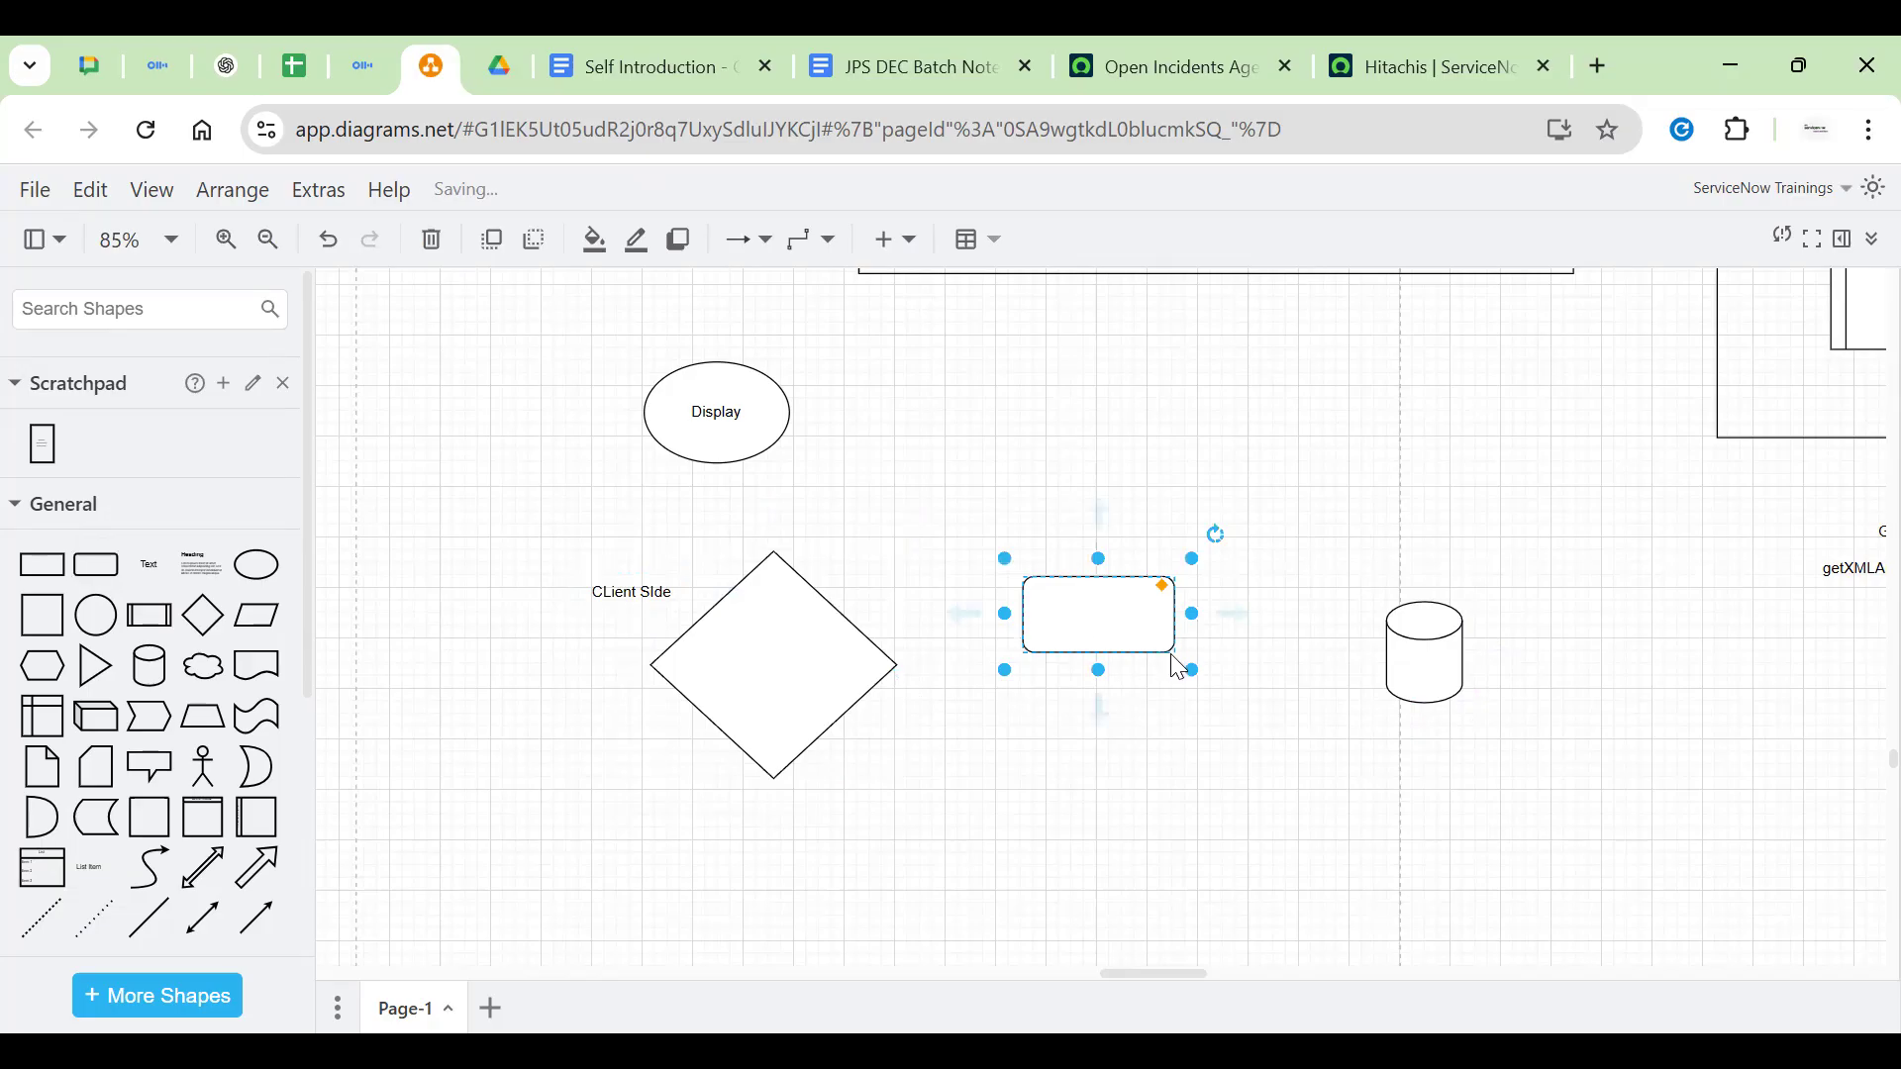
{"action": "left_click_drag", "start_coordinate": [1193, 671], "coordinate": [1148, 638]}
Label the rounded rectangle 'Customer Name' and move it inside the diamond
{"action": "double_click", "coordinate": [1117, 623]}
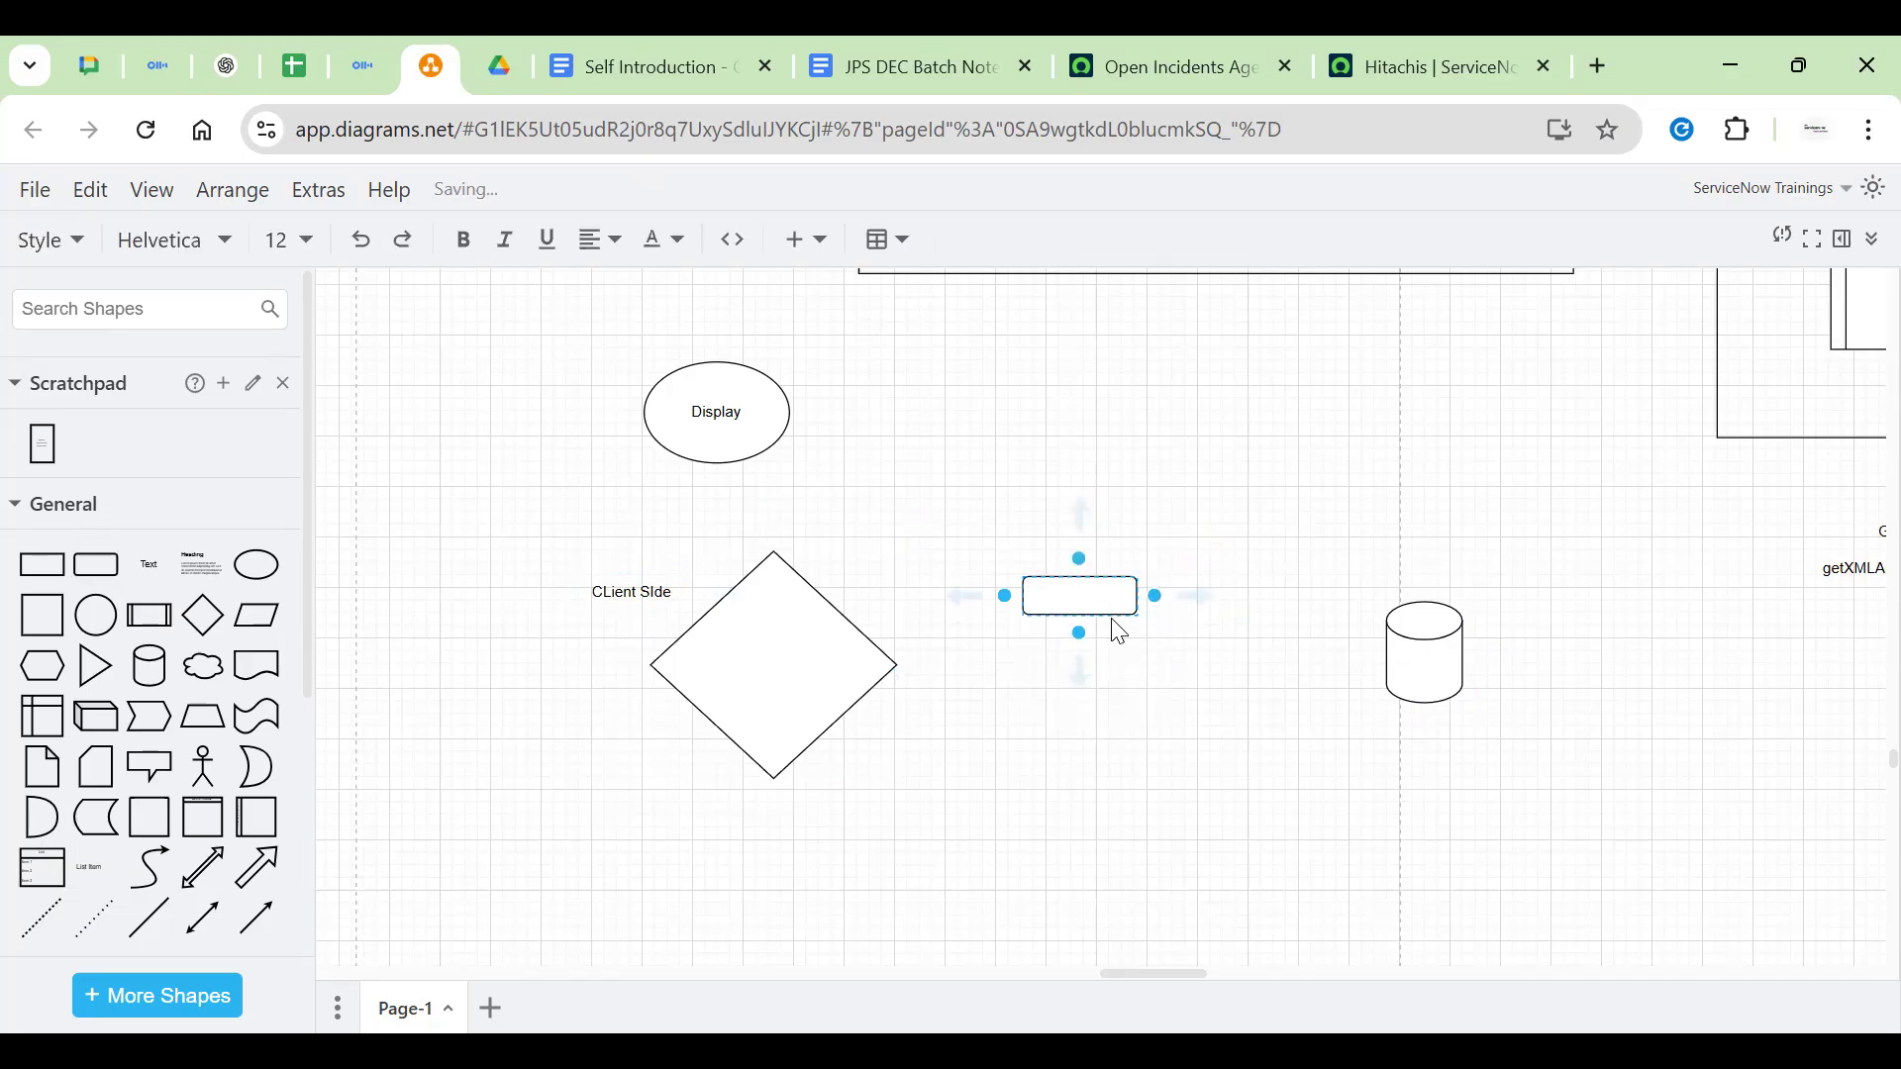
{"action": "type", "text": "Customer Name"}
{"action": "left_click", "coordinate": [1288, 634]}
{"action": "left_click_drag", "start_coordinate": [1101, 597], "coordinate": [774, 629]}
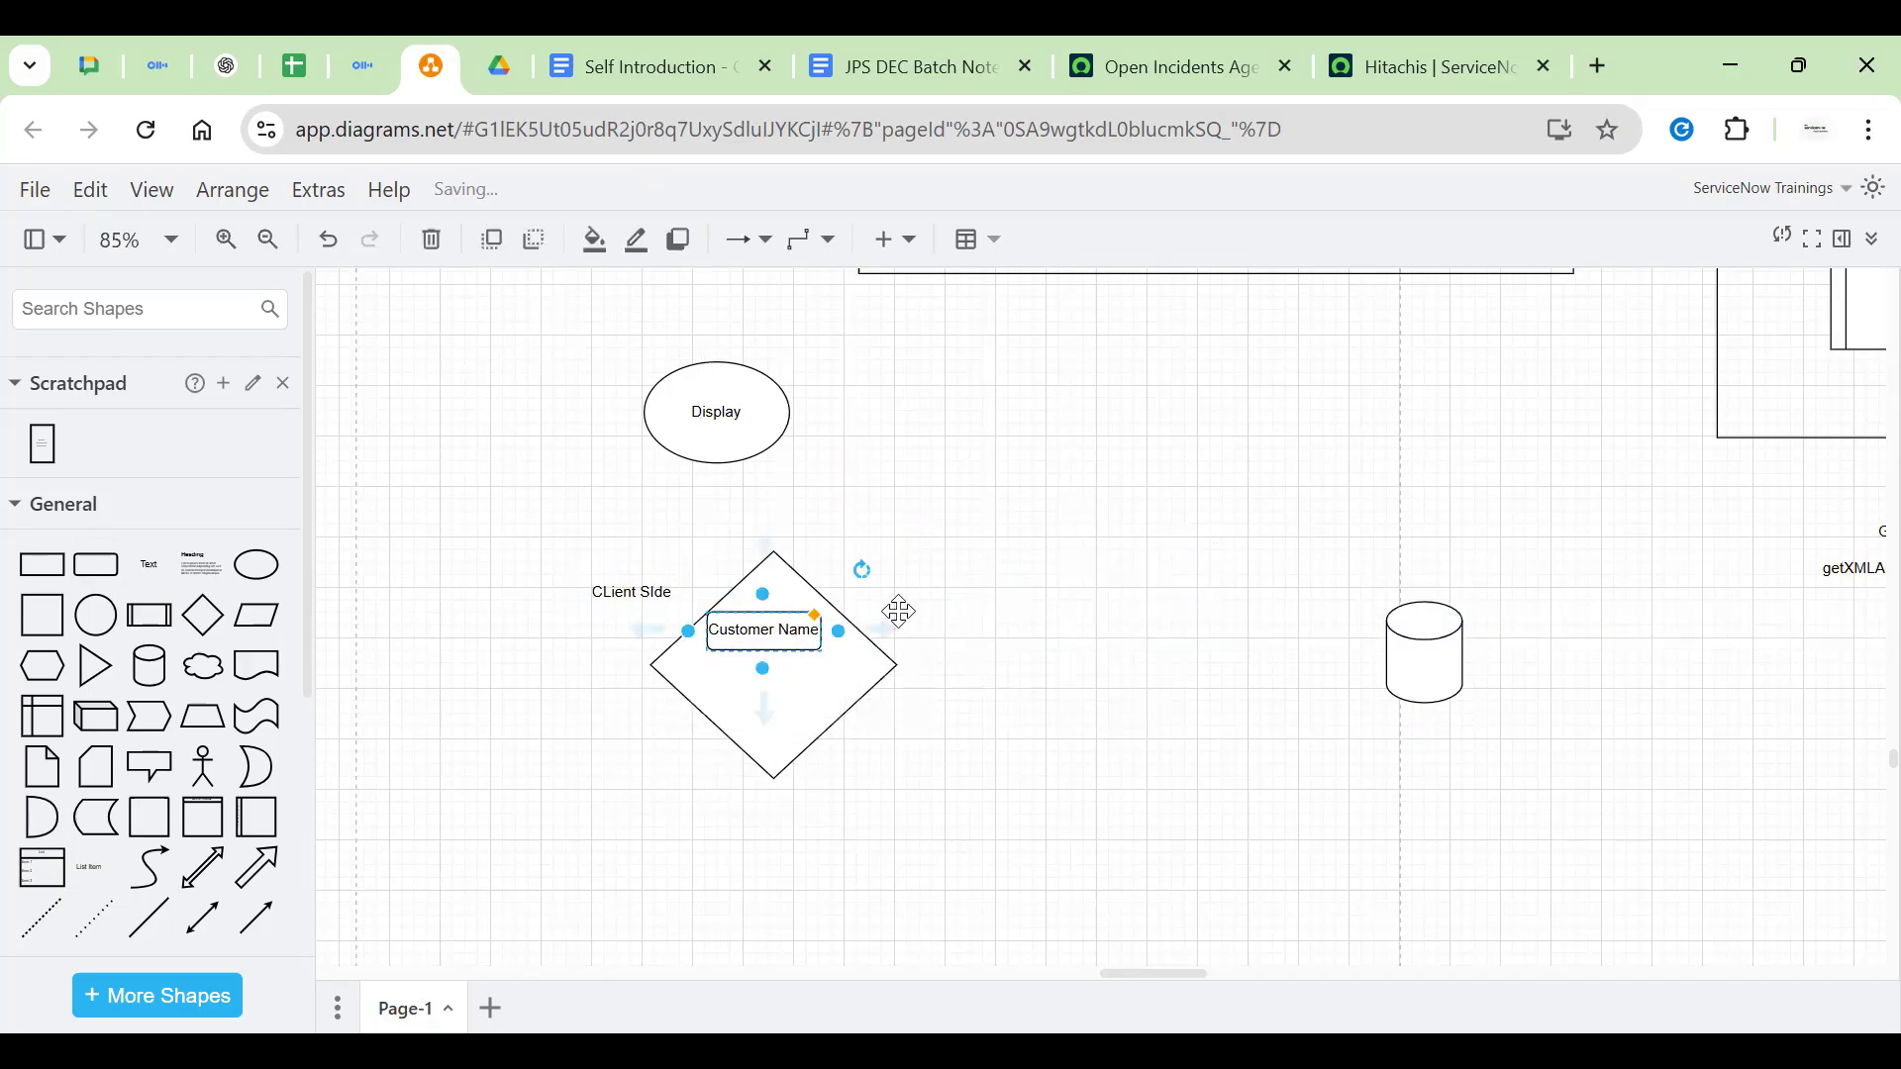
{"action": "left_click", "coordinate": [1087, 588]}
{"action": "double_click", "coordinate": [764, 631]}
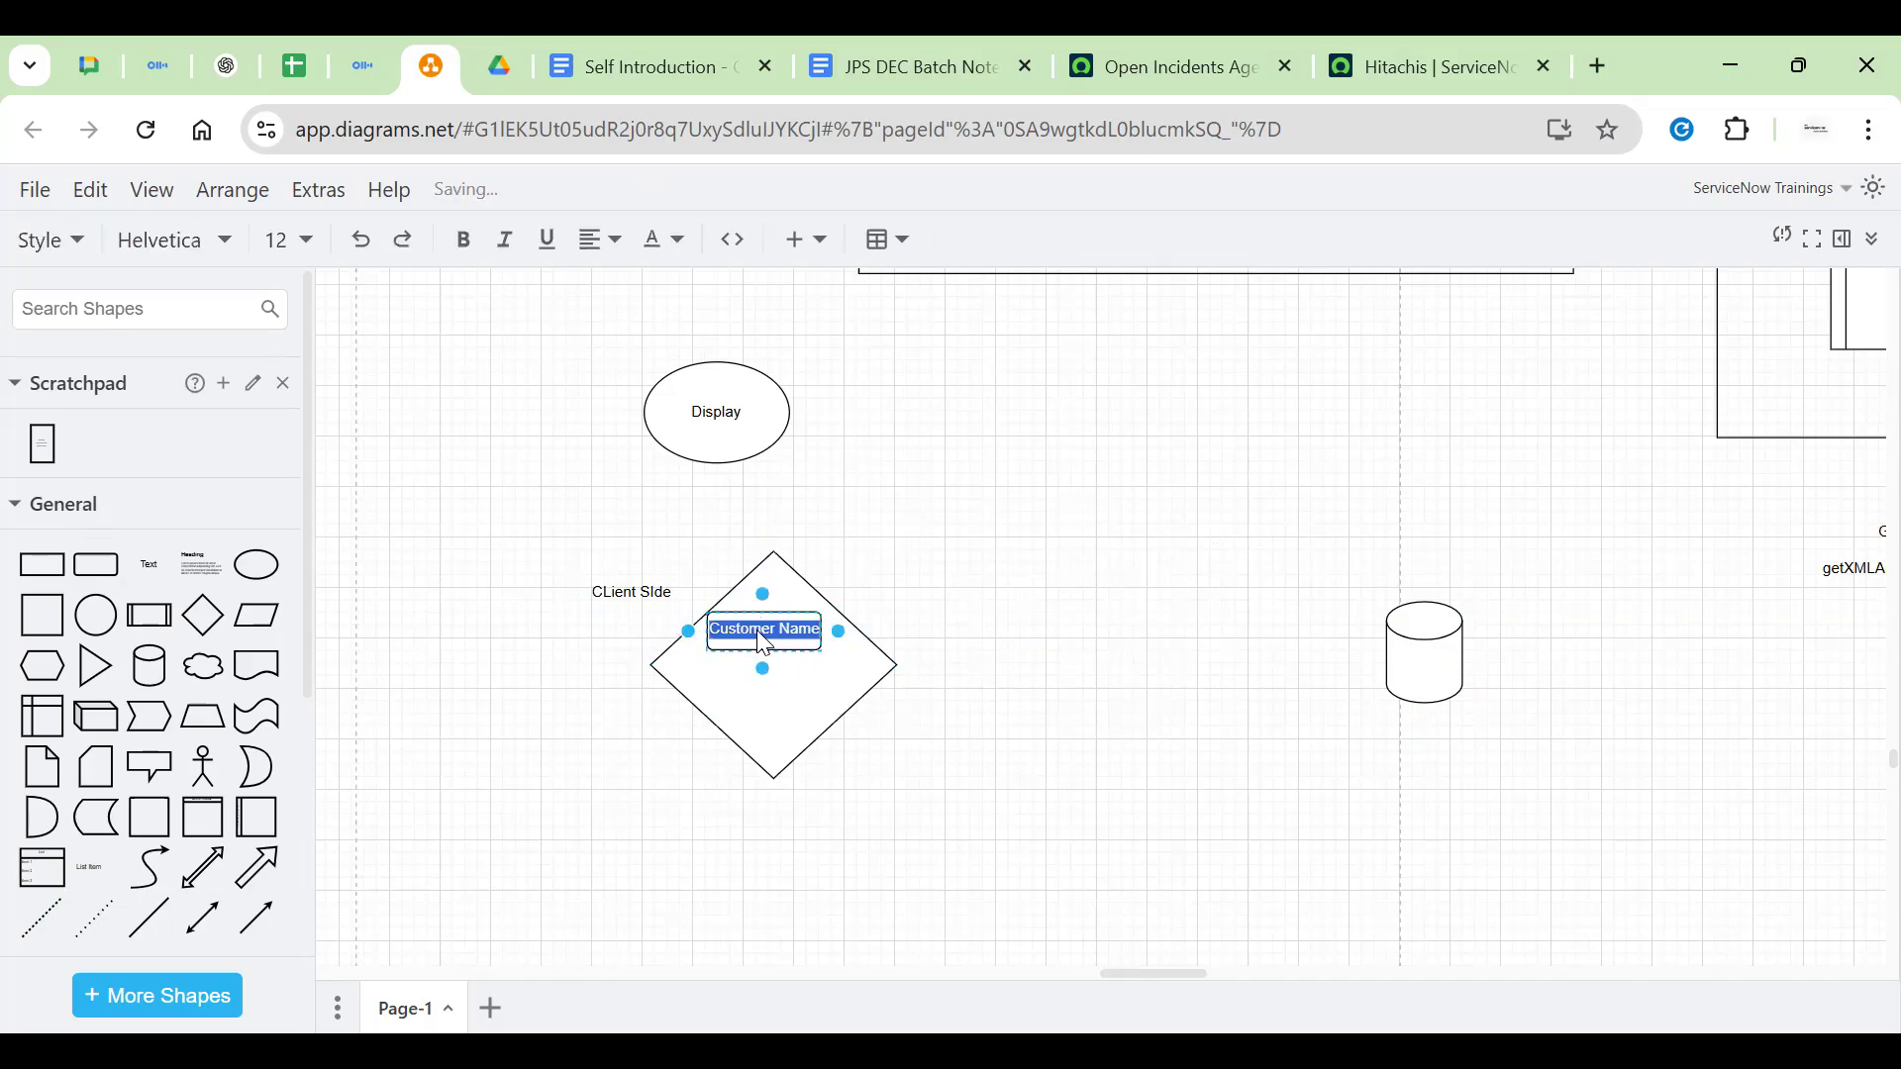
{"action": "left_click", "coordinate": [1122, 570]}
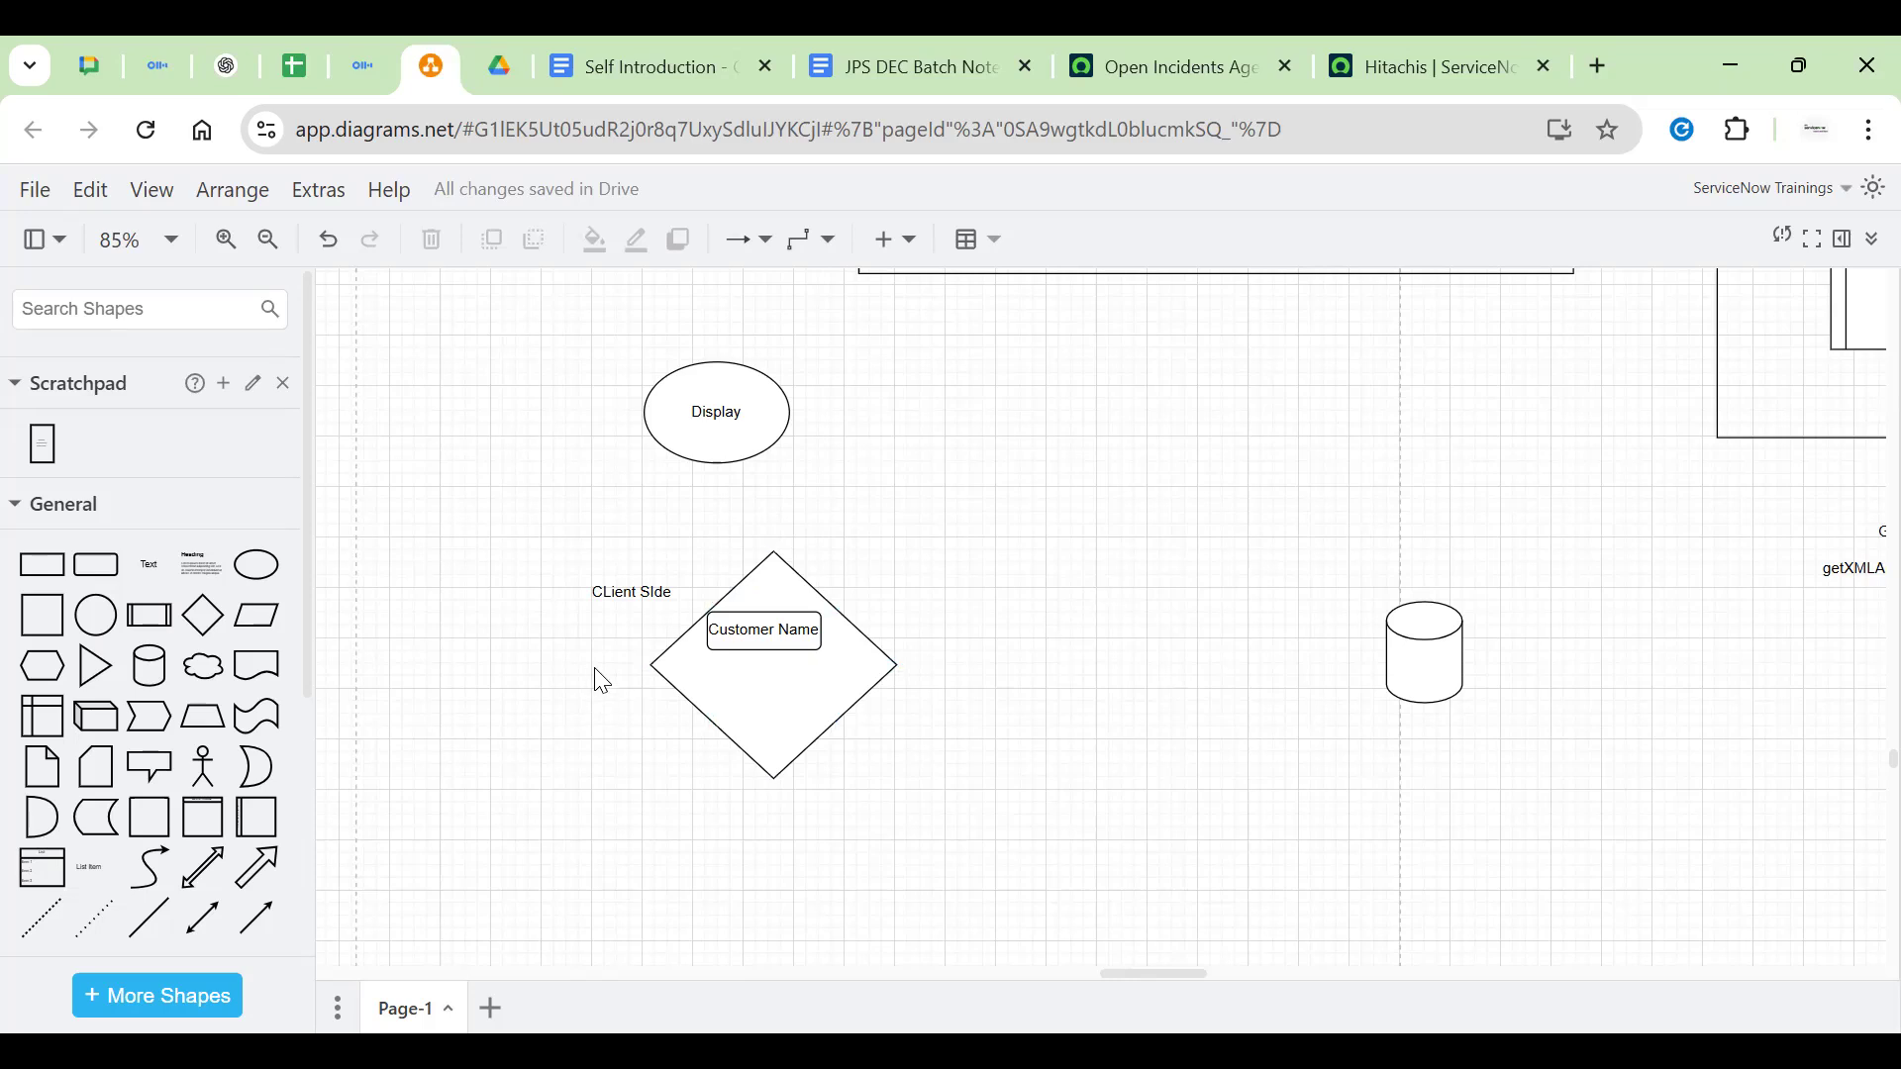
Insert a text note left of the diamond whose first line reads 'South : Editable'
{"action": "double_click", "coordinate": [622, 703]}
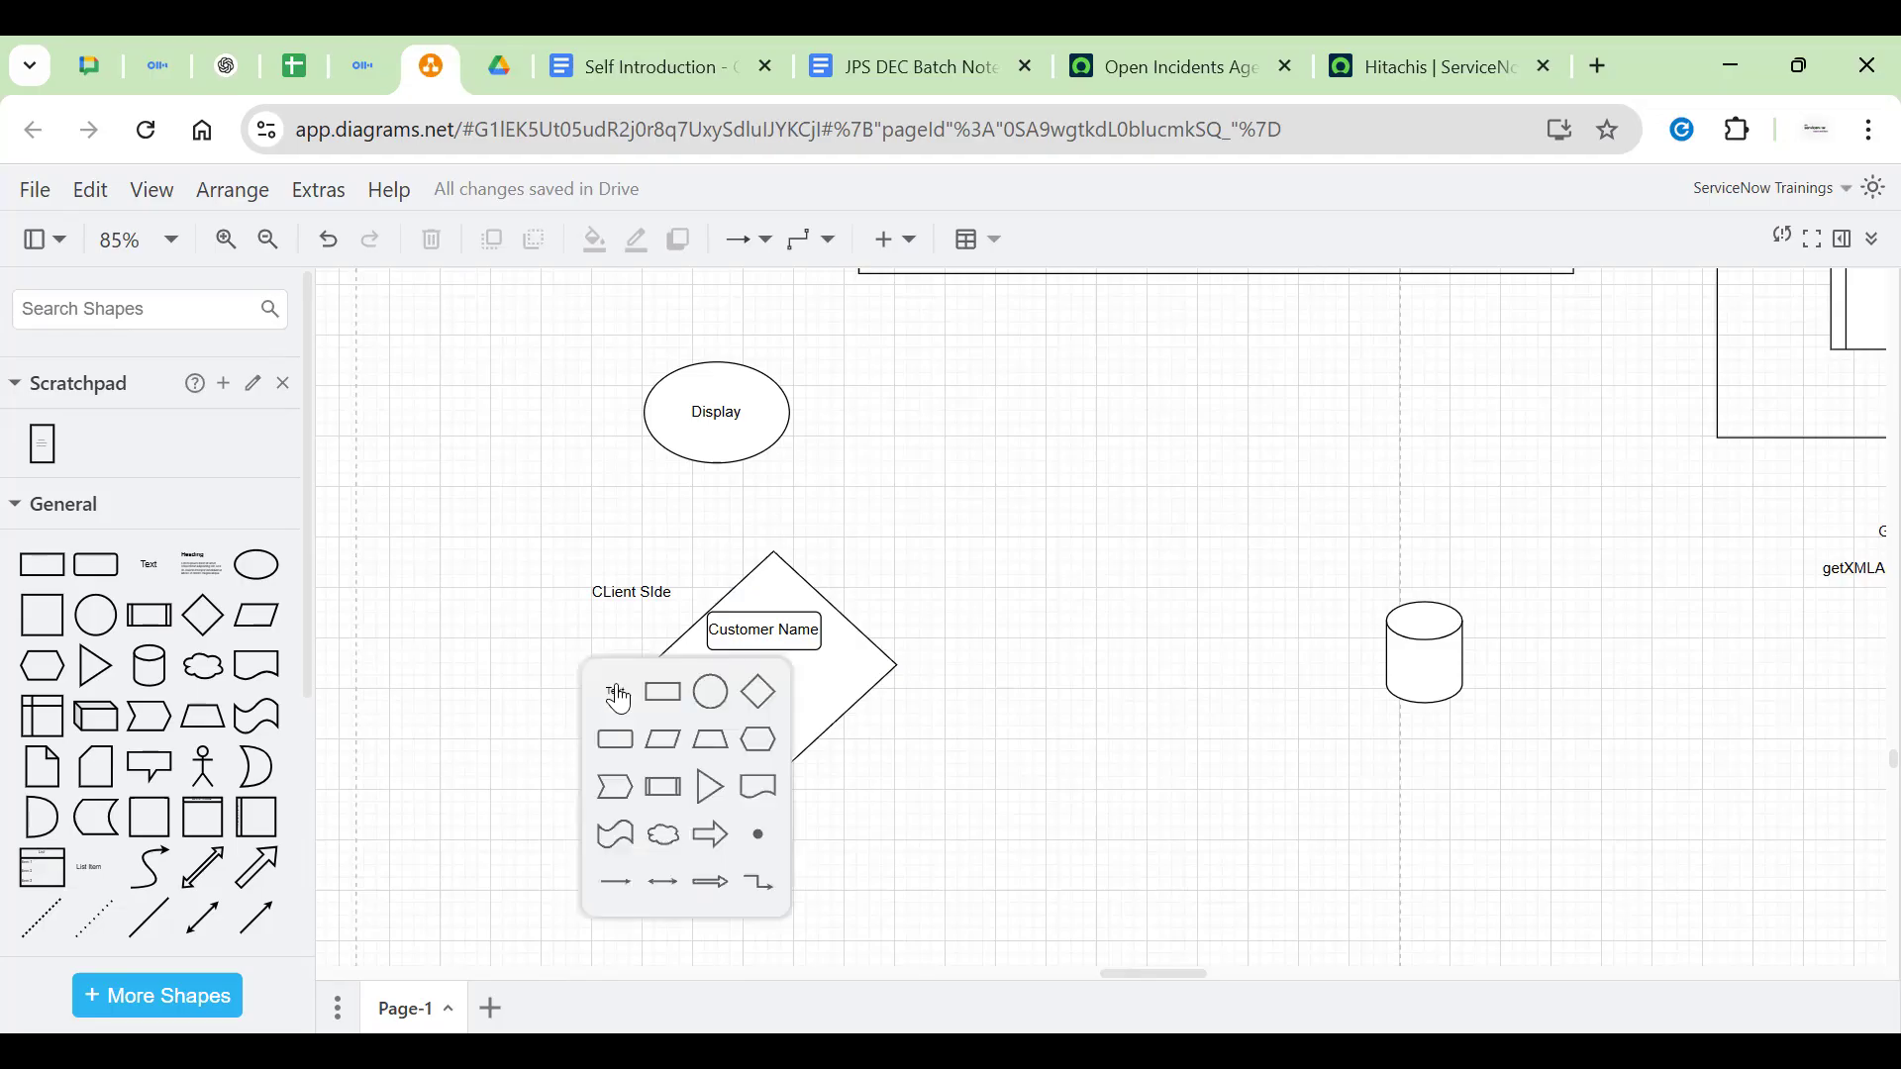
{"action": "left_click", "coordinate": [621, 703]}
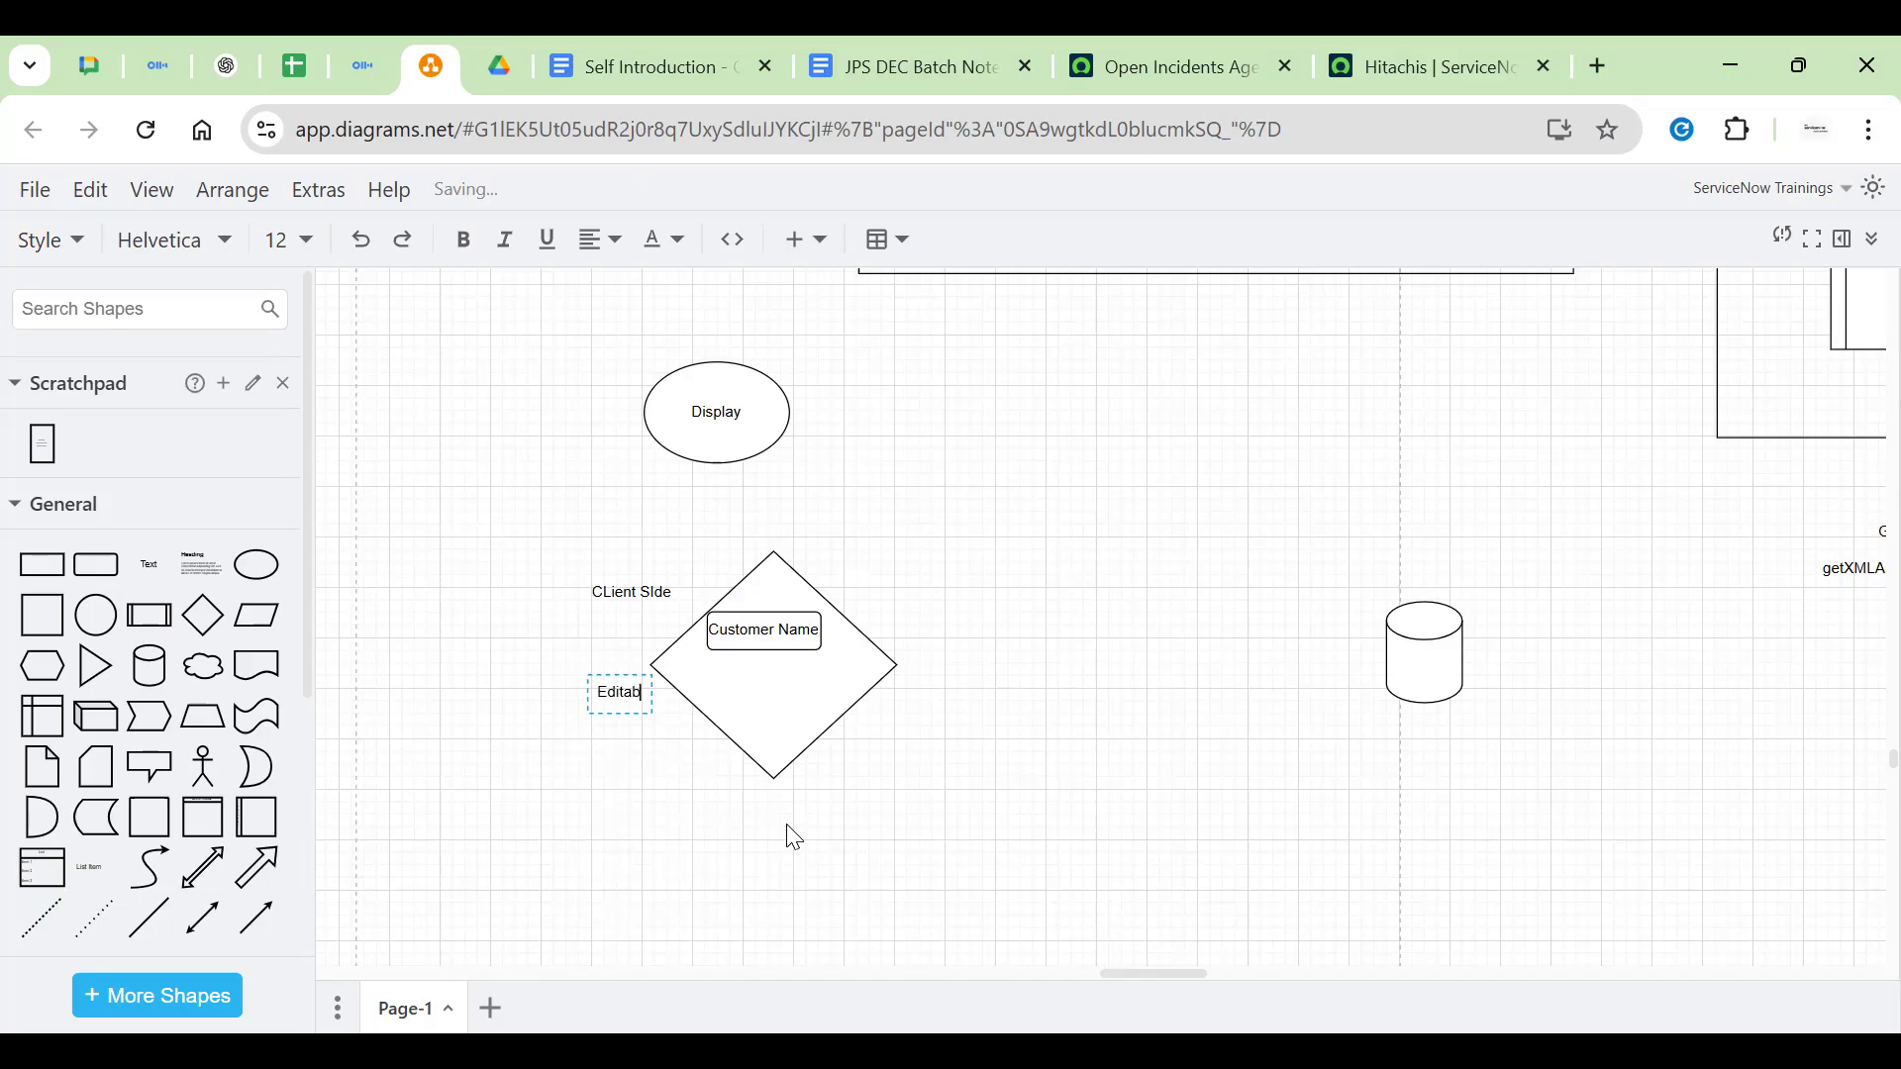
{"action": "type", "text": "Editable"}
{"action": "key", "text": "Home"}
{"action": "key", "text": "Return"}
{"action": "key", "text": "BackSpace"}
{"action": "key", "text": "BackSpace"}
{"action": "key", "text": "Delete"}
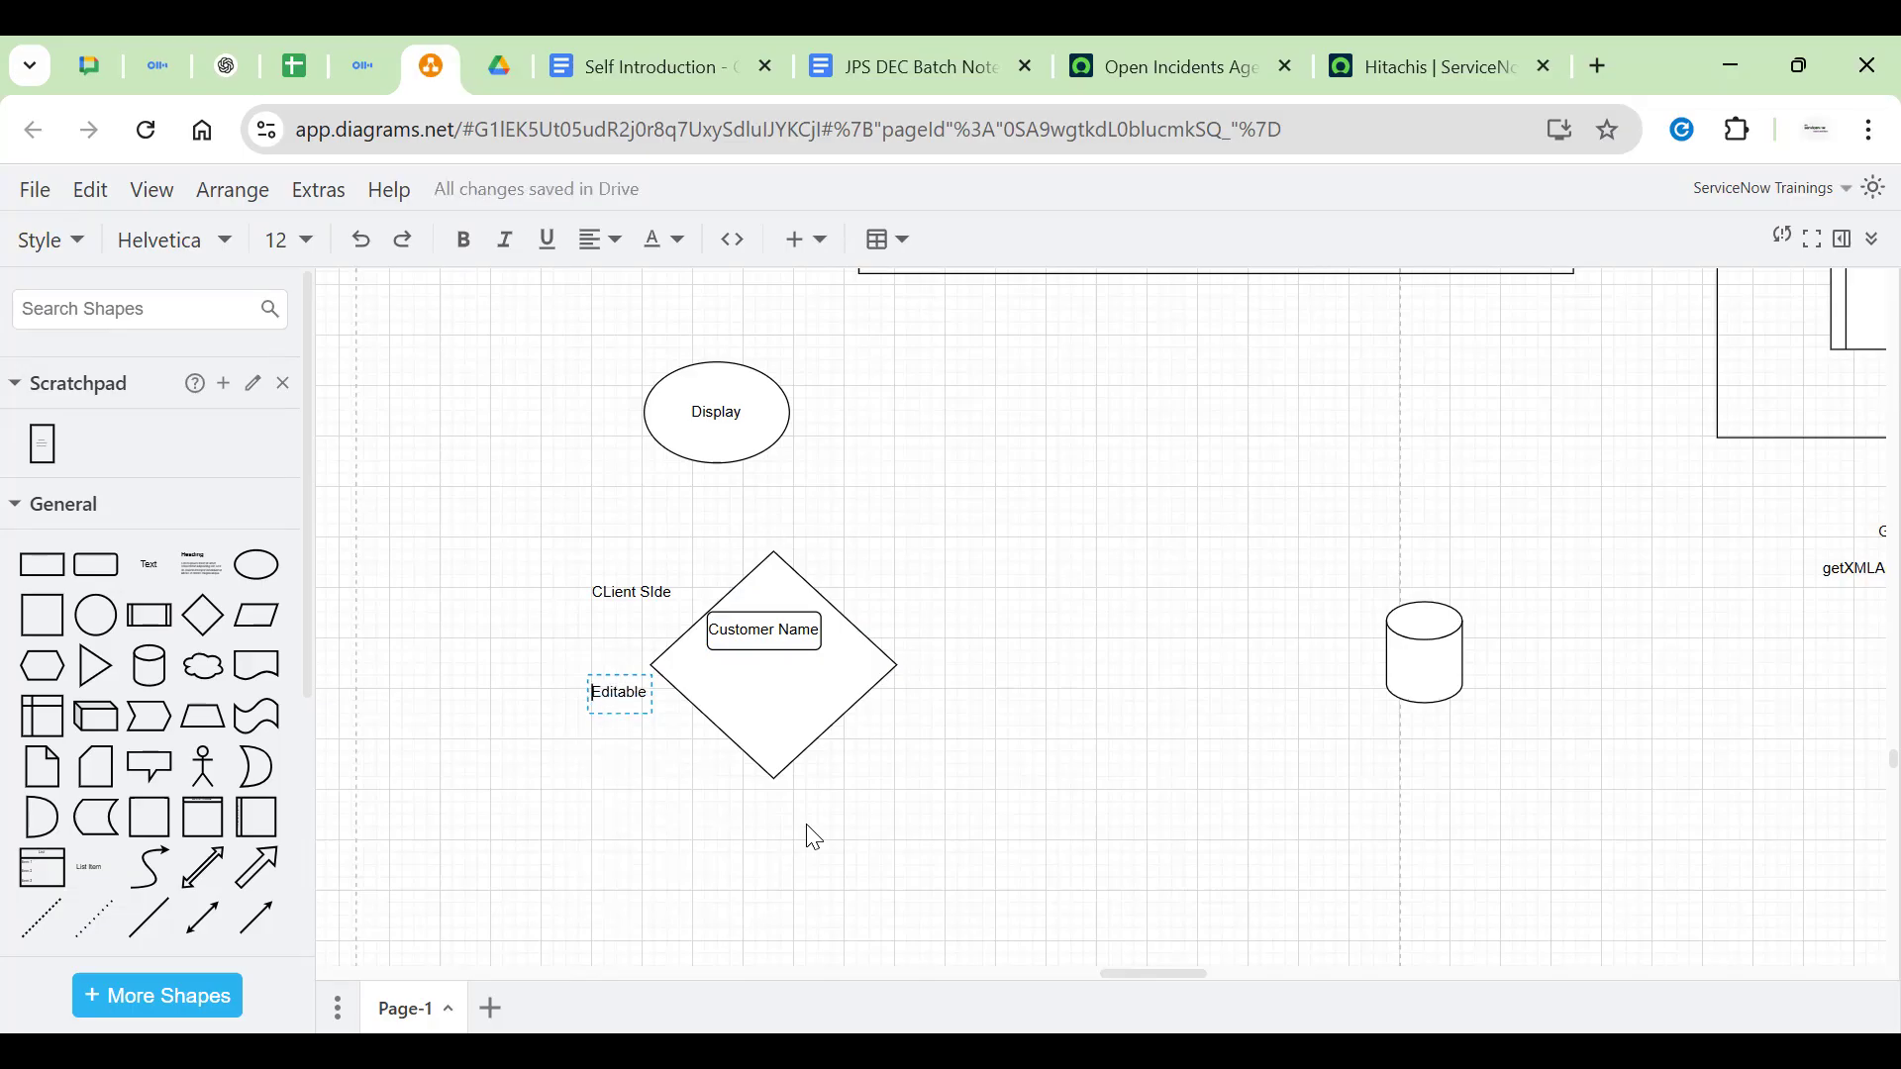
{"action": "type", "text": "South :"}
Add the line 'Other than south it shold be readonly' and place the note lower left of the diamond
{"action": "key", "text": "Return"}
{"action": "type", "text": "Oteh"}
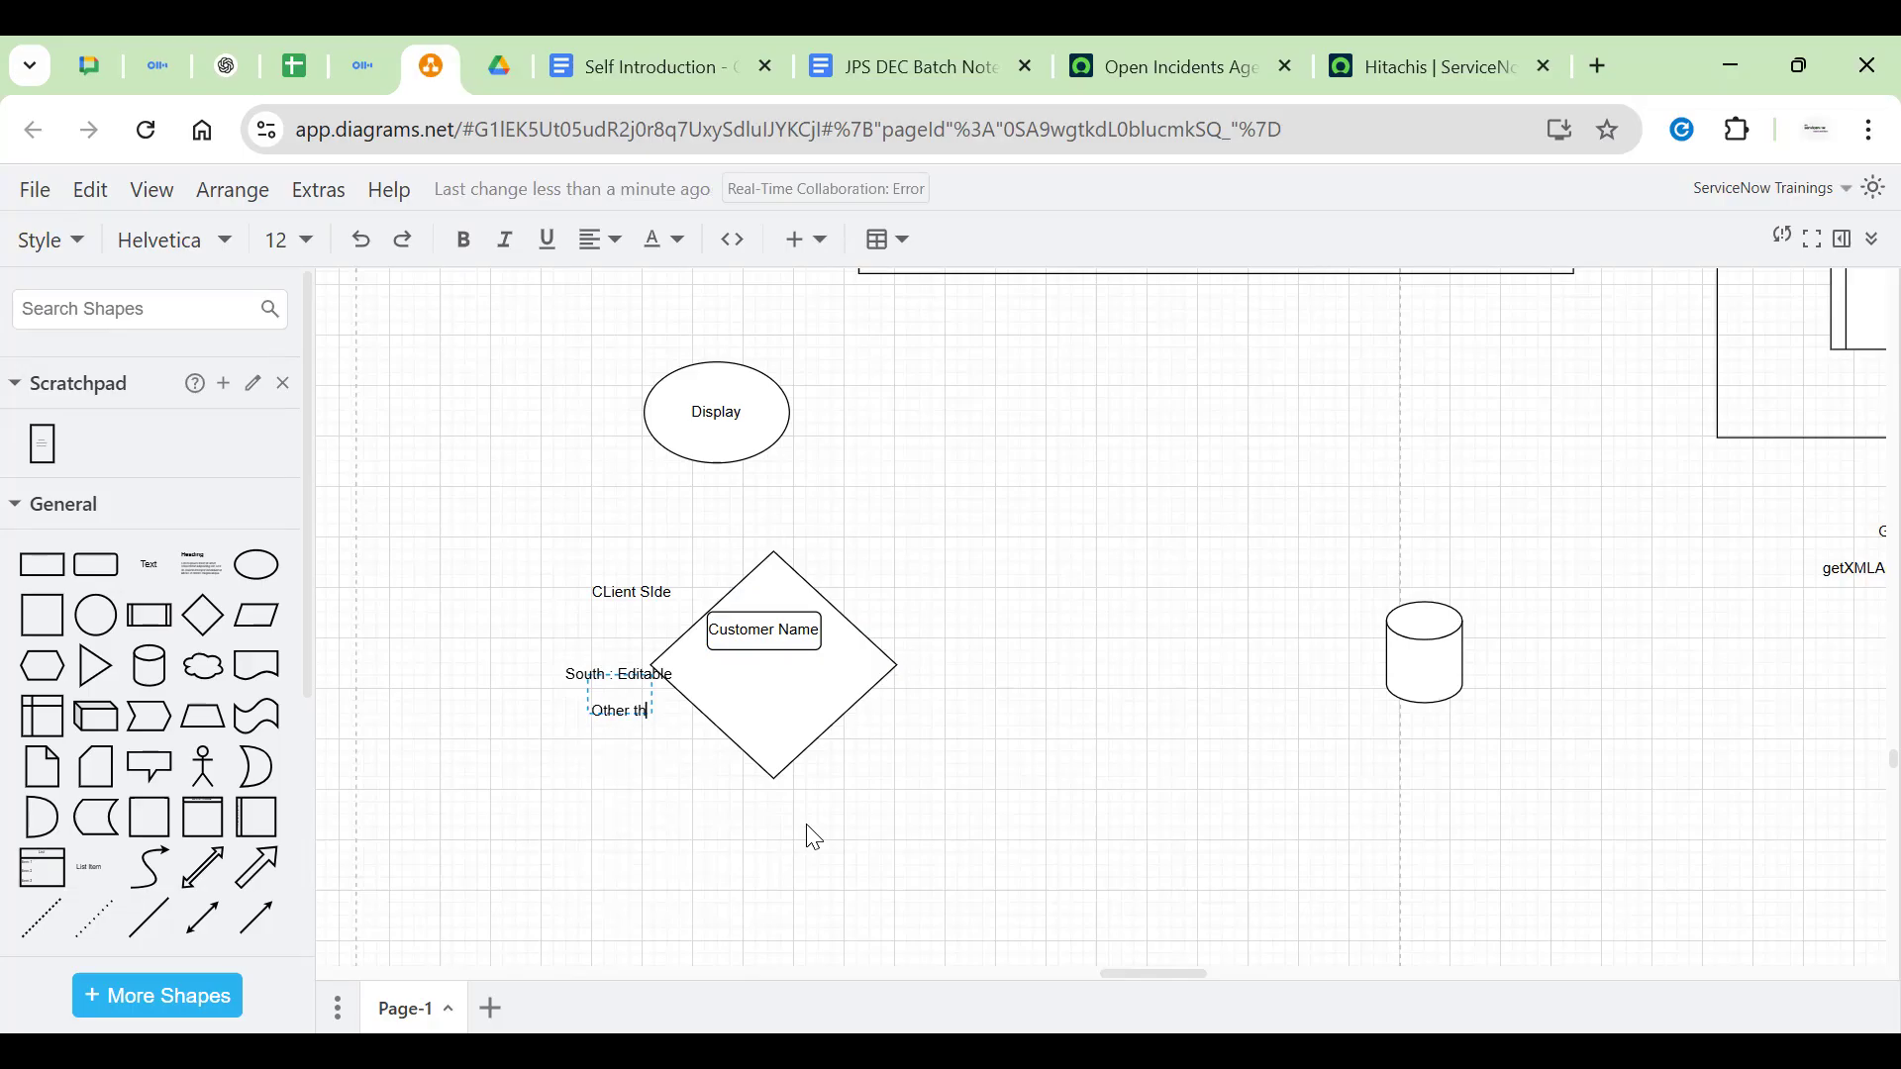
{"action": "type", "text": "r than south"}
{"action": "type", "text": " it sho"}
{"action": "type", "text": "ld be"}
{"action": "type", "text": " ediatb"}
{"action": "key", "text": "BackSpace"}
{"action": "key", "text": "BackSpace"}
{"action": "key", "text": "BackSpace"}
{"action": "key", "text": "BackSpace"}
{"action": "key", "text": "BackSpace"}
{"action": "key", "text": "BackSpace"}
{"action": "key", "text": "BackSpace"}
{"action": "key", "text": "BackSpace"}
{"action": "key", "text": "BackSpace"}
{"action": "key", "text": "BackSpace"}
{"action": "type", "text": "be readonly"}
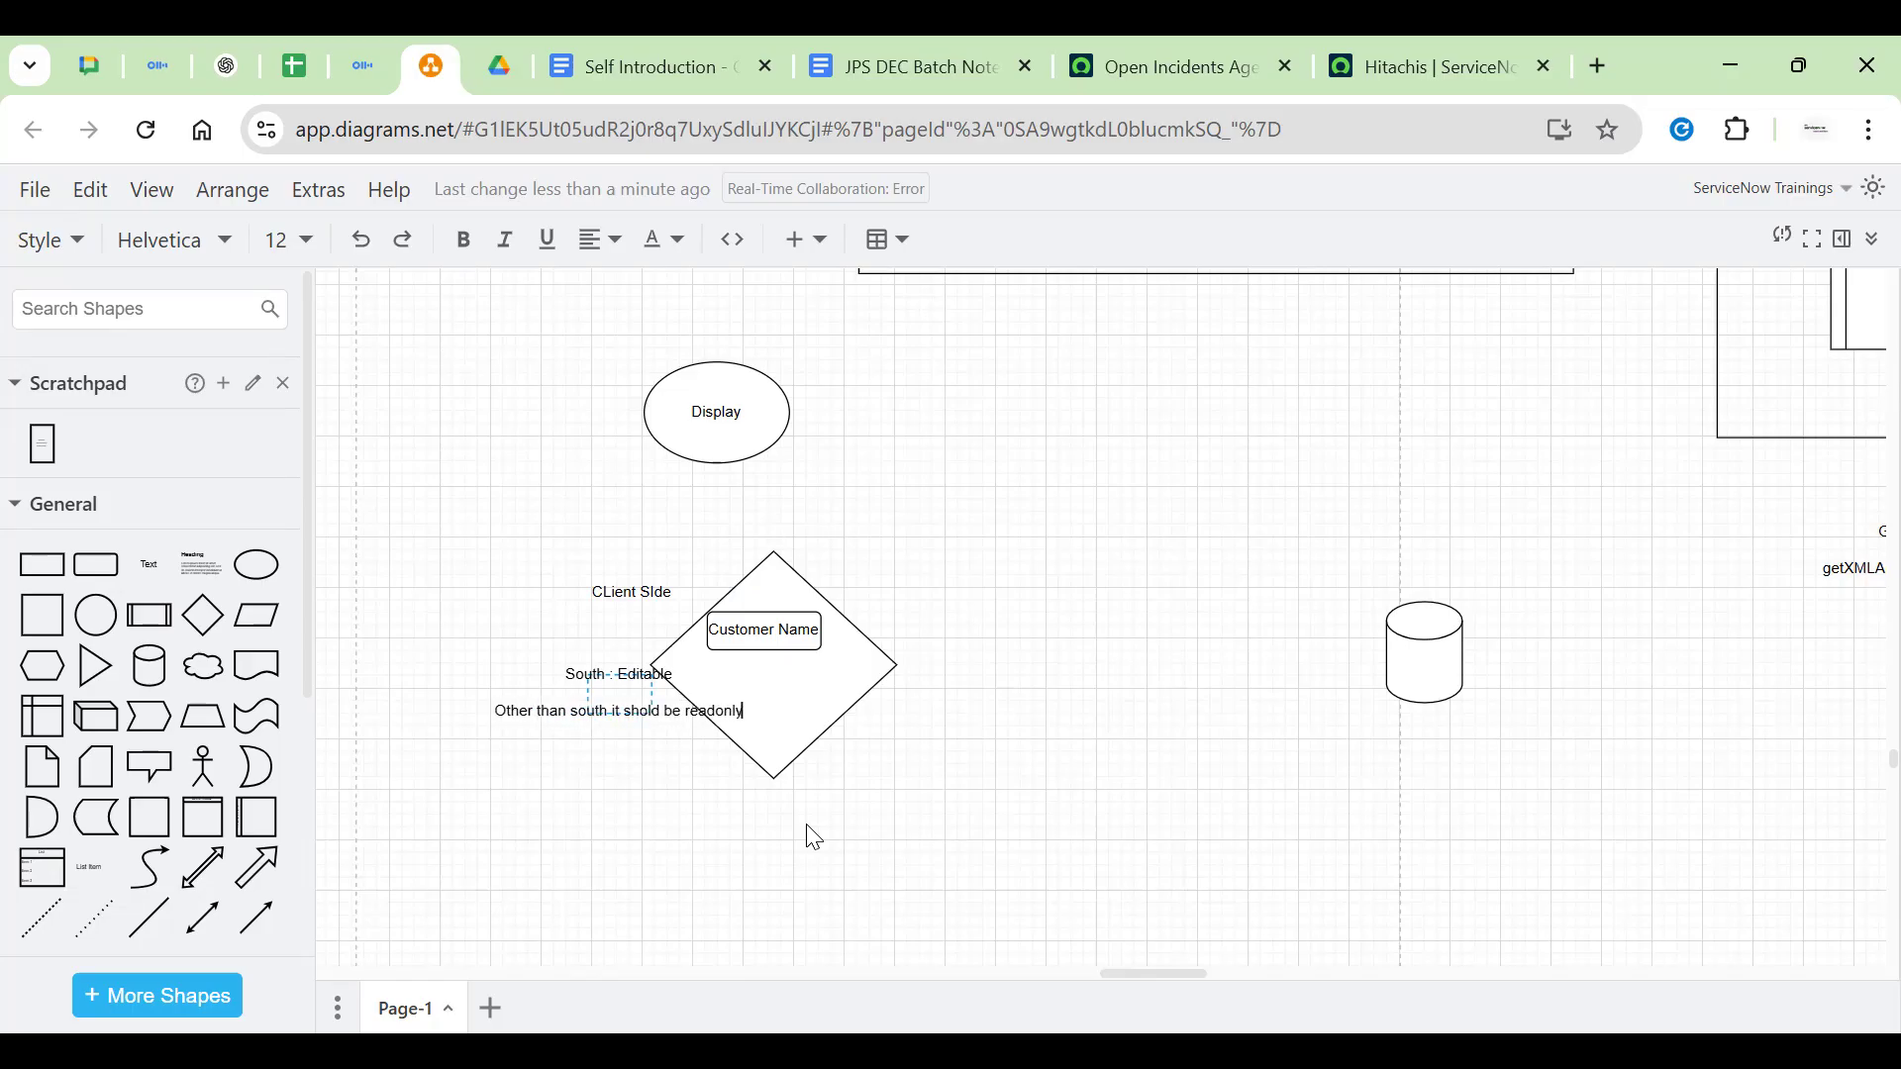
{"action": "left_click", "coordinate": [598, 807]}
{"action": "left_click_drag", "start_coordinate": [575, 720], "coordinate": [530, 756]}
{"action": "left_click_drag", "start_coordinate": [614, 599], "coordinate": [531, 653]}
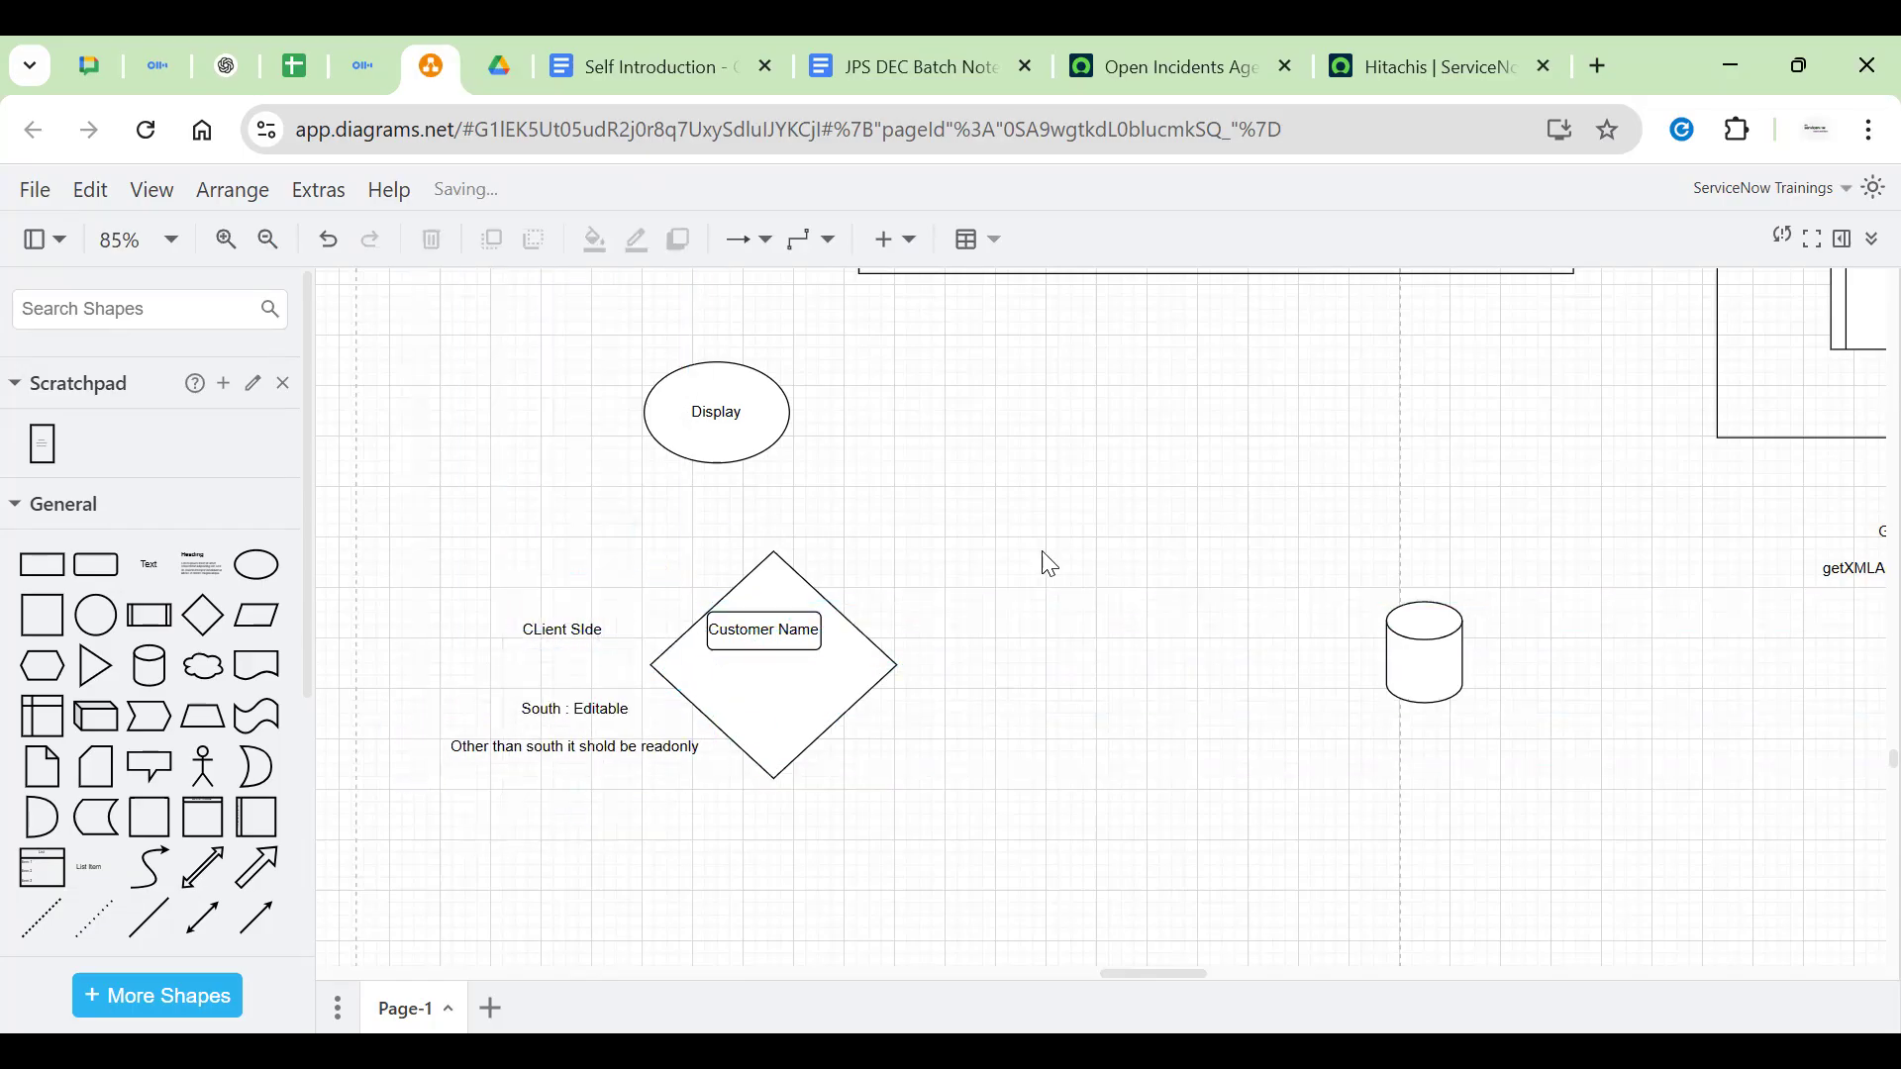
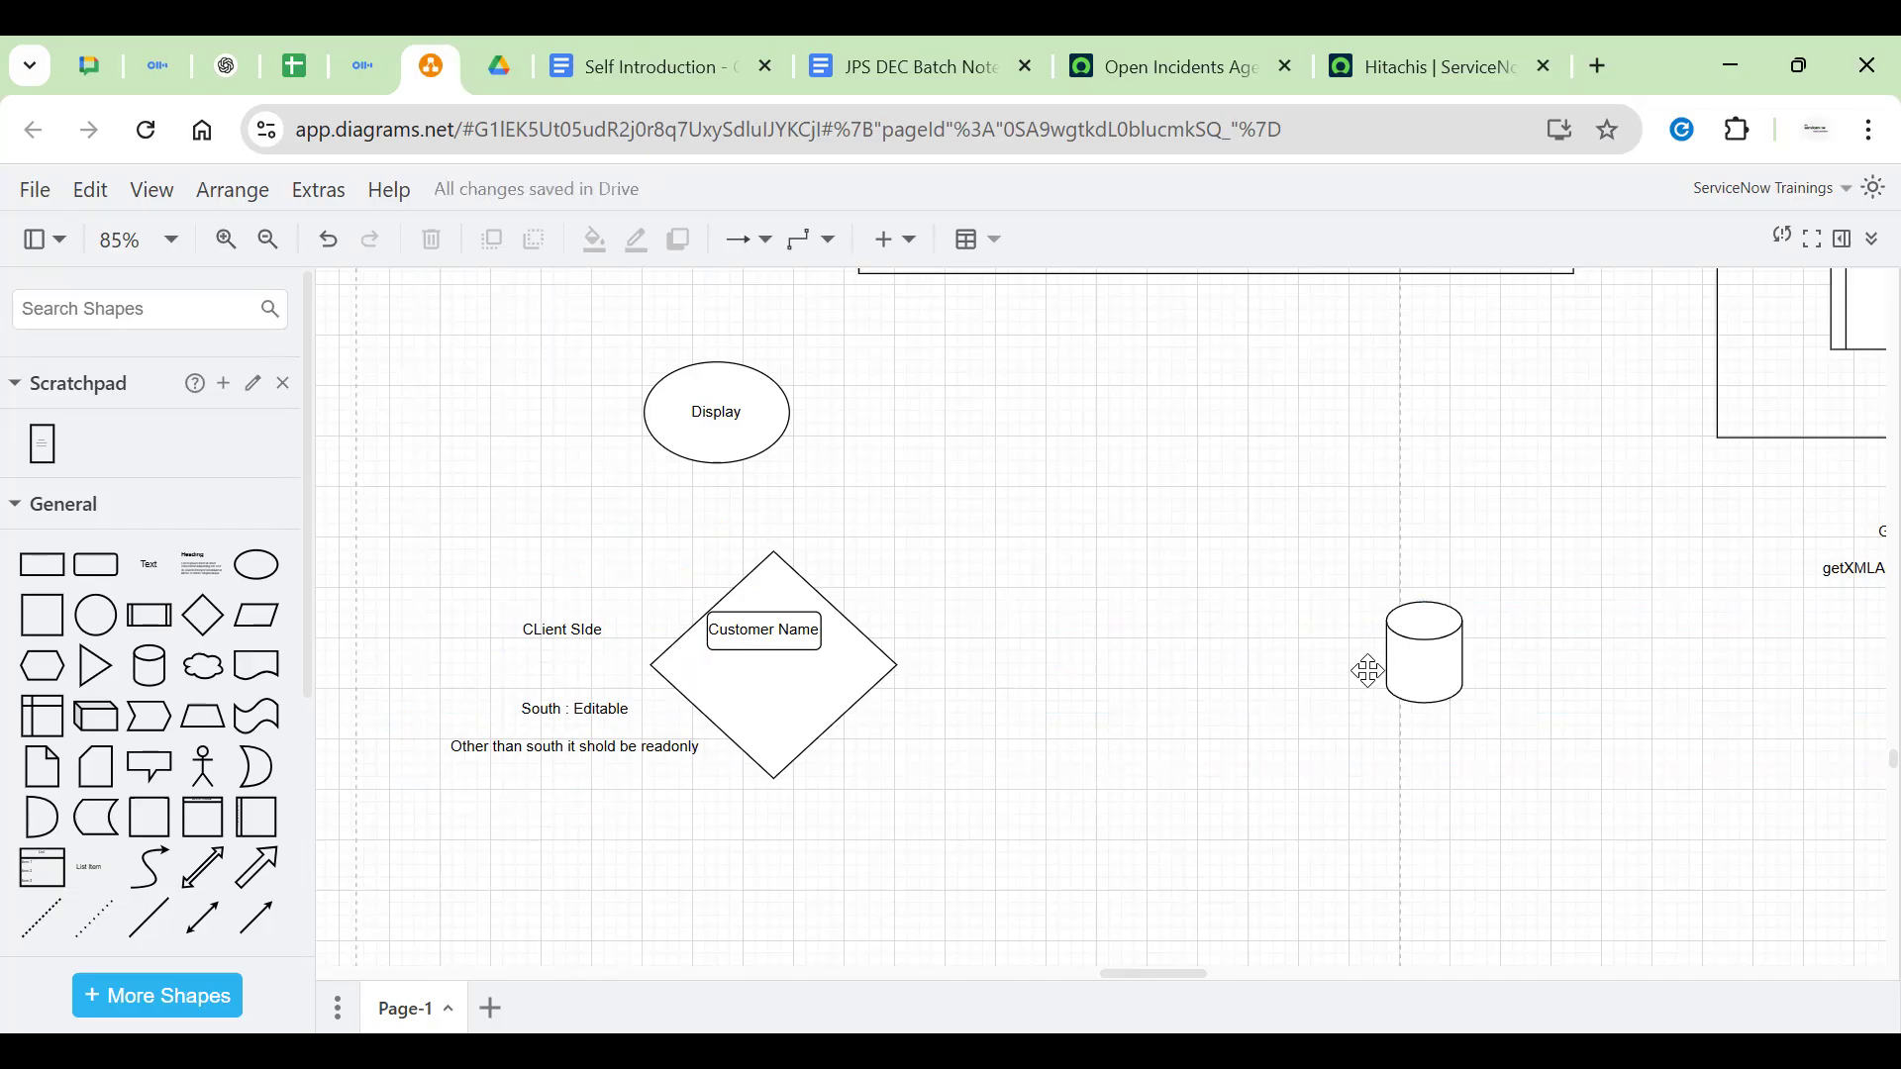
Label the cylinder 'Server' and shift it left
{"action": "double_click", "coordinate": [1433, 670]}
{"action": "left_click", "coordinate": [1436, 672]}
{"action": "double_click", "coordinate": [1436, 672]}
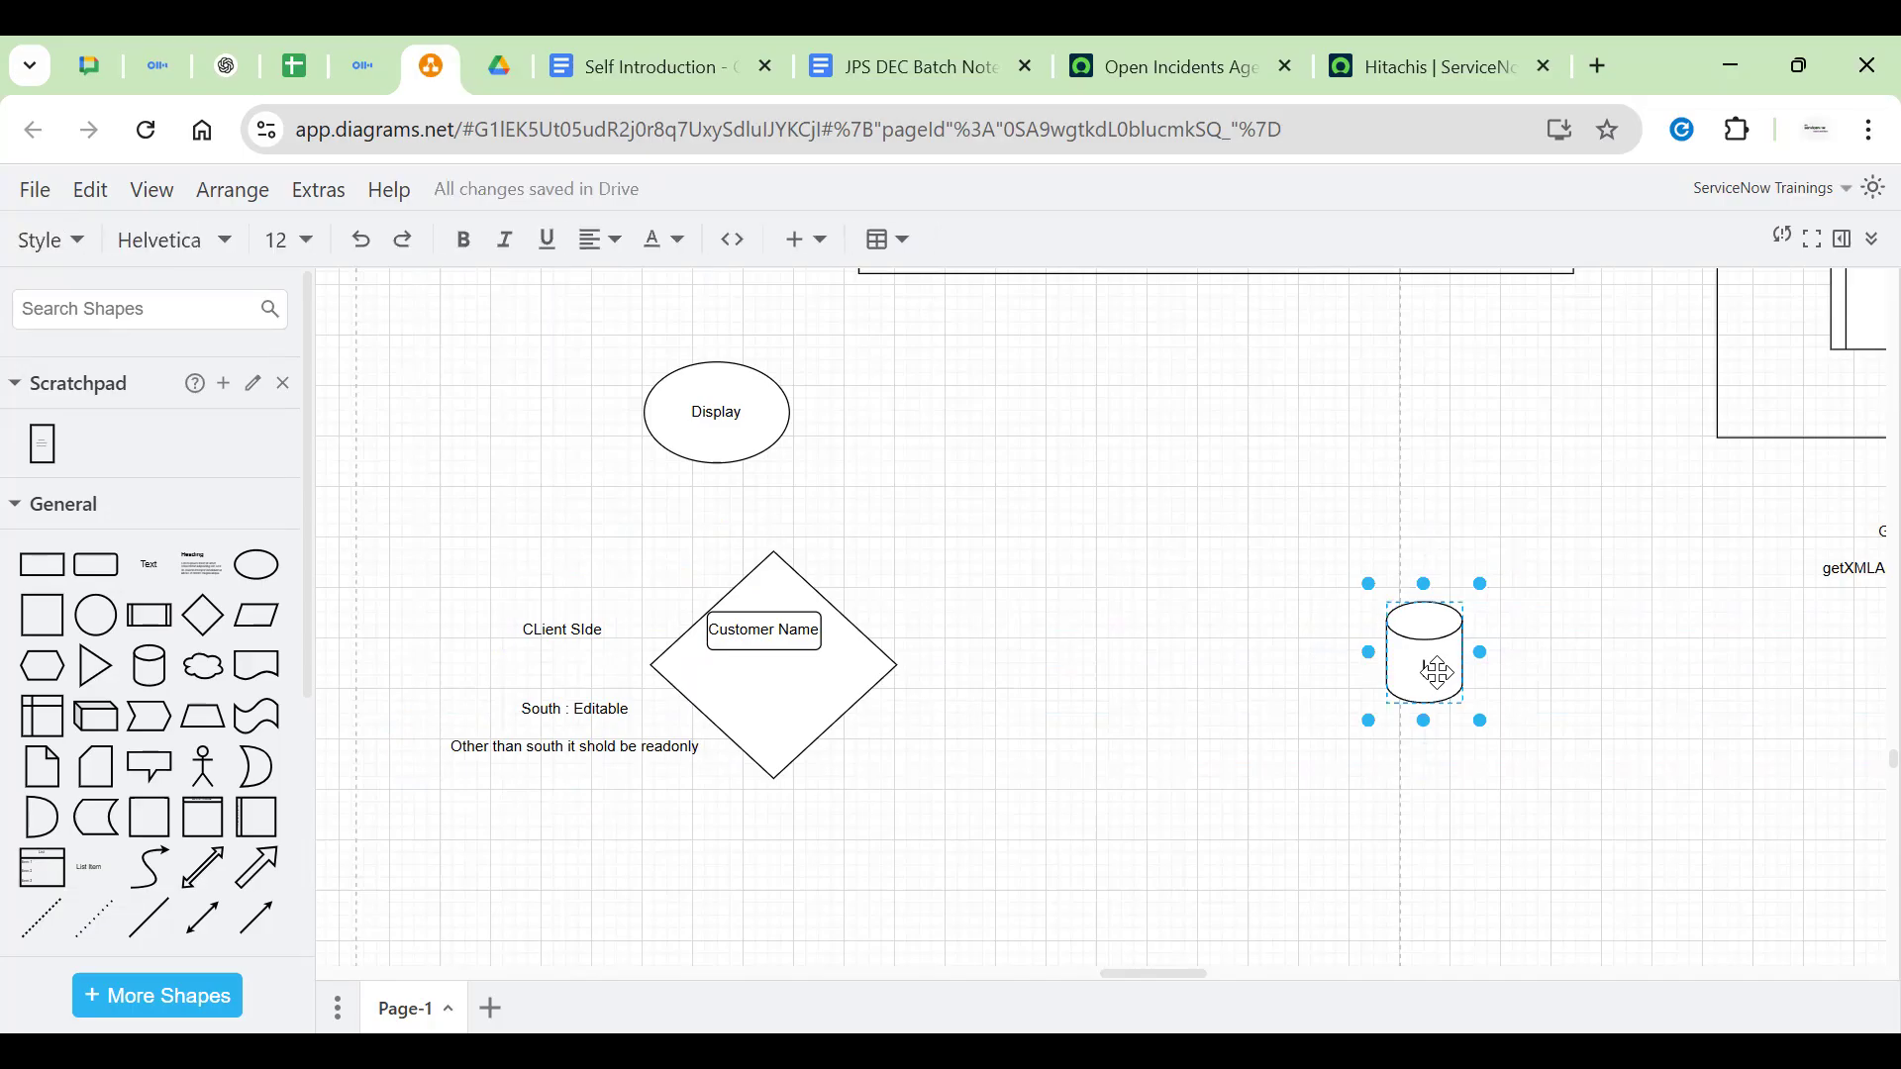
{"action": "type", "text": "Server"}
{"action": "left_click_drag", "start_coordinate": [1429, 678], "coordinate": [1265, 677]}
{"action": "left_click", "coordinate": [1452, 637]}
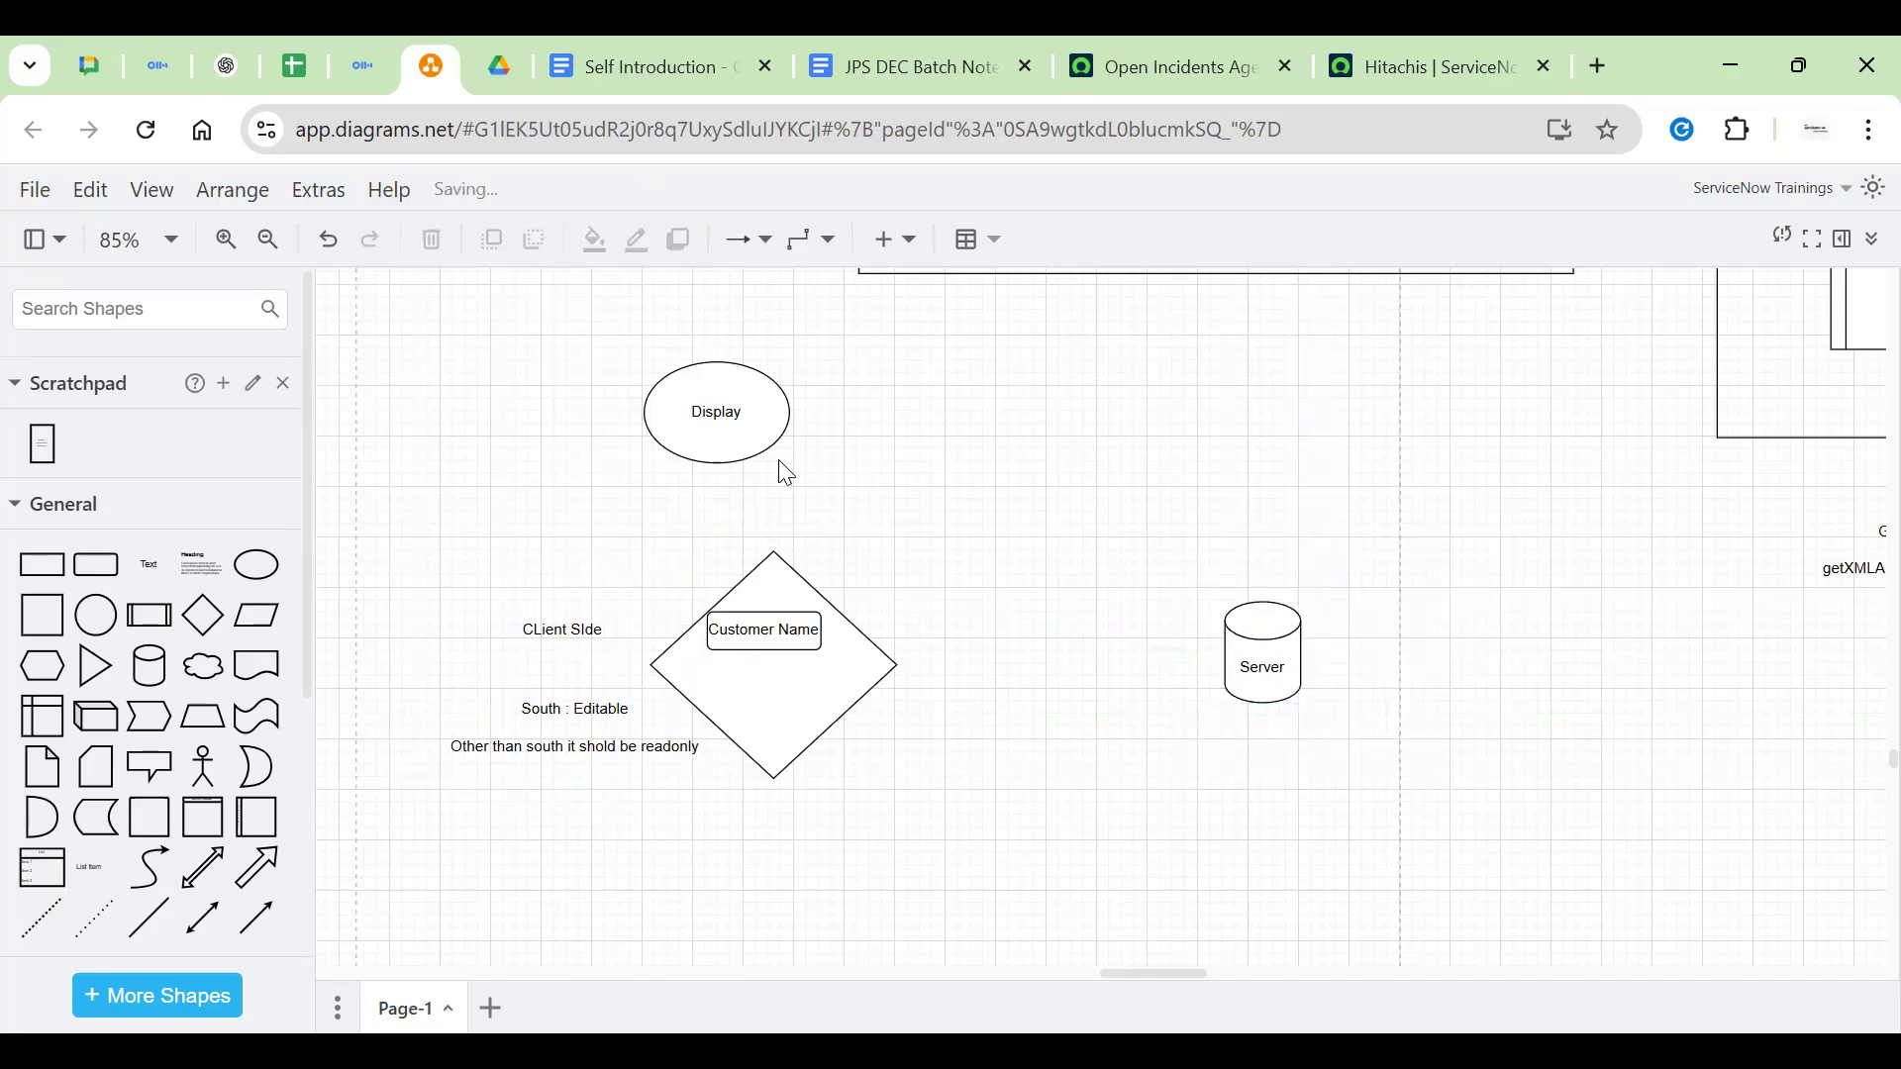
Move the Display ellipse down so it sits between the diamond and the Server cylinder
{"action": "left_click_drag", "start_coordinate": [755, 433], "coordinate": [1107, 559]}
{"action": "left_click", "coordinate": [820, 670]}
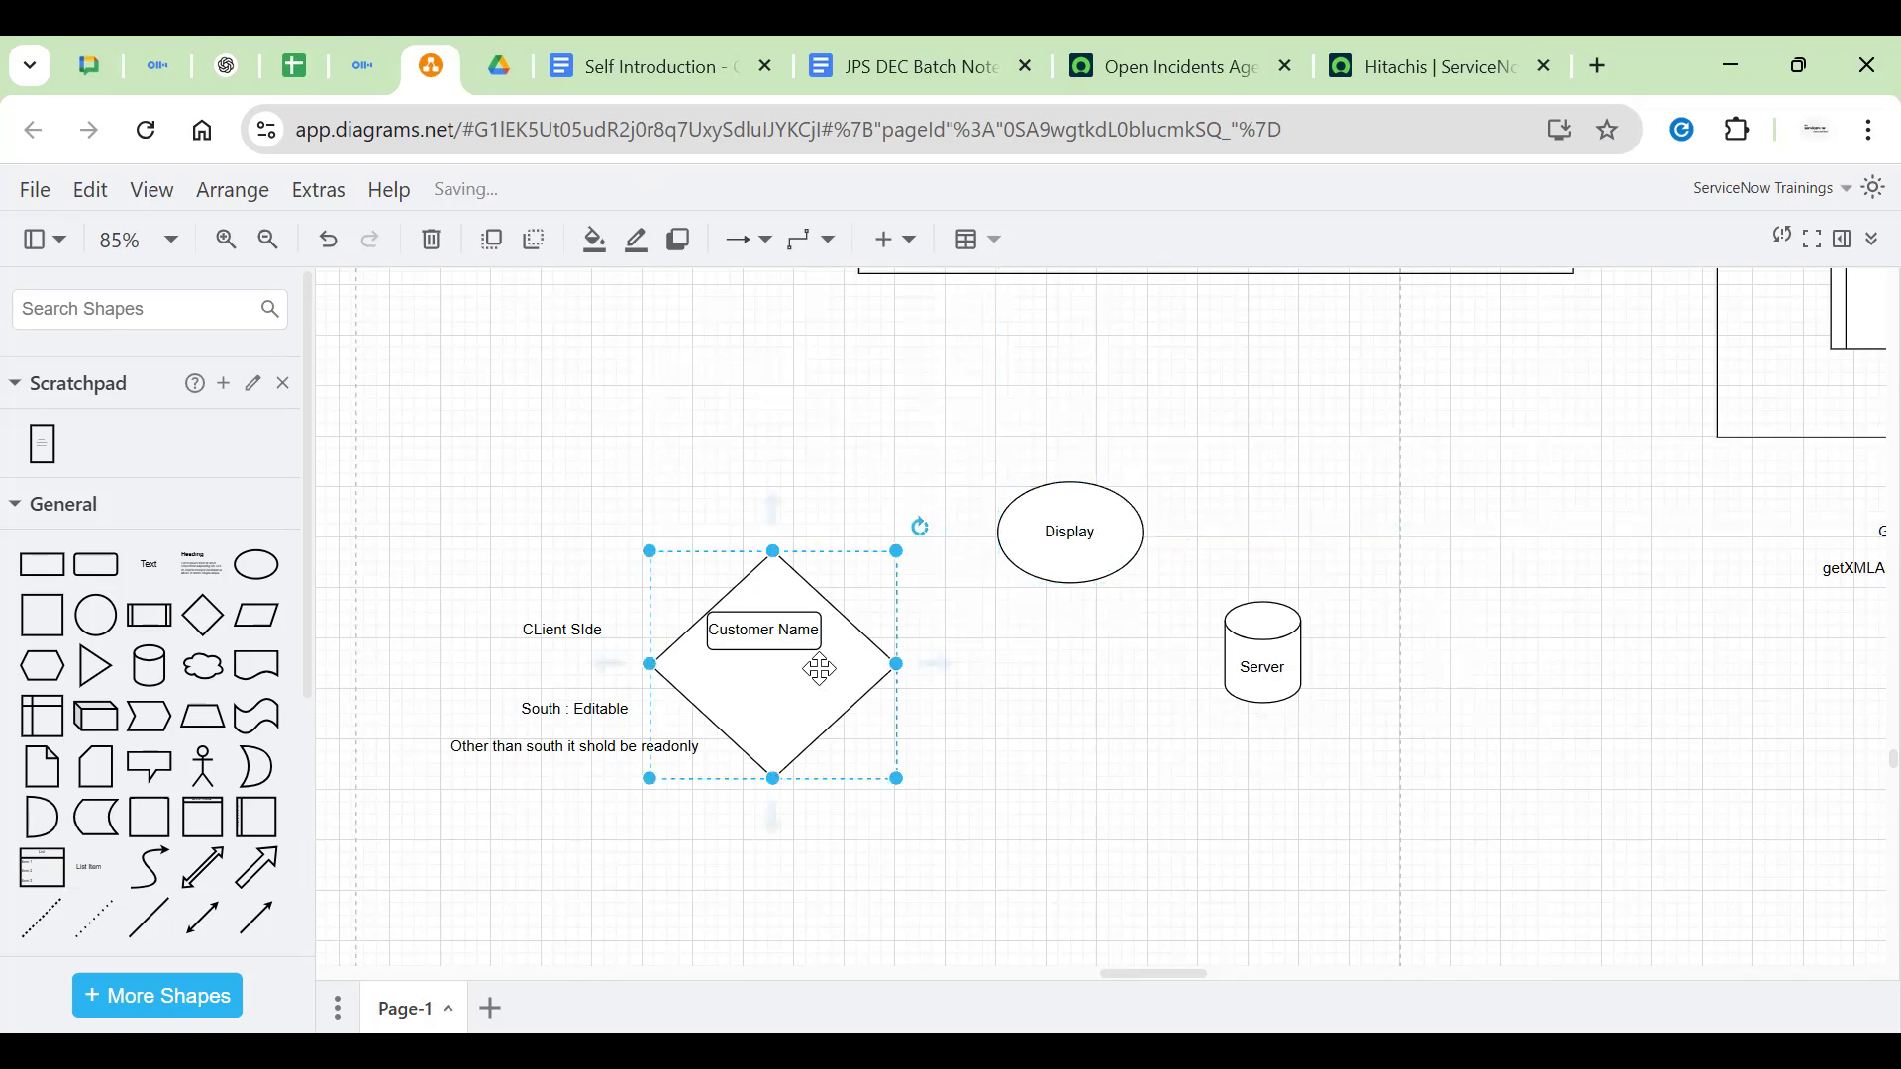
{"action": "left_click", "coordinate": [690, 497]}
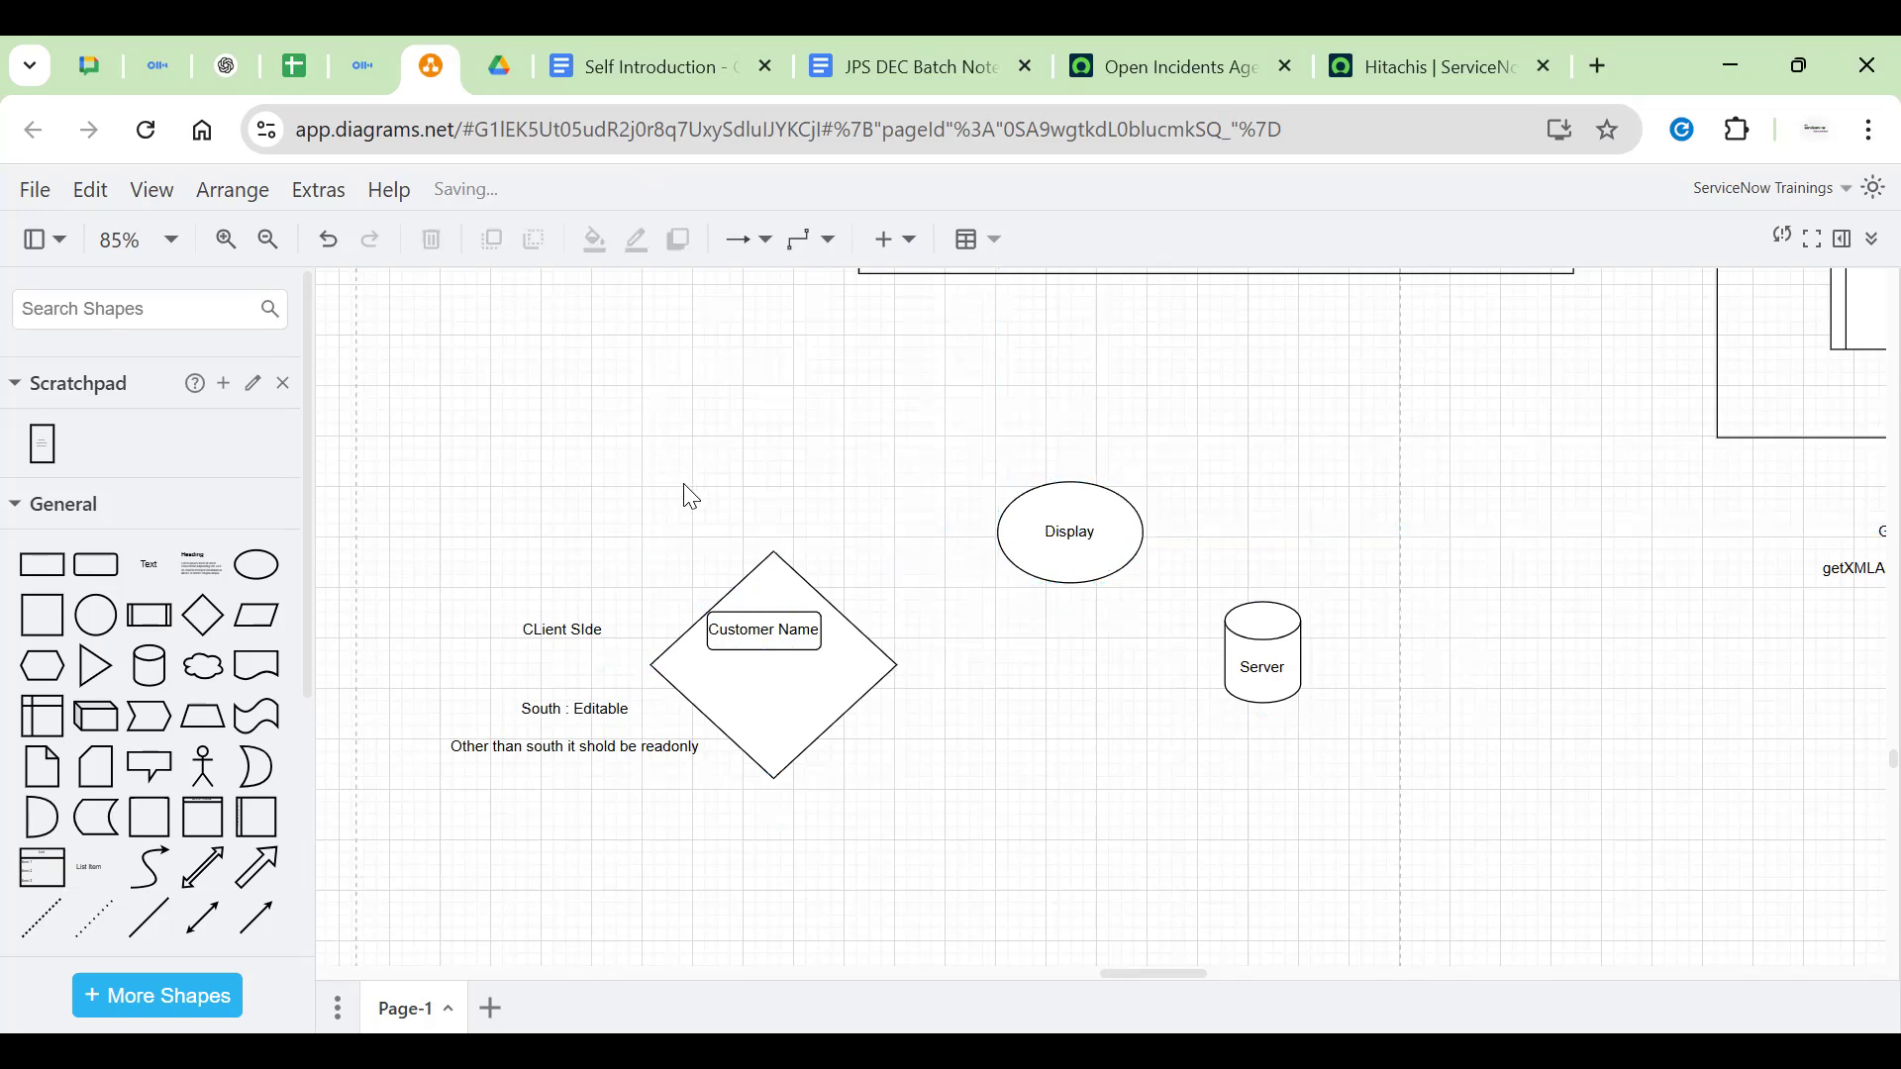
{"action": "left_click", "coordinate": [1109, 524]}
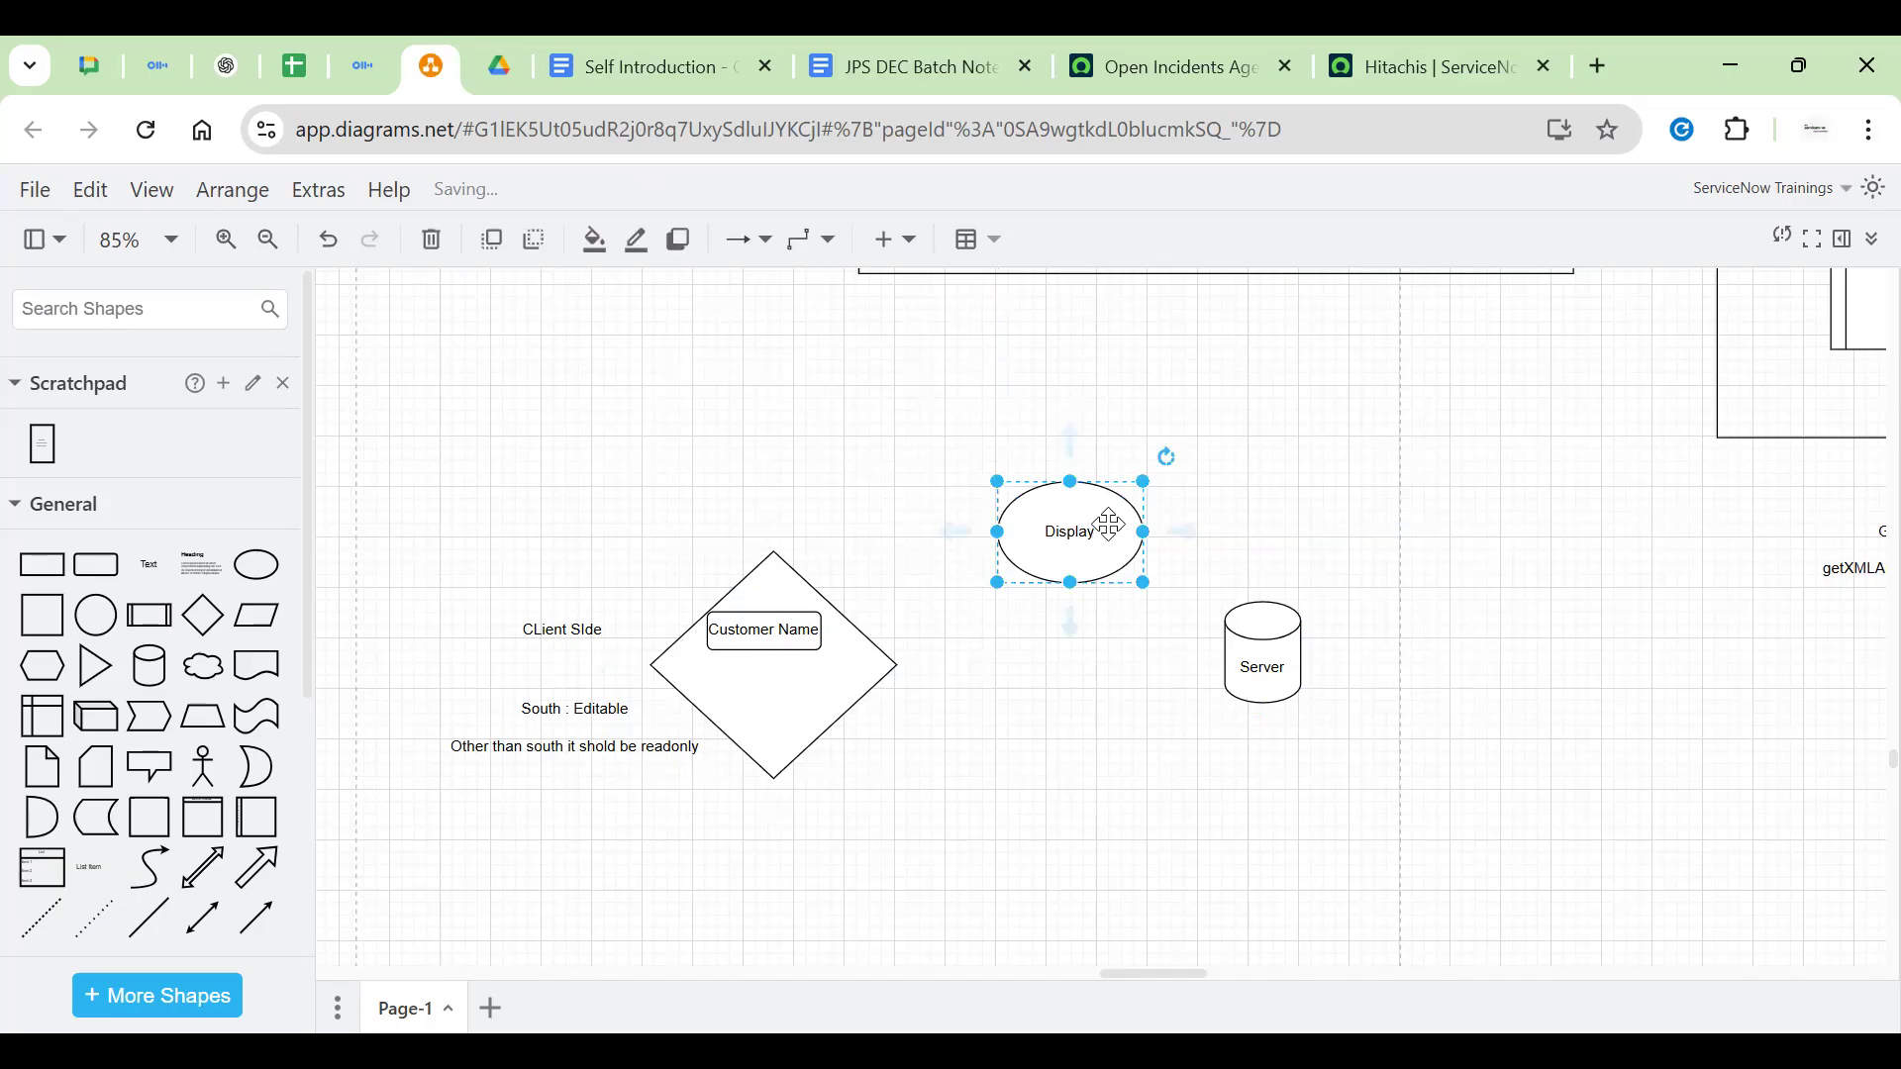
{"action": "left_click", "coordinate": [841, 479]}
{"action": "left_click", "coordinate": [787, 637]}
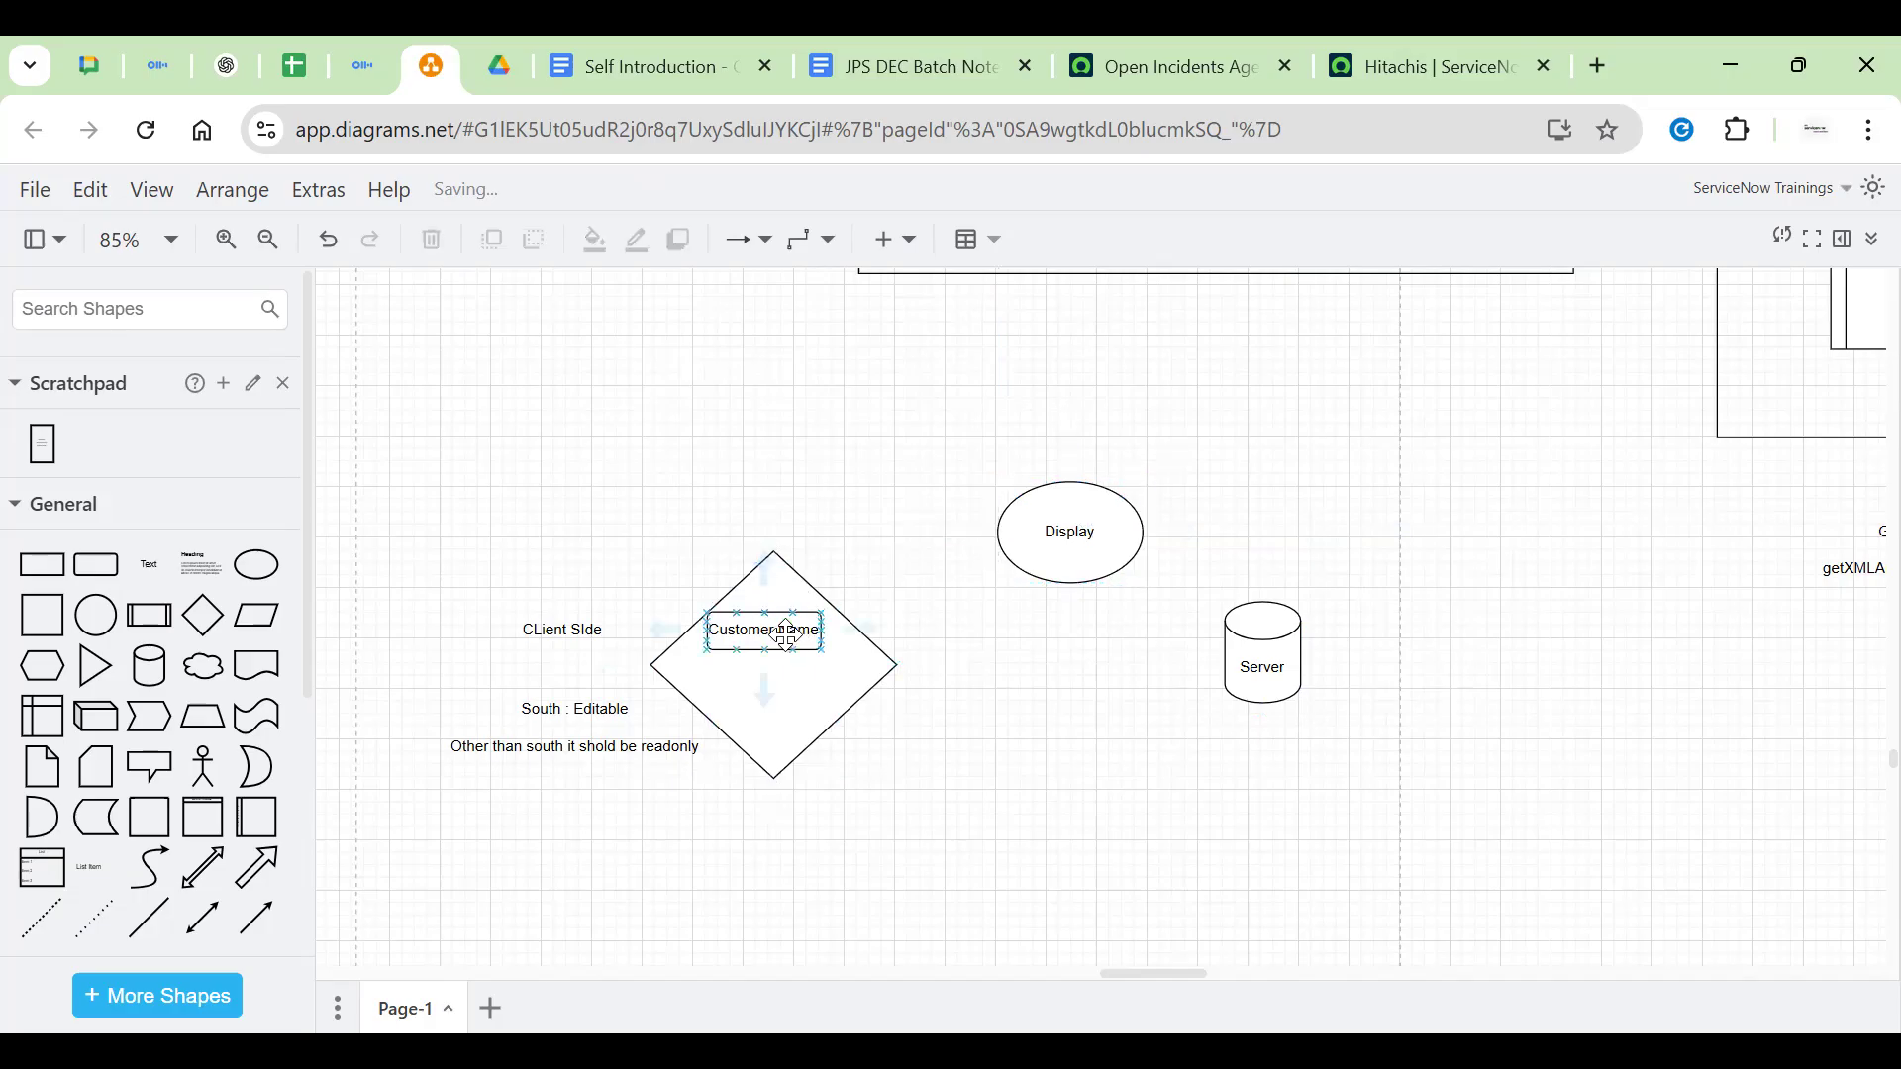
{"action": "left_click", "coordinate": [767, 647]}
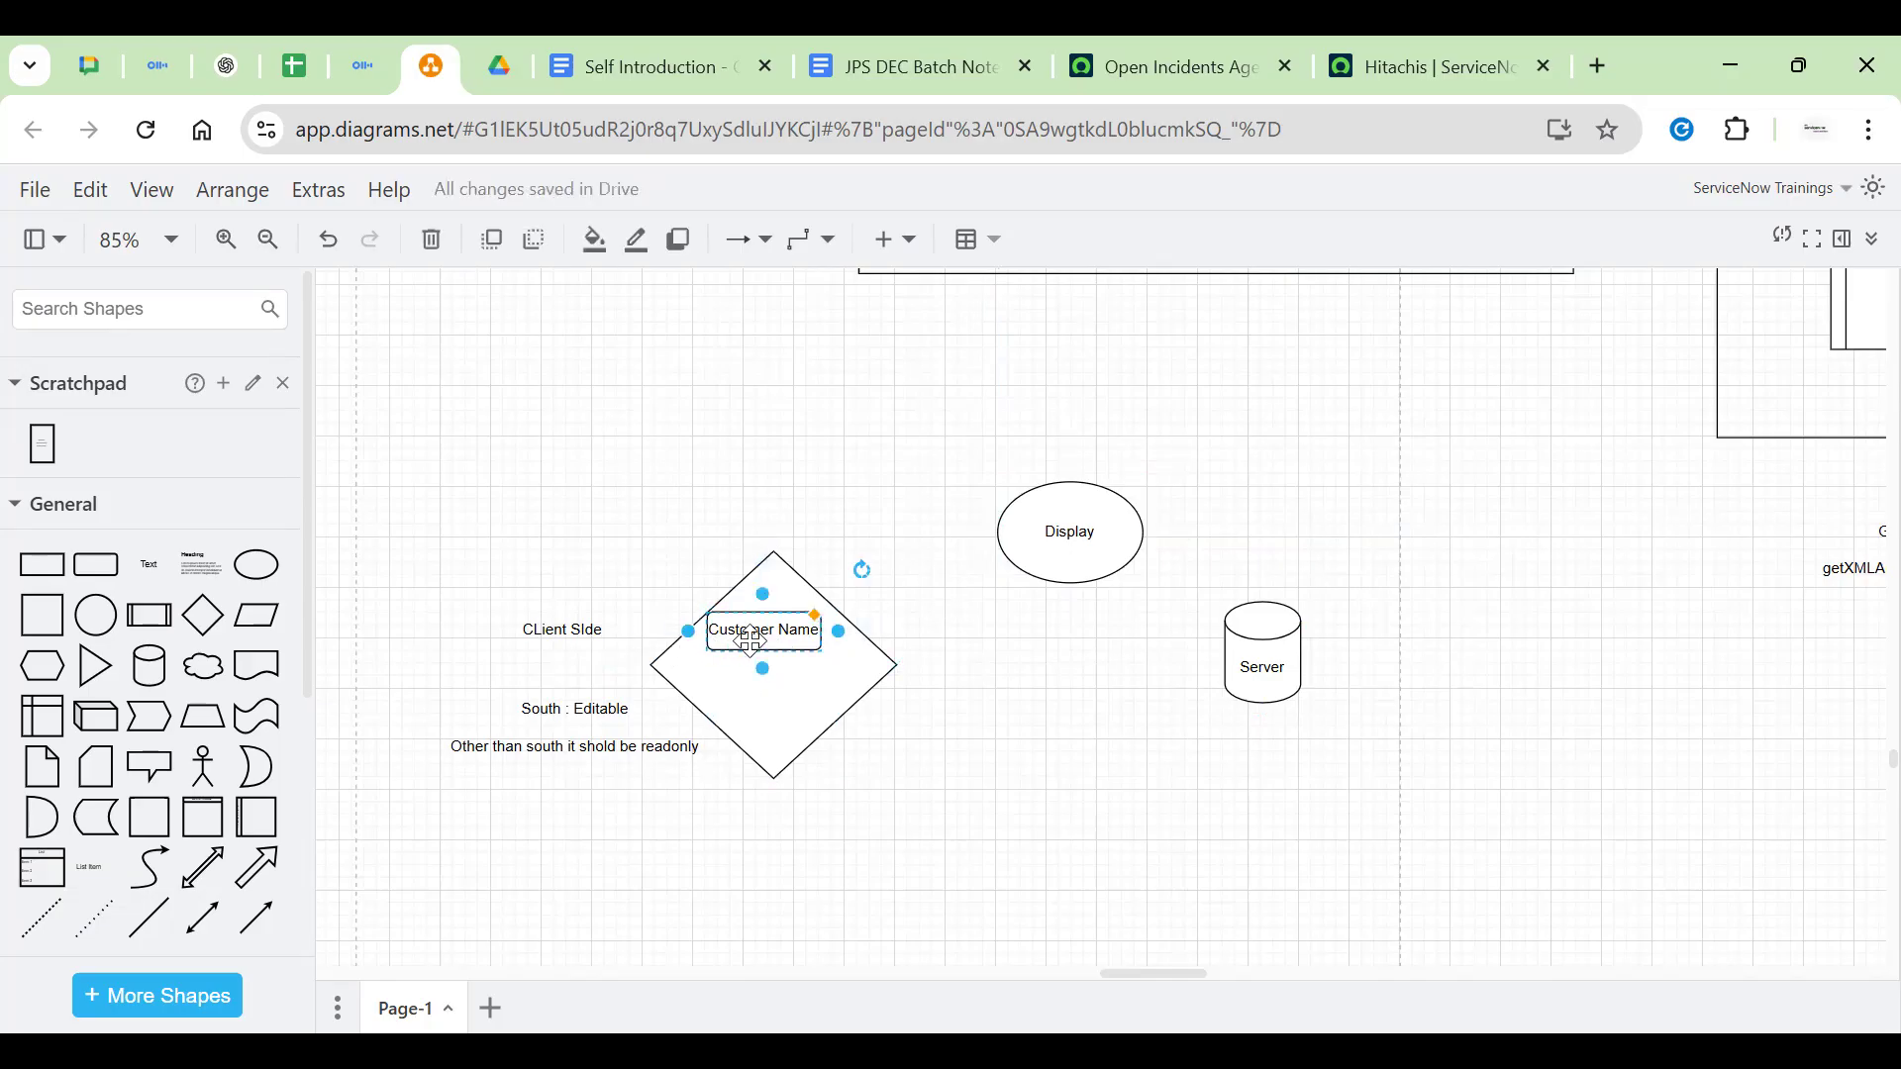
Change the diamond's inner label from Customer Name to 'gs.getUserID();' and nudge the box right
{"action": "double_click", "coordinate": [771, 646]}
{"action": "key", "text": "BackSpace"}
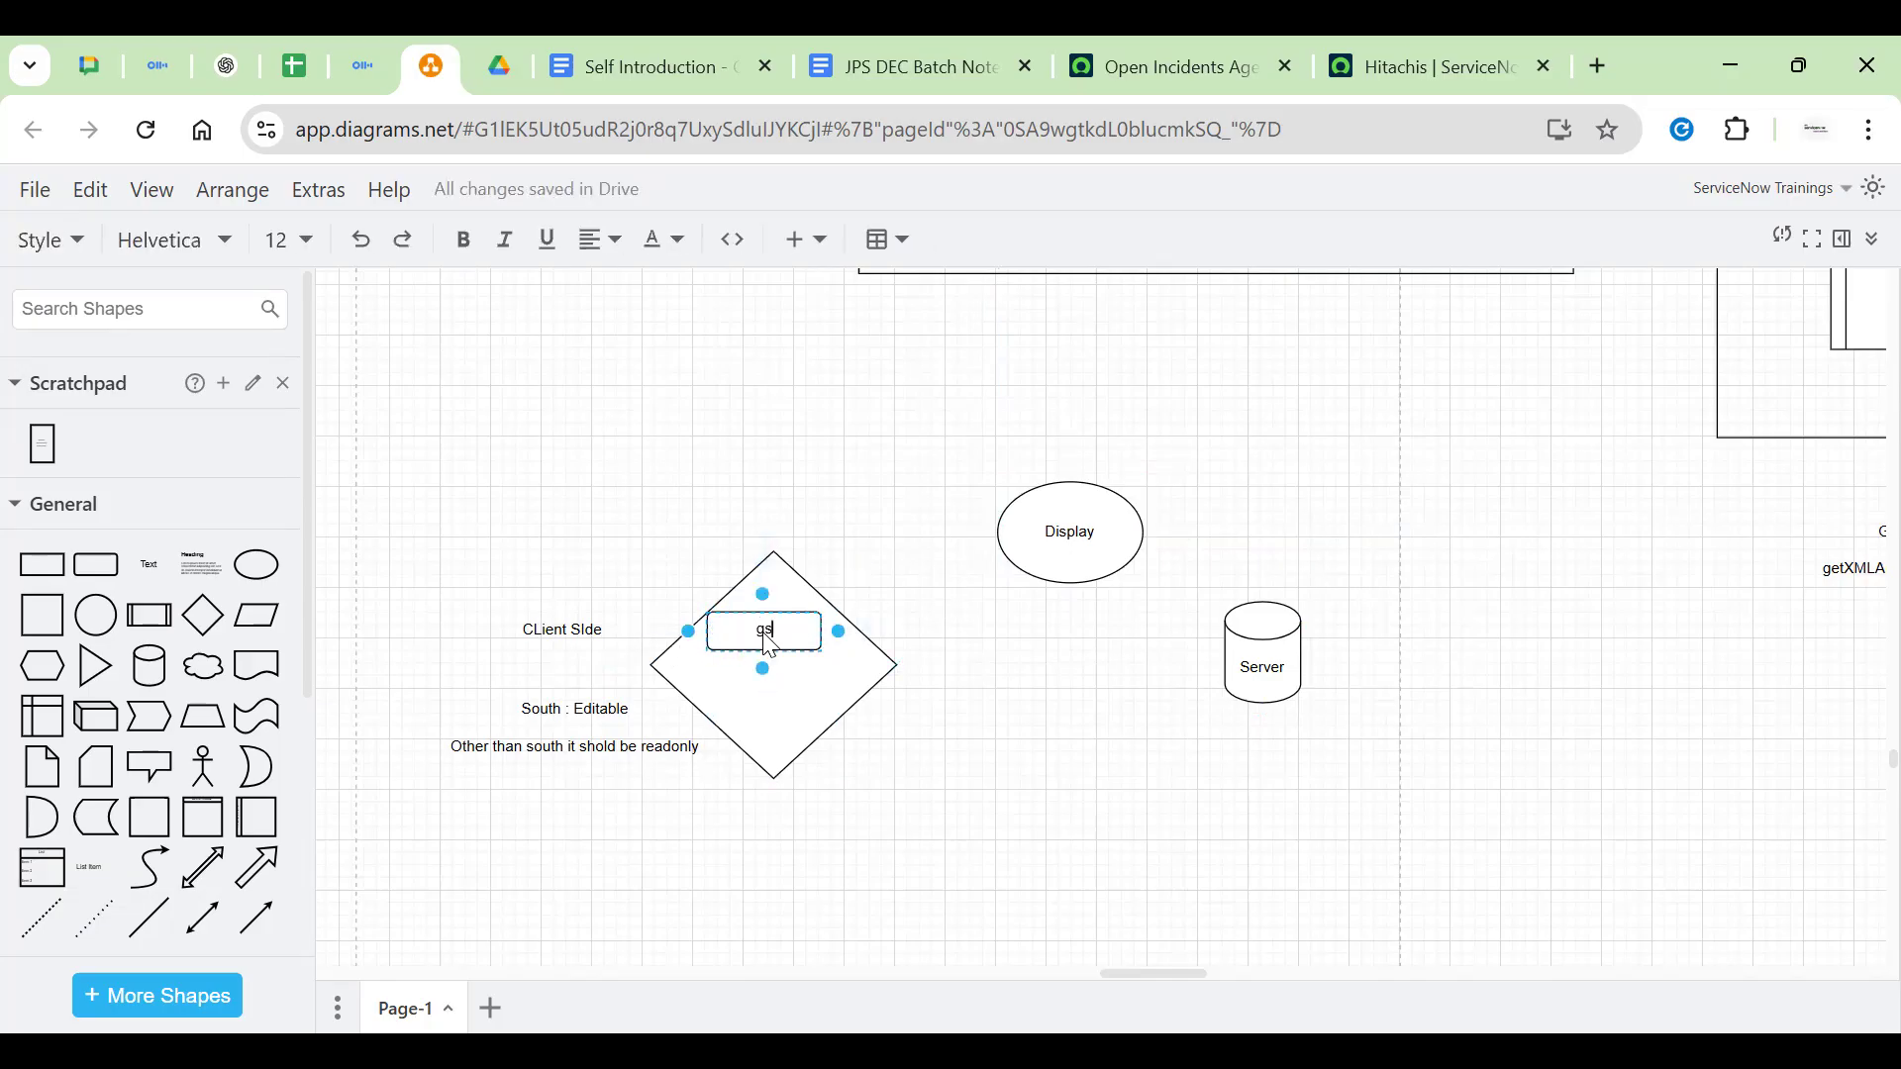
{"action": "type", "text": "gs.getUSerID()"}
{"action": "key", "text": "BackSpace"}
{"action": "type", "text": "s"}
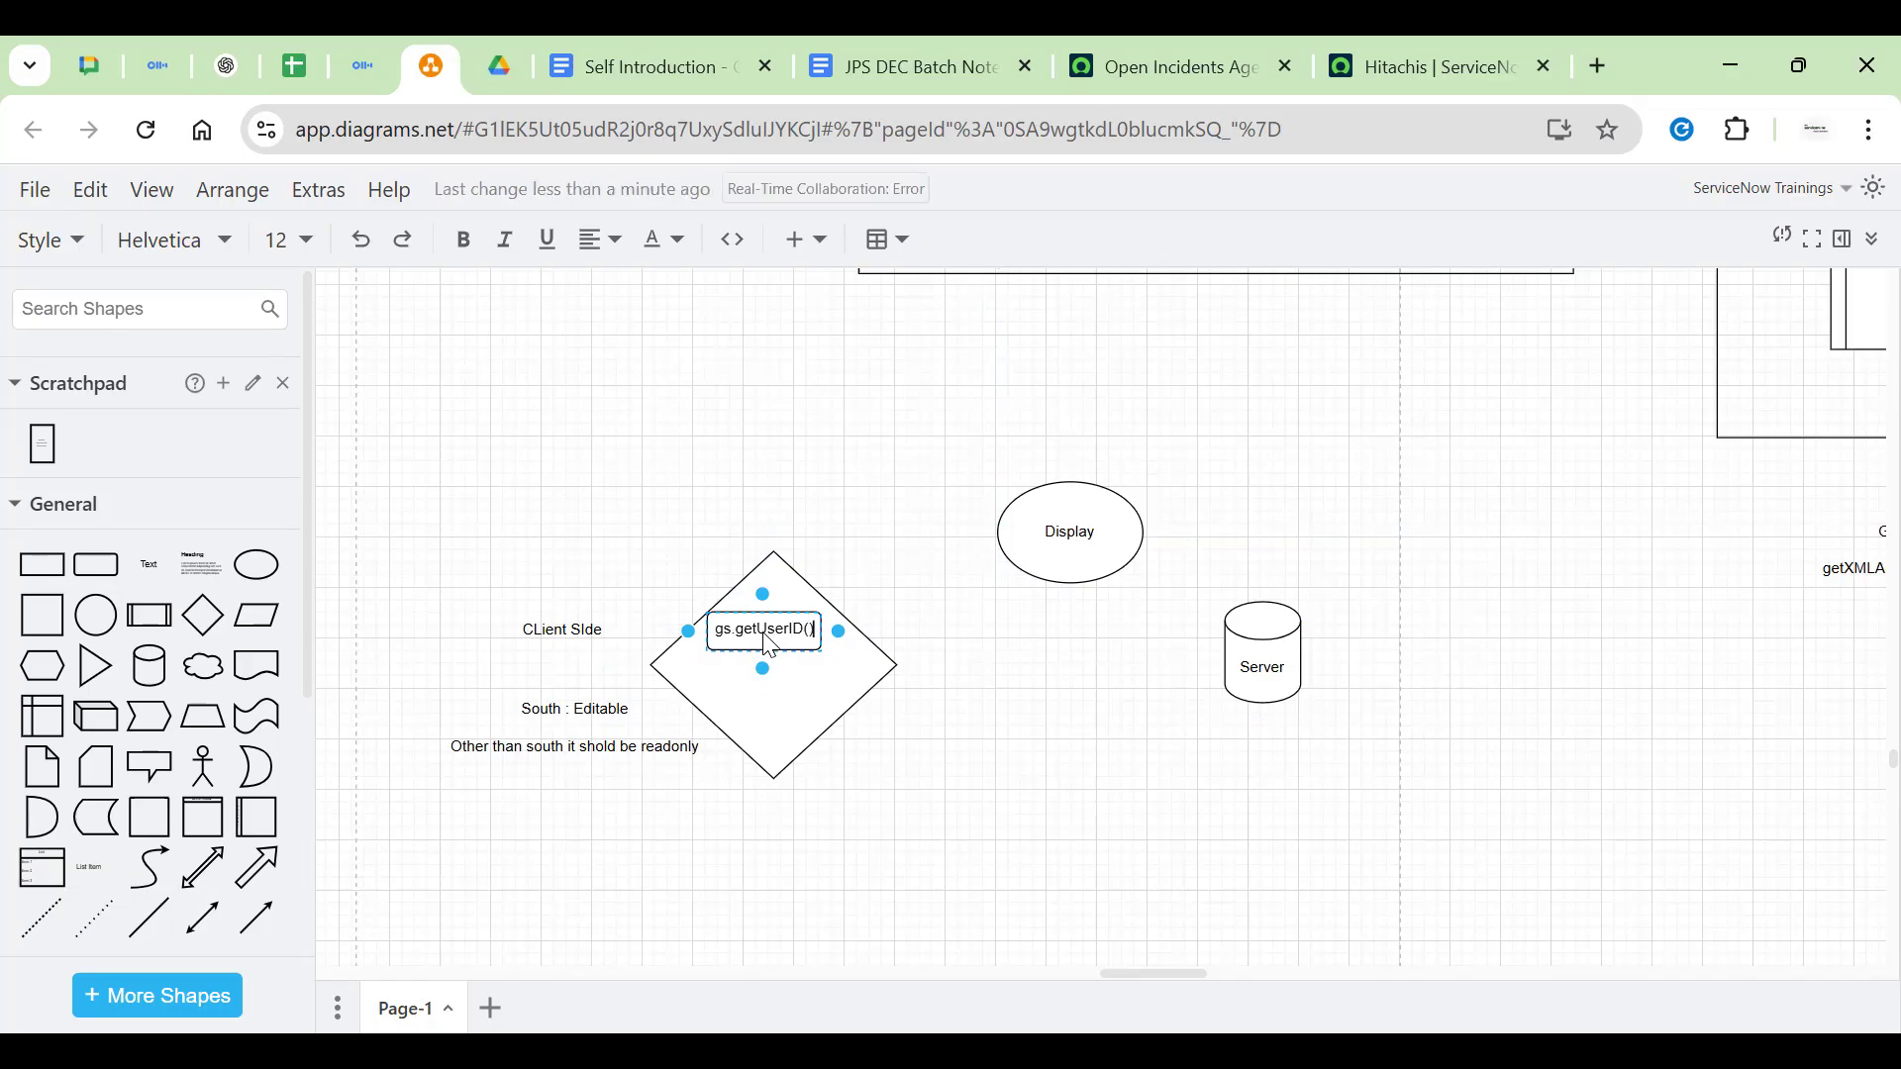
{"action": "type", "text": ";"}
{"action": "left_click", "coordinate": [925, 635]}
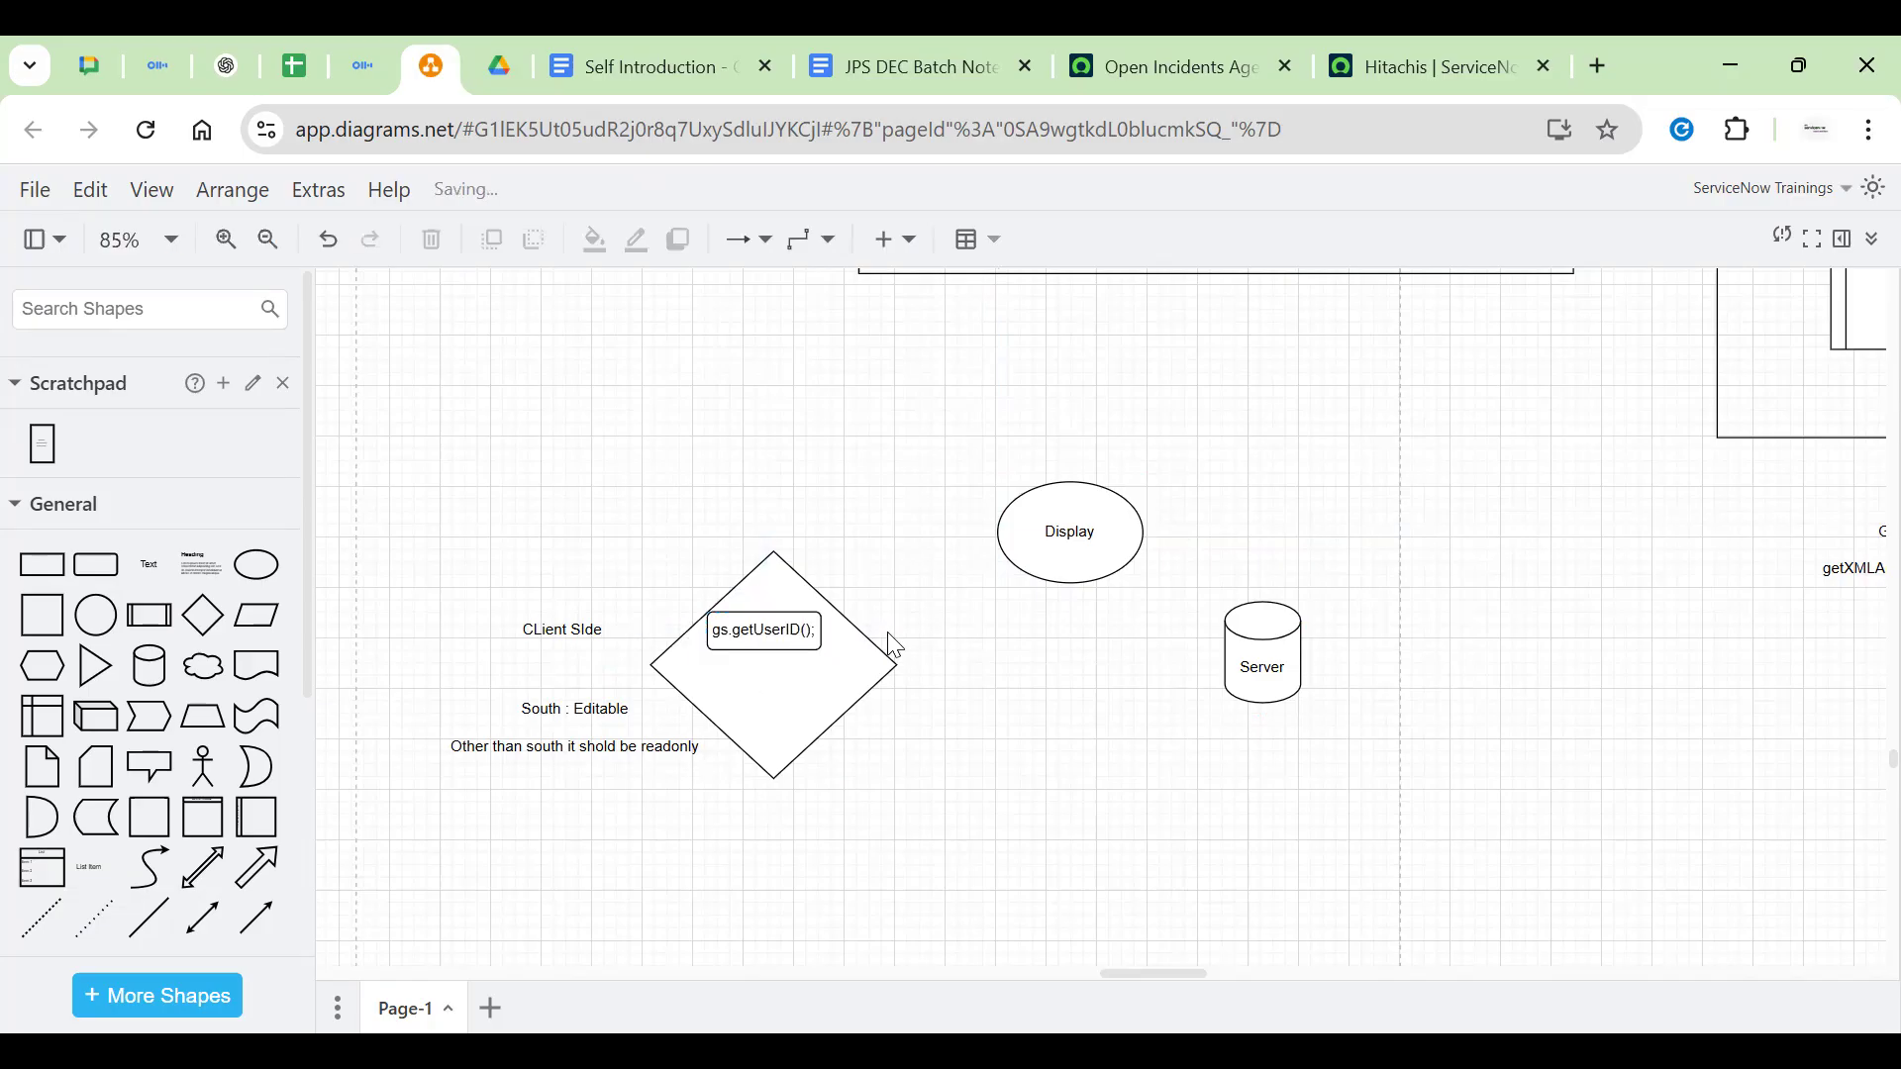
{"action": "left_click_drag", "start_coordinate": [770, 642], "coordinate": [776, 648]}
{"action": "left_click", "coordinate": [881, 493]}
Review the South : Editable and 'Other than south it shold be readonly' note text
{"action": "left_click", "coordinate": [752, 630]}
{"action": "left_click", "coordinate": [573, 710]}
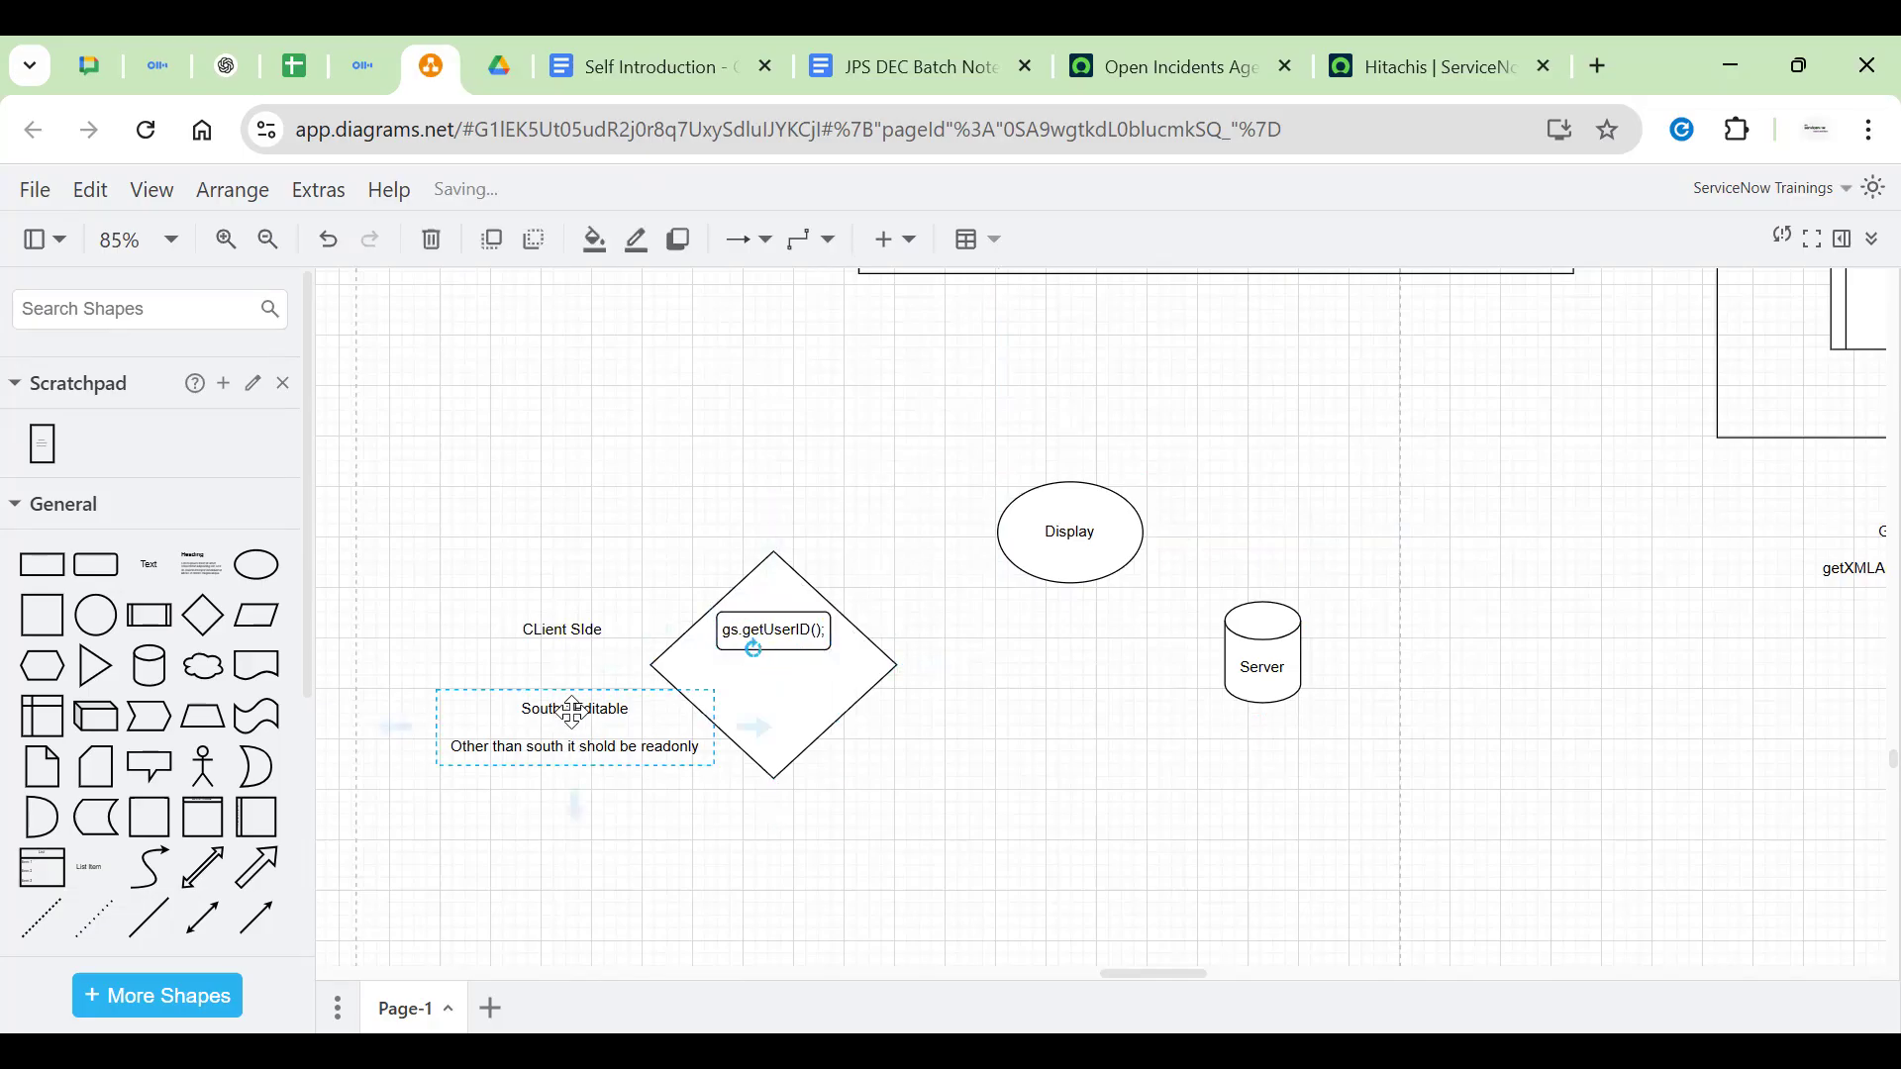
{"action": "double_click", "coordinate": [573, 711]}
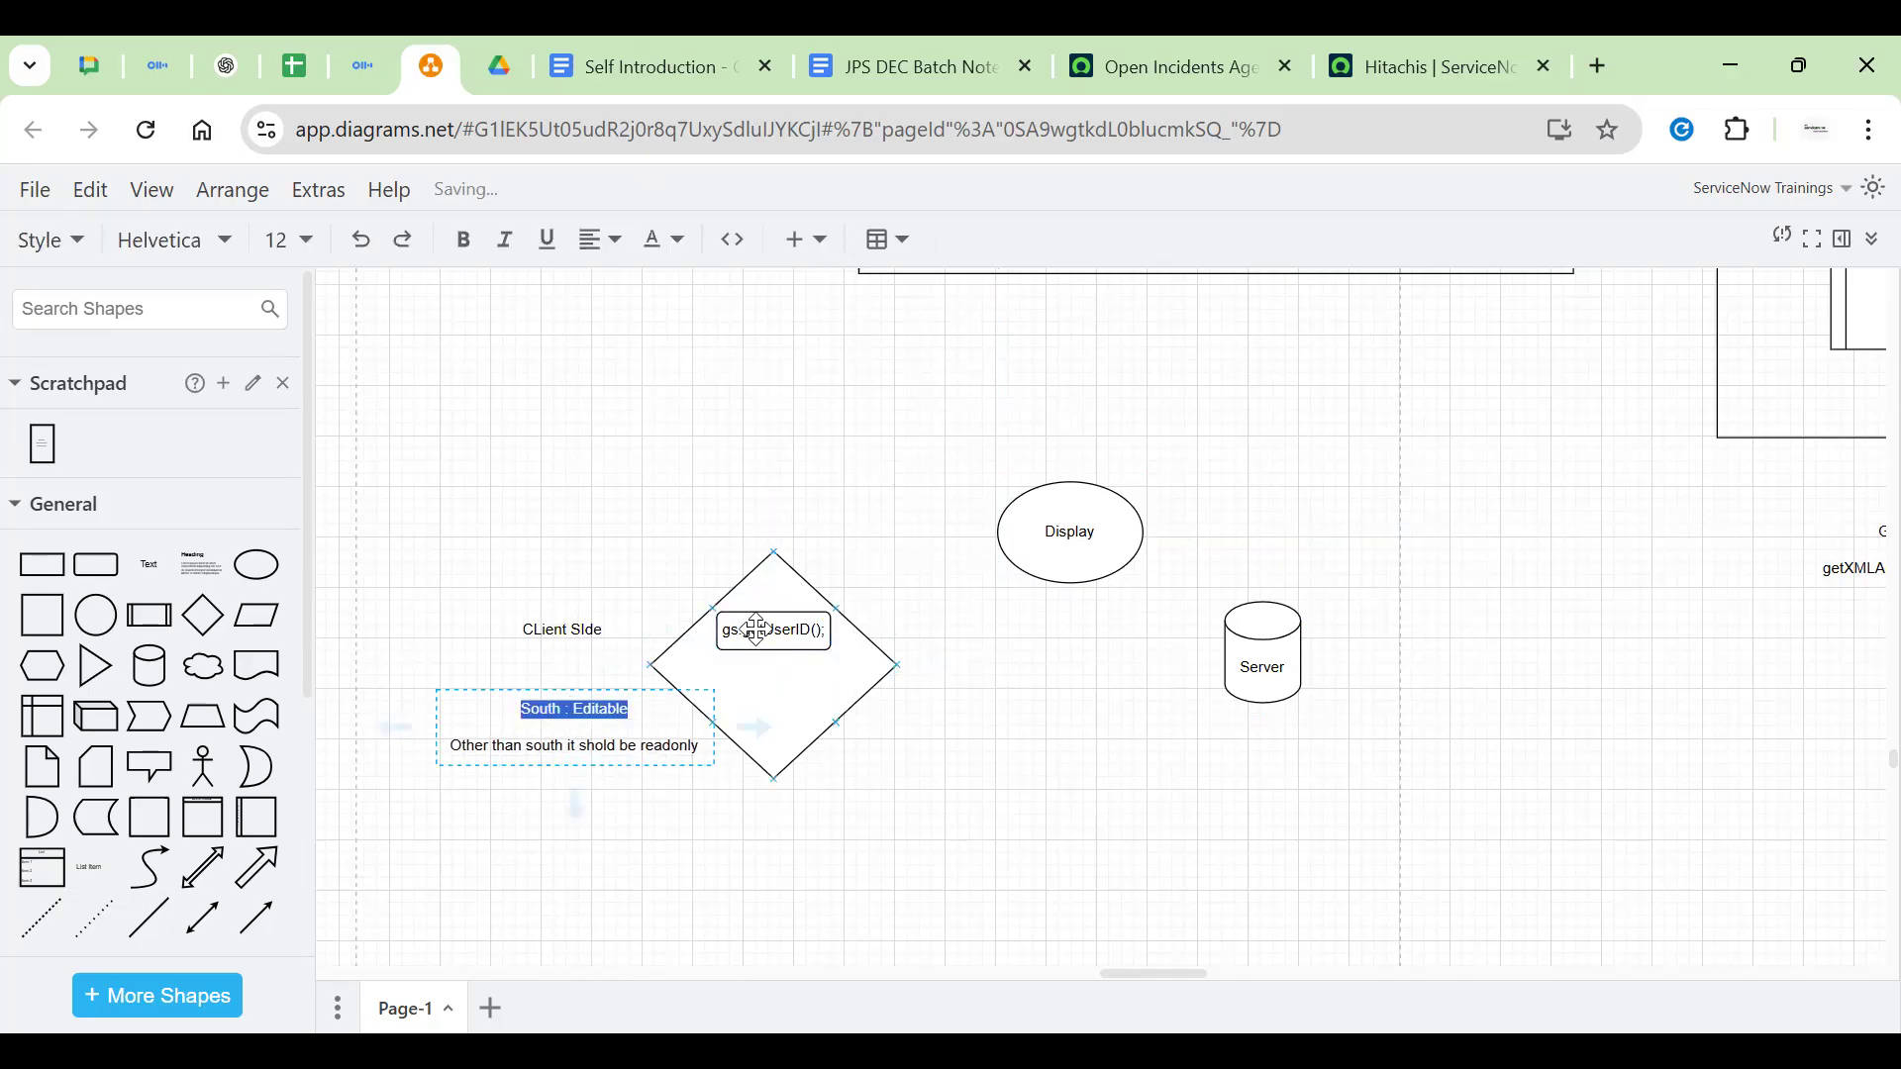
{"action": "left_click", "coordinate": [757, 631]}
{"action": "left_click", "coordinate": [568, 744]}
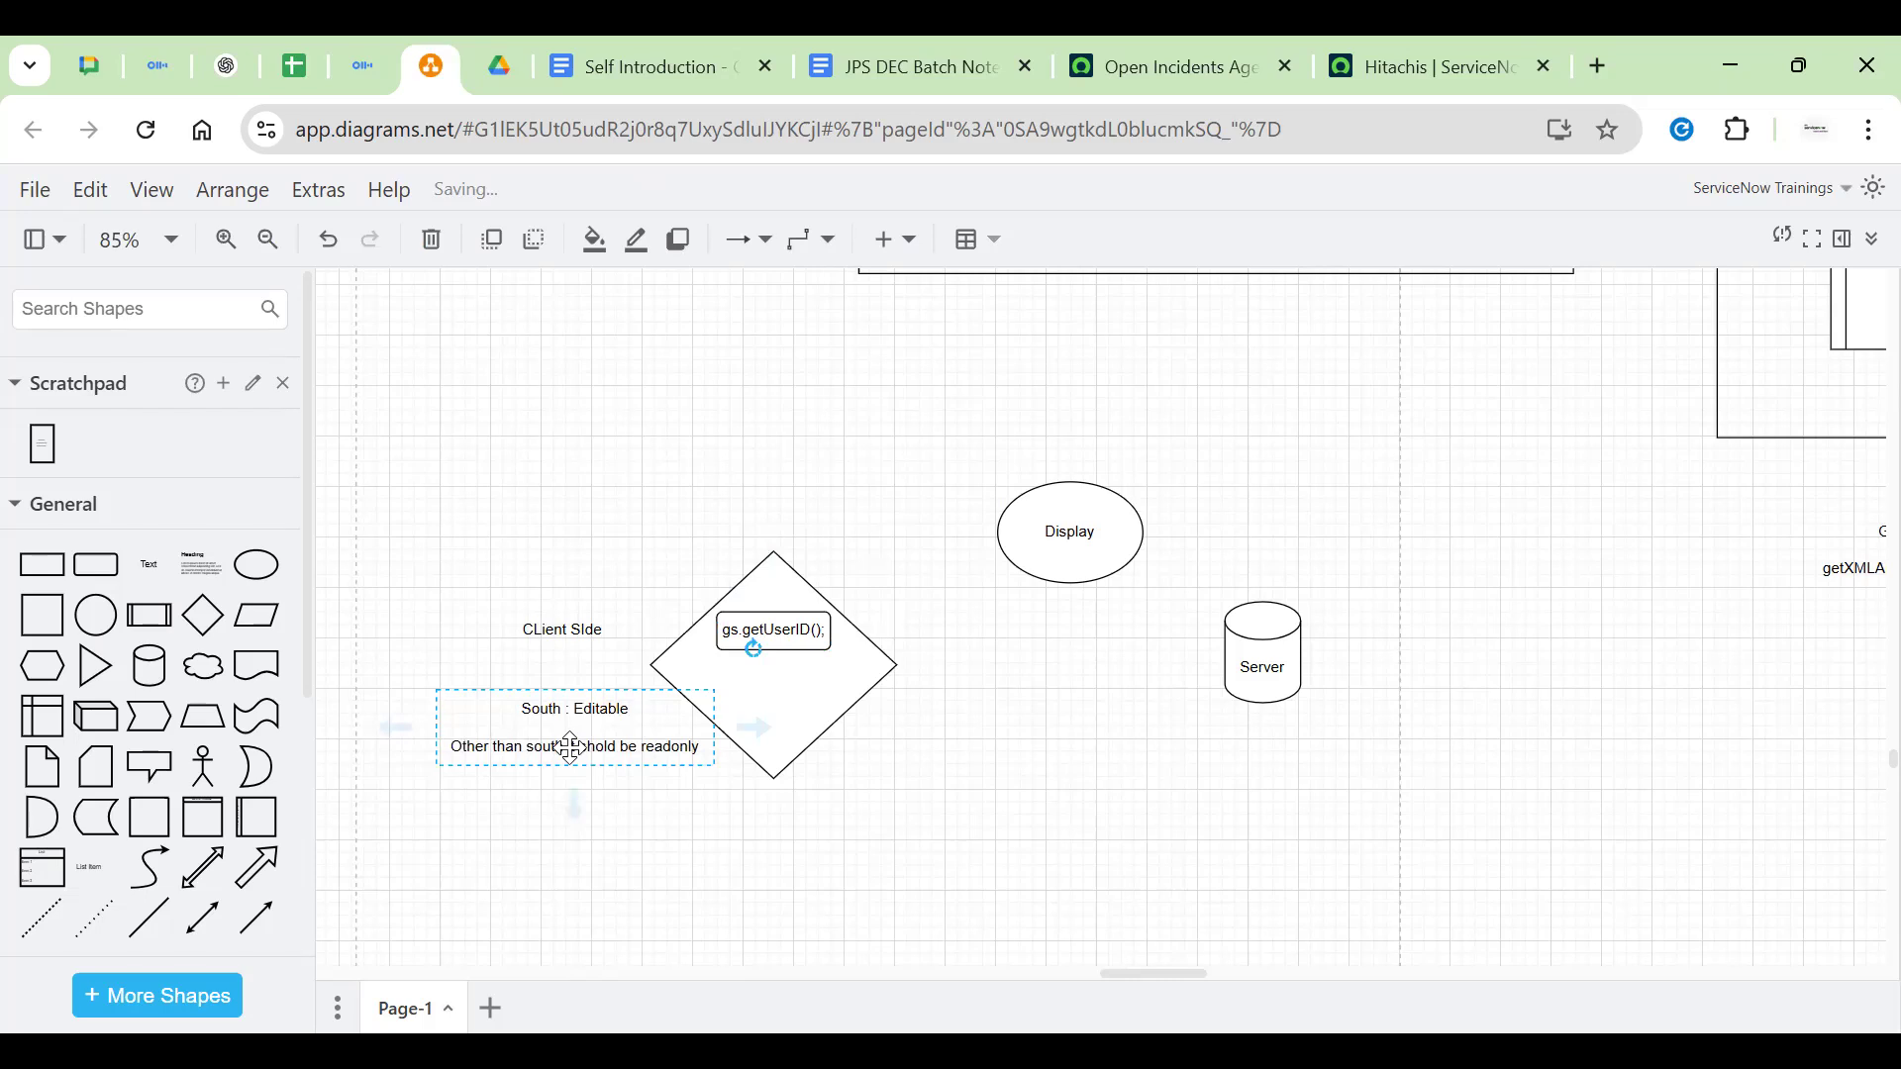
{"action": "double_click", "coordinate": [570, 748]}
{"action": "triple_click", "coordinate": [568, 748]}
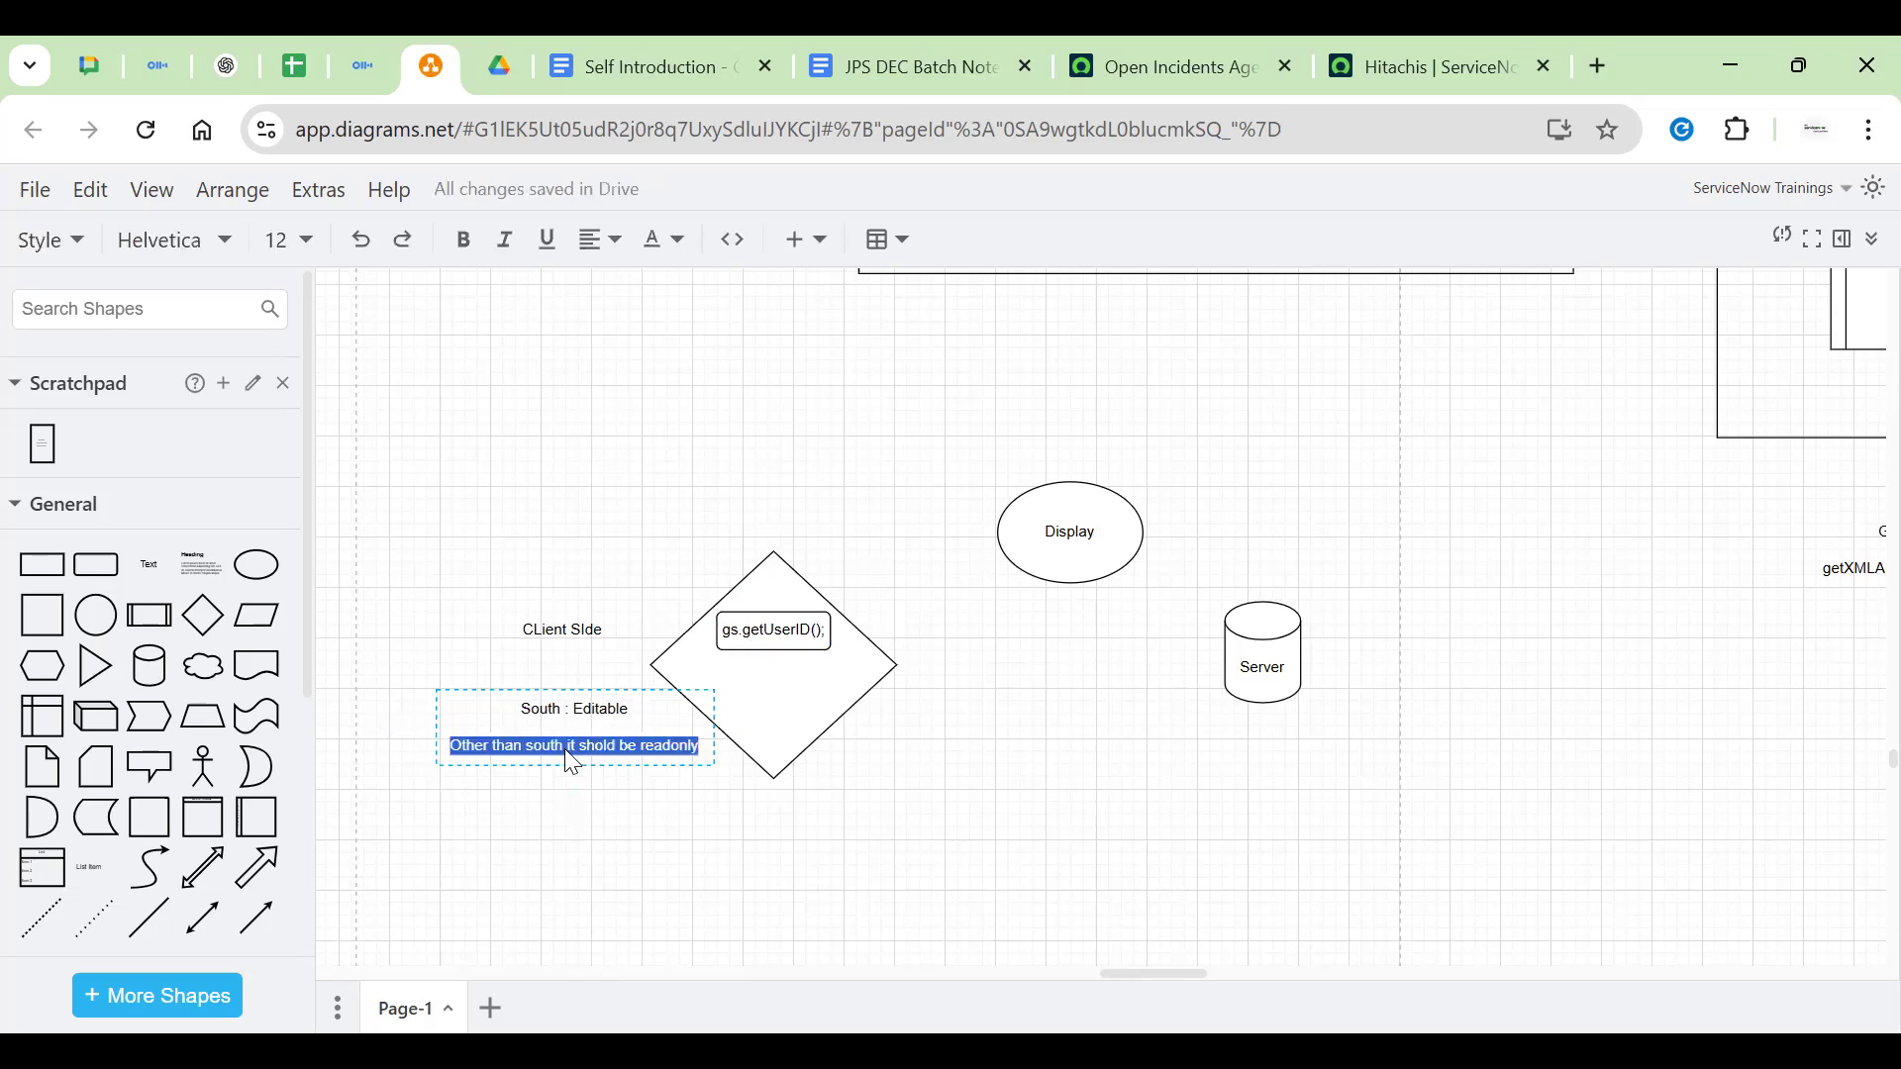
{"action": "left_click", "coordinate": [622, 823]}
Switch to the ServiceNow Open Incidents dashboard tab
{"action": "left_click", "coordinate": [771, 619]}
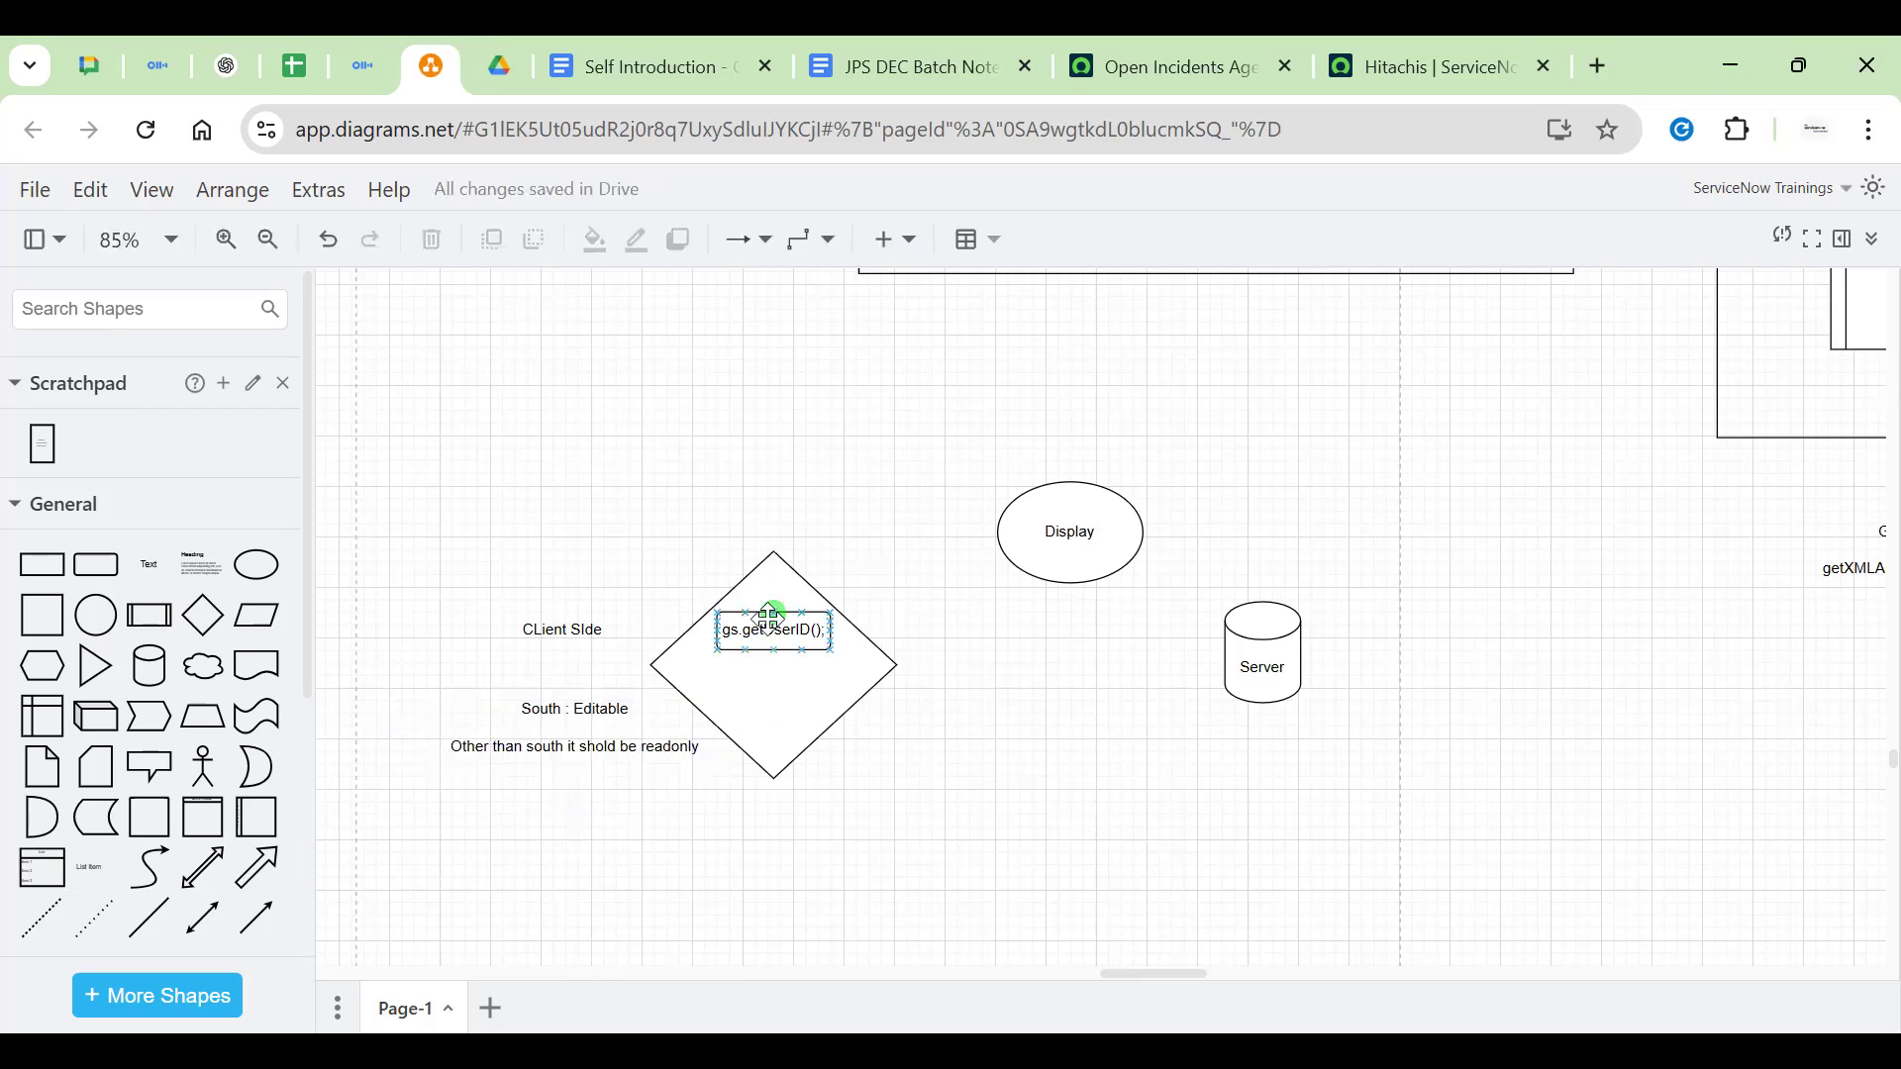
{"action": "left_click", "coordinate": [1045, 553]}
{"action": "left_click", "coordinate": [807, 638]}
{"action": "left_click", "coordinate": [906, 458]}
{"action": "left_click", "coordinate": [1168, 67]}
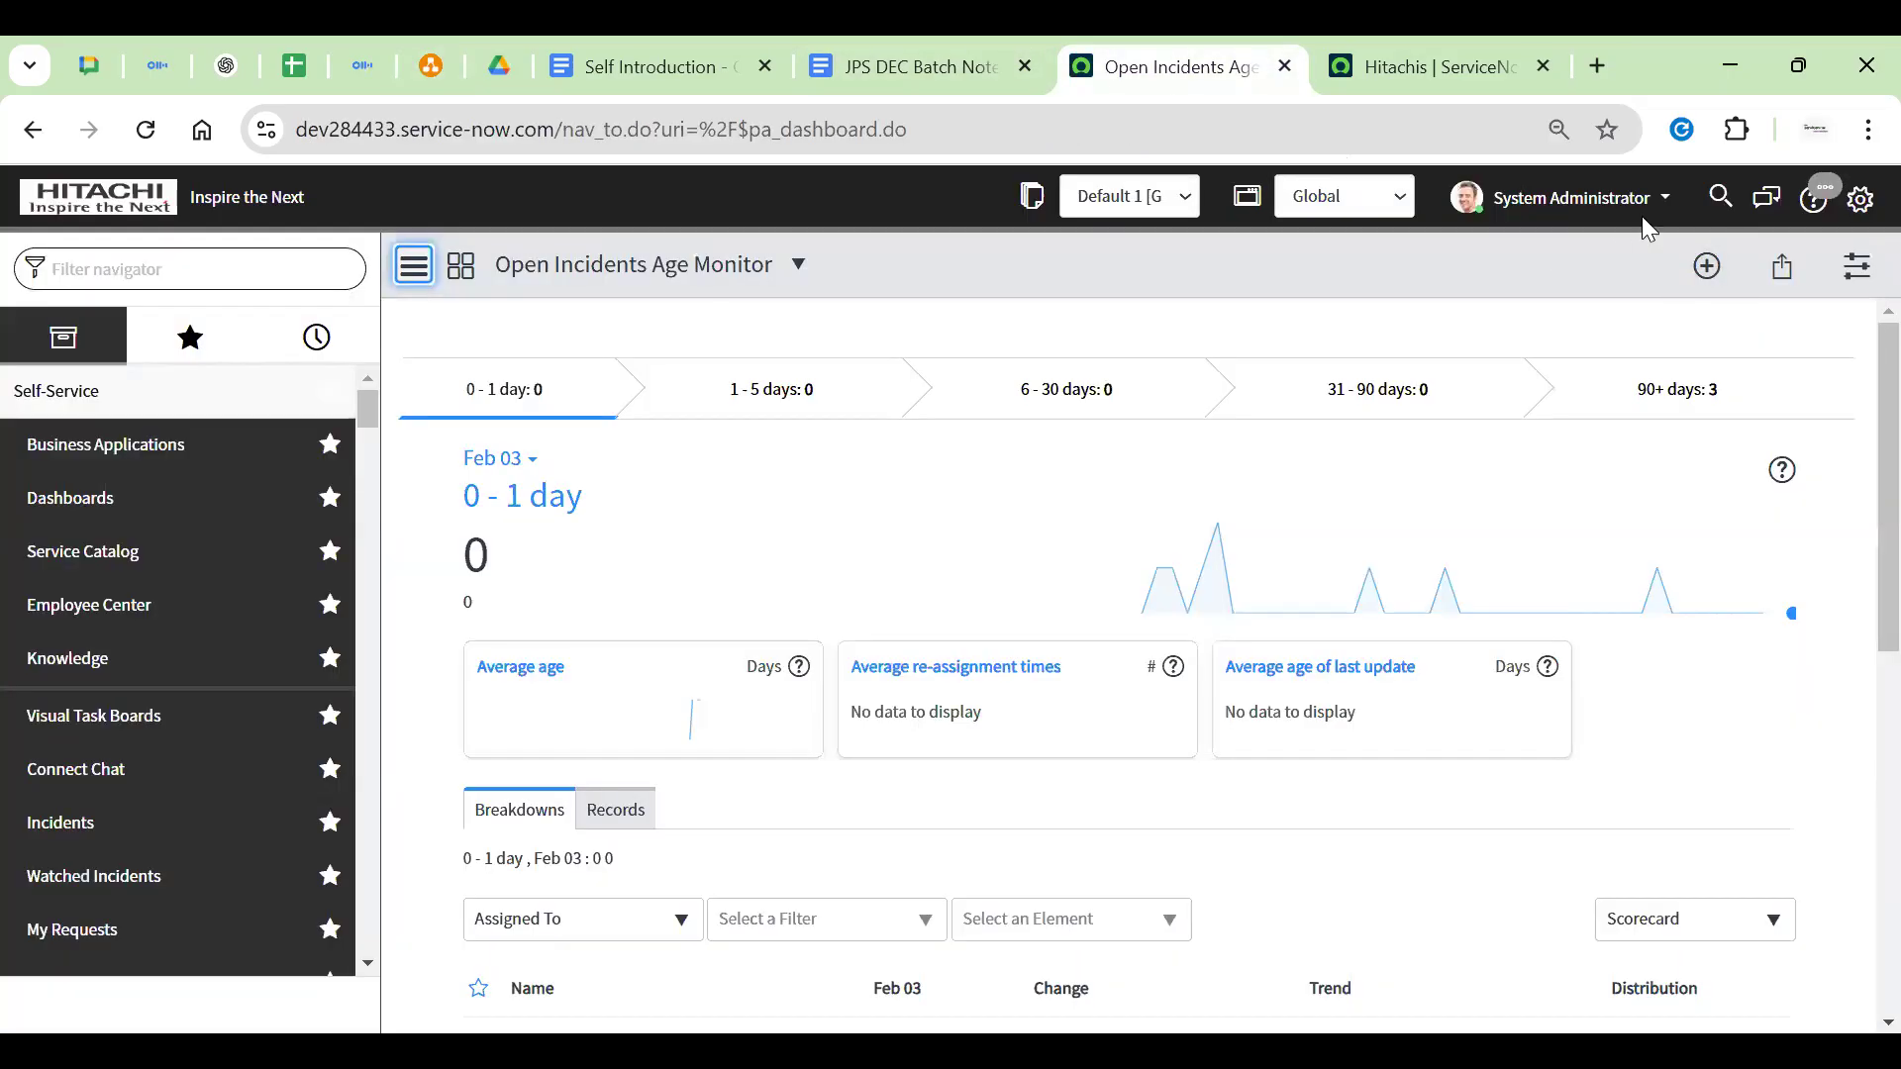
Log out of ServiceNow from the account menu and sign back in with the administrator password
{"action": "left_click", "coordinate": [1641, 212]}
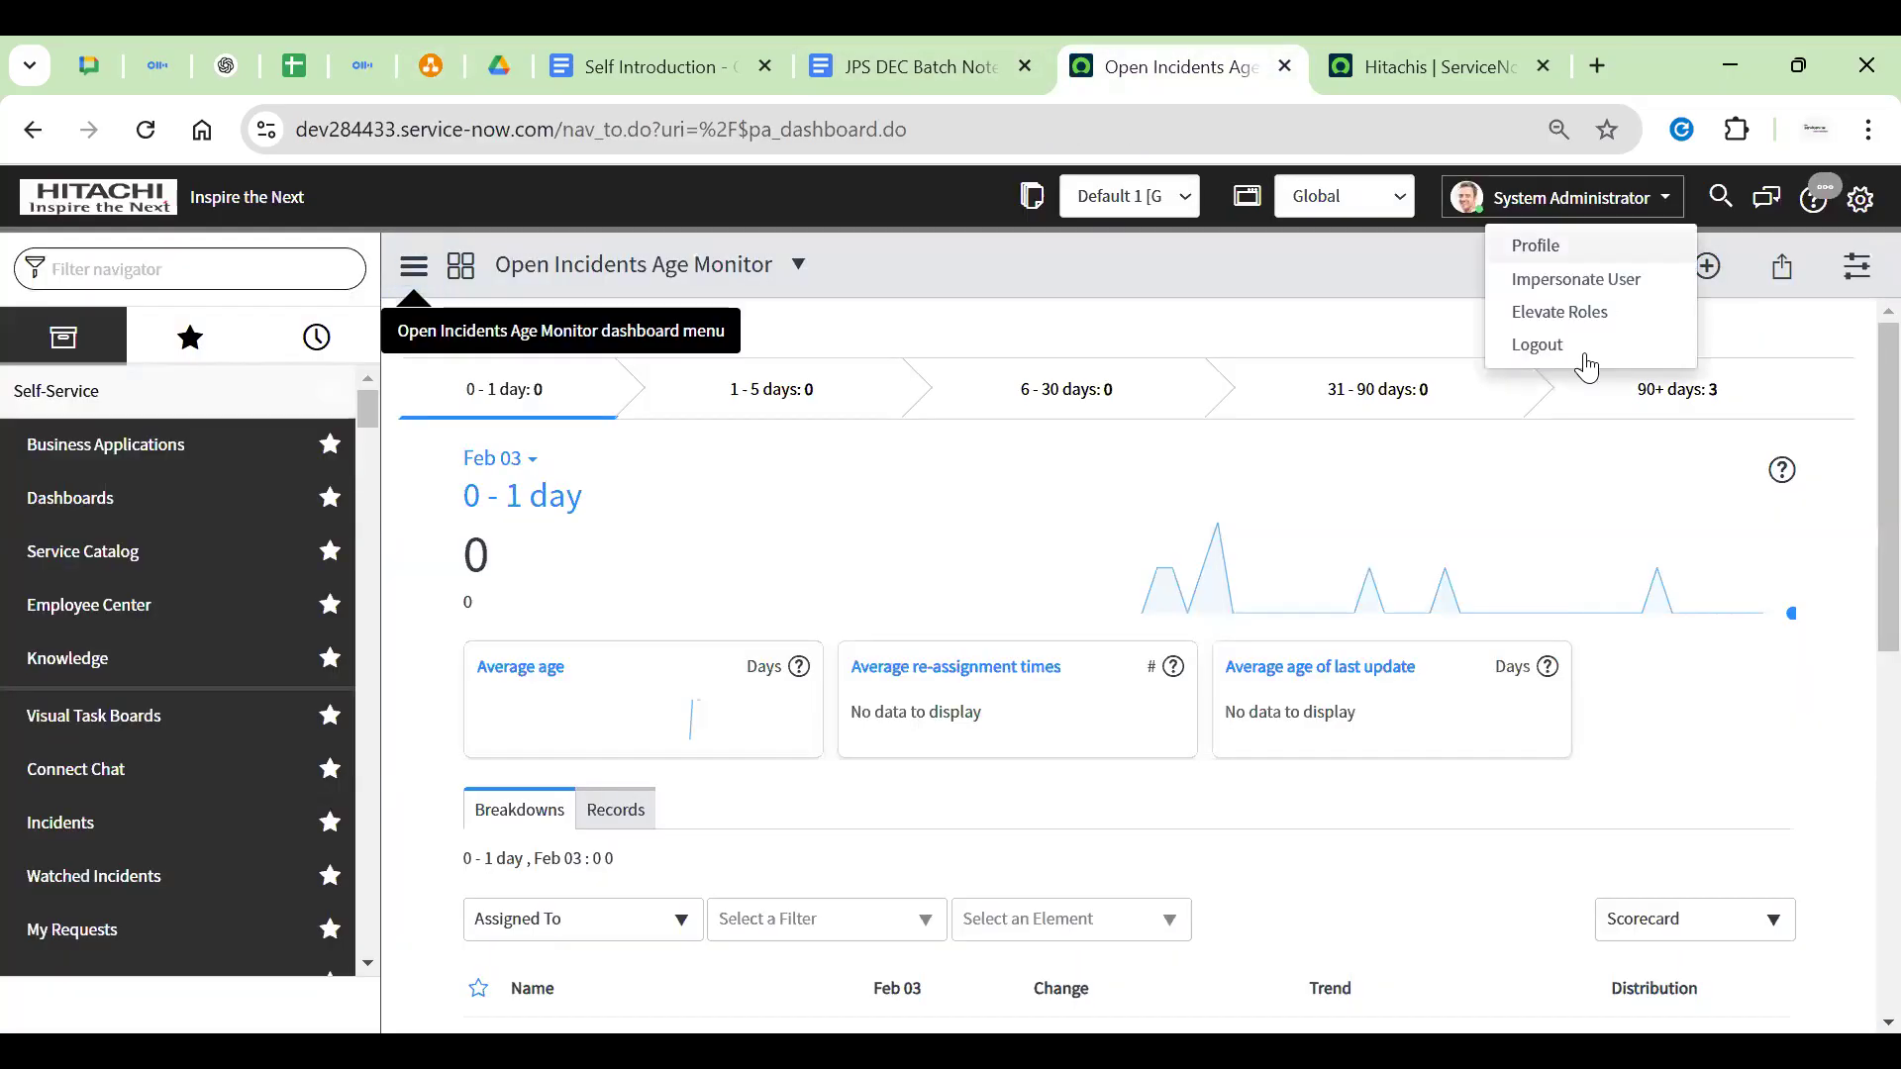
{"action": "left_click", "coordinate": [1529, 315]}
{"action": "left_click", "coordinate": [1180, 238]}
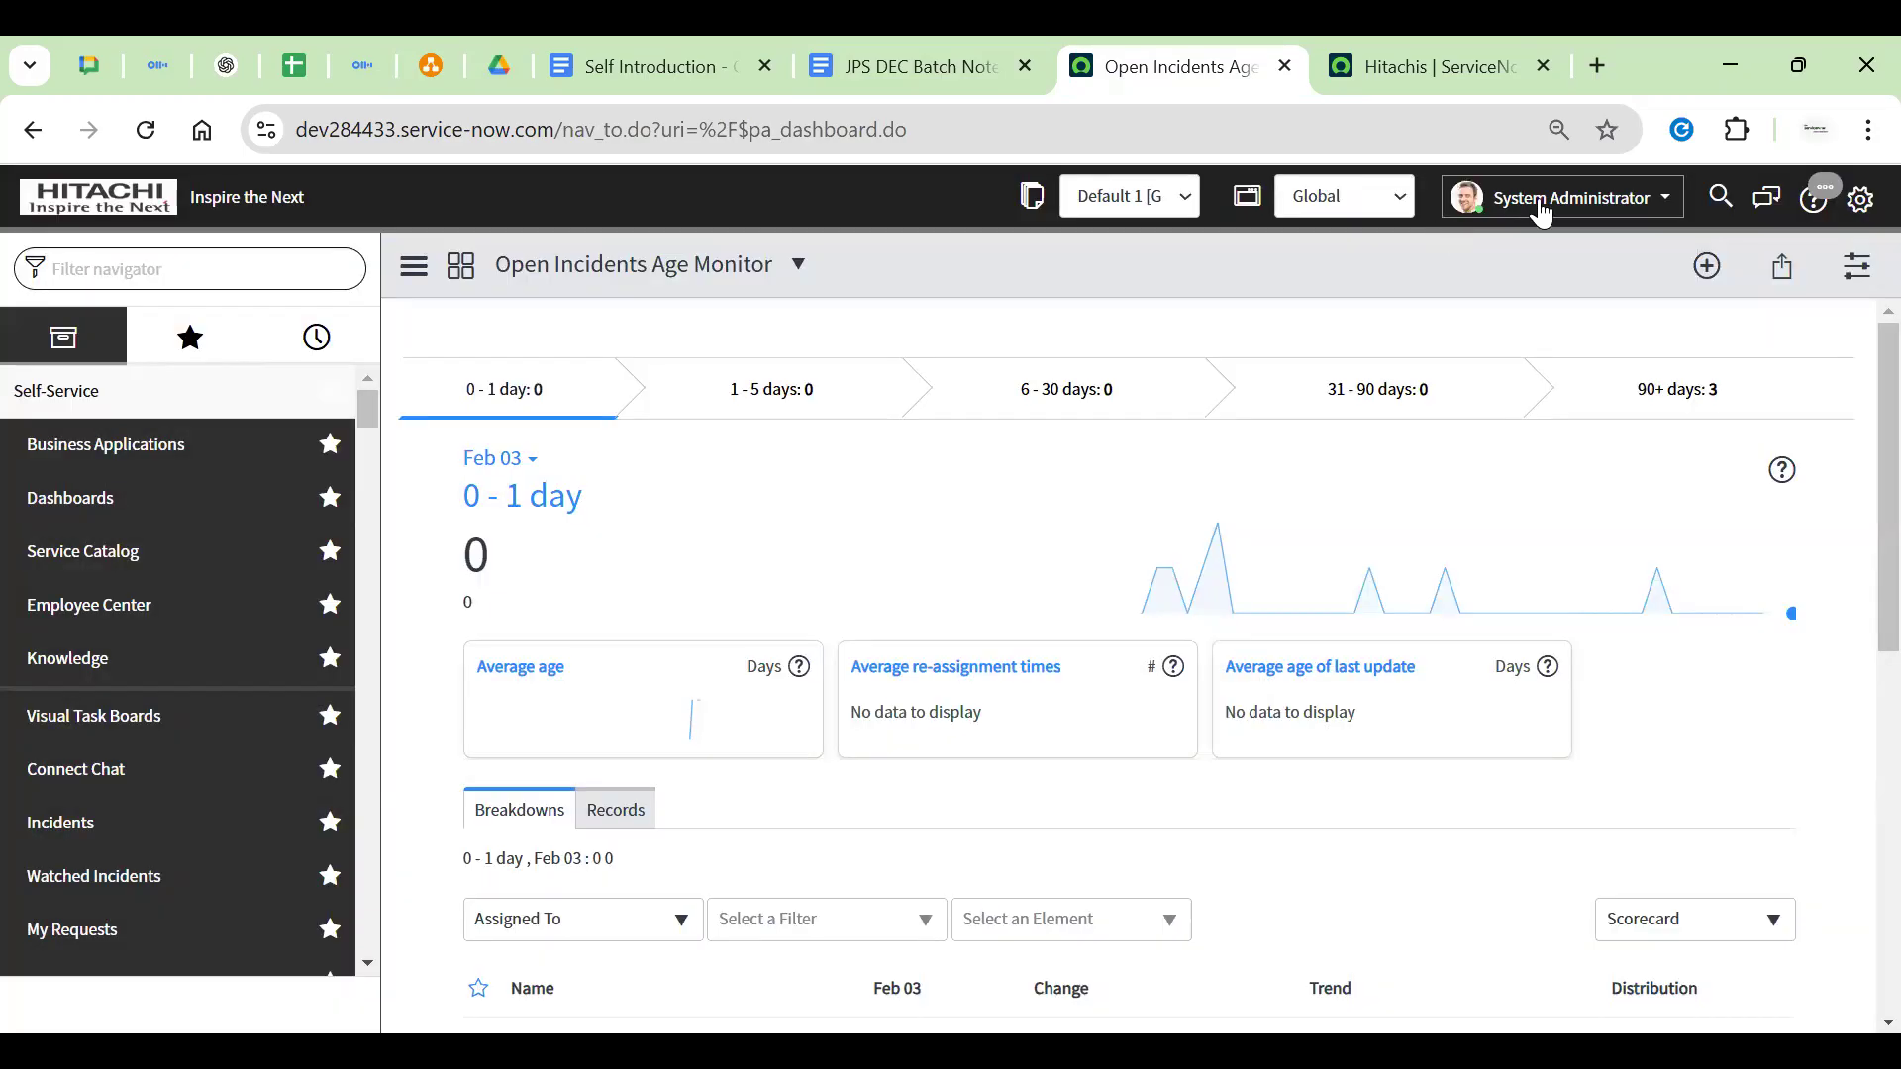
{"action": "left_click", "coordinate": [1541, 210]}
{"action": "left_click", "coordinate": [1506, 353]}
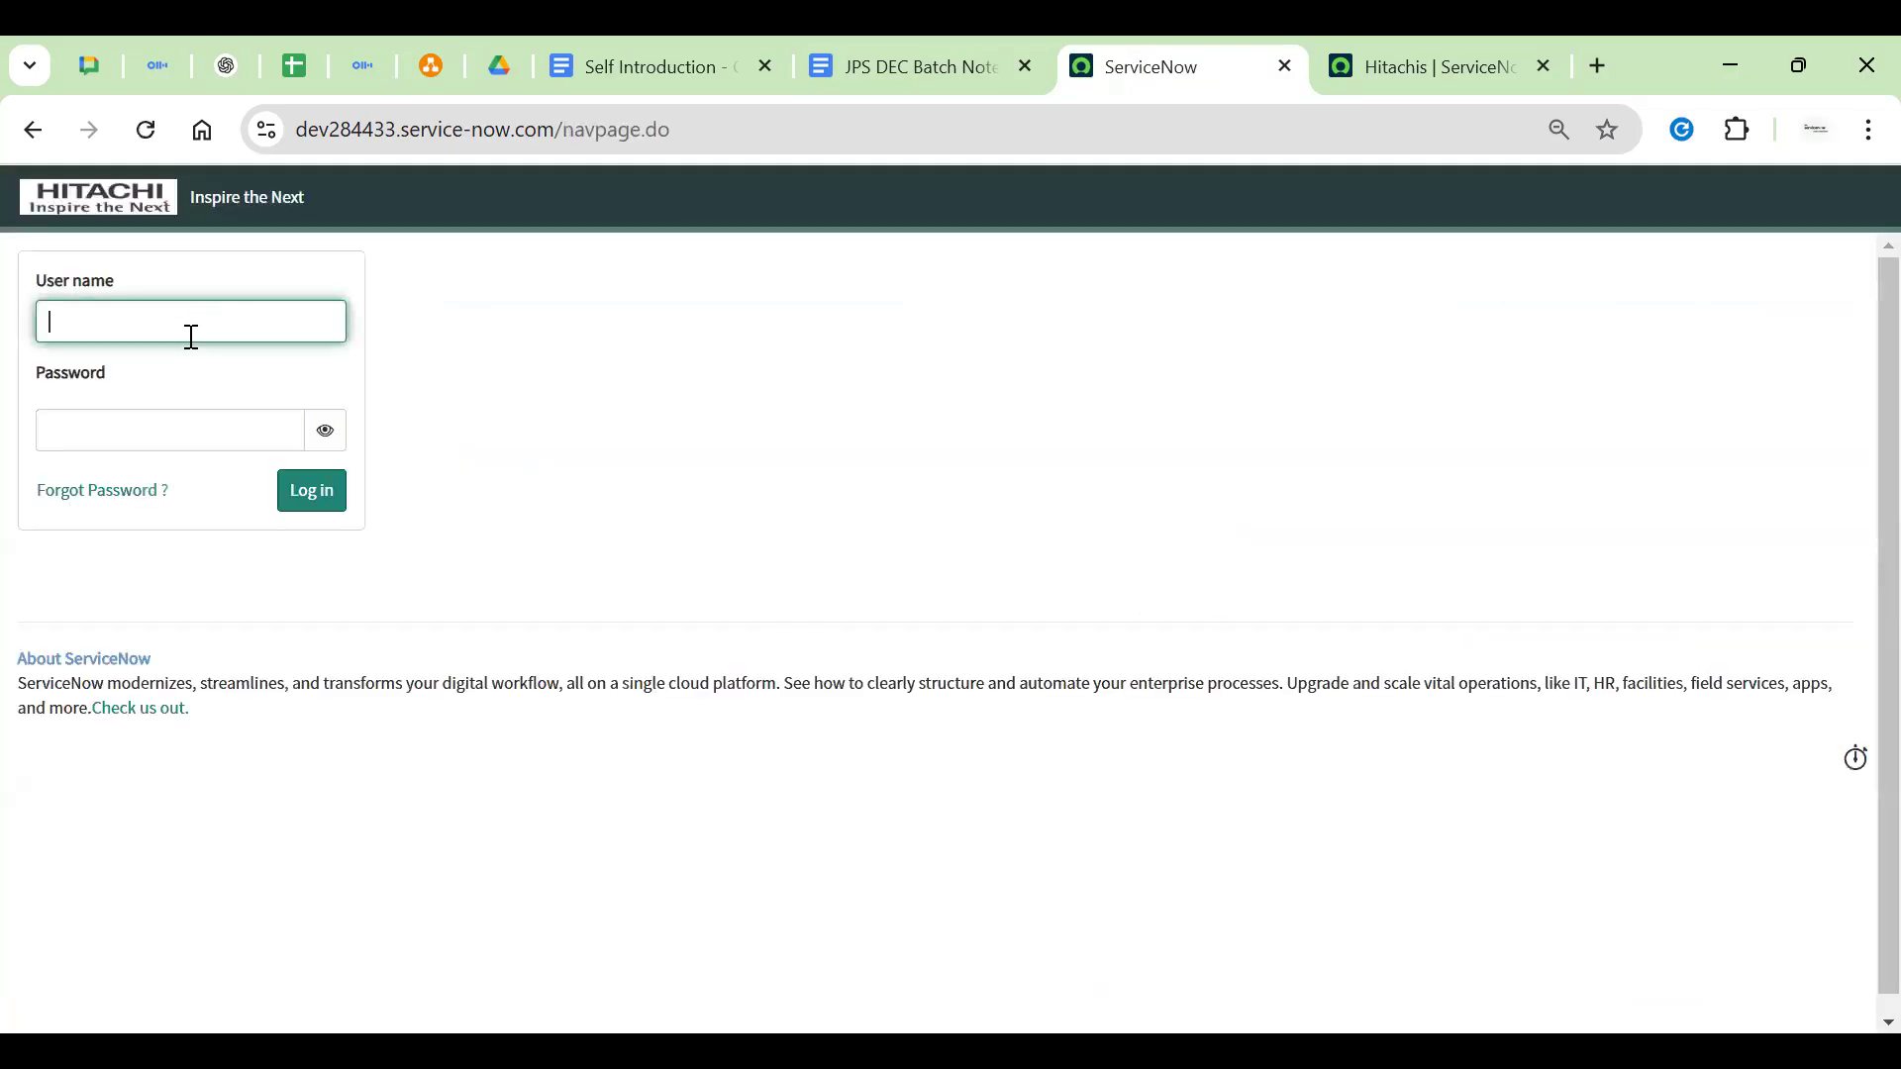
{"action": "type", "text": "********"}
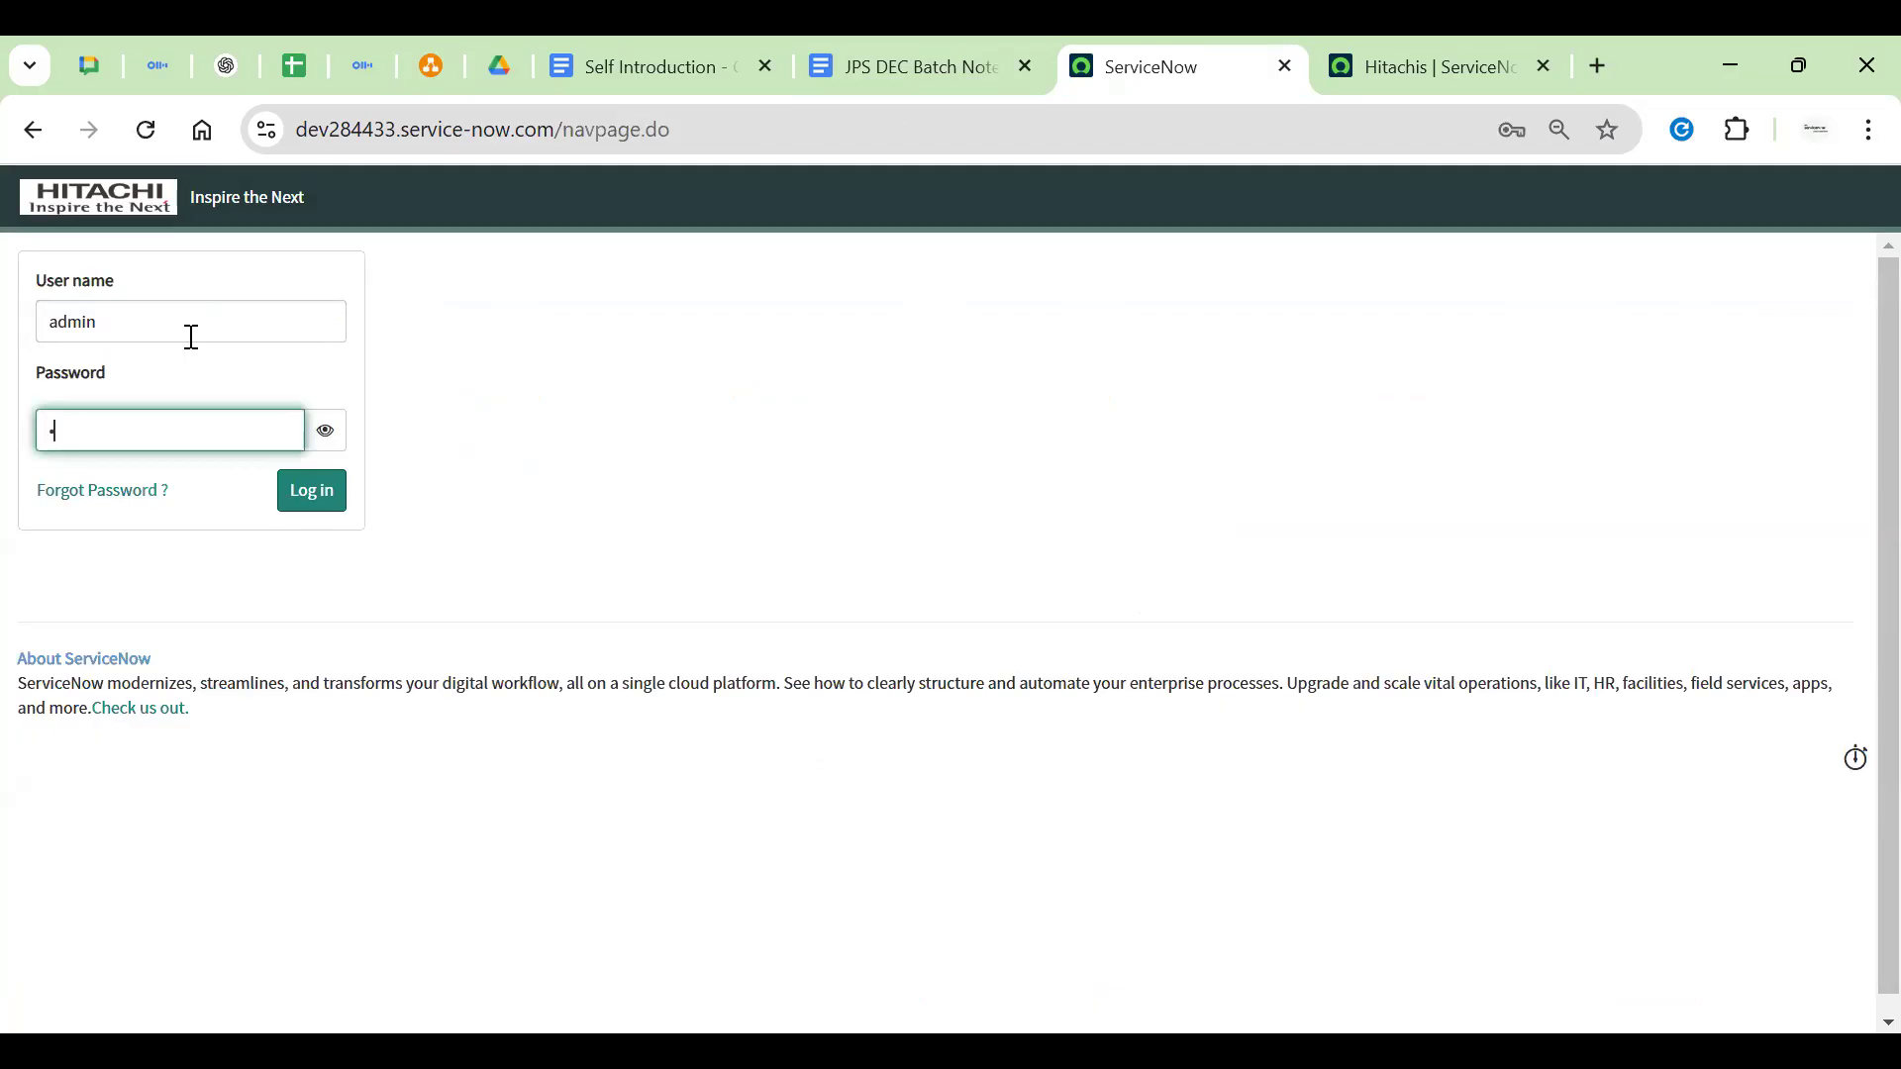
{"action": "type", "text": "**"}
{"action": "key", "text": "Return"}
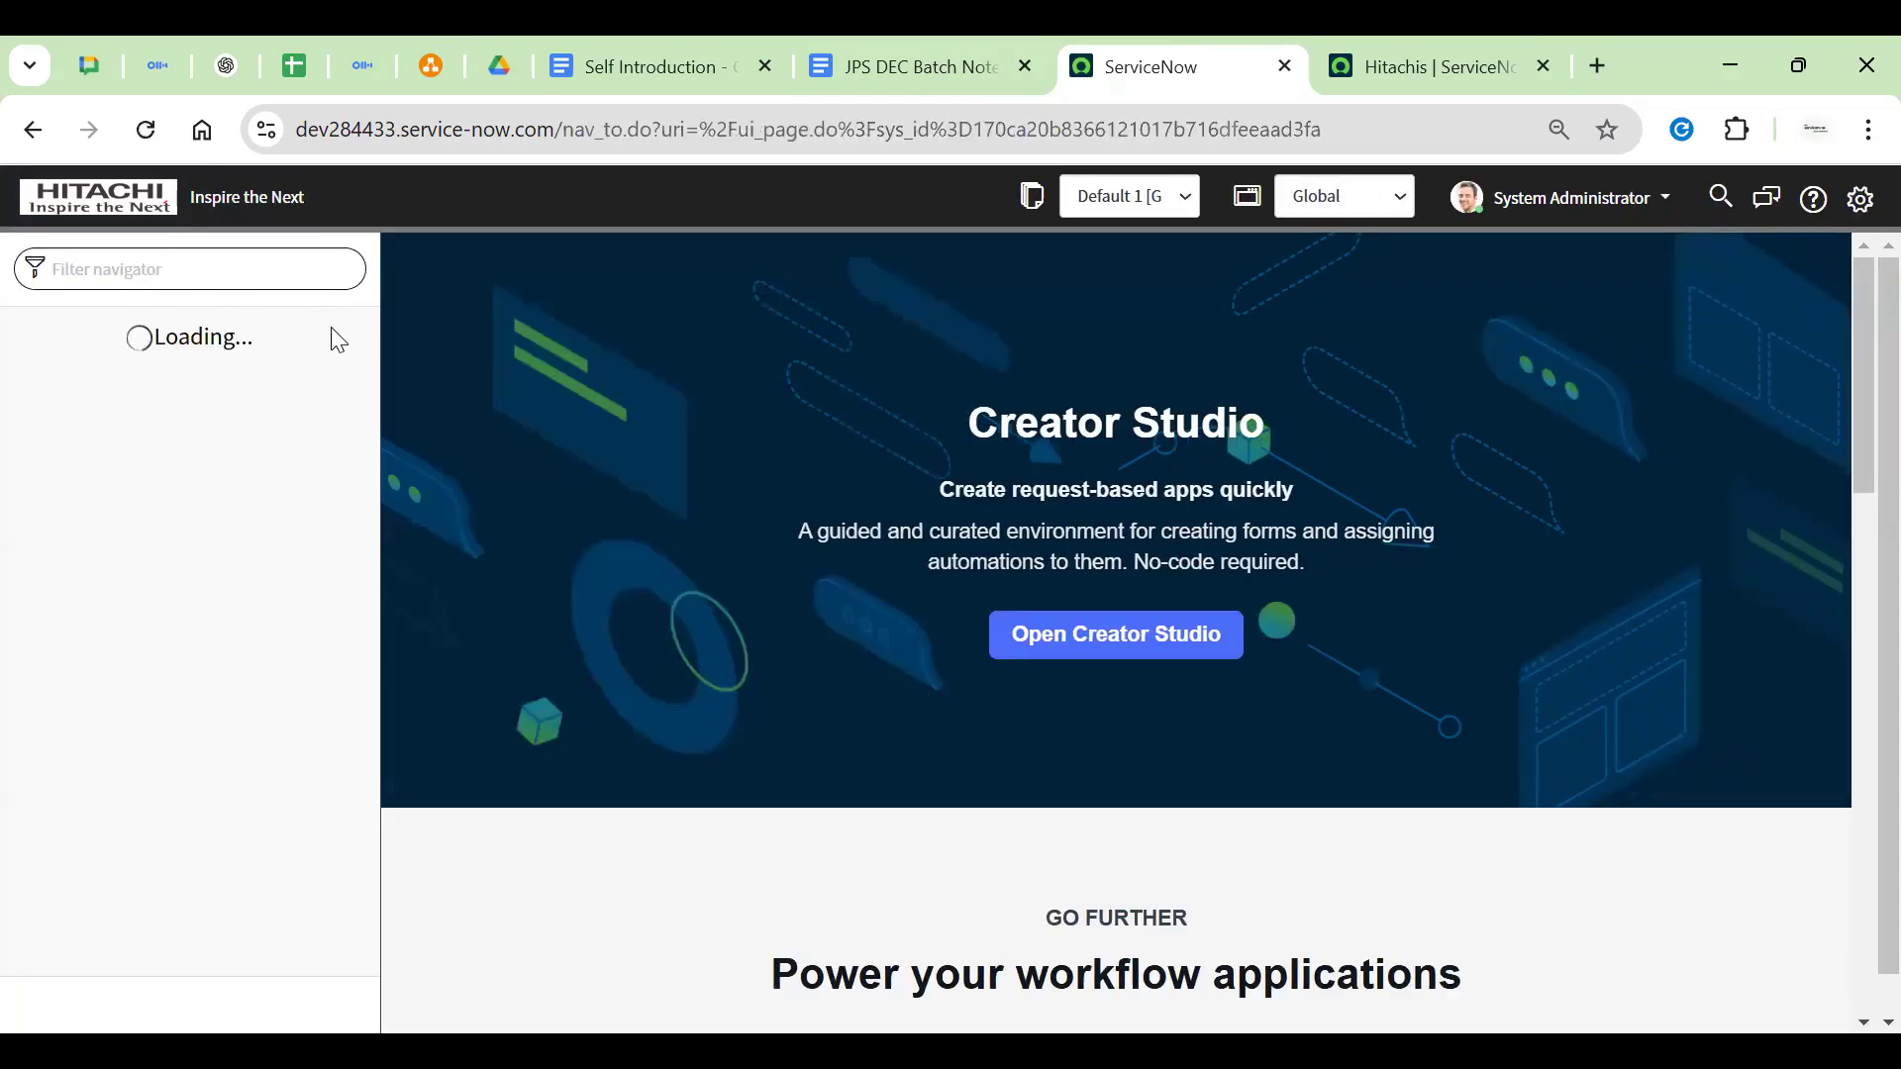
Open the Hitachis list from navigation history and start a new Hitachi record
{"action": "left_click", "coordinate": [317, 339]}
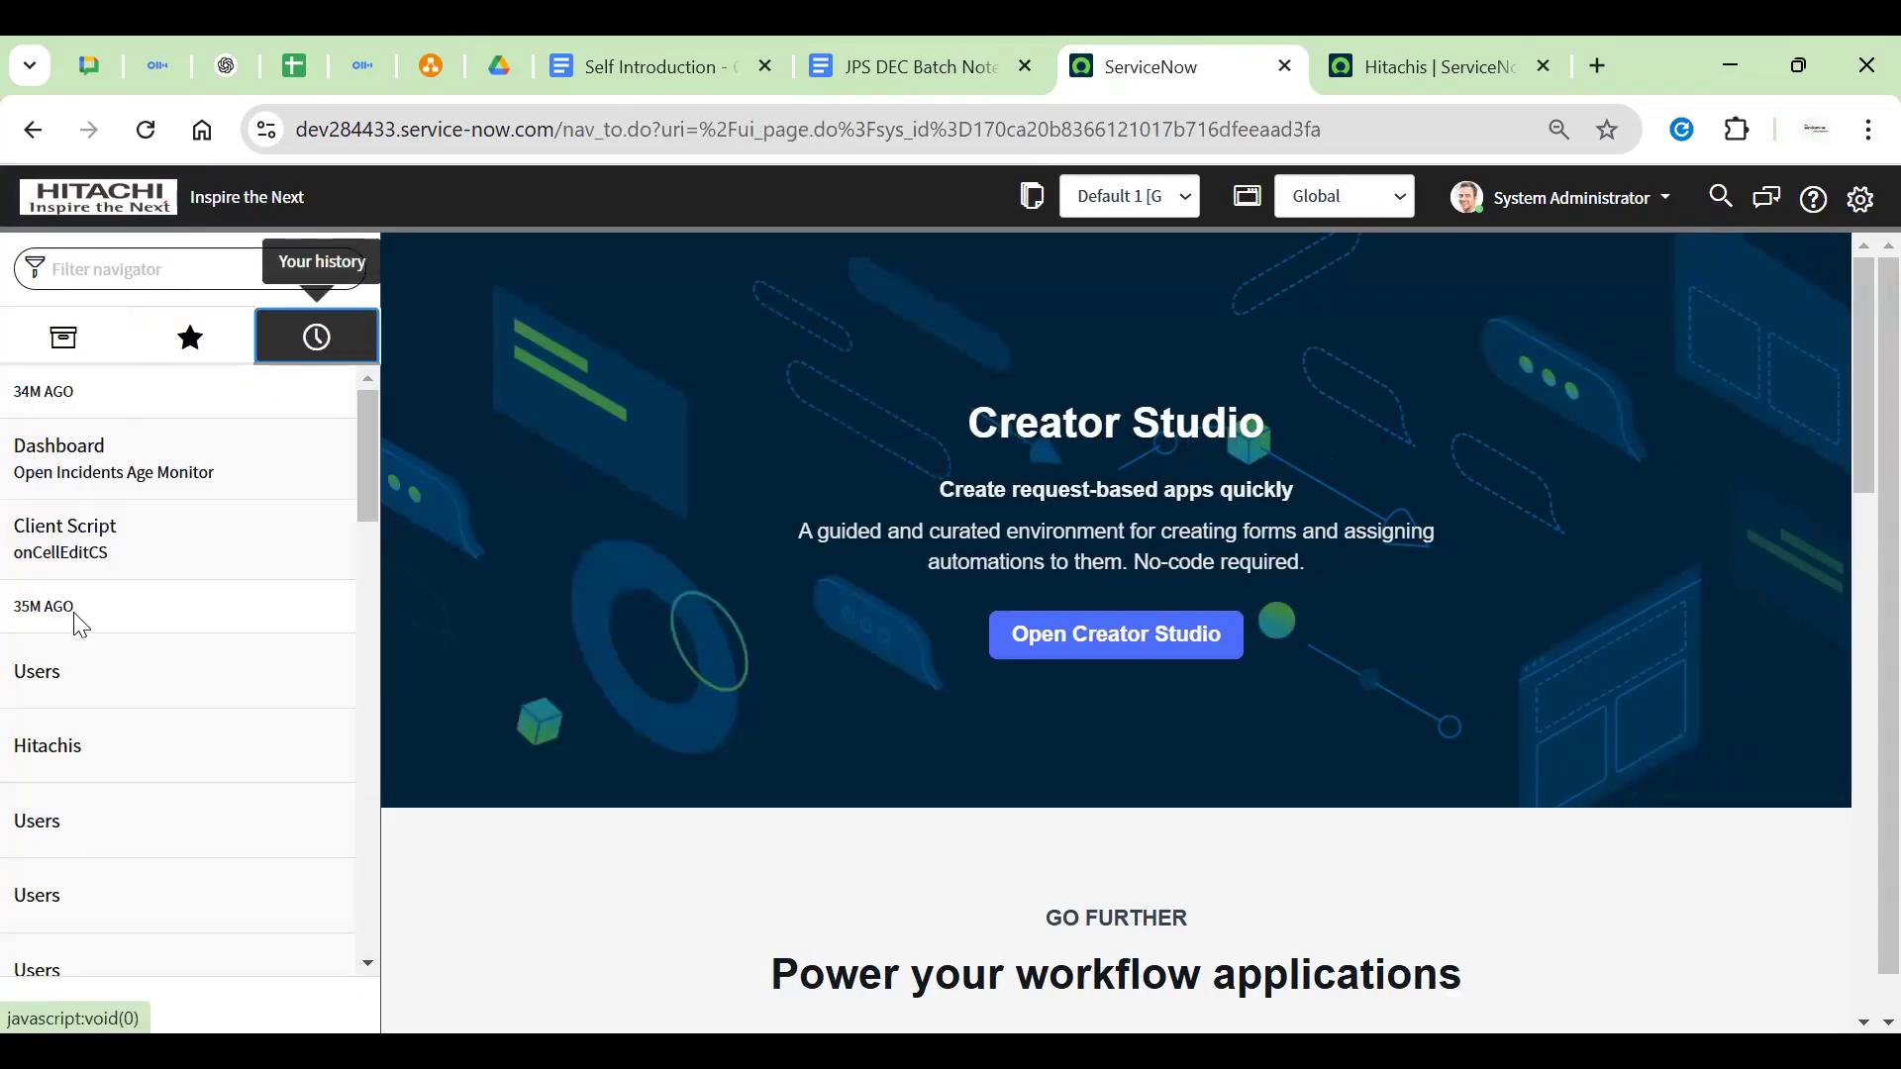
{"action": "left_click", "coordinate": [86, 745]}
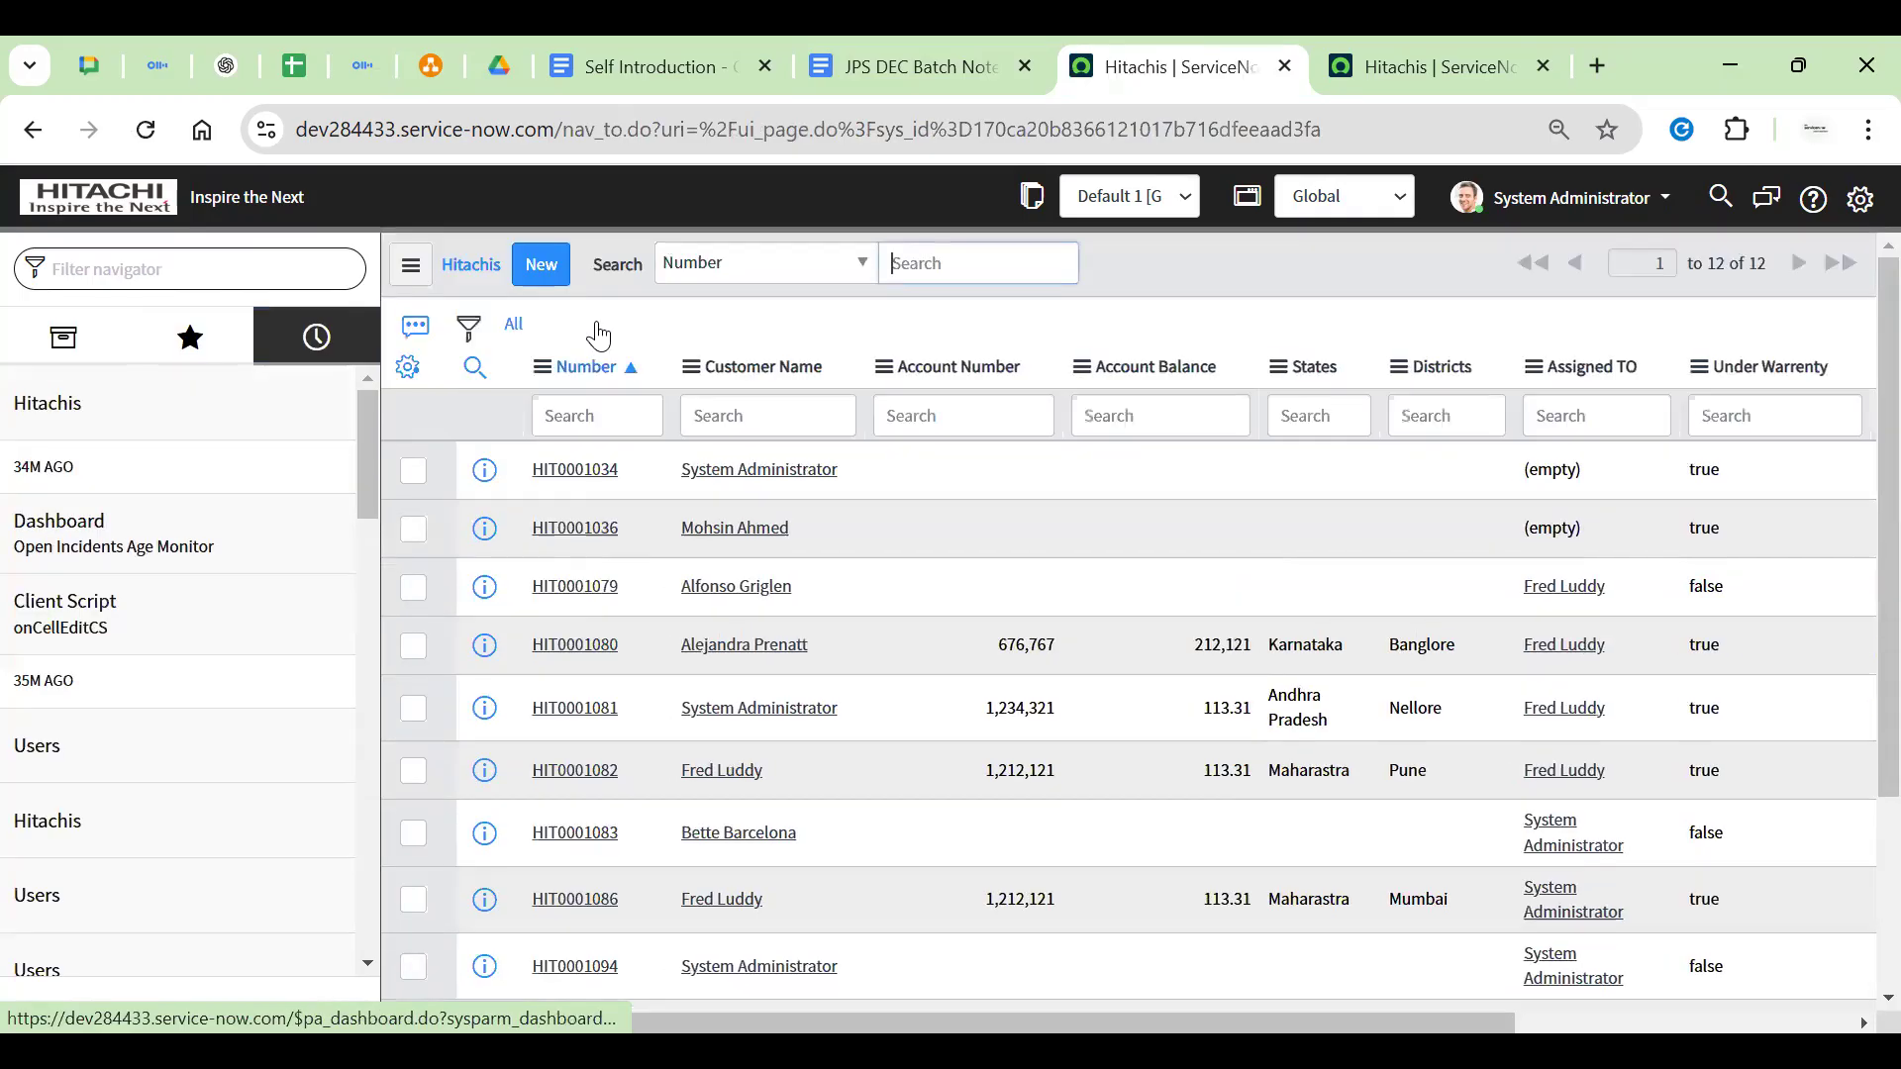
{"action": "left_click", "coordinate": [543, 275]}
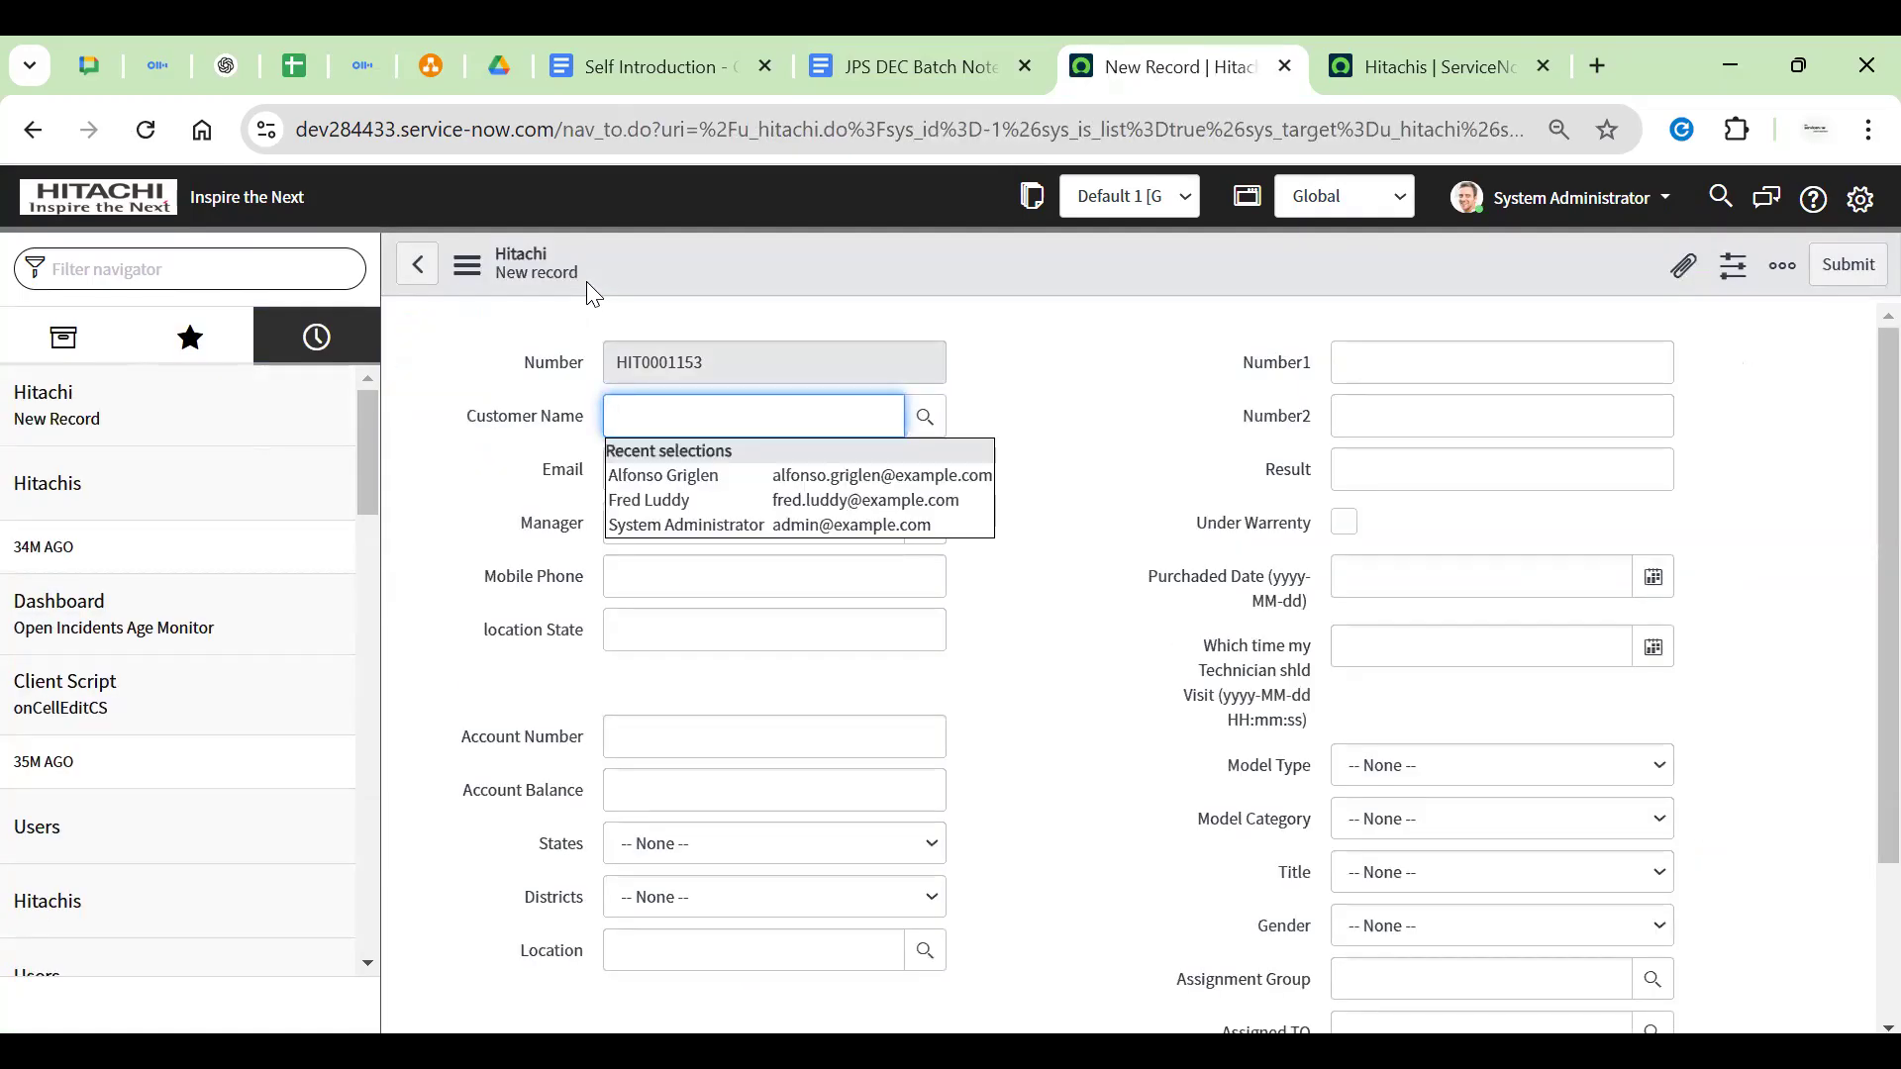
{"action": "left_click", "coordinate": [586, 281]}
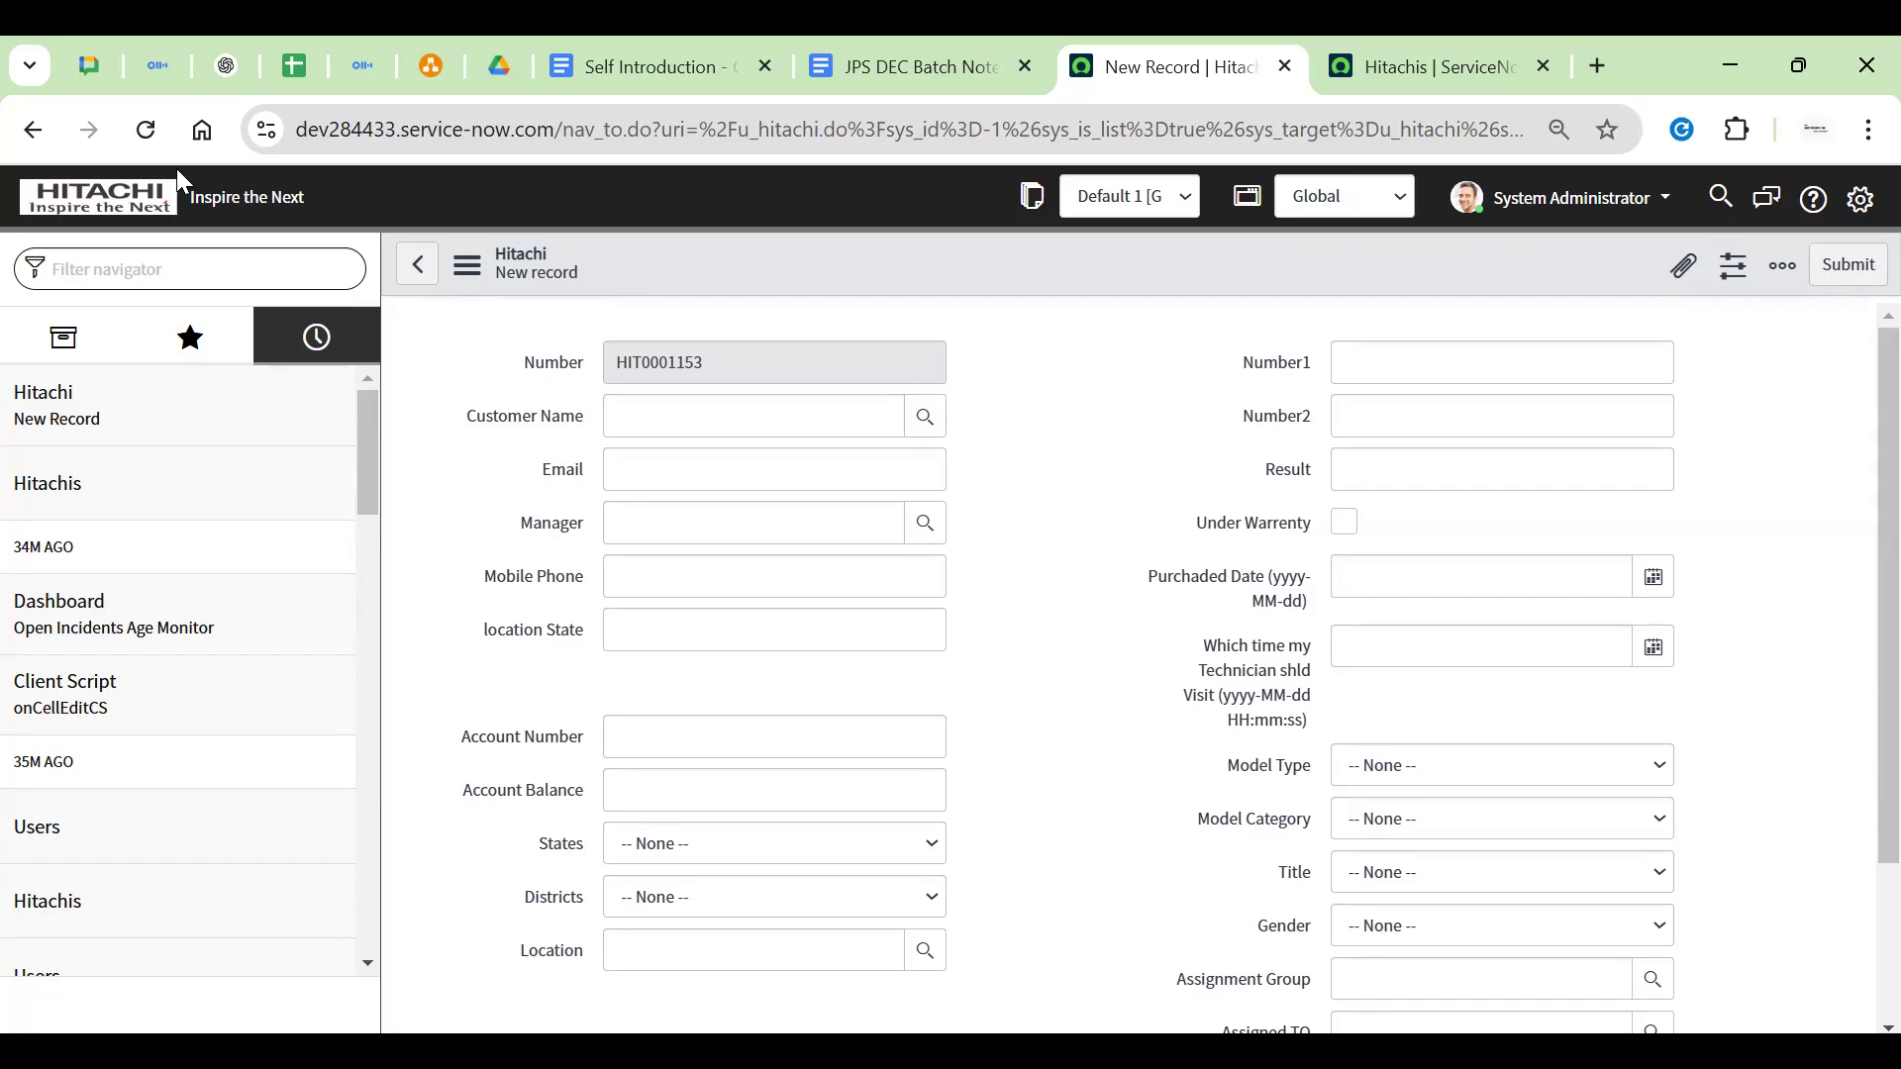
Reload the new record form, focus the Number1 field, then go to the JPS DEC Batch Notes tab
{"action": "left_click", "coordinate": [146, 129]}
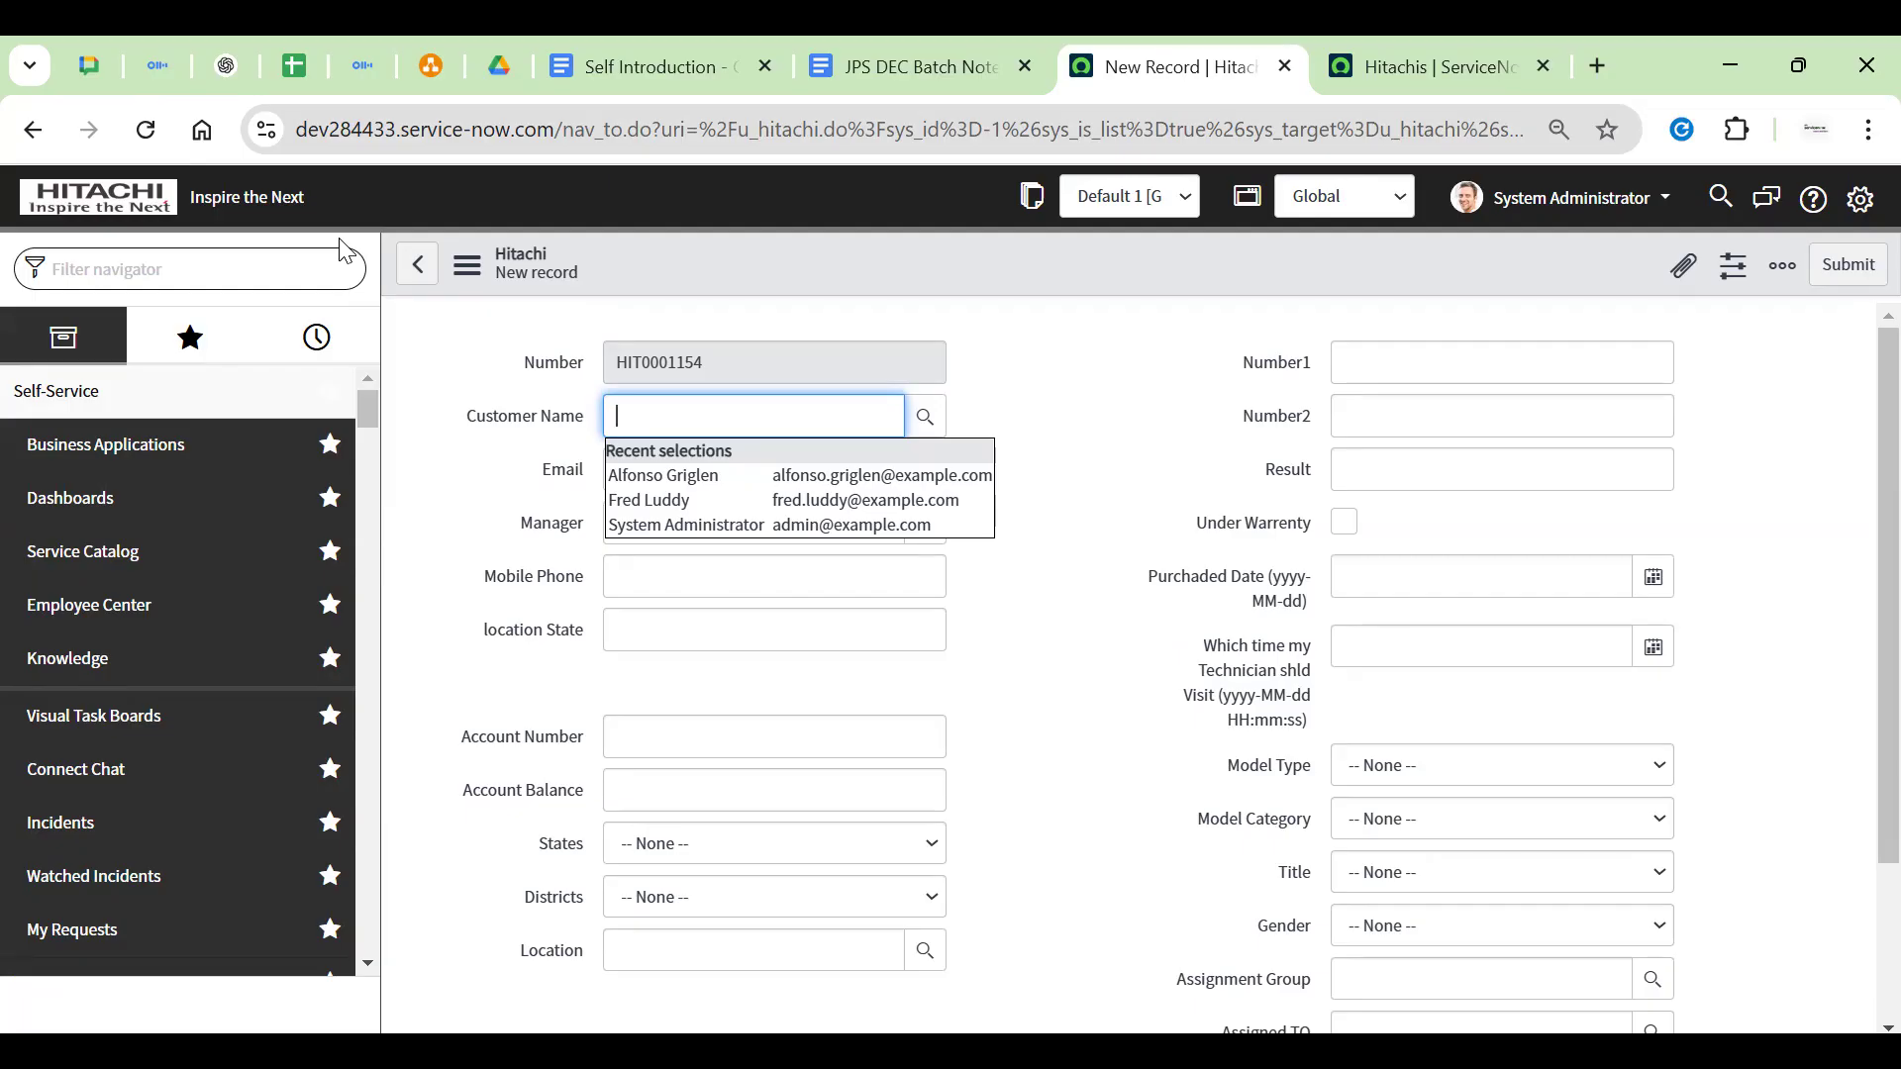
{"action": "left_click", "coordinate": [145, 130]}
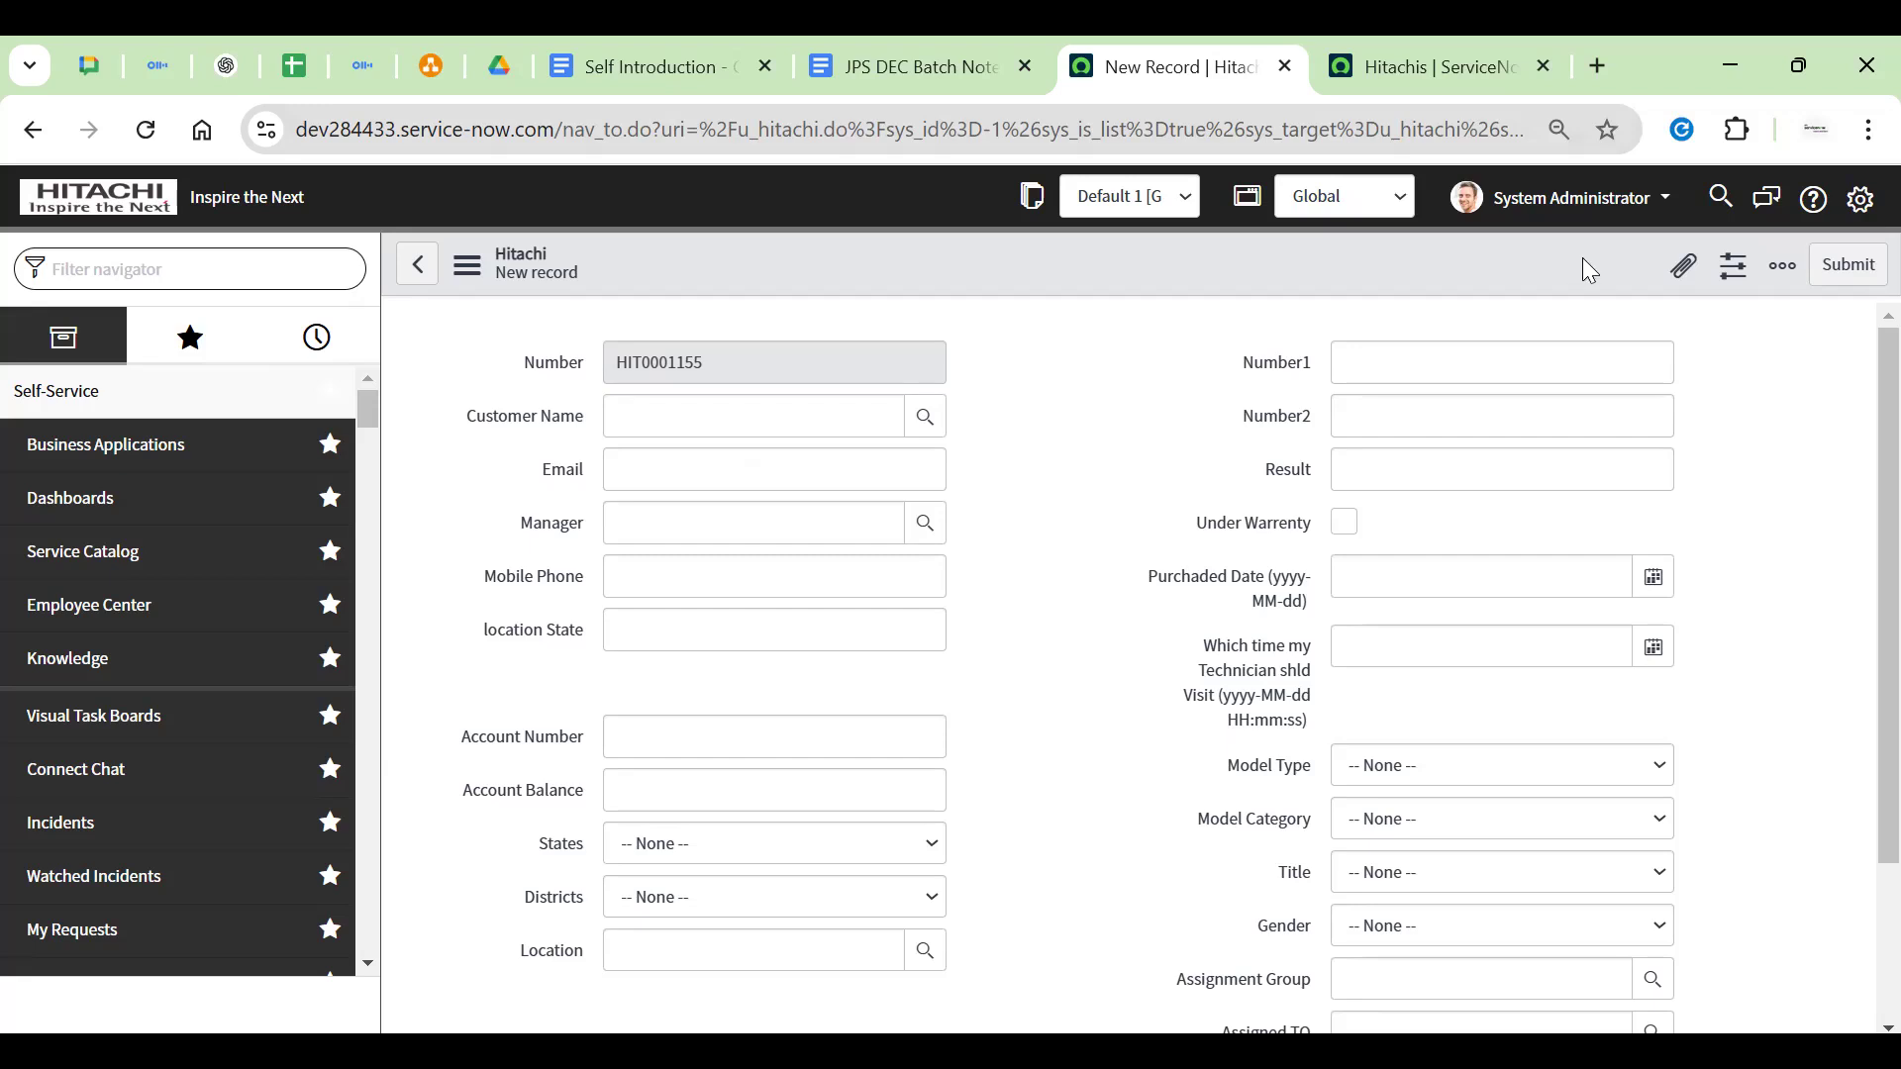
{"action": "left_click", "coordinate": [1574, 197]}
{"action": "left_click", "coordinate": [1574, 197]}
{"action": "left_click", "coordinate": [1249, 349]}
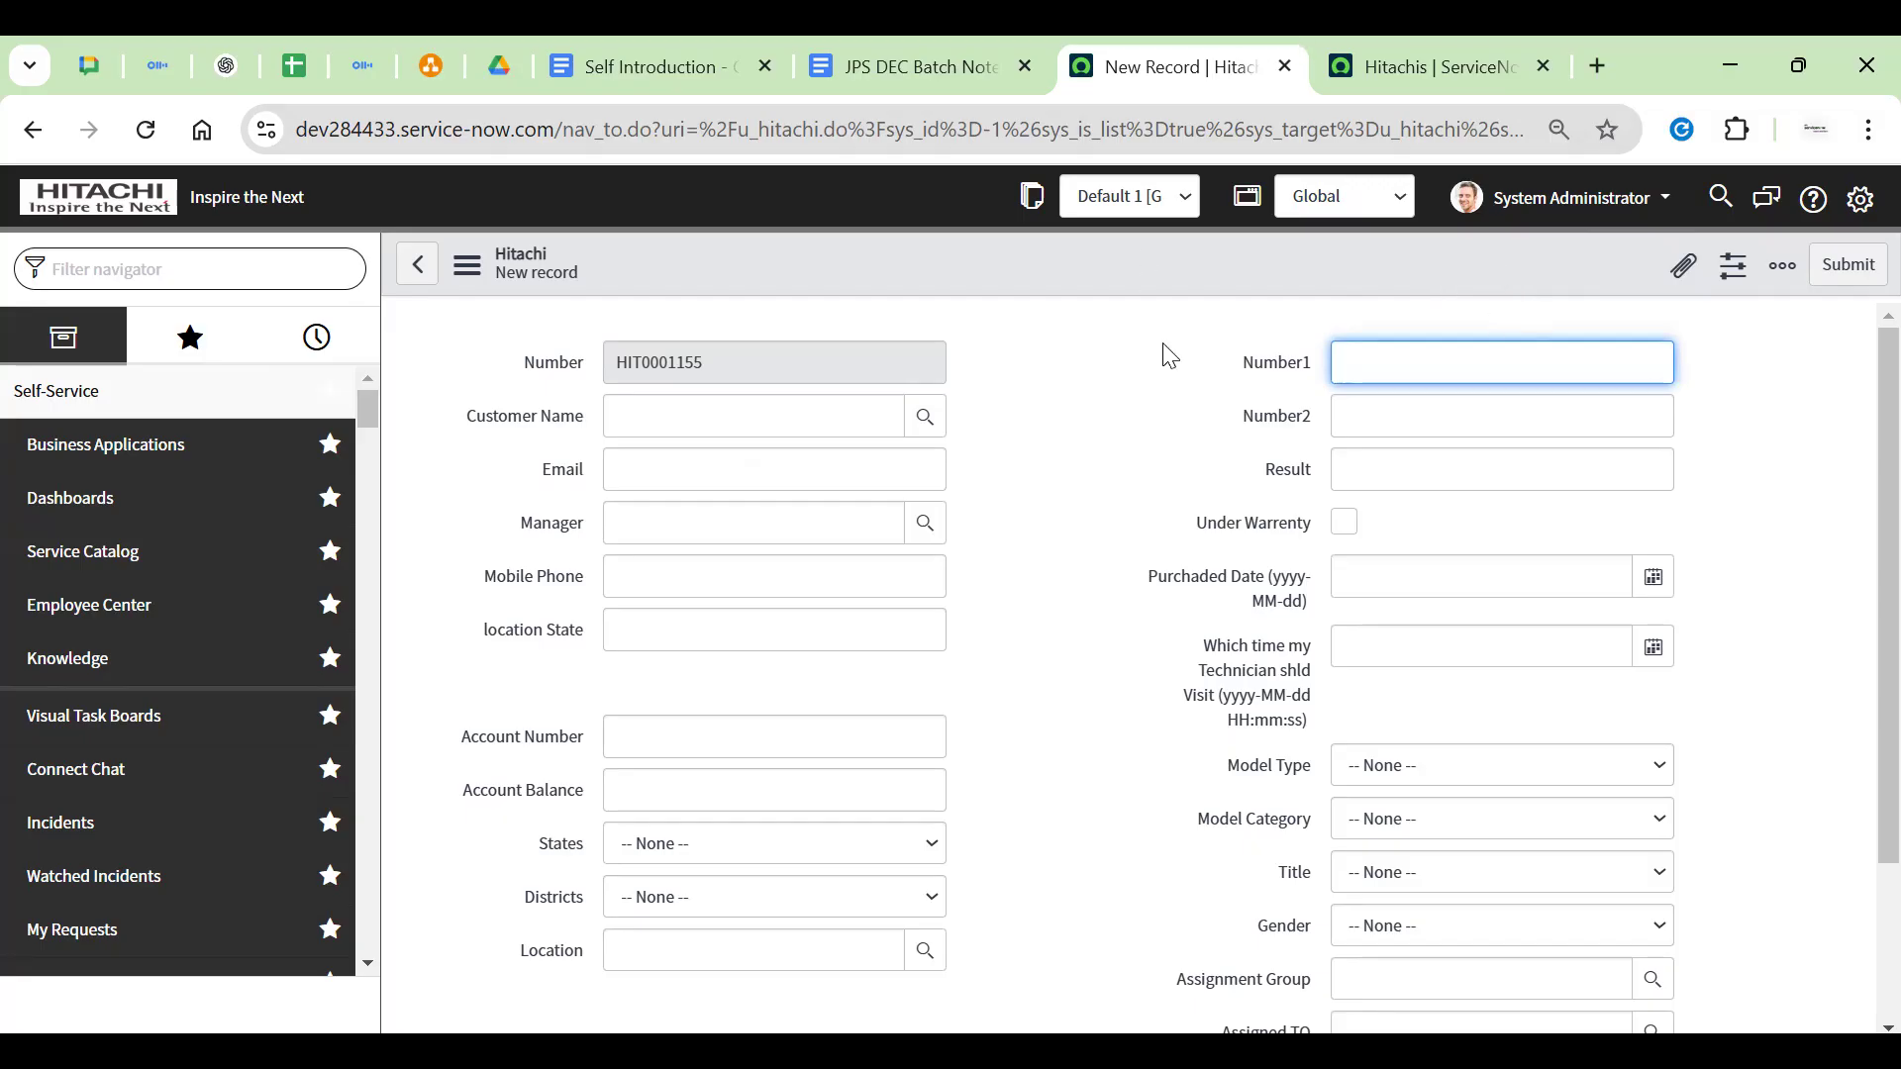
{"action": "left_click", "coordinate": [901, 66]}
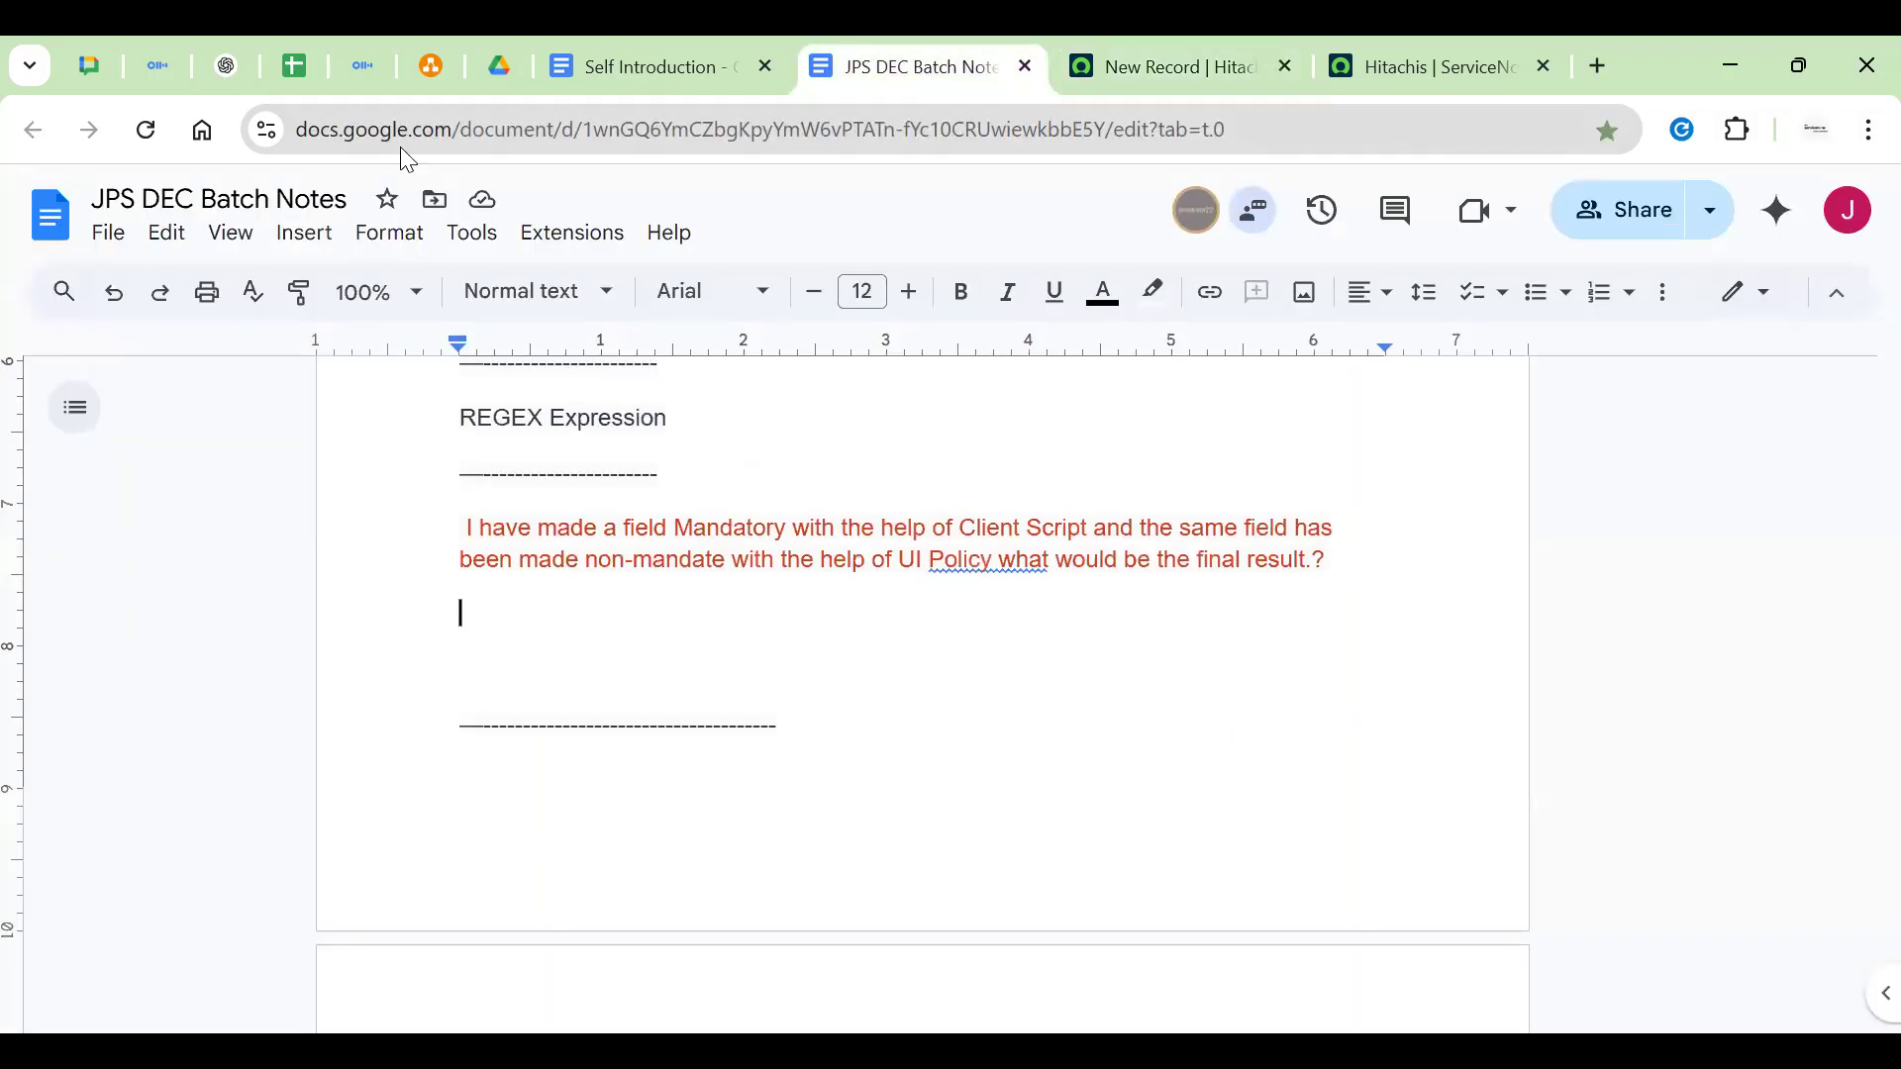
Return to the client/server diagram and inspect the South note and CLient SIde label
{"action": "left_click", "coordinate": [500, 66]}
{"action": "left_click", "coordinate": [431, 66]}
{"action": "left_click", "coordinate": [642, 733]}
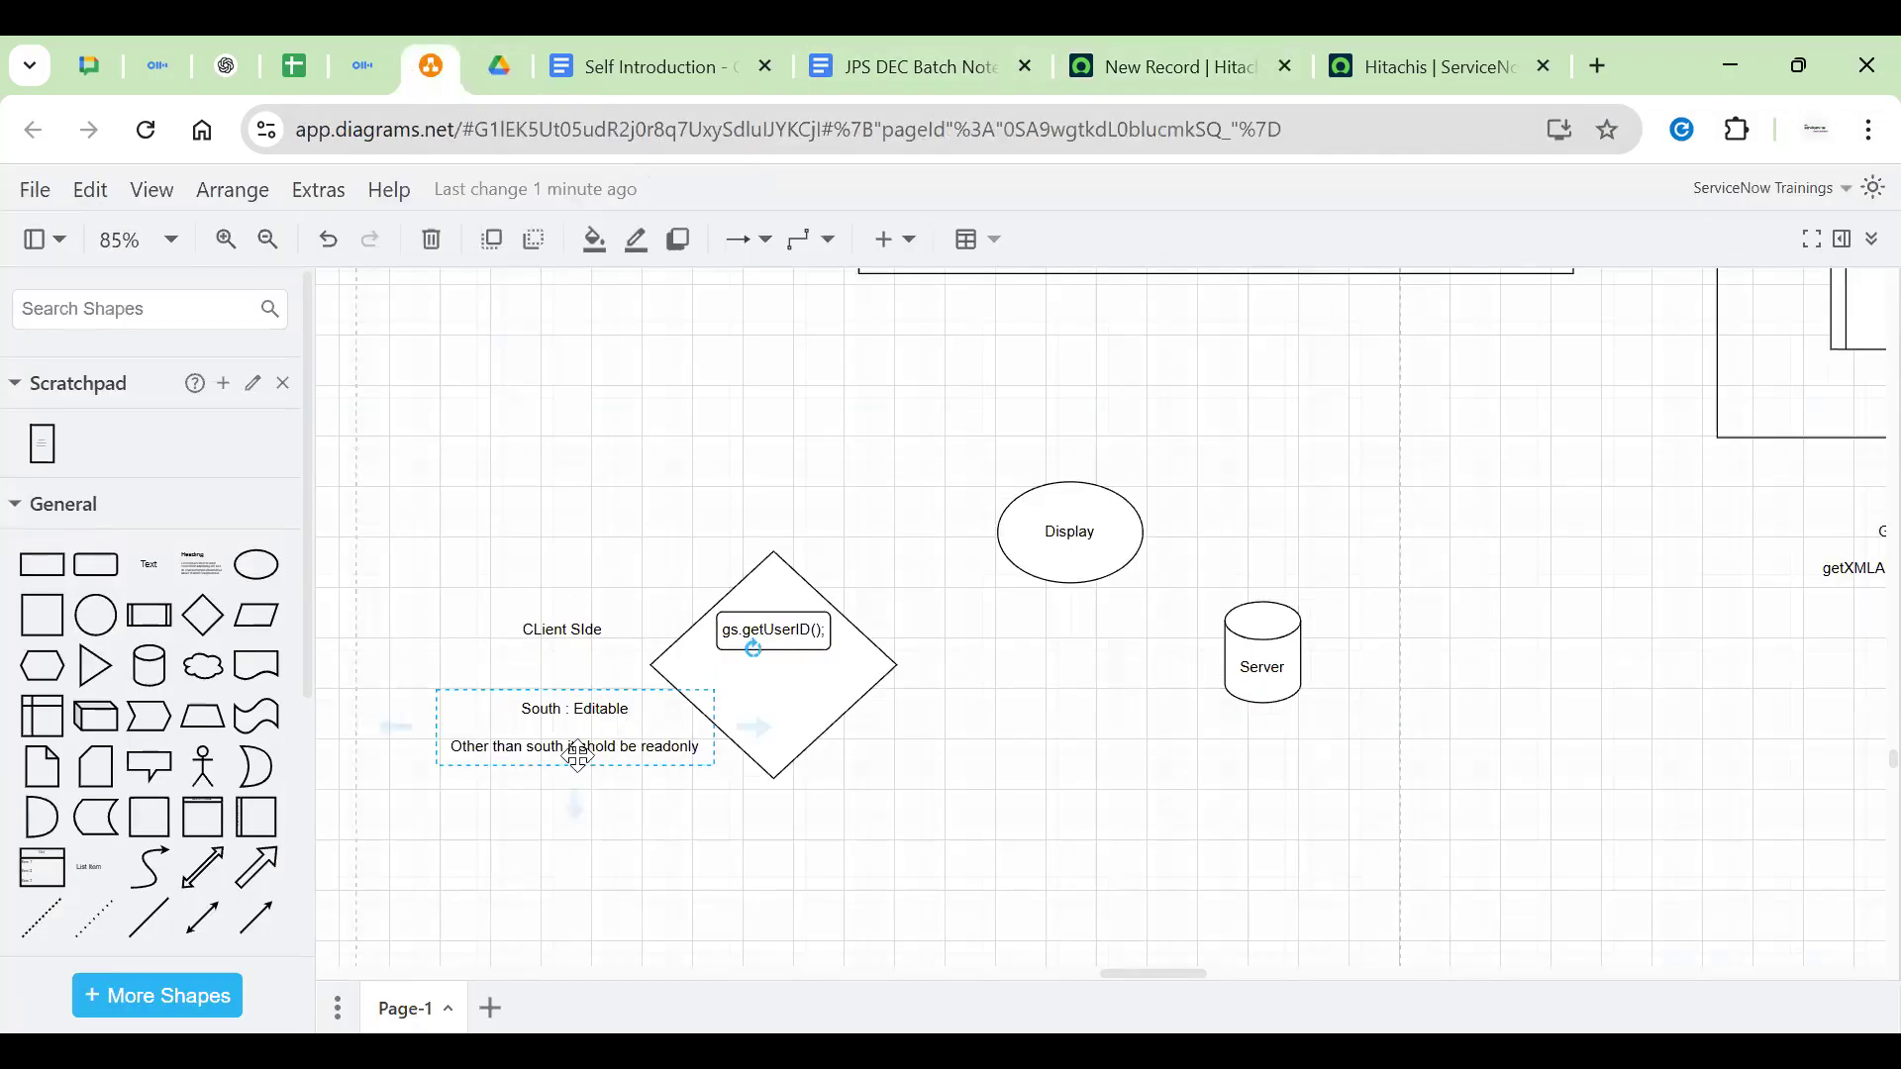
{"action": "left_click", "coordinate": [560, 633]}
{"action": "left_click", "coordinate": [469, 542]}
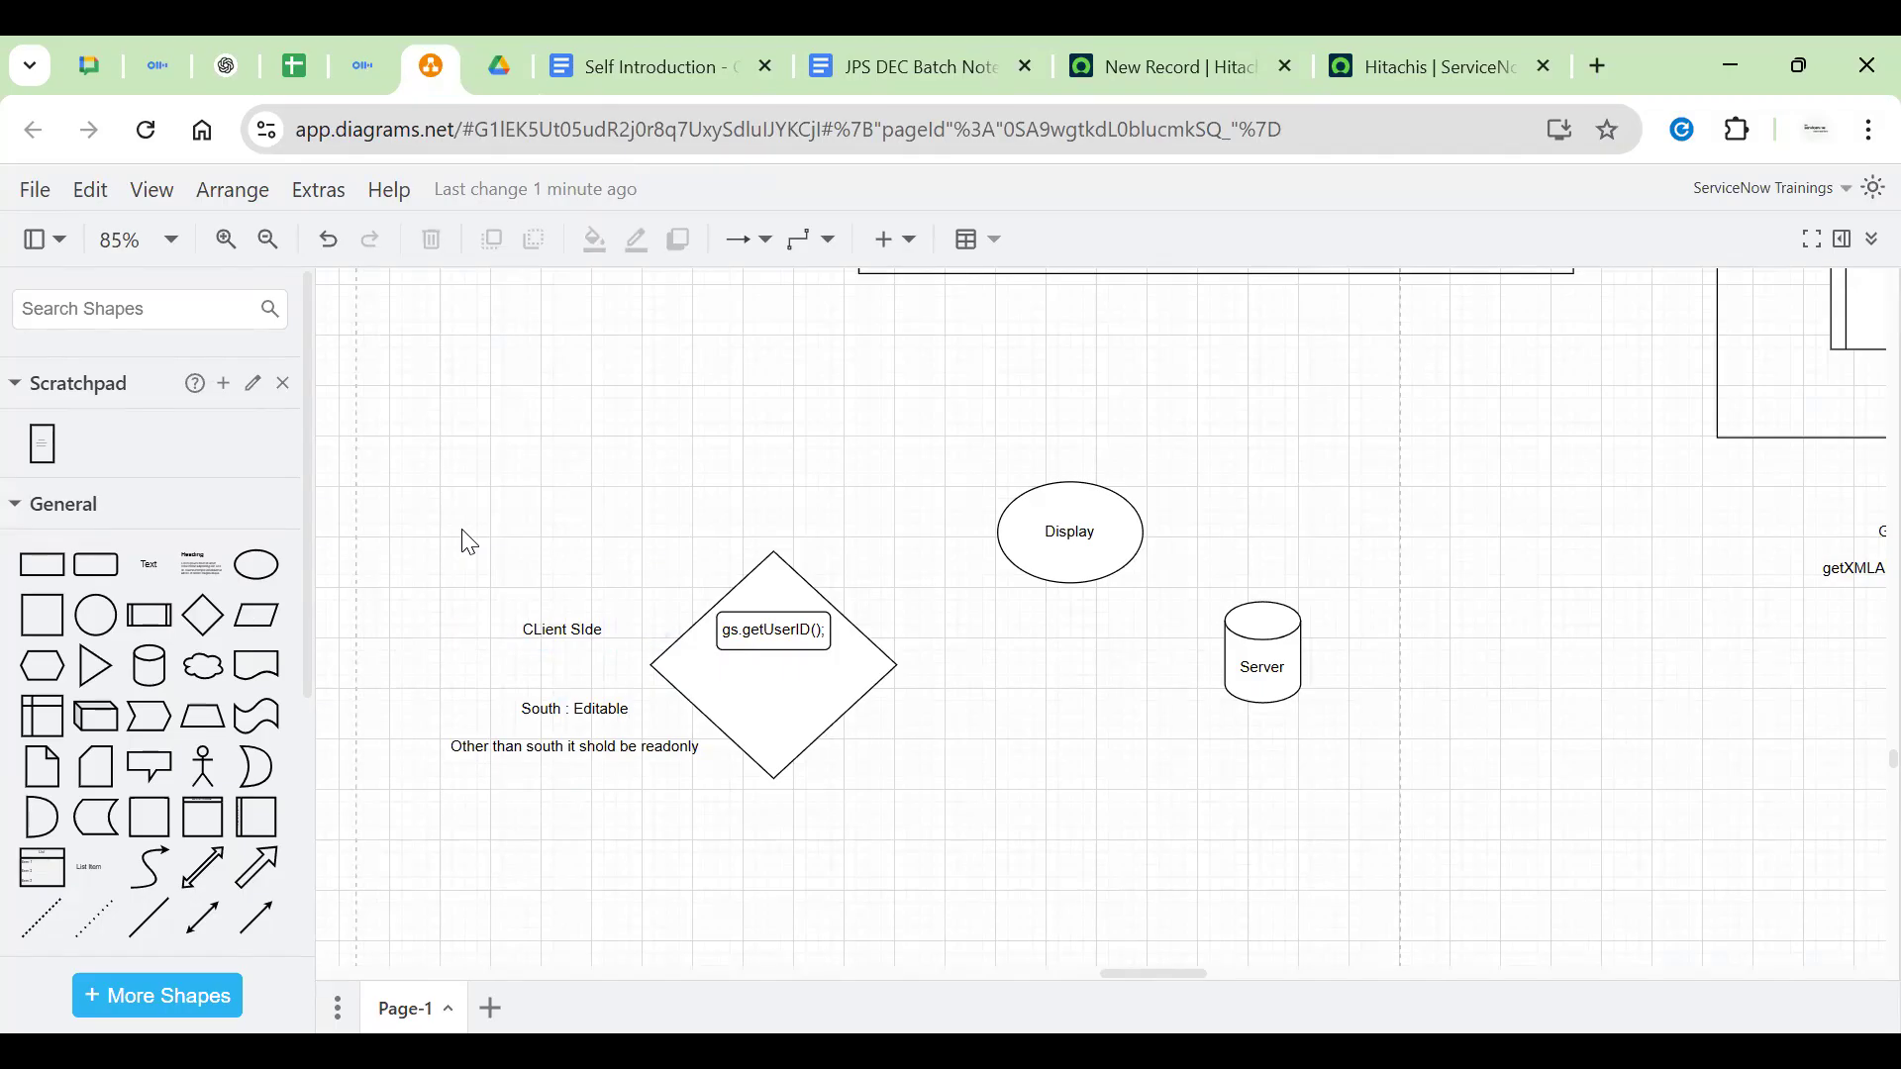
{"action": "left_click", "coordinate": [543, 630]}
{"action": "left_click", "coordinate": [616, 476]}
Nudge the South : Editable note up and move the Display ellipse up and right
{"action": "mouse_move", "coordinate": [574, 728]}
{"action": "left_mouse_down"}
{"action": "mouse_move", "coordinate": [562, 650]}
{"action": "mouse_move", "coordinate": [579, 715]}
{"action": "left_mouse_up"}
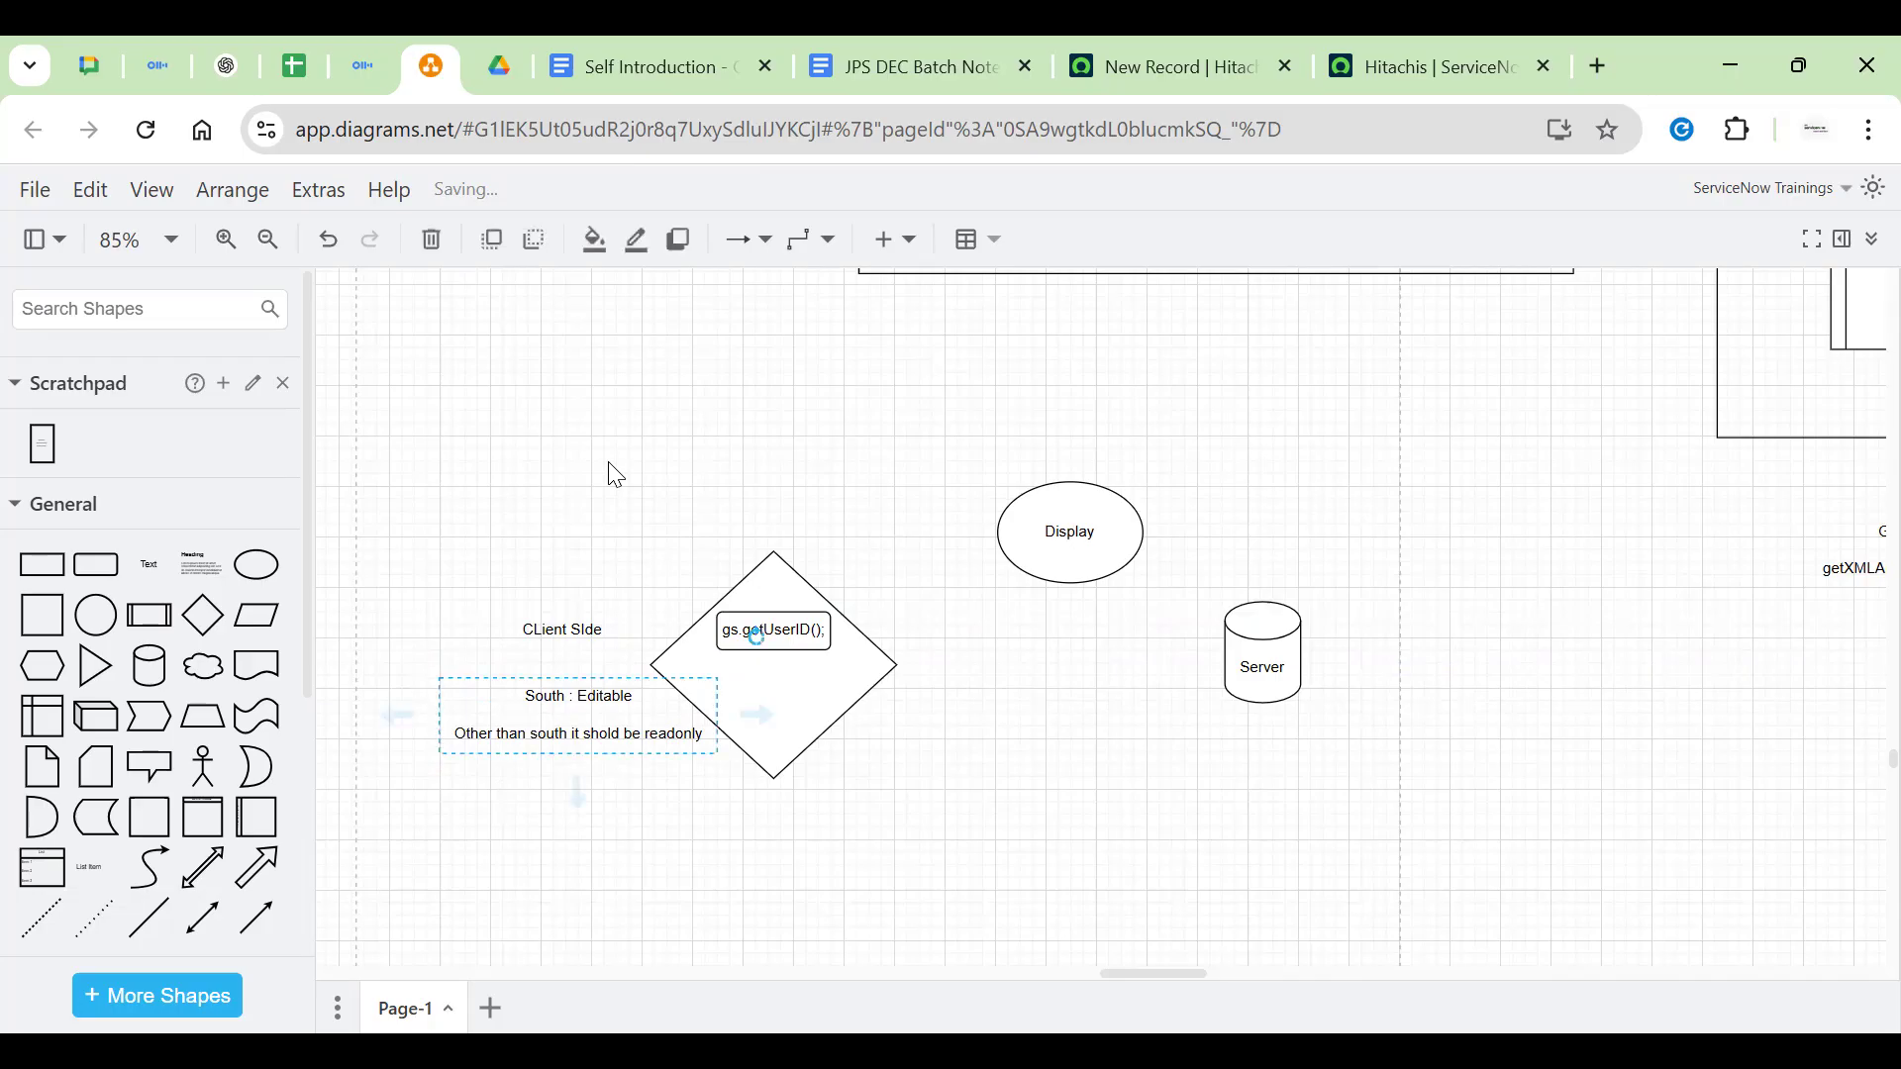
{"action": "left_click", "coordinate": [563, 630]}
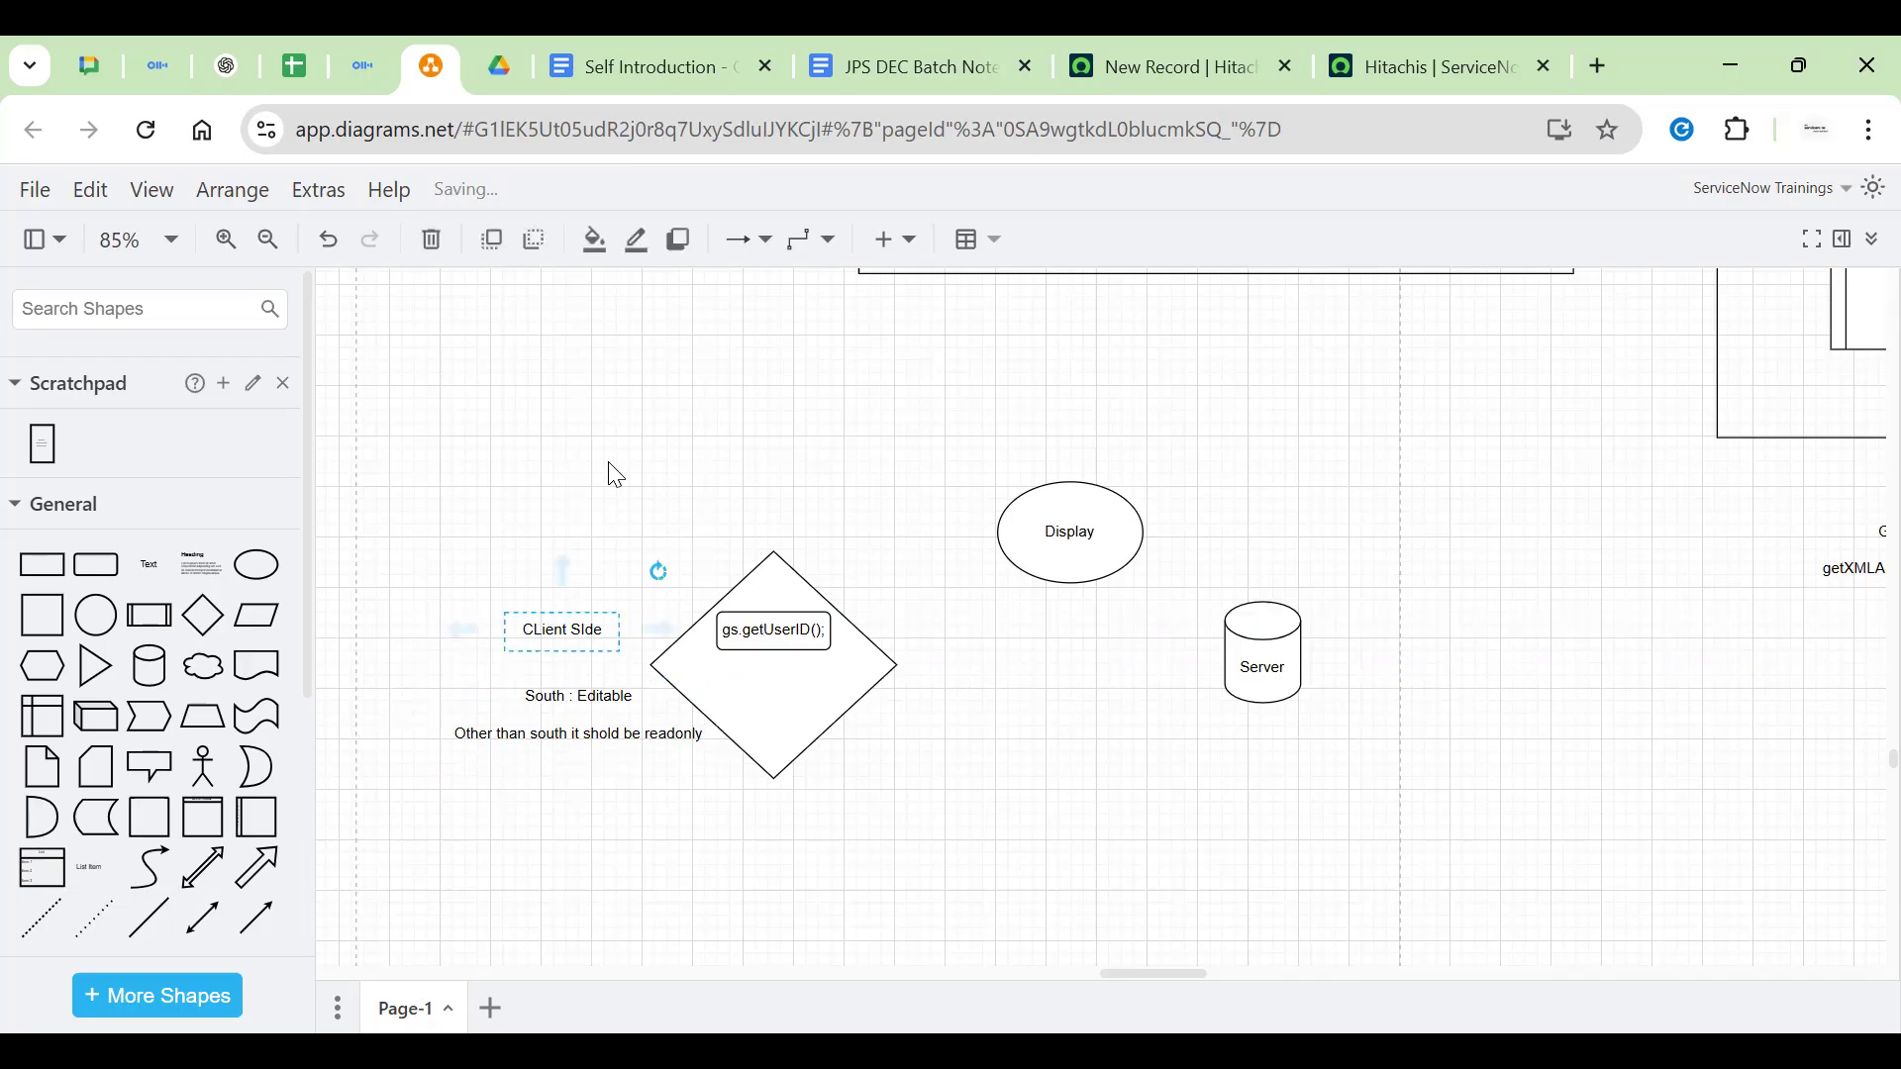
{"action": "left_click", "coordinate": [1071, 533]}
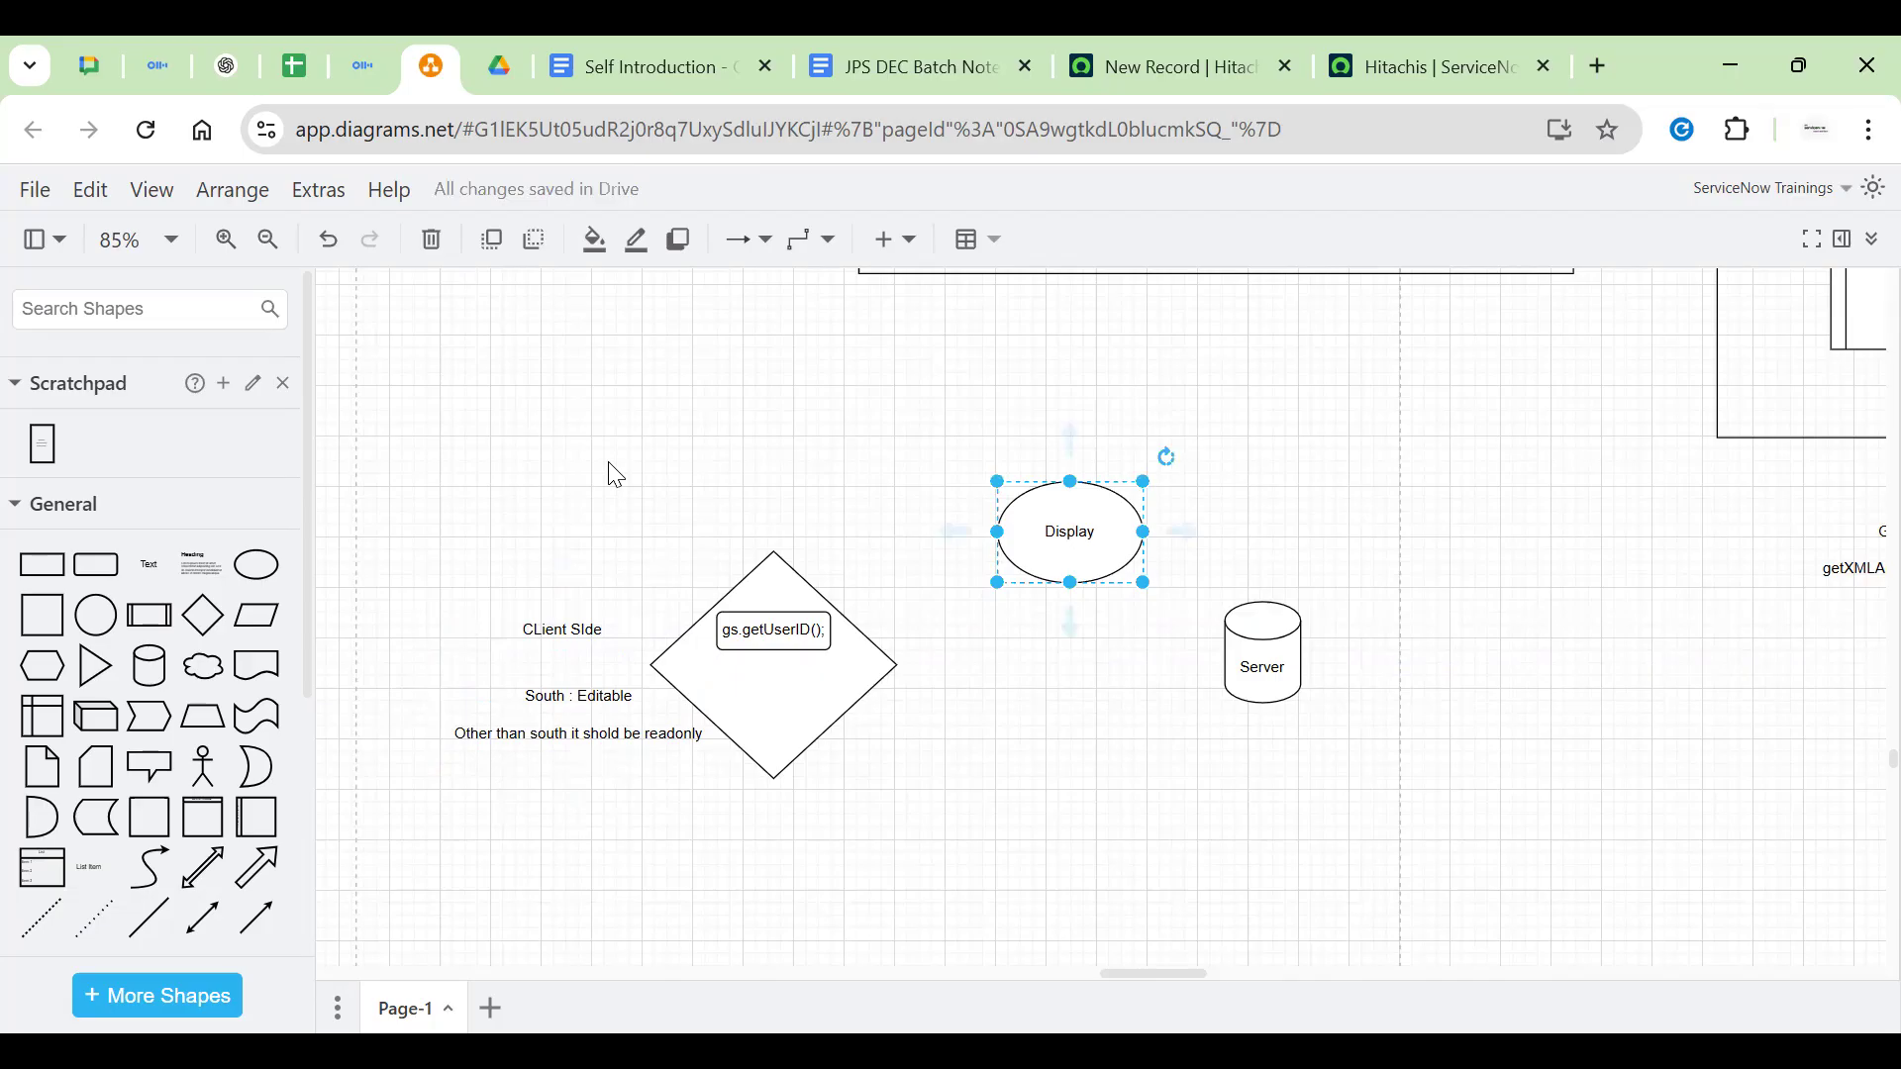
{"action": "left_click_drag", "start_coordinate": [1072, 532], "coordinate": [1294, 512]}
Move the South note and the Display ellipse together down-left
{"action": "left_click", "coordinate": [579, 715]}
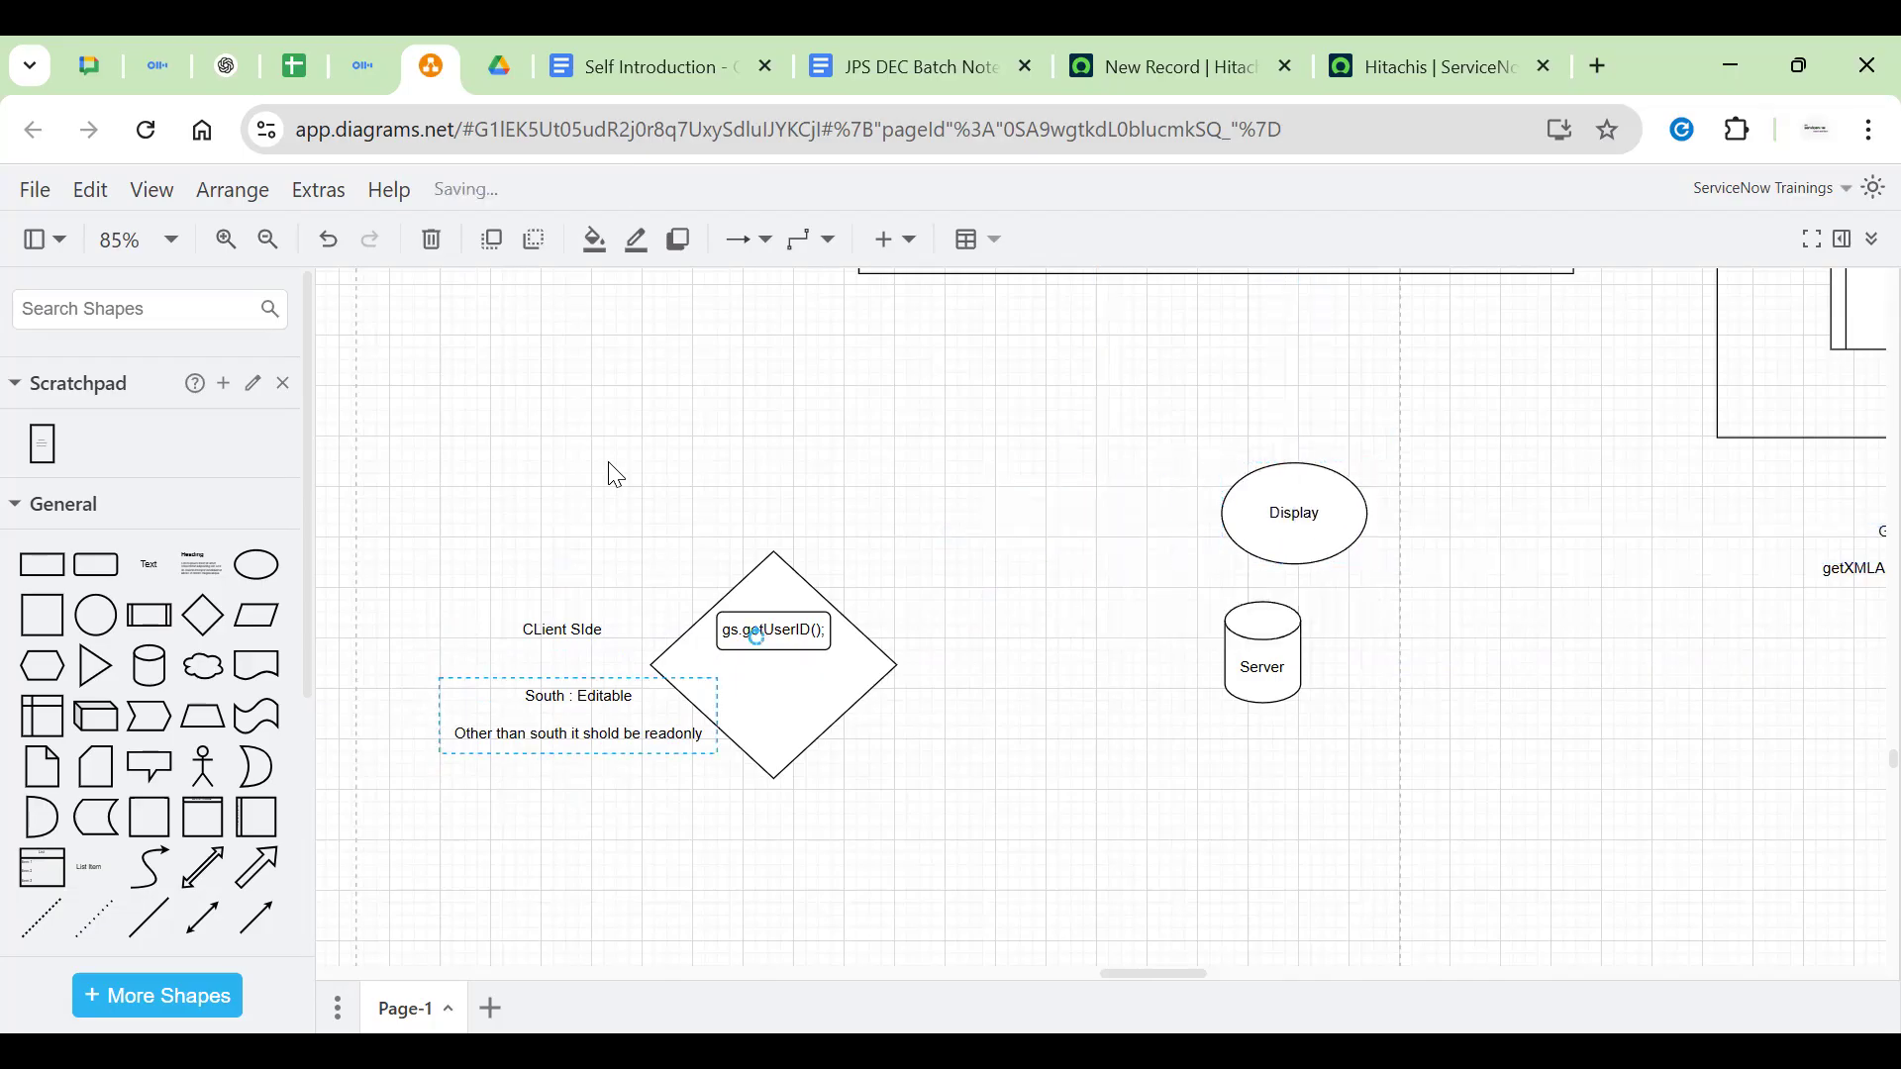
{"action": "left_click", "coordinate": [1263, 653]}
{"action": "left_click", "coordinate": [579, 715]}
{"action": "left_click", "coordinate": [1263, 654]}
{"action": "left_click", "coordinate": [579, 715]}
{"action": "left_click", "coordinate": [1264, 653]}
{"action": "left_click", "coordinate": [580, 714]}
{"action": "left_click", "coordinate": [609, 466]}
{"action": "left_click", "coordinate": [579, 715]}
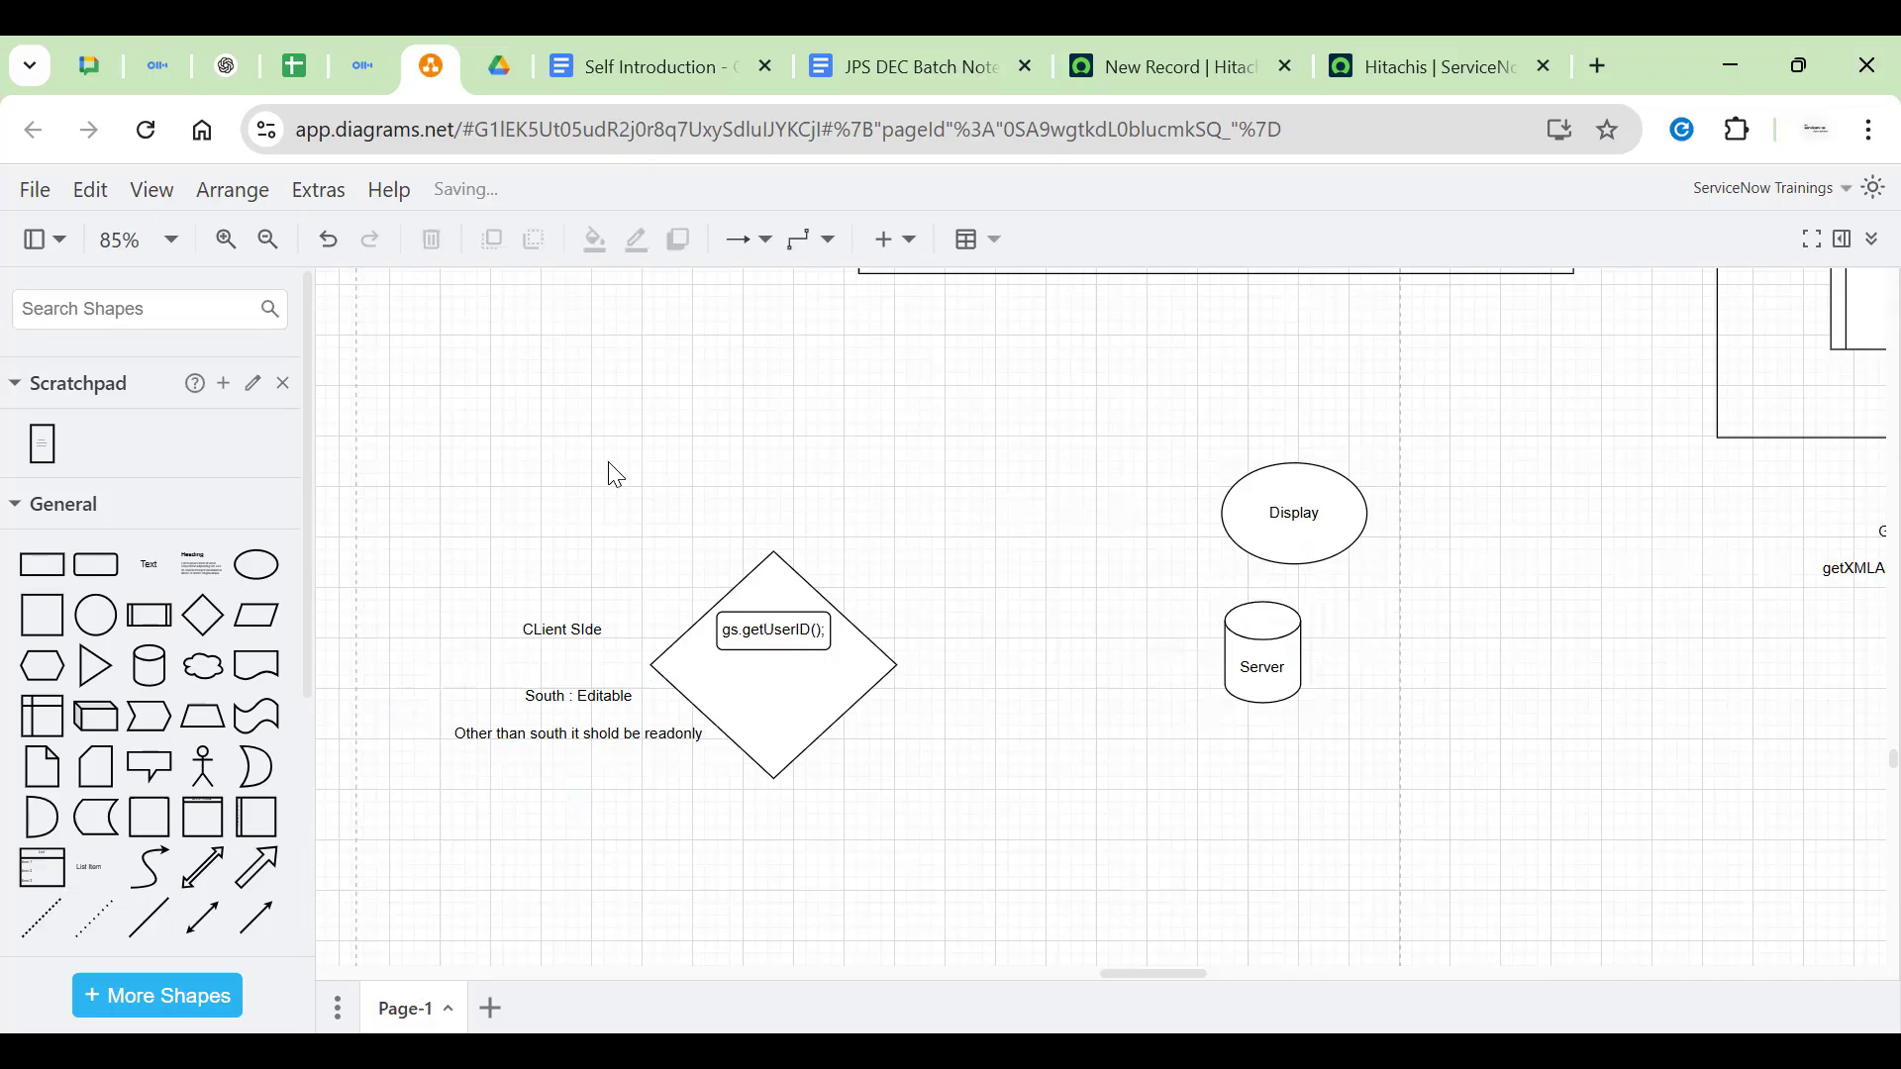
{"action": "left_click", "coordinate": [1295, 513]}
{"action": "mouse_move", "coordinate": [1294, 512]}
{"action": "left_mouse_down"}
{"action": "mouse_move", "coordinate": [1198, 569]}
{"action": "mouse_move", "coordinate": [1101, 677]}
{"action": "mouse_move", "coordinate": [1076, 639]}
{"action": "left_mouse_up"}
Move the South : Editable note back up beside the diamond
{"action": "right_click", "coordinate": [414, 842]}
{"action": "mouse_move", "coordinate": [584, 873]}
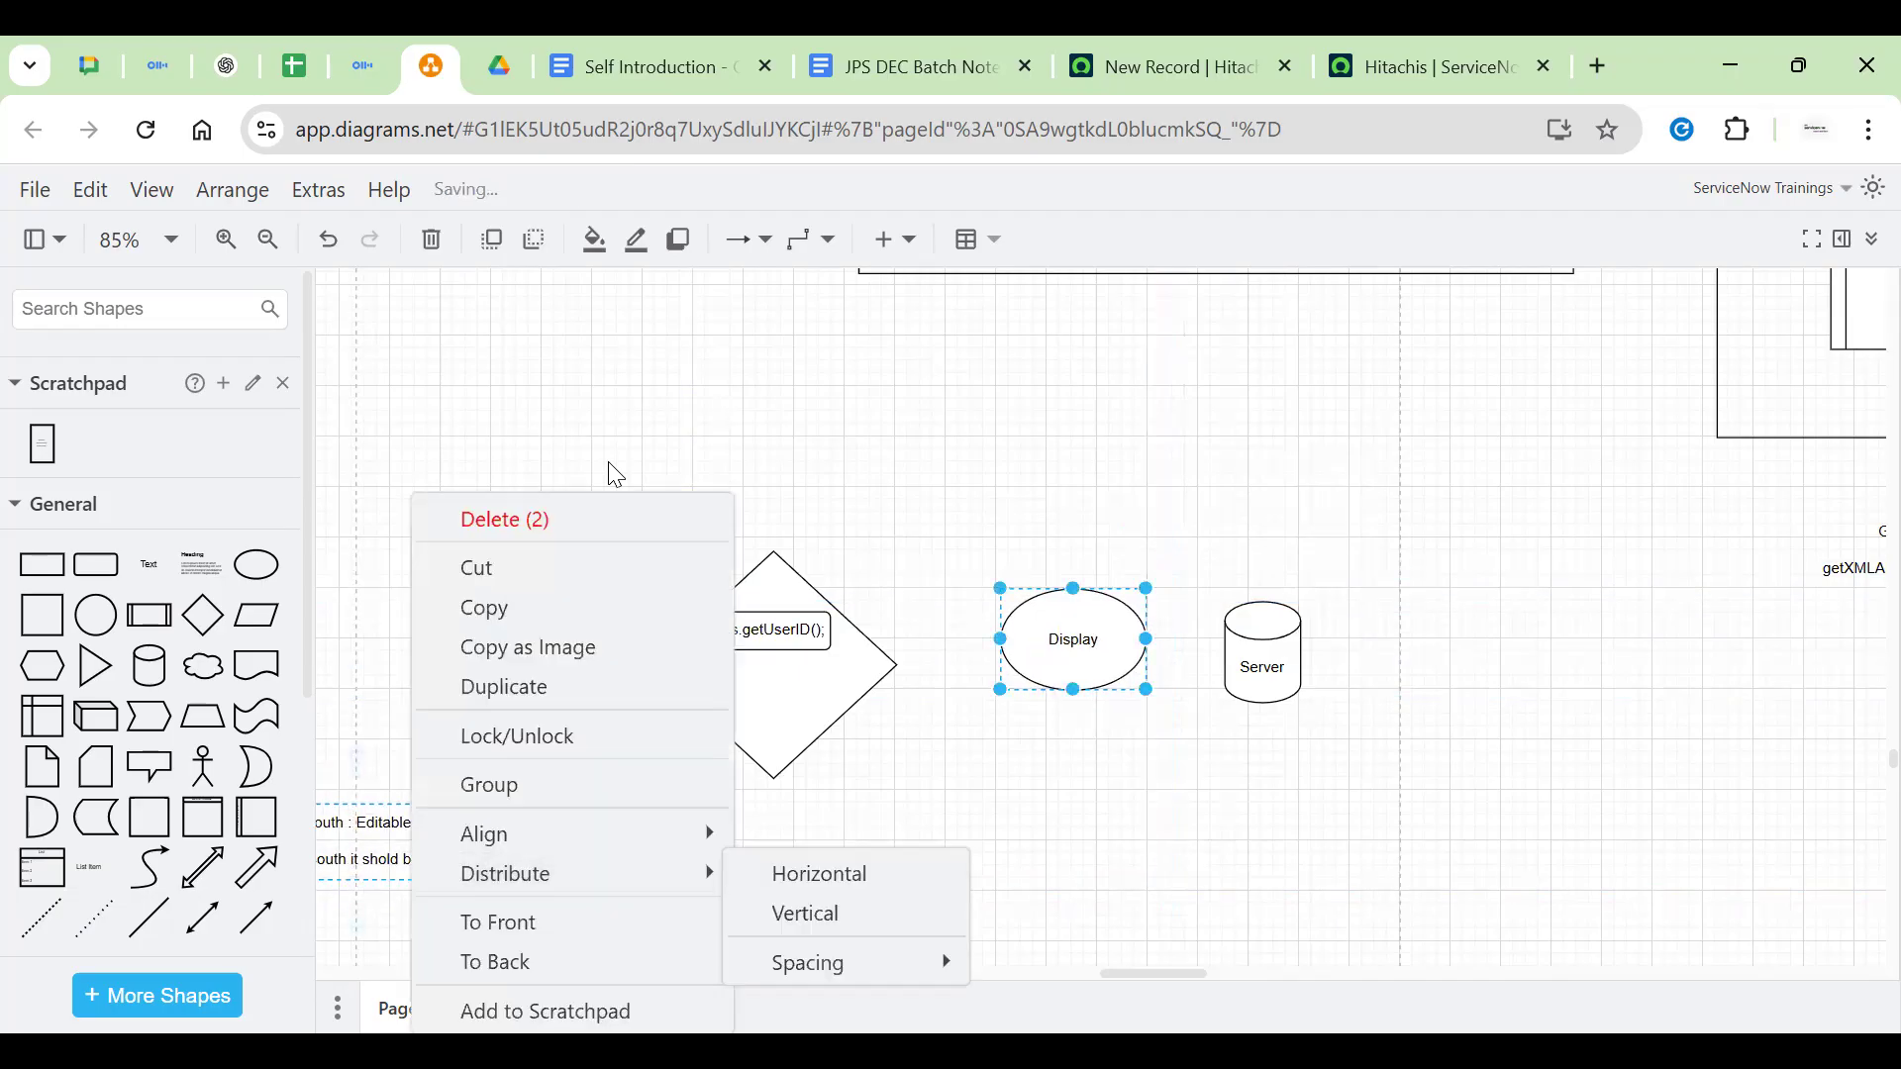
{"action": "left_click", "coordinate": [615, 462]}
{"action": "left_click", "coordinate": [381, 843]}
{"action": "left_click_drag", "start_coordinate": [380, 842], "coordinate": [591, 734]}
Raise the Display ellipse above the level of the diamond and Server cylinder
{"action": "left_click", "coordinate": [776, 633]}
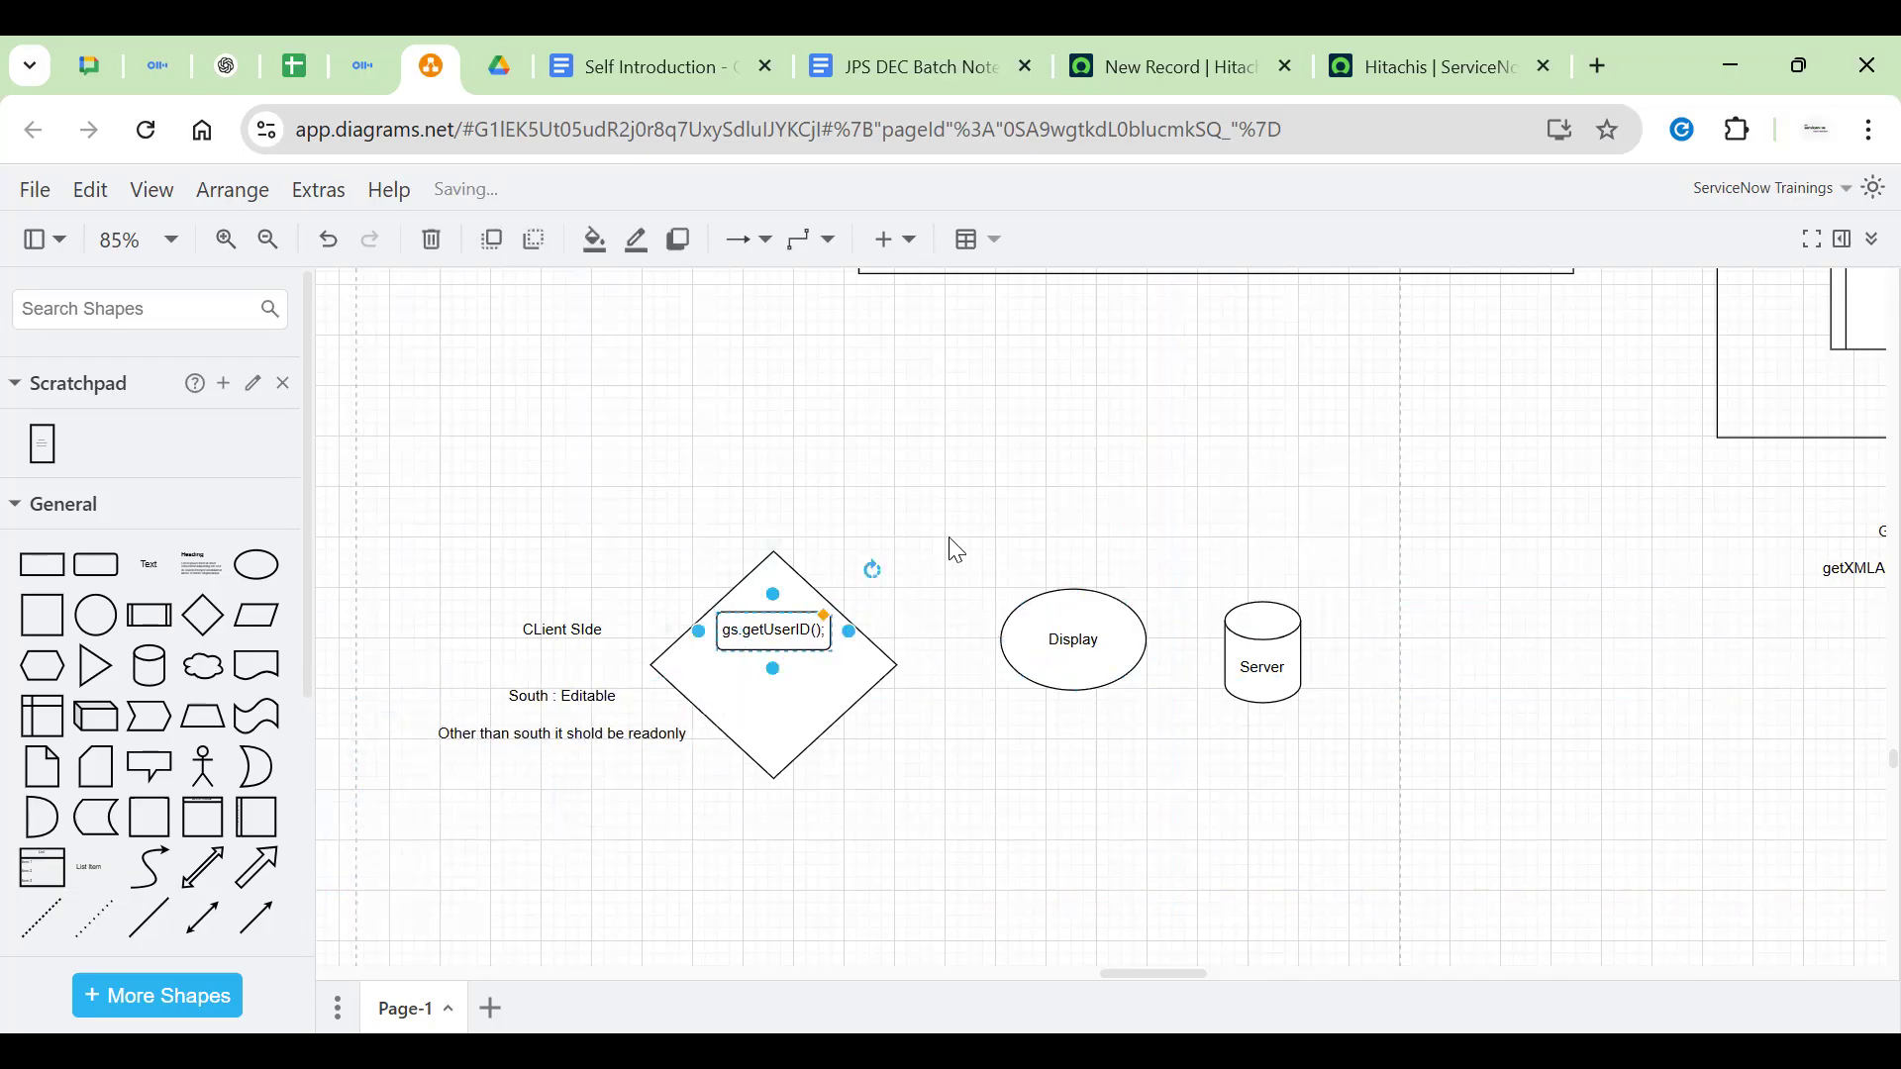
{"action": "left_click", "coordinate": [1238, 616]}
{"action": "left_click", "coordinate": [757, 668]}
{"action": "left_click", "coordinate": [545, 753]}
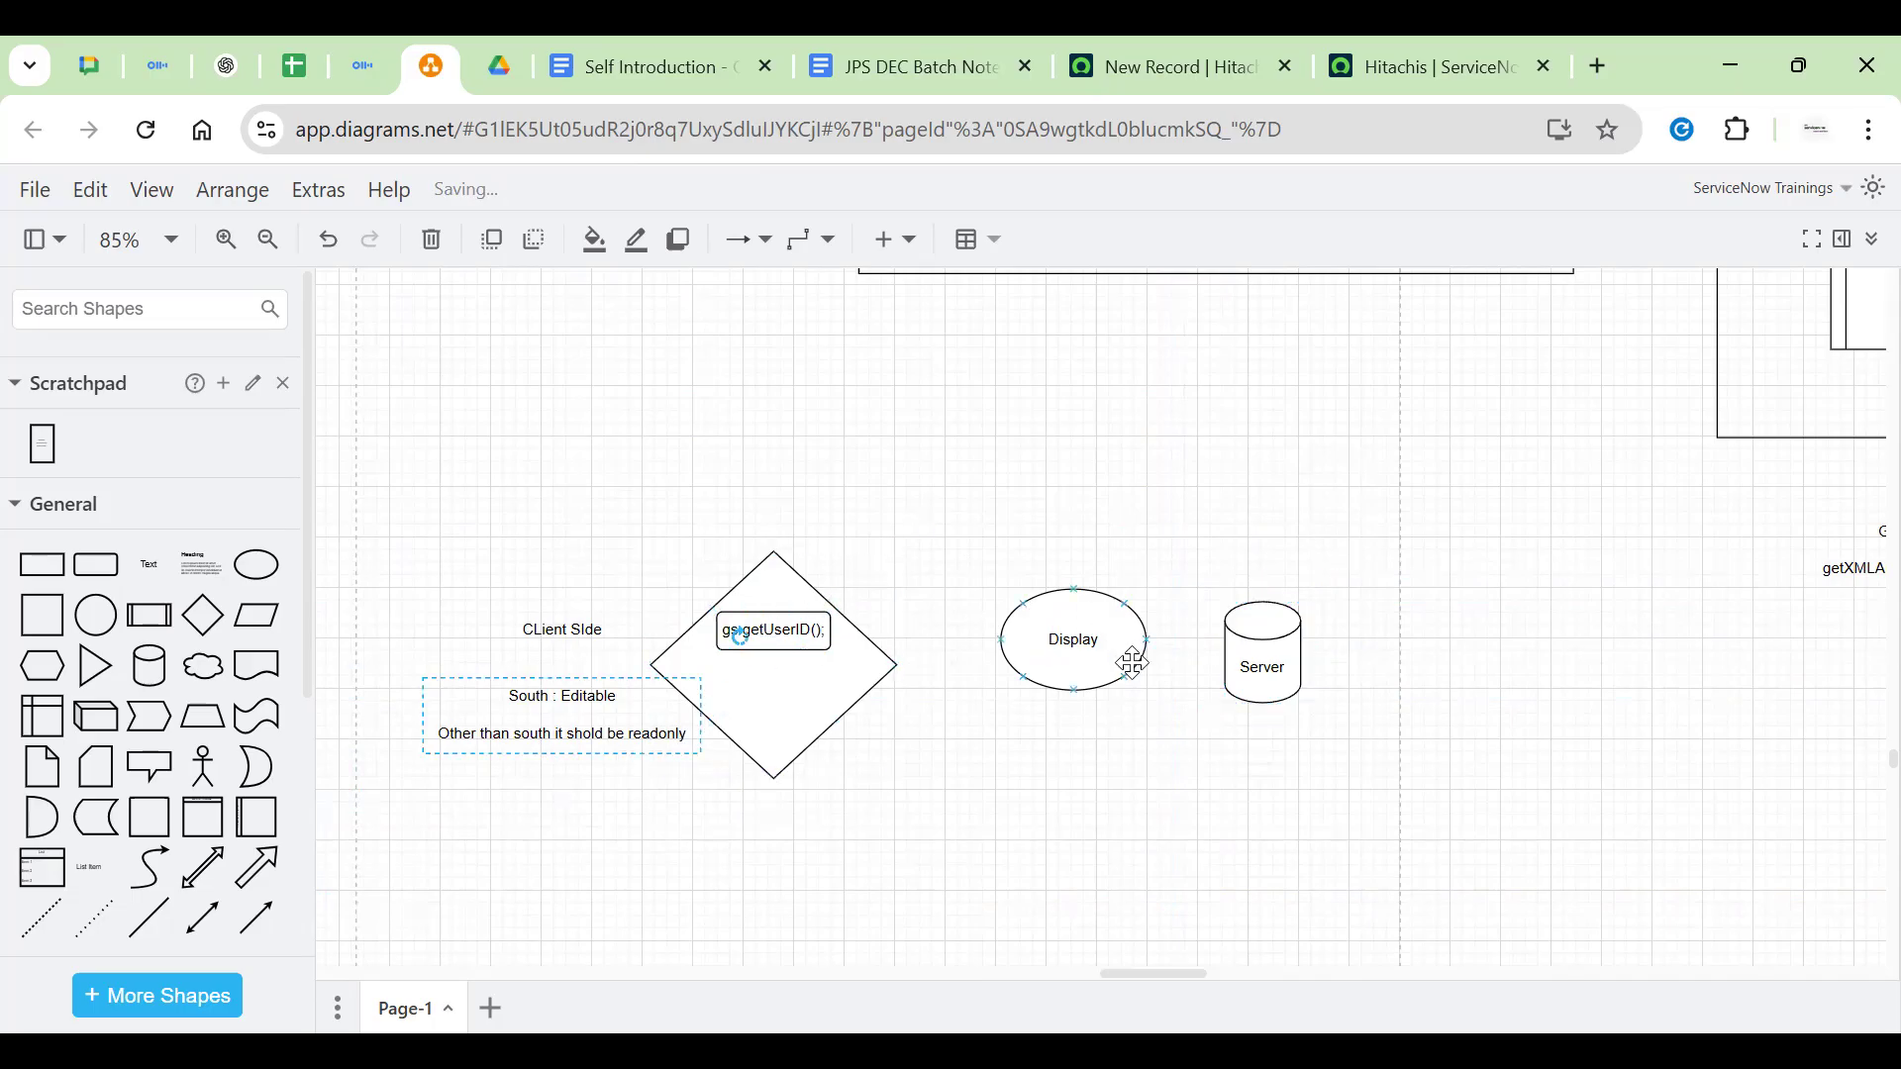
{"action": "left_click", "coordinate": [1073, 645]}
{"action": "left_click_drag", "start_coordinate": [1079, 648], "coordinate": [1155, 608]}
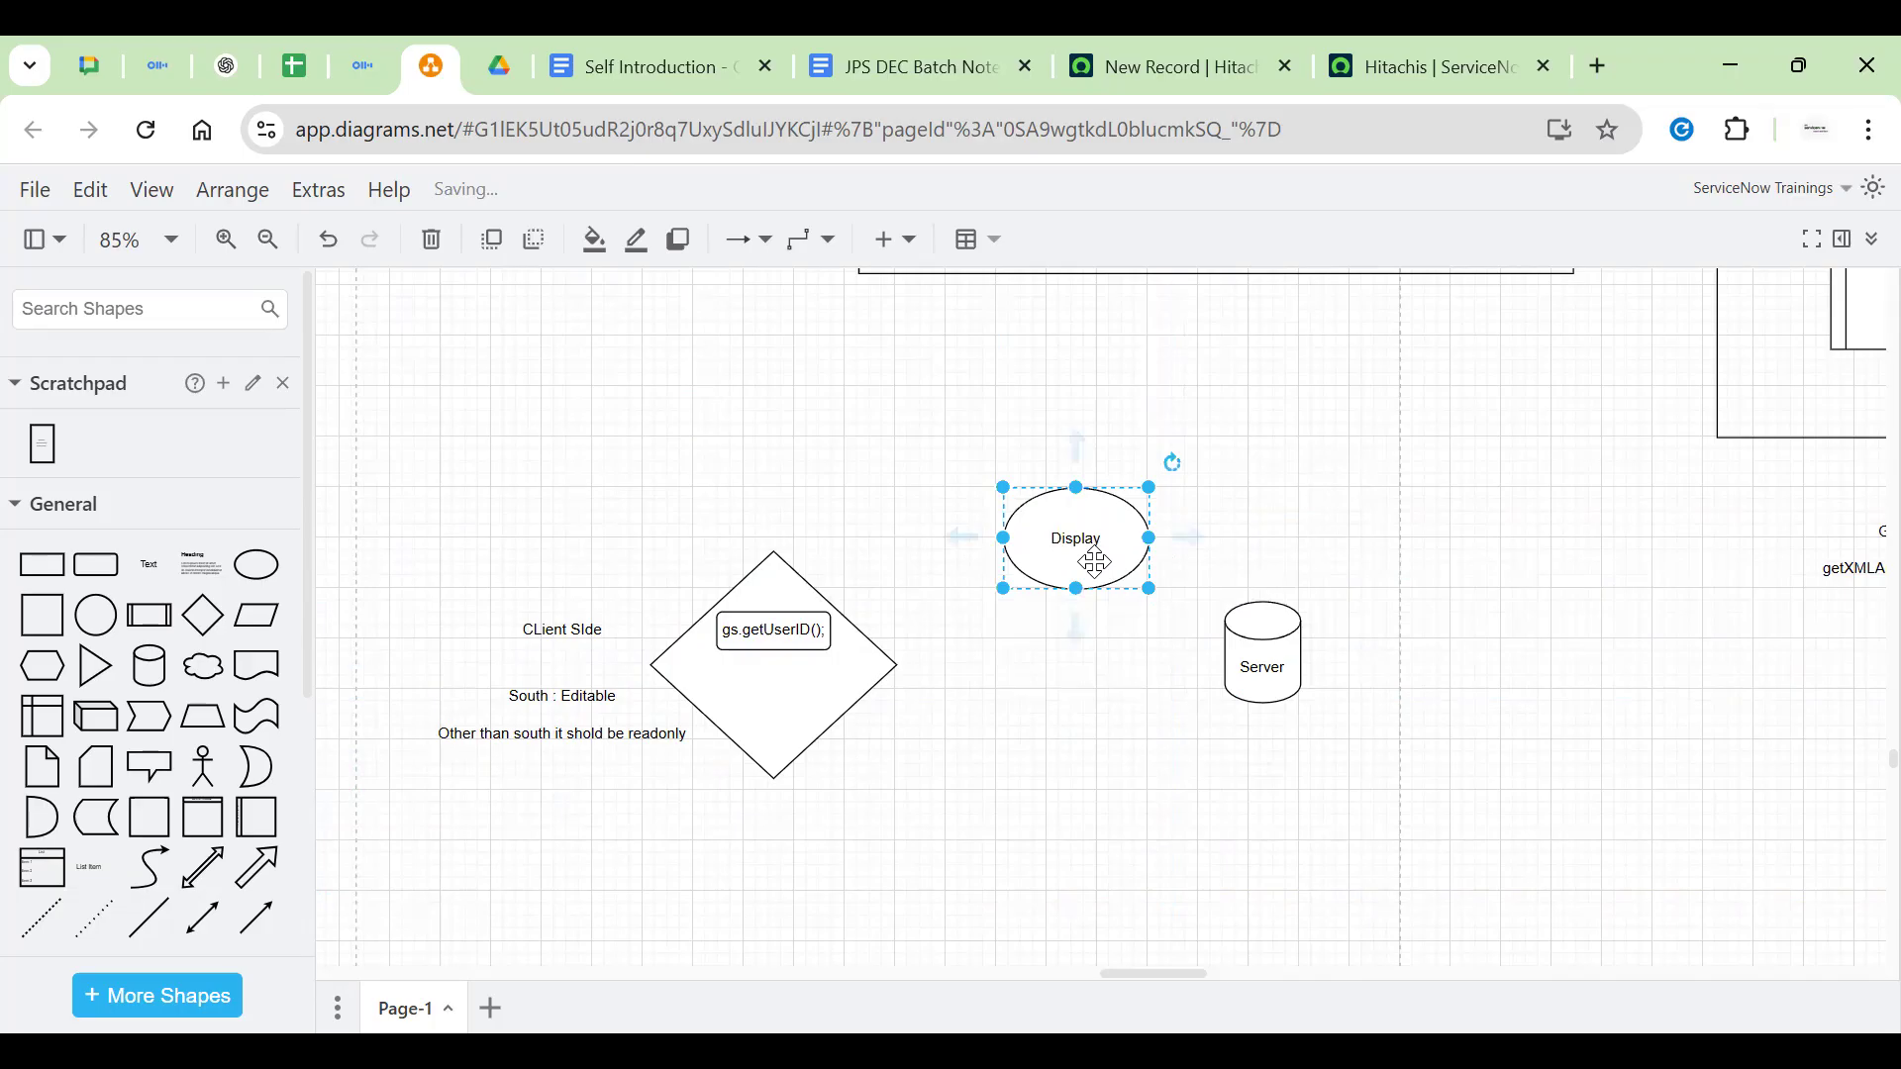
{"action": "left_click", "coordinate": [544, 692]}
{"action": "left_click", "coordinate": [776, 607]}
{"action": "left_click", "coordinate": [1282, 641]}
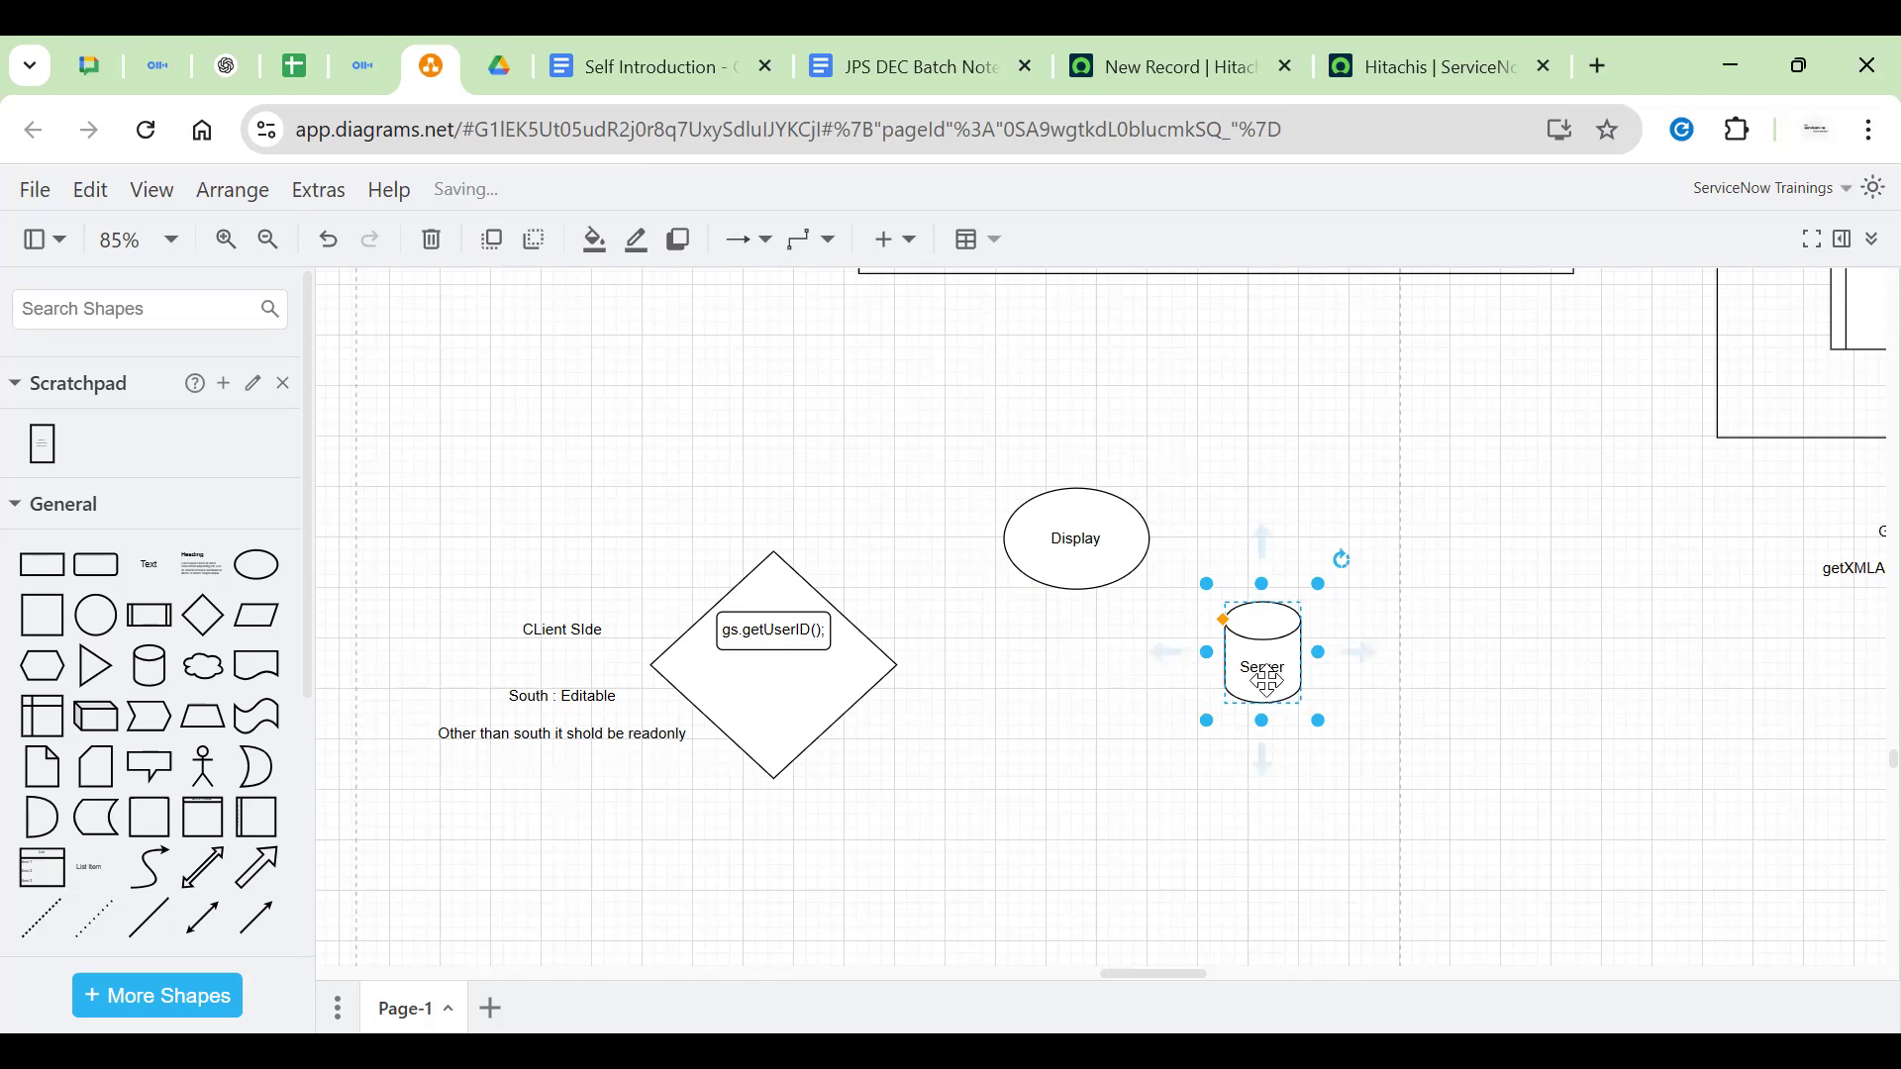
{"action": "left_click", "coordinate": [1069, 544]}
Draw an arrow from the Display ellipse into the gs.getUserID() diamond
{"action": "left_click", "coordinate": [773, 713]}
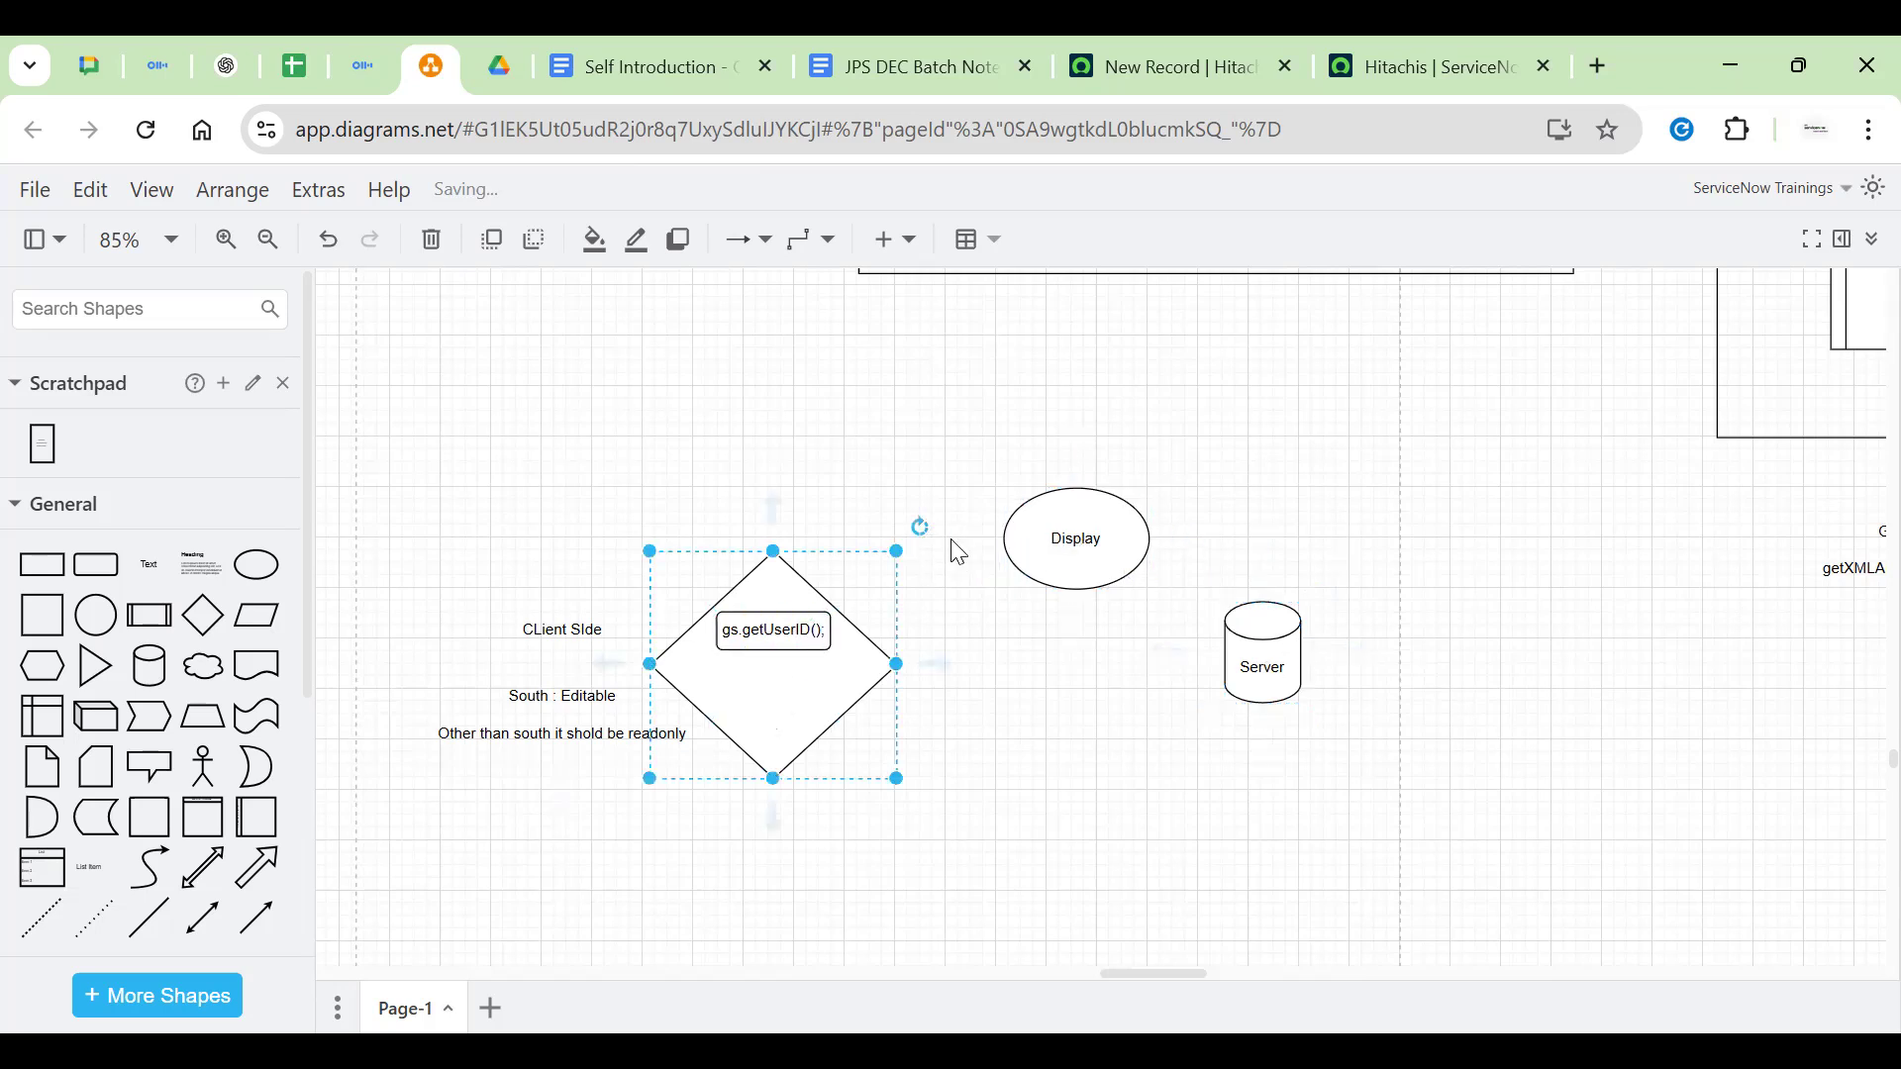
{"action": "left_click", "coordinate": [1076, 529]}
{"action": "left_click_drag", "start_coordinate": [957, 542], "coordinate": [782, 574]}
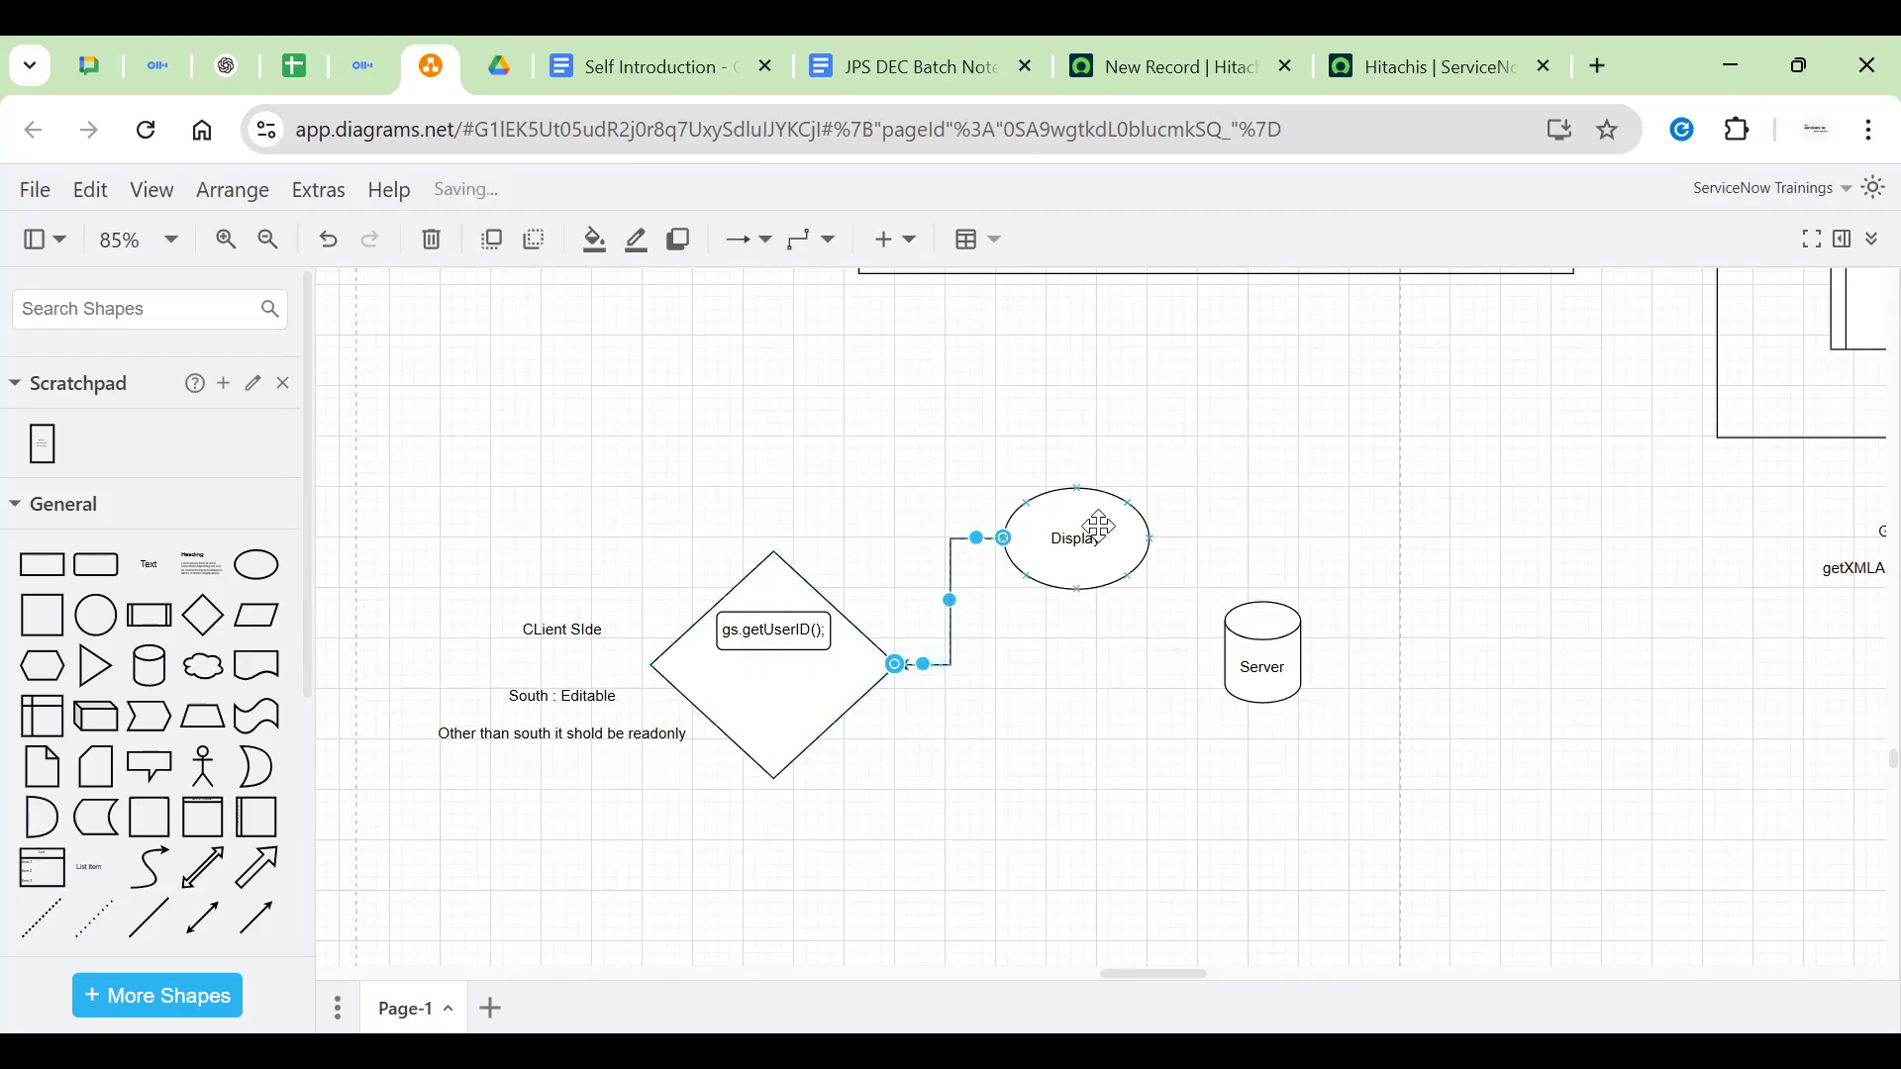
{"action": "left_click", "coordinate": [824, 668]}
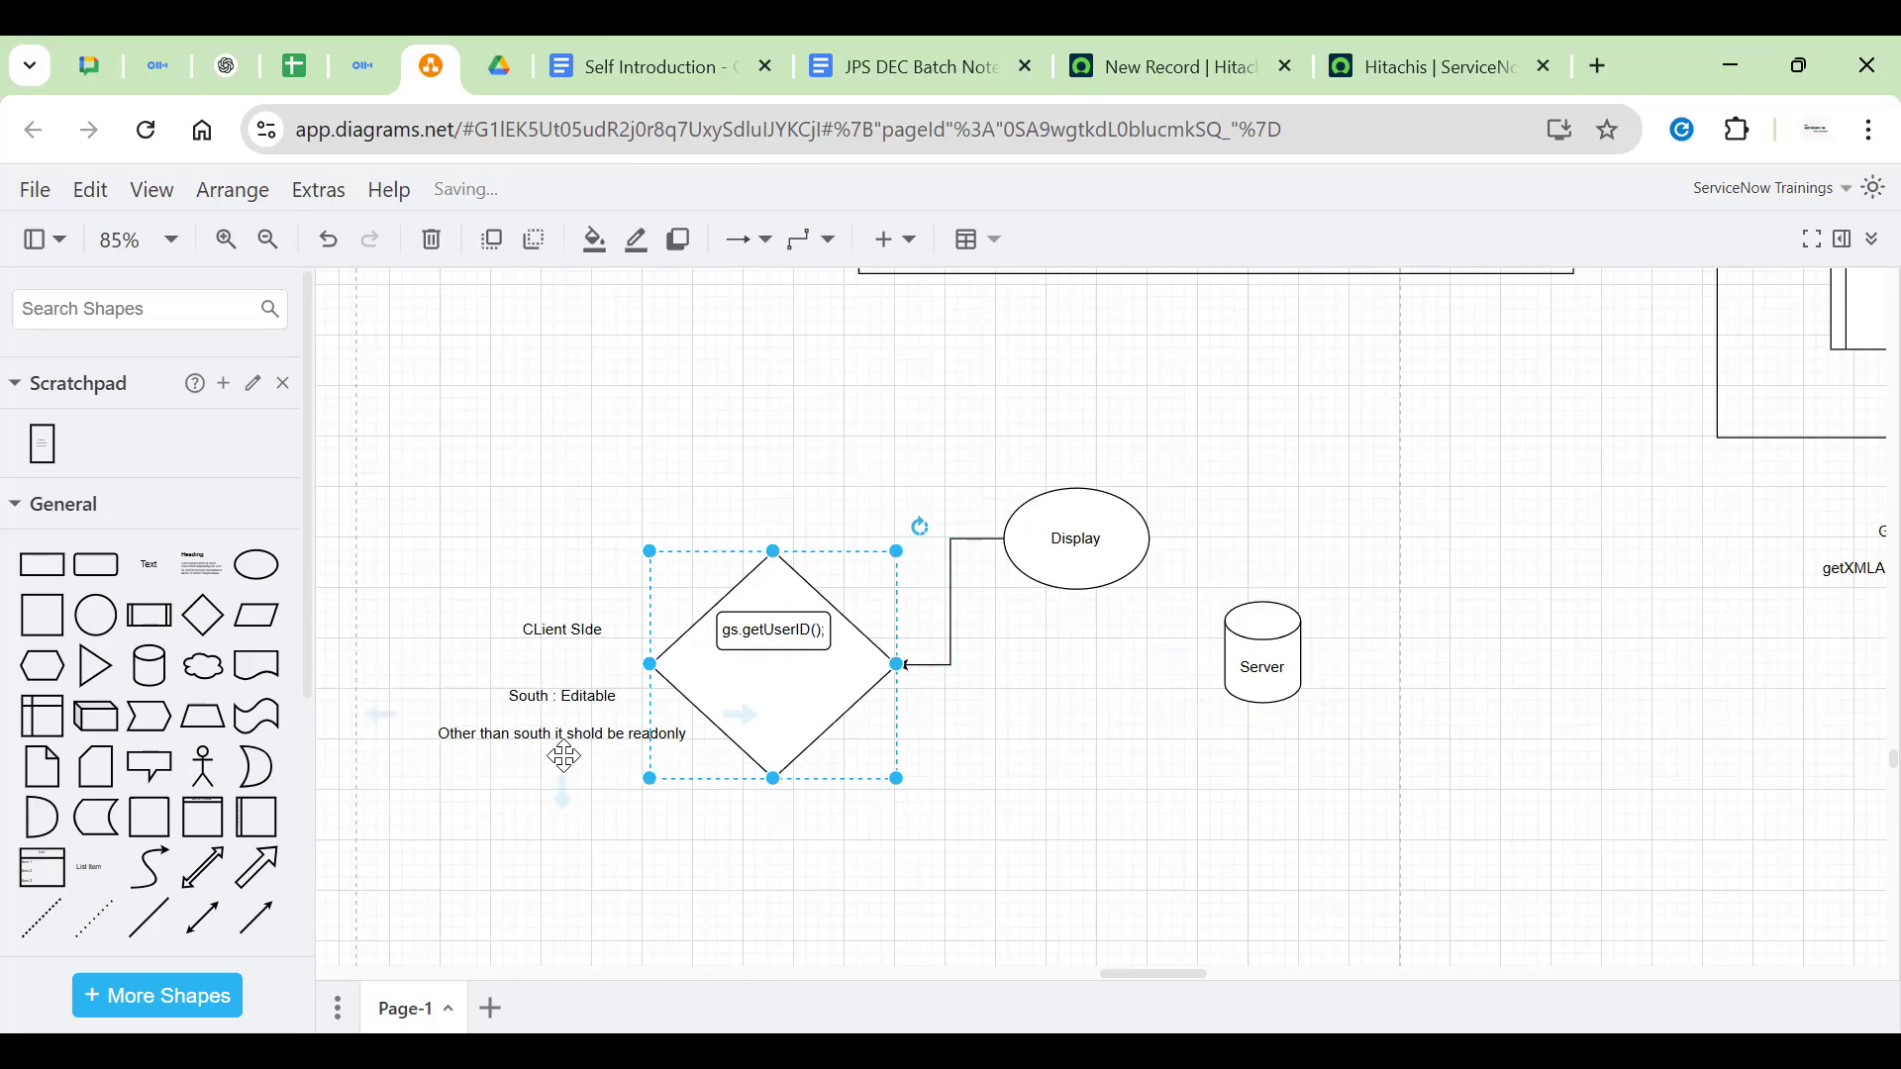
Draw an arrow from the Server cylinder up into the Display ellipse
{"action": "left_click", "coordinate": [1077, 564]}
{"action": "left_click", "coordinate": [1245, 621]}
{"action": "left_click_drag", "start_coordinate": [1267, 548], "coordinate": [1125, 531]}
{"action": "left_click", "coordinate": [1220, 525]}
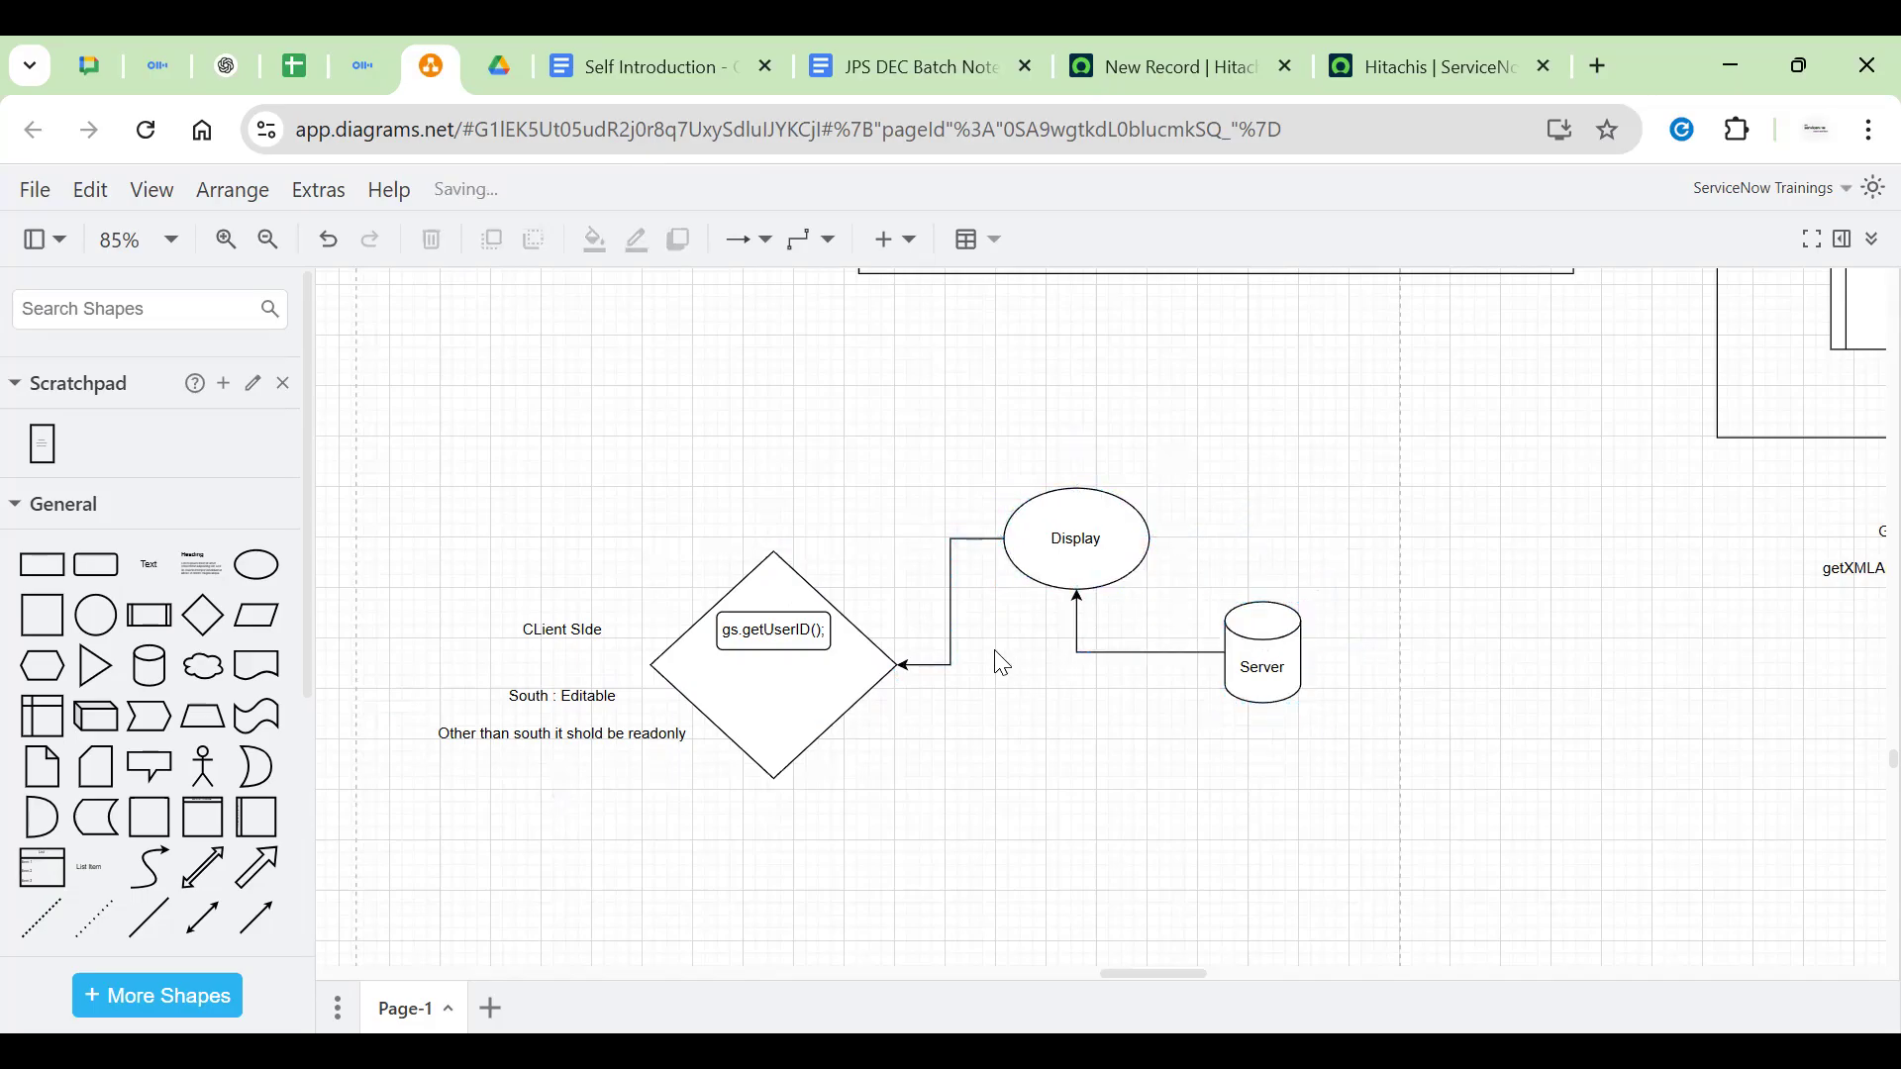
Add a text label above the diamond reading 'g_scratchpad.var'
{"action": "double_click", "coordinate": [908, 506]}
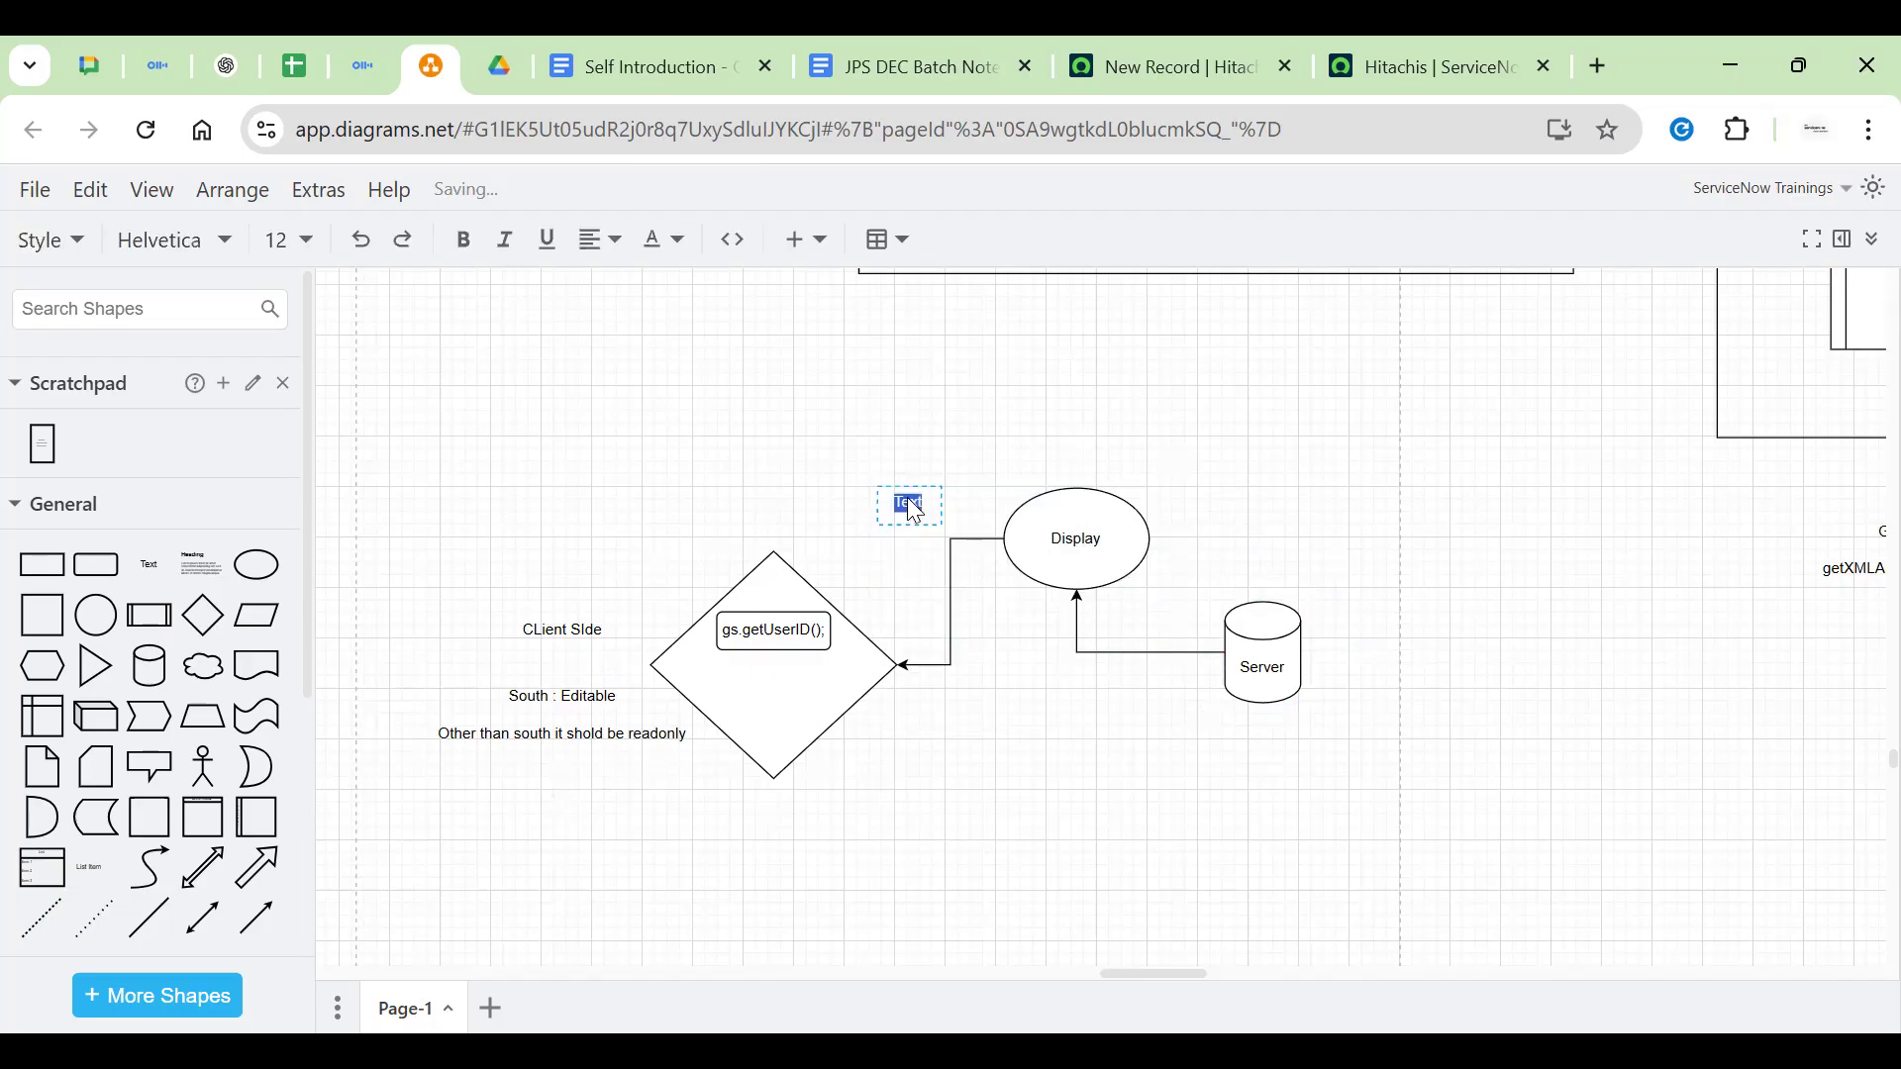
{"action": "type", "text": "scratchpad"}
{"action": "left_click", "coordinate": [994, 408]}
{"action": "left_click", "coordinate": [935, 509]}
{"action": "double_click", "coordinate": [952, 514]}
{"action": "left_click", "coordinate": [948, 503]}
{"action": "key", "text": "Home"}
{"action": "type", "text": "g_"}
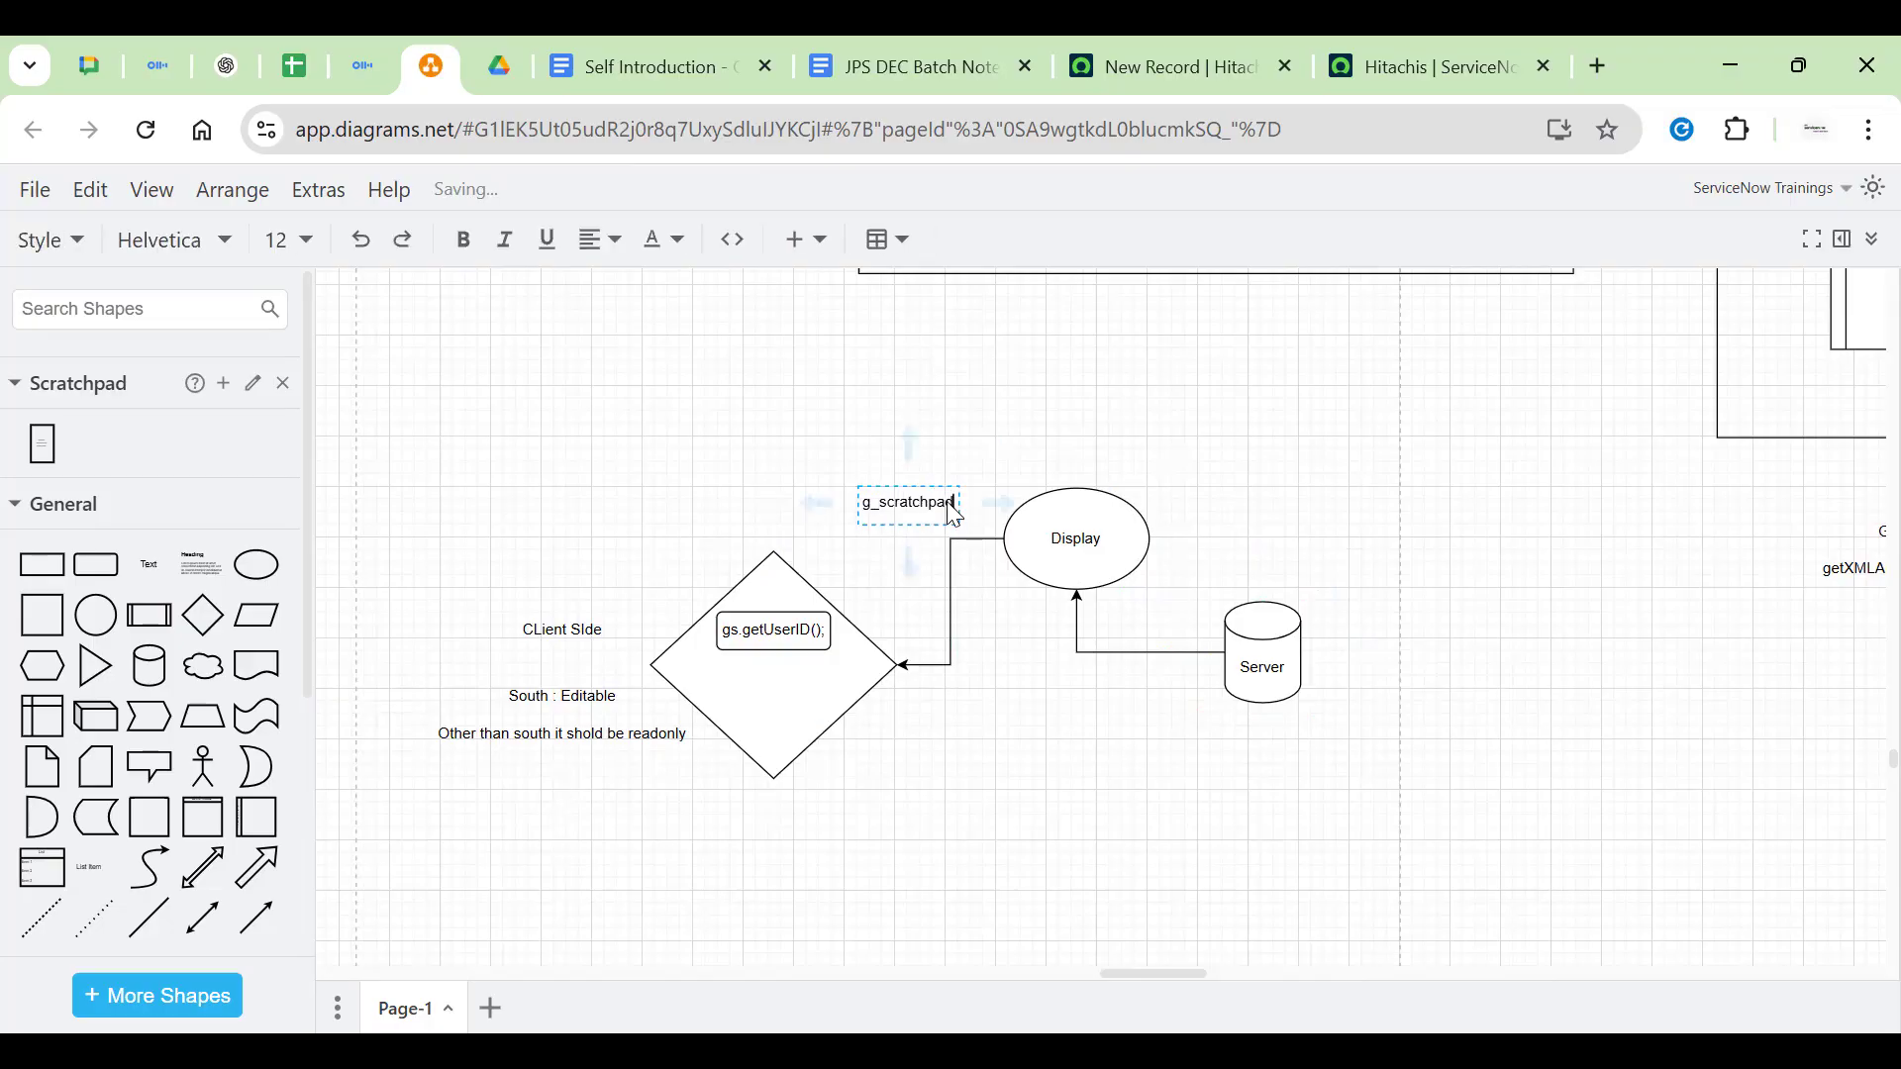
{"action": "key", "text": "End"}
{"action": "type", "text": ".var"}
{"action": "left_click", "coordinate": [1066, 380]}
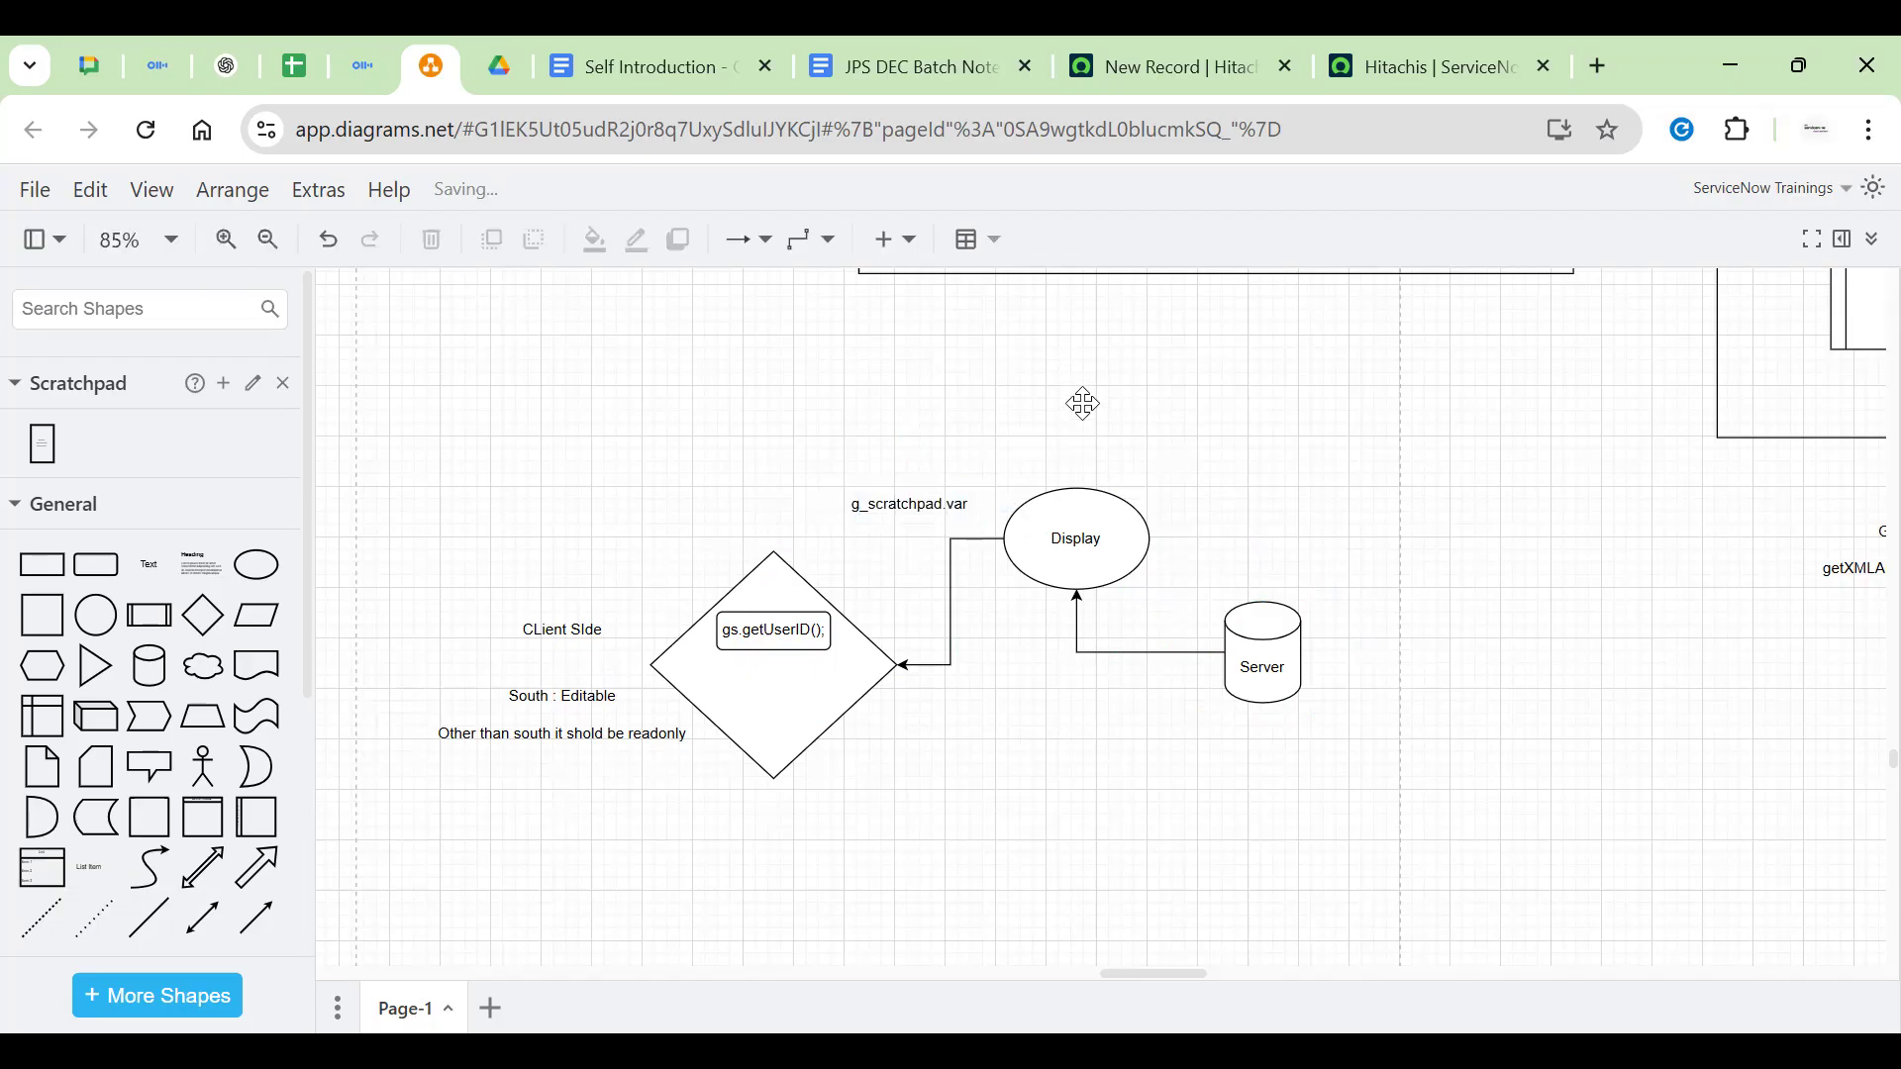
Connect the g_scratchpad.var label with an arrow into the diamond's top
{"action": "left_click", "coordinate": [914, 502]}
{"action": "left_click", "coordinate": [928, 576]}
{"action": "left_click", "coordinate": [948, 506]}
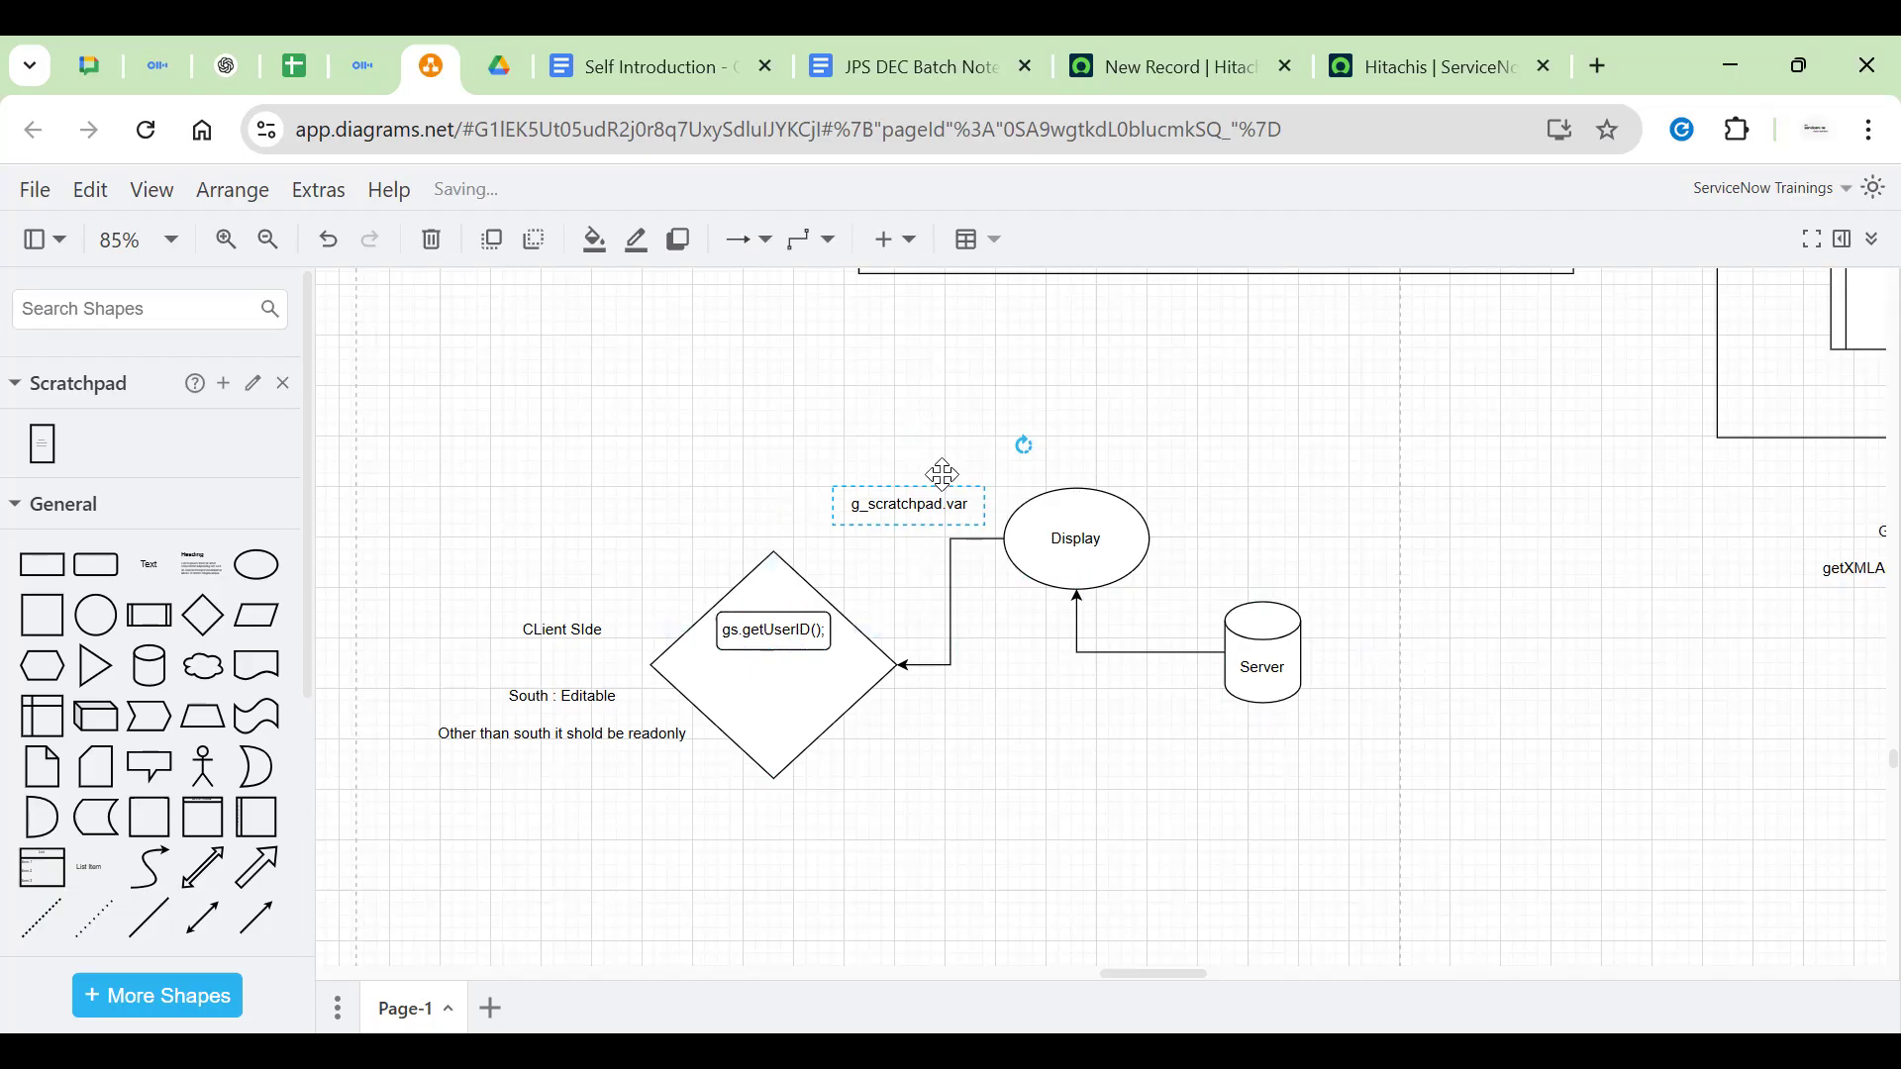
{"action": "double_click", "coordinate": [935, 506]}
{"action": "double_click", "coordinate": [936, 507]}
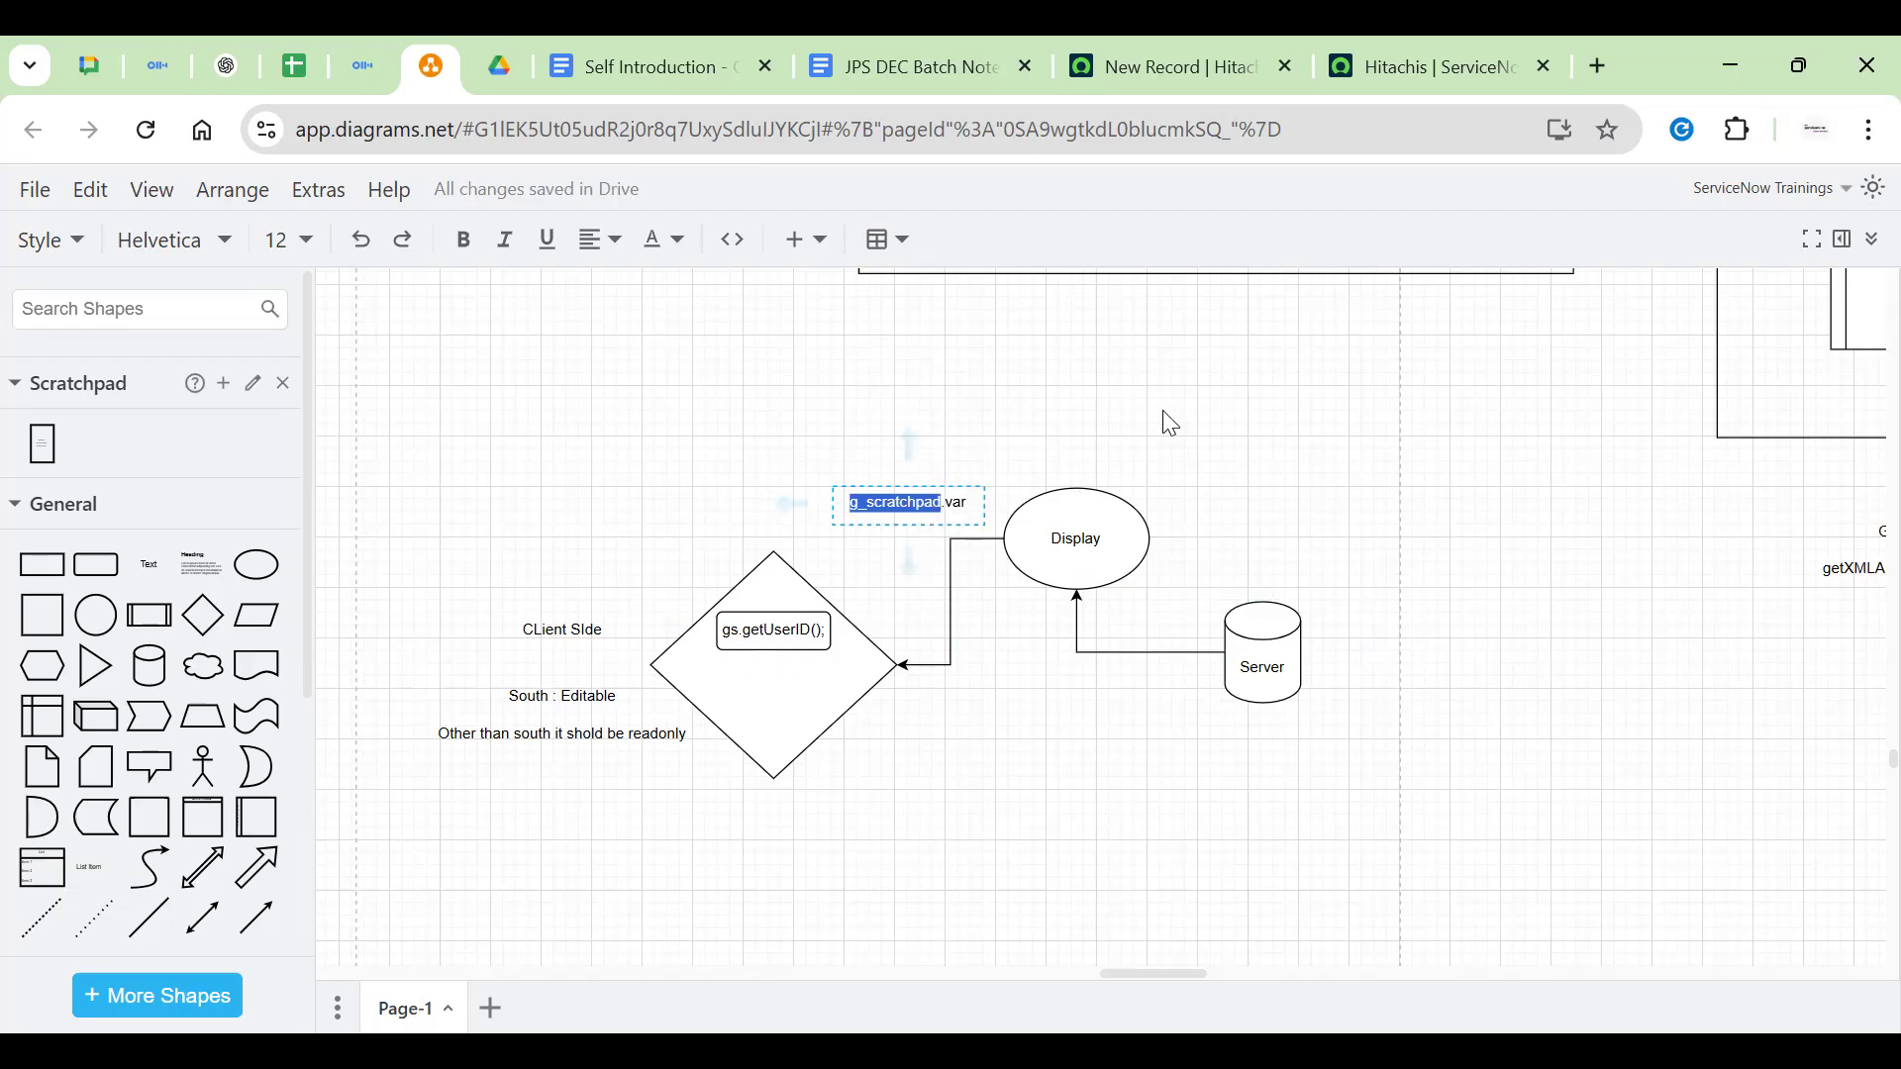
{"action": "key", "text": "Escape"}
{"action": "left_click_drag", "start_coordinate": [793, 508], "coordinate": [753, 550]}
{"action": "left_click", "coordinate": [988, 437]}
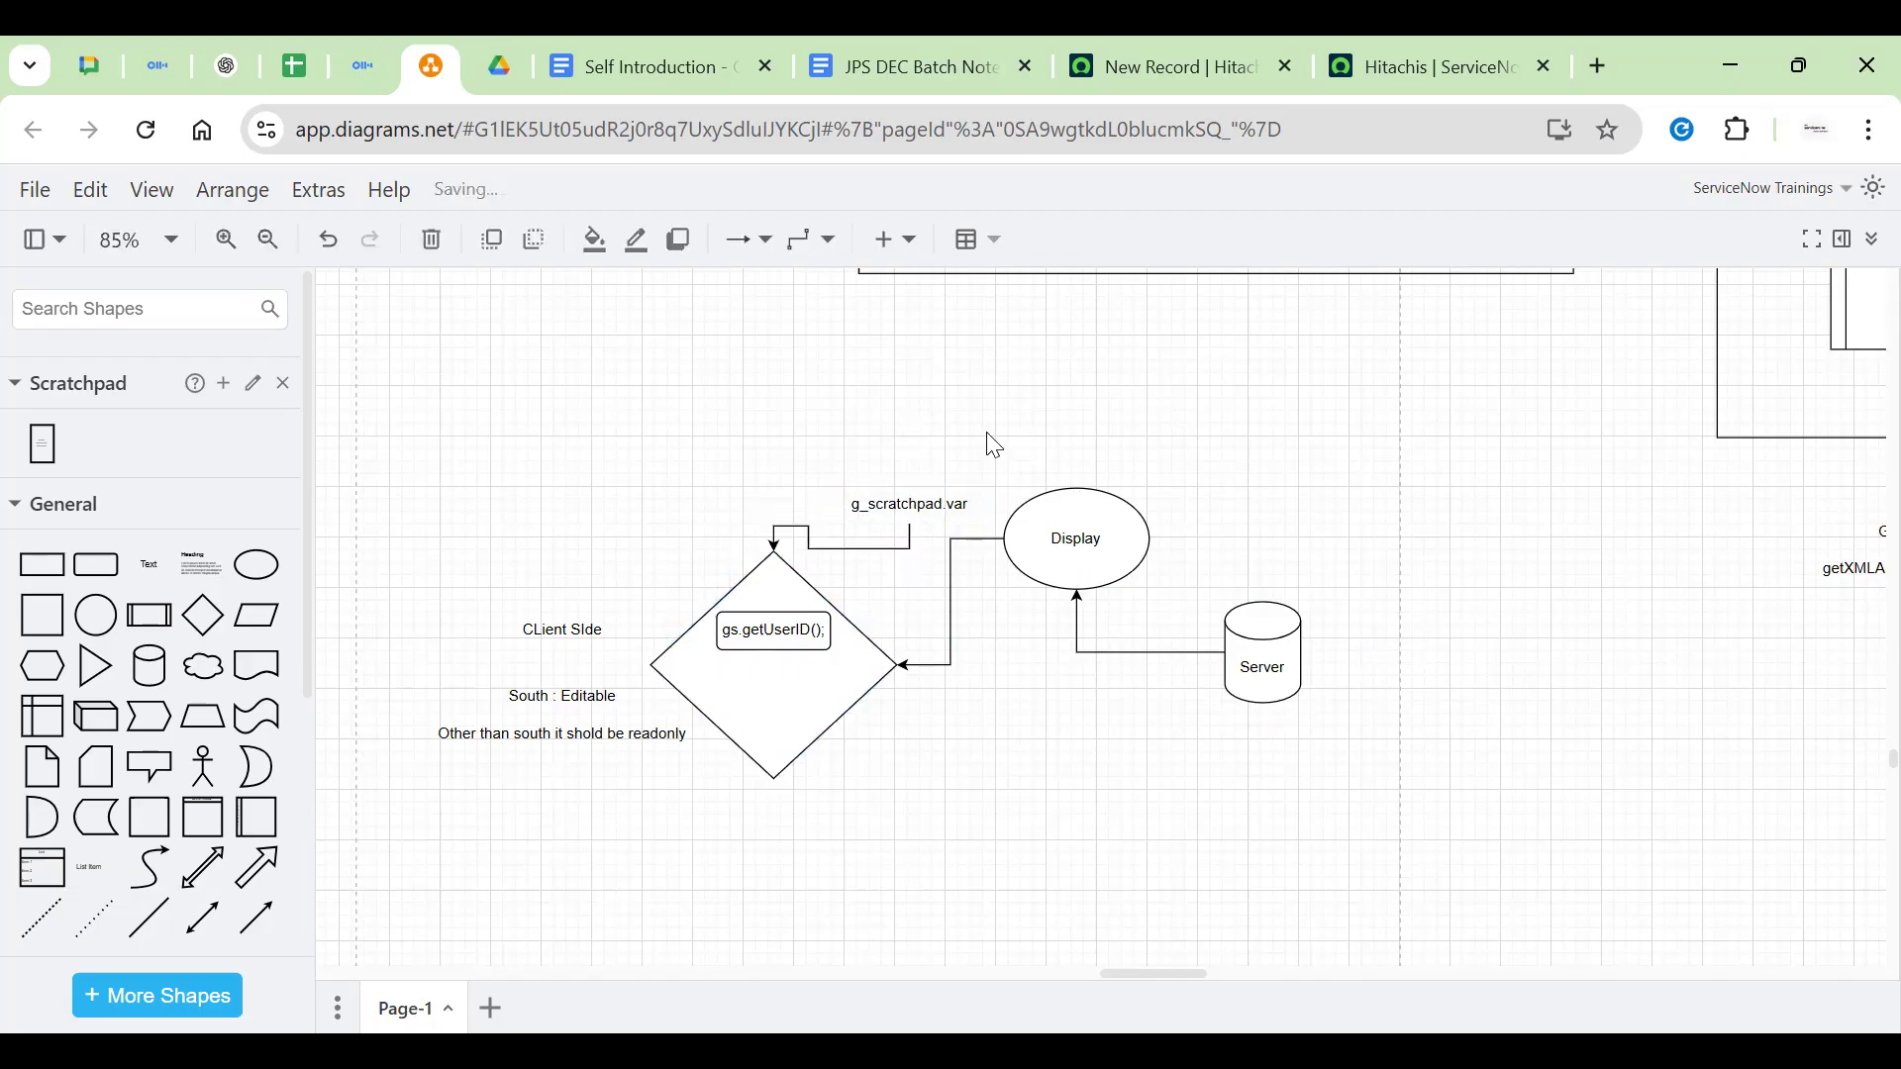
Move the label higher above Display and draw an arrow from Display up to it
{"action": "left_click_drag", "start_coordinate": [904, 496], "coordinate": [1067, 548]}
{"action": "left_click", "coordinate": [1095, 535]}
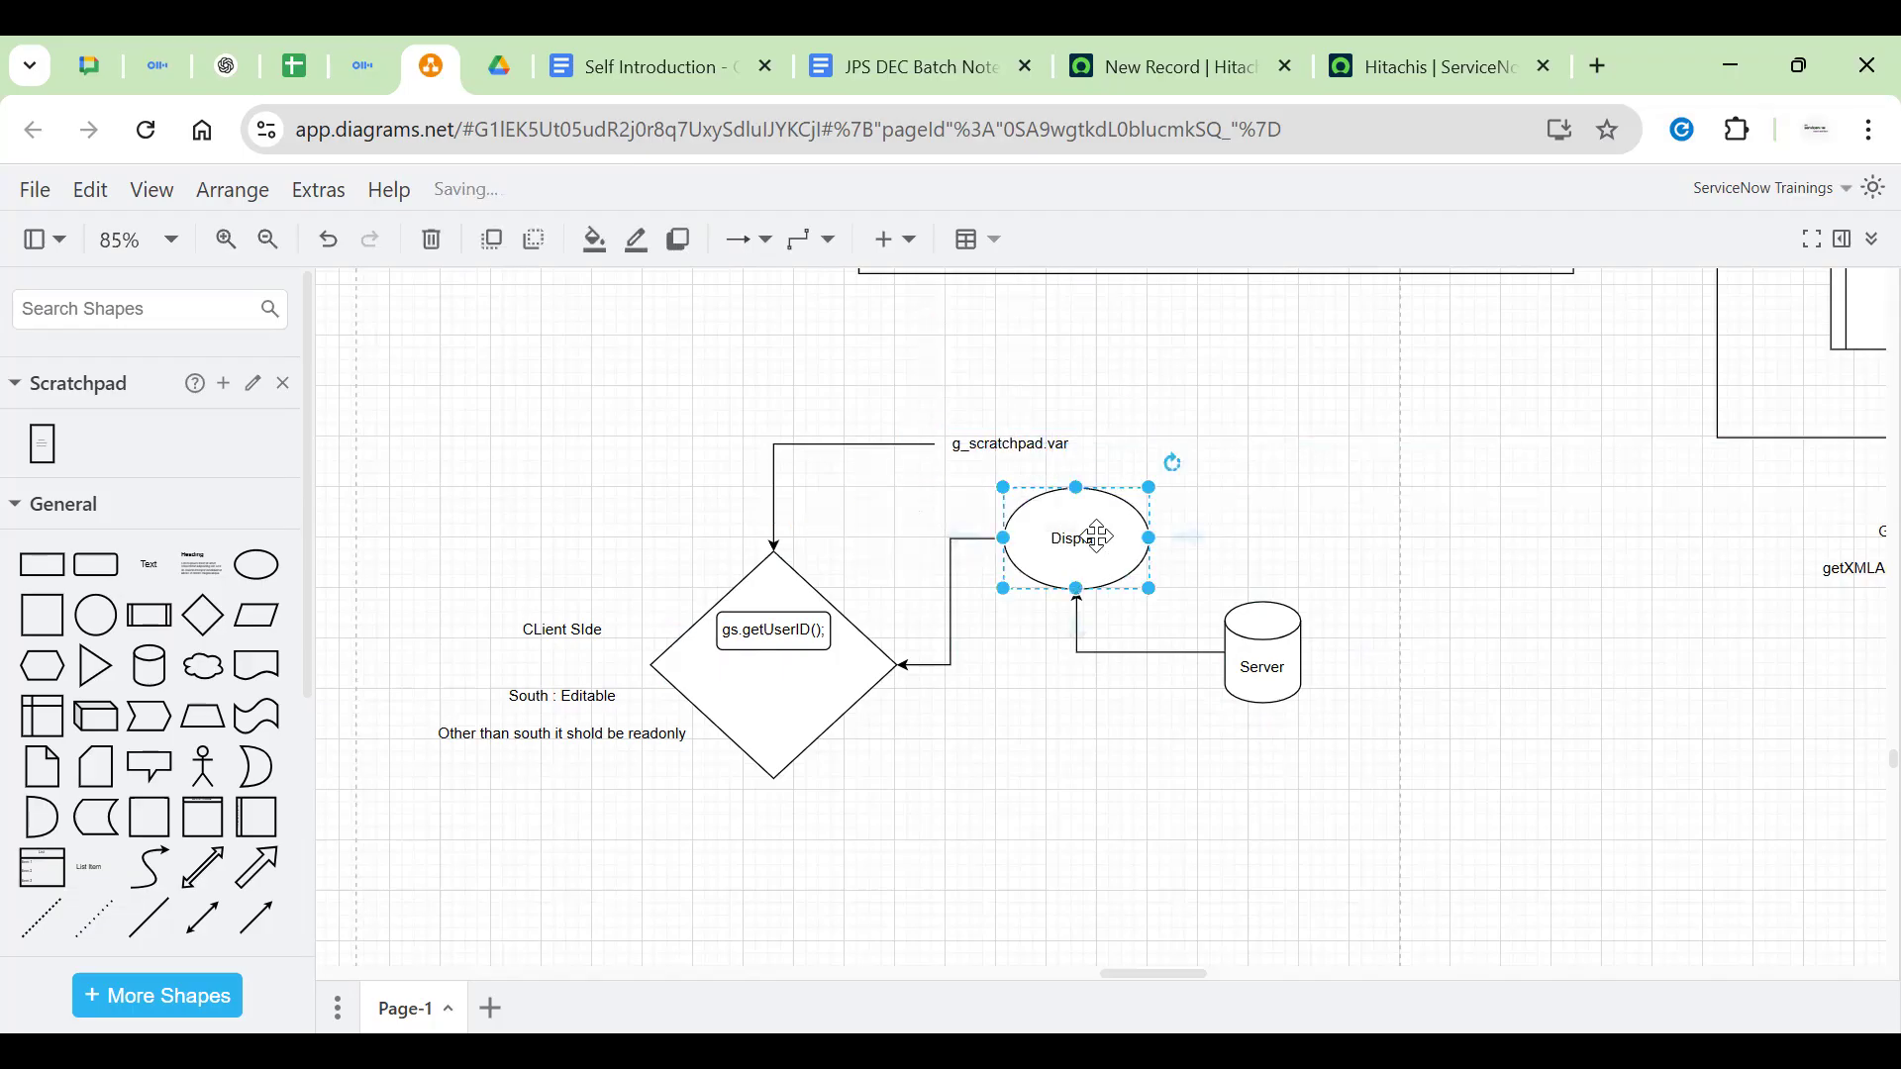
{"action": "left_click", "coordinate": [1018, 449]}
{"action": "left_click_drag", "start_coordinate": [1074, 432], "coordinate": [990, 368]}
{"action": "left_click", "coordinate": [1079, 532]}
{"action": "left_click_drag", "start_coordinate": [1067, 436], "coordinate": [1004, 385]}
{"action": "left_click", "coordinate": [1436, 520]}
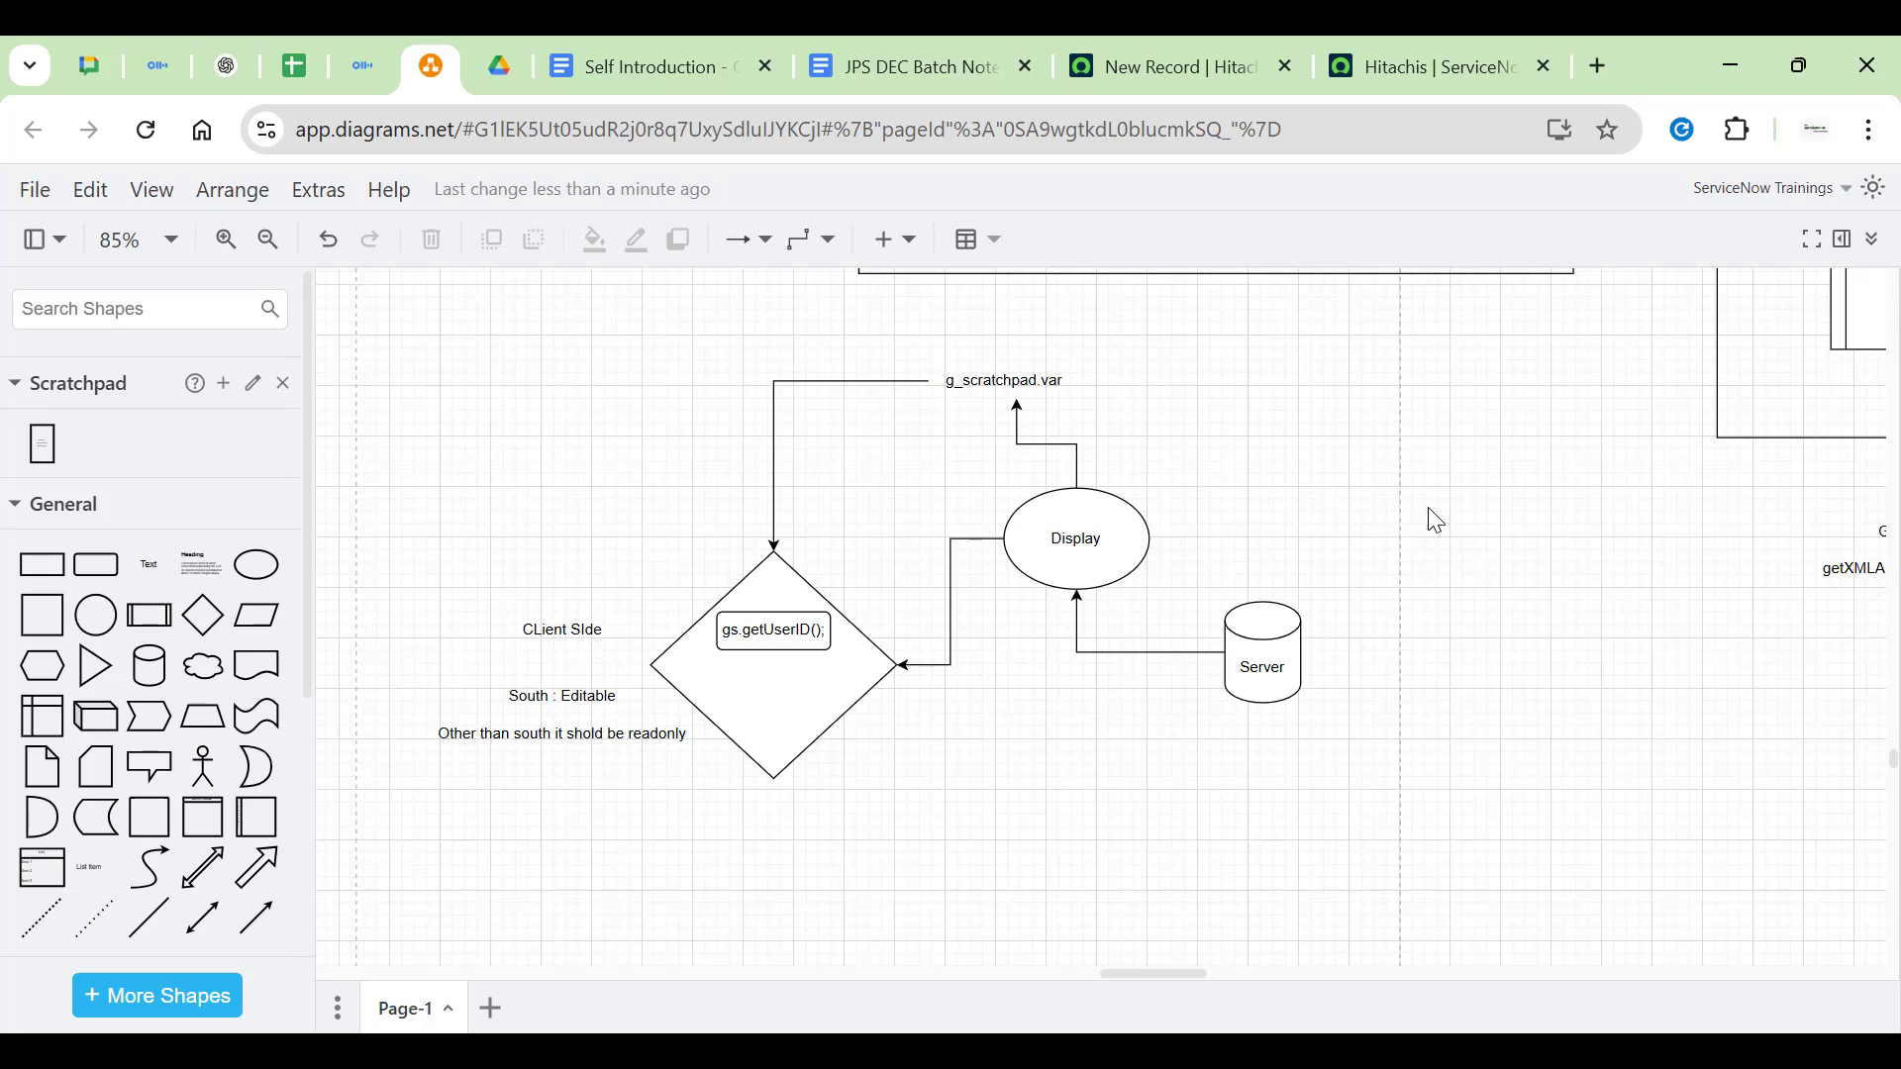
Scroll to the blank area left of the notes and delete a mistakenly added ellipse
{"action": "scroll", "coordinate": [1397, 602], "scroll_direction": "up", "scroll_amount": 5}
{"action": "scroll", "coordinate": [1391, 609], "scroll_direction": "down", "scroll_amount": 2}
{"action": "scroll", "coordinate": [1387, 612], "scroll_direction": "up", "scroll_amount": 5}
{"action": "scroll", "coordinate": [954, 722], "scroll_direction": "down", "scroll_amount": 6}
{"action": "scroll", "coordinate": [1091, 760], "scroll_direction": "down", "scroll_amount": 6}
{"action": "left_click_drag", "start_coordinate": [657, 479], "coordinate": [1135, 502]}
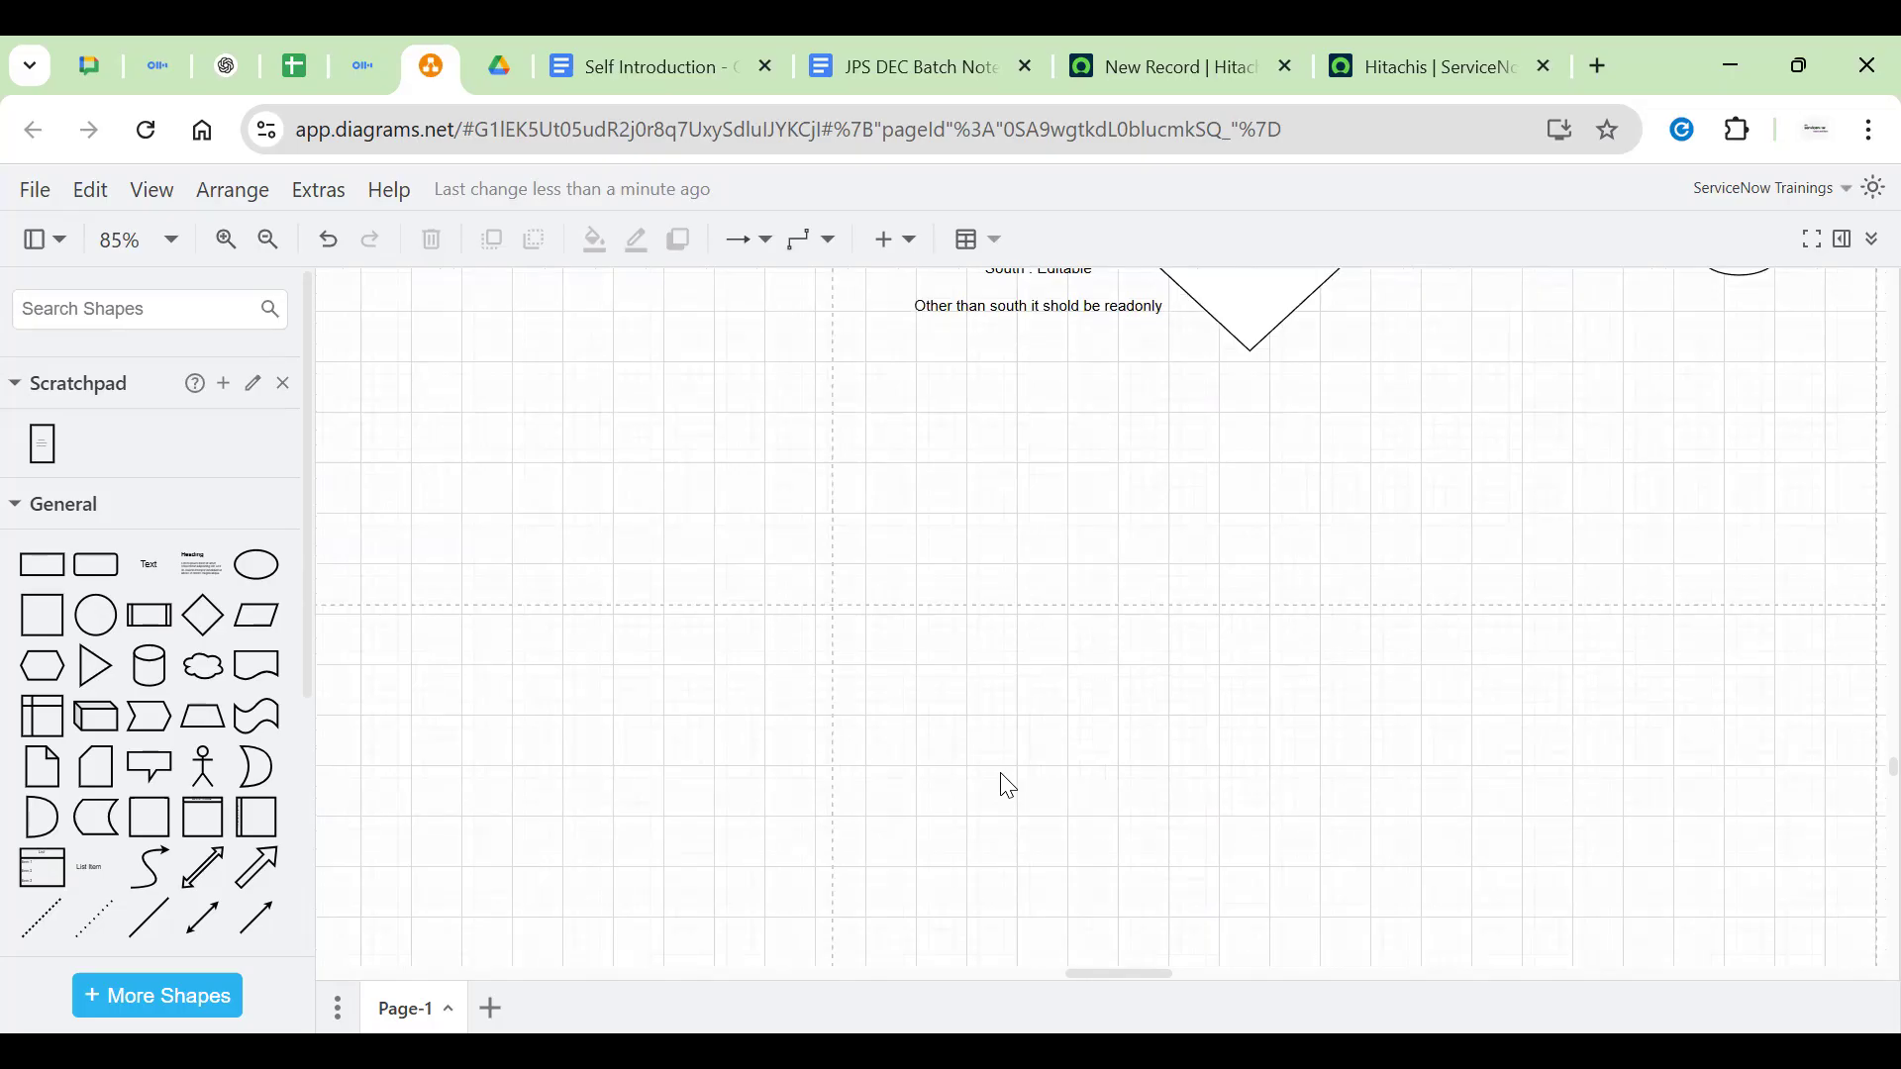
{"action": "scroll", "coordinate": [1008, 787], "scroll_direction": "up", "scroll_amount": 3}
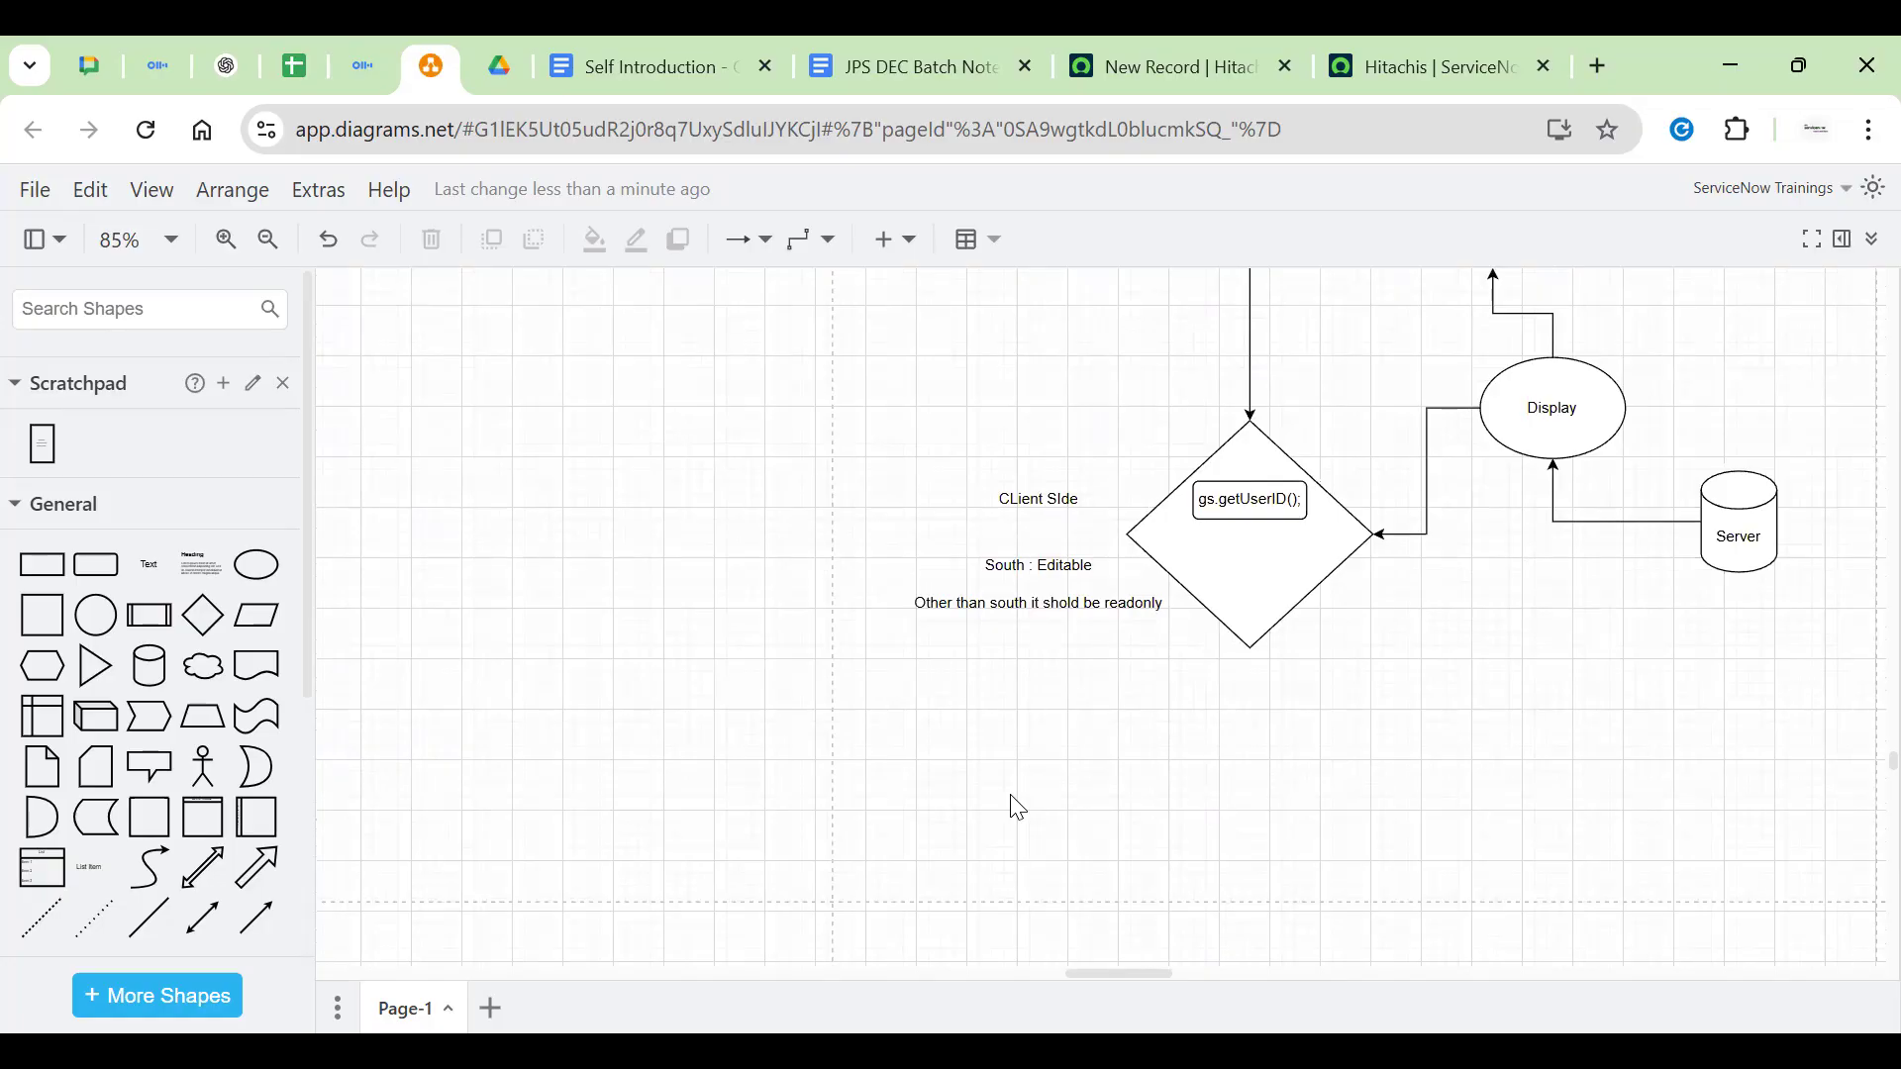
{"action": "scroll", "coordinate": [980, 674], "scroll_direction": "left", "scroll_amount": 3}
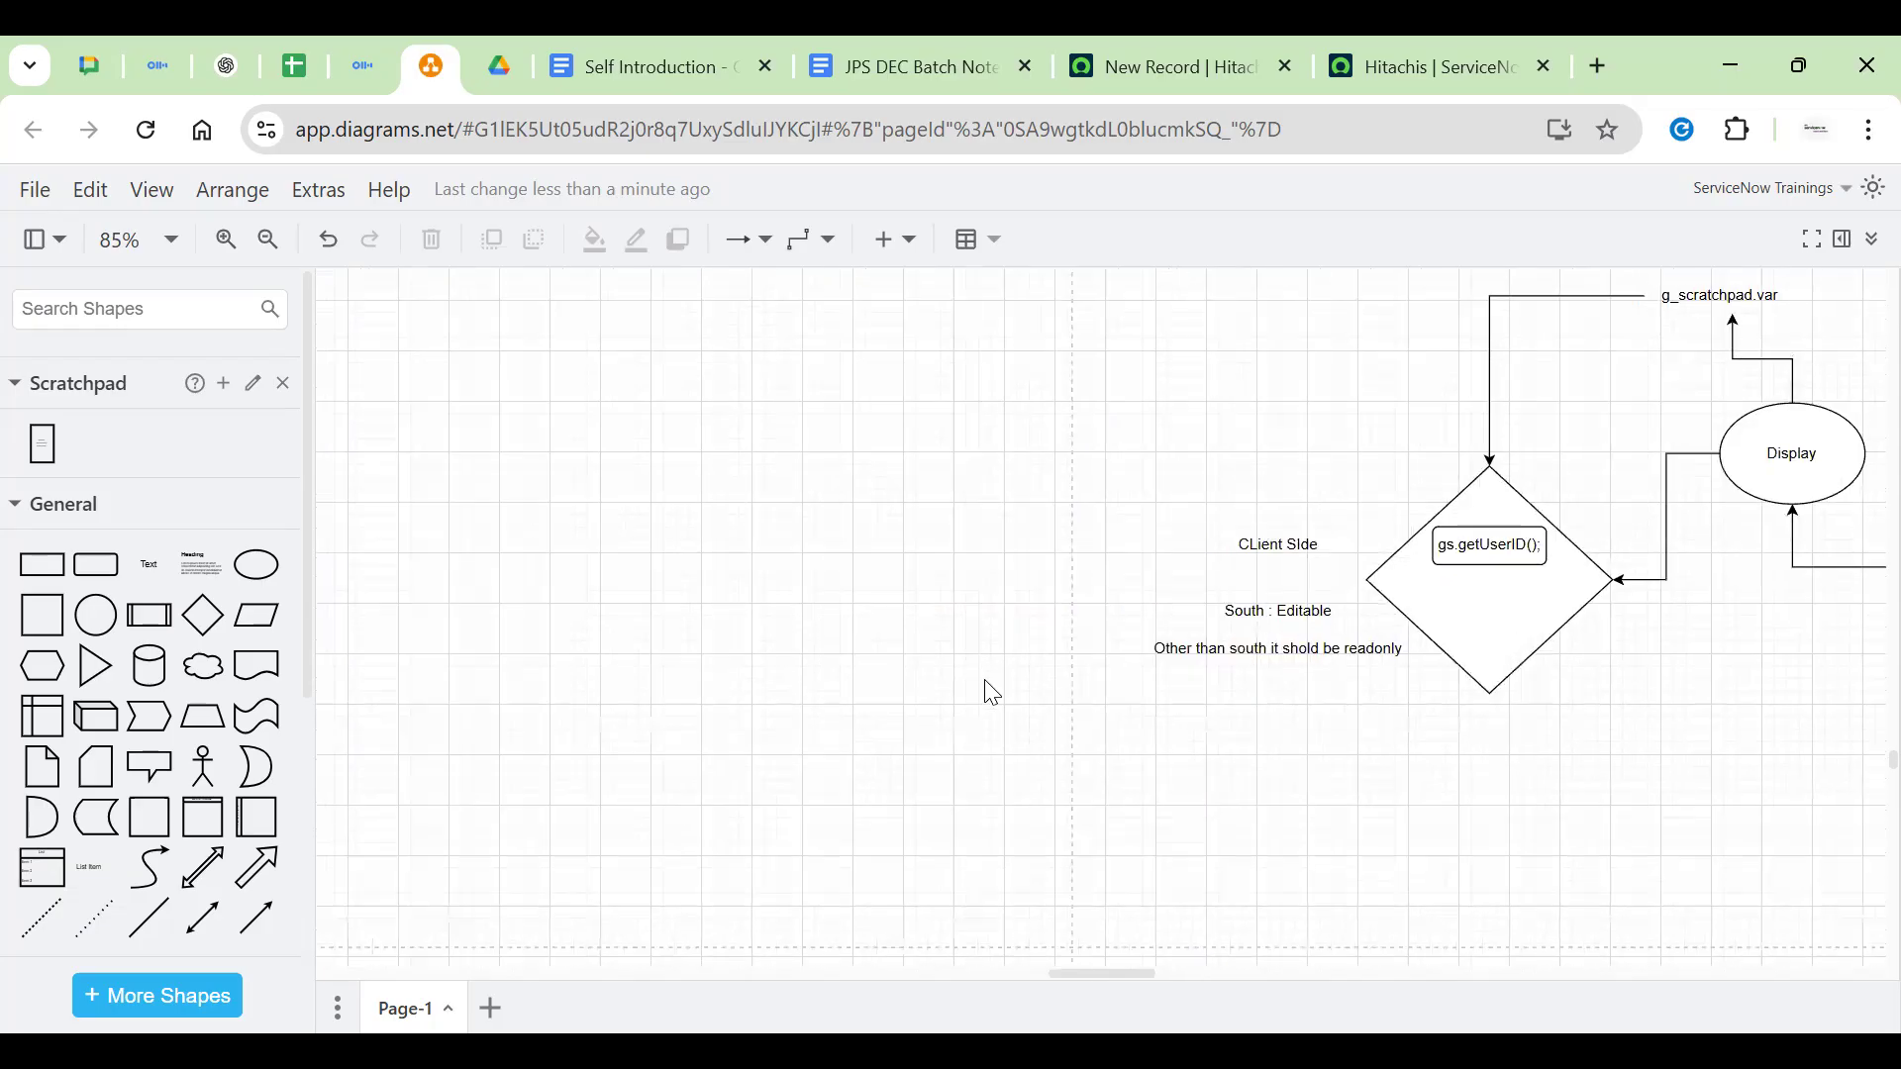
{"action": "left_click", "coordinate": [256, 566]}
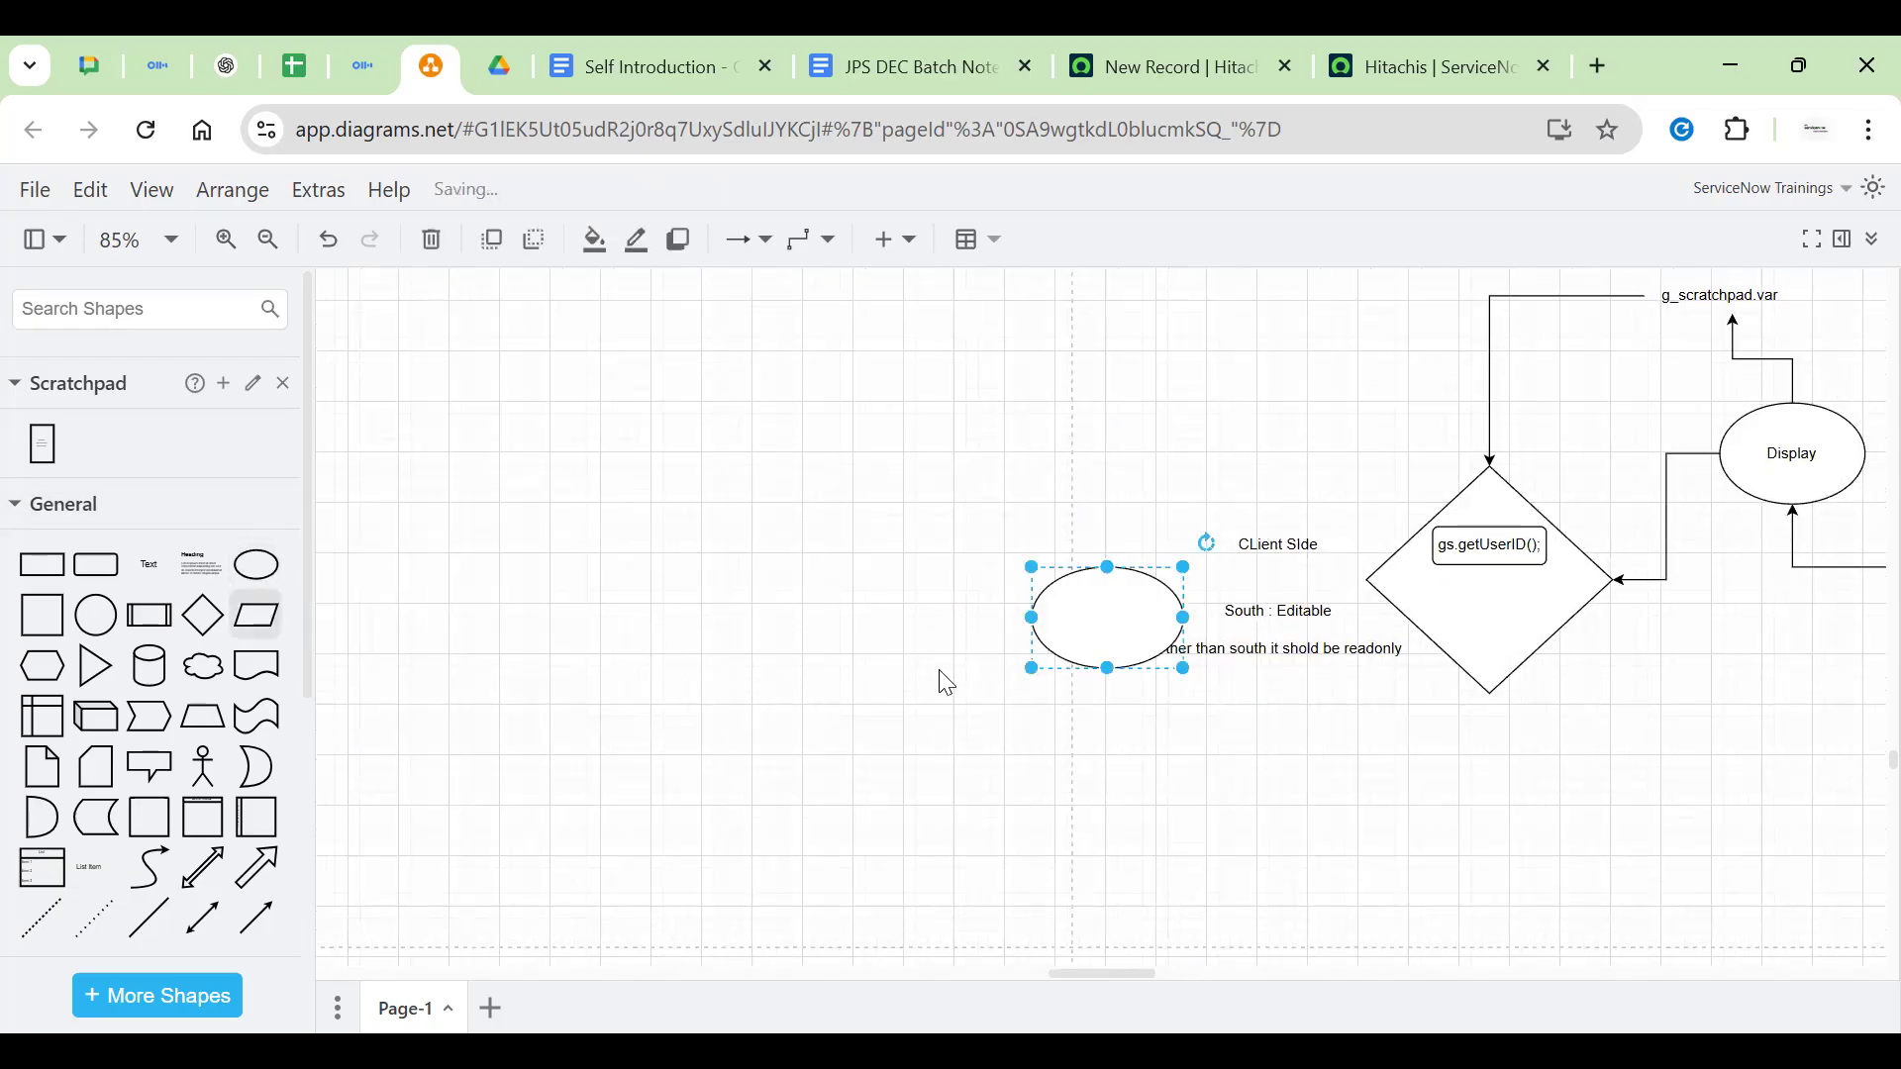
{"action": "left_click_drag", "start_coordinate": [1069, 639], "coordinate": [722, 492]}
{"action": "key", "text": "Delete"}
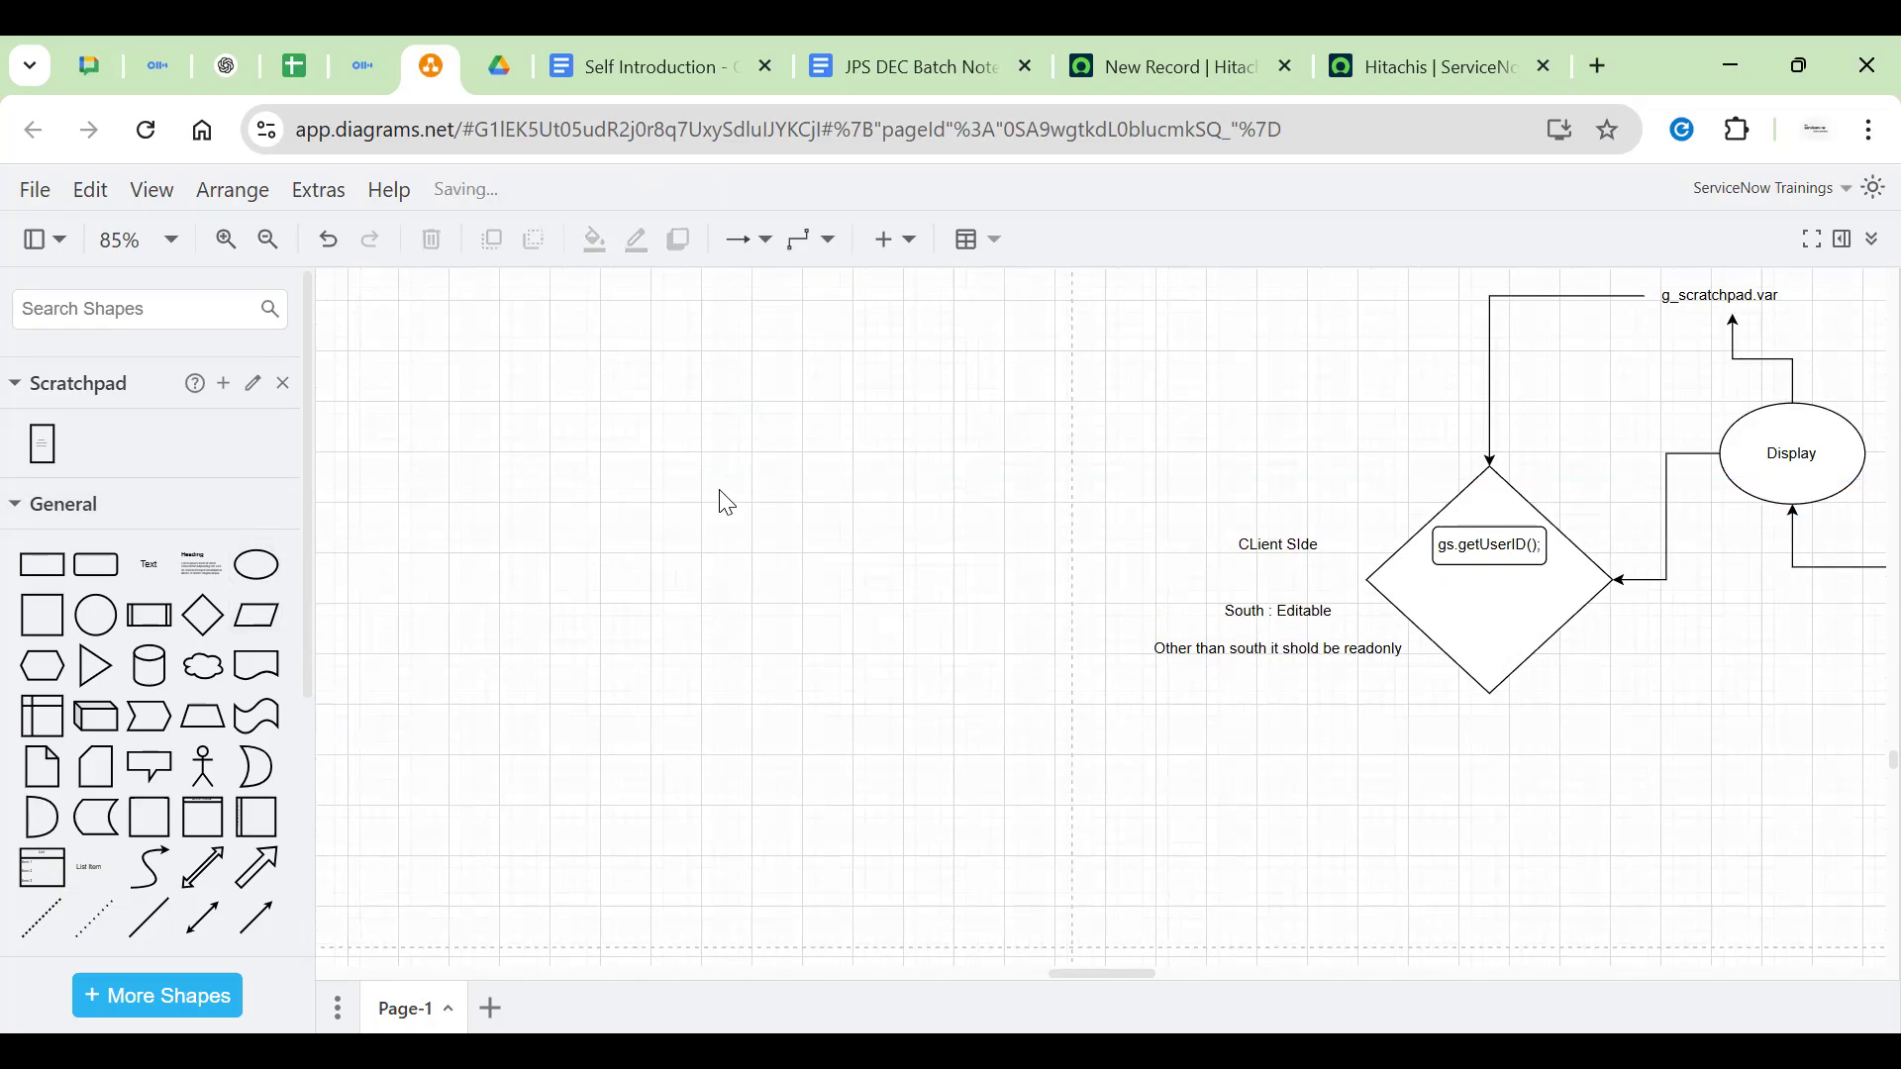
Place a parallelogram left of the client-side notes, stretch it wider and open its label for editing
{"action": "left_click", "coordinate": [257, 615]}
{"action": "left_click_drag", "start_coordinate": [1129, 628], "coordinate": [698, 514]}
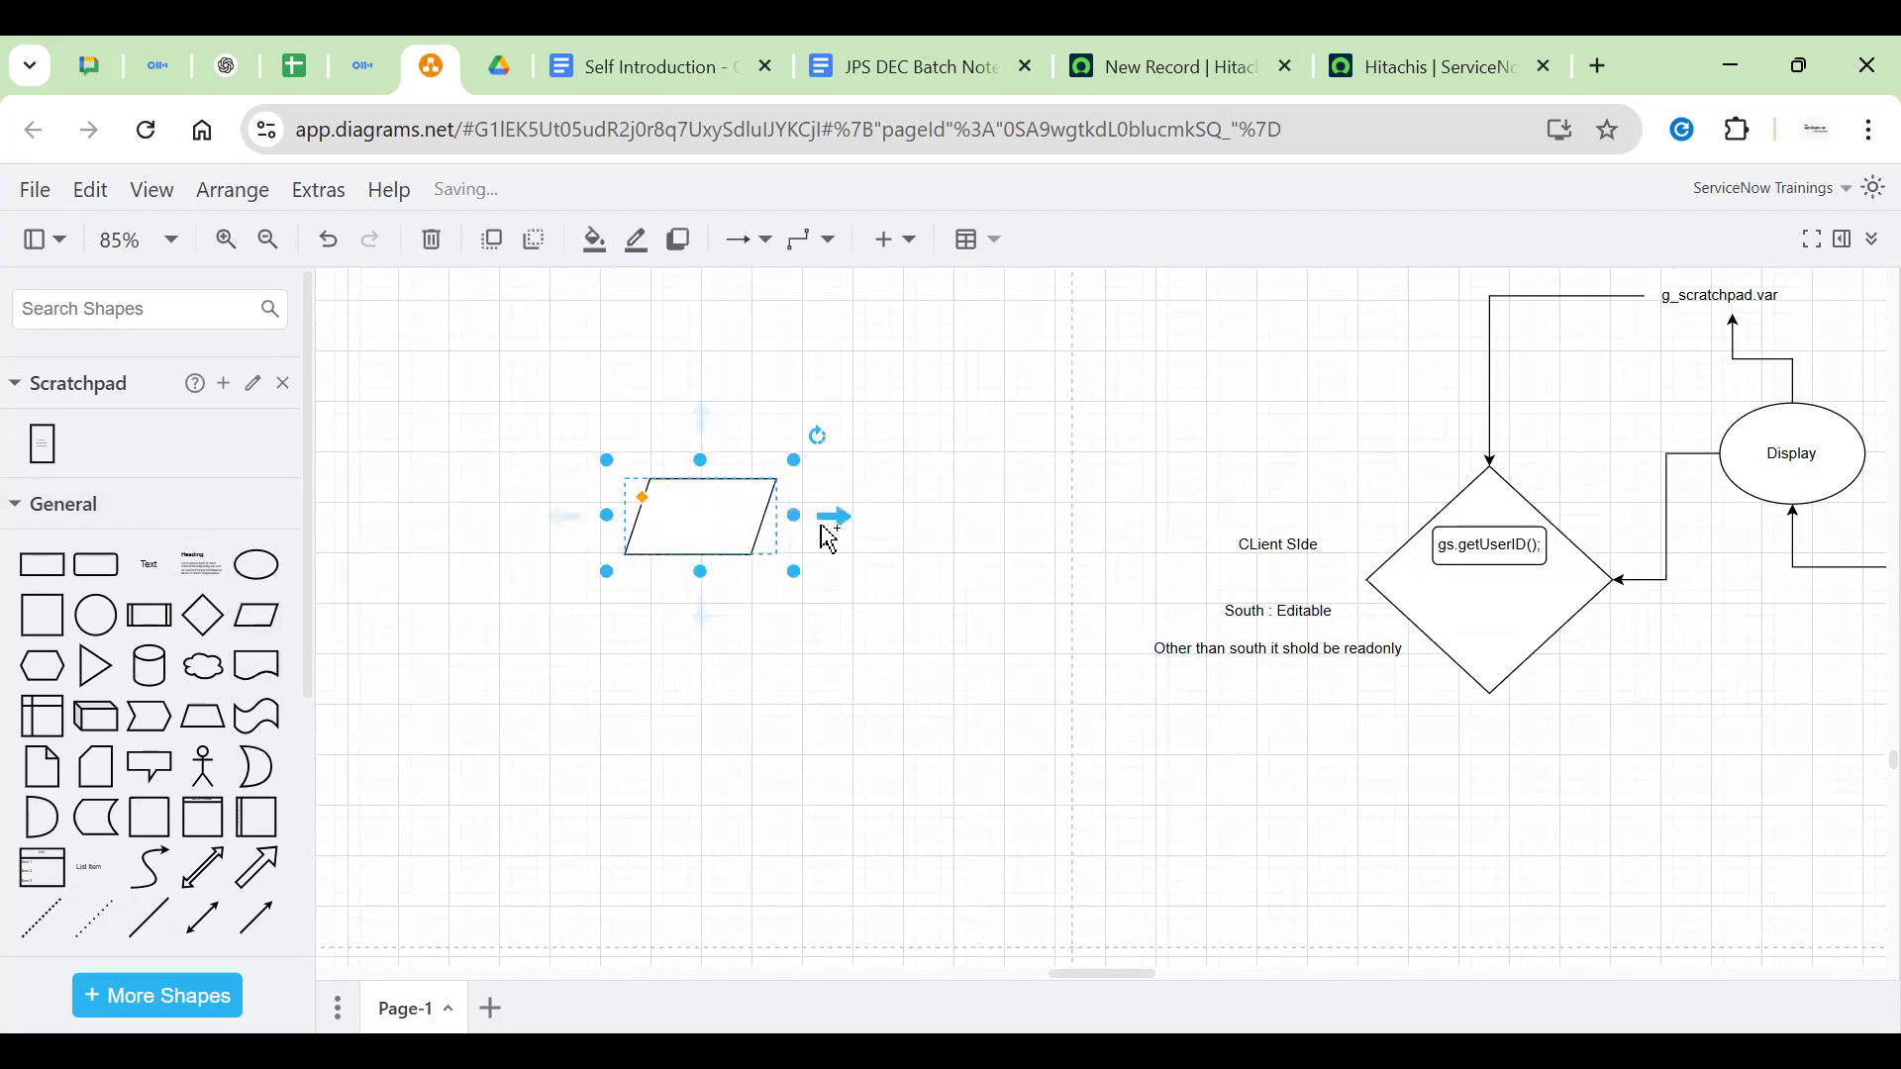
{"action": "double_click", "coordinate": [698, 514]}
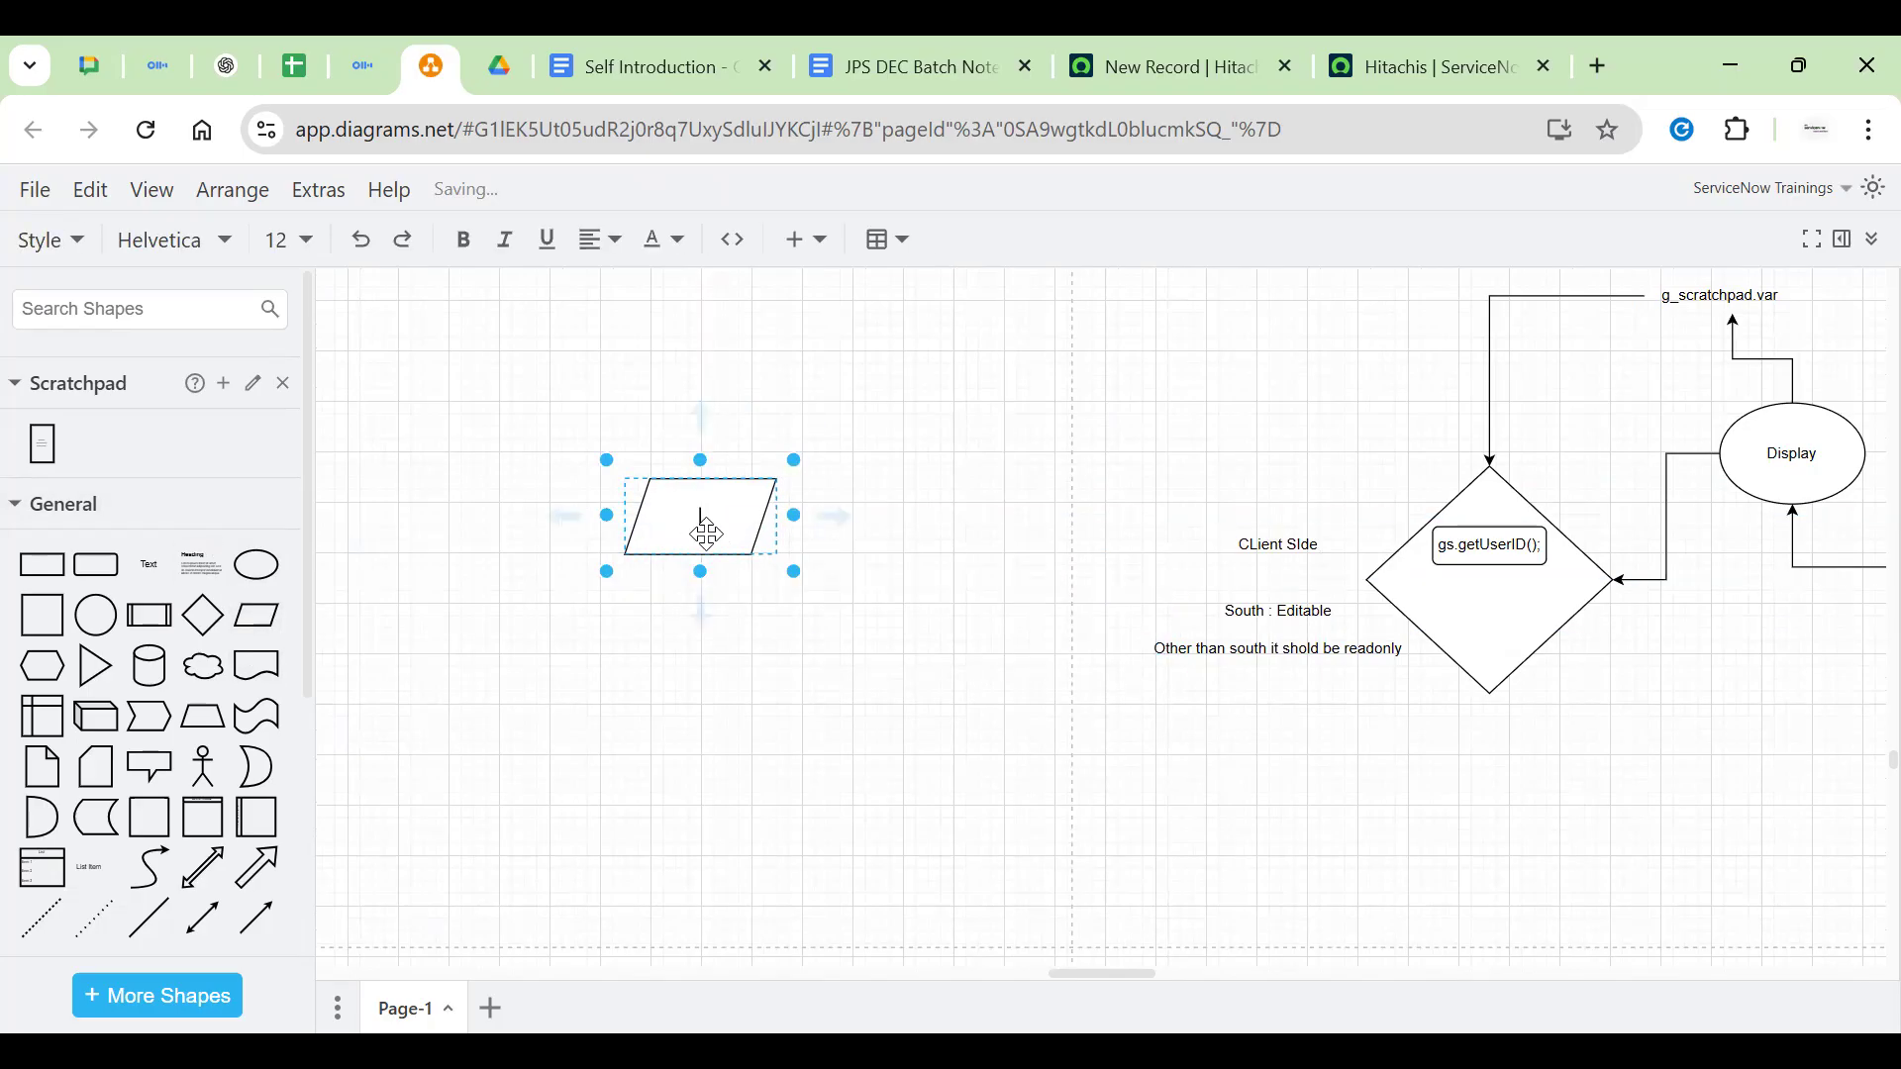
{"action": "left_click", "coordinate": [784, 518]}
{"action": "left_click", "coordinate": [709, 515]}
{"action": "left_click_drag", "start_coordinate": [785, 516], "coordinate": [722, 526]}
{"action": "left_click", "coordinate": [710, 574]}
{"action": "left_click", "coordinate": [710, 507]}
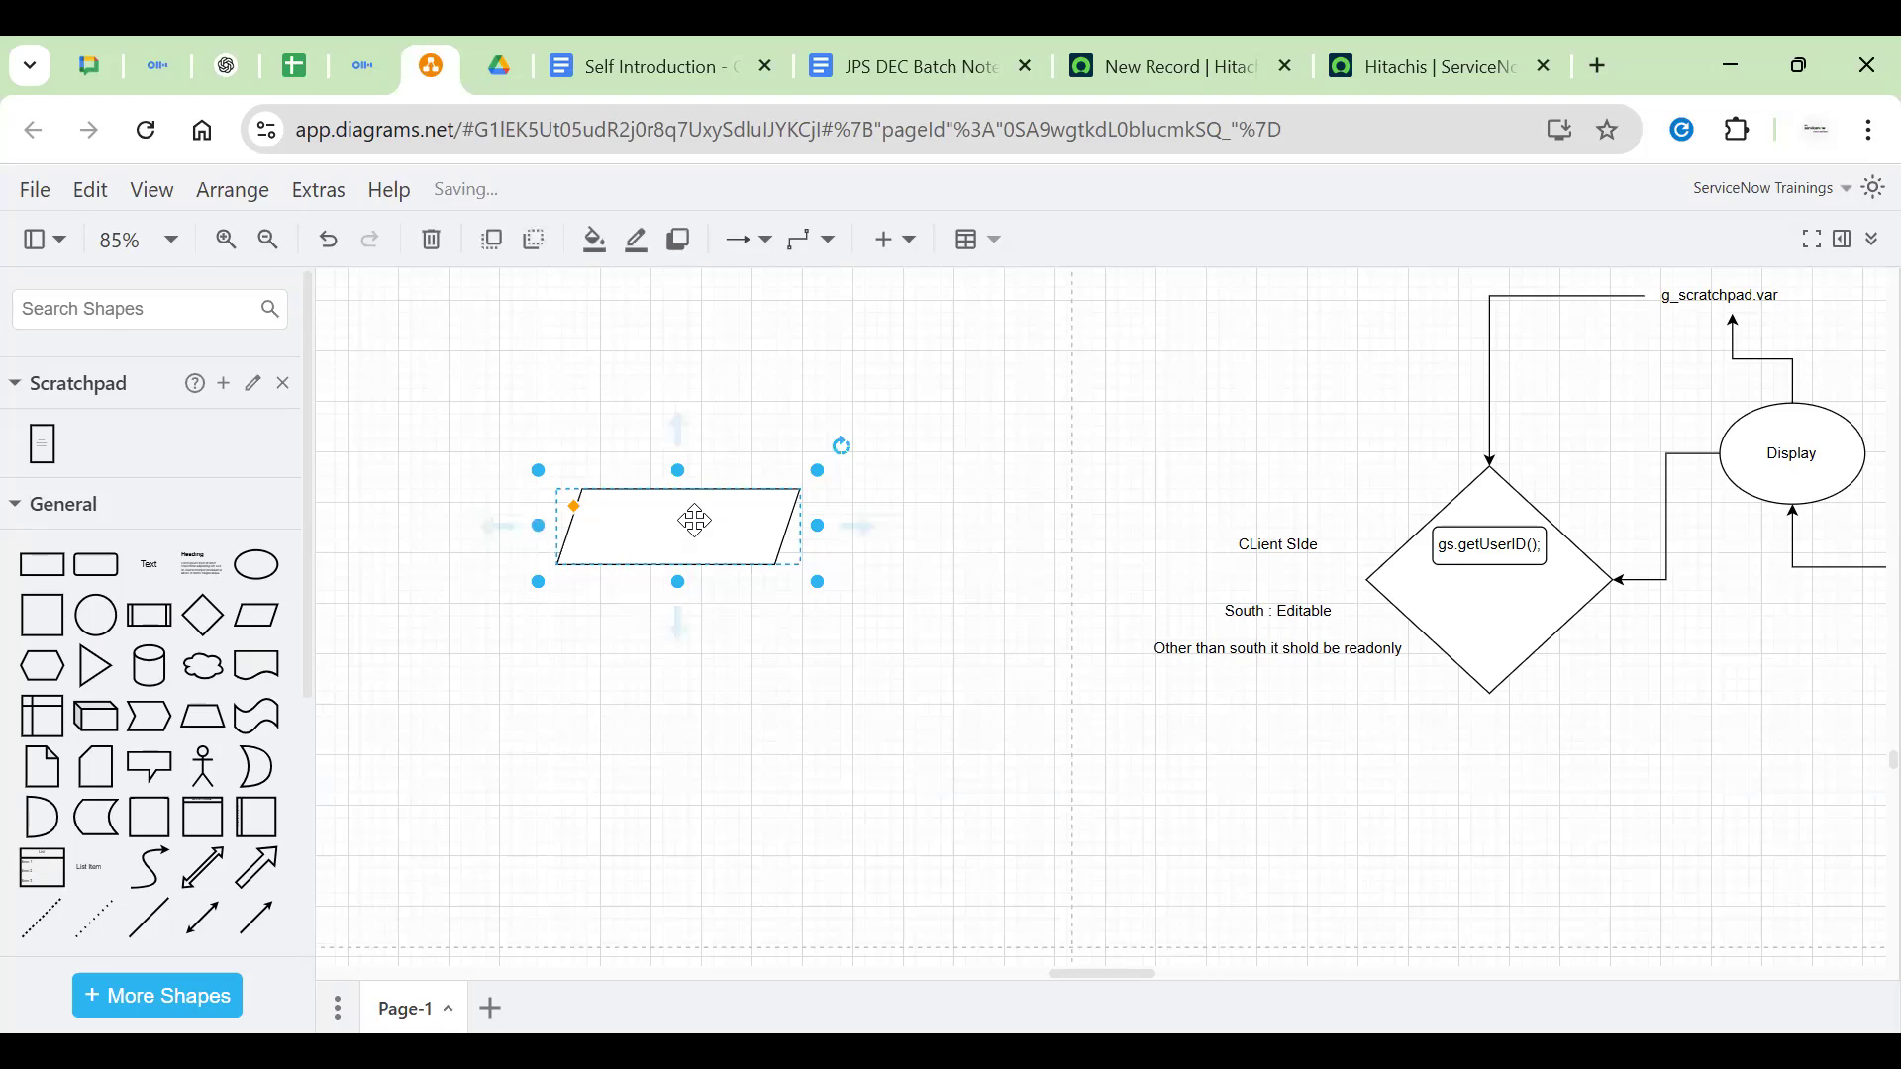
{"action": "double_click", "coordinate": [707, 522]}
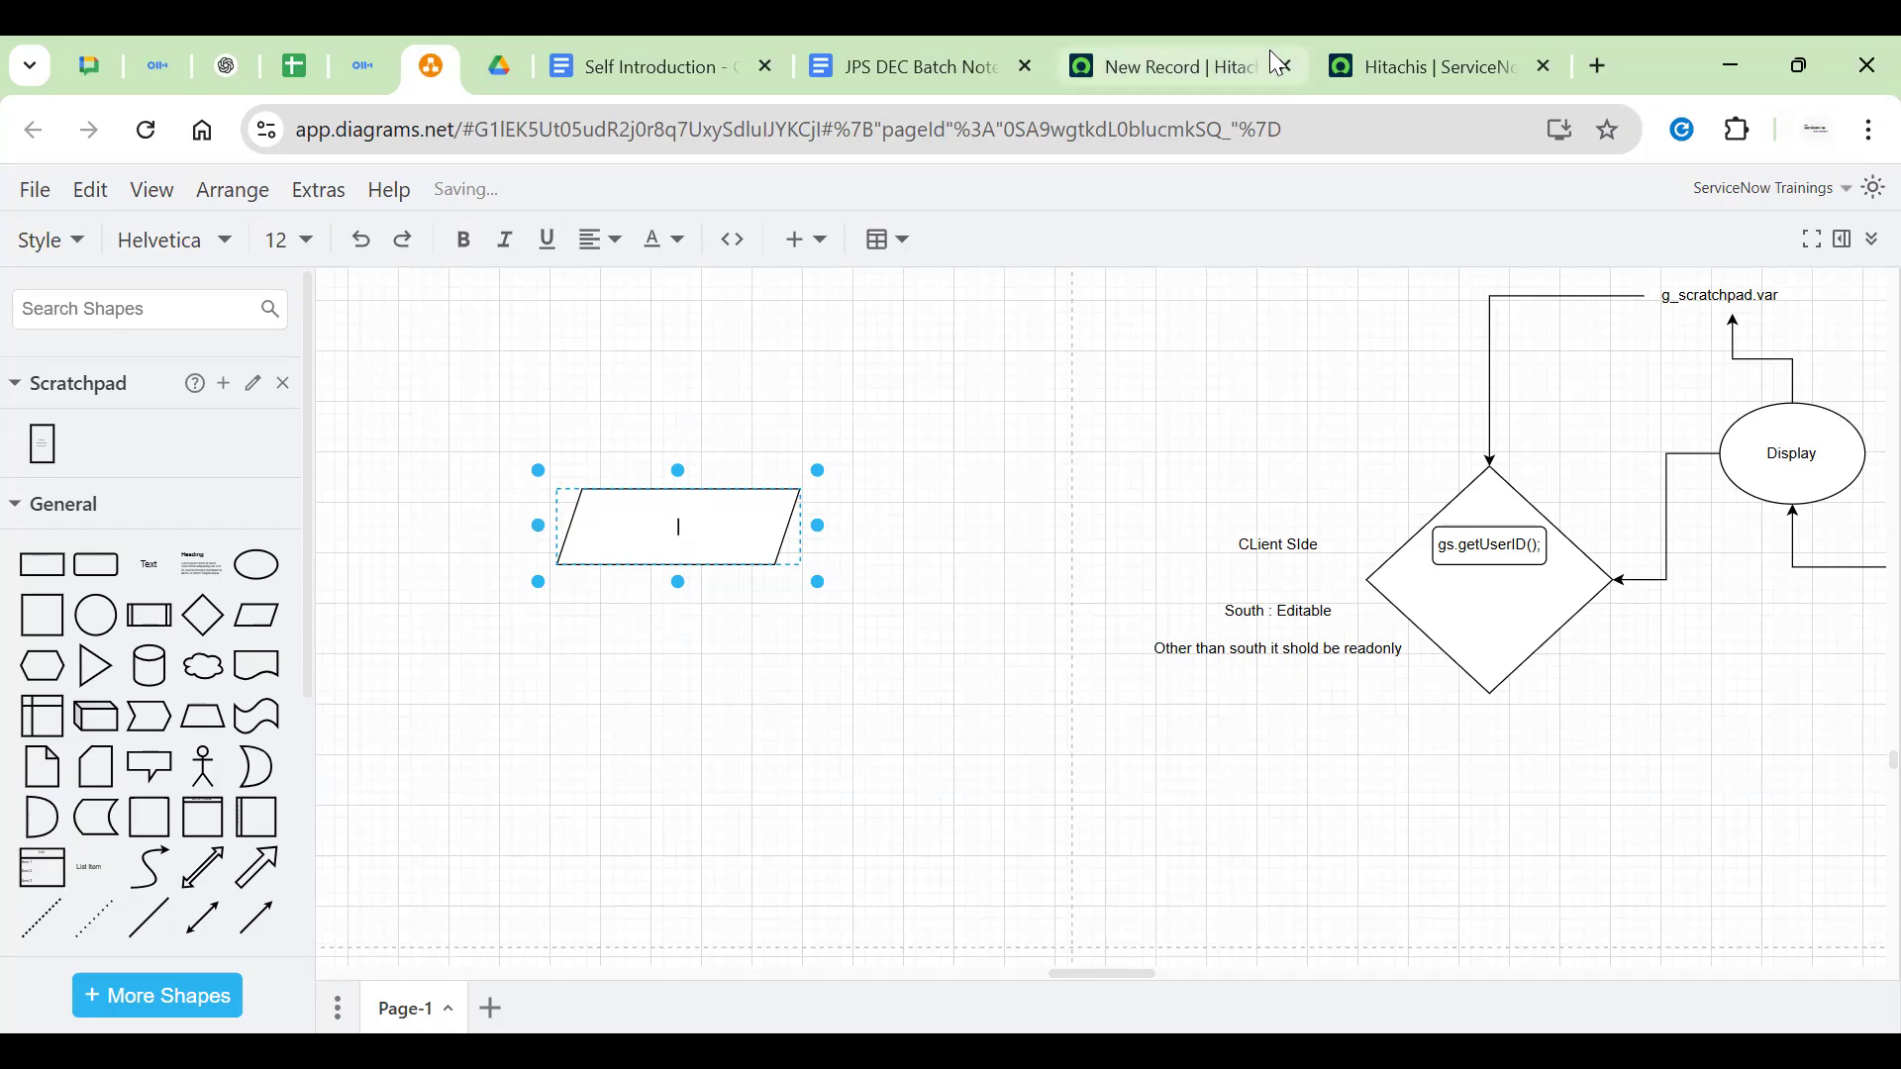
{"action": "left_click", "coordinate": [1178, 67]}
Open incident.list and start a new incident record, dismissing the script alerts
{"action": "left_click", "coordinate": [103, 277]}
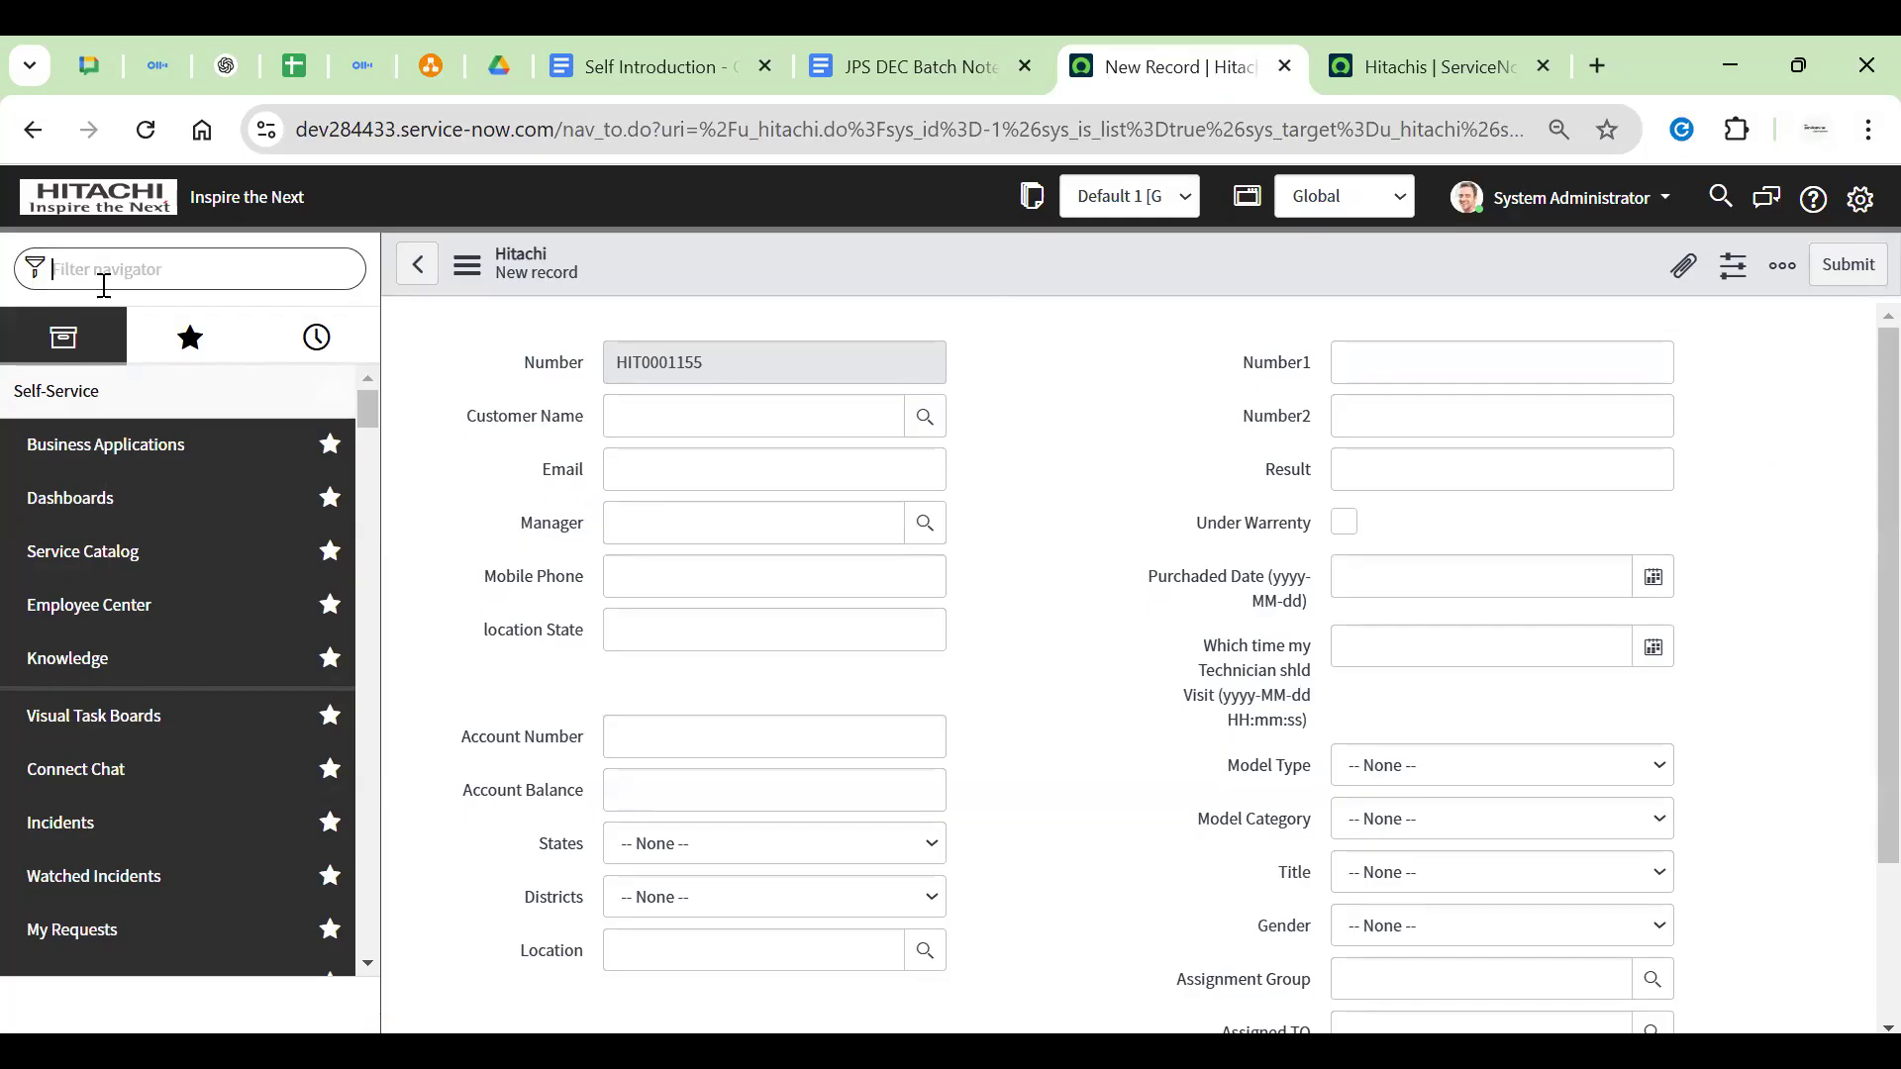
{"action": "type", "text": "inciden"}
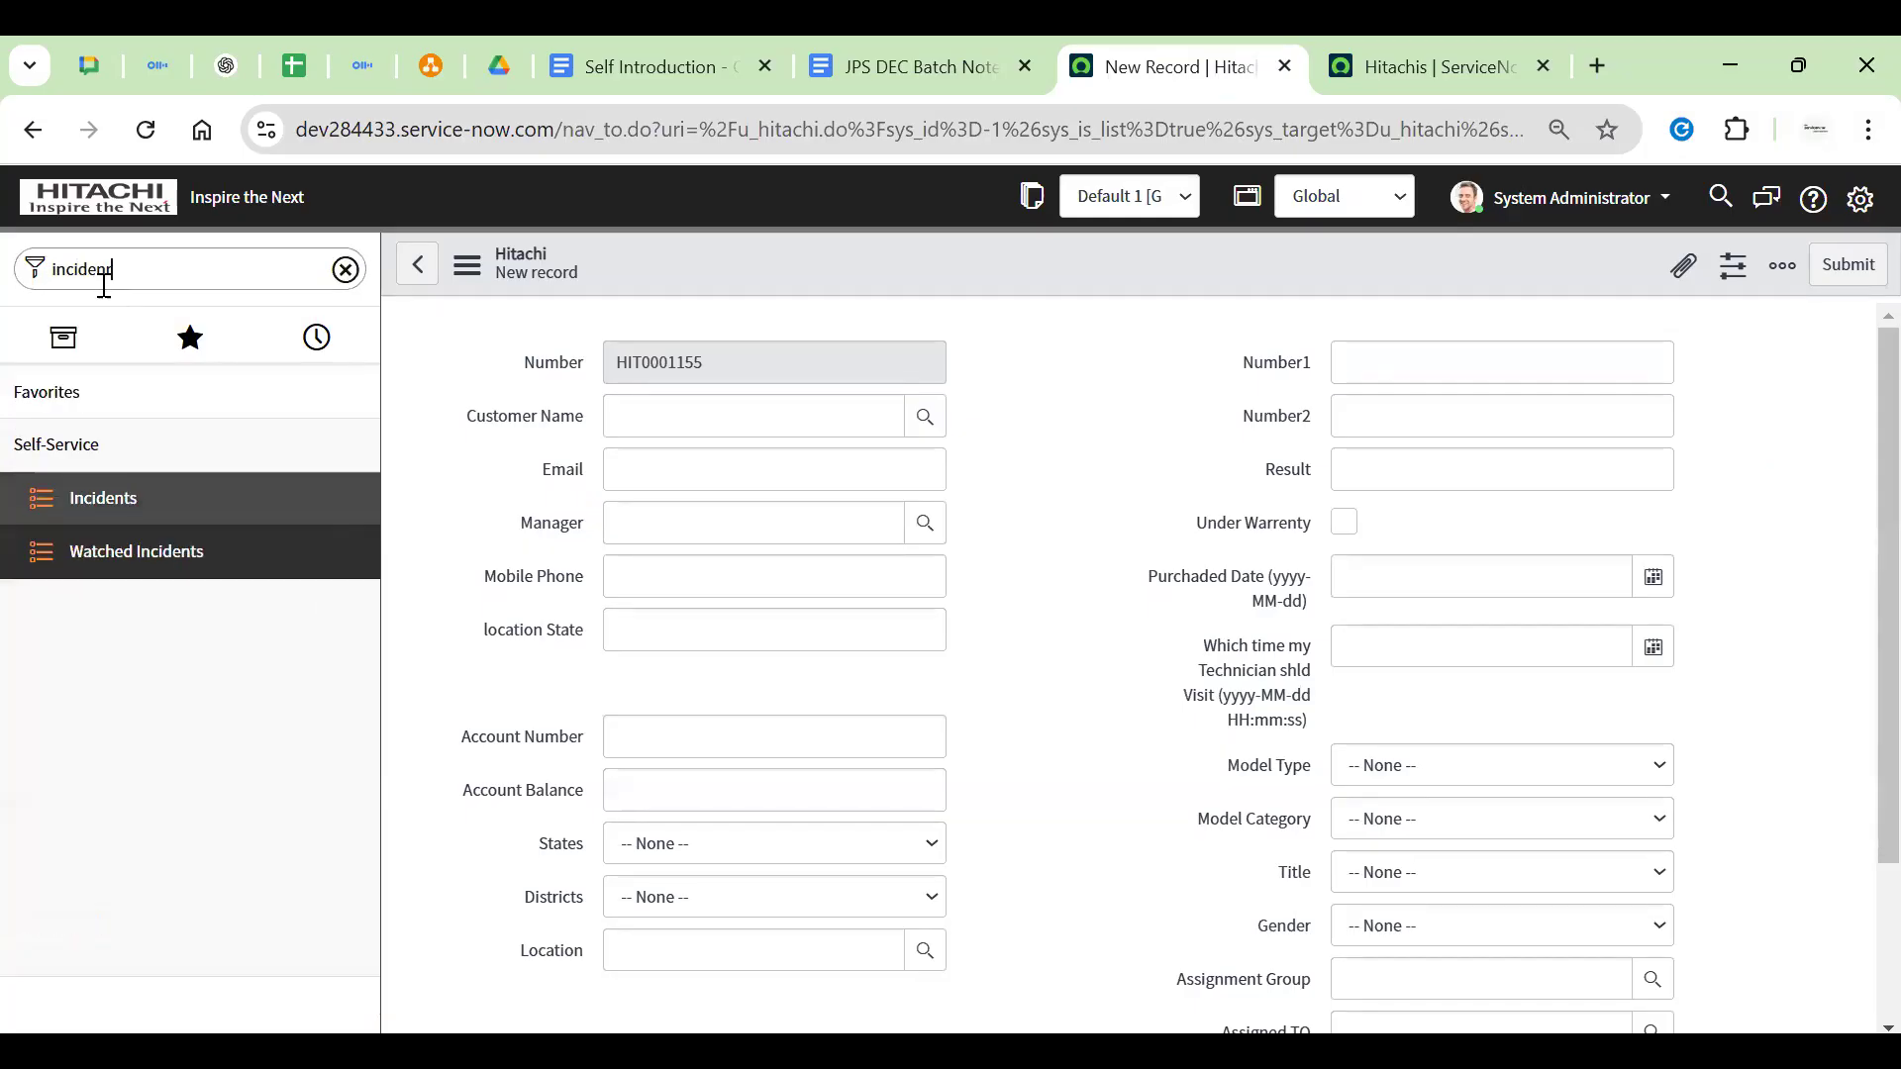
{"action": "type", "text": "t.list"}
{"action": "key", "text": "Return"}
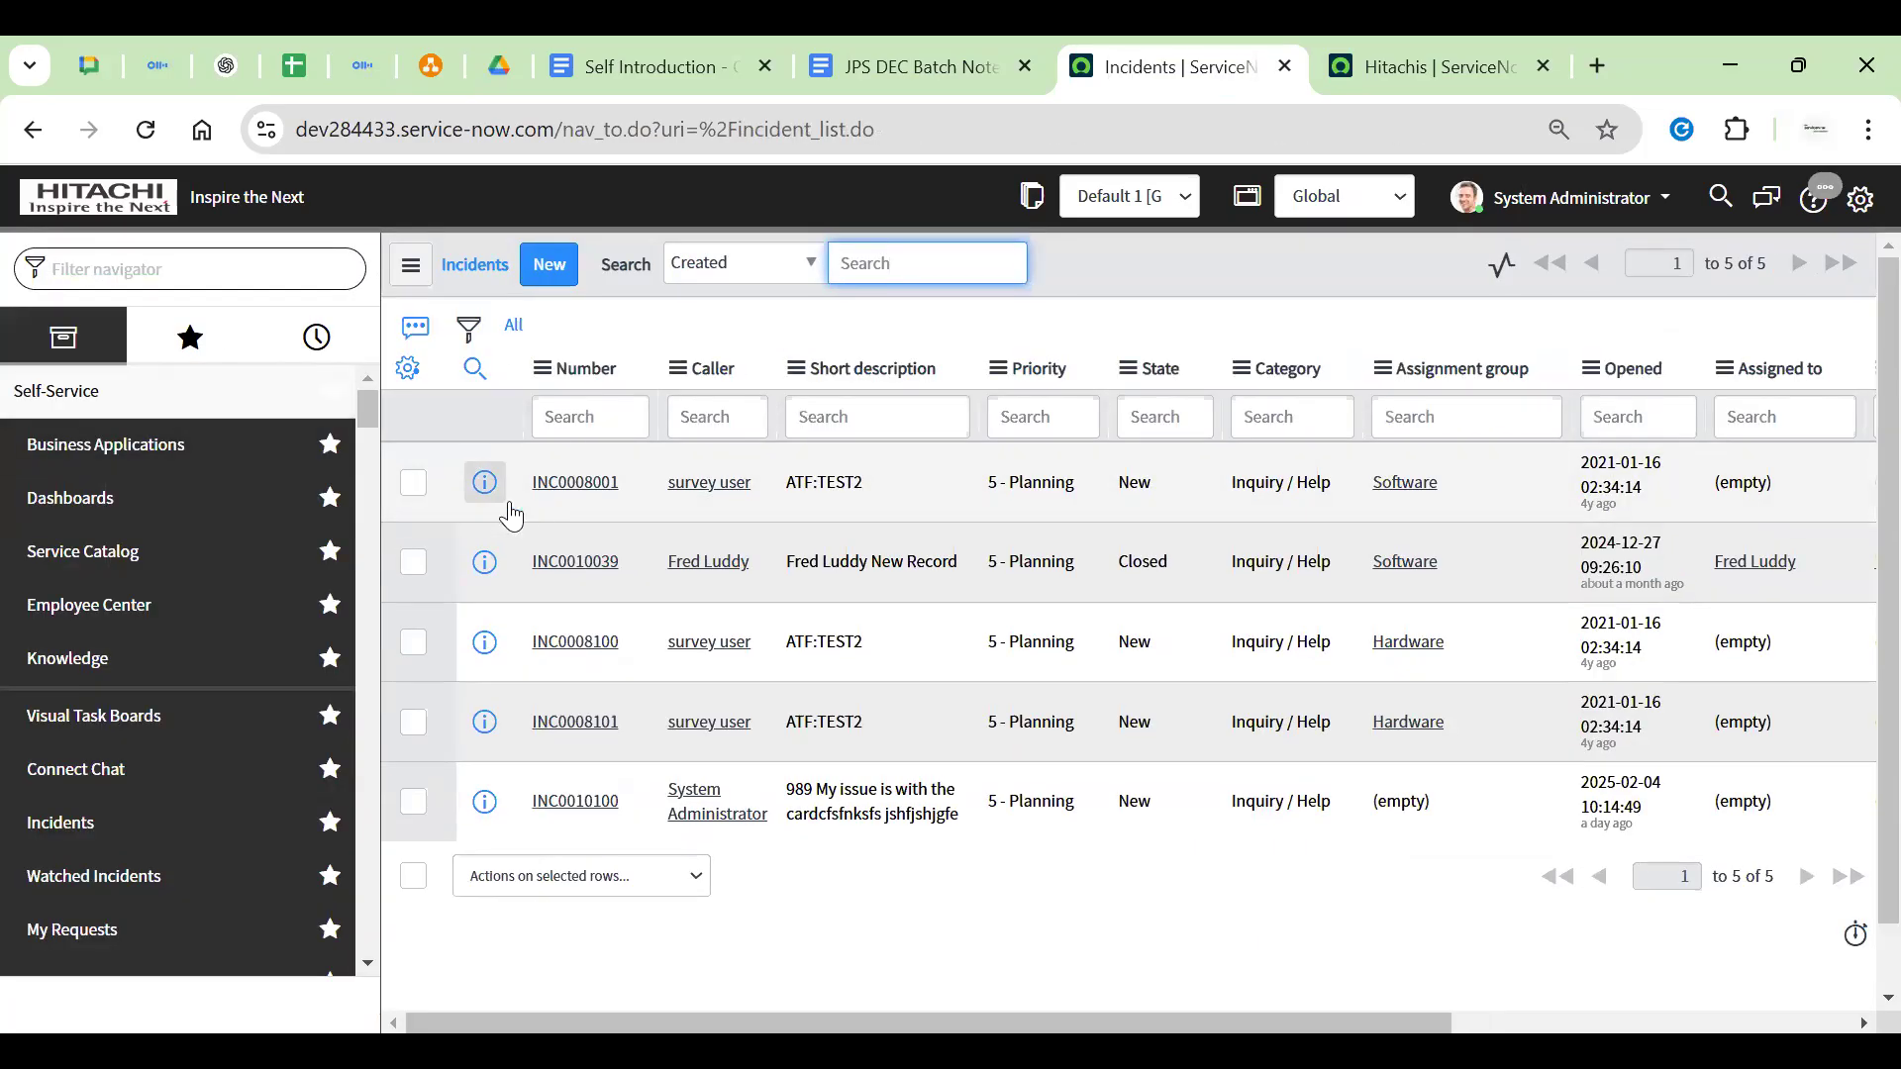
{"action": "left_click", "coordinate": [550, 265]}
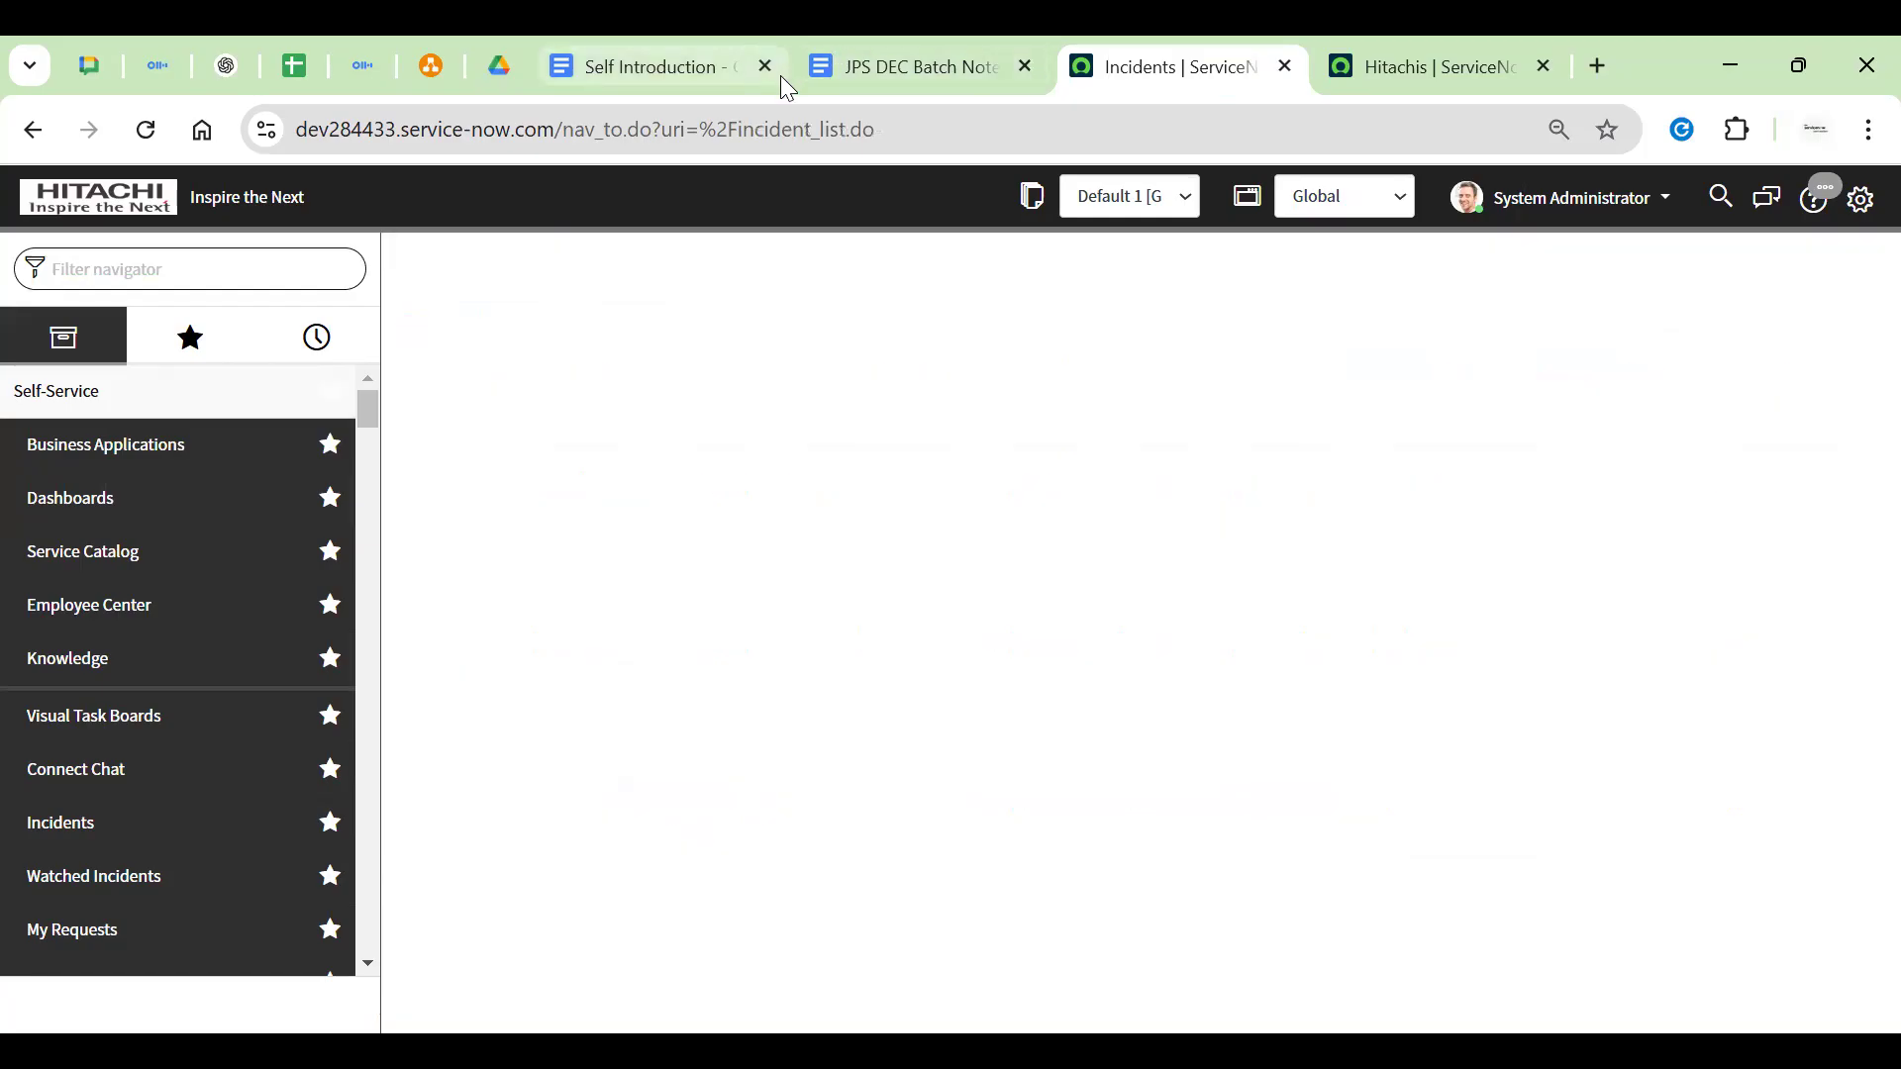
{"action": "right_click", "coordinate": [861, 265]}
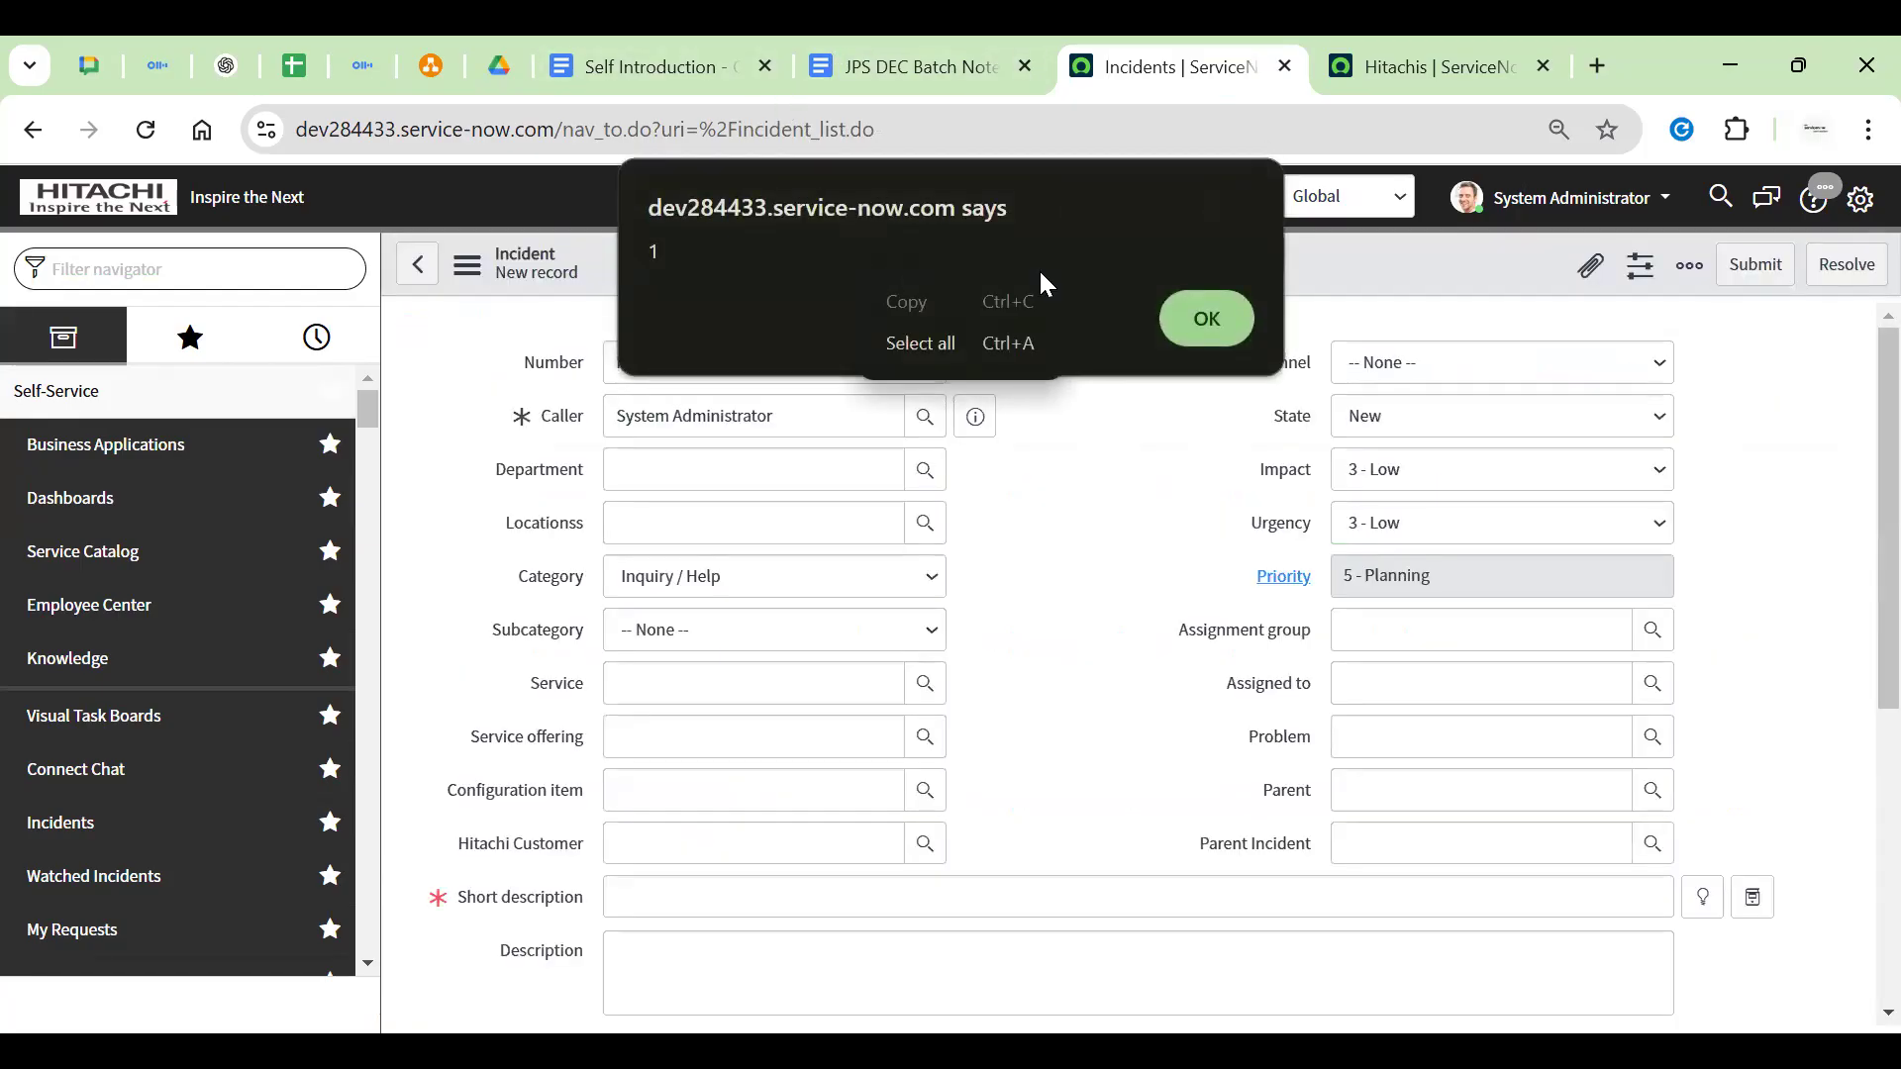
{"action": "left_click", "coordinate": [1208, 323]}
{"action": "right_click", "coordinate": [1076, 275]}
{"action": "key", "text": "Return"}
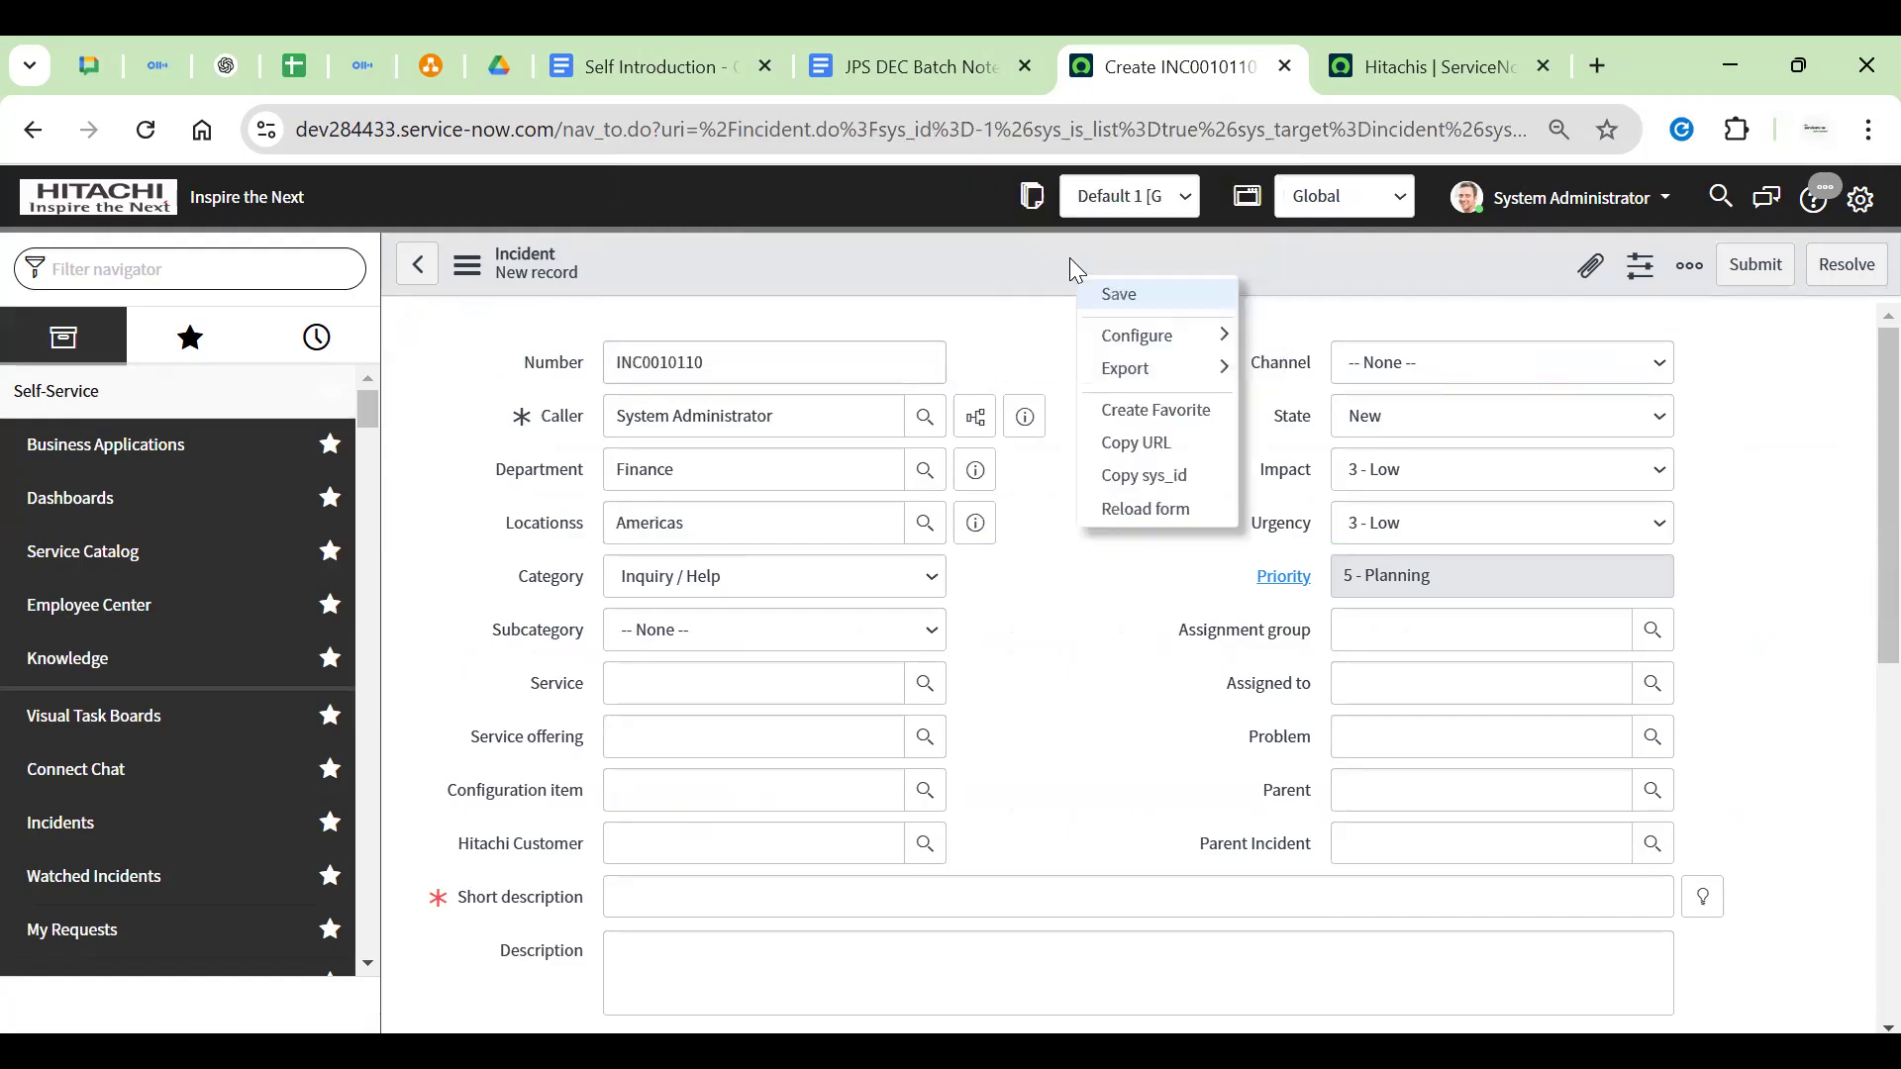
{"action": "left_click", "coordinate": [1115, 296]}
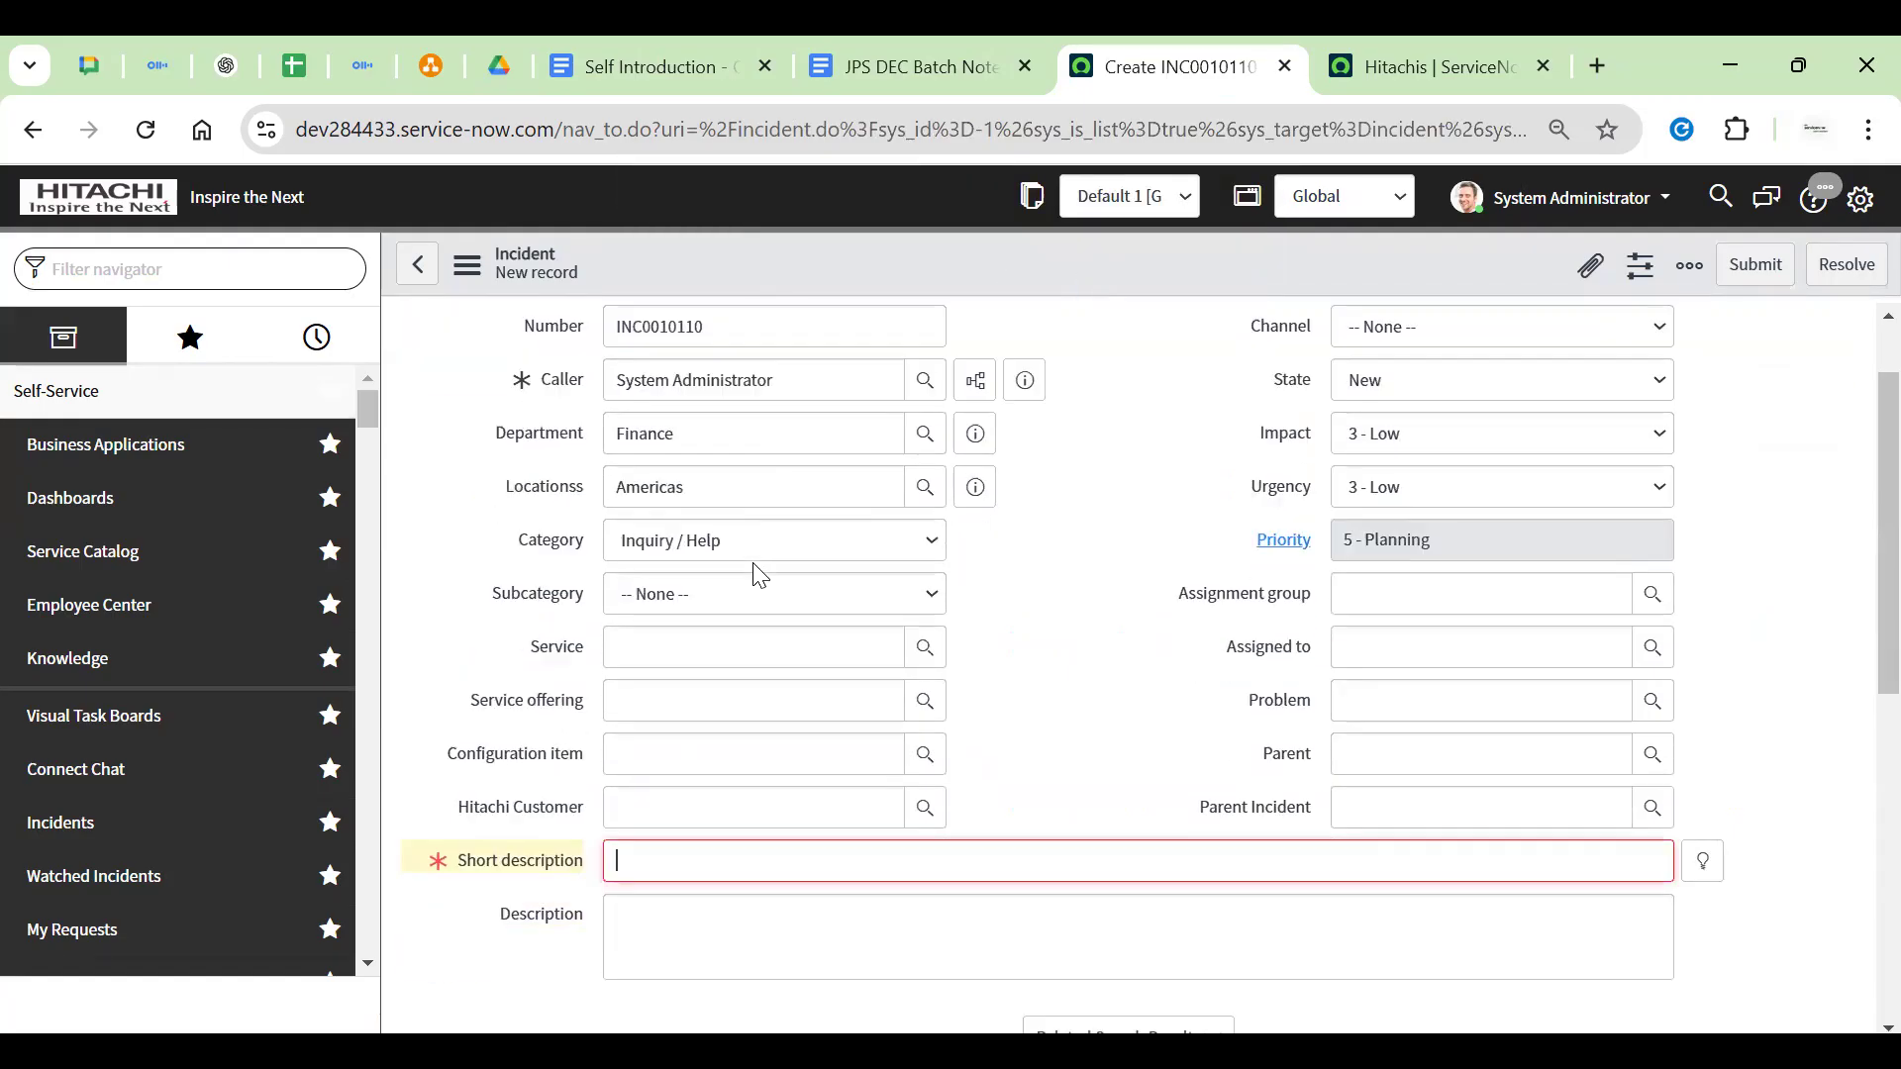
{"action": "scroll", "coordinate": [755, 568], "scroll_direction": "down", "scroll_amount": 3}
Enter short description 'tesrt123' and save the incident, dismissing both alerts
{"action": "type", "text": "tesrt123"}
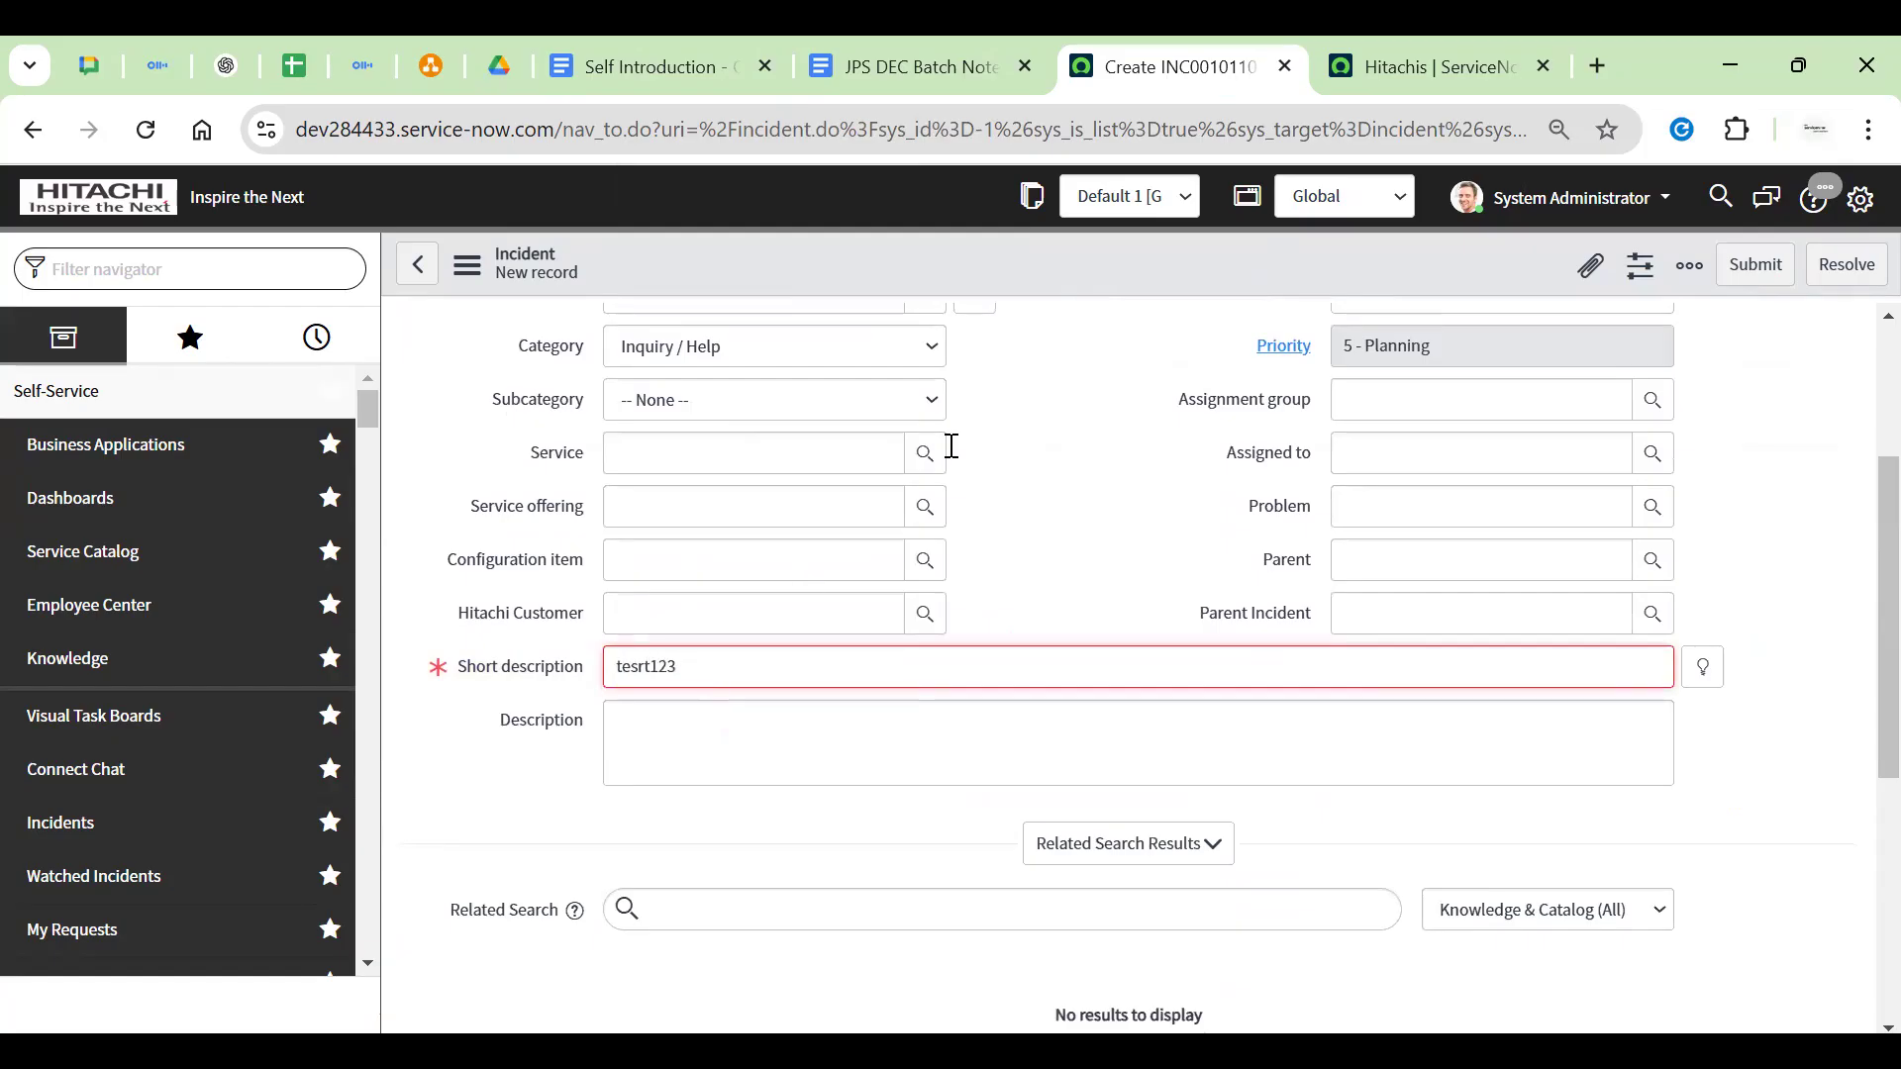
{"action": "scroll", "coordinate": [950, 442], "scroll_direction": "up", "scroll_amount": 3}
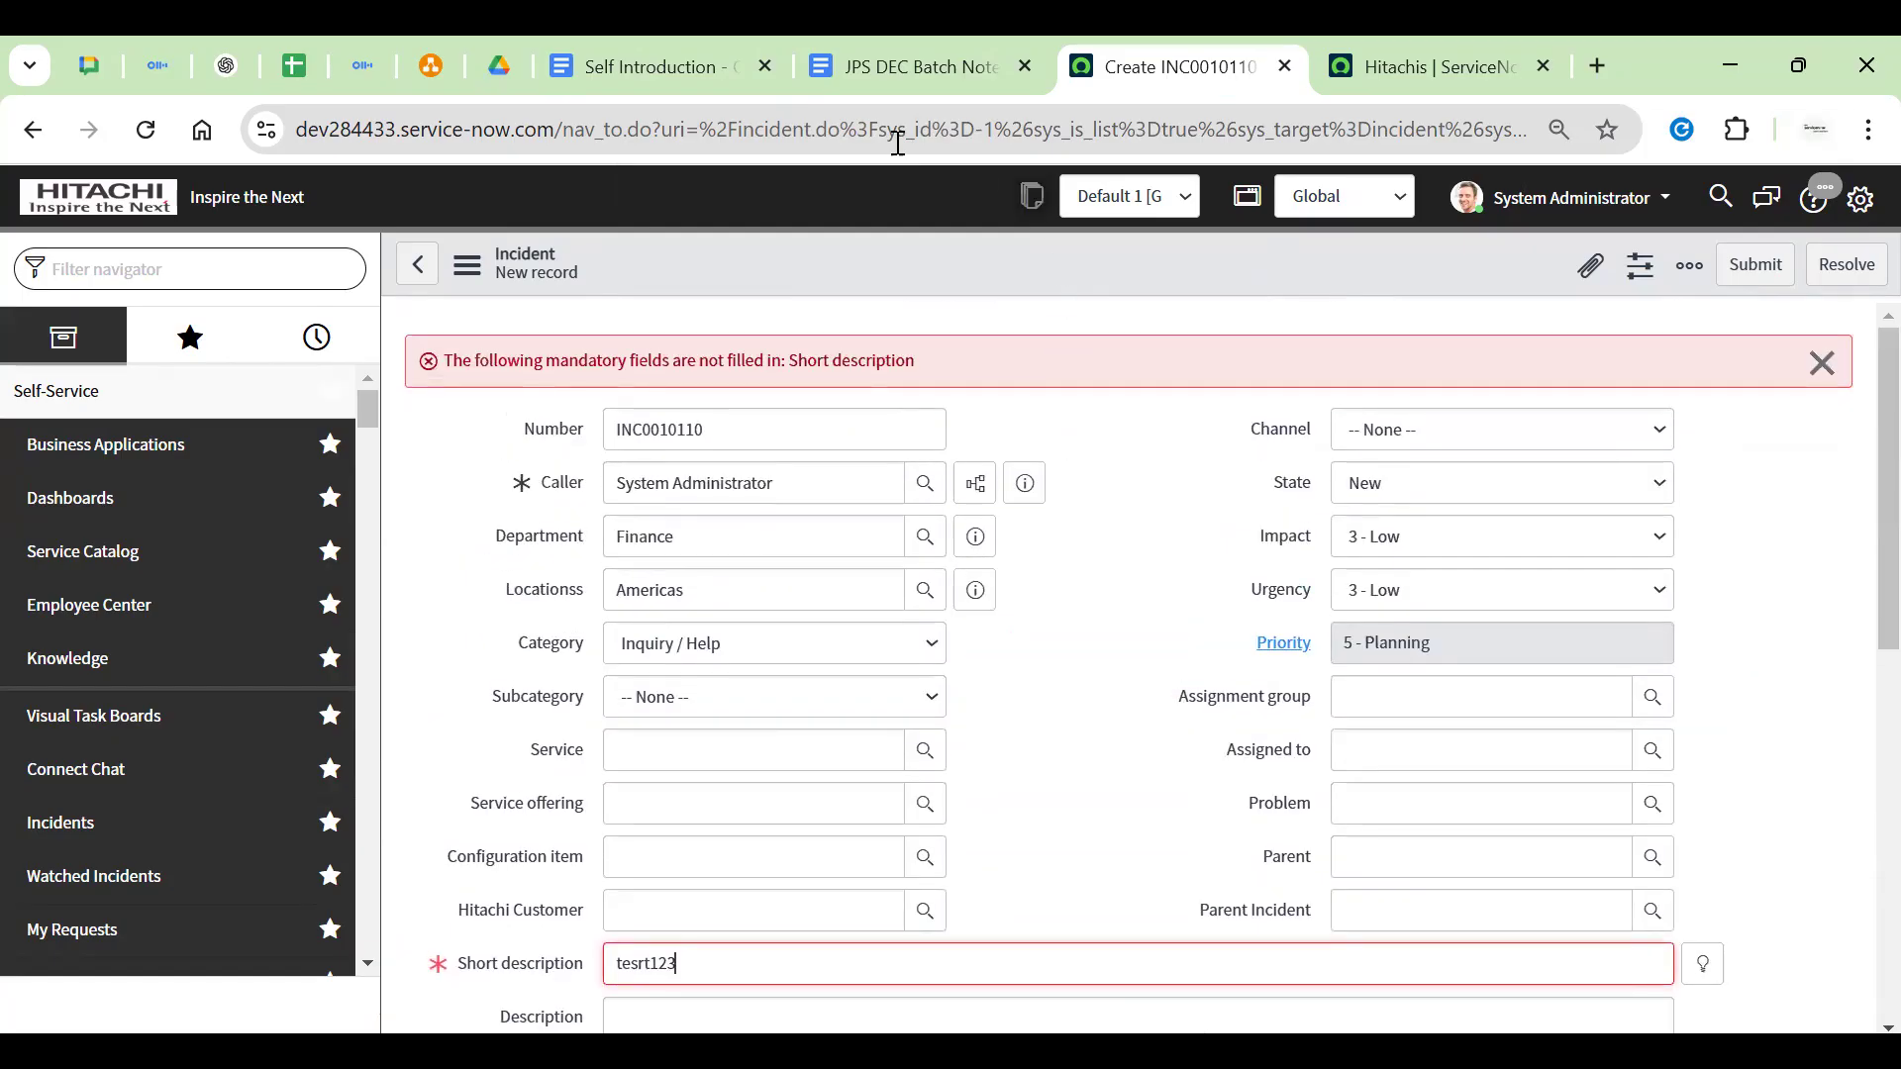
{"action": "left_click", "coordinate": [975, 131]}
{"action": "right_click", "coordinate": [978, 242]}
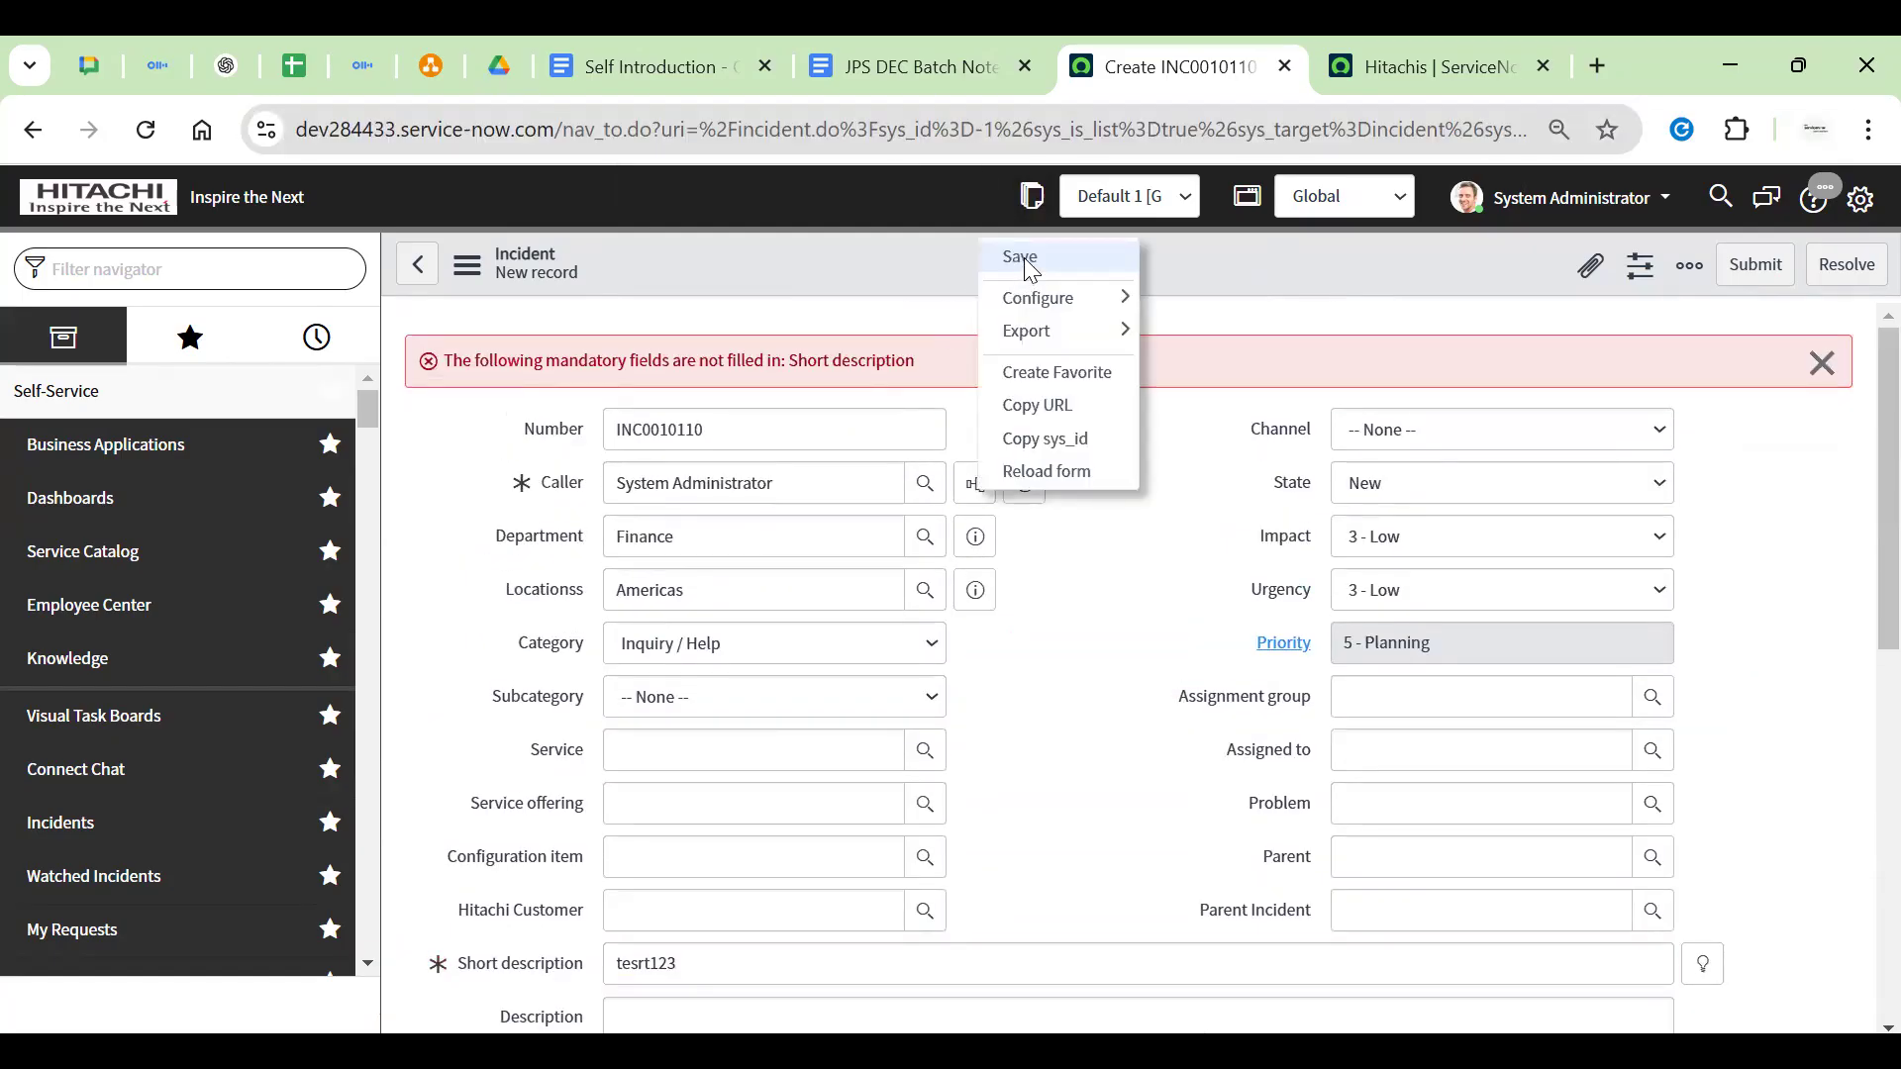
{"action": "left_click", "coordinate": [1032, 264]}
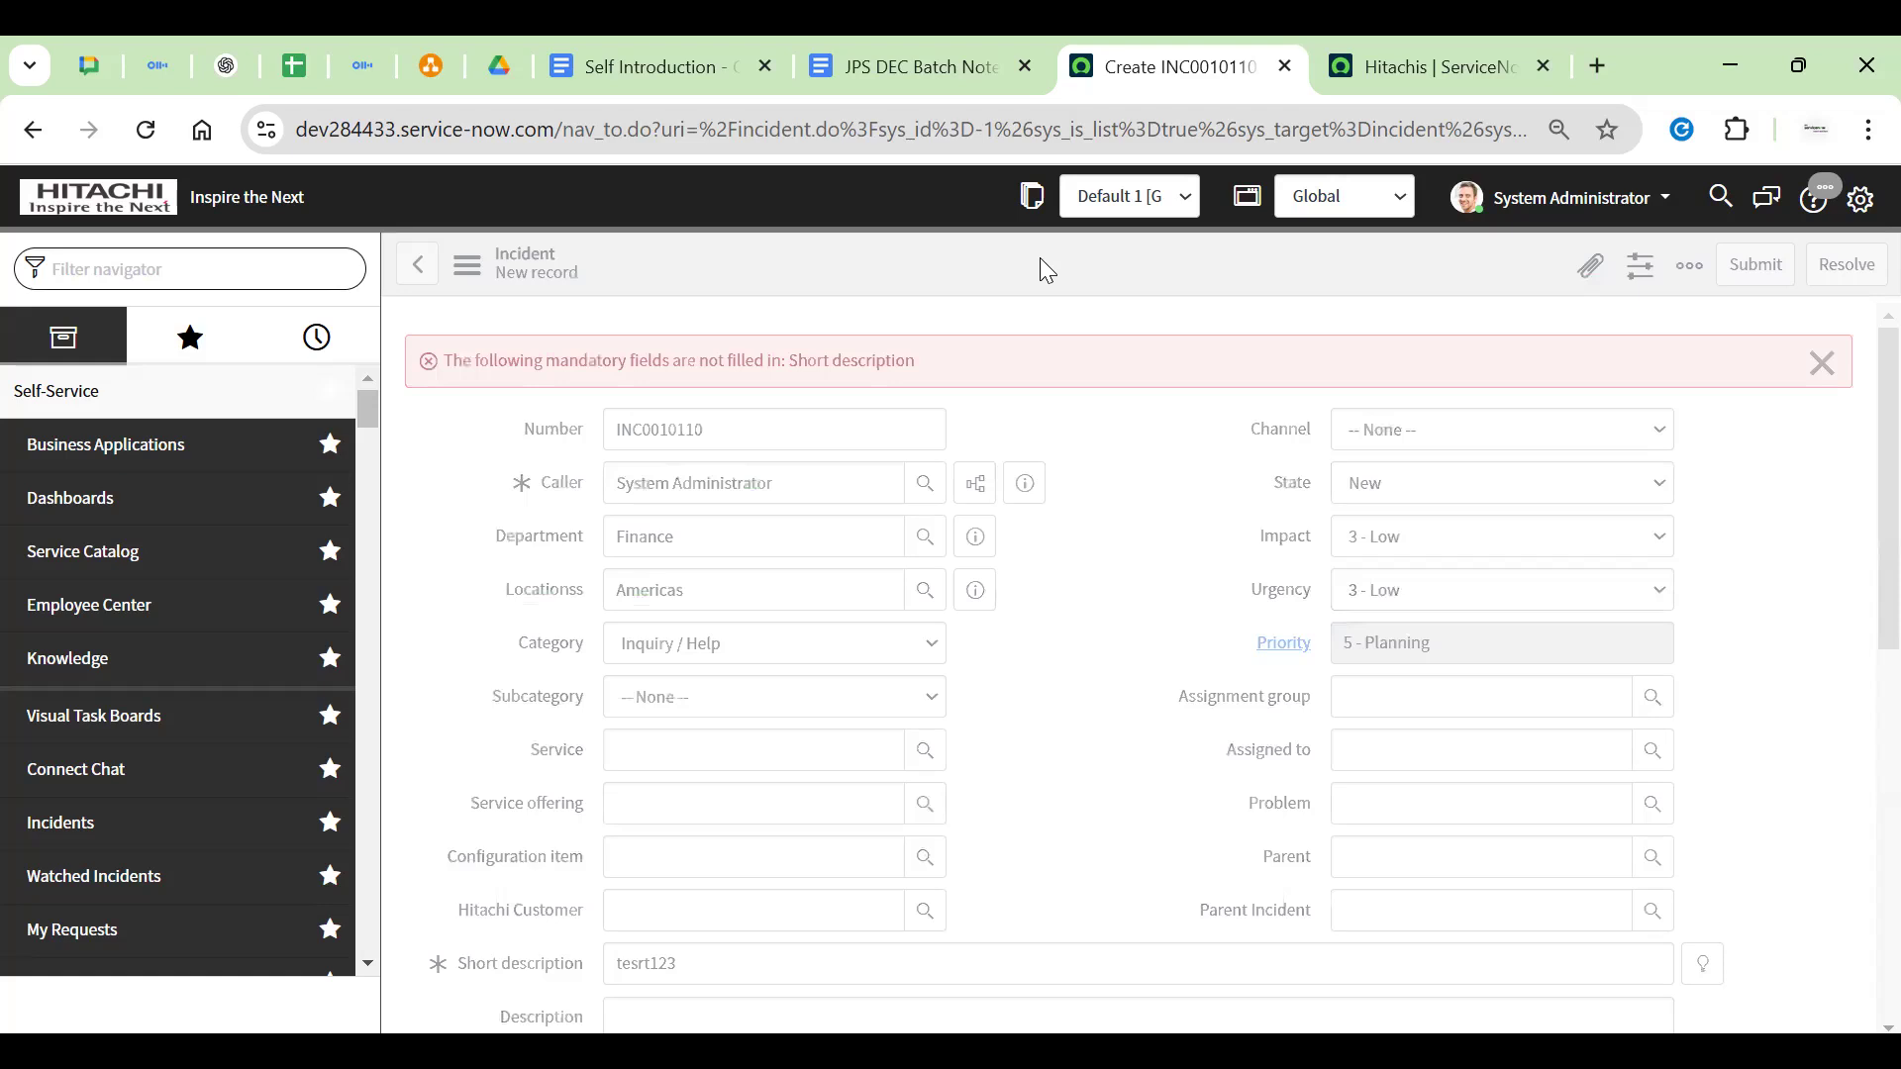
{"action": "left_click", "coordinate": [1191, 325]}
{"action": "left_click", "coordinate": [1200, 318]}
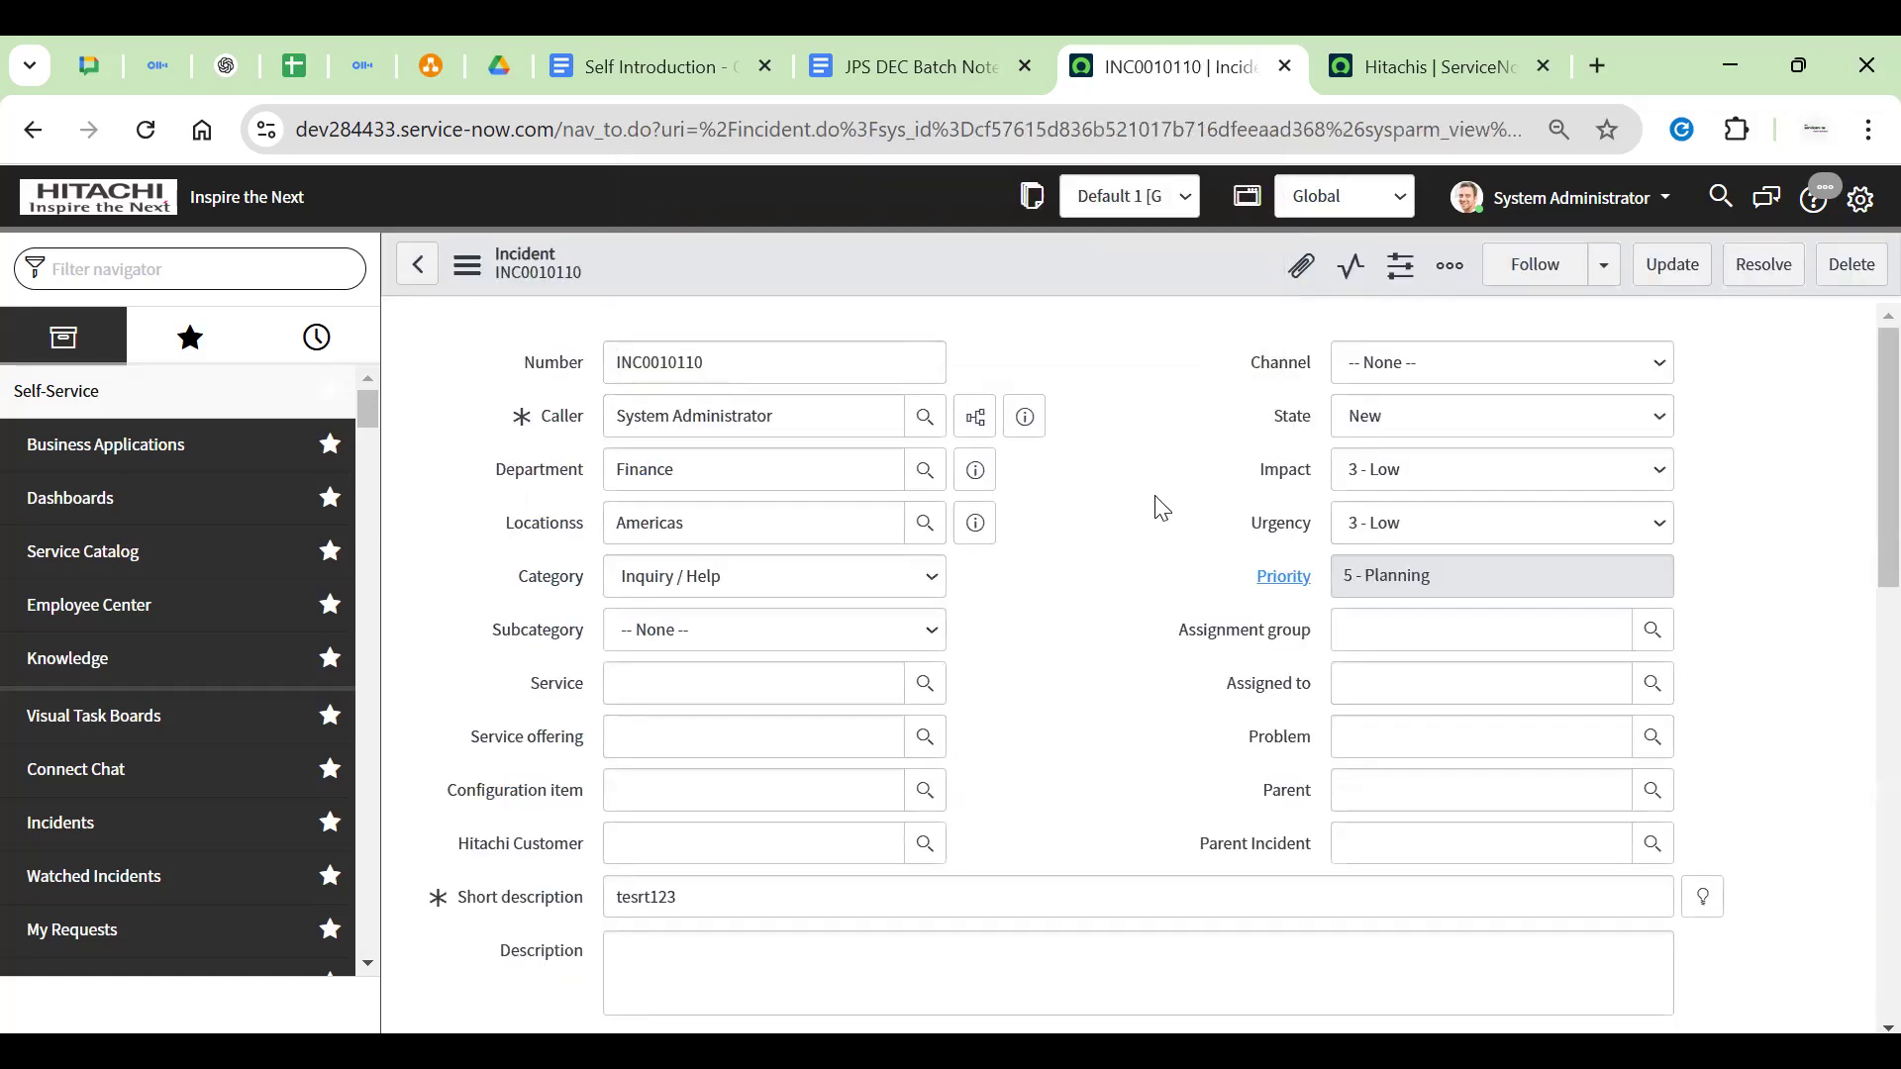
Open the Child Incidents tab on incident INC0010110's form
{"action": "scroll", "coordinate": [1158, 505], "scroll_direction": "down", "scroll_amount": 10}
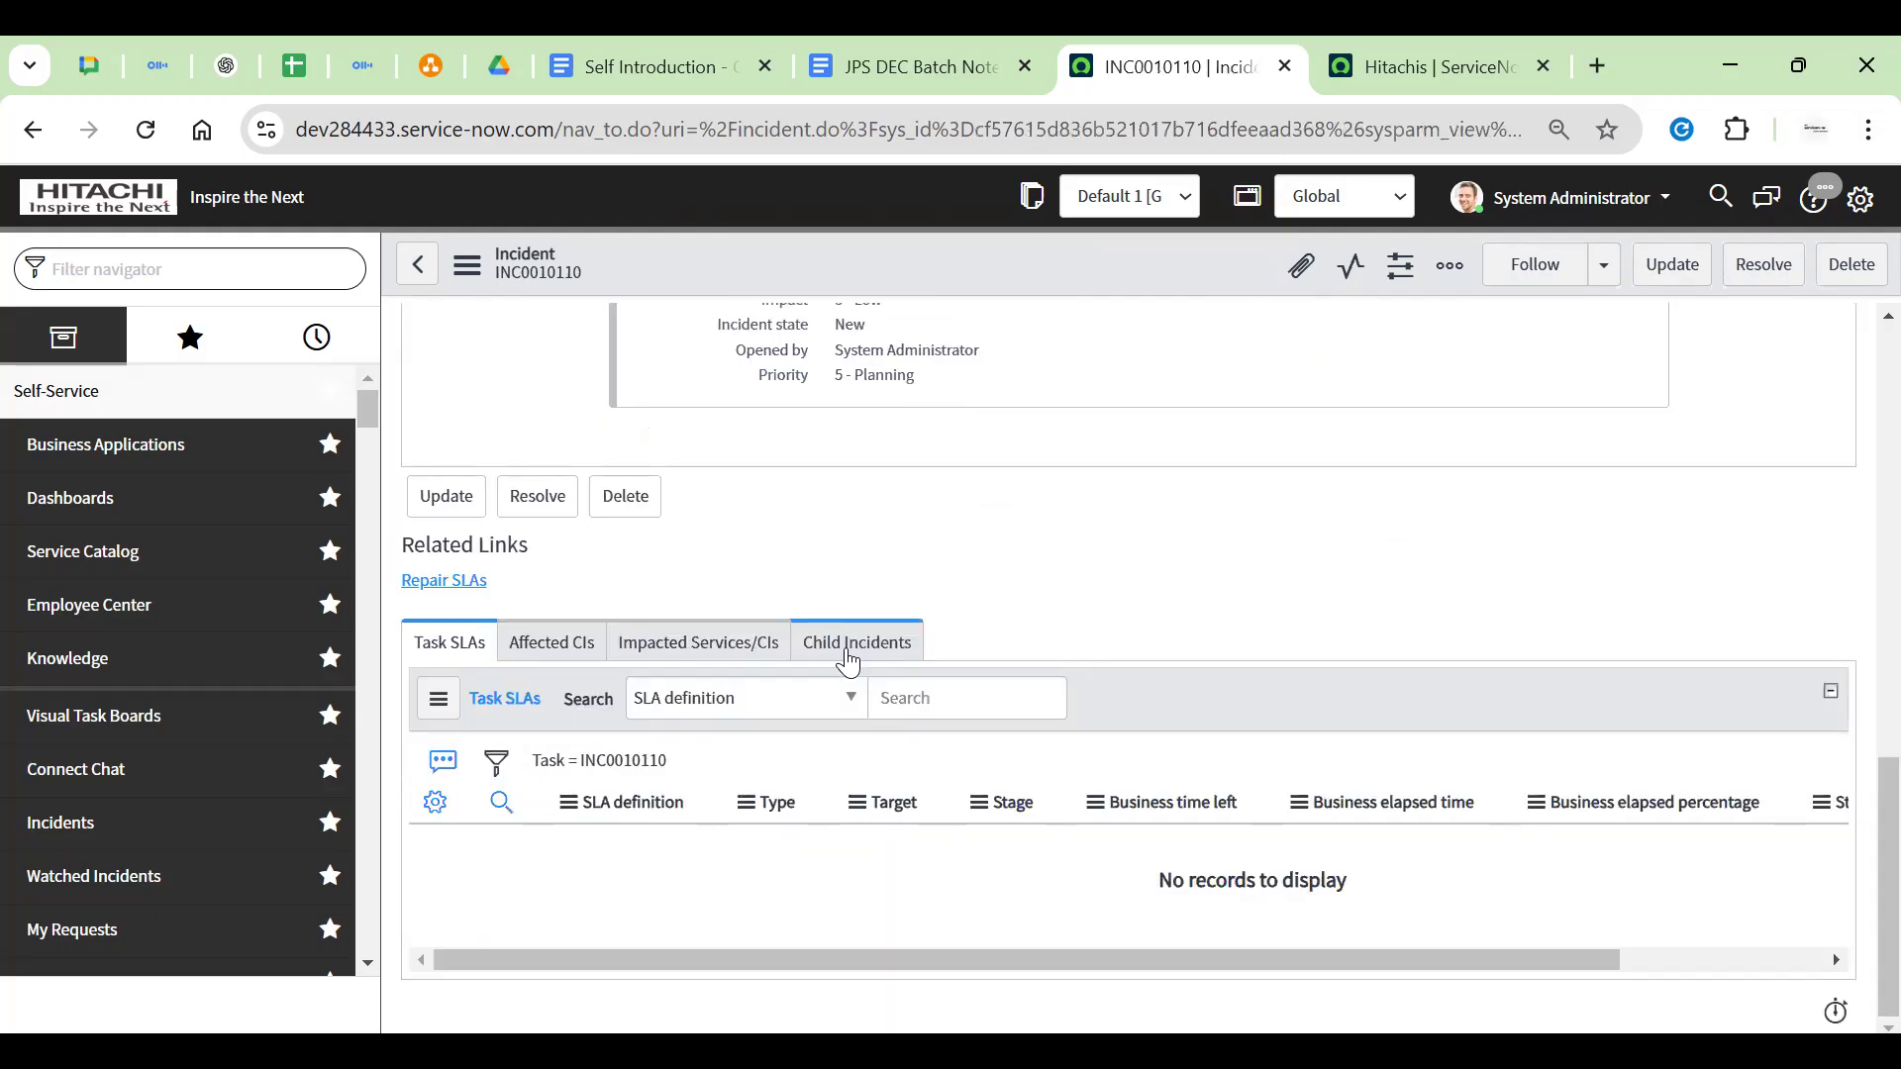
{"action": "left_click", "coordinate": [846, 661]}
{"action": "left_click_drag", "start_coordinate": [802, 653], "coordinate": [906, 664]}
{"action": "left_click", "coordinate": [925, 662]}
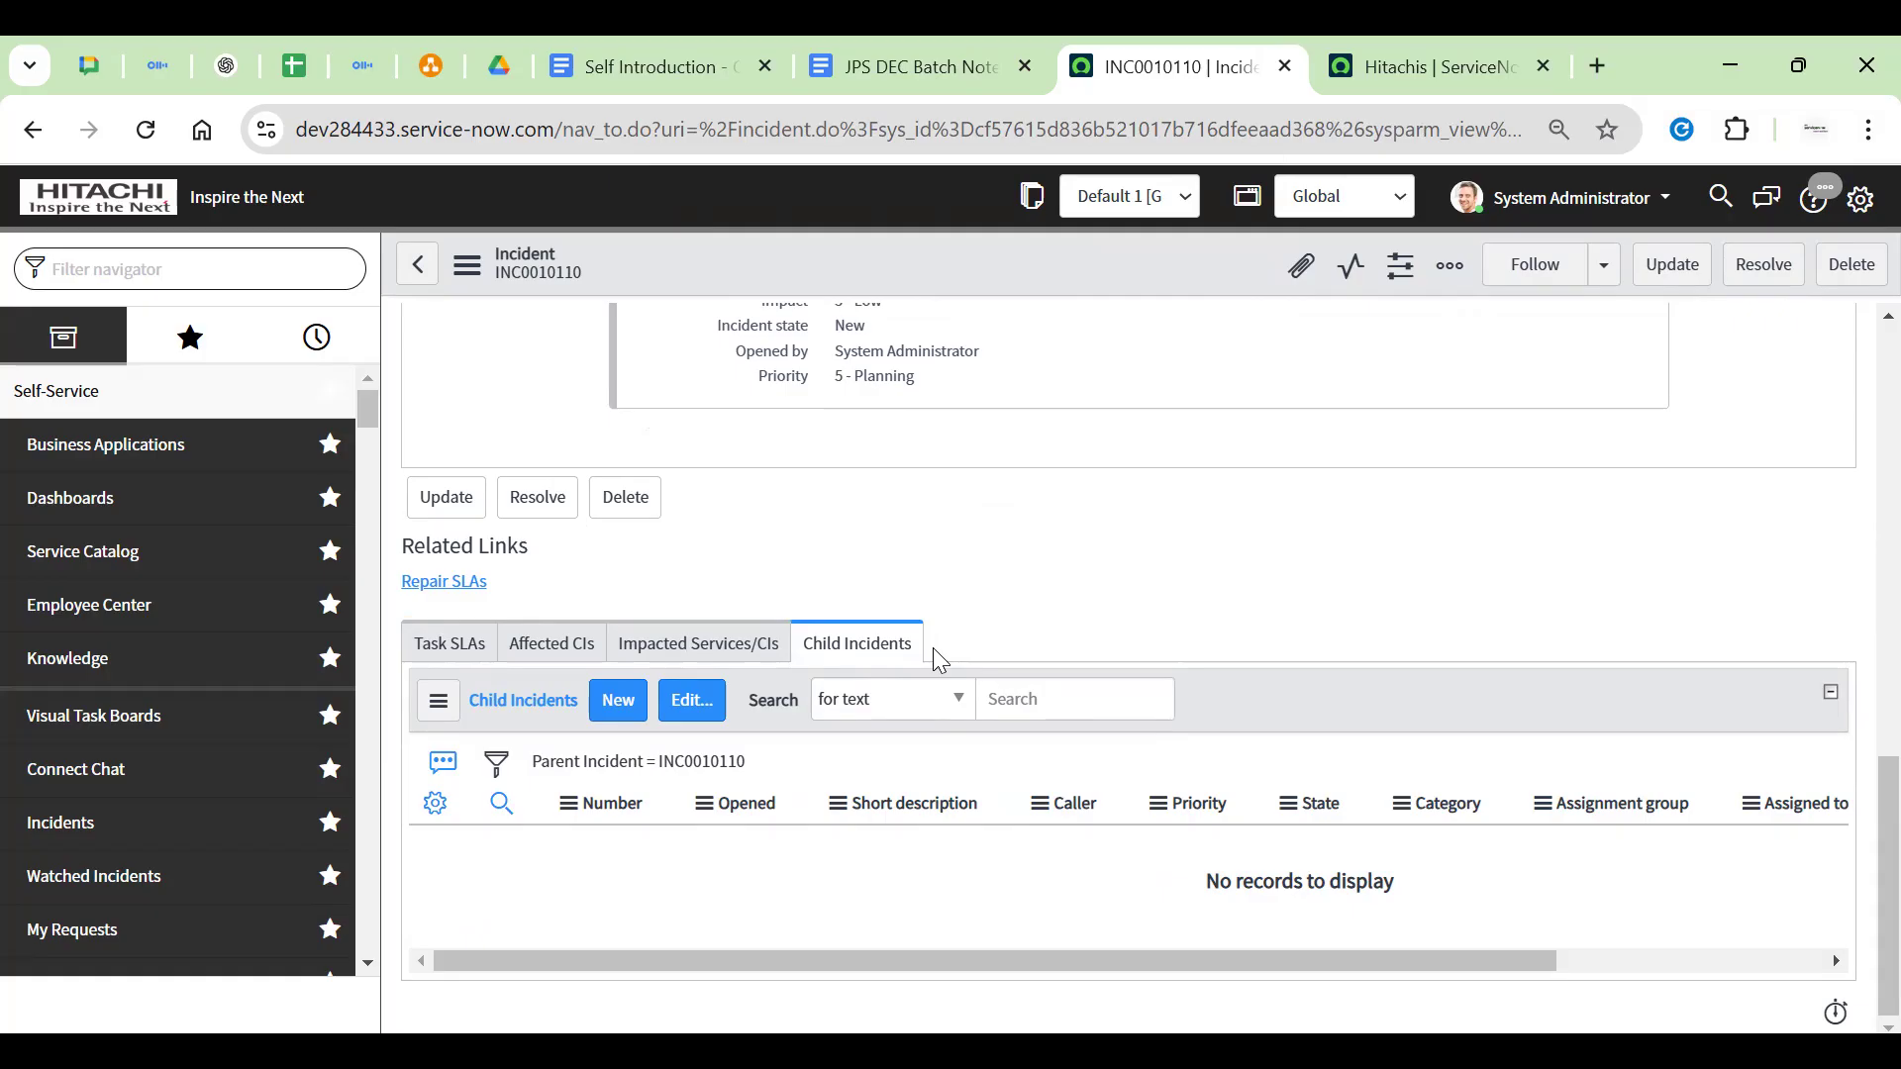
{"action": "scroll", "coordinate": [940, 661], "scroll_direction": "up", "scroll_amount": 15}
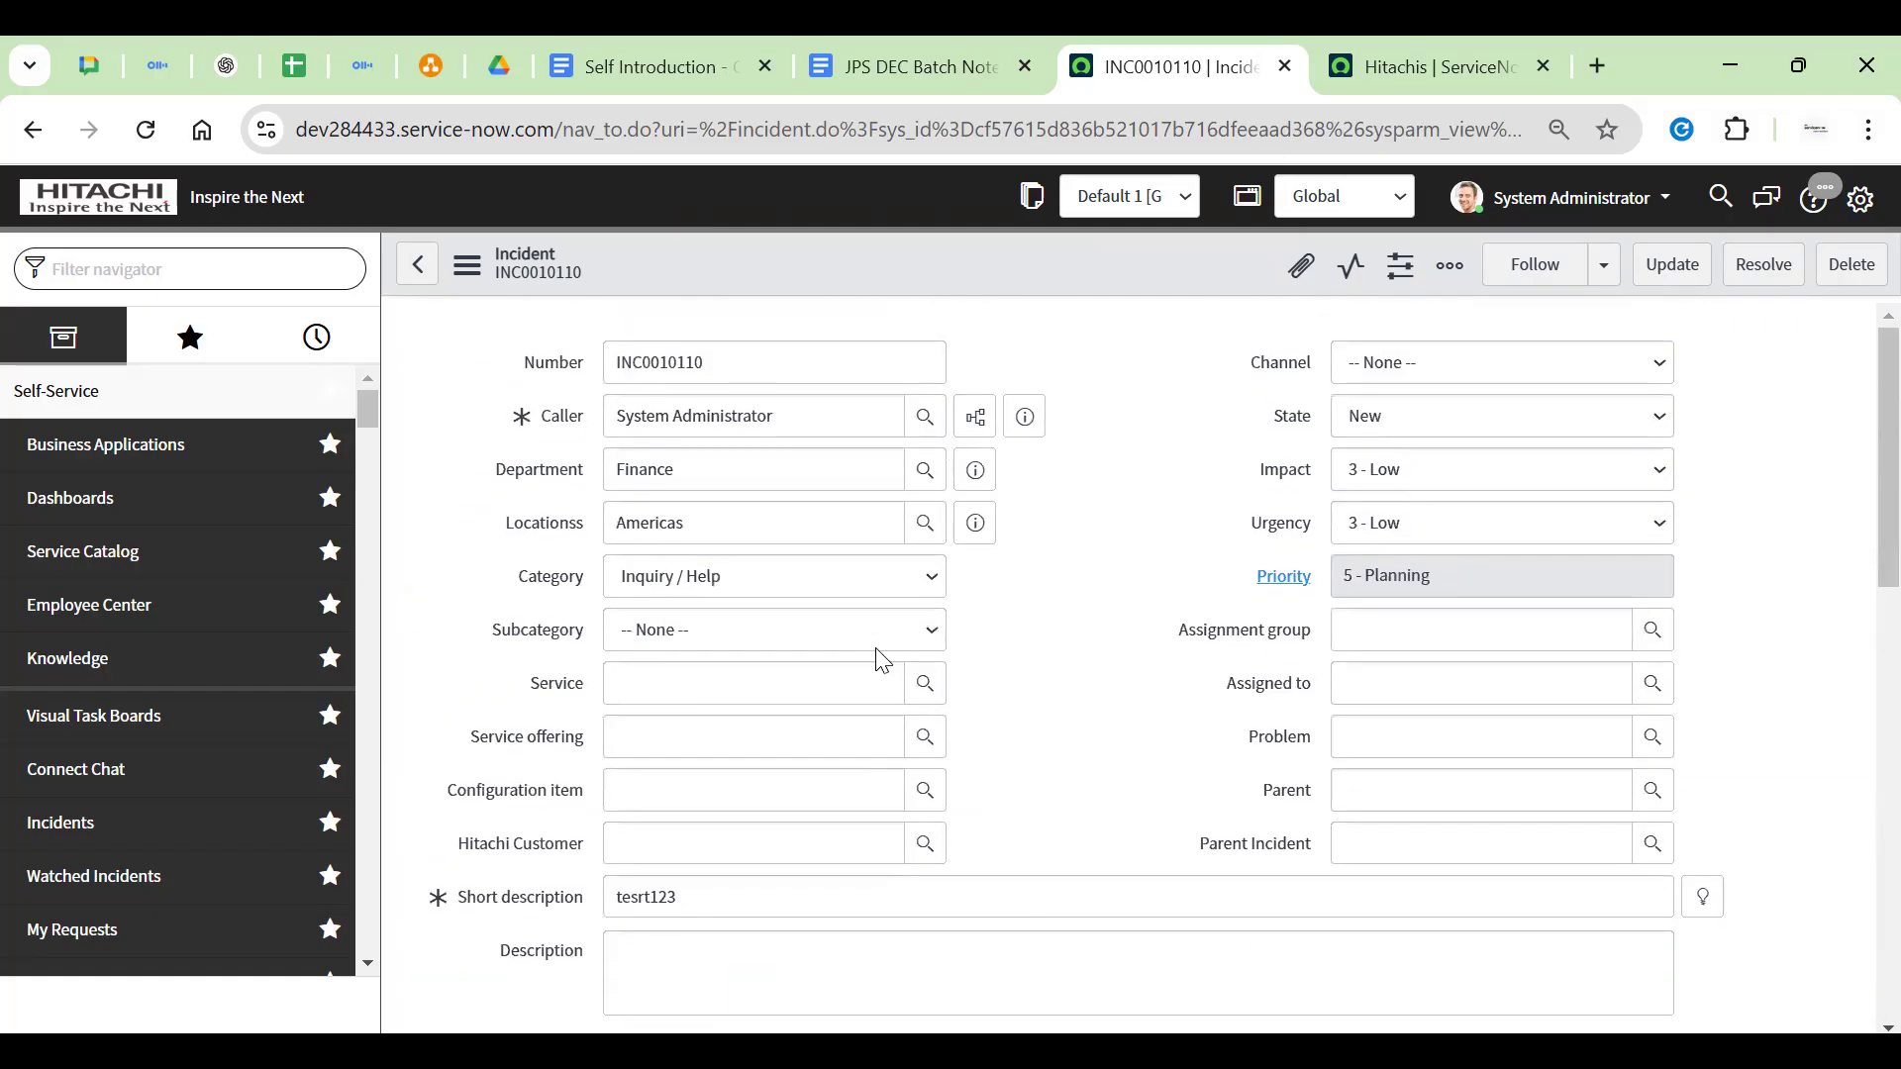
{"action": "scroll", "coordinate": [879, 658], "scroll_direction": "down", "scroll_amount": 15}
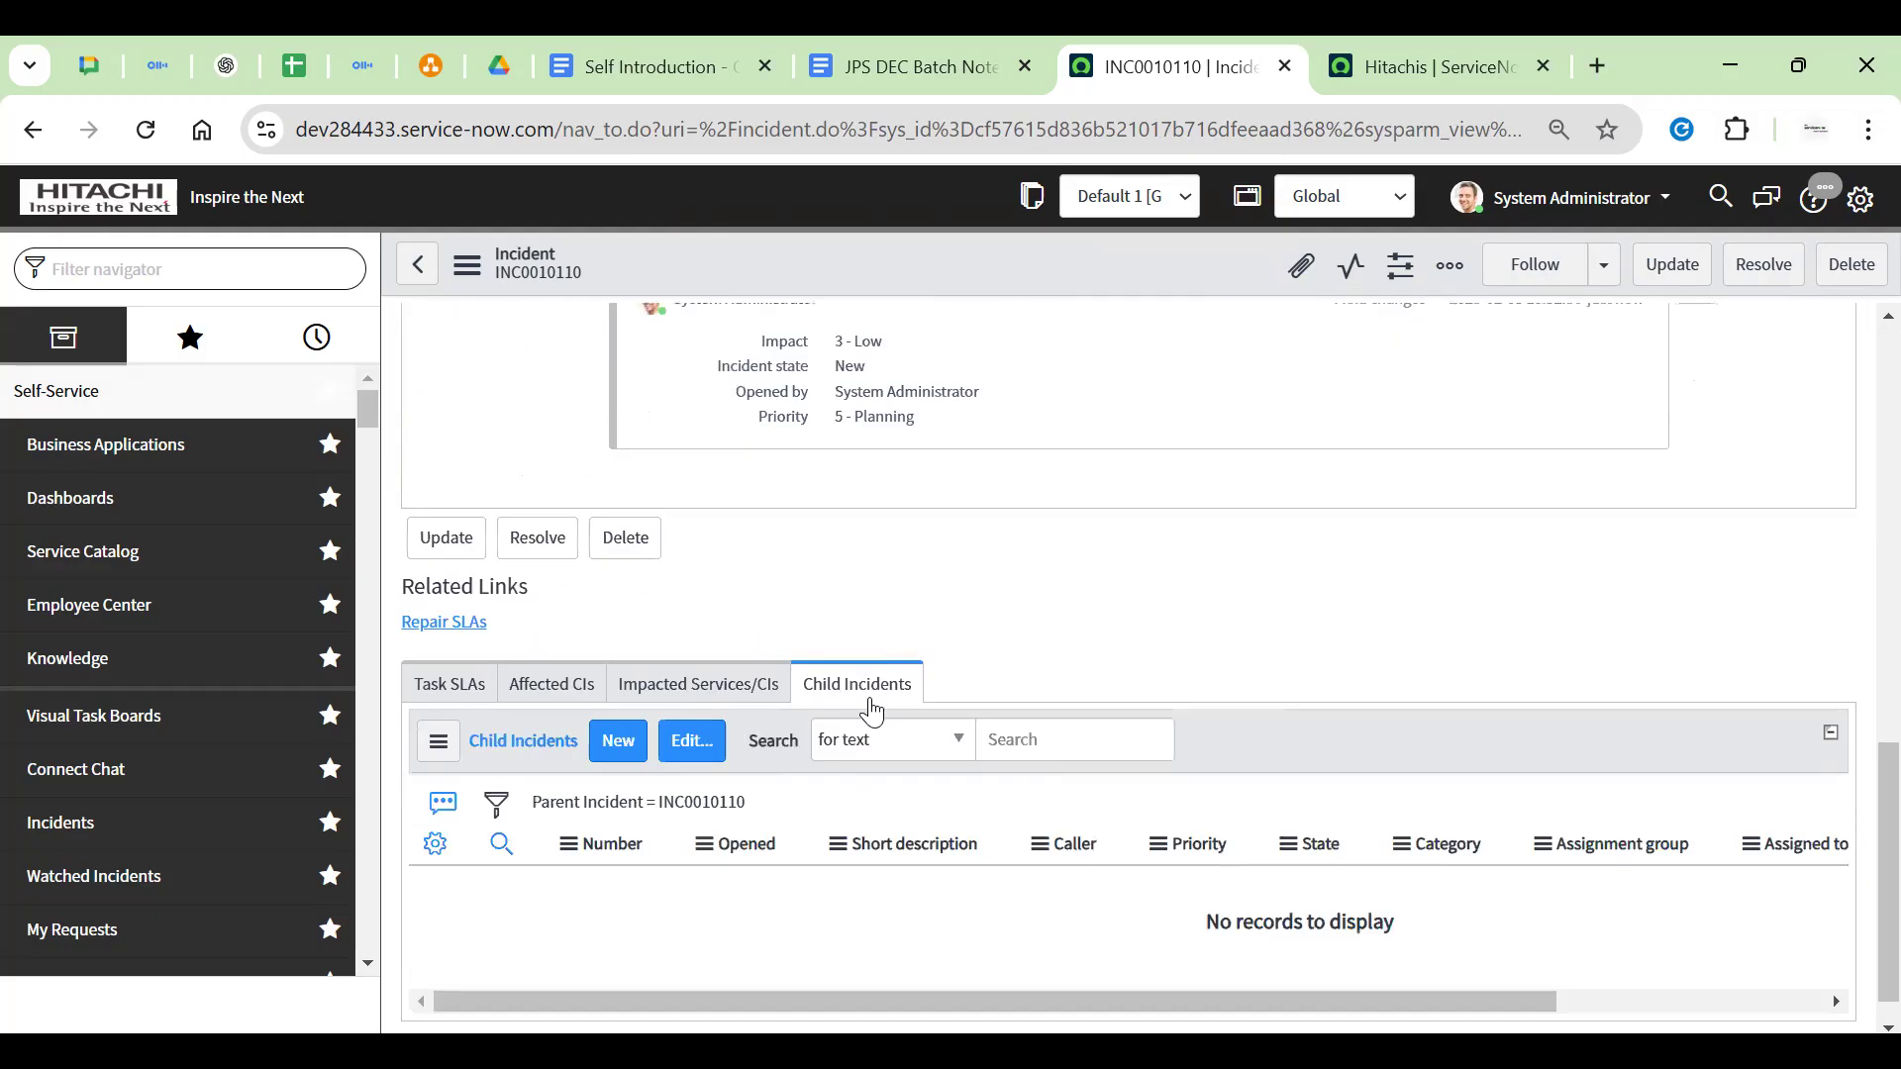
{"action": "scroll", "coordinate": [1124, 662], "scroll_direction": "up", "scroll_amount": 15}
{"action": "double_click", "coordinate": [675, 363]}
{"action": "left_click", "coordinate": [738, 342]}
Show the Child Incidents list again and confirm it holds no records
{"action": "scroll", "coordinate": [755, 496], "scroll_direction": "down", "scroll_amount": 15}
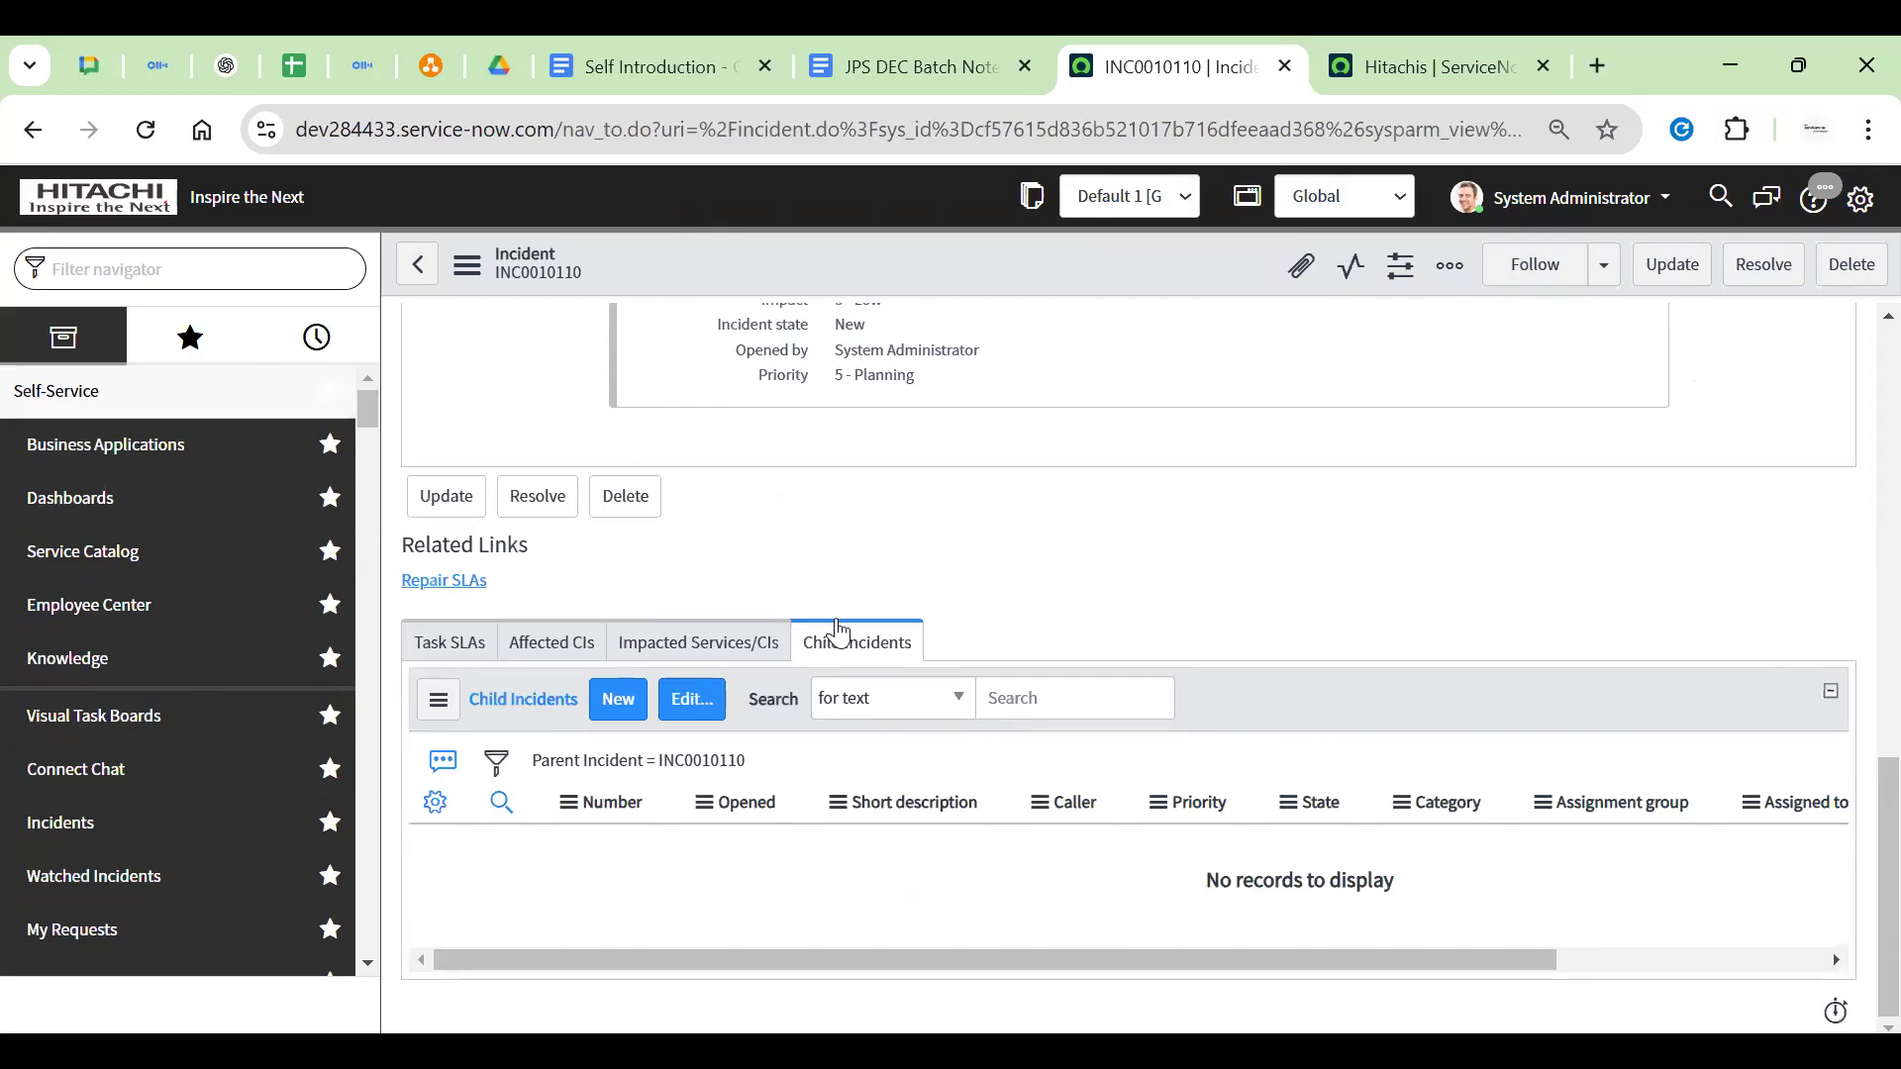
{"action": "left_click", "coordinate": [803, 650]}
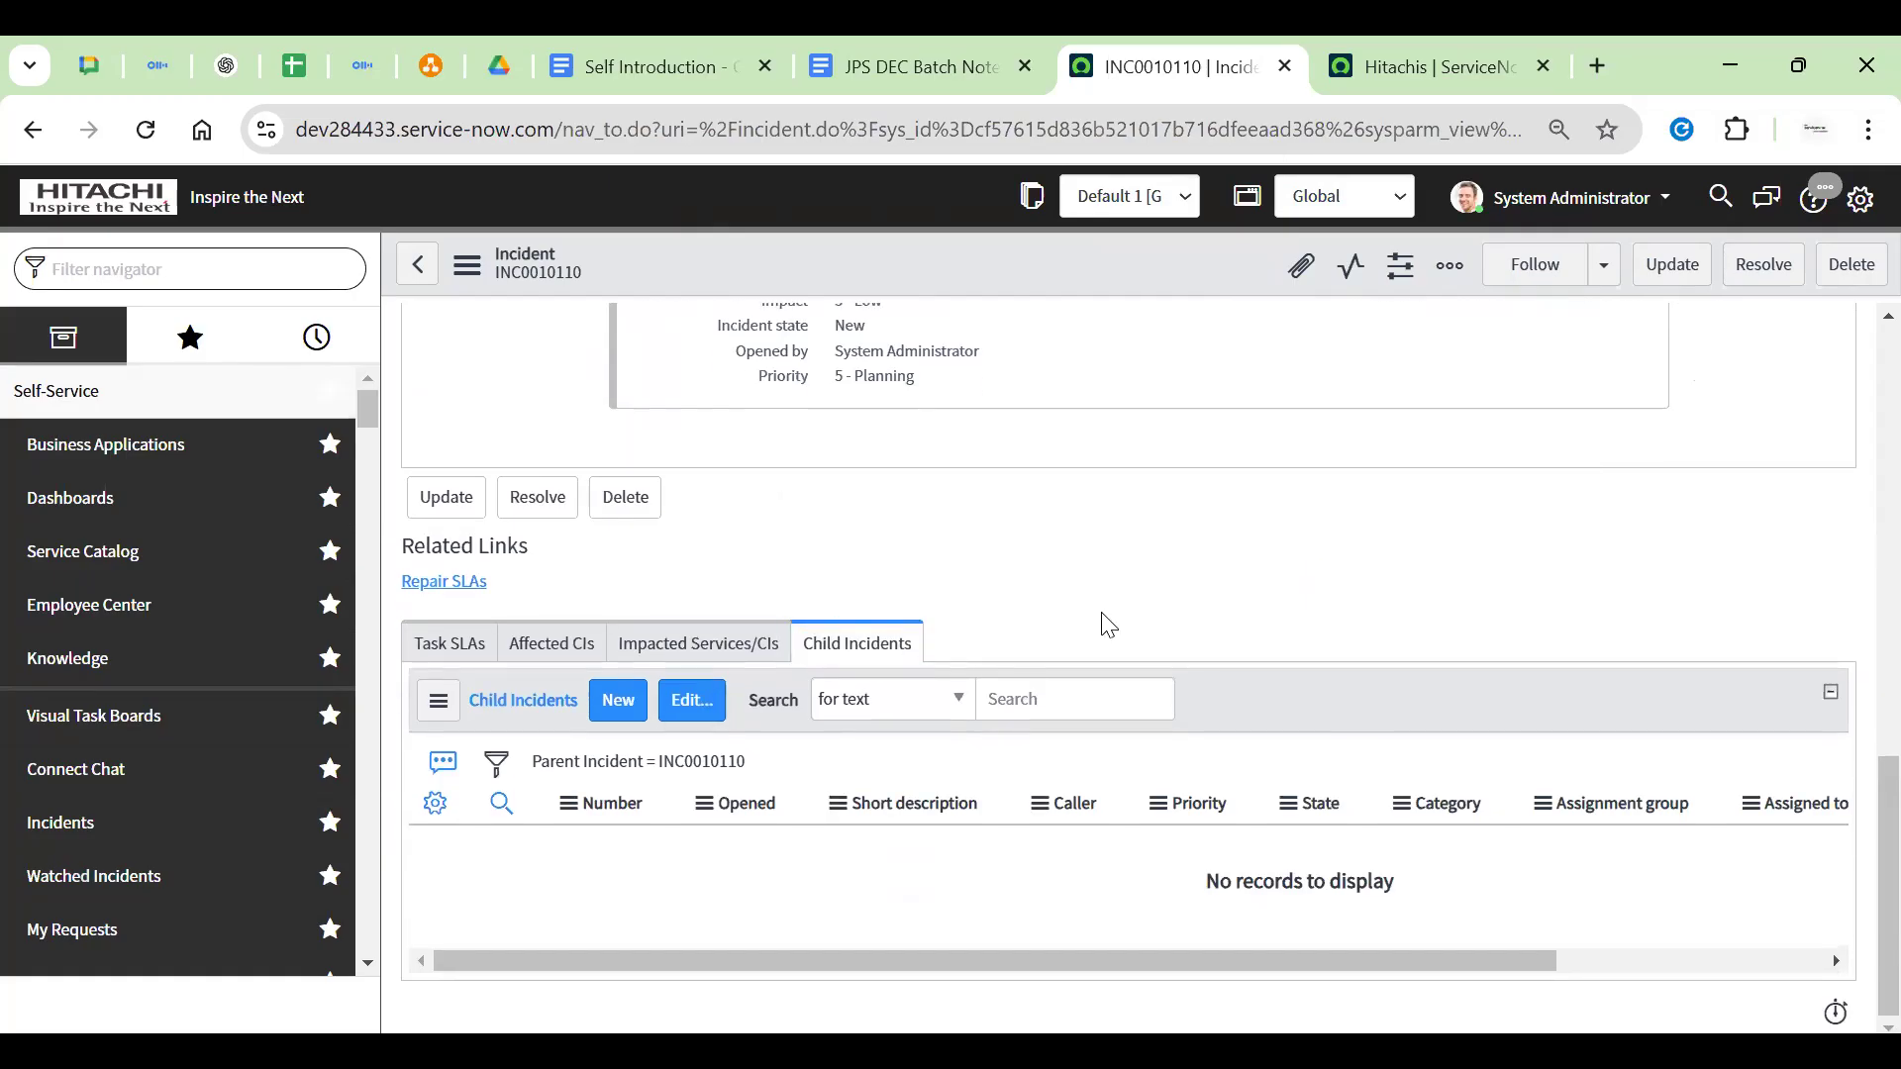
{"action": "scroll", "coordinate": [1108, 625], "scroll_direction": "up", "scroll_amount": 15}
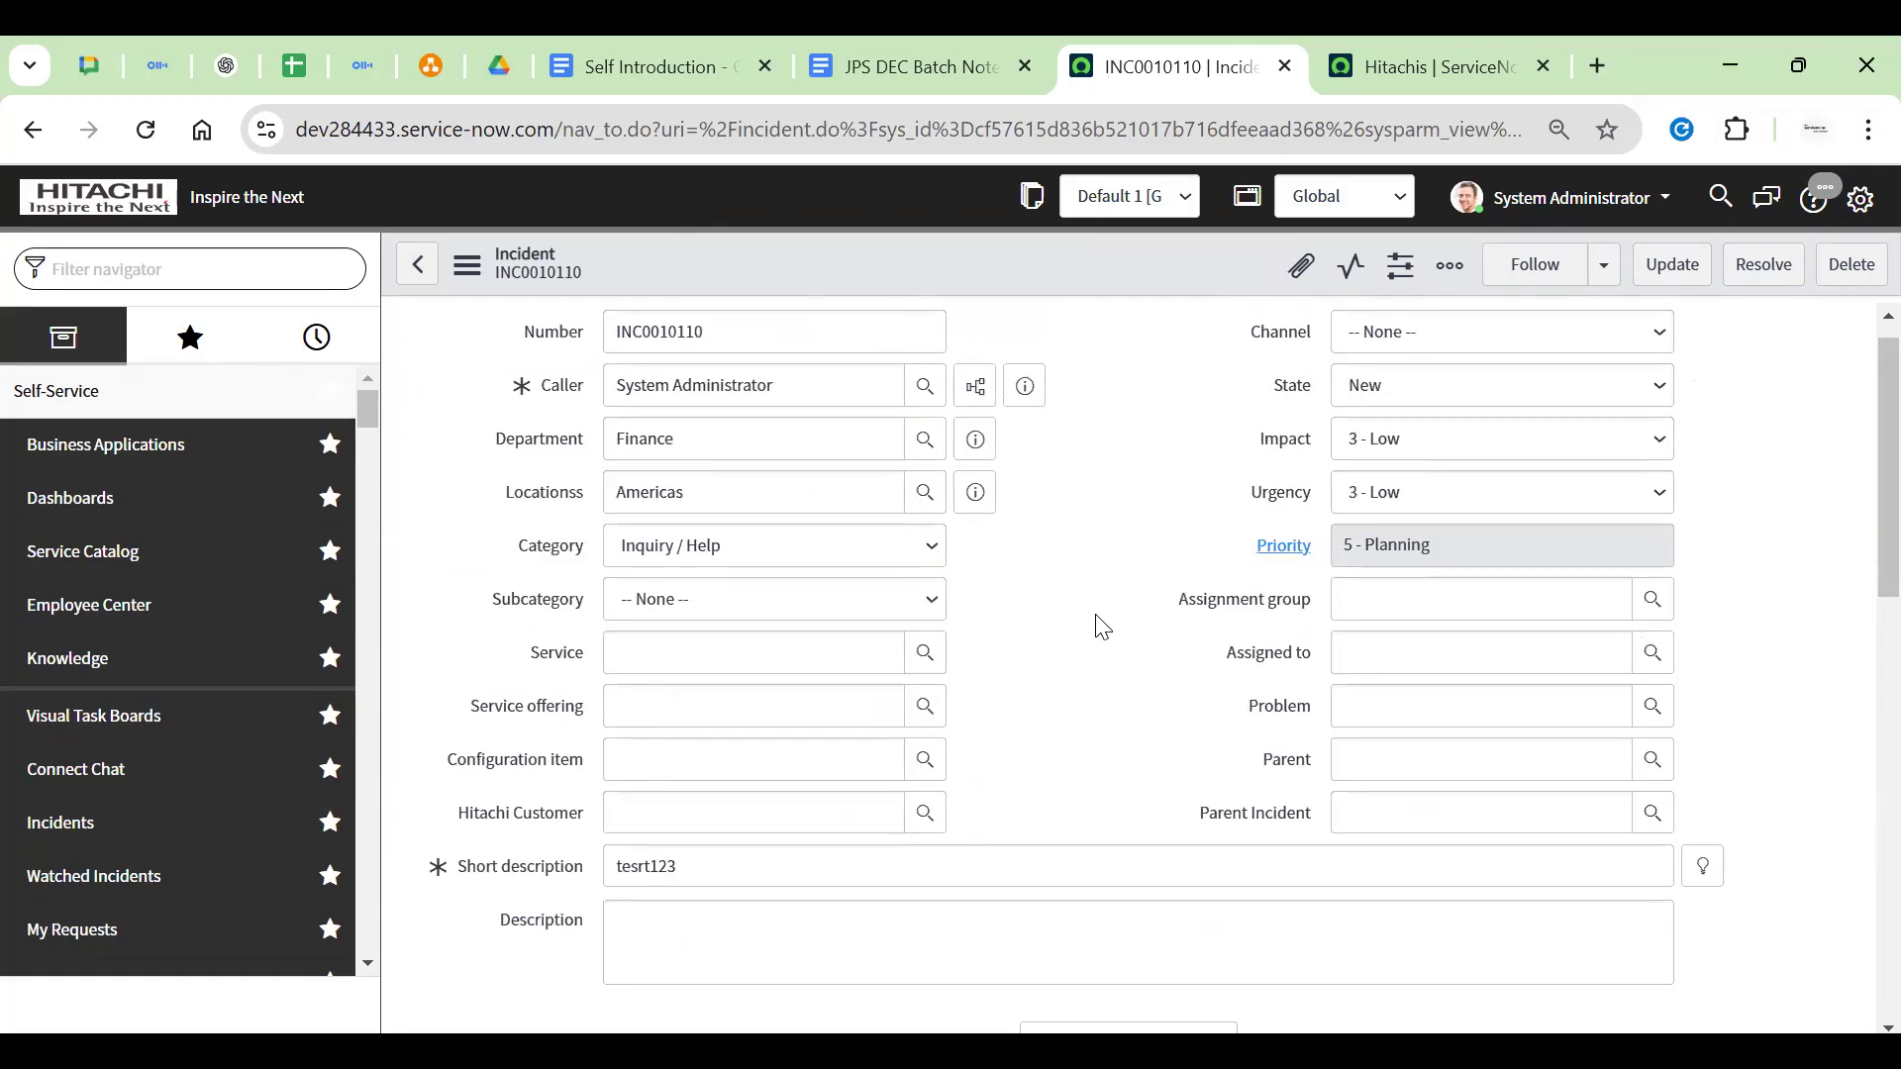
{"action": "double_click", "coordinate": [1047, 135]}
{"action": "left_click", "coordinate": [1062, 498]}
{"action": "scroll", "coordinate": [1062, 498], "scroll_direction": "down", "scroll_amount": 12}
{"action": "left_click_drag", "start_coordinate": [808, 646], "coordinate": [1052, 618]}
{"action": "left_click", "coordinate": [1051, 618]}
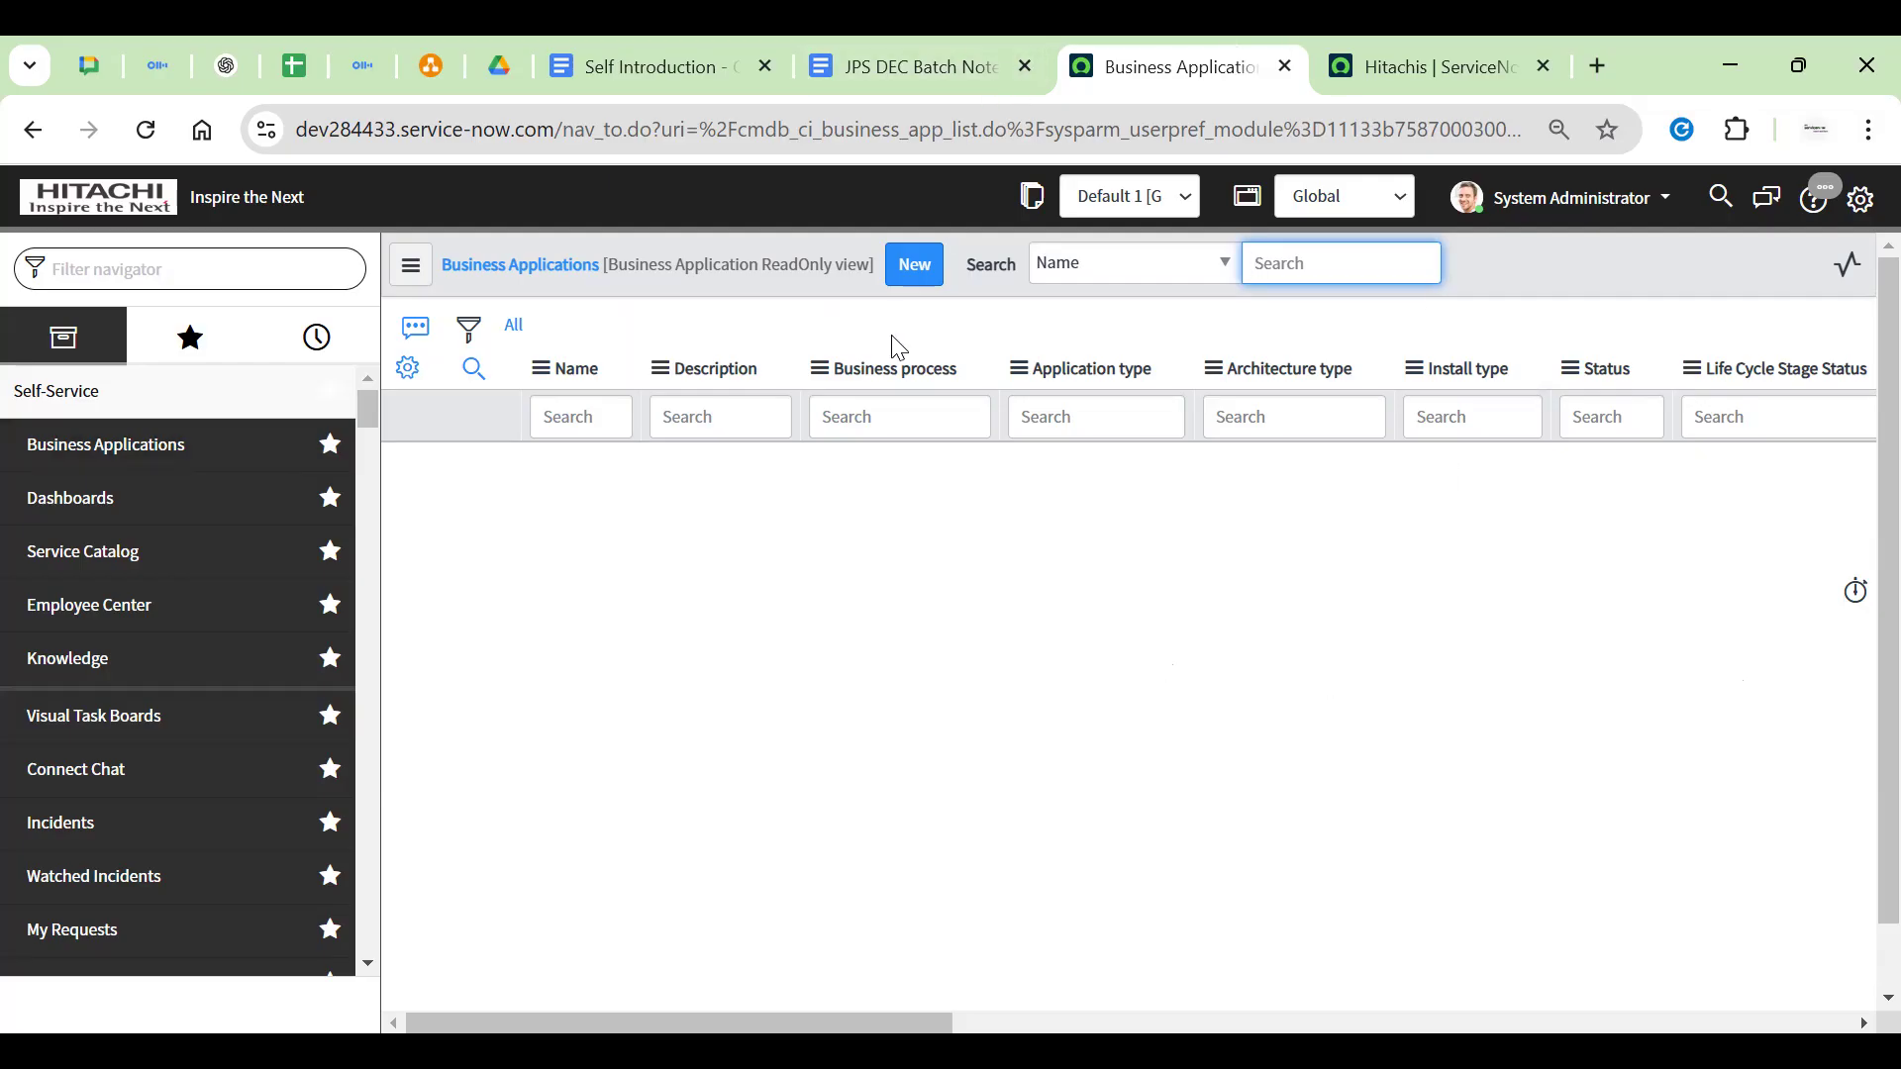
Reopen the tesrt123 incident from the History list of recently visited items
{"action": "left_click", "coordinate": [297, 336]}
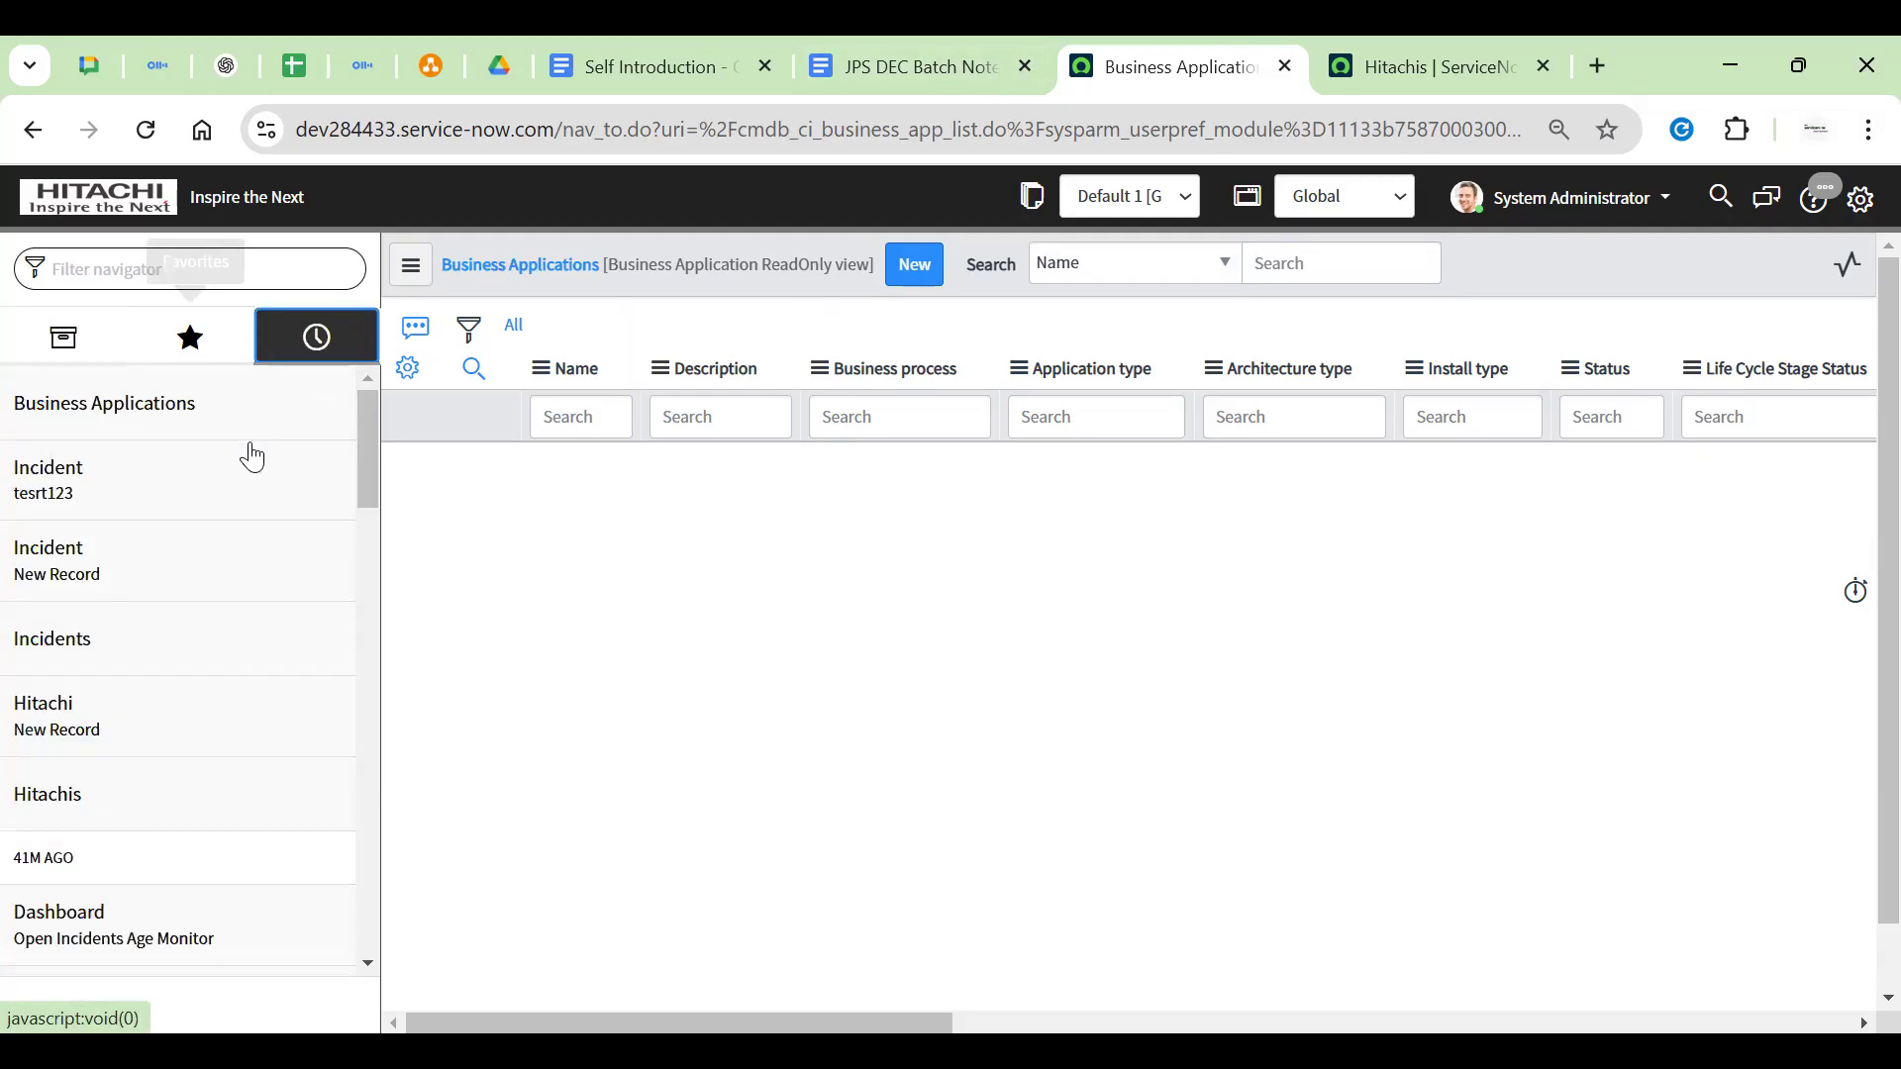
{"action": "left_click", "coordinate": [97, 470]}
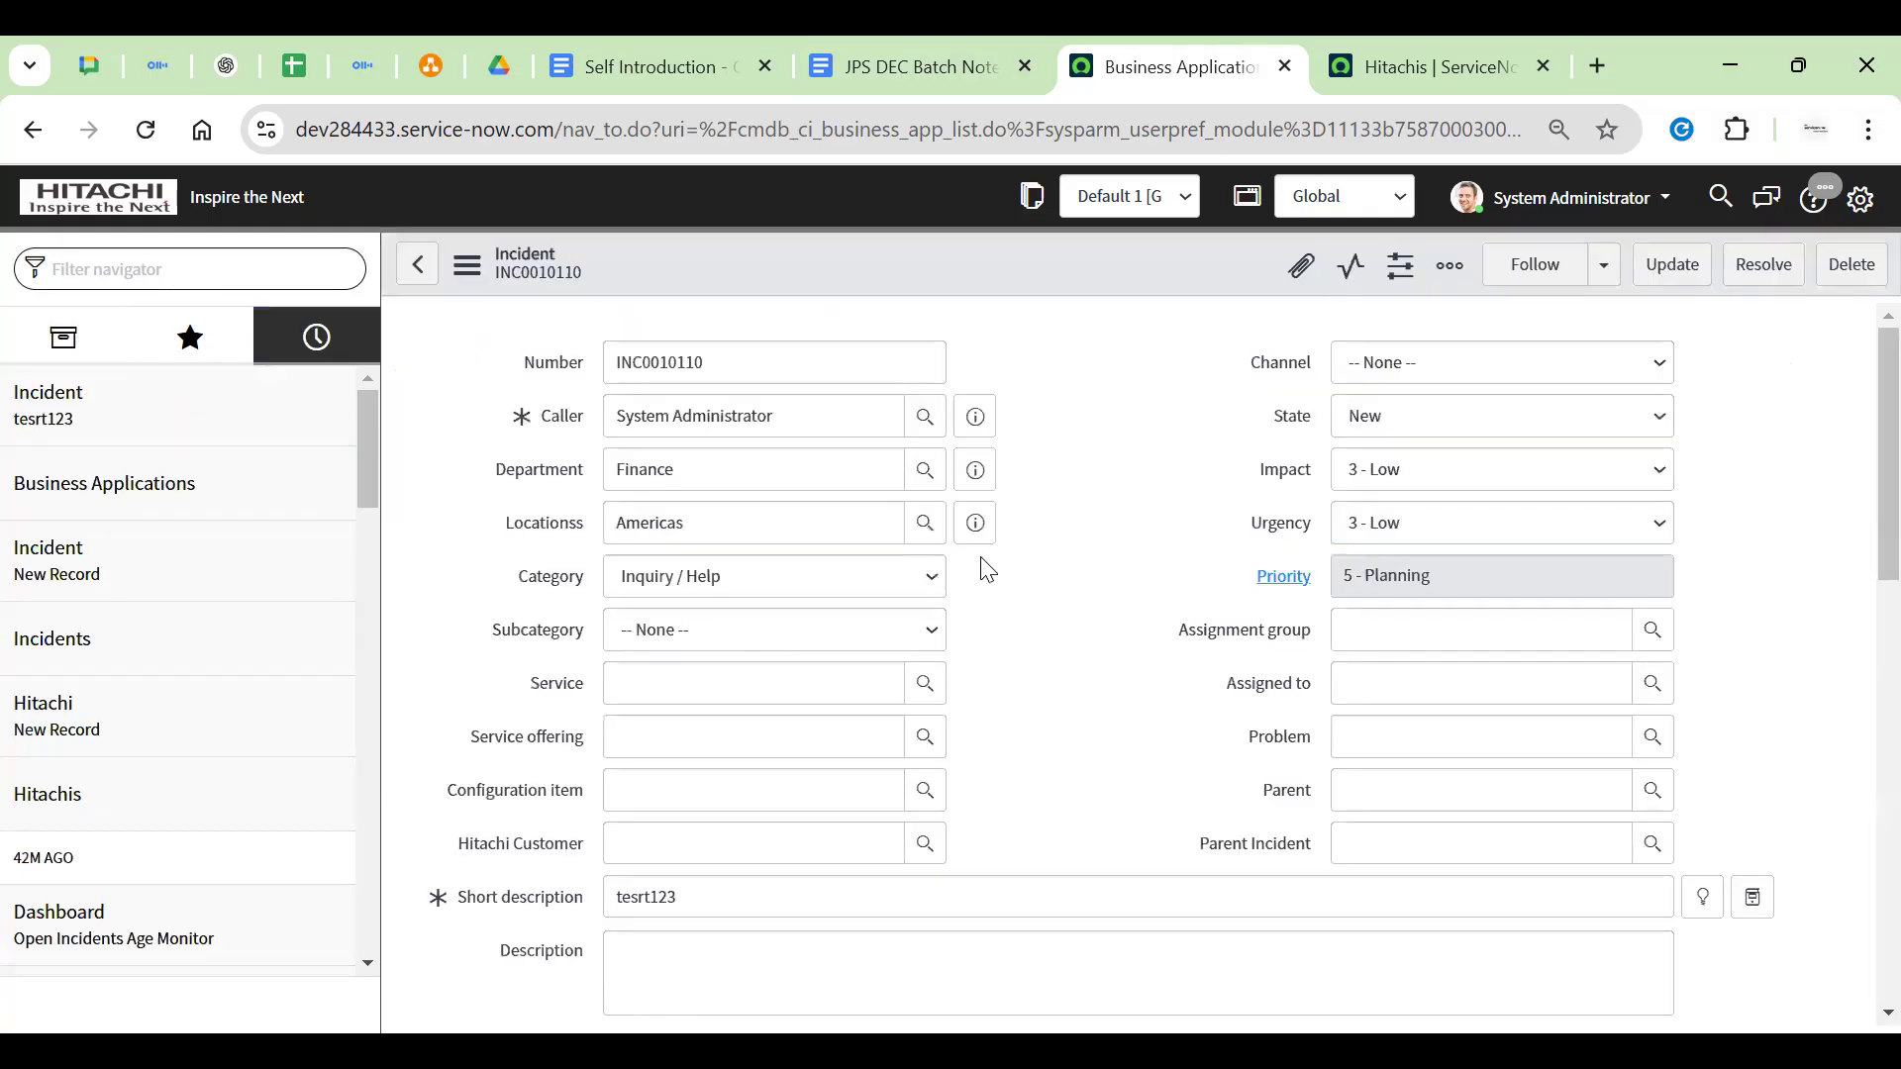
Dismiss the alerts and scroll to INC0010110's empty Child Incidents tab
{"action": "scroll", "coordinate": [985, 604], "scroll_direction": "down", "scroll_amount": 10}
{"action": "left_click", "coordinate": [1269, 338]}
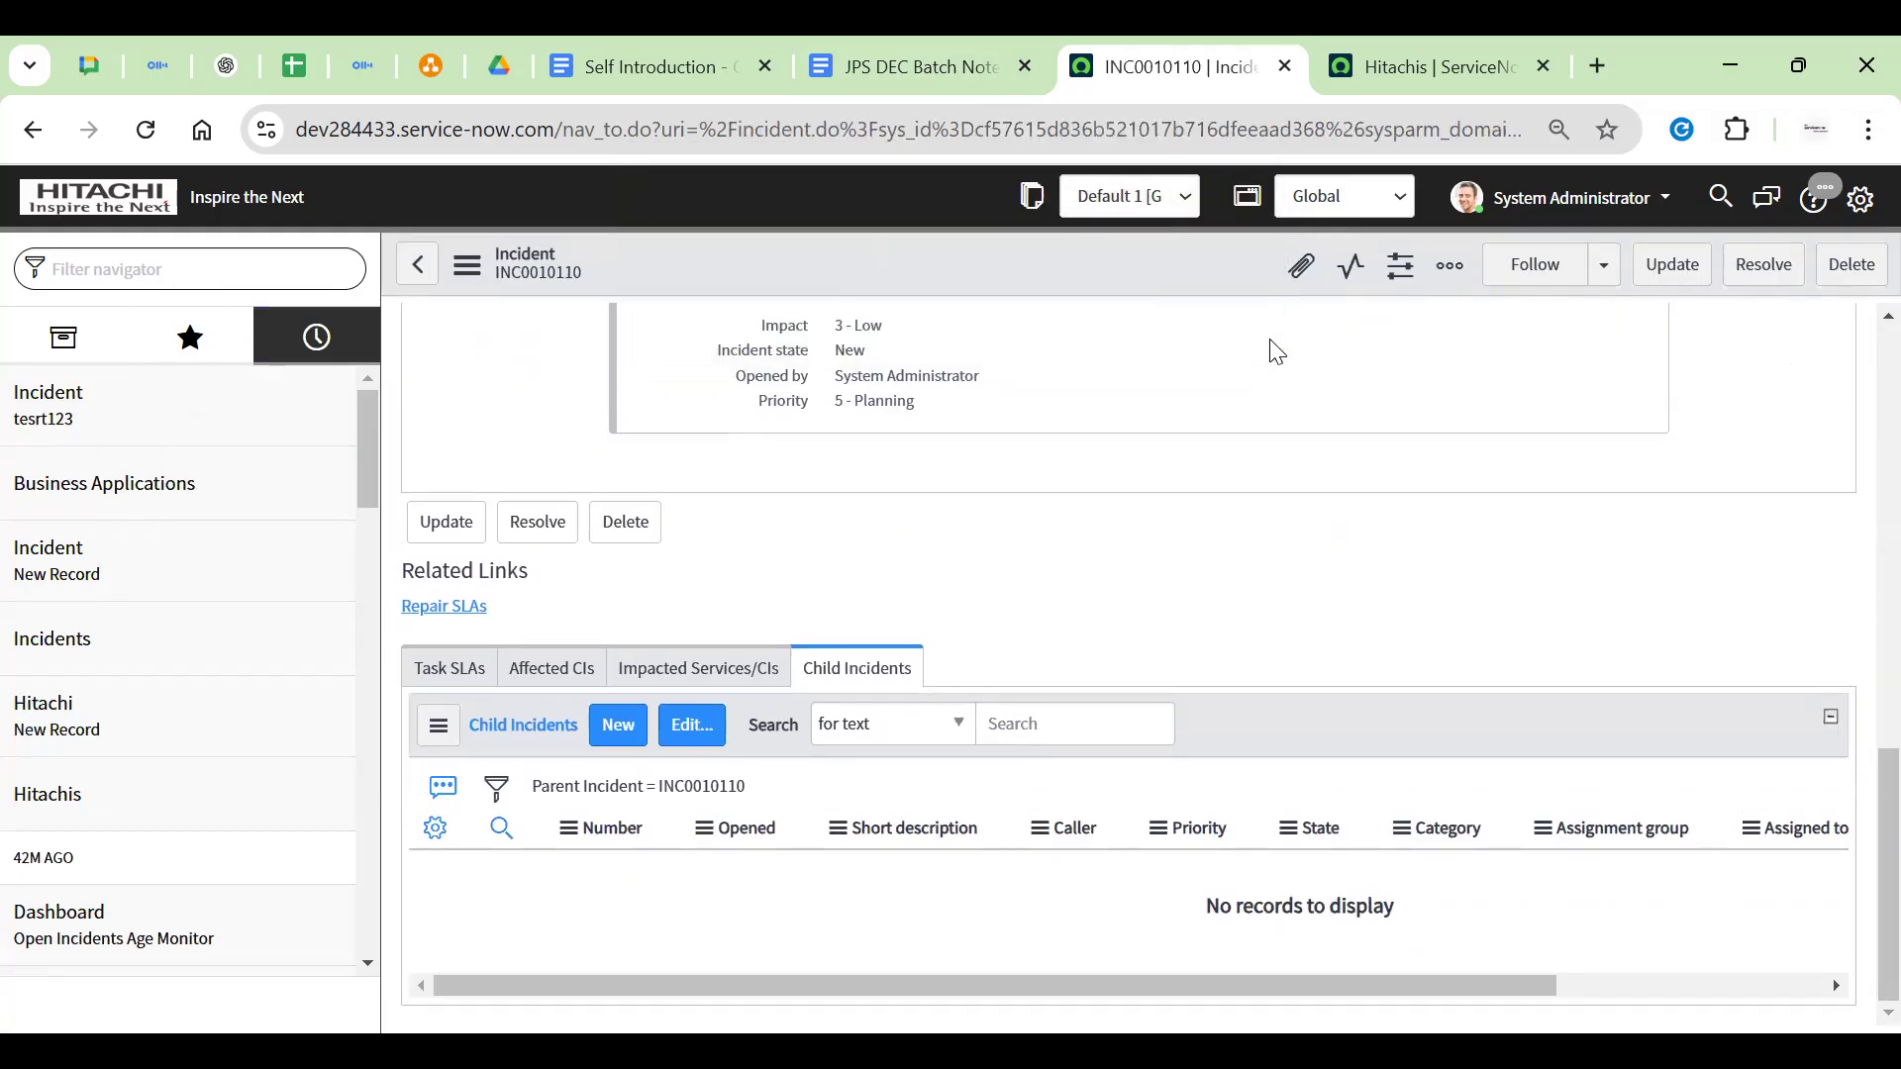
{"action": "left_click", "coordinate": [1200, 315]}
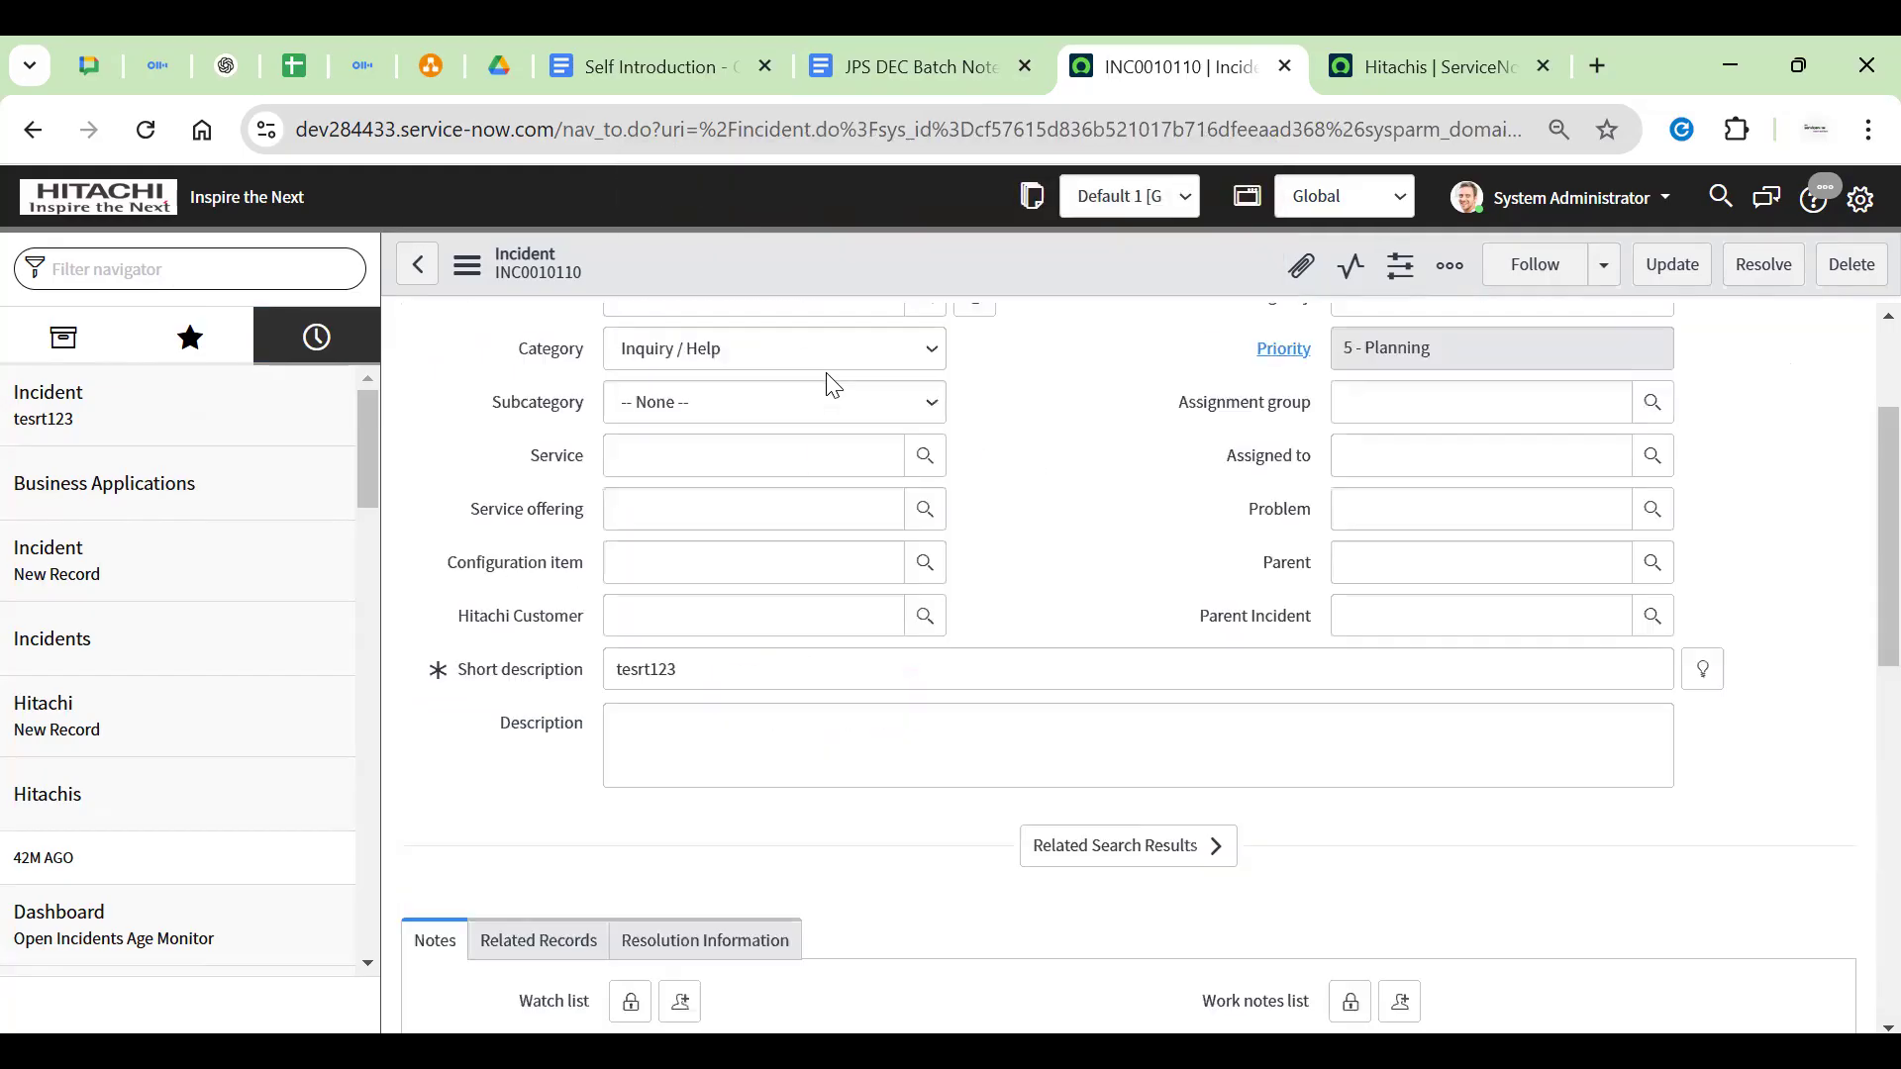
{"action": "double_click", "coordinate": [707, 369]}
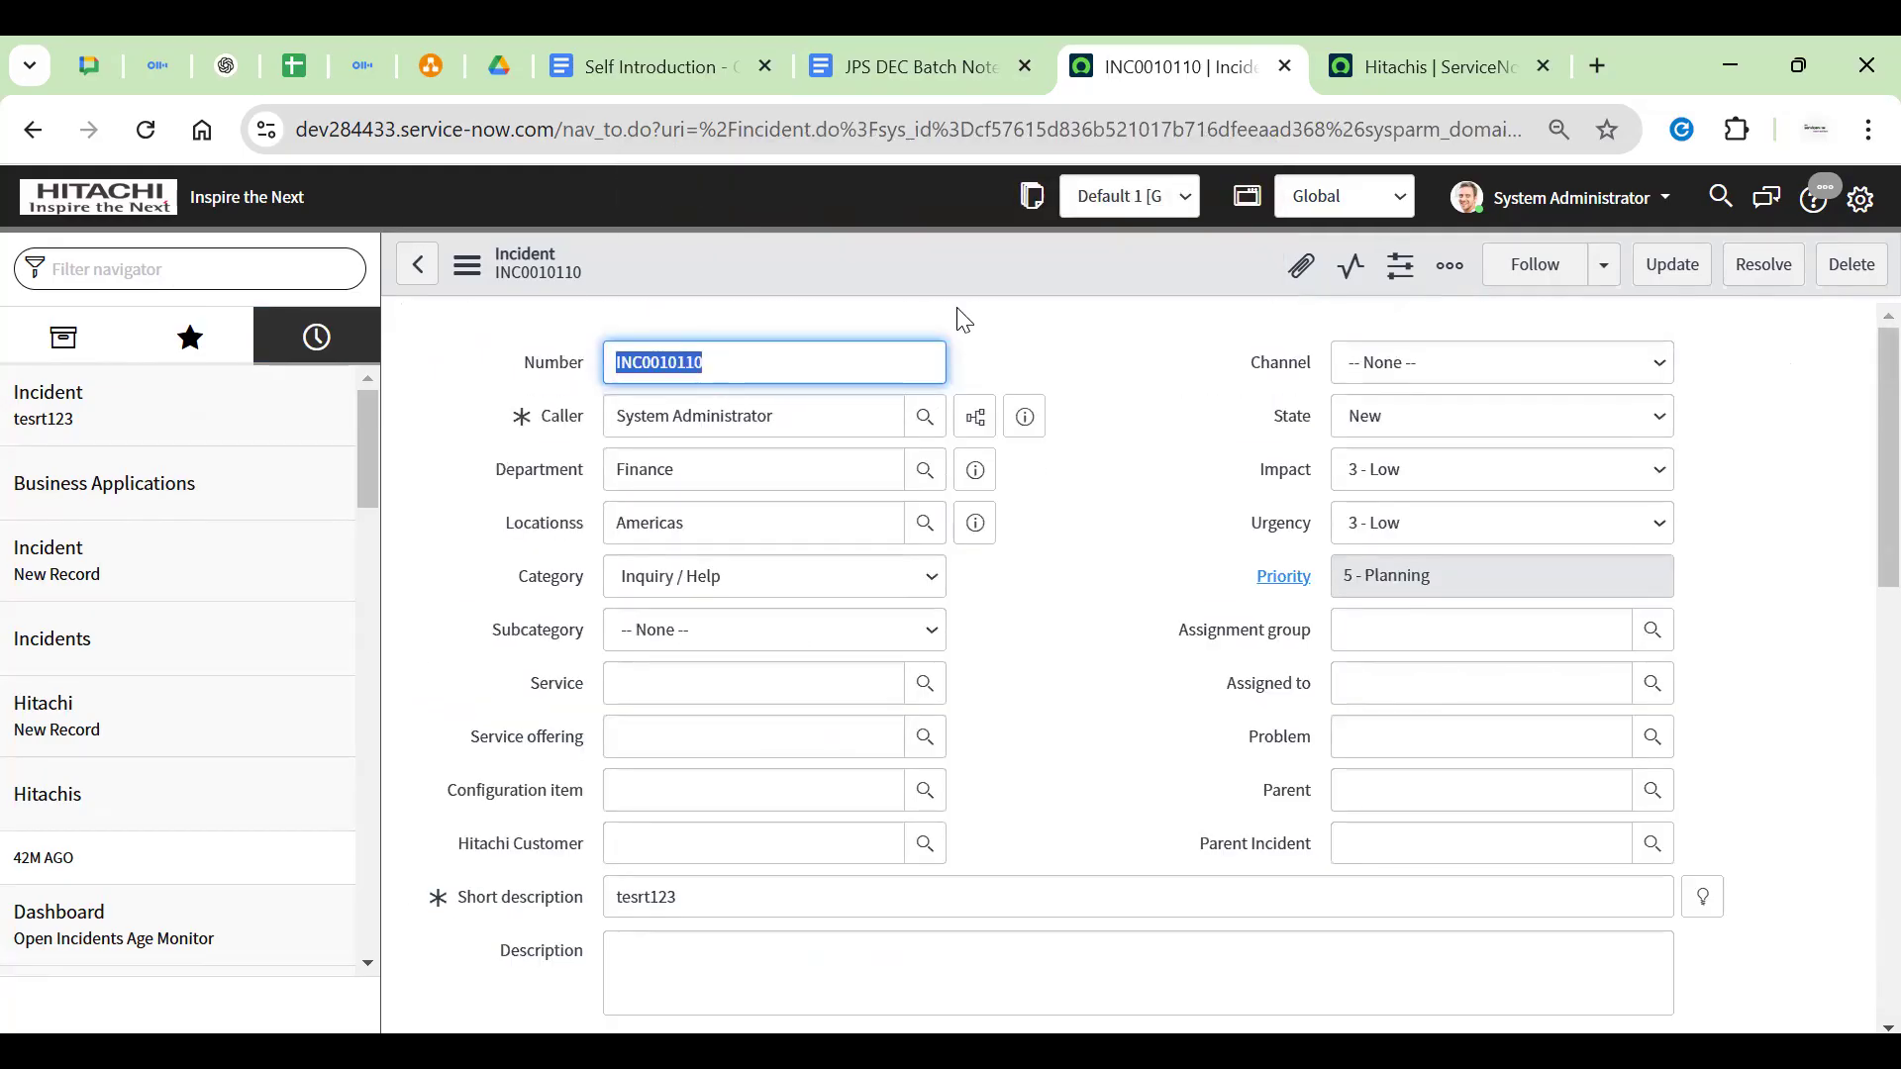
{"action": "scroll", "coordinate": [997, 327], "scroll_direction": "down", "scroll_amount": 10}
{"action": "left_click_drag", "start_coordinate": [800, 646], "coordinate": [972, 646]}
{"action": "left_click", "coordinate": [971, 647]}
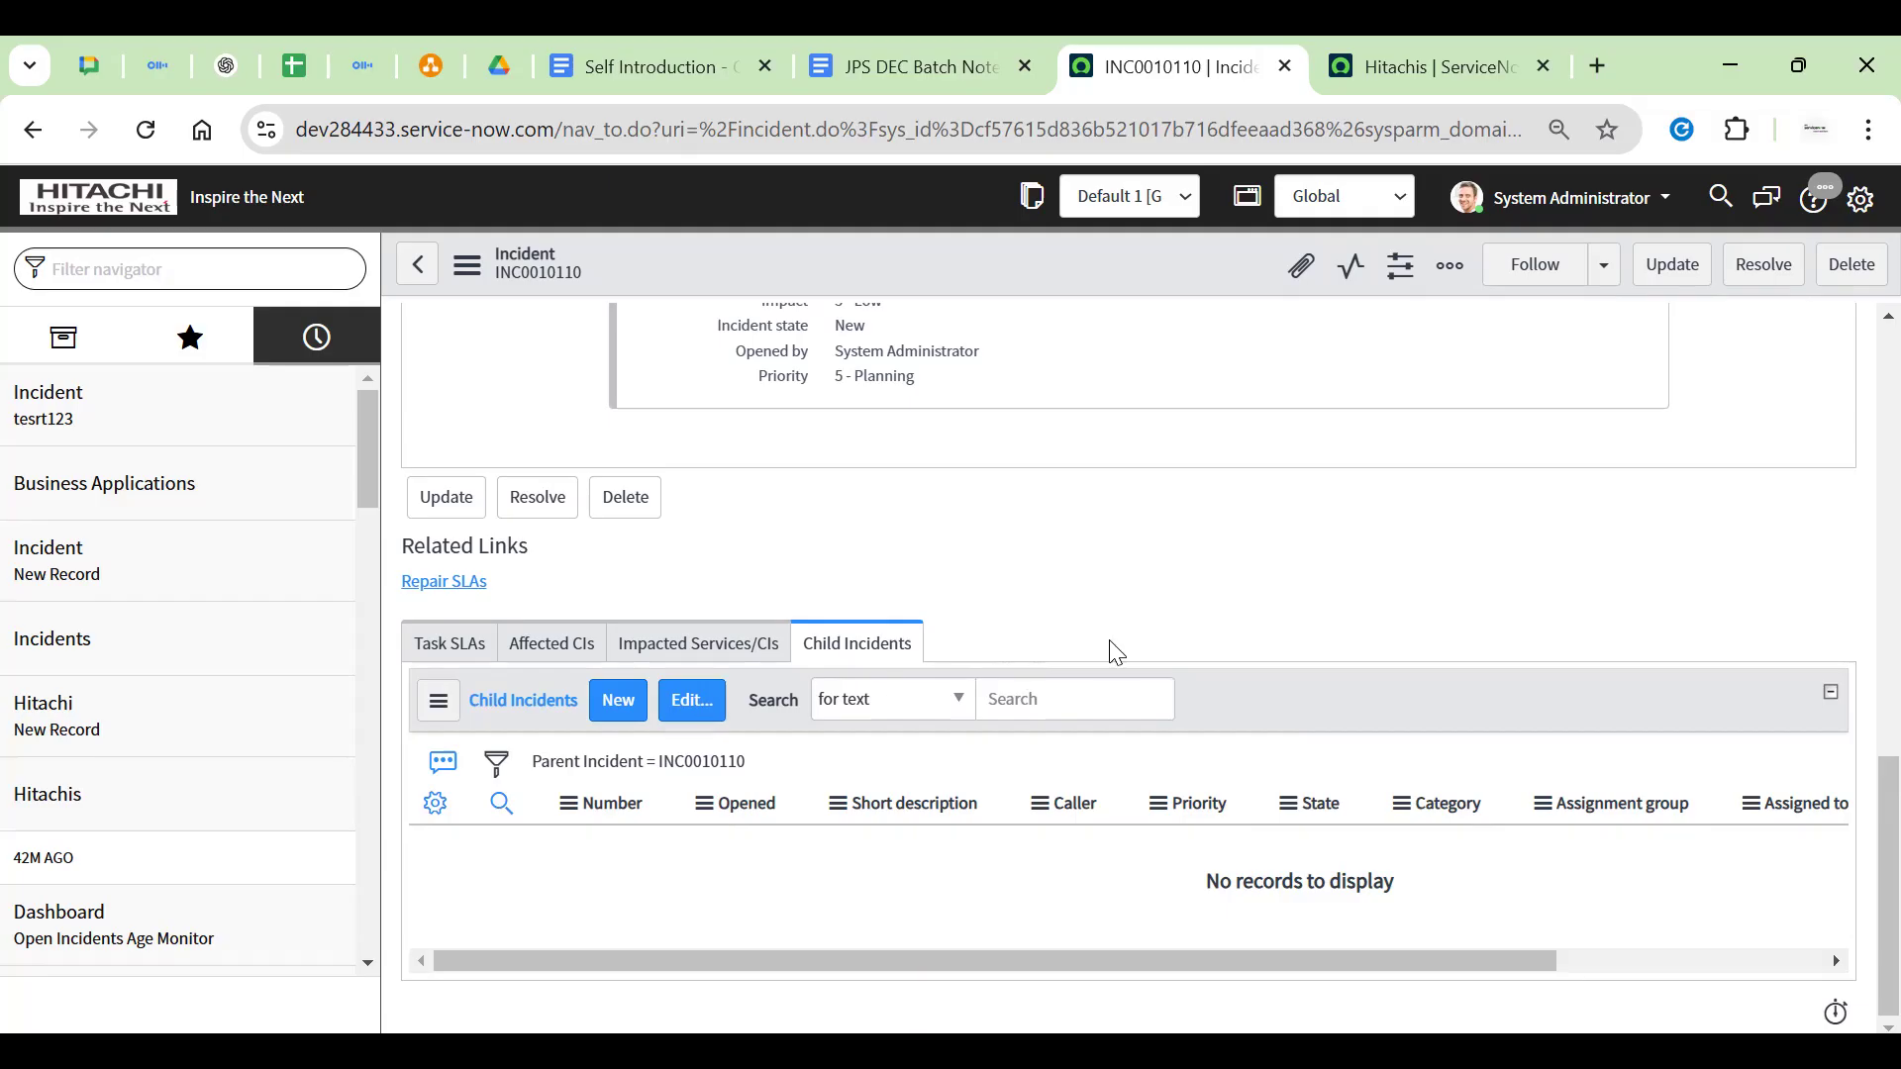
In the Child Incidents edit view, add INC0008001, INC0008101 and INC0010039 to the list
{"action": "left_click", "coordinate": [679, 701]}
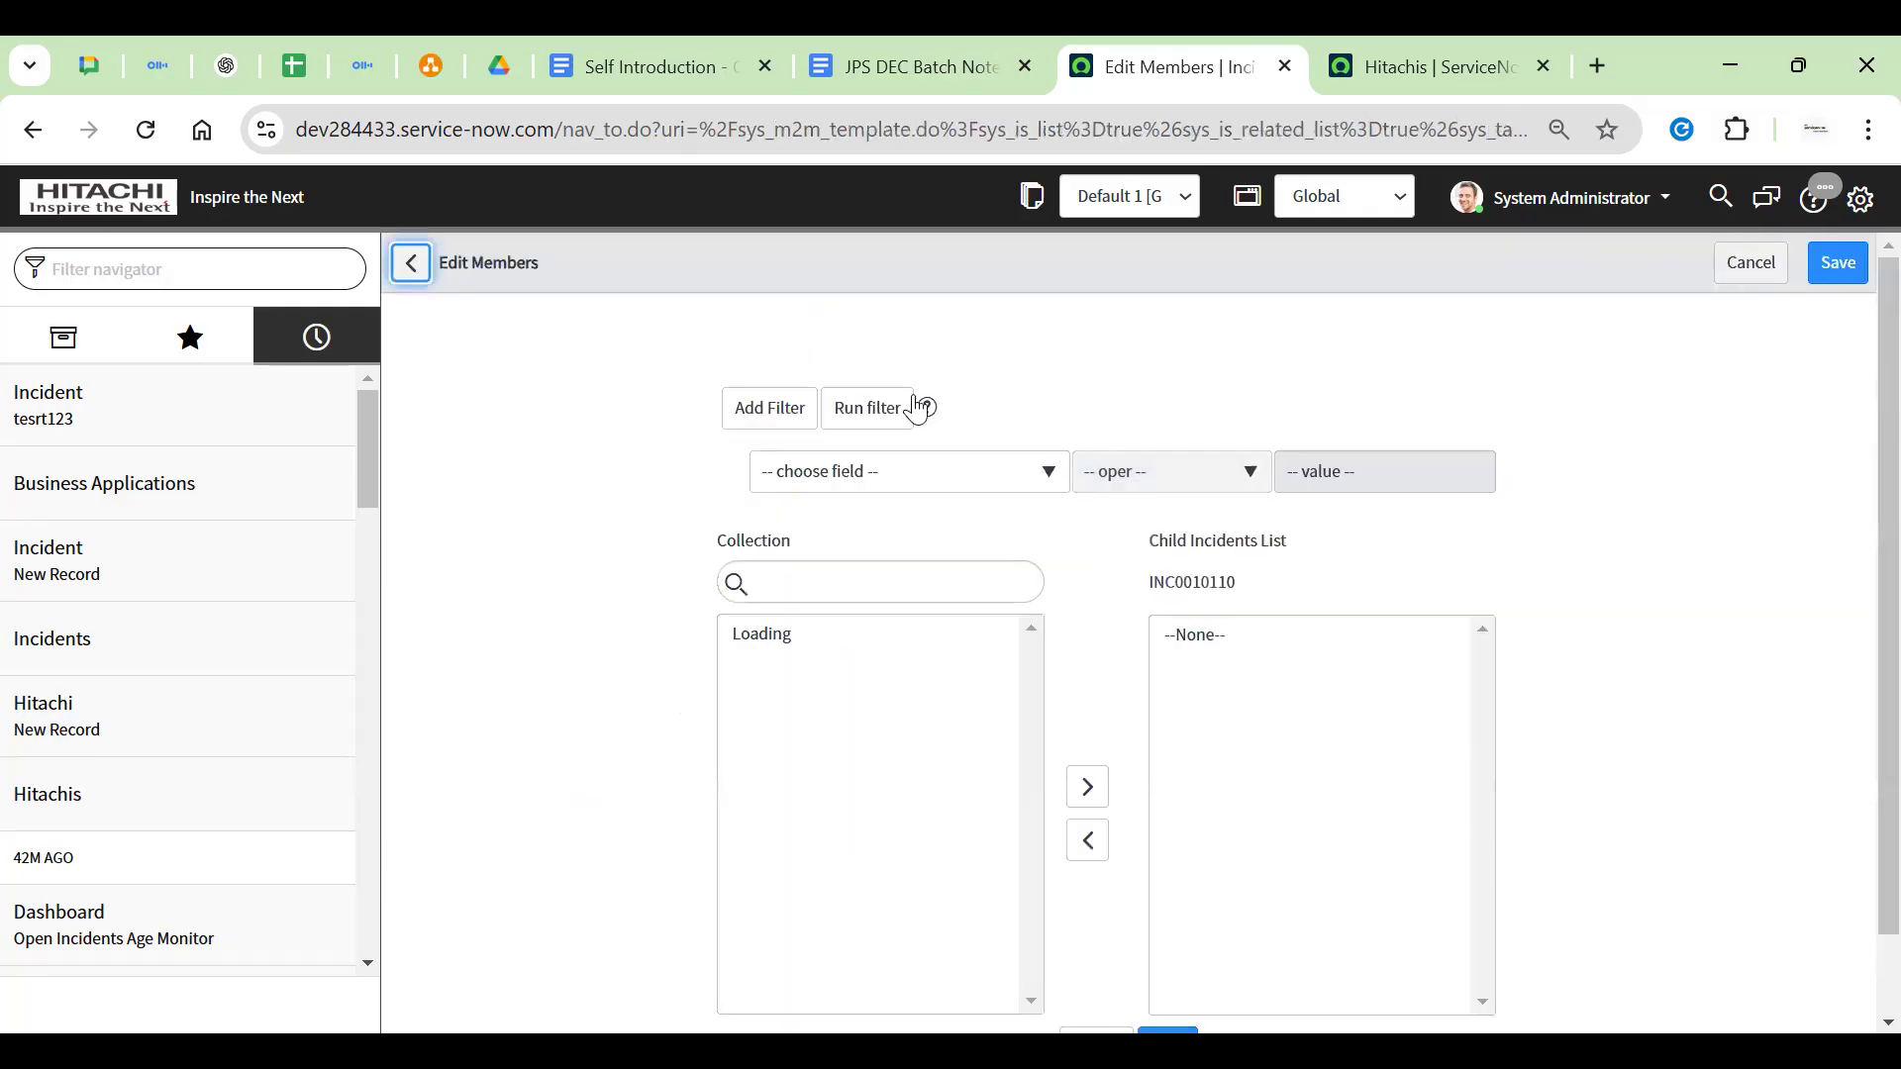
{"action": "left_click", "coordinate": [788, 420]}
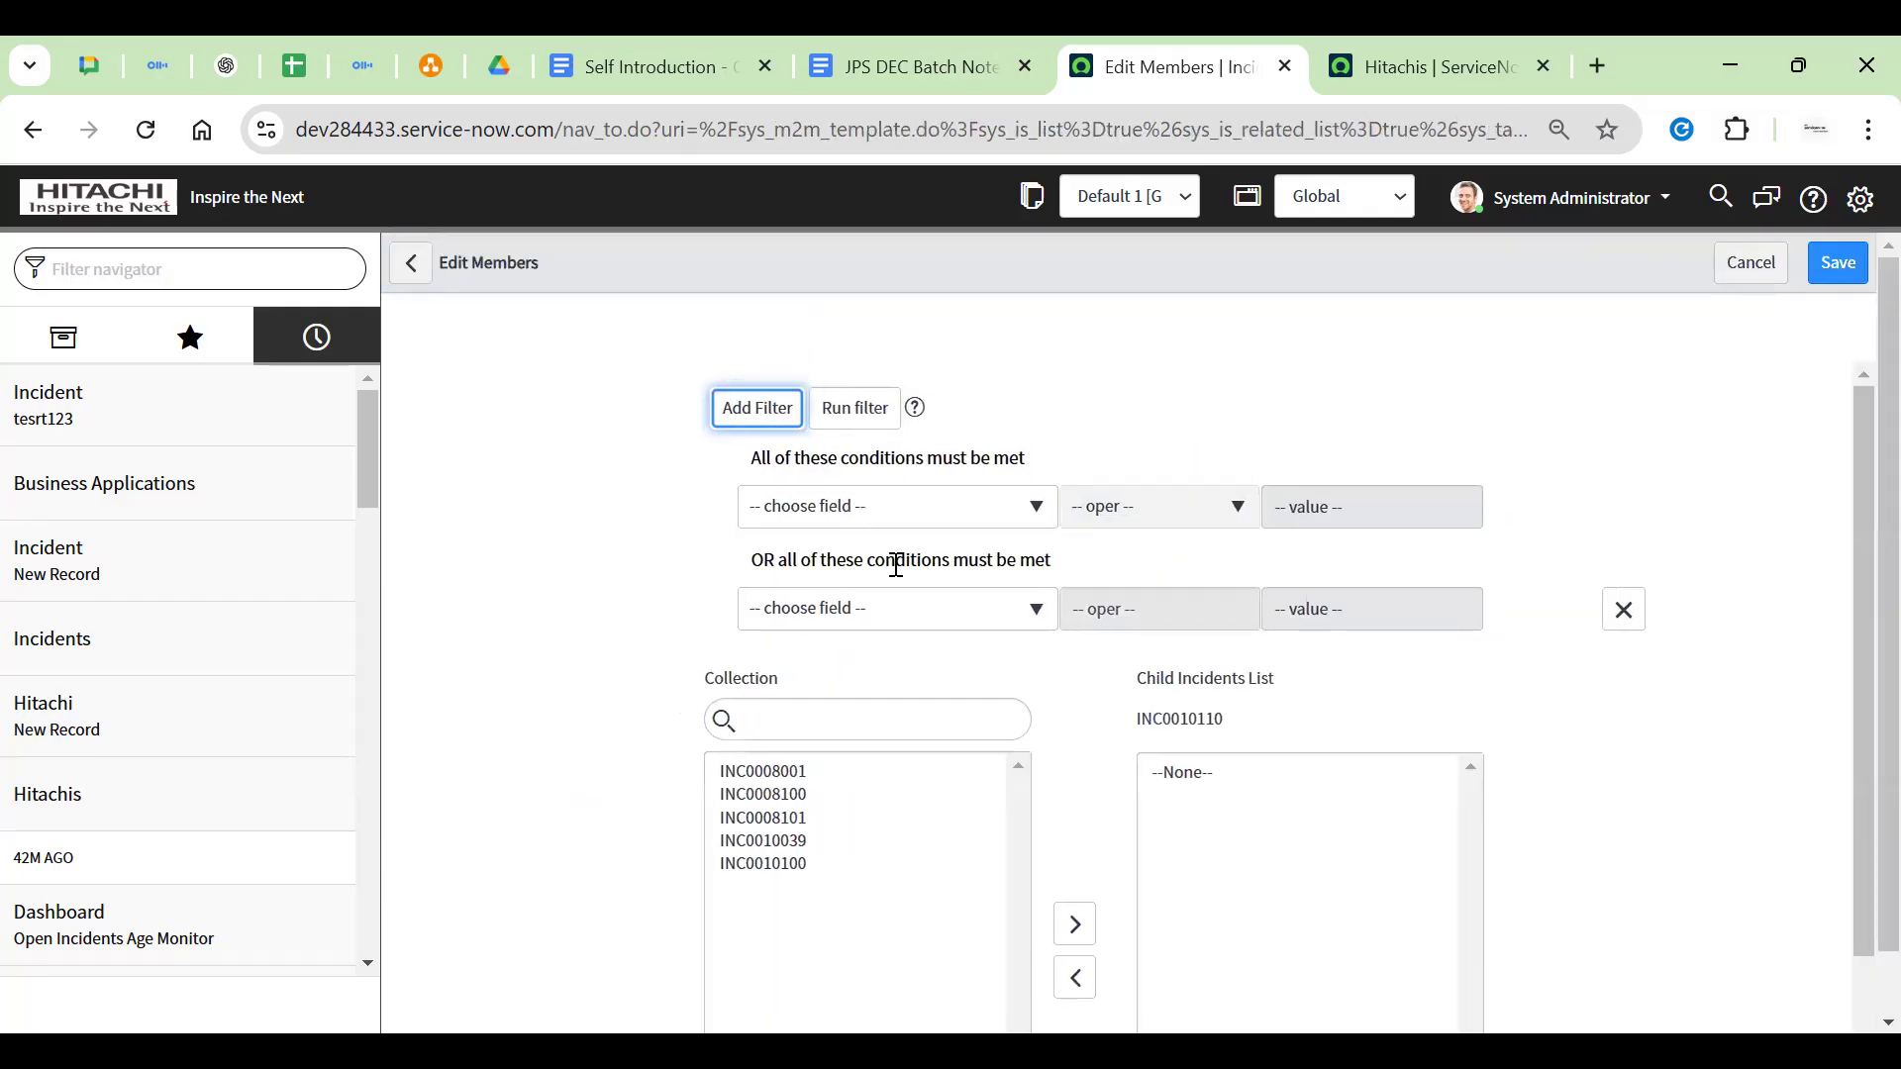
{"action": "left_click", "coordinate": [804, 832]}
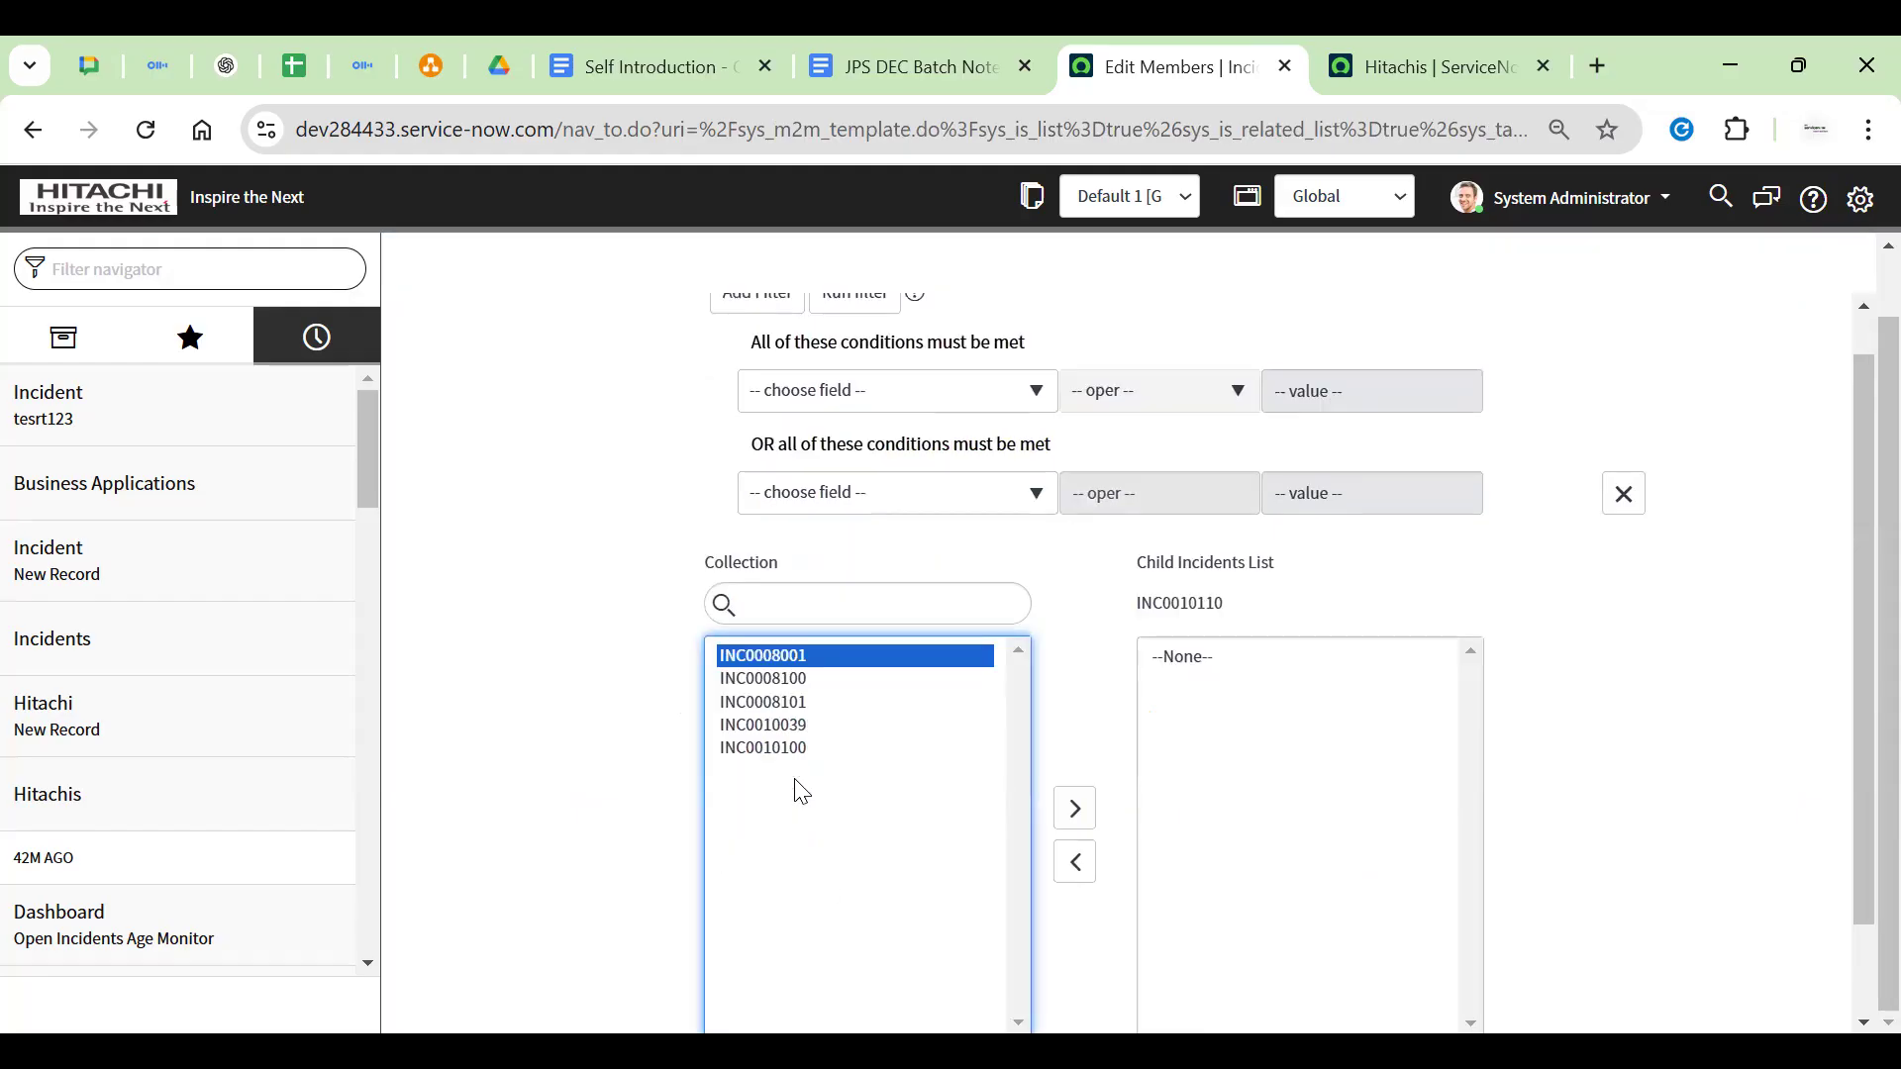
{"action": "double_click", "coordinate": [815, 651]}
{"action": "double_click", "coordinate": [789, 679]}
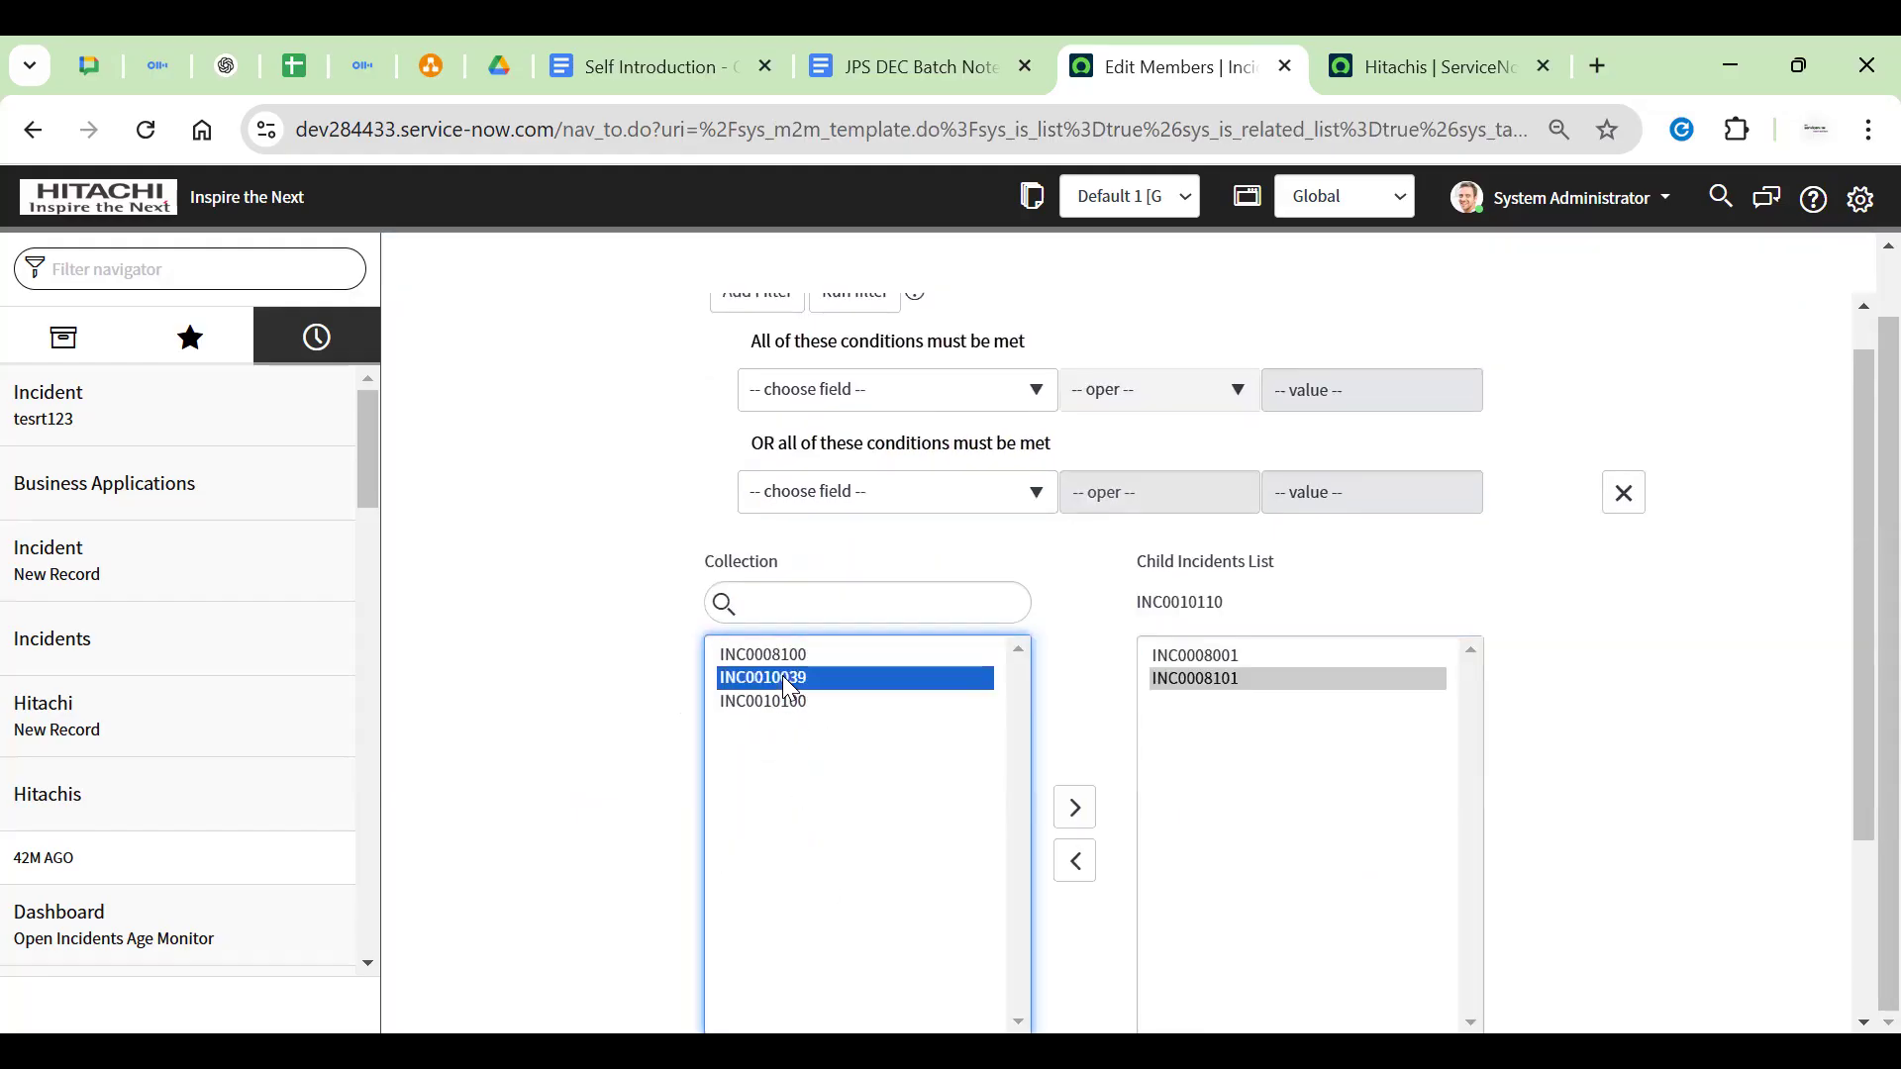
{"action": "double_click", "coordinate": [782, 675]}
{"action": "left_click", "coordinate": [774, 653]}
Save the child incident list, dismiss both alerts, and review the three children's states
{"action": "scroll", "coordinate": [1599, 511], "scroll_direction": "down", "scroll_amount": 3}
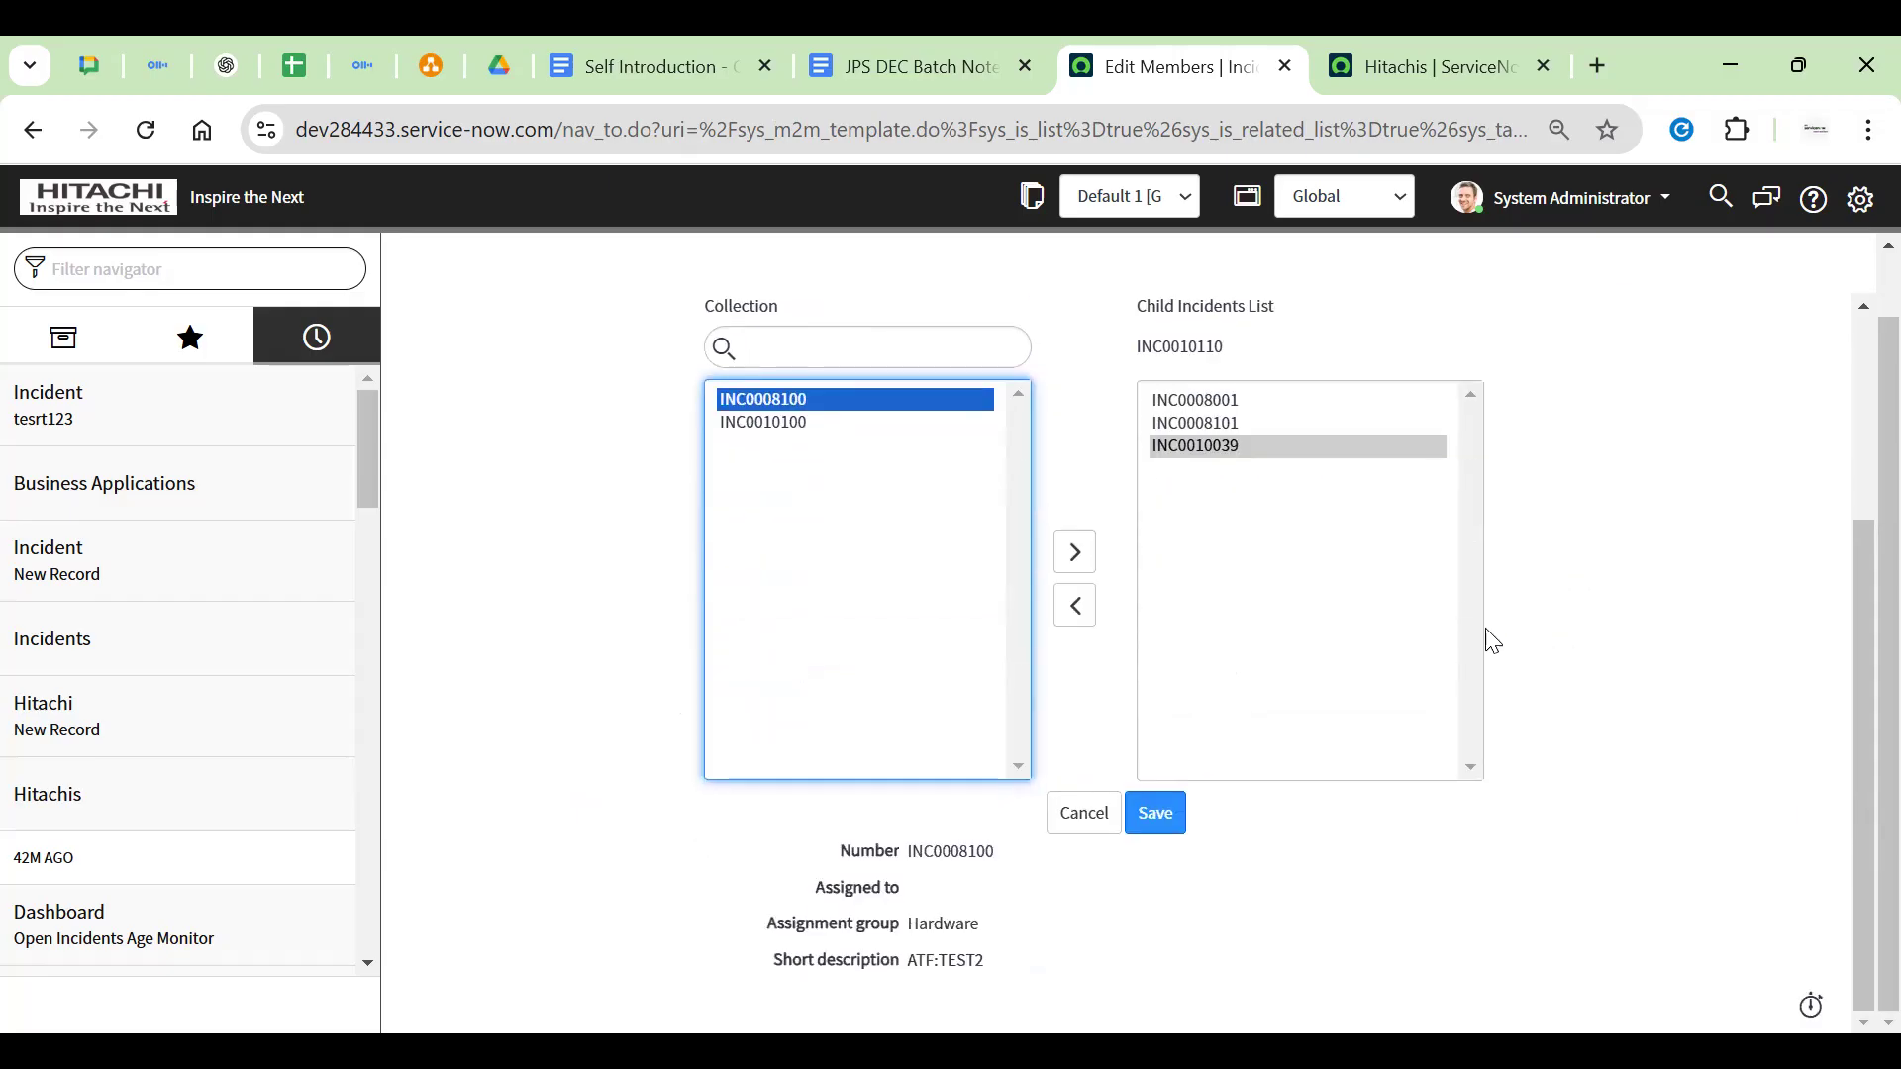
{"action": "left_click", "coordinate": [1149, 817]}
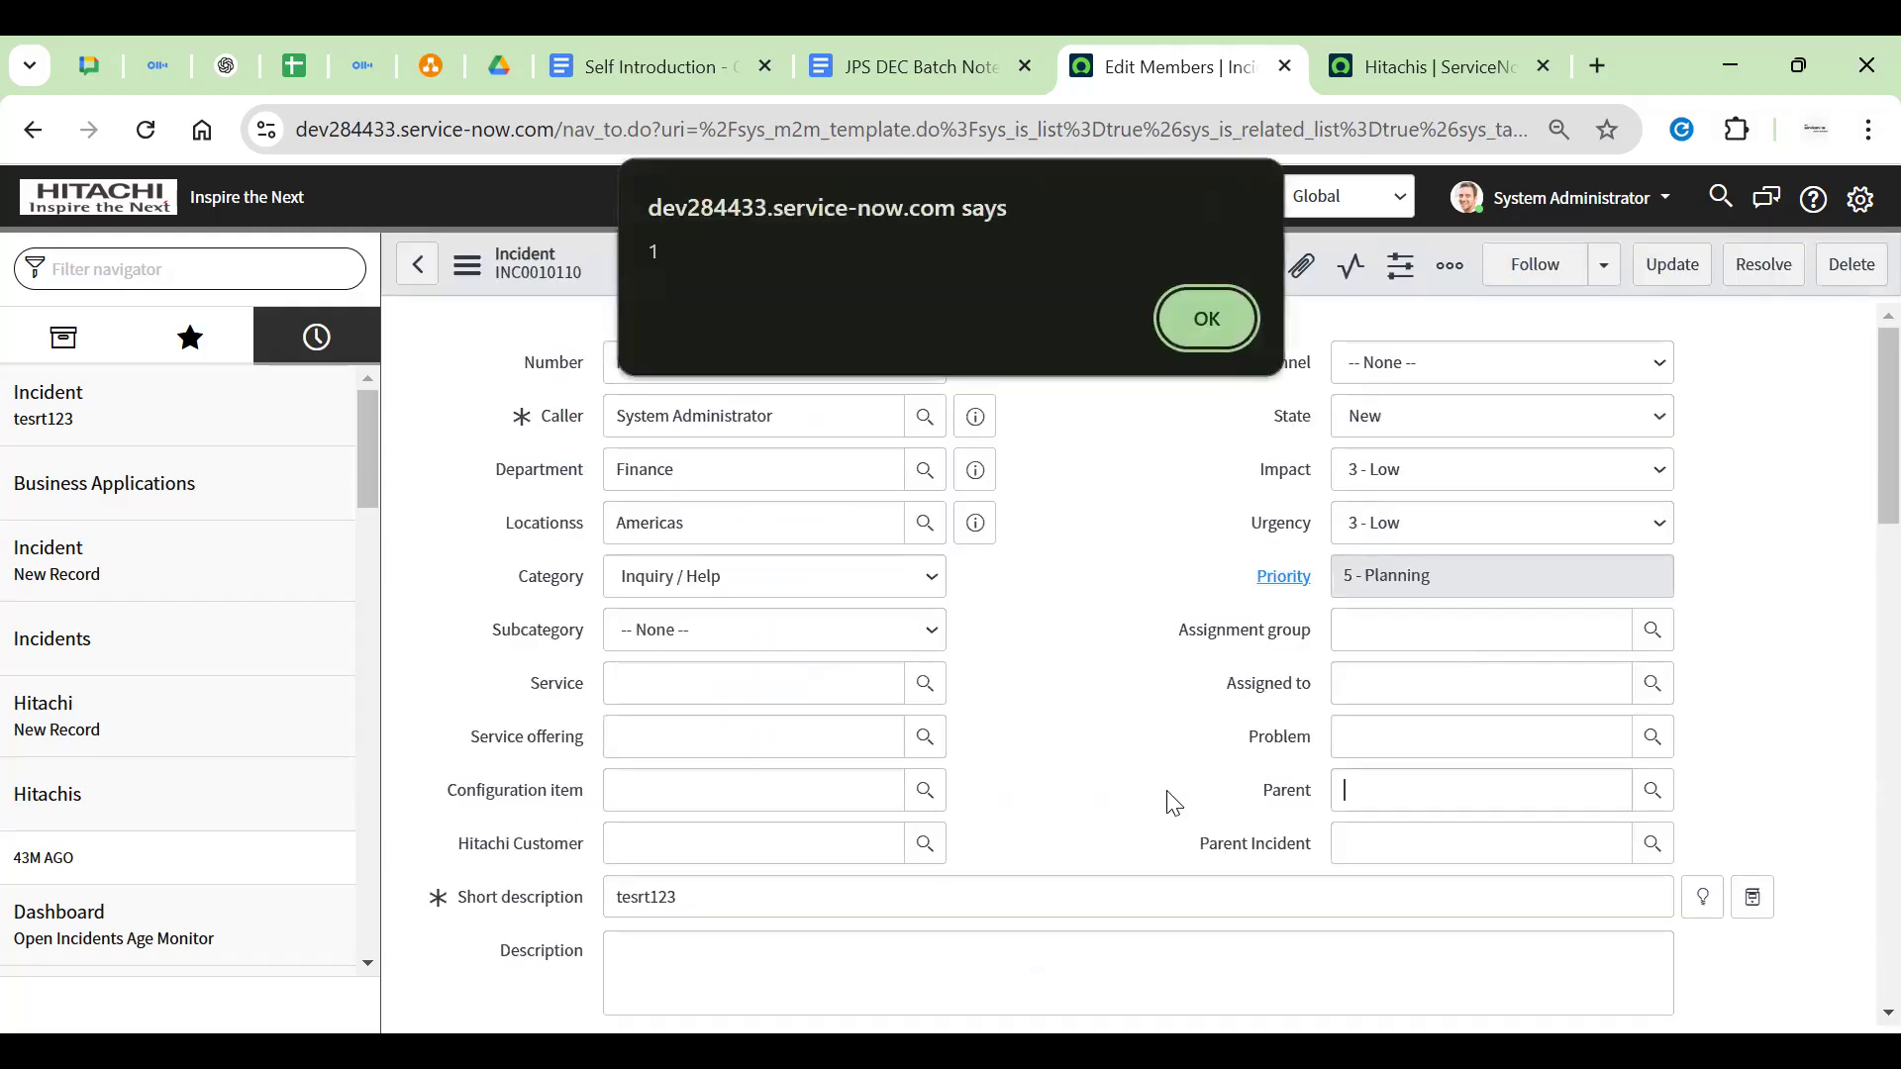
{"action": "key", "text": "Return"}
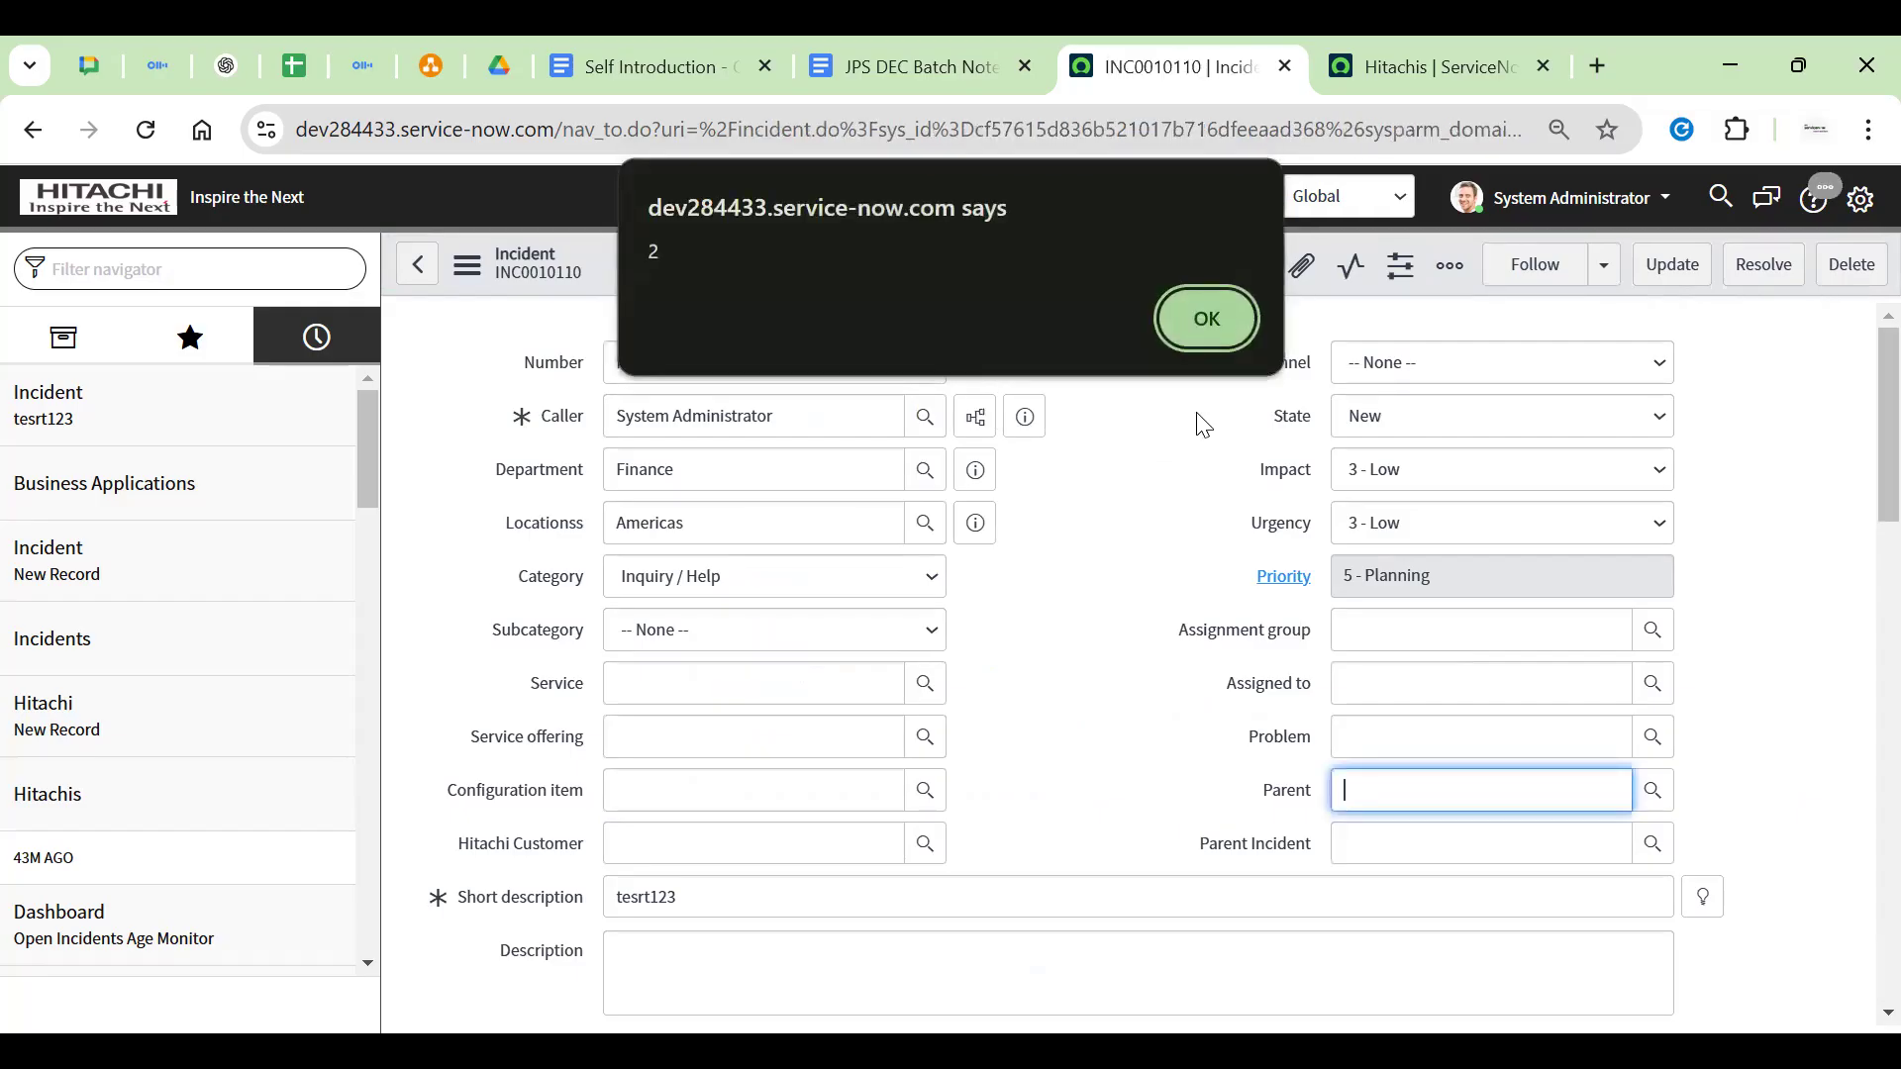
{"action": "key", "text": "Return"}
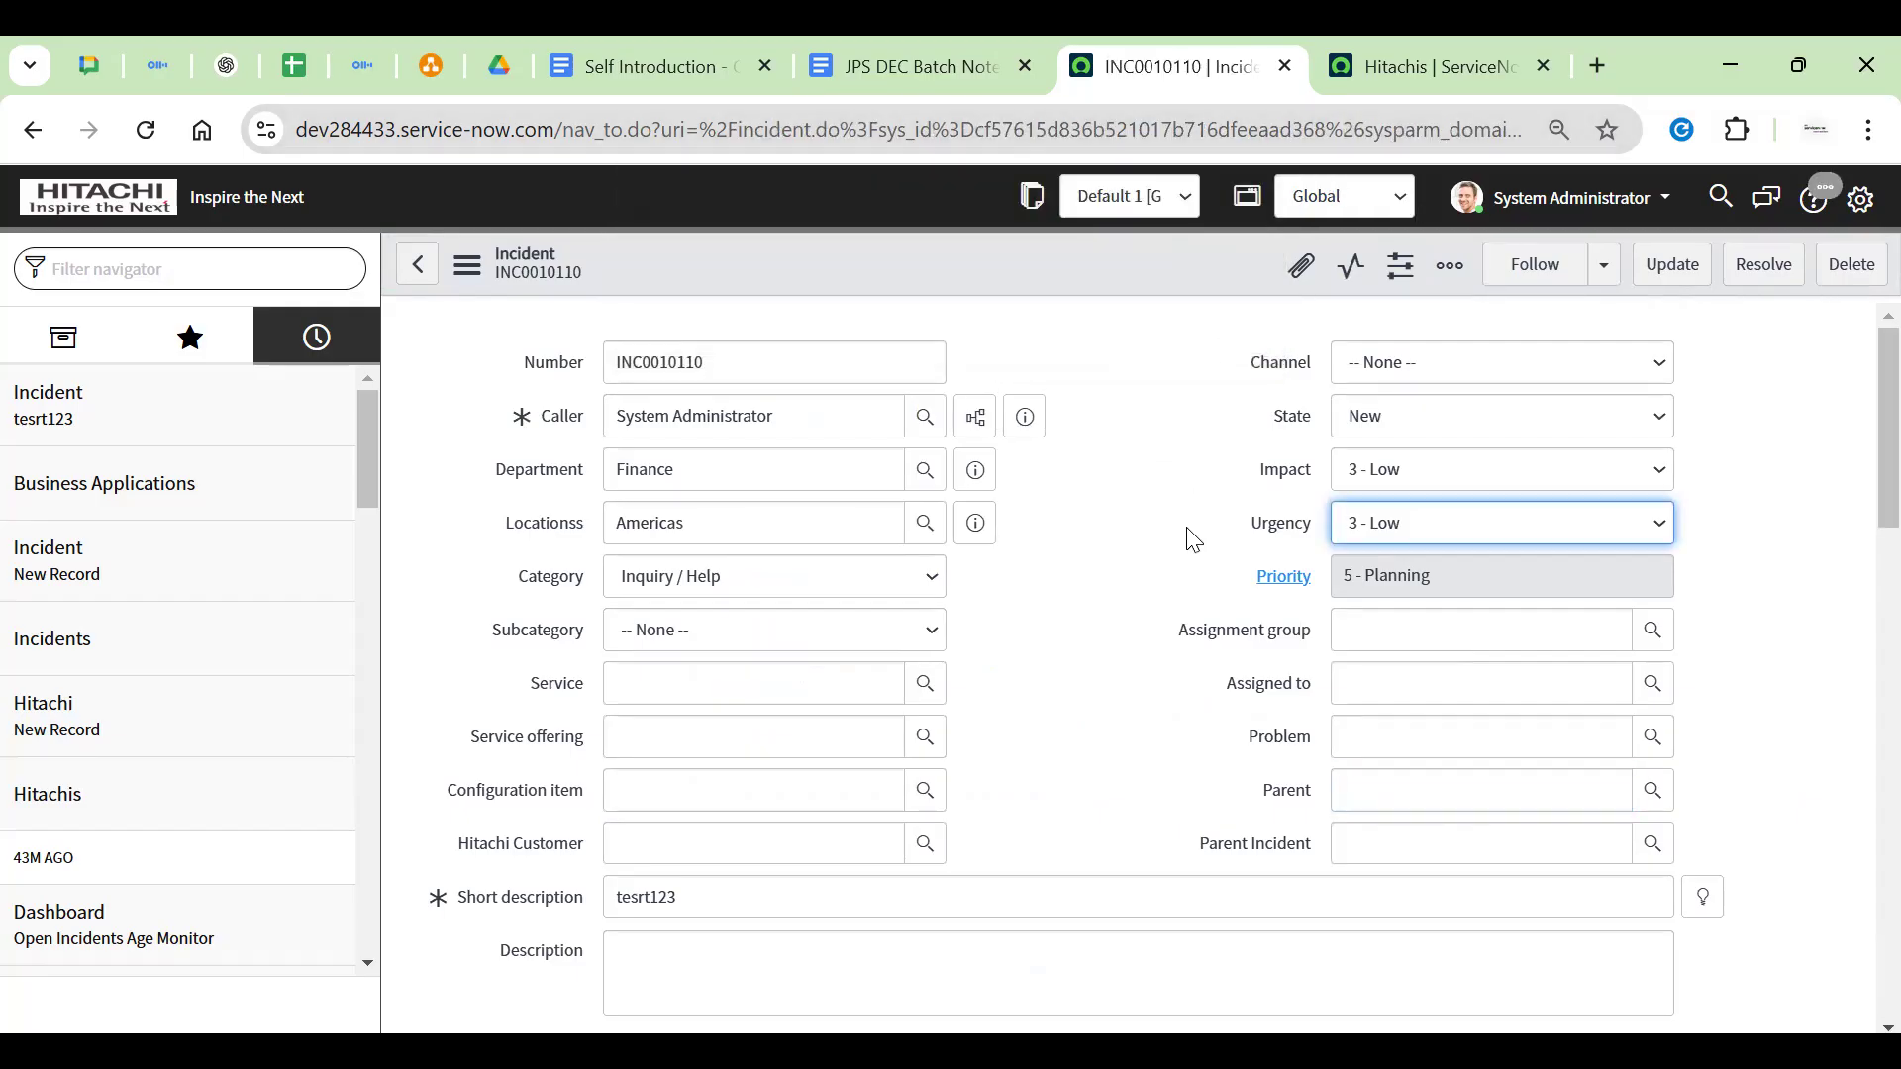
{"action": "scroll", "coordinate": [1193, 540], "scroll_direction": "down", "scroll_amount": 15}
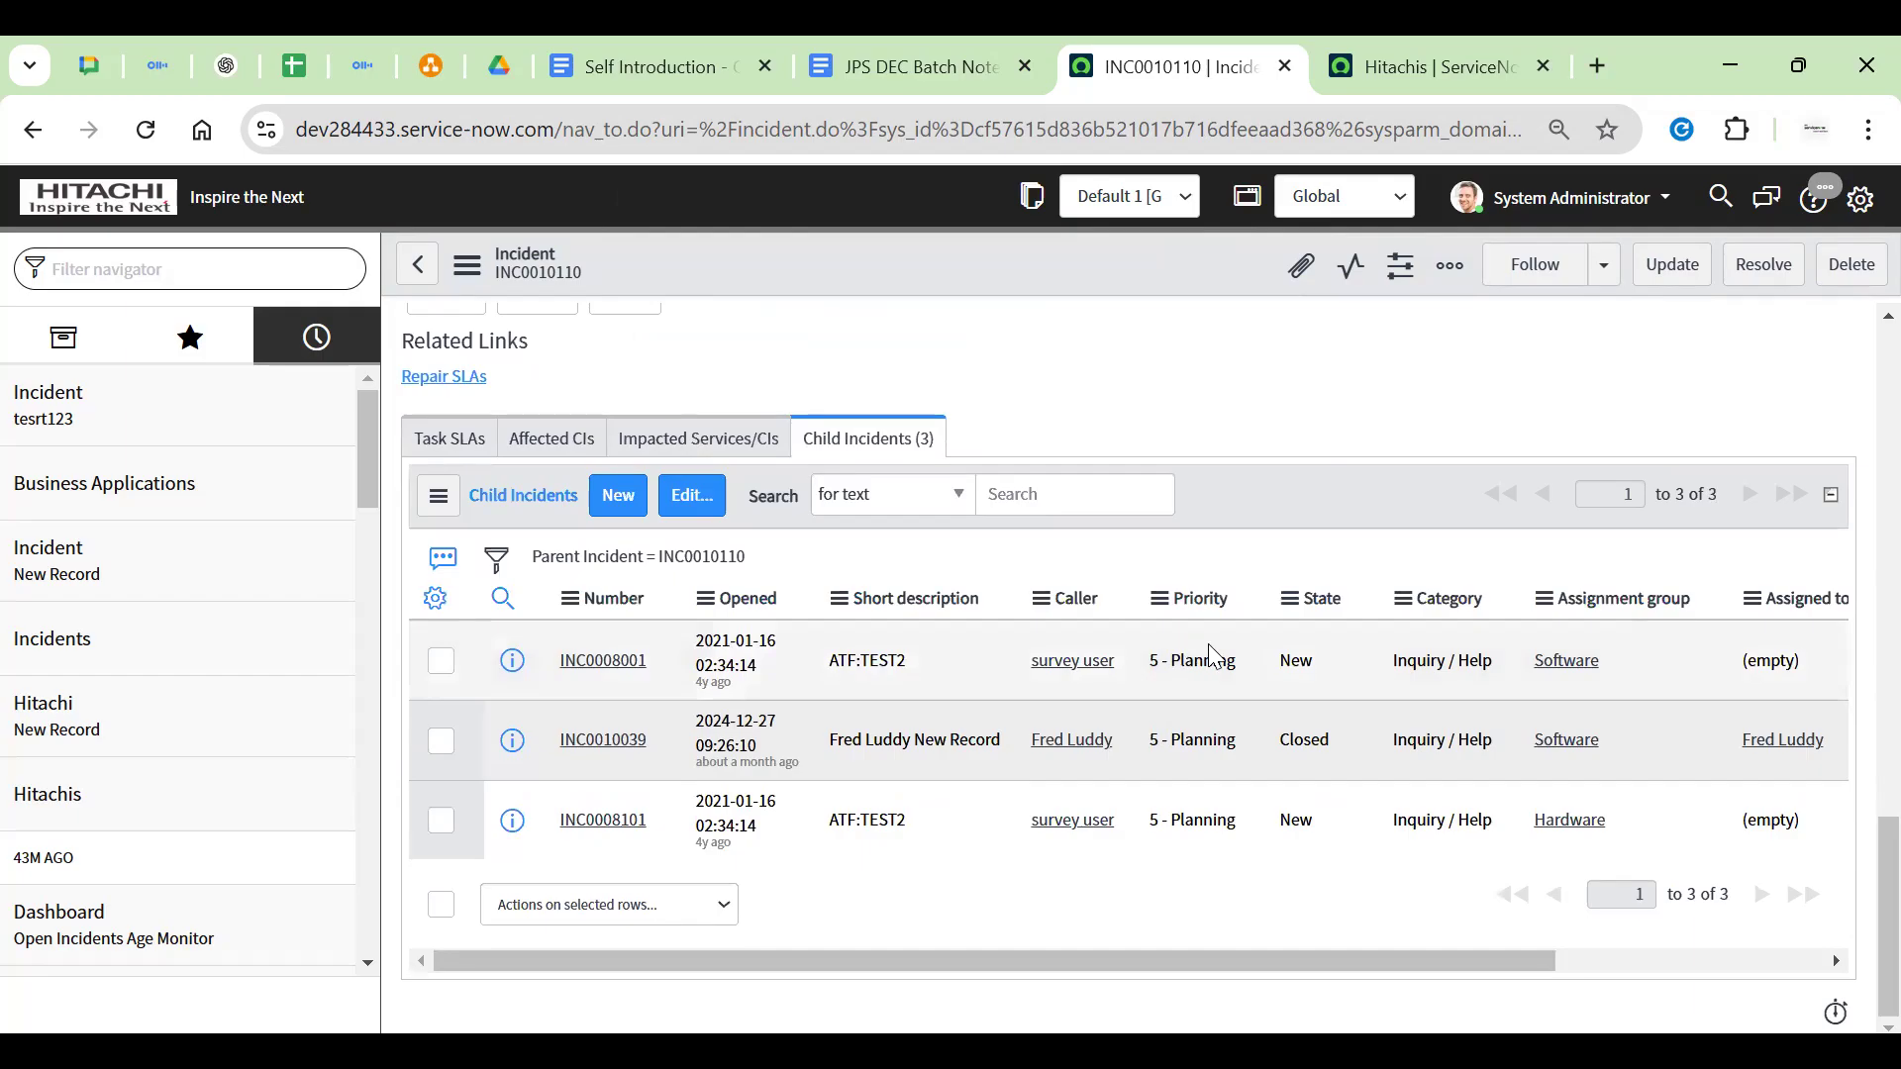
{"action": "double_click", "coordinate": [1324, 599]}
{"action": "left_click", "coordinate": [1274, 478]}
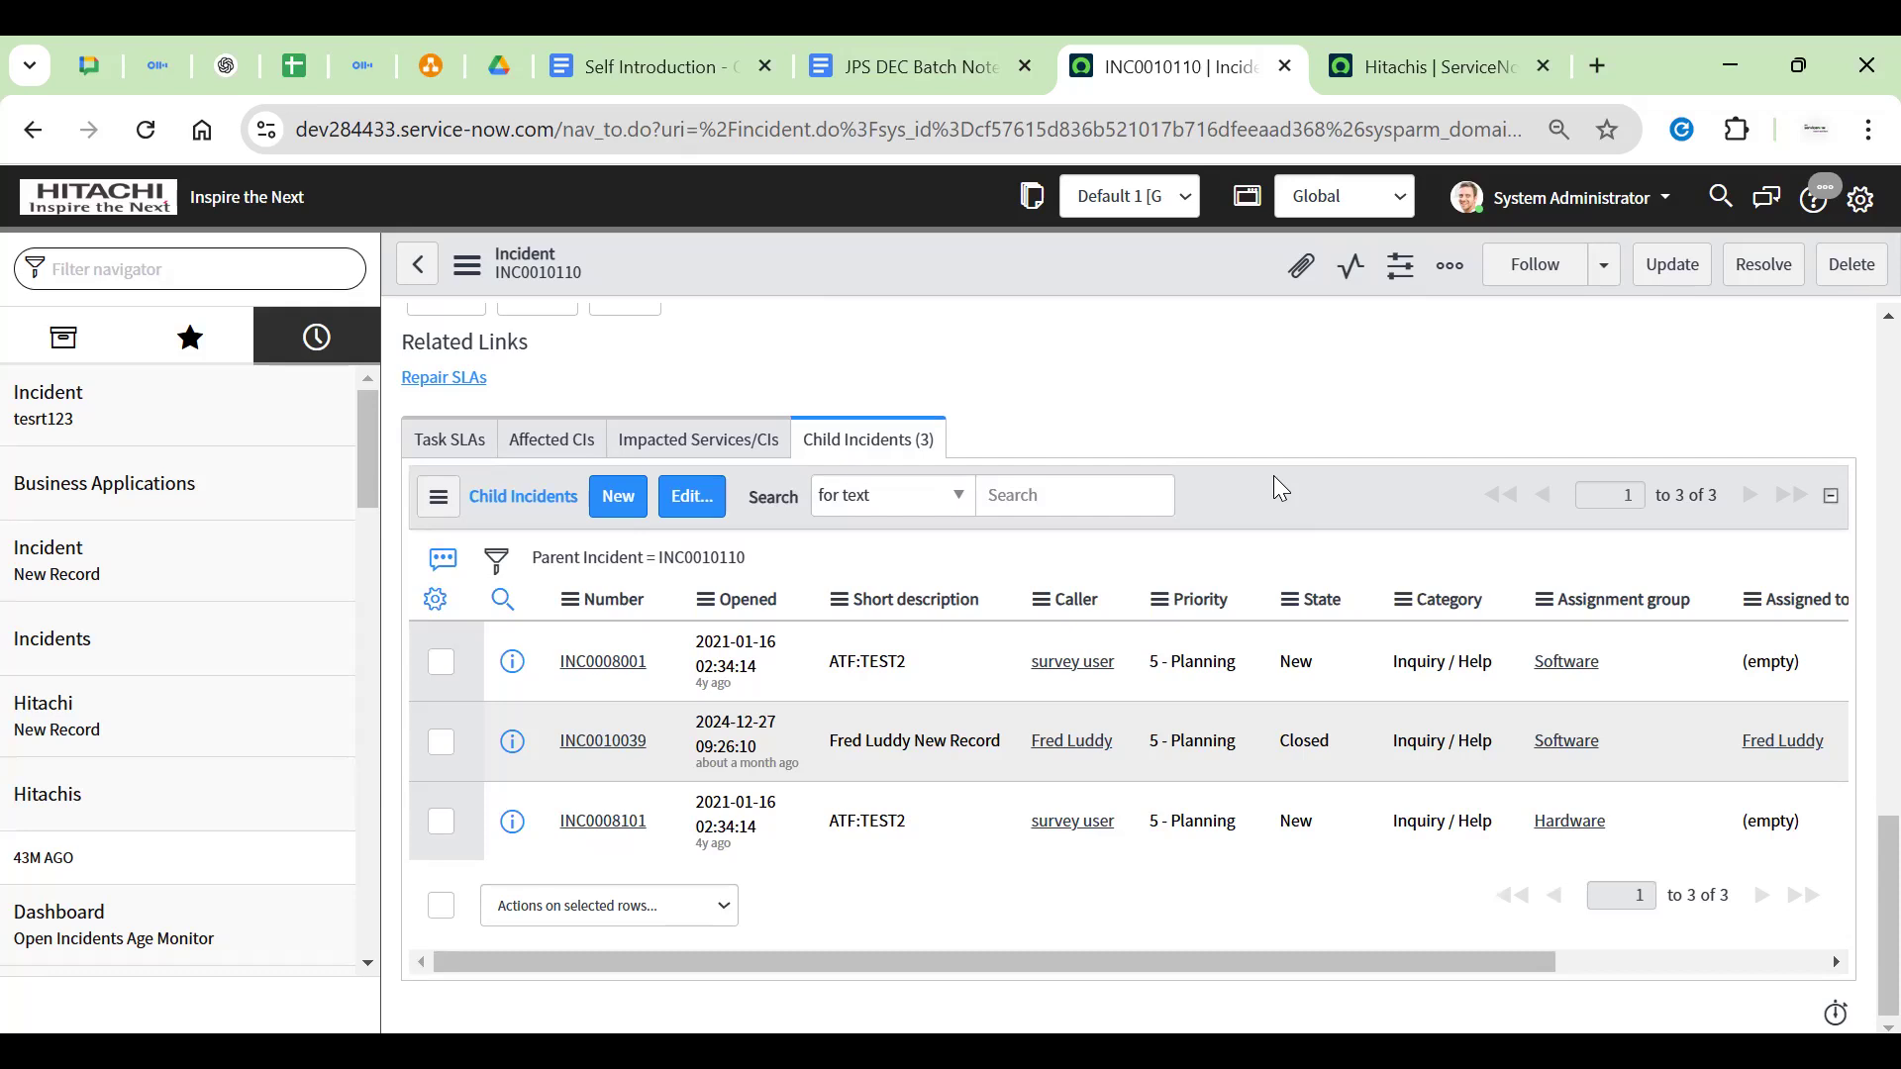
{"action": "left_click", "coordinate": [1305, 772]}
{"action": "left_click", "coordinate": [1304, 821]}
{"action": "left_click", "coordinate": [1309, 661]}
{"action": "scroll", "coordinate": [1292, 560], "scroll_direction": "up", "scroll_amount": 5}
Open and close INC0010110's State choices without changing the value
{"action": "scroll", "coordinate": [1284, 555], "scroll_direction": "up", "scroll_amount": 10}
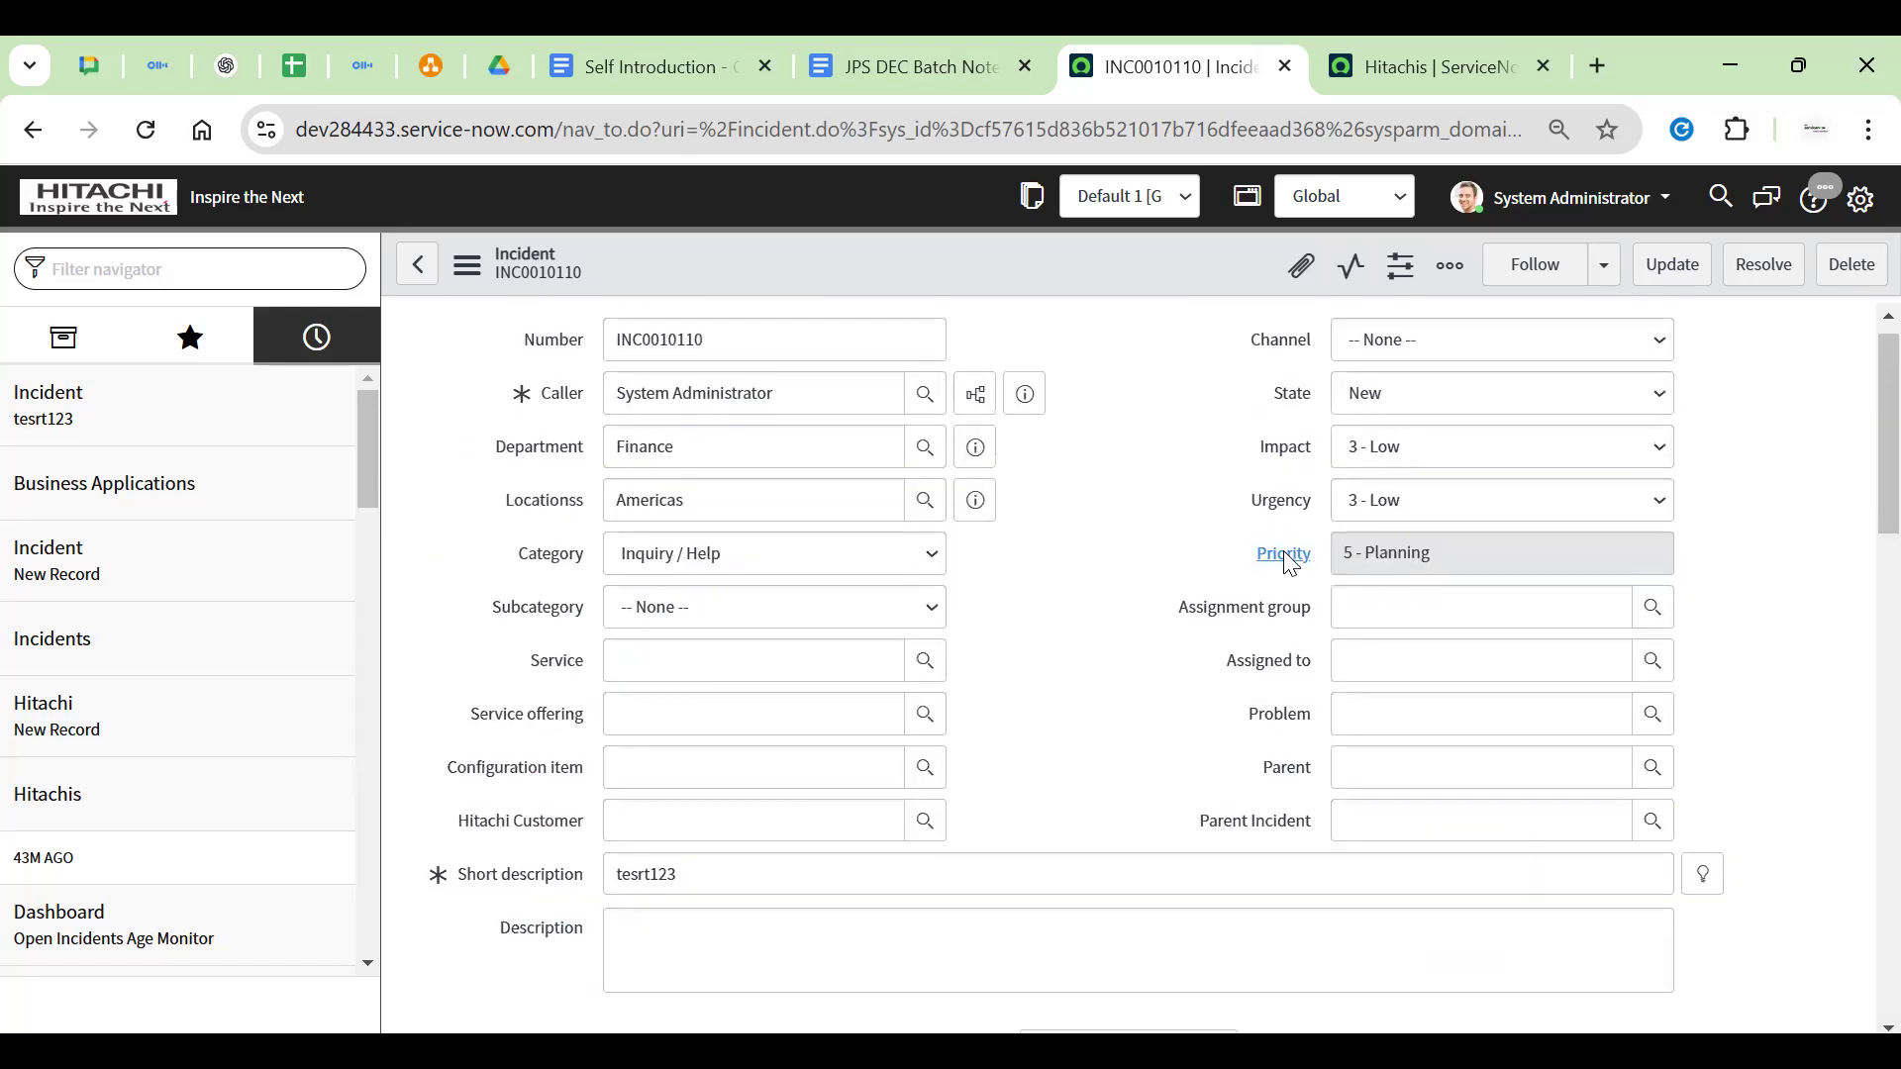
{"action": "double_click", "coordinate": [1279, 414]}
{"action": "left_click_drag", "start_coordinate": [1272, 417], "coordinate": [1323, 422]}
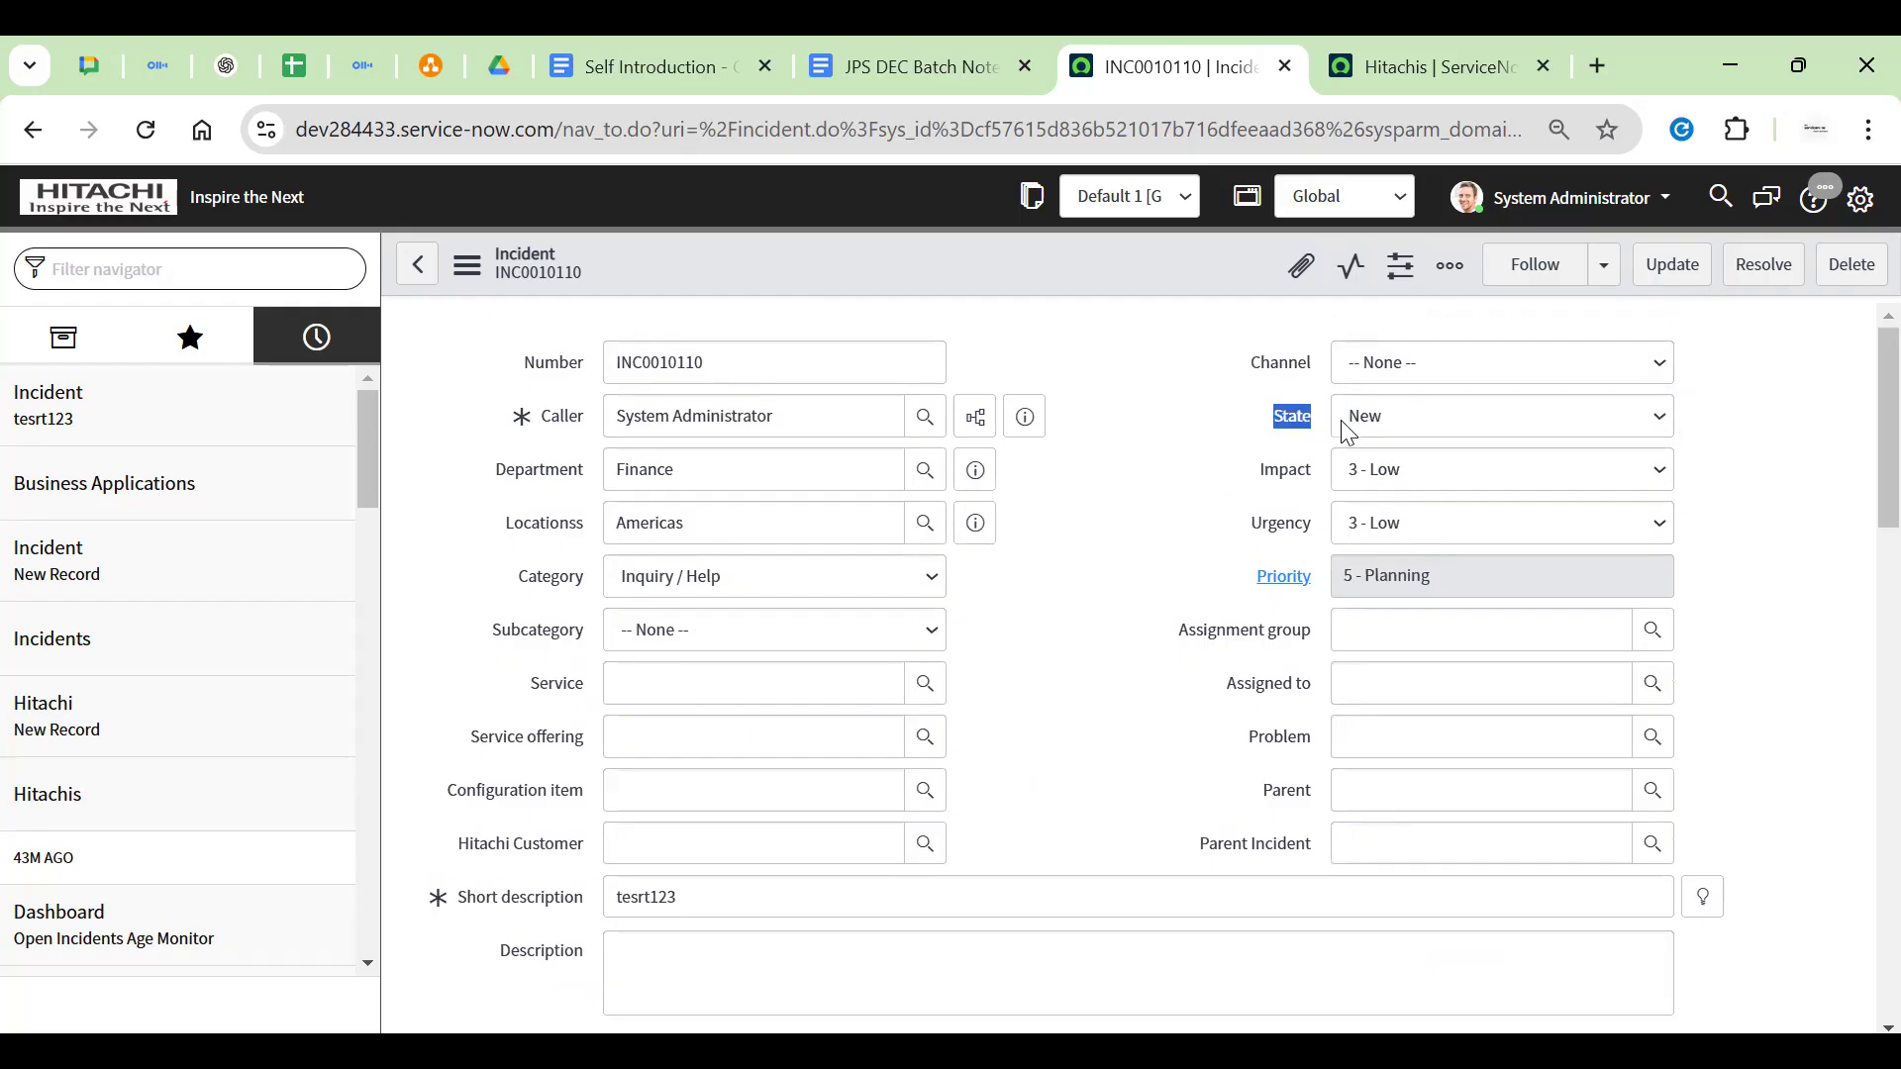
{"action": "left_click", "coordinate": [1341, 420]}
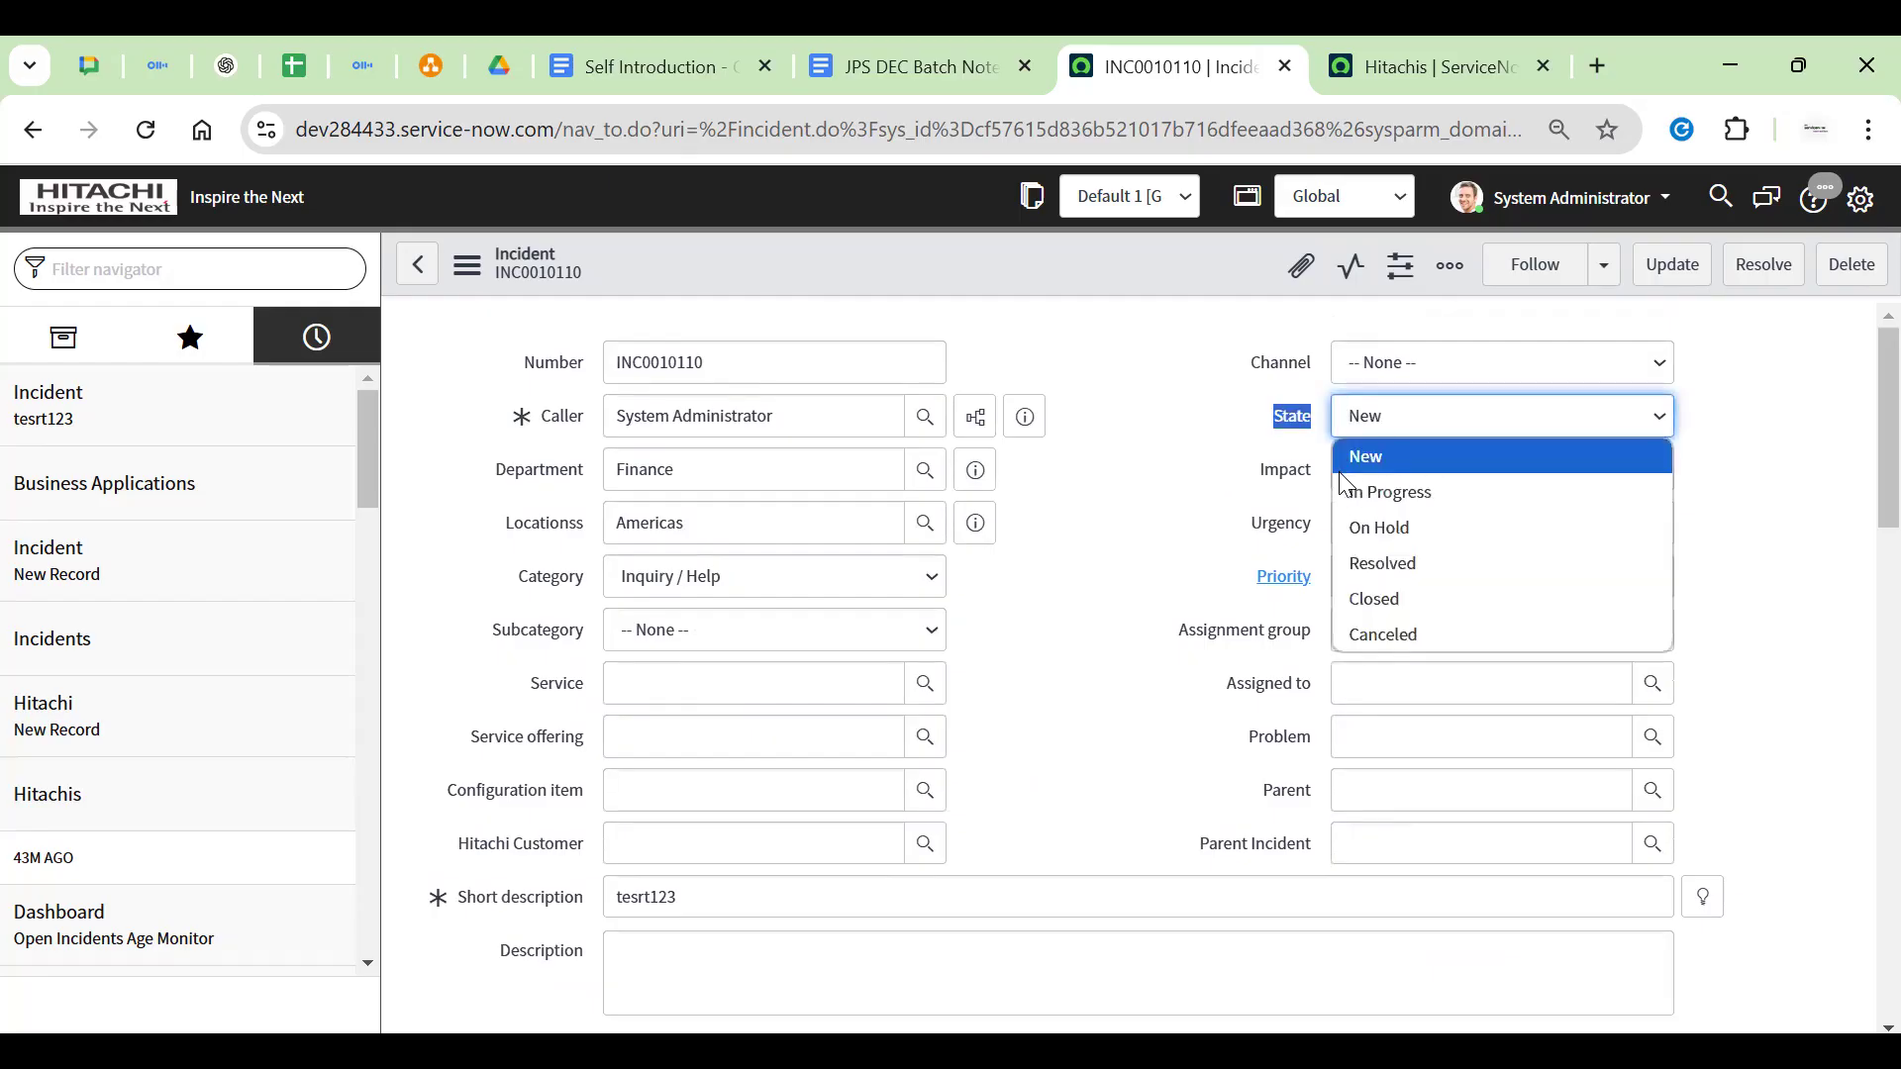
{"action": "left_click", "coordinate": [1246, 424]}
{"action": "left_click_drag", "start_coordinate": [524, 374], "coordinate": [579, 365]}
{"action": "left_click", "coordinate": [555, 364]}
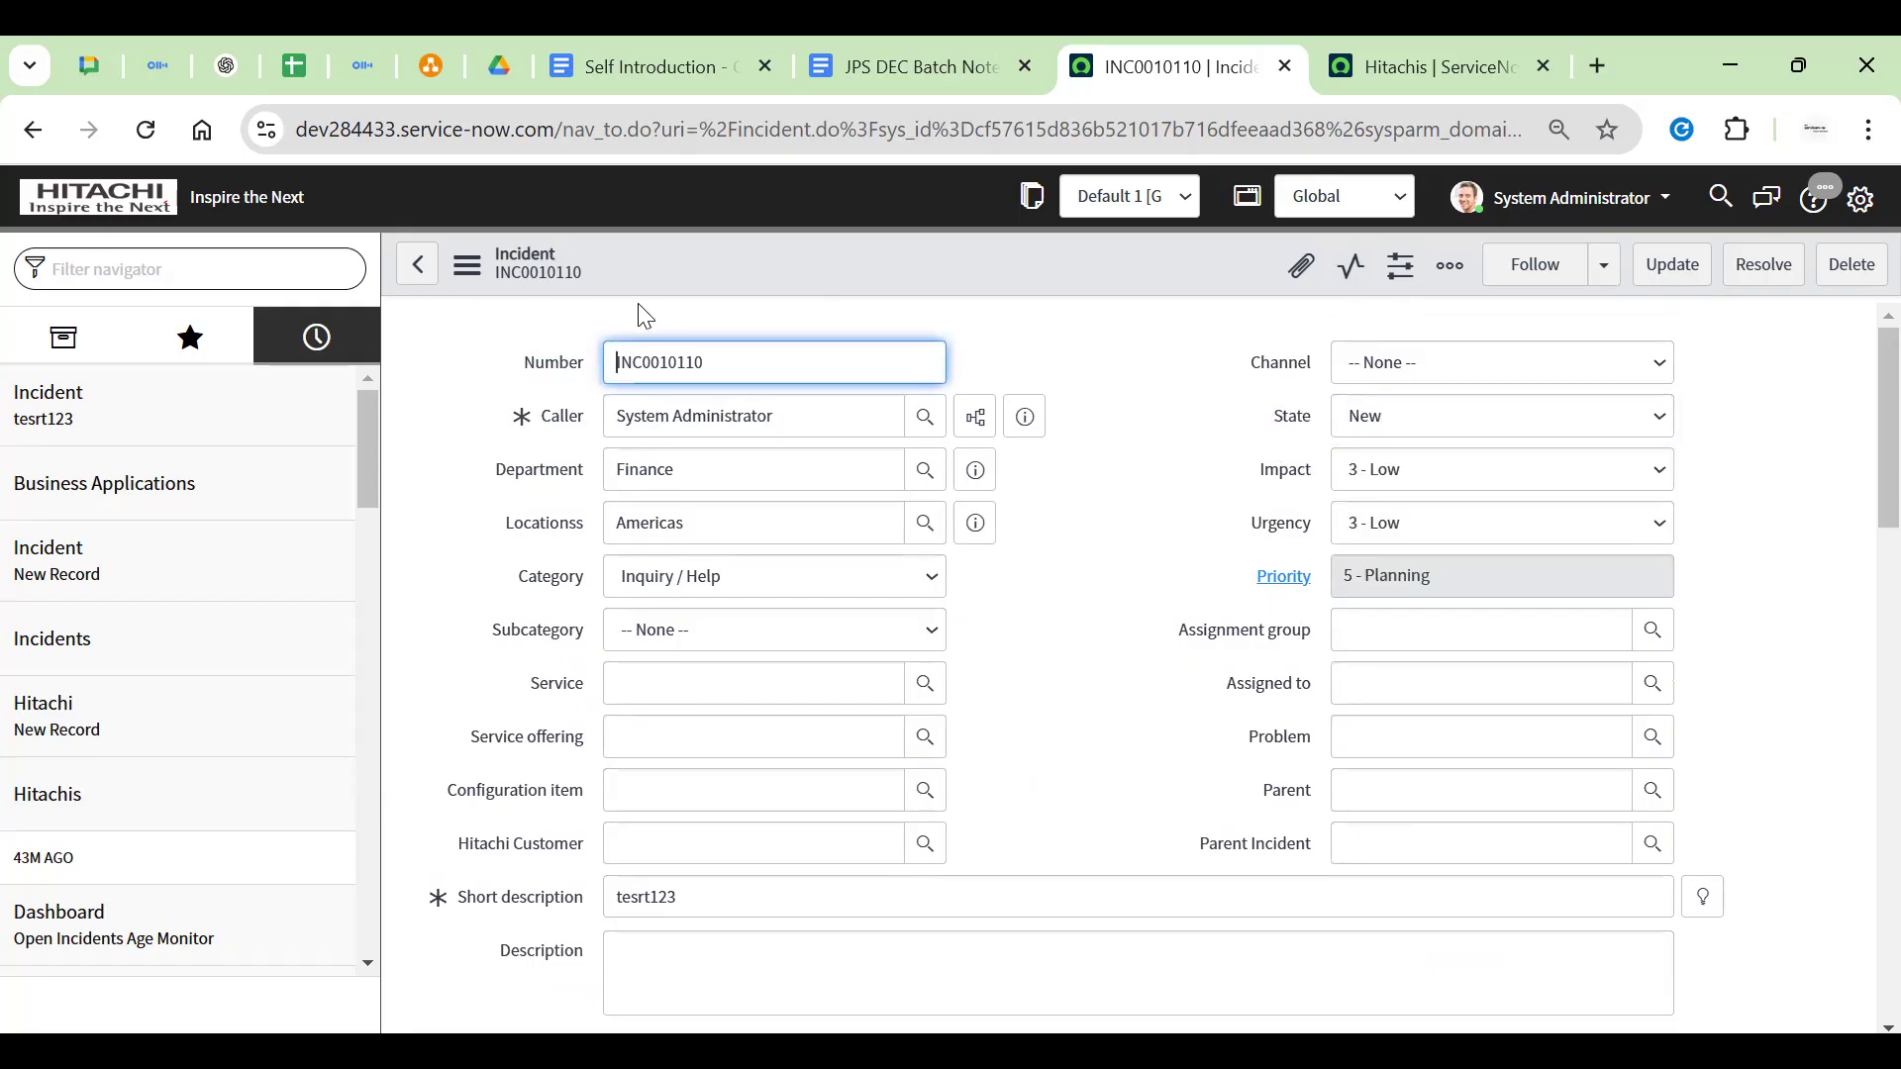
{"action": "scroll", "coordinate": [1073, 458], "scroll_direction": "down", "scroll_amount": 15}
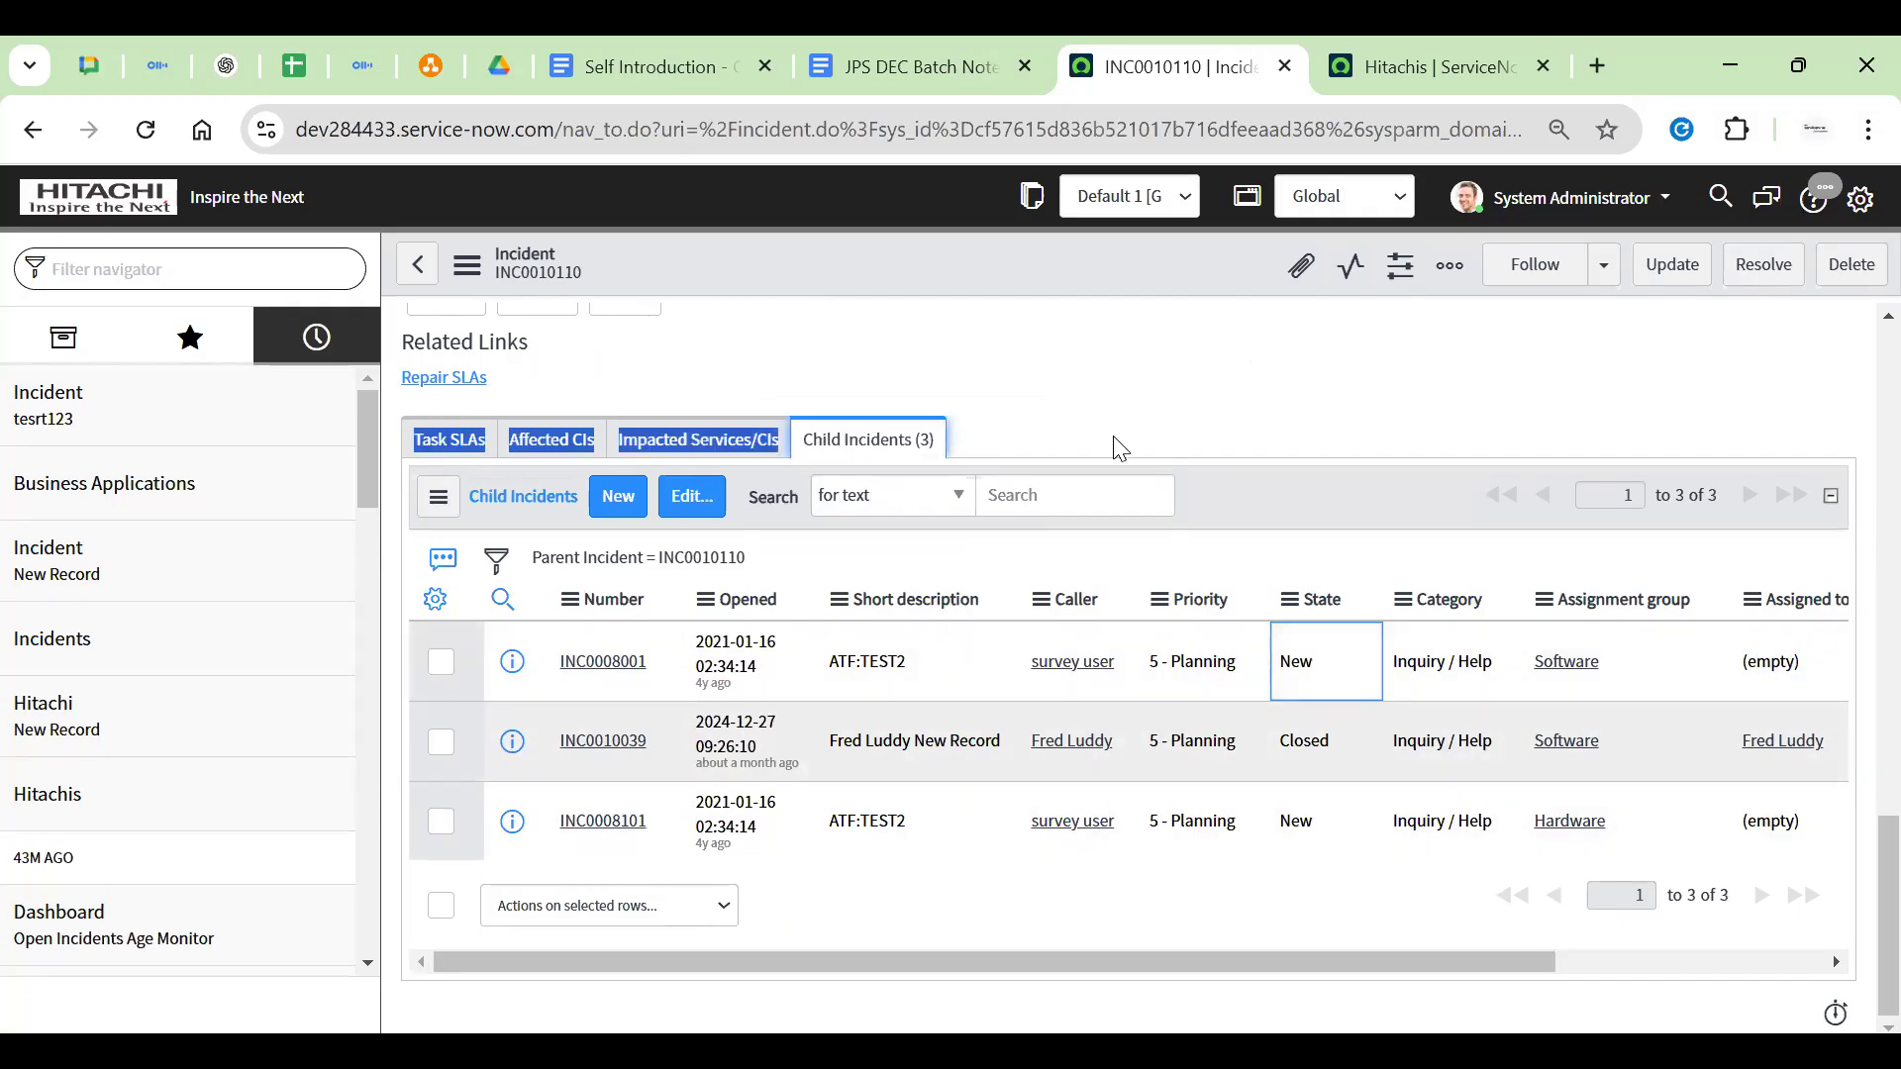
{"action": "scroll", "coordinate": [1079, 453], "scroll_direction": "up", "scroll_amount": 2}
{"action": "scroll", "coordinate": [1079, 453], "scroll_direction": "up", "scroll_amount": 13}
Set incident INC0010110's State to Closed
{"action": "left_click_drag", "start_coordinate": [1277, 424], "coordinate": [1415, 440]}
{"action": "left_click", "coordinate": [1432, 427]}
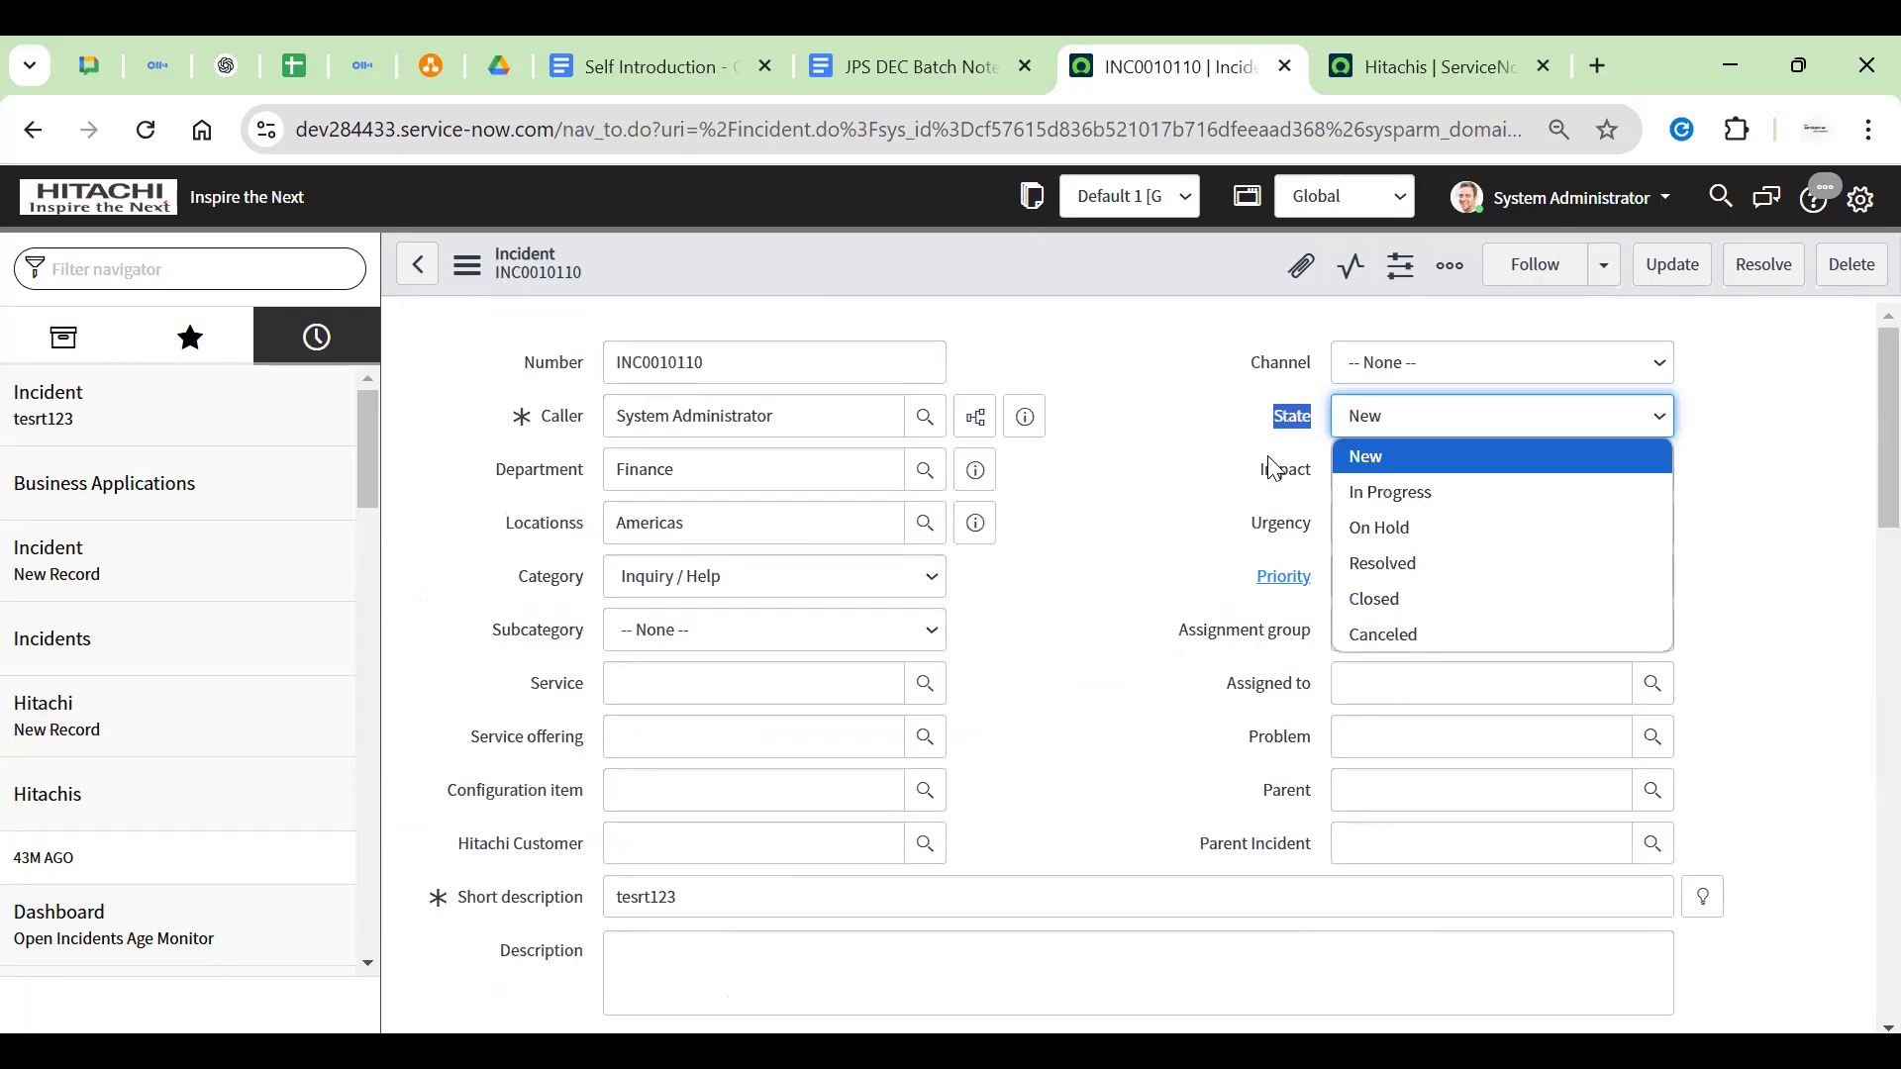
{"action": "left_click", "coordinate": [1274, 469]}
{"action": "left_click_drag", "start_coordinate": [1241, 461], "coordinate": [1289, 472]}
{"action": "left_click", "coordinate": [1388, 418]}
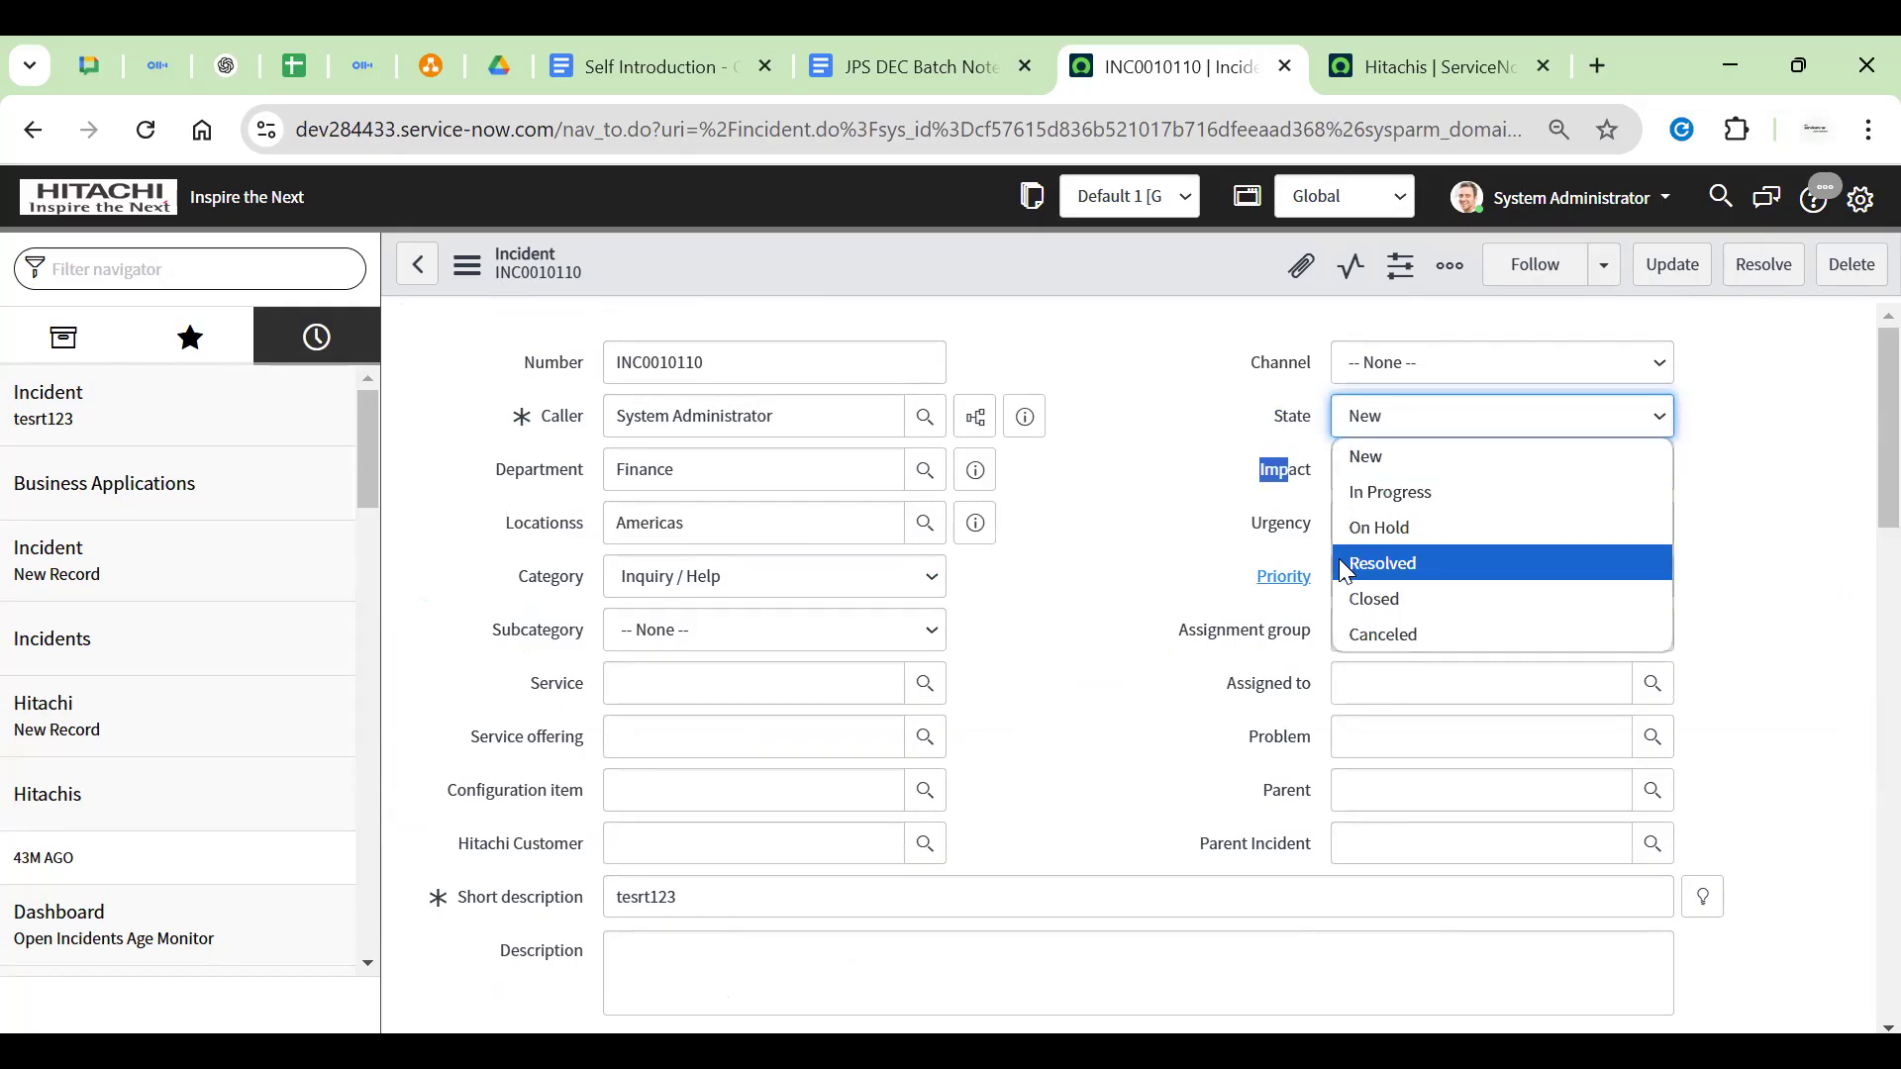
{"action": "left_click", "coordinate": [1392, 594]}
{"action": "right_click", "coordinate": [1031, 264]}
{"action": "left_click", "coordinate": [910, 270]}
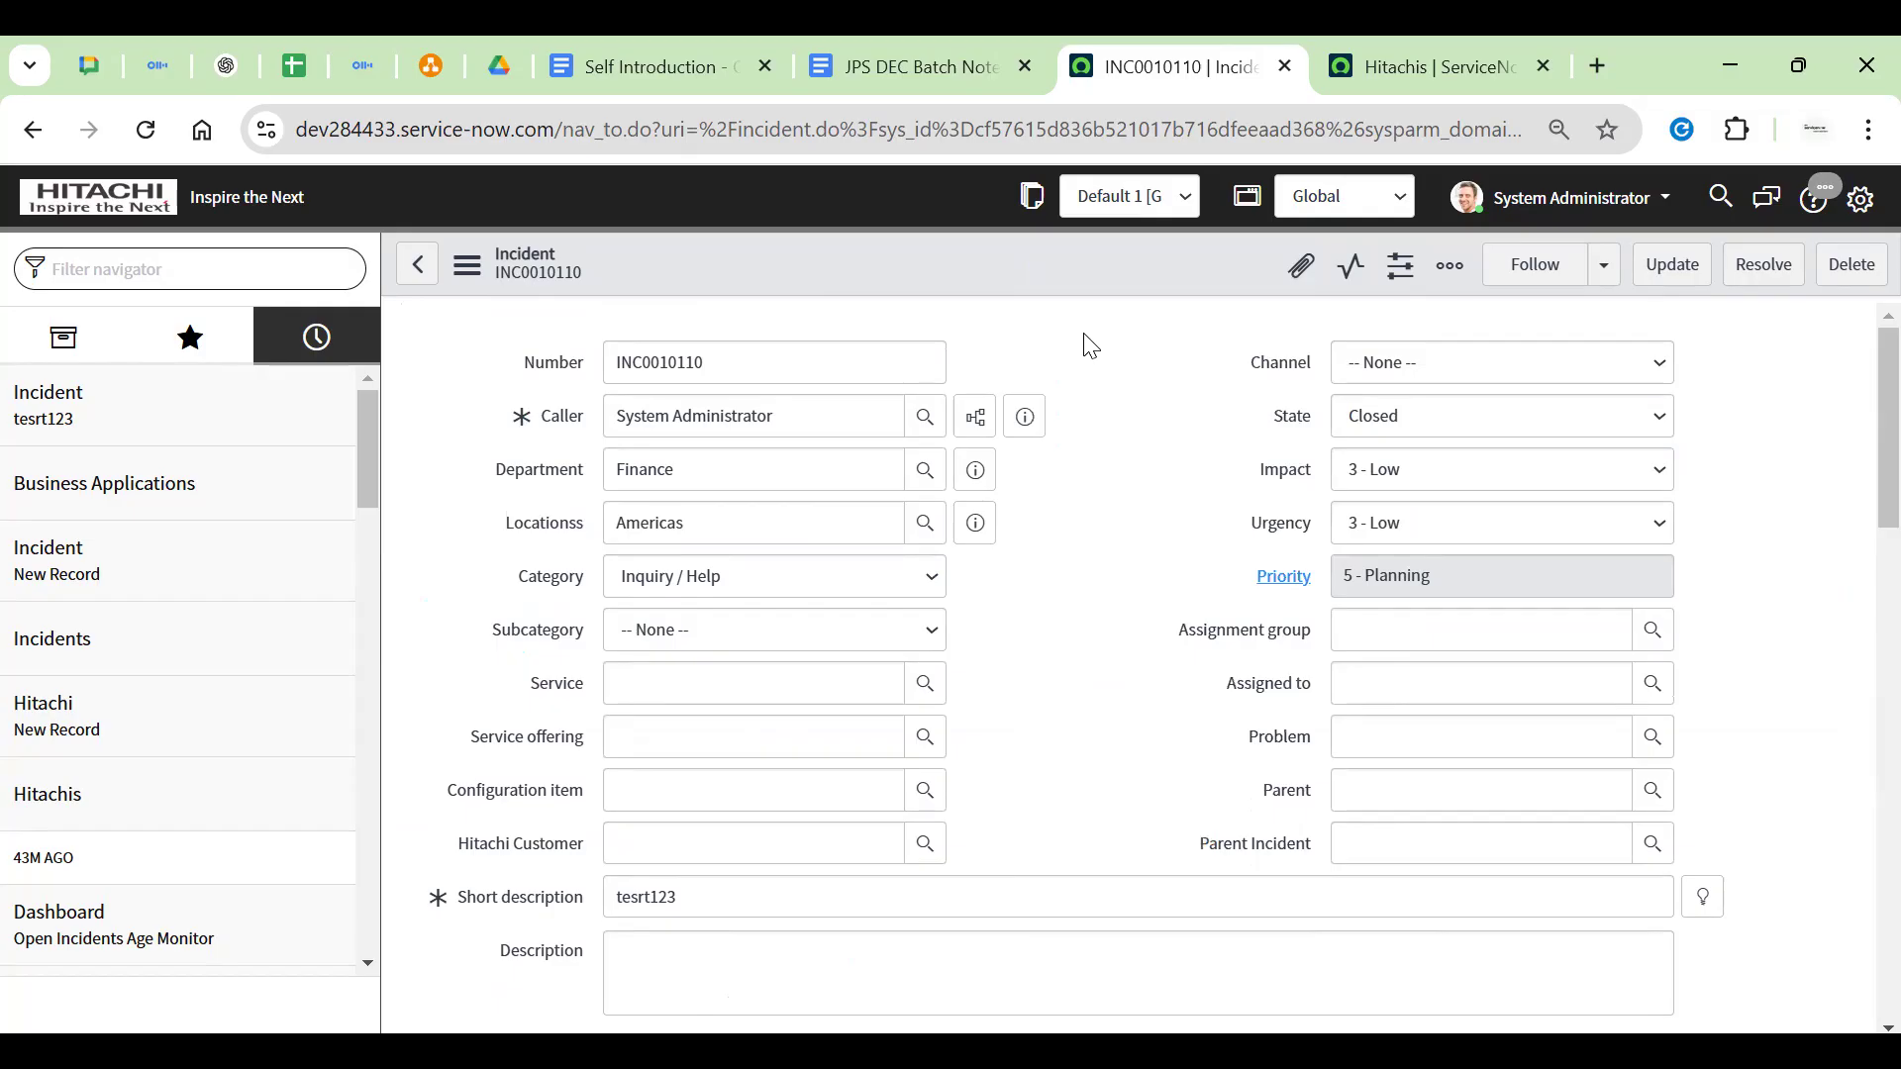
Check the states of child incidents INC0008001, INC0008101 and INC0010039
{"action": "scroll", "coordinate": [1084, 356], "scroll_direction": "down", "scroll_amount": 10}
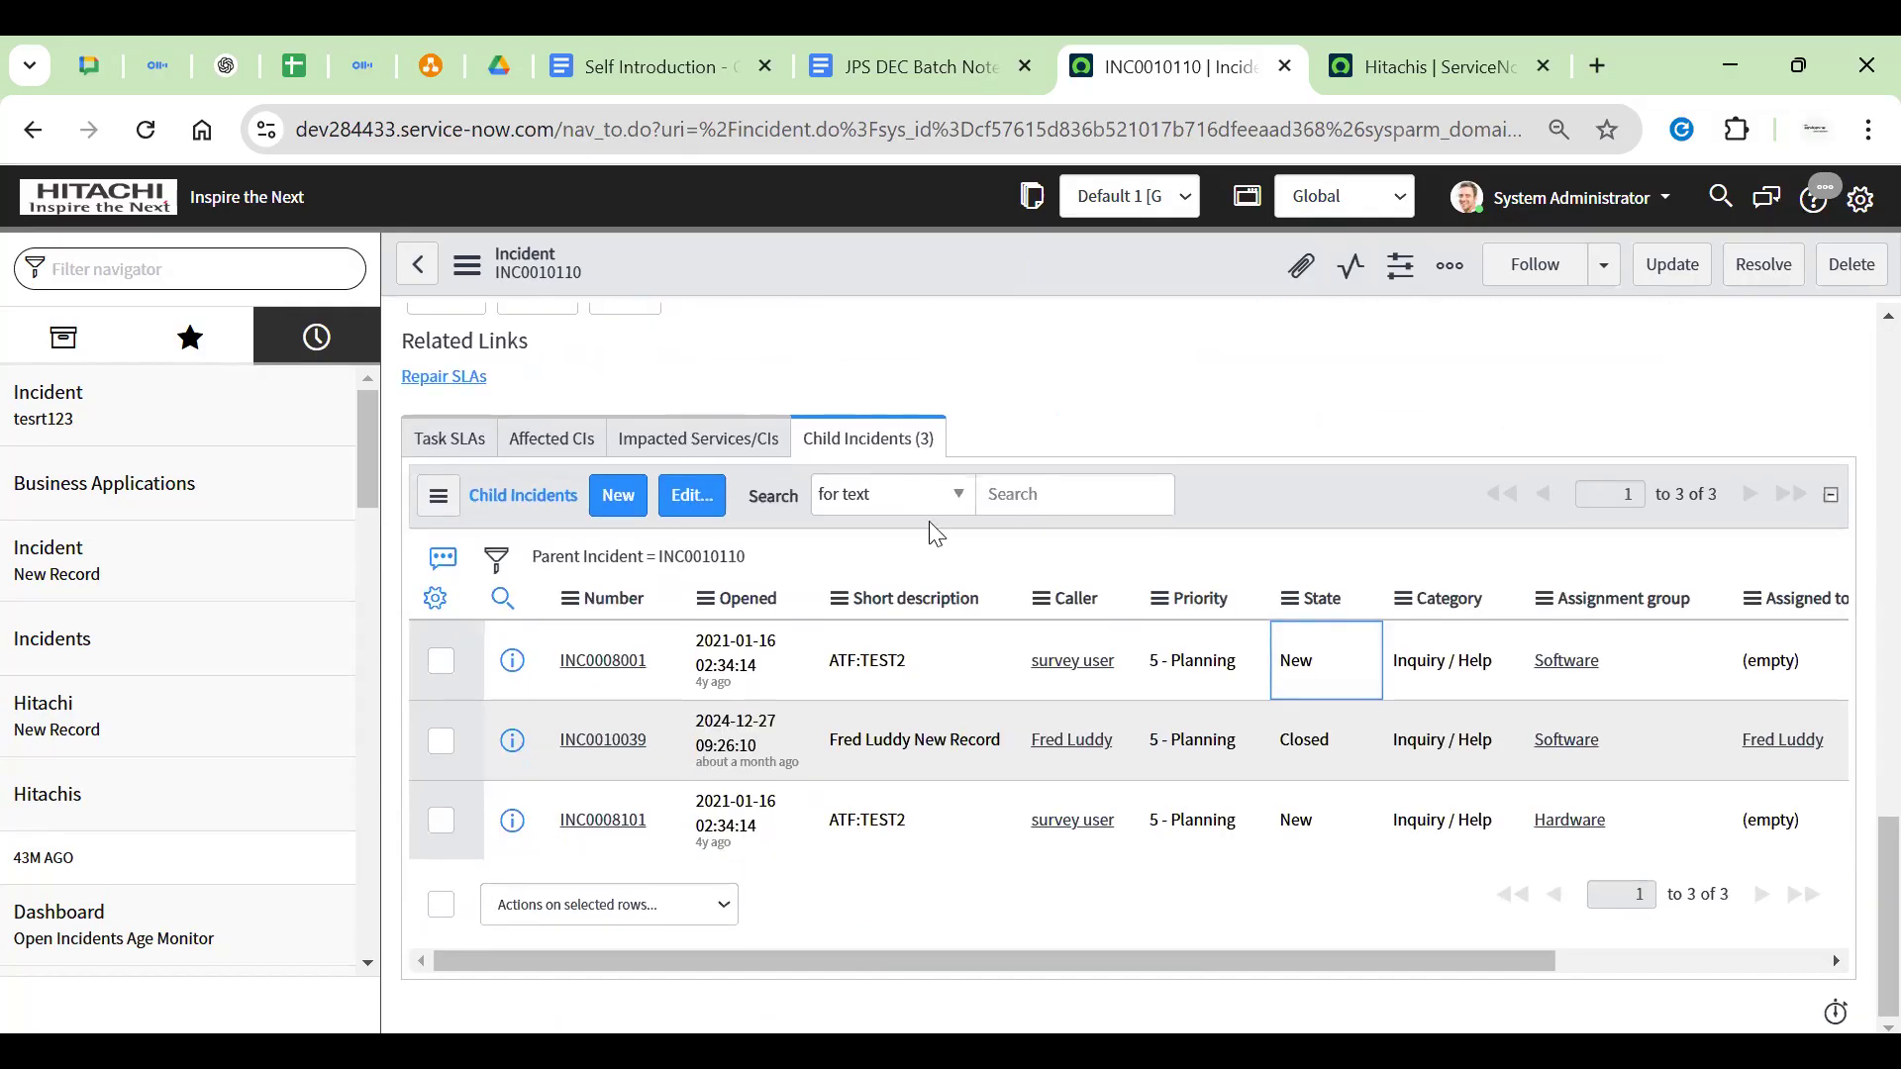
{"action": "left_click", "coordinate": [1321, 737]}
{"action": "left_click", "coordinate": [1334, 807]}
{"action": "key", "text": "Up"}
{"action": "key", "text": "Up"}
{"action": "key", "text": "Down"}
{"action": "key", "text": "Down"}
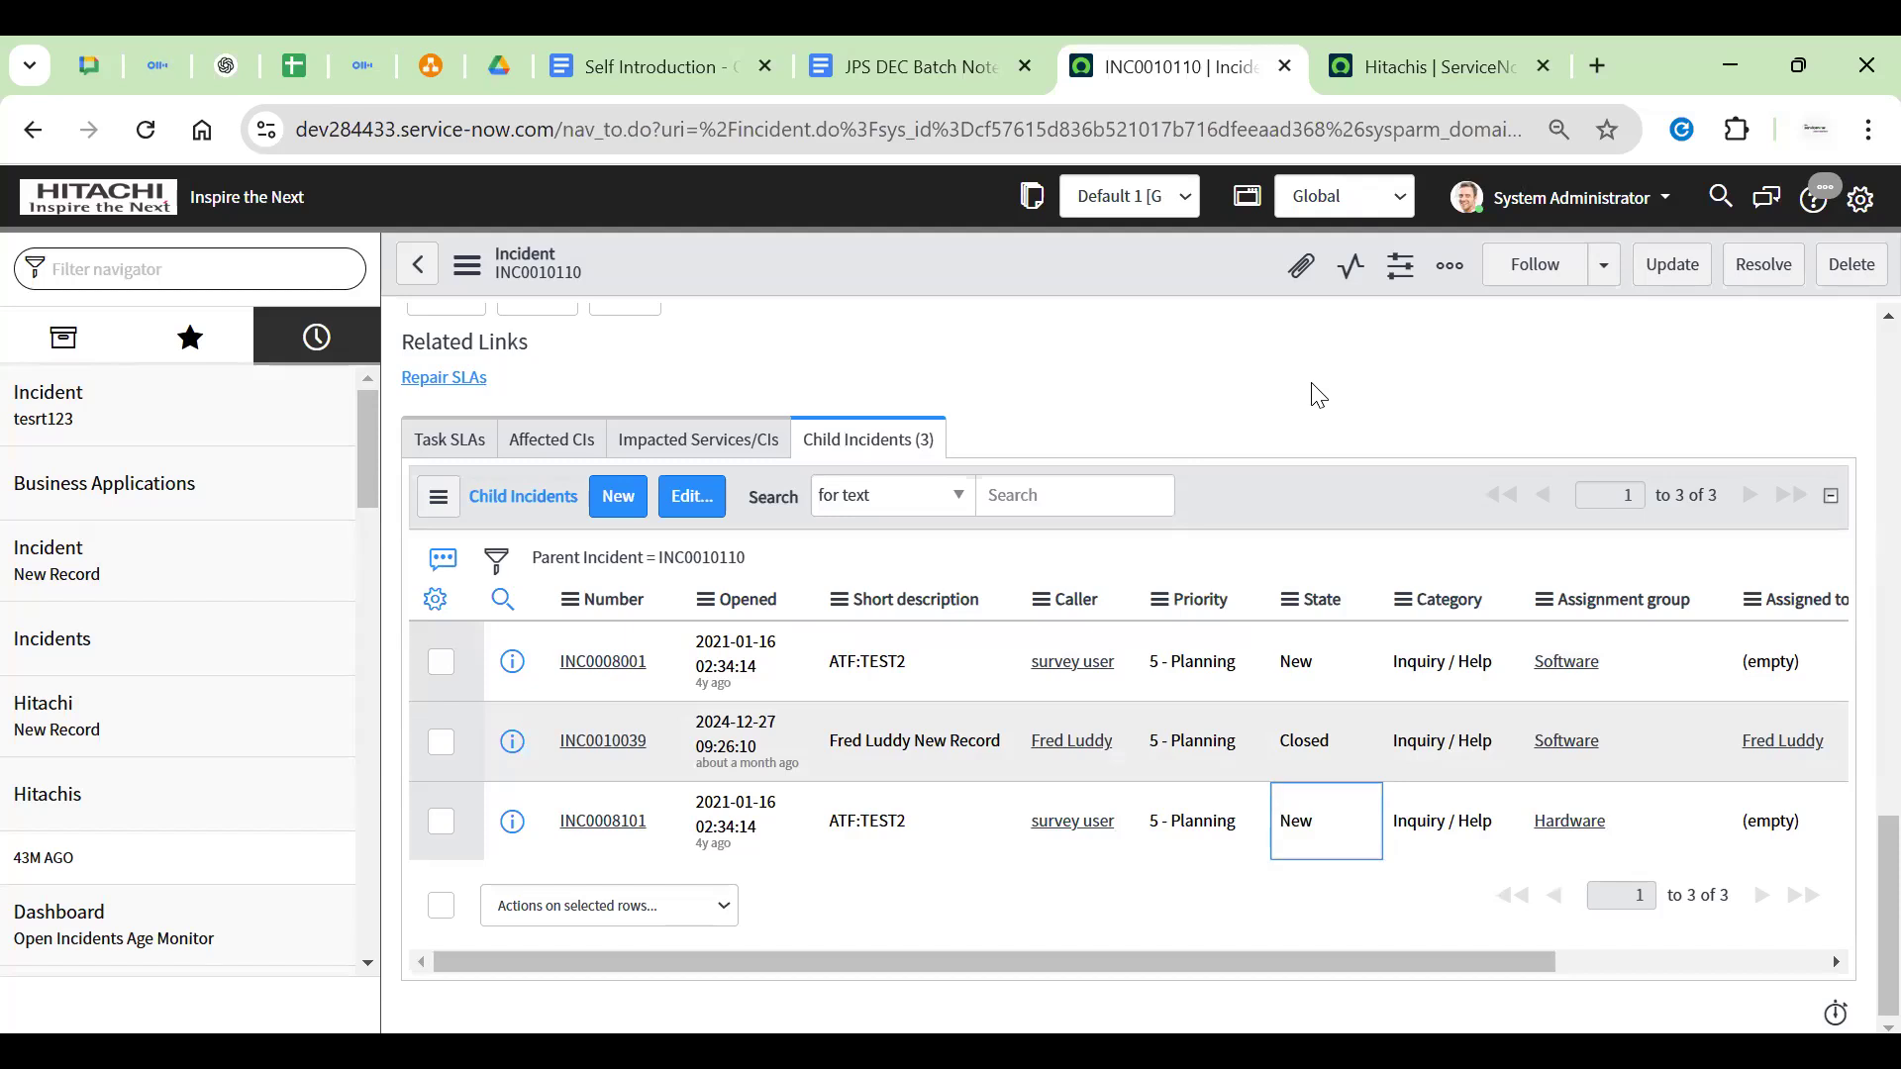
{"action": "scroll", "coordinate": [1302, 401], "scroll_direction": "up", "scroll_amount": 10}
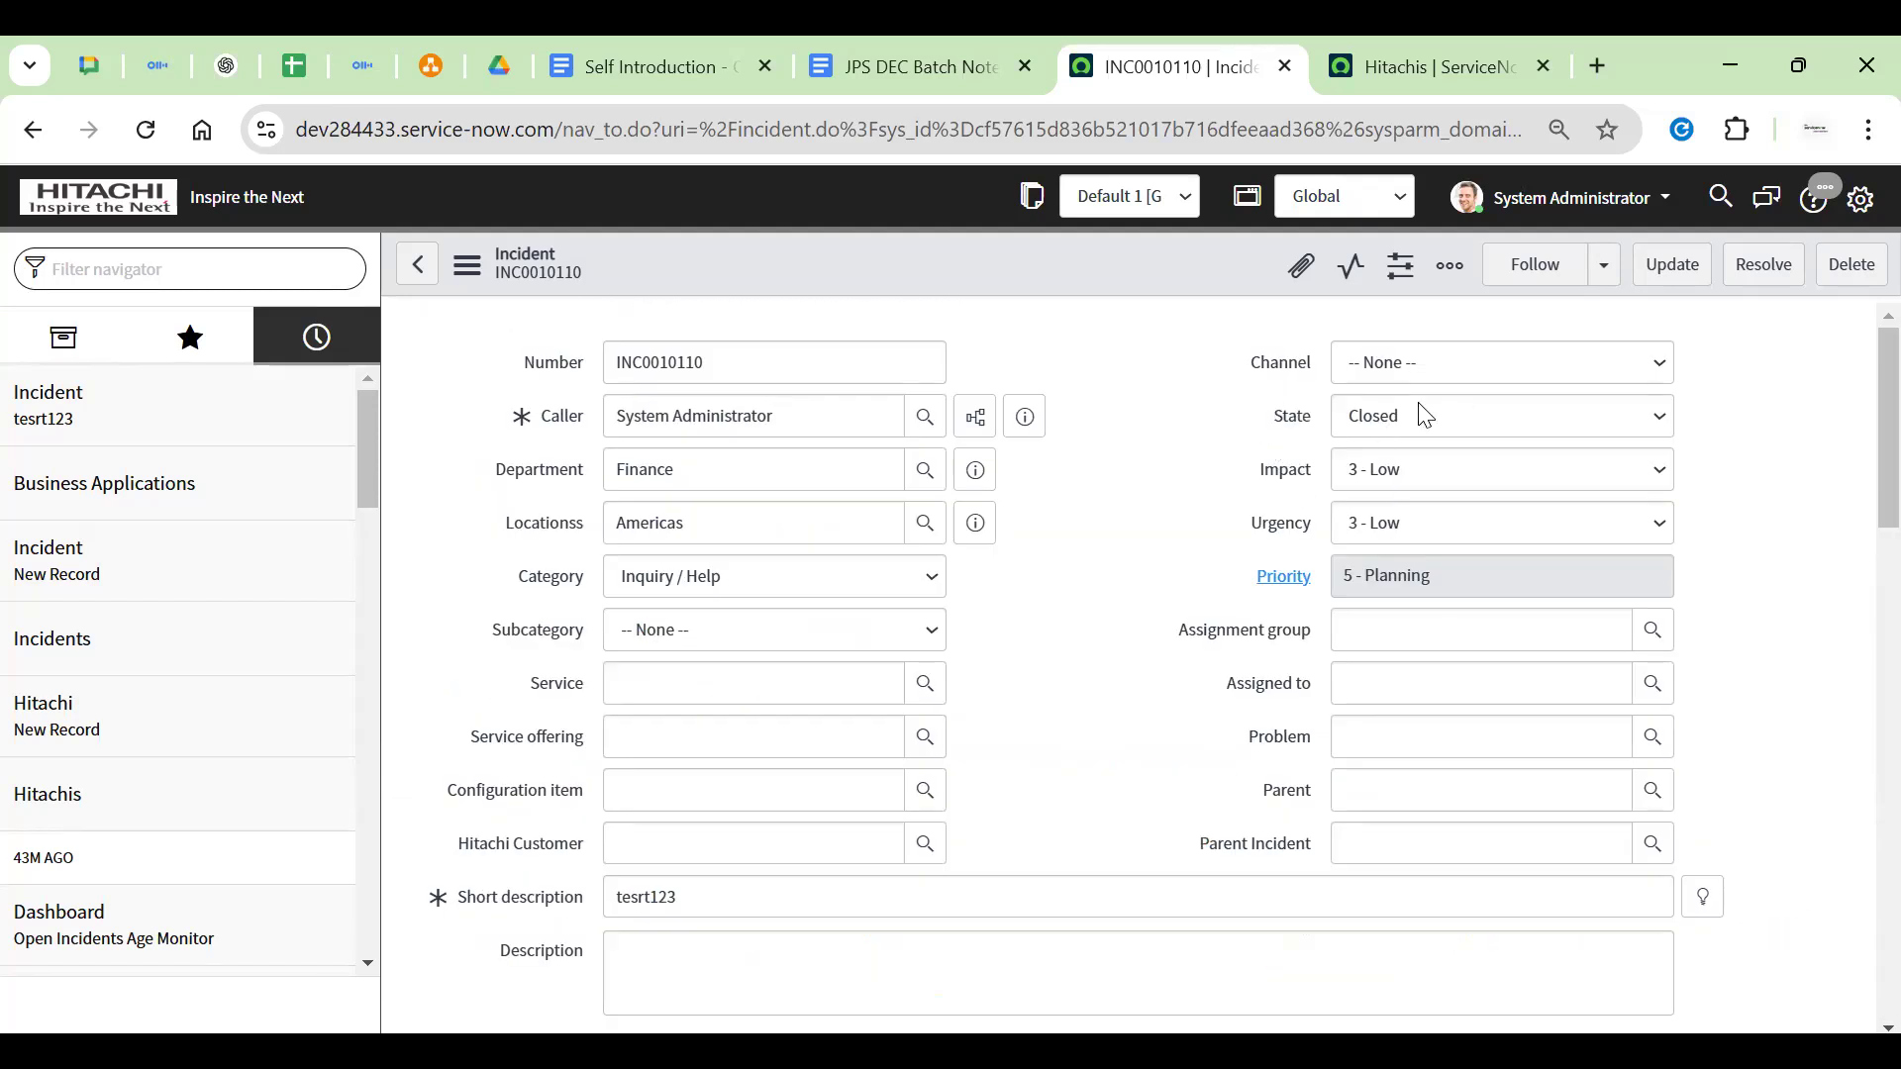
{"action": "left_click", "coordinate": [1170, 441]}
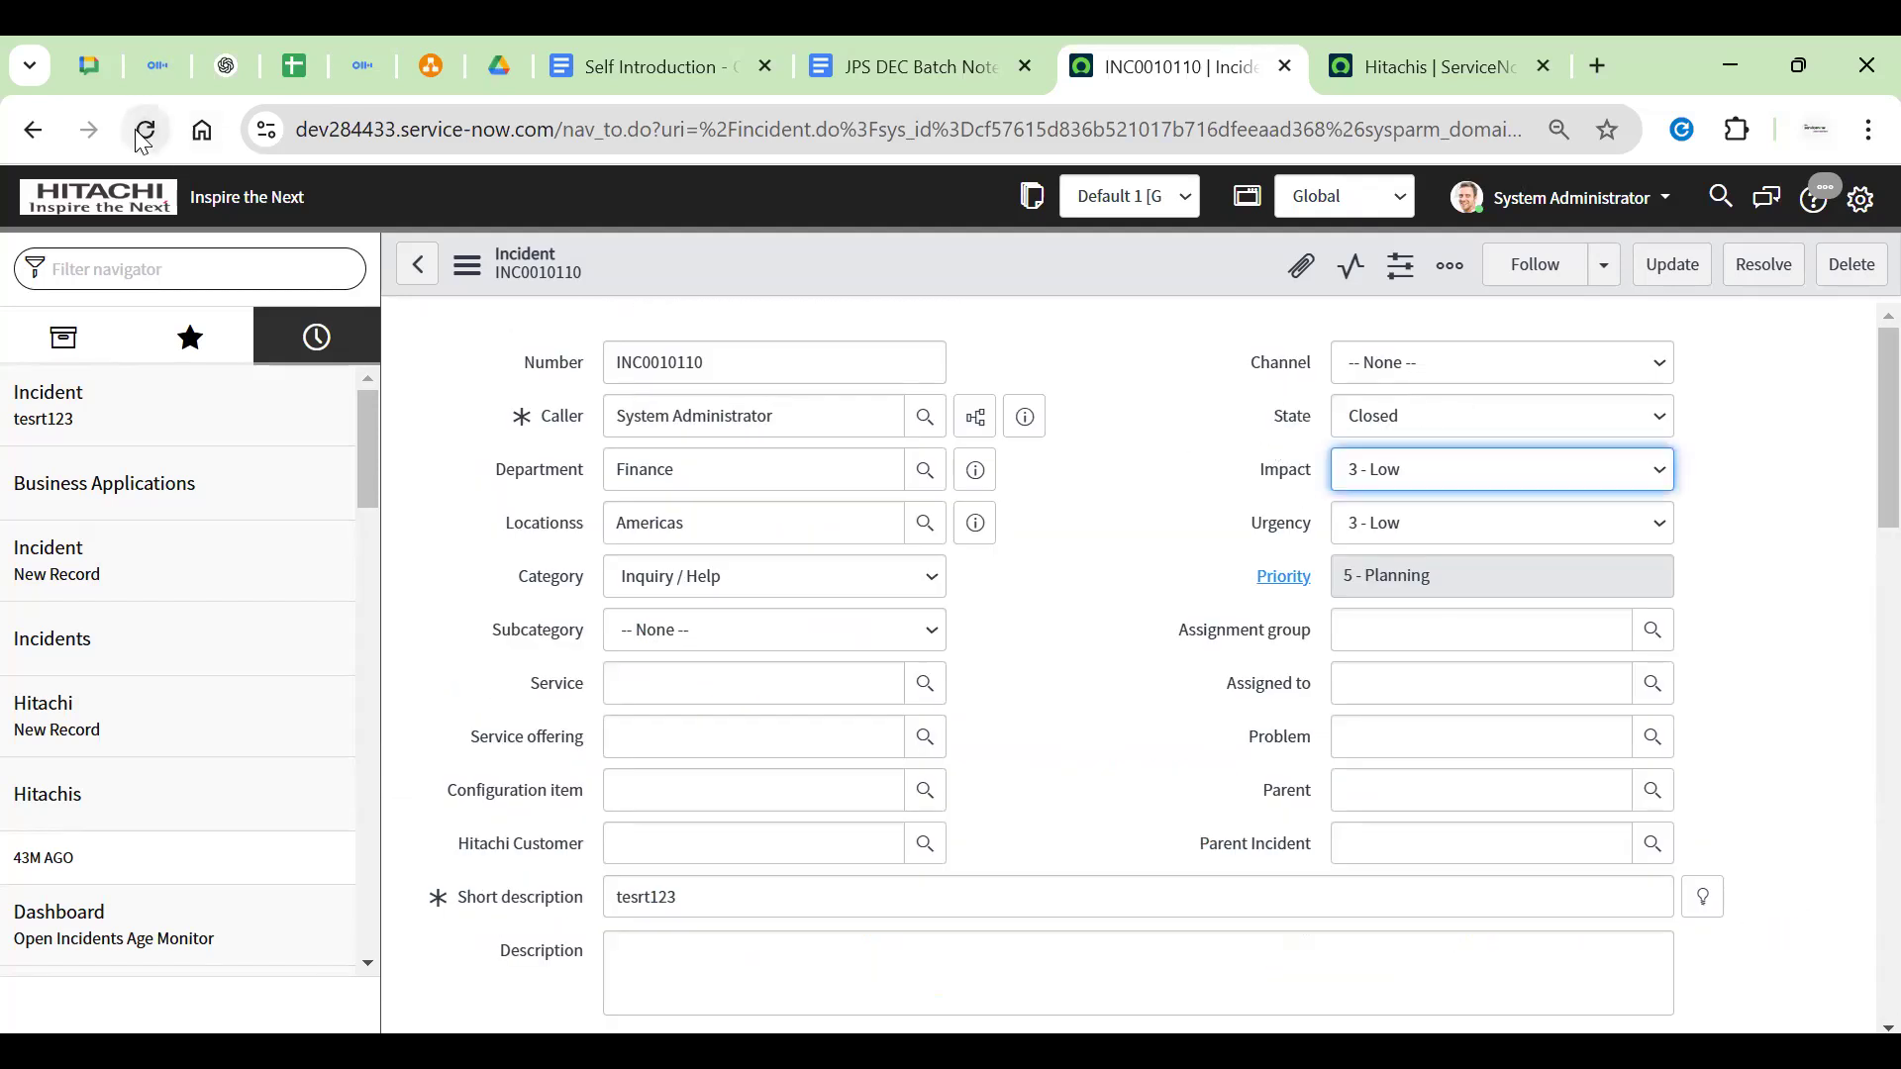
Reload, then reopen incident tesrt123 from recent history and dismiss its two alerts
{"action": "left_click", "coordinate": [140, 132]}
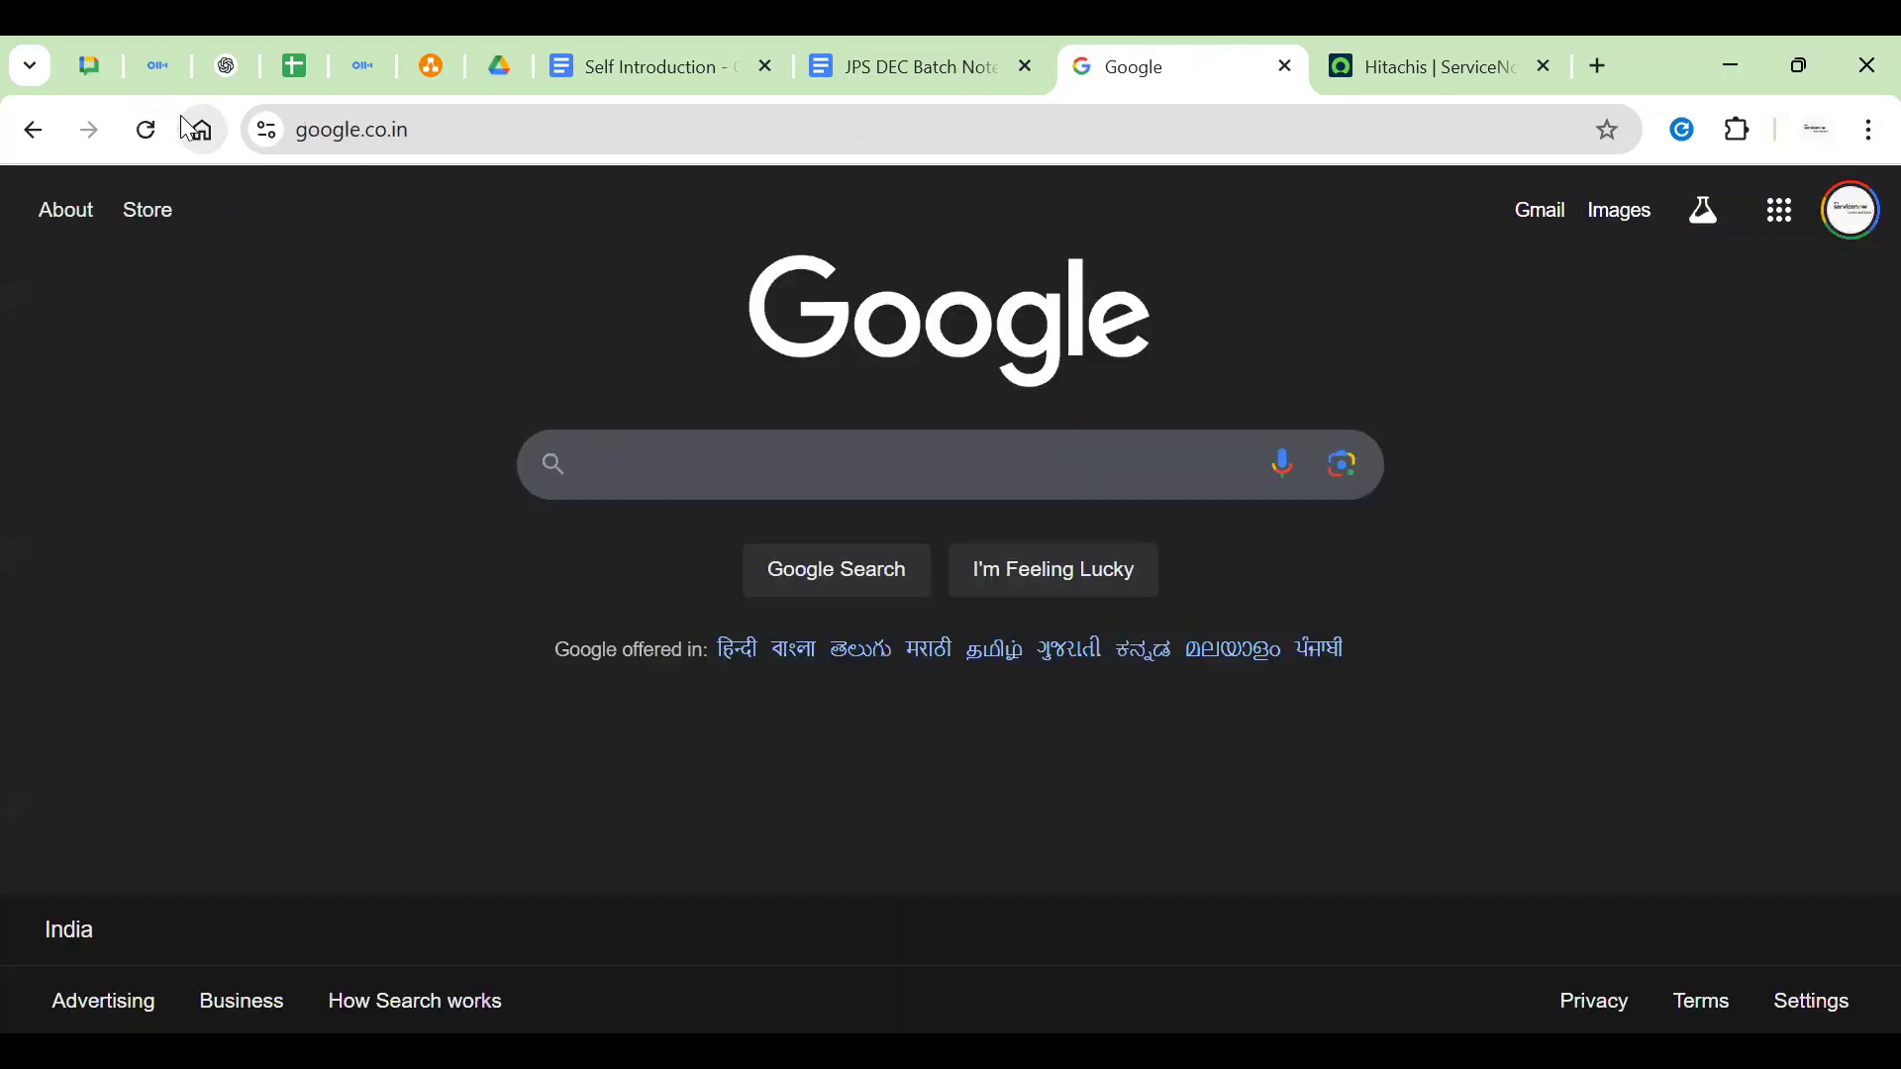
{"action": "left_click", "coordinate": [32, 129]}
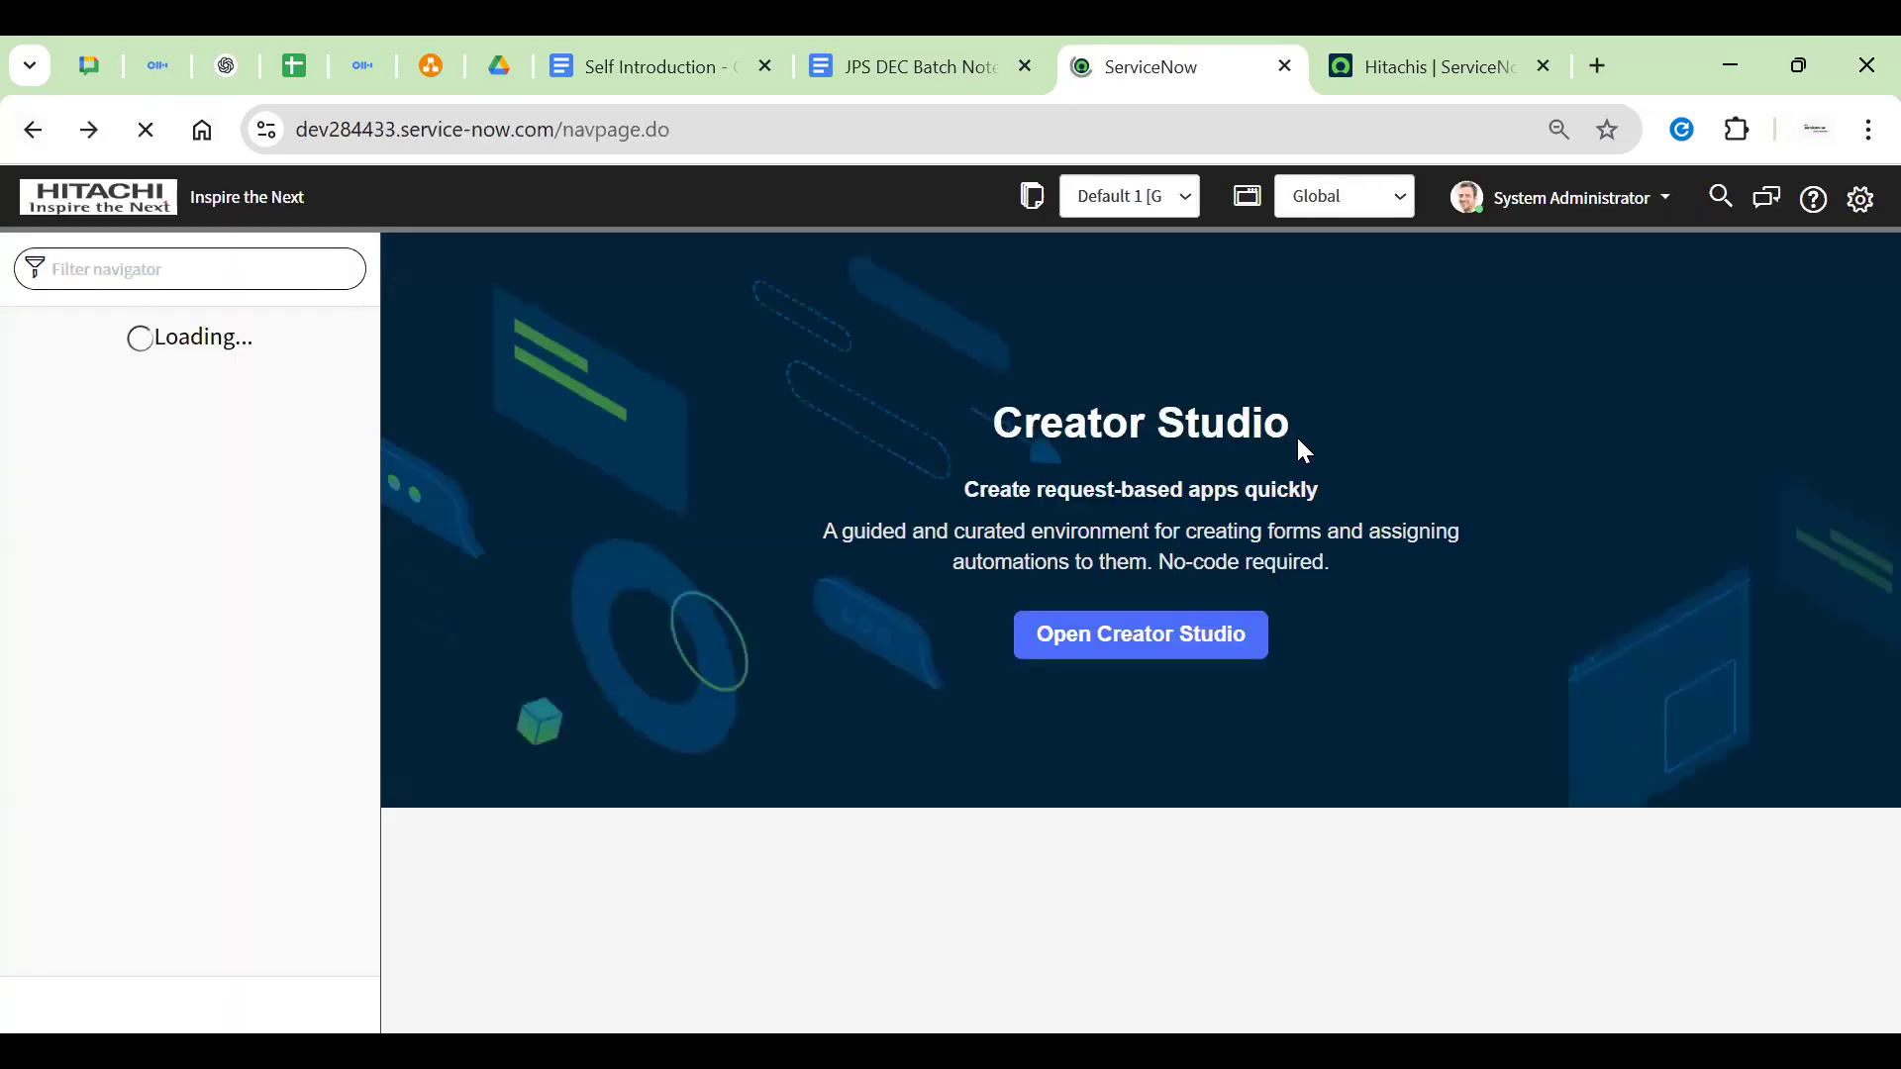
{"action": "left_click", "coordinate": [335, 358]}
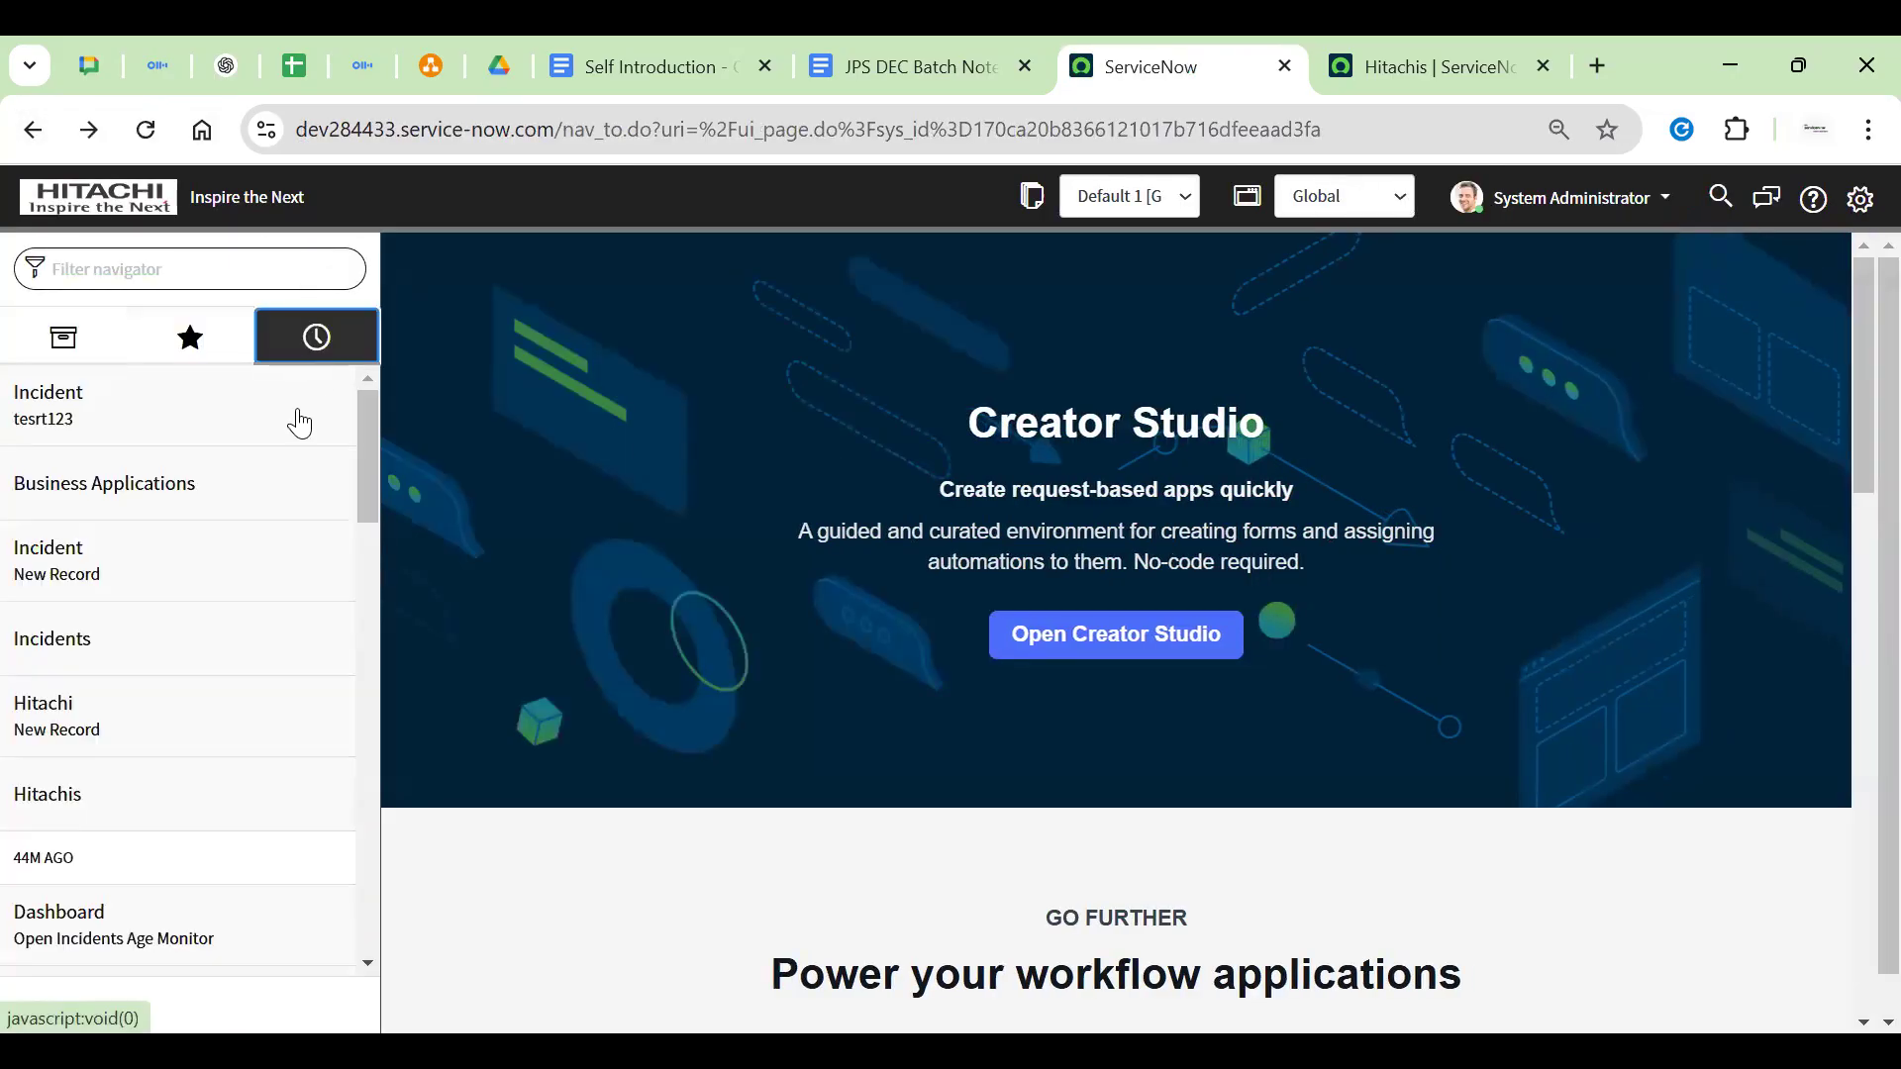
{"action": "left_click", "coordinate": [51, 395]}
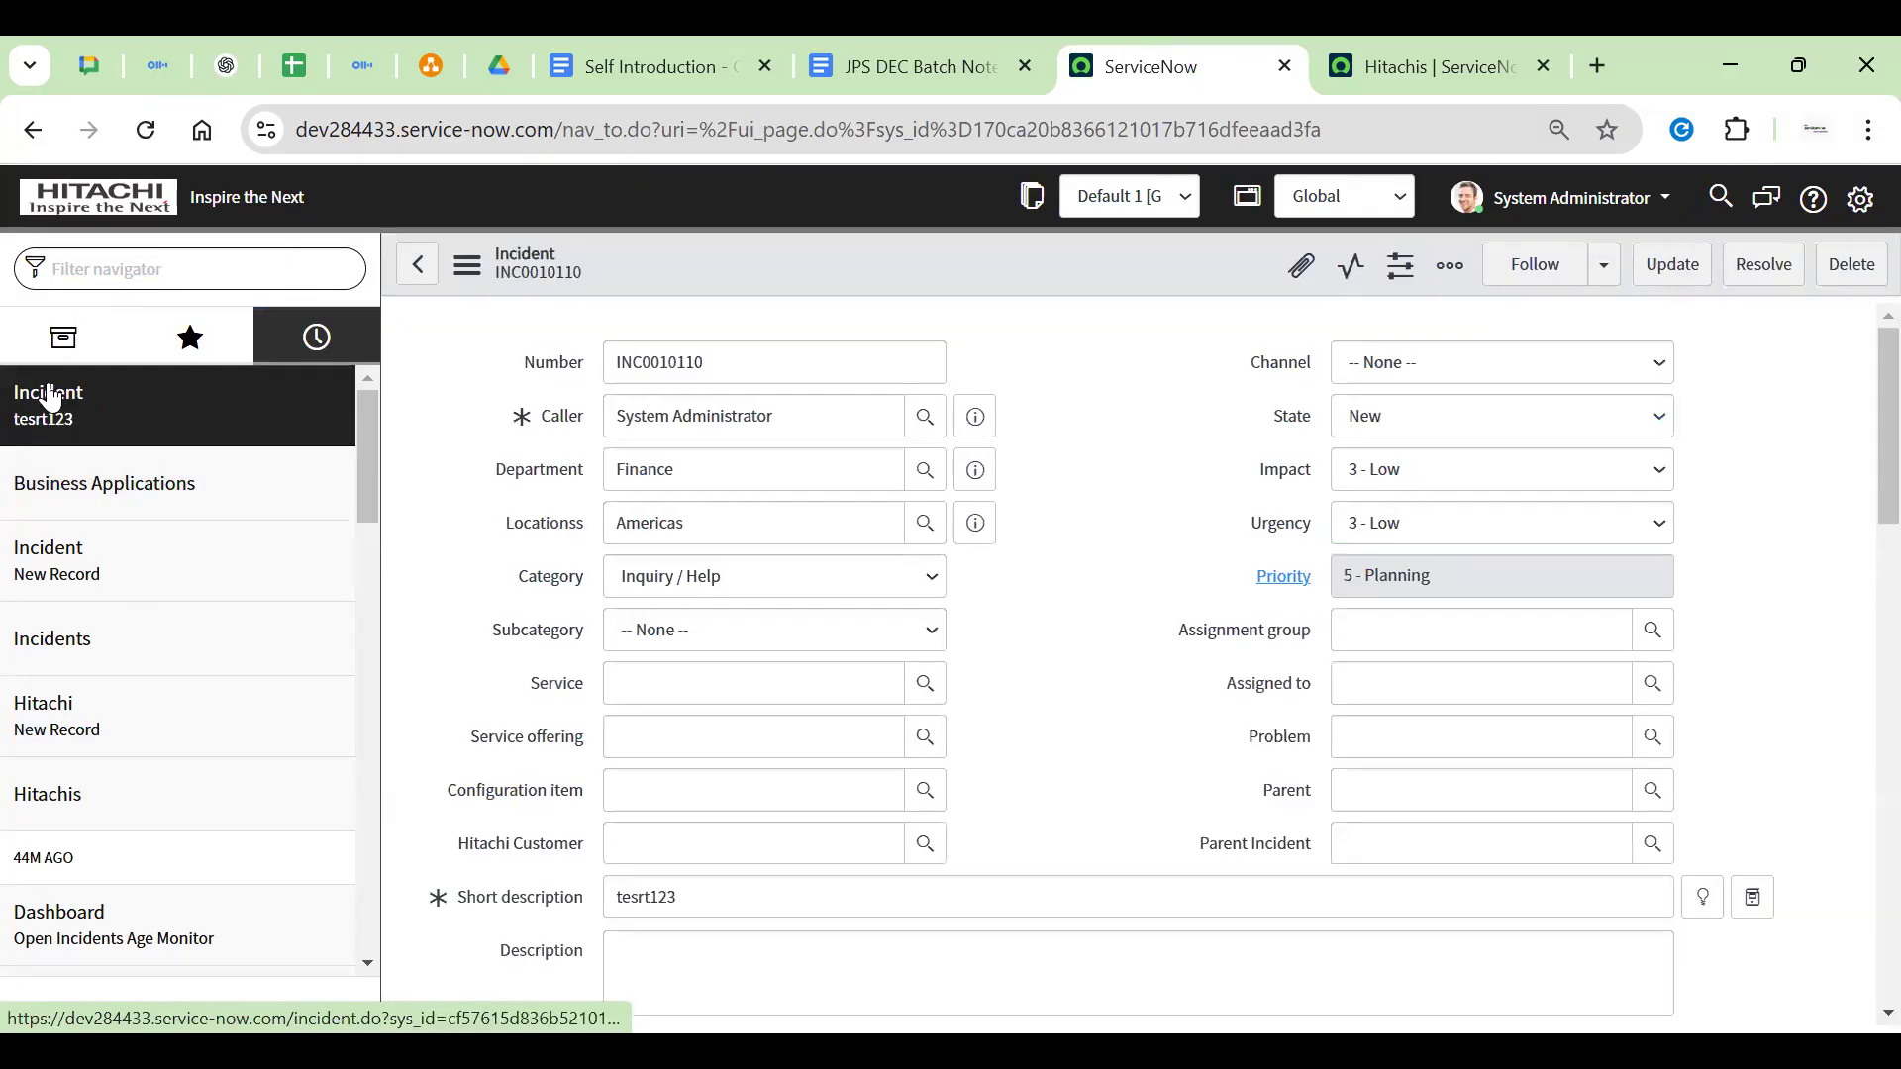
{"action": "key", "text": "Return"}
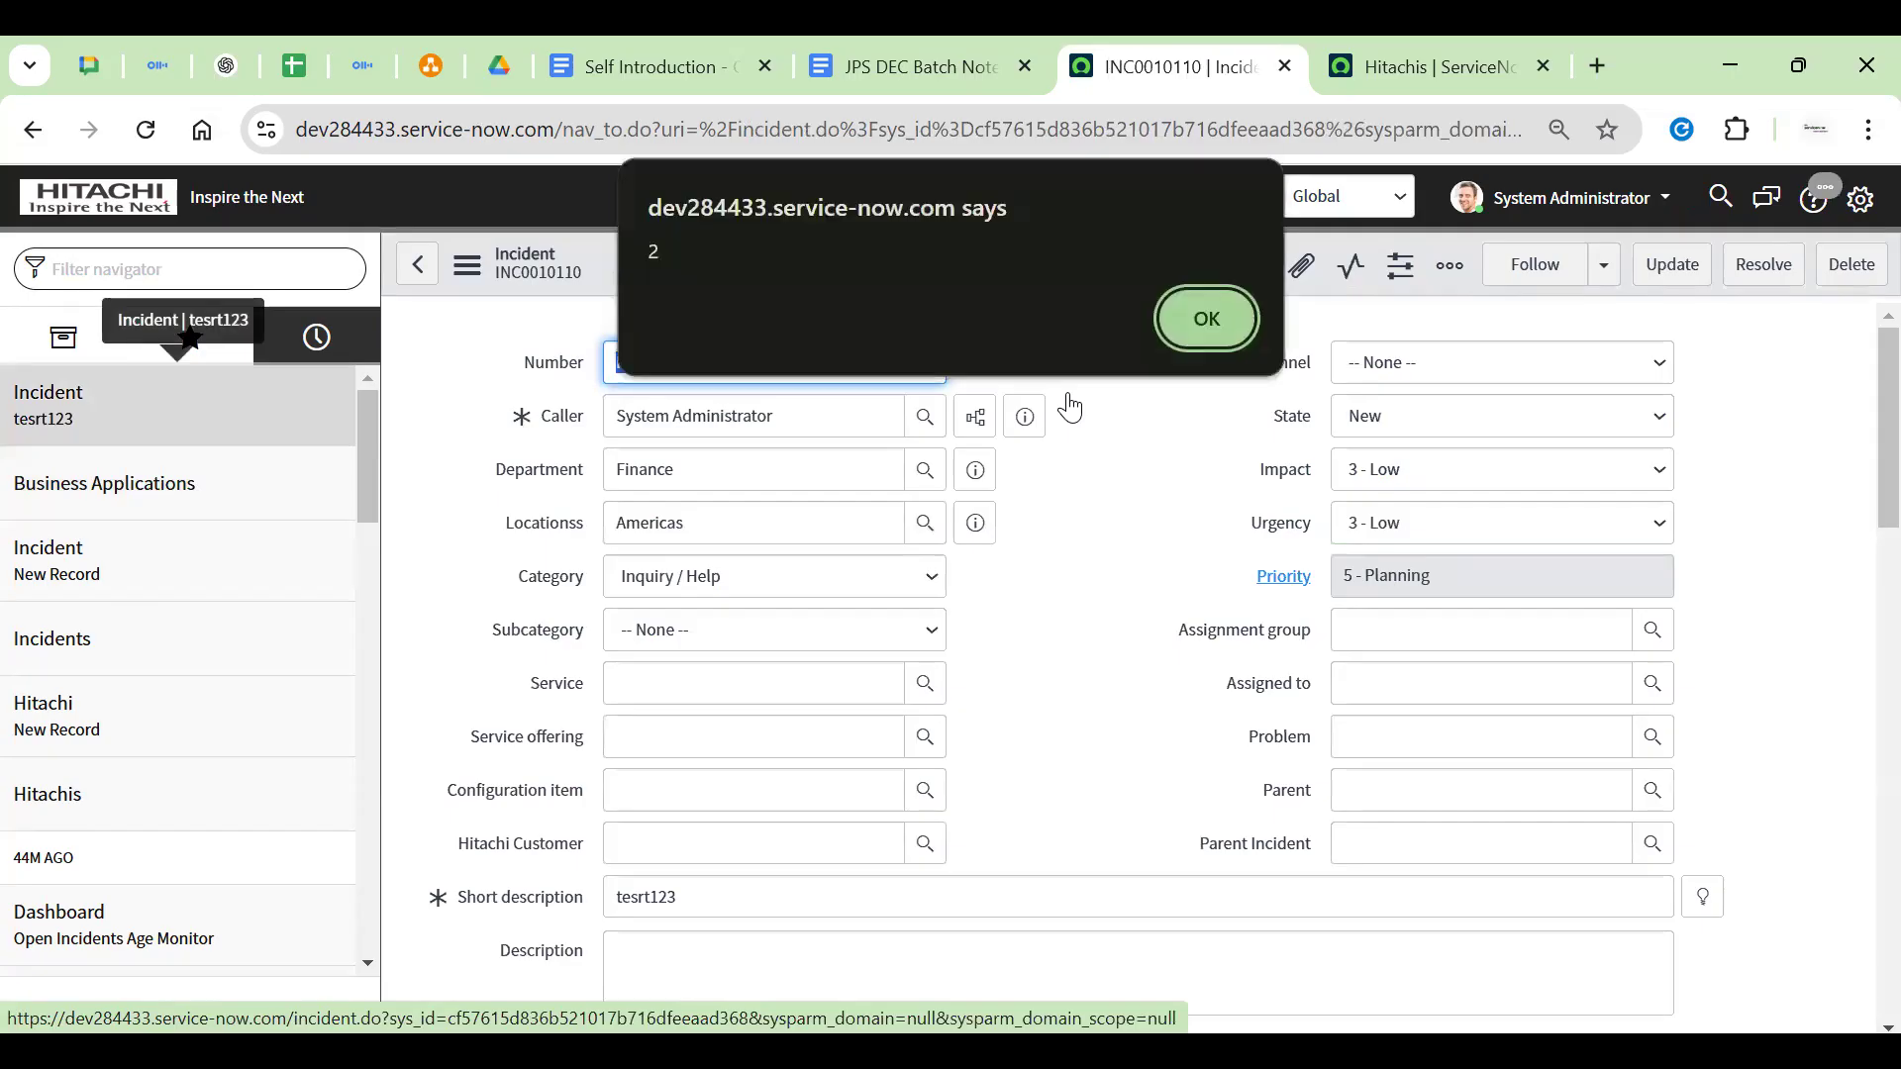
{"action": "key", "text": "Return"}
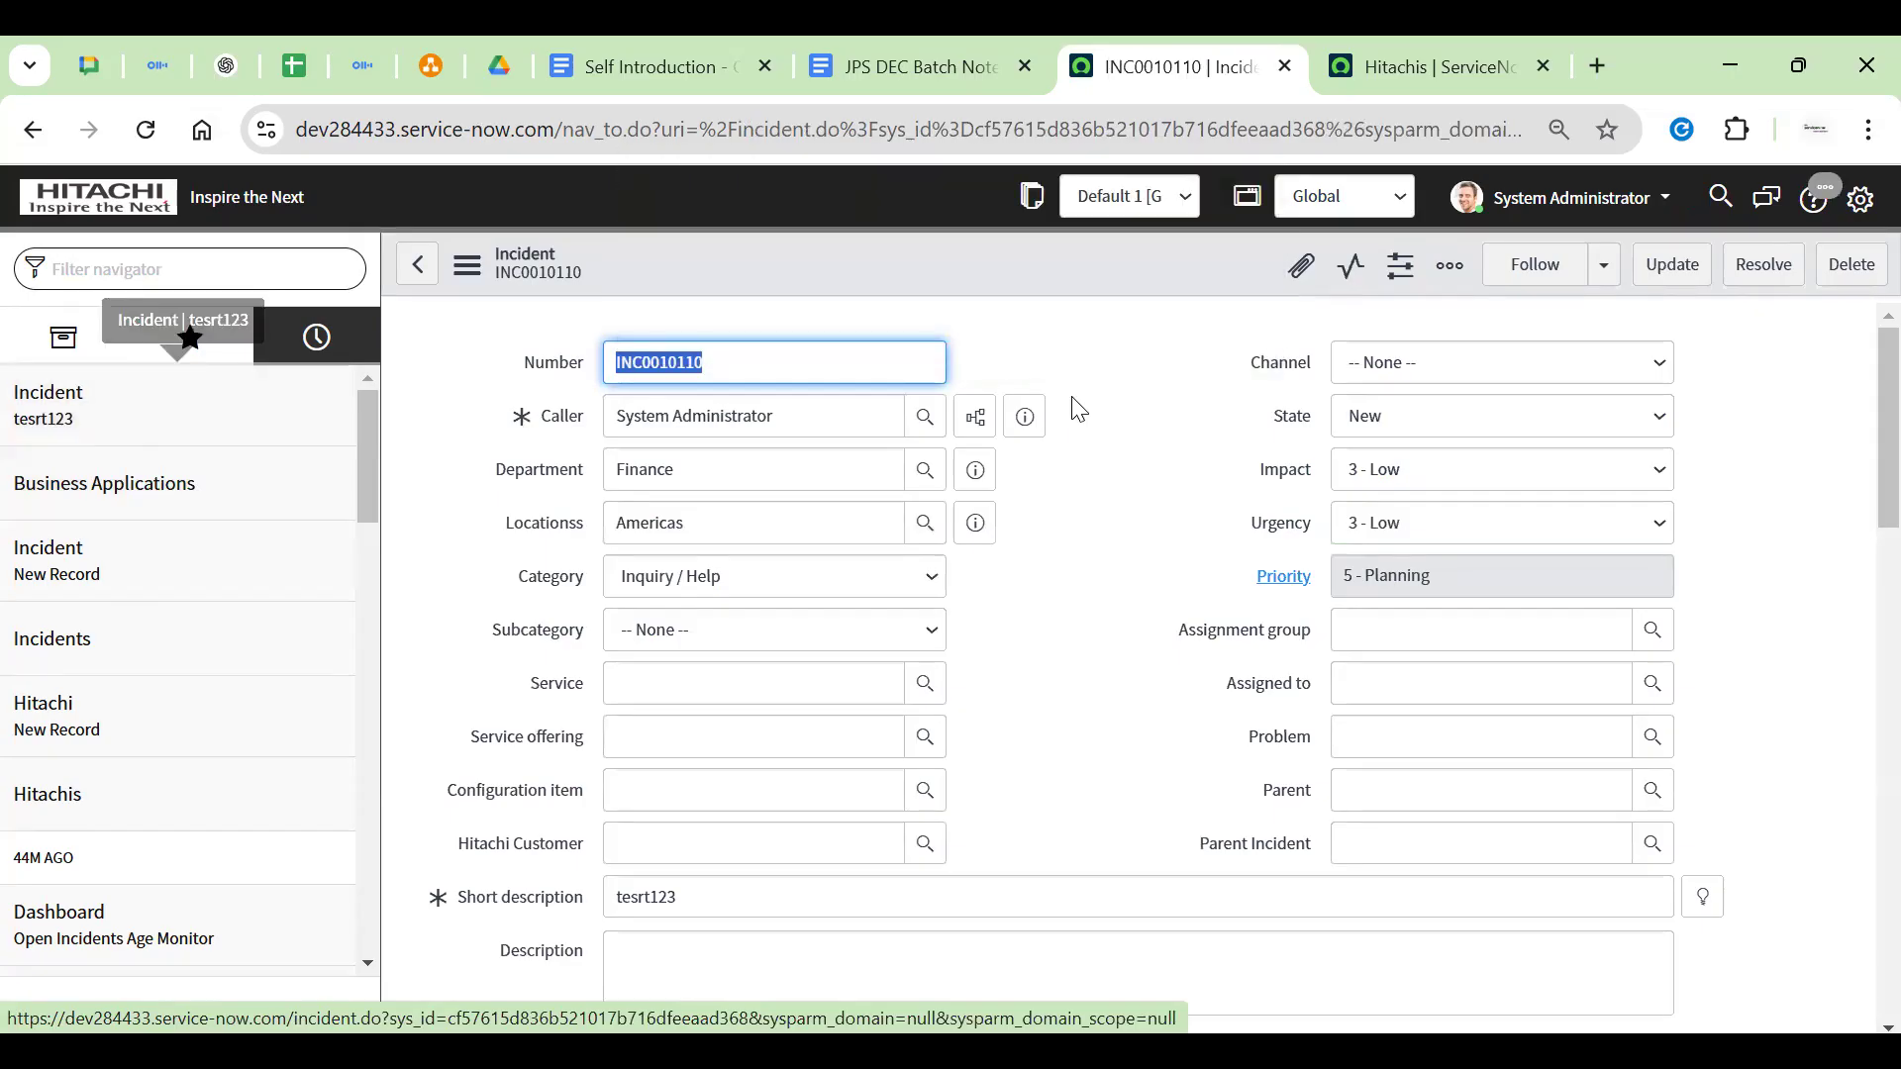
{"action": "left_click", "coordinate": [1072, 398]}
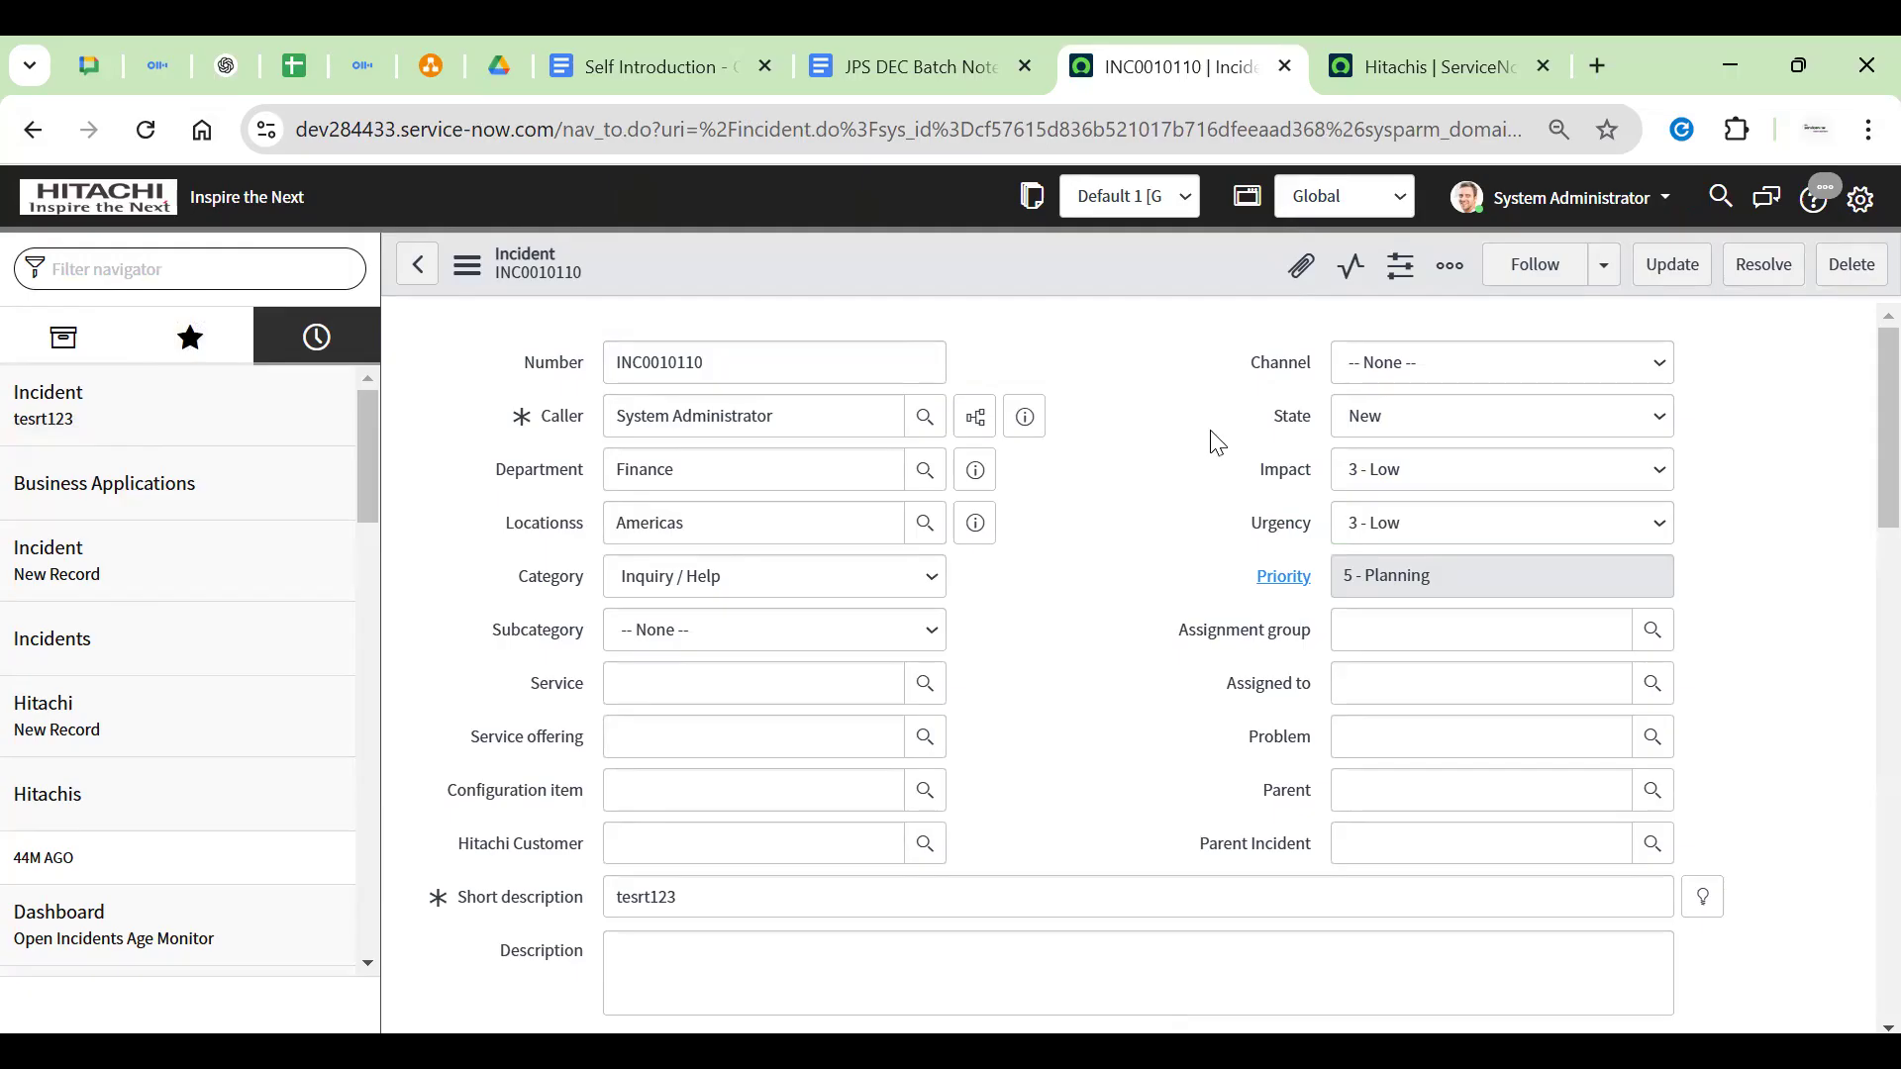
{"action": "scroll", "coordinate": [1213, 441], "scroll_direction": "down", "scroll_amount": 4}
{"action": "scroll", "coordinate": [1220, 440], "scroll_direction": "up", "scroll_amount": 4}
{"action": "key", "text": "ctrl+shift+a"}
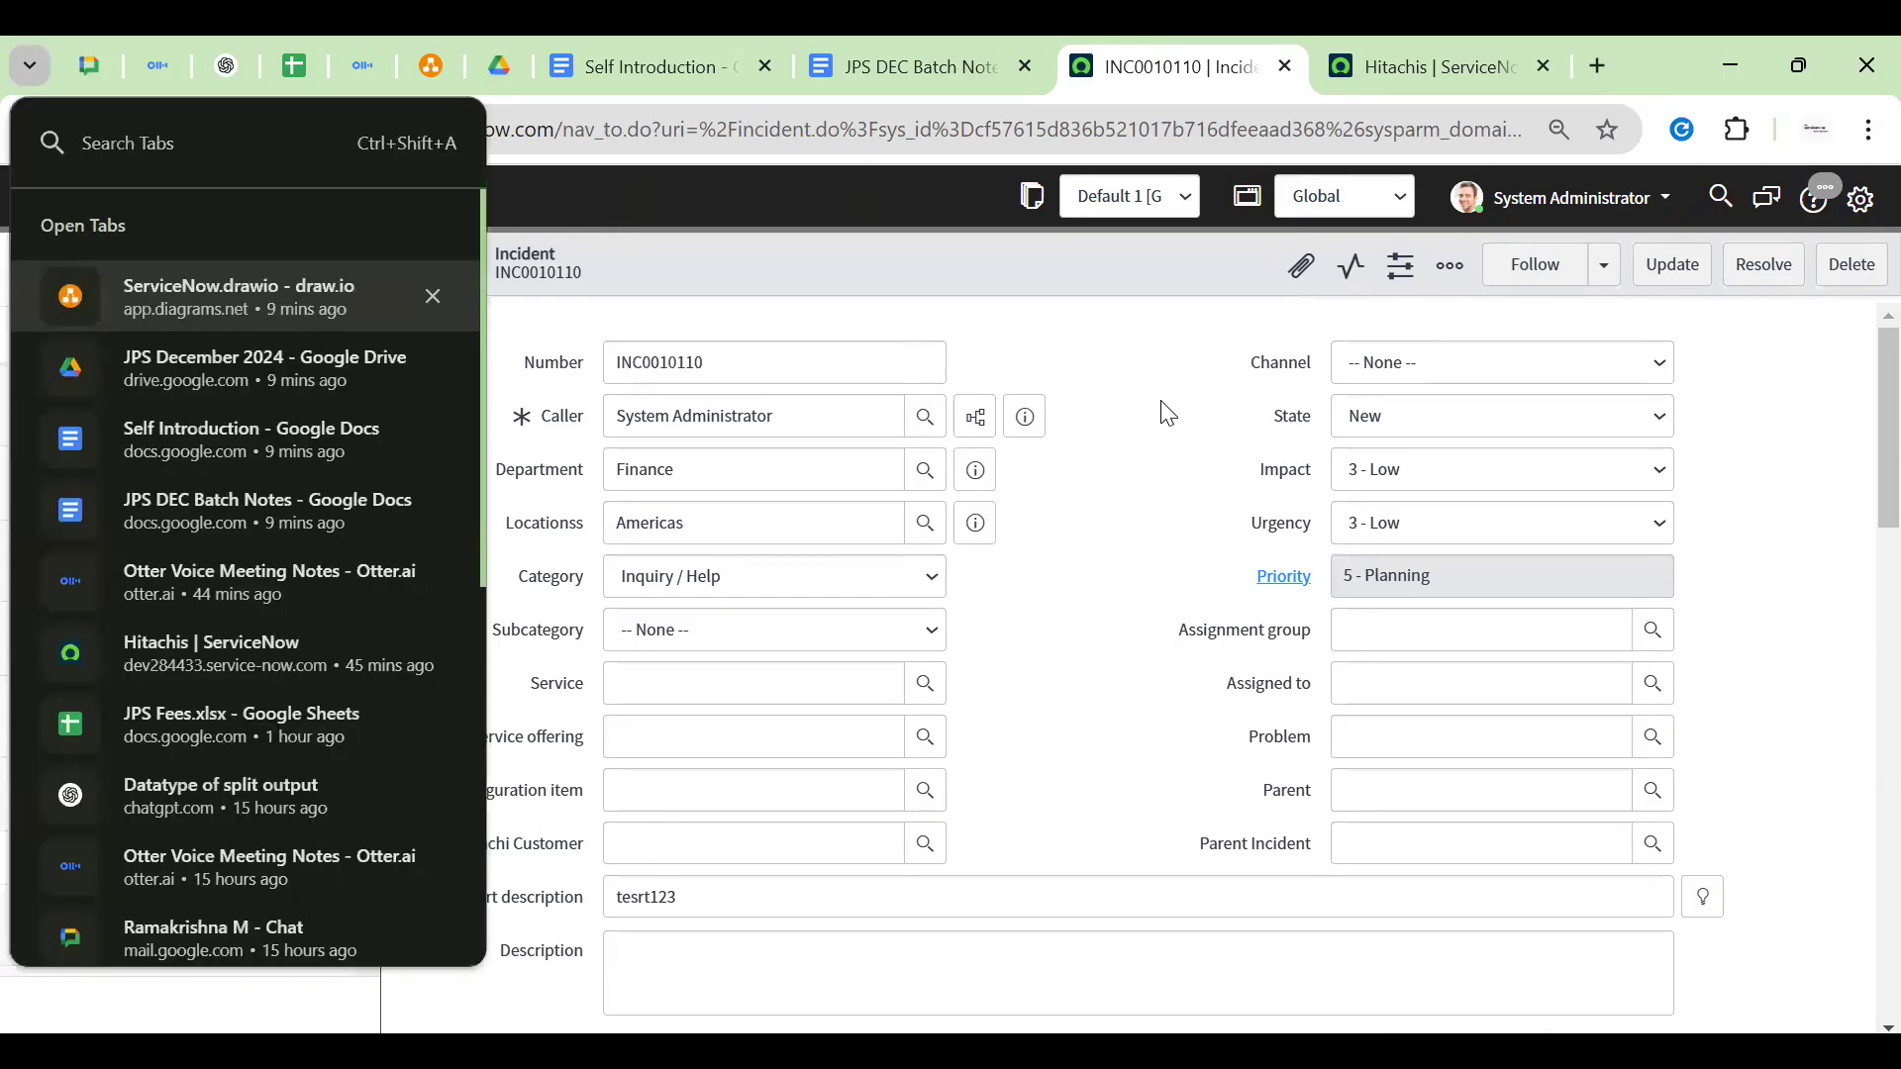
{"action": "key", "text": "Escape"}
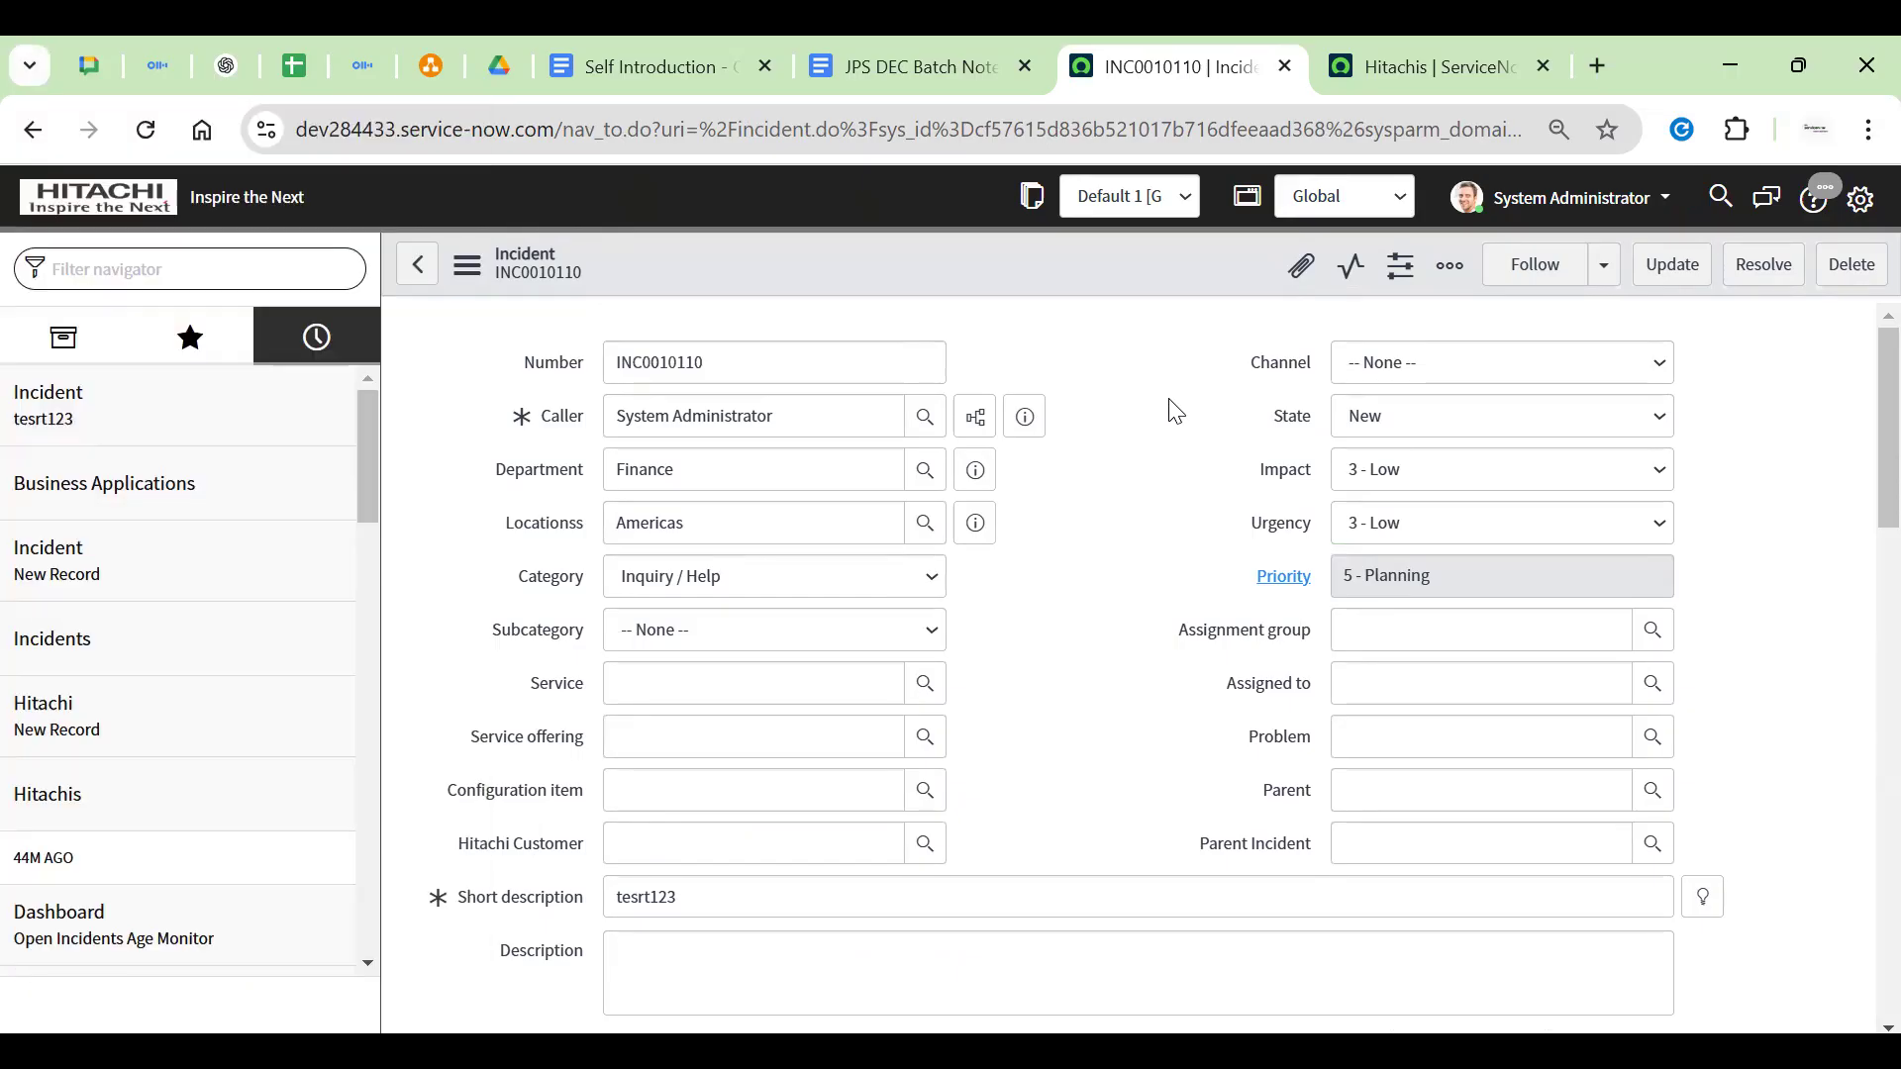
{"action": "key", "text": "ctrl+shift+a"}
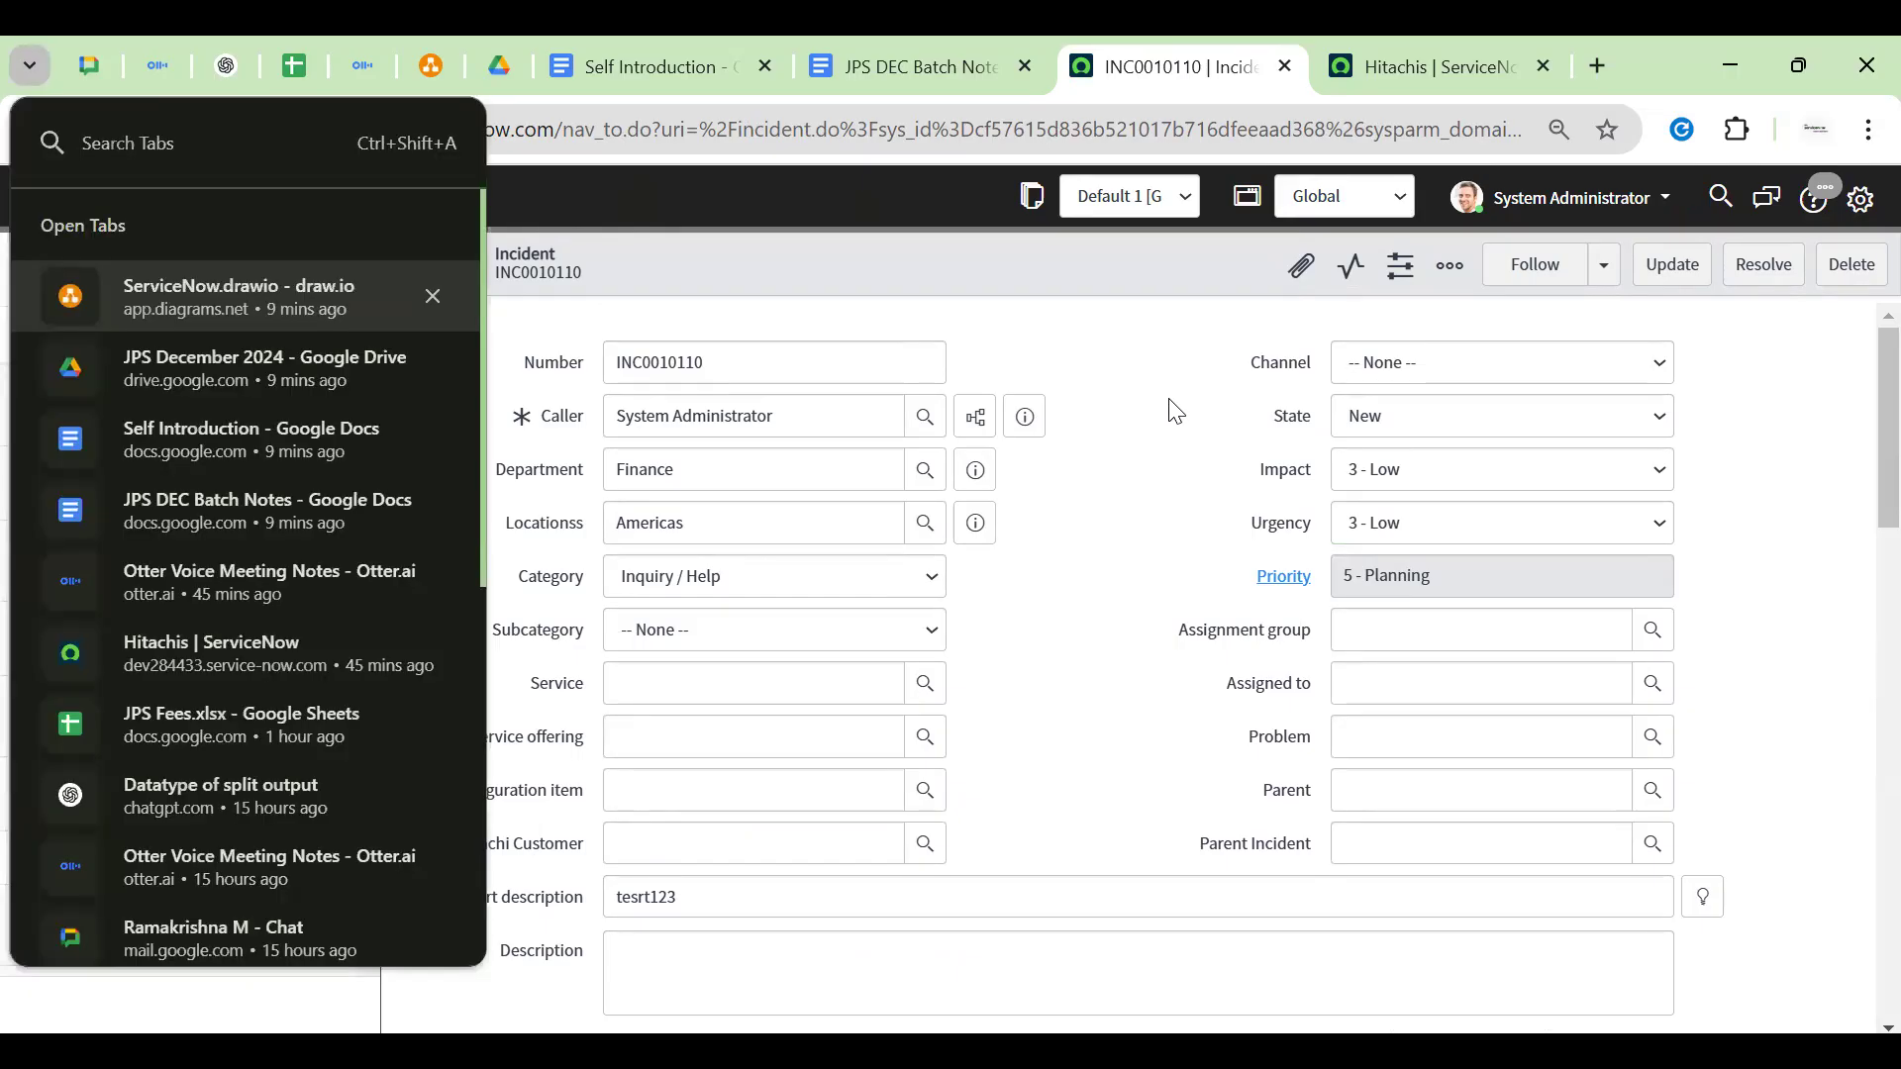
{"action": "key", "text": "Escape"}
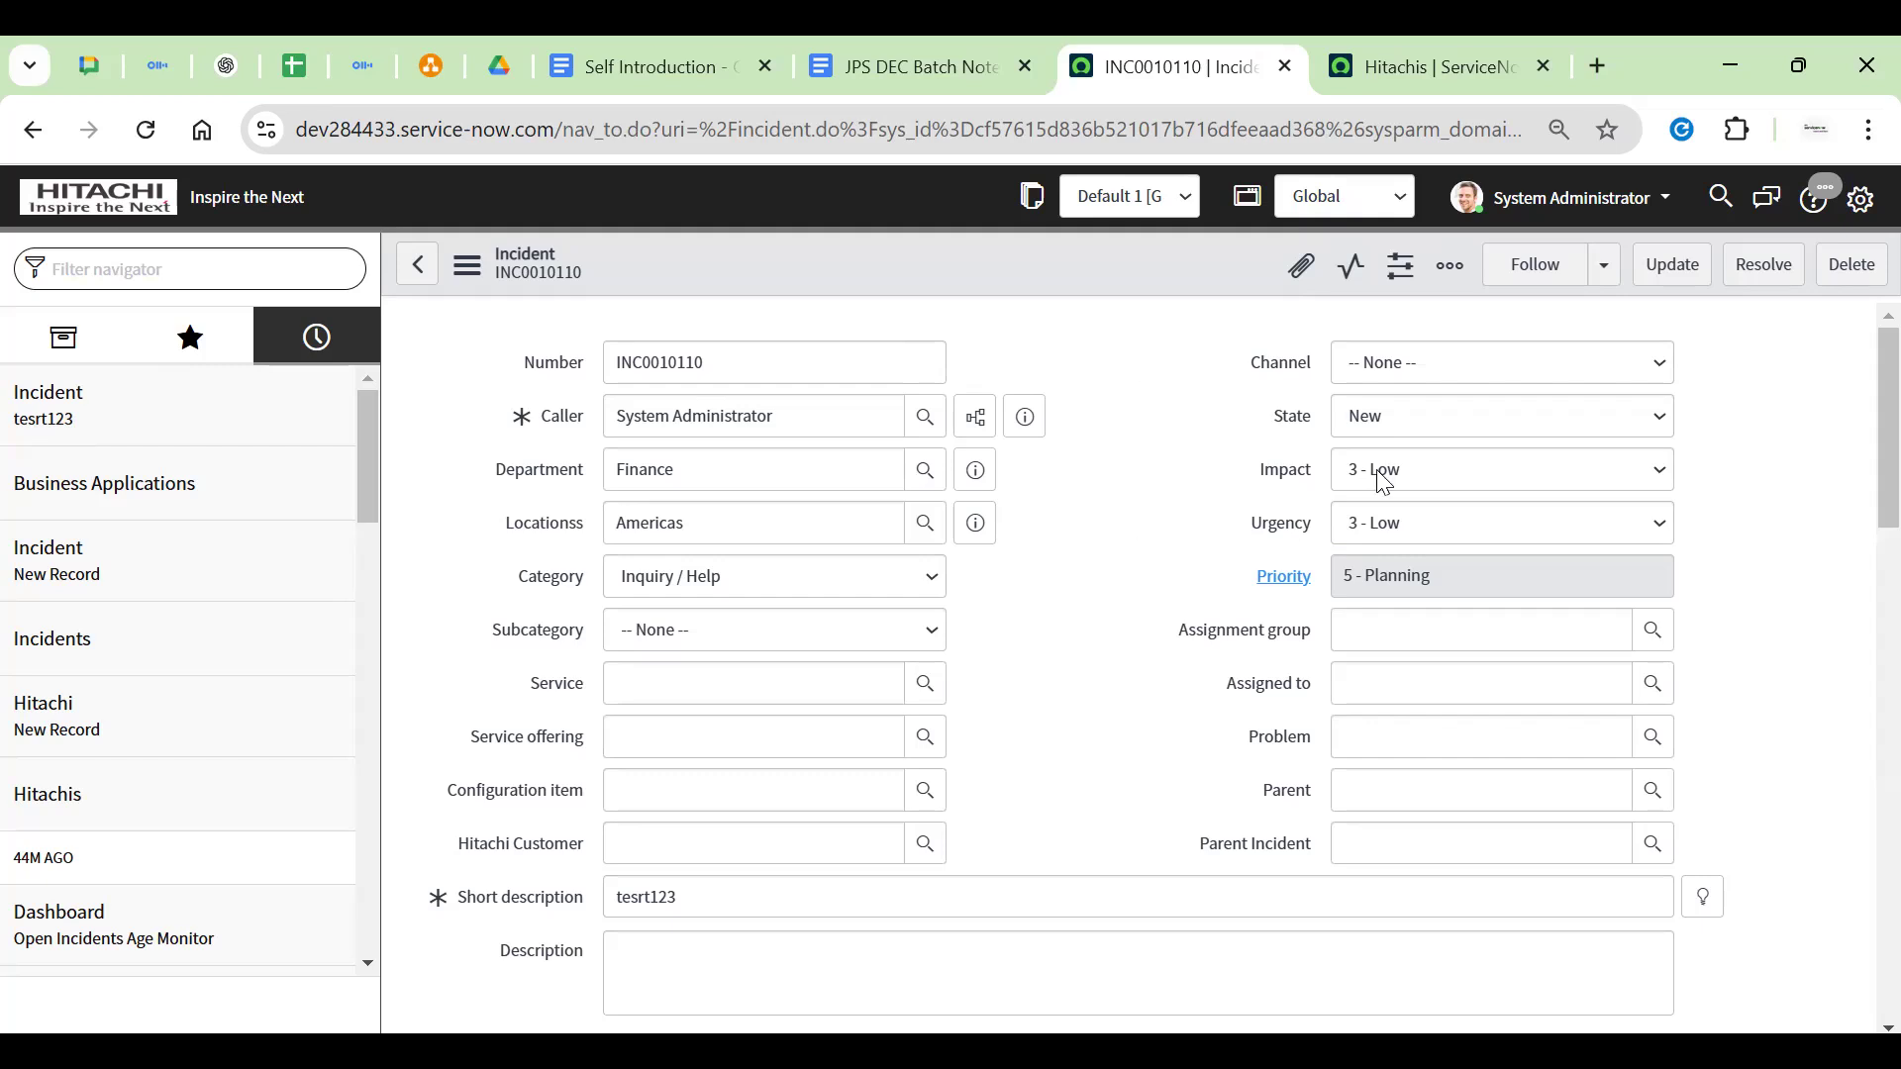
{"action": "left_click_drag", "start_coordinate": [1272, 414], "coordinate": [1307, 415]}
{"action": "left_click", "coordinate": [1161, 532]}
{"action": "scroll", "coordinate": [1159, 531], "scroll_direction": "down", "scroll_amount": 10}
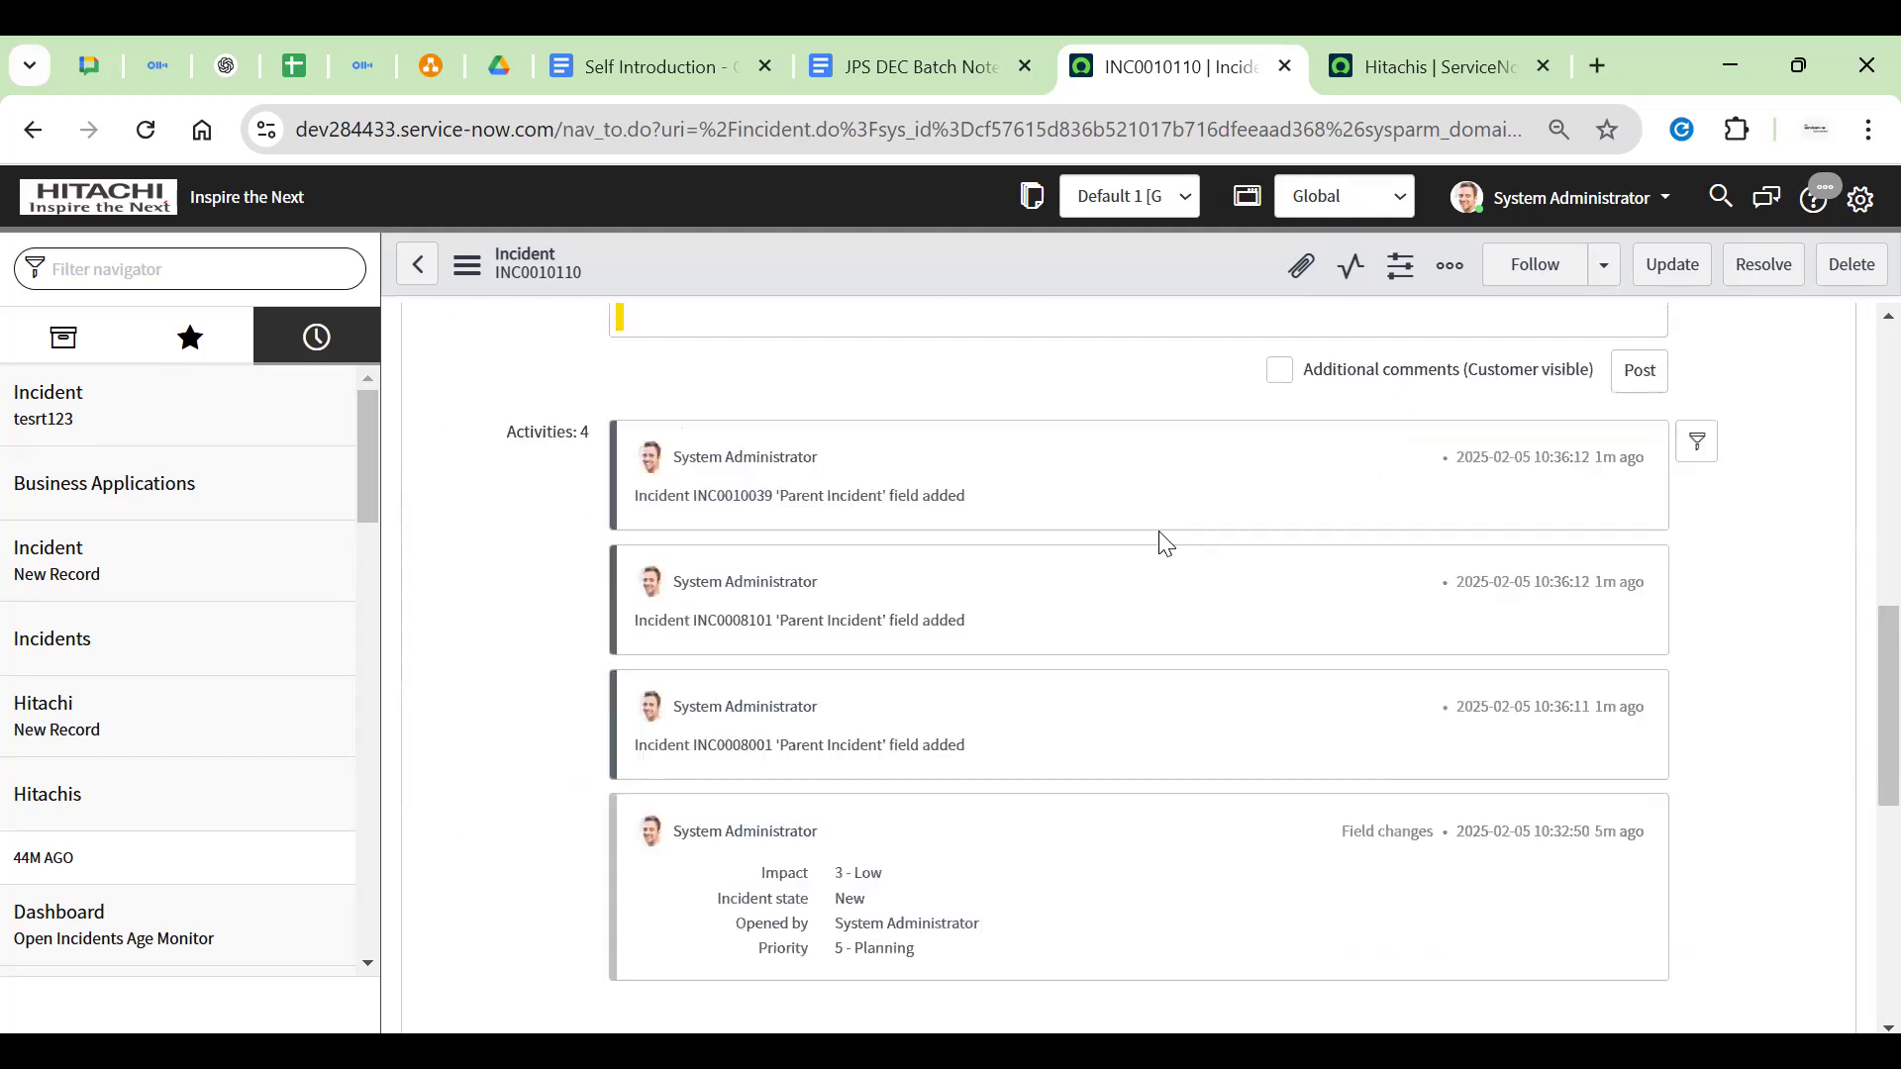
{"action": "scroll", "coordinate": [1160, 543], "scroll_direction": "up", "scroll_amount": 10}
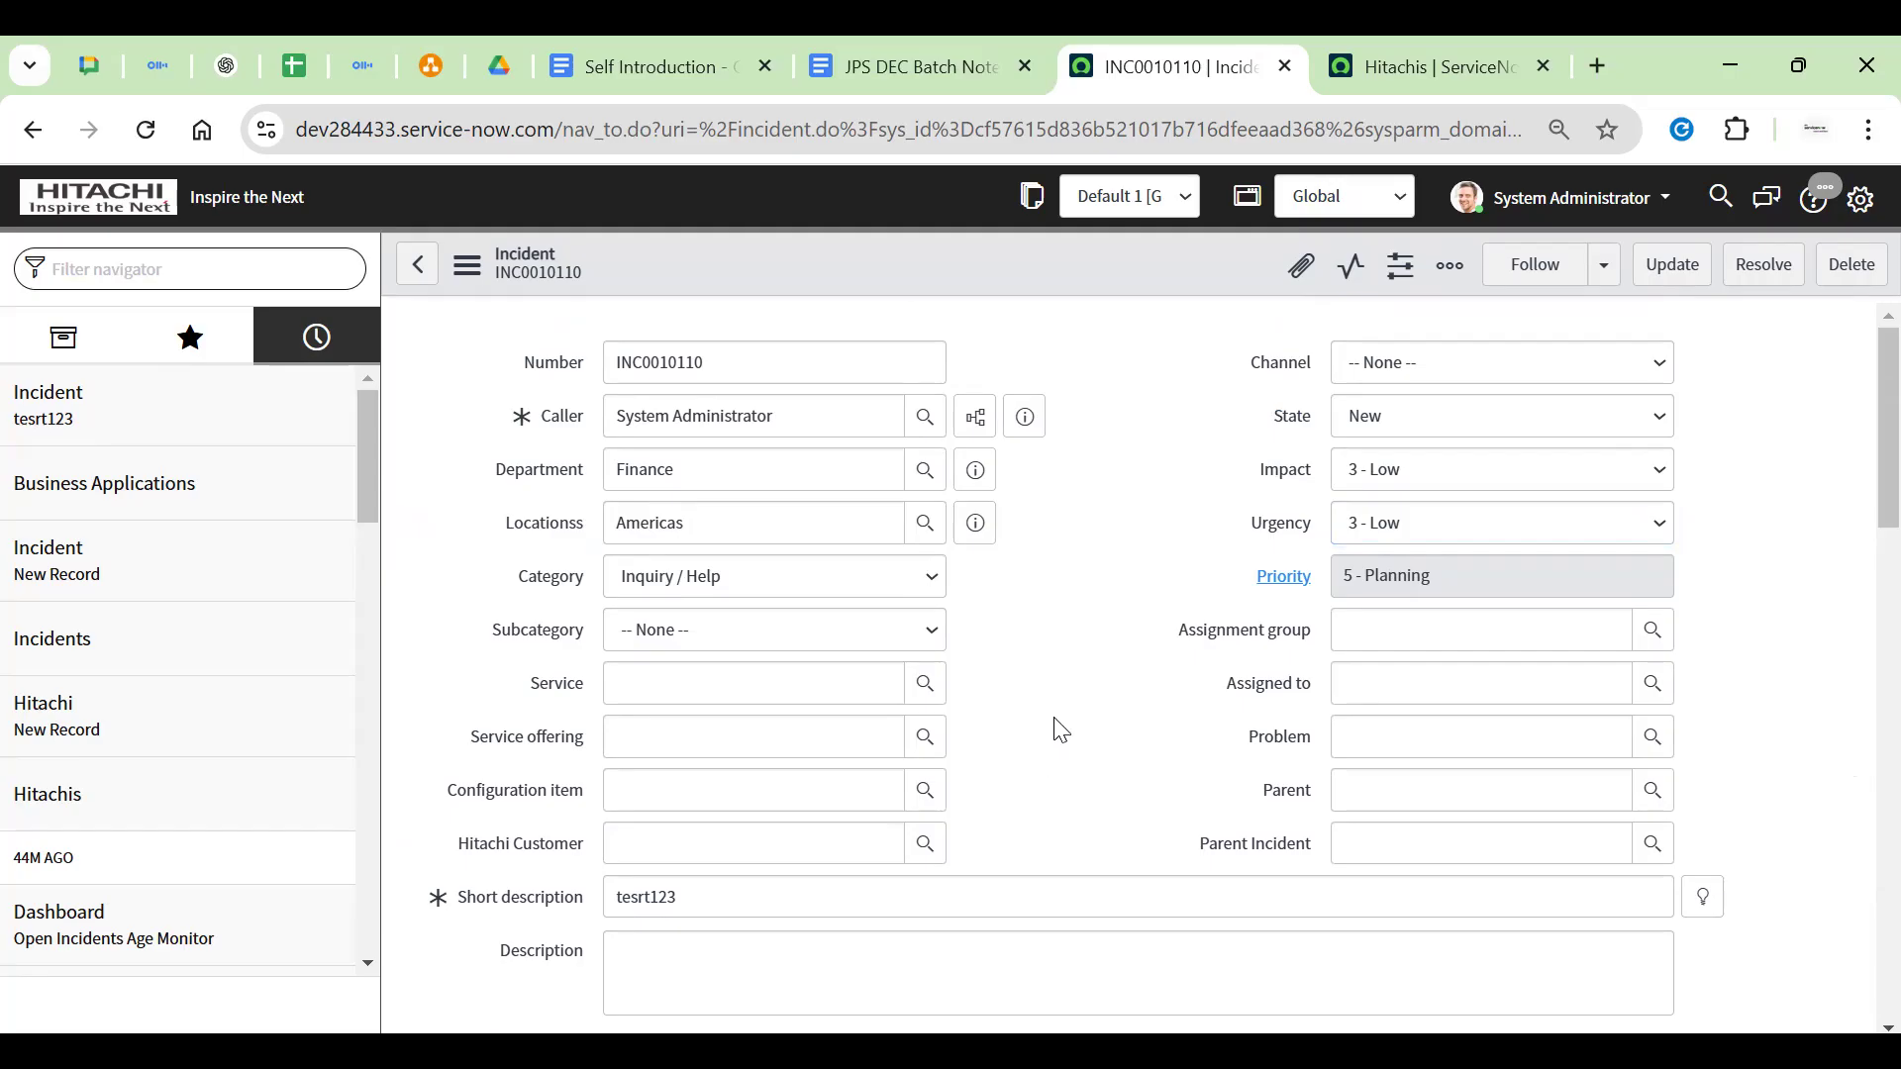
{"action": "scroll", "coordinate": [1056, 725], "scroll_direction": "down", "scroll_amount": 10}
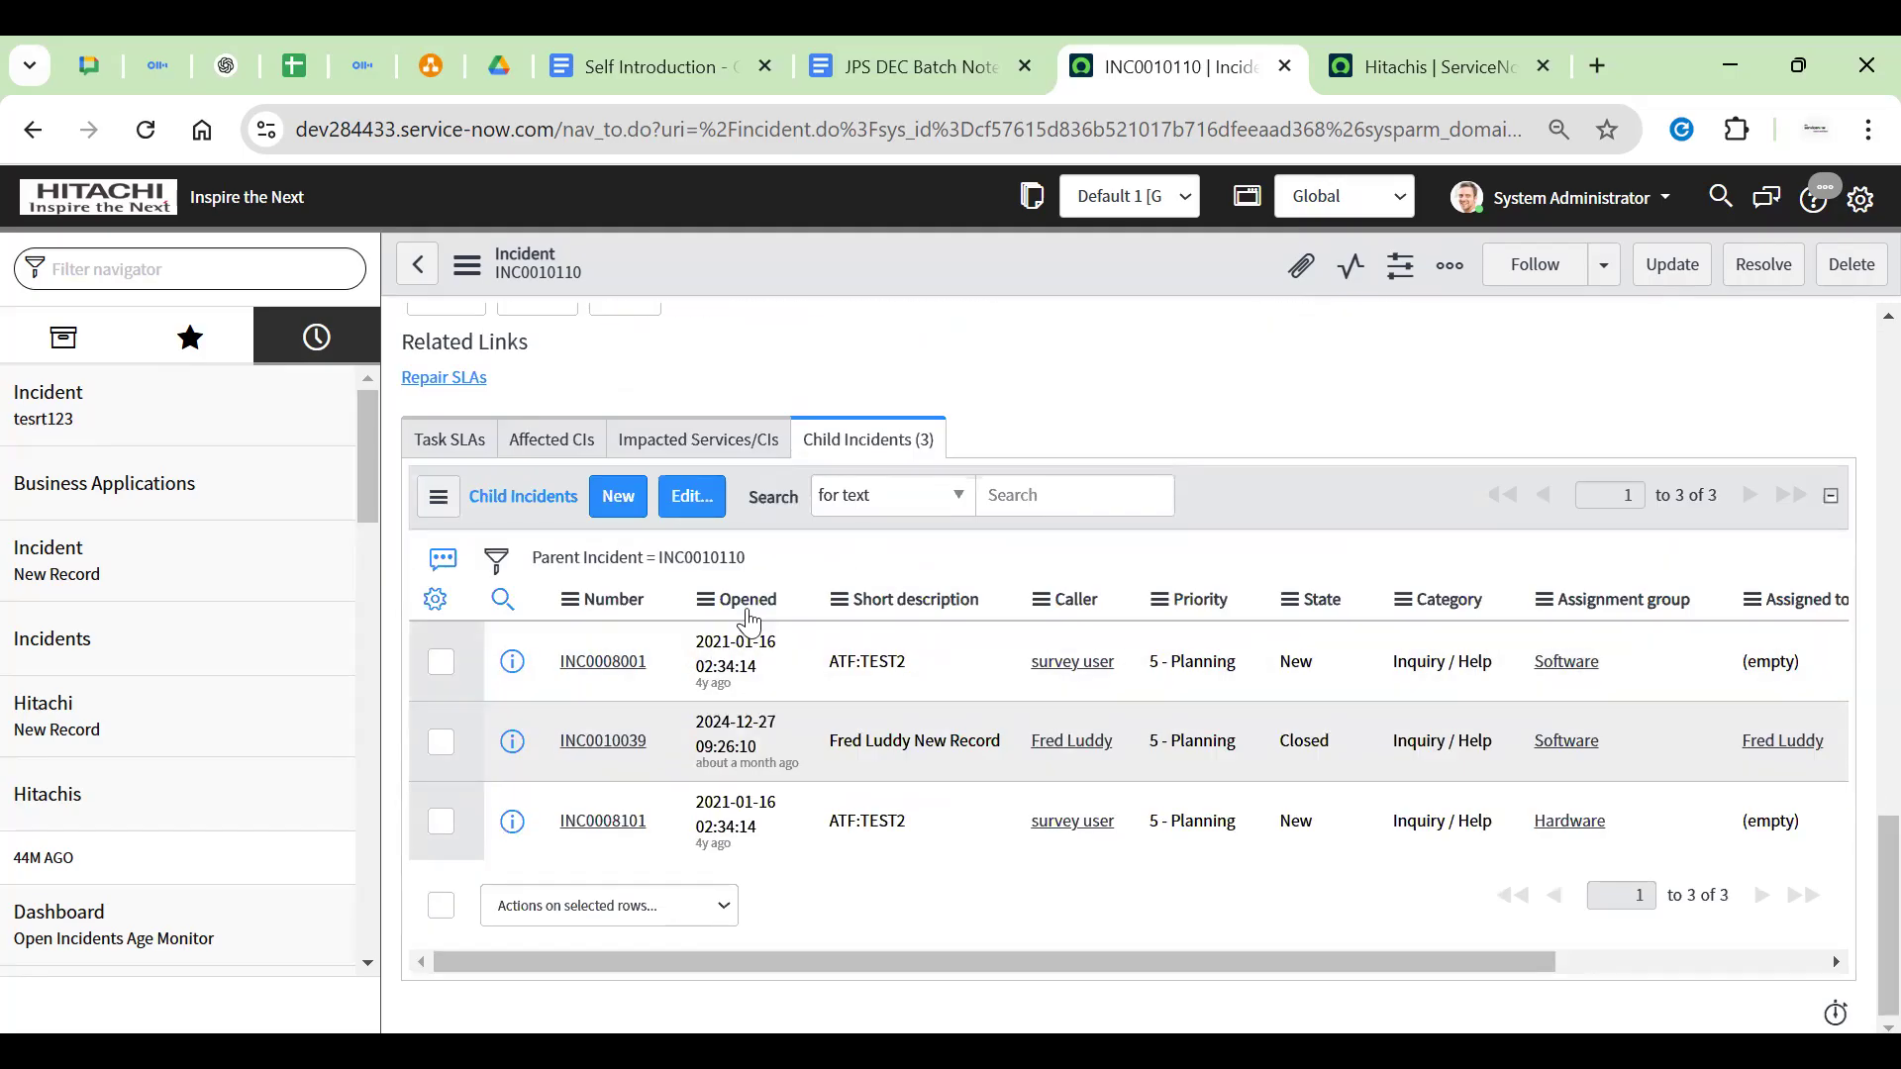
{"action": "left_click", "coordinate": [1336, 673]}
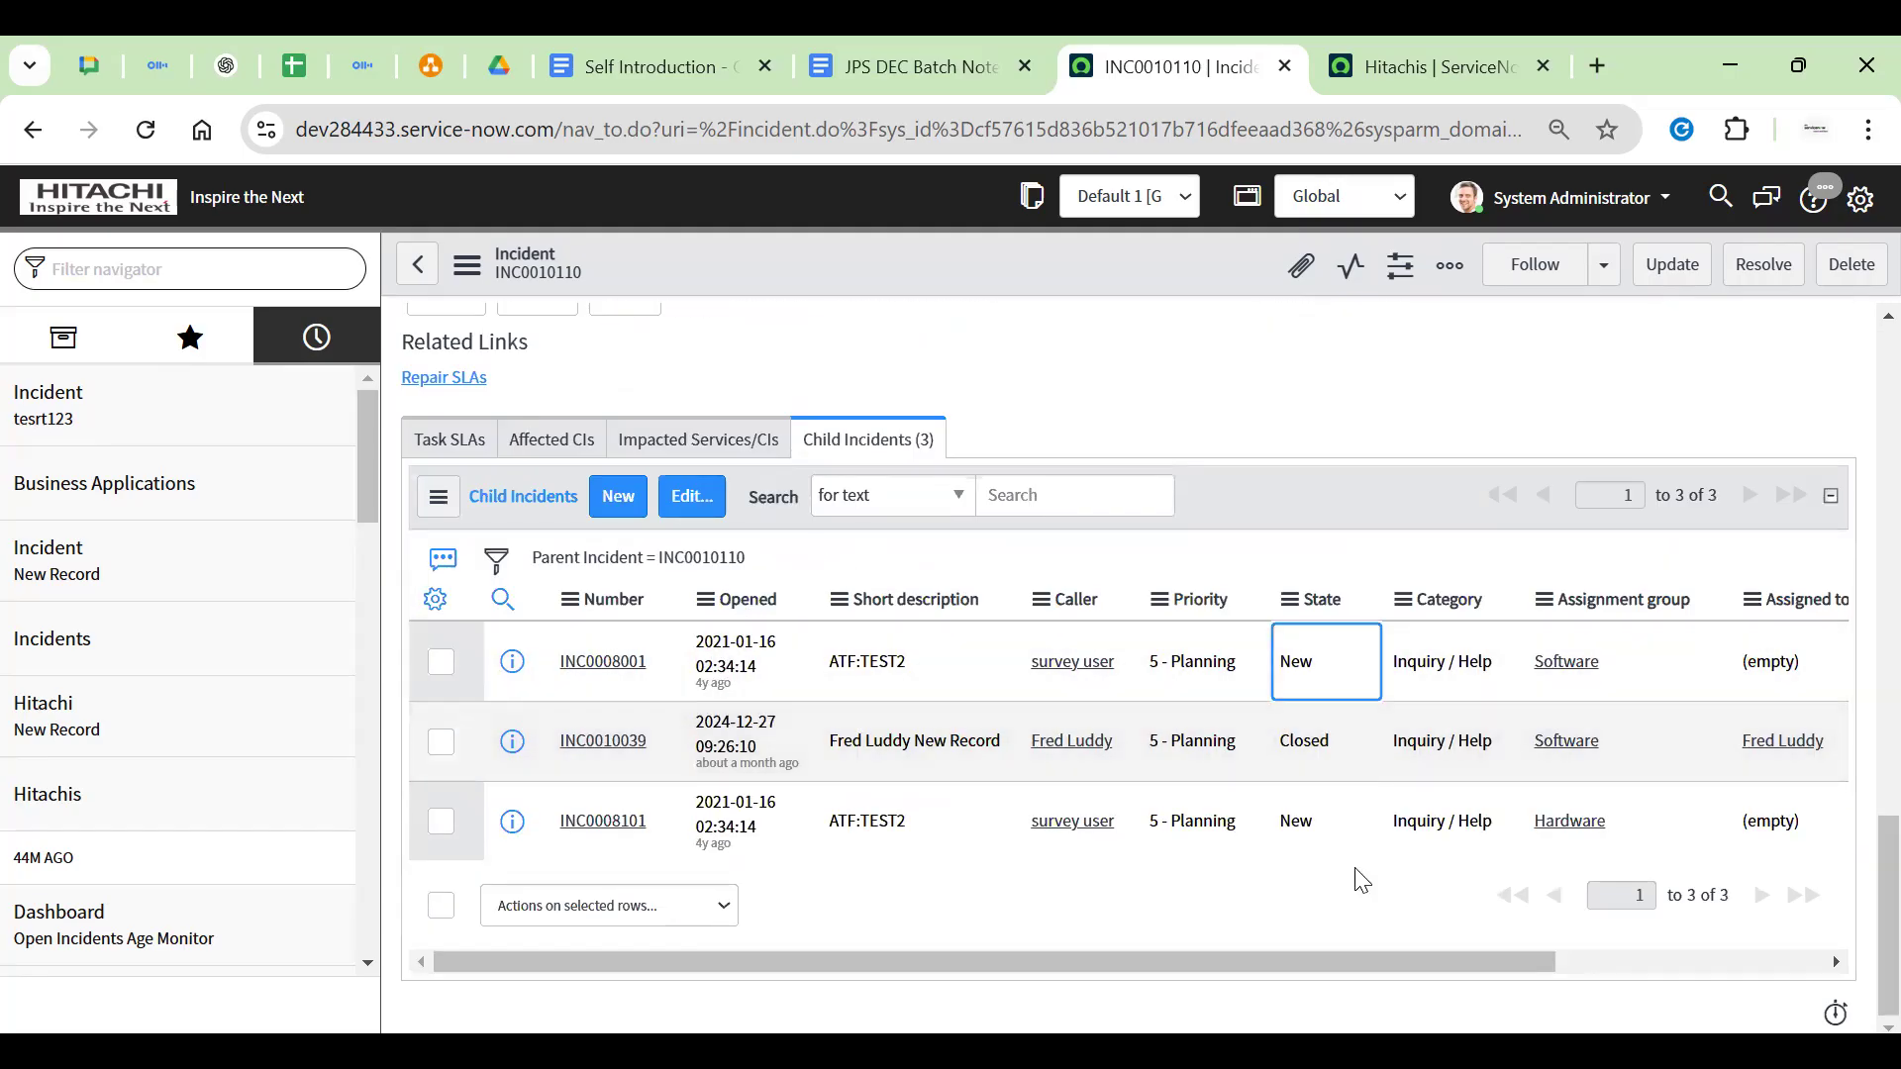
{"action": "left_click", "coordinate": [1358, 754]}
{"action": "left_click", "coordinate": [1354, 798]}
{"action": "left_click", "coordinate": [1342, 666]}
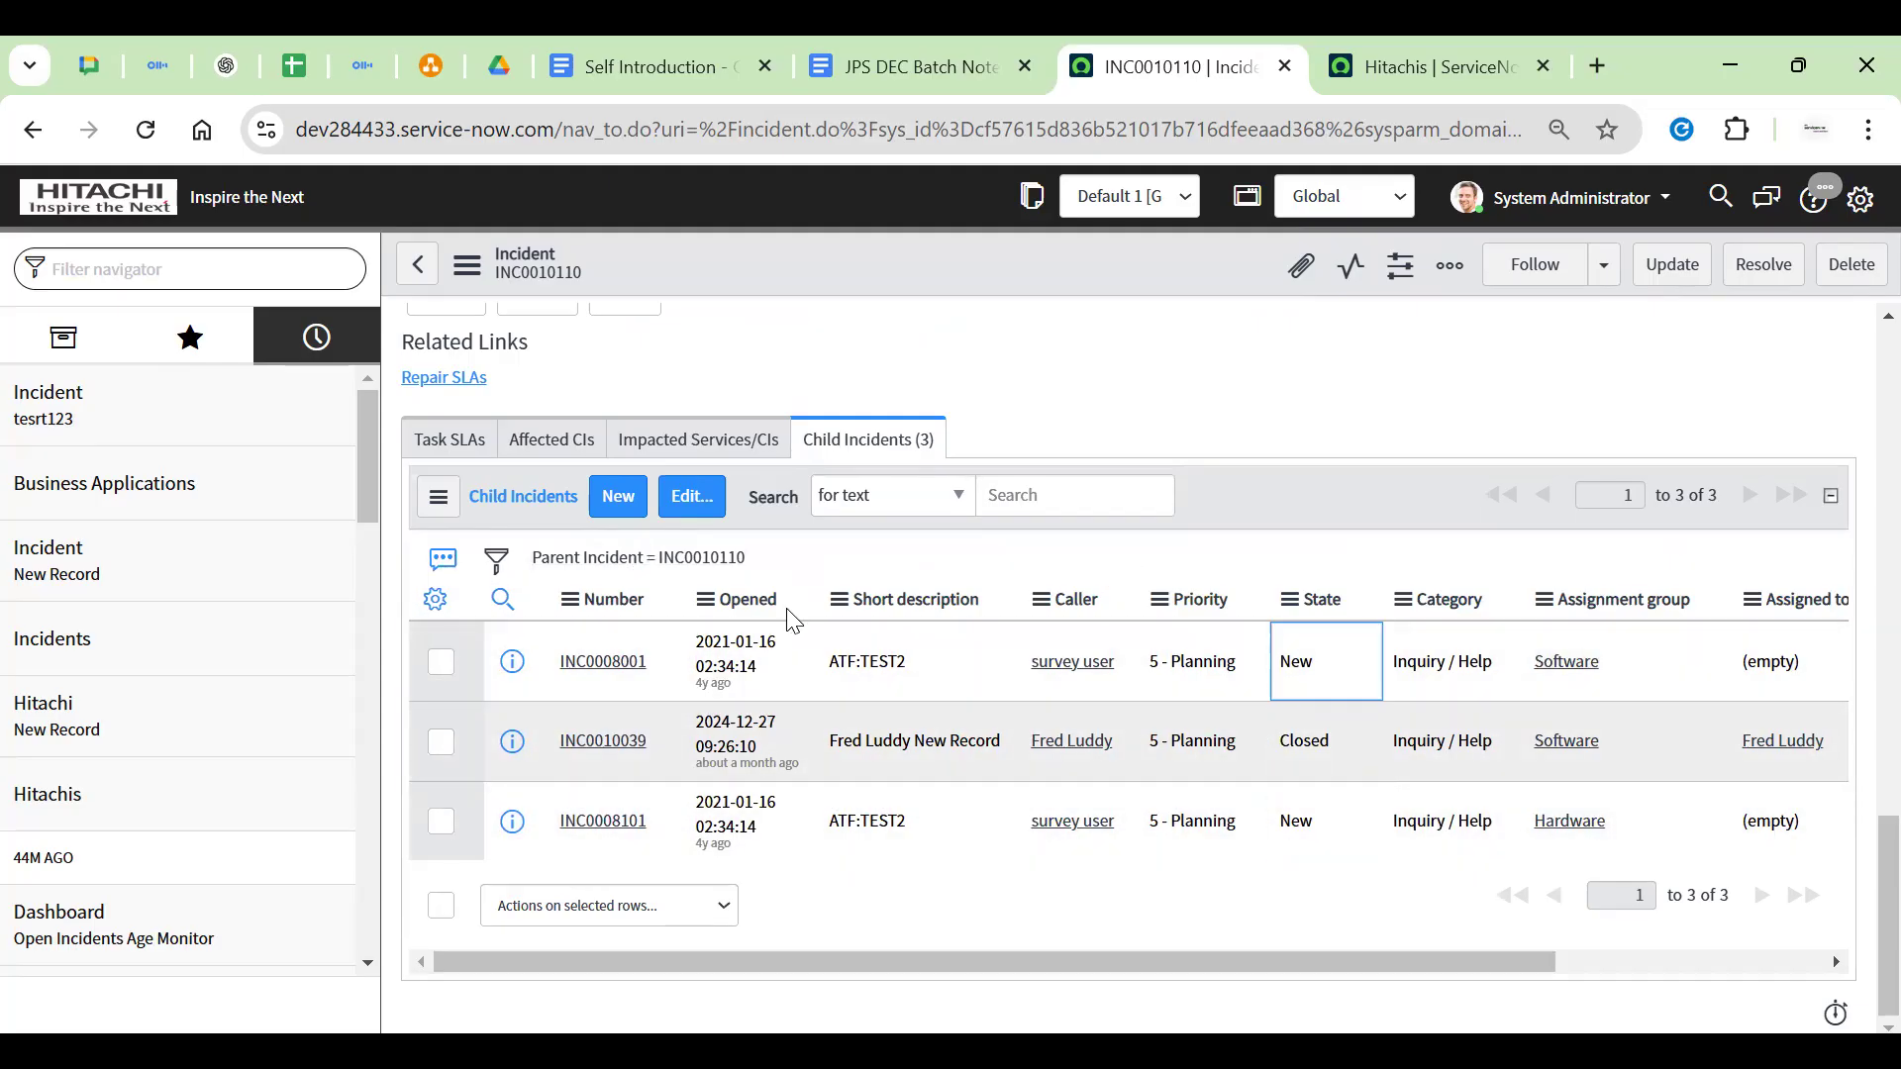
{"action": "left_click", "coordinate": [1338, 754]}
{"action": "left_click", "coordinate": [1331, 818]}
{"action": "left_click", "coordinate": [1335, 688]}
{"action": "left_click", "coordinate": [1322, 753]}
{"action": "left_click", "coordinate": [1321, 822]}
{"action": "scroll", "coordinate": [1300, 538], "scroll_direction": "up", "scroll_amount": 15}
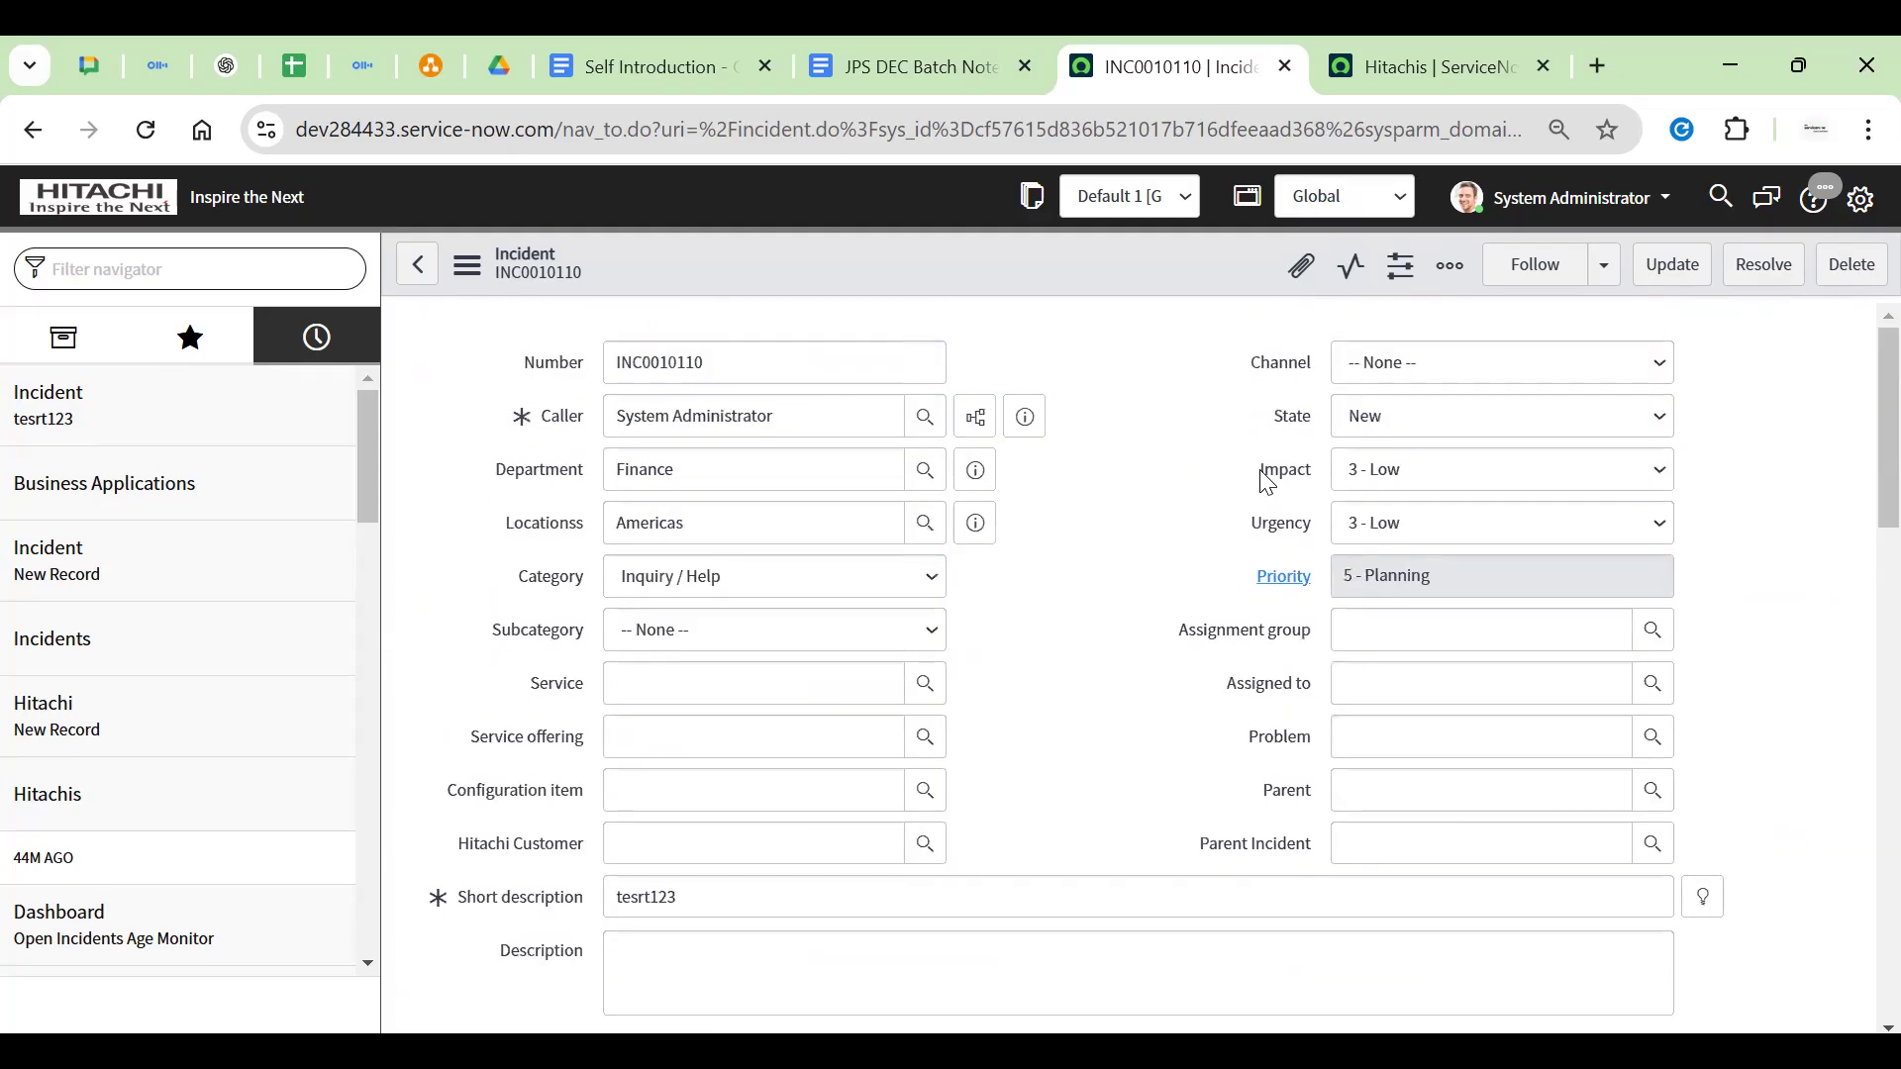
Set INC0010110's State to Closed and attempt to save the incident
{"action": "left_click_drag", "start_coordinate": [1262, 424], "coordinate": [1395, 417]}
{"action": "left_click", "coordinate": [1400, 426]}
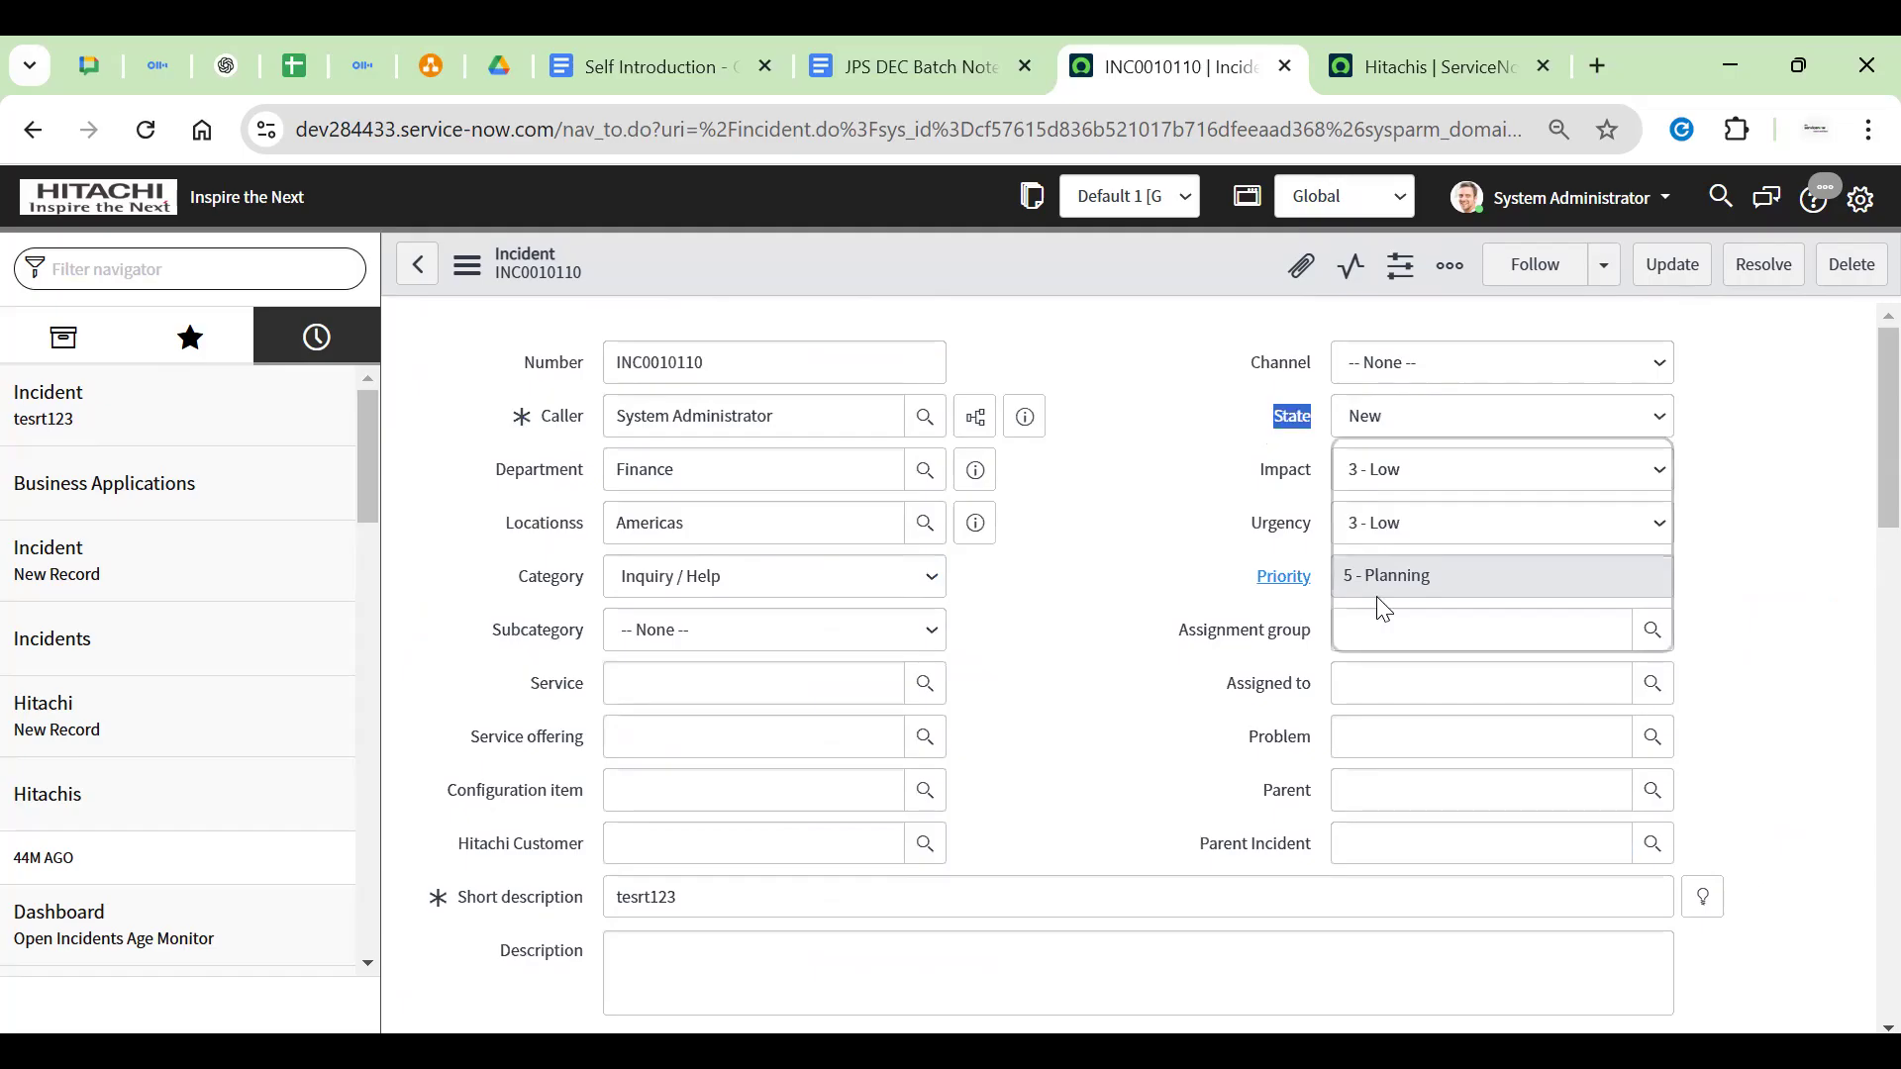
{"action": "left_click", "coordinate": [1381, 605]}
{"action": "right_click", "coordinate": [1064, 279]}
{"action": "left_click", "coordinate": [983, 270]}
{"action": "right_click", "coordinate": [983, 271]}
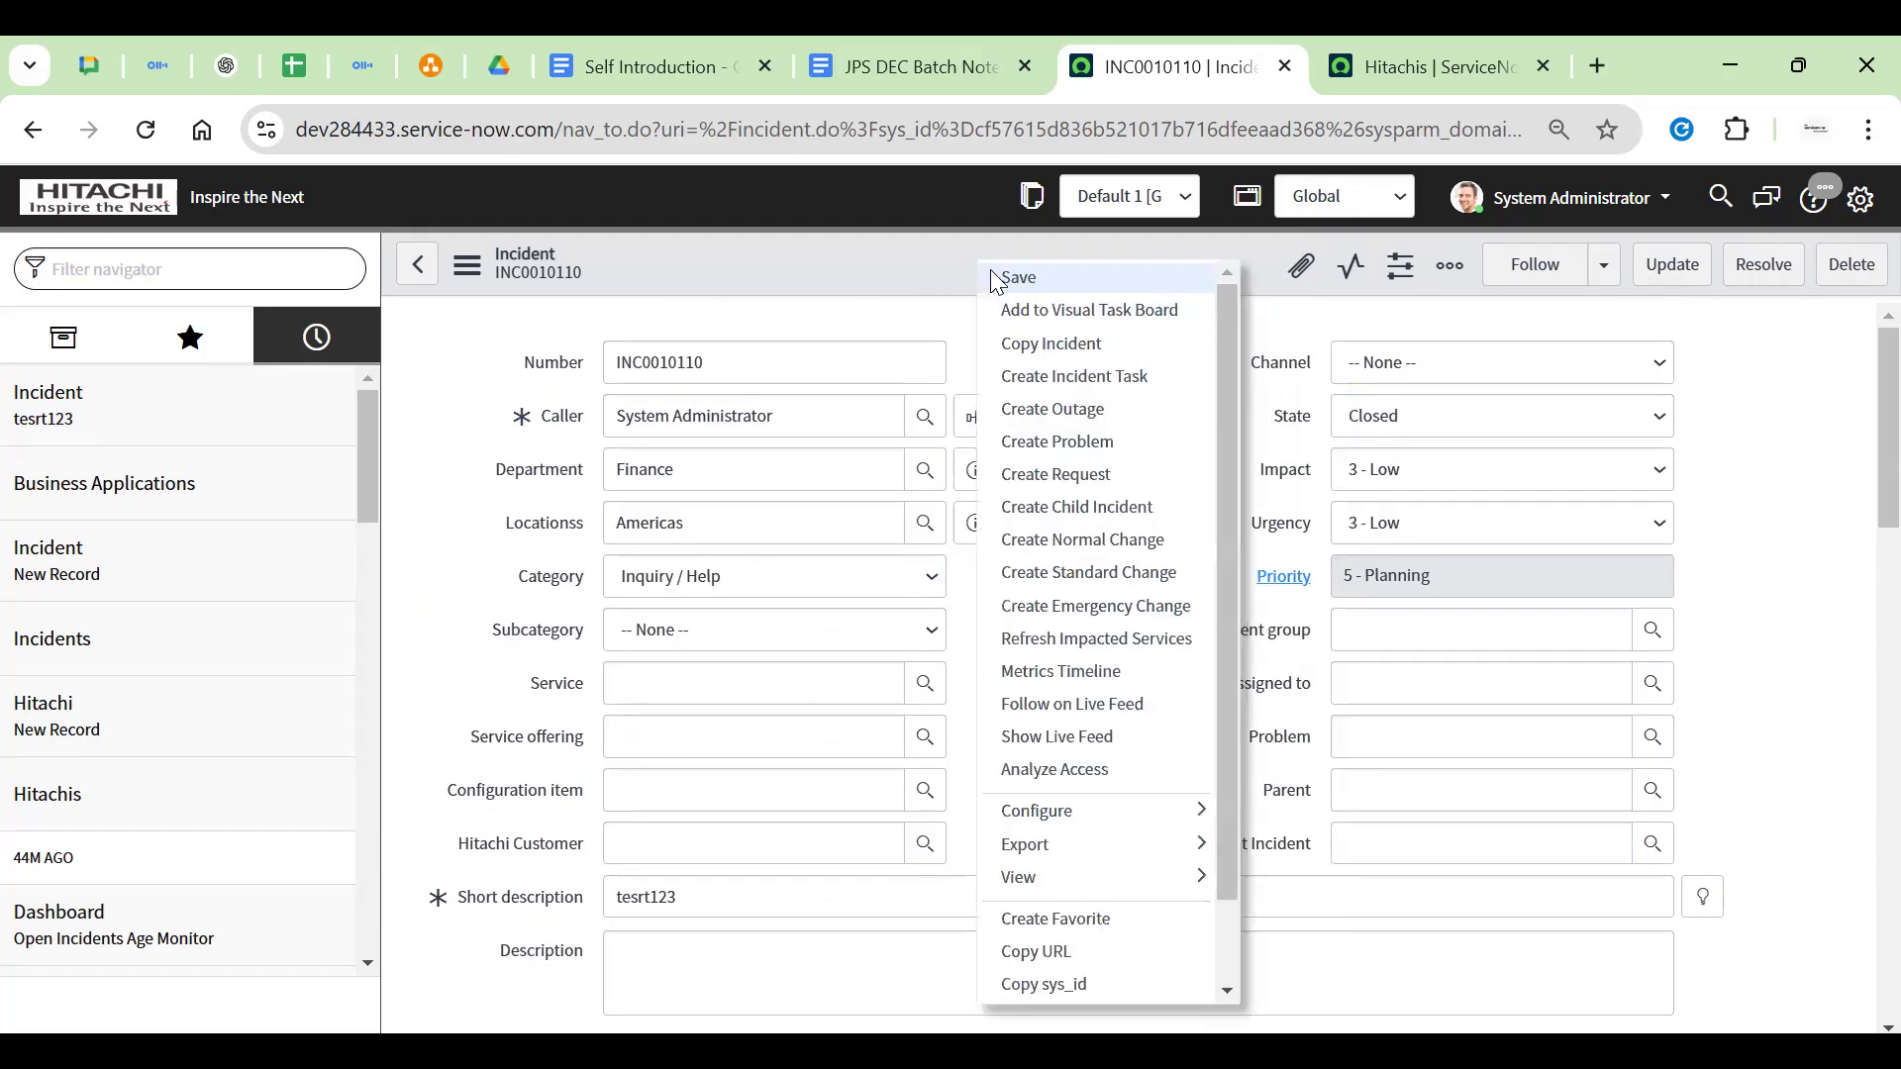
{"action": "left_click", "coordinate": [986, 273]}
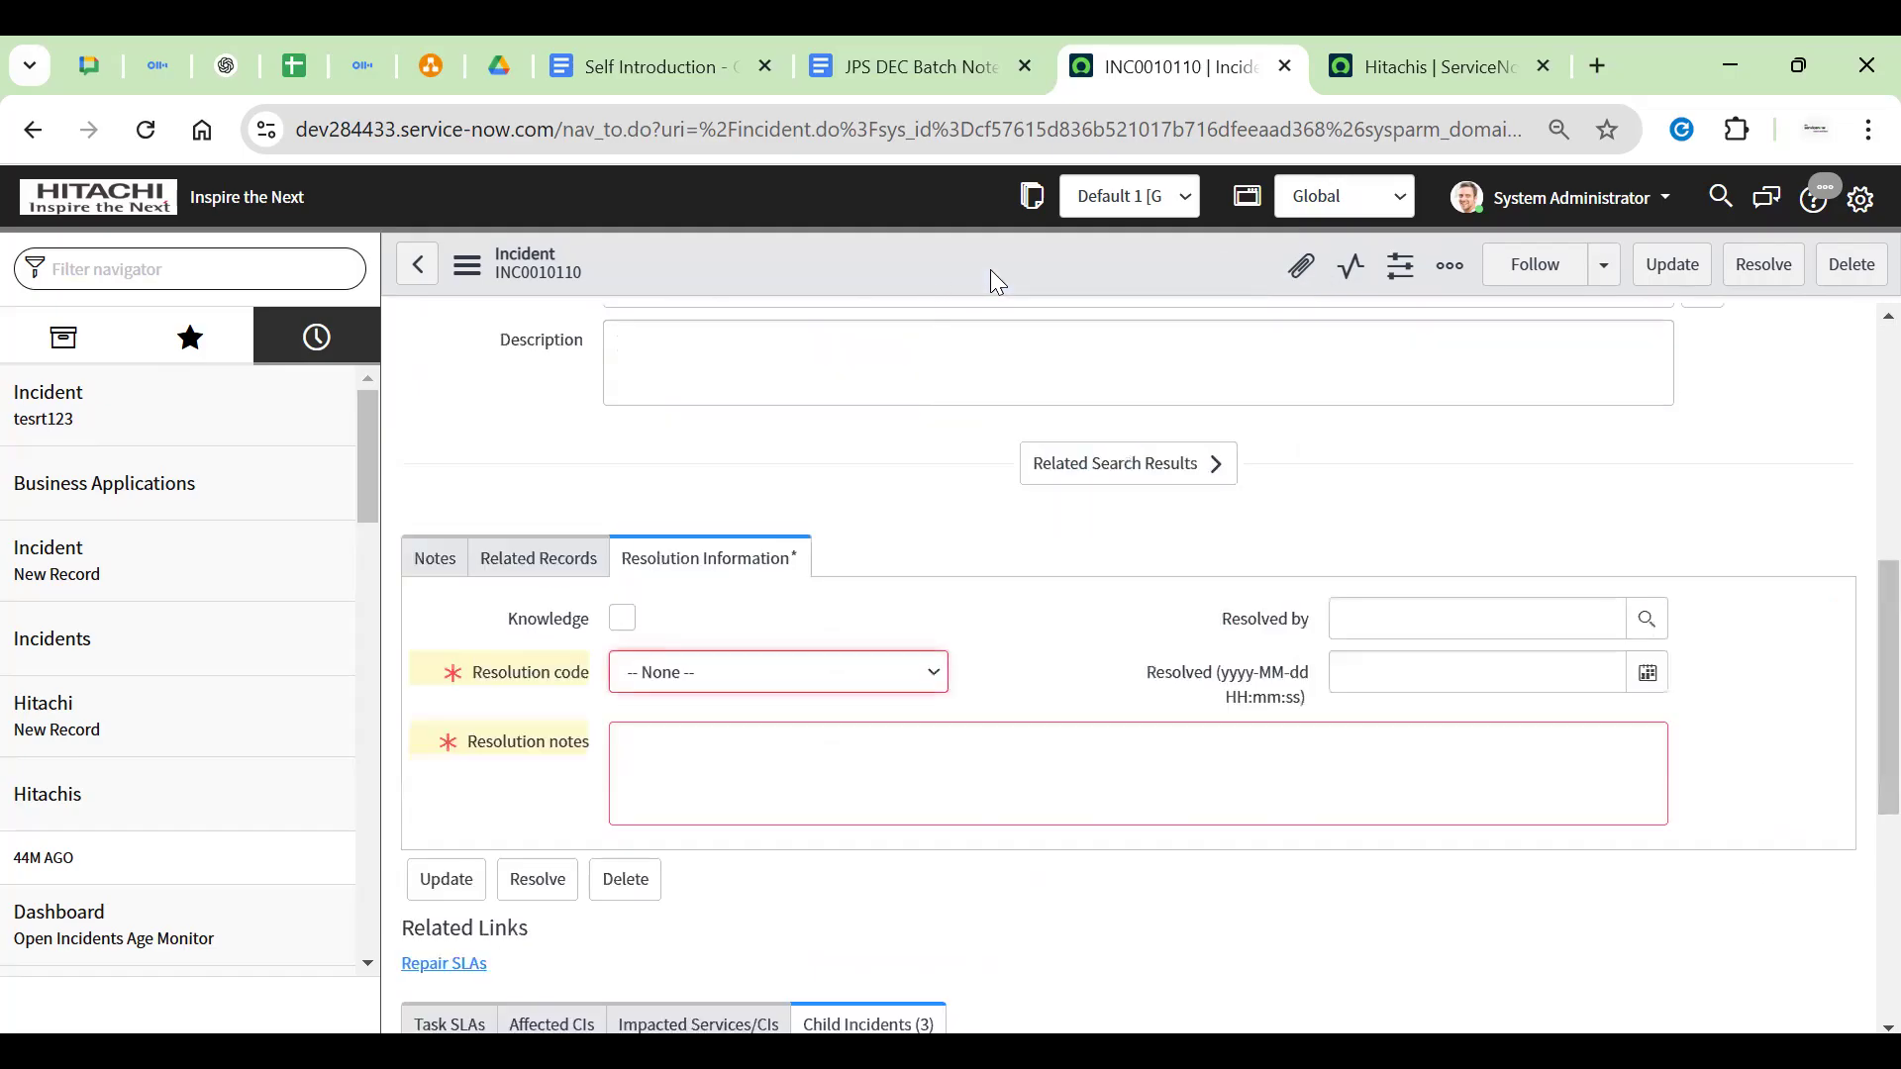
Choose 'Workaround provided' as resolution code and close the mandatory-fields error banner
{"action": "left_click", "coordinate": [767, 672]}
{"action": "left_click", "coordinate": [745, 594]}
{"action": "left_click", "coordinate": [720, 782]}
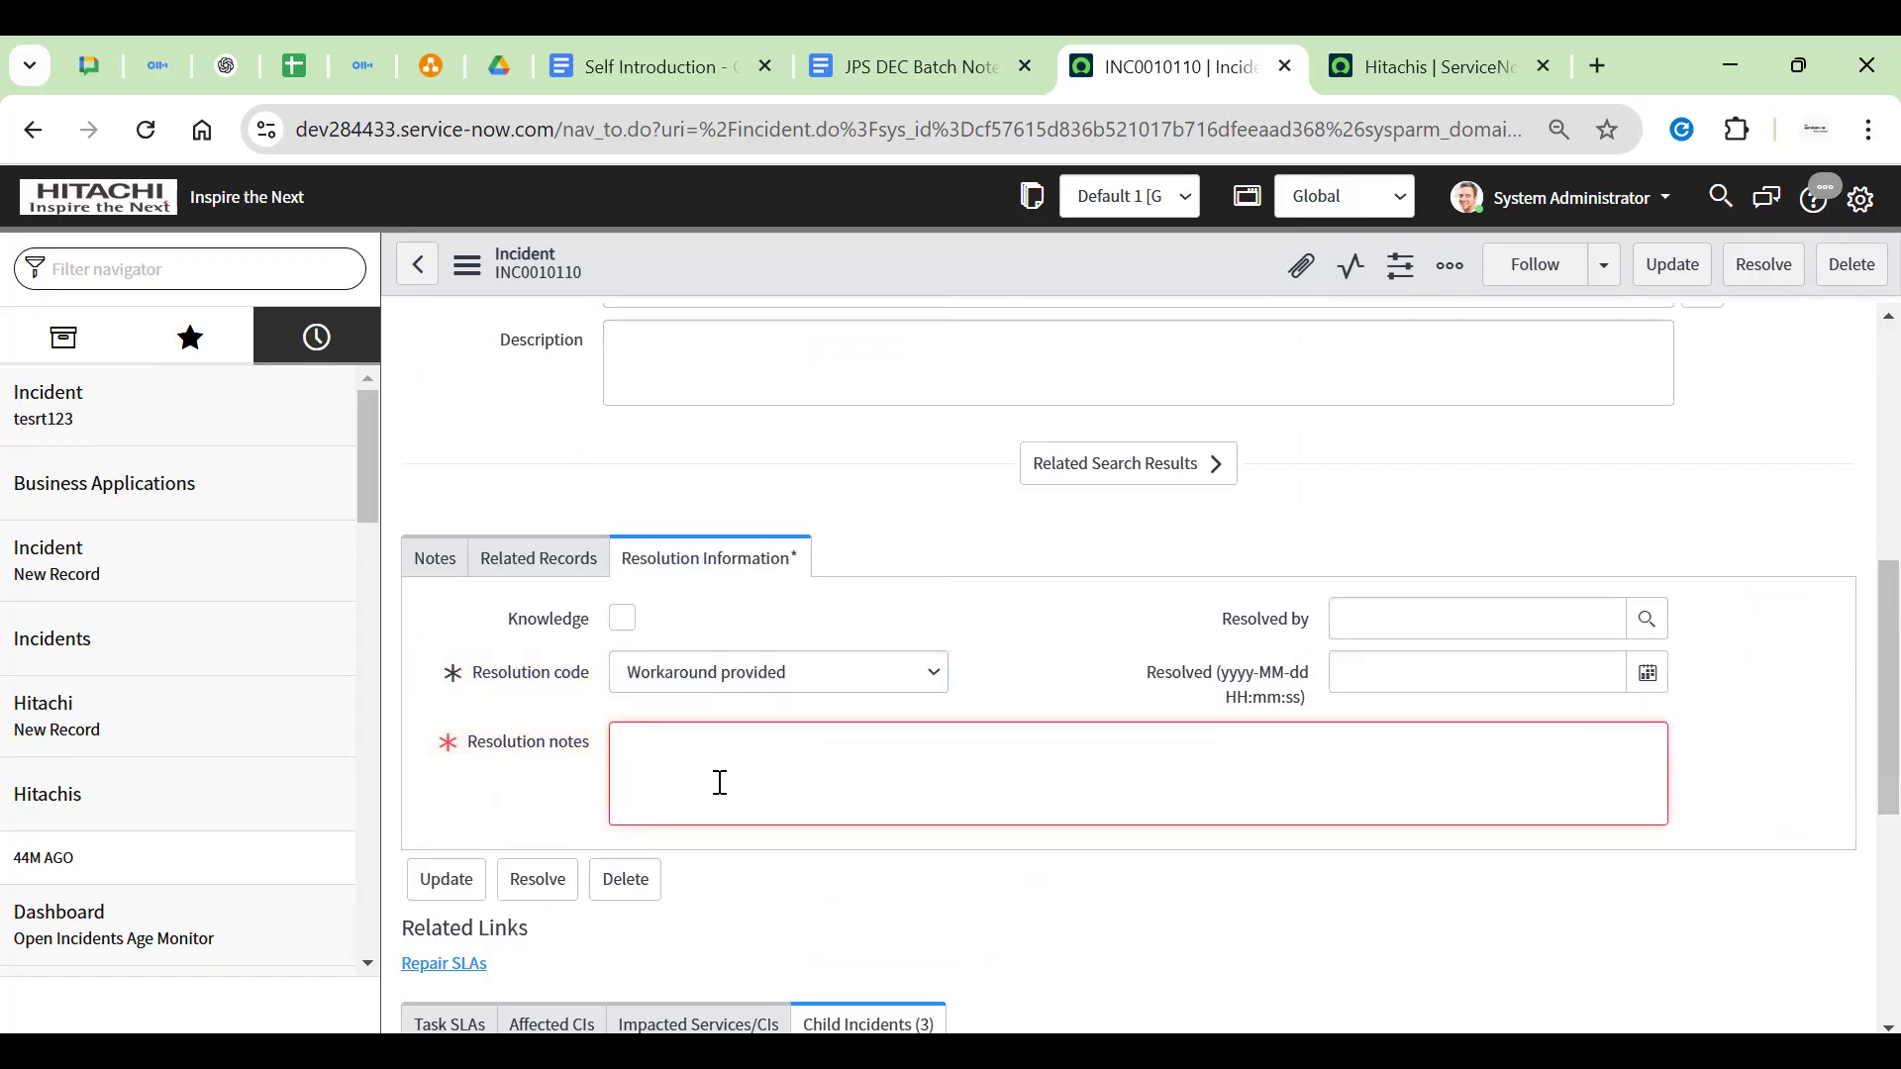
{"action": "left_click", "coordinate": [888, 560]}
{"action": "scroll", "coordinate": [893, 554], "scroll_direction": "up", "scroll_amount": 7}
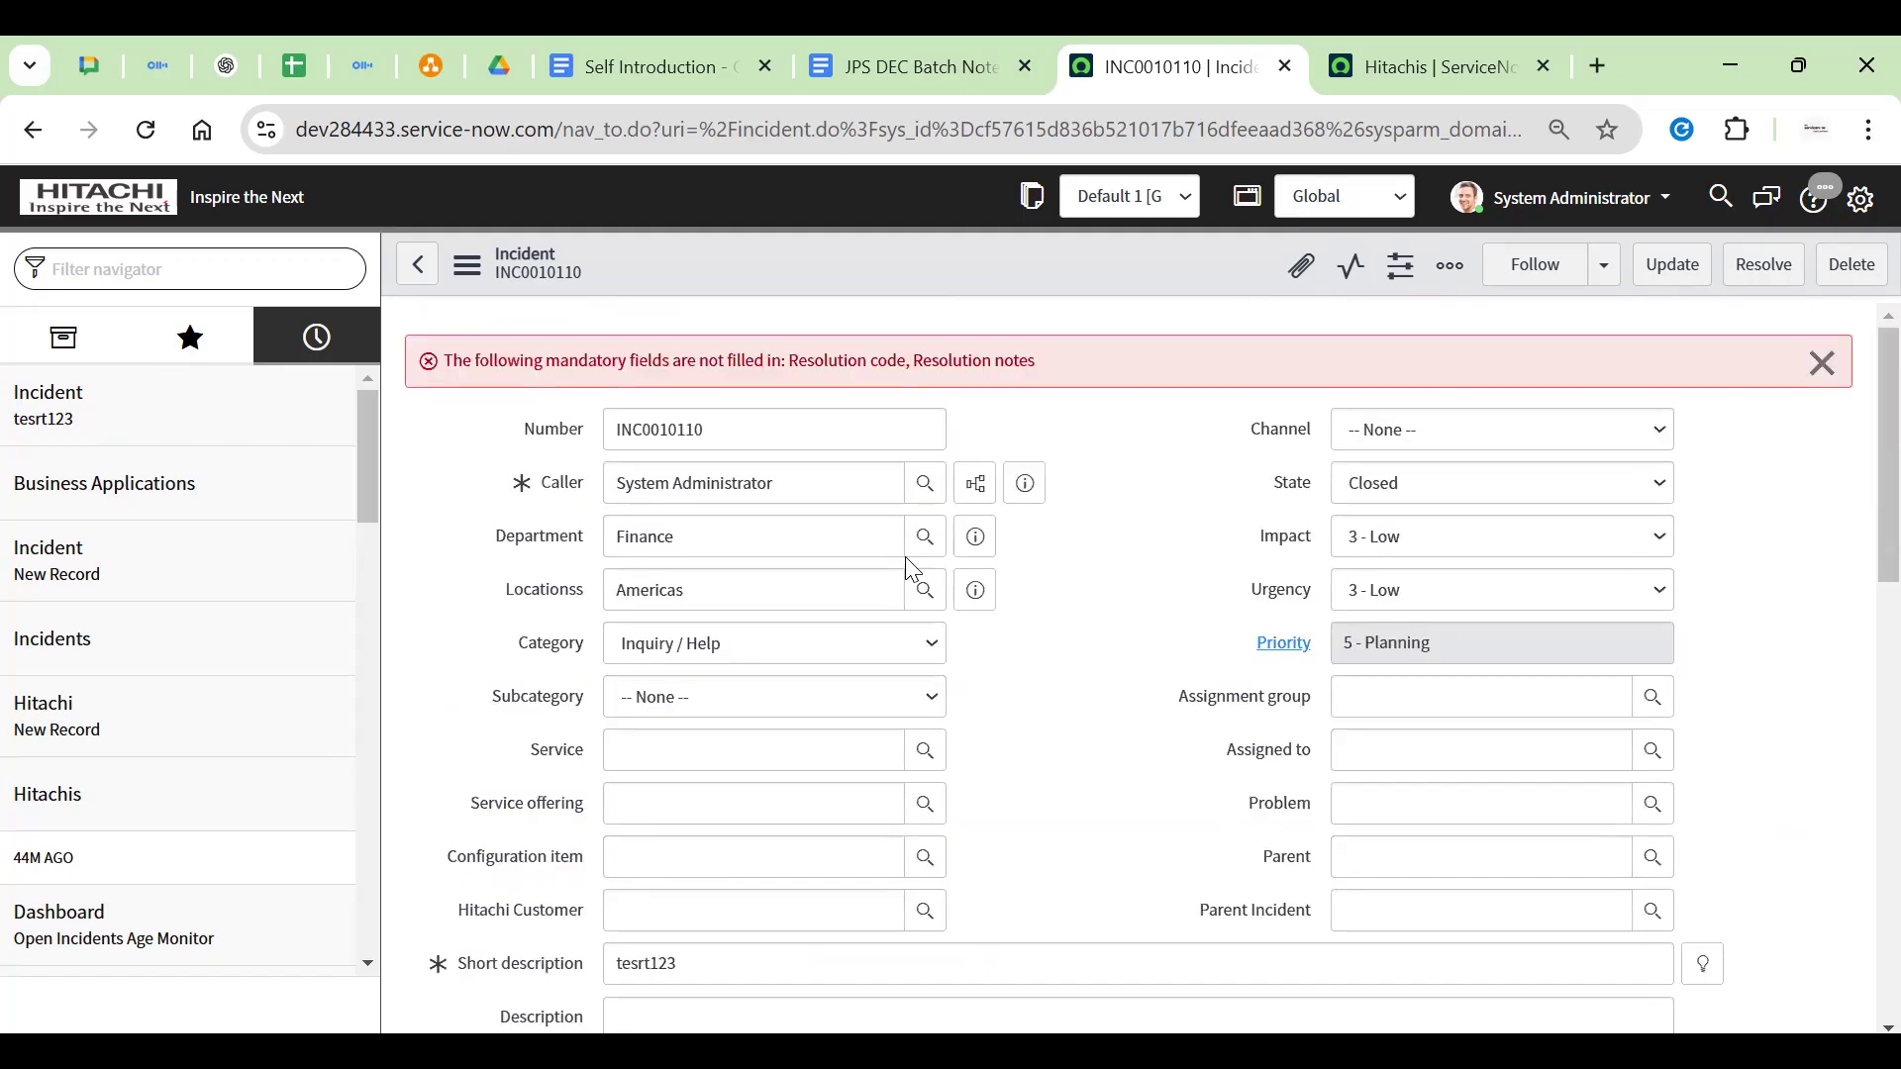
{"action": "left_click", "coordinate": [1823, 363]}
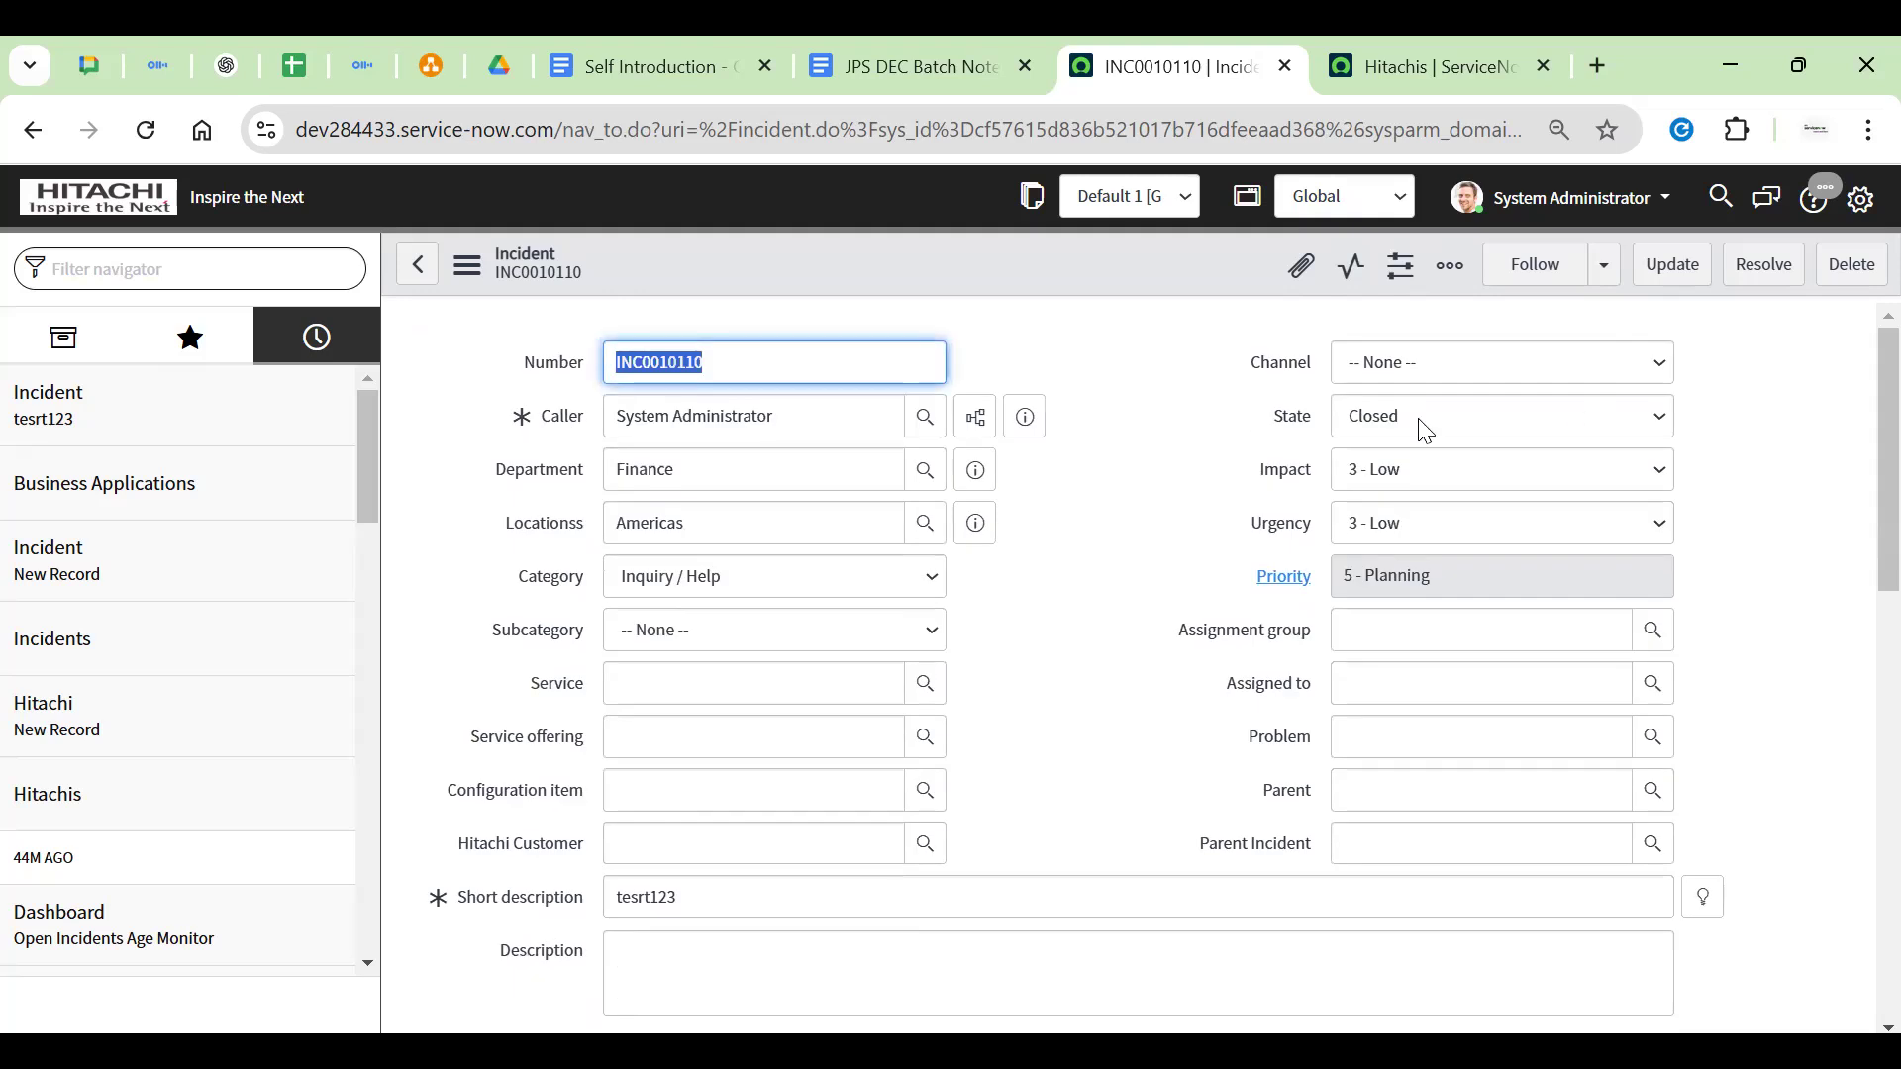
{"action": "right_click", "coordinate": [1065, 255]}
{"action": "left_click", "coordinate": [982, 282]}
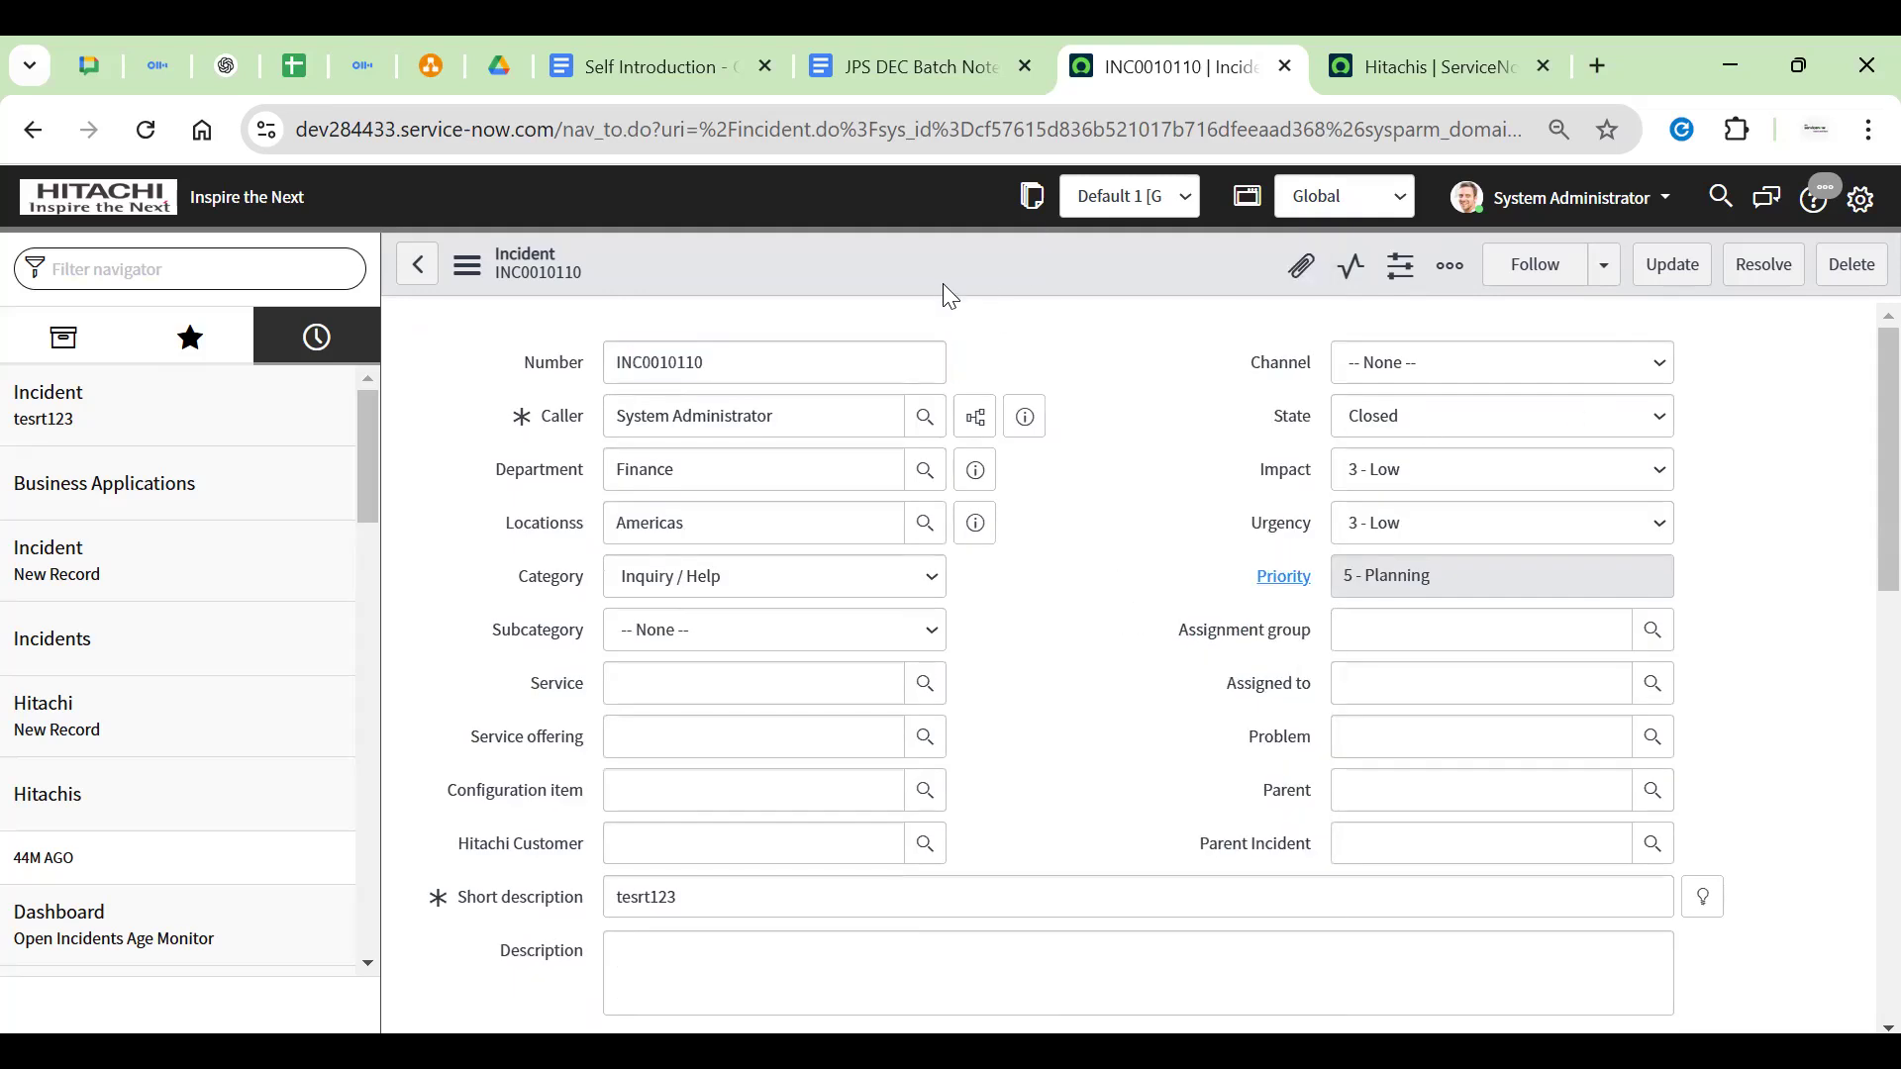
{"action": "scroll", "coordinate": [1154, 466], "scroll_direction": "down", "scroll_amount": 10}
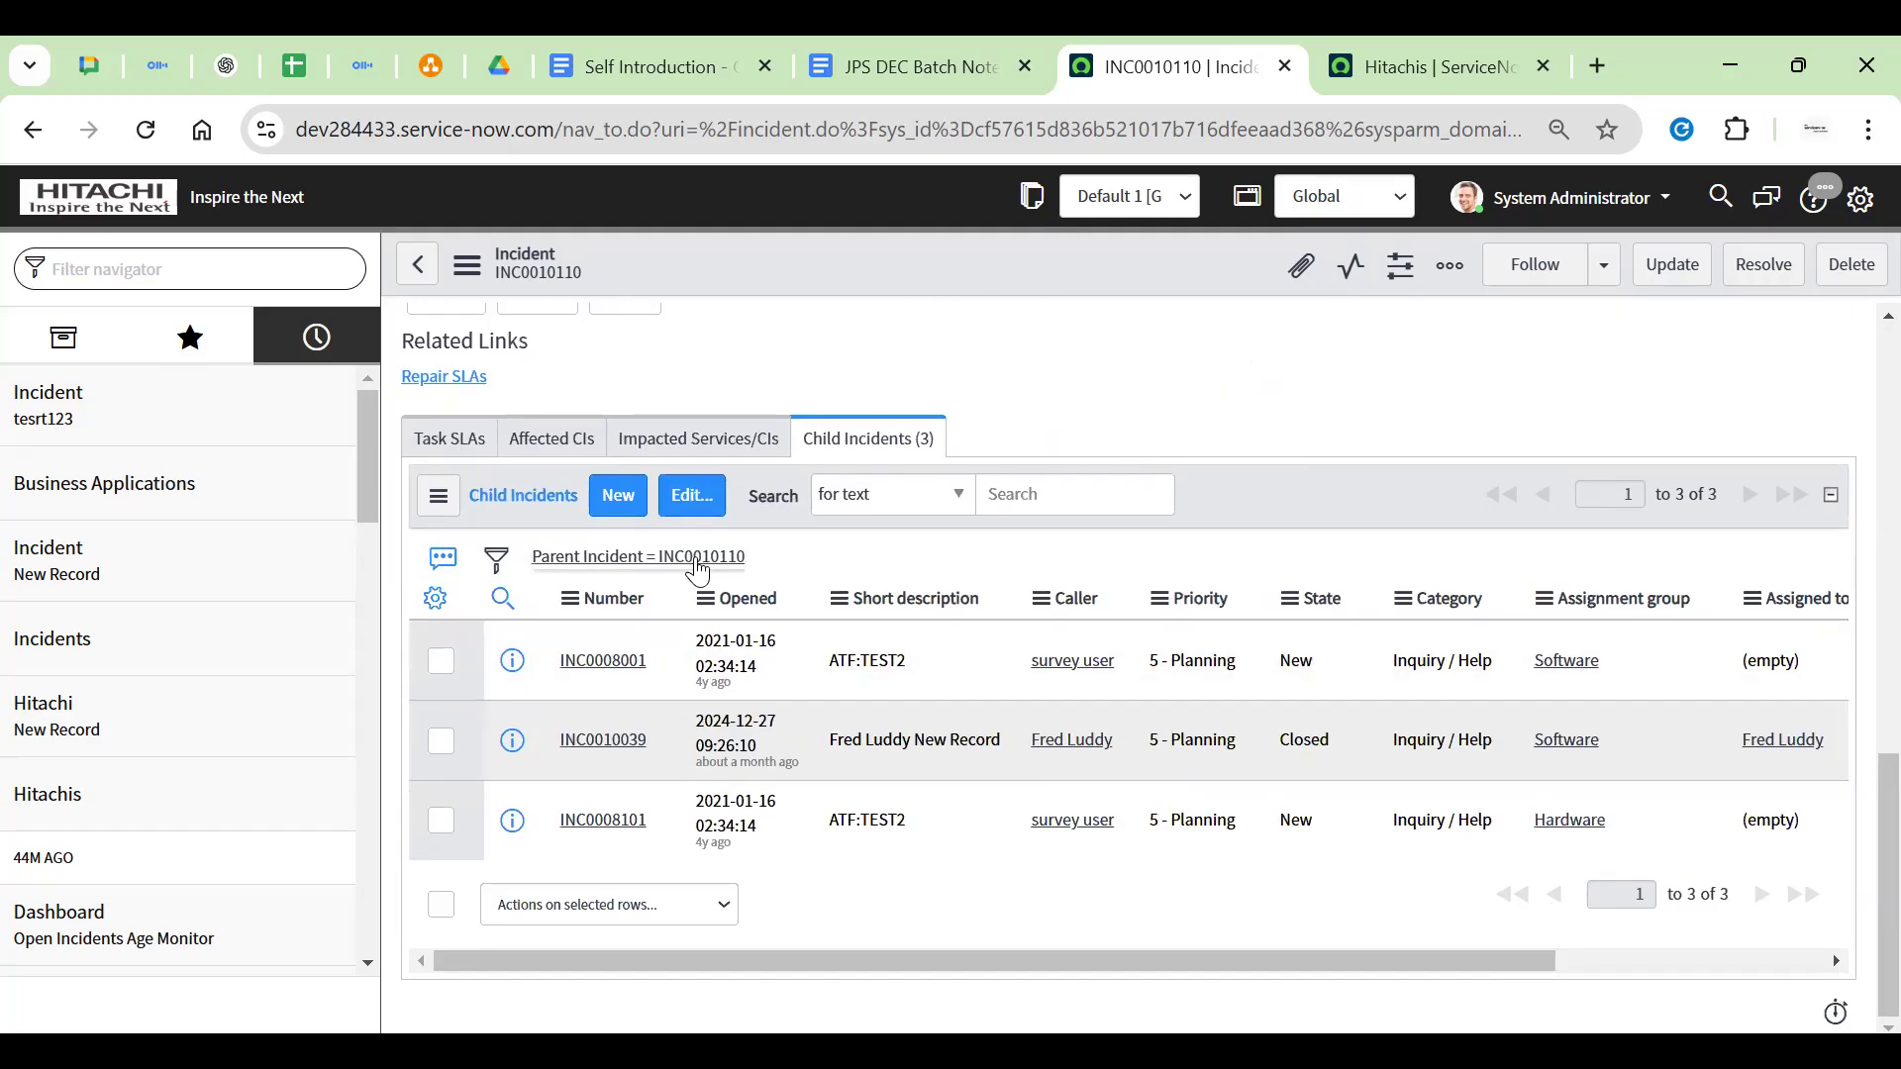
{"action": "mouse_move", "coordinate": [1275, 683]}
{"action": "left_mouse_down"}
{"action": "mouse_move", "coordinate": [1328, 709]}
{"action": "mouse_move", "coordinate": [1345, 781]}
{"action": "mouse_move", "coordinate": [1328, 865]}
{"action": "mouse_move", "coordinate": [1341, 816]}
{"action": "mouse_move", "coordinate": [1280, 666]}
{"action": "left_mouse_up"}
{"action": "left_click", "coordinate": [1294, 477]}
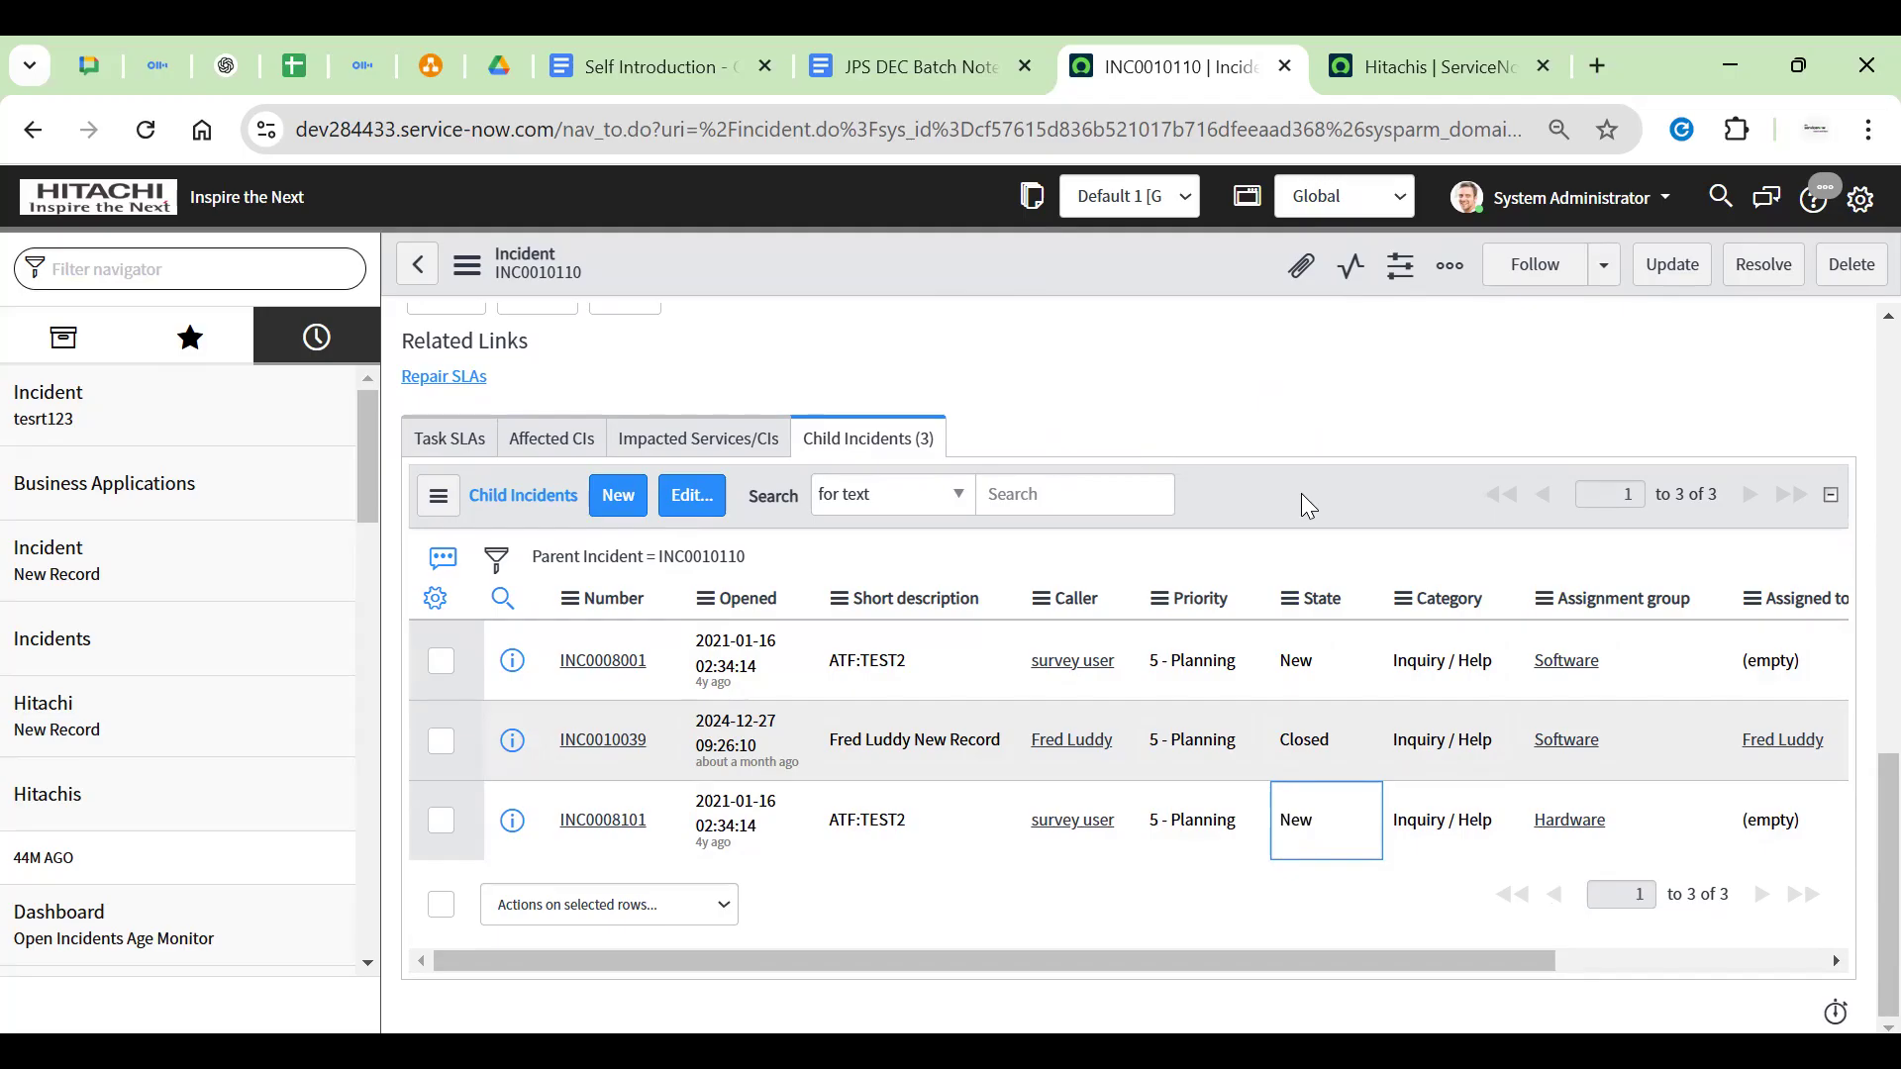
{"action": "scroll", "coordinate": [1320, 509], "scroll_direction": "up", "scroll_amount": 10}
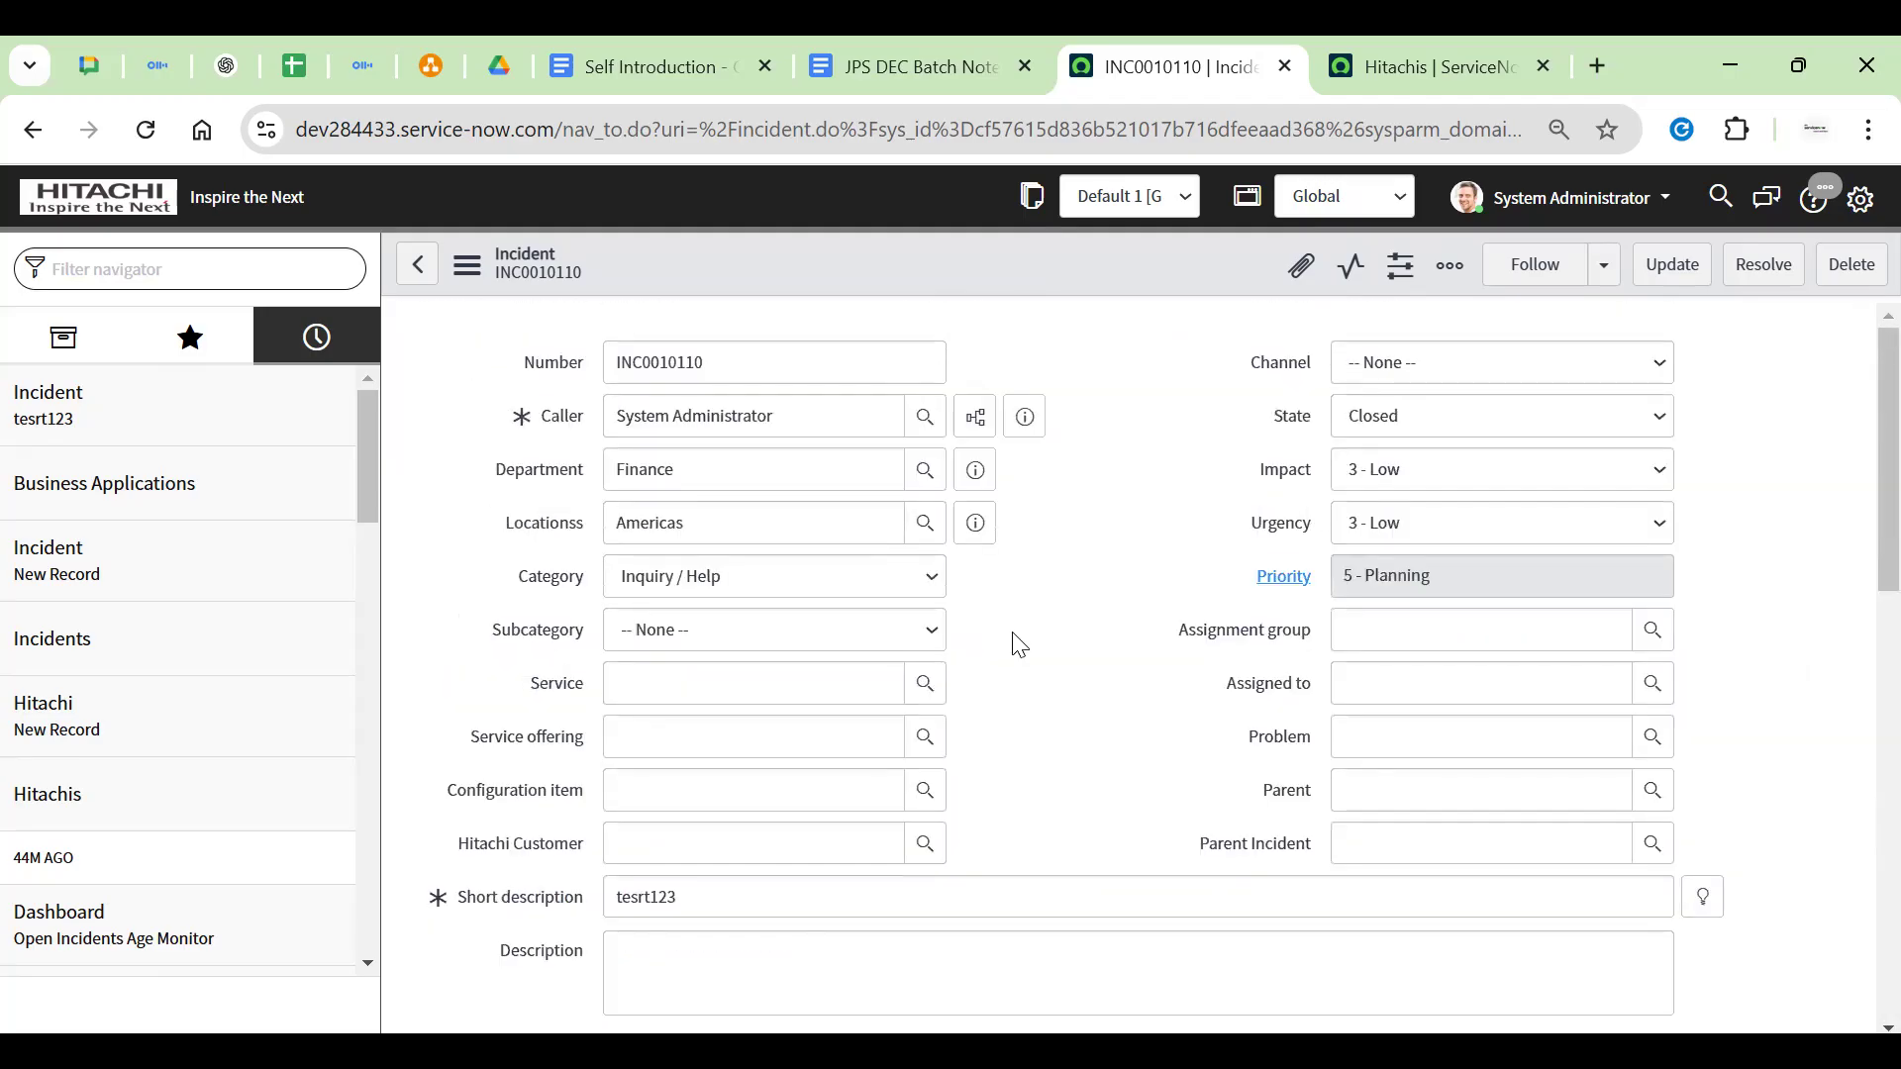
Delete the parallelogram shape from the diagram
{"action": "left_click", "coordinate": [428, 66]}
{"action": "left_click", "coordinate": [786, 421]}
{"action": "left_click", "coordinate": [768, 534]}
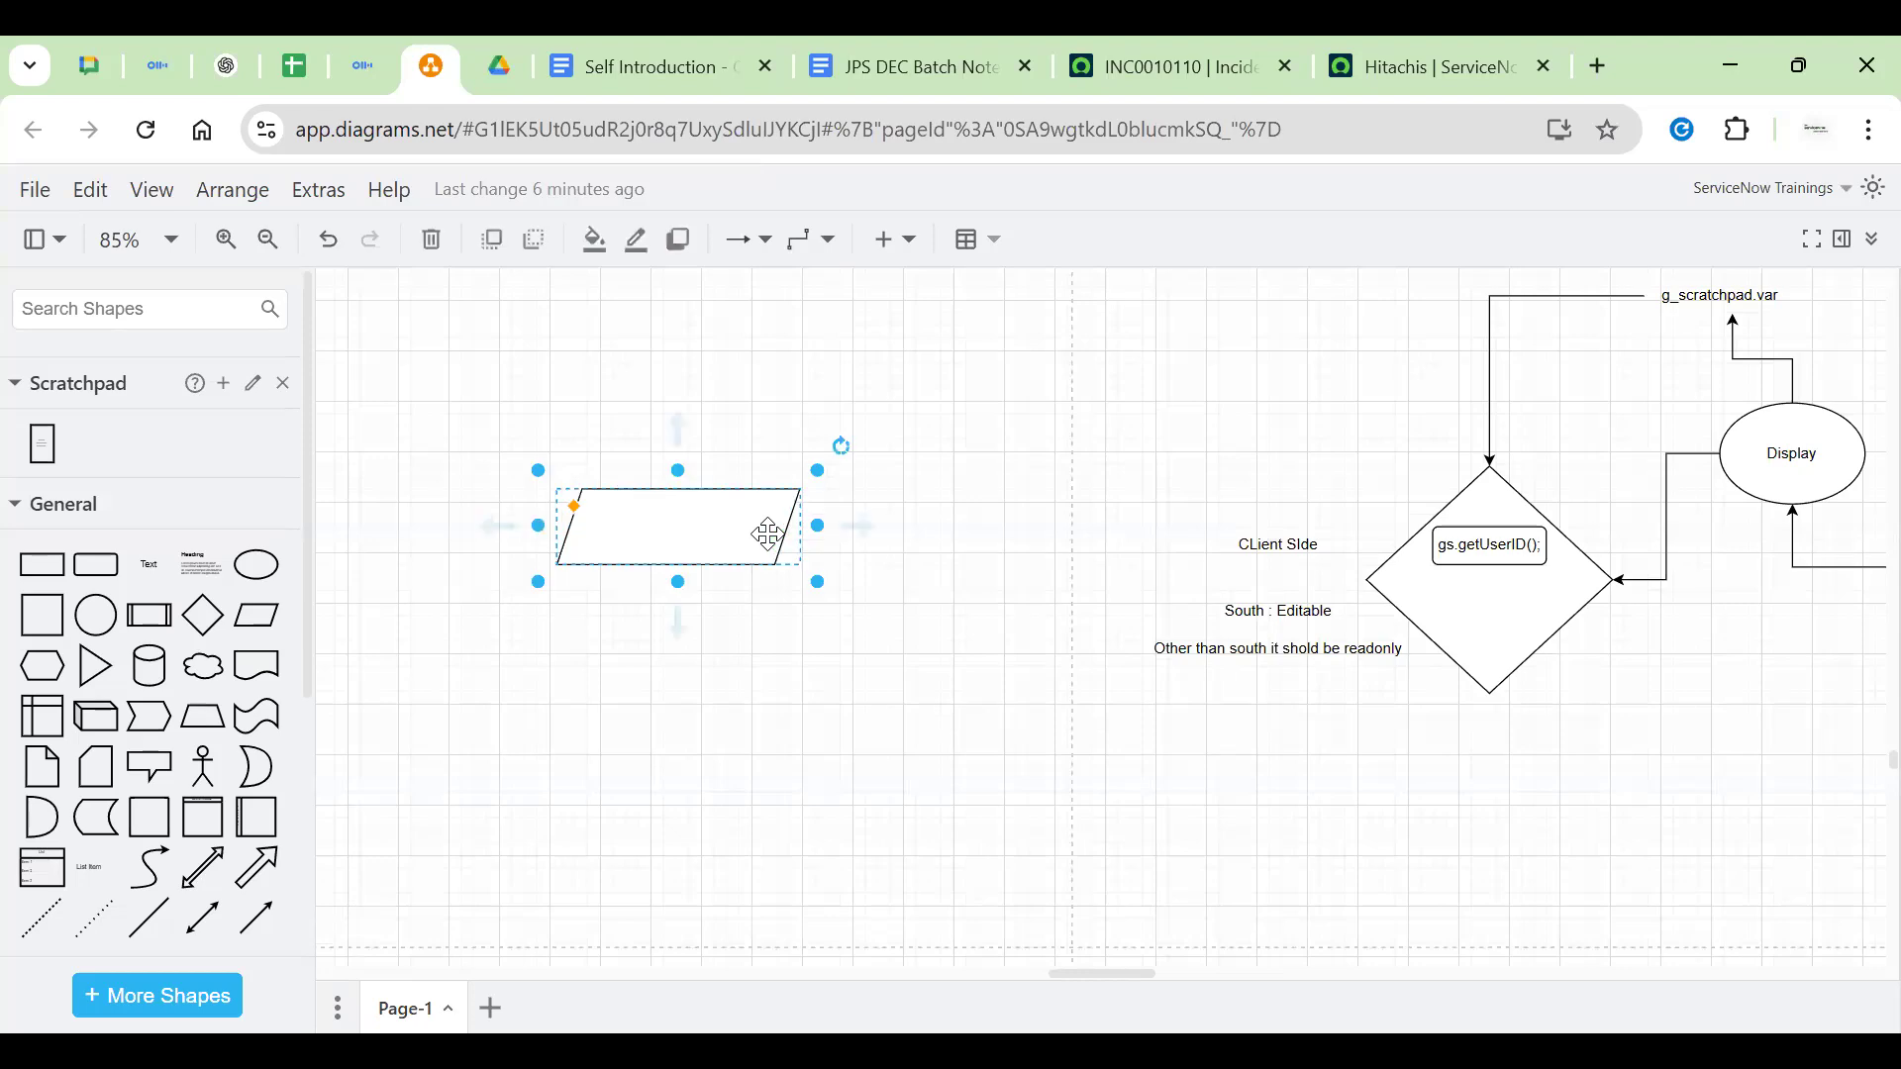
{"action": "key", "text": "Delete"}
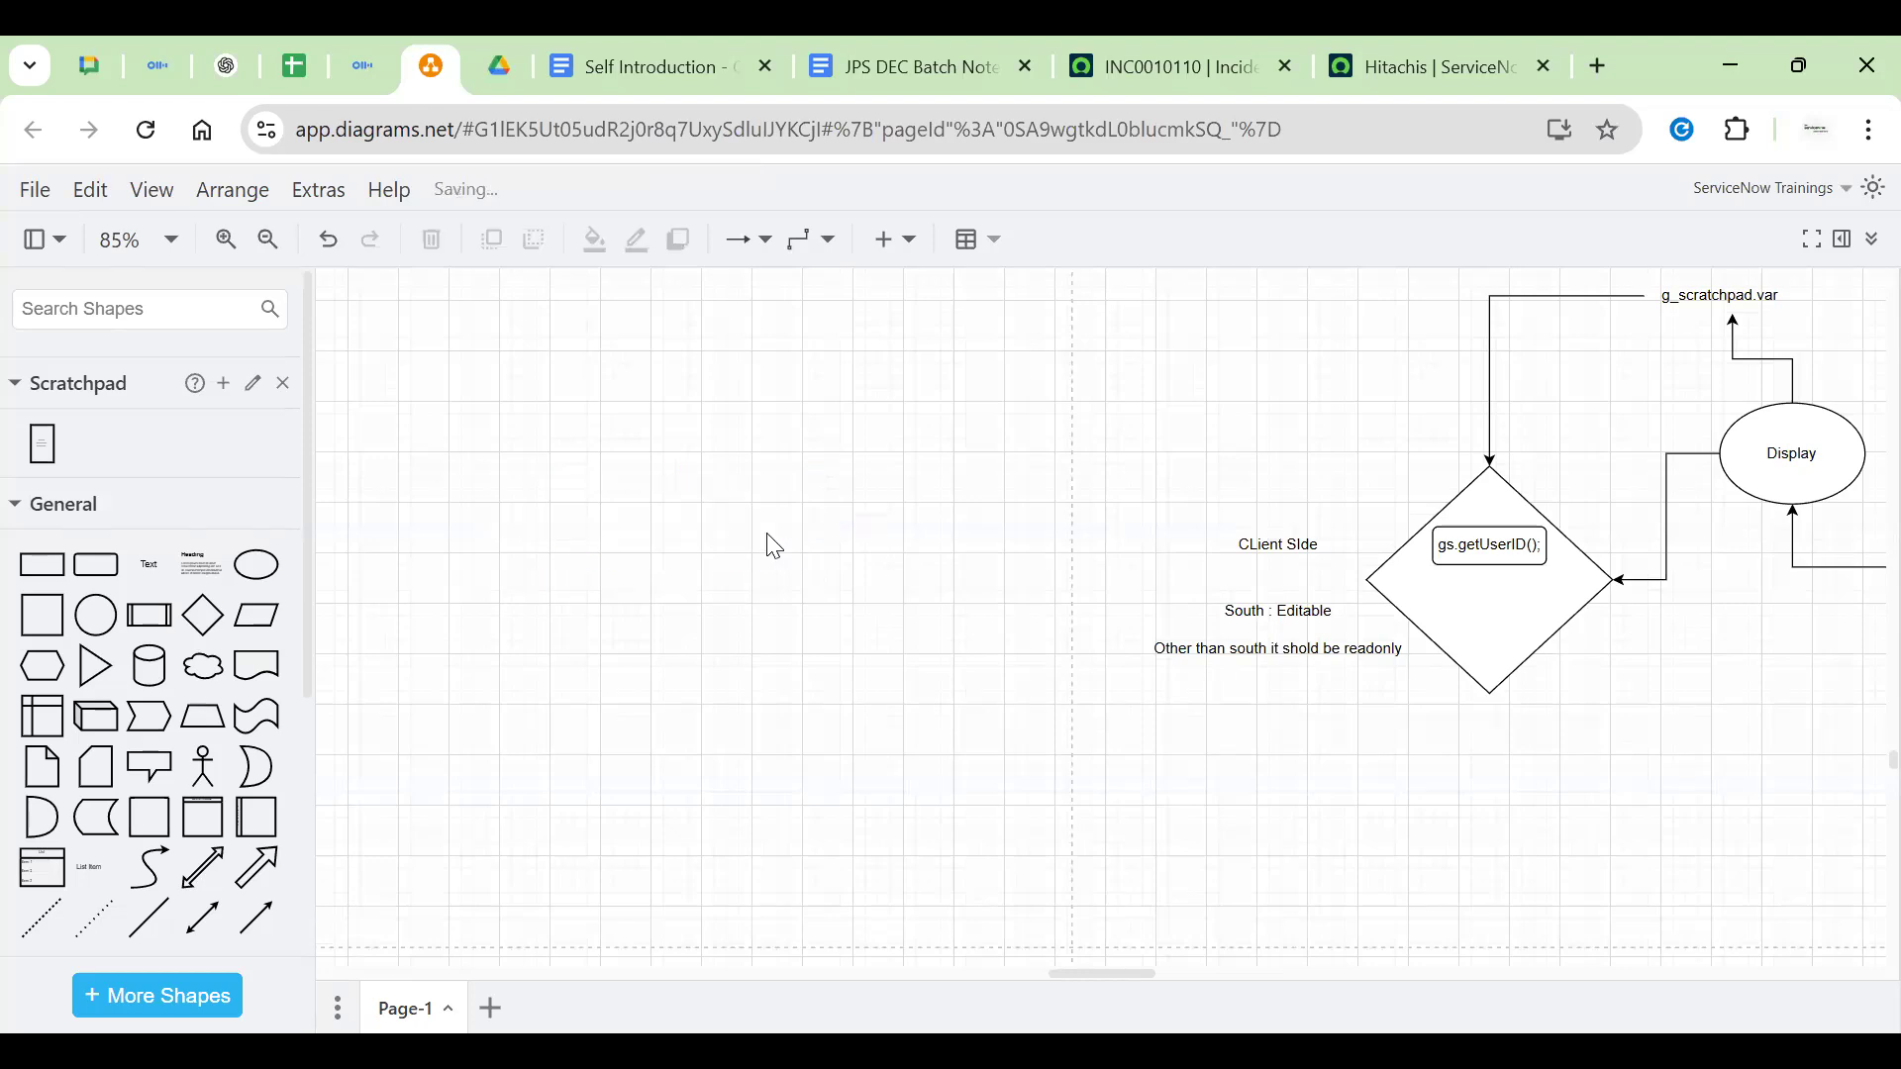
Place one taller blank rounded rectangle left of the Client Side notes, removing the extra copy
{"action": "mouse_move", "coordinate": [163, 713]}
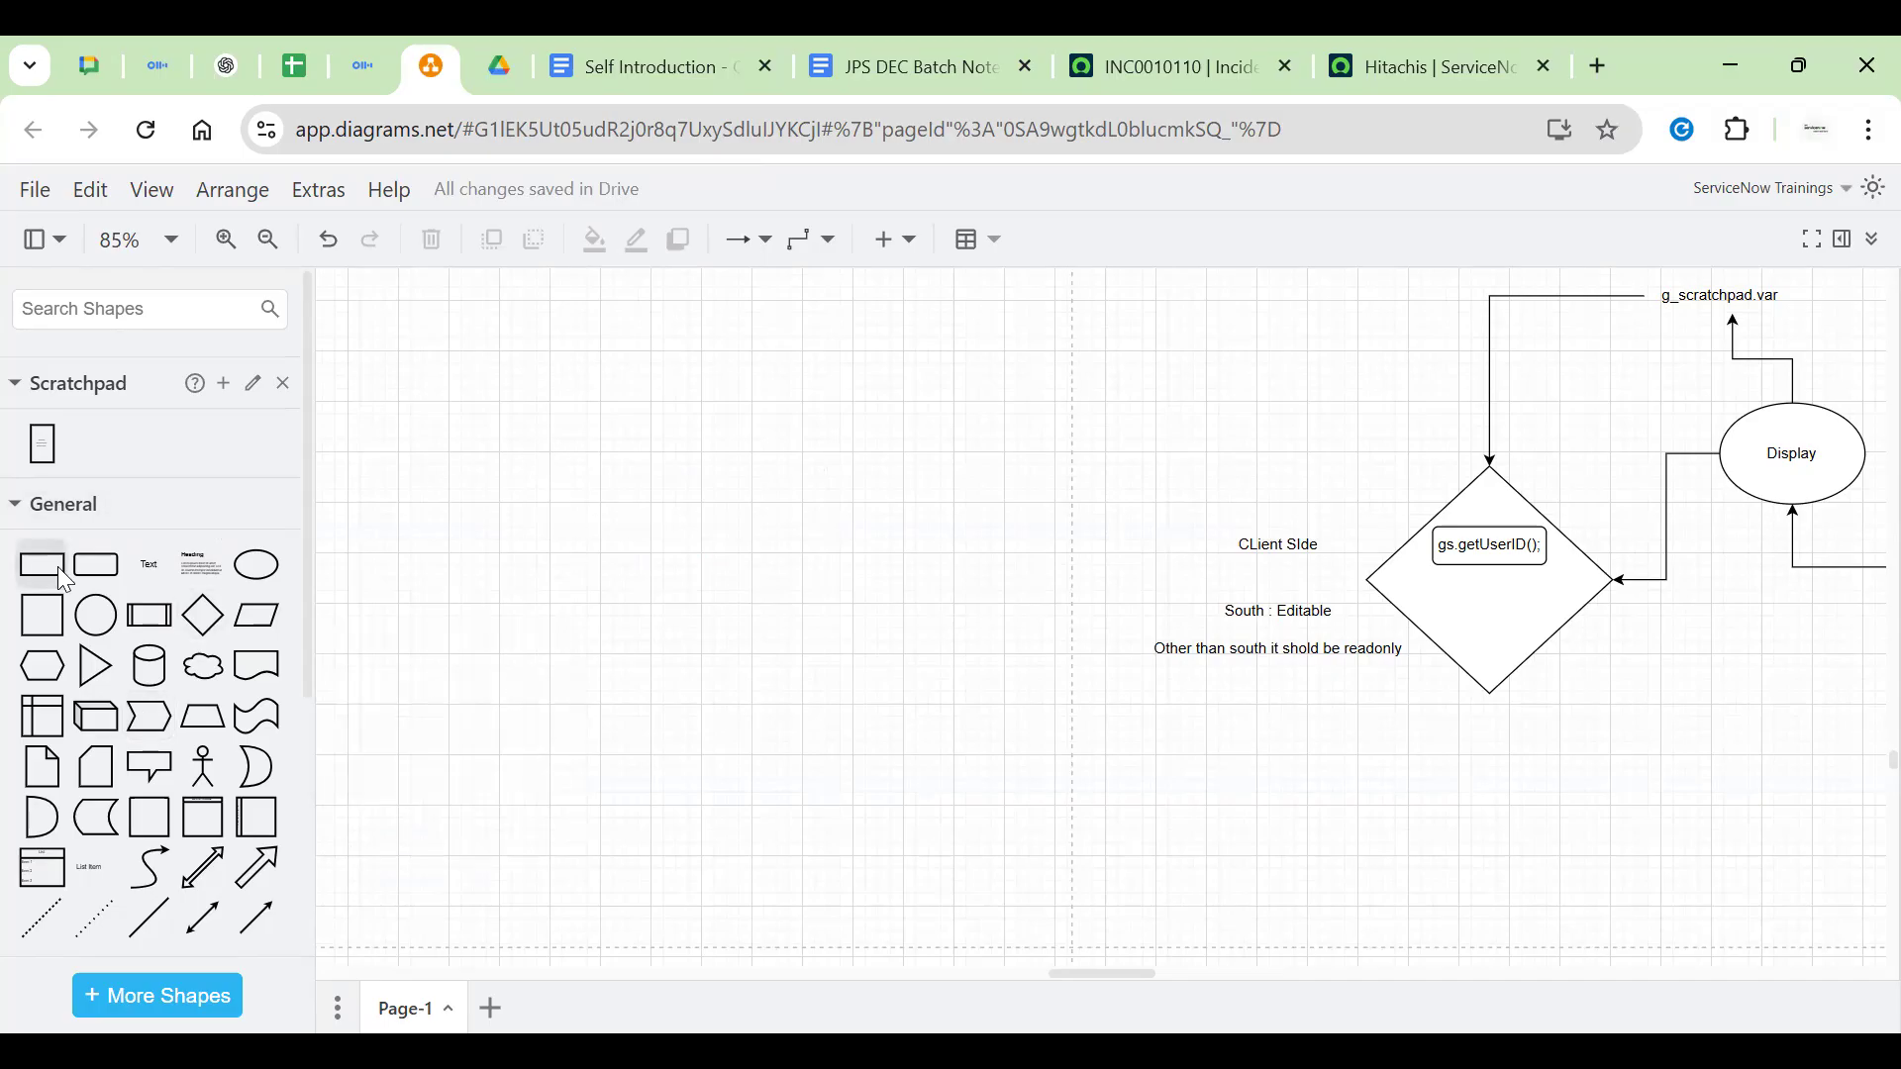
{"action": "left_click", "coordinate": [96, 564]}
{"action": "left_click_drag", "start_coordinate": [1024, 609], "coordinate": [612, 408]}
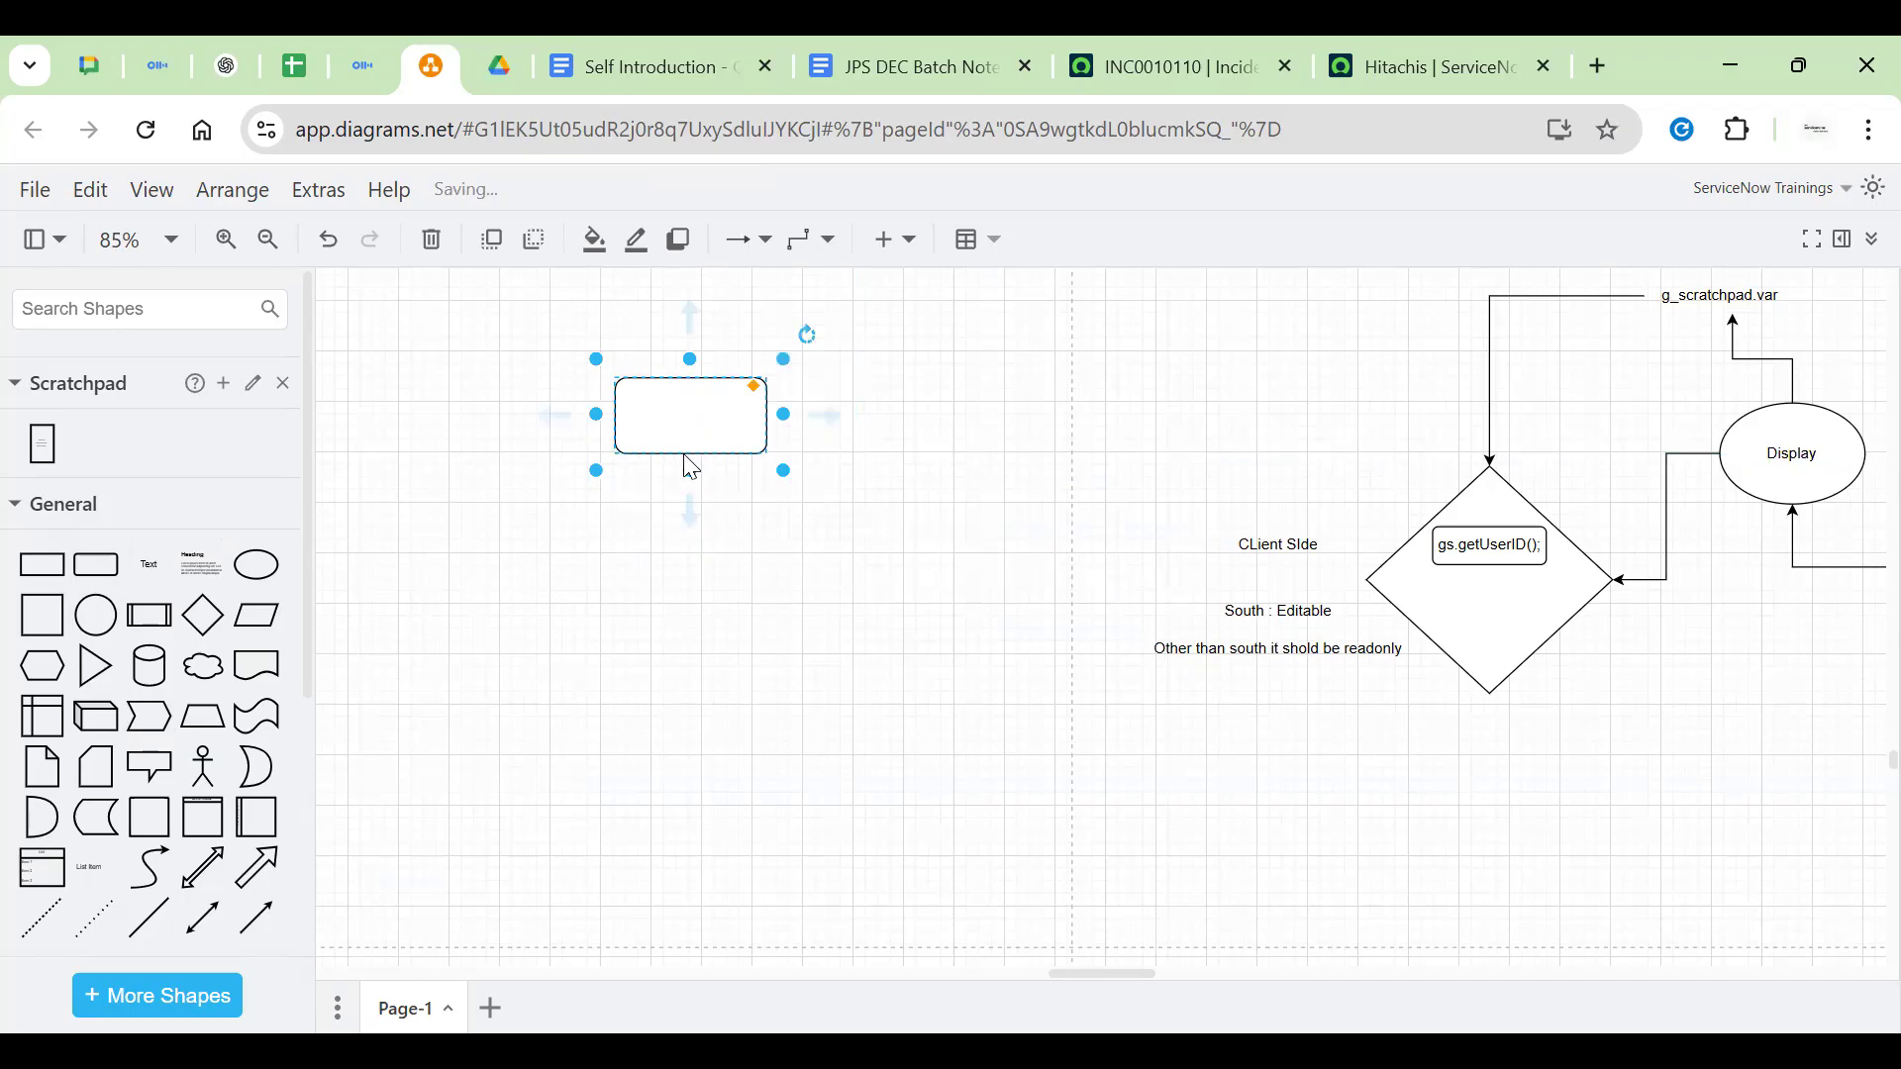
{"action": "left_click_drag", "start_coordinate": [688, 466], "coordinate": [934, 479]}
{"action": "left_click", "coordinate": [722, 565]}
{"action": "left_click_drag", "start_coordinate": [718, 500], "coordinate": [609, 498]}
{"action": "key", "text": "Delete"}
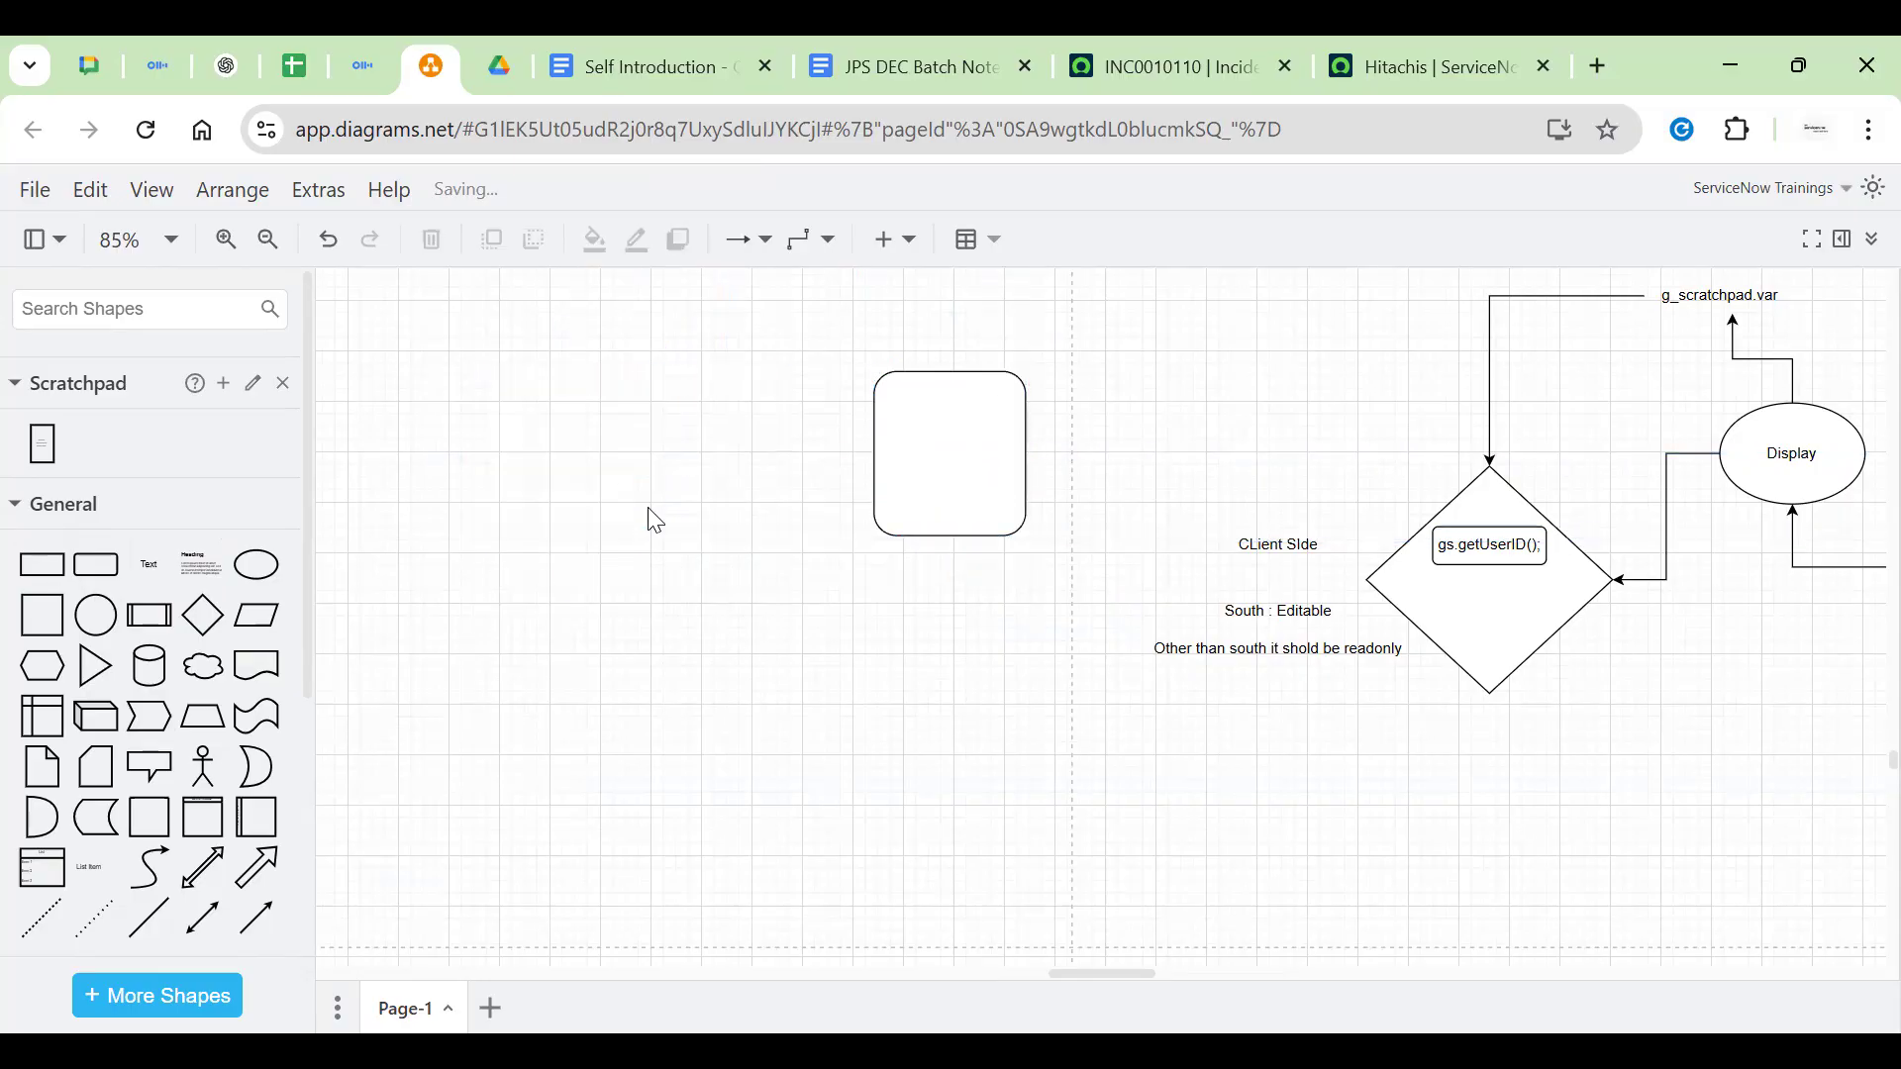
{"action": "left_click", "coordinate": [980, 475]}
{"action": "left_click_drag", "start_coordinate": [946, 492], "coordinate": [896, 521]}
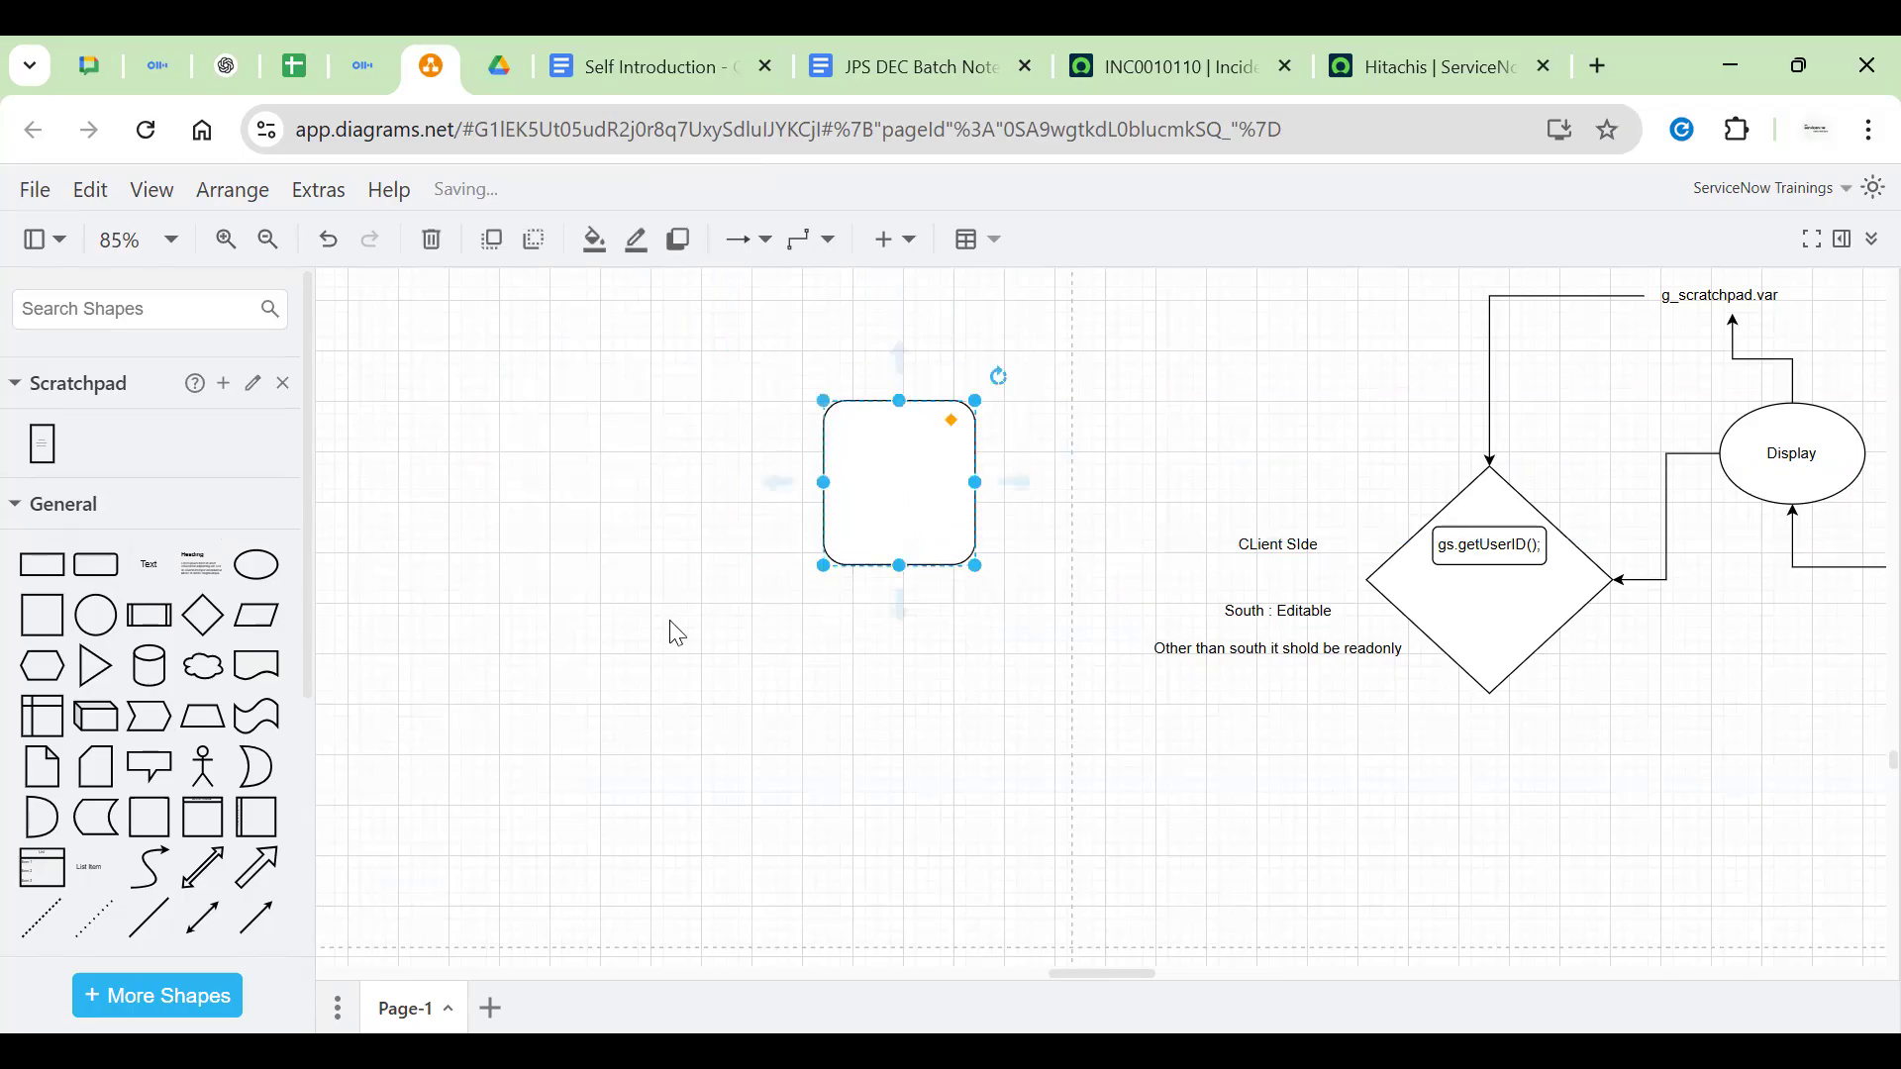
{"action": "left_click", "coordinate": [989, 544]}
{"action": "key", "text": "ctrl+h"}
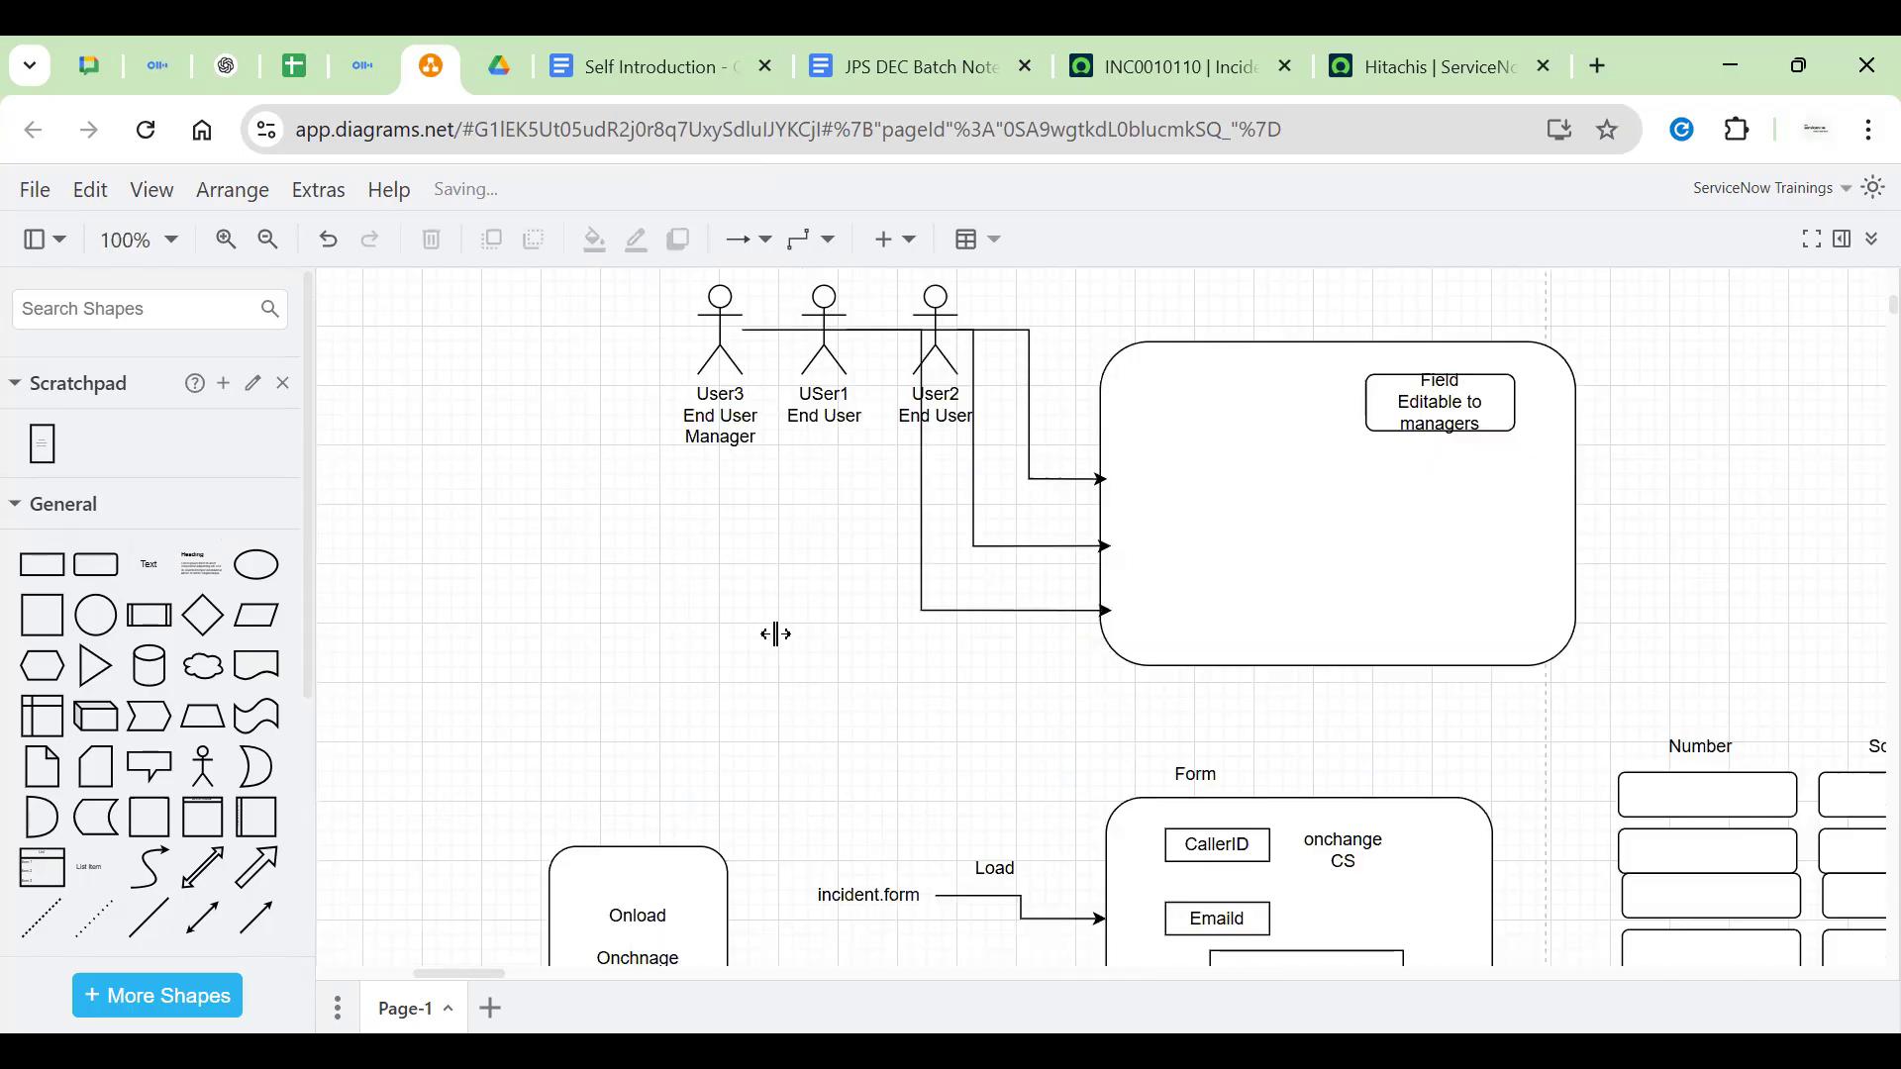
Add a cylinder listing inc1234, inc4567, inc7890 and inc786786 on separate lines
{"action": "left_click", "coordinate": [155, 679]}
{"action": "left_click_drag", "start_coordinate": [1095, 627], "coordinate": [323, 599]}
{"action": "left_click_drag", "start_coordinate": [1011, 835], "coordinate": [861, 539]}
{"action": "double_click", "coordinate": [861, 546]}
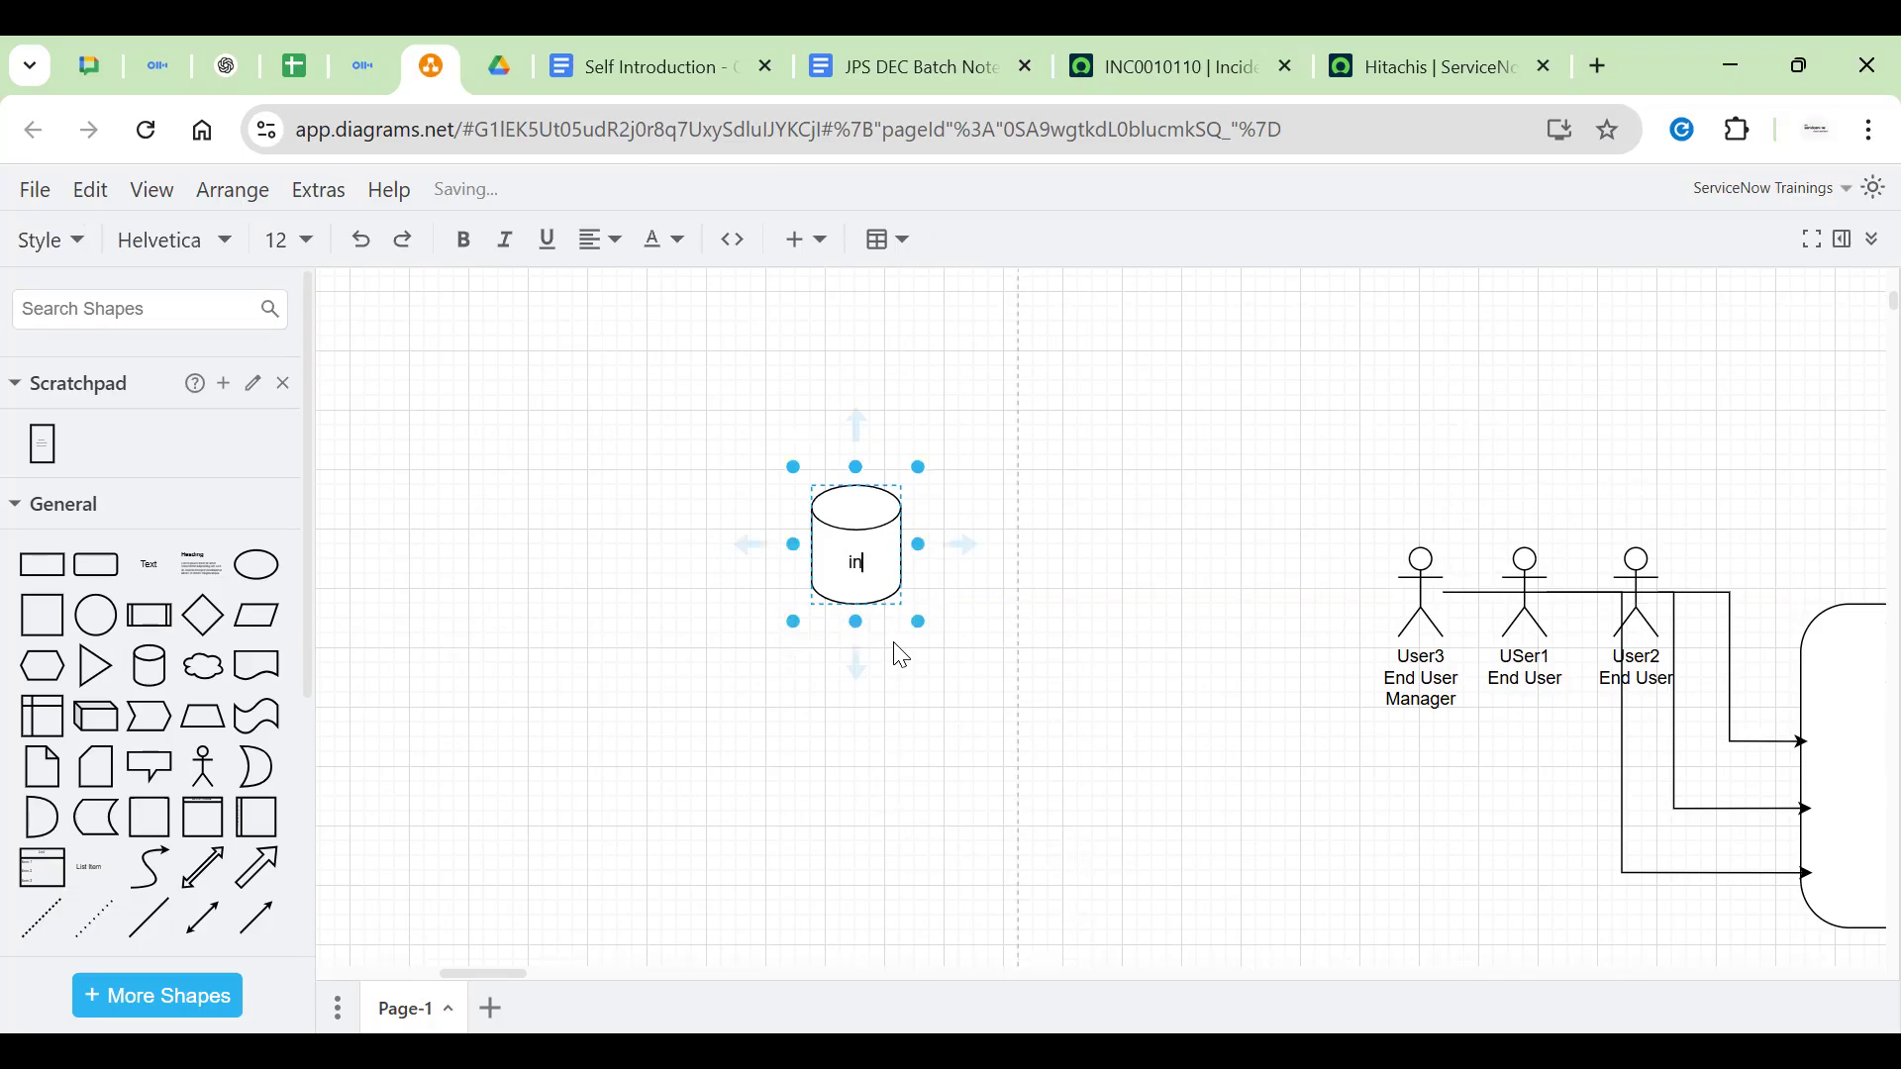
{"action": "type", "text": "inc1234"}
{"action": "key", "text": "Return"}
{"action": "type", "text": "inc4567"}
{"action": "key", "text": "Return"}
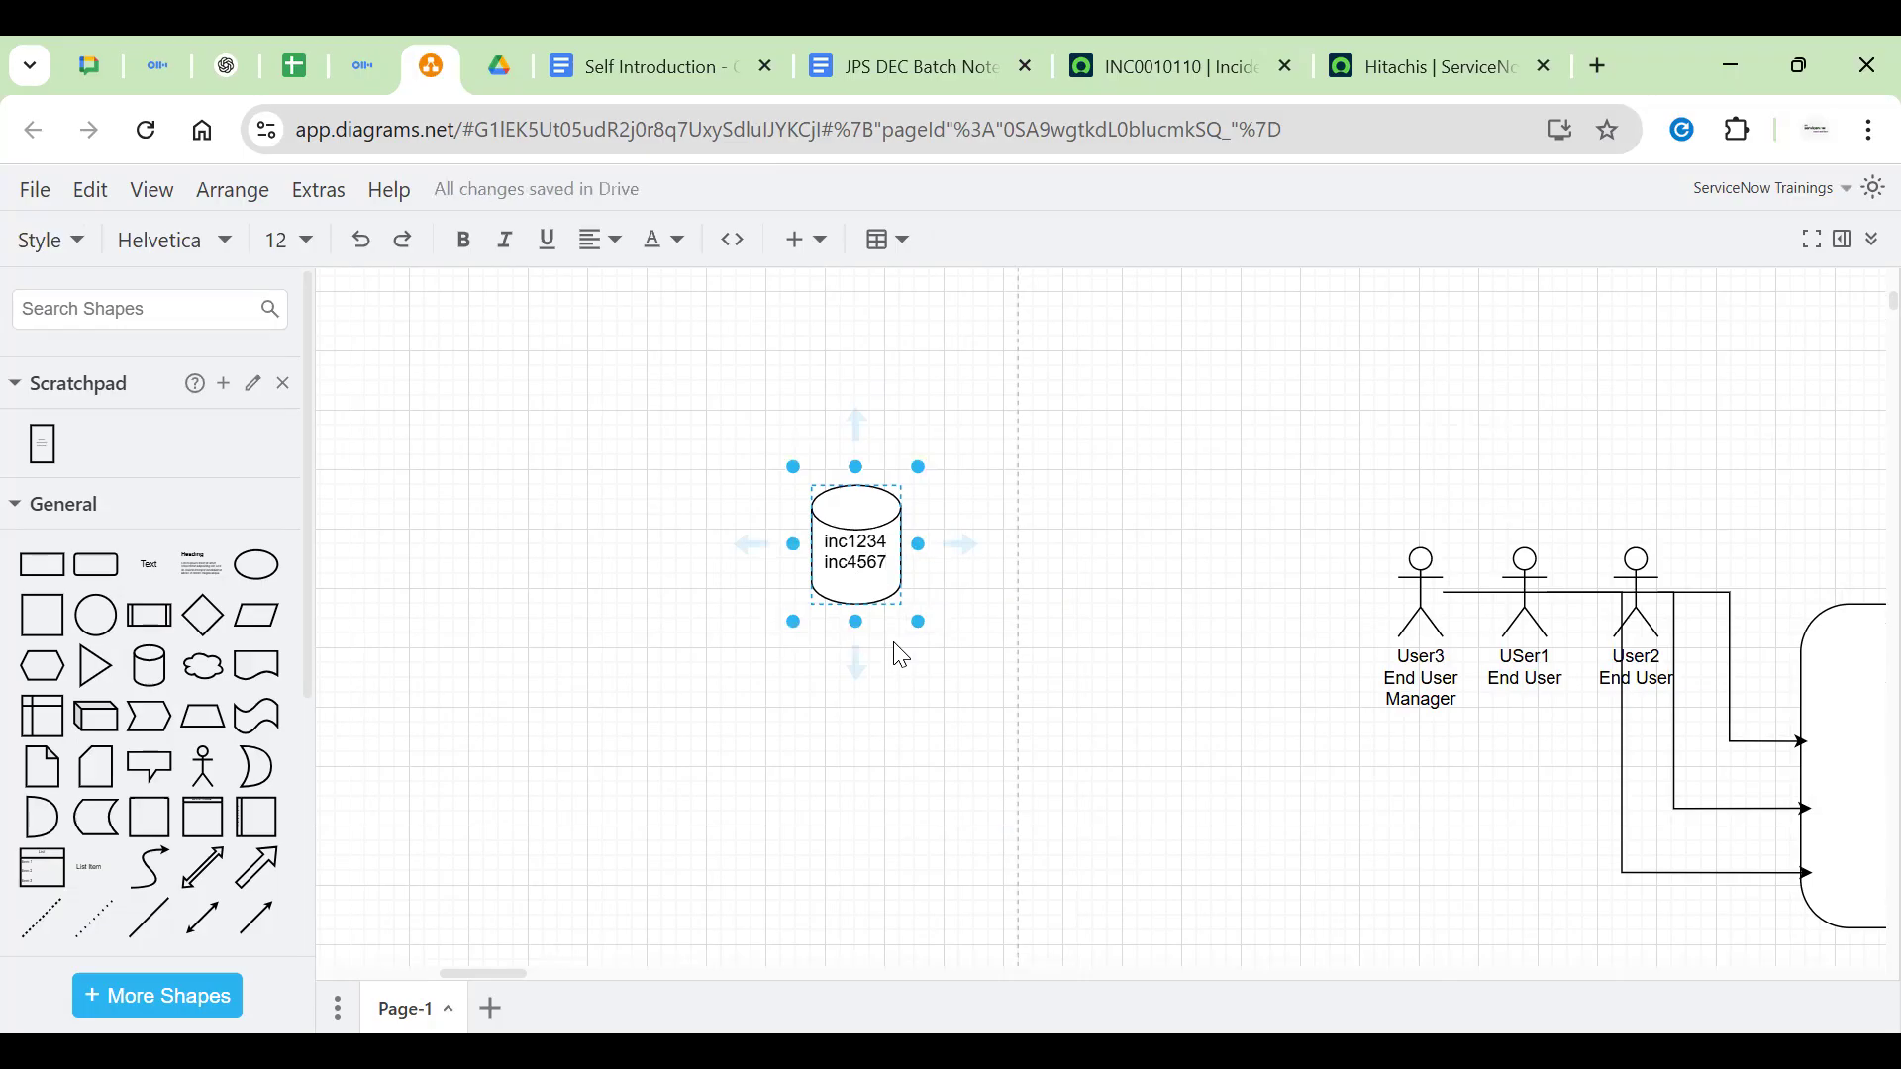
{"action": "type", "text": "inc7890"}
{"action": "key", "text": "Return"}
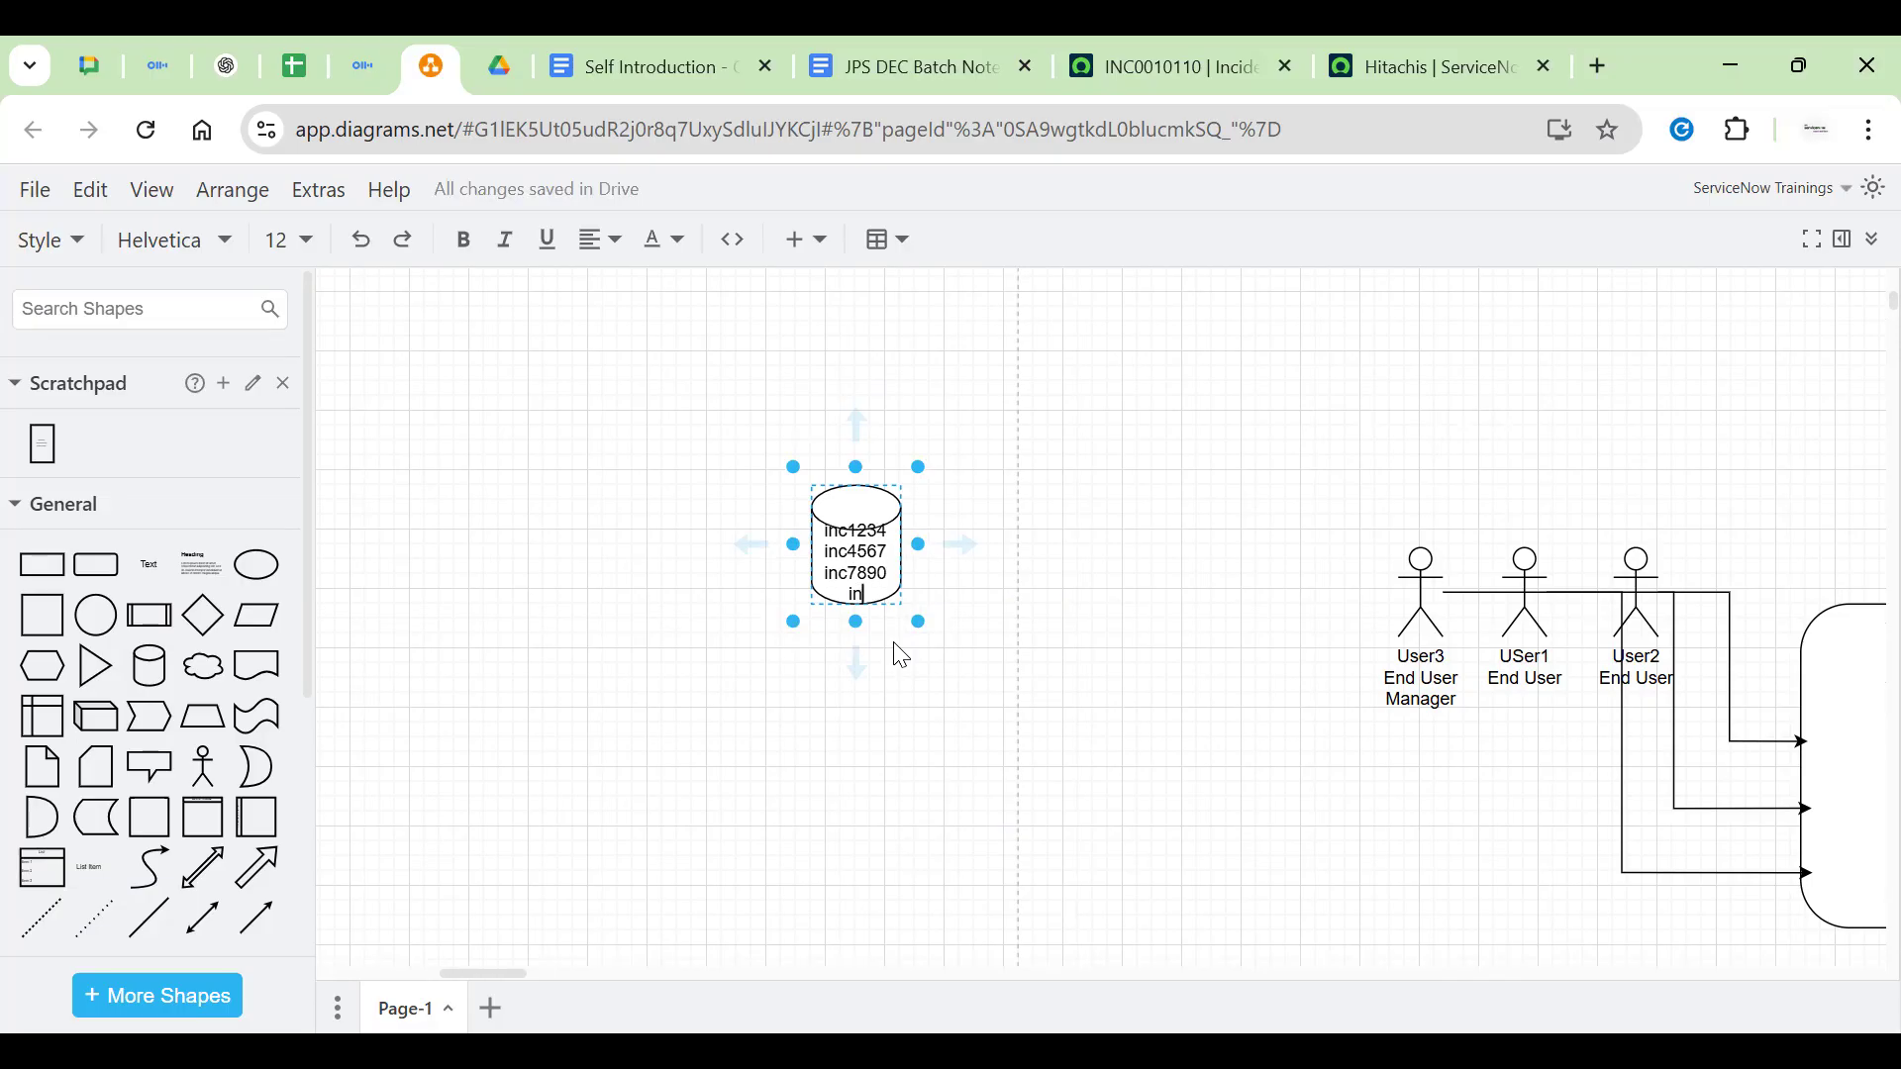
{"action": "type", "text": "inc786786"}
{"action": "key", "text": "Escape"}
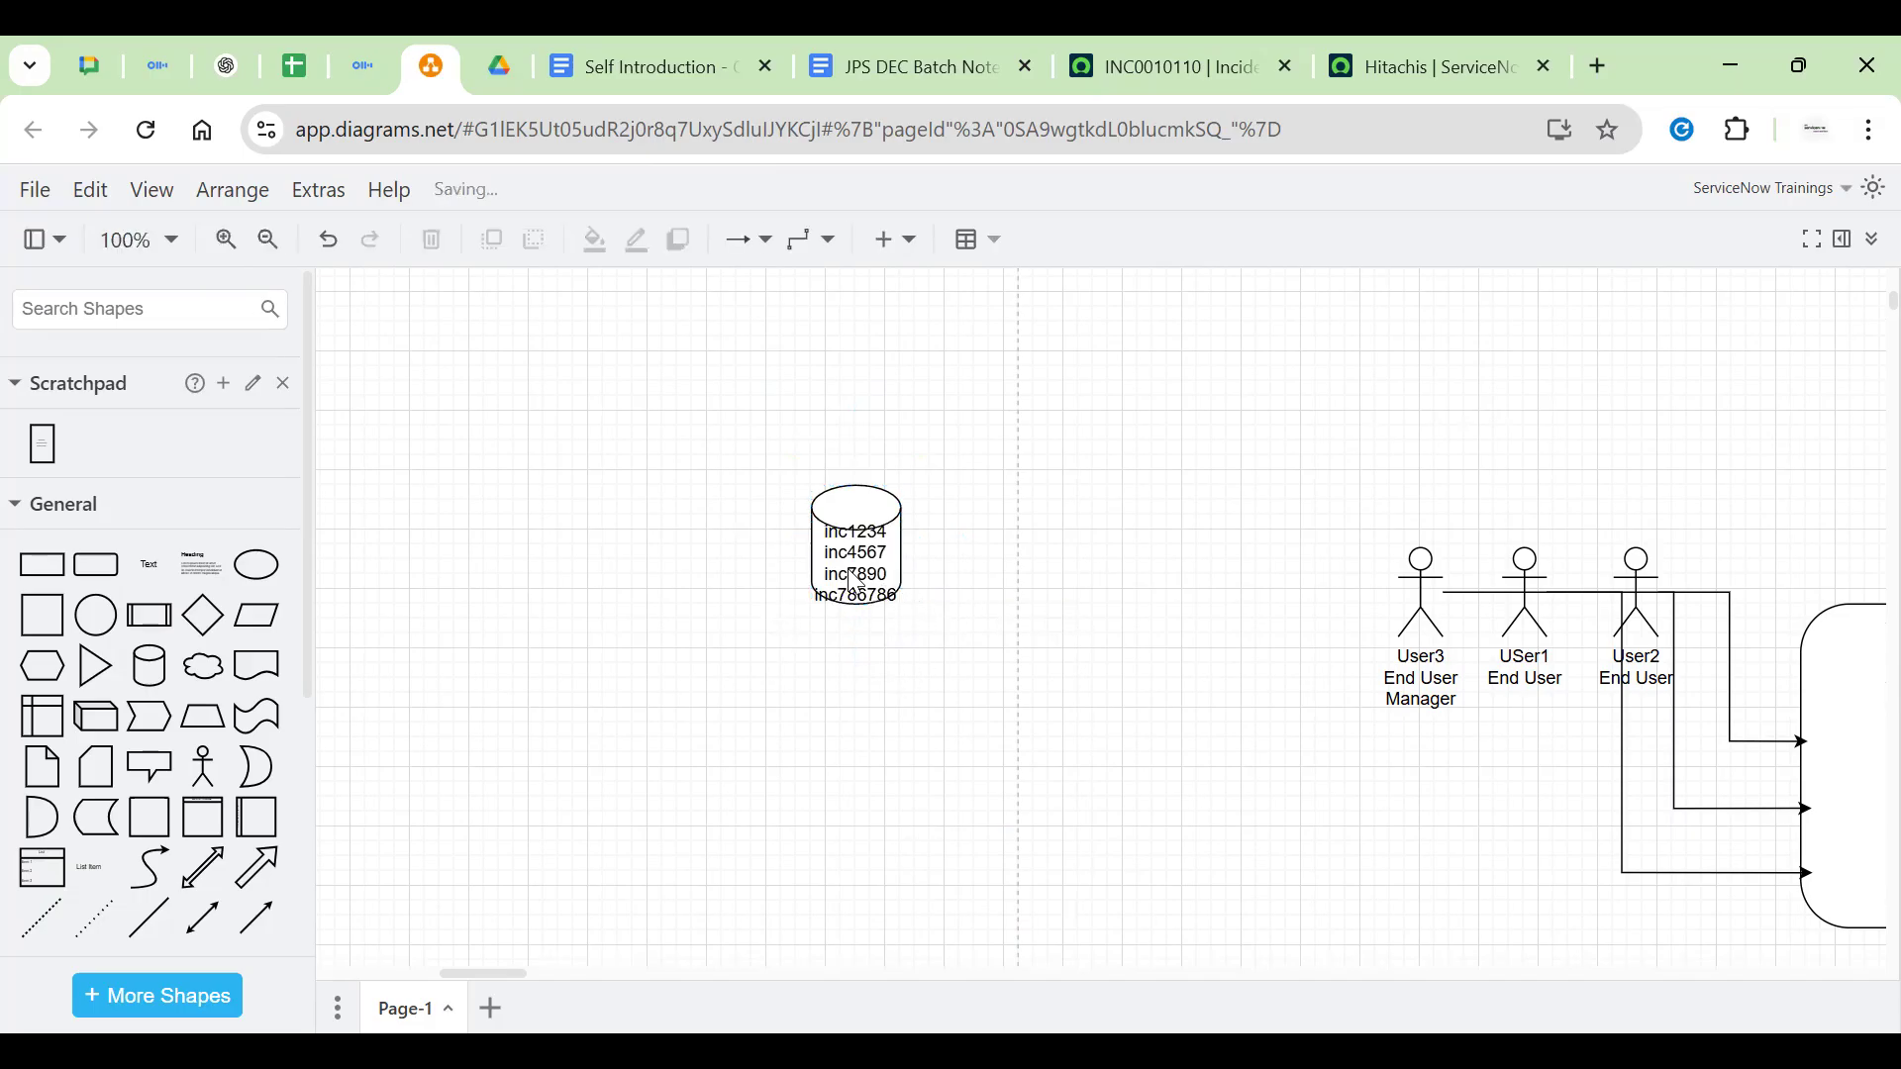
Make the cylinder taller and wider to fit its text, and add a diamond
{"action": "left_click_drag", "start_coordinate": [857, 619], "coordinate": [855, 681]}
{"action": "left_click", "coordinate": [947, 586]}
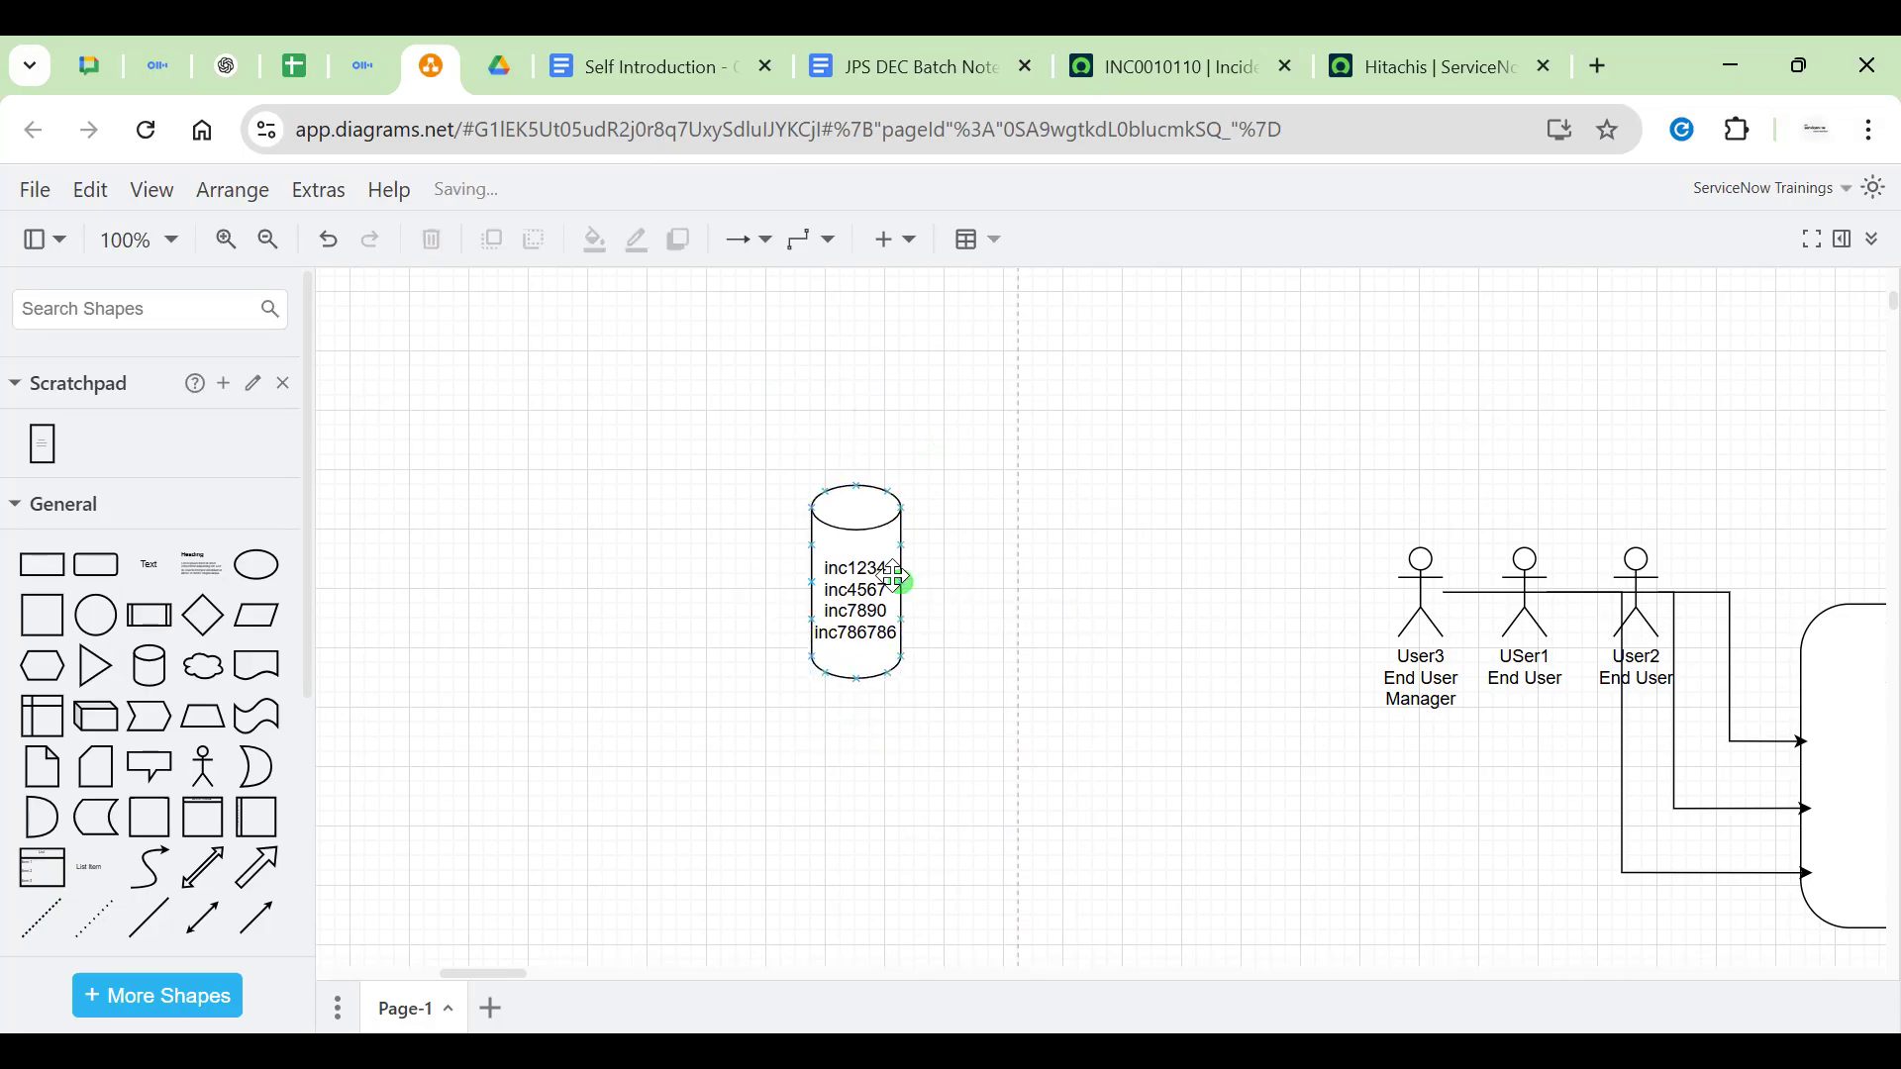
{"action": "left_click", "coordinate": [903, 588]}
{"action": "left_click_drag", "start_coordinate": [907, 590], "coordinate": [963, 590]}
{"action": "left_click", "coordinate": [1099, 624]}
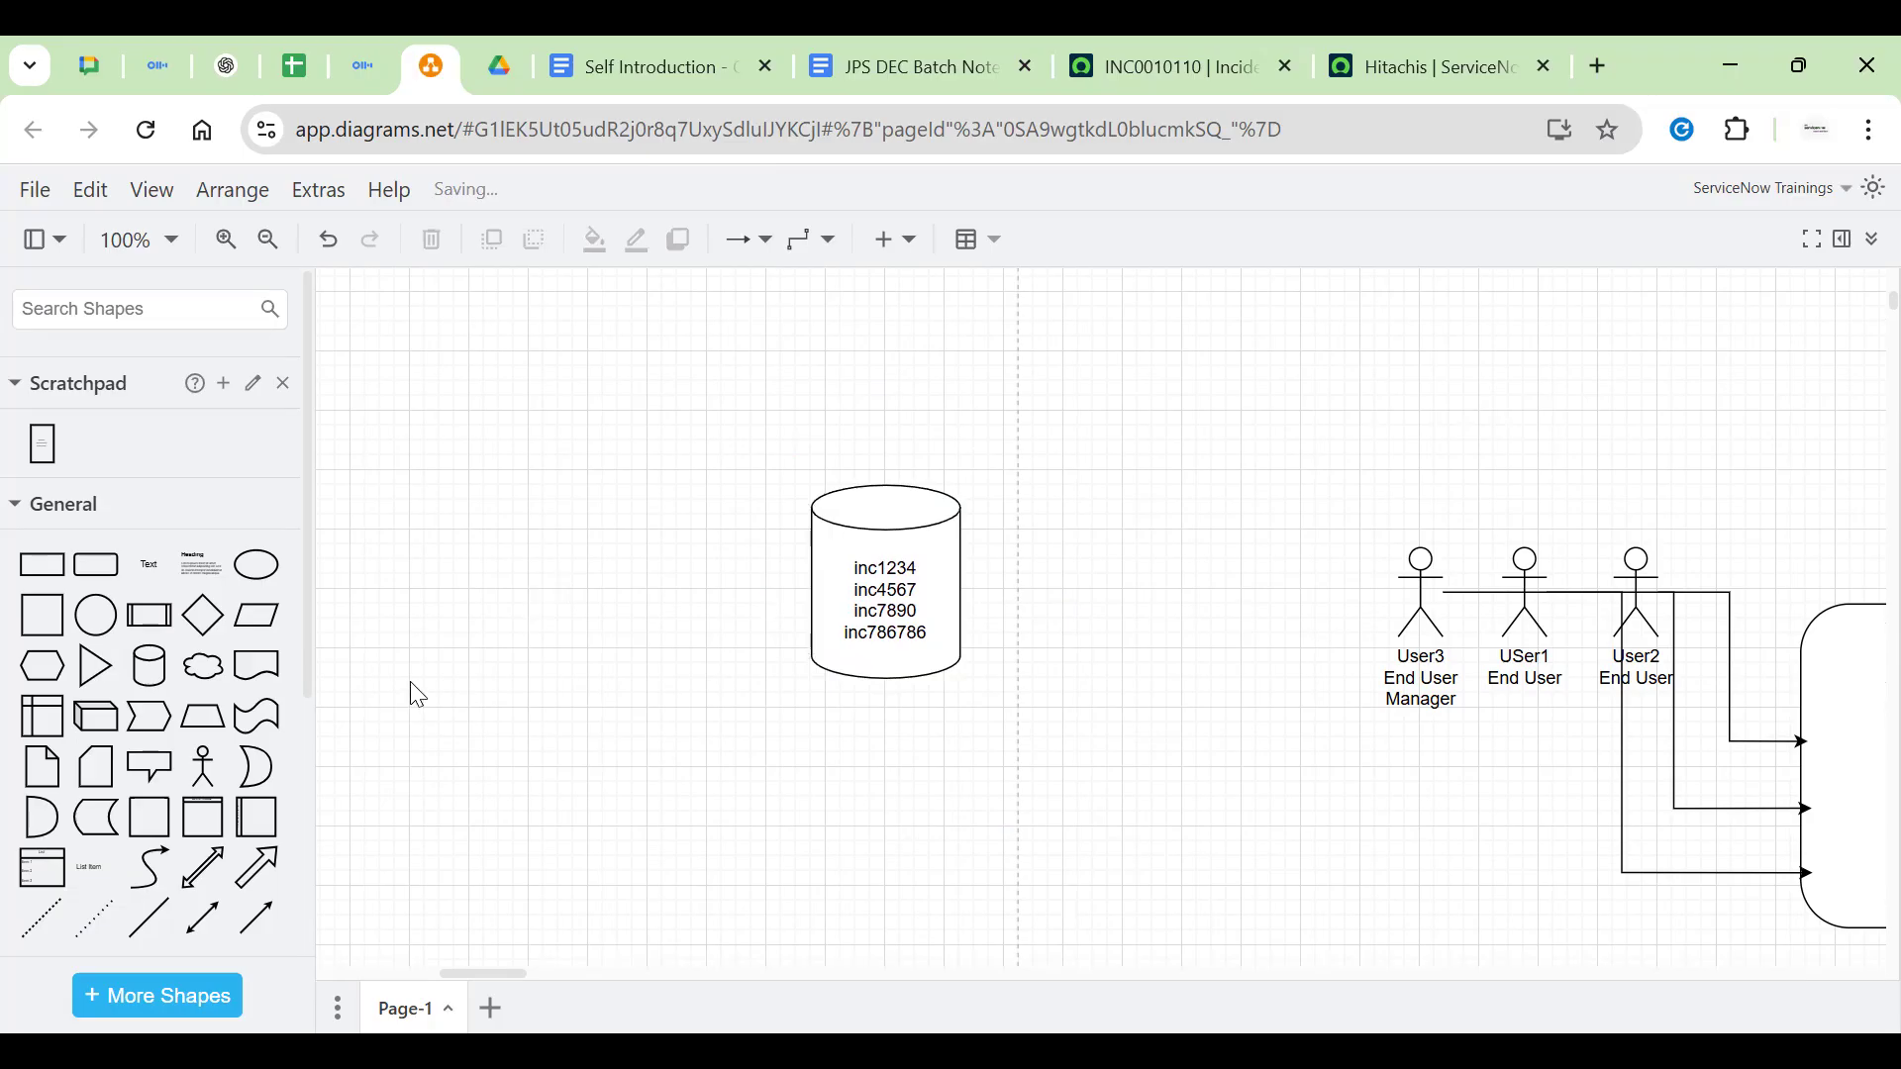
{"action": "left_click", "coordinate": [203, 615]}
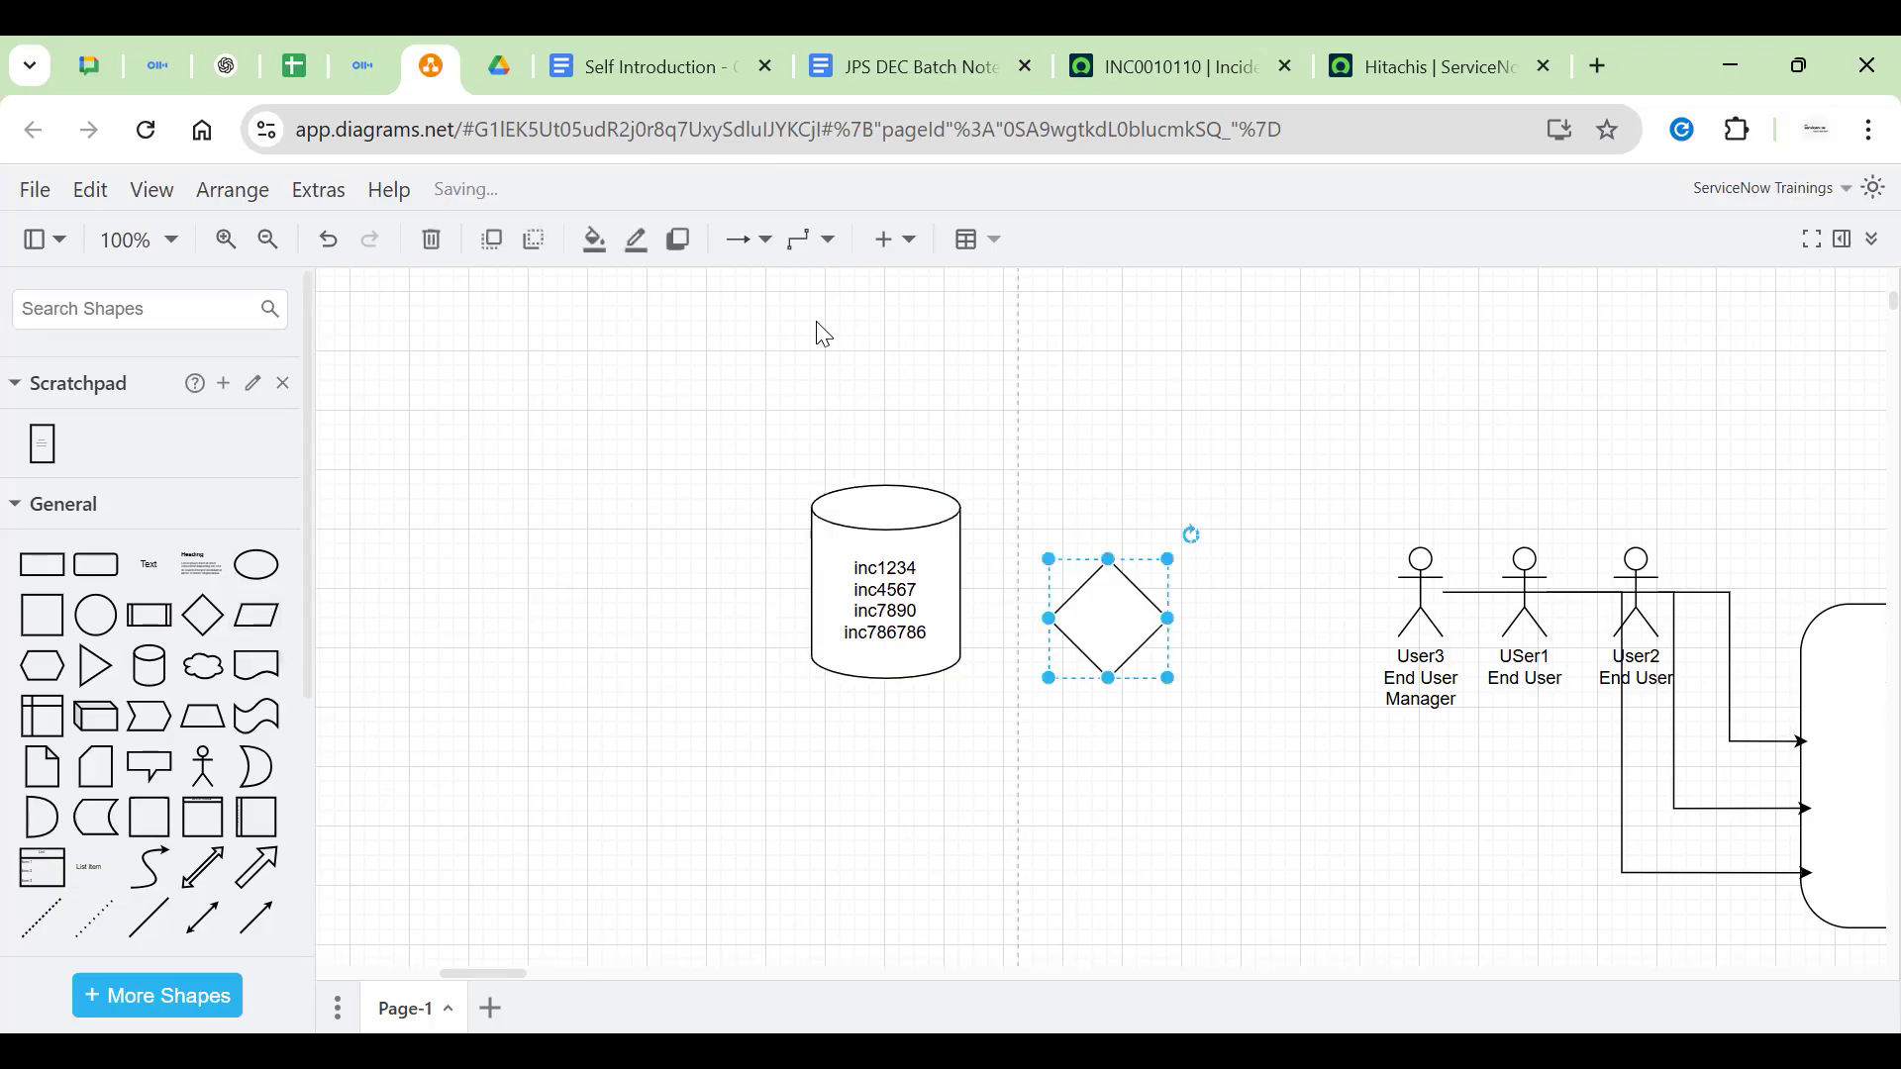
Move the diamond left of the cylinder and enlarge it, aligned with the cylinder
{"action": "left_click_drag", "start_coordinate": [1059, 579], "coordinate": [393, 513]}
{"action": "left_click", "coordinate": [473, 650]}
{"action": "left_click_drag", "start_coordinate": [465, 636], "coordinate": [467, 758]}
{"action": "left_click", "coordinate": [543, 623]}
{"action": "left_click_drag", "start_coordinate": [539, 633], "coordinate": [742, 649]}
{"action": "left_click_drag", "start_coordinate": [627, 607], "coordinate": [636, 606]}
Label the diamond 'Form'
{"action": "double_click", "coordinate": [638, 661]}
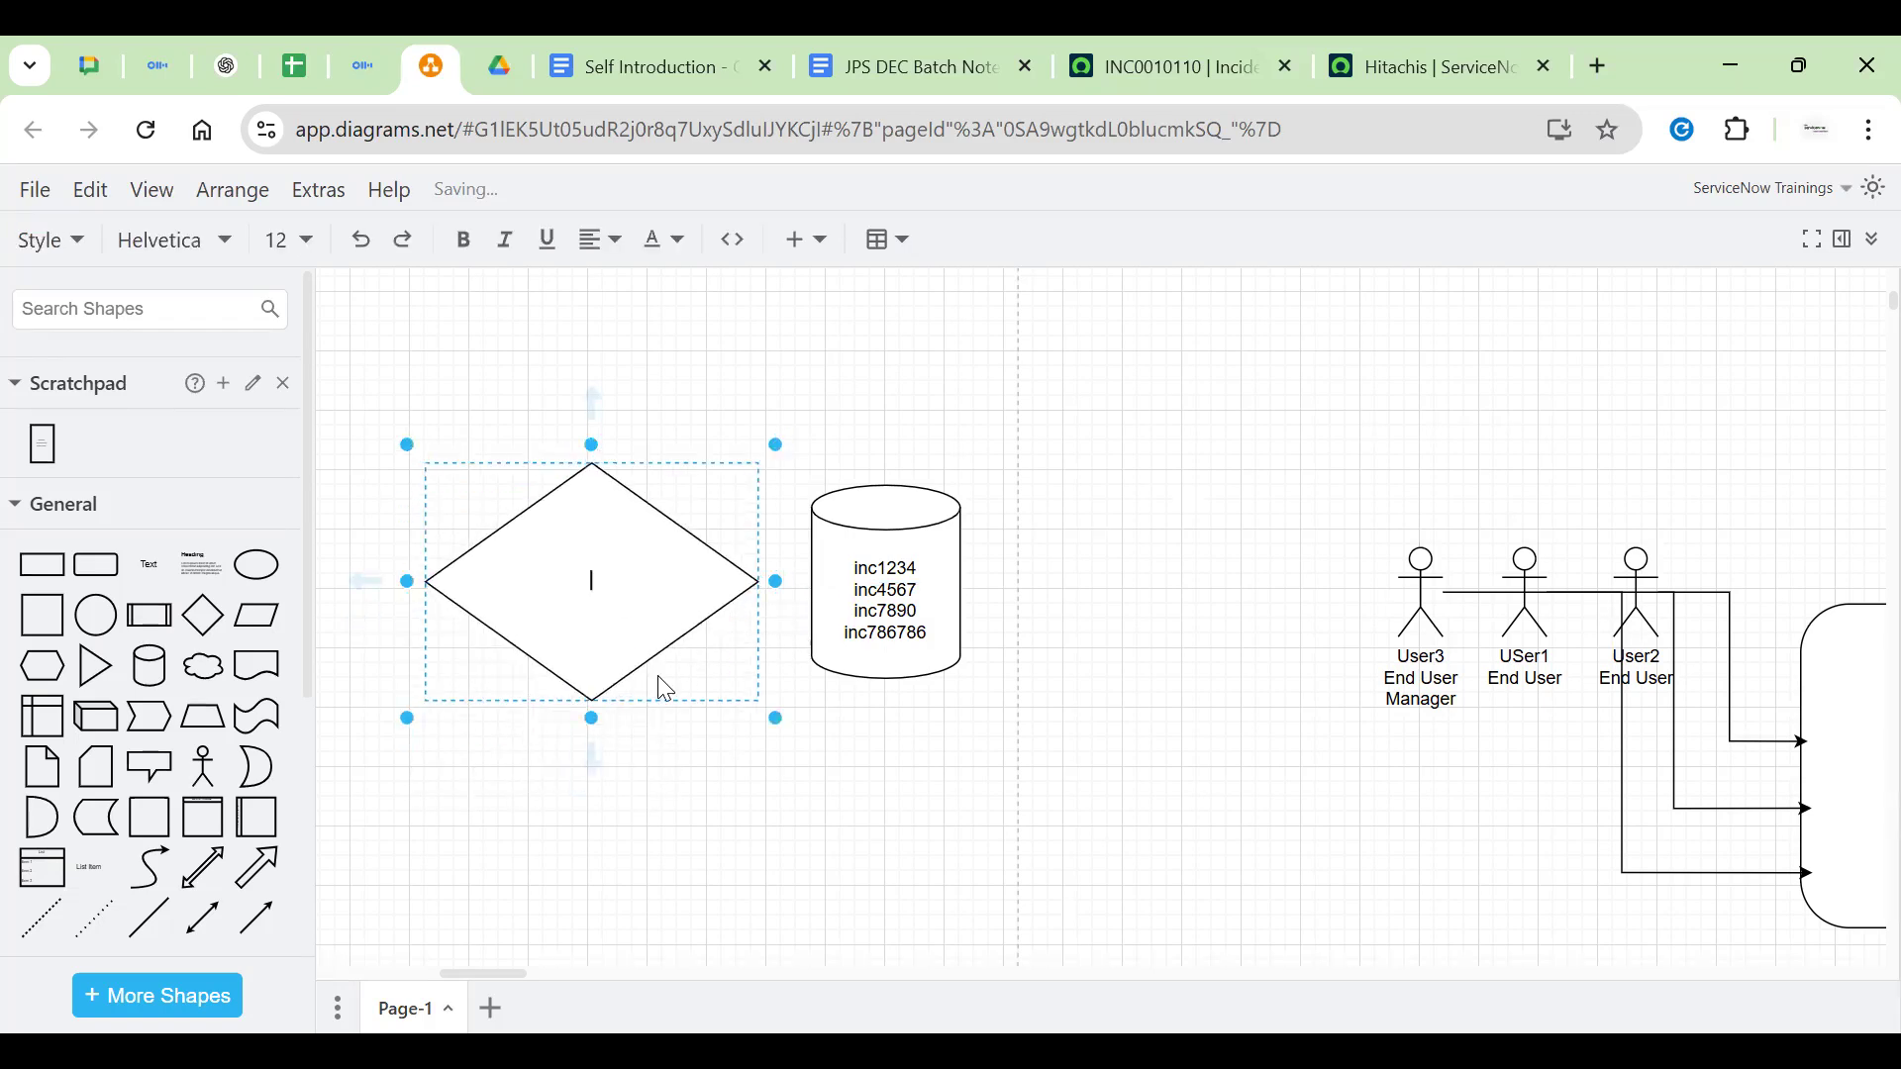
{"action": "type", "text": "Form"}
{"action": "left_click", "coordinate": [867, 470]}
{"action": "left_click", "coordinate": [579, 584]}
{"action": "left_click", "coordinate": [822, 370]}
{"action": "left_click", "coordinate": [599, 555]}
Check the cylinder's text, then change the diamond's label from 'Form' to 'Num'
{"action": "double_click", "coordinate": [876, 577]}
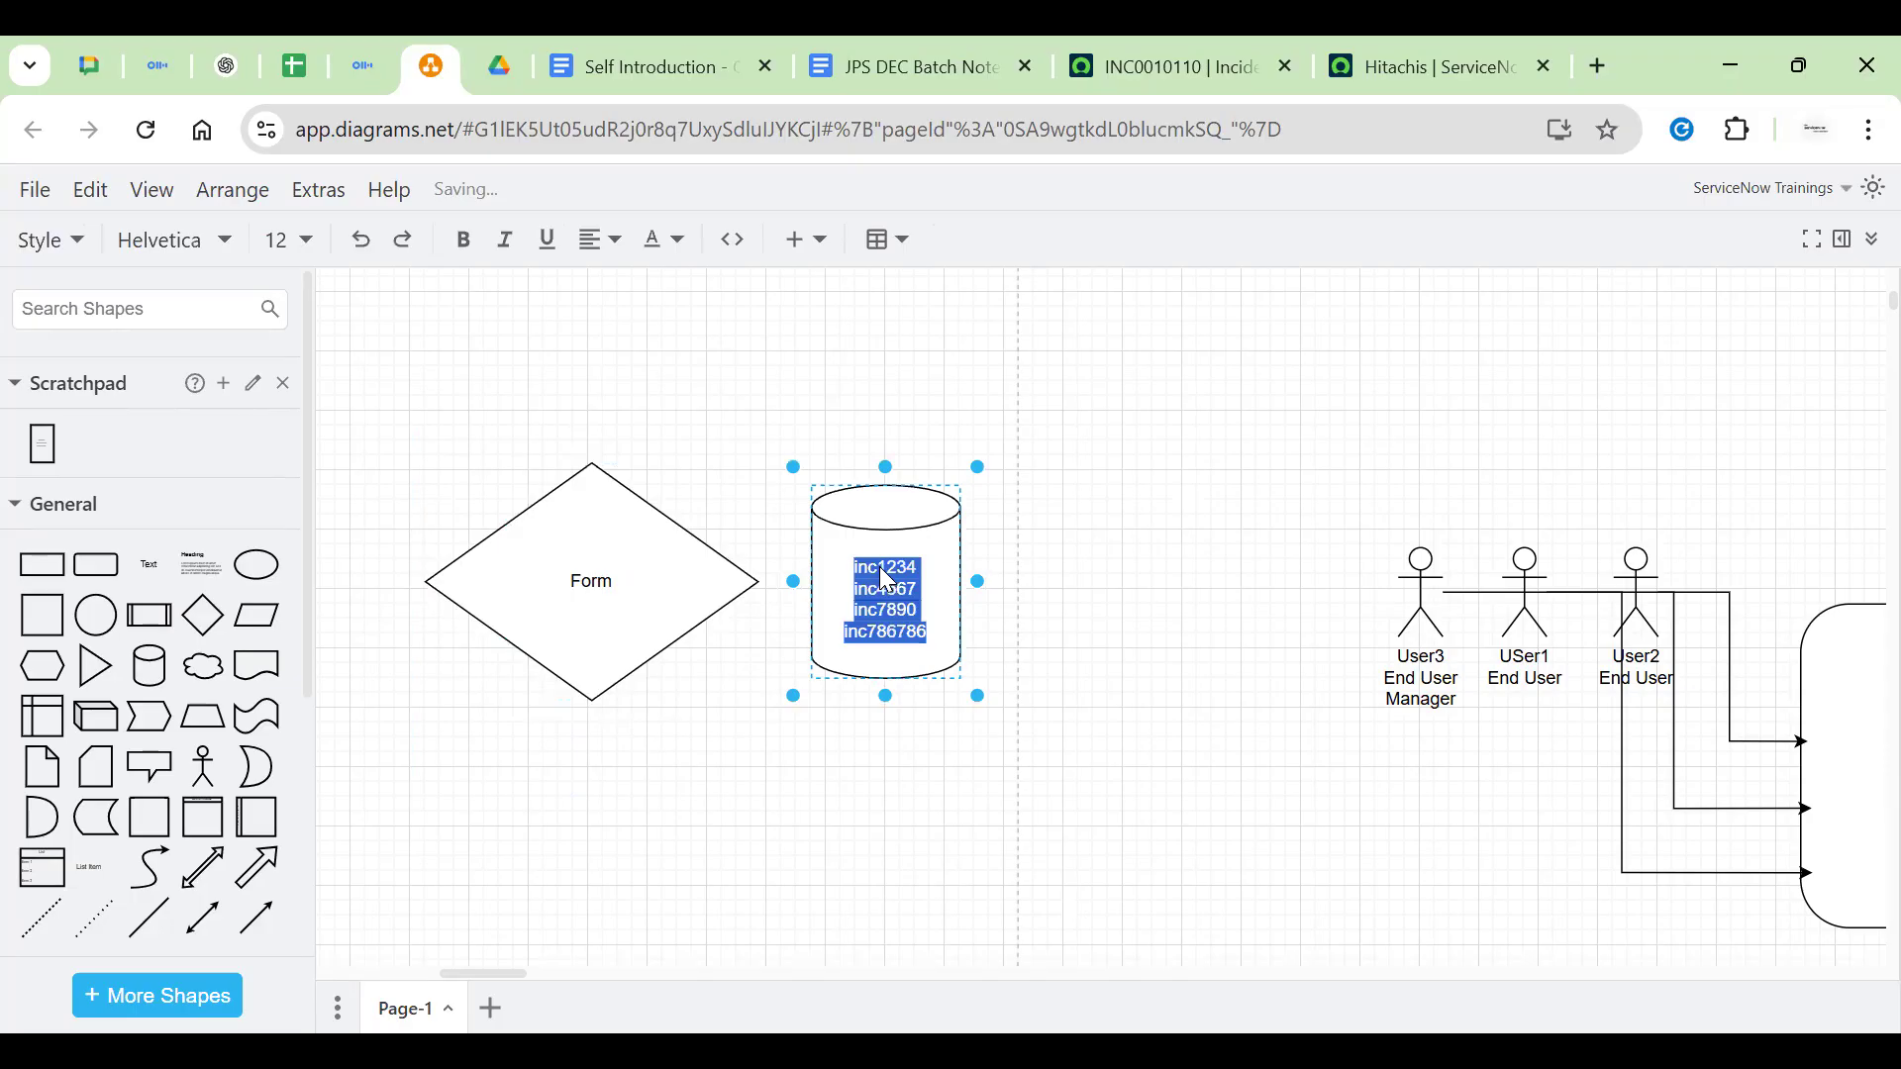
{"action": "double_click", "coordinate": [880, 569]}
{"action": "left_click", "coordinate": [532, 581]}
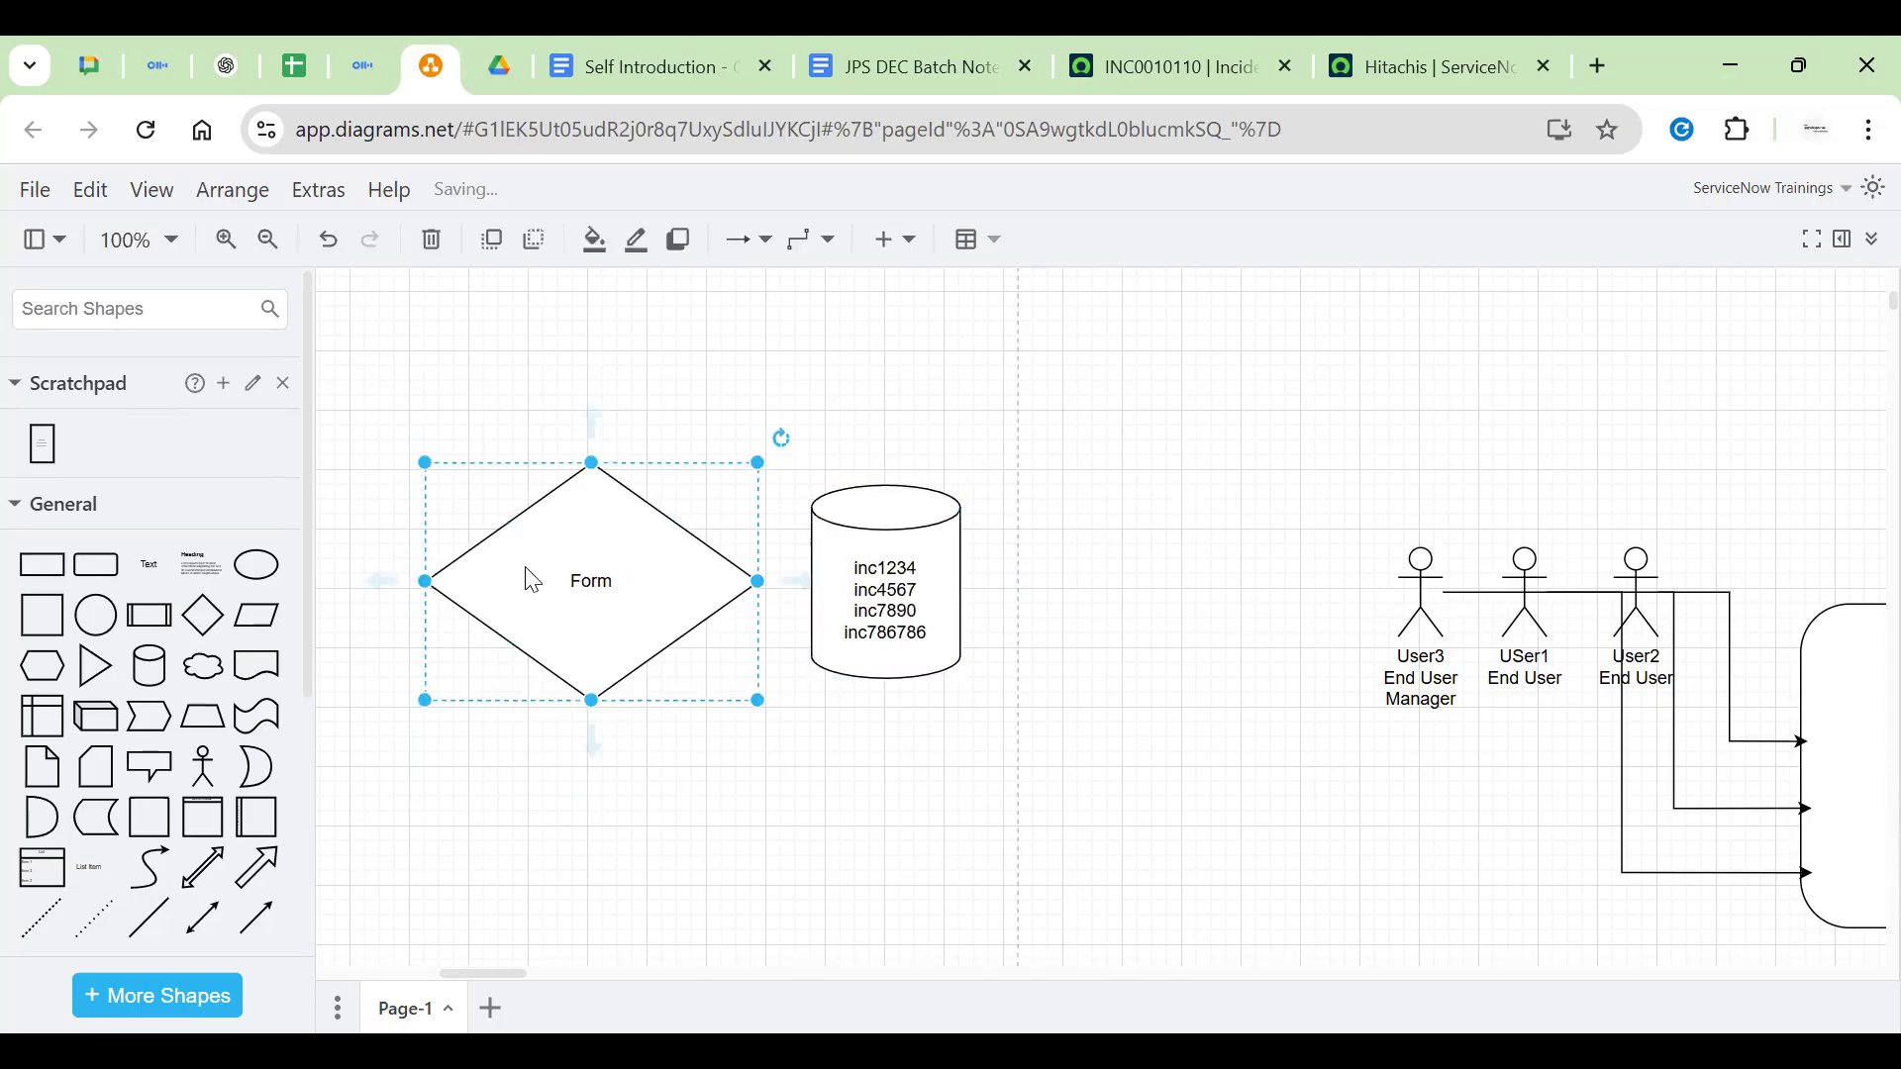
{"action": "double_click", "coordinate": [612, 610]}
{"action": "key", "text": "BackSpace"}
{"action": "type", "text": "Num"}
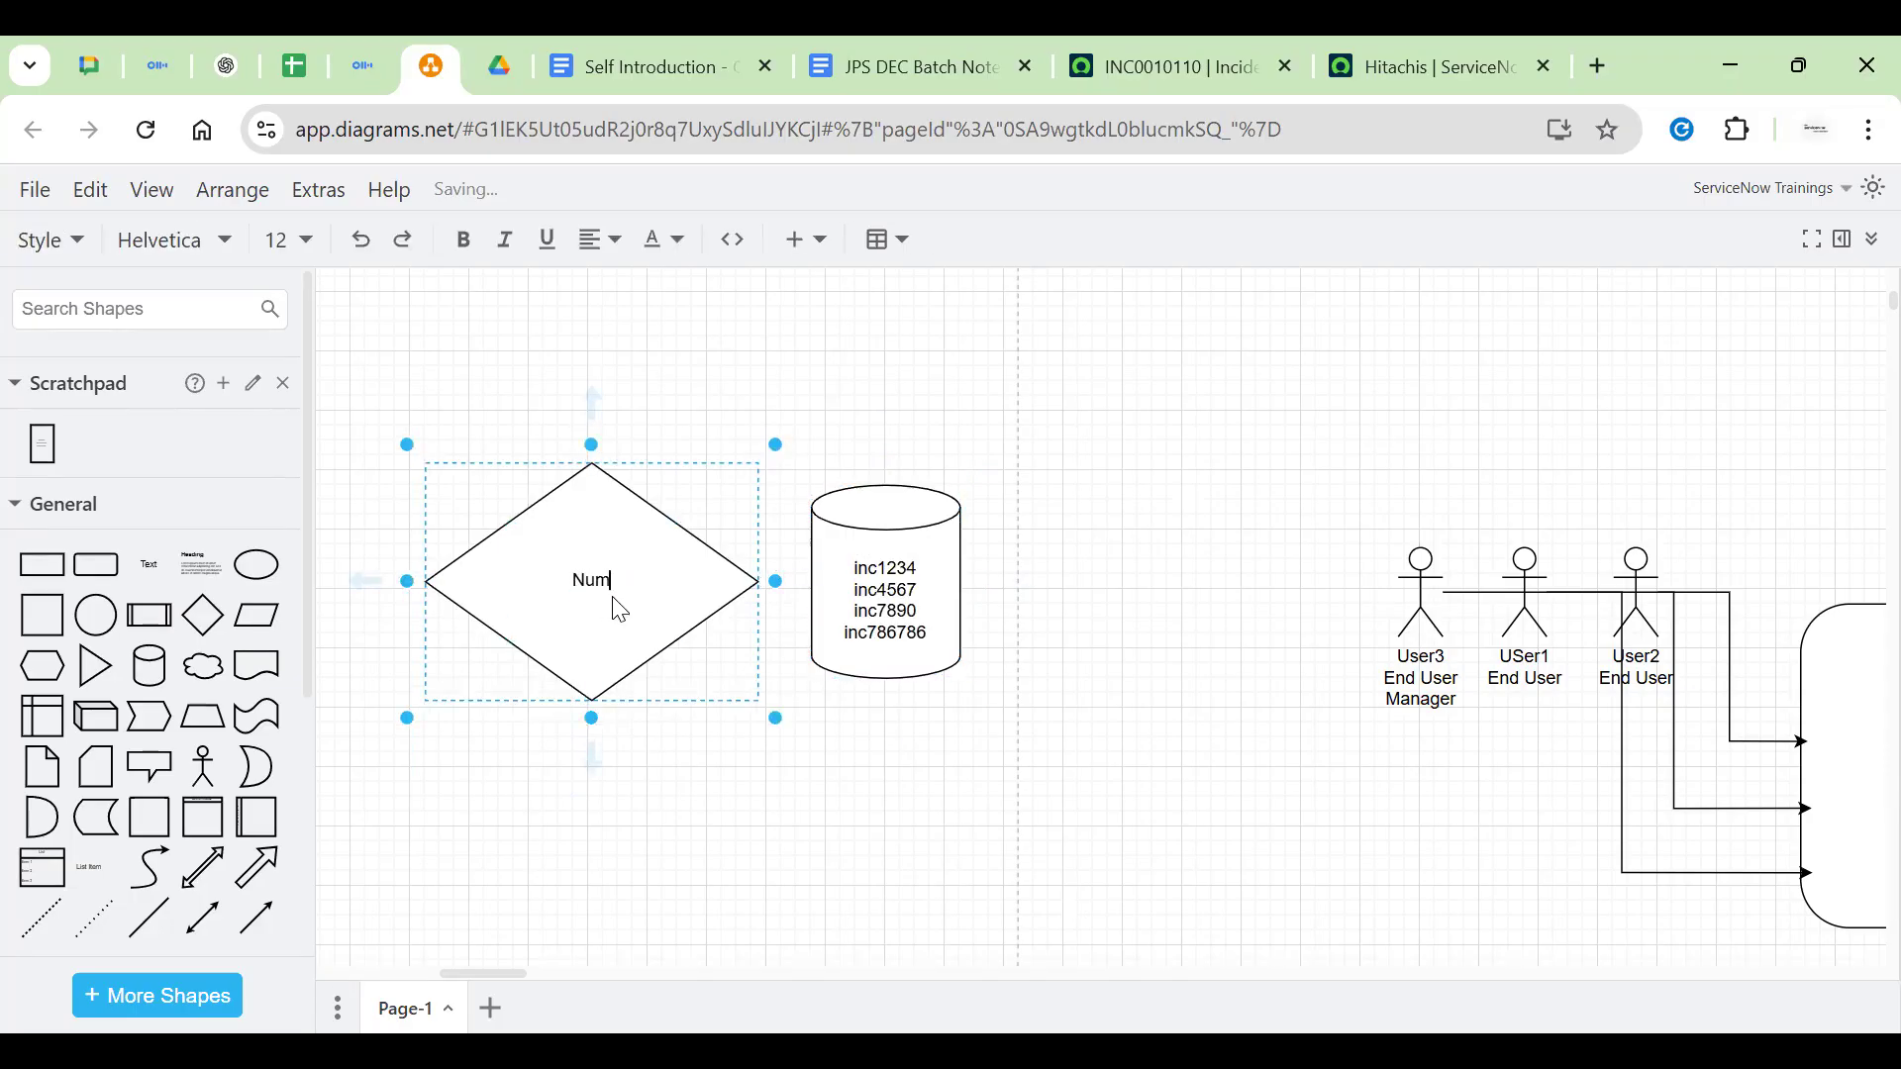
{"action": "left_click", "coordinate": [1010, 424]}
Add a small empty rectangle field box inside the diamond
{"action": "left_click", "coordinate": [60, 565]}
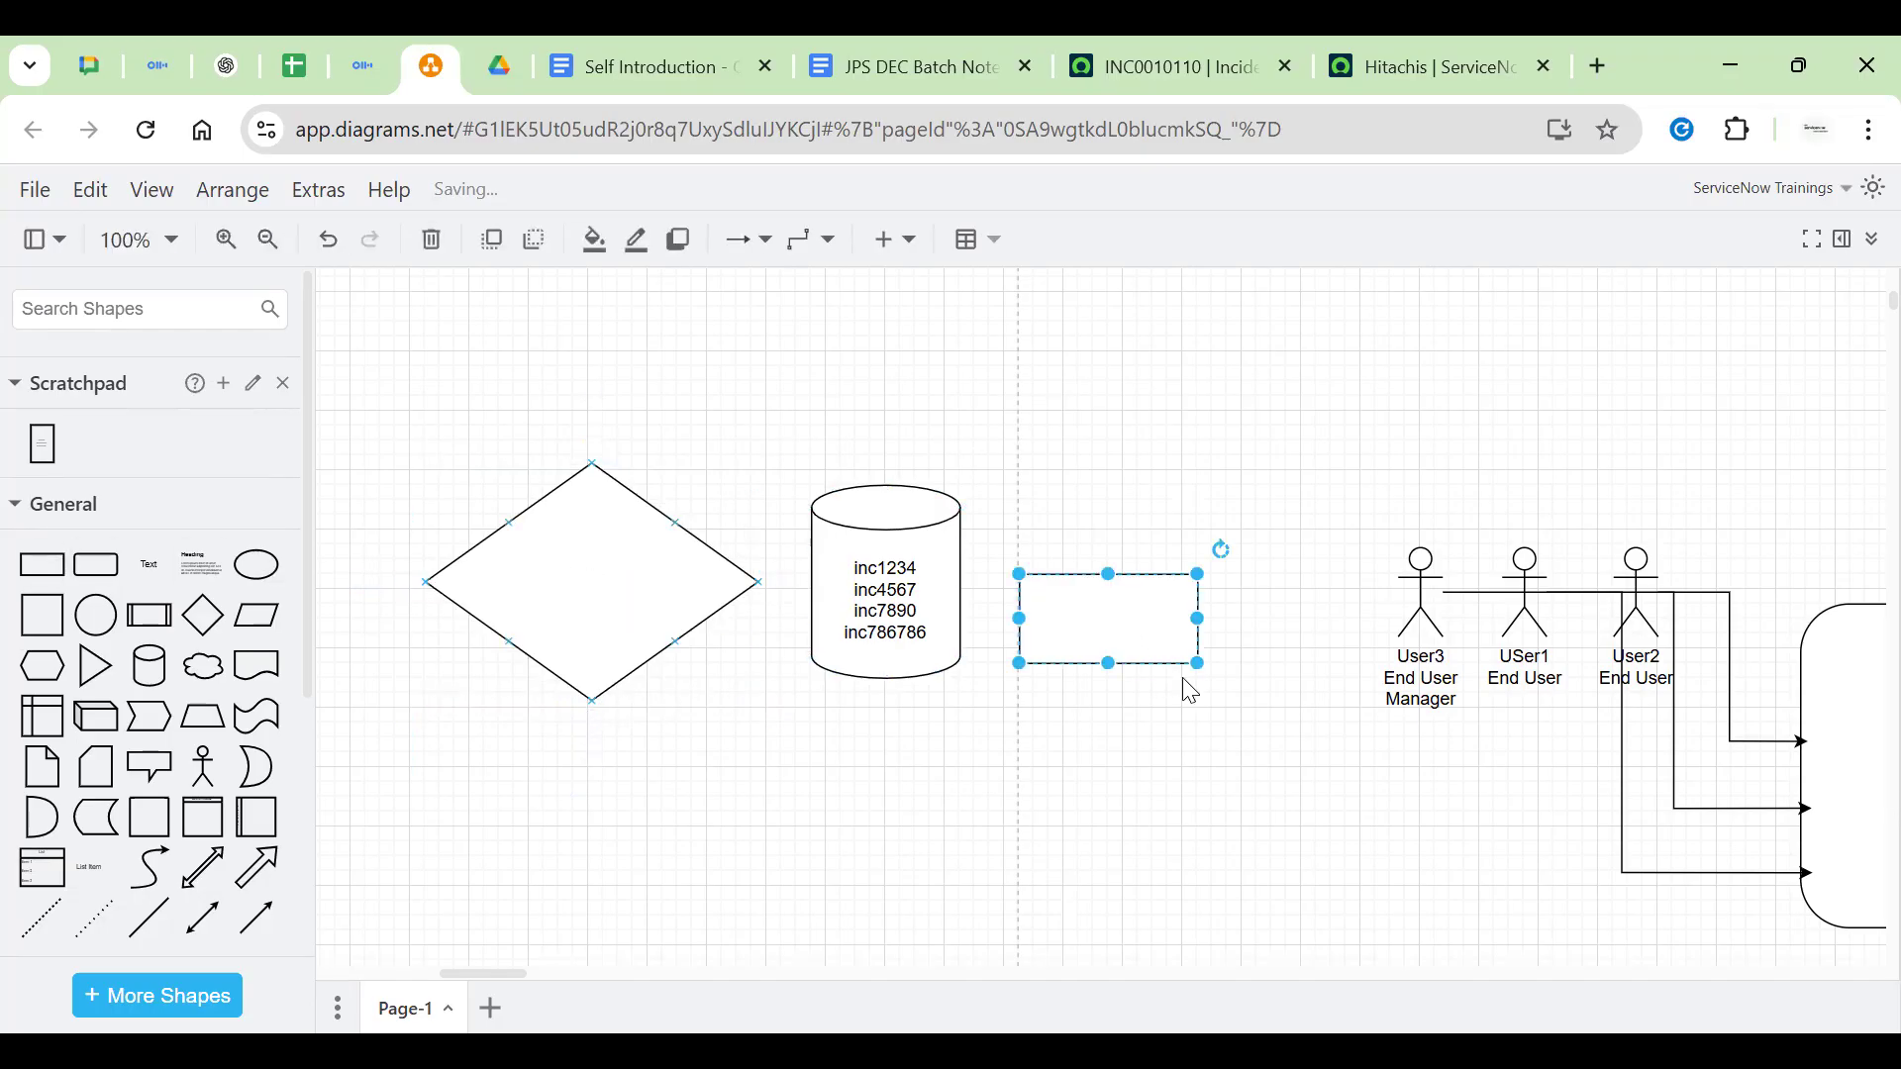
{"action": "left_click_drag", "start_coordinate": [1198, 663], "coordinate": [579, 557]}
{"action": "double_click", "coordinate": [577, 556]}
{"action": "left_click", "coordinate": [761, 396]}
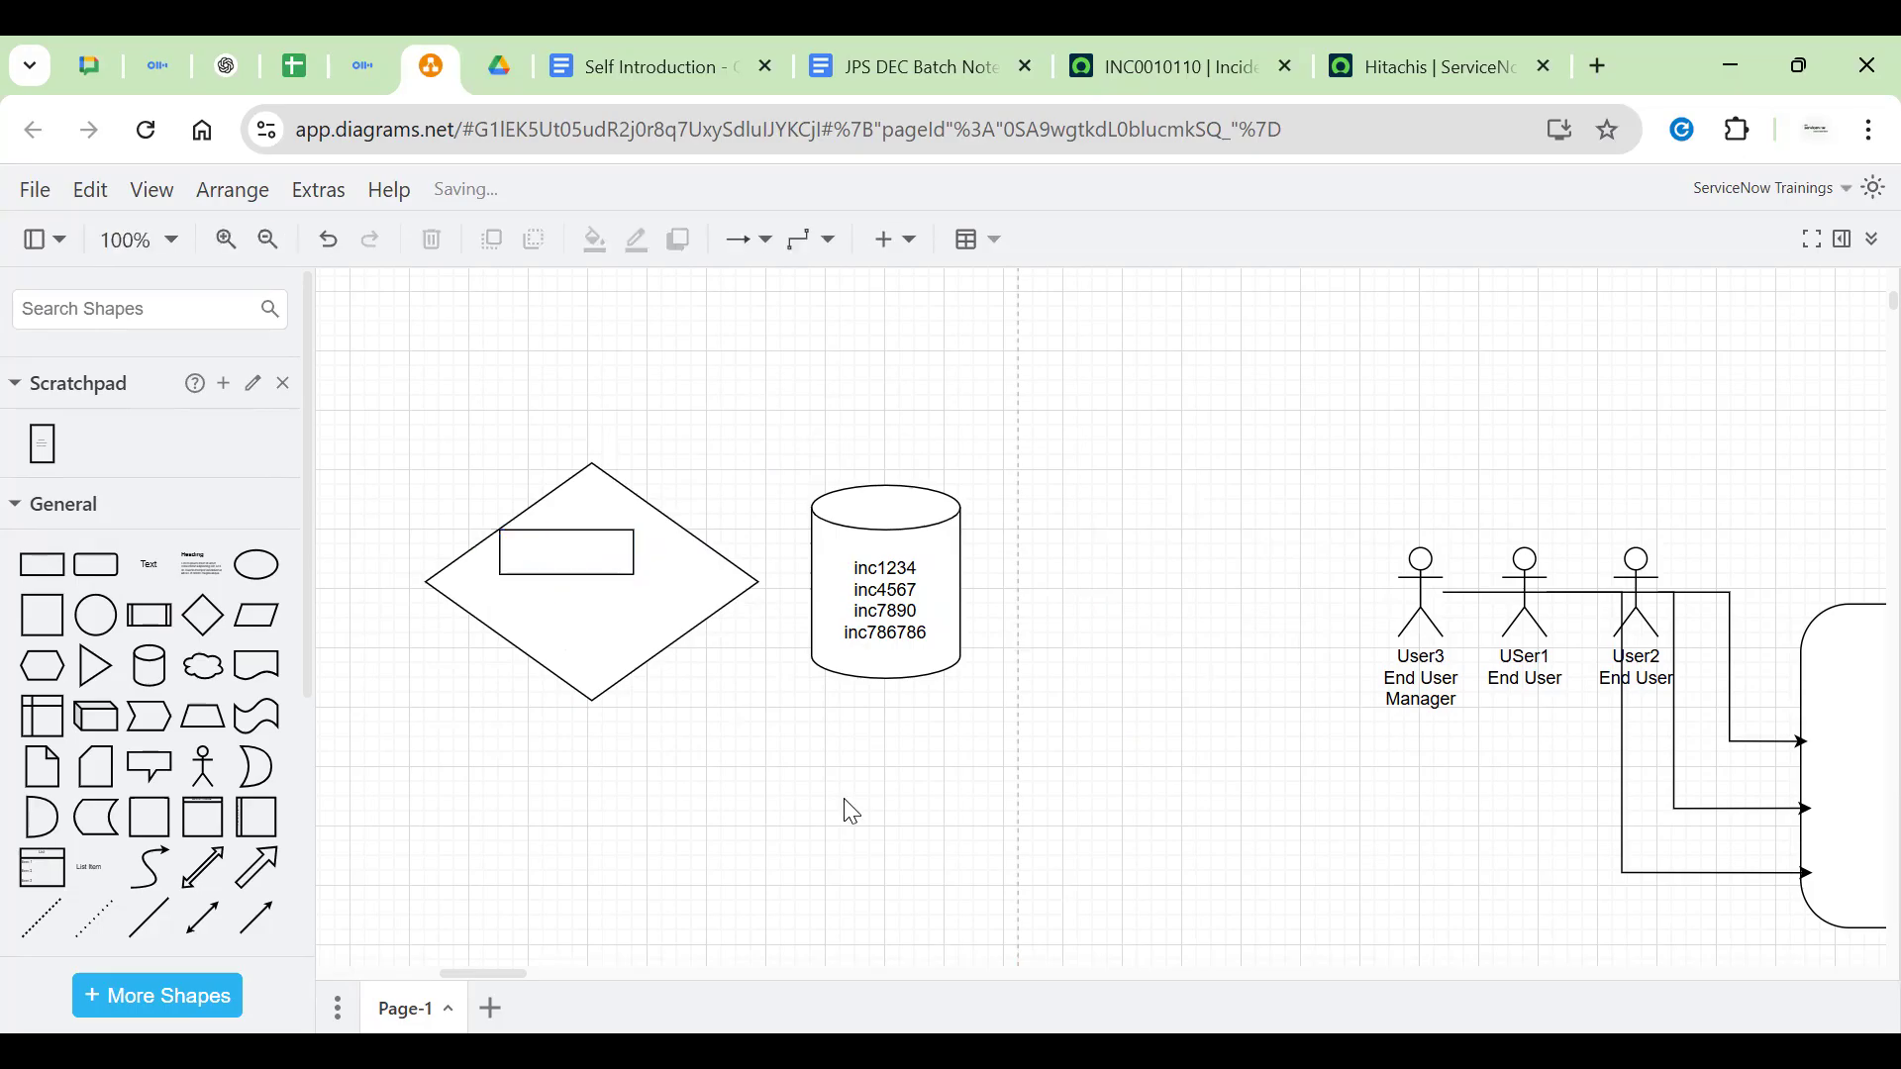
{"action": "key", "text": "alt+Tab"}
{"action": "left_click", "coordinate": [607, 531]}
{"action": "left_click_drag", "start_coordinate": [593, 570], "coordinate": [619, 574]}
Place a 'Number' text label at the top of the diamond, above the box
{"action": "left_click", "coordinate": [158, 569]}
{"action": "left_click_drag", "start_coordinate": [1116, 615], "coordinate": [594, 507]}
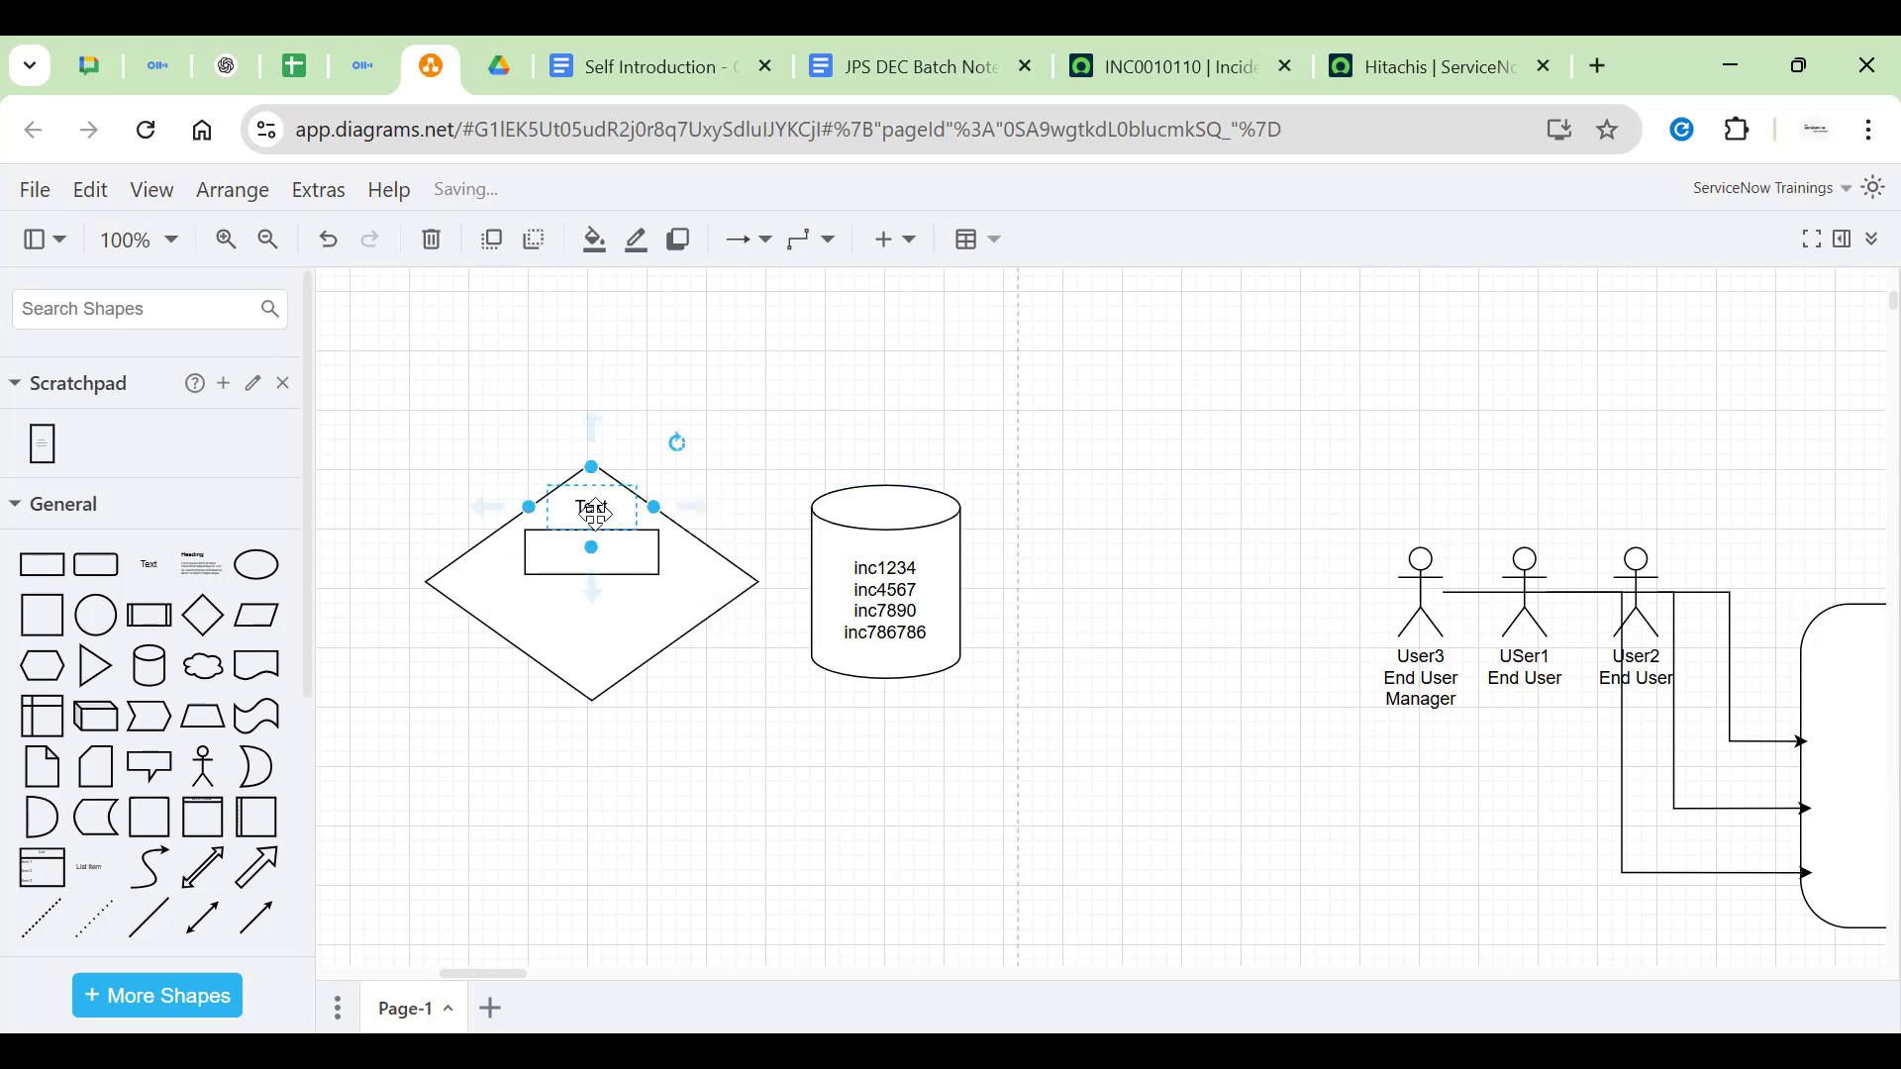
{"action": "key", "text": "F2"}
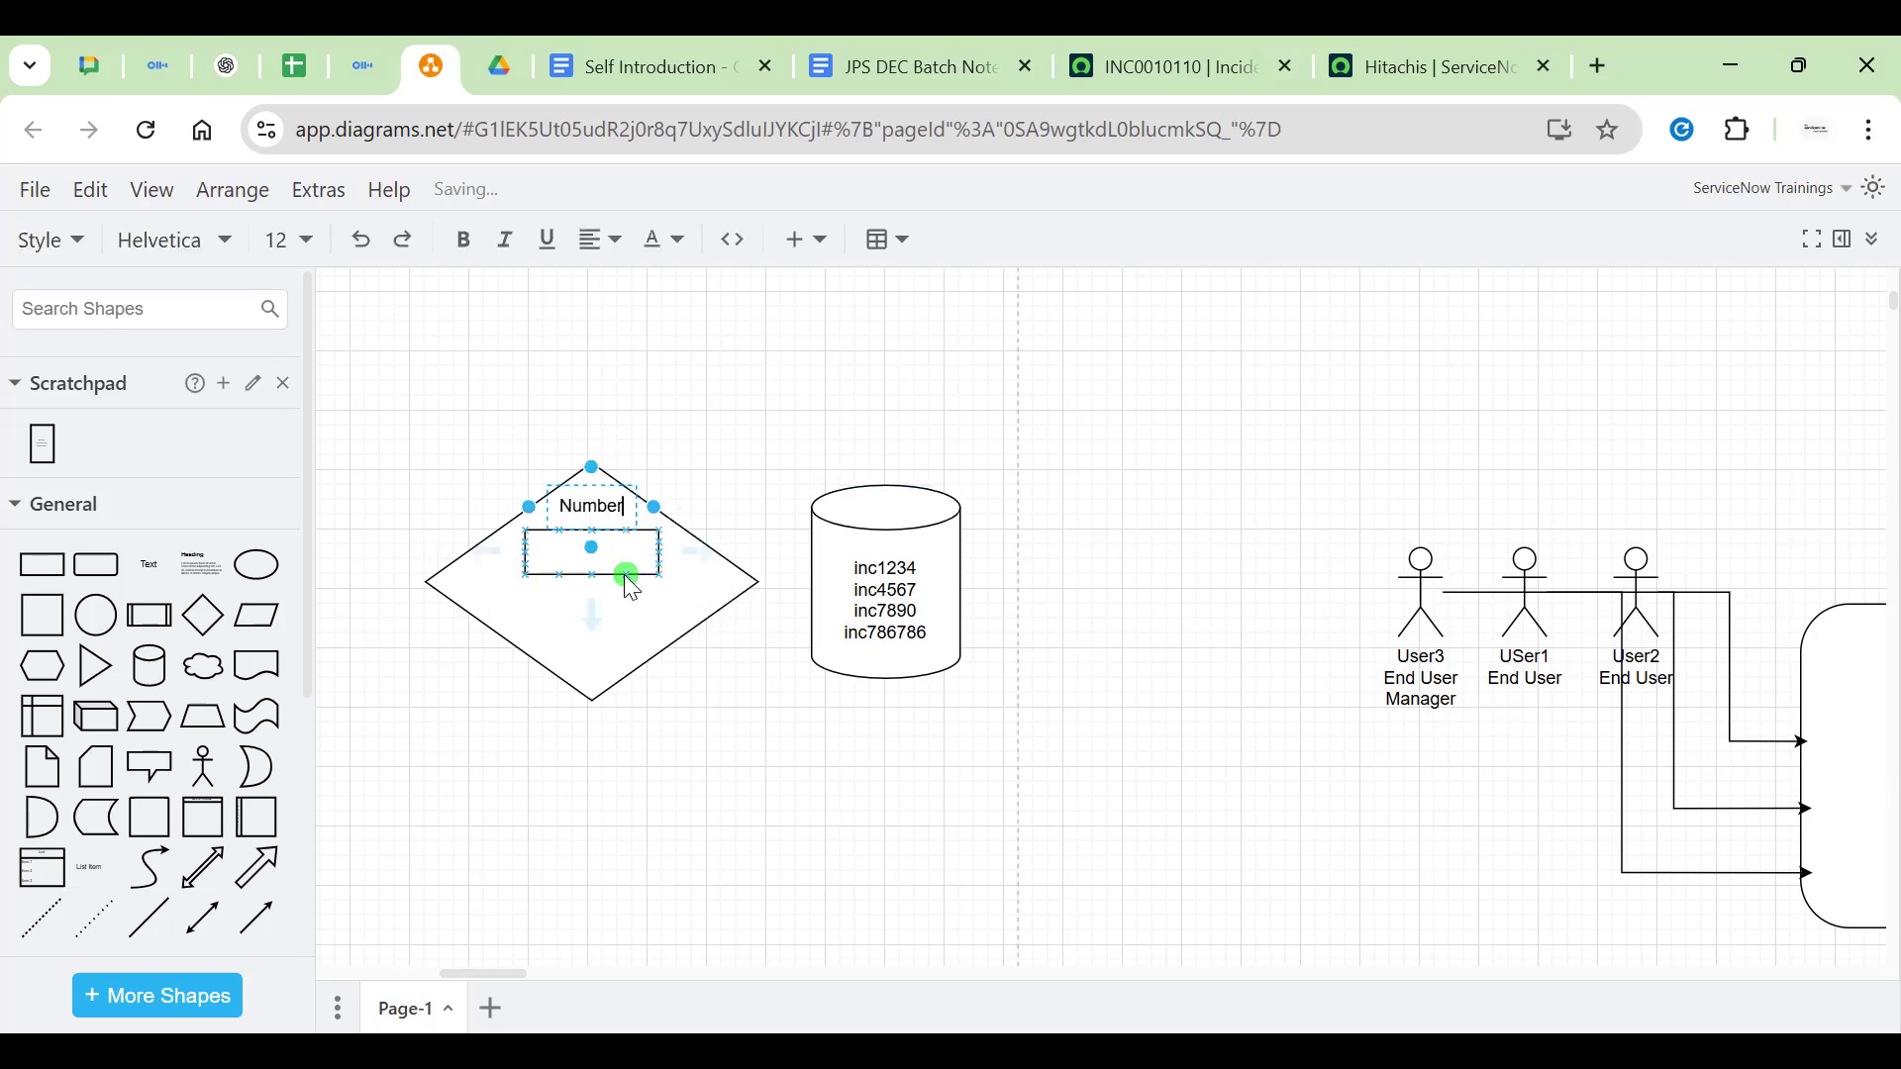
{"action": "left_click", "coordinate": [749, 487]}
{"action": "left_click", "coordinate": [906, 624]}
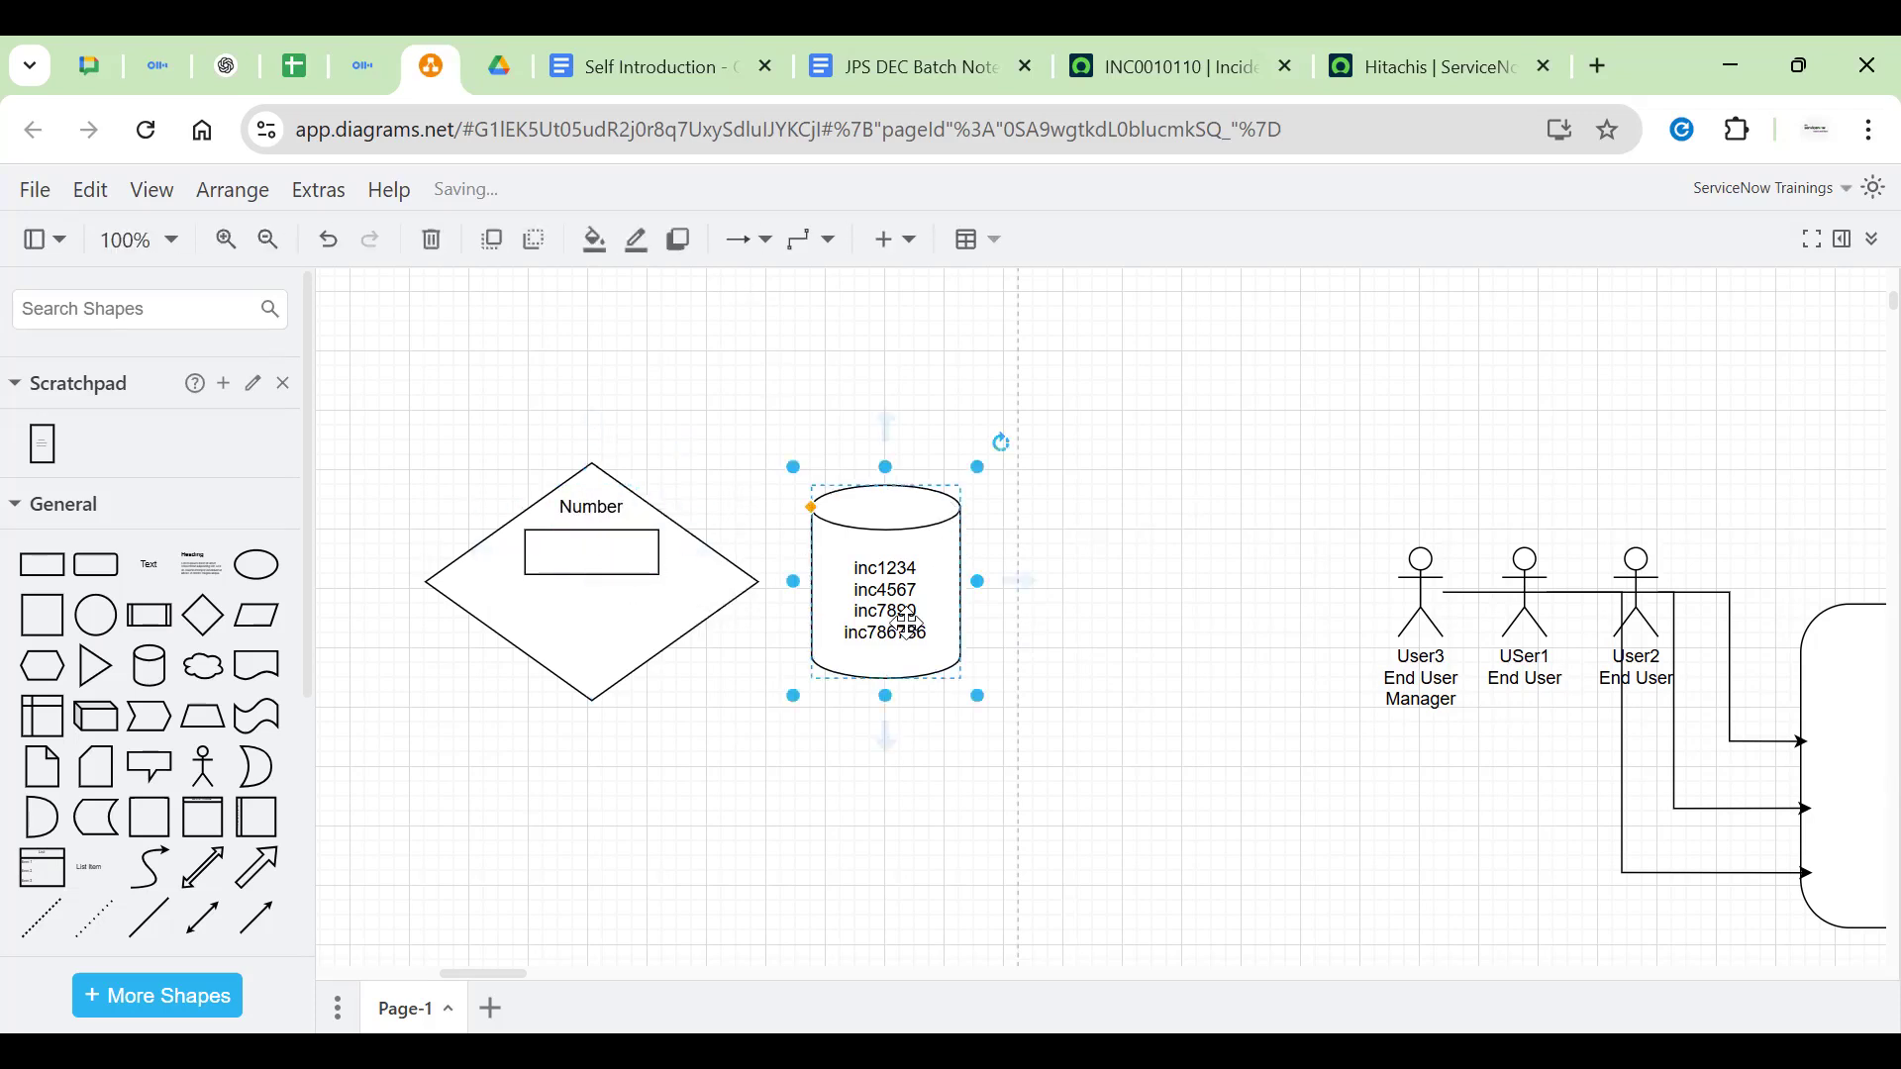
Move the incident-list cylinder further right, away from the diamond
{"action": "left_click_drag", "start_coordinate": [920, 535], "coordinate": [1116, 532]}
{"action": "left_click", "coordinate": [870, 581]}
{"action": "double_click", "coordinate": [594, 552]}
{"action": "left_click", "coordinate": [754, 507]}
{"action": "left_click", "coordinate": [1111, 535]}
{"action": "left_click", "coordinate": [818, 670]}
{"action": "left_click", "coordinate": [1099, 564]}
{"action": "left_click", "coordinate": [1049, 387]}
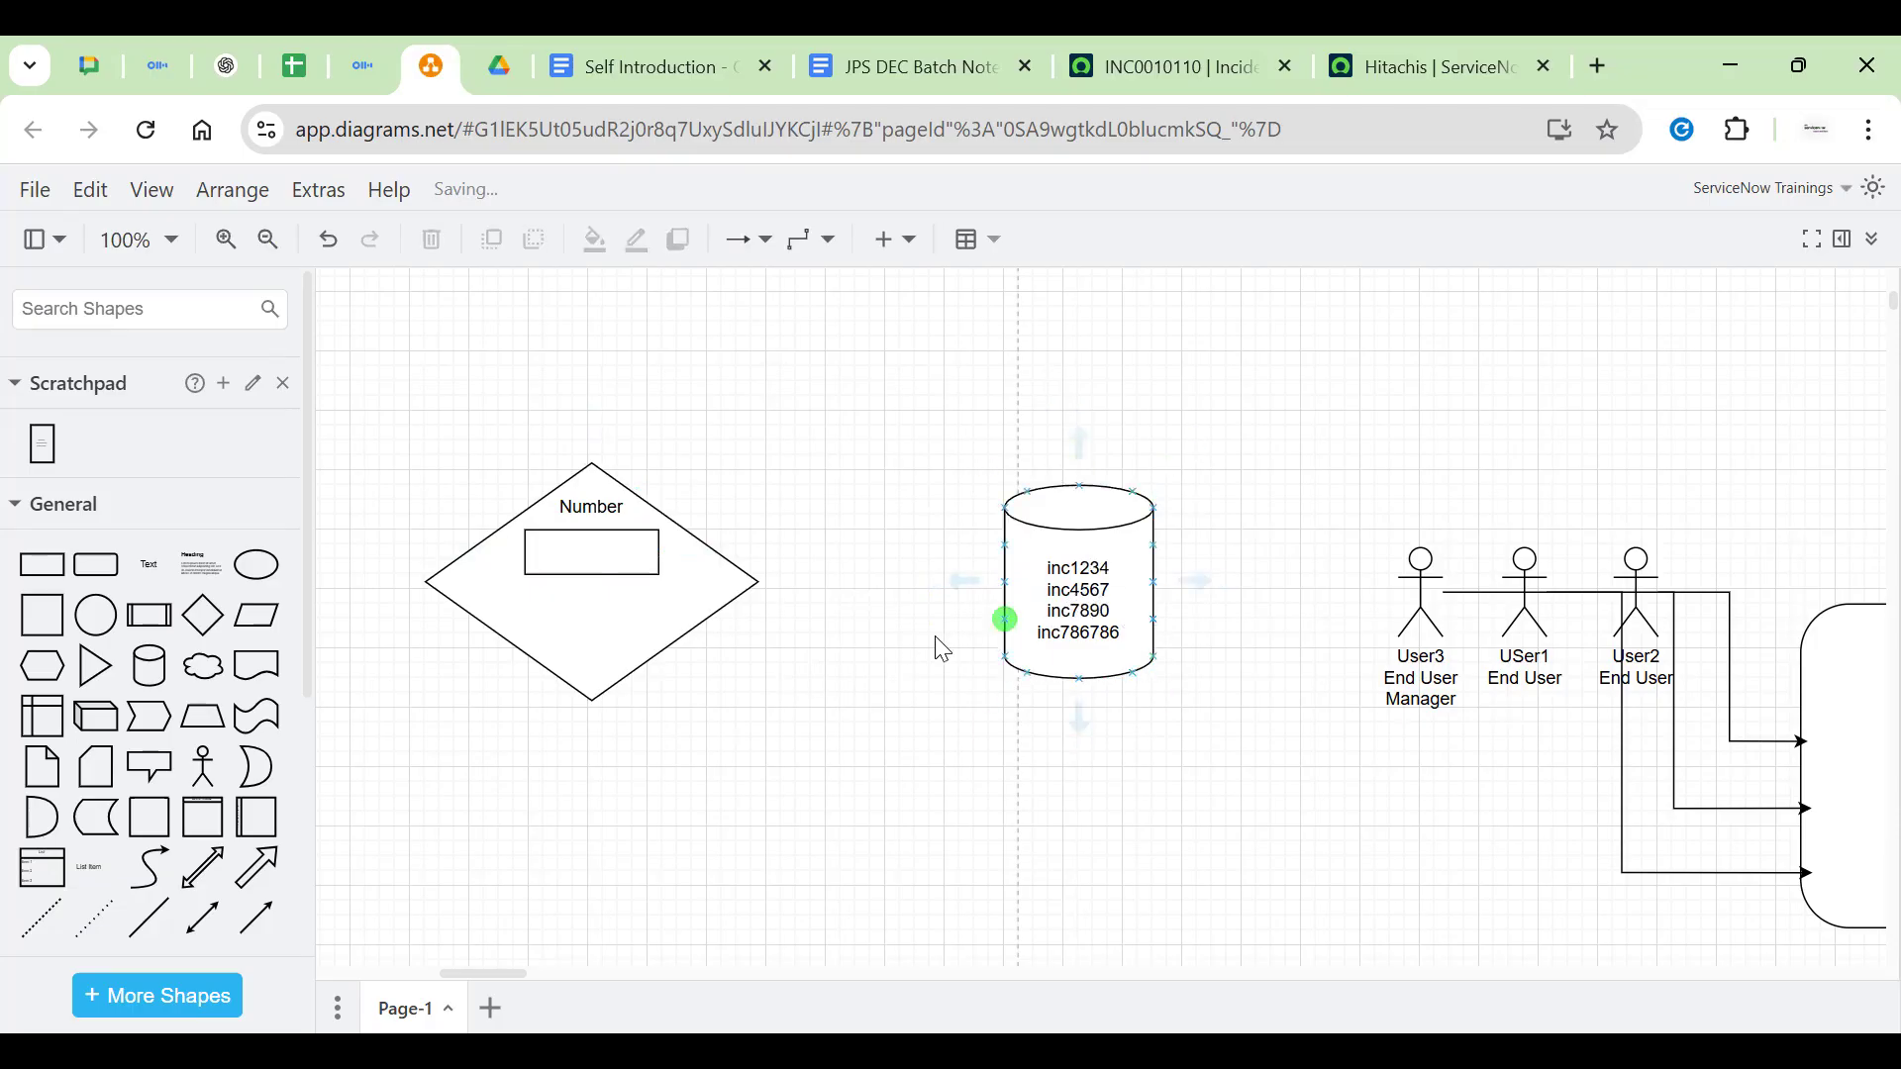
Insert a text note 'should not allow dulicate Records' between the diamond and cylinder
{"action": "double_click", "coordinate": [863, 538]}
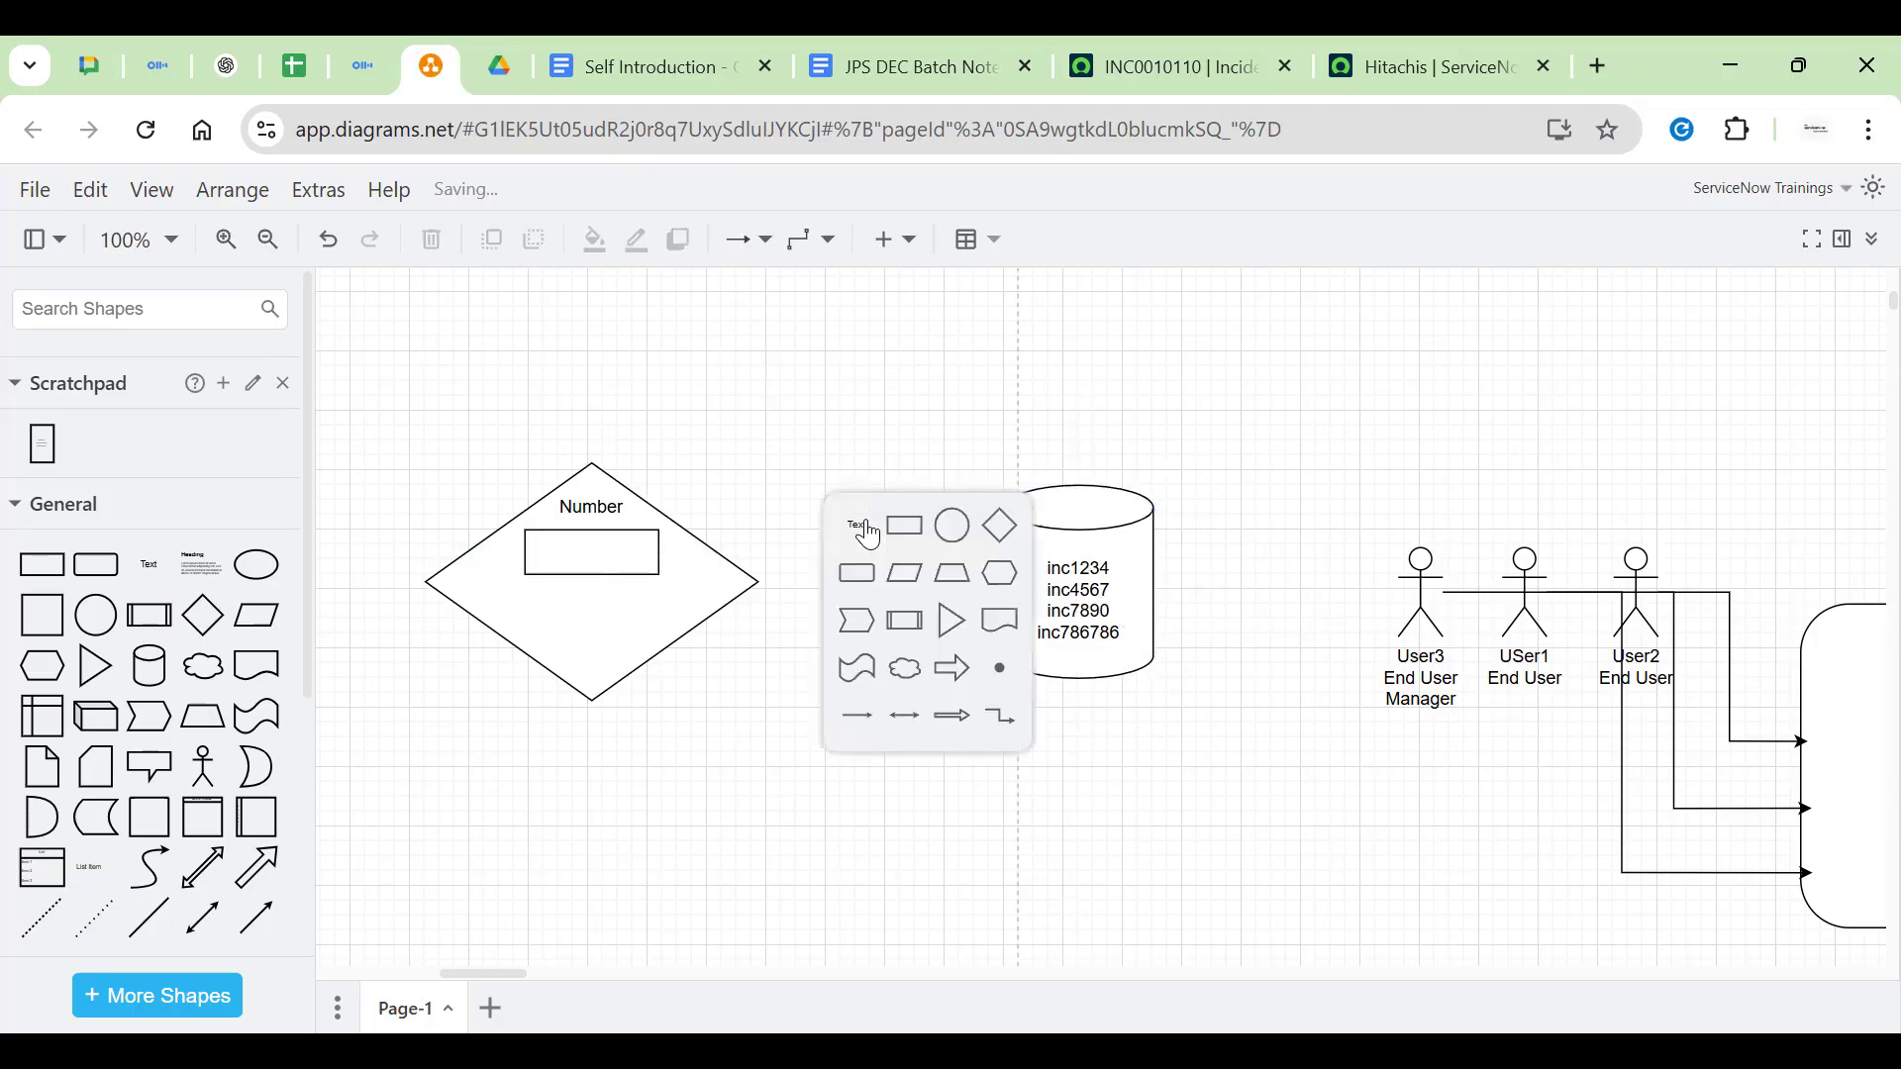
{"action": "left_click", "coordinate": [859, 524]}
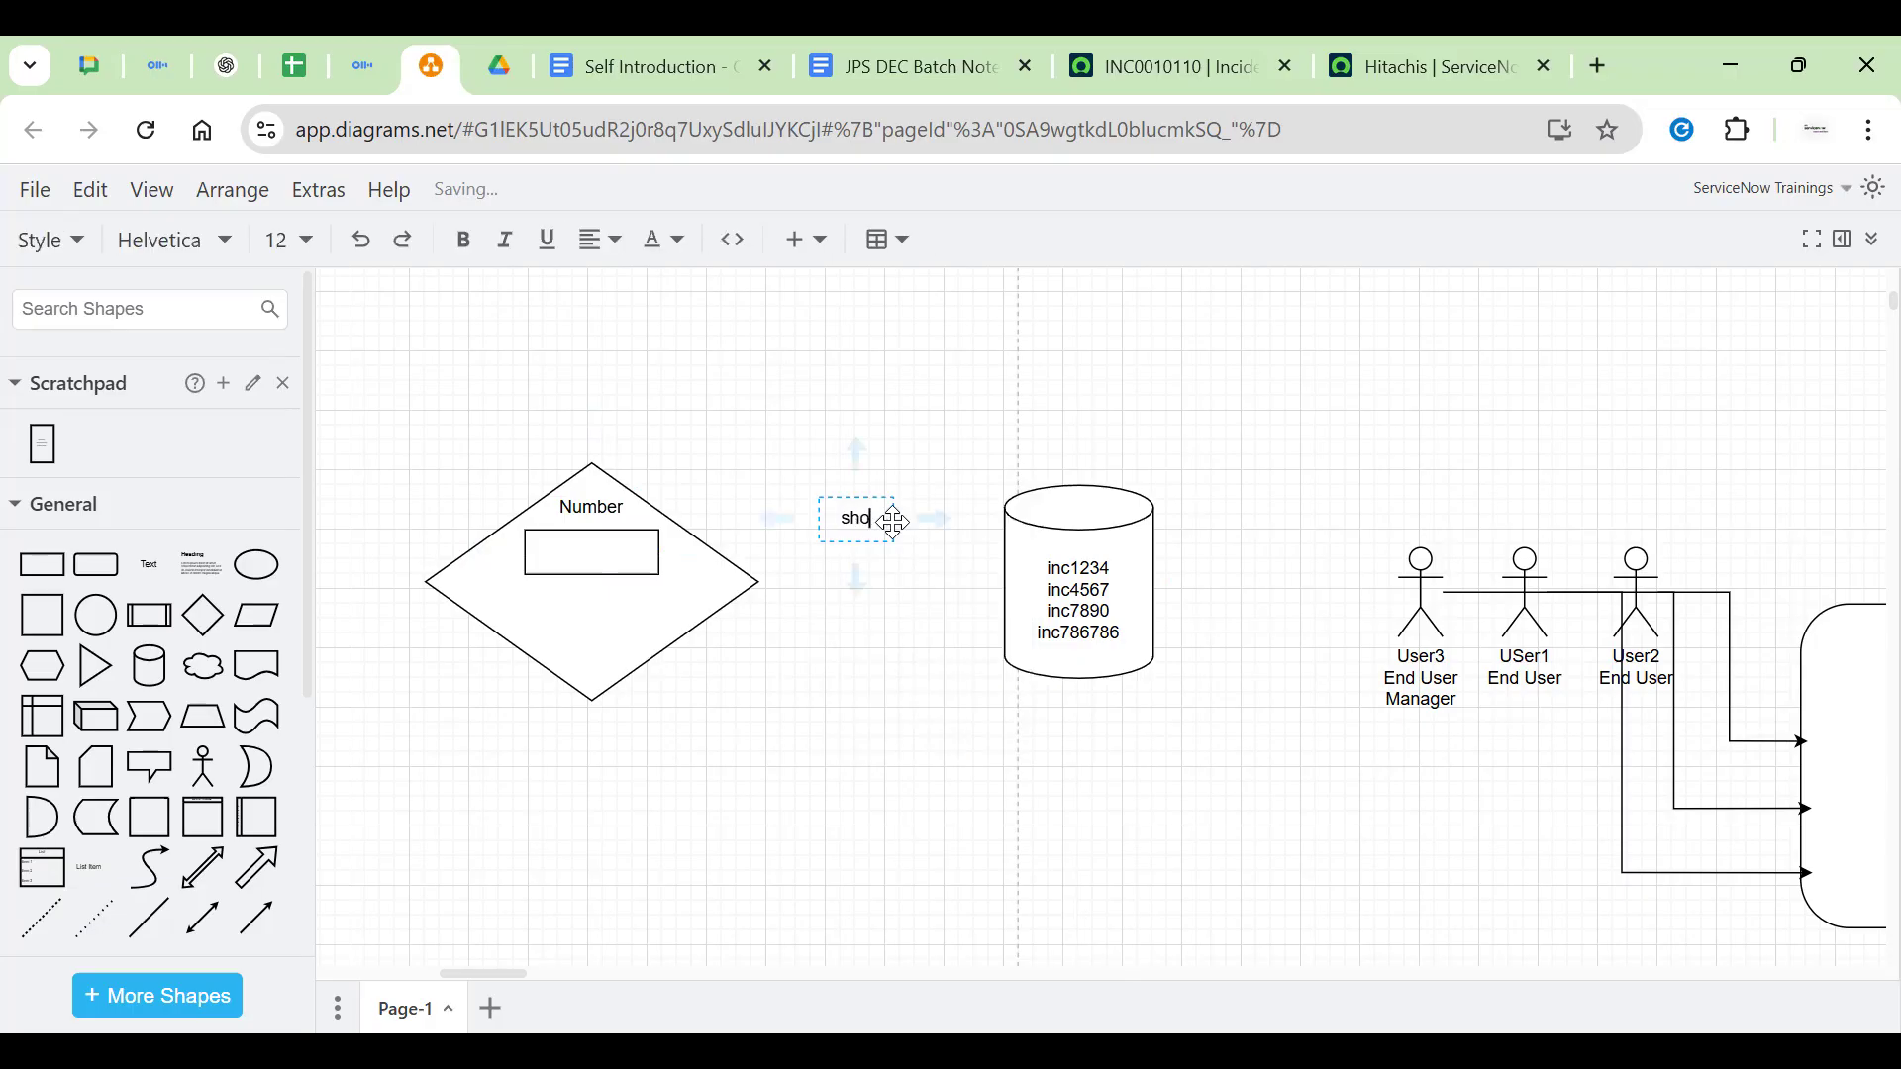
{"action": "type", "text": "should not allow dulicate Recordxs"}
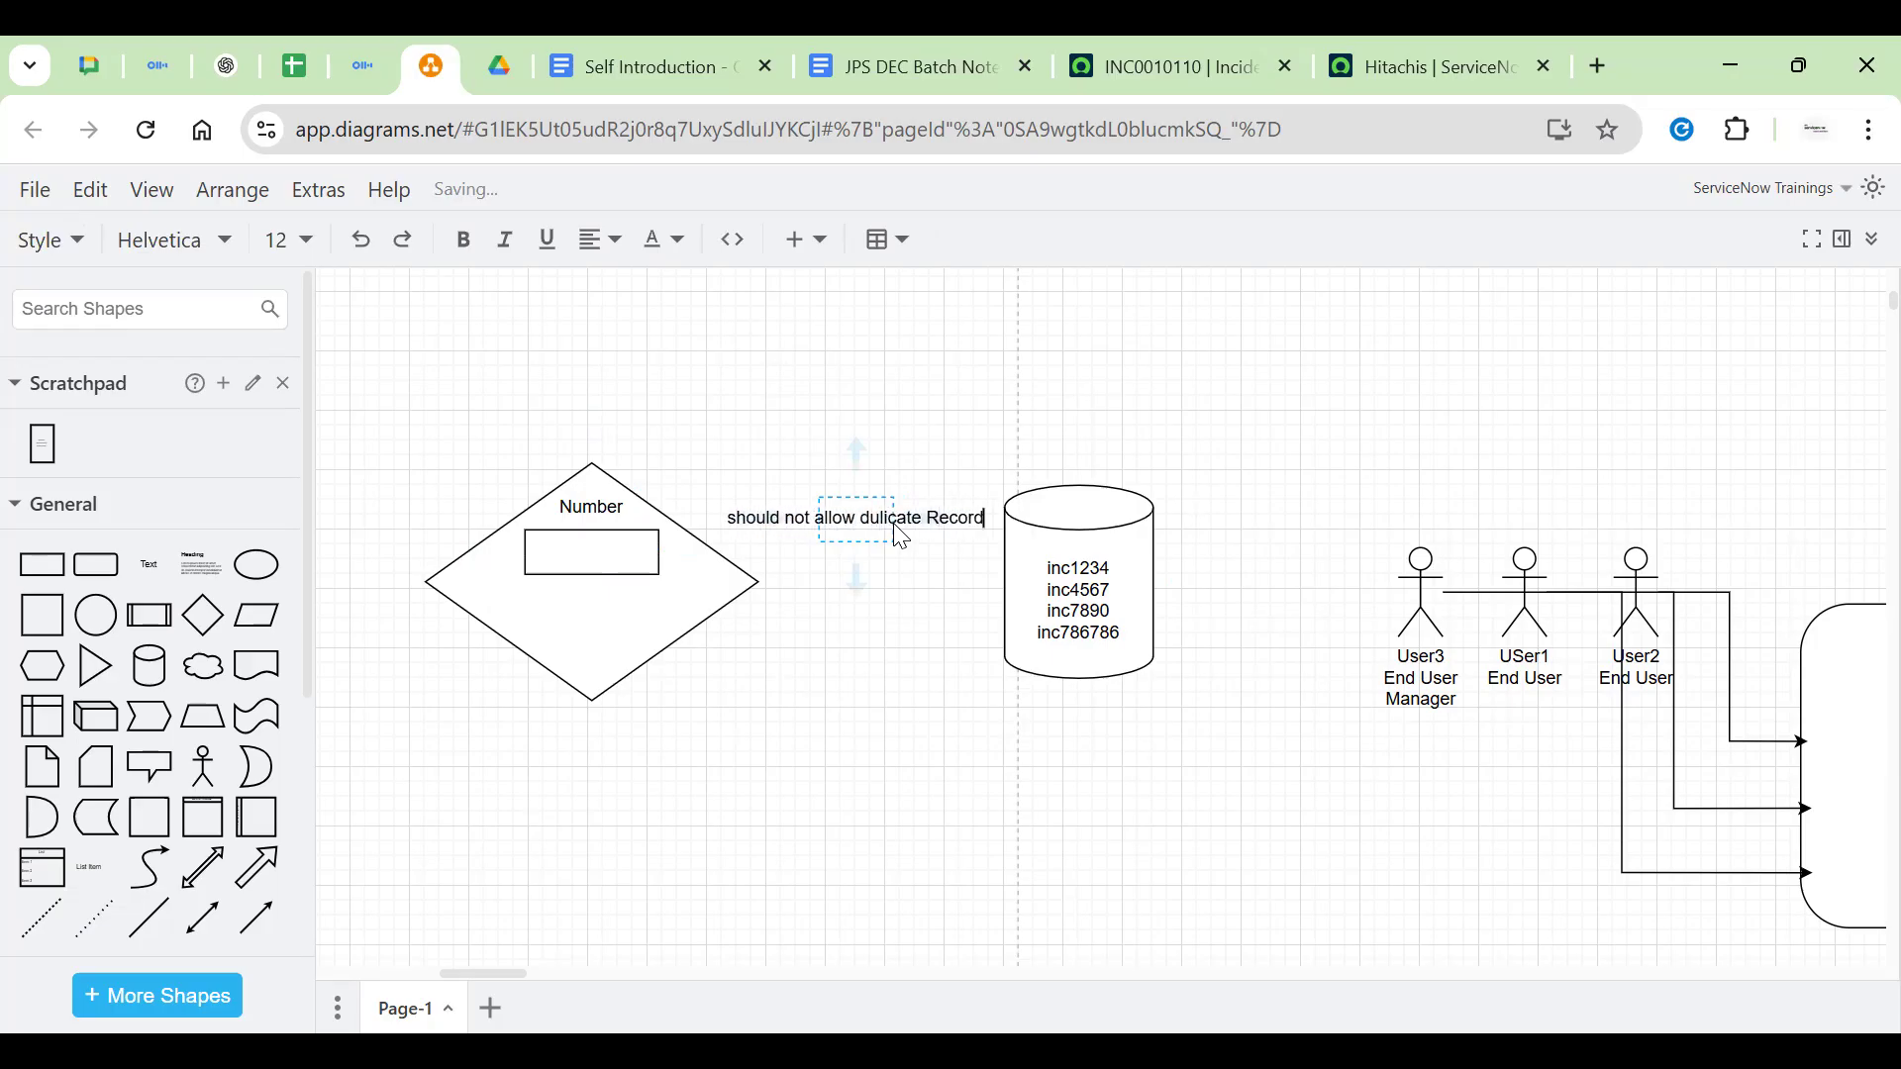
{"action": "key", "text": "BackSpace"}
{"action": "key", "text": "BackSpace"}
{"action": "type", "text": "s"}
Move the note above the shapes and correct 'dulicate' to 'duplicate'
{"action": "left_click_drag", "start_coordinate": [882, 518], "coordinate": [896, 439]}
{"action": "double_click", "coordinate": [909, 445]}
{"action": "double_click", "coordinate": [895, 443]}
{"action": "left_click", "coordinate": [895, 443]}
{"action": "type", "text": "p"}
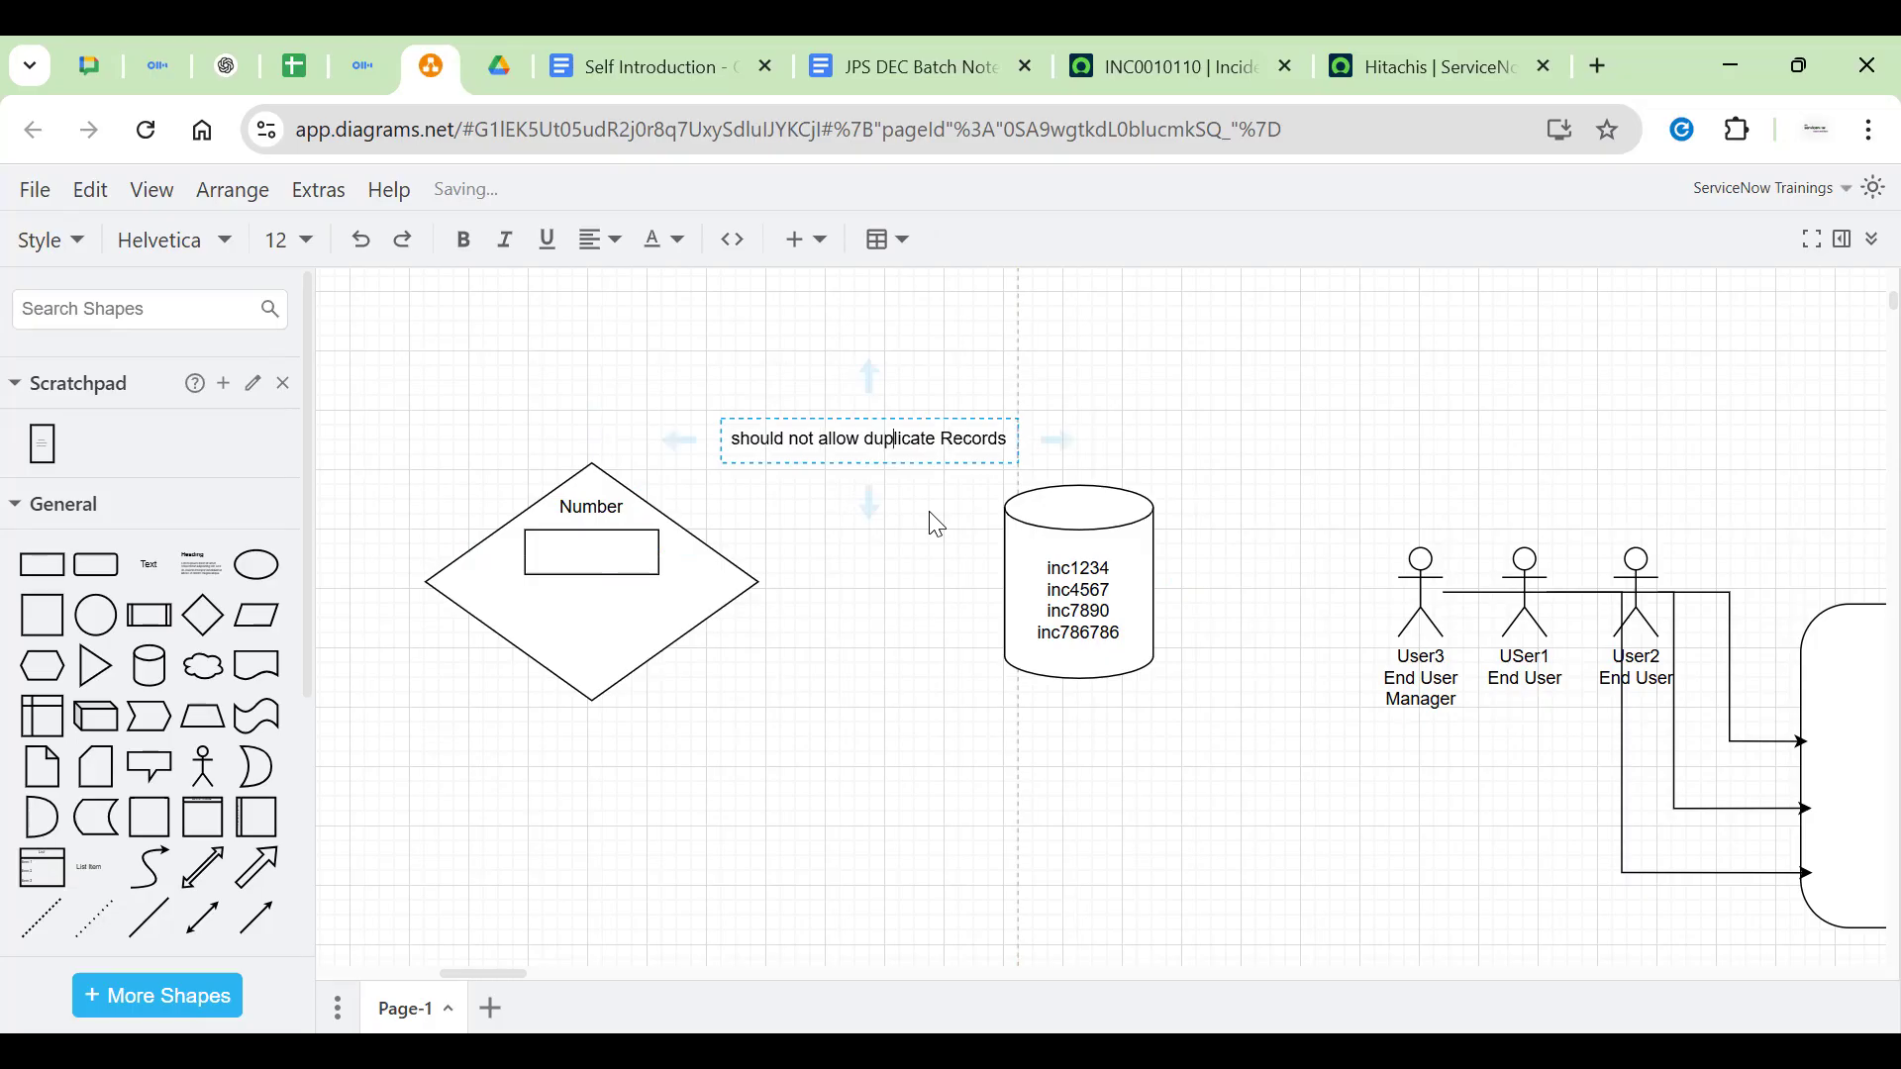
{"action": "left_click", "coordinate": [934, 514]}
{"action": "left_click", "coordinate": [665, 614]}
{"action": "left_click", "coordinate": [763, 647]}
{"action": "left_click", "coordinate": [631, 522]}
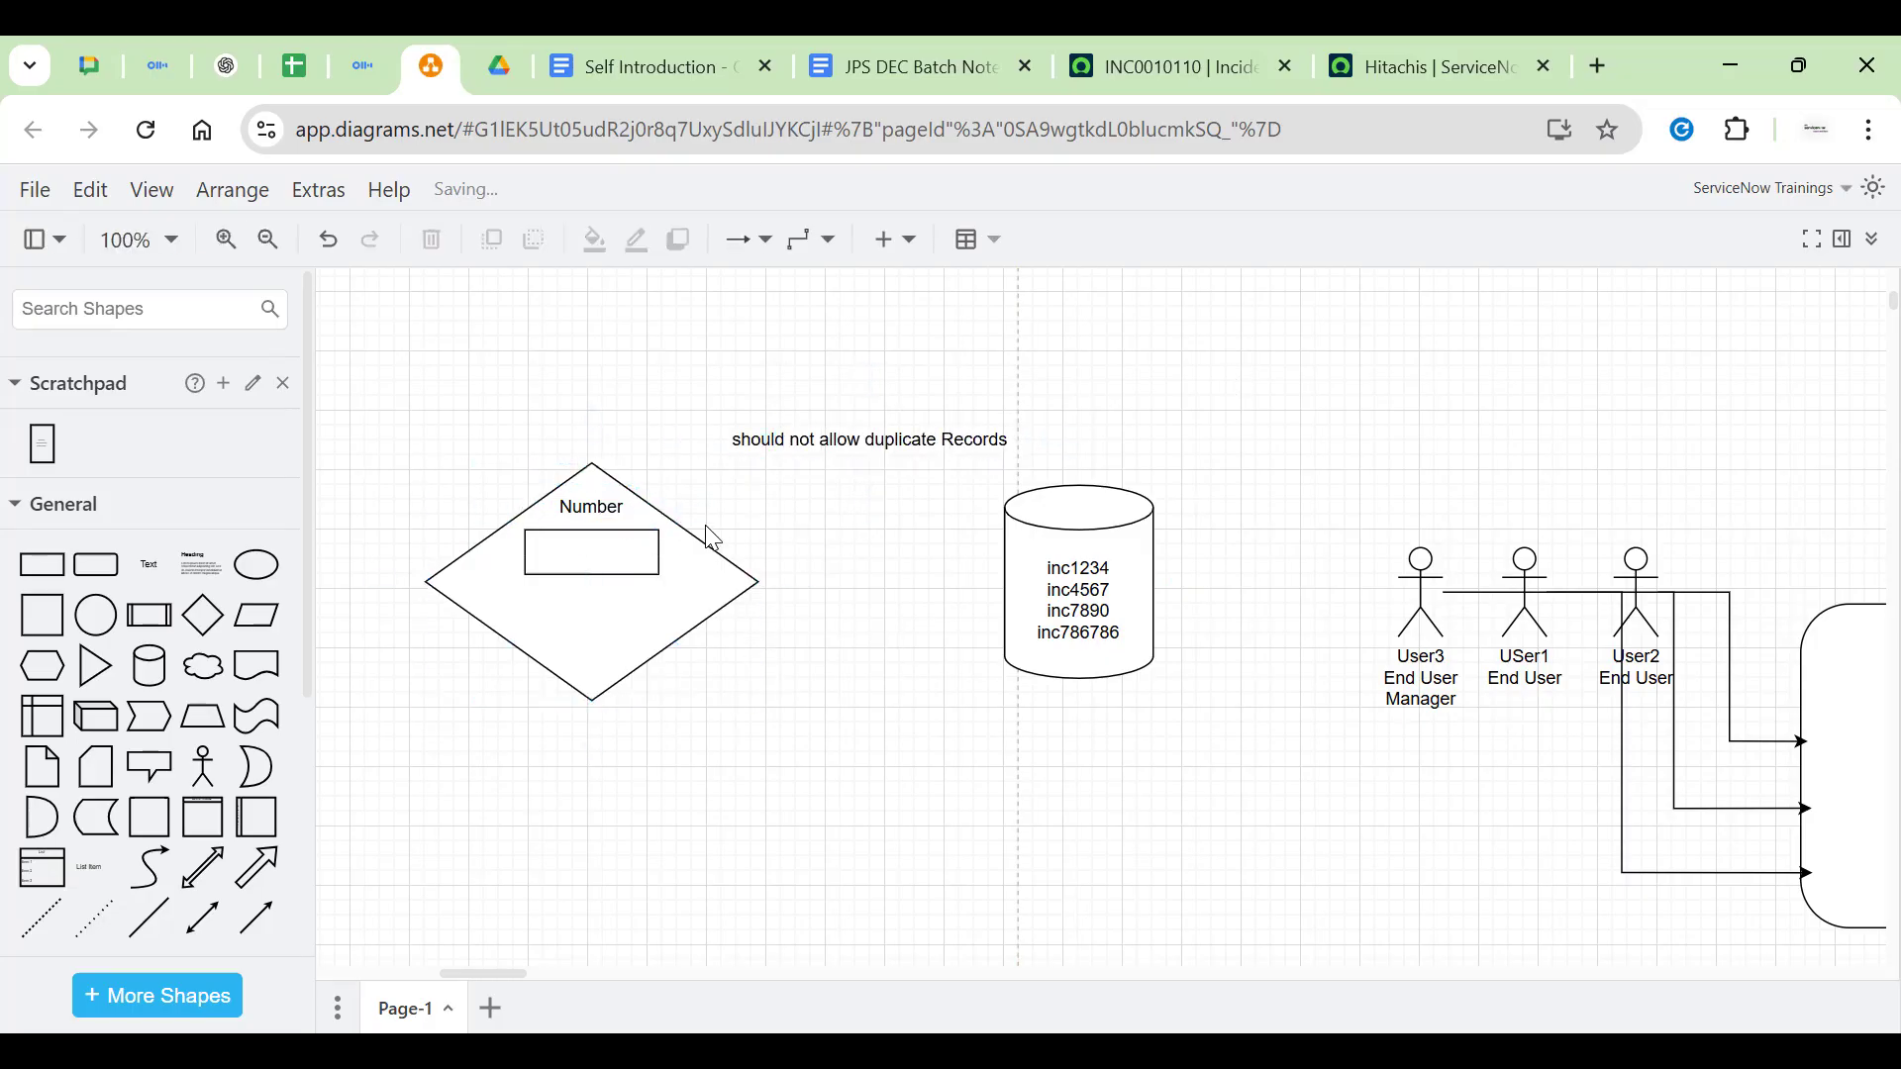